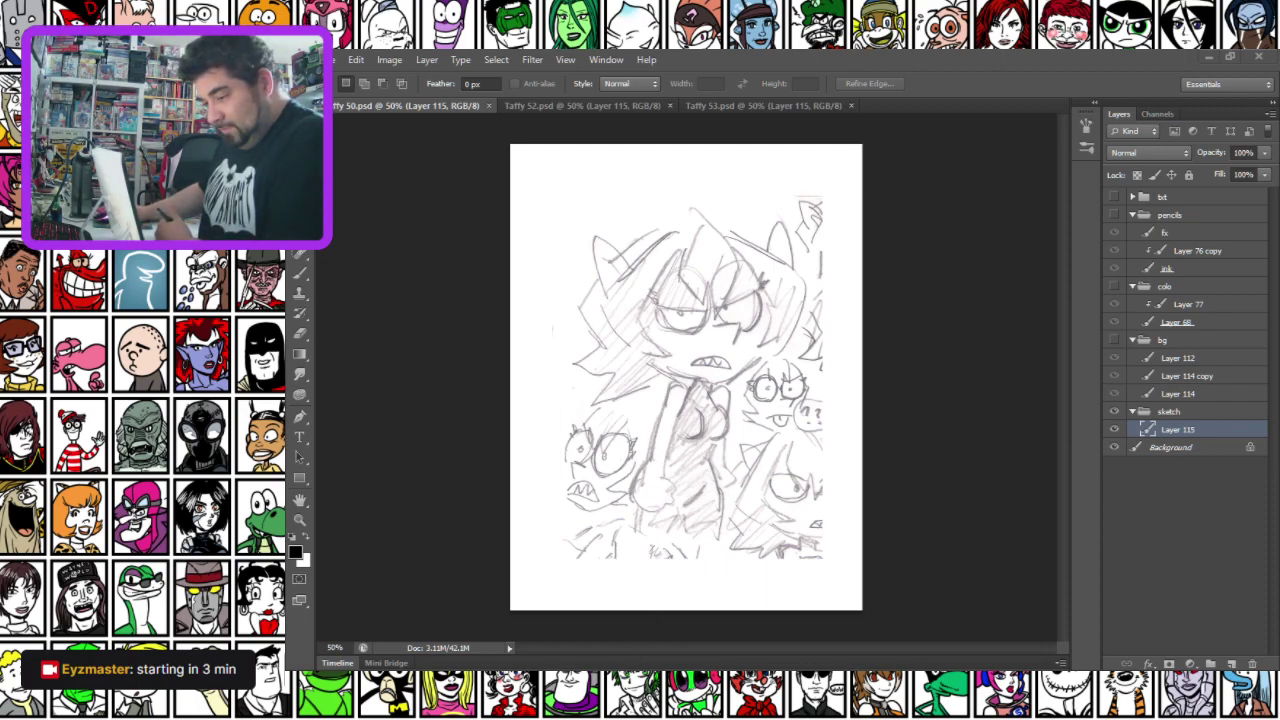
# Scale the sketch on Layer 115 up to about 128% with Free Transform so it fills the page
pyautogui.rightClick(678, 264)
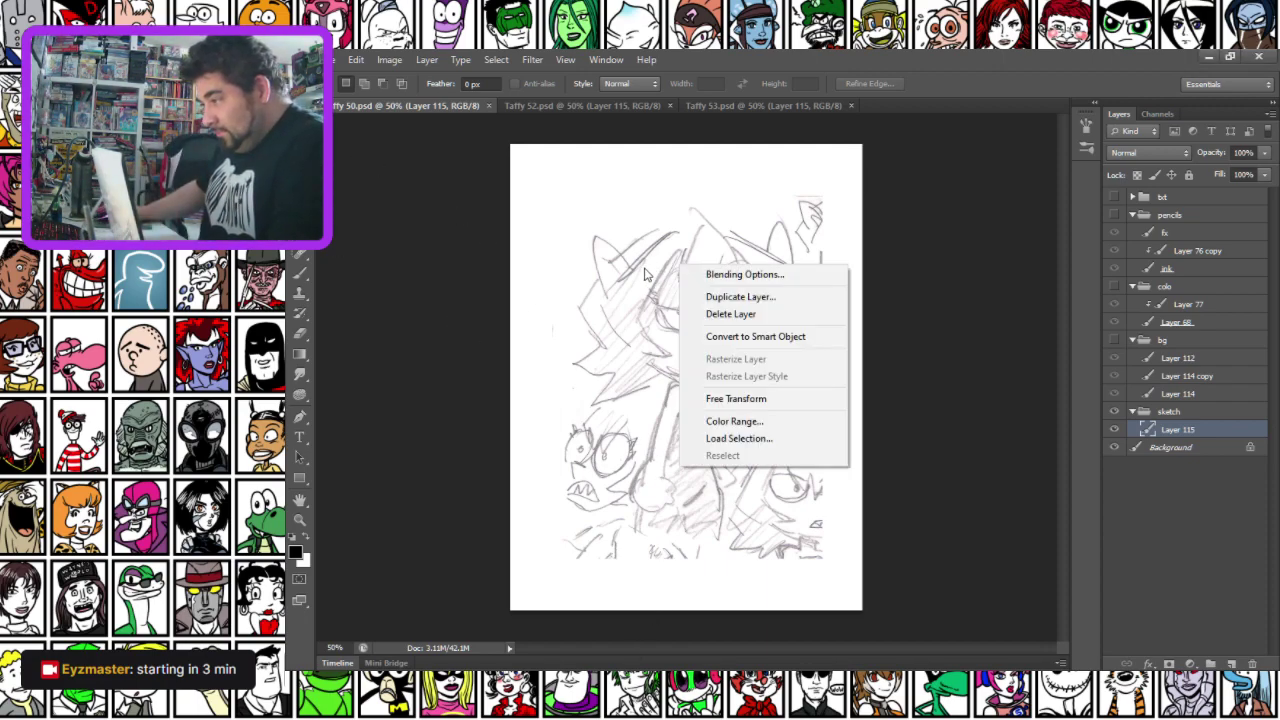
pyautogui.click(734, 399)
pyautogui.moveTo(733, 314); pyautogui.dragTo(718, 347)
pyautogui.moveTo(775, 253)
pyautogui.mouseDown()
pyautogui.moveTo(852, 130)
pyautogui.moveTo(833, 134)
pyautogui.mouseUp()
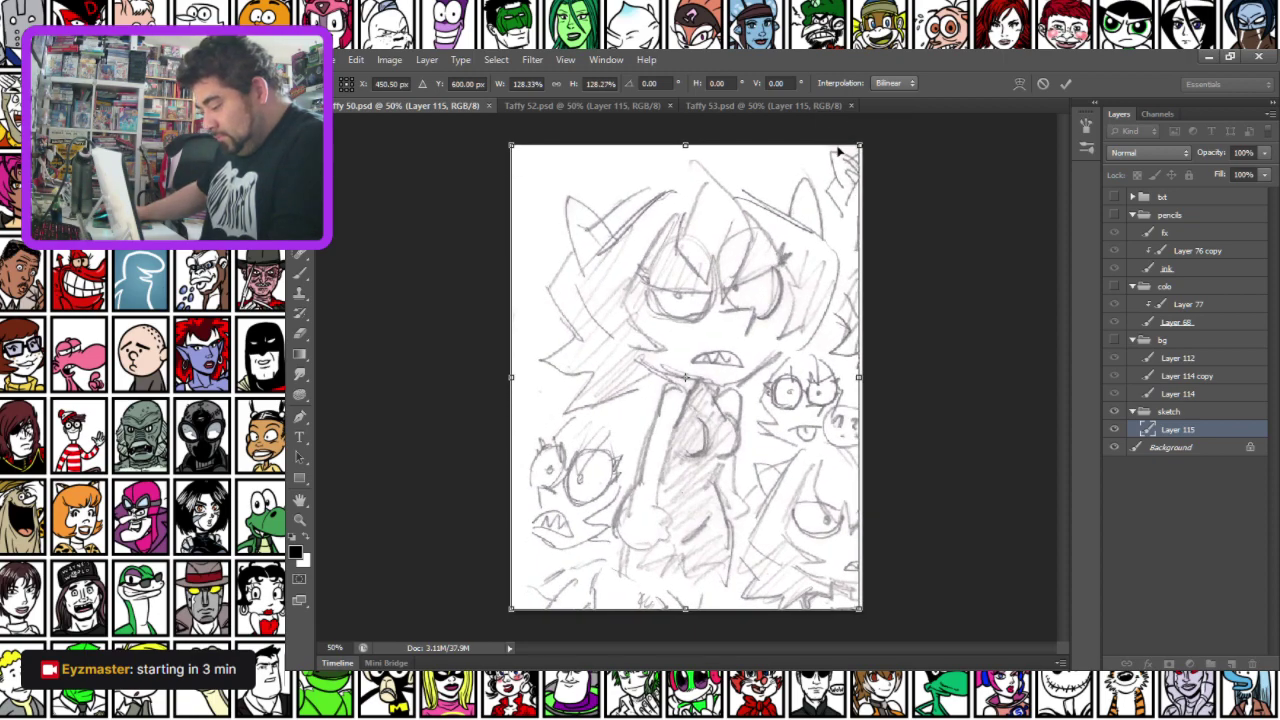
pyautogui.click(1065, 84)
# Look over the sketches in Taffy 52.psd and Taffy 53.psd and return to Taffy 50.psd
pyautogui.click(628, 108)
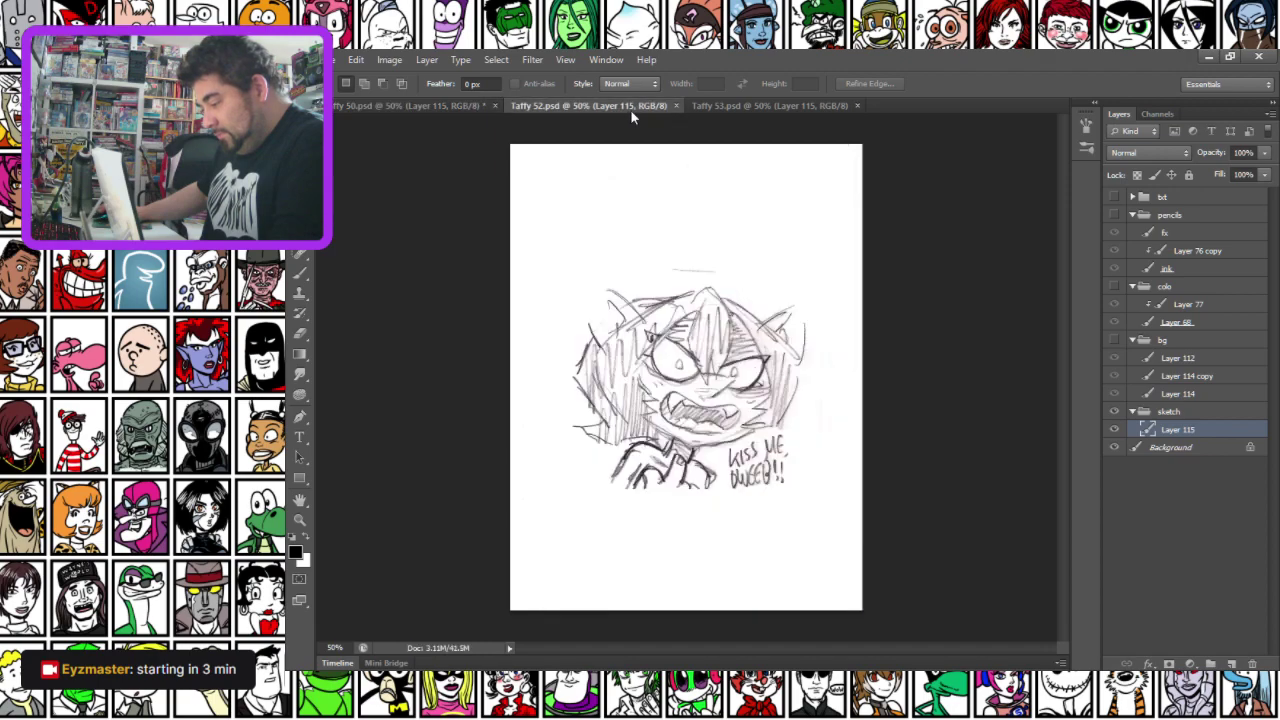
pyautogui.click(780, 107)
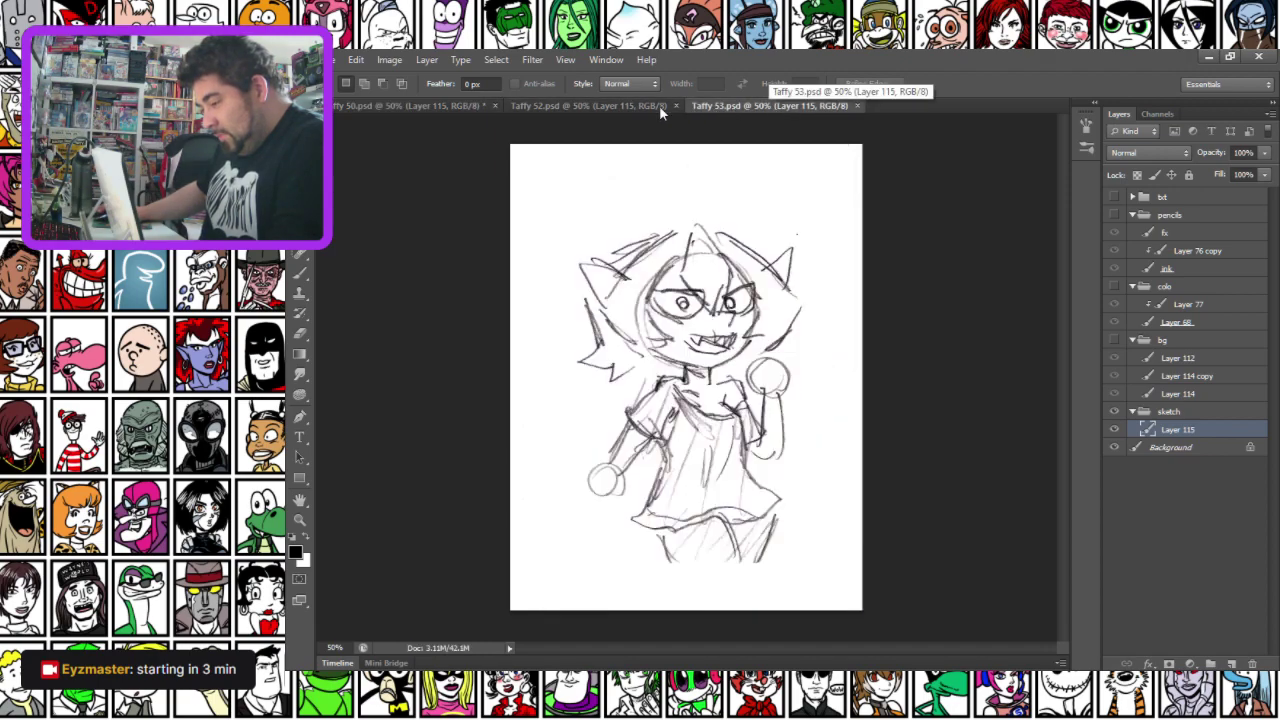
pyautogui.click(407, 106)
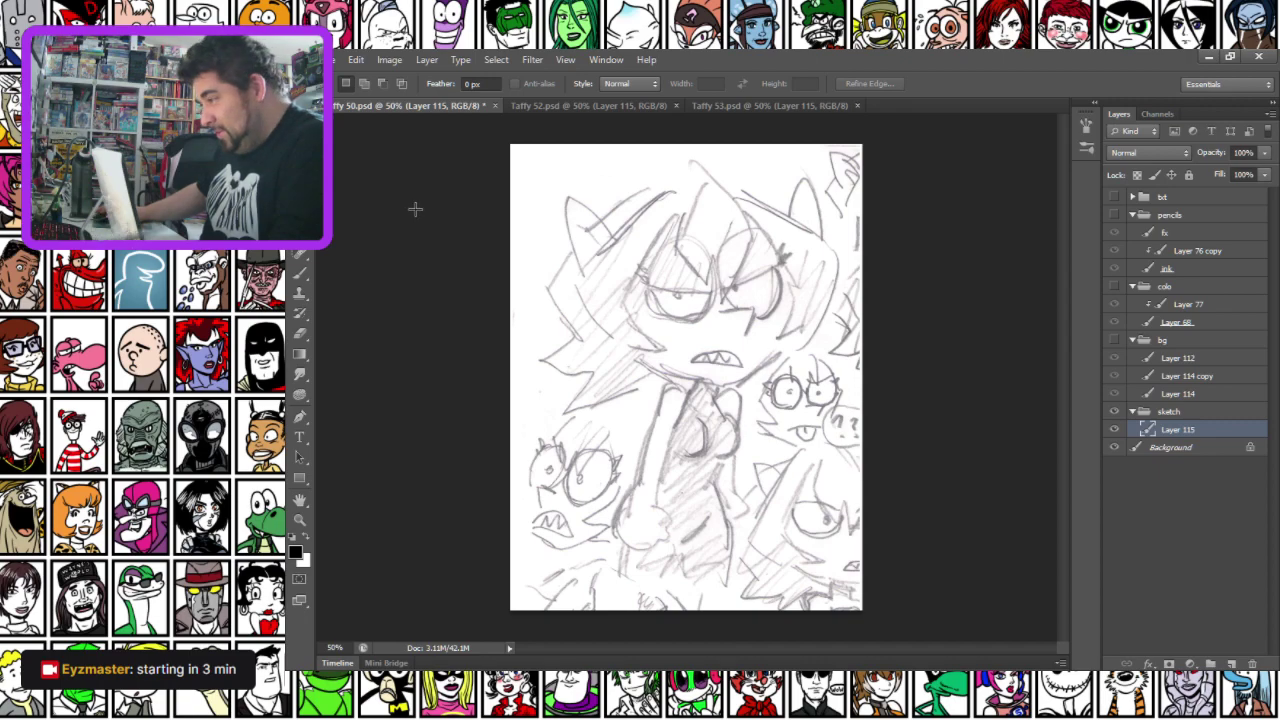
# Lower the scanned sketch layer's opacity to about 40% and add a new layer above it
pyautogui.click(1265, 152)
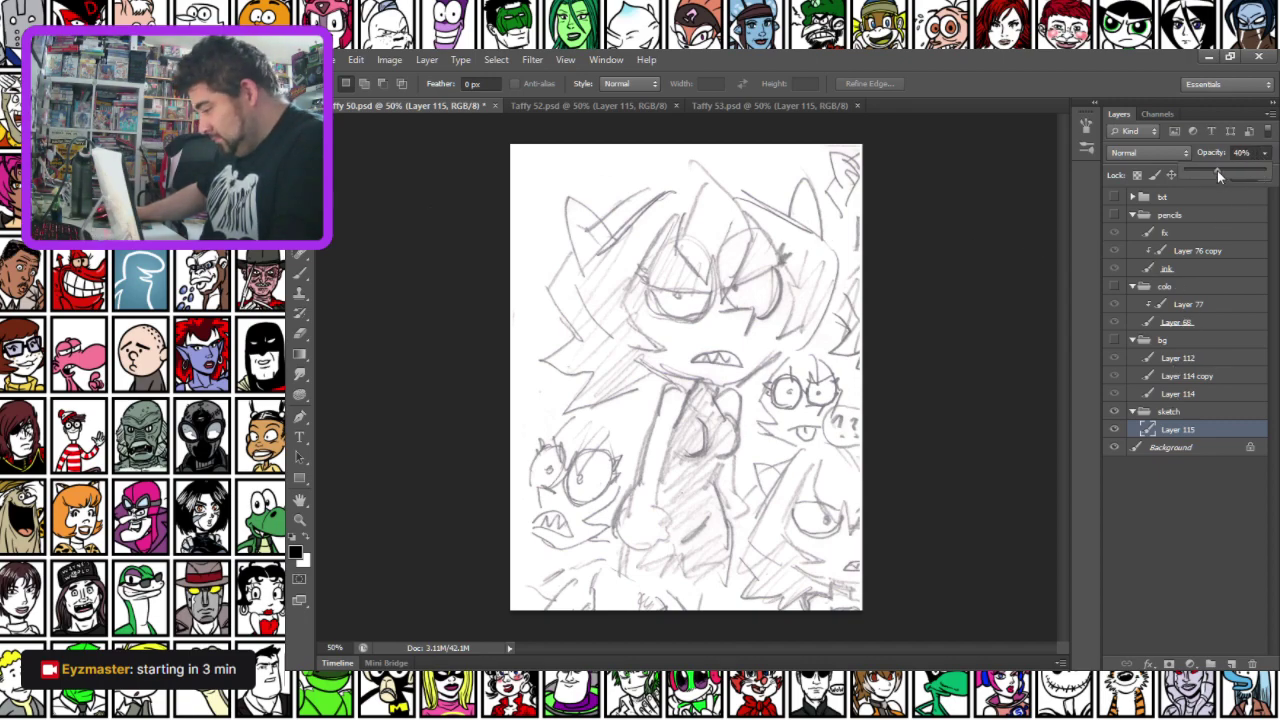
pyautogui.click(1231, 664)
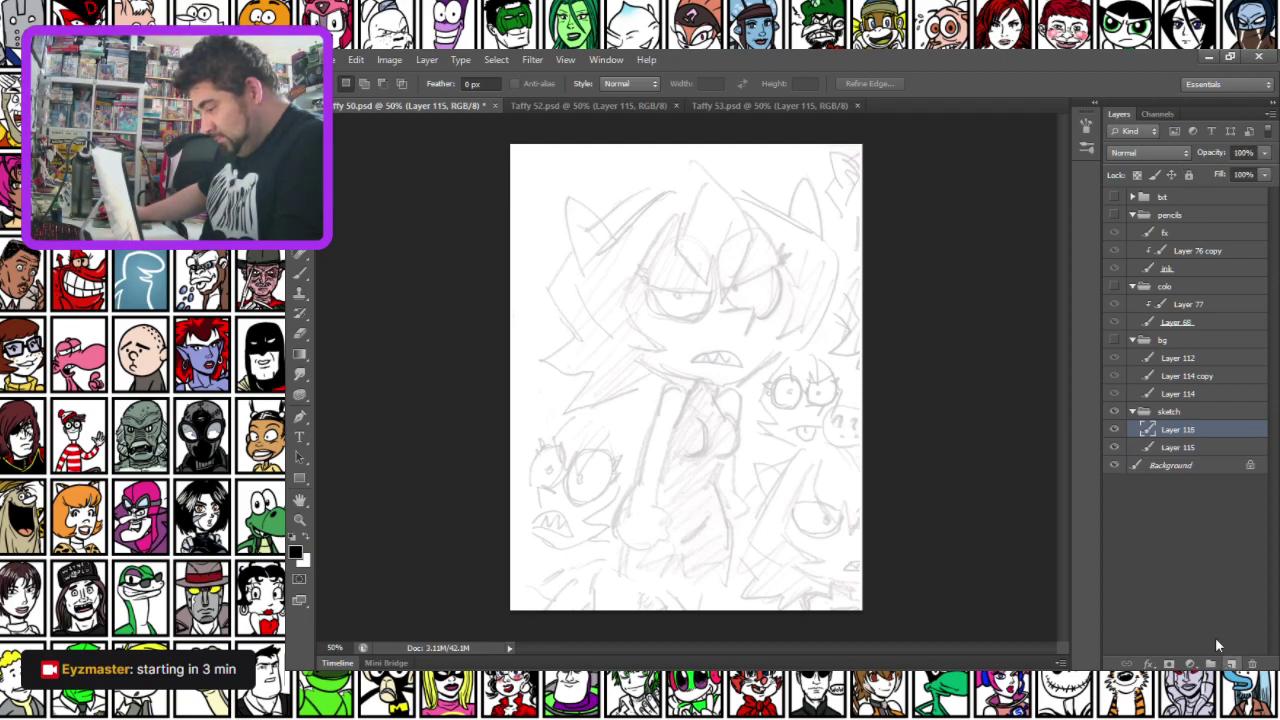
# Choose the Brush tool and set the foreground colour to light blue, about 7fc4ff
pyautogui.click(300, 271)
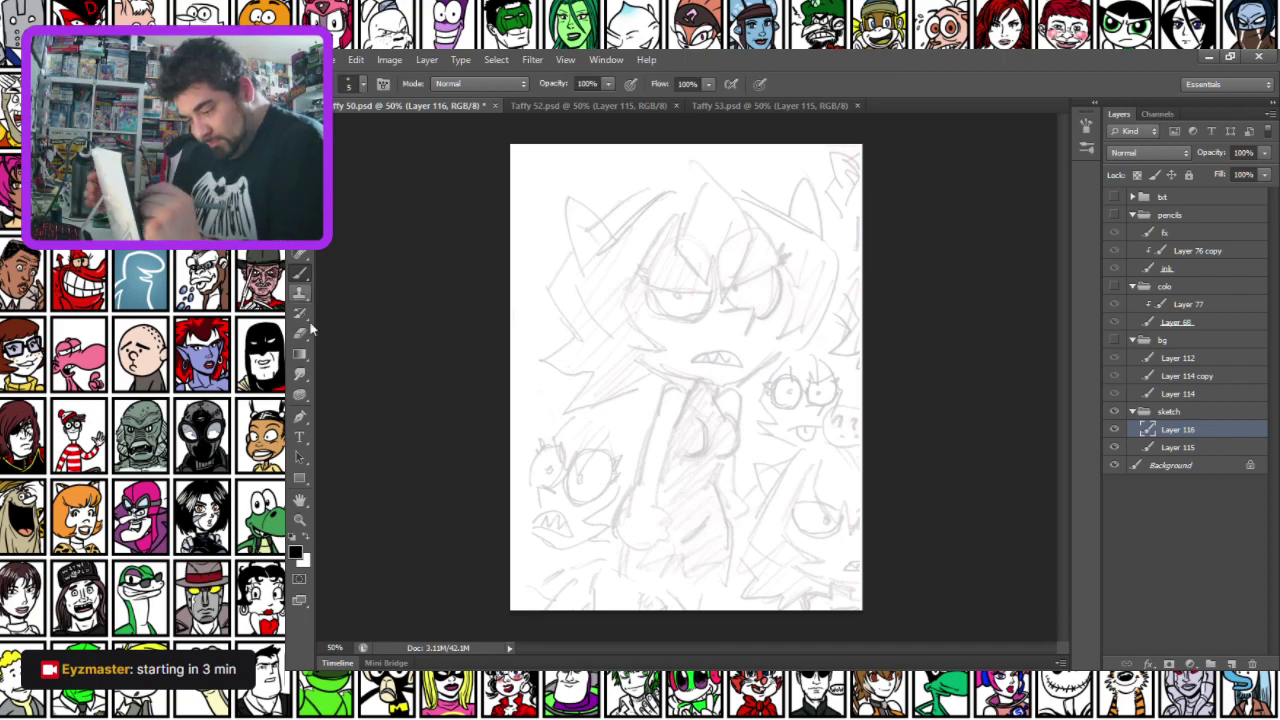
pyautogui.click(295, 551)
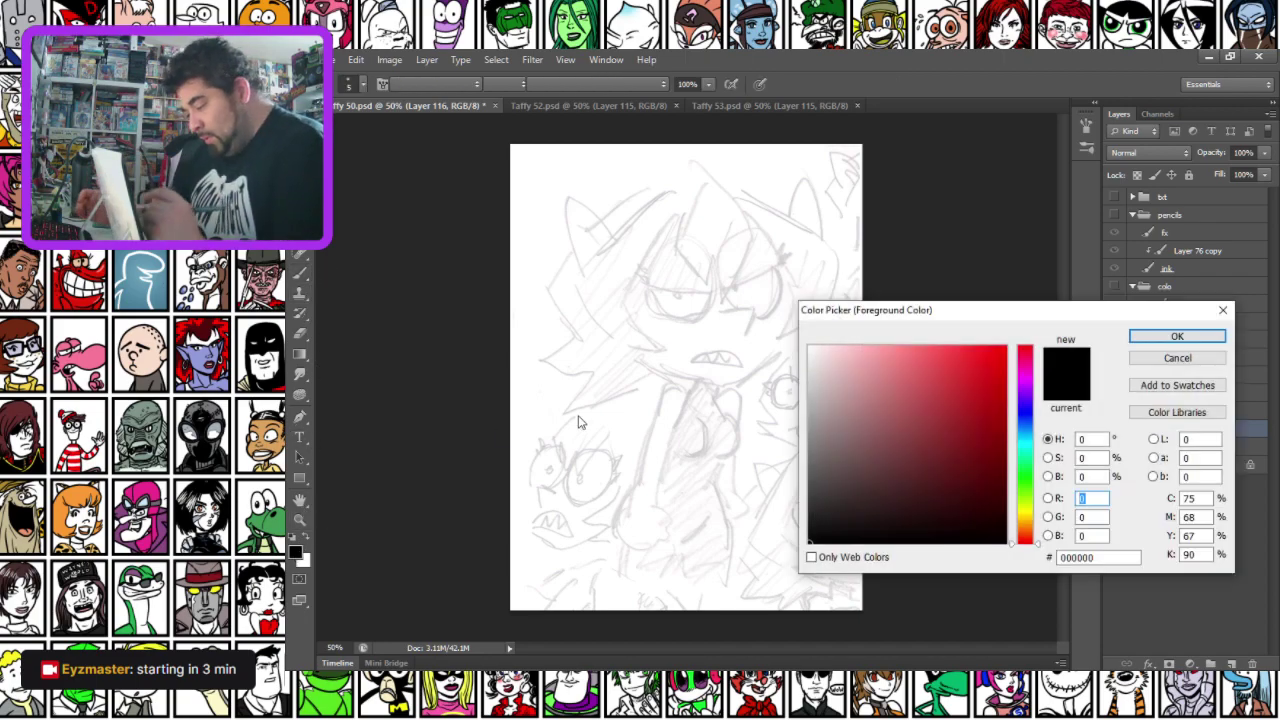
pyautogui.click(1022, 430)
pyautogui.click(908, 347)
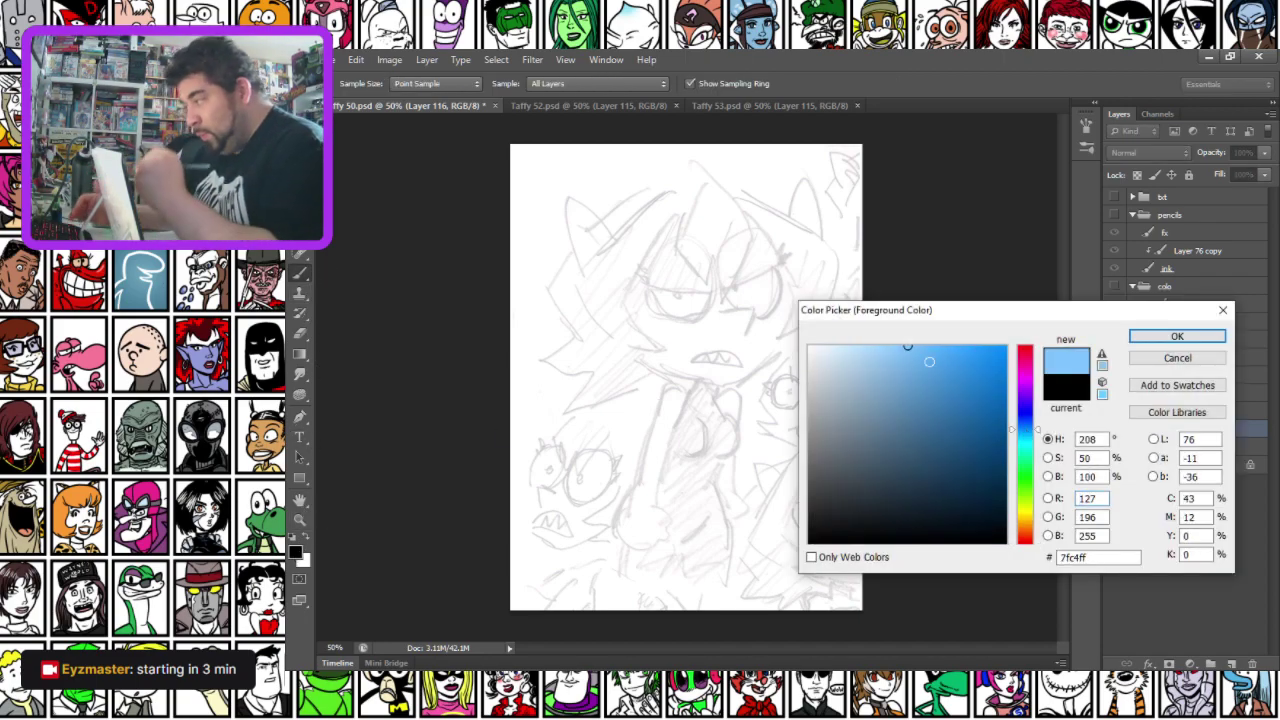
pyautogui.press('Return')
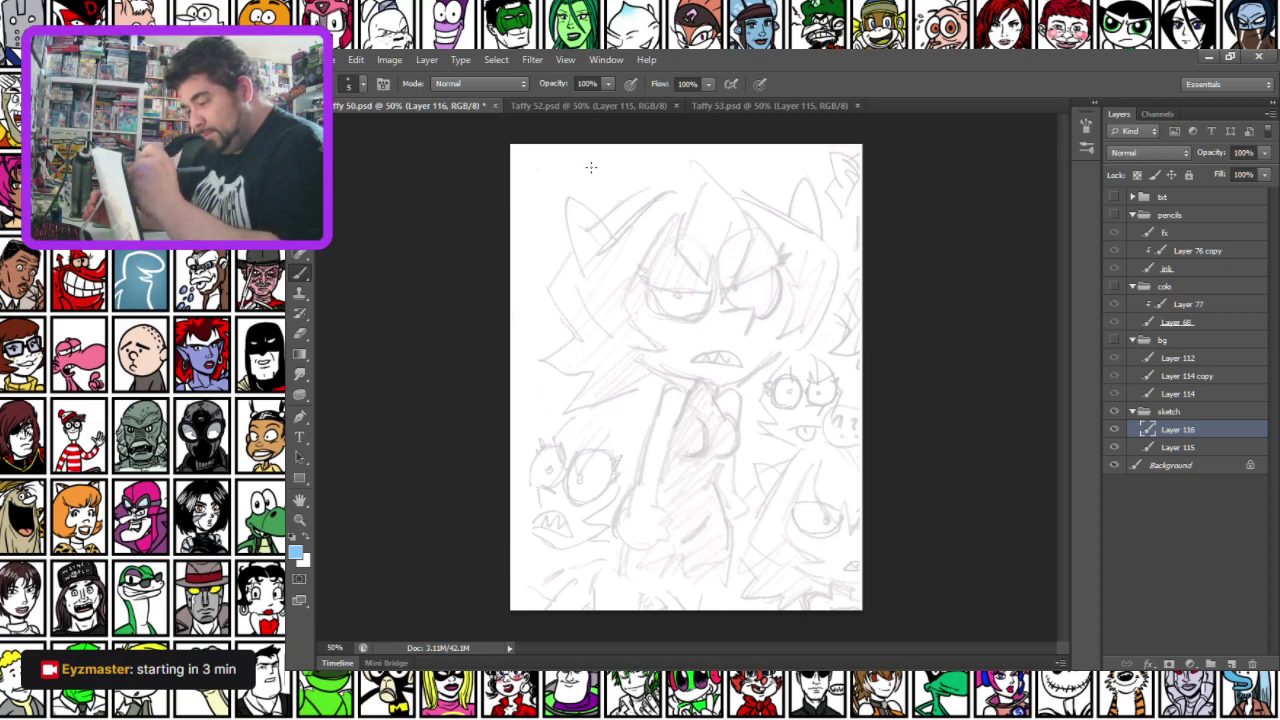
# Switch to the 15 px brush tip and test it with a dab in an empty corner of the page
pyautogui.rightClick(591, 167)
pyautogui.moveTo(759, 387); pyautogui.dragTo(760, 392)
pyautogui.click(669, 325)
pyautogui.click(541, 180)
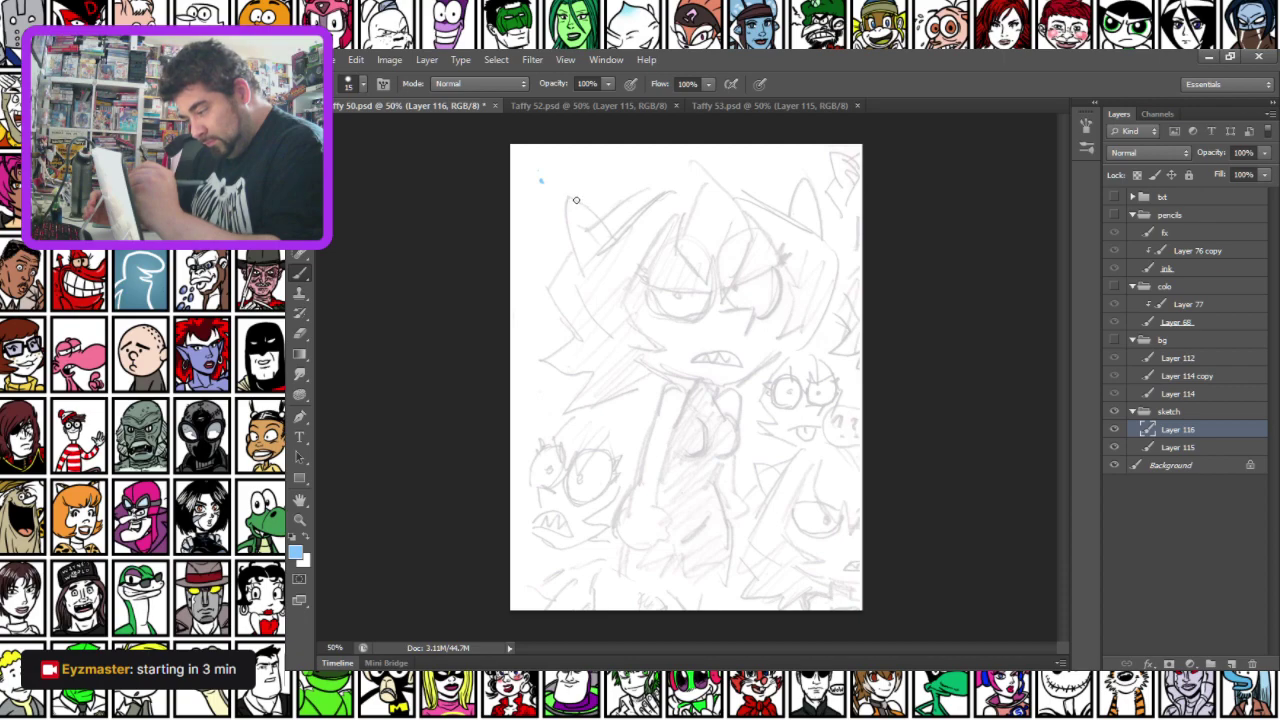
# Trace the central character's head in light blue over the faded sketch: one ear, pointed bangs, face outline and outer hair curves
pyautogui.moveTo(575, 200)
pyautogui.mouseDown()
pyautogui.moveTo(614, 236)
pyautogui.moveTo(568, 200)
pyautogui.mouseUp()
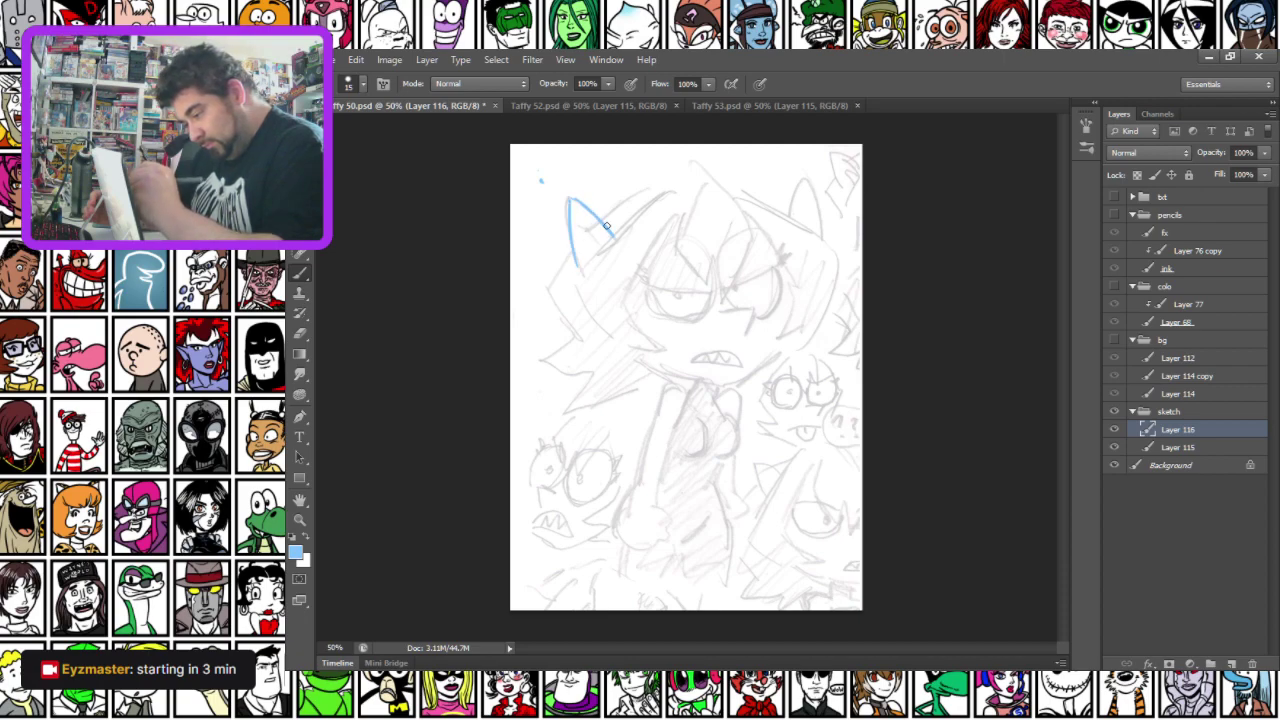
pyautogui.moveTo(686, 200)
pyautogui.mouseDown()
pyautogui.moveTo(680, 250)
pyautogui.moveTo(706, 282)
pyautogui.moveTo(711, 262)
pyautogui.moveTo(725, 295)
pyautogui.moveTo(749, 240)
pyautogui.moveTo(713, 178)
pyautogui.mouseUp()
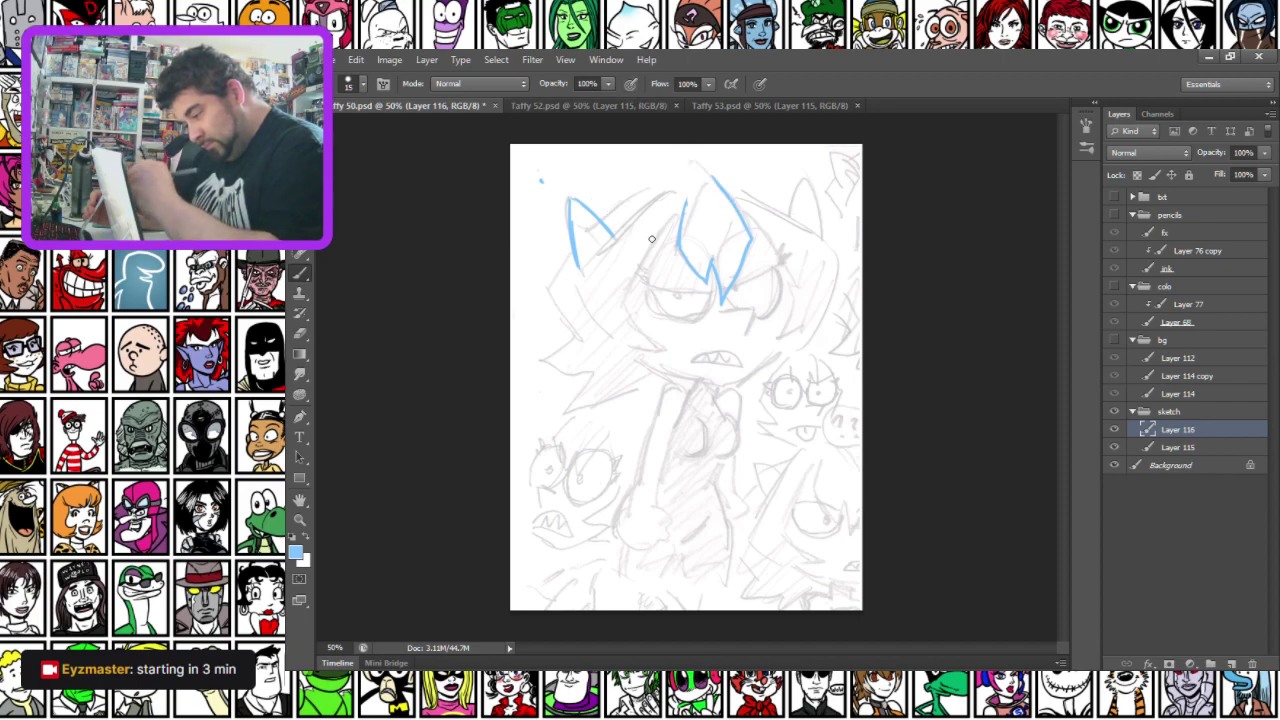
pyautogui.moveTo(666, 224)
pyautogui.mouseDown()
pyautogui.moveTo(627, 311)
pyautogui.moveTo(672, 343)
pyautogui.mouseUp()
pyautogui.moveTo(746, 224)
pyautogui.mouseDown()
pyautogui.moveTo(792, 316)
pyautogui.moveTo(770, 358)
pyautogui.mouseUp()
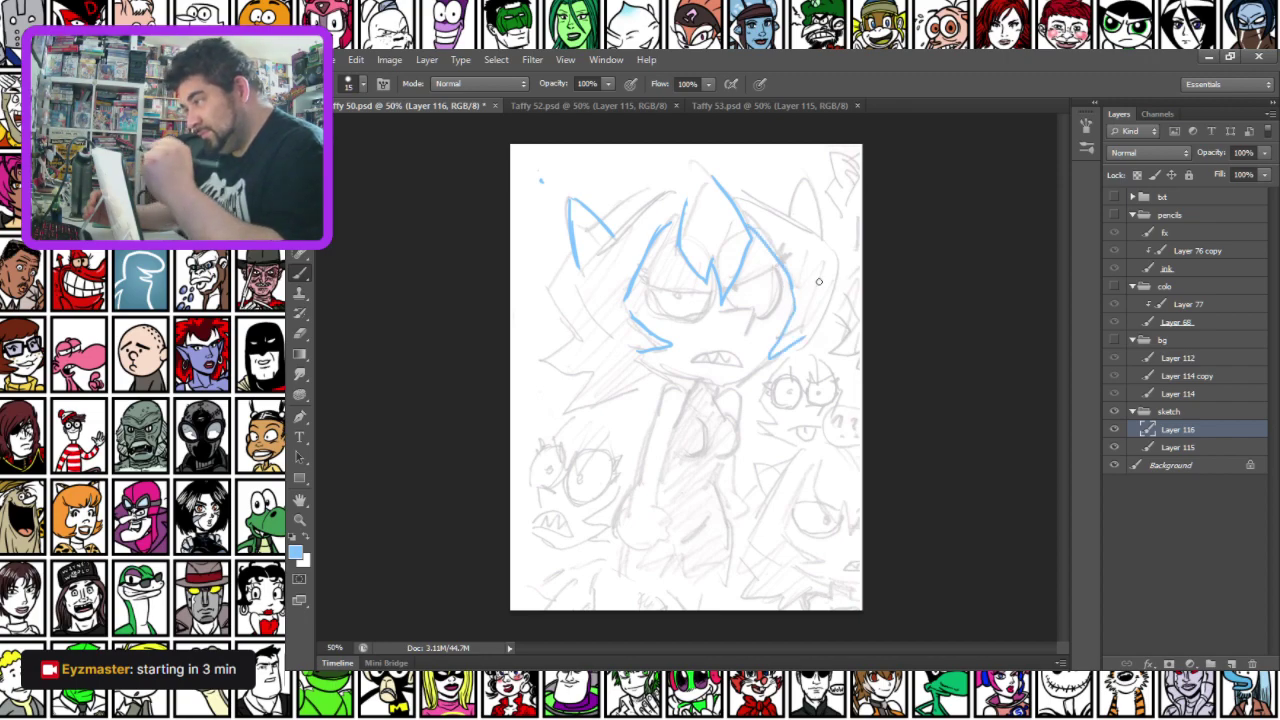
pyautogui.moveTo(647, 370)
pyautogui.mouseDown()
pyautogui.moveTo(721, 386)
pyautogui.moveTo(764, 366)
pyautogui.mouseUp()
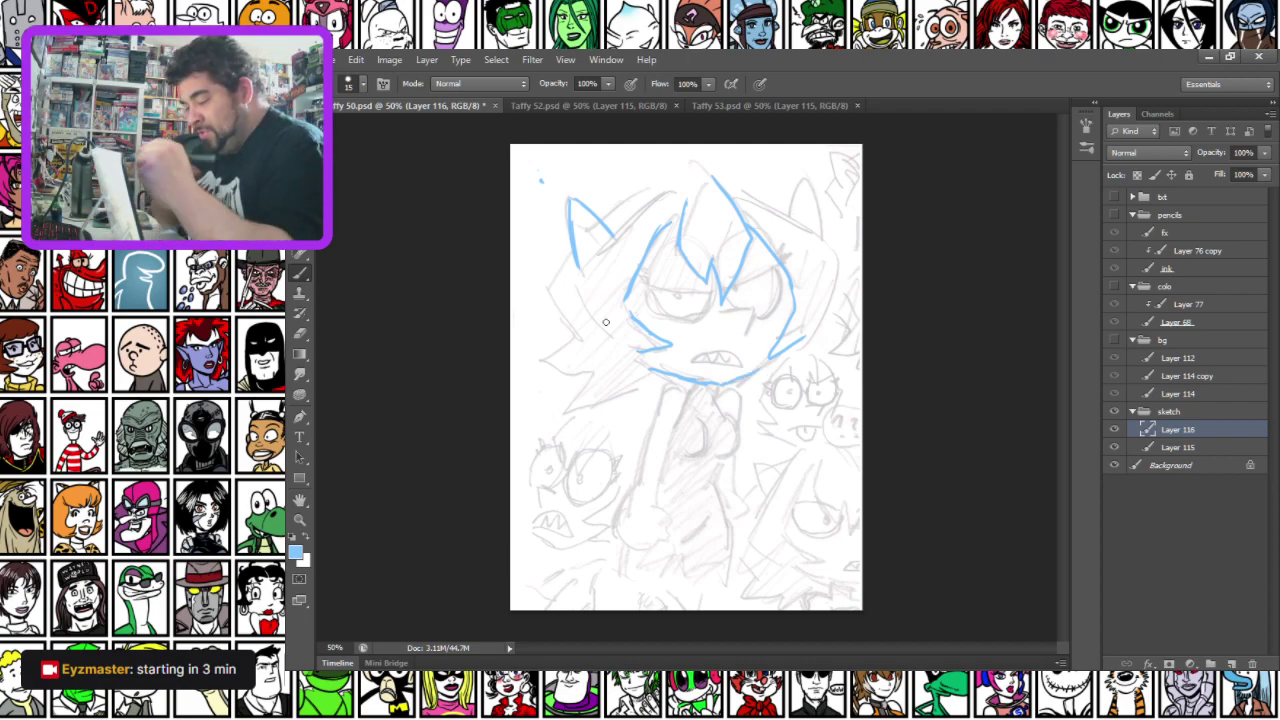
pyautogui.moveTo(580, 270)
pyautogui.mouseDown()
pyautogui.moveTo(640, 215)
pyautogui.moveTo(690, 193)
pyautogui.mouseUp()
pyautogui.moveTo(812, 242); pyautogui.dragTo(829, 275)
pyautogui.moveTo(829, 288); pyautogui.dragTo(808, 332)
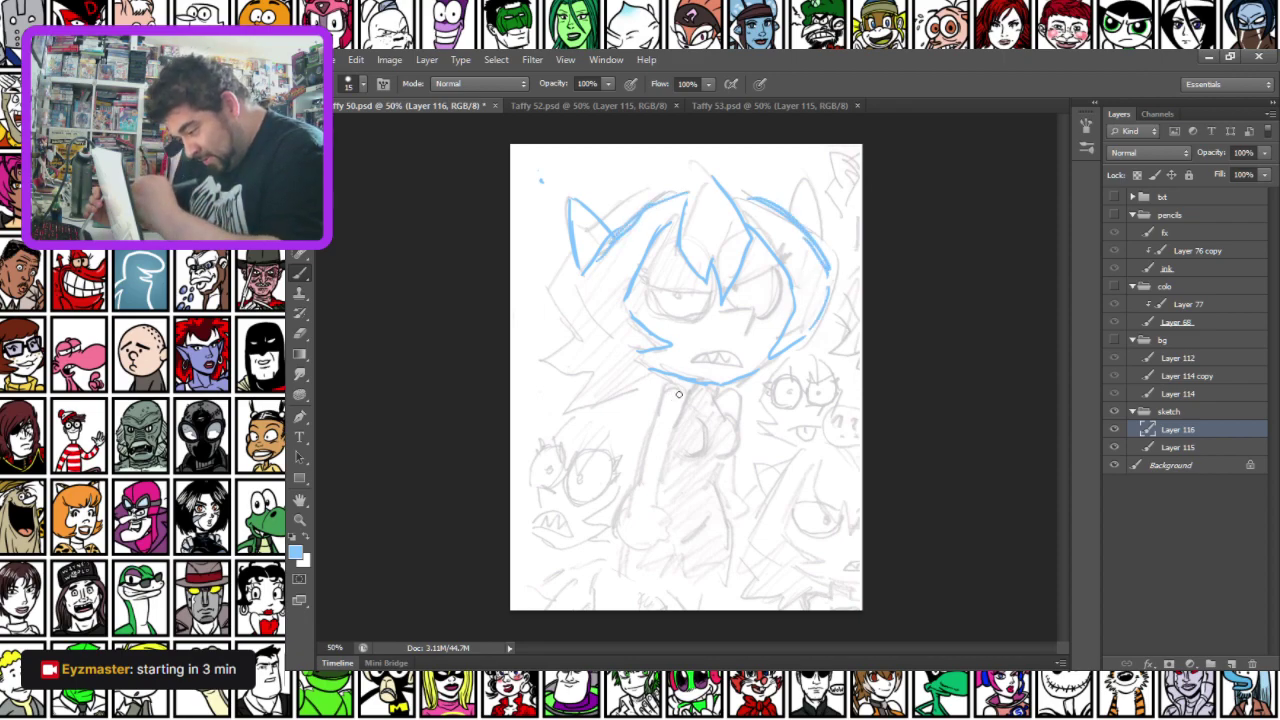
# Trace the central character's neck bow, torso, arms, fists and legs in light blue, plus the hair spikes beside the body
pyautogui.moveTo(694, 384); pyautogui.dragTo(738, 424)
pyautogui.moveTo(660, 397); pyautogui.dragTo(635, 497)
pyautogui.moveTo(677, 418)
pyautogui.mouseDown()
pyautogui.moveTo(653, 508)
pyautogui.moveTo(632, 500)
pyautogui.moveTo(667, 519)
pyautogui.moveTo(663, 541)
pyautogui.moveTo(642, 550)
pyautogui.moveTo(615, 514)
pyautogui.mouseUp()
pyautogui.moveTo(736, 450)
pyautogui.mouseDown()
pyautogui.moveTo(736, 513)
pyautogui.moveTo(753, 540)
pyautogui.moveTo(733, 544)
pyautogui.moveTo(739, 530)
pyautogui.moveTo(748, 547)
pyautogui.moveTo(730, 549)
pyautogui.moveTo(729, 537)
pyautogui.moveTo(729, 608)
pyautogui.mouseUp()
pyautogui.moveTo(681, 550)
pyautogui.mouseDown()
pyautogui.moveTo(691, 608)
pyautogui.moveTo(665, 586)
pyautogui.moveTo(652, 608)
pyautogui.mouseUp()
pyautogui.moveTo(614, 546)
pyautogui.mouseDown()
pyautogui.moveTo(617, 603)
pyautogui.moveTo(618, 553)
pyautogui.mouseUp()
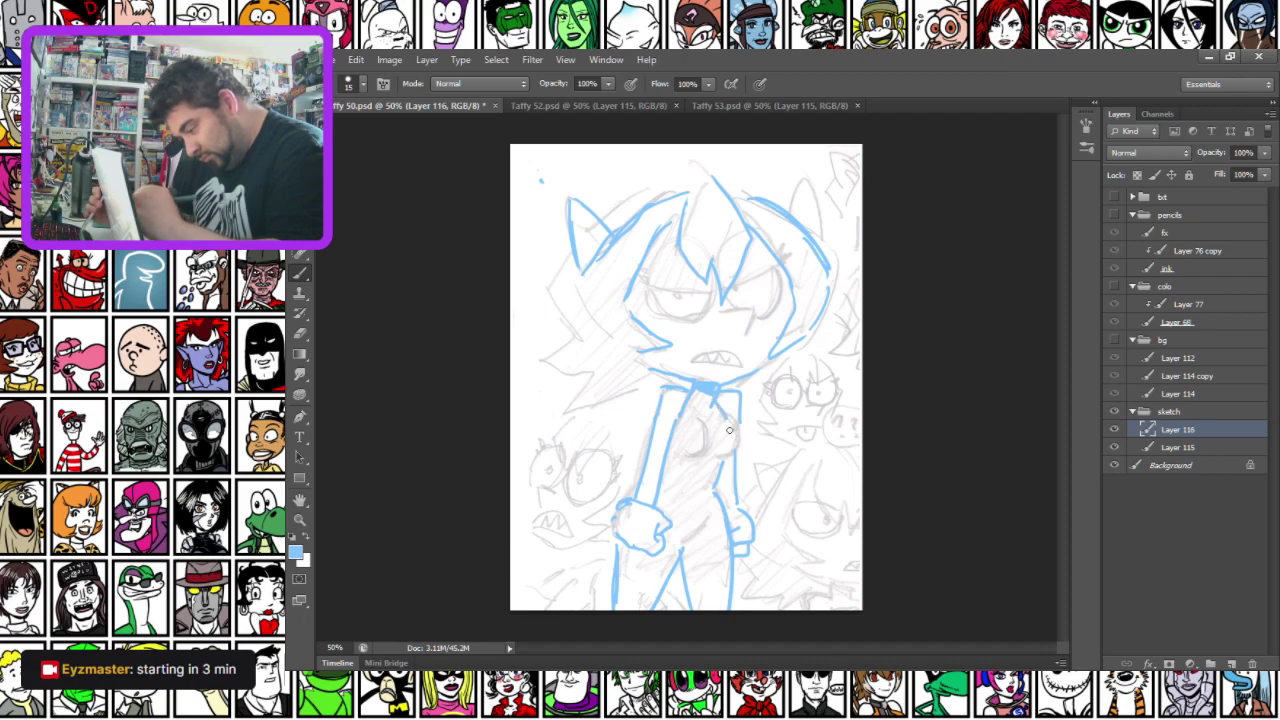
pyautogui.moveTo(737, 418); pyautogui.dragTo(718, 461)
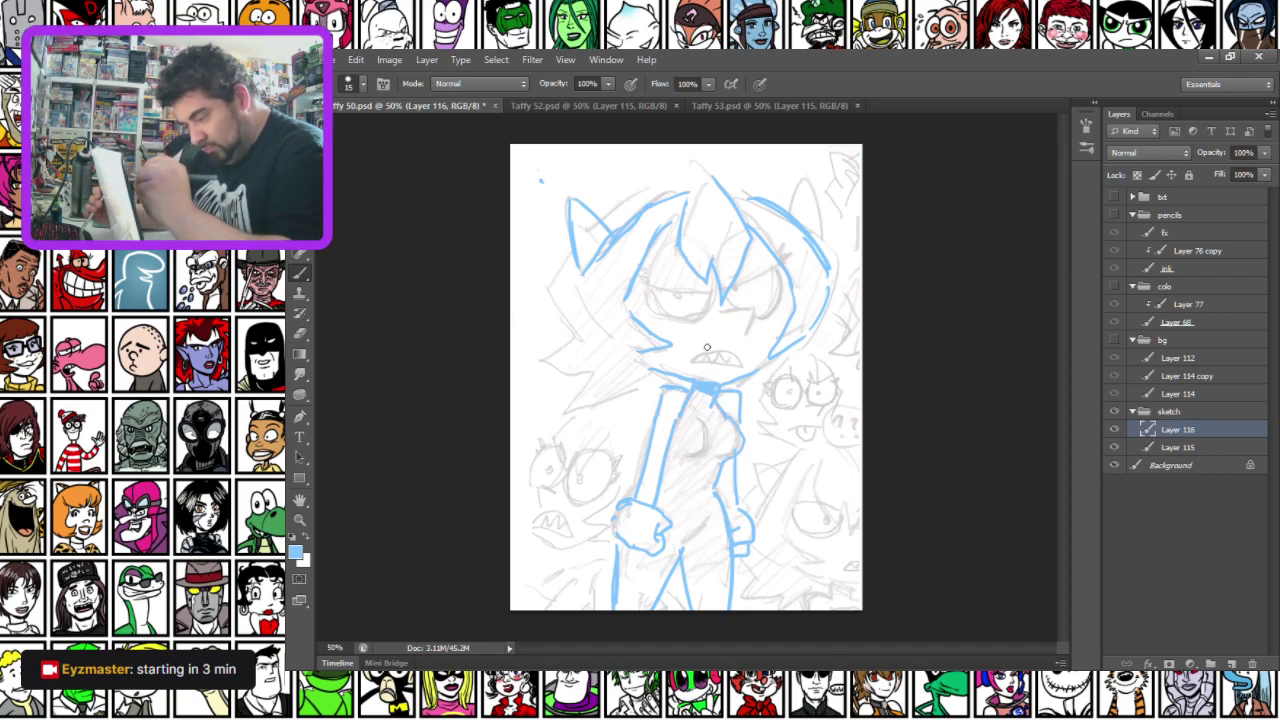
pyautogui.moveTo(553, 300)
pyautogui.mouseDown()
pyautogui.moveTo(579, 350)
pyautogui.moveTo(550, 363)
pyautogui.moveTo(601, 377)
pyautogui.moveTo(590, 406)
pyautogui.moveTo(660, 385)
pyautogui.moveTo(600, 415)
pyautogui.moveTo(662, 393)
pyautogui.mouseUp()
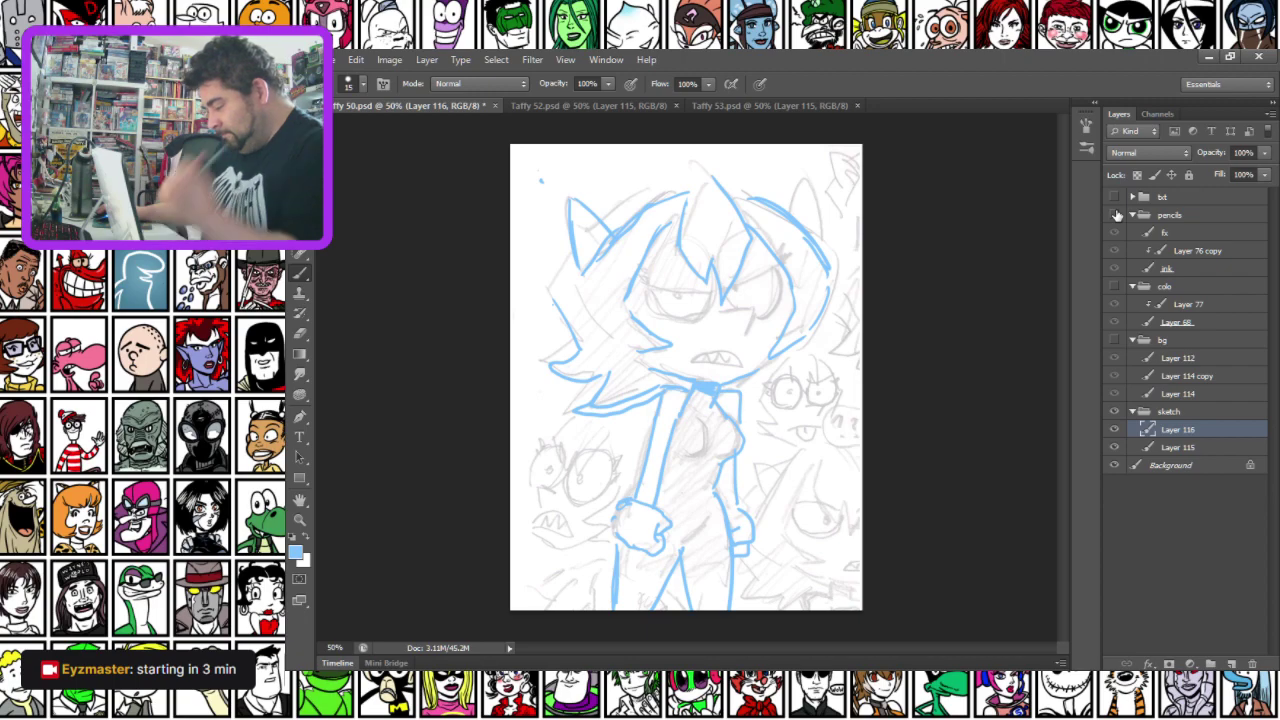
# Clear the old artwork from the layers in the colo and pencils groups and make both groups visible, ending on the ink layer
pyautogui.hotkey('ctrl', 'a')
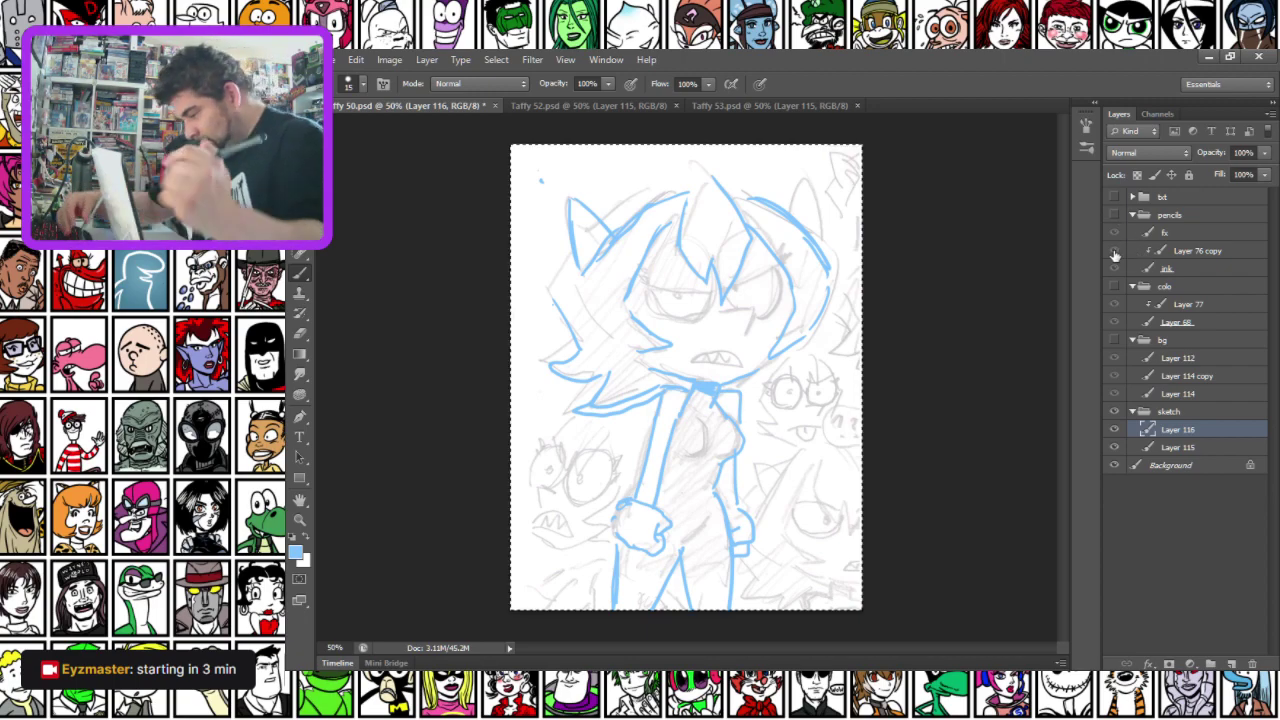
pyautogui.click(1166, 308)
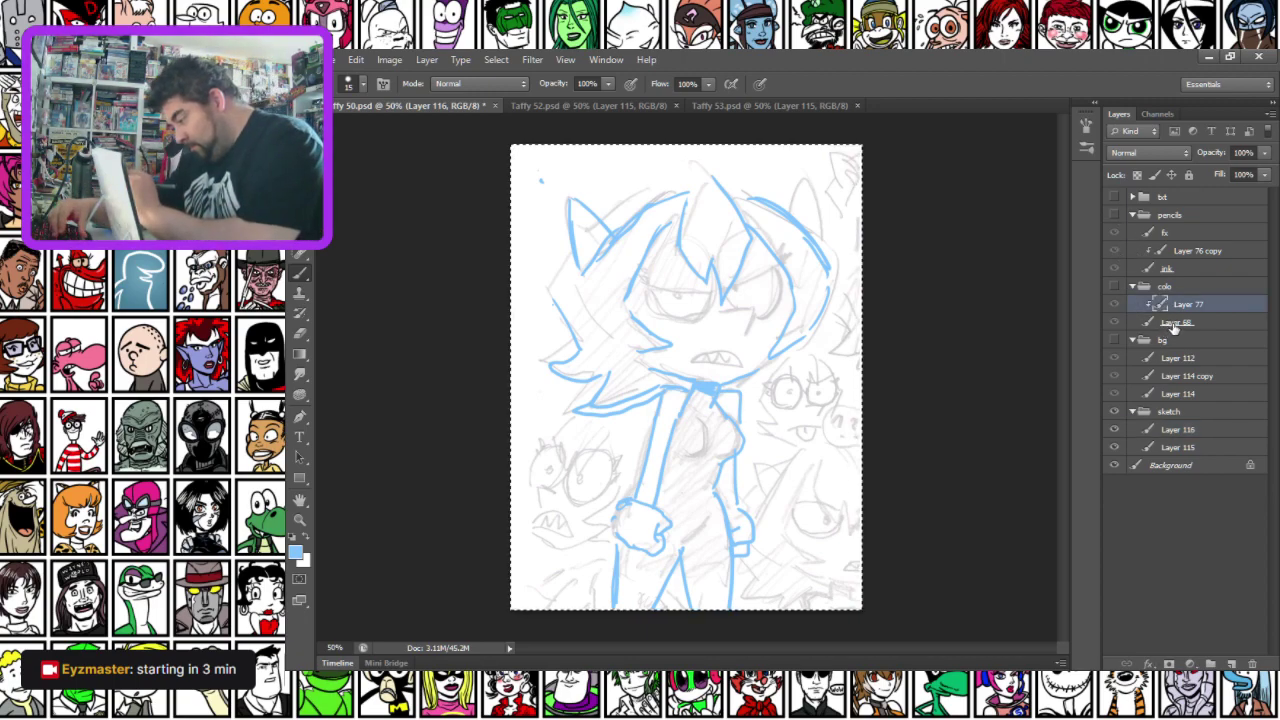
pyautogui.click(1175, 324)
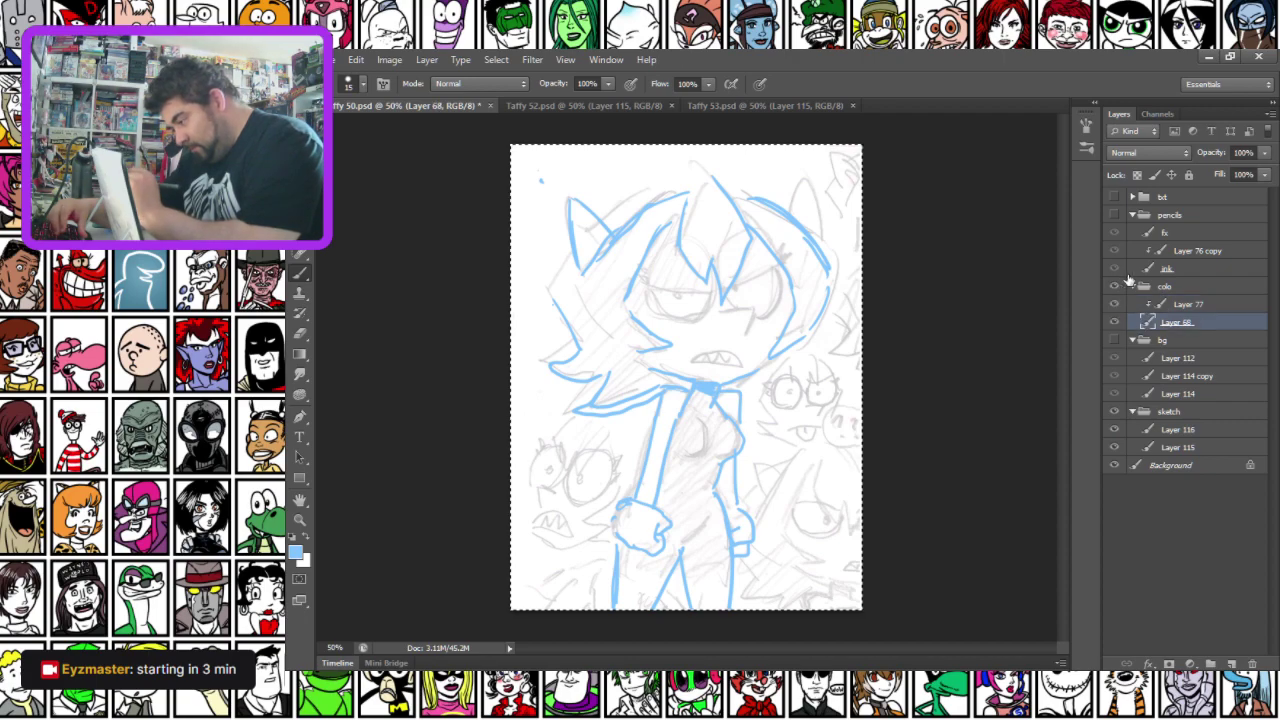
pyautogui.click(1165, 232)
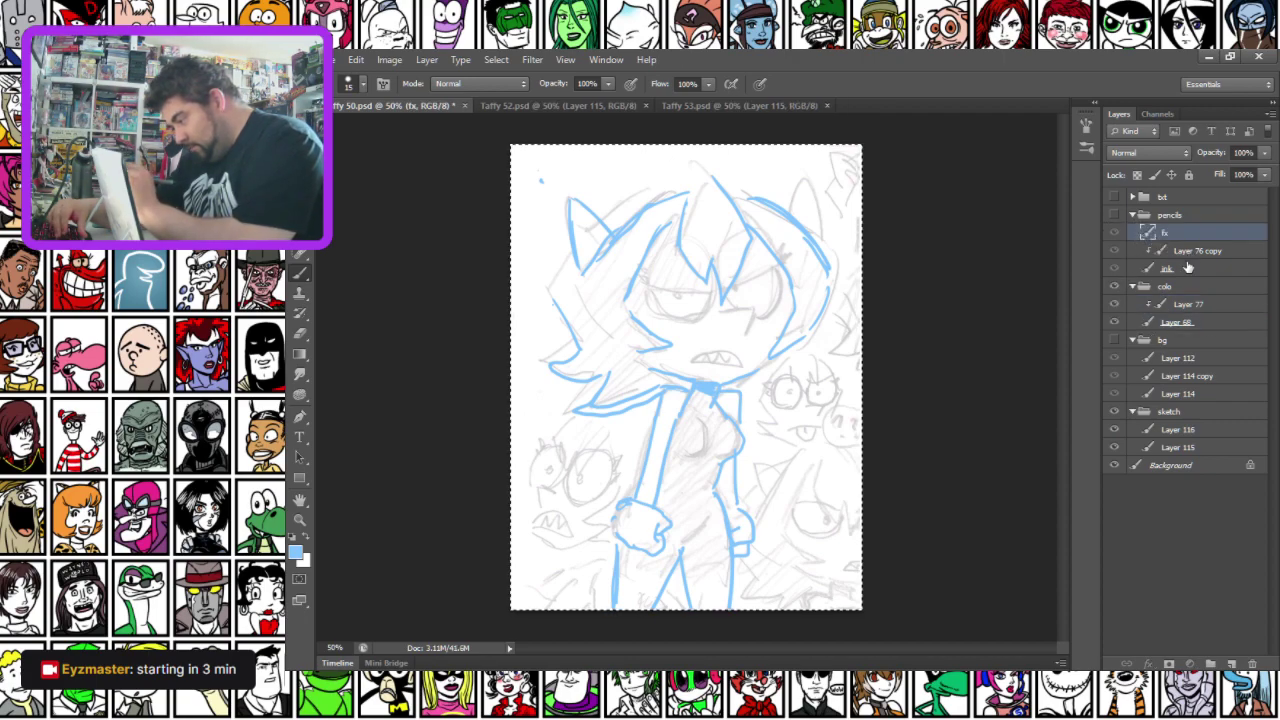
pyautogui.click(1188, 268)
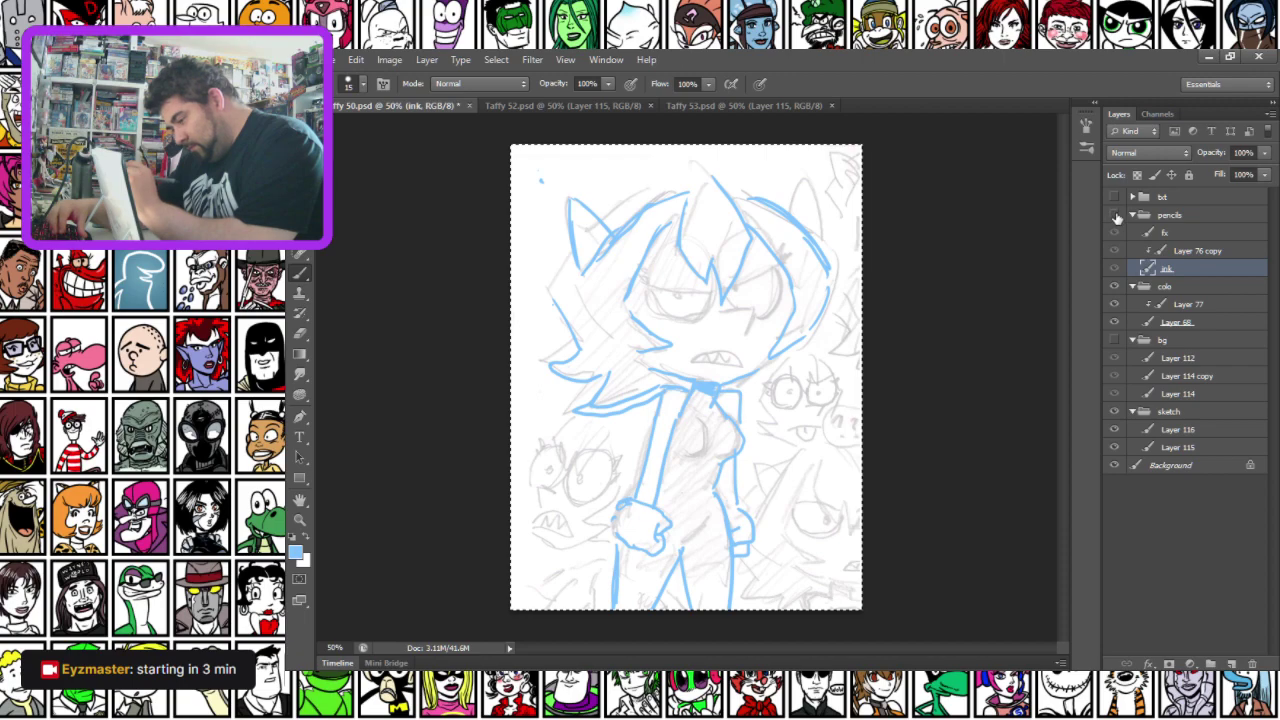
# Reset the foreground colour to black and choose the hard 5 px brush tip for inking
pyautogui.click(291, 538)
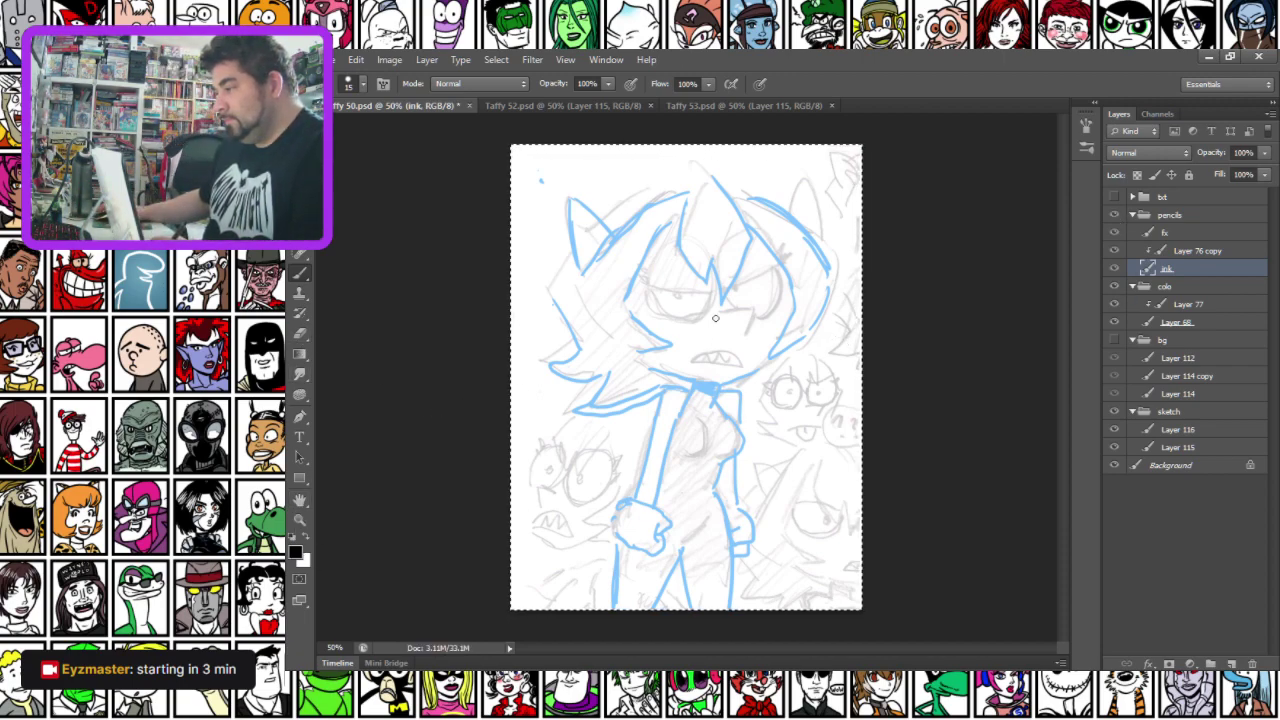
pyautogui.rightClick(655, 208)
pyautogui.click(808, 347)
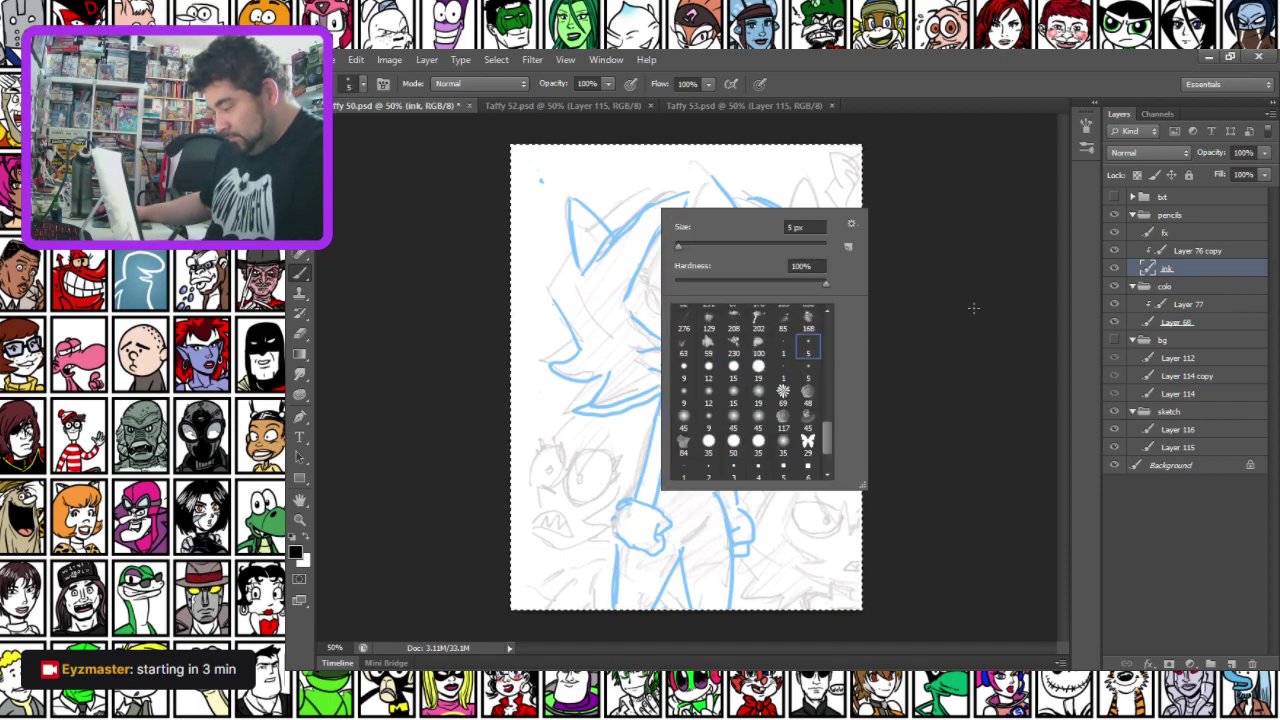
pyautogui.click(973, 308)
# Ink the central character's open mouth in black with a row of pointed teeth and a short lip line below
pyautogui.scroll(11, 764, 270)
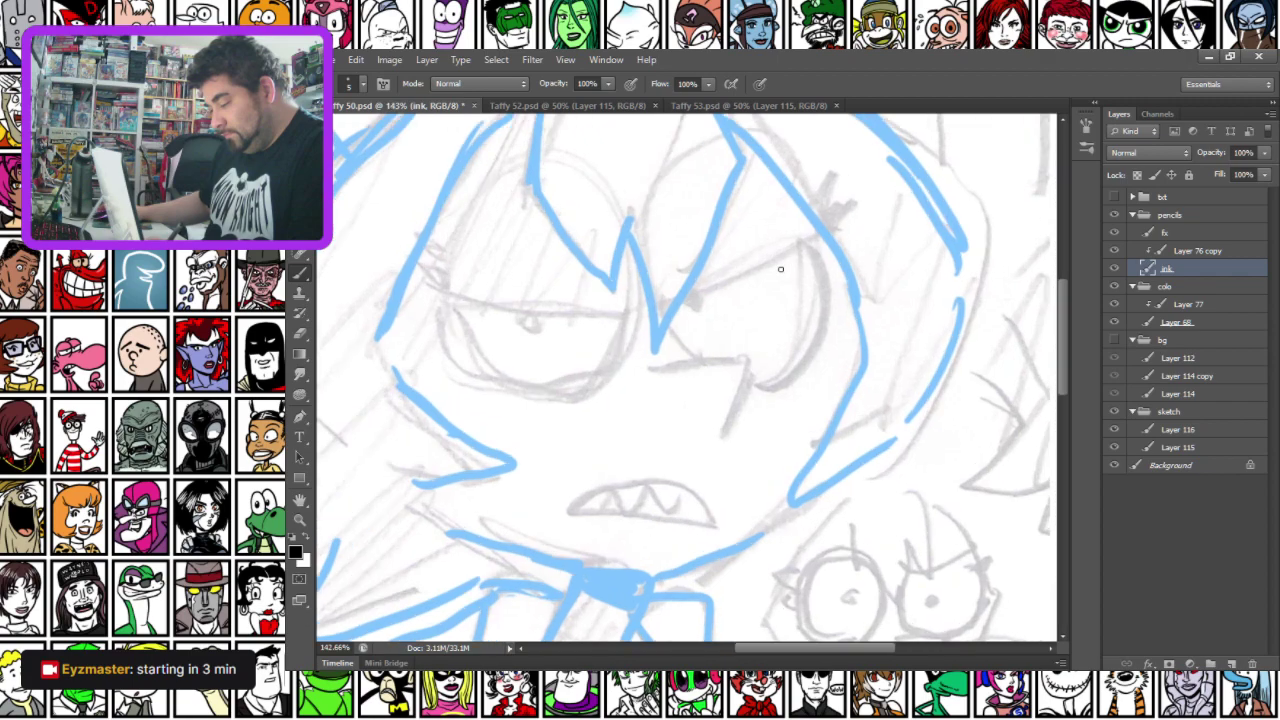
pyautogui.scroll(-5, 610, 340)
pyautogui.hscroll(-2, 610, 340)
pyautogui.moveTo(618, 352)
pyautogui.mouseDown()
pyautogui.moveTo(673, 325)
pyautogui.moveTo(727, 325)
pyautogui.moveTo(768, 366)
pyautogui.mouseUp()
pyautogui.moveTo(624, 355); pyautogui.dragTo(766, 366)
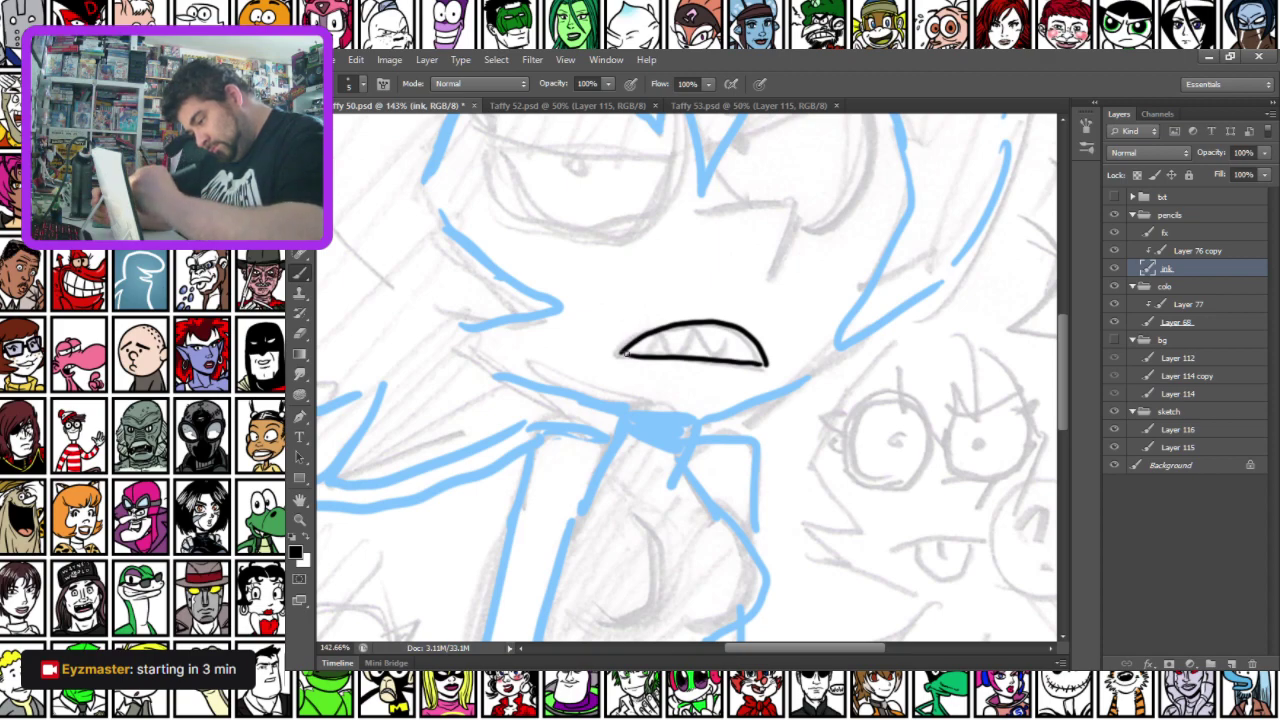
pyautogui.moveTo(670, 383); pyautogui.dragTo(732, 390)
pyautogui.moveTo(643, 356)
pyautogui.mouseDown()
pyautogui.moveTo(662, 332)
pyautogui.moveTo(682, 350)
pyautogui.moveTo(700, 326)
pyautogui.moveTo(726, 352)
pyautogui.moveTo(742, 332)
pyautogui.moveTo(756, 360)
pyautogui.mouseUp()
# Ink the character's angular nose with a near-horizontal stroke and a slanted stroke meeting at its tip
pyautogui.moveTo(532, 222); pyautogui.dragTo(525, 345)
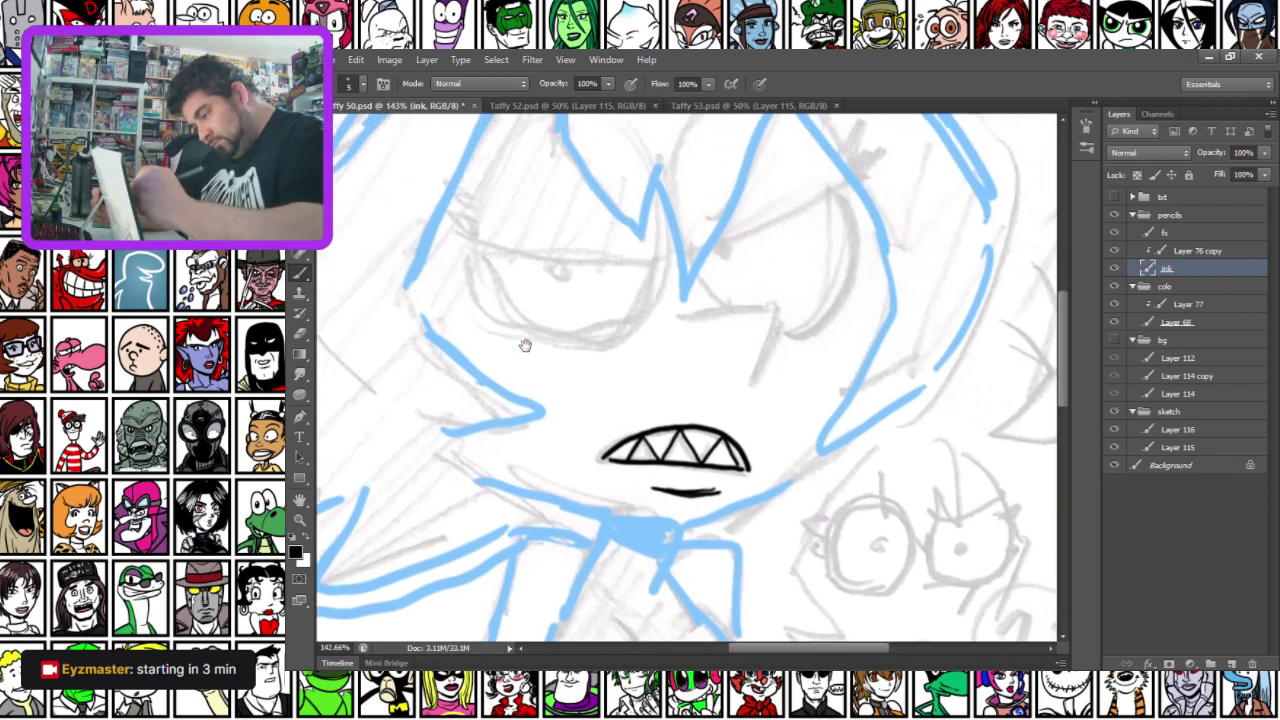
pyautogui.moveTo(684, 320); pyautogui.dragTo(782, 310)
pyautogui.moveTo(744, 376); pyautogui.dragTo(781, 310)
pyautogui.moveTo(740, 377); pyautogui.dragTo(776, 320)
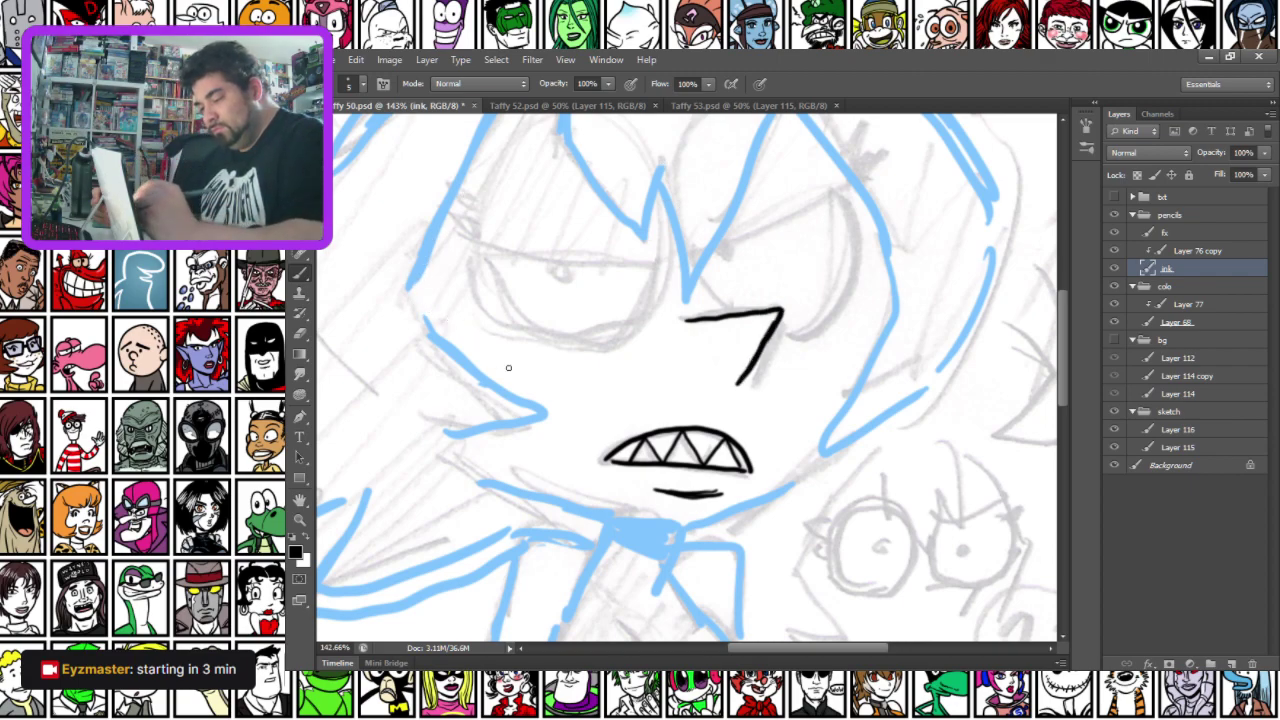
# Ink two short slanted marks on each of the character's cheeks, undoing and redrawing misplaced strokes
pyautogui.moveTo(548, 390); pyautogui.dragTo(534, 379)
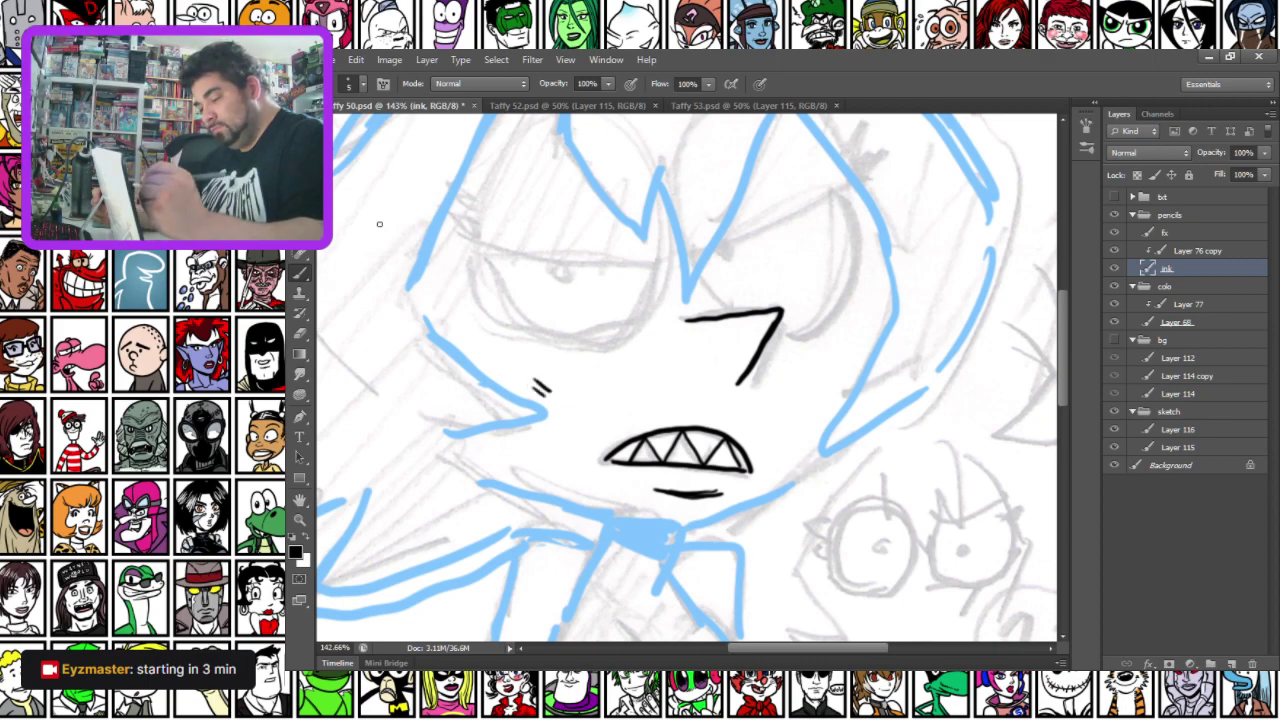
pyautogui.hotkey('ctrl', 'z')
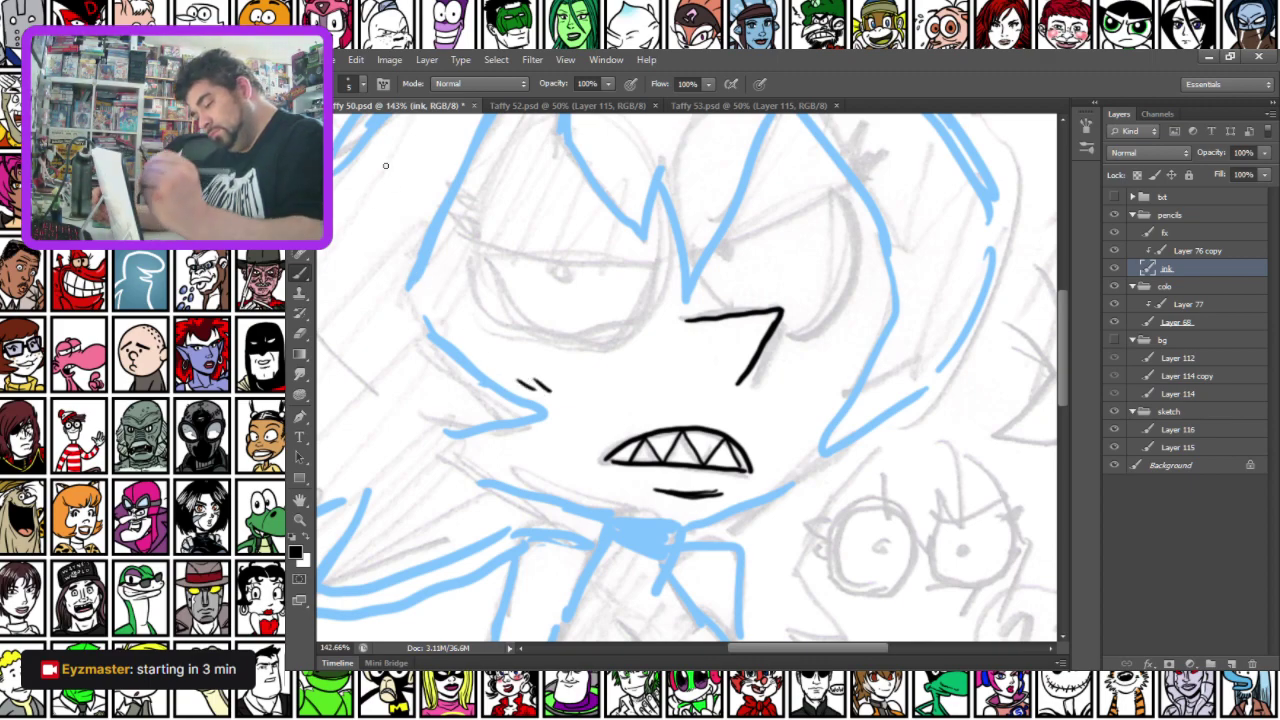
pyautogui.moveTo(845, 363)
pyautogui.mouseDown()
pyautogui.moveTo(837, 379)
pyautogui.moveTo(825, 373)
pyautogui.moveTo(836, 380)
pyautogui.mouseUp()
pyautogui.hotkey('ctrl', 'z')
# Ink the pointed bangs over the forehead and the left edge of the face down to the cheek tuft
pyautogui.moveTo(418, 258)
pyautogui.mouseDown()
pyautogui.moveTo(467, 396)
pyautogui.moveTo(500, 410)
pyautogui.mouseUp()
pyautogui.moveTo(667, 156)
pyautogui.mouseDown()
pyautogui.moveTo(645, 318)
pyautogui.moveTo(722, 396)
pyautogui.moveTo(748, 302)
pyautogui.moveTo(762, 452)
pyautogui.moveTo(850, 258)
pyautogui.moveTo(782, 138)
pyautogui.mouseUp()
pyautogui.moveTo(598, 188); pyautogui.dragTo(588, 309)
pyautogui.moveTo(659, 253)
pyautogui.mouseDown()
pyautogui.moveTo(703, 199)
pyautogui.moveTo(752, 235)
pyautogui.mouseUp()
pyautogui.moveTo(543, 362); pyautogui.dragTo(594, 197)
pyautogui.moveTo(670, 177)
pyautogui.mouseDown()
pyautogui.moveTo(618, 241)
pyautogui.moveTo(535, 415)
pyautogui.mouseUp()
pyautogui.moveTo(517, 476); pyautogui.dragTo(530, 364)
pyautogui.moveTo(546, 302)
pyautogui.mouseDown()
pyautogui.moveTo(684, 412)
pyautogui.moveTo(578, 436)
pyautogui.moveTo(484, 400)
pyautogui.moveTo(442, 400)
pyautogui.mouseUp()
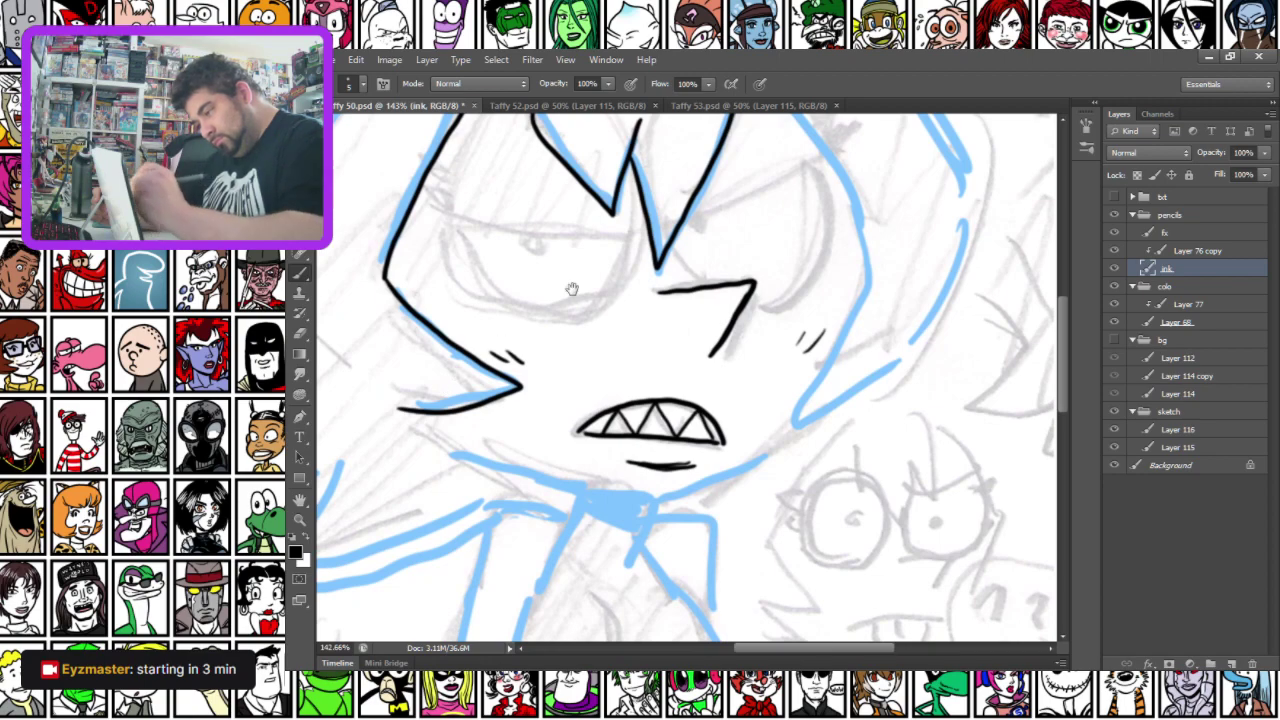
# Ink the right edge of the face down to its pointed cheek tuft
pyautogui.moveTo(608, 241); pyautogui.dragTo(514, 349)
pyautogui.moveTo(634, 150)
pyautogui.mouseDown()
pyautogui.moveTo(741, 289)
pyautogui.moveTo(770, 378)
pyautogui.moveTo(690, 523)
pyautogui.moveTo(737, 513)
pyautogui.moveTo(826, 452)
pyautogui.mouseUp()
pyautogui.moveTo(416, 638)
pyautogui.mouseDown()
pyautogui.moveTo(479, 531)
pyautogui.moveTo(626, 428)
pyautogui.mouseUp()
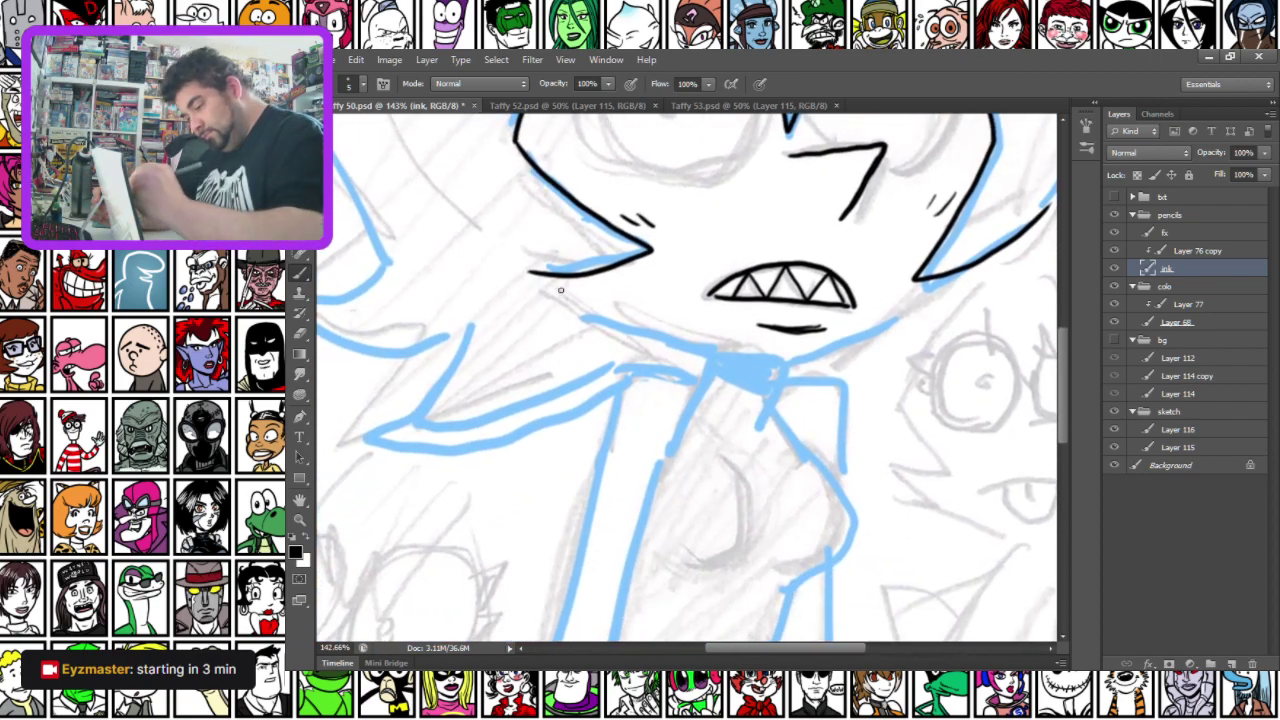
# Ink the lower cheek tuft, jawline and neck sides, and fill the collar solid black using a 15 px brush
pyautogui.moveTo(646, 268)
pyautogui.mouseDown()
pyautogui.moveTo(569, 300)
pyautogui.moveTo(780, 364)
pyautogui.moveTo(944, 280)
pyautogui.mouseUp()
pyautogui.moveTo(688, 410)
pyautogui.mouseDown()
pyautogui.moveTo(716, 352)
pyautogui.moveTo(762, 426)
pyautogui.mouseUp()
pyautogui.rightClick(697, 322)
pyautogui.click(861, 484)
pyautogui.click(727, 360)
pyautogui.moveTo(733, 363)
pyautogui.mouseDown()
pyautogui.moveTo(782, 369)
pyautogui.moveTo(717, 367)
pyautogui.moveTo(774, 377)
pyautogui.moveTo(730, 373)
pyautogui.mouseUp()
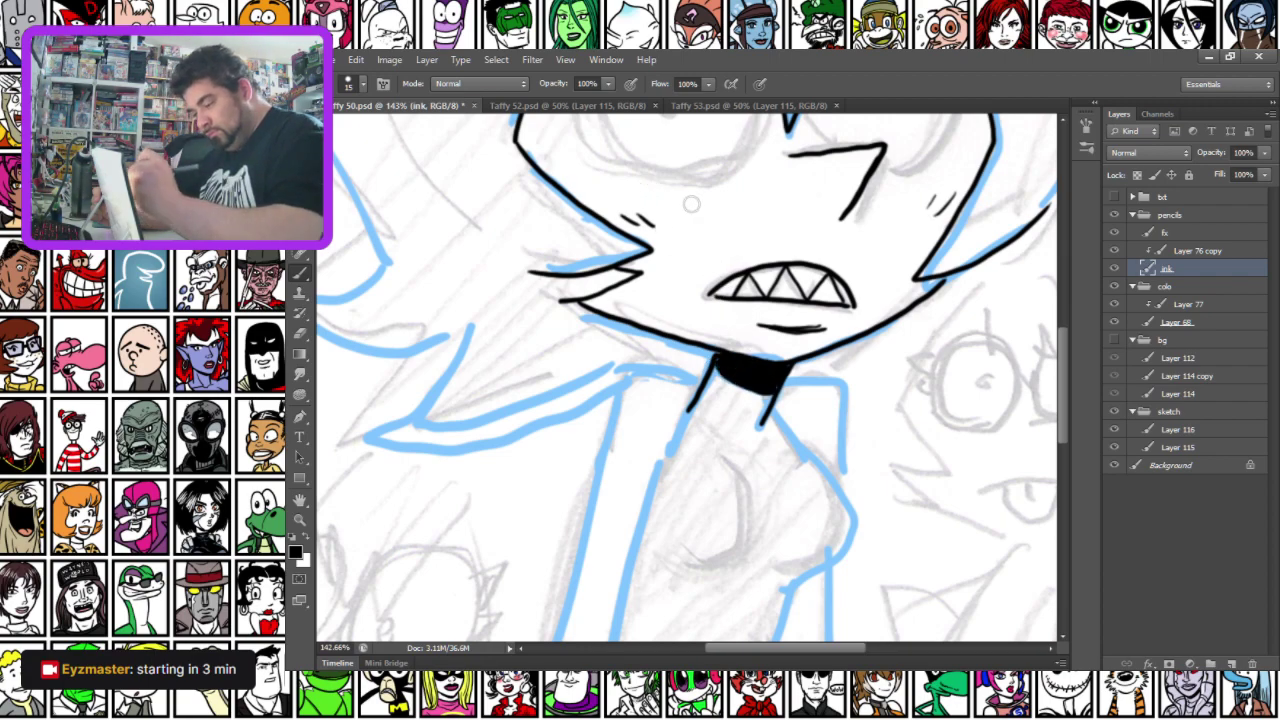
# Ink the character's half-lidded eyes with thick black outlines, angling both upper lids down toward the bangs
pyautogui.rightClick(692, 206)
pyautogui.click(739, 378)
pyautogui.click(706, 378)
pyautogui.moveTo(596, 240); pyautogui.dragTo(572, 481)
pyautogui.scroll(1, 656, 476)
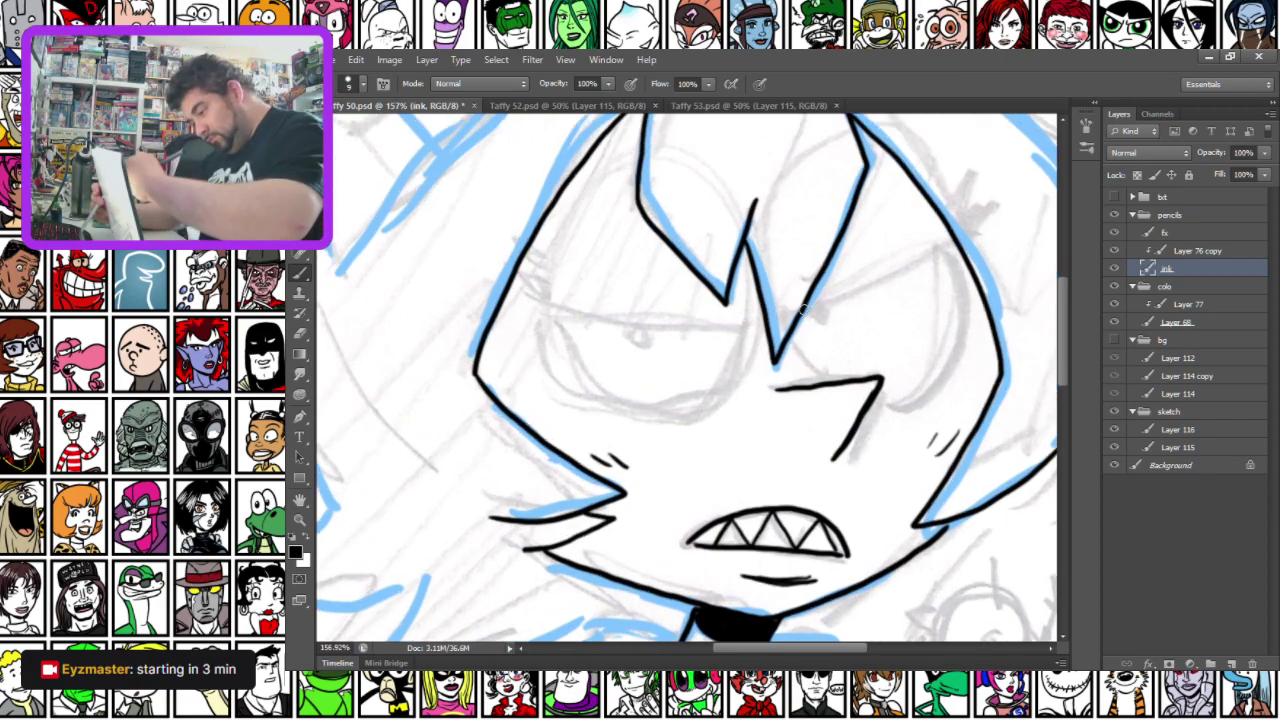
pyautogui.moveTo(808, 312); pyautogui.dragTo(946, 245)
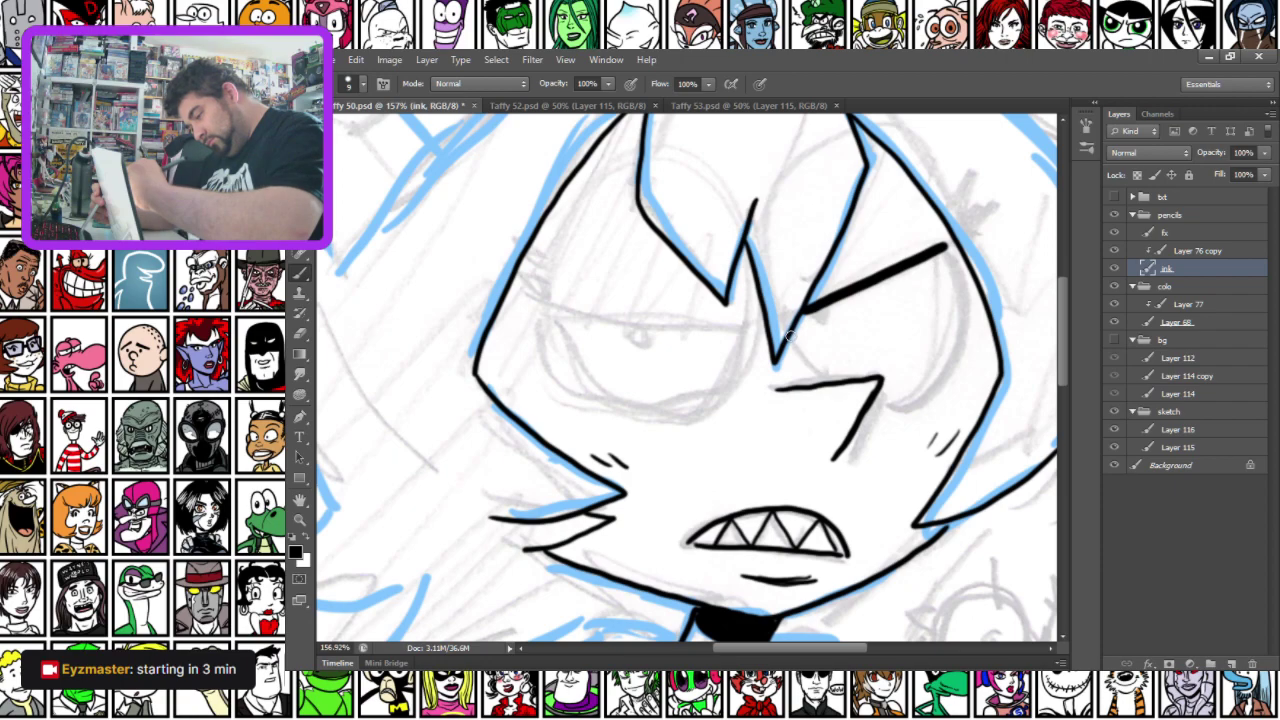
pyautogui.moveTo(798, 345)
pyautogui.mouseDown()
pyautogui.moveTo(871, 406)
pyautogui.moveTo(929, 378)
pyautogui.moveTo(948, 339)
pyautogui.moveTo(933, 223)
pyautogui.mouseUp()
pyautogui.moveTo(524, 300); pyautogui.dragTo(751, 328)
pyautogui.moveTo(527, 305)
pyautogui.mouseDown()
pyautogui.moveTo(558, 379)
pyautogui.moveTo(622, 417)
pyautogui.moveTo(681, 418)
pyautogui.moveTo(729, 388)
pyautogui.moveTo(753, 332)
pyautogui.mouseUp()
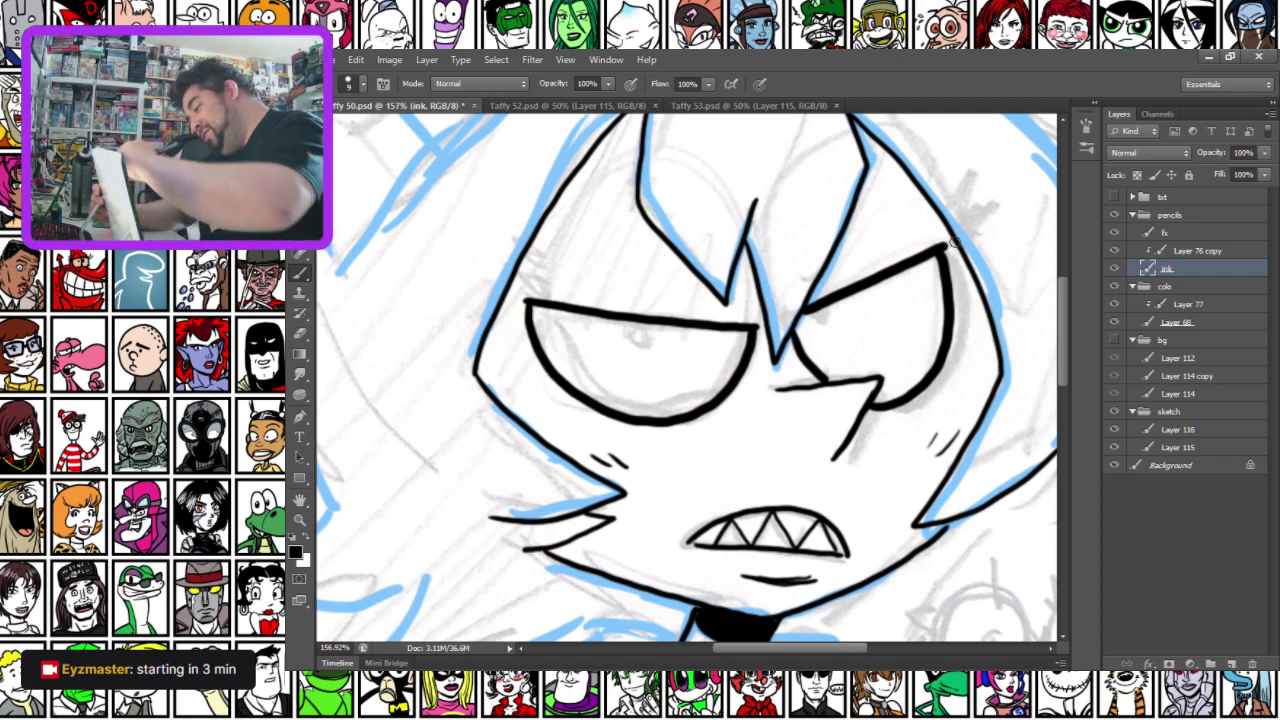
# Ink thick pointed eyelashes at the outer corner of each eye and thicken the adjoining eye outlines
pyautogui.moveTo(808, 310)
pyautogui.mouseDown()
pyautogui.moveTo(962, 225)
pyautogui.moveTo(950, 270)
pyautogui.moveTo(974, 268)
pyautogui.moveTo(950, 302)
pyautogui.moveTo(968, 276)
pyautogui.mouseUp()
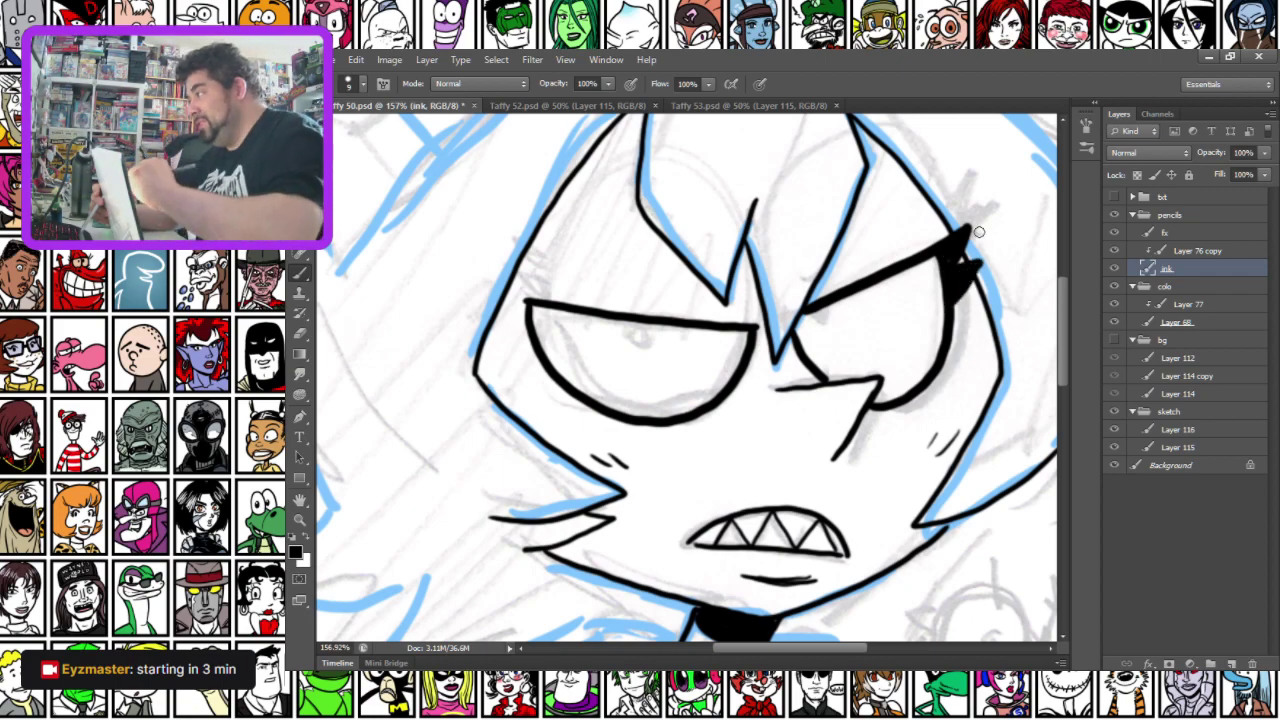
pyautogui.moveTo(872, 408)
pyautogui.mouseDown()
pyautogui.moveTo(918, 390)
pyautogui.moveTo(947, 313)
pyautogui.moveTo(931, 258)
pyautogui.mouseUp()
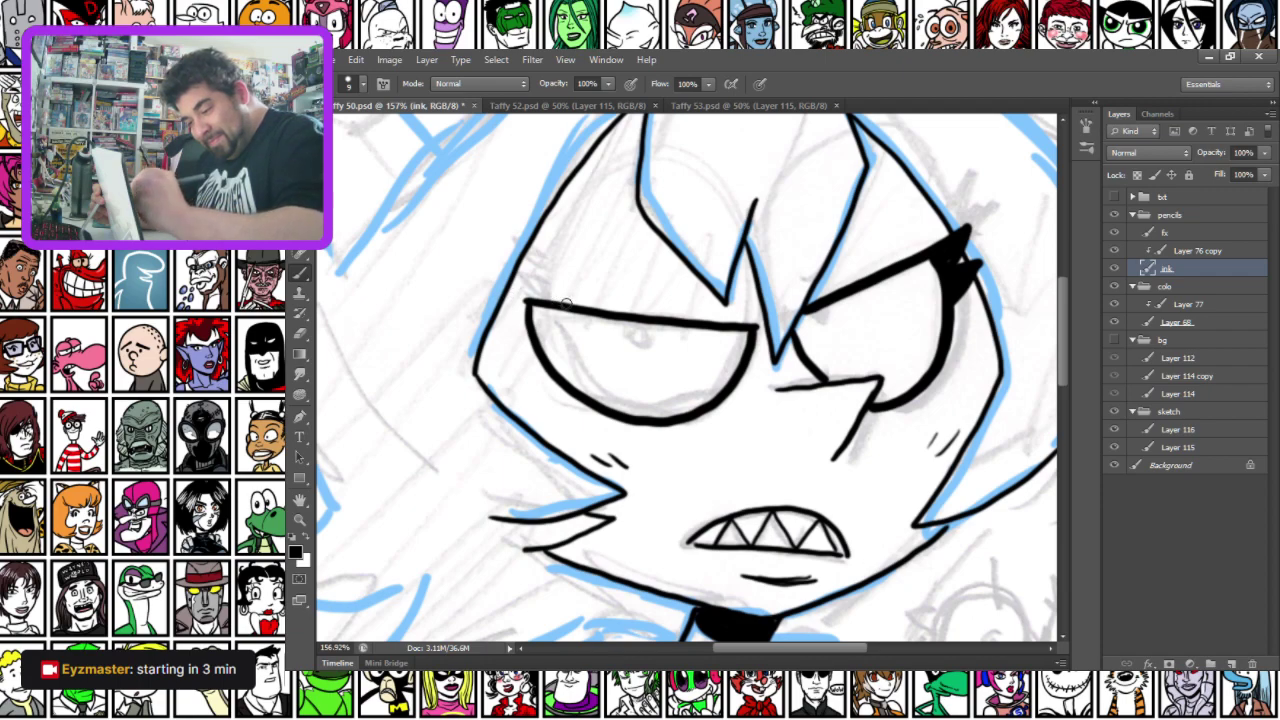
pyautogui.moveTo(566, 304)
pyautogui.mouseDown()
pyautogui.moveTo(491, 282)
pyautogui.moveTo(523, 321)
pyautogui.moveTo(502, 291)
pyautogui.moveTo(529, 298)
pyautogui.moveTo(523, 313)
pyautogui.moveTo(508, 290)
pyautogui.moveTo(527, 325)
pyautogui.moveTo(498, 329)
pyautogui.moveTo(522, 325)
pyautogui.moveTo(510, 351)
pyautogui.moveTo(535, 352)
pyautogui.moveTo(481, 336)
pyautogui.moveTo(499, 346)
pyautogui.moveTo(534, 303)
pyautogui.moveTo(569, 382)
pyautogui.moveTo(670, 426)
pyautogui.mouseUp()
pyautogui.hotkey('ctrl', 'z')
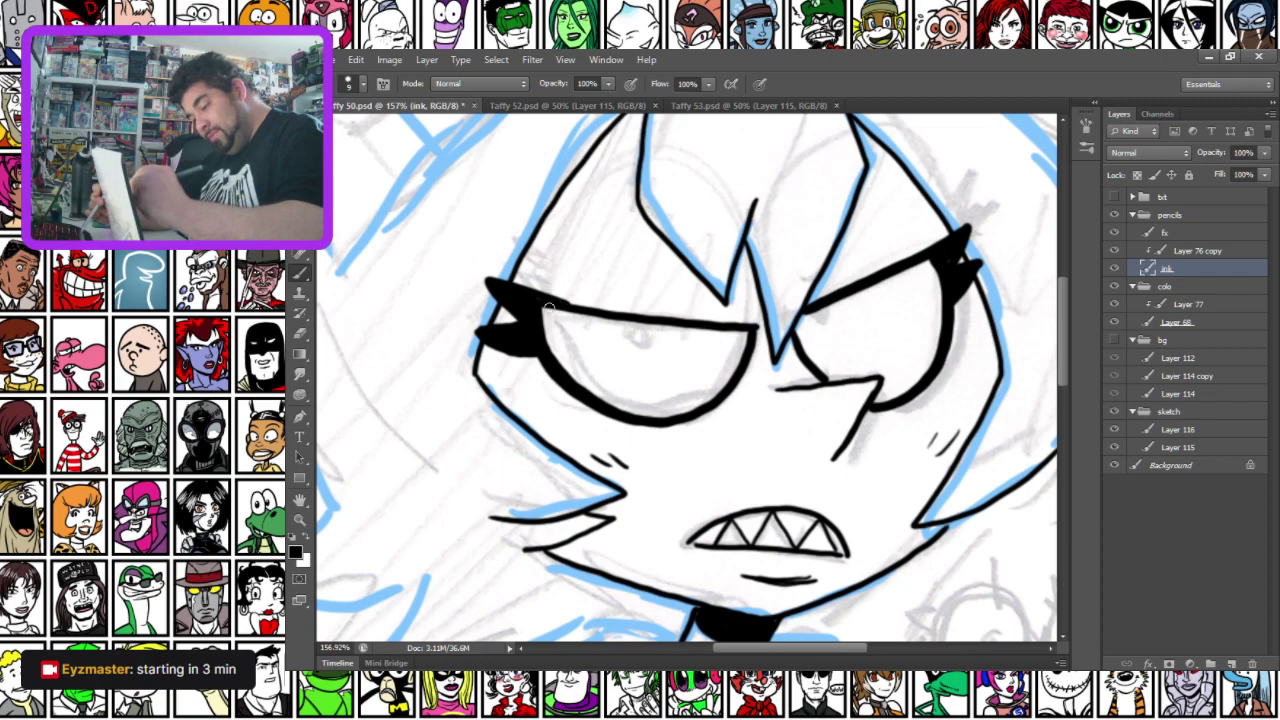
pyautogui.moveTo(553, 303)
pyautogui.mouseDown()
pyautogui.moveTo(744, 325)
pyautogui.moveTo(958, 246)
pyautogui.mouseUp()
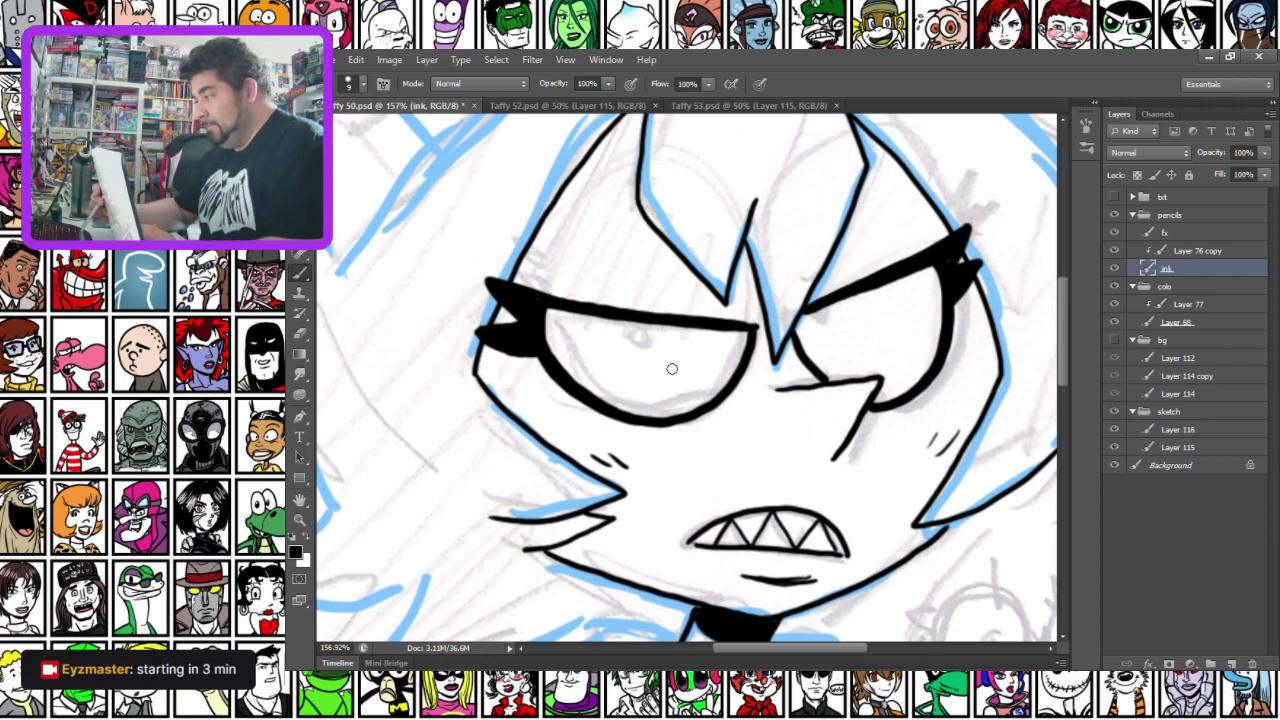
# Ink a small oval pupil in each eye with a finer brush
pyautogui.rightClick(697, 246)
pyautogui.click(844, 397)
pyautogui.moveTo(649, 300)
pyautogui.mouseDown()
pyautogui.moveTo(653, 285)
pyautogui.moveTo(628, 336)
pyautogui.mouseUp()
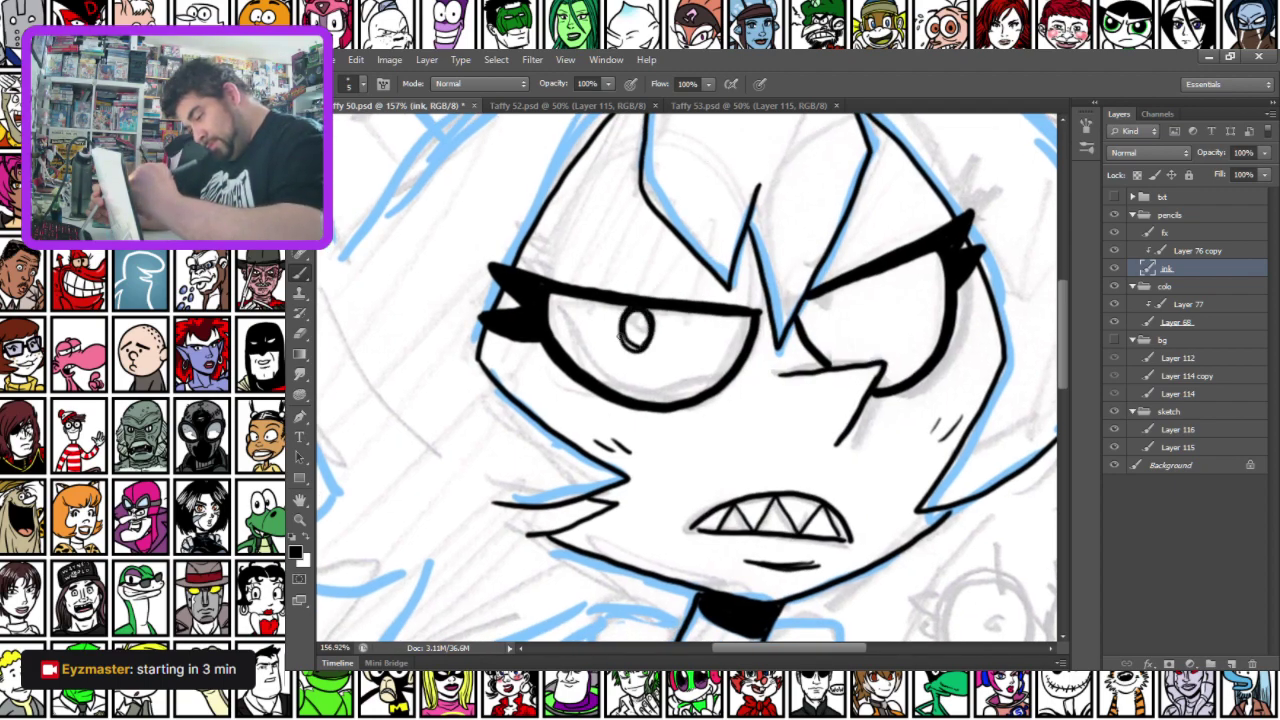
pyautogui.moveTo(820, 332)
pyautogui.mouseDown()
pyautogui.moveTo(830, 316)
pyautogui.moveTo(804, 330)
pyautogui.moveTo(826, 300)
pyautogui.mouseUp()
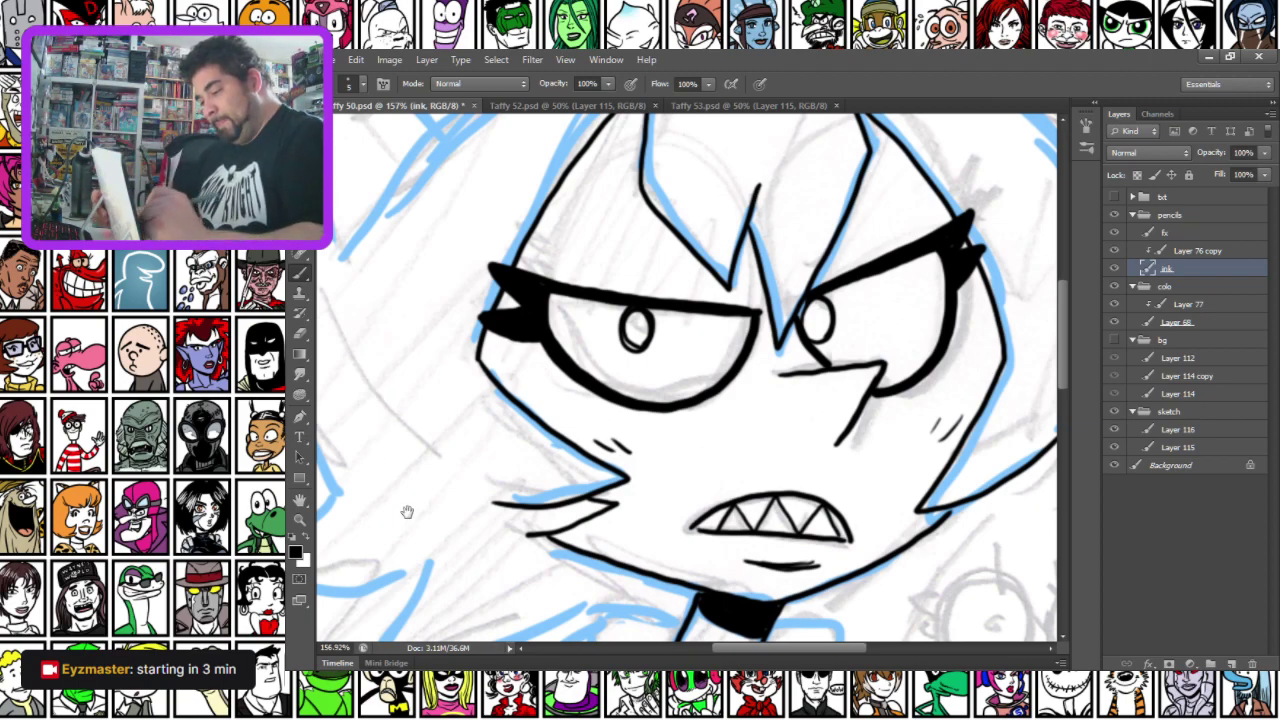
# Ink the inner hair edge beside the left eye, curving from the crown and bending back toward the cheek
pyautogui.moveTo(380, 236); pyautogui.dragTo(449, 443)
pyautogui.moveTo(337, 383)
pyautogui.mouseDown()
pyautogui.moveTo(434, 349)
pyautogui.moveTo(438, 360)
pyautogui.mouseUp()
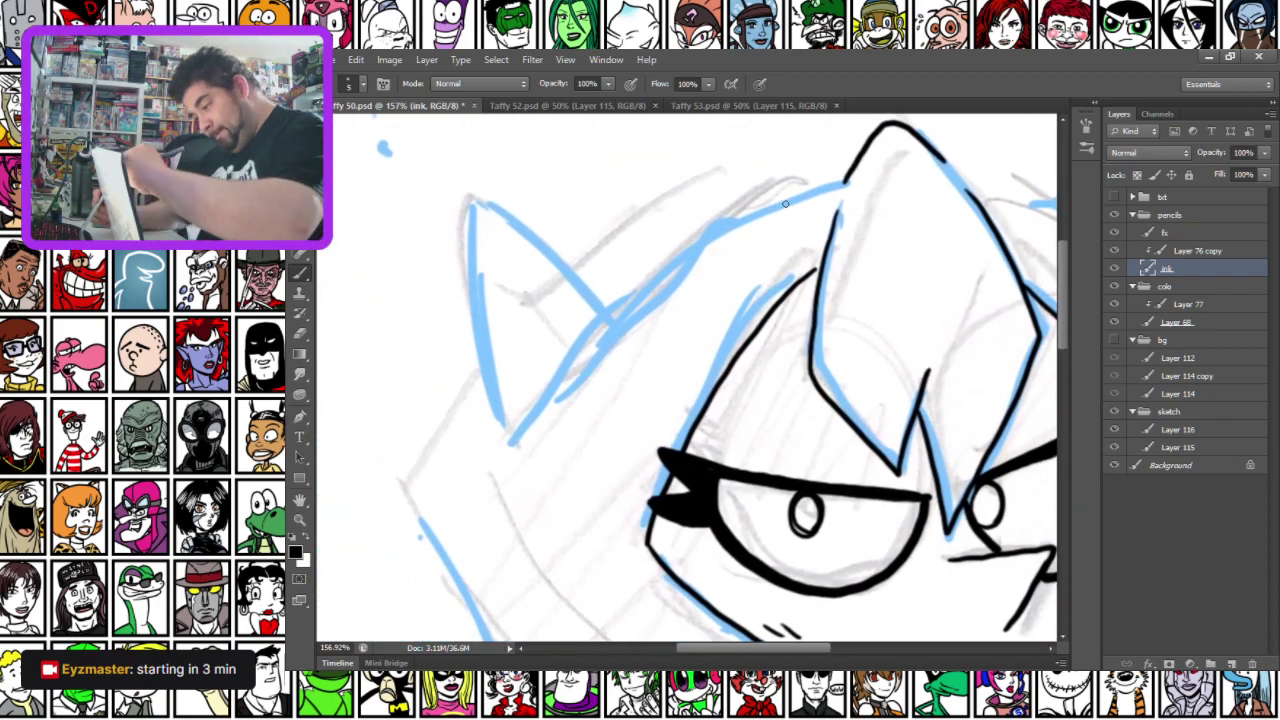
pyautogui.moveTo(508, 520); pyautogui.dragTo(459, 245)
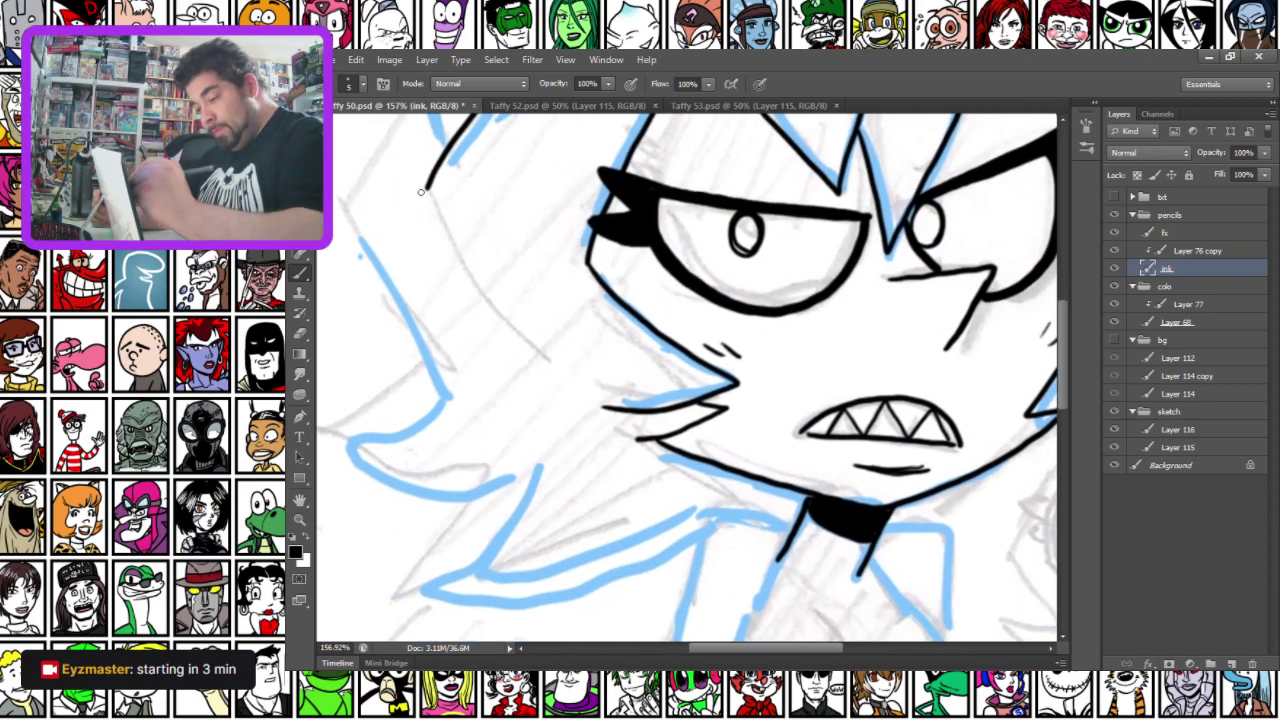
pyautogui.moveTo(428, 193)
pyautogui.mouseDown()
pyautogui.moveTo(532, 346)
pyautogui.moveTo(506, 437)
pyautogui.moveTo(513, 490)
pyautogui.mouseUp()
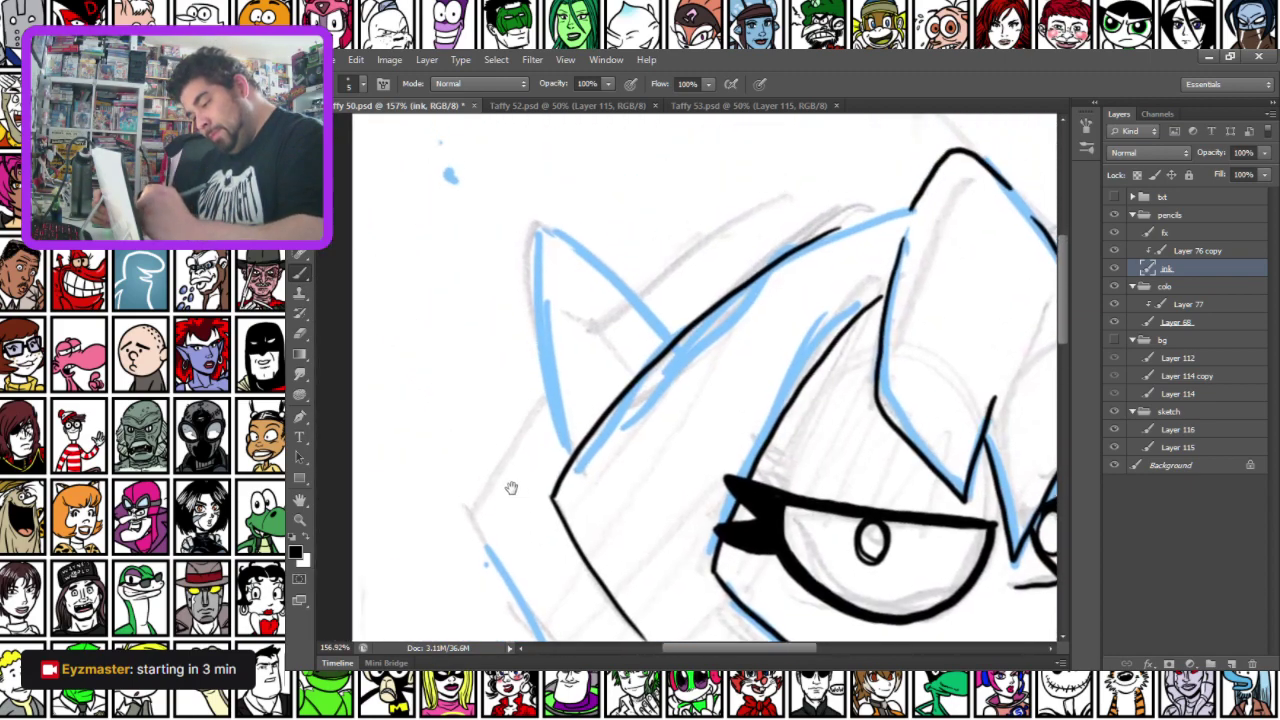
# Ink the left pointed ear with its inner contour and dark hatching inside
pyautogui.moveTo(540, 223); pyautogui.dragTo(675, 335)
pyautogui.moveTo(540, 224)
pyautogui.mouseDown()
pyautogui.moveTo(548, 398)
pyautogui.moveTo(573, 458)
pyautogui.mouseUp()
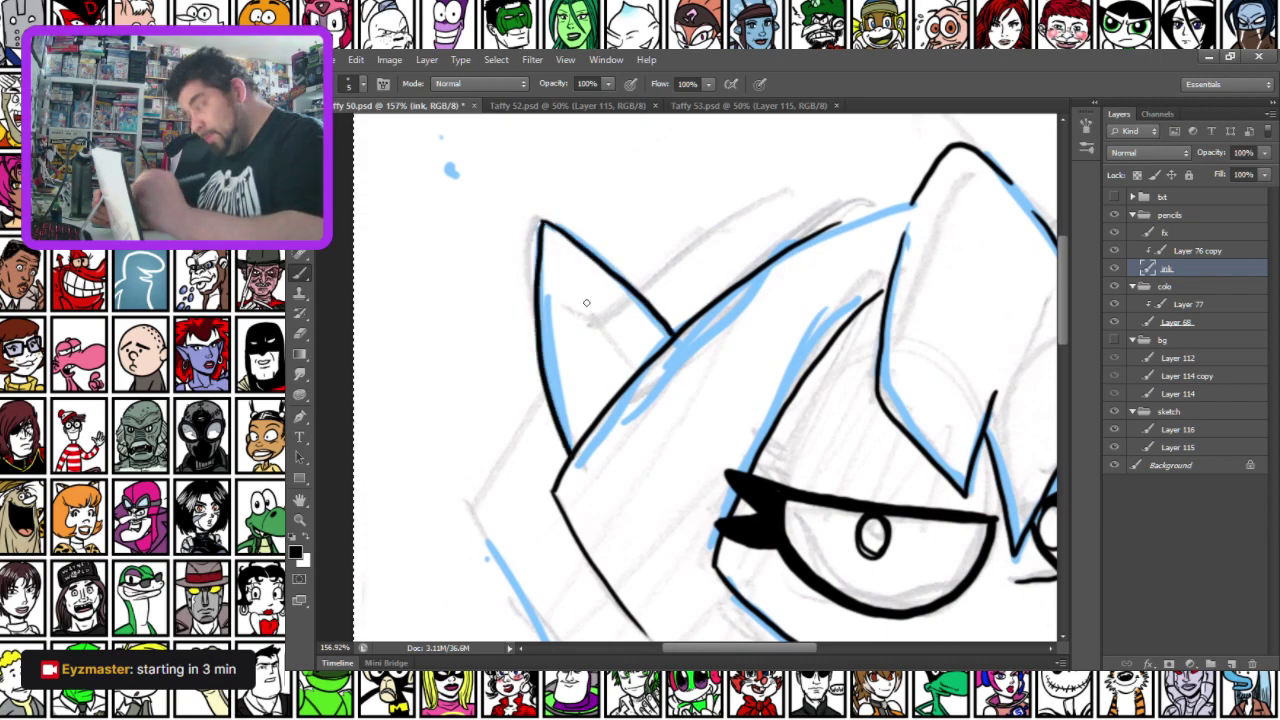
pyautogui.moveTo(550, 310)
pyautogui.mouseDown()
pyautogui.moveTo(573, 282)
pyautogui.moveTo(616, 343)
pyautogui.moveTo(600, 418)
pyautogui.mouseUp()
pyautogui.moveTo(608, 342); pyautogui.dragTo(584, 420)
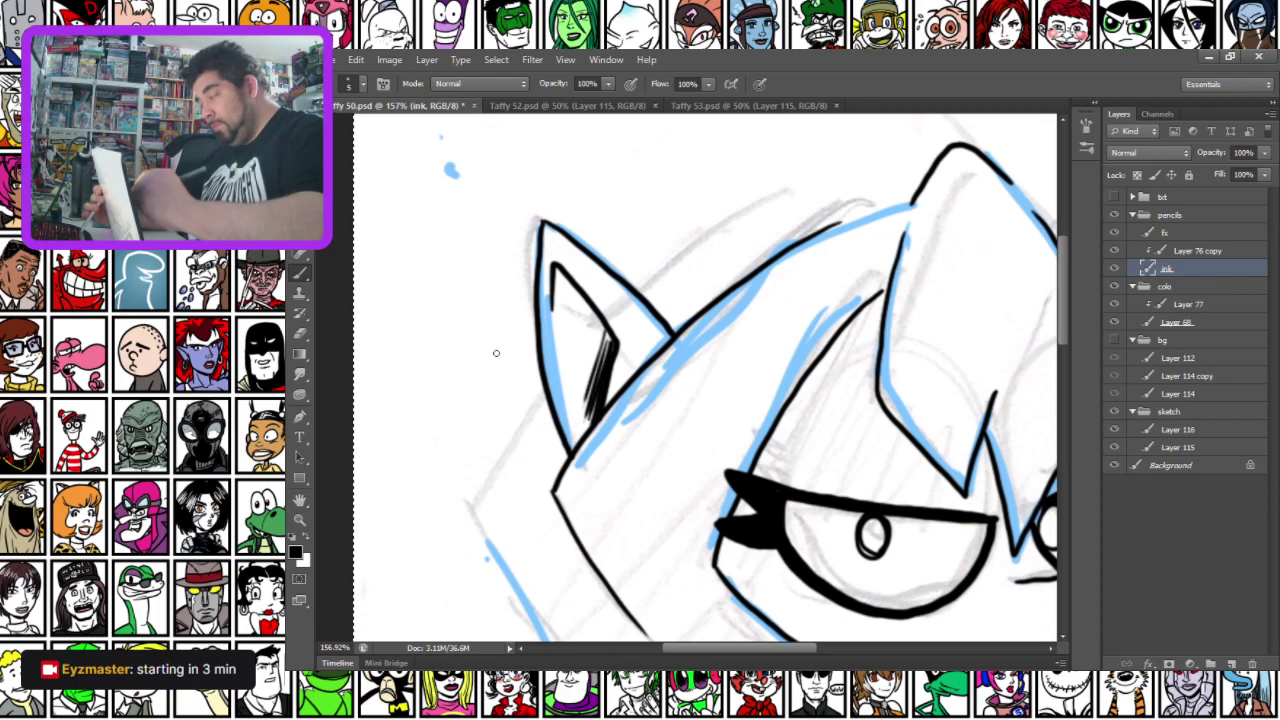
# Ink the crown curve beside the left ear and the outer left hair down to its two pointed tips
pyautogui.moveTo(612, 270); pyautogui.dragTo(913, 161)
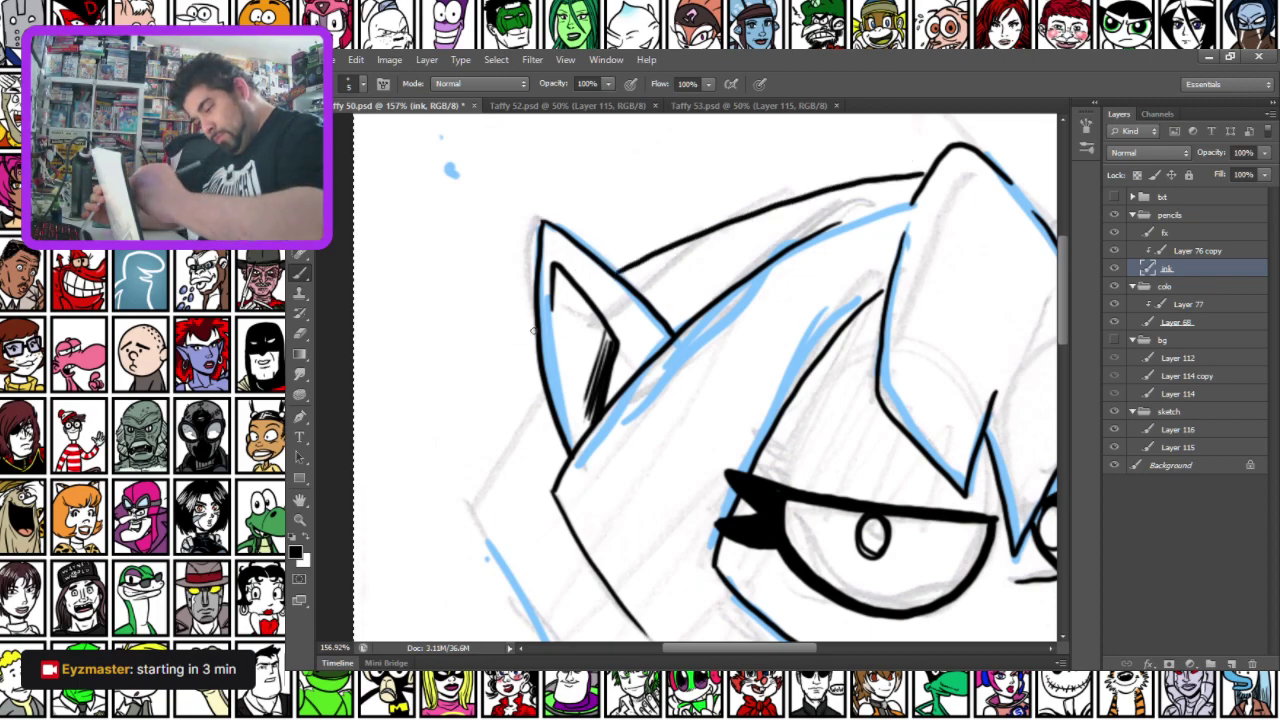
pyautogui.scroll(-5, 472, 420)
pyautogui.moveTo(475, 164)
pyautogui.mouseDown()
pyautogui.moveTo(500, 272)
pyautogui.moveTo(576, 457)
pyautogui.moveTo(501, 519)
pyautogui.moveTo(461, 528)
pyautogui.moveTo(573, 577)
pyautogui.moveTo(672, 540)
pyautogui.moveTo(536, 503)
pyautogui.moveTo(488, 313)
pyautogui.moveTo(594, 332)
pyautogui.moveTo(569, 374)
pyautogui.moveTo(503, 410)
pyautogui.moveTo(606, 433)
pyautogui.moveTo(670, 422)
pyautogui.mouseUp()
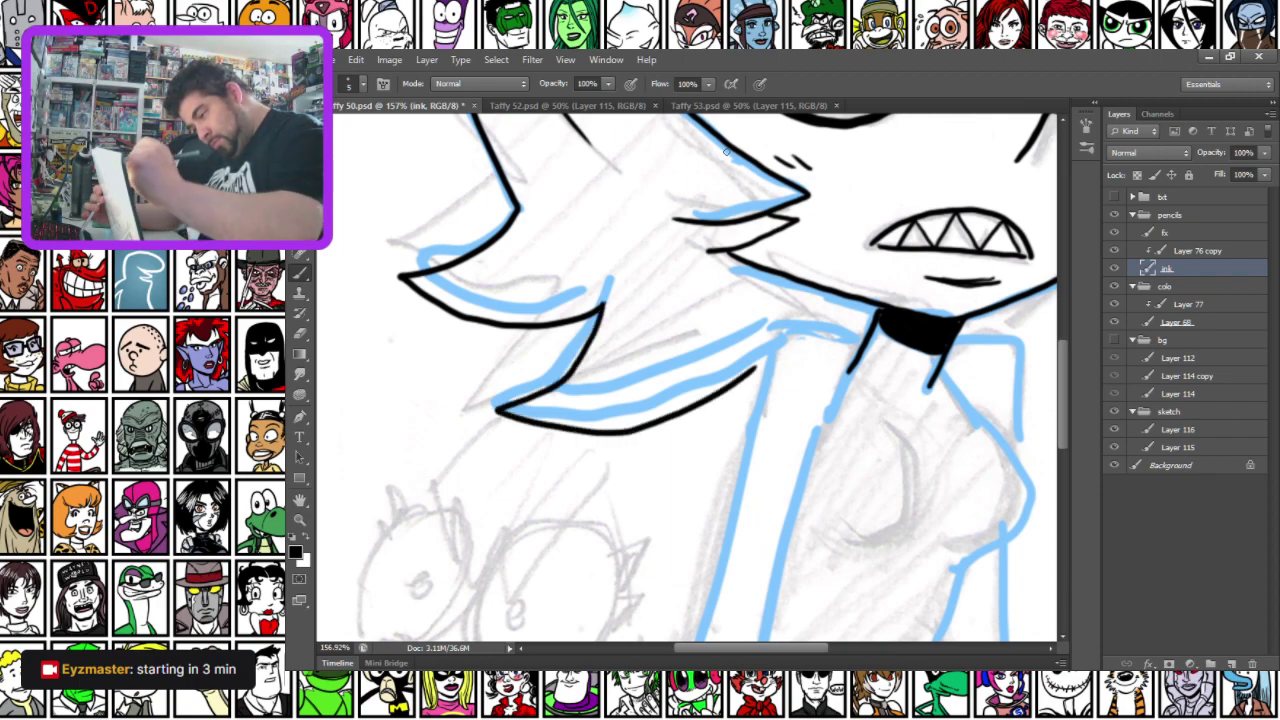
# Ink the hair outline on the right side of the head from the crown to the cheek, redrawing the lower stroke
pyautogui.moveTo(816, 150)
pyautogui.mouseDown()
pyautogui.moveTo(492, 371)
pyautogui.moveTo(456, 475)
pyautogui.moveTo(428, 454)
pyautogui.mouseUp()
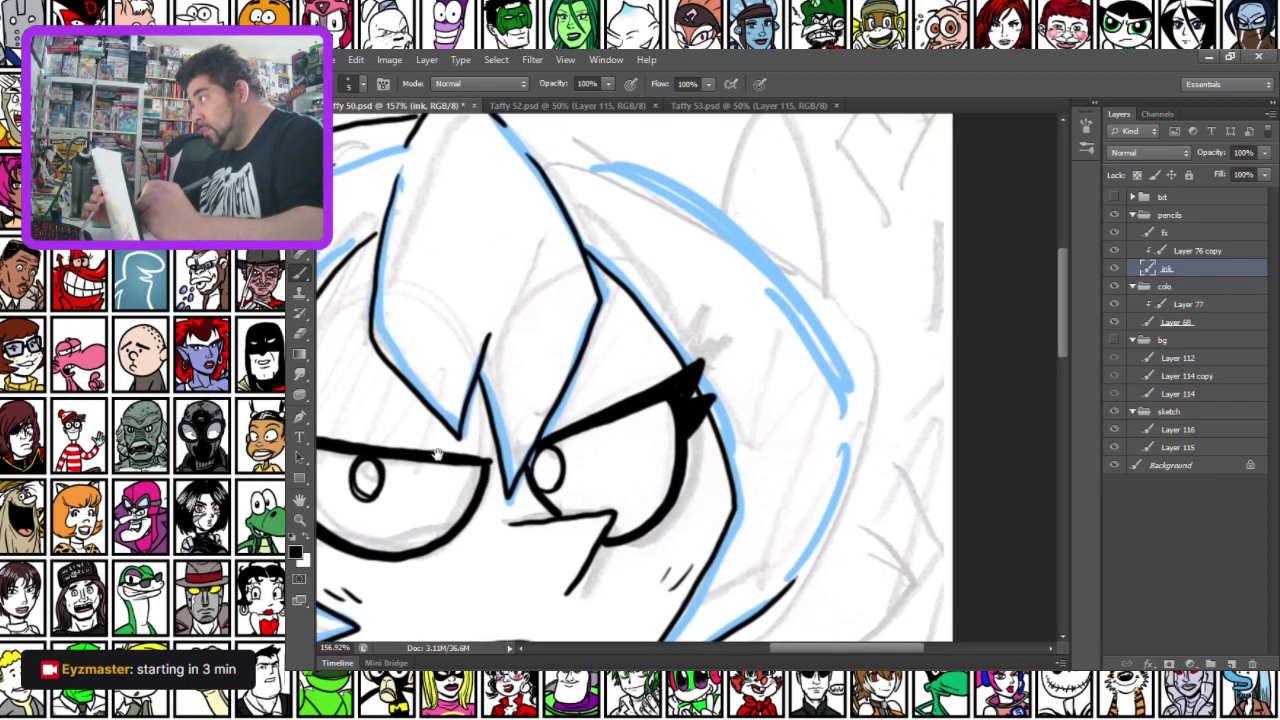
pyautogui.moveTo(503, 122)
pyautogui.mouseDown()
pyautogui.moveTo(640, 190)
pyautogui.moveTo(848, 362)
pyautogui.mouseUp()
pyautogui.moveTo(555, 574); pyautogui.dragTo(448, 384)
pyautogui.moveTo(510, 519)
pyautogui.mouseDown()
pyautogui.moveTo(625, 472)
pyautogui.moveTo(703, 396)
pyautogui.moveTo(776, 242)
pyautogui.mouseUp()
pyautogui.hotkey('ctrl', 'z')
pyautogui.moveTo(512, 524)
pyautogui.mouseDown()
pyautogui.moveTo(579, 499)
pyautogui.moveTo(678, 428)
pyautogui.moveTo(763, 321)
pyautogui.moveTo(794, 256)
pyautogui.mouseUp()
pyautogui.moveTo(740, 172); pyautogui.dragTo(794, 256)
# Ink the right pointed ear and its inner contour lines
pyautogui.moveTo(627, 220)
pyautogui.mouseDown()
pyautogui.moveTo(674, 397)
pyautogui.moveTo(670, 460)
pyautogui.mouseUp()
pyautogui.moveTo(675, 350)
pyautogui.mouseDown()
pyautogui.moveTo(740, 228)
pyautogui.moveTo(768, 296)
pyautogui.moveTo(794, 450)
pyautogui.mouseUp()
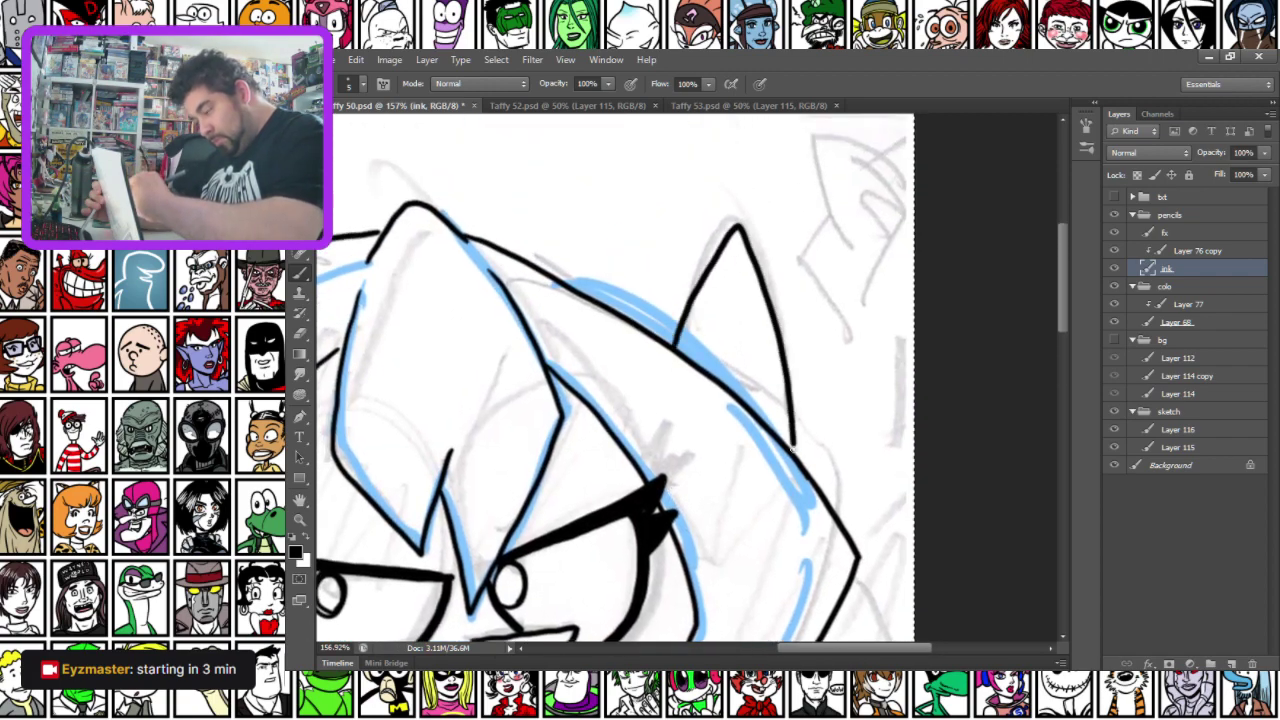
pyautogui.moveTo(755, 318)
pyautogui.mouseDown()
pyautogui.moveTo(743, 276)
pyautogui.moveTo(706, 352)
pyautogui.moveTo(739, 396)
pyautogui.mouseUp()
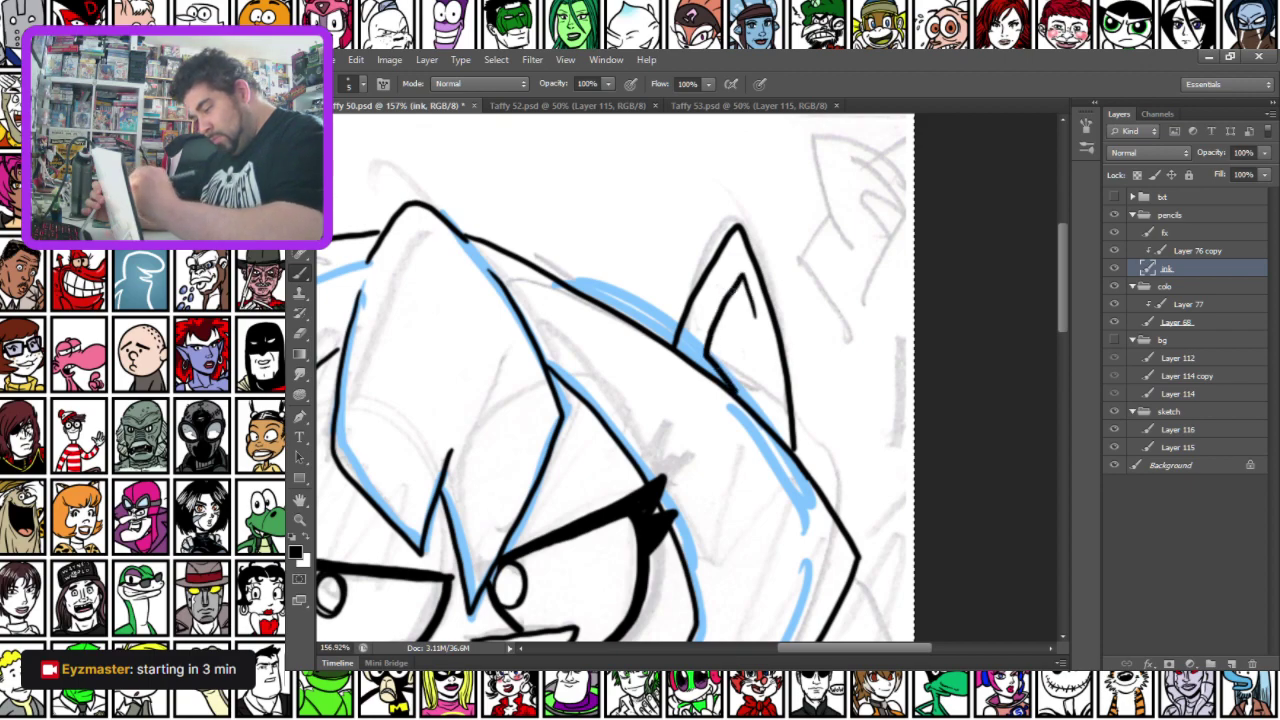
pyautogui.moveTo(710, 346); pyautogui.dragTo(746, 401)
# Ink short crease lines along the outer lower edge of each eye
pyautogui.moveTo(428, 501); pyautogui.dragTo(700, 260)
pyautogui.moveTo(517, 572); pyautogui.dragTo(584, 507)
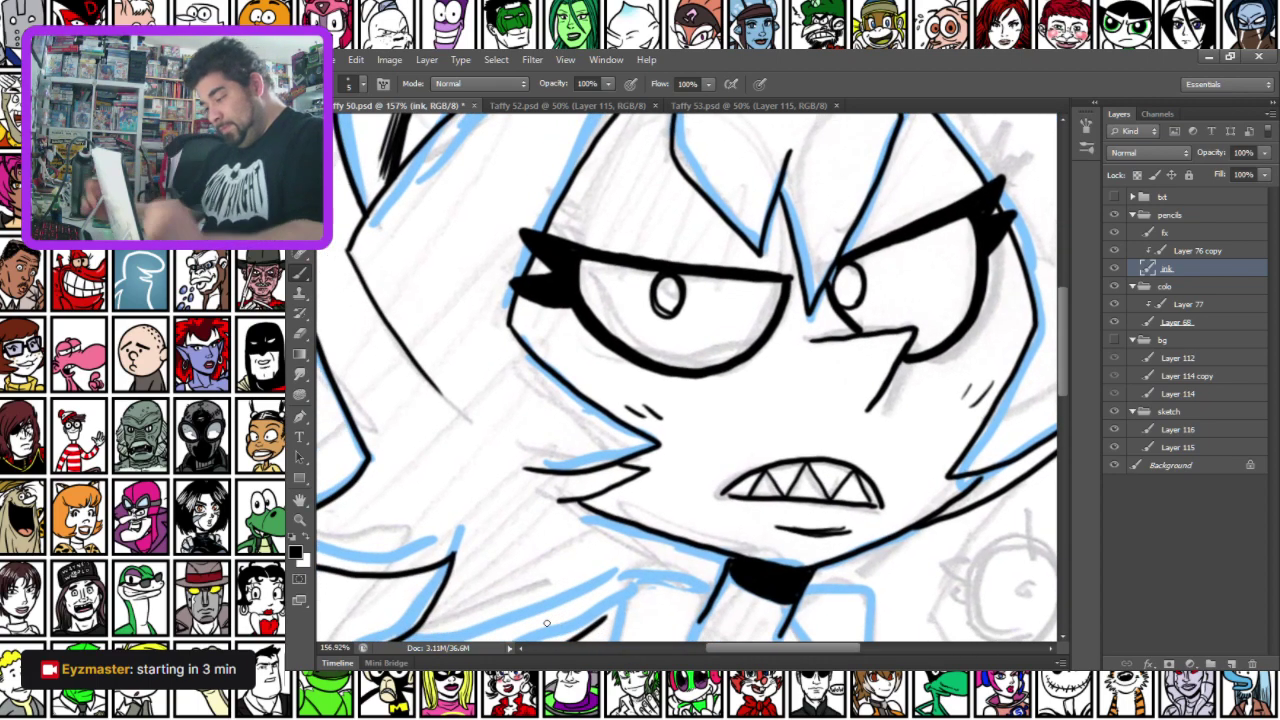
pyautogui.moveTo(568, 313)
pyautogui.mouseDown()
pyautogui.moveTo(604, 352)
pyautogui.moveTo(590, 350)
pyautogui.mouseUp()
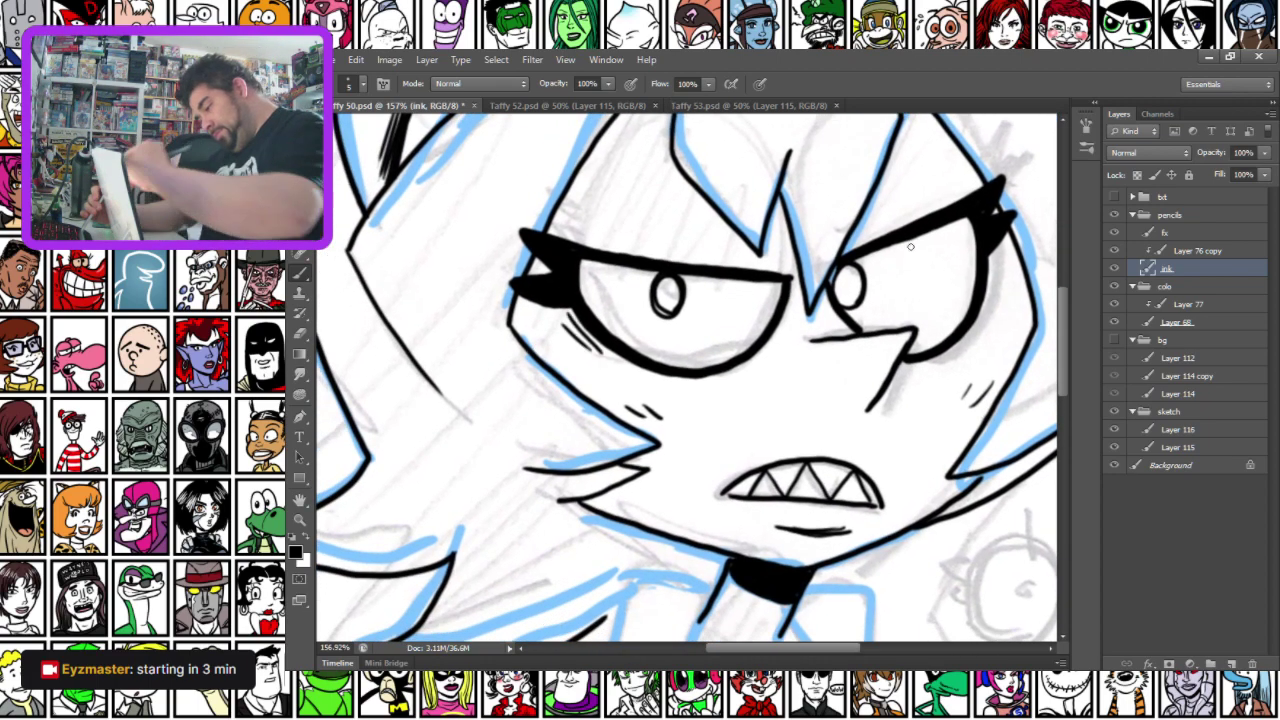
pyautogui.moveTo(1000, 262)
pyautogui.mouseDown()
pyautogui.moveTo(952, 362)
pyautogui.moveTo(966, 352)
pyautogui.mouseUp()
# Ink the clenched fist on the left, including its thumb and curled fingers
pyautogui.scroll(-10, 560, 400)
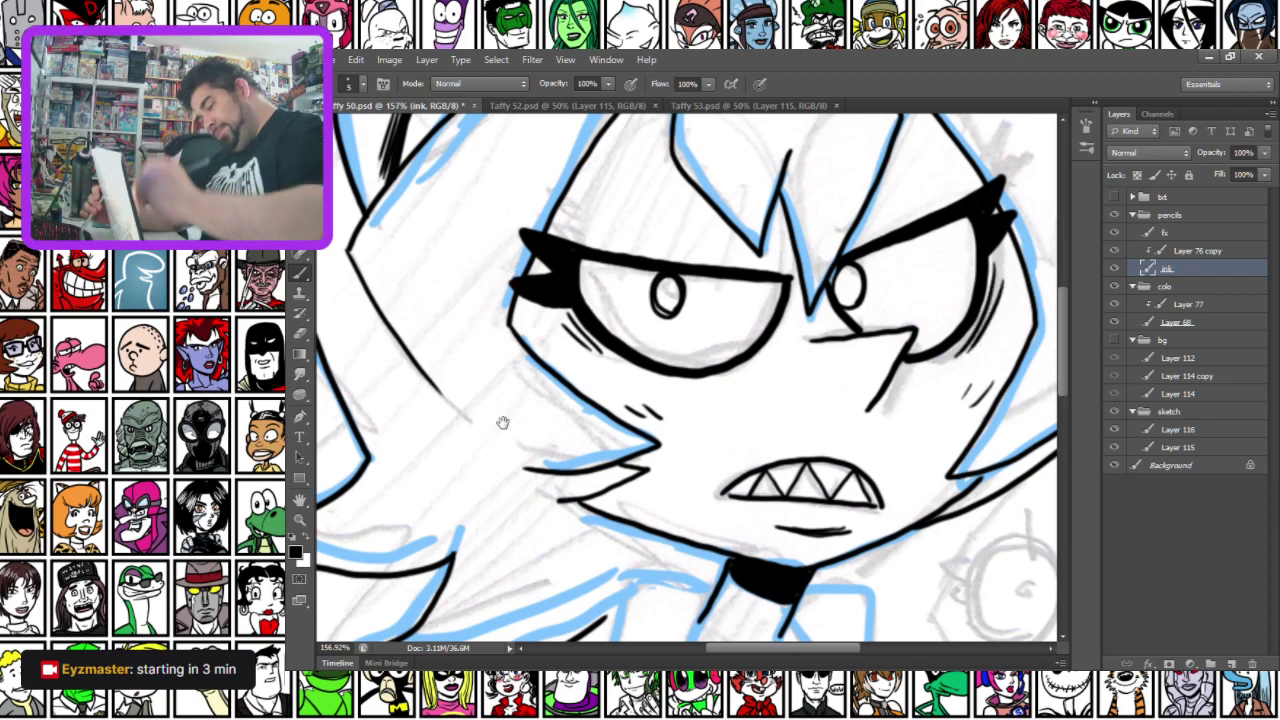
pyautogui.moveTo(583, 423); pyautogui.dragTo(588, 406)
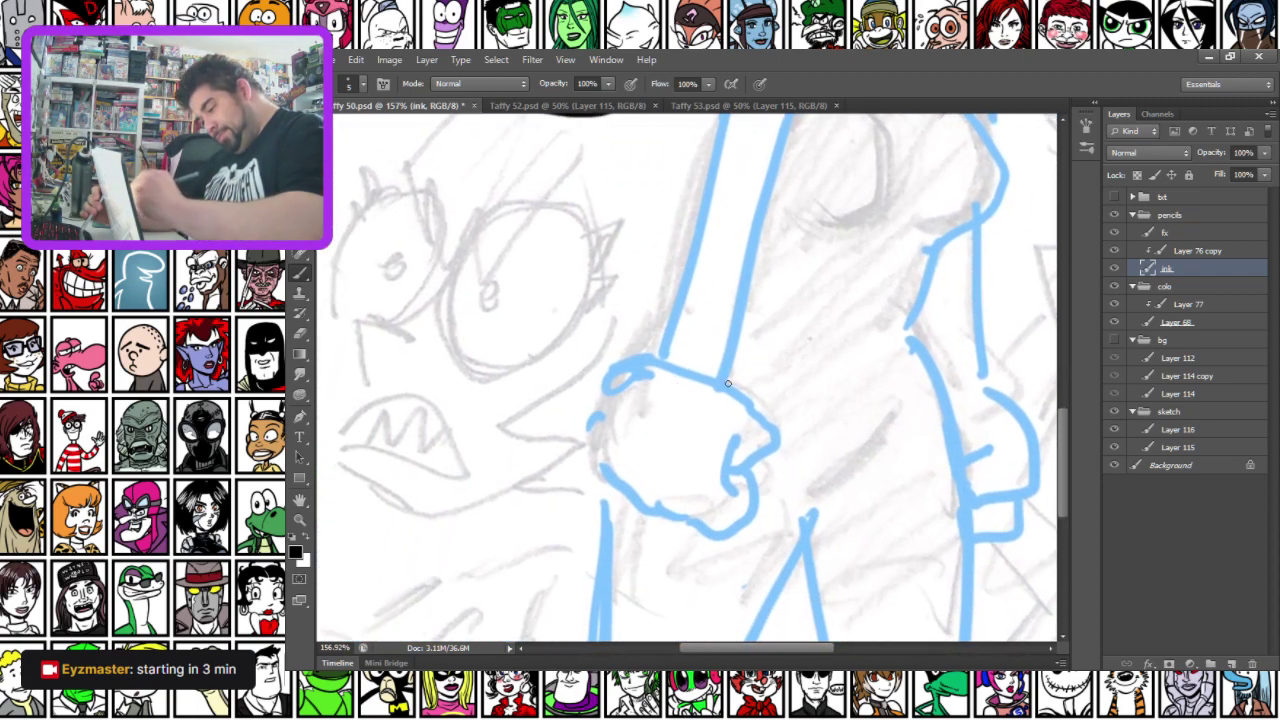
pyautogui.moveTo(724, 384)
pyautogui.mouseDown()
pyautogui.moveTo(768, 455)
pyautogui.moveTo(727, 466)
pyautogui.moveTo(731, 494)
pyautogui.moveTo(700, 534)
pyautogui.moveTo(753, 512)
pyautogui.moveTo(742, 464)
pyautogui.mouseUp()
pyautogui.moveTo(668, 506)
pyautogui.mouseDown()
pyautogui.moveTo(616, 490)
pyautogui.moveTo(625, 498)
pyautogui.moveTo(590, 454)
pyautogui.moveTo(622, 390)
pyautogui.moveTo(658, 355)
pyautogui.mouseUp()
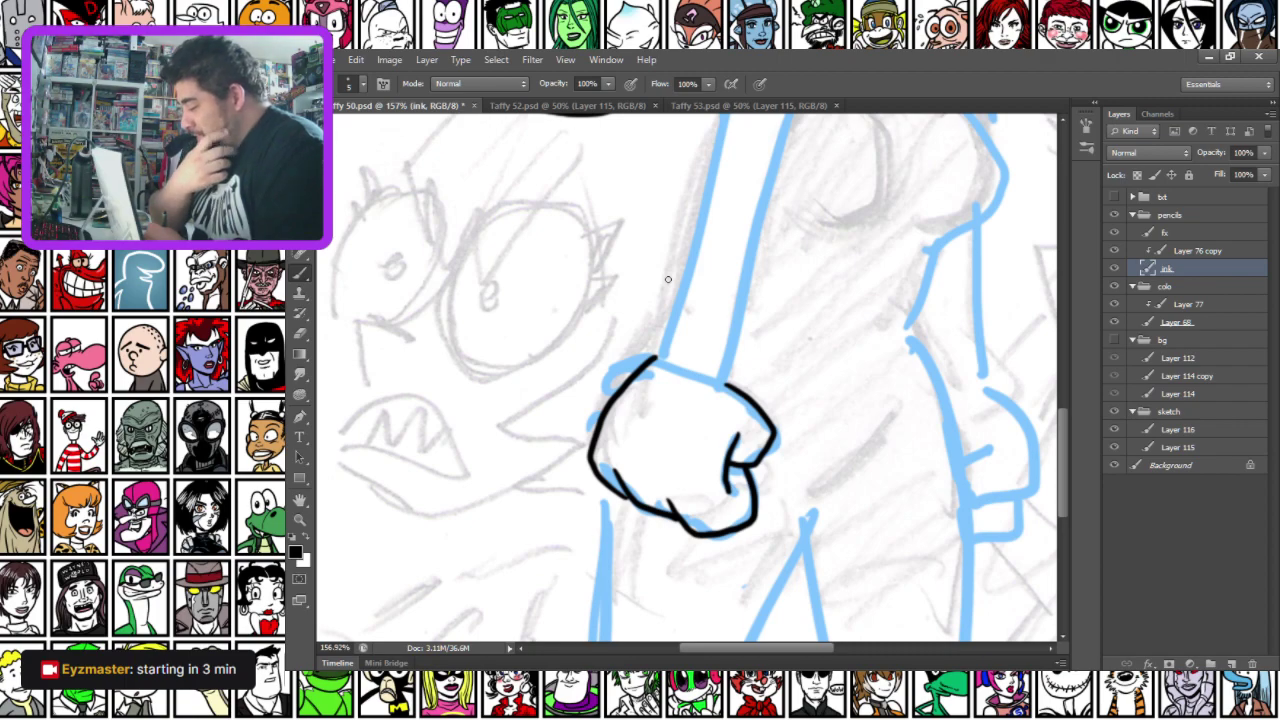
# Ink the left shoulder and both edges of the arm down to the clenched fist
pyautogui.moveTo(630, 234)
pyautogui.mouseDown()
pyautogui.moveTo(625, 456)
pyautogui.moveTo(626, 437)
pyautogui.mouseUp()
pyautogui.moveTo(742, 246)
pyautogui.mouseDown()
pyautogui.moveTo(830, 230)
pyautogui.moveTo(786, 345)
pyautogui.mouseUp()
pyautogui.moveTo(742, 240); pyautogui.dragTo(652, 575)
pyautogui.moveTo(786, 345); pyautogui.dragTo(730, 597)
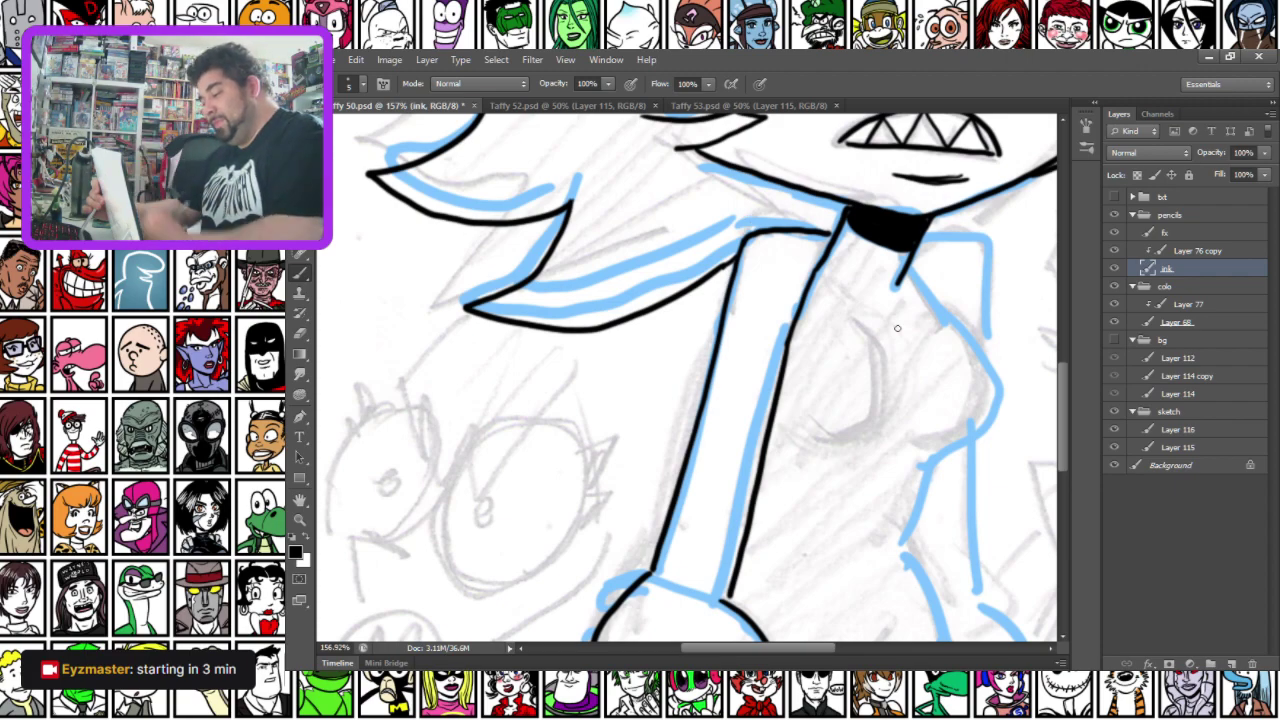
# Ink the right shoulder, the chest contours and the right side of the torso down to the waist
pyautogui.moveTo(918, 240)
pyautogui.mouseDown()
pyautogui.moveTo(968, 243)
pyautogui.moveTo(993, 386)
pyautogui.moveTo(961, 447)
pyautogui.moveTo(927, 460)
pyautogui.mouseUp()
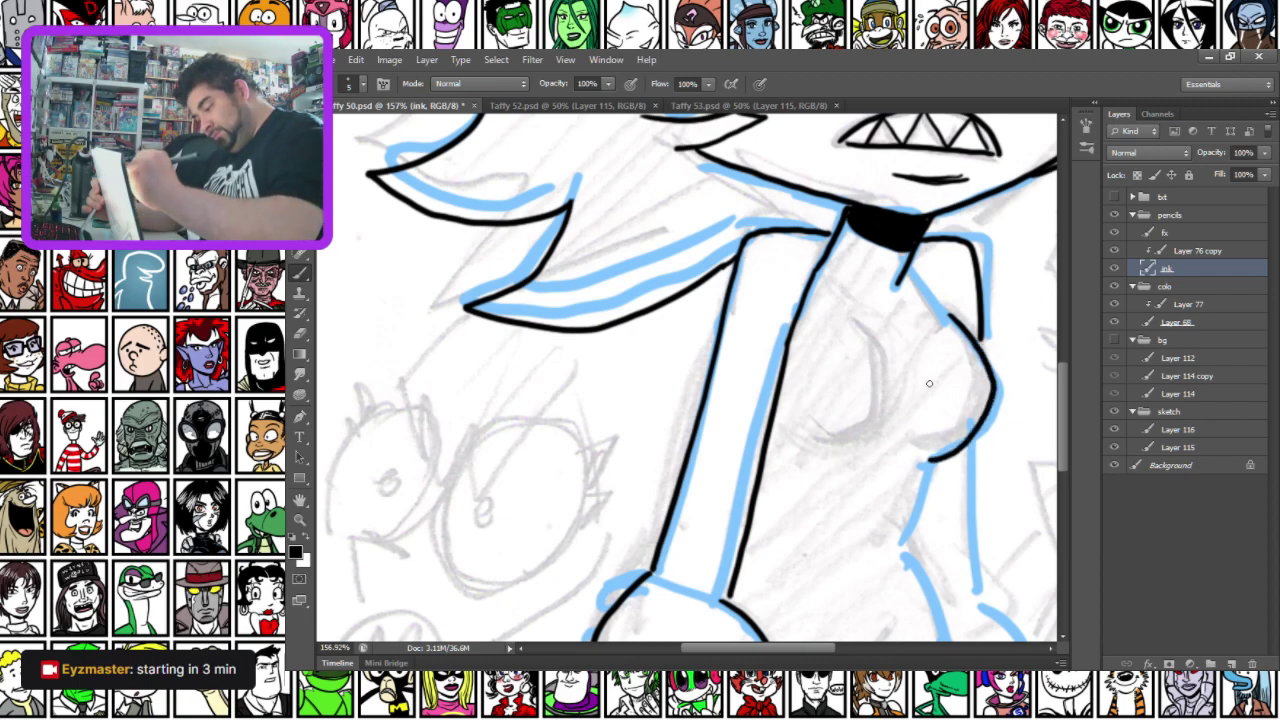
pyautogui.moveTo(908, 262); pyautogui.dragTo(956, 322)
pyautogui.hotkey('ctrl', 'z')
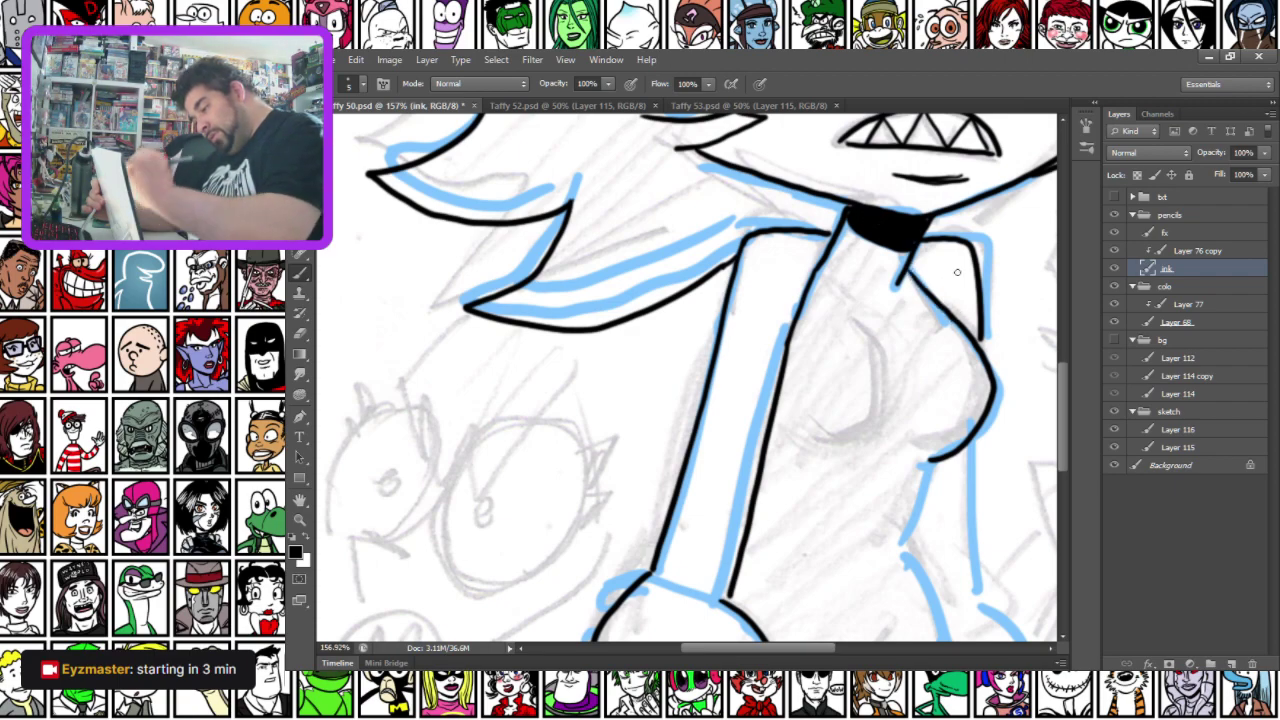
pyautogui.moveTo(885, 363)
pyautogui.mouseDown()
pyautogui.moveTo(890, 415)
pyautogui.moveTo(828, 450)
pyautogui.mouseUp()
pyautogui.moveTo(932, 461); pyautogui.dragTo(904, 545)
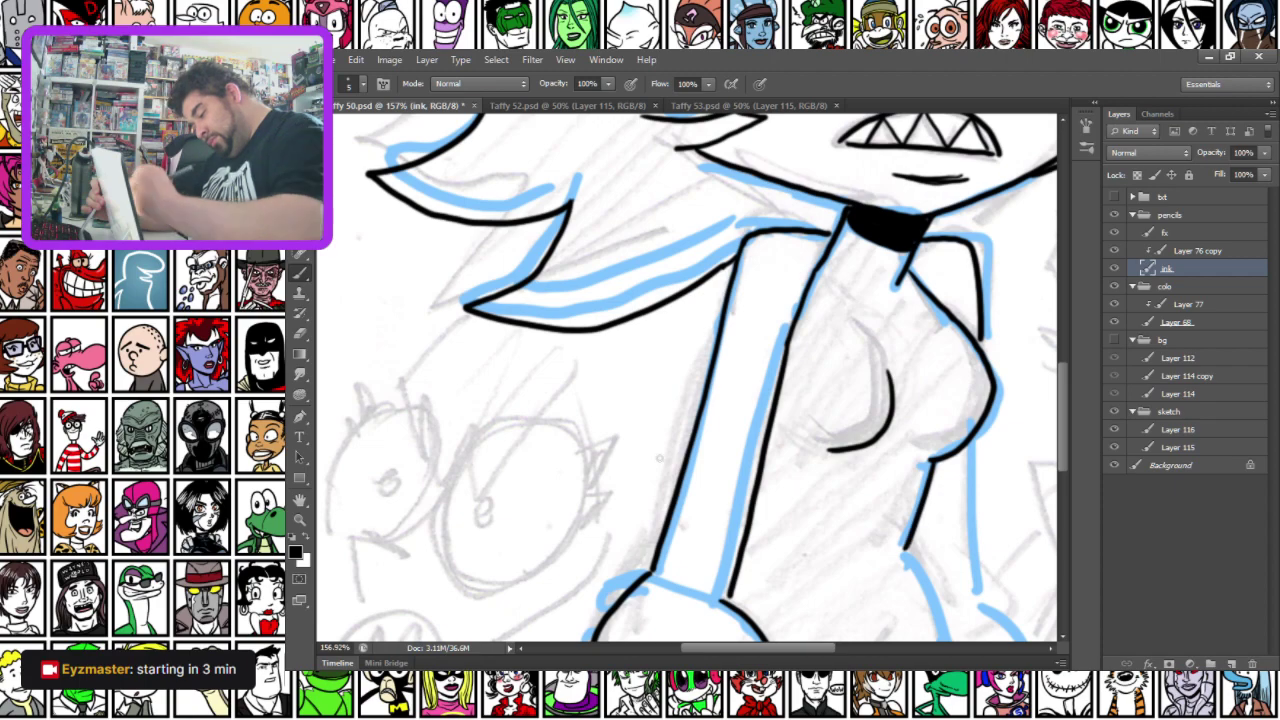
# Ink the inner and outer edges of both legs from the hips down to the canvas edge
pyautogui.moveTo(566, 572); pyautogui.dragTo(611, 366)
pyautogui.moveTo(515, 588)
pyautogui.mouseDown()
pyautogui.moveTo(509, 360)
pyautogui.moveTo(457, 408)
pyautogui.mouseUp()
pyautogui.moveTo(878, 246)
pyautogui.mouseDown()
pyautogui.moveTo(802, 326)
pyautogui.moveTo(702, 538)
pyautogui.mouseUp()
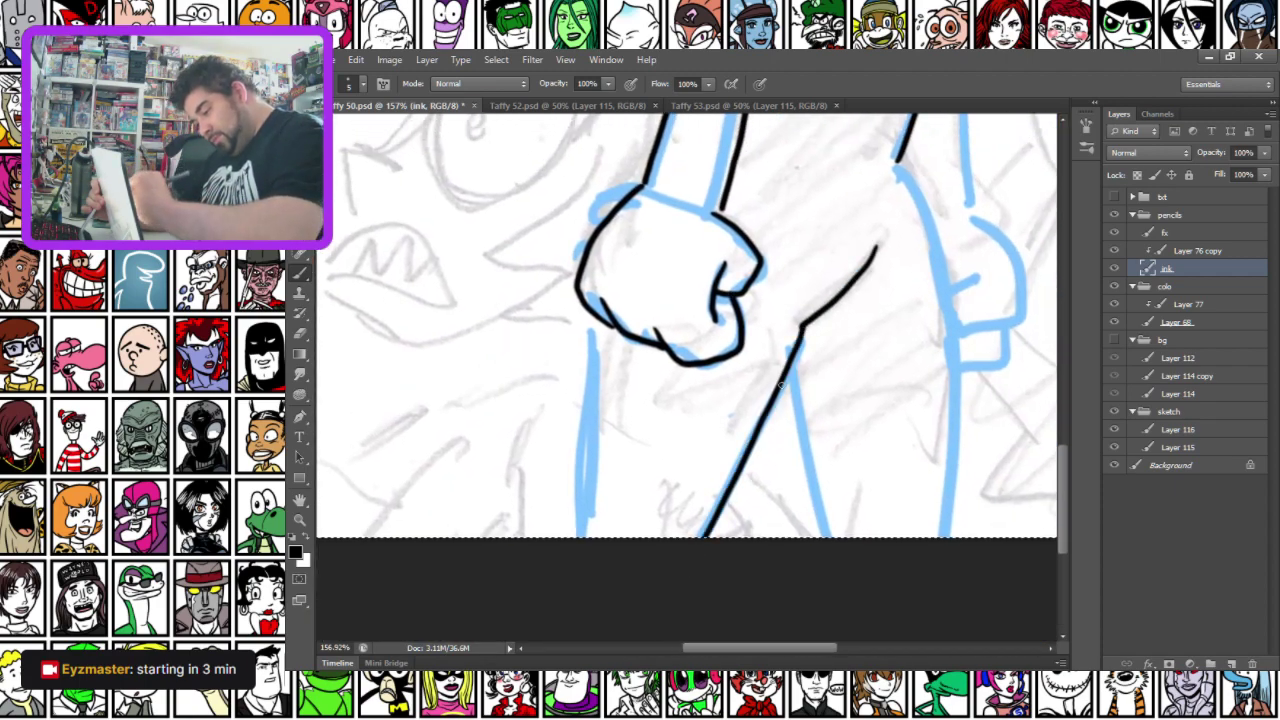
pyautogui.moveTo(783, 386); pyautogui.dragTo(830, 538)
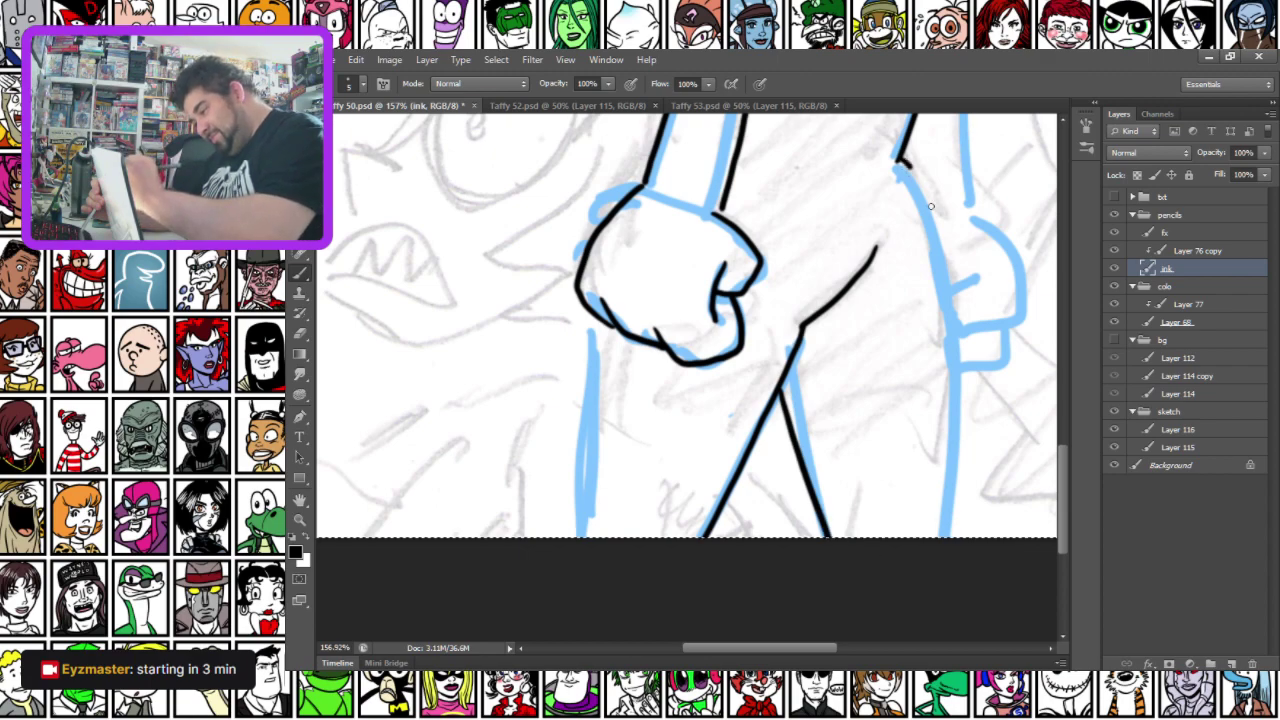
pyautogui.moveTo(902, 160)
pyautogui.mouseDown()
pyautogui.moveTo(950, 275)
pyautogui.moveTo(960, 465)
pyautogui.moveTo(946, 538)
pyautogui.mouseUp()
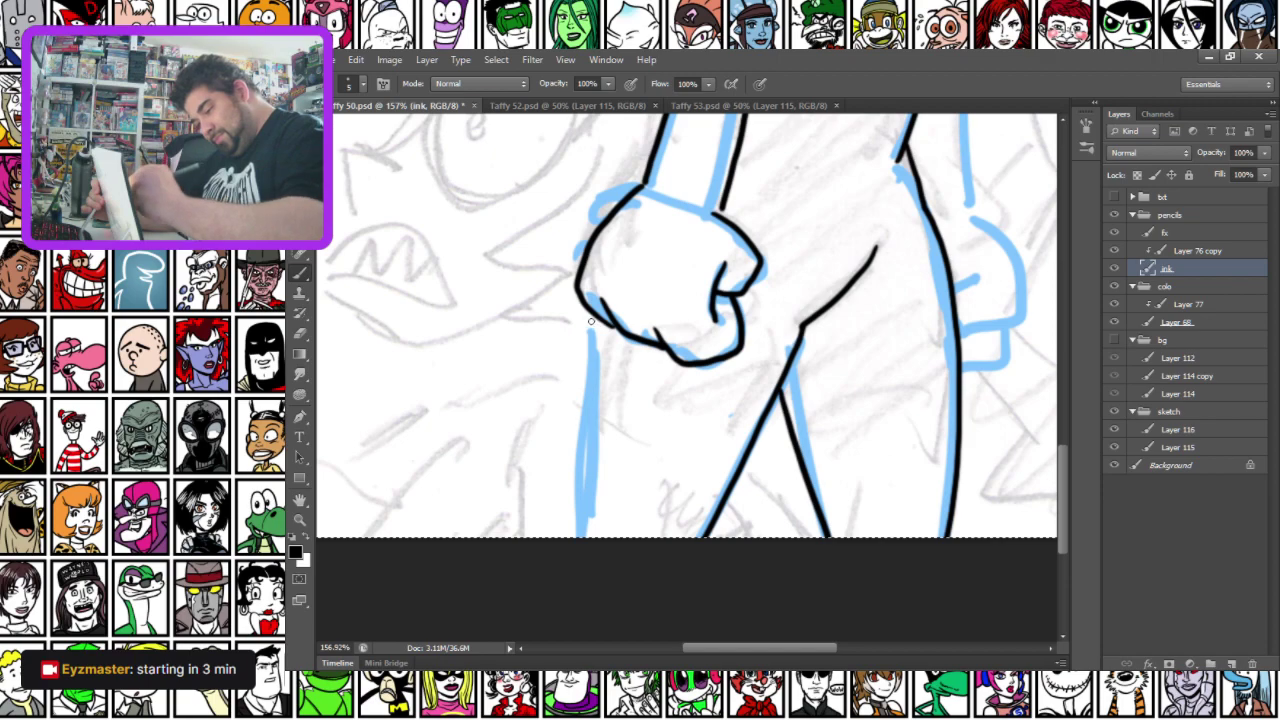
pyautogui.moveTo(584, 306); pyautogui.dragTo(598, 536)
# Ink the curve behind the left wrist, redrawing it once, and add a thin contour line on the belly
pyautogui.moveTo(637, 177); pyautogui.dragTo(652, 342)
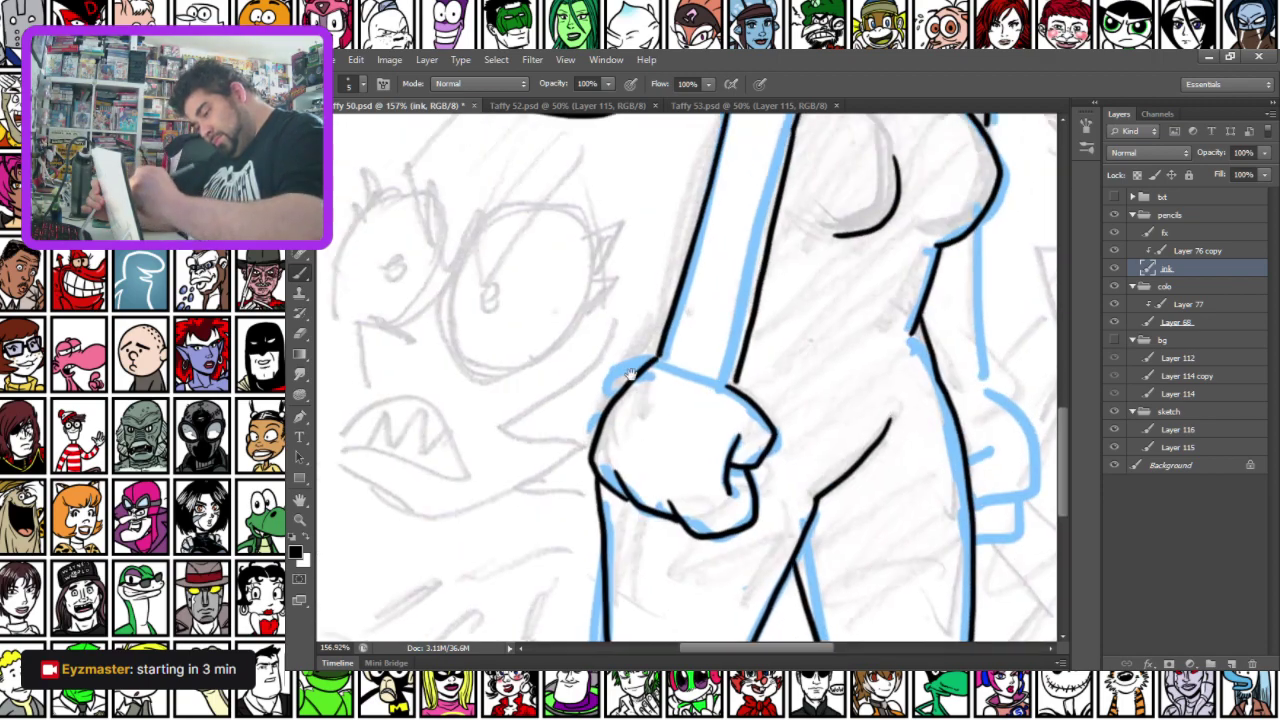
pyautogui.moveTo(612, 402); pyautogui.dragTo(680, 308)
pyautogui.hotkey('ctrl', 'z')
pyautogui.moveTo(617, 395); pyautogui.dragTo(670, 315)
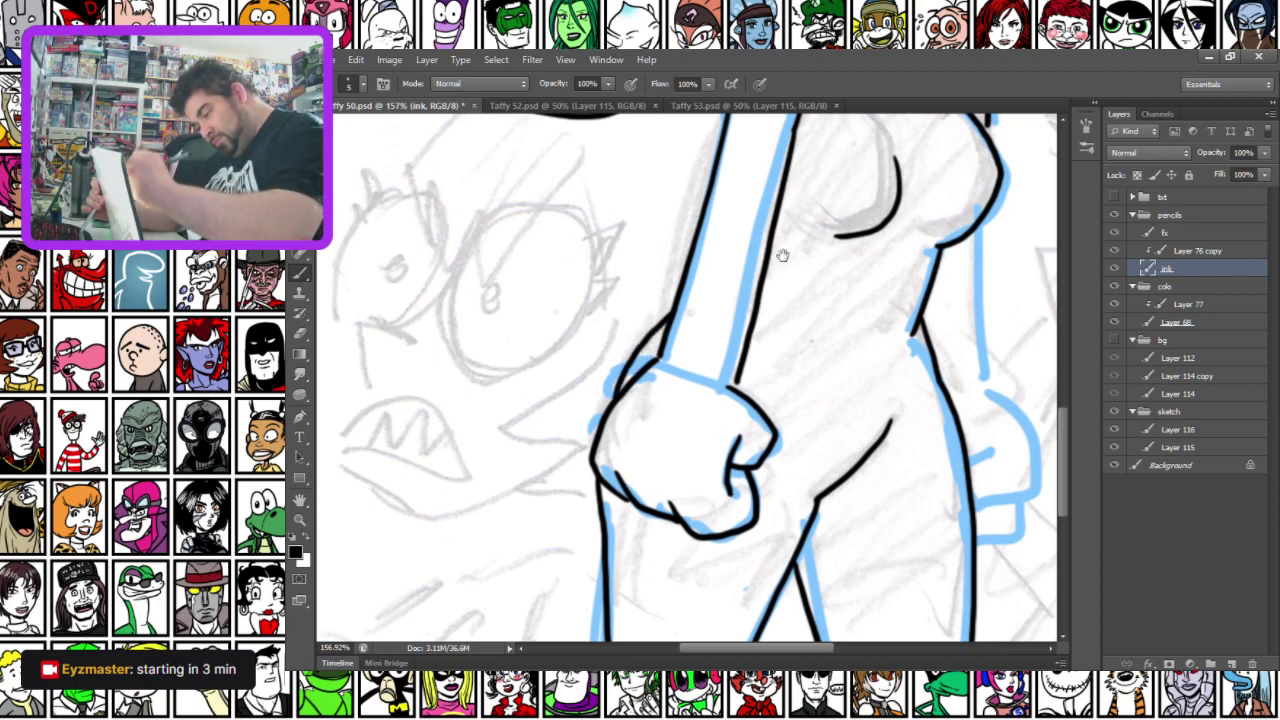
pyautogui.moveTo(895, 268); pyautogui.dragTo(871, 378)
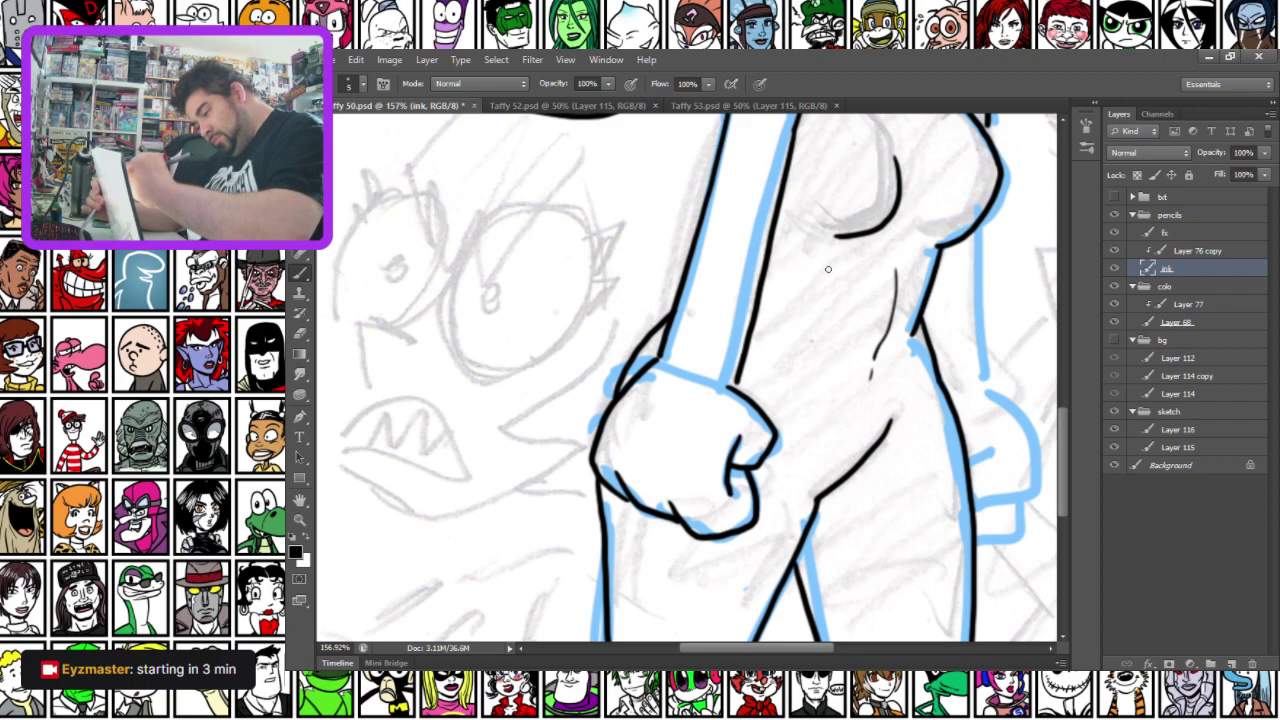
# Ink the character's right arm, wrist and fist, adding small finger crease lines to both clenched hands
pyautogui.moveTo(790, 347)
pyautogui.mouseDown()
pyautogui.moveTo(614, 311)
pyautogui.moveTo(601, 243)
pyautogui.mouseUp()
pyautogui.moveTo(774, 224)
pyautogui.mouseDown()
pyautogui.moveTo(785, 398)
pyautogui.moveTo(824, 435)
pyautogui.moveTo(827, 467)
pyautogui.moveTo(822, 497)
pyautogui.moveTo(770, 512)
pyautogui.mouseUp()
pyautogui.moveTo(792, 455)
pyautogui.mouseDown()
pyautogui.moveTo(764, 474)
pyautogui.moveTo(790, 444)
pyautogui.mouseUp()
pyautogui.moveTo(816, 508)
pyautogui.mouseDown()
pyautogui.moveTo(780, 548)
pyautogui.moveTo(770, 524)
pyautogui.moveTo(781, 546)
pyautogui.moveTo(776, 536)
pyautogui.mouseUp()
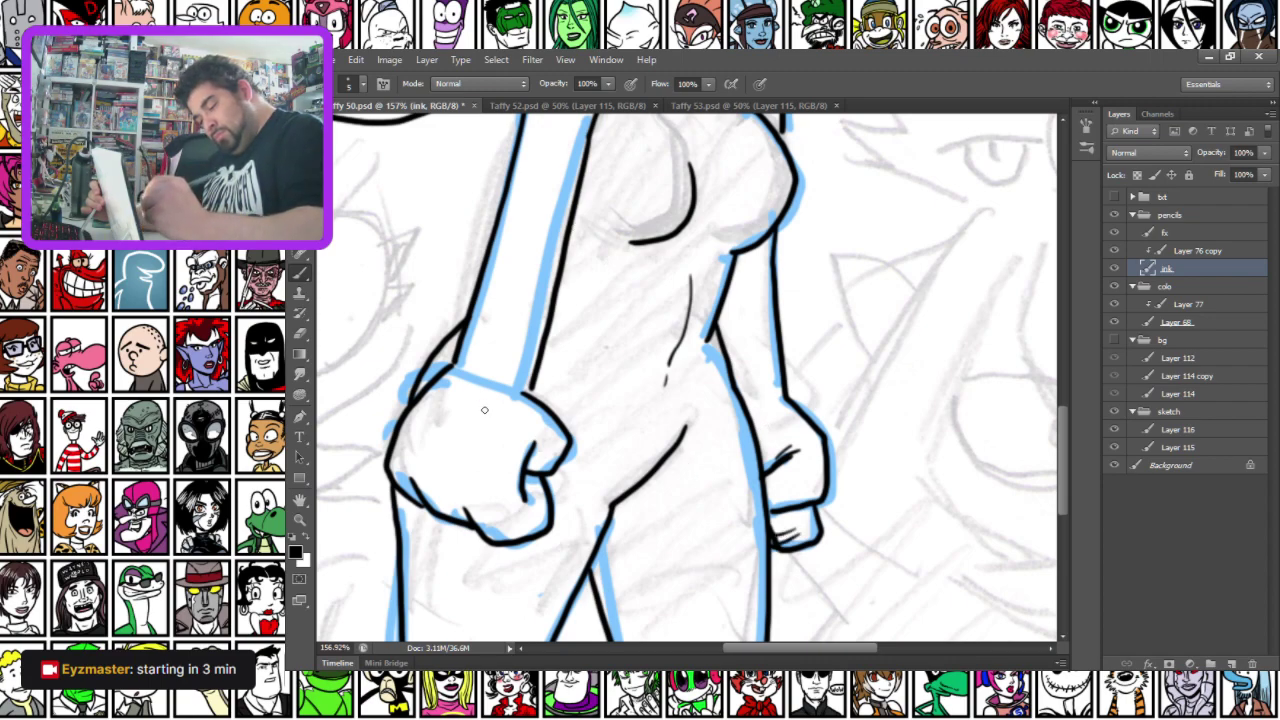
pyautogui.moveTo(494, 542); pyautogui.dragTo(520, 529)
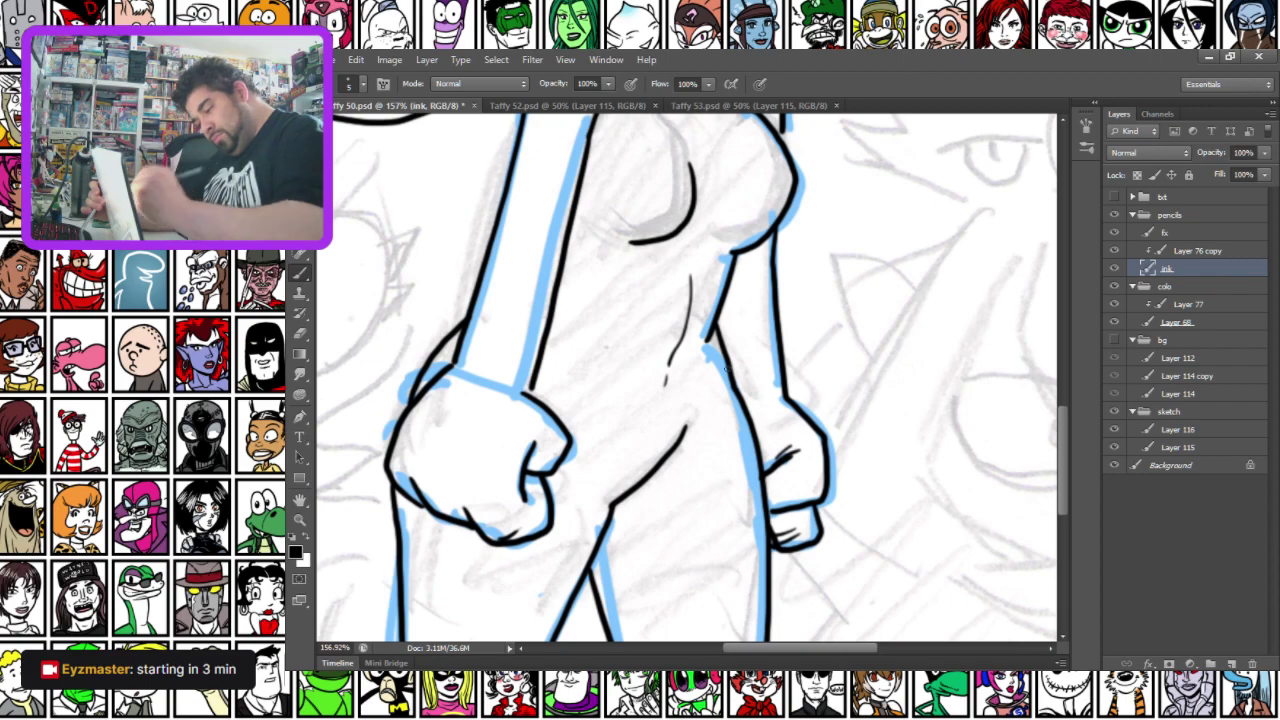
# Ink the short line from the right shoulder up to the jaw and add a small nostril mark below the nose
pyautogui.moveTo(500, 325)
pyautogui.mouseDown()
pyautogui.moveTo(494, 507)
pyautogui.moveTo(359, 637)
pyautogui.mouseUp()
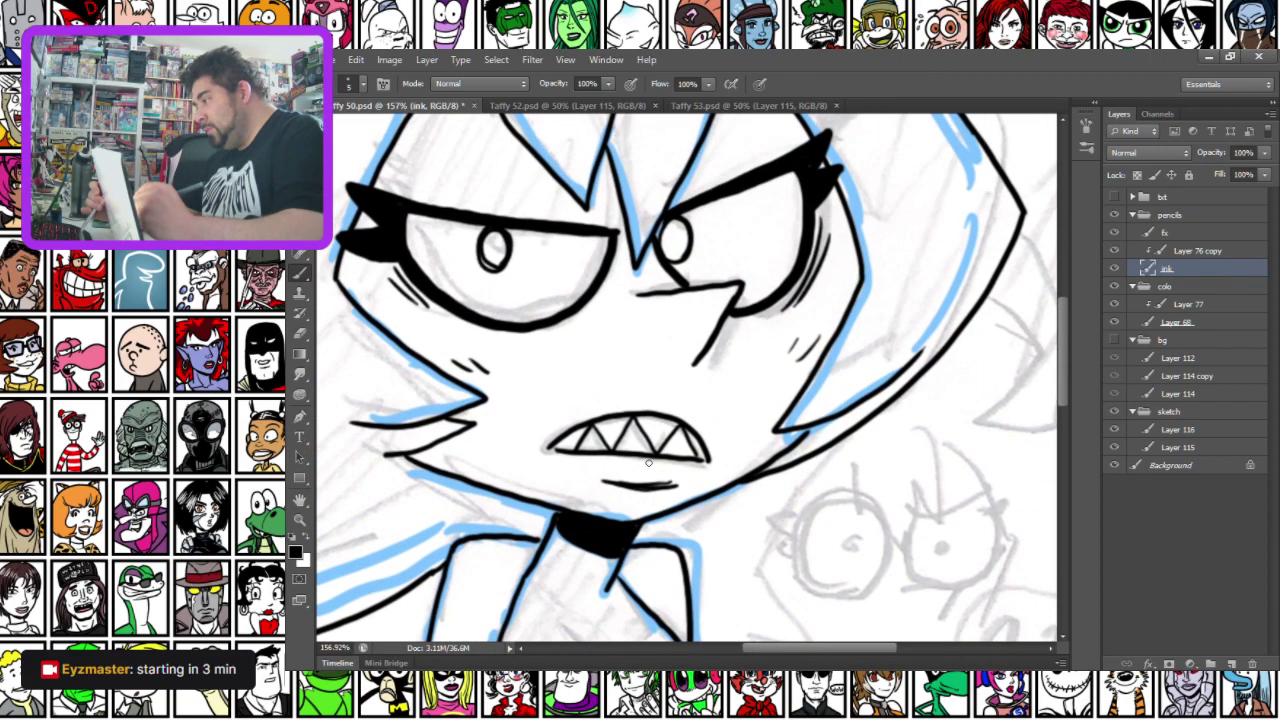
pyautogui.moveTo(660, 539); pyautogui.dragTo(706, 501)
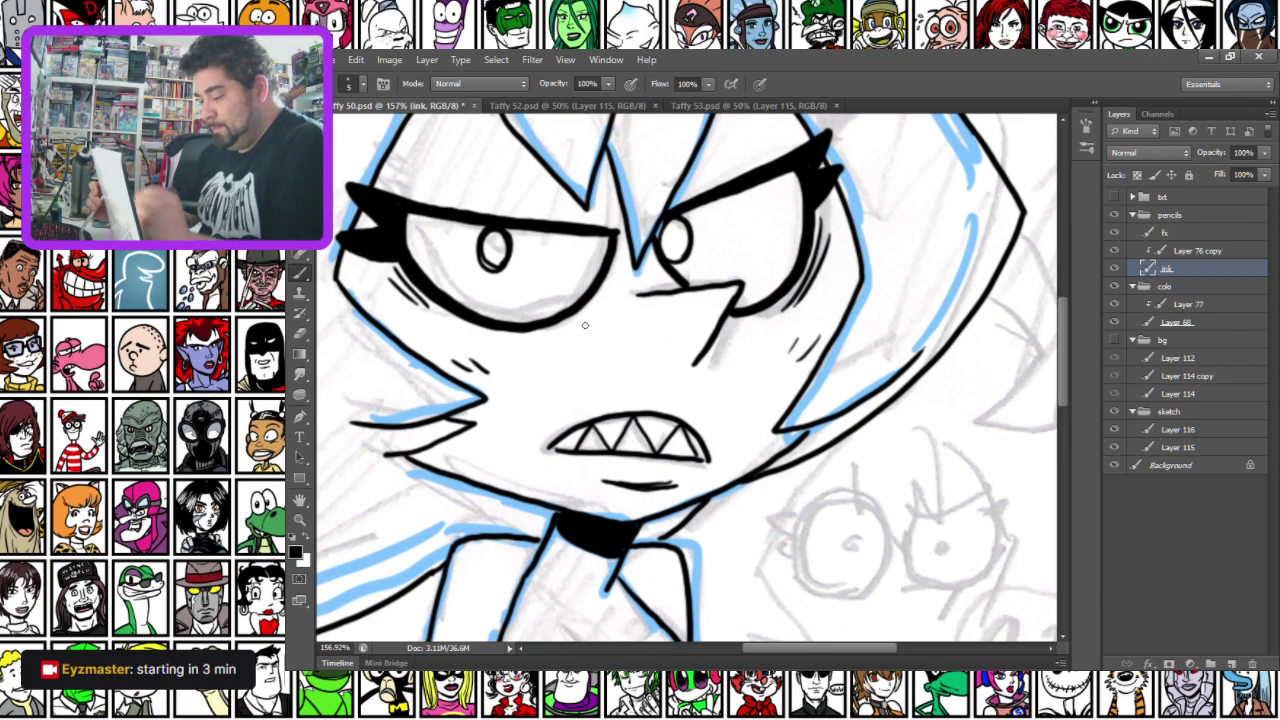
pyautogui.moveTo(622, 352); pyautogui.dragTo(639, 351)
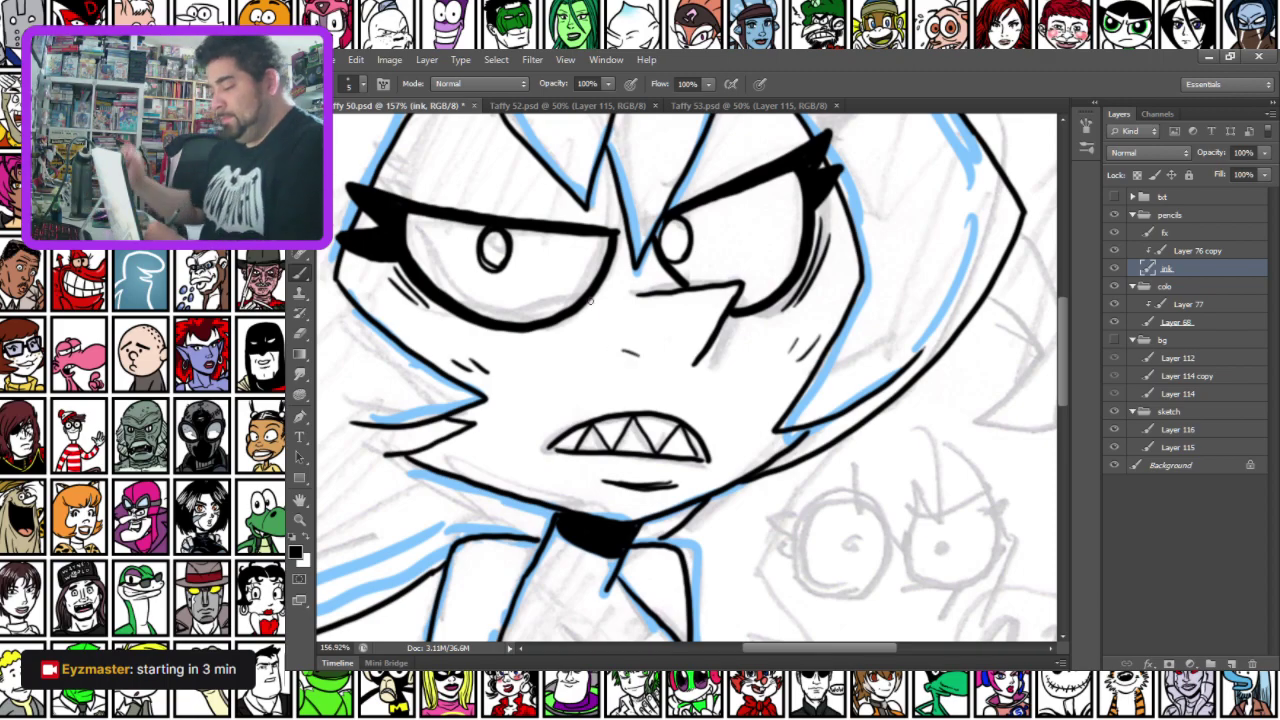
# Sign the drawing with a small handwritten "EYZ." in the blank area beside the left forearm
pyautogui.scroll(-5, 613, 322)
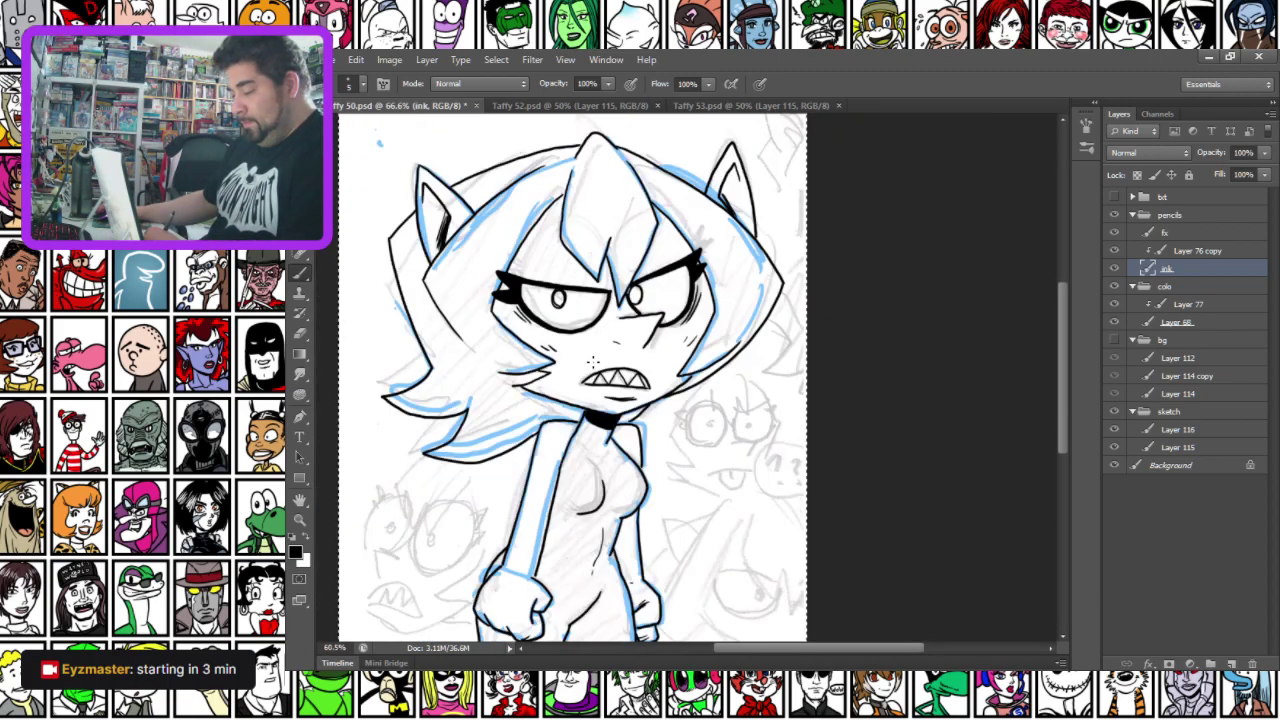
pyautogui.scroll(6, 606, 442)
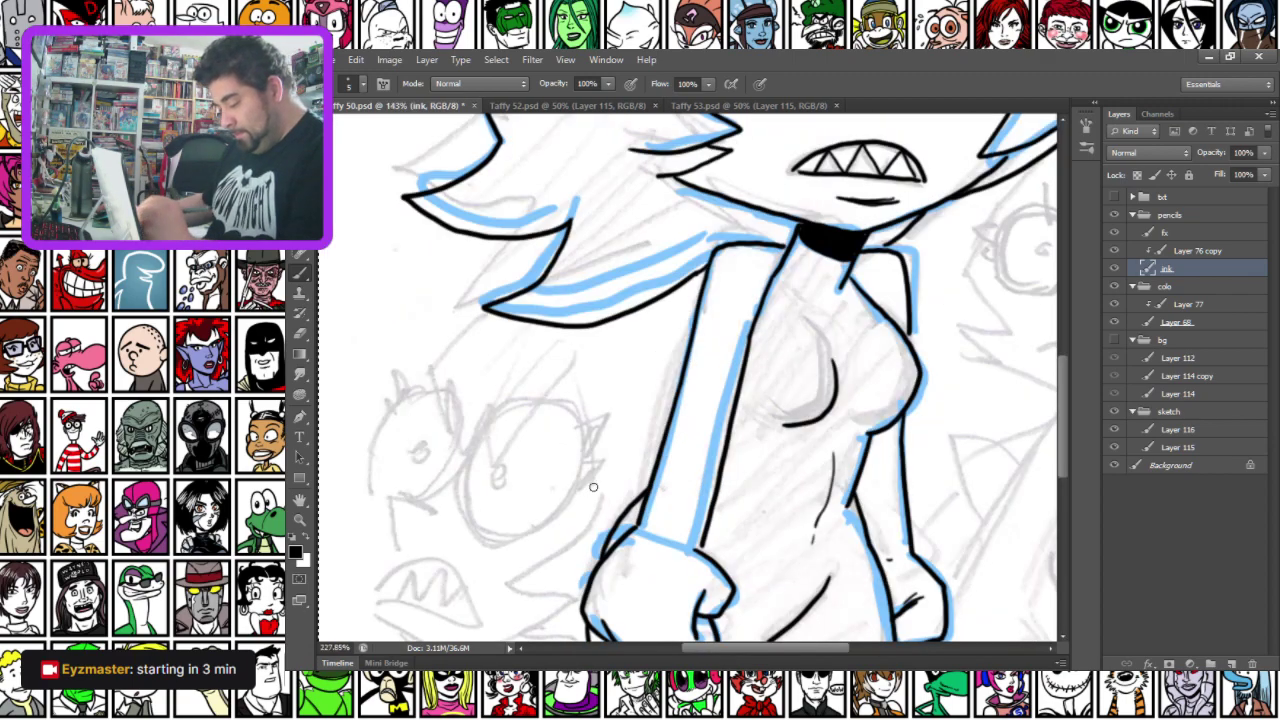
pyautogui.moveTo(612, 474)
pyautogui.mouseDown()
pyautogui.moveTo(607, 501)
pyautogui.moveTo(648, 452)
pyautogui.moveTo(666, 464)
pyautogui.mouseUp()
pyautogui.click(675, 449)
pyautogui.scroll(-3, 671, 437)
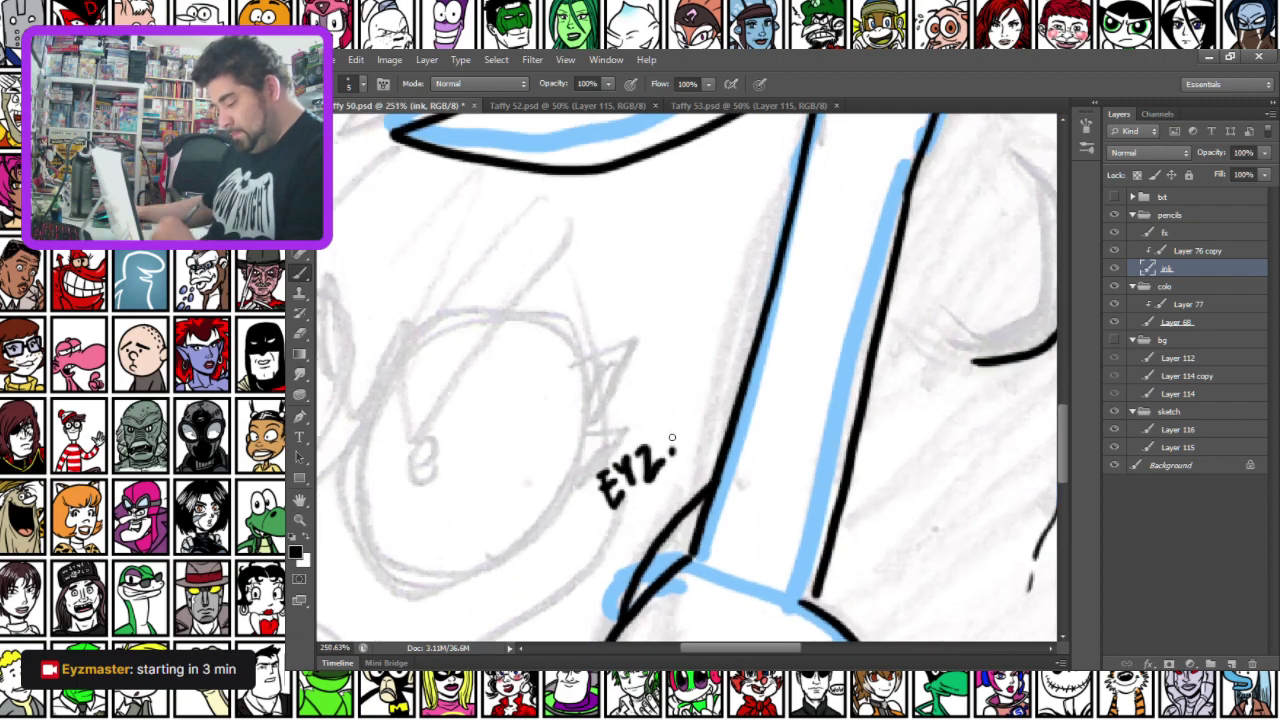
pyautogui.scroll(-4, 669, 434)
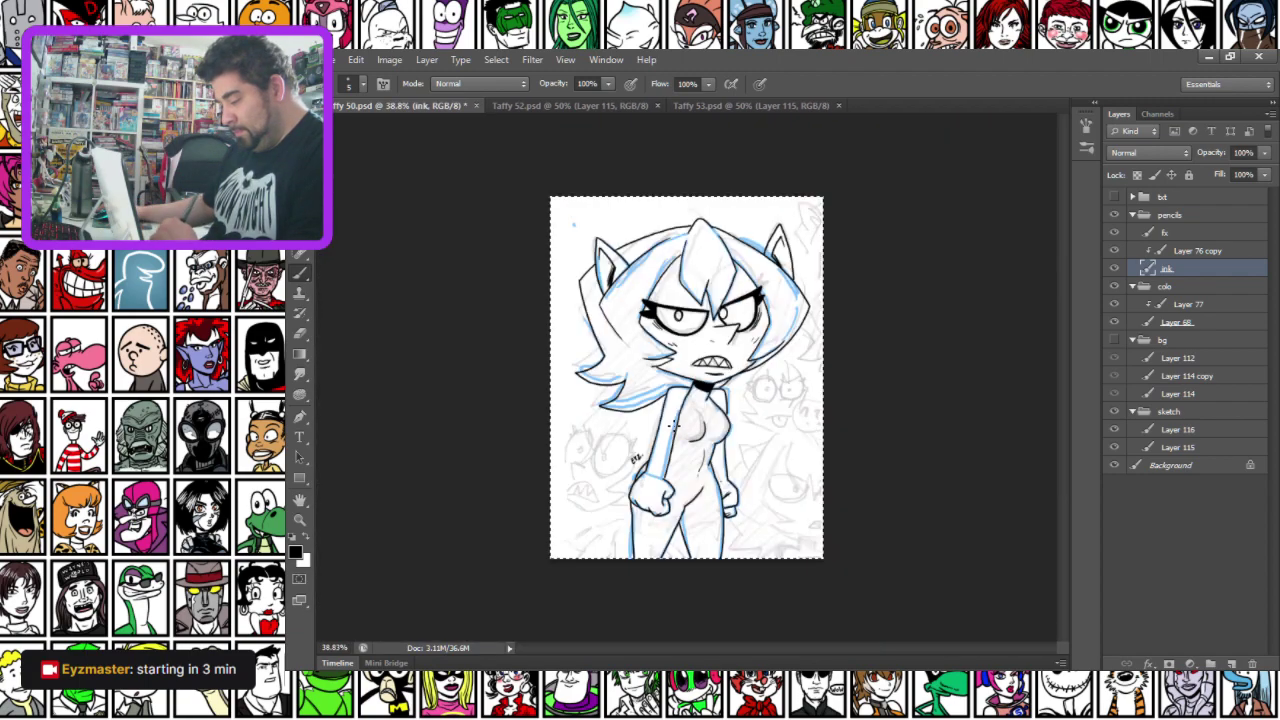
# Hide the sketch group to leave the clean line art and try to save Taffy 50.psd
pyautogui.click(1114, 412)
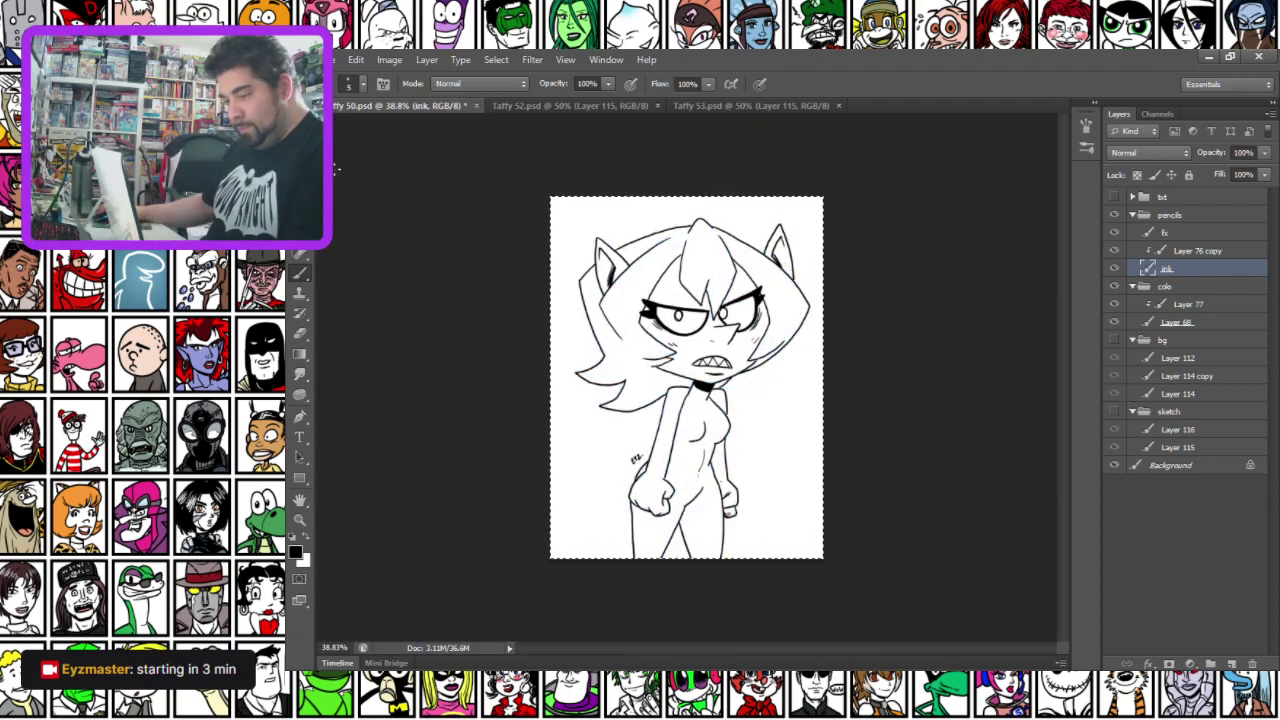
pyautogui.press('m')
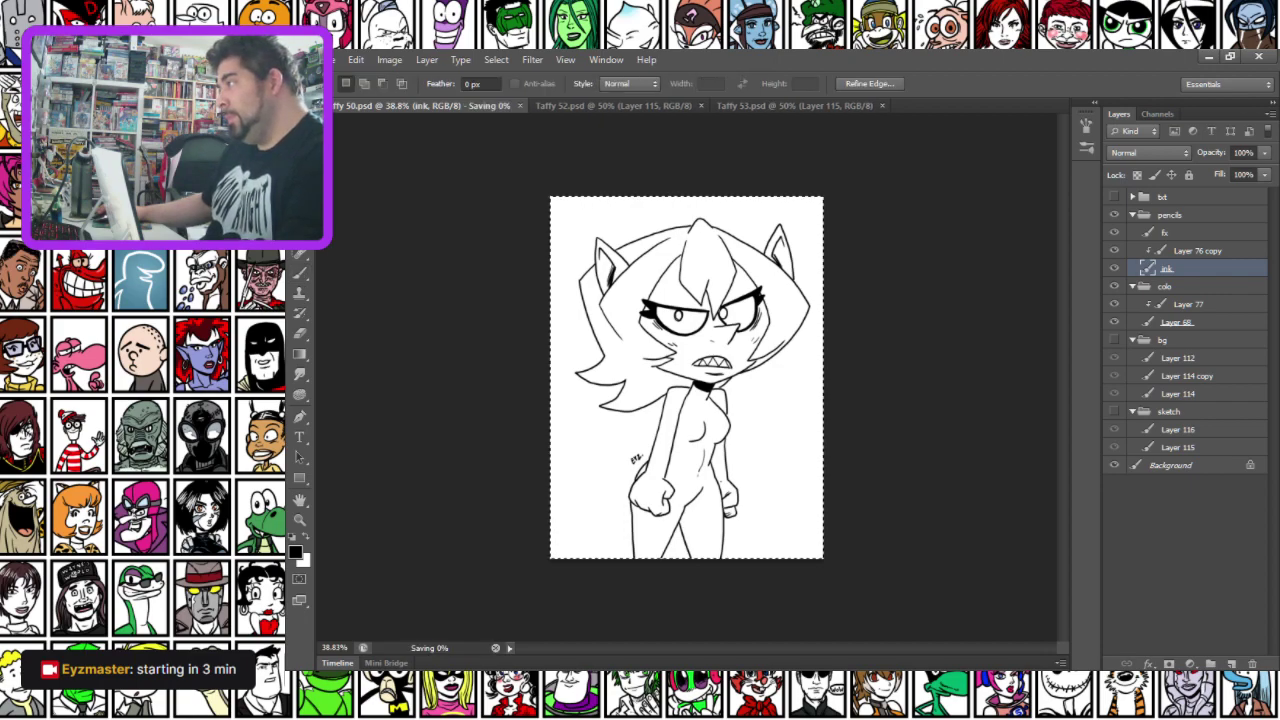
pyautogui.hotkey('ctrl', 's')
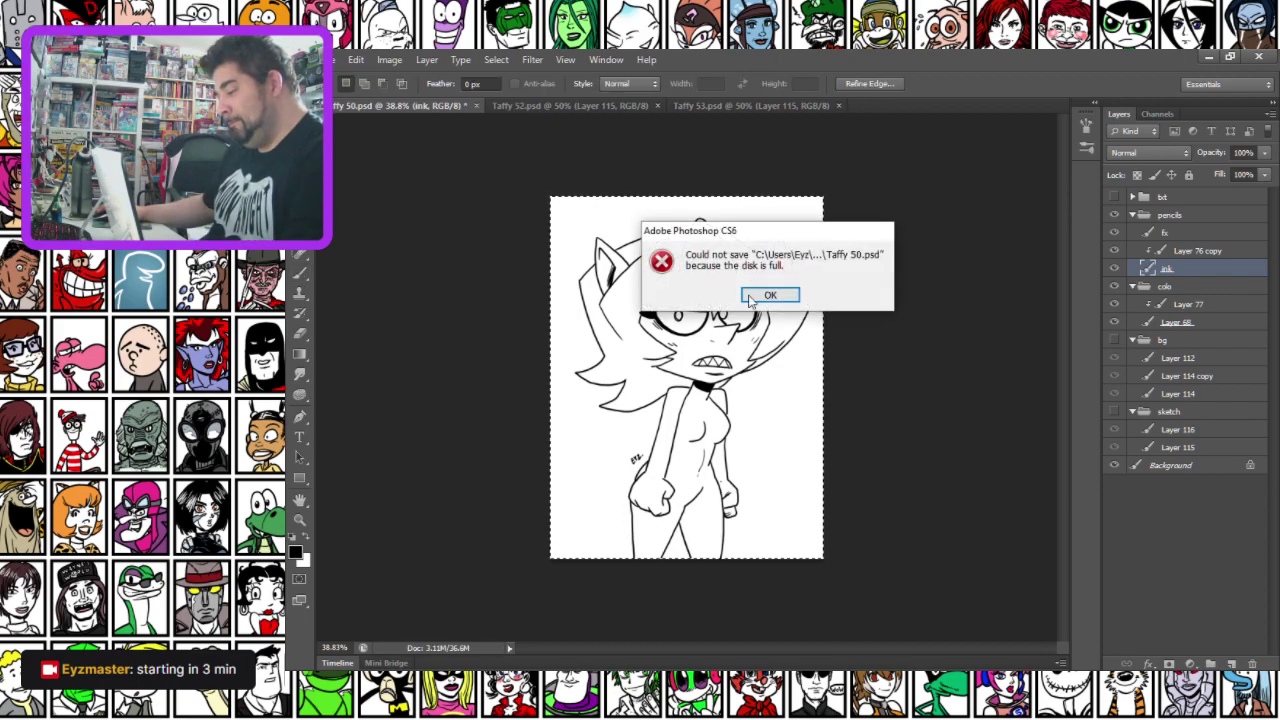
pyautogui.click(762, 297)
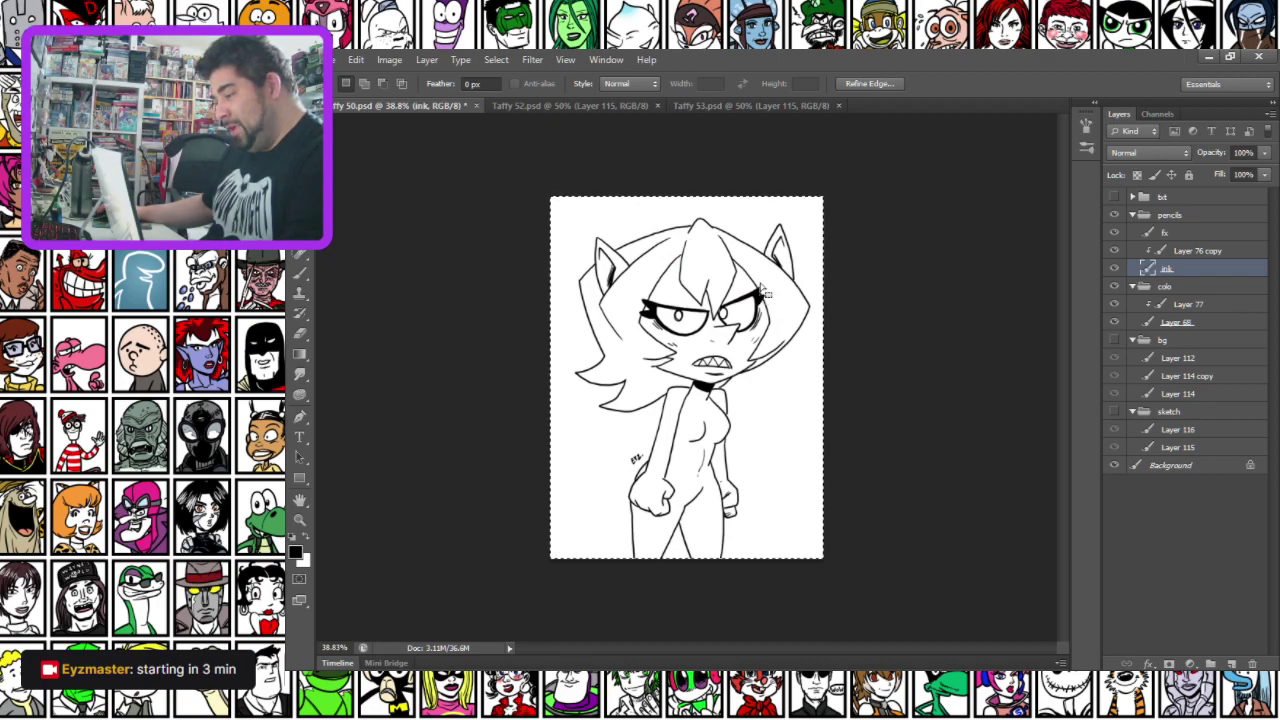
# Clear the canvas selection and try again to save the Taffy 50 document
pyautogui.hotkey('ctrl', 'd')
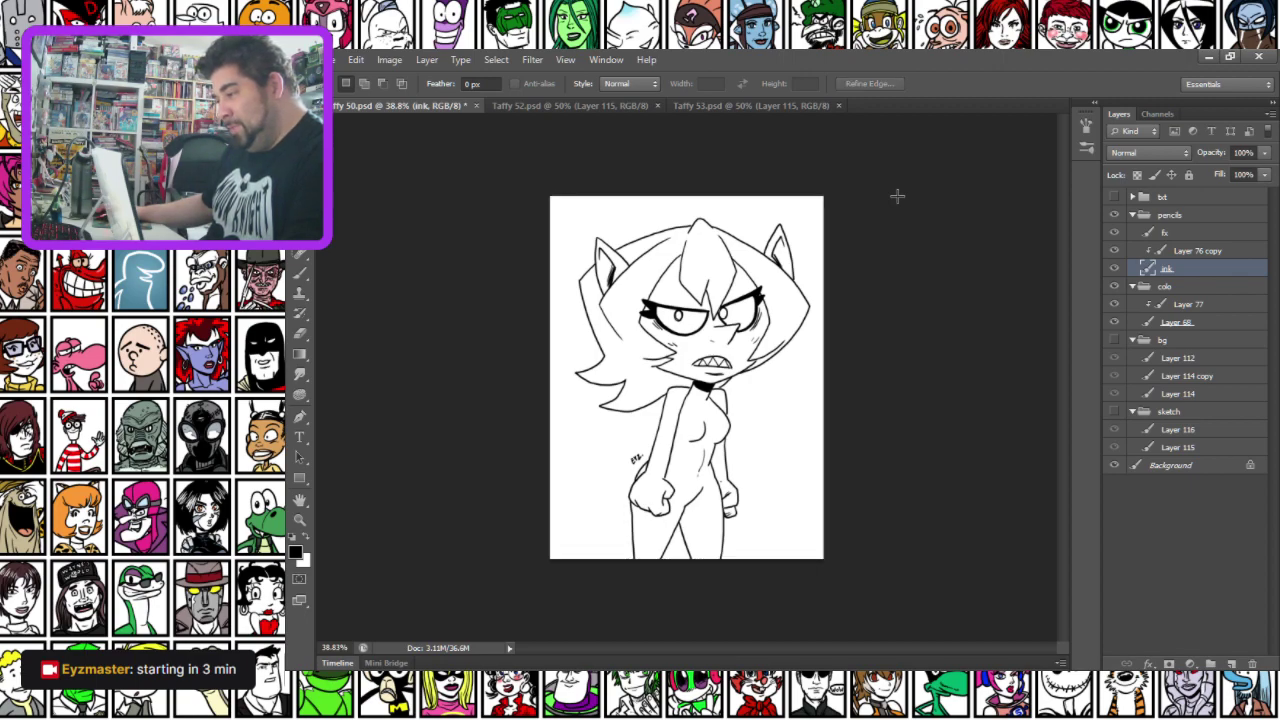
pyautogui.hotkey('ctrl', 's')
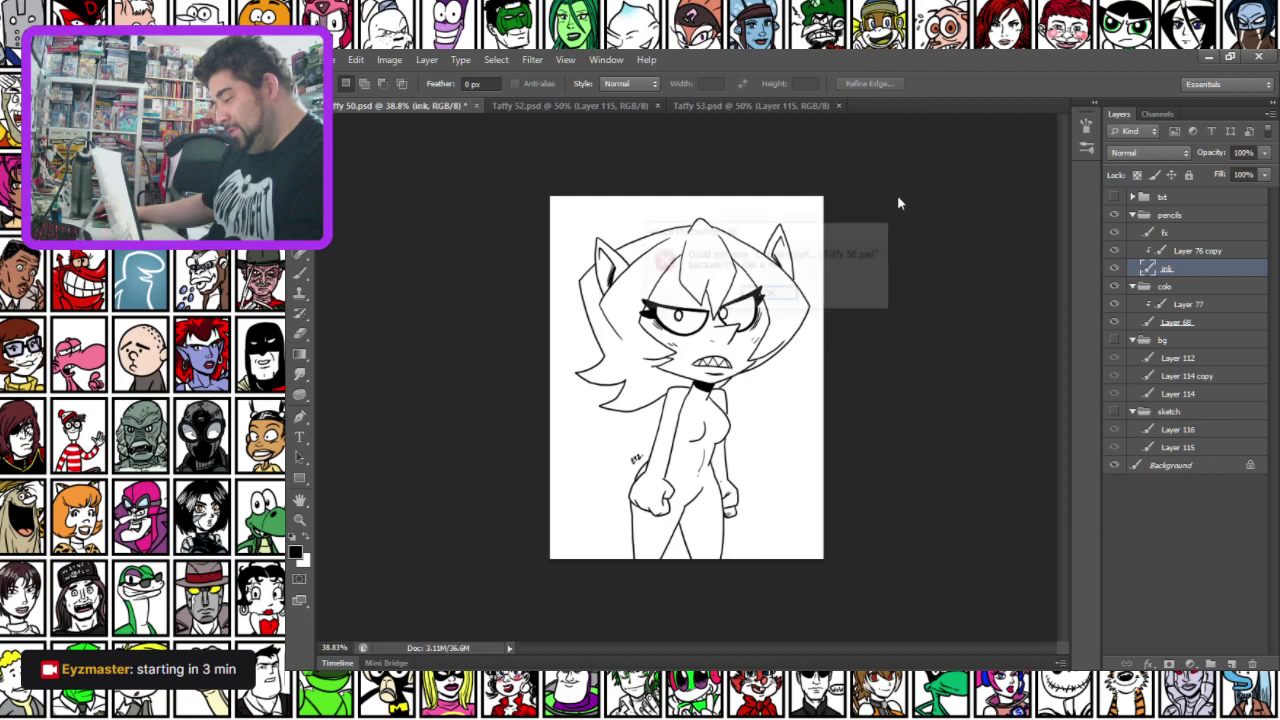
pyautogui.click(775, 293)
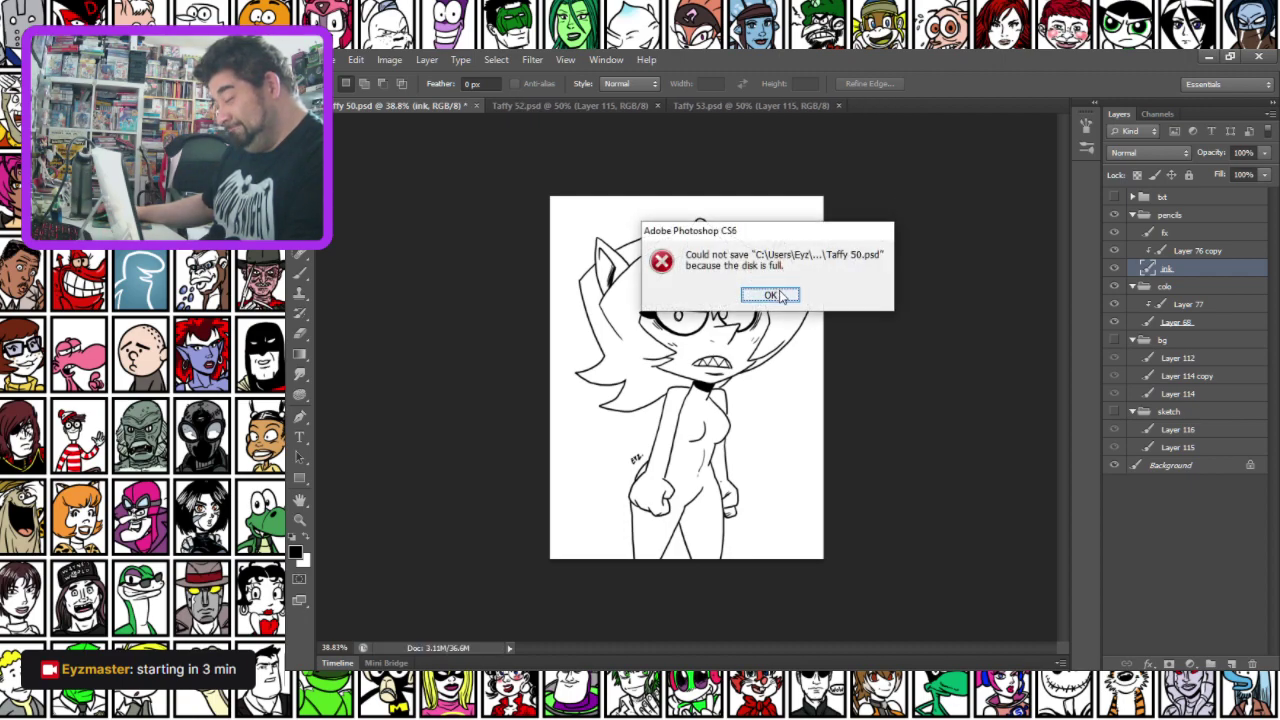
pyautogui.click(781, 295)
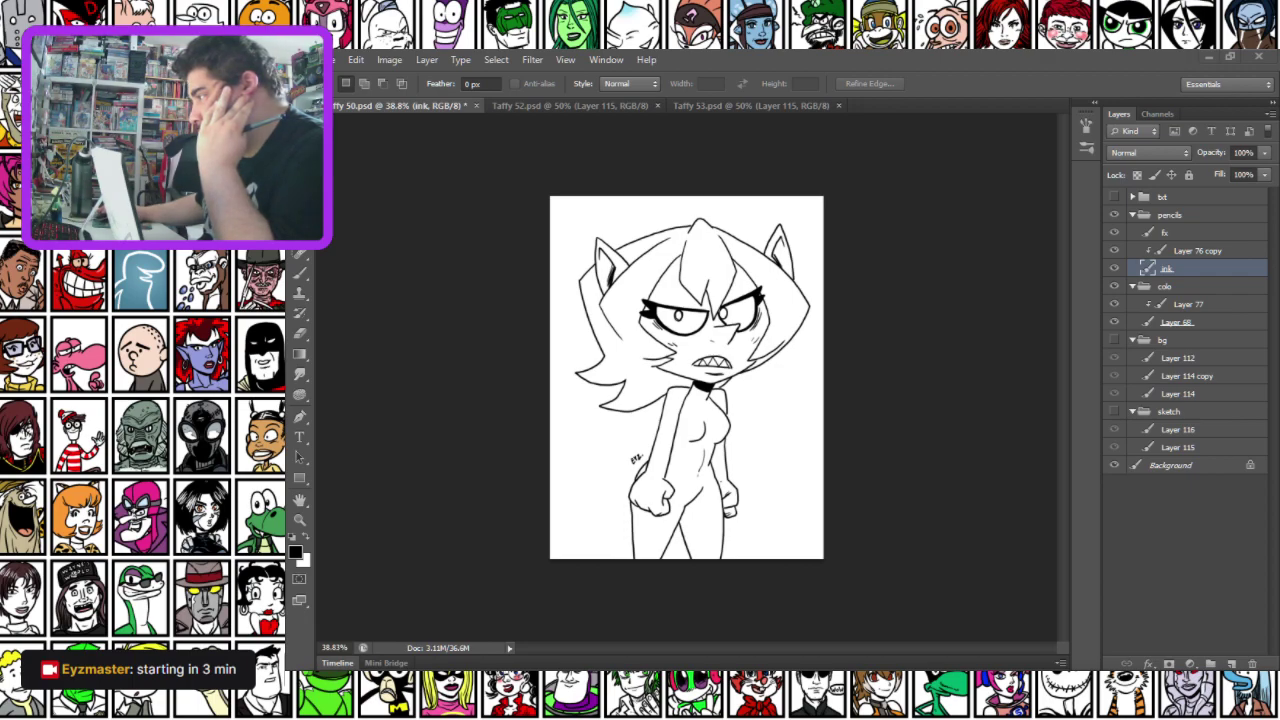
# Show the bg group and paste the copied forest picture onto a new layer above Layer 112
pyautogui.click(1115, 340)
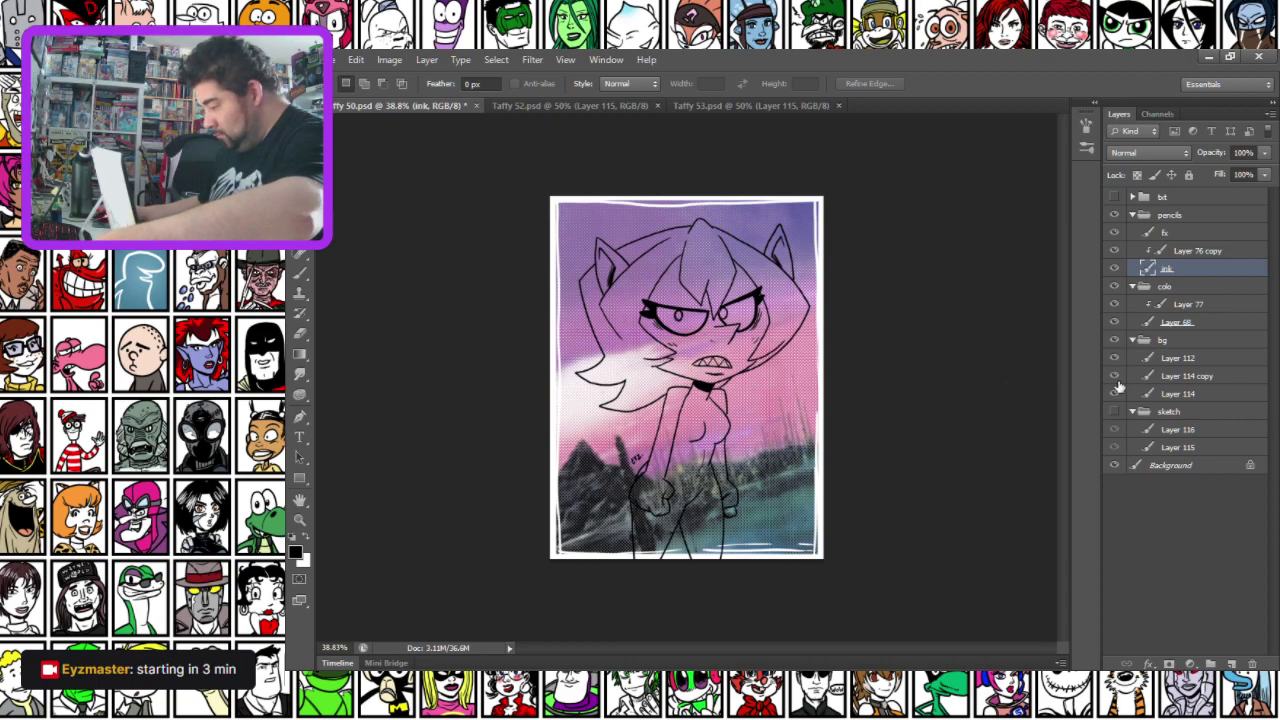
pyautogui.click(1177, 359)
pyautogui.hotkey('ctrl', 'shift', 'alt', 'n')
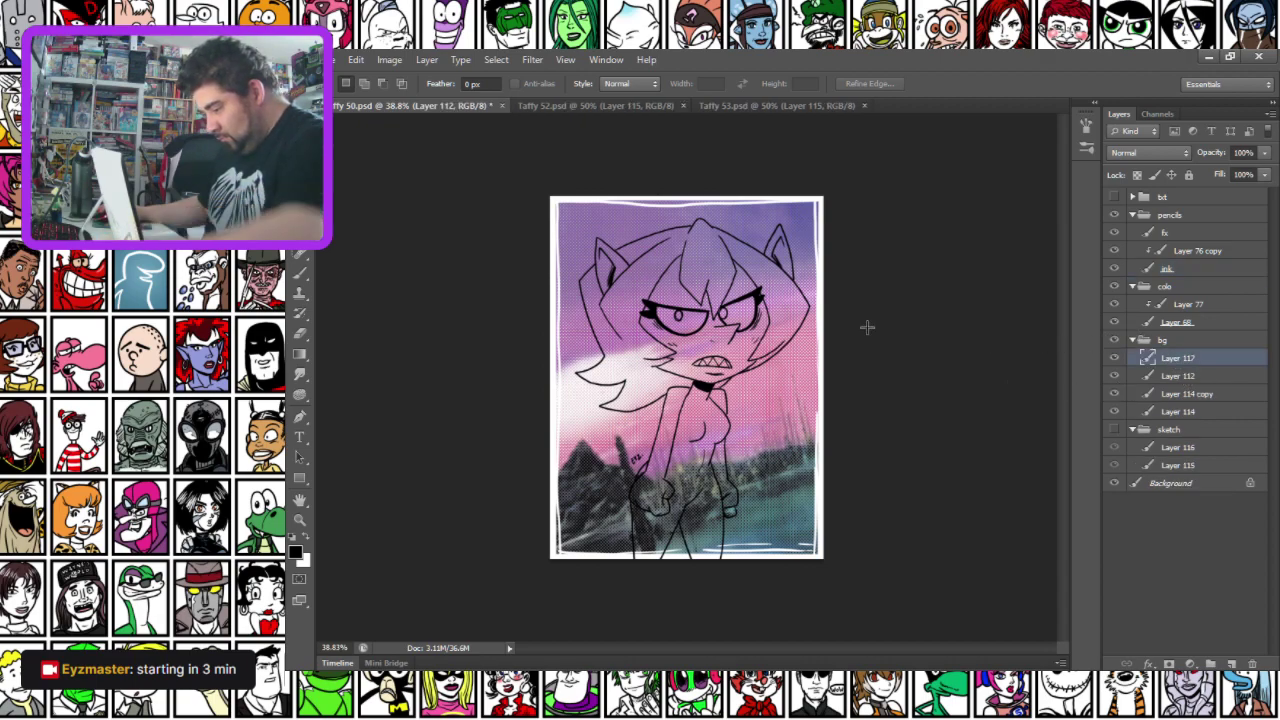
pyautogui.hotkey('ctrl', 'v')
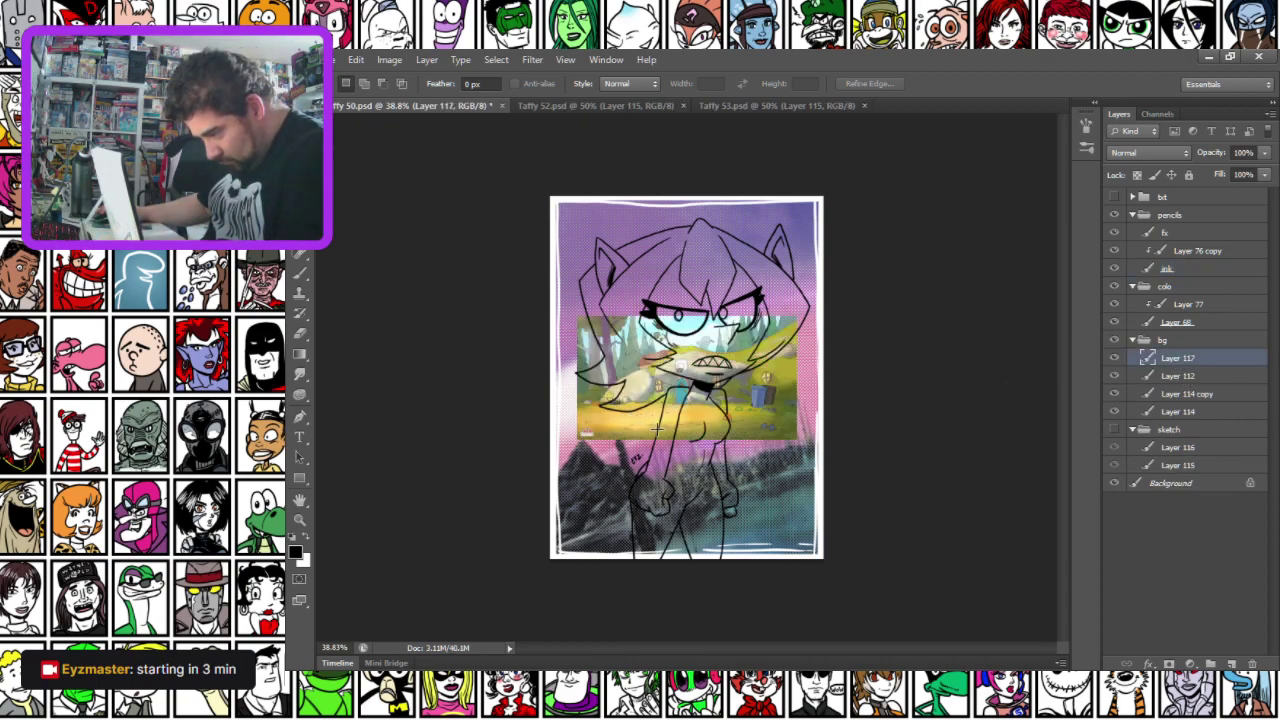
# Select the left part of the pasted forest picture and free-transform it to about 588% width and 424% height, covering the canvas
pyautogui.moveTo(643, 427); pyautogui.dragTo(581, 327)
pyautogui.rightClick(581, 327)
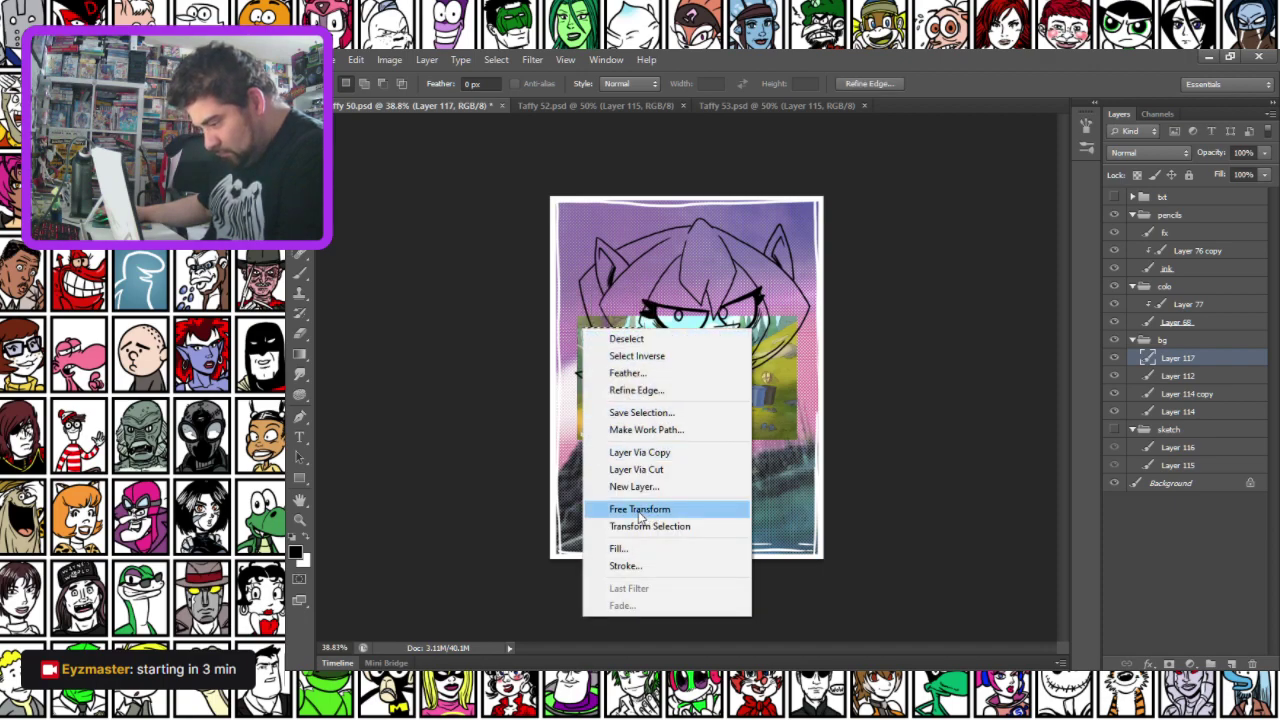
pyautogui.click(630, 510)
pyautogui.moveTo(581, 327); pyautogui.dragTo(543, 183)
pyautogui.moveTo(643, 428); pyautogui.dragTo(905, 611)
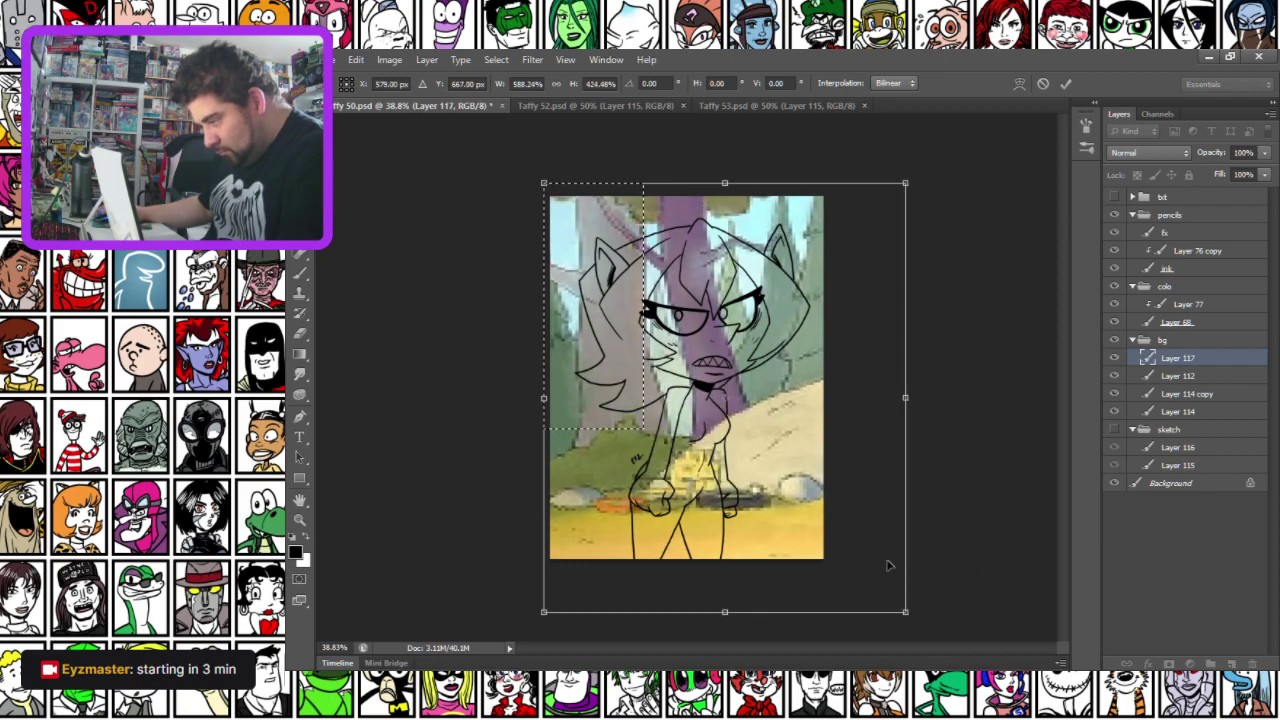
pyautogui.click(1064, 84)
# Adjust the forest background's Hue/Saturation to hue +42, saturation +23 and lightness +12
pyautogui.click(393, 61)
pyautogui.moveTo(410, 99)
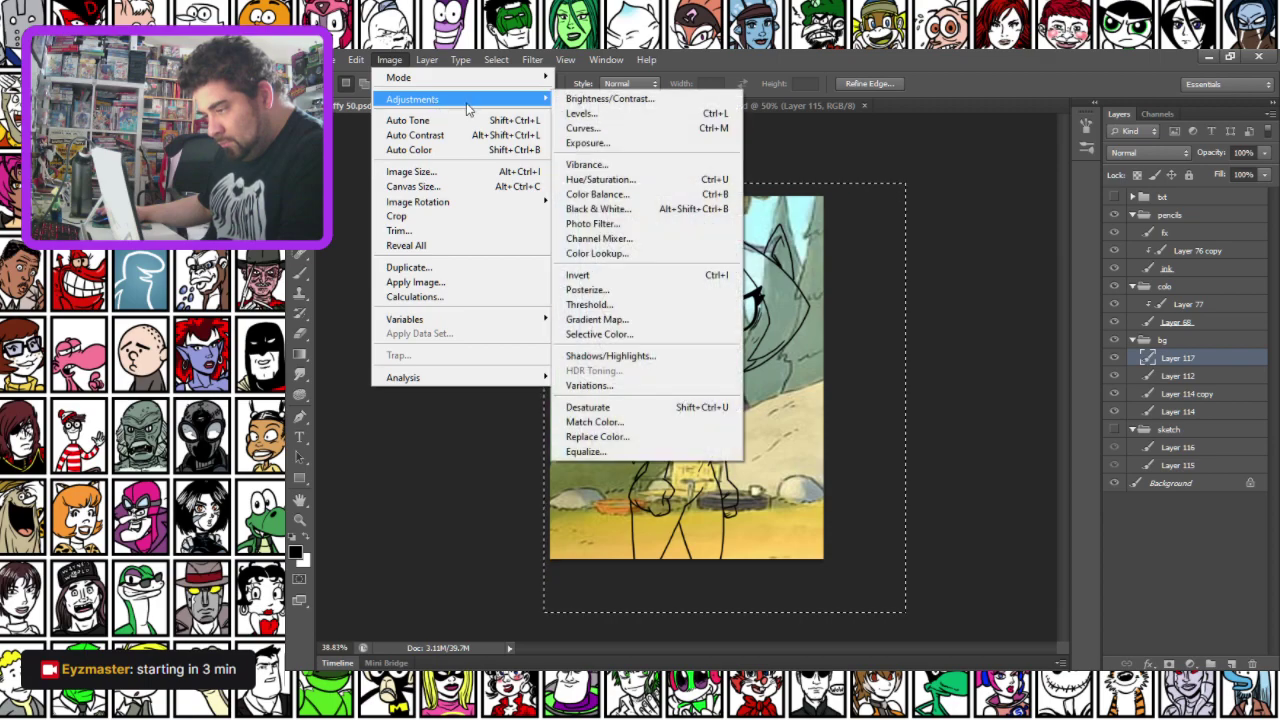
pyautogui.click(634, 179)
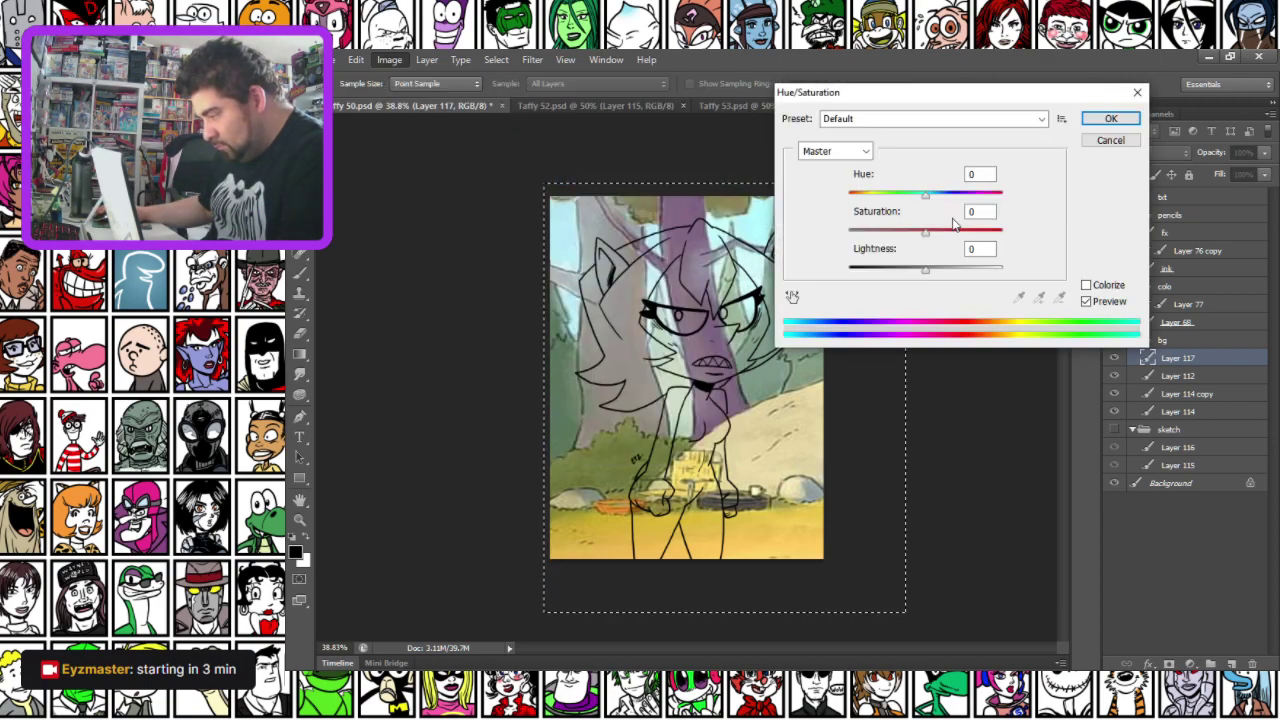
pyautogui.click(944, 195)
pyautogui.moveTo(944, 195); pyautogui.dragTo(958, 196)
pyautogui.click(942, 232)
pyautogui.click(932, 272)
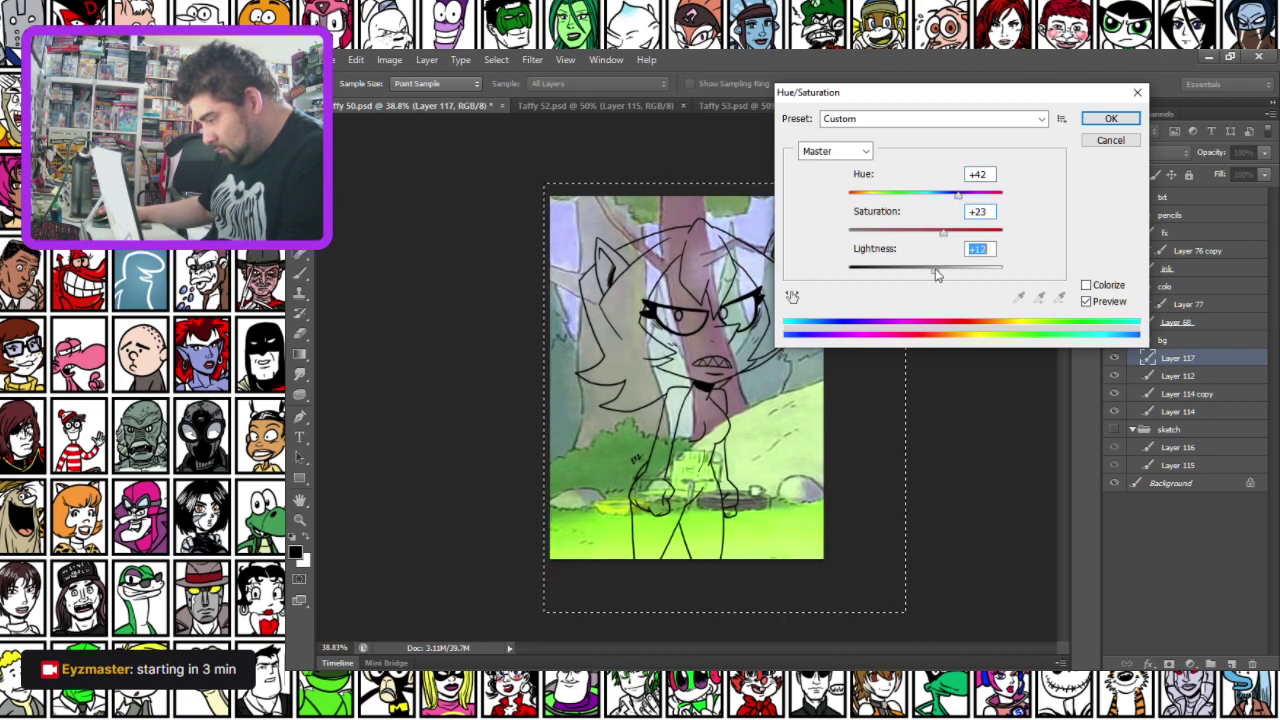
pyautogui.click(1110, 120)
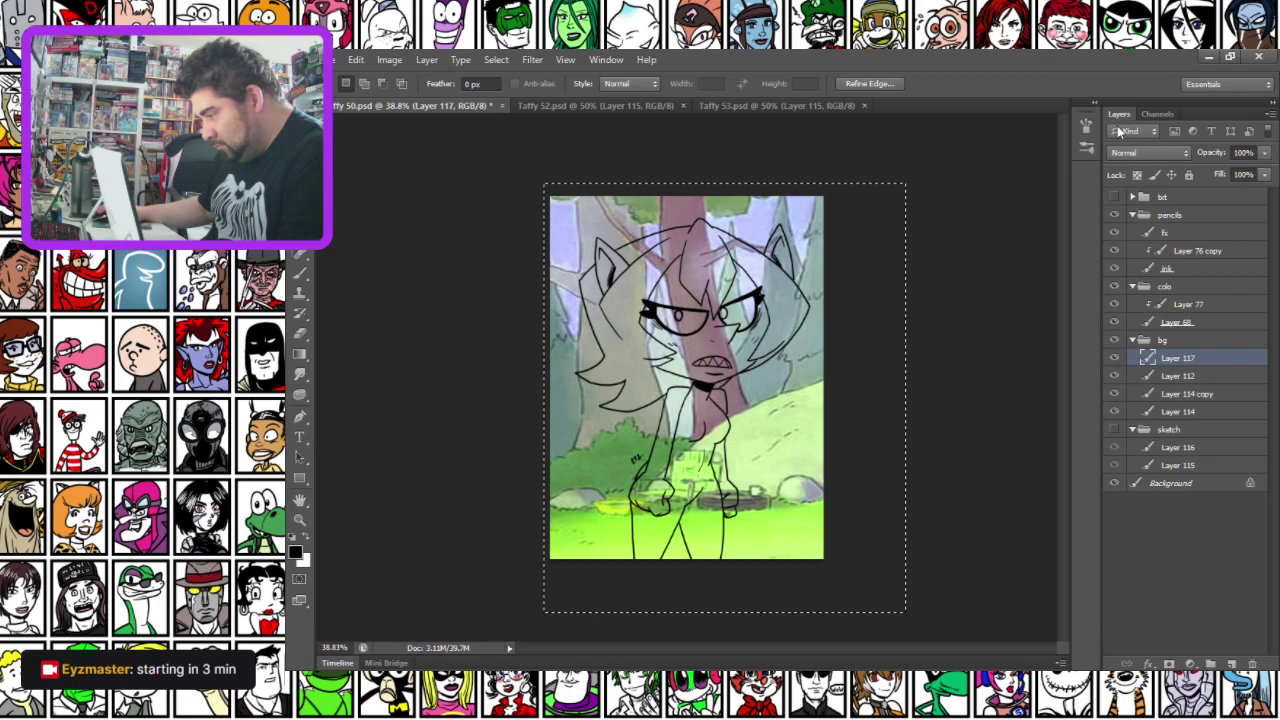
# Deselect and apply the Paint Daubs filter to the forest background with brush size 20, sharpness 2 and the Simple brush type
pyautogui.hotkey('ctrl', 'd')
pyautogui.click(536, 60)
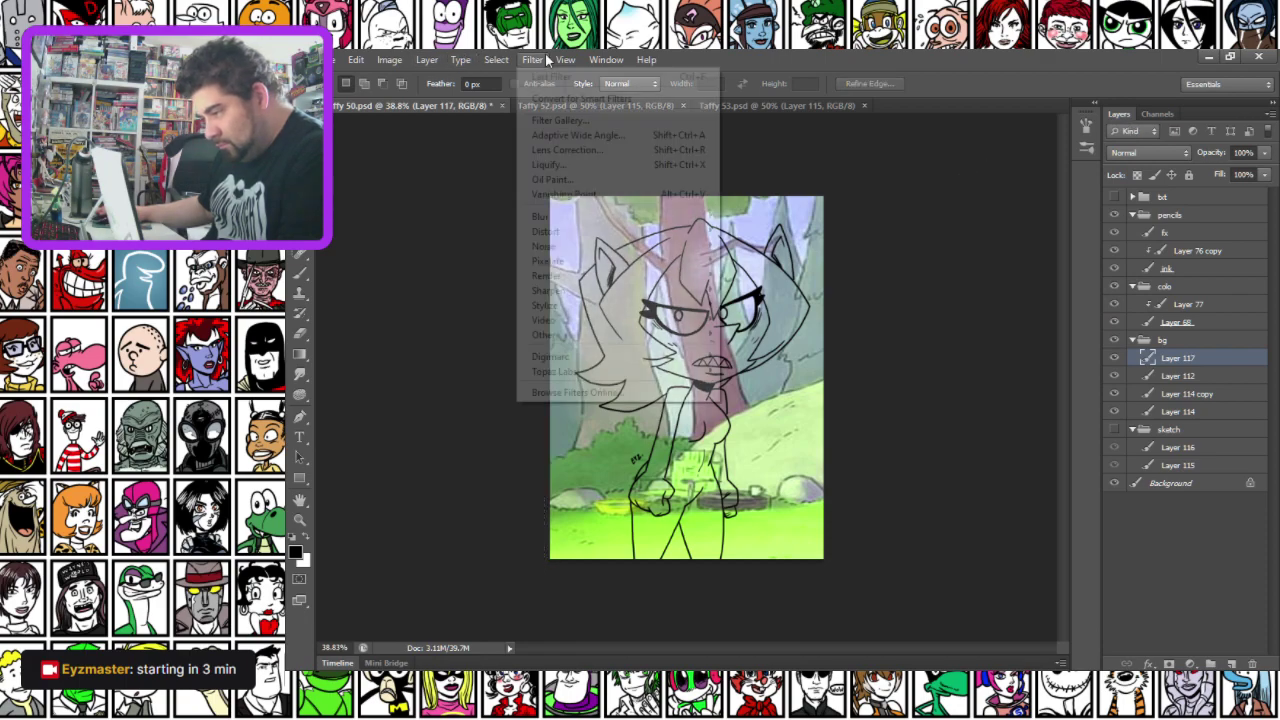
pyautogui.click(566, 121)
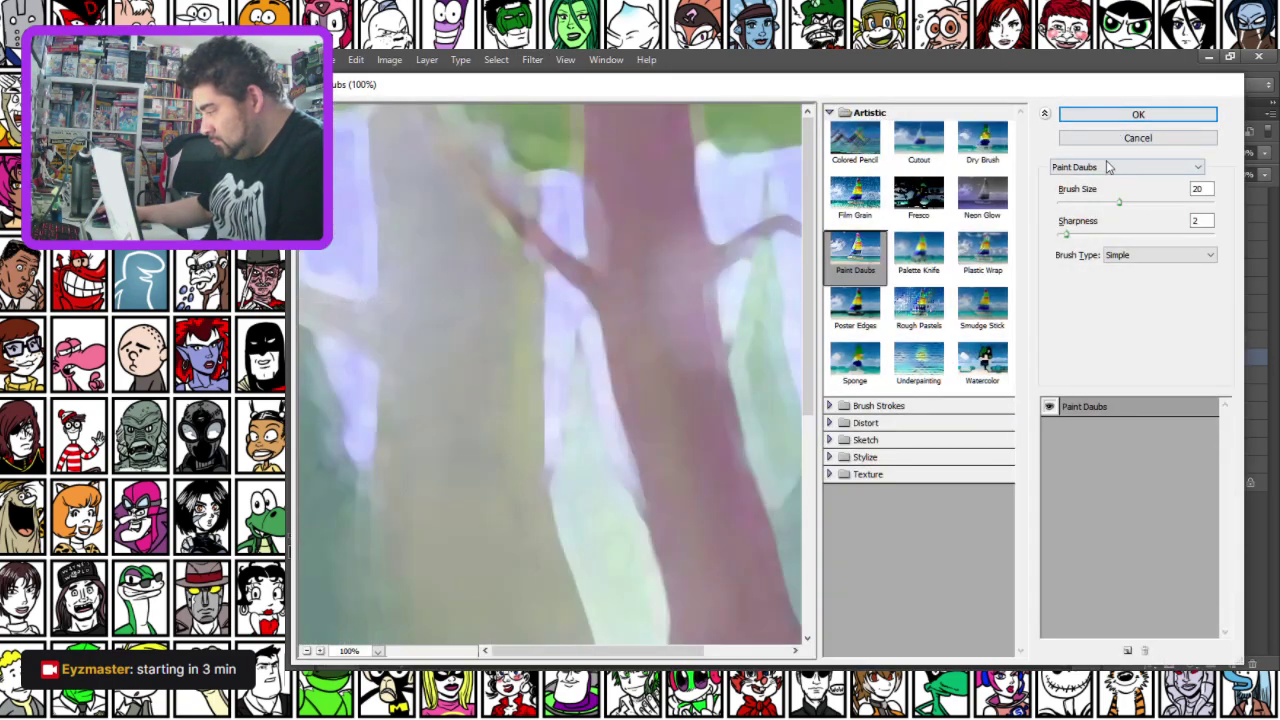
pyautogui.moveTo(1119, 202); pyautogui.dragTo(1087, 203)
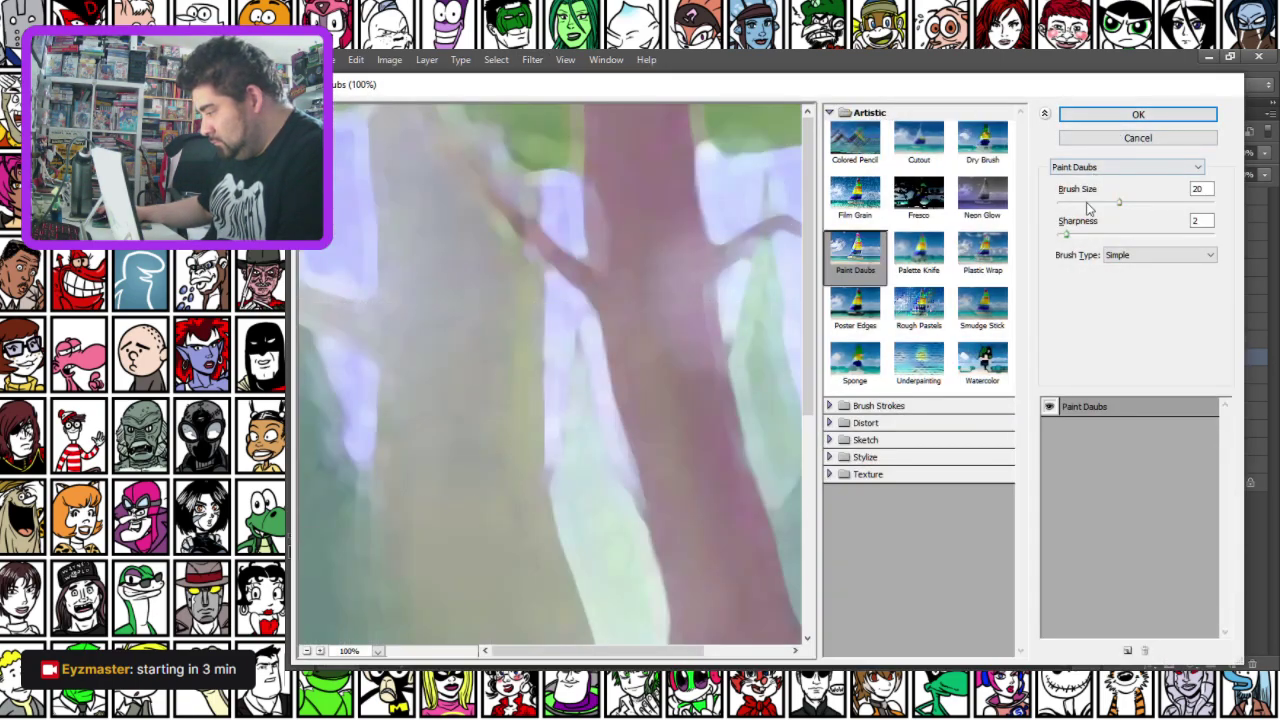
pyautogui.click(1120, 117)
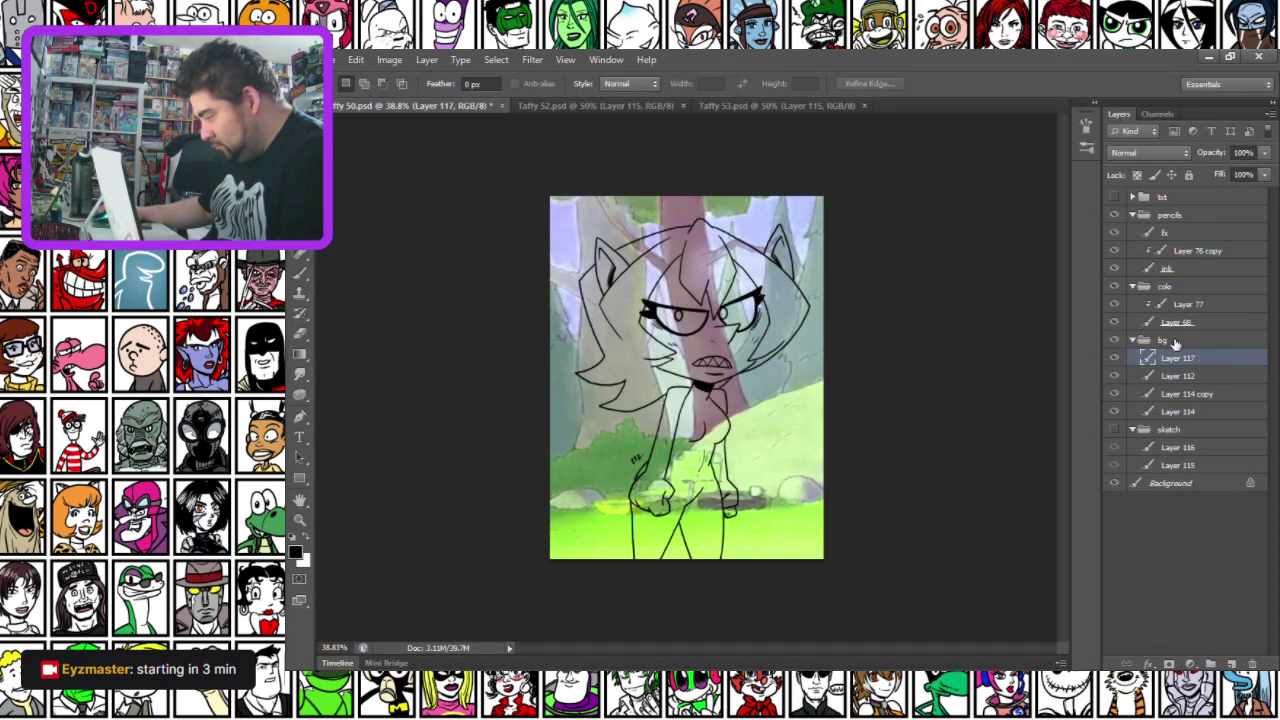
# Merge the four layers of the bg group into one and make Layer 68 in the colo group active
pyautogui.keyDown('shift'); pyautogui.click(1186, 412); pyautogui.keyUp('shift')
pyautogui.hotkey('ctrl', 'e')
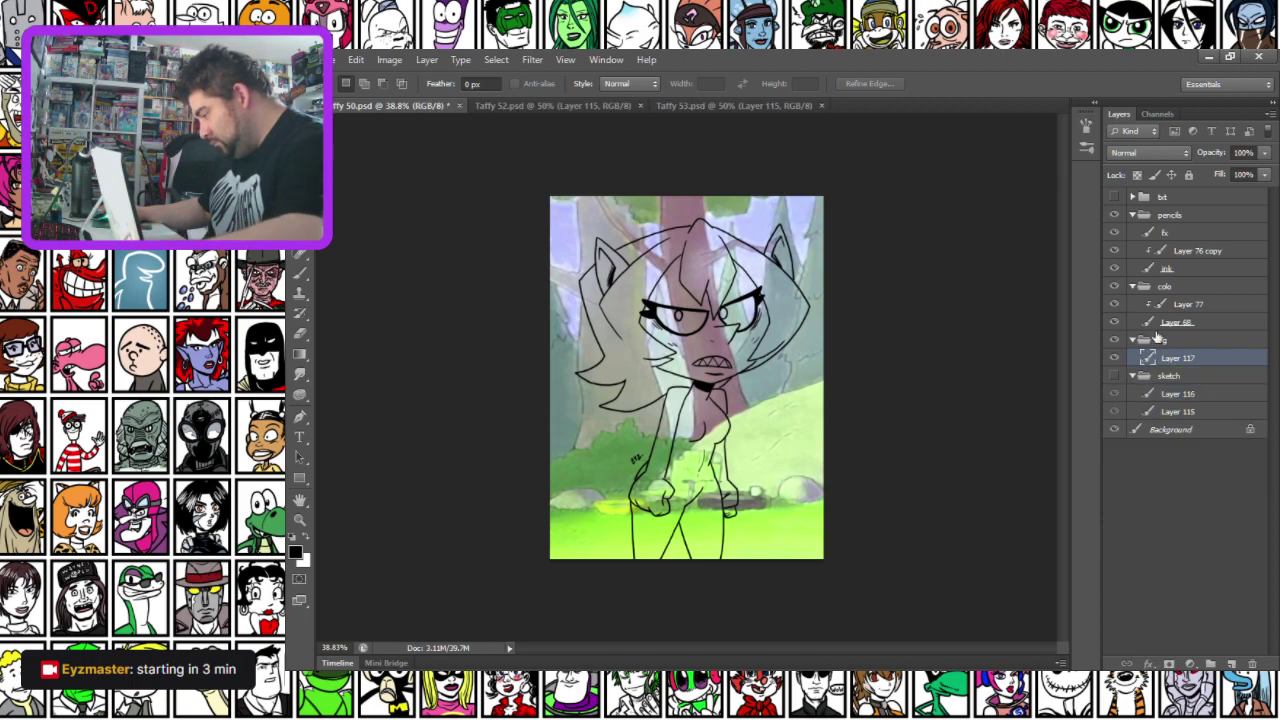
pyautogui.click(1176, 322)
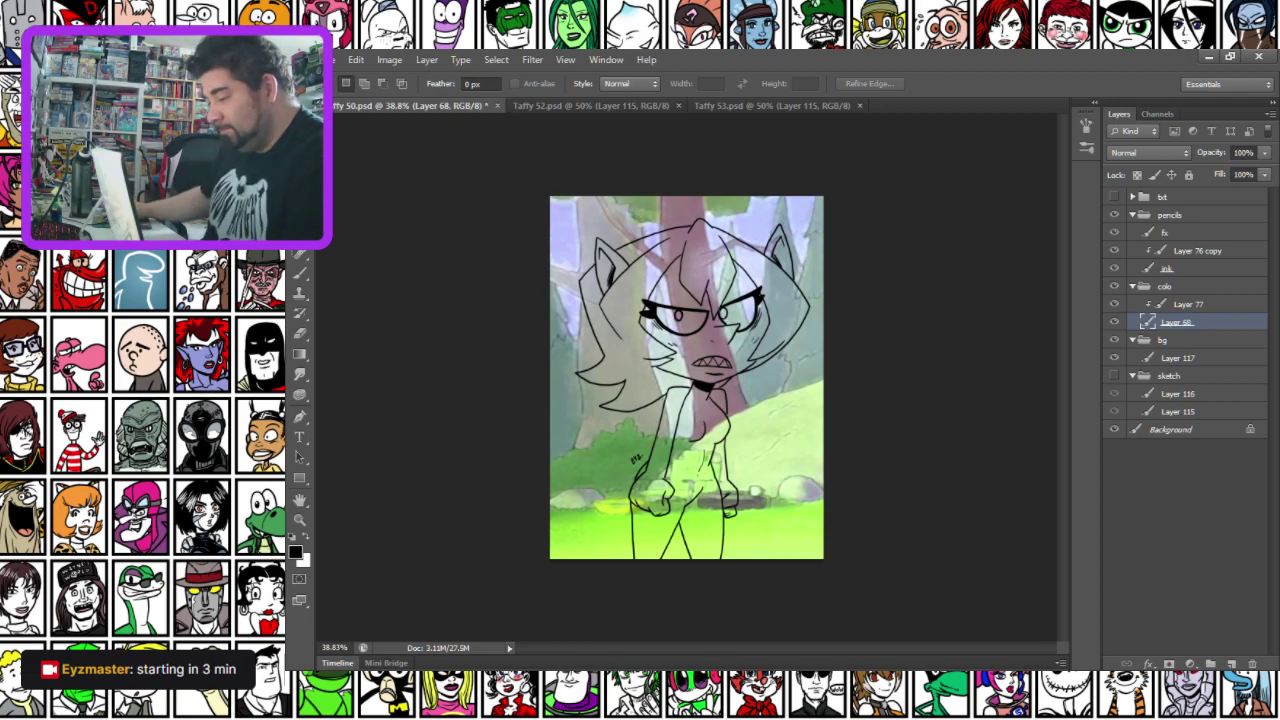
# Switch to Taffy 52, free-transform its sketch to about 219% to fill the canvas, and lower the sketch layer's opacity to about 33%
pyautogui.click(557, 104)
pyautogui.rightClick(706, 298)
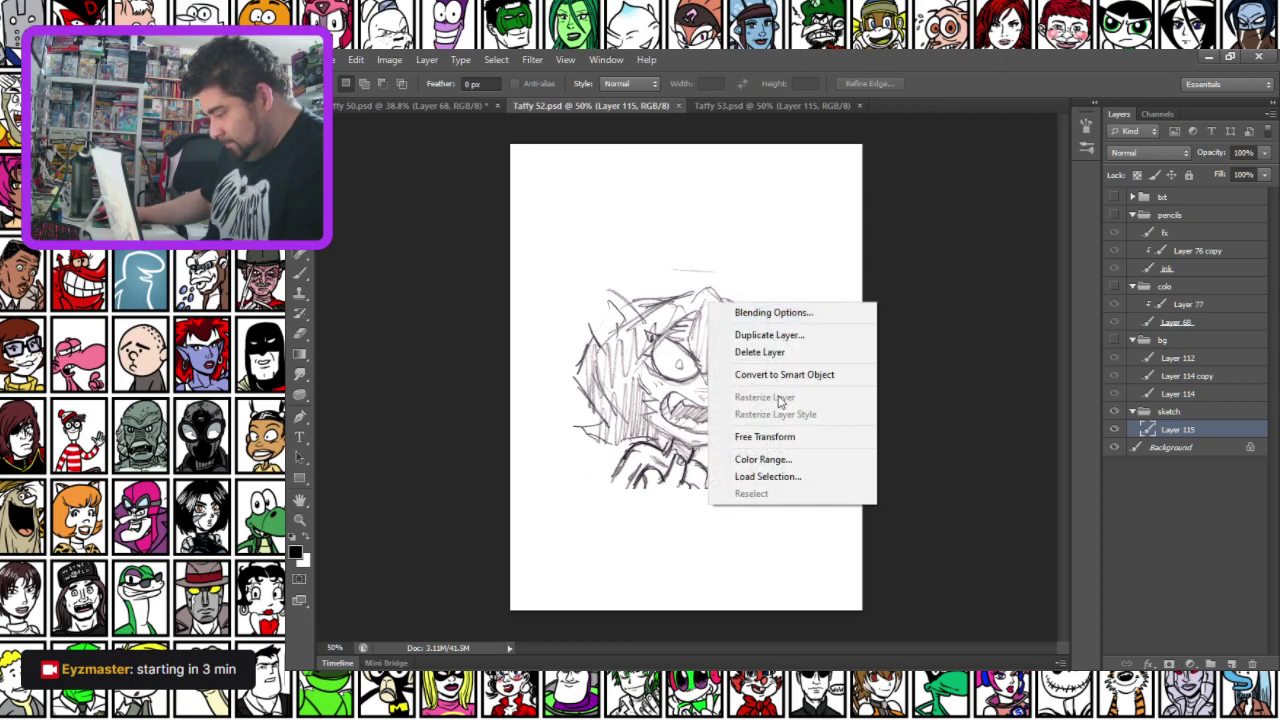
pyautogui.click(760, 434)
pyautogui.moveTo(768, 299)
pyautogui.mouseDown()
pyautogui.moveTo(733, 430)
pyautogui.moveTo(728, 414)
pyautogui.moveTo(748, 434)
pyautogui.moveTo(743, 417)
pyautogui.moveTo(983, 212)
pyautogui.mouseUp()
pyautogui.moveTo(917, 266)
pyautogui.mouseDown()
pyautogui.moveTo(708, 290)
pyautogui.moveTo(722, 256)
pyautogui.mouseUp()
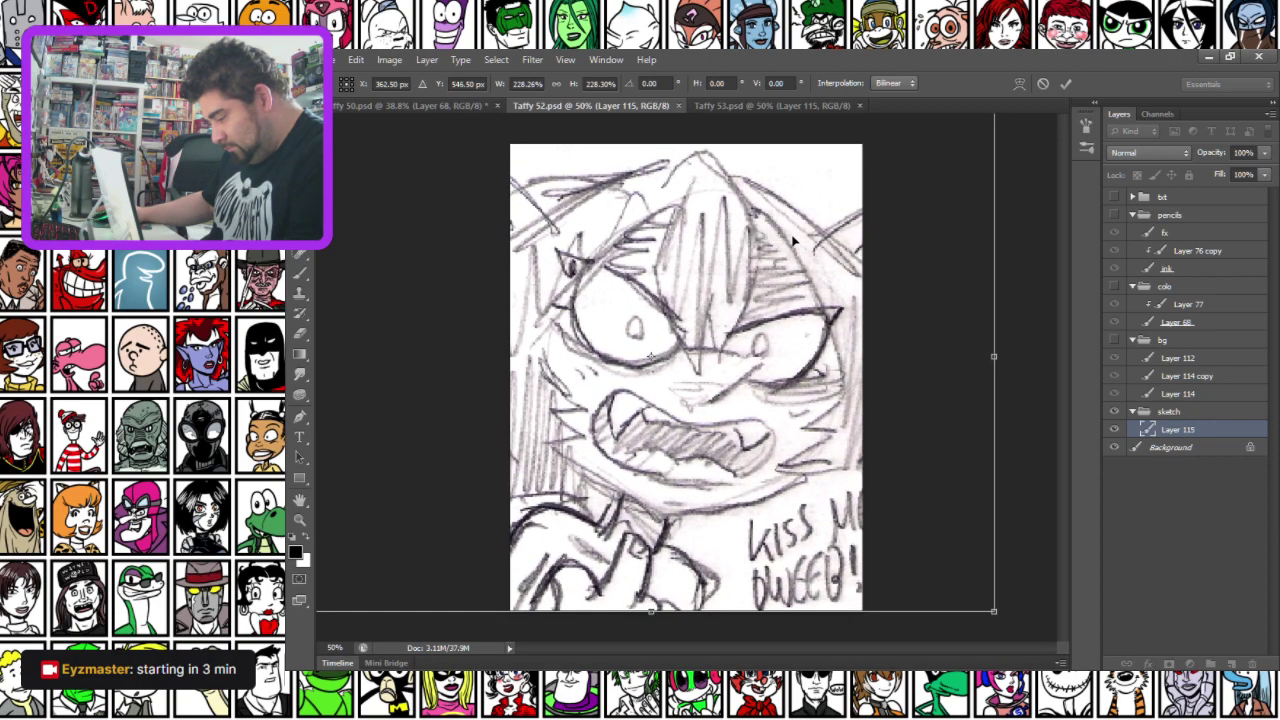
pyautogui.hotkey('ctrl', '0')
pyautogui.moveTo(938, 151); pyautogui.dragTo(889, 209)
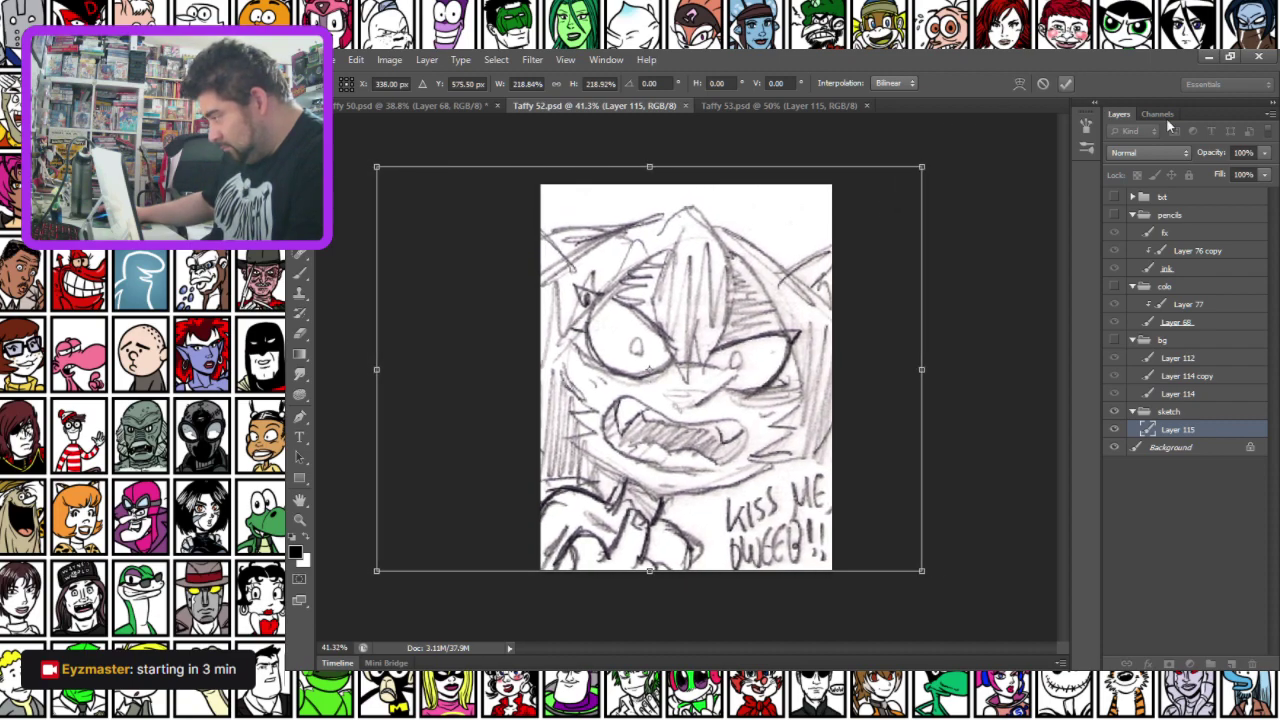
pyautogui.press('Return')
pyautogui.moveTo(1264, 152); pyautogui.dragTo(1203, 172)
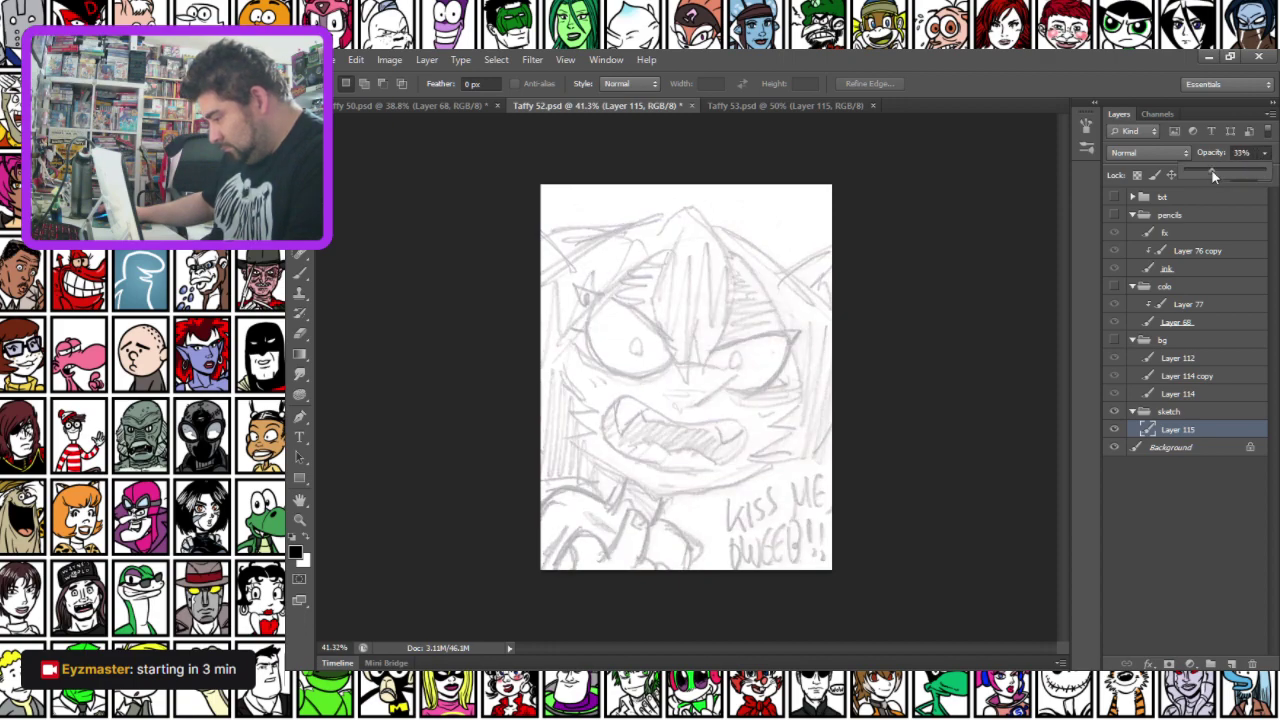
# Clear the old content from Layer 77, Layer 68, Layer 76 copy and ink, and show the colo and pencils groups
pyautogui.click(1181, 305)
pyautogui.hotkey('ctrl', 'a')
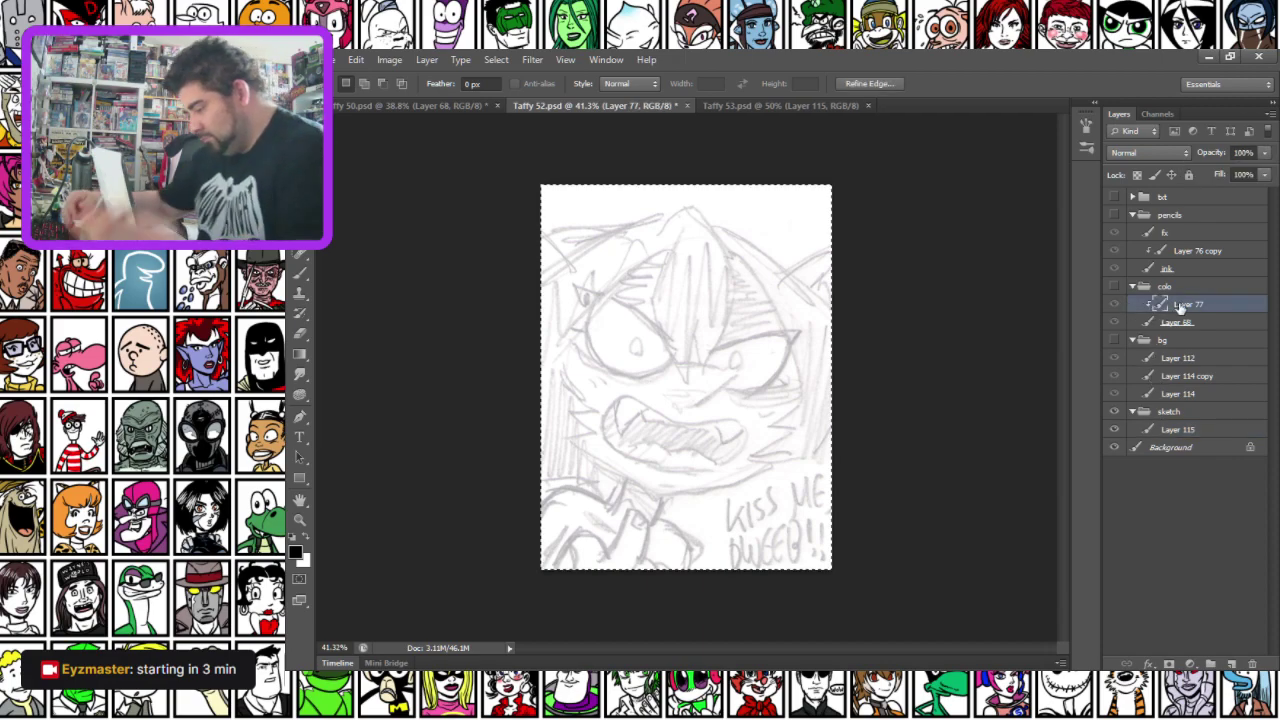
pyautogui.click(1188, 323)
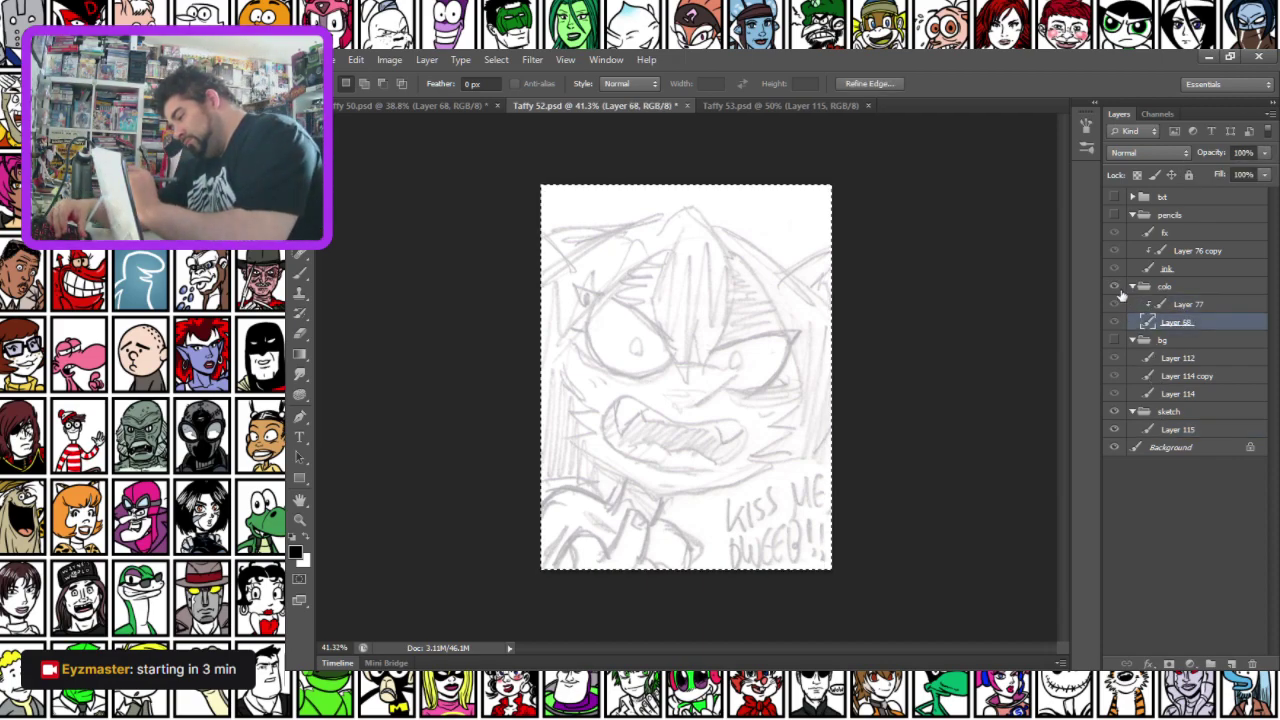
pyautogui.click(1176, 250)
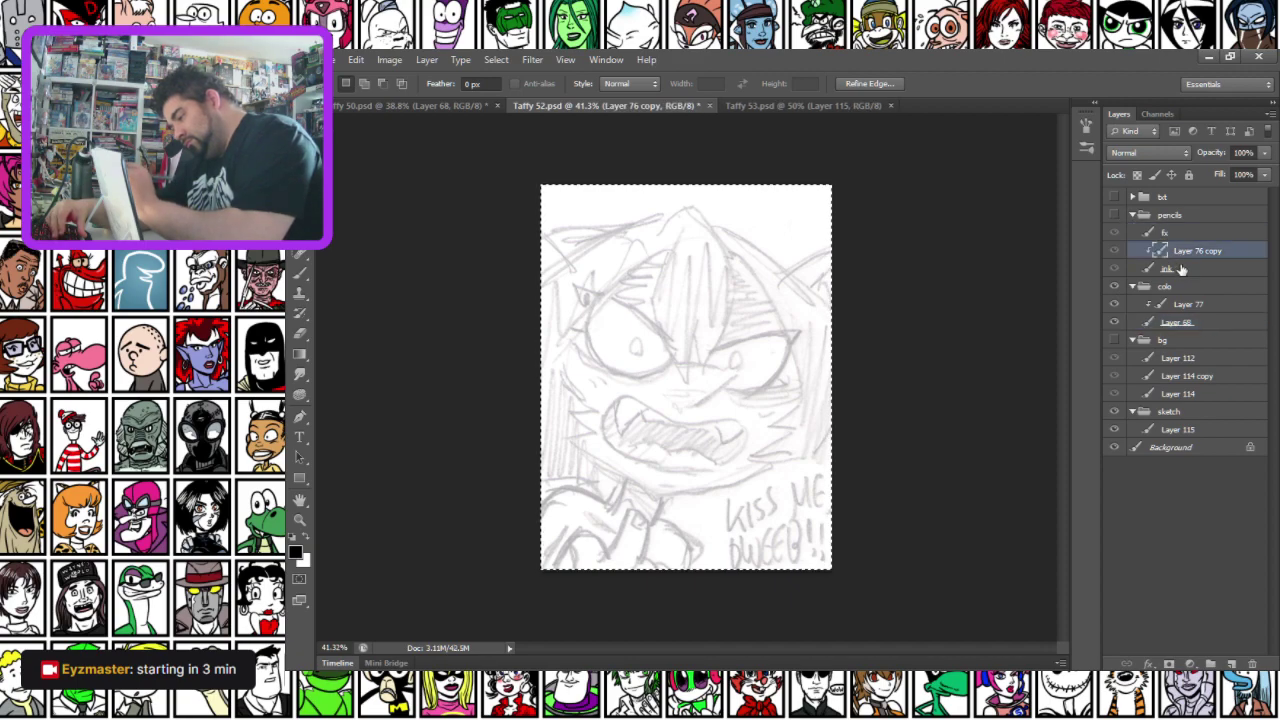
pyautogui.click(1180, 269)
pyautogui.click(1115, 215)
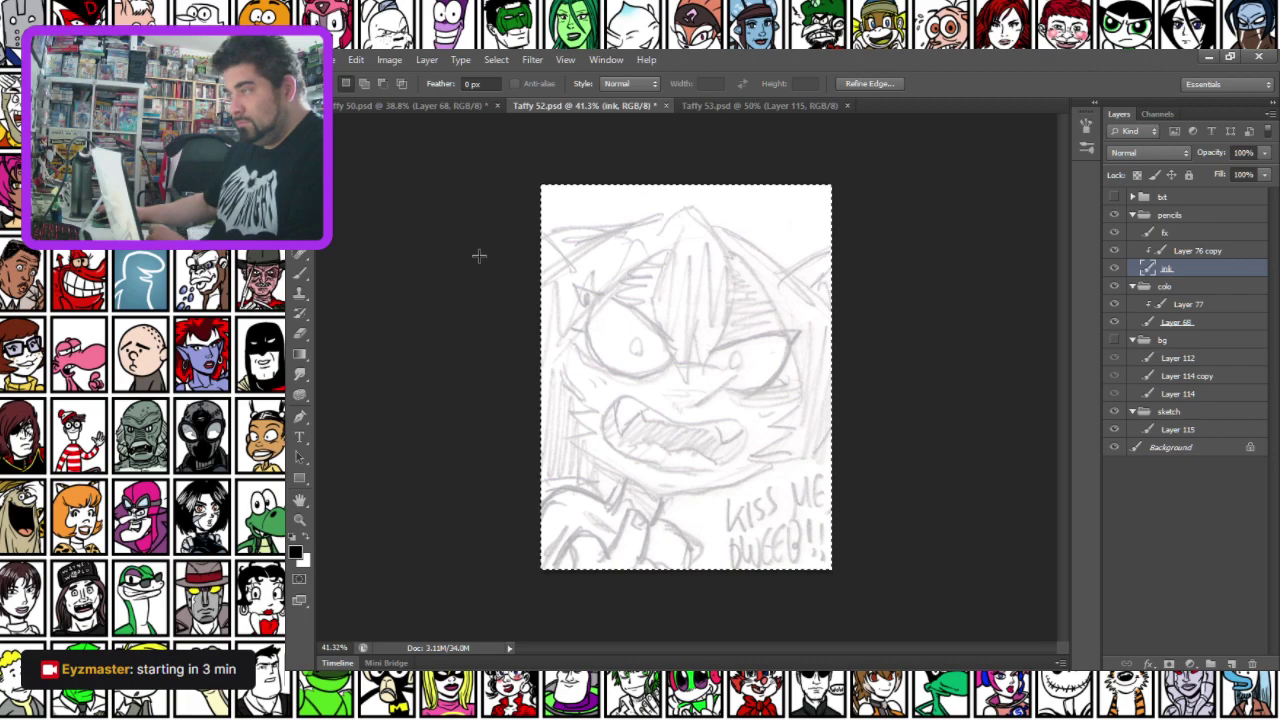
# Activate the Brush tool and look over the Taffy 52 and Taffy 53 sketches, ending back in Taffy 52
pyautogui.press('b')
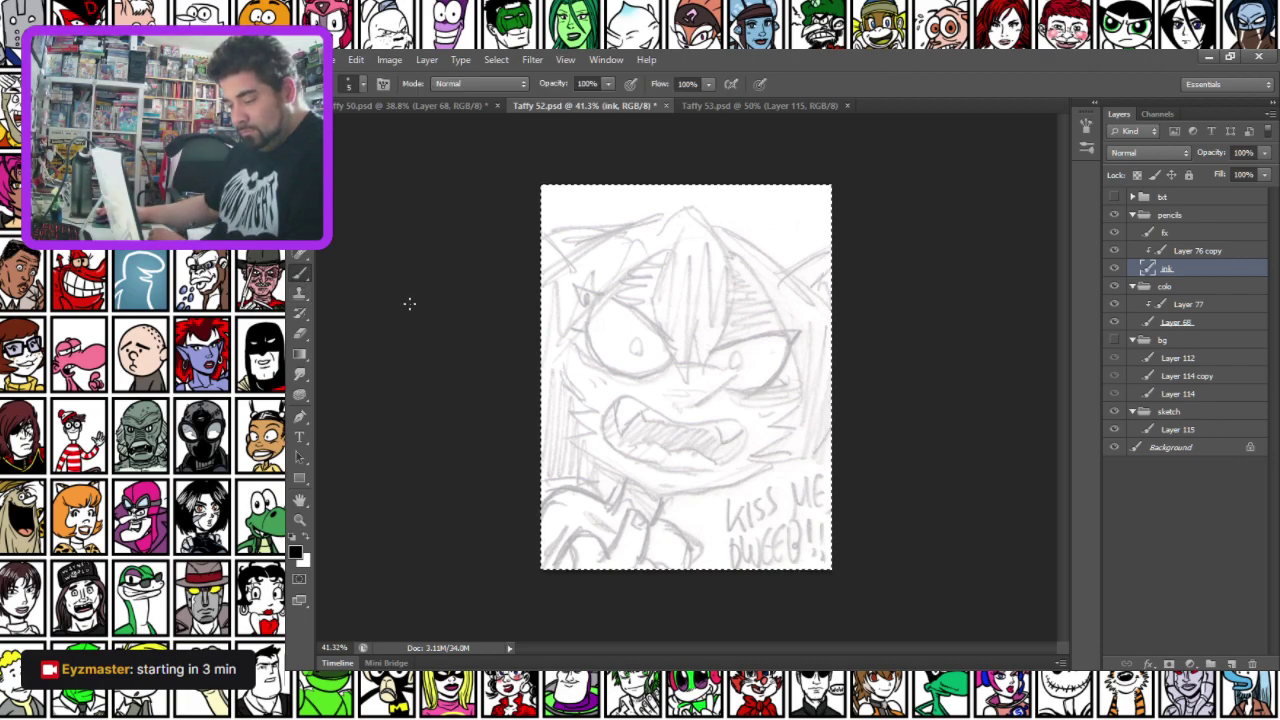
pyautogui.scroll(3, 727, 278)
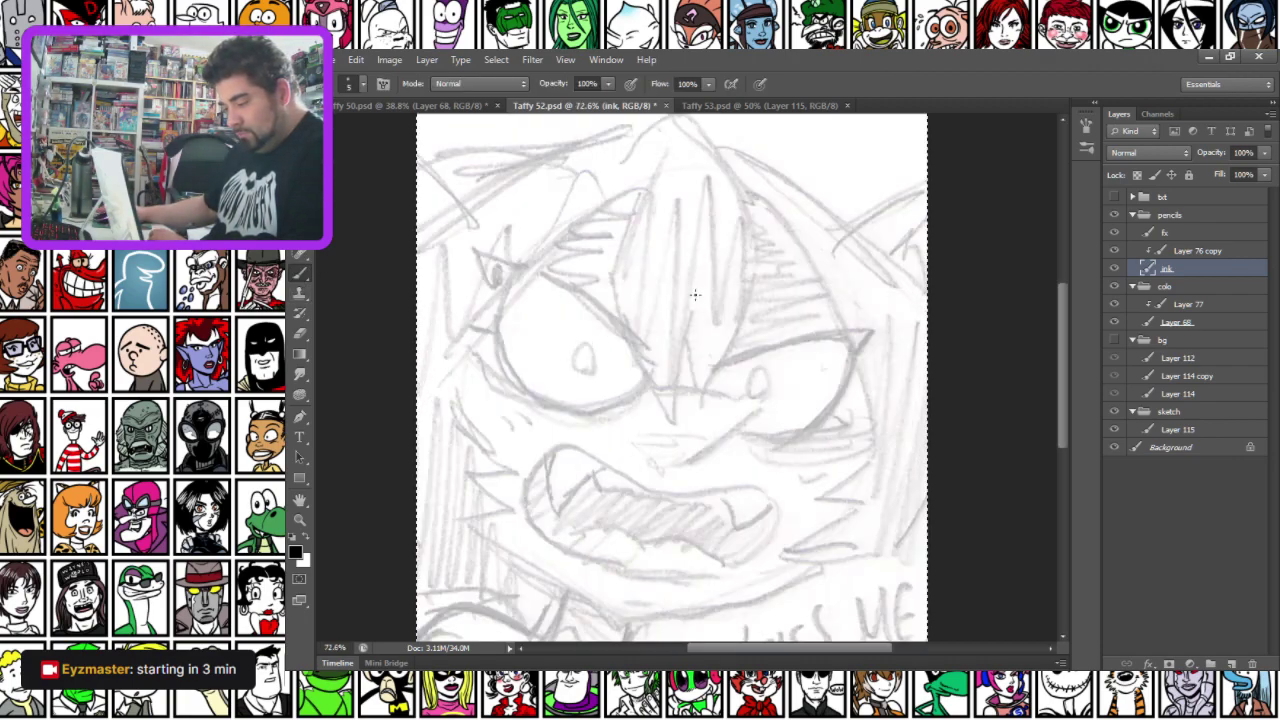
pyautogui.scroll(2, 683, 347)
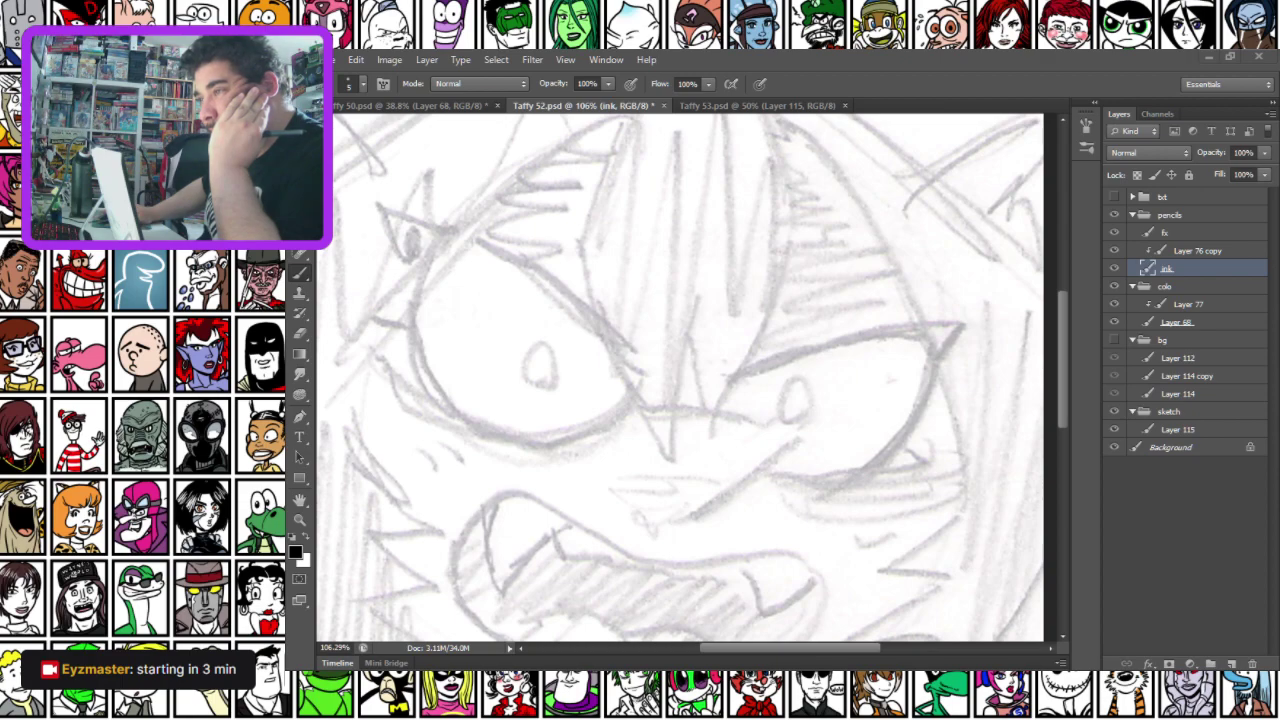
pyautogui.click(845, 106)
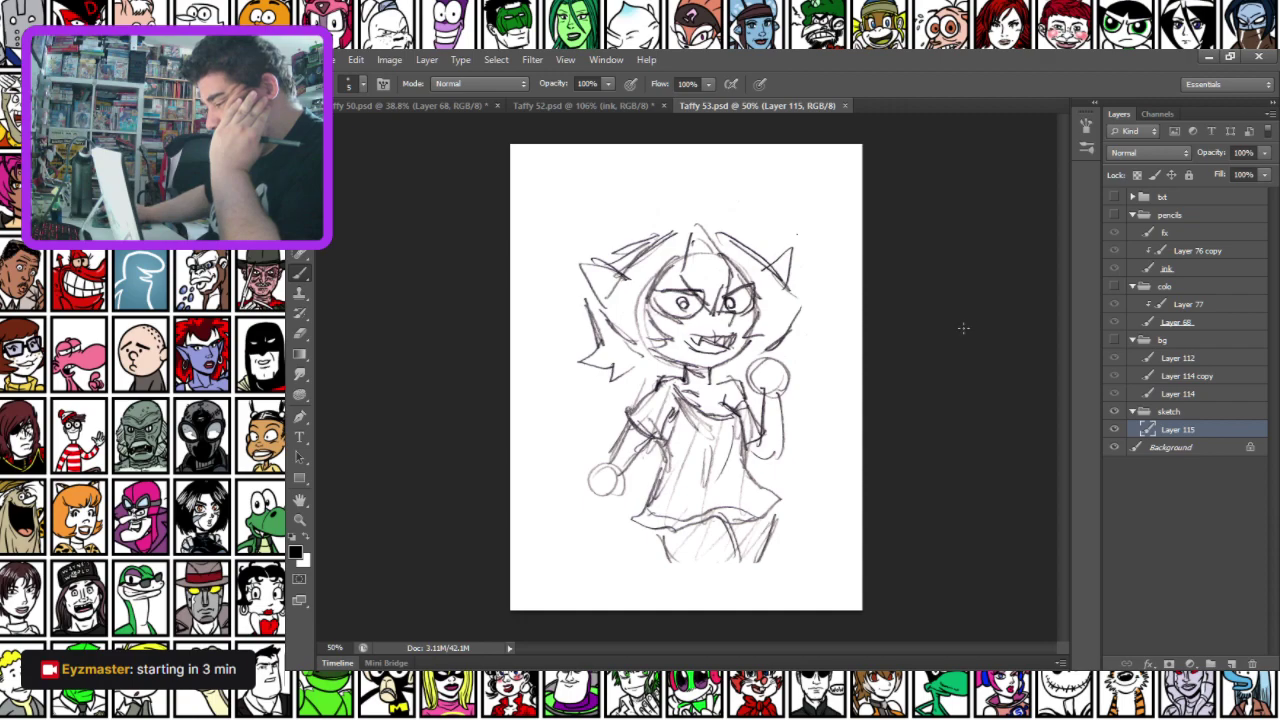
pyautogui.click(598, 102)
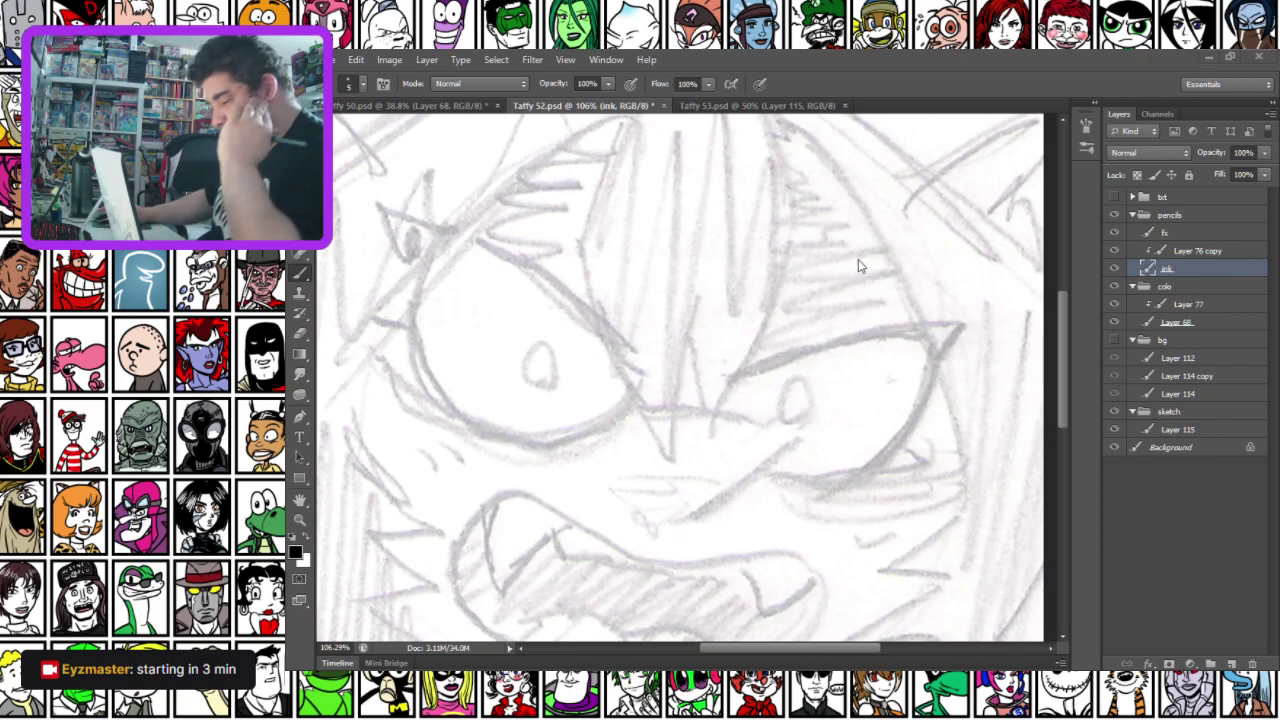
# Ink the central hair bang on the ink layer as two curved sides ending in two sharp points between the eyes
pyautogui.scroll(-6, 866, 268)
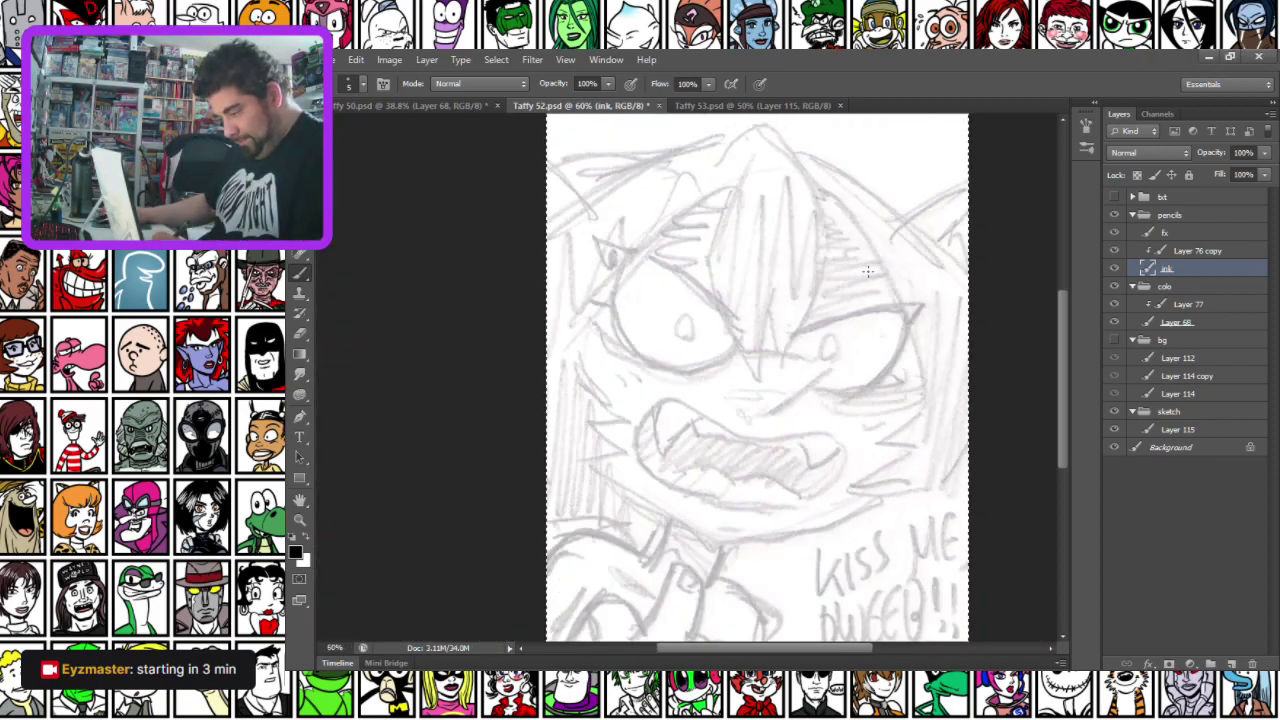
pyautogui.scroll(3, 868, 271)
pyautogui.scroll(1, 868, 271)
pyautogui.scroll(1, 572, 244)
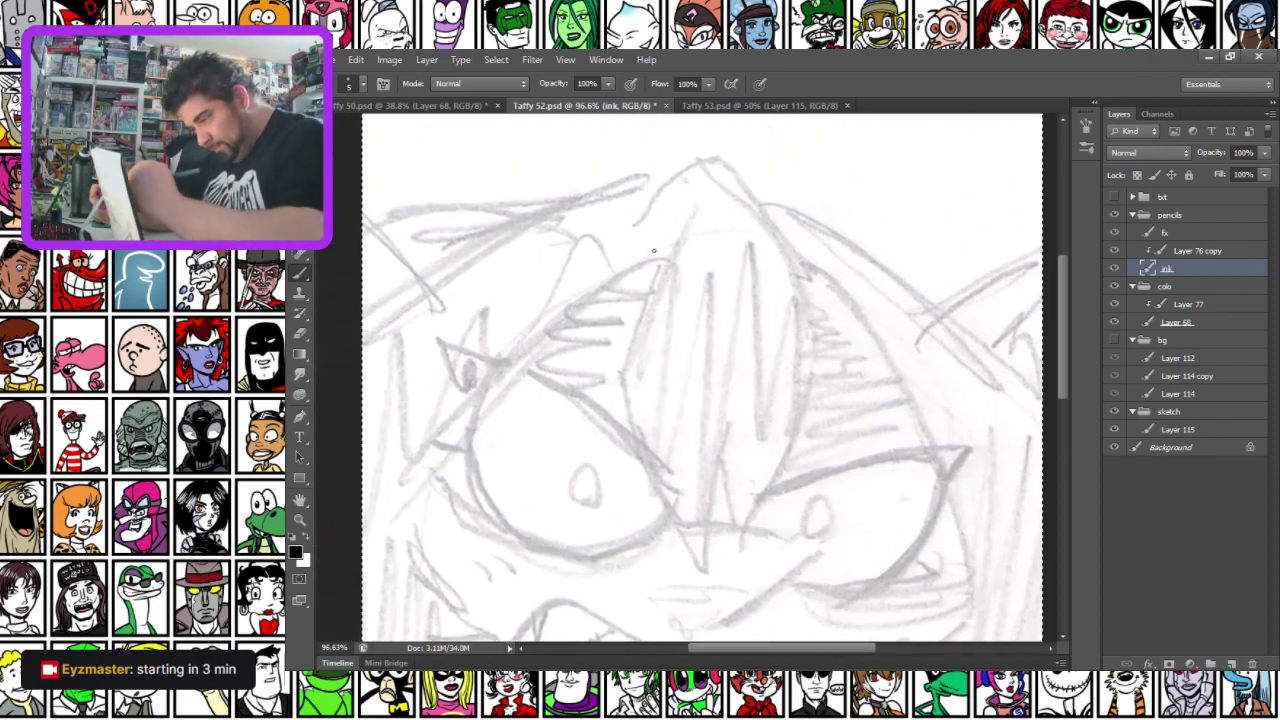
pyautogui.moveTo(684, 218)
pyautogui.mouseDown()
pyautogui.moveTo(621, 383)
pyautogui.moveTo(687, 555)
pyautogui.moveTo(700, 548)
pyautogui.moveTo(739, 377)
pyautogui.moveTo(732, 566)
pyautogui.moveTo(806, 390)
pyautogui.mouseUp()
pyautogui.hotkey('ctrl', 'z')
pyautogui.moveTo(739, 572); pyautogui.dragTo(806, 410)
pyautogui.hotkey('ctrl', 'z')
pyautogui.moveTo(720, 462)
pyautogui.mouseDown()
pyautogui.moveTo(741, 541)
pyautogui.moveTo(806, 384)
pyautogui.moveTo(793, 293)
pyautogui.moveTo(760, 222)
pyautogui.mouseUp()
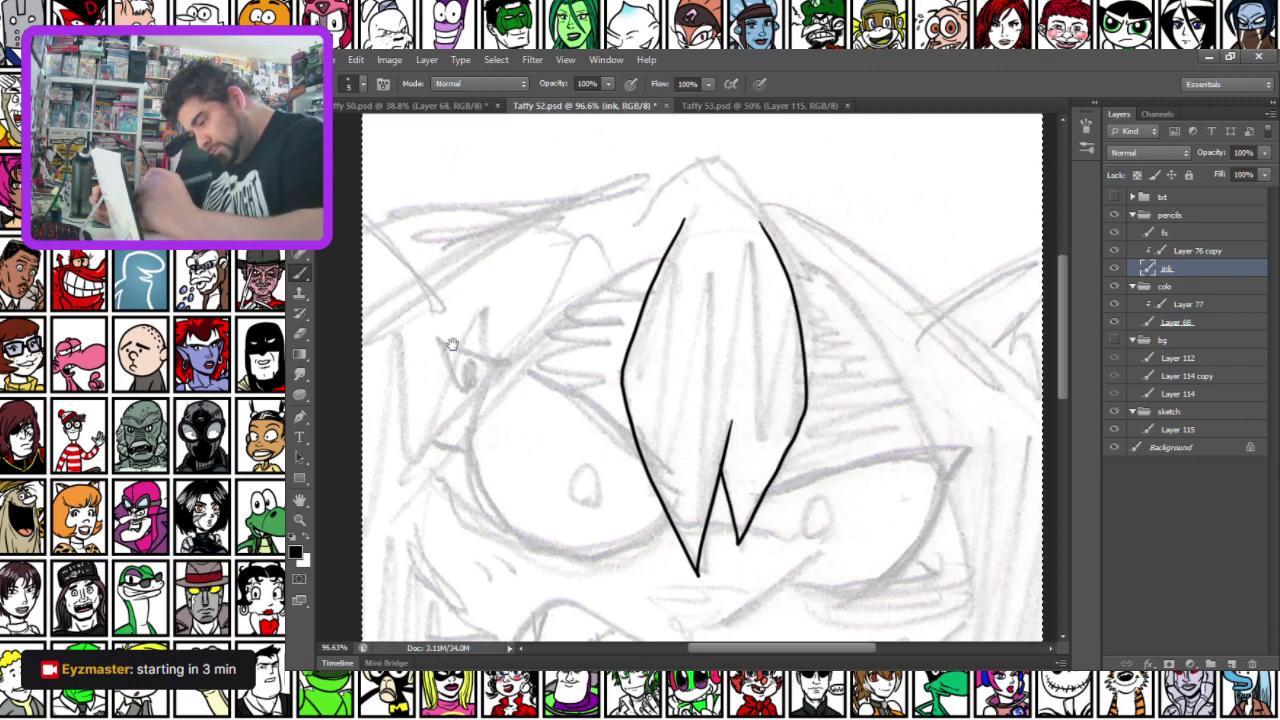
# Ink the face outline on both sides of the bang, with two pointed fur tufts on each cheek and the curved chin
pyautogui.moveTo(657, 262)
pyautogui.mouseDown()
pyautogui.moveTo(462, 418)
pyautogui.moveTo(412, 520)
pyautogui.mouseUp()
pyautogui.moveTo(388, 571); pyautogui.dragTo(494, 321)
pyautogui.moveTo(498, 258)
pyautogui.mouseDown()
pyautogui.moveTo(598, 383)
pyautogui.moveTo(494, 370)
pyautogui.moveTo(562, 406)
pyautogui.moveTo(542, 438)
pyautogui.moveTo(490, 440)
pyautogui.mouseUp()
pyautogui.moveTo(763, 439)
pyautogui.mouseDown()
pyautogui.moveTo(575, 444)
pyautogui.moveTo(523, 594)
pyautogui.mouseUp()
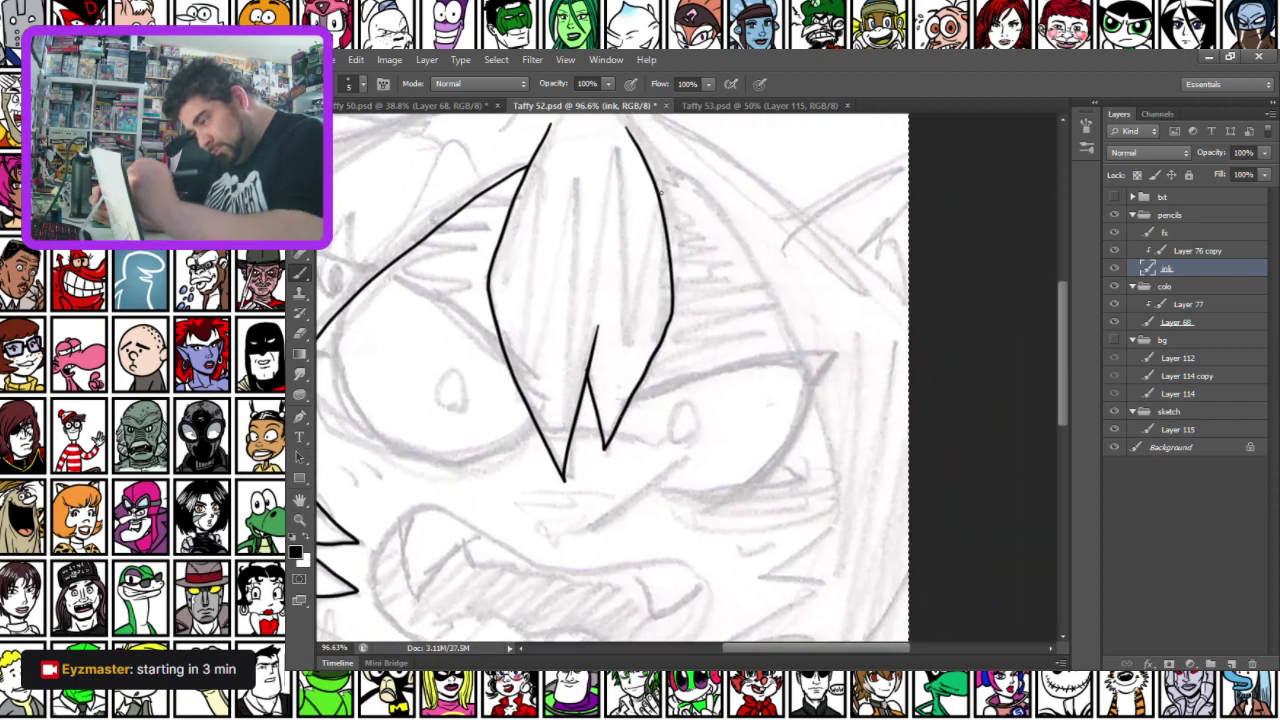
pyautogui.moveTo(729, 267)
pyautogui.mouseDown()
pyautogui.moveTo(832, 470)
pyautogui.moveTo(792, 558)
pyautogui.moveTo(740, 603)
pyautogui.moveTo(836, 601)
pyautogui.mouseUp()
pyautogui.moveTo(448, 574)
pyautogui.mouseDown()
pyautogui.moveTo(531, 463)
pyautogui.moveTo(487, 493)
pyautogui.mouseUp()
pyautogui.moveTo(962, 356)
pyautogui.mouseDown()
pyautogui.moveTo(858, 402)
pyautogui.moveTo(946, 419)
pyautogui.mouseUp()
pyautogui.moveTo(437, 346)
pyautogui.mouseDown()
pyautogui.moveTo(660, 486)
pyautogui.moveTo(772, 472)
pyautogui.moveTo(915, 421)
pyautogui.mouseUp()
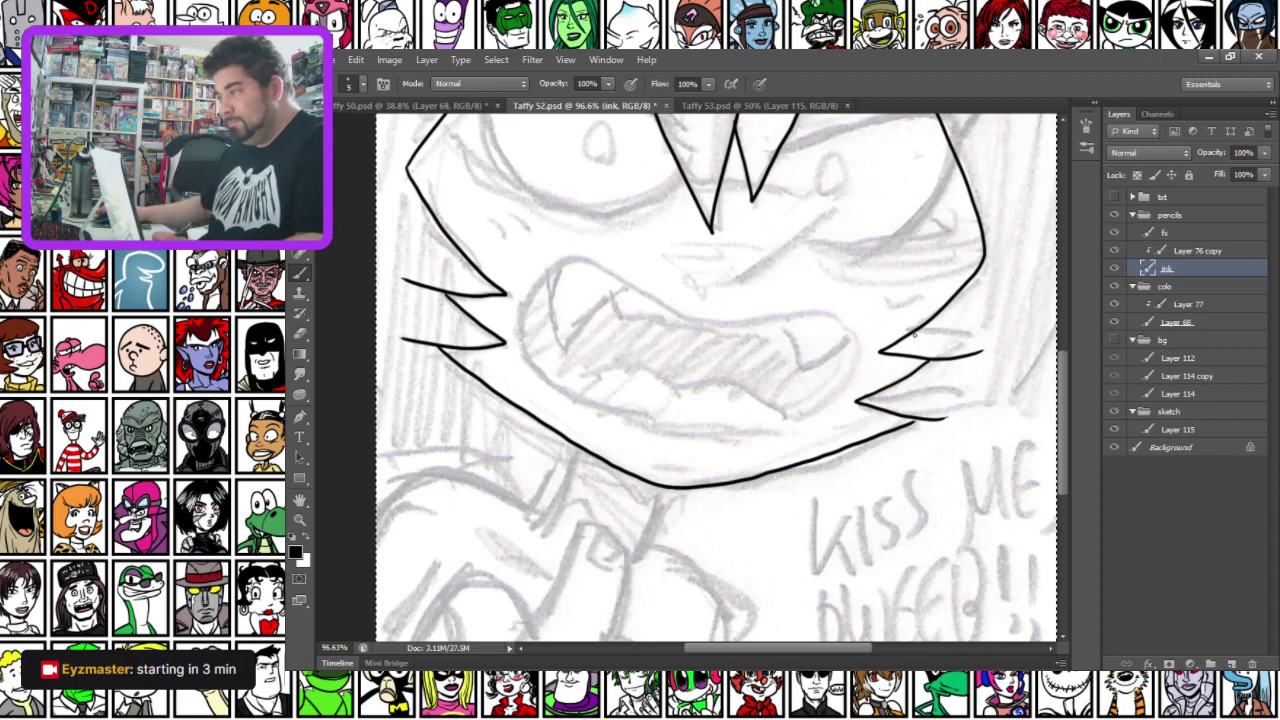
# Ink the closed outline of the wide open mouth and a short curved lip line beneath it
pyautogui.scroll(2, 927, 373)
pyautogui.scroll(1, 922, 348)
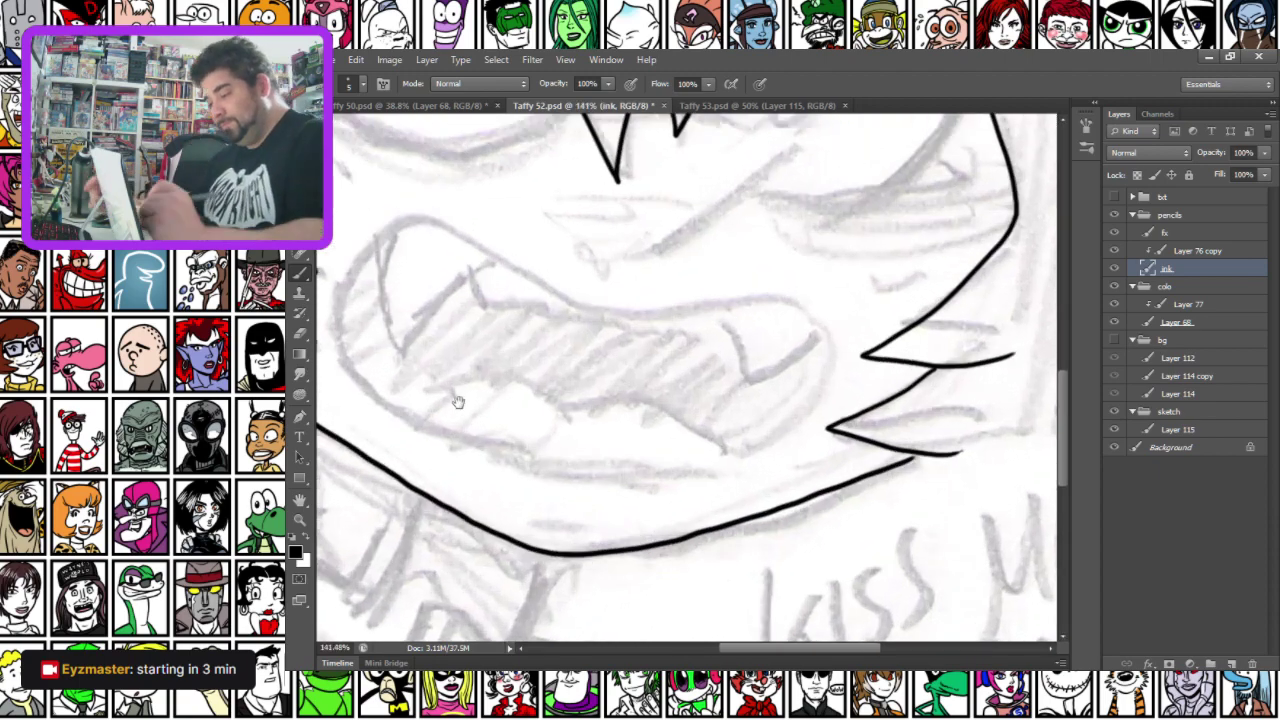
pyautogui.moveTo(467, 401); pyautogui.dragTo(603, 403)
pyautogui.moveTo(495, 380)
pyautogui.mouseDown()
pyautogui.moveTo(471, 332)
pyautogui.moveTo(536, 228)
pyautogui.moveTo(757, 316)
pyautogui.moveTo(858, 300)
pyautogui.moveTo(950, 394)
pyautogui.moveTo(918, 435)
pyautogui.mouseUp()
pyautogui.moveTo(485, 376)
pyautogui.mouseDown()
pyautogui.moveTo(525, 408)
pyautogui.moveTo(666, 468)
pyautogui.moveTo(806, 480)
pyautogui.moveTo(920, 432)
pyautogui.mouseUp()
pyautogui.moveTo(630, 500); pyautogui.dragTo(742, 515)
# Ink the raised finger with its nail and knuckle creases, plus the shorter curled finger beside it
pyautogui.moveTo(507, 415); pyautogui.dragTo(646, 121)
pyautogui.moveTo(512, 380); pyautogui.dragTo(517, 344)
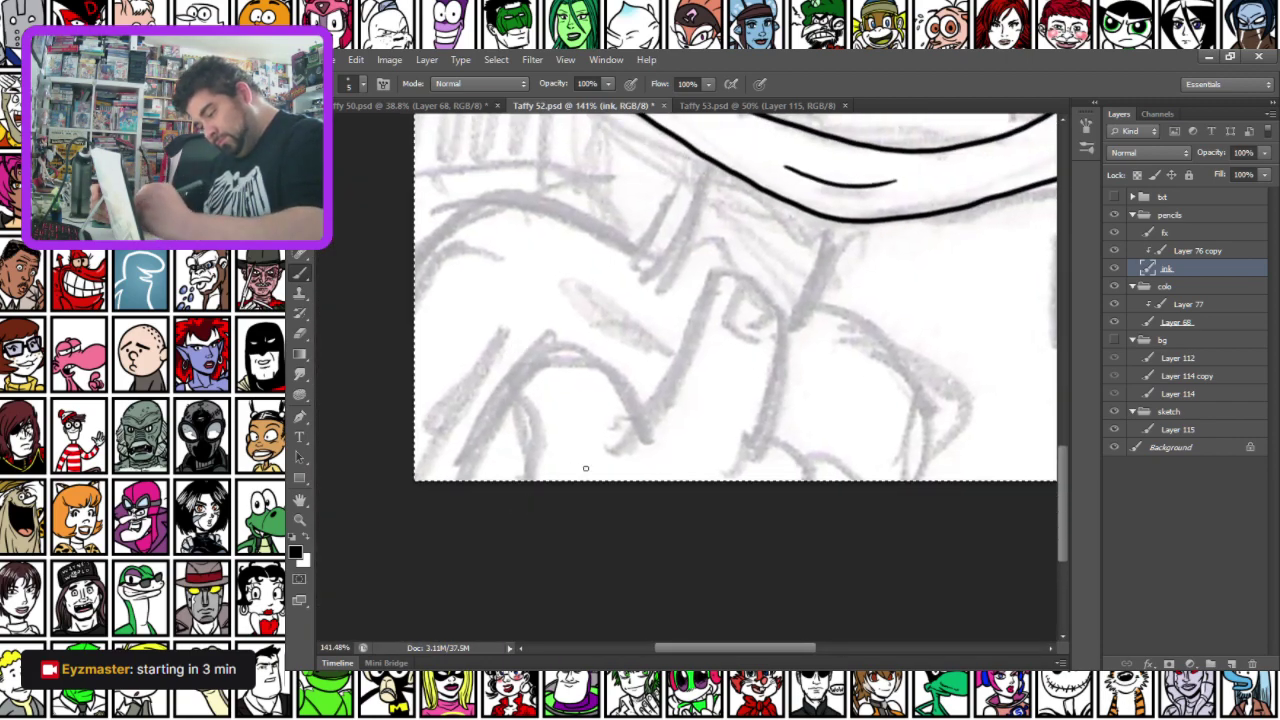
pyautogui.moveTo(596, 468)
pyautogui.mouseDown()
pyautogui.moveTo(678, 383)
pyautogui.moveTo(722, 282)
pyautogui.moveTo(772, 260)
pyautogui.moveTo(795, 284)
pyautogui.moveTo(724, 480)
pyautogui.mouseUp()
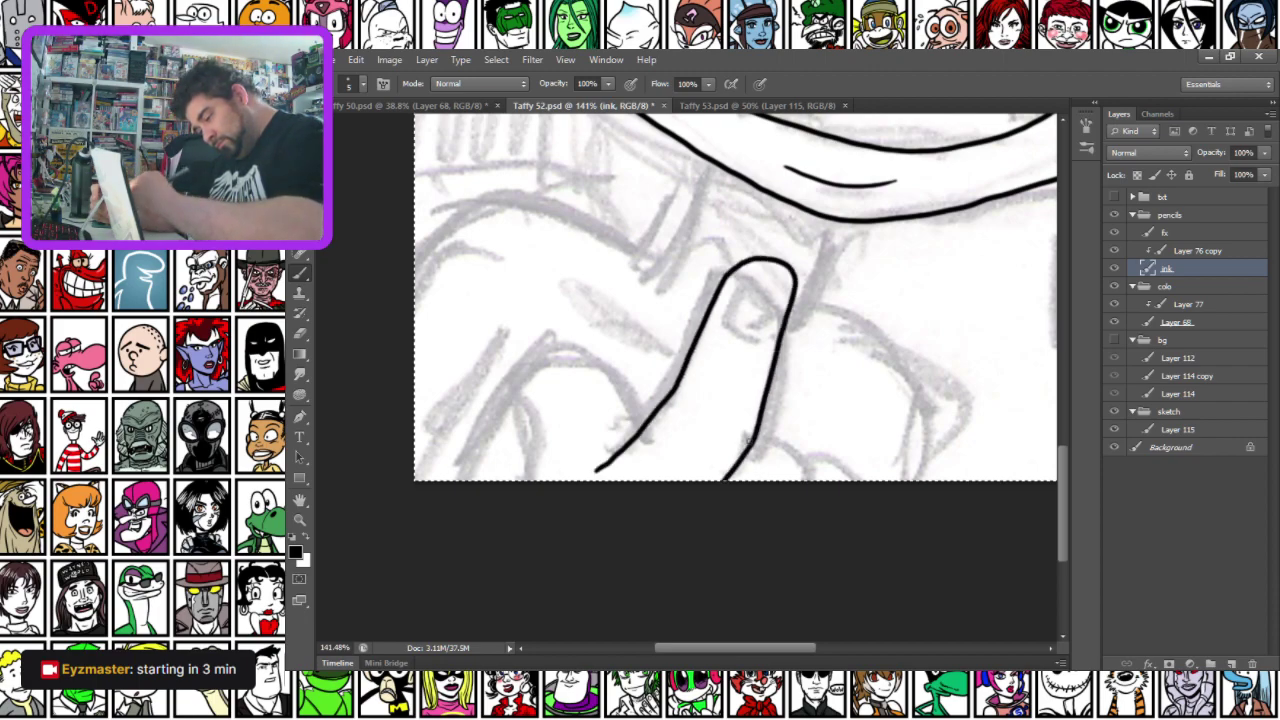
pyautogui.moveTo(760, 430)
pyautogui.mouseDown()
pyautogui.moveTo(805, 486)
pyautogui.moveTo(798, 465)
pyautogui.moveTo(767, 446)
pyautogui.moveTo(767, 458)
pyautogui.moveTo(716, 403)
pyautogui.mouseUp()
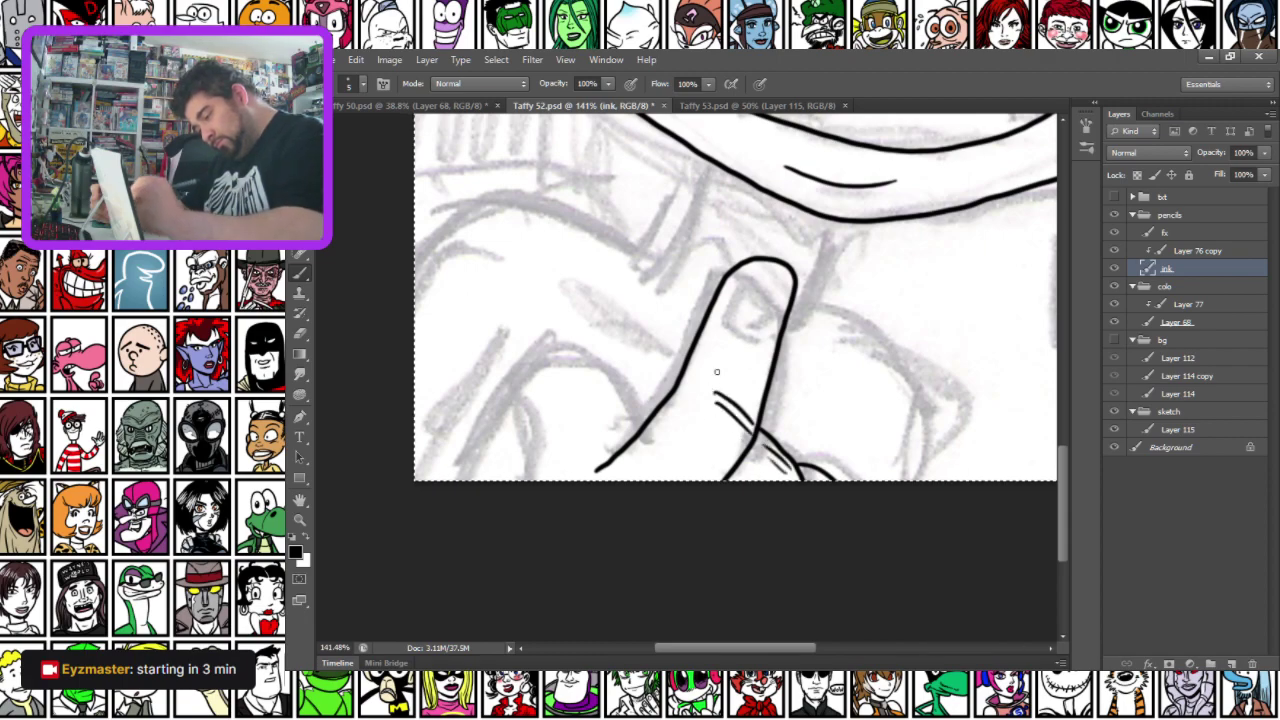
pyautogui.moveTo(792, 288)
pyautogui.mouseDown()
pyautogui.moveTo(756, 296)
pyautogui.moveTo(786, 316)
pyautogui.moveTo(786, 288)
pyautogui.moveTo(780, 318)
pyautogui.mouseUp()
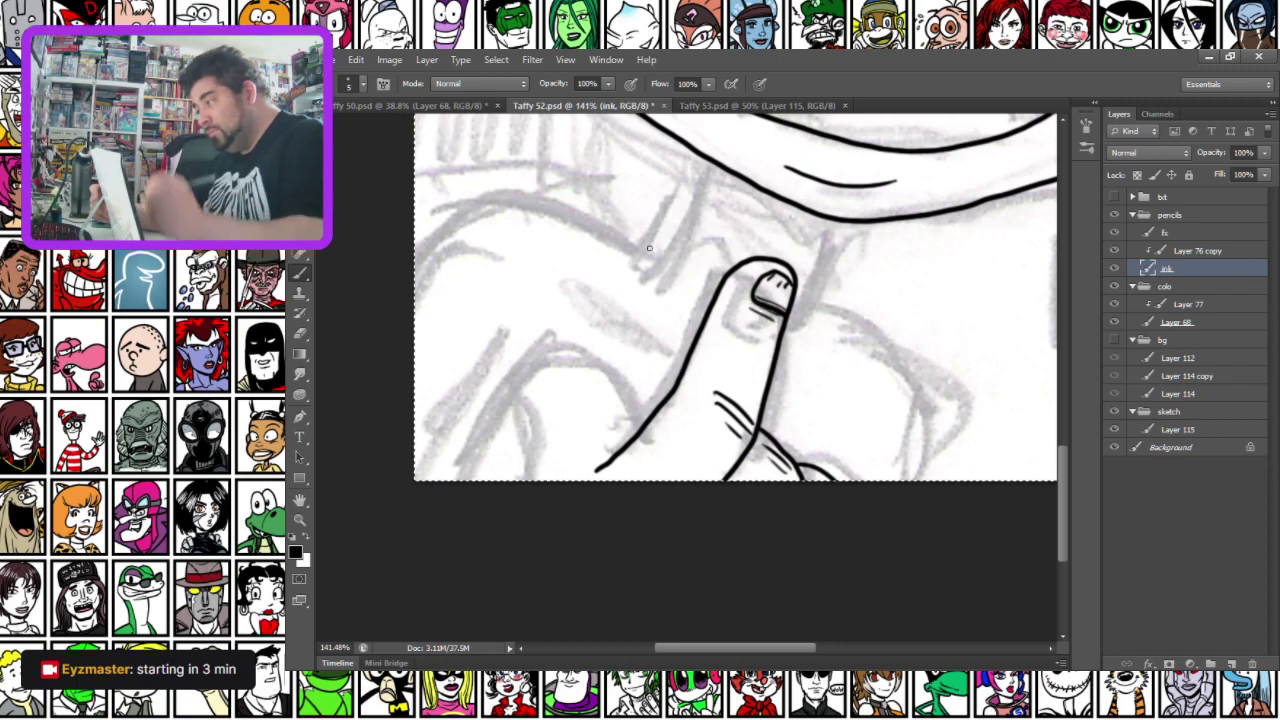
pyautogui.moveTo(521, 481)
pyautogui.mouseDown()
pyautogui.moveTo(542, 424)
pyautogui.moveTo(534, 366)
pyautogui.moveTo(574, 351)
pyautogui.moveTo(618, 436)
pyautogui.mouseUp()
pyautogui.moveTo(535, 370); pyautogui.dragTo(552, 403)
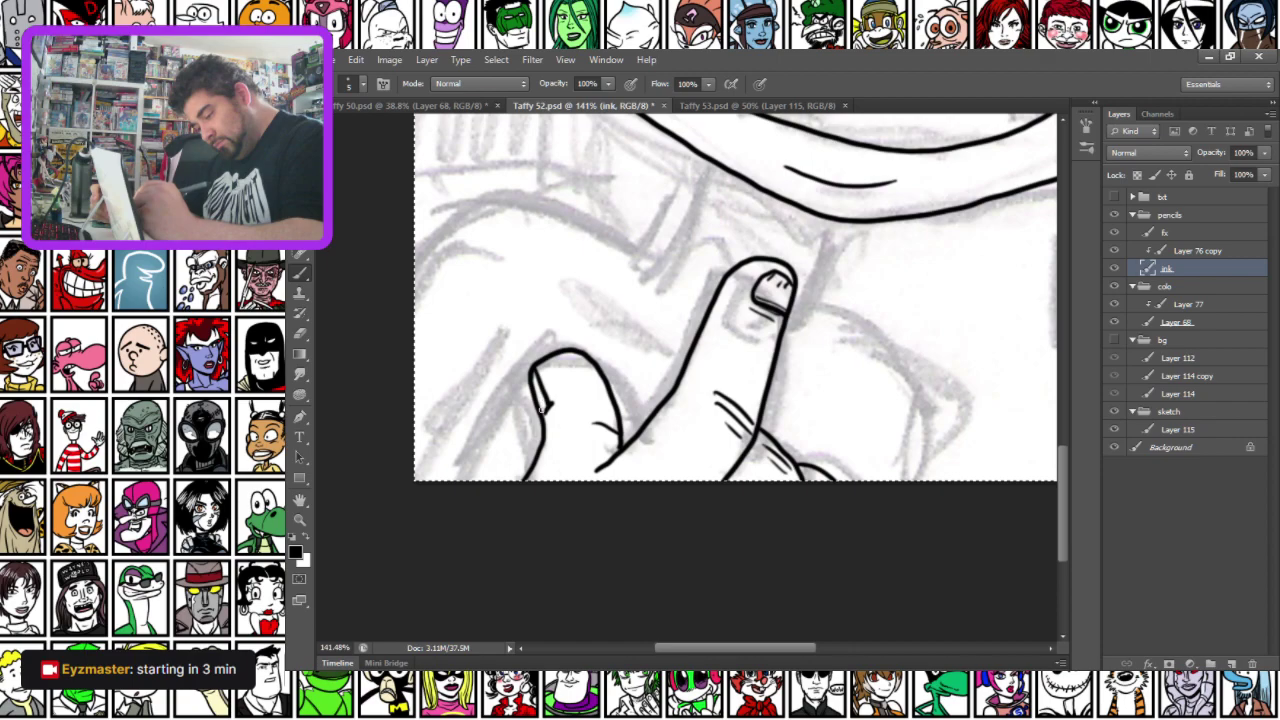
# Ink both sides of the neck and fill the shadow under the chin in black with a size 15 brush
pyautogui.moveTo(455, 123)
pyautogui.mouseDown()
pyautogui.moveTo(510, 343)
pyautogui.moveTo(420, 223)
pyautogui.mouseUp()
pyautogui.moveTo(608, 370); pyautogui.dragTo(670, 255)
pyautogui.moveTo(812, 316); pyautogui.dragTo(752, 412)
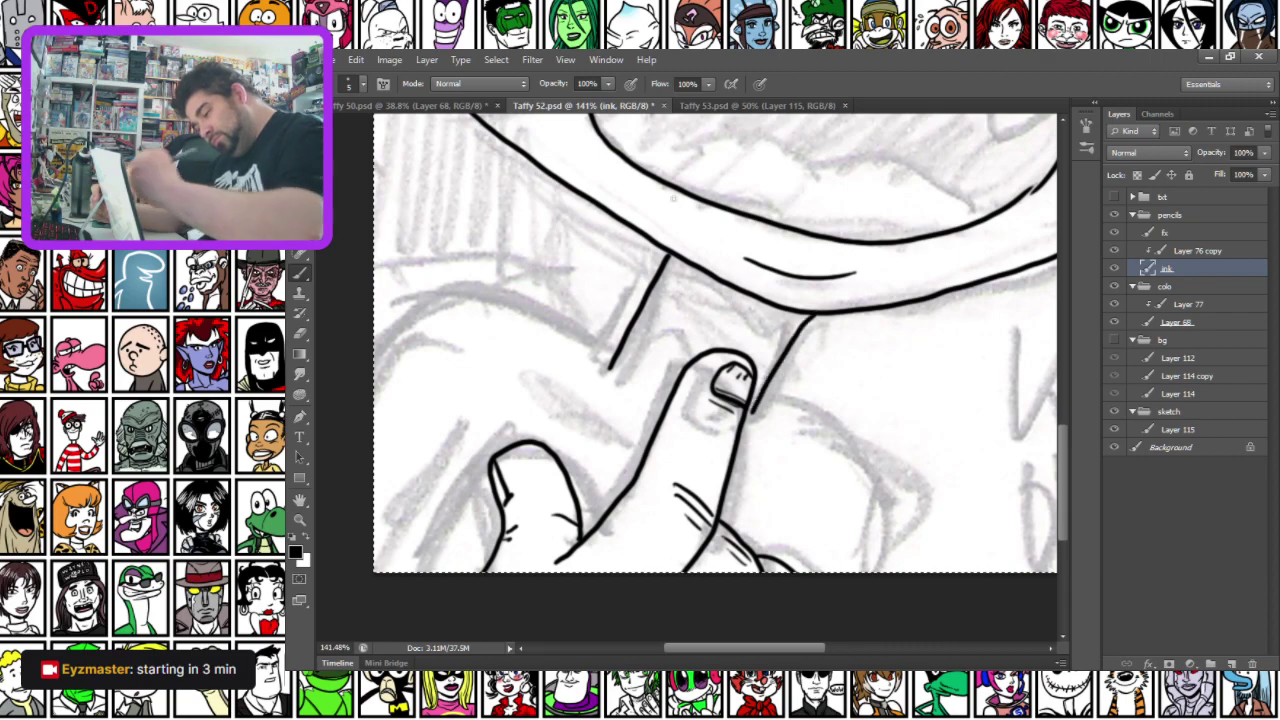
pyautogui.rightClick(767, 240)
pyautogui.click(815, 419)
pyautogui.moveTo(675, 261)
pyautogui.mouseDown()
pyautogui.moveTo(794, 318)
pyautogui.moveTo(676, 266)
pyautogui.moveTo(788, 330)
pyautogui.moveTo(674, 268)
pyautogui.moveTo(772, 351)
pyautogui.moveTo(691, 287)
pyautogui.moveTo(750, 349)
pyautogui.moveTo(700, 298)
pyautogui.mouseUp()
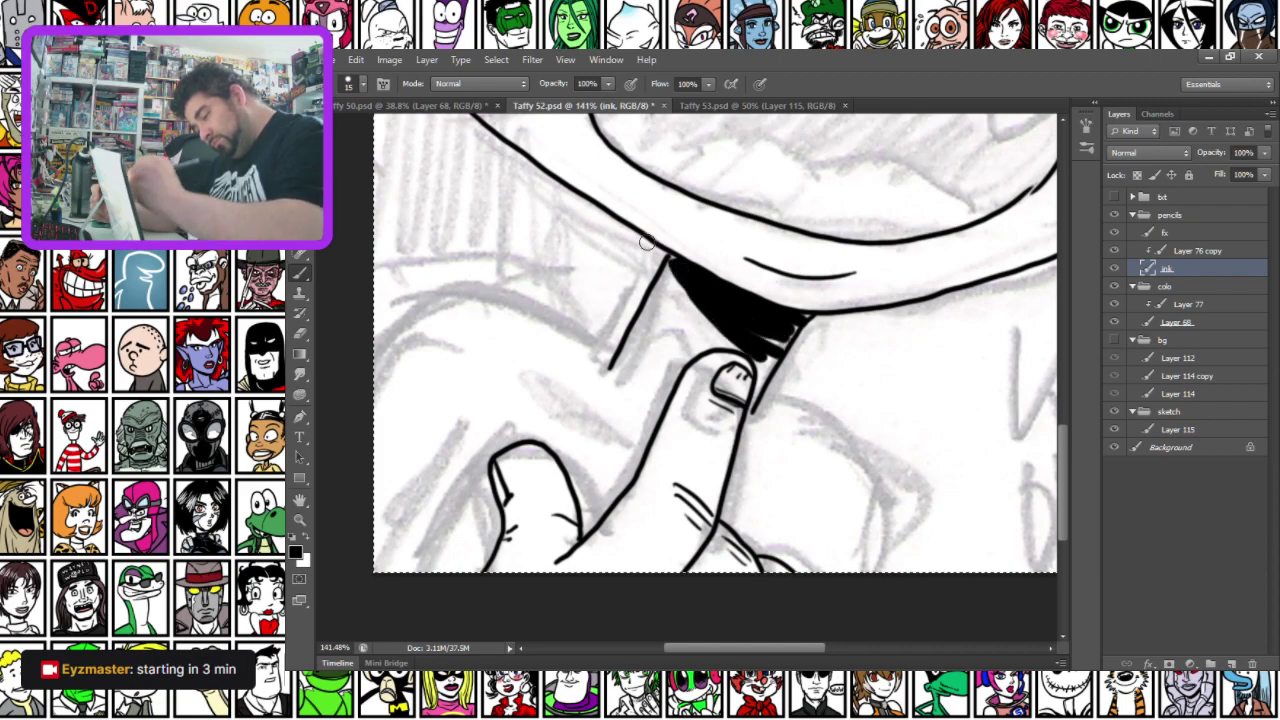
# Switch back to the thin brush and ink the top contour of the hand and the rounded contour beyond the raised finger
pyautogui.rightClick(599, 289)
pyautogui.click(742, 435)
pyautogui.moveTo(476, 375)
pyautogui.mouseDown()
pyautogui.moveTo(583, 337)
pyautogui.moveTo(583, 236)
pyautogui.moveTo(635, 216)
pyautogui.moveTo(768, 283)
pyautogui.mouseUp()
pyautogui.hotkey('ctrl', 'z')
pyautogui.moveTo(531, 292)
pyautogui.mouseDown()
pyautogui.moveTo(632, 214)
pyautogui.moveTo(770, 282)
pyautogui.mouseUp()
pyautogui.moveTo(914, 326); pyautogui.dragTo(975, 362)
pyautogui.hotkey('ctrl', 'z')
pyautogui.moveTo(914, 334)
pyautogui.mouseDown()
pyautogui.moveTo(996, 382)
pyautogui.moveTo(1038, 440)
pyautogui.moveTo(1040, 494)
pyautogui.mouseUp()
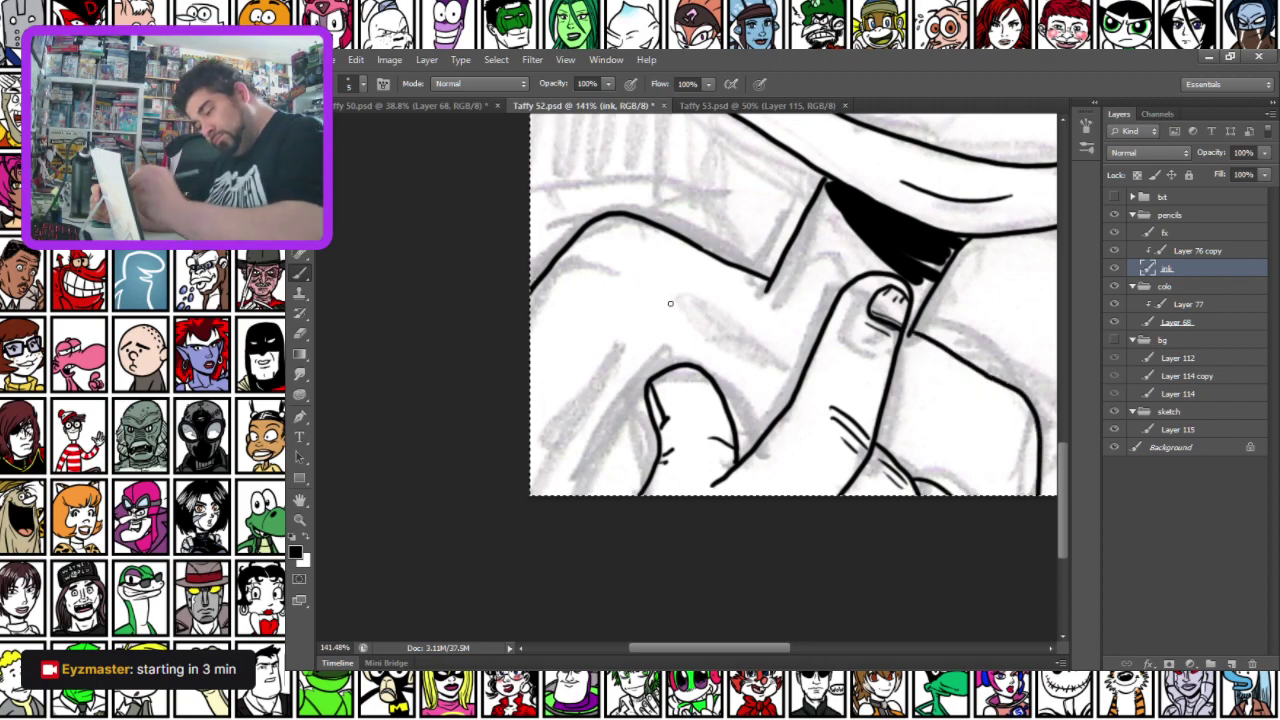
# Ink the crease lines on the hand, the outer edge beside the curled finger and the detail of its nail
pyautogui.moveTo(688, 300)
pyautogui.mouseDown()
pyautogui.moveTo(784, 385)
pyautogui.moveTo(734, 338)
pyautogui.mouseUp()
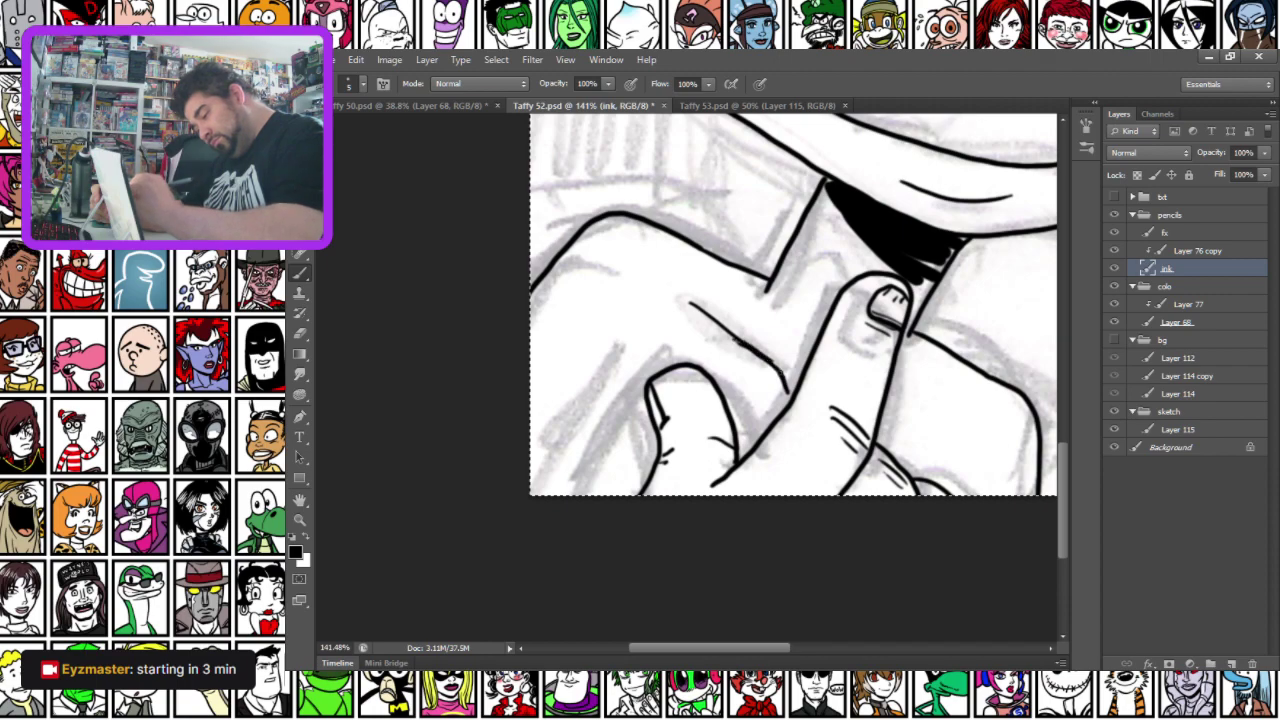
pyautogui.moveTo(888, 416); pyautogui.dragTo(950, 417)
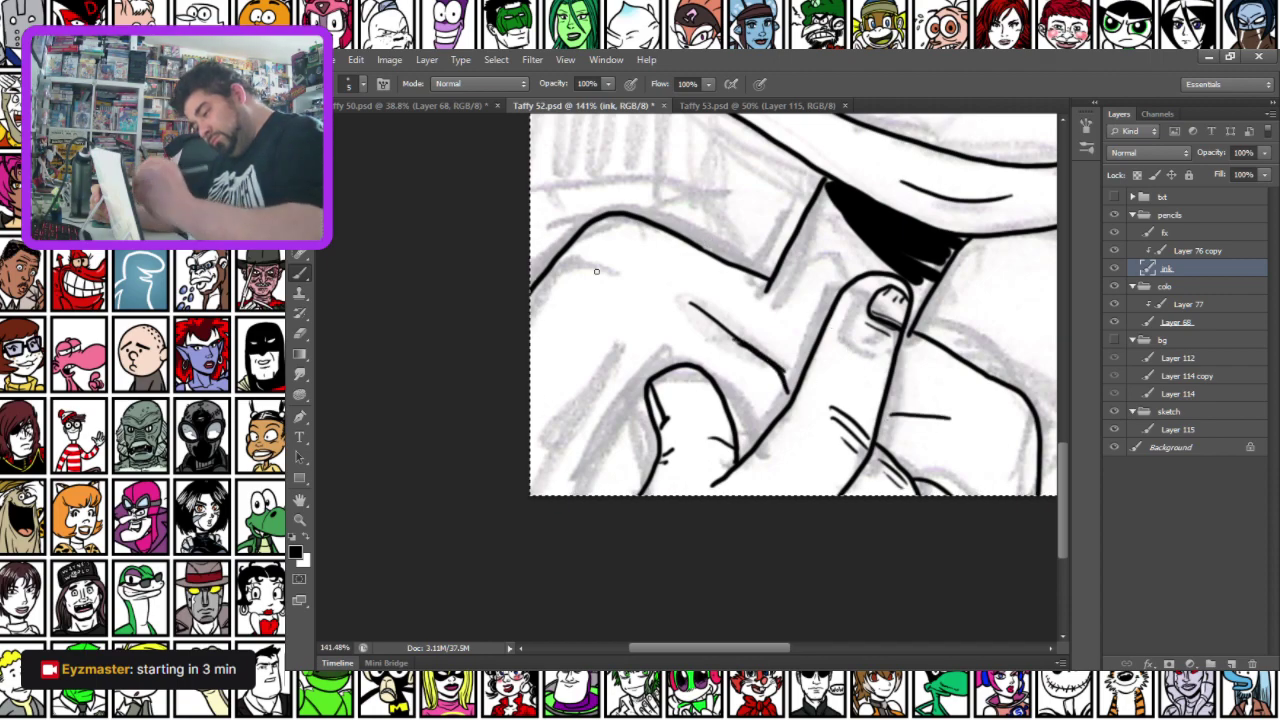
pyautogui.moveTo(658, 352); pyautogui.dragTo(523, 572)
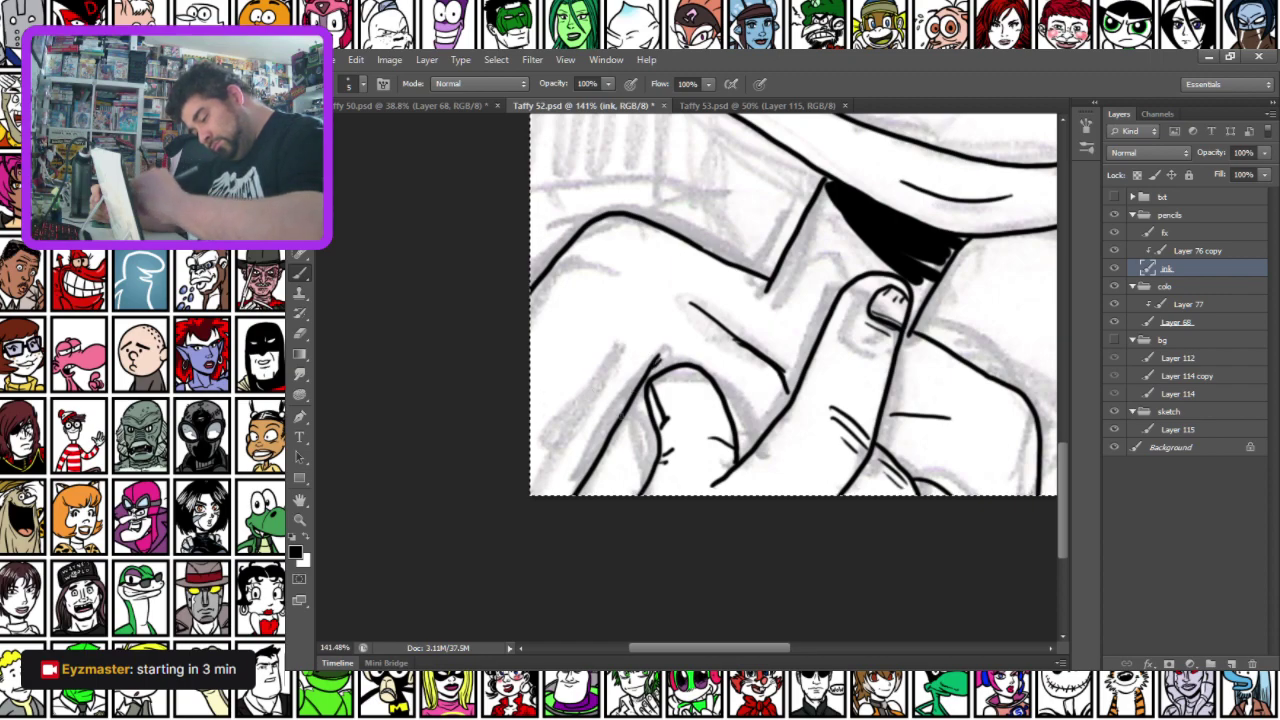
pyautogui.moveTo(563, 525); pyautogui.dragTo(604, 458)
pyautogui.moveTo(616, 410); pyautogui.dragTo(510, 351)
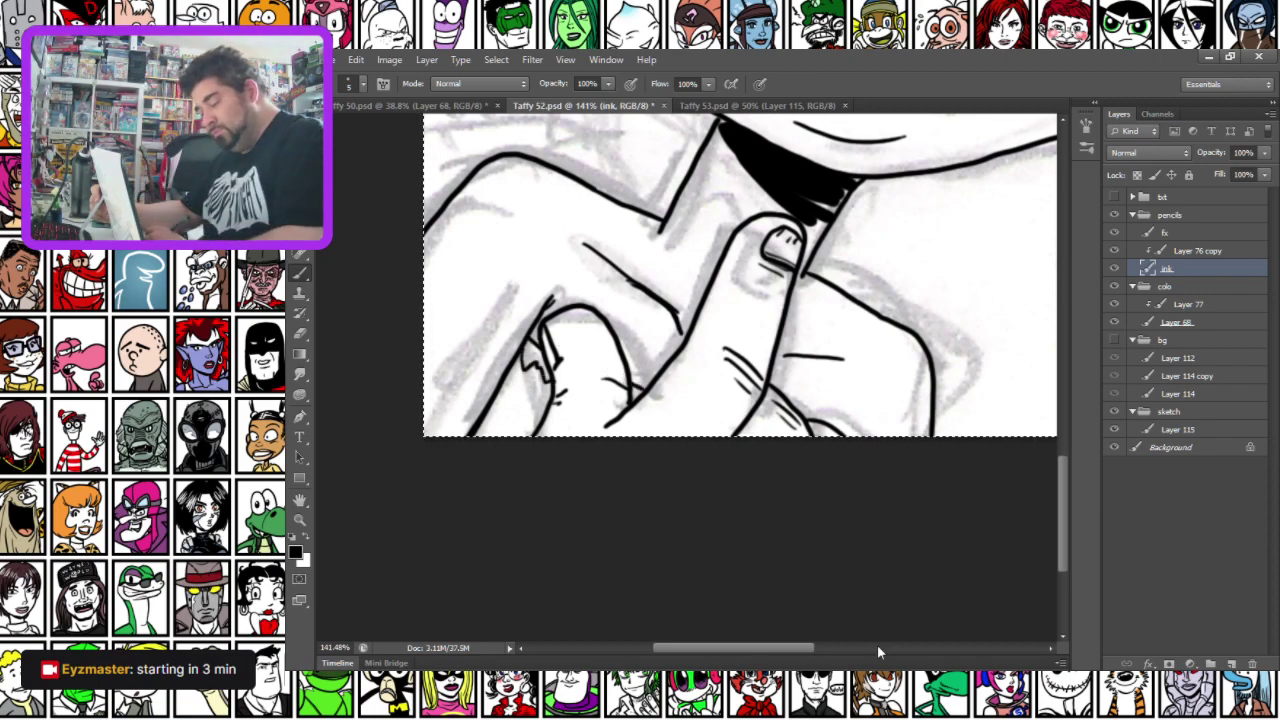
# Ink the teeth inside the mouth: two large upper fangs, four small teeth between them and two lower fangs
pyautogui.moveTo(513, 125)
pyautogui.mouseDown()
pyautogui.moveTo(527, 422)
pyautogui.moveTo(429, 420)
pyautogui.mouseUp()
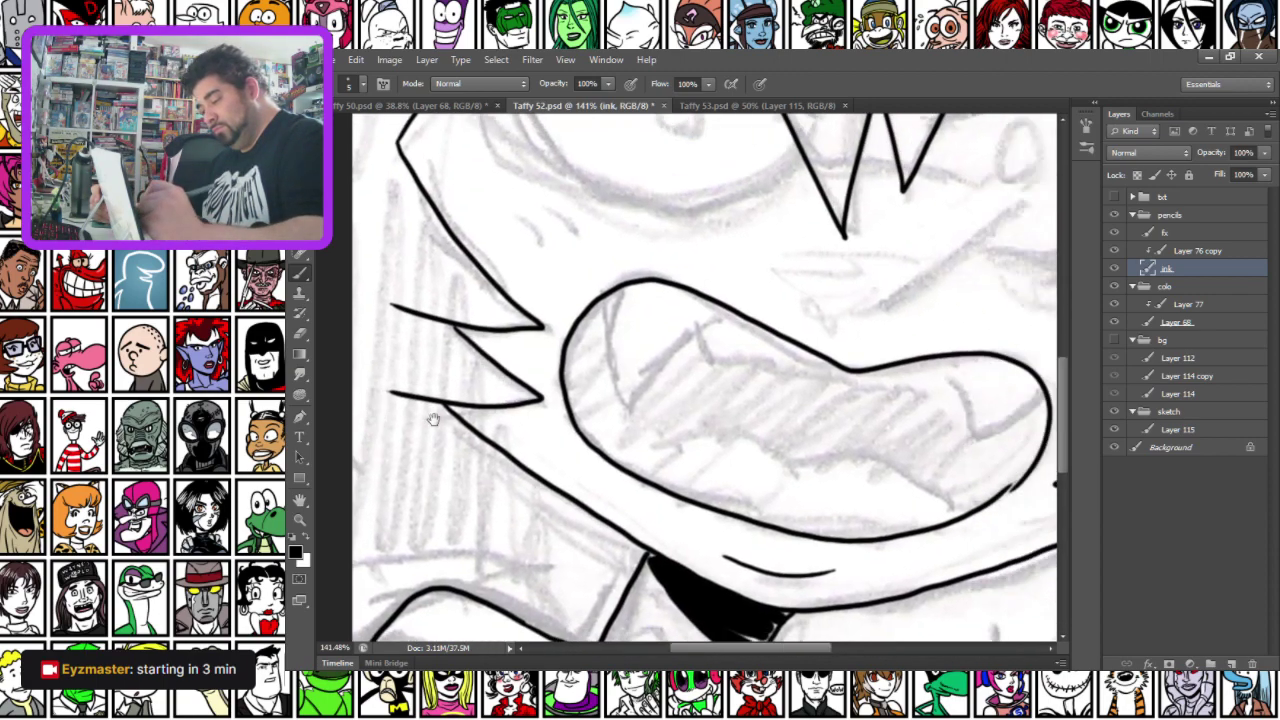
pyautogui.moveTo(509, 316)
pyautogui.mouseDown()
pyautogui.moveTo(527, 379)
pyautogui.moveTo(601, 303)
pyautogui.mouseUp()
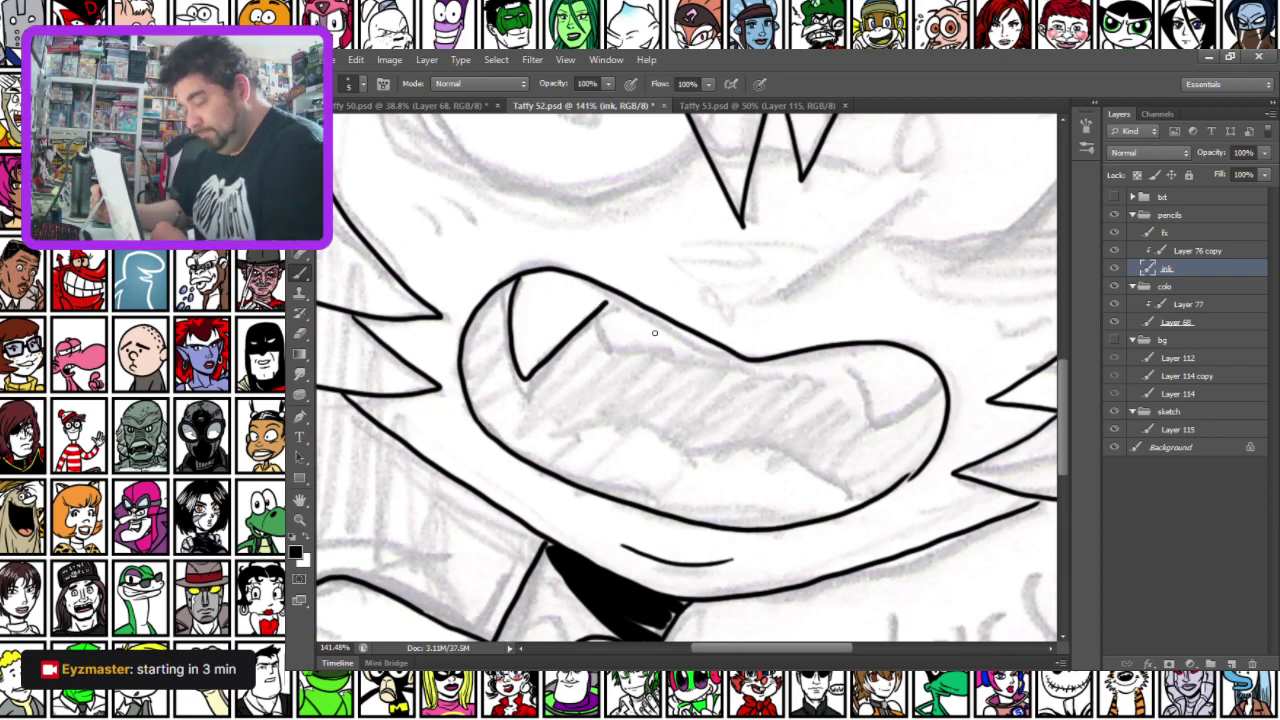
pyautogui.moveTo(850, 363)
pyautogui.mouseDown()
pyautogui.moveTo(864, 446)
pyautogui.moveTo(934, 396)
pyautogui.moveTo(940, 376)
pyautogui.mouseUp()
pyautogui.moveTo(604, 305)
pyautogui.mouseDown()
pyautogui.moveTo(610, 352)
pyautogui.moveTo(656, 355)
pyautogui.moveTo(668, 335)
pyautogui.moveTo(667, 356)
pyautogui.moveTo(686, 369)
pyautogui.moveTo(710, 375)
pyautogui.moveTo(730, 356)
pyautogui.moveTo(723, 374)
pyautogui.moveTo(771, 391)
pyautogui.moveTo(797, 356)
pyautogui.moveTo(795, 390)
pyautogui.moveTo(845, 393)
pyautogui.moveTo(855, 351)
pyautogui.mouseUp()
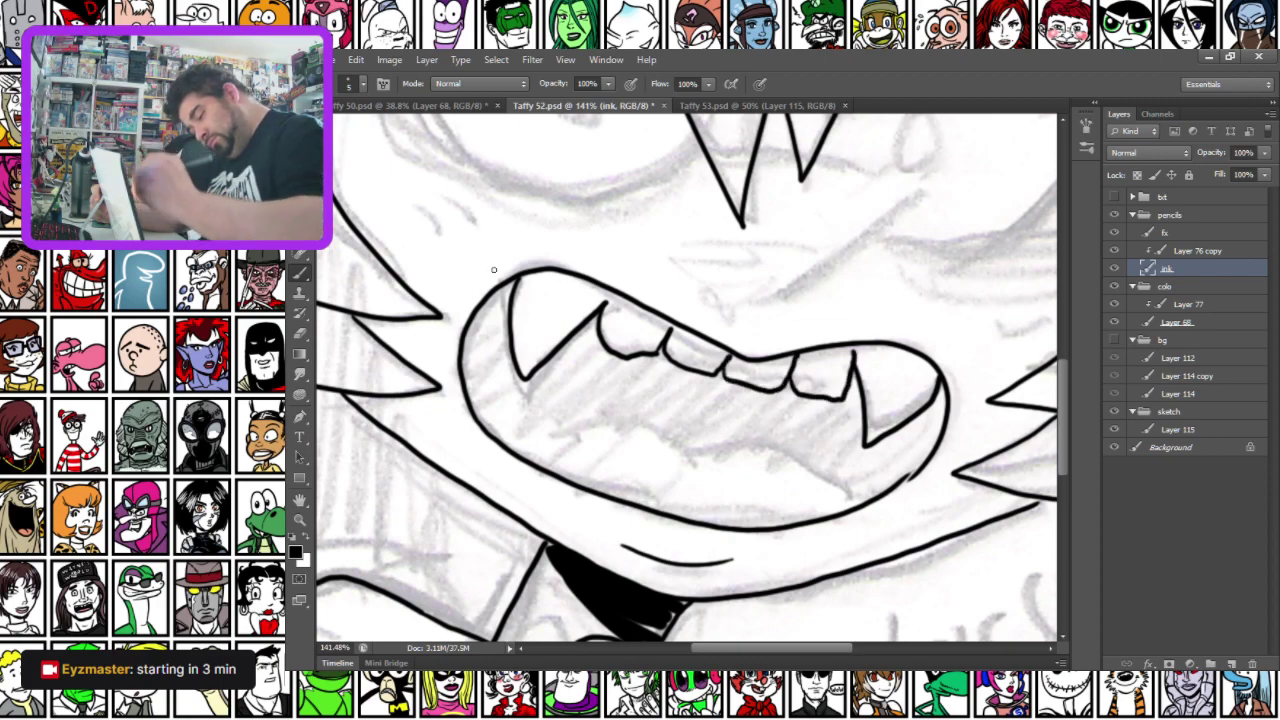
pyautogui.moveTo(490, 432)
pyautogui.mouseDown()
pyautogui.moveTo(545, 420)
pyautogui.moveTo(556, 468)
pyautogui.mouseUp()
pyautogui.moveTo(823, 515)
pyautogui.mouseDown()
pyautogui.moveTo(851, 477)
pyautogui.moveTo(870, 506)
pyautogui.mouseUp()
pyautogui.hotkey('ctrl', 'z')
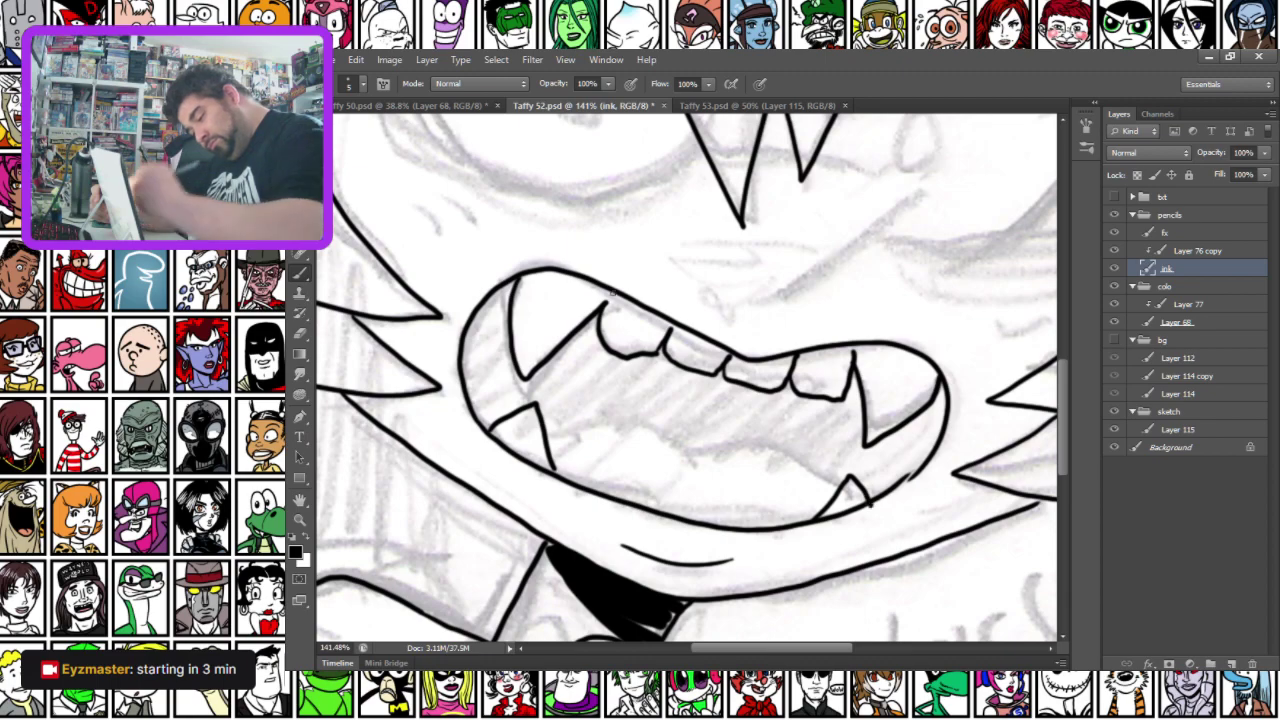
# Ink the tongue outline inside the mouth and add hatching for the dark throat and the mouth's inner edges
pyautogui.moveTo(475, 389)
pyautogui.mouseDown()
pyautogui.moveTo(626, 420)
pyautogui.moveTo(652, 461)
pyautogui.moveTo(713, 451)
pyautogui.moveTo(805, 520)
pyautogui.mouseUp()
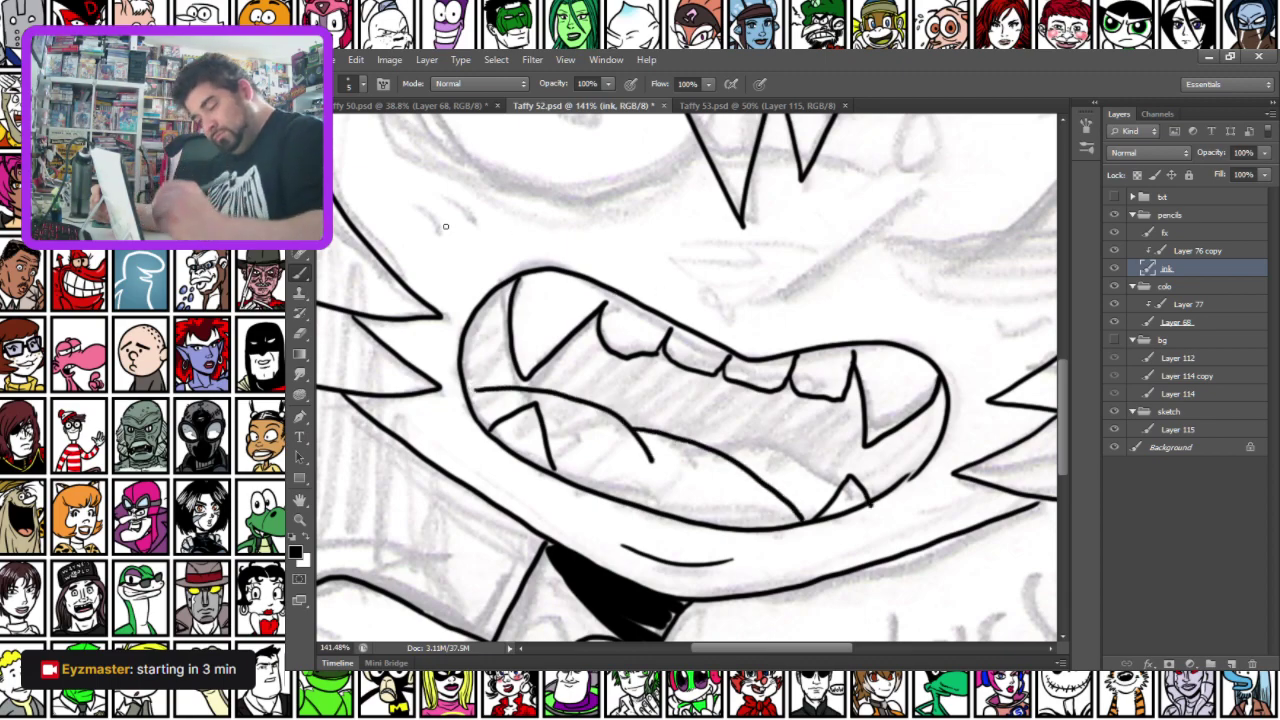
pyautogui.moveTo(663, 371)
pyautogui.mouseDown()
pyautogui.moveTo(633, 400)
pyautogui.moveTo(646, 368)
pyautogui.moveTo(662, 370)
pyautogui.moveTo(650, 396)
pyautogui.moveTo(640, 384)
pyautogui.moveTo(650, 402)
pyautogui.moveTo(624, 398)
pyautogui.moveTo(668, 374)
pyautogui.moveTo(614, 398)
pyautogui.moveTo(662, 420)
pyautogui.moveTo(670, 380)
pyautogui.moveTo(650, 424)
pyautogui.mouseUp()
pyautogui.moveTo(677, 368)
pyautogui.mouseDown()
pyautogui.moveTo(681, 408)
pyautogui.moveTo(662, 428)
pyautogui.moveTo(677, 425)
pyautogui.mouseUp()
pyautogui.moveTo(610, 360)
pyautogui.mouseDown()
pyautogui.moveTo(592, 402)
pyautogui.moveTo(572, 396)
pyautogui.mouseUp()
pyautogui.moveTo(734, 398); pyautogui.dragTo(728, 432)
pyautogui.moveTo(816, 434)
pyautogui.mouseDown()
pyautogui.moveTo(798, 452)
pyautogui.moveTo(806, 476)
pyautogui.mouseUp()
pyautogui.moveTo(836, 458); pyautogui.dragTo(810, 488)
pyautogui.moveTo(490, 318)
pyautogui.mouseDown()
pyautogui.moveTo(476, 378)
pyautogui.moveTo(486, 372)
pyautogui.mouseUp()
pyautogui.moveTo(938, 394); pyautogui.dragTo(878, 490)
pyautogui.moveTo(911, 439); pyautogui.dragTo(878, 482)
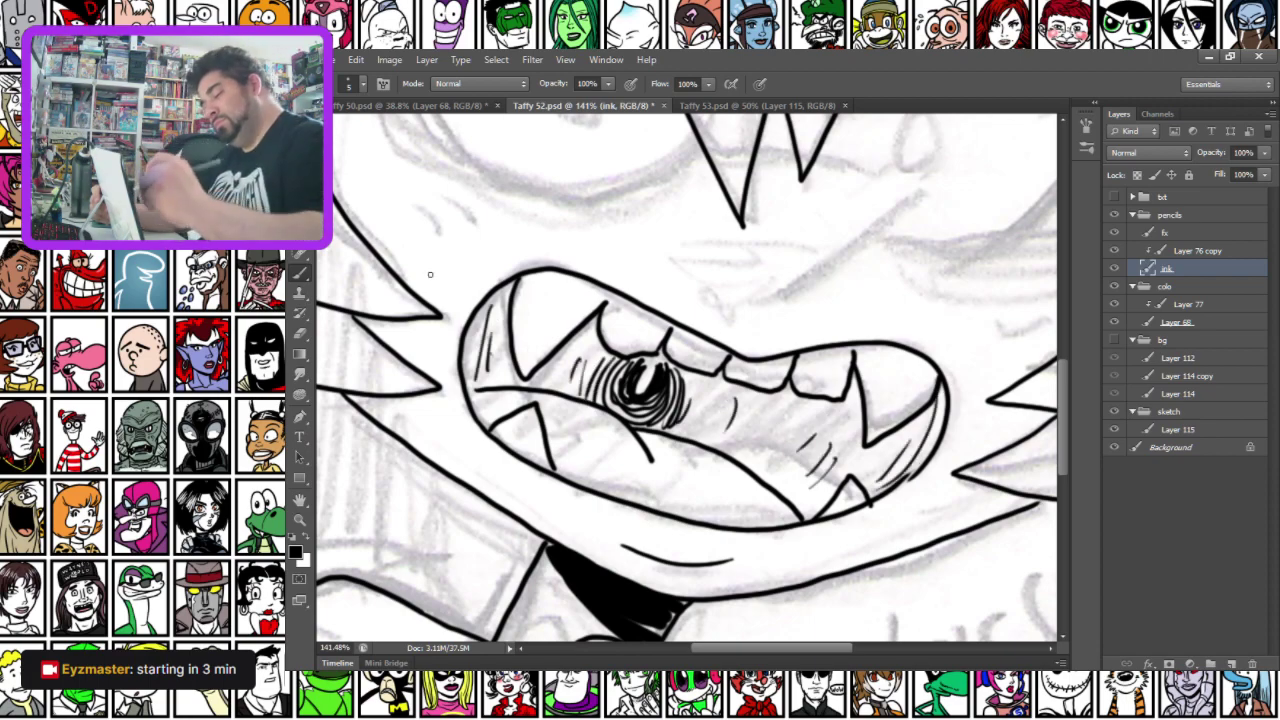
# Ink the short nostril line at the underside of the nose
pyautogui.moveTo(474, 238); pyautogui.dragTo(363, 411)
pyautogui.moveTo(645, 329)
pyautogui.mouseDown()
pyautogui.moveTo(820, 352)
pyautogui.moveTo(664, 468)
pyautogui.moveTo(574, 433)
pyautogui.mouseUp()
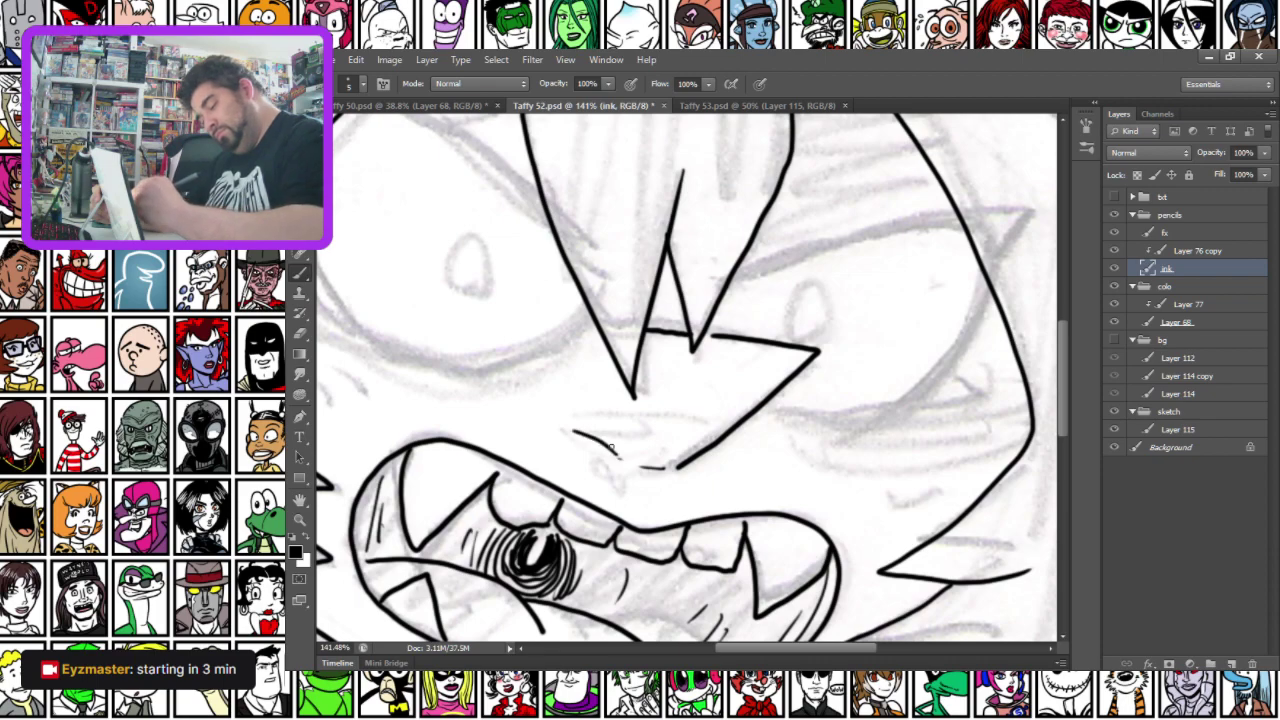
pyautogui.moveTo(391, 300)
pyautogui.mouseDown()
pyautogui.moveTo(514, 374)
pyautogui.moveTo(466, 354)
pyautogui.mouseUp()
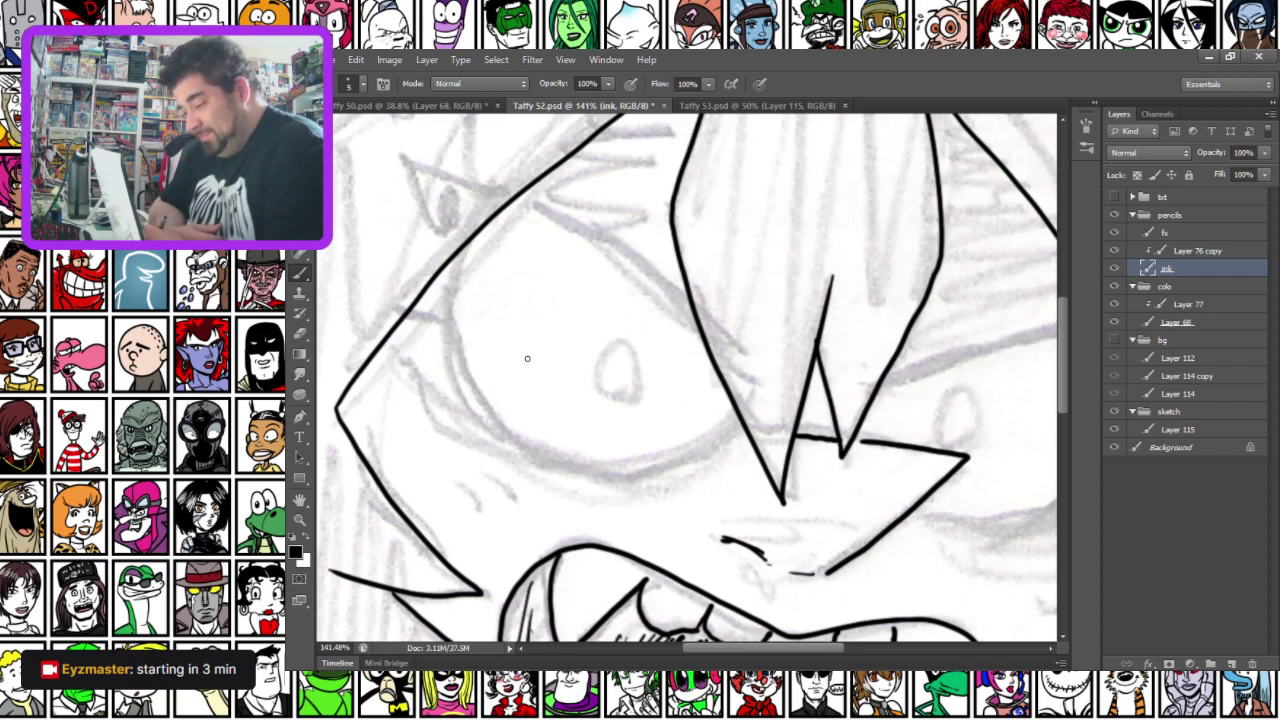
# Switch to a size 12 brush and ink the right eye's upper lid, lower lid and filled pointed lashes
pyautogui.rightClick(642, 330)
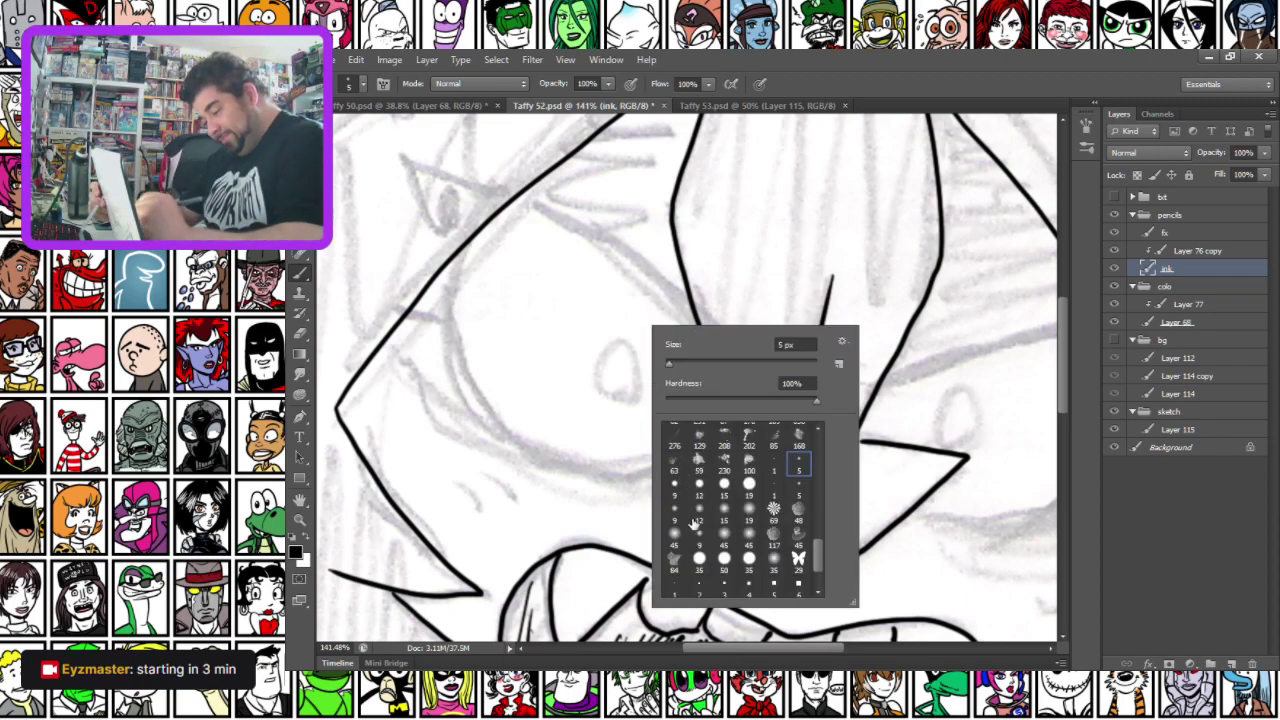
pyautogui.click(699, 492)
pyautogui.moveTo(677, 355)
pyautogui.mouseDown()
pyautogui.moveTo(531, 331)
pyautogui.moveTo(468, 355)
pyautogui.mouseUp()
pyautogui.moveTo(558, 388); pyautogui.dragTo(850, 322)
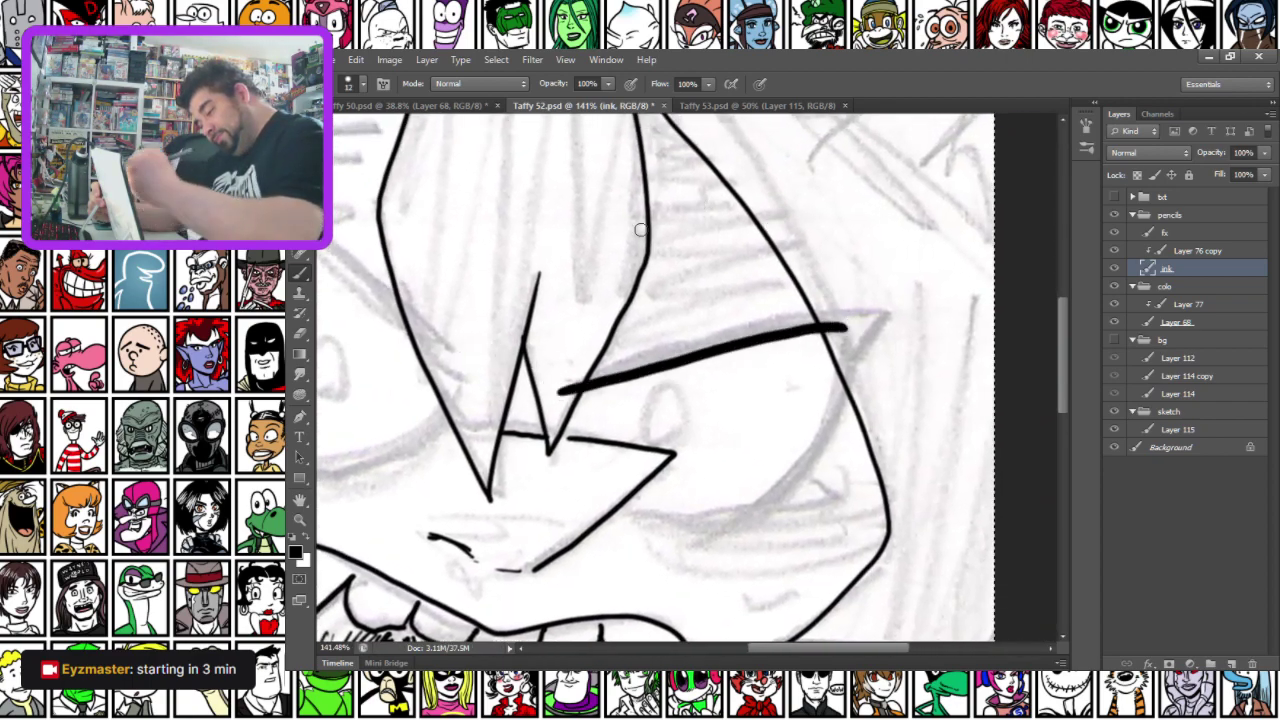
pyautogui.hotkey('ctrl', 'z')
pyautogui.moveTo(558, 394); pyautogui.dragTo(848, 322)
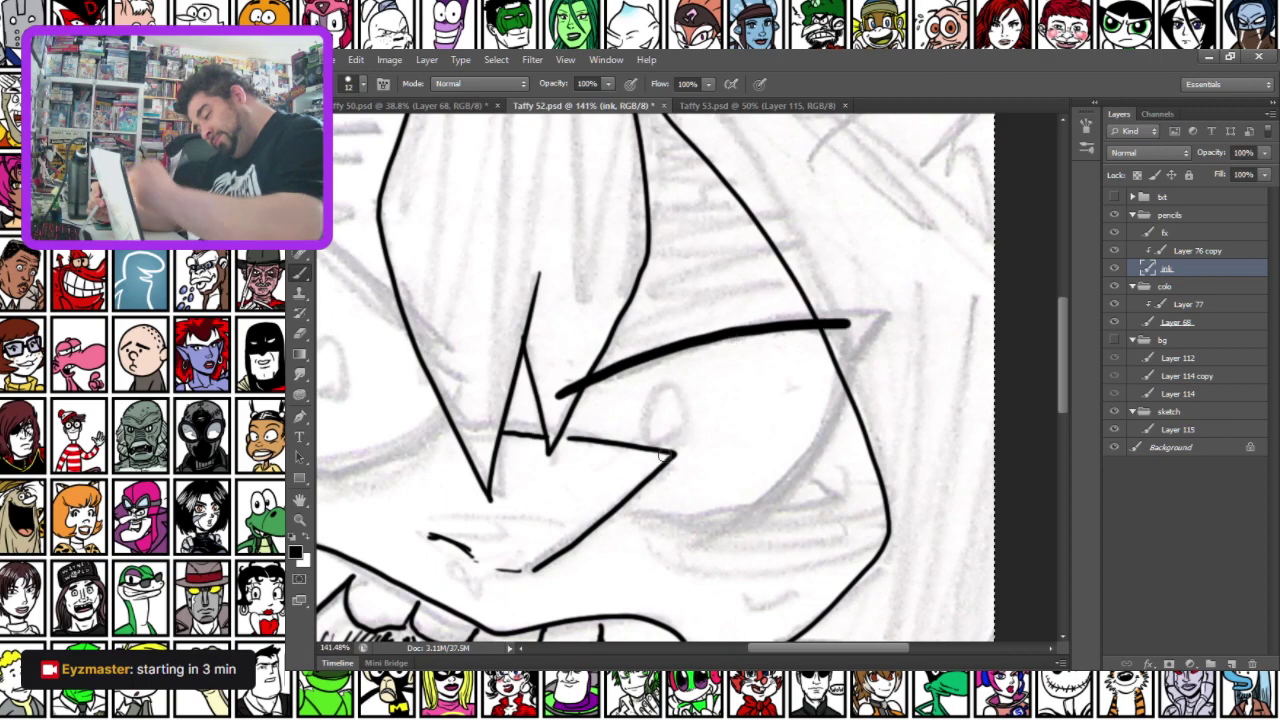
pyautogui.moveTo(614, 514); pyautogui.dragTo(697, 531)
pyautogui.moveTo(850, 370)
pyautogui.mouseDown()
pyautogui.moveTo(852, 326)
pyautogui.moveTo(892, 318)
pyautogui.moveTo(856, 372)
pyautogui.moveTo(863, 334)
pyautogui.mouseUp()
pyautogui.moveTo(852, 378)
pyautogui.mouseDown()
pyautogui.moveTo(880, 392)
pyautogui.moveTo(845, 405)
pyautogui.mouseUp()
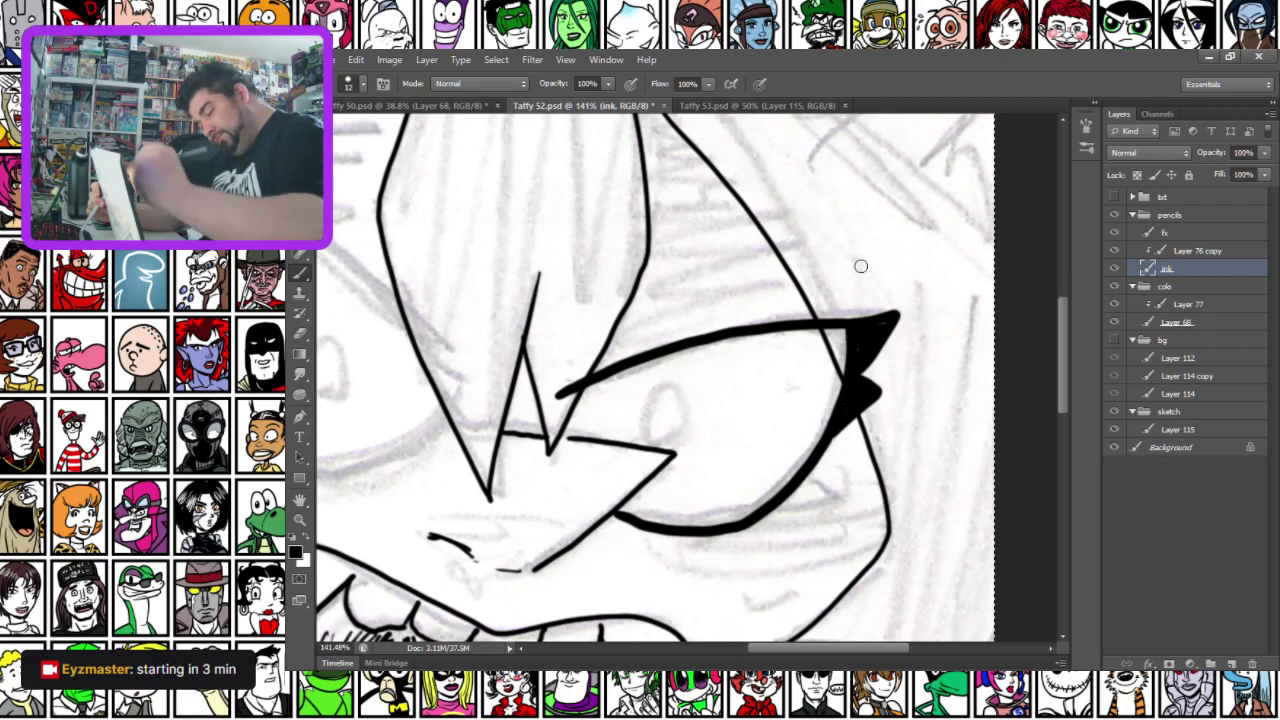
pyautogui.moveTo(735, 522)
pyautogui.mouseDown()
pyautogui.moveTo(809, 461)
pyautogui.moveTo(843, 330)
pyautogui.mouseUp()
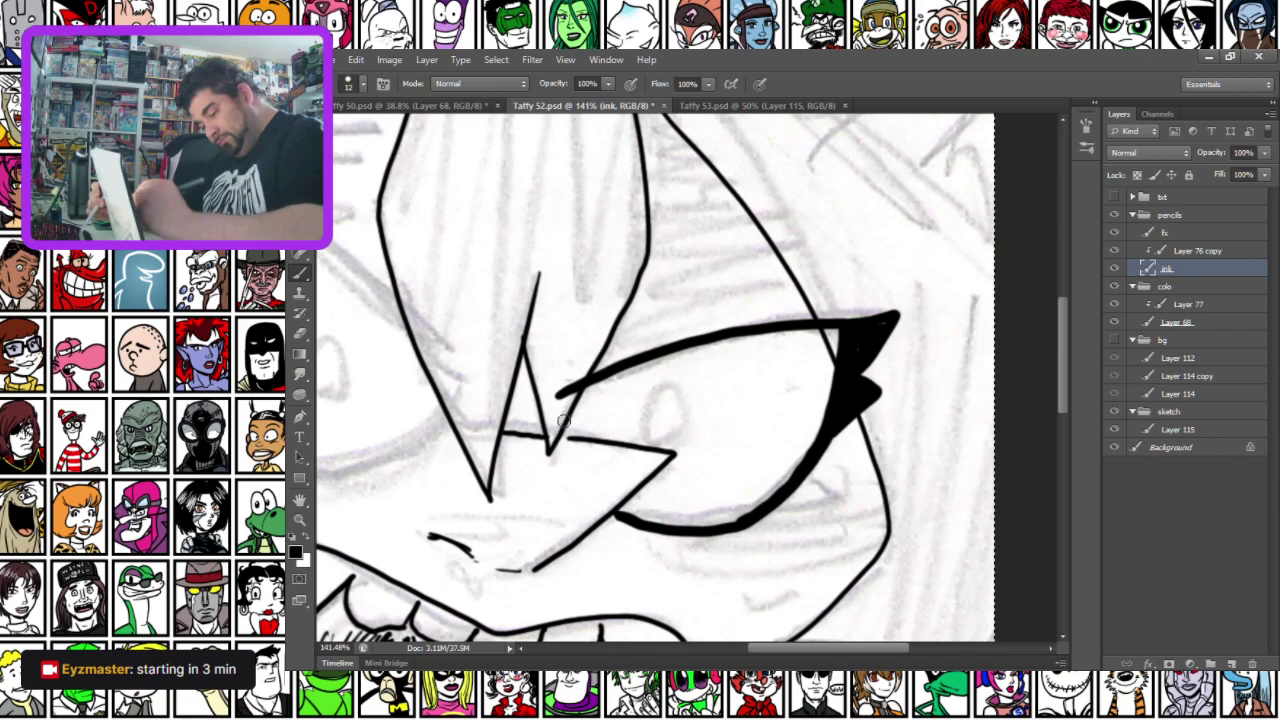
# Ink the left eye's thick upper lid, rounded lower lid and solid black lashes at its outer corner
pyautogui.moveTo(468, 433); pyautogui.dragTo(831, 445)
pyautogui.moveTo(540, 197)
pyautogui.mouseDown()
pyautogui.moveTo(719, 287)
pyautogui.moveTo(830, 381)
pyautogui.mouseUp()
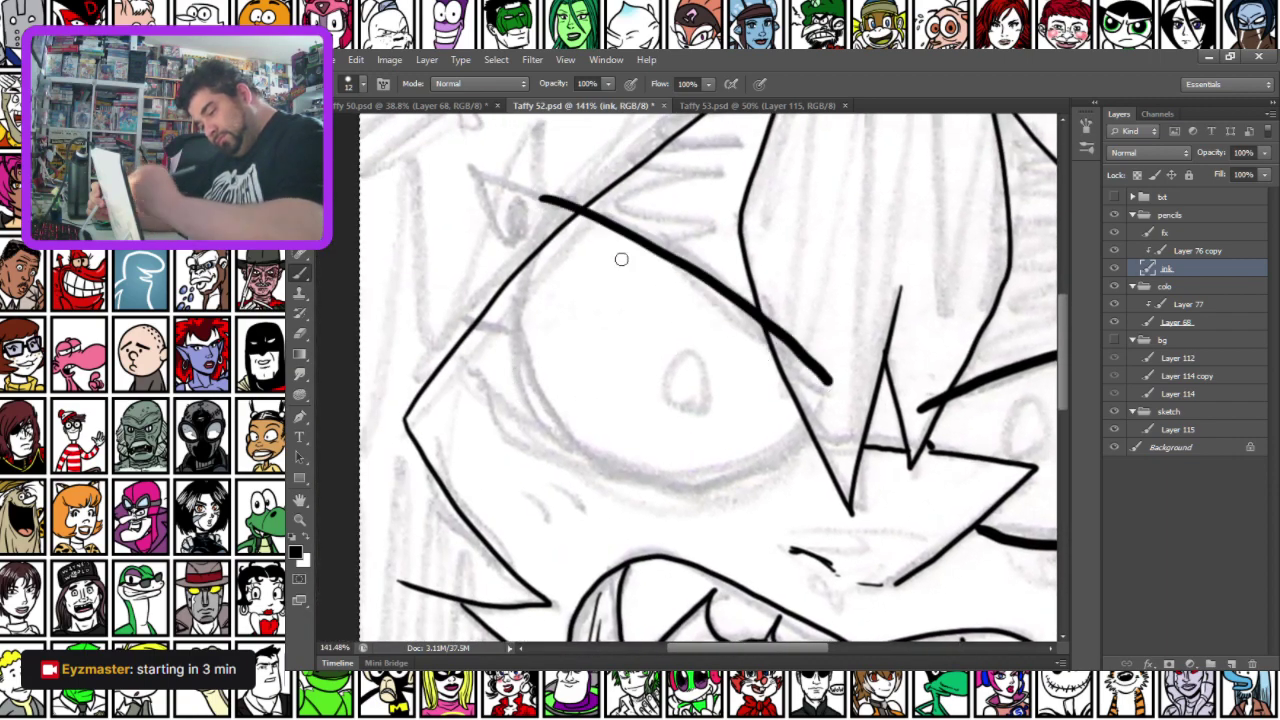
pyautogui.moveTo(540, 206)
pyautogui.mouseDown()
pyautogui.moveTo(518, 288)
pyautogui.moveTo(520, 376)
pyautogui.moveTo(565, 433)
pyautogui.moveTo(644, 478)
pyautogui.moveTo(723, 487)
pyautogui.moveTo(782, 457)
pyautogui.moveTo(832, 383)
pyautogui.mouseUp()
pyautogui.moveTo(546, 198)
pyautogui.mouseDown()
pyautogui.moveTo(509, 180)
pyautogui.moveTo(516, 246)
pyautogui.moveTo(528, 226)
pyautogui.moveTo(516, 190)
pyautogui.mouseUp()
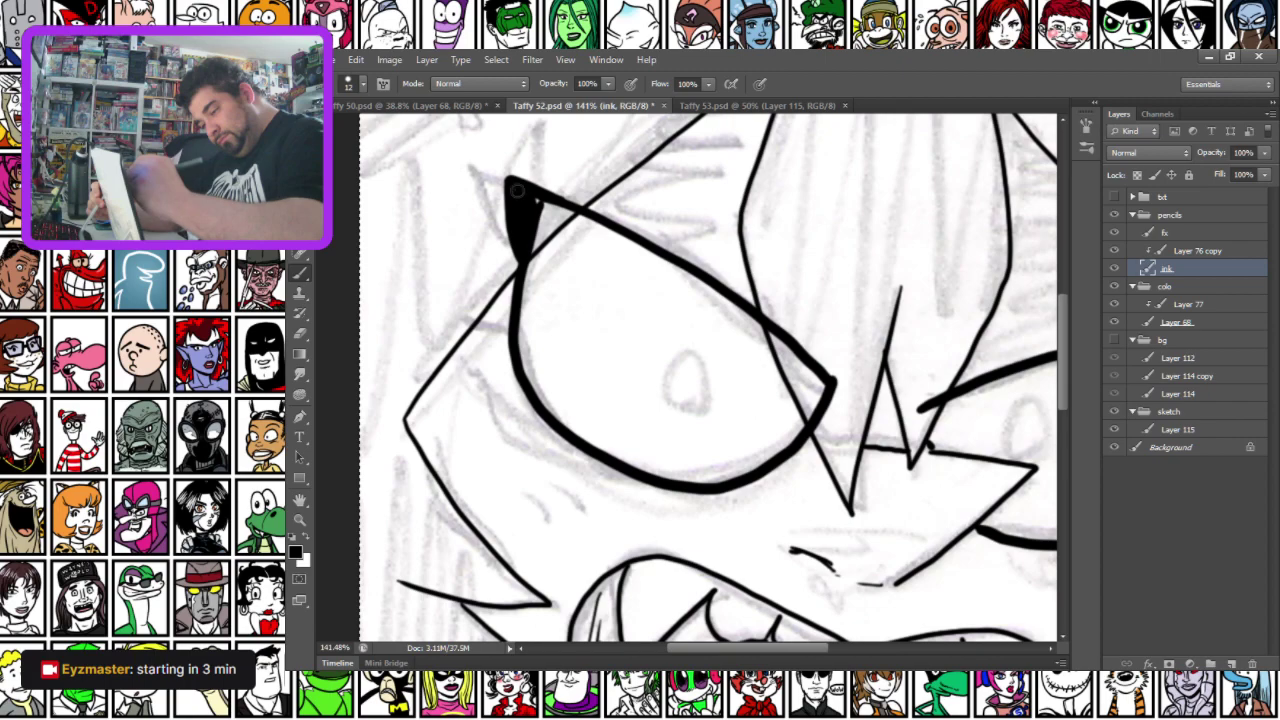
pyautogui.moveTo(517, 267)
pyautogui.mouseDown()
pyautogui.moveTo(512, 309)
pyautogui.moveTo(500, 274)
pyautogui.moveTo(508, 283)
pyautogui.moveTo(494, 286)
pyautogui.moveTo(550, 205)
pyautogui.moveTo(535, 254)
pyautogui.moveTo(555, 208)
pyautogui.moveTo(519, 350)
pyautogui.moveTo(542, 406)
pyautogui.moveTo(604, 460)
pyautogui.mouseUp()
pyautogui.moveTo(553, 207)
pyautogui.mouseDown()
pyautogui.moveTo(736, 300)
pyautogui.moveTo(790, 345)
pyautogui.mouseUp()
# Close the inner corner of the right eye with thick strokes and thicken its lower lid
pyautogui.moveTo(689, 379)
pyautogui.mouseDown()
pyautogui.moveTo(599, 377)
pyautogui.moveTo(686, 428)
pyautogui.mouseUp()
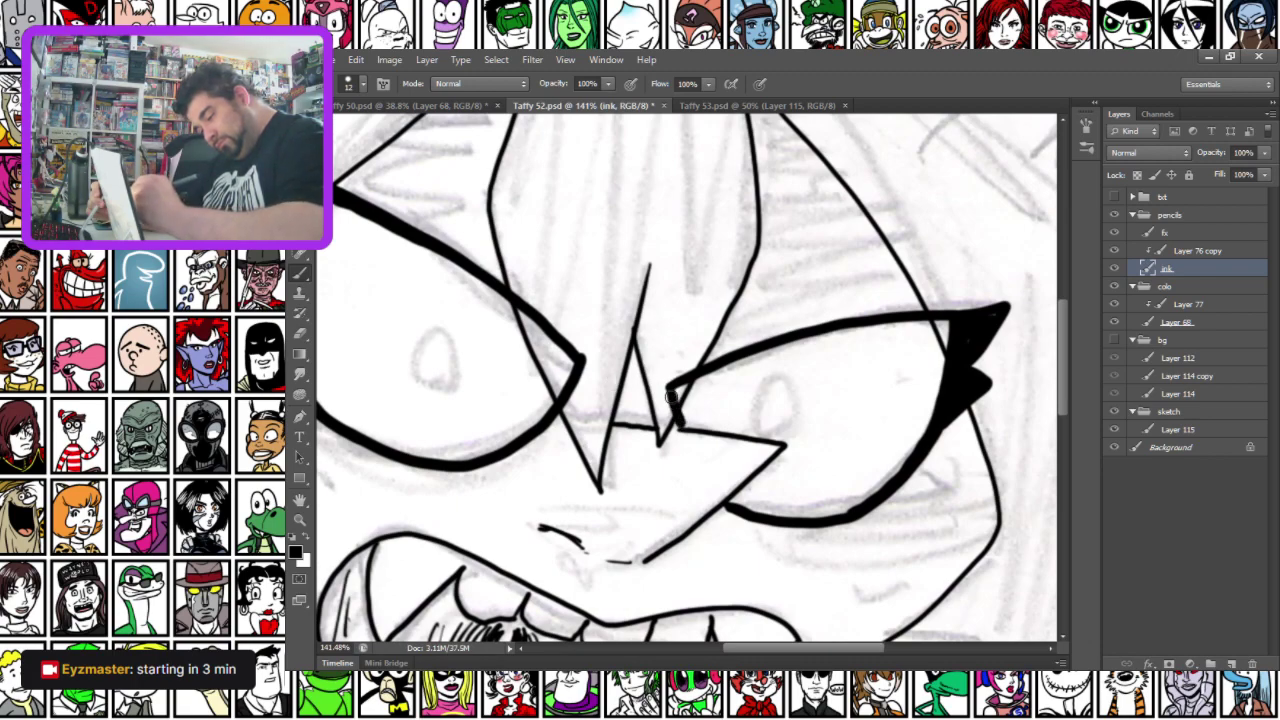
pyautogui.moveTo(676, 411); pyautogui.dragTo(688, 432)
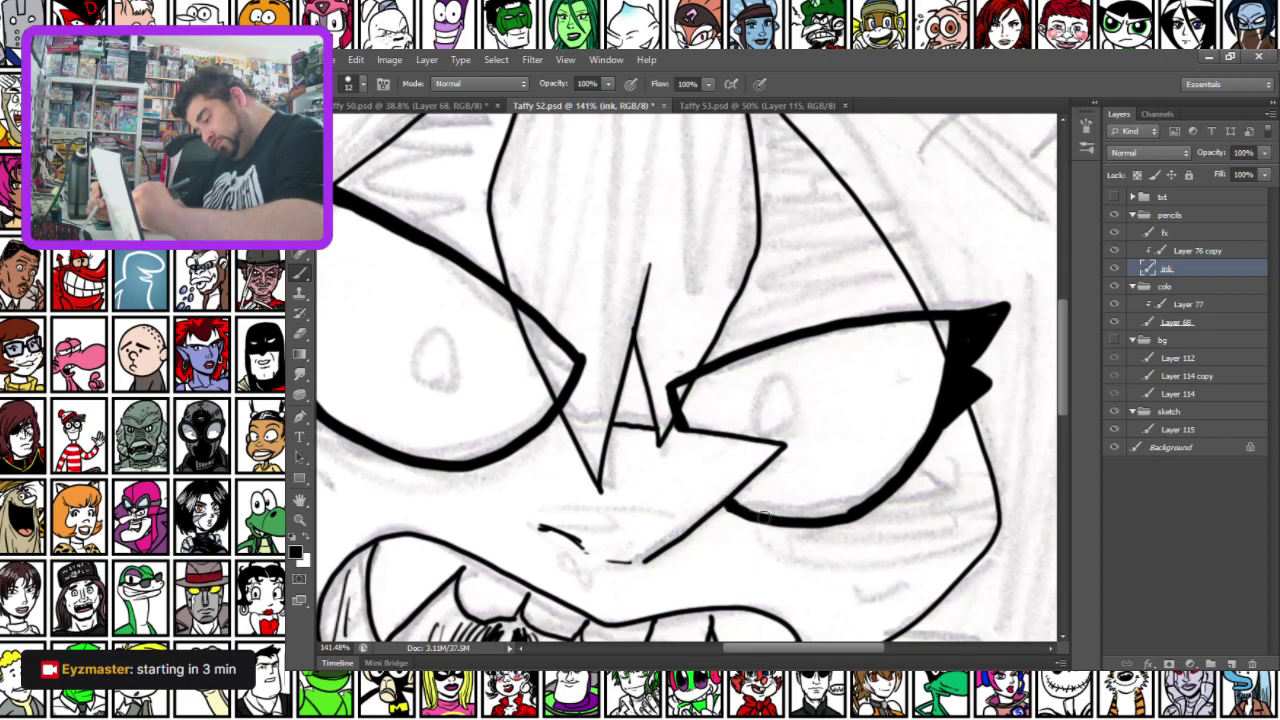
pyautogui.moveTo(850, 512); pyautogui.dragTo(868, 500)
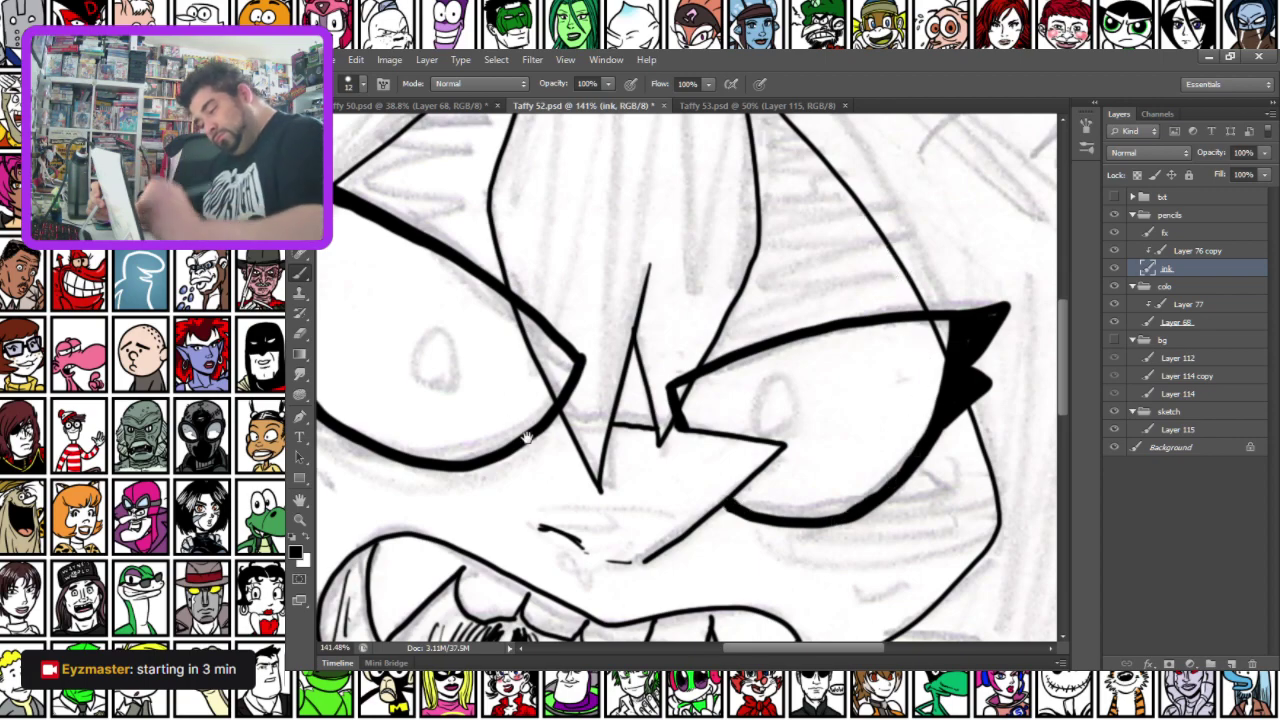
# Switch to a size 5 brush and outline an oval pupil in each eye
pyautogui.moveTo(527, 437); pyautogui.dragTo(640, 481)
pyautogui.moveTo(883, 526)
pyautogui.mouseDown()
pyautogui.moveTo(551, 443)
pyautogui.moveTo(611, 392)
pyautogui.moveTo(624, 396)
pyautogui.mouseUp()
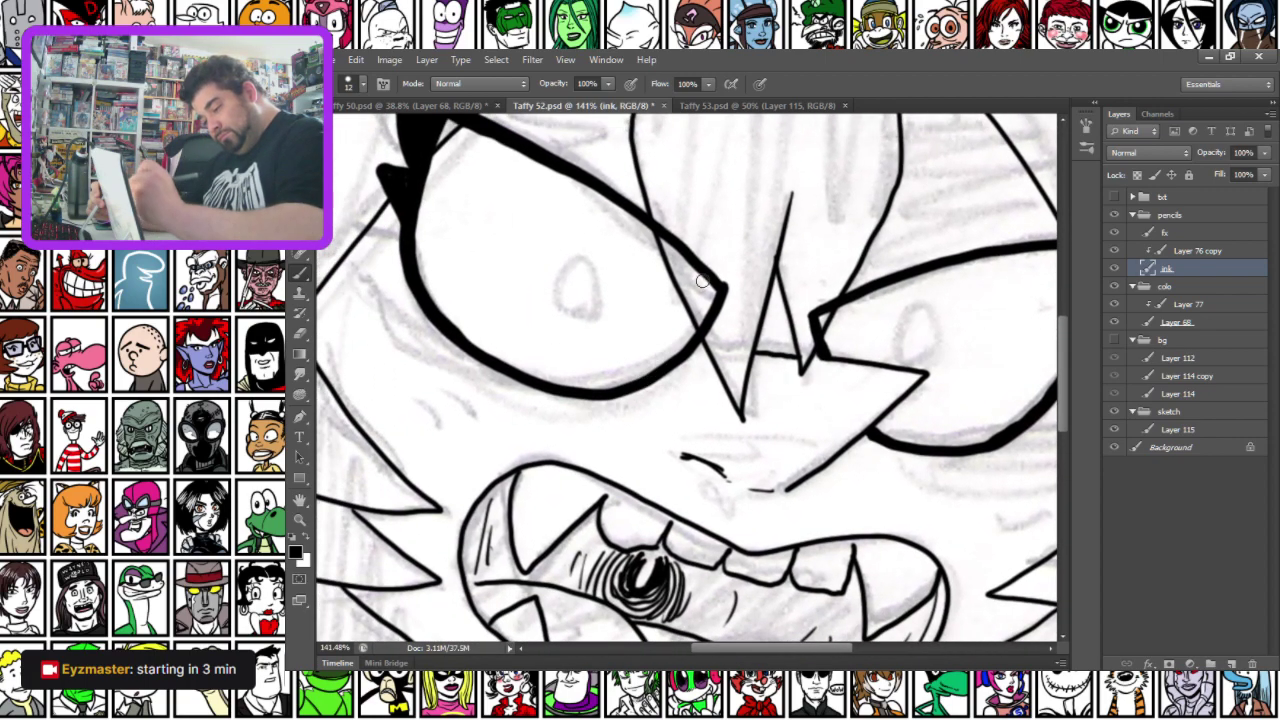
pyautogui.rightClick(695, 289)
pyautogui.click(837, 458)
pyautogui.click(608, 361)
pyautogui.moveTo(593, 310)
pyautogui.mouseDown()
pyautogui.moveTo(653, 362)
pyautogui.moveTo(636, 306)
pyautogui.moveTo(660, 370)
pyautogui.moveTo(626, 340)
pyautogui.mouseUp()
pyautogui.moveTo(977, 421)
pyautogui.mouseDown()
pyautogui.moveTo(958, 380)
pyautogui.moveTo(996, 390)
pyautogui.moveTo(992, 368)
pyautogui.mouseUp()
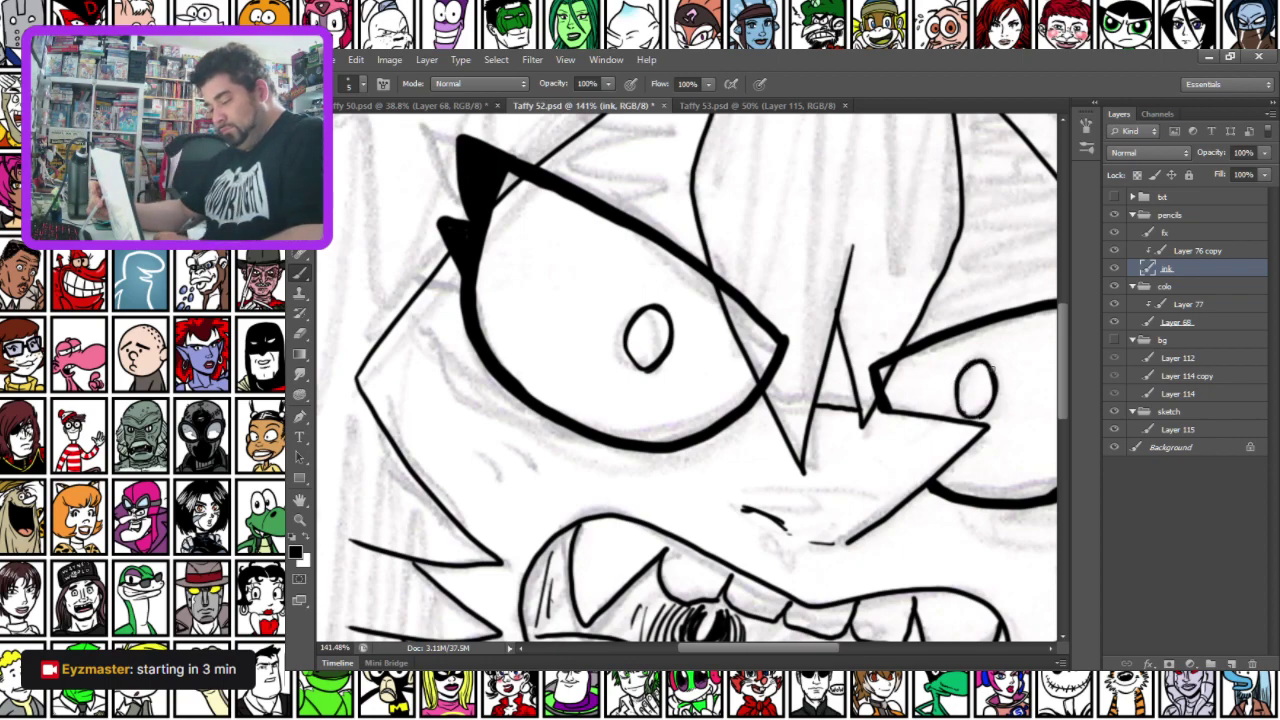
# Hatch thin shading lines beneath the outer edge of the left eye
pyautogui.moveTo(462, 346); pyautogui.dragTo(534, 422)
pyautogui.moveTo(438, 375); pyautogui.dragTo(520, 430)
pyautogui.moveTo(446, 404); pyautogui.dragTo(518, 444)
pyautogui.moveTo(405, 400); pyautogui.dragTo(458, 426)
# Hatch curved shading lines beneath the lower lid of the right eye
pyautogui.moveTo(733, 397); pyautogui.dragTo(658, 362)
pyautogui.moveTo(936, 392); pyautogui.dragTo(852, 464)
pyautogui.moveTo(926, 434)
pyautogui.mouseDown()
pyautogui.moveTo(796, 474)
pyautogui.moveTo(806, 482)
pyautogui.mouseUp()
pyautogui.moveTo(964, 410); pyautogui.dragTo(812, 490)
pyautogui.moveTo(942, 456); pyautogui.dragTo(826, 494)
pyautogui.moveTo(970, 422); pyautogui.dragTo(902, 470)
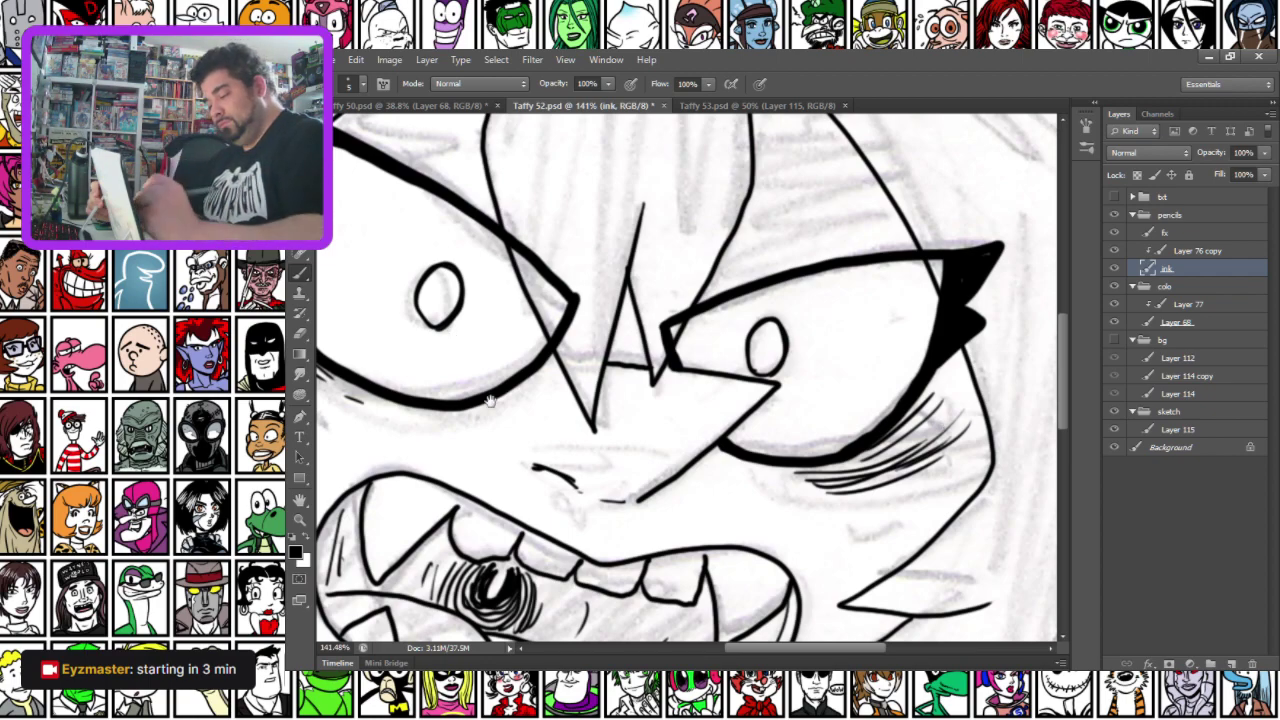
# Ink the long contours running from the top of the head to the left page edge and the pointed shapes there
pyautogui.moveTo(459, 352); pyautogui.dragTo(657, 638)
pyautogui.moveTo(471, 429); pyautogui.dragTo(648, 509)
pyautogui.moveTo(811, 283); pyautogui.dragTo(534, 354)
pyautogui.moveTo(690, 308)
pyautogui.mouseDown()
pyautogui.moveTo(753, 265)
pyautogui.moveTo(788, 317)
pyautogui.mouseUp()
pyautogui.moveTo(464, 309)
pyautogui.mouseDown()
pyautogui.moveTo(593, 257)
pyautogui.moveTo(625, 258)
pyautogui.mouseUp()
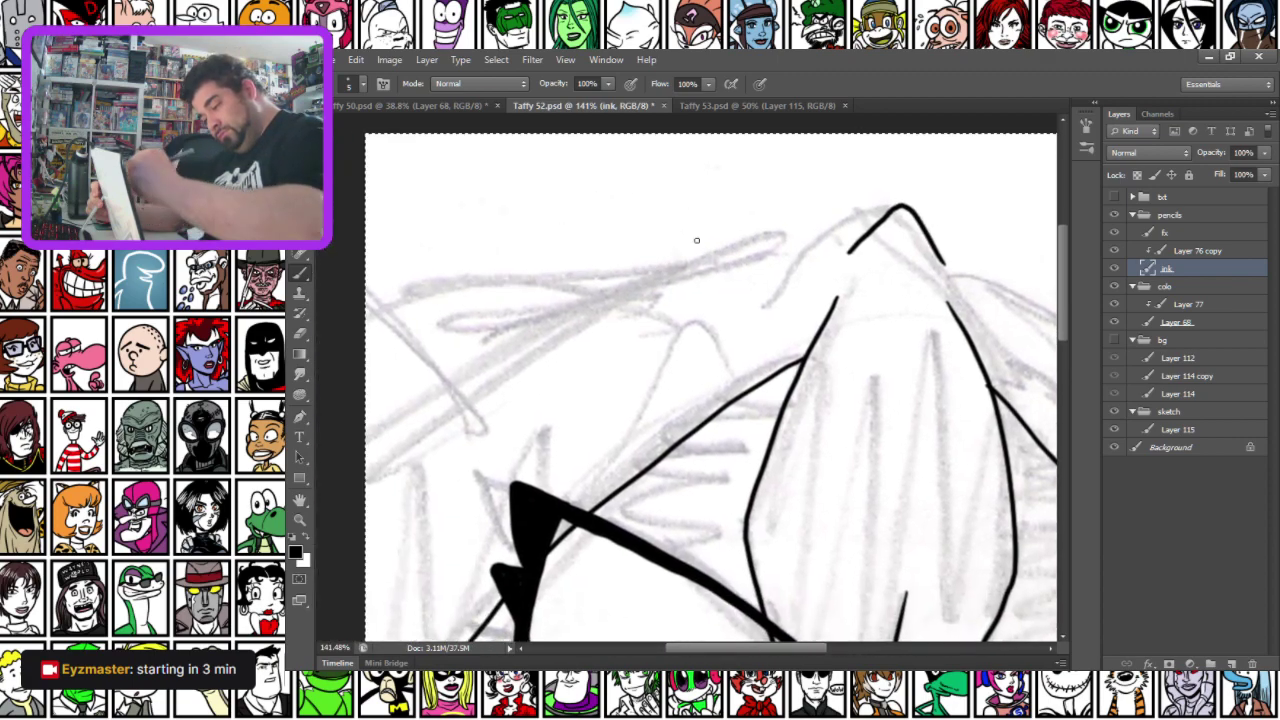
pyautogui.moveTo(752, 263)
pyautogui.mouseDown()
pyautogui.moveTo(634, 301)
pyautogui.moveTo(366, 478)
pyautogui.mouseUp()
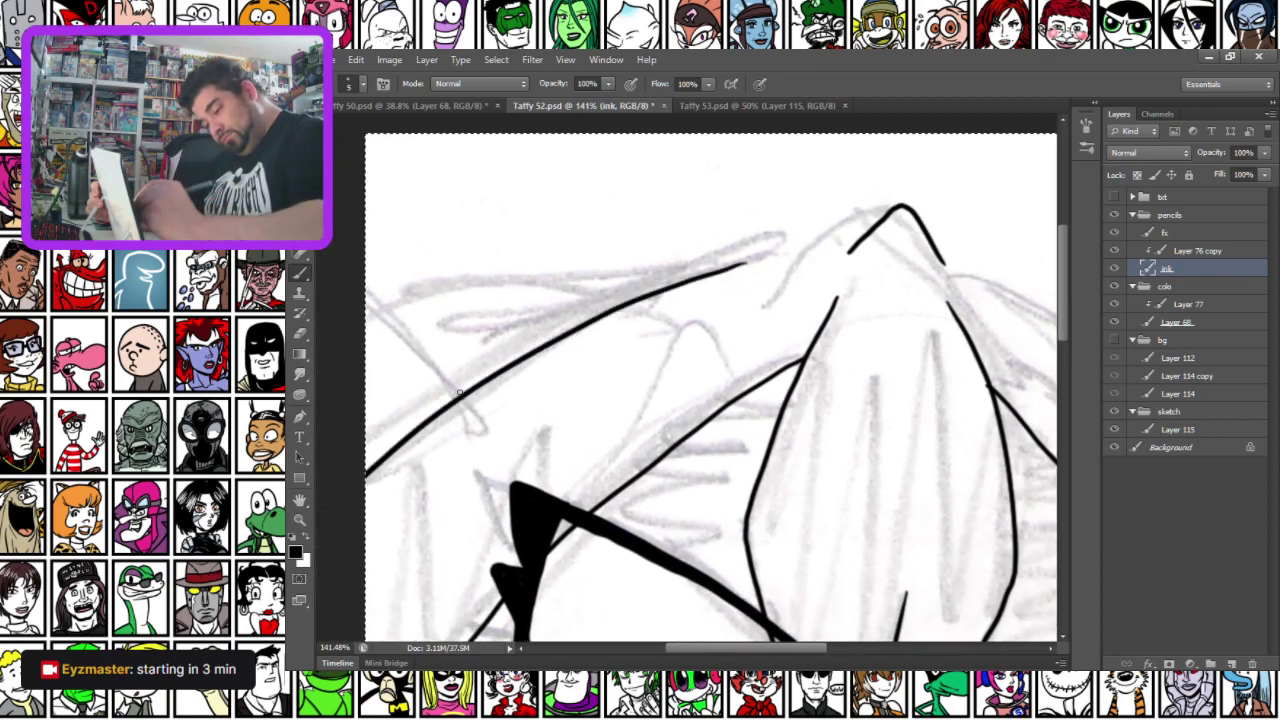
pyautogui.moveTo(366, 283); pyautogui.dragTo(459, 390)
pyautogui.moveTo(392, 297)
pyautogui.mouseDown()
pyautogui.moveTo(604, 246)
pyautogui.moveTo(868, 231)
pyautogui.mouseUp()
pyautogui.moveTo(394, 407)
pyautogui.mouseDown()
pyautogui.moveTo(366, 355)
pyautogui.moveTo(369, 466)
pyautogui.mouseUp()
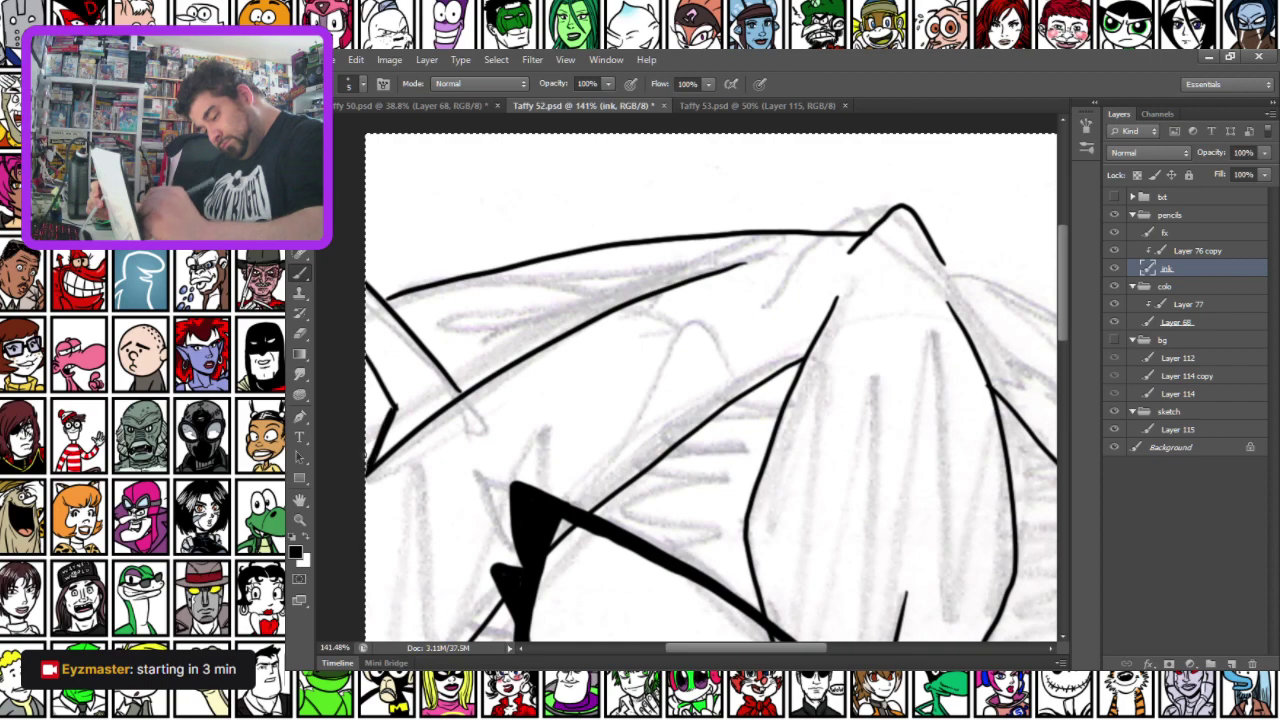
# Ink the head's right outer contour down to the page edge and the pointed shape behind it with short hatching
pyautogui.moveTo(816, 439); pyautogui.dragTo(566, 357)
pyautogui.moveTo(665, 338); pyautogui.dragTo(668, 338)
pyautogui.moveTo(535, 148)
pyautogui.mouseDown()
pyautogui.moveTo(757, 289)
pyautogui.moveTo(966, 462)
pyautogui.mouseUp()
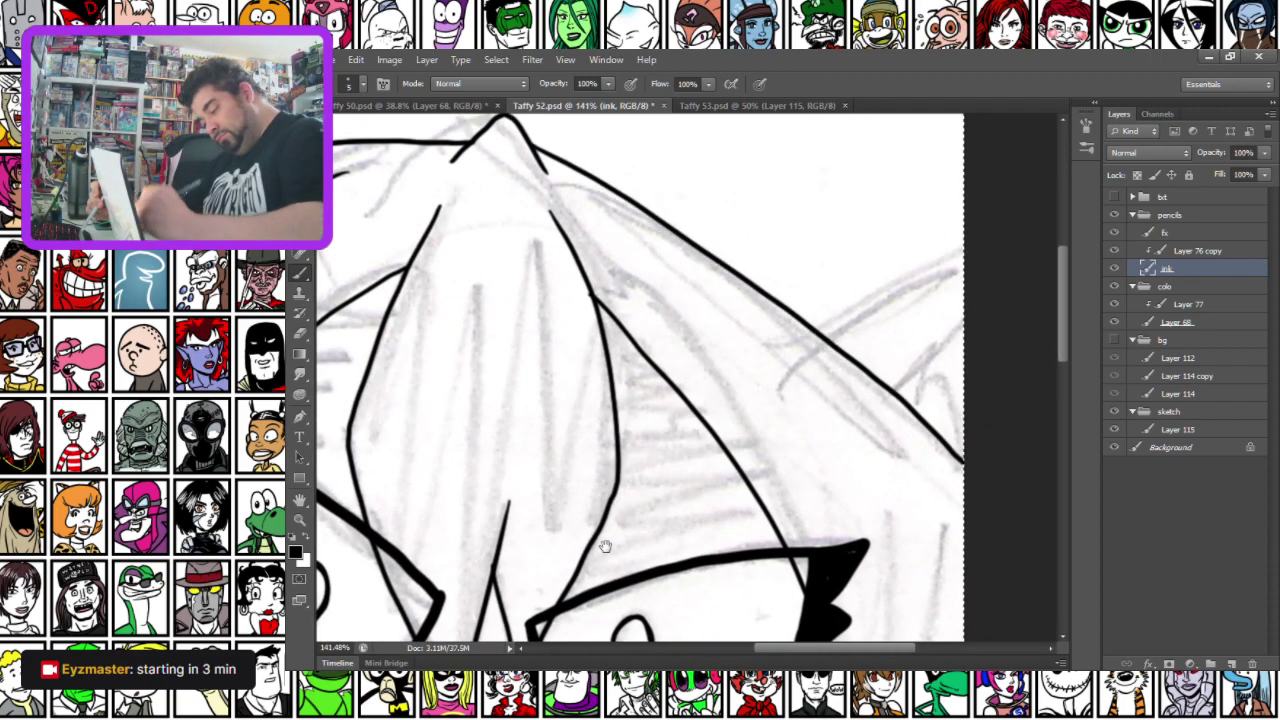
pyautogui.moveTo(597, 541); pyautogui.dragTo(686, 204)
pyautogui.moveTo(565, 608); pyautogui.dragTo(631, 397)
pyautogui.moveTo(922, 247); pyautogui.dragTo(631, 366)
pyautogui.moveTo(611, 449); pyautogui.dragTo(619, 314)
pyautogui.moveTo(466, 484)
pyautogui.mouseDown()
pyautogui.moveTo(542, 486)
pyautogui.moveTo(702, 452)
pyautogui.moveTo(832, 305)
pyautogui.mouseUp()
pyautogui.moveTo(613, 279); pyautogui.dragTo(604, 674)
pyautogui.moveTo(630, 305); pyautogui.dragTo(640, 454)
pyautogui.moveTo(694, 316)
pyautogui.mouseDown()
pyautogui.moveTo(848, 224)
pyautogui.moveTo(768, 336)
pyautogui.mouseUp()
pyautogui.moveTo(816, 412)
pyautogui.mouseDown()
pyautogui.moveTo(768, 334)
pyautogui.moveTo(776, 322)
pyautogui.mouseUp()
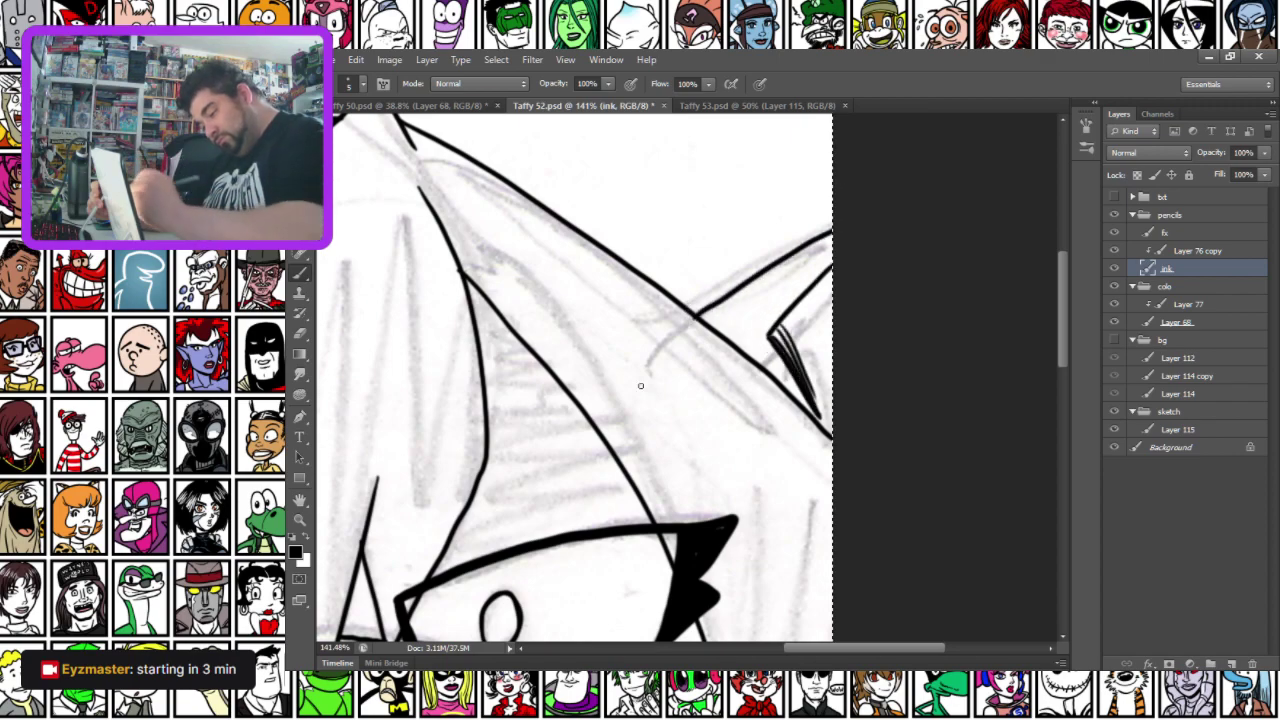
# Ink the pointed contour above the hand and the curved contours below the jaw on the right side of the neck
pyautogui.scroll(-10, 641, 385)
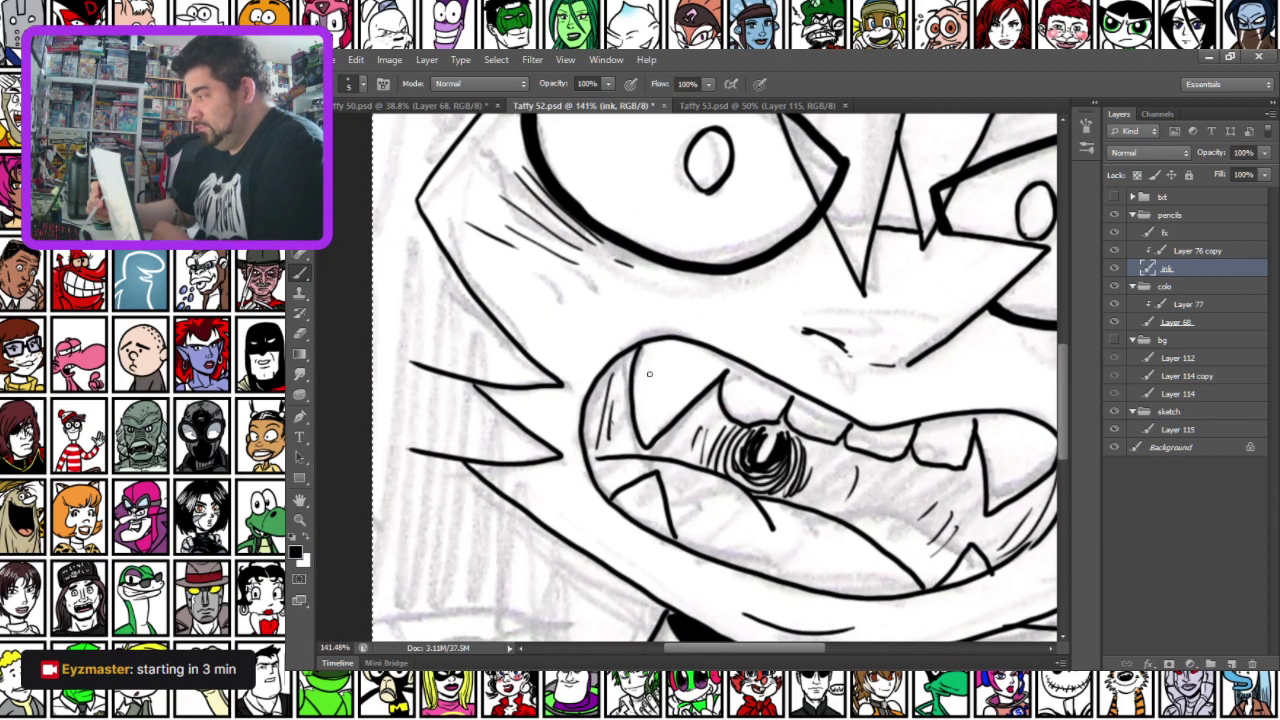
pyautogui.moveTo(476, 565)
pyautogui.mouseDown()
pyautogui.moveTo(497, 349)
pyautogui.moveTo(556, 440)
pyautogui.moveTo(587, 457)
pyautogui.mouseUp()
pyautogui.hscroll(5, 587, 457)
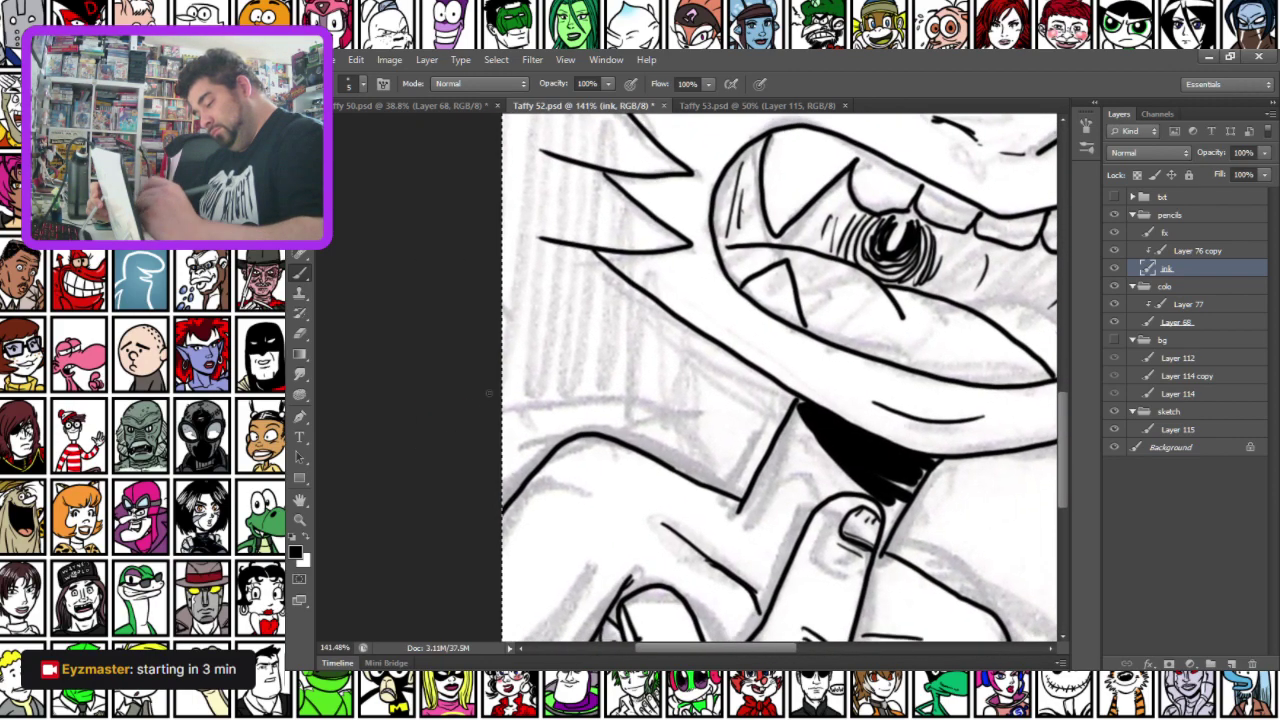
pyautogui.moveTo(481, 405)
pyautogui.mouseDown()
pyautogui.moveTo(630, 376)
pyautogui.moveTo(614, 437)
pyautogui.mouseUp()
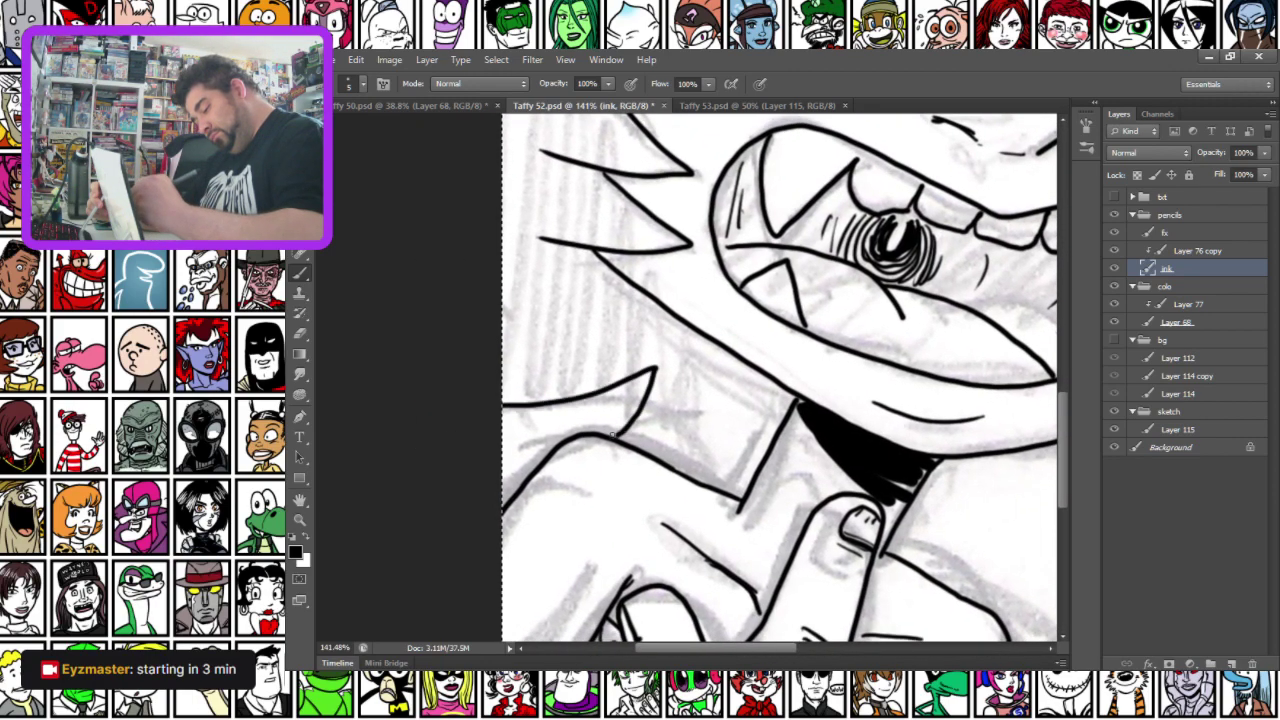
pyautogui.moveTo(541, 465); pyautogui.dragTo(490, 474)
pyautogui.moveTo(855, 489); pyautogui.dragTo(611, 454)
pyautogui.moveTo(656, 497); pyautogui.dragTo(795, 414)
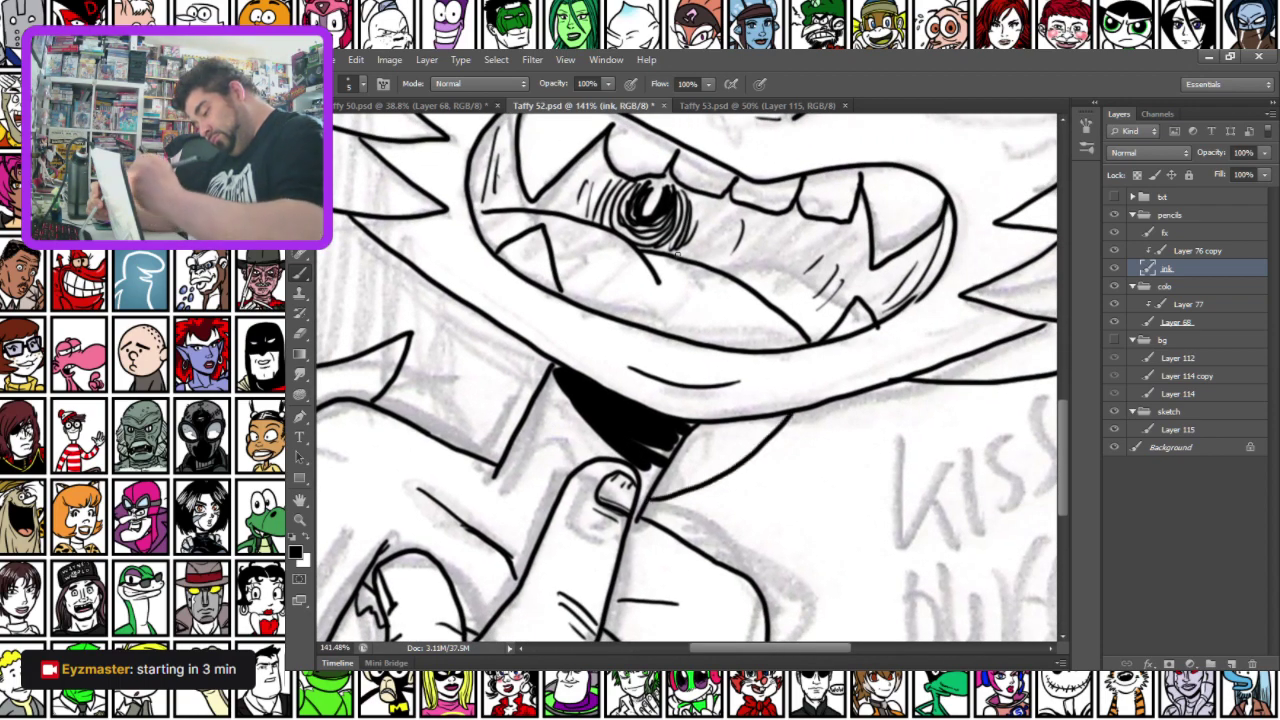
pyautogui.moveTo(775, 465)
pyautogui.mouseDown()
pyautogui.moveTo(516, 375)
pyautogui.moveTo(624, 385)
pyautogui.moveTo(647, 344)
pyautogui.moveTo(660, 418)
pyautogui.moveTo(686, 380)
pyautogui.moveTo(690, 410)
pyautogui.moveTo(722, 386)
pyautogui.moveTo(698, 362)
pyautogui.moveTo(766, 402)
pyautogui.moveTo(798, 400)
pyautogui.moveTo(823, 334)
pyautogui.moveTo(838, 336)
pyautogui.moveTo(840, 370)
pyautogui.moveTo(874, 334)
pyautogui.mouseUp()
# Switch to a thicker brush and hand-letter "WHO WOULD" in the blank area below the jaw
pyautogui.rightClick(737, 315)
pyautogui.click(755, 482)
pyautogui.moveTo(874, 334); pyautogui.dragTo(876, 386)
pyautogui.moveTo(883, 334); pyautogui.dragTo(908, 396)
pyautogui.moveTo(918, 320)
pyautogui.mouseDown()
pyautogui.moveTo(928, 374)
pyautogui.moveTo(918, 316)
pyautogui.mouseUp()
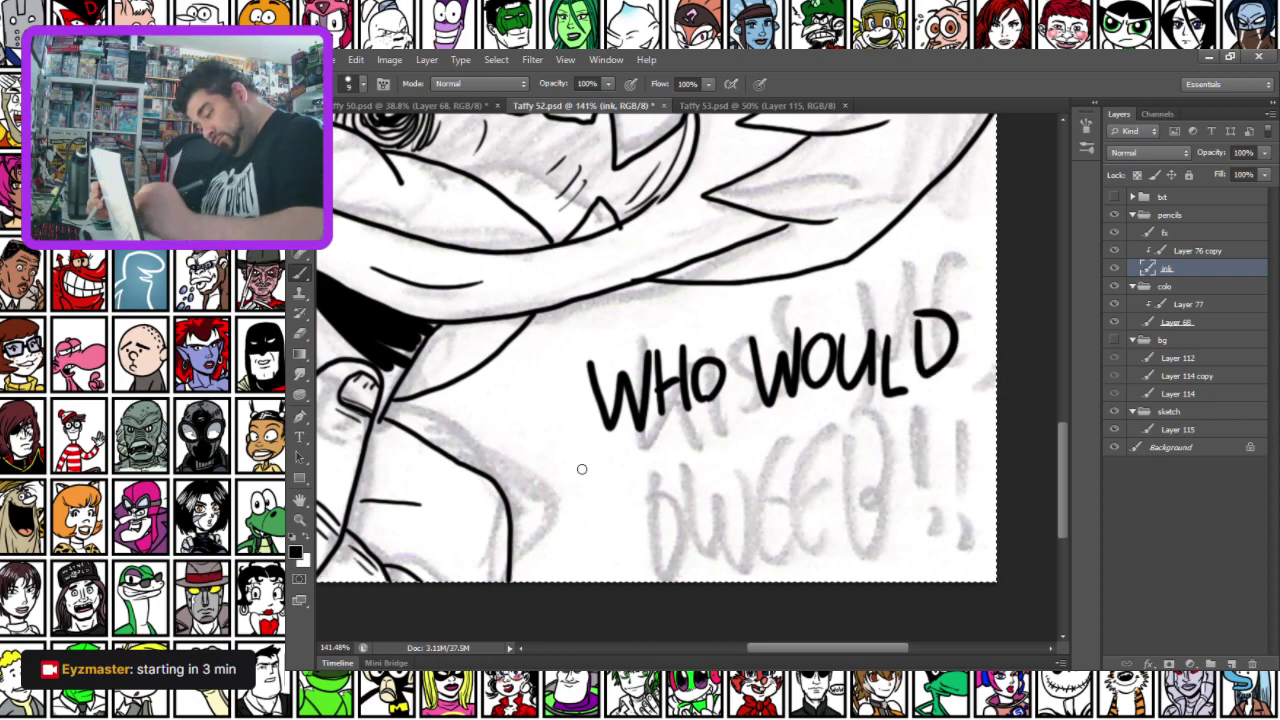
# Hand-letter "WANNA KISS" on a second line under "WHO WOULD"
pyautogui.moveTo(566, 470)
pyautogui.mouseDown()
pyautogui.moveTo(603, 505)
pyautogui.moveTo(622, 450)
pyautogui.mouseUp()
pyautogui.moveTo(628, 505)
pyautogui.mouseDown()
pyautogui.moveTo(635, 484)
pyautogui.moveTo(662, 500)
pyautogui.moveTo(694, 440)
pyautogui.moveTo(704, 498)
pyautogui.moveTo(727, 438)
pyautogui.mouseUp()
pyautogui.moveTo(736, 486); pyautogui.dragTo(749, 430)
pyautogui.moveTo(749, 430); pyautogui.dragTo(762, 480)
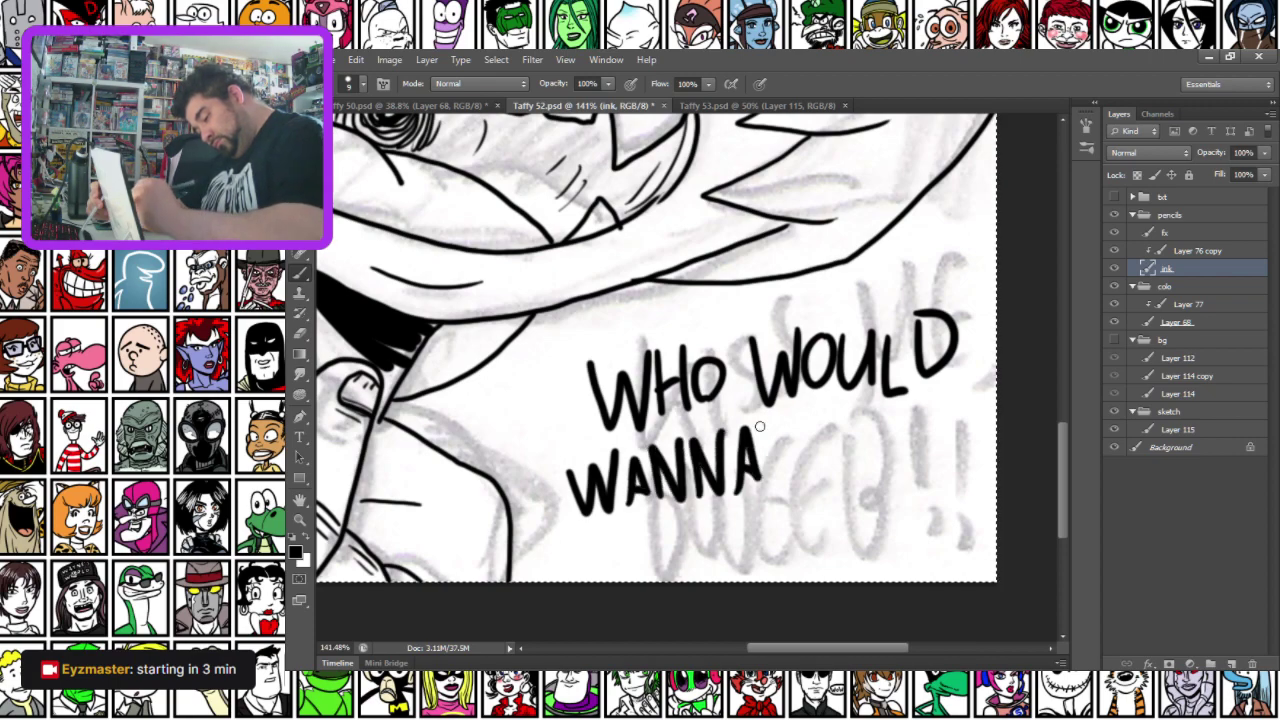
pyautogui.moveTo(800, 422)
pyautogui.mouseDown()
pyautogui.moveTo(797, 488)
pyautogui.moveTo(803, 458)
pyautogui.moveTo(822, 482)
pyautogui.mouseUp()
pyautogui.moveTo(831, 418); pyautogui.dragTo(834, 476)
pyautogui.moveTo(862, 422); pyautogui.dragTo(846, 478)
pyautogui.moveTo(890, 416)
pyautogui.mouseDown()
pyautogui.moveTo(872, 430)
pyautogui.moveTo(878, 486)
pyautogui.mouseUp()
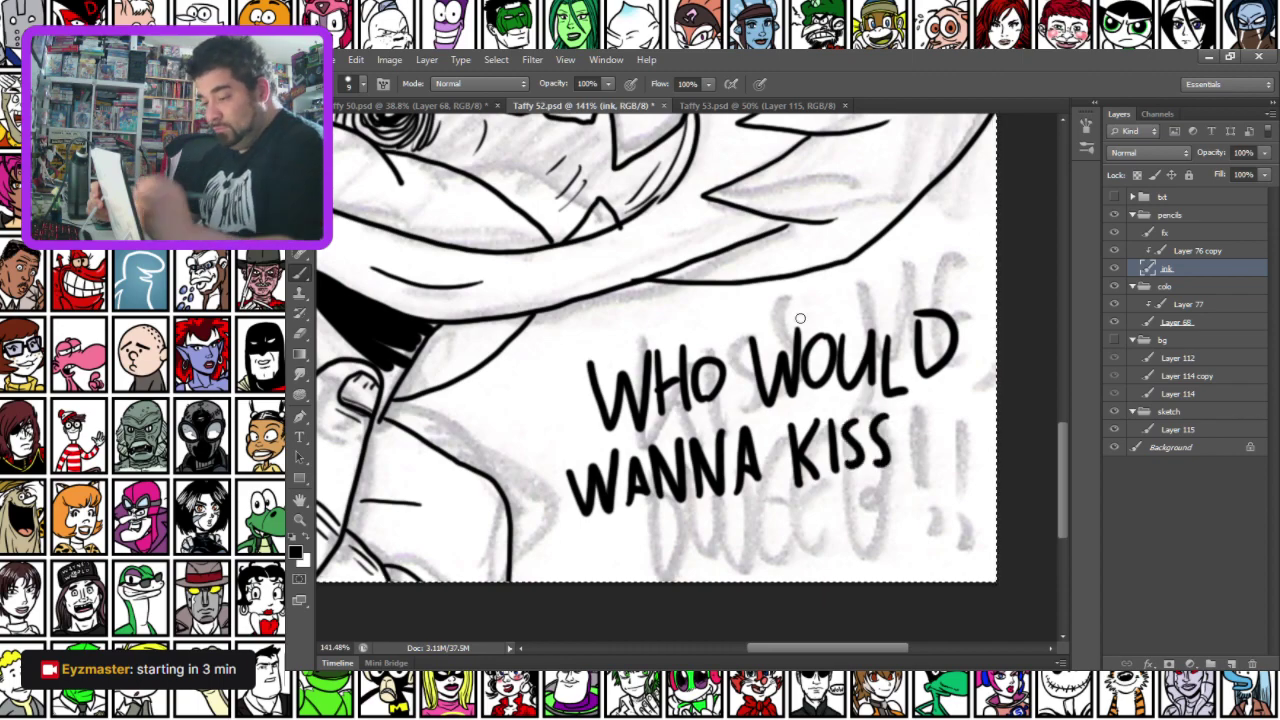
# Lasso the two lines of lettering and move them left to make room for another word
pyautogui.click(300, 170)
pyautogui.moveTo(545, 403)
pyautogui.mouseDown()
pyautogui.moveTo(603, 540)
pyautogui.moveTo(1009, 516)
pyautogui.moveTo(803, 424)
pyautogui.mouseUp()
pyautogui.moveTo(984, 300)
pyautogui.mouseDown()
pyautogui.moveTo(570, 352)
pyautogui.moveTo(615, 552)
pyautogui.moveTo(930, 270)
pyautogui.mouseUp()
pyautogui.press('v')
pyautogui.moveTo(499, 305); pyautogui.dragTo(461, 297)
# Return to the brush and letter "GOB" after "KISS" on the second line
pyautogui.press('l')
pyautogui.press('b')
pyautogui.moveTo(905, 412)
pyautogui.mouseDown()
pyautogui.moveTo(889, 446)
pyautogui.moveTo(921, 415)
pyautogui.moveTo(944, 453)
pyautogui.moveTo(961, 444)
pyautogui.moveTo(948, 453)
pyautogui.mouseUp()
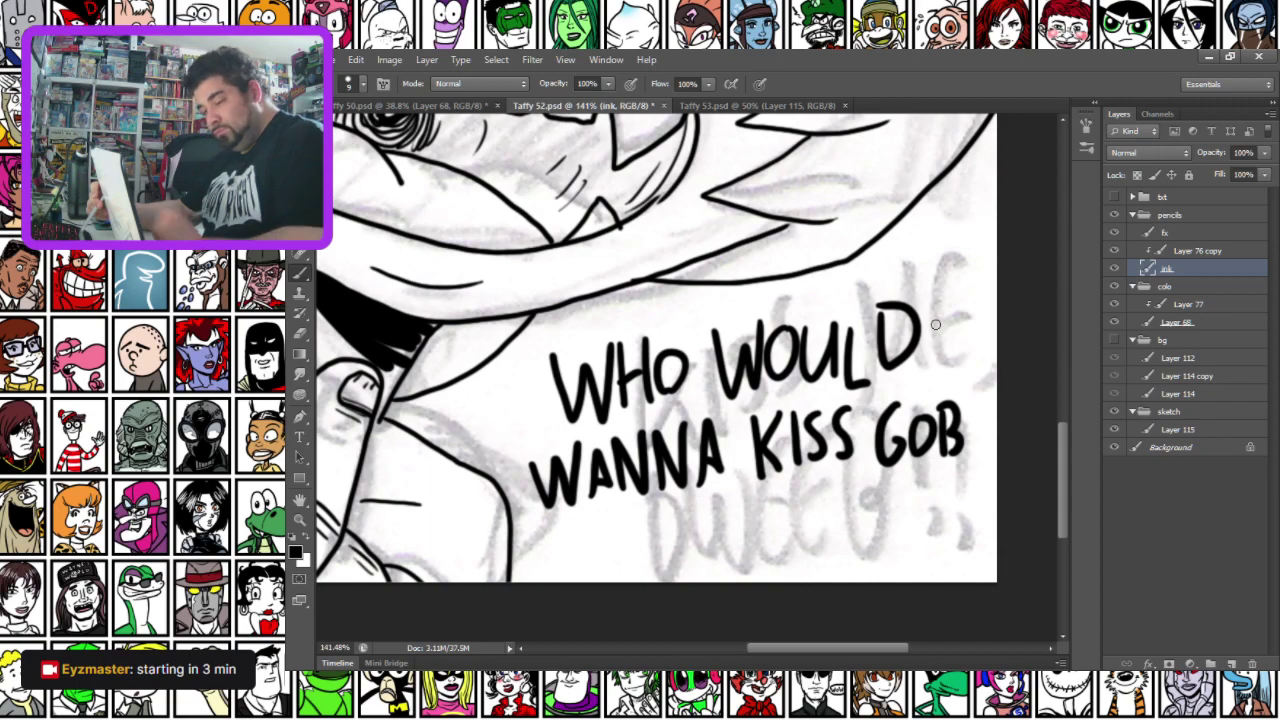
# Lasso all the lettering and free-transform it to about 92.63% size with a slight clockwise rotation
pyautogui.press('l')
pyautogui.moveTo(540, 335)
pyautogui.mouseDown()
pyautogui.moveTo(522, 472)
pyautogui.moveTo(862, 548)
pyautogui.moveTo(818, 298)
pyautogui.moveTo(800, 300)
pyautogui.mouseUp()
pyautogui.rightClick(583, 357)
pyautogui.click(620, 536)
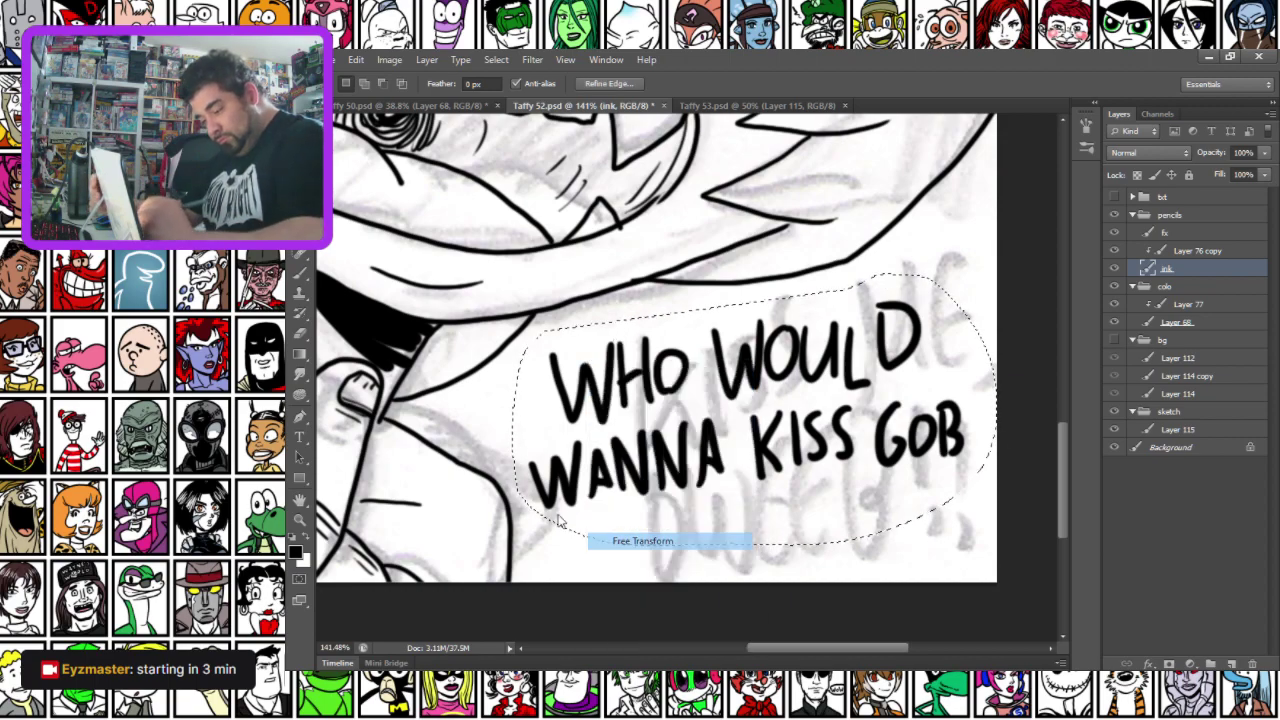
pyautogui.moveTo(440, 503); pyautogui.dragTo(437, 491)
pyautogui.moveTo(990, 556); pyautogui.dragTo(960, 533)
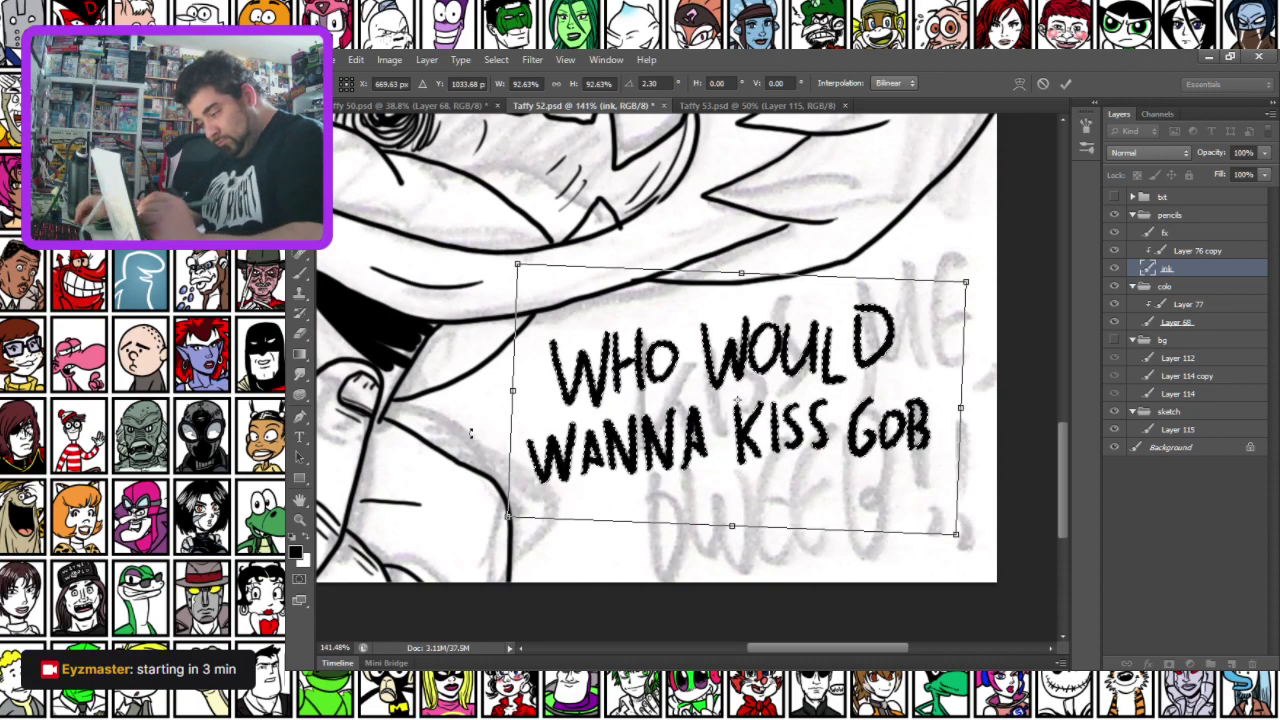
pyautogui.moveTo(478, 440); pyautogui.dragTo(477, 432)
pyautogui.press('Return')
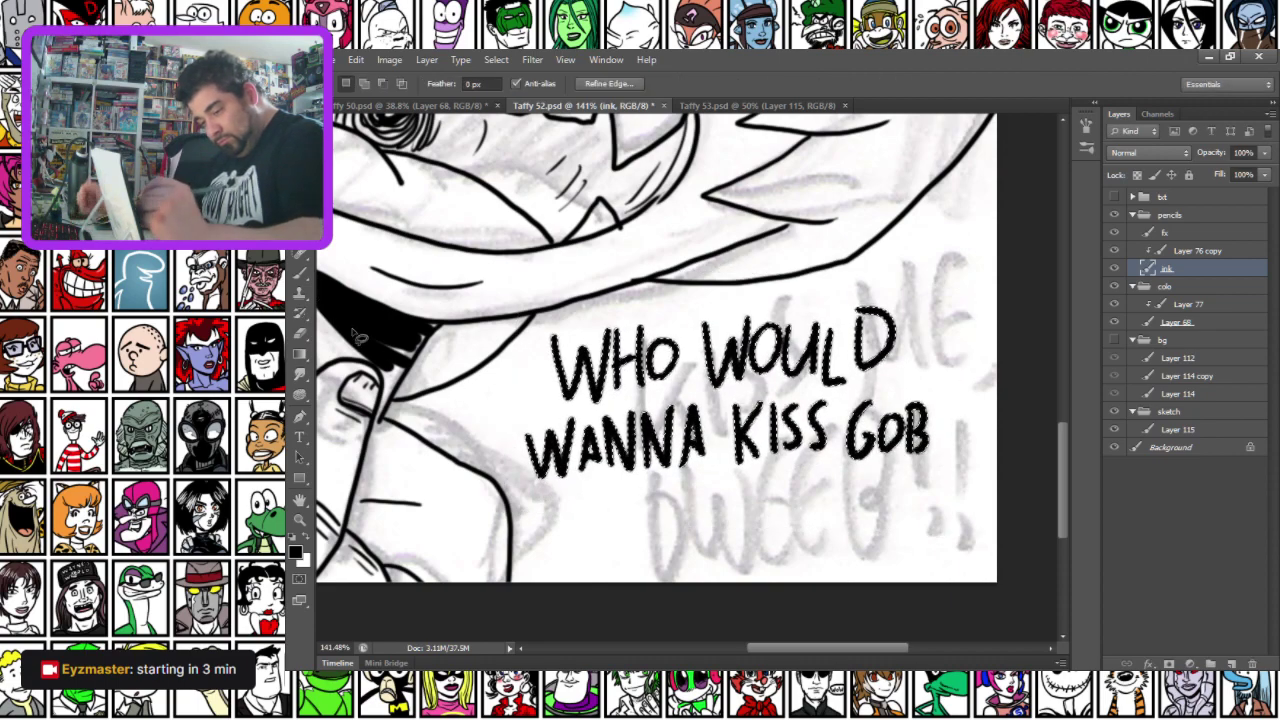
# Deselect the lettering and brush in "BO" to complete the word "GOBBO"
pyautogui.click(301, 274)
pyautogui.hotkey('ctrl', 'd')
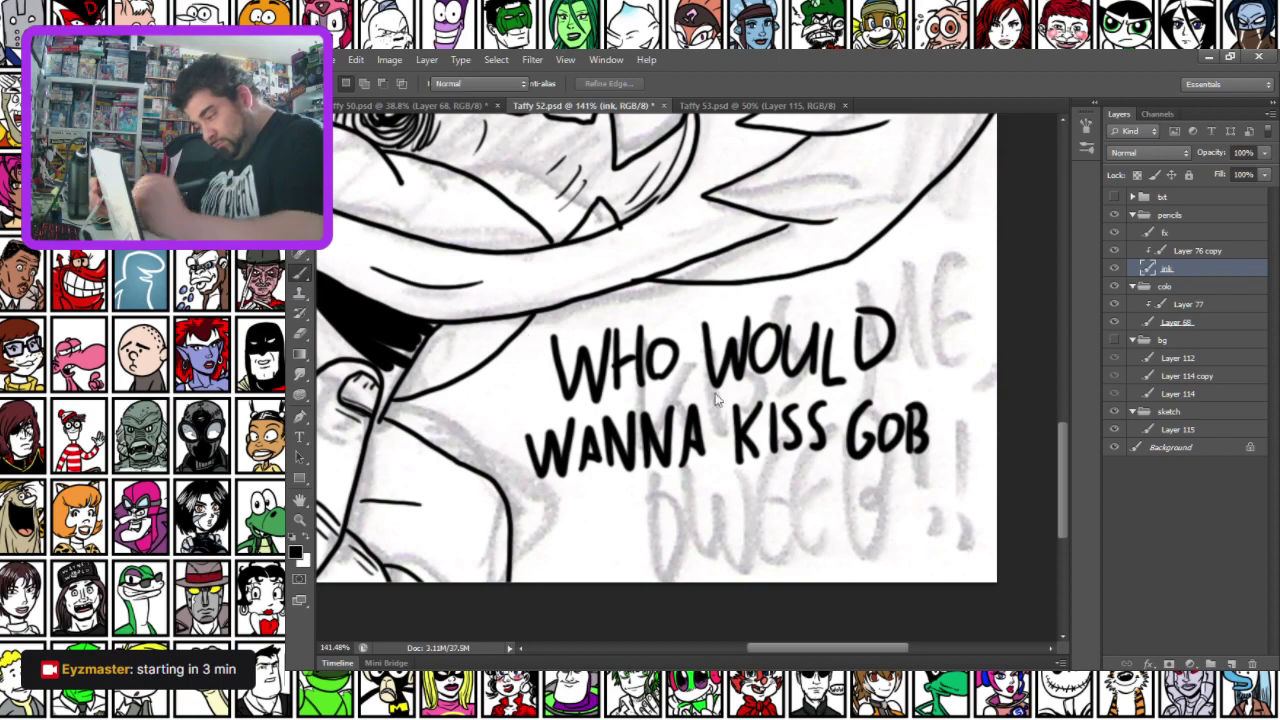
pyautogui.moveTo(937, 404); pyautogui.dragTo(937, 456)
pyautogui.moveTo(976, 414)
pyautogui.mouseDown()
pyautogui.moveTo(962, 436)
pyautogui.moveTo(978, 410)
pyautogui.mouseUp()
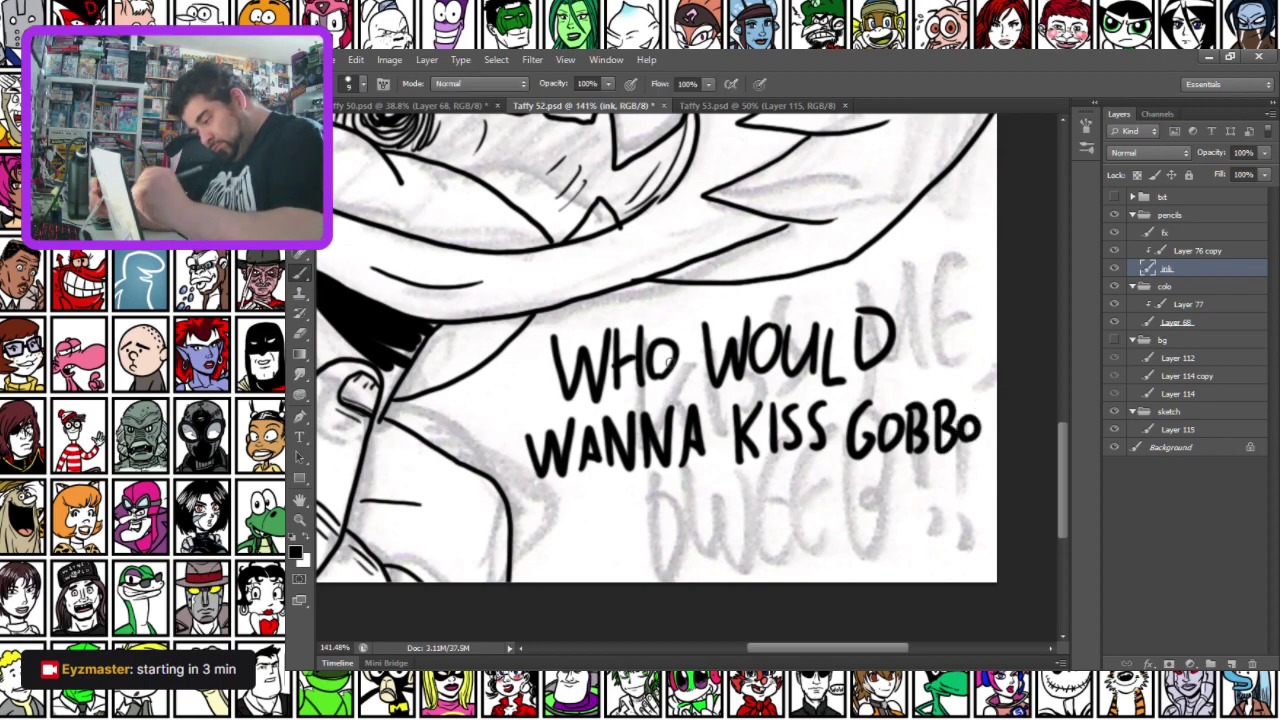
# Brush in the third line of lettering, "GOBBO TOO UGLY...", under "WANNA KISS GOBBO"
pyautogui.moveTo(594, 501)
pyautogui.mouseDown()
pyautogui.moveTo(600, 538)
pyautogui.moveTo(605, 521)
pyautogui.moveTo(622, 535)
pyautogui.moveTo(648, 505)
pyautogui.moveTo(657, 542)
pyautogui.mouseUp()
pyautogui.moveTo(657, 488); pyautogui.dragTo(672, 512)
pyautogui.moveTo(664, 512)
pyautogui.mouseDown()
pyautogui.moveTo(678, 530)
pyautogui.moveTo(664, 541)
pyautogui.mouseUp()
pyautogui.moveTo(688, 488); pyautogui.dragTo(688, 540)
pyautogui.moveTo(690, 490)
pyautogui.mouseDown()
pyautogui.moveTo(690, 540)
pyautogui.moveTo(712, 490)
pyautogui.moveTo(733, 510)
pyautogui.moveTo(778, 489)
pyautogui.moveTo(763, 528)
pyautogui.moveTo(806, 516)
pyautogui.moveTo(798, 500)
pyautogui.mouseUp()
pyautogui.moveTo(820, 498)
pyautogui.mouseDown()
pyautogui.moveTo(826, 518)
pyautogui.moveTo(816, 500)
pyautogui.moveTo(866, 518)
pyautogui.moveTo(893, 500)
pyautogui.moveTo(935, 518)
pyautogui.mouseUp()
pyautogui.moveTo(927, 476); pyautogui.dragTo(932, 526)
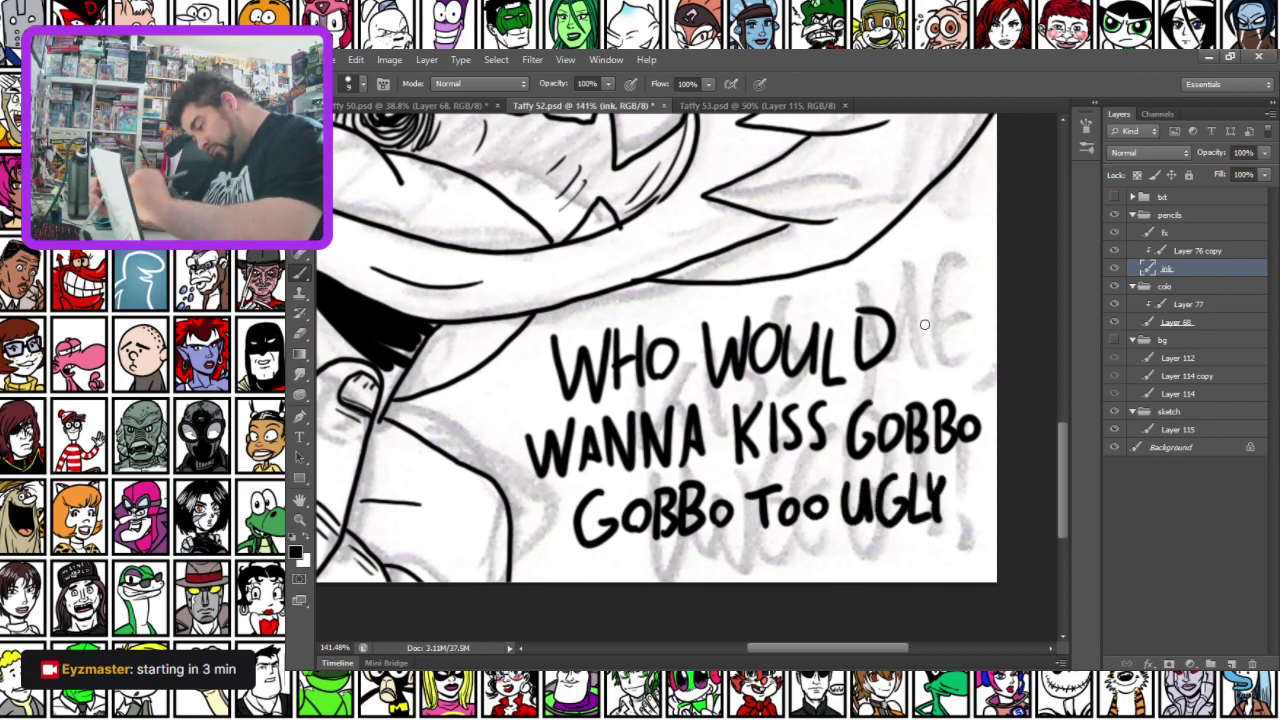
pyautogui.click(985, 517)
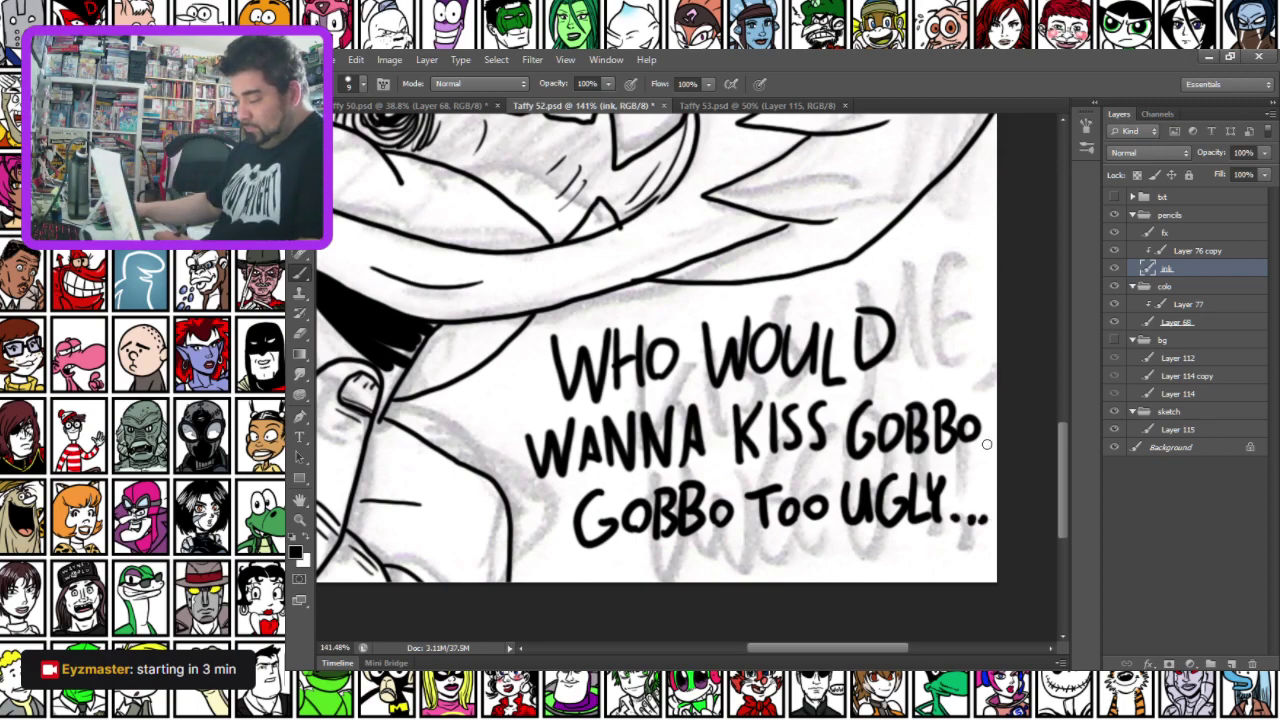
# Hide the sketch group and ink a thin brow line above each of the character's eyes
pyautogui.scroll(-5, 968, 410)
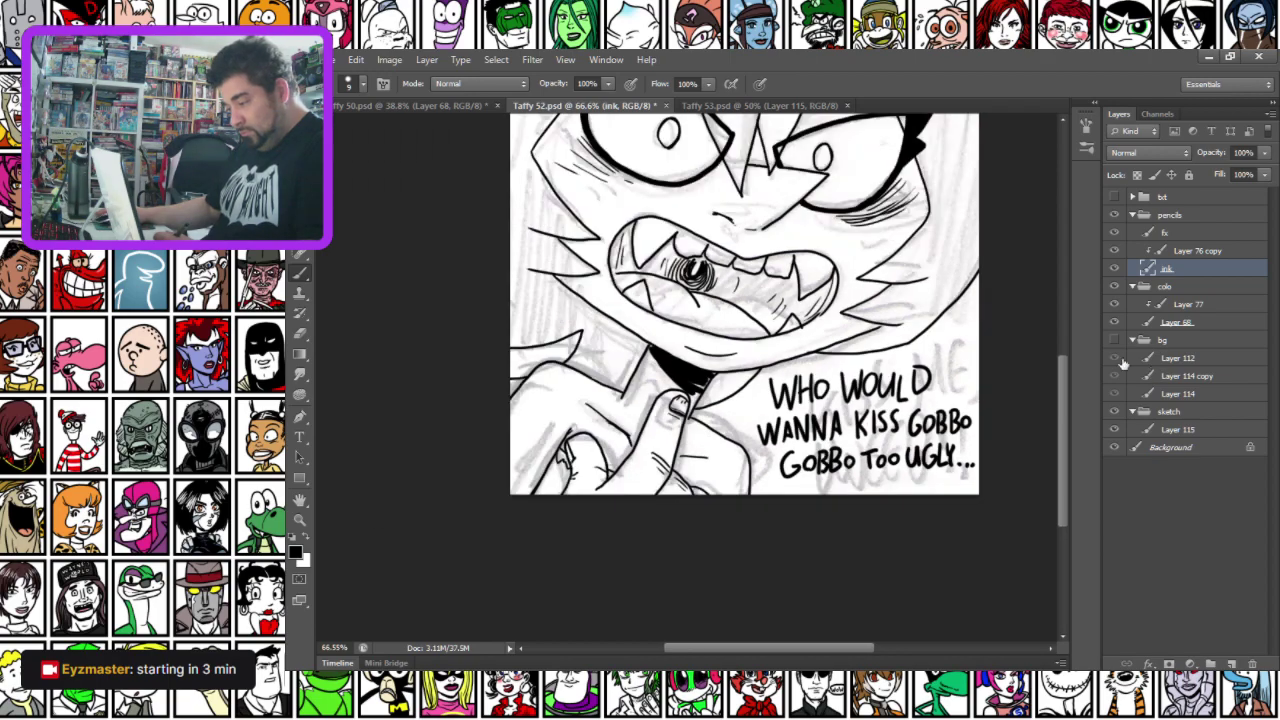
pyautogui.scroll(-1, 966, 360)
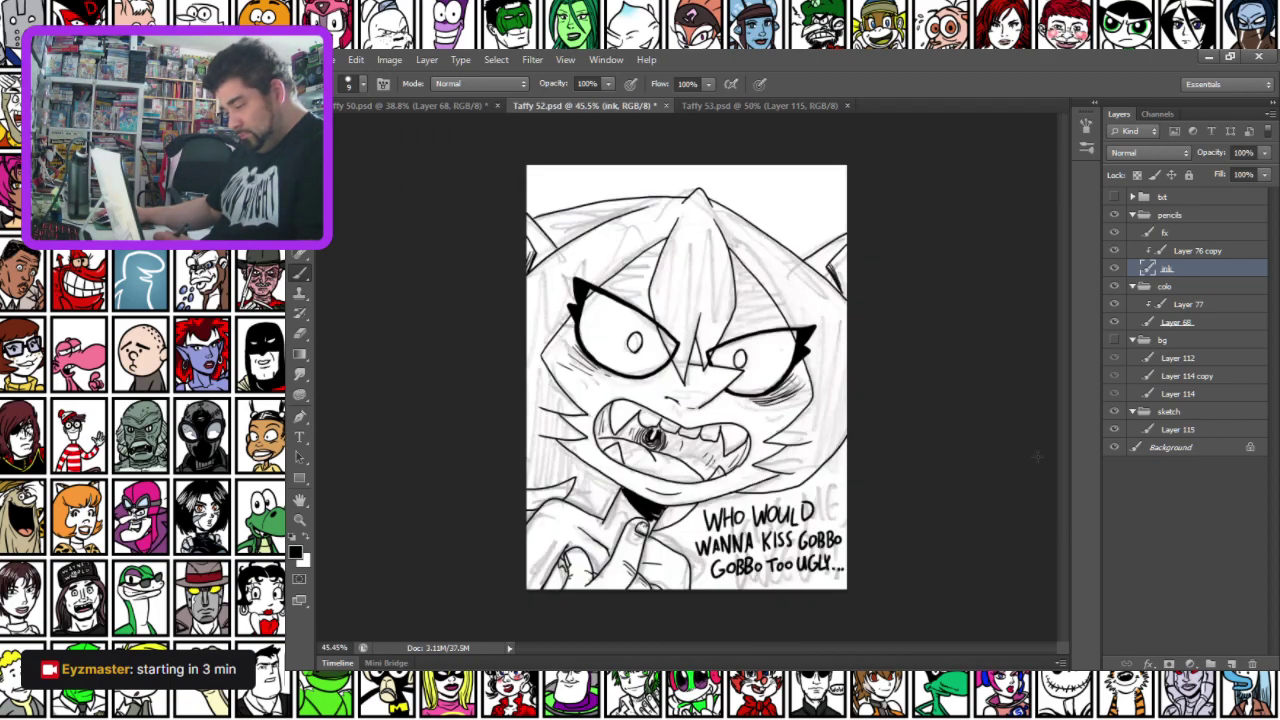
pyautogui.click(1113, 411)
pyautogui.scroll(4, 772, 355)
pyautogui.moveTo(372, 199)
pyautogui.mouseDown()
pyautogui.moveTo(577, 296)
pyautogui.moveTo(840, 297)
pyautogui.mouseUp()
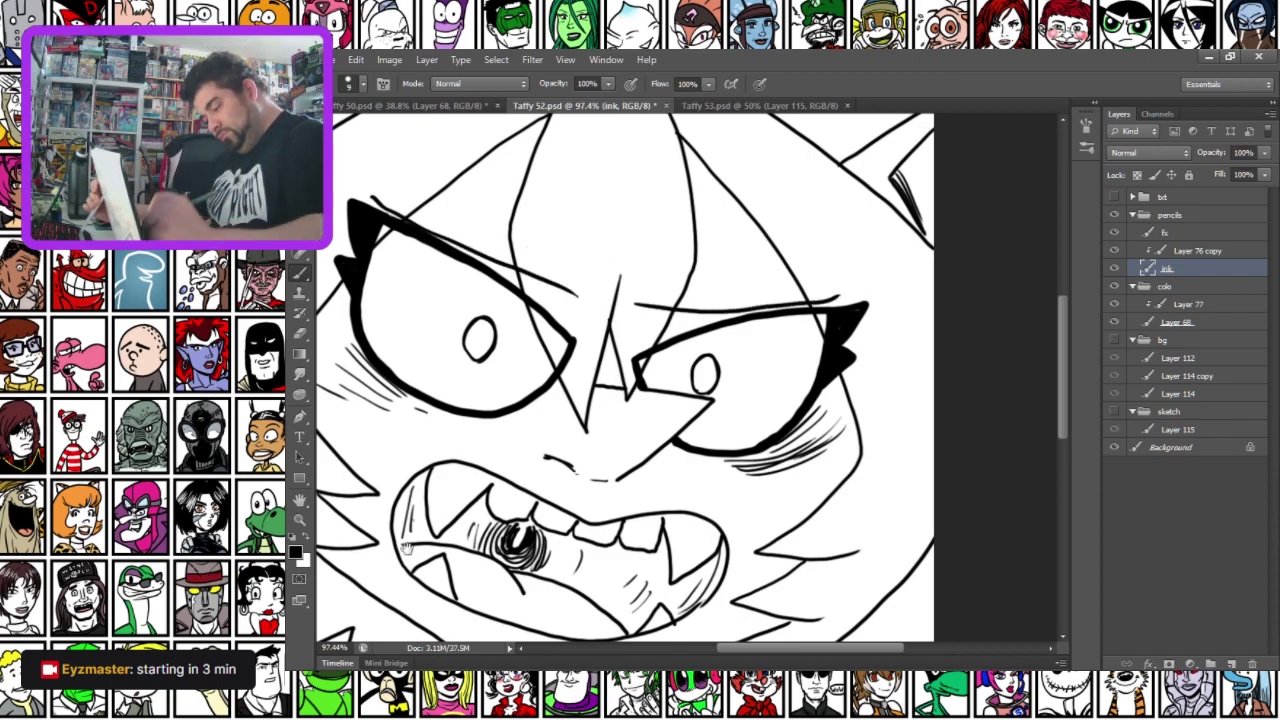
# Ink a short crease line between the nose and the left eye, undoing the stray stroke near the right eye
pyautogui.moveTo(407, 549); pyautogui.dragTo(500, 480)
pyautogui.moveTo(880, 328); pyautogui.dragTo(834, 320)
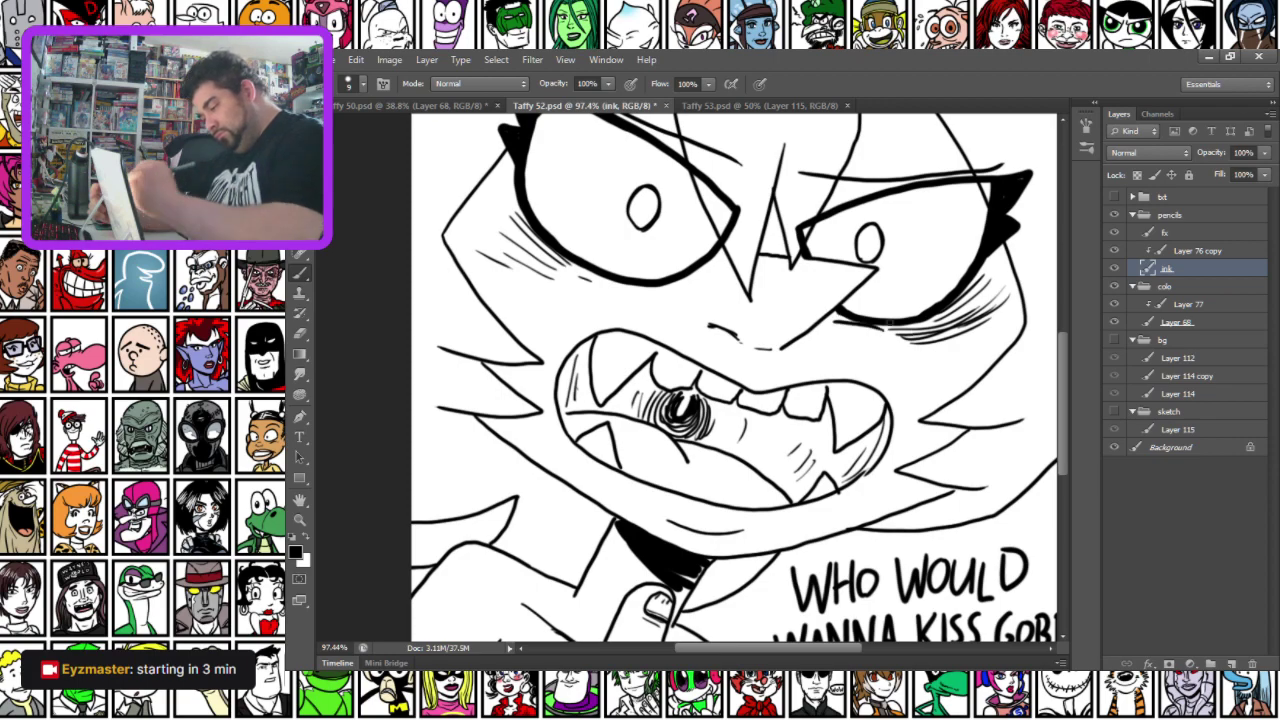
pyautogui.hotkey('ctrl', 'z')
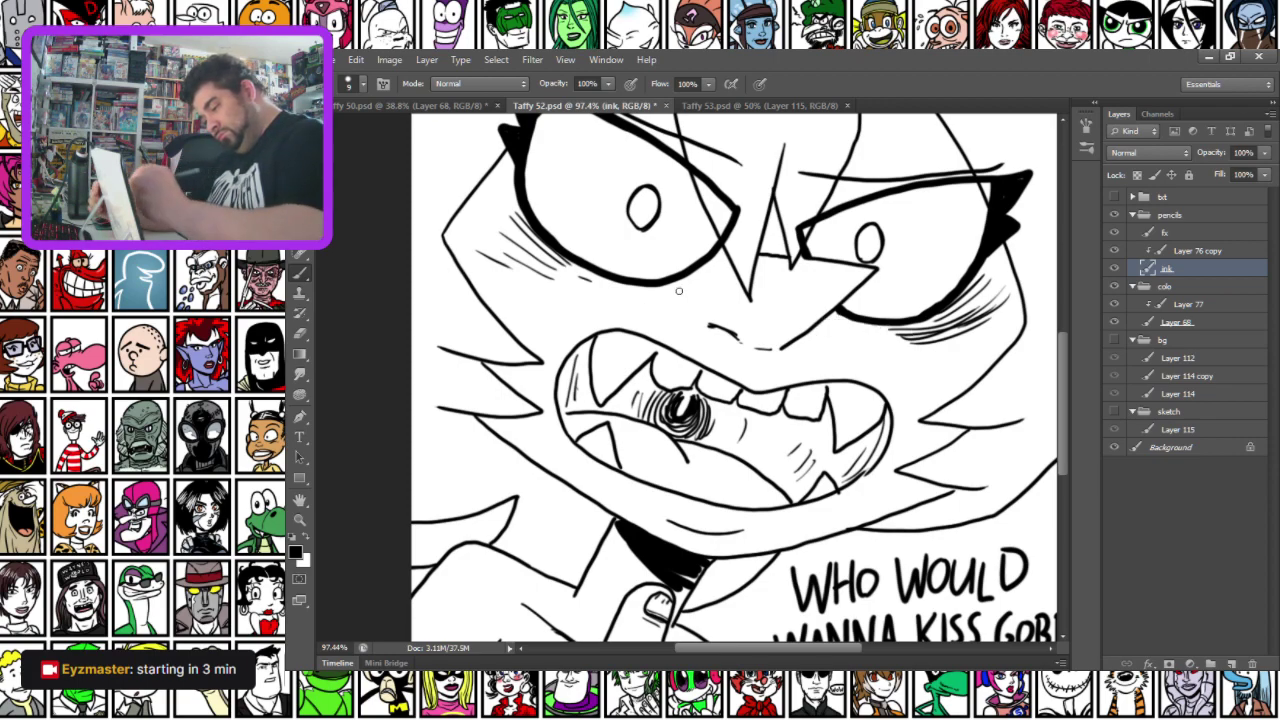
pyautogui.moveTo(707, 281); pyautogui.dragTo(672, 303)
pyautogui.moveTo(500, 320); pyautogui.dragTo(551, 462)
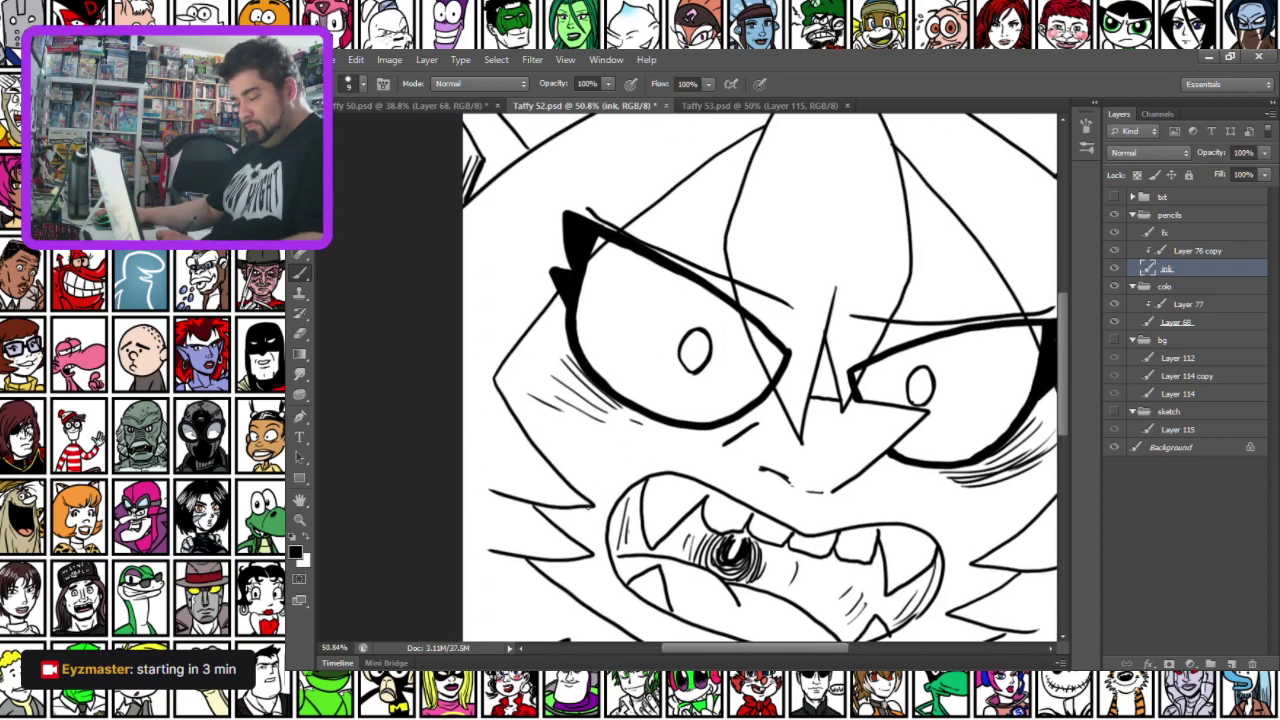
pyautogui.hotkey('ctrl', '0')
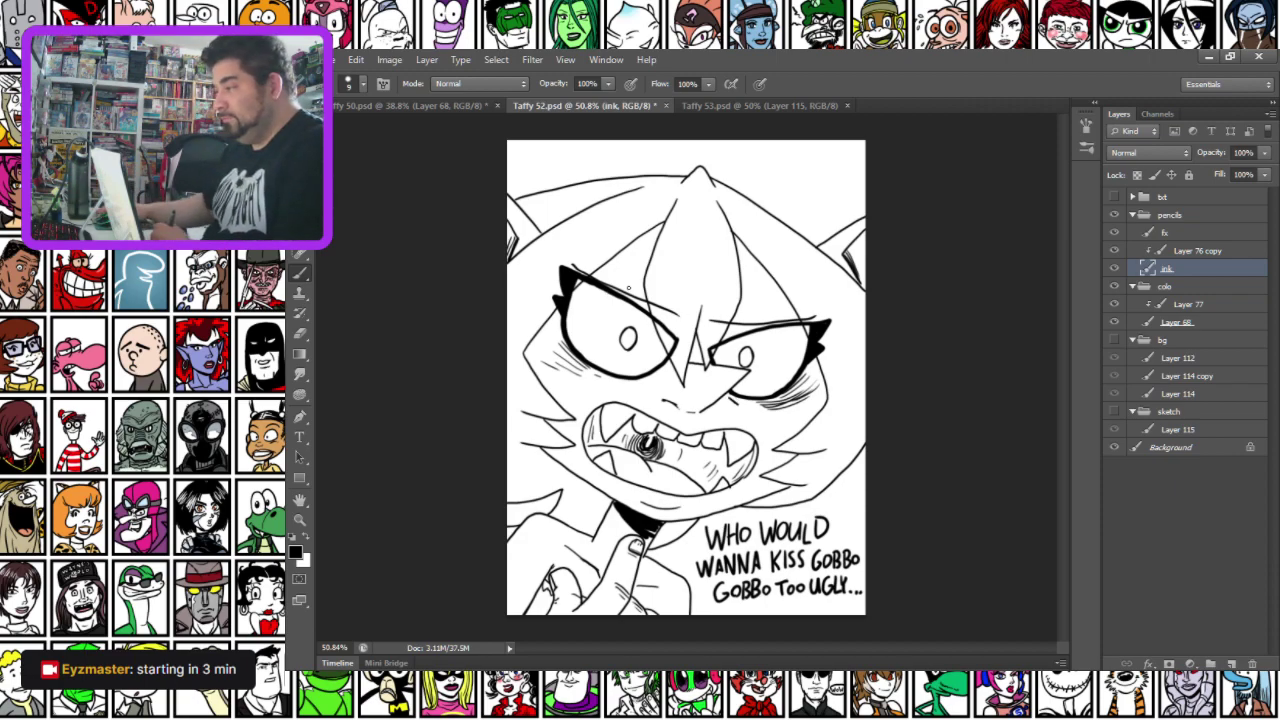
# Switch to Taffy 53.psd, free-transform the sketch layer larger with a slight rotation to fill the page, and fade its opacity
pyautogui.click(722, 105)
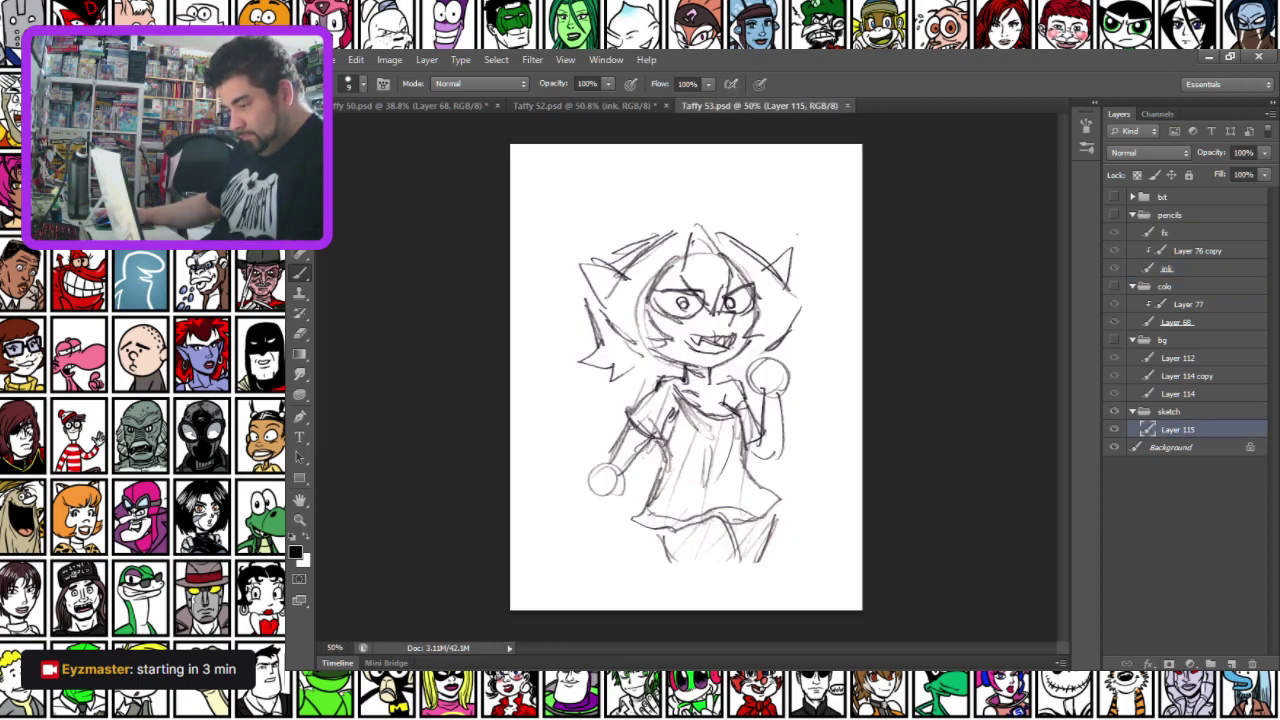
pyautogui.press('m')
pyautogui.rightClick(757, 312)
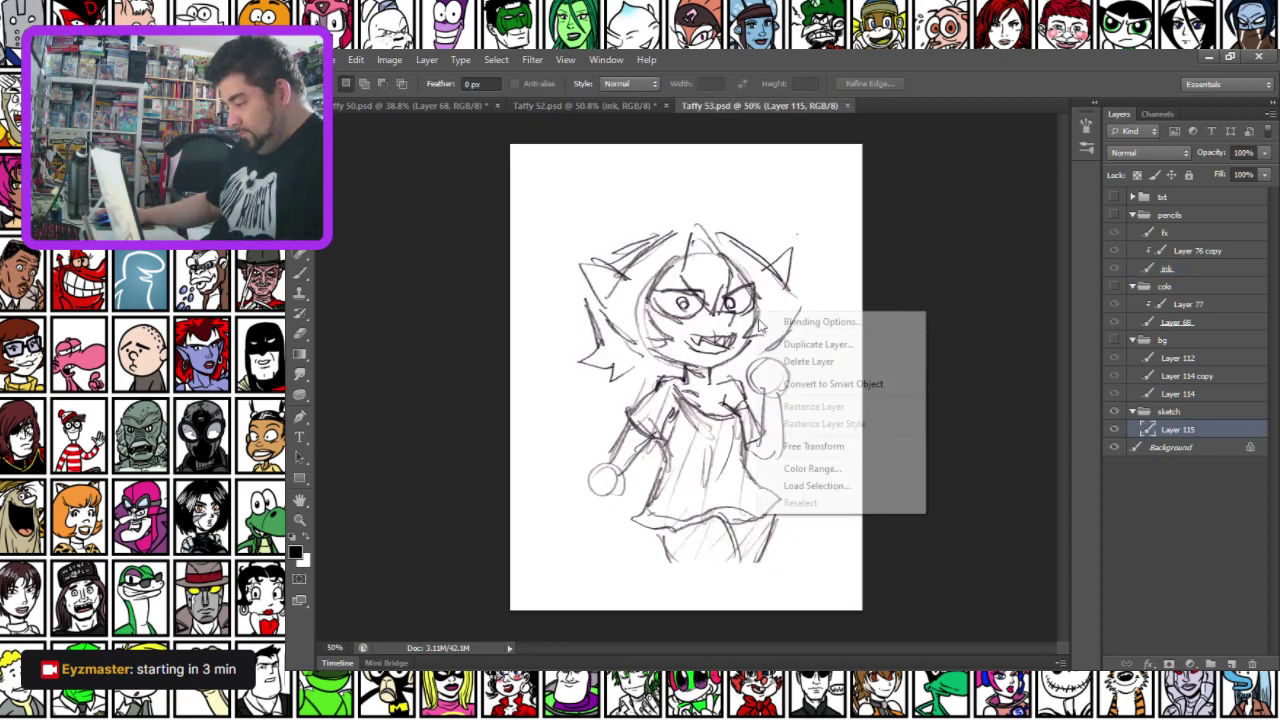
pyautogui.click(803, 447)
pyautogui.moveTo(917, 206); pyautogui.dragTo(920, 213)
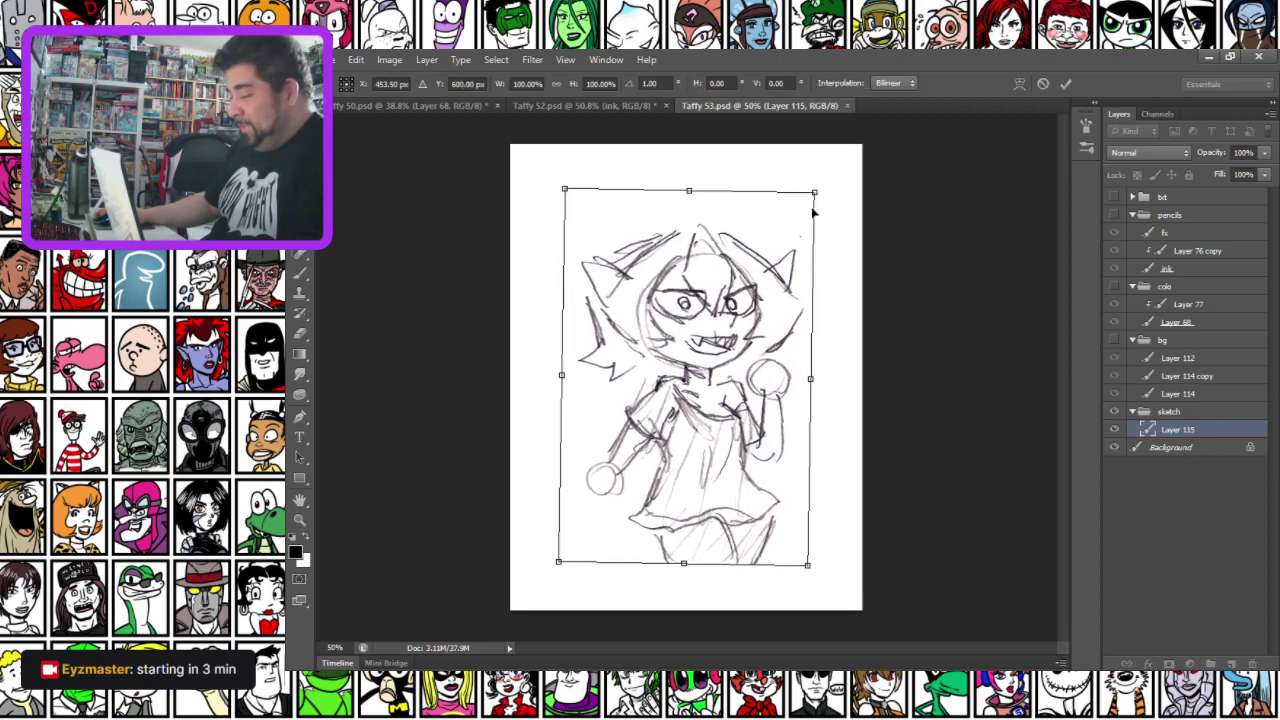
pyautogui.moveTo(822, 196)
pyautogui.mouseDown()
pyautogui.moveTo(930, 82)
pyautogui.moveTo(984, 66)
pyautogui.mouseUp()
pyautogui.moveTo(822, 167)
pyautogui.mouseDown()
pyautogui.moveTo(762, 235)
pyautogui.moveTo(763, 301)
pyautogui.mouseUp()
pyautogui.moveTo(868, 182); pyautogui.dragTo(843, 236)
pyautogui.moveTo(785, 335); pyautogui.dragTo(786, 217)
pyautogui.click(1266, 153)
pyautogui.click(1065, 84)
# Clear the old artwork from the pencils and colo layers, show both groups, and make the ink layer active
pyautogui.click(1168, 326)
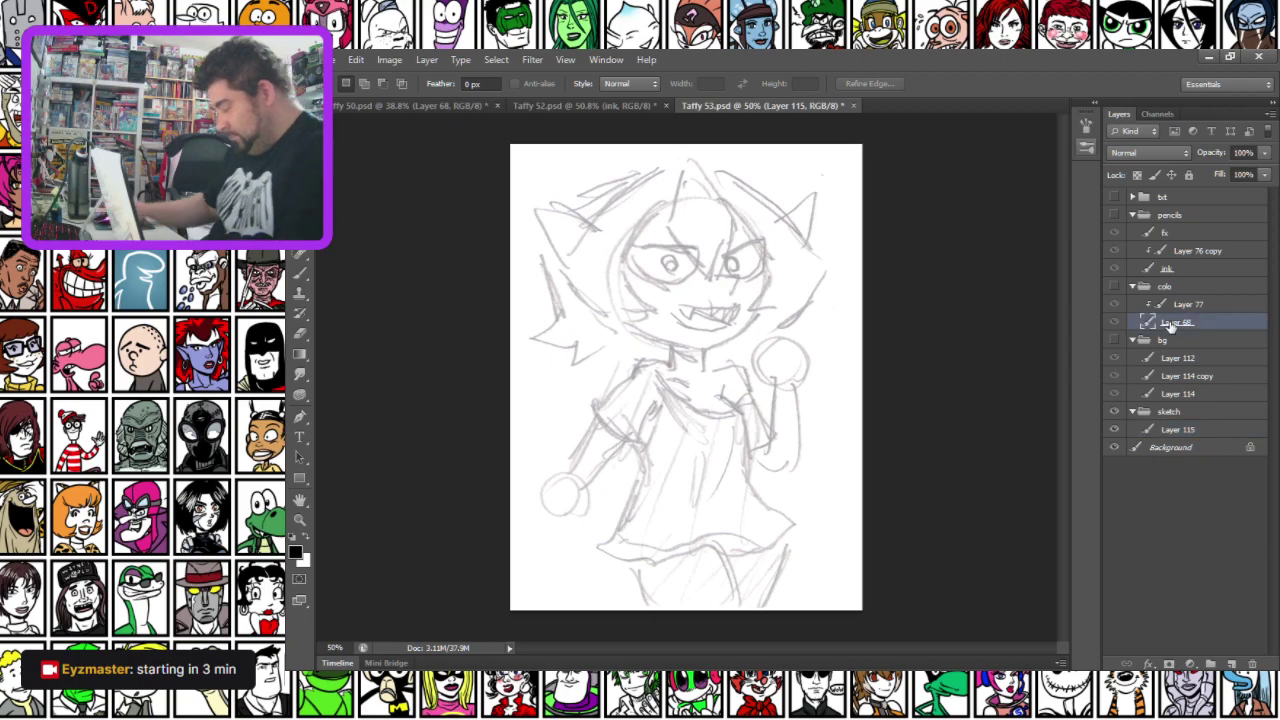
pyautogui.hotkey('ctrl', 'a')
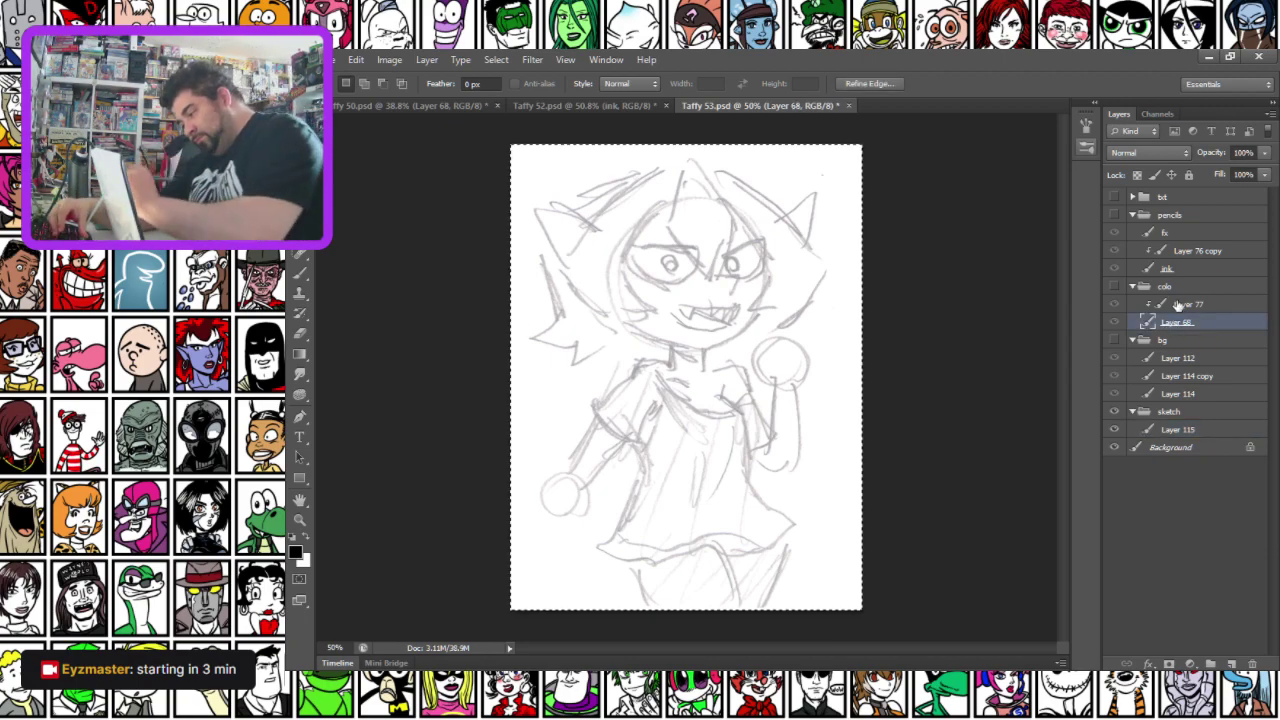
pyautogui.click(1184, 304)
pyautogui.click(1167, 270)
pyautogui.click(1178, 232)
pyautogui.press('Delete')
pyautogui.click(1188, 251)
pyautogui.press('Delete')
pyautogui.click(1166, 269)
pyautogui.click(1113, 287)
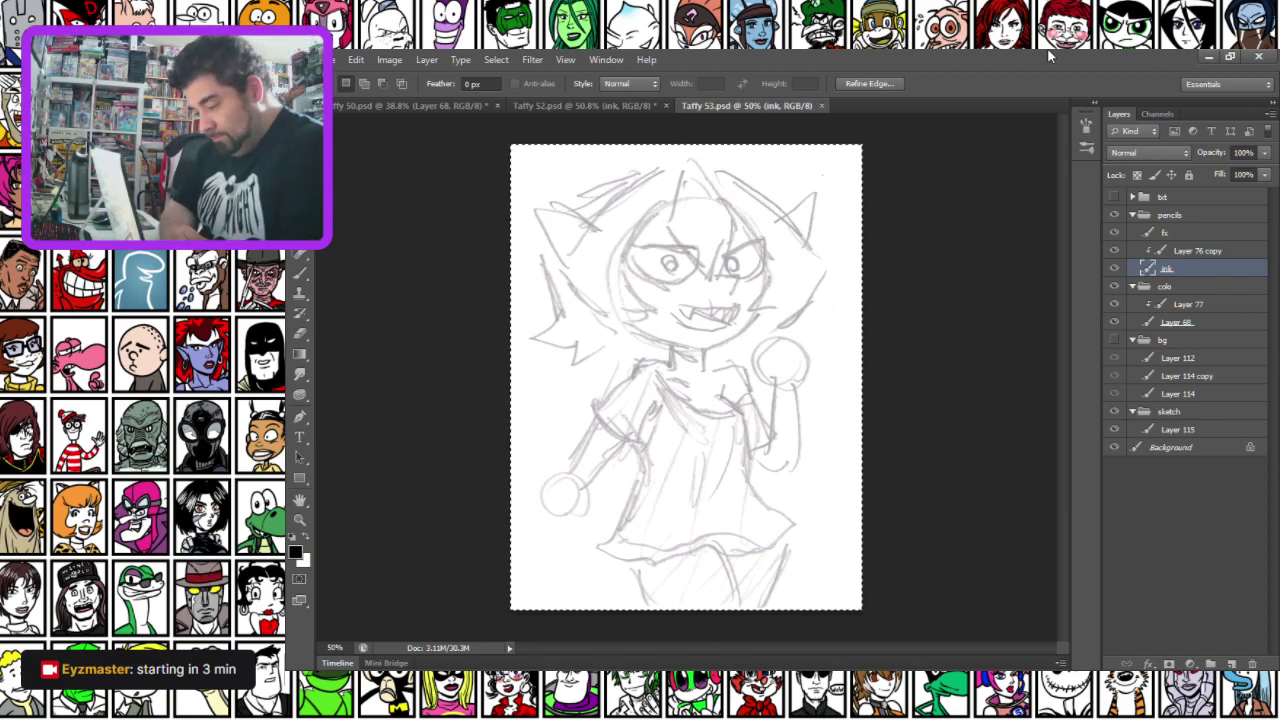
# Choose the 5 px hard brush and ink the pointed central hair fringe over the sketched forehead
pyautogui.press('b')
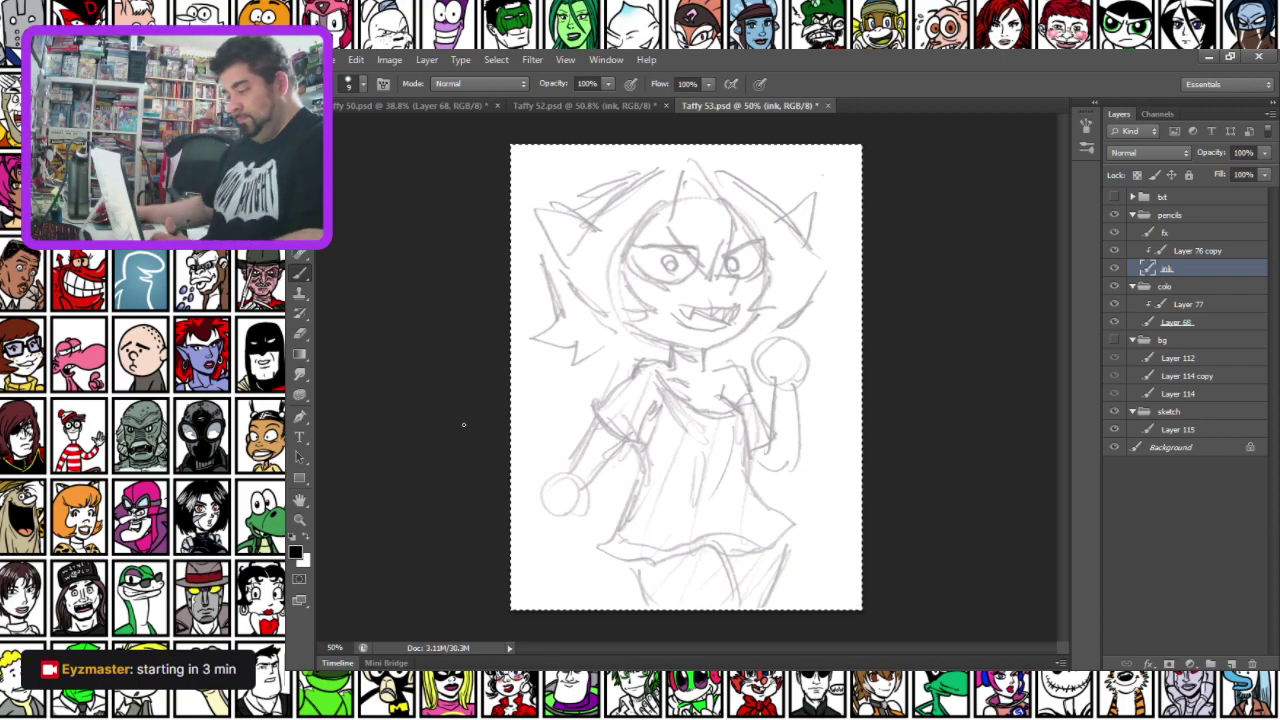
pyautogui.scroll(12, 688, 252)
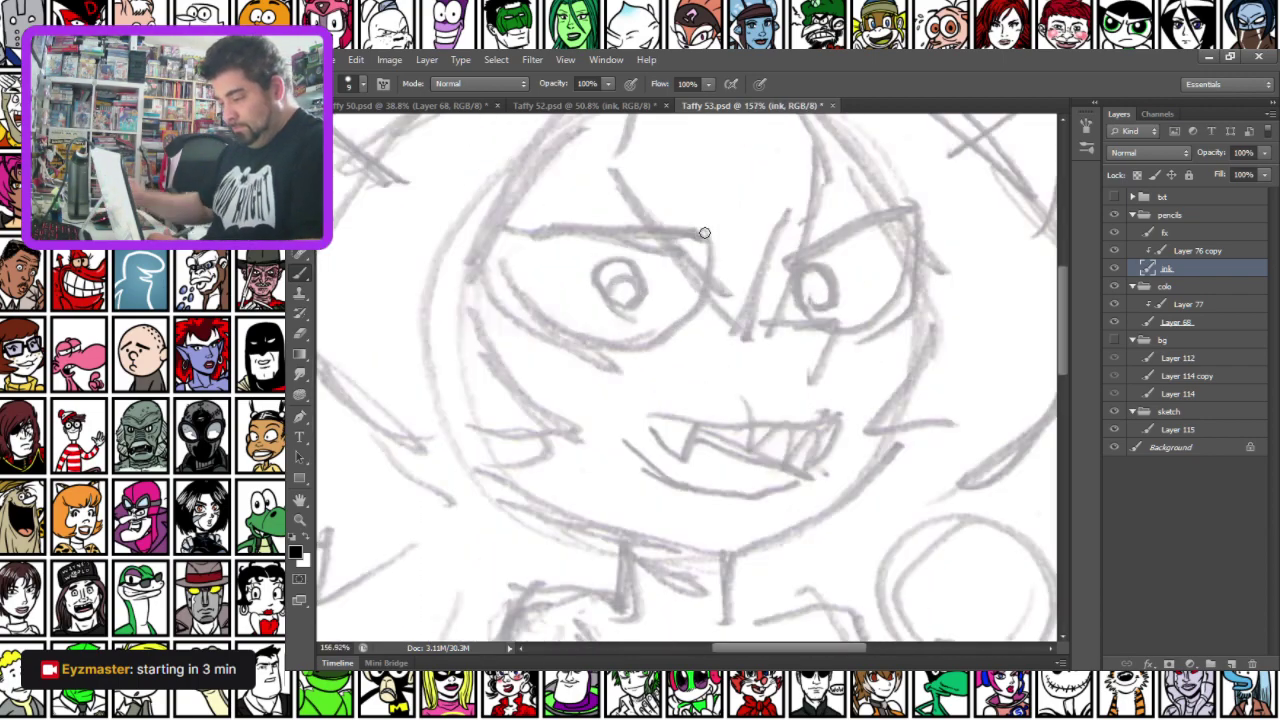
pyautogui.rightClick(660, 213)
pyautogui.click(801, 358)
pyautogui.moveTo(594, 229); pyautogui.dragTo(600, 406)
pyautogui.moveTo(668, 175)
pyautogui.mouseDown()
pyautogui.moveTo(614, 335)
pyautogui.moveTo(637, 408)
pyautogui.mouseUp()
pyautogui.moveTo(677, 467)
pyautogui.mouseDown()
pyautogui.moveTo(743, 531)
pyautogui.moveTo(776, 378)
pyautogui.mouseUp()
pyautogui.moveTo(760, 470)
pyautogui.mouseDown()
pyautogui.moveTo(772, 522)
pyautogui.moveTo(836, 350)
pyautogui.moveTo(768, 224)
pyautogui.mouseUp()
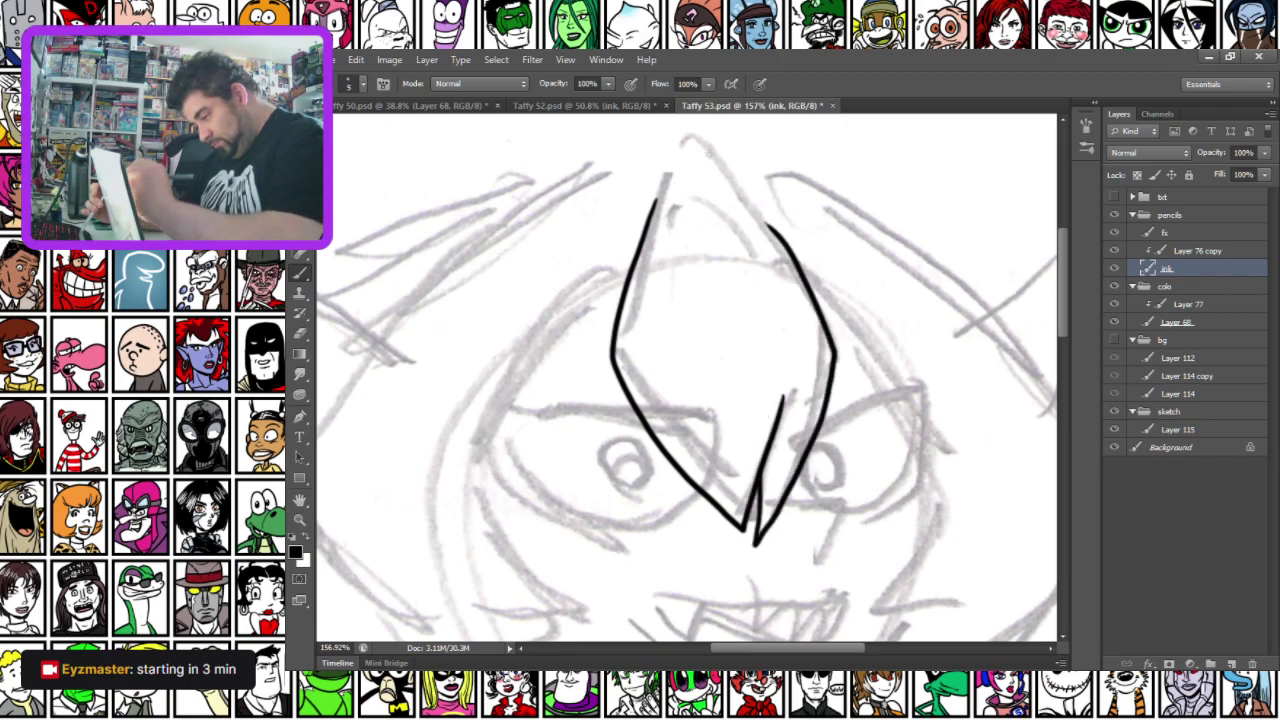
# Ink the left side of the face down to two cheek-fur spikes, undoing the strokes that miss
pyautogui.moveTo(628, 272)
pyautogui.mouseDown()
pyautogui.moveTo(514, 371)
pyautogui.moveTo(464, 468)
pyautogui.mouseUp()
pyautogui.moveTo(452, 523)
pyautogui.mouseDown()
pyautogui.moveTo(545, 213)
pyautogui.moveTo(540, 241)
pyautogui.moveTo(563, 287)
pyautogui.moveTo(642, 372)
pyautogui.moveTo(540, 367)
pyautogui.mouseUp()
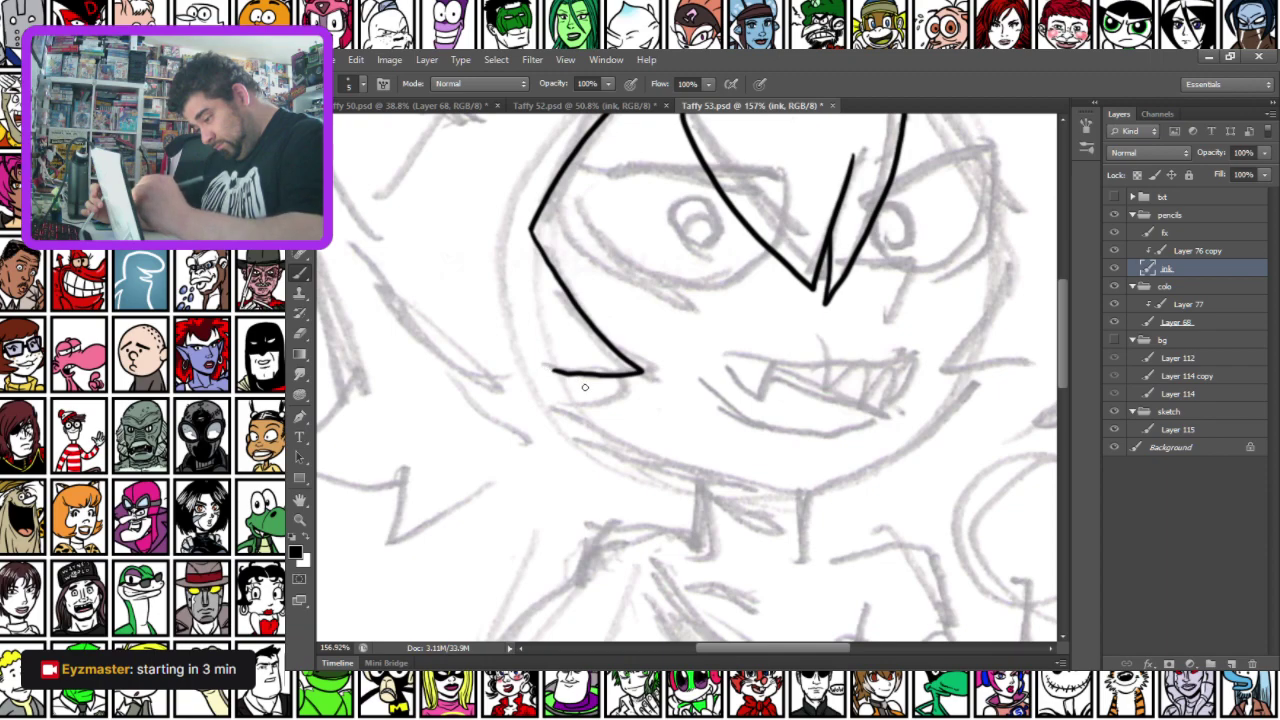
pyautogui.hotkey('ctrl', 'z')
pyautogui.moveTo(530, 232)
pyautogui.mouseDown()
pyautogui.moveTo(660, 368)
pyautogui.moveTo(563, 367)
pyautogui.mouseUp()
pyautogui.moveTo(652, 370)
pyautogui.mouseDown()
pyautogui.moveTo(632, 412)
pyautogui.moveTo(406, 429)
pyautogui.moveTo(630, 476)
pyautogui.mouseUp()
pyautogui.hotkey('ctrl', 'z')
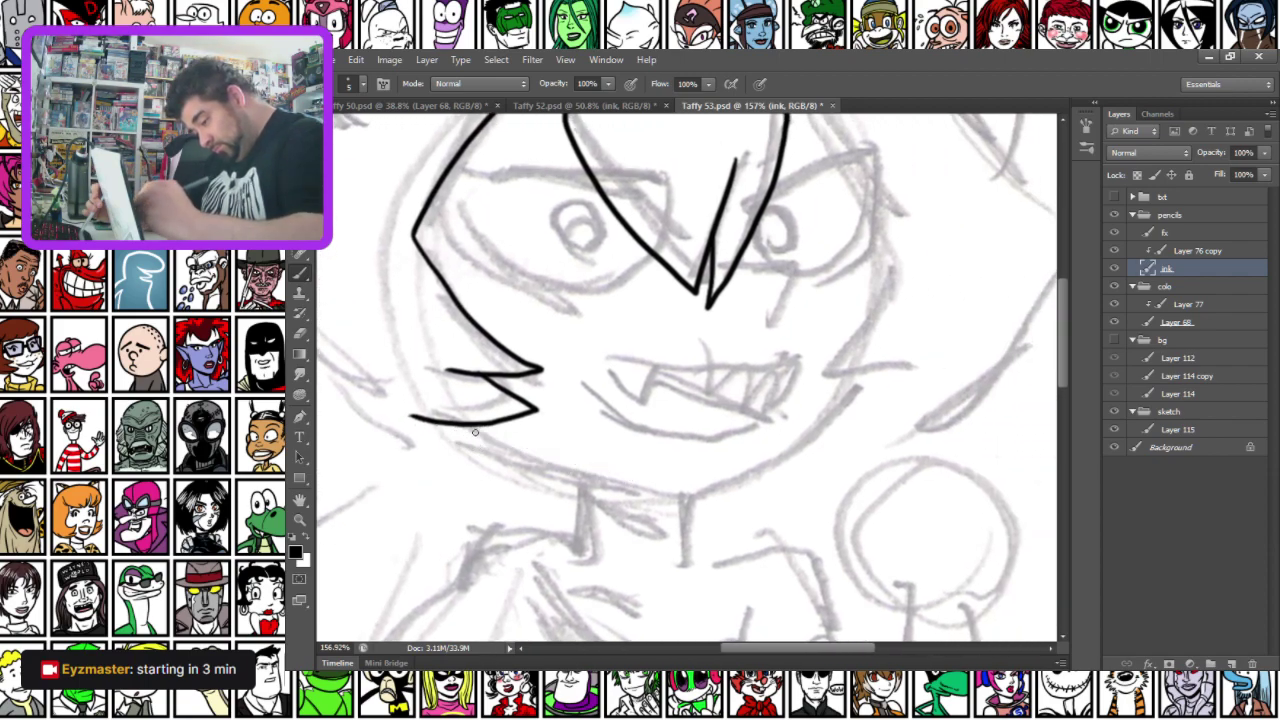
# Ink the jawline and the right side of the face, ending in a pointed cheek tuft
pyautogui.moveTo(492, 436)
pyautogui.mouseDown()
pyautogui.moveTo(668, 499)
pyautogui.moveTo(741, 474)
pyautogui.moveTo(843, 398)
pyautogui.mouseUp()
pyautogui.moveTo(685, 350); pyautogui.dragTo(598, 524)
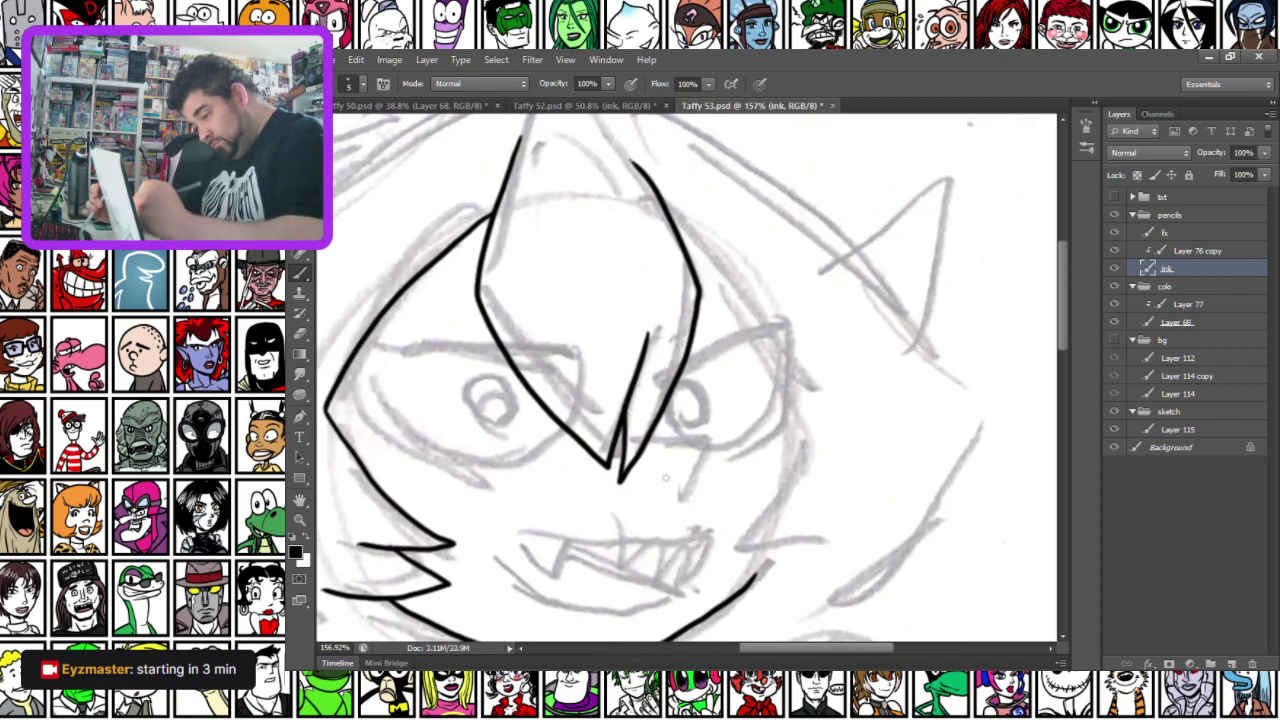
pyautogui.moveTo(674, 225)
pyautogui.mouseDown()
pyautogui.moveTo(738, 288)
pyautogui.moveTo(802, 410)
pyautogui.moveTo(808, 447)
pyautogui.moveTo(732, 566)
pyautogui.moveTo(858, 535)
pyautogui.mouseUp()
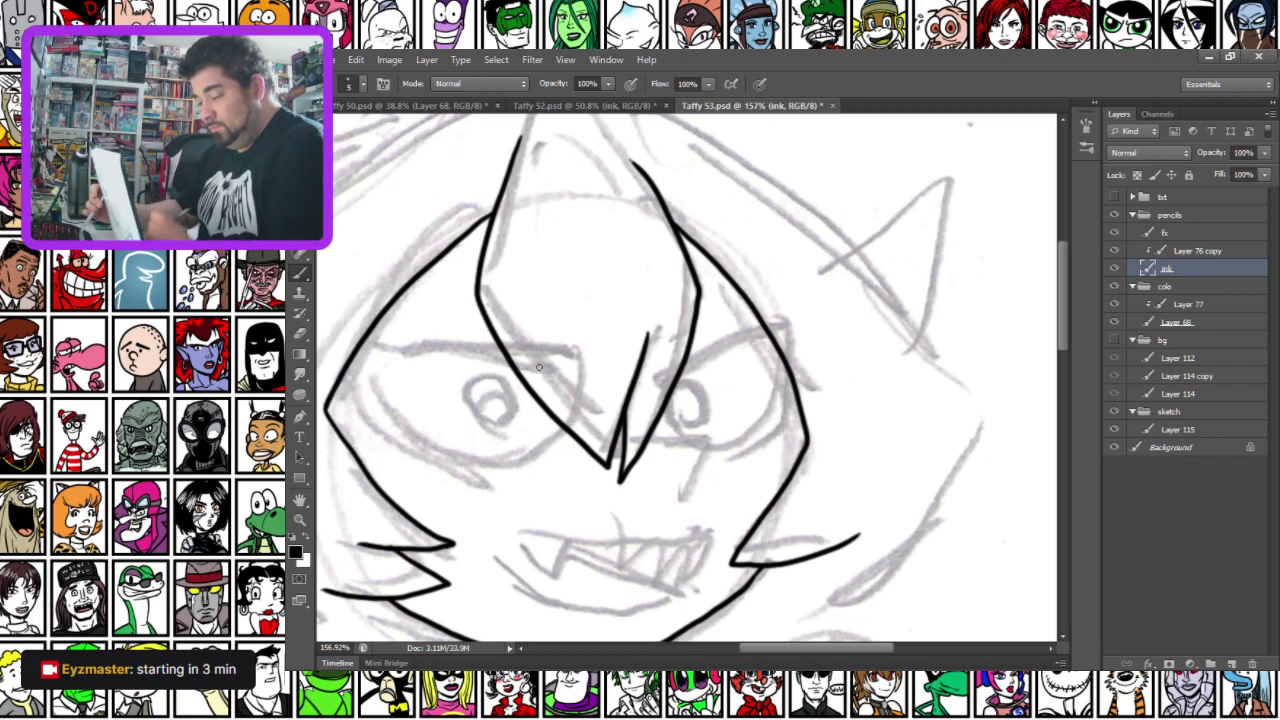
# Ink the hair tip, the outer contour on the right of the head, and the right ear with its inner lines
pyautogui.moveTo(591, 193)
pyautogui.mouseDown()
pyautogui.moveTo(600, 298)
pyautogui.moveTo(656, 338)
pyautogui.mouseUp()
pyautogui.moveTo(600, 258)
pyautogui.mouseDown()
pyautogui.moveTo(629, 228)
pyautogui.moveTo(681, 273)
pyautogui.moveTo(880, 378)
pyautogui.moveTo(1045, 540)
pyautogui.mouseUp()
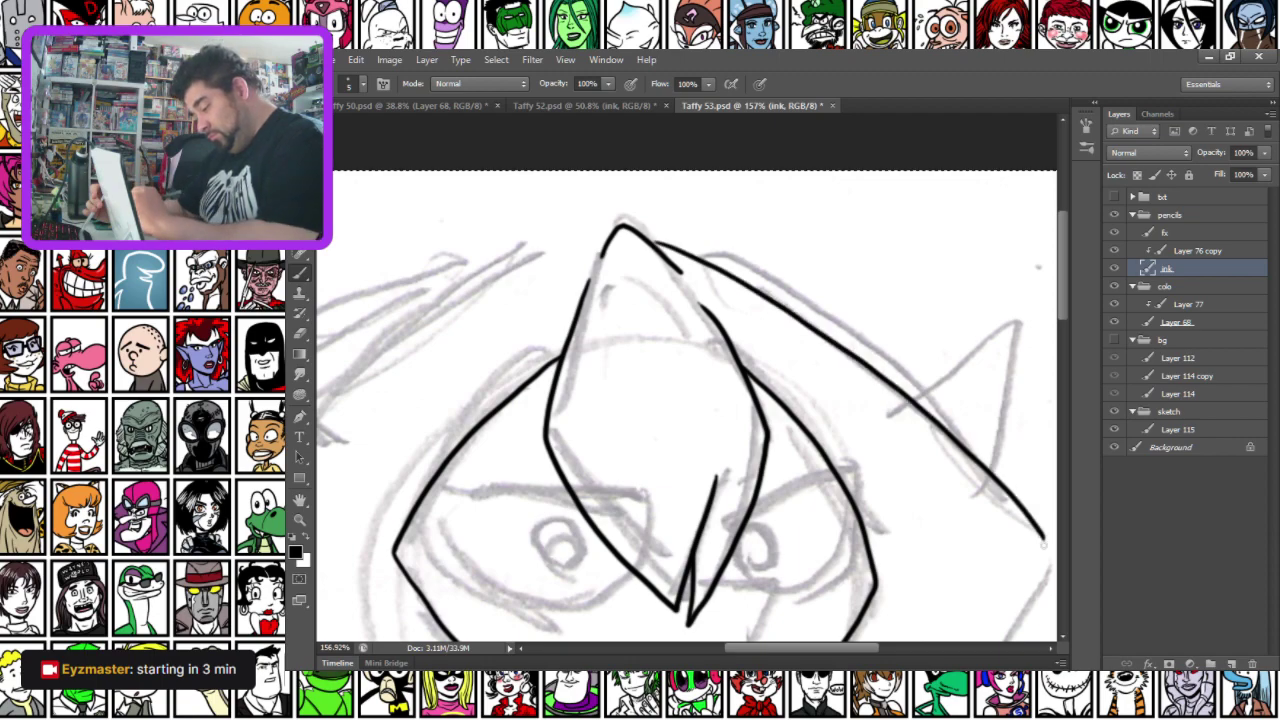
pyautogui.moveTo(725, 474)
pyautogui.mouseDown()
pyautogui.moveTo(621, 321)
pyautogui.moveTo(548, 360)
pyautogui.mouseUp()
pyautogui.moveTo(742, 283)
pyautogui.mouseDown()
pyautogui.moveTo(838, 204)
pyautogui.moveTo(826, 362)
pyautogui.mouseUp()
pyautogui.moveTo(828, 258)
pyautogui.mouseDown()
pyautogui.moveTo(806, 256)
pyautogui.moveTo(781, 296)
pyautogui.moveTo(792, 333)
pyautogui.mouseUp()
pyautogui.moveTo(785, 289); pyautogui.dragTo(799, 338)
# Ink the lower right hair curve back to the jaw and tidy the corner where it meets the head contour
pyautogui.moveTo(516, 561)
pyautogui.mouseDown()
pyautogui.moveTo(609, 448)
pyautogui.moveTo(540, 468)
pyautogui.moveTo(662, 471)
pyautogui.moveTo(799, 383)
pyautogui.moveTo(893, 284)
pyautogui.mouseUp()
pyautogui.moveTo(870, 240); pyautogui.dragTo(896, 281)
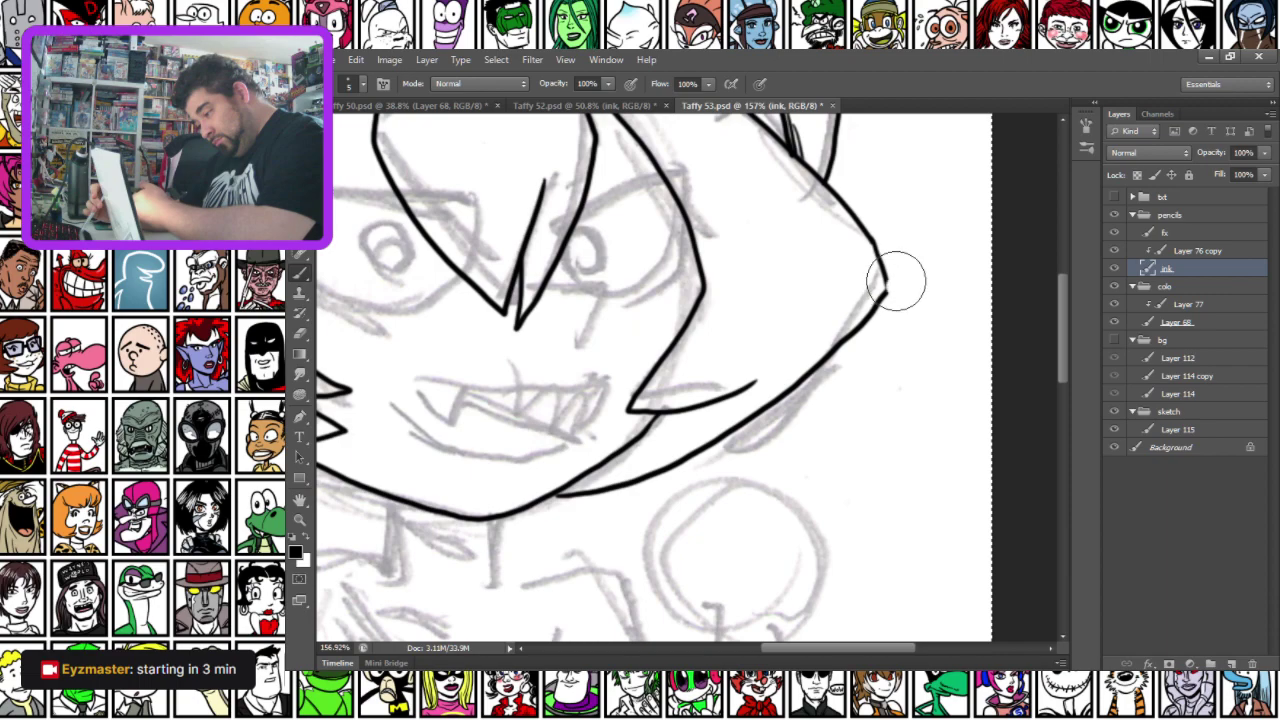
pyautogui.press('[')
pyautogui.press('[')
pyautogui.press('[')
pyautogui.press('[')
pyautogui.press('[')
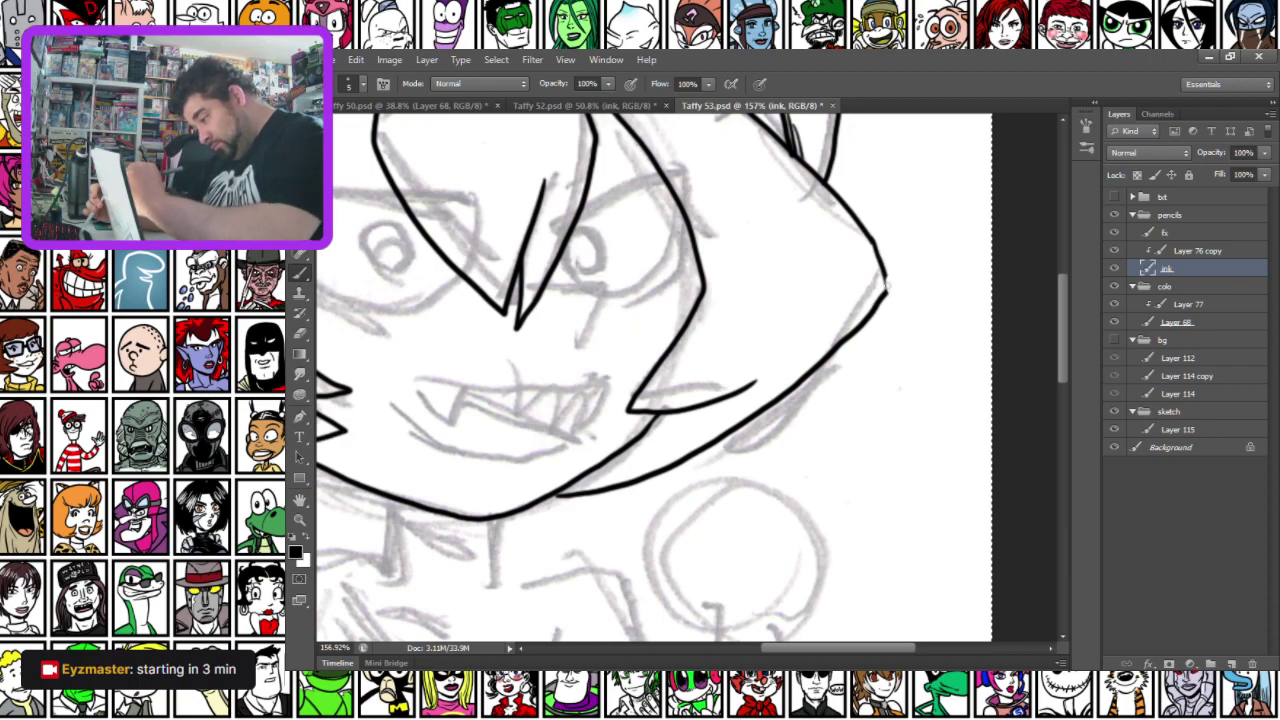
# Ink the two neck lines below the jaw and a short chin crease under the mouth
pyautogui.moveTo(337, 444); pyautogui.dragTo(617, 403)
pyautogui.moveTo(476, 400); pyautogui.dragTo(617, 349)
pyautogui.moveTo(595, 597)
pyautogui.mouseDown()
pyautogui.moveTo(561, 391)
pyautogui.moveTo(441, 495)
pyautogui.mouseUp()
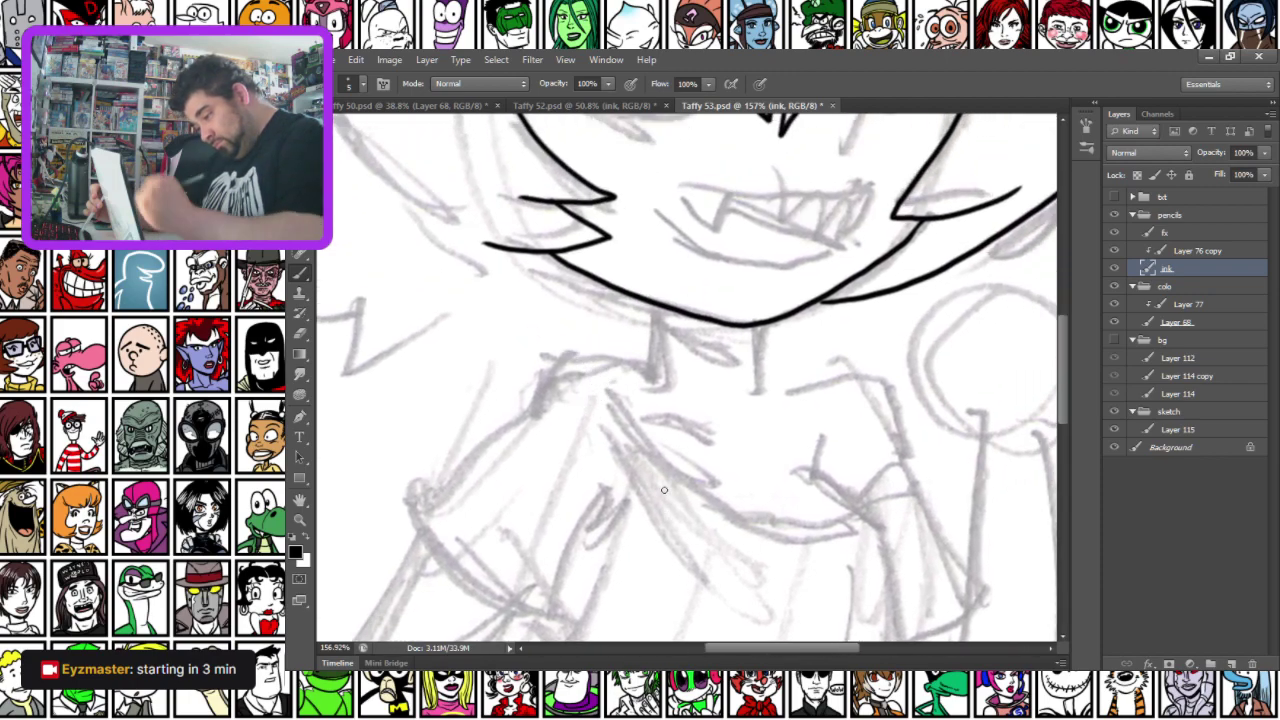
pyautogui.moveTo(651, 305); pyautogui.dragTo(655, 375)
pyautogui.moveTo(759, 326); pyautogui.dragTo(761, 415)
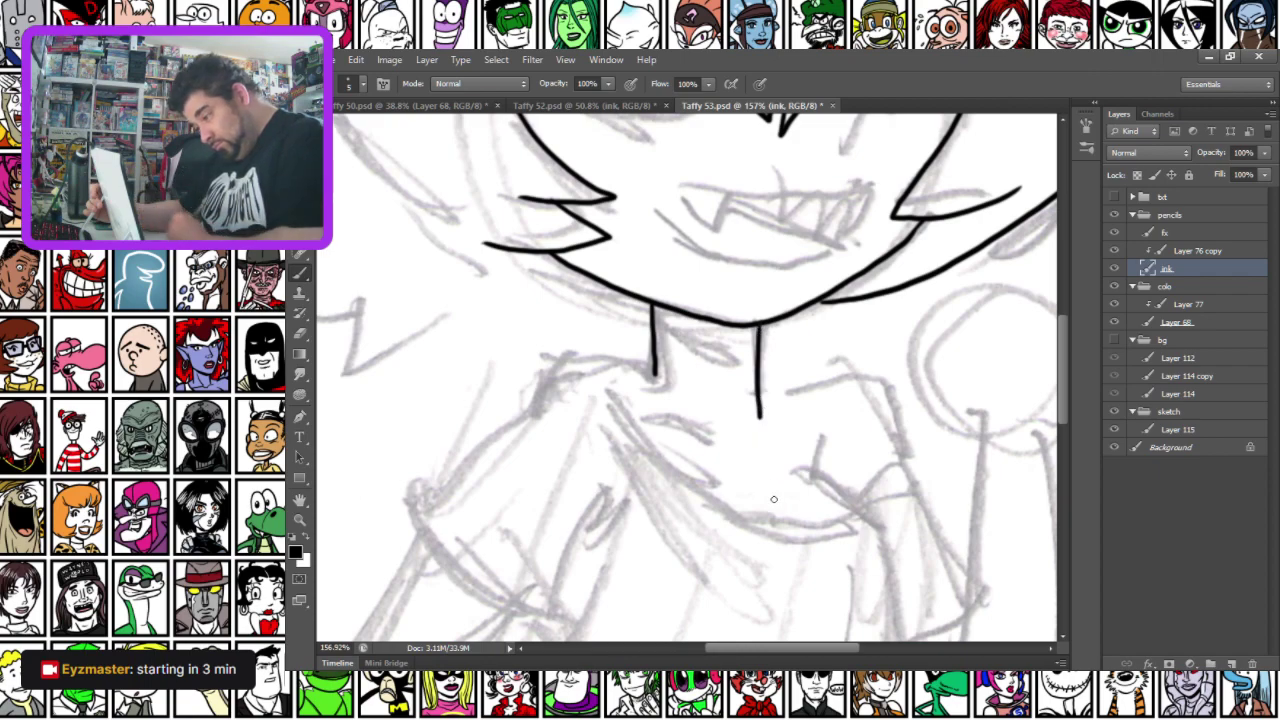
pyautogui.moveTo(729, 293); pyautogui.dragTo(771, 293)
pyautogui.moveTo(567, 214)
pyautogui.mouseDown()
pyautogui.moveTo(586, 408)
pyautogui.moveTo(572, 412)
pyautogui.moveTo(532, 329)
pyautogui.mouseUp()
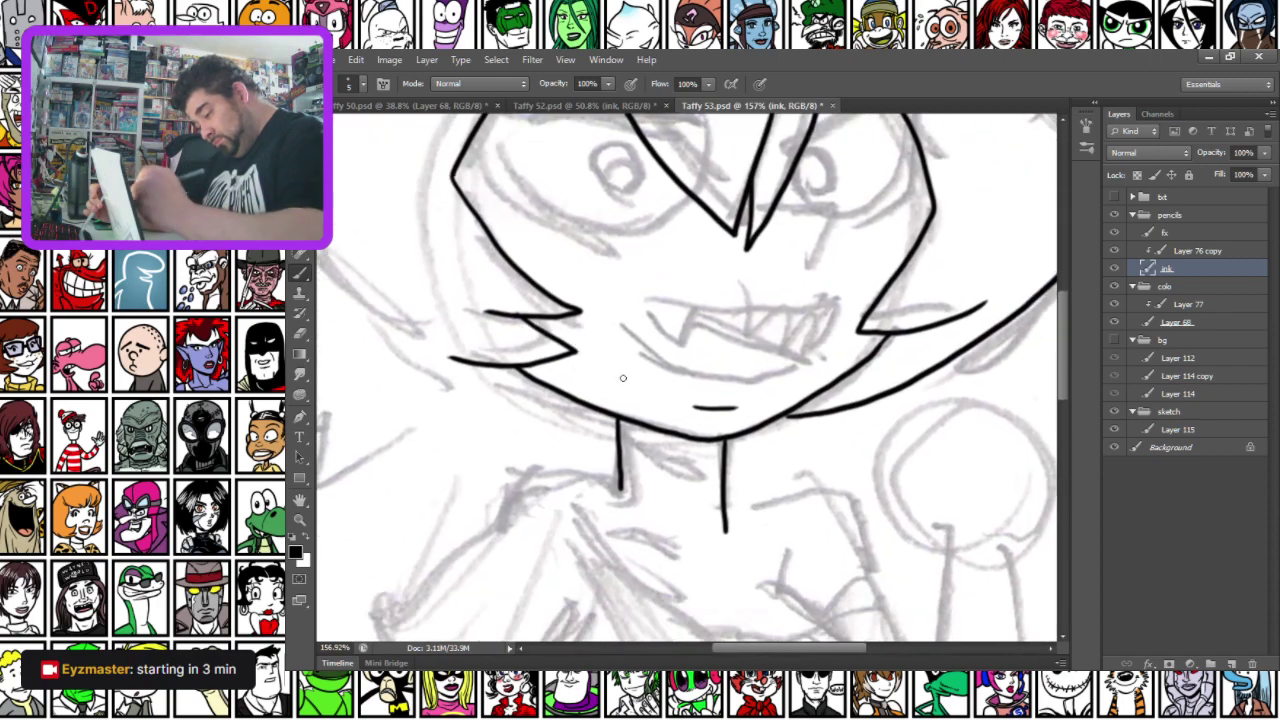
pyautogui.moveTo(685, 403); pyautogui.dragTo(738, 410)
# Pick the 12 px hard brush and fill a solid black shadow on the neck under the chin
pyautogui.rightClick(709, 366)
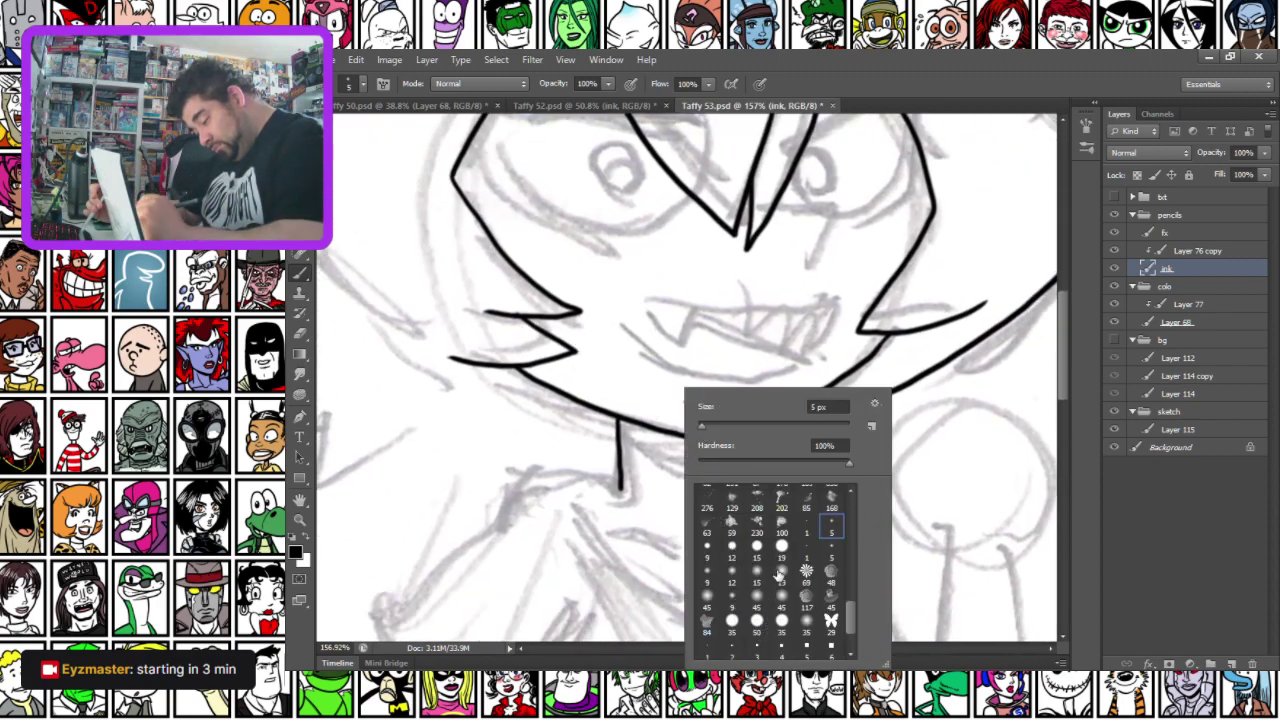
pyautogui.click(781, 622)
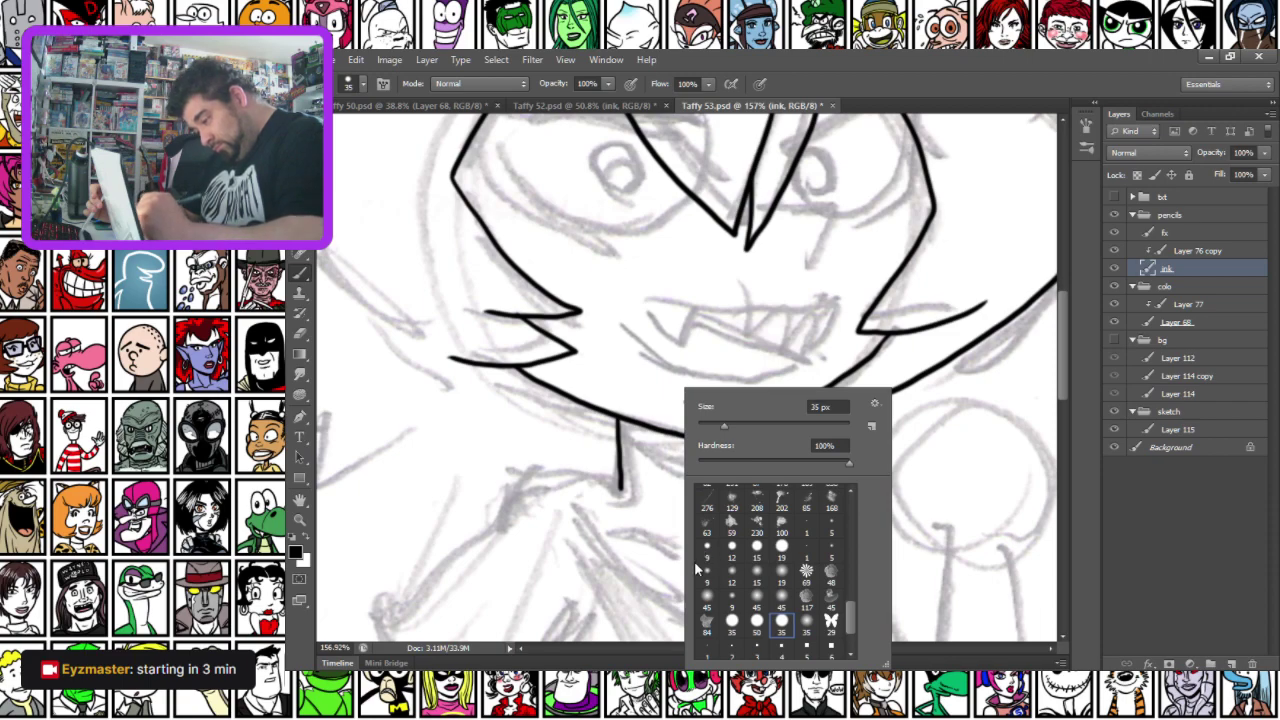
pyautogui.click(732, 548)
pyautogui.moveTo(621, 426)
pyautogui.mouseDown()
pyautogui.moveTo(704, 445)
pyautogui.moveTo(621, 430)
pyautogui.moveTo(682, 476)
pyautogui.moveTo(712, 481)
pyautogui.moveTo(701, 459)
pyautogui.moveTo(665, 456)
pyautogui.mouseUp()
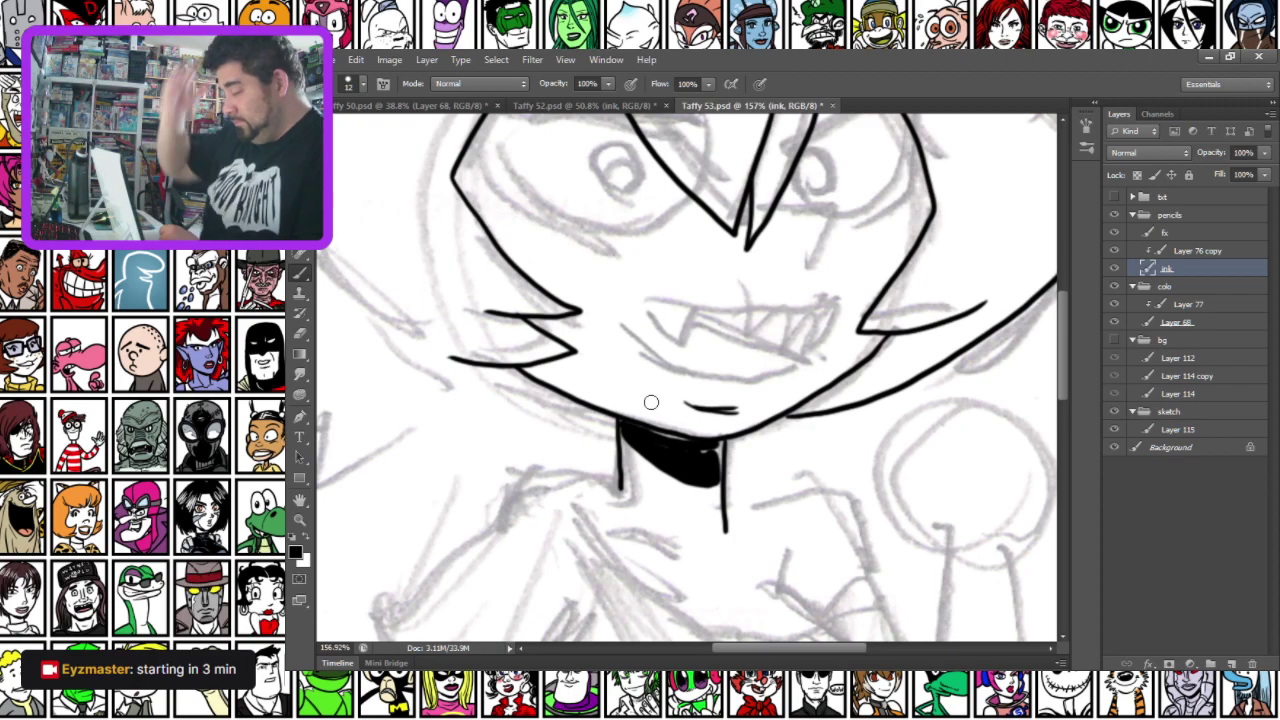
# Return to the 5 px hard brush and ink the angular nose beside the fringe tip
pyautogui.rightClick(784, 212)
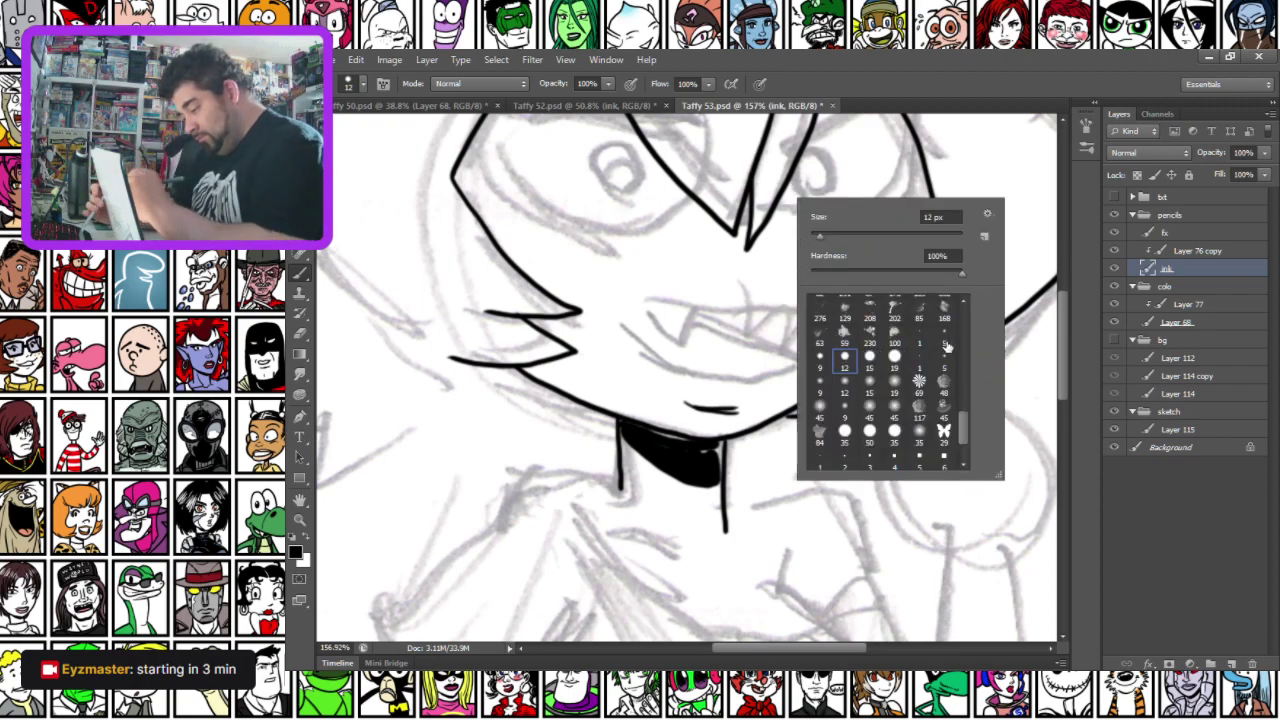
pyautogui.click(945, 343)
pyautogui.moveTo(770, 212)
pyautogui.mouseDown()
pyautogui.moveTo(837, 209)
pyautogui.moveTo(792, 277)
pyautogui.mouseUp()
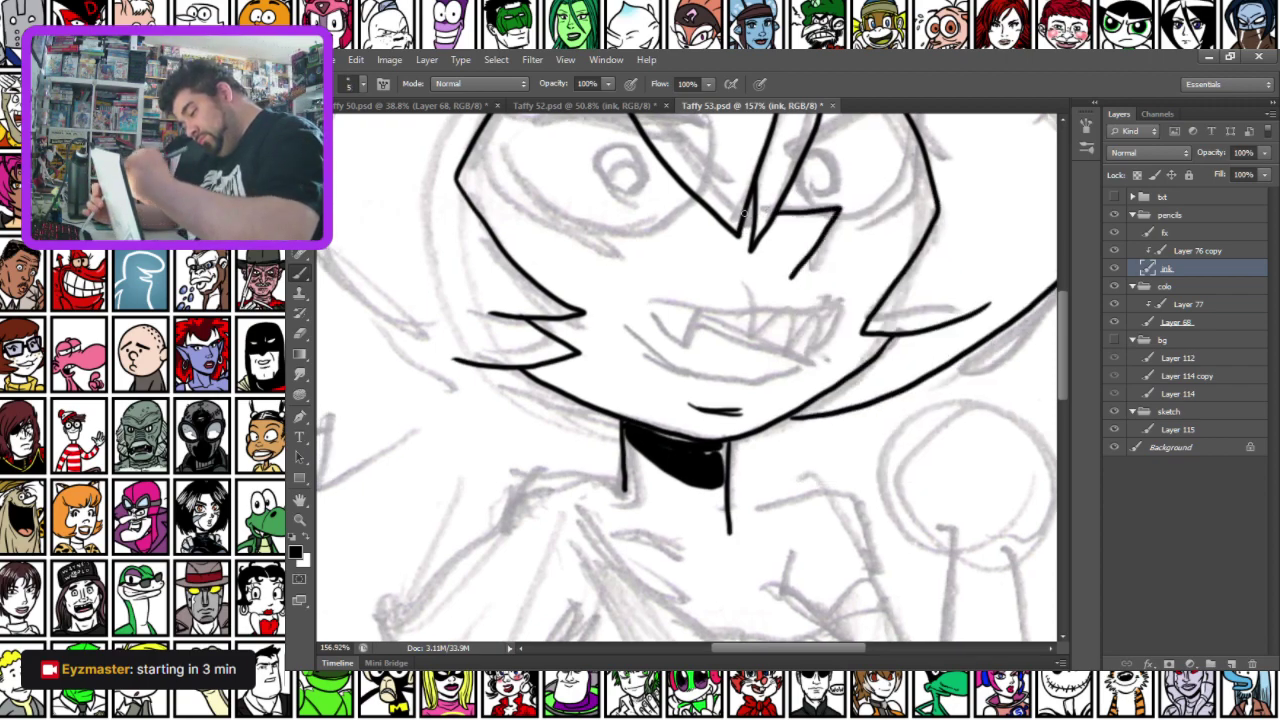
# Ink the grinning mouth with its upper lip line, fangs, row of teeth, tongue and lower curve
pyautogui.moveTo(615, 298)
pyautogui.mouseDown()
pyautogui.moveTo(751, 313)
pyautogui.moveTo(848, 298)
pyautogui.mouseUp()
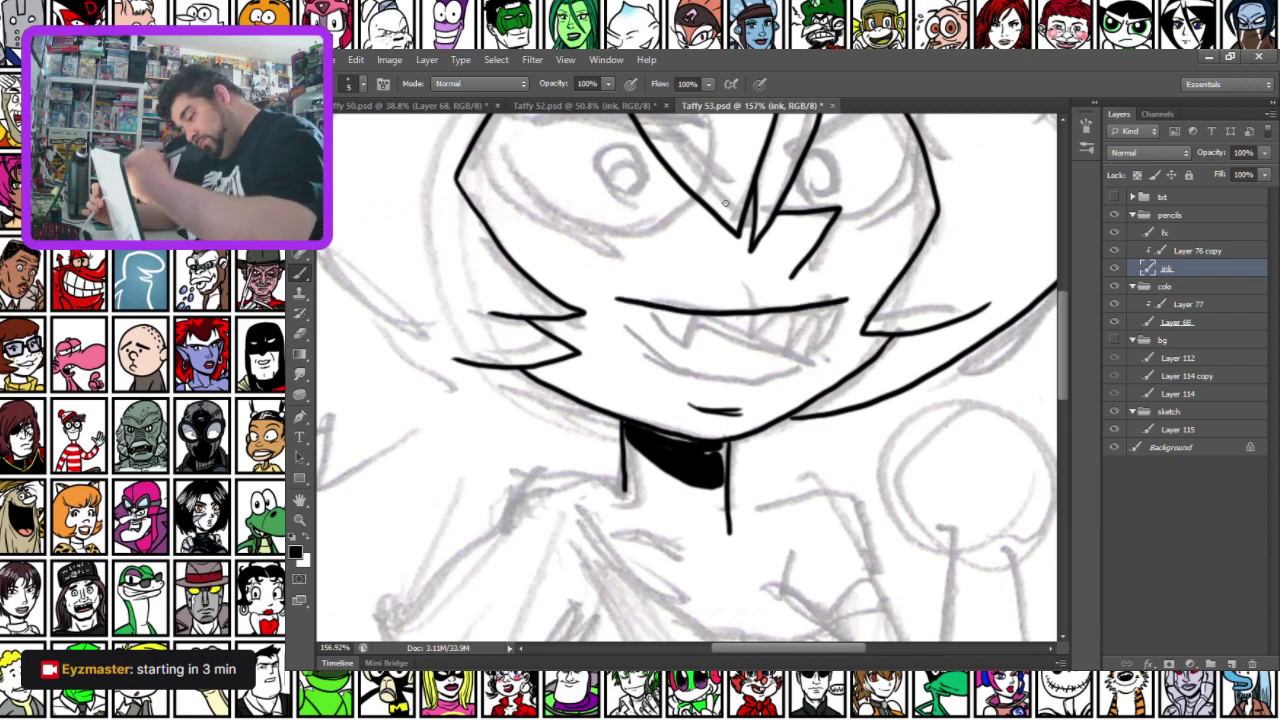
pyautogui.moveTo(613, 306)
pyautogui.mouseDown()
pyautogui.moveTo(657, 359)
pyautogui.moveTo(756, 381)
pyautogui.moveTo(830, 336)
pyautogui.moveTo(848, 300)
pyautogui.mouseUp()
pyautogui.moveTo(645, 311)
pyautogui.mouseDown()
pyautogui.moveTo(750, 331)
pyautogui.moveTo(840, 323)
pyautogui.mouseUp()
pyautogui.moveTo(678, 335); pyautogui.dragTo(814, 370)
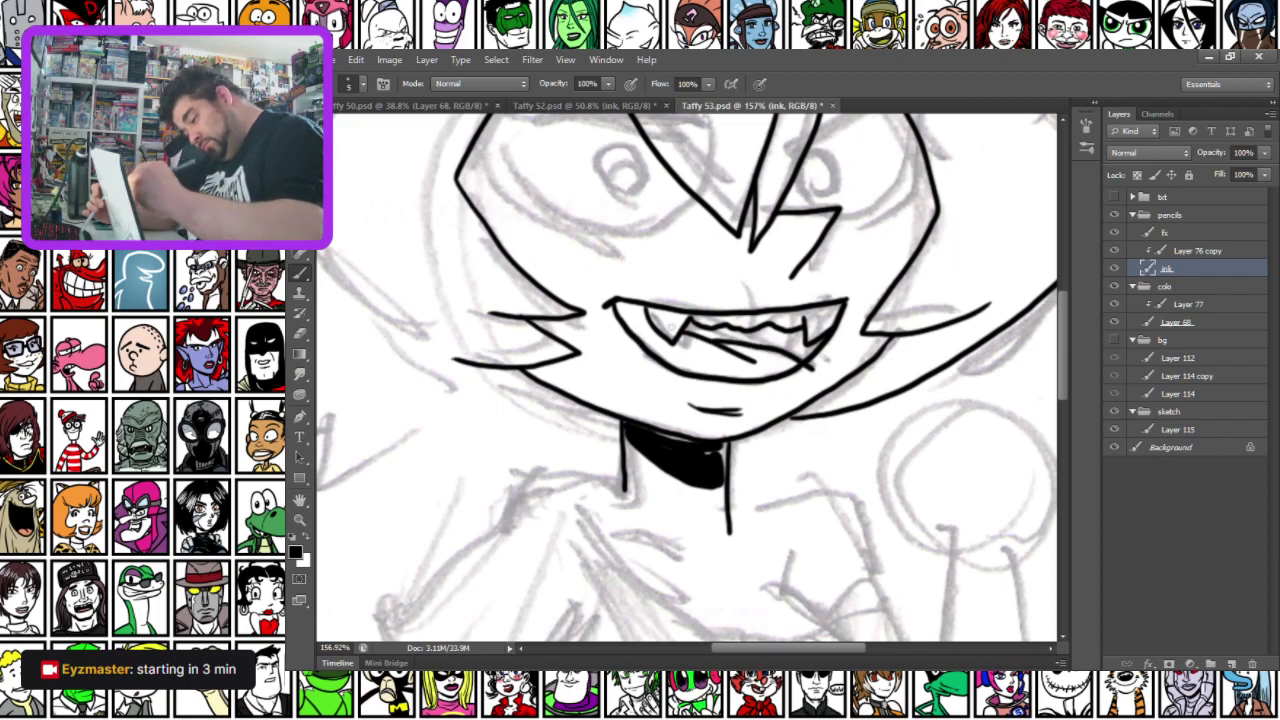
# Undo the last mouth stroke, re-ink the tongue line and add short creases at the grin's corner
pyautogui.hotkey('ctrl', 'z')
pyautogui.moveTo(718, 338); pyautogui.dragTo(803, 366)
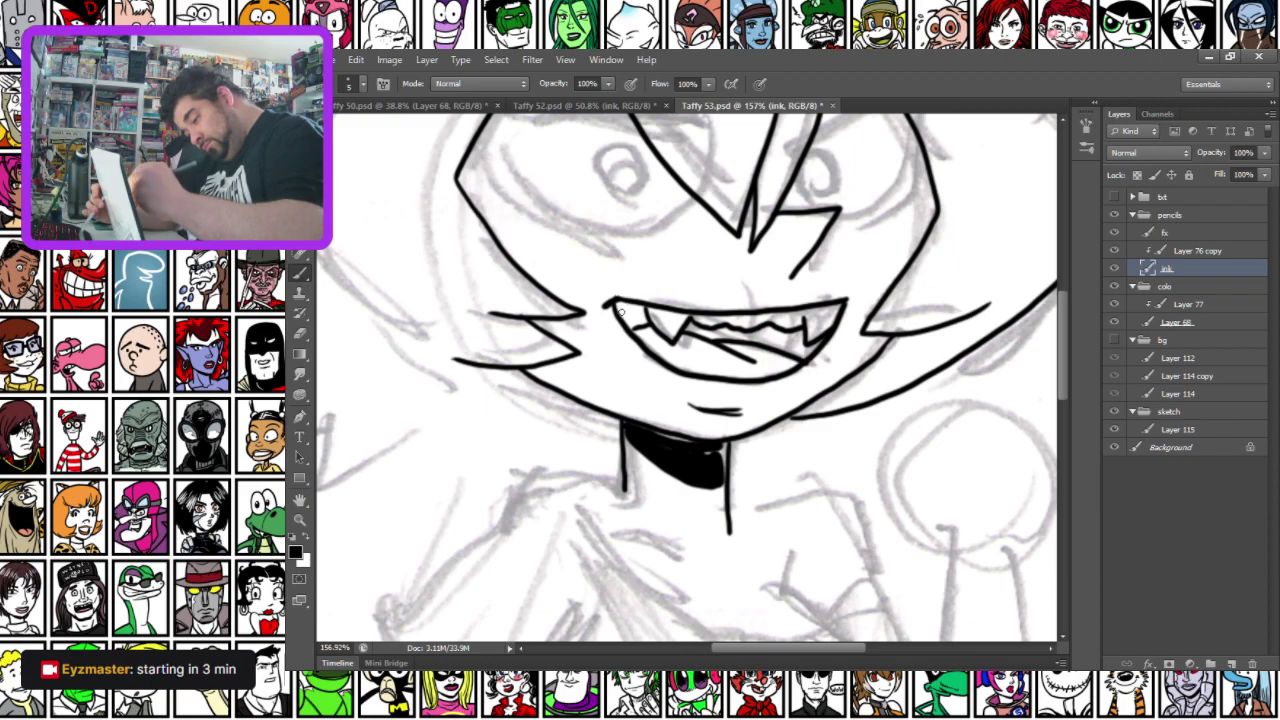
pyautogui.moveTo(617, 306); pyautogui.dragTo(658, 322)
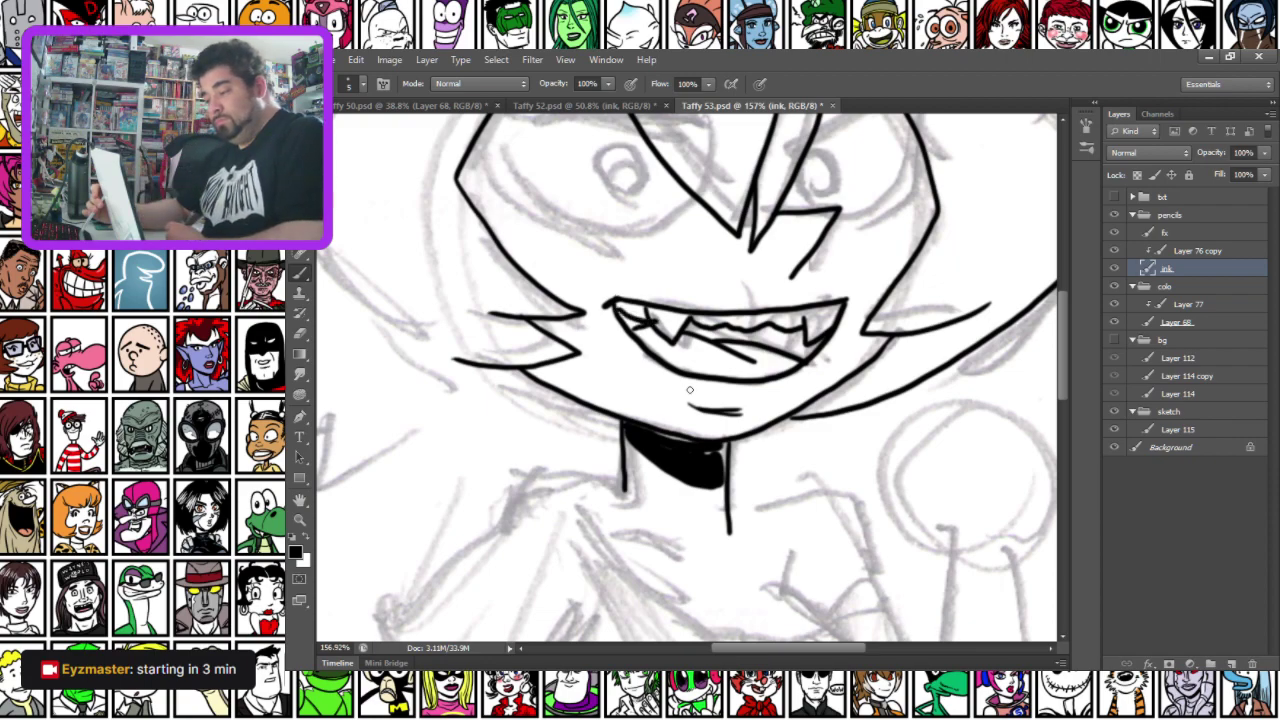
# Pick the 9 px hard brush and ink the thick outline and pointed lashes of the eye beside the nose
pyautogui.moveTo(540, 172)
pyautogui.mouseDown()
pyautogui.moveTo(589, 395)
pyautogui.moveTo(590, 377)
pyautogui.mouseUp()
pyautogui.rightClick(722, 299)
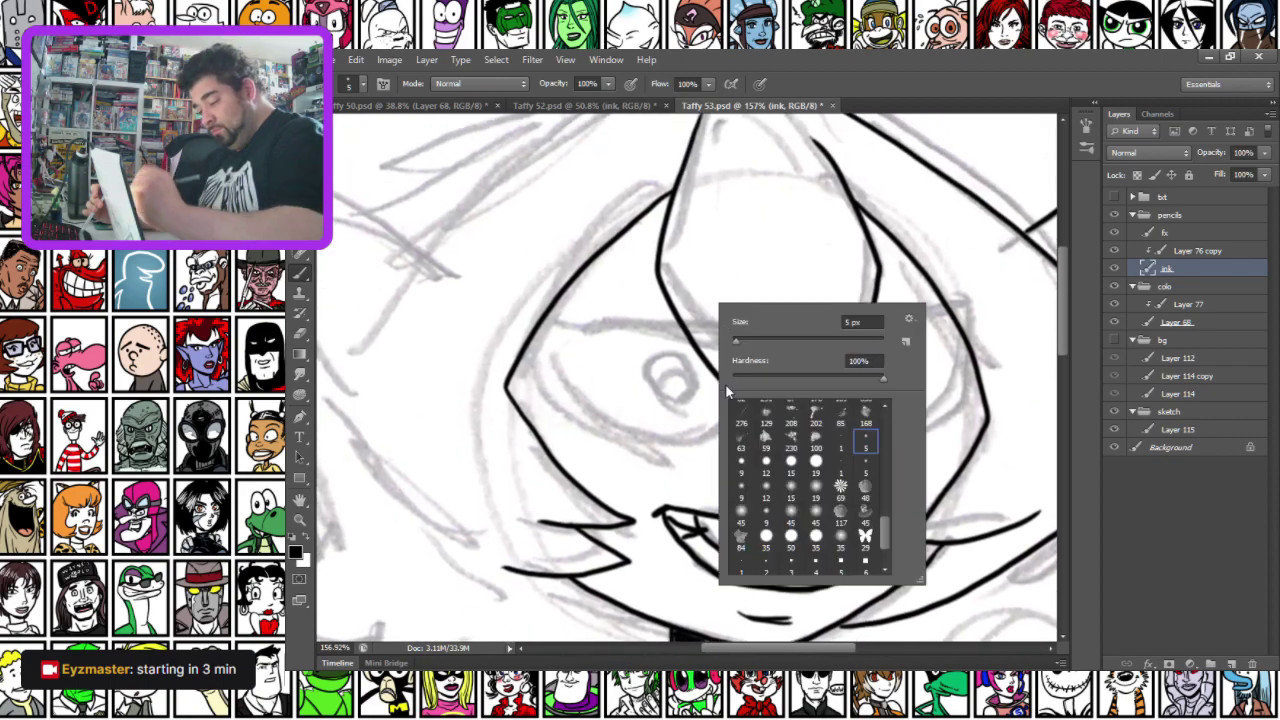
pyautogui.doubleClick(742, 473)
pyautogui.scroll(-3, 800, 263)
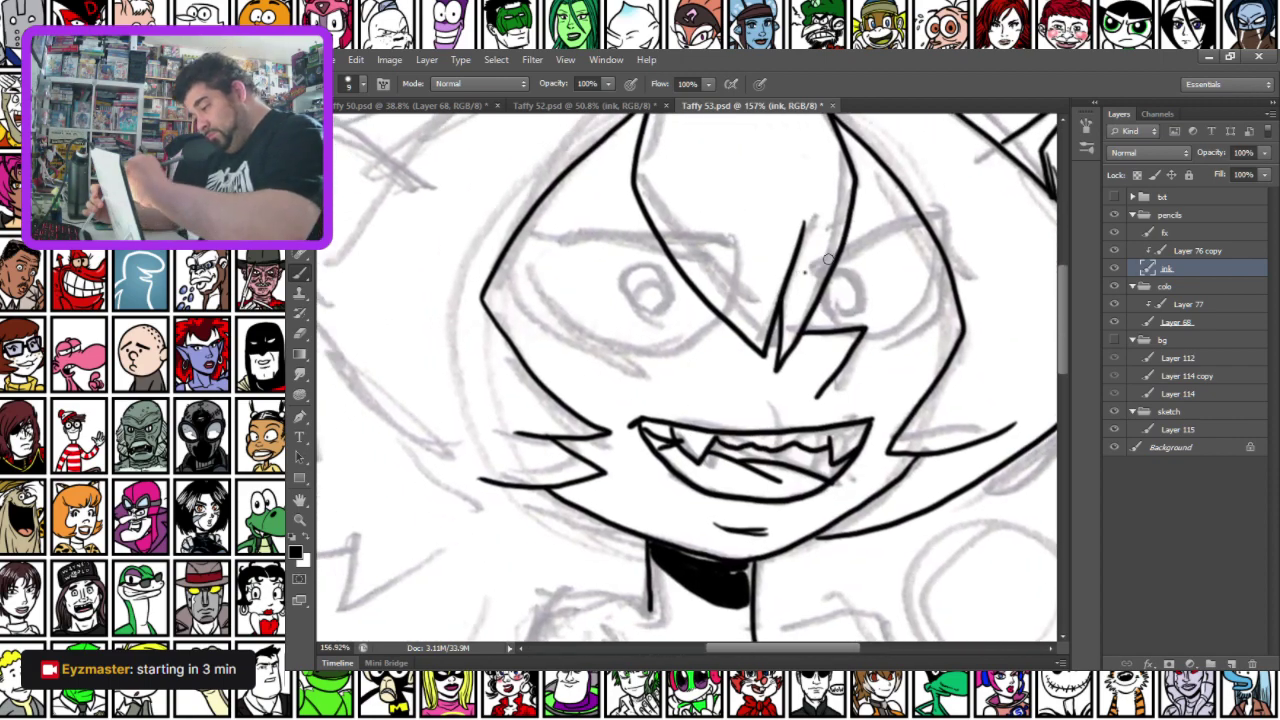
pyautogui.moveTo(806, 271); pyautogui.dragTo(945, 206)
pyautogui.moveTo(806, 271)
pyautogui.mouseDown()
pyautogui.moveTo(830, 330)
pyautogui.moveTo(864, 350)
pyautogui.moveTo(935, 316)
pyautogui.moveTo(942, 212)
pyautogui.moveTo(966, 198)
pyautogui.moveTo(952, 250)
pyautogui.mouseUp()
pyautogui.moveTo(950, 200)
pyautogui.mouseDown()
pyautogui.moveTo(959, 270)
pyautogui.moveTo(957, 183)
pyautogui.mouseUp()
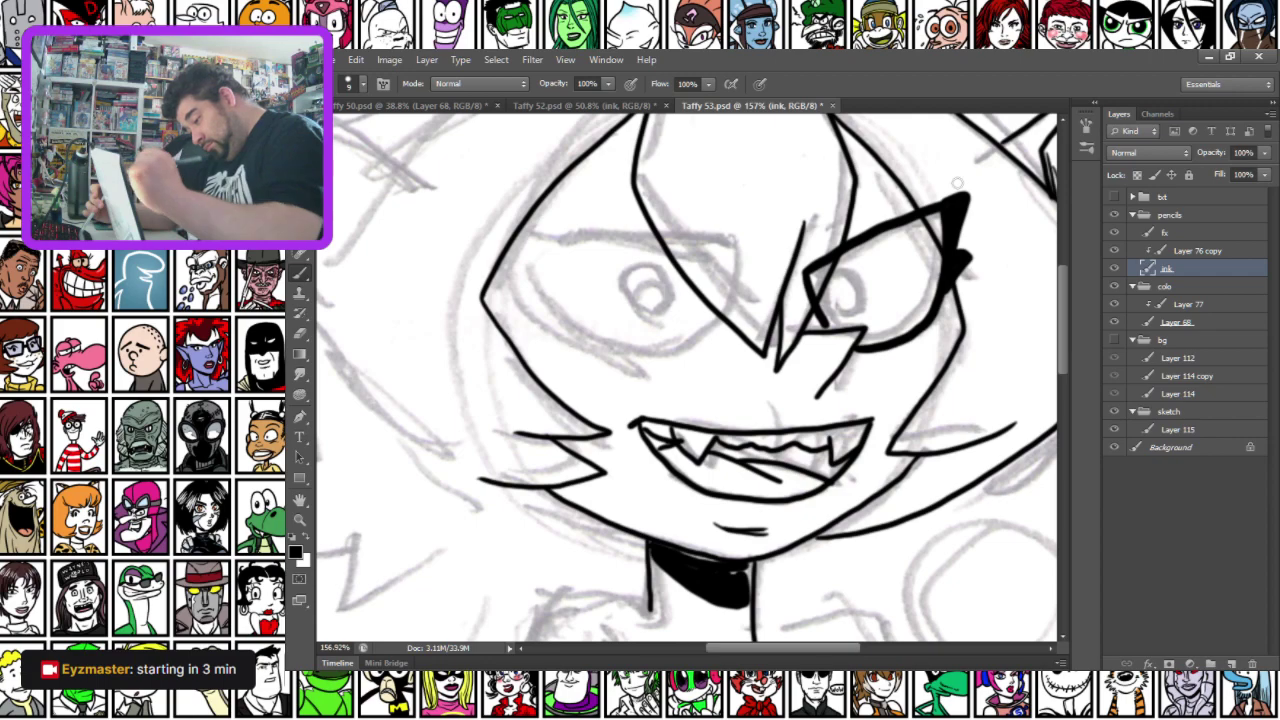
# Ink the other eye's thick outline, redoing its inner curve, and fill its pointed outer lashes solid black
pyautogui.moveTo(536, 241)
pyautogui.mouseDown()
pyautogui.moveTo(733, 259)
pyautogui.moveTo(719, 310)
pyautogui.moveTo(686, 338)
pyautogui.moveTo(605, 353)
pyautogui.mouseUp()
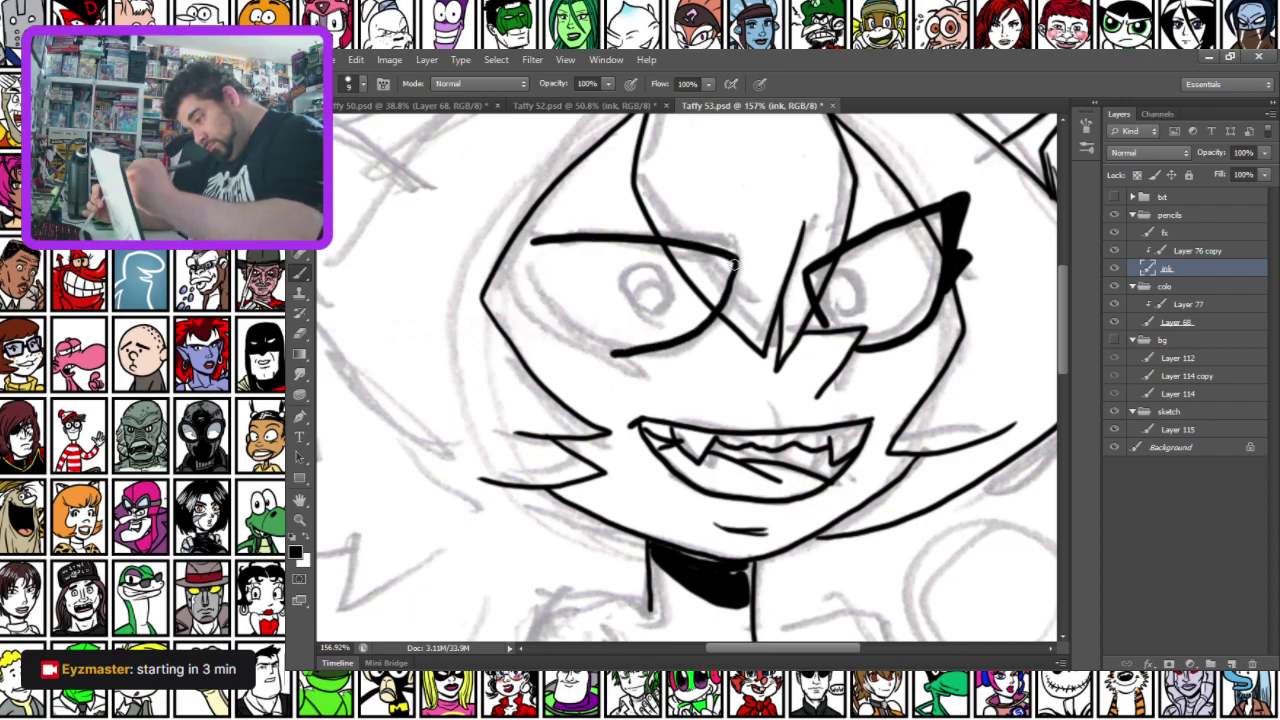
pyautogui.hotkey('ctrl', 'z')
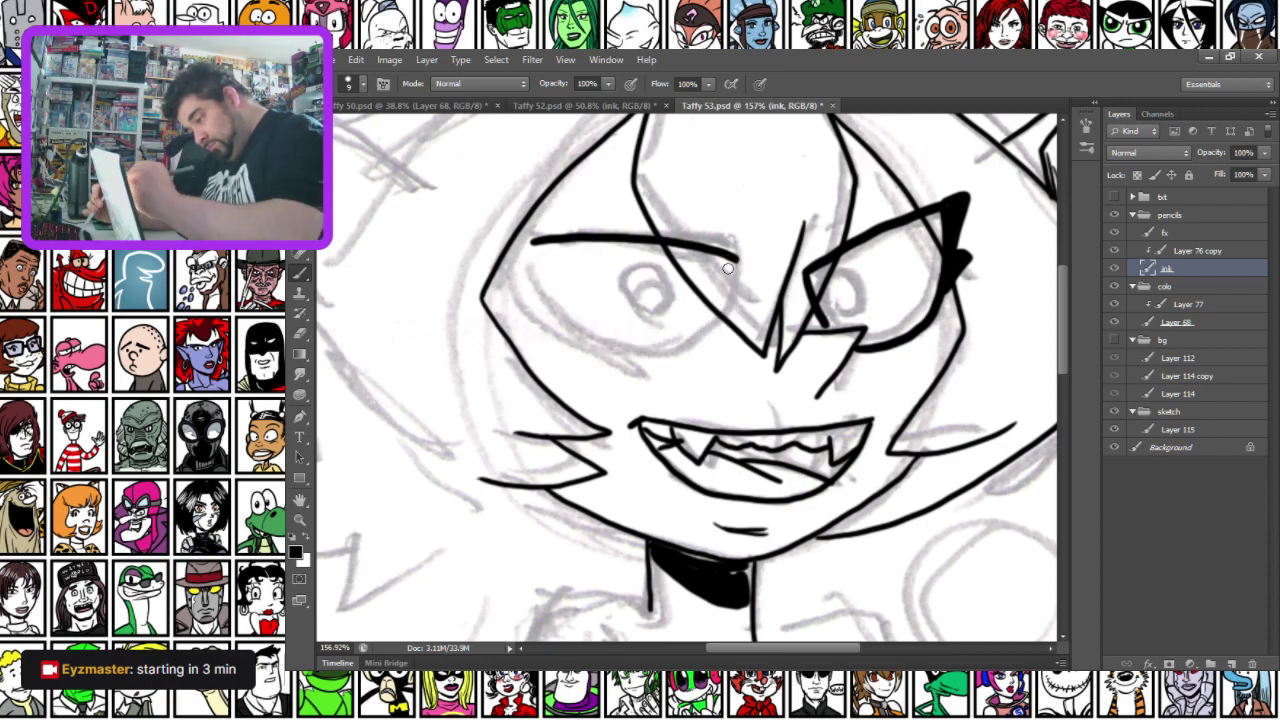
pyautogui.moveTo(736, 260)
pyautogui.mouseDown()
pyautogui.moveTo(648, 348)
pyautogui.moveTo(580, 338)
pyautogui.moveTo(525, 275)
pyautogui.moveTo(528, 243)
pyautogui.moveTo(496, 228)
pyautogui.moveTo(530, 282)
pyautogui.moveTo(500, 295)
pyautogui.moveTo(528, 291)
pyautogui.moveTo(526, 240)
pyautogui.moveTo(508, 258)
pyautogui.moveTo(537, 243)
pyautogui.moveTo(568, 316)
pyautogui.moveTo(618, 342)
pyautogui.moveTo(663, 345)
pyautogui.mouseUp()
pyautogui.moveTo(542, 246); pyautogui.dragTo(687, 246)
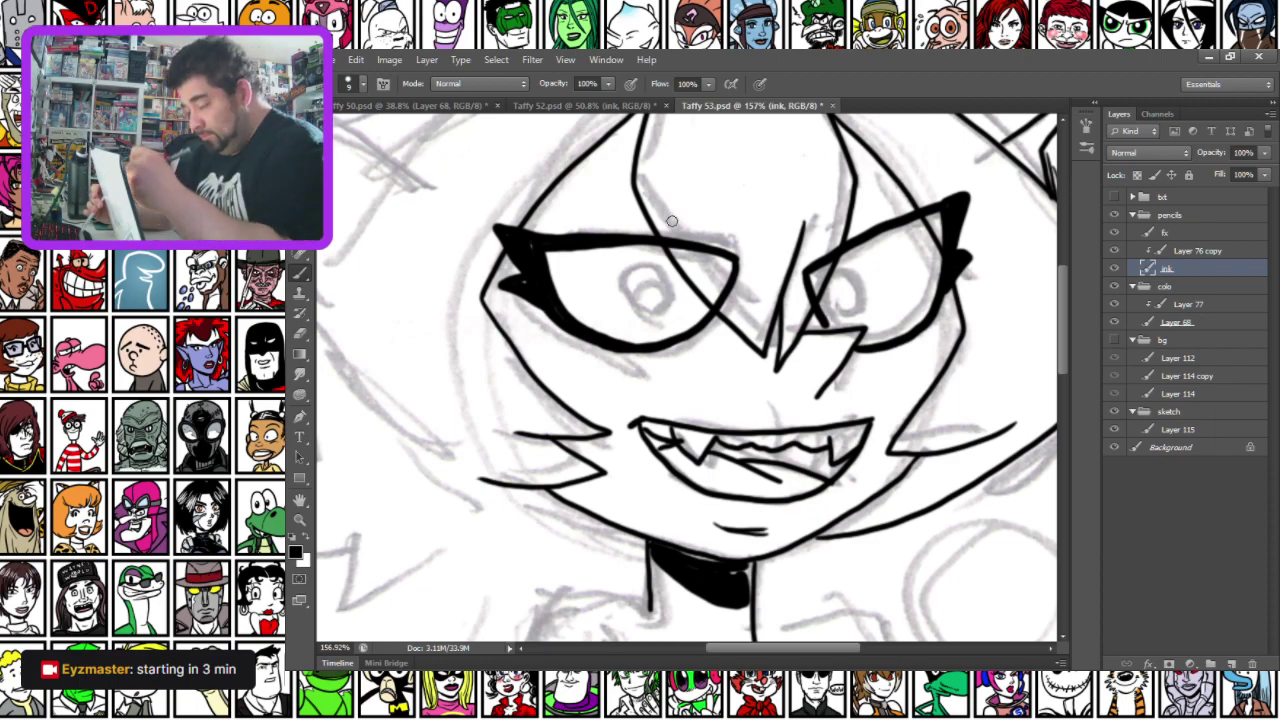
# Return to the 5 px hard brush and ink short creases under both eyes and an oval pupil in each
pyautogui.rightClick(717, 223)
pyautogui.click(825, 365)
pyautogui.click(541, 326)
pyautogui.moveTo(538, 334); pyautogui.dragTo(590, 368)
pyautogui.moveTo(909, 354)
pyautogui.mouseDown()
pyautogui.moveTo(950, 316)
pyautogui.moveTo(952, 330)
pyautogui.mouseUp()
pyautogui.moveTo(851, 276); pyautogui.dragTo(838, 318)
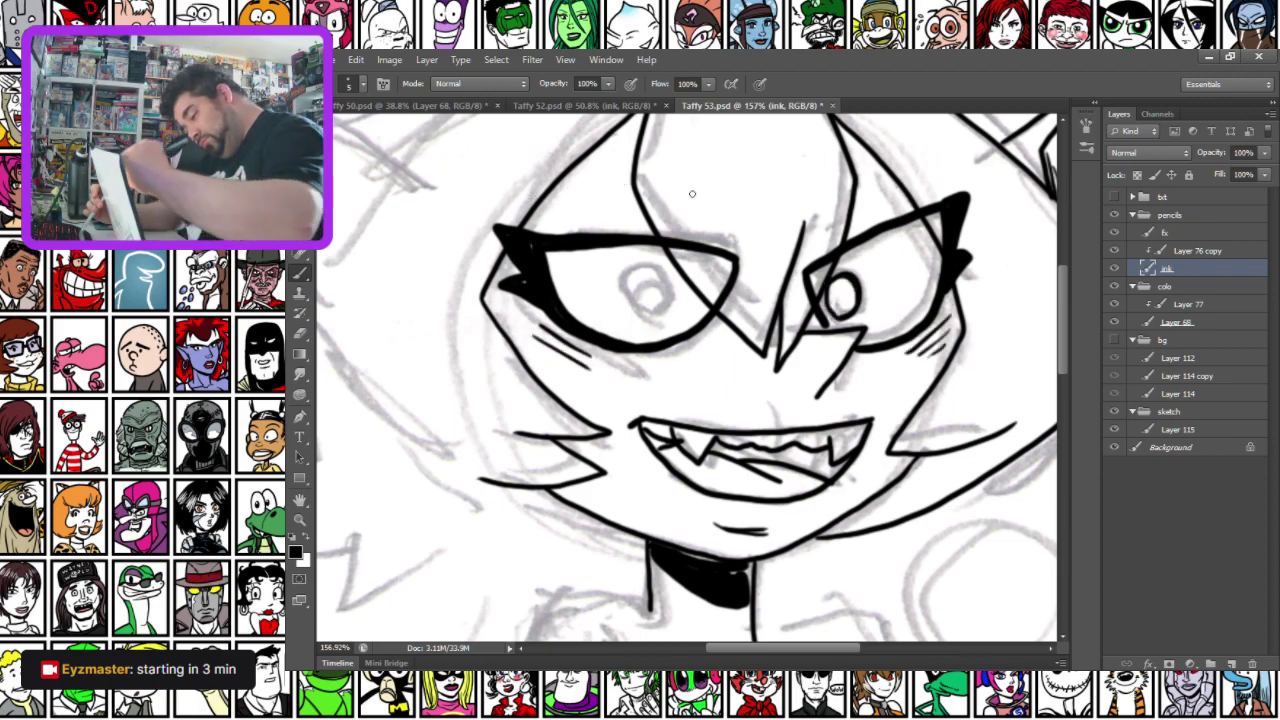
pyautogui.moveTo(656, 316)
pyautogui.mouseDown()
pyautogui.moveTo(628, 290)
pyautogui.moveTo(660, 318)
pyautogui.mouseUp()
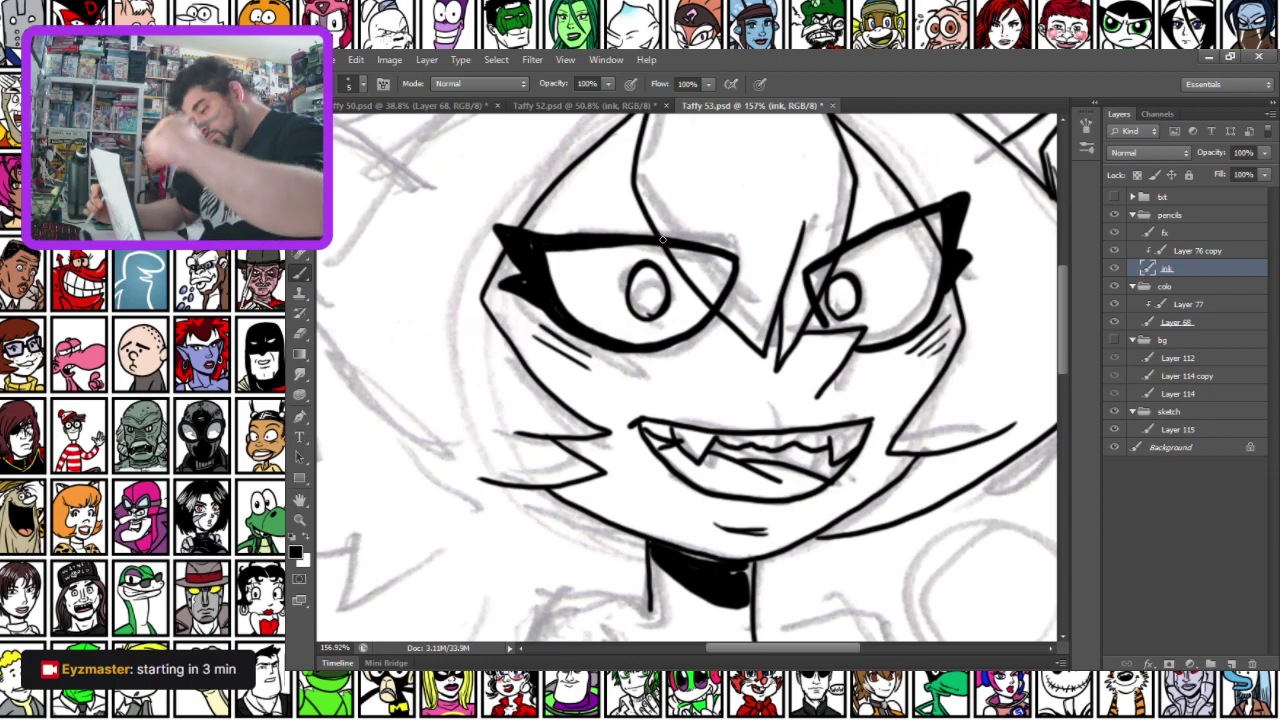
# Ink the curved outer head line from the crown down toward the cheek tufts
pyautogui.moveTo(446, 250); pyautogui.dragTo(529, 446)
pyautogui.moveTo(346, 387)
pyautogui.mouseDown()
pyautogui.moveTo(506, 357)
pyautogui.moveTo(456, 381)
pyautogui.moveTo(467, 377)
pyautogui.mouseUp()
pyautogui.moveTo(839, 185)
pyautogui.mouseDown()
pyautogui.moveTo(701, 279)
pyautogui.moveTo(544, 484)
pyautogui.moveTo(513, 248)
pyautogui.moveTo(570, 324)
pyautogui.moveTo(658, 388)
pyautogui.mouseUp()
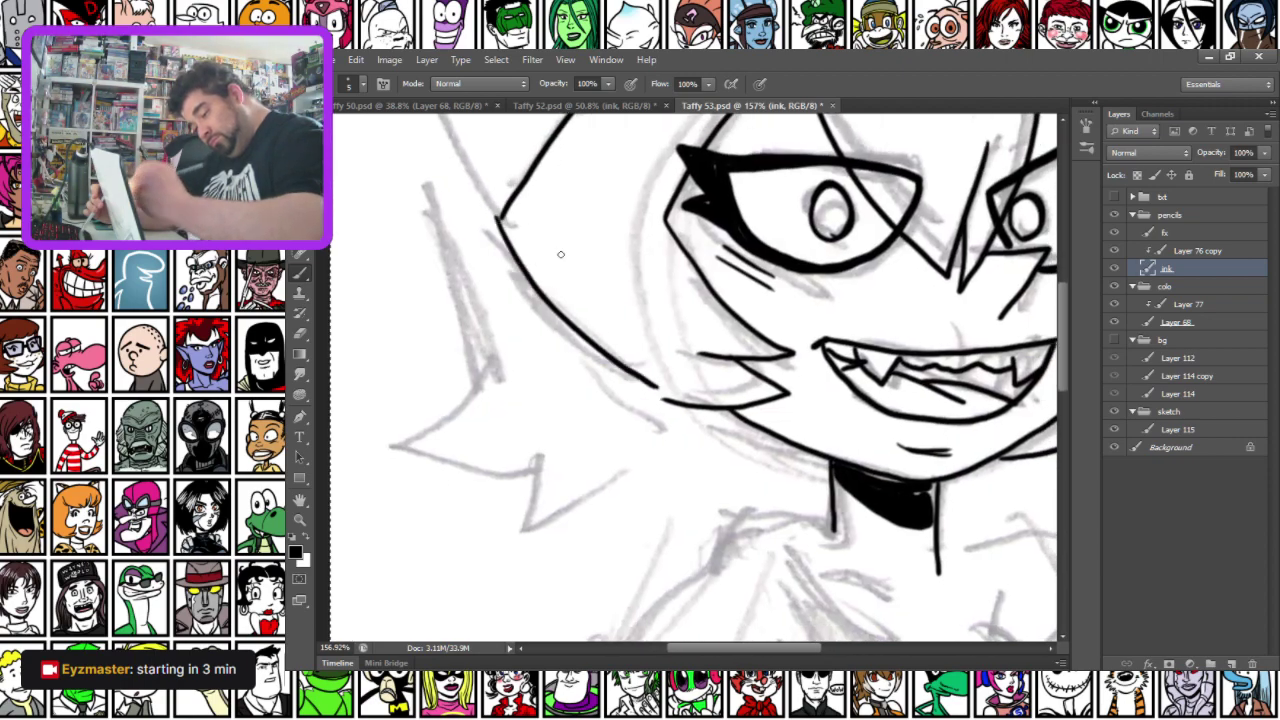
# Ink the pointed ear on the side of the head with its inner fold and short shading lines
pyautogui.moveTo(497, 326); pyautogui.dragTo(582, 650)
pyautogui.moveTo(493, 365); pyautogui.dragTo(665, 412)
pyautogui.moveTo(496, 368); pyautogui.dragTo(586, 540)
pyautogui.moveTo(537, 425)
pyautogui.mouseDown()
pyautogui.moveTo(526, 393)
pyautogui.moveTo(625, 436)
pyautogui.moveTo(616, 496)
pyautogui.mouseUp()
pyautogui.moveTo(622, 440)
pyautogui.mouseDown()
pyautogui.moveTo(605, 502)
pyautogui.moveTo(603, 488)
pyautogui.mouseUp()
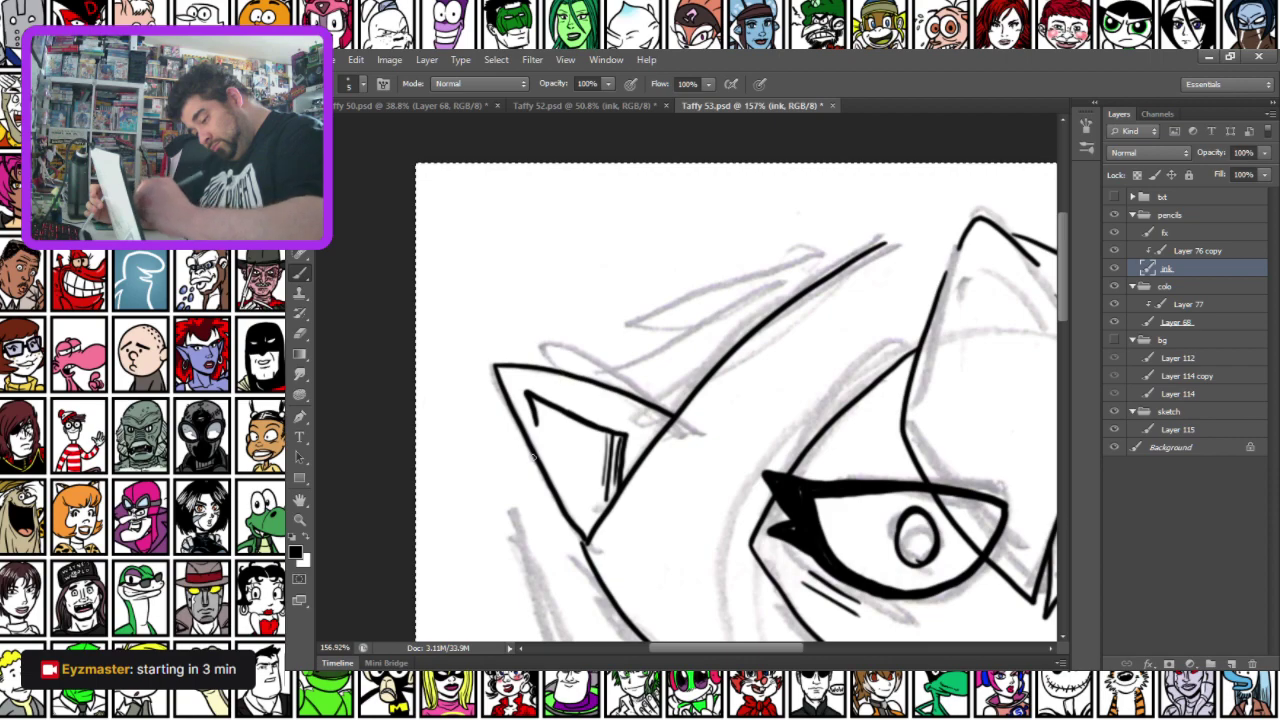
# Ink the hair strands above the ear, redoing the first stroke, and the jagged lock hanging below it
pyautogui.moveTo(589, 382)
pyautogui.mouseDown()
pyautogui.moveTo(646, 323)
pyautogui.moveTo(763, 267)
pyautogui.moveTo(955, 217)
pyautogui.mouseUp()
pyautogui.hotkey('ctrl', 'z')
pyautogui.moveTo(635, 328)
pyautogui.mouseDown()
pyautogui.moveTo(872, 227)
pyautogui.moveTo(956, 220)
pyautogui.mouseUp()
pyautogui.moveTo(551, 439)
pyautogui.mouseDown()
pyautogui.moveTo(547, 321)
pyautogui.moveTo(518, 194)
pyautogui.moveTo(524, 268)
pyautogui.moveTo(572, 410)
pyautogui.moveTo(455, 497)
pyautogui.moveTo(648, 498)
pyautogui.moveTo(647, 574)
pyautogui.moveTo(735, 532)
pyautogui.moveTo(780, 486)
pyautogui.mouseUp()
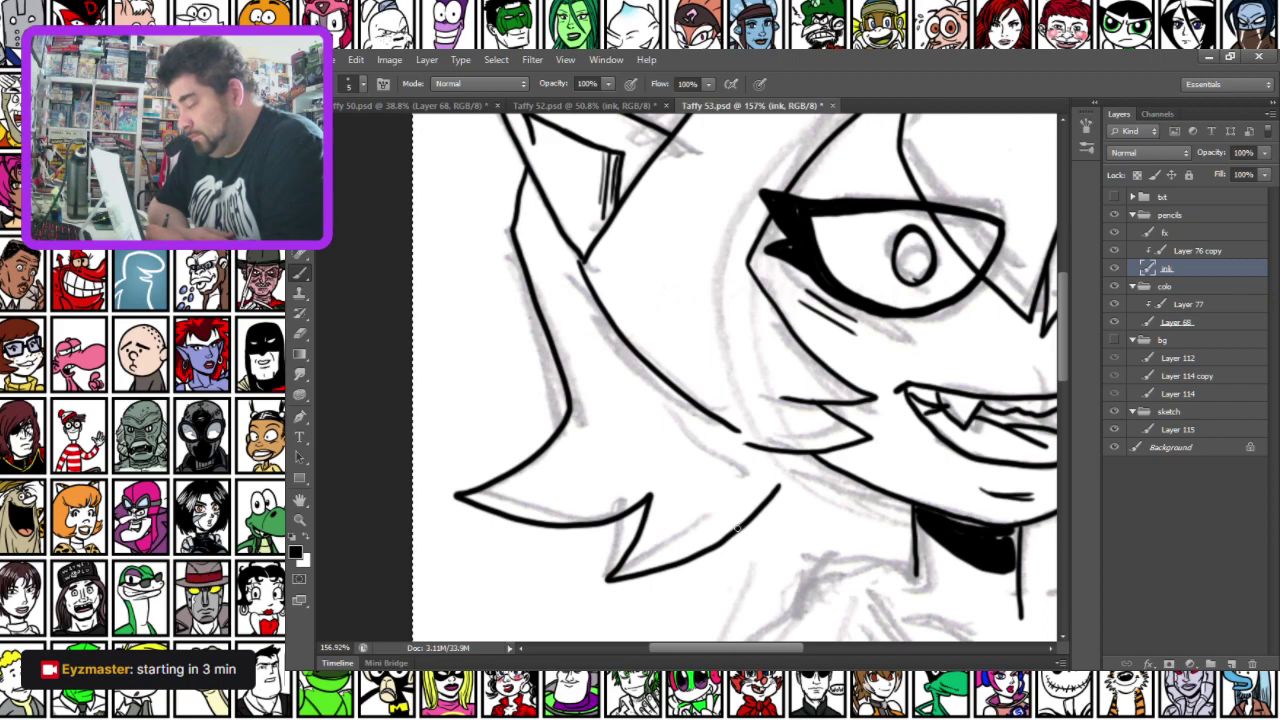
# Ink the raised fist with its thumb and knuckle bumps, and the forearm down to the elbow
pyautogui.moveTo(730, 458)
pyautogui.mouseDown()
pyautogui.moveTo(509, 259)
pyautogui.moveTo(572, 185)
pyautogui.moveTo(602, 182)
pyautogui.mouseUp()
pyautogui.moveTo(787, 293)
pyautogui.mouseDown()
pyautogui.moveTo(670, 440)
pyautogui.moveTo(432, 423)
pyautogui.moveTo(431, 501)
pyautogui.mouseUp()
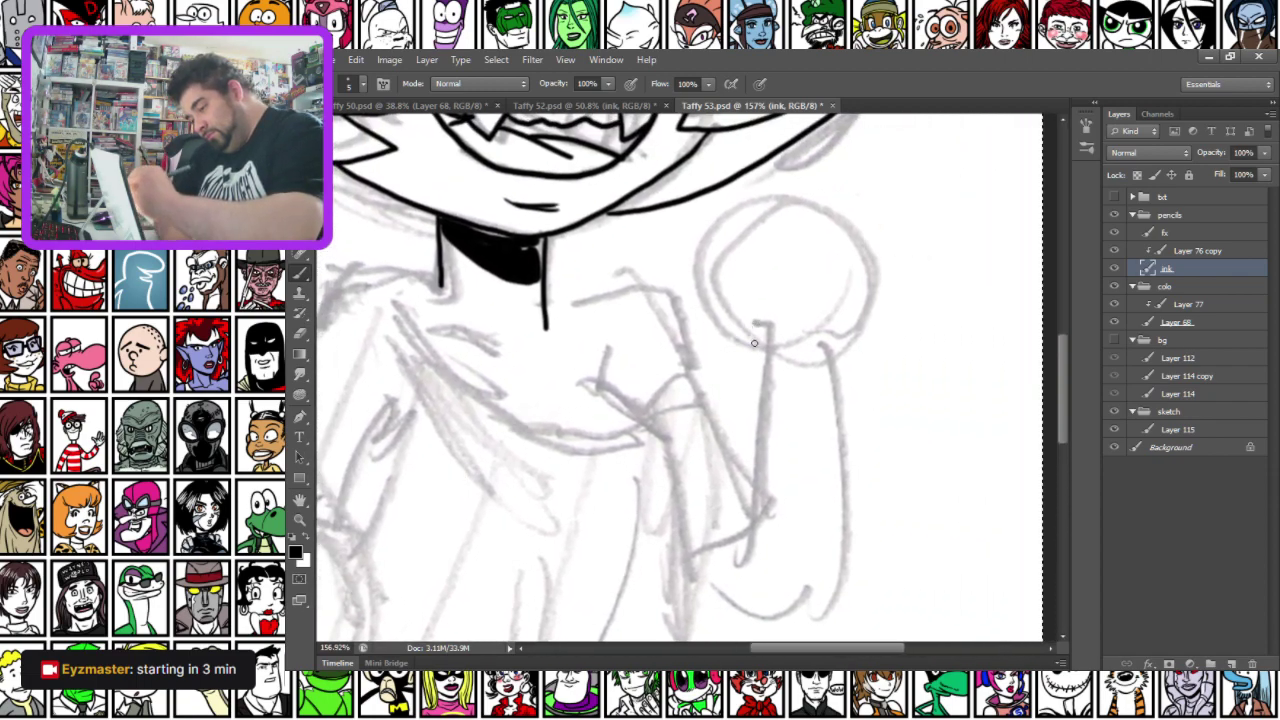
pyautogui.moveTo(756, 339)
pyautogui.mouseDown()
pyautogui.moveTo(705, 261)
pyautogui.moveTo(716, 230)
pyautogui.mouseUp()
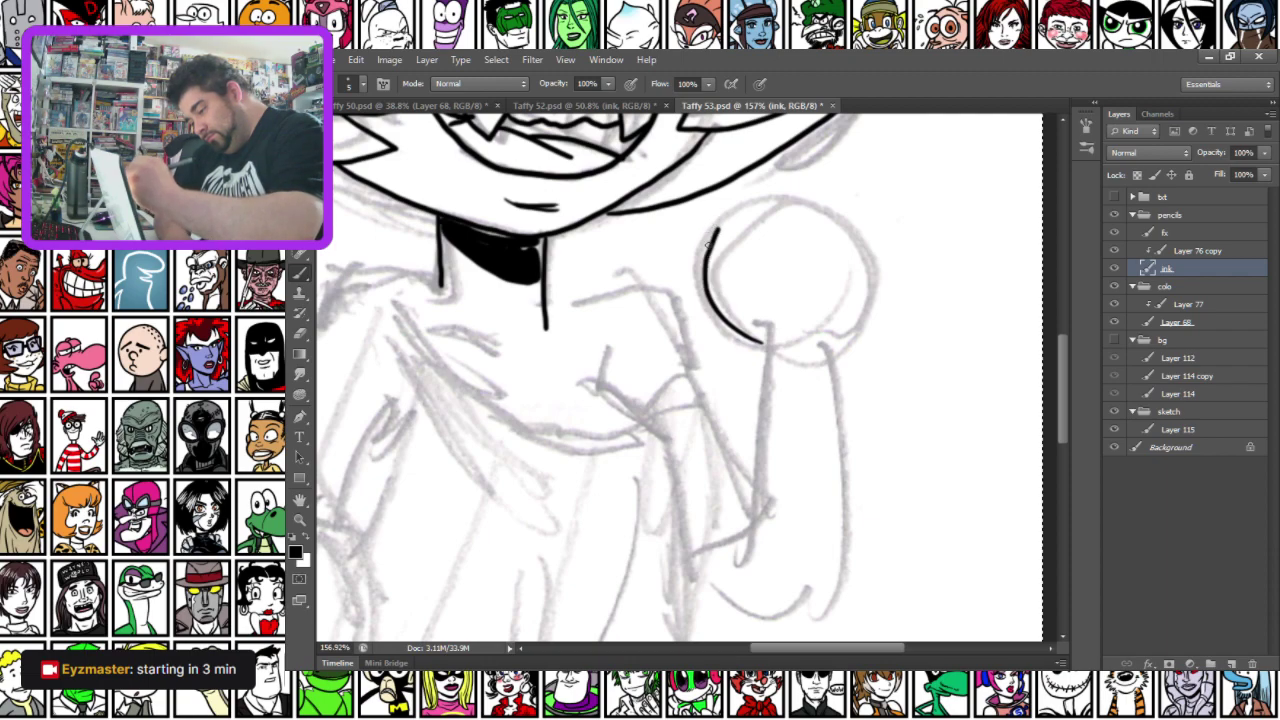
pyautogui.hotkey('ctrl', 'z')
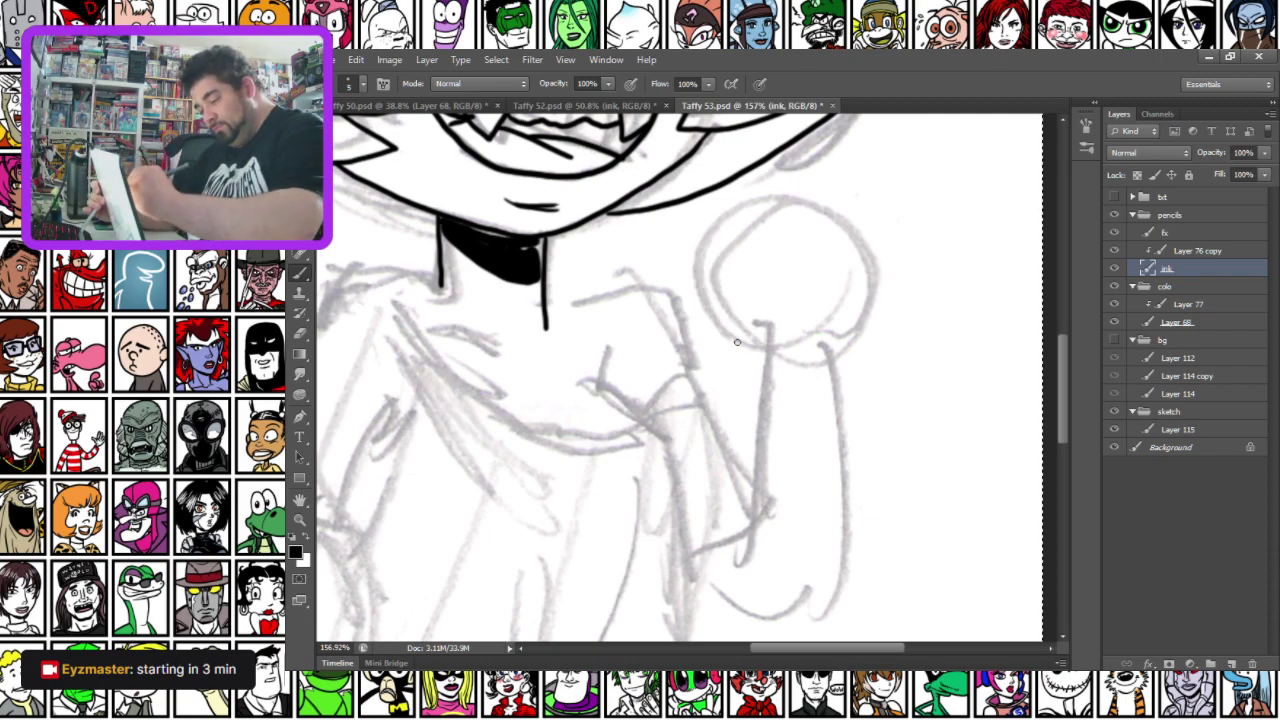
pyautogui.moveTo(756, 350); pyautogui.dragTo(704, 258)
pyautogui.moveTo(724, 320)
pyautogui.mouseDown()
pyautogui.moveTo(689, 290)
pyautogui.moveTo(693, 229)
pyautogui.moveTo(720, 197)
pyautogui.moveTo(775, 211)
pyautogui.moveTo(765, 208)
pyautogui.moveTo(795, 201)
pyautogui.moveTo(861, 227)
pyautogui.moveTo(876, 262)
pyautogui.moveTo(838, 363)
pyautogui.mouseUp()
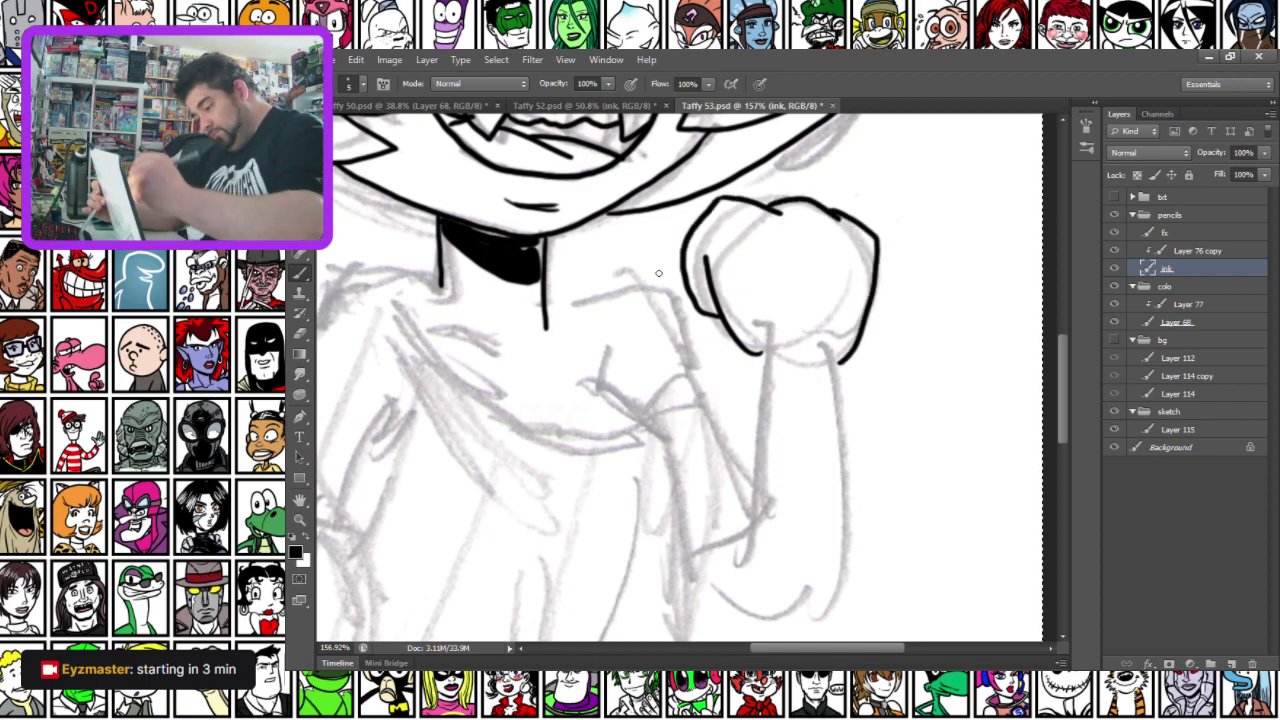
pyautogui.moveTo(758, 350); pyautogui.dragTo(736, 552)
pyautogui.moveTo(830, 355)
pyautogui.mouseDown()
pyautogui.moveTo(842, 508)
pyautogui.moveTo(812, 600)
pyautogui.moveTo(697, 566)
pyautogui.mouseUp()
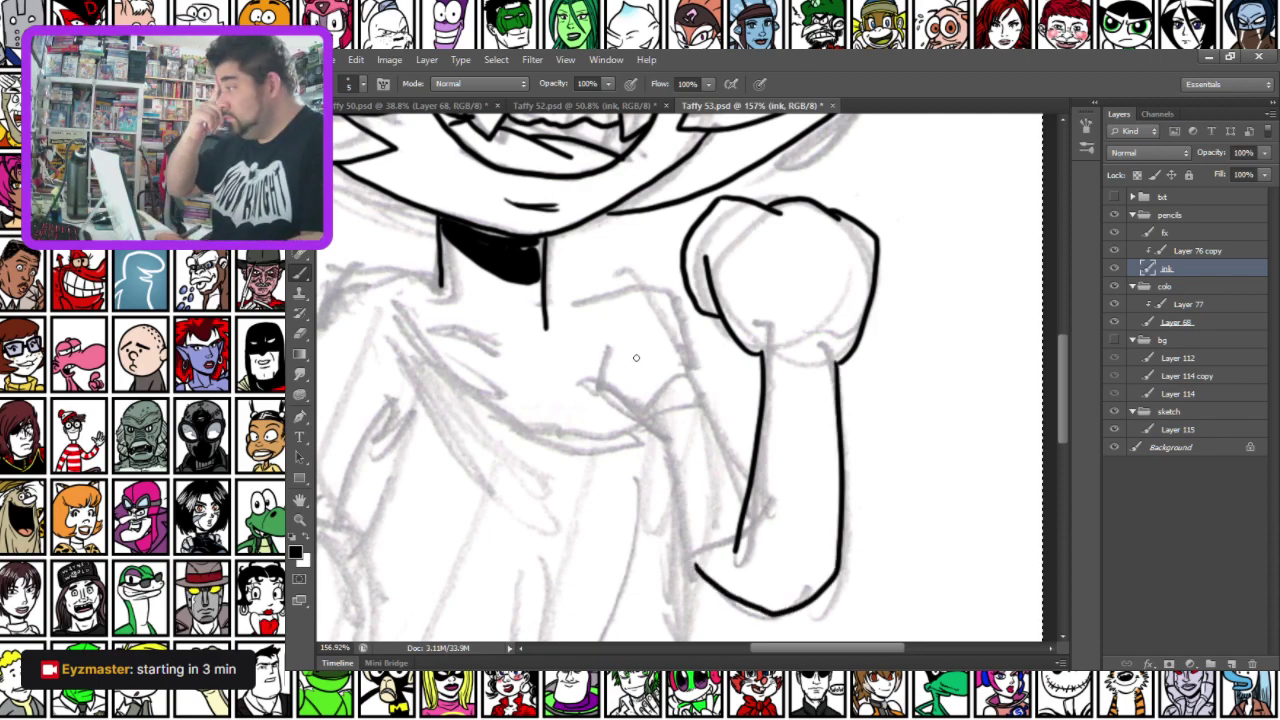
# Ink the shirt's curved sleeve hem and the shoulder lines on both sides, plus the scooped neckline
pyautogui.moveTo(450, 476); pyautogui.dragTo(839, 243)
pyautogui.moveTo(631, 151)
pyautogui.mouseDown()
pyautogui.moveTo(504, 372)
pyautogui.moveTo(513, 487)
pyautogui.moveTo(603, 525)
pyautogui.mouseUp()
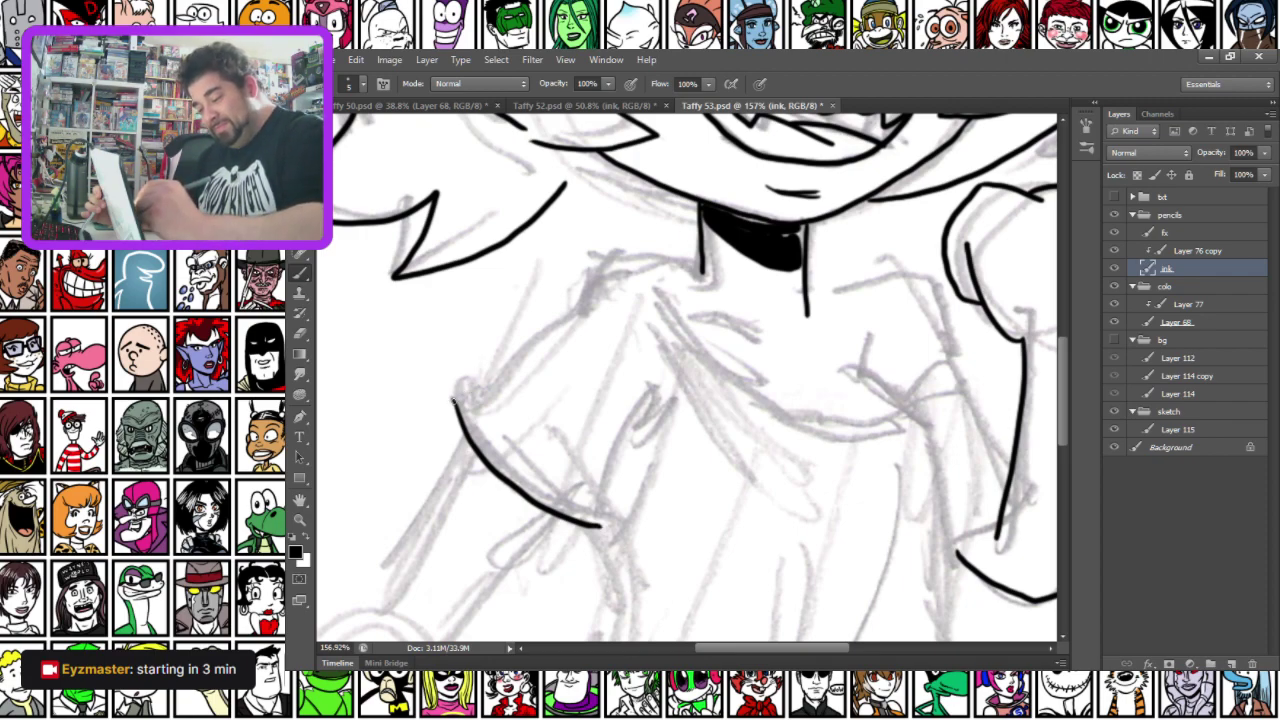
pyautogui.moveTo(453, 401)
pyautogui.mouseDown()
pyautogui.moveTo(534, 341)
pyautogui.moveTo(602, 262)
pyautogui.moveTo(592, 277)
pyautogui.moveTo(908, 287)
pyautogui.moveTo(960, 355)
pyautogui.mouseUp()
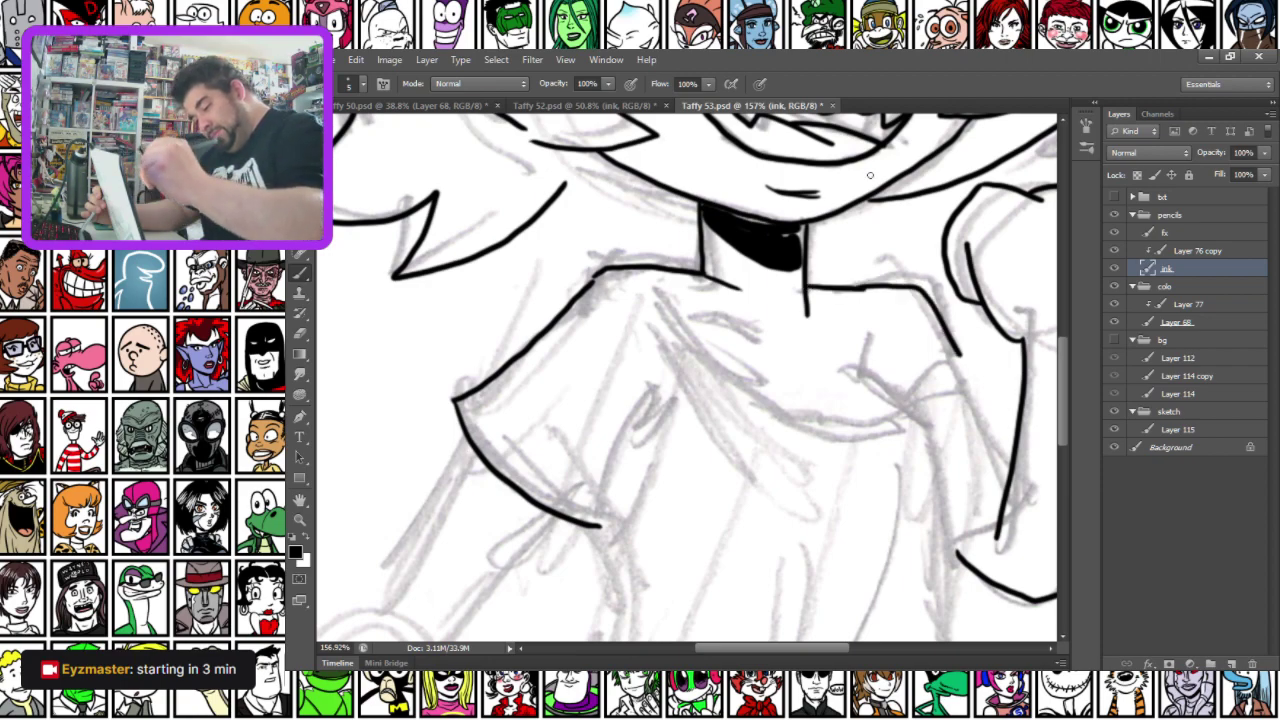
pyautogui.moveTo(655, 272)
pyautogui.mouseDown()
pyautogui.moveTo(712, 352)
pyautogui.moveTo(795, 413)
pyautogui.moveTo(851, 429)
pyautogui.moveTo(918, 422)
pyautogui.mouseUp()
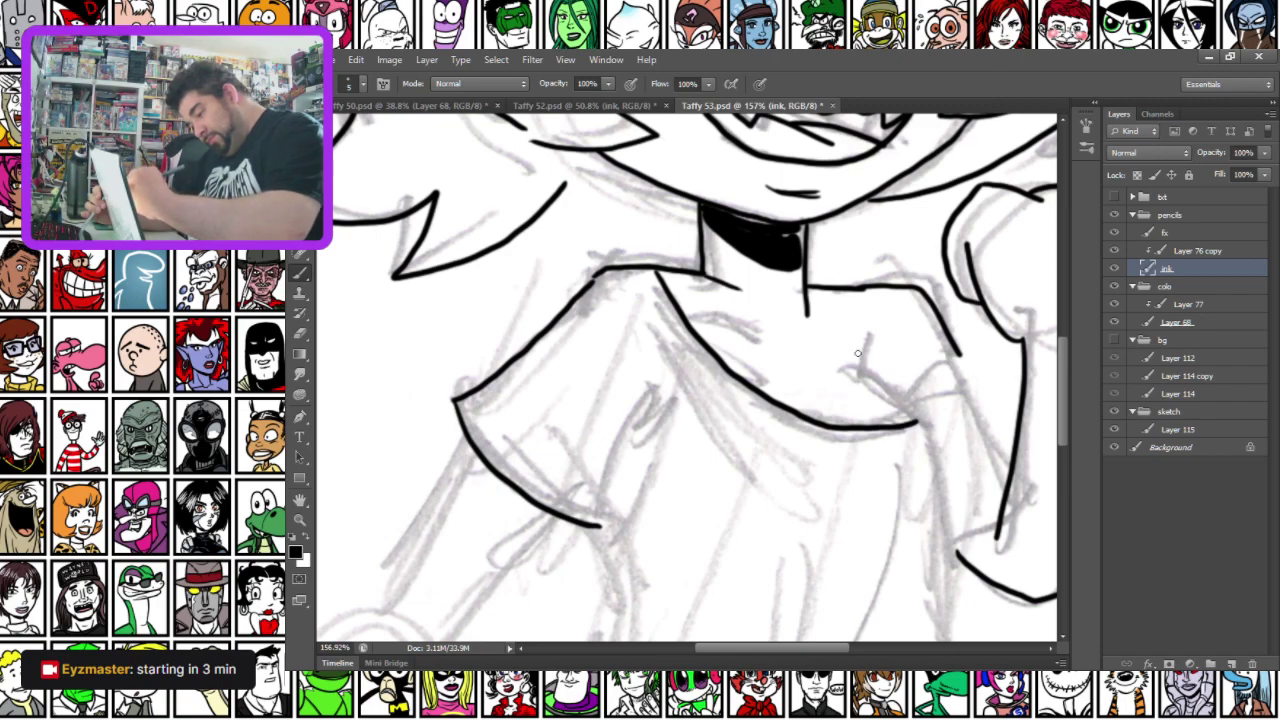
# Ink the torso's side line with two shirt folds beside it, and close the sleeve's inner edge
pyautogui.moveTo(868, 335)
pyautogui.mouseDown()
pyautogui.moveTo(884, 384)
pyautogui.moveTo(930, 426)
pyautogui.moveTo(955, 523)
pyautogui.moveTo(944, 640)
pyautogui.mouseUp()
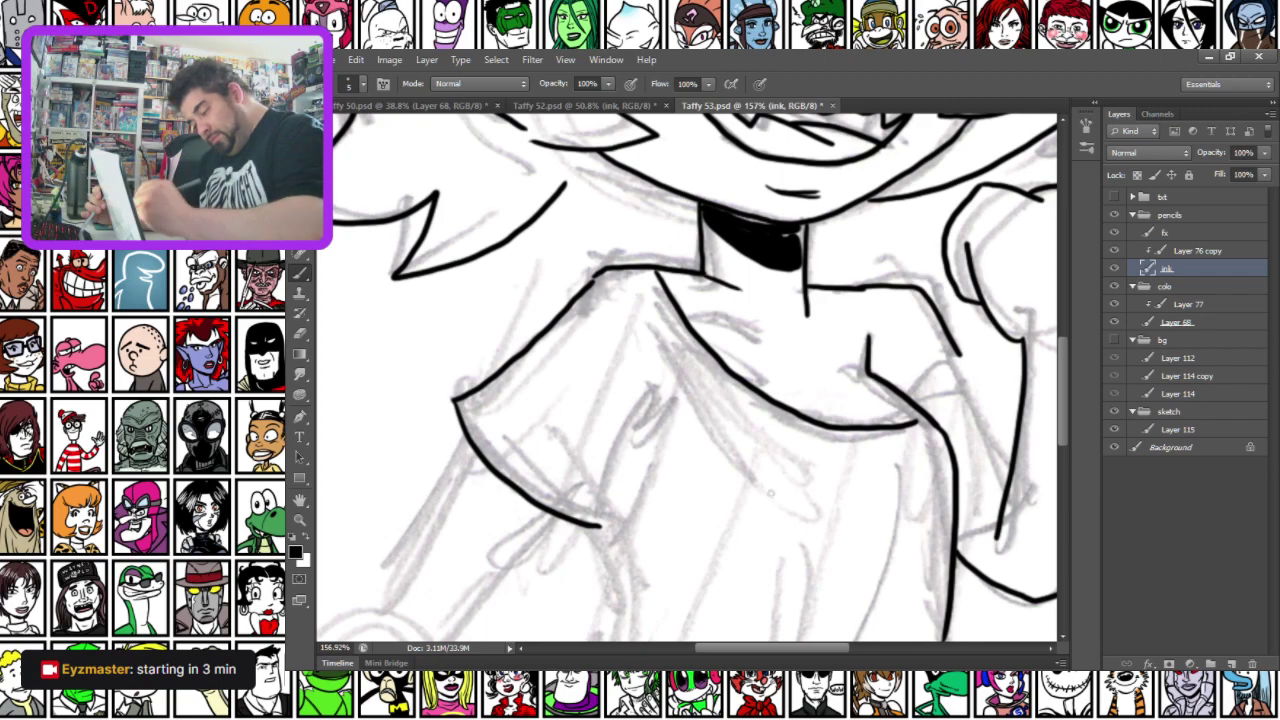
pyautogui.moveTo(934, 447); pyautogui.dragTo(802, 503)
pyautogui.moveTo(939, 459); pyautogui.dragTo(919, 502)
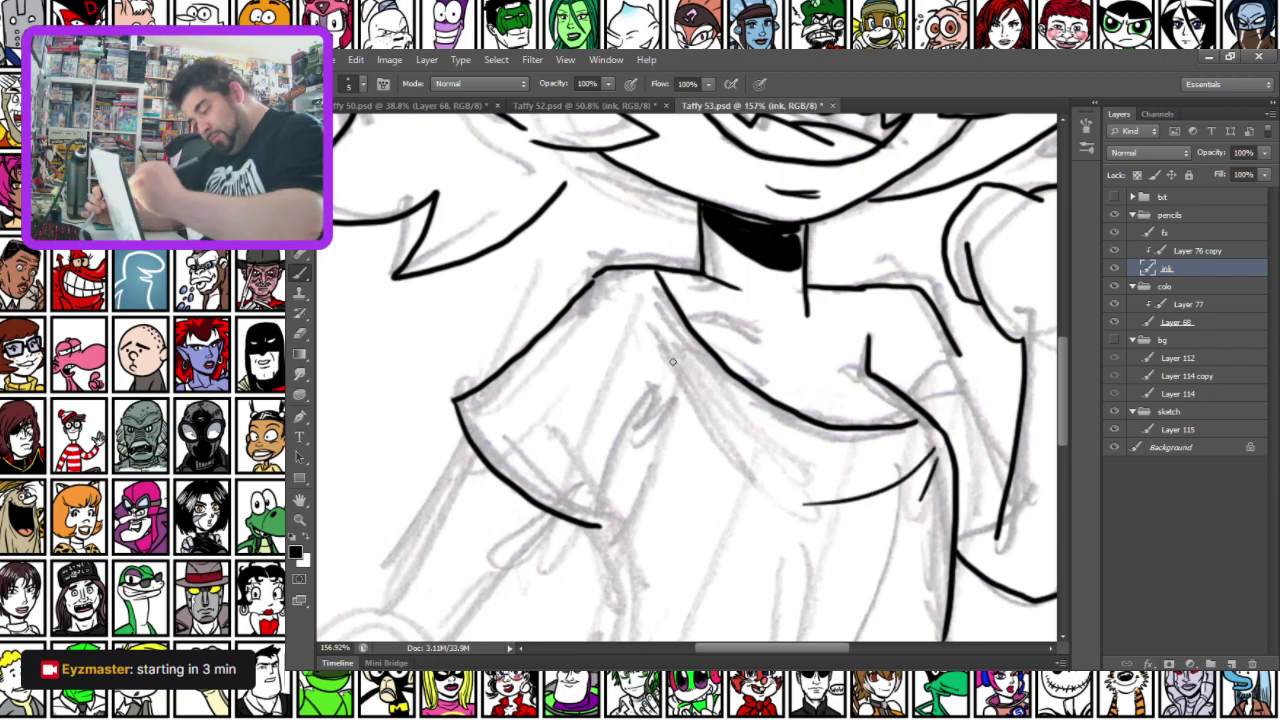
pyautogui.moveTo(603, 522); pyautogui.dragTo(672, 391)
pyautogui.moveTo(601, 275); pyautogui.dragTo(667, 393)
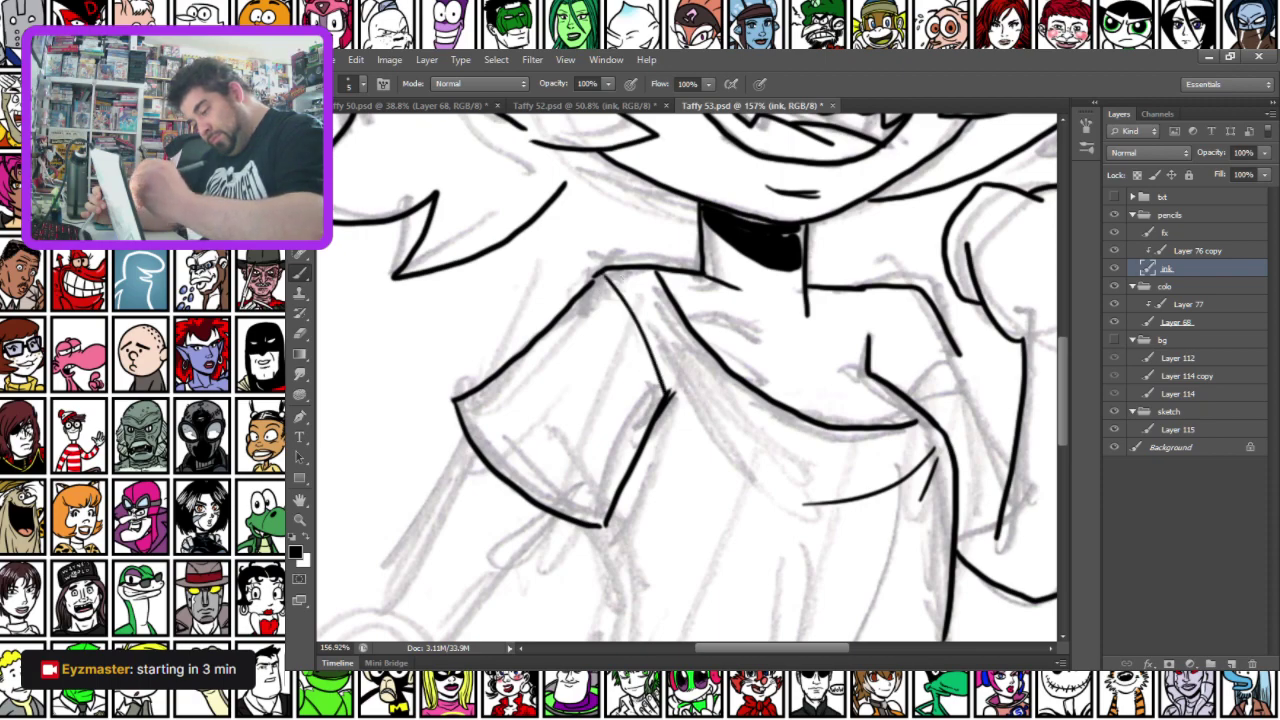
# Ink the collarbones and a small chest crease, plus the raised arm's upper contour and sleeve lines
pyautogui.moveTo(680, 318)
pyautogui.mouseDown()
pyautogui.moveTo(809, 343)
pyautogui.moveTo(856, 323)
pyautogui.moveTo(777, 345)
pyautogui.mouseUp()
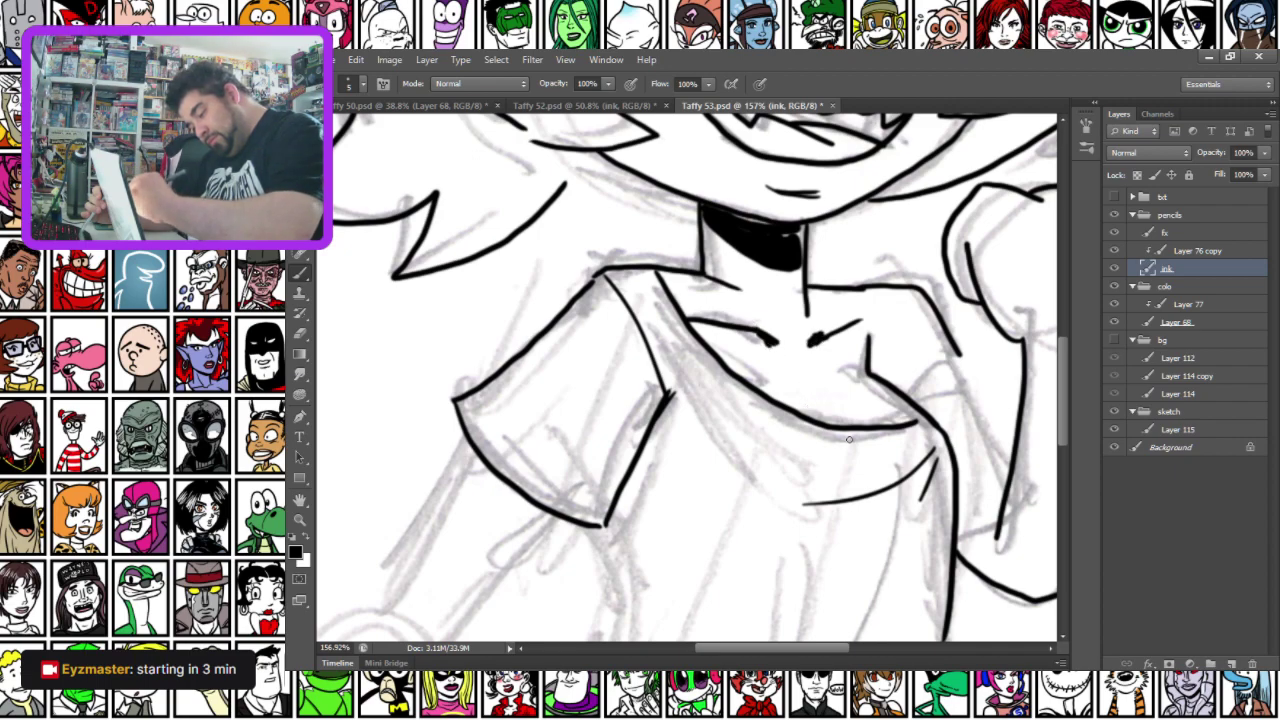
pyautogui.moveTo(832, 435); pyautogui.dragTo(804, 398)
pyautogui.moveTo(893, 384)
pyautogui.mouseDown()
pyautogui.moveTo(959, 355)
pyautogui.moveTo(1010, 458)
pyautogui.mouseUp()
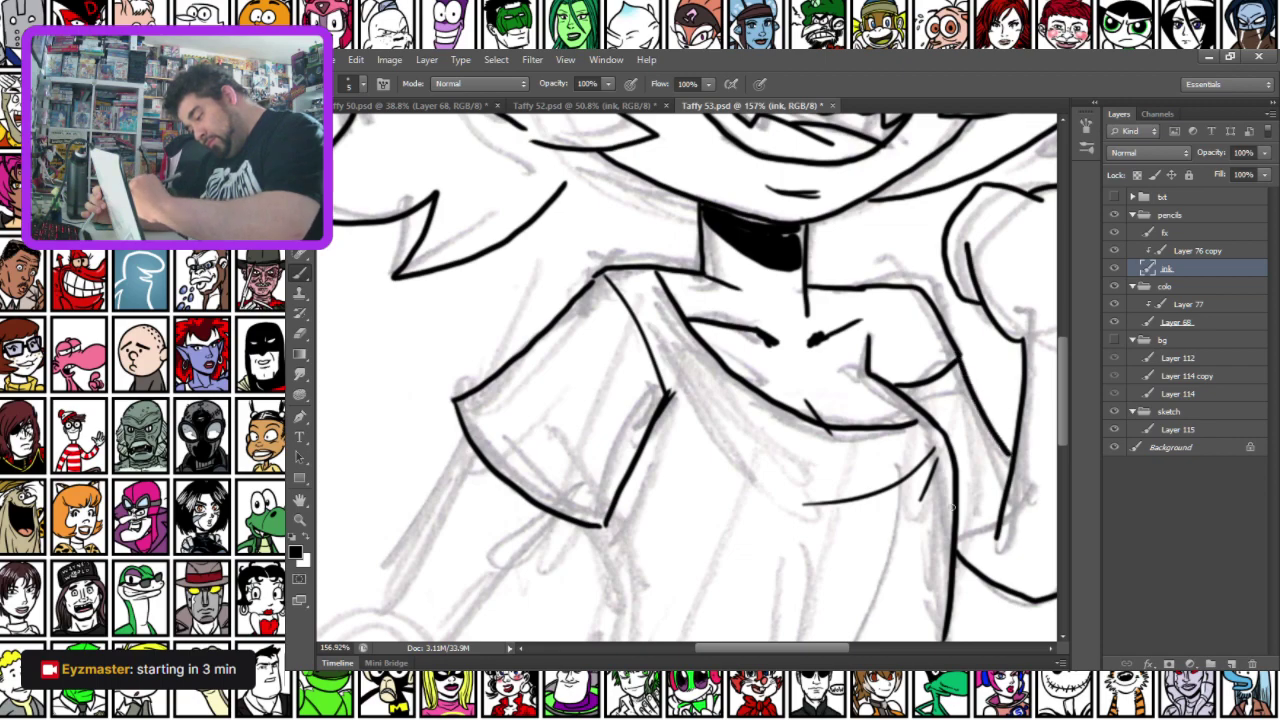
pyautogui.moveTo(951, 537)
pyautogui.mouseDown()
pyautogui.moveTo(1002, 515)
pyautogui.moveTo(998, 500)
pyautogui.mouseUp()
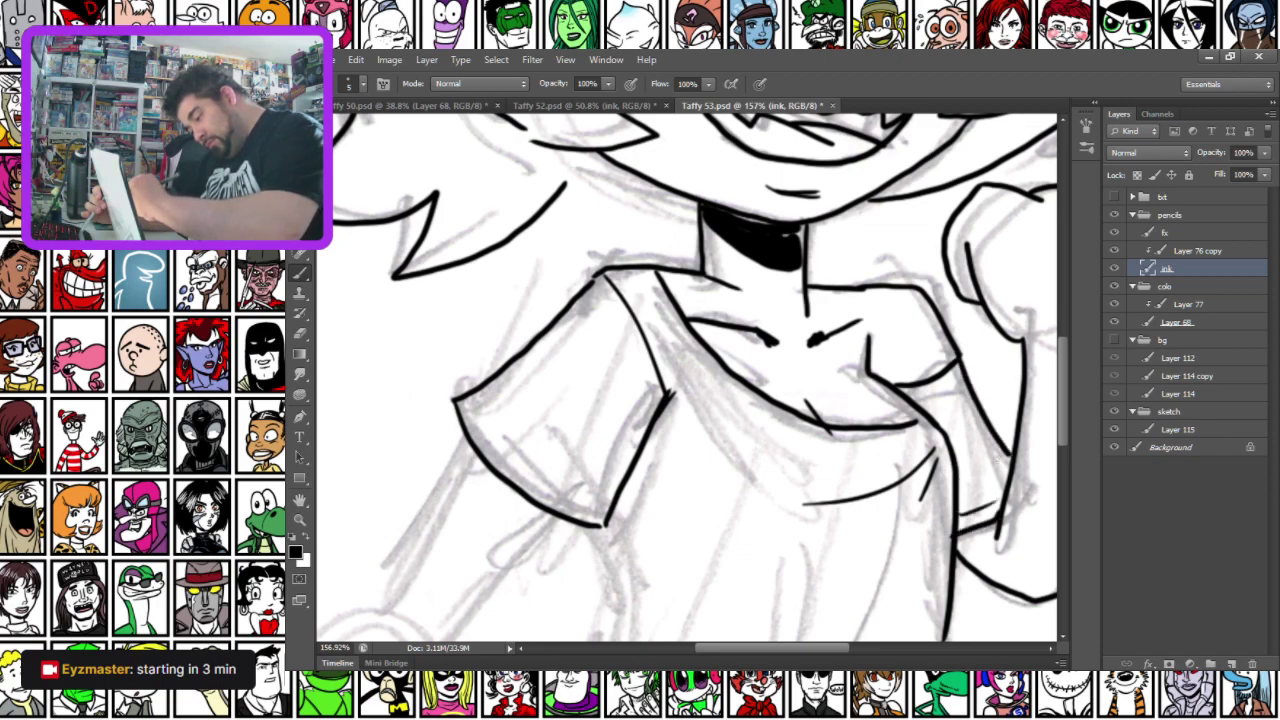
pyautogui.moveTo(916, 403); pyautogui.dragTo(962, 377)
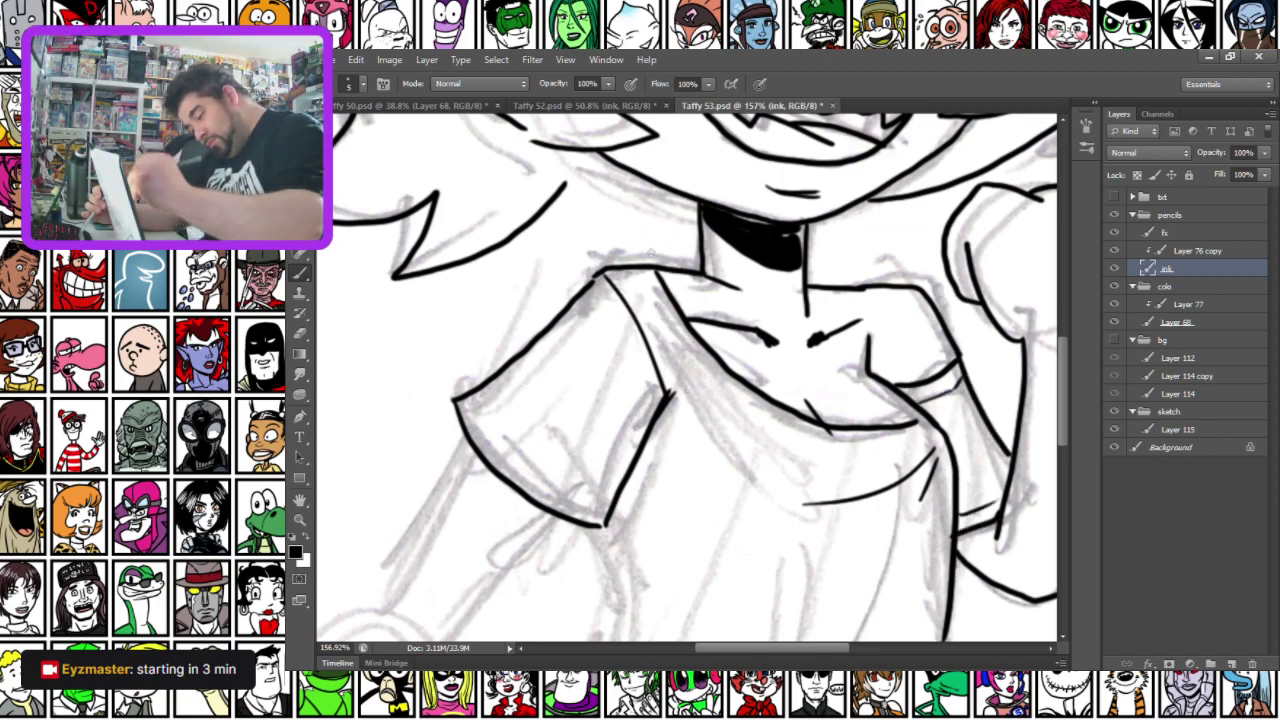
# Add a second line along the shirt's neckline and ink short fabric folds beneath it
pyautogui.moveTo(646, 274)
pyautogui.mouseDown()
pyautogui.moveTo(718, 366)
pyautogui.moveTo(786, 422)
pyautogui.moveTo(836, 440)
pyautogui.moveTo(888, 435)
pyautogui.mouseUp()
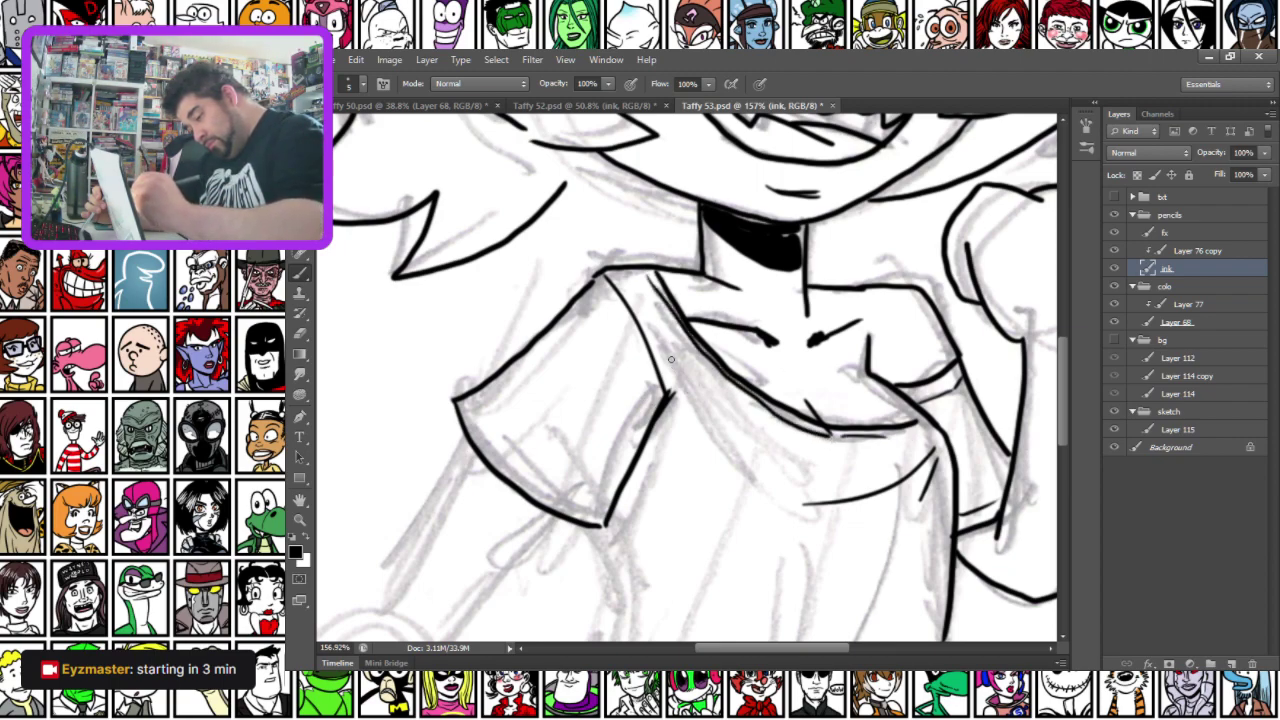
pyautogui.moveTo(696, 364); pyautogui.dragTo(740, 476)
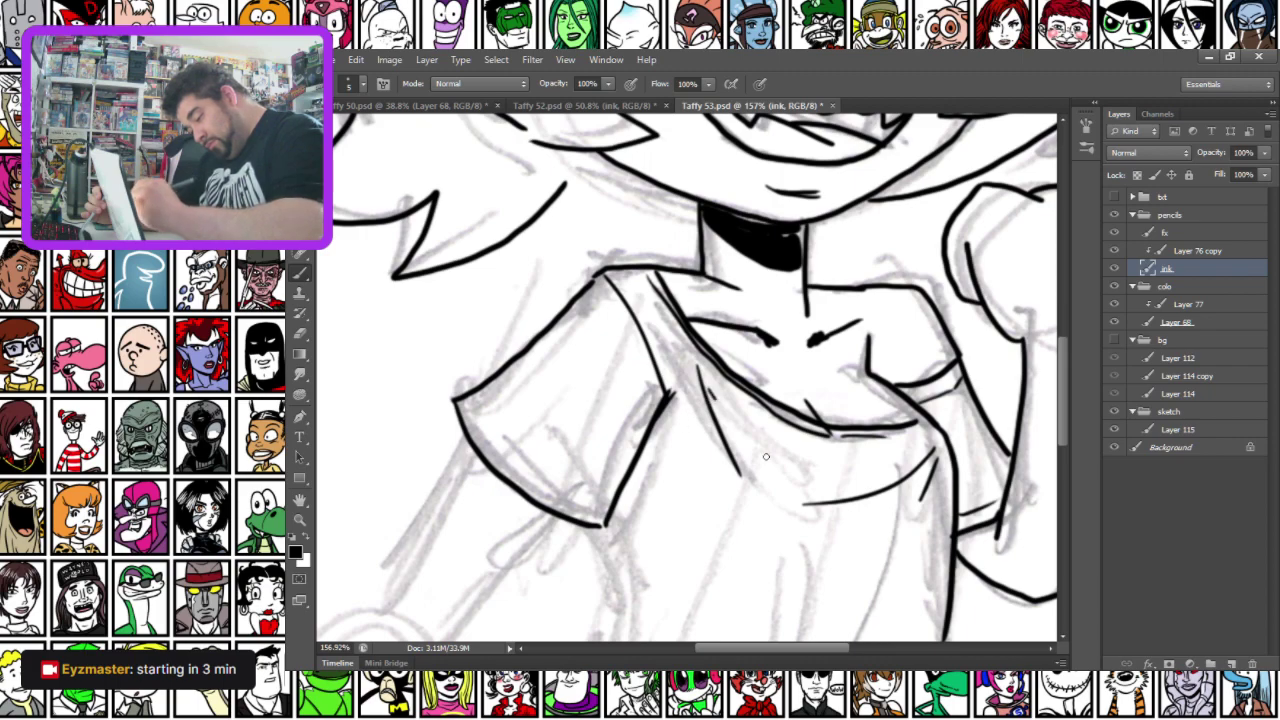
# Ink the two edges of the lowered arm from the sleeve hem to the wrist, redoing the outer one
pyautogui.moveTo(428, 550)
pyautogui.mouseDown()
pyautogui.moveTo(515, 346)
pyautogui.moveTo(630, 396)
pyautogui.mouseUp()
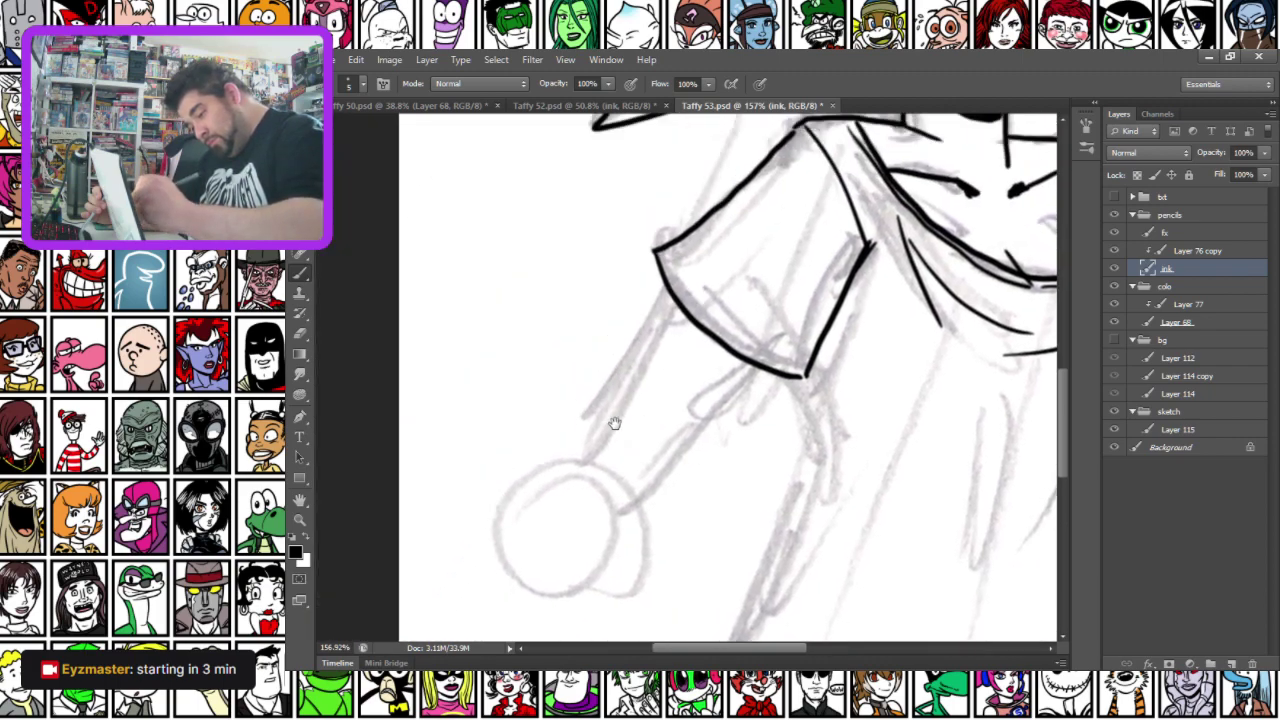
pyautogui.moveTo(667, 286); pyautogui.dragTo(658, 302)
pyautogui.moveTo(624, 364); pyautogui.dragTo(559, 468)
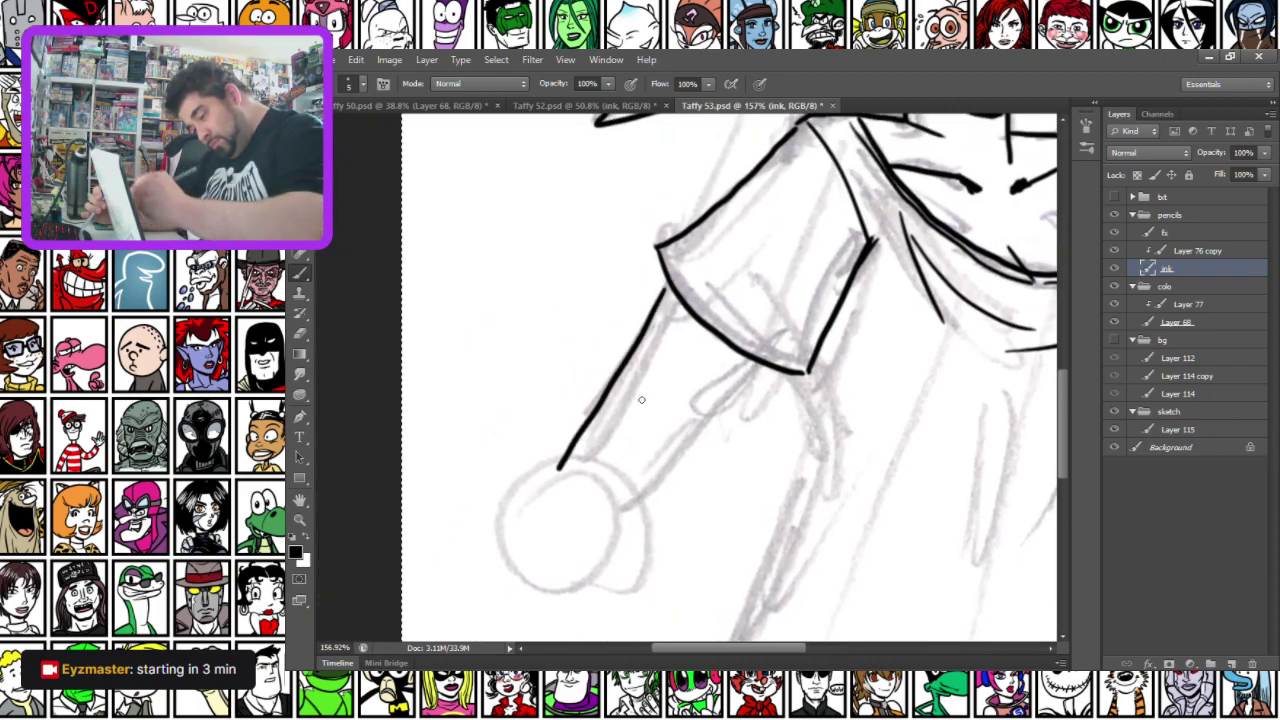
pyautogui.hotkey('ctrl', 'z')
pyautogui.moveTo(670, 293)
pyautogui.mouseDown()
pyautogui.moveTo(558, 468)
pyautogui.moveTo(632, 466)
pyautogui.moveTo(745, 350)
pyautogui.mouseUp()
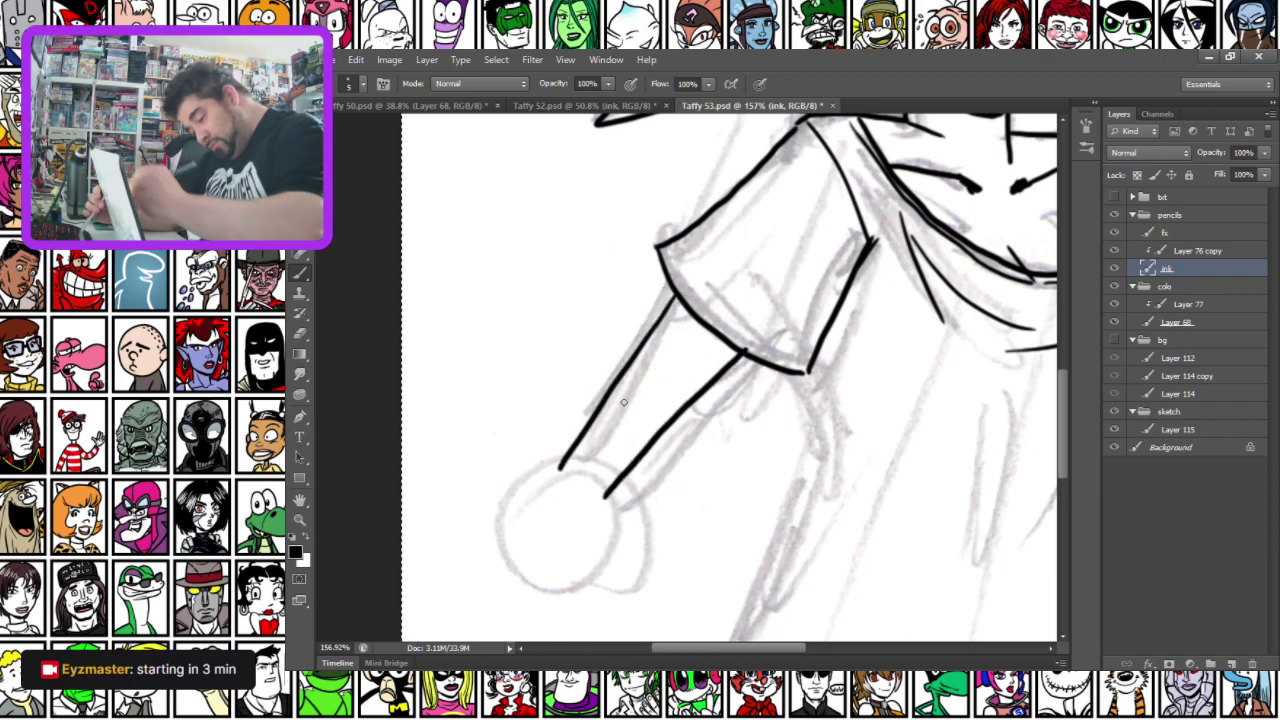
# Ink the lowered arm's fist outline and its thumb, redoing the thumb, and add a short wrist crease
pyautogui.moveTo(605, 496)
pyautogui.mouseDown()
pyautogui.moveTo(600, 584)
pyautogui.moveTo(557, 612)
pyautogui.moveTo(530, 583)
pyautogui.mouseUp()
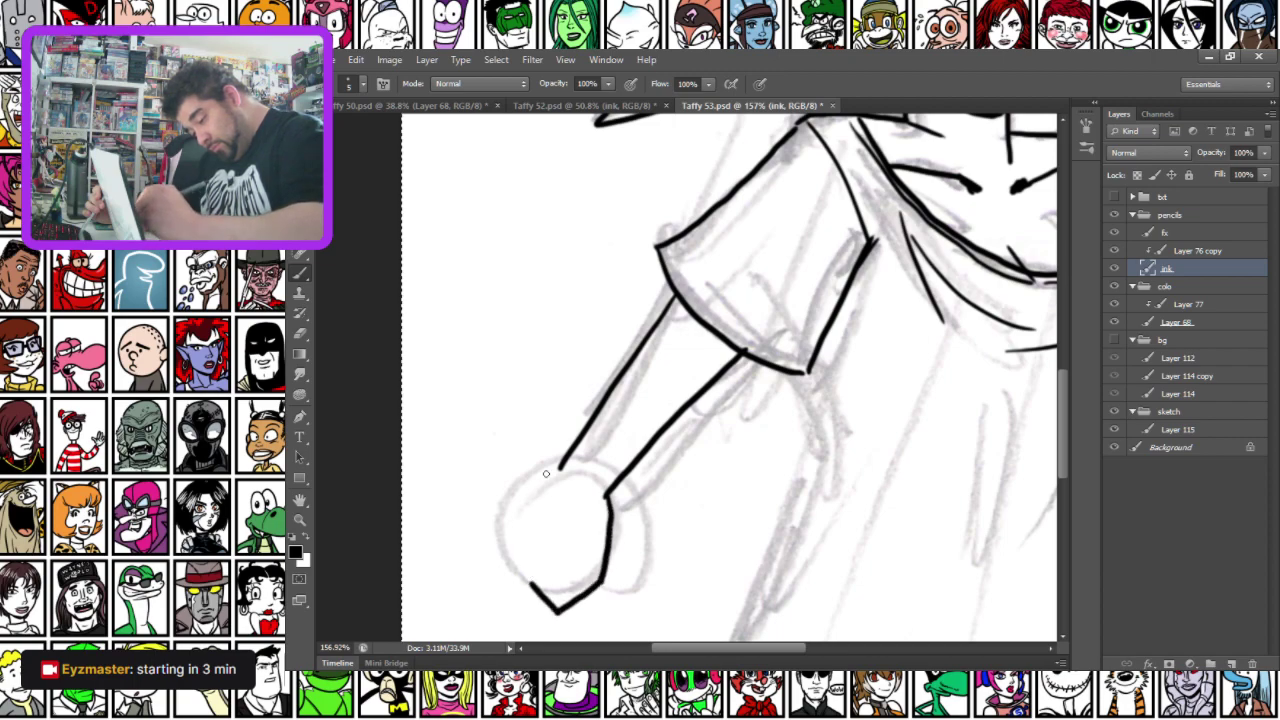
pyautogui.moveTo(557, 466)
pyautogui.mouseDown()
pyautogui.moveTo(503, 540)
pyautogui.moveTo(507, 562)
pyautogui.mouseUp()
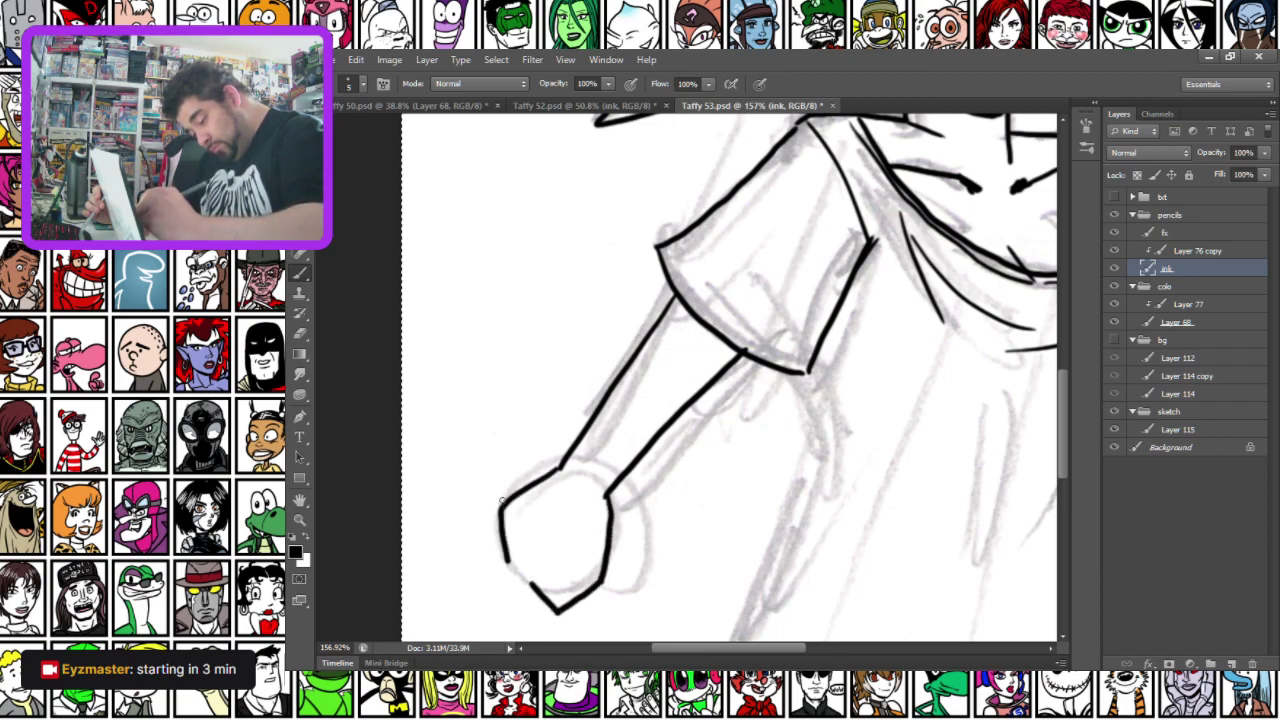
pyautogui.moveTo(502, 498)
pyautogui.mouseDown()
pyautogui.moveTo(478, 510)
pyautogui.moveTo(497, 590)
pyautogui.mouseUp()
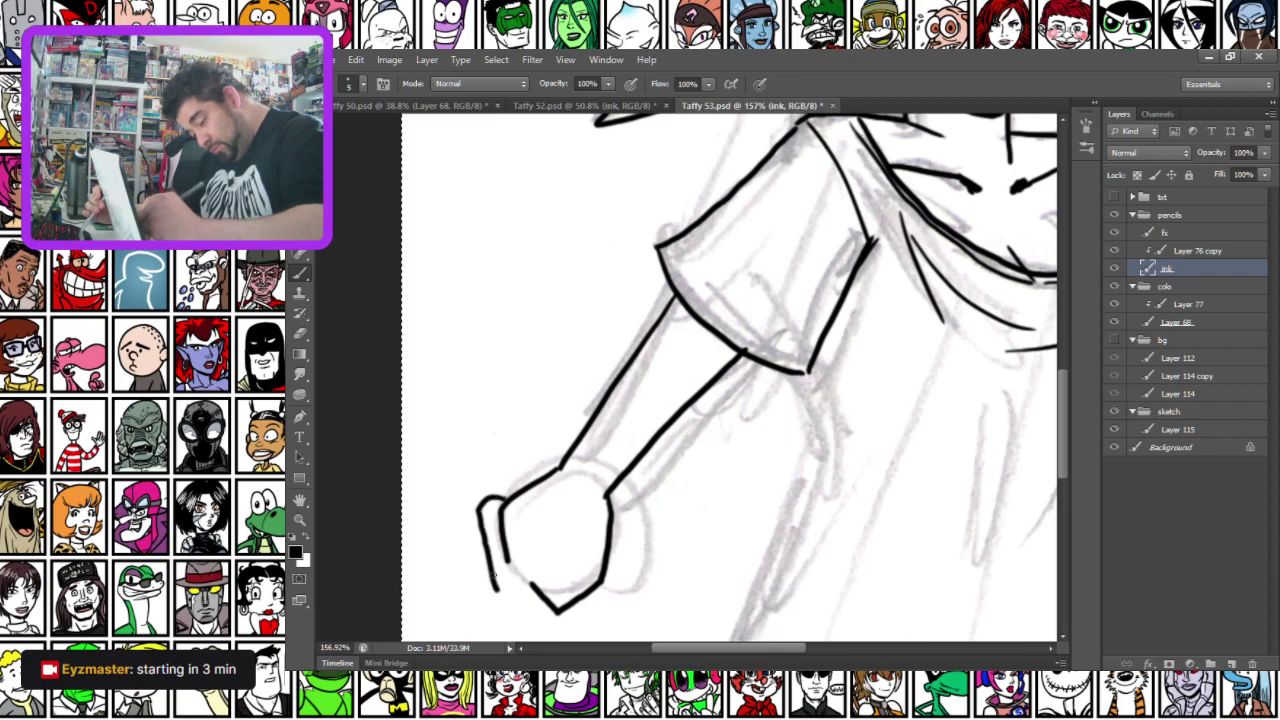
pyautogui.hotkey('ctrl', 'z')
pyautogui.moveTo(500, 510)
pyautogui.mouseDown()
pyautogui.moveTo(481, 552)
pyautogui.moveTo(497, 586)
pyautogui.moveTo(550, 572)
pyautogui.moveTo(572, 588)
pyautogui.mouseUp()
pyautogui.moveTo(562, 470); pyautogui.dragTo(604, 494)
pyautogui.hotkey('ctrl', 'z')
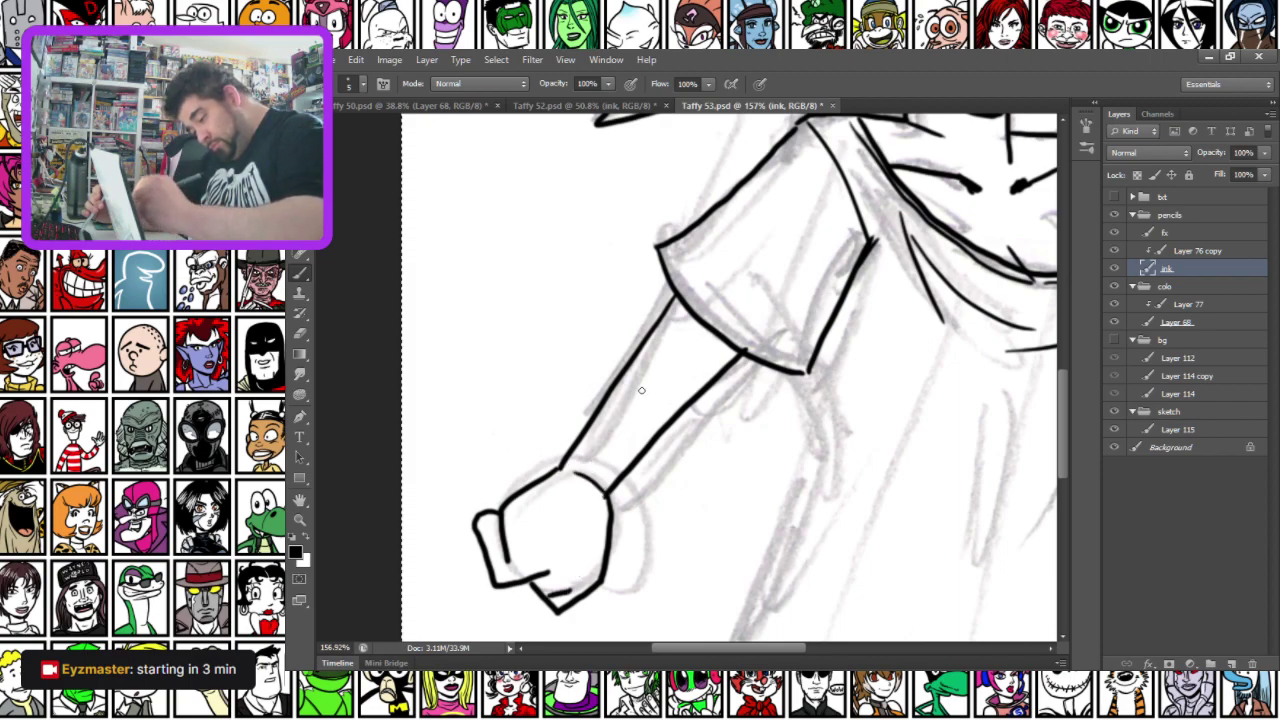
# Ink short shading strokes beneath the lowered arm's sleeve hem and small detail lines at the raised hand's wrist
pyautogui.moveTo(686, 313); pyautogui.dragTo(728, 352)
pyautogui.hotkey('ctrl', 'z')
pyautogui.moveTo(682, 312); pyautogui.dragTo(714, 350)
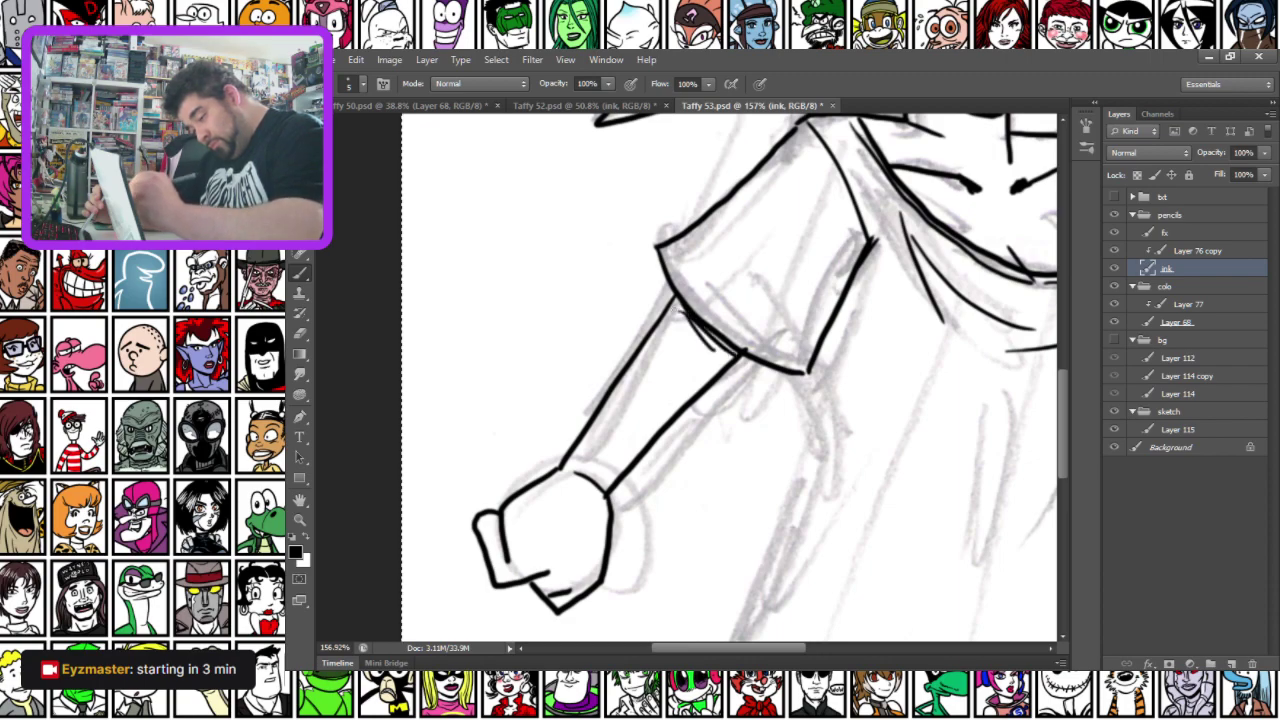
pyautogui.moveTo(674, 310); pyautogui.dragTo(695, 341)
pyautogui.hotkey('ctrl', 'z')
pyautogui.moveTo(678, 308)
pyautogui.mouseDown()
pyautogui.moveTo(700, 346)
pyautogui.moveTo(732, 353)
pyautogui.moveTo(328, 414)
pyautogui.mouseUp()
pyautogui.moveTo(725, 449); pyautogui.dragTo(711, 453)
pyautogui.moveTo(788, 422)
pyautogui.mouseDown()
pyautogui.moveTo(816, 413)
pyautogui.moveTo(791, 433)
pyautogui.mouseUp()
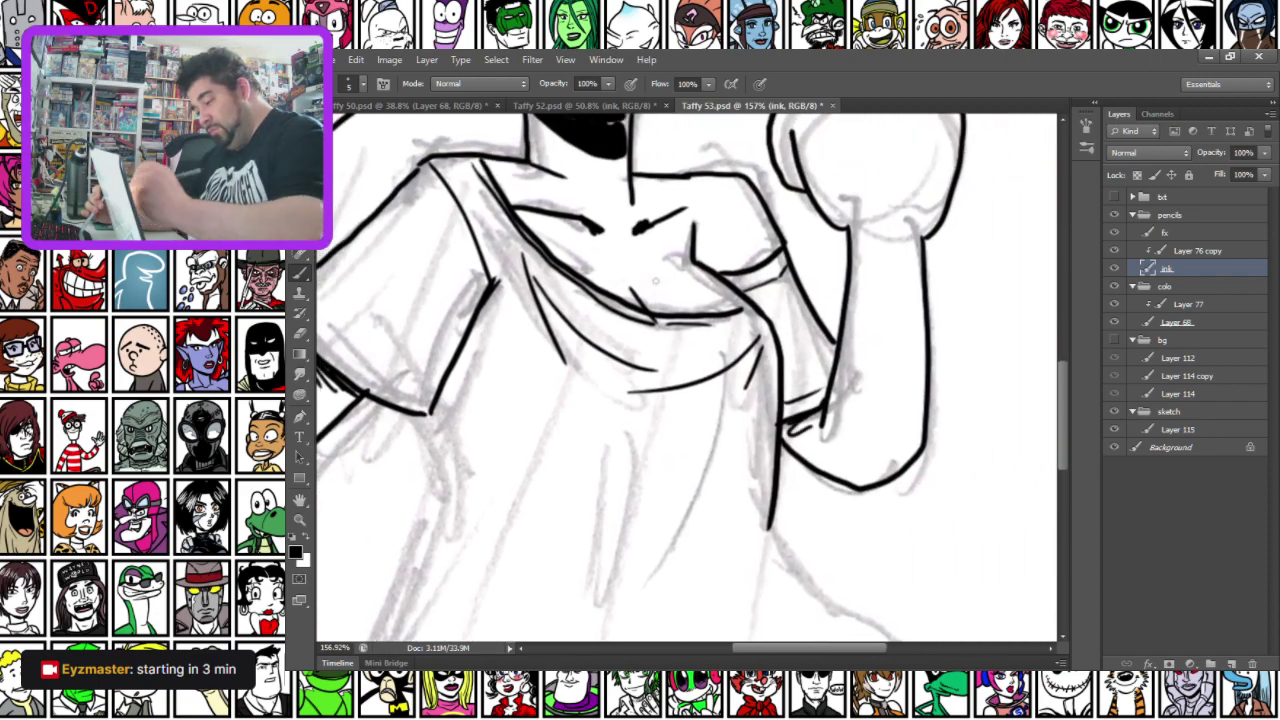
pyautogui.moveTo(879, 231); pyautogui.dragTo(920, 237)
# Ink the shirt's remaining side edge, wavy bottom hem and flared corner, with a second line running along the hem
pyautogui.moveTo(488, 353)
pyautogui.mouseDown()
pyautogui.moveTo(496, 511)
pyautogui.moveTo(546, 429)
pyautogui.moveTo(497, 406)
pyautogui.moveTo(424, 430)
pyautogui.mouseUp()
pyautogui.moveTo(550, 212)
pyautogui.mouseDown()
pyautogui.moveTo(499, 417)
pyautogui.moveTo(443, 512)
pyautogui.moveTo(472, 538)
pyautogui.moveTo(695, 588)
pyautogui.mouseUp()
pyautogui.moveTo(695, 585)
pyautogui.mouseDown()
pyautogui.moveTo(617, 514)
pyautogui.moveTo(500, 513)
pyautogui.moveTo(660, 489)
pyautogui.mouseUp()
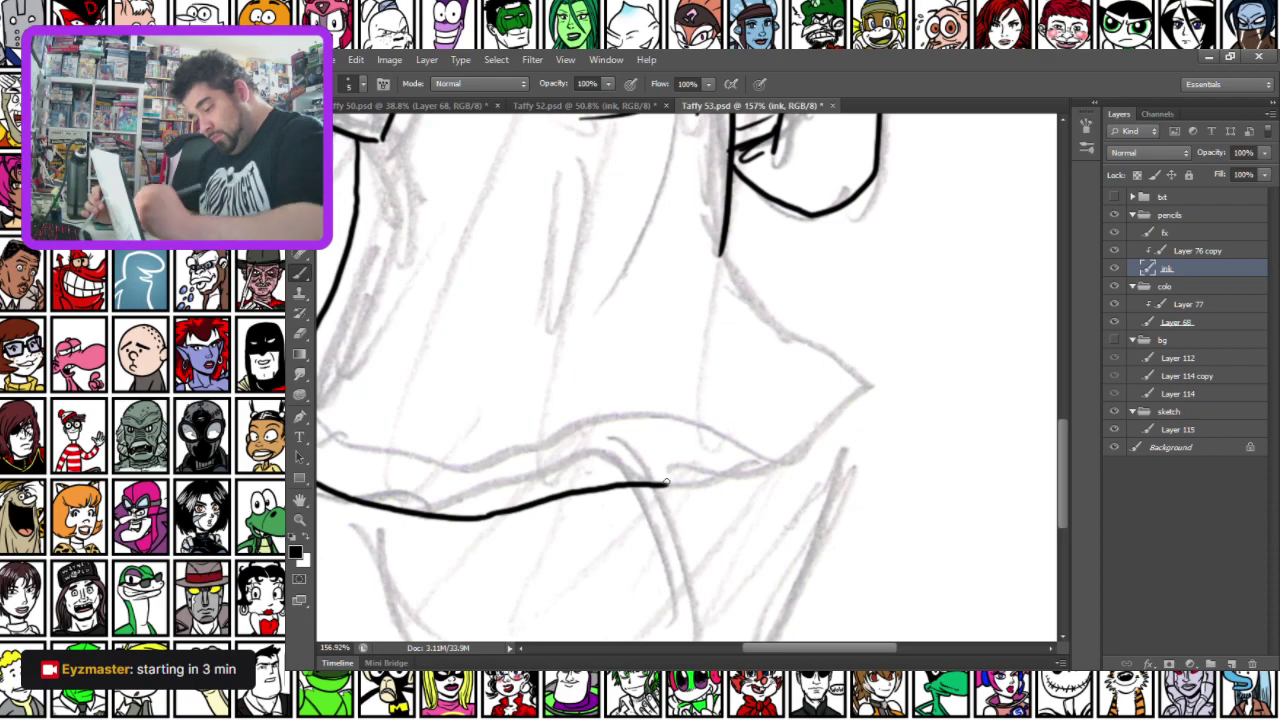
pyautogui.moveTo(667, 485); pyautogui.dragTo(872, 382)
pyautogui.moveTo(722, 252)
pyautogui.mouseDown()
pyautogui.moveTo(790, 338)
pyautogui.moveTo(868, 383)
pyautogui.mouseUp()
pyautogui.moveTo(423, 212)
pyautogui.mouseDown()
pyautogui.moveTo(575, 428)
pyautogui.moveTo(545, 175)
pyautogui.moveTo(555, 180)
pyautogui.mouseUp()
pyautogui.moveTo(405, 398)
pyautogui.mouseDown()
pyautogui.moveTo(458, 431)
pyautogui.moveTo(639, 471)
pyautogui.moveTo(891, 413)
pyautogui.moveTo(1003, 350)
pyautogui.mouseUp()
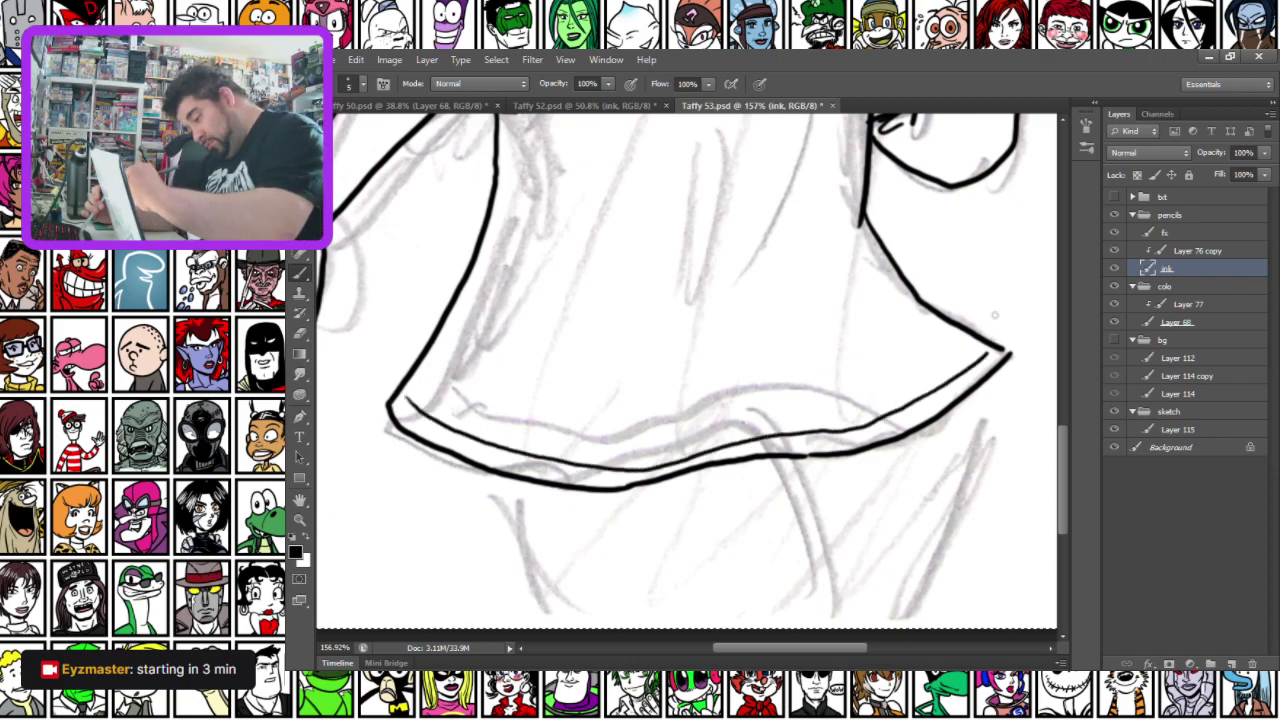
# Ink long curved fabric folds across the shirt, from the chest and underarm down toward the hem
pyautogui.moveTo(847, 252); pyautogui.dragTo(735, 415)
pyautogui.moveTo(909, 312); pyautogui.dragTo(801, 403)
pyautogui.moveTo(612, 226); pyautogui.dragTo(655, 430)
pyautogui.moveTo(900, 268); pyautogui.dragTo(776, 530)
pyautogui.moveTo(710, 592); pyautogui.dragTo(710, 593)
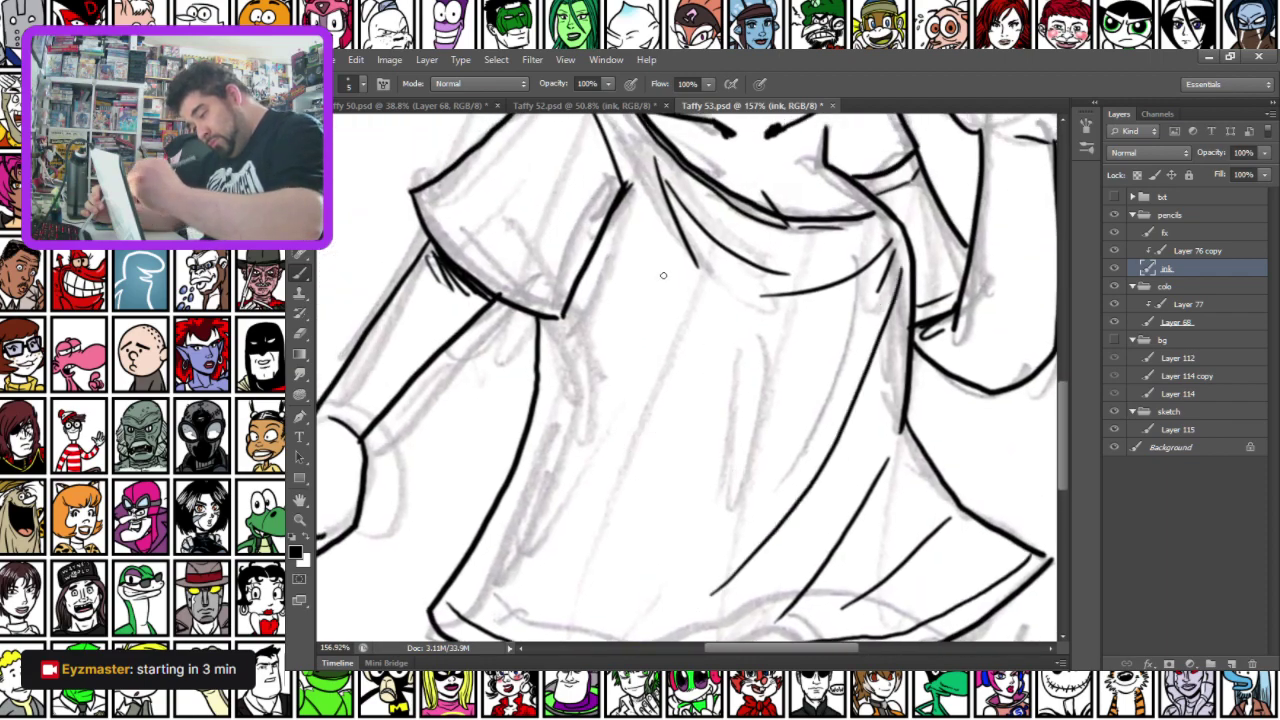
pyautogui.moveTo(679, 290); pyautogui.dragTo(750, 520)
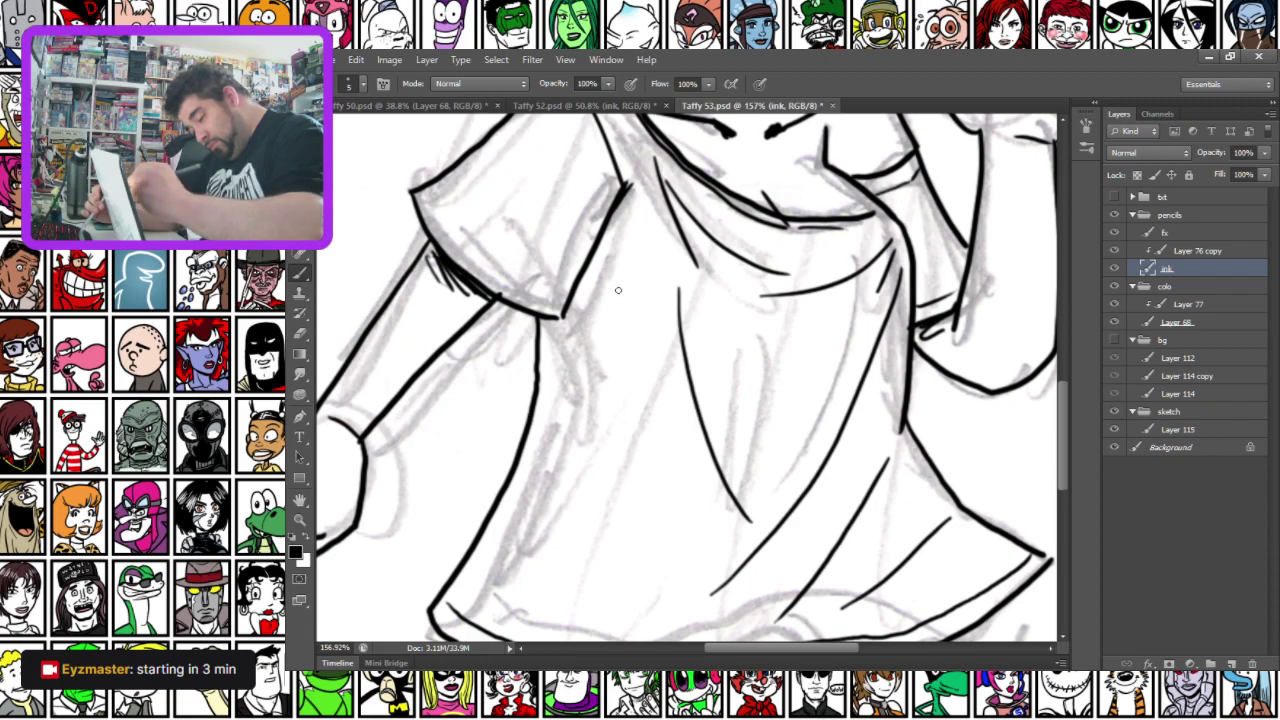
pyautogui.moveTo(574, 318); pyautogui.dragTo(628, 510)
pyautogui.moveTo(564, 342); pyautogui.dragTo(562, 528)
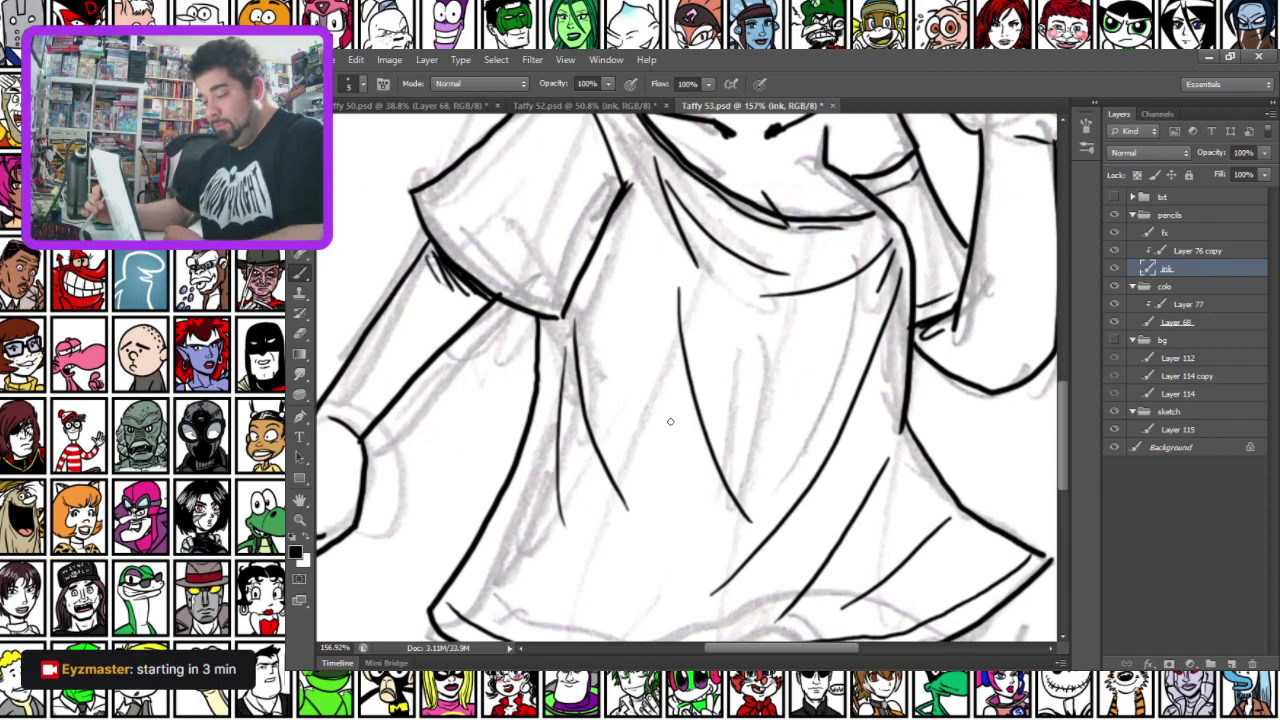
# Ink a series of wrap bands across the raised forearm, with slanted ones toward the elbow
pyautogui.moveTo(668, 357); pyautogui.dragTo(360, 471)
pyautogui.moveTo(674, 271); pyautogui.dragTo(746, 266)
pyautogui.moveTo(678, 304); pyautogui.dragTo(744, 308)
pyautogui.moveTo(666, 346); pyautogui.dragTo(742, 345)
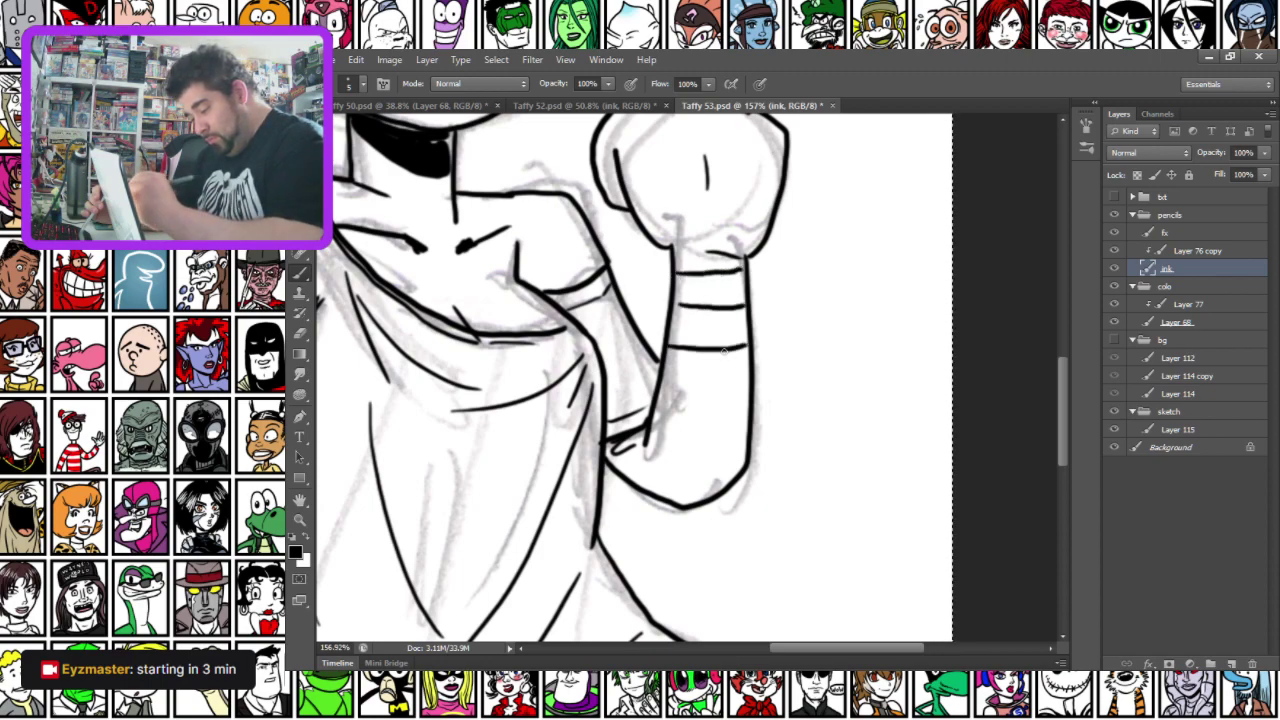
pyautogui.moveTo(660, 383); pyautogui.dragTo(744, 387)
pyautogui.moveTo(652, 416); pyautogui.dragTo(724, 390)
pyautogui.moveTo(645, 446); pyautogui.dragTo(748, 400)
# Ink wrap bands across the raised fist, from the base of the hand up to the knuckles
pyautogui.moveTo(616, 340); pyautogui.dragTo(618, 520)
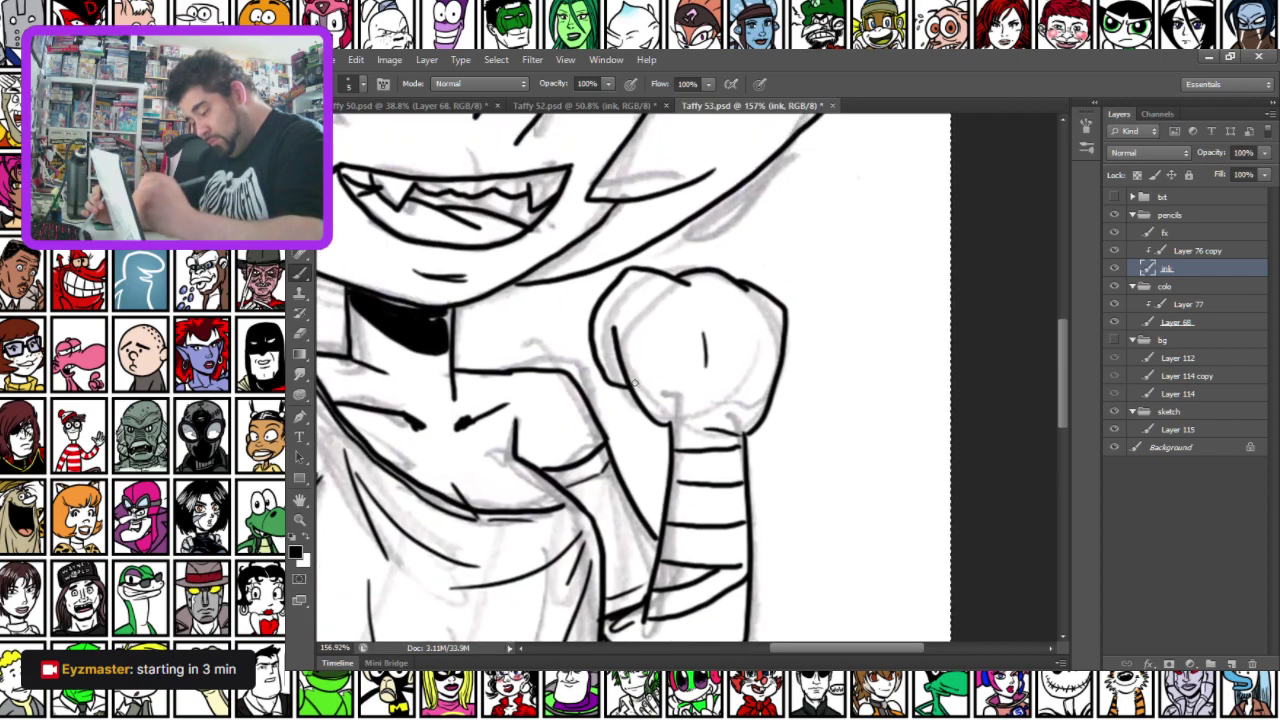
pyautogui.moveTo(634, 398); pyautogui.dragTo(756, 408)
pyautogui.moveTo(620, 372); pyautogui.dragTo(768, 350)
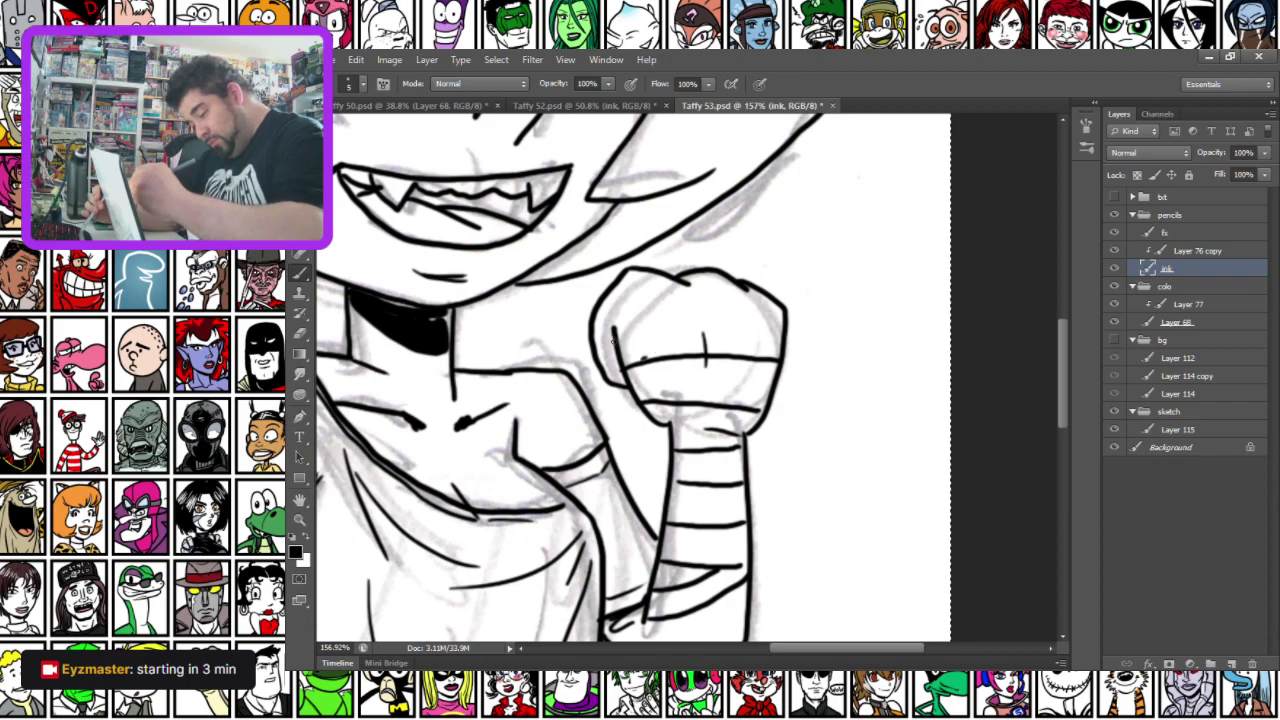
pyautogui.moveTo(616, 346); pyautogui.dragTo(710, 350)
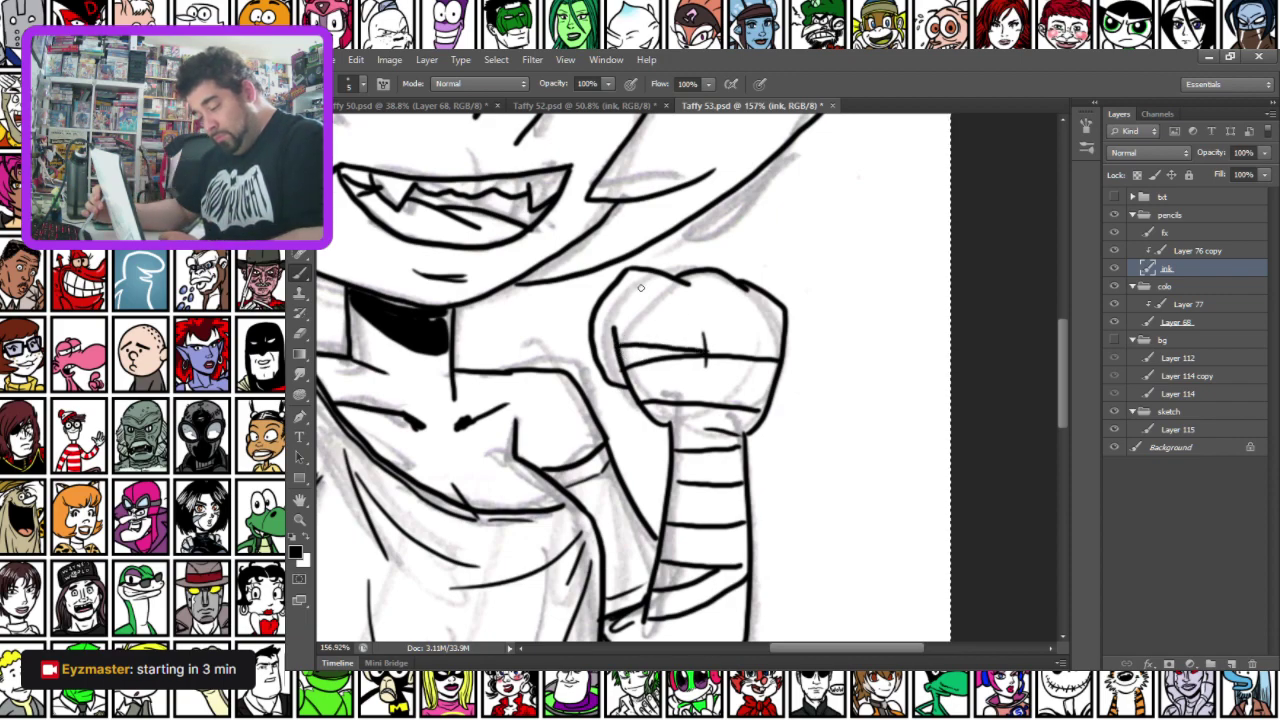
# Ink the line separating the two thighs, from the shirt hem down to the canvas edge
pyautogui.moveTo(688, 543); pyautogui.dragTo(922, 281)
pyautogui.moveTo(406, 495); pyautogui.dragTo(491, 420)
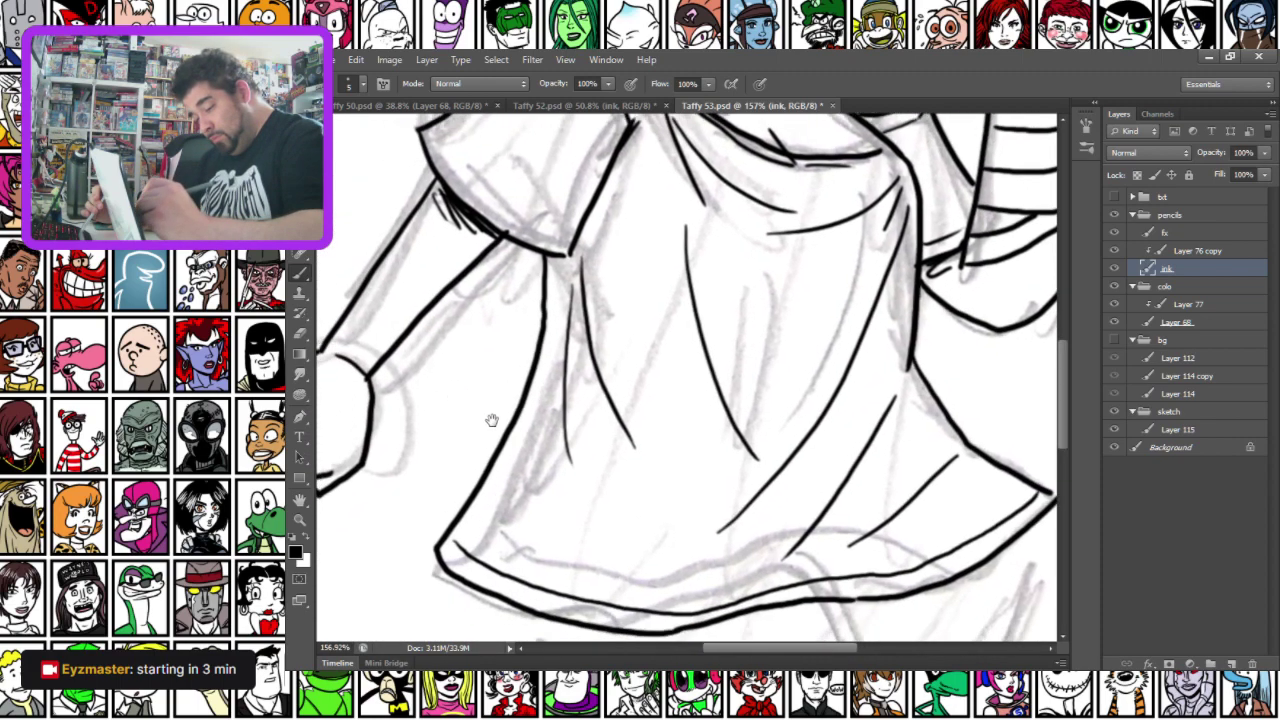
pyautogui.moveTo(337, 360); pyautogui.dragTo(493, 387)
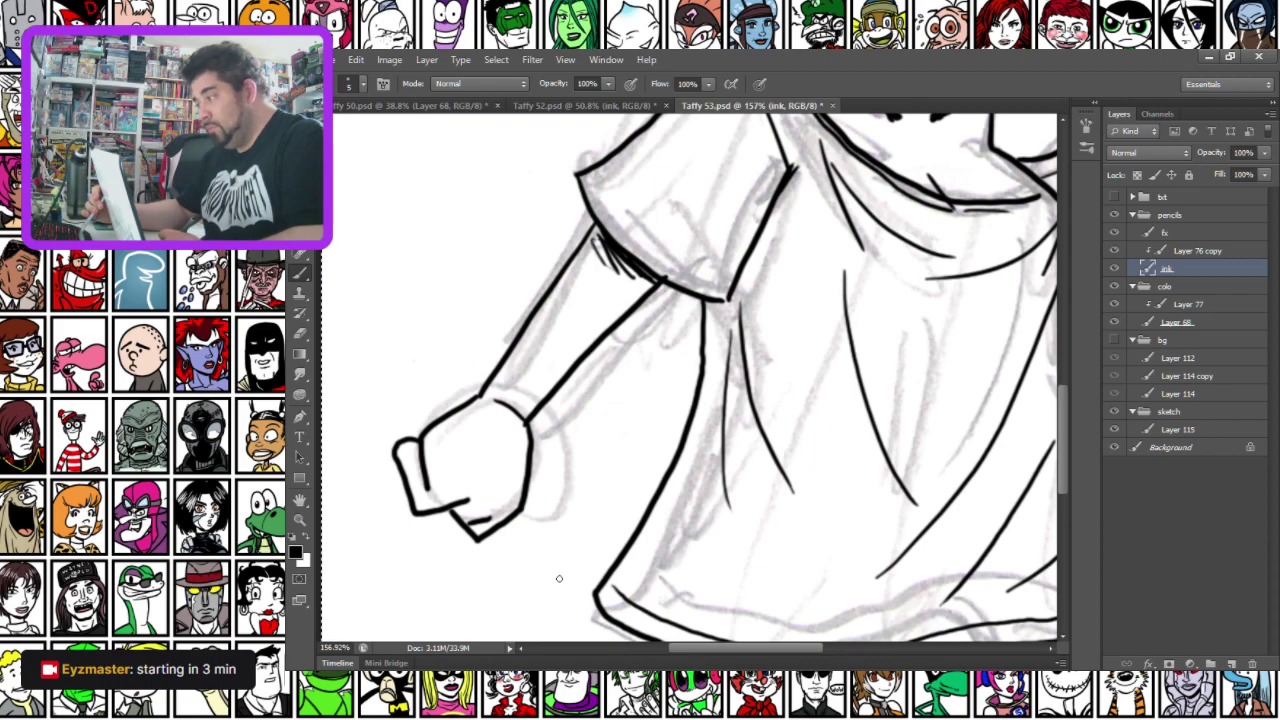
pyautogui.moveTo(664, 486); pyautogui.dragTo(533, 143)
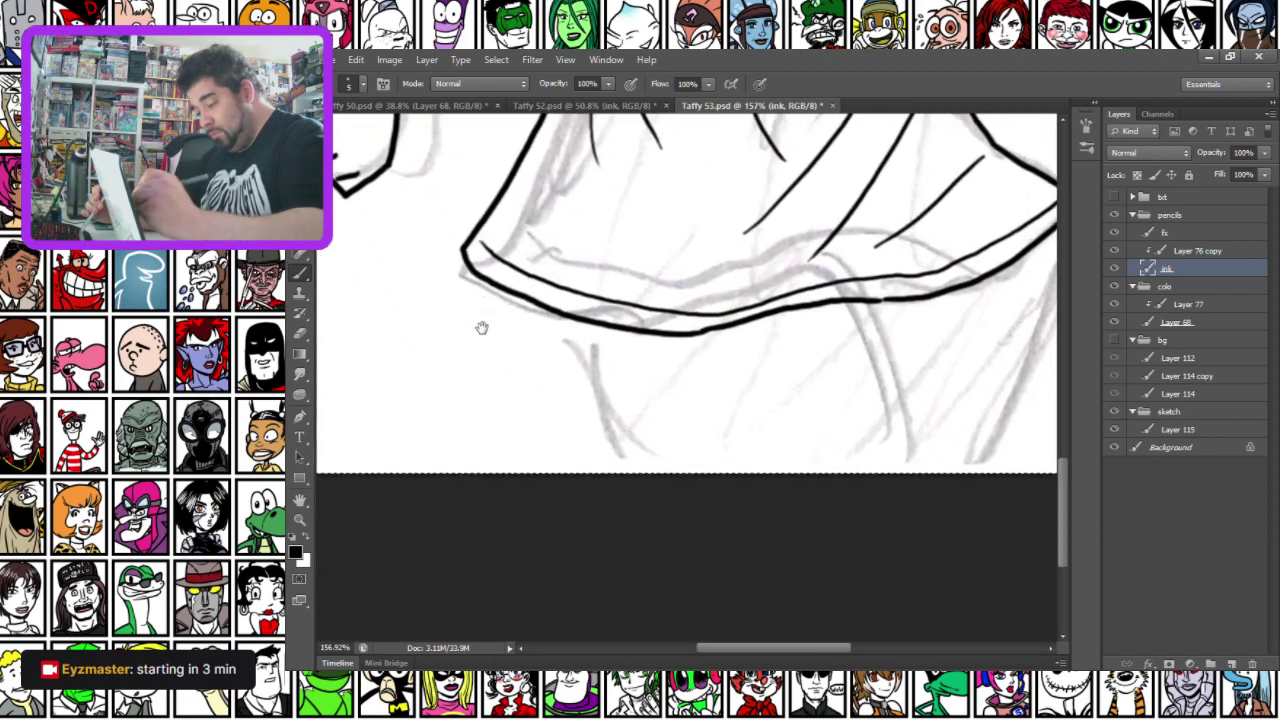
pyautogui.moveTo(643, 355); pyautogui.dragTo(582, 369)
pyautogui.moveTo(810, 313); pyautogui.dragTo(858, 484)
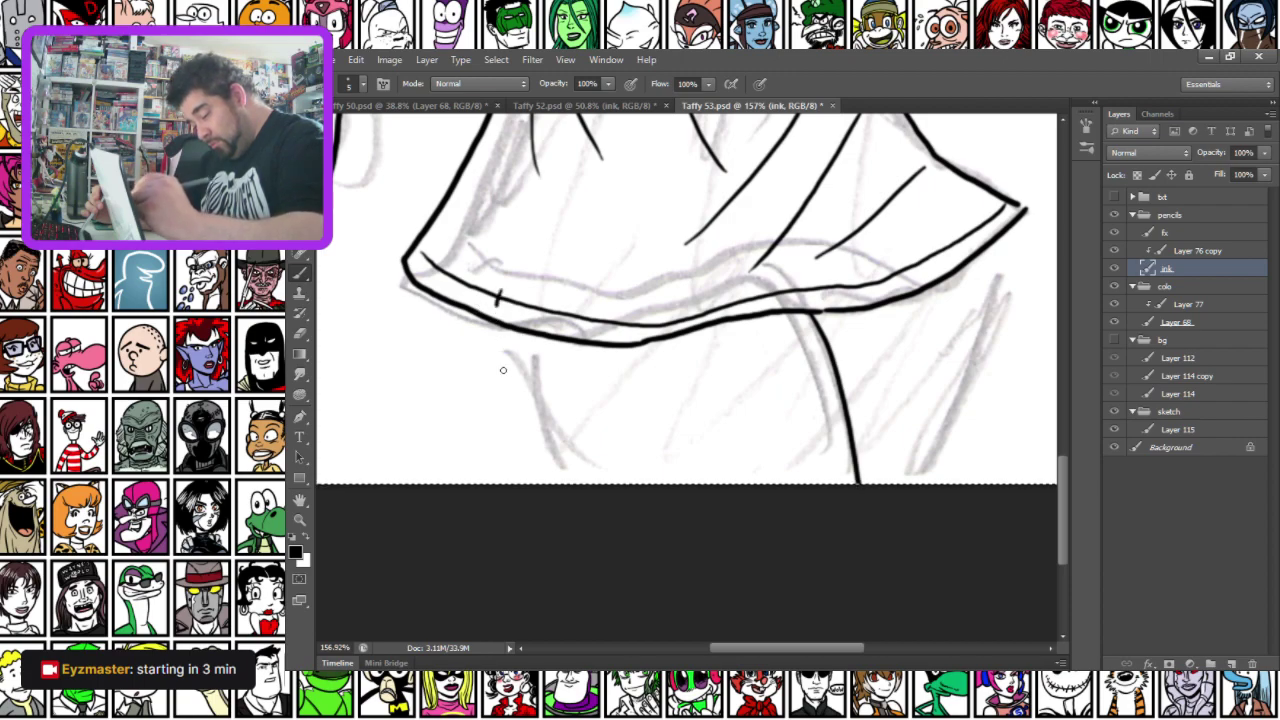
# Ink the near leg's outer edge from the hem to the canvas edge, redoing the stroke, and add a short crease under the hem
pyautogui.moveTo(499, 290); pyautogui.dragTo(543, 390)
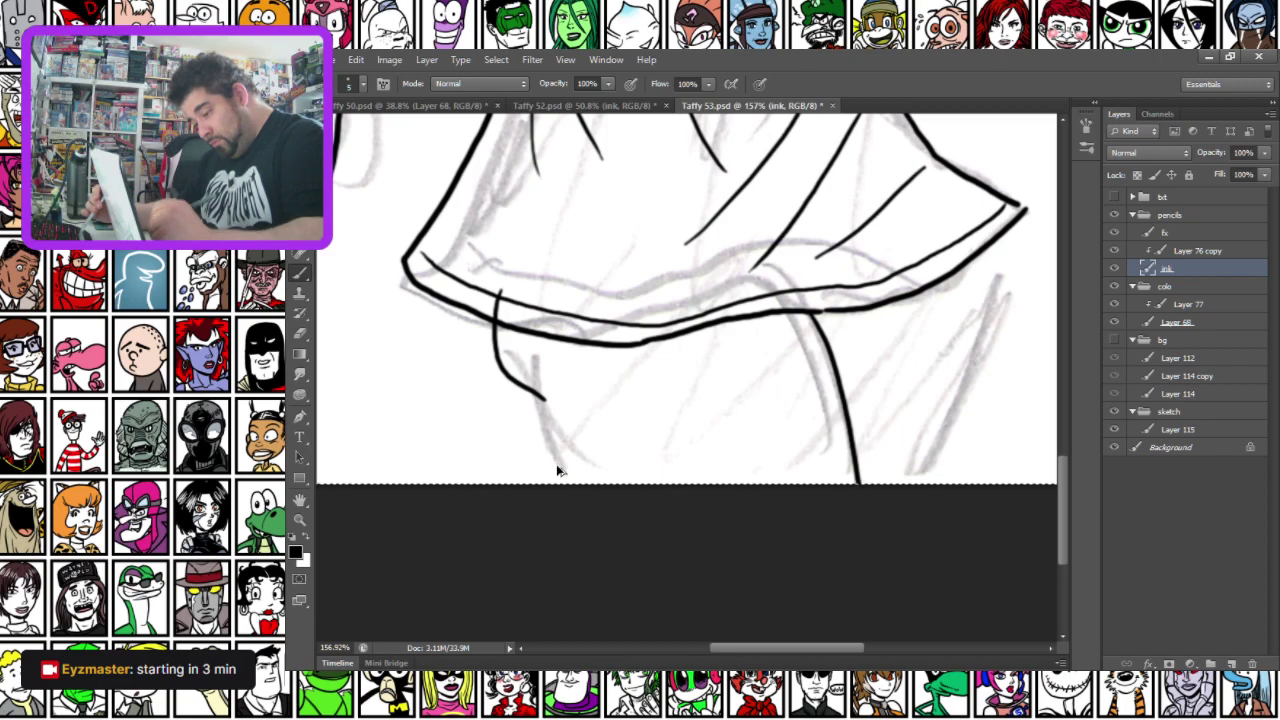
pyautogui.hotkey('ctrl', 'z')
pyautogui.moveTo(495, 325); pyautogui.dragTo(531, 376)
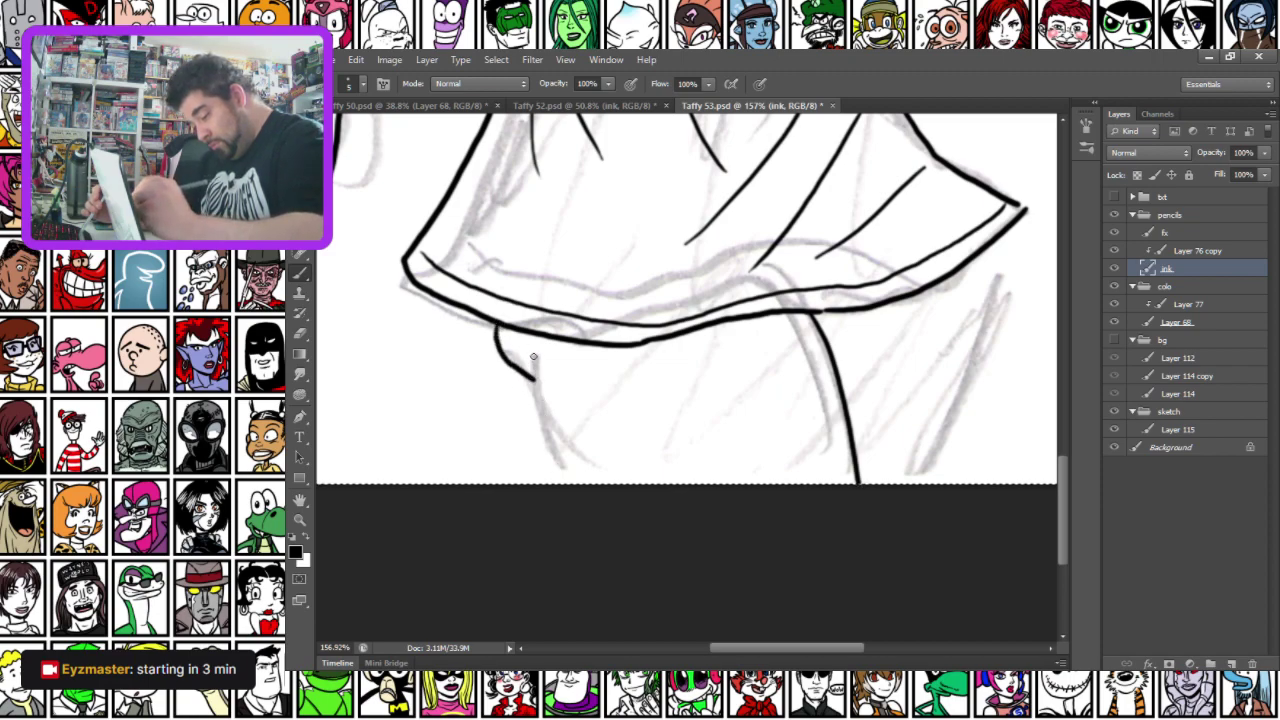
pyautogui.hotkey('ctrl', 'z')
pyautogui.moveTo(497, 325)
pyautogui.mouseDown()
pyautogui.moveTo(491, 355)
pyautogui.moveTo(542, 405)
pyautogui.mouseUp()
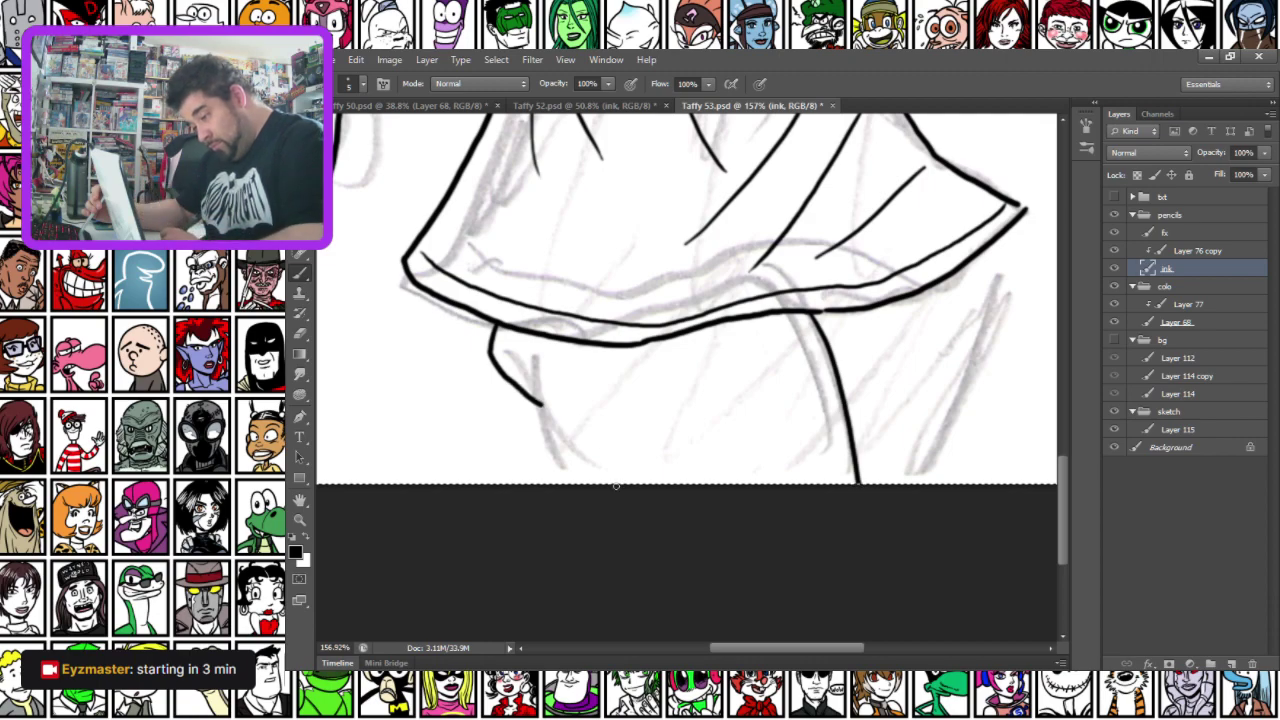
pyautogui.hotkey('ctrl', 'z')
pyautogui.moveTo(490, 322); pyautogui.dragTo(585, 484)
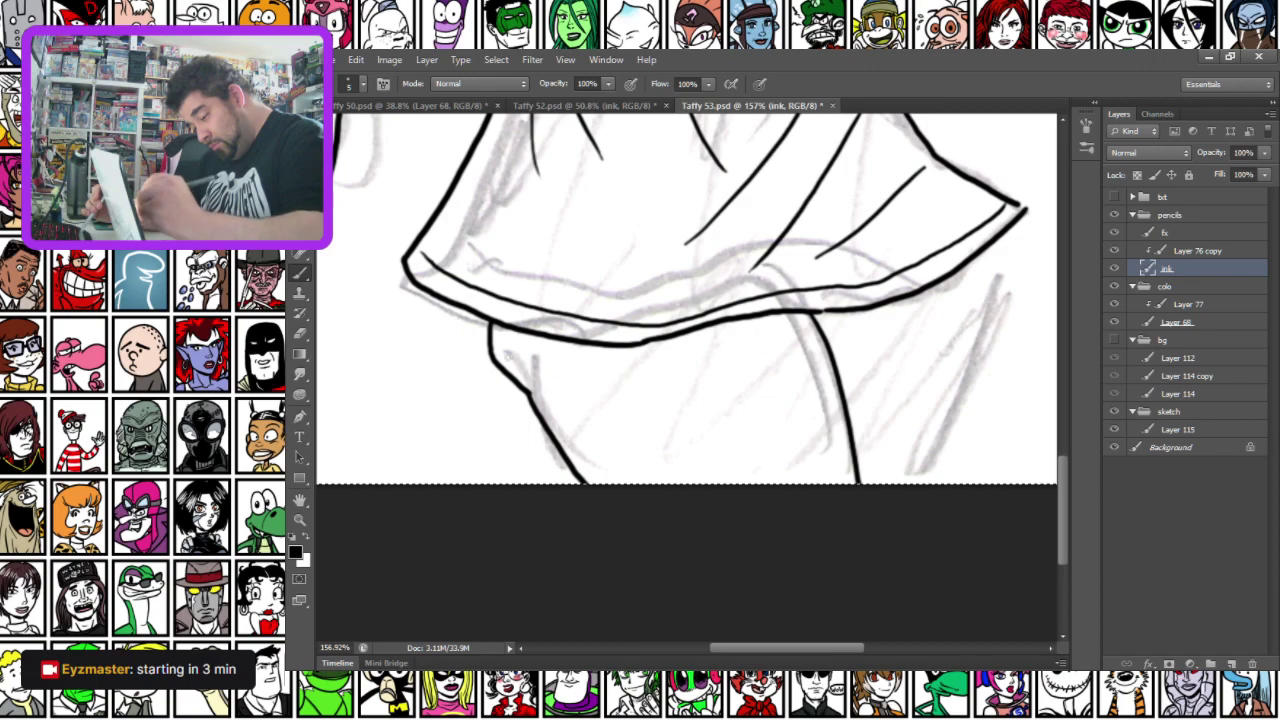
pyautogui.moveTo(545, 375); pyautogui.dragTo(573, 344)
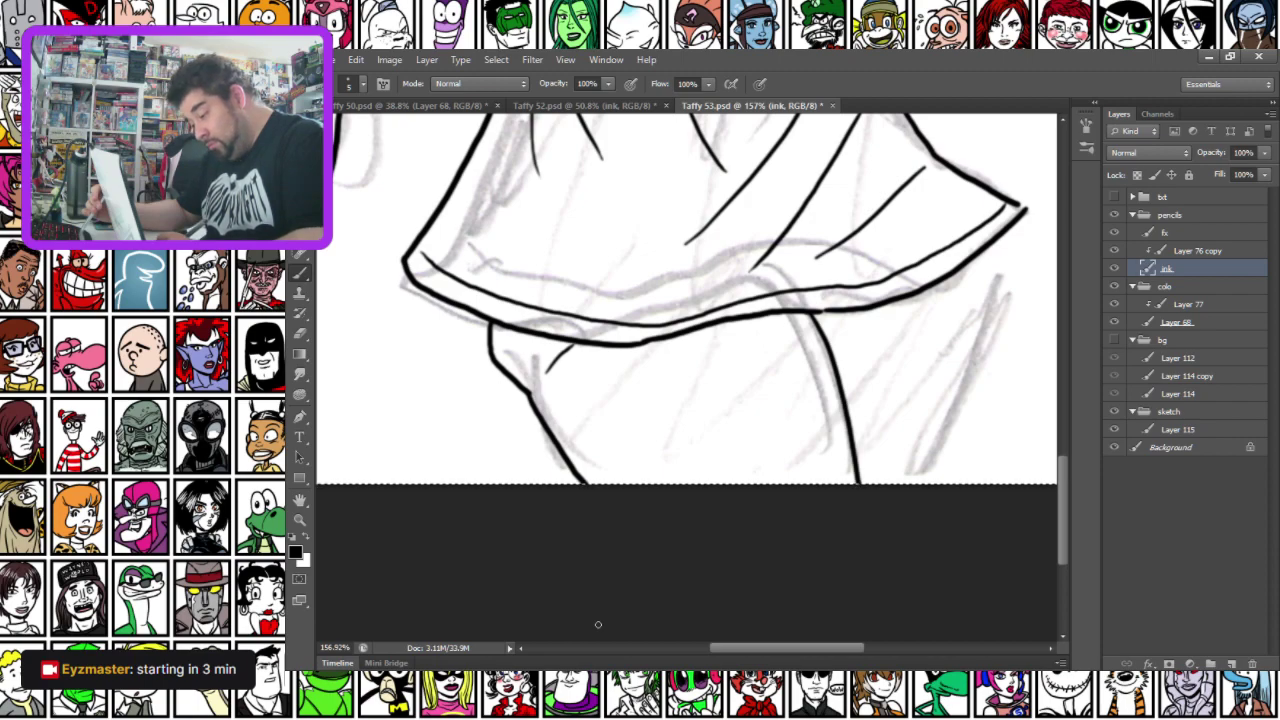
# Ink the far thigh's outer edge and write a small signature beside the shirt's side
pyautogui.moveTo(990, 246); pyautogui.dragTo(948, 437)
pyautogui.moveTo(435, 158)
pyautogui.mouseDown()
pyautogui.moveTo(554, 337)
pyautogui.moveTo(641, 379)
pyautogui.moveTo(626, 378)
pyautogui.moveTo(663, 347)
pyautogui.mouseUp()
pyautogui.moveTo(661, 348); pyautogui.dragTo(669, 339)
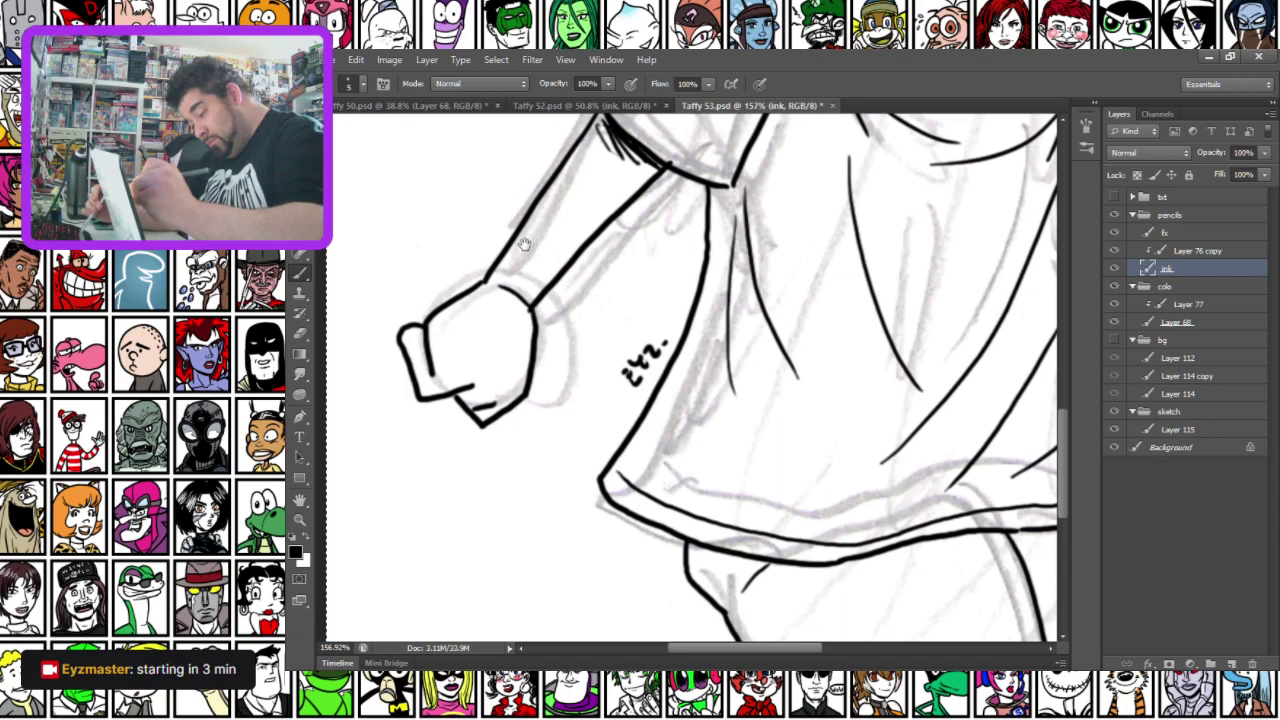
pyautogui.moveTo(531, 254); pyautogui.dragTo(506, 484)
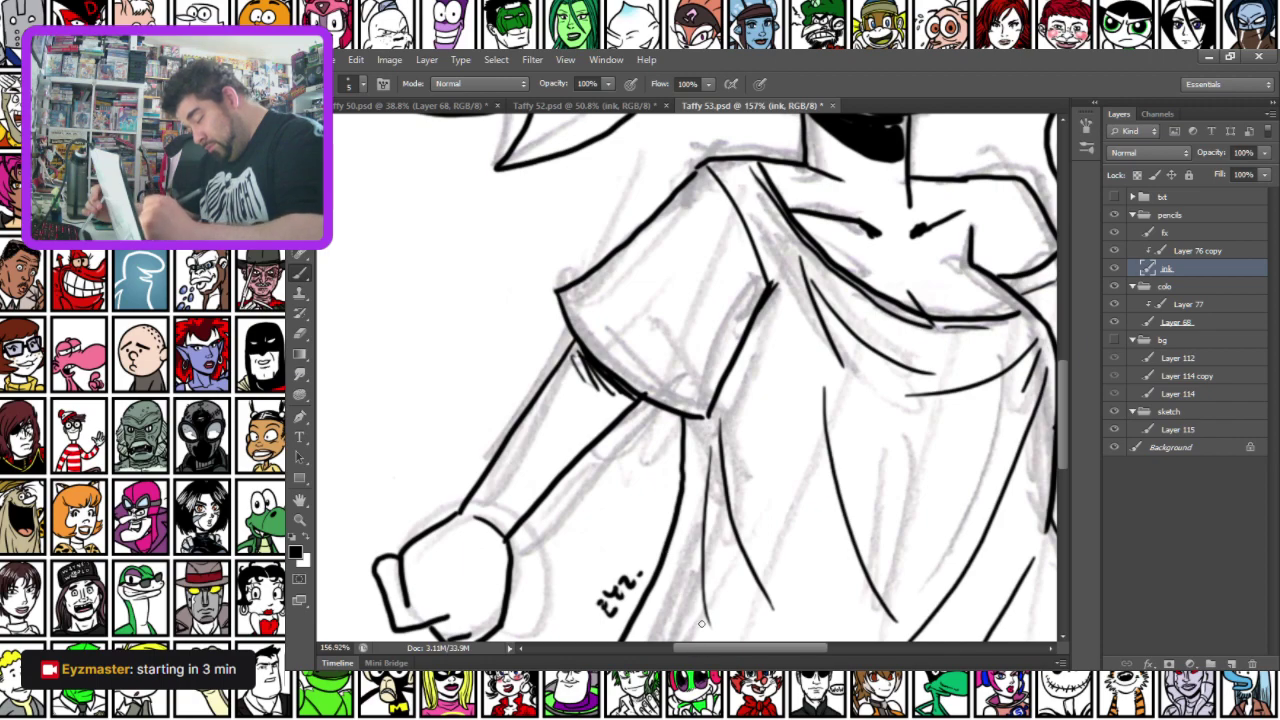
pyautogui.scroll(8, 595, 404)
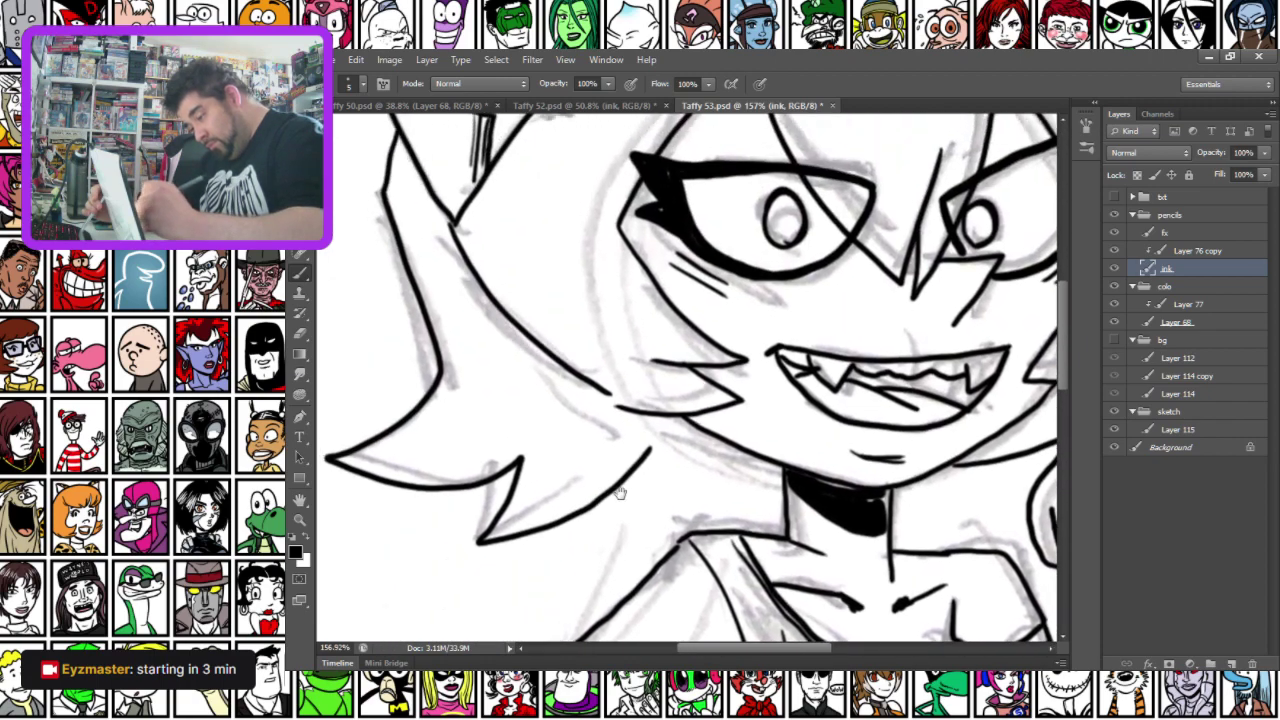
pyautogui.scroll(-2, 658, 531)
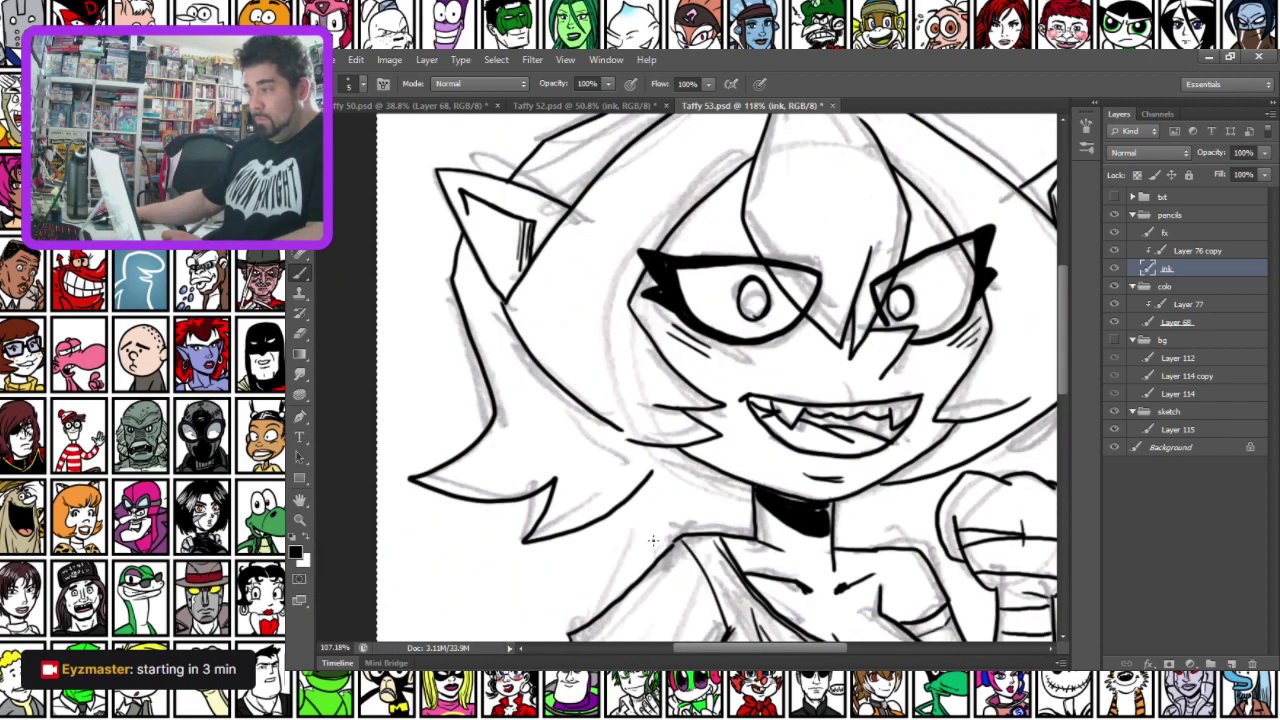
pyautogui.scroll(-2, 650, 546)
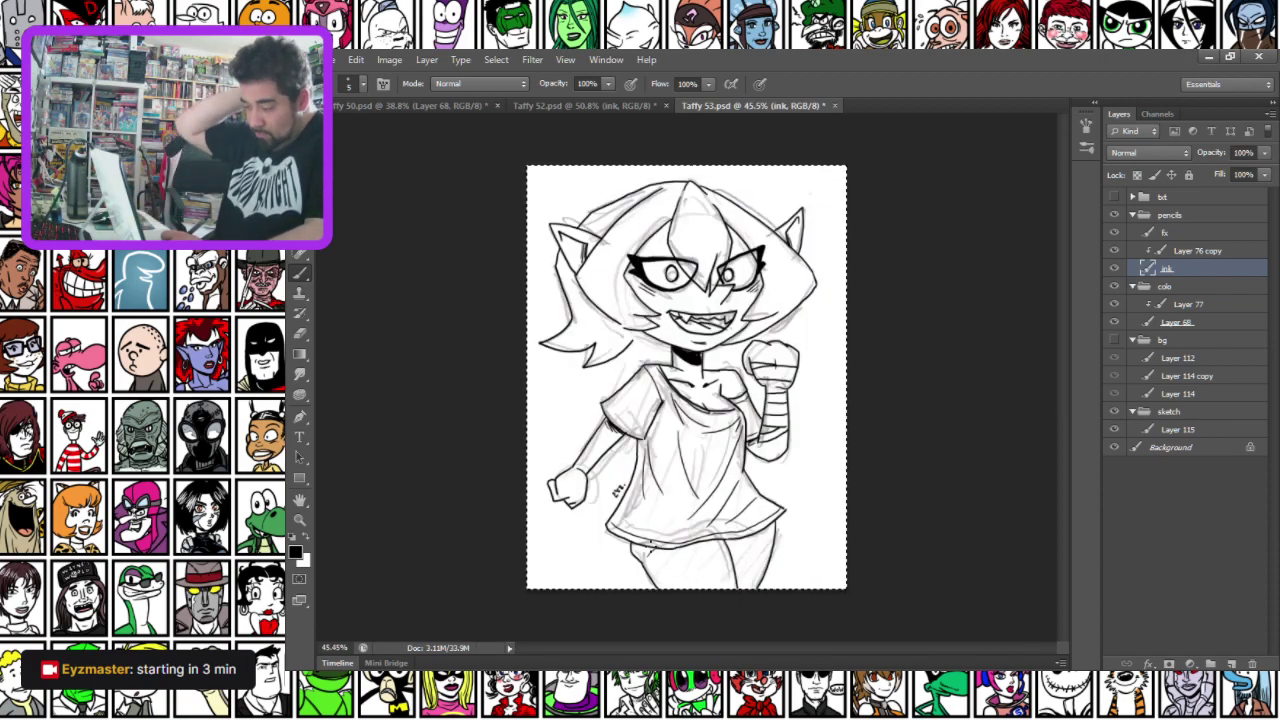
# Ink two pairs of wrap bands across the far thigh, redoing the uppermost band
pyautogui.scroll(3, 849, 535)
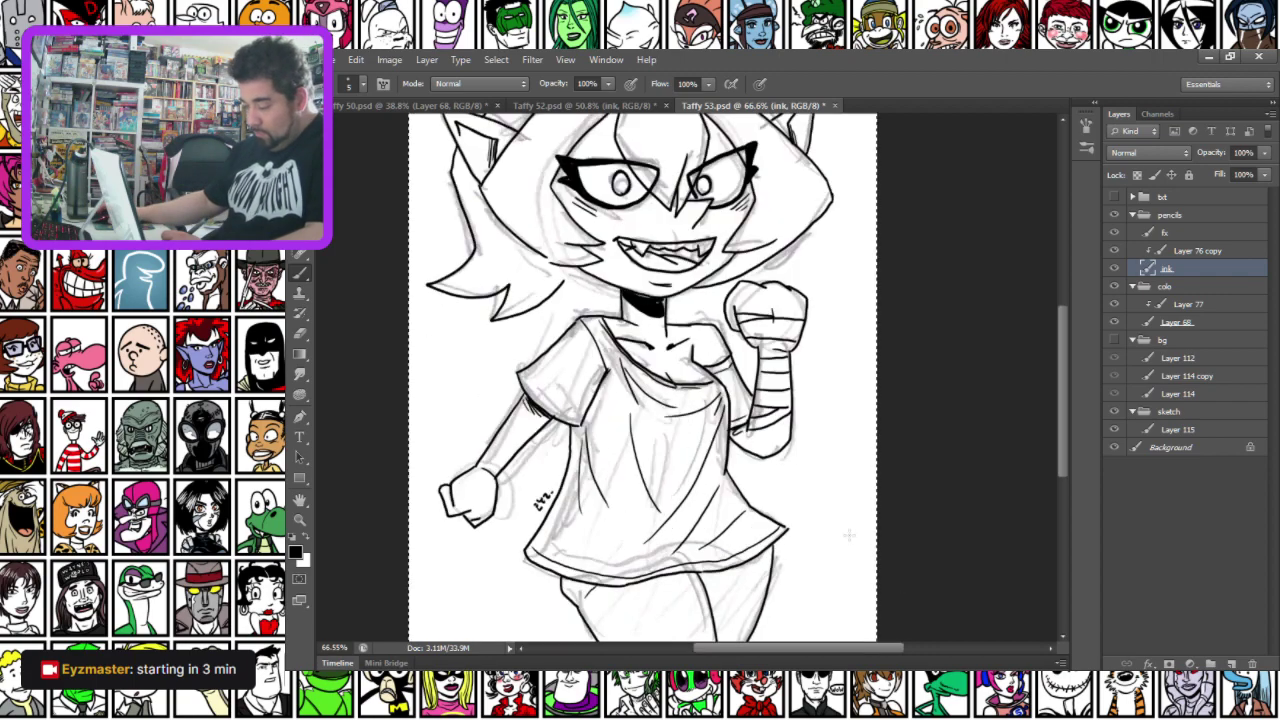
pyautogui.scroll(4, 849, 535)
pyautogui.moveTo(480, 577); pyautogui.dragTo(597, 286)
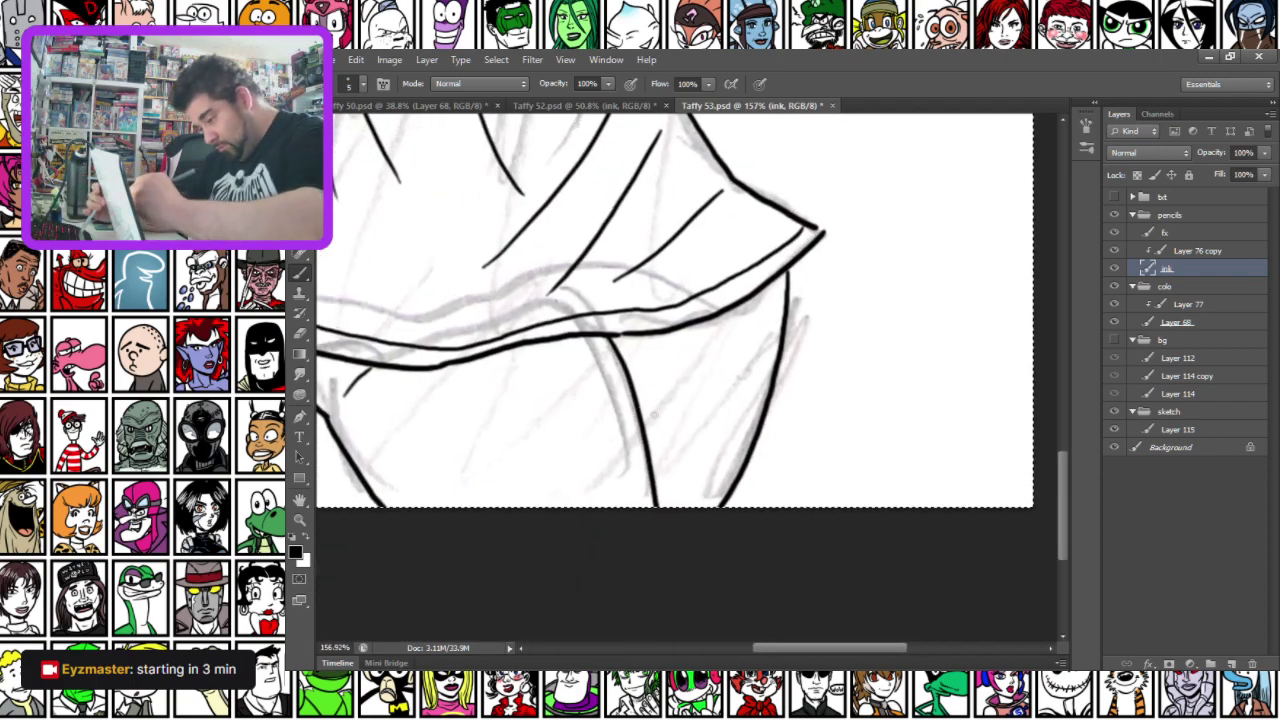
pyautogui.moveTo(641, 411); pyautogui.dragTo(763, 395)
pyautogui.moveTo(650, 478); pyautogui.dragTo(742, 466)
pyautogui.moveTo(648, 497); pyautogui.dragTo(738, 483)
pyautogui.moveTo(618, 378)
pyautogui.mouseDown()
pyautogui.moveTo(672, 389)
pyautogui.moveTo(775, 367)
pyautogui.mouseUp()
pyautogui.hotkey('ctrl', 'z')
pyautogui.moveTo(630, 376); pyautogui.dragTo(773, 374)
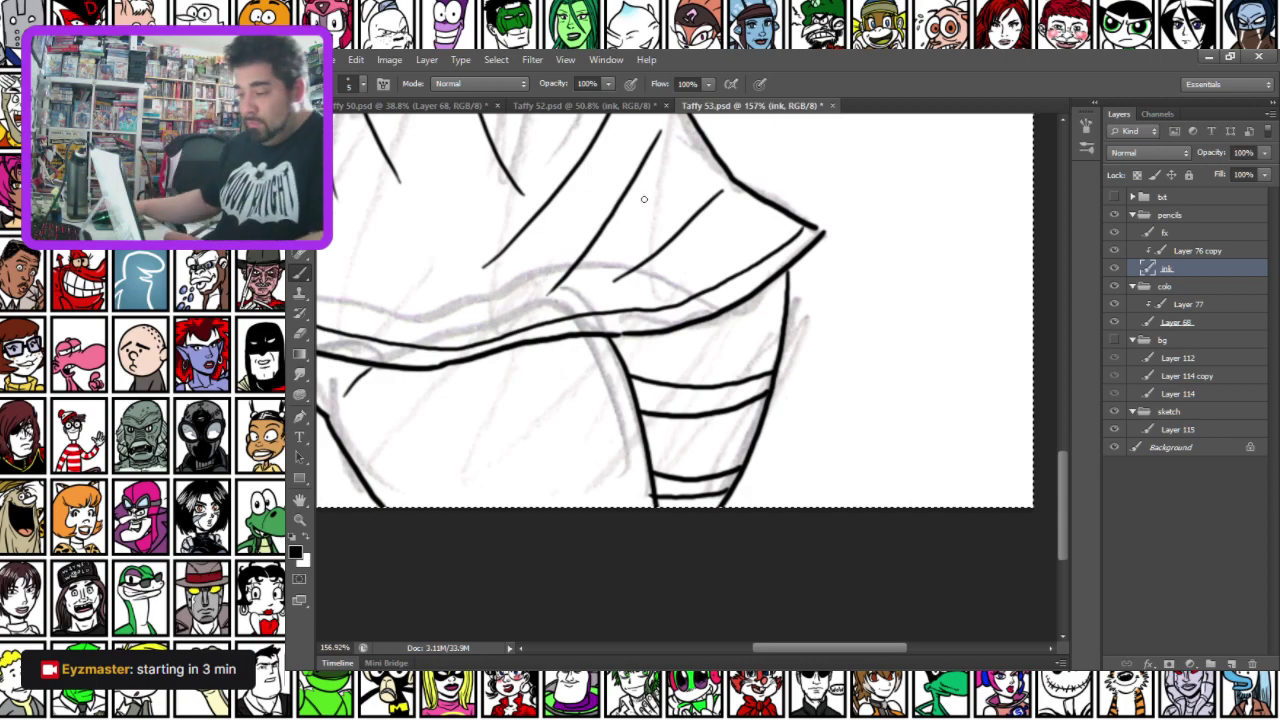
# Fit the whole drawing in view and save Taffy 53.psd
pyautogui.hotkey('ctrl', '0')
pyautogui.scroll(-2, 680, 250)
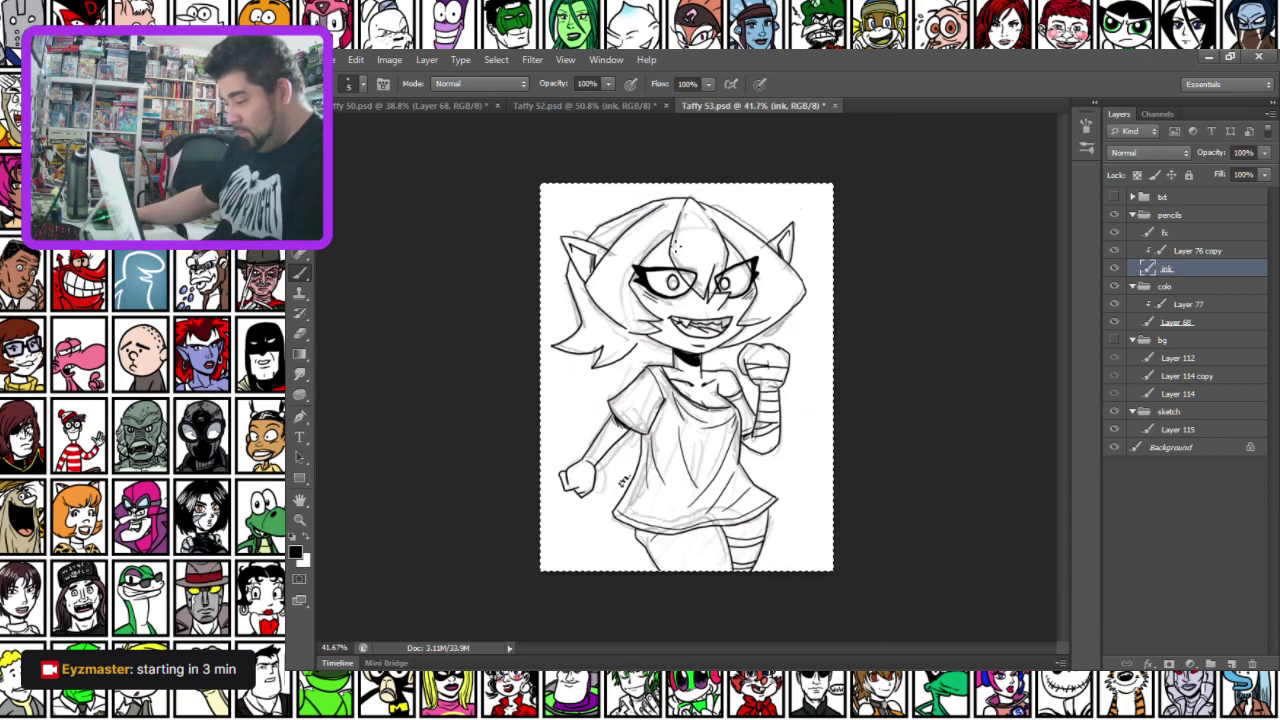
pyautogui.hotkey('ctrl', 's')
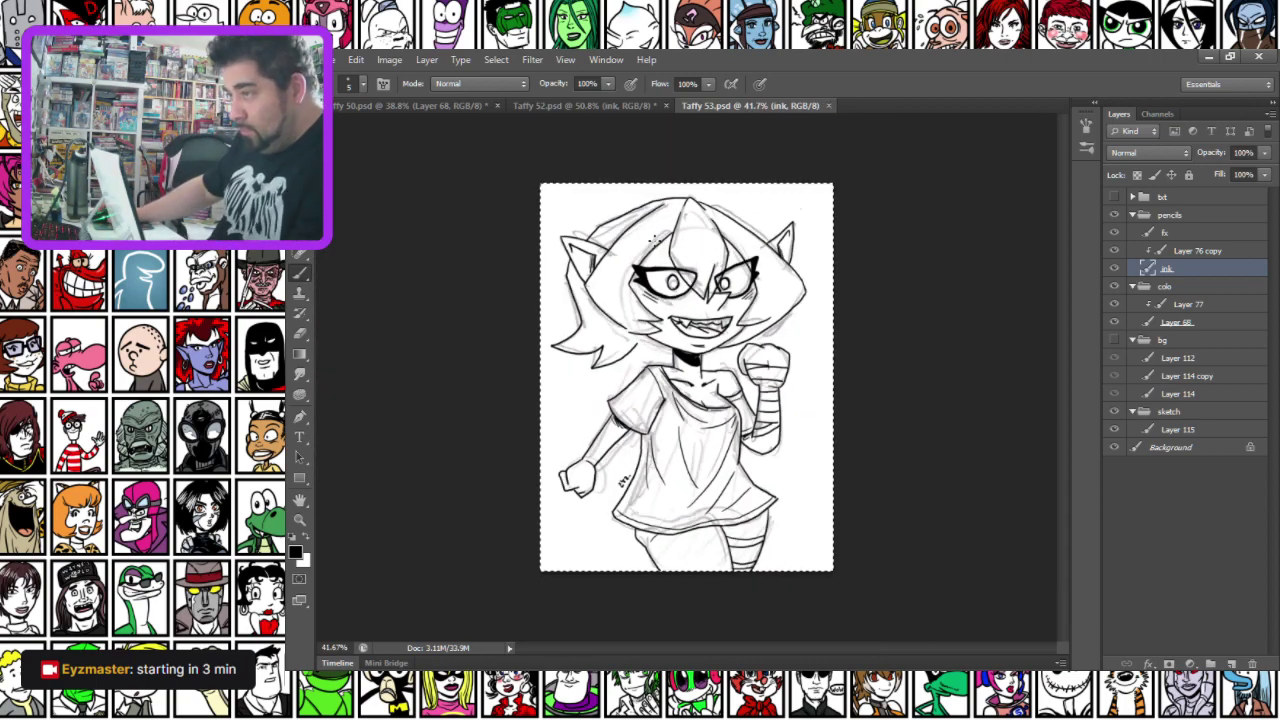
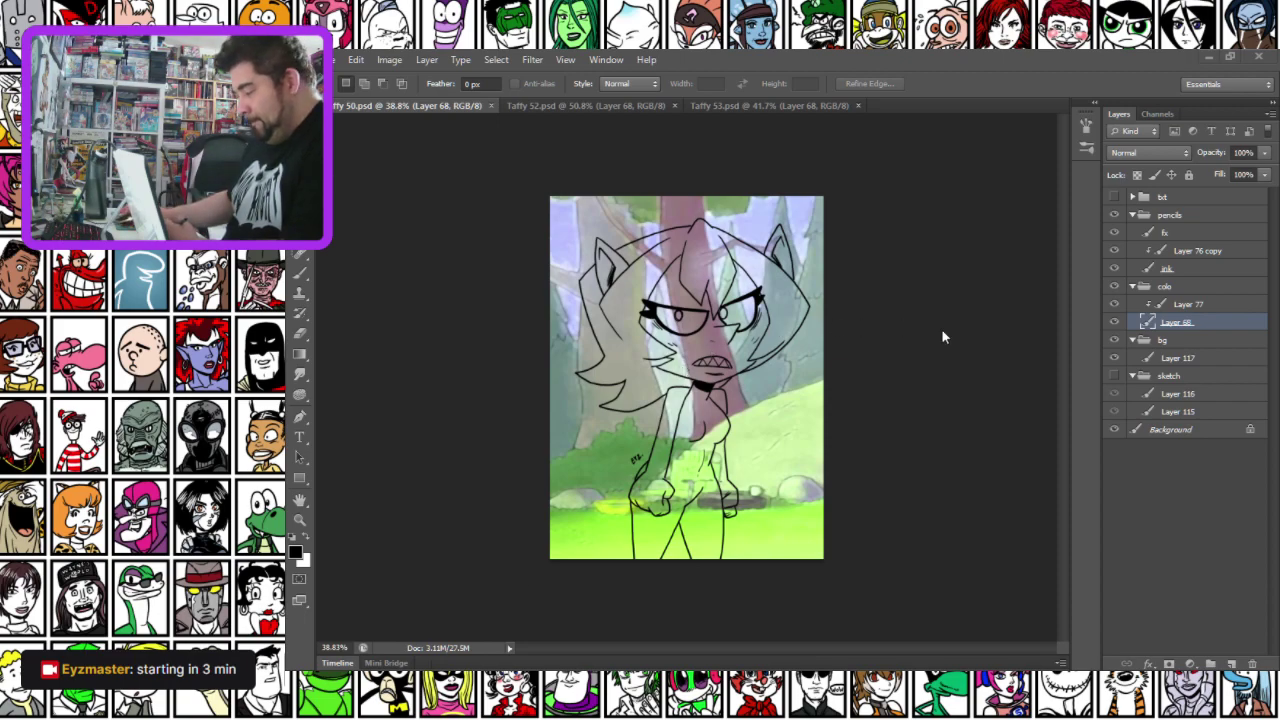
# Block in Taffy 50's hair area on Layer 68 with dark green, using a 106 px hard brush
pyautogui.click(302, 273)
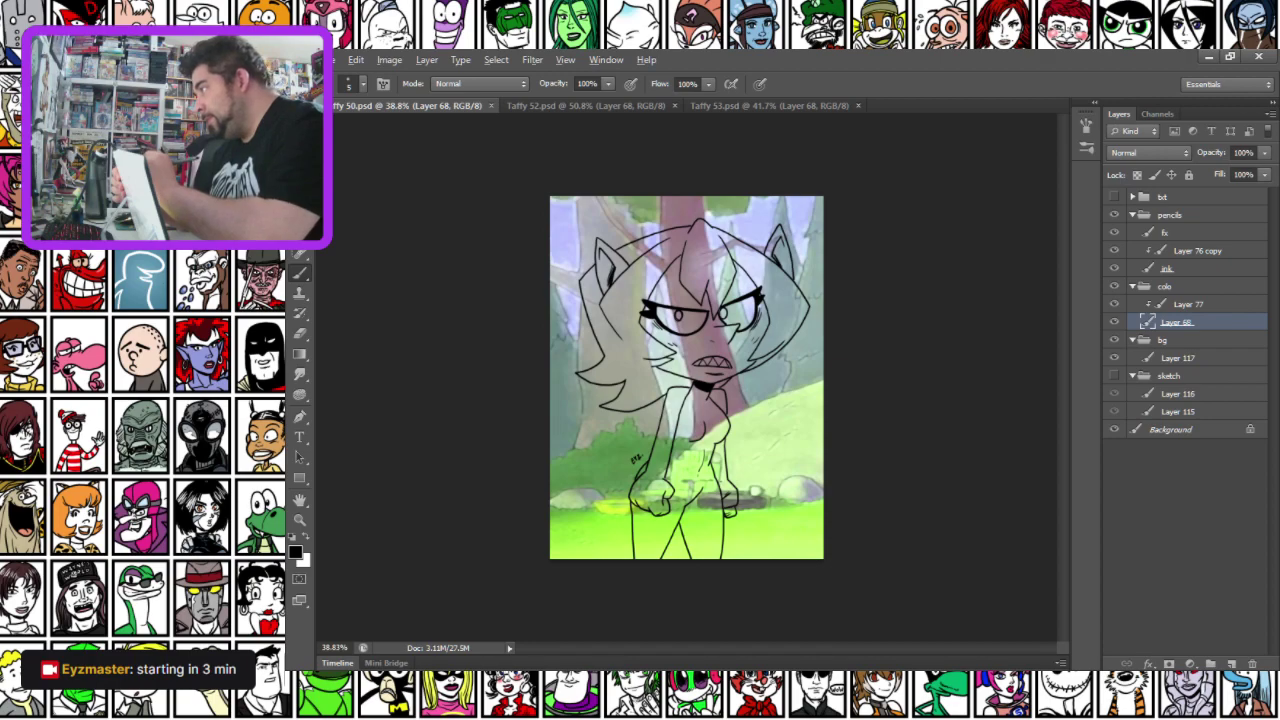
pyautogui.rightClick(654, 307)
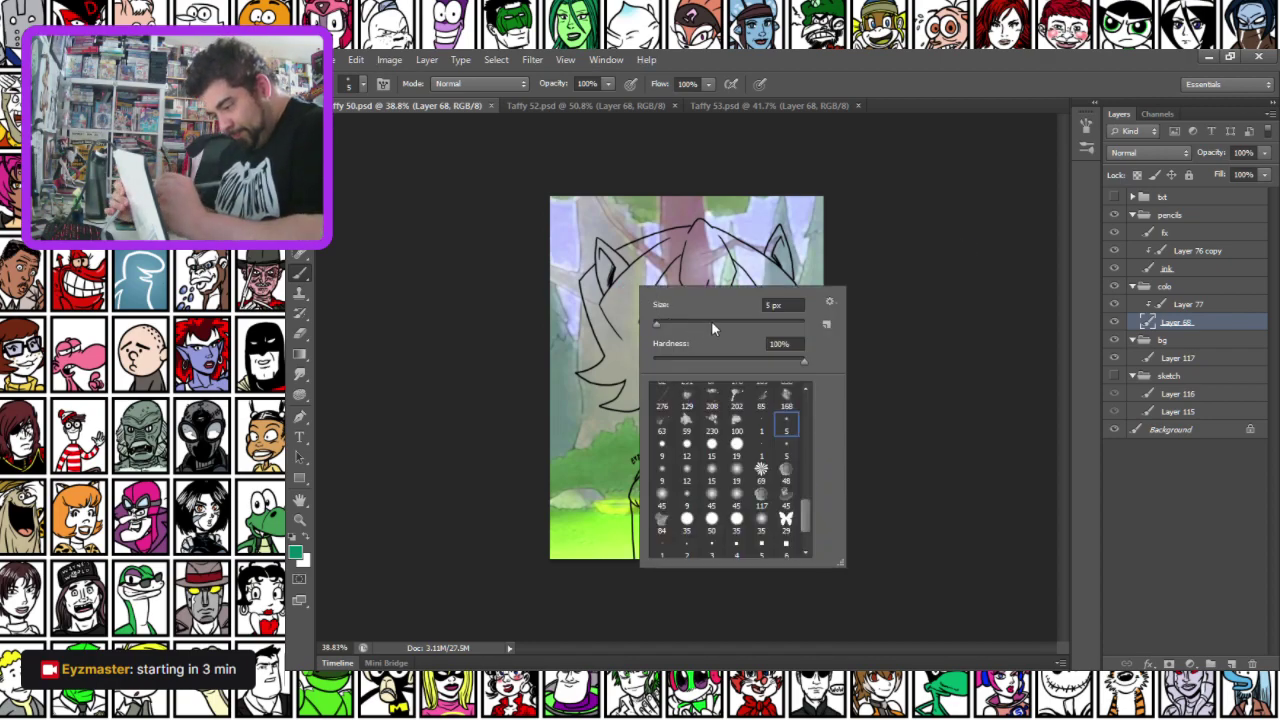
pyautogui.moveTo(596, 285)
pyautogui.mouseDown()
pyautogui.moveTo(622, 360)
pyautogui.moveTo(645, 378)
pyautogui.moveTo(705, 378)
pyautogui.moveTo(785, 318)
pyautogui.moveTo(785, 272)
pyautogui.moveTo(712, 240)
pyautogui.moveTo(655, 252)
pyautogui.moveTo(606, 310)
pyautogui.moveTo(660, 352)
pyautogui.moveTo(692, 273)
pyautogui.moveTo(742, 298)
pyautogui.mouseUp()
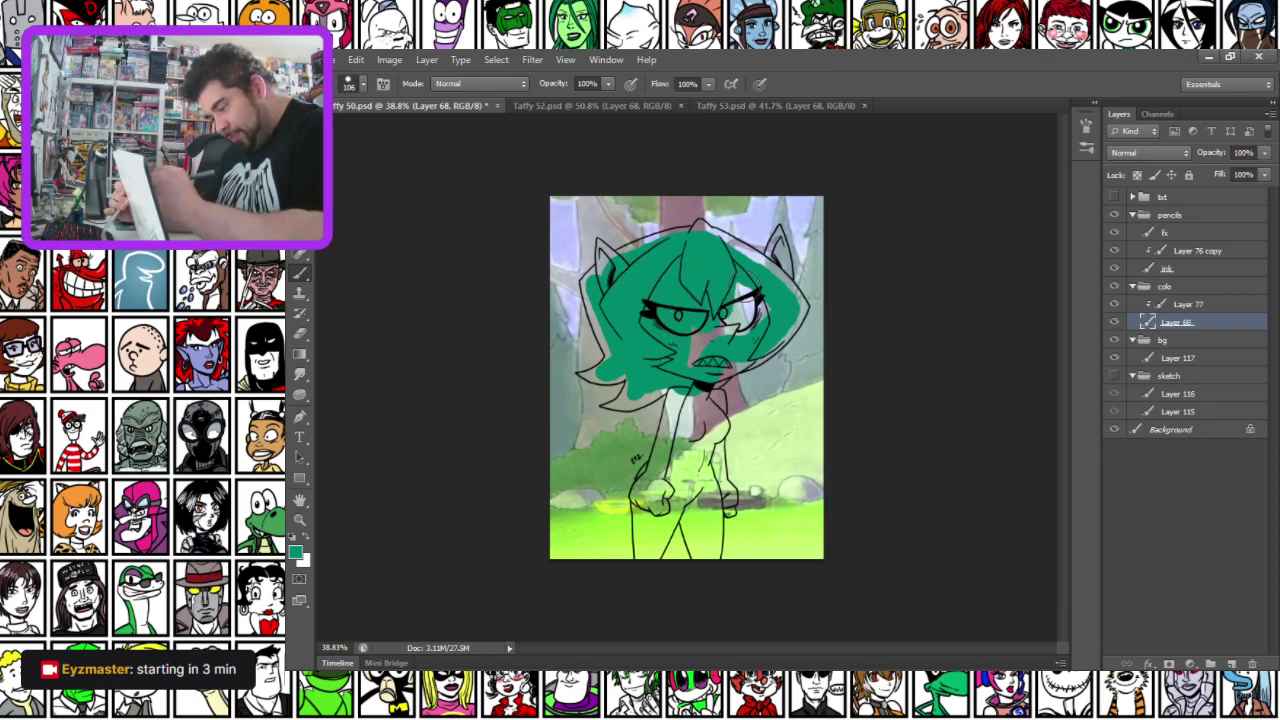
# Block in the hair in Taffy 52 with dark green on Layer 68, painting loosely inside the outlines
pyautogui.click(519, 106)
pyautogui.moveTo(471, 457)
pyautogui.mouseDown()
pyautogui.moveTo(583, 460)
pyautogui.moveTo(576, 525)
pyautogui.moveTo(666, 513)
pyautogui.moveTo(744, 471)
pyautogui.moveTo(789, 478)
pyautogui.moveTo(827, 457)
pyautogui.moveTo(868, 376)
pyautogui.moveTo(862, 298)
pyautogui.mouseUp()
pyautogui.moveTo(495, 215)
pyautogui.mouseDown()
pyautogui.moveTo(698, 205)
pyautogui.moveTo(854, 311)
pyautogui.moveTo(812, 350)
pyautogui.moveTo(717, 374)
pyautogui.moveTo(684, 347)
pyautogui.moveTo(665, 392)
pyautogui.moveTo(597, 280)
pyautogui.moveTo(544, 224)
pyautogui.moveTo(531, 257)
pyautogui.moveTo(496, 254)
pyautogui.moveTo(525, 407)
pyautogui.moveTo(510, 470)
pyautogui.moveTo(560, 385)
pyautogui.moveTo(538, 474)
pyautogui.mouseUp()
pyautogui.moveTo(497, 543); pyautogui.dragTo(540, 540)
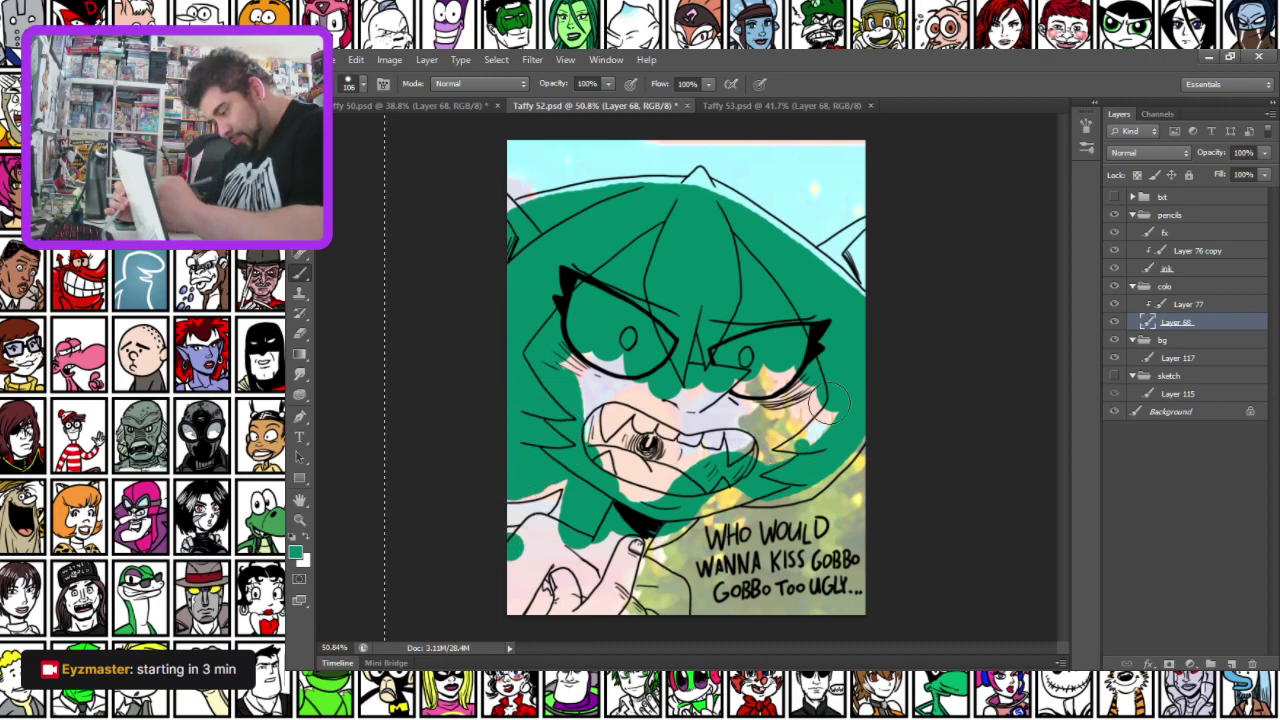
pyautogui.moveTo(830, 405); pyautogui.dragTo(790, 352)
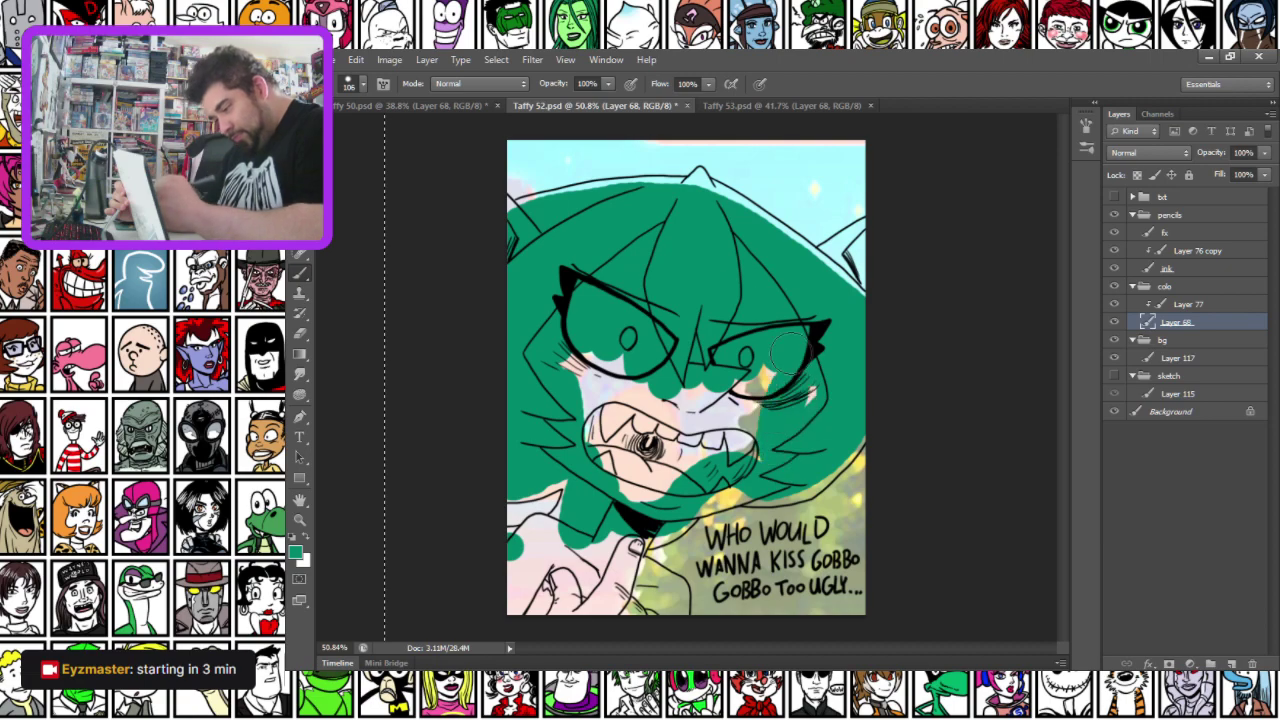
# On Taffy 53's ink layer, ink the missing hair lock above the shoulder in black (000000) with the 5 px brush
pyautogui.click(734, 108)
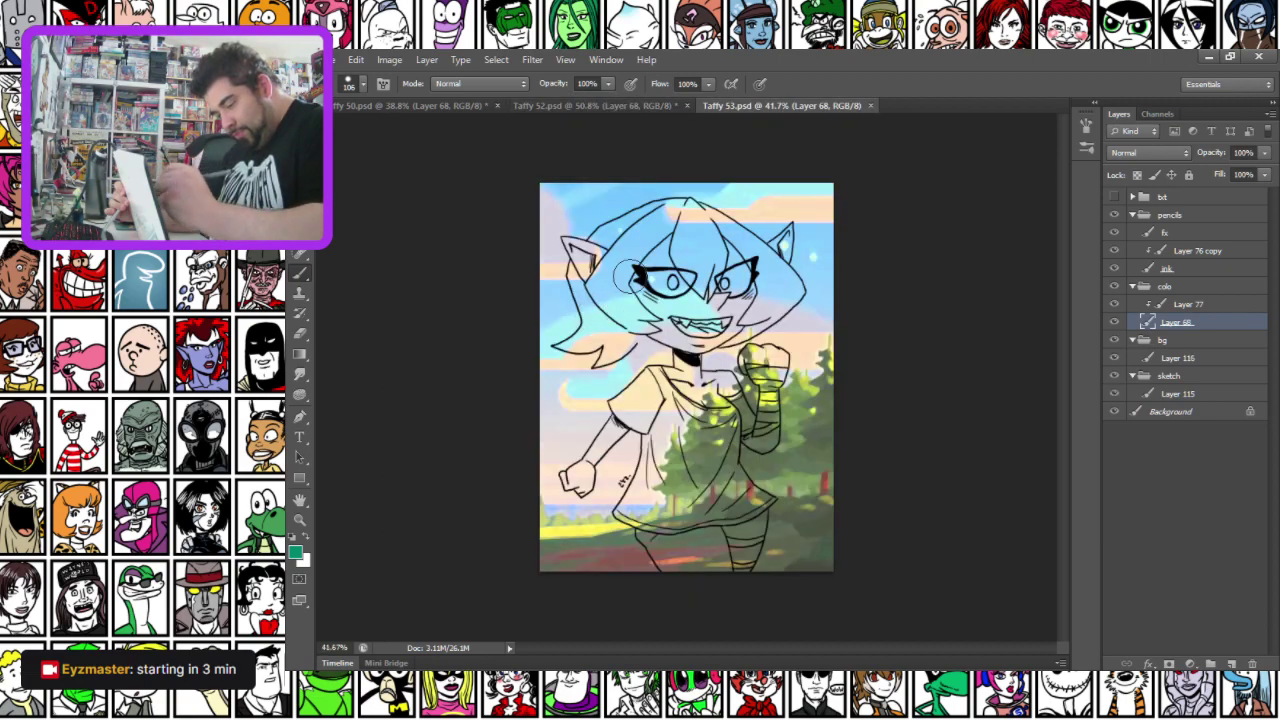
pyautogui.click(1168, 269)
pyautogui.scroll(4, 621, 288)
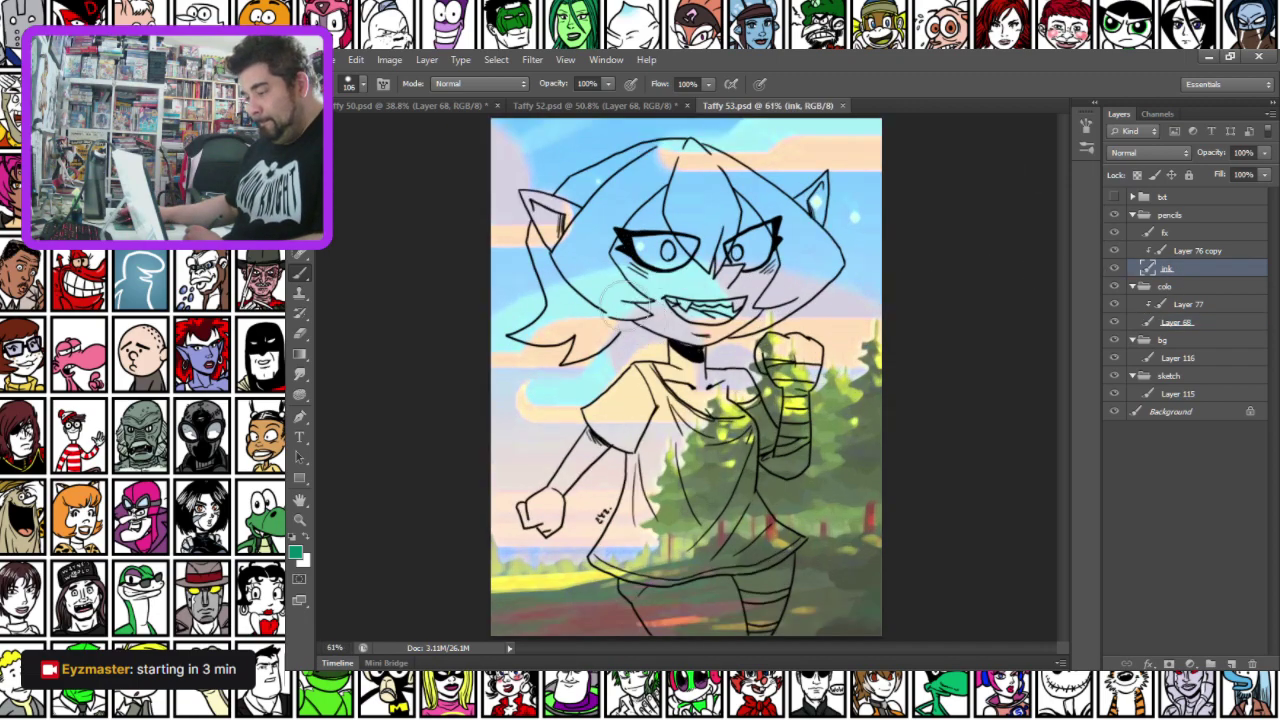
pyautogui.scroll(1, 620, 288)
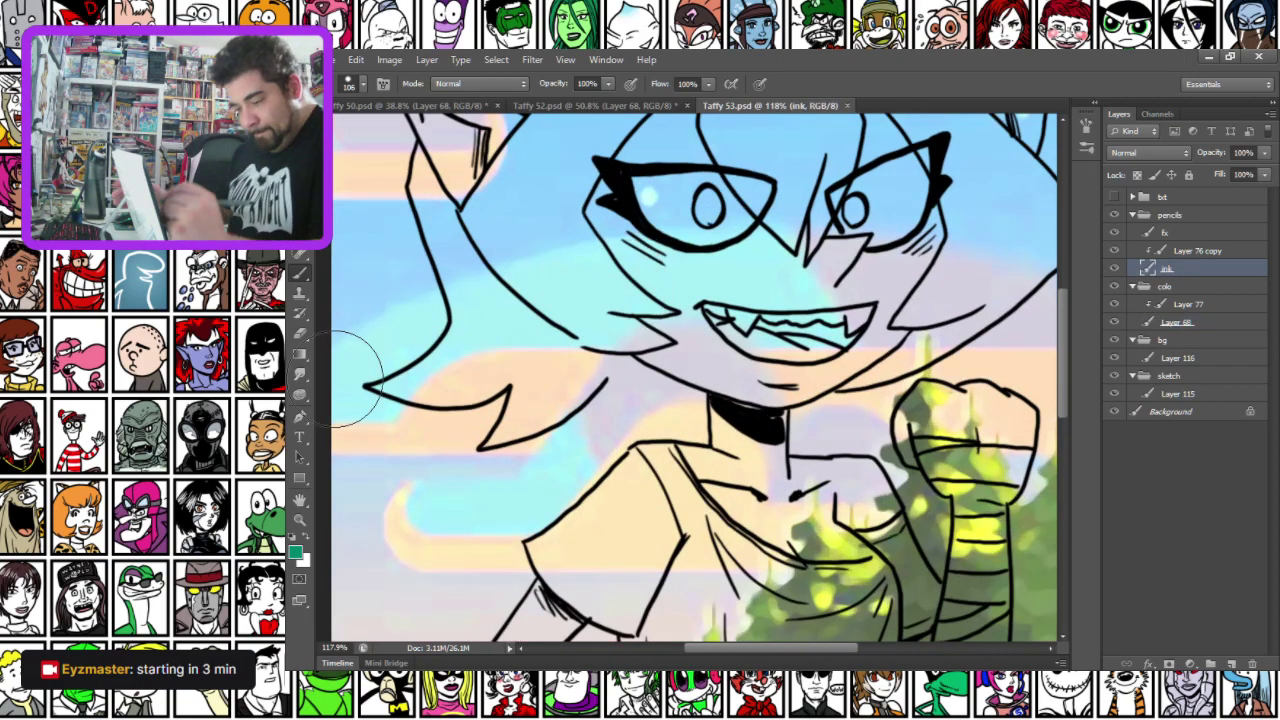
pyautogui.click(295, 552)
pyautogui.moveTo(846, 477); pyautogui.dragTo(759, 610)
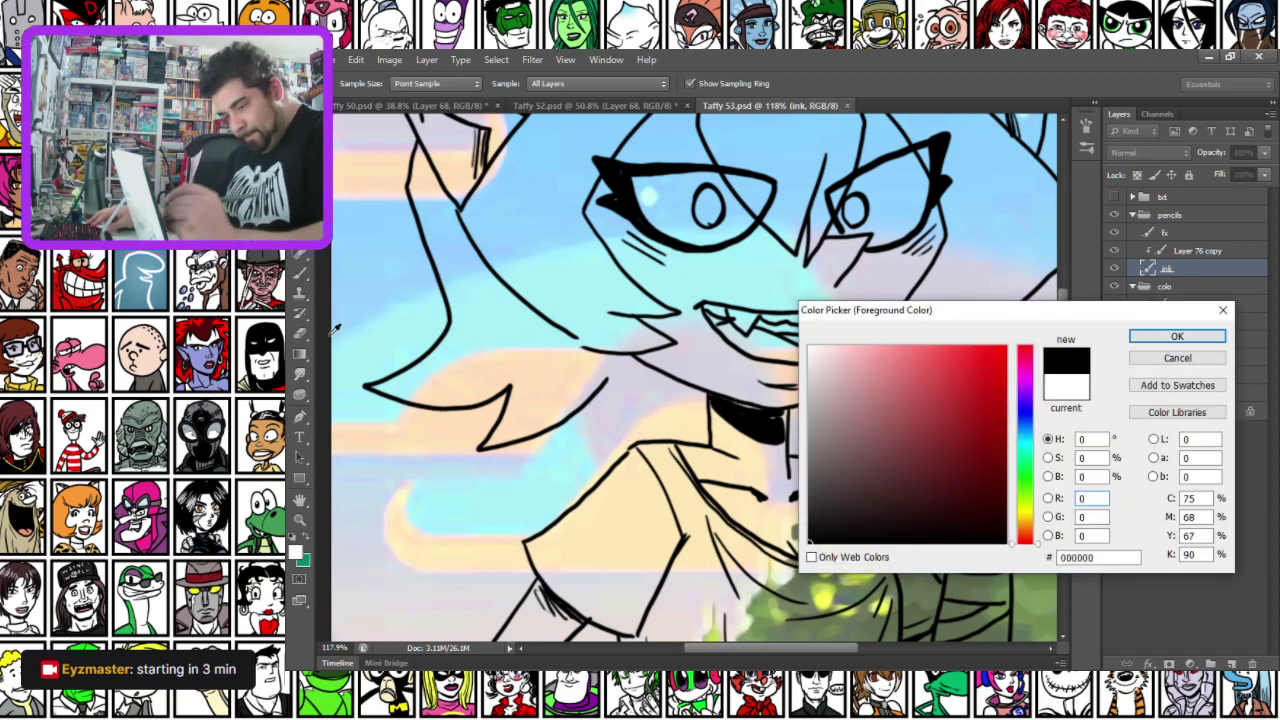
pyautogui.press('Return')
pyautogui.rightClick(655, 262)
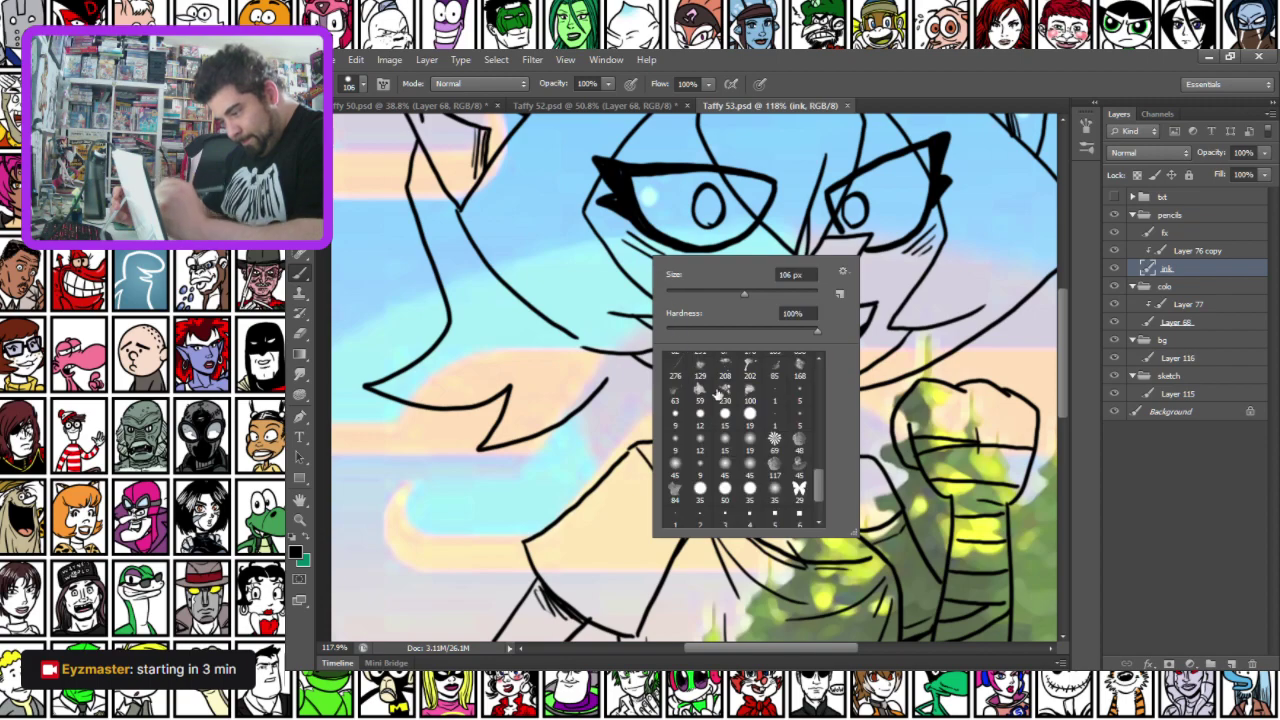
pyautogui.doubleClick(789, 397)
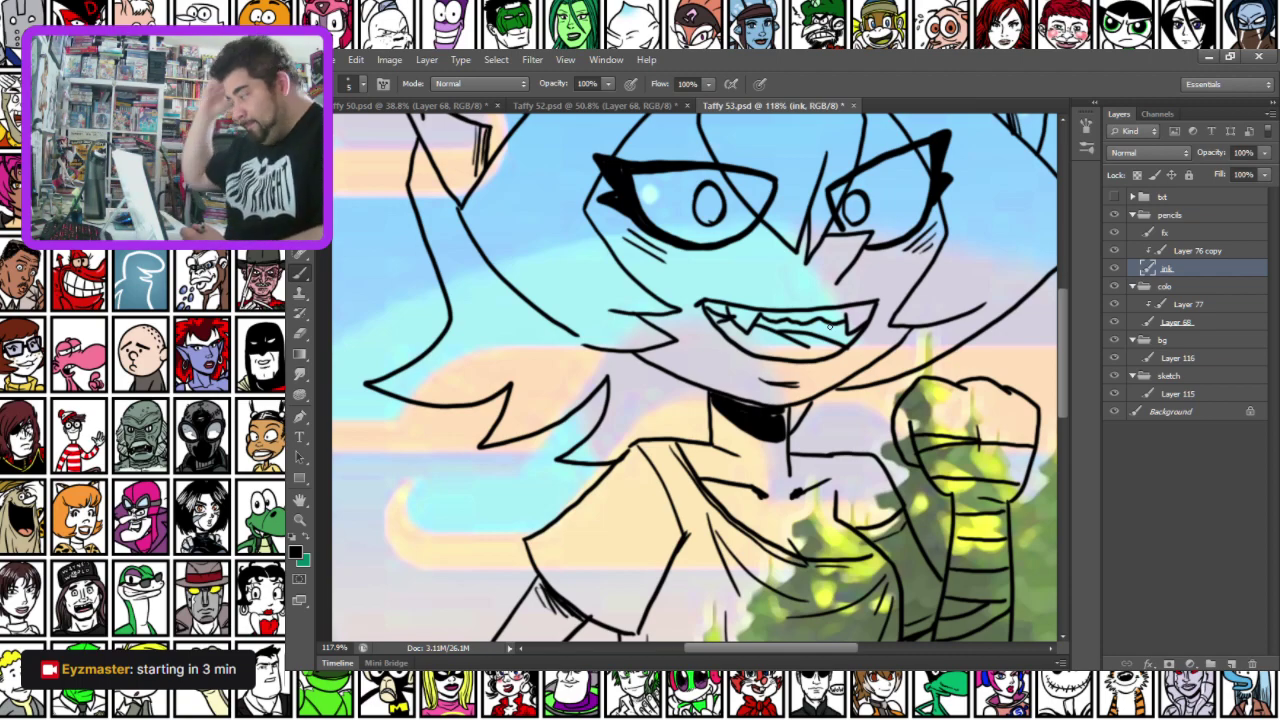
# Block in Taffy 53's hair with dark green on Layer 68, using a larger brush and following the hair outline
pyautogui.click(1172, 323)
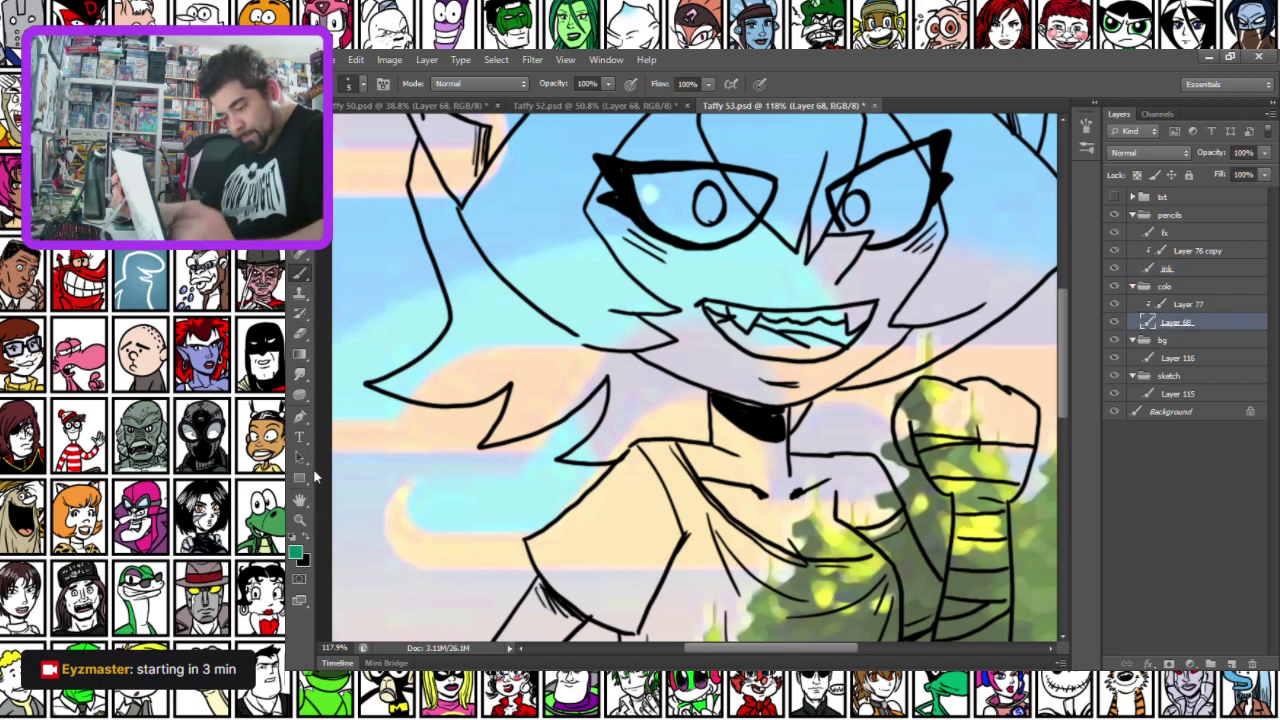
pyautogui.rightClick(586, 218)
pyautogui.moveTo(631, 260); pyautogui.dragTo(671, 260)
pyautogui.moveTo(555, 182)
pyautogui.mouseDown()
pyautogui.moveTo(604, 292)
pyautogui.moveTo(606, 385)
pyautogui.mouseUp()
pyautogui.scroll(-3, 603, 290)
pyautogui.moveTo(514, 307); pyautogui.dragTo(547, 393)
pyautogui.moveTo(505, 432)
pyautogui.mouseDown()
pyautogui.moveTo(563, 407)
pyautogui.moveTo(567, 447)
pyautogui.moveTo(597, 405)
pyautogui.moveTo(640, 420)
pyautogui.moveTo(640, 450)
pyautogui.moveTo(622, 468)
pyautogui.moveTo(655, 440)
pyautogui.moveTo(675, 463)
pyautogui.moveTo(872, 347)
pyautogui.moveTo(865, 295)
pyautogui.mouseUp()
pyautogui.moveTo(515, 305)
pyautogui.mouseDown()
pyautogui.moveTo(583, 240)
pyautogui.moveTo(700, 208)
pyautogui.moveTo(836, 293)
pyautogui.moveTo(832, 366)
pyautogui.moveTo(761, 318)
pyautogui.moveTo(723, 334)
pyautogui.moveTo(673, 231)
pyautogui.moveTo(637, 243)
pyautogui.moveTo(597, 300)
pyautogui.moveTo(562, 320)
pyautogui.moveTo(558, 346)
pyautogui.moveTo(596, 373)
pyautogui.moveTo(684, 400)
pyautogui.mouseUp()
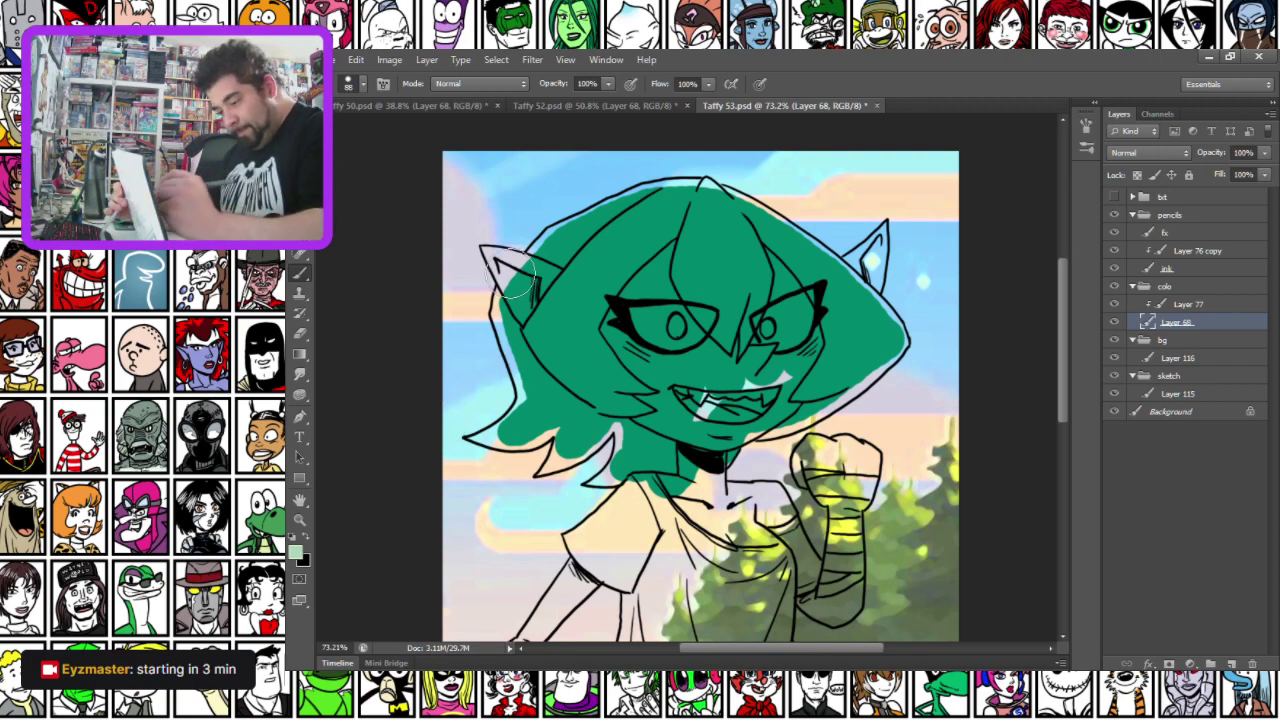
# Paint Taffy 53's ears, face, neck and upper chest light green as the skin base
pyautogui.moveTo(518, 270); pyautogui.dragTo(524, 295)
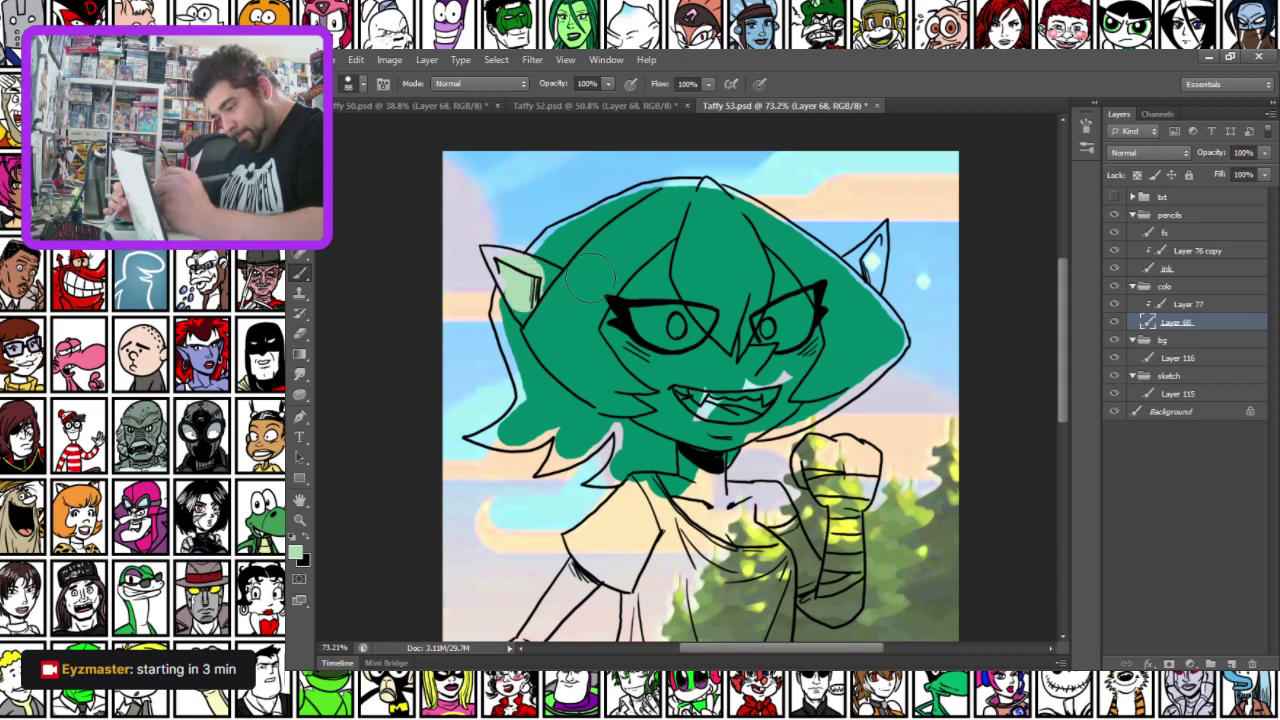
pyautogui.moveTo(677, 238)
pyautogui.mouseDown()
pyautogui.moveTo(611, 335)
pyautogui.moveTo(647, 376)
pyautogui.moveTo(646, 408)
pyautogui.moveTo(691, 442)
pyautogui.moveTo(665, 496)
pyautogui.moveTo(688, 440)
pyautogui.moveTo(662, 490)
pyautogui.moveTo(712, 530)
pyautogui.moveTo(772, 550)
pyautogui.moveTo(750, 515)
pyautogui.moveTo(708, 497)
pyautogui.moveTo(695, 460)
pyautogui.moveTo(770, 380)
pyautogui.moveTo(795, 320)
pyautogui.moveTo(780, 270)
pyautogui.moveTo(762, 368)
pyautogui.moveTo(740, 385)
pyautogui.moveTo(690, 335)
pyautogui.moveTo(665, 345)
pyautogui.moveTo(705, 411)
pyautogui.mouseUp()
pyautogui.moveTo(868, 248)
pyautogui.mouseDown()
pyautogui.moveTo(876, 258)
pyautogui.moveTo(861, 264)
pyautogui.mouseUp()
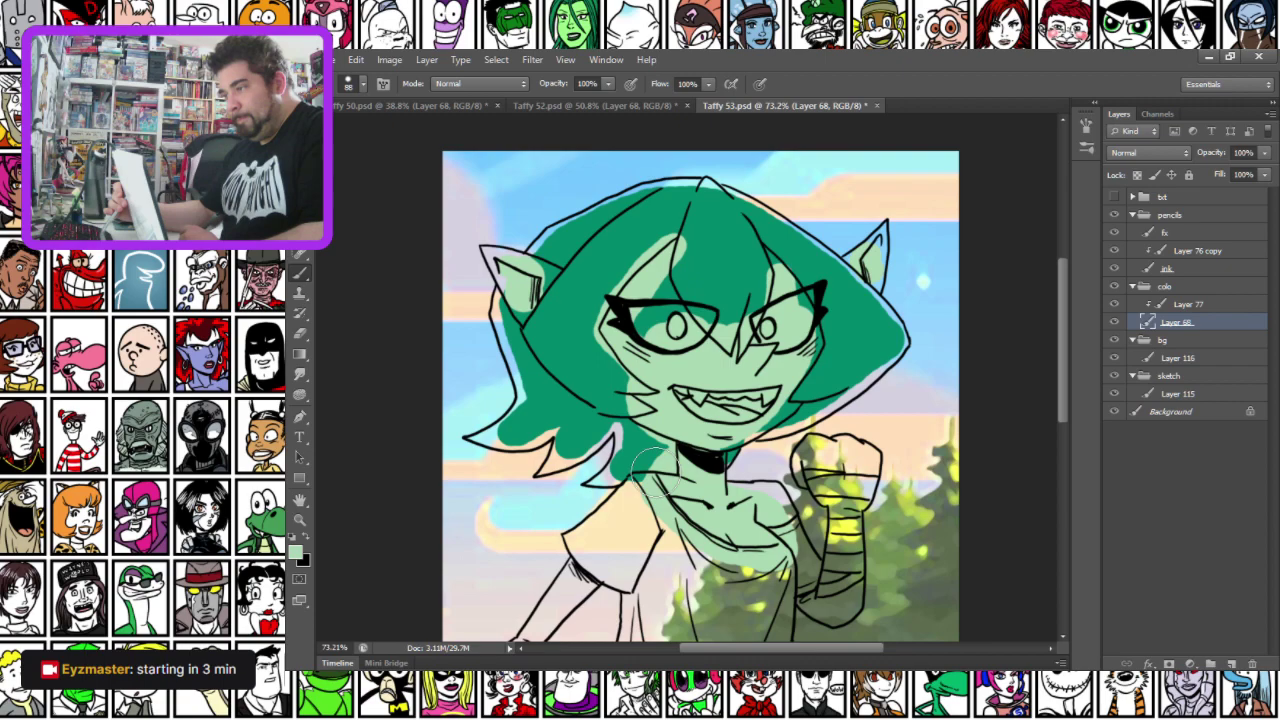
# Paint light green skin on Taffy 53's arms, fists and legs, and save the file
pyautogui.moveTo(655, 468)
pyautogui.mouseDown()
pyautogui.moveTo(810, 450)
pyautogui.moveTo(812, 462)
pyautogui.moveTo(855, 467)
pyautogui.moveTo(810, 464)
pyautogui.moveTo(795, 564)
pyautogui.moveTo(778, 537)
pyautogui.moveTo(830, 602)
pyautogui.moveTo(845, 513)
pyautogui.mouseUp()
pyautogui.moveTo(500, 521); pyautogui.dragTo(590, 276)
pyautogui.moveTo(862, 592)
pyautogui.mouseDown()
pyautogui.moveTo(905, 474)
pyautogui.moveTo(858, 540)
pyautogui.moveTo(826, 505)
pyautogui.moveTo(775, 524)
pyautogui.moveTo(745, 495)
pyautogui.mouseUp()
pyautogui.moveTo(598, 381)
pyautogui.mouseDown()
pyautogui.moveTo(608, 420)
pyautogui.moveTo(615, 410)
pyautogui.moveTo(585, 425)
pyautogui.moveTo(675, 305)
pyautogui.moveTo(692, 240)
pyautogui.moveTo(686, 264)
pyautogui.mouseUp()
pyautogui.scroll(3, 686, 264)
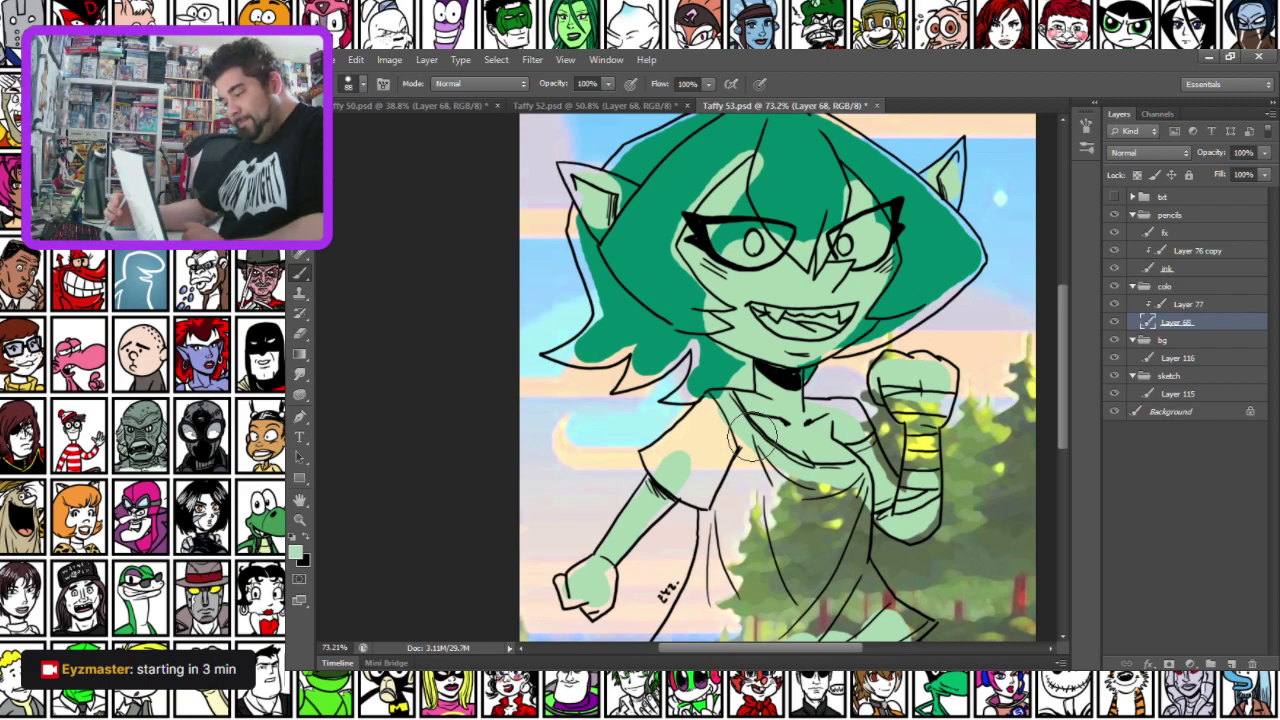
pyautogui.hotkey('ctrl', 's')
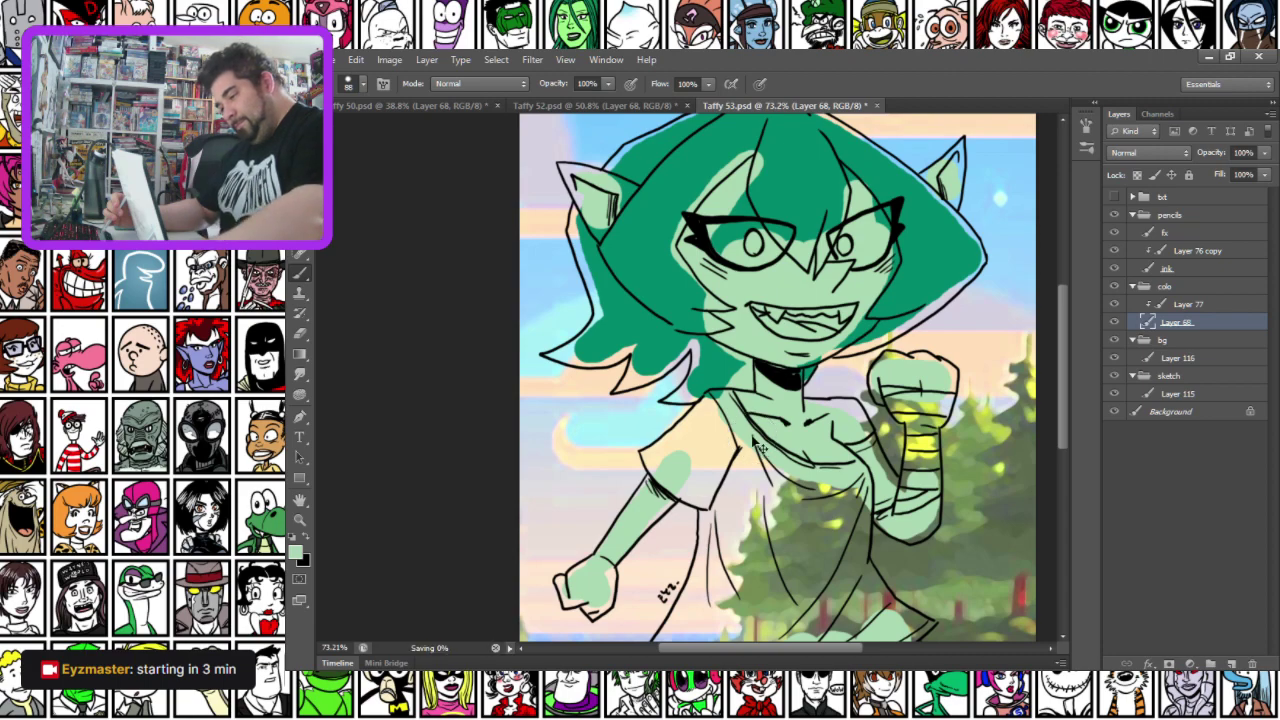
# Paint the ears, face and hand in Taffy 52 light green, and save the file
pyautogui.click(556, 101)
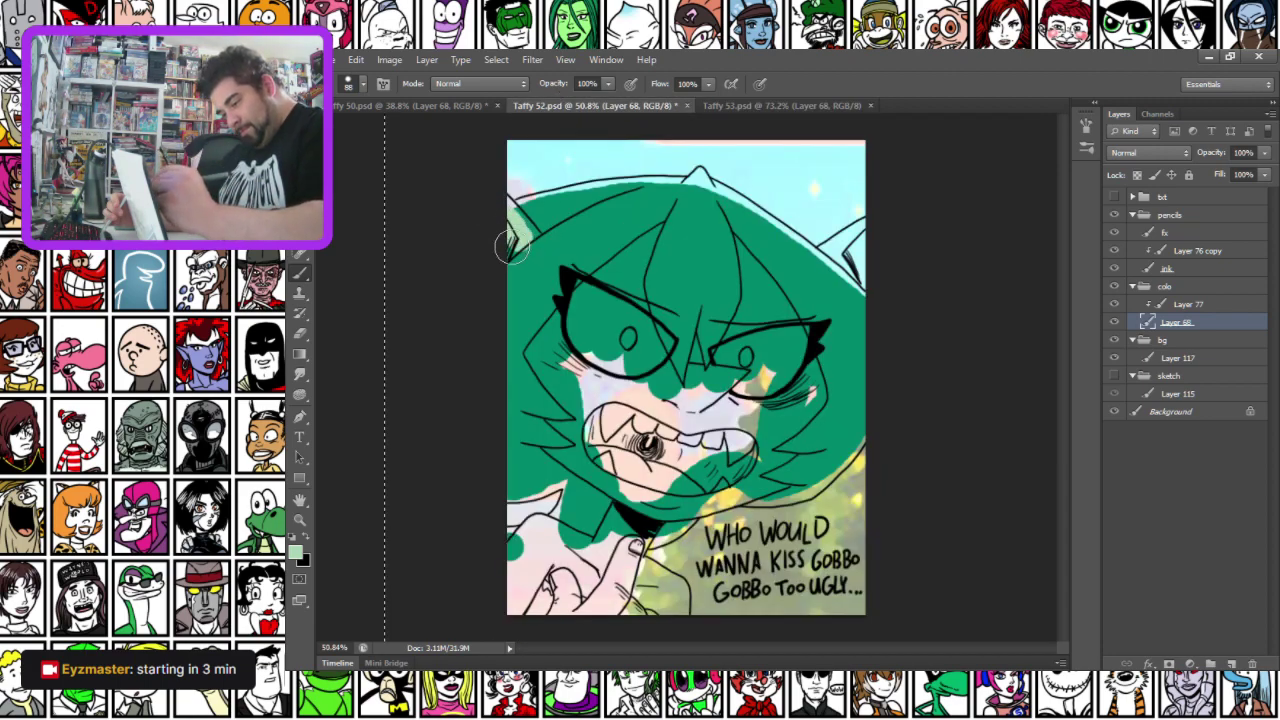
pyautogui.moveTo(868, 237); pyautogui.dragTo(859, 265)
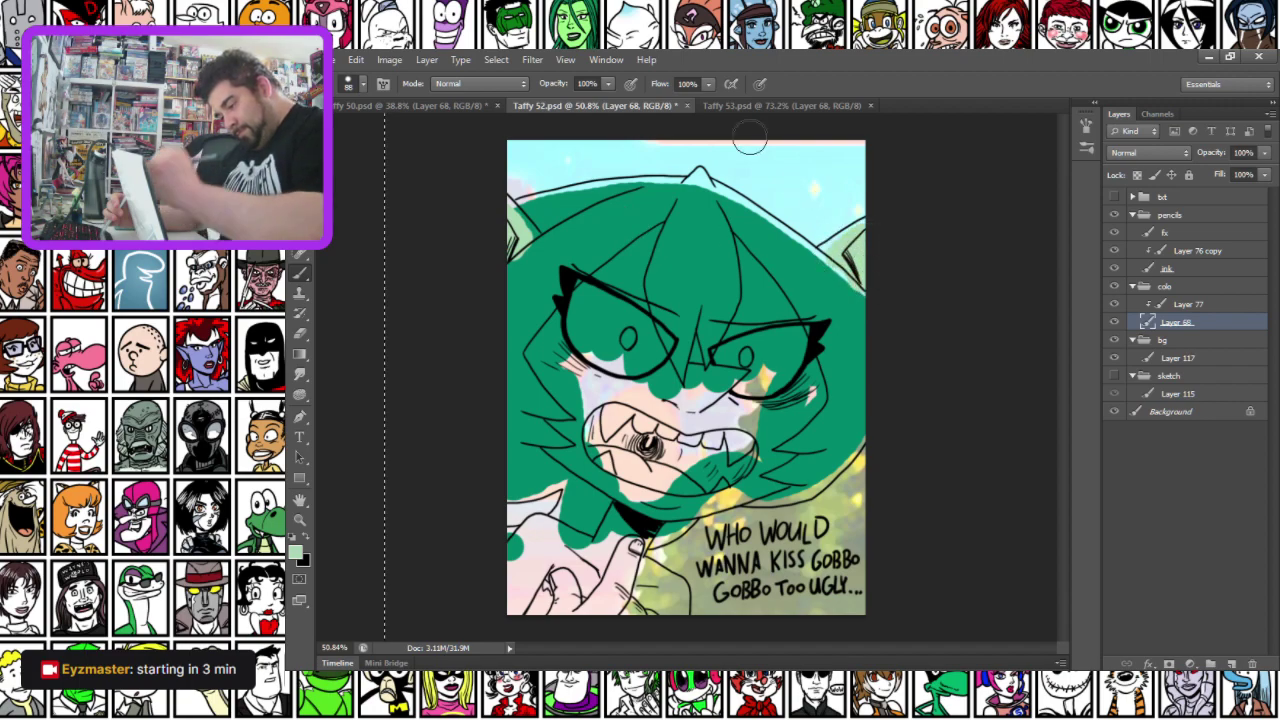
pyautogui.moveTo(659, 224)
pyautogui.mouseDown()
pyautogui.moveTo(536, 339)
pyautogui.moveTo(559, 446)
pyautogui.moveTo(597, 487)
pyautogui.mouseUp()
pyautogui.moveTo(512, 565)
pyautogui.mouseDown()
pyautogui.moveTo(549, 544)
pyautogui.moveTo(655, 586)
pyautogui.moveTo(662, 604)
pyautogui.moveTo(631, 588)
pyautogui.moveTo(572, 625)
pyautogui.moveTo(515, 583)
pyautogui.moveTo(523, 607)
pyautogui.moveTo(620, 545)
pyautogui.mouseUp()
pyautogui.moveTo(651, 491)
pyautogui.mouseDown()
pyautogui.moveTo(570, 439)
pyautogui.moveTo(558, 412)
pyautogui.moveTo(658, 491)
pyautogui.moveTo(685, 497)
pyautogui.moveTo(755, 473)
pyautogui.moveTo(788, 440)
pyautogui.moveTo(815, 350)
pyautogui.moveTo(741, 247)
pyautogui.mouseUp()
pyautogui.moveTo(756, 386)
pyautogui.mouseDown()
pyautogui.moveTo(768, 430)
pyautogui.moveTo(780, 401)
pyautogui.moveTo(751, 433)
pyautogui.moveTo(711, 445)
pyautogui.moveTo(691, 440)
pyautogui.moveTo(696, 407)
pyautogui.moveTo(670, 420)
pyautogui.moveTo(670, 398)
pyautogui.moveTo(626, 342)
pyautogui.moveTo(553, 375)
pyautogui.mouseUp()
pyautogui.moveTo(605, 410); pyautogui.dragTo(662, 495)
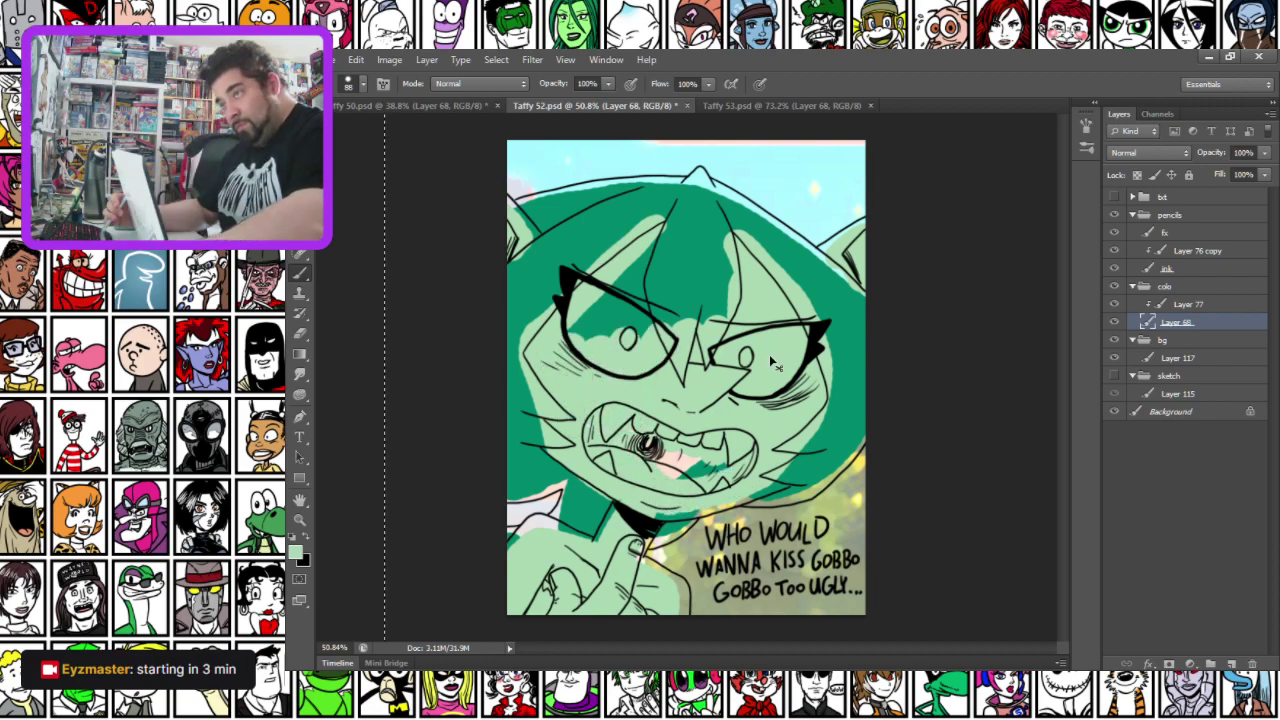
pyautogui.hotkey('ctrl', 's')
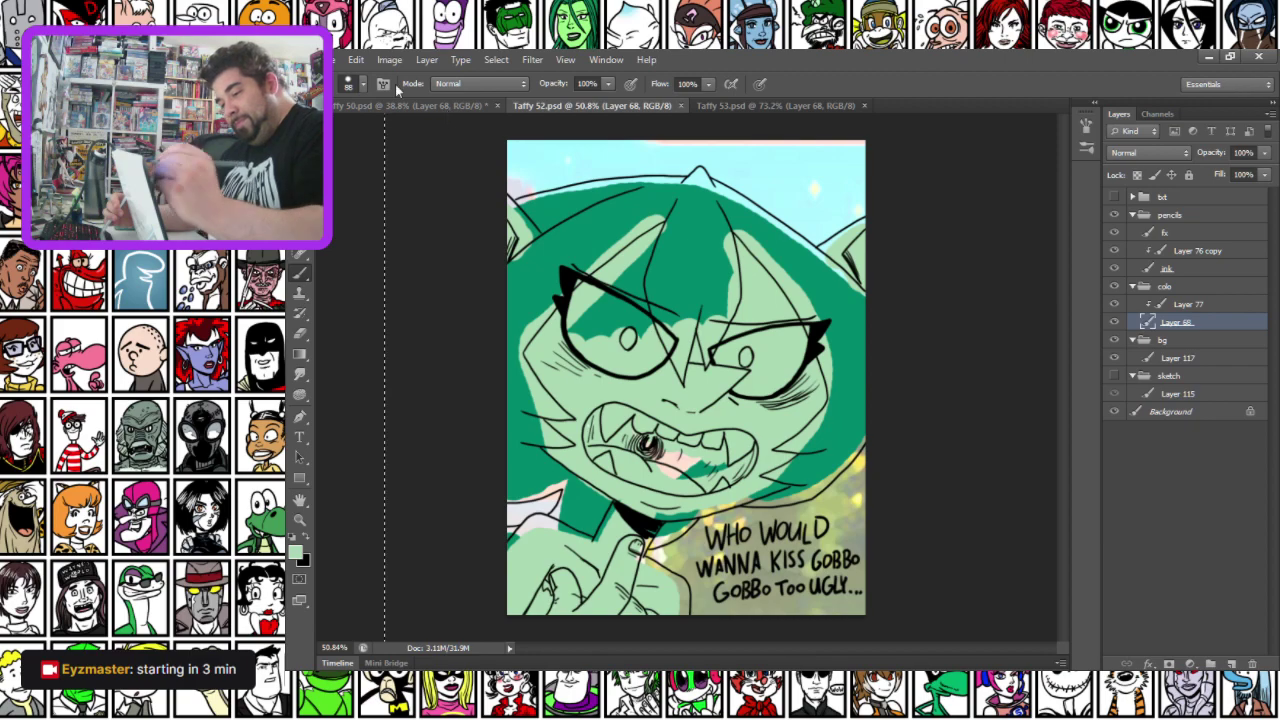
# Paint light green skin over Taffy 50's face, ears, arms, fists and torso
pyautogui.click(407, 107)
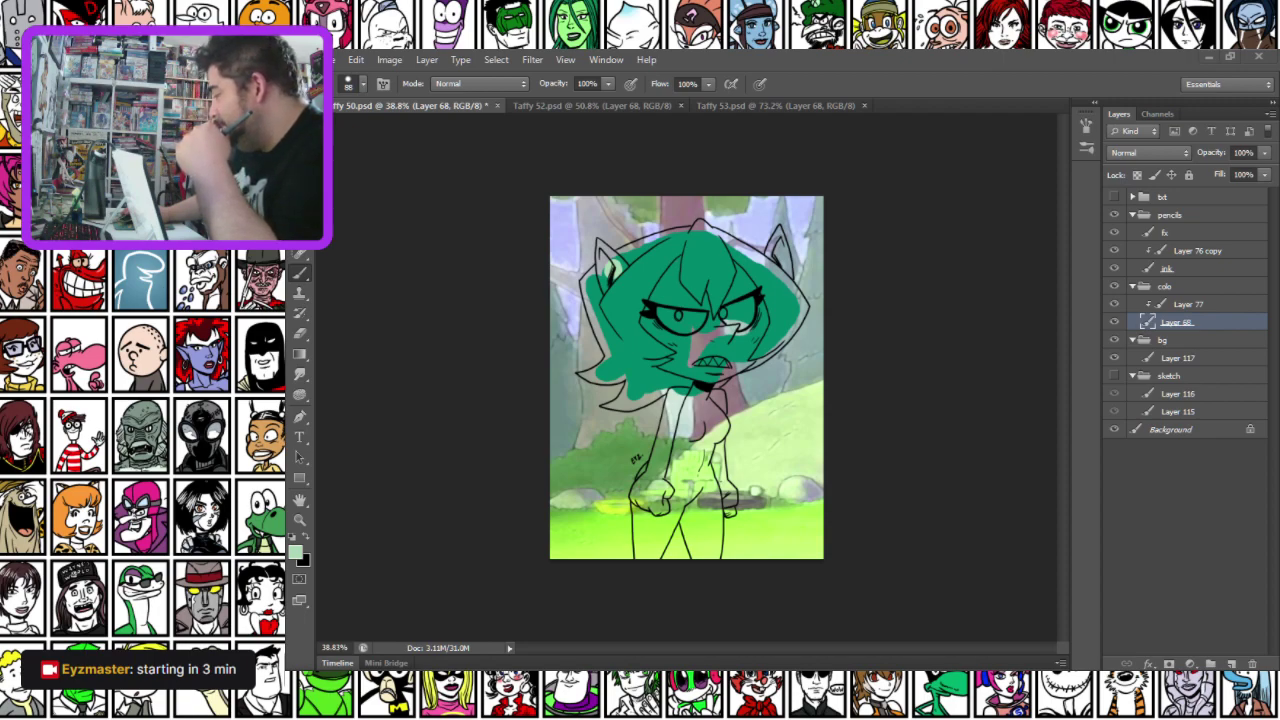
pyautogui.moveTo(655, 503)
pyautogui.mouseDown()
pyautogui.moveTo(678, 458)
pyautogui.moveTo(724, 506)
pyautogui.moveTo(710, 402)
pyautogui.moveTo(680, 398)
pyautogui.moveTo(650, 491)
pyautogui.moveTo(635, 498)
pyautogui.moveTo(650, 486)
pyautogui.moveTo(649, 510)
pyautogui.moveTo(687, 404)
pyautogui.mouseUp()
pyautogui.moveTo(696, 360)
pyautogui.mouseDown()
pyautogui.moveTo(757, 330)
pyautogui.moveTo(747, 290)
pyautogui.moveTo(752, 340)
pyautogui.moveTo(712, 285)
pyautogui.moveTo(672, 318)
pyautogui.moveTo(667, 294)
pyautogui.moveTo(646, 329)
pyautogui.mouseUp()
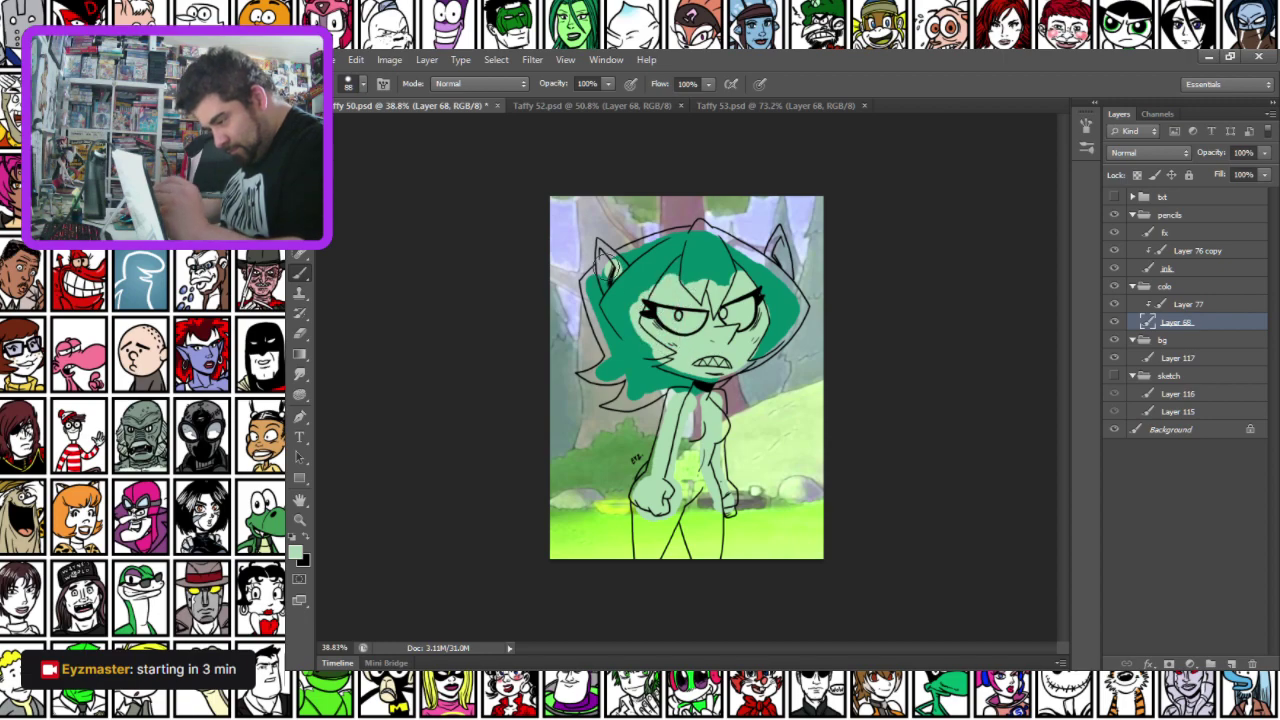
pyautogui.moveTo(777, 241); pyautogui.dragTo(780, 262)
# Reduce the brush size and fill Taffy 50's ears with light green up to their outlines
pyautogui.scroll(5, 737, 354)
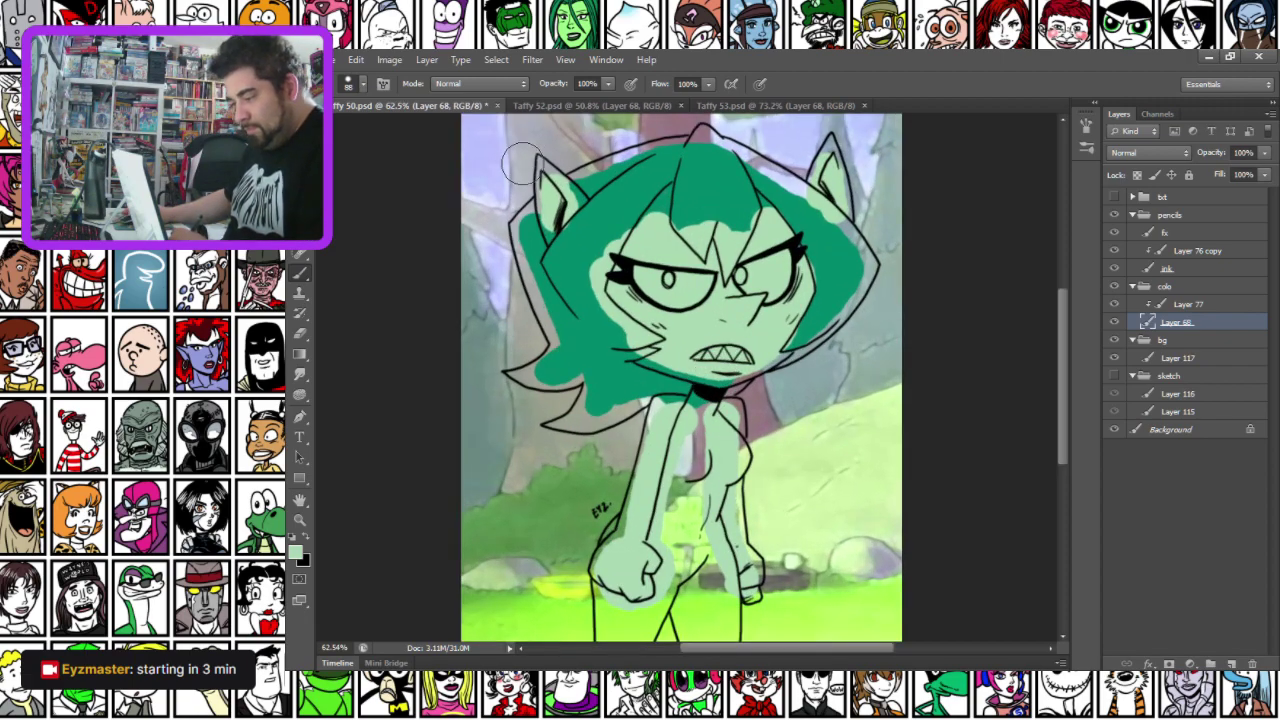
pyautogui.scroll(2, 520, 160)
pyautogui.scroll(1, 521, 163)
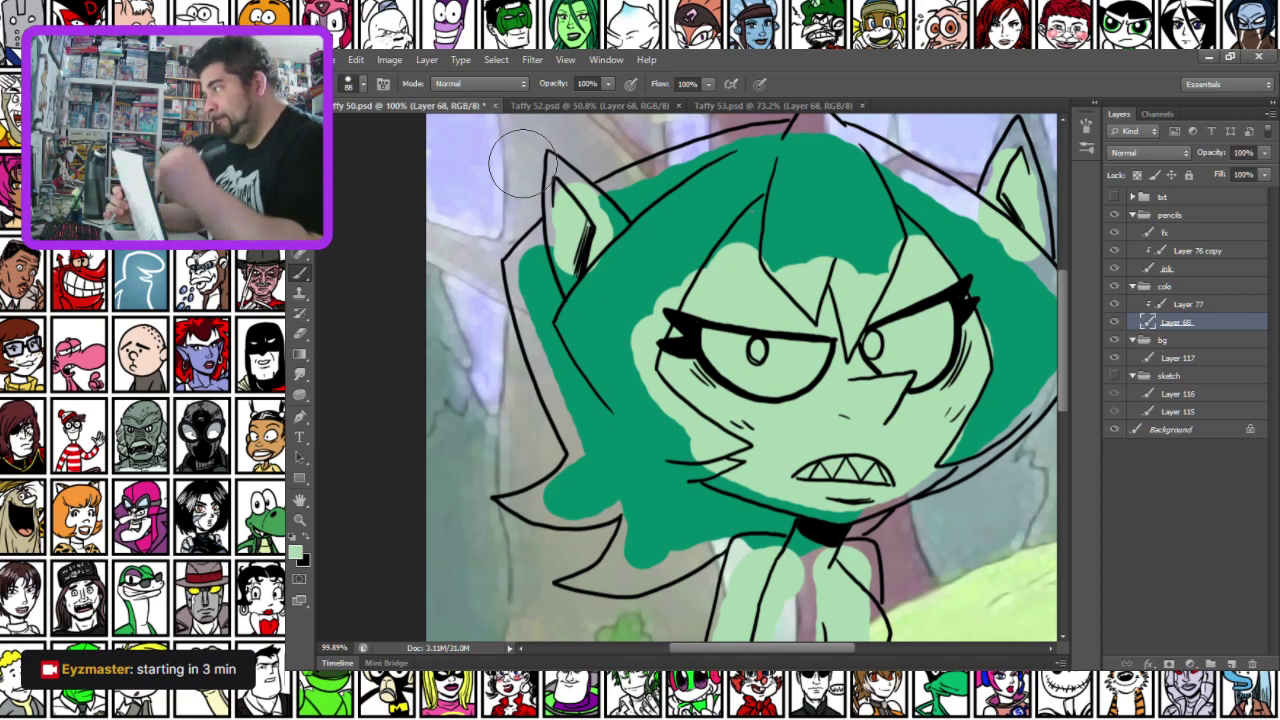
pyautogui.rightClick(565, 180)
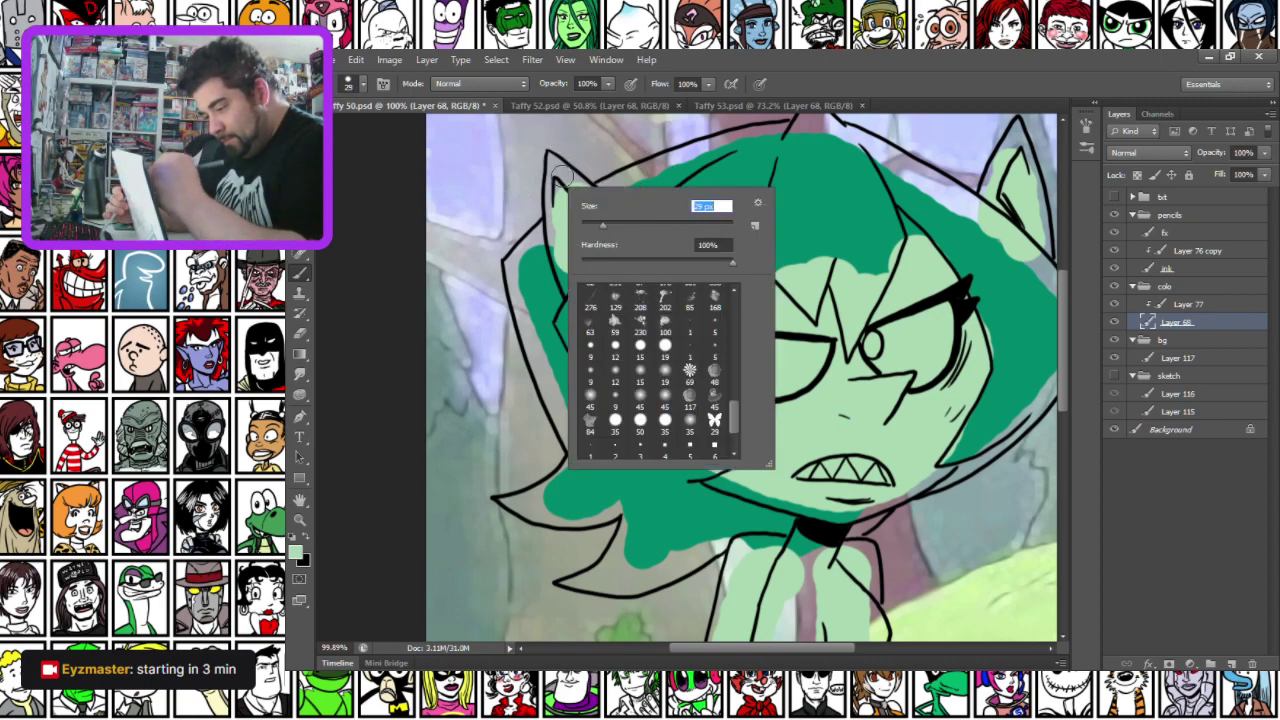
pyautogui.moveTo(551, 161)
pyautogui.mouseDown()
pyautogui.moveTo(560, 292)
pyautogui.moveTo(588, 232)
pyautogui.mouseUp()
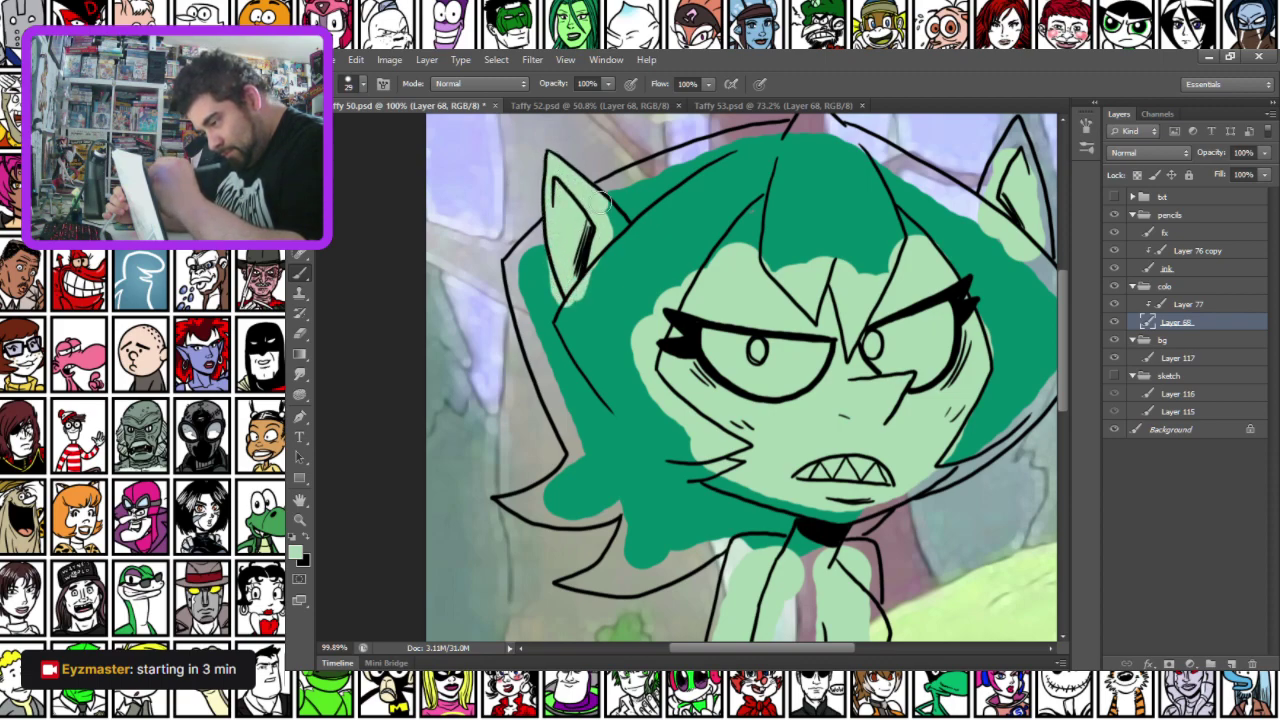
pyautogui.moveTo(899, 200)
pyautogui.mouseDown()
pyautogui.moveTo(637, 258)
pyautogui.moveTo(690, 188)
pyautogui.moveTo(718, 315)
pyautogui.moveTo(681, 278)
pyautogui.mouseUp()
# Fill Taffy 50's arms, fists, shoulders and torso edges with light green out to the ink lines
pyautogui.moveTo(540, 385); pyautogui.dragTo(564, 276)
pyautogui.rightClick(591, 352)
pyautogui.moveTo(619, 376); pyautogui.dragTo(623, 376)
pyautogui.moveTo(524, 389)
pyautogui.mouseDown()
pyautogui.moveTo(517, 414)
pyautogui.moveTo(557, 442)
pyautogui.mouseUp()
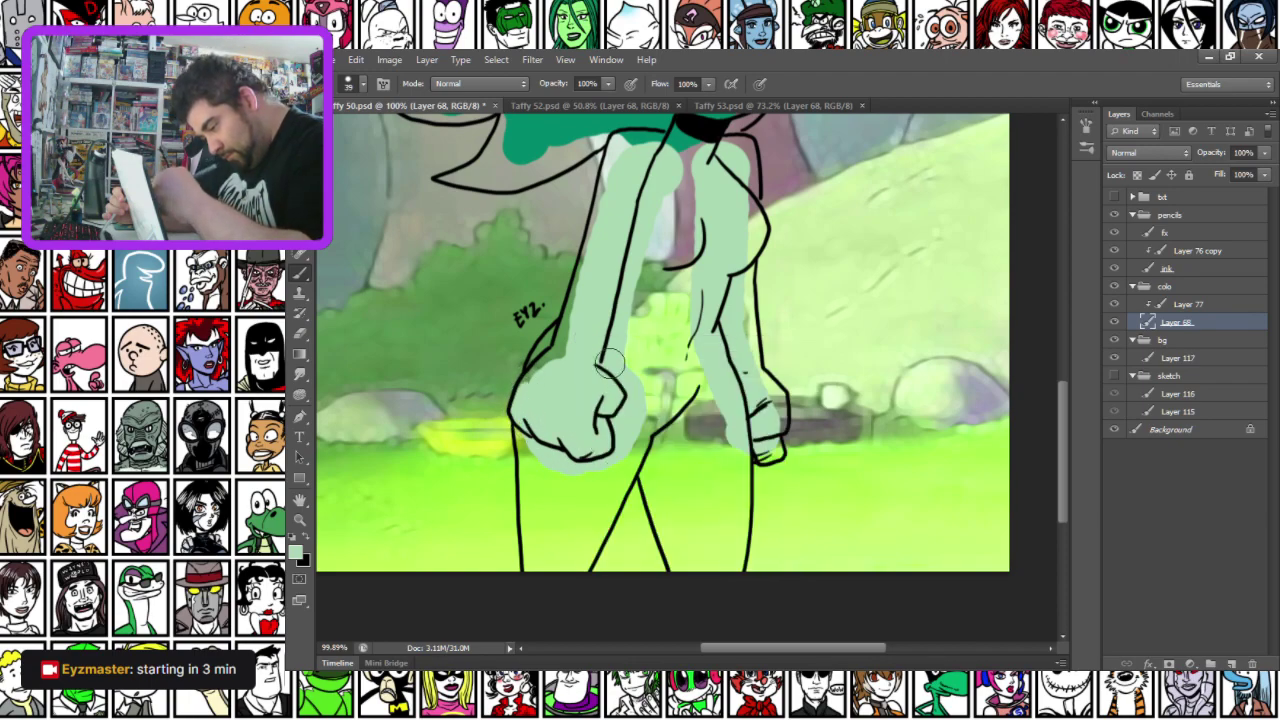
pyautogui.moveTo(546, 362); pyautogui.dragTo(565, 336)
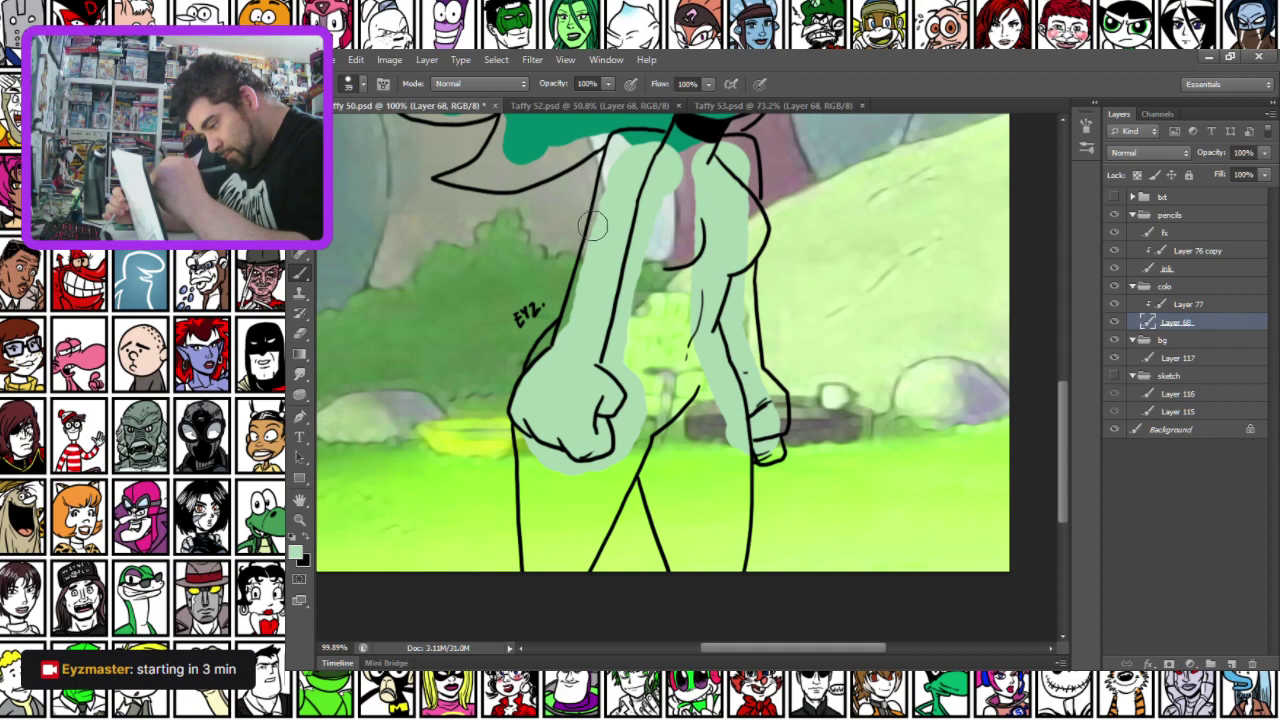
pyautogui.moveTo(566, 257); pyautogui.dragTo(548, 328)
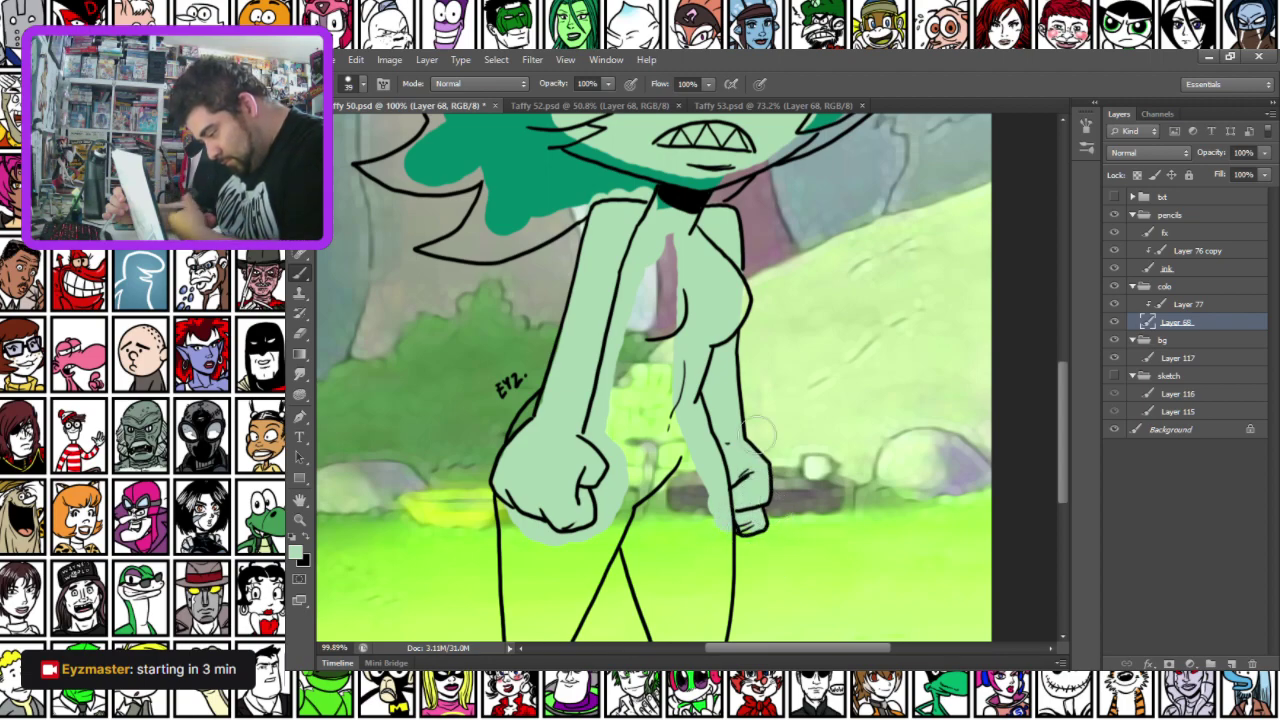
pyautogui.moveTo(565, 238)
pyautogui.mouseDown()
pyautogui.moveTo(542, 492)
pyautogui.moveTo(513, 428)
pyautogui.mouseUp()
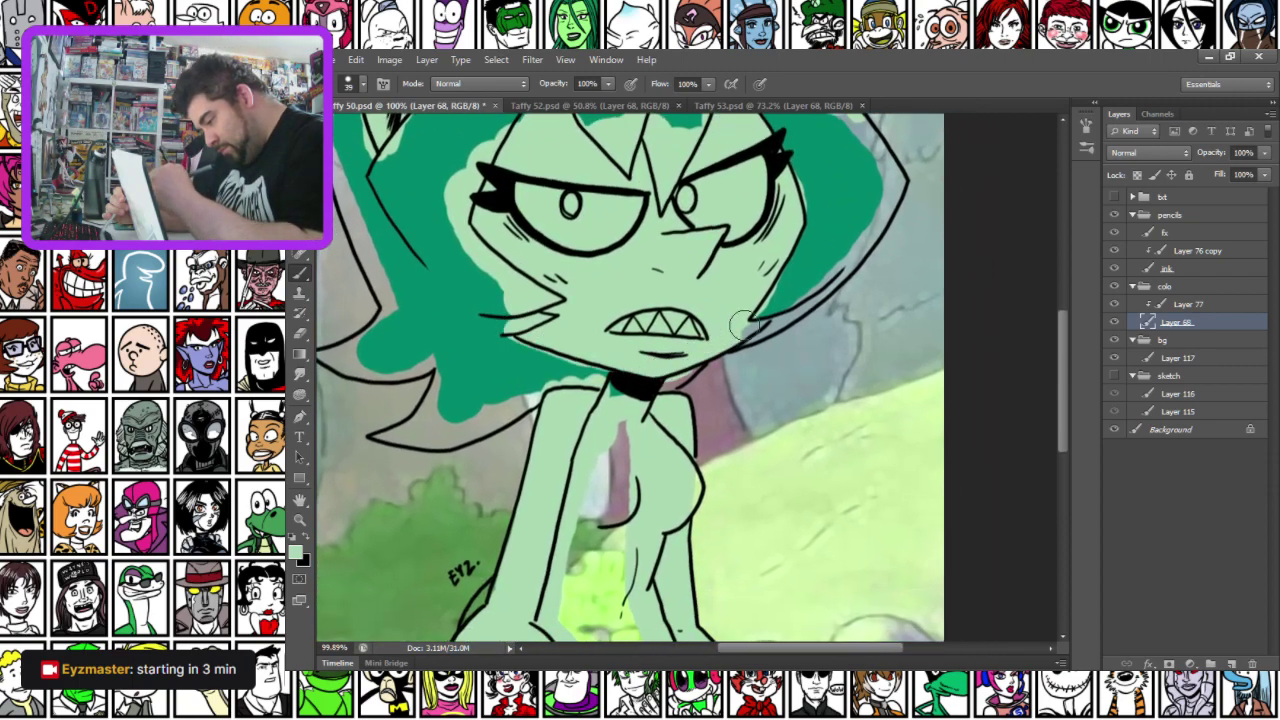
# Shade Taffy 50's forehead and the areas around the eyes with a mid green darker than the skin
pyautogui.moveTo(529, 283); pyautogui.dragTo(547, 423)
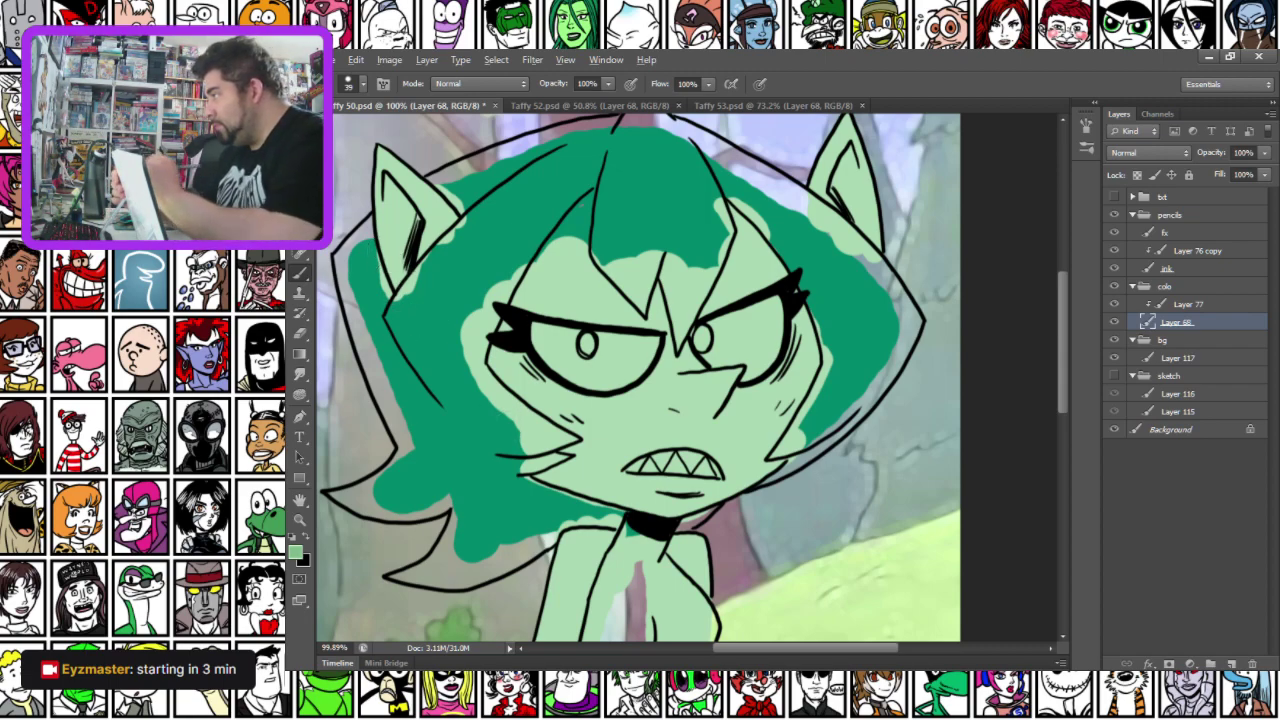
pyautogui.moveTo(475, 385)
pyautogui.mouseDown()
pyautogui.moveTo(638, 398)
pyautogui.moveTo(705, 354)
pyautogui.moveTo(738, 393)
pyautogui.moveTo(762, 391)
pyautogui.moveTo(828, 345)
pyautogui.mouseUp()
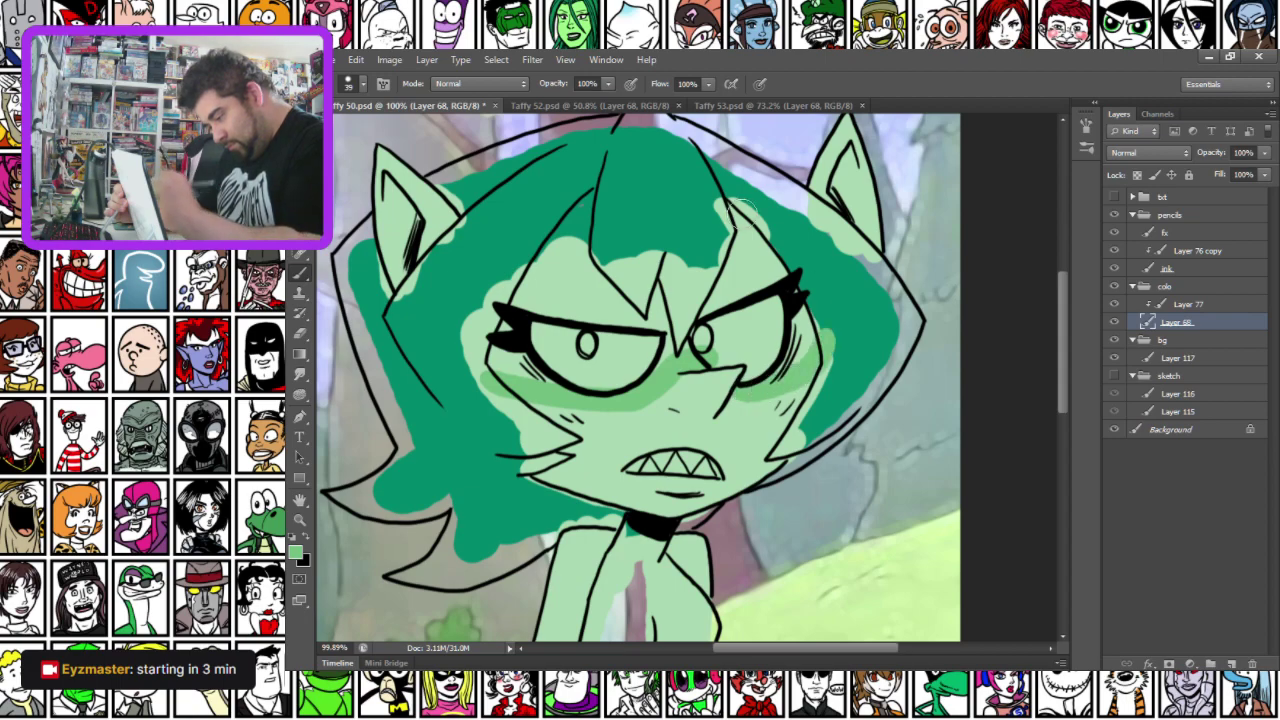
pyautogui.moveTo(576, 261)
pyautogui.mouseDown()
pyautogui.moveTo(491, 368)
pyautogui.moveTo(541, 358)
pyautogui.moveTo(585, 270)
pyautogui.moveTo(601, 354)
pyautogui.moveTo(625, 350)
pyautogui.moveTo(653, 305)
pyautogui.moveTo(673, 300)
pyautogui.moveTo(703, 333)
pyautogui.moveTo(728, 235)
pyautogui.moveTo(748, 230)
pyautogui.moveTo(791, 300)
pyautogui.moveTo(771, 350)
pyautogui.moveTo(796, 313)
pyautogui.moveTo(806, 322)
pyautogui.moveTo(777, 342)
pyautogui.mouseUp()
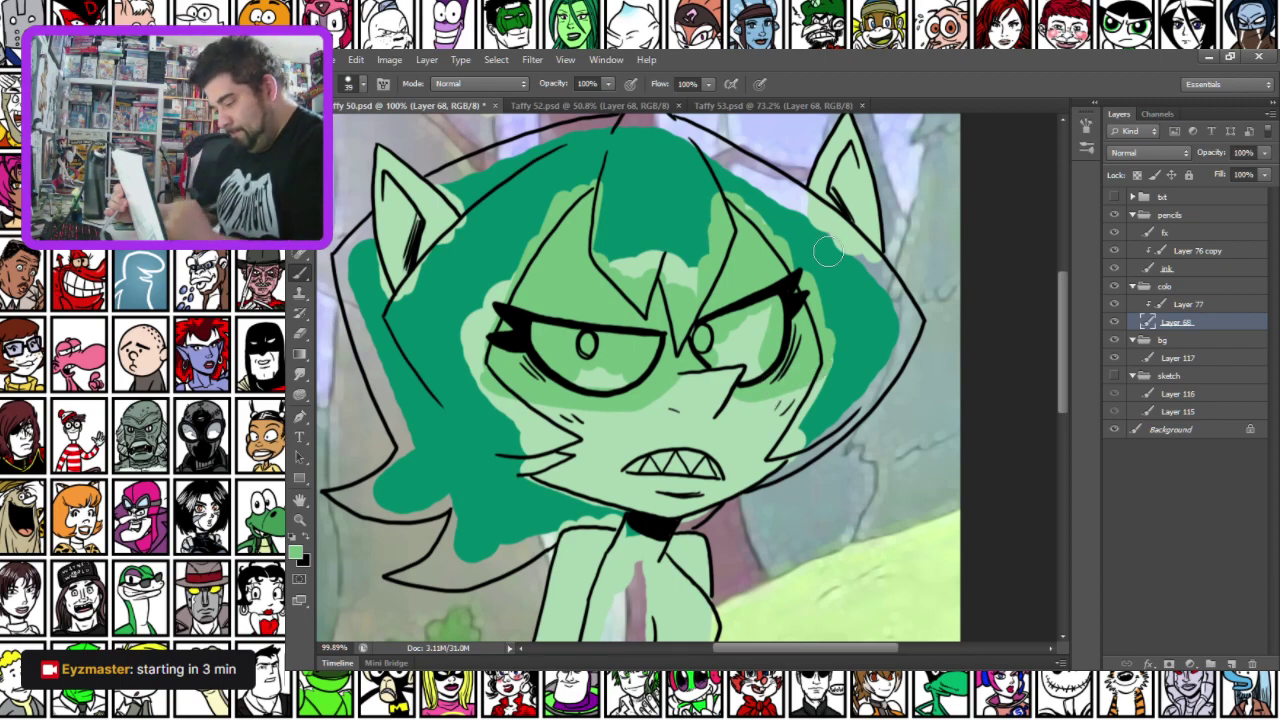
pyautogui.scroll(-6, 480, 372)
pyautogui.moveTo(482, 374); pyautogui.dragTo(649, 526)
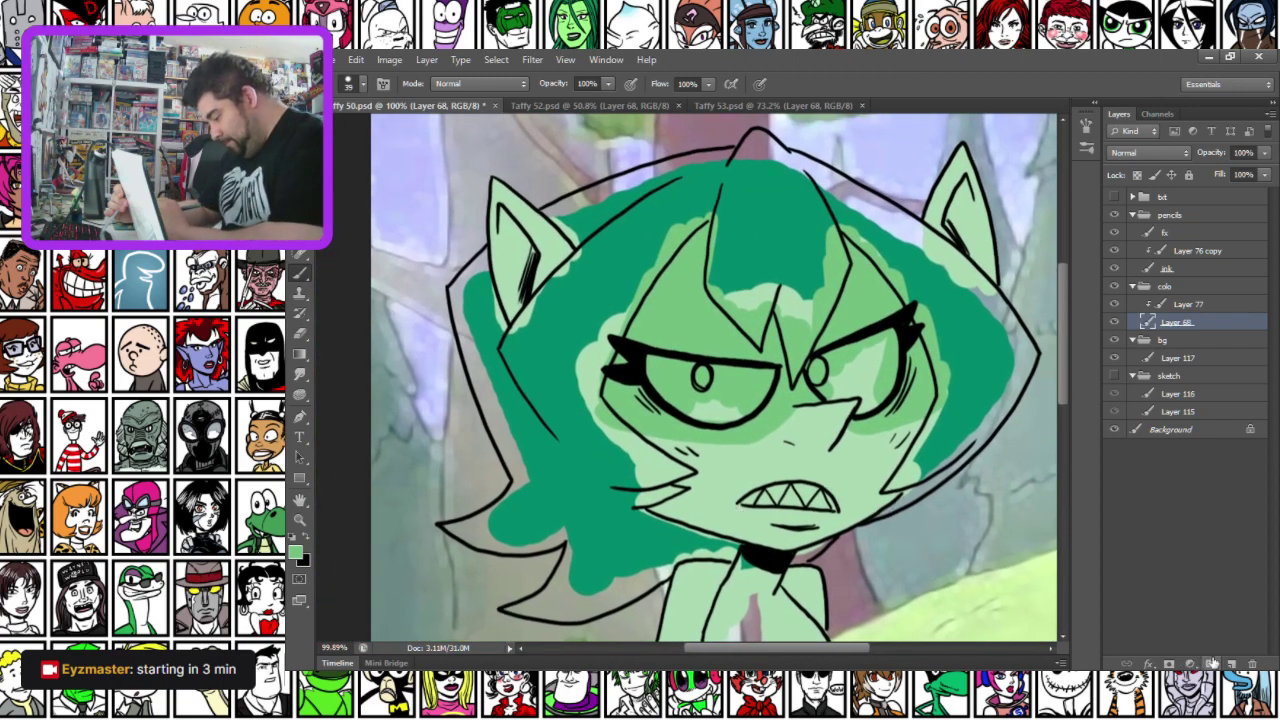
# Add a layer clipped to Taffy 50's base colours and soften the shading edge beneath the eyes with a soft brush
pyautogui.click(1212, 663)
pyautogui.moveTo(1004, 503); pyautogui.dragTo(979, 311)
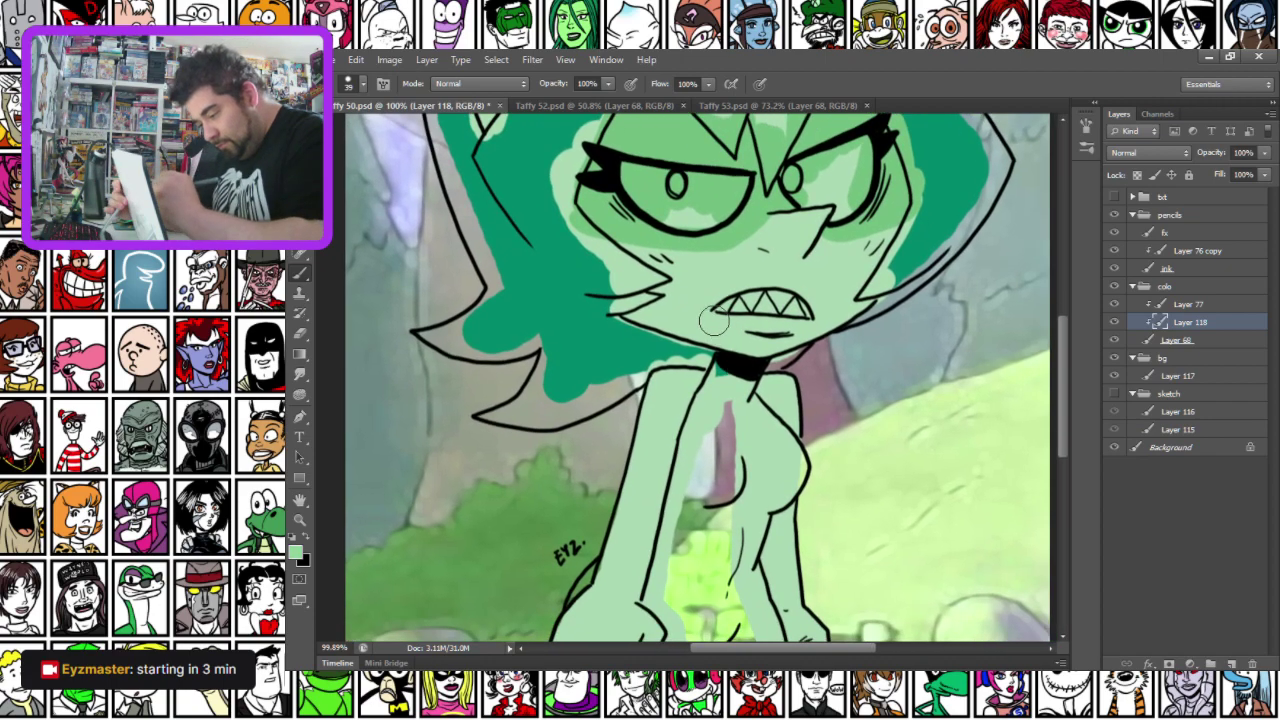
pyautogui.rightClick(690, 230)
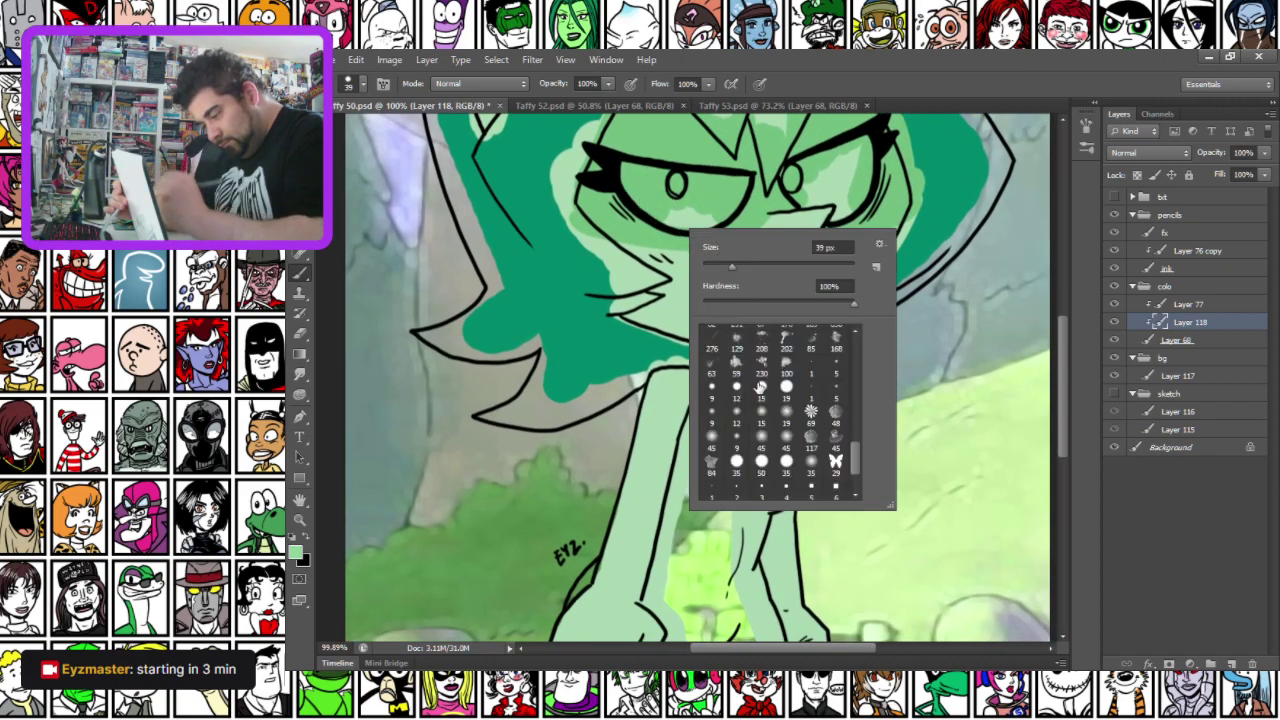
pyautogui.moveTo(748, 266); pyautogui.dragTo(783, 267)
pyautogui.moveTo(648, 252); pyautogui.dragTo(721, 236)
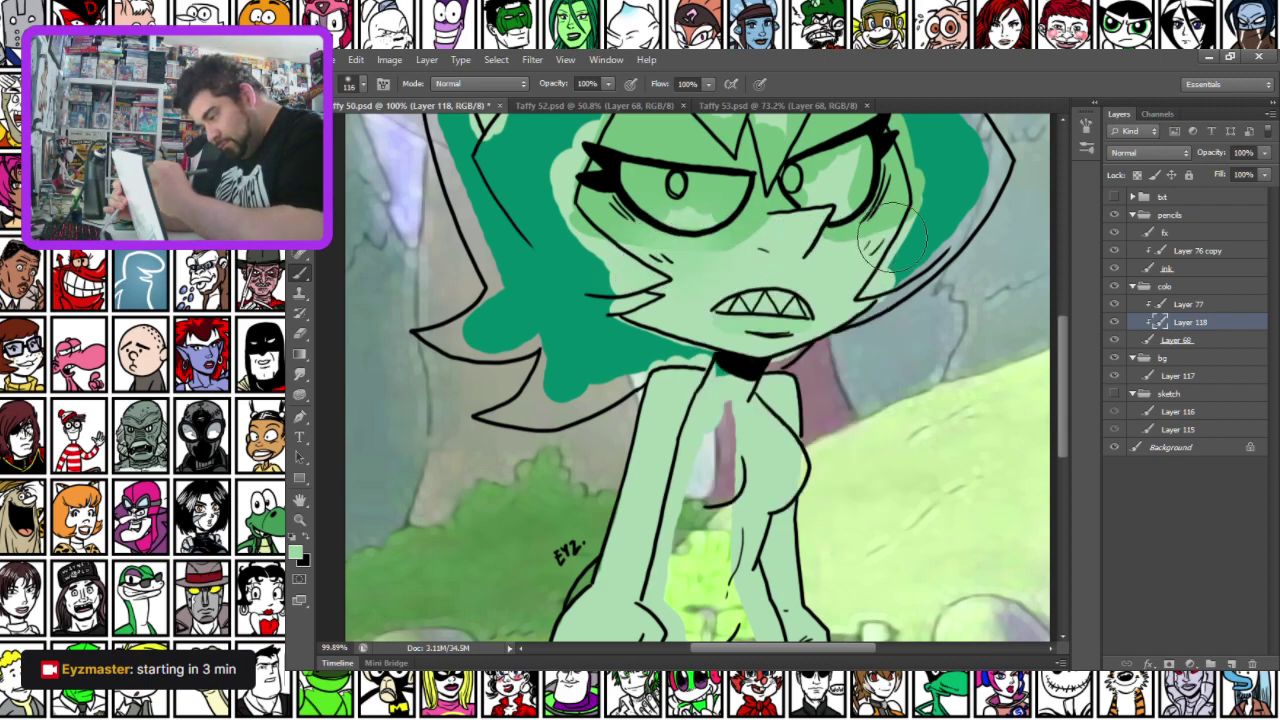
pyautogui.rightClick(790, 232)
pyautogui.click(843, 263)
pyautogui.click(758, 243)
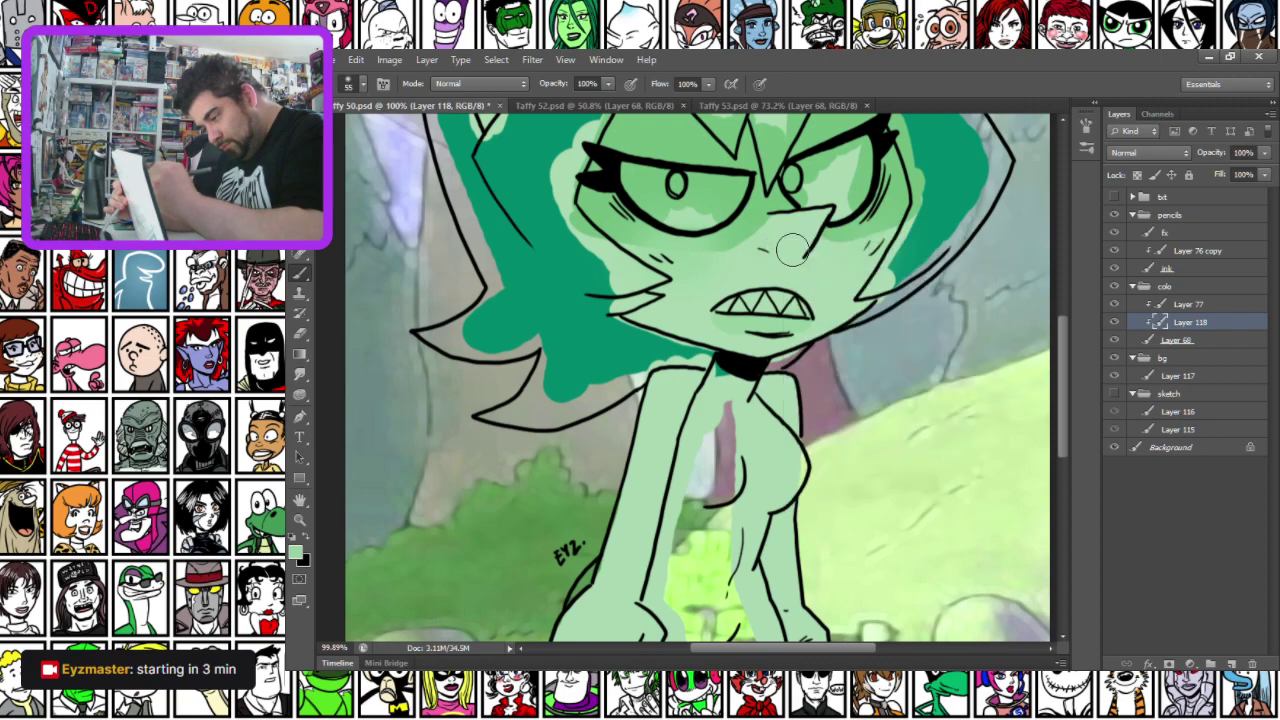
# Add soft mid-green shading to Taffy 50's ears, shoulders, torso and arms on the clipped layer
pyautogui.moveTo(517, 315); pyautogui.dragTo(660, 541)
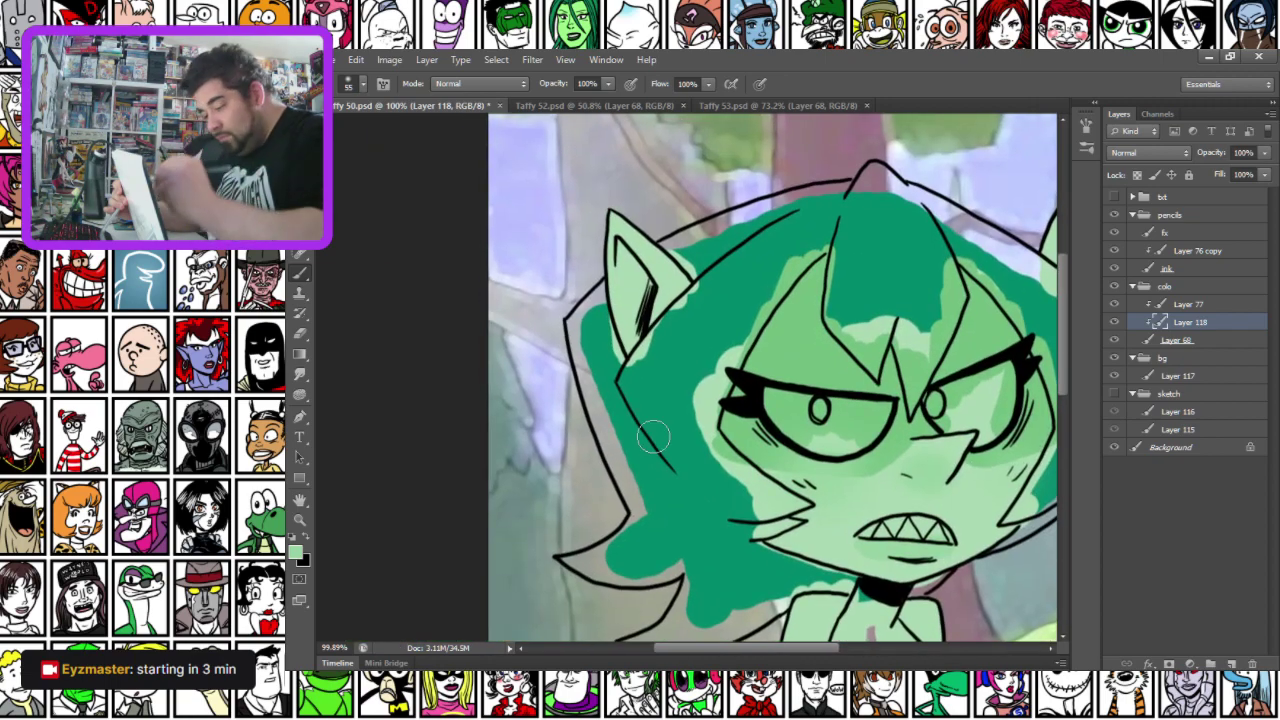
pyautogui.moveTo(625, 350)
pyautogui.mouseDown()
pyautogui.moveTo(622, 268)
pyautogui.moveTo(638, 354)
pyautogui.moveTo(688, 300)
pyautogui.mouseUp()
pyautogui.moveTo(880, 344); pyautogui.dragTo(655, 400)
pyautogui.moveTo(885, 400); pyautogui.dragTo(862, 366)
pyautogui.moveTo(512, 477); pyautogui.dragTo(560, 374)
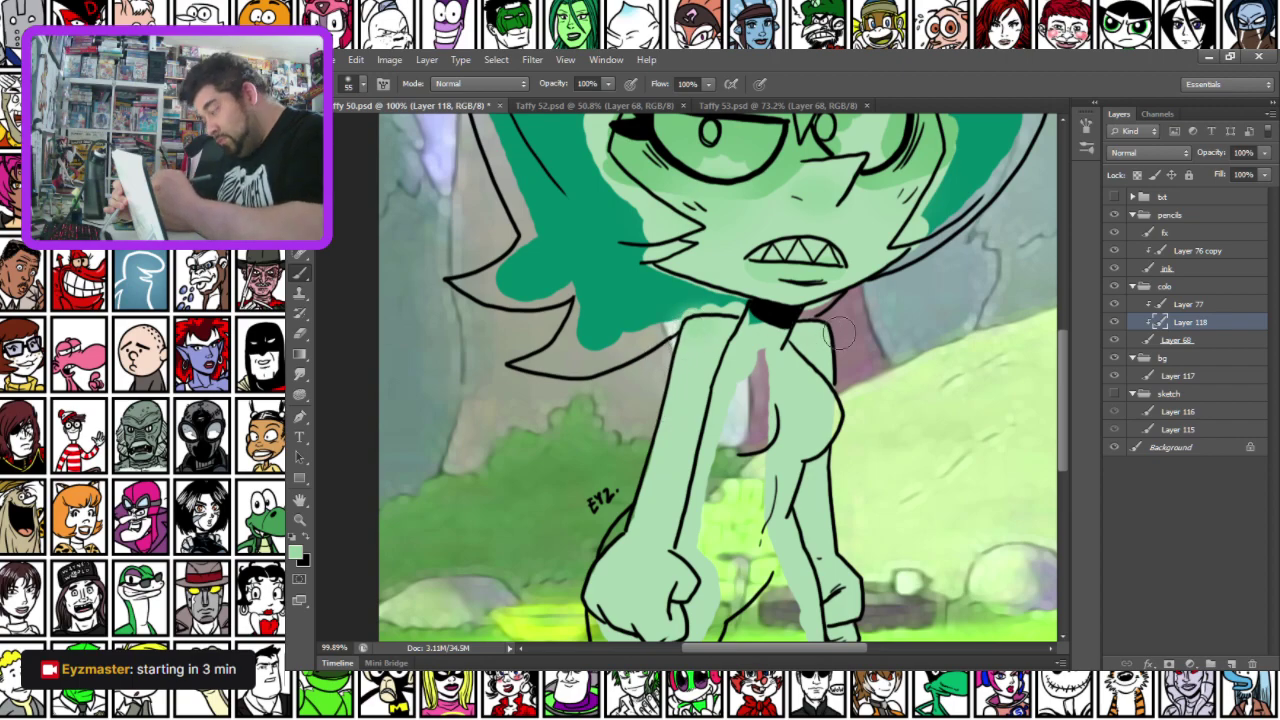
pyautogui.moveTo(620, 472); pyautogui.dragTo(627, 262)
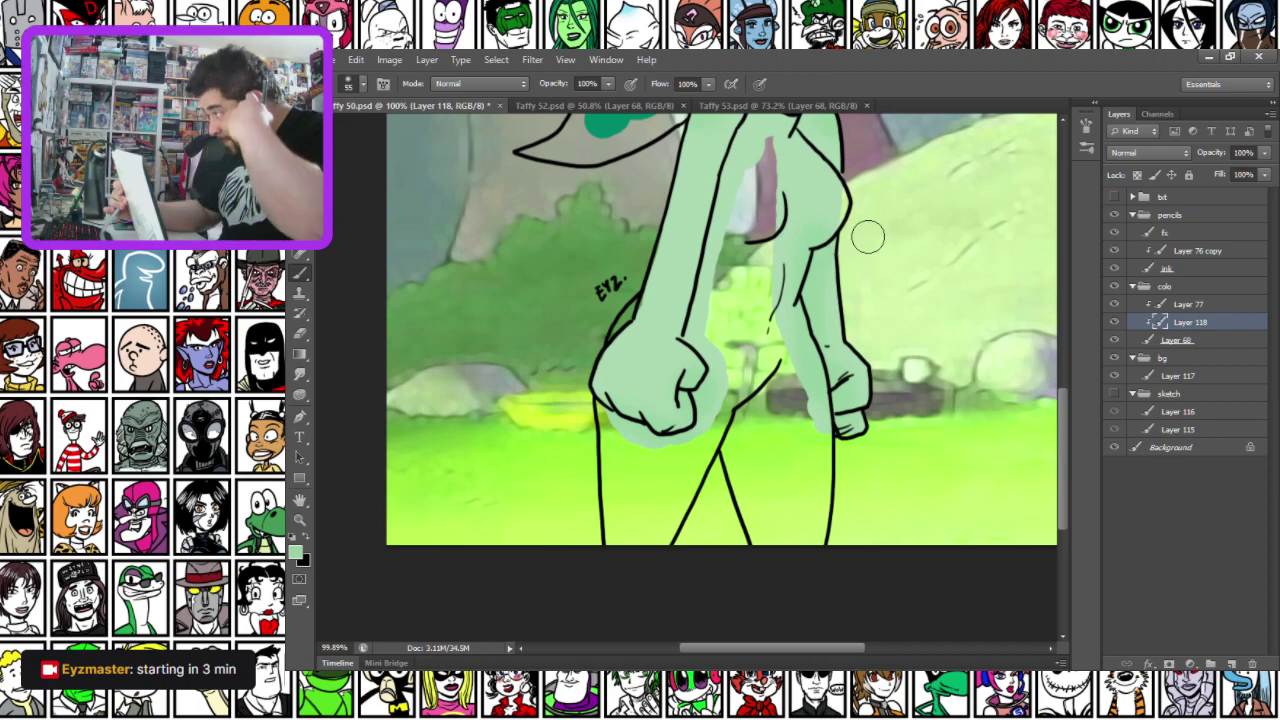
pyautogui.moveTo(625, 161); pyautogui.dragTo(600, 408)
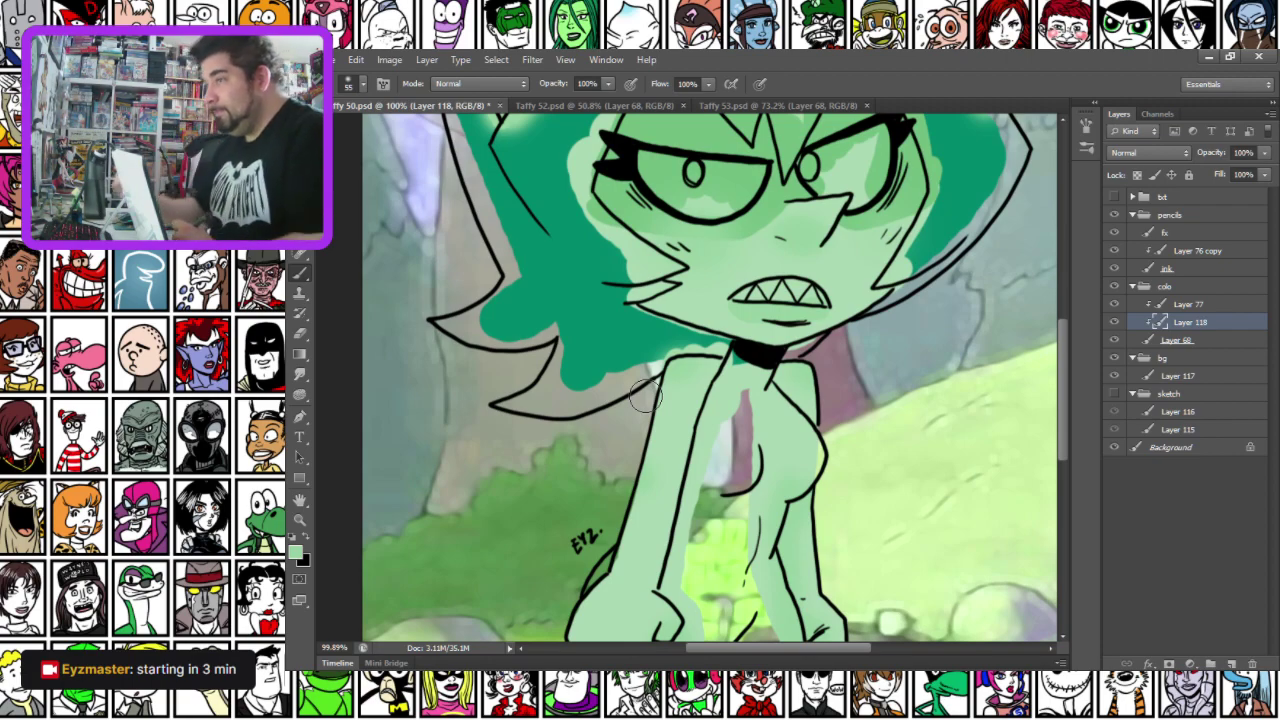
# Paint small pale green (#cef5d4) highlights on Taffy 50's ears, cheeks, lower lip, shoulders and arm using a small brush
pyautogui.rightClick(660, 240)
pyautogui.click(802, 380)
pyautogui.moveTo(536, 284); pyautogui.dragTo(449, 327)
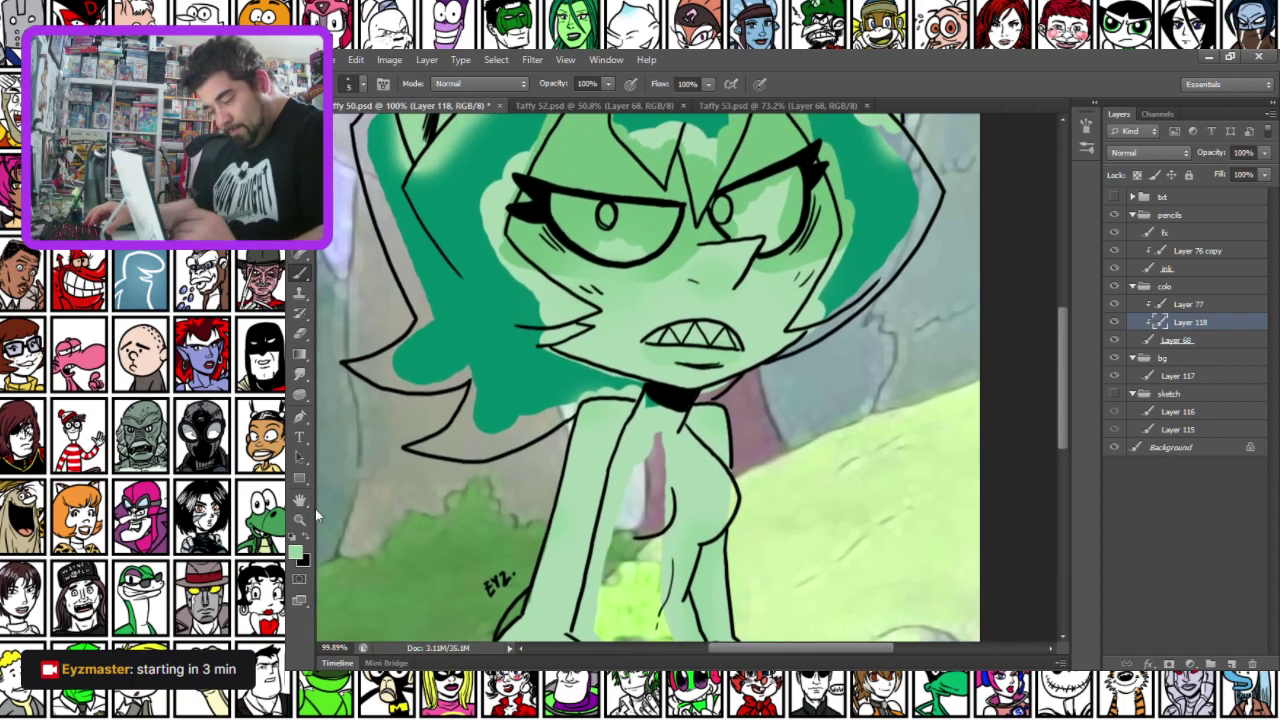
pyautogui.click(295, 551)
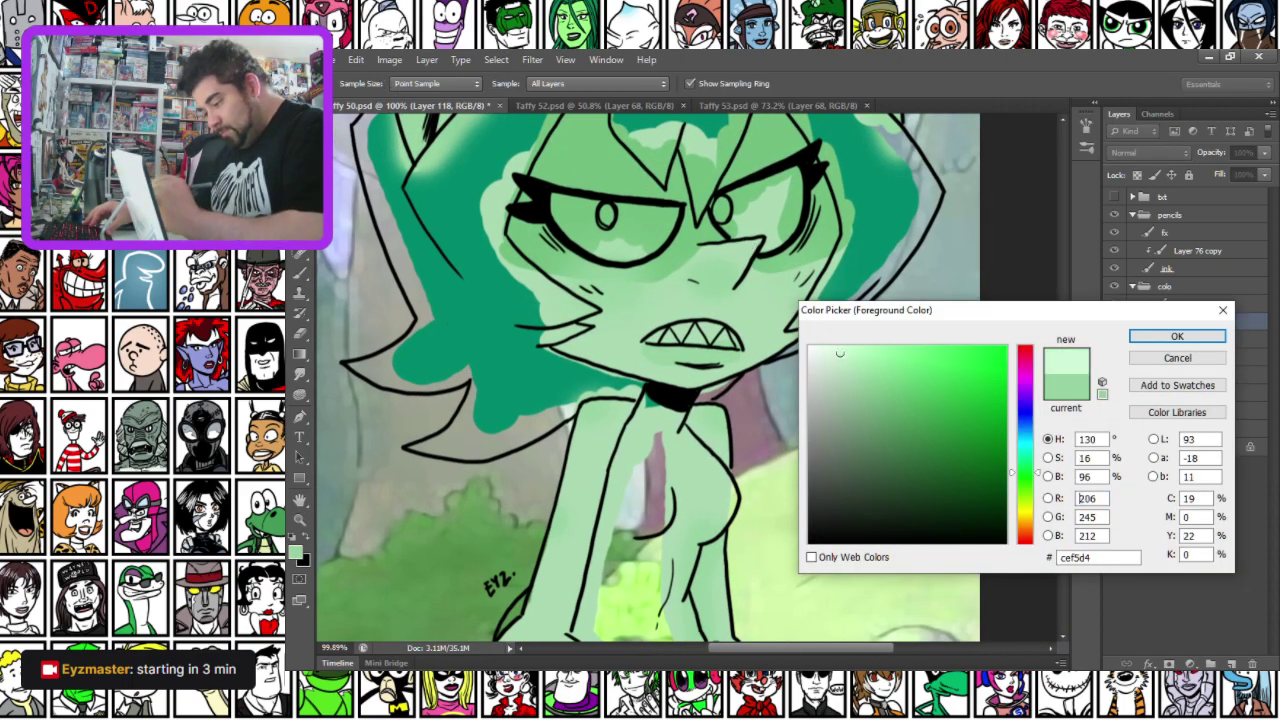
pyautogui.press('Return')
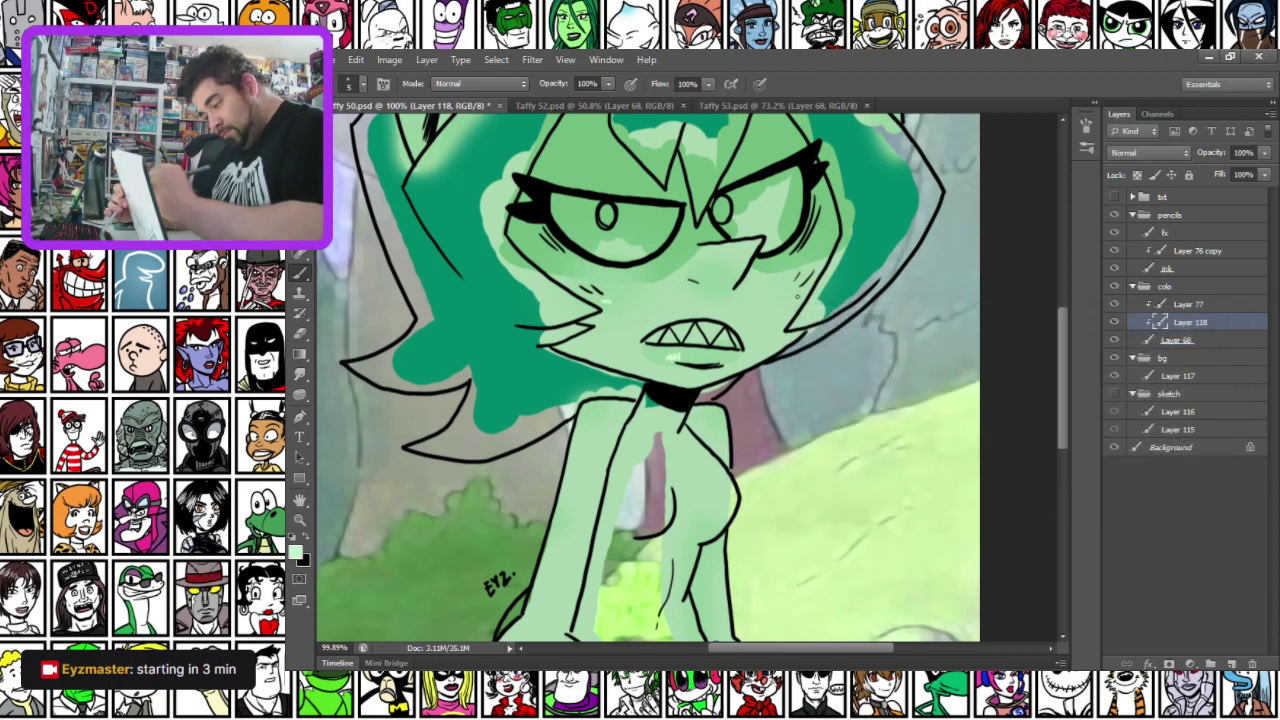
pyautogui.moveTo(450, 183); pyautogui.dragTo(534, 406)
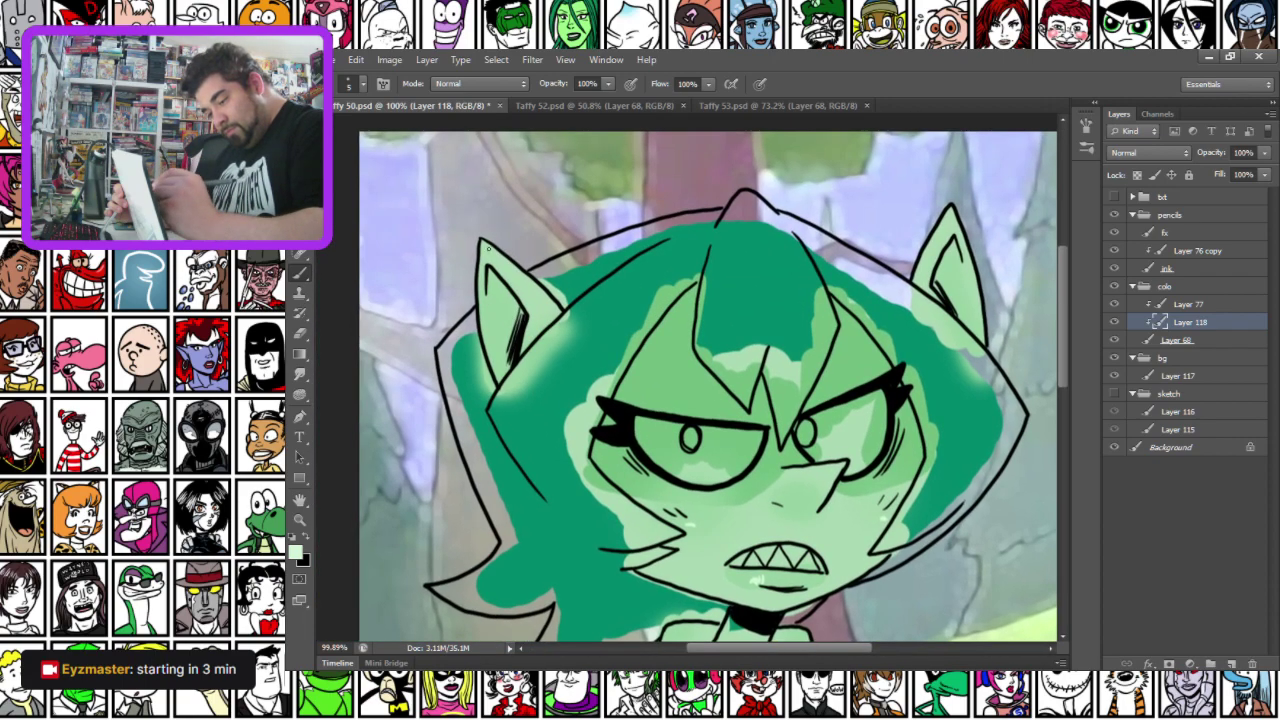
pyautogui.moveTo(605, 527); pyautogui.dragTo(637, 214)
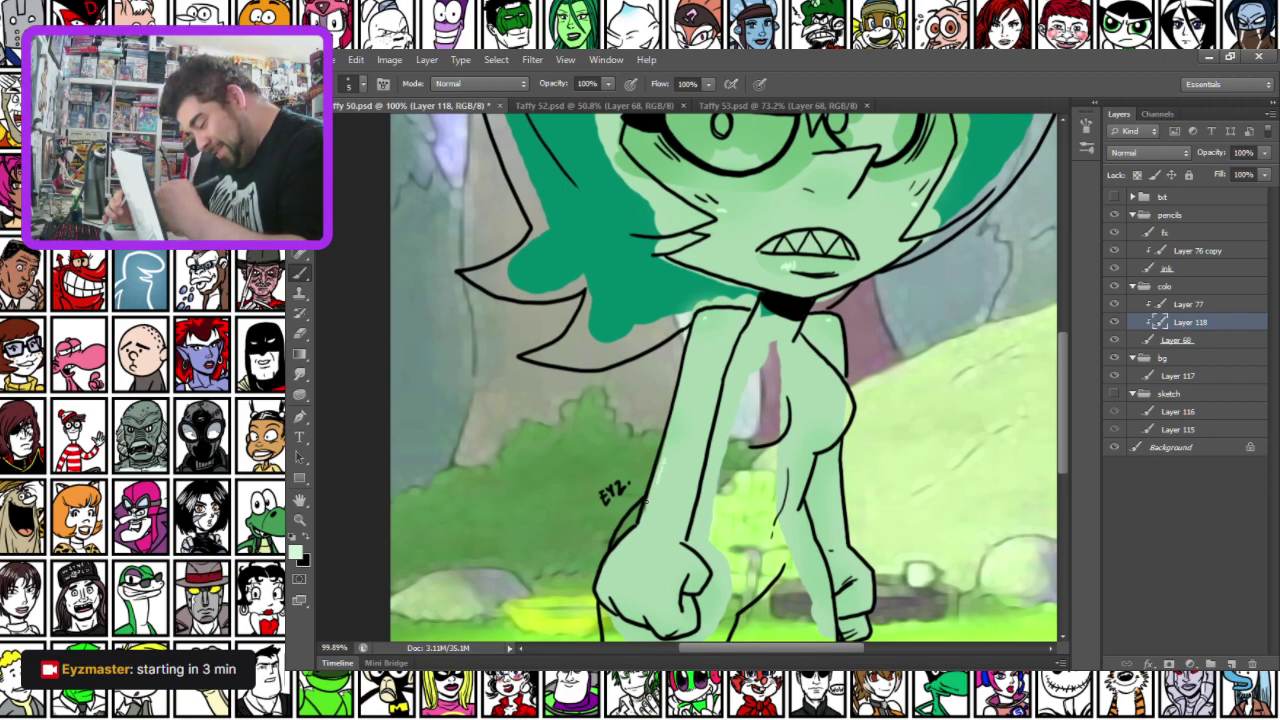
pyautogui.moveTo(636, 548); pyautogui.dragTo(619, 362)
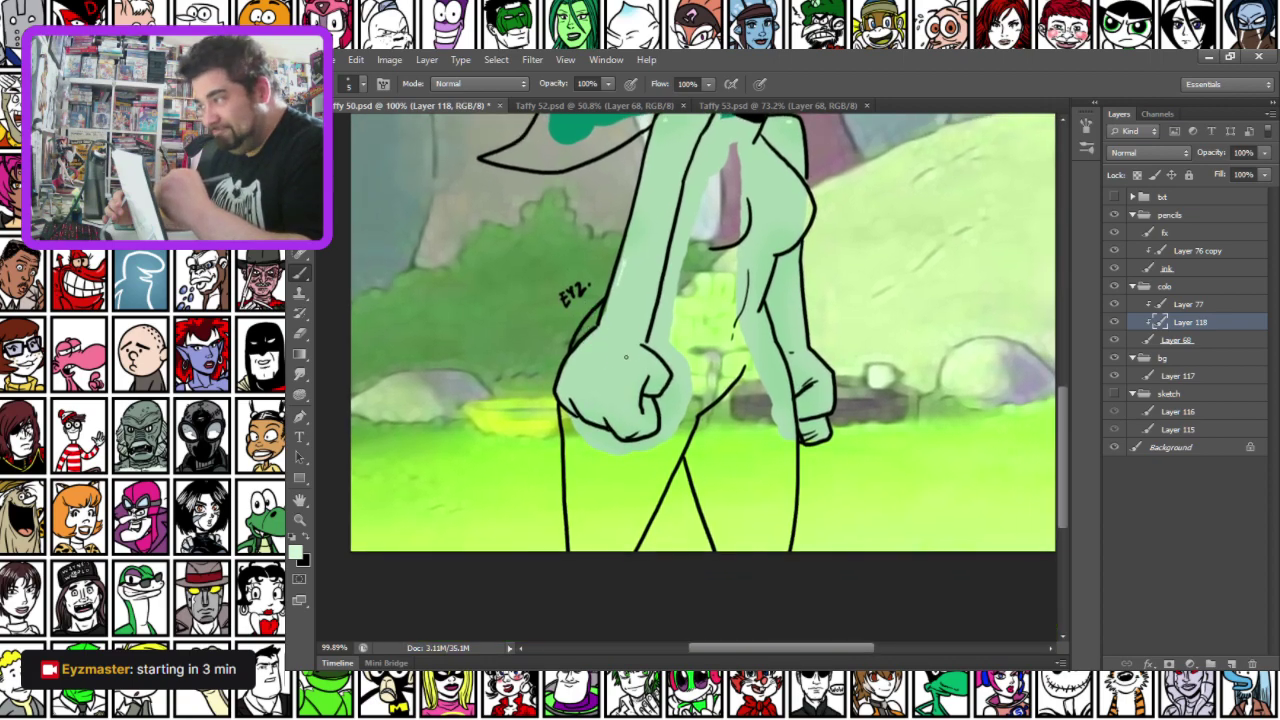
pyautogui.moveTo(568, 218); pyautogui.dragTo(568, 384)
pyautogui.moveTo(566, 260); pyautogui.dragTo(546, 474)
pyautogui.moveTo(729, 328); pyautogui.dragTo(695, 419)
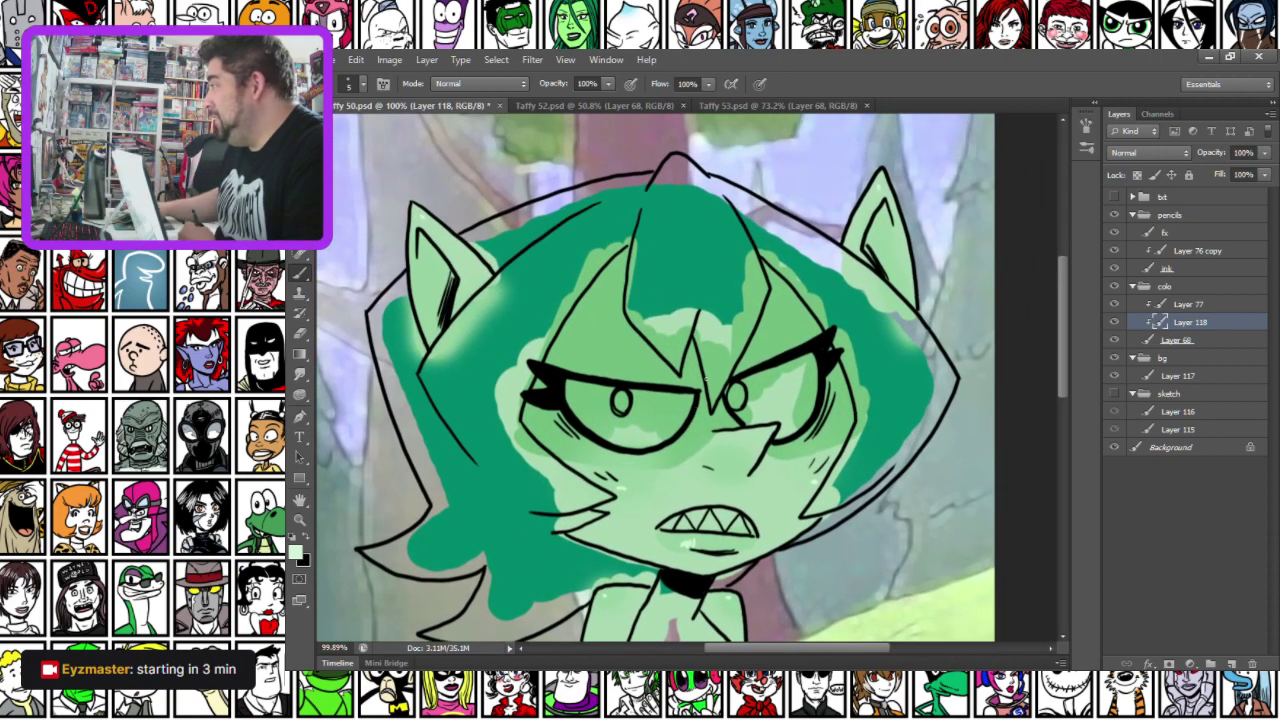
# Enlarge the brush and paint the upper part of both of Taffy 50's eyes off-white
pyautogui.scroll(3, 648, 374)
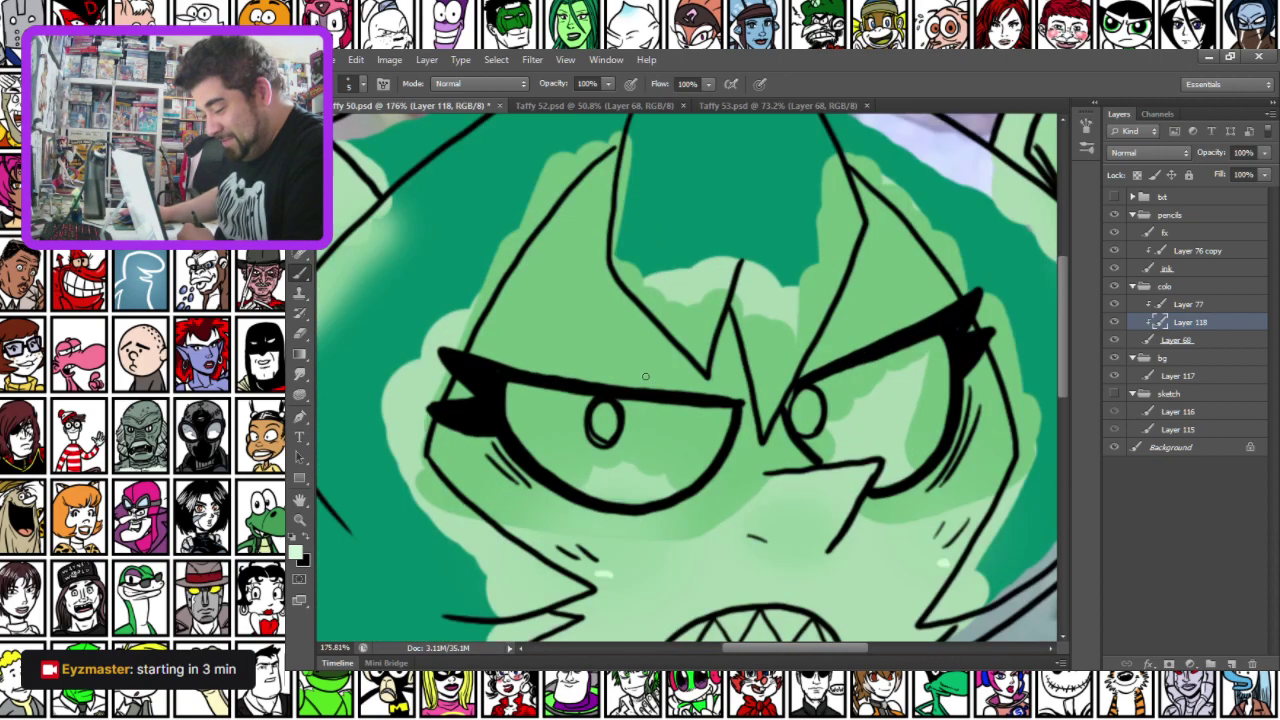
pyautogui.moveTo(627, 541); pyautogui.dragTo(582, 246)
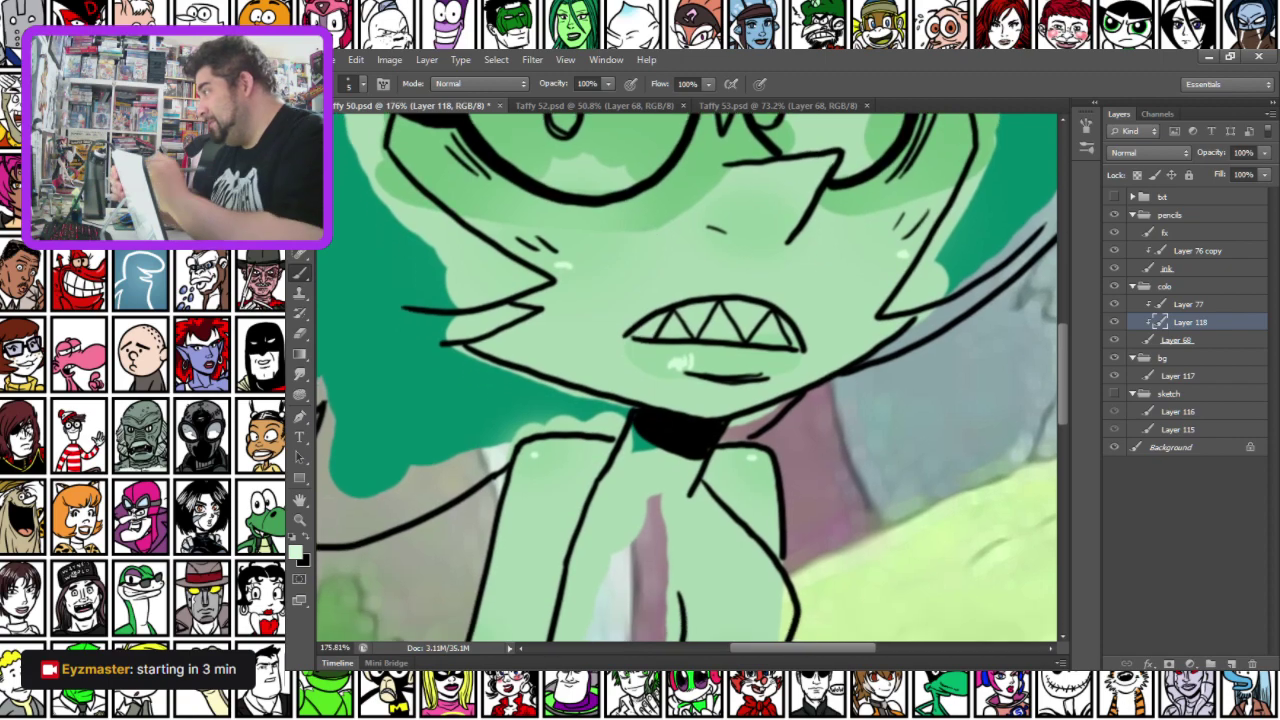
pyautogui.moveTo(568, 297); pyautogui.dragTo(546, 480)
pyautogui.rightClick(478, 301)
pyautogui.moveTo(502, 335); pyautogui.dragTo(526, 336)
pyautogui.moveTo(443, 267)
pyautogui.mouseDown()
pyautogui.moveTo(527, 292)
pyautogui.moveTo(662, 291)
pyautogui.moveTo(603, 266)
pyautogui.moveTo(445, 294)
pyautogui.moveTo(479, 311)
pyautogui.moveTo(610, 303)
pyautogui.mouseUp()
pyautogui.moveTo(745, 288)
pyautogui.mouseDown()
pyautogui.moveTo(874, 225)
pyautogui.moveTo(869, 255)
pyautogui.moveTo(773, 288)
pyautogui.mouseUp()
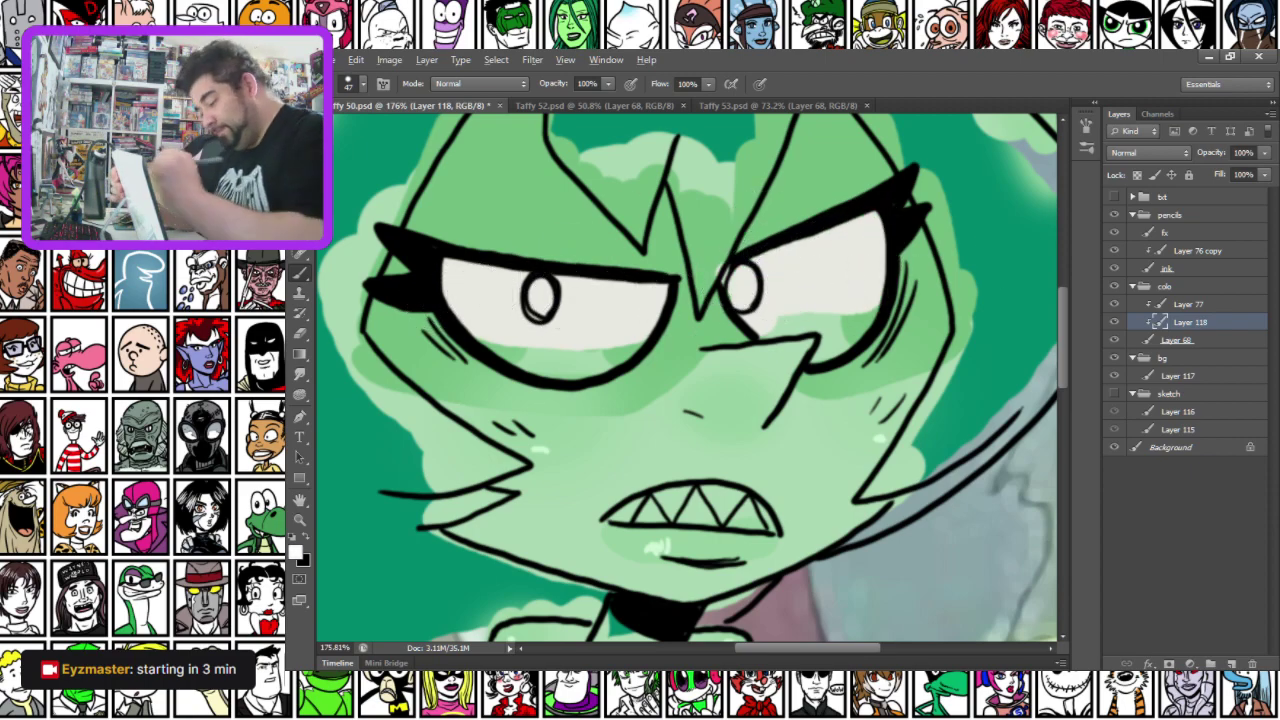
# Paint the lower part of both eyes pure white up to the ink lines, reducing the brush size for the corners
pyautogui.moveTo(757, 300); pyautogui.dragTo(878, 300)
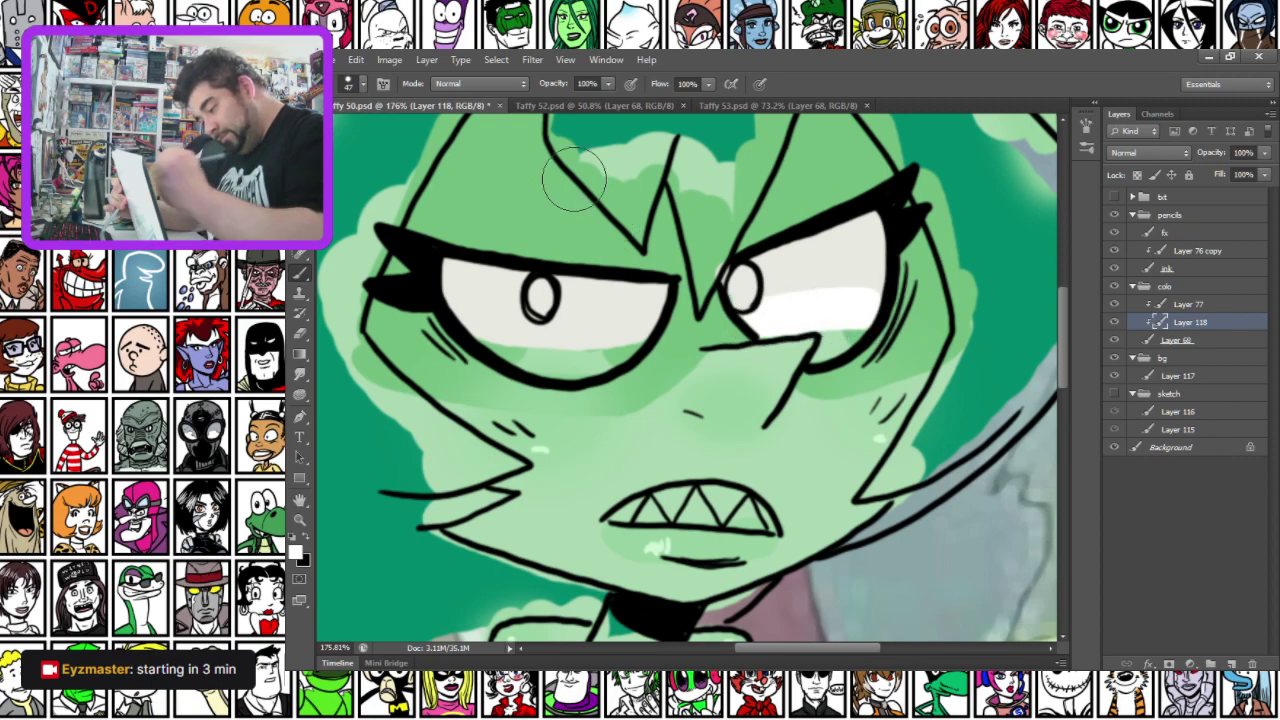
pyautogui.moveTo(462, 325)
pyautogui.mouseDown()
pyautogui.moveTo(640, 324)
pyautogui.moveTo(513, 355)
pyautogui.moveTo(578, 367)
pyautogui.moveTo(614, 355)
pyautogui.mouseUp()
pyautogui.rightClick(560, 325)
pyautogui.moveTo(757, 333)
pyautogui.mouseDown()
pyautogui.moveTo(834, 323)
pyautogui.moveTo(819, 363)
pyautogui.moveTo(855, 330)
pyautogui.mouseUp()
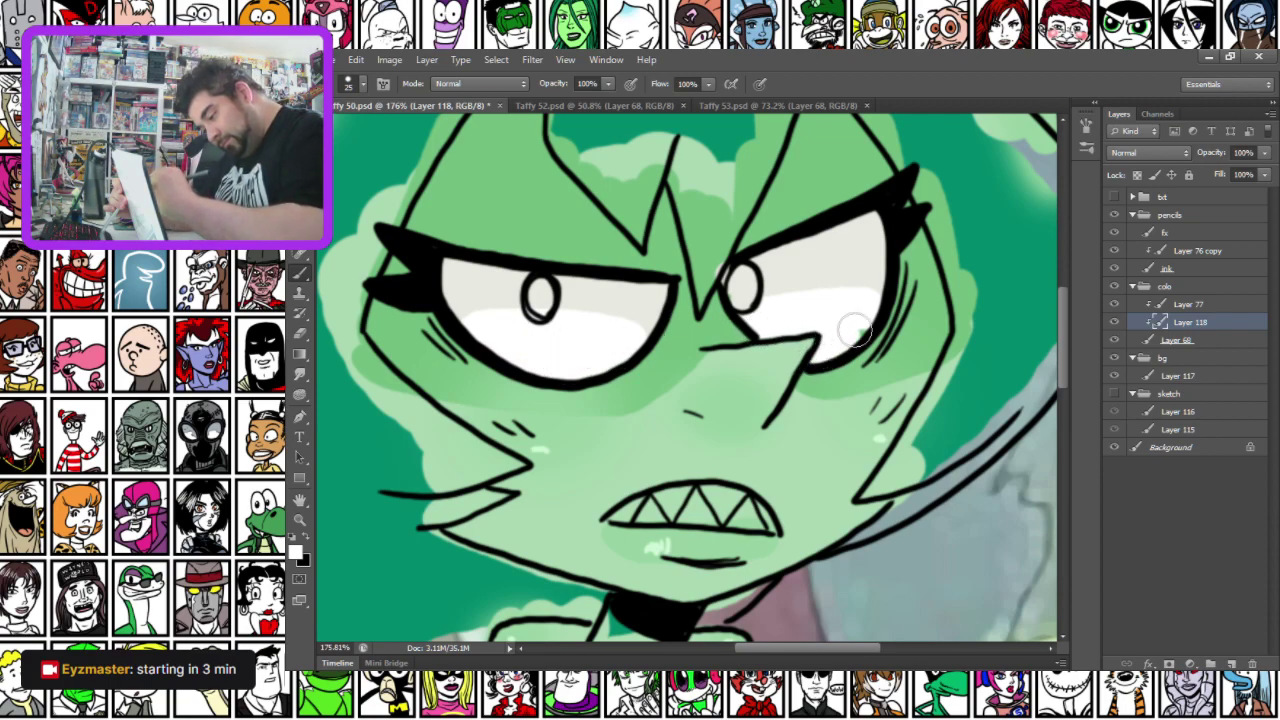
# Fill Taffy 50's teeth with white and colour both irises yellow
pyautogui.moveTo(614, 514)
pyautogui.mouseDown()
pyautogui.moveTo(769, 526)
pyautogui.moveTo(714, 497)
pyautogui.moveTo(638, 510)
pyautogui.mouseUp()
pyautogui.moveTo(537, 381); pyautogui.dragTo(654, 438)
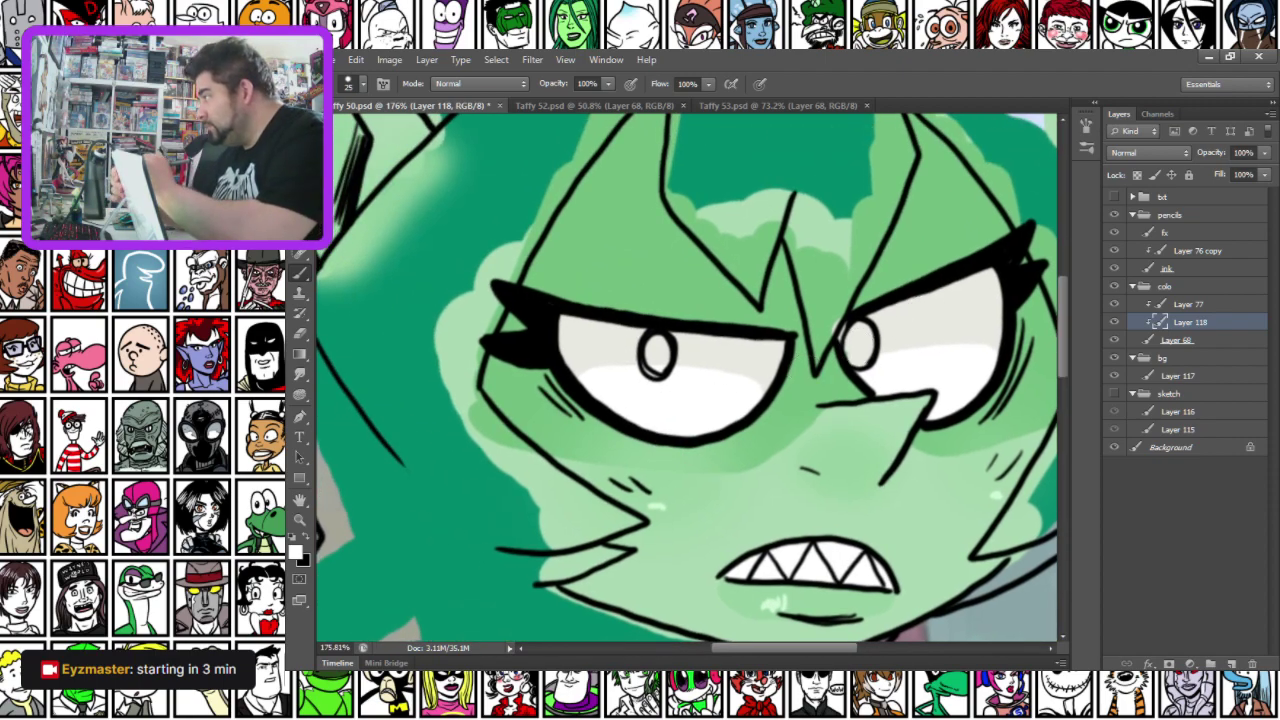
pyautogui.moveTo(857, 342); pyautogui.dragTo(858, 349)
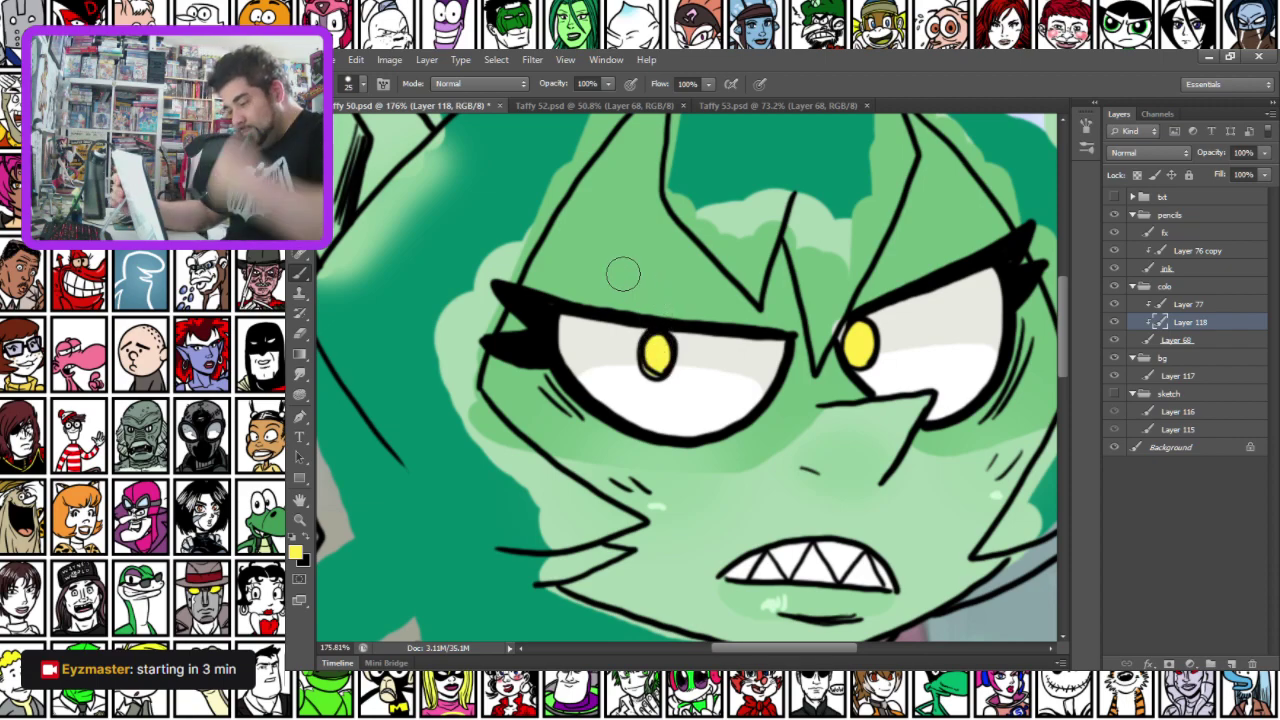
# Merge the clipped shading layer into the base colour layer and fill the lower-left hair tips with dark green
pyautogui.moveTo(556, 549); pyautogui.dragTo(500, 263)
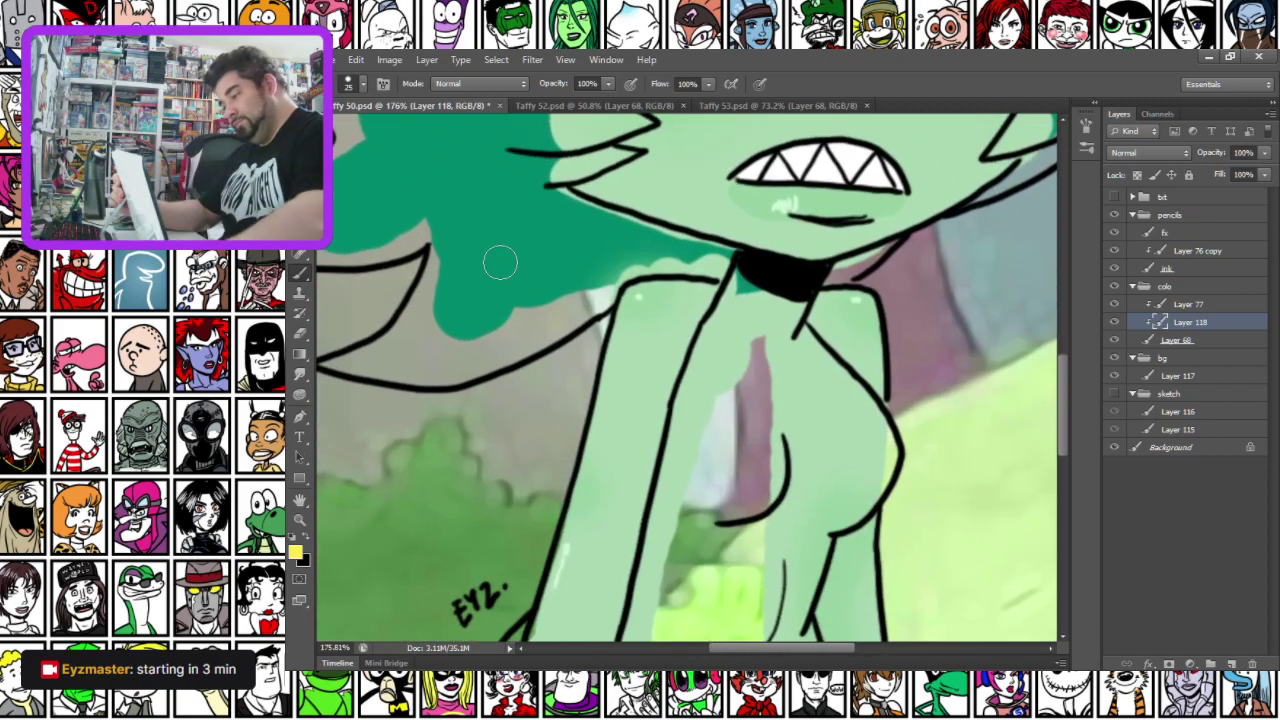
pyautogui.press('Delete')
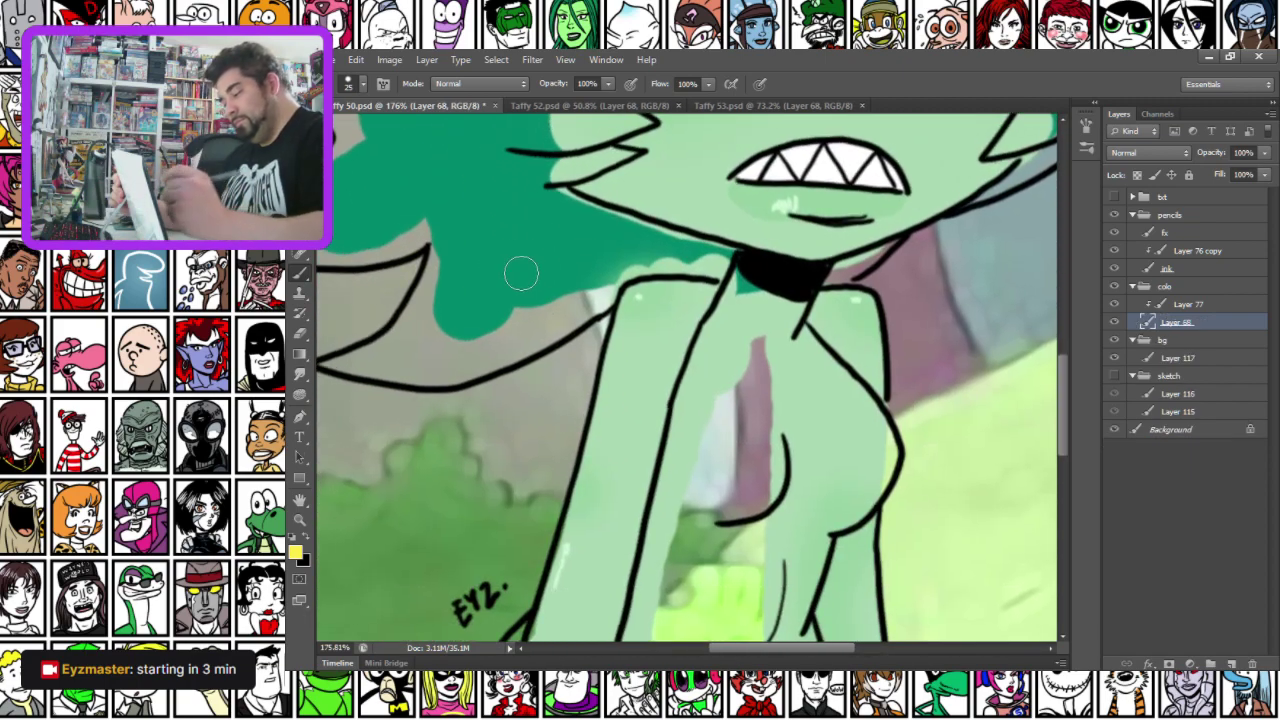
pyautogui.moveTo(484, 208); pyautogui.dragTo(538, 480)
pyautogui.moveTo(588, 434); pyautogui.dragTo(600, 266)
pyautogui.moveTo(455, 340)
pyautogui.mouseDown()
pyautogui.moveTo(610, 373)
pyautogui.moveTo(654, 360)
pyautogui.moveTo(672, 333)
pyautogui.mouseUp()
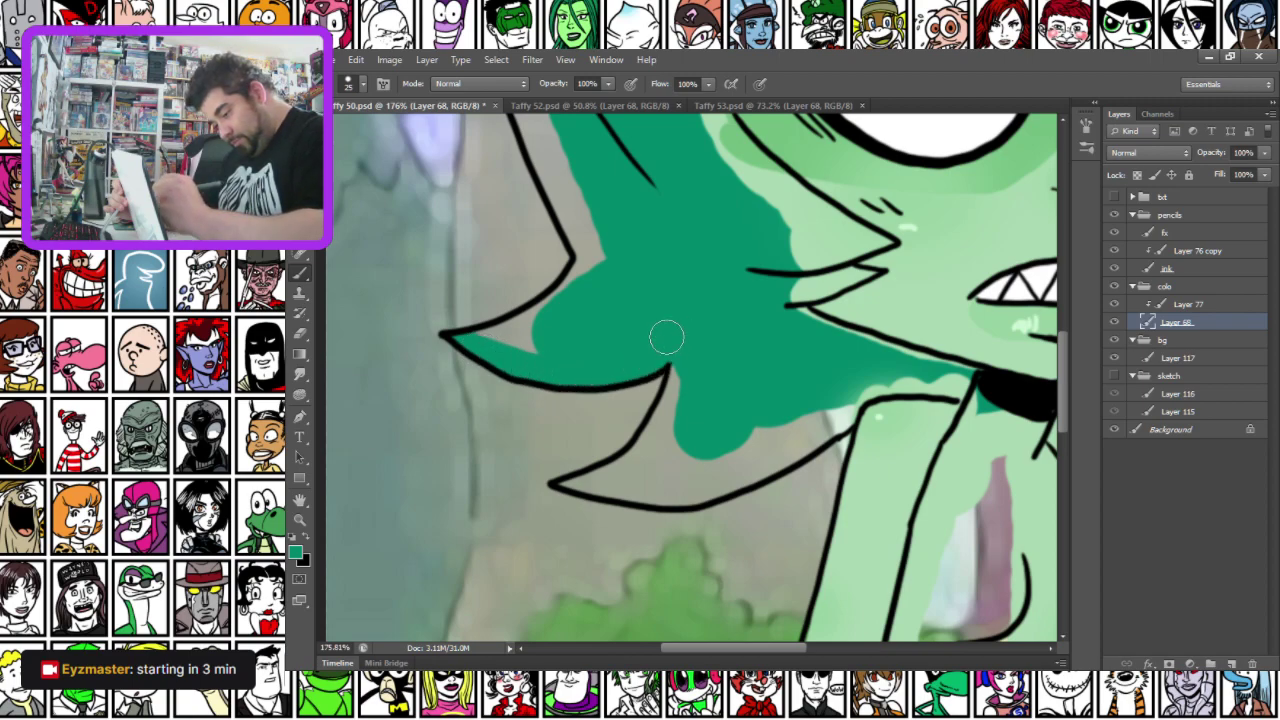
pyautogui.moveTo(563, 485)
pyautogui.mouseDown()
pyautogui.moveTo(612, 466)
pyautogui.moveTo(655, 425)
pyautogui.moveTo(676, 346)
pyautogui.mouseUp()
pyautogui.moveTo(600, 486)
pyautogui.mouseDown()
pyautogui.moveTo(716, 486)
pyautogui.moveTo(823, 433)
pyautogui.moveTo(862, 392)
pyautogui.moveTo(958, 389)
pyautogui.moveTo(968, 376)
pyautogui.moveTo(816, 332)
pyautogui.moveTo(785, 302)
pyautogui.mouseUp()
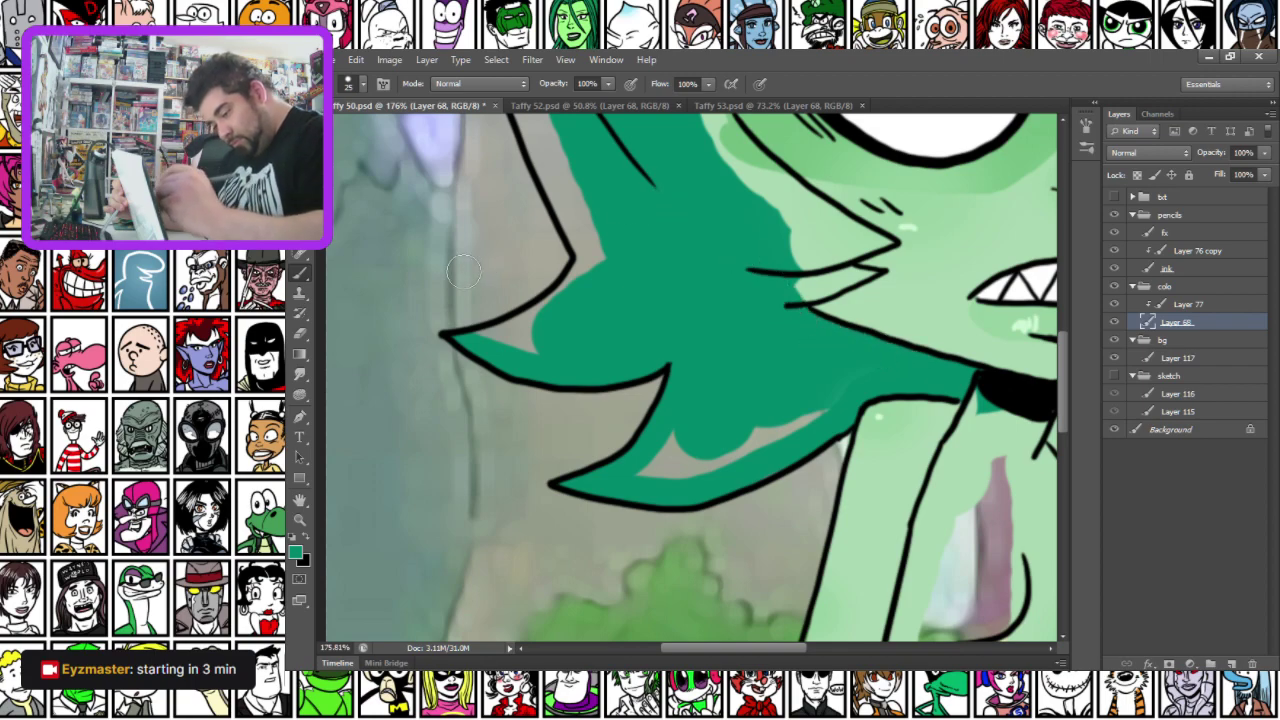
# Fill the hair's left edge and the areas around the left ear with dark green up to the outlines
pyautogui.moveTo(505, 352)
pyautogui.mouseDown()
pyautogui.moveTo(530, 338)
pyautogui.moveTo(480, 340)
pyautogui.moveTo(590, 255)
pyautogui.moveTo(673, 485)
pyautogui.mouseUp()
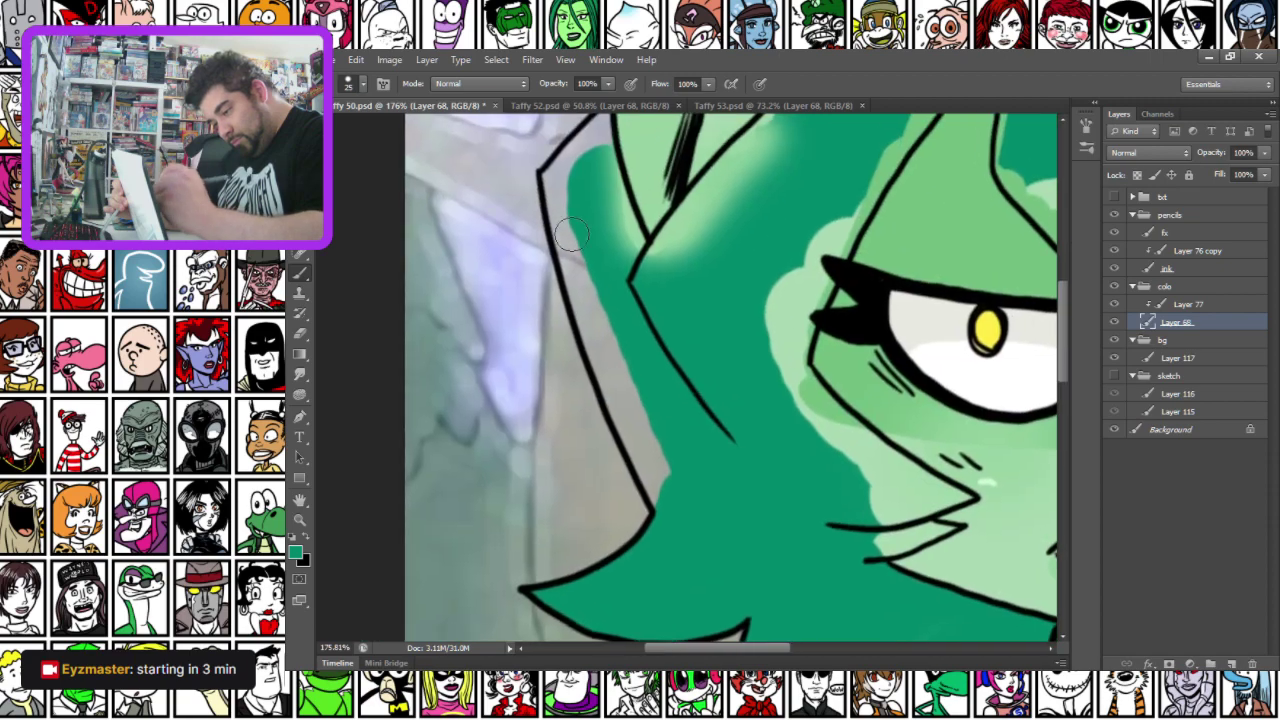
pyautogui.moveTo(545, 195)
pyautogui.mouseDown()
pyautogui.moveTo(549, 177)
pyautogui.moveTo(593, 341)
pyautogui.mouseUp()
pyautogui.moveTo(608, 388); pyautogui.dragTo(667, 514)
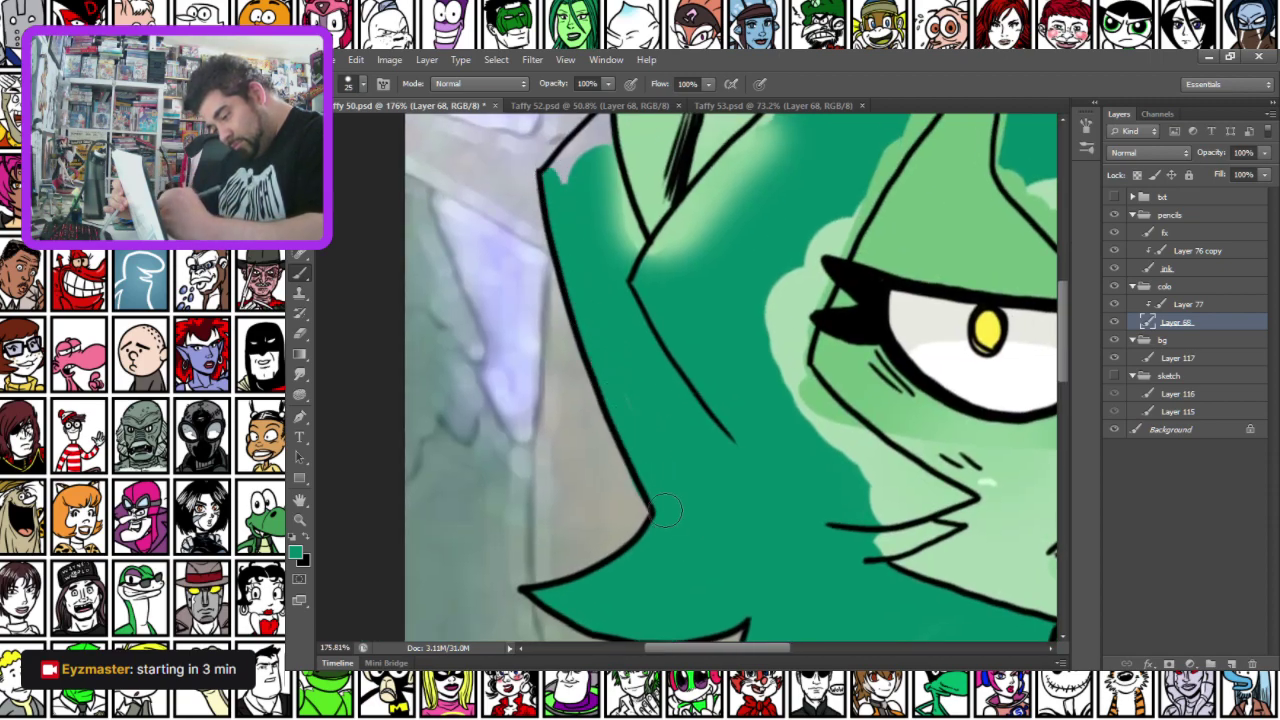
pyautogui.moveTo(548, 174)
pyautogui.mouseDown()
pyautogui.moveTo(554, 333)
pyautogui.moveTo(612, 245)
pyautogui.moveTo(618, 320)
pyautogui.moveTo(663, 421)
pyautogui.moveTo(615, 345)
pyautogui.moveTo(642, 430)
pyautogui.moveTo(578, 299)
pyautogui.moveTo(656, 424)
pyautogui.moveTo(828, 238)
pyautogui.moveTo(696, 401)
pyautogui.moveTo(798, 300)
pyautogui.moveTo(688, 404)
pyautogui.mouseUp()
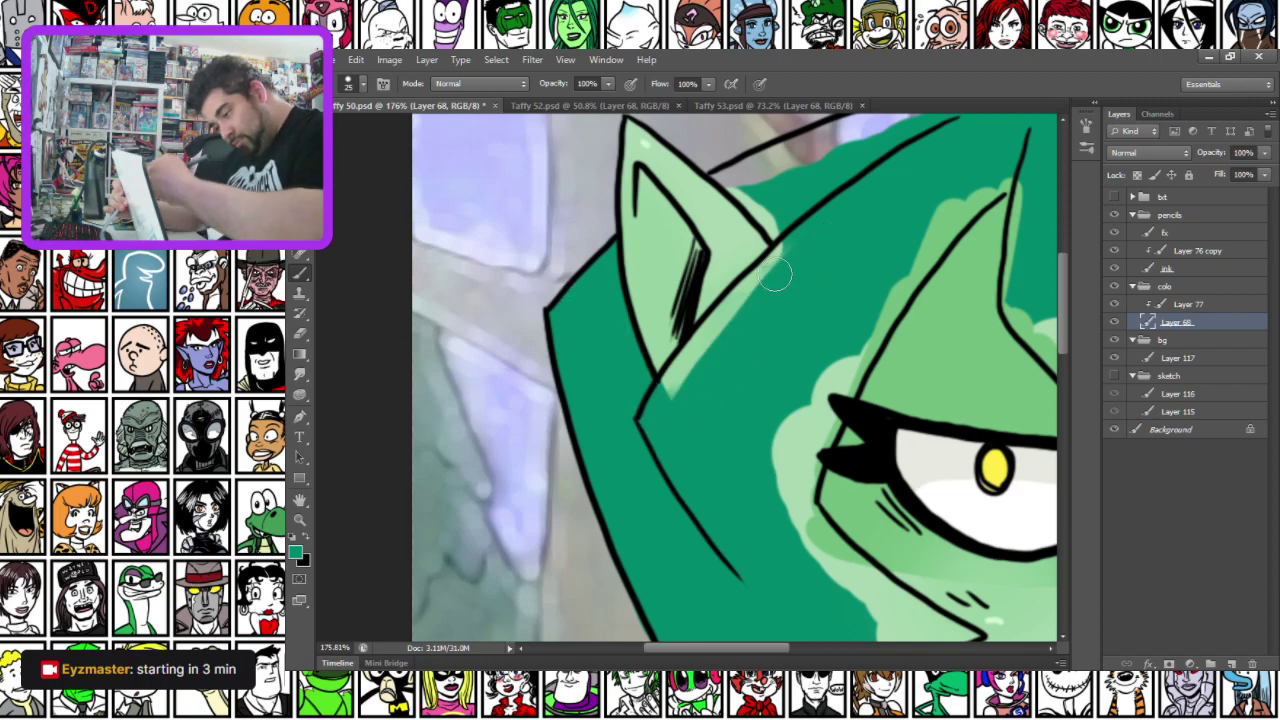
pyautogui.moveTo(775, 273); pyautogui.dragTo(666, 410)
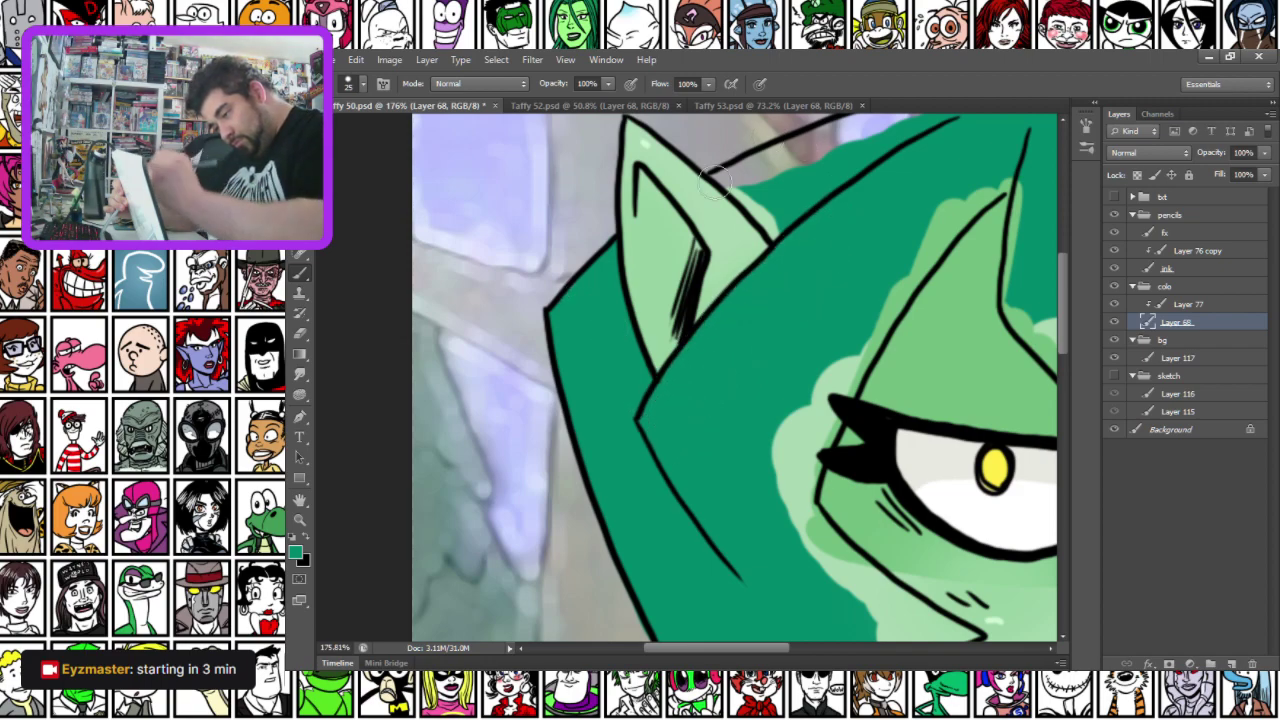
pyautogui.moveTo(716, 175); pyautogui.dragTo(798, 258)
pyautogui.moveTo(743, 200)
pyautogui.mouseDown()
pyautogui.moveTo(613, 382)
pyautogui.moveTo(647, 362)
pyautogui.moveTo(596, 372)
pyautogui.moveTo(797, 298)
pyautogui.moveTo(962, 268)
pyautogui.mouseUp()
# Cover the excess skin colour outside the left cheek and its tufts with dark green hair colour
pyautogui.moveTo(623, 603)
pyautogui.mouseDown()
pyautogui.moveTo(660, 360)
pyautogui.moveTo(546, 357)
pyautogui.mouseUp()
pyautogui.moveTo(590, 453)
pyautogui.mouseDown()
pyautogui.moveTo(580, 363)
pyautogui.moveTo(600, 357)
pyautogui.moveTo(651, 446)
pyautogui.moveTo(774, 400)
pyautogui.moveTo(679, 484)
pyautogui.mouseUp()
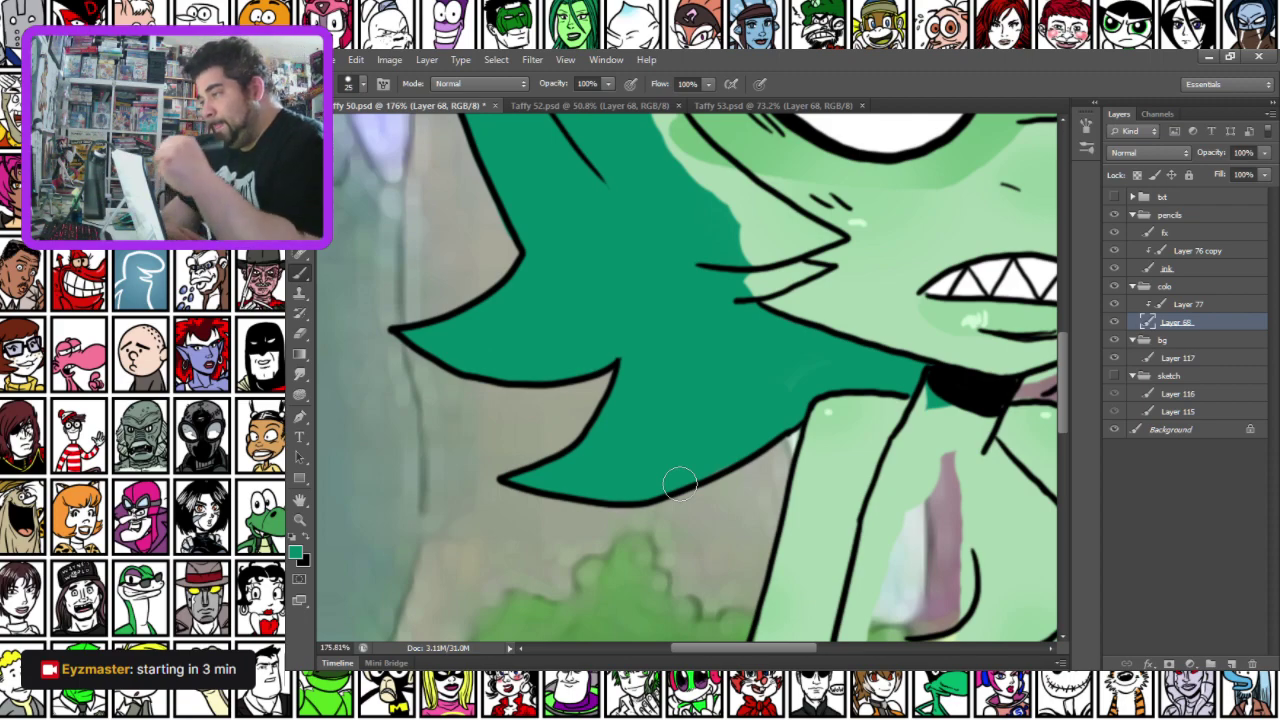
pyautogui.moveTo(702, 158); pyautogui.dragTo(620, 300)
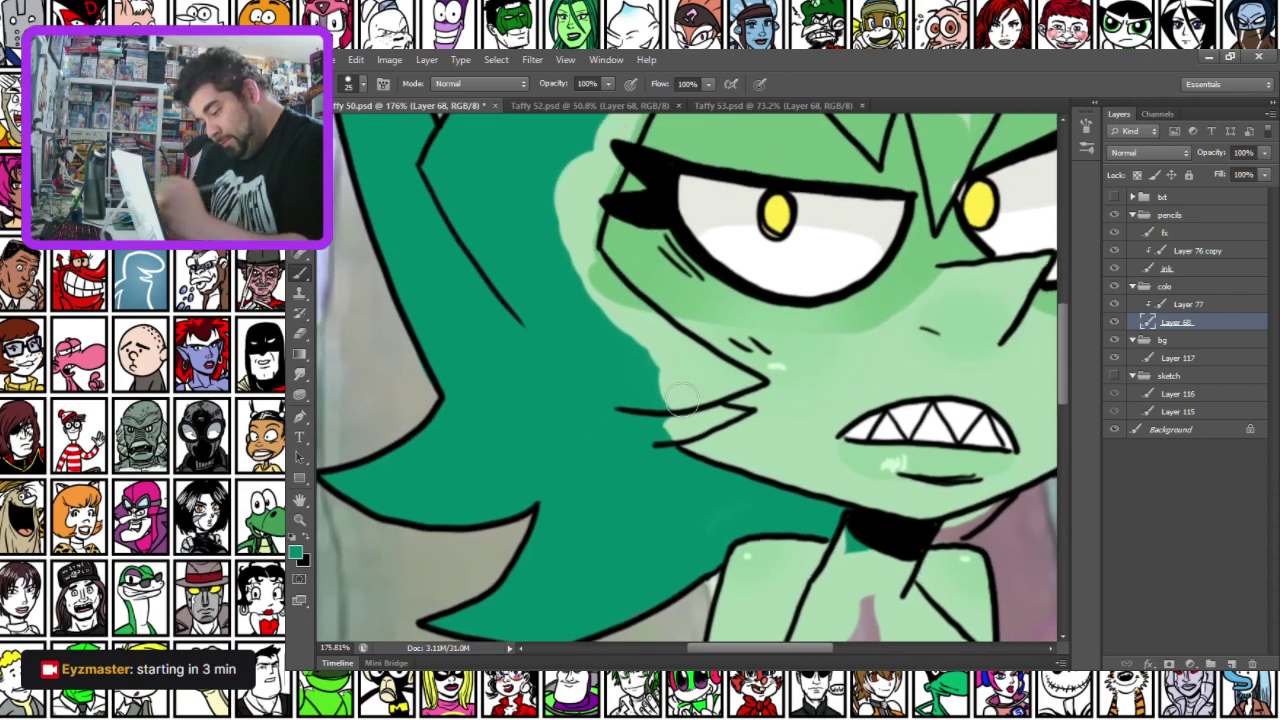
pyautogui.moveTo(665, 432)
pyautogui.mouseDown()
pyautogui.moveTo(748, 417)
pyautogui.moveTo(706, 409)
pyautogui.moveTo(723, 387)
pyautogui.moveTo(759, 383)
pyautogui.moveTo(690, 355)
pyautogui.moveTo(592, 266)
pyautogui.moveTo(580, 280)
pyautogui.moveTo(647, 363)
pyautogui.moveTo(631, 336)
pyautogui.moveTo(686, 364)
pyautogui.moveTo(663, 417)
pyautogui.mouseUp()
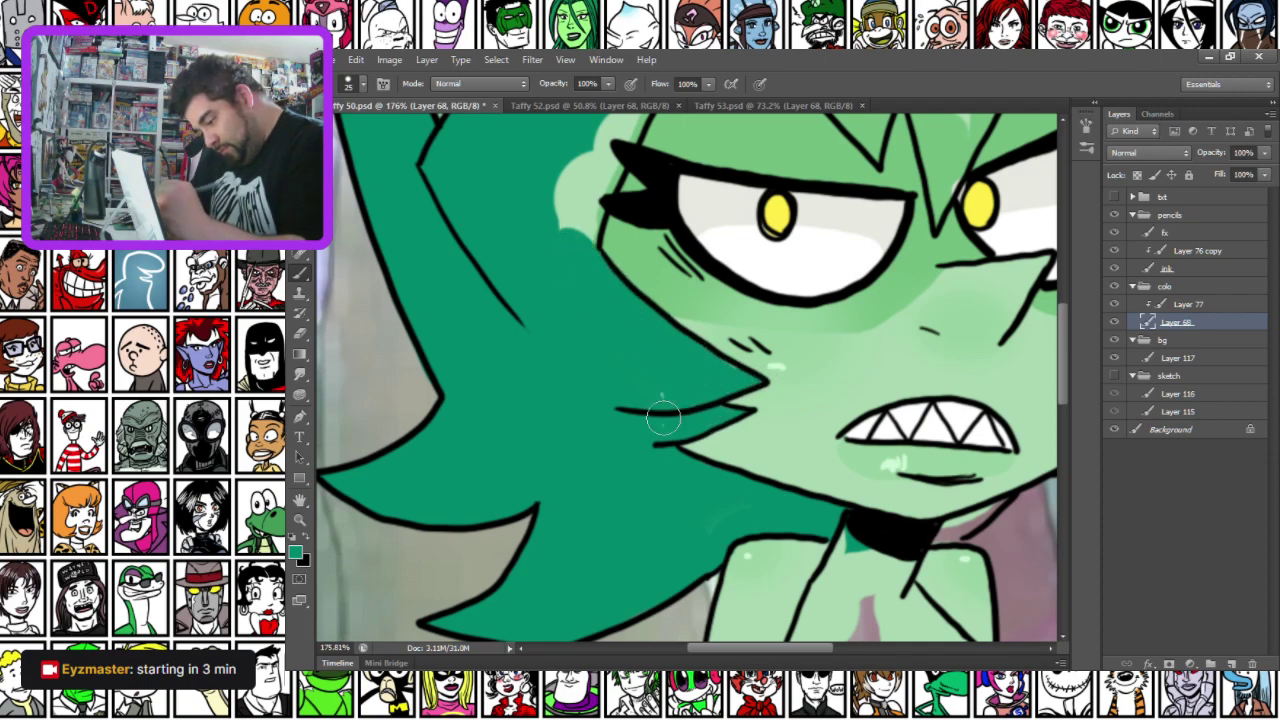
# Extend the dark green hair along the left side of the face and across the top of the head
pyautogui.moveTo(565, 218); pyautogui.dragTo(575, 463)
pyautogui.moveTo(610, 350)
pyautogui.mouseDown()
pyautogui.moveTo(582, 479)
pyautogui.moveTo(594, 486)
pyautogui.moveTo(685, 283)
pyautogui.moveTo(803, 163)
pyautogui.moveTo(728, 211)
pyautogui.mouseUp()
pyautogui.moveTo(608, 289); pyautogui.dragTo(516, 438)
pyautogui.moveTo(579, 257)
pyautogui.mouseDown()
pyautogui.moveTo(531, 277)
pyautogui.moveTo(379, 259)
pyautogui.mouseUp()
pyautogui.moveTo(568, 212)
pyautogui.mouseDown()
pyautogui.moveTo(633, 218)
pyautogui.moveTo(589, 195)
pyautogui.moveTo(572, 238)
pyautogui.mouseUp()
pyautogui.moveTo(522, 330)
pyautogui.mouseDown()
pyautogui.moveTo(508, 443)
pyautogui.moveTo(592, 558)
pyautogui.moveTo(621, 426)
pyautogui.moveTo(554, 472)
pyautogui.mouseUp()
# Fill the pointed fringe over Taffy 50's forehead with dark green down to its tips
pyautogui.moveTo(633, 445); pyautogui.dragTo(651, 377)
pyautogui.moveTo(735, 404); pyautogui.dragTo(659, 253)
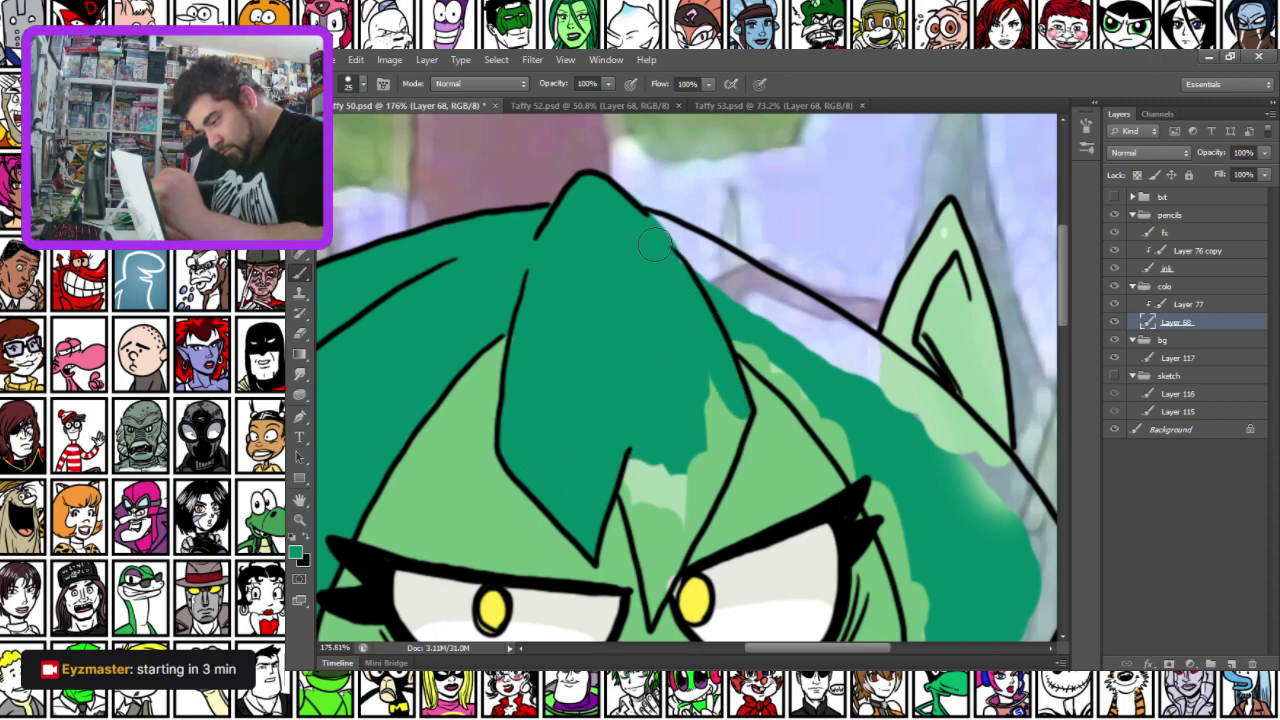
pyautogui.moveTo(704, 294); pyautogui.dragTo(690, 258)
pyautogui.moveTo(618, 487)
pyautogui.mouseDown()
pyautogui.moveTo(654, 576)
pyautogui.moveTo(654, 620)
pyautogui.moveTo(738, 406)
pyautogui.moveTo(680, 498)
pyautogui.moveTo(625, 460)
pyautogui.mouseUp()
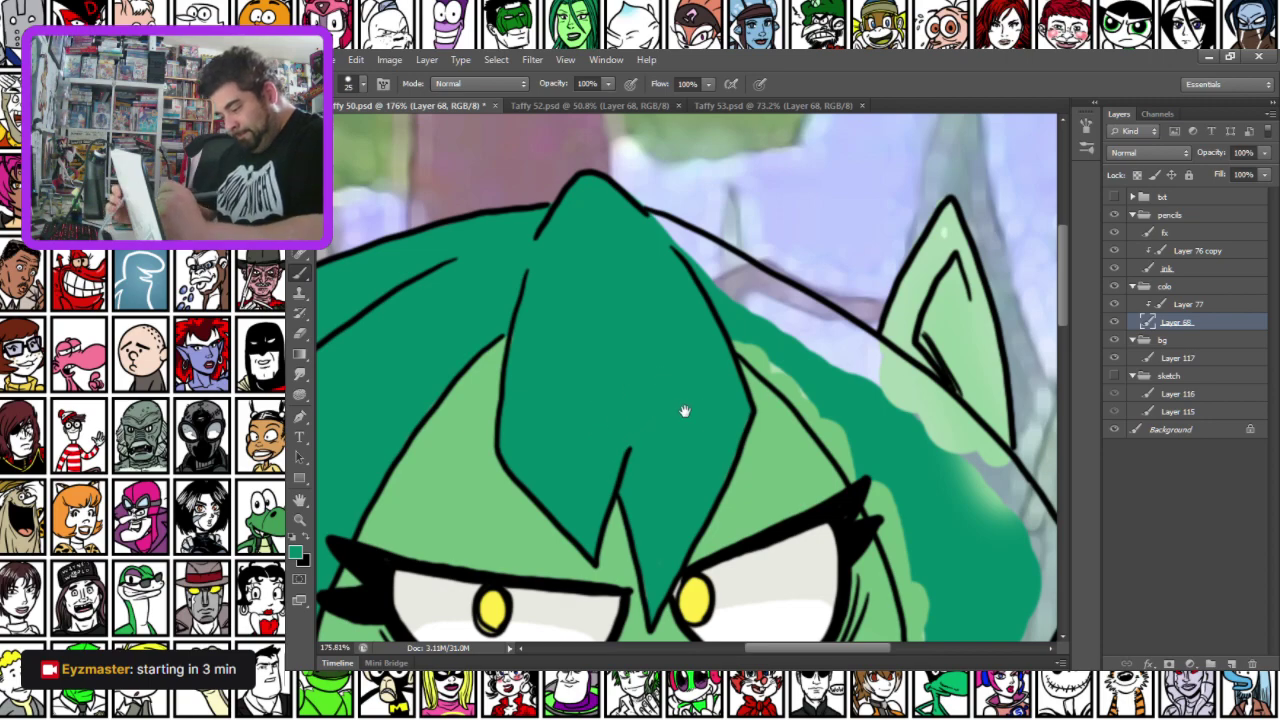
# Fill the hair on the right side of the head with dark green up to the outlines, covering the excess skin colour
pyautogui.moveTo(705, 418); pyautogui.dragTo(543, 335)
pyautogui.moveTo(530, 180); pyautogui.dragTo(770, 363)
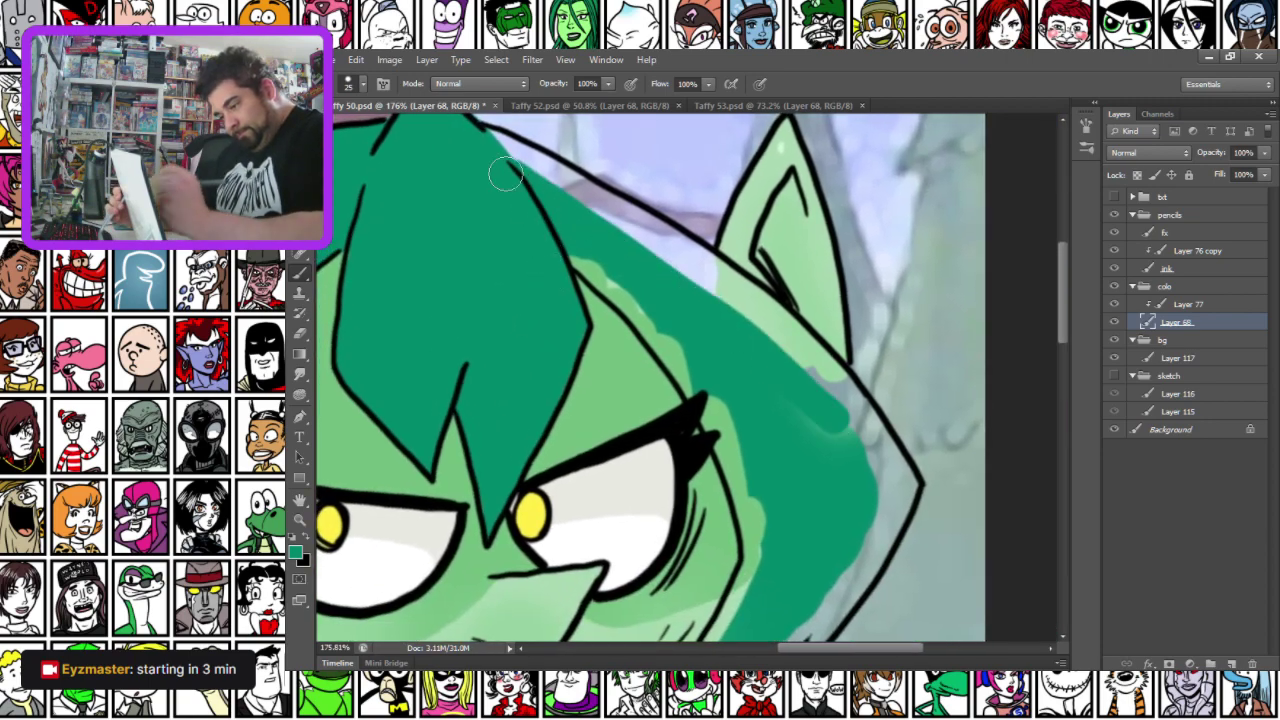
pyautogui.moveTo(530, 176)
pyautogui.mouseDown()
pyautogui.moveTo(667, 258)
pyautogui.moveTo(865, 435)
pyautogui.moveTo(888, 484)
pyautogui.moveTo(900, 545)
pyautogui.mouseUp()
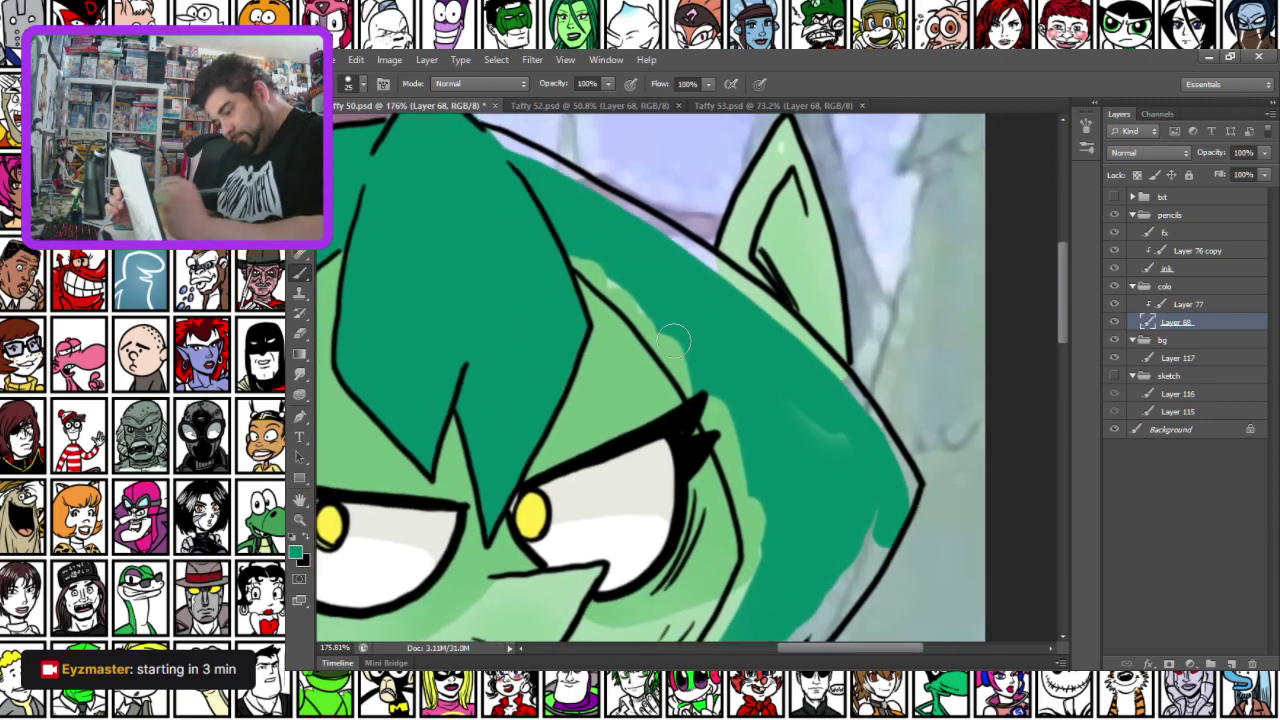
pyautogui.moveTo(575, 248)
pyautogui.mouseDown()
pyautogui.moveTo(706, 383)
pyautogui.moveTo(791, 583)
pyautogui.moveTo(778, 432)
pyautogui.moveTo(831, 483)
pyautogui.moveTo(847, 465)
pyautogui.moveTo(873, 493)
pyautogui.moveTo(782, 630)
pyautogui.moveTo(813, 615)
pyautogui.mouseUp()
pyautogui.moveTo(484, 138)
pyautogui.mouseDown()
pyautogui.moveTo(762, 307)
pyautogui.moveTo(832, 372)
pyautogui.moveTo(906, 497)
pyautogui.mouseUp()
pyautogui.moveTo(594, 271)
pyautogui.mouseDown()
pyautogui.moveTo(714, 425)
pyautogui.moveTo(760, 550)
pyautogui.moveTo(716, 578)
pyautogui.moveTo(720, 306)
pyautogui.mouseUp()
# Fill the lower right hair tips and the small gap under the jaw beside the neck with dark green
pyautogui.moveTo(668, 450)
pyautogui.mouseDown()
pyautogui.moveTo(740, 345)
pyautogui.moveTo(703, 430)
pyautogui.mouseUp()
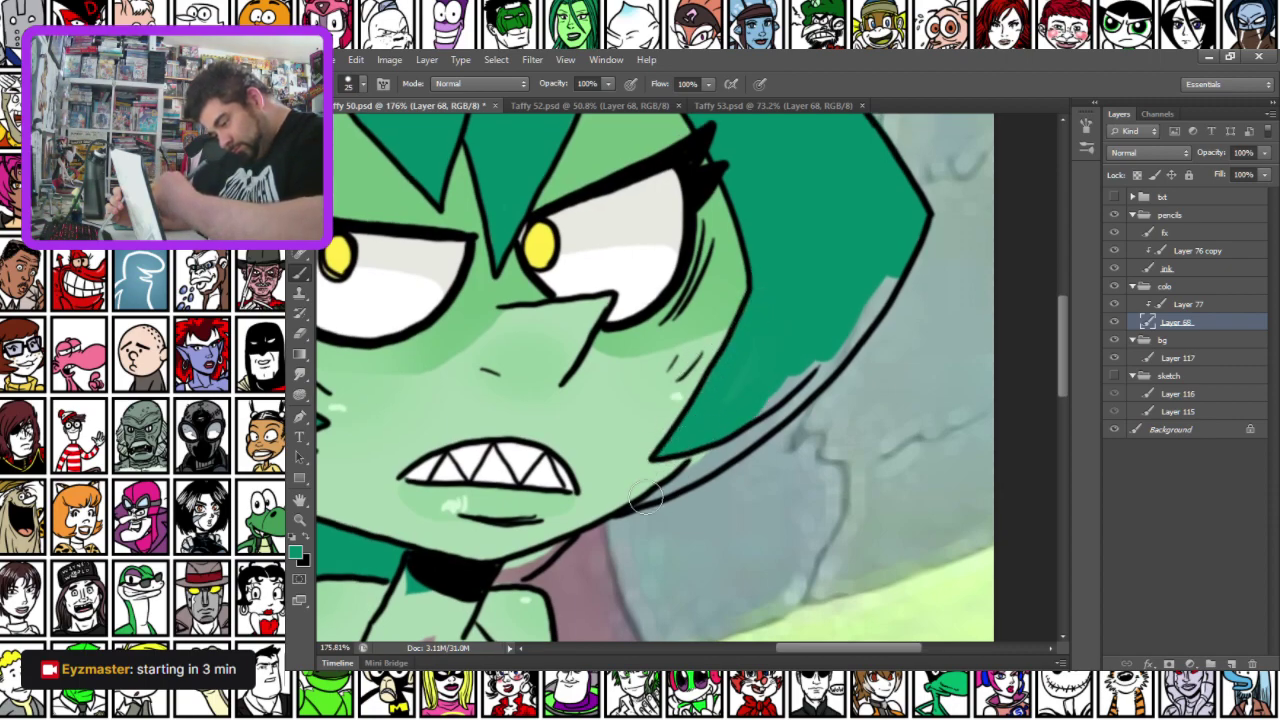
pyautogui.moveTo(643, 503)
pyautogui.mouseDown()
pyautogui.moveTo(780, 405)
pyautogui.moveTo(889, 263)
pyautogui.mouseUp()
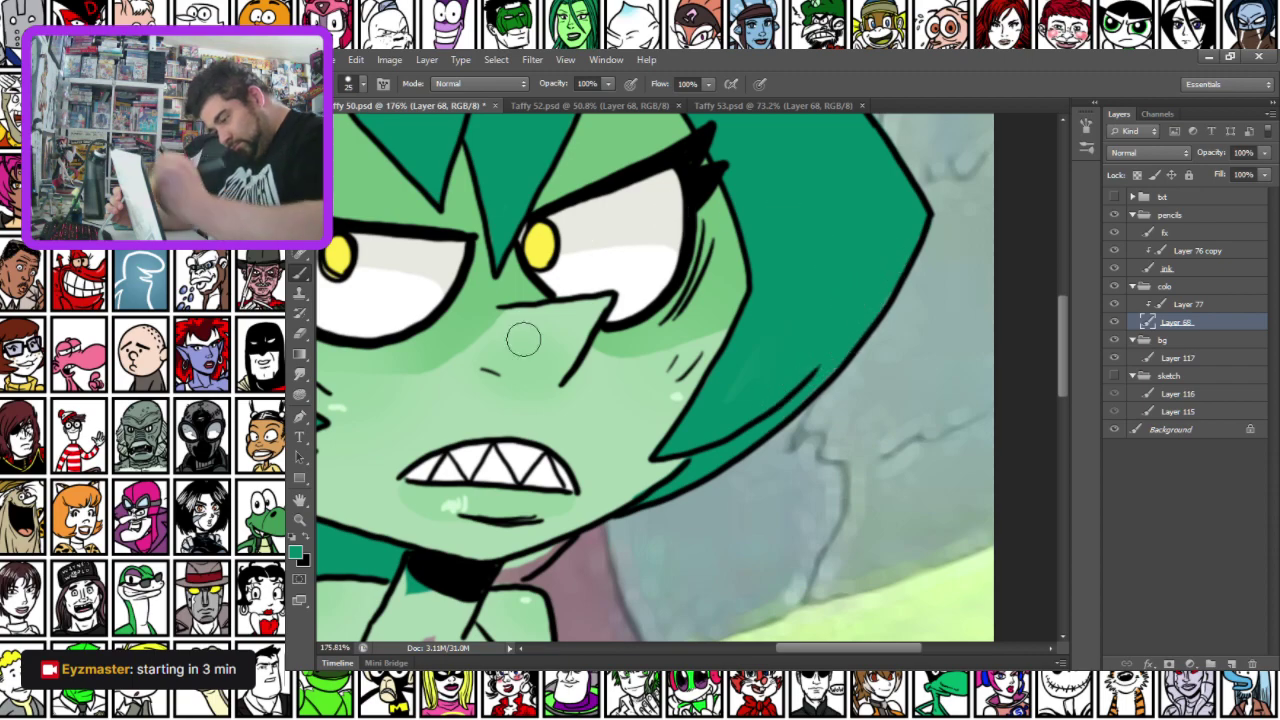
pyautogui.moveTo(505, 579); pyautogui.dragTo(547, 557)
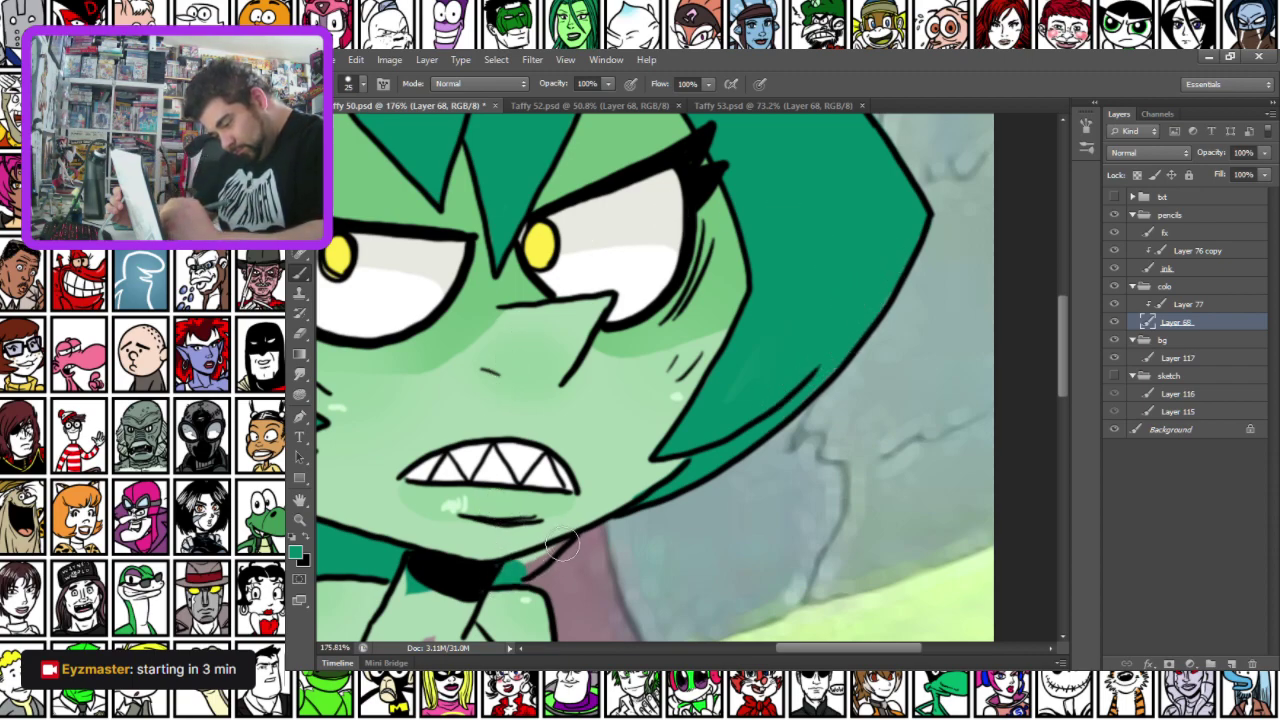
# Brush subtle lighter green highlights onto Taffy 50's fringe and the hair on the left side of the head
pyautogui.moveTo(455, 408); pyautogui.dragTo(557, 340)
pyautogui.moveTo(605, 305); pyautogui.dragTo(483, 451)
pyautogui.moveTo(551, 269); pyautogui.dragTo(511, 484)
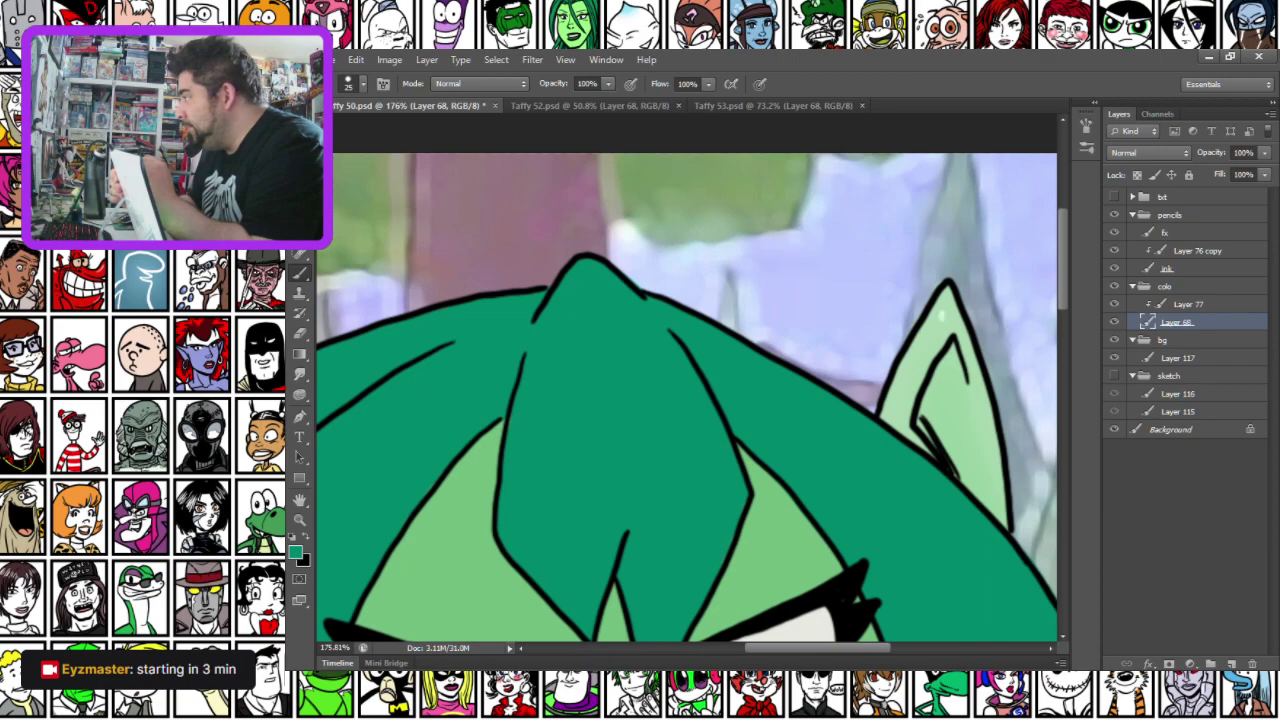
pyautogui.moveTo(539, 343)
pyautogui.mouseDown()
pyautogui.moveTo(663, 274)
pyautogui.moveTo(729, 263)
pyautogui.mouseUp()
pyautogui.moveTo(766, 342)
pyautogui.mouseDown()
pyautogui.moveTo(736, 355)
pyautogui.moveTo(757, 310)
pyautogui.moveTo(799, 301)
pyautogui.mouseUp()
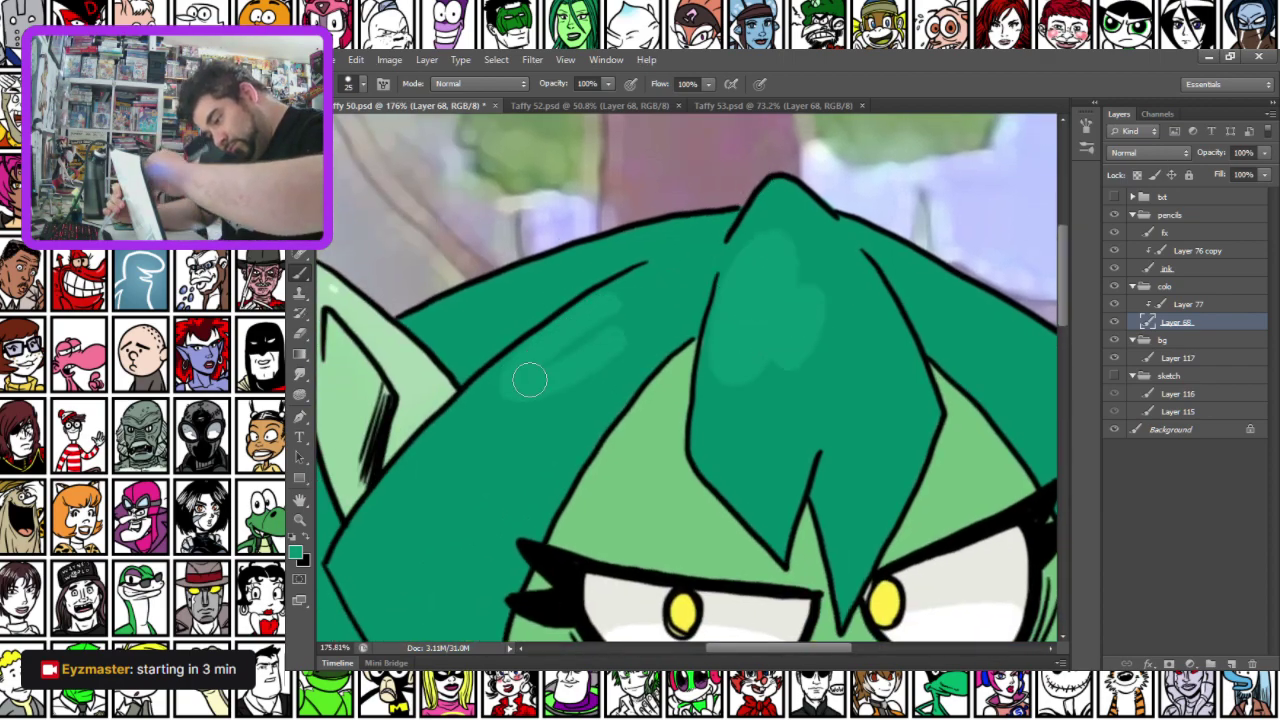
pyautogui.moveTo(435, 545); pyautogui.dragTo(521, 334)
pyautogui.moveTo(455, 600); pyautogui.dragTo(615, 262)
pyautogui.moveTo(765, 600); pyautogui.dragTo(556, 255)
# Paint dark navy (#1b2b3a) bodysuit colour along the leg outlines, the hip and around the left fist
pyautogui.scroll(-2, 662, 400)
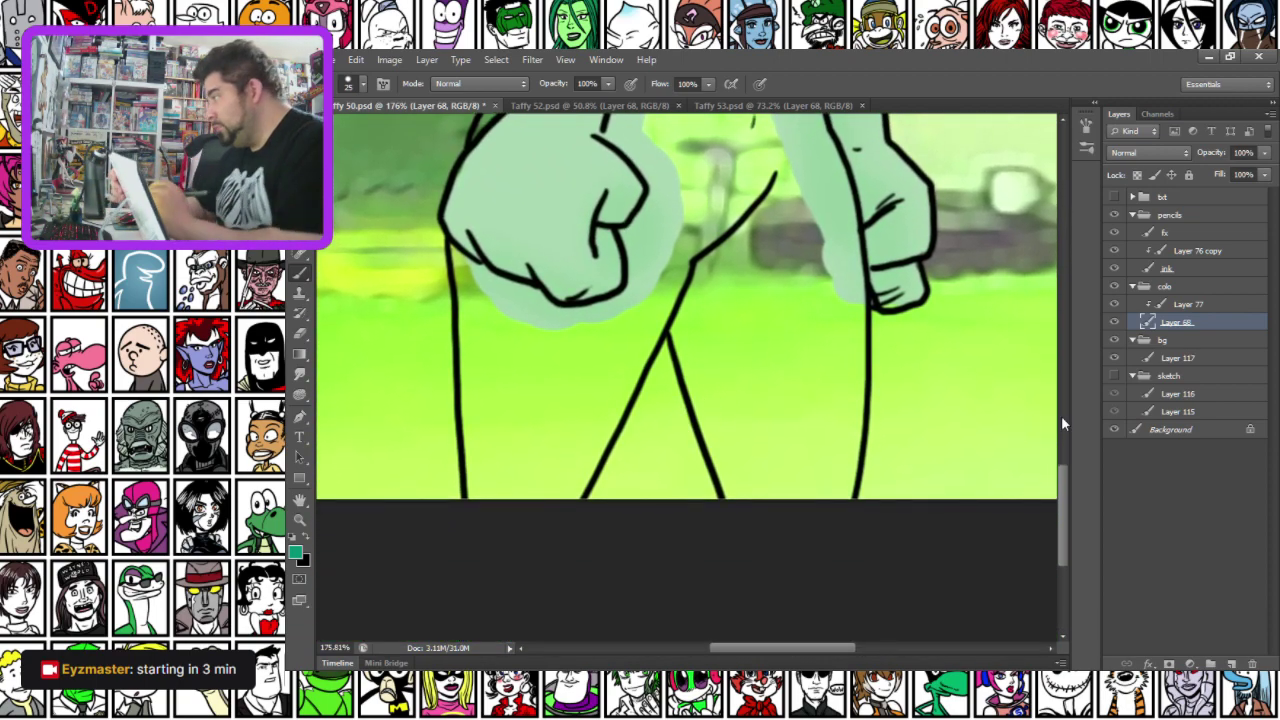
pyautogui.moveTo(542, 332); pyautogui.dragTo(537, 480)
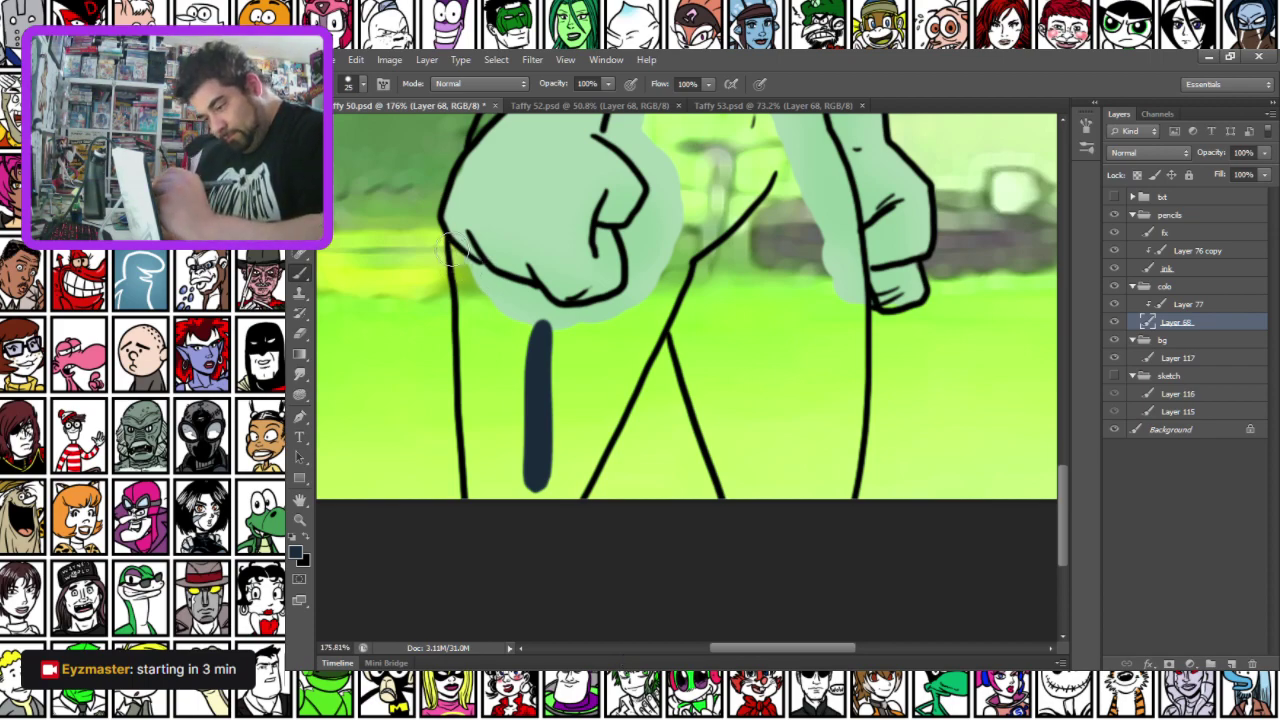
pyautogui.moveTo(454, 252)
pyautogui.mouseDown()
pyautogui.moveTo(545, 305)
pyautogui.moveTo(465, 300)
pyautogui.moveTo(478, 500)
pyautogui.mouseUp()
pyautogui.moveTo(572, 497)
pyautogui.mouseDown()
pyautogui.moveTo(643, 334)
pyautogui.moveTo(675, 325)
pyautogui.moveTo(740, 528)
pyautogui.mouseUp()
pyautogui.moveTo(845, 212)
pyautogui.mouseDown()
pyautogui.moveTo(841, 509)
pyautogui.moveTo(845, 348)
pyautogui.mouseUp()
pyautogui.moveTo(474, 322); pyautogui.dragTo(476, 346)
pyautogui.moveTo(490, 330)
pyautogui.mouseDown()
pyautogui.moveTo(482, 340)
pyautogui.moveTo(524, 272)
pyautogui.moveTo(519, 303)
pyautogui.mouseUp()
pyautogui.moveTo(545, 497)
pyautogui.mouseDown()
pyautogui.moveTo(584, 515)
pyautogui.moveTo(644, 492)
pyautogui.moveTo(655, 452)
pyautogui.moveTo(634, 428)
pyautogui.moveTo(650, 414)
pyautogui.moveTo(618, 322)
pyautogui.moveTo(668, 378)
pyautogui.moveTo(622, 318)
pyautogui.moveTo(642, 292)
pyautogui.mouseUp()
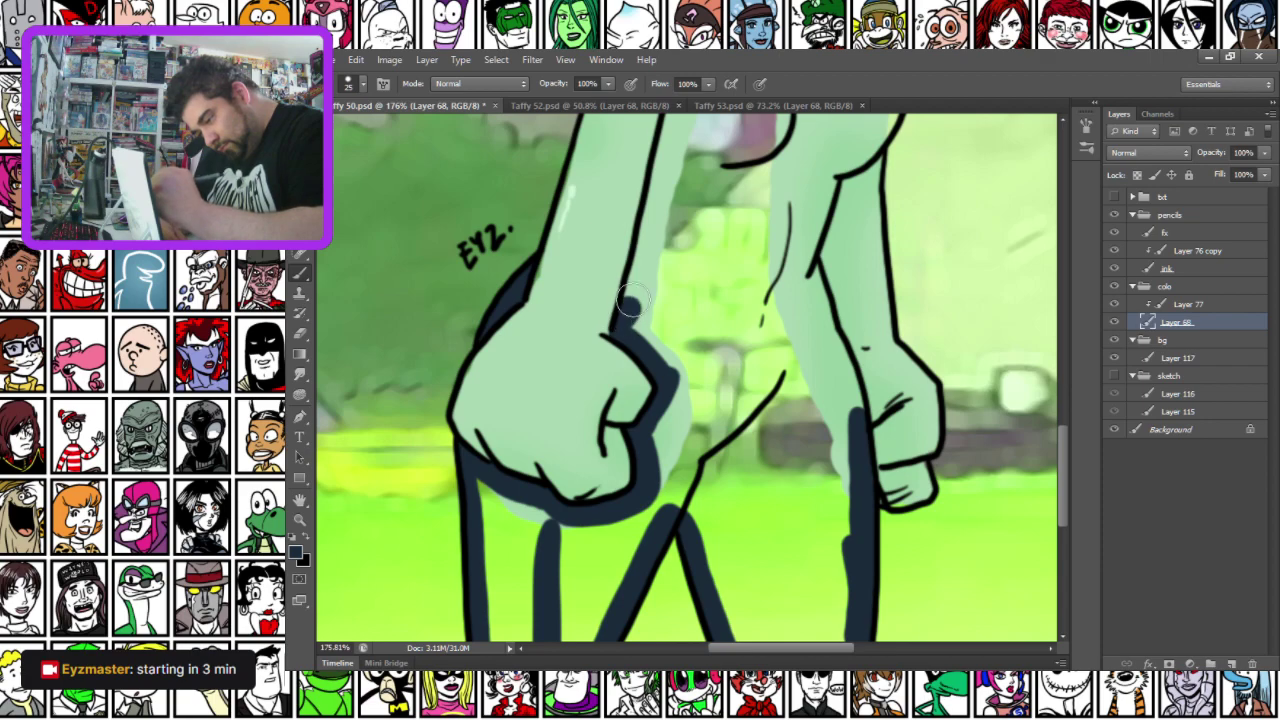
# Line the torso, chest and inner arm edges of the bodysuit with dark navy, covering the excess skin colour
pyautogui.moveTo(806, 258); pyautogui.dragTo(859, 450)
pyautogui.moveTo(601, 227); pyautogui.dragTo(585, 414)
pyautogui.moveTo(616, 480); pyautogui.dragTo(677, 222)
pyautogui.moveTo(780, 150); pyautogui.dragTo(835, 220)
pyautogui.moveTo(790, 440)
pyautogui.mouseDown()
pyautogui.moveTo(819, 352)
pyautogui.moveTo(848, 344)
pyautogui.moveTo(876, 288)
pyautogui.moveTo(847, 225)
pyautogui.moveTo(793, 180)
pyautogui.mouseUp()
pyautogui.moveTo(682, 162); pyautogui.dragTo(671, 294)
pyautogui.moveTo(668, 345)
pyautogui.mouseDown()
pyautogui.moveTo(726, 228)
pyautogui.moveTo(777, 262)
pyautogui.moveTo(744, 302)
pyautogui.moveTo(727, 224)
pyautogui.moveTo(784, 240)
pyautogui.moveTo(766, 255)
pyautogui.moveTo(717, 213)
pyautogui.moveTo(728, 338)
pyautogui.mouseUp()
# Enlarge the brush to 52 and fill the remaining torso, hips and legs of the bodysuit with dark navy
pyautogui.rightClick(728, 338)
pyautogui.moveTo(712, 290)
pyautogui.mouseDown()
pyautogui.moveTo(691, 405)
pyautogui.moveTo(728, 422)
pyautogui.moveTo(770, 327)
pyautogui.moveTo(827, 398)
pyautogui.moveTo(794, 480)
pyautogui.moveTo(771, 450)
pyautogui.moveTo(688, 474)
pyautogui.mouseUp()
pyautogui.moveTo(633, 431)
pyautogui.mouseDown()
pyautogui.moveTo(645, 250)
pyautogui.moveTo(703, 203)
pyautogui.moveTo(671, 366)
pyautogui.moveTo(716, 426)
pyautogui.mouseUp()
pyautogui.moveTo(483, 584); pyautogui.dragTo(520, 347)
pyautogui.moveTo(537, 291)
pyautogui.mouseDown()
pyautogui.moveTo(581, 494)
pyautogui.moveTo(583, 320)
pyautogui.moveTo(629, 352)
pyautogui.moveTo(598, 521)
pyautogui.moveTo(650, 387)
pyautogui.moveTo(649, 343)
pyautogui.moveTo(694, 322)
pyautogui.moveTo(729, 193)
pyautogui.moveTo(725, 257)
pyautogui.moveTo(838, 553)
pyautogui.moveTo(866, 434)
pyautogui.moveTo(884, 438)
pyautogui.moveTo(874, 218)
pyautogui.moveTo(832, 355)
pyautogui.moveTo(801, 369)
pyautogui.moveTo(744, 185)
pyautogui.mouseUp()
pyautogui.moveTo(641, 283)
pyautogui.mouseDown()
pyautogui.moveTo(591, 457)
pyautogui.moveTo(537, 546)
pyautogui.moveTo(690, 240)
pyautogui.moveTo(724, 433)
pyautogui.moveTo(741, 393)
pyautogui.moveTo(748, 453)
pyautogui.mouseUp()
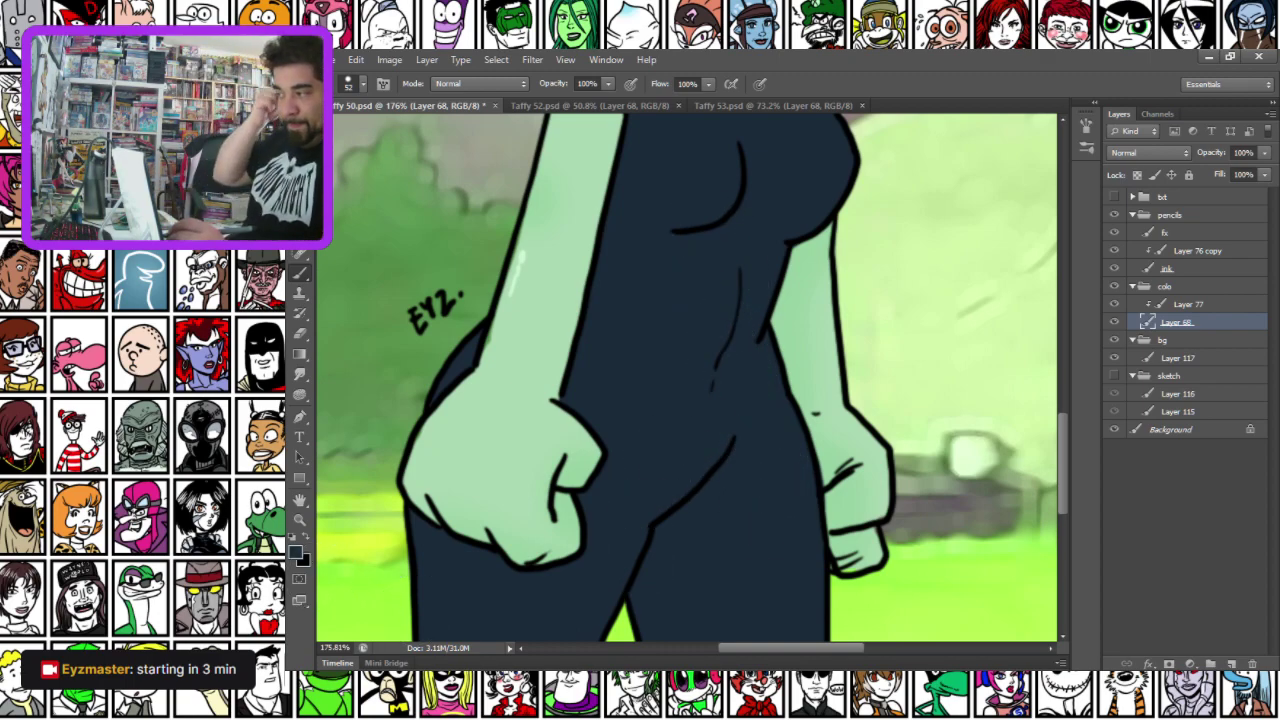
# Open the foreground colour for editing
pyautogui.click(298, 555)
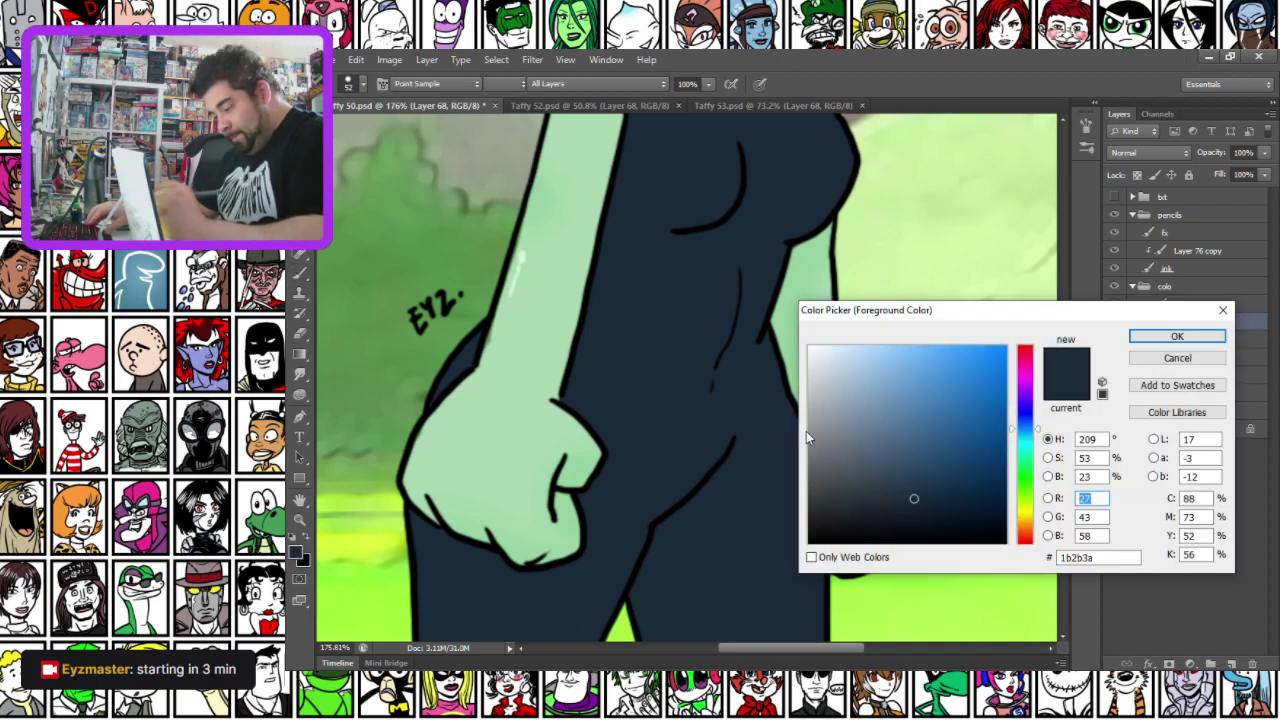
# Pick a lighter slate blue and, with a 15 px brush, paint highlight strokes on the bodysuit's chest and neck
pyautogui.moveTo(899, 485); pyautogui.dragTo(877, 450)
pyautogui.press('Return')
pyautogui.rightClick(719, 270)
pyautogui.click(777, 368)
pyautogui.moveTo(645, 236); pyautogui.dragTo(673, 480)
pyautogui.moveTo(789, 308)
pyautogui.mouseDown()
pyautogui.moveTo(862, 378)
pyautogui.moveTo(860, 408)
pyautogui.moveTo(840, 405)
pyautogui.mouseUp()
pyautogui.hotkey('ctrl', 'z')
pyautogui.moveTo(663, 399); pyautogui.dragTo(760, 406)
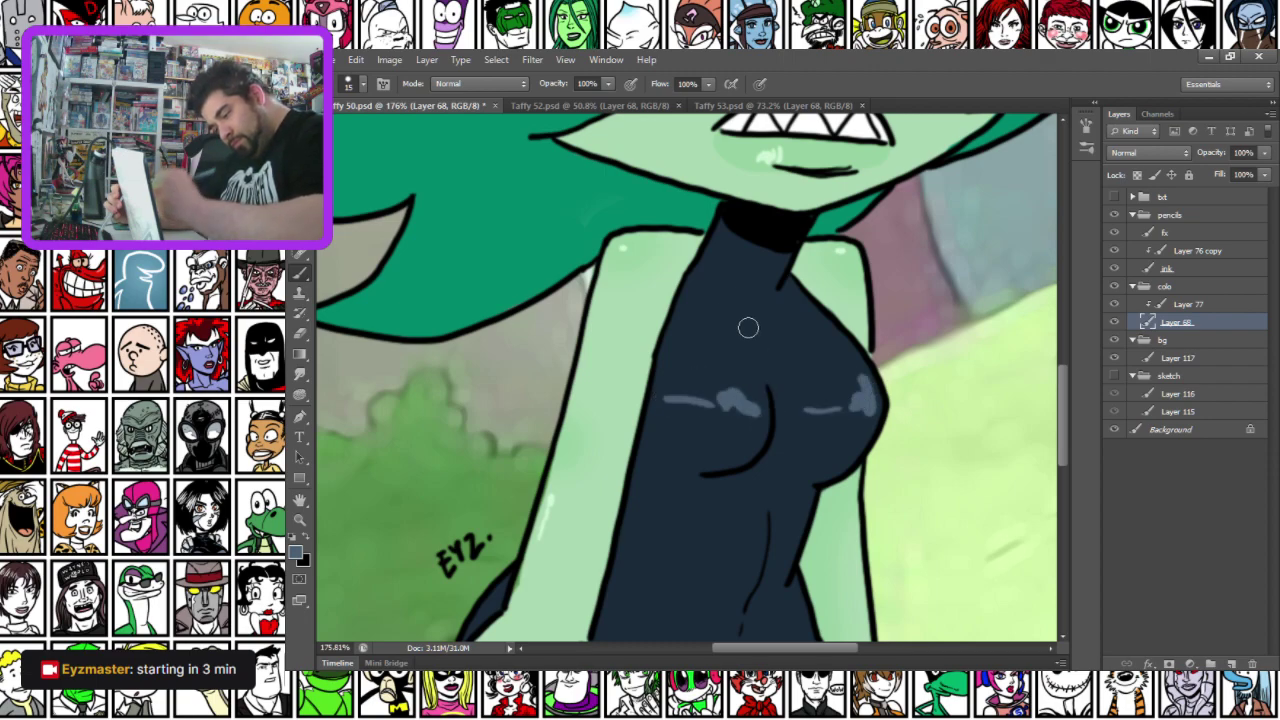
pyautogui.moveTo(718, 234); pyautogui.dragTo(707, 268)
pyautogui.moveTo(582, 505); pyautogui.dragTo(658, 318)
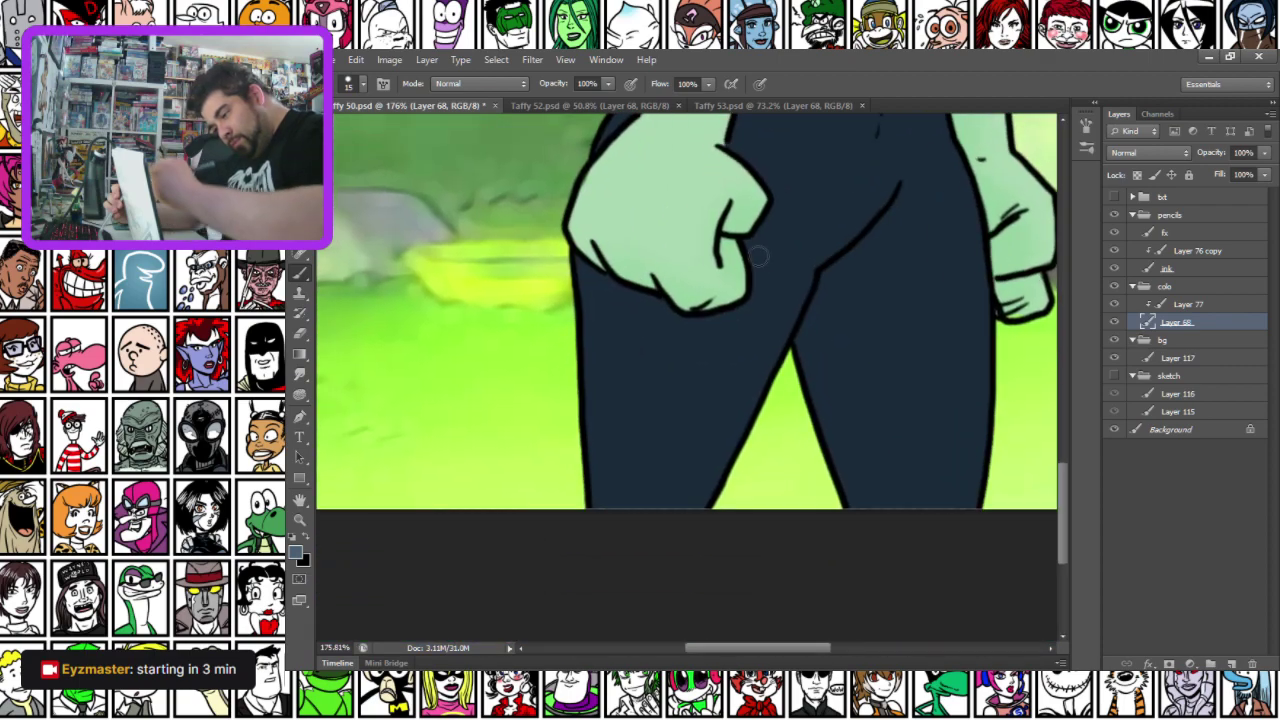
pyautogui.moveTo(941, 167)
pyautogui.mouseDown()
pyautogui.moveTo(929, 237)
pyautogui.moveTo(961, 431)
pyautogui.moveTo(951, 526)
pyautogui.mouseUp()
pyautogui.hotkey('ctrl', 'alt', 'z')
pyautogui.hotkey('ctrl', 'alt', 'z')
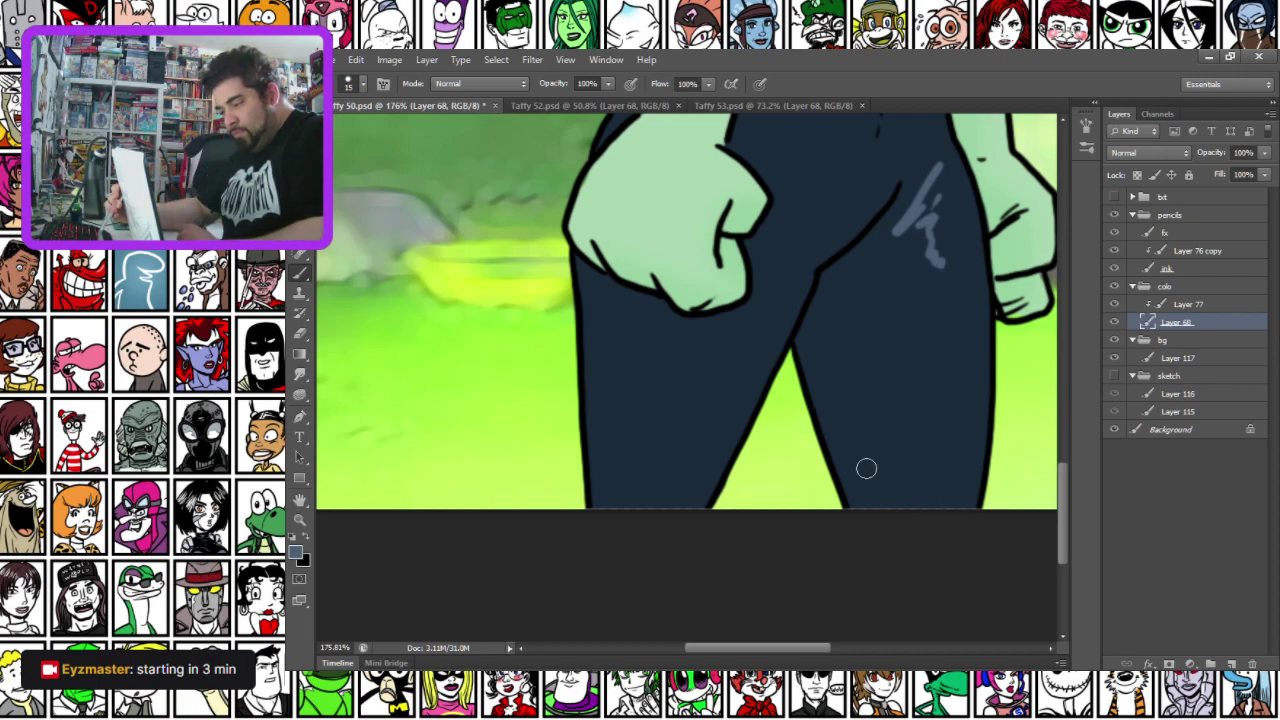
pyautogui.hotkey('ctrl', 'alt', 'z')
pyautogui.hotkey('ctrl', 'alt', 'z')
# Paint slate-blue highlights from the hip down the outer edge of both bodysuit legs
pyautogui.moveTo(943, 157)
pyautogui.mouseDown()
pyautogui.moveTo(923, 226)
pyautogui.moveTo(942, 233)
pyautogui.moveTo(937, 271)
pyautogui.moveTo(950, 280)
pyautogui.mouseUp()
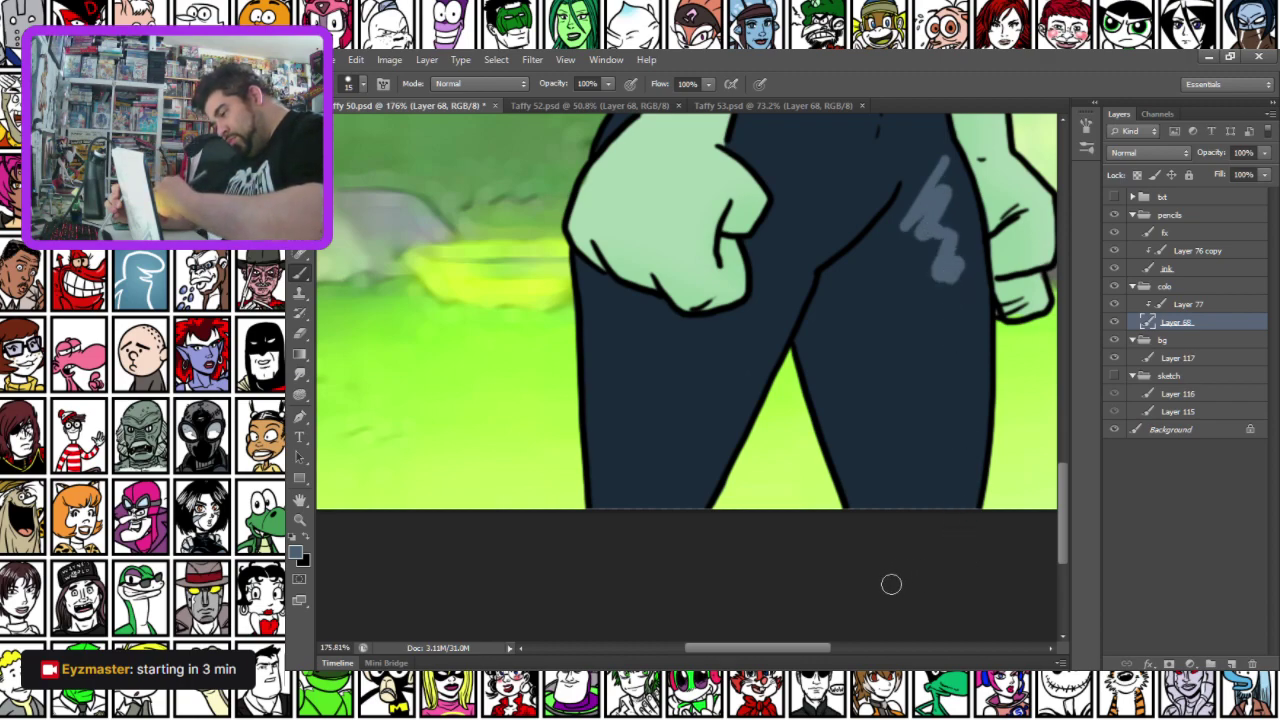
pyautogui.moveTo(951, 513); pyautogui.dragTo(956, 264)
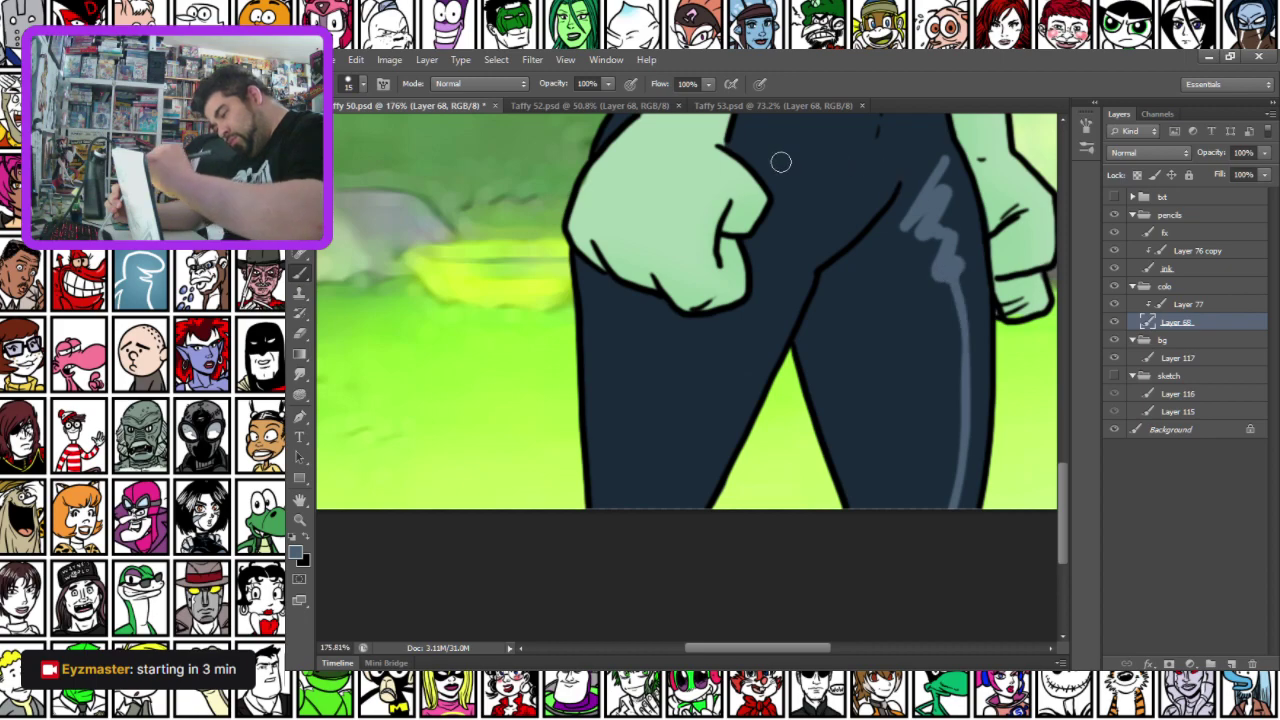
pyautogui.moveTo(595, 288); pyautogui.dragTo(613, 529)
# Add slate-blue highlights along the side of the waist and on the upper chest near the neckline
pyautogui.moveTo(572, 296); pyautogui.dragTo(540, 639)
pyautogui.moveTo(895, 347)
pyautogui.mouseDown()
pyautogui.moveTo(880, 455)
pyautogui.moveTo(893, 449)
pyautogui.moveTo(898, 470)
pyautogui.moveTo(890, 398)
pyautogui.mouseUp()
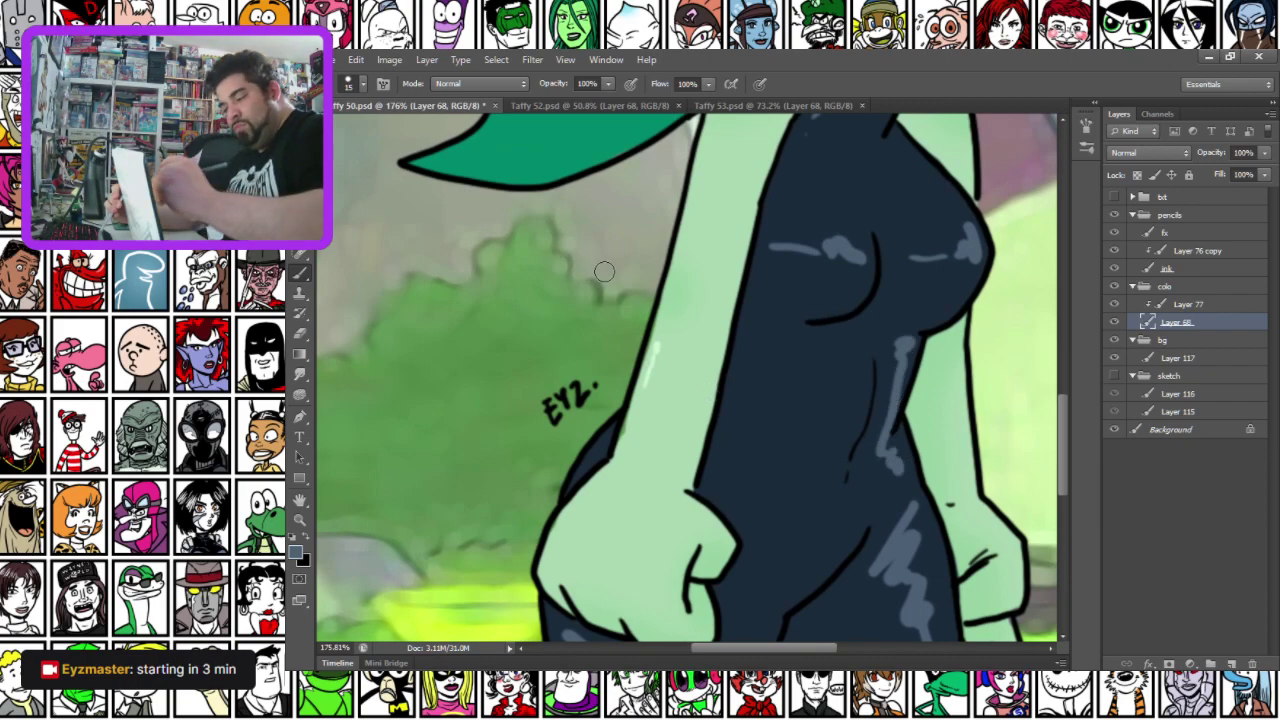
pyautogui.scroll(4, 601, 271)
pyautogui.moveTo(849, 386)
pyautogui.mouseDown()
pyautogui.moveTo(860, 396)
pyautogui.moveTo(802, 338)
pyautogui.mouseUp()
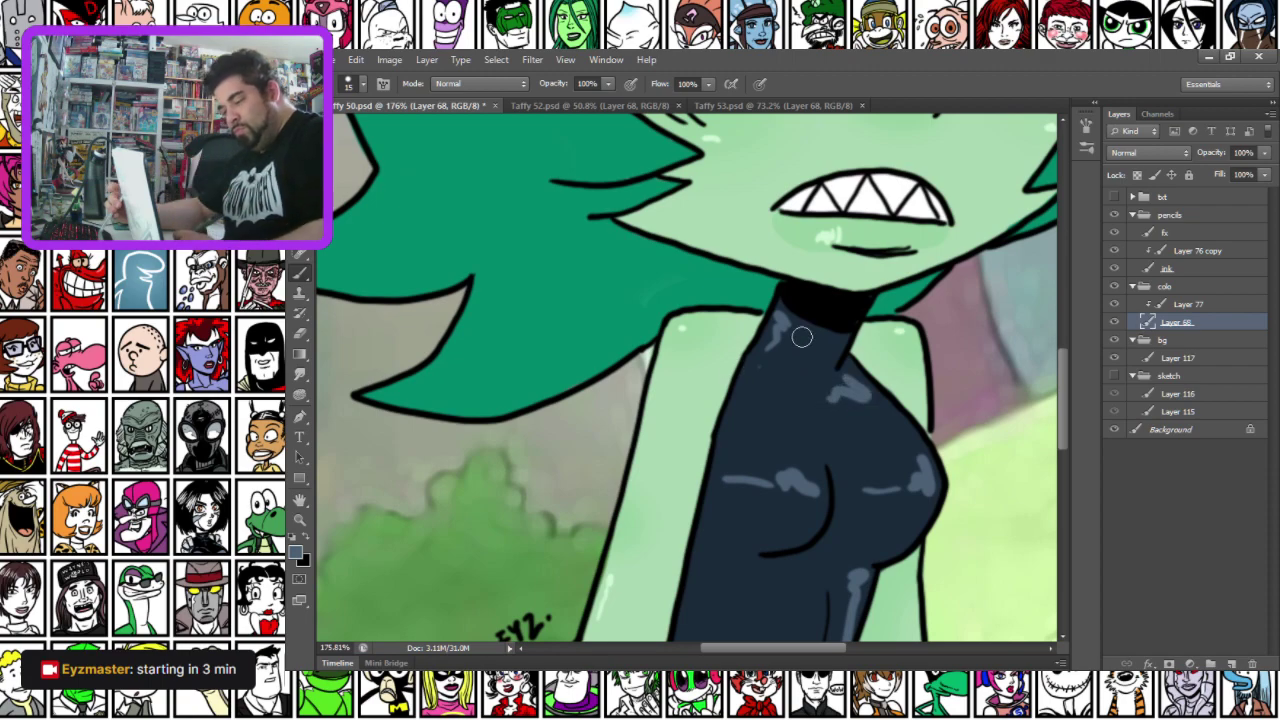
# Pick a paler grey-blue and, with a smaller brush, paint brighter accents over the neck and chest highlights
pyautogui.scroll(-5, 802, 337)
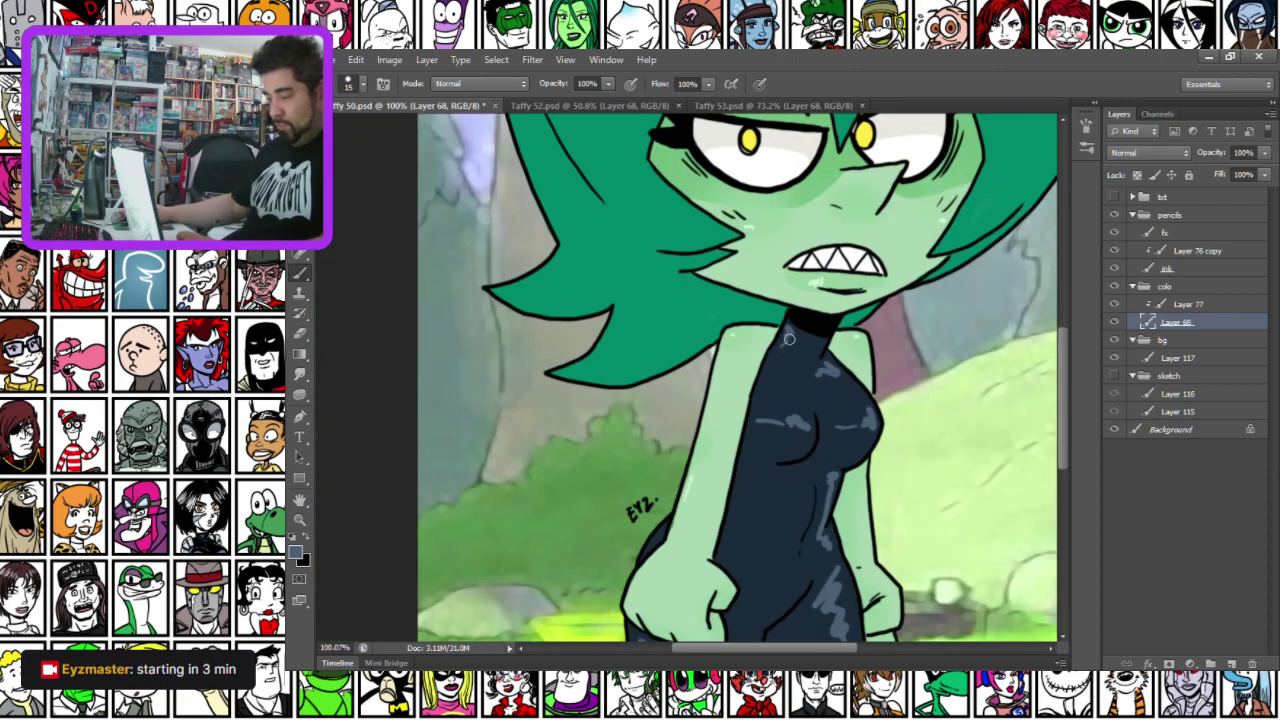
pyautogui.scroll(-2, 787, 340)
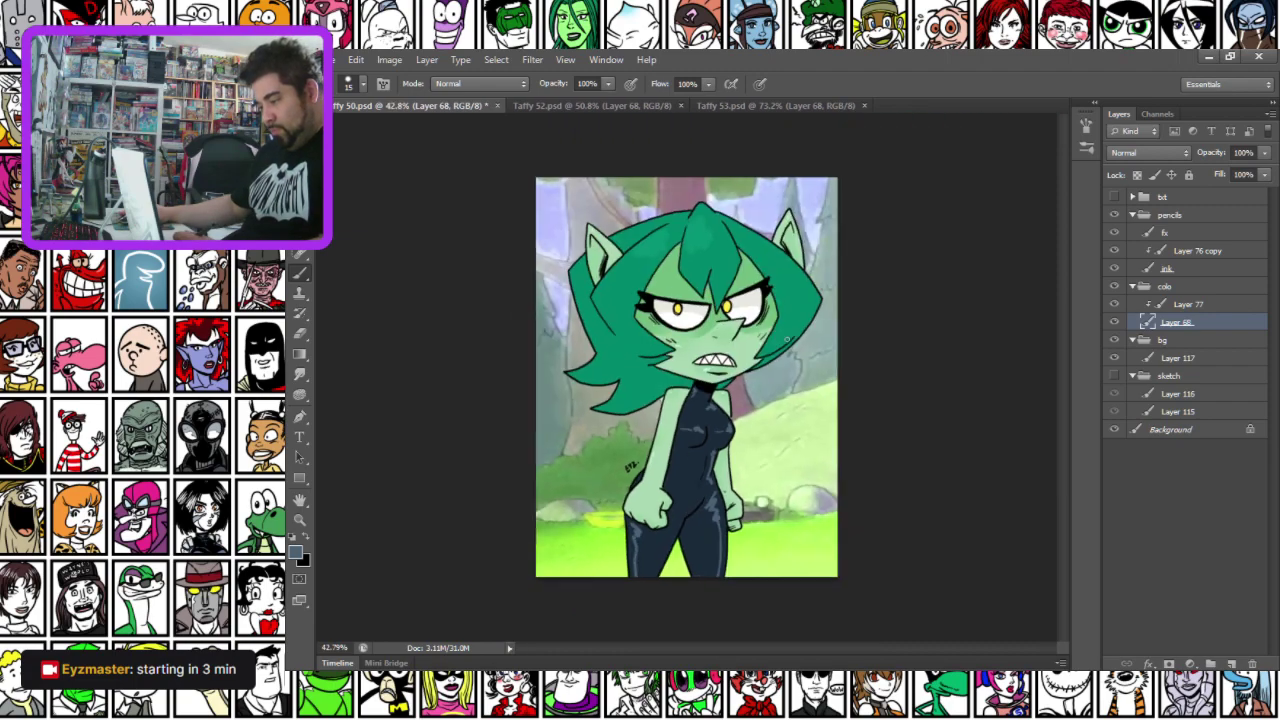
pyautogui.scroll(7, 667, 474)
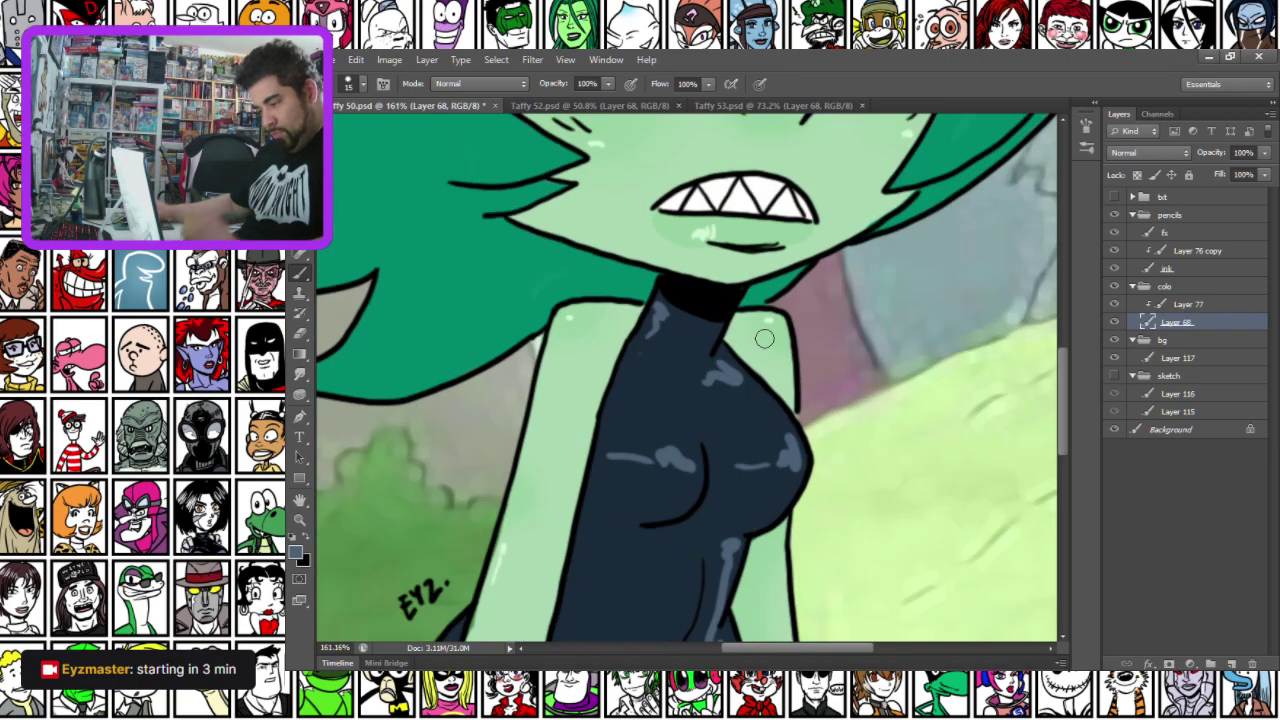
pyautogui.click(295, 553)
pyautogui.click(841, 394)
pyautogui.press('Return')
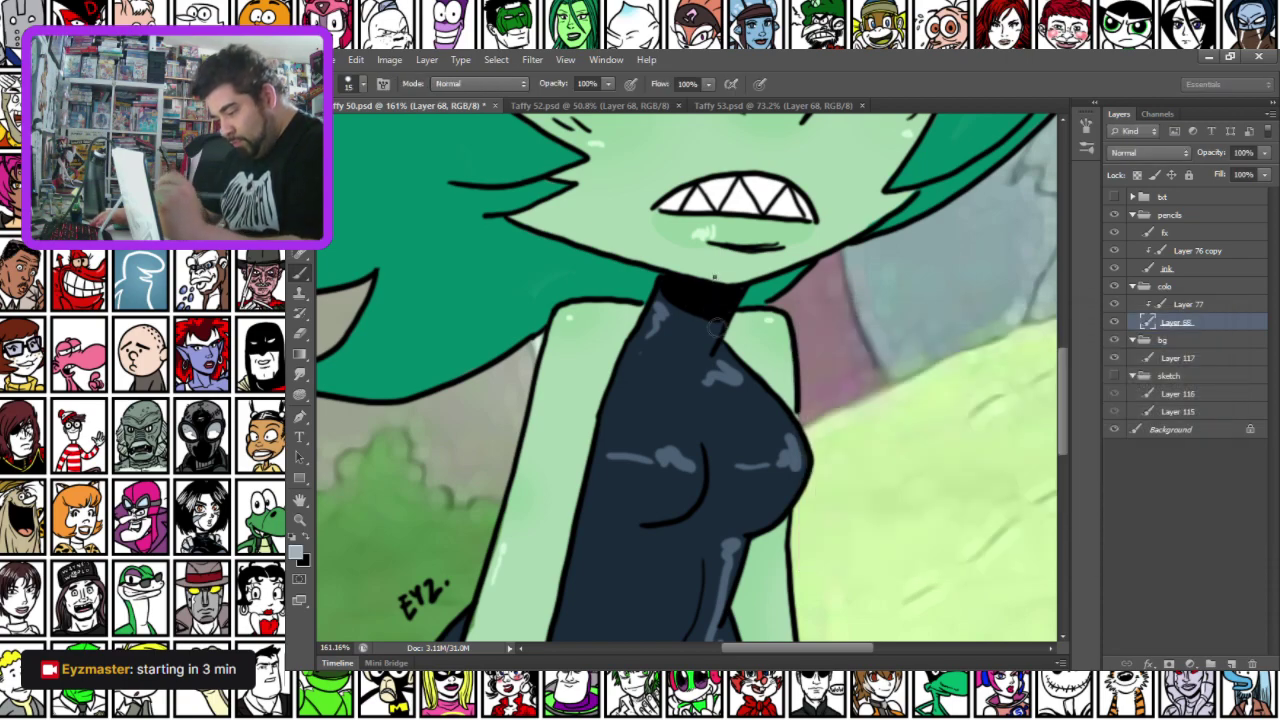
pyautogui.rightClick(712, 280)
pyautogui.moveTo(661, 308)
pyautogui.mouseDown()
pyautogui.moveTo(645, 357)
pyautogui.moveTo(743, 382)
pyautogui.mouseUp()
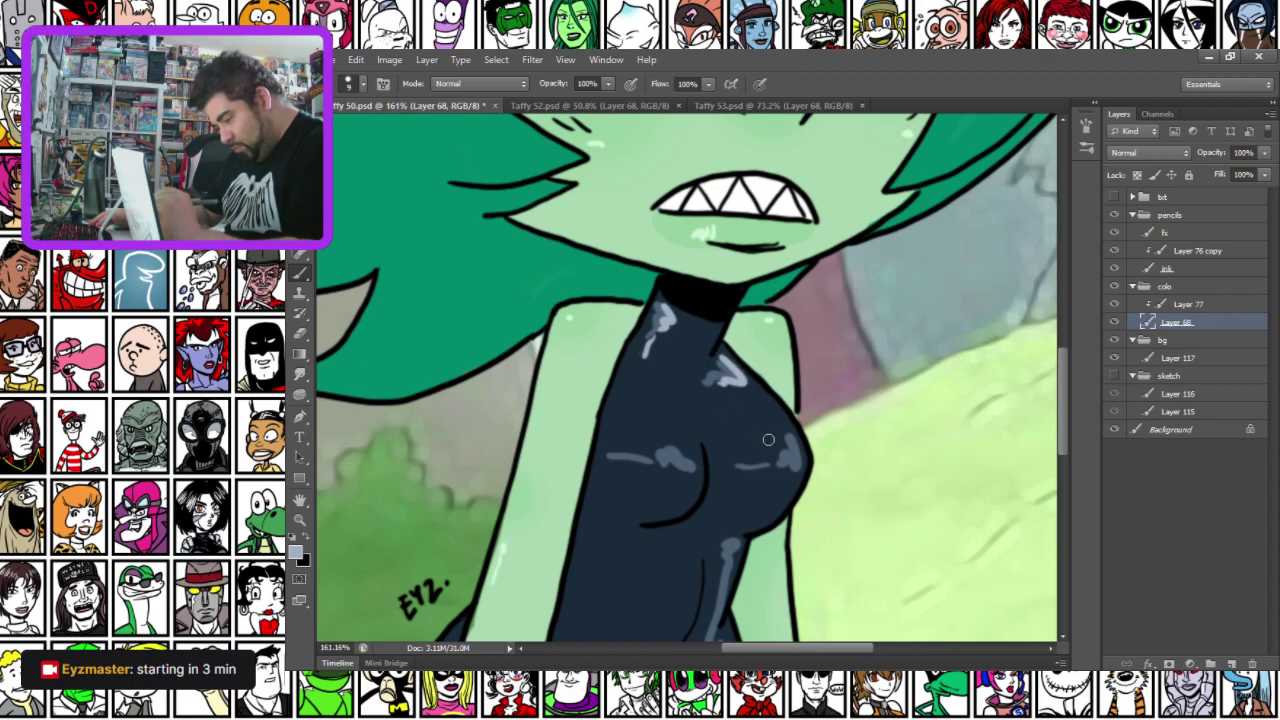
pyautogui.moveTo(790, 435); pyautogui.dragTo(792, 465)
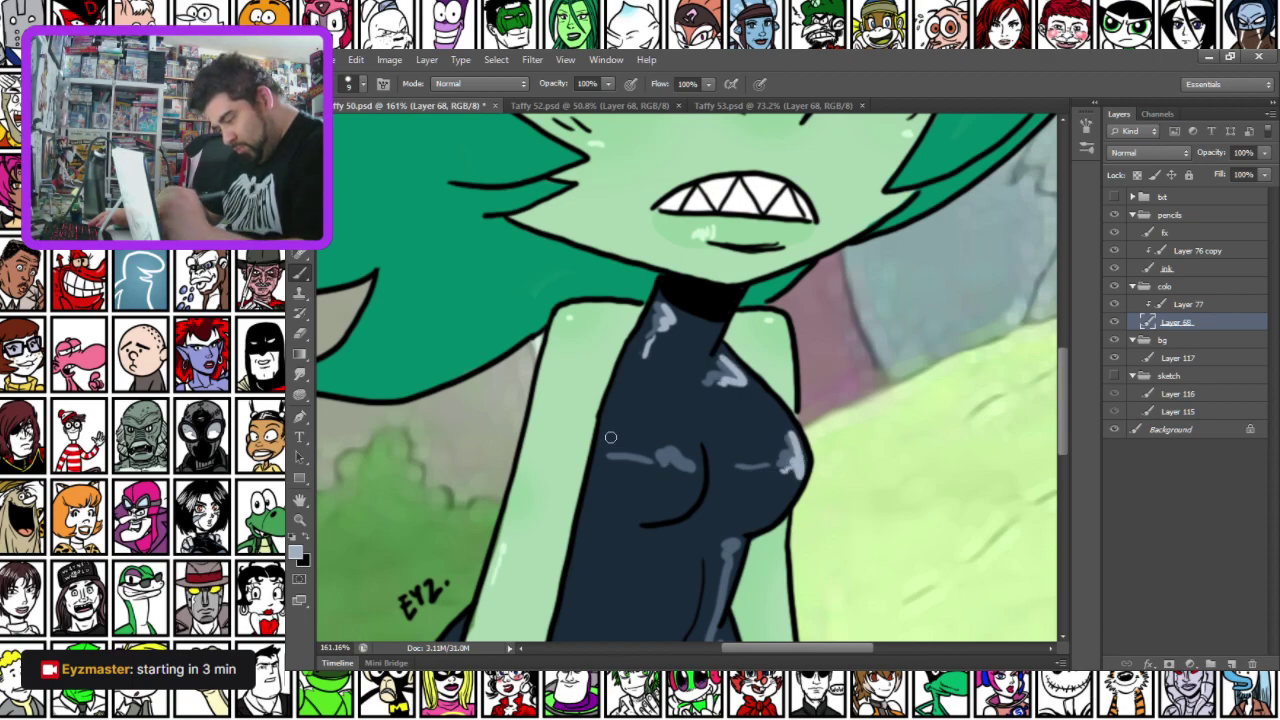
pyautogui.moveTo(685, 454)
pyautogui.mouseDown()
pyautogui.moveTo(672, 468)
pyautogui.moveTo(612, 460)
pyautogui.mouseUp()
# Paint the paler grey-blue accents over the hip and outer leg highlights on both legs
pyautogui.moveTo(577, 562); pyautogui.dragTo(579, 249)
pyautogui.moveTo(722, 230)
pyautogui.mouseDown()
pyautogui.moveTo(713, 346)
pyautogui.moveTo(737, 374)
pyautogui.moveTo(722, 436)
pyautogui.moveTo(752, 520)
pyautogui.moveTo(737, 447)
pyautogui.moveTo(754, 276)
pyautogui.mouseUp()
pyautogui.scroll(-3, 750, 560)
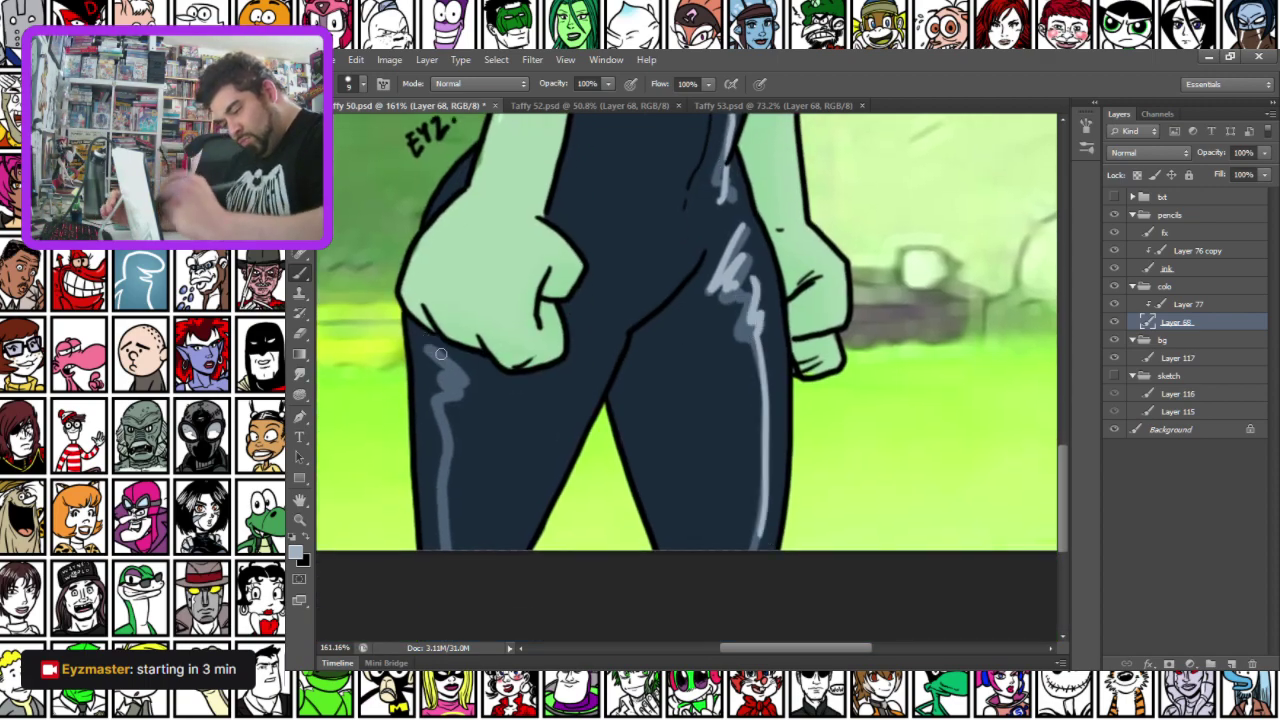
pyautogui.moveTo(421, 353)
pyautogui.mouseDown()
pyautogui.moveTo(438, 390)
pyautogui.moveTo(426, 398)
pyautogui.moveTo(434, 450)
pyautogui.mouseUp()
pyautogui.moveTo(440, 546); pyautogui.dragTo(428, 489)
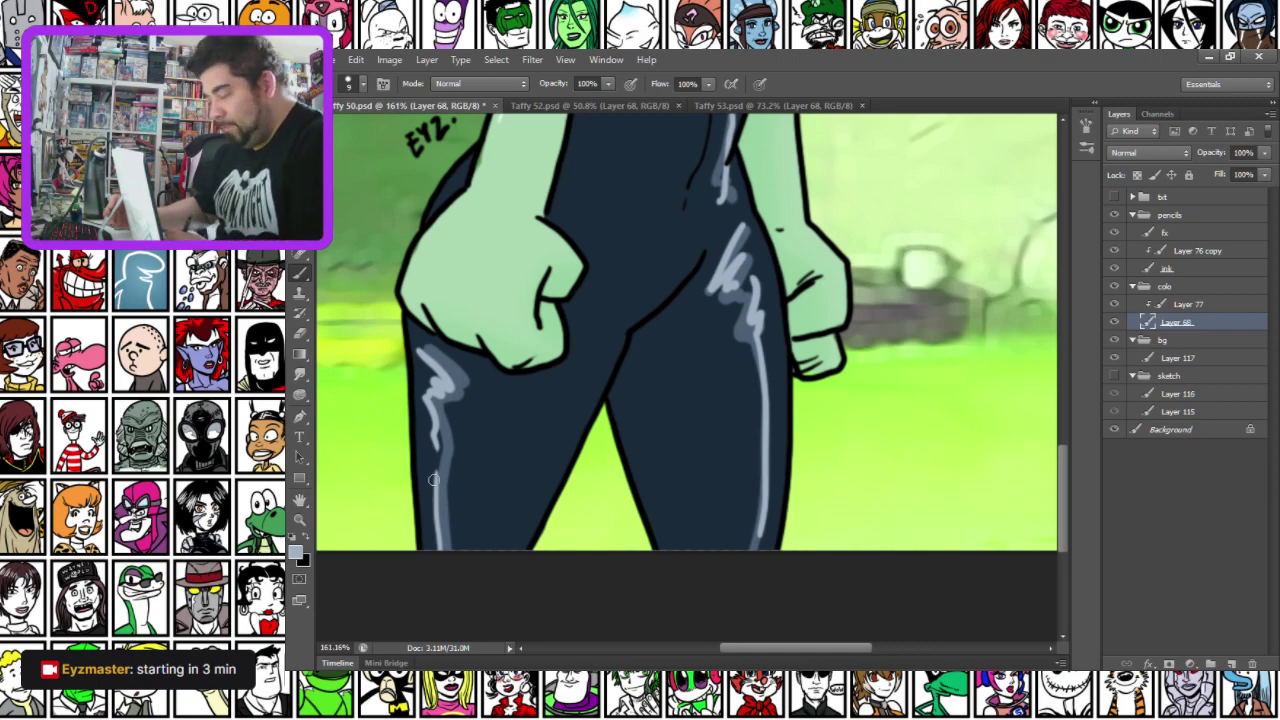
# Brighten the waist highlight, then refine its edges with the mid blue and navy sampled from the suit
pyautogui.moveTo(457, 196); pyautogui.dragTo(476, 508)
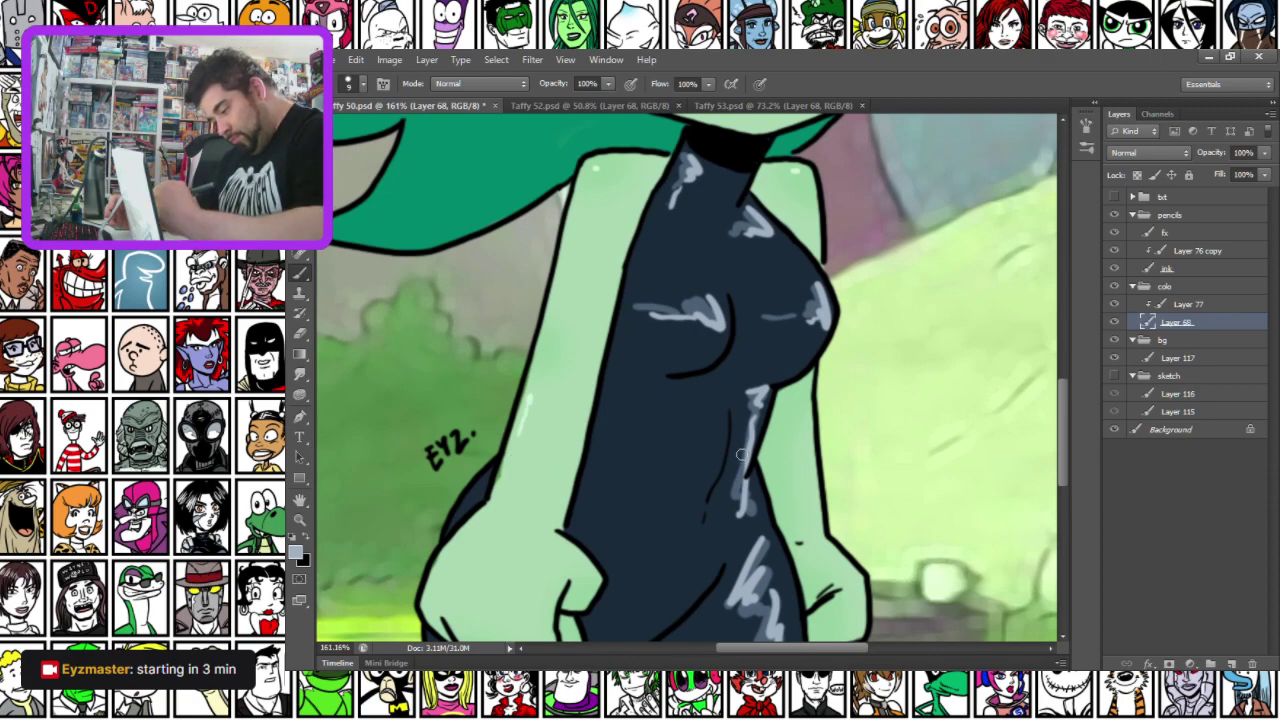
pyautogui.moveTo(742, 440); pyautogui.dragTo(744, 518)
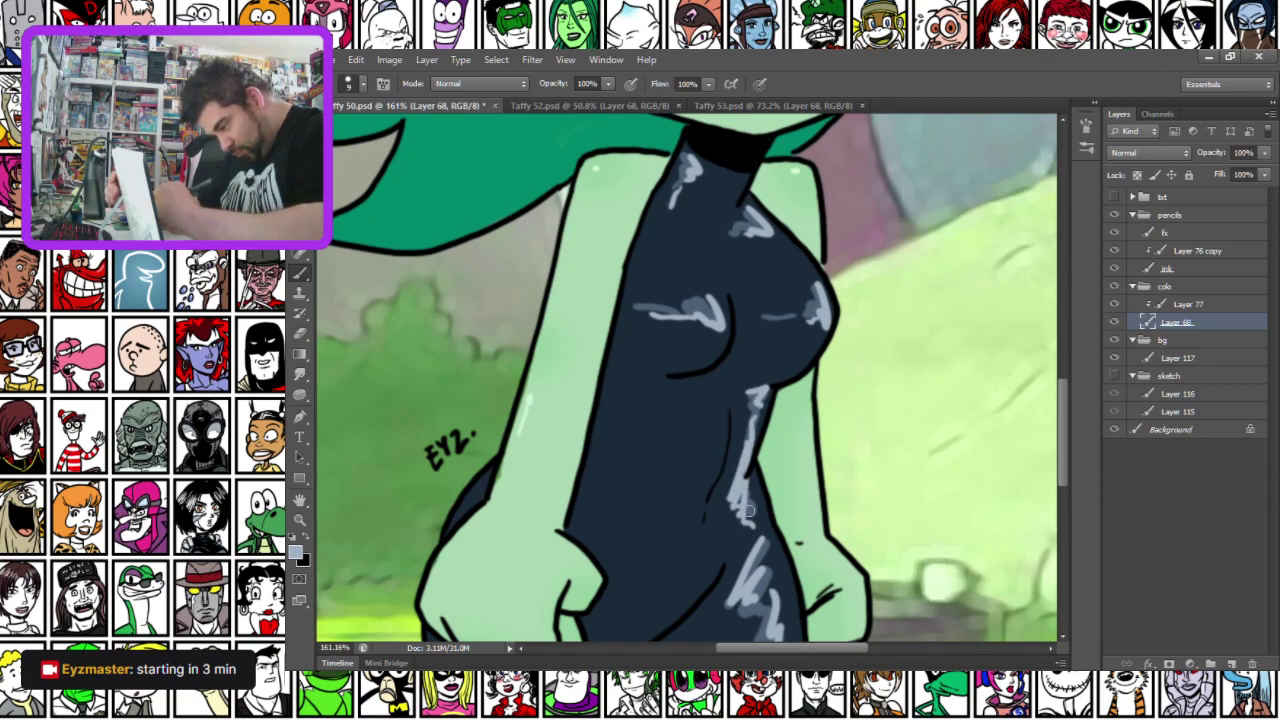
pyautogui.keyDown('alt'); pyautogui.click(751, 508); pyautogui.keyUp('alt')
pyautogui.moveTo(747, 465); pyautogui.dragTo(742, 495)
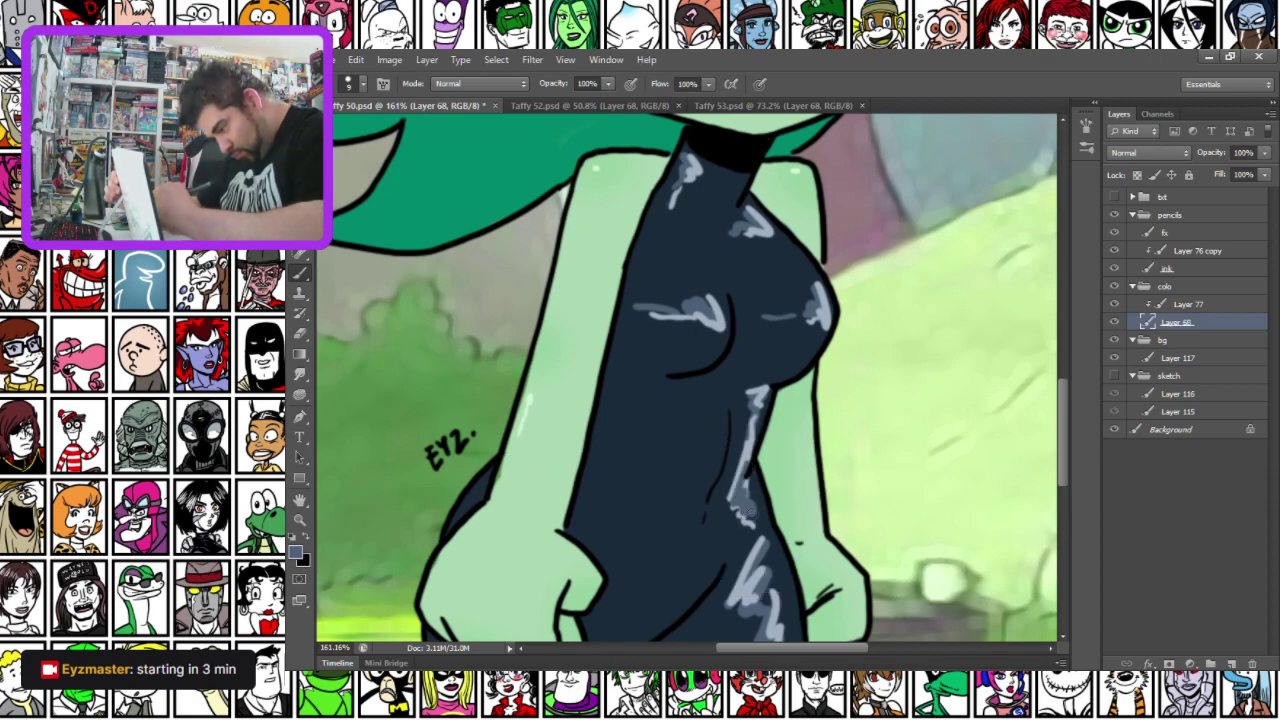
pyautogui.keyDown('alt'); pyautogui.click(755, 490); pyautogui.keyUp('alt')
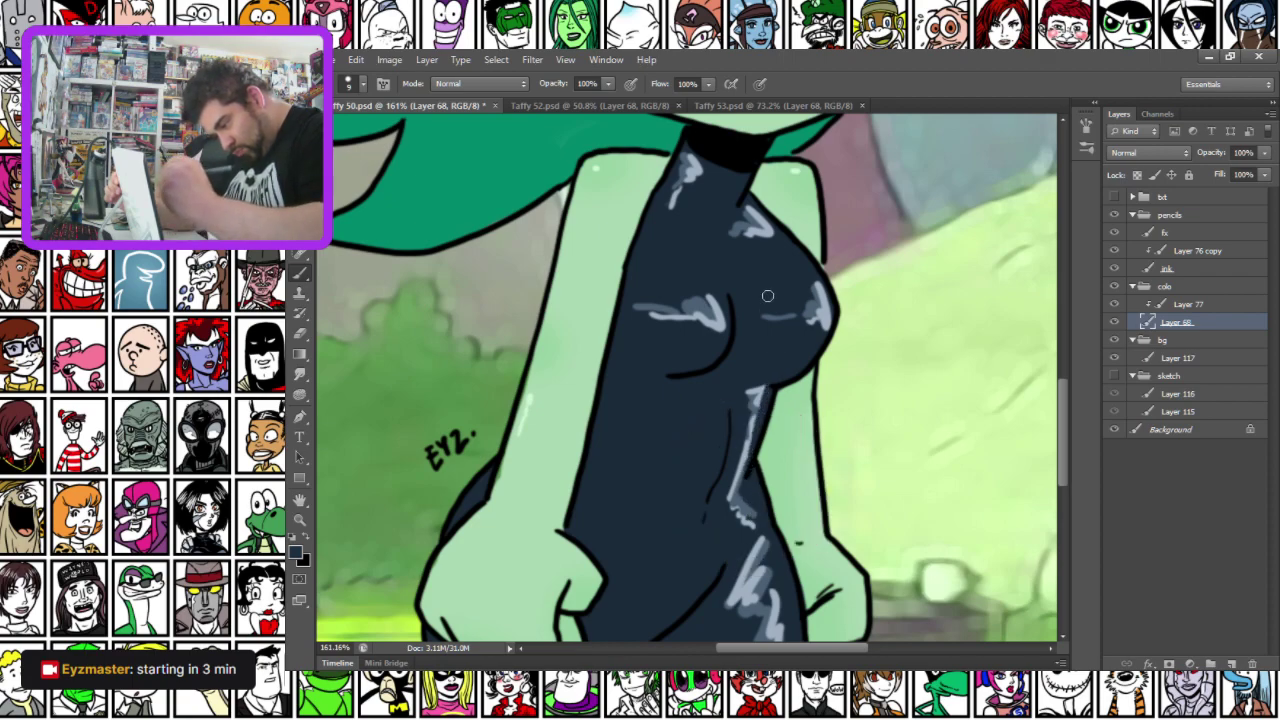
pyautogui.moveTo(756, 526)
pyautogui.mouseDown()
pyautogui.moveTo(717, 508)
pyautogui.moveTo(721, 498)
pyautogui.moveTo(752, 541)
pyautogui.mouseUp()
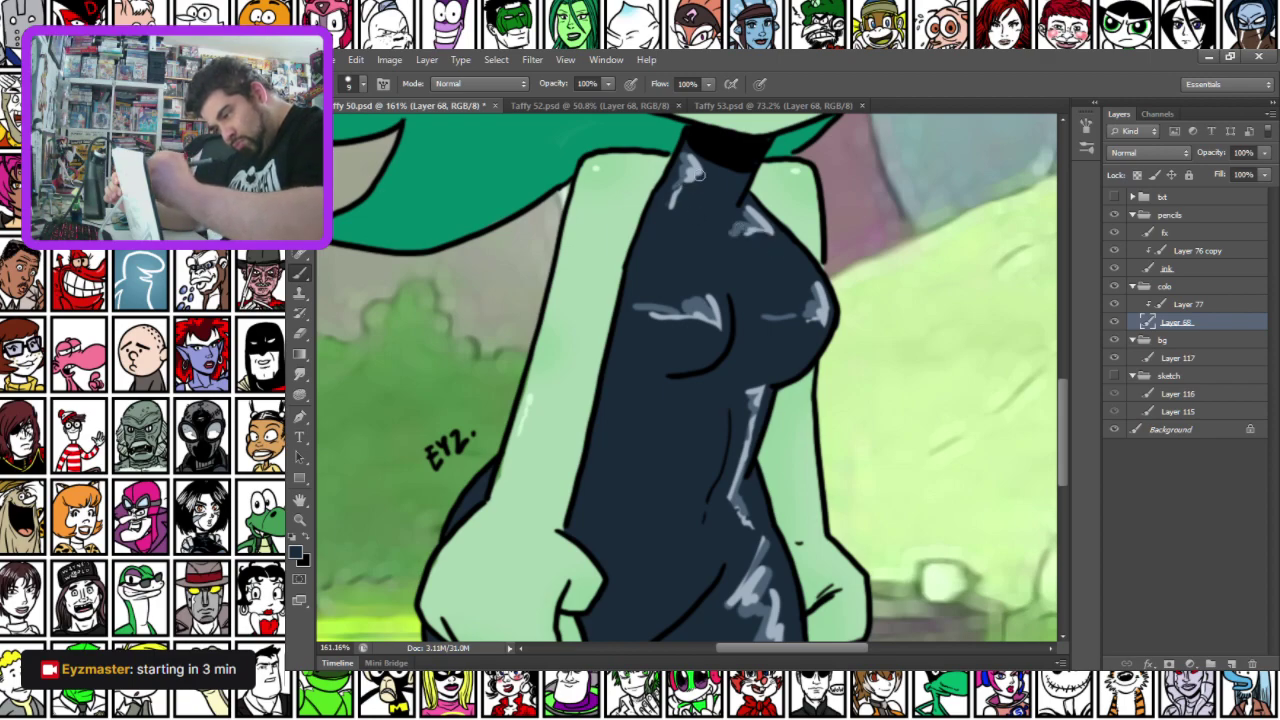
# Trim the edges of the thigh and hip highlights with the suit's navy colour
pyautogui.moveTo(528, 637); pyautogui.dragTo(597, 269)
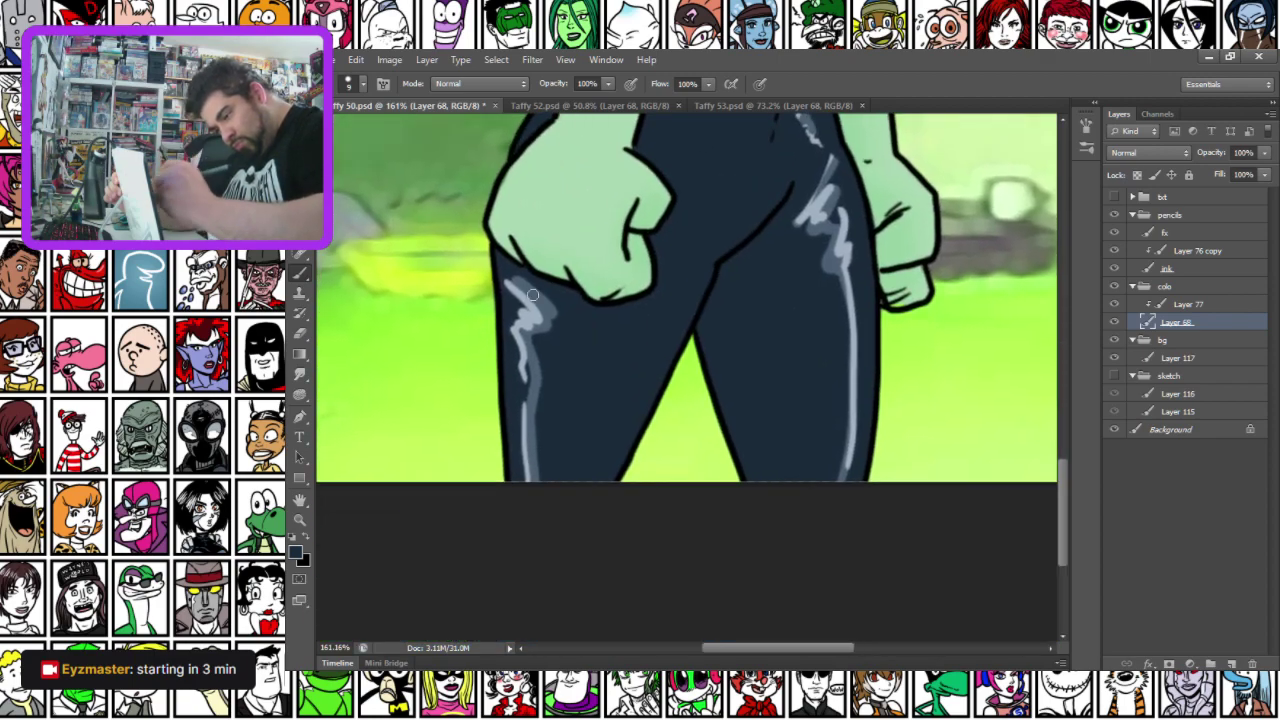
pyautogui.moveTo(532, 342); pyautogui.dragTo(541, 436)
pyautogui.moveTo(793, 223); pyautogui.dragTo(813, 252)
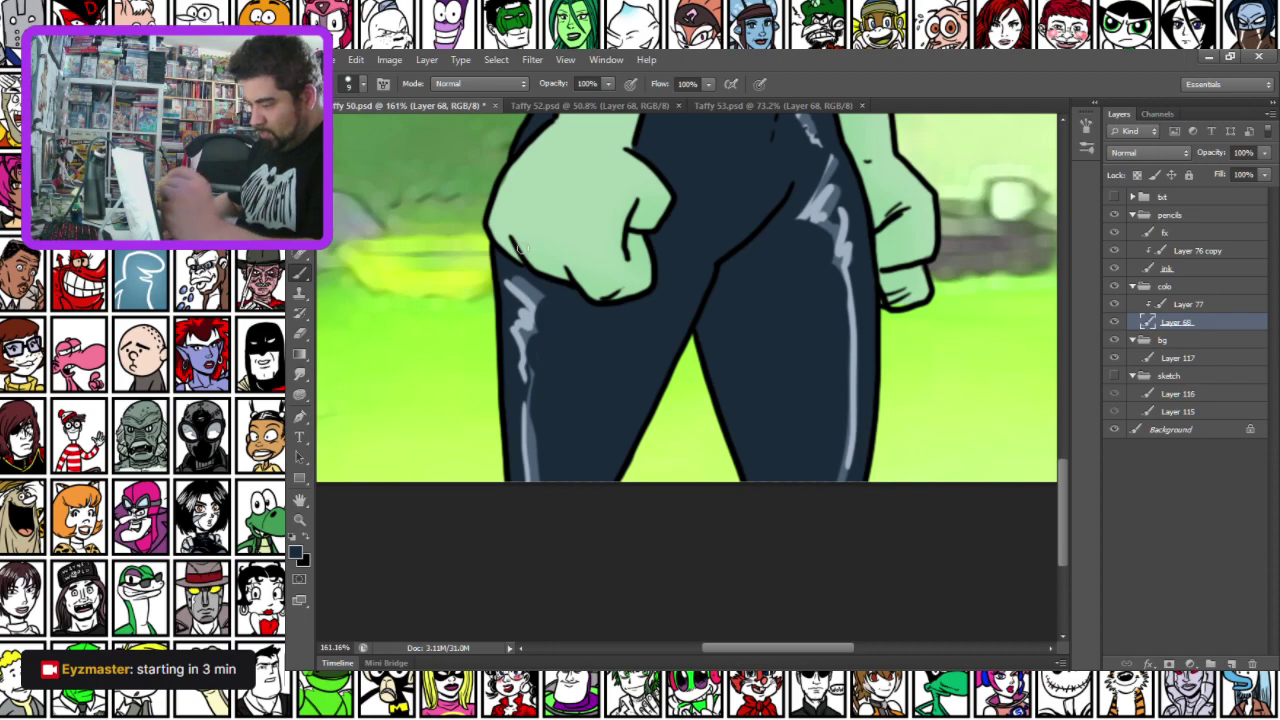
# Select Layer 76 copy and set the foreground colour to dark green 3c8c4b, starting from the sampled skin green
pyautogui.hotkey('ctrl', '0')
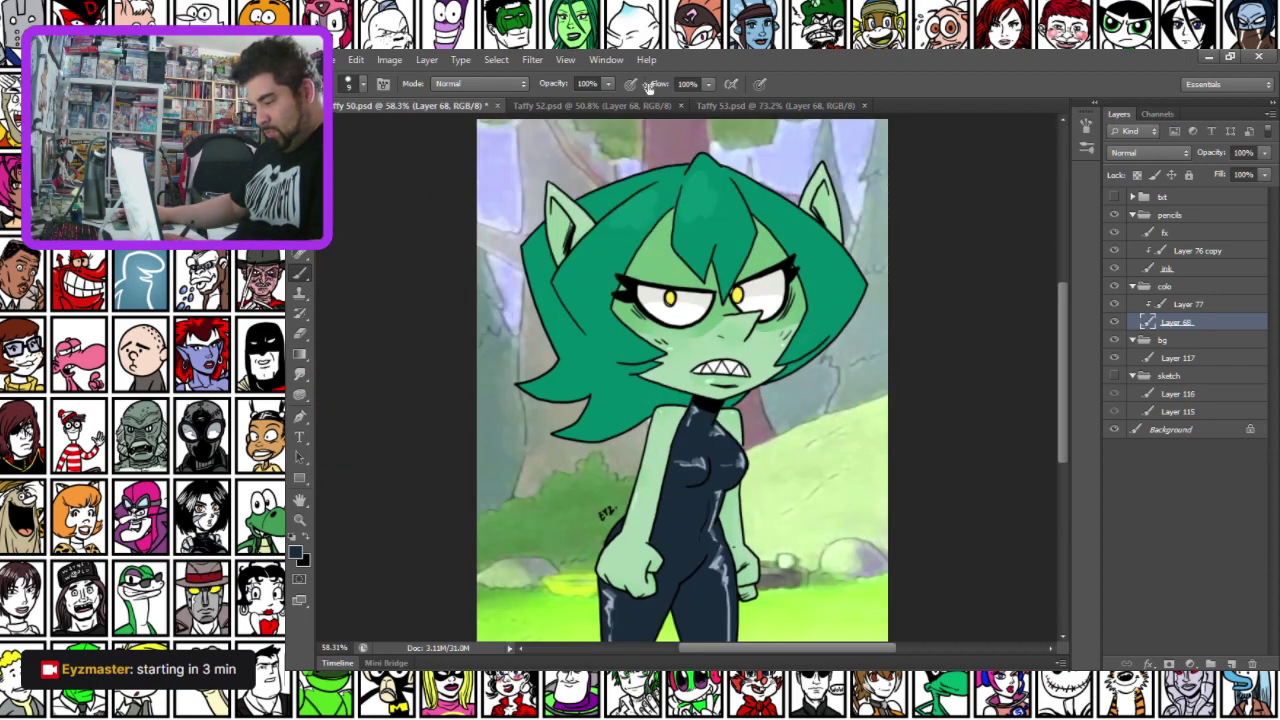
pyautogui.scroll(2, 738, 217)
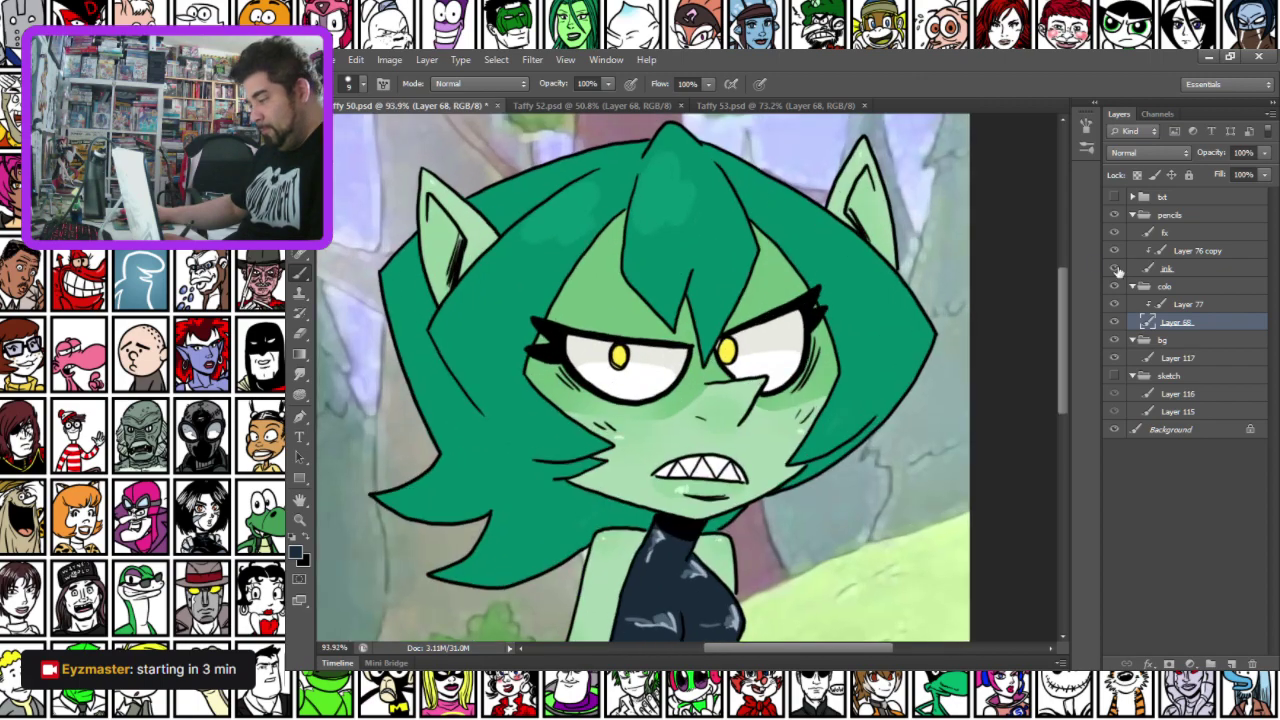
pyautogui.click(1187, 252)
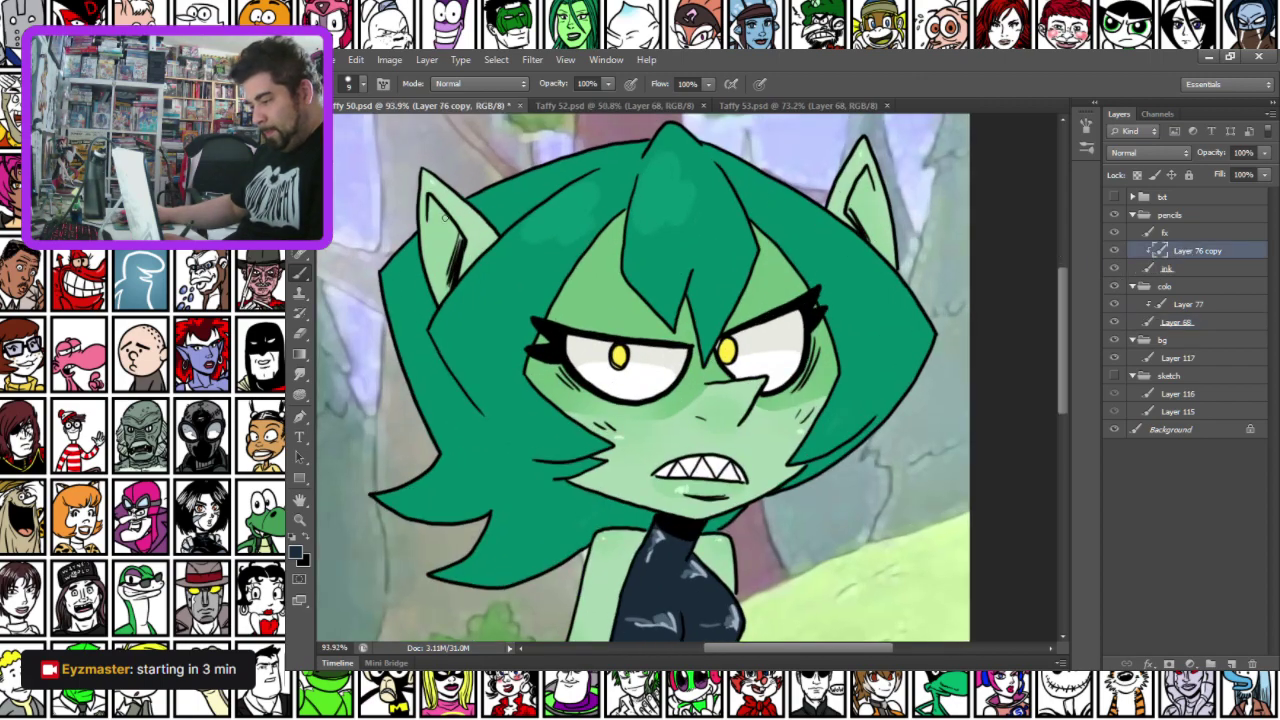
pyautogui.scroll(2, 440, 210)
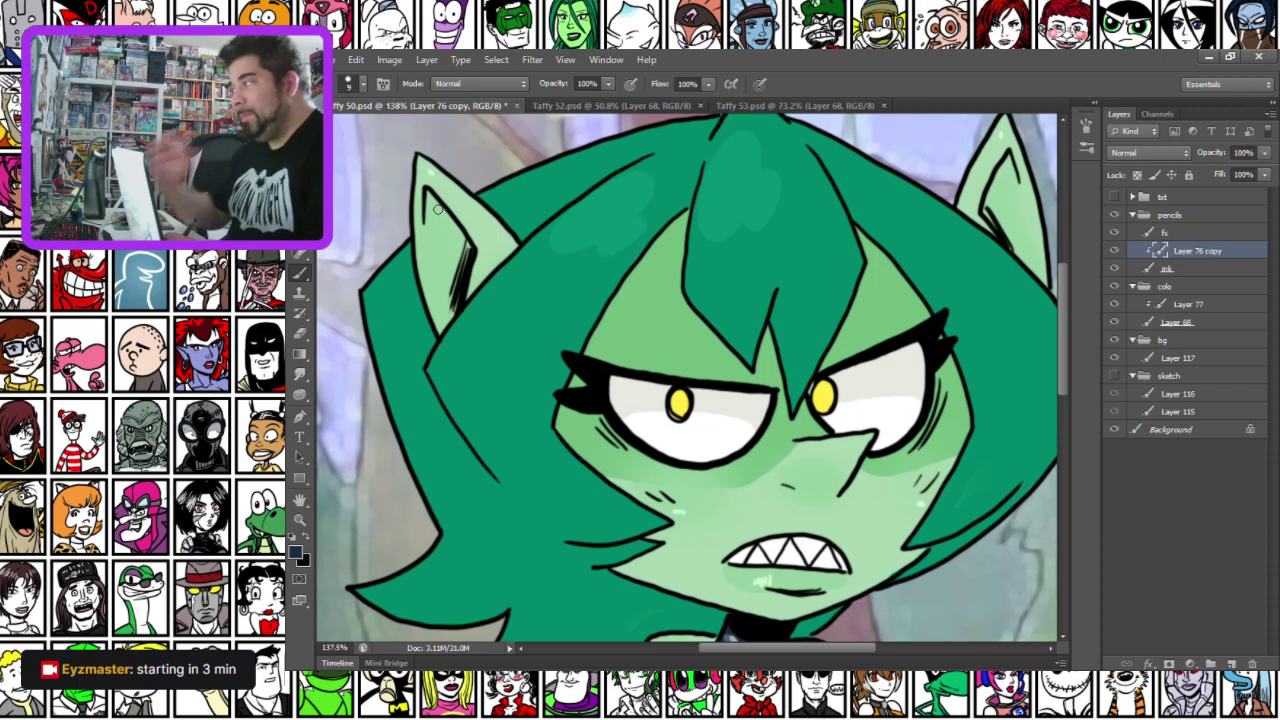
pyautogui.scroll(1, 437, 208)
pyautogui.click(295, 555)
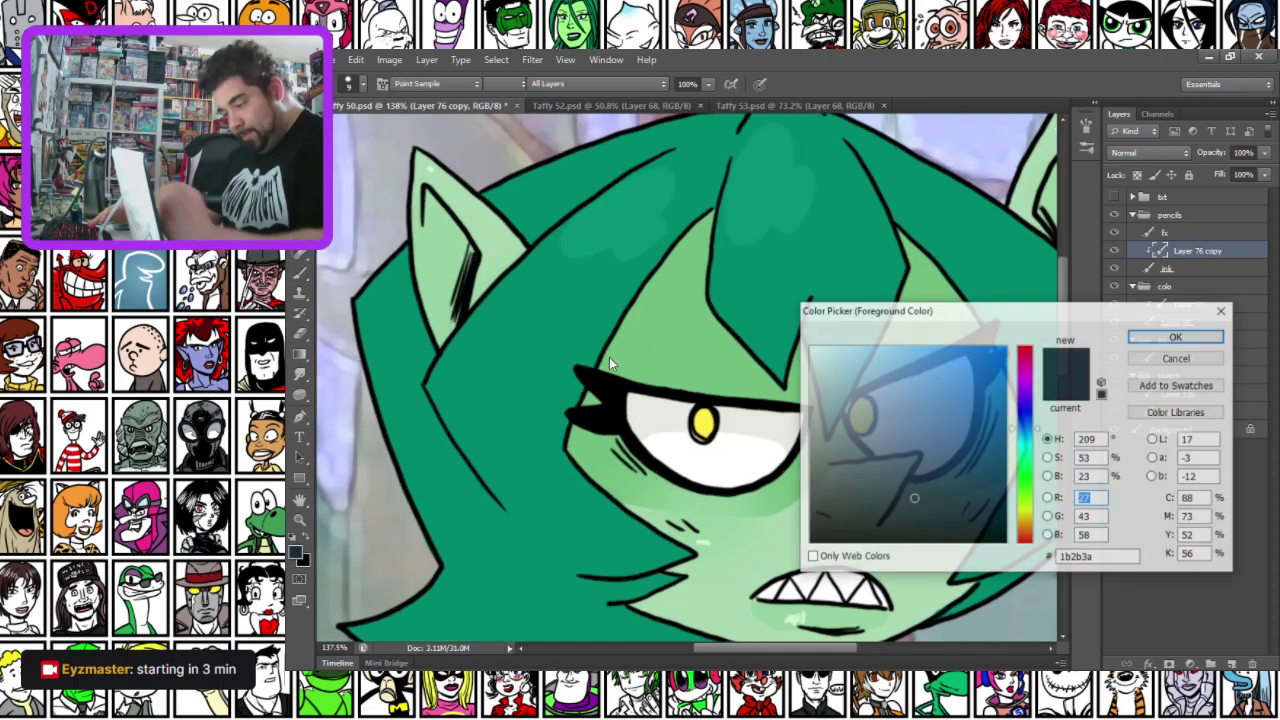
pyautogui.click(733, 315)
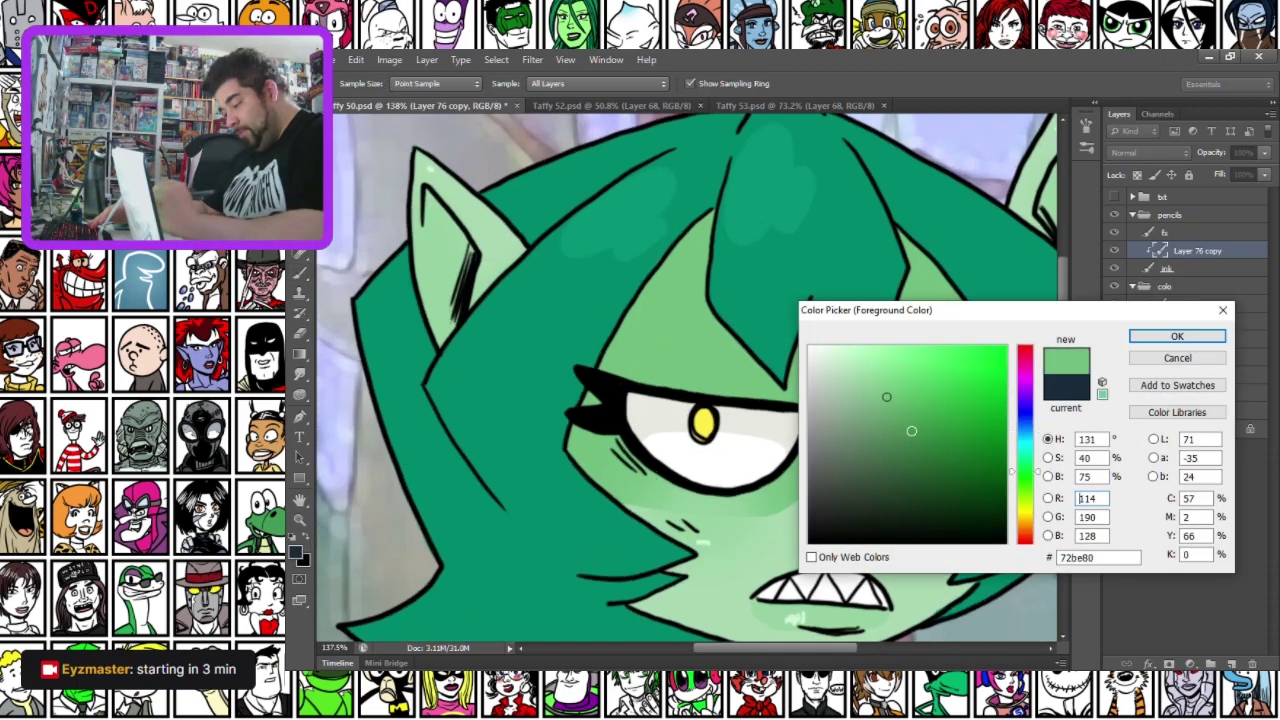
pyautogui.moveTo(931, 426); pyautogui.dragTo(922, 435)
pyautogui.press('Return')
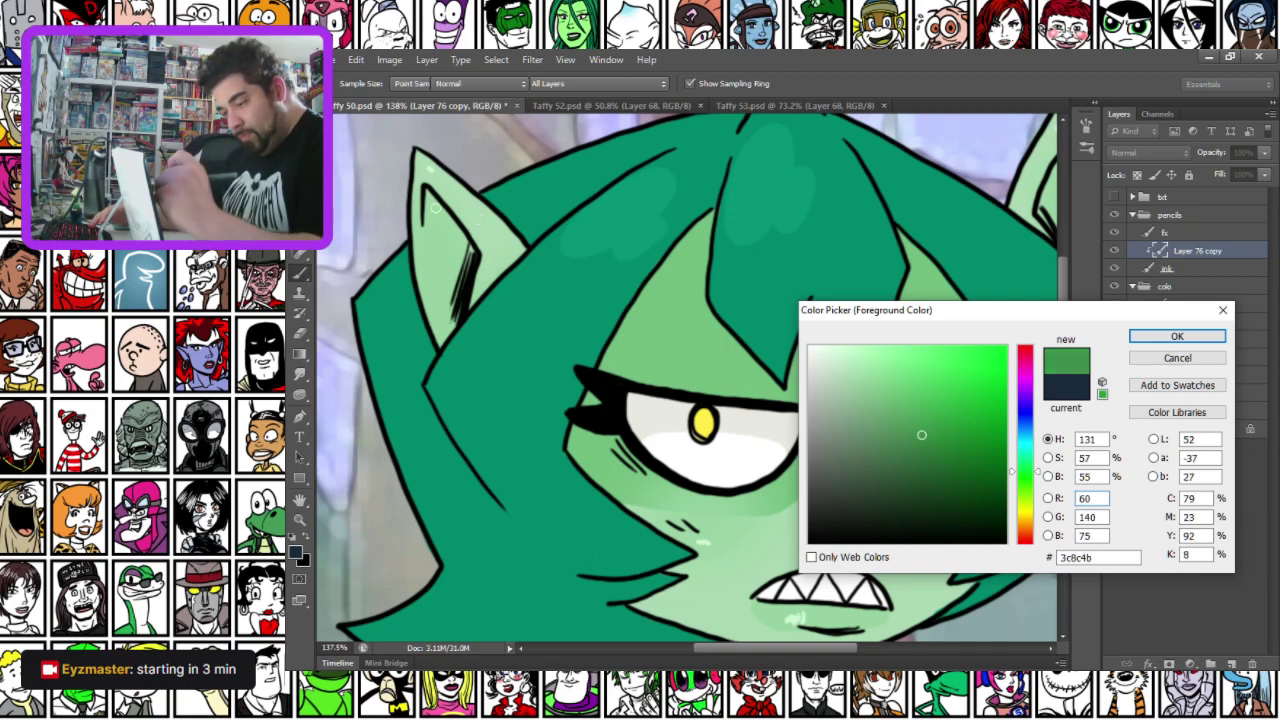
pyautogui.press('Return')
# Recolour the inner ink lines of both ears in dark green with a 19 px brush
pyautogui.press('b')
pyautogui.rightClick(505, 345)
pyautogui.click(537, 362)
pyautogui.moveTo(432, 175)
pyautogui.mouseDown()
pyautogui.moveTo(476, 254)
pyautogui.moveTo(461, 297)
pyautogui.mouseUp()
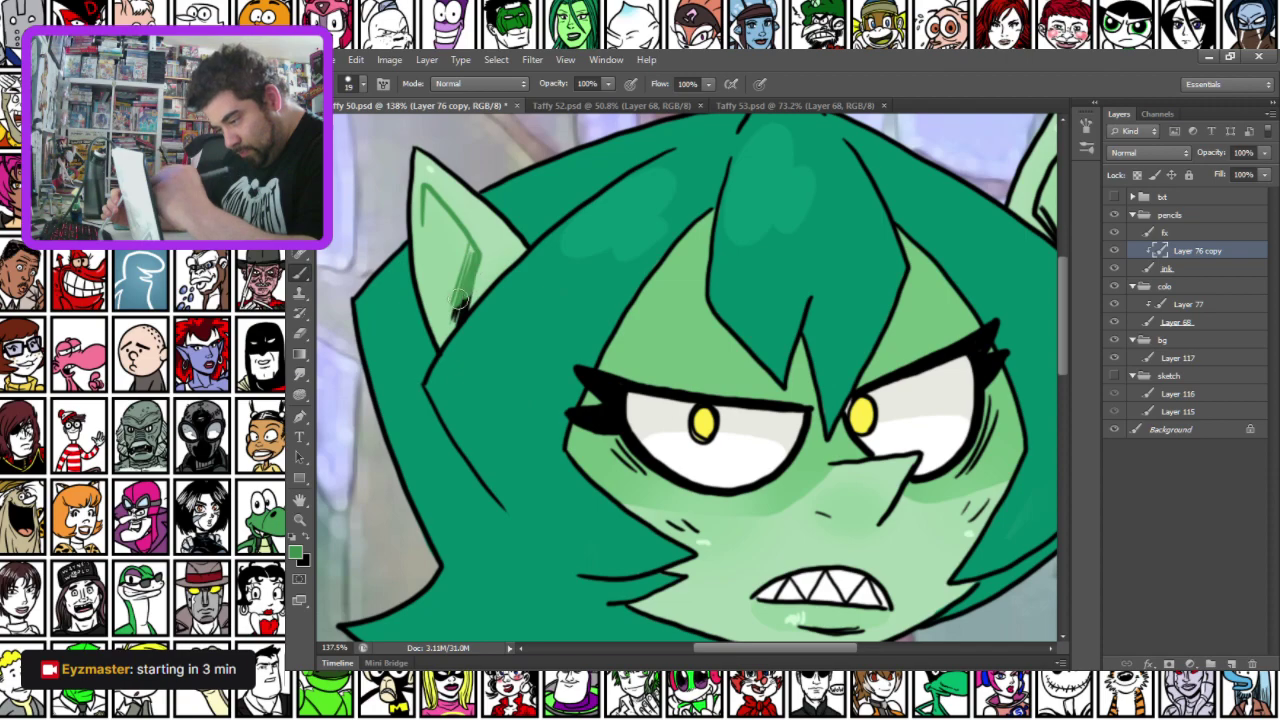
pyautogui.moveTo(765, 379); pyautogui.dragTo(413, 552)
pyautogui.moveTo(712, 322); pyautogui.dragTo(680, 387)
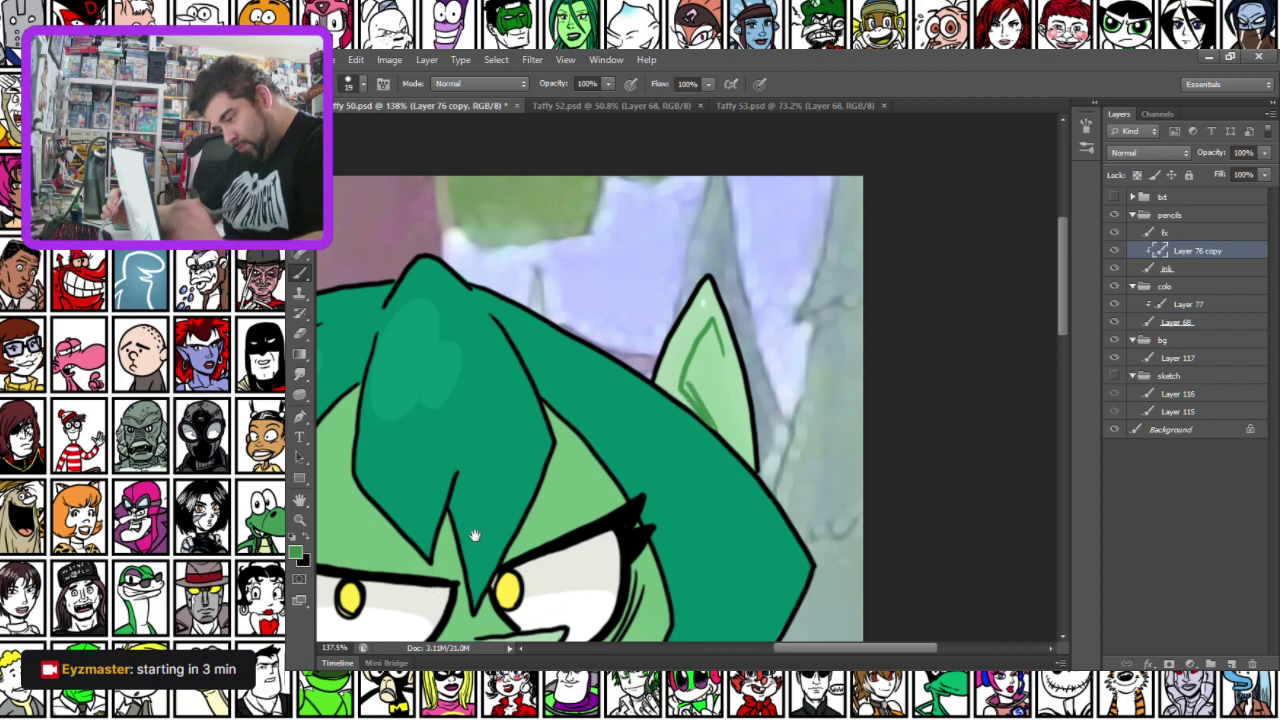
# Recolour the cheek marks, nostril line and lower lip line in the dark green
pyautogui.moveTo(475, 536); pyautogui.dragTo(698, 226)
pyautogui.scroll(-2, 510, 447)
pyautogui.hscroll(-2, 510, 447)
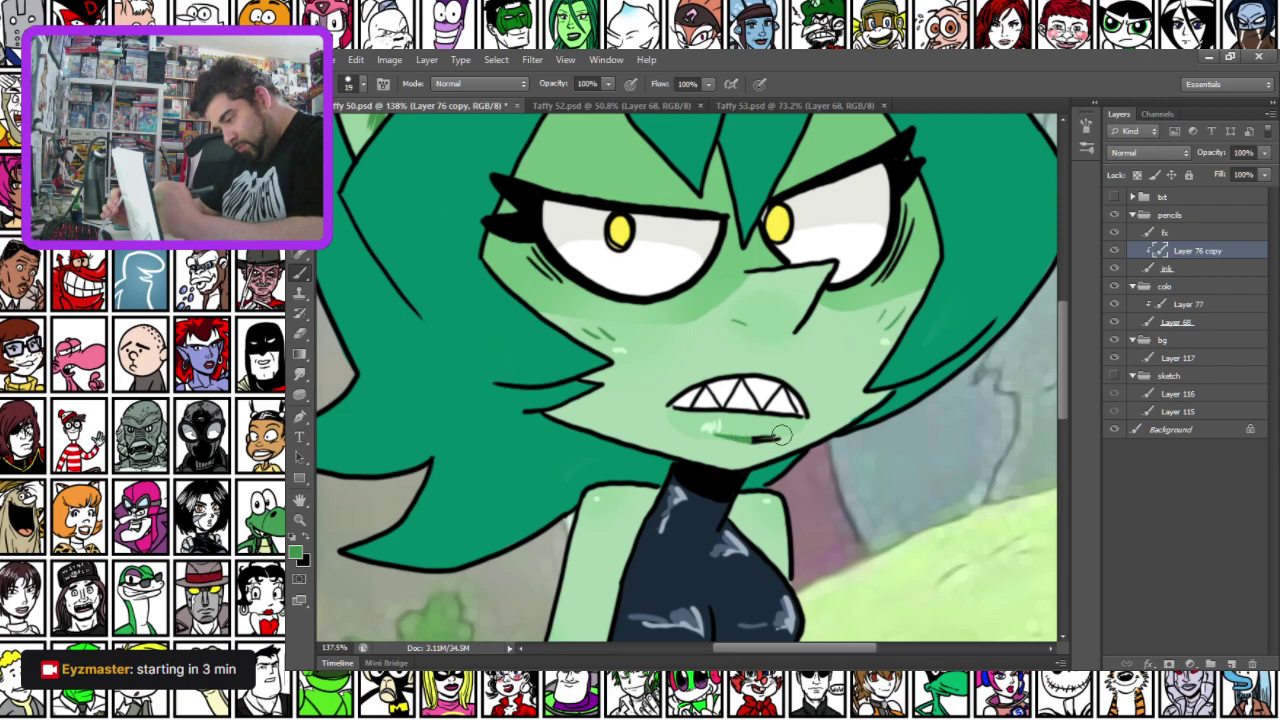
# Recolour the finger crease lines inside both fists in the same dark green
pyautogui.scroll(-8, 590, 484)
pyautogui.hscroll(-1, 590, 484)
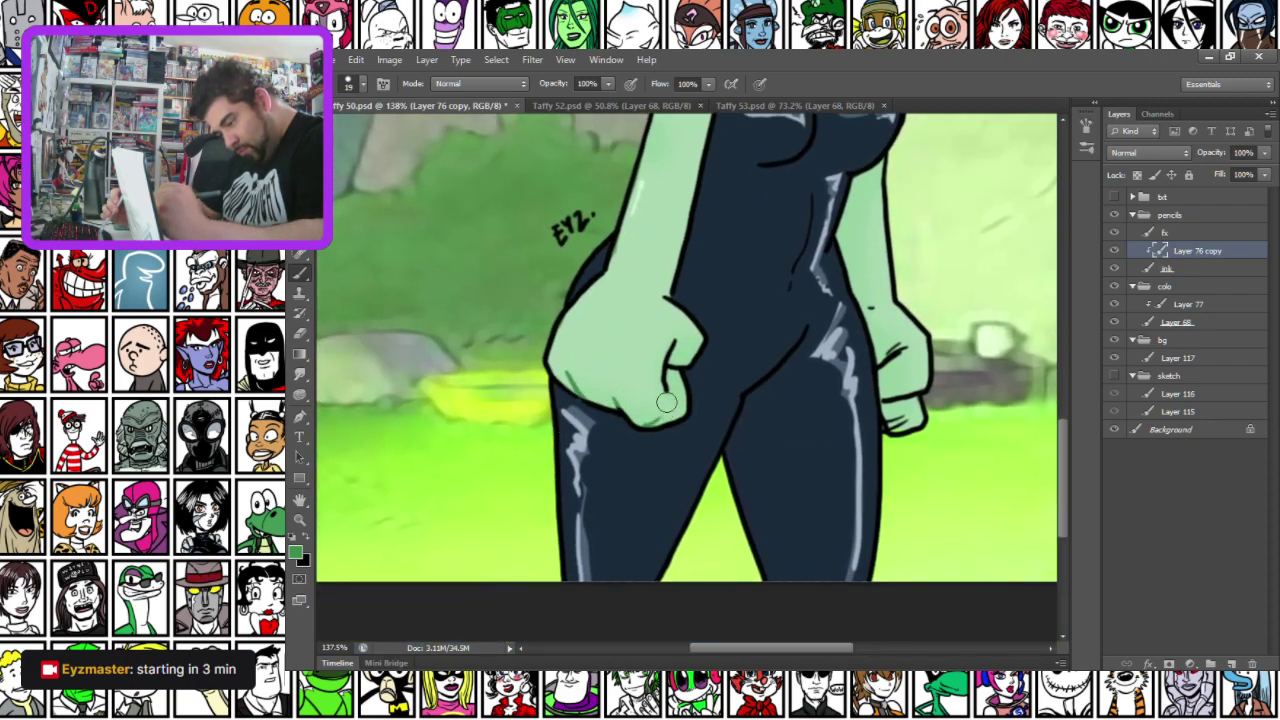
pyautogui.moveTo(672, 370); pyautogui.dragTo(667, 339)
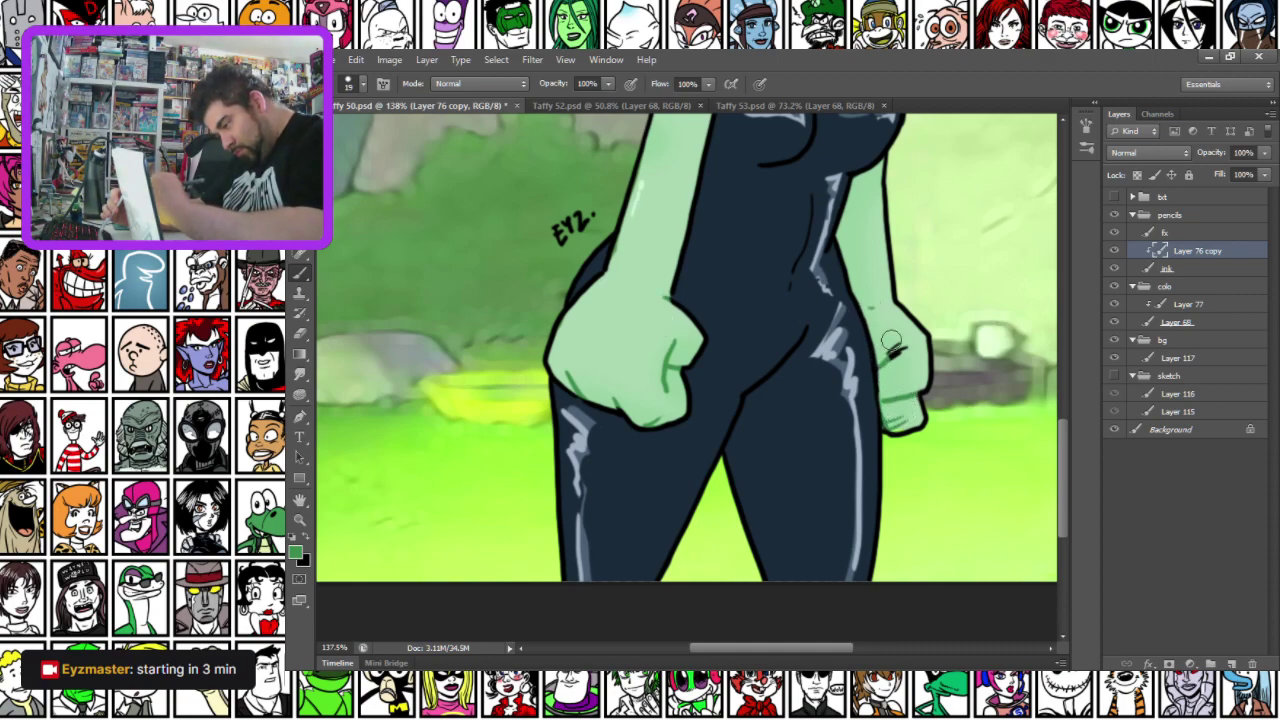
pyautogui.moveTo(587, 291); pyautogui.dragTo(610, 636)
pyautogui.moveTo(597, 374); pyautogui.dragTo(638, 523)
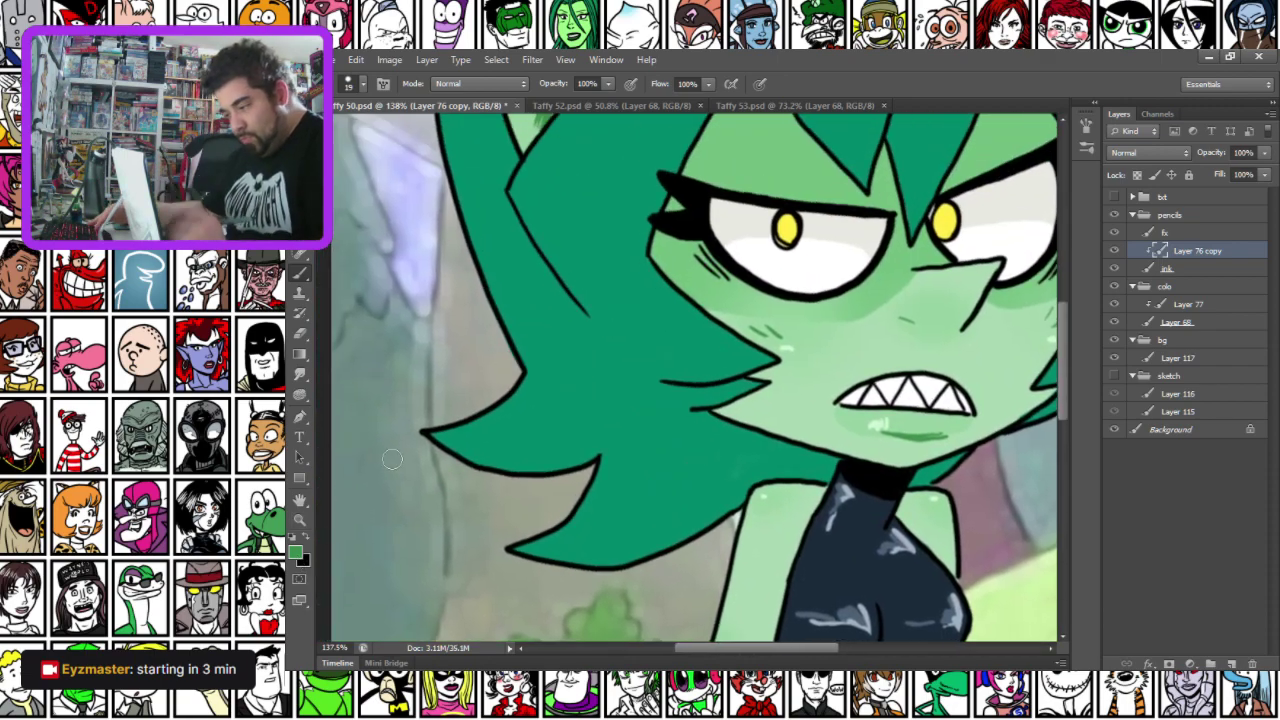
# Set the foreground colour to a darker shade of the sampled hair green
pyautogui.moveTo(672, 320)
pyautogui.mouseDown()
pyautogui.moveTo(466, 367)
pyautogui.moveTo(648, 334)
pyautogui.mouseUp()
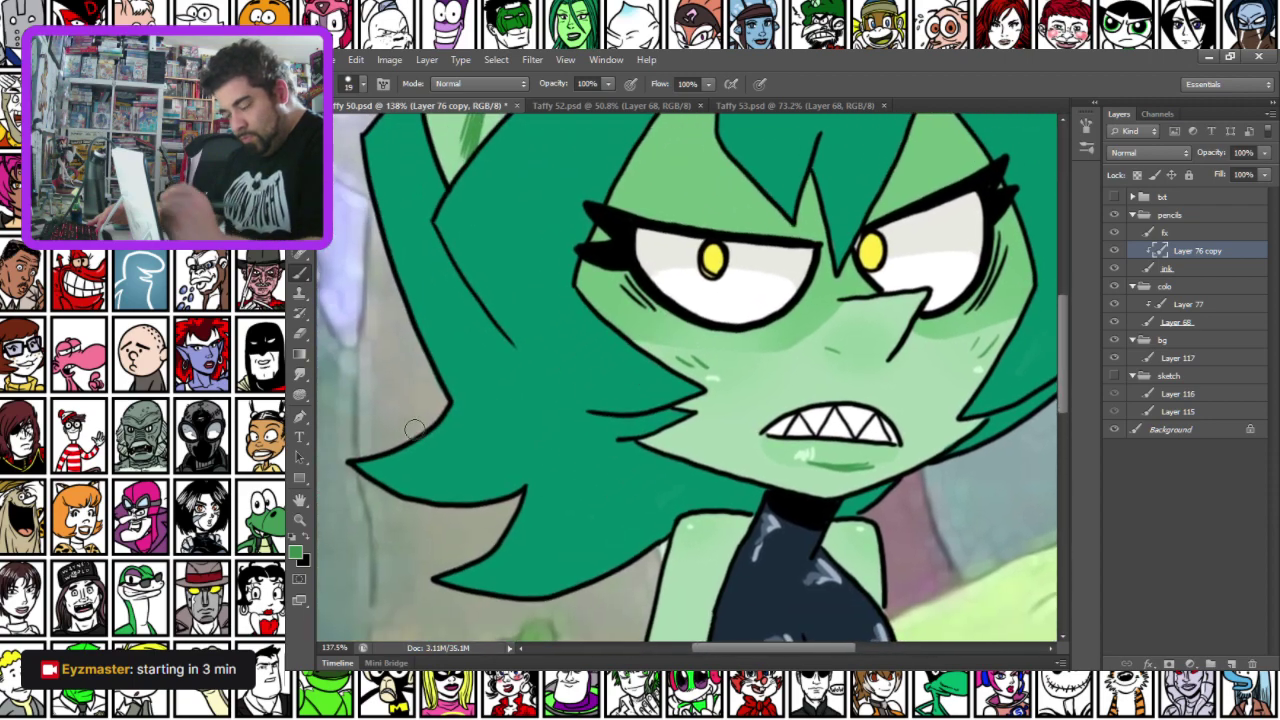
pyautogui.click(296, 551)
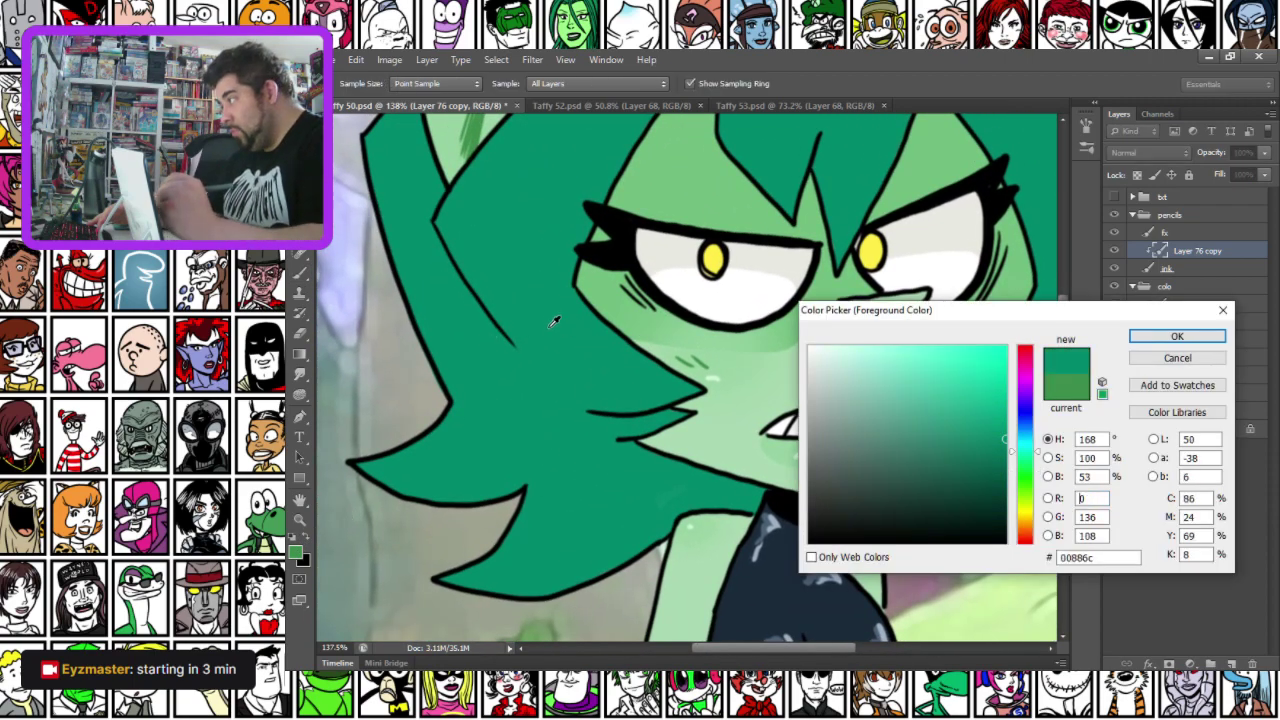
pyautogui.moveTo(1001, 463); pyautogui.dragTo(1002, 485)
pyautogui.press('Return')
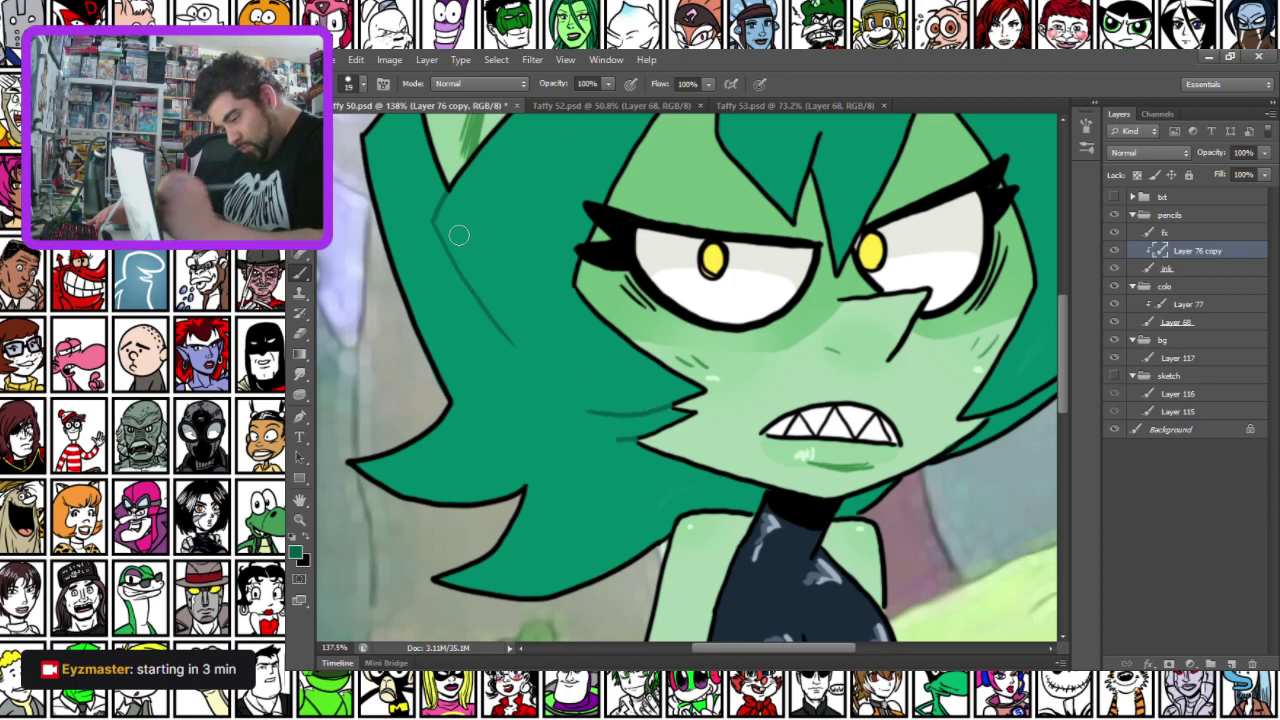
# Recolour the inner strand lines of the hair and the lash tips over it in dark hair green, and save the document
pyautogui.moveTo(643, 187); pyautogui.dragTo(567, 461)
pyautogui.moveTo(467, 352); pyautogui.dragTo(581, 278)
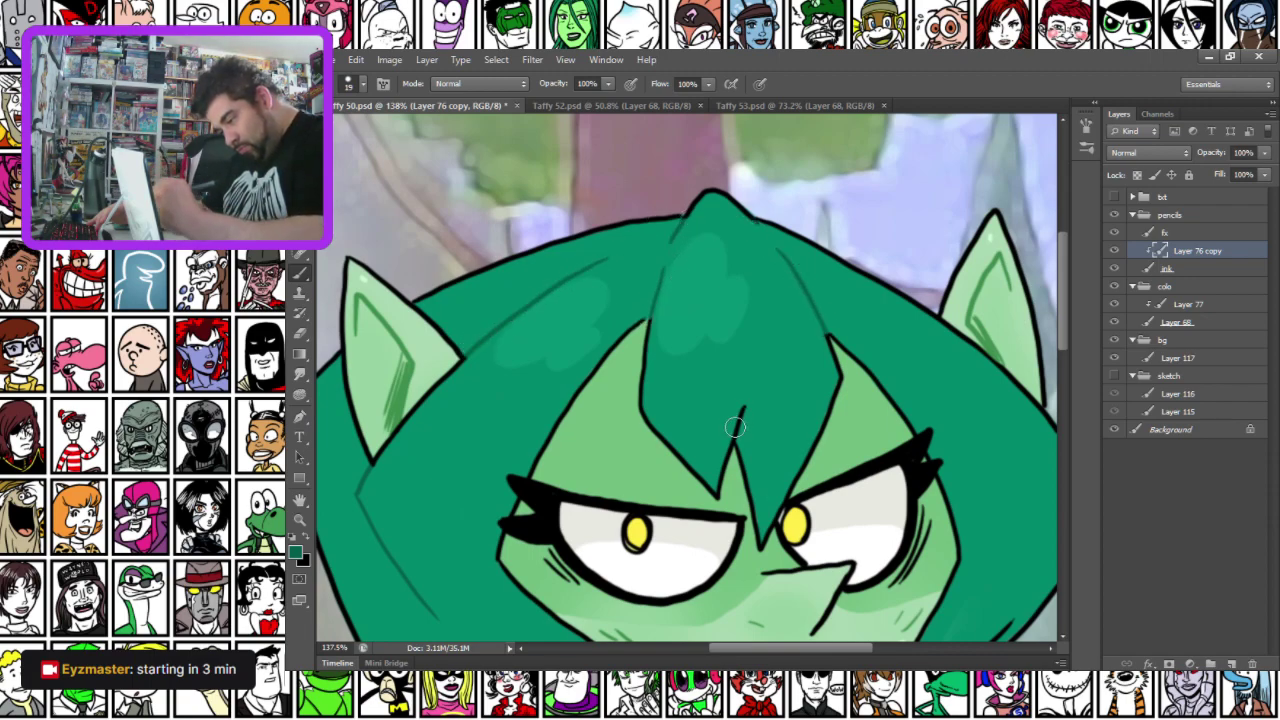
pyautogui.moveTo(731, 374); pyautogui.dragTo(568, 184)
pyautogui.moveTo(446, 286); pyautogui.dragTo(796, 382)
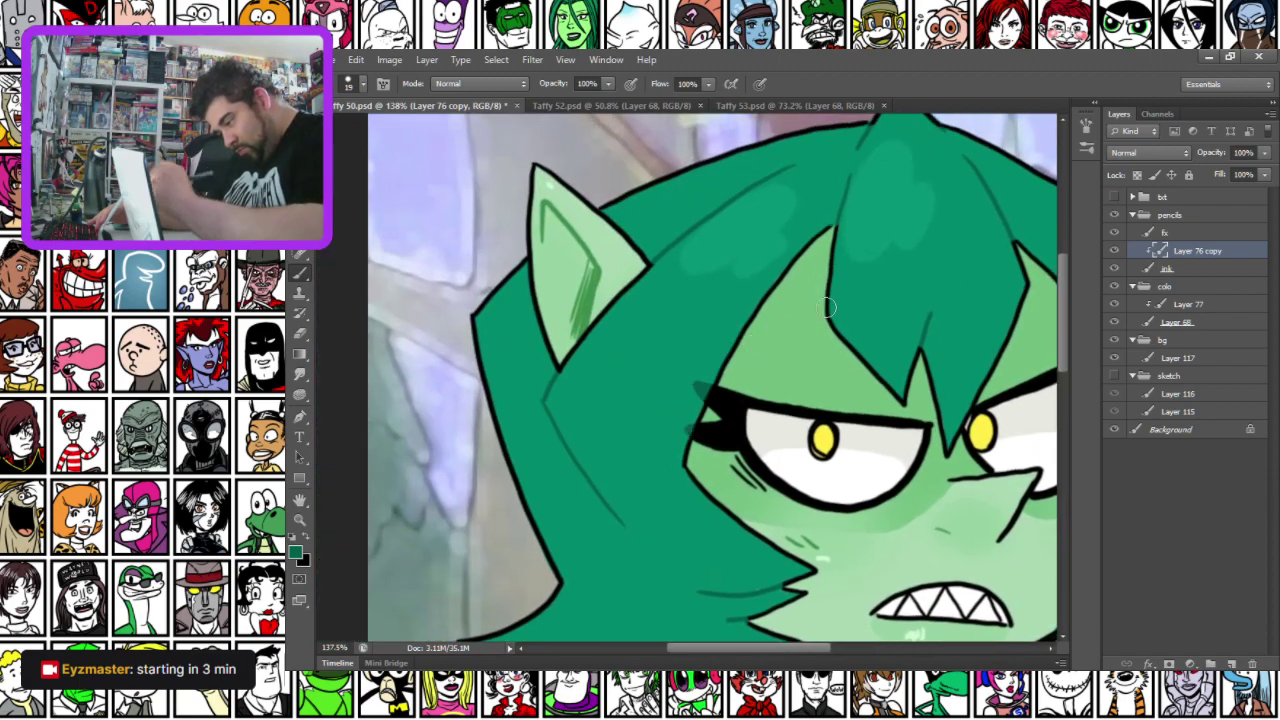
pyautogui.moveTo(816, 313); pyautogui.dragTo(614, 337)
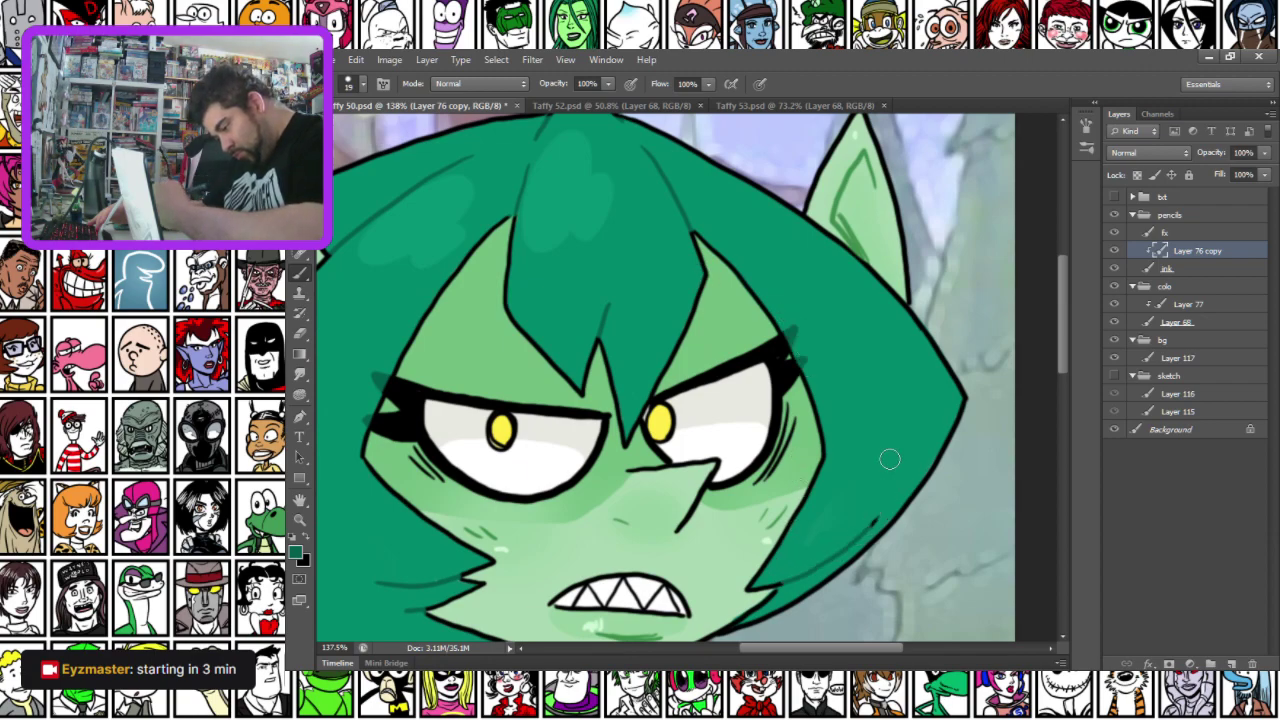
pyautogui.scroll(-5, 804, 371)
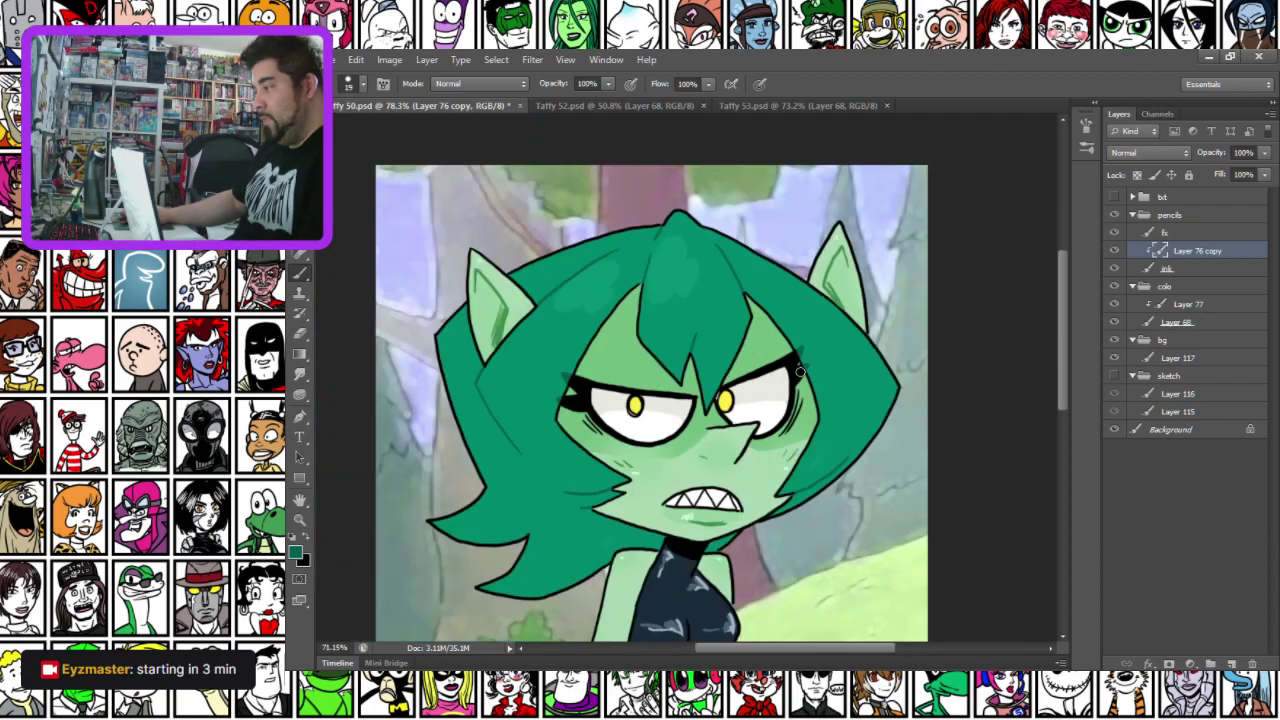
pyautogui.hotkey('ctrl', 's')
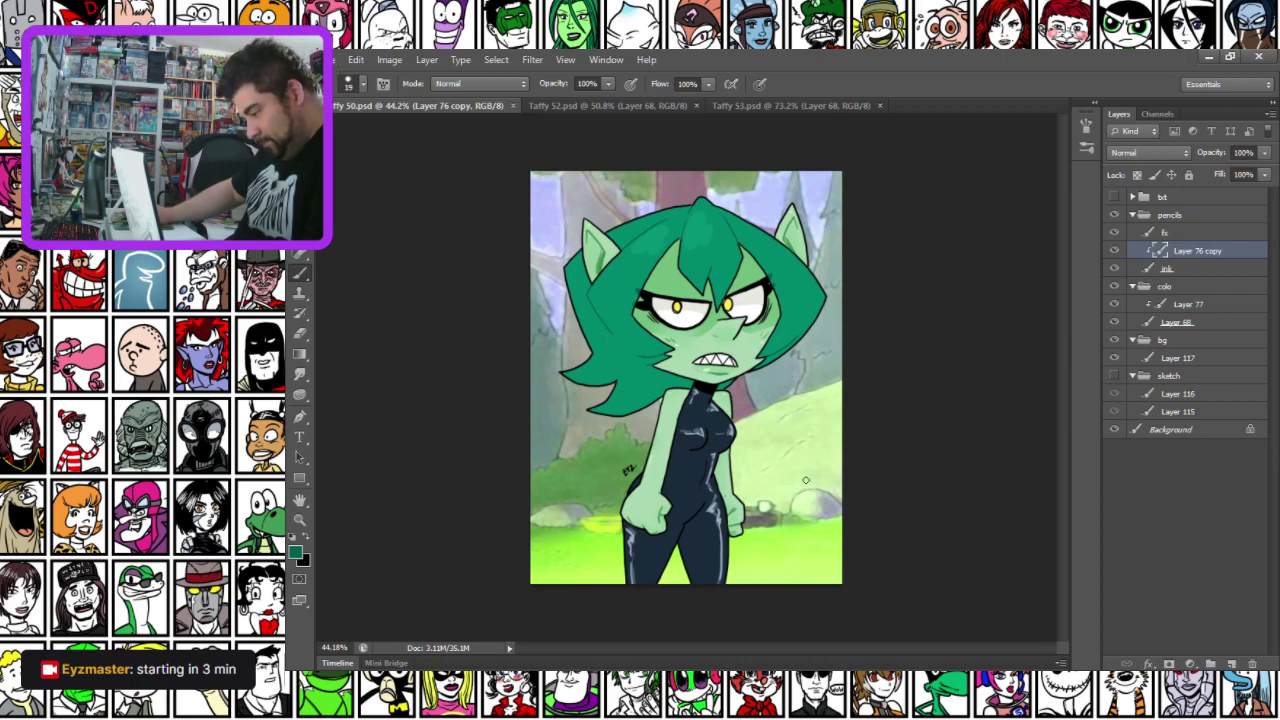
# Smudge the glossy highlights on the bodysuit's chest on Layer 68 at 50% strength
pyautogui.scroll(11, 766, 446)
pyautogui.click(1222, 326)
pyautogui.scroll(2, 540, 432)
pyautogui.press('r')
pyautogui.moveTo(610, 458)
pyautogui.mouseDown()
pyautogui.moveTo(627, 461)
pyautogui.moveTo(571, 463)
pyautogui.mouseUp()
pyautogui.moveTo(710, 457); pyautogui.dragTo(709, 452)
pyautogui.moveTo(648, 373)
pyautogui.mouseDown()
pyautogui.moveTo(664, 376)
pyautogui.moveTo(651, 380)
pyautogui.mouseUp()
pyautogui.moveTo(611, 332); pyautogui.dragTo(614, 352)
# Smudge the bodysuit highlights along the waist, hip and thighs, and save the document
pyautogui.moveTo(687, 469)
pyautogui.mouseDown()
pyautogui.moveTo(618, 457)
pyautogui.moveTo(657, 274)
pyautogui.mouseUp()
pyautogui.moveTo(682, 434); pyautogui.dragTo(708, 343)
pyautogui.moveTo(676, 397)
pyautogui.mouseDown()
pyautogui.moveTo(714, 309)
pyautogui.moveTo(674, 466)
pyautogui.moveTo(698, 475)
pyautogui.moveTo(681, 559)
pyautogui.moveTo(712, 505)
pyautogui.moveTo(715, 565)
pyautogui.moveTo(712, 550)
pyautogui.mouseUp()
pyautogui.moveTo(657, 606)
pyautogui.mouseDown()
pyautogui.moveTo(680, 340)
pyautogui.moveTo(749, 374)
pyautogui.moveTo(746, 514)
pyautogui.moveTo(748, 344)
pyautogui.mouseUp()
pyautogui.moveTo(733, 541); pyautogui.dragTo(745, 388)
pyautogui.moveTo(446, 345)
pyautogui.mouseDown()
pyautogui.moveTo(469, 367)
pyautogui.moveTo(458, 376)
pyautogui.moveTo(474, 434)
pyautogui.moveTo(474, 540)
pyautogui.moveTo(481, 388)
pyautogui.mouseUp()
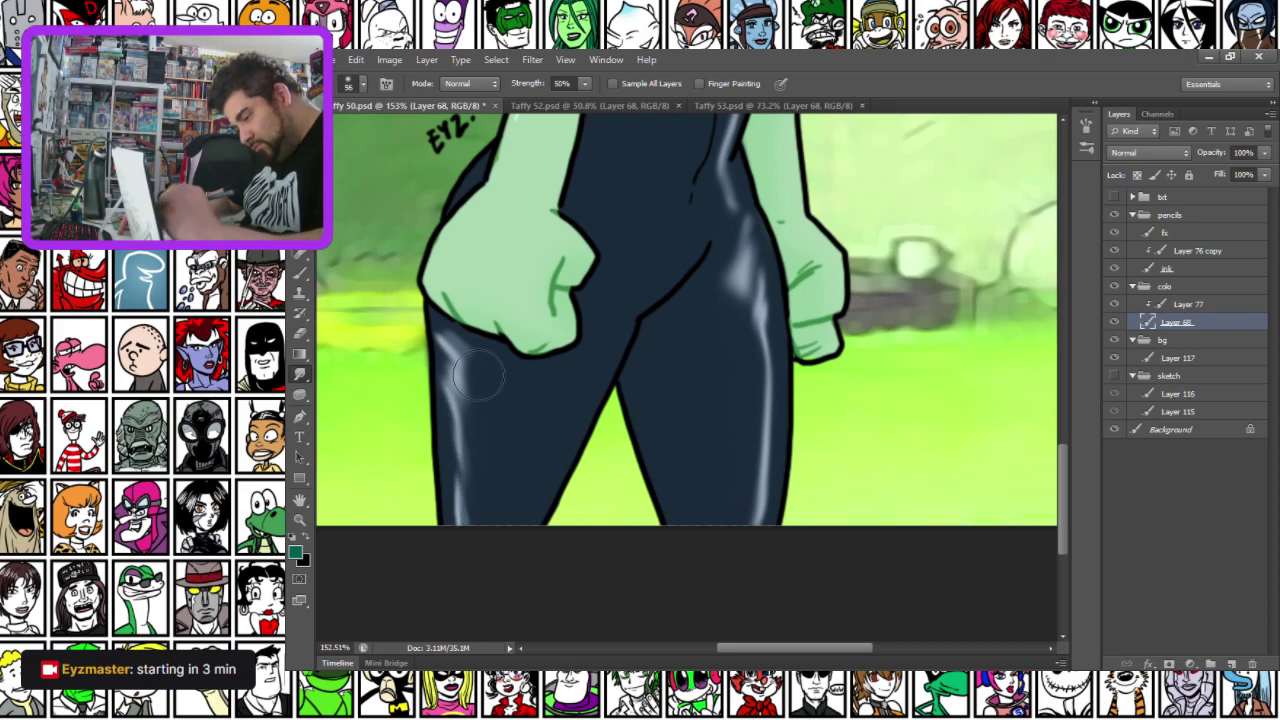
pyautogui.moveTo(435, 139); pyautogui.dragTo(467, 387)
pyautogui.scroll(-1, 507, 399)
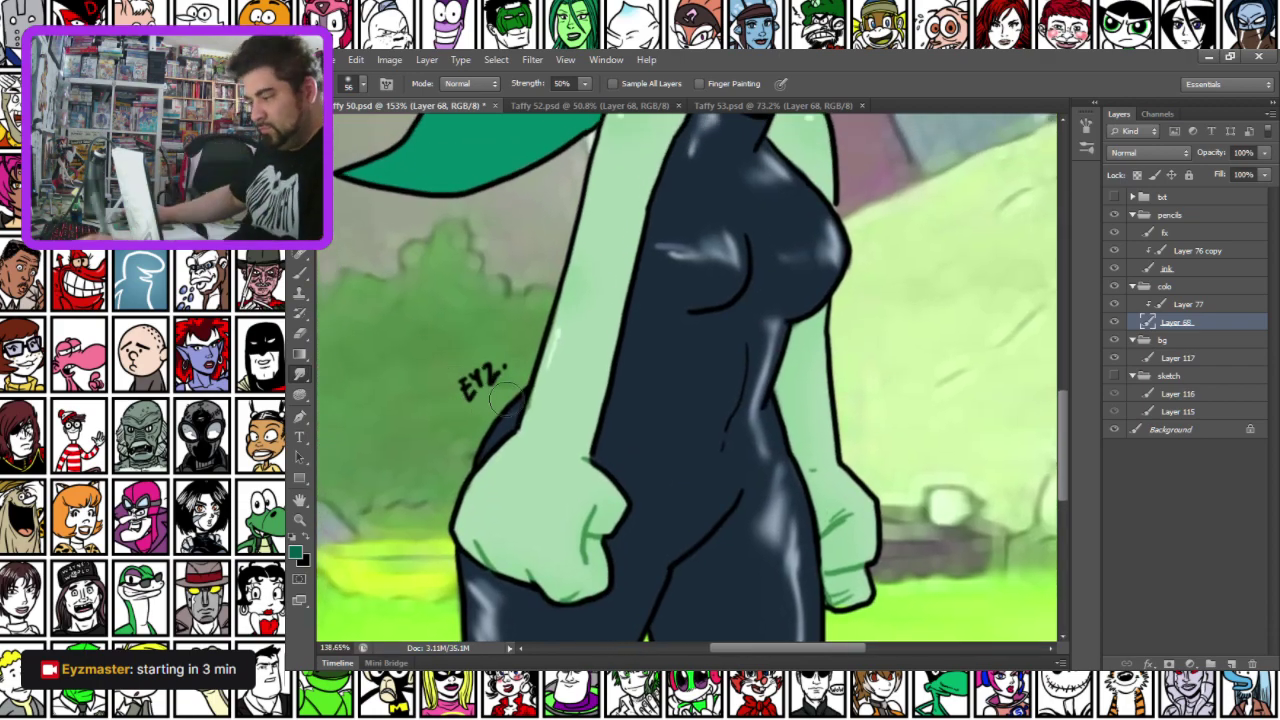
pyautogui.scroll(-3, 505, 400)
pyautogui.scroll(-3, 505, 400)
pyautogui.hotkey('ctrl', 's')
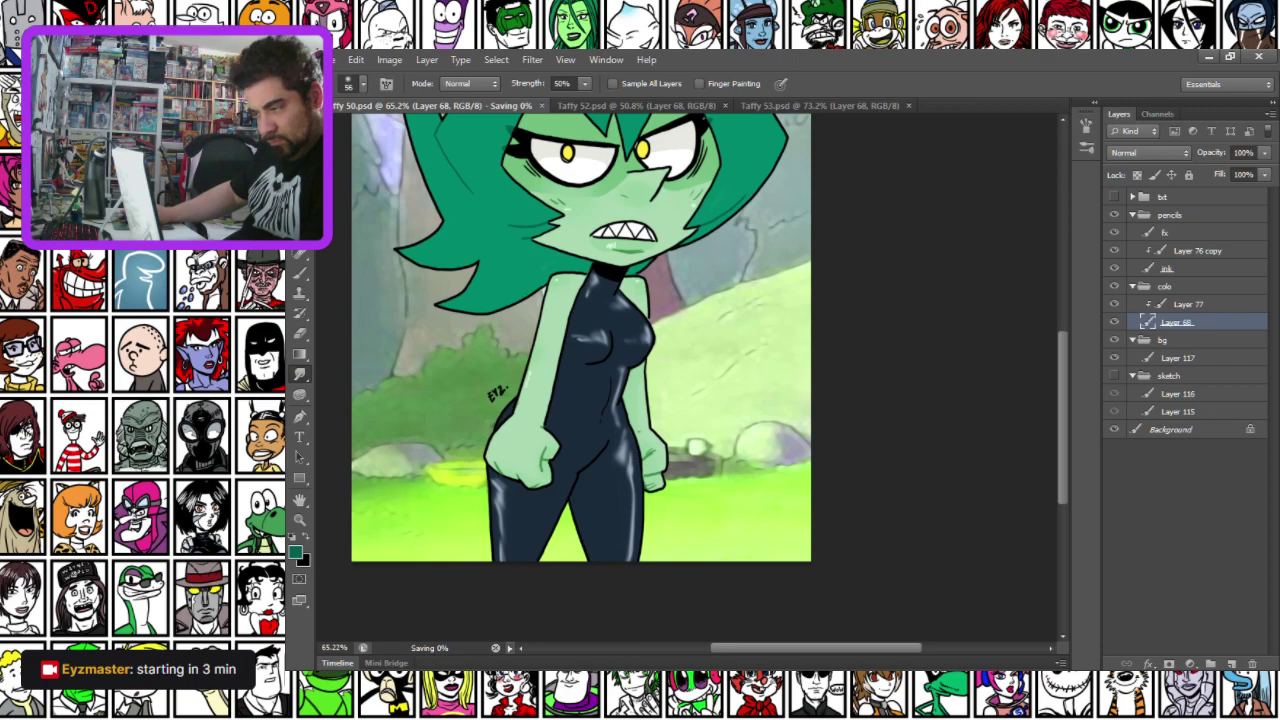
# Save a PNG copy as Taffy 50.png in Goblin OC with smallest compression and no interlacing, and close Taffy 50.psd
pyautogui.click(328, 60)
pyautogui.click(367, 247)
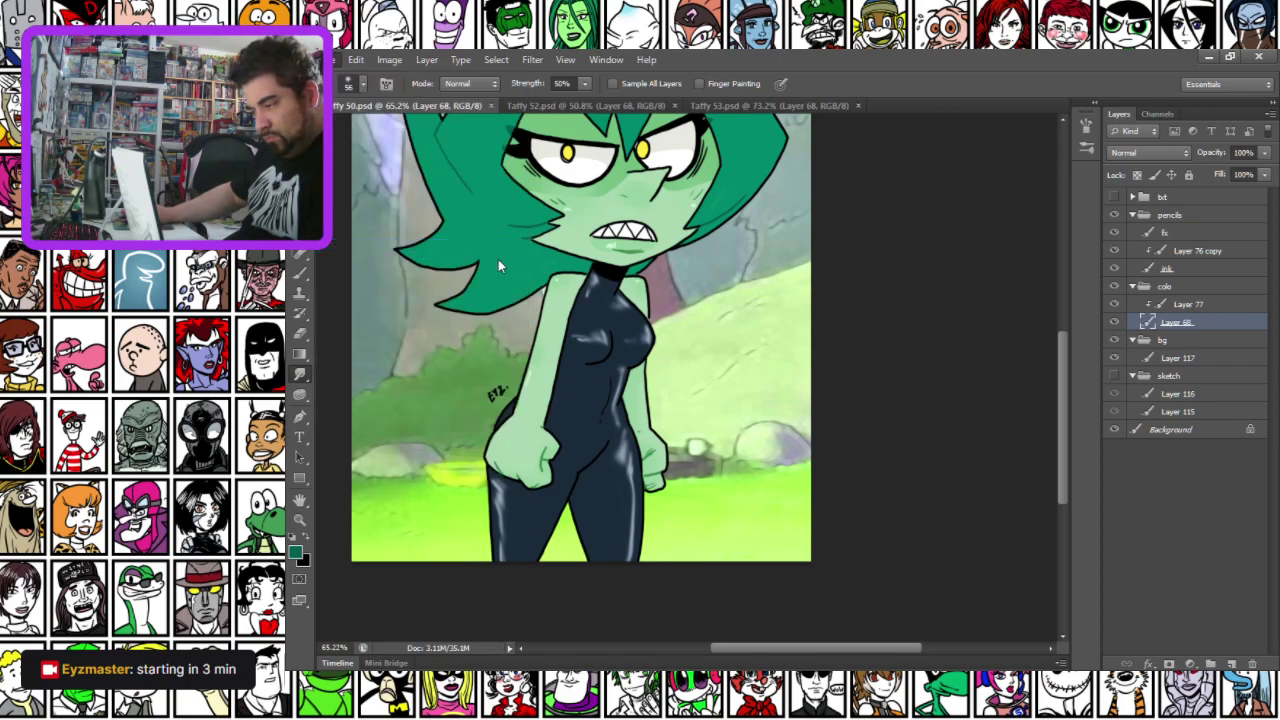
pyautogui.click(810, 396)
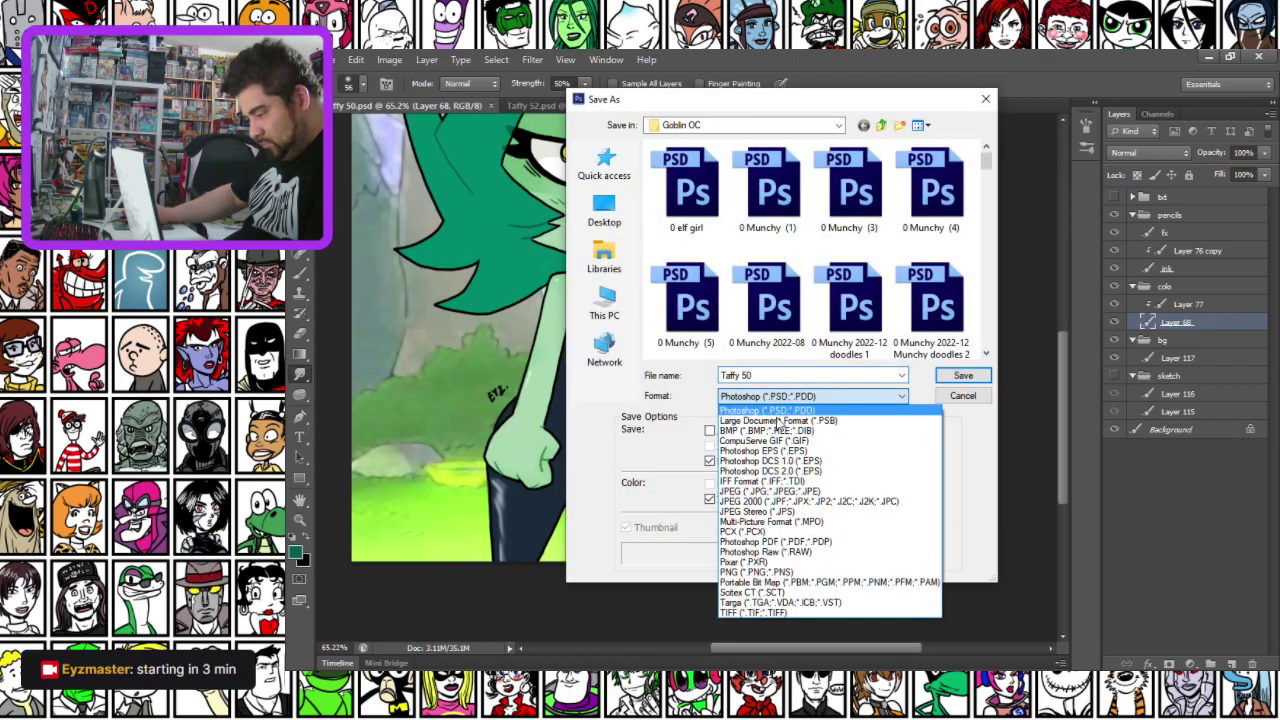
pyautogui.click(736, 573)
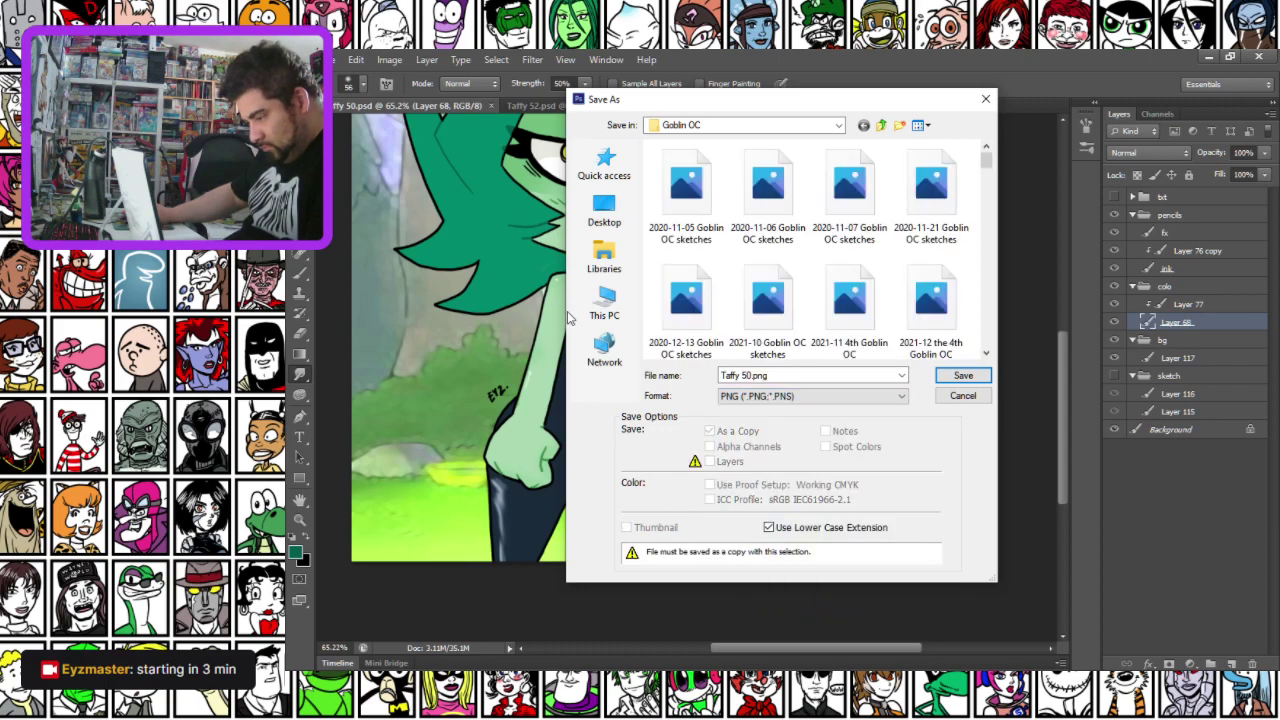
pyautogui.moveTo(563, 312); pyautogui.dragTo(382, 312)
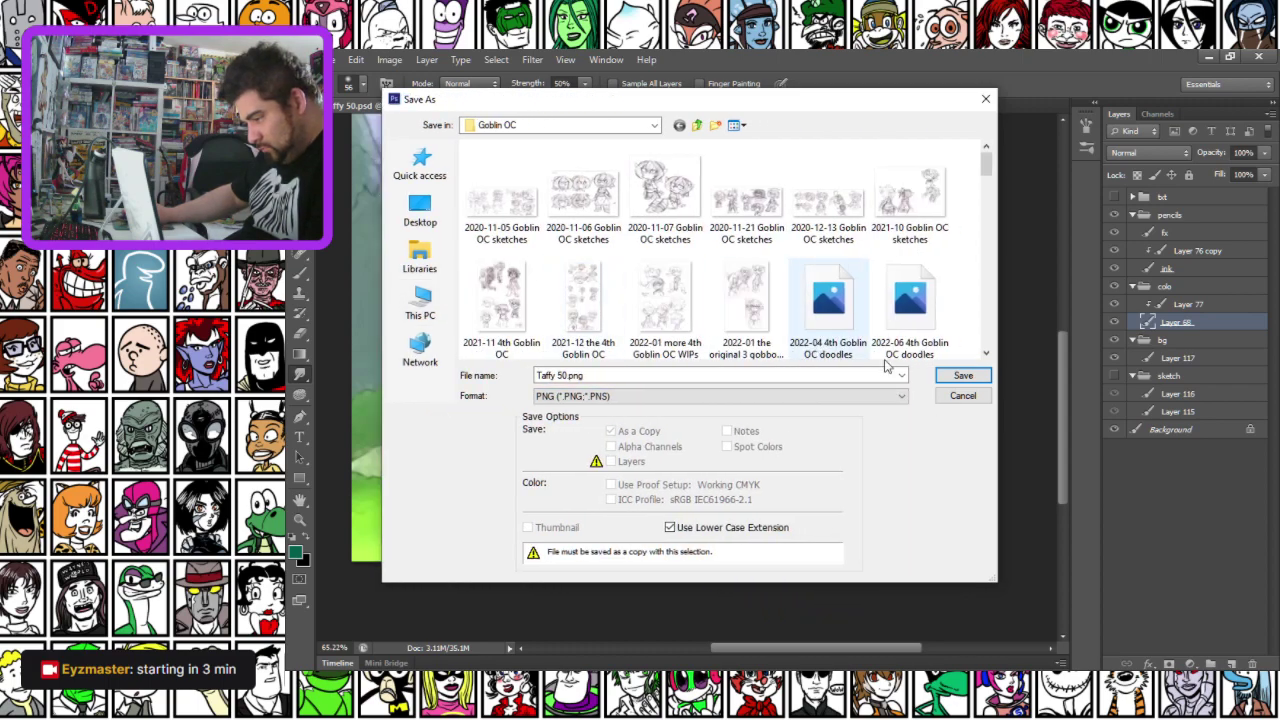
pyautogui.click(958, 374)
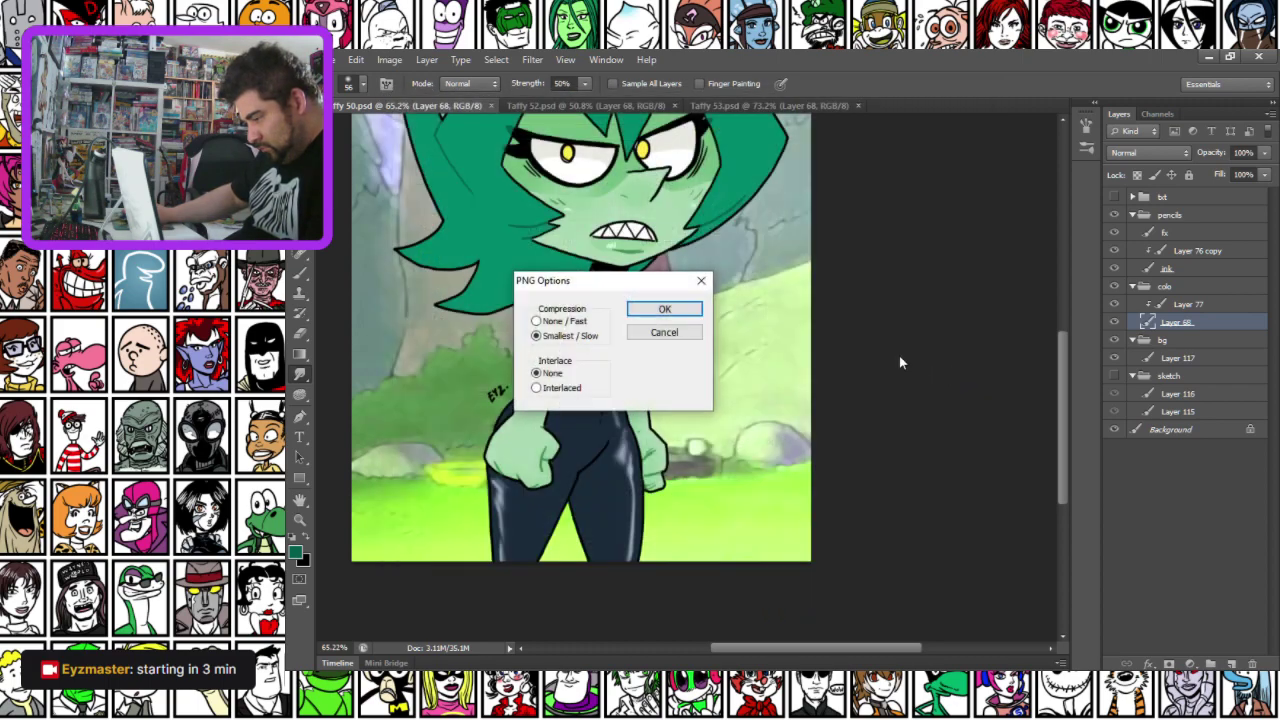
pyautogui.click(631, 311)
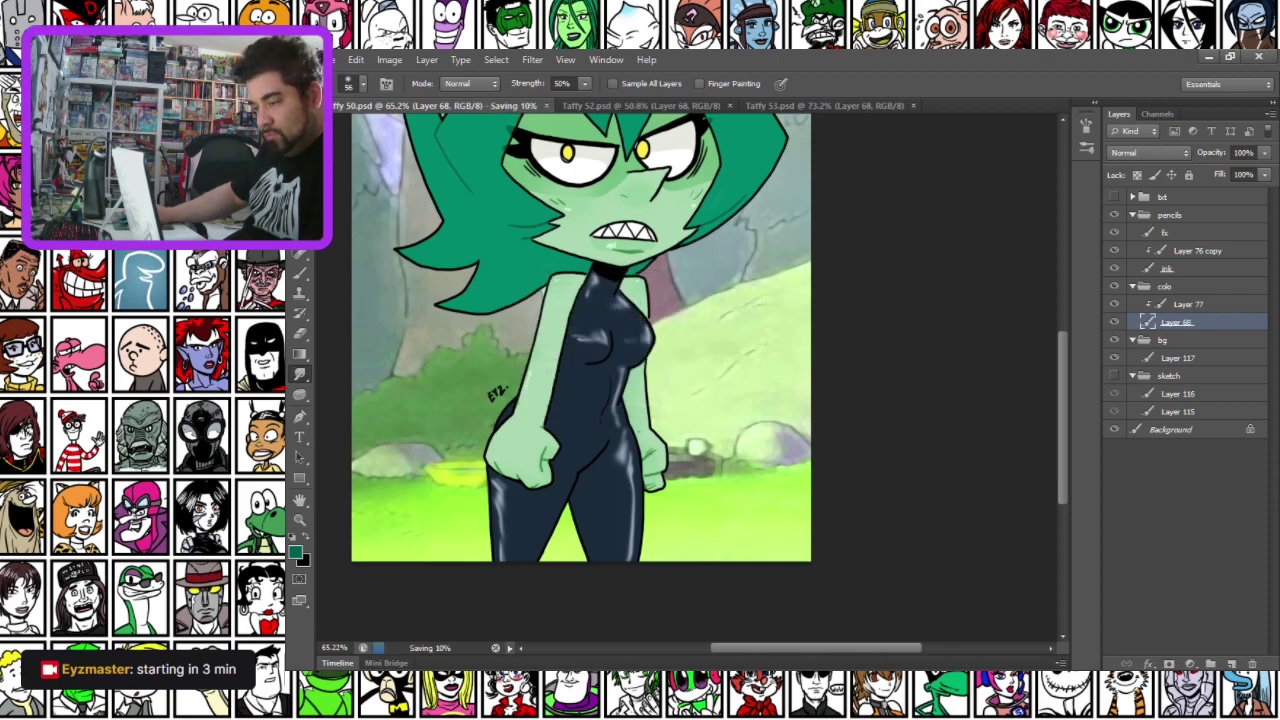
pyautogui.press('m')
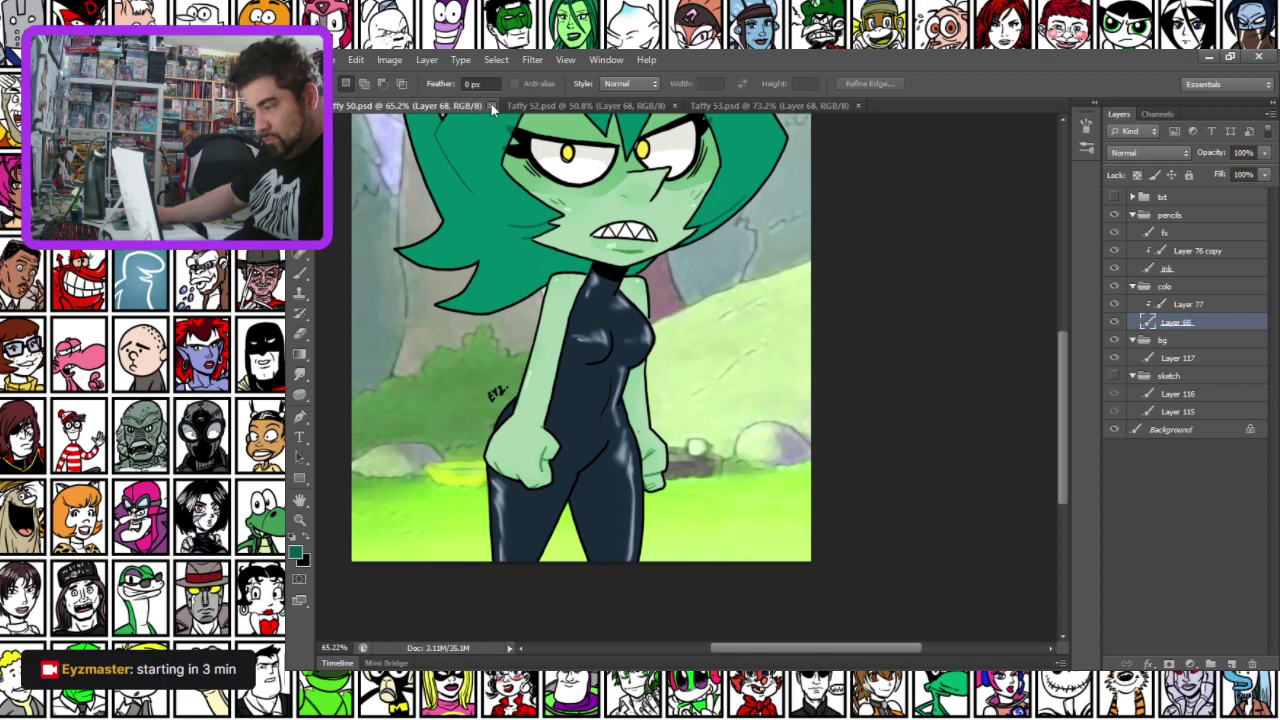
pyautogui.click(490, 105)
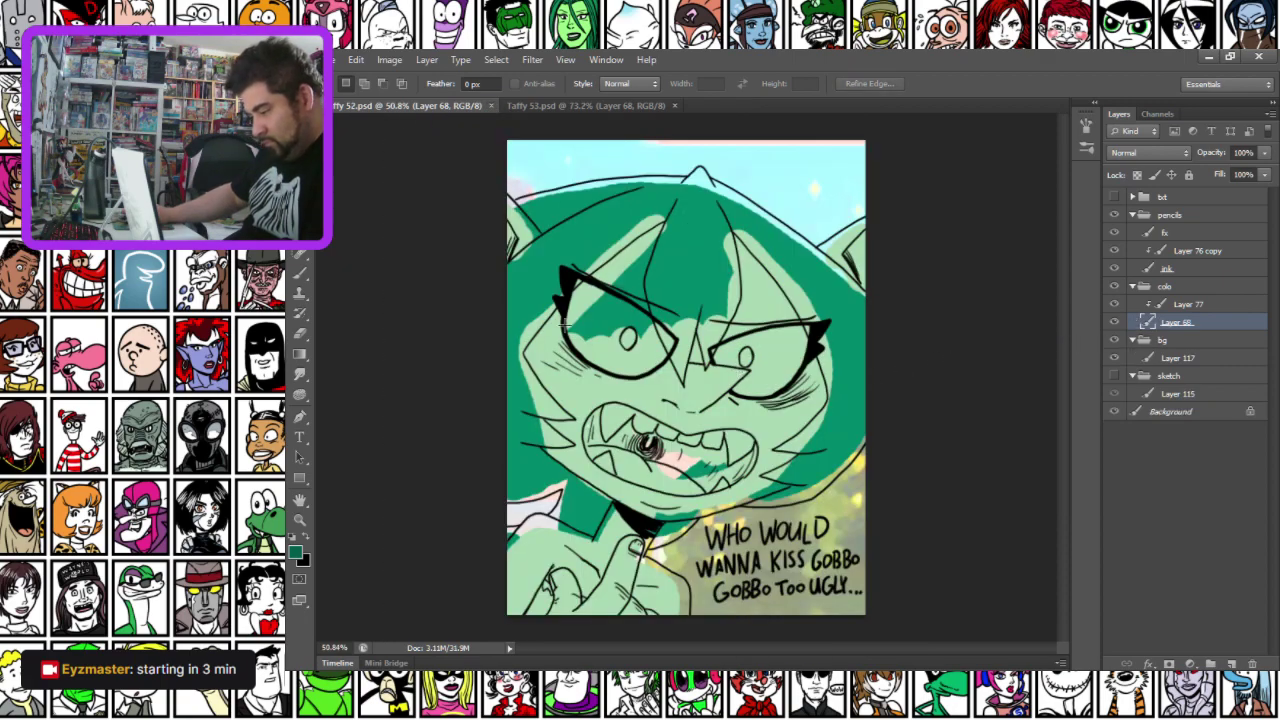
# In Taffy 52.psd, fill the left ear up to its ink line with the light skin green using a 19 px brush
pyautogui.scroll(2, 714, 345)
pyautogui.scroll(2, 714, 345)
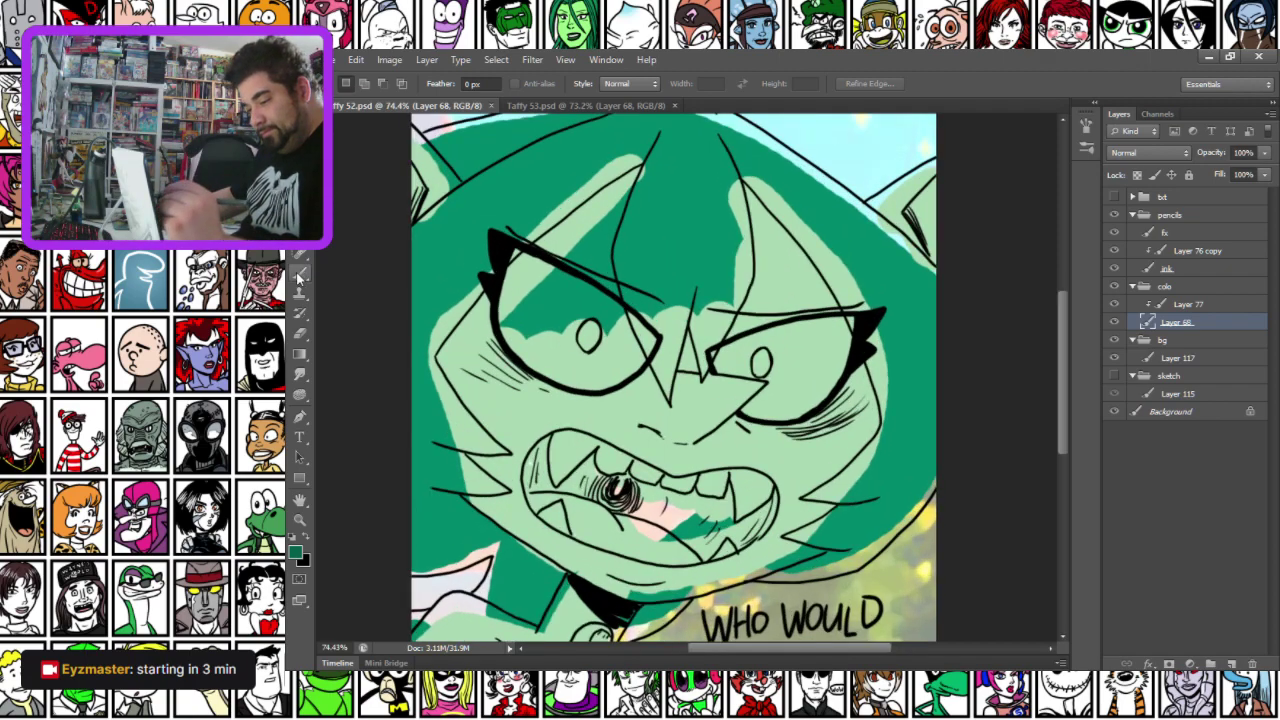
pyautogui.press('b')
pyautogui.scroll(1, 373, 316)
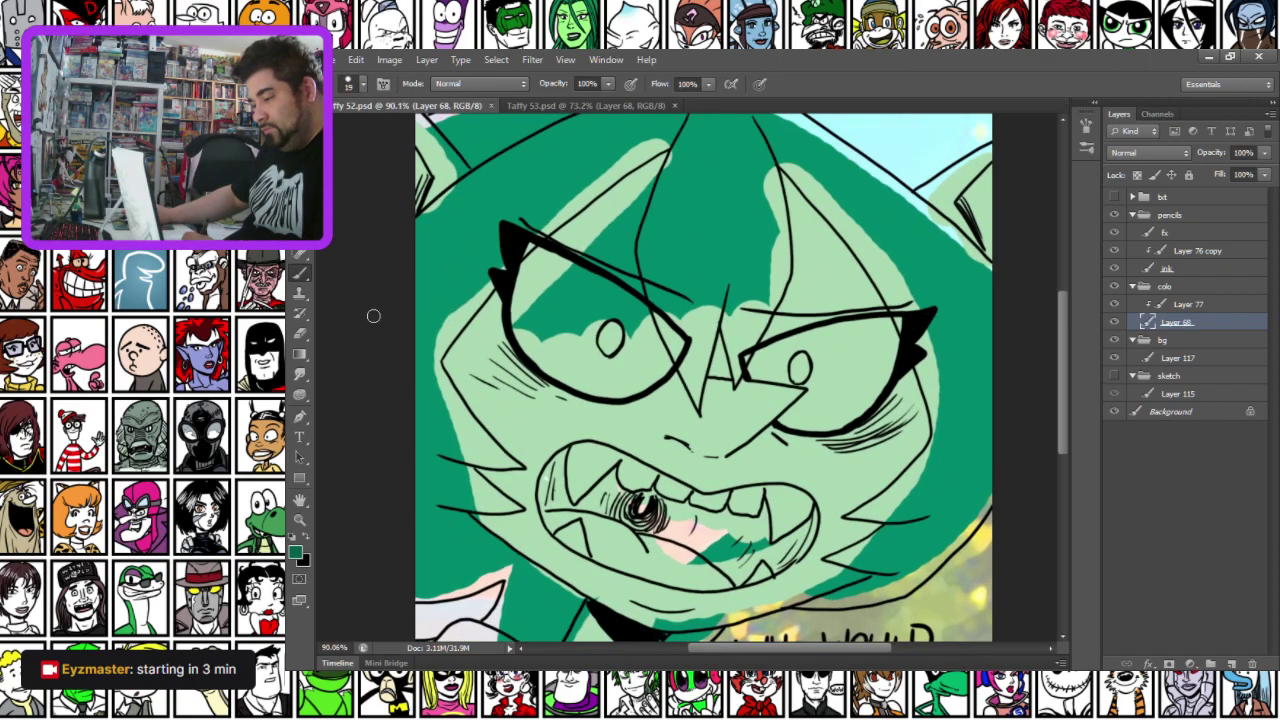
pyautogui.scroll(4, 373, 316)
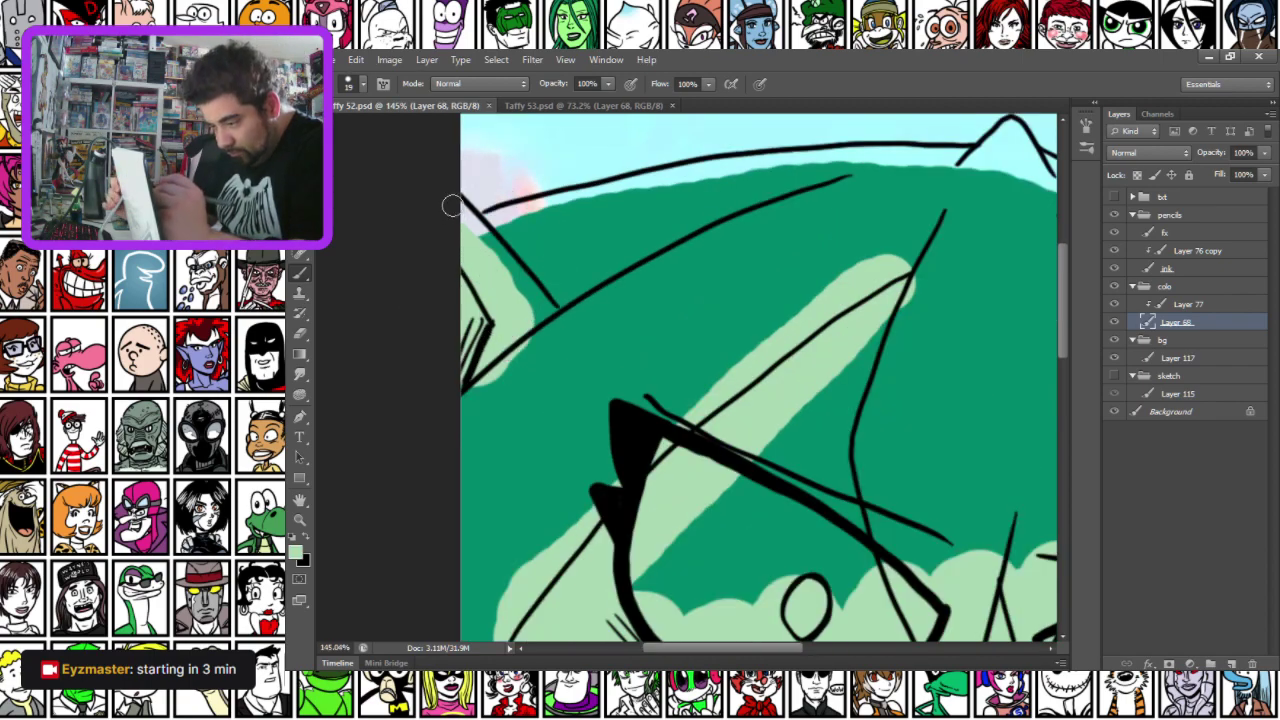
pyautogui.moveTo(458, 211)
pyautogui.mouseDown()
pyautogui.moveTo(527, 273)
pyautogui.moveTo(506, 258)
pyautogui.moveTo(527, 341)
pyautogui.mouseUp()
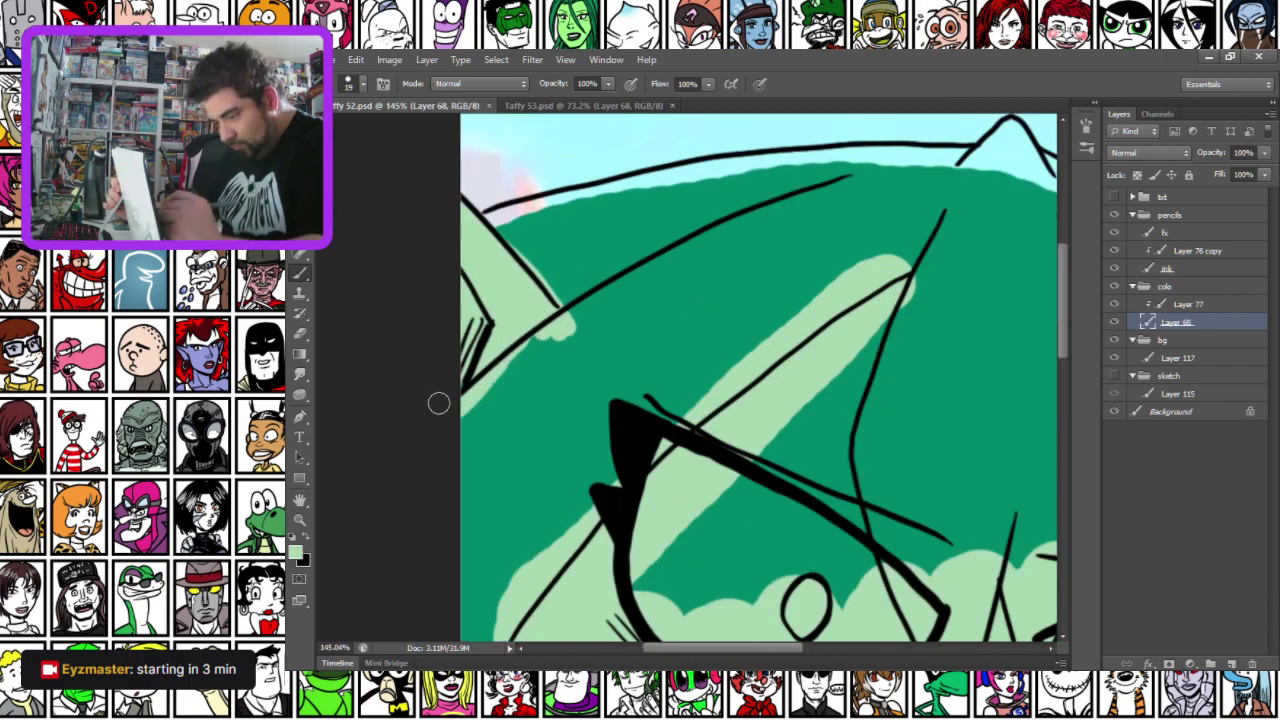
# Fill the right ear up to its ink line in light skin green with a 26 px brush
pyautogui.moveTo(1006, 417); pyautogui.dragTo(409, 375)
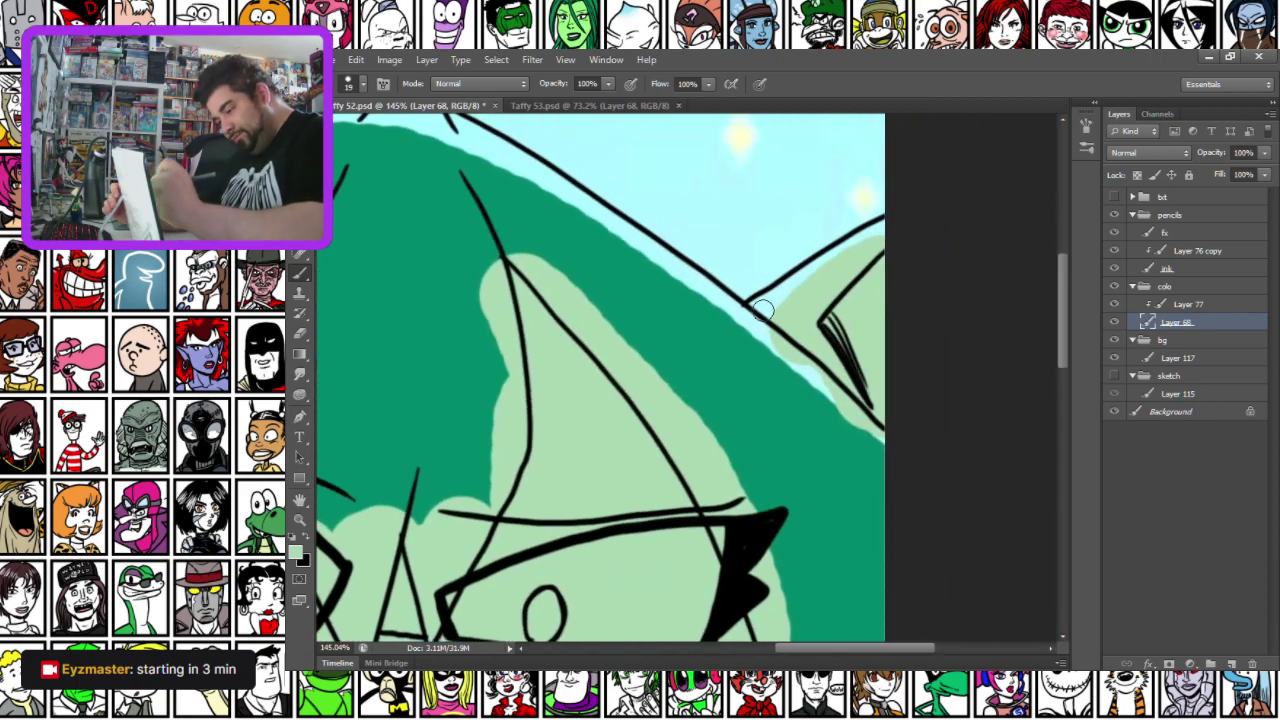
pyautogui.rightClick(767, 304)
pyautogui.moveTo(796, 346); pyautogui.dragTo(802, 346)
pyautogui.moveTo(746, 311); pyautogui.dragTo(799, 286)
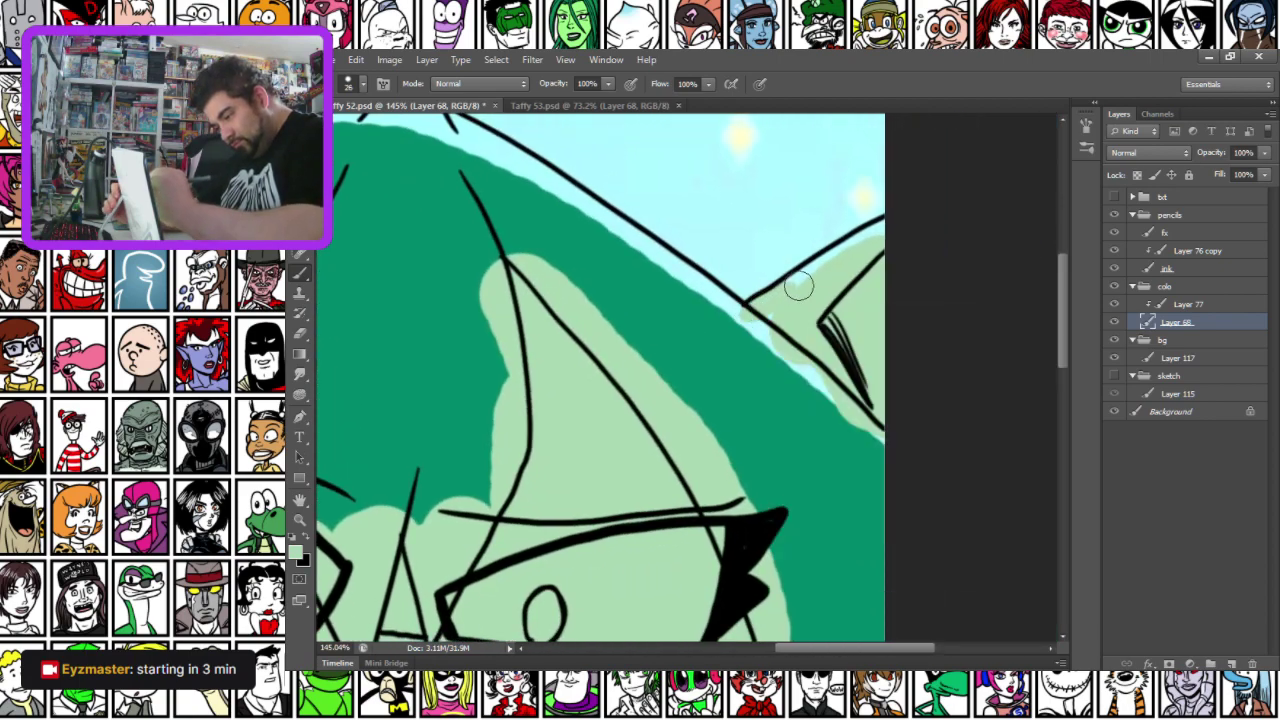
pyautogui.moveTo(734, 330); pyautogui.dragTo(759, 323)
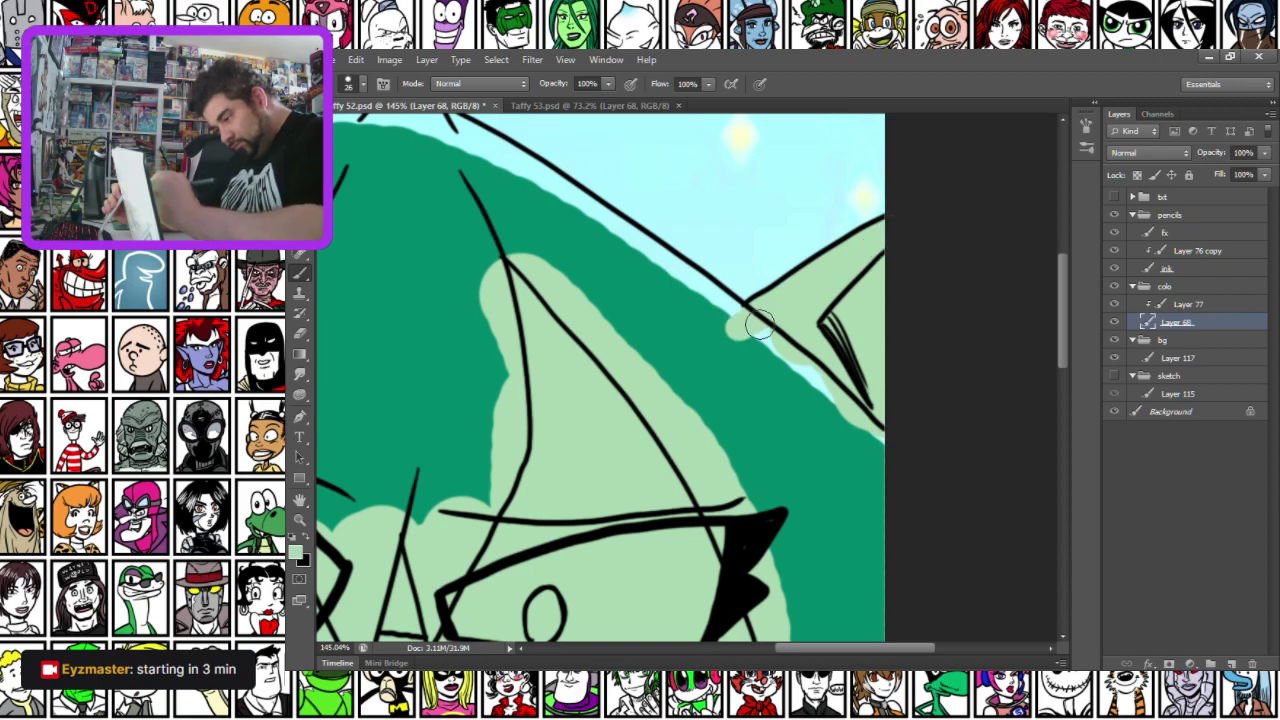
# Fill the gaps in the neck, raised hand and shoulder with the light skin green up to the ink lines
pyautogui.moveTo(525, 544); pyautogui.dragTo(868, 140)
pyautogui.moveTo(465, 620)
pyautogui.mouseDown()
pyautogui.moveTo(557, 318)
pyautogui.moveTo(581, 454)
pyautogui.mouseUp()
pyautogui.moveTo(552, 339)
pyautogui.mouseDown()
pyautogui.moveTo(606, 275)
pyautogui.moveTo(596, 311)
pyautogui.moveTo(620, 268)
pyautogui.moveTo(646, 267)
pyautogui.moveTo(630, 292)
pyautogui.moveTo(667, 276)
pyautogui.moveTo(792, 336)
pyautogui.moveTo(847, 210)
pyautogui.moveTo(798, 302)
pyautogui.mouseUp()
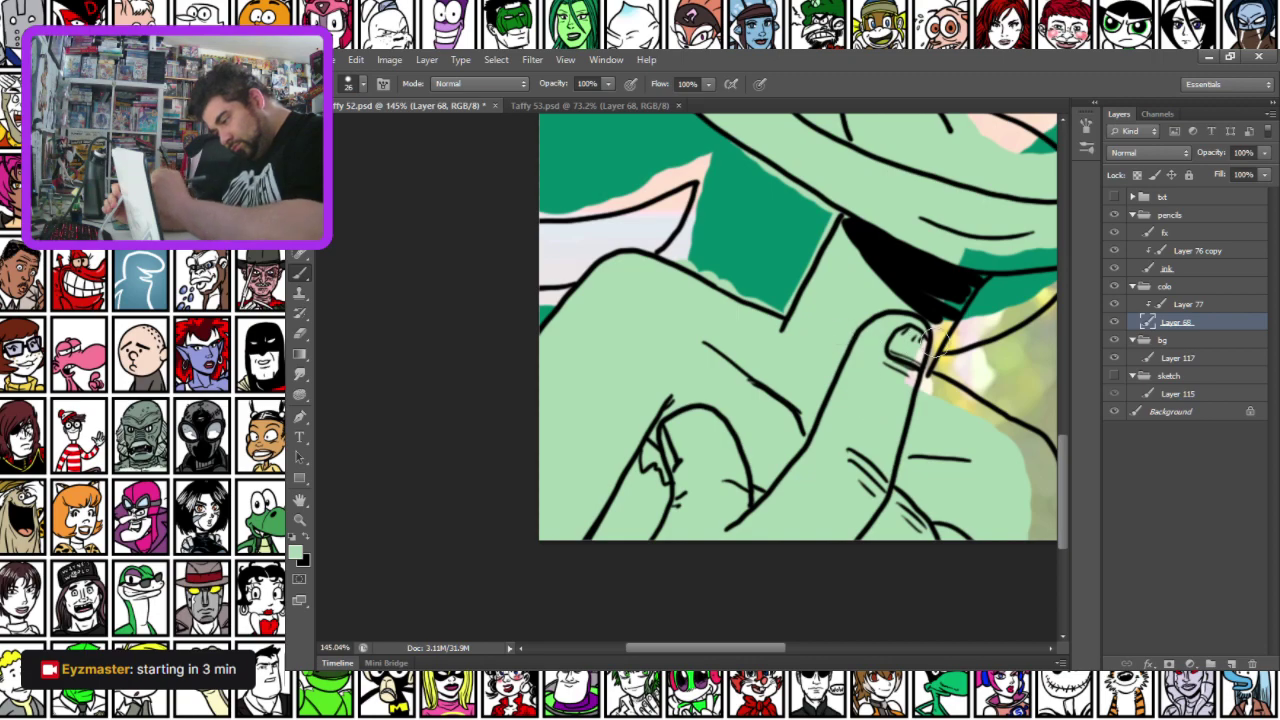
pyautogui.moveTo(913, 375); pyautogui.dragTo(973, 260)
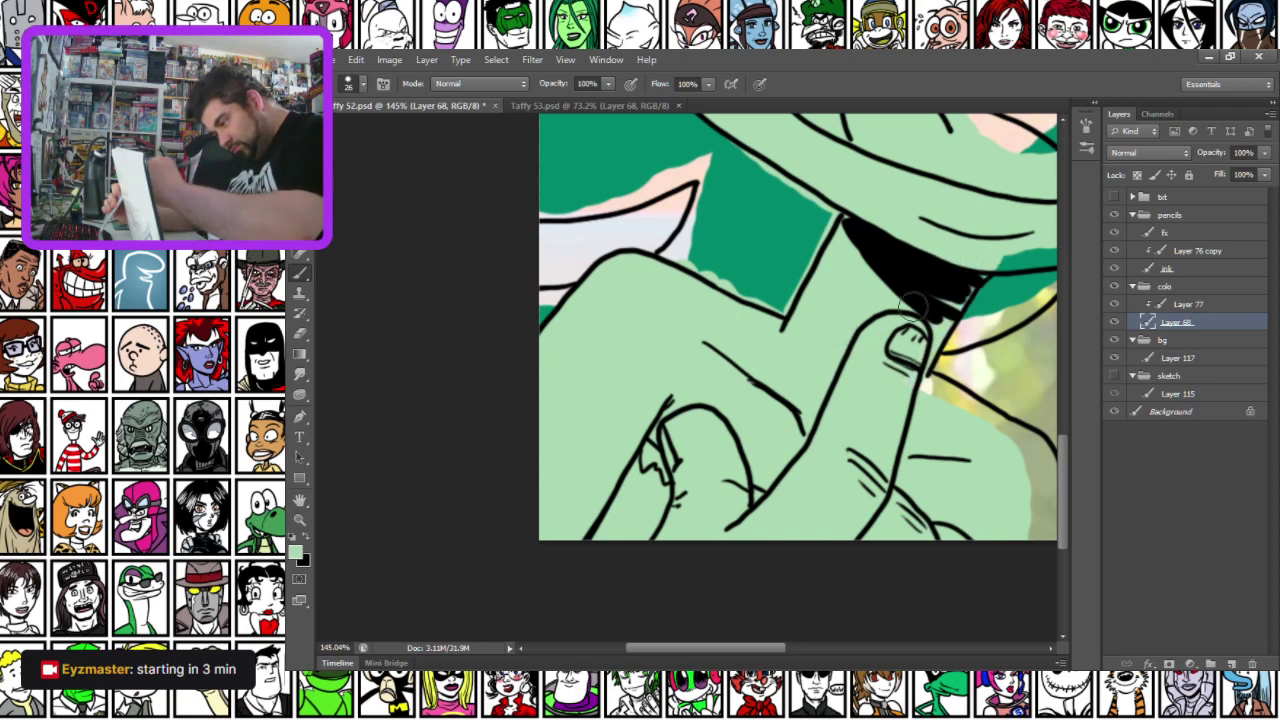
pyautogui.moveTo(972, 410); pyautogui.dragTo(1026, 459)
pyautogui.moveTo(971, 449)
pyautogui.mouseDown()
pyautogui.moveTo(880, 423)
pyautogui.moveTo(934, 446)
pyautogui.moveTo(923, 528)
pyautogui.moveTo(906, 494)
pyautogui.mouseUp()
# Extend the light green skin fill over the face around the eyes, enlarging the brush to 63 px
pyautogui.moveTo(679, 221)
pyautogui.mouseDown()
pyautogui.moveTo(953, 591)
pyautogui.moveTo(781, 548)
pyautogui.mouseUp()
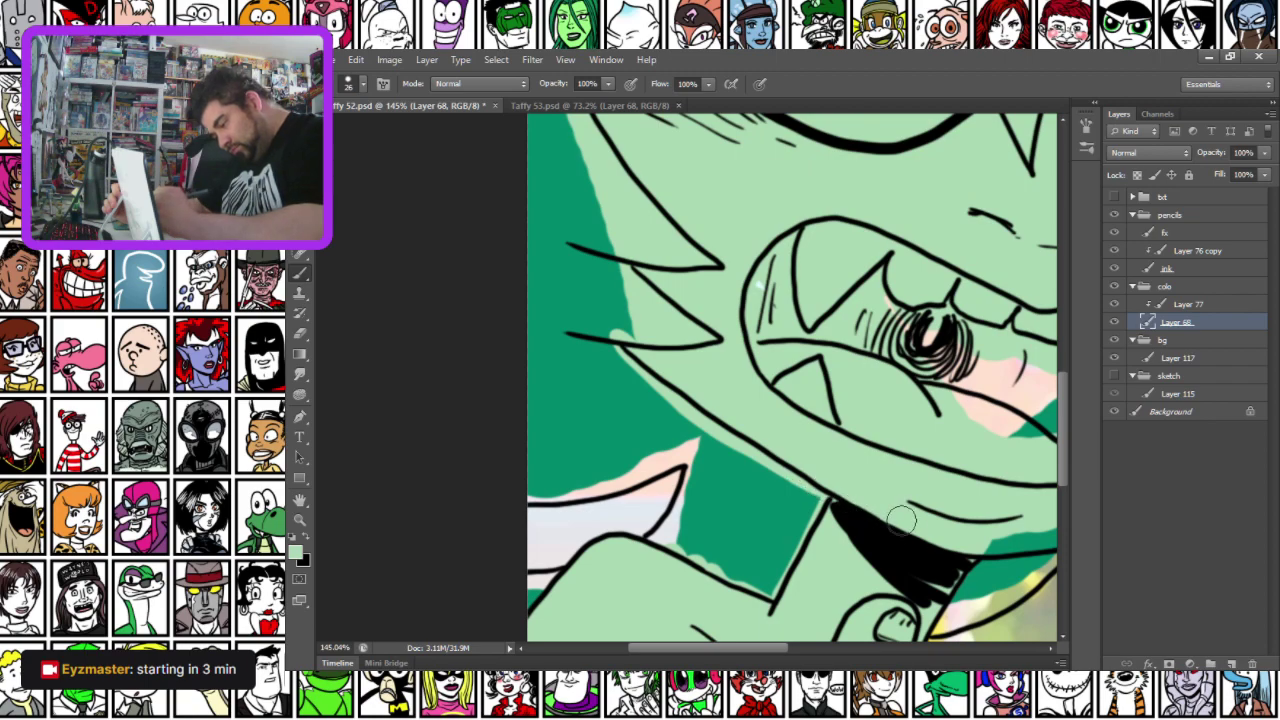
pyautogui.moveTo(596, 296); pyautogui.dragTo(674, 554)
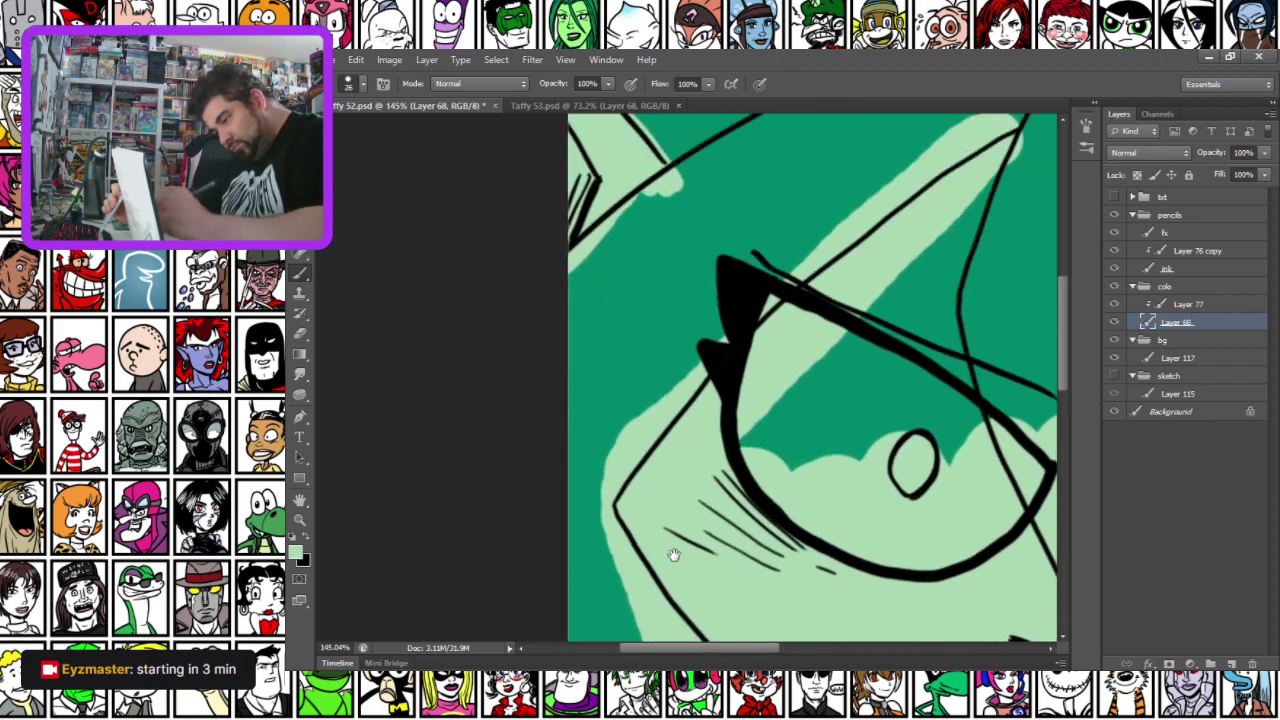
pyautogui.moveTo(658, 262); pyautogui.dragTo(649, 471)
pyautogui.moveTo(845, 497)
pyautogui.mouseDown()
pyautogui.moveTo(608, 442)
pyautogui.moveTo(646, 451)
pyautogui.moveTo(586, 366)
pyautogui.moveTo(606, 343)
pyautogui.moveTo(614, 394)
pyautogui.mouseUp()
pyautogui.rightClick(649, 317)
pyautogui.moveTo(676, 350); pyautogui.dragTo(714, 351)
pyautogui.moveTo(695, 208)
pyautogui.mouseDown()
pyautogui.moveTo(560, 392)
pyautogui.moveTo(685, 290)
pyautogui.moveTo(668, 440)
pyautogui.moveTo(650, 462)
pyautogui.mouseUp()
pyautogui.moveTo(483, 513); pyautogui.dragTo(481, 472)
pyautogui.moveTo(671, 474); pyautogui.dragTo(324, 356)
pyautogui.moveTo(731, 570); pyautogui.dragTo(632, 534)
pyautogui.moveTo(715, 190); pyautogui.dragTo(688, 551)
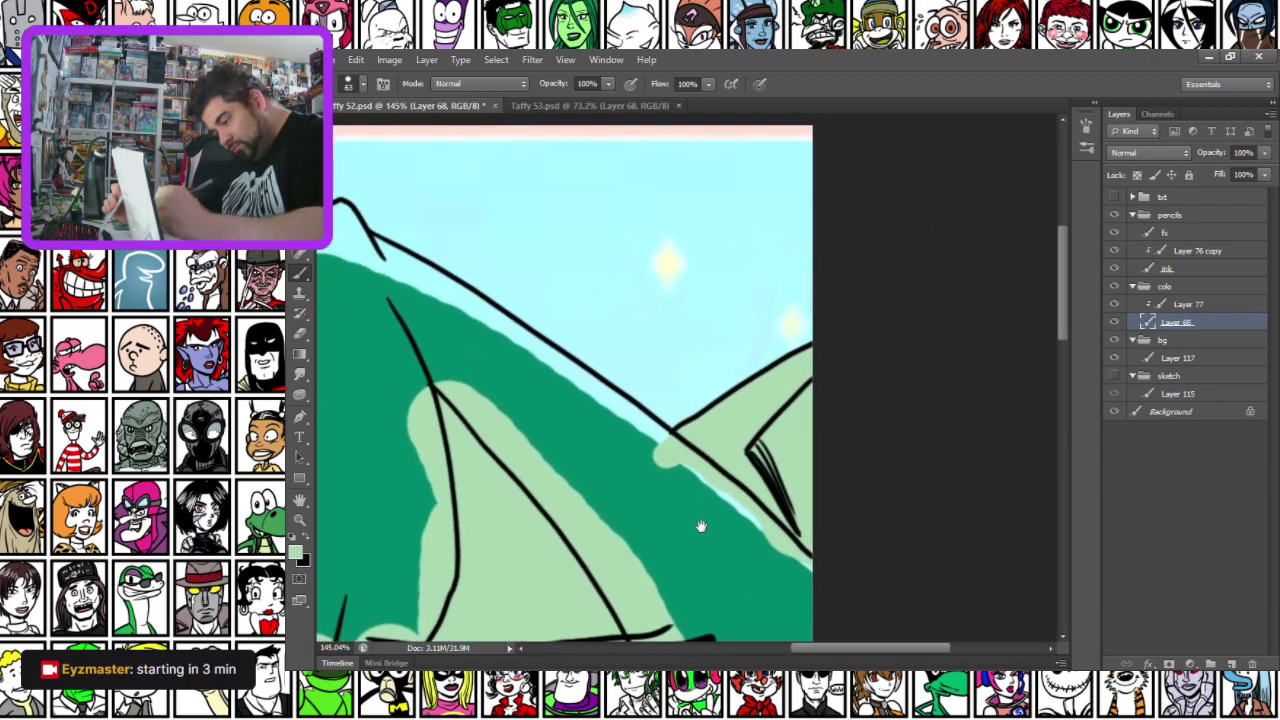
# Fill the chin, jawline and right cheek tufts in light skin green with a 34 px brush
pyautogui.moveTo(640, 620); pyautogui.dragTo(688, 394)
pyautogui.moveTo(588, 575); pyautogui.dragTo(629, 362)
pyautogui.moveTo(520, 592); pyautogui.dragTo(630, 459)
pyautogui.moveTo(482, 500); pyautogui.dragTo(574, 366)
pyautogui.rightClick(580, 368)
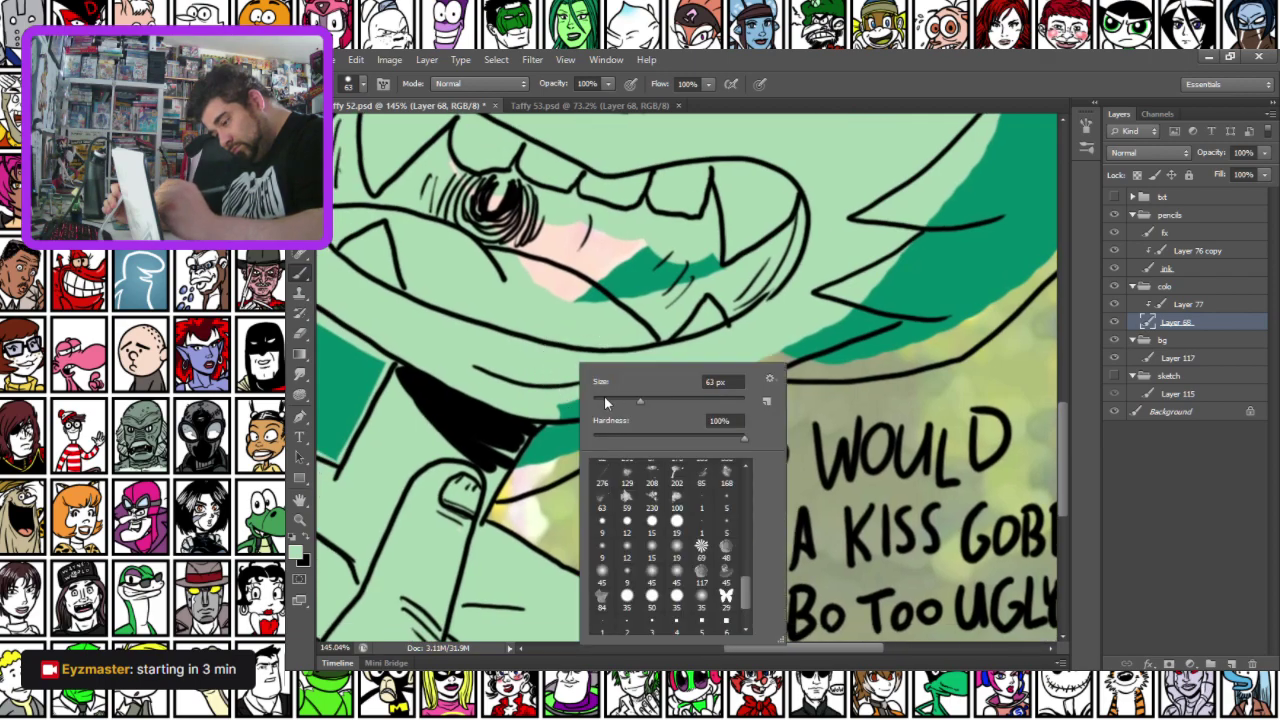
pyautogui.press('Escape')
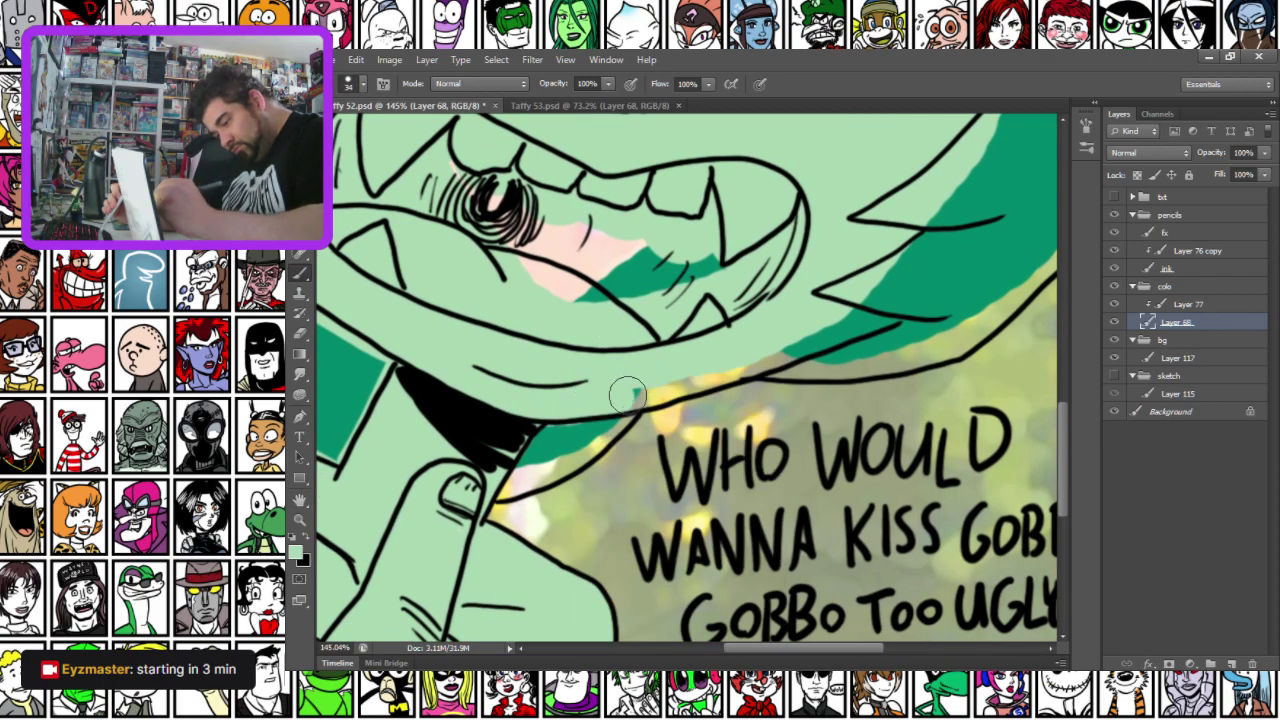
pyautogui.moveTo(735, 370)
pyautogui.mouseDown()
pyautogui.moveTo(895, 318)
pyautogui.moveTo(862, 300)
pyautogui.mouseUp()
pyautogui.moveTo(908, 234); pyautogui.dragTo(981, 236)
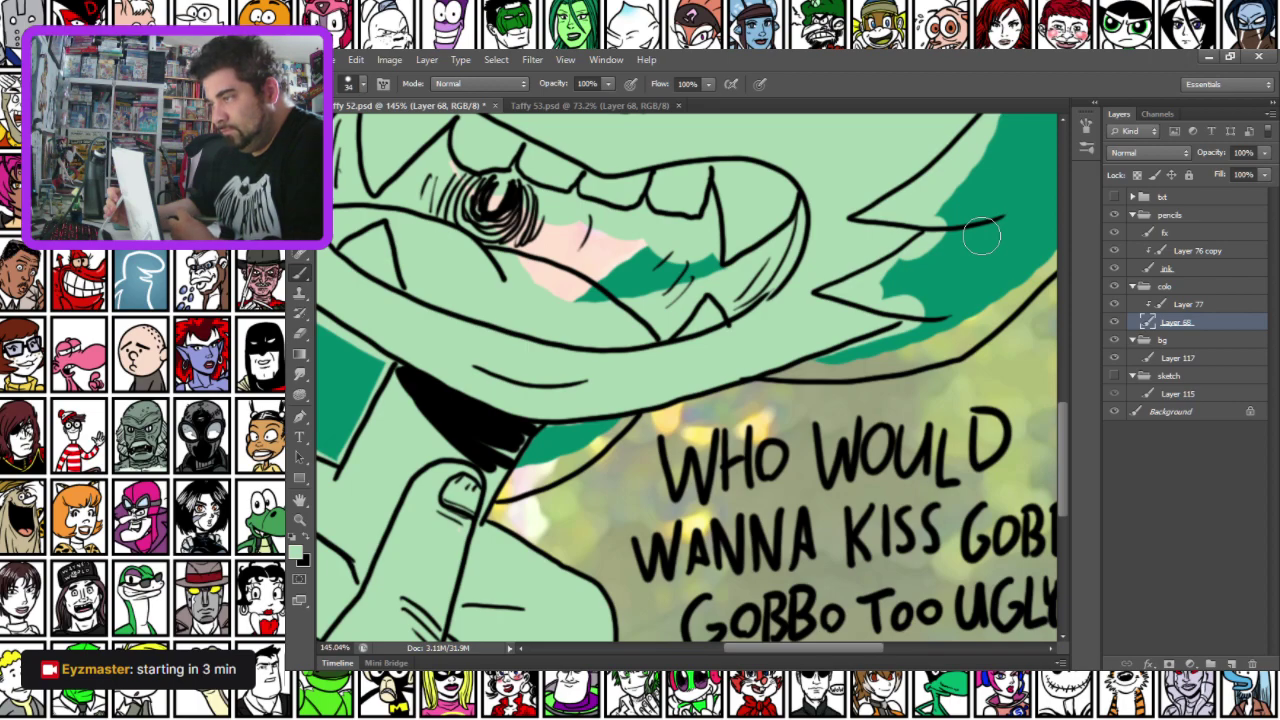
# Cover the patches inside the mouth and around the left eye in light skin green with a 73 px brush
pyautogui.moveTo(395, 560); pyautogui.dragTo(711, 246)
pyautogui.moveTo(469, 269); pyautogui.dragTo(473, 659)
pyautogui.moveTo(609, 446); pyautogui.dragTo(520, 660)
pyautogui.moveTo(1075, 638); pyautogui.dragTo(1073, 646)
pyautogui.moveTo(642, 466)
pyautogui.mouseDown()
pyautogui.moveTo(600, 360)
pyautogui.moveTo(579, 178)
pyautogui.moveTo(735, 276)
pyautogui.moveTo(896, 309)
pyautogui.moveTo(601, 251)
pyautogui.moveTo(486, 186)
pyautogui.moveTo(510, 276)
pyautogui.moveTo(585, 300)
pyautogui.mouseUp()
pyautogui.rightClick(661, 267)
pyautogui.click(708, 325)
pyautogui.moveTo(524, 376); pyautogui.dragTo(487, 565)
pyautogui.moveTo(523, 302); pyautogui.dragTo(620, 526)
pyautogui.moveTo(503, 437); pyautogui.dragTo(671, 264)
# Add a new layer directly above Layer 68 and clip it to that layer
pyautogui.click(1231, 663)
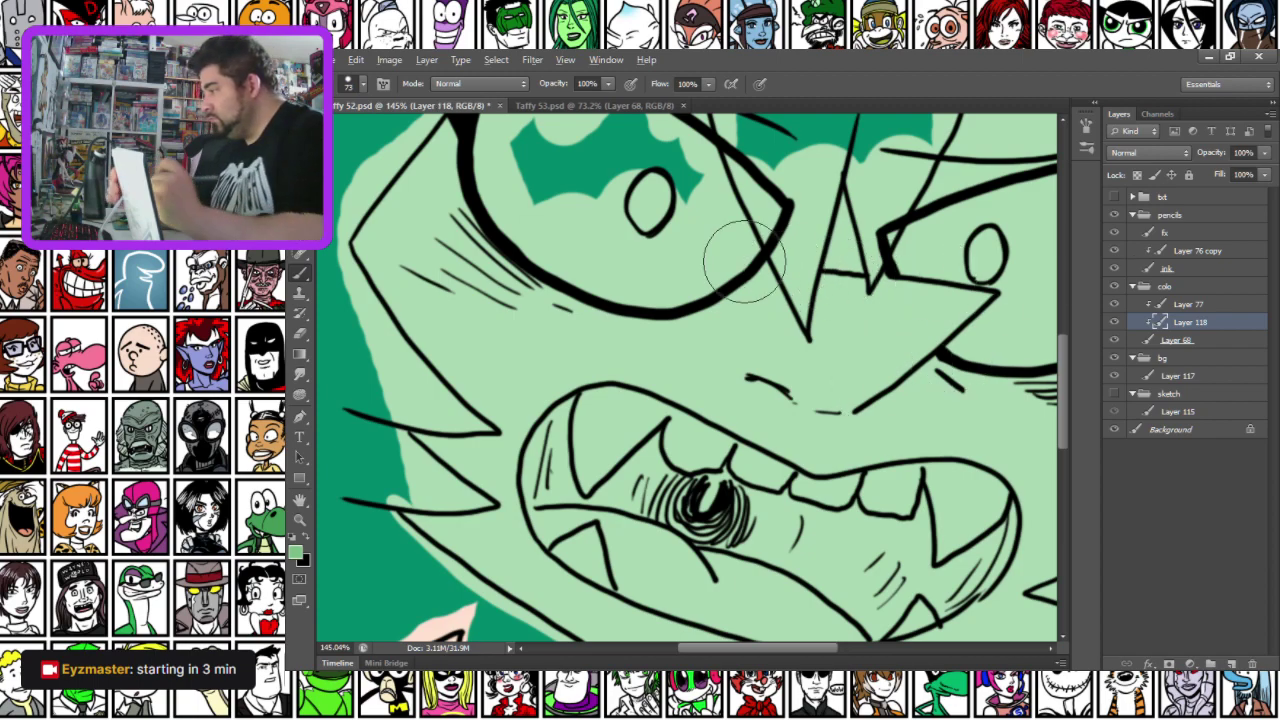
# Shade the skin below and around the left eye in medium green with a hard round brush, starting at 19 px and enlarging it
pyautogui.rightClick(645, 228)
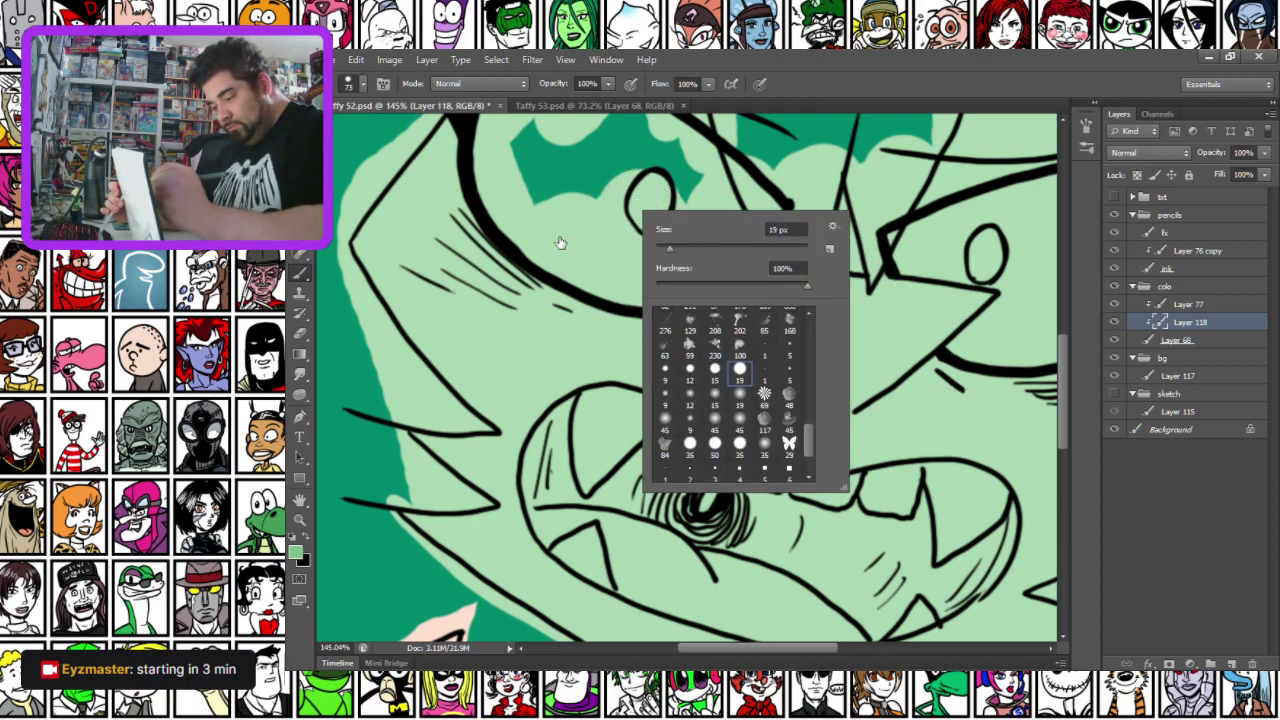
pyautogui.moveTo(605, 228); pyautogui.dragTo(583, 243)
pyautogui.rightClick(703, 311)
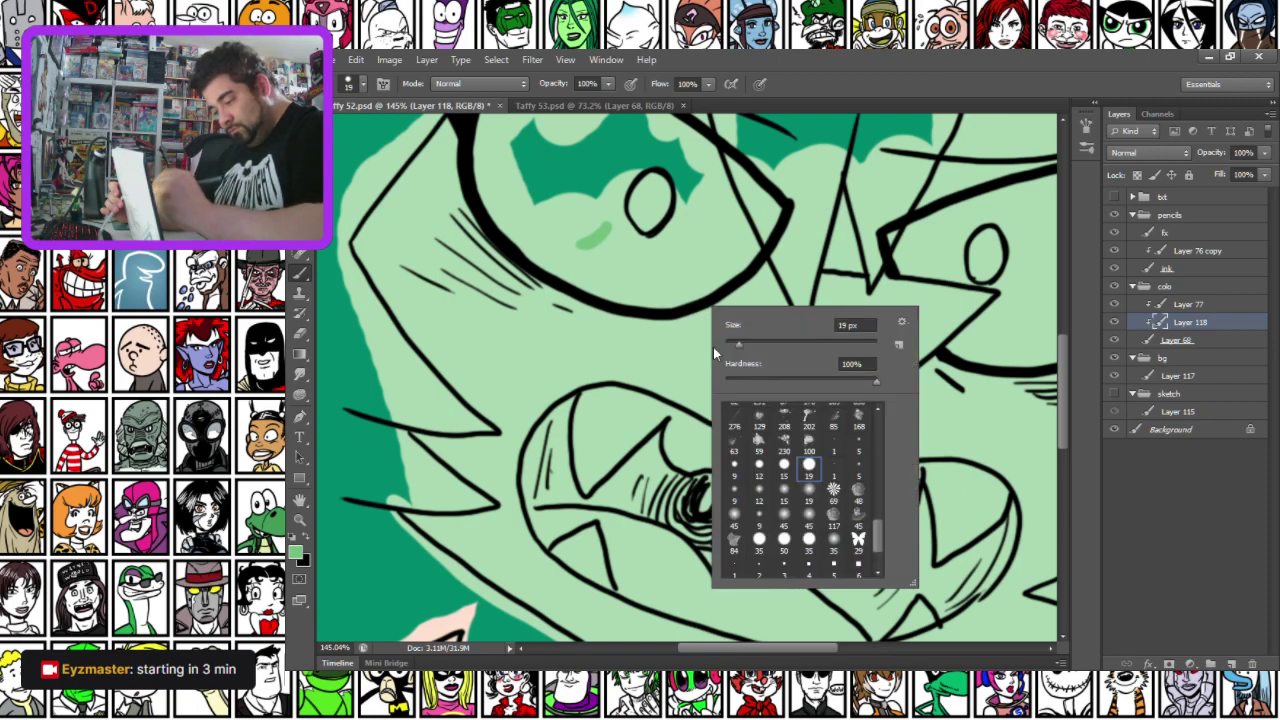
pyautogui.moveTo(750, 340); pyautogui.dragTo(752, 340)
pyautogui.click(697, 265)
pyautogui.moveTo(814, 257); pyautogui.dragTo(859, 260)
pyautogui.moveTo(834, 186)
pyautogui.mouseDown()
pyautogui.moveTo(824, 236)
pyautogui.moveTo(614, 346)
pyautogui.moveTo(395, 244)
pyautogui.moveTo(364, 205)
pyautogui.mouseUp()
pyautogui.moveTo(513, 338); pyautogui.dragTo(173, 295)
pyautogui.moveTo(583, 340)
pyautogui.mouseDown()
pyautogui.moveTo(754, 377)
pyautogui.moveTo(884, 333)
pyautogui.mouseUp()
pyautogui.moveTo(498, 355); pyautogui.dragTo(680, 475)
pyautogui.moveTo(375, 256)
pyautogui.mouseDown()
pyautogui.moveTo(573, 380)
pyautogui.moveTo(607, 367)
pyautogui.mouseUp()
# Shade the pointed brow areas above both eyes and the bridge of the nose in medium green with a 68 px brush
pyautogui.rightClick(528, 317)
pyautogui.moveTo(522, 318)
pyautogui.mouseDown()
pyautogui.moveTo(486, 404)
pyautogui.moveTo(632, 489)
pyautogui.moveTo(735, 513)
pyautogui.moveTo(840, 453)
pyautogui.moveTo(846, 435)
pyautogui.mouseUp()
pyautogui.moveTo(577, 240); pyautogui.dragTo(521, 293)
pyautogui.moveTo(641, 214); pyautogui.dragTo(814, 324)
pyautogui.moveTo(697, 130); pyautogui.dragTo(599, 325)
pyautogui.moveTo(735, 263)
pyautogui.mouseDown()
pyautogui.moveTo(657, 420)
pyautogui.moveTo(563, 354)
pyautogui.moveTo(730, 530)
pyautogui.mouseUp()
pyautogui.moveTo(662, 449); pyautogui.dragTo(310, 290)
pyautogui.moveTo(588, 380); pyautogui.dragTo(640, 452)
pyautogui.moveTo(572, 186)
pyautogui.mouseDown()
pyautogui.moveTo(750, 470)
pyautogui.moveTo(681, 357)
pyautogui.mouseUp()
pyautogui.moveTo(625, 300)
pyautogui.mouseDown()
pyautogui.moveTo(609, 431)
pyautogui.moveTo(544, 409)
pyautogui.moveTo(522, 480)
pyautogui.moveTo(583, 441)
pyautogui.moveTo(662, 457)
pyautogui.mouseUp()
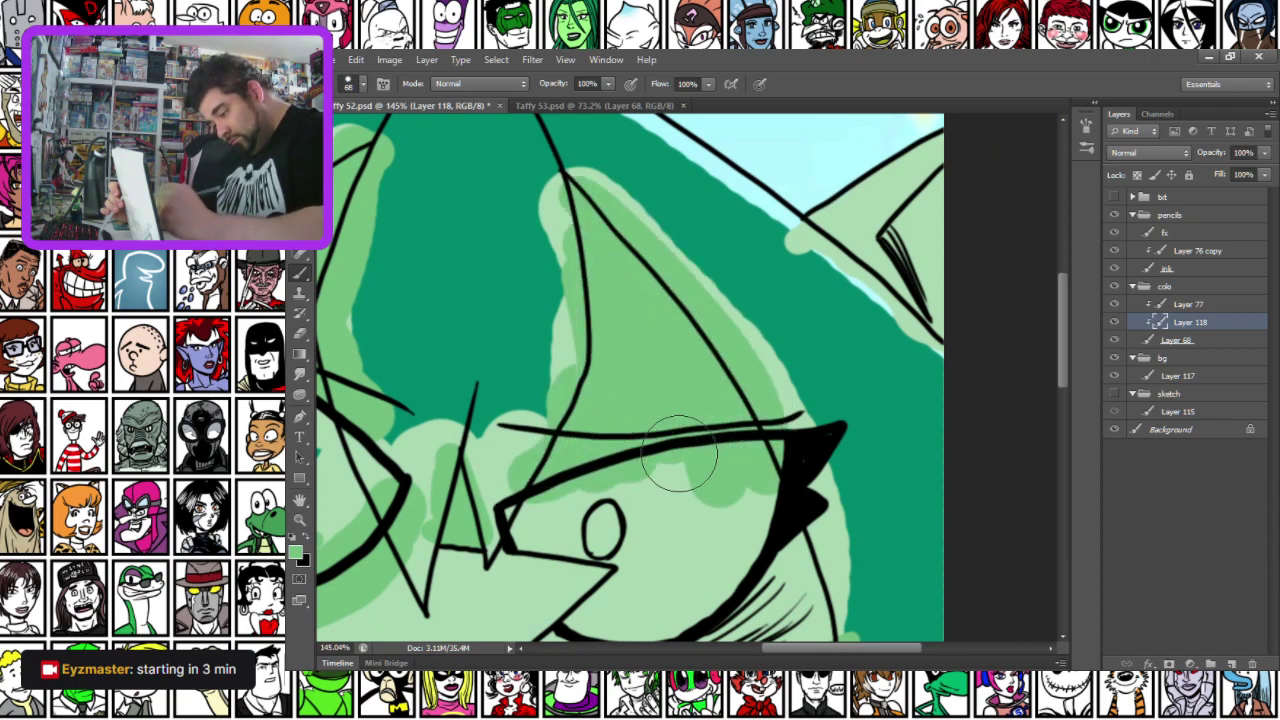
# Extend the medium green shading along the lower edge of the right eye and across the skin beneath it
pyautogui.moveTo(578, 518); pyautogui.dragTo(680, 246)
pyautogui.moveTo(604, 400)
pyautogui.mouseDown()
pyautogui.moveTo(686, 366)
pyautogui.moveTo(876, 340)
pyautogui.moveTo(705, 355)
pyautogui.mouseUp()
pyautogui.moveTo(905, 178)
pyautogui.mouseDown()
pyautogui.moveTo(880, 195)
pyautogui.moveTo(840, 192)
pyautogui.mouseUp()
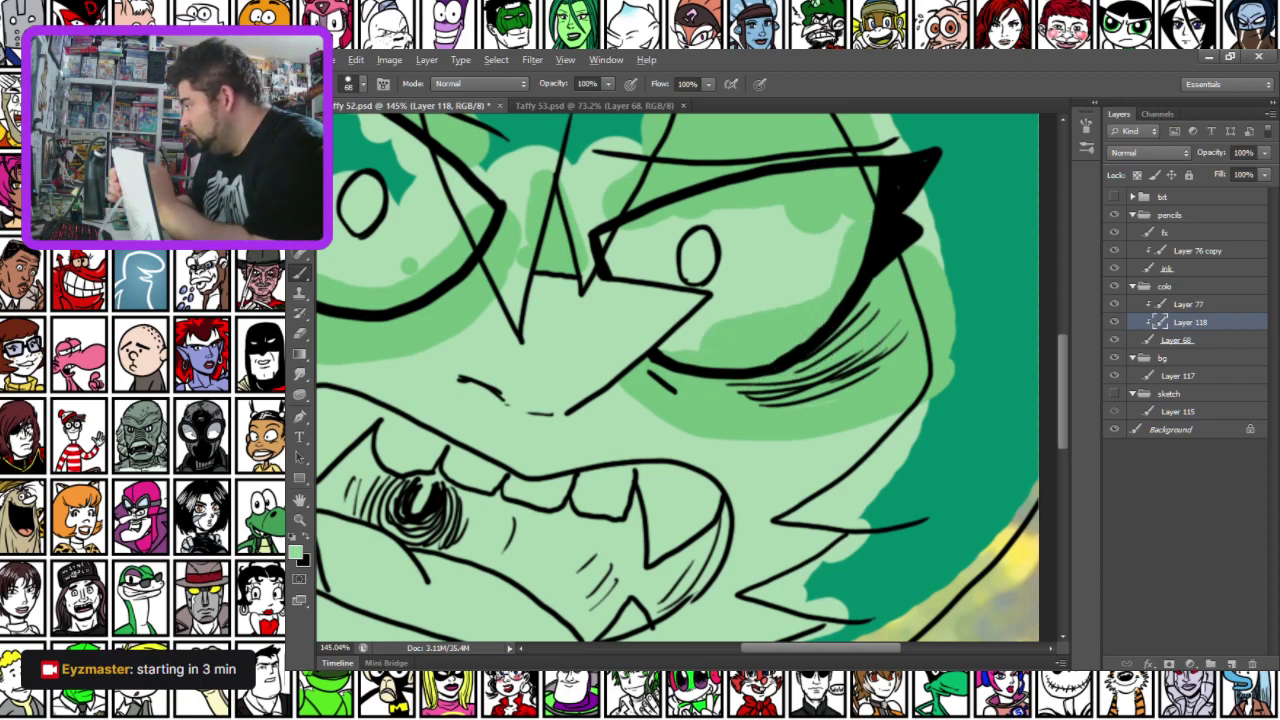
# Paint slightly darker green shading on the tip of the nose and the lower lip area with the 68 px brush
pyautogui.moveTo(541, 376); pyautogui.dragTo(510, 374)
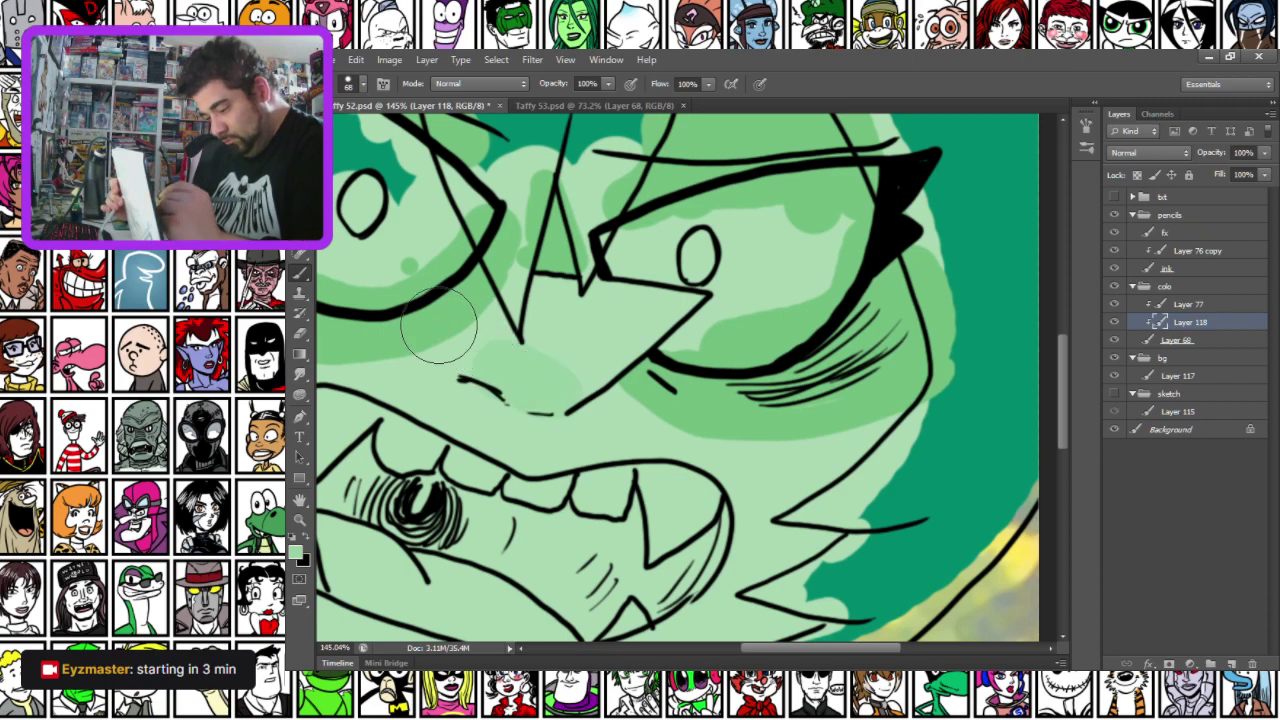
pyautogui.moveTo(432, 435); pyautogui.dragTo(677, 315)
pyautogui.moveTo(512, 457)
pyautogui.mouseDown()
pyautogui.moveTo(475, 349)
pyautogui.moveTo(666, 420)
pyautogui.moveTo(774, 414)
pyautogui.moveTo(845, 385)
pyautogui.mouseUp()
# Softly shade the neck, shoulders and hand in green with a 73 px brush at 0% hardness
pyautogui.rightClick(580, 330)
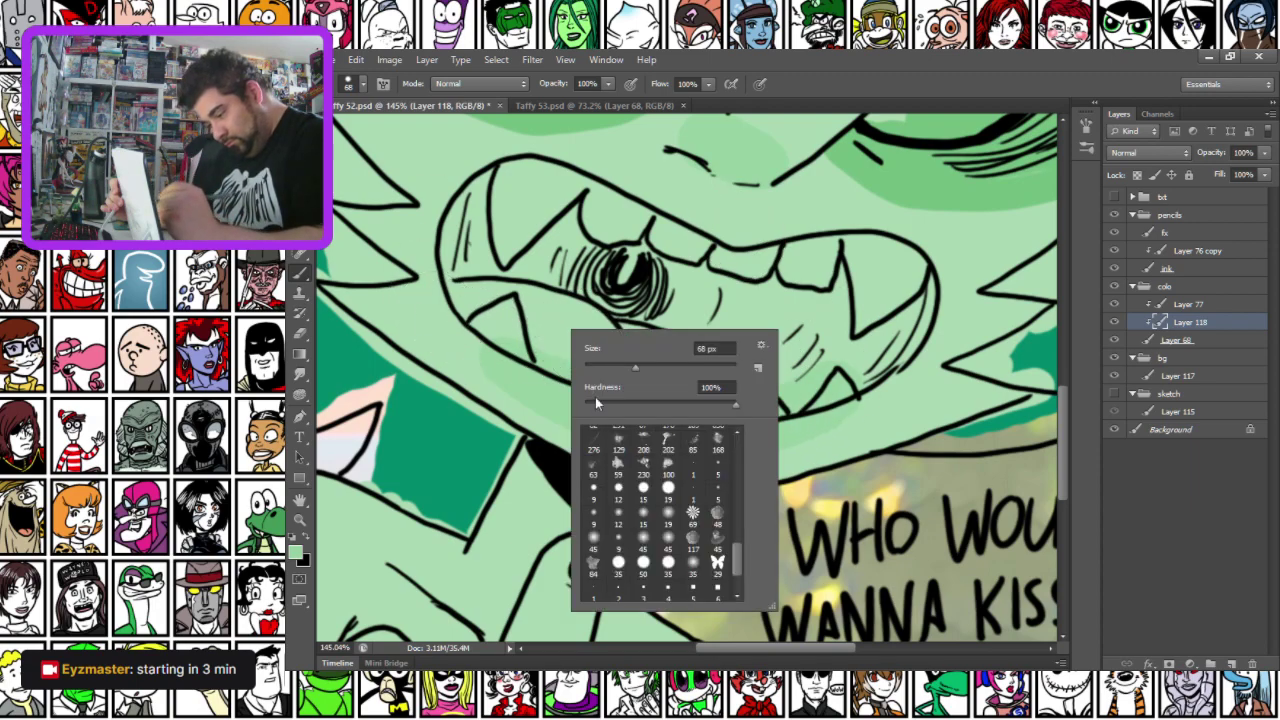
pyautogui.click(668, 518)
pyautogui.moveTo(614, 369); pyautogui.dragTo(626, 369)
pyautogui.moveTo(527, 440)
pyautogui.mouseDown()
pyautogui.moveTo(559, 490)
pyautogui.moveTo(640, 525)
pyautogui.mouseUp()
pyautogui.moveTo(514, 466); pyautogui.dragTo(472, 500)
pyautogui.moveTo(373, 539)
pyautogui.mouseDown()
pyautogui.moveTo(505, 307)
pyautogui.moveTo(454, 279)
pyautogui.mouseUp()
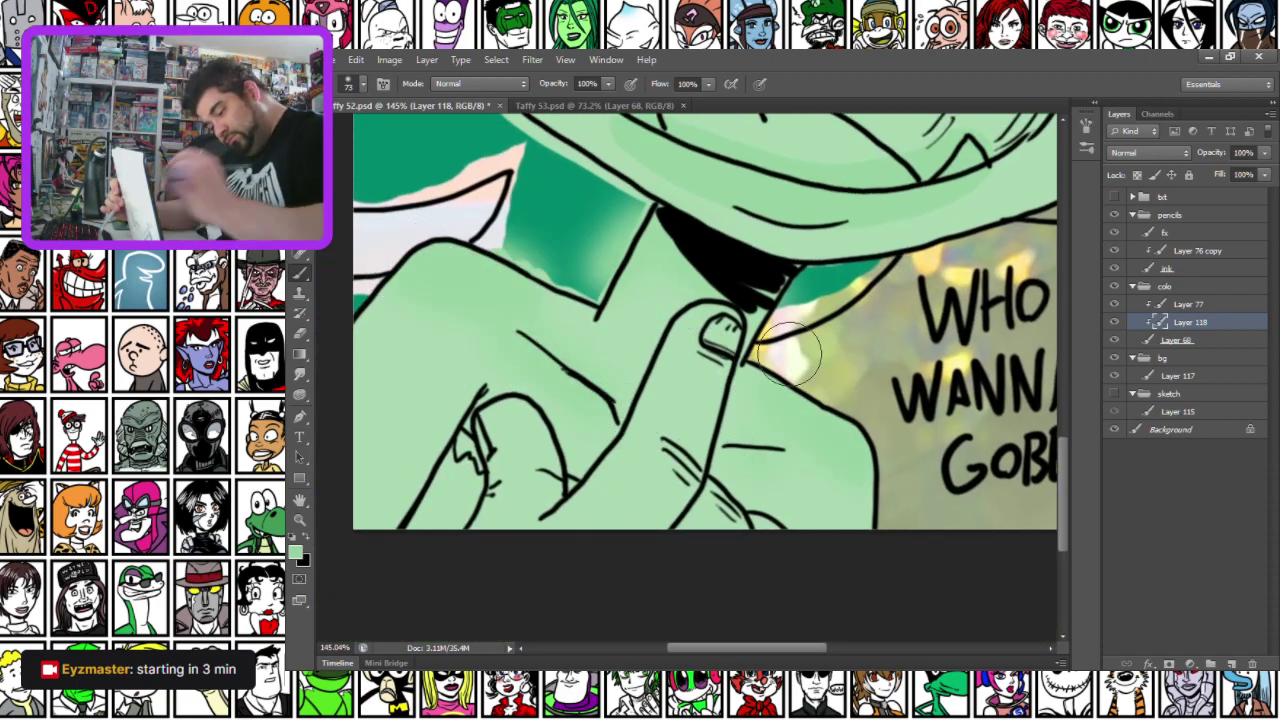
pyautogui.moveTo(470, 524)
pyautogui.mouseDown()
pyautogui.moveTo(530, 478)
pyautogui.moveTo(532, 568)
pyautogui.mouseUp()
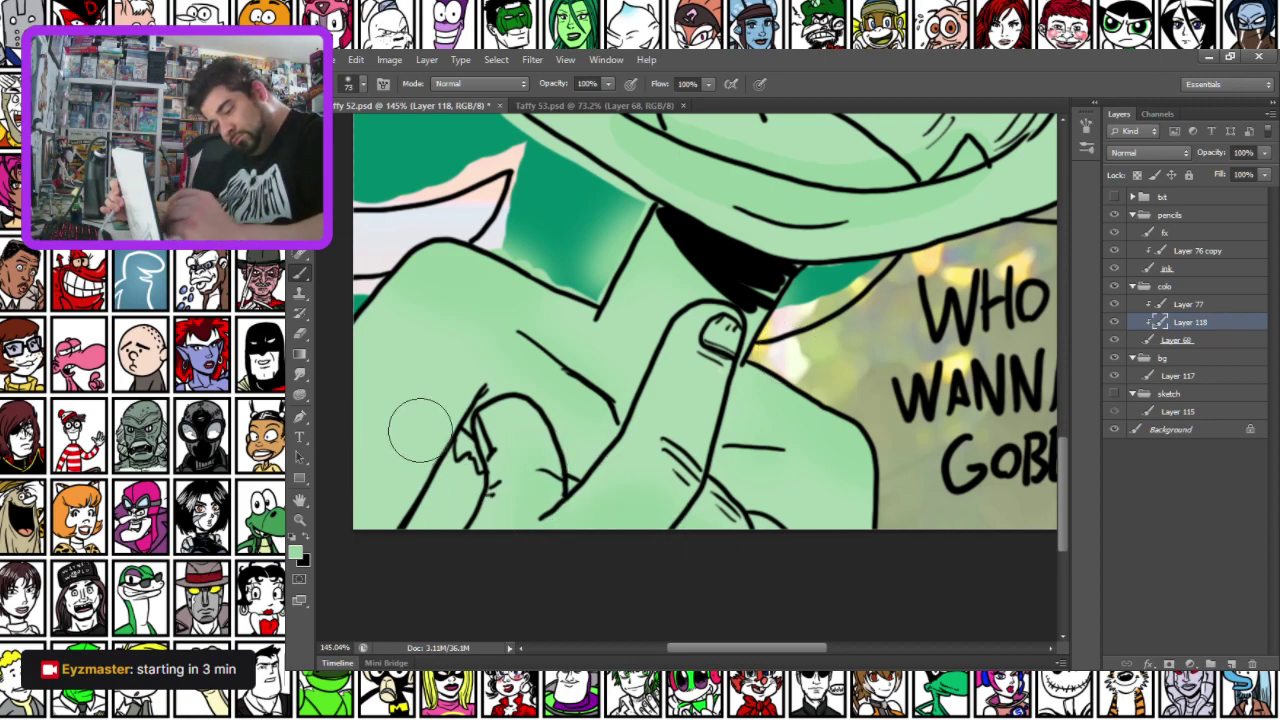
# Blend the shading under both eyes and soften the green on both ears with the soft 73 px brush
pyautogui.moveTo(466, 326)
pyautogui.mouseDown()
pyautogui.moveTo(474, 451)
pyautogui.moveTo(429, 497)
pyautogui.mouseUp()
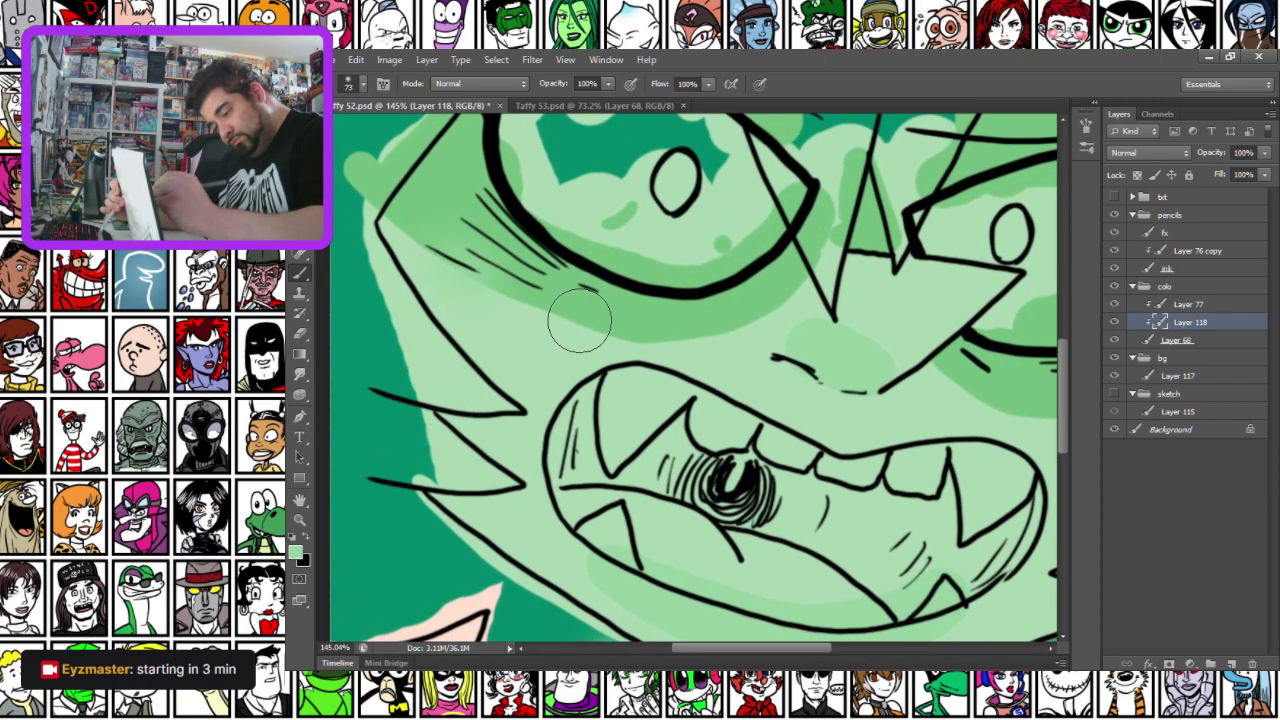
pyautogui.moveTo(859, 509); pyautogui.dragTo(539, 374)
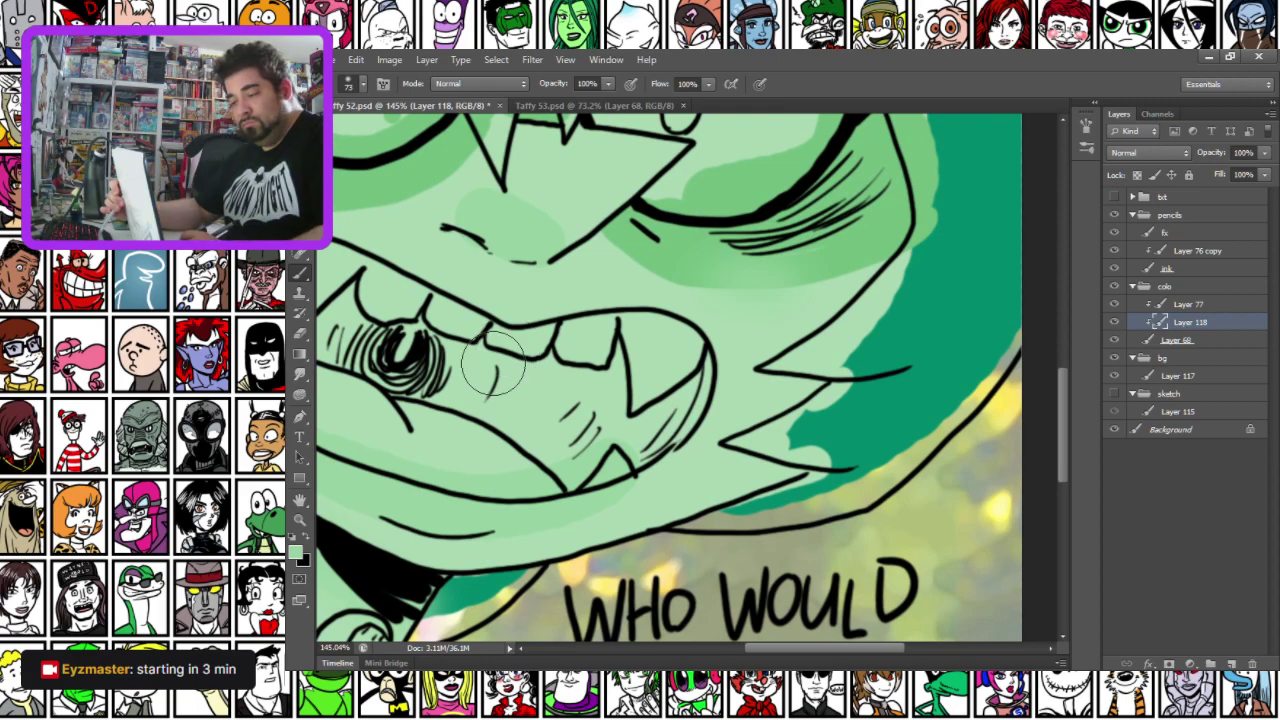
pyautogui.moveTo(355, 160); pyautogui.dragTo(925, 568)
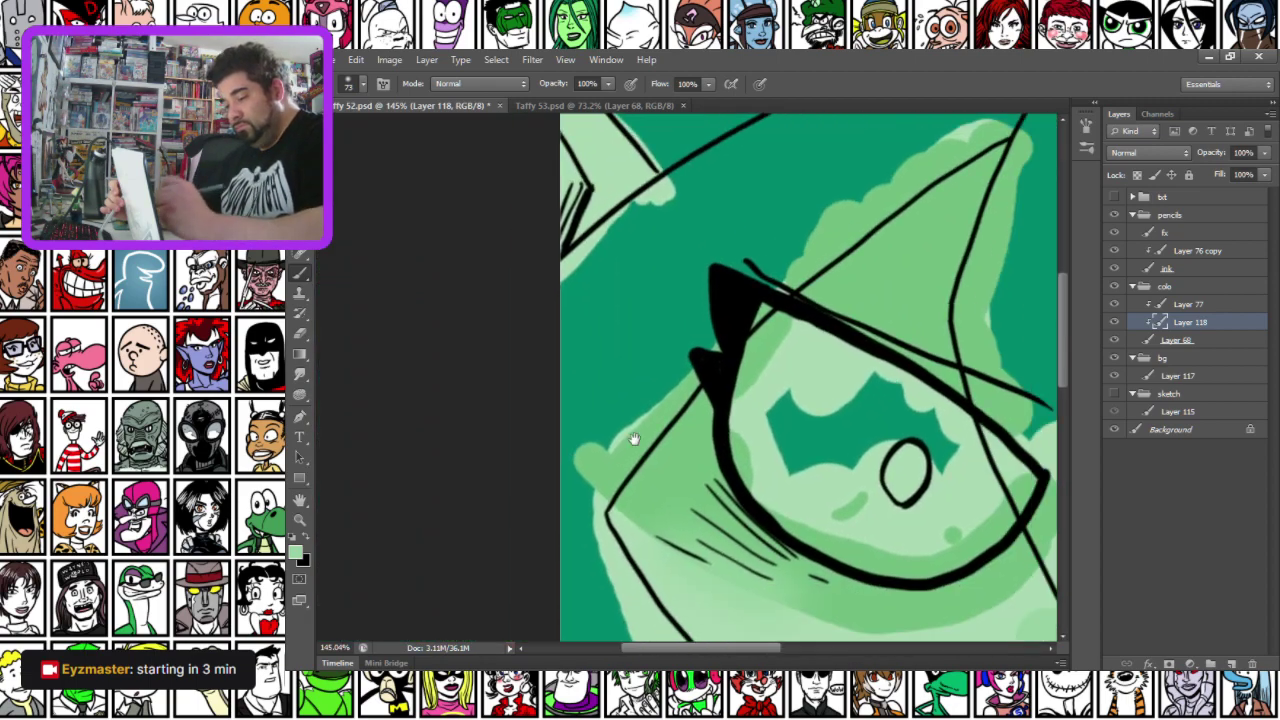
pyautogui.moveTo(634, 437); pyautogui.dragTo(667, 555)
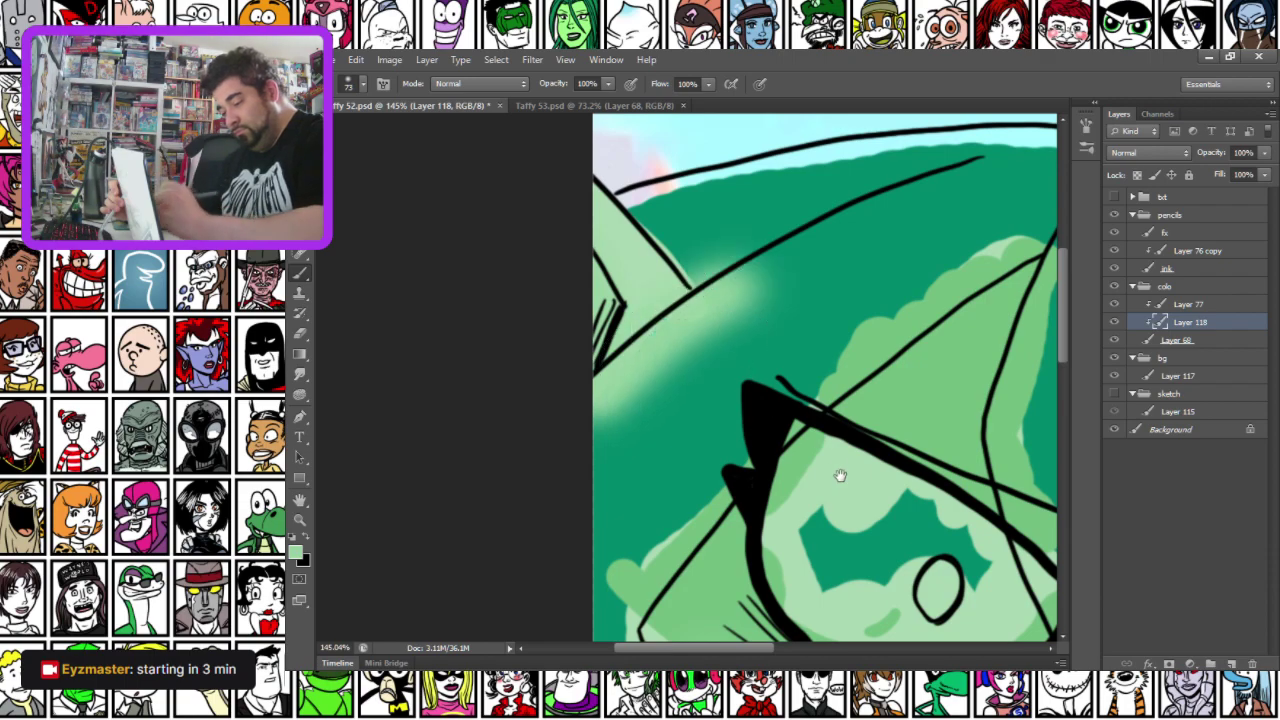
pyautogui.moveTo(840, 476); pyautogui.dragTo(546, 427)
pyautogui.moveTo(1046, 556)
pyautogui.mouseDown()
pyautogui.moveTo(643, 457)
pyautogui.moveTo(622, 670)
pyautogui.mouseUp()
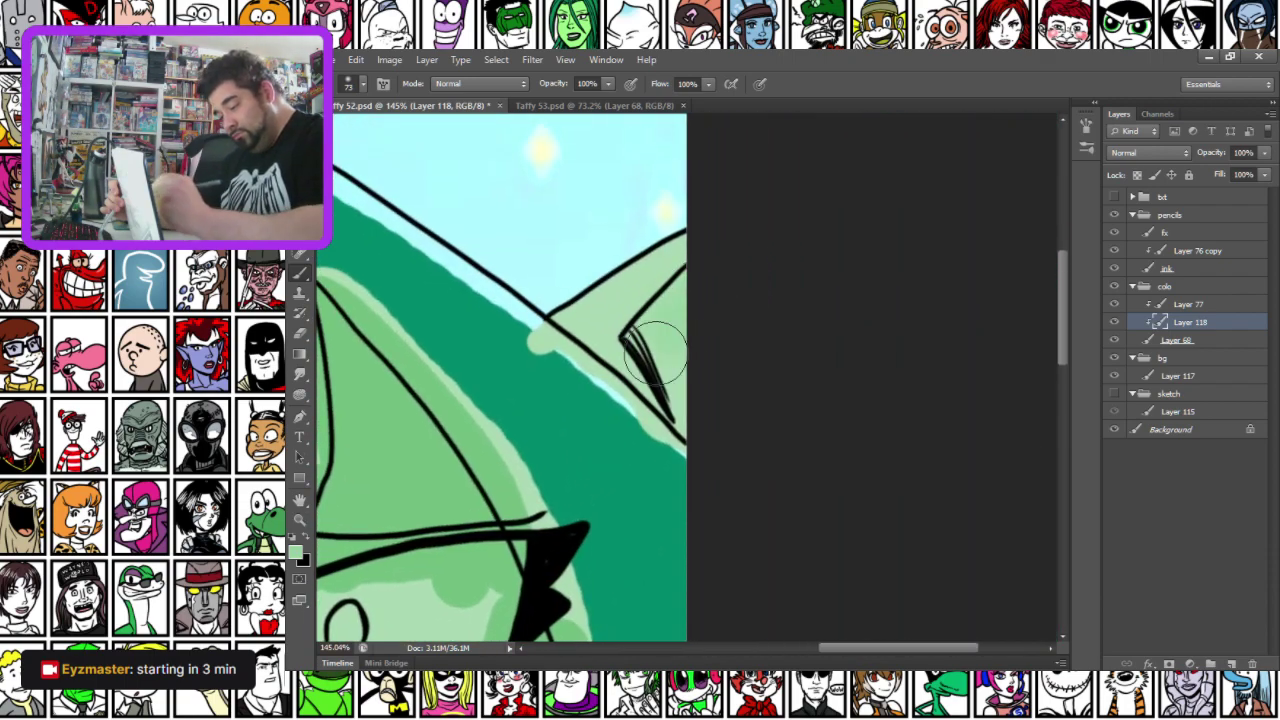
pyautogui.moveTo(733, 480); pyautogui.dragTo(907, 485)
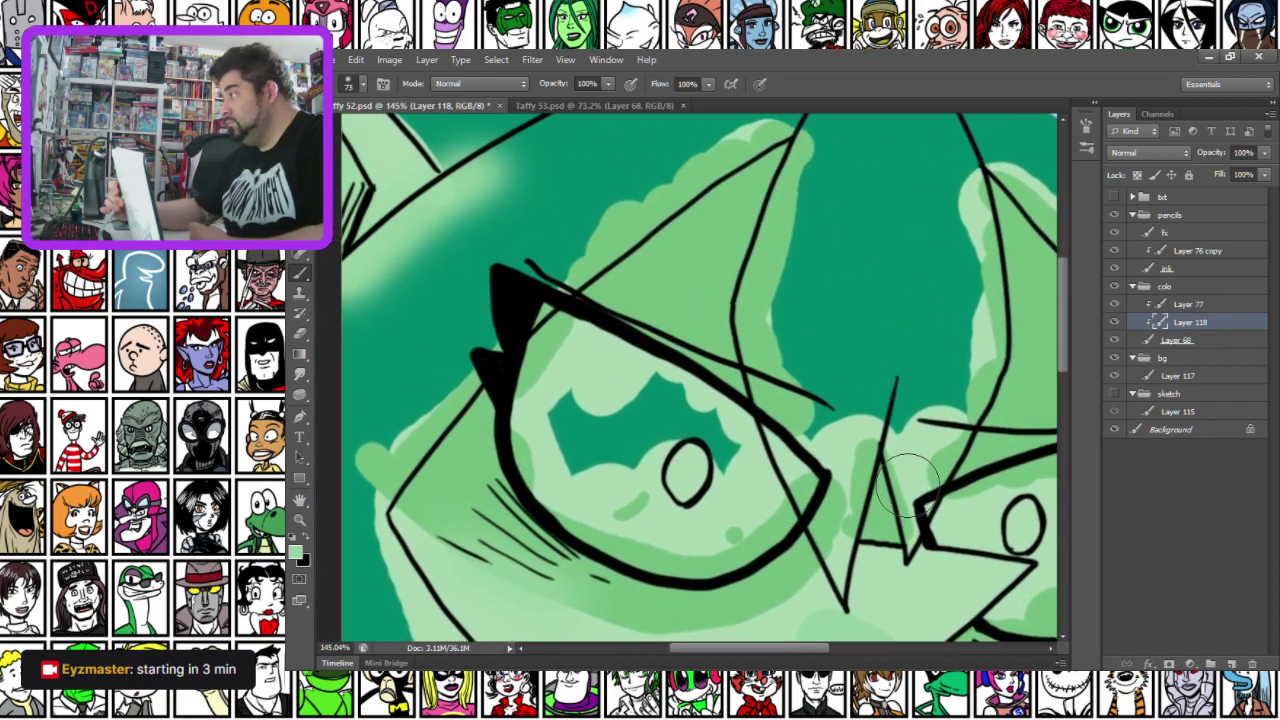
# Set the foreground colour to pale green cdf2d3 and paint a small highlight on the chin with a smaller brush
pyautogui.moveTo(653, 537); pyautogui.dragTo(580, 354)
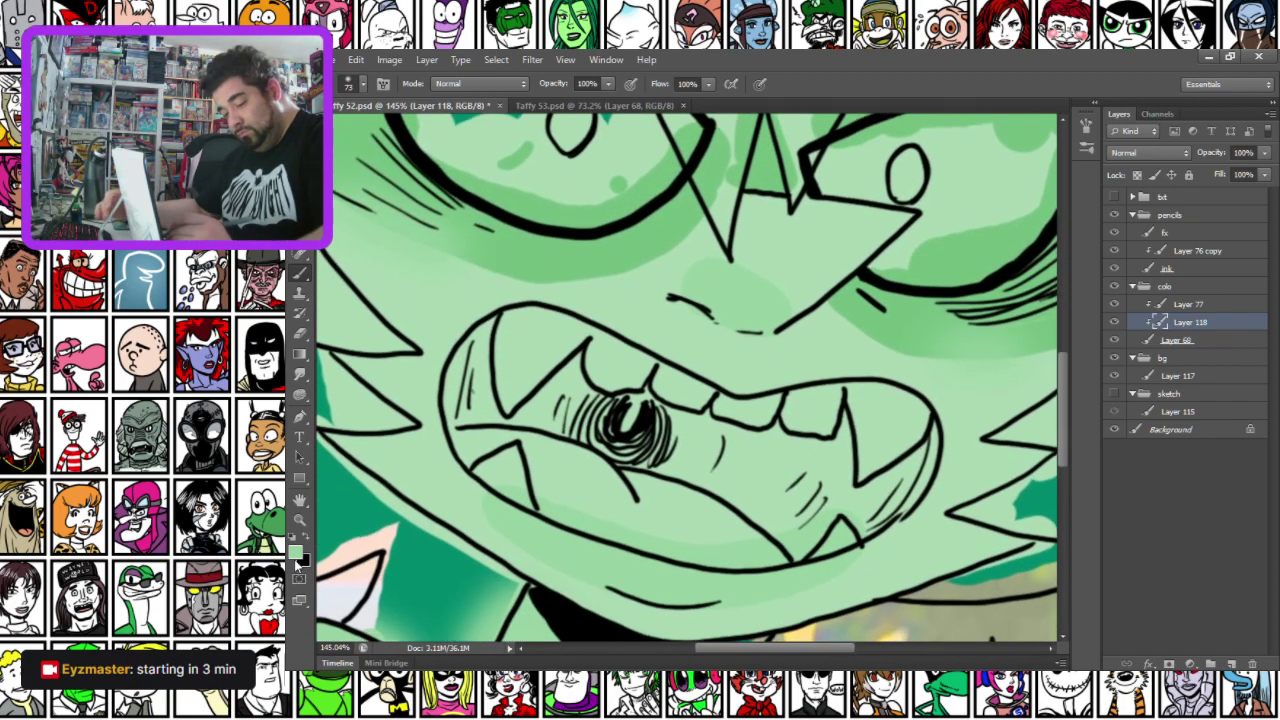
pyautogui.click(296, 551)
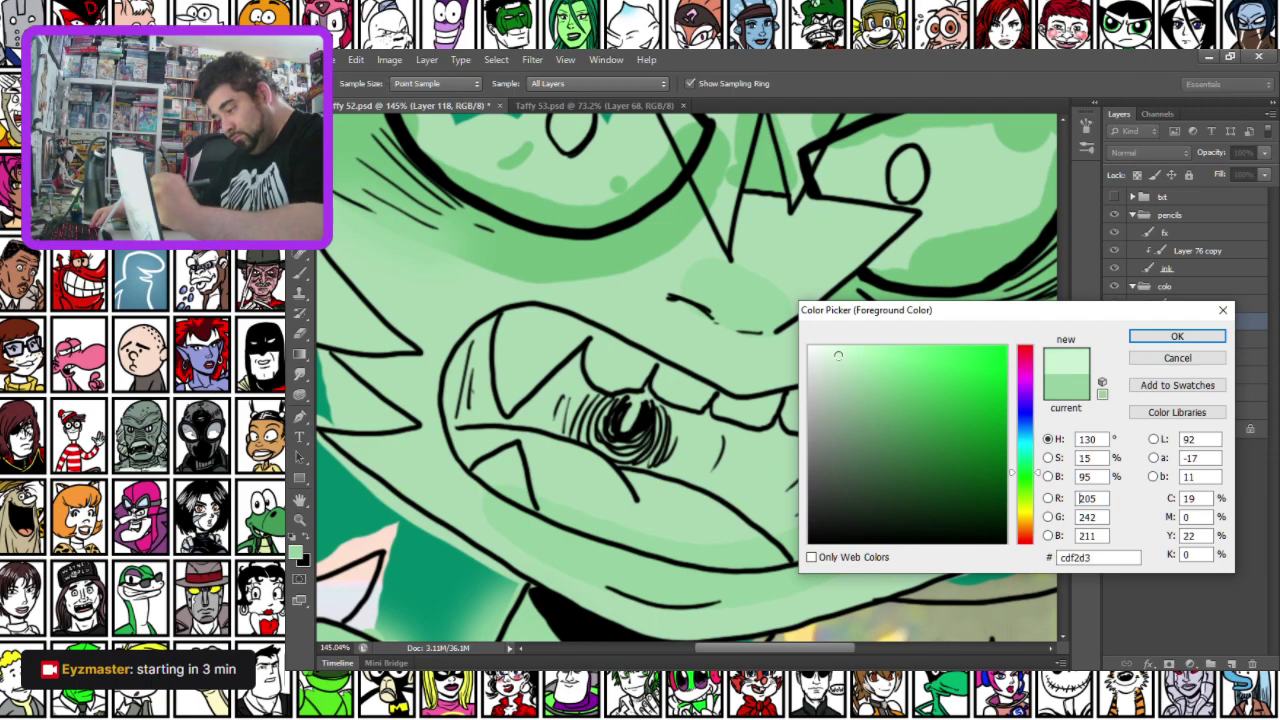
pyautogui.press('Return')
pyautogui.rightClick(698, 510)
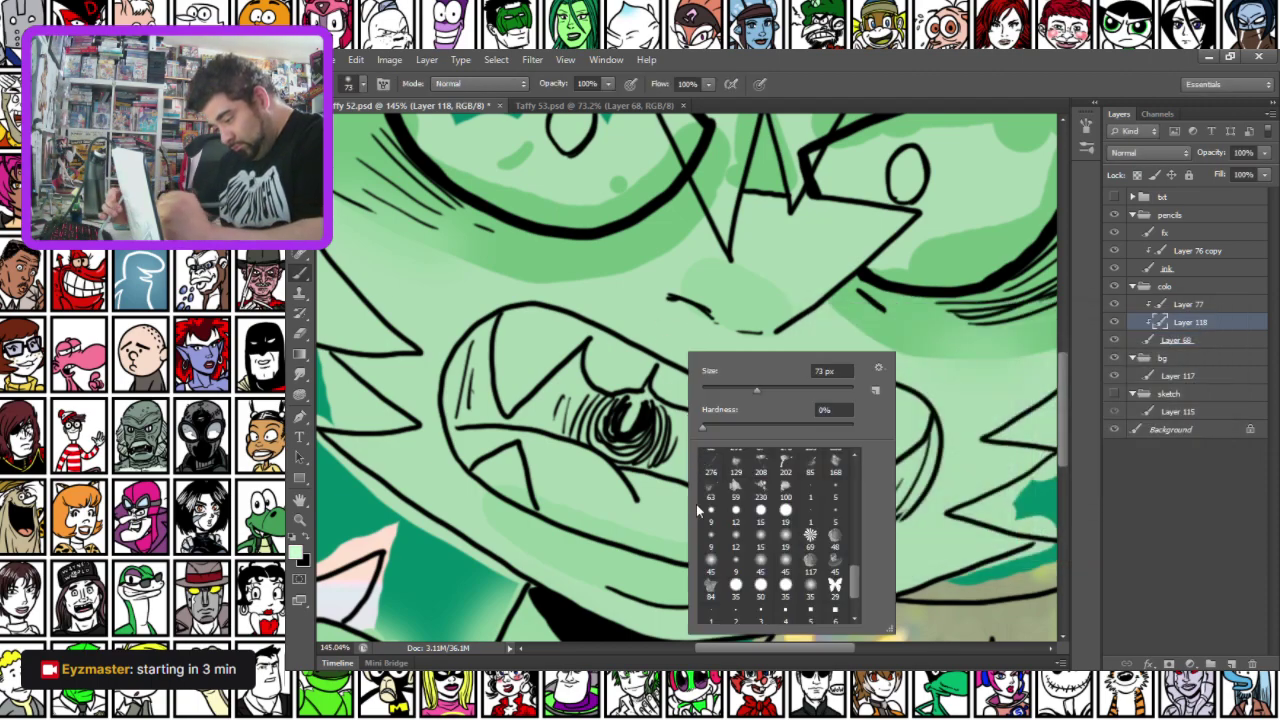
pyautogui.moveTo(646, 591); pyautogui.dragTo(656, 579)
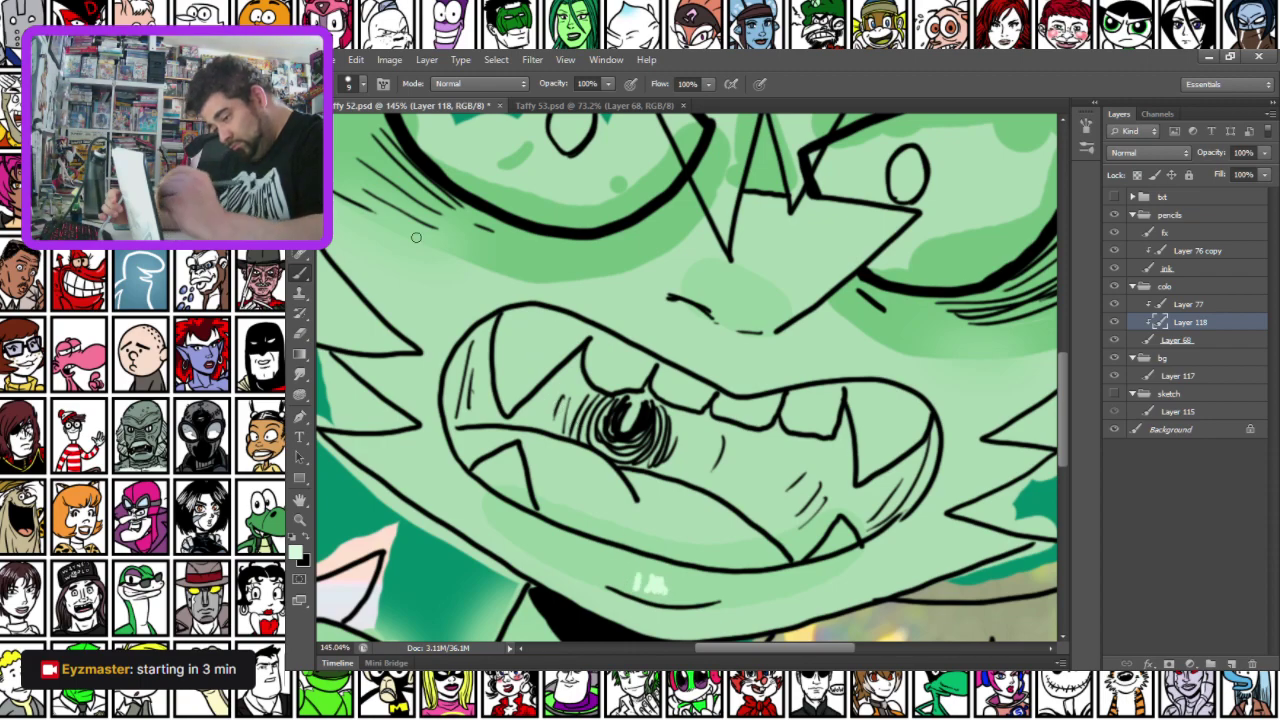
# Add small pale green highlights to the cheeks, nose bridge, shoulders and hand
pyautogui.moveTo(759, 421); pyautogui.dragTo(496, 441)
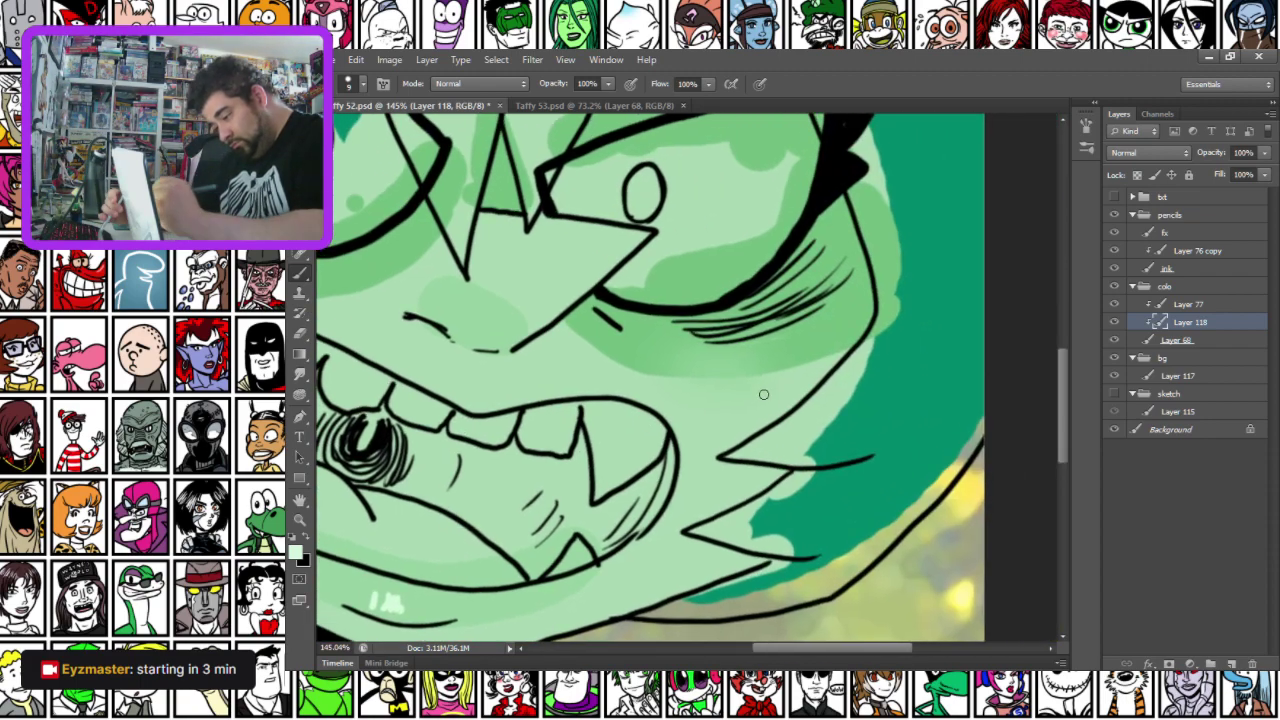
pyautogui.moveTo(486, 505); pyautogui.dragTo(733, 550)
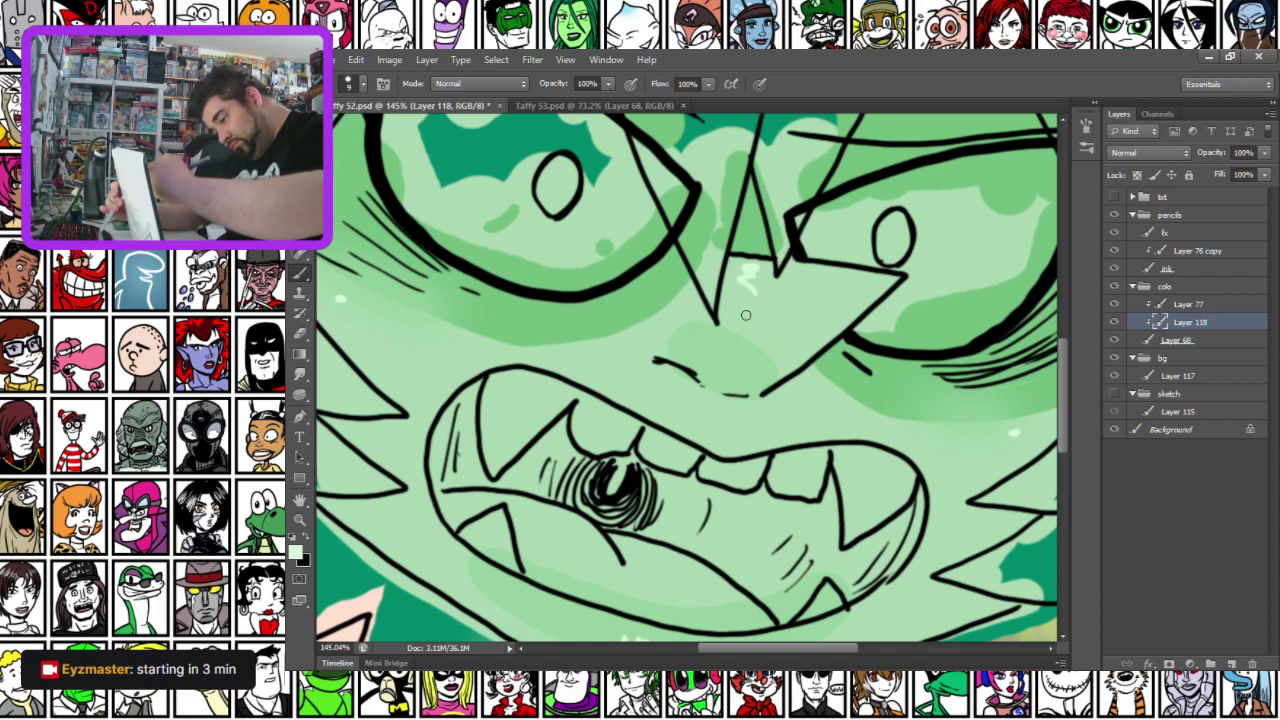
pyautogui.moveTo(432, 501); pyautogui.dragTo(580, 320)
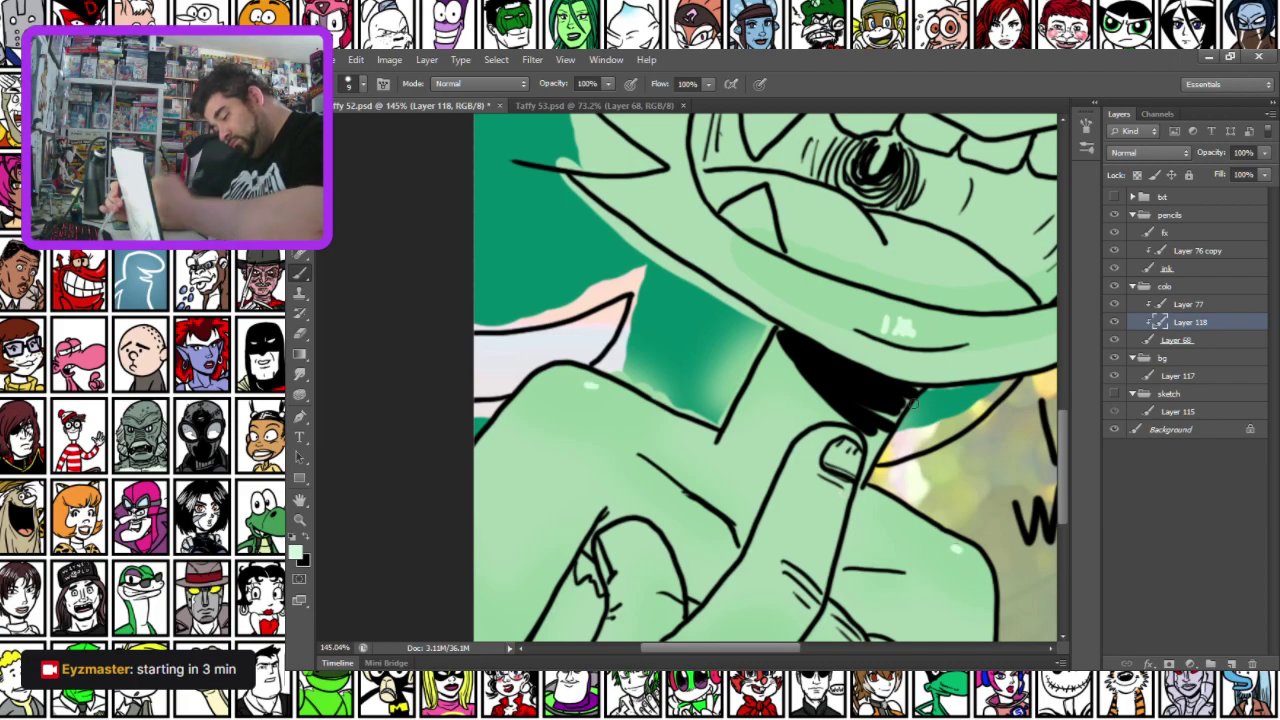
pyautogui.moveTo(545, 443); pyautogui.dragTo(555, 342)
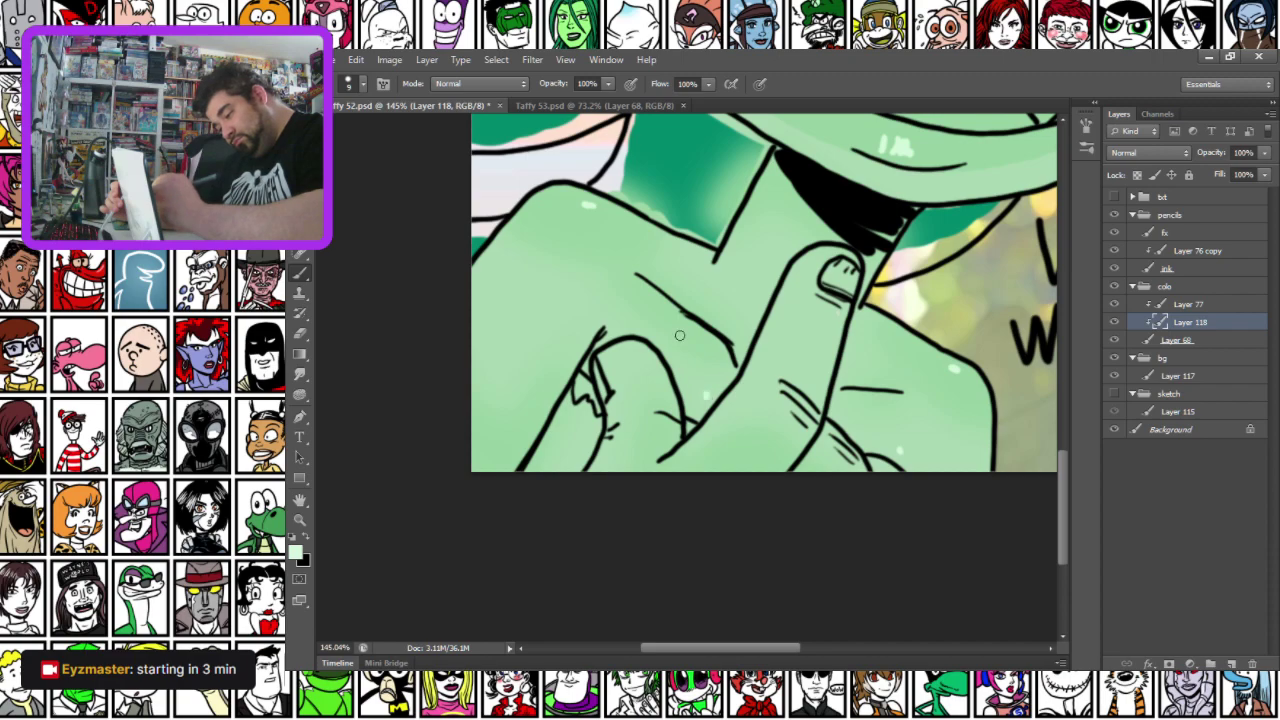
pyautogui.moveTo(519, 327); pyautogui.dragTo(516, 540)
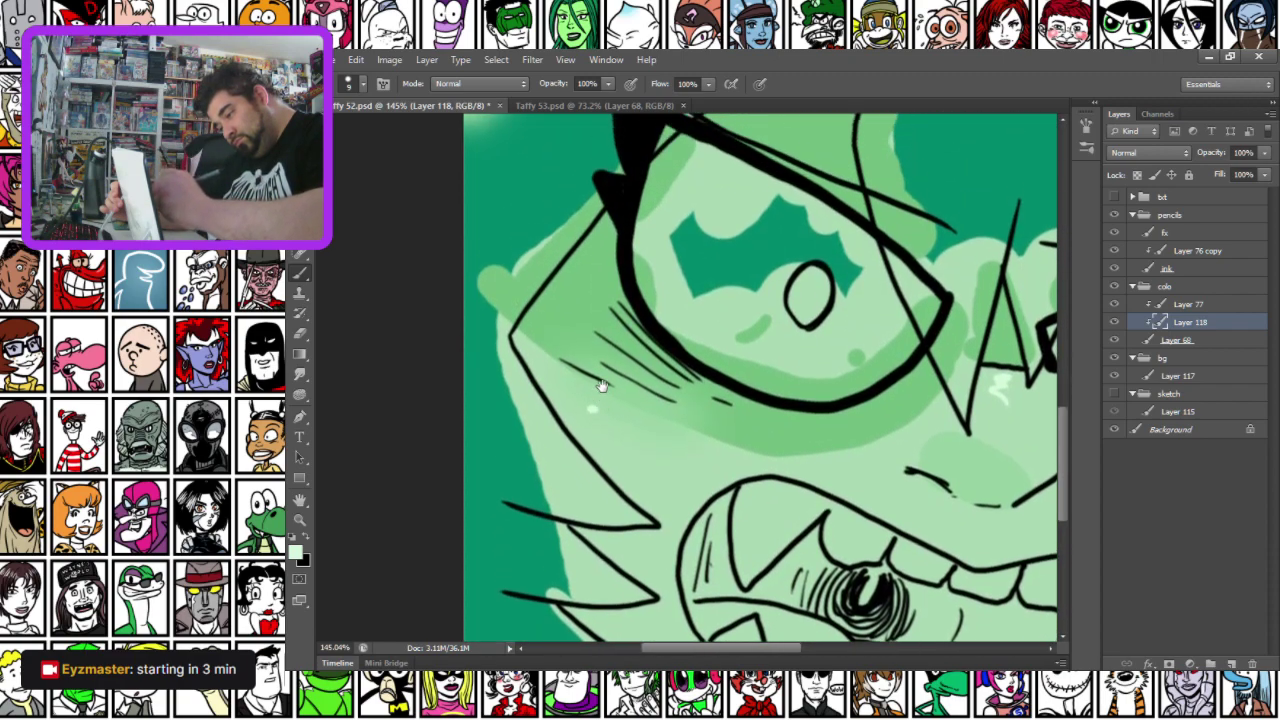
# Fill the whites of both eyes in off-white with a hard 46 px brush
pyautogui.moveTo(600, 386); pyautogui.dragTo(622, 540)
pyautogui.moveTo(708, 463); pyautogui.dragTo(668, 362)
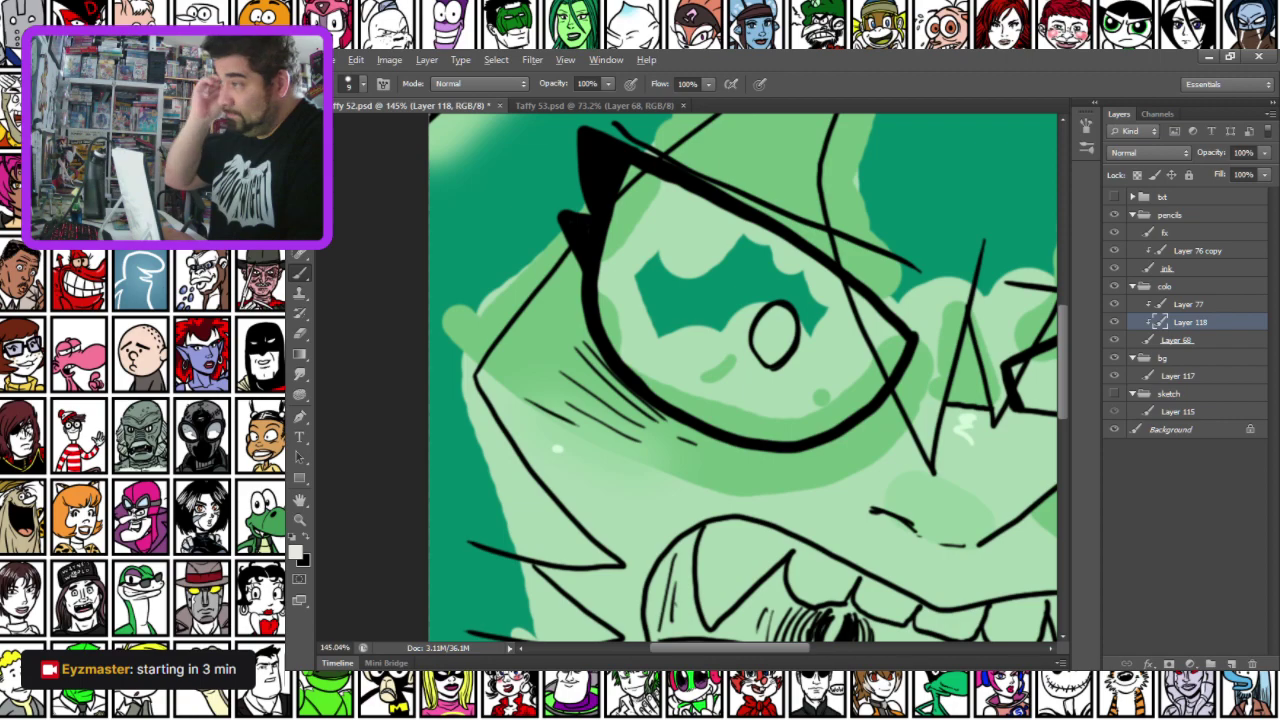
pyautogui.rightClick(653, 226)
pyautogui.click(709, 266)
pyautogui.moveTo(632, 176)
pyautogui.mouseDown()
pyautogui.moveTo(613, 284)
pyautogui.moveTo(622, 312)
pyautogui.moveTo(833, 378)
pyautogui.moveTo(867, 378)
pyautogui.moveTo(885, 352)
pyautogui.moveTo(812, 277)
pyautogui.moveTo(642, 195)
pyautogui.moveTo(658, 272)
pyautogui.moveTo(680, 244)
pyautogui.moveTo(721, 304)
pyautogui.moveTo(769, 340)
pyautogui.moveTo(816, 321)
pyautogui.moveTo(848, 345)
pyautogui.mouseUp()
pyautogui.hscroll(5, 720, 375)
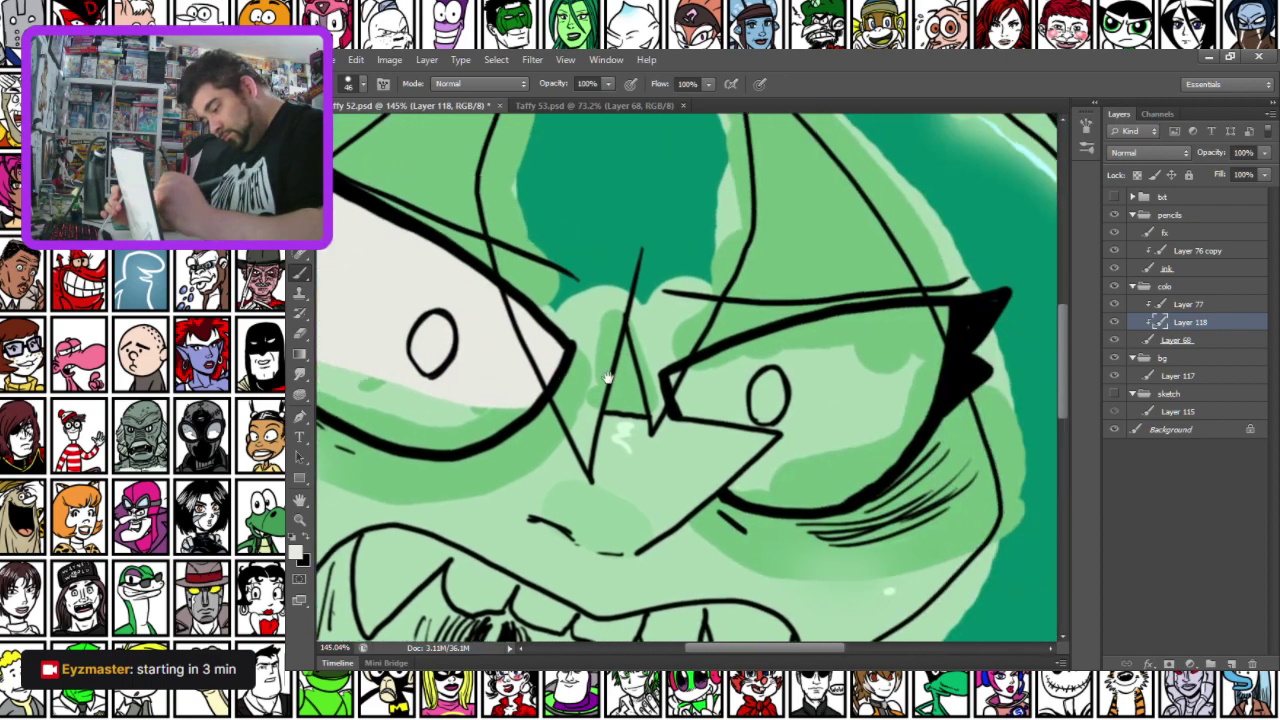
pyautogui.moveTo(655, 383)
pyautogui.mouseDown()
pyautogui.moveTo(730, 405)
pyautogui.moveTo(753, 398)
pyautogui.moveTo(665, 380)
pyautogui.moveTo(757, 343)
pyautogui.moveTo(912, 325)
pyautogui.moveTo(894, 354)
pyautogui.moveTo(803, 349)
pyautogui.moveTo(734, 377)
pyautogui.moveTo(779, 390)
pyautogui.moveTo(762, 455)
pyautogui.moveTo(820, 450)
pyautogui.moveTo(866, 390)
pyautogui.mouseUp()
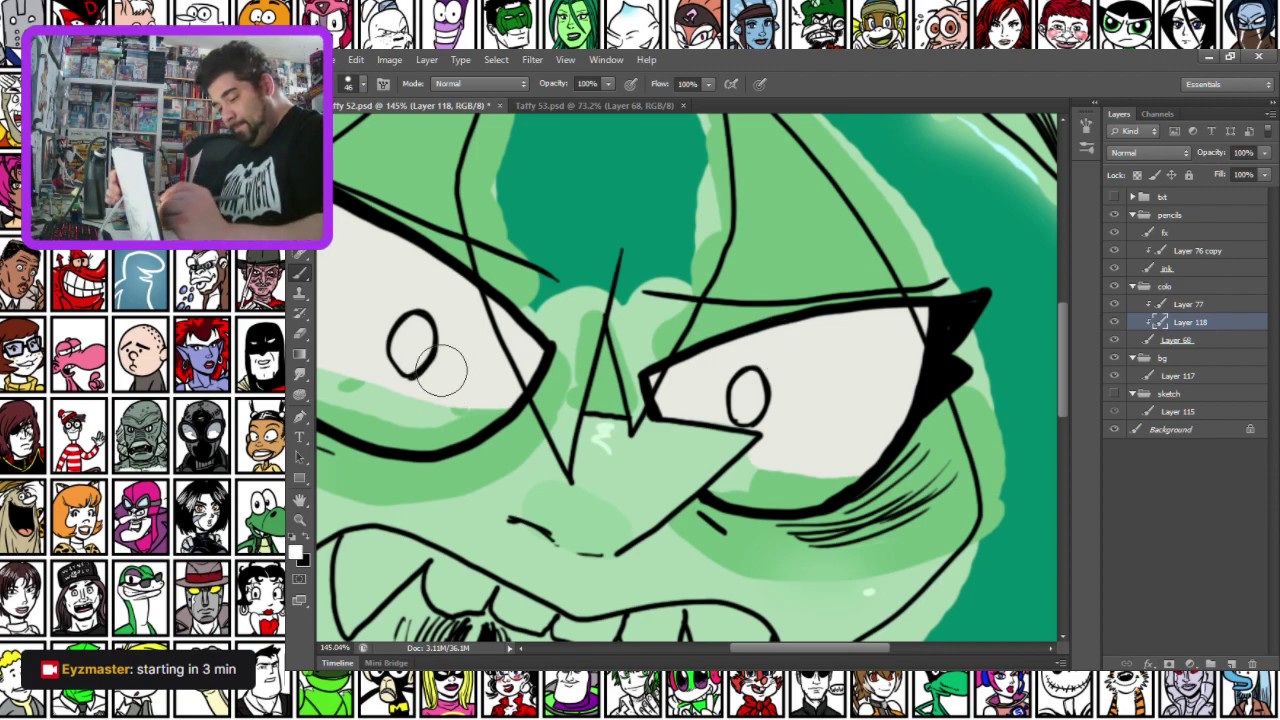
# Start pure white patches in both eyes and fill the lower part of the right eye white with a smaller brush
pyautogui.moveTo(358, 395); pyautogui.dragTo(430, 400)
pyautogui.moveTo(782, 458); pyautogui.dragTo(835, 462)
pyautogui.rightClick(825, 407)
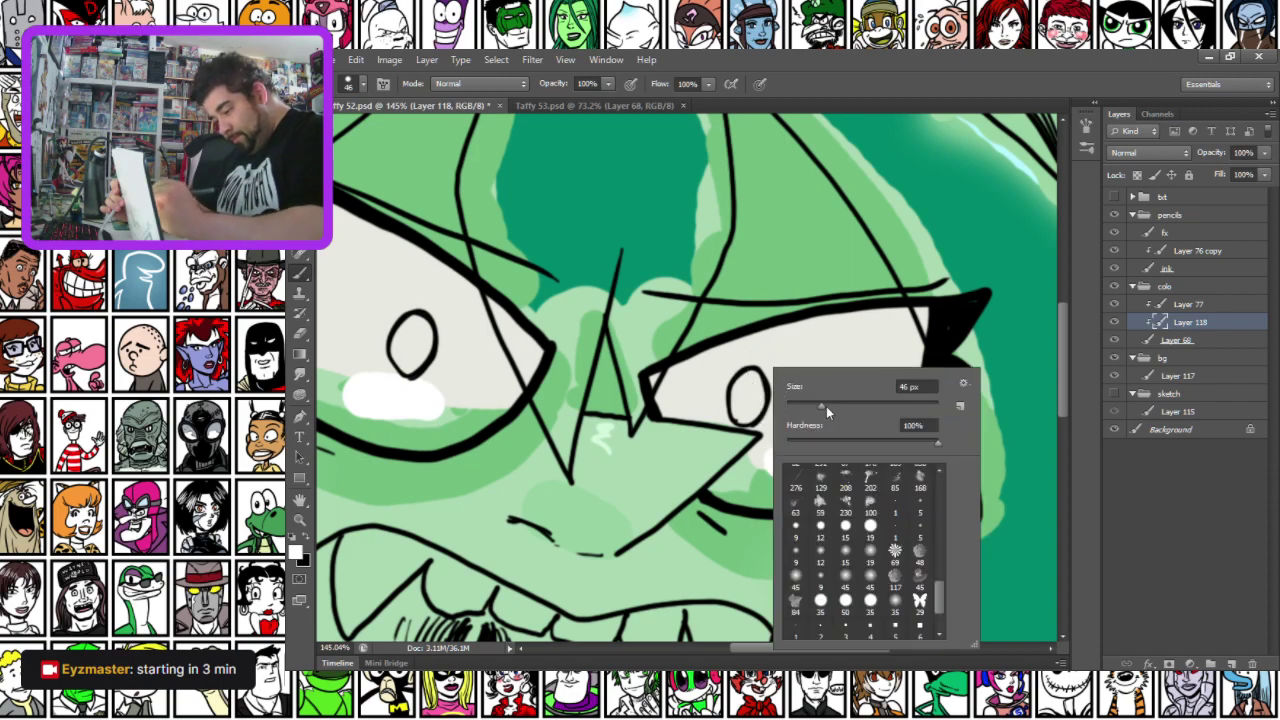
pyautogui.click(745, 408)
pyautogui.moveTo(767, 424); pyautogui.dragTo(898, 417)
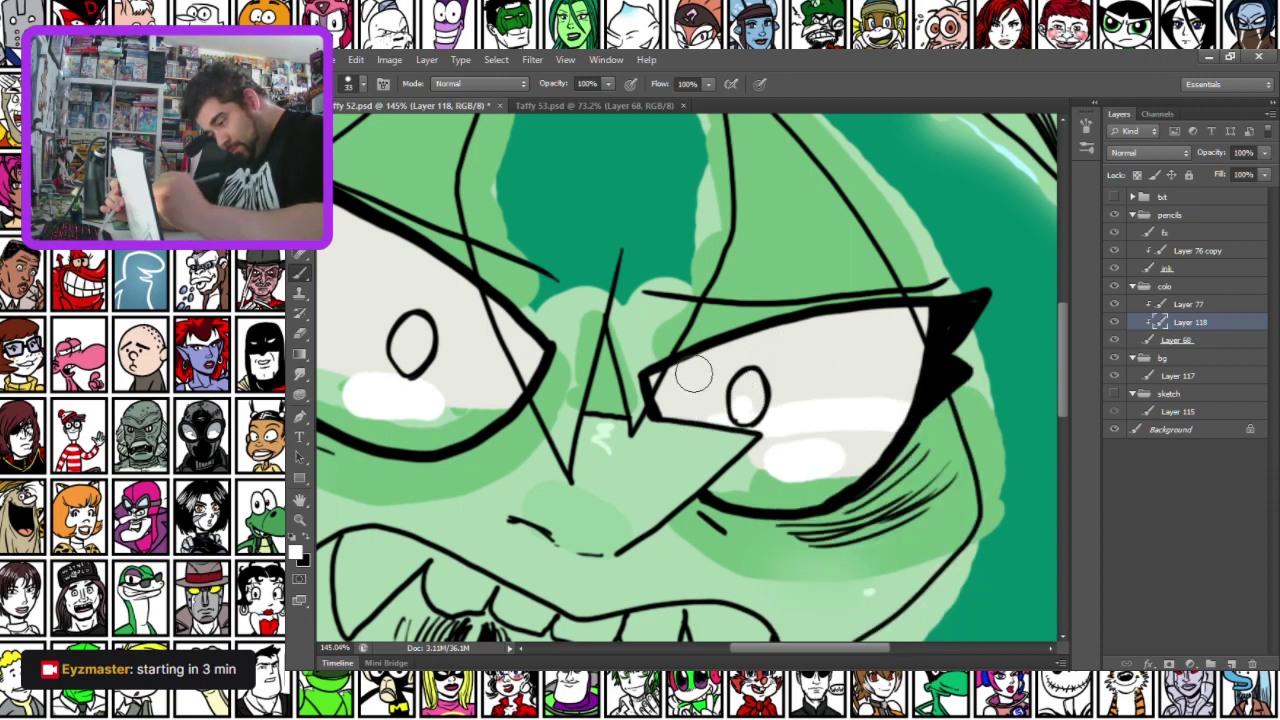
pyautogui.moveTo(707, 476)
pyautogui.mouseDown()
pyautogui.moveTo(761, 454)
pyautogui.moveTo(732, 495)
pyautogui.moveTo(822, 489)
pyautogui.moveTo(885, 426)
pyautogui.moveTo(864, 440)
pyautogui.moveTo(844, 429)
pyautogui.moveTo(781, 438)
pyautogui.mouseUp()
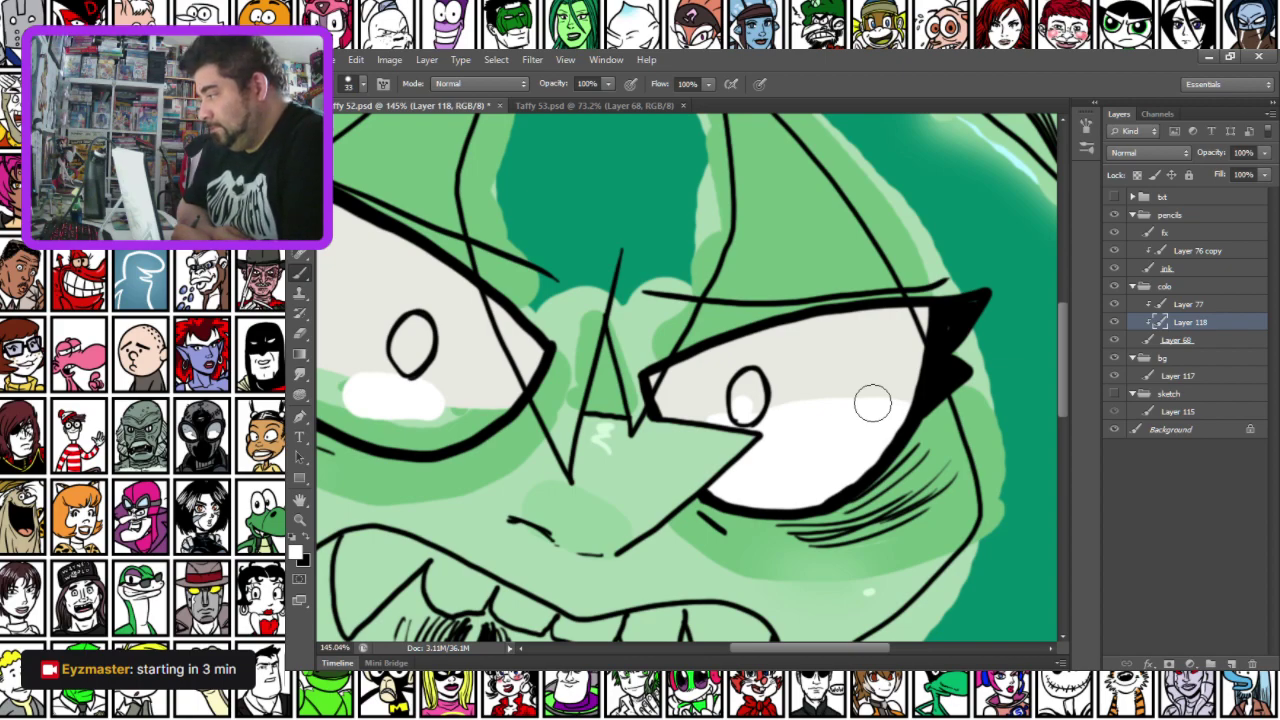
# Fill the lower part of the left eye pure white, leaving the off-white shadow across its upper part
pyautogui.moveTo(396, 424); pyautogui.dragTo(622, 397)
pyautogui.moveTo(462, 272); pyautogui.dragTo(575, 290)
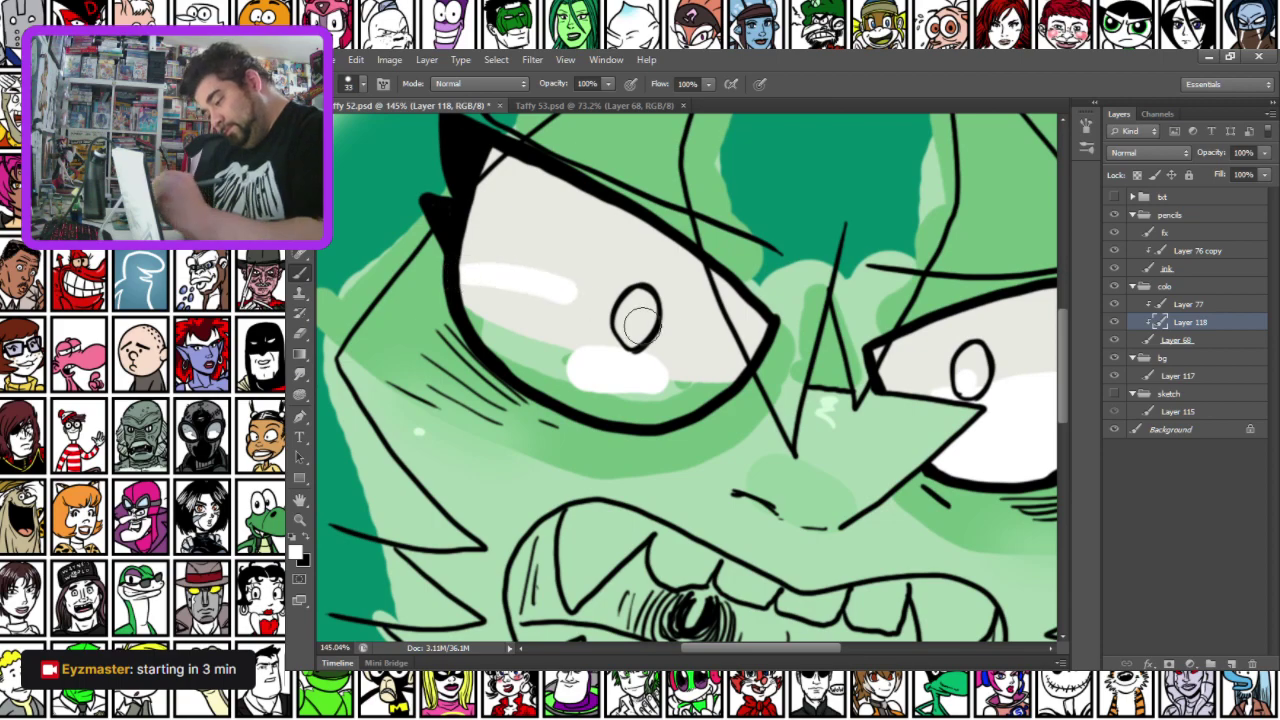
pyautogui.moveTo(640, 322); pyautogui.dragTo(720, 378)
pyautogui.moveTo(480, 286)
pyautogui.mouseDown()
pyautogui.moveTo(509, 358)
pyautogui.moveTo(615, 406)
pyautogui.moveTo(584, 404)
pyautogui.moveTo(640, 411)
pyautogui.moveTo(701, 393)
pyautogui.moveTo(683, 400)
pyautogui.moveTo(665, 355)
pyautogui.moveTo(600, 369)
pyautogui.moveTo(576, 393)
pyautogui.moveTo(493, 300)
pyautogui.mouseUp()
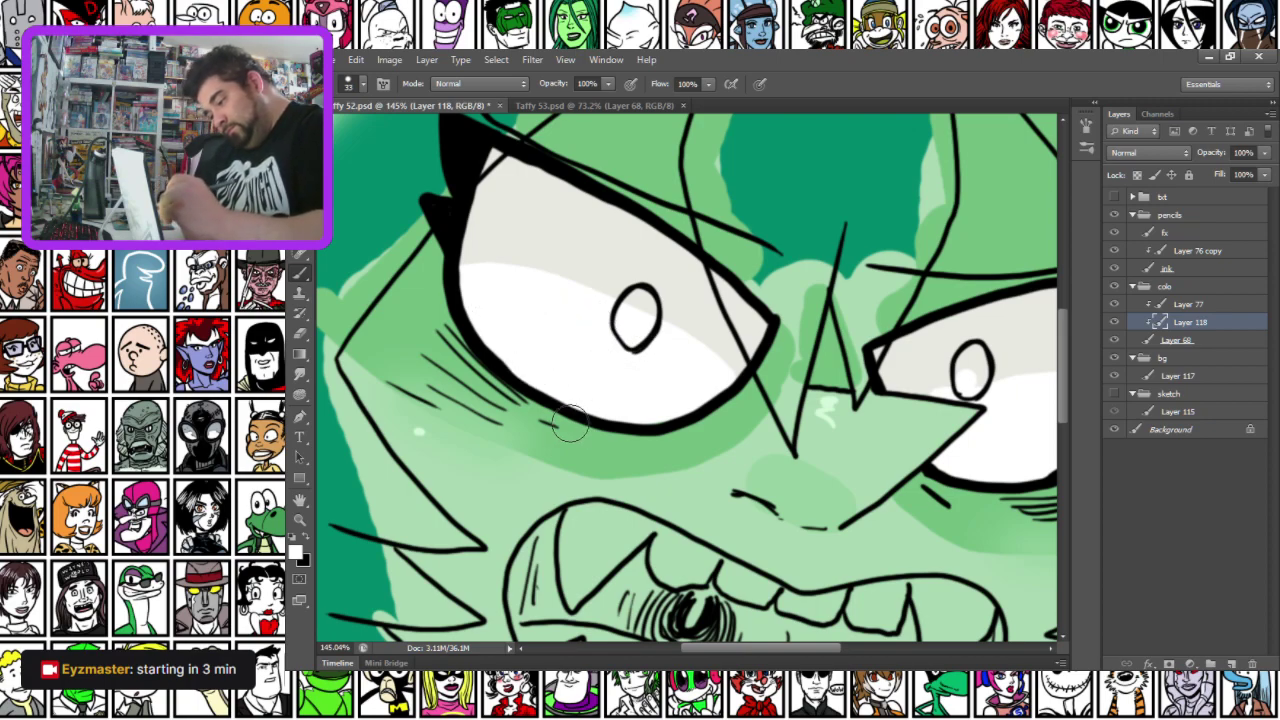
# Fill the pupils of both eyes in yellow
pyautogui.moveTo(535, 491)
pyautogui.mouseDown()
pyautogui.moveTo(399, 469)
pyautogui.moveTo(409, 480)
pyautogui.mouseUp()
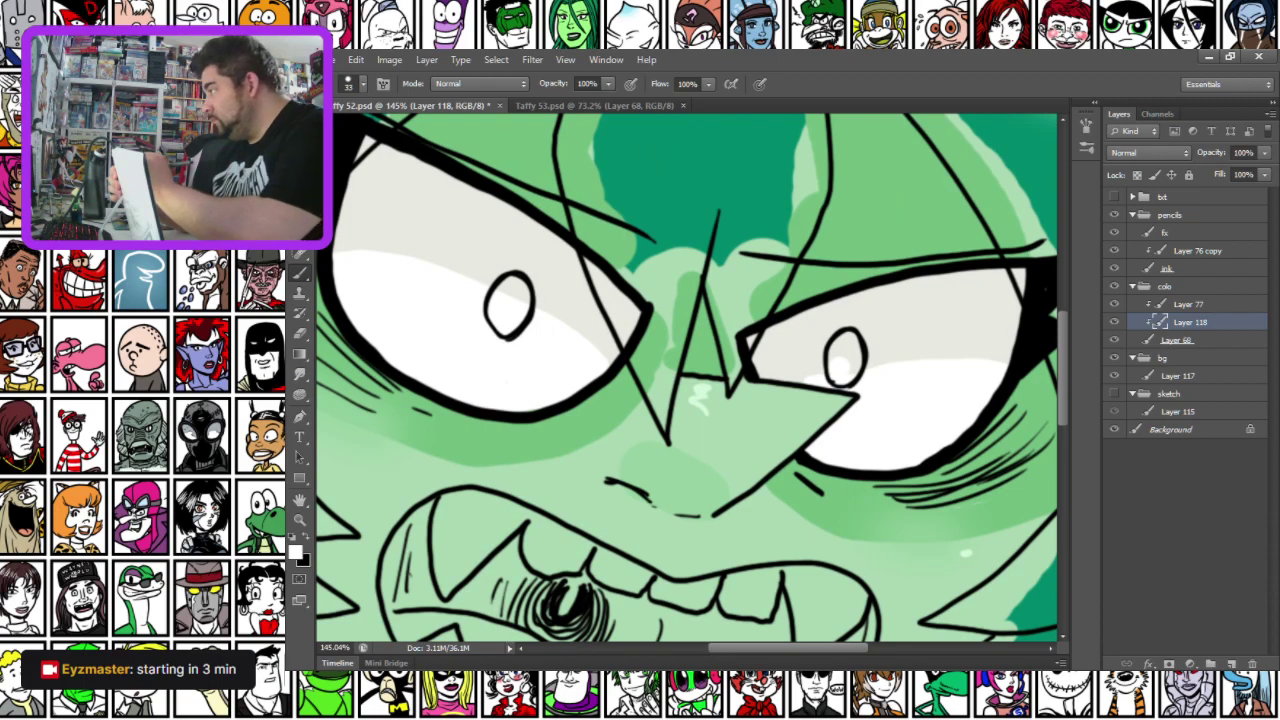
pyautogui.moveTo(835, 365)
pyautogui.mouseDown()
pyautogui.moveTo(843, 350)
pyautogui.moveTo(848, 365)
pyautogui.mouseUp()
pyautogui.moveTo(505, 292); pyautogui.dragTo(510, 300)
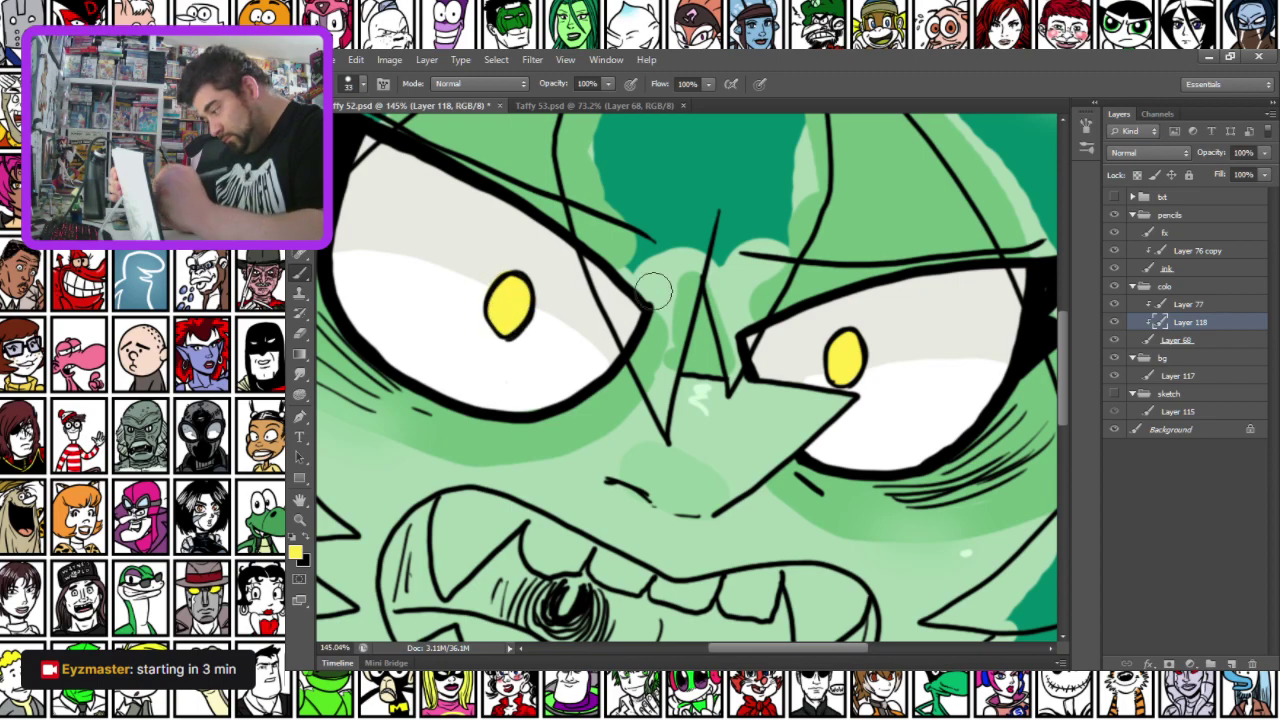
# Dot a white highlight beside each yellow pupil on the fx layer and return to Layer 118
pyautogui.click(1170, 232)
pyautogui.click(533, 304)
pyautogui.click(867, 347)
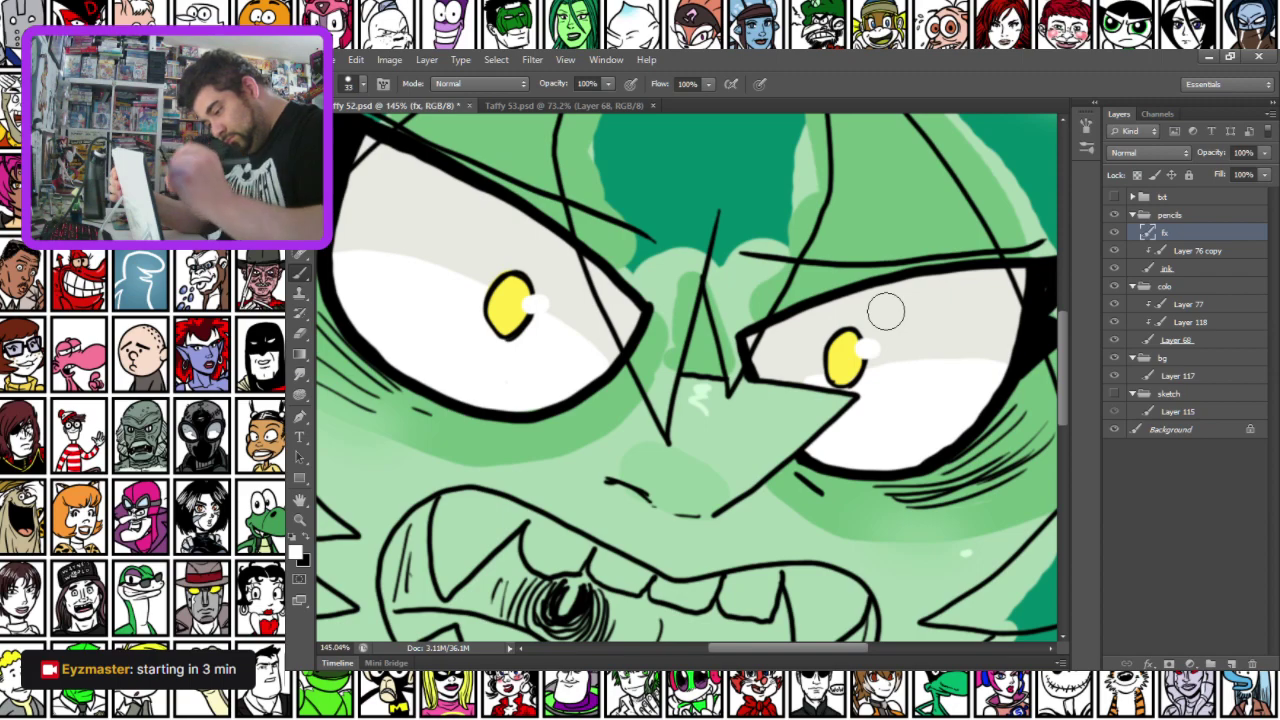
pyautogui.click(1166, 323)
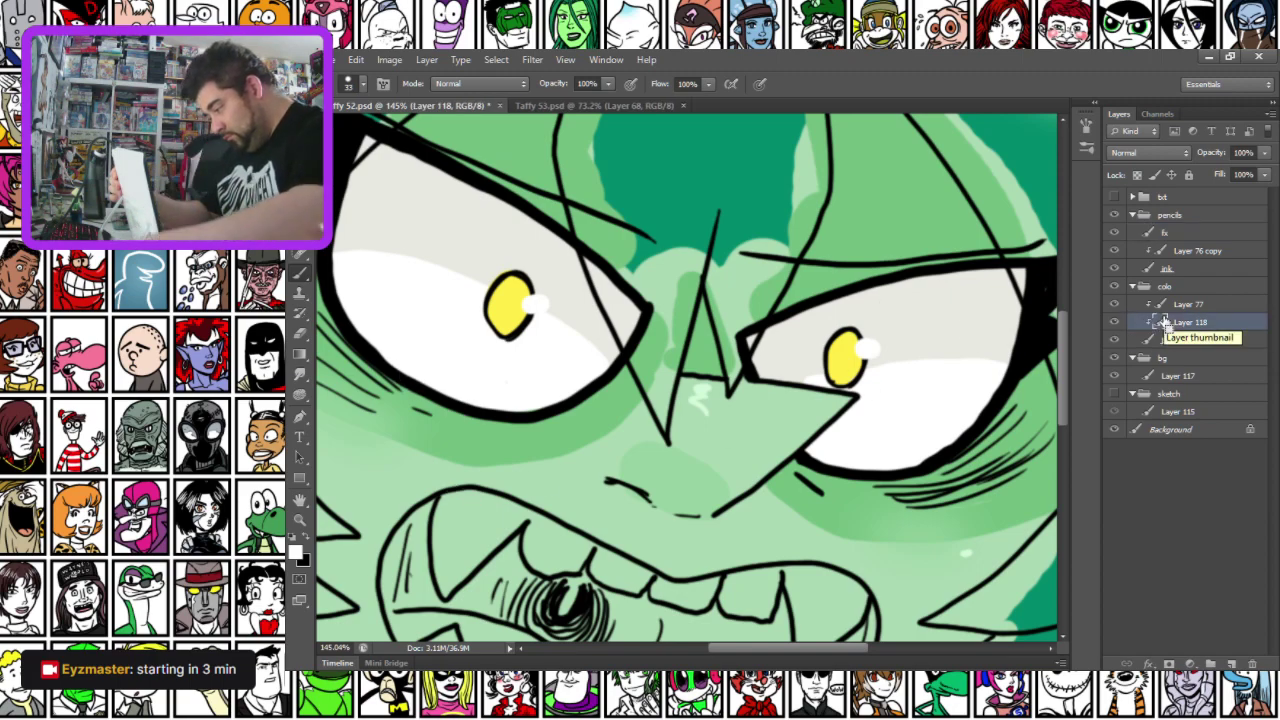
# Merge Layer 118 down into the colour layer beneath it, Layer 68
pyautogui.hotkey('ctrl', 'e')
pyautogui.moveTo(441, 543)
pyautogui.mouseDown()
pyautogui.moveTo(517, 414)
pyautogui.moveTo(534, 290)
pyautogui.mouseUp()
pyautogui.moveTo(546, 426)
pyautogui.mouseDown()
pyautogui.moveTo(494, 426)
pyautogui.moveTo(493, 408)
pyautogui.mouseUp()
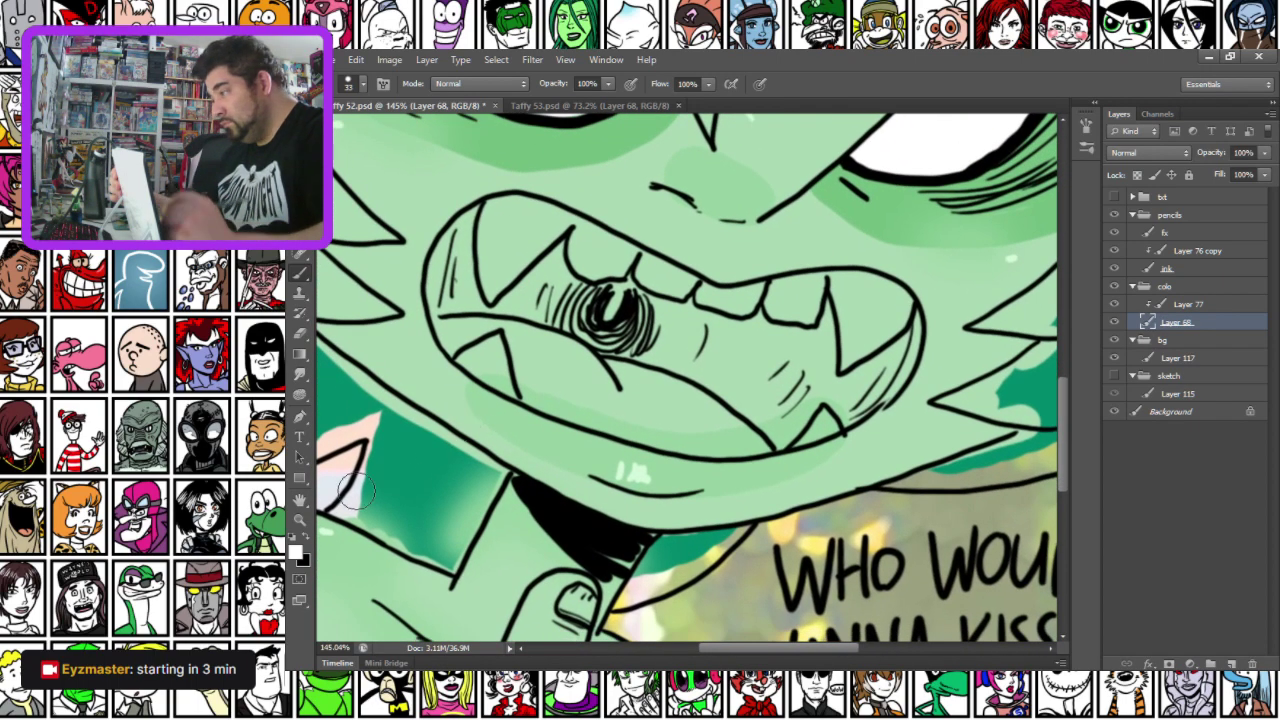
# Choose a dark green around #265341 and paint the open mouth's interior around the tongue, roughly covering the lower parts of the upper teeth
pyautogui.click(296, 550)
pyautogui.click(732, 400)
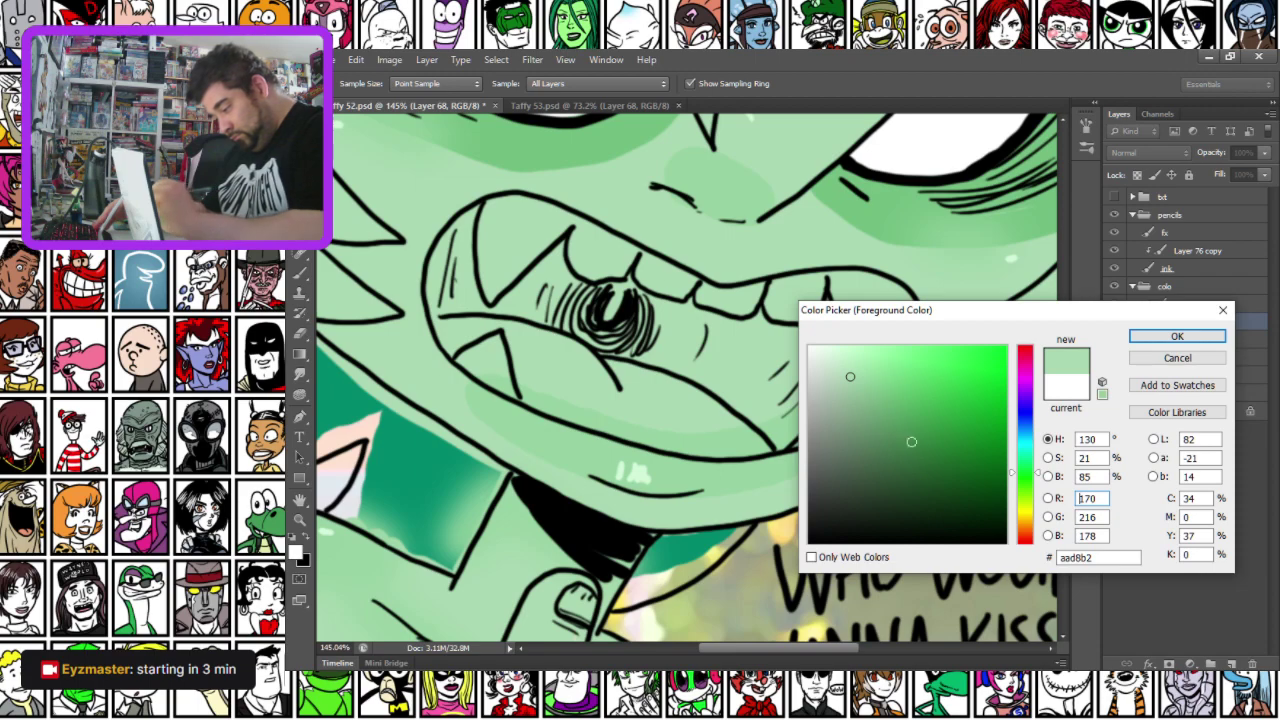
pyautogui.moveTo(885, 425); pyautogui.dragTo(912, 461)
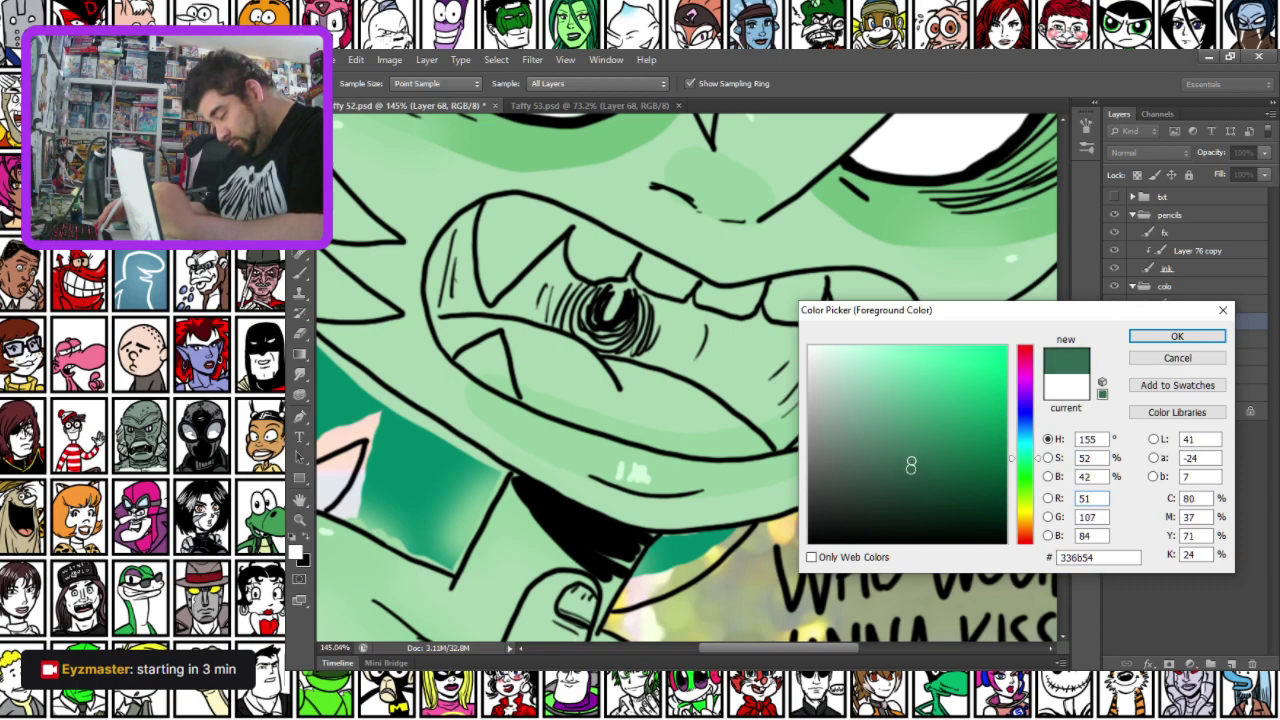
pyautogui.moveTo(911, 464); pyautogui.dragTo(914, 479)
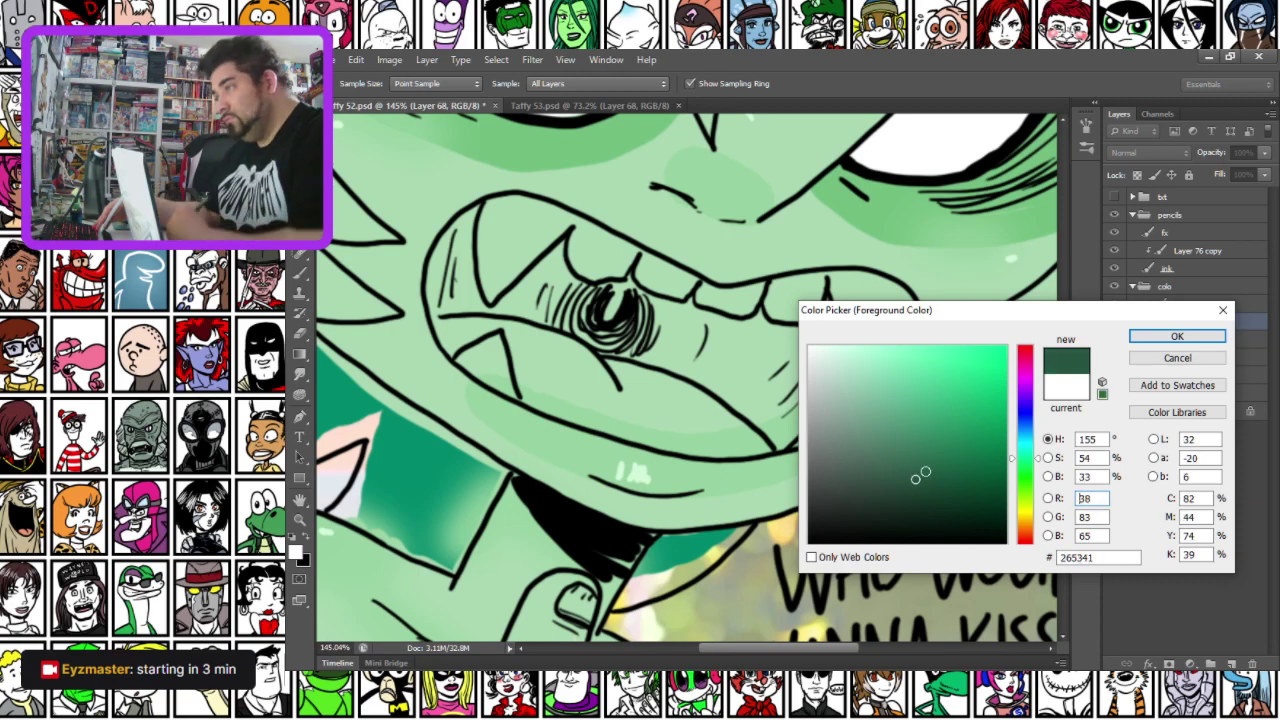
pyautogui.press('Return')
pyautogui.press('b')
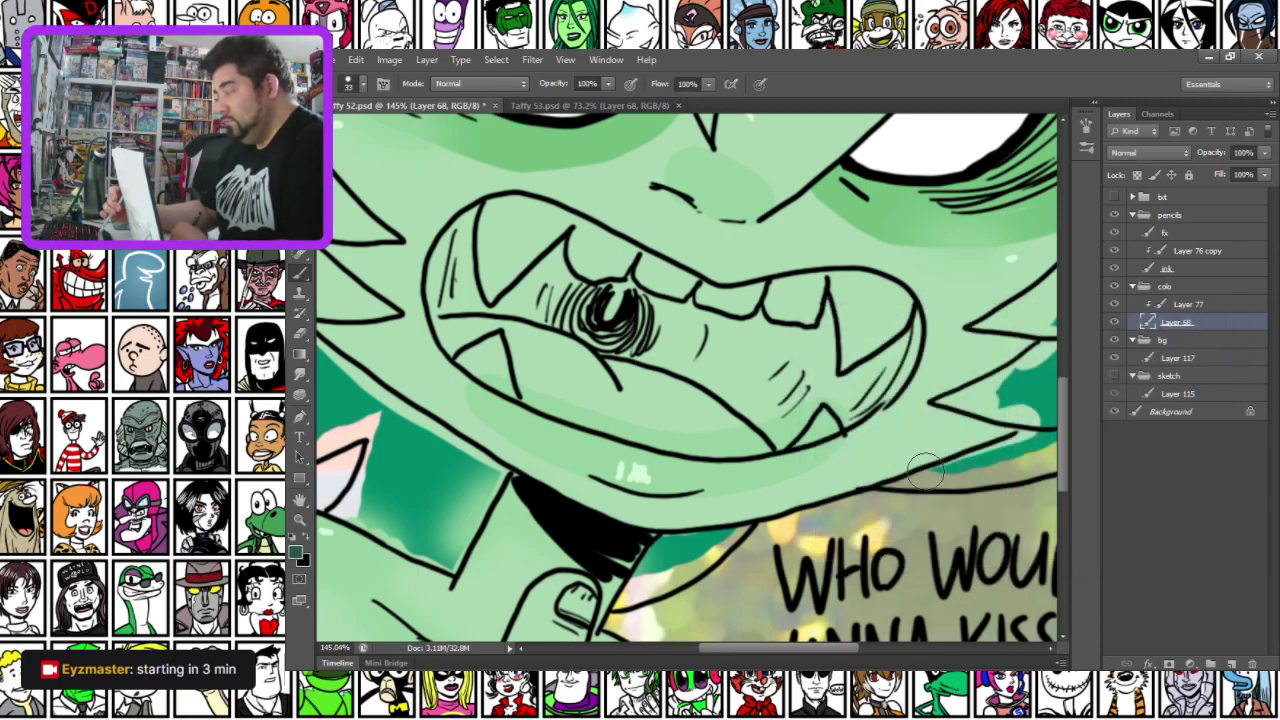
pyautogui.moveTo(437, 287)
pyautogui.mouseDown()
pyautogui.moveTo(440, 300)
pyautogui.moveTo(445, 235)
pyautogui.moveTo(495, 207)
pyautogui.mouseUp()
pyautogui.moveTo(478, 289)
pyautogui.mouseDown()
pyautogui.moveTo(475, 300)
pyautogui.moveTo(565, 300)
pyautogui.moveTo(613, 267)
pyautogui.moveTo(685, 365)
pyautogui.moveTo(801, 430)
pyautogui.moveTo(880, 385)
pyautogui.moveTo(905, 350)
pyautogui.moveTo(872, 373)
pyautogui.moveTo(790, 330)
pyautogui.moveTo(750, 340)
pyautogui.moveTo(705, 324)
pyautogui.mouseUp()
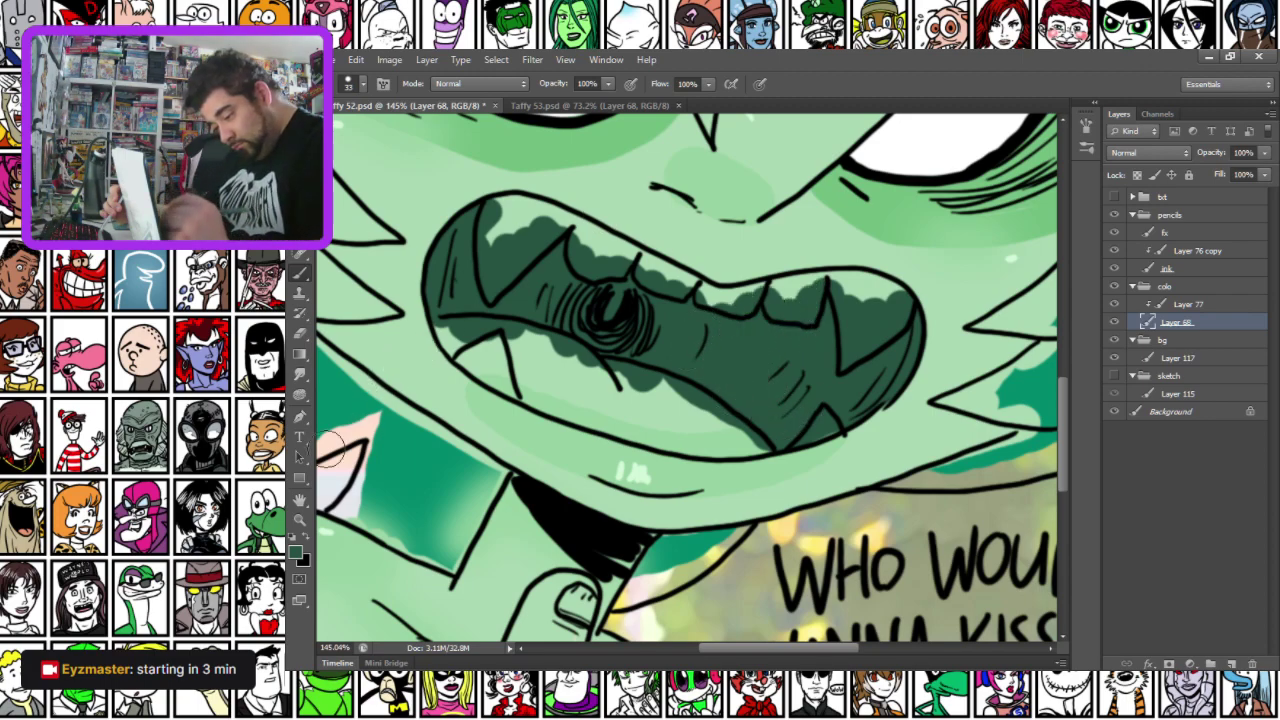
# Choose bright green #45cf98 and fill most of the tongue with it
pyautogui.moveTo(482, 340); pyautogui.dragTo(645, 400)
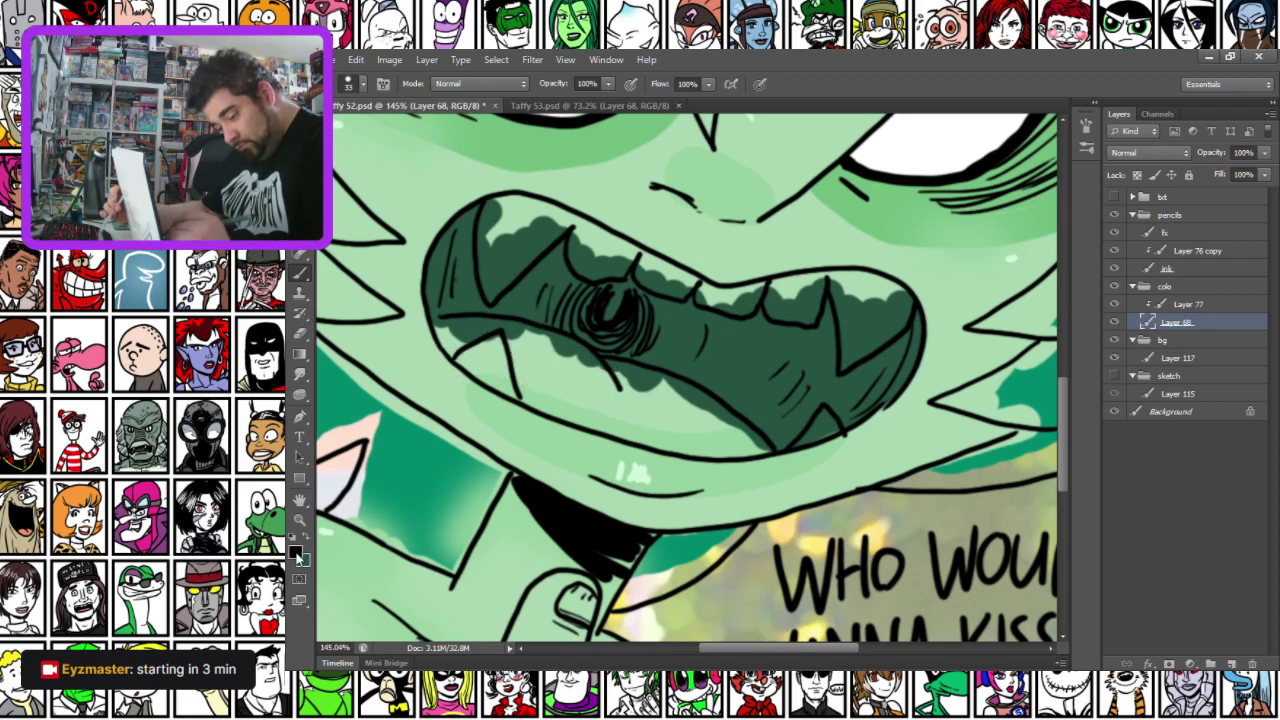
pyautogui.click(297, 550)
pyautogui.click(705, 333)
pyautogui.moveTo(934, 408); pyautogui.dragTo(940, 383)
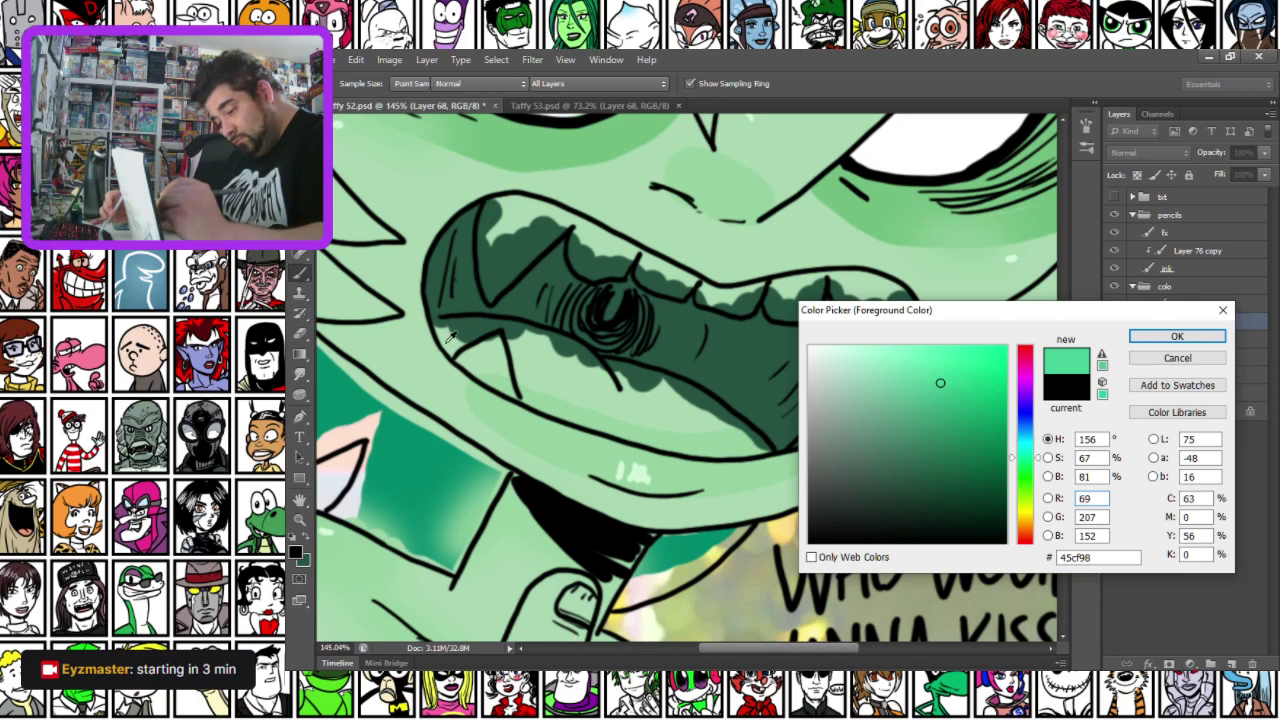
pyautogui.press('Return')
pyautogui.moveTo(445, 335)
pyautogui.mouseDown()
pyautogui.moveTo(545, 398)
pyautogui.moveTo(742, 440)
pyautogui.moveTo(728, 438)
pyautogui.mouseUp()
pyautogui.moveTo(461, 337)
pyautogui.mouseDown()
pyautogui.moveTo(566, 358)
pyautogui.moveTo(615, 406)
pyautogui.moveTo(551, 386)
pyautogui.moveTo(506, 353)
pyautogui.moveTo(651, 388)
pyautogui.moveTo(723, 431)
pyautogui.moveTo(608, 402)
pyautogui.moveTo(720, 436)
pyautogui.mouseUp()
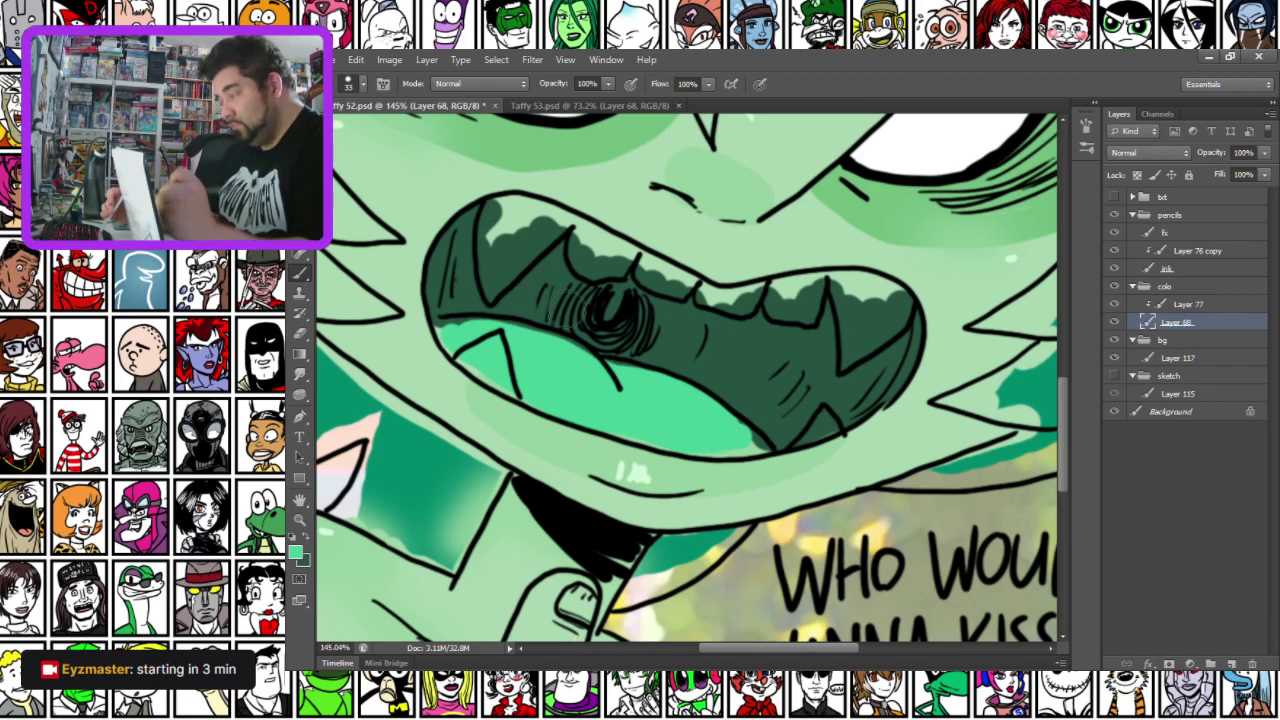
# Switch to the hard 19 px brush and finish the tongue's bright green up to its ink outline
pyautogui.rightClick(552, 396)
pyautogui.click(660, 478)
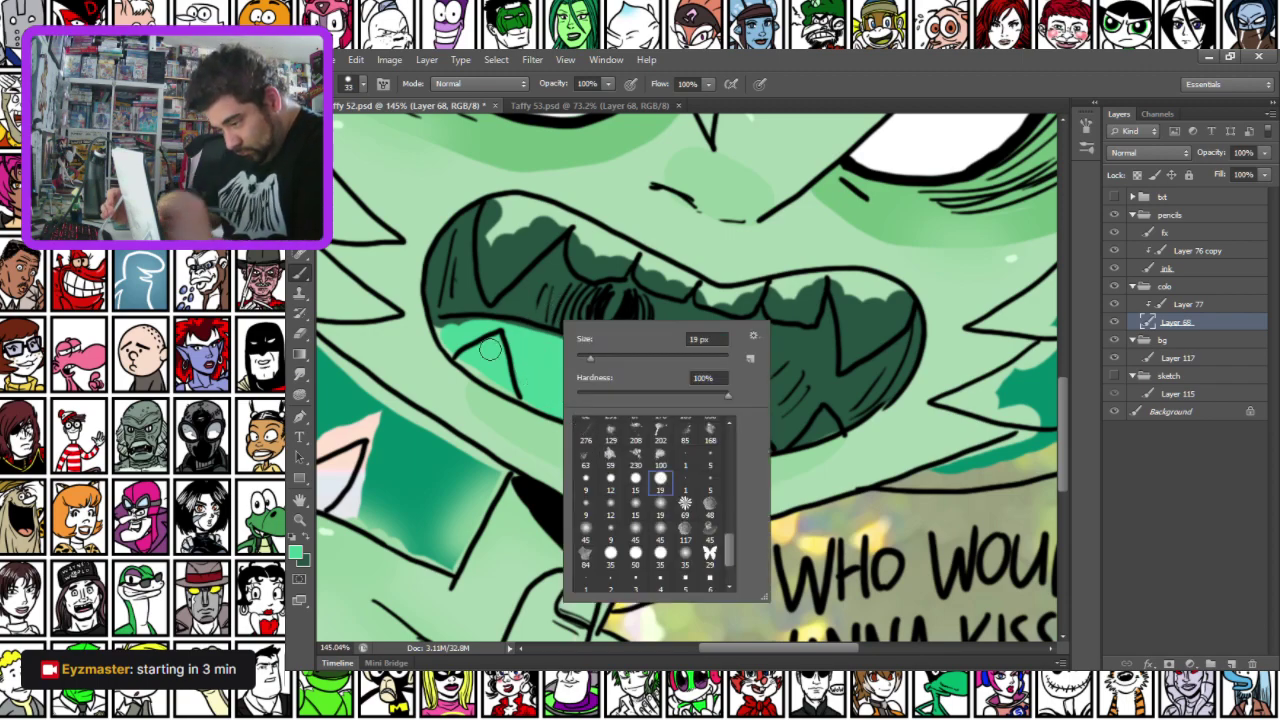
pyautogui.click(436, 322)
pyautogui.moveTo(522, 395)
pyautogui.mouseDown()
pyautogui.moveTo(628, 434)
pyautogui.moveTo(762, 450)
pyautogui.moveTo(698, 398)
pyautogui.moveTo(638, 373)
pyautogui.moveTo(439, 324)
pyautogui.moveTo(526, 329)
pyautogui.moveTo(576, 366)
pyautogui.mouseUp()
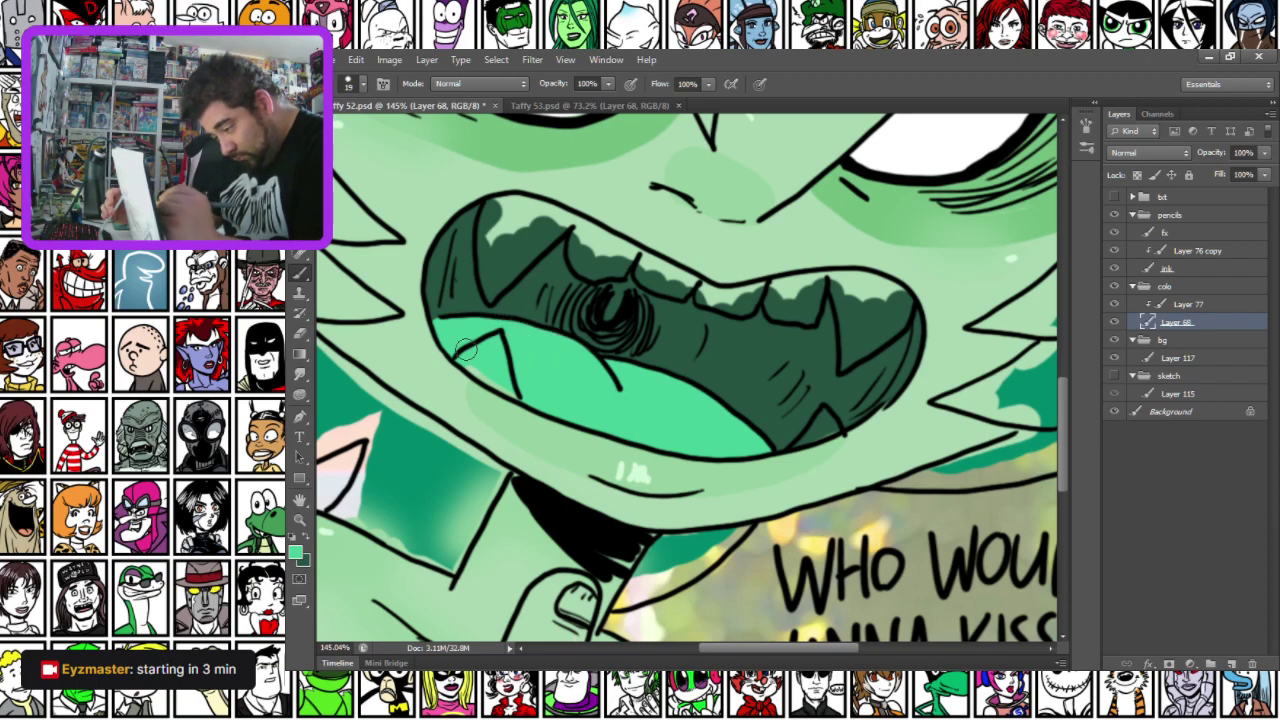
# Try a muted grey-green on the lower left fang
pyautogui.click(298, 553)
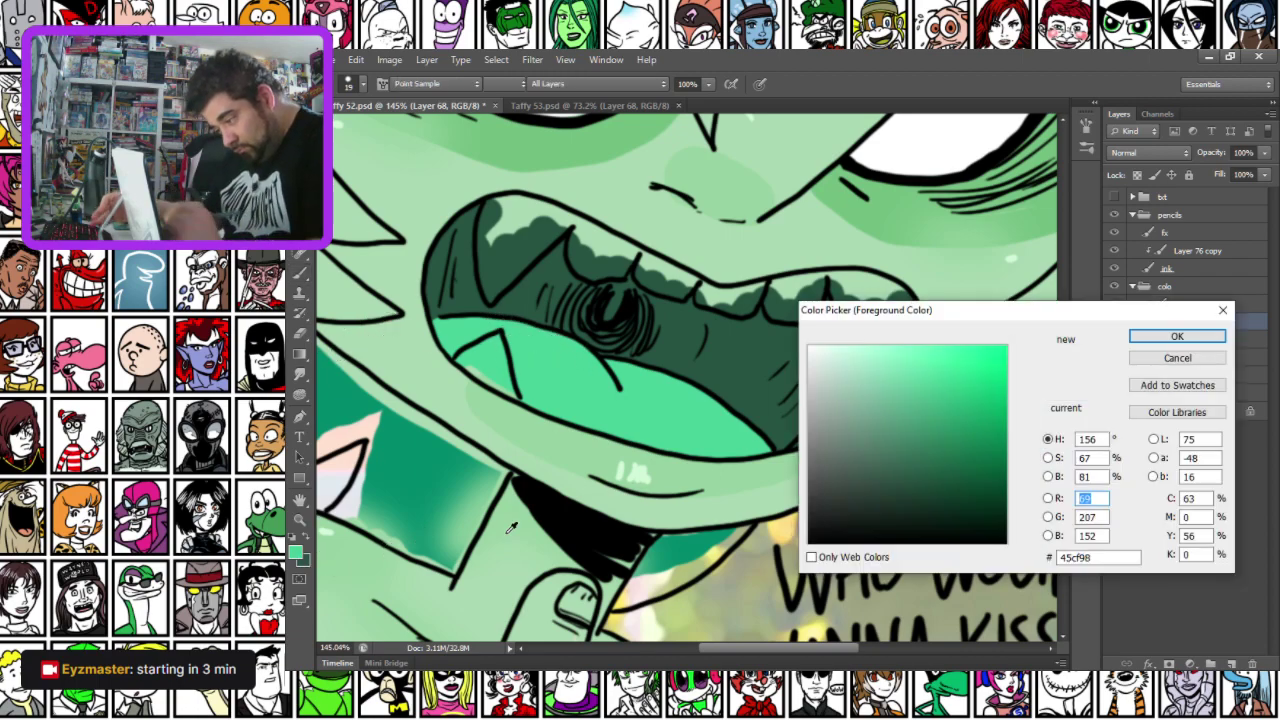
pyautogui.click(858, 405)
pyautogui.press('Return')
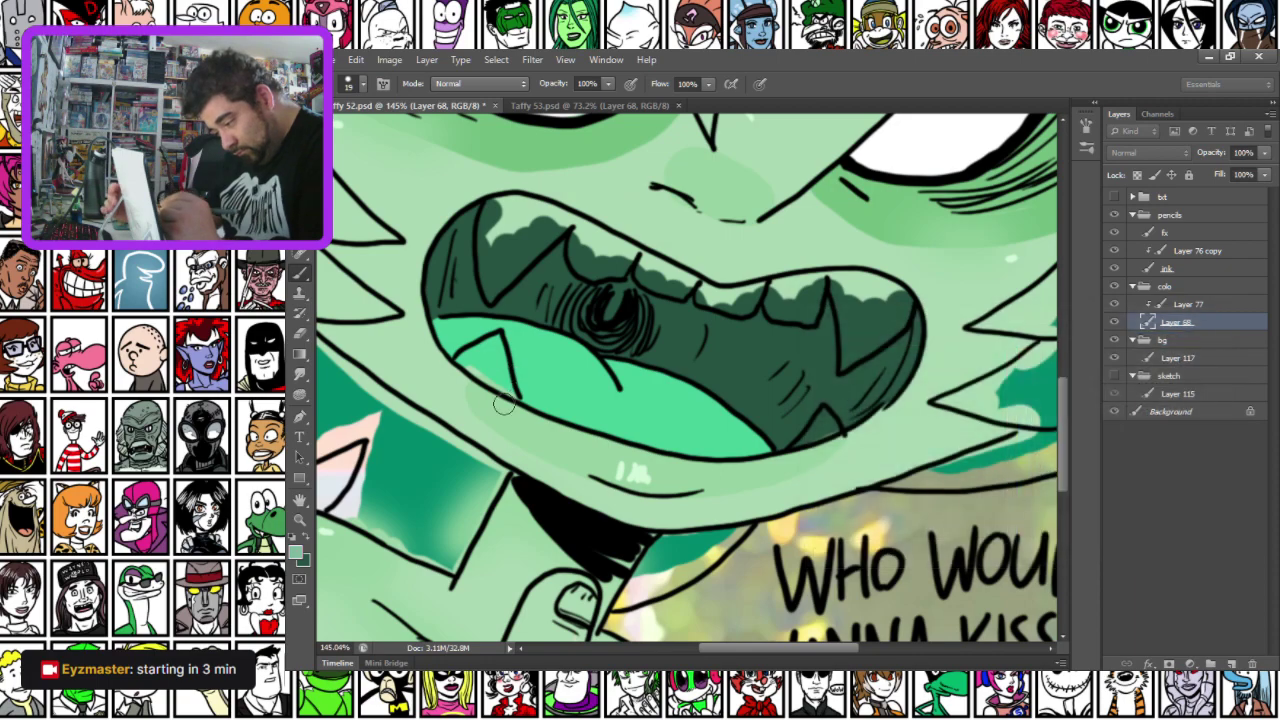
pyautogui.moveTo(480, 369); pyautogui.dragTo(466, 360)
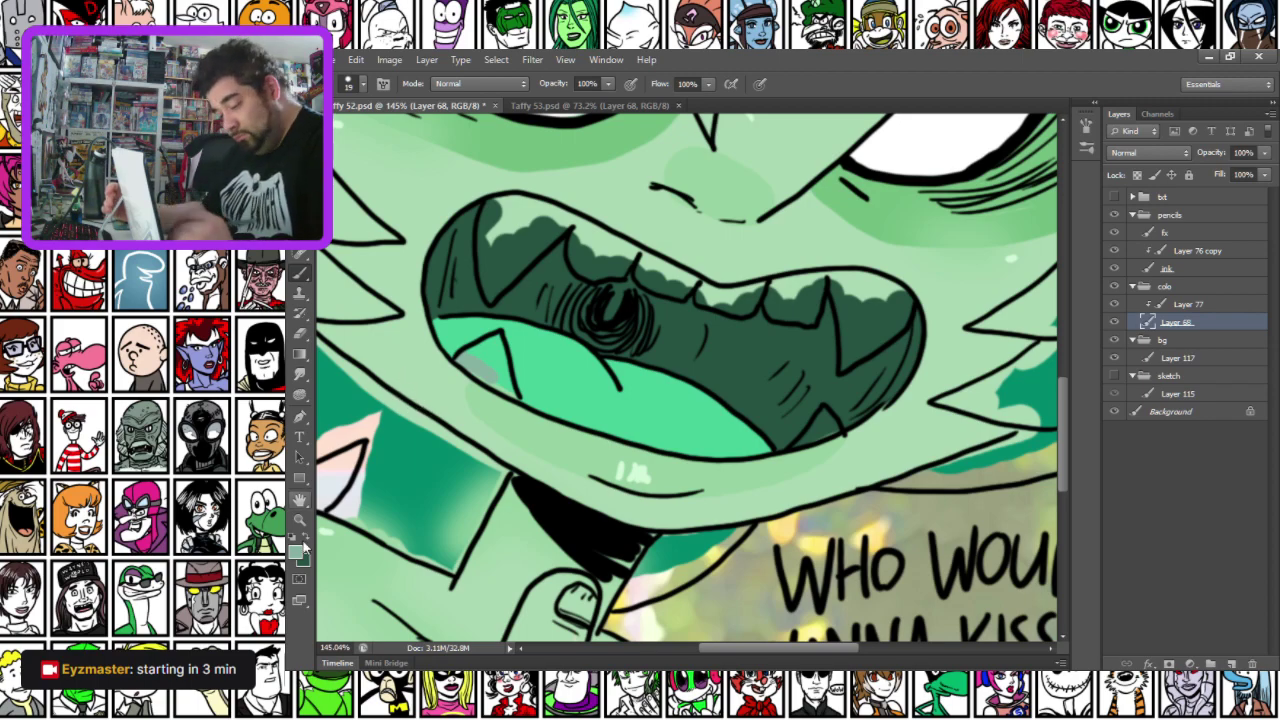
# Sample white from the eye and fill both lower fangs with it
pyautogui.keyDown('alt'); pyautogui.click(915, 147); pyautogui.keyUp('alt')
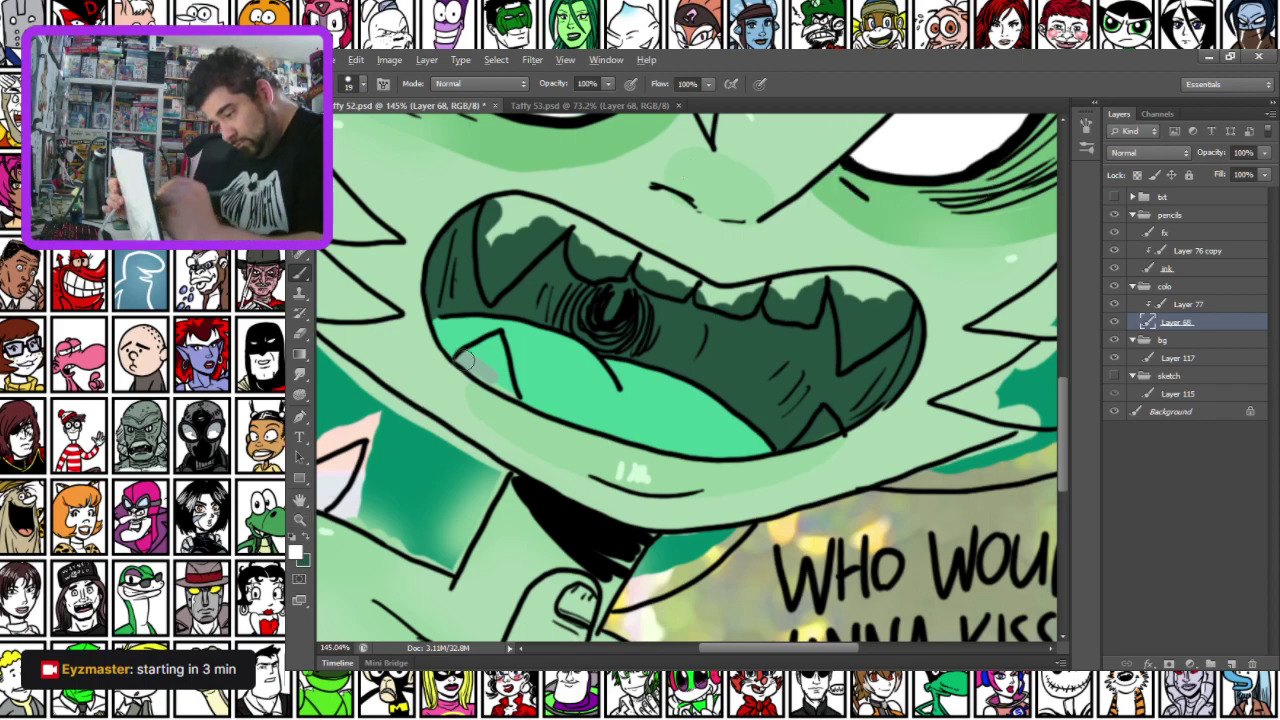
pyautogui.moveTo(461, 360)
pyautogui.mouseDown()
pyautogui.moveTo(508, 395)
pyautogui.moveTo(494, 344)
pyautogui.moveTo(468, 356)
pyautogui.moveTo(486, 367)
pyautogui.mouseUp()
pyautogui.moveTo(802, 443); pyautogui.dragTo(829, 422)
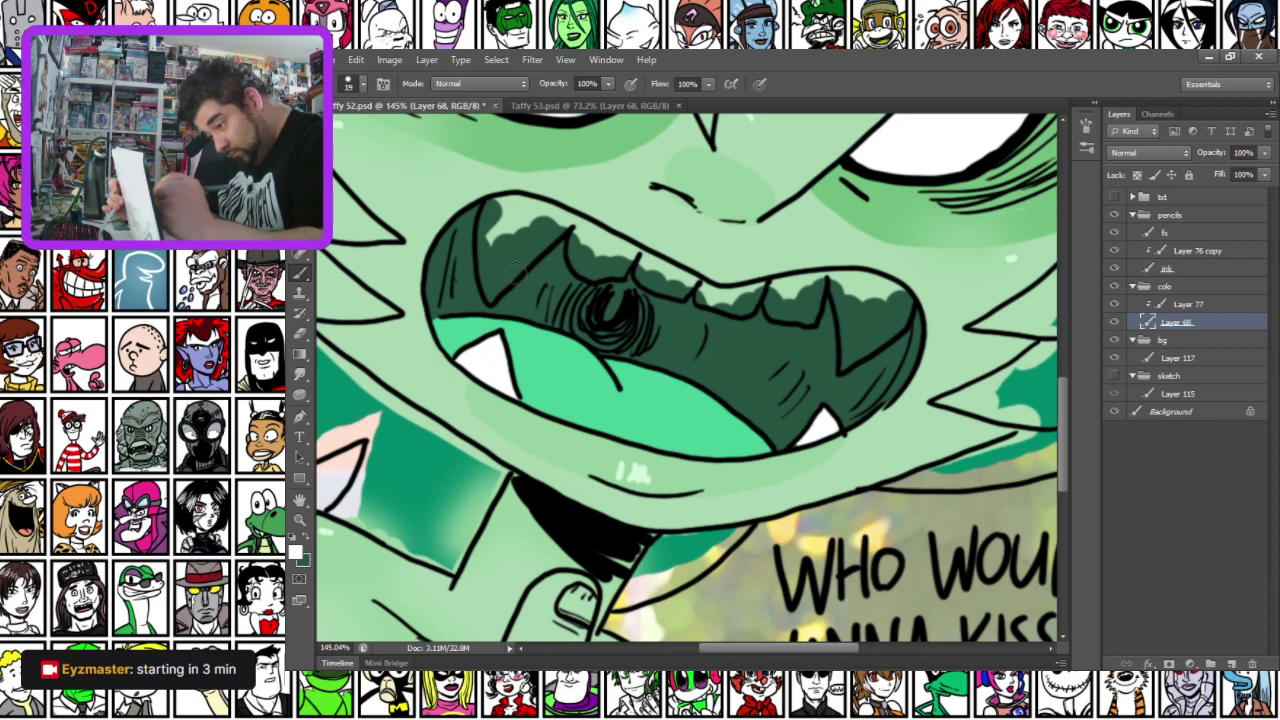
# Paint white along the edges of the upper left fang and the upper gumline, and fill the upper right fang
pyautogui.moveTo(490, 207); pyautogui.dragTo(490, 292)
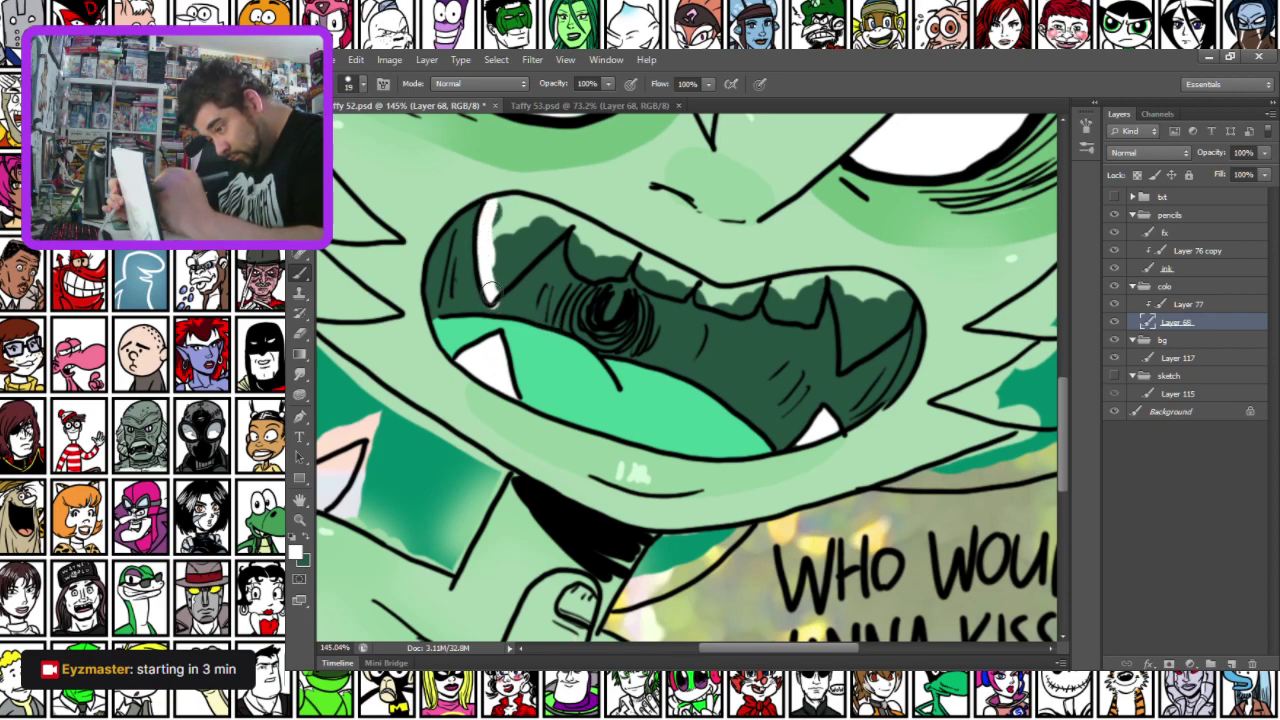
pyautogui.press('x')
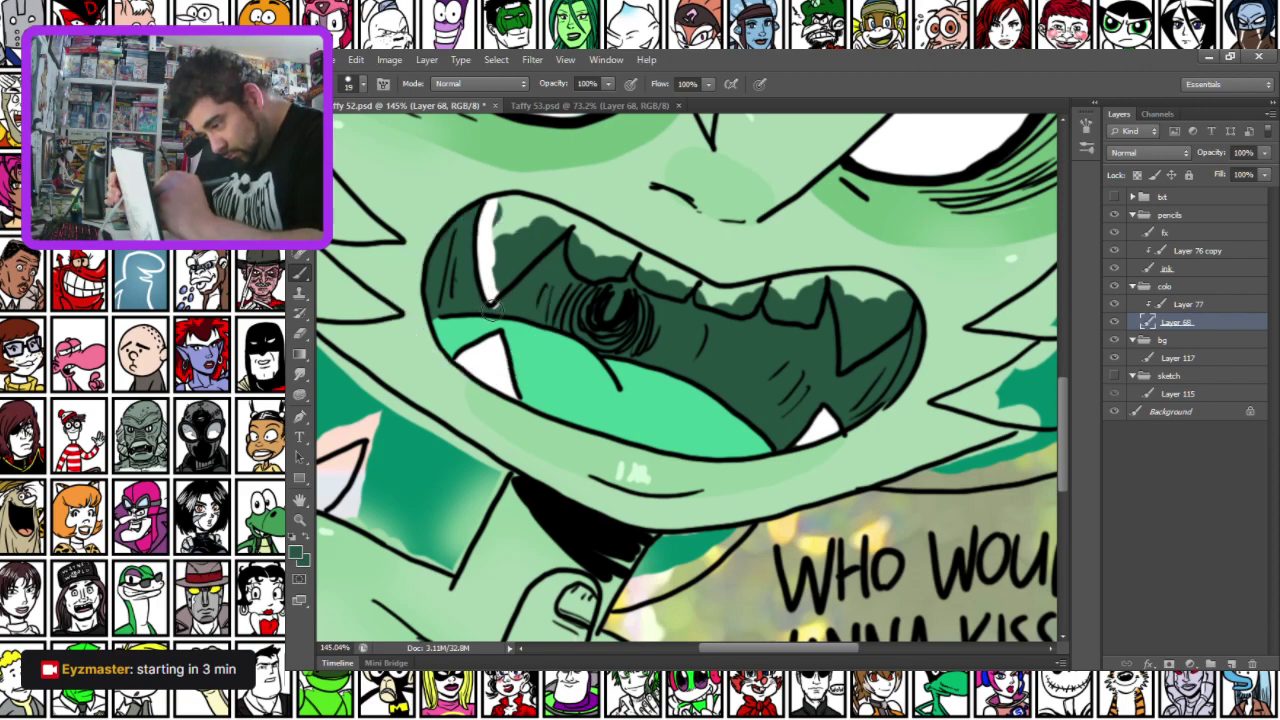
pyautogui.press('x')
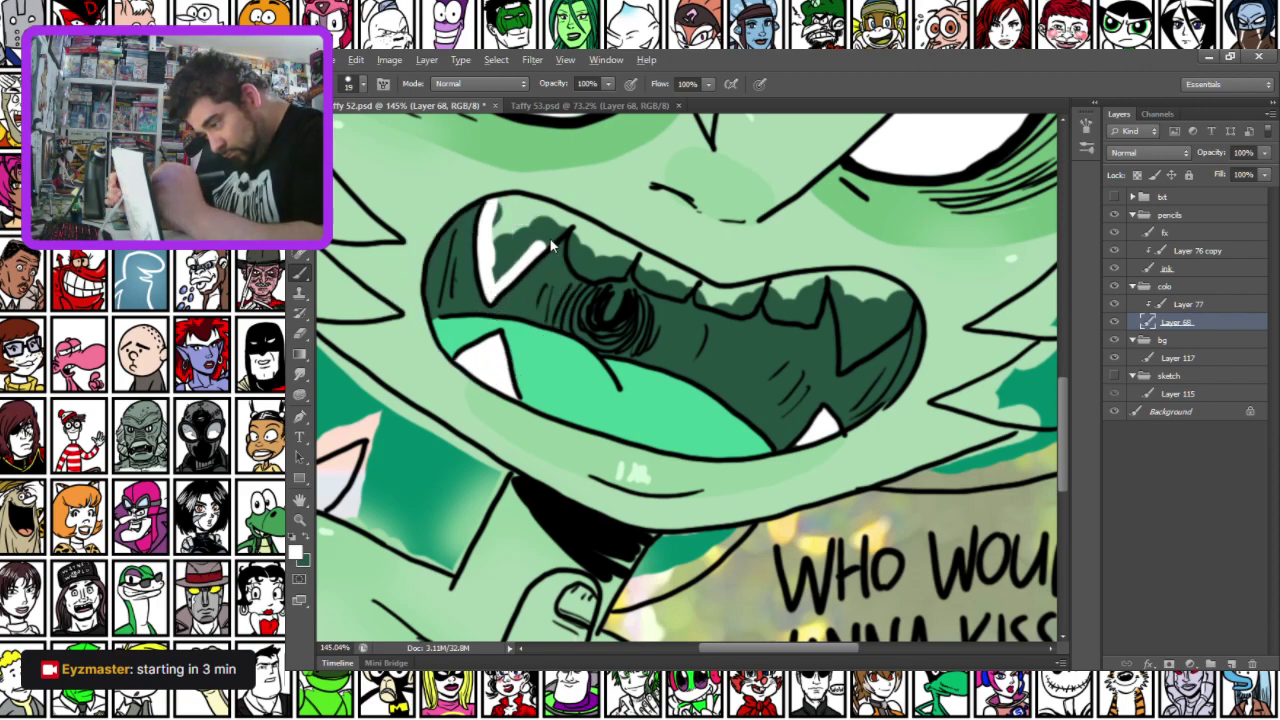
pyautogui.moveTo(488, 200)
pyautogui.mouseDown()
pyautogui.moveTo(718, 294)
pyautogui.moveTo(833, 280)
pyautogui.moveTo(844, 373)
pyautogui.moveTo(902, 322)
pyautogui.moveTo(893, 289)
pyautogui.moveTo(832, 279)
pyautogui.moveTo(867, 280)
pyautogui.moveTo(858, 307)
pyautogui.moveTo(891, 294)
pyautogui.mouseUp()
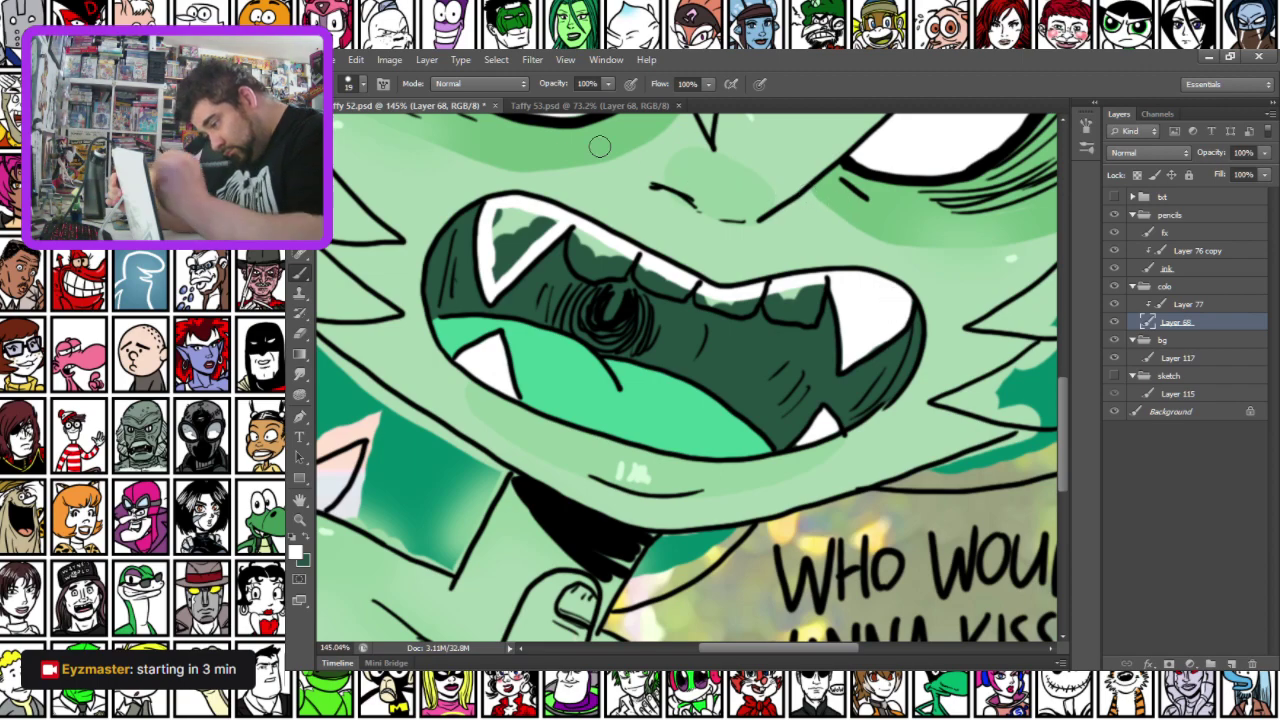
# Fill the upper left fang and all the upper front teeth solid white, tidying their edges with the mouth's dark green
pyautogui.moveTo(491, 221)
pyautogui.mouseDown()
pyautogui.moveTo(498, 281)
pyautogui.moveTo(555, 224)
pyautogui.moveTo(520, 258)
pyautogui.moveTo(508, 211)
pyautogui.mouseUp()
pyautogui.moveTo(580, 229)
pyautogui.mouseDown()
pyautogui.moveTo(594, 272)
pyautogui.moveTo(624, 258)
pyautogui.moveTo(597, 268)
pyautogui.moveTo(581, 235)
pyautogui.moveTo(661, 288)
pyautogui.mouseUp()
pyautogui.keyDown('alt'); pyautogui.click(681, 320); pyautogui.keyUp('alt')
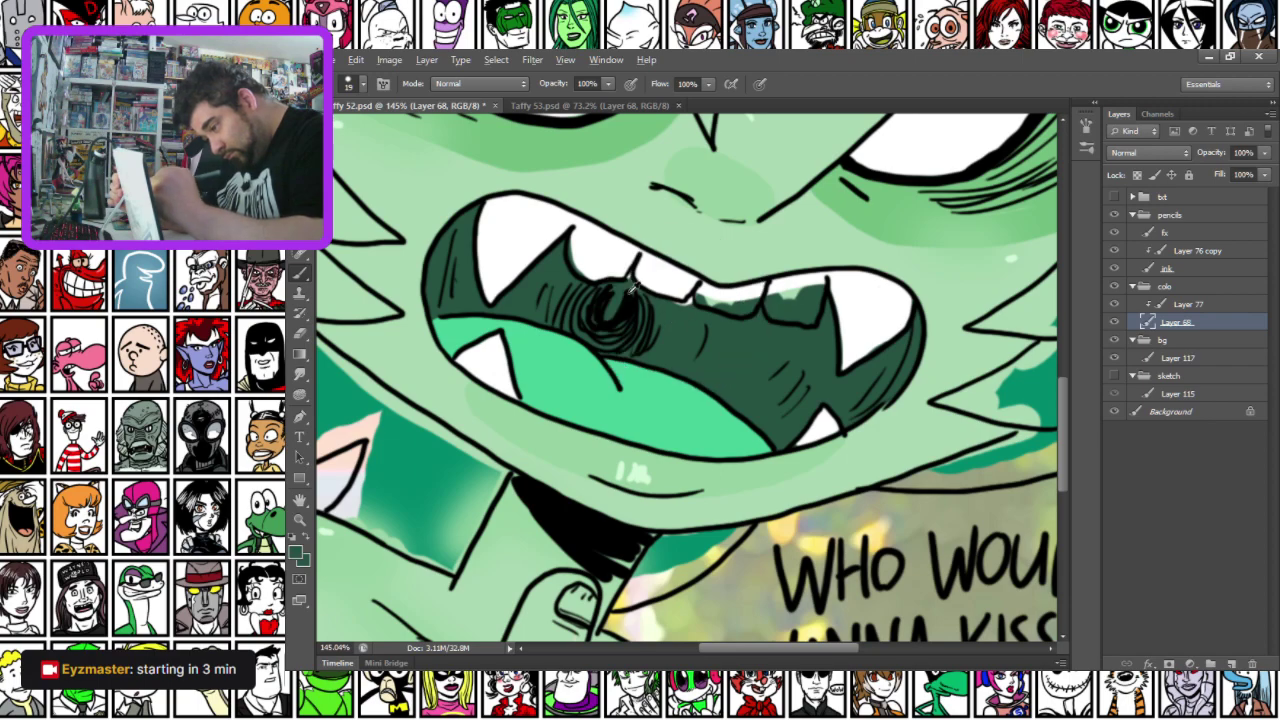
pyautogui.press('x')
pyautogui.keyDown('alt'); pyautogui.click(689, 311); pyautogui.keyUp('alt')
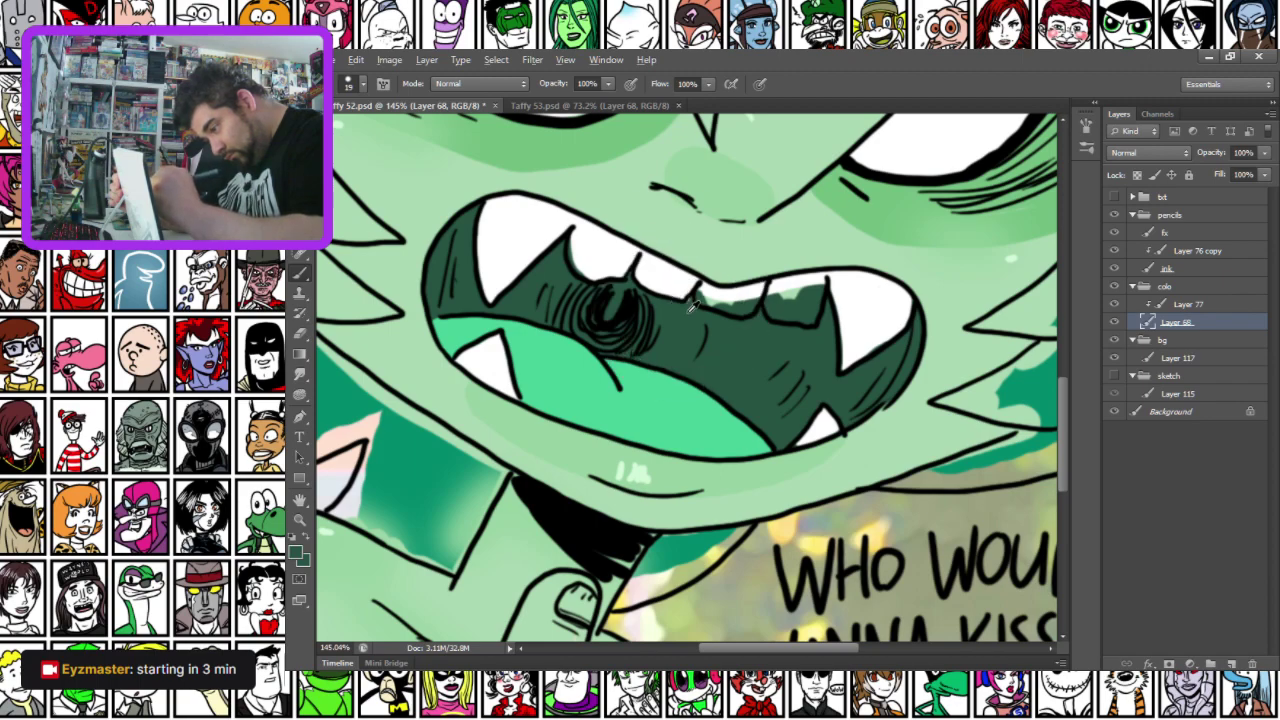
pyautogui.press('x')
pyautogui.moveTo(700, 290)
pyautogui.mouseDown()
pyautogui.moveTo(815, 308)
pyautogui.moveTo(785, 300)
pyautogui.moveTo(792, 272)
pyautogui.mouseUp()
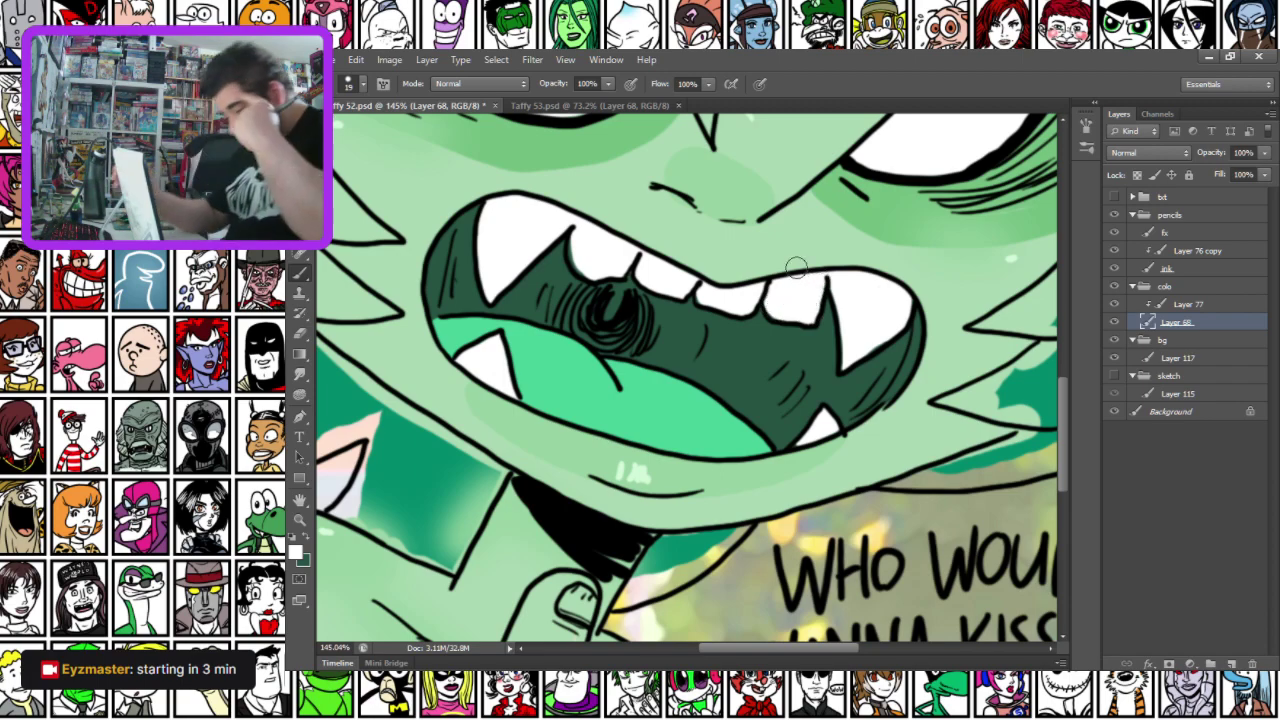
# Paint the fingernails in the sampled hair green and fill the gaps along the hand's lower edge in greyish brown
pyautogui.hotkey('ctrl', '0')
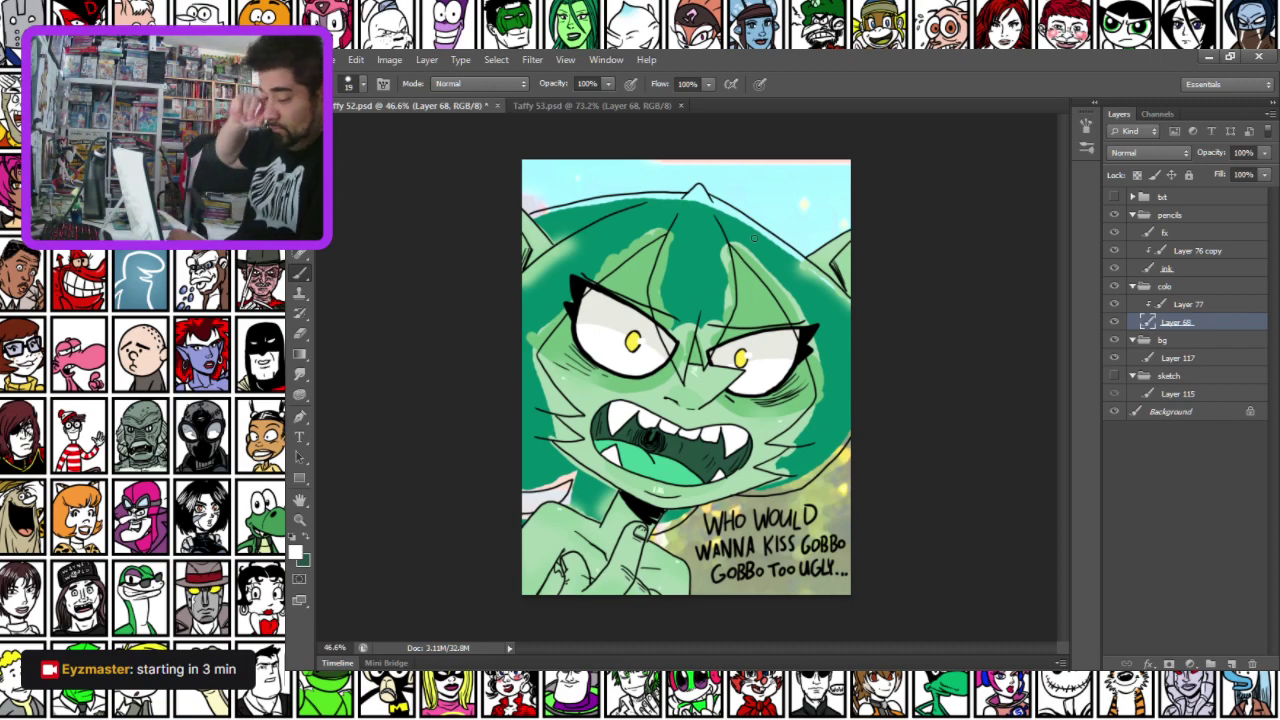
pyautogui.scroll(10, 754, 238)
pyautogui.moveTo(457, 594); pyautogui.dragTo(450, 352)
pyautogui.keyDown('alt'); pyautogui.click(422, 268); pyautogui.keyUp('alt')
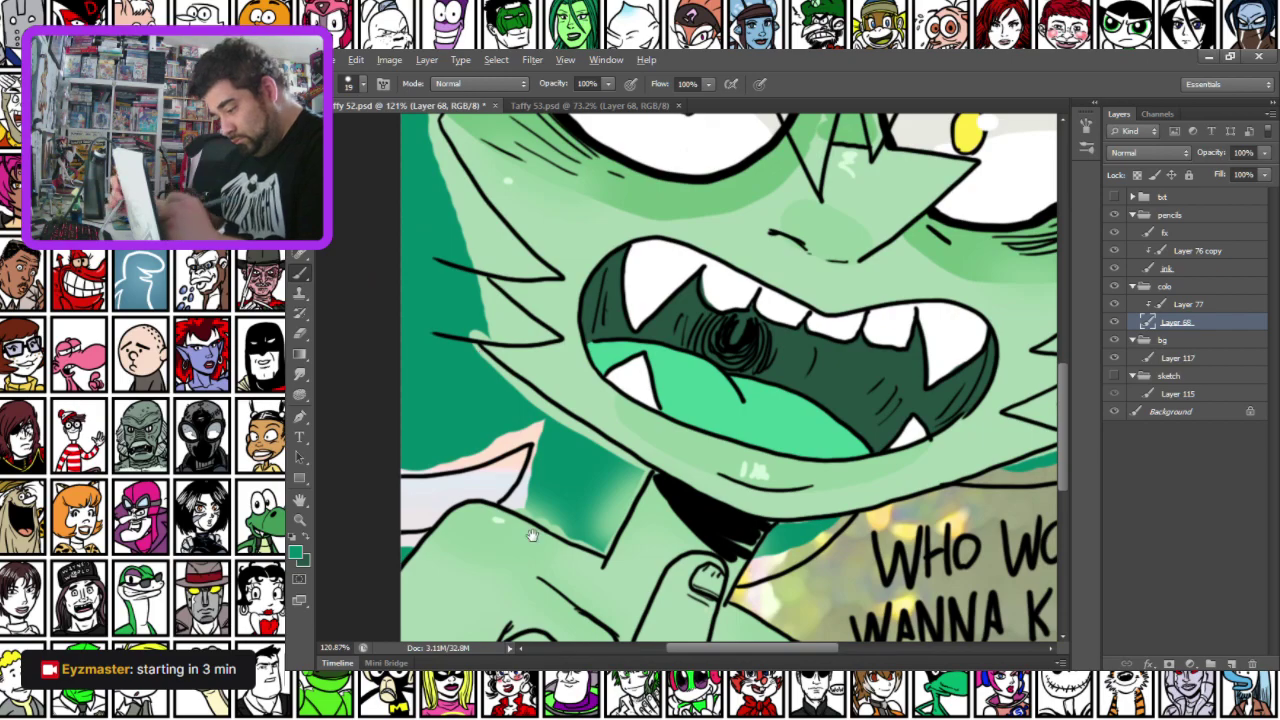
pyautogui.scroll(-4, 473, 318)
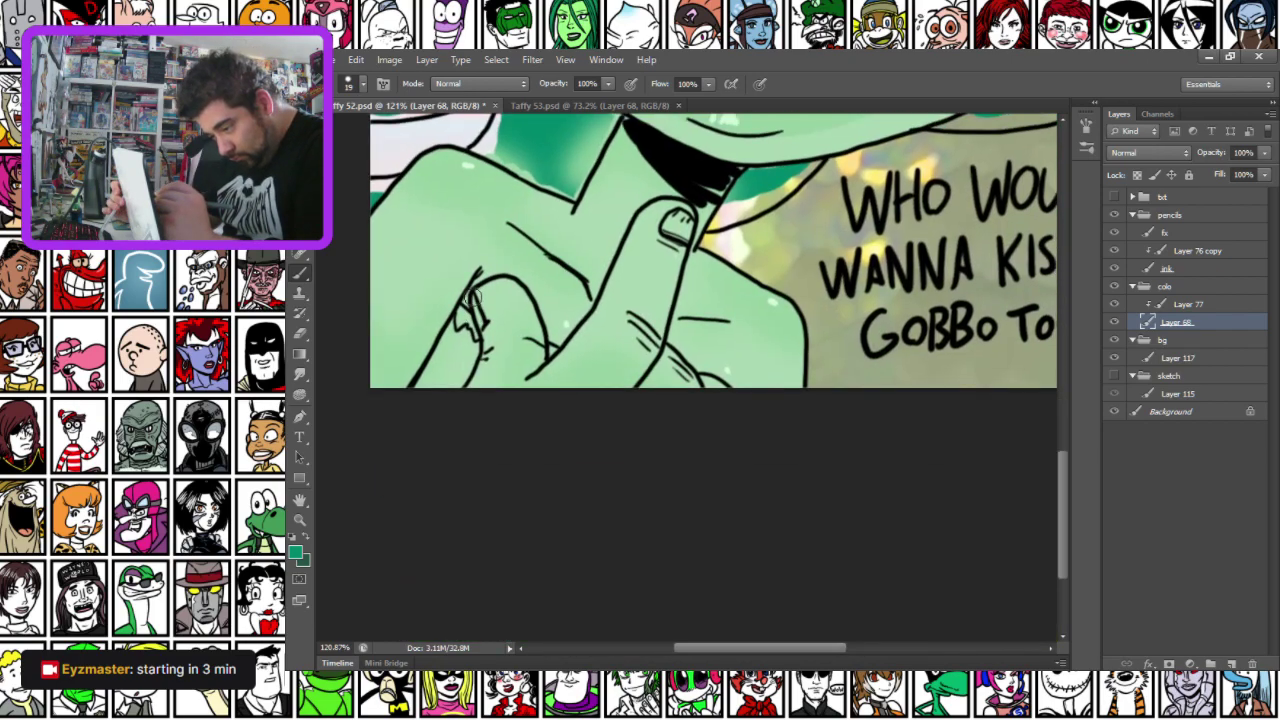
pyautogui.moveTo(668, 233); pyautogui.dragTo(683, 222)
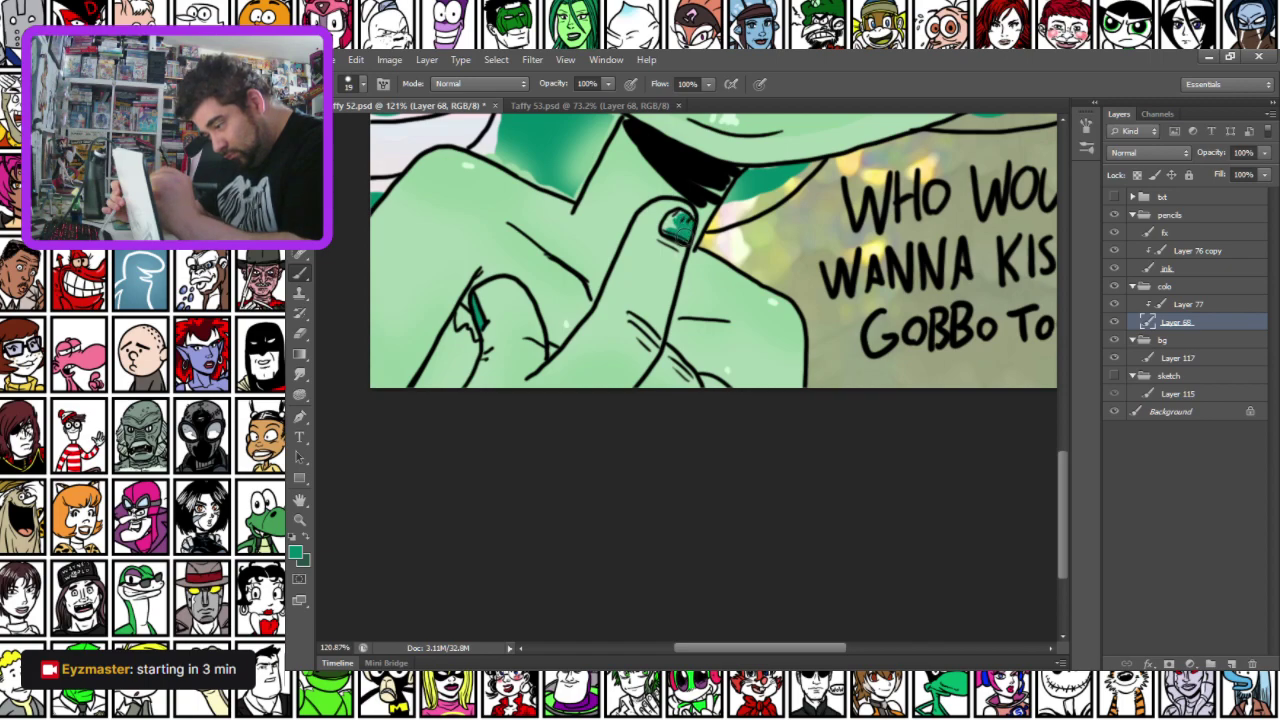
pyautogui.moveTo(457, 368); pyautogui.dragTo(567, 356)
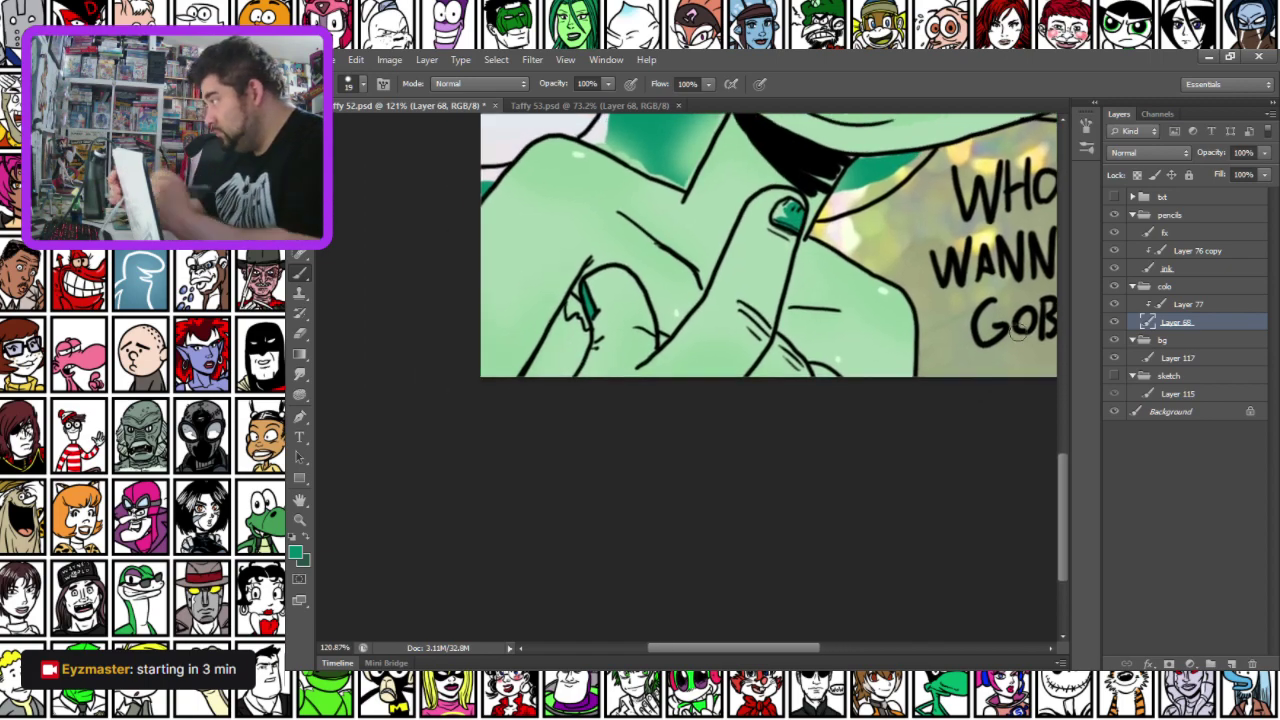
pyautogui.moveTo(524, 394)
pyautogui.mouseDown()
pyautogui.moveTo(570, 308)
pyautogui.moveTo(584, 318)
pyautogui.moveTo(578, 352)
pyautogui.moveTo(558, 345)
pyautogui.moveTo(570, 332)
pyautogui.mouseUp()
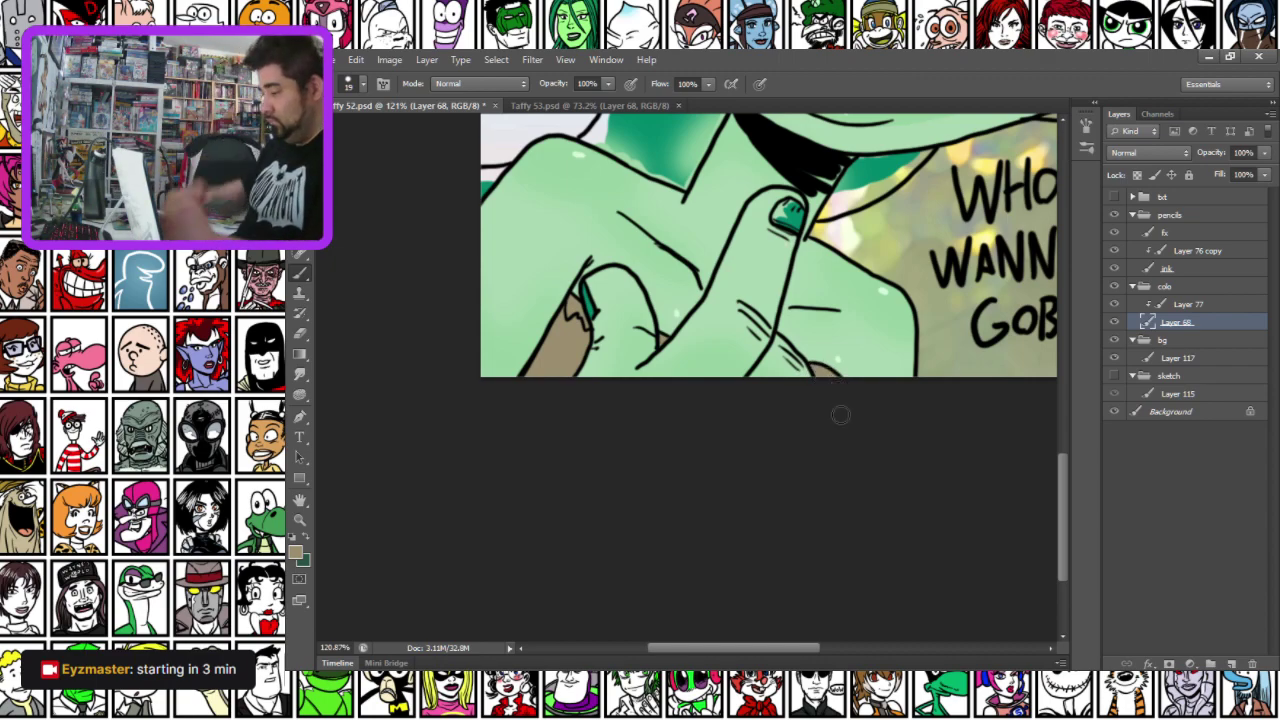
# Sample the hair green and cover the pale patch between the hair and the pointed white shape above the hand
pyautogui.scroll(5, 840, 414)
pyautogui.hscroll(-1, 840, 414)
pyautogui.keyDown('alt'); pyautogui.click(559, 326); pyautogui.keyUp('alt')
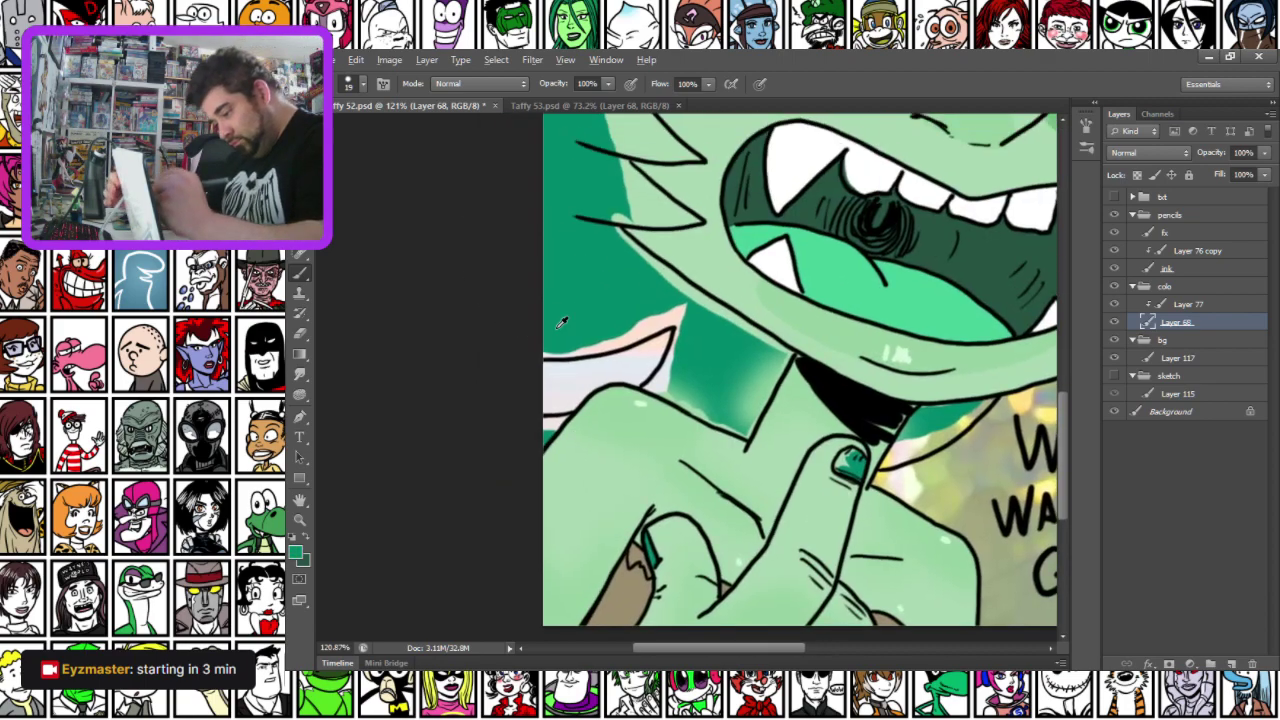
pyautogui.moveTo(552, 352); pyautogui.dragTo(582, 354)
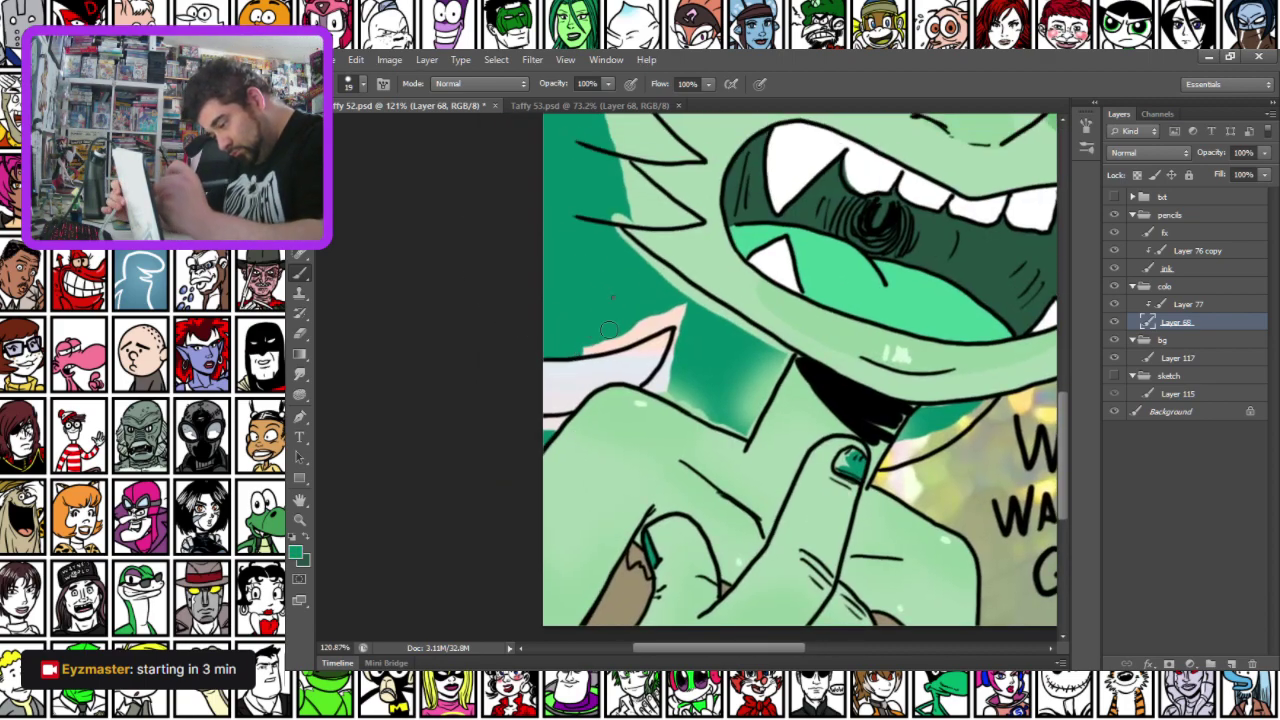
pyautogui.rightClick(609, 329)
pyautogui.click(534, 432)
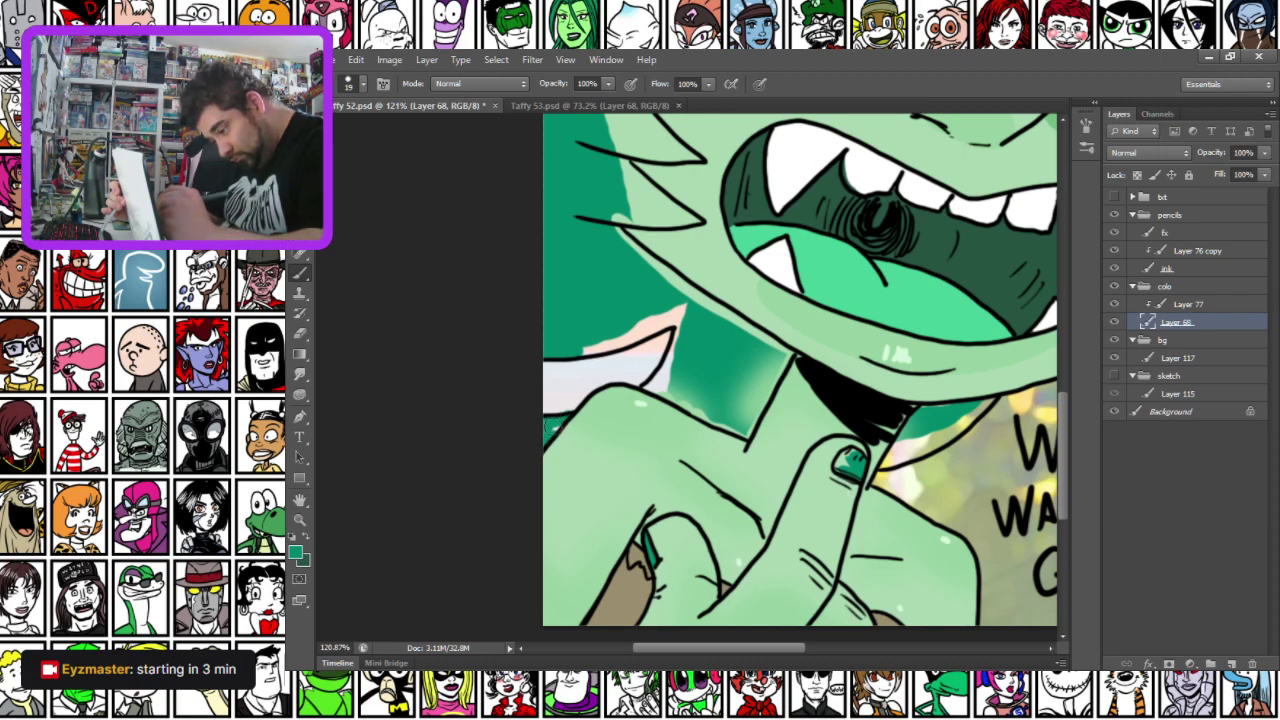
pyautogui.moveTo(581, 348); pyautogui.dragTo(682, 298)
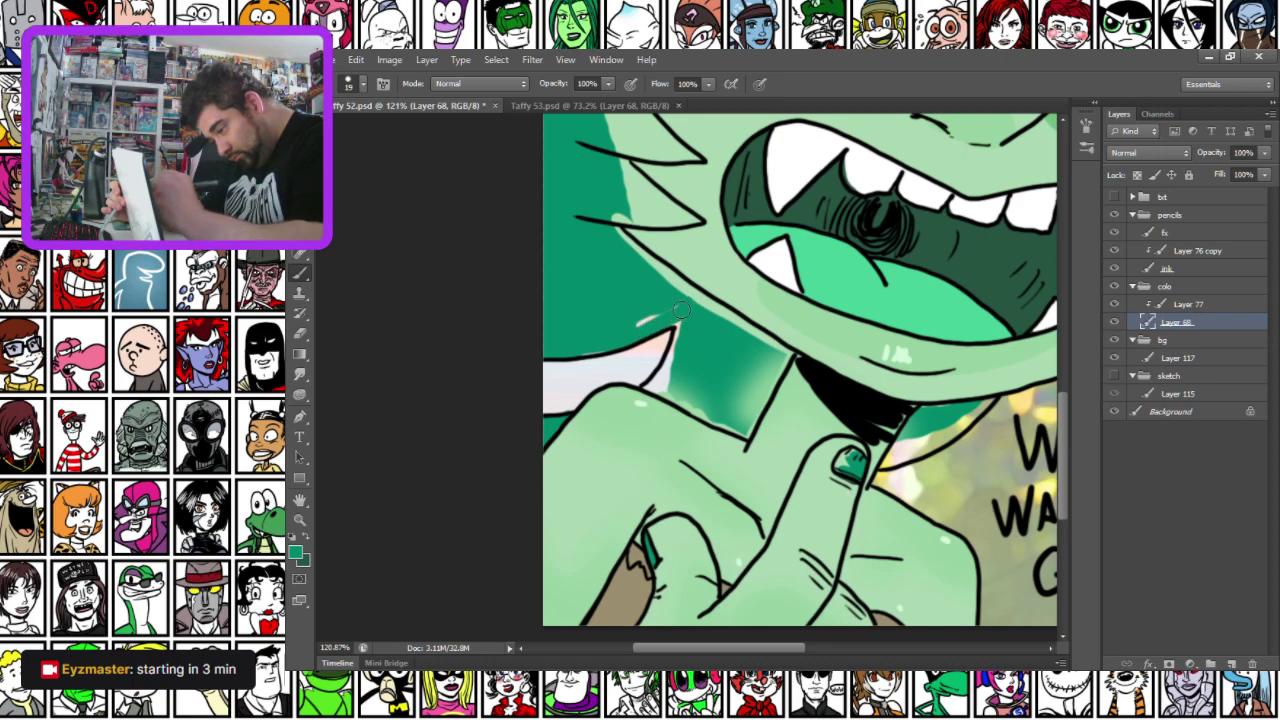
# Fill the hair patch between the pointed white shape and the neck, sampling skin and hair greens to tidy its edges
pyautogui.moveTo(670, 356)
pyautogui.mouseDown()
pyautogui.moveTo(646, 386)
pyautogui.moveTo(660, 376)
pyautogui.moveTo(755, 436)
pyautogui.moveTo(760, 390)
pyautogui.moveTo(766, 442)
pyautogui.mouseUp()
pyautogui.keyDown('alt'); pyautogui.click(748, 448); pyautogui.keyUp('alt')
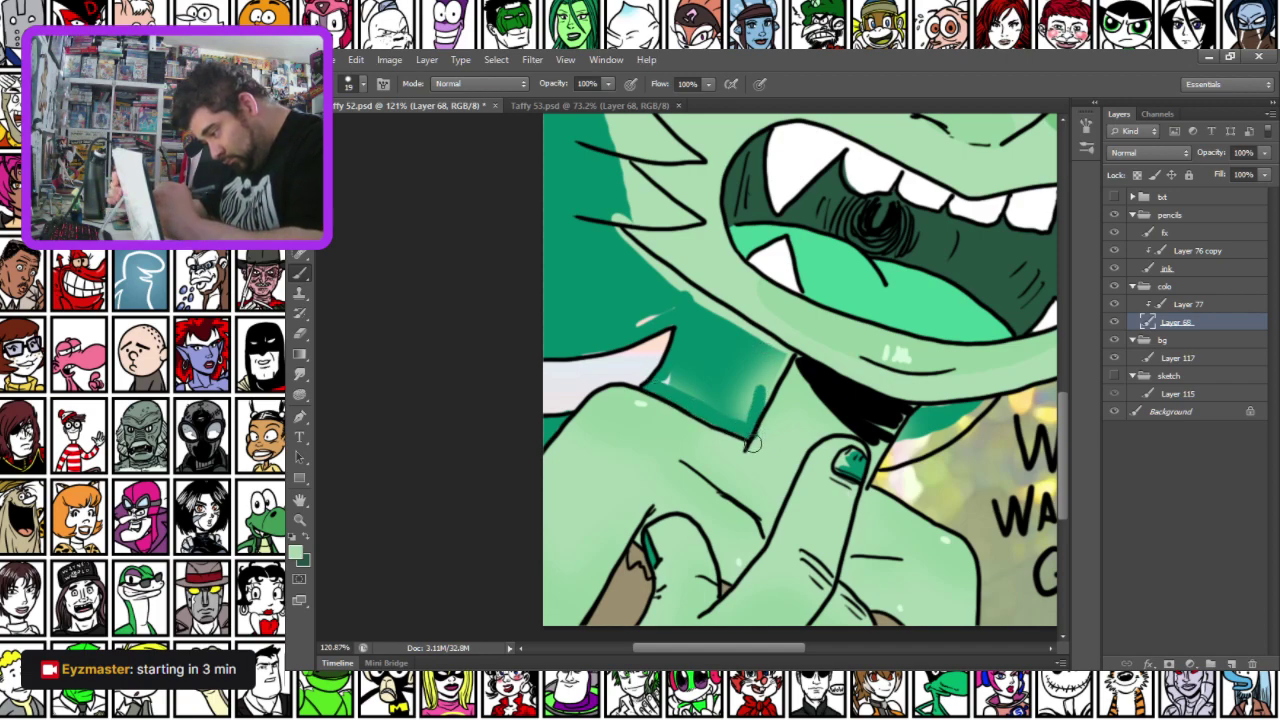
pyautogui.keyDown('alt'); pyautogui.click(740, 422); pyautogui.keyUp('alt')
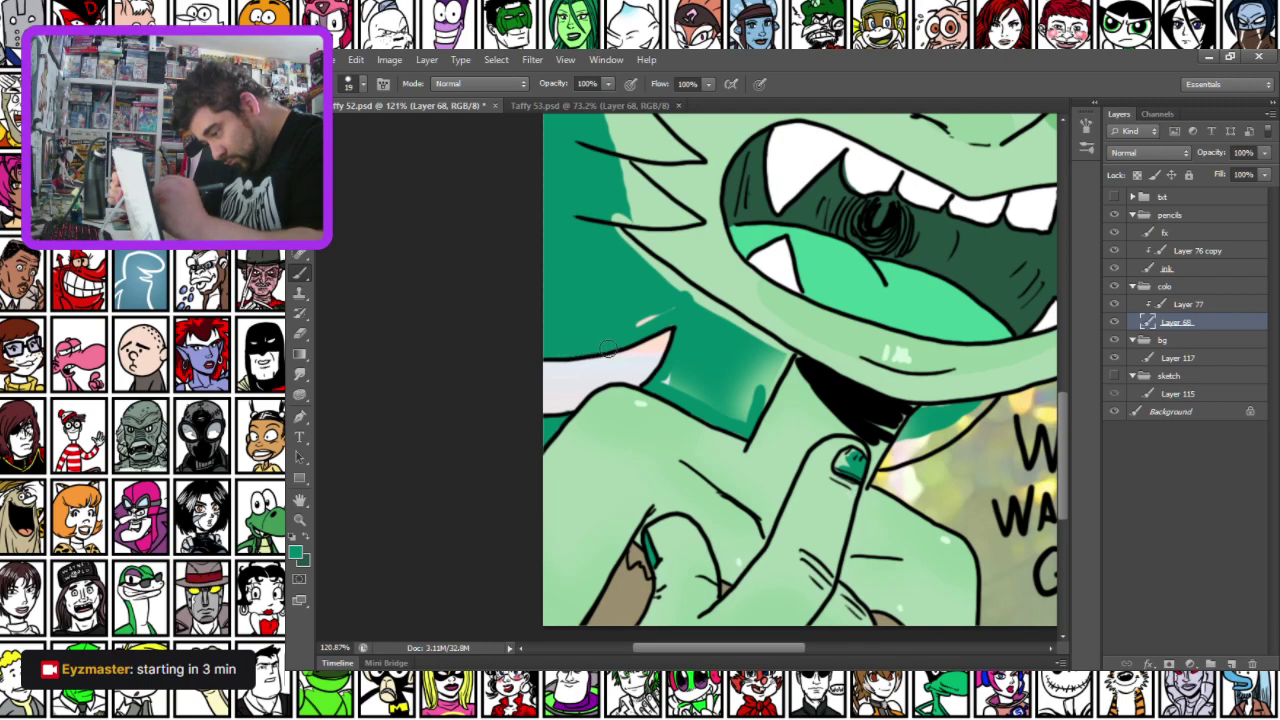
pyautogui.moveTo(620, 230)
pyautogui.mouseDown()
pyautogui.moveTo(788, 355)
pyautogui.moveTo(753, 421)
pyautogui.mouseUp()
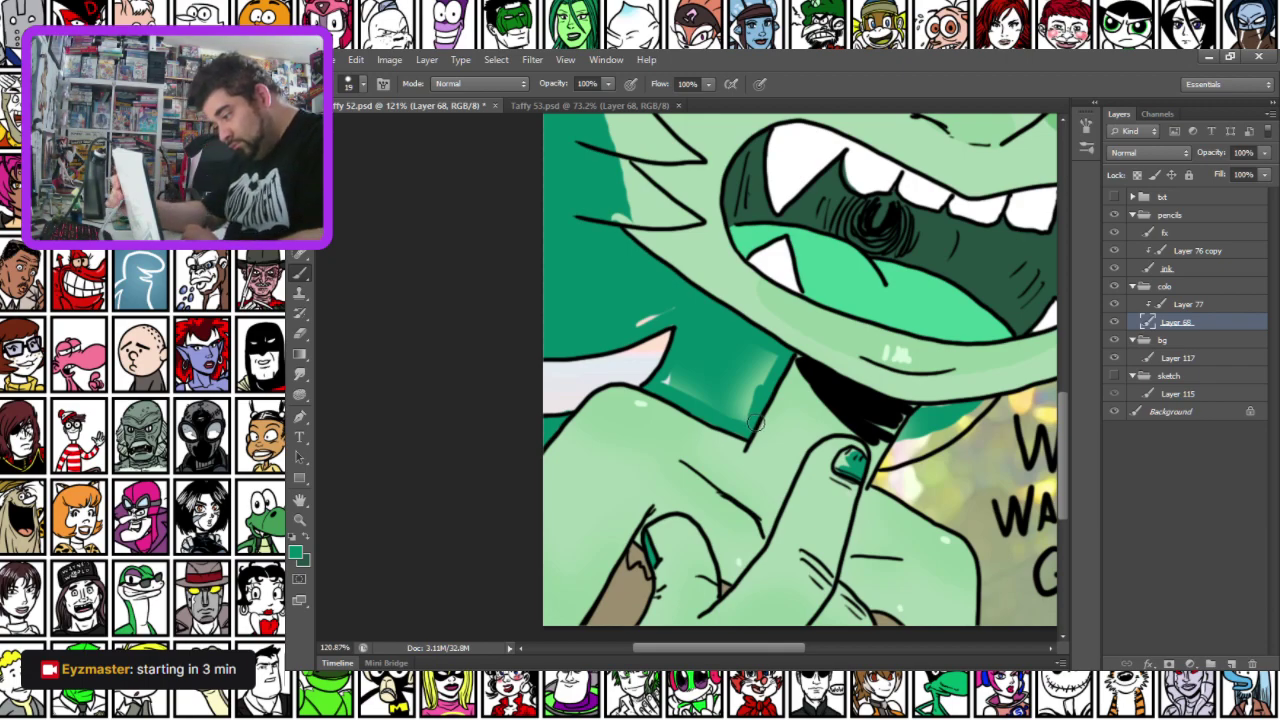
# Fill the hair patch under the chin beside the neck with hair green, undoing the overshooting stroke, and sample the jaw's light green
pyautogui.moveTo(891, 454)
pyautogui.mouseDown()
pyautogui.moveTo(928, 411)
pyautogui.moveTo(990, 398)
pyautogui.moveTo(930, 468)
pyautogui.mouseUp()
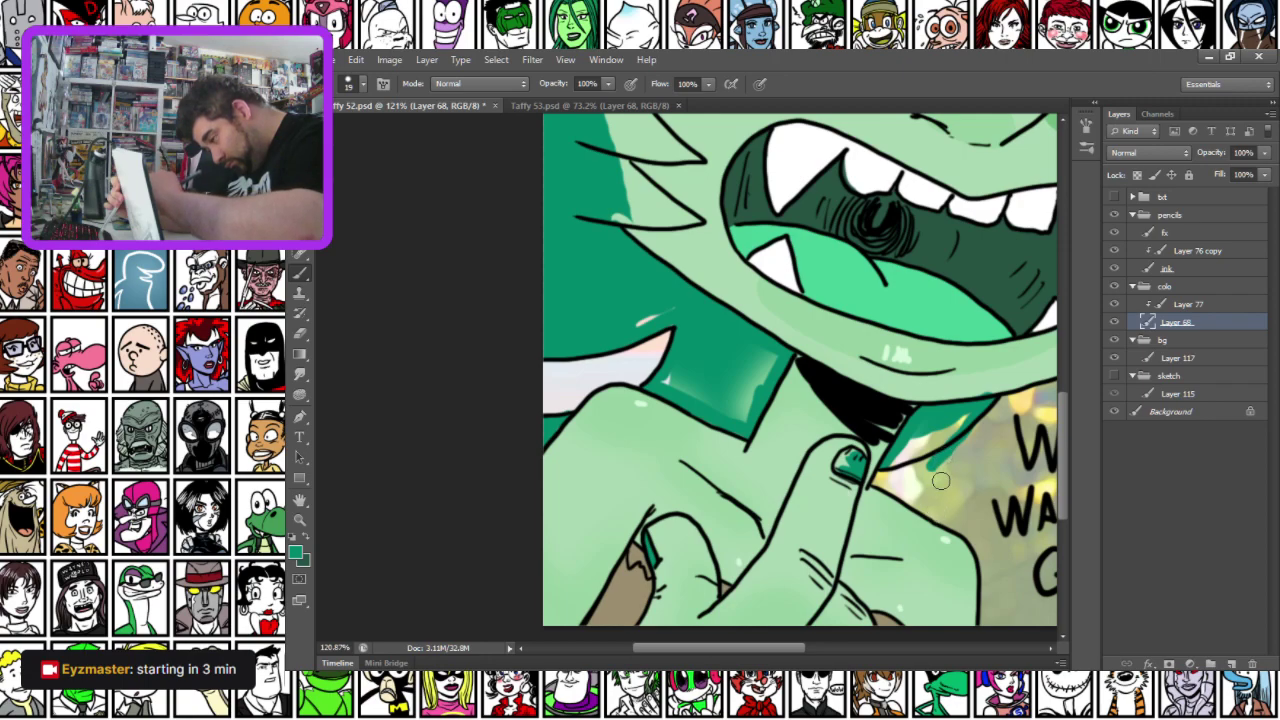
pyautogui.hotkey('ctrl', 'z')
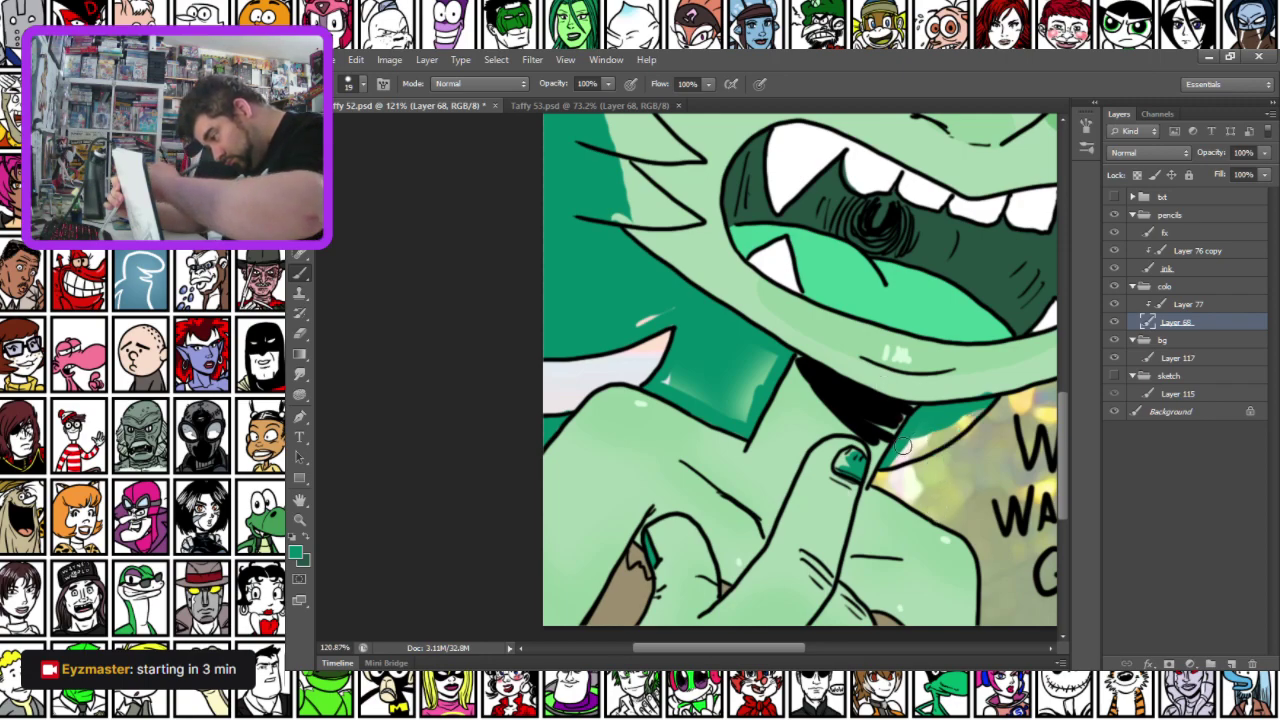
pyautogui.moveTo(900, 457); pyautogui.dragTo(980, 405)
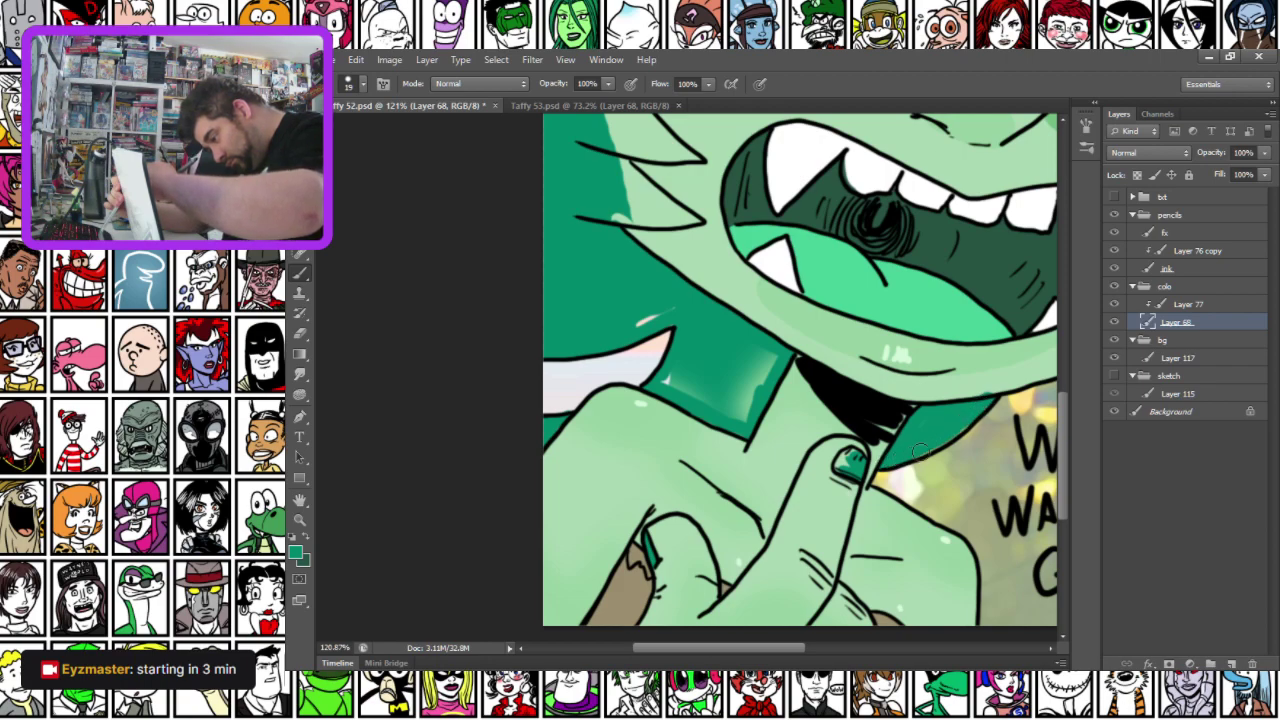
pyautogui.keyDown('alt'); pyautogui.click(984, 384); pyautogui.keyUp('alt')
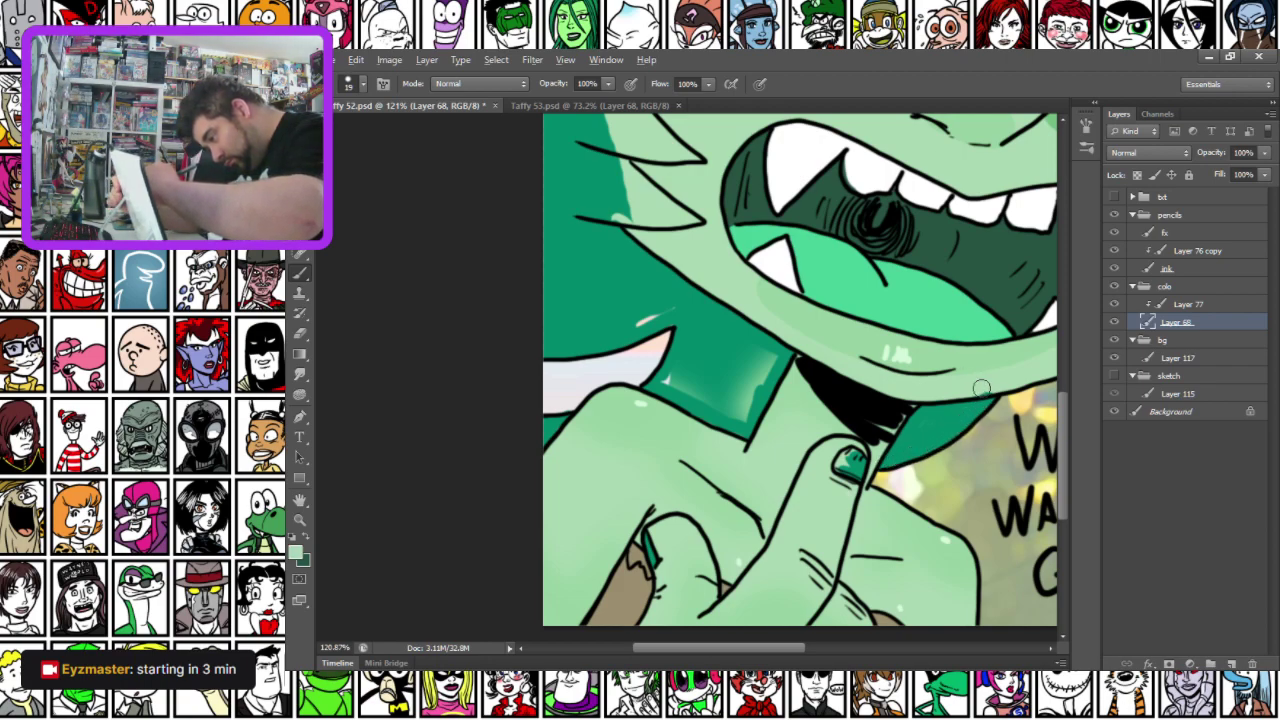
# Sample the hair green and paint the hair around the left ear's base and along the top of the head up to the ink outline
pyautogui.keyDown('alt'); pyautogui.click(573, 341); pyautogui.keyUp('alt')
pyautogui.moveTo(625, 398); pyautogui.dragTo(655, 545)
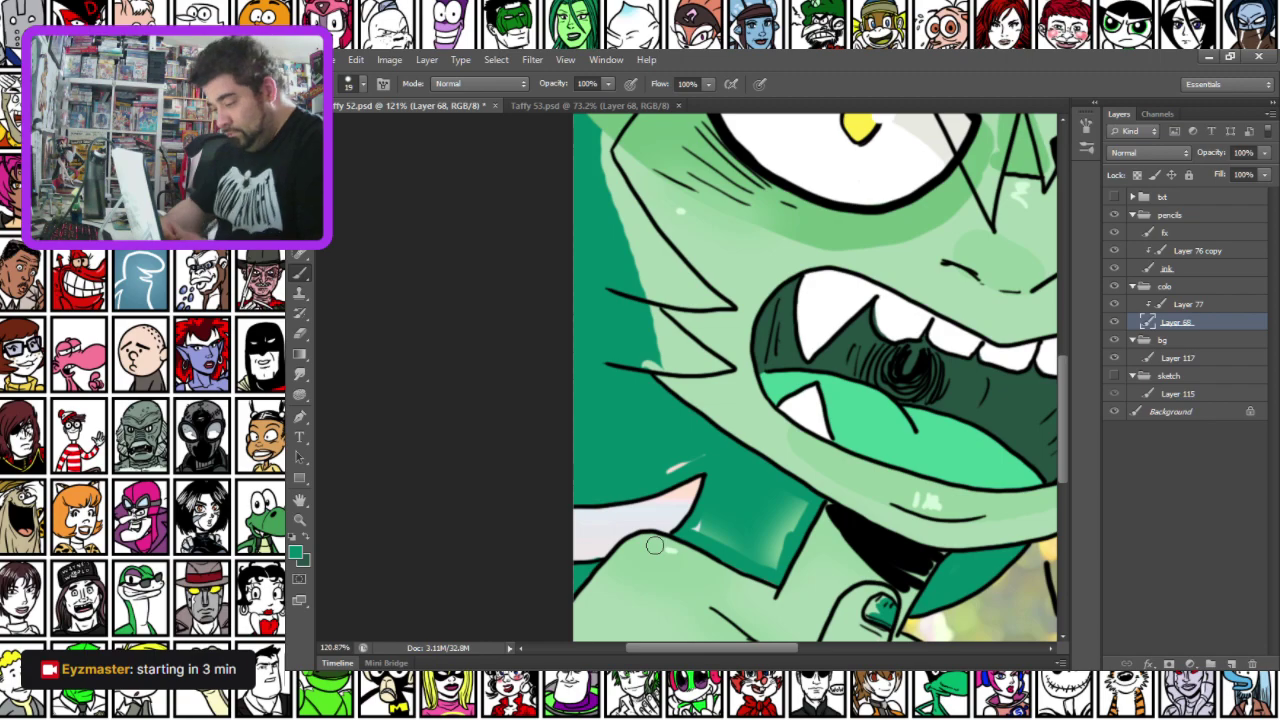
pyautogui.moveTo(602, 222); pyautogui.dragTo(546, 496)
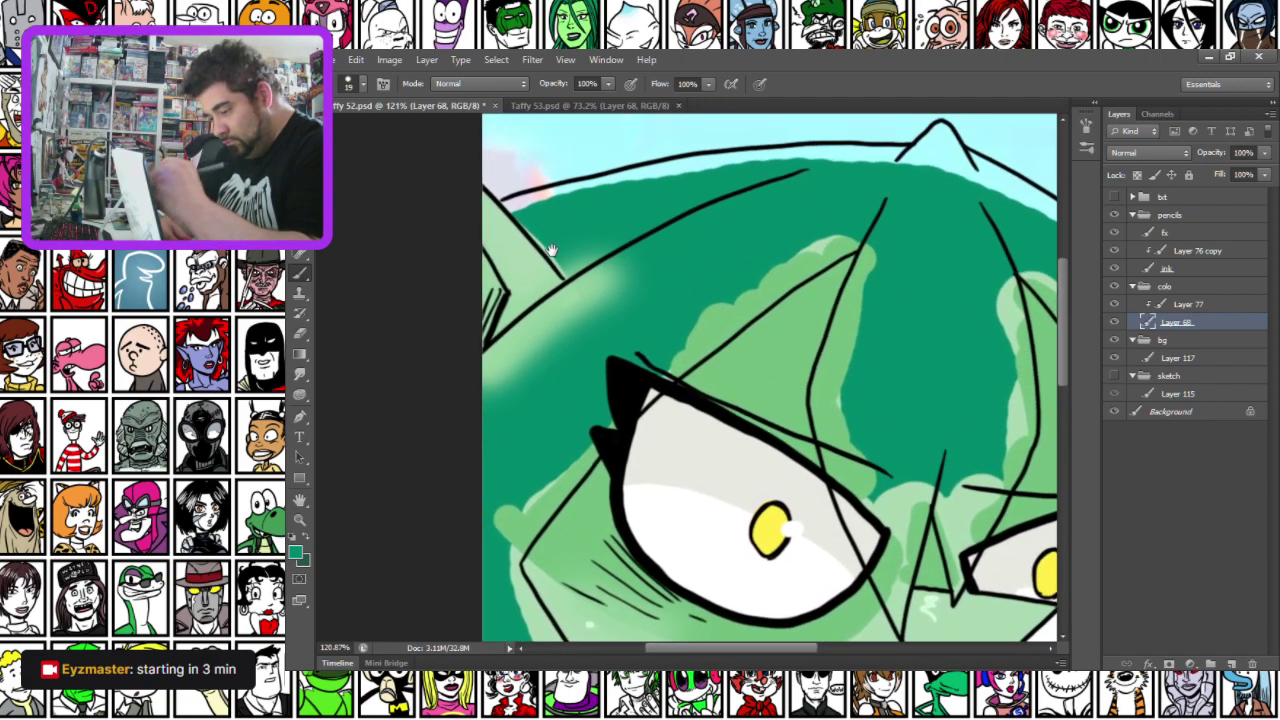
pyautogui.moveTo(510, 207); pyautogui.dragTo(575, 310)
pyautogui.moveTo(482, 370); pyautogui.dragTo(567, 296)
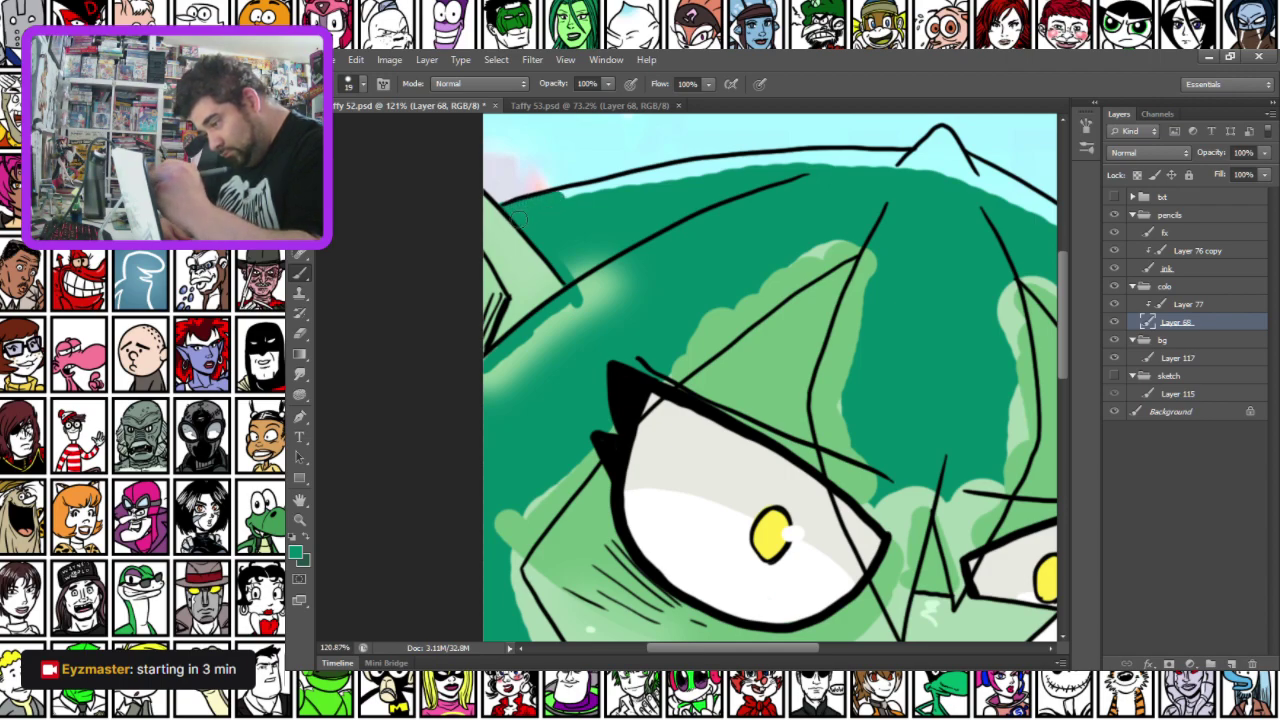
pyautogui.moveTo(594, 195)
pyautogui.mouseDown()
pyautogui.moveTo(721, 164)
pyautogui.moveTo(875, 153)
pyautogui.moveTo(980, 165)
pyautogui.moveTo(1058, 224)
pyautogui.mouseUp()
pyautogui.moveTo(916, 152); pyautogui.dragTo(943, 138)
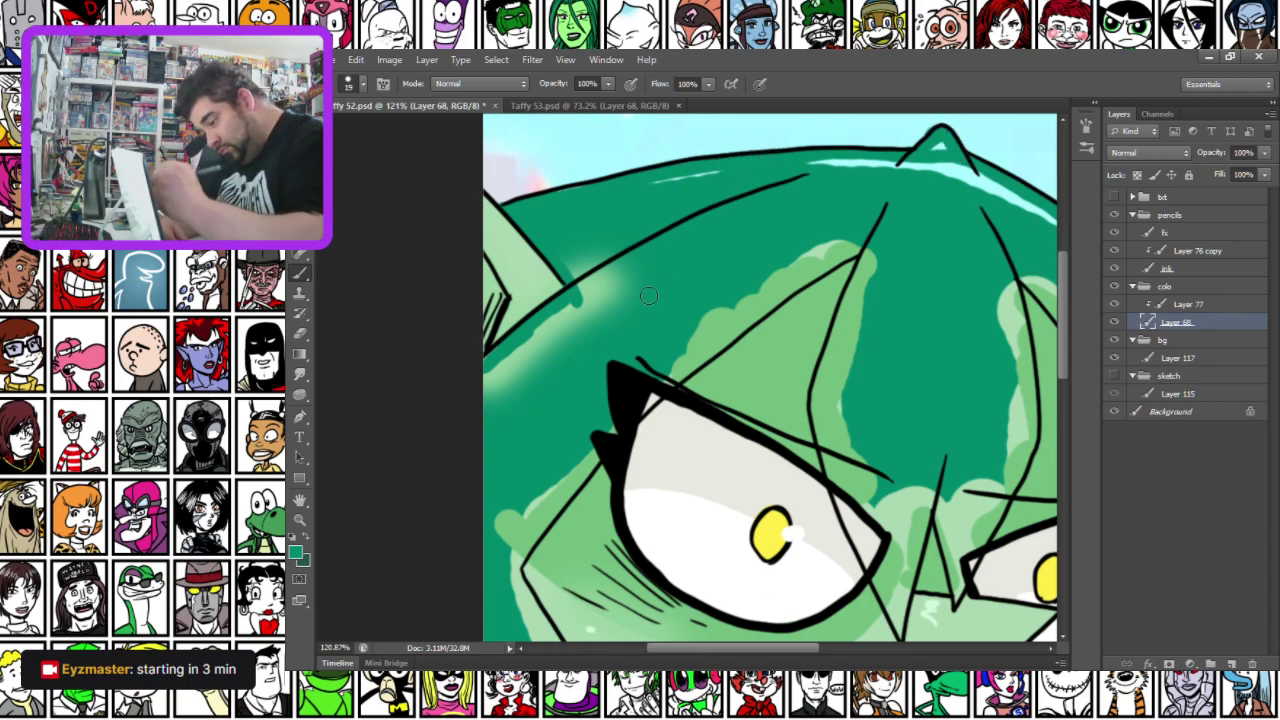
# Enlarge the brush and extend the hair green along the left side of the face and between the cheek tufts
pyautogui.rightClick(567, 455)
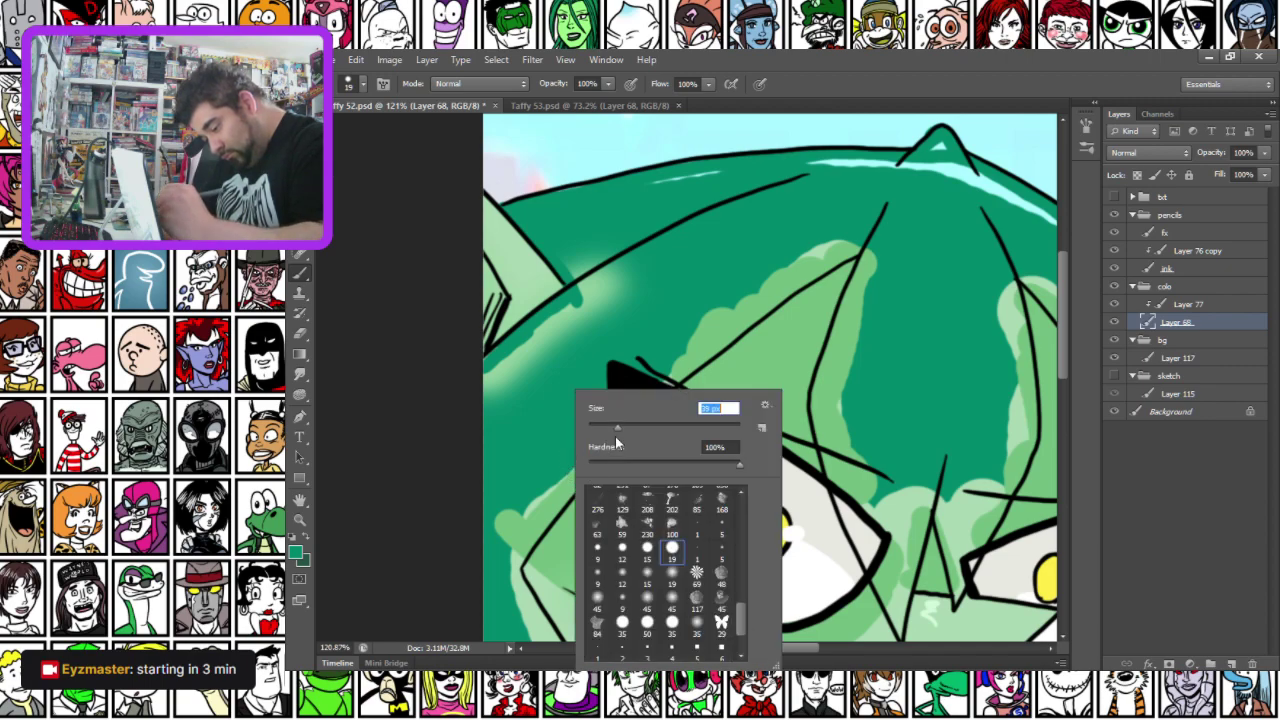
pyautogui.click(543, 435)
pyautogui.moveTo(510, 525); pyautogui.dragTo(567, 313)
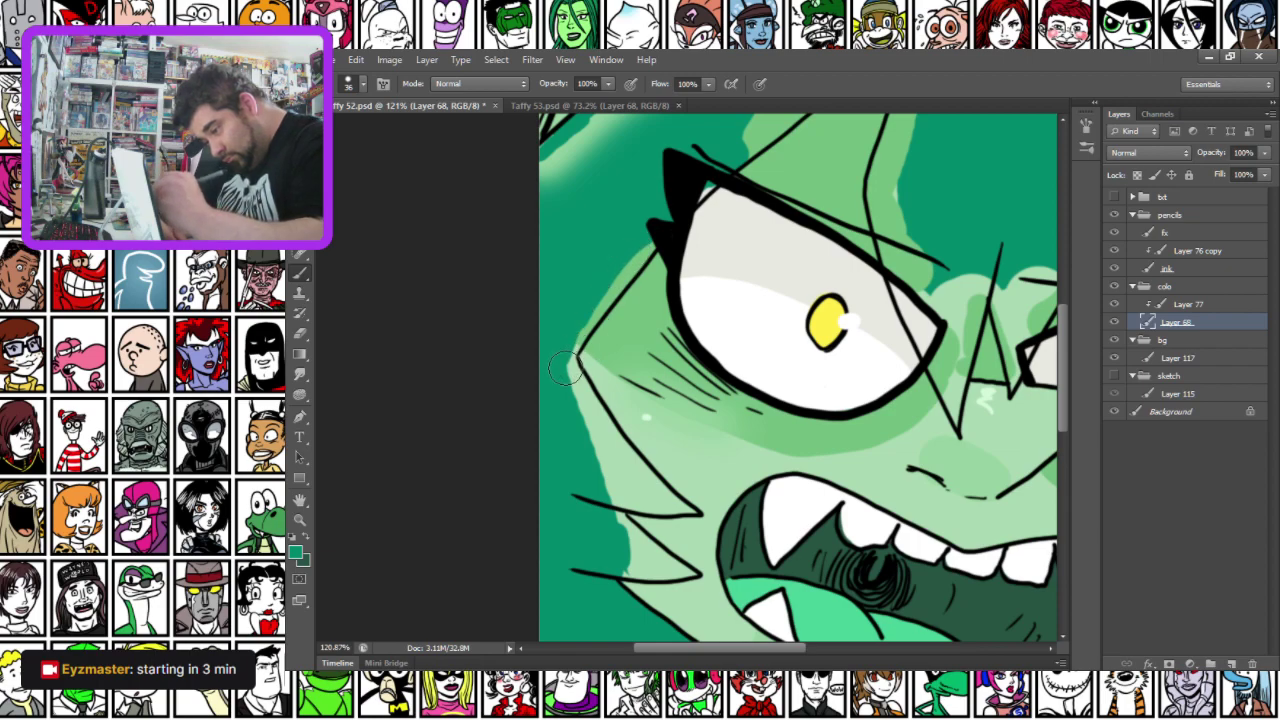
pyautogui.moveTo(623, 278)
pyautogui.mouseDown()
pyautogui.moveTo(644, 300)
pyautogui.moveTo(644, 278)
pyautogui.mouseUp()
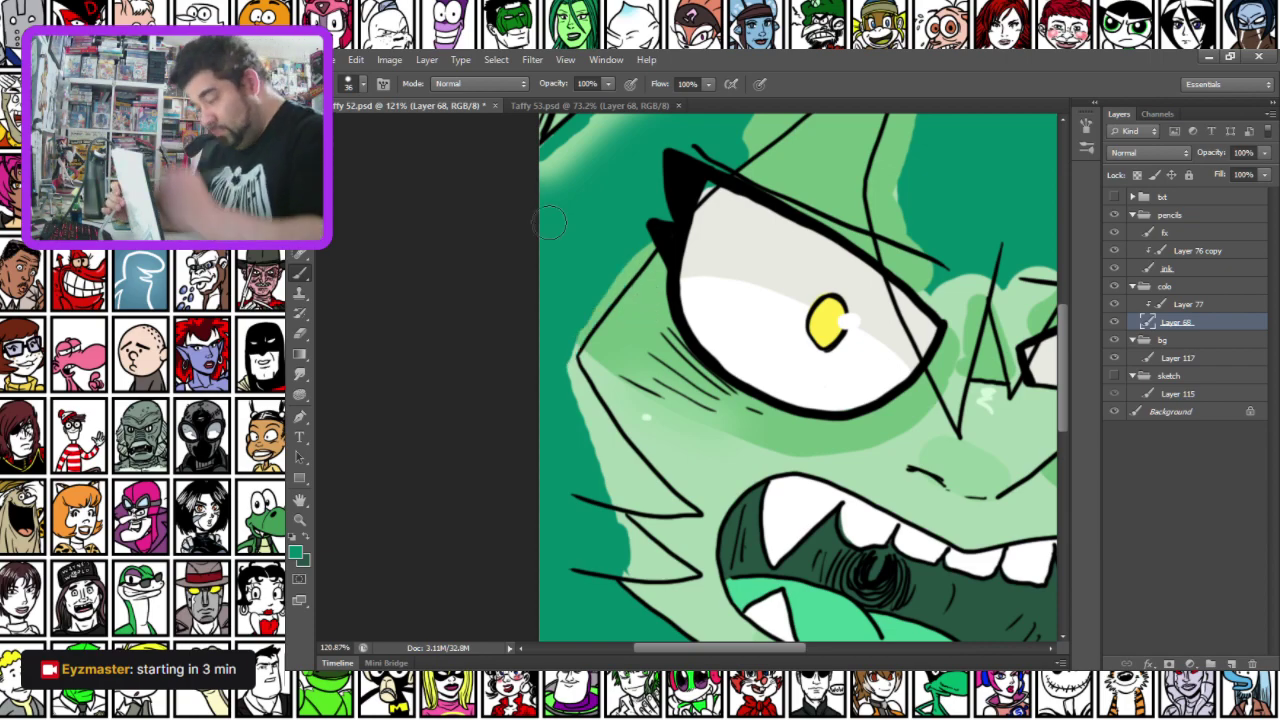
pyautogui.moveTo(577, 330)
pyautogui.mouseDown()
pyautogui.moveTo(645, 242)
pyautogui.moveTo(630, 258)
pyautogui.mouseUp()
pyautogui.moveTo(577, 430)
pyautogui.mouseDown()
pyautogui.moveTo(559, 243)
pyautogui.moveTo(597, 306)
pyautogui.mouseUp()
pyautogui.moveTo(622, 440)
pyautogui.mouseDown()
pyautogui.moveTo(713, 445)
pyautogui.moveTo(642, 402)
pyautogui.moveTo(628, 383)
pyautogui.moveTo(641, 367)
pyautogui.moveTo(713, 381)
pyautogui.moveTo(682, 370)
pyautogui.moveTo(579, 230)
pyautogui.moveTo(657, 349)
pyautogui.moveTo(641, 337)
pyautogui.moveTo(614, 350)
pyautogui.moveTo(588, 276)
pyautogui.mouseUp()
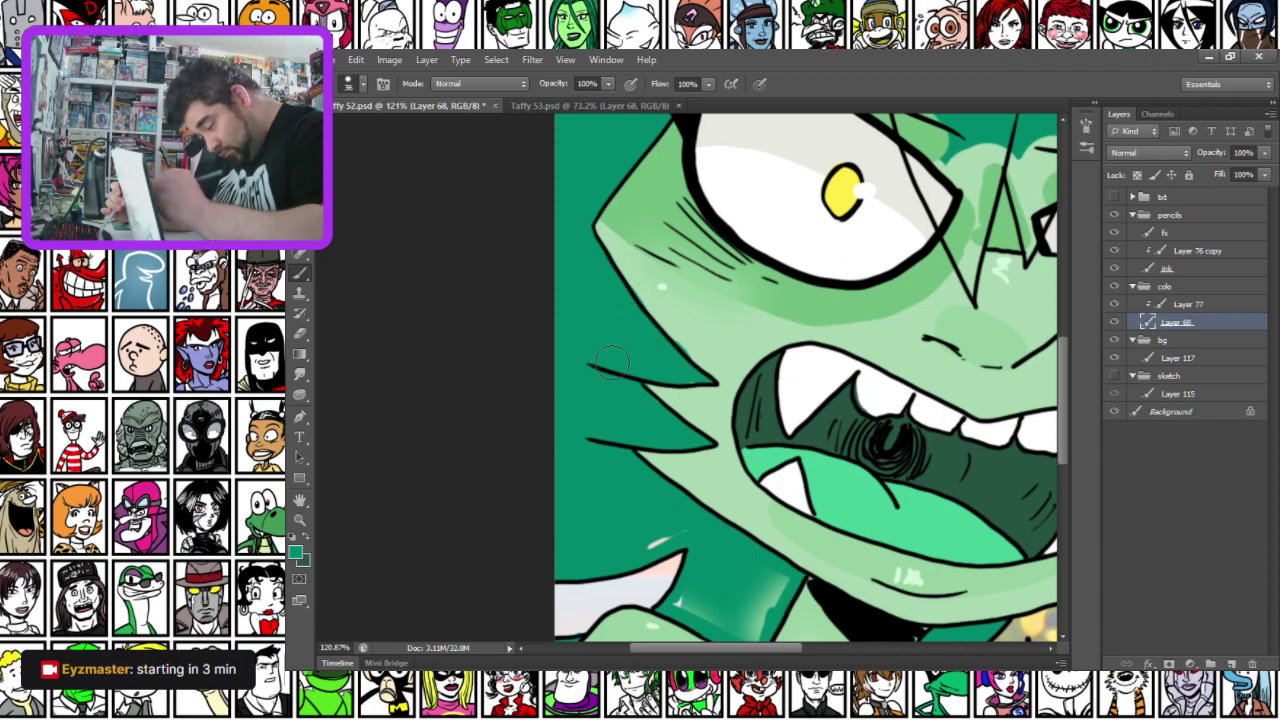
# Cover the remaining pale highlights in the hair patch between the pointed white shape and the neck with flat hair green
pyautogui.moveTo(632, 532); pyautogui.dragTo(530, 193)
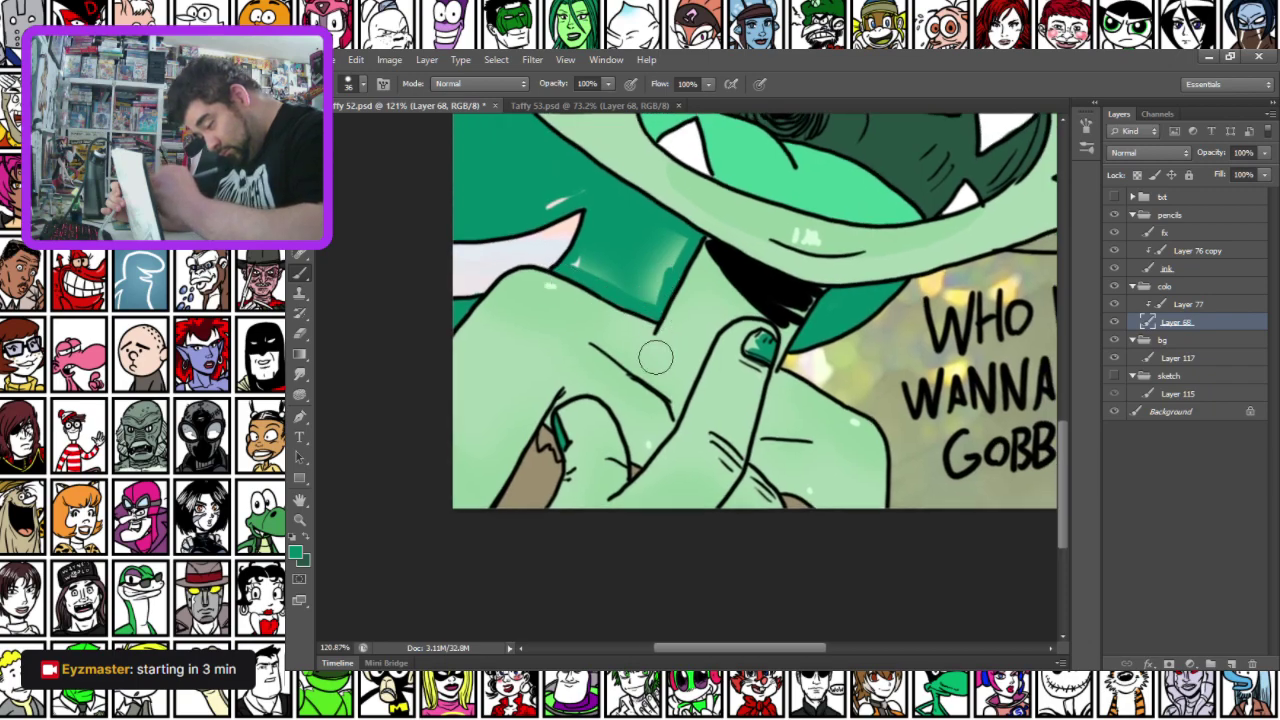
pyautogui.moveTo(650, 284)
pyautogui.mouseDown()
pyautogui.moveTo(665, 272)
pyautogui.moveTo(661, 231)
pyautogui.mouseUp()
pyautogui.moveTo(637, 277)
pyautogui.mouseDown()
pyautogui.moveTo(568, 266)
pyautogui.moveTo(605, 277)
pyautogui.moveTo(585, 240)
pyautogui.mouseUp()
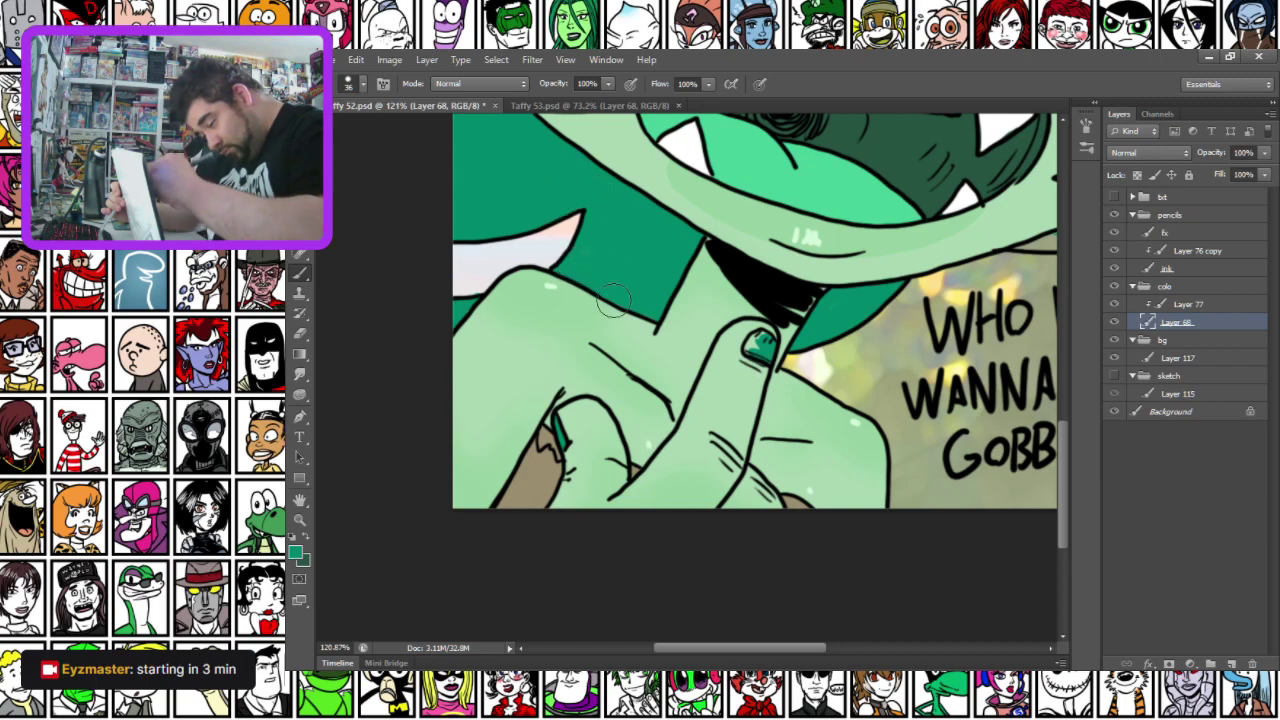
# Cover the pale glow beside the left ear and paint hair green down to the left forehead hairline above the eye
pyautogui.moveTo(733, 240); pyautogui.dragTo(545, 480)
pyautogui.moveTo(690, 345); pyautogui.dragTo(740, 630)
pyautogui.moveTo(400, 230)
pyautogui.mouseDown()
pyautogui.moveTo(567, 422)
pyautogui.moveTo(491, 394)
pyautogui.moveTo(526, 426)
pyautogui.moveTo(502, 456)
pyautogui.moveTo(580, 372)
pyautogui.moveTo(588, 335)
pyautogui.moveTo(616, 372)
pyautogui.moveTo(644, 355)
pyautogui.mouseUp()
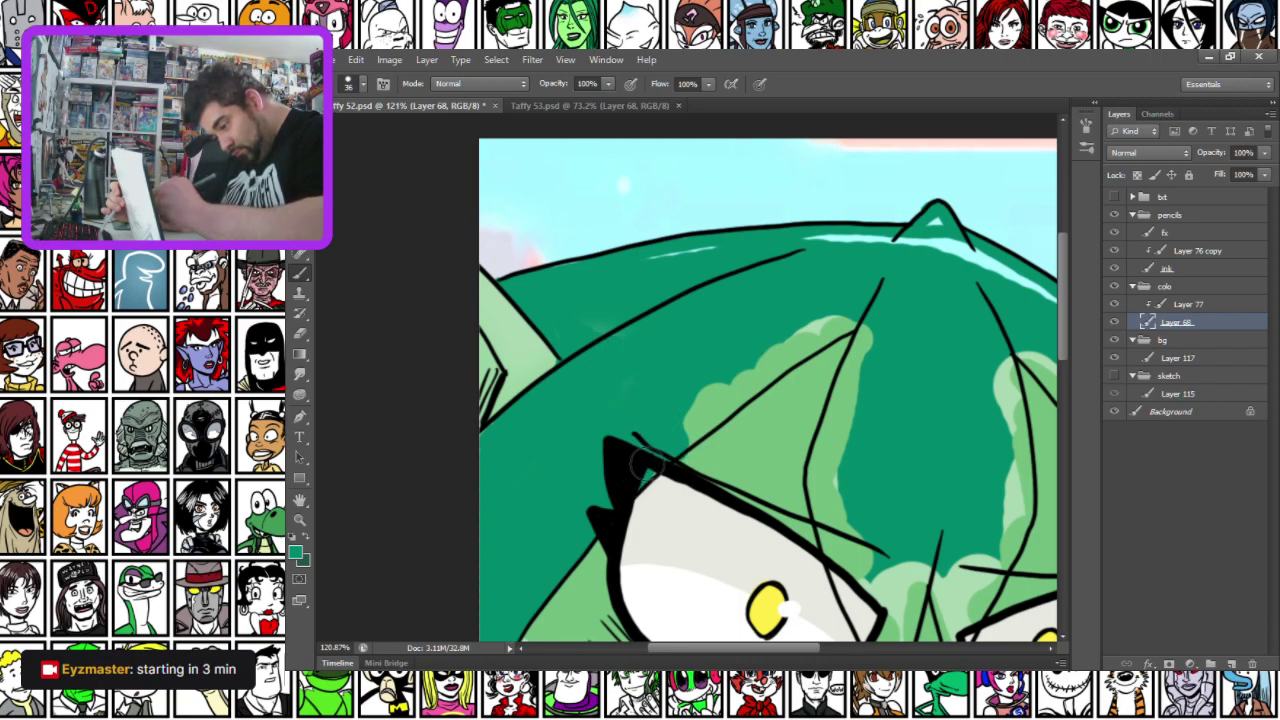
pyautogui.moveTo(665, 442)
pyautogui.mouseDown()
pyautogui.moveTo(838, 328)
pyautogui.moveTo(831, 310)
pyautogui.moveTo(713, 366)
pyautogui.mouseUp()
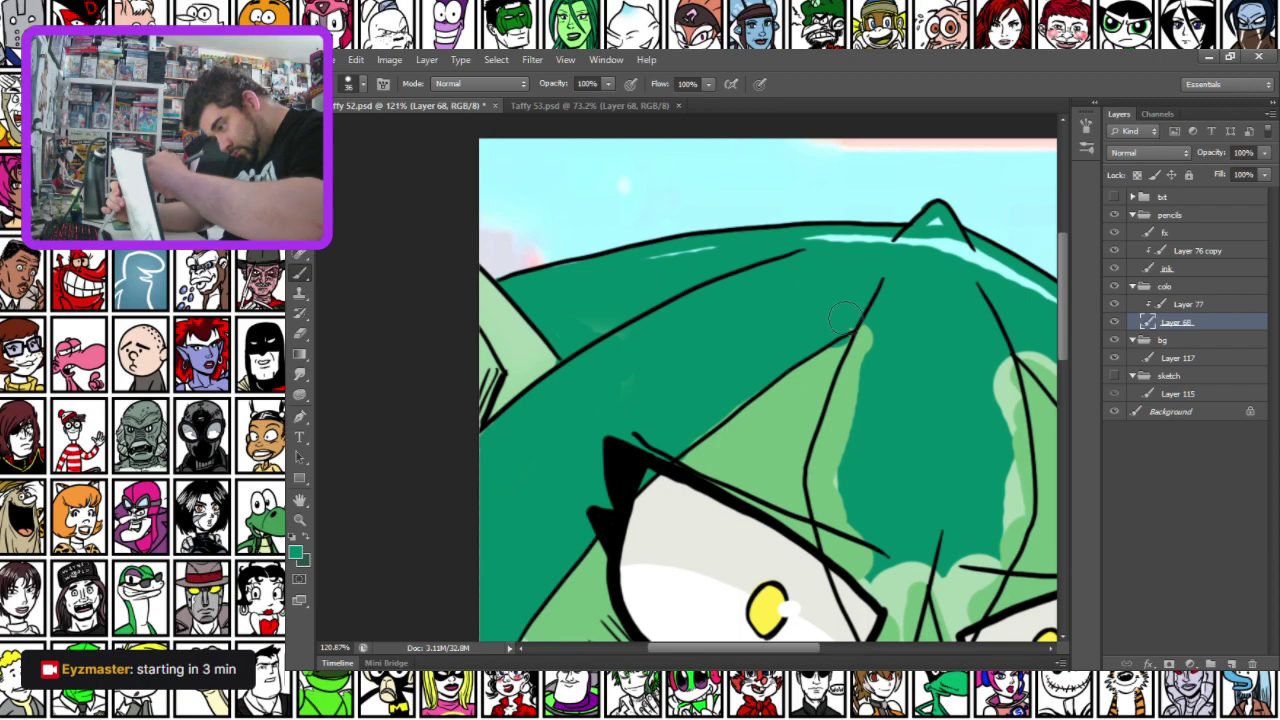
# Fill the central bang and the pale highlights atop the head with hair green, sampling skin and hair greens to tidy the hairline
pyautogui.moveTo(855, 405)
pyautogui.mouseDown()
pyautogui.moveTo(860, 340)
pyautogui.moveTo(820, 478)
pyautogui.moveTo(858, 603)
pyautogui.moveTo(887, 623)
pyautogui.moveTo(915, 600)
pyautogui.moveTo(878, 570)
pyautogui.moveTo(840, 485)
pyautogui.moveTo(856, 560)
pyautogui.mouseUp()
pyautogui.moveTo(932, 585)
pyautogui.mouseDown()
pyautogui.moveTo(1002, 556)
pyautogui.moveTo(1025, 506)
pyautogui.moveTo(997, 352)
pyautogui.moveTo(998, 548)
pyautogui.moveTo(1000, 497)
pyautogui.mouseUp()
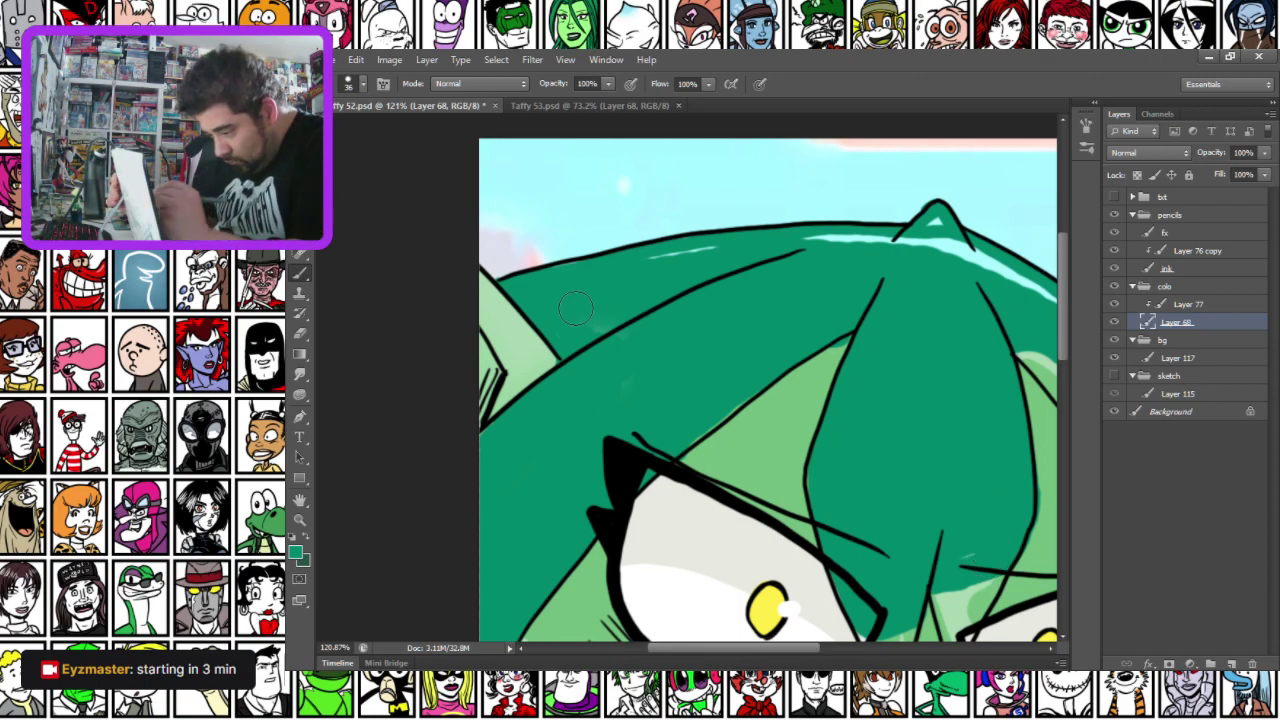
pyautogui.moveTo(628, 268)
pyautogui.mouseDown()
pyautogui.moveTo(728, 241)
pyautogui.moveTo(690, 255)
pyautogui.moveTo(935, 237)
pyautogui.moveTo(988, 287)
pyautogui.mouseUp()
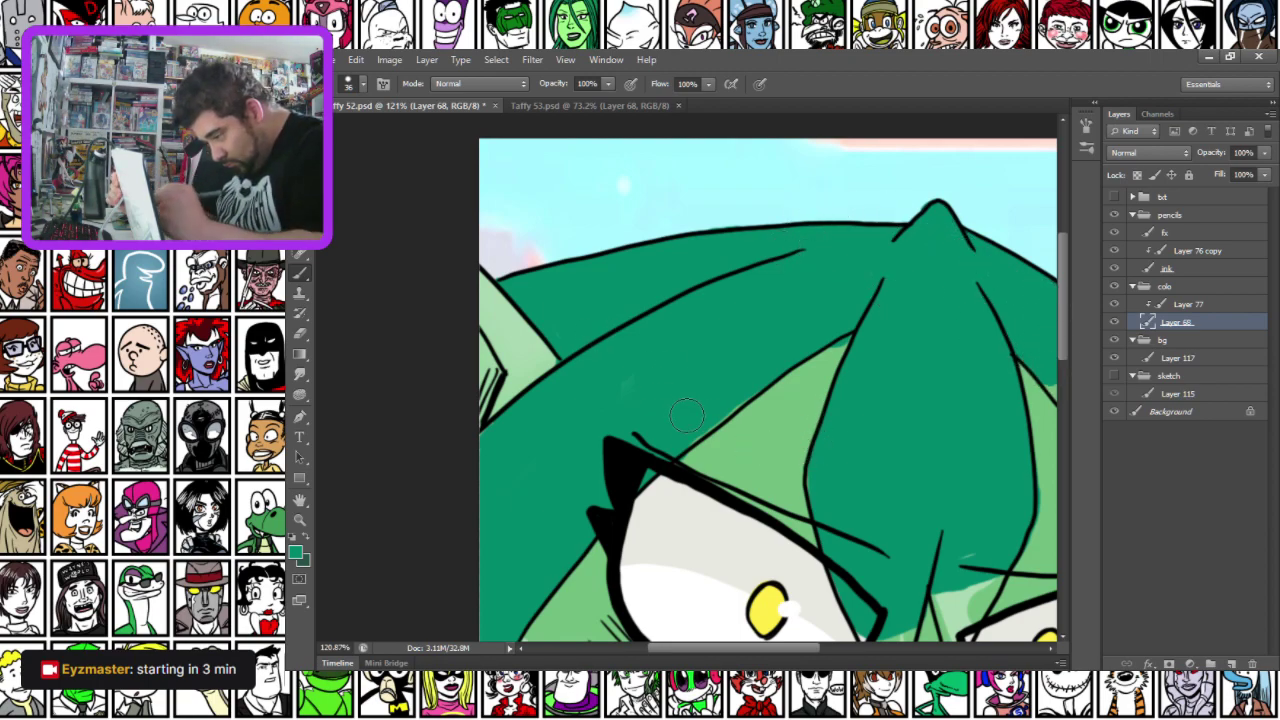
pyautogui.keyDown('alt'); pyautogui.click(701, 455); pyautogui.keyUp('alt')
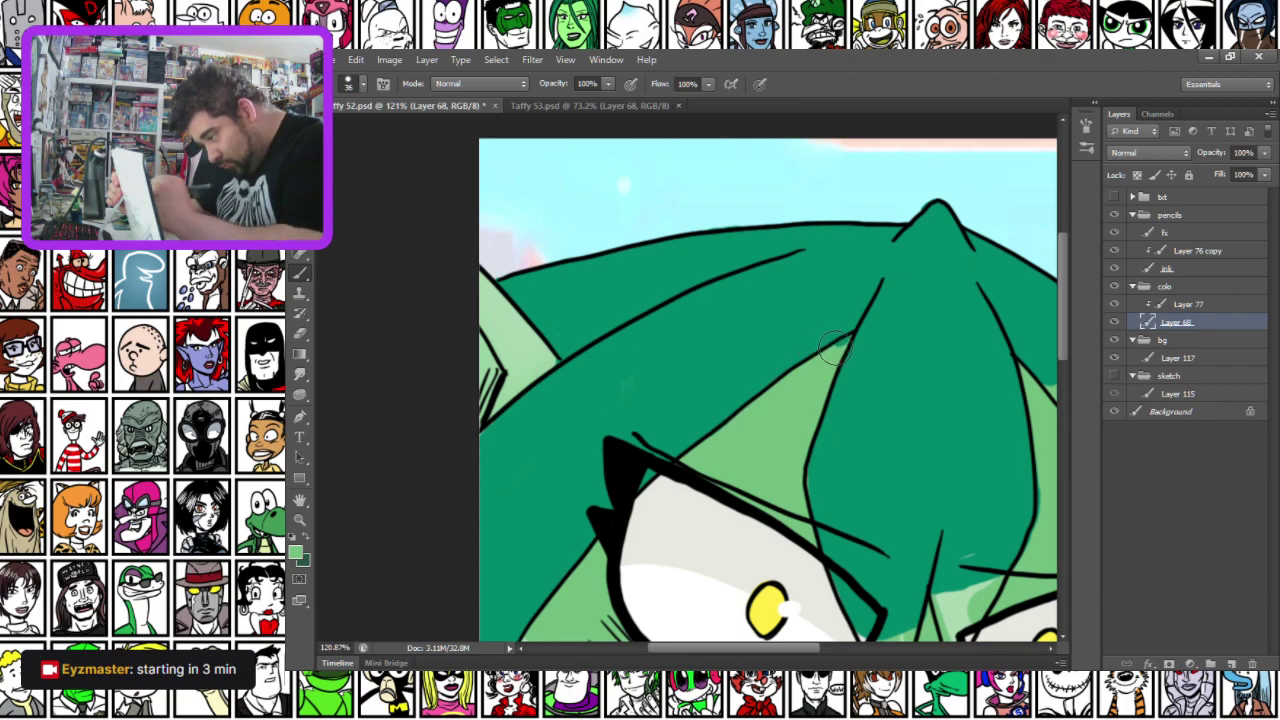
pyautogui.keyDown('alt'); pyautogui.click(830, 312); pyautogui.keyUp('alt')
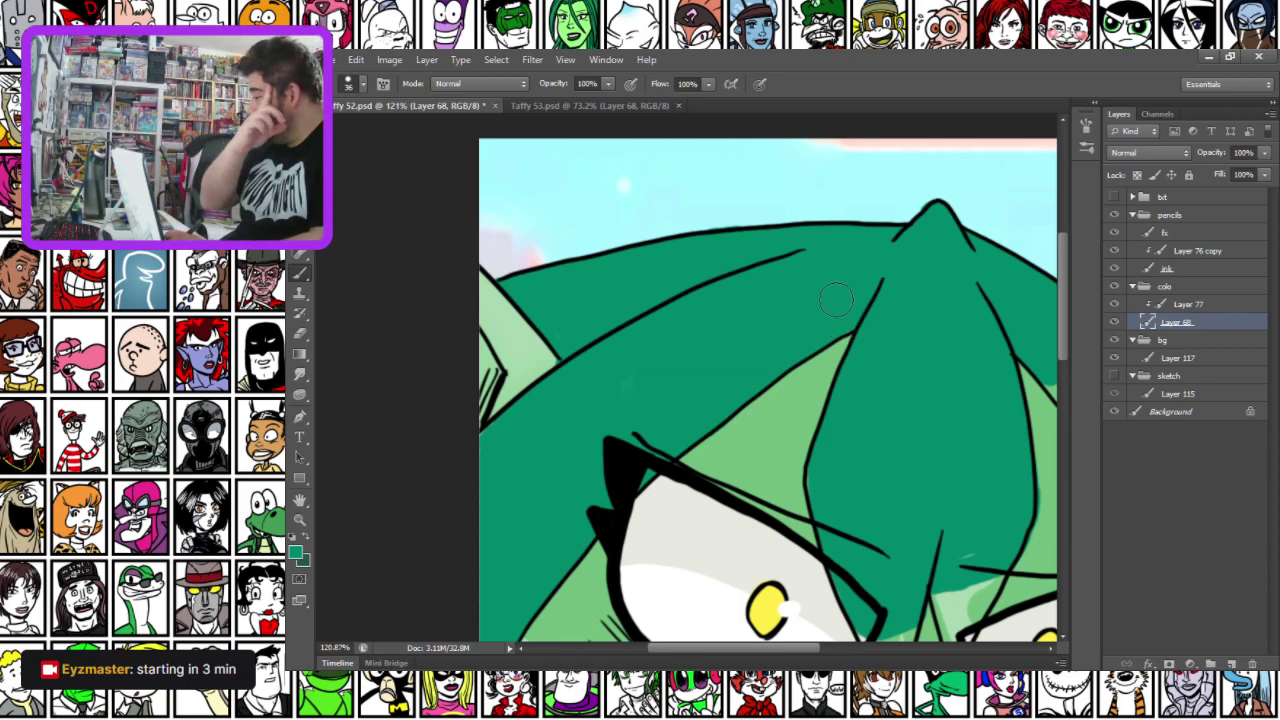
# Fill the two pointed tips of the central bang between the eyes with hair green
pyautogui.moveTo(786, 466)
pyautogui.mouseDown()
pyautogui.moveTo(583, 211)
pyautogui.moveTo(563, 161)
pyautogui.mouseUp()
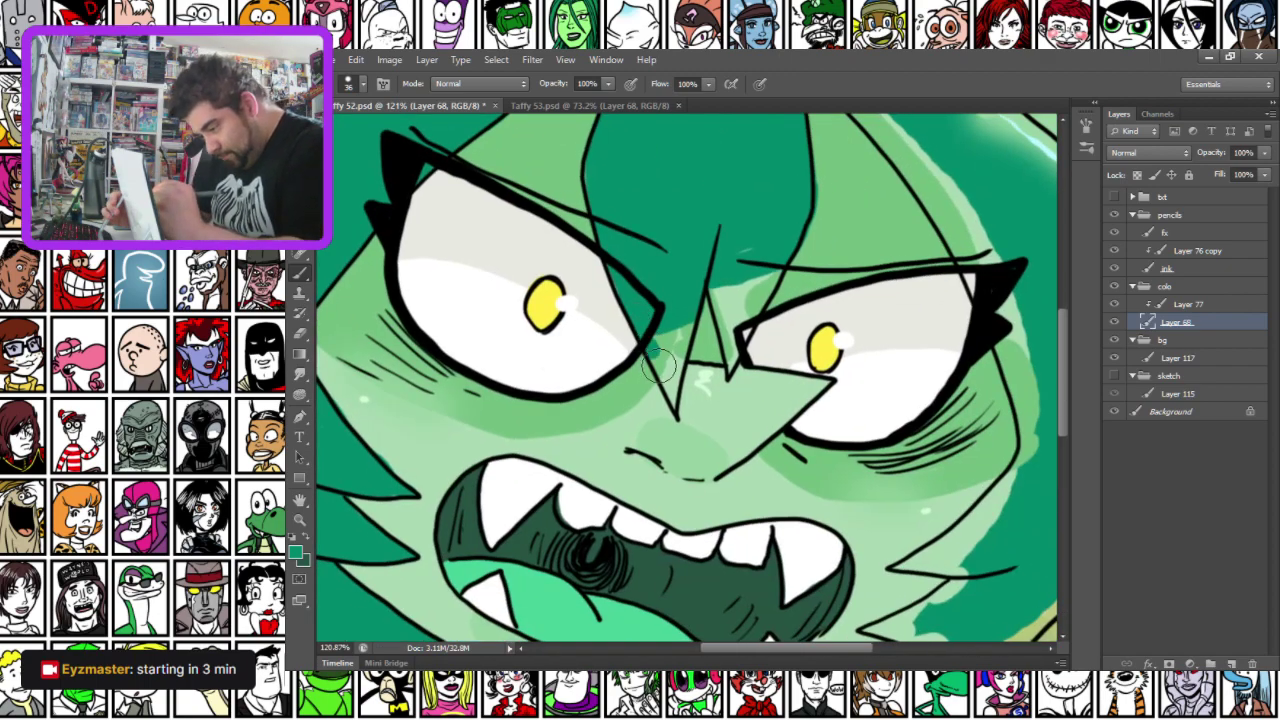
pyautogui.moveTo(668, 380)
pyautogui.mouseDown()
pyautogui.moveTo(674, 345)
pyautogui.moveTo(648, 322)
pyautogui.mouseUp()
pyautogui.moveTo(713, 283)
pyautogui.mouseDown()
pyautogui.moveTo(728, 373)
pyautogui.moveTo(775, 252)
pyautogui.moveTo(733, 285)
pyautogui.mouseUp()
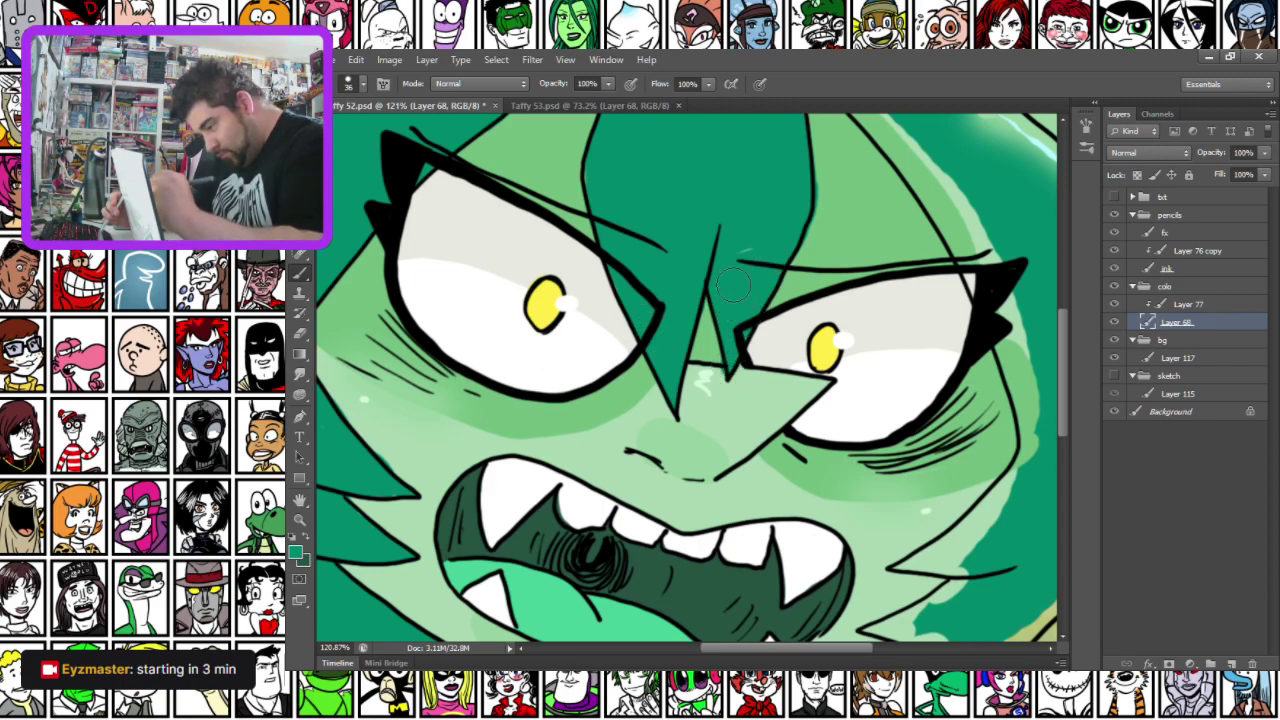
# Paint hair green over the pale strips from the right outer outline near the ear to the right forehead hairline
pyautogui.moveTo(796, 221); pyautogui.dragTo(579, 376)
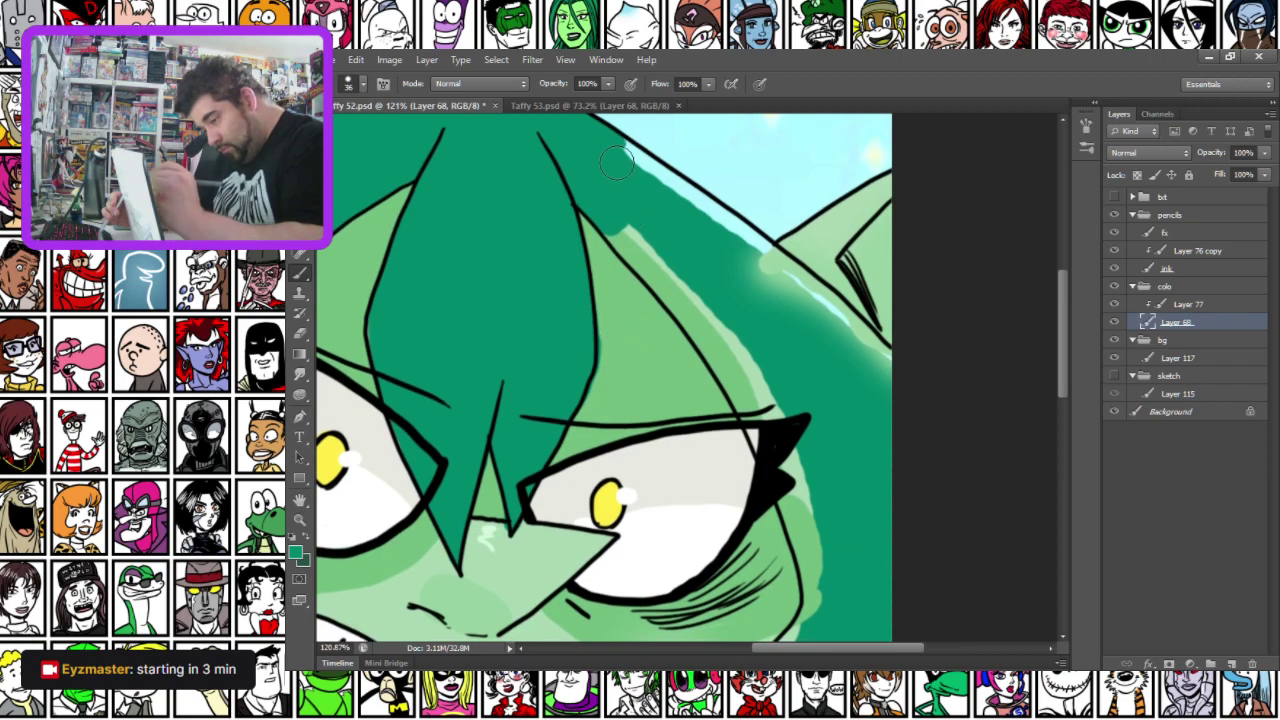
pyautogui.moveTo(625, 148); pyautogui.dragTo(836, 332)
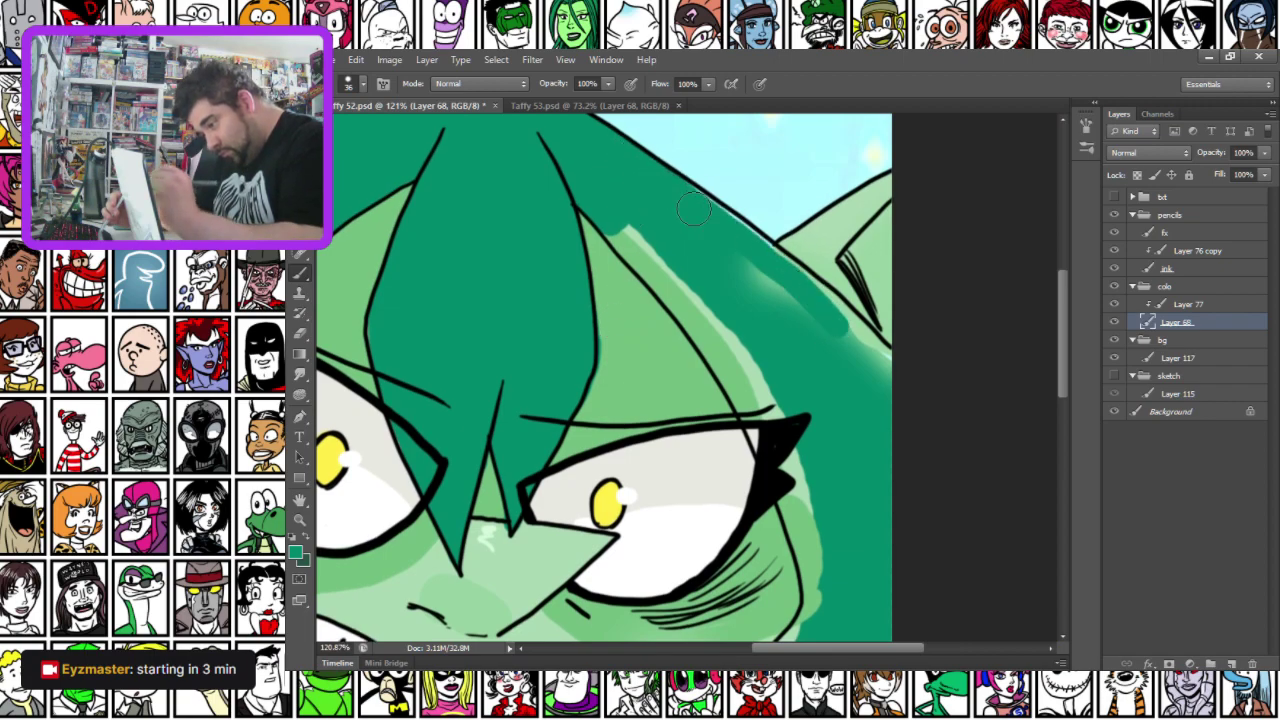
pyautogui.moveTo(680, 188)
pyautogui.mouseDown()
pyautogui.moveTo(891, 372)
pyautogui.moveTo(771, 260)
pyautogui.moveTo(795, 304)
pyautogui.moveTo(733, 251)
pyautogui.moveTo(813, 353)
pyautogui.moveTo(810, 323)
pyautogui.mouseUp()
pyautogui.moveTo(630, 195)
pyautogui.mouseDown()
pyautogui.moveTo(712, 293)
pyautogui.moveTo(725, 313)
pyautogui.moveTo(668, 248)
pyautogui.moveTo(788, 425)
pyautogui.moveTo(678, 273)
pyautogui.moveTo(620, 253)
pyautogui.moveTo(615, 240)
pyautogui.moveTo(775, 453)
pyautogui.moveTo(631, 247)
pyautogui.moveTo(605, 236)
pyautogui.moveTo(602, 223)
pyautogui.moveTo(670, 283)
pyautogui.moveTo(775, 413)
pyautogui.moveTo(756, 407)
pyautogui.moveTo(754, 422)
pyautogui.moveTo(747, 409)
pyautogui.moveTo(773, 469)
pyautogui.moveTo(806, 440)
pyautogui.mouseUp()
# Reduce the brush size to 19 px and sample the light skin green for the area around the hand
pyautogui.moveTo(757, 501); pyautogui.dragTo(718, 338)
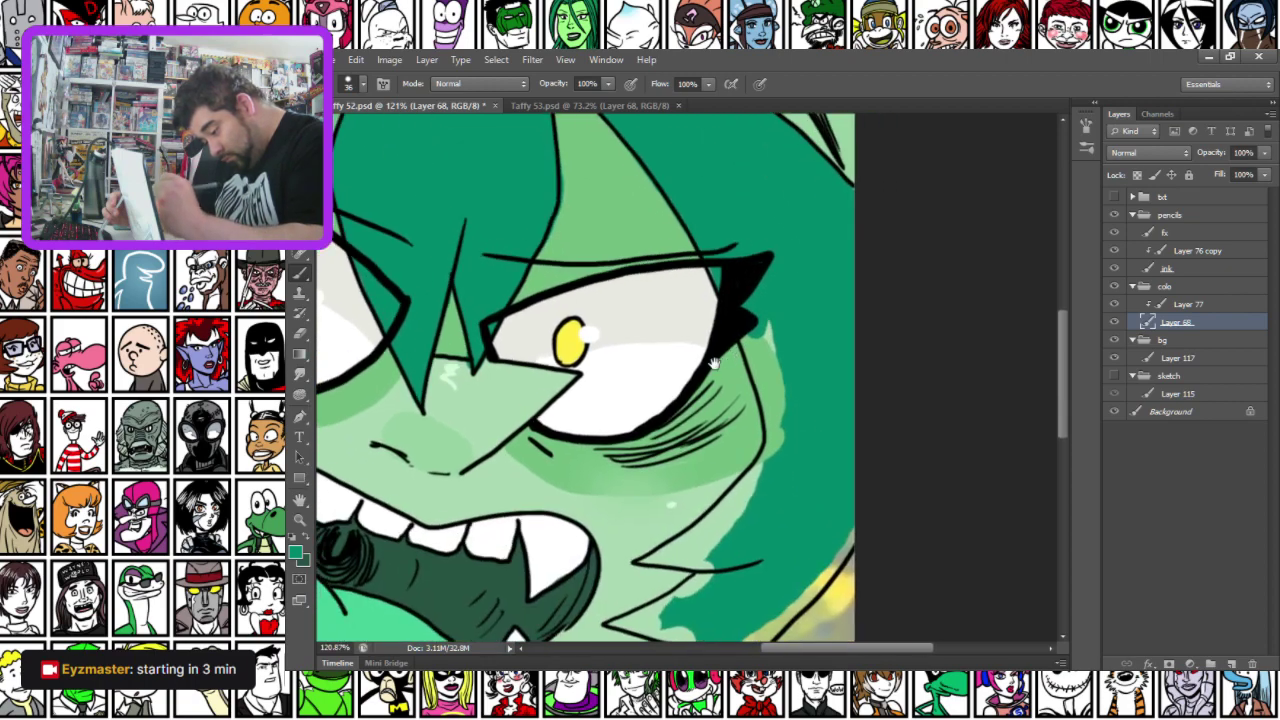
pyautogui.moveTo(400, 602); pyautogui.dragTo(644, 320)
pyautogui.moveTo(514, 374); pyautogui.dragTo(706, 411)
pyautogui.moveTo(720, 499); pyautogui.dragTo(613, 366)
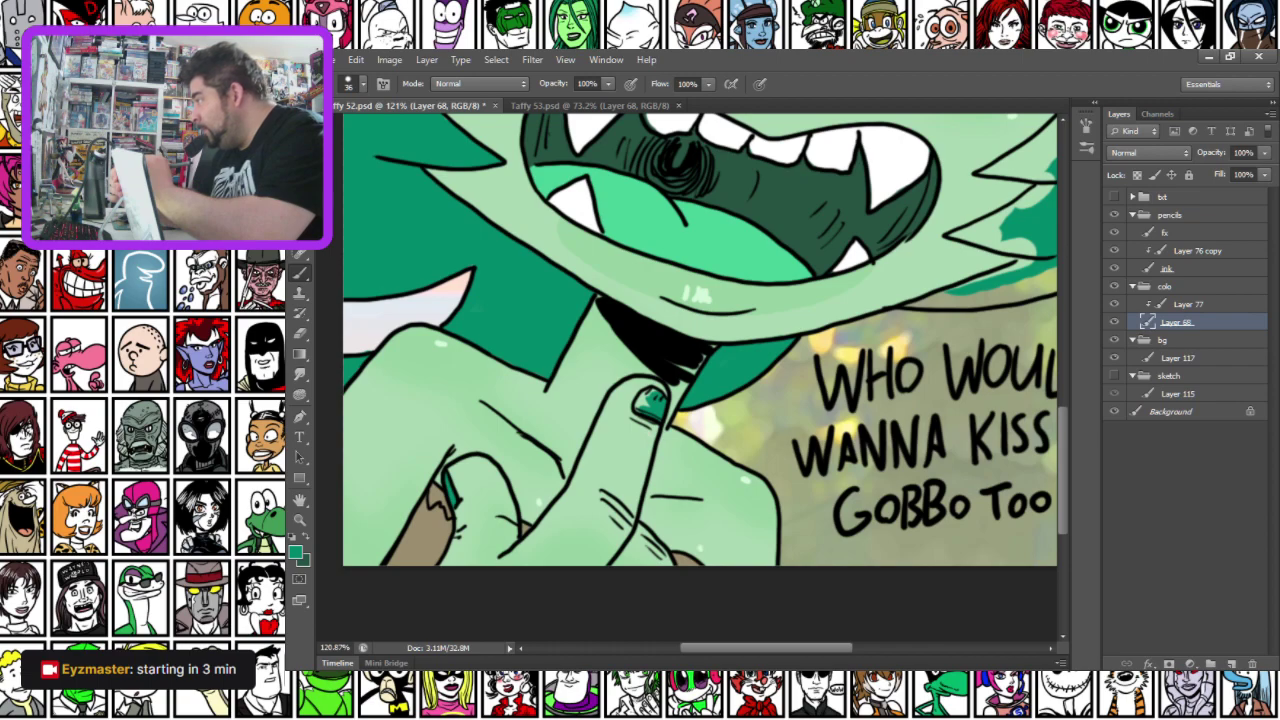
pyautogui.rightClick(606, 436)
pyautogui.click(545, 585)
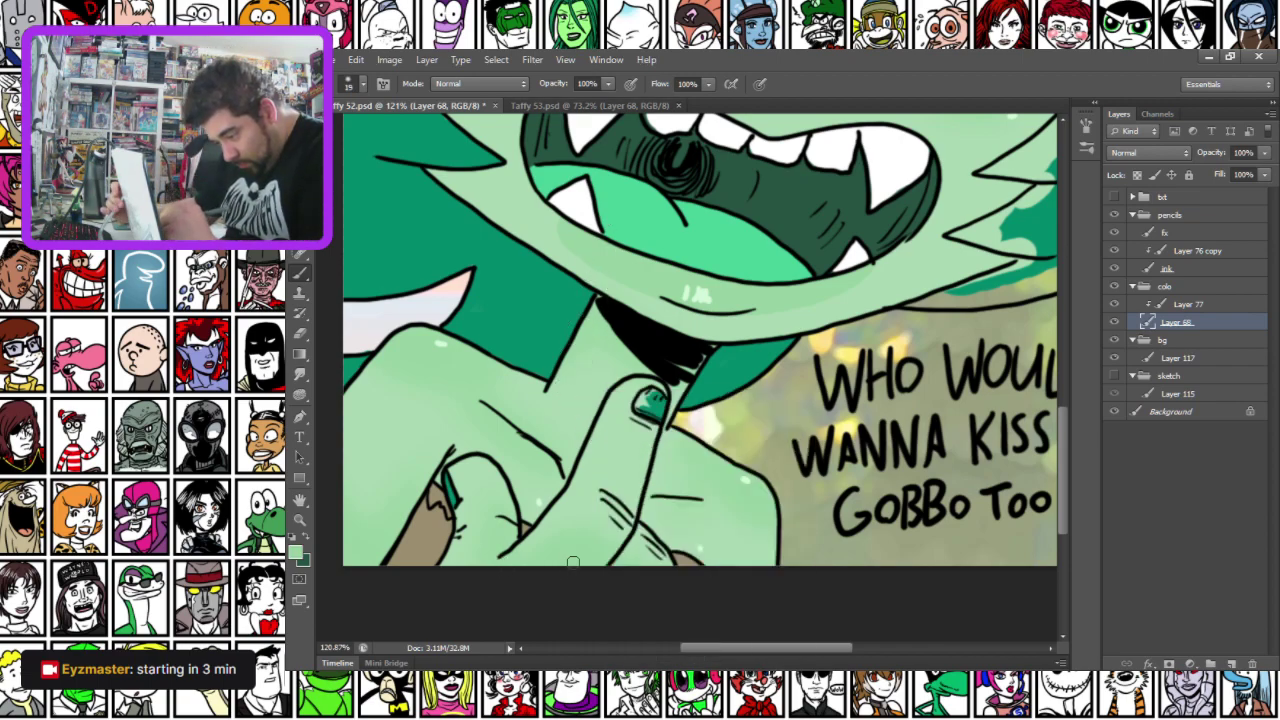
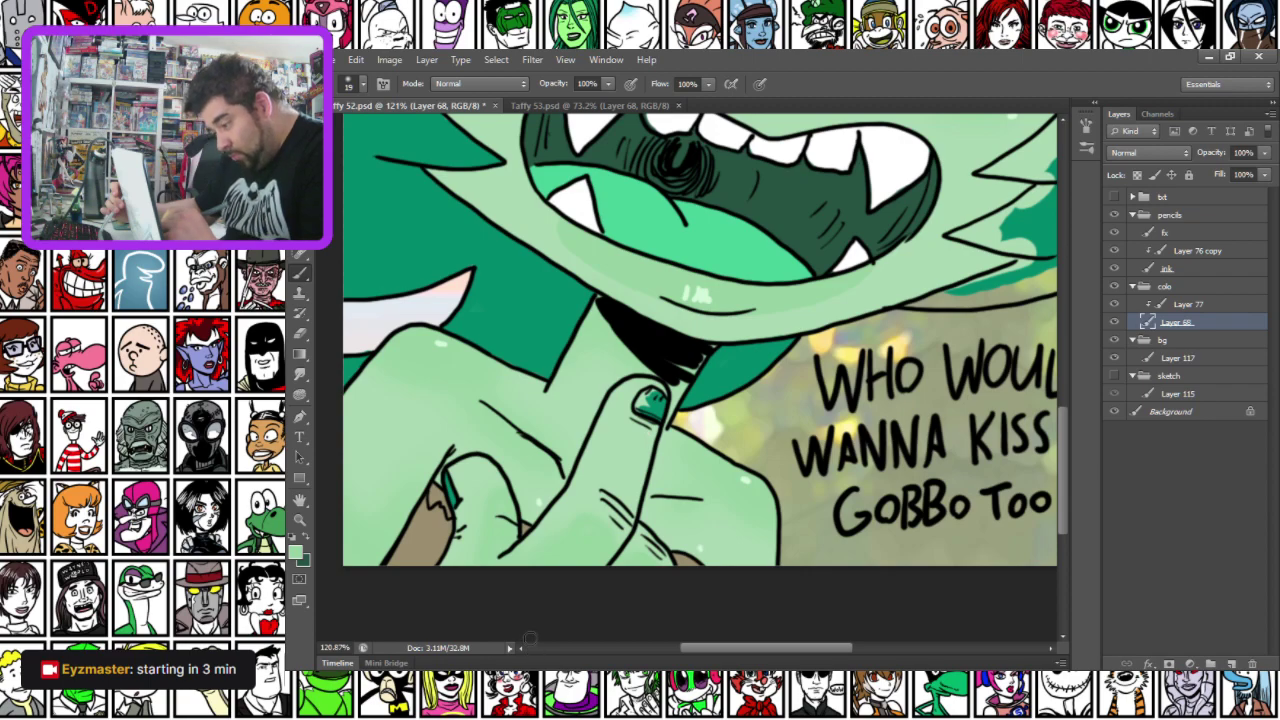
# Sample the hair green, enlarge the brush to 32 px and fill the pale strip between the right cheek outline and the hair
pyautogui.moveTo(680, 295); pyautogui.dragTo(485, 578)
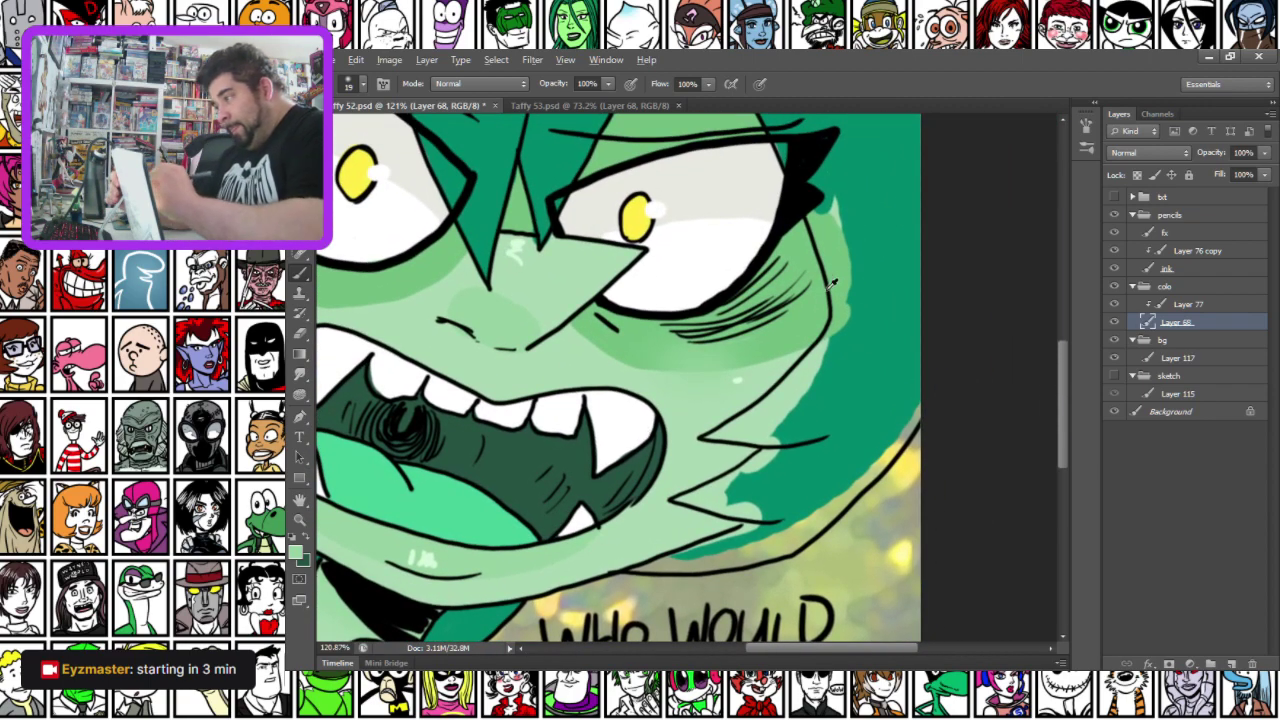
pyautogui.keyDown('alt'); pyautogui.click(889, 263); pyautogui.keyUp('alt')
pyautogui.moveTo(840, 270); pyautogui.dragTo(842, 204)
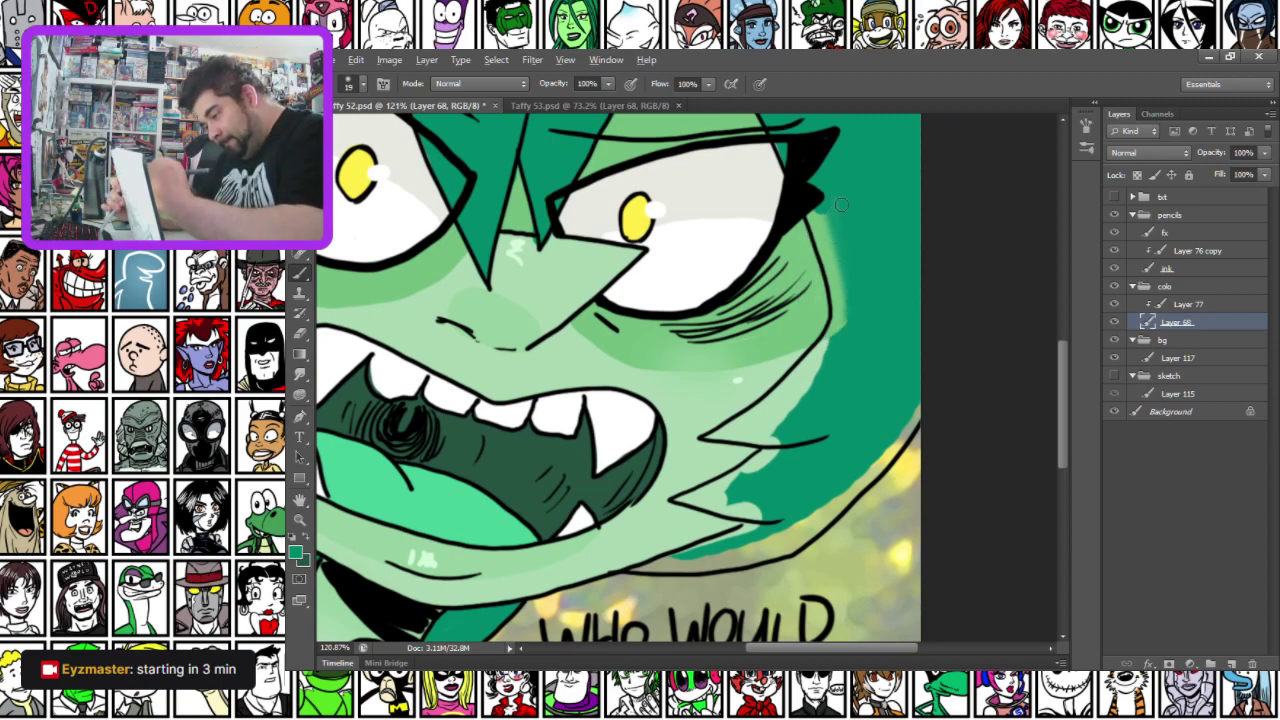
pyautogui.rightClick(838, 207)
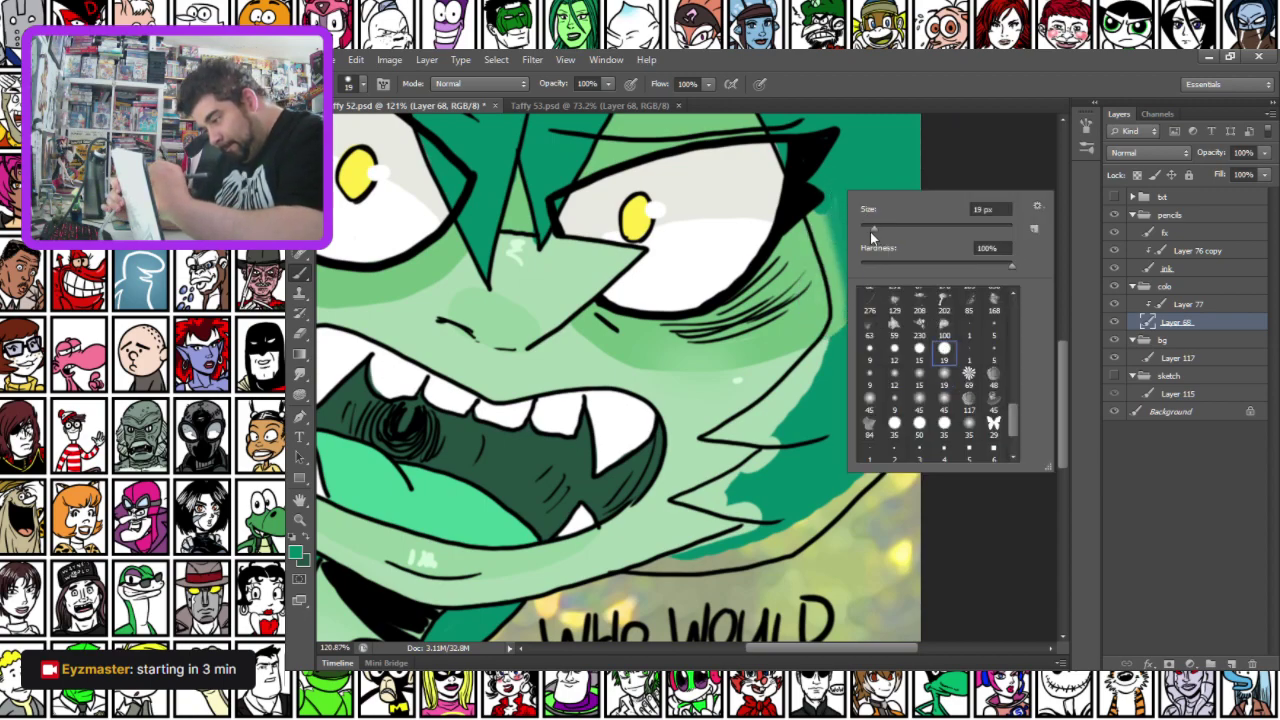
pyautogui.moveTo(812, 201)
pyautogui.mouseDown()
pyautogui.moveTo(833, 276)
pyautogui.moveTo(835, 246)
pyautogui.moveTo(840, 316)
pyautogui.mouseUp()
pyautogui.moveTo(855, 485); pyautogui.dragTo(917, 417)
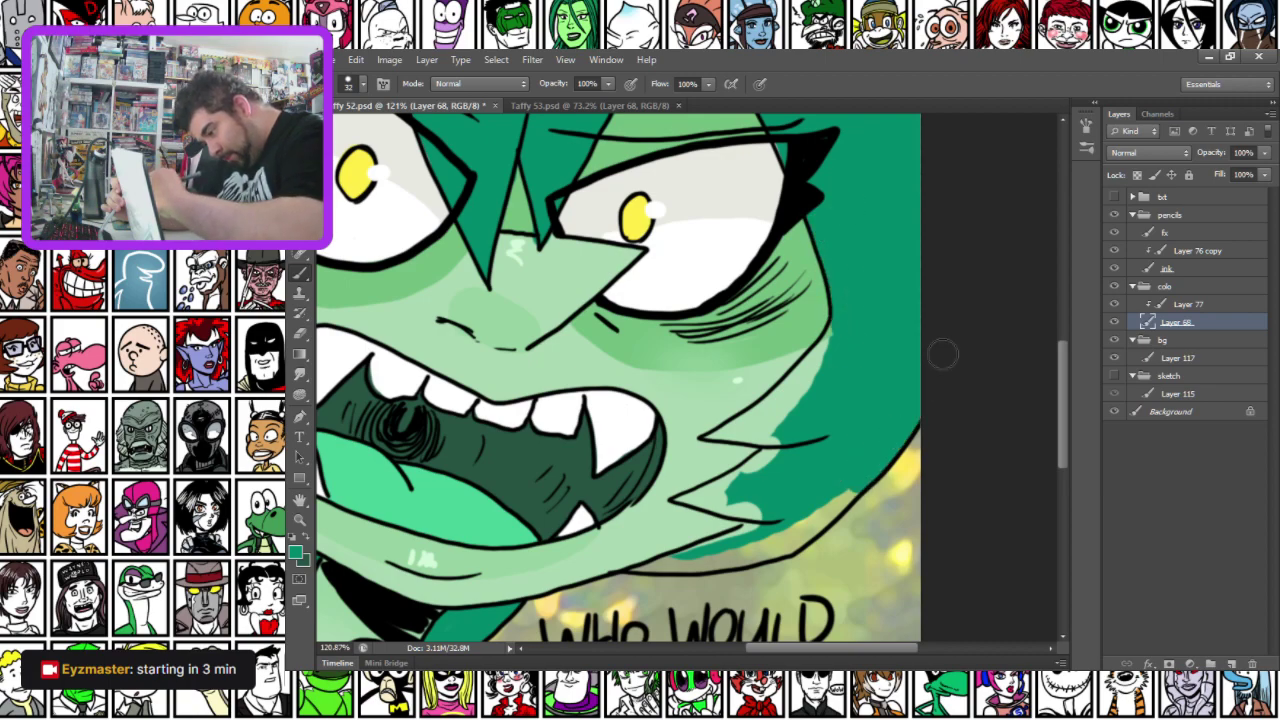
# Fill the lower right hair out to its ink outline and the gap between the lower cheek spikes with hair green
pyautogui.moveTo(543, 447)
pyautogui.mouseDown()
pyautogui.moveTo(745, 190)
pyautogui.moveTo(819, 134)
pyautogui.mouseUp()
pyautogui.moveTo(900, 180); pyautogui.dragTo(364, 387)
pyautogui.moveTo(600, 462)
pyautogui.mouseDown()
pyautogui.moveTo(735, 440)
pyautogui.moveTo(776, 412)
pyautogui.moveTo(777, 388)
pyautogui.mouseUp()
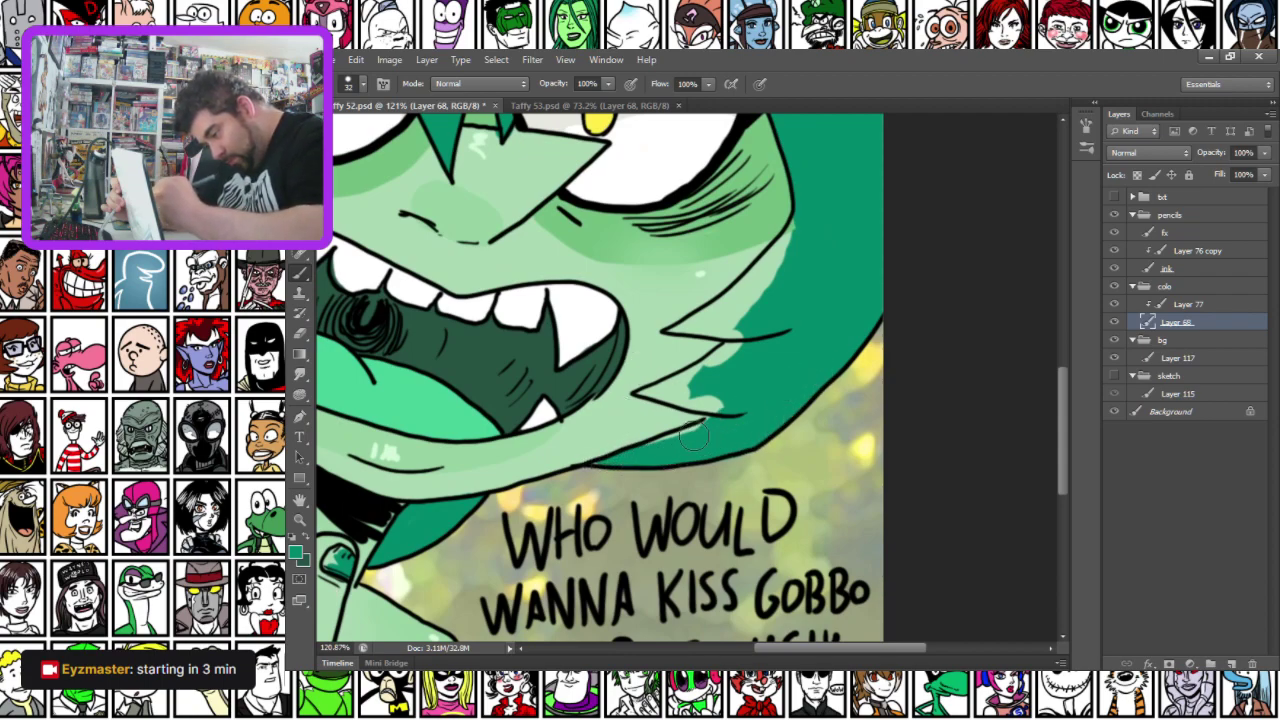
pyautogui.moveTo(635, 390)
pyautogui.mouseDown()
pyautogui.moveTo(725, 403)
pyautogui.moveTo(707, 381)
pyautogui.moveTo(655, 375)
pyautogui.moveTo(664, 388)
pyautogui.moveTo(725, 353)
pyautogui.mouseUp()
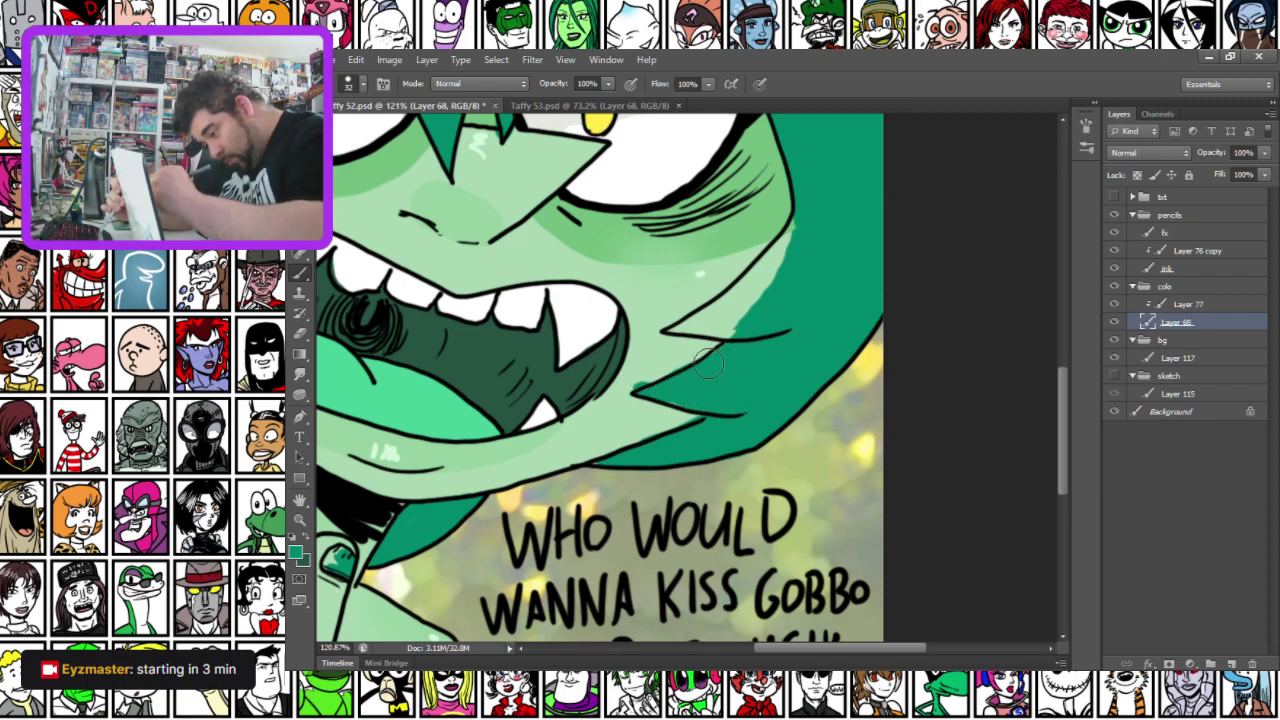
pyautogui.keyDown('alt'); pyautogui.click(636, 382); pyautogui.keyUp('alt')
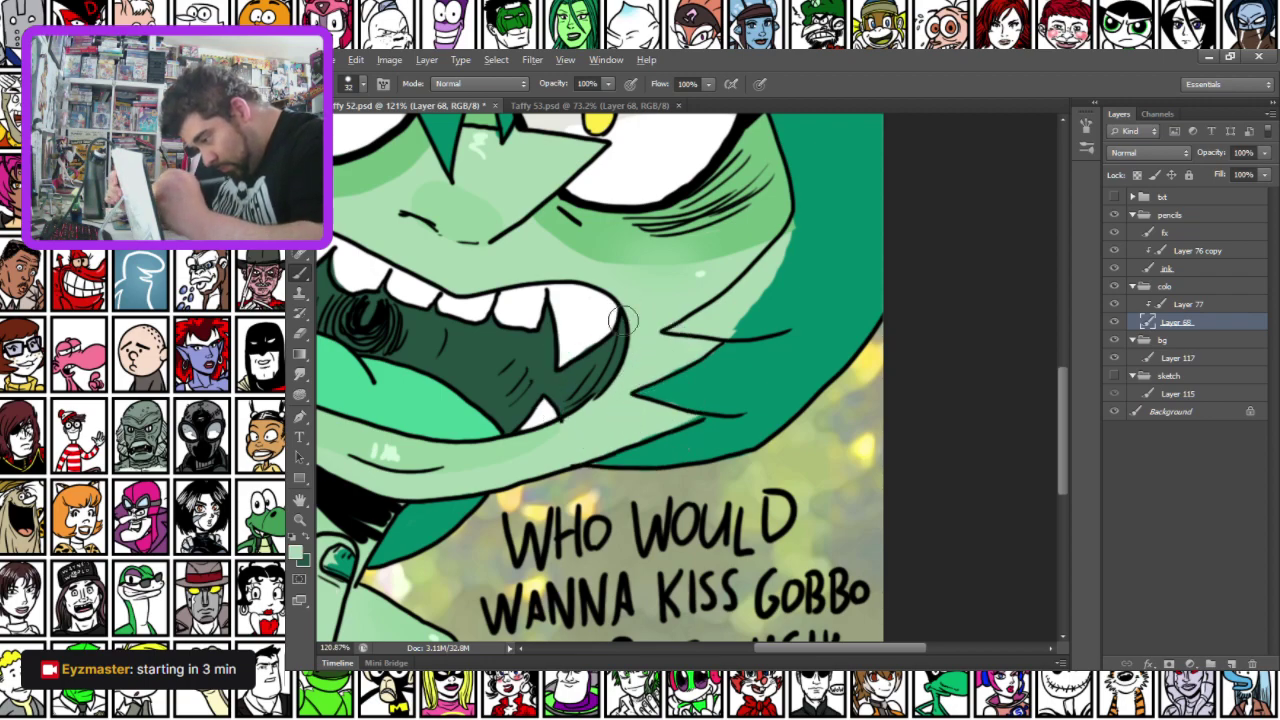
pyautogui.keyDown('alt'); pyautogui.click(677, 391); pyautogui.keyUp('alt')
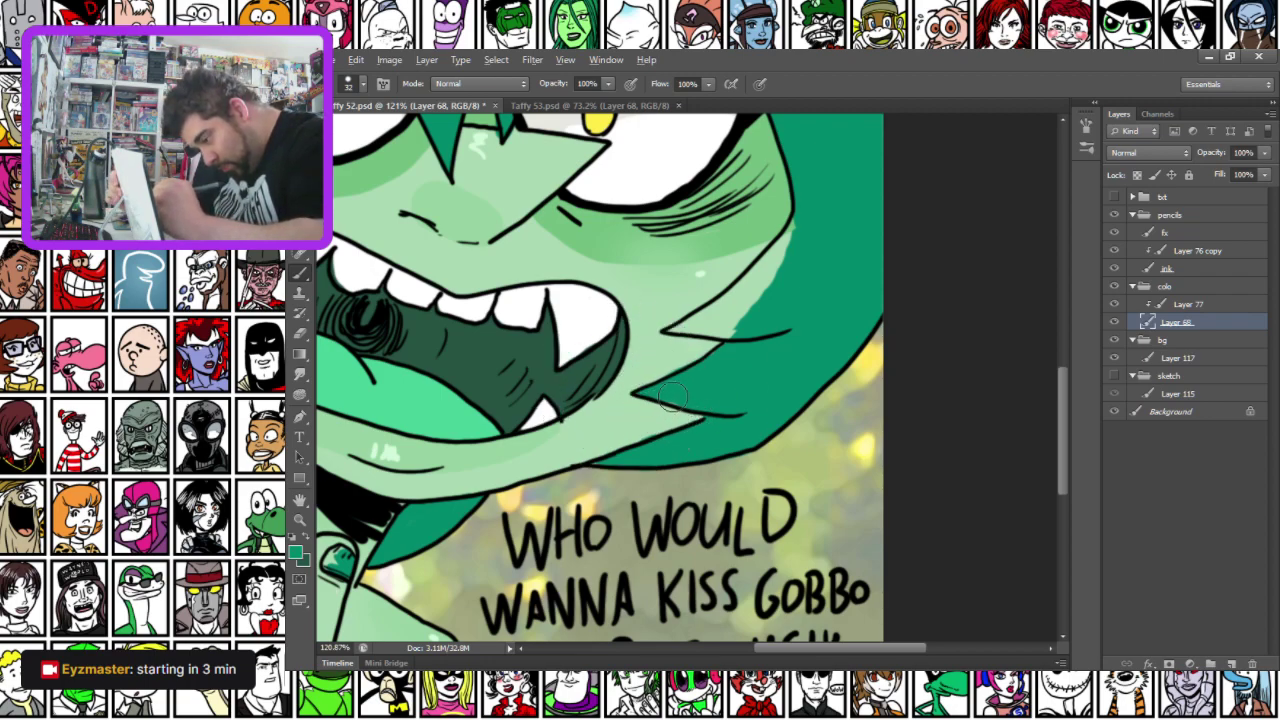
# Fill the pale area above the upper right cheek spike with hair green, sampling skin and hair greens to clean the edge
pyautogui.keyDown('alt'); pyautogui.click(665, 349); pyautogui.keyUp('alt')
pyautogui.keyDown('alt'); pyautogui.click(704, 372); pyautogui.keyUp('alt')
pyautogui.moveTo(665, 335); pyautogui.dragTo(743, 332)
pyautogui.moveTo(670, 364); pyautogui.dragTo(636, 476)
pyautogui.moveTo(716, 385)
pyautogui.mouseDown()
pyautogui.moveTo(732, 398)
pyautogui.moveTo(761, 291)
pyautogui.mouseUp()
pyautogui.keyDown('alt'); pyautogui.click(707, 364); pyautogui.keyUp('alt')
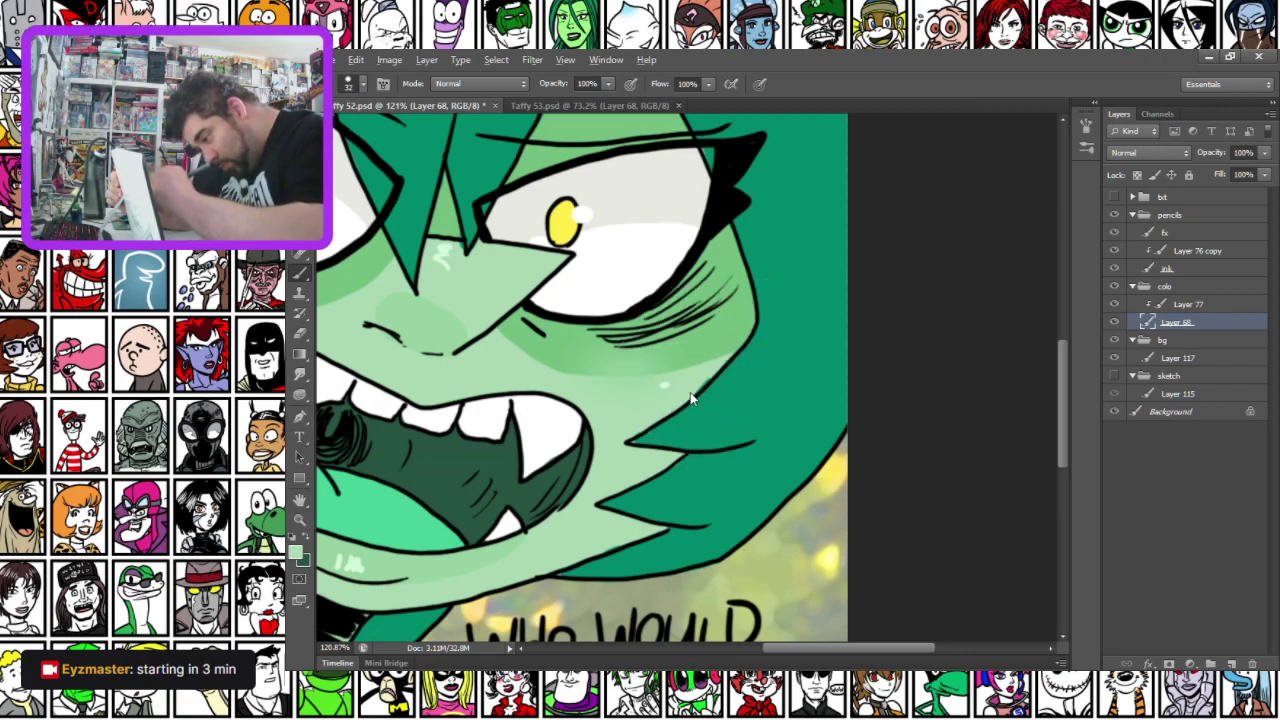
# Check the hair fill over the bangs, the crown and down the left side of the face for remaining gaps
pyautogui.moveTo(423, 363); pyautogui.dragTo(649, 456)
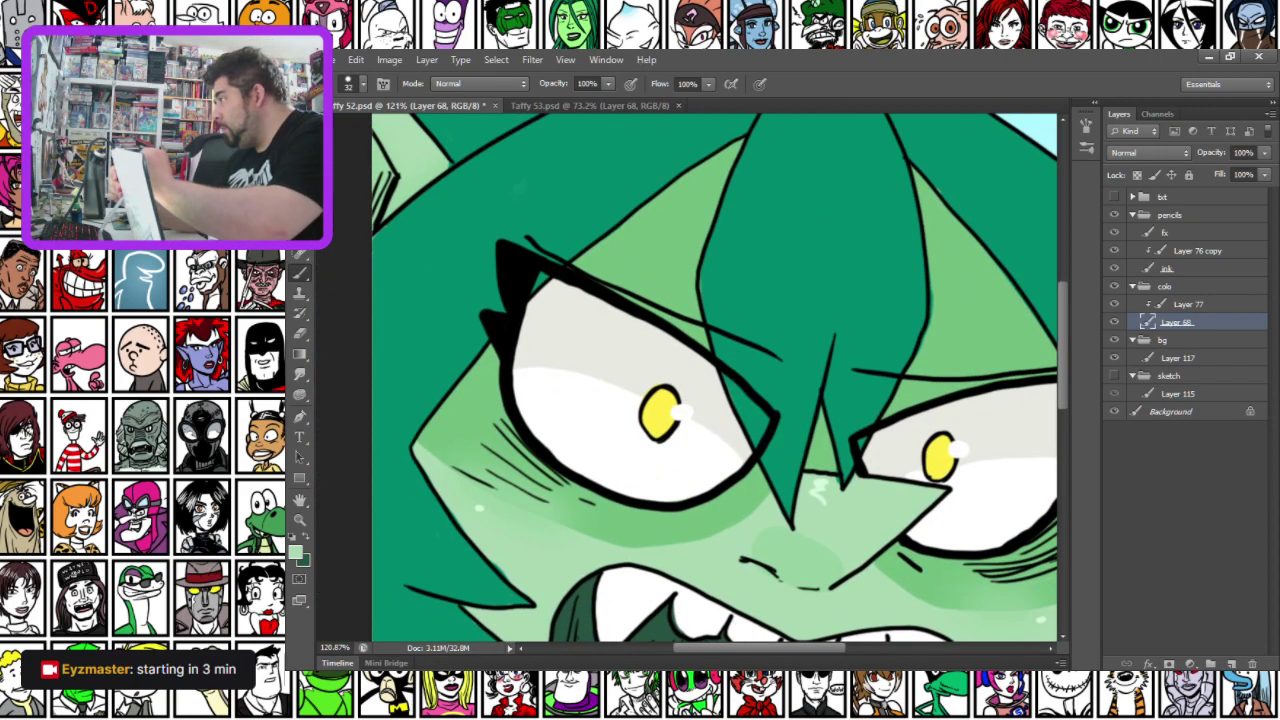
pyautogui.moveTo(773, 265)
pyautogui.mouseDown()
pyautogui.moveTo(748, 258)
pyautogui.moveTo(784, 200)
pyautogui.moveTo(832, 232)
pyautogui.moveTo(827, 243)
pyautogui.mouseUp()
pyautogui.moveTo(569, 168); pyautogui.dragTo(695, 297)
pyautogui.moveTo(924, 378)
pyautogui.mouseDown()
pyautogui.moveTo(855, 423)
pyautogui.moveTo(890, 463)
pyautogui.moveTo(928, 439)
pyautogui.moveTo(918, 444)
pyautogui.moveTo(942, 373)
pyautogui.mouseUp()
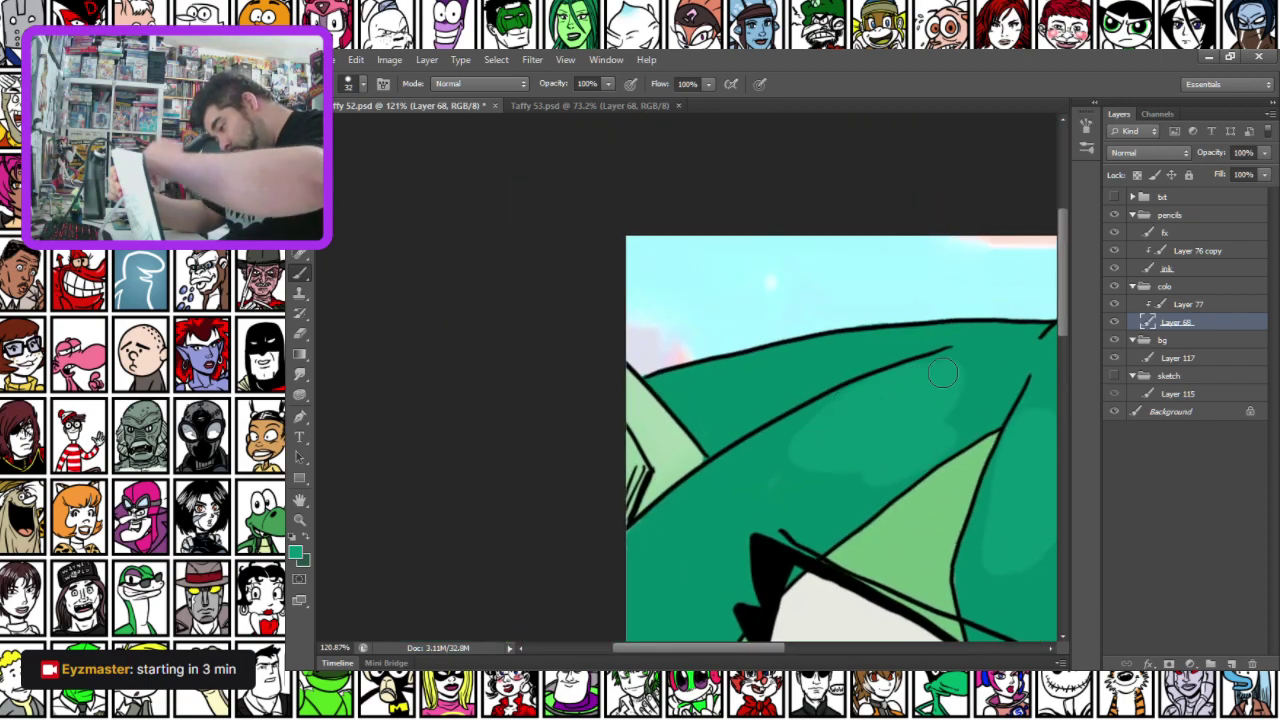
pyautogui.moveTo(756, 467); pyautogui.dragTo(708, 284)
pyautogui.moveTo(657, 466); pyautogui.dragTo(636, 383)
pyautogui.moveTo(626, 523); pyautogui.dragTo(609, 300)
pyautogui.moveTo(651, 413); pyautogui.dragTo(649, 410)
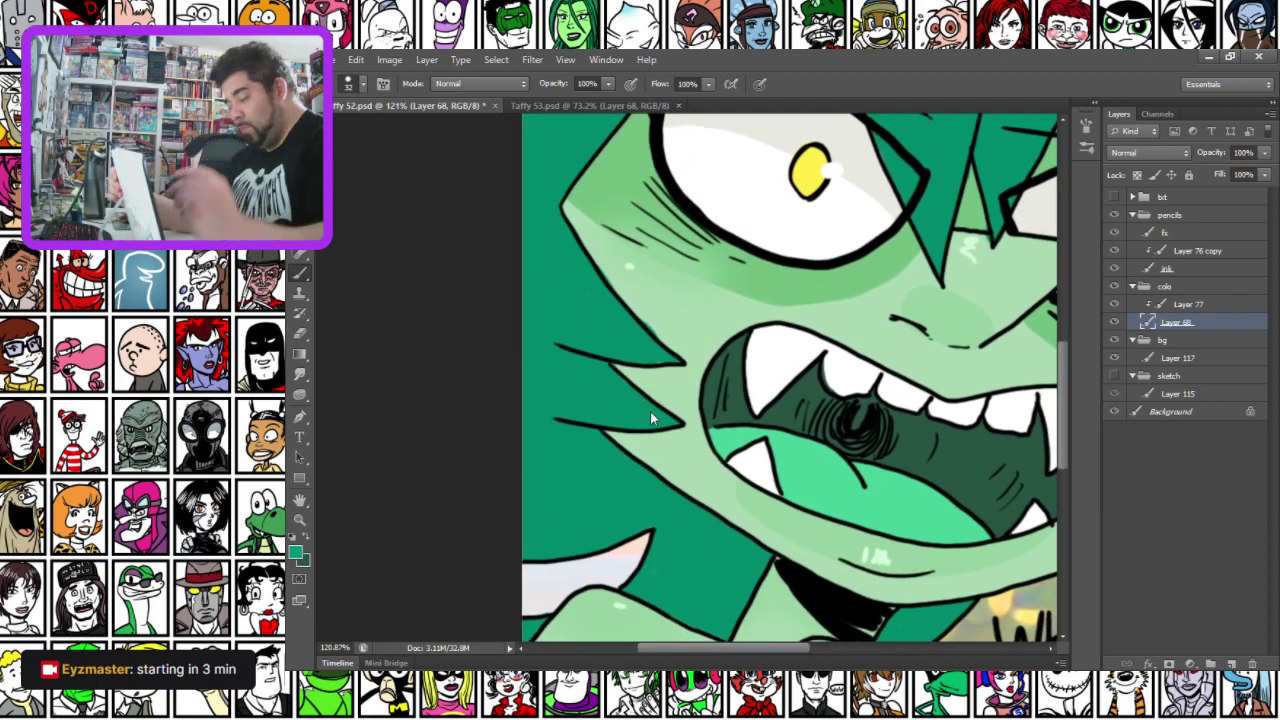
pyautogui.click(298, 553)
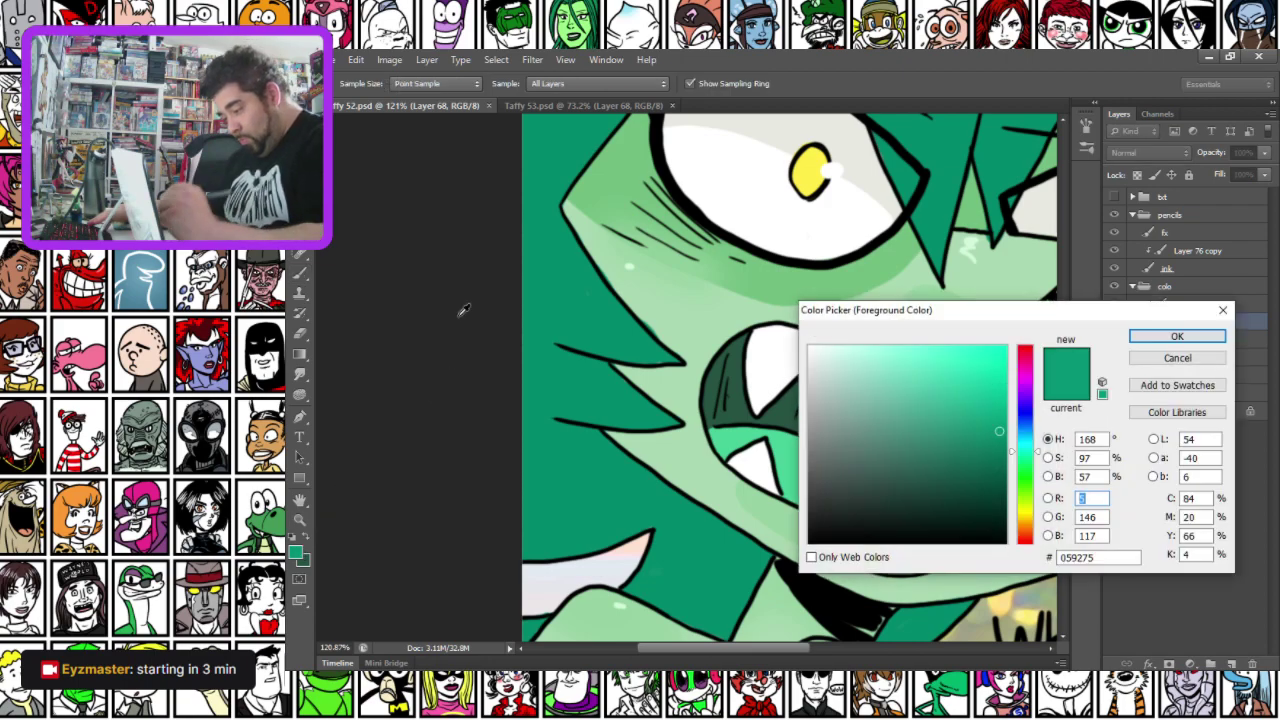
pyautogui.click(765, 280)
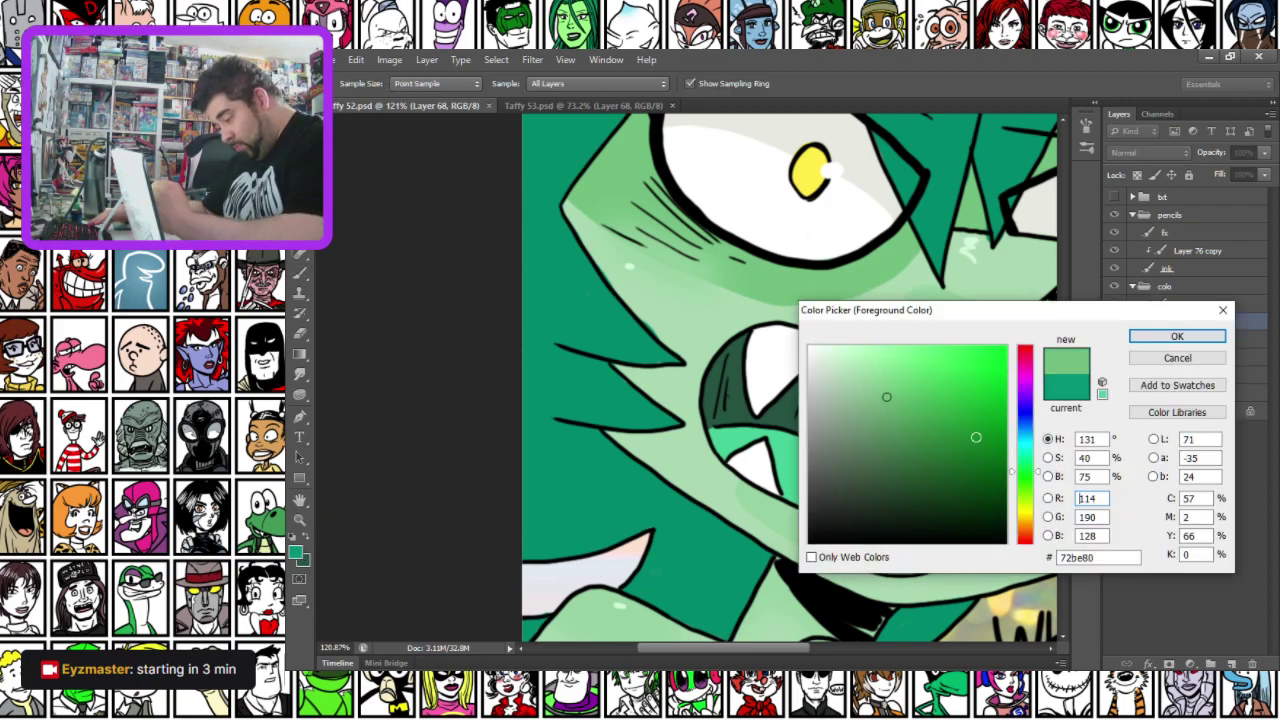
pyautogui.click(1027, 527)
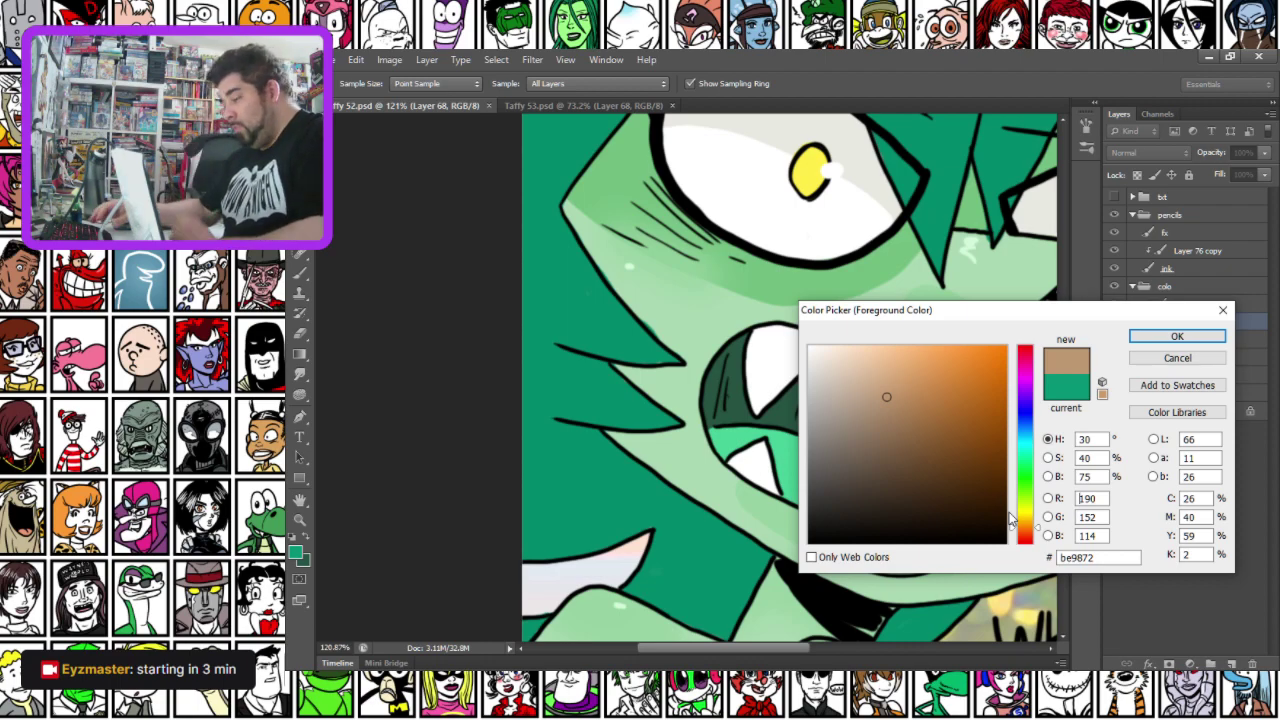
pyautogui.press('Return')
pyautogui.press('b')
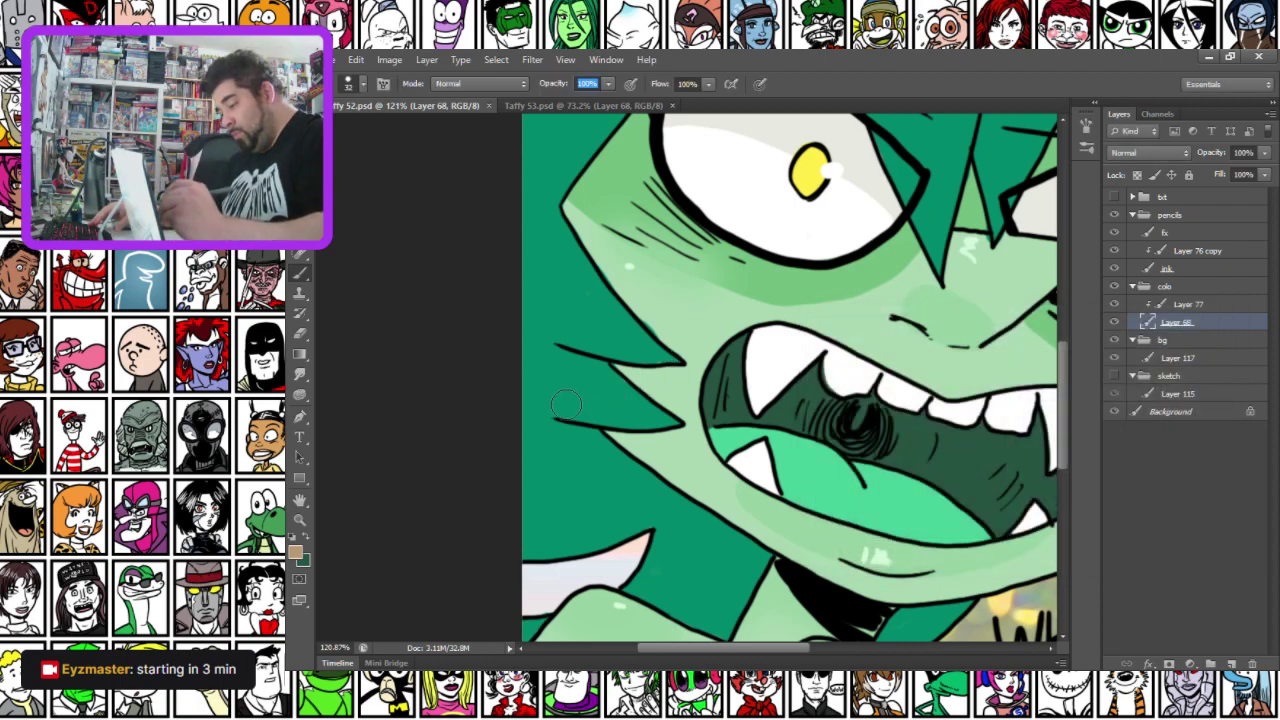
# Mix a pale mint (7dfbc9) from the tongue green and dab two small highlights on the tongue
pyautogui.keyDown('alt'); pyautogui.click(827, 335); pyautogui.keyUp('alt')
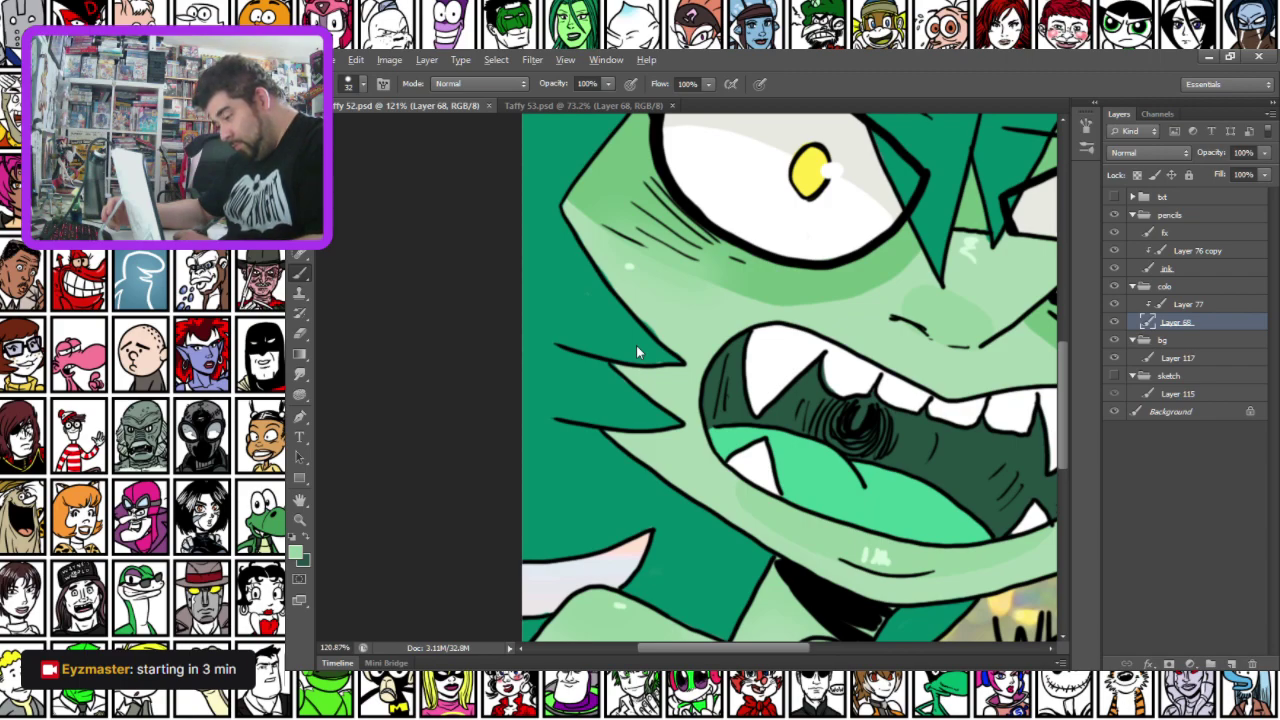
pyautogui.click(297, 550)
pyautogui.click(786, 456)
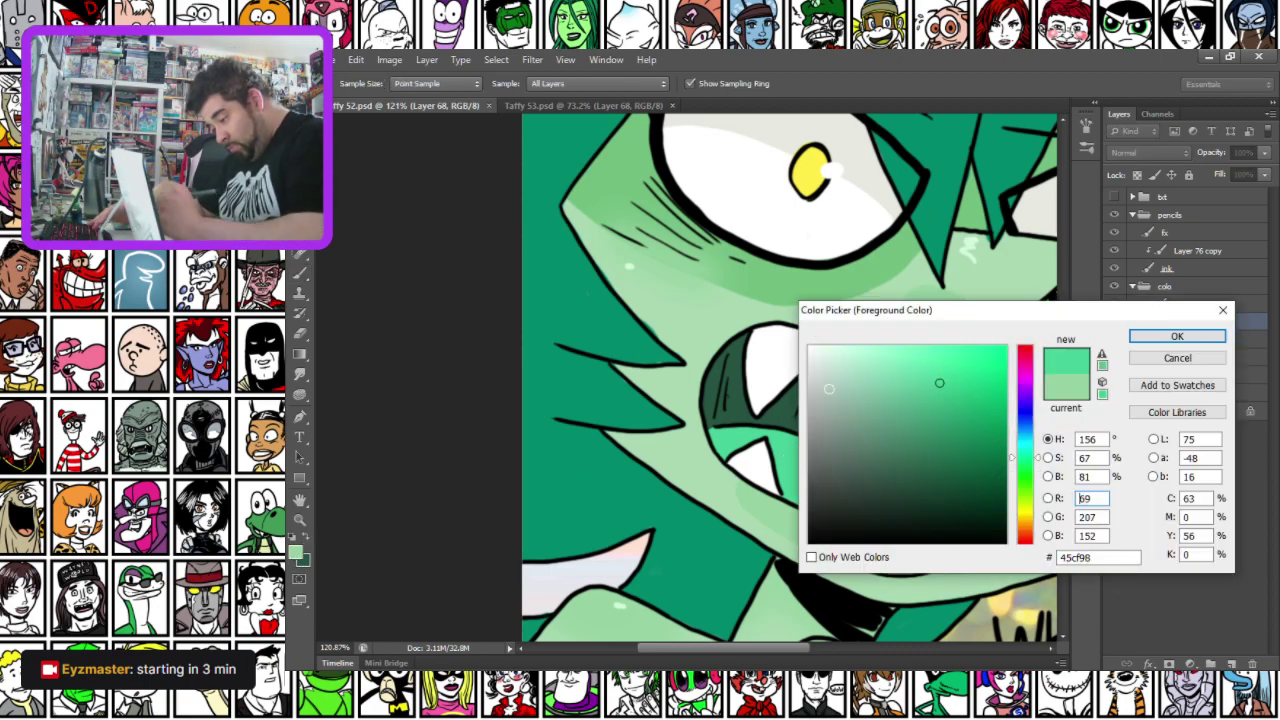
pyautogui.press('Return')
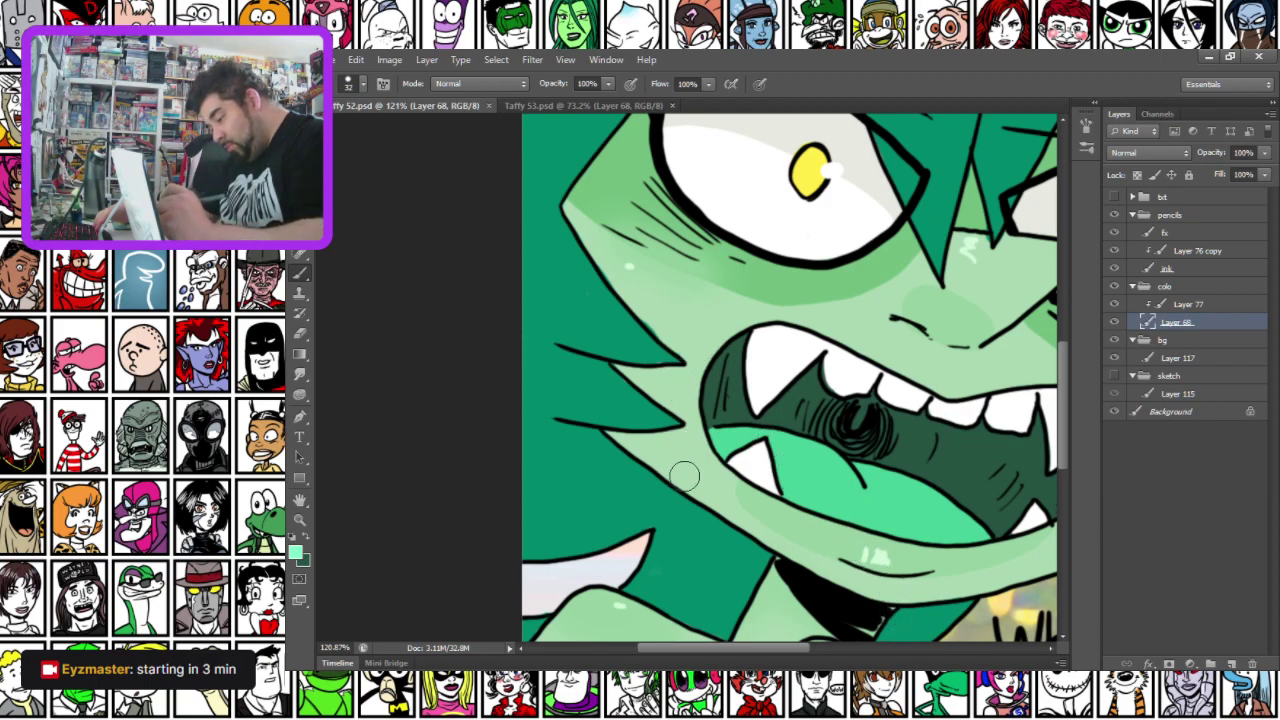
pyautogui.click(917, 489)
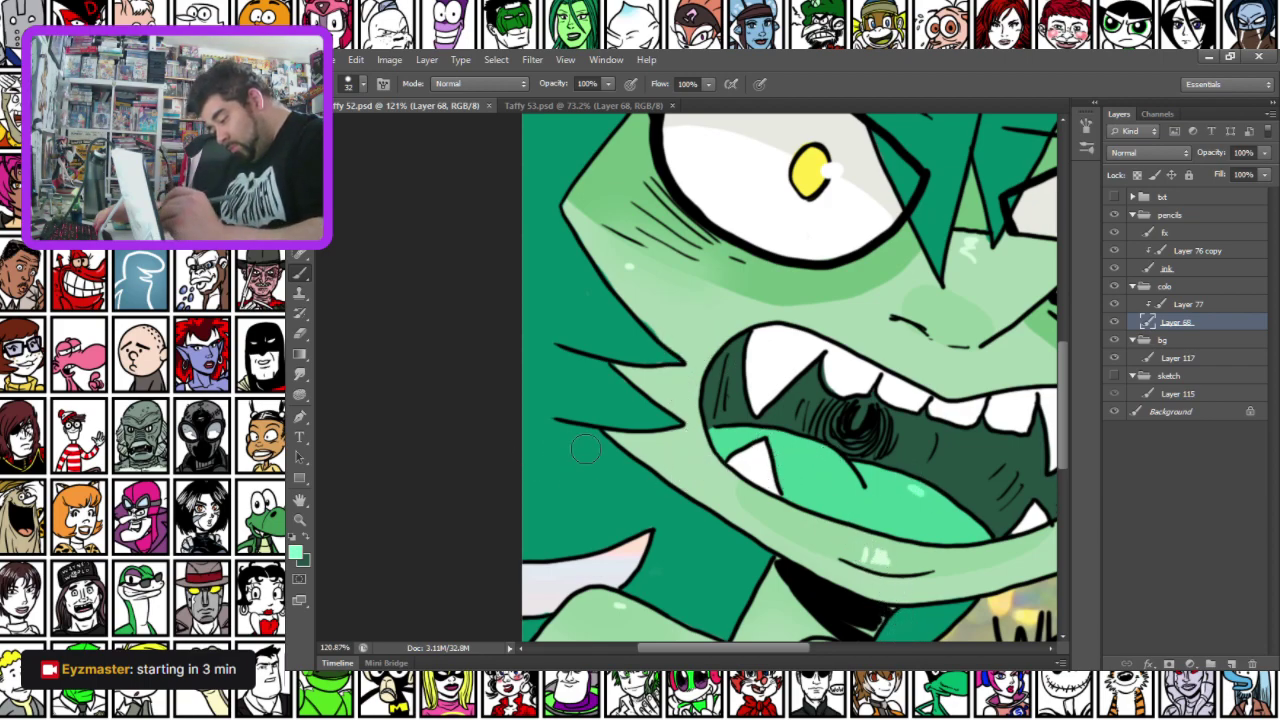
pyautogui.click(838, 459)
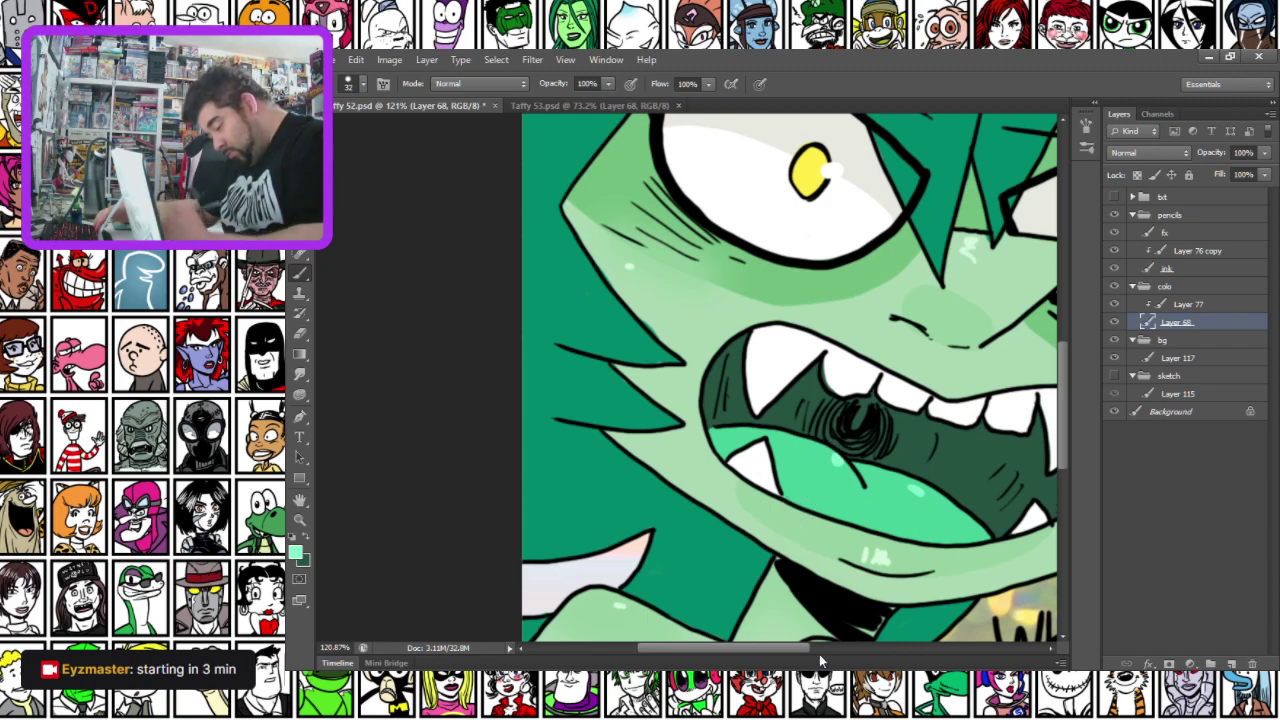
# Sample the hair green 00886c and darken it into a deep green foreground colour for the hair lines
pyautogui.moveTo(622, 541); pyautogui.dragTo(651, 374)
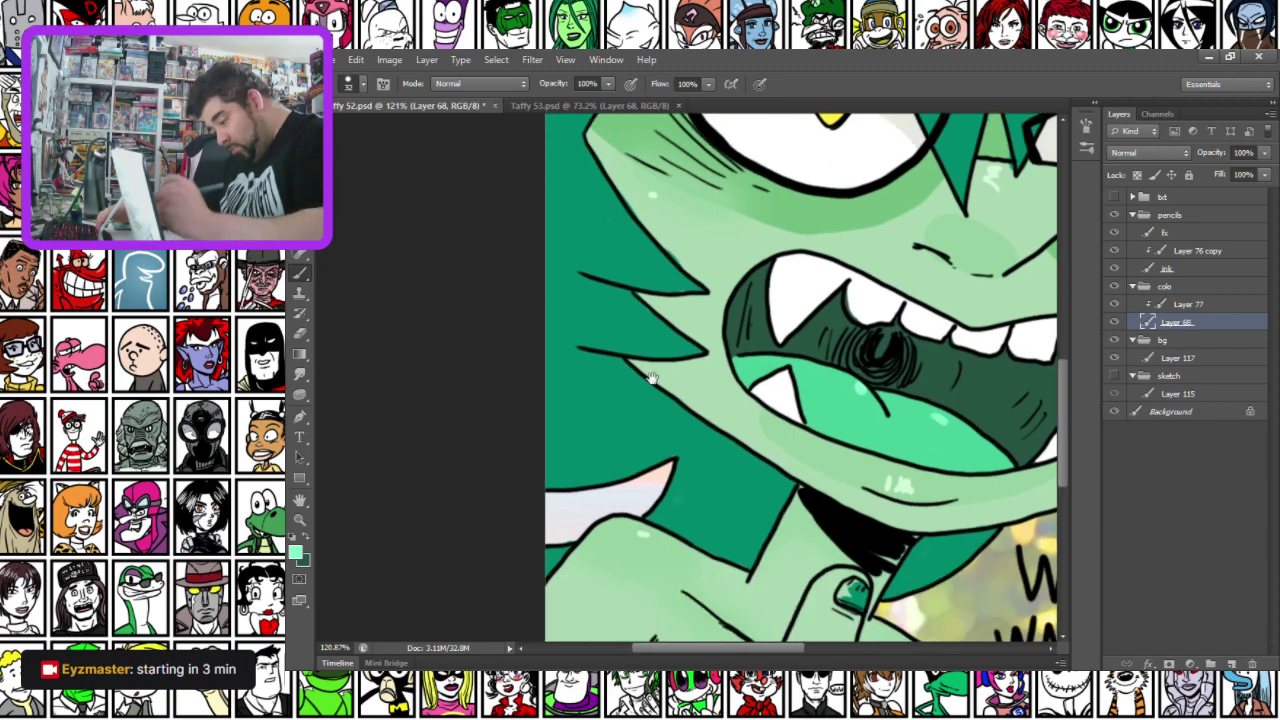
pyautogui.moveTo(643, 440); pyautogui.dragTo(648, 595)
pyautogui.moveTo(685, 430); pyautogui.dragTo(686, 498)
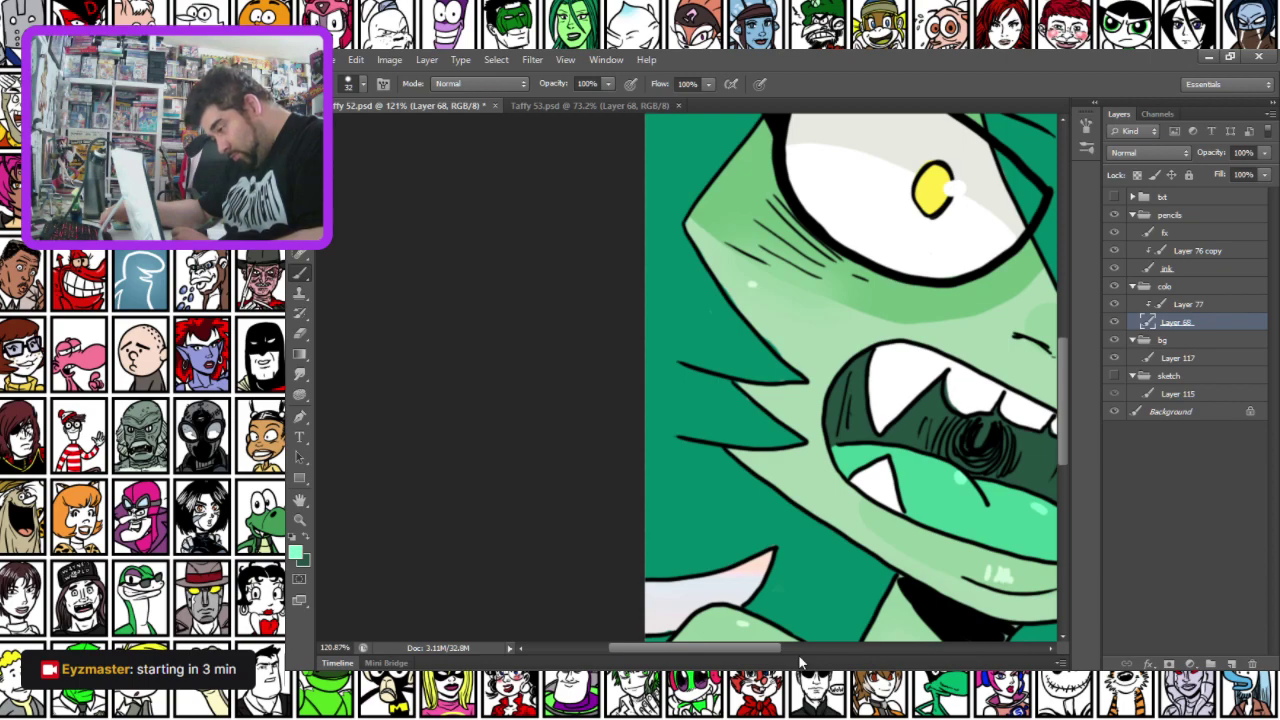
pyautogui.moveTo(700, 295); pyautogui.dragTo(687, 485)
pyautogui.moveTo(701, 261); pyautogui.dragTo(685, 553)
pyautogui.moveTo(669, 432); pyautogui.dragTo(581, 297)
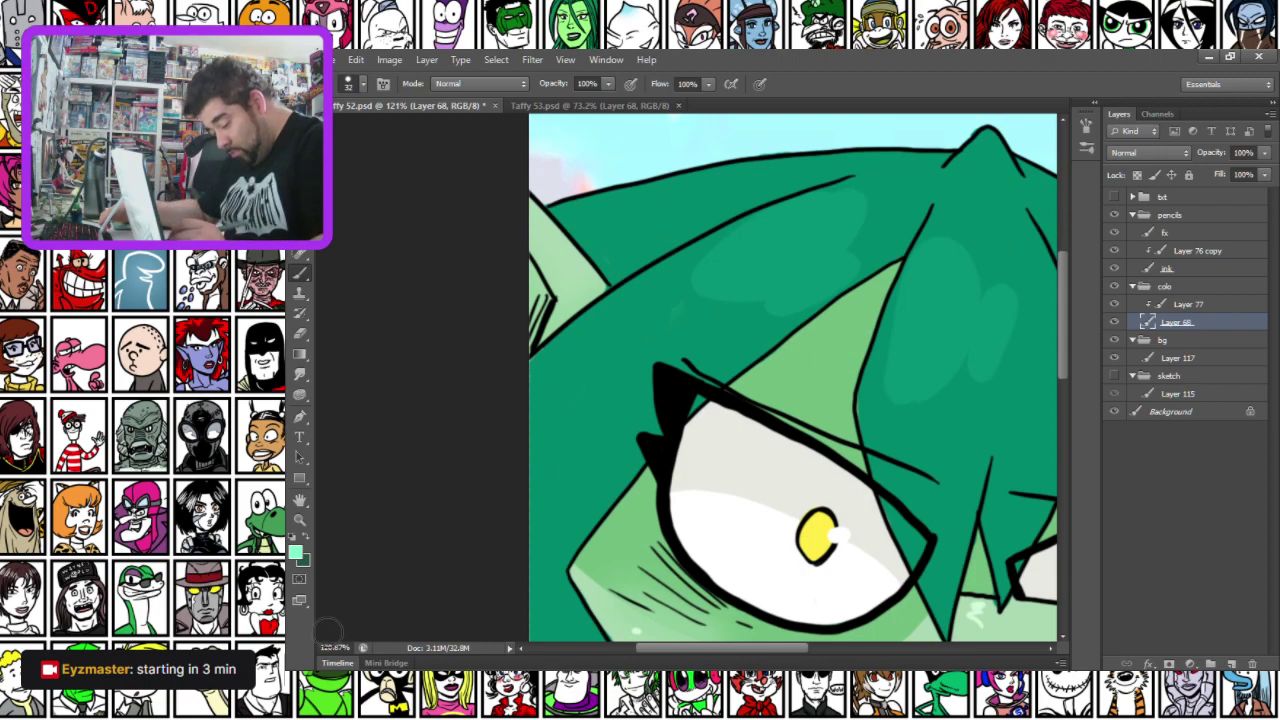
pyautogui.click(298, 551)
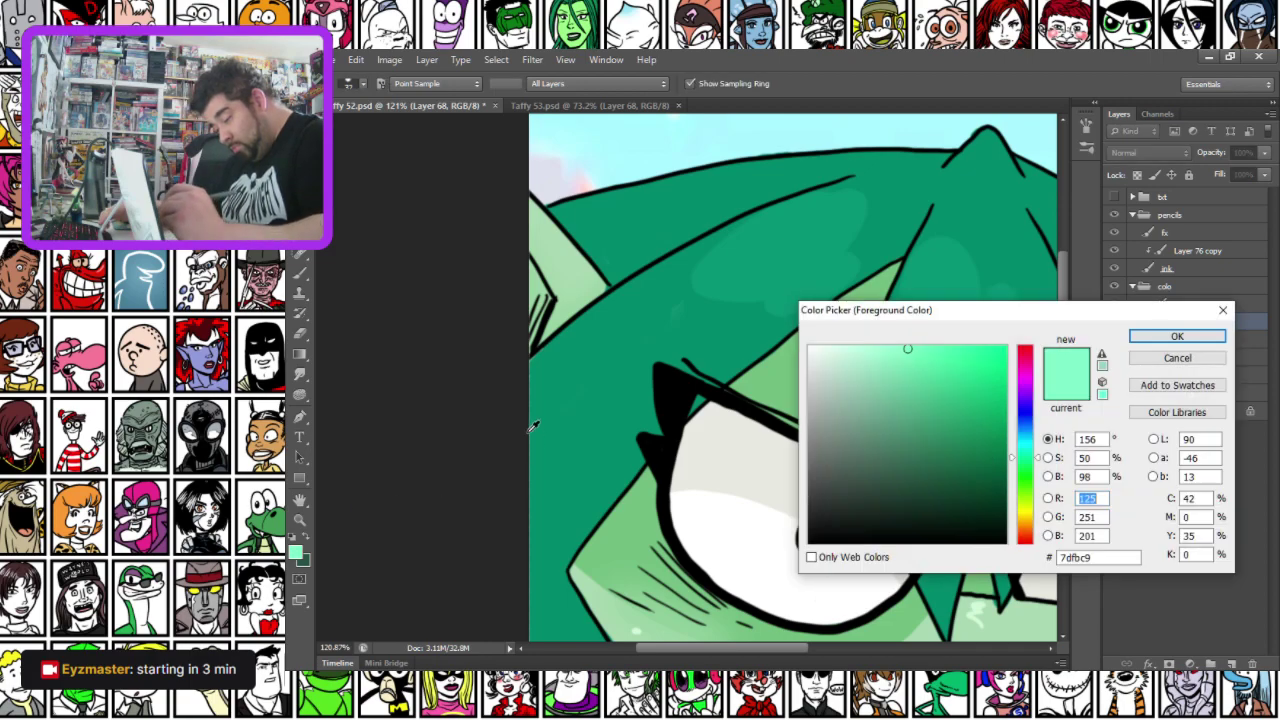
pyautogui.click(588, 450)
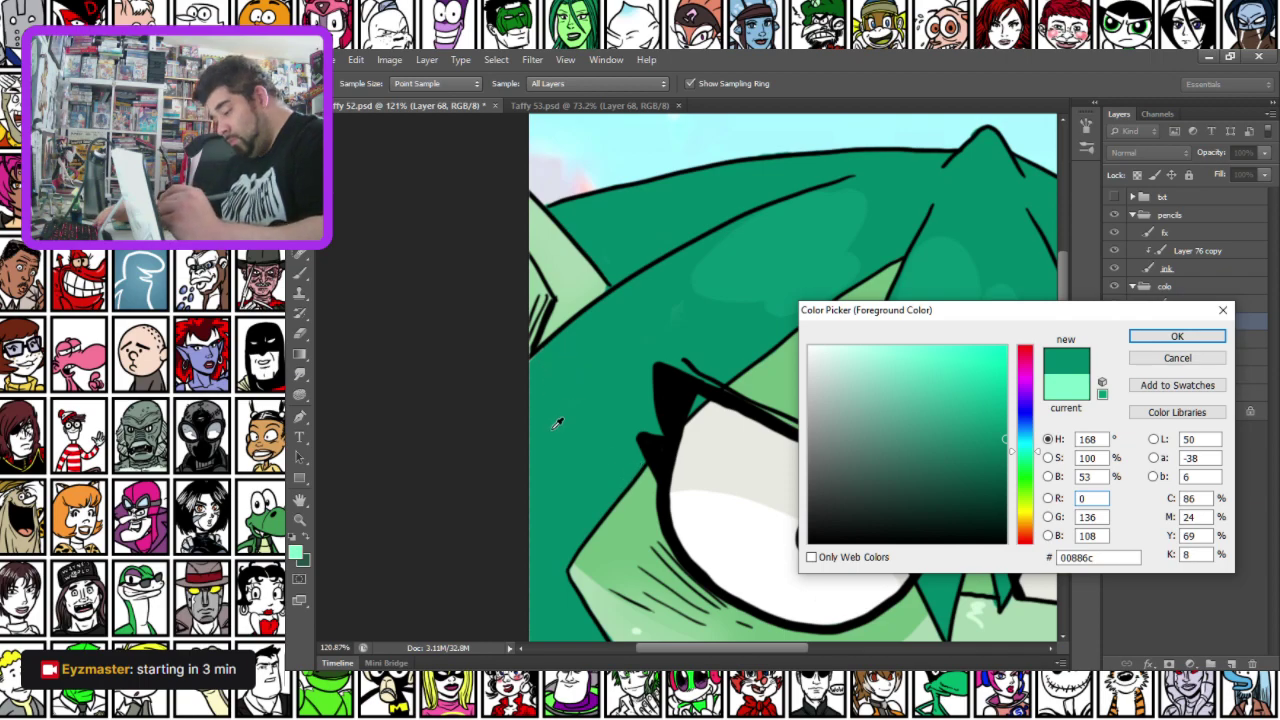
pyautogui.press('Return')
pyautogui.press('b')
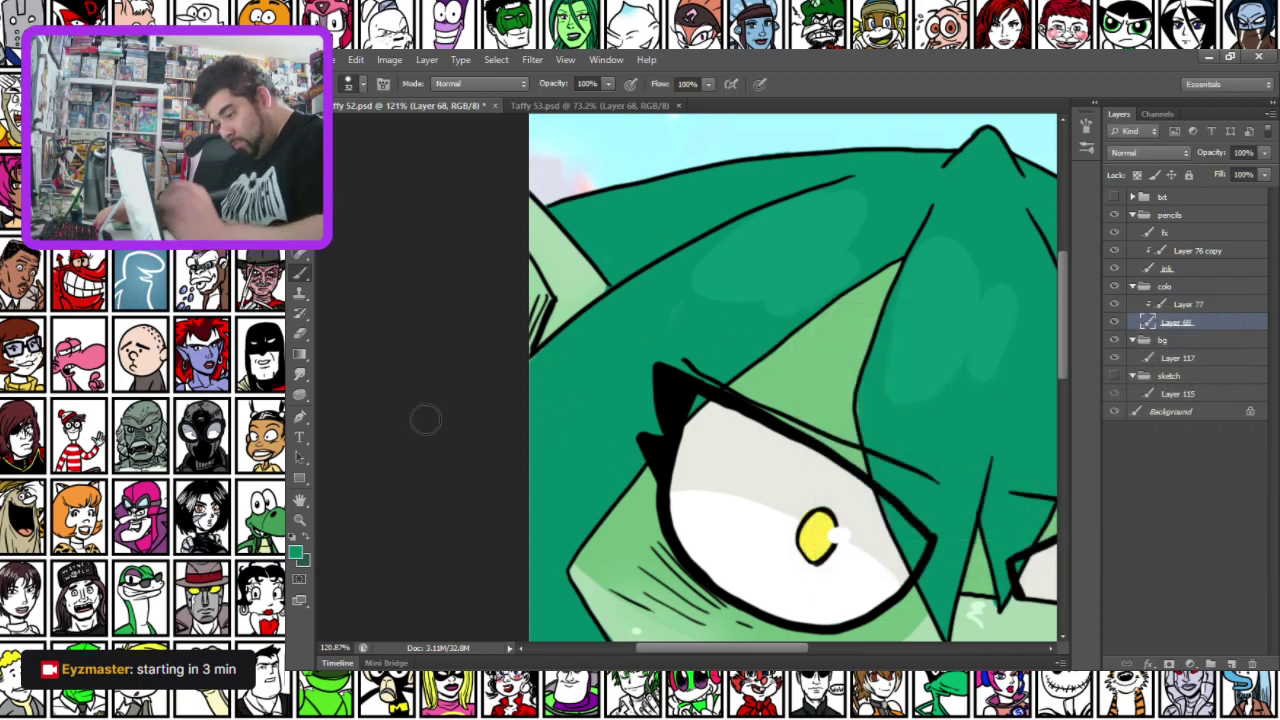
pyautogui.click(296, 557)
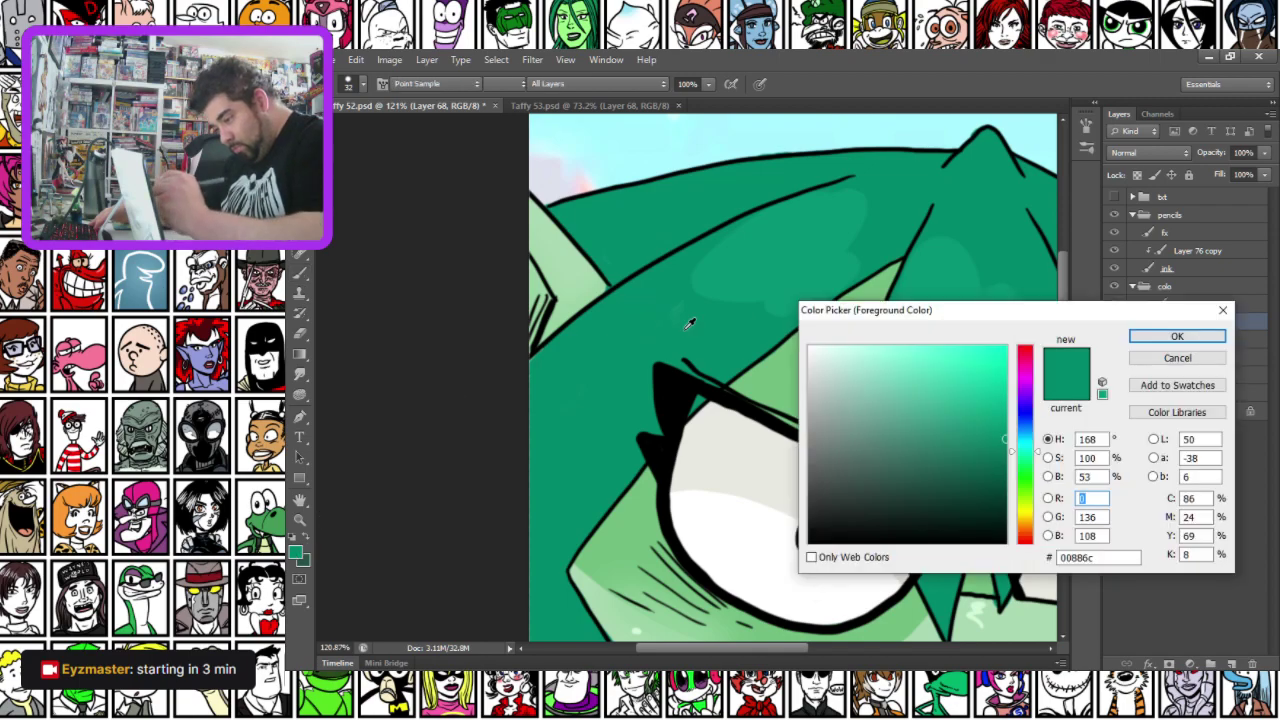
pyautogui.moveTo(990, 456); pyautogui.dragTo(1007, 477)
pyautogui.press('Return')
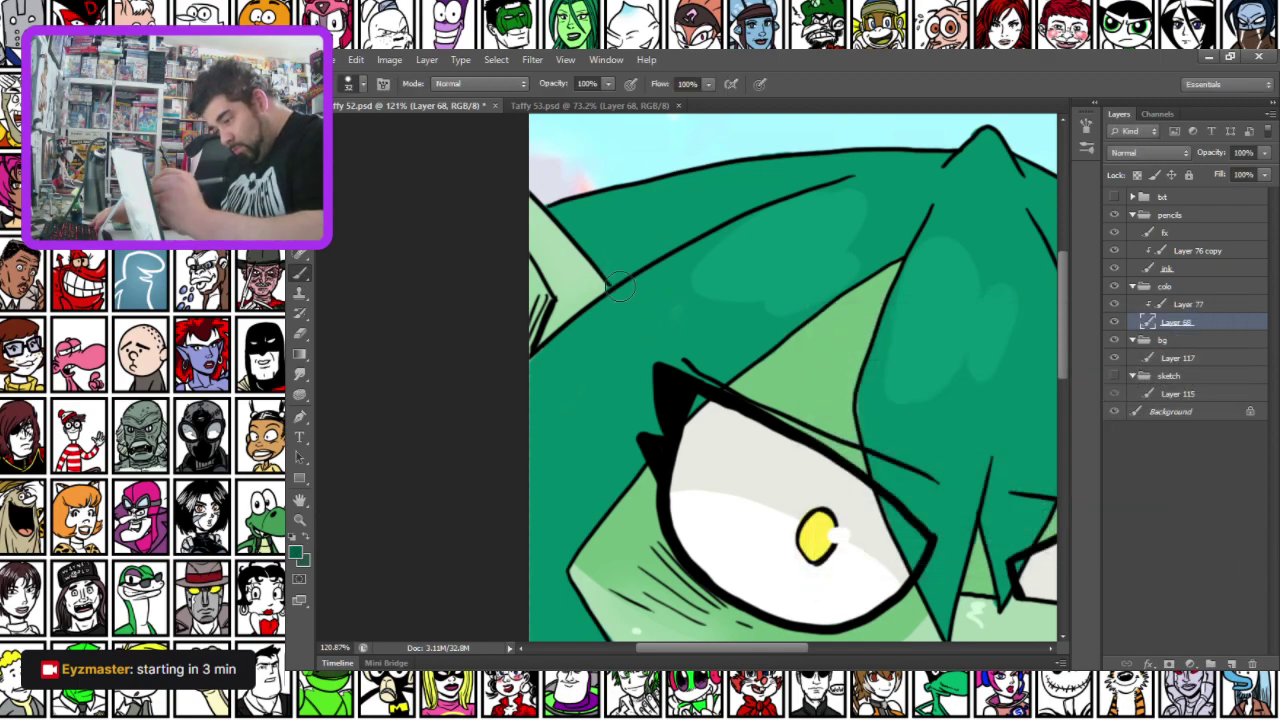
# On Layer 76 copy, recolour the inner ink lines of the left hair strand and the central bang's top deep green
pyautogui.moveTo(628, 282)
pyautogui.mouseDown()
pyautogui.moveTo(802, 187)
pyautogui.moveTo(889, 177)
pyautogui.mouseUp()
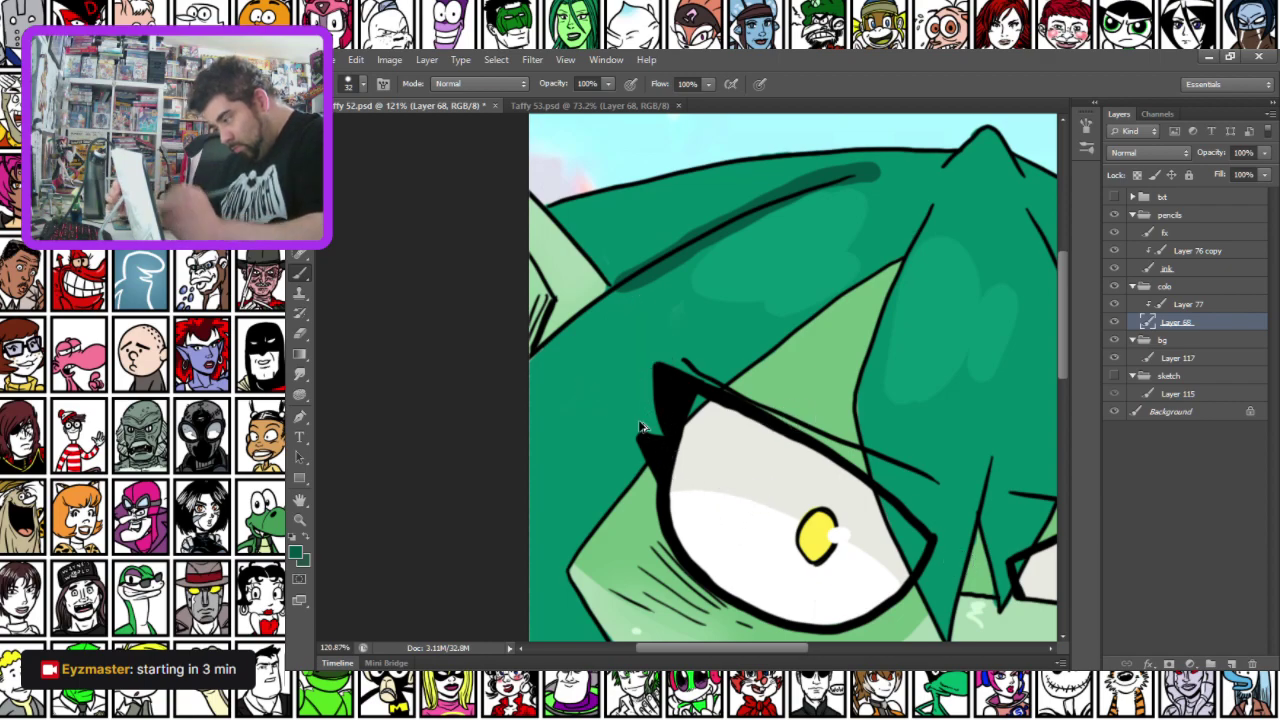
pyautogui.hotkey('ctrl', 'z')
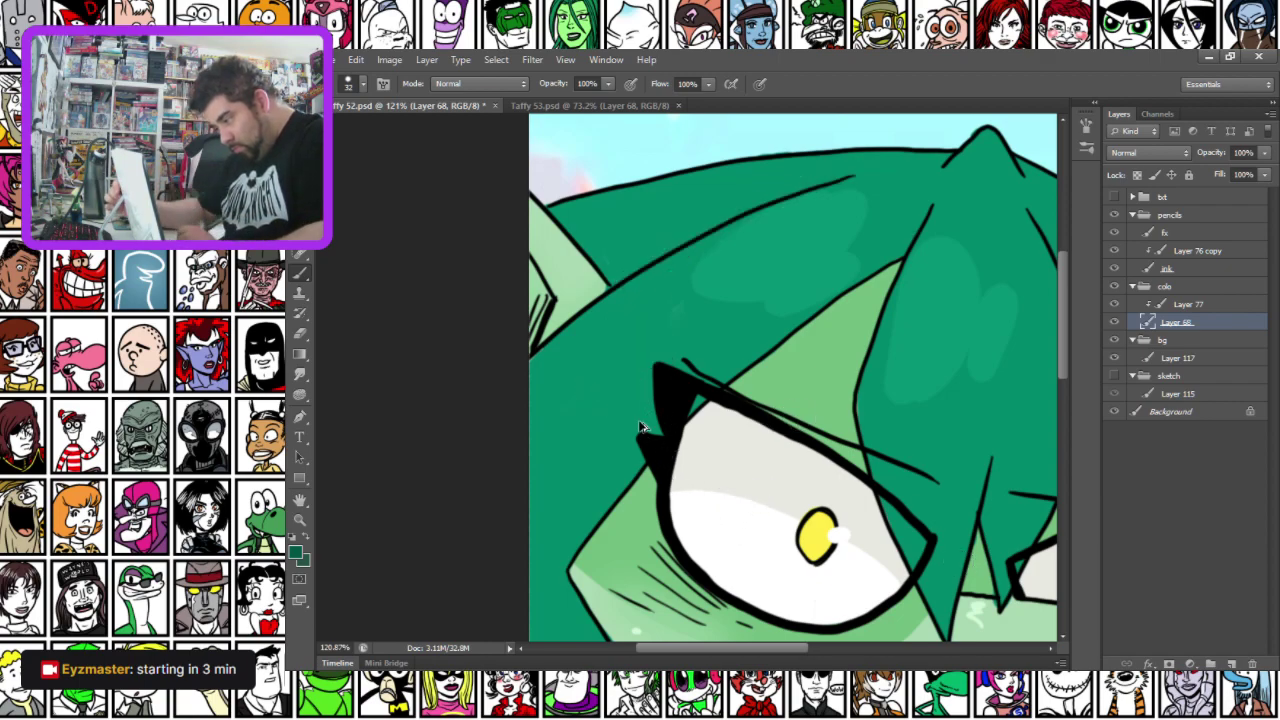
pyautogui.click(1168, 233)
pyautogui.click(1164, 253)
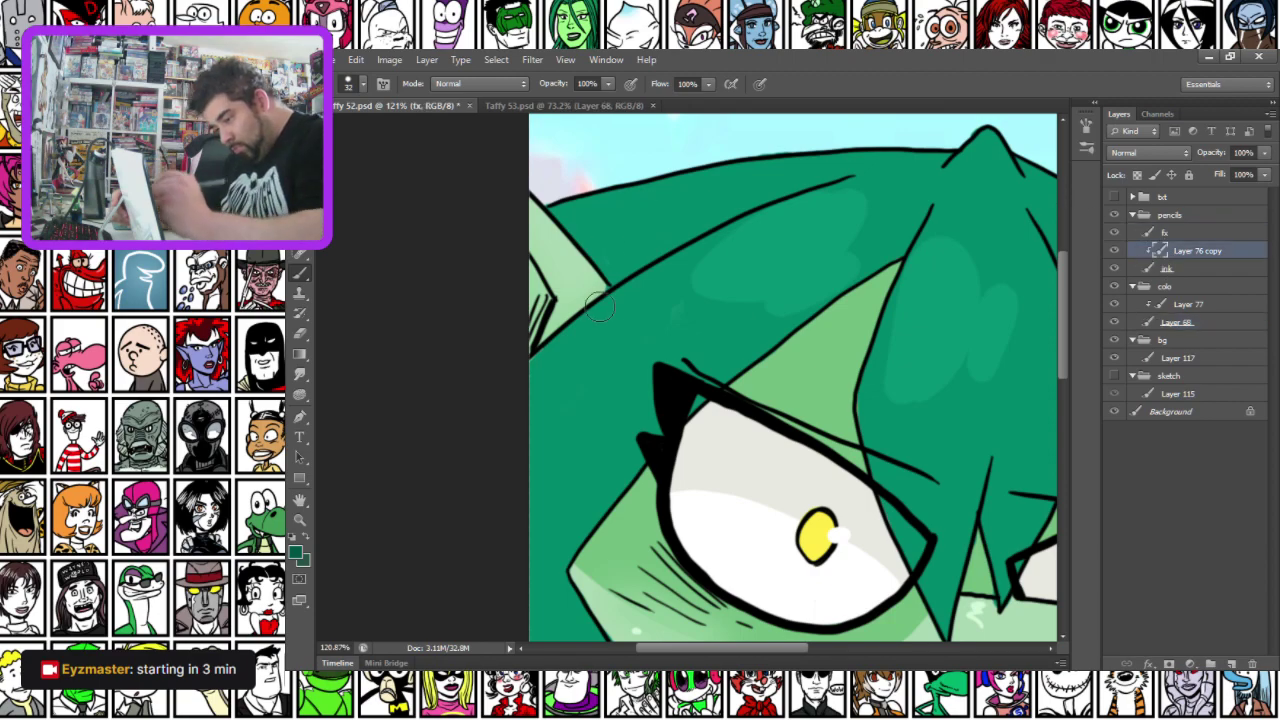
pyautogui.moveTo(622, 283)
pyautogui.mouseDown()
pyautogui.moveTo(769, 212)
pyautogui.moveTo(876, 193)
pyautogui.mouseUp()
pyautogui.moveTo(908, 248); pyautogui.dragTo(940, 179)
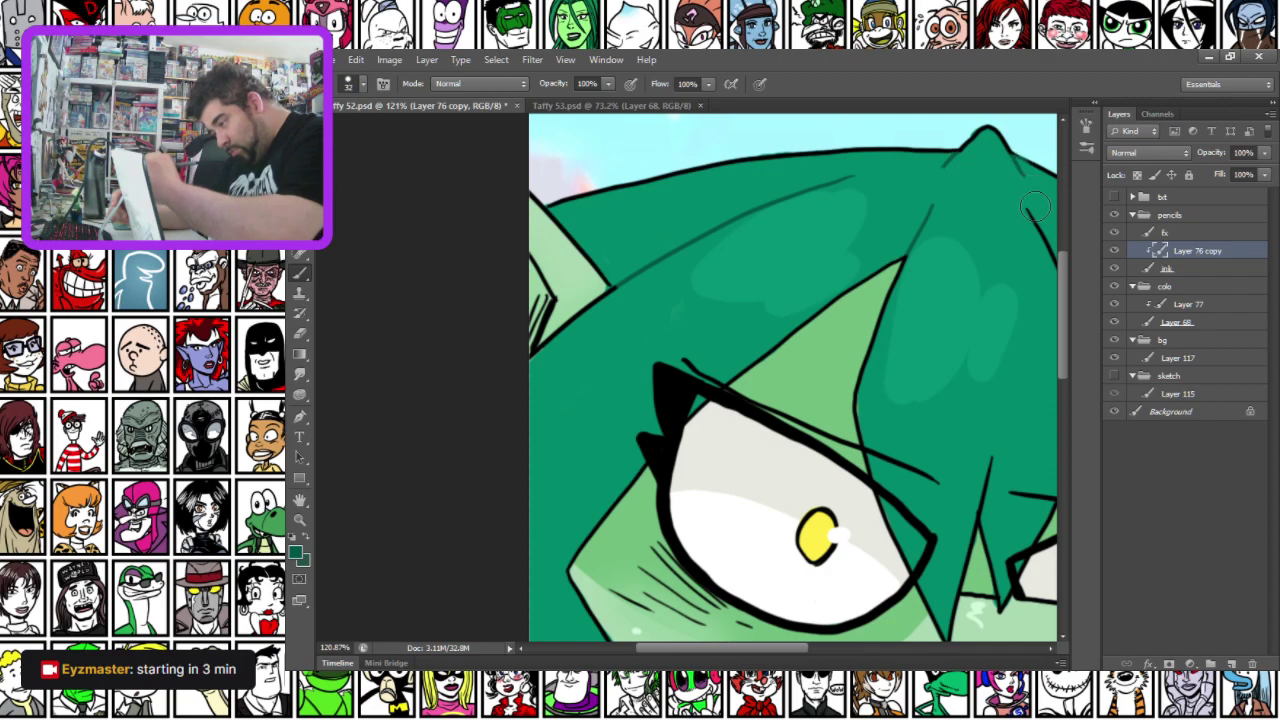
# Recolour the short inner strand lines that extend from the right cheek spikes into the hair deep green
pyautogui.moveTo(723, 333)
pyautogui.mouseDown()
pyautogui.moveTo(697, 268)
pyautogui.moveTo(629, 288)
pyautogui.mouseUp()
pyautogui.moveTo(765, 406); pyautogui.dragTo(617, 316)
pyautogui.moveTo(893, 595); pyautogui.dragTo(691, 387)
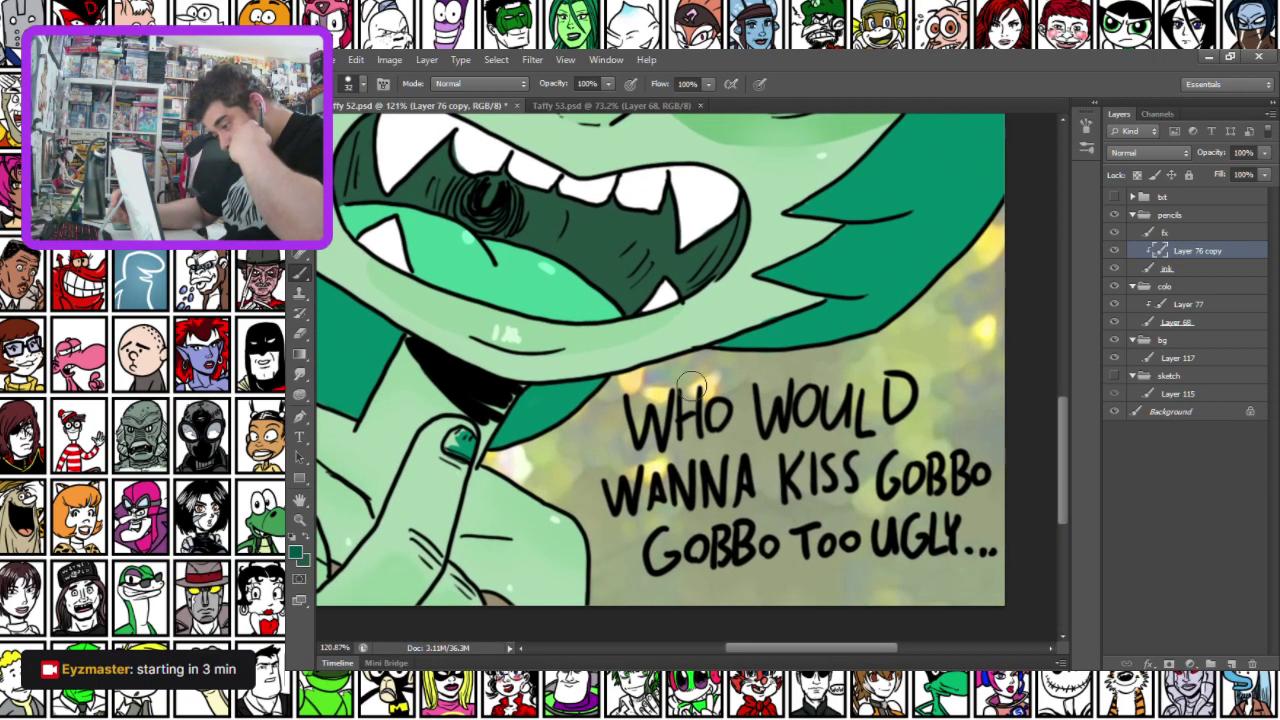
pyautogui.moveTo(838, 298); pyautogui.dragTo(868, 296)
pyautogui.moveTo(842, 225); pyautogui.dragTo(912, 211)
pyautogui.moveTo(702, 207); pyautogui.dragTo(718, 538)
pyautogui.moveTo(717, 118); pyautogui.dragTo(733, 362)
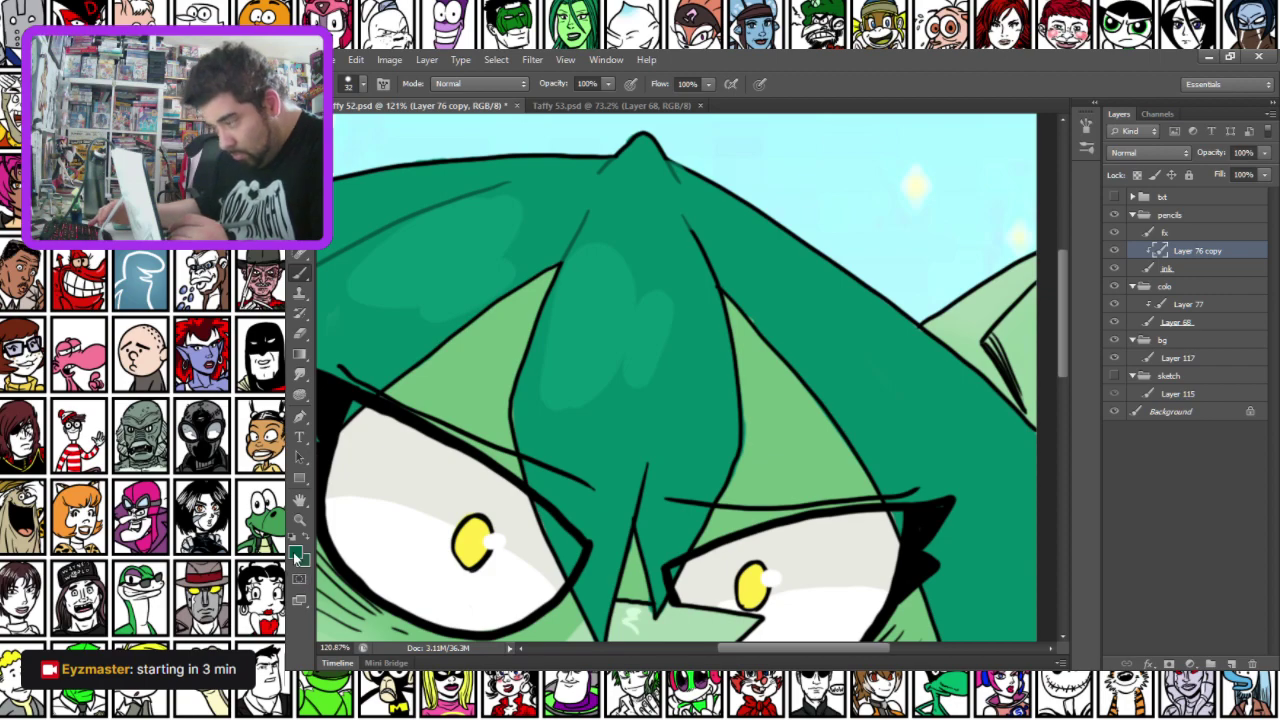
# Recolour the right eye's outer lashes and both eyes' inner corners deep green where they overlap the hair
pyautogui.moveTo(676, 224); pyautogui.dragTo(713, 281)
pyautogui.moveTo(651, 403)
pyautogui.mouseDown()
pyautogui.moveTo(546, 264)
pyautogui.moveTo(490, 222)
pyautogui.mouseUp()
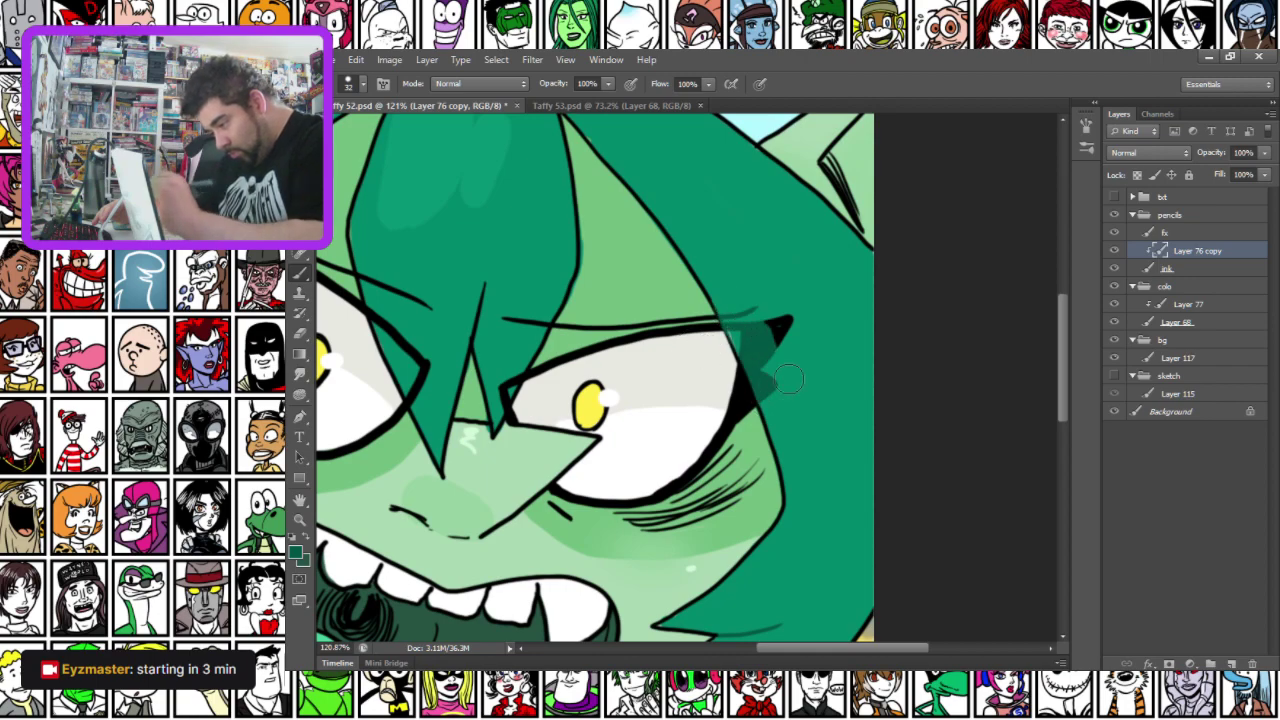
pyautogui.moveTo(490, 420); pyautogui.dragTo(706, 395)
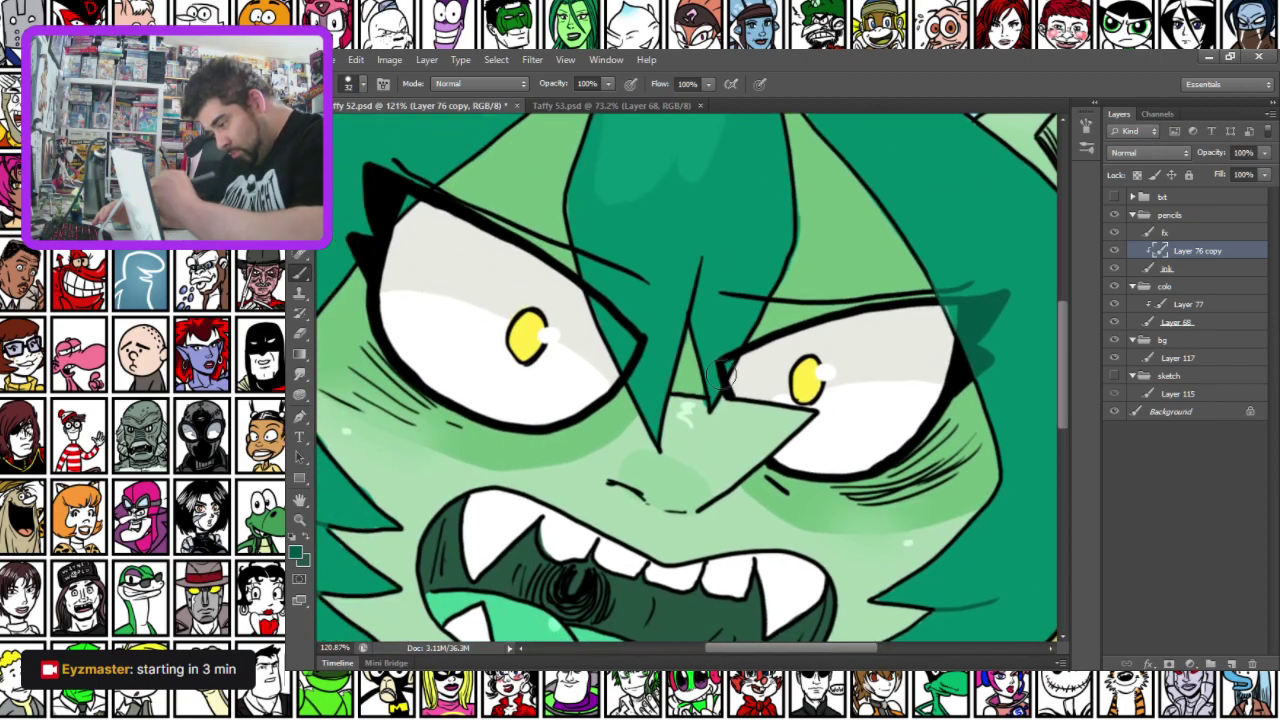
pyautogui.moveTo(685, 310); pyautogui.dragTo(699, 258)
pyautogui.moveTo(643, 348)
pyautogui.mouseDown()
pyautogui.moveTo(636, 368)
pyautogui.moveTo(635, 348)
pyautogui.mouseUp()
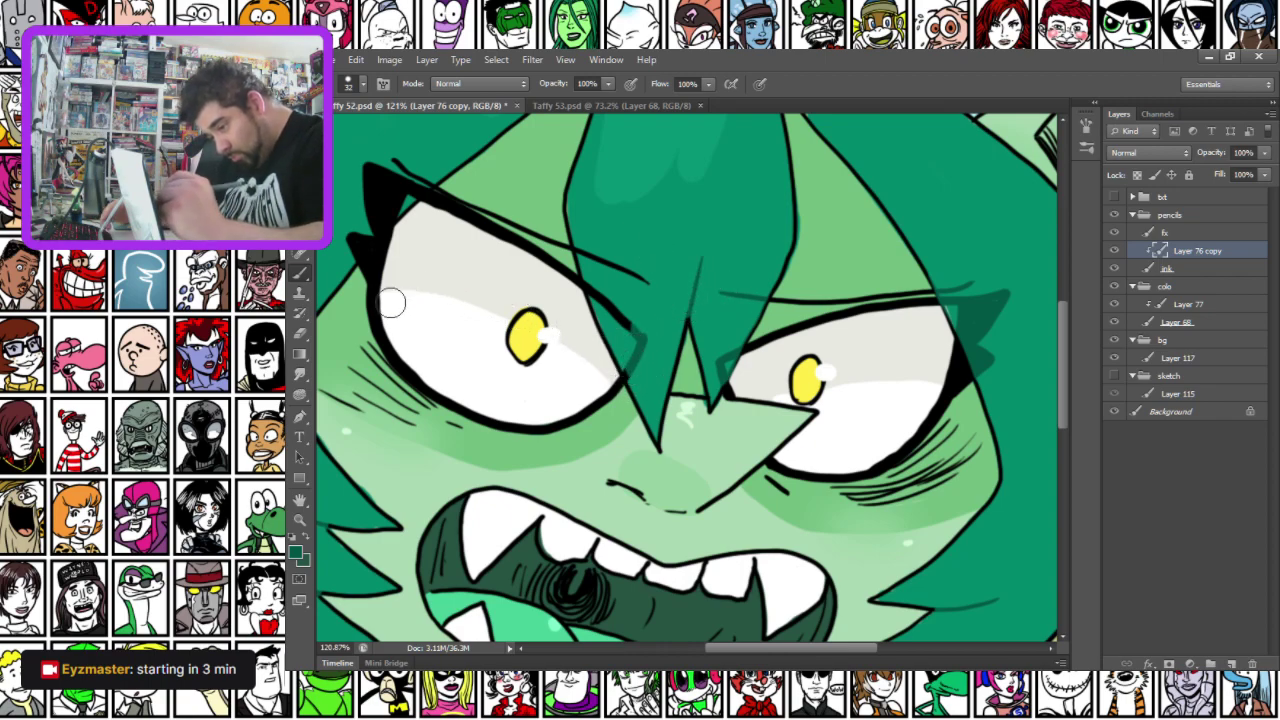
pyautogui.moveTo(460, 362); pyautogui.dragTo(585, 368)
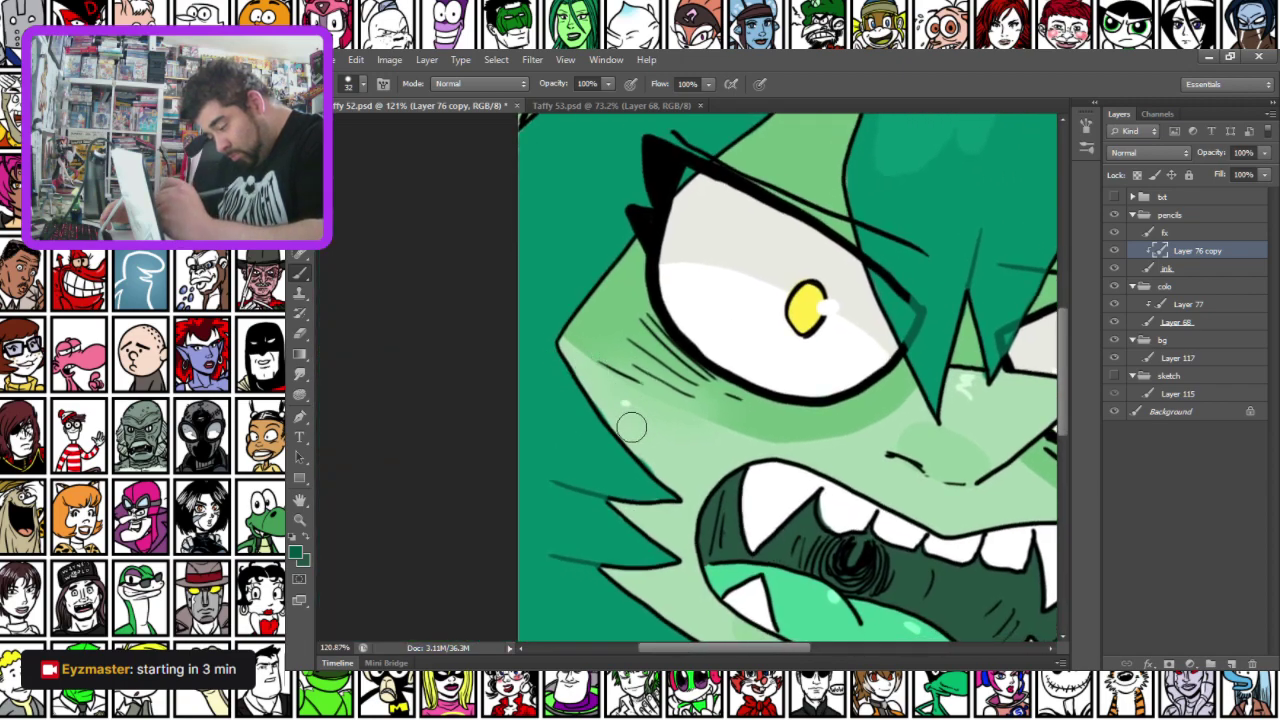
pyautogui.moveTo(589, 424)
pyautogui.mouseDown()
pyautogui.moveTo(492, 444)
pyautogui.moveTo(534, 421)
pyautogui.mouseUp()
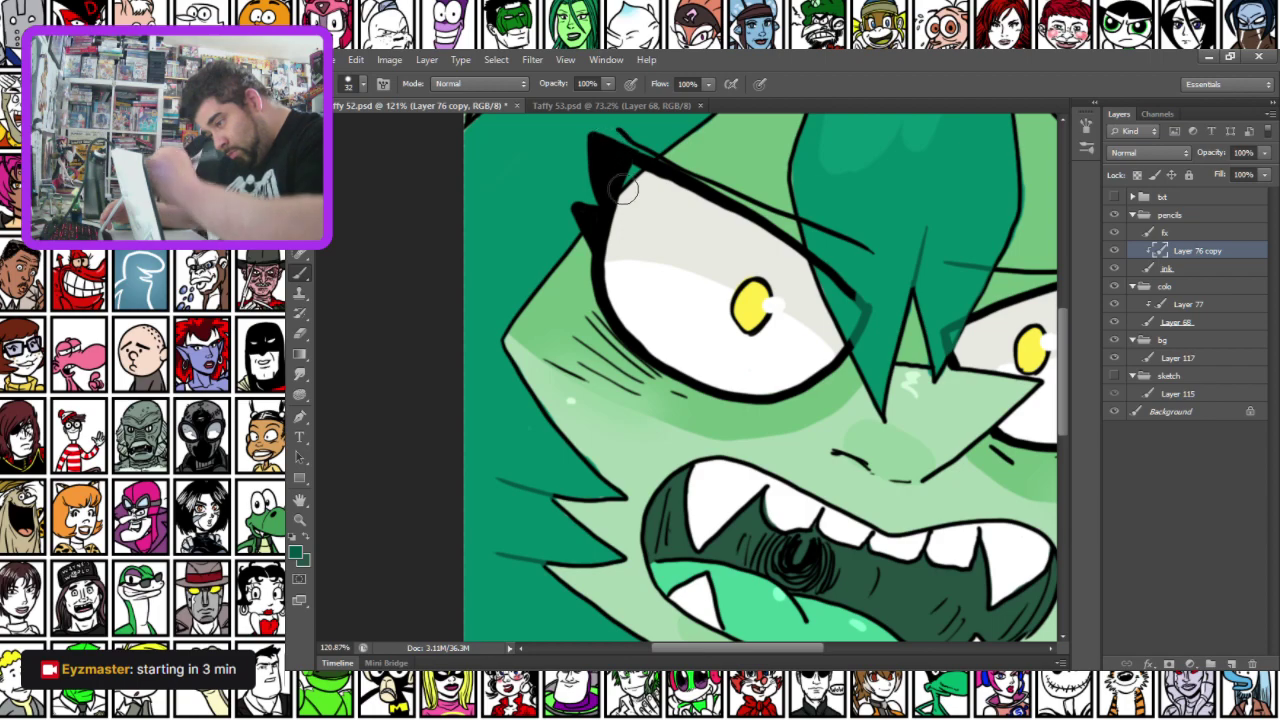
pyautogui.moveTo(572, 233)
pyautogui.mouseDown()
pyautogui.moveTo(655, 135)
pyautogui.moveTo(634, 163)
pyautogui.moveTo(636, 147)
pyautogui.moveTo(613, 150)
pyautogui.moveTo(617, 263)
pyautogui.mouseUp()
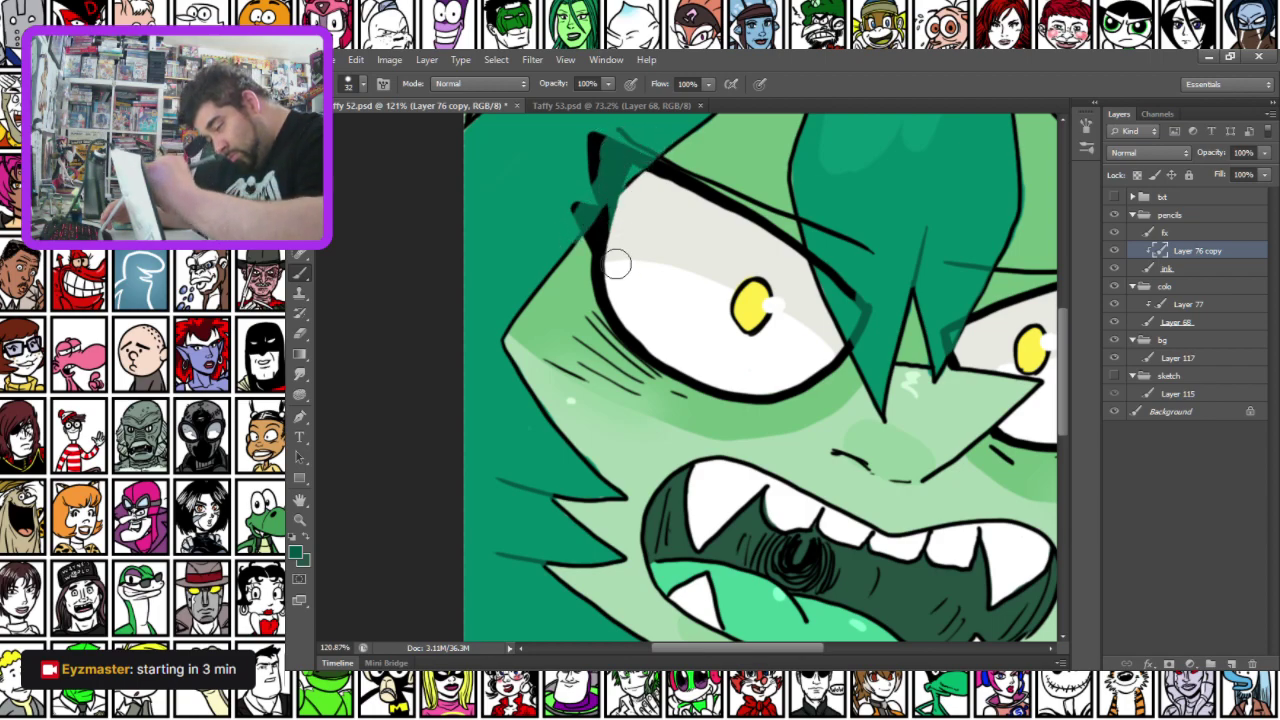
pyautogui.moveTo(580, 198); pyautogui.dragTo(598, 130)
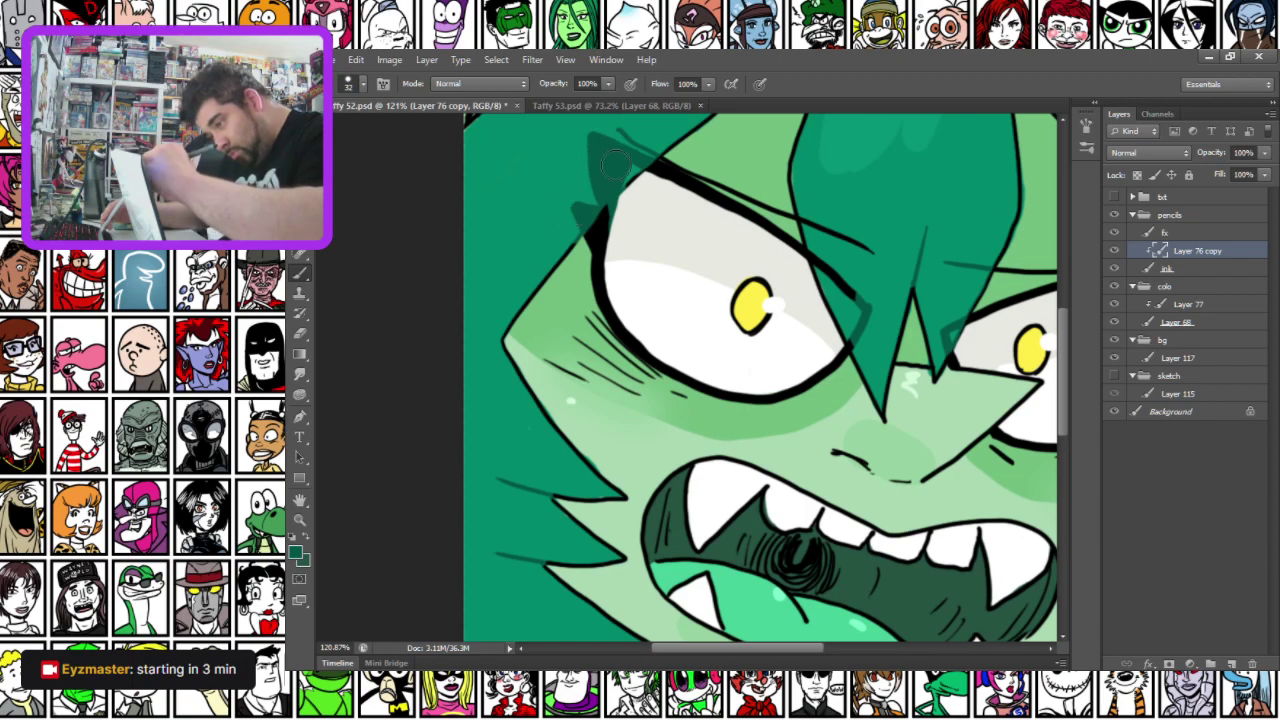
pyautogui.hotkey('ctrl', 'alt', 'z')
pyautogui.hotkey('ctrl', 'alt', 'z')
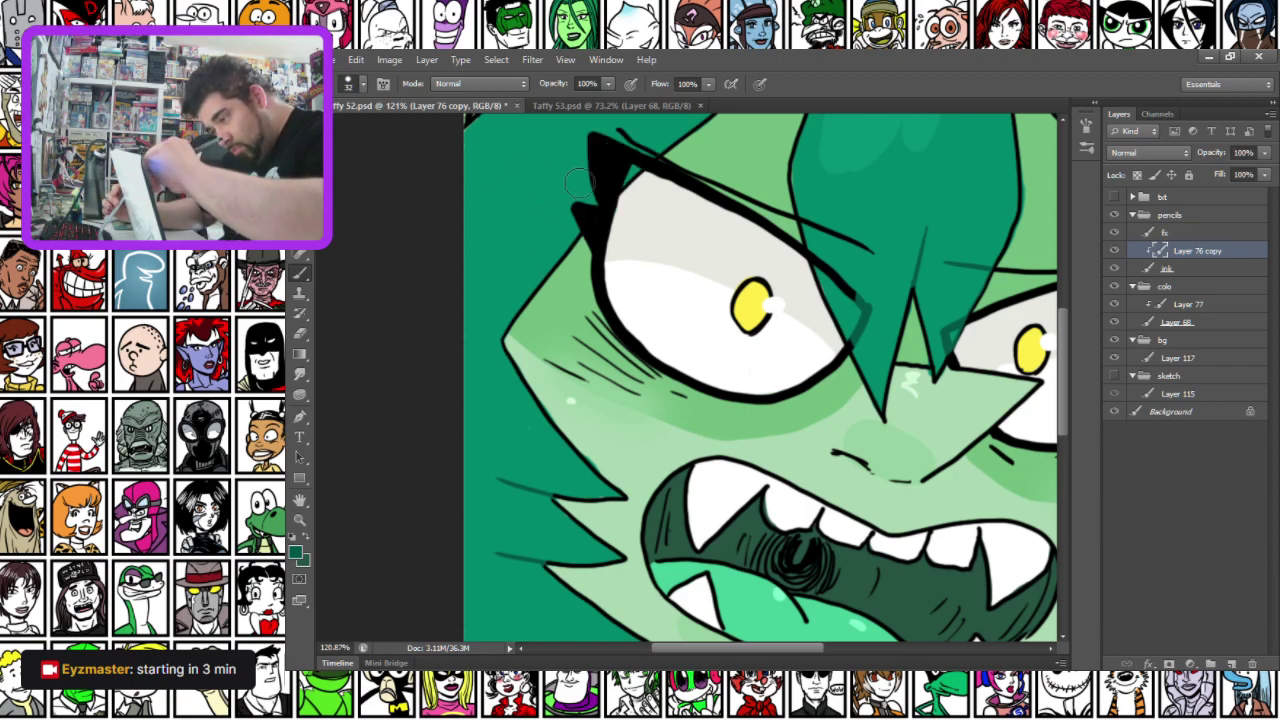
# Recolour the left eye's outer lashes and the left brow line deep green where they cross the hair
pyautogui.moveTo(570, 228)
pyautogui.mouseDown()
pyautogui.moveTo(646, 149)
pyautogui.moveTo(598, 183)
pyautogui.moveTo(597, 156)
pyautogui.moveTo(571, 189)
pyautogui.moveTo(585, 158)
pyautogui.mouseUp()
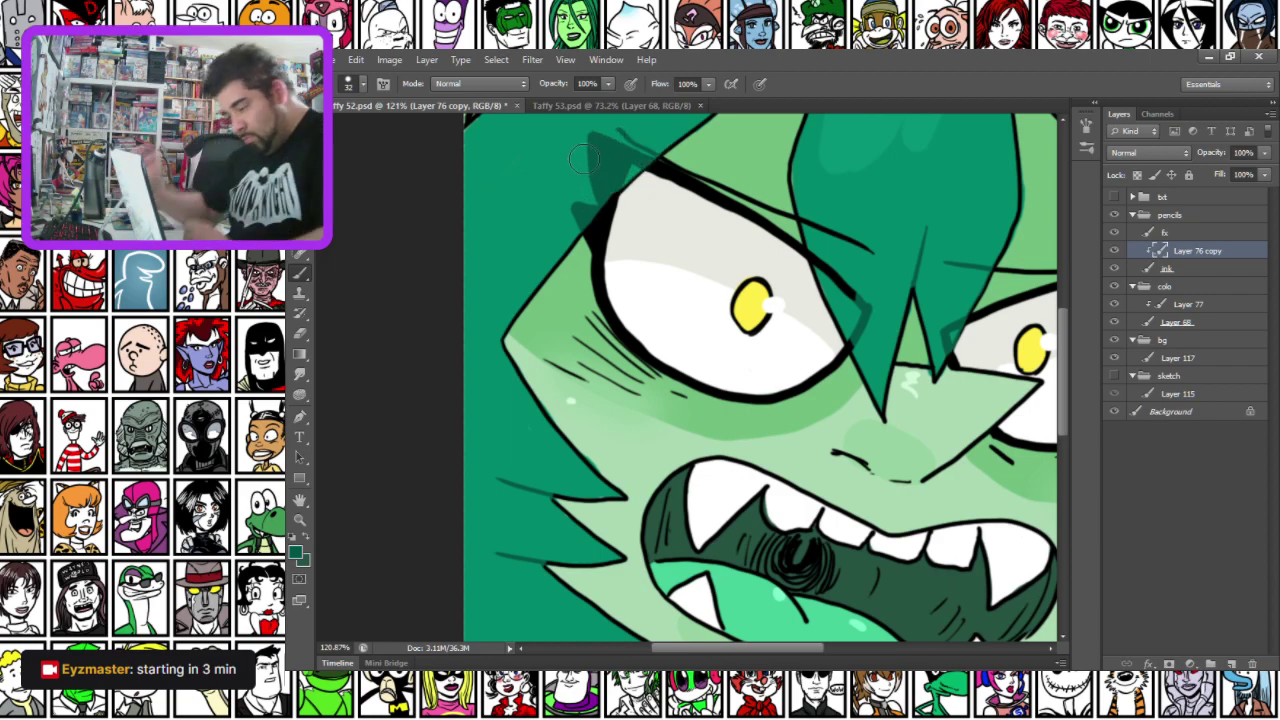
pyautogui.moveTo(780, 232)
pyautogui.mouseDown()
pyautogui.moveTo(812, 232)
pyautogui.moveTo(805, 211)
pyautogui.moveTo(858, 290)
pyautogui.mouseUp()
pyautogui.moveTo(848, 236); pyautogui.dragTo(868, 246)
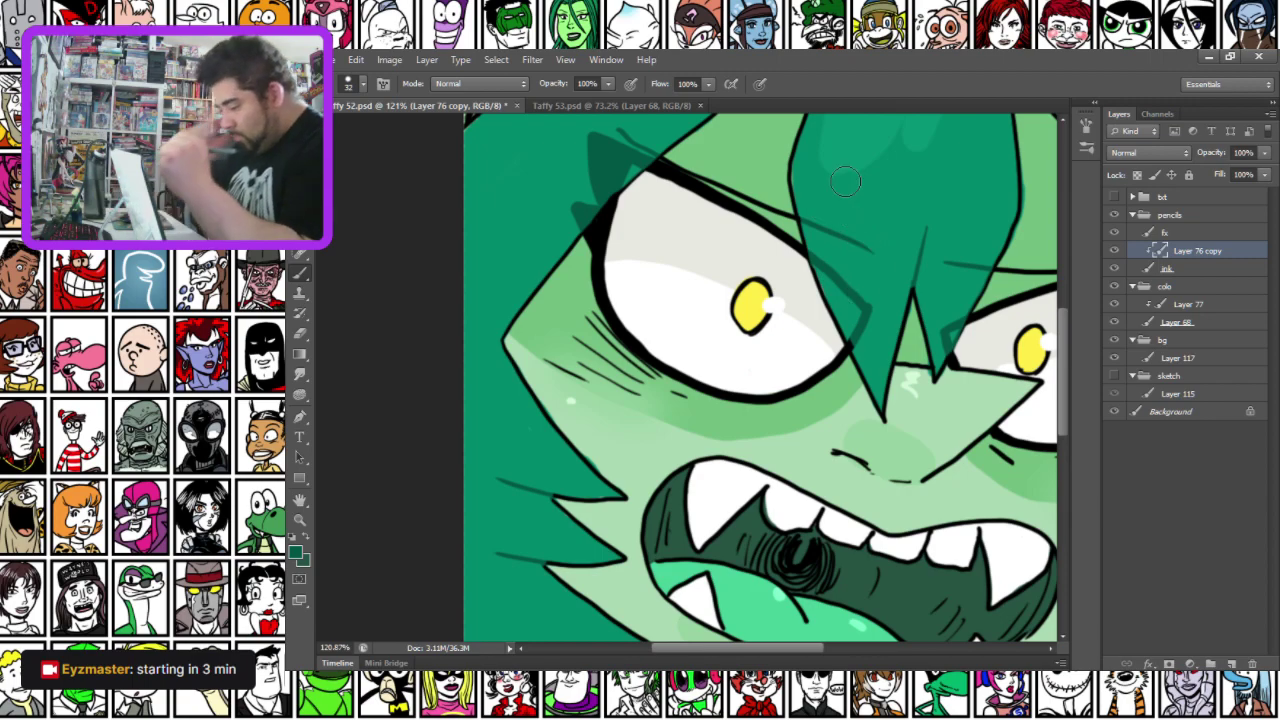
# Sample the hand's skin green and shift it to a more saturated mid green foreground colour for the skin lines
pyautogui.moveTo(451, 437); pyautogui.dragTo(242, 139)
pyautogui.moveTo(395, 500); pyautogui.dragTo(506, 342)
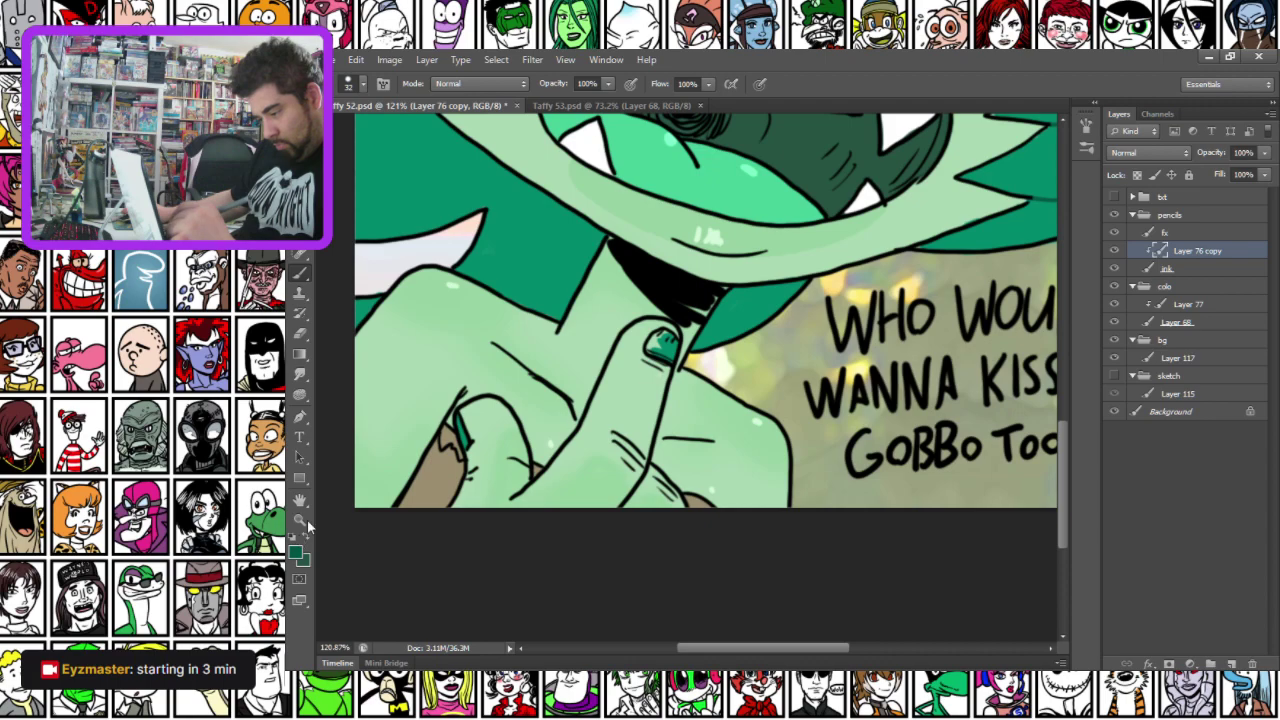
pyautogui.click(297, 551)
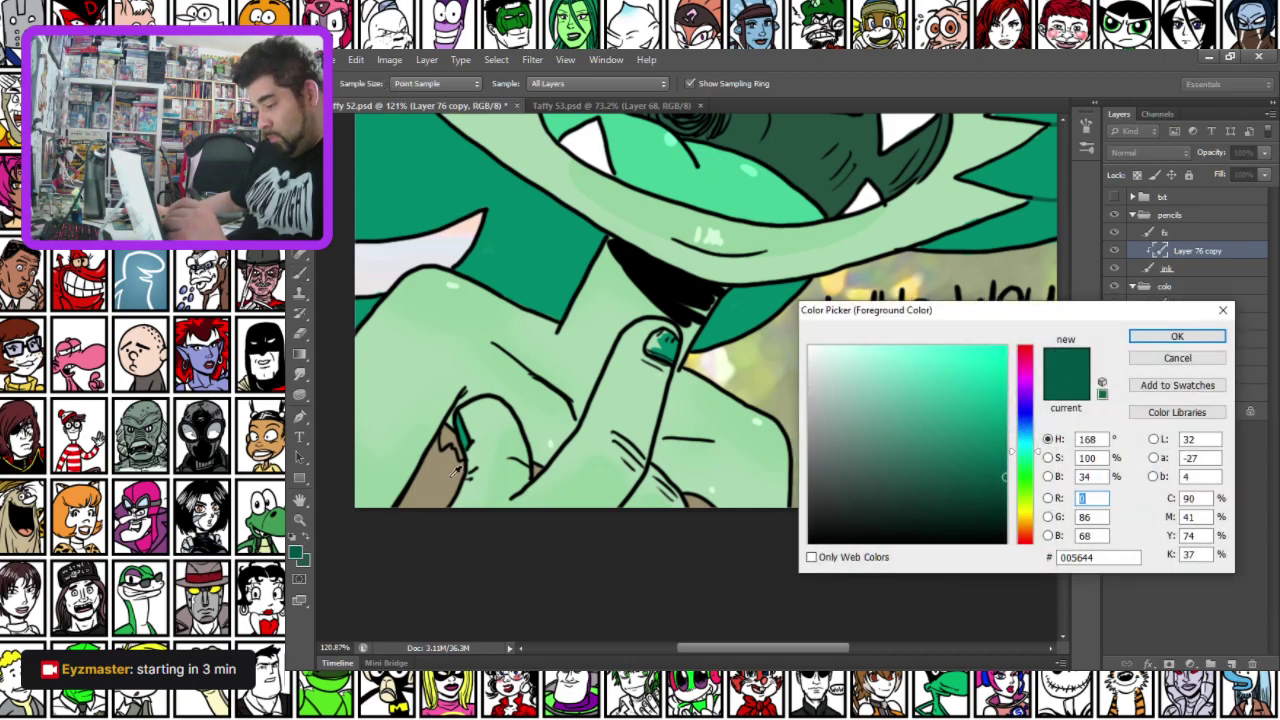
pyautogui.click(403, 461)
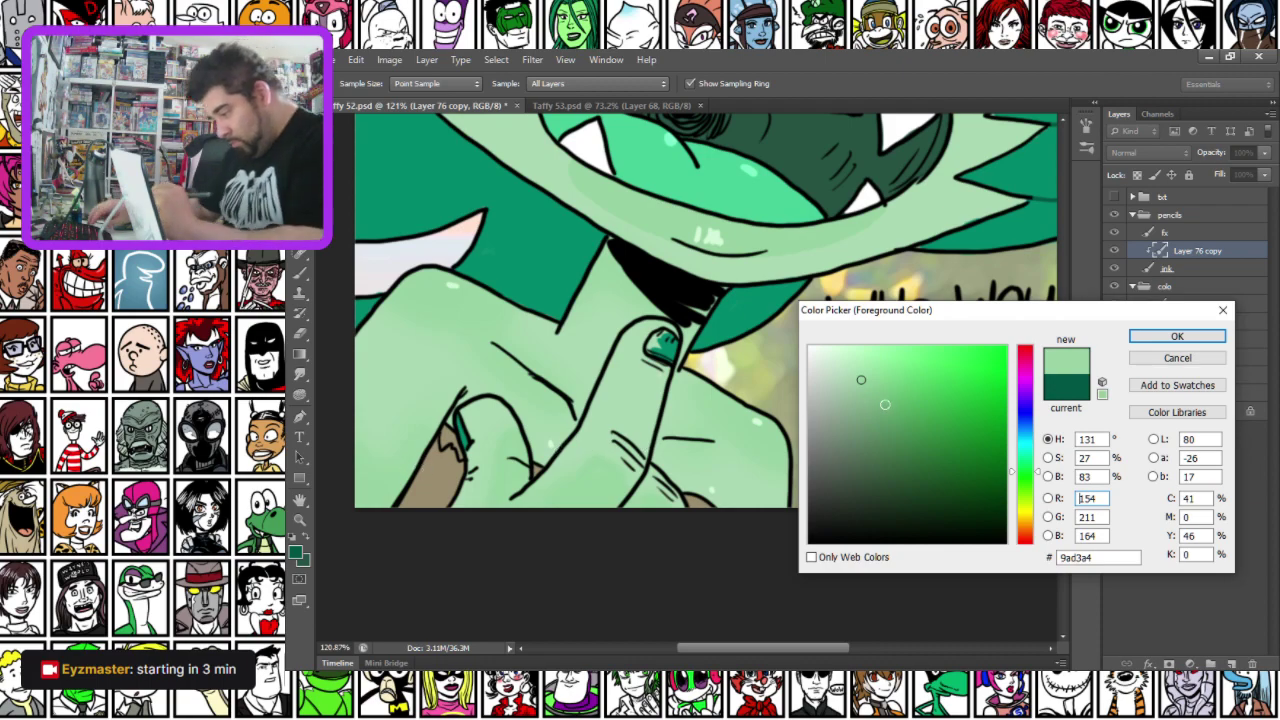
pyautogui.press('Return')
pyautogui.press('b')
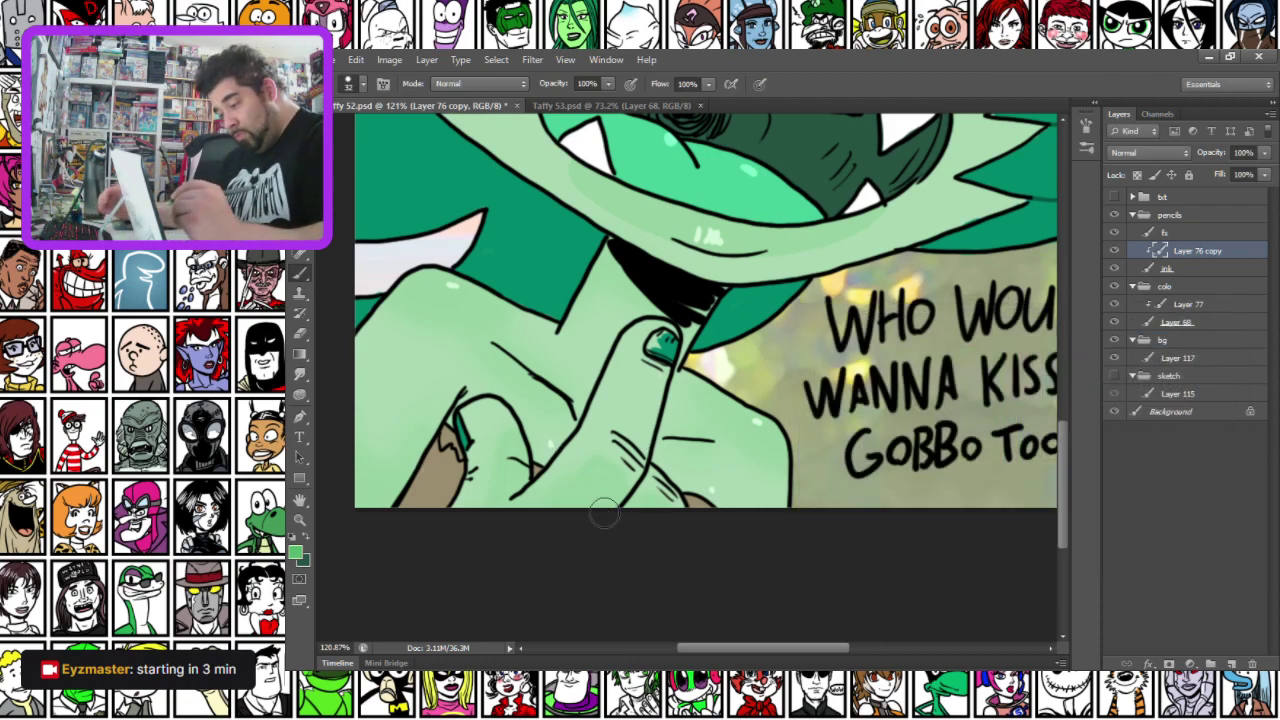
# Recolour the inner crease lines of the hand and fingers and the black shadow under the chin mid green
pyautogui.moveTo(490, 343); pyautogui.dragTo(576, 416)
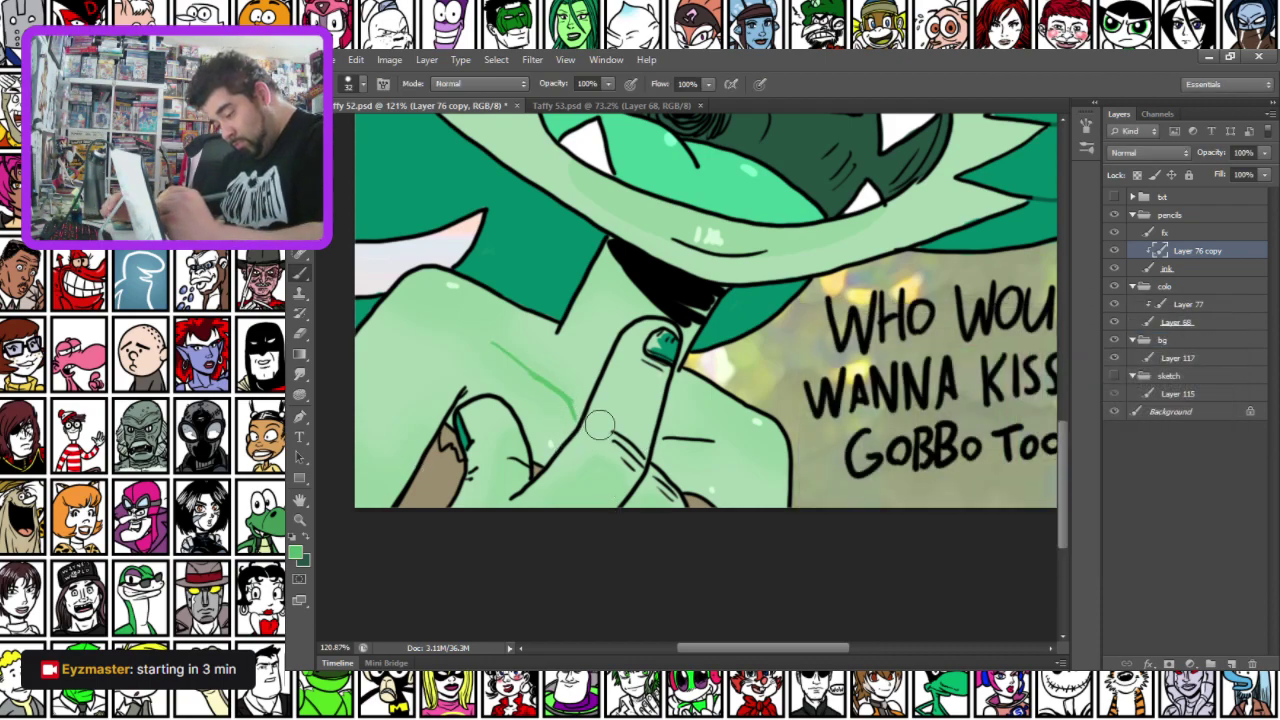
pyautogui.moveTo(665, 440); pyautogui.dragTo(720, 442)
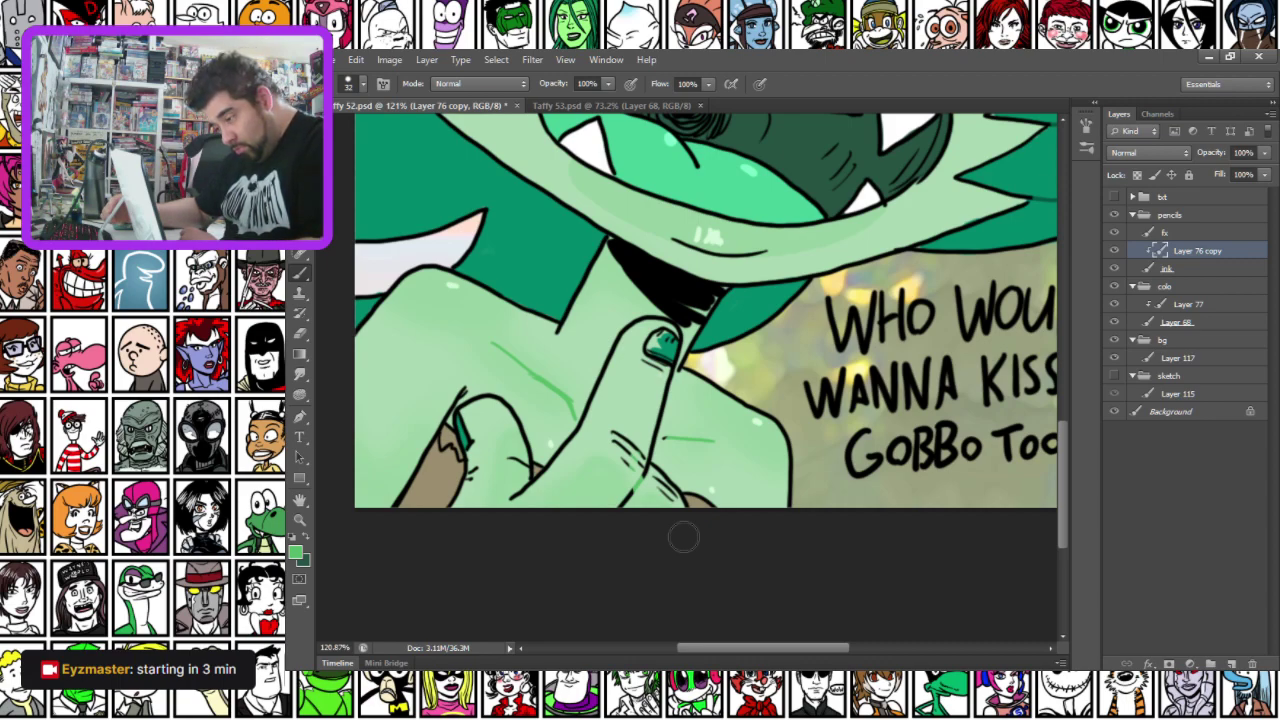
pyautogui.moveTo(617, 450)
pyautogui.mouseDown()
pyautogui.moveTo(631, 471)
pyautogui.moveTo(614, 440)
pyautogui.moveTo(640, 464)
pyautogui.mouseUp()
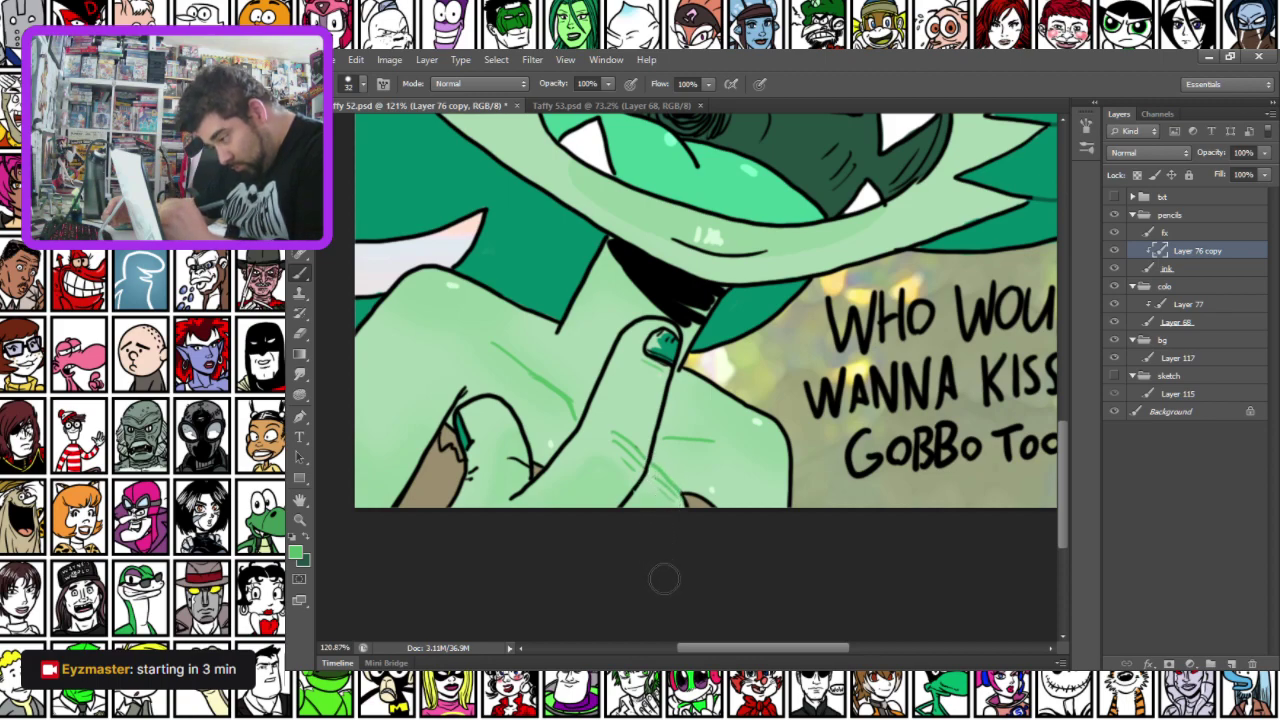
pyautogui.moveTo(606, 296); pyautogui.dragTo(584, 443)
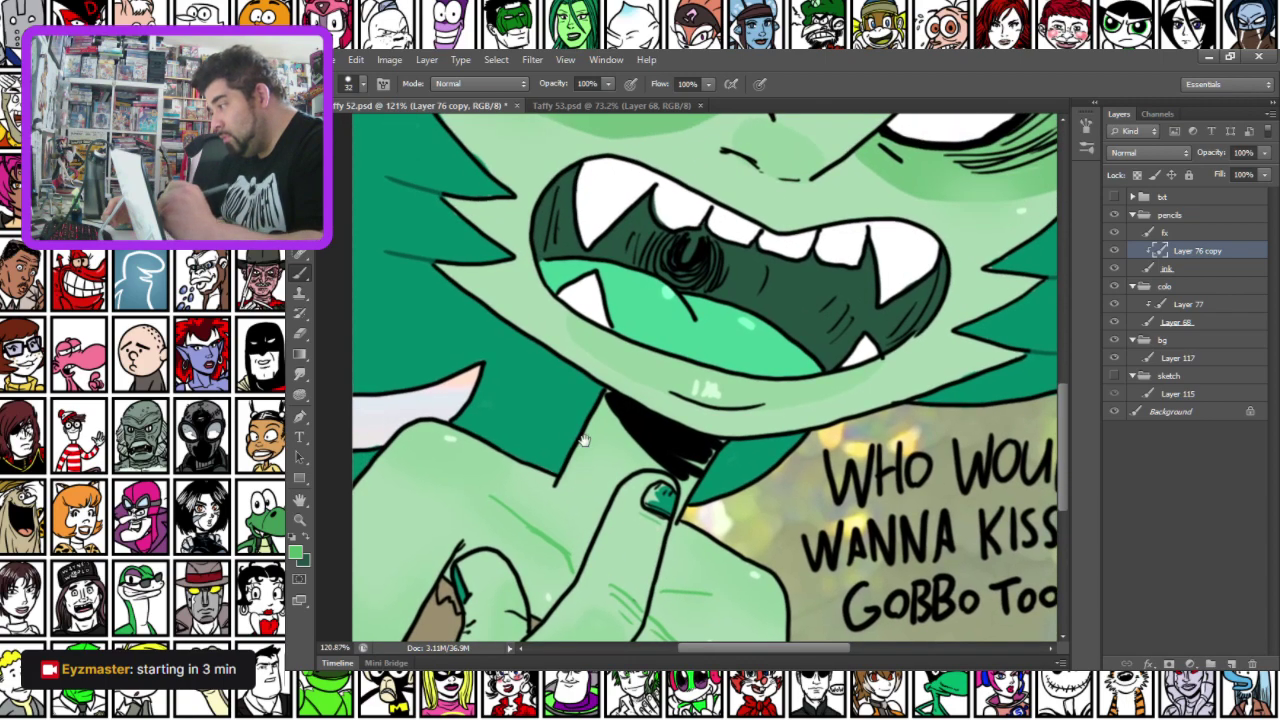
pyautogui.moveTo(617, 397)
pyautogui.mouseDown()
pyautogui.moveTo(620, 385)
pyautogui.moveTo(630, 428)
pyautogui.moveTo(680, 467)
pyautogui.moveTo(718, 436)
pyautogui.moveTo(644, 428)
pyautogui.moveTo(632, 404)
pyautogui.mouseUp()
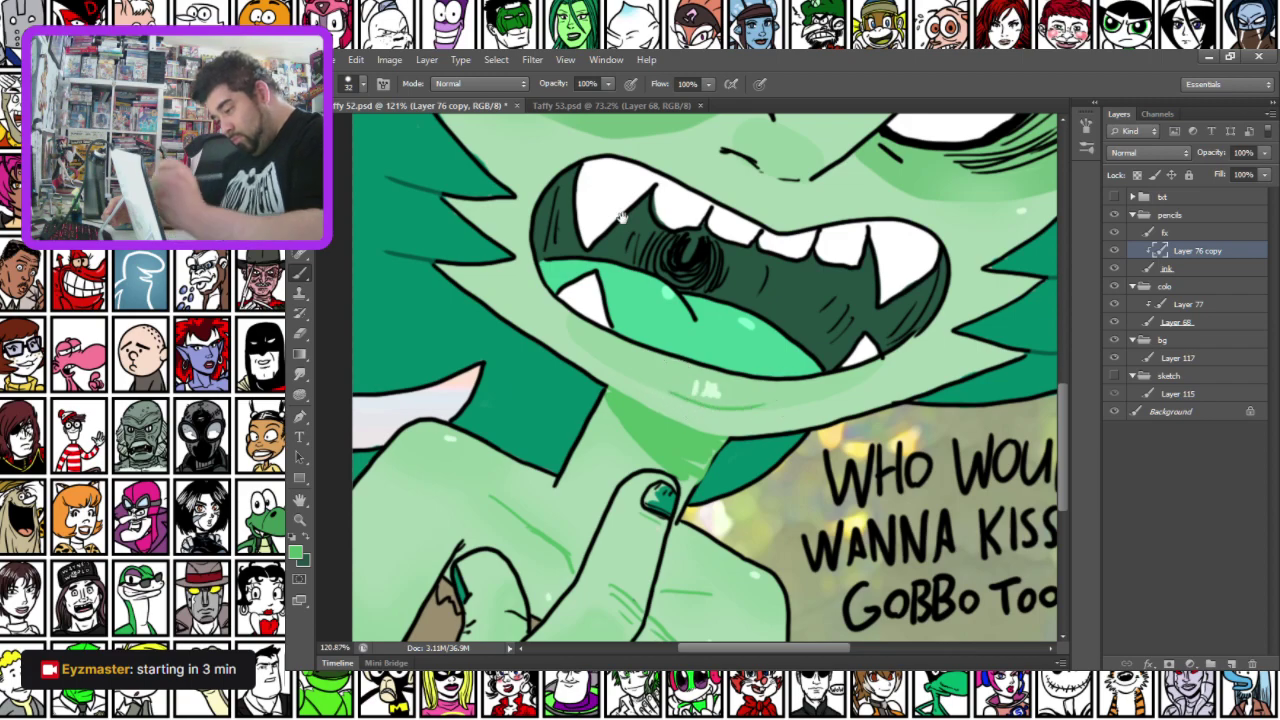
# Recolour the nose lines, the wrinkles under the left eye and the short crease under the right eye mid green
pyautogui.scroll(5, 716, 406)
pyautogui.moveTo(716, 406)
pyautogui.mouseDown()
pyautogui.moveTo(770, 432)
pyautogui.moveTo(690, 411)
pyautogui.moveTo(742, 380)
pyautogui.mouseUp()
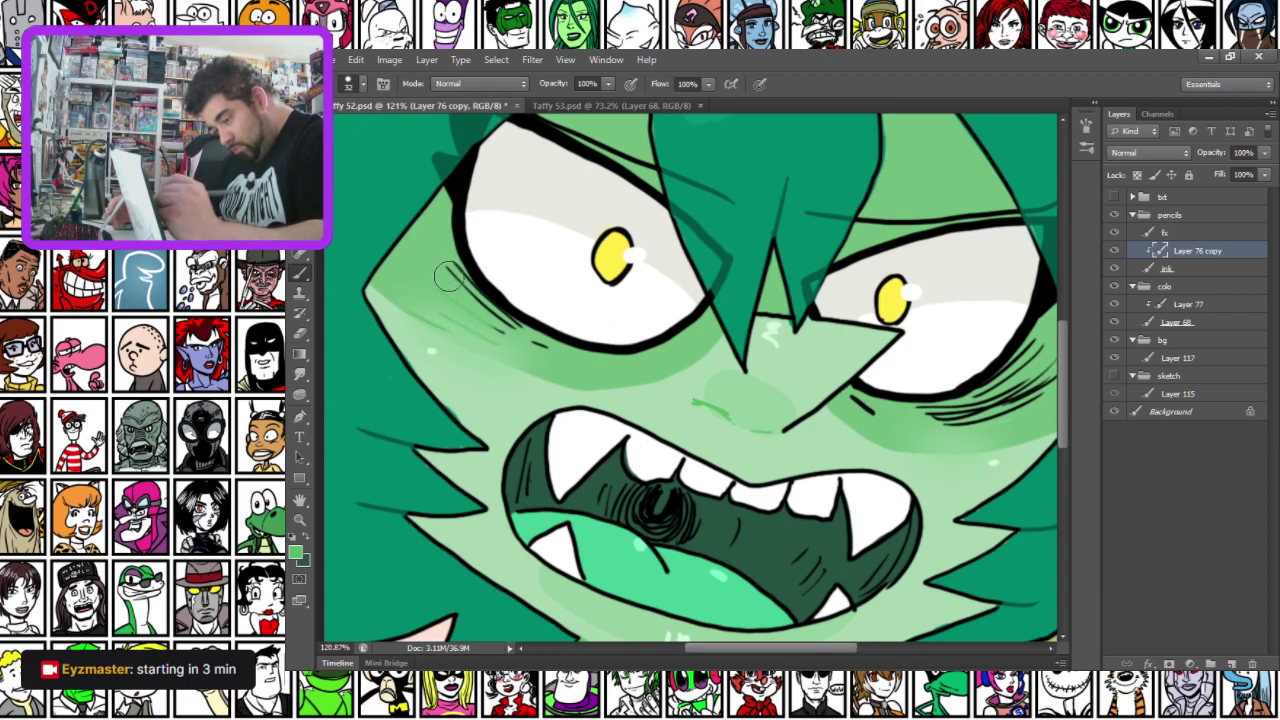
pyautogui.moveTo(568, 462); pyautogui.dragTo(568, 500)
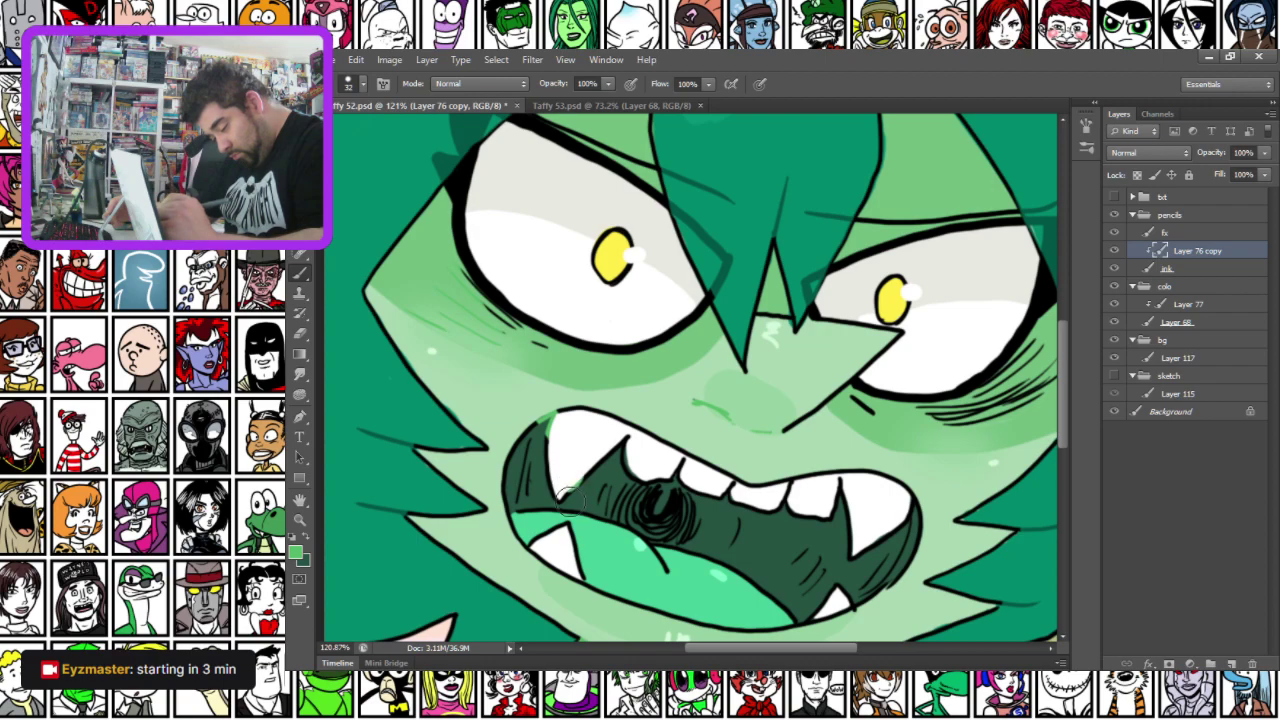
pyautogui.moveTo(714, 497)
pyautogui.mouseDown()
pyautogui.moveTo(619, 471)
pyautogui.moveTo(724, 506)
pyautogui.mouseUp()
pyautogui.moveTo(470, 300); pyautogui.dragTo(529, 358)
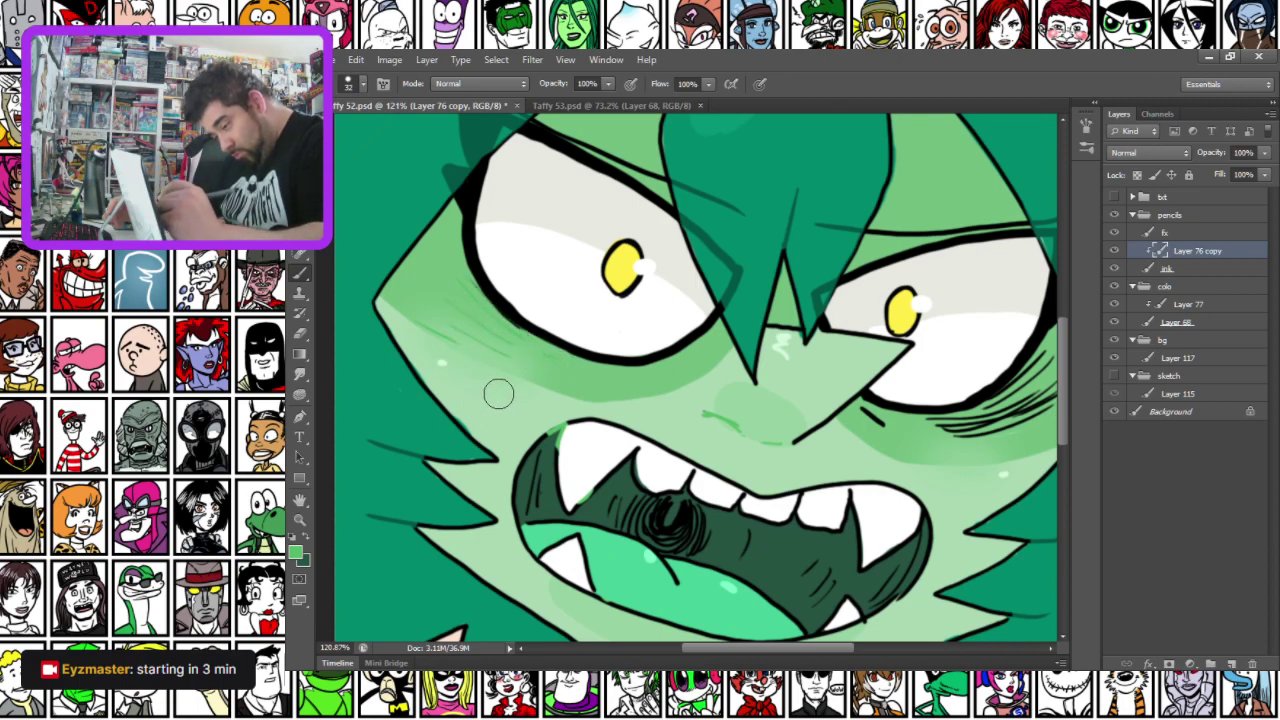
# Try mid green on the right cheek spike outline, and recolour the short strand lines beside the spikes mid green
pyautogui.moveTo(852, 444)
pyautogui.mouseDown()
pyautogui.moveTo(591, 429)
pyautogui.moveTo(642, 412)
pyautogui.moveTo(720, 434)
pyautogui.mouseUp()
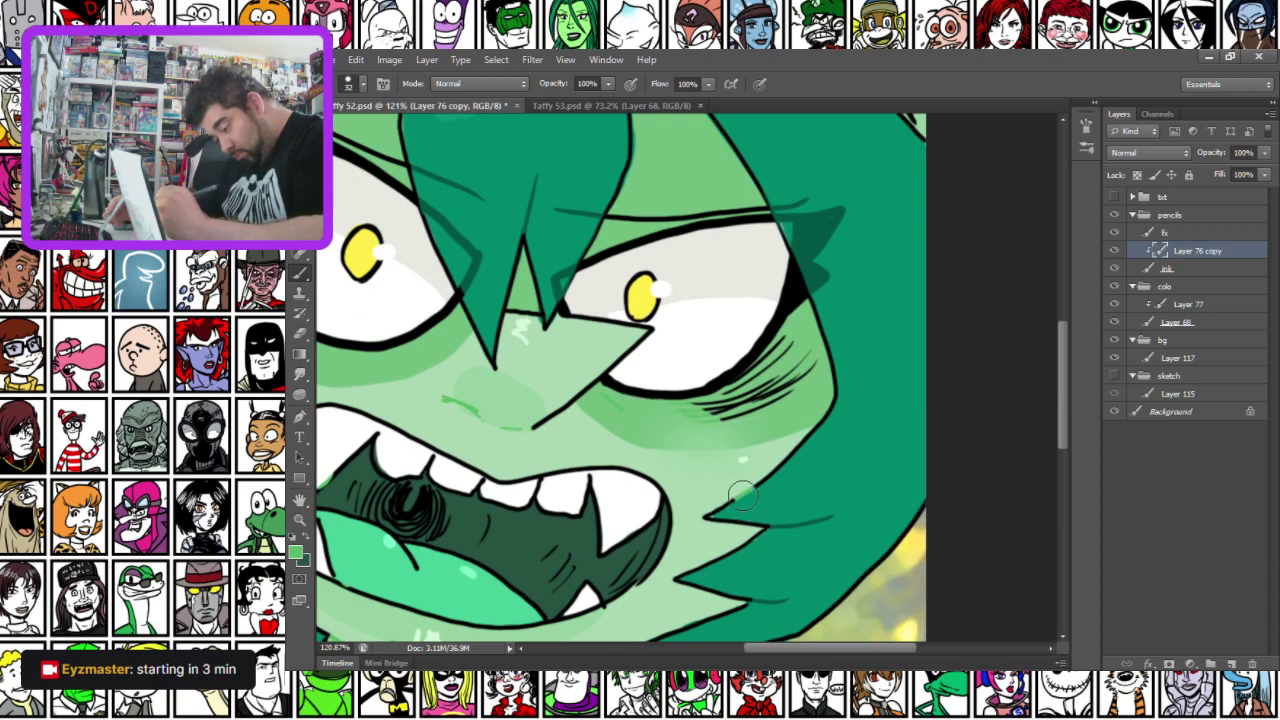
pyautogui.moveTo(698, 515); pyautogui.dragTo(752, 530)
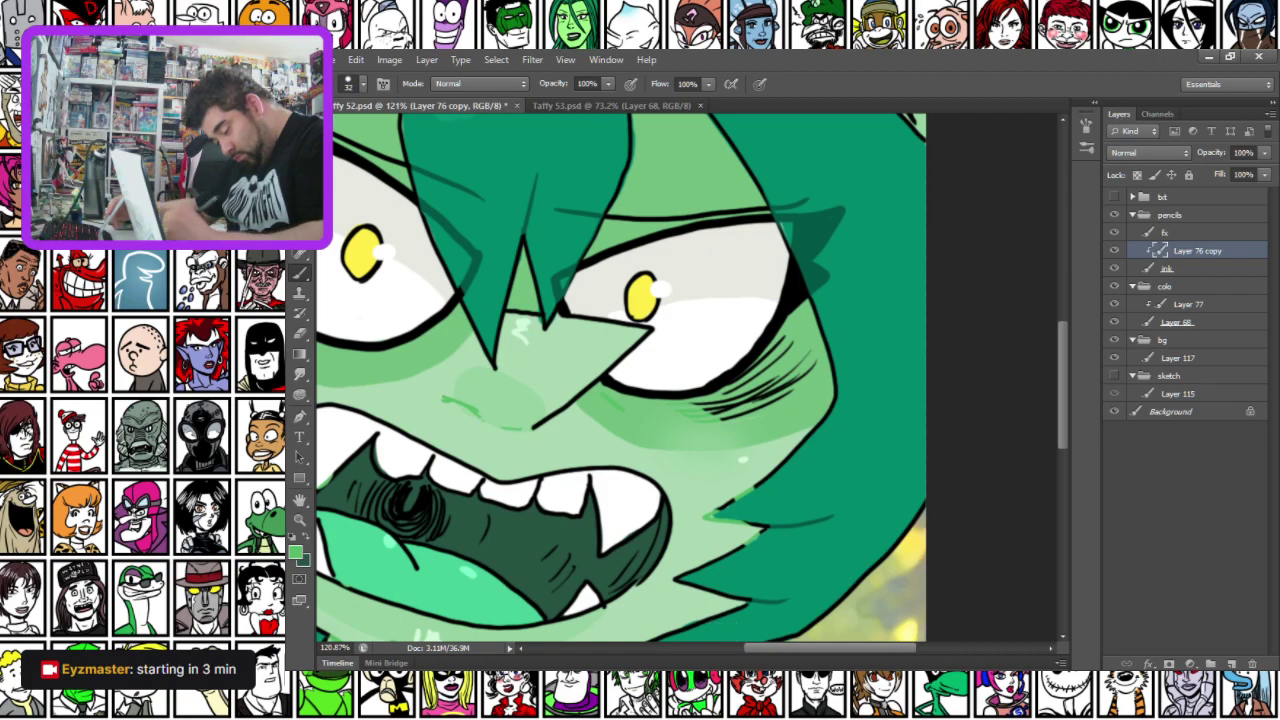
pyautogui.moveTo(768, 524)
pyautogui.mouseDown()
pyautogui.moveTo(754, 542)
pyautogui.moveTo(706, 528)
pyautogui.moveTo(763, 489)
pyautogui.mouseUp()
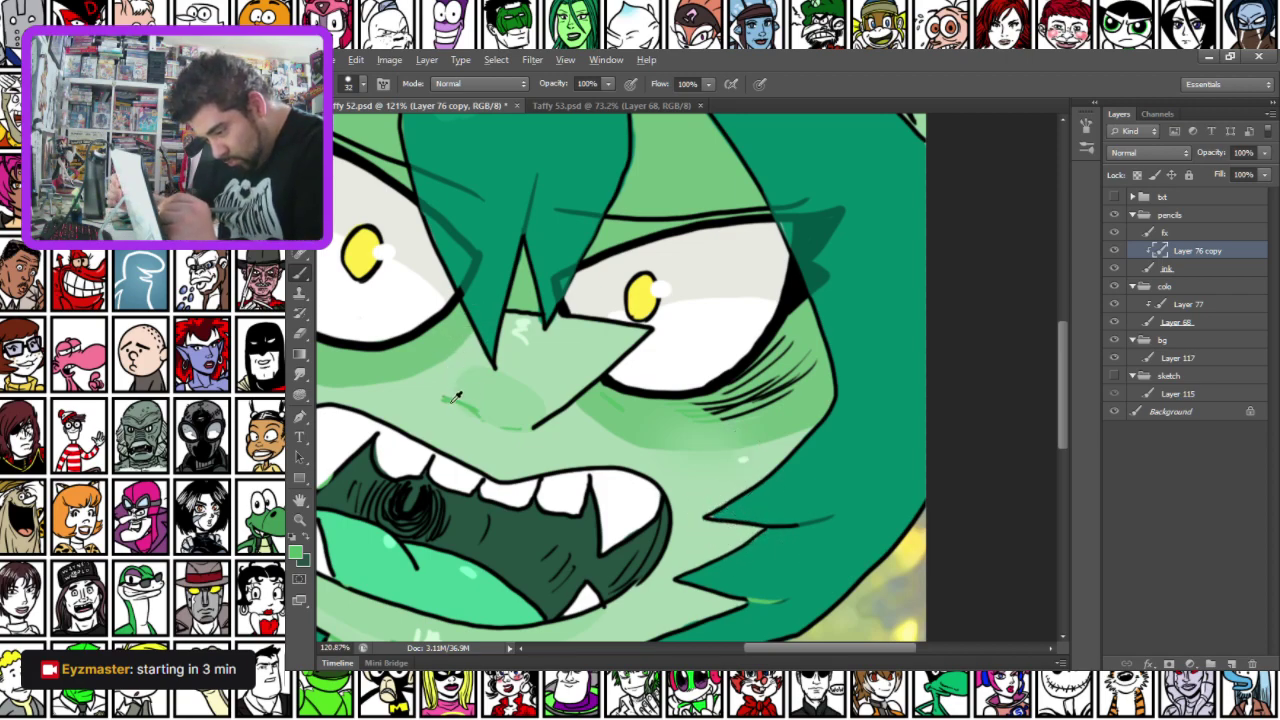
pyautogui.moveTo(765, 525); pyautogui.dragTo(817, 523)
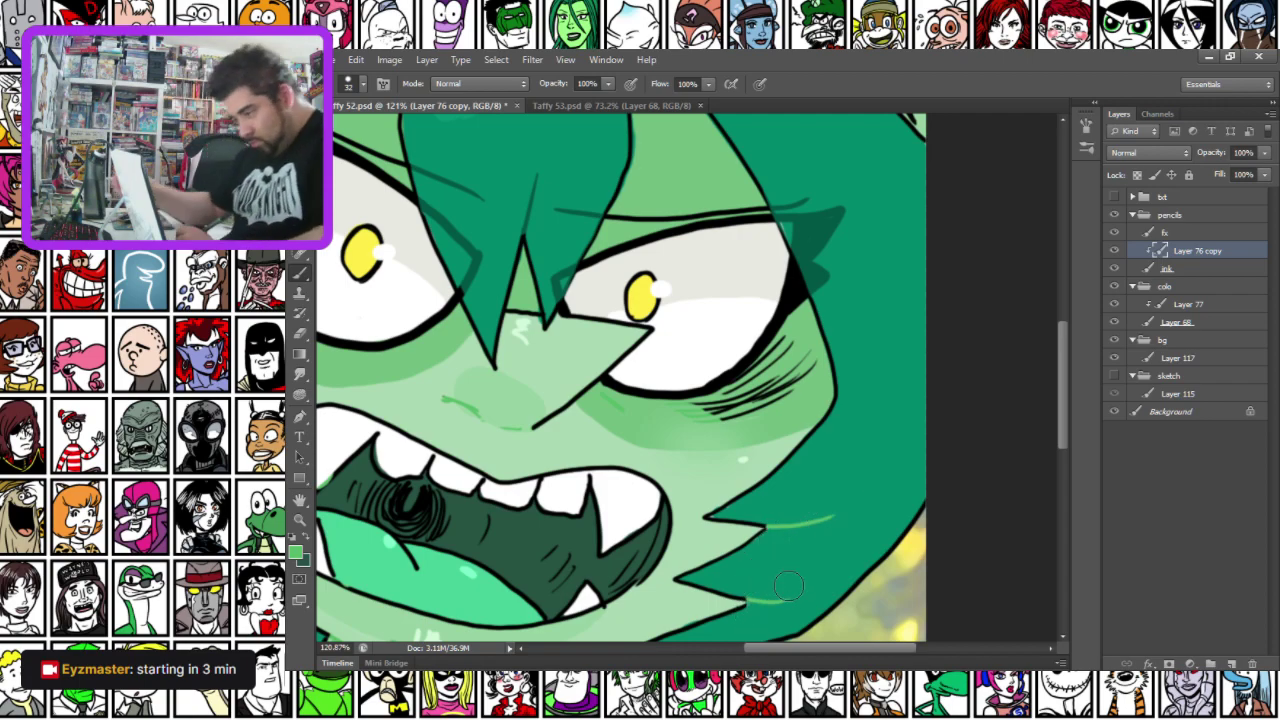
pyautogui.scroll(-3, 776, 588)
pyautogui.scroll(-2, 774, 582)
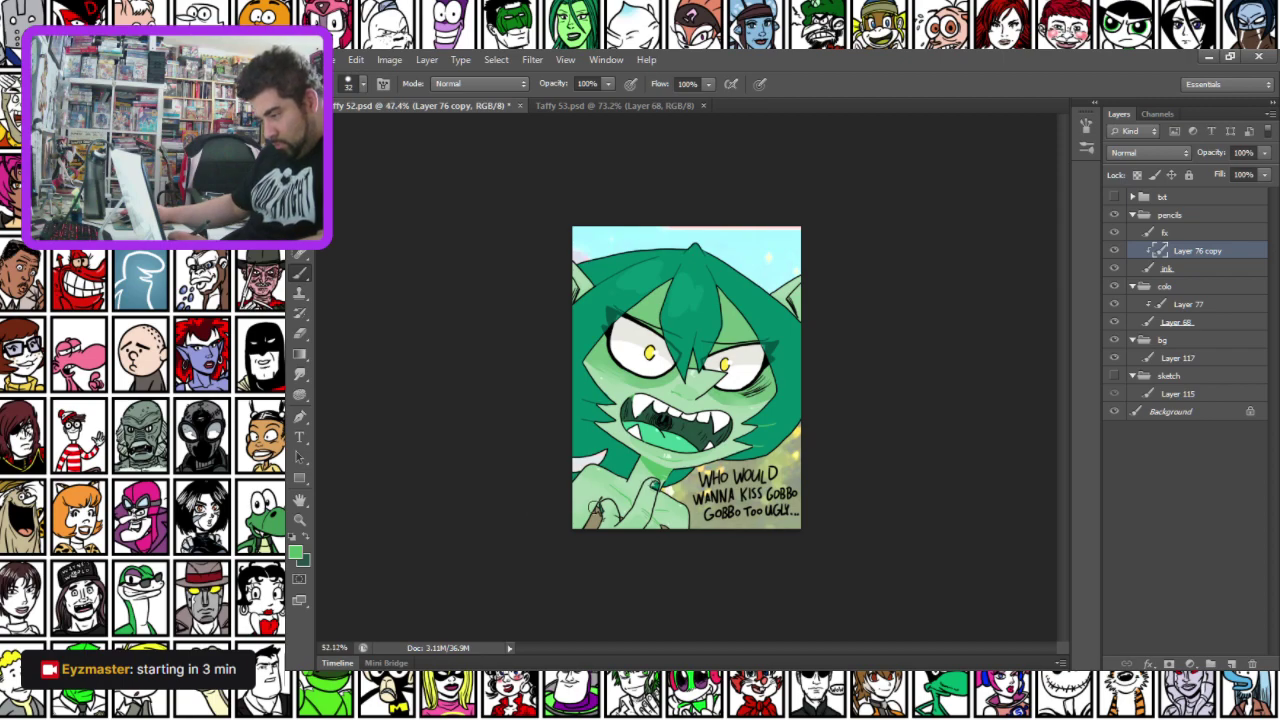
pyautogui.scroll(2, 872, 397)
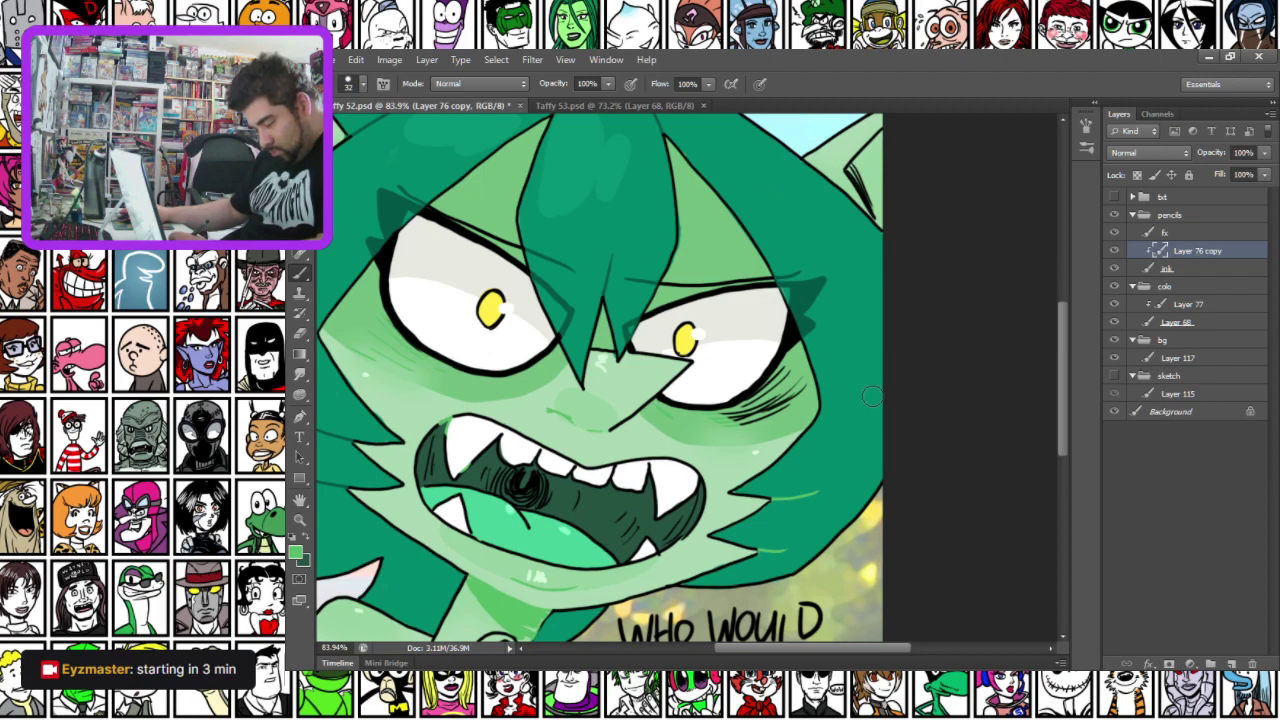
pyautogui.rightClick(830, 481)
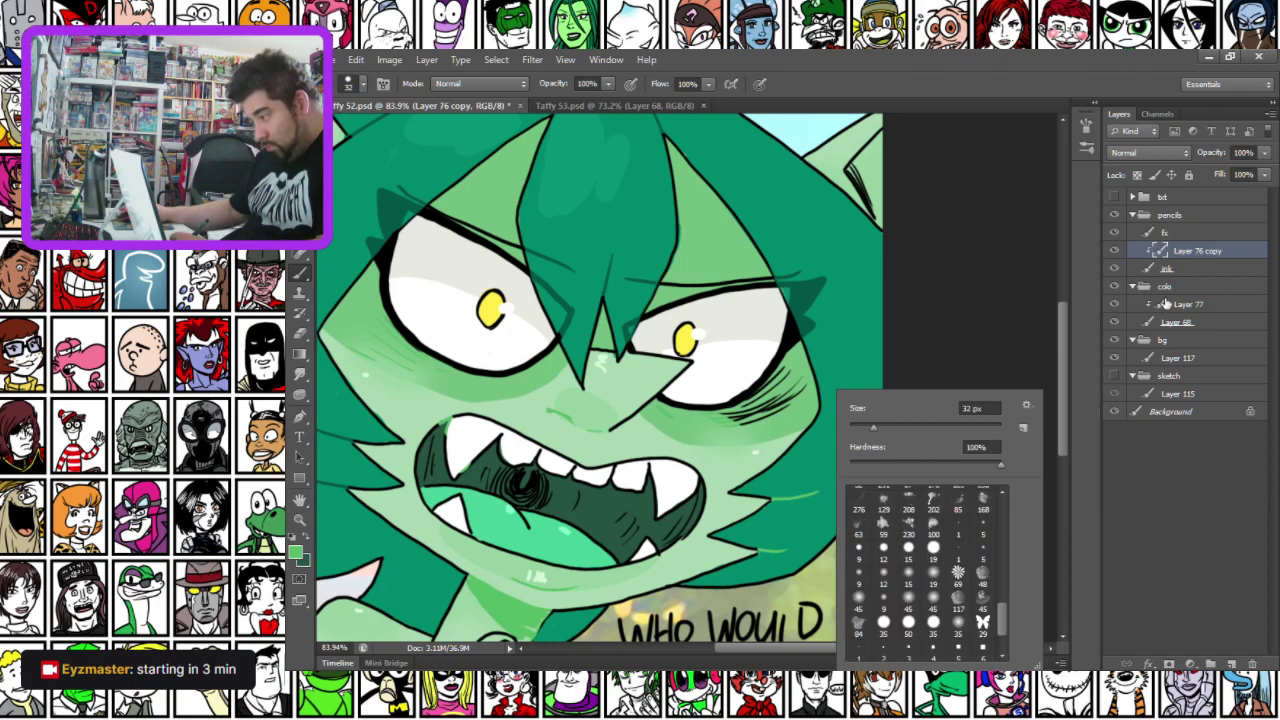
pyautogui.click(988, 202)
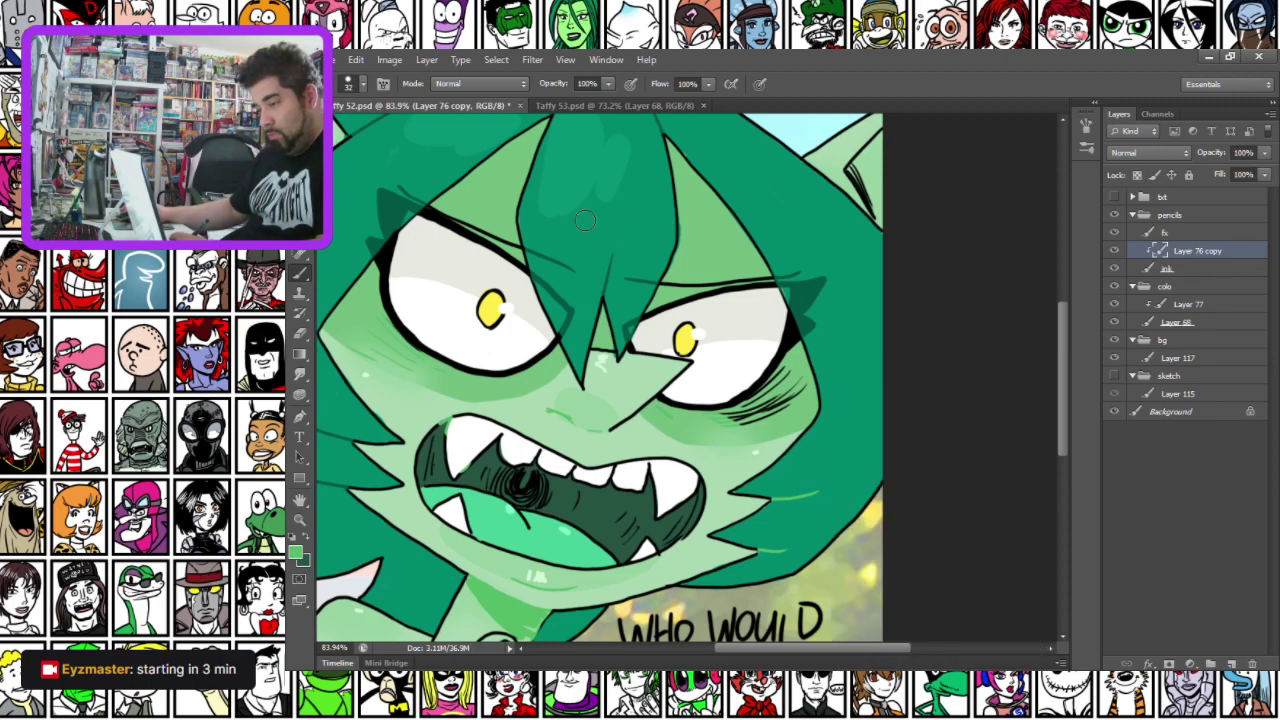
# Save the Taffy 52 document
pyautogui.click(338, 59)
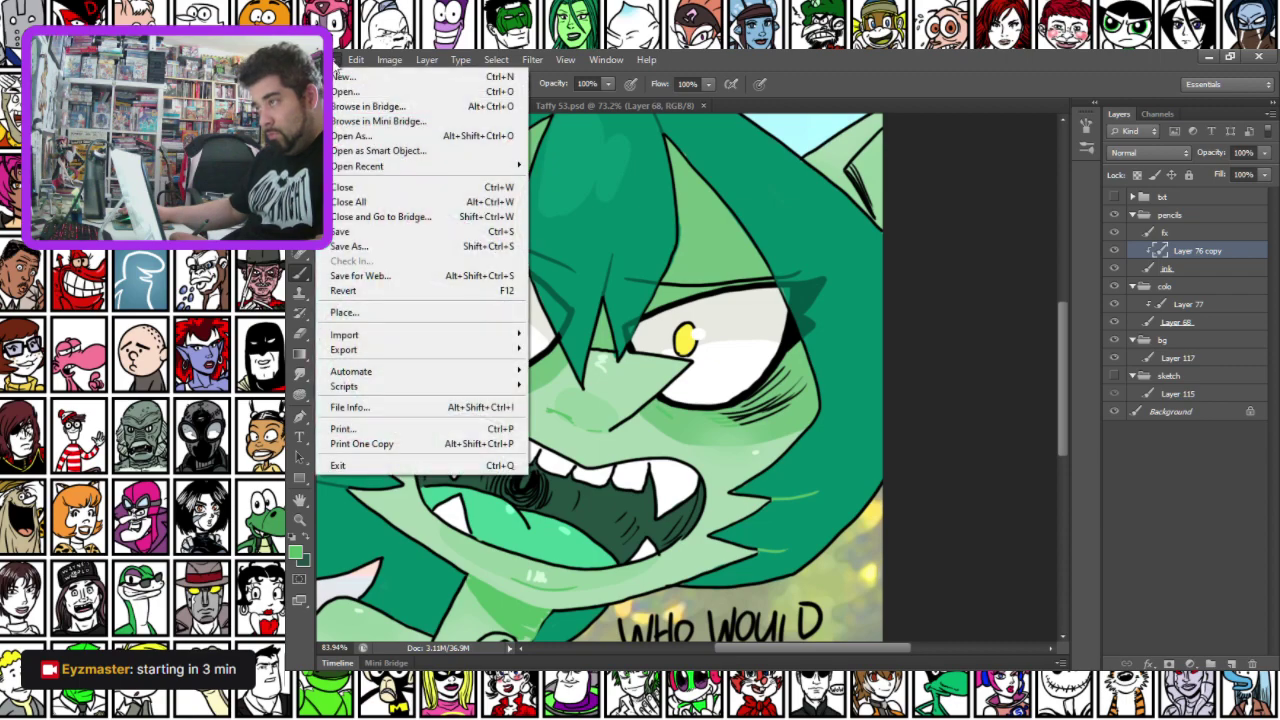
pyautogui.click(352, 232)
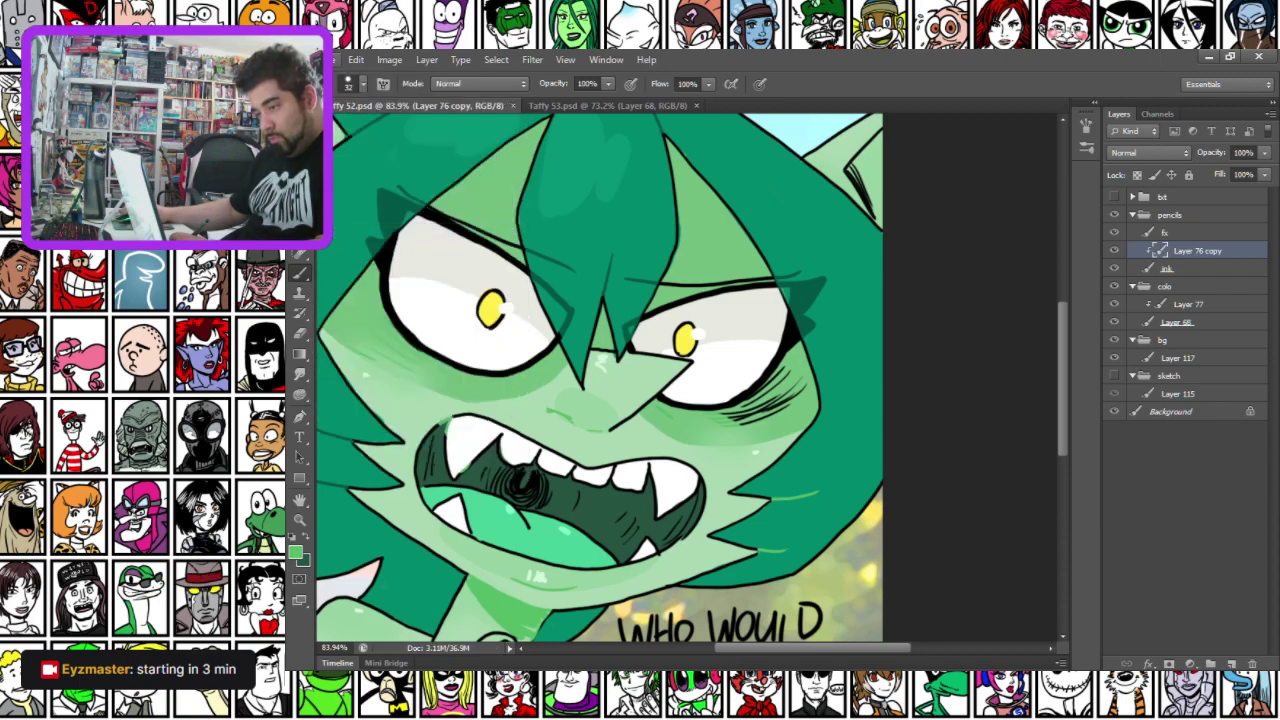
pyautogui.click(338, 59)
pyautogui.moveTo(369, 342)
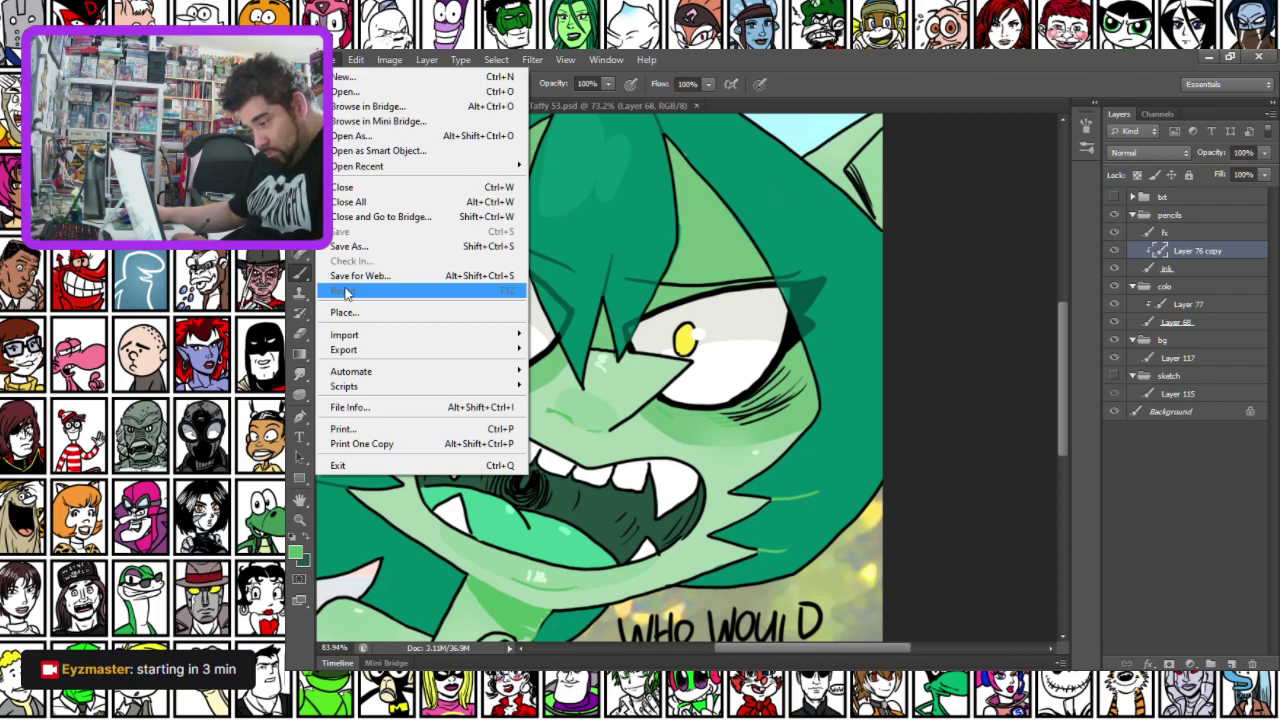
pyautogui.click(748, 52)
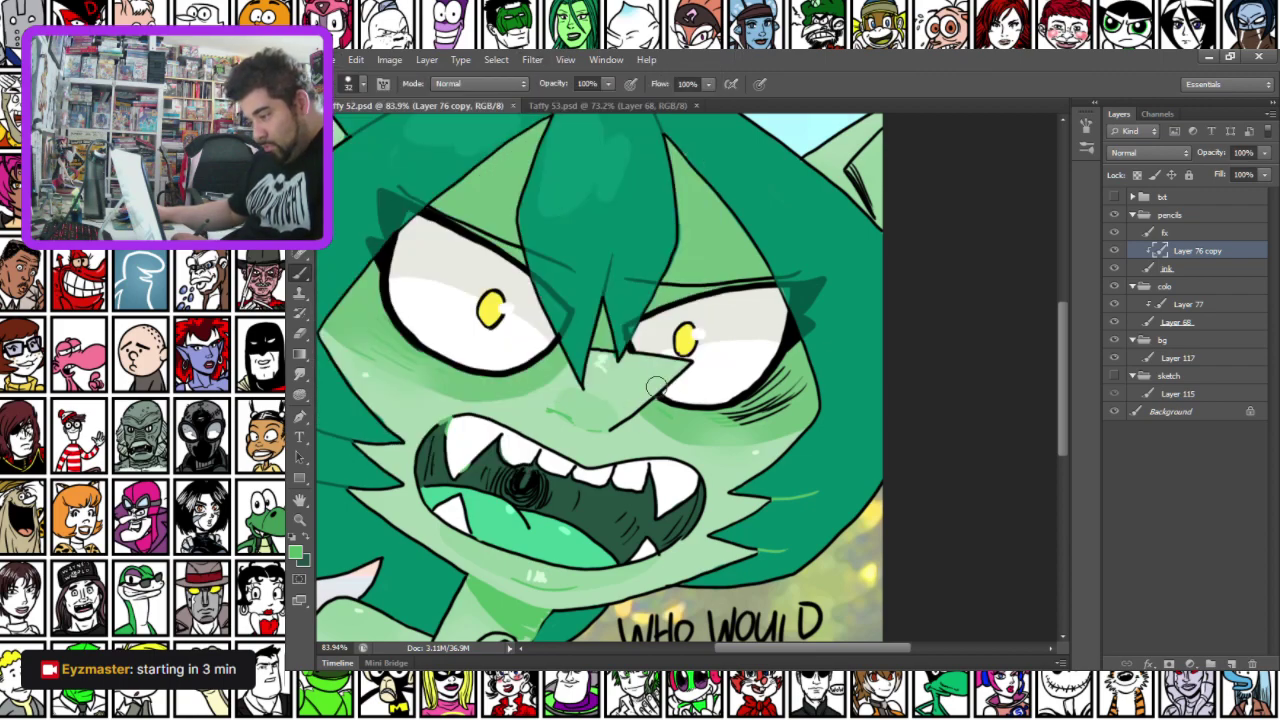
pyautogui.scroll(-3, 655, 420)
pyautogui.scroll(3, 655, 420)
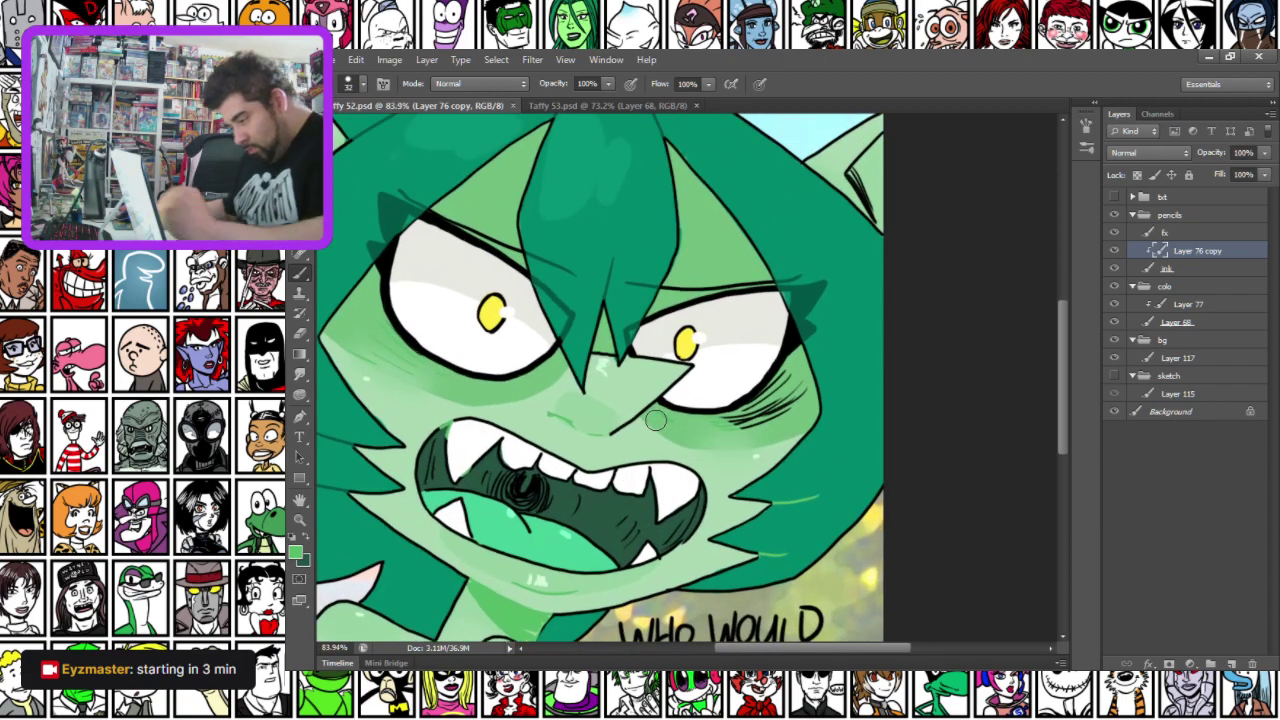
# Touch up the wrinkle lines under the right eye with mid green on Layer 76 copy
pyautogui.scroll(2, 720, 425)
pyautogui.moveTo(779, 394)
pyautogui.mouseDown()
pyautogui.moveTo(820, 353)
pyautogui.moveTo(822, 396)
pyautogui.moveTo(794, 396)
pyautogui.moveTo(772, 429)
pyautogui.moveTo(742, 436)
pyautogui.moveTo(746, 425)
pyautogui.moveTo(739, 438)
pyautogui.moveTo(722, 420)
pyautogui.moveTo(778, 391)
pyautogui.mouseUp()
pyautogui.scroll(-5, 802, 338)
pyautogui.scroll(-2, 802, 338)
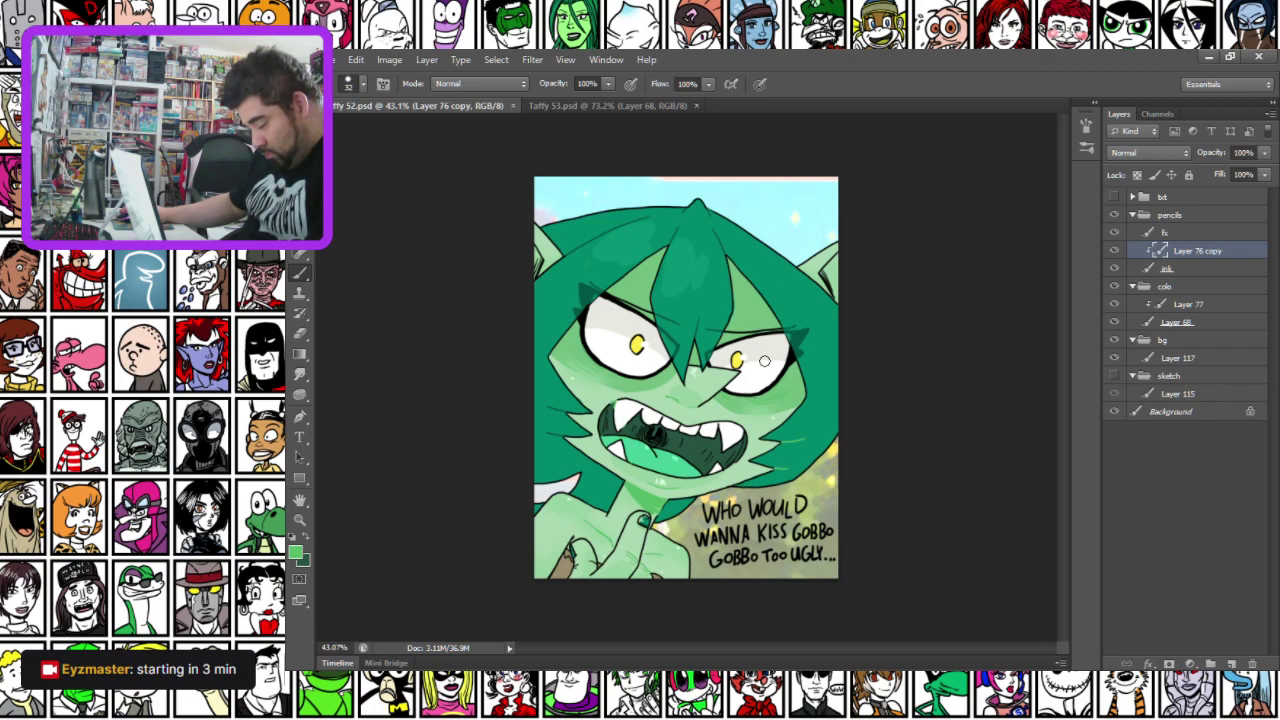
pyautogui.press('f')
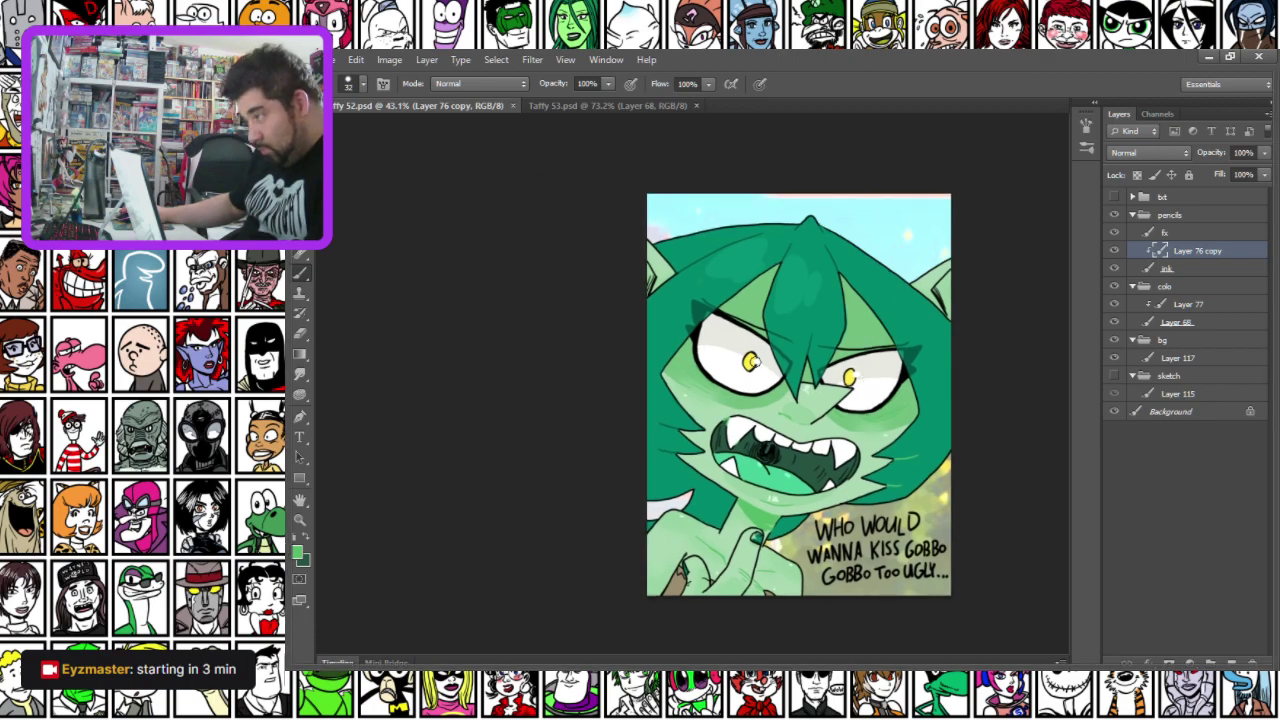
pyautogui.press('q')
pyautogui.press('Tab')
pyautogui.press('Tab')
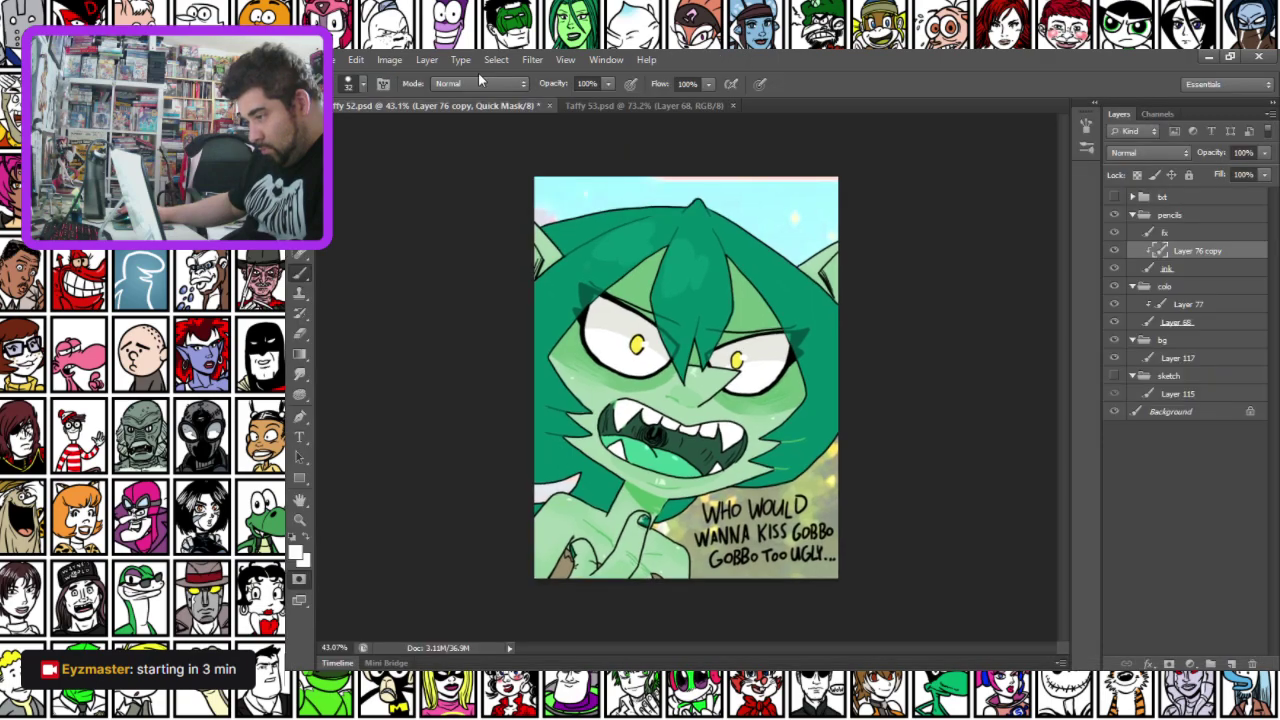
# Save a PNG copy of the drawing as Taffy 52.png with smallest/slow compression and no interlacing
pyautogui.click(327, 59)
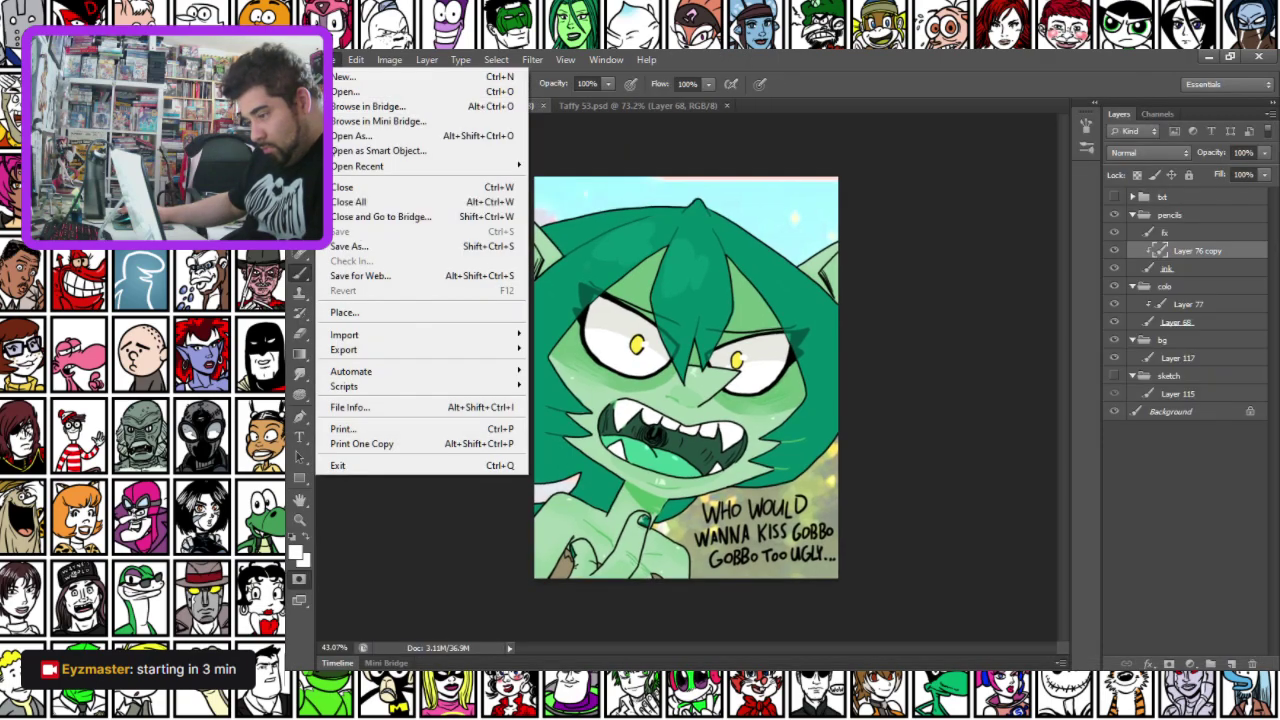
pyautogui.click(348, 246)
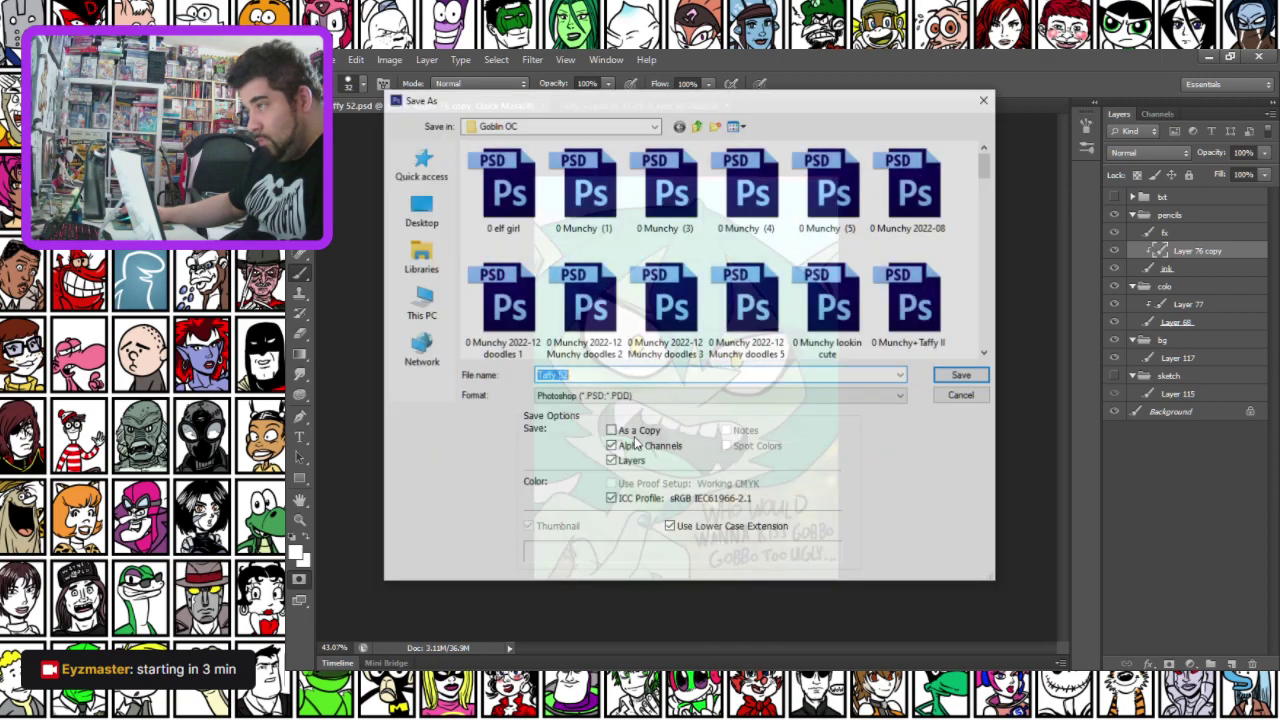
pyautogui.click(628, 396)
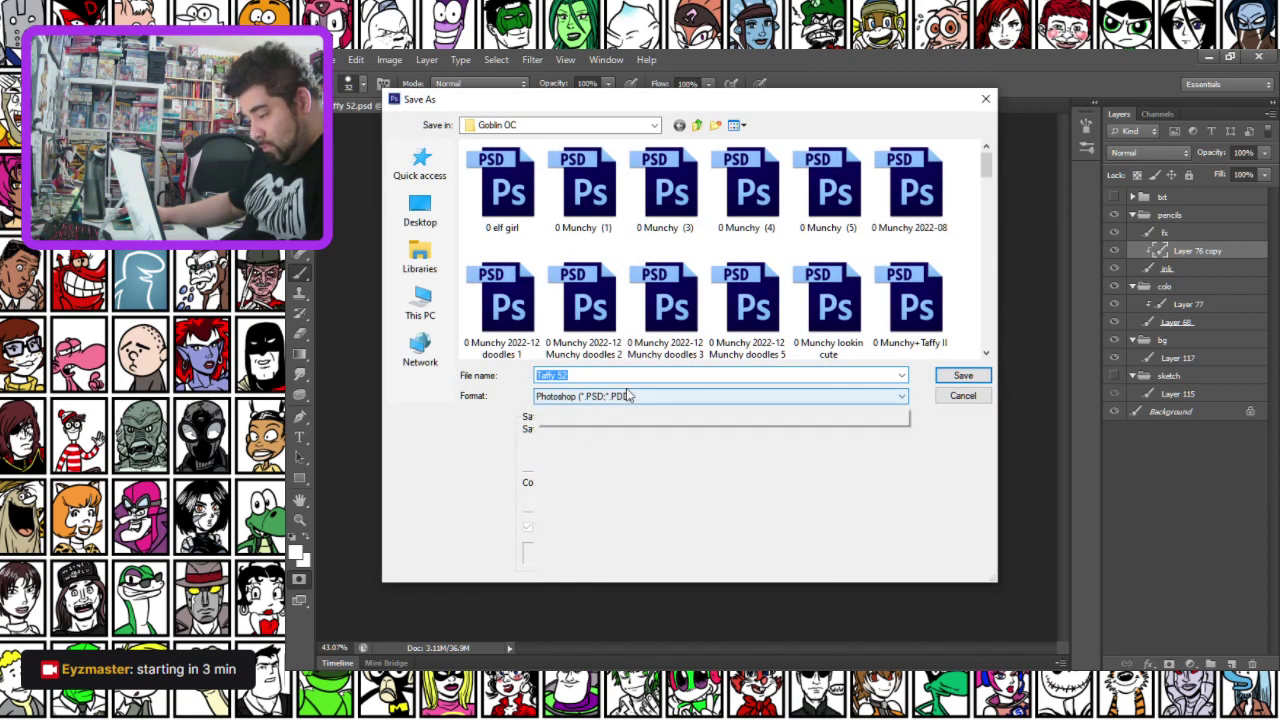
pyautogui.click(610, 571)
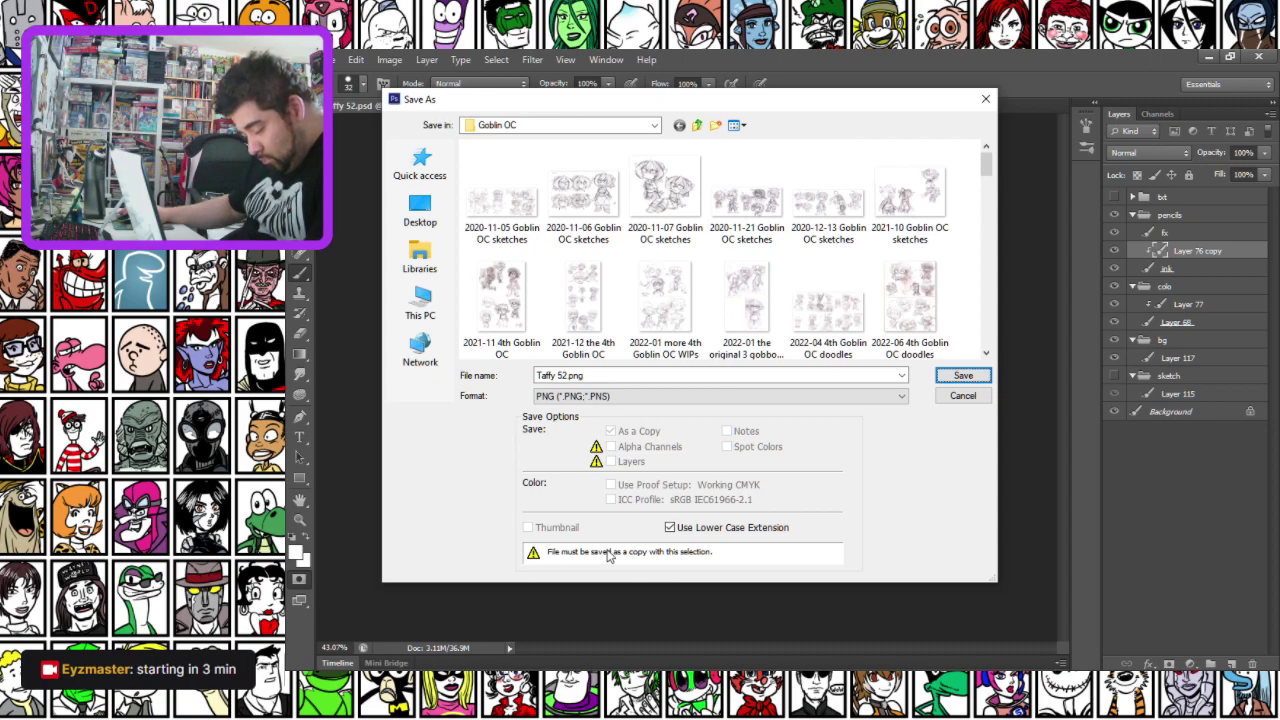
pyautogui.click(947, 377)
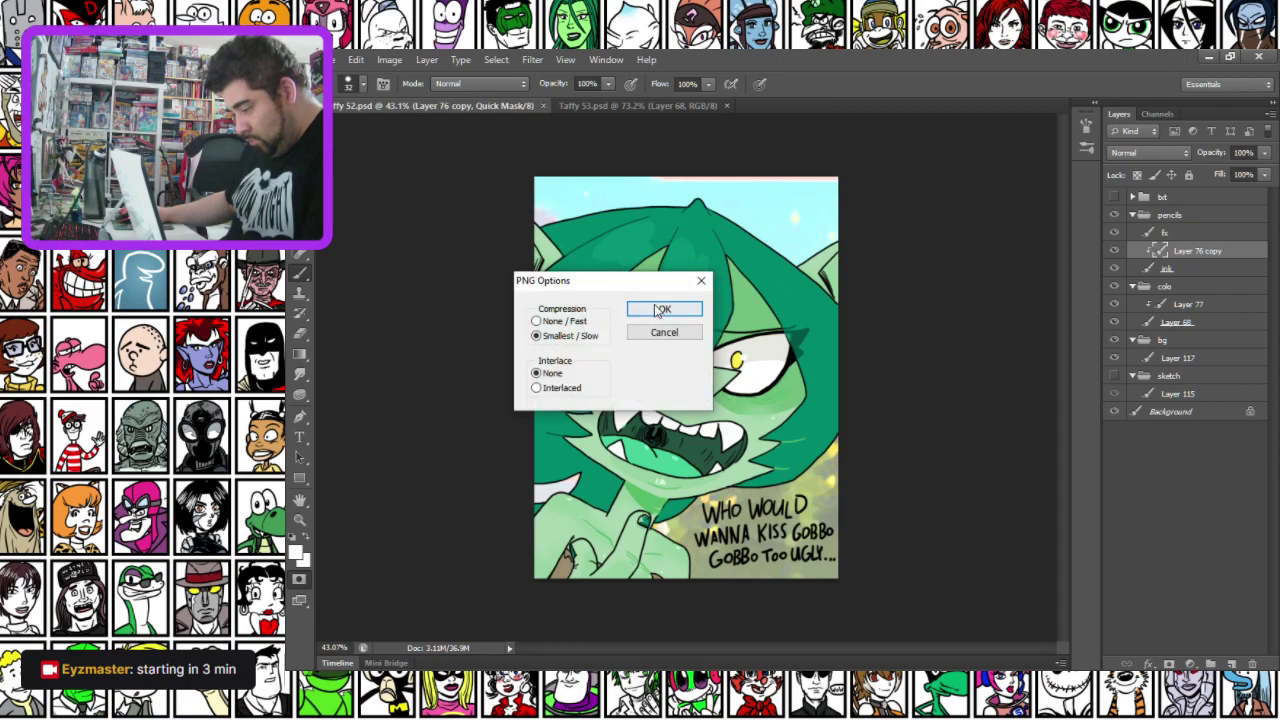
pyautogui.click(662, 310)
pyautogui.click(323, 59)
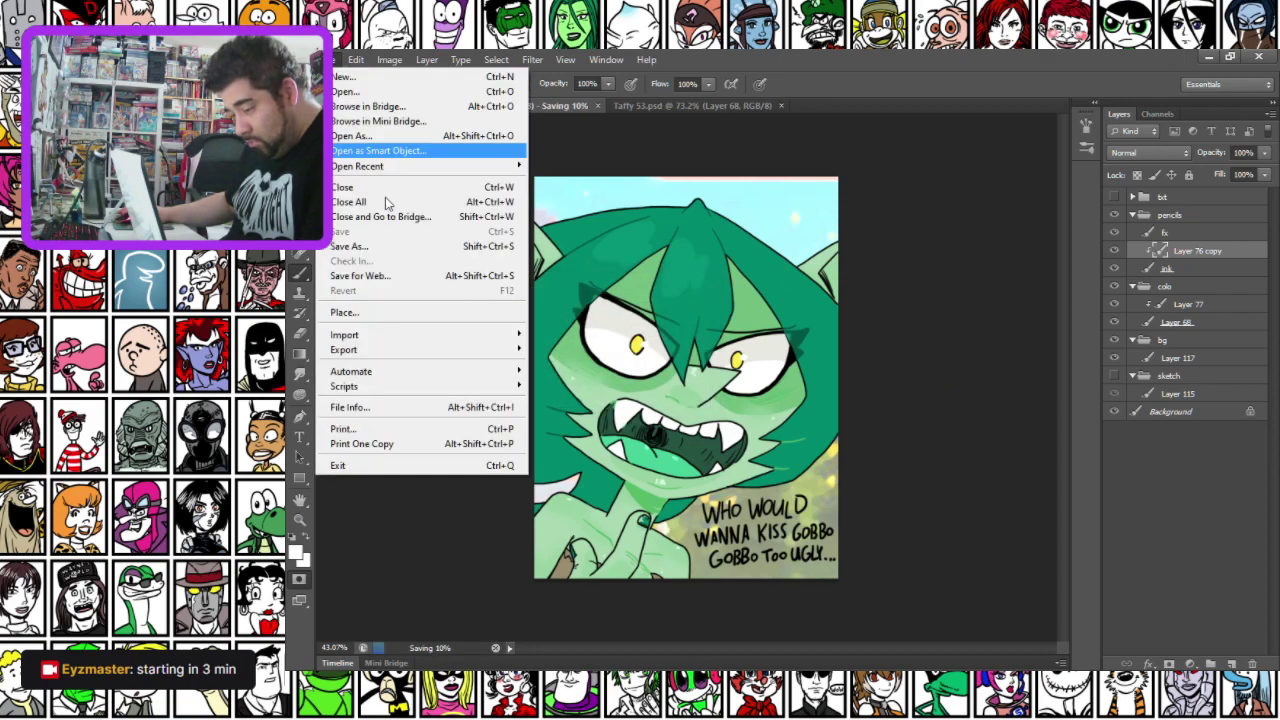
pyautogui.click(416, 247)
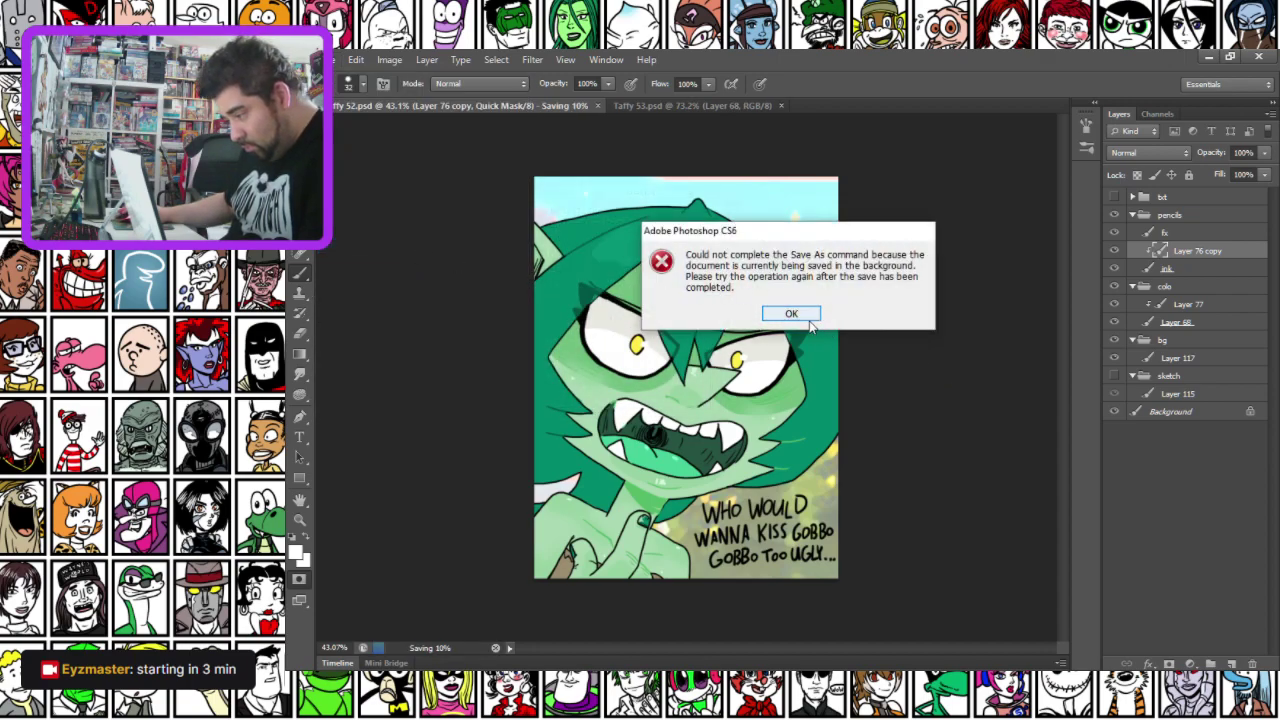
pyautogui.click(808, 318)
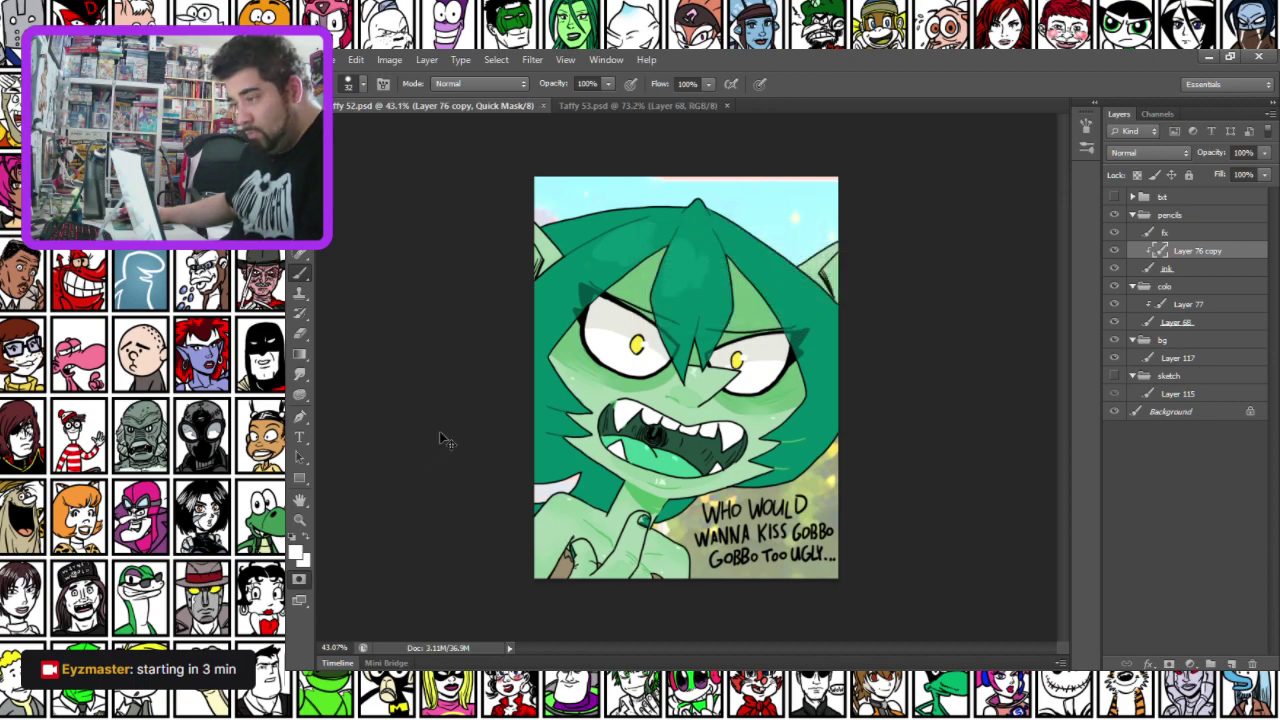
pyautogui.hotkey('ctrl', 'alt', 'shift', 's')
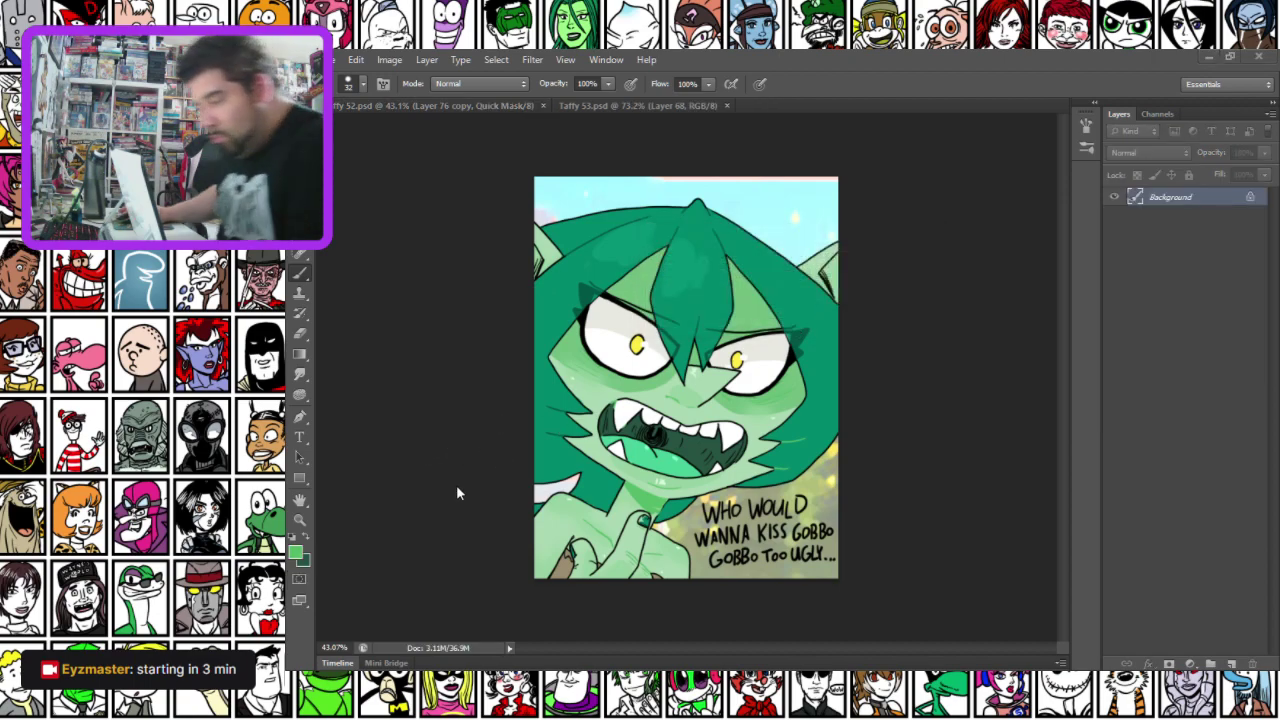
pyautogui.press('q')
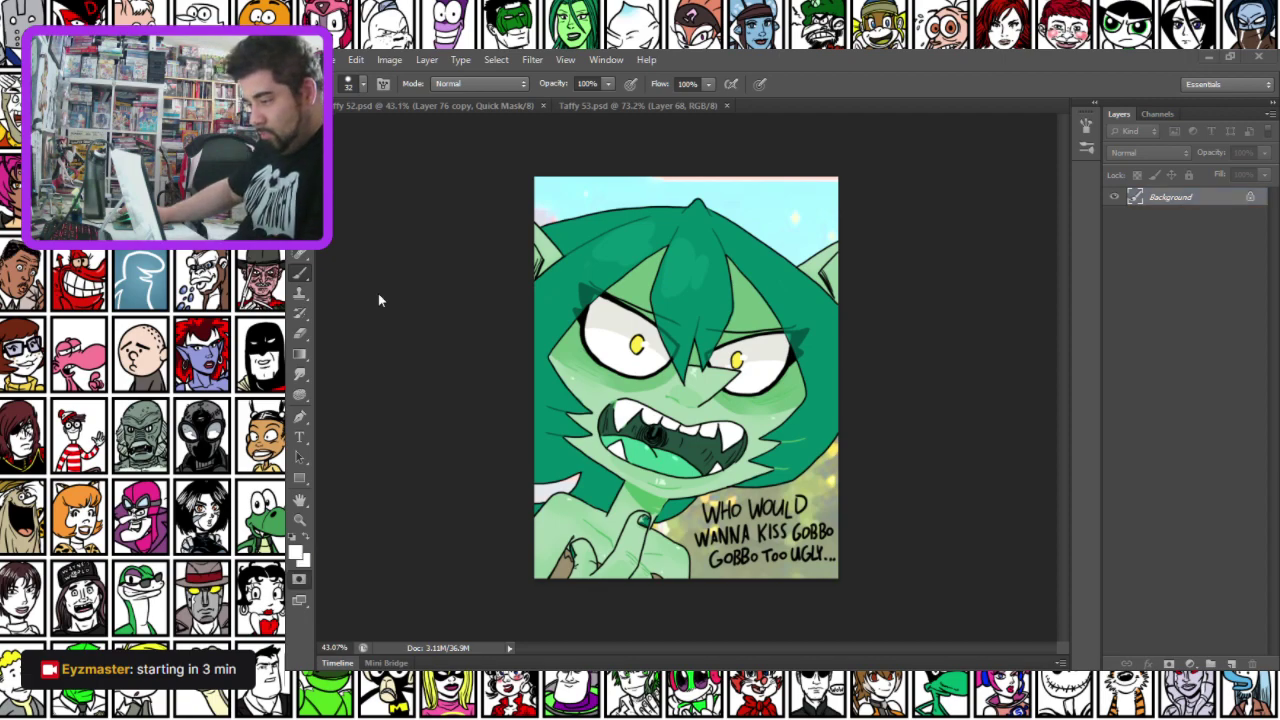
# Return Taffy 52 from Quick Mask to normal editing, then save and close the document
pyautogui.click(449, 106)
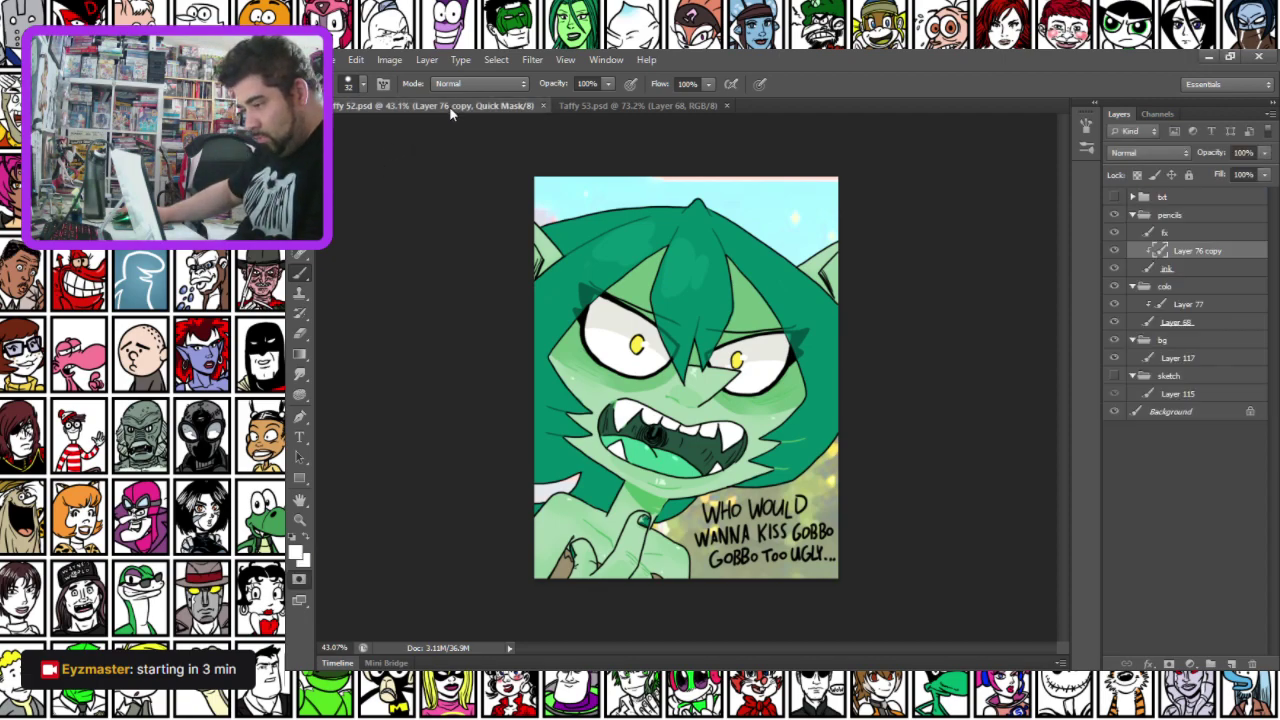
pyautogui.press('q')
pyautogui.press('q')
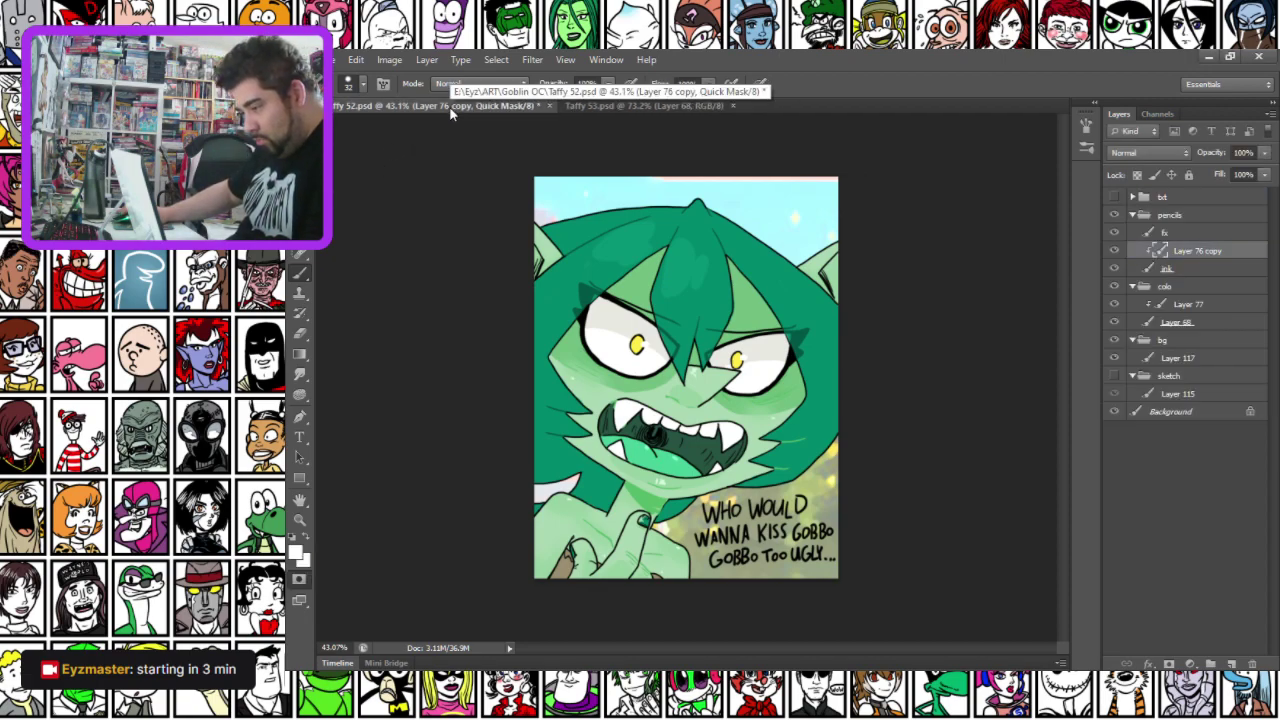
pyautogui.press('q')
pyautogui.hotkey('ctrl', 's')
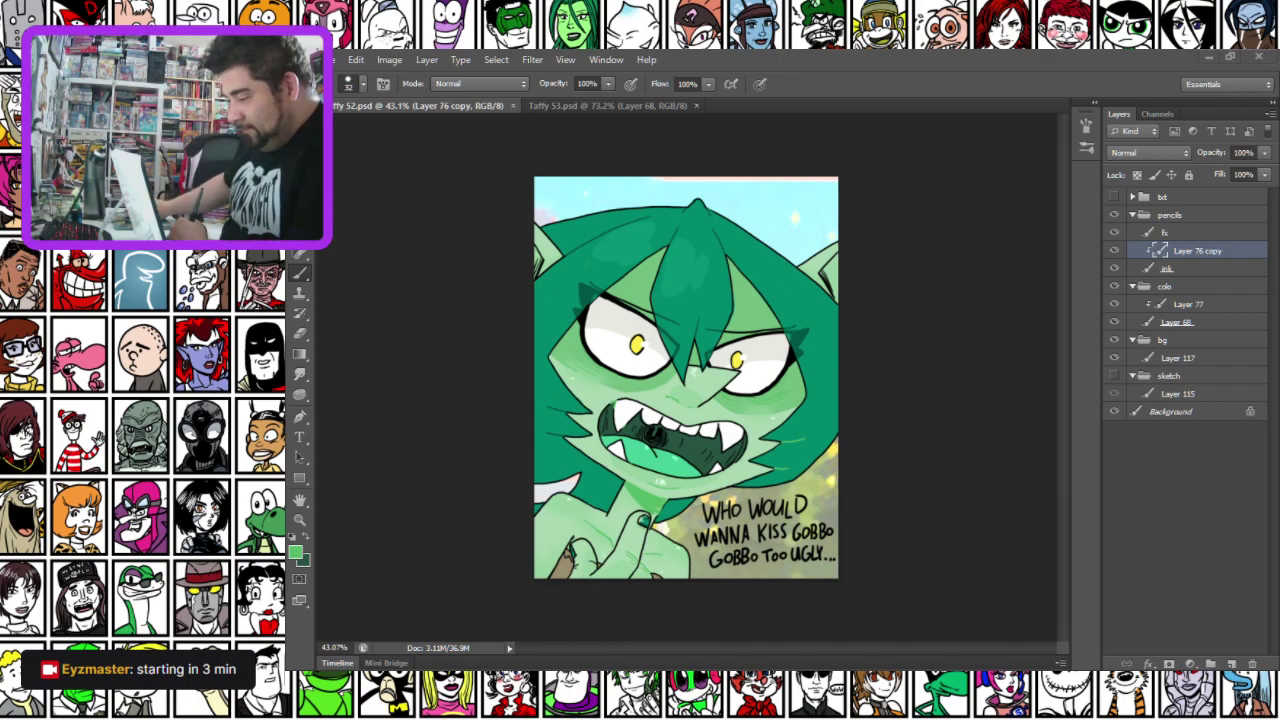
pyautogui.click(513, 106)
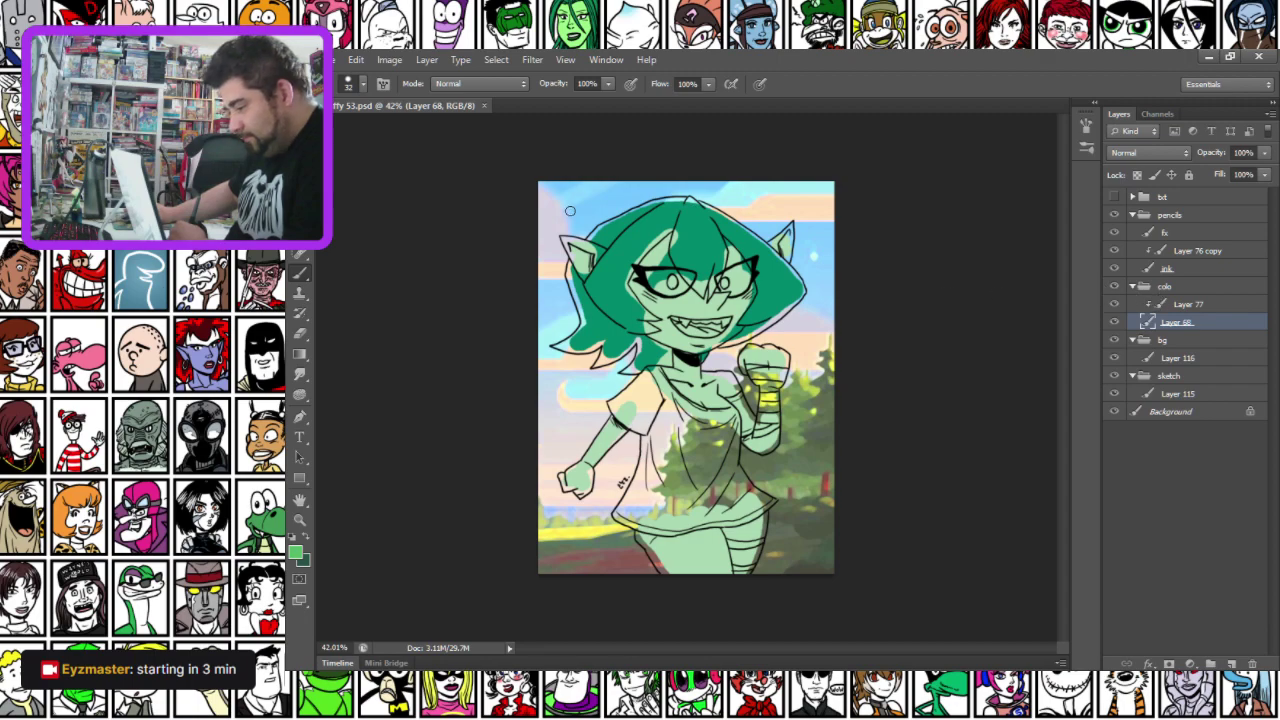
# Paint the lower tip of the left ear with the sampled light skin green on Layer 68 and save Taffy 53
pyautogui.scroll(6, 566, 215)
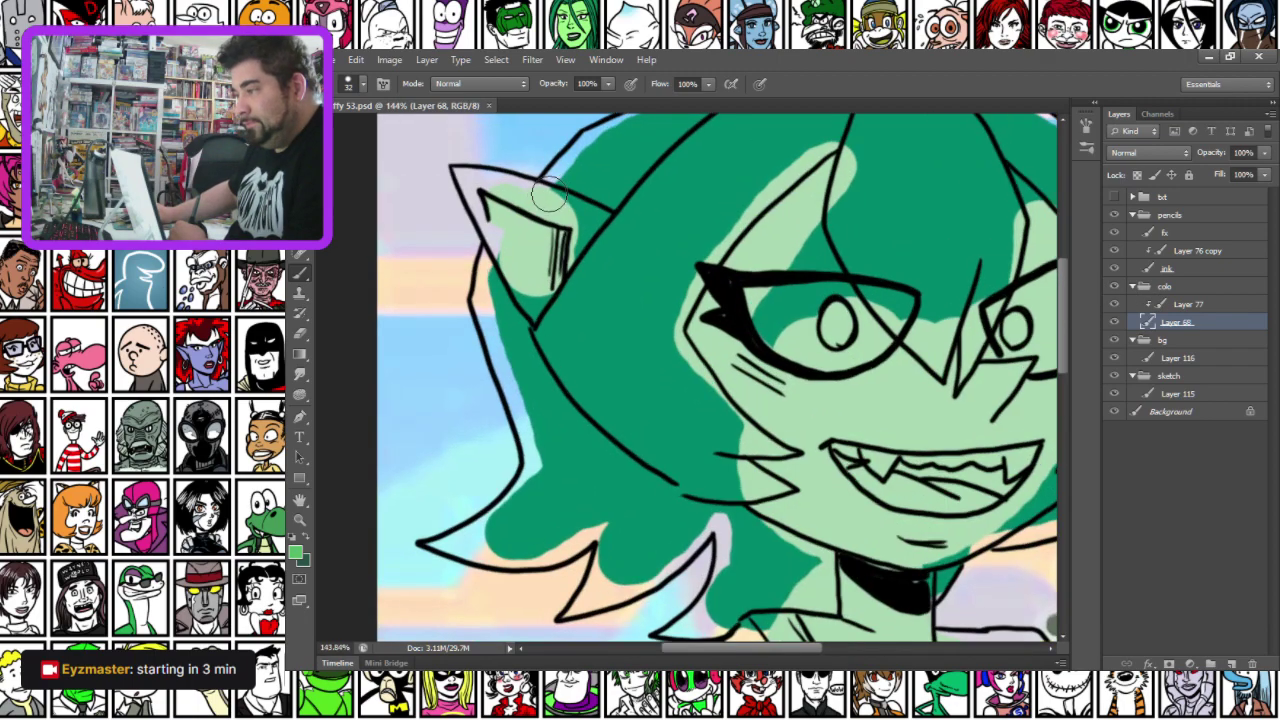
pyautogui.scroll(1, 549, 197)
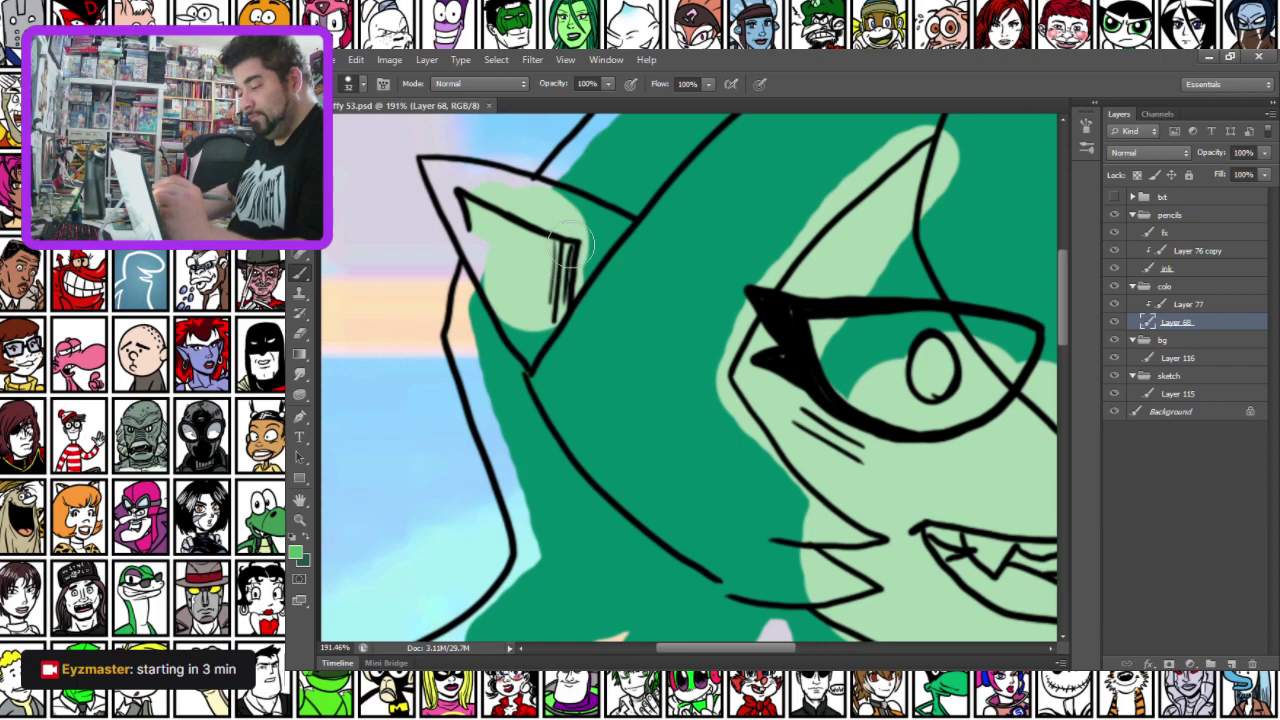
pyautogui.press('alt')
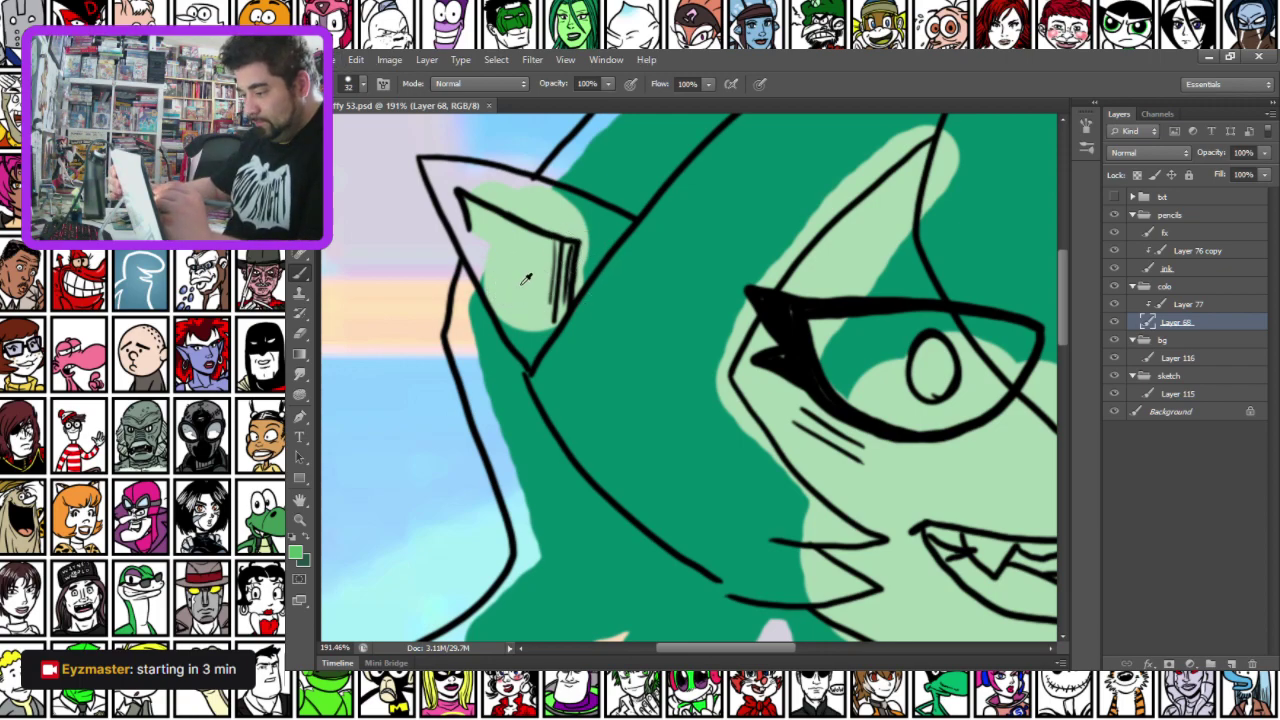
pyautogui.moveTo(538, 365); pyautogui.dragTo(548, 335)
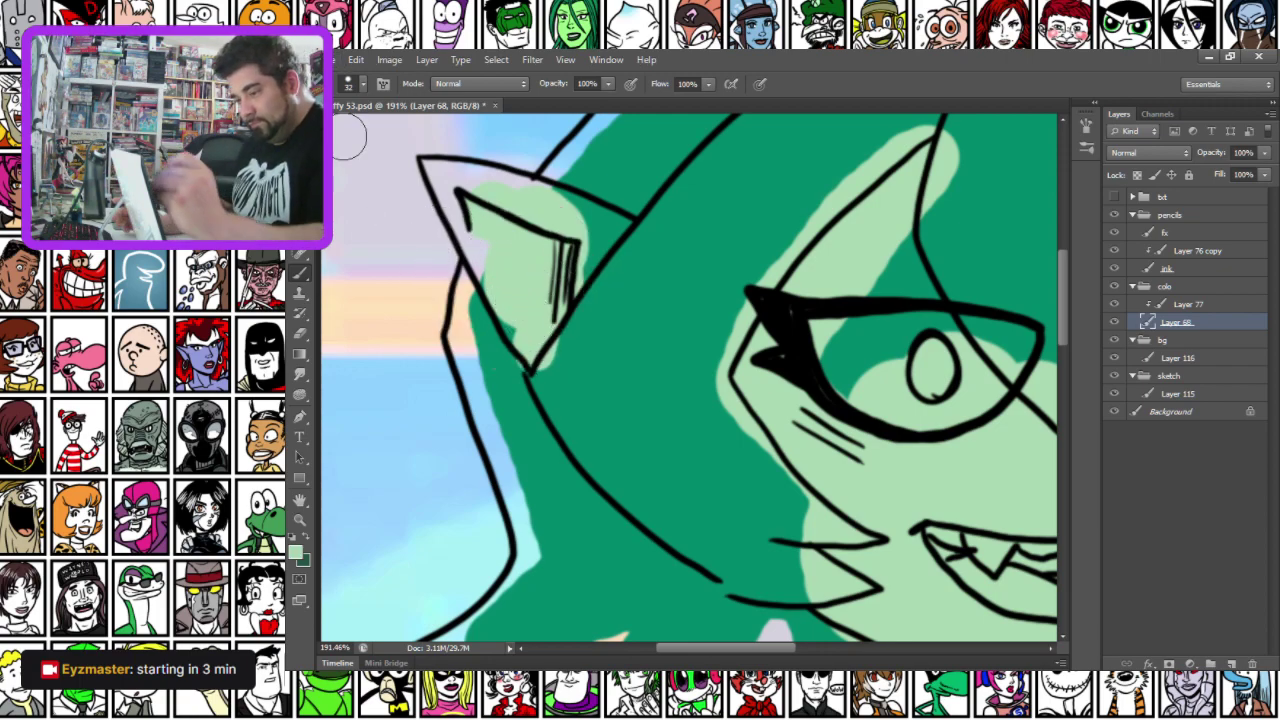
pyautogui.click(328, 60)
pyautogui.click(342, 231)
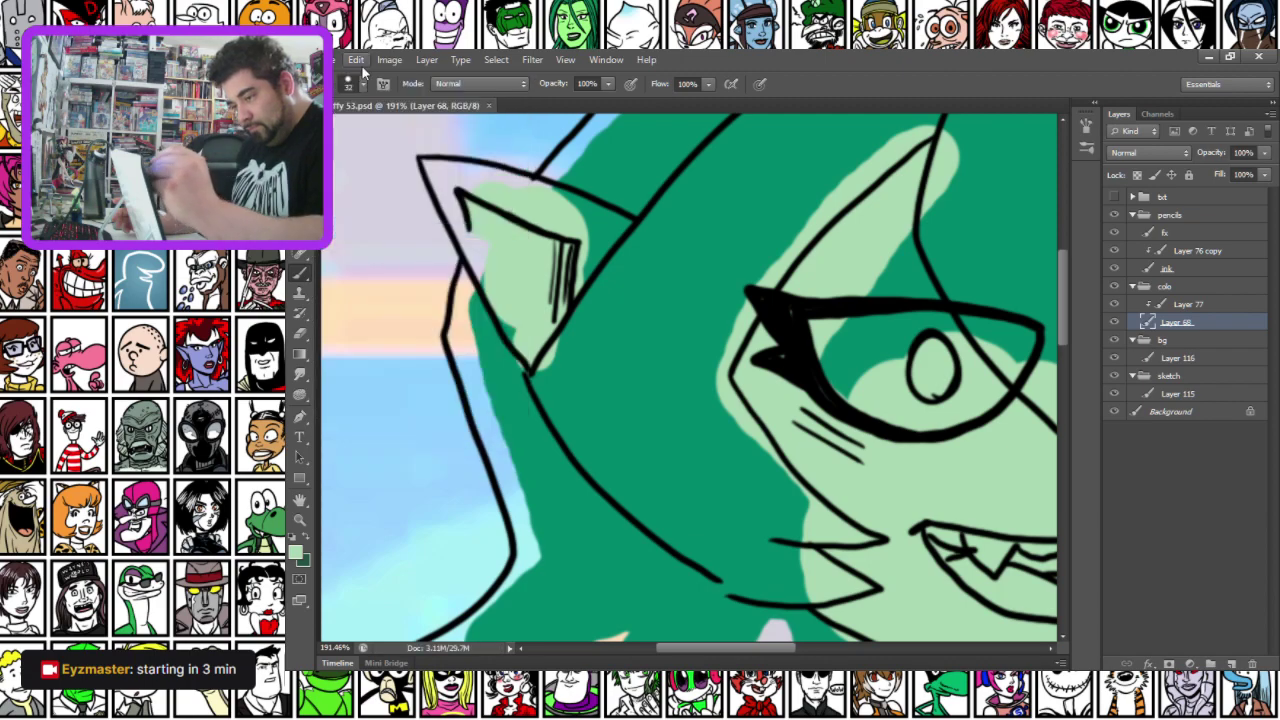
# Purge all stored undo, clipboard and history data and confirm the purge
pyautogui.click(356, 61)
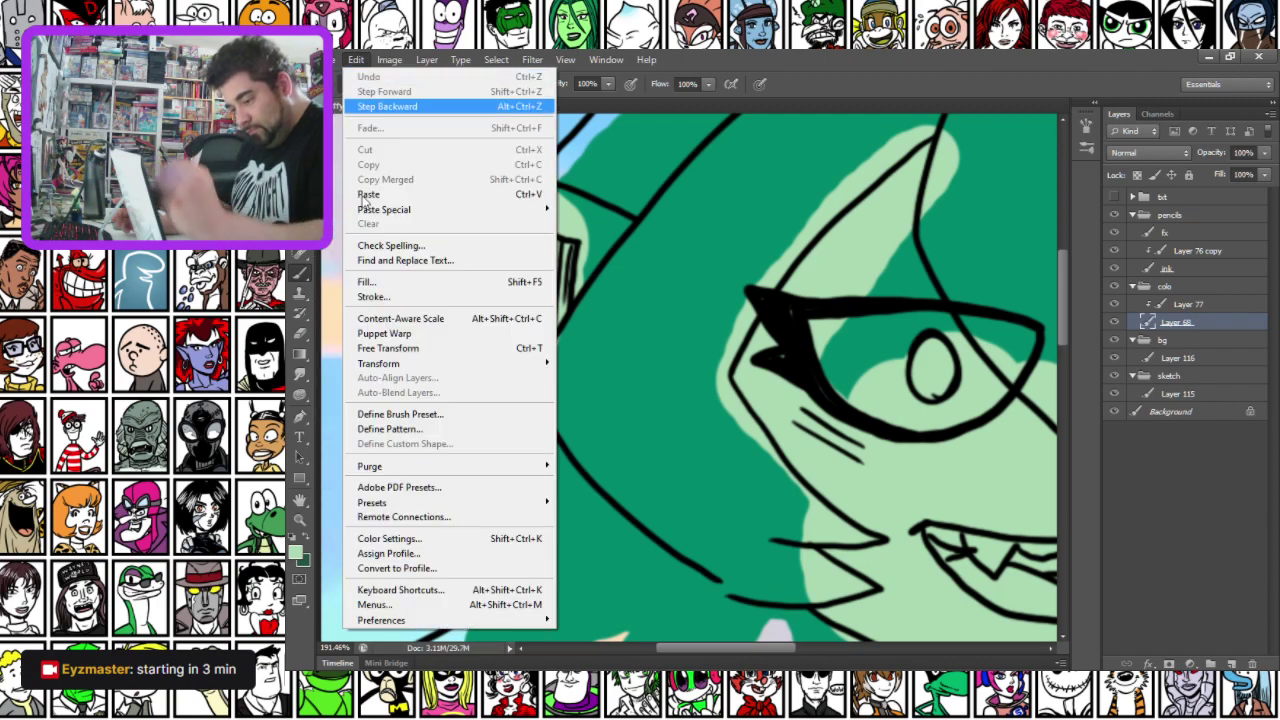
pyautogui.moveTo(541, 467)
pyautogui.click(573, 509)
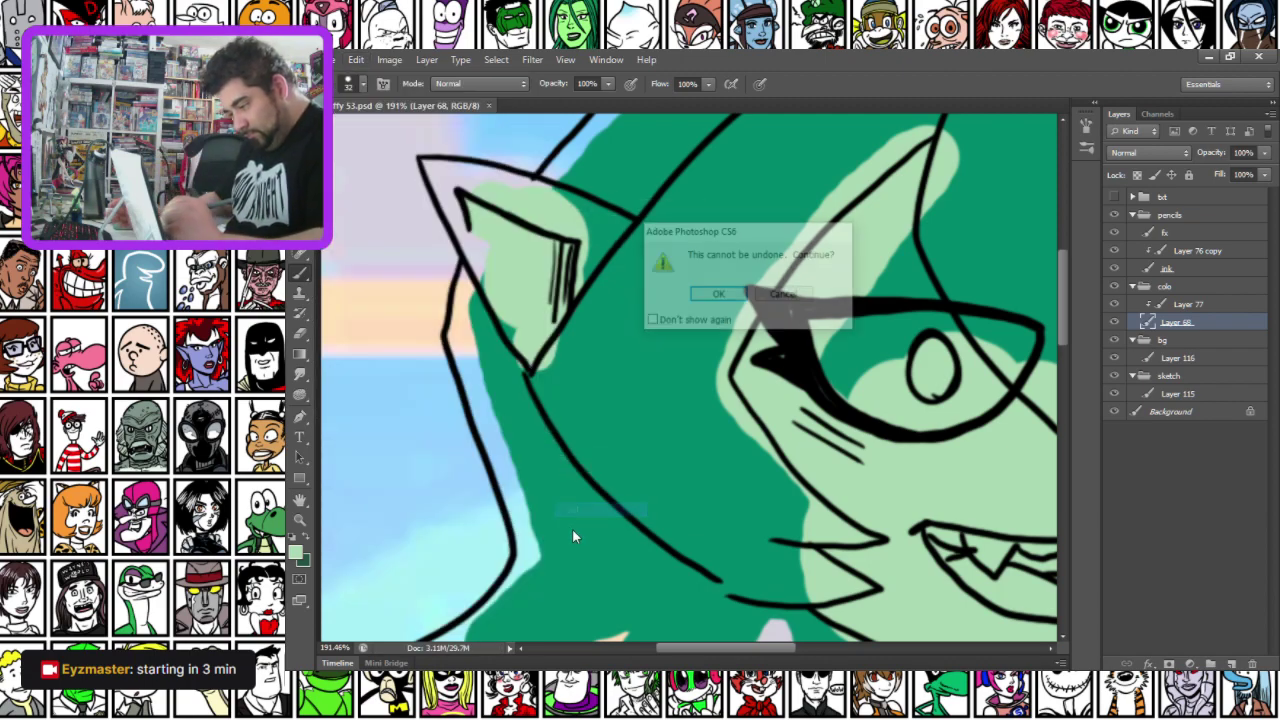
pyautogui.click(719, 295)
pyautogui.click(328, 60)
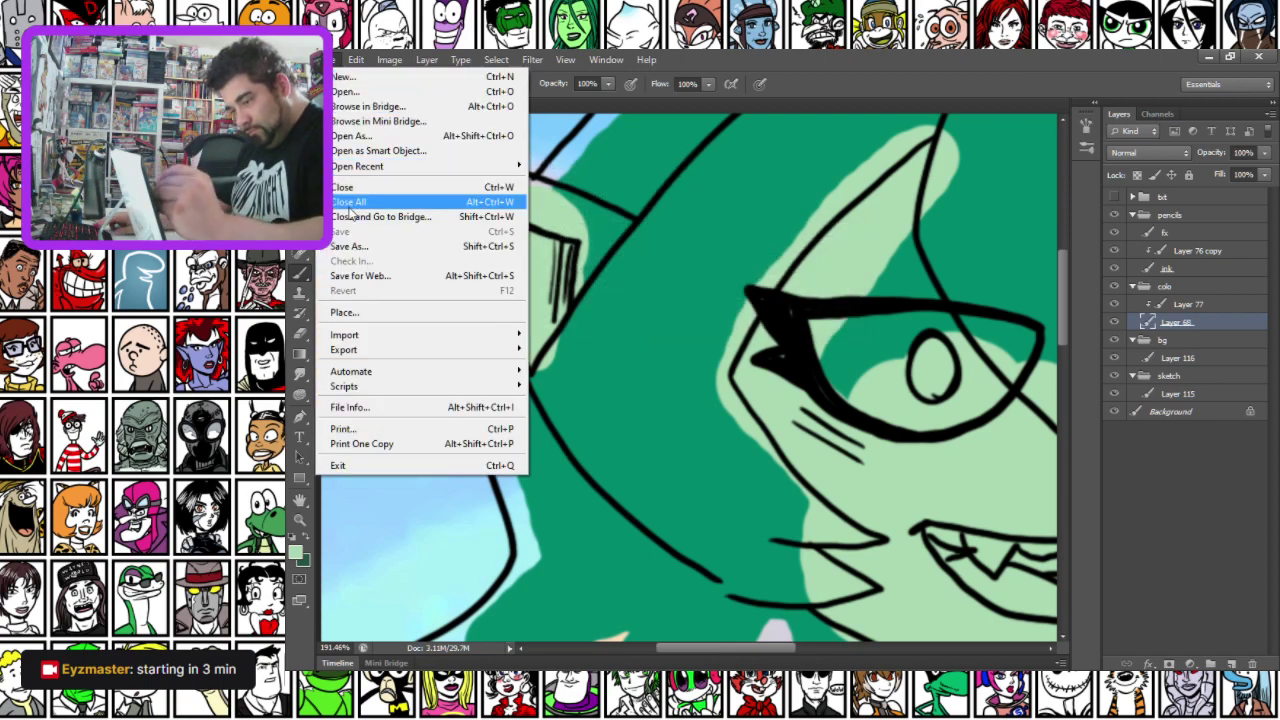
pyautogui.click(617, 326)
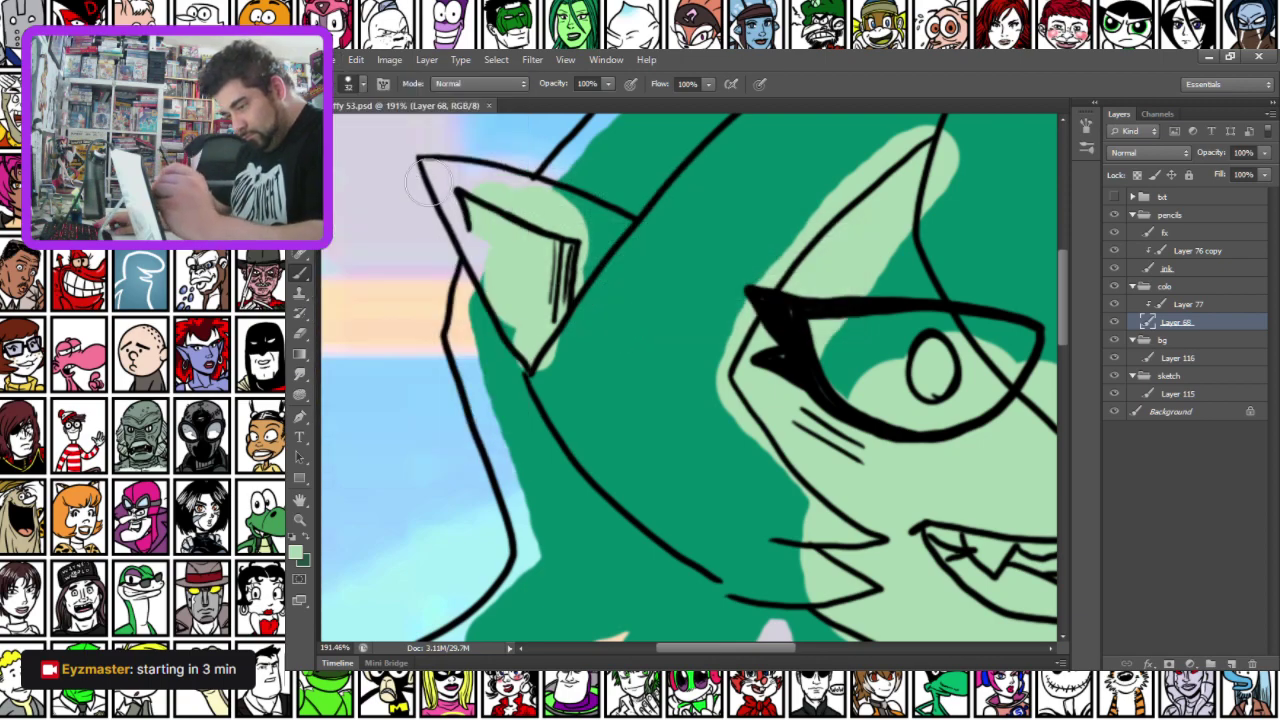
# Fill the remaining parts of the left ear and the whole right ear with light skin green
pyautogui.moveTo(458, 222)
pyautogui.mouseDown()
pyautogui.moveTo(505, 268)
pyautogui.moveTo(540, 385)
pyautogui.moveTo(548, 378)
pyautogui.mouseUp()
pyautogui.moveTo(462, 185)
pyautogui.mouseDown()
pyautogui.moveTo(452, 170)
pyautogui.moveTo(635, 238)
pyautogui.moveTo(580, 206)
pyautogui.moveTo(523, 198)
pyautogui.mouseUp()
pyautogui.moveTo(580, 318)
pyautogui.mouseDown()
pyautogui.moveTo(598, 266)
pyautogui.moveTo(554, 319)
pyautogui.mouseUp()
pyautogui.moveTo(819, 435); pyautogui.dragTo(440, 457)
pyautogui.moveTo(930, 350); pyautogui.dragTo(645, 367)
pyautogui.moveTo(706, 240)
pyautogui.mouseDown()
pyautogui.moveTo(731, 221)
pyautogui.moveTo(719, 255)
pyautogui.moveTo(809, 143)
pyautogui.moveTo(790, 321)
pyautogui.moveTo(776, 334)
pyautogui.moveTo(747, 270)
pyautogui.moveTo(727, 283)
pyautogui.moveTo(738, 238)
pyautogui.mouseUp()
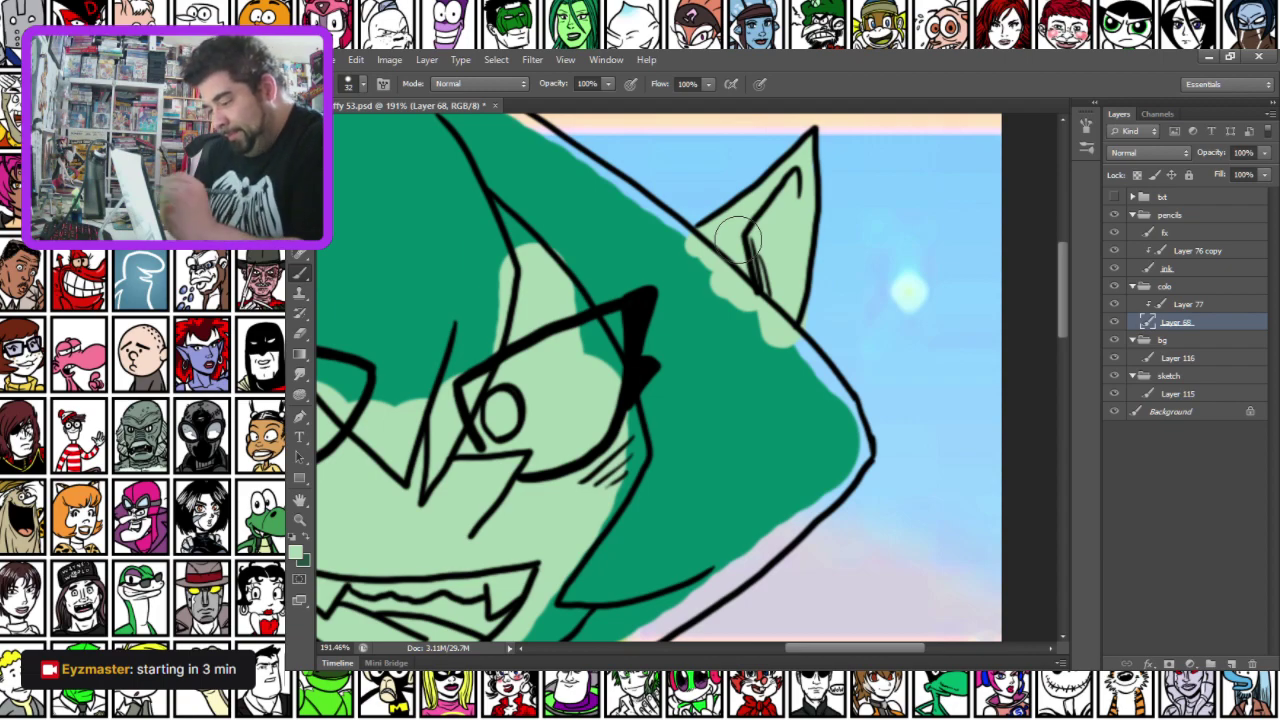
# Extend the light skin green to the outlines of the right forehead, right cheek and jaw
pyautogui.moveTo(540, 258); pyautogui.dragTo(542, 262)
pyautogui.moveTo(612, 382)
pyautogui.mouseDown()
pyautogui.moveTo(626, 360)
pyautogui.moveTo(622, 496)
pyautogui.moveTo(588, 562)
pyautogui.mouseUp()
pyautogui.moveTo(440, 502); pyautogui.dragTo(559, 469)
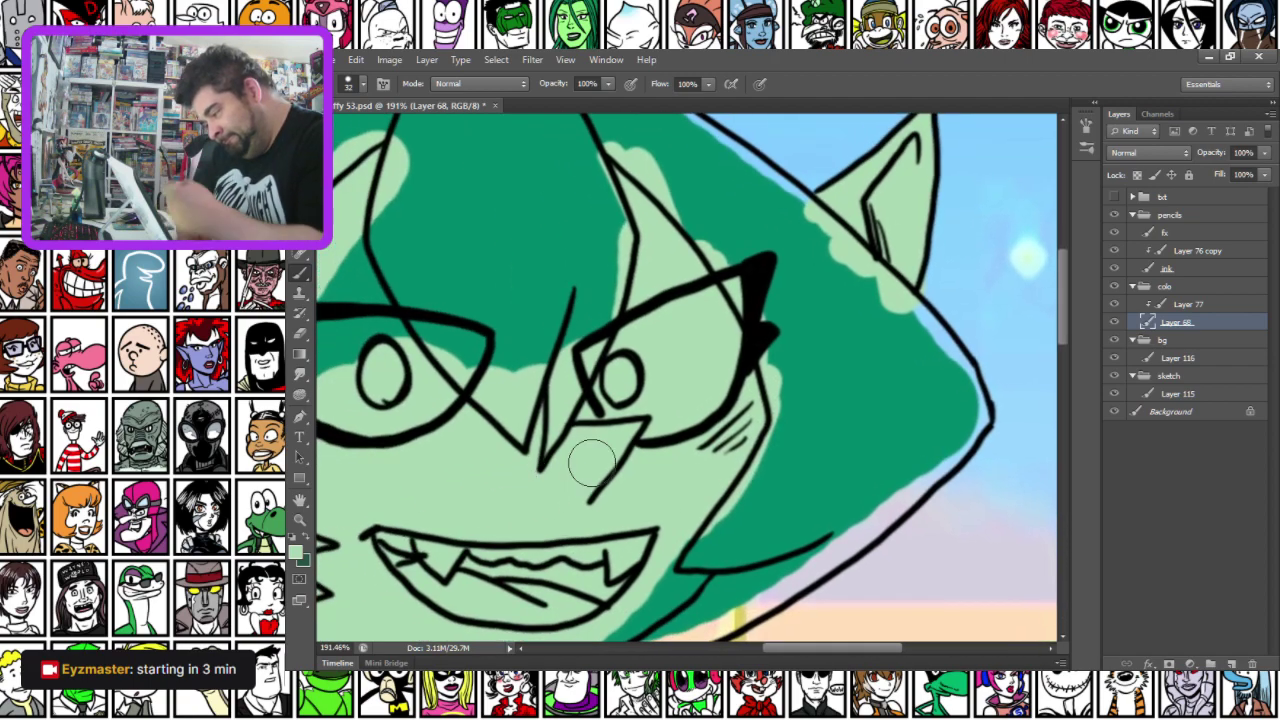
pyautogui.moveTo(475, 516)
pyautogui.mouseDown()
pyautogui.moveTo(523, 508)
pyautogui.moveTo(676, 553)
pyautogui.mouseUp()
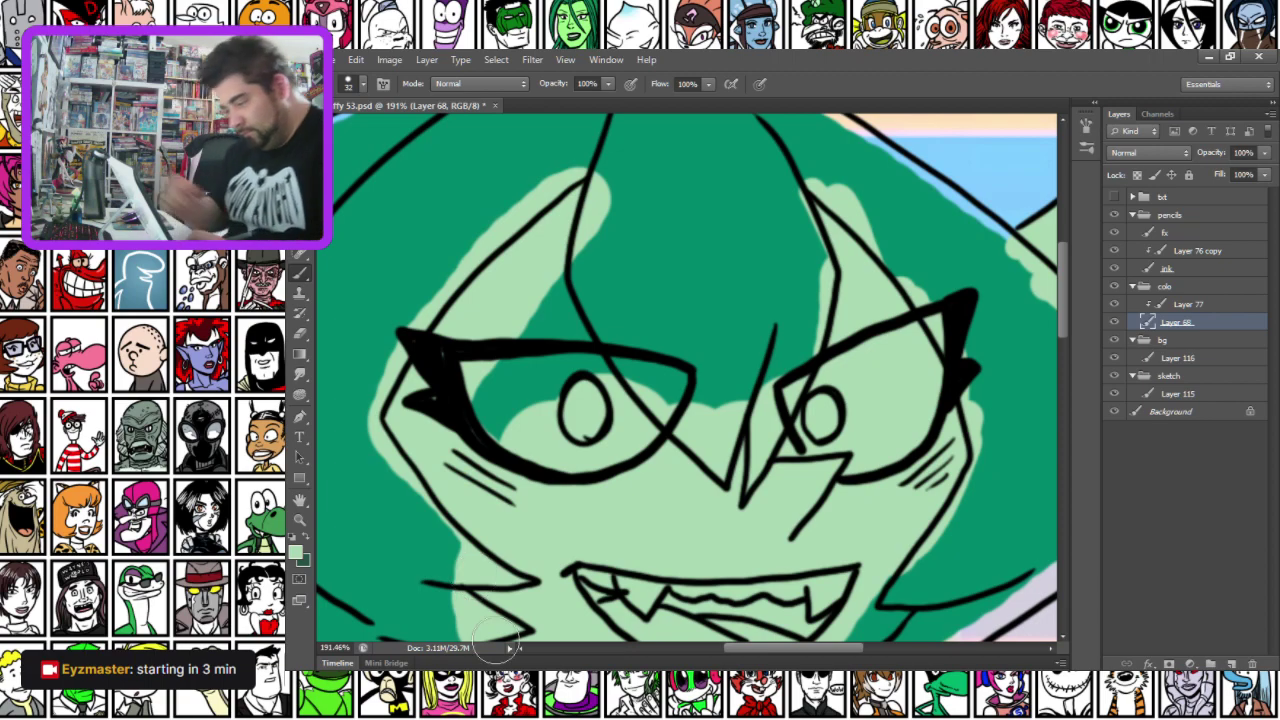
pyautogui.moveTo(495, 635); pyautogui.dragTo(448, 393)
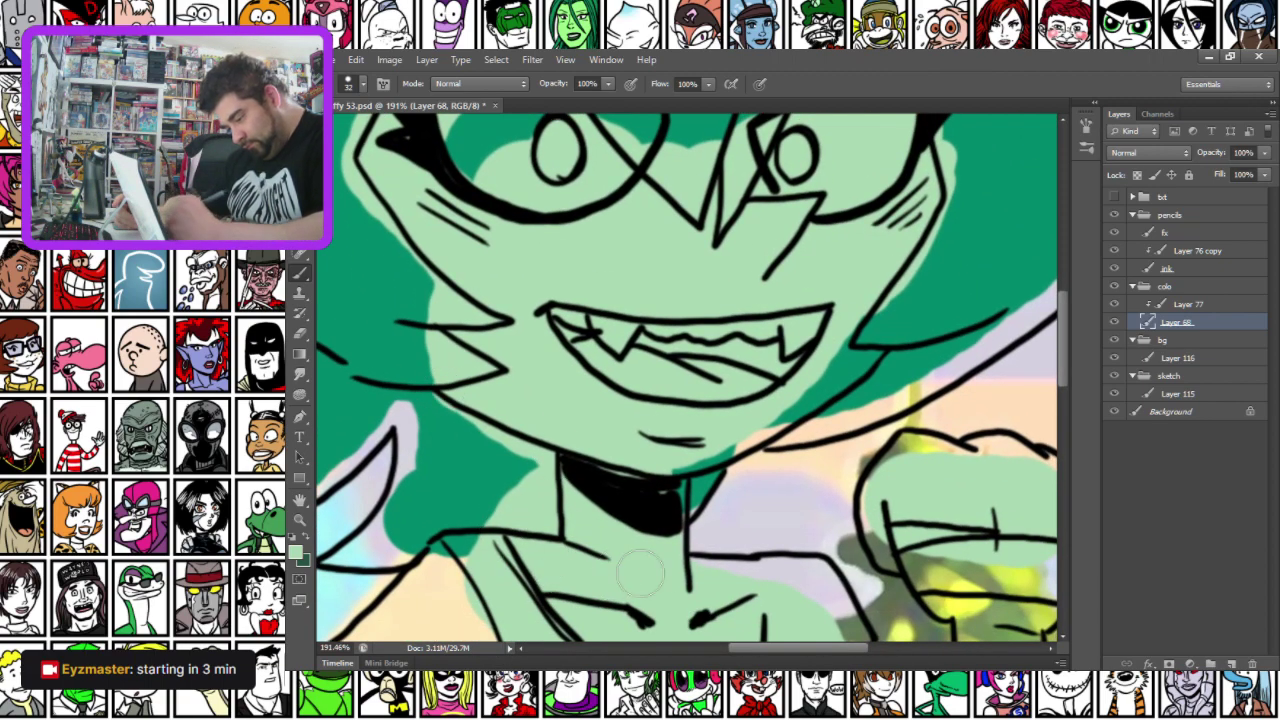
pyautogui.moveTo(697, 455)
pyautogui.mouseDown()
pyautogui.moveTo(864, 358)
pyautogui.moveTo(805, 377)
pyautogui.moveTo(910, 271)
pyautogui.moveTo(830, 150)
pyautogui.mouseUp()
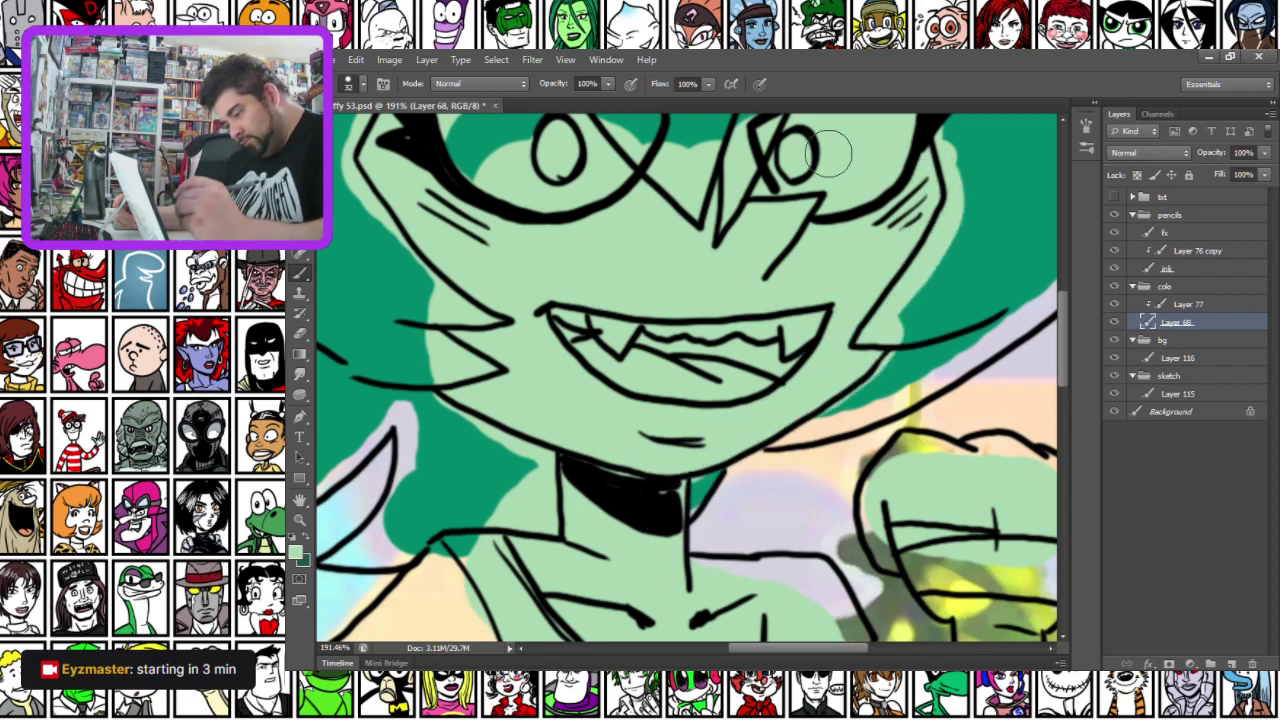
# Fill the lowered left forearm and fist up to their outlines with light skin green
pyautogui.moveTo(460, 602); pyautogui.dragTo(583, 250)
pyautogui.moveTo(357, 517)
pyautogui.mouseDown()
pyautogui.moveTo(540, 357)
pyautogui.moveTo(640, 297)
pyautogui.mouseUp()
pyautogui.moveTo(448, 468)
pyautogui.mouseDown()
pyautogui.moveTo(473, 528)
pyautogui.moveTo(513, 511)
pyautogui.moveTo(529, 528)
pyautogui.moveTo(555, 520)
pyautogui.moveTo(539, 550)
pyautogui.moveTo(582, 516)
pyautogui.moveTo(566, 423)
pyautogui.mouseUp()
pyautogui.moveTo(485, 452)
pyautogui.mouseDown()
pyautogui.moveTo(580, 367)
pyautogui.moveTo(587, 378)
pyautogui.moveTo(573, 377)
pyautogui.moveTo(583, 353)
pyautogui.moveTo(714, 177)
pyautogui.mouseUp()
pyautogui.moveTo(681, 309)
pyautogui.mouseDown()
pyautogui.moveTo(756, 238)
pyautogui.moveTo(742, 249)
pyautogui.mouseUp()
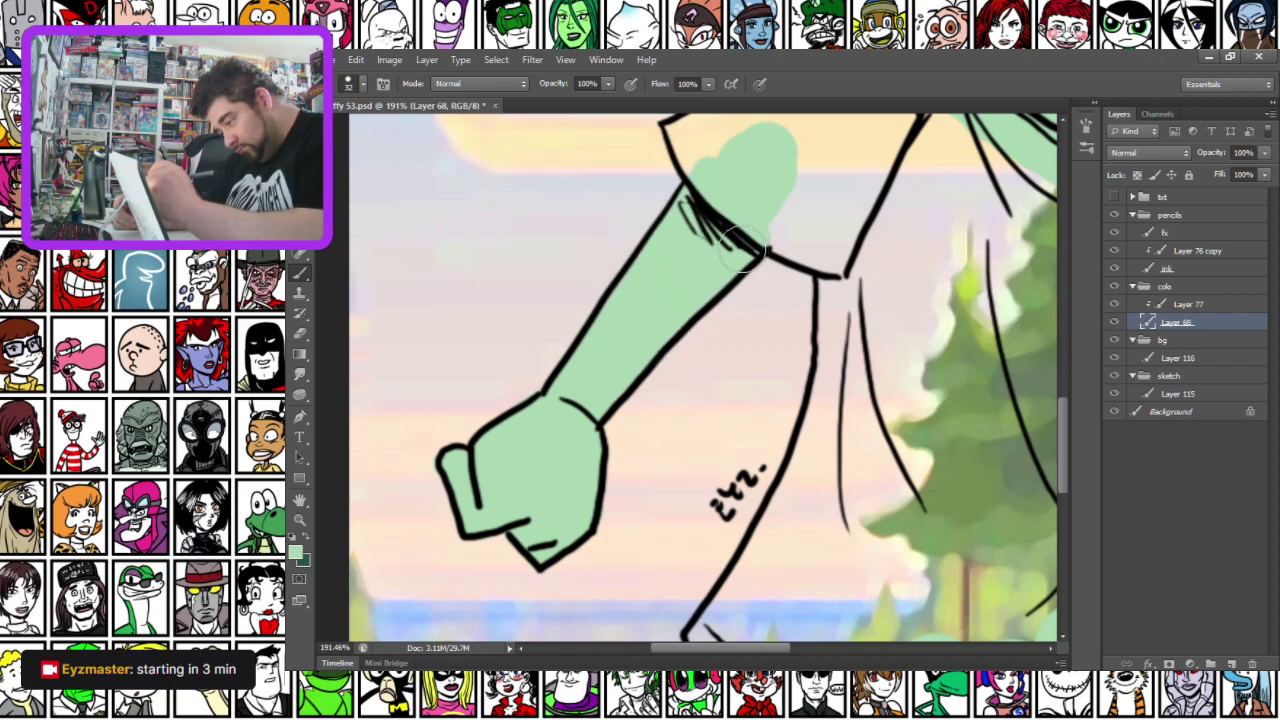
# Fill the bare thigh out to its left outline and the bandaged thigh below the shirt hem with light skin green
pyautogui.moveTo(829, 368); pyautogui.dragTo(597, 446)
pyautogui.moveTo(651, 582); pyautogui.dragTo(594, 309)
pyautogui.moveTo(541, 598); pyautogui.dragTo(558, 363)
pyautogui.moveTo(530, 297); pyautogui.dragTo(585, 410)
pyautogui.hotkey('ctrl', 'z')
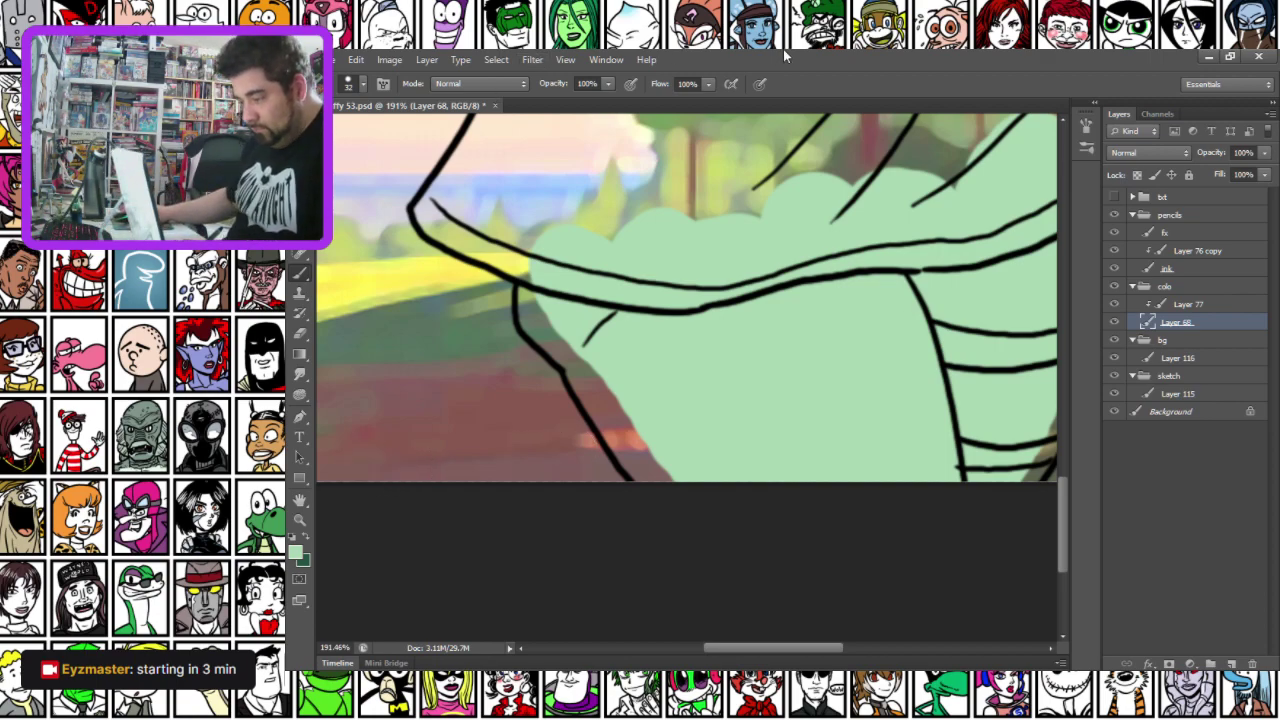
pyautogui.moveTo(515, 280)
pyautogui.mouseDown()
pyautogui.moveTo(536, 326)
pyautogui.moveTo(642, 466)
pyautogui.moveTo(677, 486)
pyautogui.mouseUp()
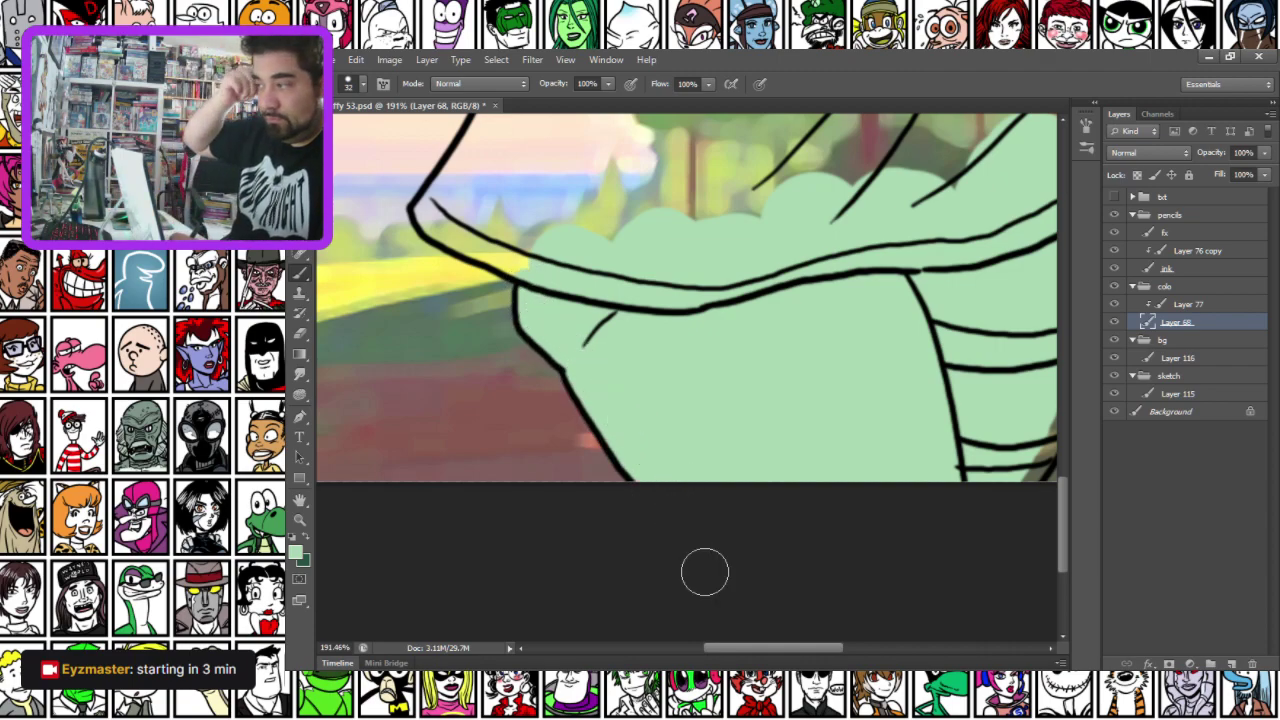
pyautogui.moveTo(823, 374)
pyautogui.mouseDown()
pyautogui.moveTo(697, 457)
pyautogui.moveTo(670, 527)
pyautogui.mouseUp()
pyautogui.moveTo(848, 330)
pyautogui.mouseDown()
pyautogui.moveTo(866, 262)
pyautogui.moveTo(797, 510)
pyautogui.moveTo(731, 563)
pyautogui.mouseUp()
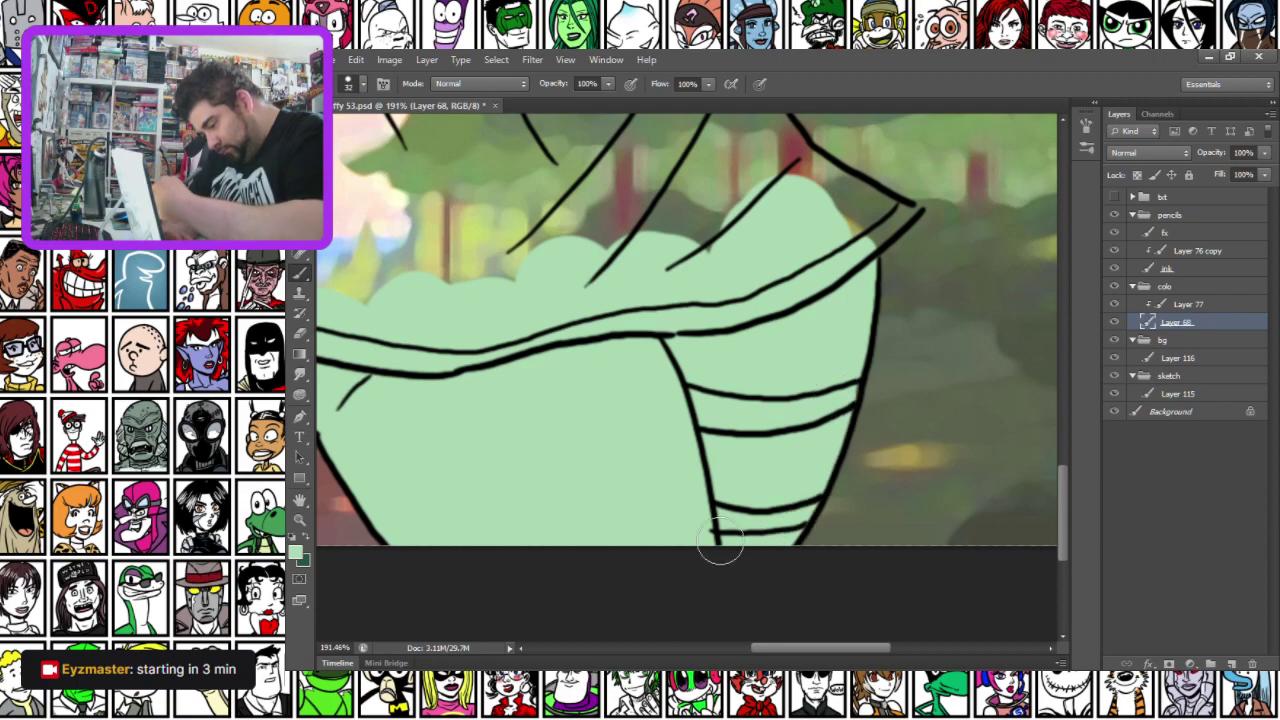
# Fill the elbow of the raised right arm out to its outline with light skin green
pyautogui.moveTo(534, 197); pyautogui.dragTo(534, 434)
pyautogui.moveTo(517, 272); pyautogui.dragTo(479, 466)
pyautogui.moveTo(674, 261); pyautogui.dragTo(526, 376)
pyautogui.moveTo(474, 334); pyautogui.dragTo(544, 384)
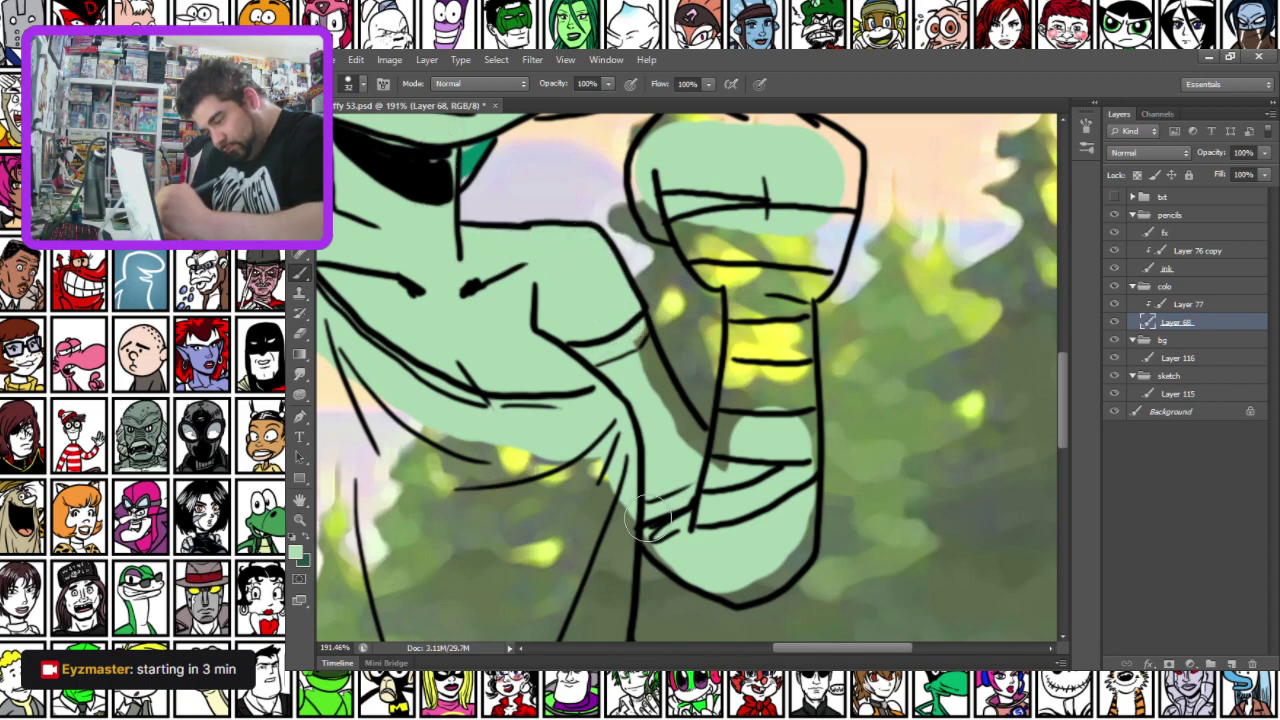
pyautogui.moveTo(778, 567)
pyautogui.mouseDown()
pyautogui.moveTo(798, 537)
pyautogui.moveTo(815, 505)
pyautogui.mouseUp()
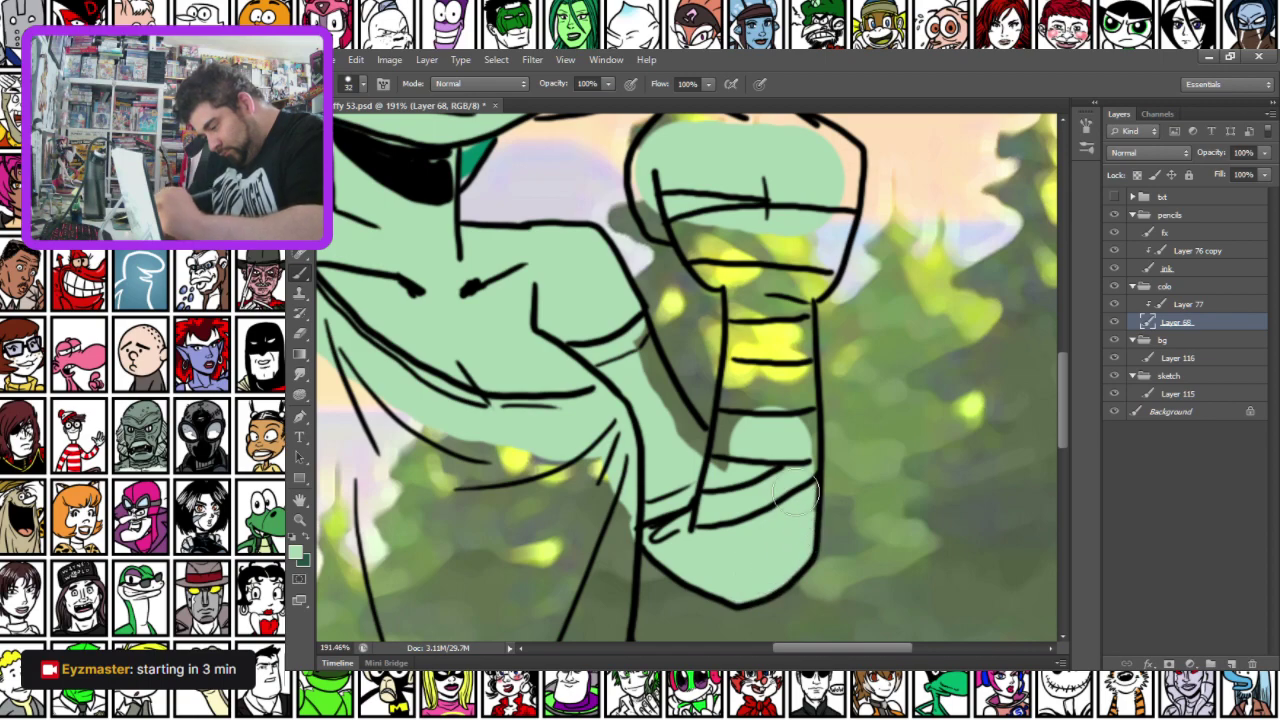
# Fill the raised right fist up to its outline and patch part of the bandaged forearm with light skin green
pyautogui.moveTo(645, 205)
pyautogui.mouseDown()
pyautogui.moveTo(603, 315)
pyautogui.moveTo(618, 329)
pyautogui.moveTo(629, 332)
pyautogui.moveTo(609, 272)
pyautogui.moveTo(643, 223)
pyautogui.moveTo(725, 222)
pyautogui.moveTo(786, 242)
pyautogui.moveTo(779, 226)
pyautogui.moveTo(806, 251)
pyautogui.moveTo(815, 312)
pyautogui.mouseUp()
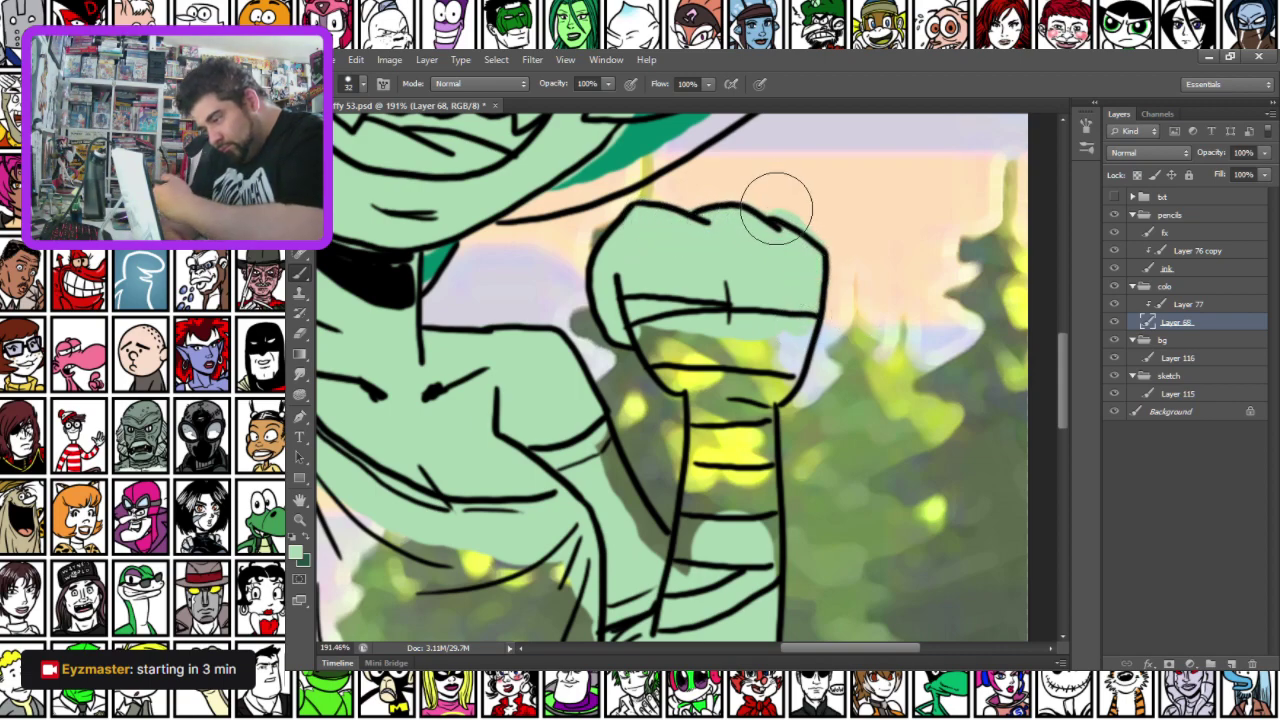
pyautogui.moveTo(764, 202)
pyautogui.mouseDown()
pyautogui.moveTo(801, 209)
pyautogui.moveTo(839, 245)
pyautogui.mouseUp()
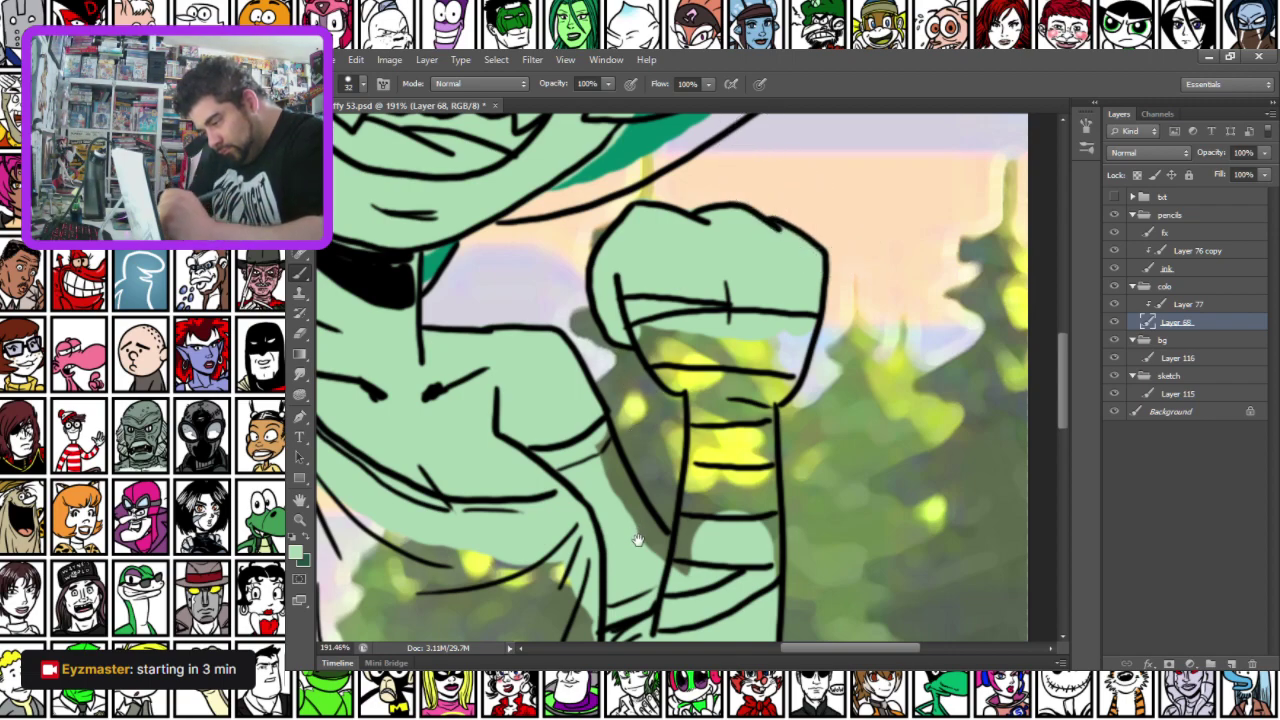
pyautogui.hotkey('ctrl', 'z')
pyautogui.moveTo(663, 466)
pyautogui.mouseDown()
pyautogui.moveTo(695, 293)
pyautogui.moveTo(693, 327)
pyautogui.mouseUp()
pyautogui.moveTo(698, 228)
pyautogui.mouseDown()
pyautogui.moveTo(757, 282)
pyautogui.moveTo(776, 262)
pyautogui.moveTo(789, 275)
pyautogui.moveTo(812, 236)
pyautogui.moveTo(700, 208)
pyautogui.mouseUp()
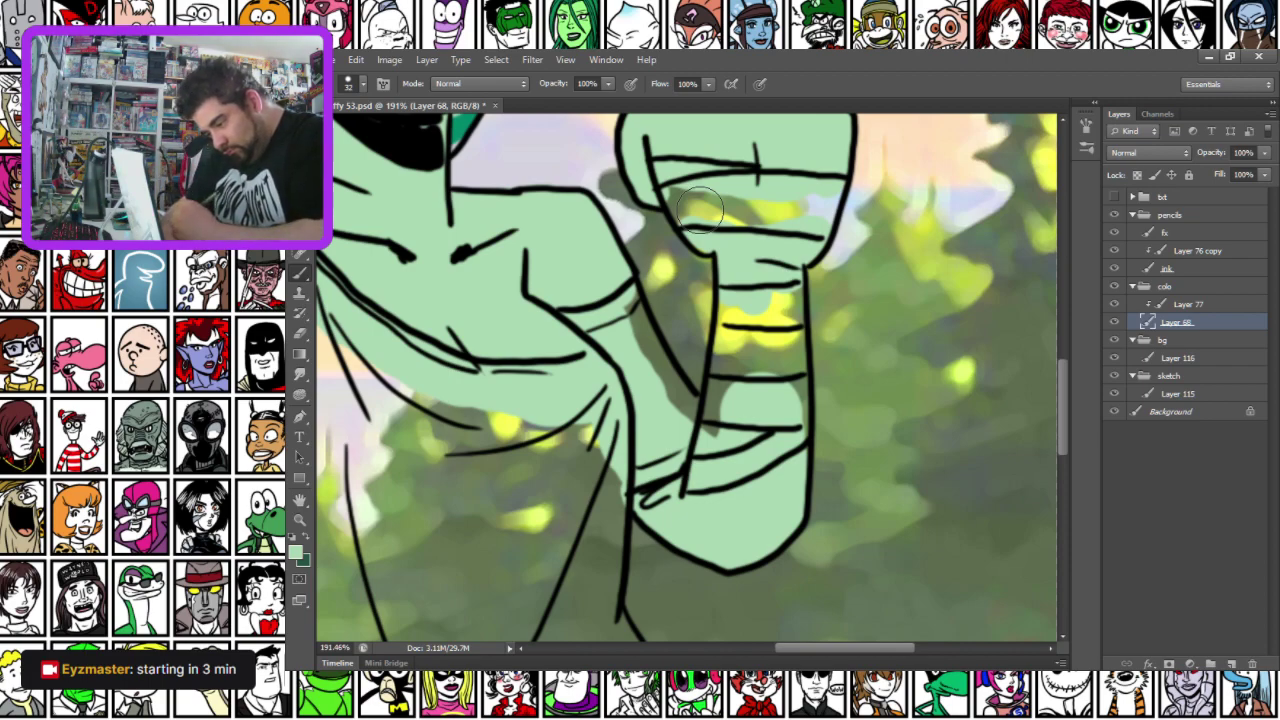
pyautogui.moveTo(707, 449)
pyautogui.mouseDown()
pyautogui.moveTo(724, 461)
pyautogui.moveTo(734, 424)
pyautogui.mouseUp()
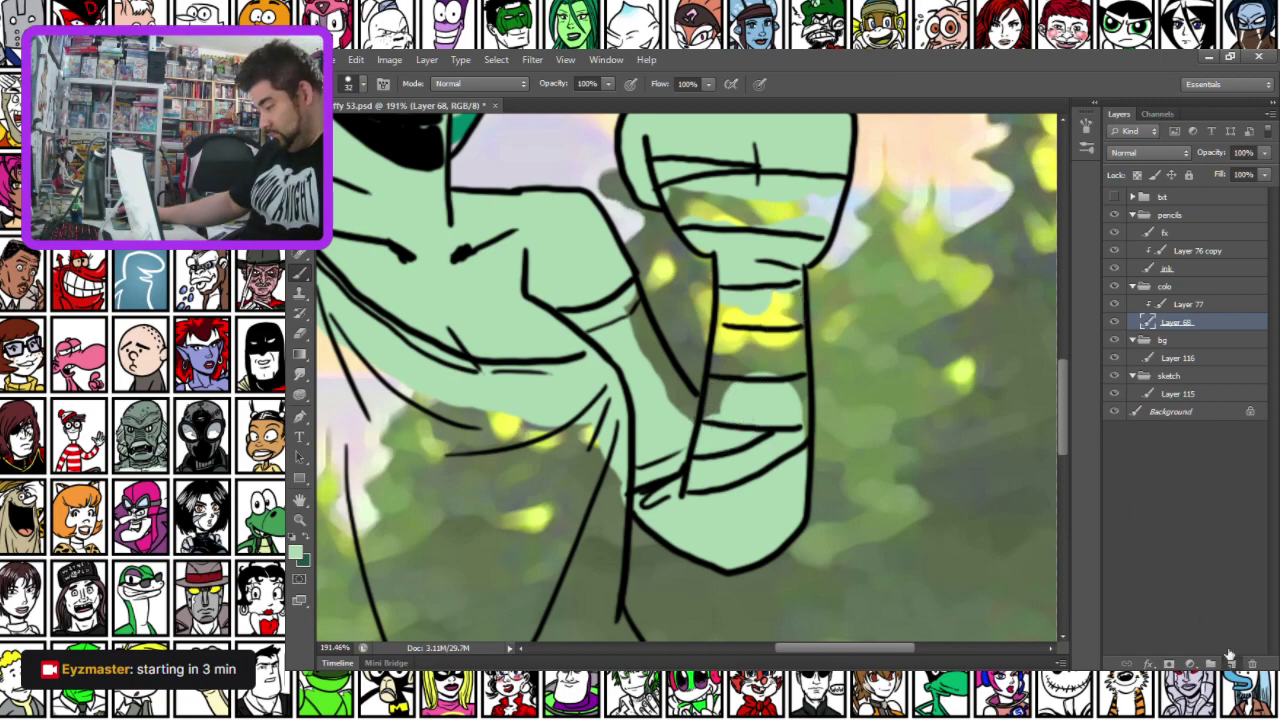
# Add a new layer clipped to the skin base, between Layer 77 and Layer 68
pyautogui.click(1232, 665)
pyautogui.moveTo(841, 438); pyautogui.dragTo(788, 371)
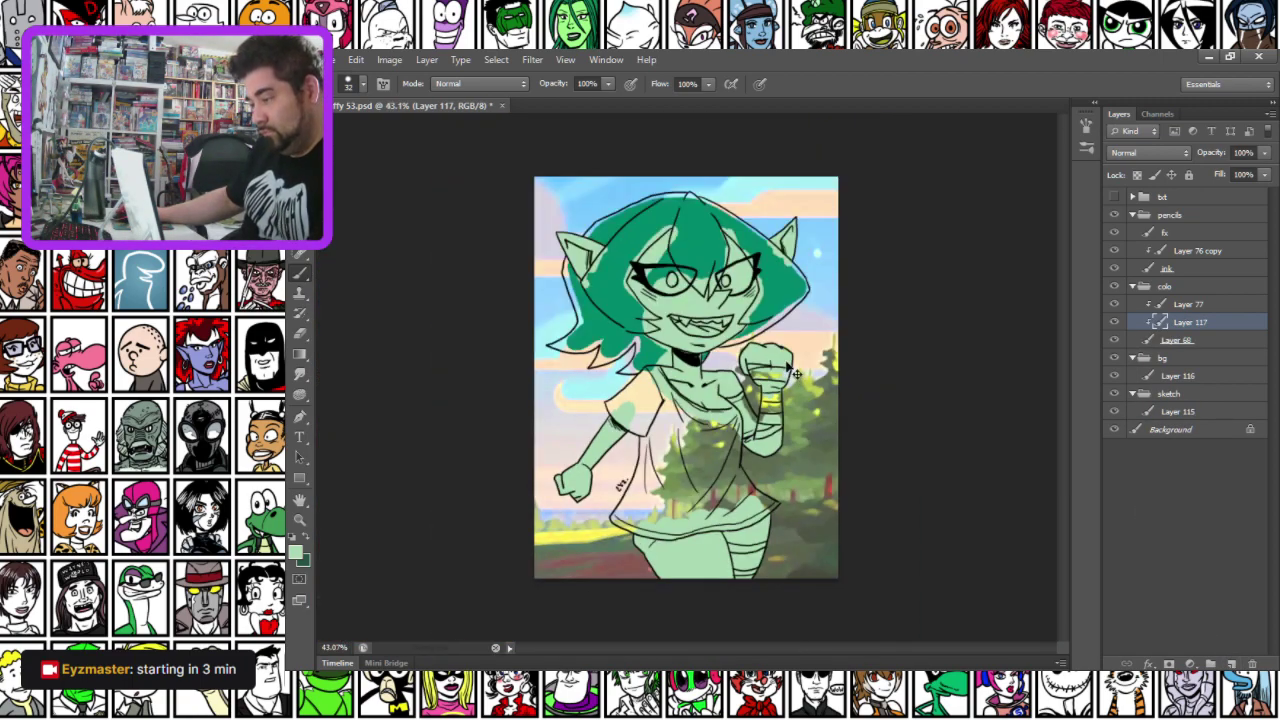
pyautogui.scroll(3, 661, 204)
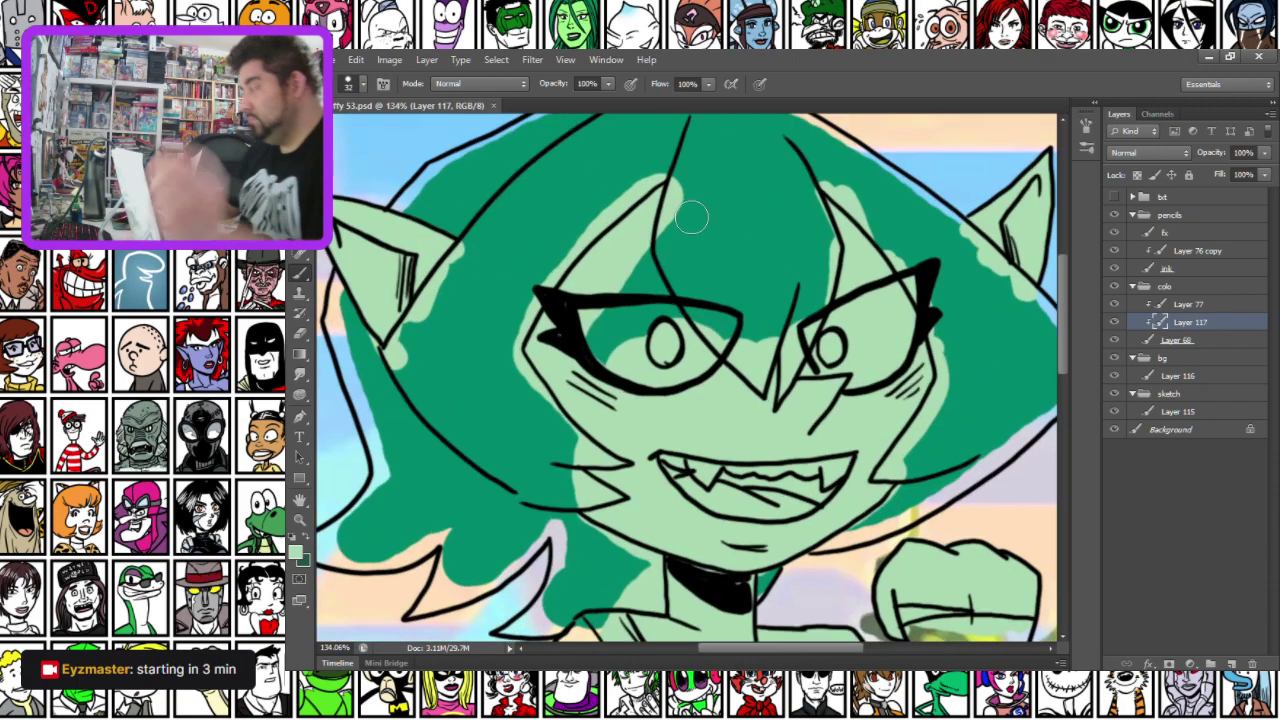
pyautogui.press('x')
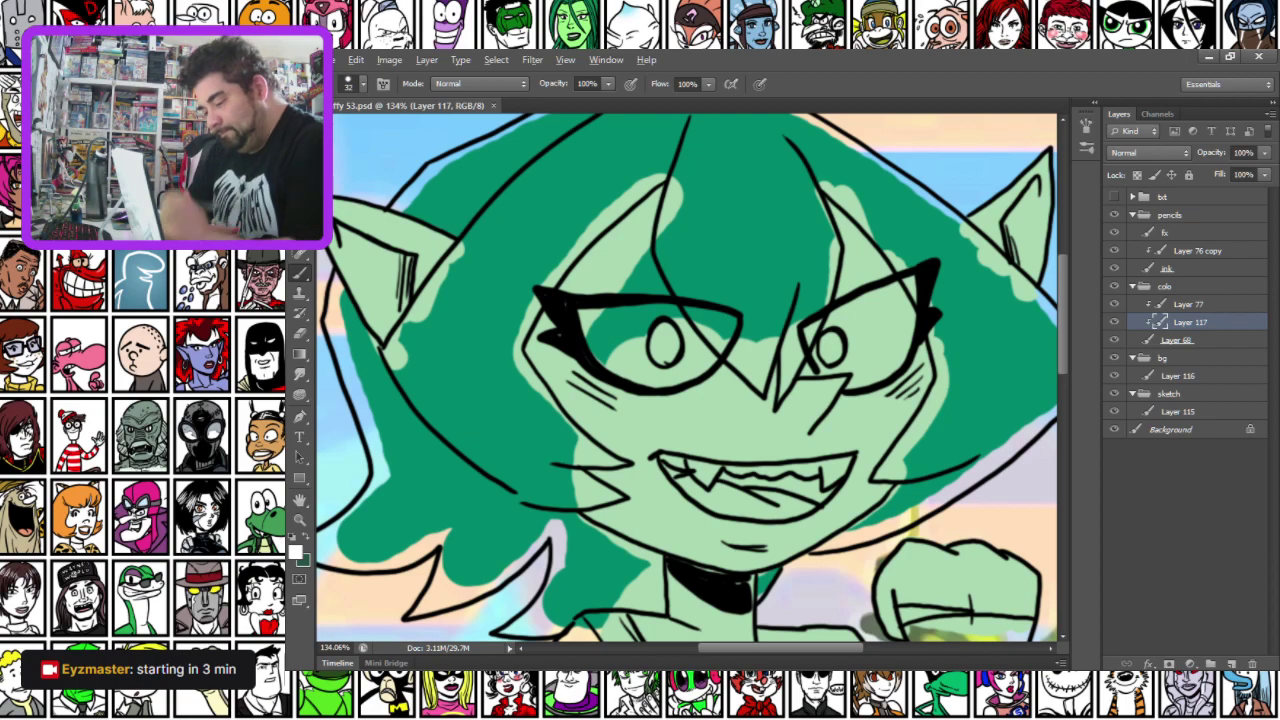
pyautogui.moveTo(564, 352); pyautogui.dragTo(572, 366)
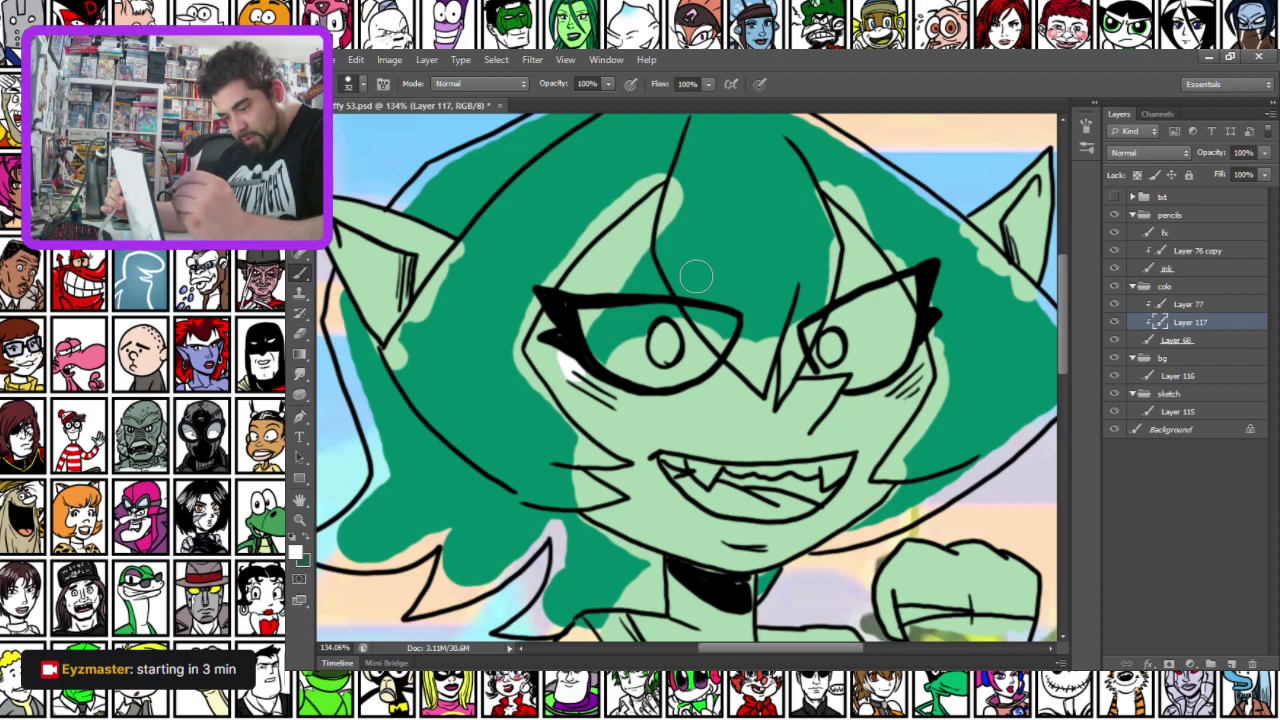
pyautogui.click(307, 542)
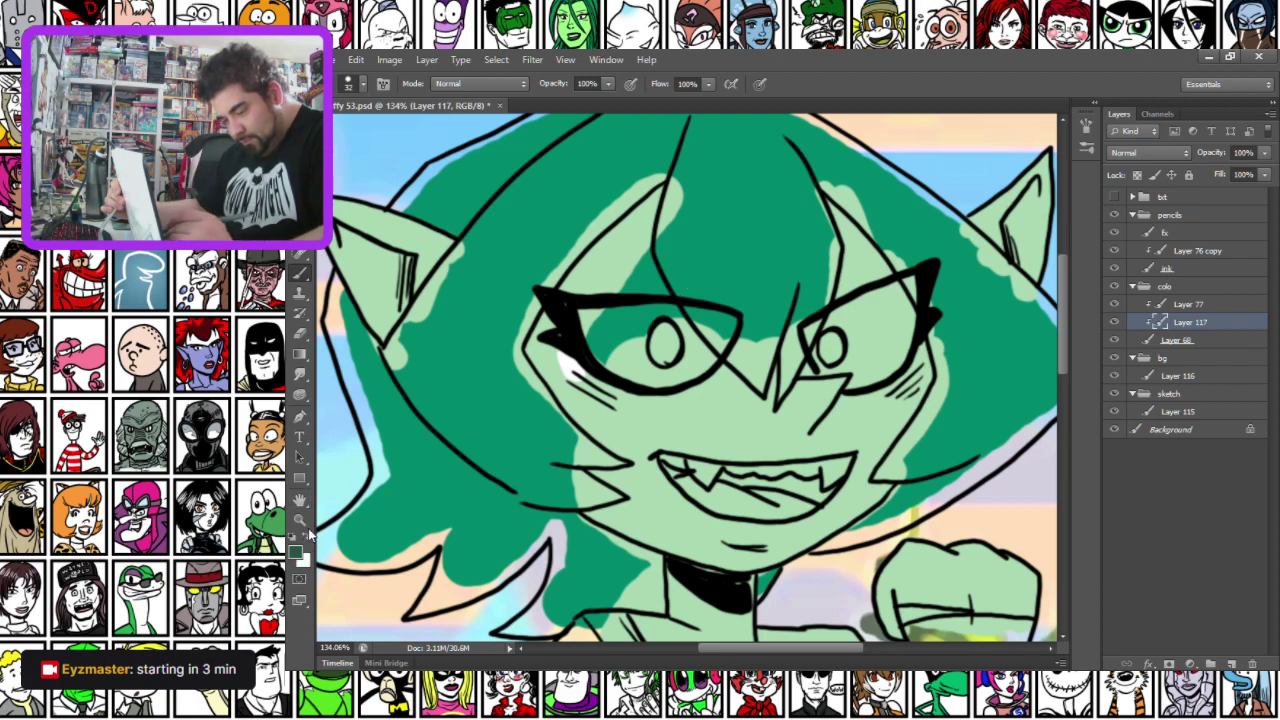
pyautogui.press('x')
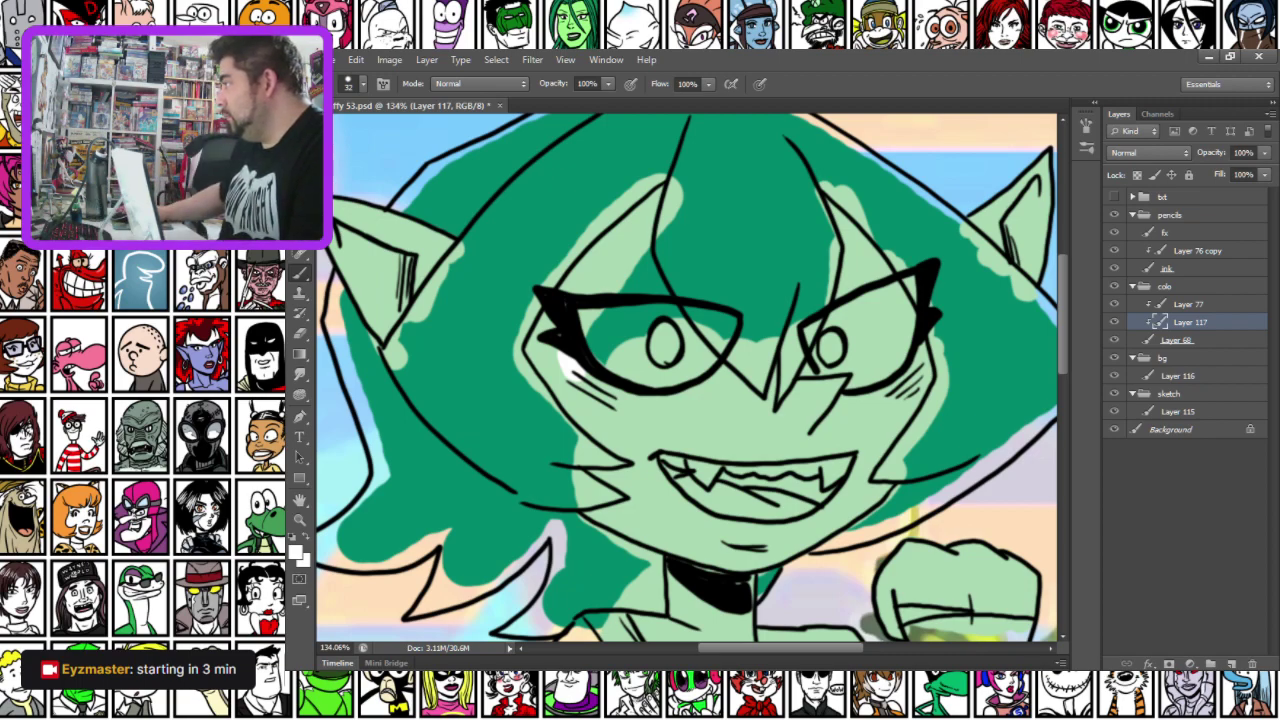
pyautogui.hotkey('ctrl', 'shift', 'e')
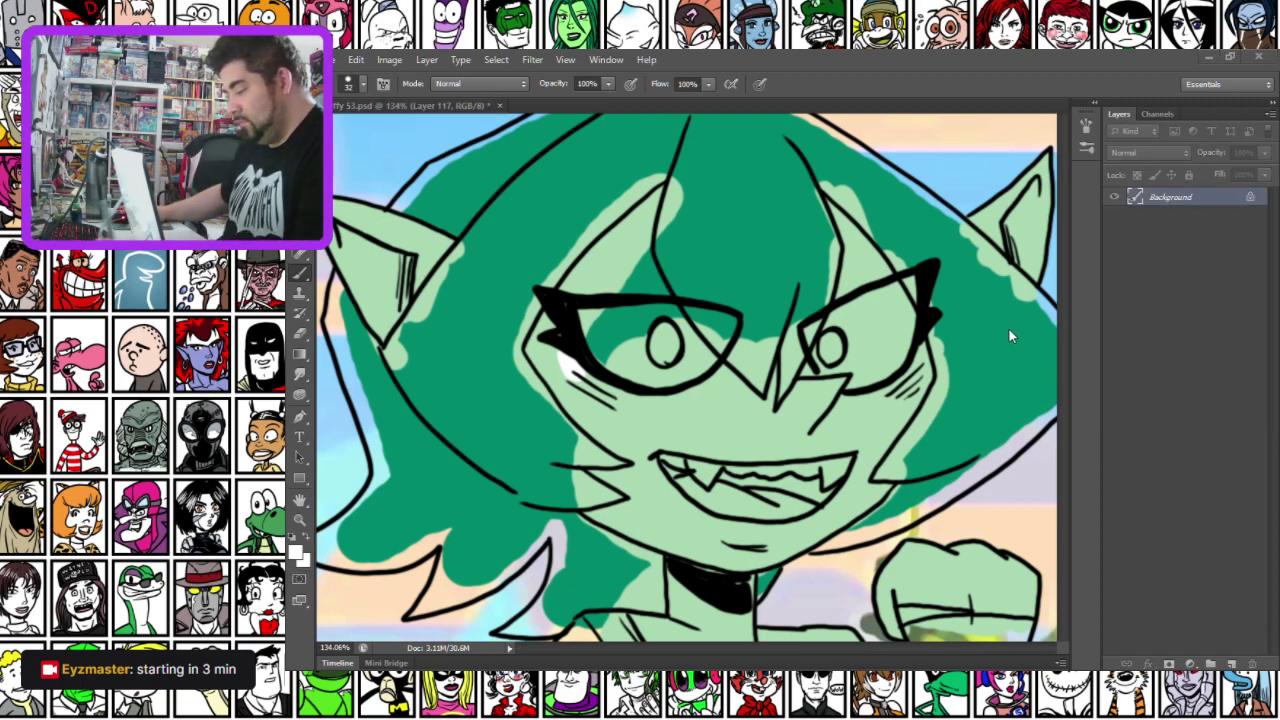
pyautogui.hotkey('ctrl', 'z')
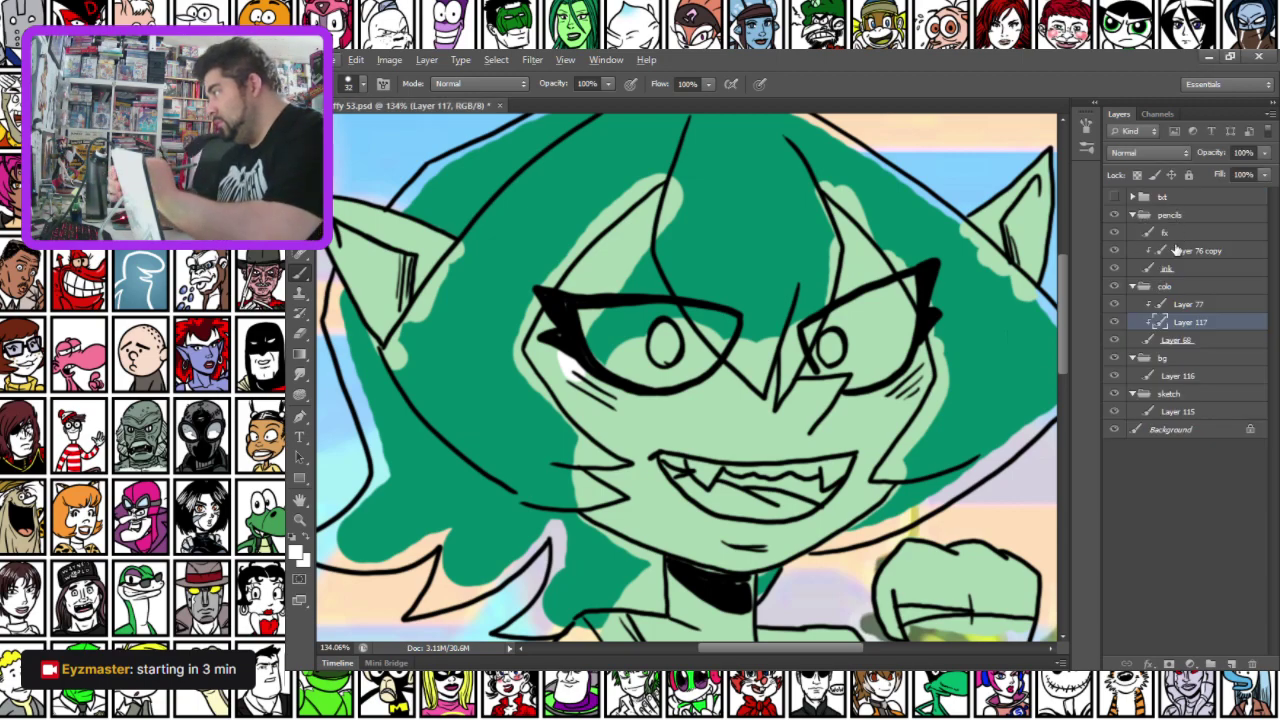
# Shade the forehead edges and a band around and beneath both eyes with a medium green on the clipped layer
pyautogui.keyDown('alt'); pyautogui.click(665, 361); pyautogui.keyUp('alt')
pyautogui.moveTo(657, 368)
pyautogui.mouseDown()
pyautogui.moveTo(790, 368)
pyautogui.moveTo(822, 350)
pyautogui.moveTo(705, 354)
pyautogui.mouseUp()
pyautogui.moveTo(837, 397)
pyautogui.mouseDown()
pyautogui.moveTo(880, 408)
pyautogui.moveTo(930, 338)
pyautogui.moveTo(908, 376)
pyautogui.moveTo(894, 274)
pyautogui.moveTo(830, 200)
pyautogui.moveTo(820, 315)
pyautogui.mouseUp()
pyautogui.moveTo(661, 181)
pyautogui.mouseDown()
pyautogui.moveTo(665, 308)
pyautogui.moveTo(642, 267)
pyautogui.moveTo(625, 302)
pyautogui.moveTo(572, 260)
pyautogui.moveTo(540, 325)
pyautogui.mouseUp()
pyautogui.moveTo(624, 347)
pyautogui.mouseDown()
pyautogui.moveTo(746, 375)
pyautogui.moveTo(622, 411)
pyautogui.moveTo(583, 405)
pyautogui.moveTo(520, 361)
pyautogui.moveTo(562, 379)
pyautogui.moveTo(554, 354)
pyautogui.moveTo(607, 388)
pyautogui.moveTo(652, 395)
pyautogui.moveTo(697, 388)
pyautogui.mouseUp()
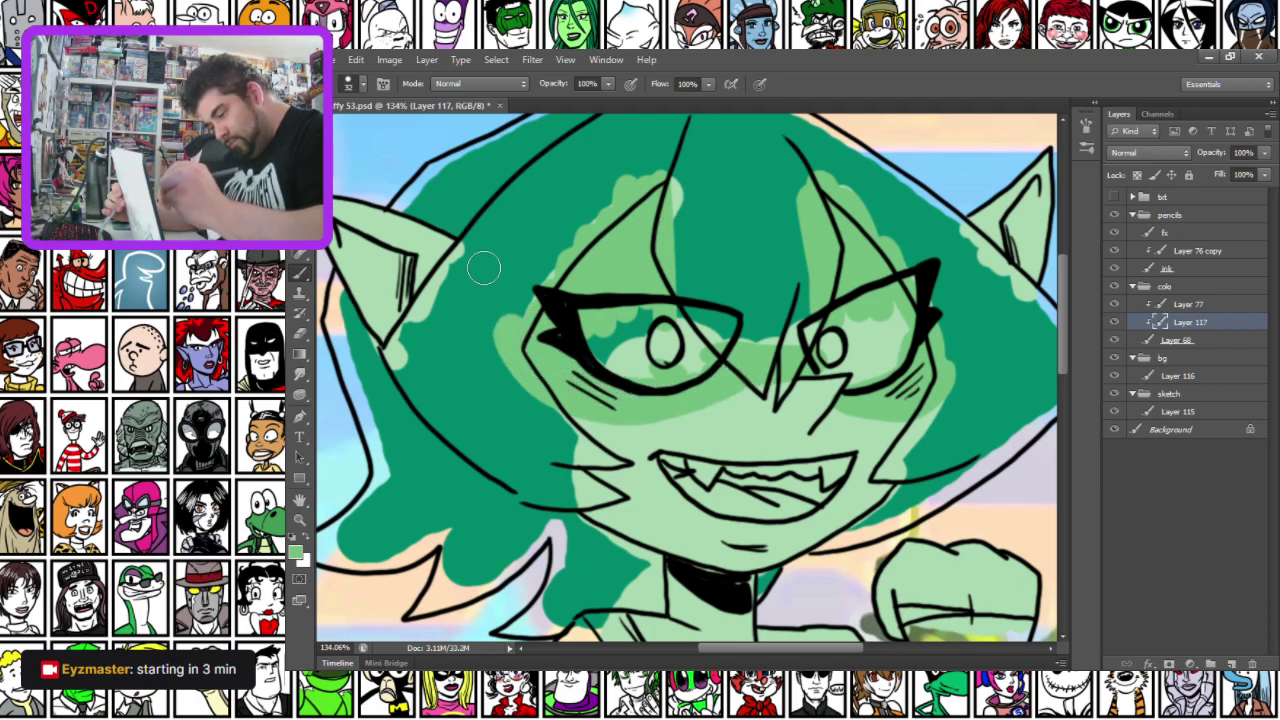
# Shade the left ear, nose tip and lower face with a softer green between the skin and shadow tones
pyautogui.keyDown('alt'); pyautogui.click(660, 436); pyautogui.keyUp('alt')
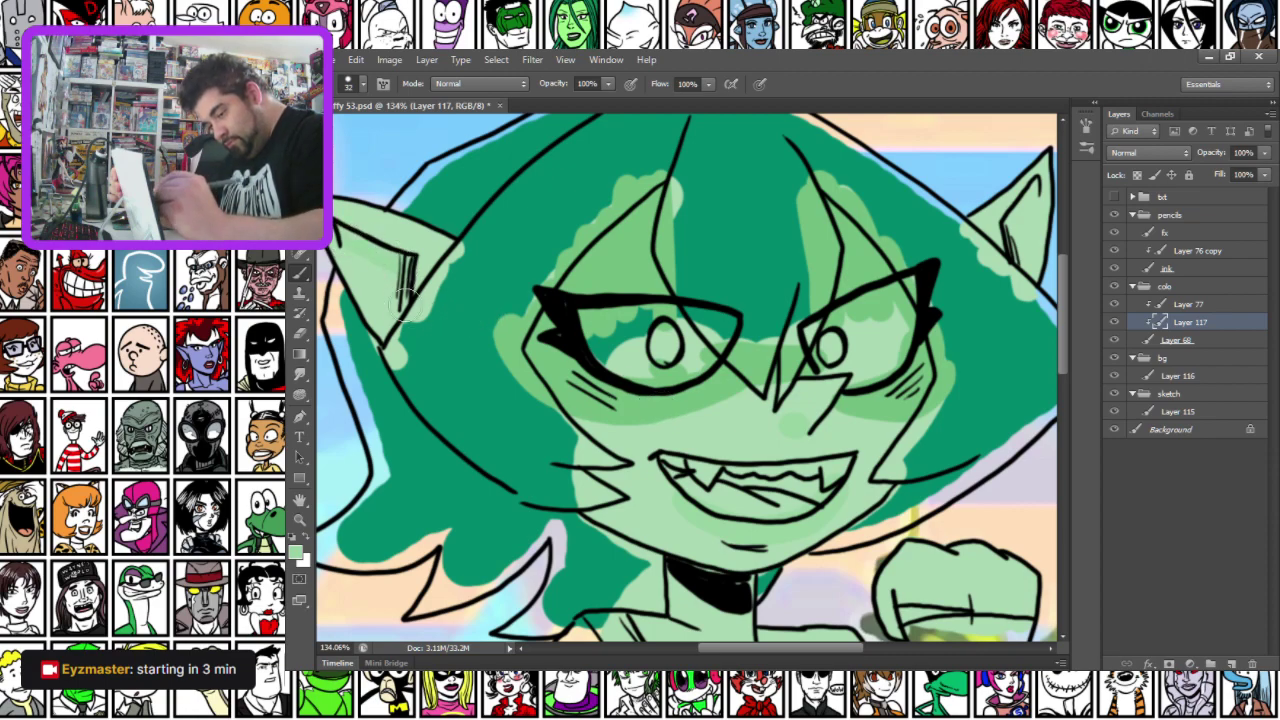
pyautogui.moveTo(403, 312); pyautogui.dragTo(417, 316)
pyautogui.moveTo(438, 258); pyautogui.dragTo(458, 230)
pyautogui.moveTo(702, 342); pyautogui.dragTo(553, 340)
pyautogui.moveTo(582, 414); pyautogui.dragTo(831, 397)
pyautogui.moveTo(671, 416); pyautogui.dragTo(758, 427)
# Continue the softer green shading on the right ear, neck and chest
pyautogui.moveTo(1000, 360); pyautogui.dragTo(450, 449)
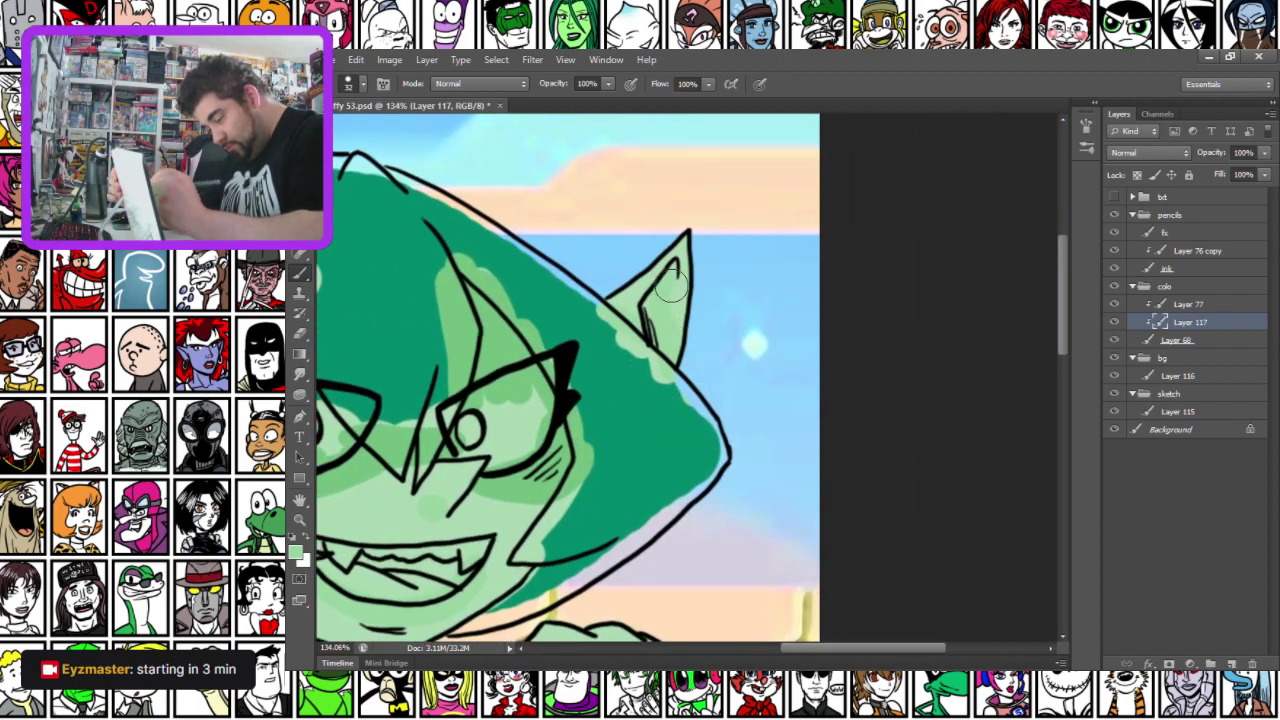
pyautogui.moveTo(489, 460); pyautogui.dragTo(664, 346)
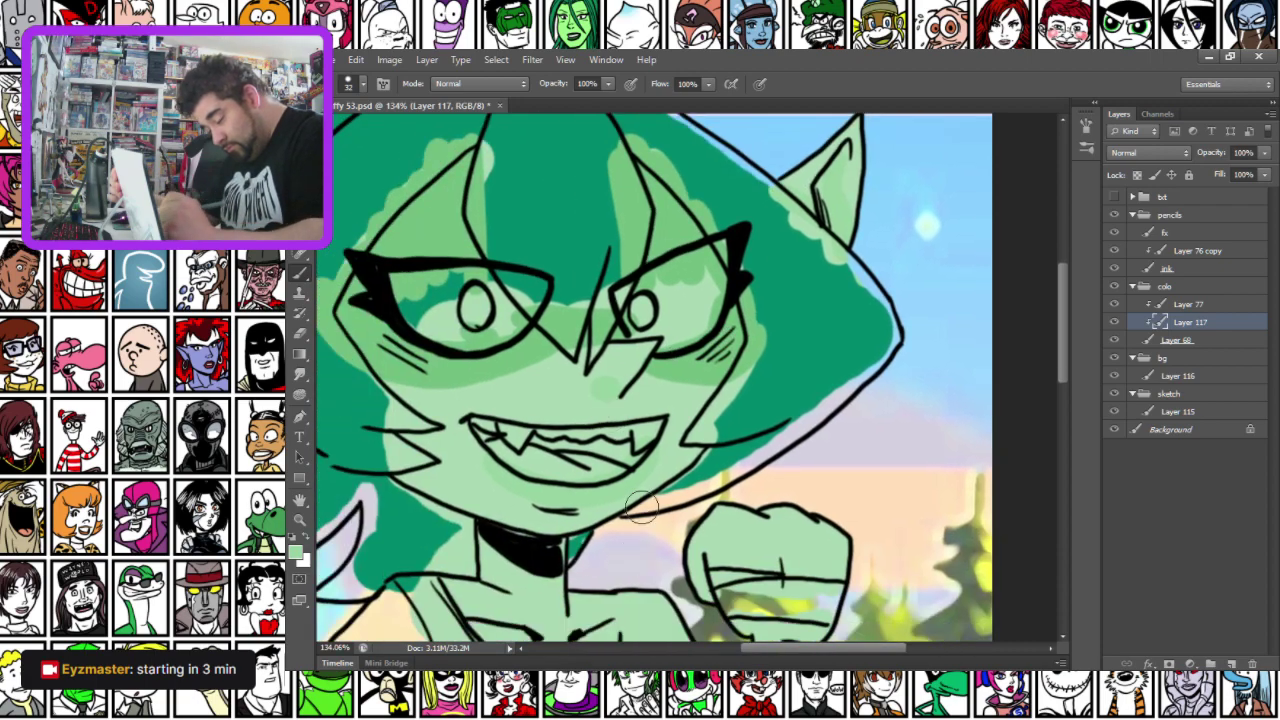
pyautogui.moveTo(567, 493); pyautogui.dragTo(681, 421)
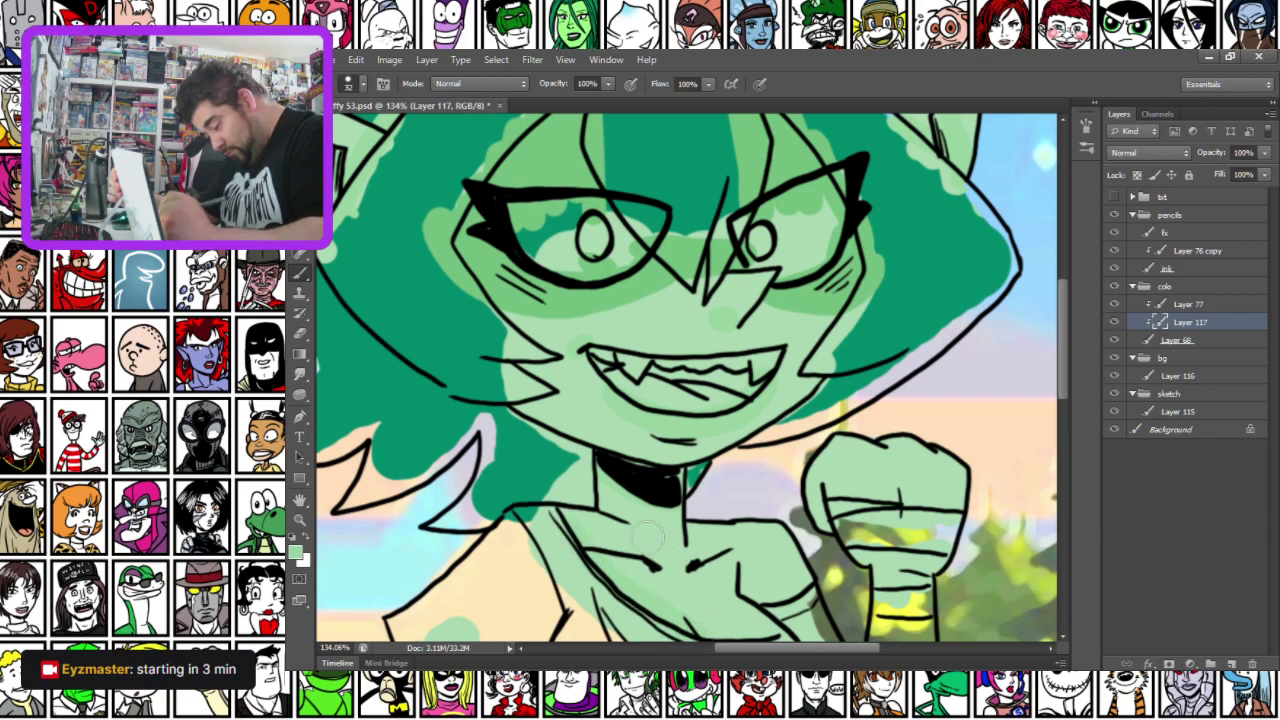
pyautogui.moveTo(598, 537)
pyautogui.mouseDown()
pyautogui.moveTo(580, 509)
pyautogui.moveTo(586, 437)
pyautogui.moveTo(560, 409)
pyautogui.moveTo(570, 443)
pyautogui.moveTo(510, 399)
pyautogui.moveTo(510, 373)
pyautogui.mouseUp()
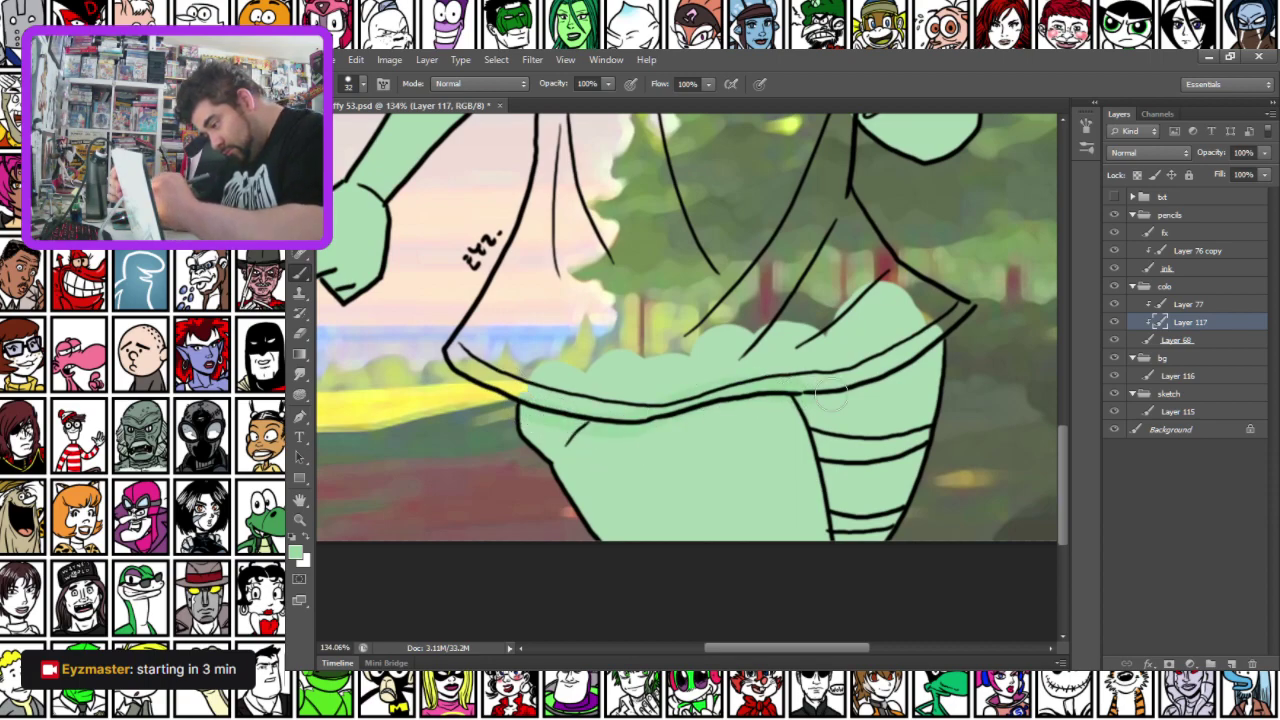
# Set the brush size to 60 px and softly shade the thighs, the lowered forearm and the fists
pyautogui.rightClick(800, 378)
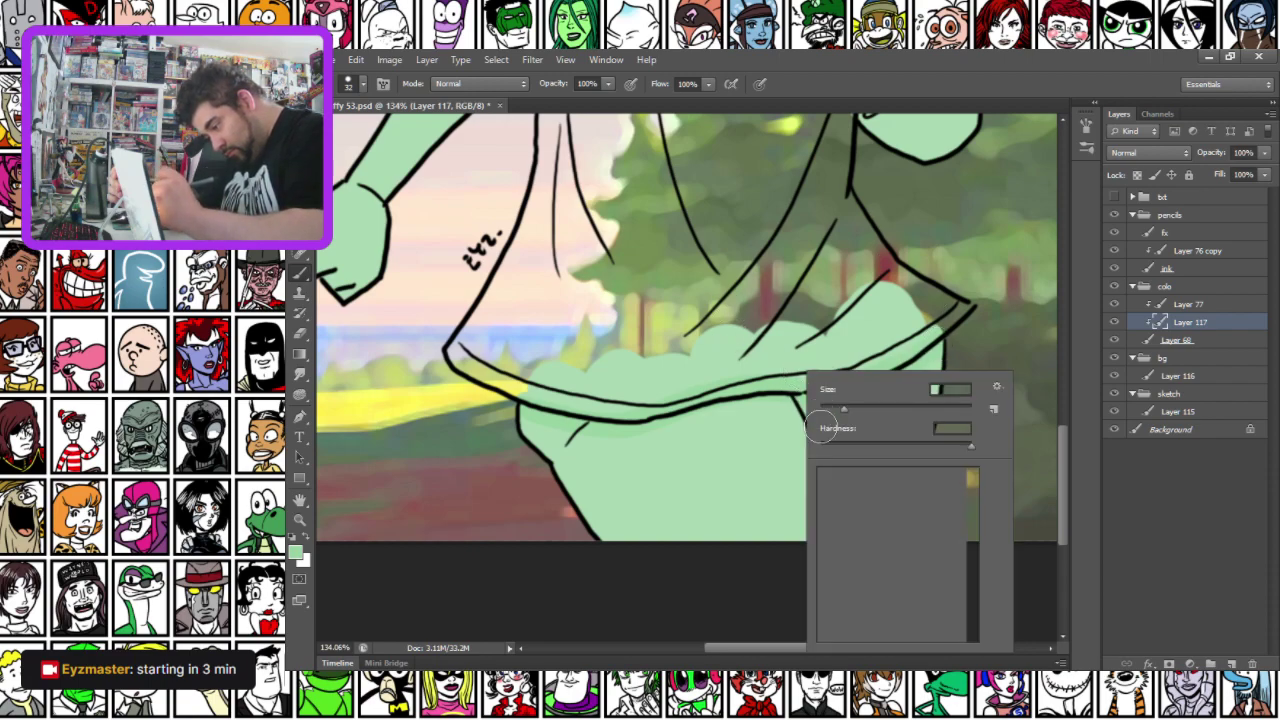
pyautogui.click(903, 553)
pyautogui.write('60')
pyautogui.press('Return')
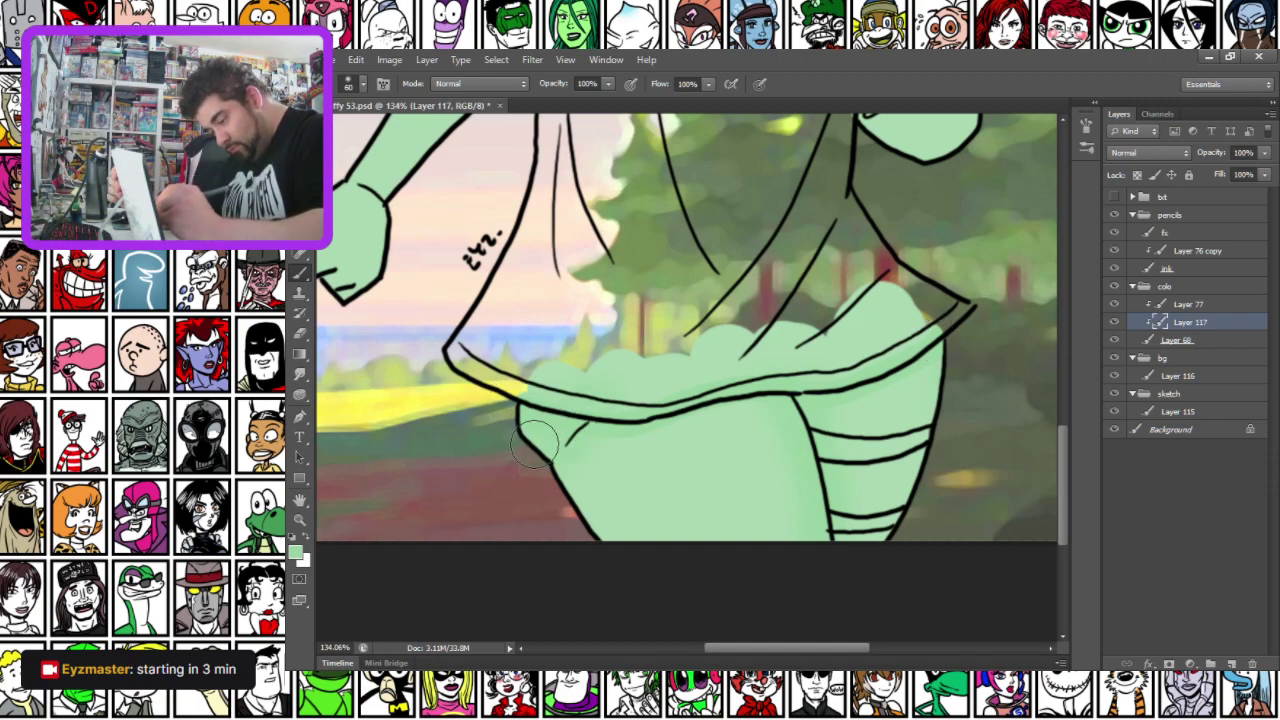
pyautogui.moveTo(429, 306); pyautogui.dragTo(596, 594)
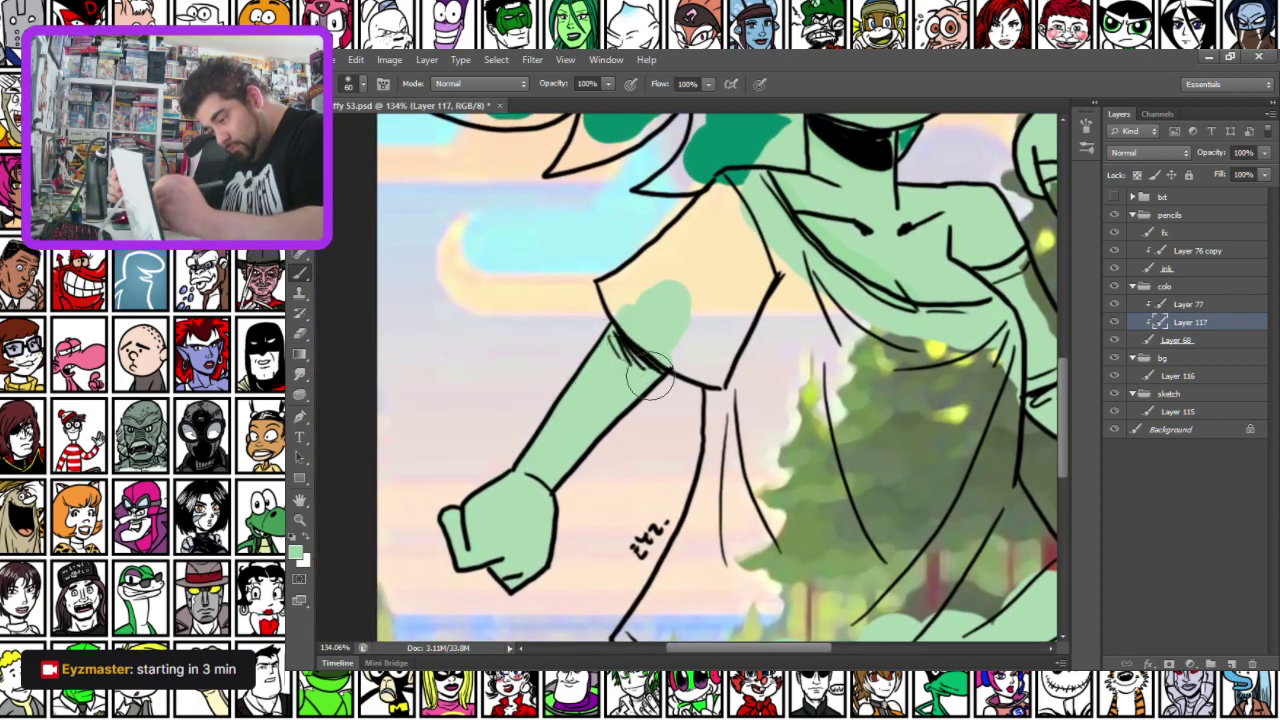
pyautogui.moveTo(895, 404); pyautogui.dragTo(799, 398)
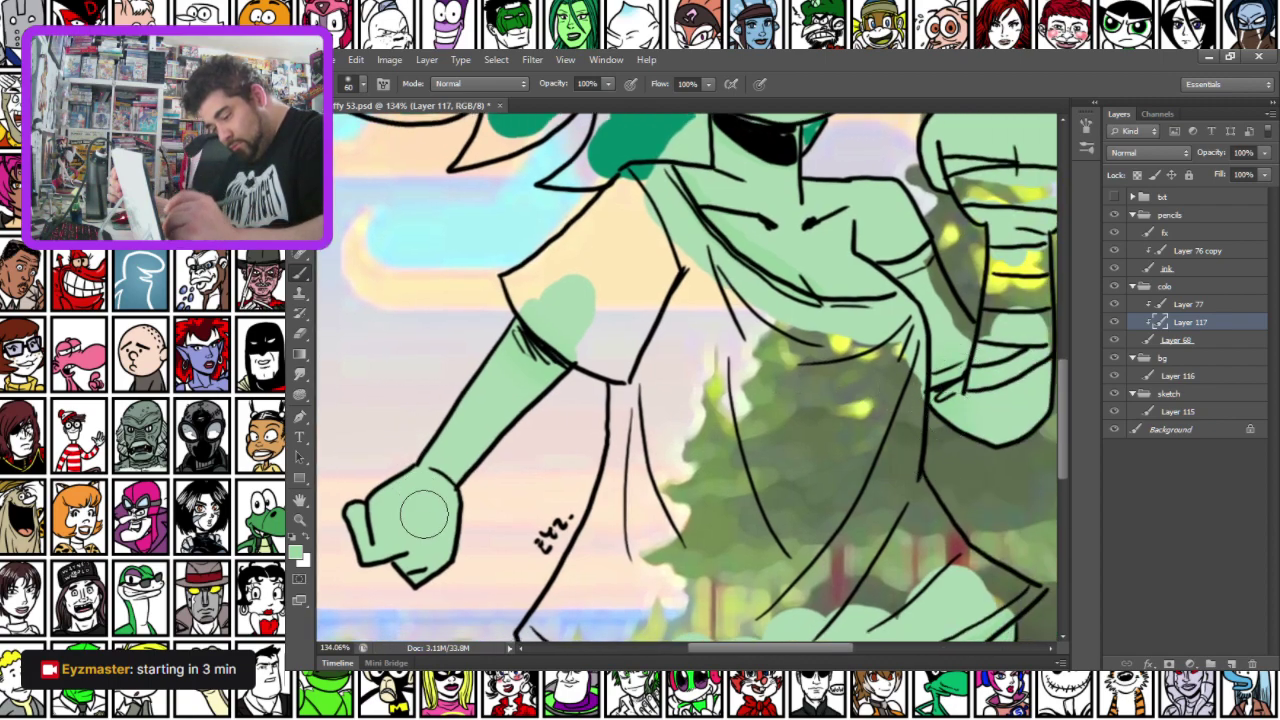
pyautogui.moveTo(574, 284); pyautogui.dragTo(462, 560)
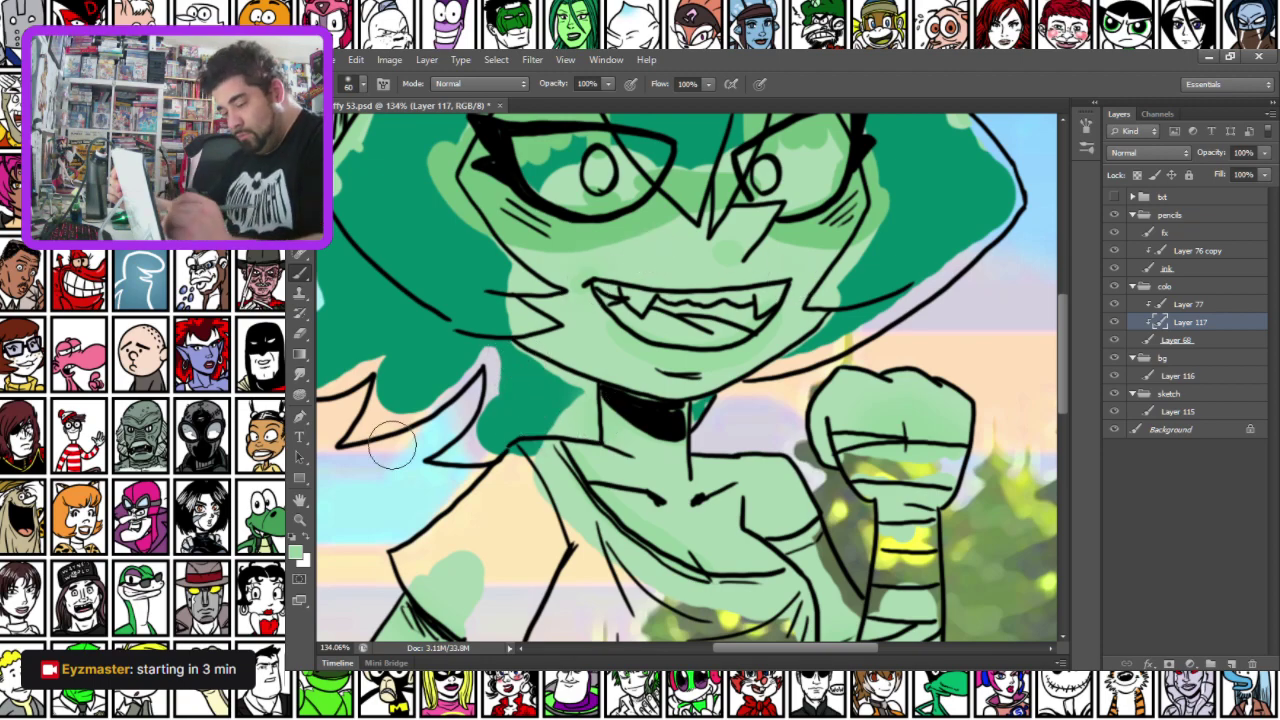
# Set the foreground colour to pale green #c9f5d0 and choose a hard 5 px brush
pyautogui.click(296, 553)
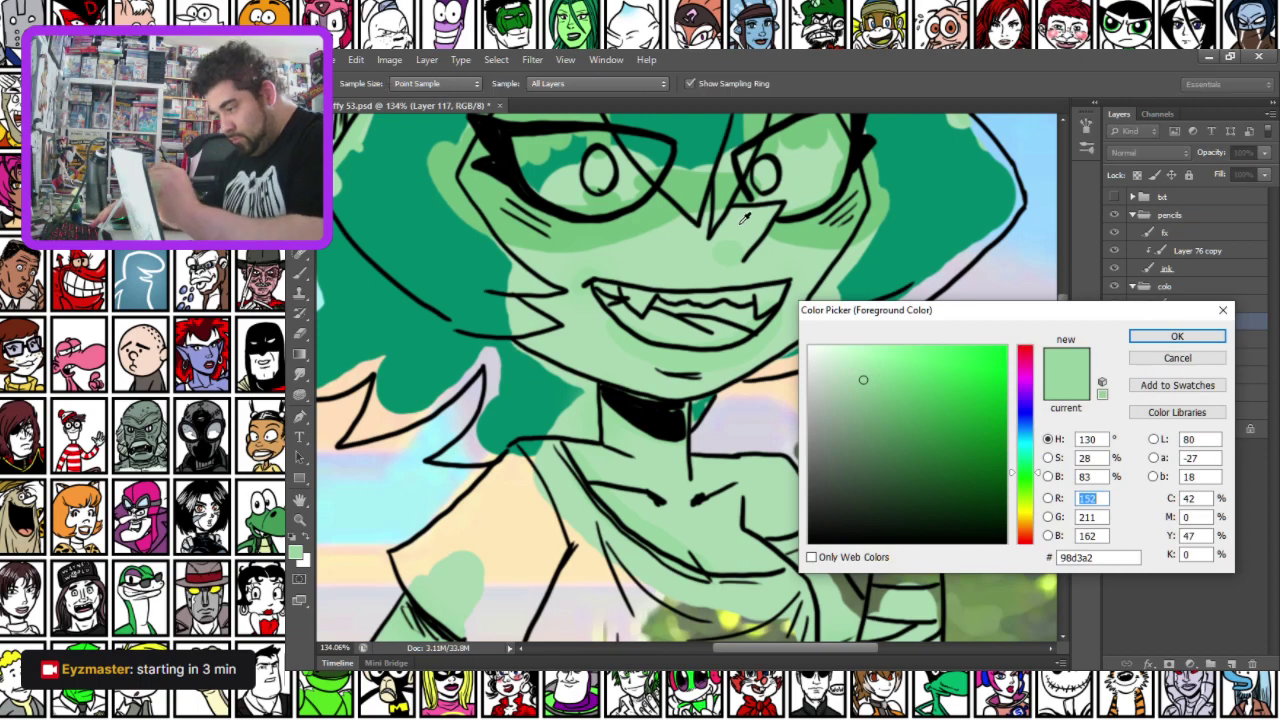
pyautogui.click(843, 353)
pyautogui.press('Return')
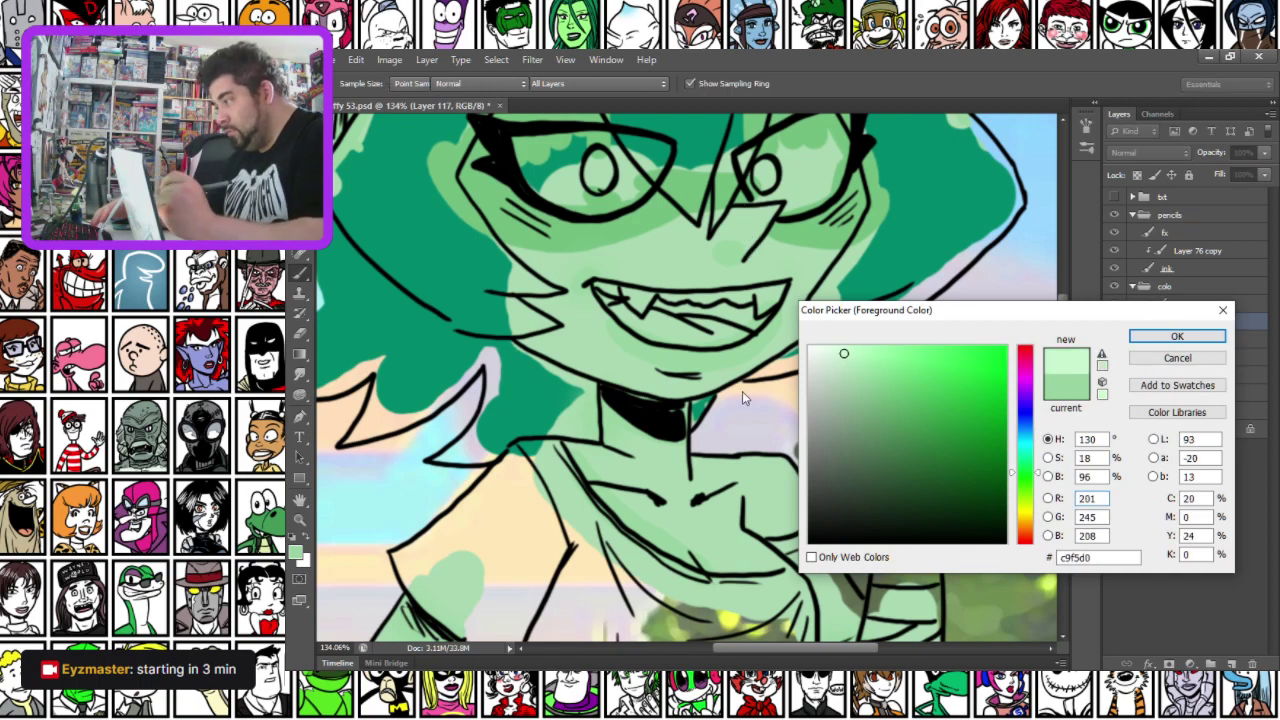
pyautogui.rightClick(625, 278)
pyautogui.click(774, 417)
# Paint small pale green highlights on the left cheek and chin
pyautogui.moveTo(591, 347); pyautogui.dragTo(625, 435)
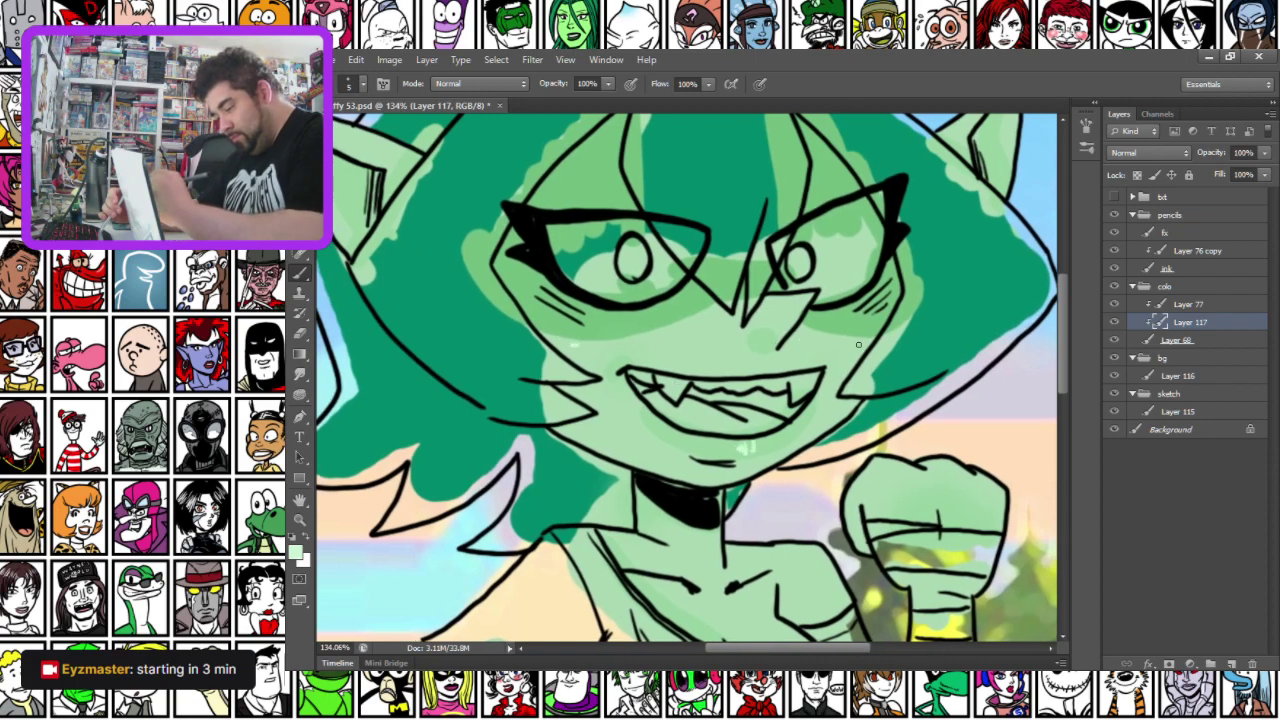
pyautogui.moveTo(515, 351); pyautogui.dragTo(722, 554)
pyautogui.moveTo(1048, 308); pyautogui.dragTo(645, 414)
pyautogui.moveTo(550, 541); pyautogui.dragTo(778, 197)
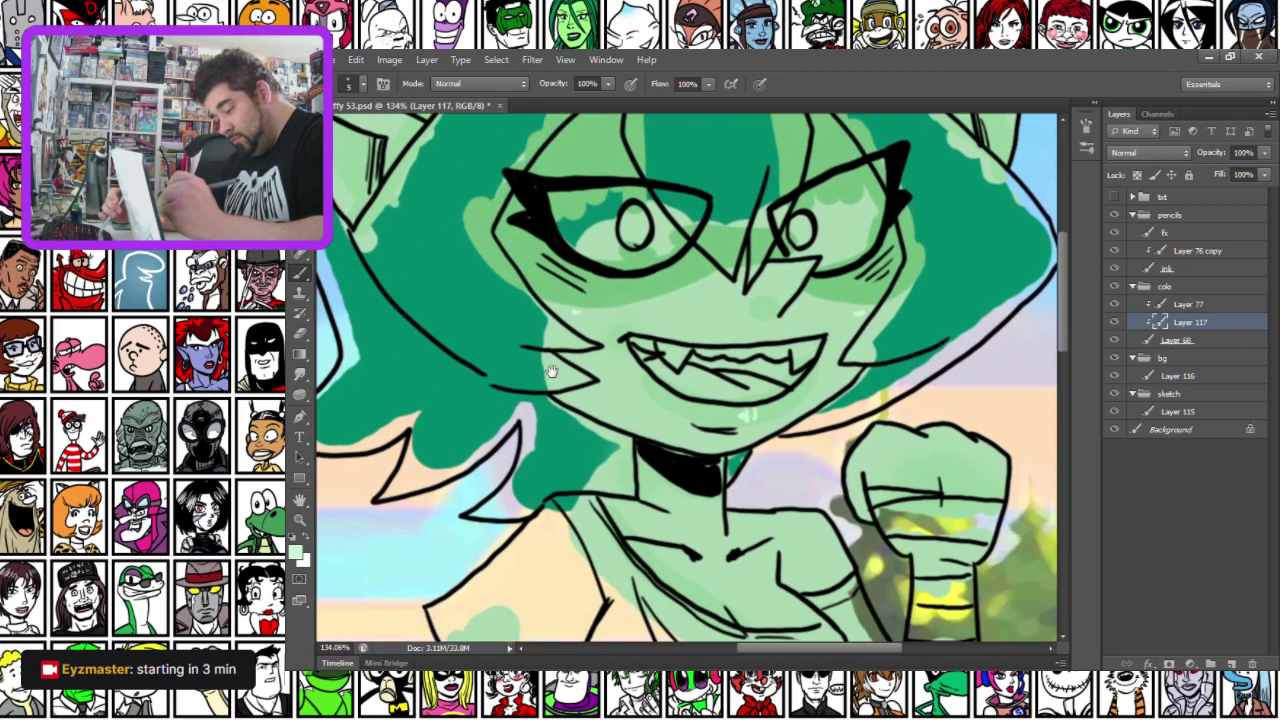
pyautogui.moveTo(551, 372); pyautogui.dragTo(600, 297)
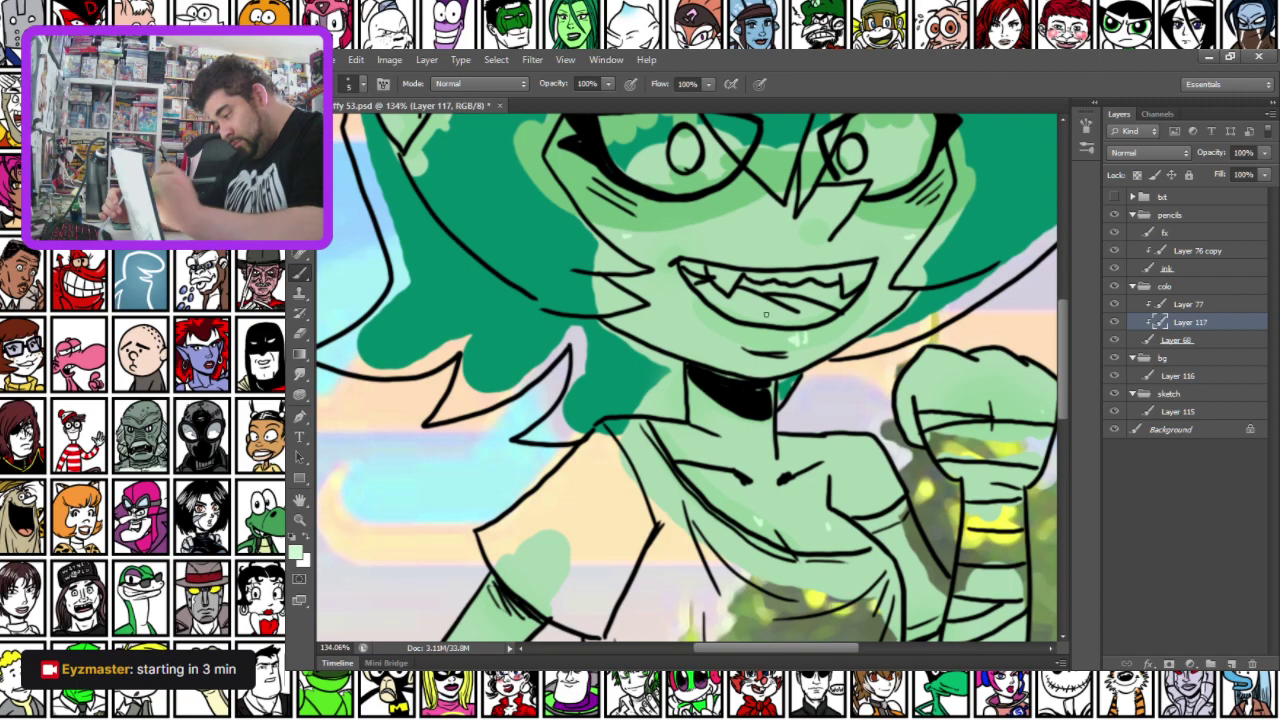
# Add thin pale green highlights to the chest, the lowered forearm and the thighs
pyautogui.moveTo(559, 528); pyautogui.dragTo(570, 374)
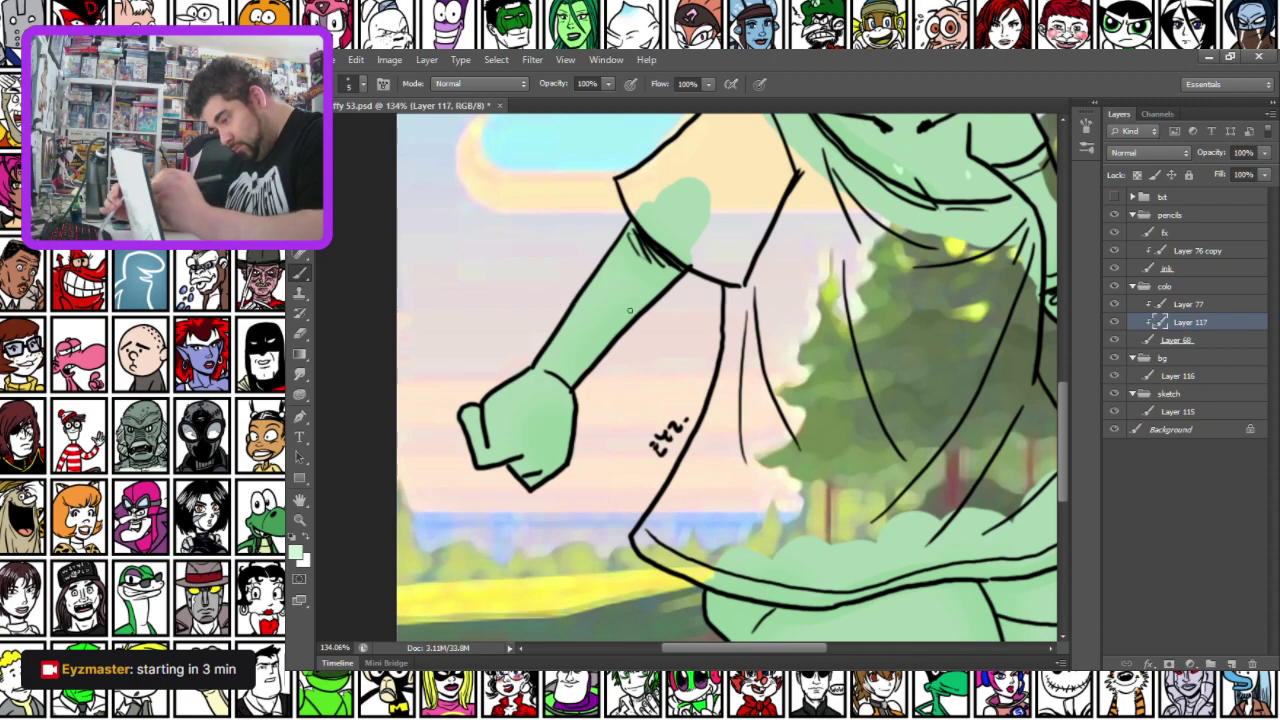
pyautogui.moveTo(650, 478); pyautogui.dragTo(545, 235)
pyautogui.moveTo(729, 498); pyautogui.dragTo(606, 402)
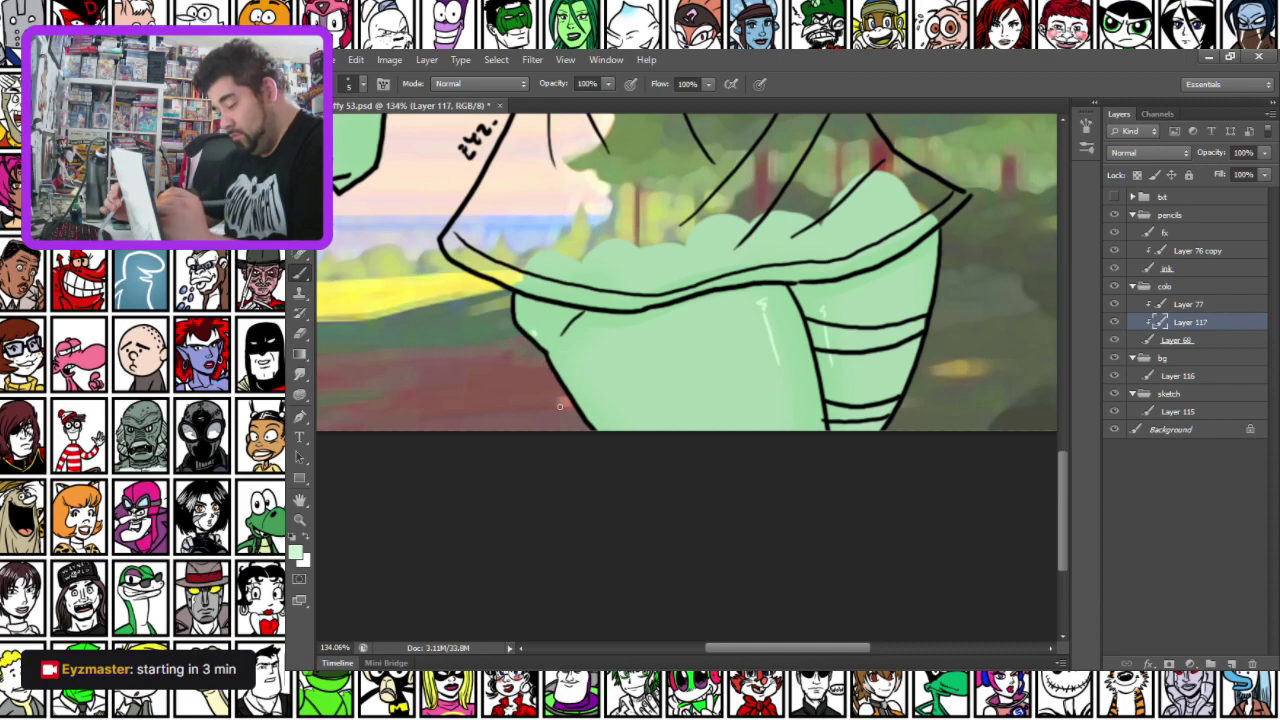
pyautogui.moveTo(483, 281); pyautogui.dragTo(640, 640)
pyautogui.moveTo(688, 348)
pyautogui.mouseDown()
pyautogui.moveTo(483, 354)
pyautogui.moveTo(524, 514)
pyautogui.mouseUp()
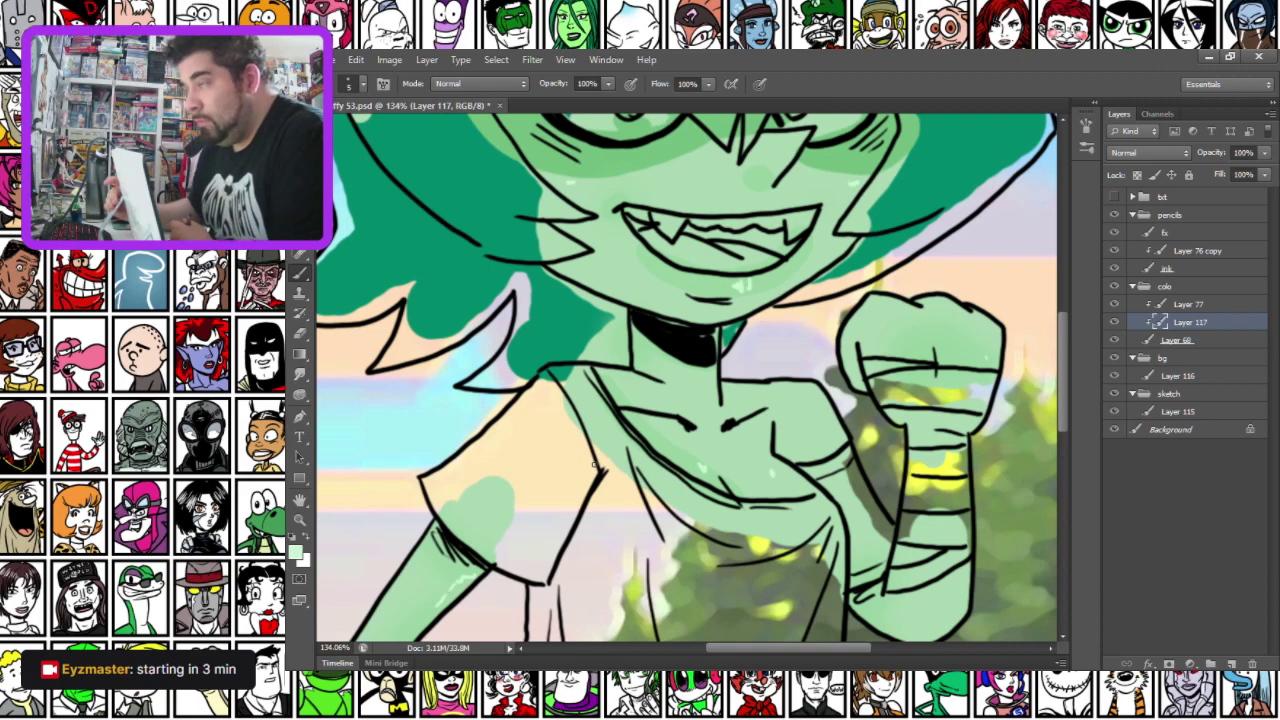
# Fill the upper part of both eyes with off-white using a hard 27 px brush
pyautogui.moveTo(606, 228); pyautogui.dragTo(637, 383)
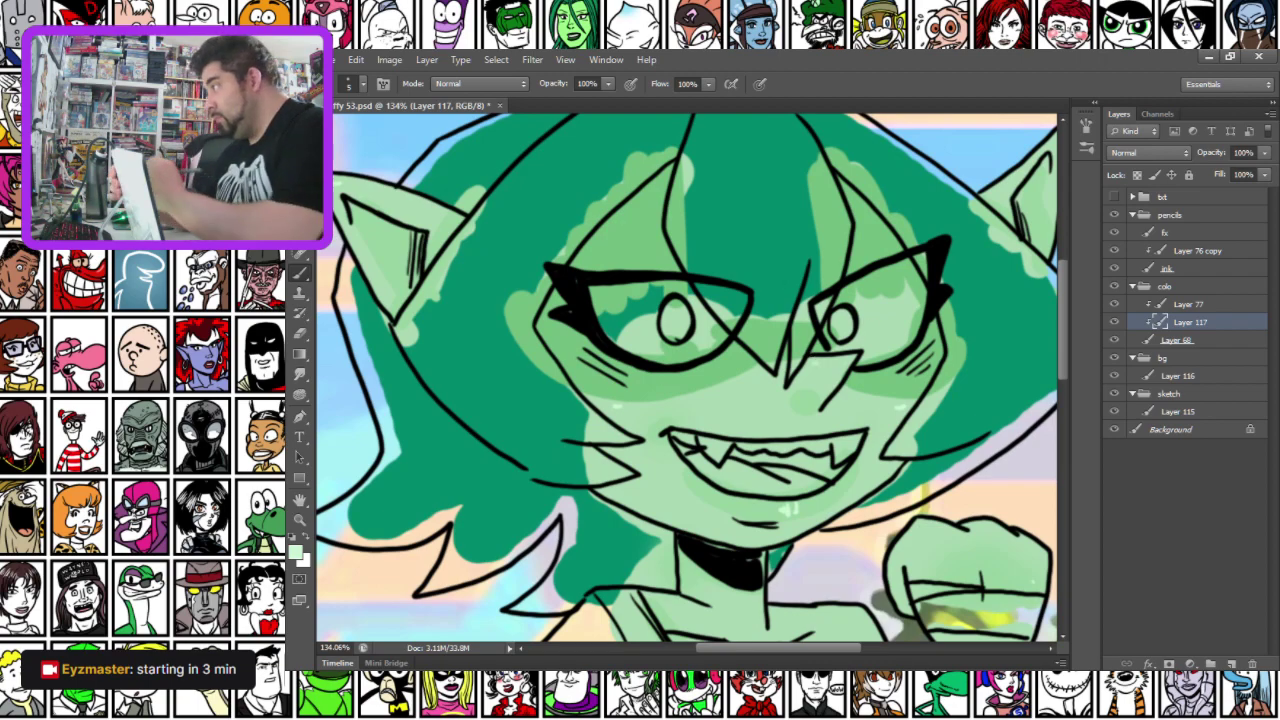
pyautogui.rightClick(846, 296)
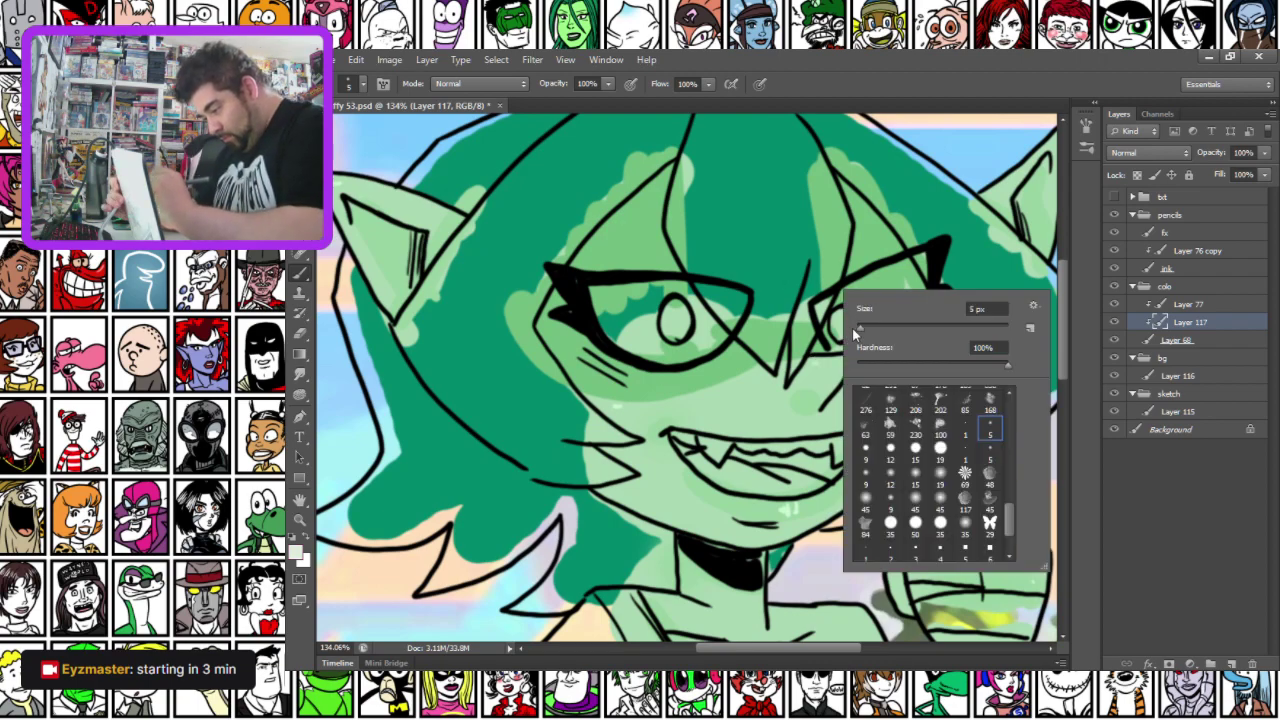
pyautogui.moveTo(820, 318)
pyautogui.mouseDown()
pyautogui.moveTo(910, 318)
pyautogui.moveTo(833, 298)
pyautogui.moveTo(818, 308)
pyautogui.moveTo(920, 260)
pyautogui.moveTo(918, 298)
pyautogui.moveTo(899, 309)
pyautogui.moveTo(866, 290)
pyautogui.moveTo(855, 303)
pyautogui.moveTo(909, 306)
pyautogui.mouseUp()
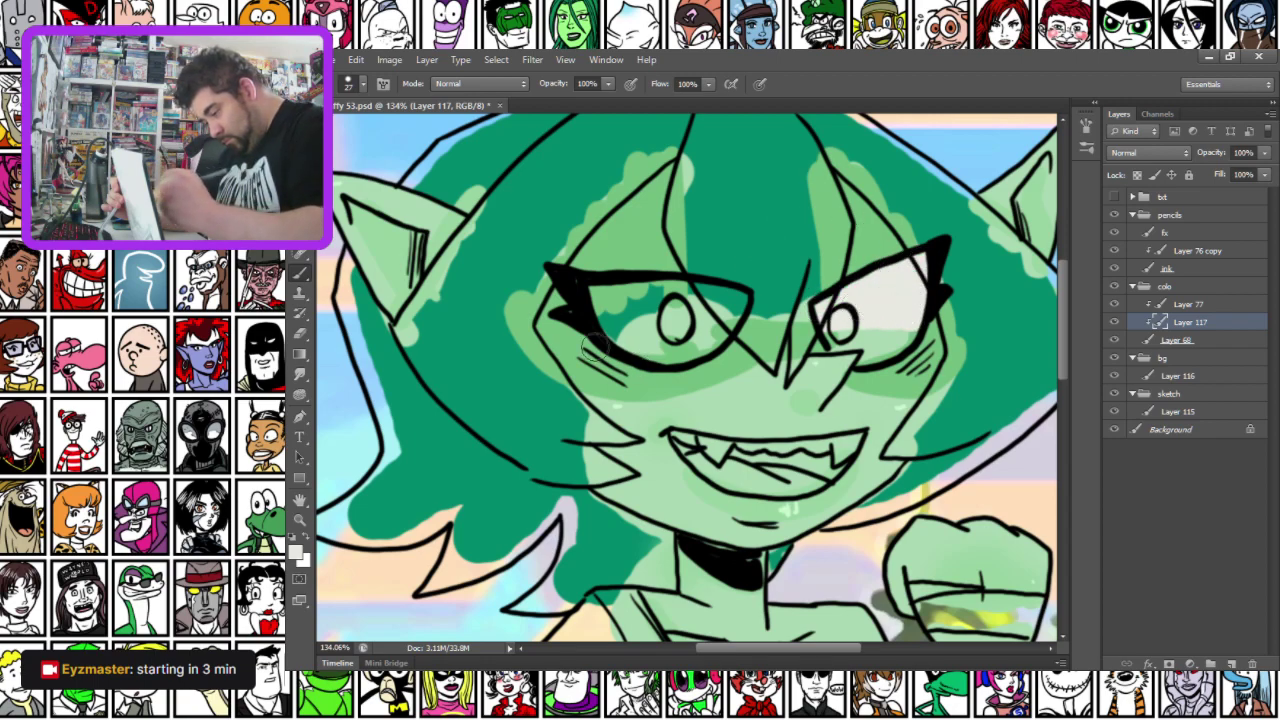
pyautogui.moveTo(599, 322)
pyautogui.mouseDown()
pyautogui.moveTo(739, 305)
pyautogui.moveTo(646, 285)
pyautogui.moveTo(595, 316)
pyautogui.moveTo(604, 323)
pyautogui.moveTo(597, 290)
pyautogui.moveTo(685, 305)
pyautogui.moveTo(646, 289)
pyautogui.moveTo(741, 294)
pyautogui.moveTo(681, 313)
pyautogui.moveTo(719, 335)
pyautogui.moveTo(727, 314)
pyautogui.moveTo(590, 321)
pyautogui.moveTo(631, 306)
pyautogui.moveTo(553, 305)
pyautogui.moveTo(598, 275)
pyautogui.moveTo(629, 292)
pyautogui.moveTo(801, 581)
pyautogui.moveTo(846, 614)
pyautogui.mouseUp()
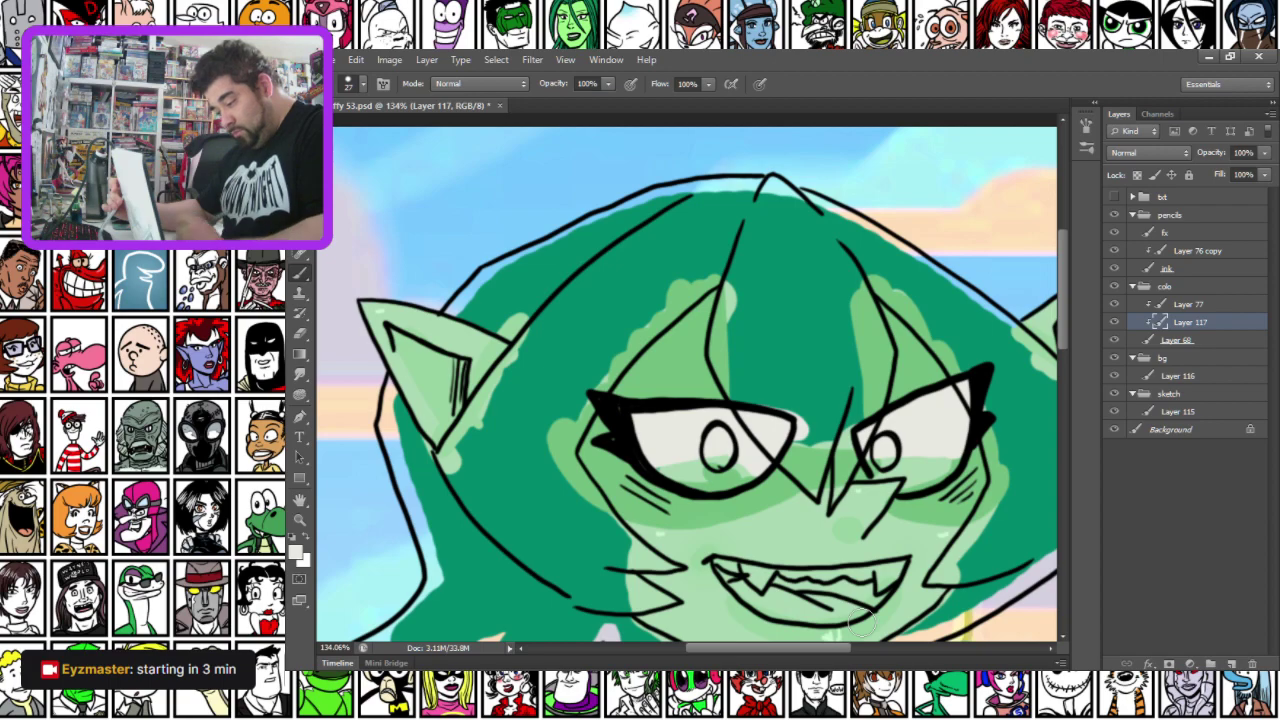
# Paint the lower part of both eyes pure white, leaving the off-white as shading under the upper lids
pyautogui.moveTo(593, 482); pyautogui.dragTo(511, 256)
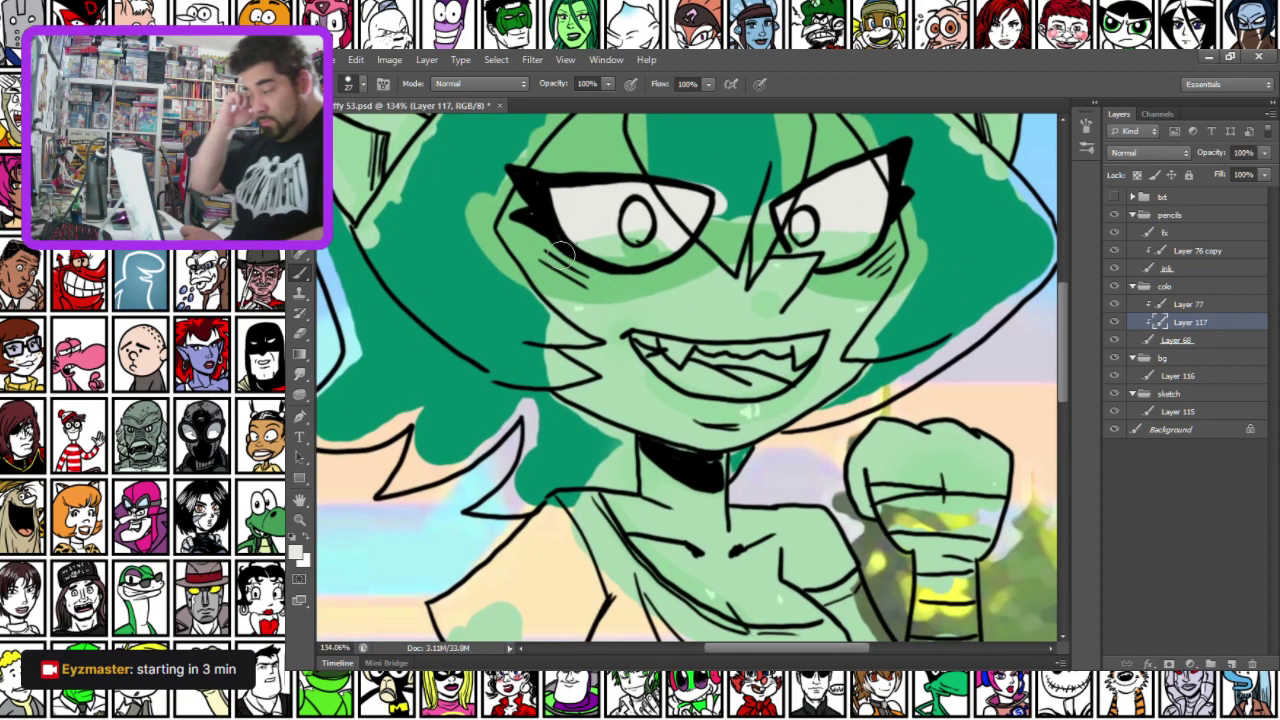
pyautogui.scroll(3, 563, 253)
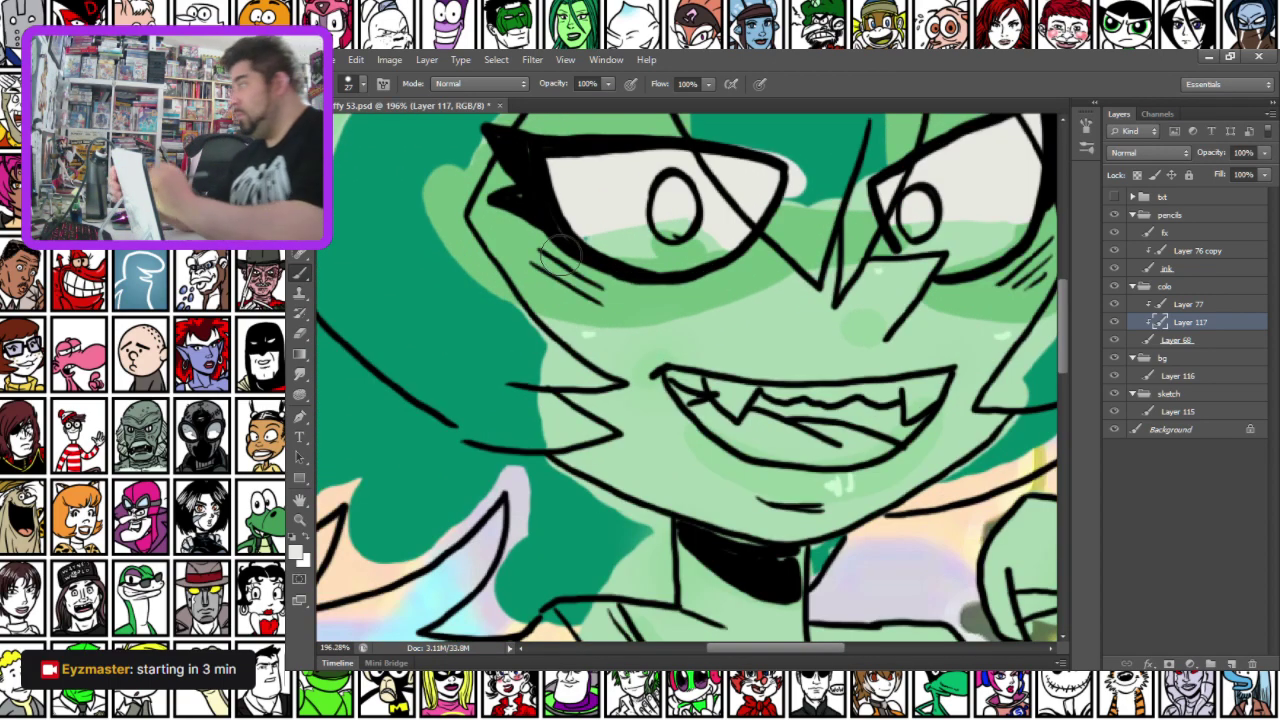
pyautogui.moveTo(642, 256); pyautogui.dragTo(527, 356)
pyautogui.moveTo(800, 318); pyautogui.dragTo(930, 308)
pyautogui.moveTo(430, 320)
pyautogui.mouseDown()
pyautogui.moveTo(580, 320)
pyautogui.moveTo(620, 336)
pyautogui.mouseUp()
pyautogui.moveTo(484, 326); pyautogui.dragTo(589, 338)
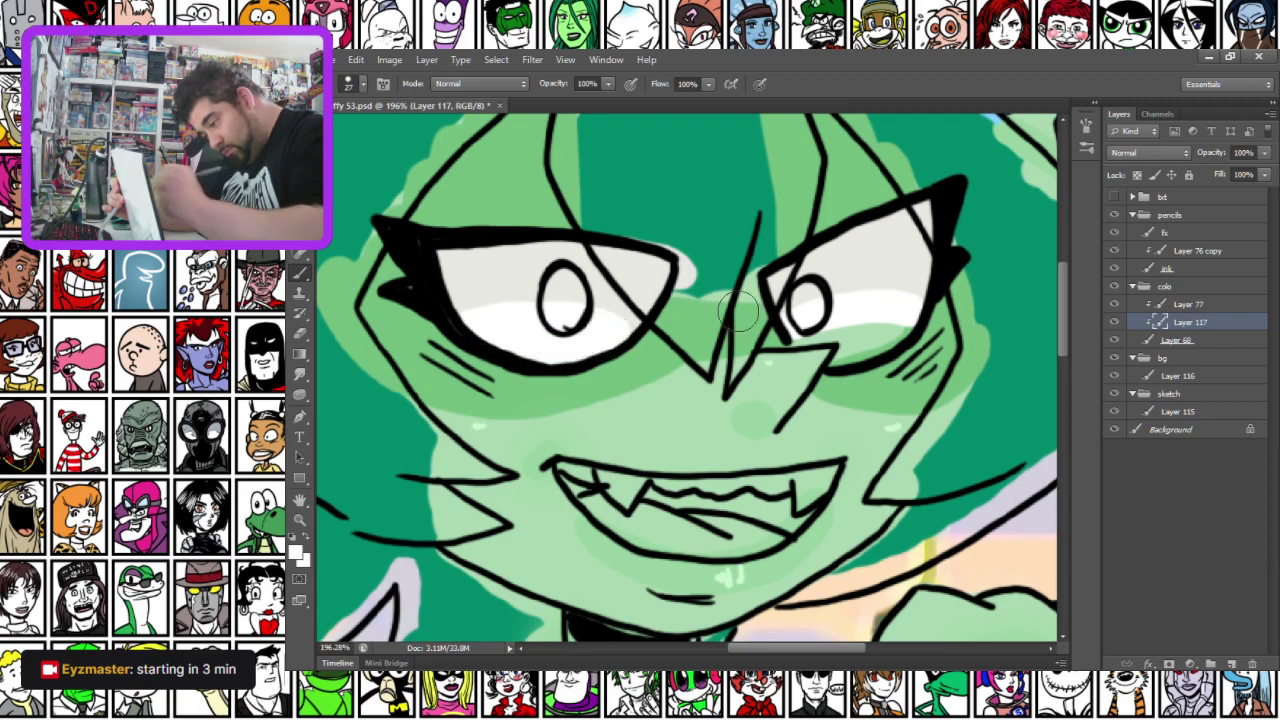
pyautogui.moveTo(838, 360)
pyautogui.mouseDown()
pyautogui.moveTo(859, 336)
pyautogui.moveTo(903, 320)
pyautogui.mouseUp()
# Pick a medium green and fill the inside of the mouth with a 25 px brush
pyautogui.rightClick(592, 278)
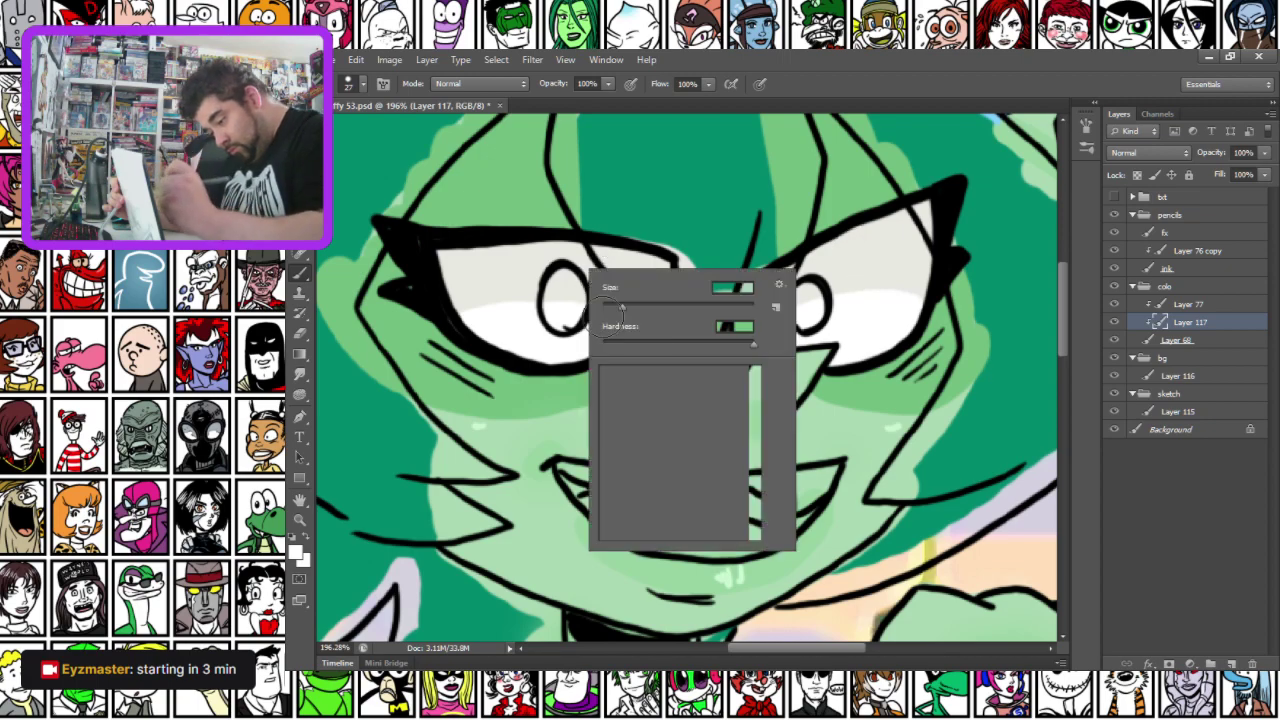
pyautogui.click(658, 428)
pyautogui.moveTo(537, 434); pyautogui.dragTo(512, 346)
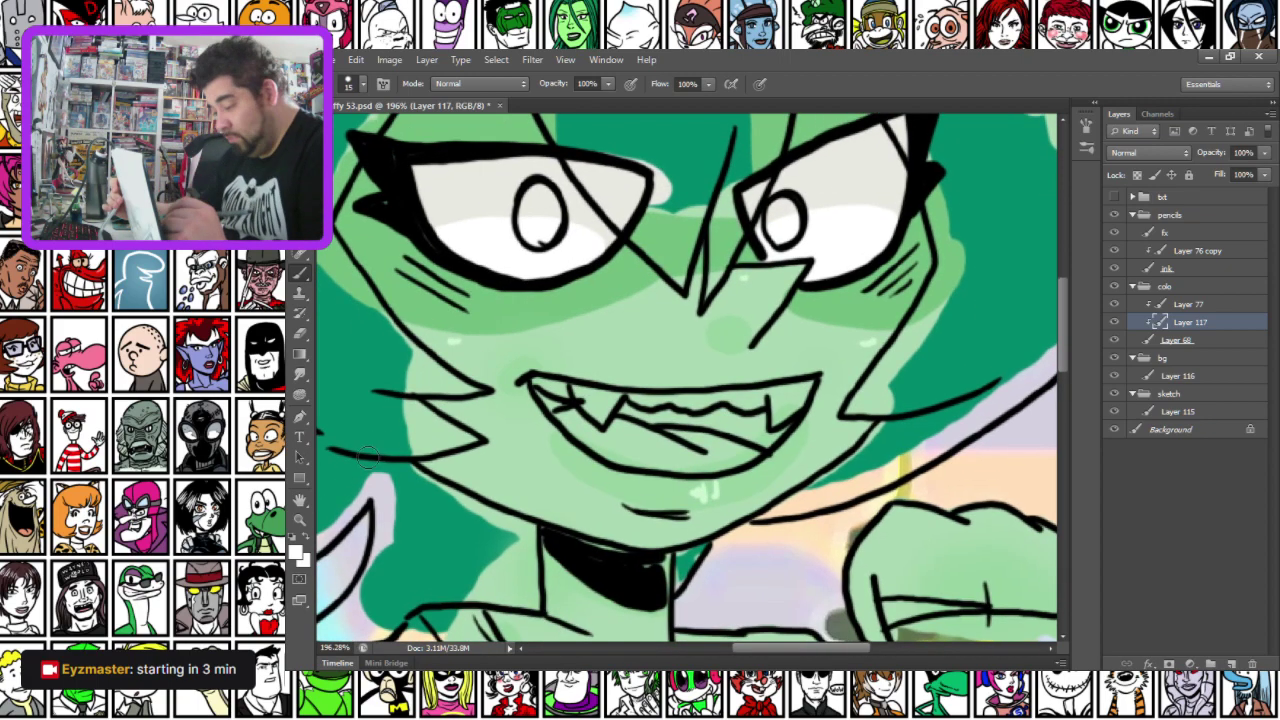
pyautogui.click(298, 550)
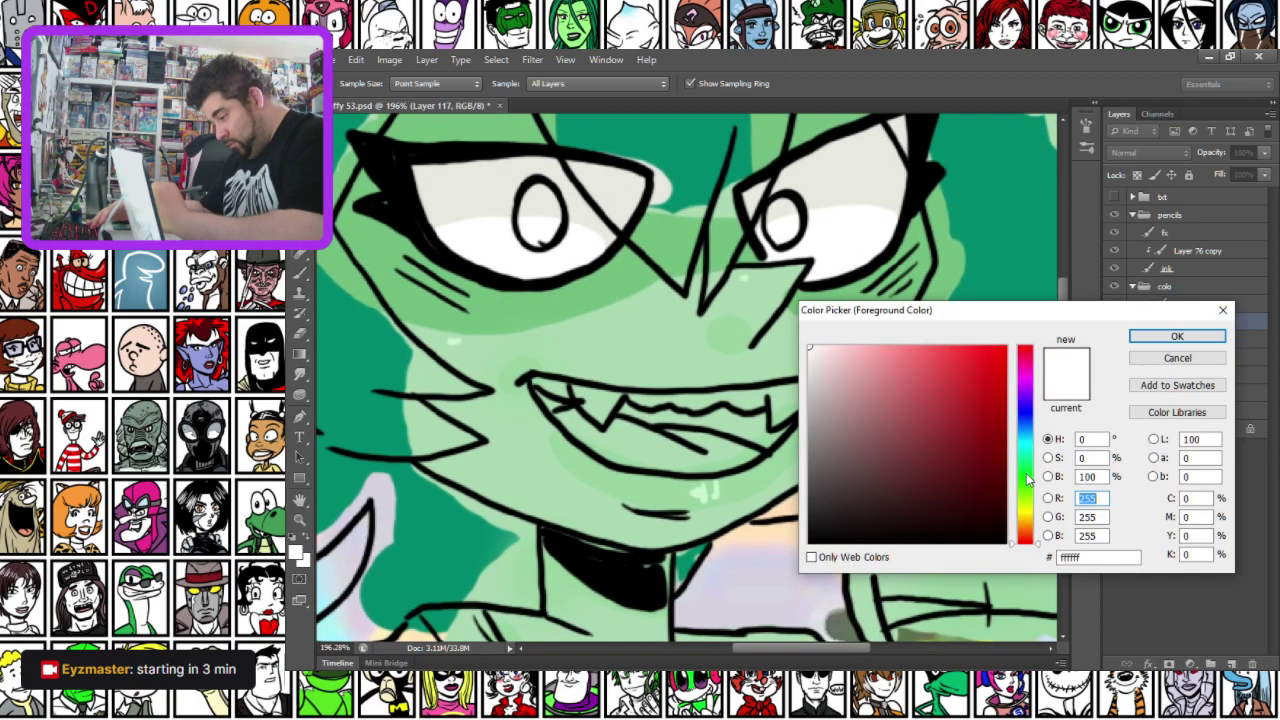
pyautogui.moveTo(903, 395); pyautogui.dragTo(915, 403)
pyautogui.press('Return')
pyautogui.click(584, 430)
pyautogui.moveTo(537, 386)
pyautogui.mouseDown()
pyautogui.moveTo(564, 416)
pyautogui.moveTo(760, 415)
pyautogui.moveTo(785, 425)
pyautogui.moveTo(758, 438)
pyautogui.moveTo(768, 462)
pyautogui.moveTo(755, 455)
pyautogui.moveTo(785, 410)
pyautogui.mouseUp()
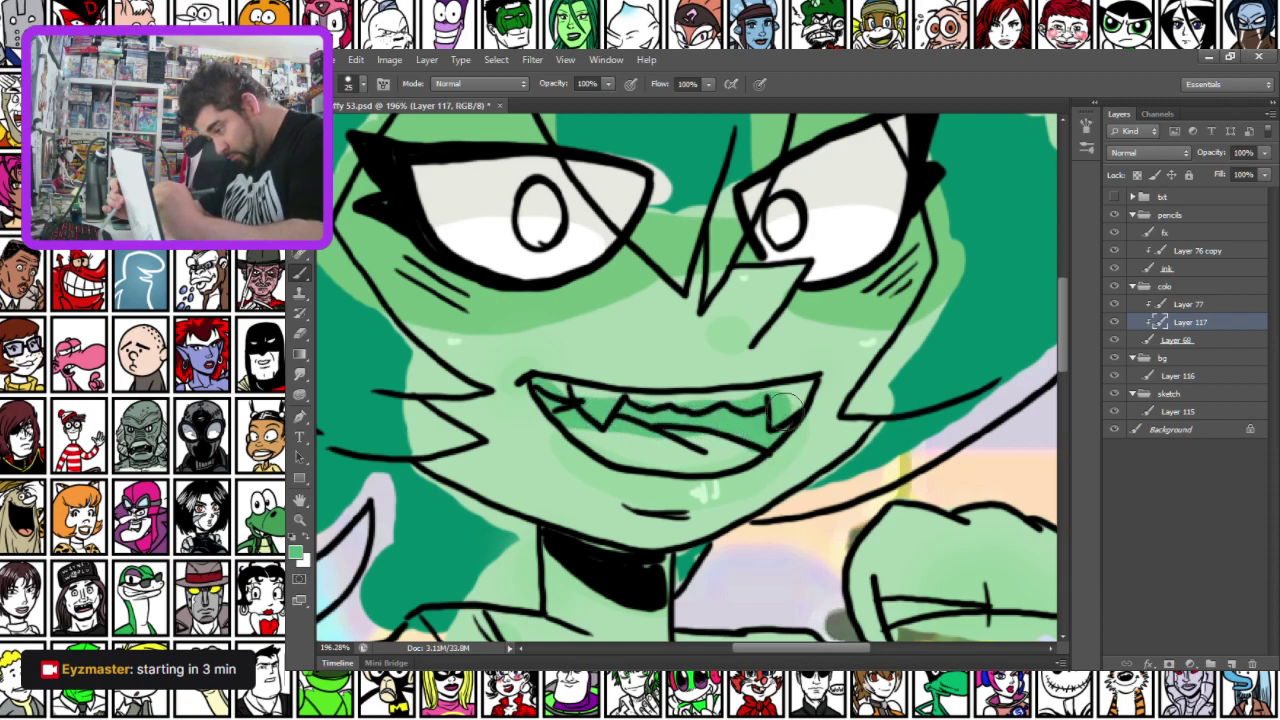
# Paint the upper teeth and fangs white with a 19 px brush and touch up their edges with the mouth's green
pyautogui.keyDown('alt'); pyautogui.click(476, 233); pyautogui.keyUp('alt')
pyautogui.rightClick(562, 358)
pyautogui.moveTo(527, 383)
pyautogui.mouseDown()
pyautogui.moveTo(577, 390)
pyautogui.moveTo(600, 420)
pyautogui.moveTo(601, 398)
pyautogui.moveTo(697, 418)
pyautogui.mouseUp()
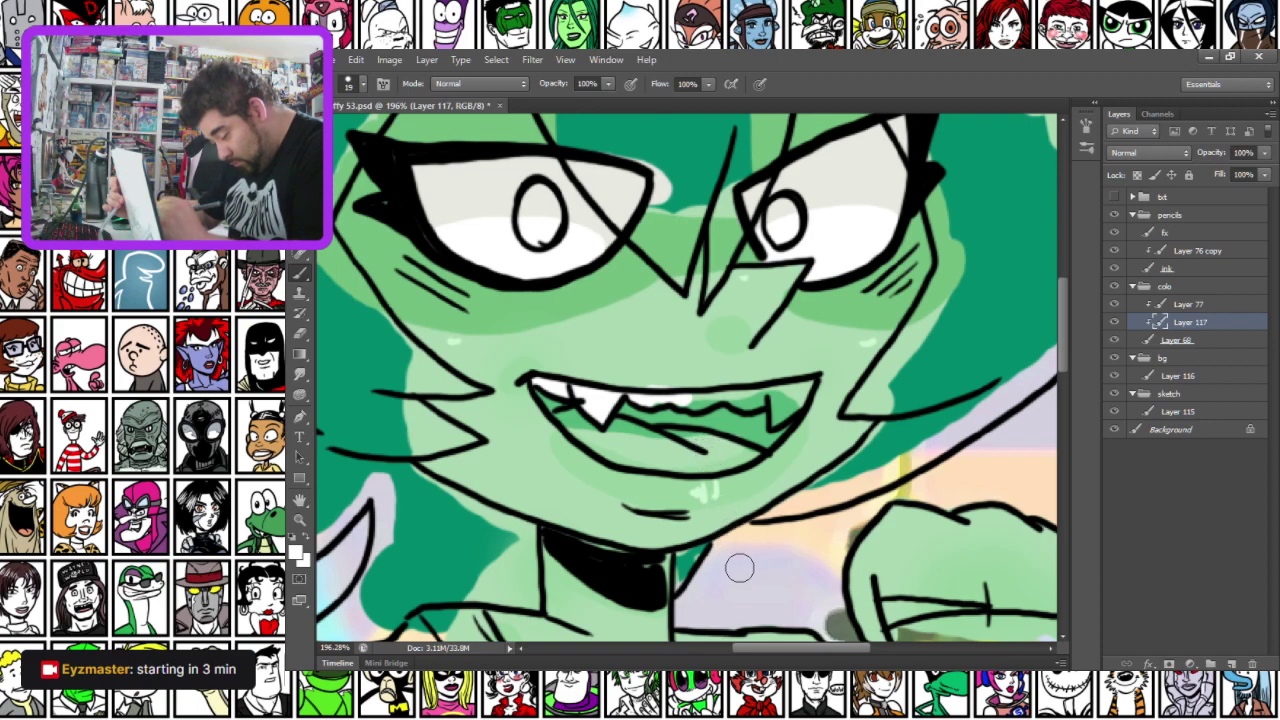
pyautogui.moveTo(676, 398)
pyautogui.mouseDown()
pyautogui.moveTo(771, 398)
pyautogui.moveTo(775, 426)
pyautogui.moveTo(802, 385)
pyautogui.moveTo(772, 390)
pyautogui.mouseUp()
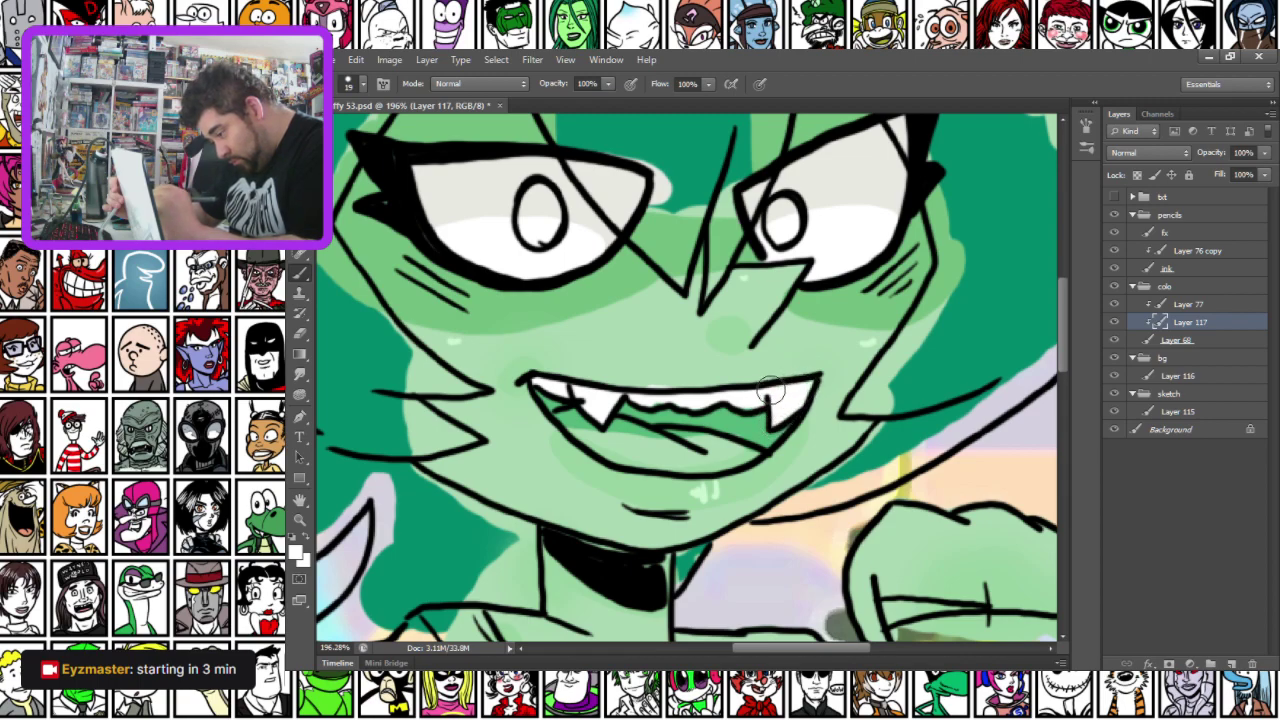
pyautogui.keyDown('alt'); pyautogui.click(647, 373); pyautogui.keyUp('alt')
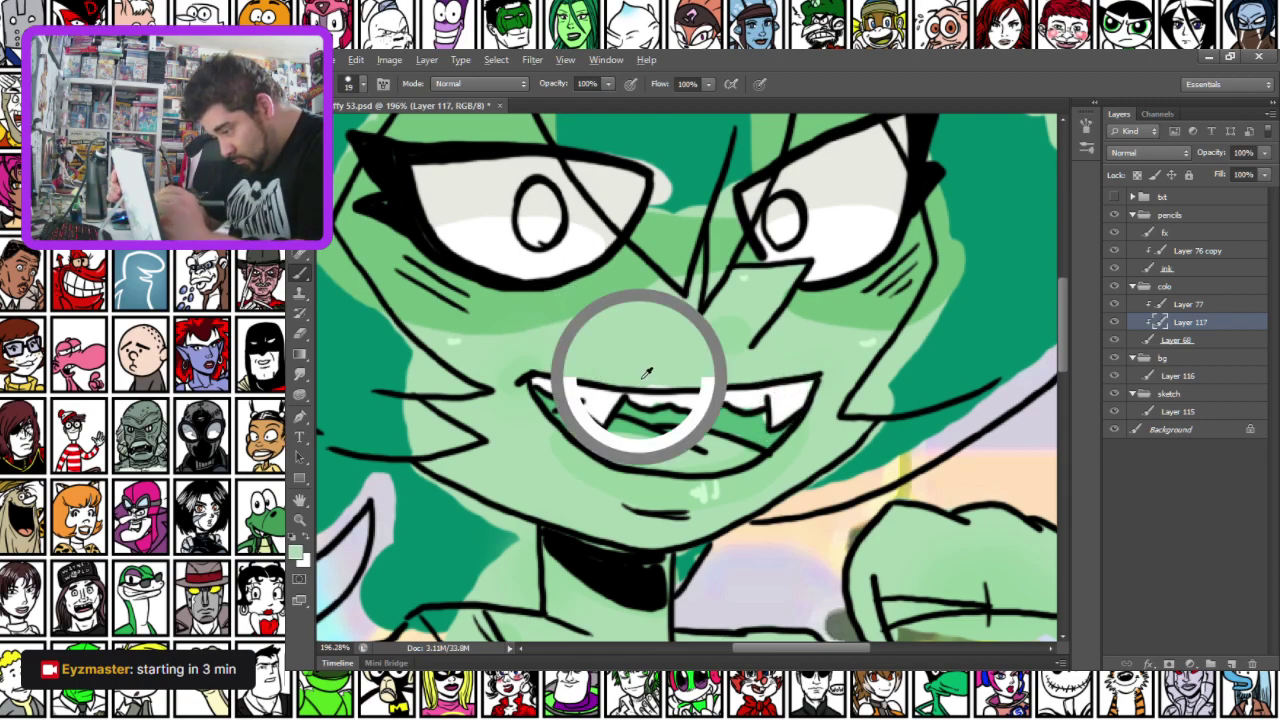
pyautogui.keyDown('alt'); pyautogui.click(756, 427); pyautogui.keyUp('alt')
pyautogui.moveTo(761, 415); pyautogui.dragTo(755, 413)
pyautogui.keyDown('alt'); pyautogui.click(587, 391); pyautogui.keyUp('alt')
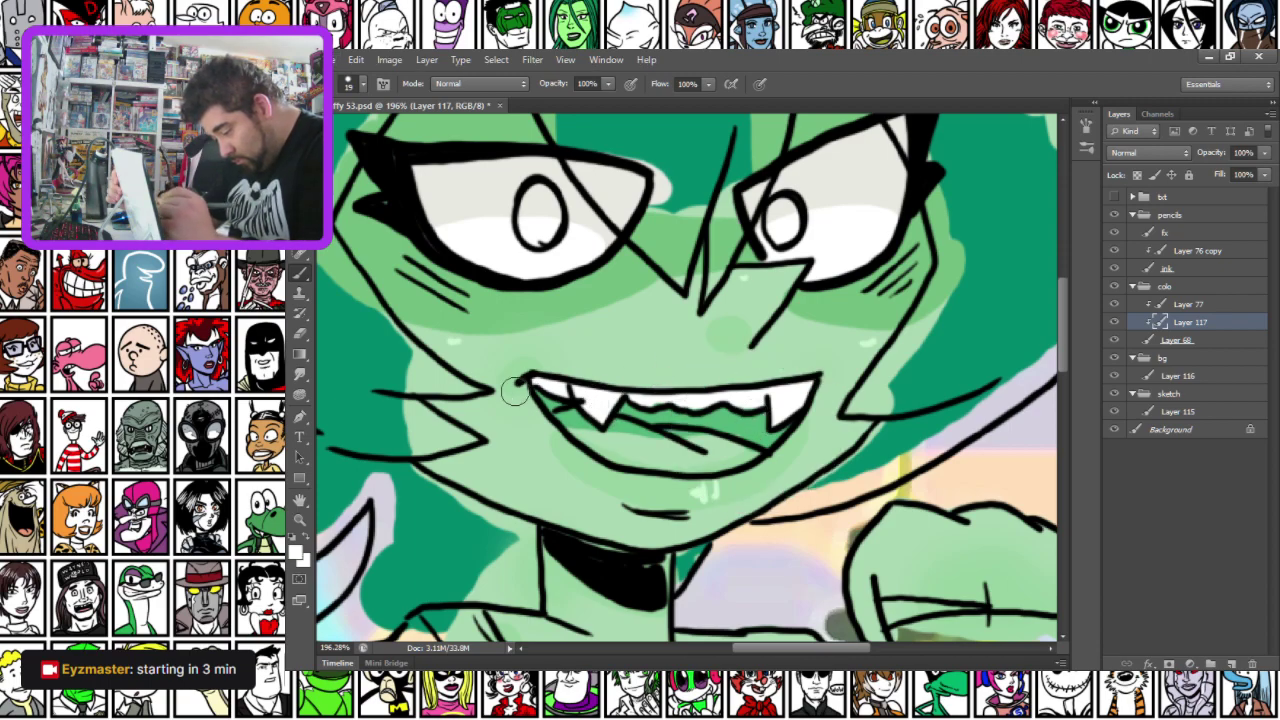
# Mix a bright mint green from the mouth's green and fill the tongue with it
pyautogui.click(297, 551)
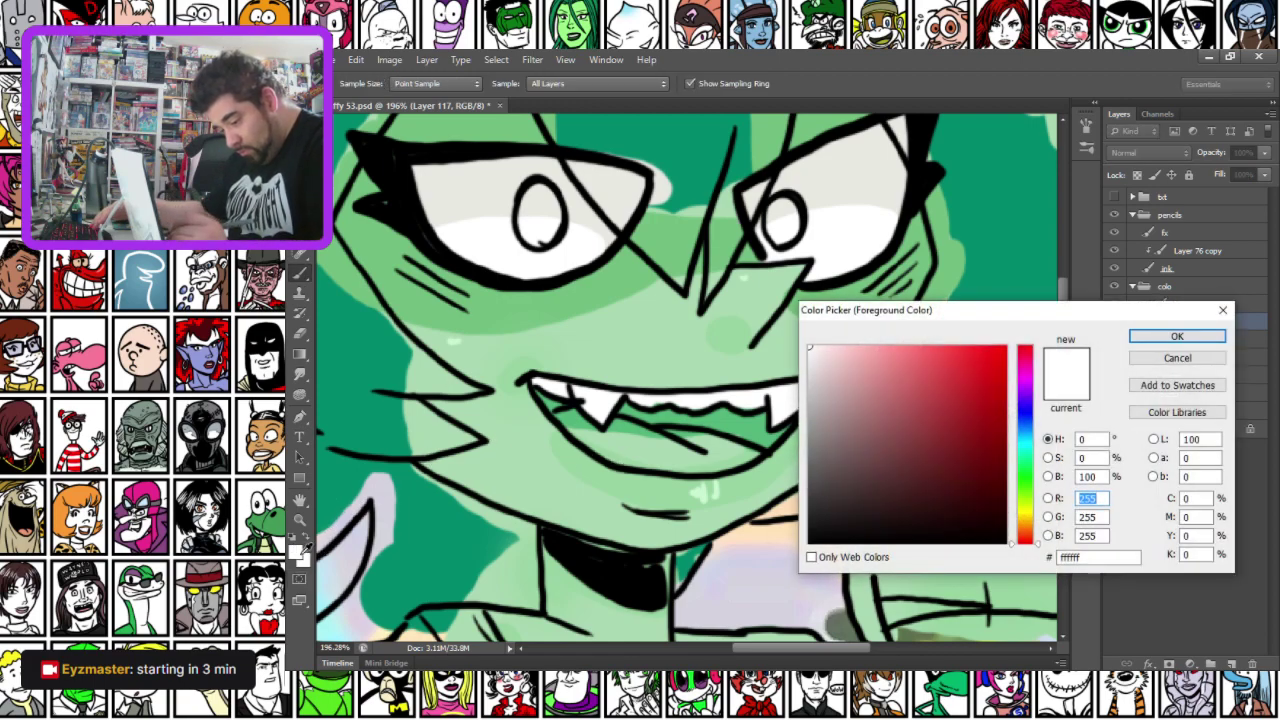
pyautogui.click(660, 420)
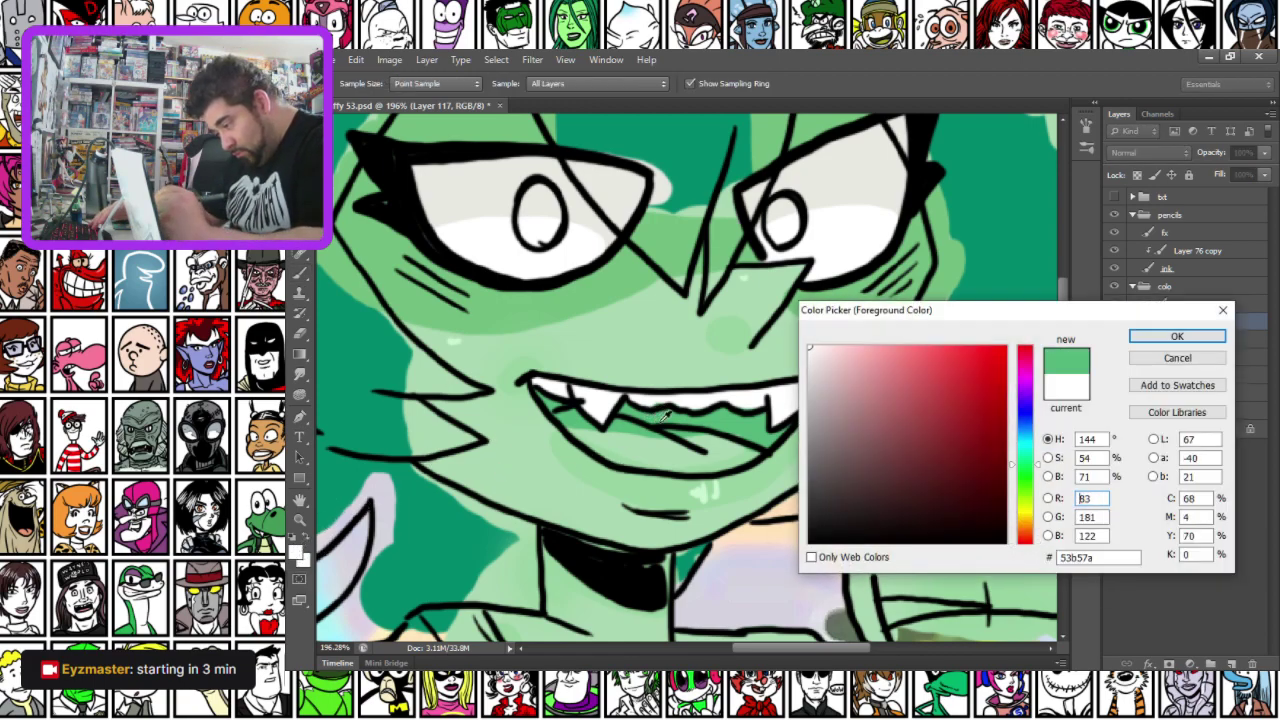
pyautogui.moveTo(925, 375); pyautogui.dragTo(915, 358)
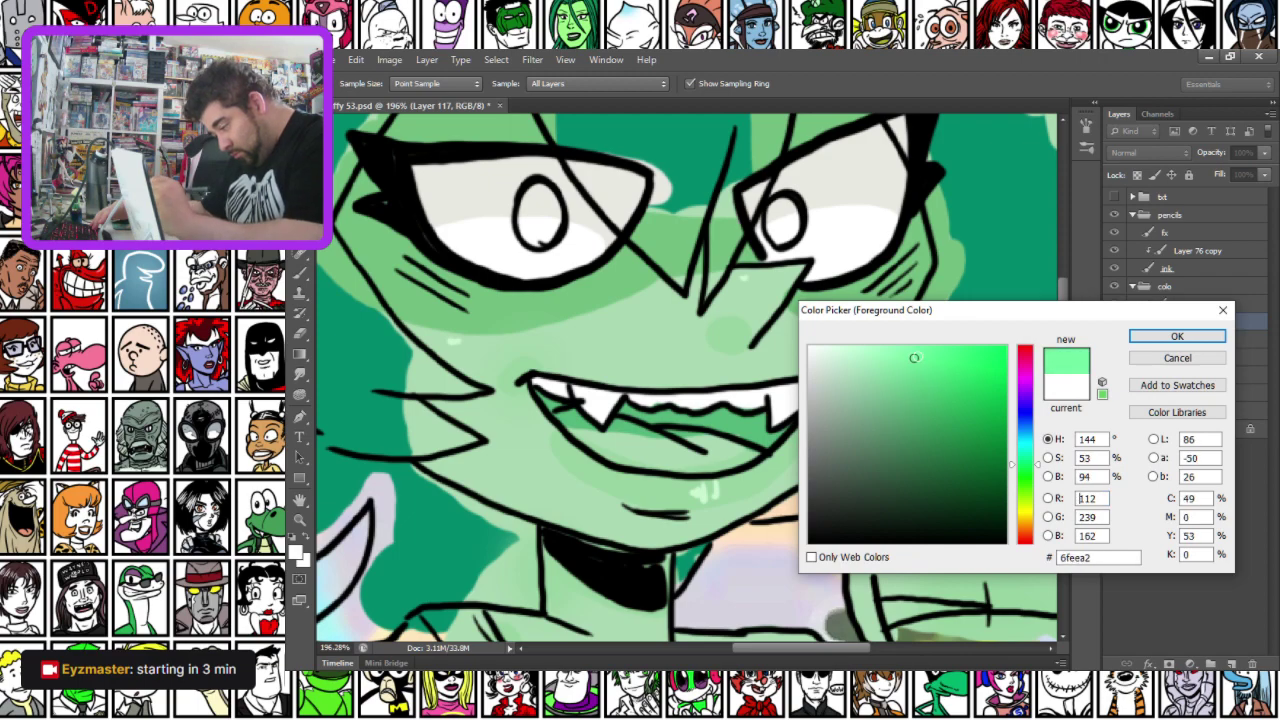
pyautogui.press('Return')
pyautogui.moveTo(562, 433)
pyautogui.mouseDown()
pyautogui.moveTo(631, 461)
pyautogui.moveTo(707, 471)
pyautogui.moveTo(697, 459)
pyautogui.moveTo(760, 448)
pyautogui.moveTo(617, 432)
pyautogui.moveTo(631, 428)
pyautogui.moveTo(665, 448)
pyautogui.moveTo(576, 437)
pyautogui.moveTo(609, 479)
pyautogui.mouseUp()
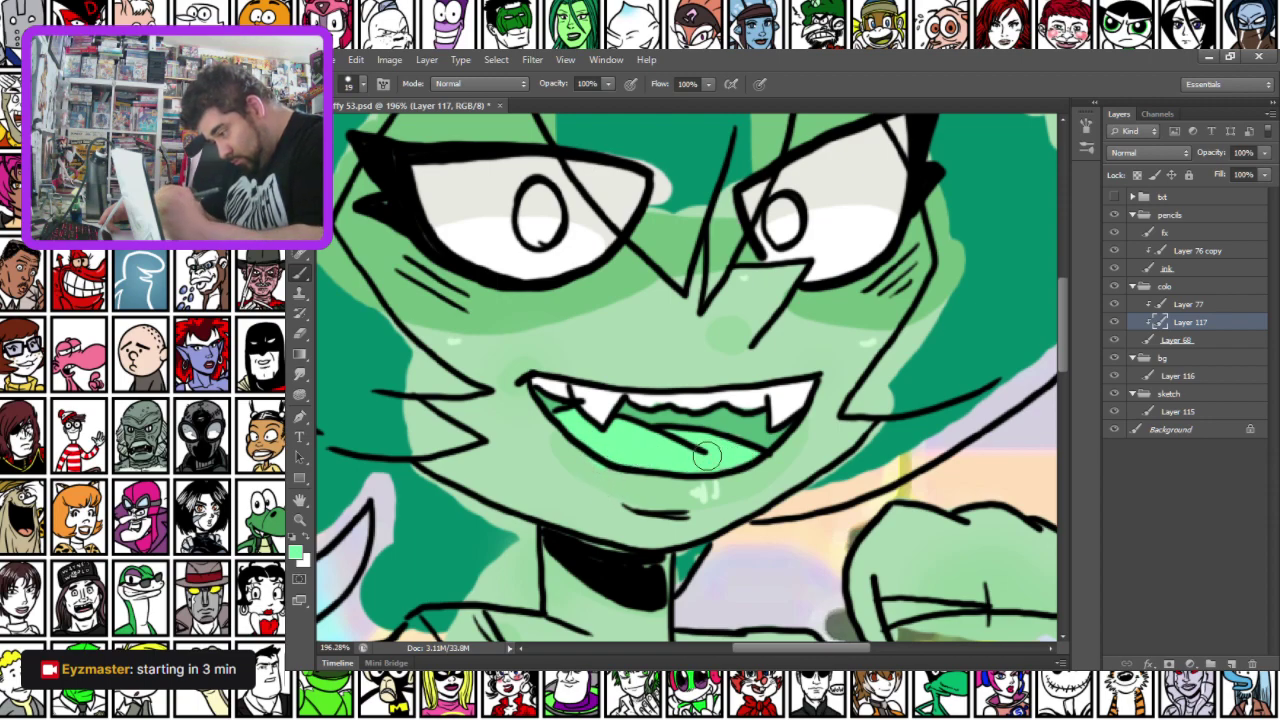
# Set the foreground colour to #bcffd7 and add small highlights to the tongue with a hard 5 px brush
pyautogui.click(296, 555)
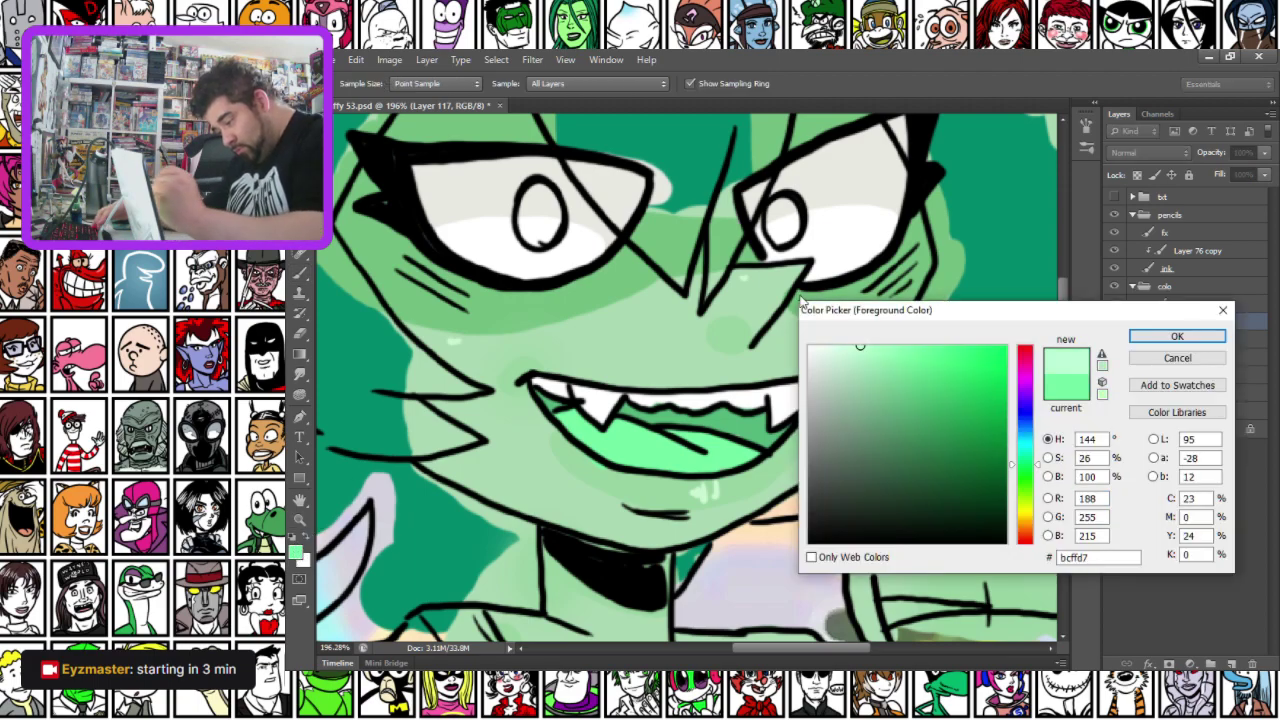
pyautogui.press('Return')
pyautogui.rightClick(745, 358)
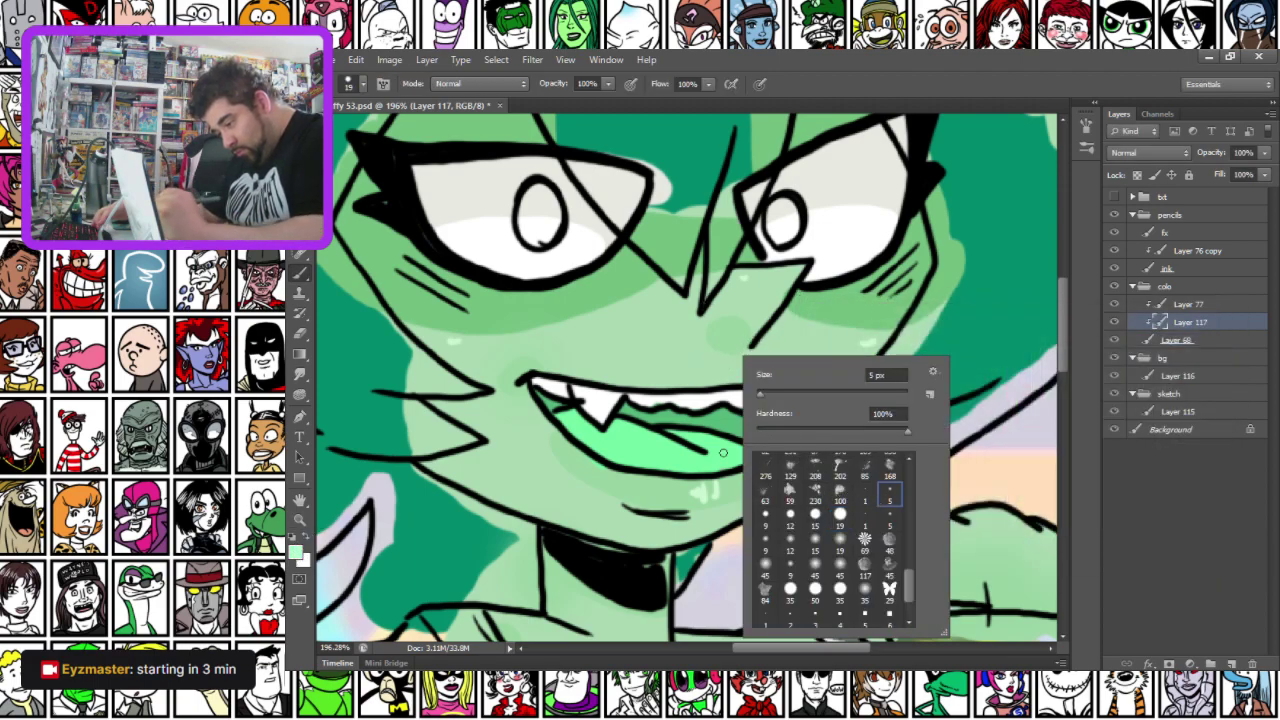
pyautogui.moveTo(678, 455); pyautogui.dragTo(657, 448)
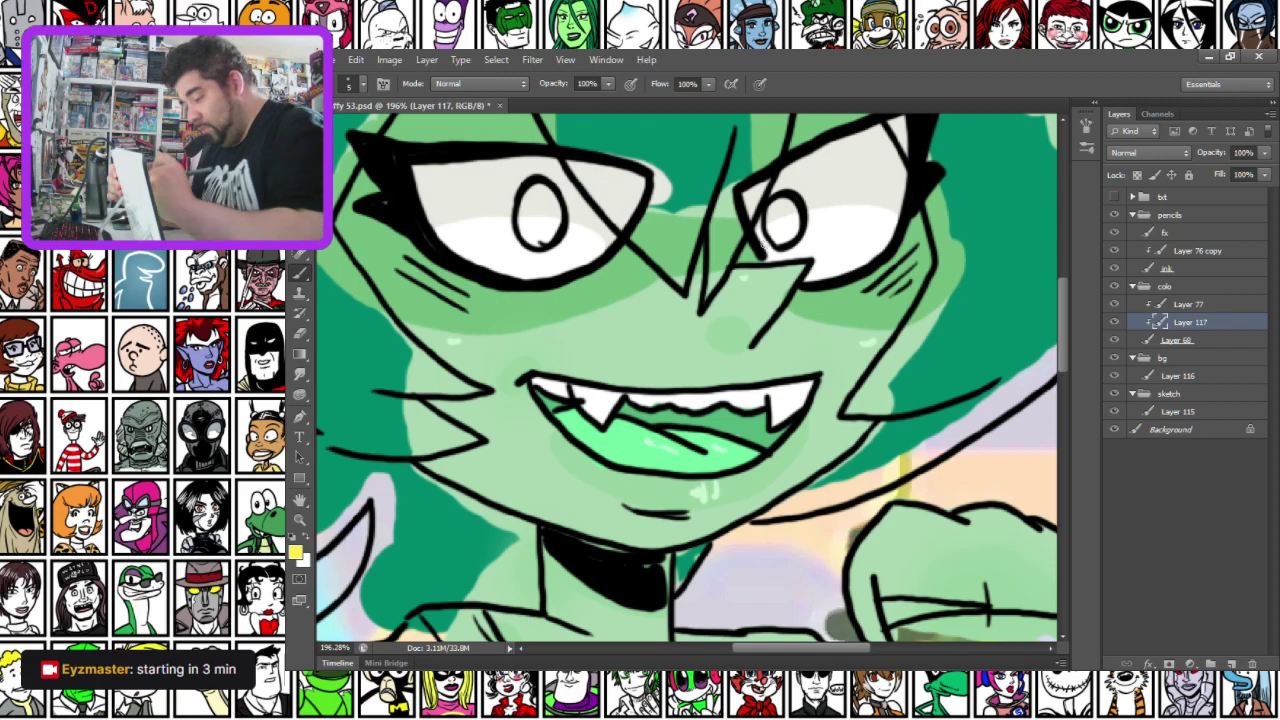
# Fill both irises yellow with a 26 px brush and merge Layer 117 down into Layer 68
pyautogui.rightClick(763, 214)
pyautogui.moveTo(785, 266); pyautogui.dragTo(795, 266)
pyautogui.moveTo(782, 206); pyautogui.dragTo(783, 221)
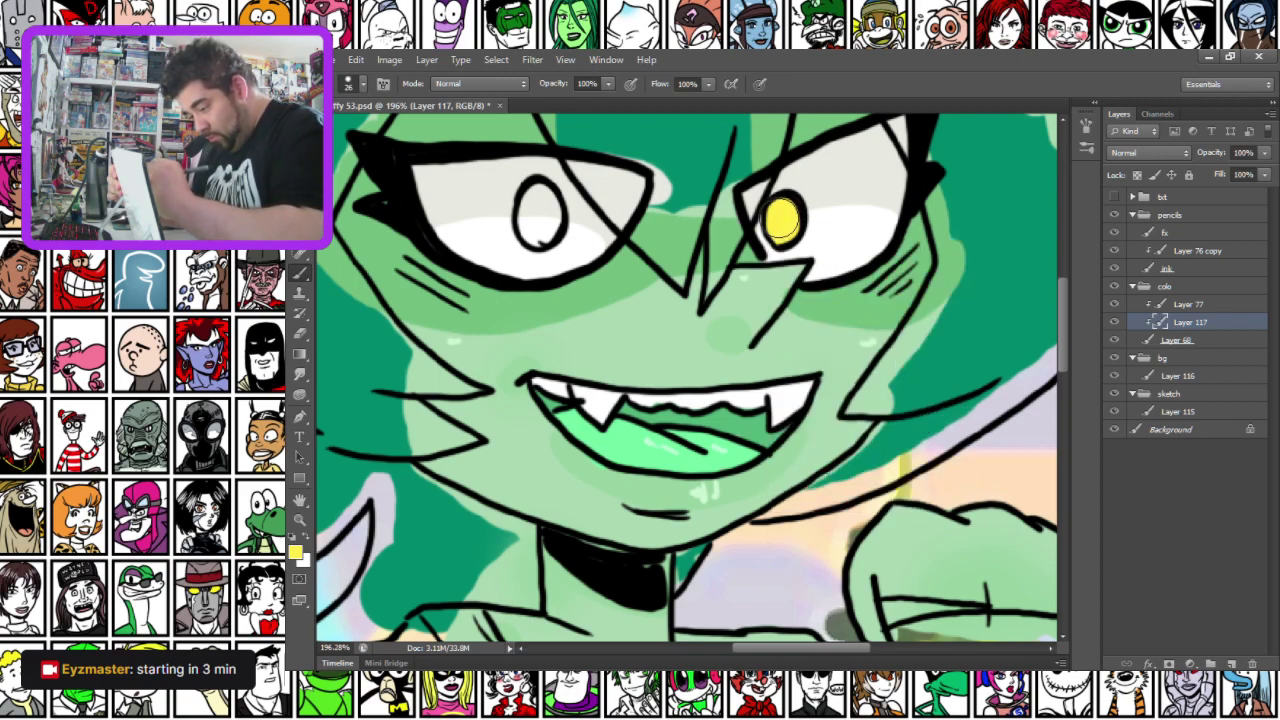
pyautogui.moveTo(536, 206); pyautogui.dragTo(540, 216)
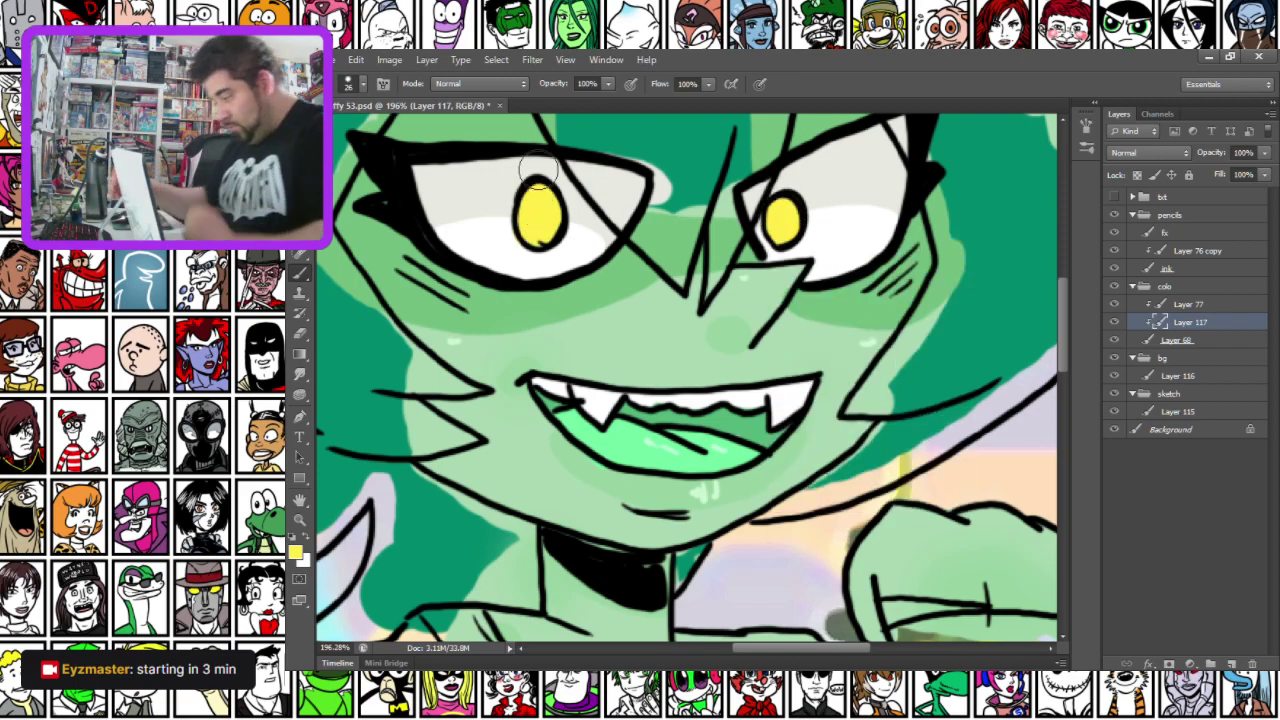
pyautogui.scroll(-3, 708, 418)
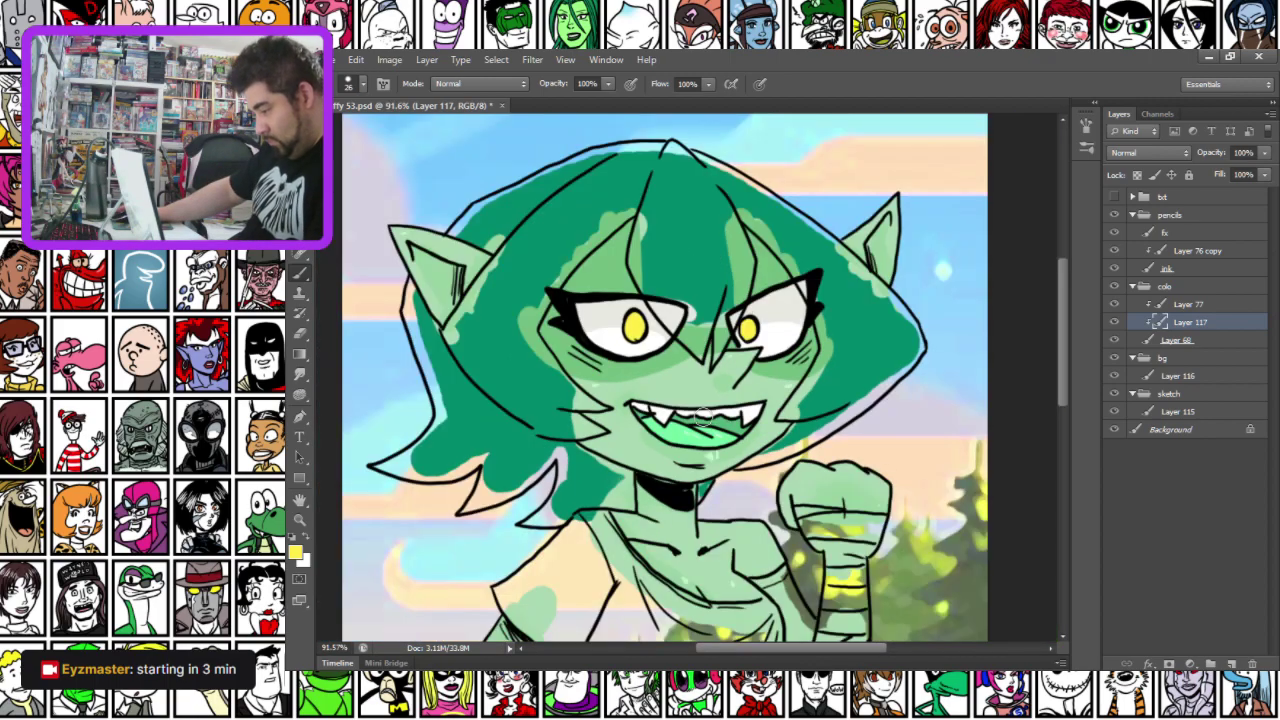
pyautogui.hotkey('ctrl', 'e')
# Sample the chest highlight's pale green and stamp dotted highlights on the chest with the 499 halftone brush at 26 px
pyautogui.scroll(4, 709, 537)
pyautogui.moveTo(460, 409); pyautogui.dragTo(394, 236)
pyautogui.keyDown('alt'); pyautogui.click(615, 432); pyautogui.keyUp('alt')
pyautogui.rightClick(673, 384)
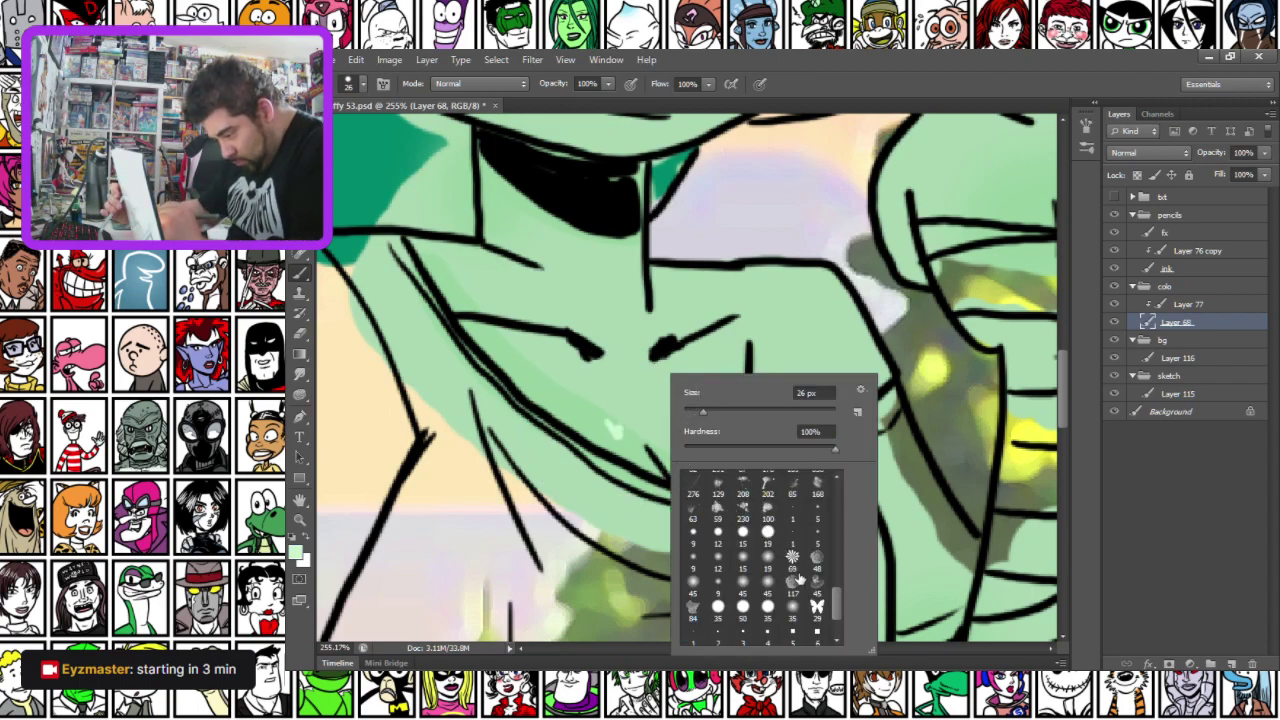
pyautogui.click(836, 567)
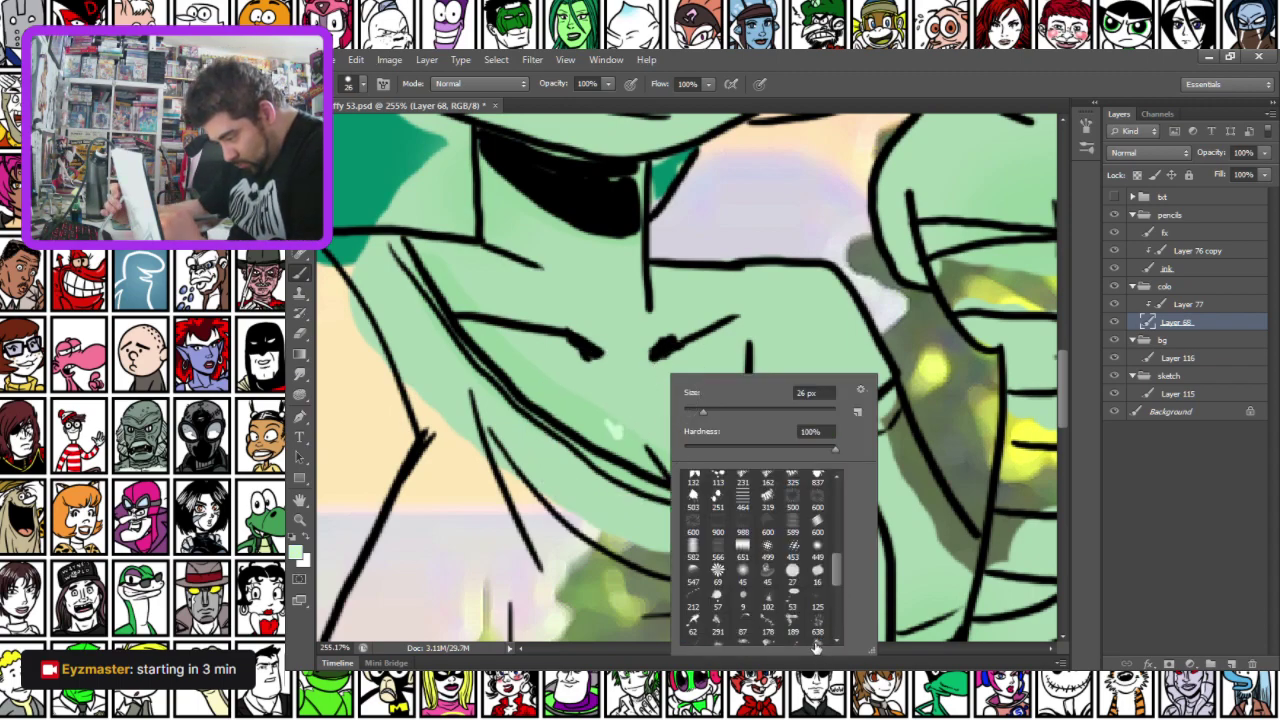
pyautogui.click(767, 548)
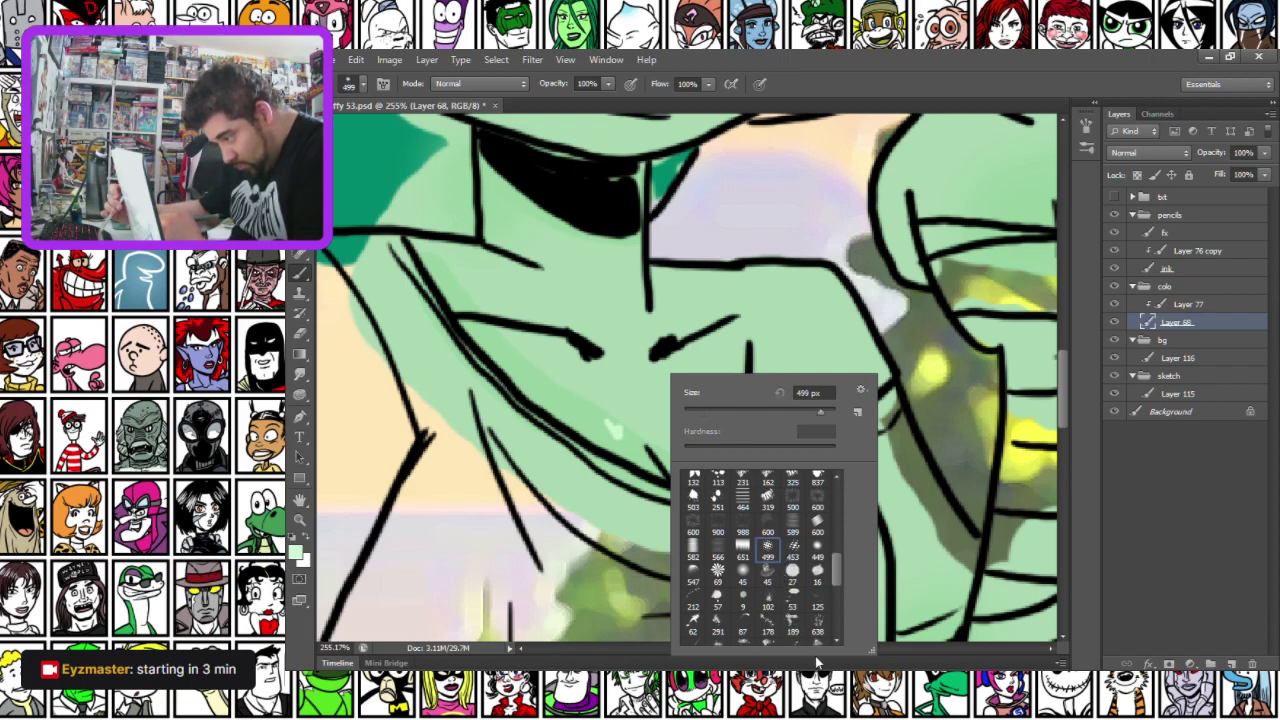
pyautogui.moveTo(820, 412); pyautogui.dragTo(751, 412)
pyautogui.write('26')
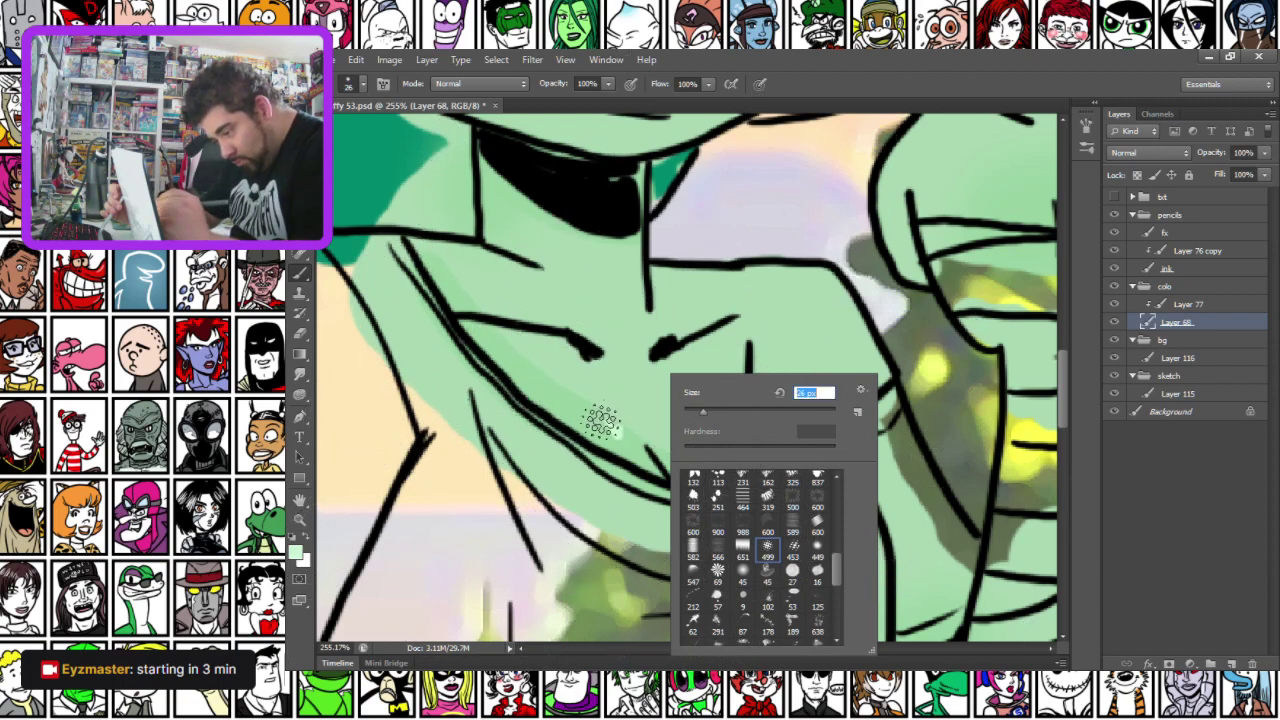
pyautogui.press('Return')
pyautogui.click(737, 440)
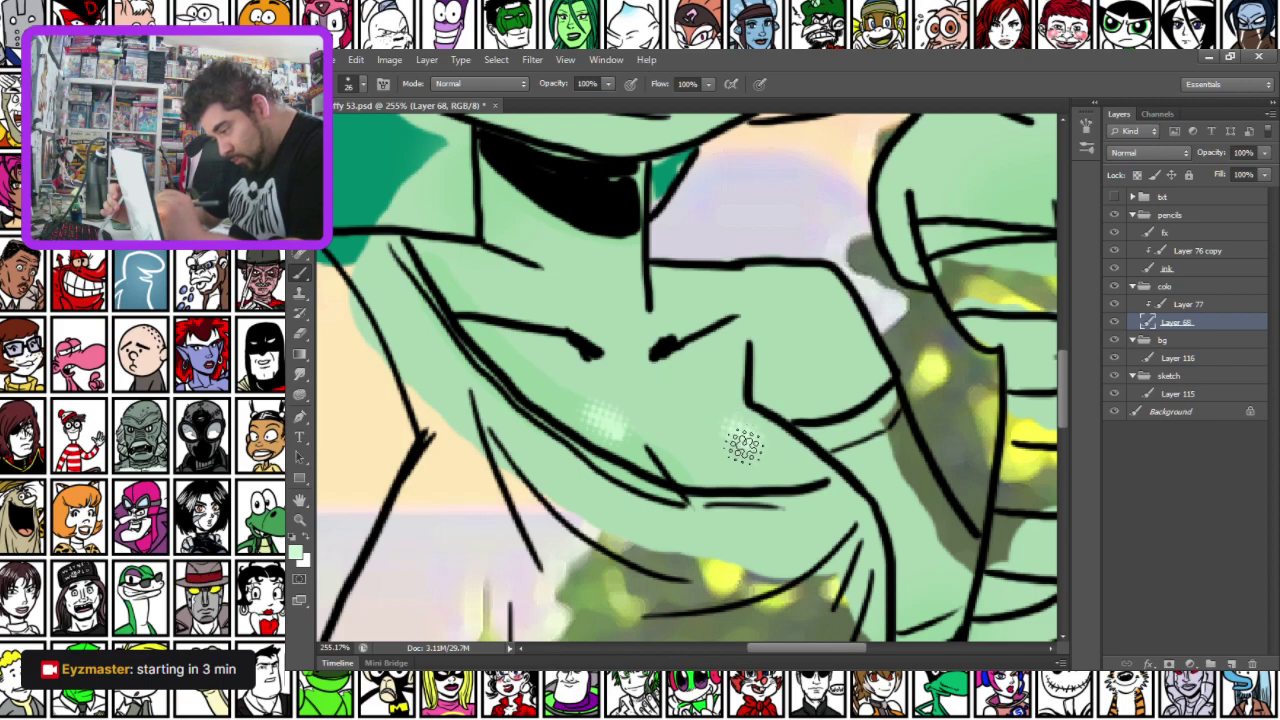
pyautogui.moveTo(598, 410); pyautogui.dragTo(602, 412)
# Lighten the foreground colour to #e8ffec and stamp halftone highlights at 26 px on the chest and along its lower edge
pyautogui.click(296, 552)
pyautogui.moveTo(838, 366); pyautogui.dragTo(826, 346)
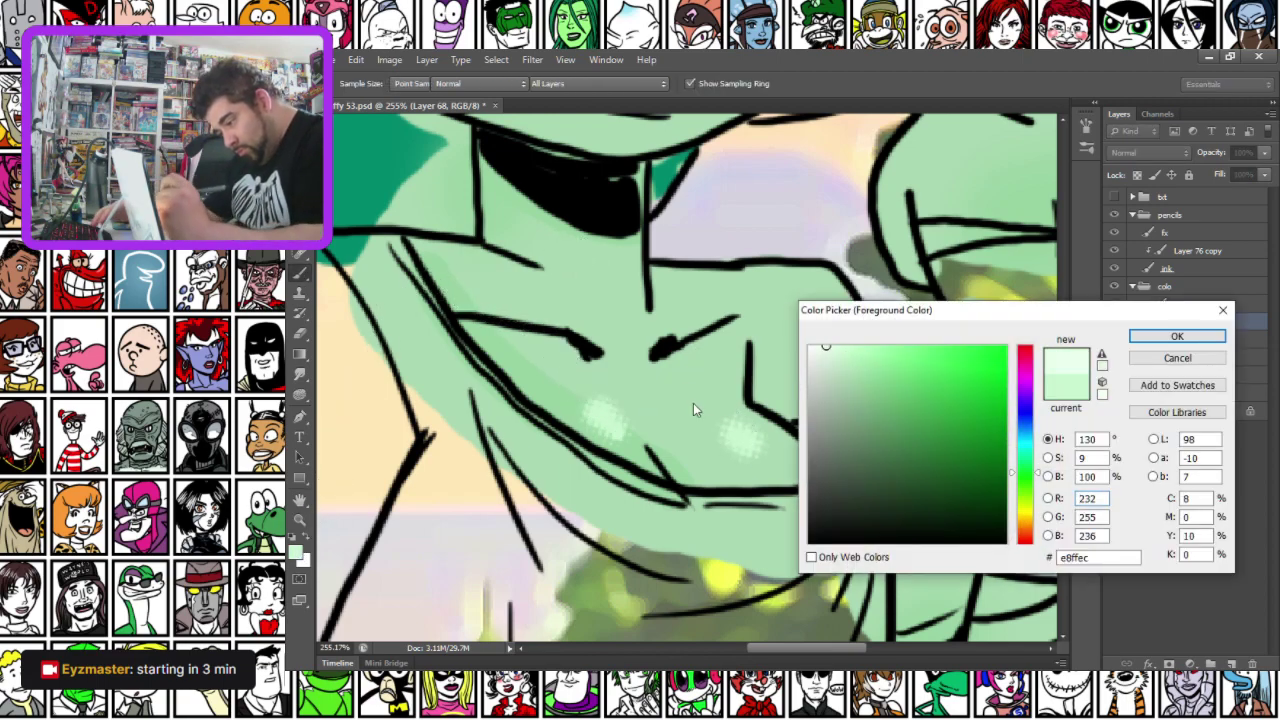
pyautogui.press('Return')
pyautogui.rightClick(755, 391)
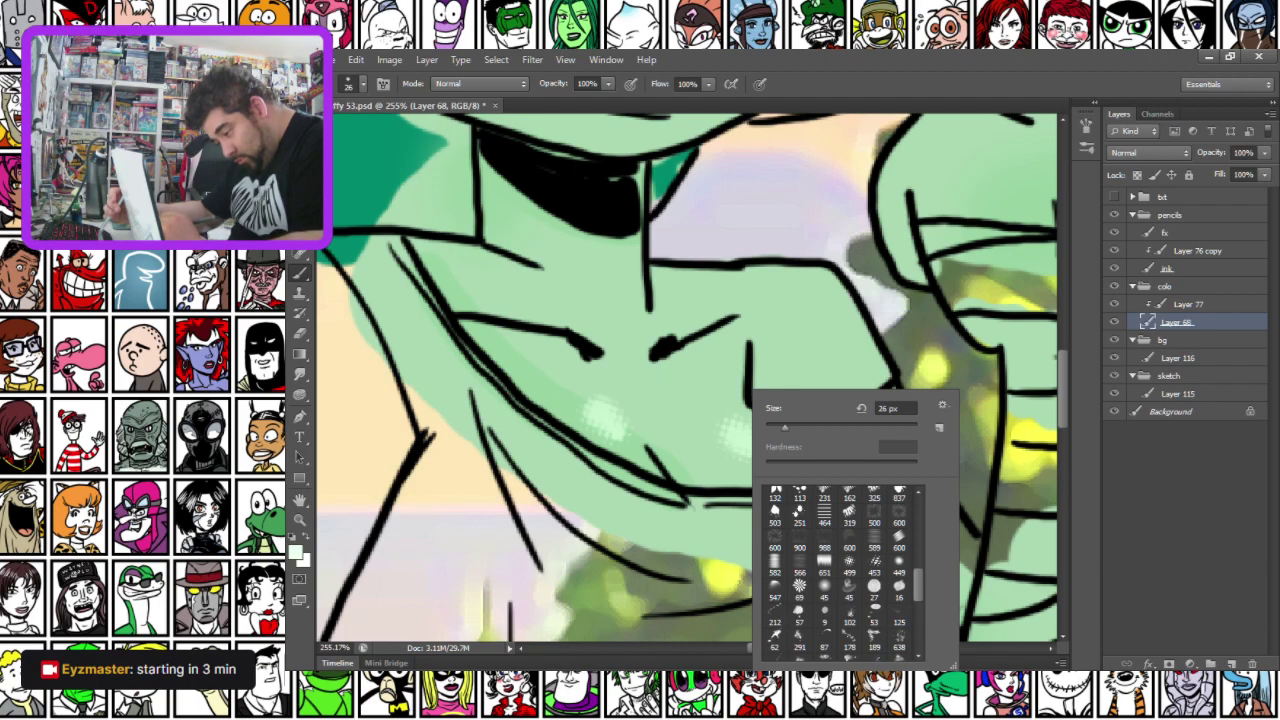
pyautogui.click(668, 565)
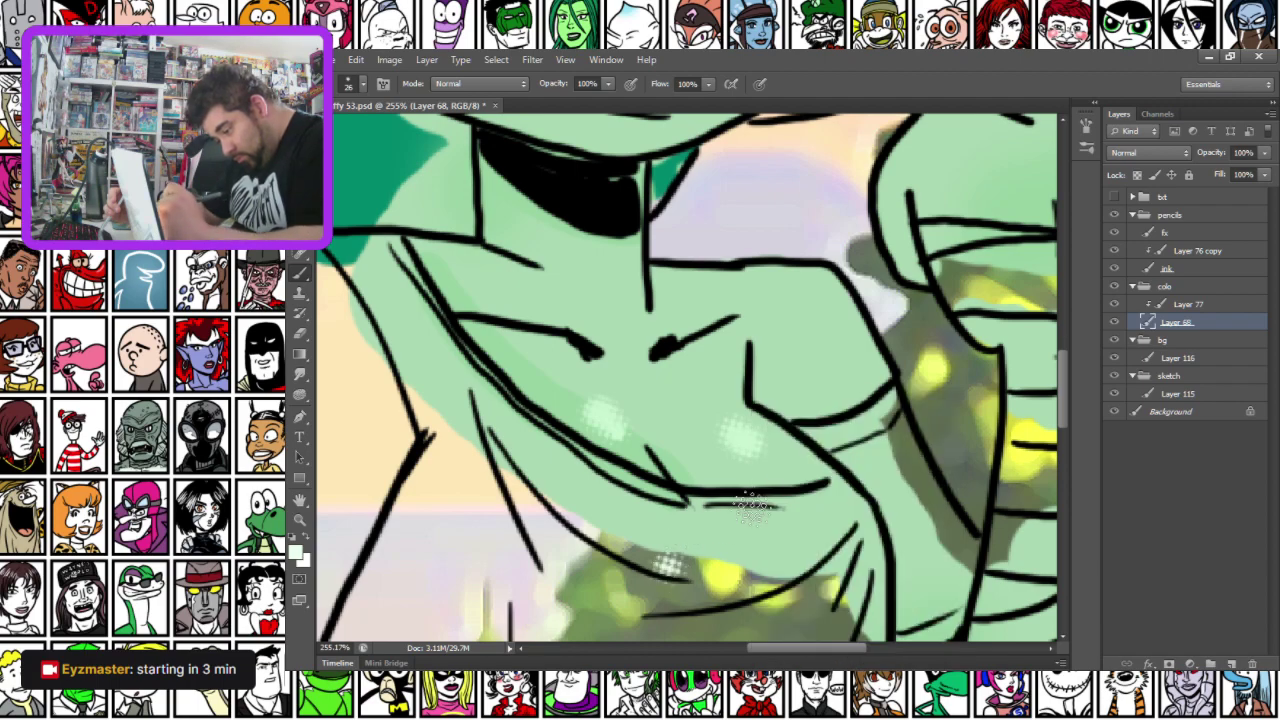
pyautogui.rightClick(758, 508)
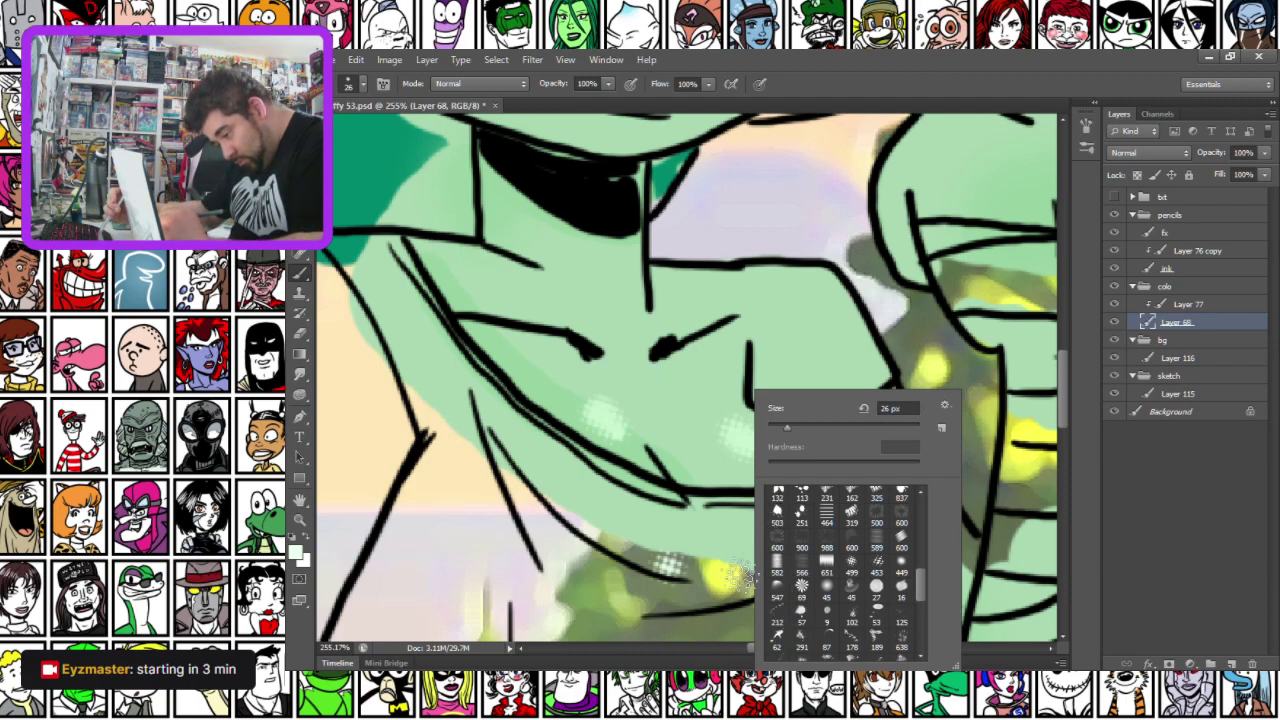
pyautogui.click(630, 526)
# Reduce the brush to 8 px and dab small bright highlights onto the chest's halftone patches and the neck
pyautogui.rightClick(694, 462)
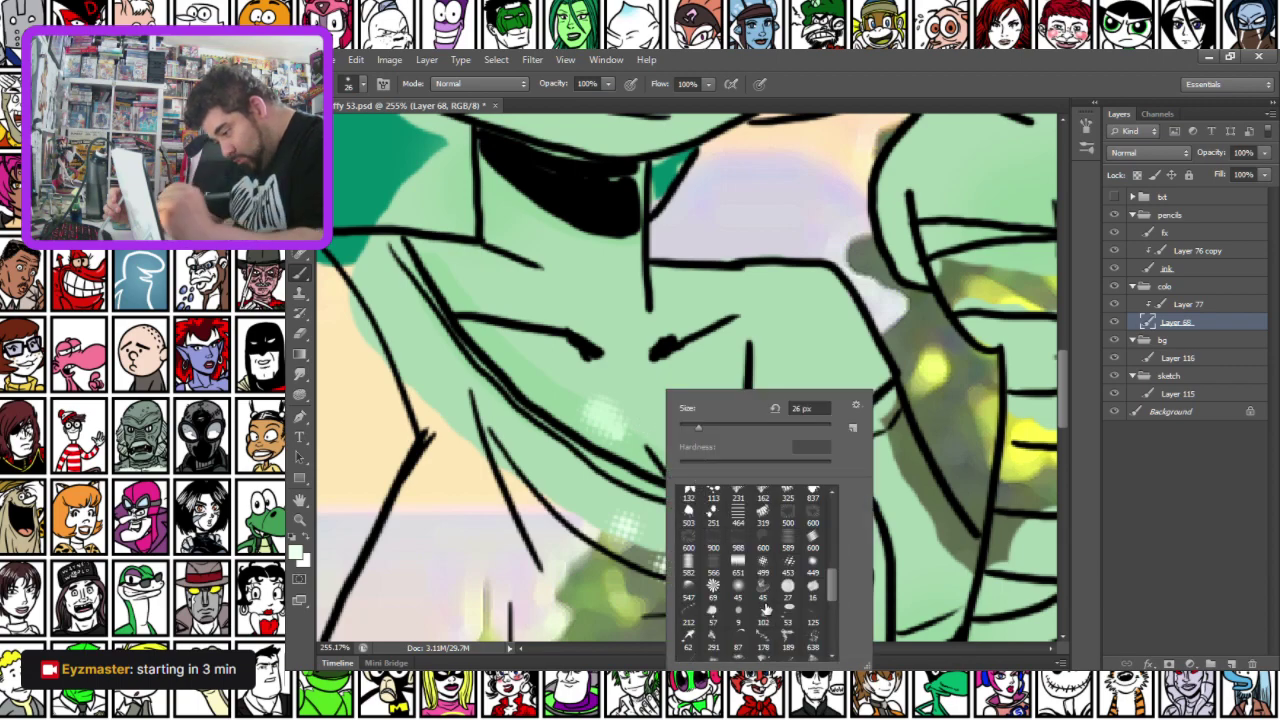
pyautogui.moveTo(683, 429); pyautogui.dragTo(689, 421)
pyautogui.click(601, 419)
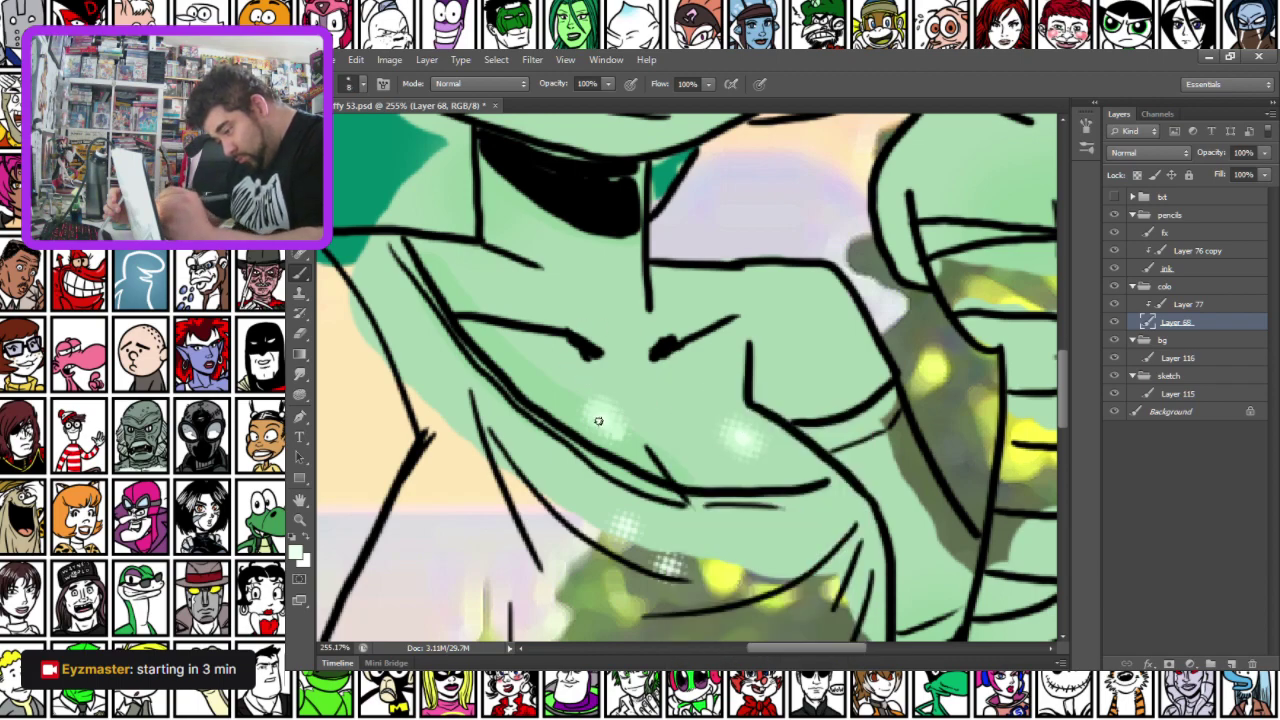
pyautogui.moveTo(577, 486); pyautogui.dragTo(646, 588)
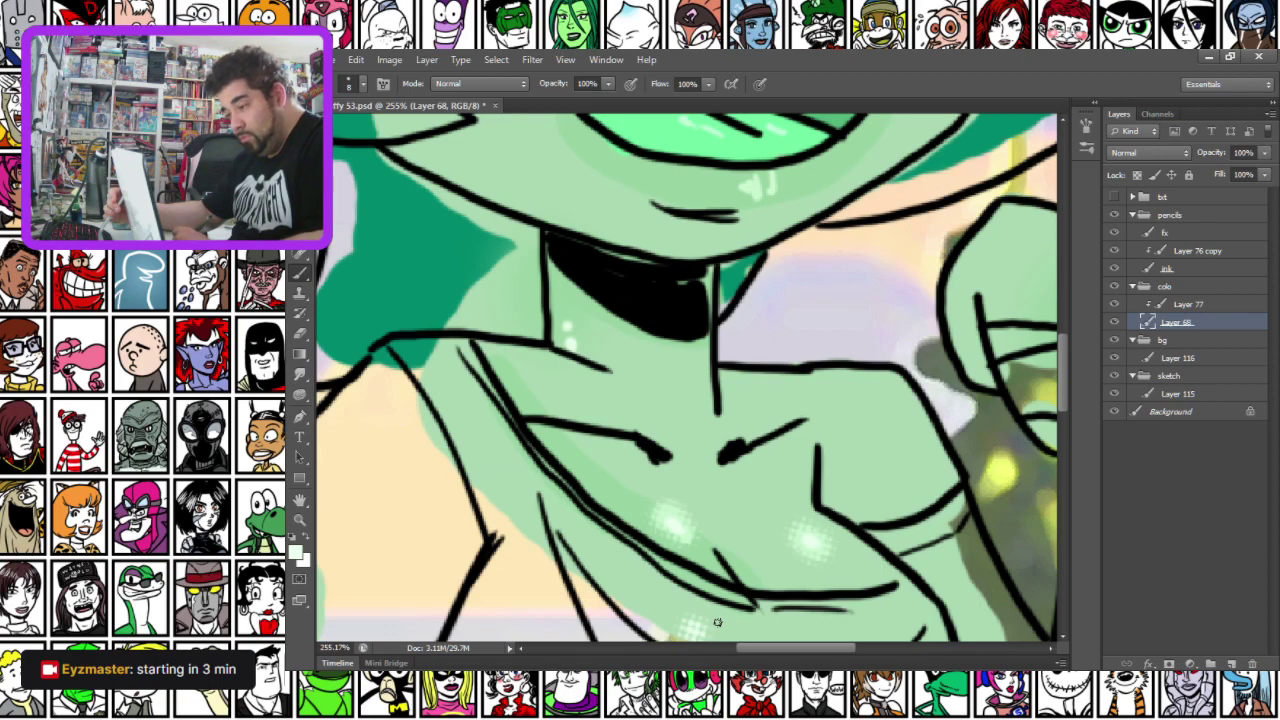
pyautogui.moveTo(551, 370); pyautogui.dragTo(441, 150)
pyautogui.moveTo(619, 565); pyautogui.dragTo(482, 322)
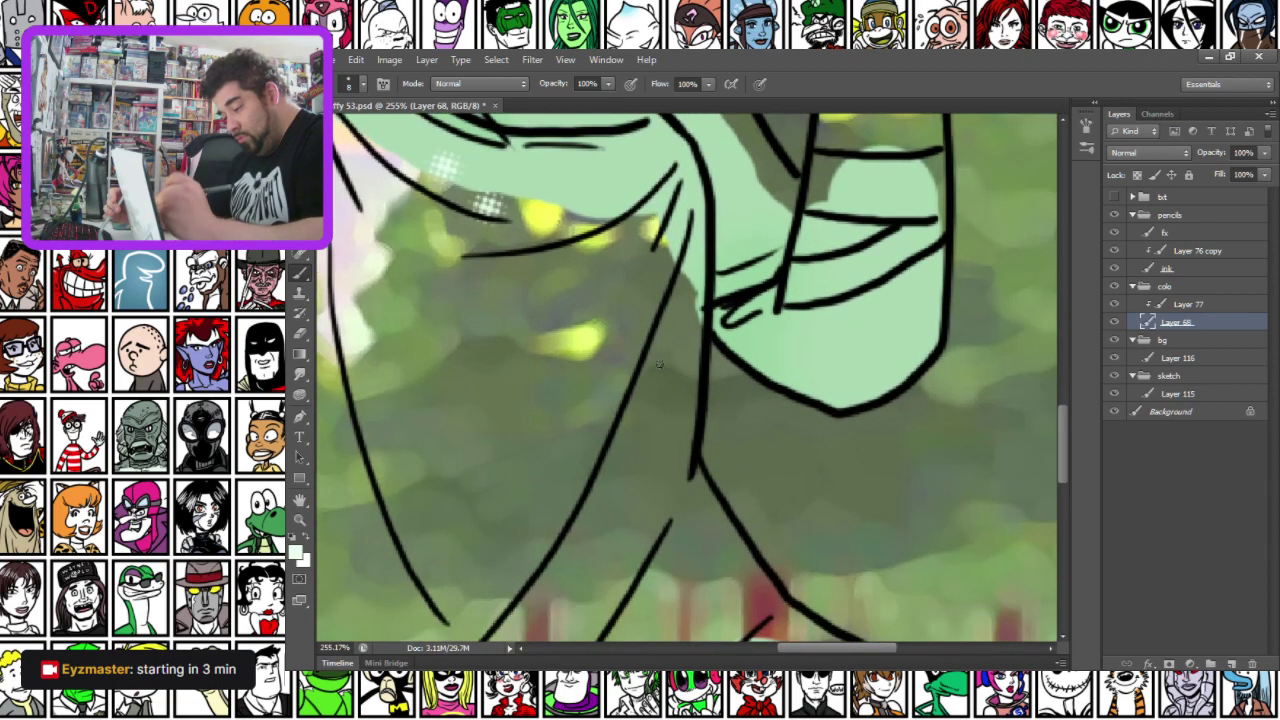
# Scribble a short pale test stroke on the front of the shirt with the 8 px brush
pyautogui.rightClick(815, 348)
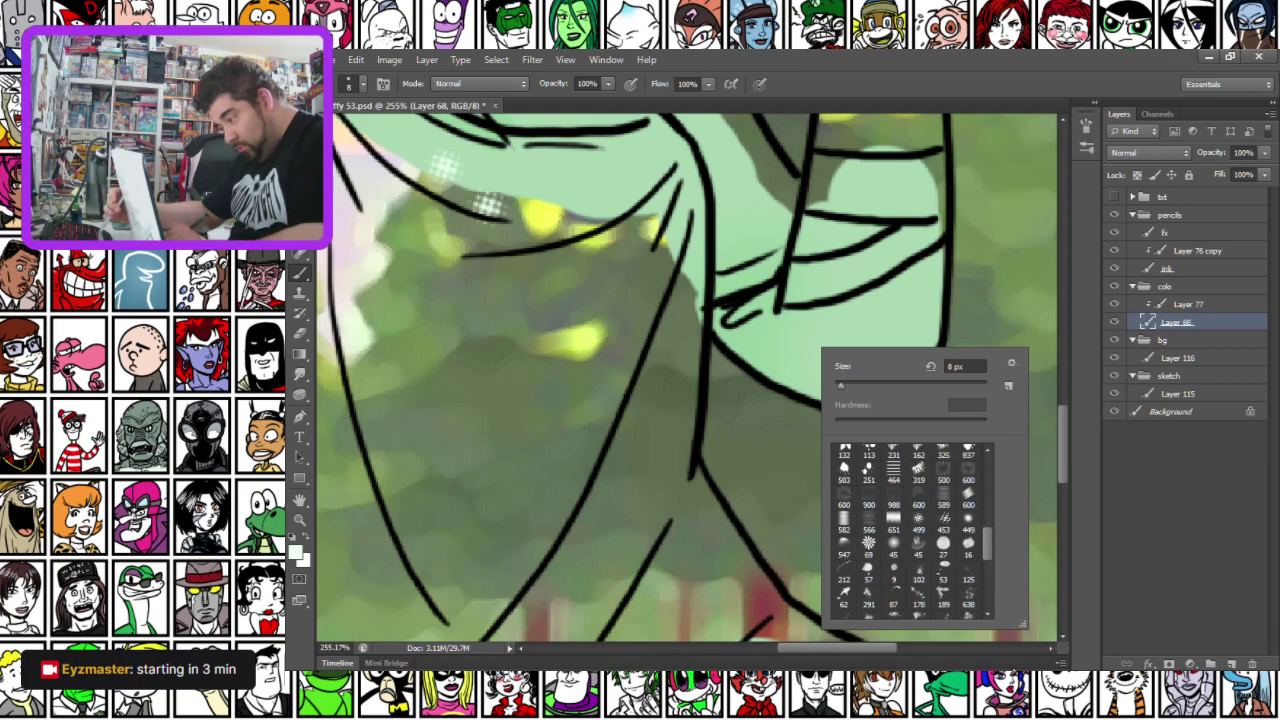
pyautogui.moveTo(604, 300); pyautogui.dragTo(540, 363)
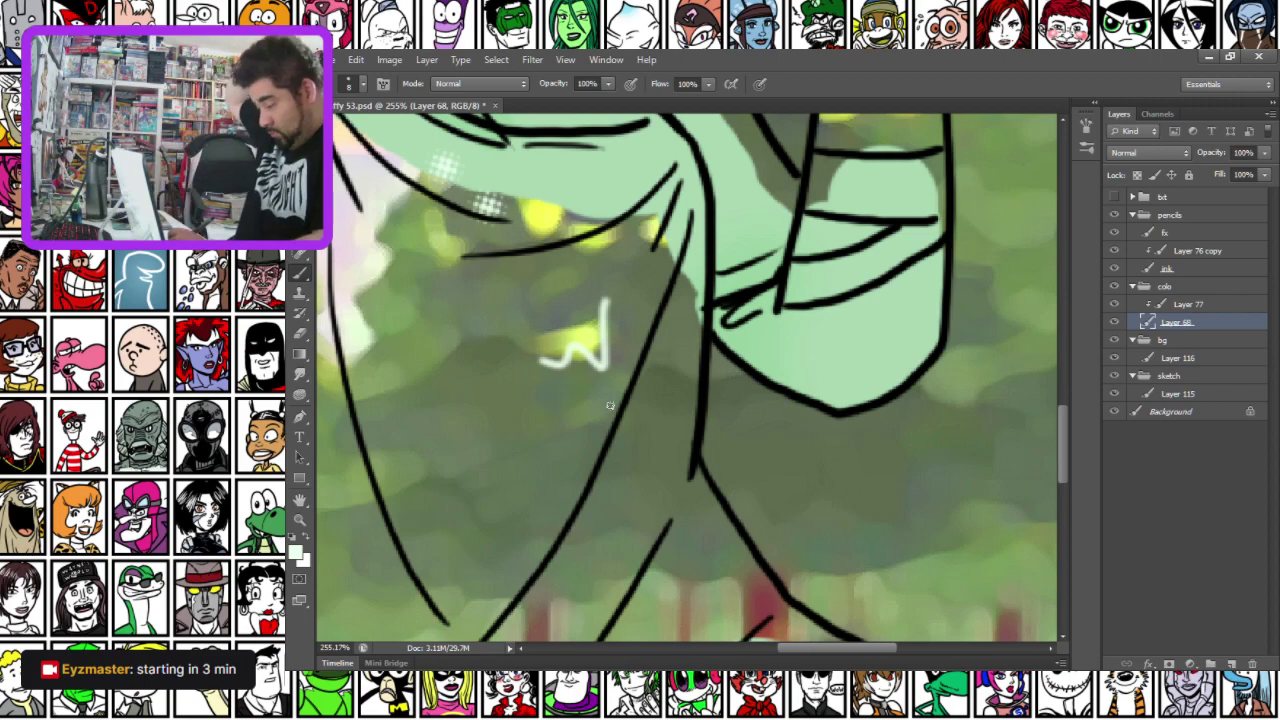
pyautogui.scroll(-5, 510, 386)
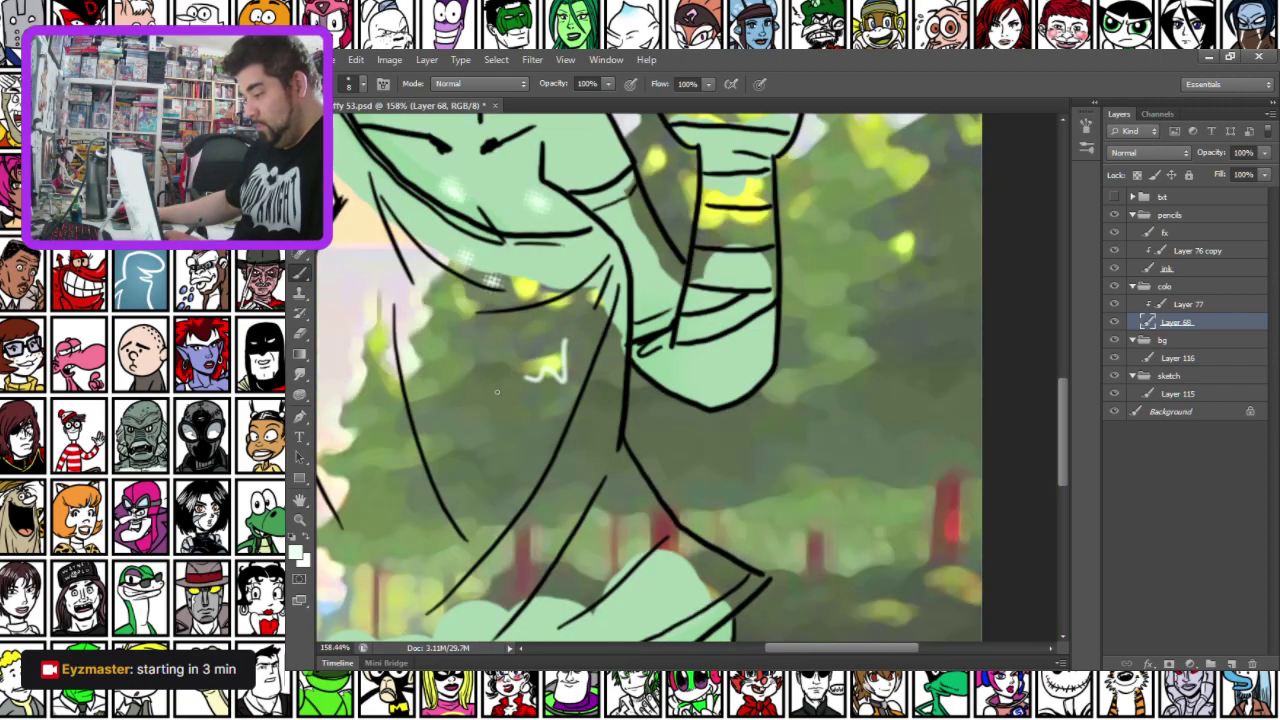
pyautogui.hotkey('ctrl', '0')
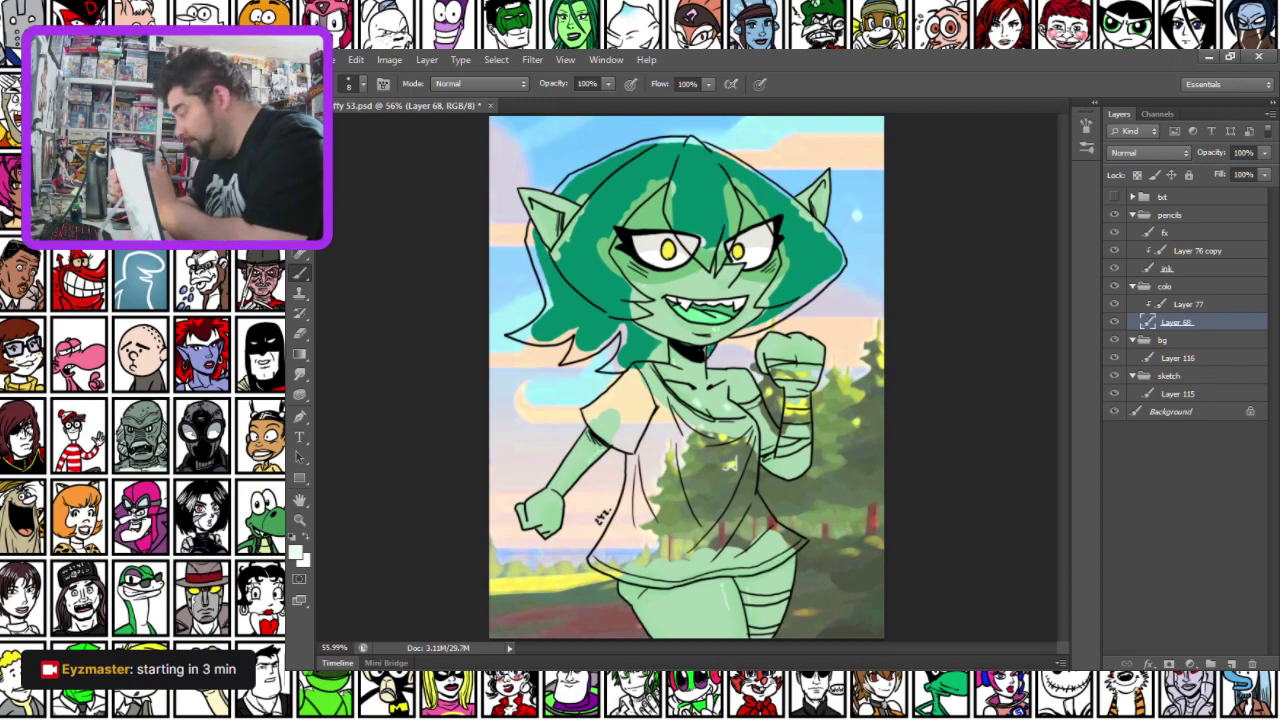
# Pick up a greyish brown, switch to a round brush at 19 px and start colouring the thigh bandage
pyautogui.rightClick(736, 387)
pyautogui.moveTo(774, 427); pyautogui.dragTo(796, 427)
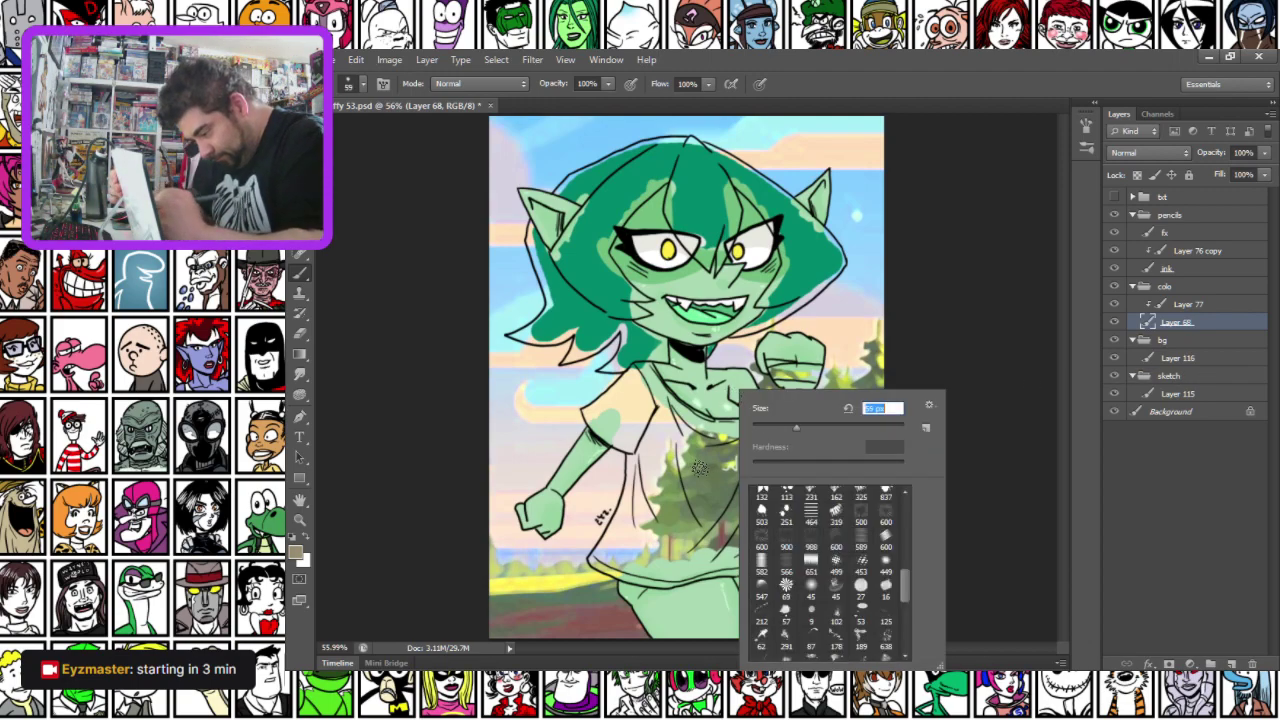
pyautogui.click(698, 469)
pyautogui.rightClick(770, 440)
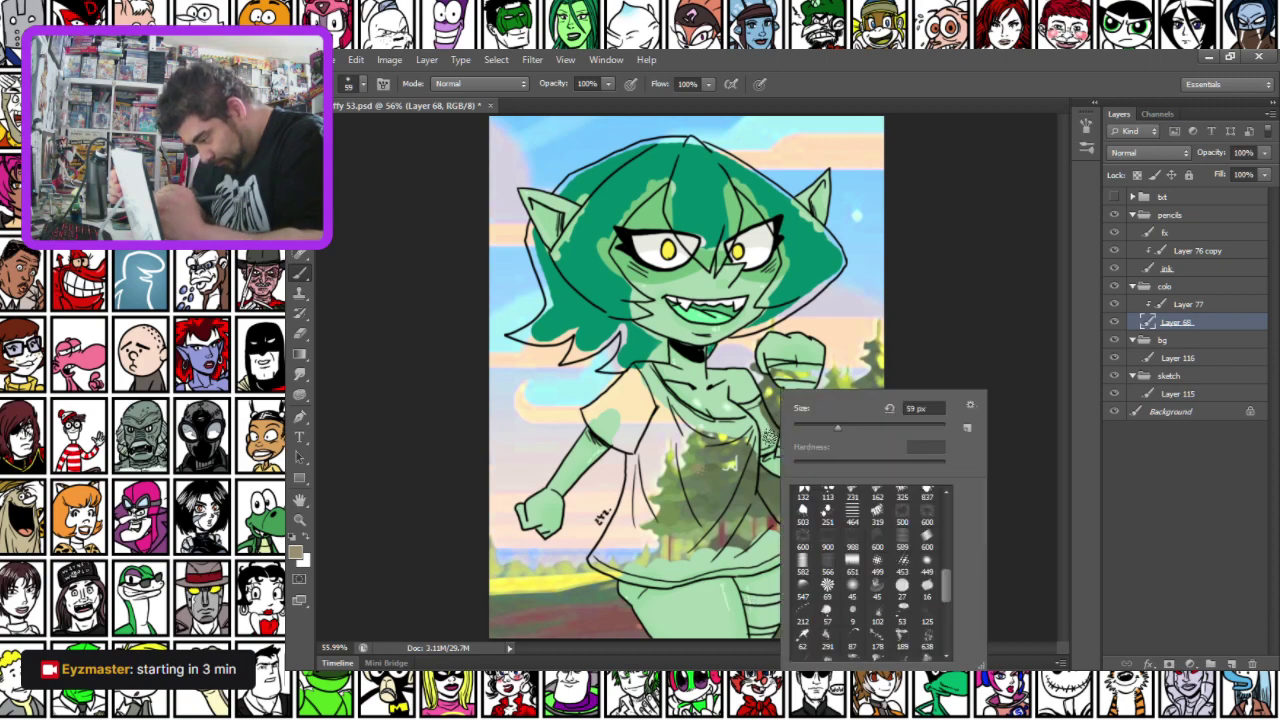
pyautogui.scroll(-5, 942, 625)
pyautogui.click(877, 494)
pyautogui.click(747, 603)
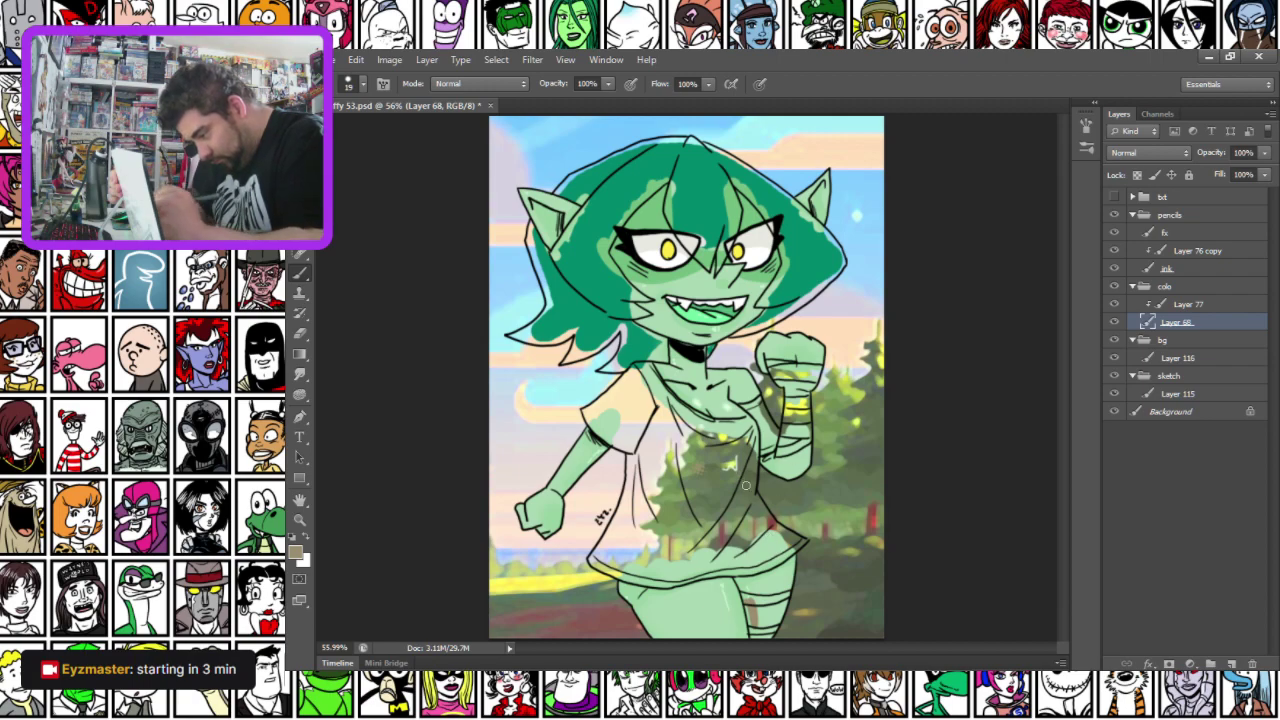
# Enlarge the brush to 43 px, paint the thigh bandage greyish brown and the hand and forearm wraps off-white
pyautogui.rightClick(712, 412)
pyautogui.click(753, 432)
pyautogui.click(691, 475)
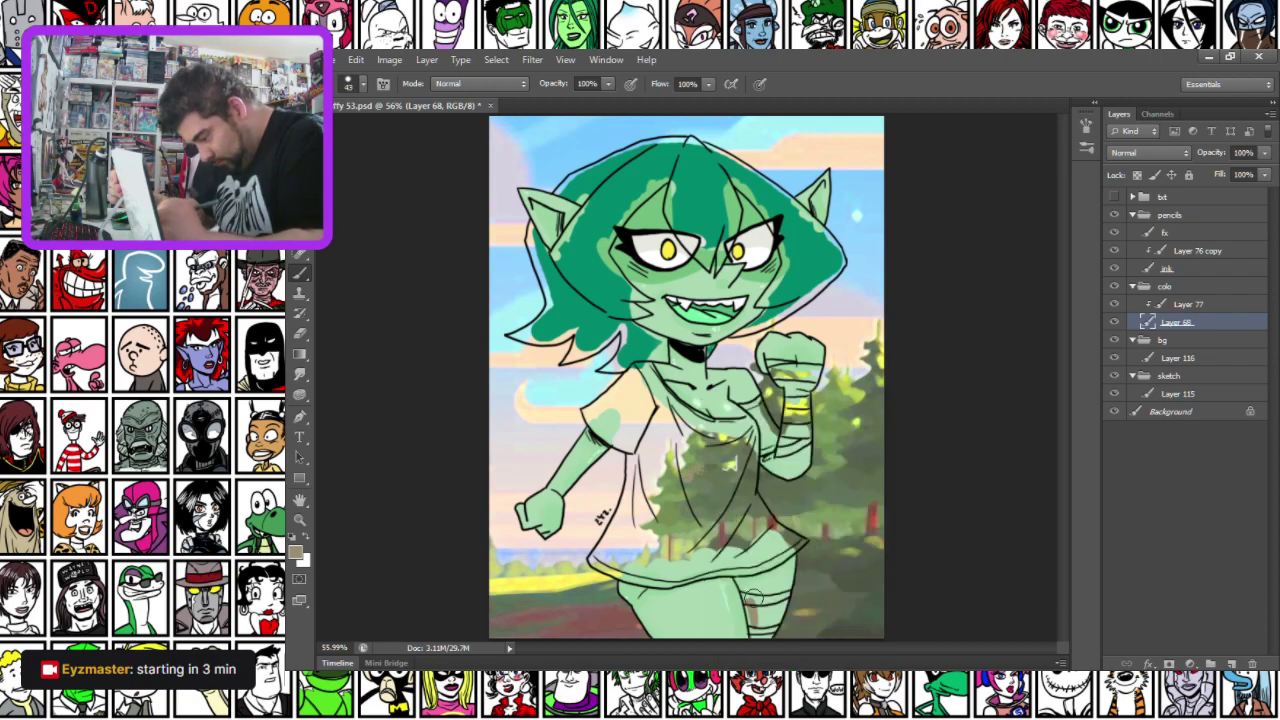
pyautogui.moveTo(761, 607); pyautogui.dragTo(759, 618)
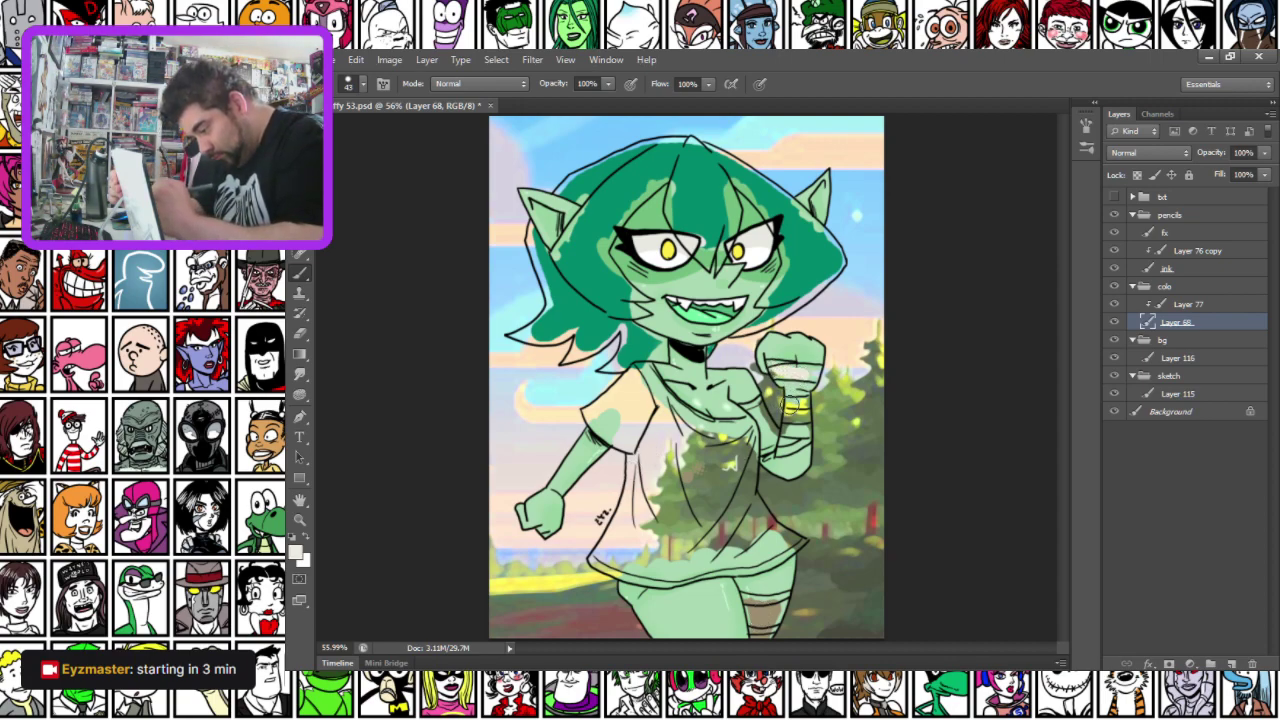
pyautogui.moveTo(789, 450); pyautogui.dragTo(798, 404)
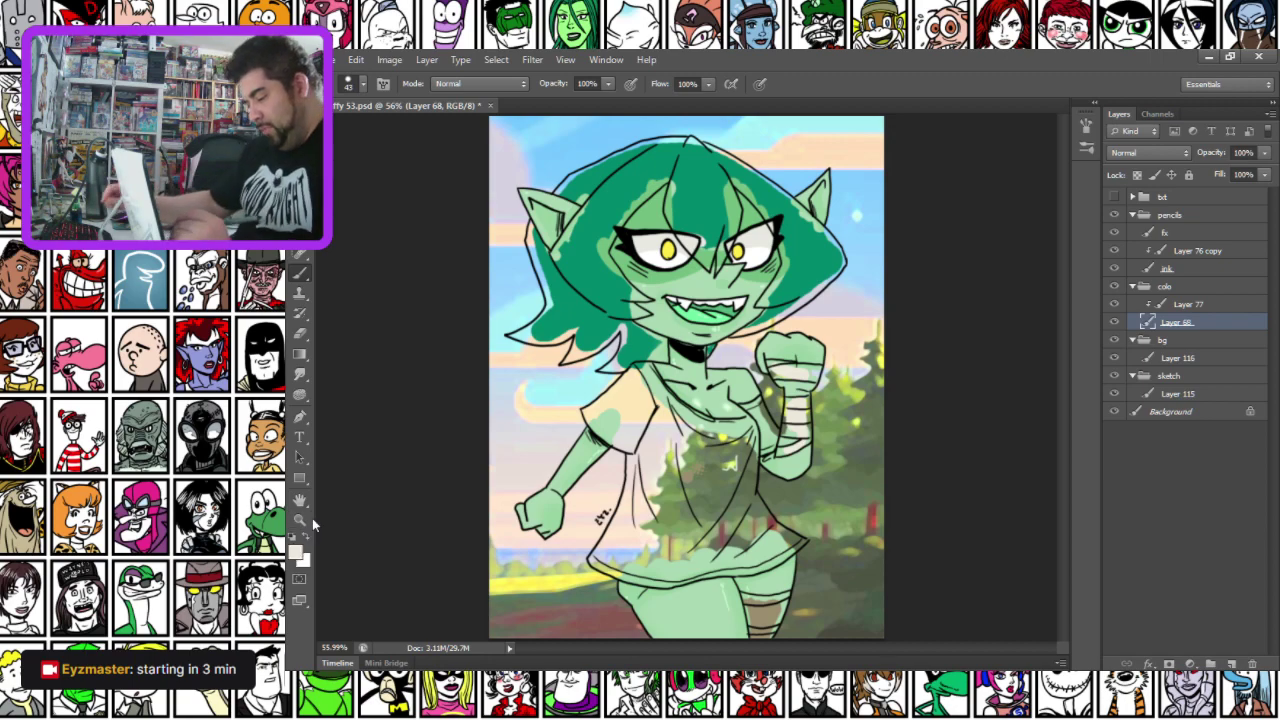
# Set the foreground colour to a dark navy and paint the T-shirt's body and sleeves with it
pyautogui.click(297, 552)
pyautogui.click(1027, 415)
pyautogui.moveTo(894, 479); pyautogui.dragTo(871, 496)
pyautogui.press('Return')
pyautogui.moveTo(595, 408)
pyautogui.mouseDown()
pyautogui.moveTo(642, 435)
pyautogui.moveTo(646, 467)
pyautogui.moveTo(622, 553)
pyautogui.moveTo(677, 567)
pyautogui.moveTo(772, 543)
pyautogui.moveTo(734, 495)
pyautogui.moveTo(735, 445)
pyautogui.moveTo(762, 425)
pyautogui.moveTo(705, 442)
pyautogui.moveTo(655, 427)
pyautogui.moveTo(637, 392)
pyautogui.moveTo(621, 409)
pyautogui.moveTo(646, 401)
pyautogui.moveTo(672, 450)
pyautogui.moveTo(652, 484)
pyautogui.moveTo(676, 517)
pyautogui.moveTo(716, 468)
pyautogui.moveTo(662, 545)
pyautogui.mouseUp()
pyautogui.rightClick(630, 393)
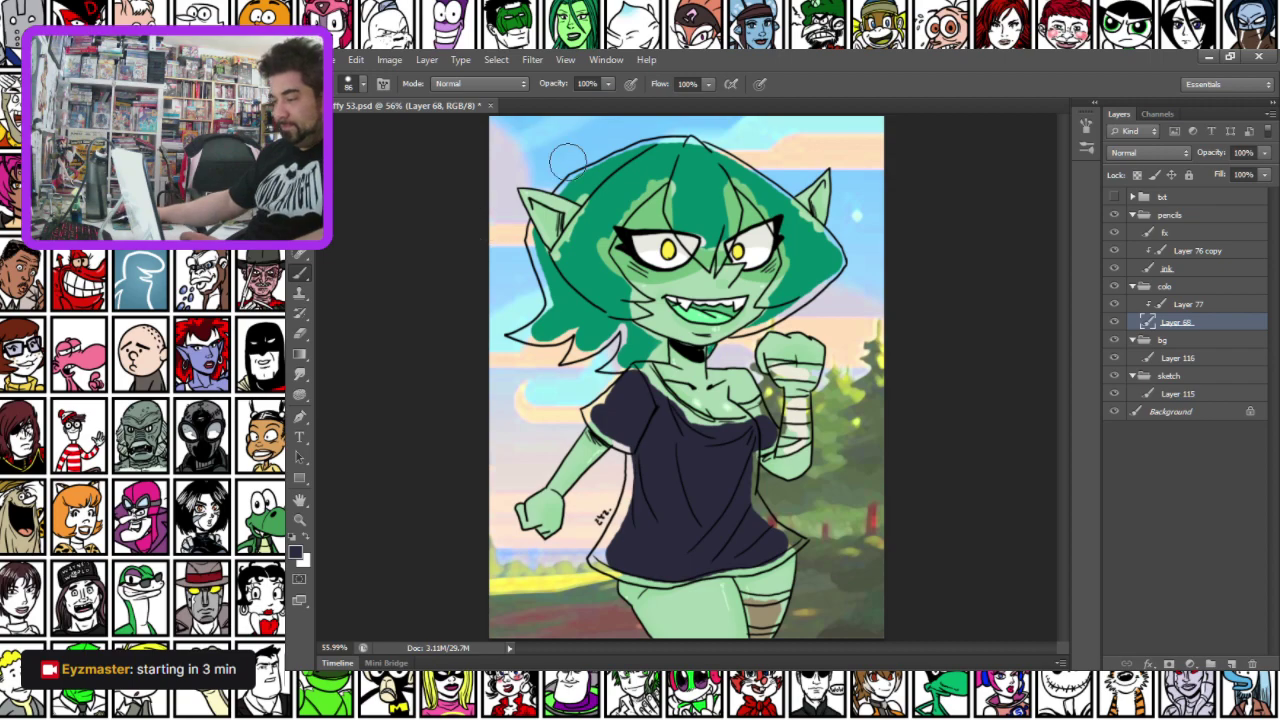
# Bring the hair locks below the pointed ear into close view
pyautogui.scroll(6, 569, 205)
pyautogui.scroll(5, 587, 383)
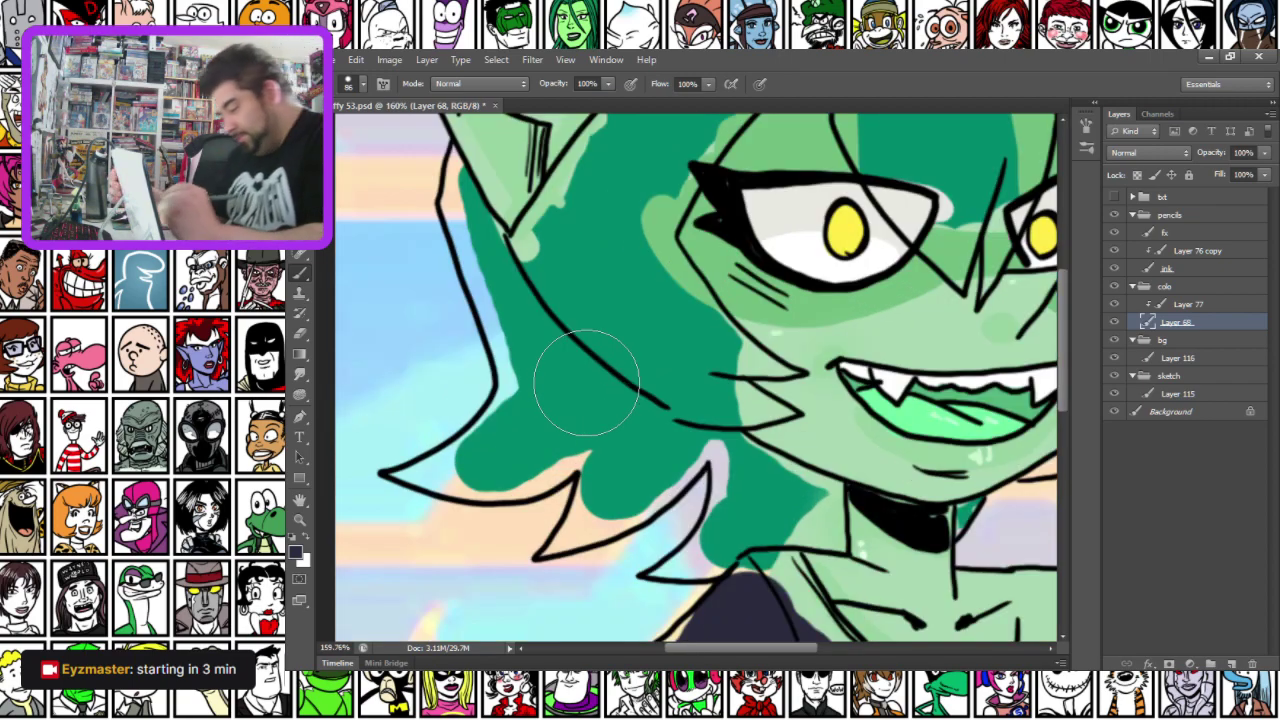
# Choose the 19 px hard round brush and paint the outer edge of the left hair dark green up to the ink line
pyautogui.rightClick(515, 360)
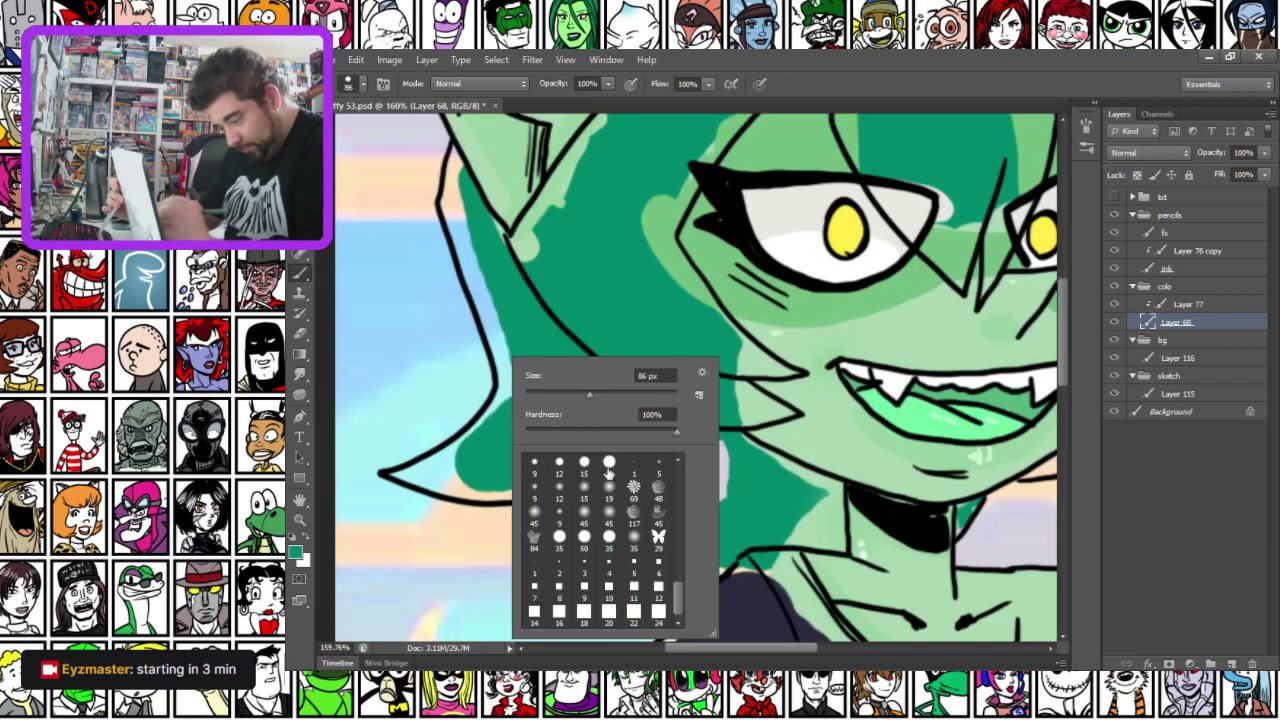
pyautogui.moveTo(453, 148)
pyautogui.mouseDown()
pyautogui.moveTo(443, 213)
pyautogui.moveTo(451, 160)
pyautogui.moveTo(446, 203)
pyautogui.moveTo(451, 215)
pyautogui.moveTo(454, 192)
pyautogui.moveTo(463, 242)
pyautogui.moveTo(448, 215)
pyautogui.moveTo(507, 393)
pyautogui.moveTo(487, 293)
pyautogui.moveTo(522, 371)
pyautogui.mouseUp()
pyautogui.hotkey('ctrl', 'z')
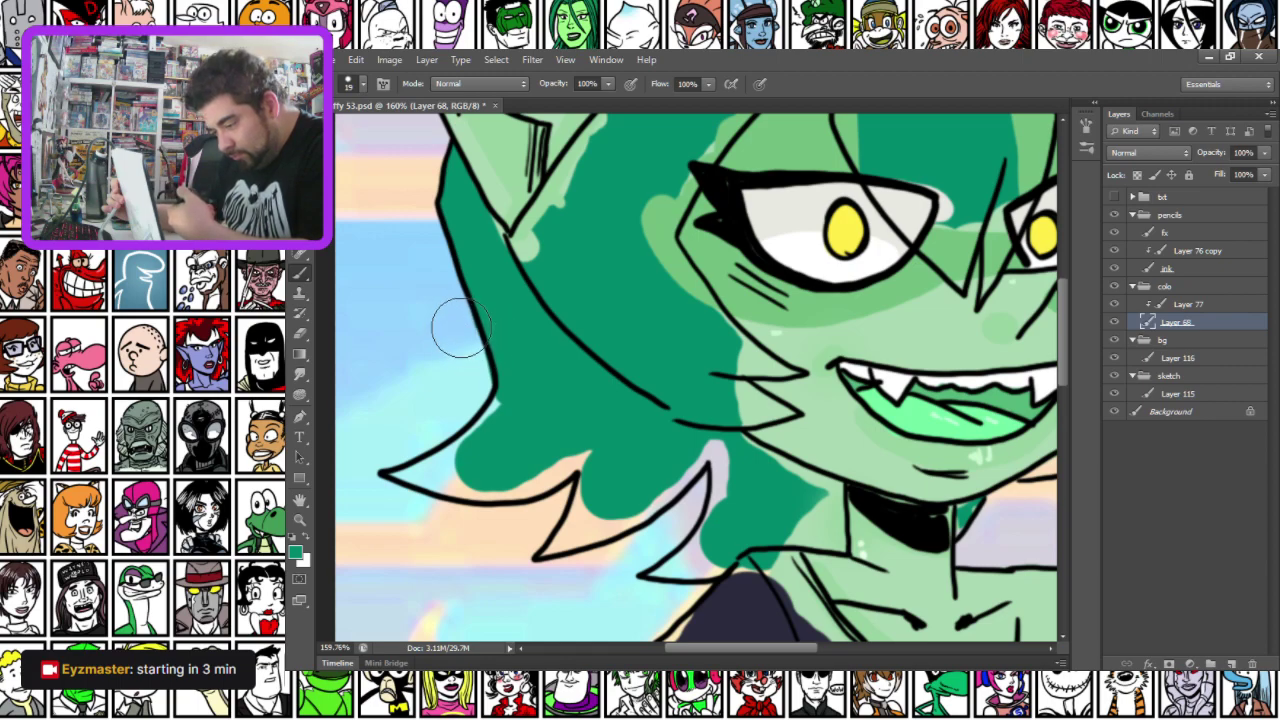
pyautogui.moveTo(392, 474)
pyautogui.mouseDown()
pyautogui.moveTo(440, 459)
pyautogui.moveTo(505, 390)
pyautogui.mouseUp()
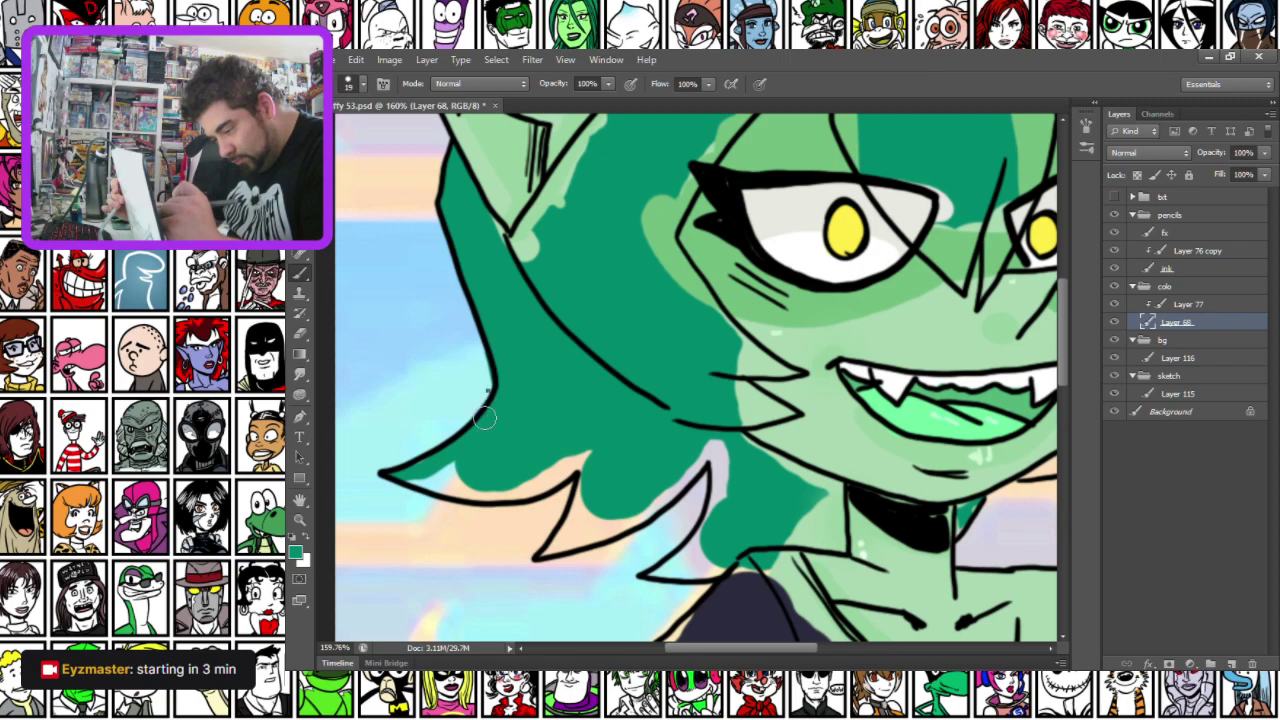
# Fill the pointed lower-left hair tips and the hair above the shoulder with dark green up to the outlines
pyautogui.rightClick(484, 418)
pyautogui.moveTo(407, 474)
pyautogui.mouseDown()
pyautogui.moveTo(451, 465)
pyautogui.moveTo(443, 485)
pyautogui.moveTo(502, 495)
pyautogui.moveTo(578, 466)
pyautogui.moveTo(528, 485)
pyautogui.moveTo(575, 530)
pyautogui.moveTo(541, 553)
pyautogui.moveTo(583, 488)
pyautogui.moveTo(556, 550)
pyautogui.moveTo(579, 521)
pyautogui.moveTo(588, 532)
pyautogui.moveTo(608, 512)
pyautogui.moveTo(571, 543)
pyautogui.moveTo(619, 513)
pyautogui.moveTo(625, 525)
pyautogui.moveTo(647, 514)
pyautogui.moveTo(702, 464)
pyautogui.moveTo(710, 433)
pyautogui.moveTo(724, 454)
pyautogui.moveTo(721, 527)
pyautogui.mouseUp()
pyautogui.moveTo(720, 476)
pyautogui.mouseDown()
pyautogui.moveTo(700, 542)
pyautogui.moveTo(652, 558)
pyautogui.moveTo(649, 572)
pyautogui.moveTo(706, 527)
pyautogui.moveTo(718, 461)
pyautogui.mouseUp()
pyautogui.moveTo(676, 552)
pyautogui.mouseDown()
pyautogui.moveTo(661, 572)
pyautogui.moveTo(709, 573)
pyautogui.moveTo(709, 558)
pyautogui.moveTo(688, 565)
pyautogui.mouseUp()
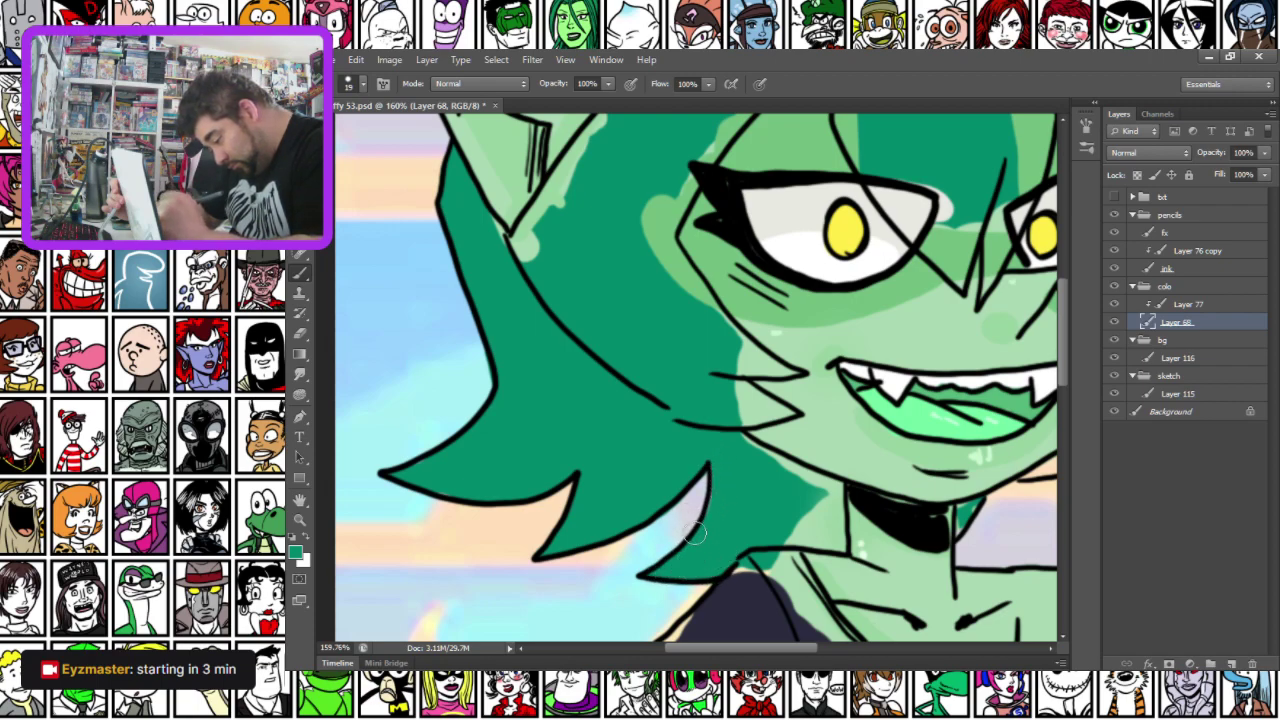
pyautogui.moveTo(779, 539)
pyautogui.mouseDown()
pyautogui.moveTo(845, 552)
pyautogui.moveTo(835, 482)
pyautogui.moveTo(733, 440)
pyautogui.moveTo(842, 492)
pyautogui.moveTo(869, 575)
pyautogui.mouseUp()
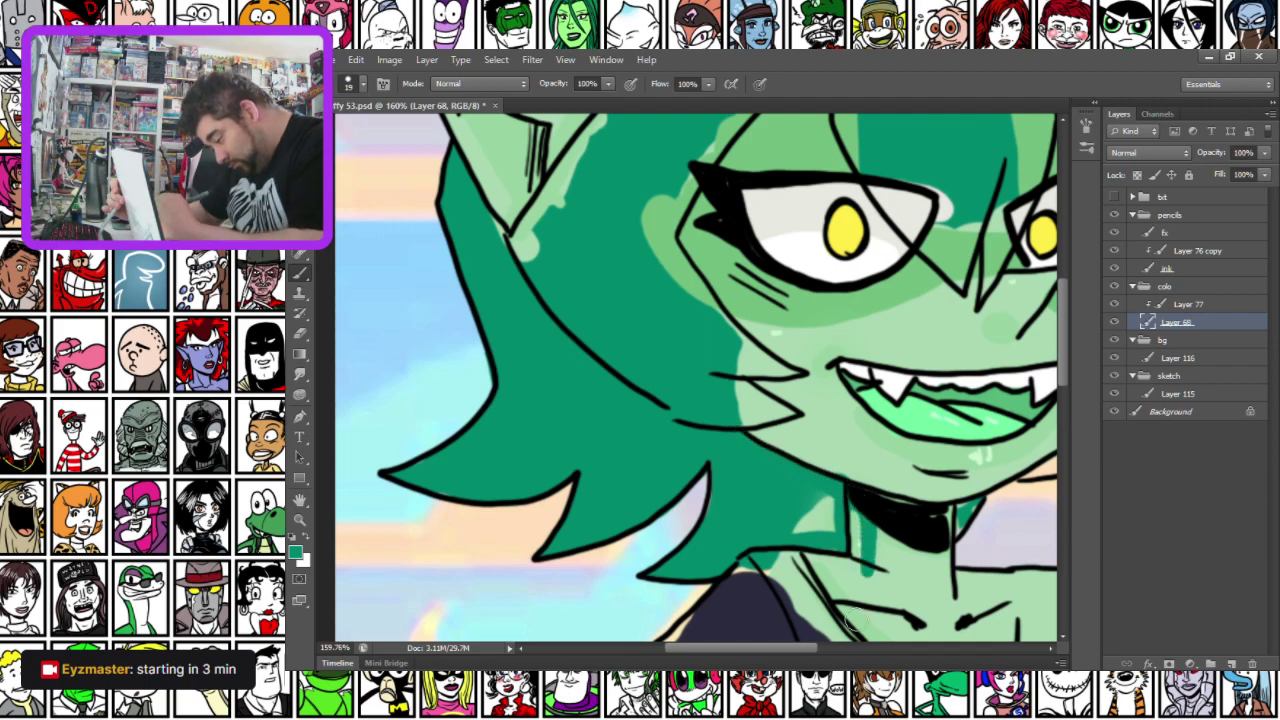
# Sample the light green skin colour and paint over the hair colour that spilled onto the left side of the neck
pyautogui.keyDown('alt'); pyautogui.click(843, 464); pyautogui.keyUp('alt')
pyautogui.moveTo(775, 484); pyautogui.dragTo(636, 363)
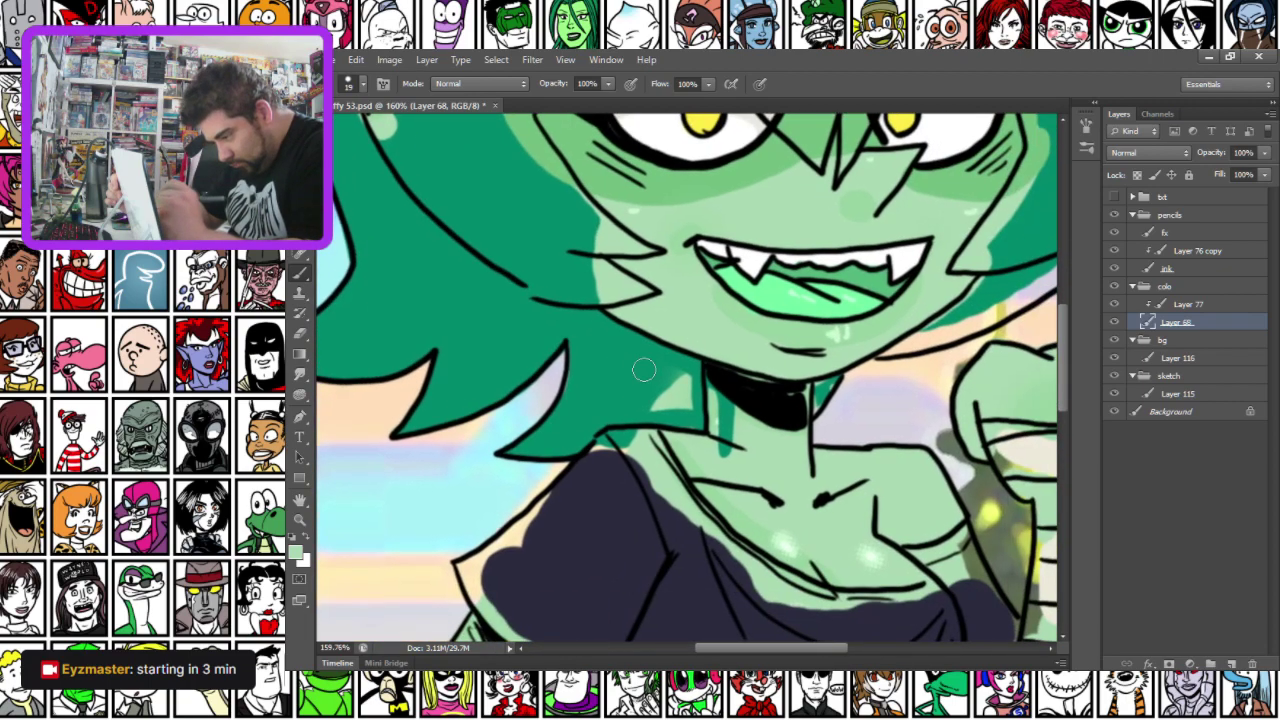
pyautogui.moveTo(722, 461)
pyautogui.mouseDown()
pyautogui.moveTo(715, 385)
pyautogui.moveTo(730, 399)
pyautogui.mouseUp()
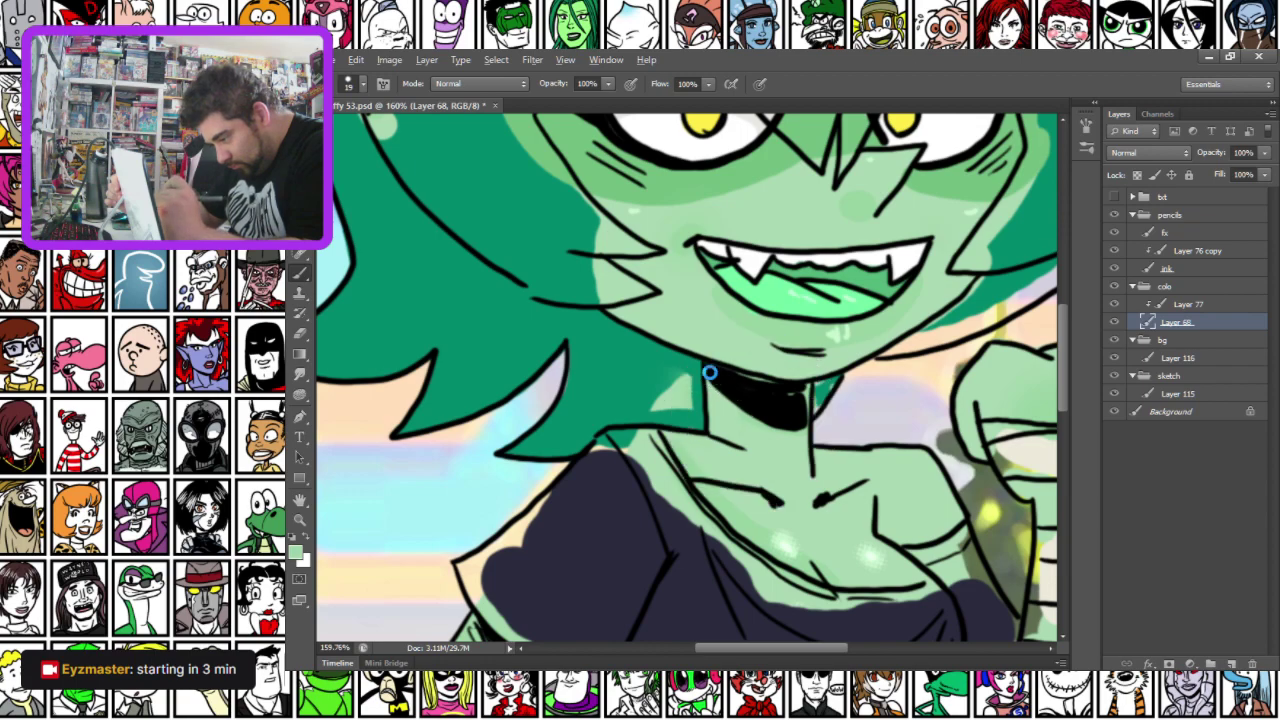
pyautogui.rightClick(722, 382)
pyautogui.click(817, 515)
pyautogui.moveTo(711, 374); pyautogui.dragTo(715, 428)
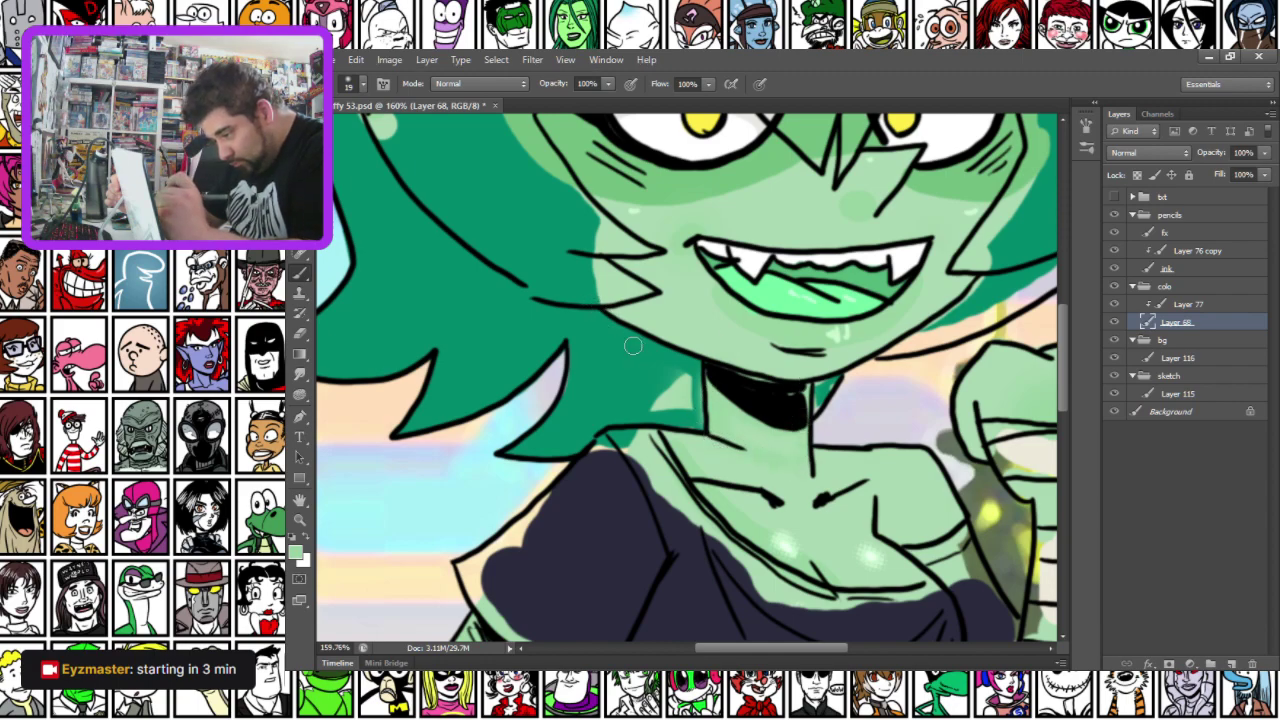
# Reselect the 19 px hard round brush, sample the dark green hair colour and fill the gap beside the neck
pyautogui.rightClick(680, 380)
pyautogui.click(771, 480)
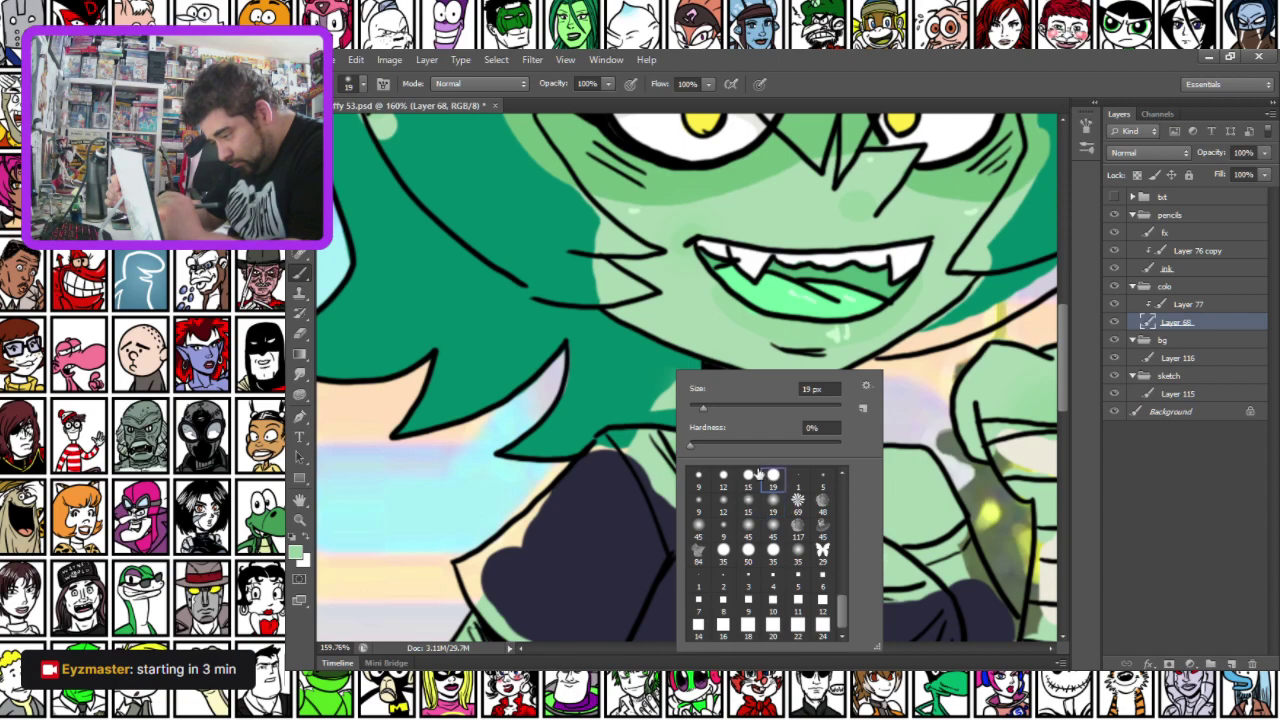
pyautogui.click(600, 352)
pyautogui.moveTo(588, 373); pyautogui.dragTo(584, 391)
pyautogui.keyDown('alt'); pyautogui.click(586, 402); pyautogui.keyUp('alt')
pyautogui.moveTo(640, 427)
pyautogui.mouseDown()
pyautogui.moveTo(681, 428)
pyautogui.moveTo(695, 444)
pyautogui.moveTo(689, 392)
pyautogui.moveTo(659, 415)
pyautogui.moveTo(649, 385)
pyautogui.mouseUp()
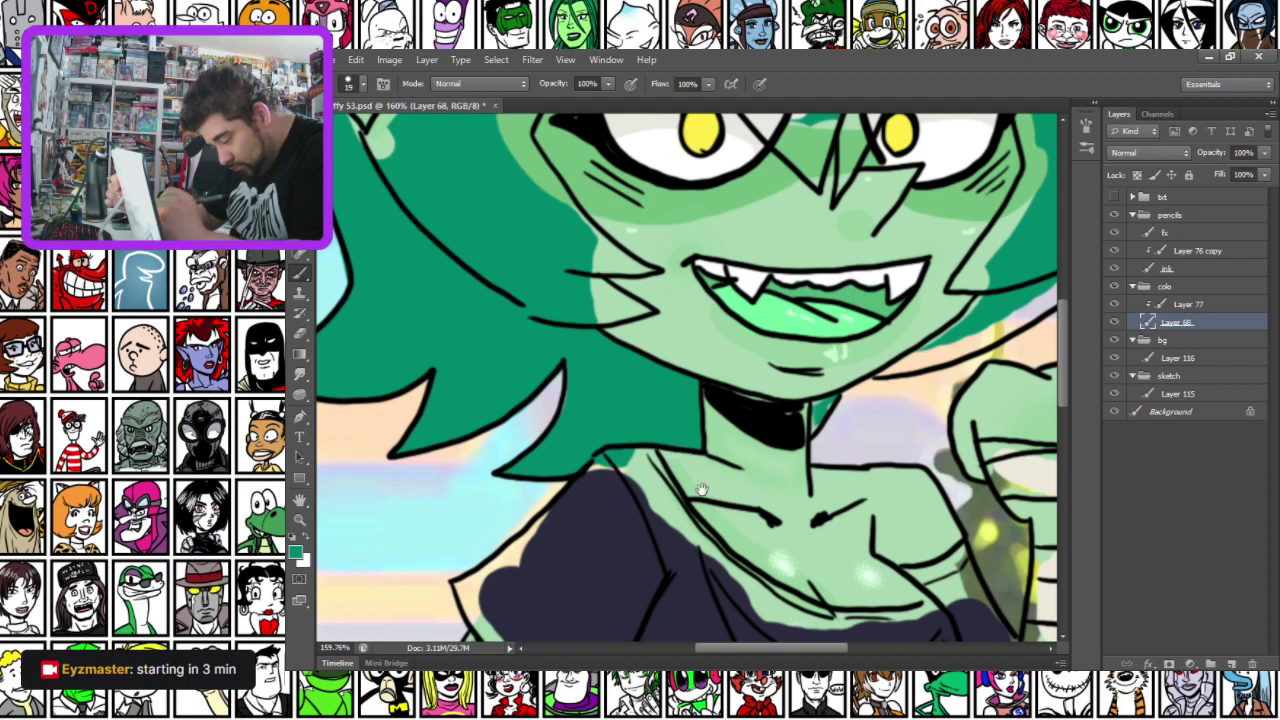
# Paint the hair dark green along the left ear and over the top of the head up to the ink outline
pyautogui.moveTo(707, 465); pyautogui.dragTo(721, 552)
pyautogui.moveTo(579, 411)
pyautogui.mouseDown()
pyautogui.moveTo(705, 466)
pyautogui.moveTo(661, 405)
pyautogui.moveTo(707, 495)
pyautogui.mouseUp()
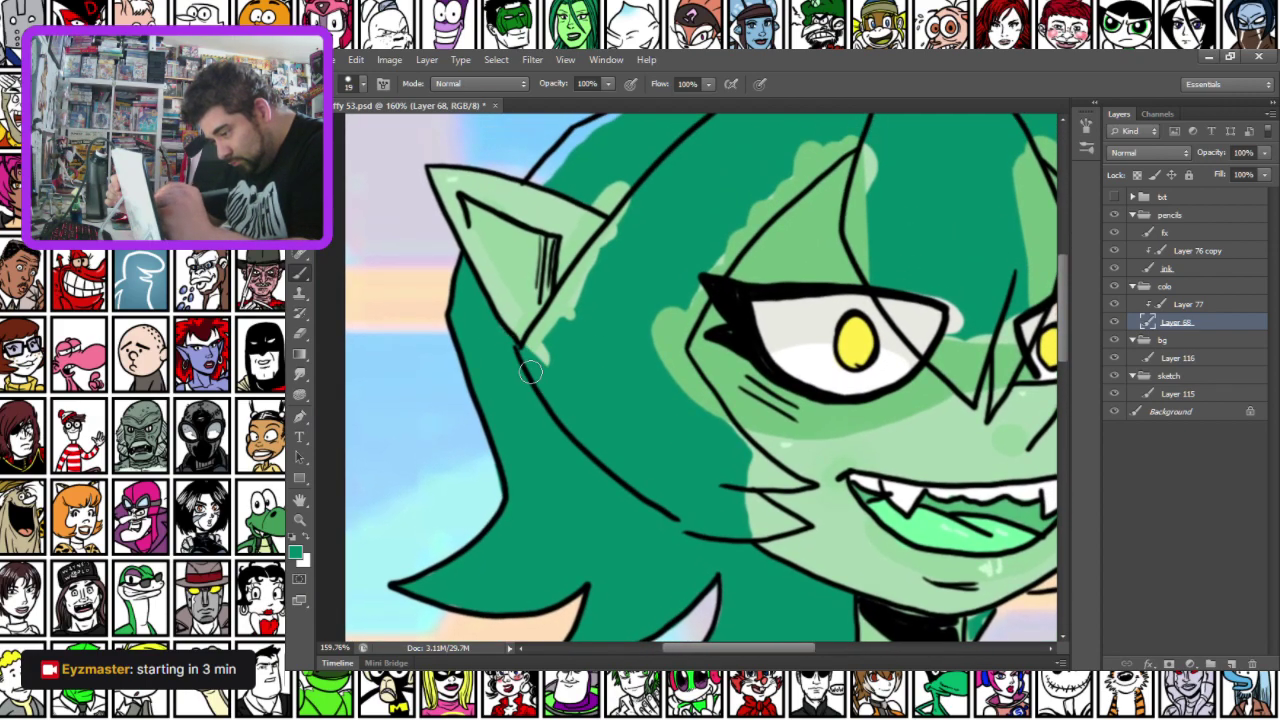
pyautogui.moveTo(537, 352)
pyautogui.mouseDown()
pyautogui.moveTo(634, 192)
pyautogui.moveTo(594, 199)
pyautogui.moveTo(619, 214)
pyautogui.moveTo(633, 178)
pyautogui.mouseUp()
pyautogui.moveTo(527, 222); pyautogui.dragTo(502, 392)
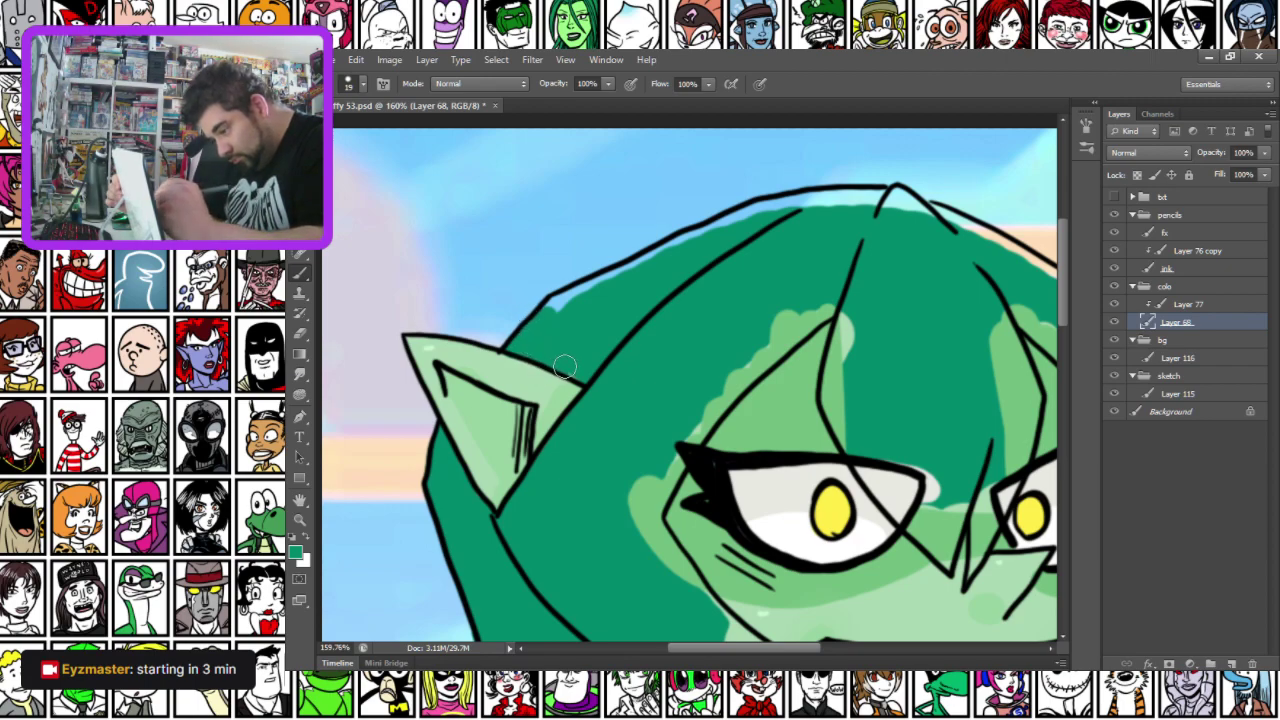
pyautogui.moveTo(551, 309)
pyautogui.mouseDown()
pyautogui.moveTo(582, 292)
pyautogui.moveTo(559, 292)
pyautogui.moveTo(553, 301)
pyautogui.moveTo(701, 233)
pyautogui.moveTo(815, 200)
pyautogui.moveTo(898, 195)
pyautogui.moveTo(995, 252)
pyautogui.mouseUp()
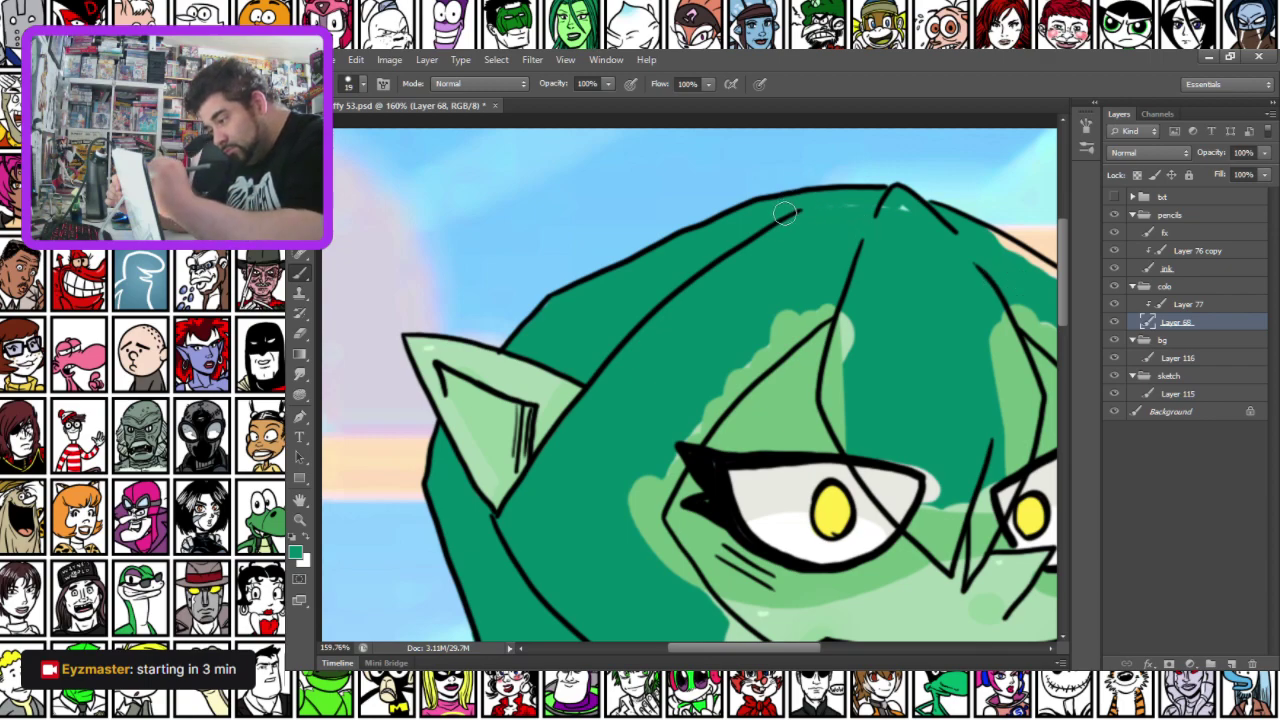
# Fill the hair along the left forehead, temple and pointed cheek strands with dark green, touching up the edge against the skin
pyautogui.moveTo(652, 485)
pyautogui.mouseDown()
pyautogui.moveTo(641, 529)
pyautogui.moveTo(689, 435)
pyautogui.moveTo(685, 449)
pyautogui.moveTo(763, 357)
pyautogui.moveTo(825, 313)
pyautogui.moveTo(756, 333)
pyautogui.mouseUp()
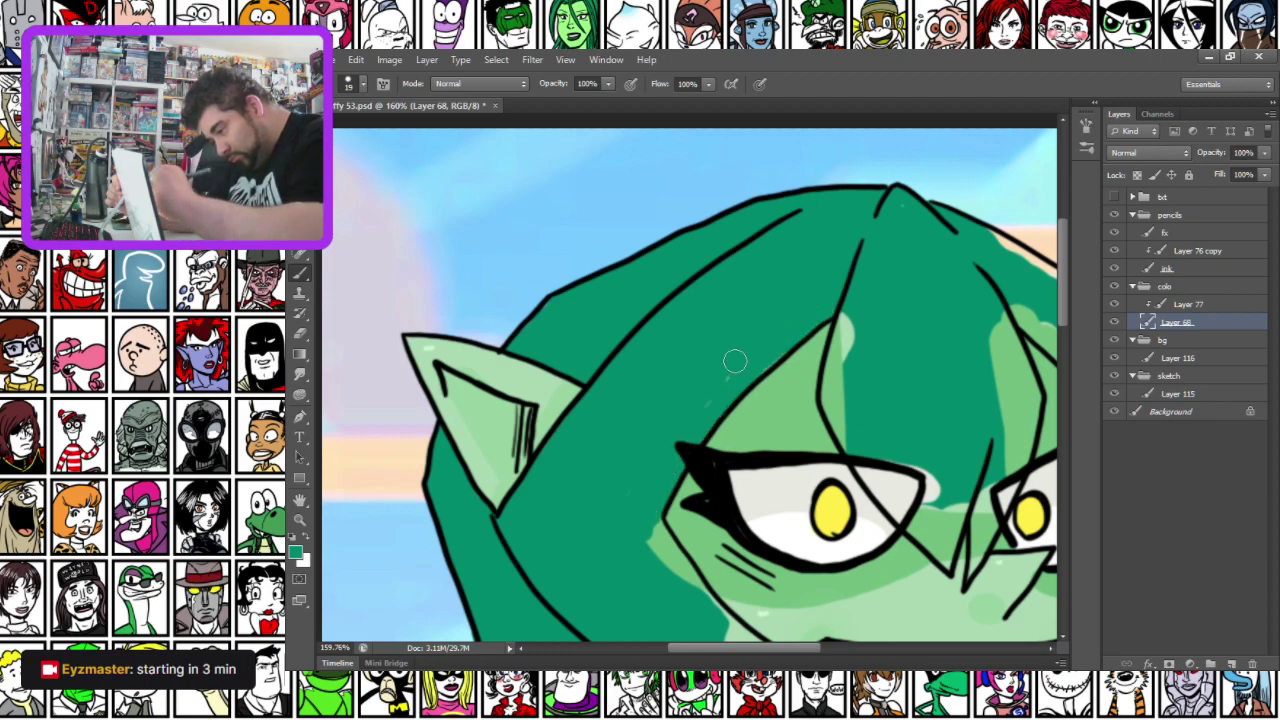
pyautogui.moveTo(649, 529); pyautogui.dragTo(592, 450)
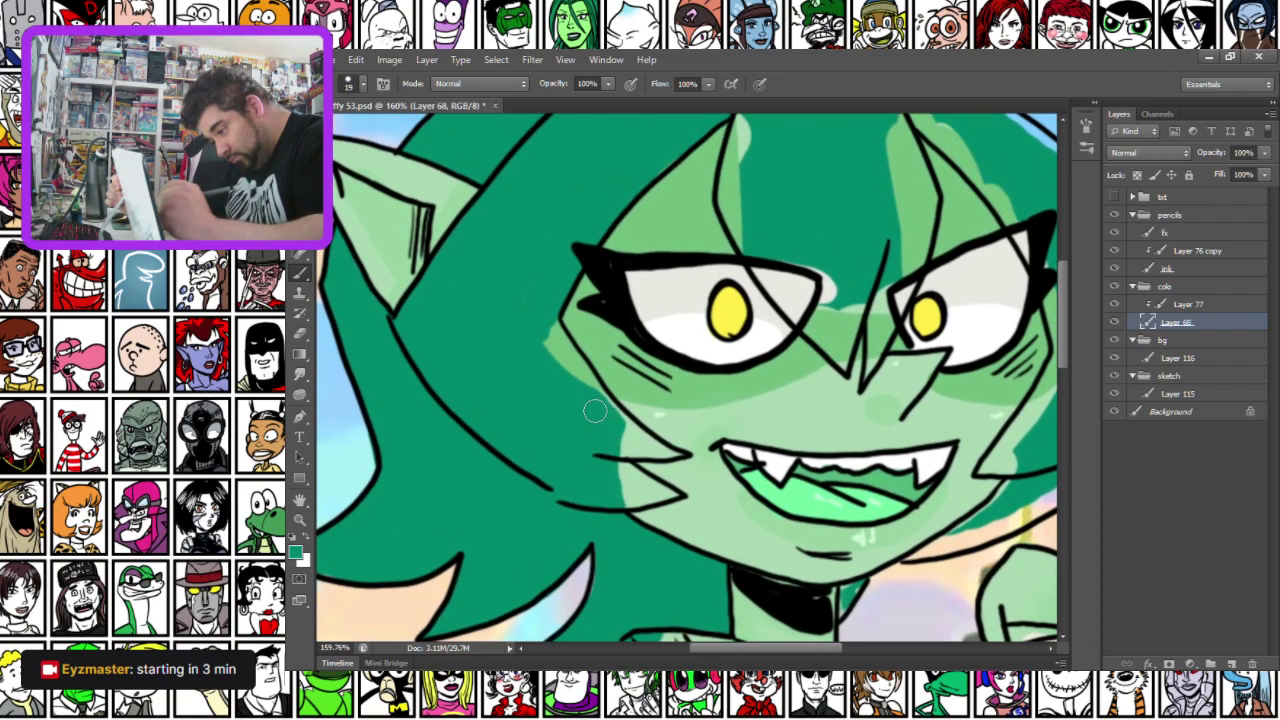
pyautogui.moveTo(614, 500); pyautogui.dragTo(657, 525)
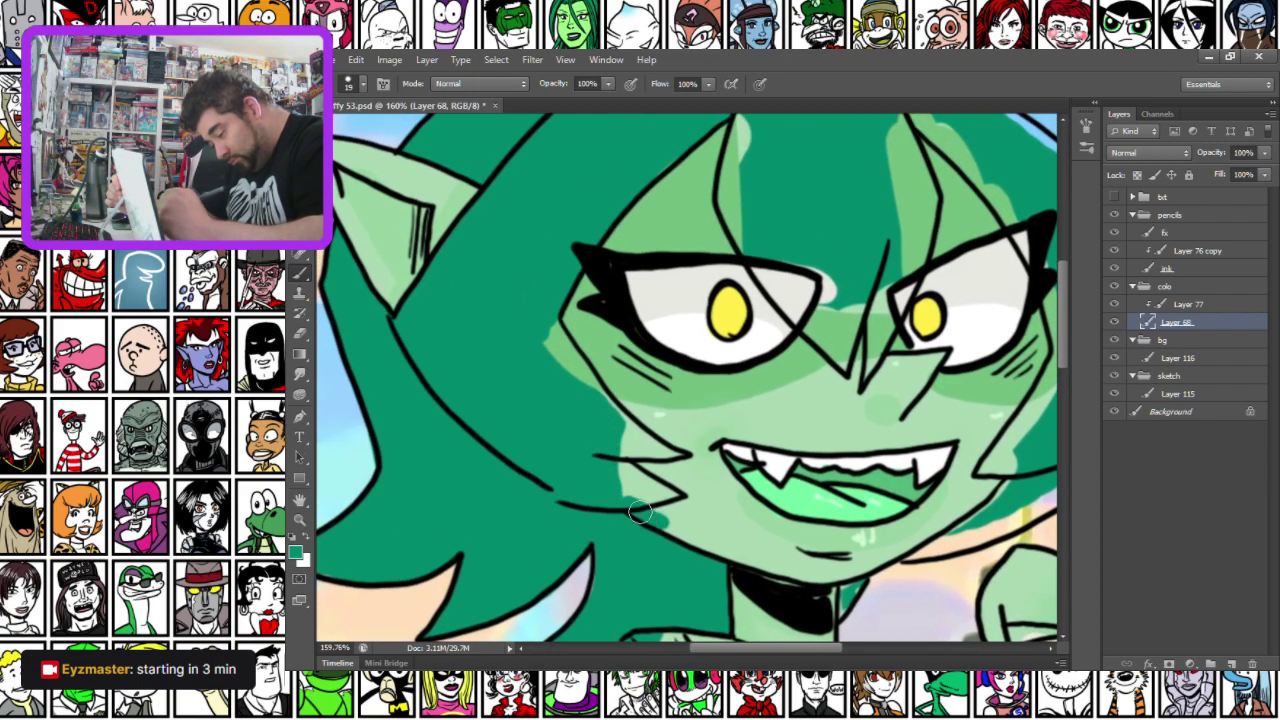
pyautogui.moveTo(696, 483)
pyautogui.mouseDown()
pyautogui.moveTo(652, 466)
pyautogui.moveTo(608, 386)
pyautogui.mouseUp()
pyautogui.rightClick(600, 343)
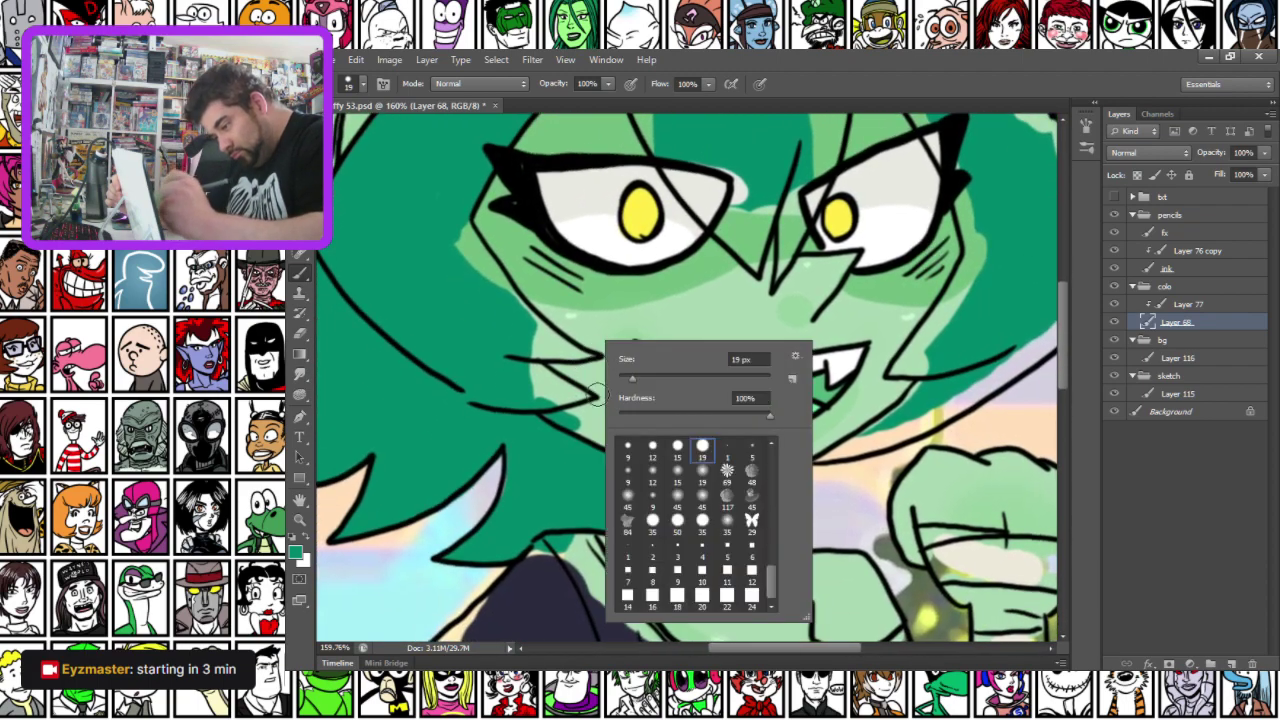
pyautogui.click(483, 359)
pyautogui.moveTo(444, 325); pyautogui.dragTo(518, 437)
pyautogui.moveTo(532, 338)
pyautogui.mouseDown()
pyautogui.moveTo(550, 386)
pyautogui.moveTo(536, 338)
pyautogui.moveTo(623, 466)
pyautogui.moveTo(631, 553)
pyautogui.mouseUp()
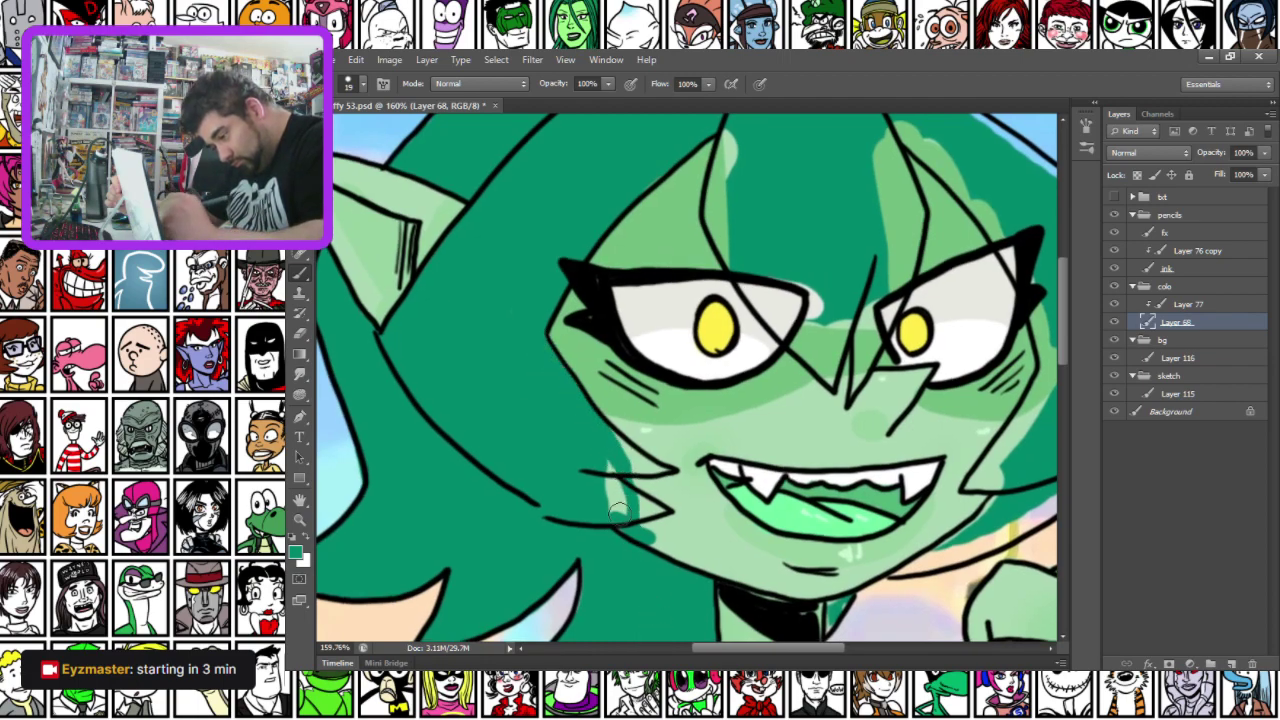
pyautogui.hotkey('ctrl', 'alt', 'z')
pyautogui.hotkey('ctrl', 'alt', 'z')
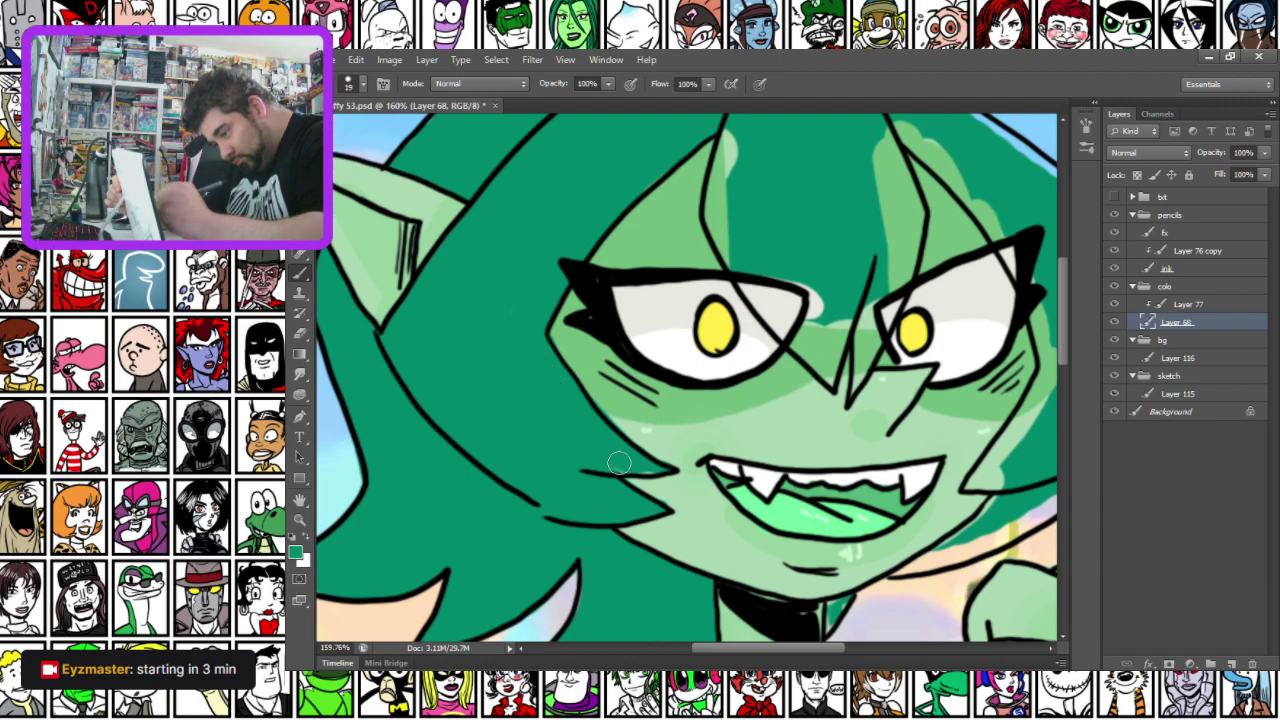
pyautogui.keyDown('alt'); pyautogui.click(662, 482); pyautogui.keyUp('alt')
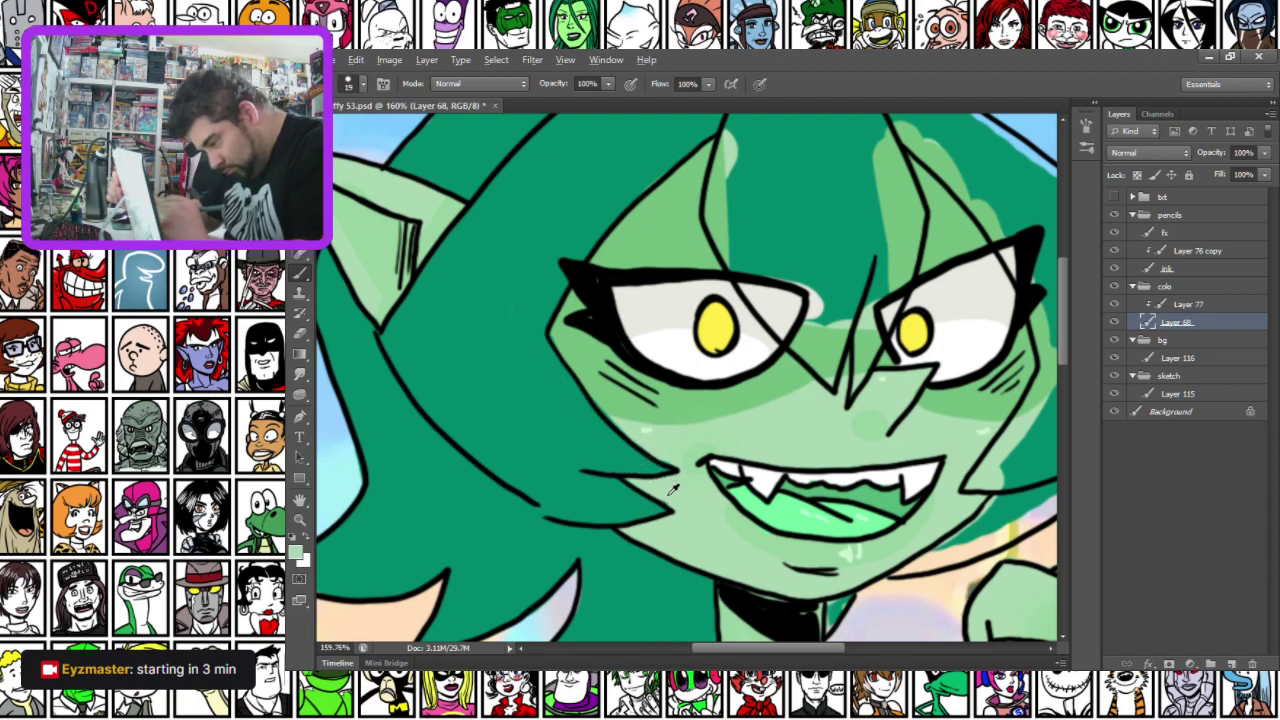
# Resample the hair green and fill the hair right of the neck and along the lower outline on the right side
pyautogui.keyDown('alt'); pyautogui.click(531, 421); pyautogui.keyUp('alt')
pyautogui.moveTo(904, 474); pyautogui.dragTo(634, 415)
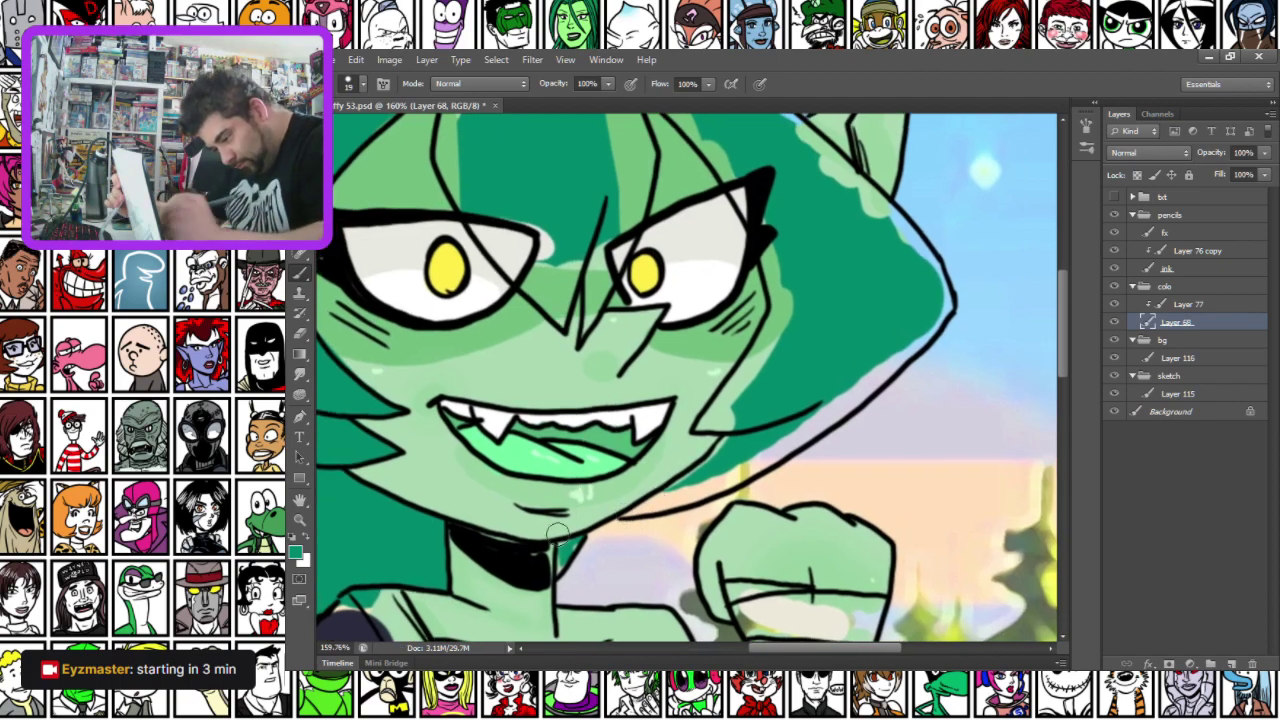
pyautogui.moveTo(556, 573); pyautogui.dragTo(561, 545)
pyautogui.moveTo(619, 513)
pyautogui.mouseDown()
pyautogui.moveTo(706, 464)
pyautogui.moveTo(700, 434)
pyautogui.mouseUp()
pyautogui.moveTo(645, 510)
pyautogui.mouseDown()
pyautogui.moveTo(738, 464)
pyautogui.moveTo(734, 477)
pyautogui.moveTo(853, 392)
pyautogui.moveTo(849, 404)
pyautogui.moveTo(945, 304)
pyautogui.moveTo(932, 276)
pyautogui.mouseUp()
# Paint the inner edge of the right hair dark green along the cheek and temple
pyautogui.scroll(3, 715, 230)
pyautogui.moveTo(680, 290)
pyautogui.mouseDown()
pyautogui.moveTo(619, 247)
pyautogui.moveTo(746, 406)
pyautogui.moveTo(748, 462)
pyautogui.mouseUp()
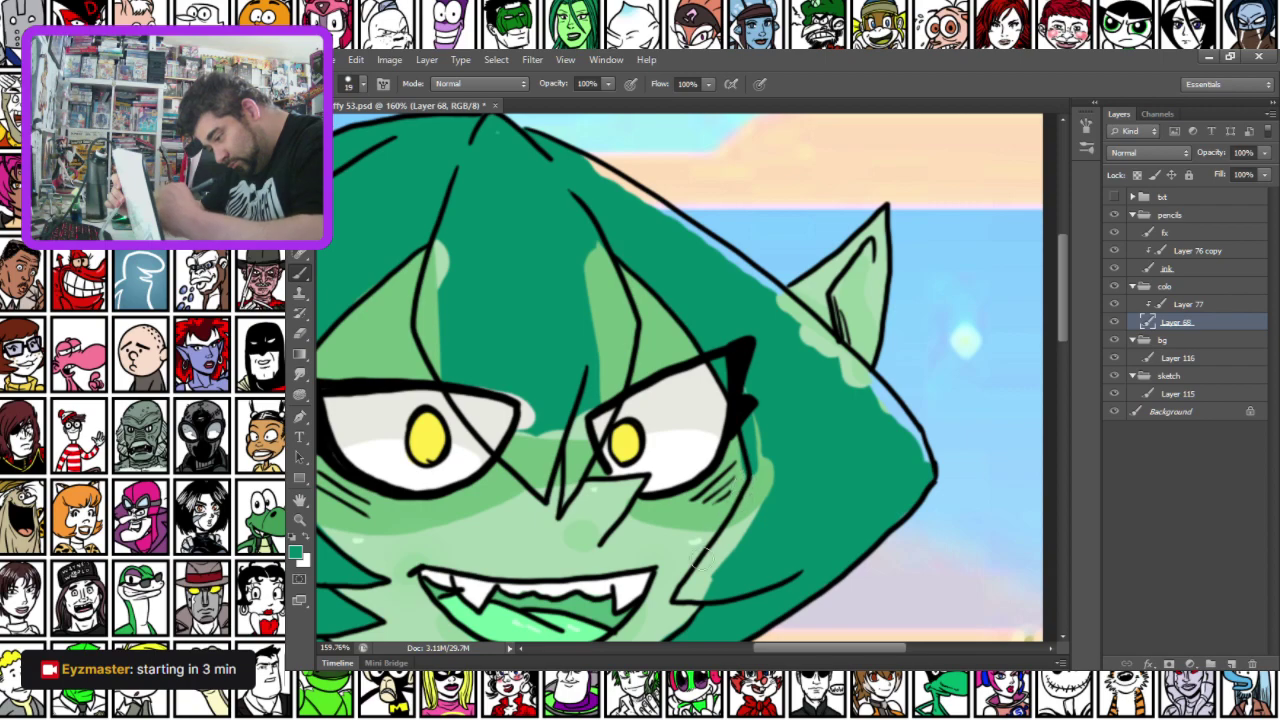
pyautogui.moveTo(677, 598)
pyautogui.mouseDown()
pyautogui.moveTo(757, 499)
pyautogui.moveTo(694, 596)
pyautogui.mouseUp()
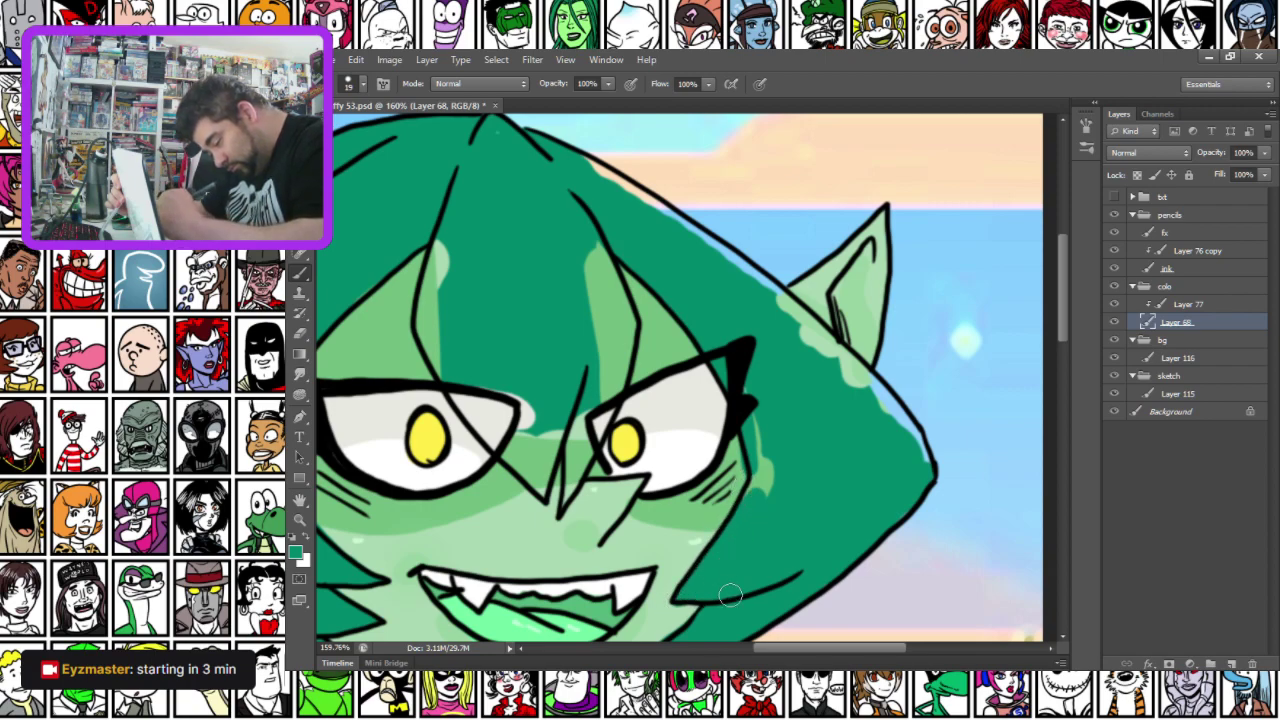
pyautogui.moveTo(750, 498)
pyautogui.mouseDown()
pyautogui.moveTo(761, 460)
pyautogui.moveTo(769, 495)
pyautogui.moveTo(775, 473)
pyautogui.moveTo(749, 382)
pyautogui.mouseUp()
# Fill the upper-right hair outline past the right ear with dark green, covering the remaining light gaps
pyautogui.moveTo(603, 181)
pyautogui.mouseDown()
pyautogui.moveTo(739, 276)
pyautogui.moveTo(850, 383)
pyautogui.moveTo(791, 334)
pyautogui.moveTo(800, 342)
pyautogui.mouseUp()
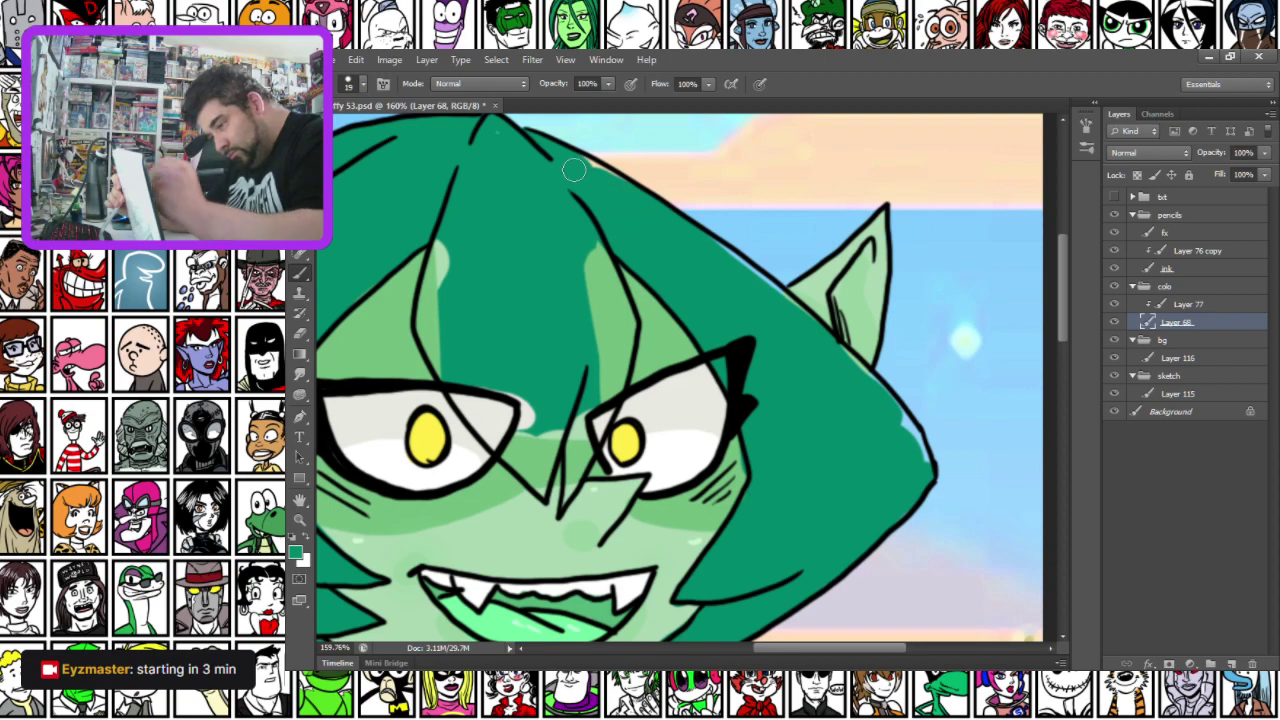
pyautogui.moveTo(730, 264); pyautogui.dragTo(737, 268)
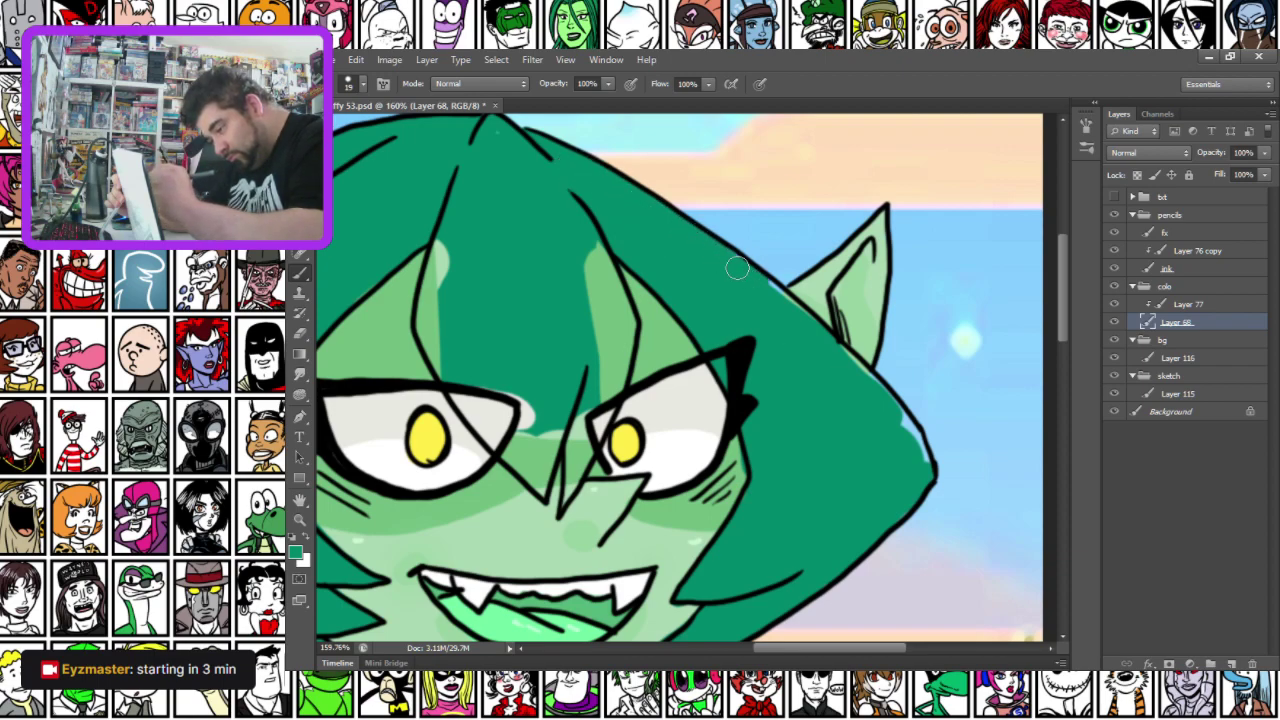
pyautogui.moveTo(780, 304)
pyautogui.mouseDown()
pyautogui.moveTo(785, 350)
pyautogui.moveTo(773, 294)
pyautogui.moveTo(927, 469)
pyautogui.mouseUp()
# Fill the central fringe with dark green down to its pointed tips between the eyes
pyautogui.moveTo(546, 417); pyautogui.dragTo(738, 435)
pyautogui.moveTo(631, 263)
pyautogui.mouseDown()
pyautogui.moveTo(630, 345)
pyautogui.moveTo(622, 278)
pyautogui.moveTo(617, 355)
pyautogui.moveTo(733, 505)
pyautogui.moveTo(720, 445)
pyautogui.moveTo(682, 422)
pyautogui.moveTo(700, 413)
pyautogui.moveTo(694, 442)
pyautogui.mouseUp()
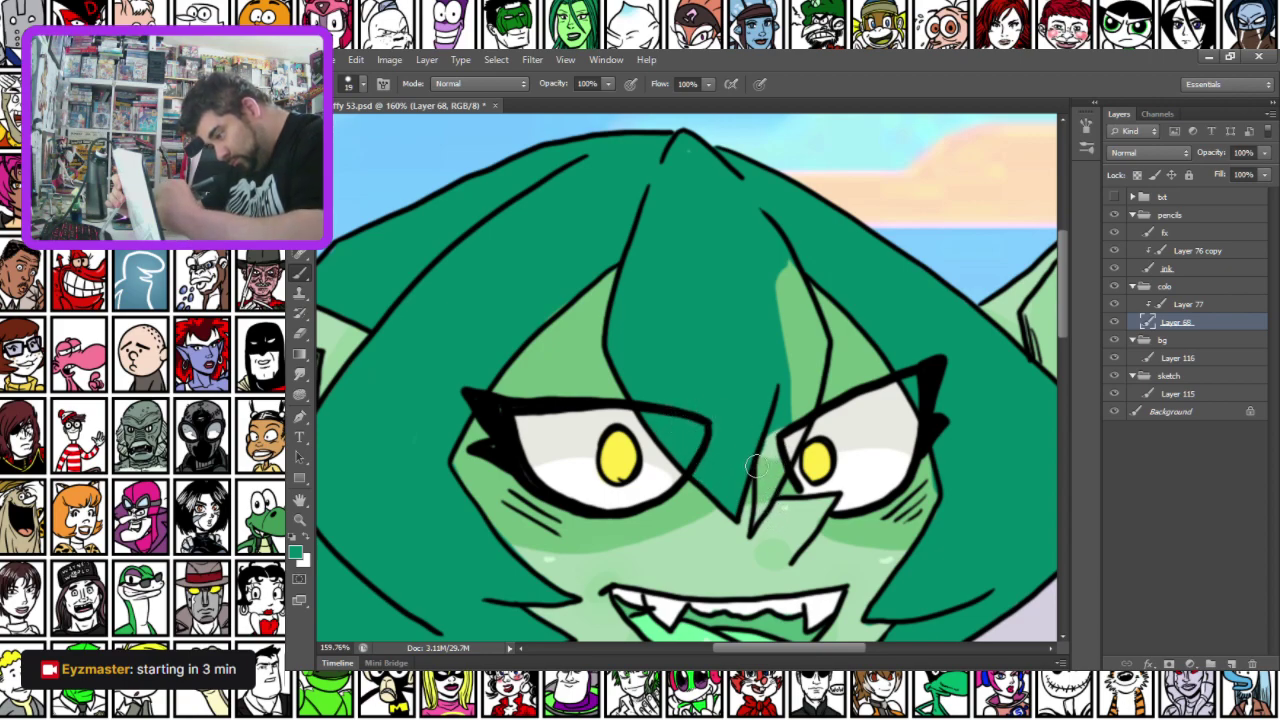
pyautogui.moveTo(760, 494)
pyautogui.mouseDown()
pyautogui.moveTo(813, 376)
pyautogui.moveTo(816, 333)
pyautogui.moveTo(793, 273)
pyautogui.moveTo(783, 364)
pyautogui.moveTo(806, 334)
pyautogui.mouseUp()
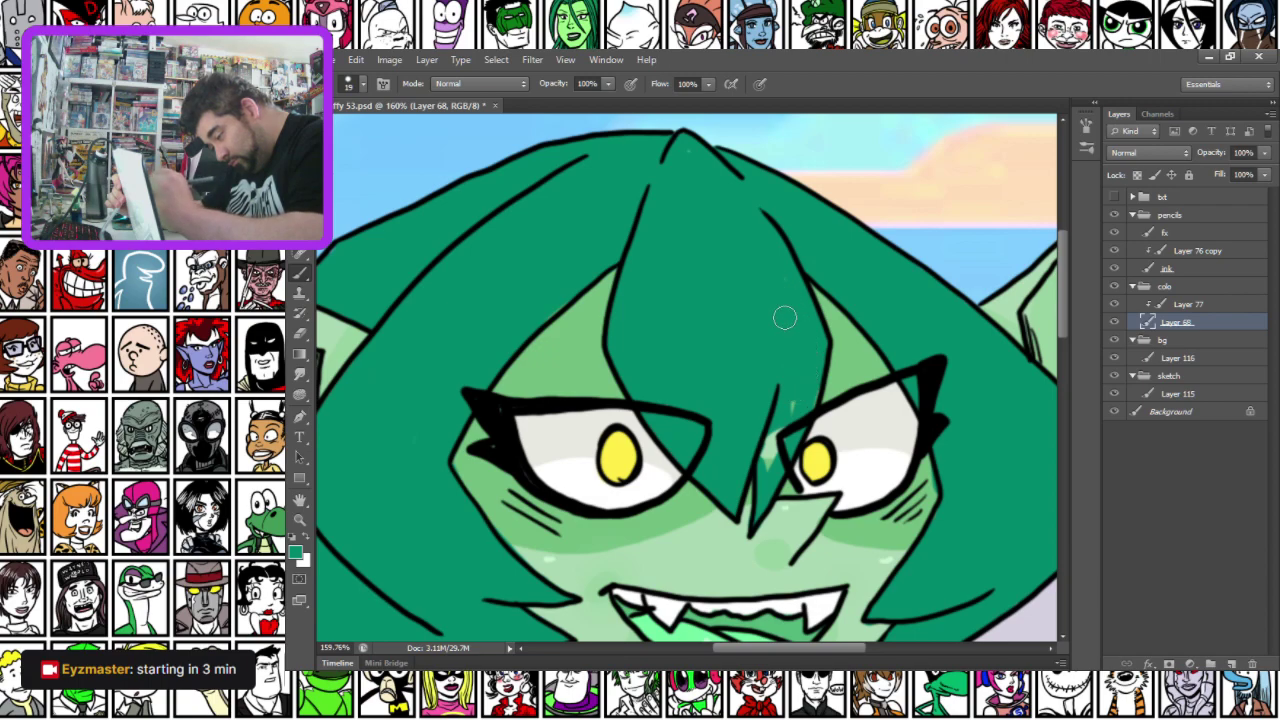
pyautogui.moveTo(764, 477)
pyautogui.mouseDown()
pyautogui.moveTo(785, 415)
pyautogui.moveTo(777, 359)
pyautogui.mouseUp()
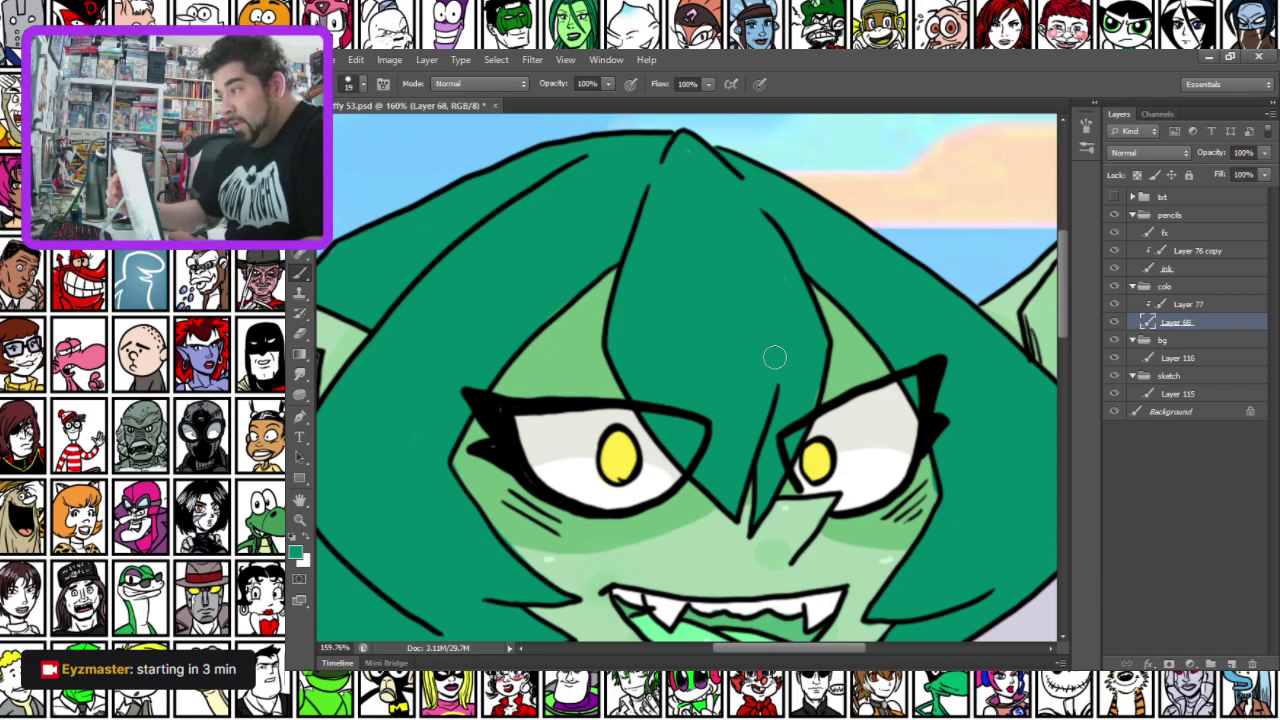
# Paint soft lighter green highlights on the fringe and the left side of the hair
pyautogui.moveTo(514, 440); pyautogui.dragTo(708, 426)
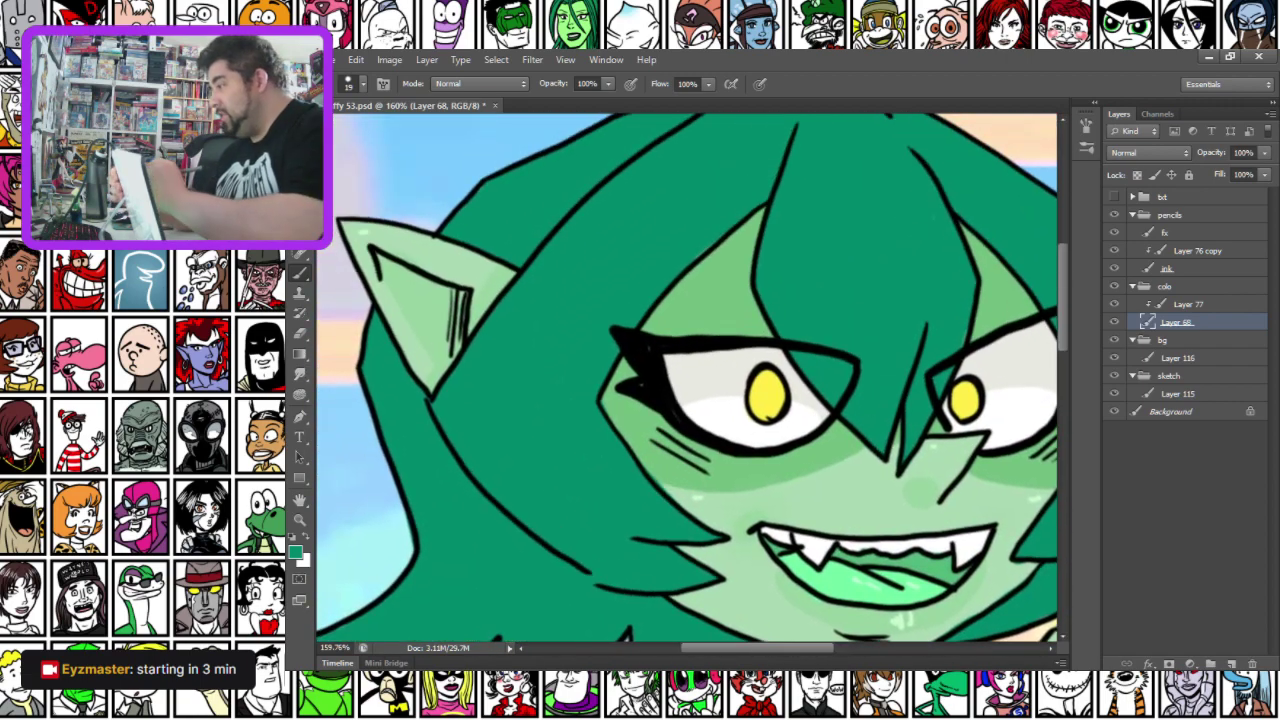
pyautogui.moveTo(807, 245)
pyautogui.mouseDown()
pyautogui.moveTo(822, 175)
pyautogui.moveTo(803, 238)
pyautogui.mouseUp()
pyautogui.moveTo(859, 203); pyautogui.dragTo(845, 151)
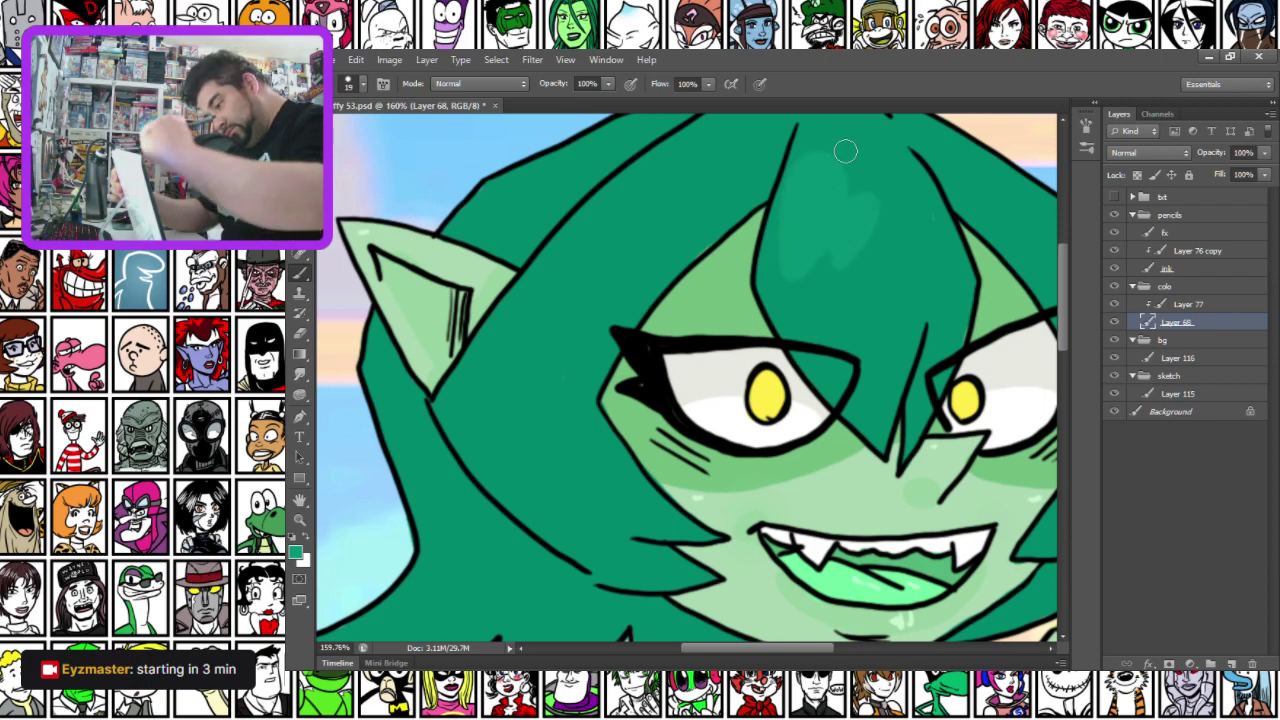
pyautogui.moveTo(708, 143); pyautogui.dragTo(696, 154)
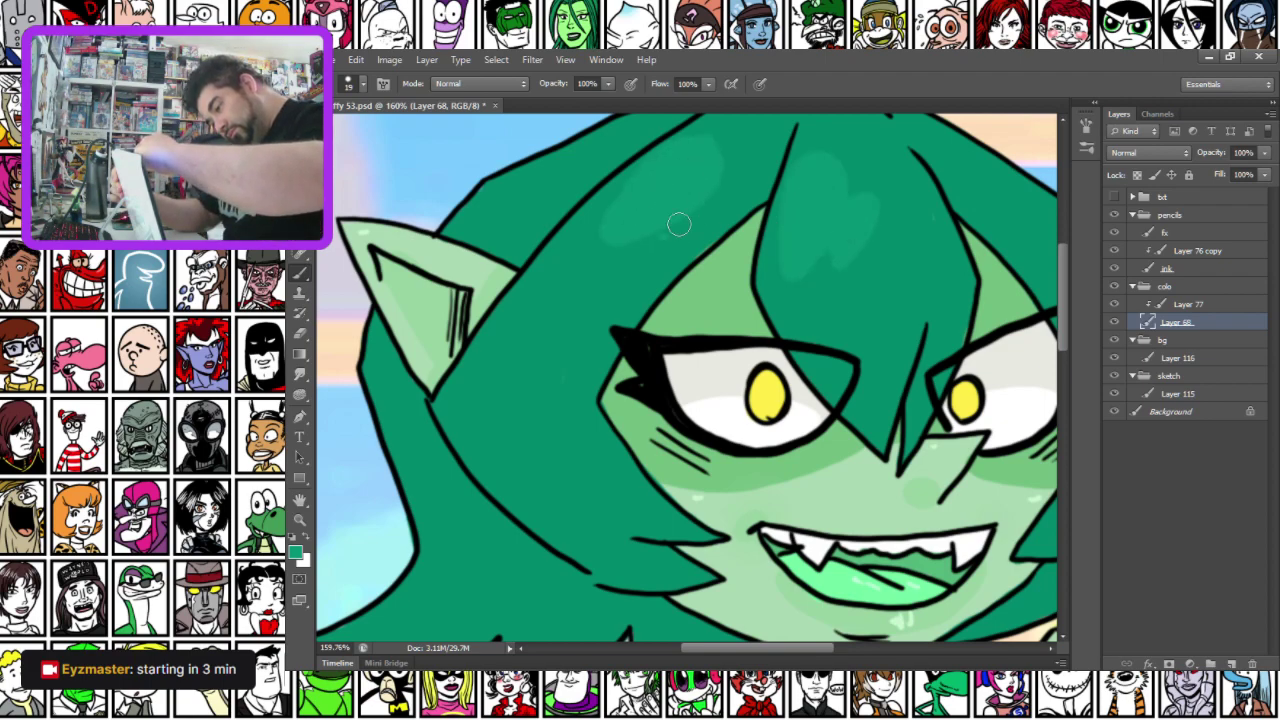
pyautogui.moveTo(530, 375); pyautogui.dragTo(522, 200)
pyautogui.moveTo(540, 528); pyautogui.dragTo(528, 274)
# Switch the foreground colour to off-white and paint over the brown bandages on the right thigh
pyautogui.moveTo(903, 492); pyautogui.dragTo(640, 332)
pyautogui.scroll(-8, 641, 331)
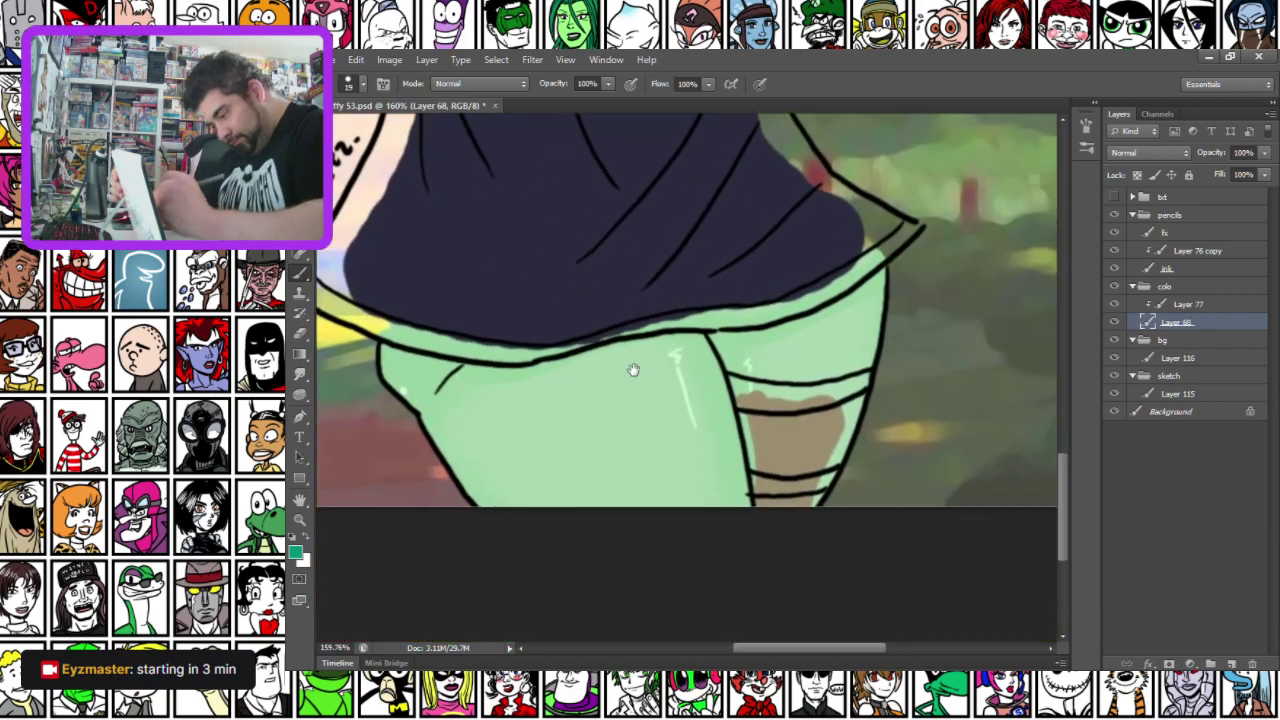
pyautogui.keyDown('alt'); pyautogui.click(778, 402); pyautogui.keyUp('alt')
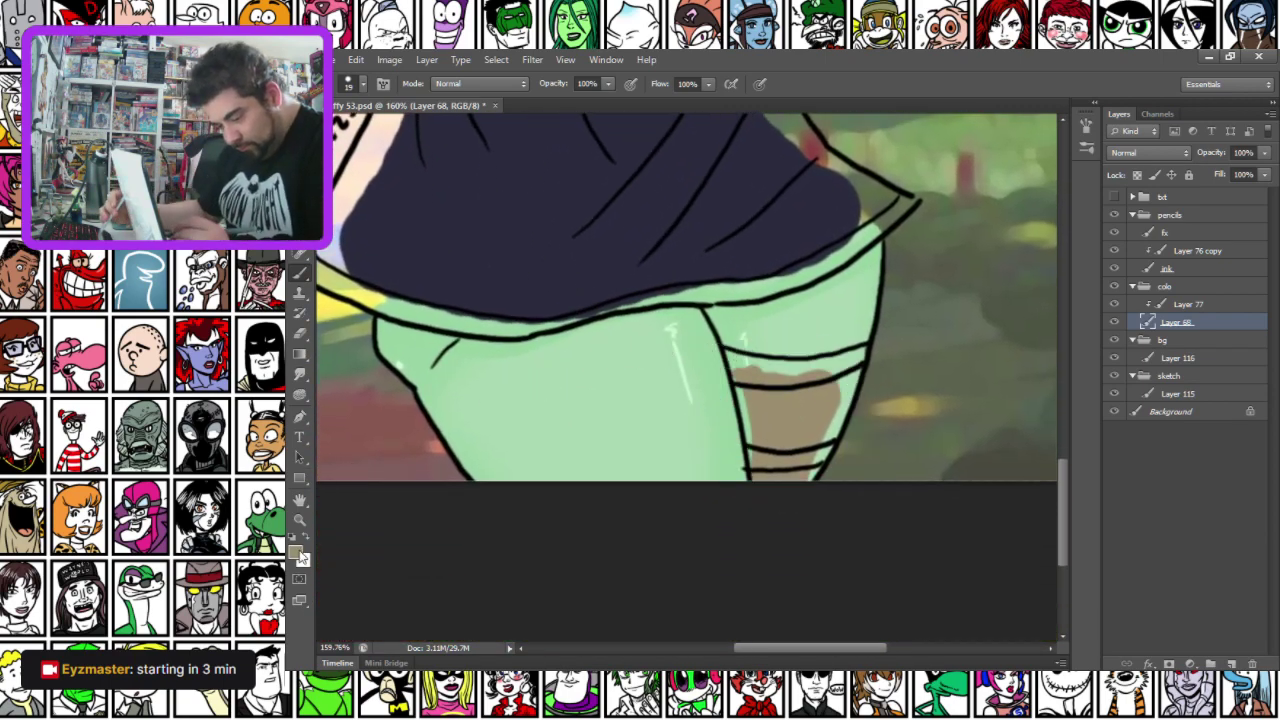
pyautogui.press('x')
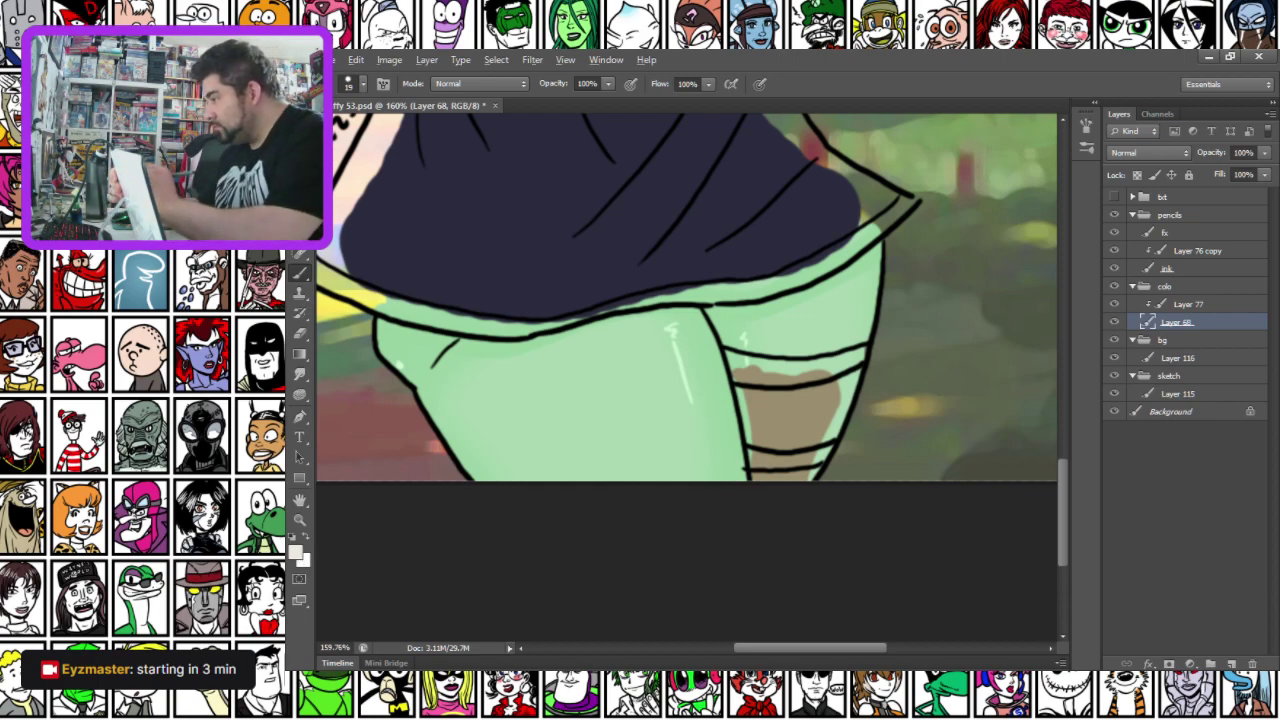
pyautogui.moveTo(730, 355); pyautogui.dragTo(762, 478)
pyautogui.moveTo(748, 365)
pyautogui.mouseDown()
pyautogui.moveTo(814, 368)
pyautogui.moveTo(857, 352)
pyautogui.moveTo(810, 468)
pyautogui.moveTo(835, 380)
pyautogui.moveTo(815, 373)
pyautogui.moveTo(760, 440)
pyautogui.mouseUp()
# Sample the shirt's dark navy and fill its lower hem and left side up to the ink lines
pyautogui.moveTo(458, 265); pyautogui.dragTo(591, 323)
pyautogui.keyDown('alt'); pyautogui.click(604, 381); pyautogui.keyUp('alt')
pyautogui.moveTo(654, 194)
pyautogui.mouseDown()
pyautogui.moveTo(580, 352)
pyautogui.moveTo(529, 377)
pyautogui.moveTo(523, 400)
pyautogui.moveTo(597, 292)
pyautogui.moveTo(546, 390)
pyautogui.moveTo(576, 402)
pyautogui.moveTo(532, 405)
pyautogui.moveTo(612, 444)
pyautogui.moveTo(696, 460)
pyautogui.mouseUp()
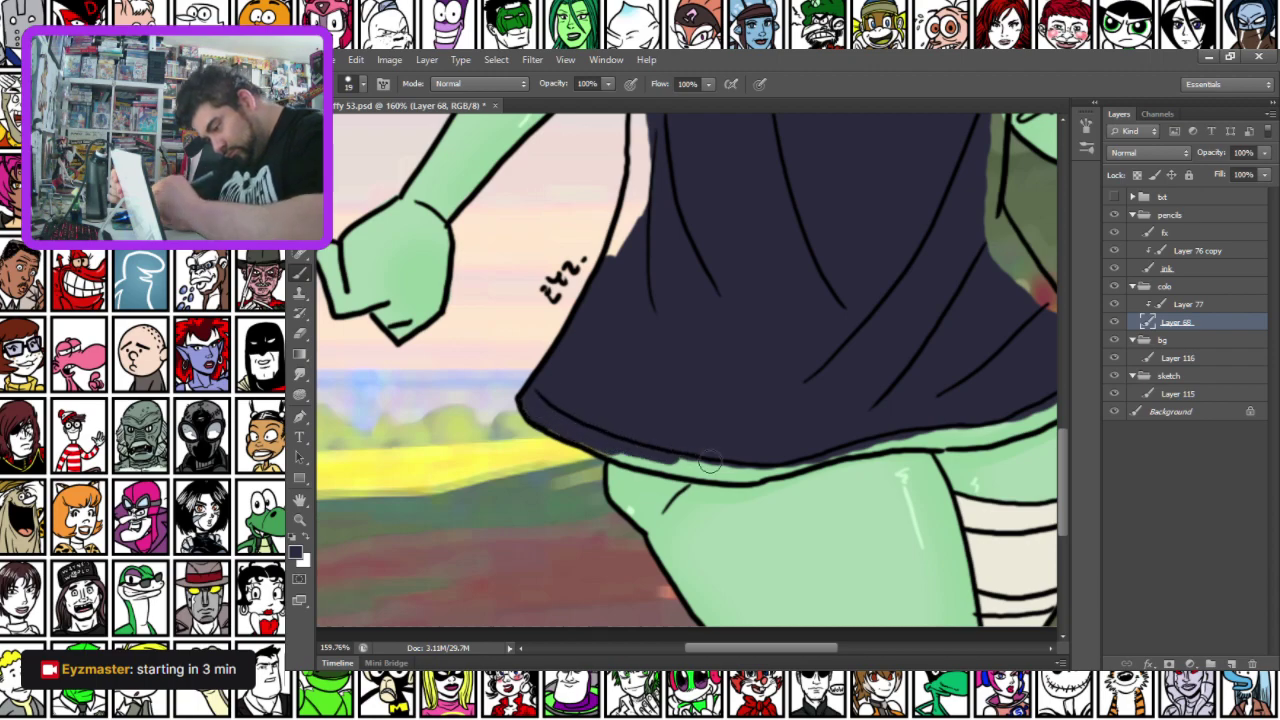
pyautogui.moveTo(598, 440)
pyautogui.mouseDown()
pyautogui.moveTo(744, 475)
pyautogui.moveTo(955, 425)
pyautogui.mouseUp()
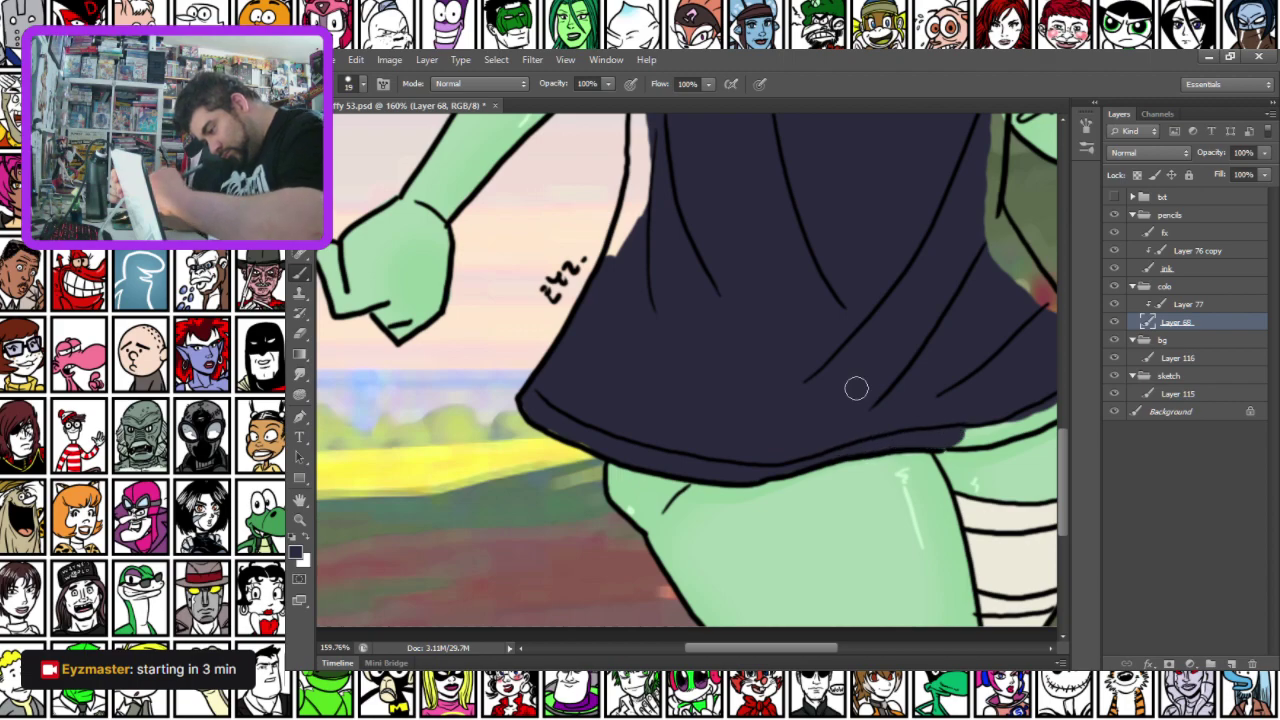
pyautogui.moveTo(775, 376)
pyautogui.mouseDown()
pyautogui.moveTo(717, 386)
pyautogui.moveTo(777, 501)
pyautogui.mouseUp()
pyautogui.moveTo(622, 388)
pyautogui.mouseDown()
pyautogui.moveTo(654, 219)
pyautogui.moveTo(610, 392)
pyautogui.moveTo(642, 237)
pyautogui.mouseUp()
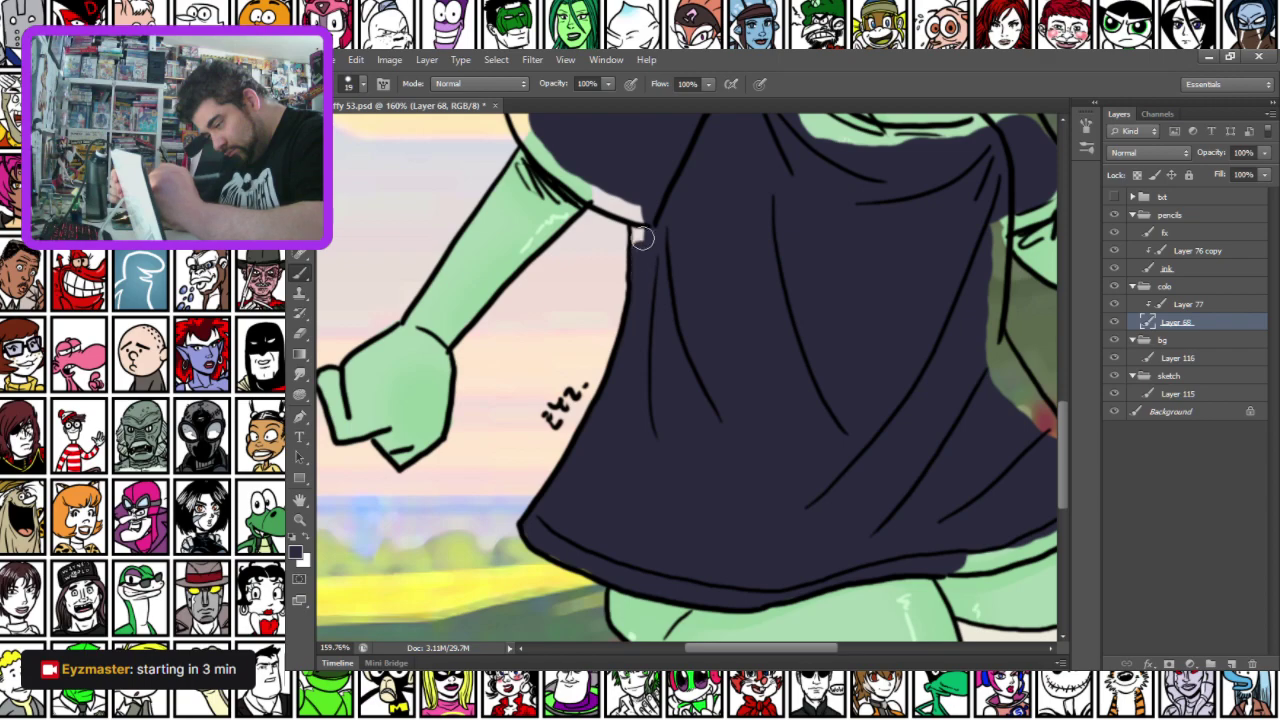
# Fill the shirt's right edge and flared lower-right corner with navy, covering the remaining background gaps
pyautogui.moveTo(714, 403)
pyautogui.mouseDown()
pyautogui.moveTo(603, 330)
pyautogui.moveTo(593, 392)
pyautogui.moveTo(717, 394)
pyautogui.moveTo(696, 405)
pyautogui.moveTo(811, 330)
pyautogui.moveTo(771, 345)
pyautogui.mouseUp()
pyautogui.moveTo(664, 286); pyautogui.dragTo(733, 413)
pyautogui.moveTo(735, 191)
pyautogui.mouseDown()
pyautogui.moveTo(730, 239)
pyautogui.moveTo(743, 181)
pyautogui.moveTo(746, 237)
pyautogui.moveTo(724, 354)
pyautogui.moveTo(730, 327)
pyautogui.moveTo(757, 376)
pyautogui.moveTo(738, 321)
pyautogui.moveTo(759, 540)
pyautogui.mouseUp()
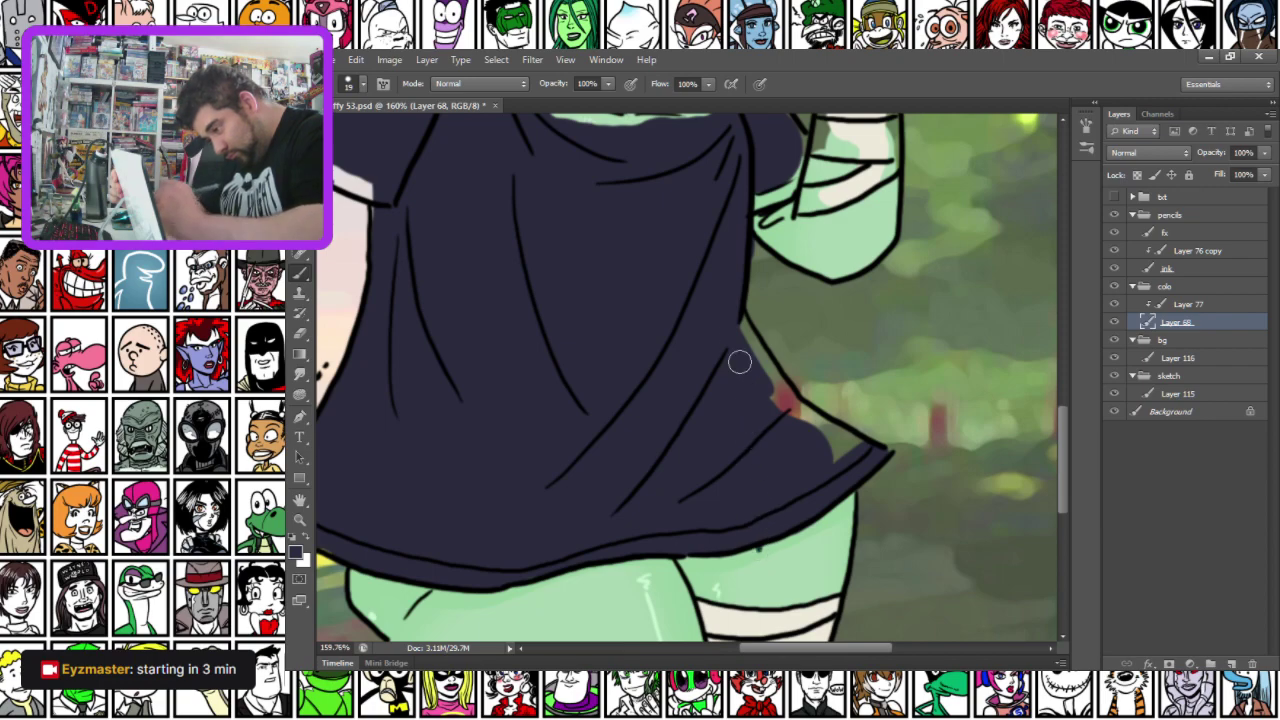
pyautogui.moveTo(737, 309)
pyautogui.mouseDown()
pyautogui.moveTo(785, 426)
pyautogui.moveTo(780, 407)
pyautogui.moveTo(839, 456)
pyautogui.moveTo(847, 448)
pyautogui.moveTo(790, 404)
pyautogui.moveTo(864, 447)
pyautogui.moveTo(812, 374)
pyautogui.mouseUp()
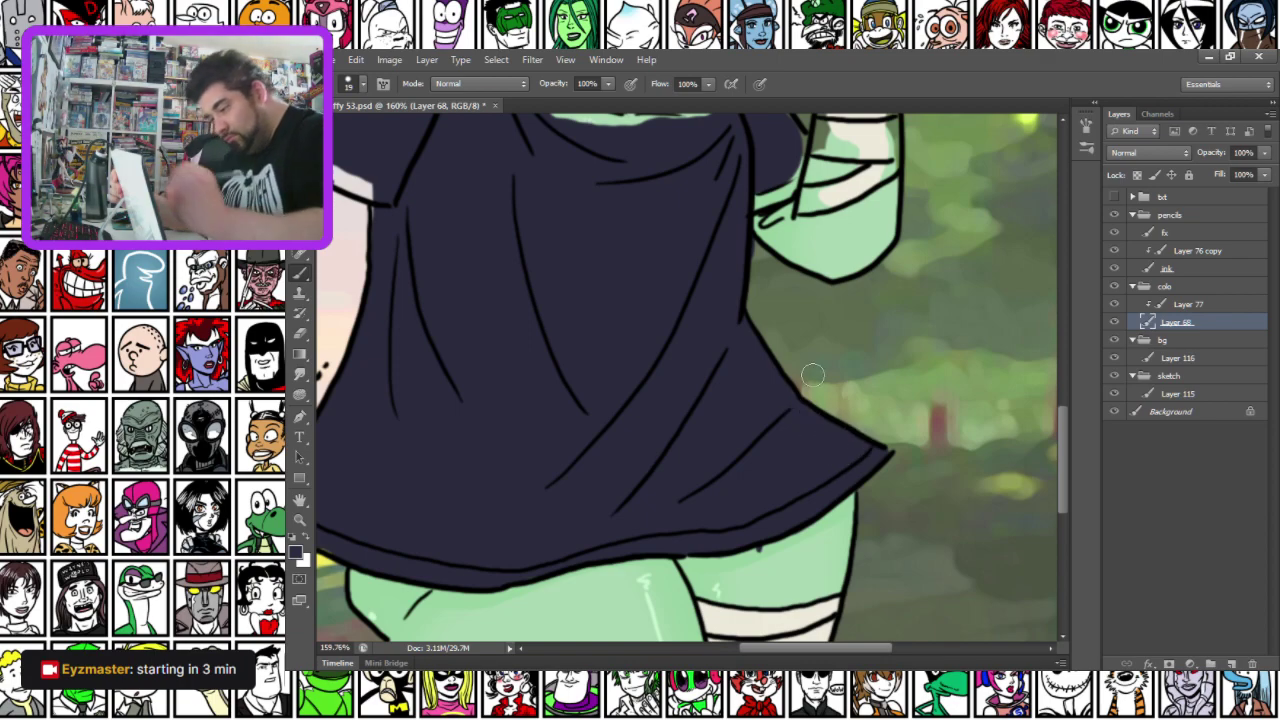
# Fill the remaining gaps in the shirt's sleeves with navy out to their ink outlines
pyautogui.moveTo(452, 333); pyautogui.dragTo(582, 543)
pyautogui.moveTo(499, 374); pyautogui.dragTo(505, 402)
pyautogui.moveTo(378, 297)
pyautogui.mouseDown()
pyautogui.moveTo(410, 348)
pyautogui.moveTo(497, 403)
pyautogui.mouseUp()
pyautogui.moveTo(390, 305)
pyautogui.mouseDown()
pyautogui.moveTo(478, 220)
pyautogui.moveTo(421, 283)
pyautogui.moveTo(526, 167)
pyautogui.moveTo(612, 264)
pyautogui.moveTo(542, 160)
pyautogui.moveTo(566, 163)
pyautogui.moveTo(596, 212)
pyautogui.moveTo(571, 189)
pyautogui.moveTo(679, 320)
pyautogui.moveTo(645, 268)
pyautogui.moveTo(747, 327)
pyautogui.moveTo(701, 320)
pyautogui.moveTo(707, 331)
pyautogui.moveTo(735, 330)
pyautogui.moveTo(870, 310)
pyautogui.moveTo(845, 315)
pyautogui.moveTo(826, 277)
pyautogui.moveTo(847, 291)
pyautogui.moveTo(836, 282)
pyautogui.moveTo(884, 259)
pyautogui.moveTo(878, 300)
pyautogui.moveTo(870, 292)
pyautogui.moveTo(882, 270)
pyautogui.moveTo(927, 352)
pyautogui.moveTo(875, 419)
pyautogui.moveTo(923, 379)
pyautogui.mouseUp()
# Fill the raised fist's and forearm's bandages with sampled off-white, and repaint the skin gap between the lower wraps in light green
pyautogui.moveTo(795, 335)
pyautogui.mouseDown()
pyautogui.moveTo(586, 409)
pyautogui.moveTo(528, 447)
pyautogui.mouseUp()
pyautogui.keyDown('alt'); pyautogui.click(688, 292); pyautogui.keyUp('alt')
pyautogui.moveTo(645, 285)
pyautogui.mouseDown()
pyautogui.moveTo(658, 305)
pyautogui.moveTo(765, 308)
pyautogui.moveTo(782, 288)
pyautogui.moveTo(670, 272)
pyautogui.moveTo(731, 280)
pyautogui.mouseUp()
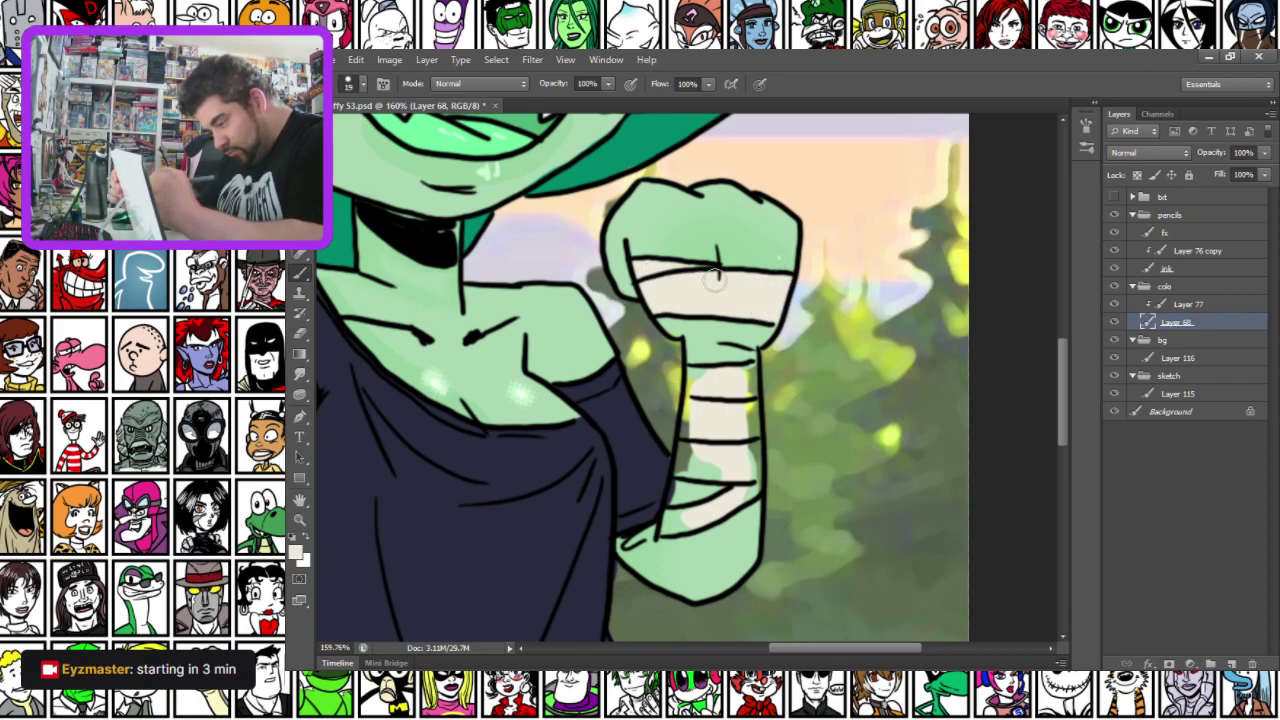
pyautogui.moveTo(690, 375)
pyautogui.mouseDown()
pyautogui.moveTo(662, 542)
pyautogui.moveTo(677, 468)
pyautogui.moveTo(664, 527)
pyautogui.moveTo(755, 482)
pyautogui.moveTo(746, 356)
pyautogui.moveTo(736, 404)
pyautogui.moveTo(716, 397)
pyautogui.moveTo(681, 502)
pyautogui.moveTo(725, 489)
pyautogui.mouseUp()
pyautogui.keyDown('alt'); pyautogui.click(727, 351); pyautogui.keyUp('alt')
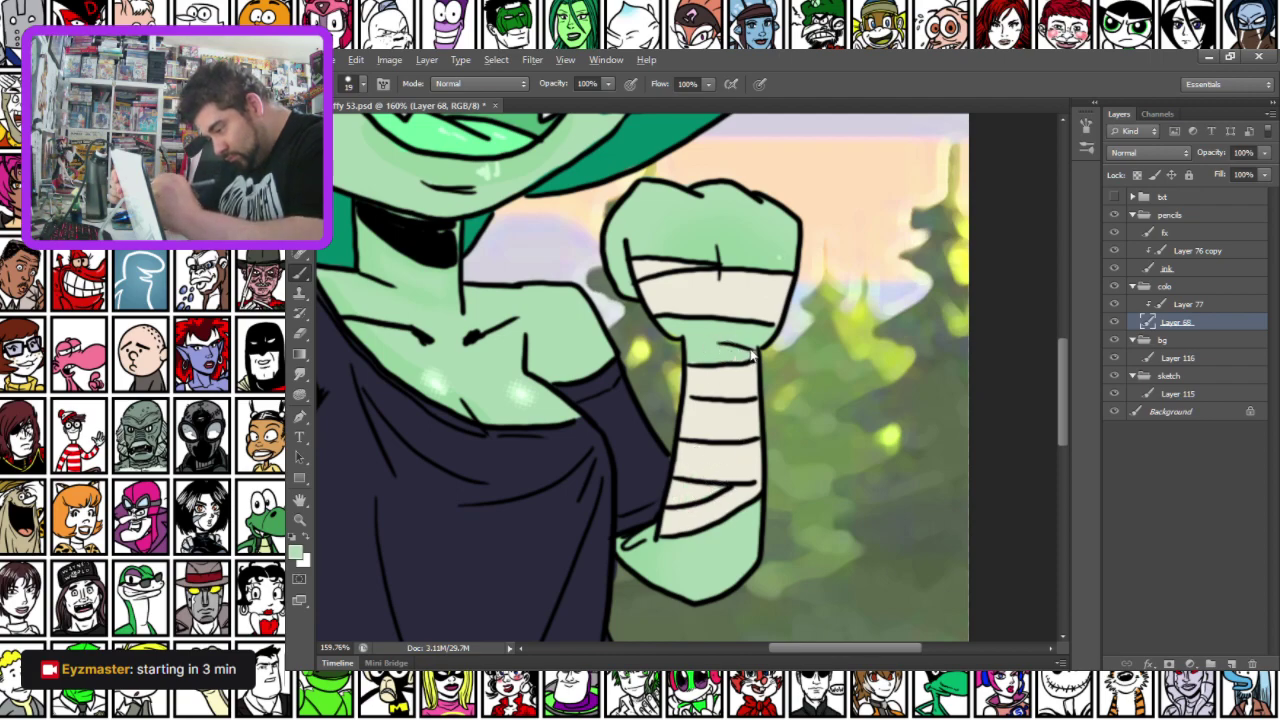
pyautogui.moveTo(681, 491)
pyautogui.mouseDown()
pyautogui.moveTo(712, 484)
pyautogui.moveTo(669, 502)
pyautogui.mouseUp()
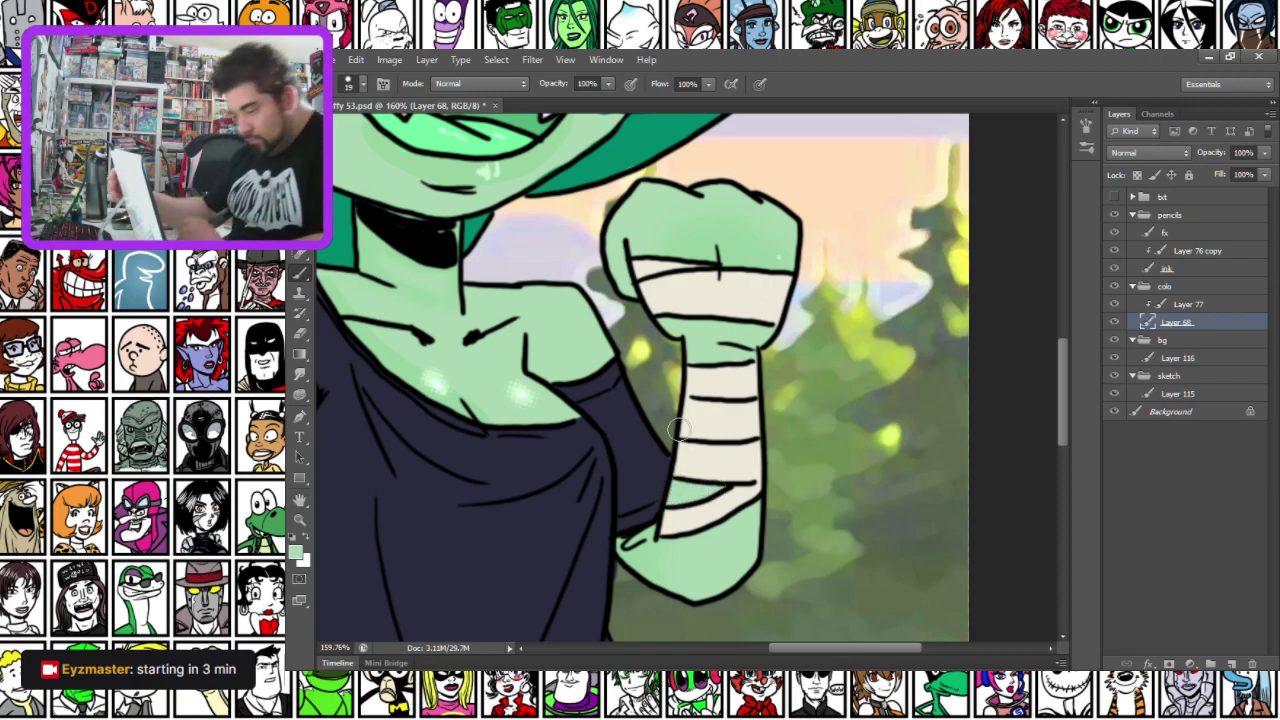
# On Layer 76 copy, recolour the inner hair ink lines with dark teal 005e4b using a 22-pixel brush
pyautogui.scroll(-5, 679, 429)
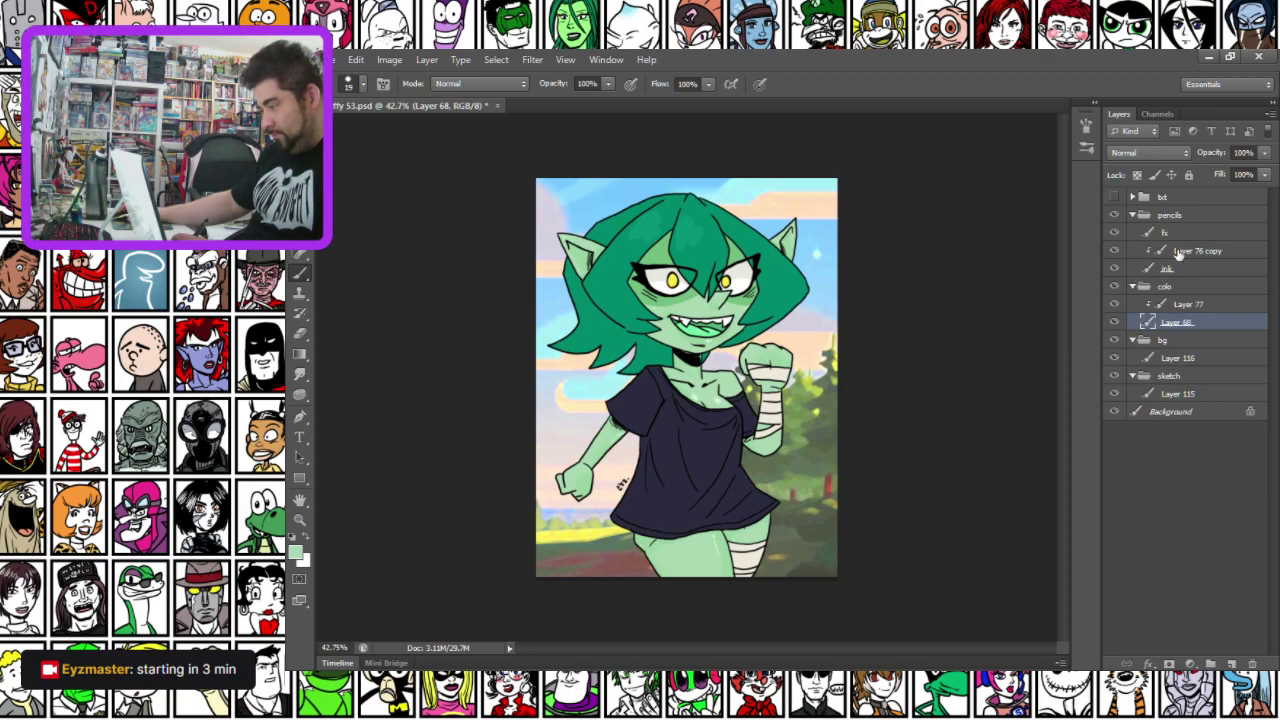
pyautogui.click(1177, 252)
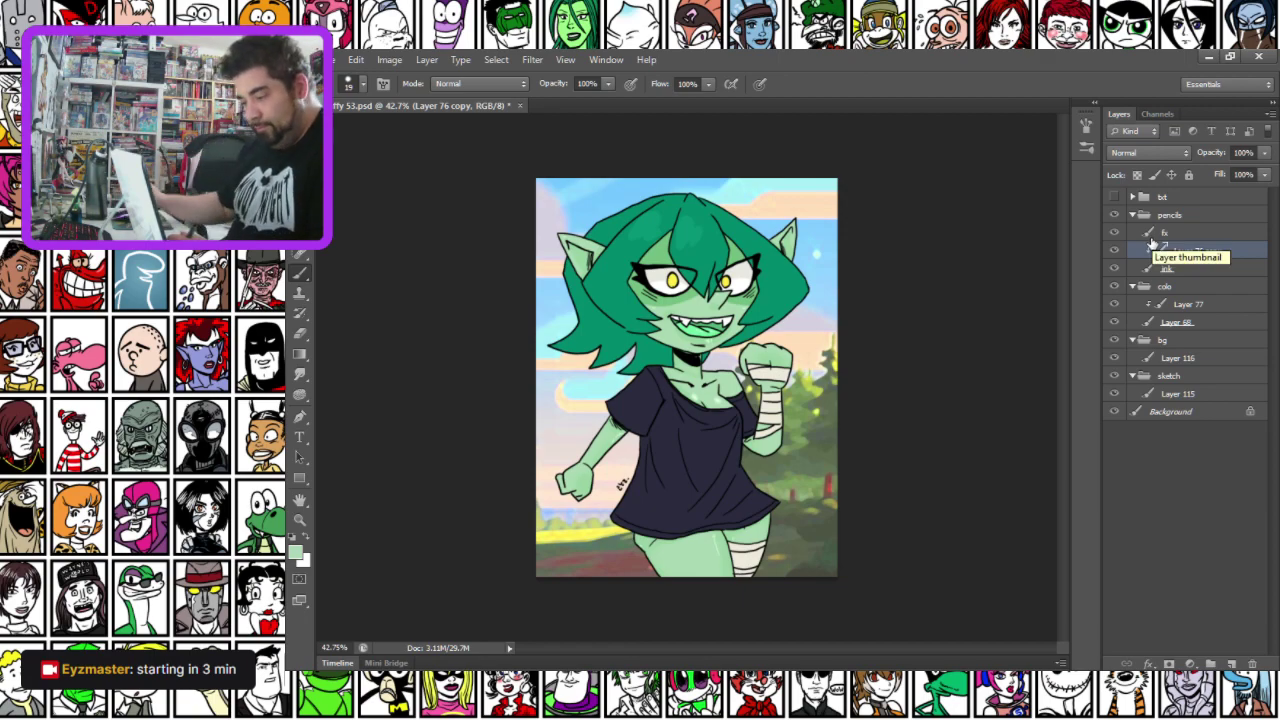
pyautogui.scroll(3, 712, 220)
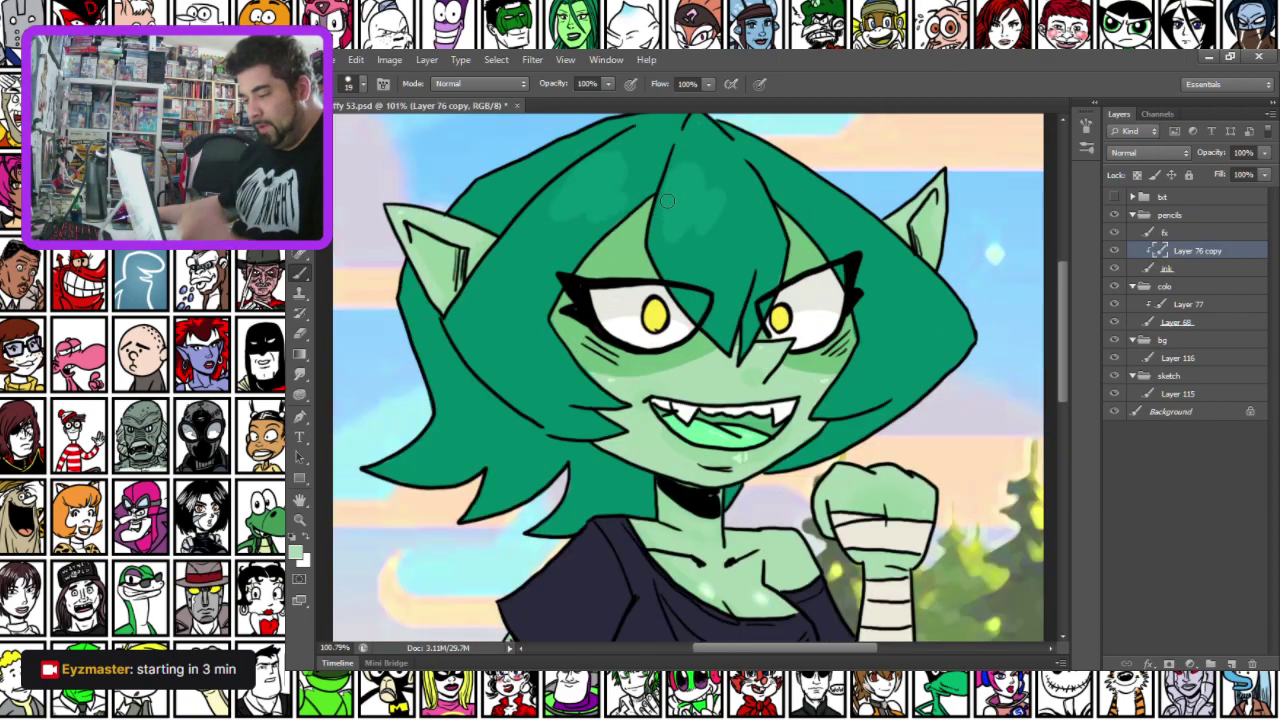
pyautogui.click(296, 554)
pyautogui.click(465, 392)
pyautogui.press('Return')
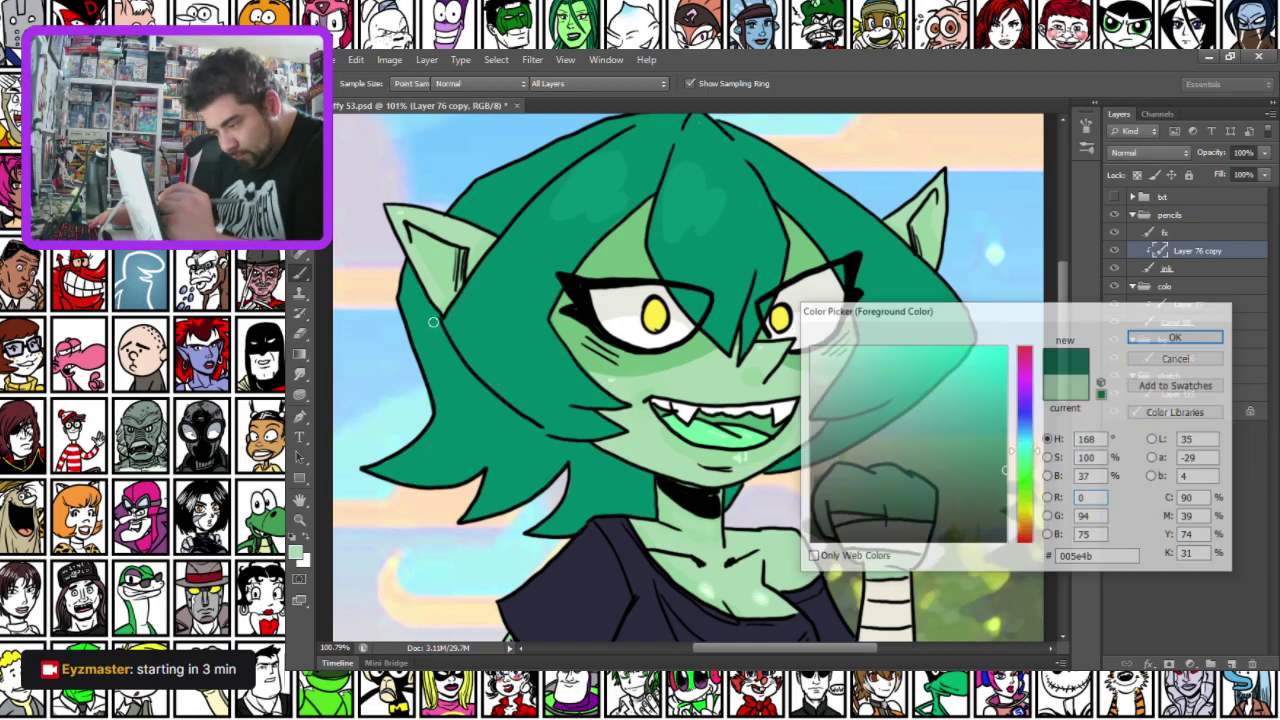
pyautogui.rightClick(464, 331)
pyautogui.moveTo(494, 368); pyautogui.dragTo(500, 367)
pyautogui.moveTo(435, 322); pyautogui.dragTo(553, 433)
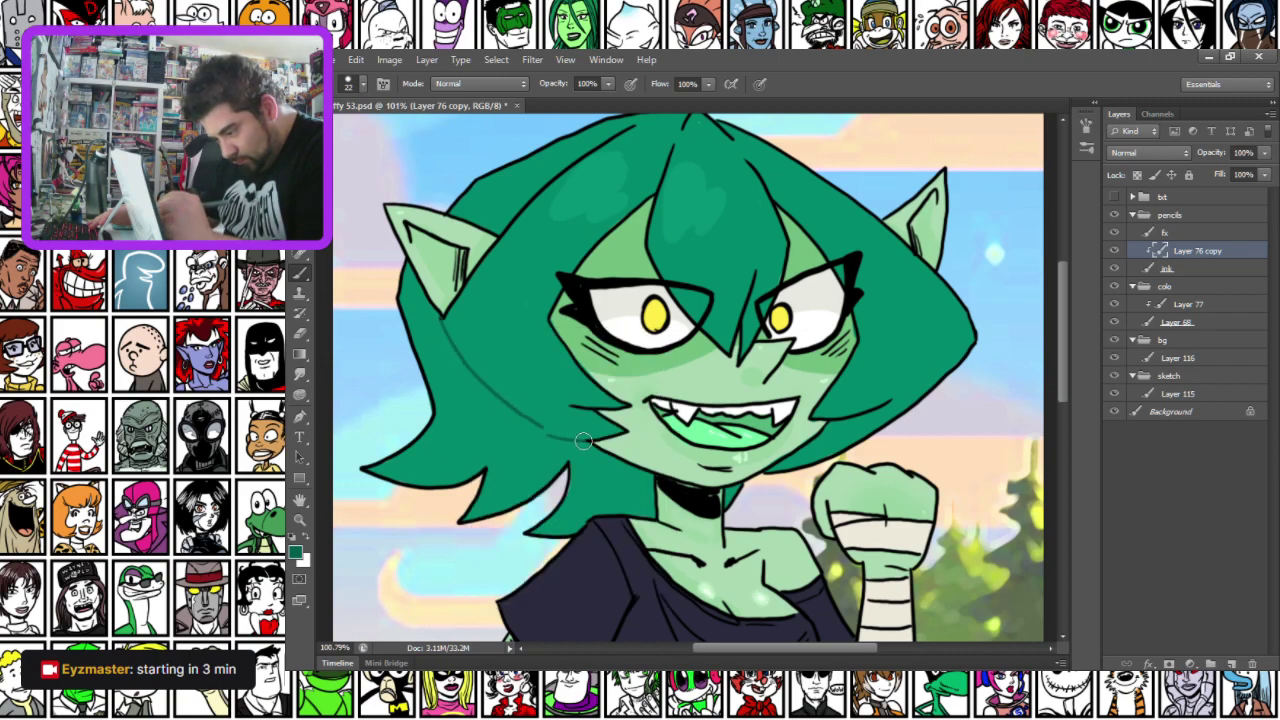
pyautogui.moveTo(452, 347); pyautogui.dragTo(347, 494)
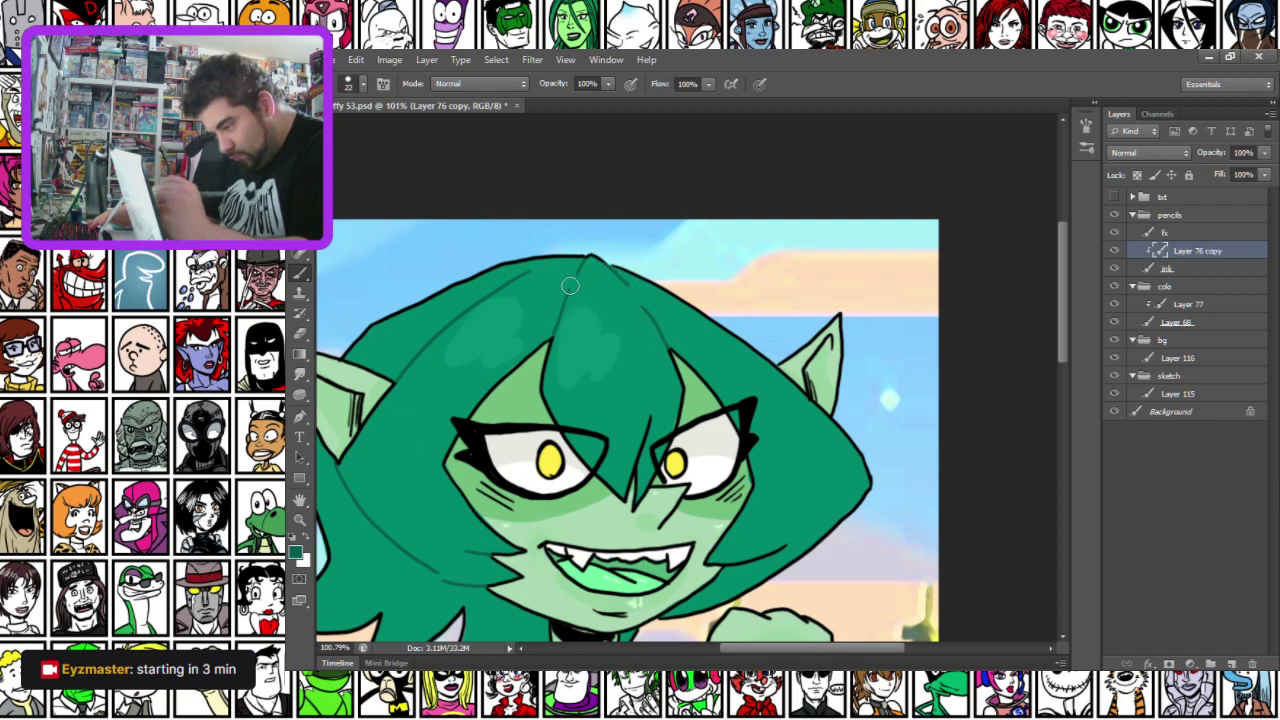
# Recolour the outer lash tips and the eye lines overlapping the hair with the same dark teal
pyautogui.moveTo(744, 427)
pyautogui.mouseDown()
pyautogui.moveTo(723, 394)
pyautogui.moveTo(749, 390)
pyautogui.mouseUp()
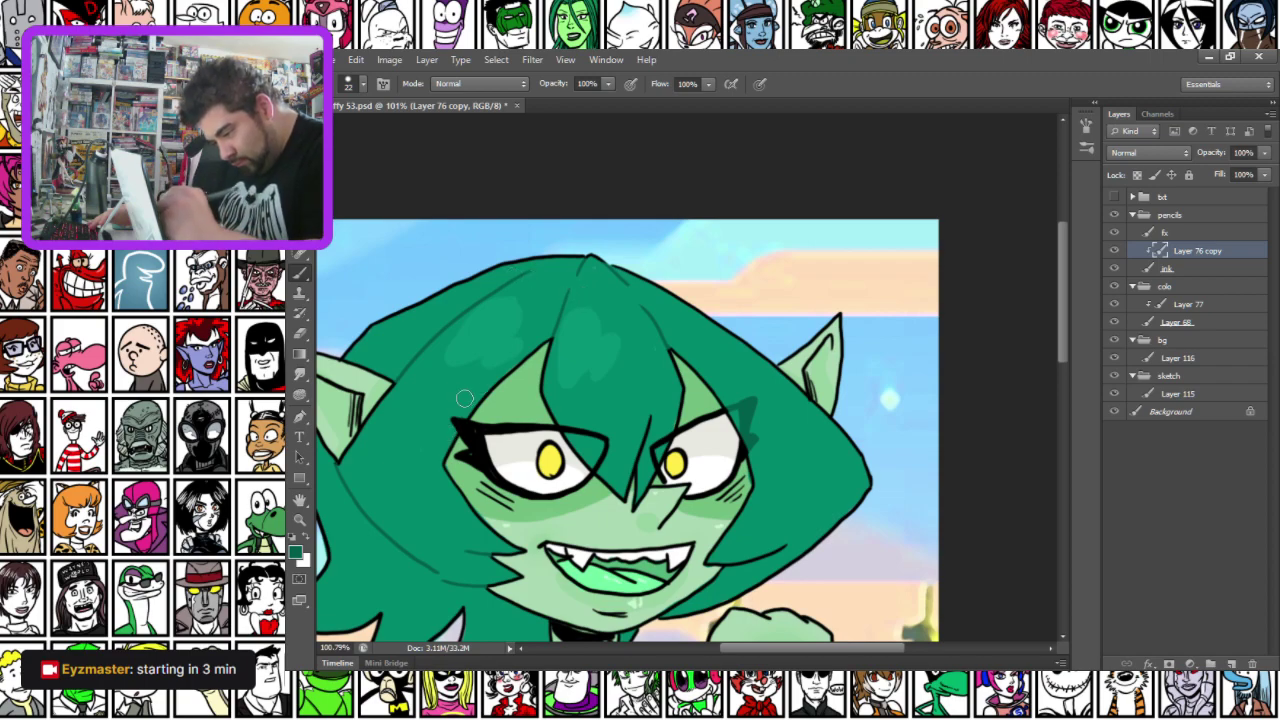
pyautogui.moveTo(570, 432)
pyautogui.mouseDown()
pyautogui.moveTo(602, 457)
pyautogui.moveTo(597, 430)
pyautogui.moveTo(668, 431)
pyautogui.mouseUp()
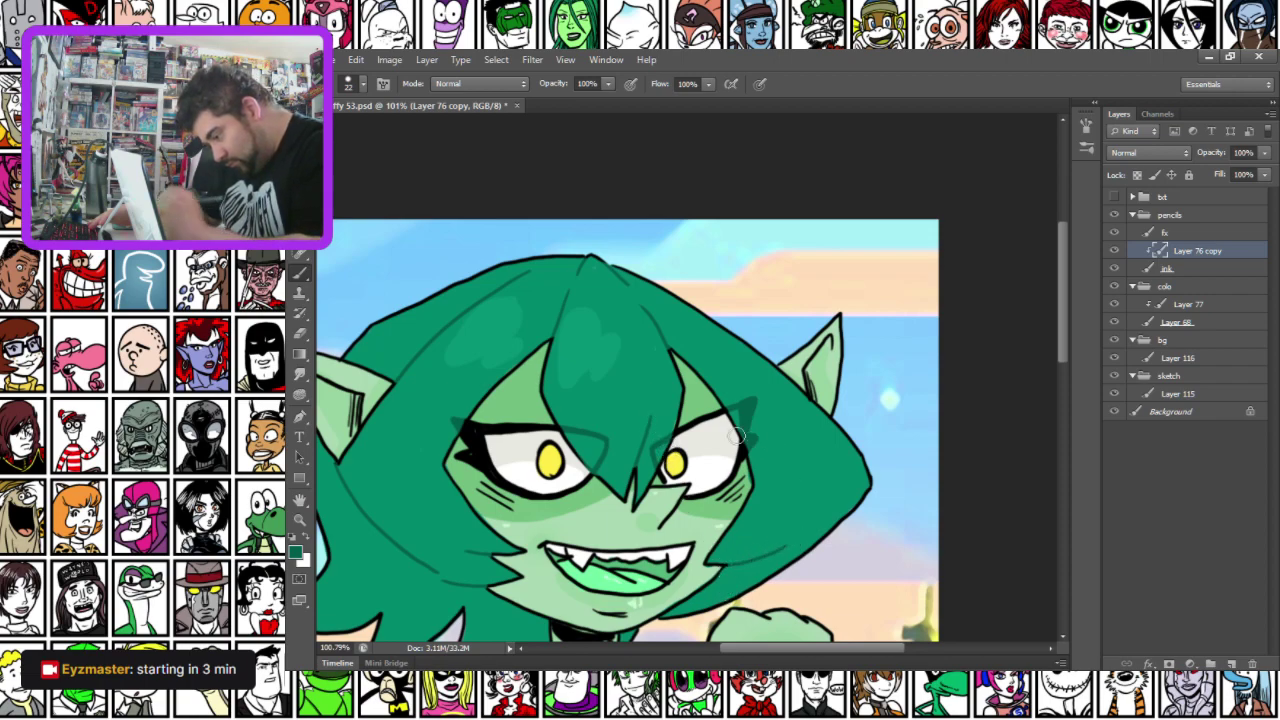
pyautogui.moveTo(481, 588)
pyautogui.mouseDown()
pyautogui.moveTo(545, 527)
pyautogui.moveTo(520, 500)
pyautogui.moveTo(536, 552)
pyautogui.moveTo(565, 543)
pyautogui.mouseUp()
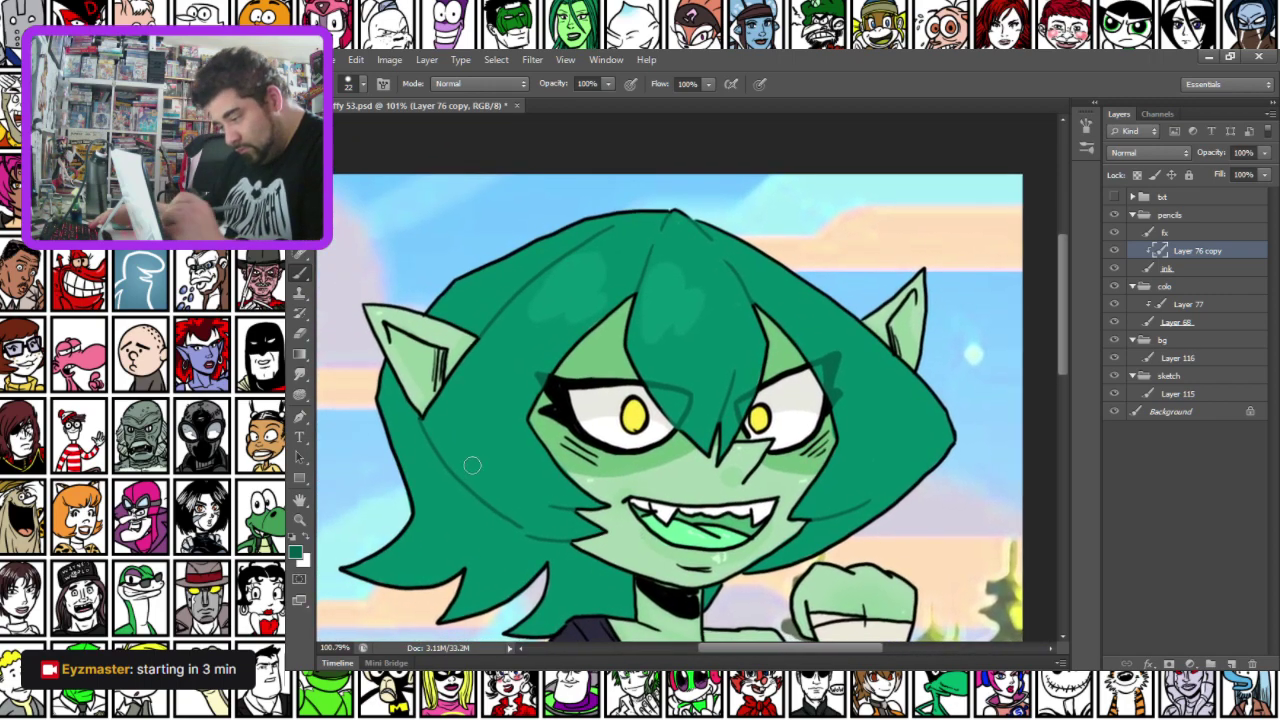
# Set the foreground colour to bright green 41c157 and recolour the short lines under the left eye
pyautogui.click(295, 554)
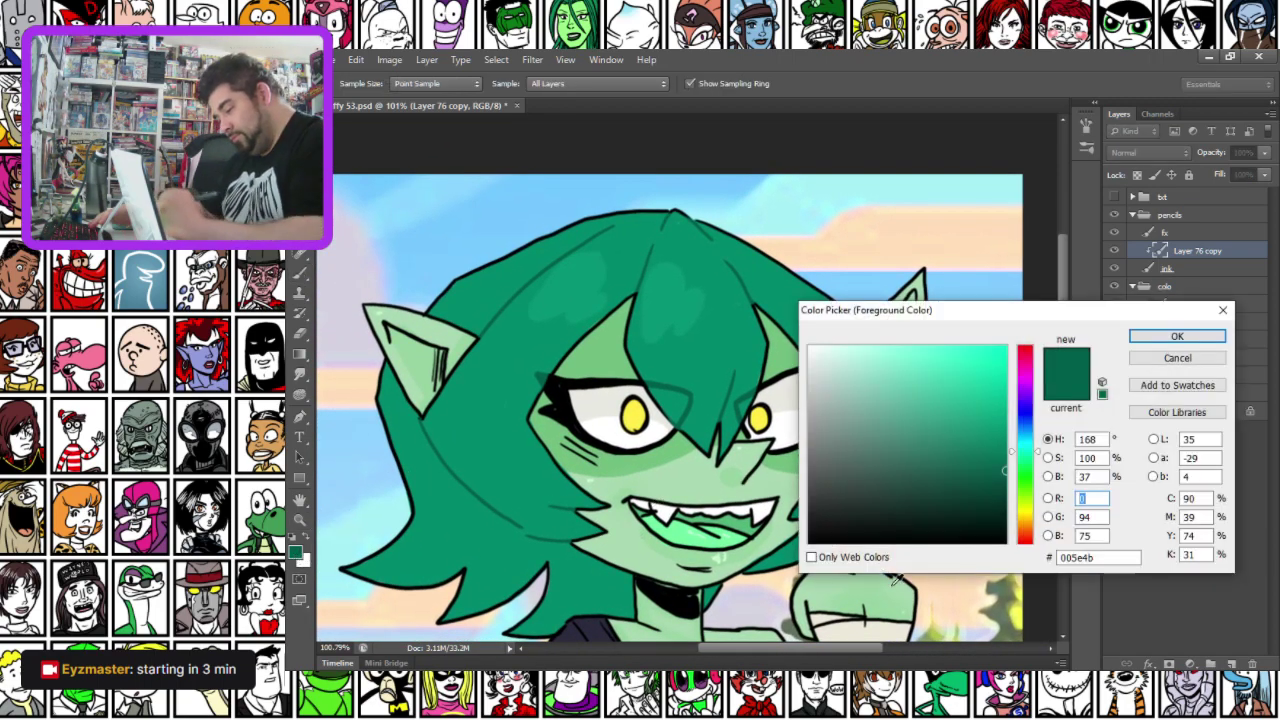
pyautogui.click(658, 482)
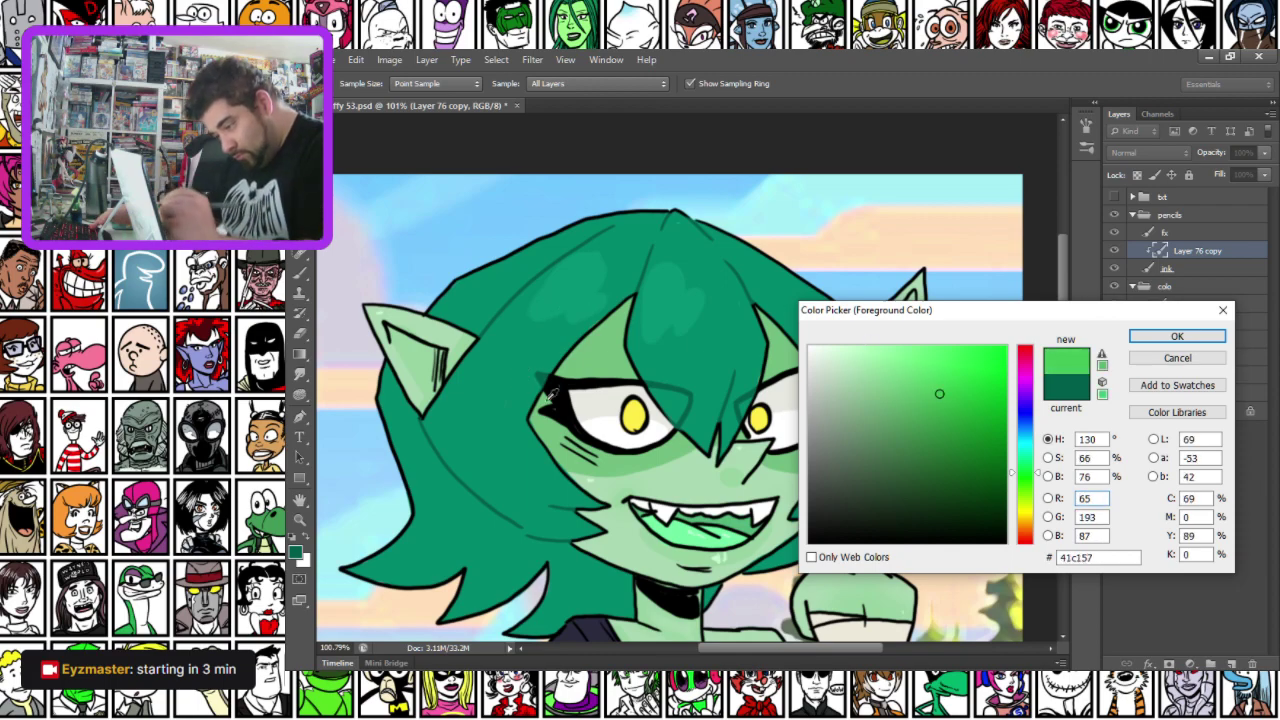
pyautogui.press('Return')
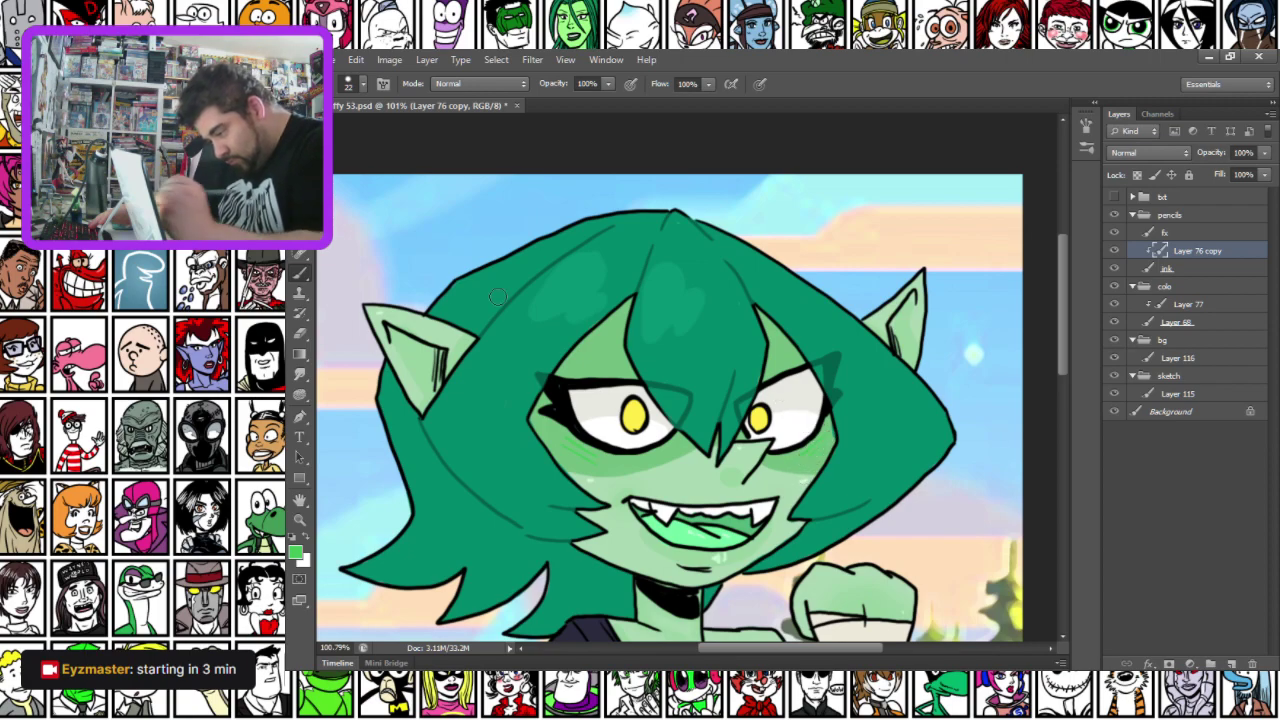
# Set the foreground colour to dark green 2f5836 and recolour the inner lines of both ears
pyautogui.click(296, 556)
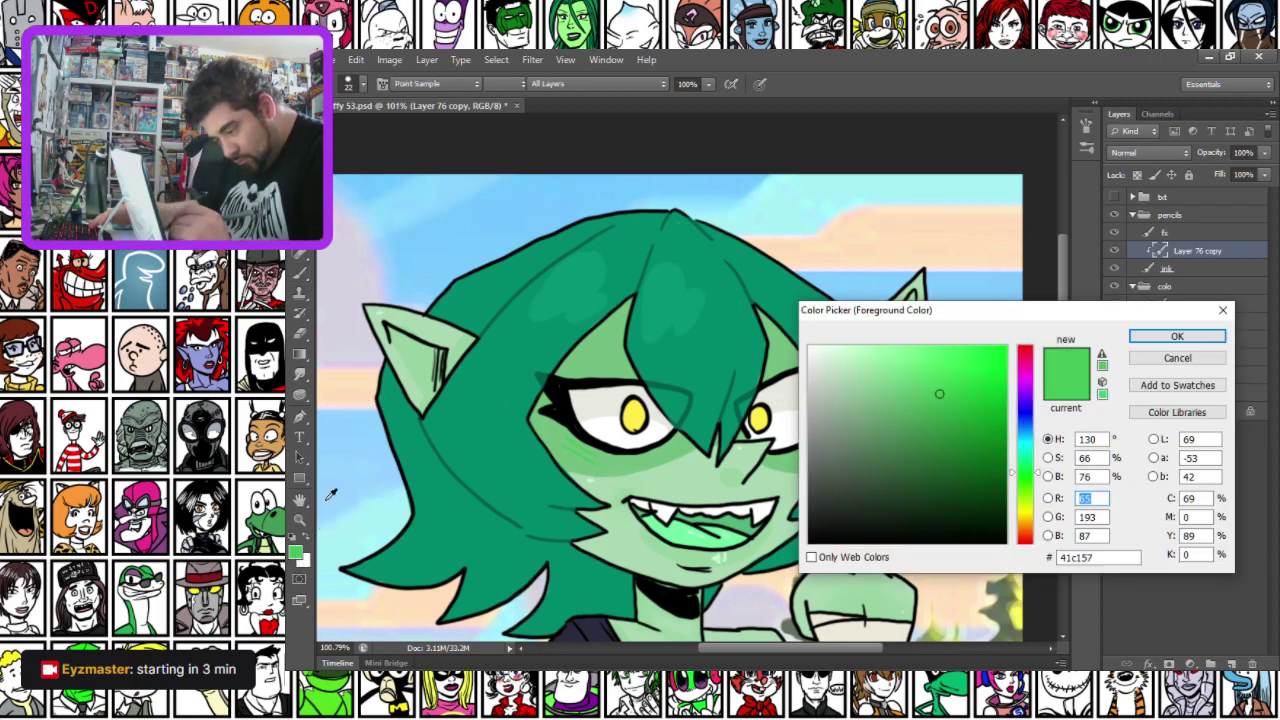
pyautogui.click(656, 485)
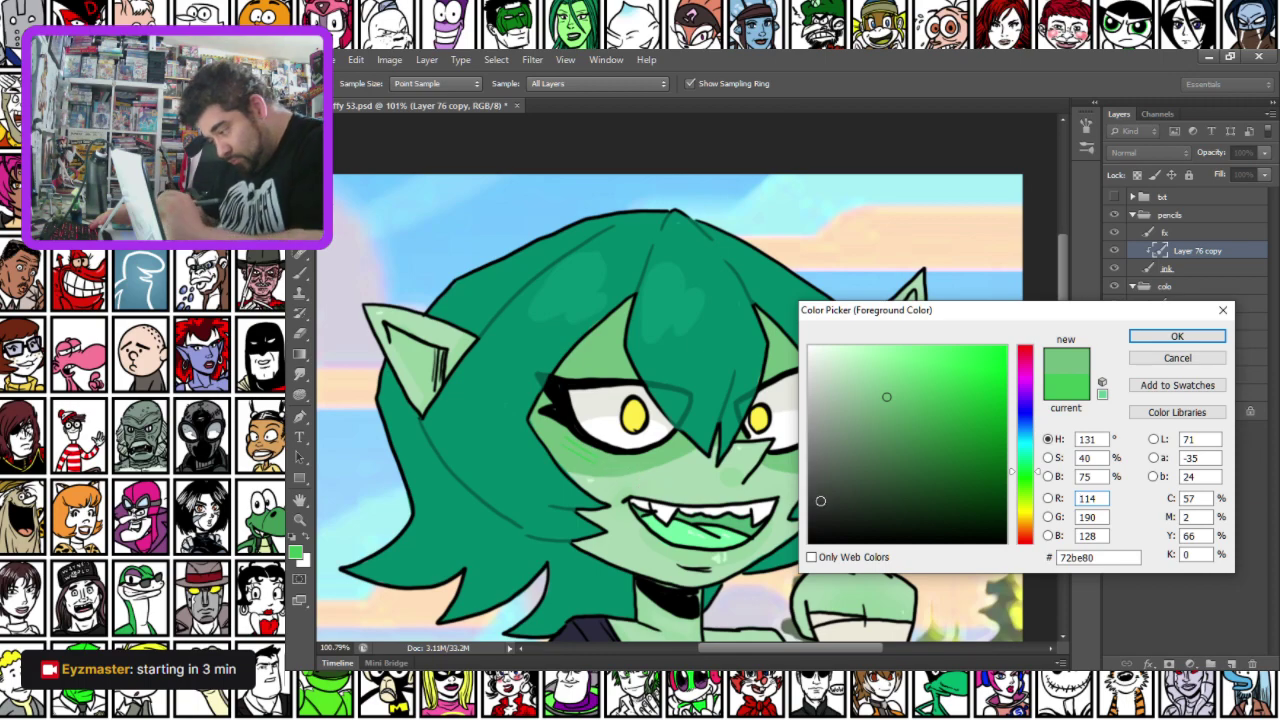
pyautogui.moveTo(898, 449)
pyautogui.mouseDown()
pyautogui.moveTo(946, 463)
pyautogui.moveTo(897, 451)
pyautogui.moveTo(901, 475)
pyautogui.mouseUp()
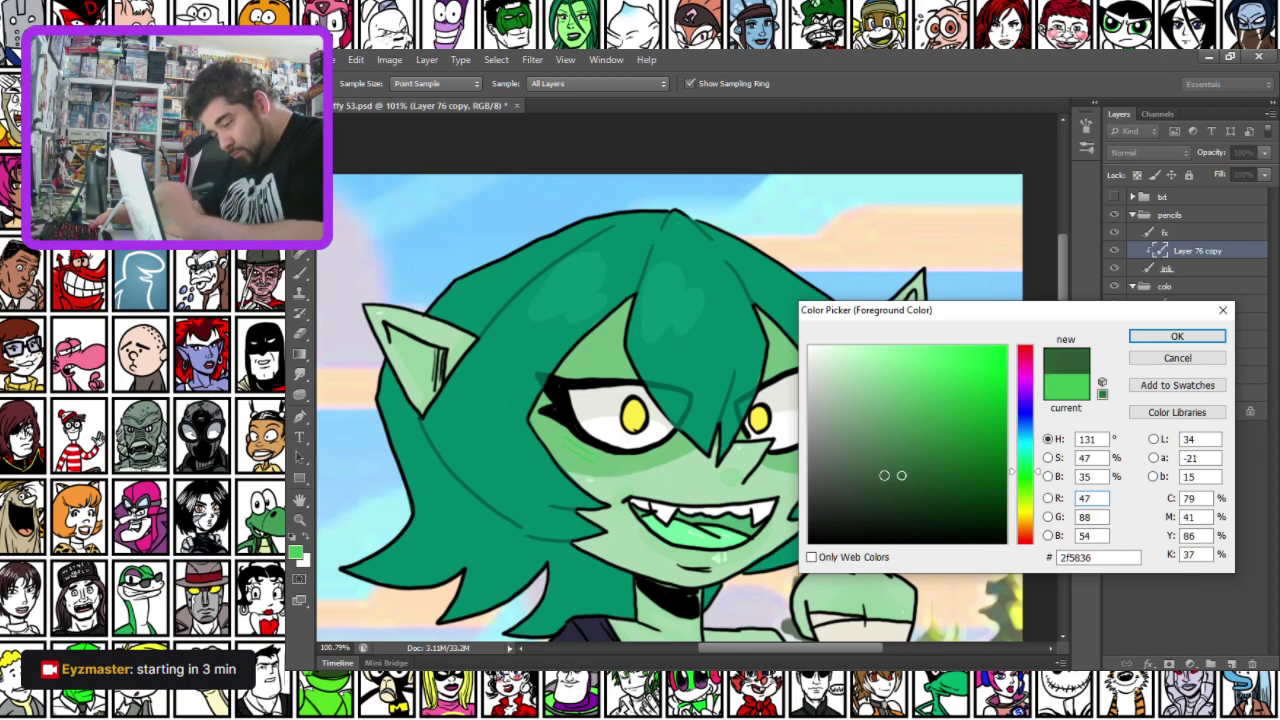
pyautogui.press('Return')
pyautogui.moveTo(386, 325)
pyautogui.mouseDown()
pyautogui.moveTo(443, 352)
pyautogui.moveTo(432, 384)
pyautogui.mouseUp()
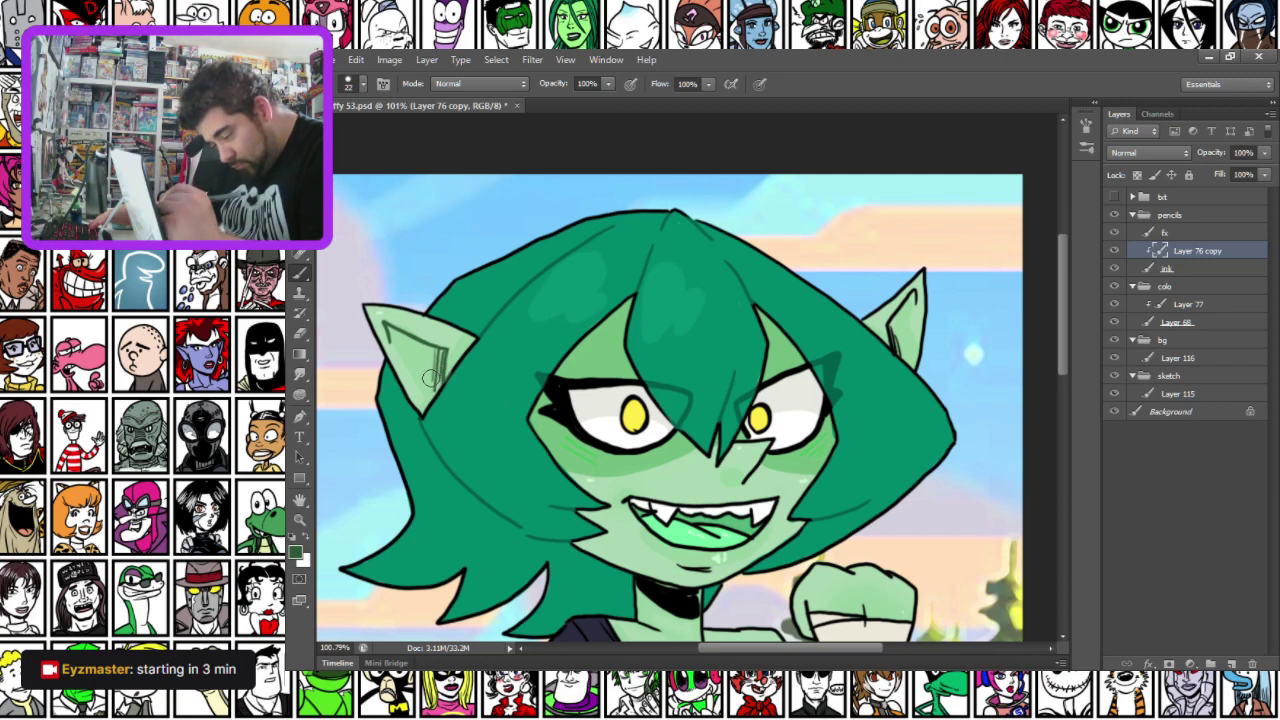
pyautogui.moveTo(900, 349); pyautogui.dragTo(888, 327)
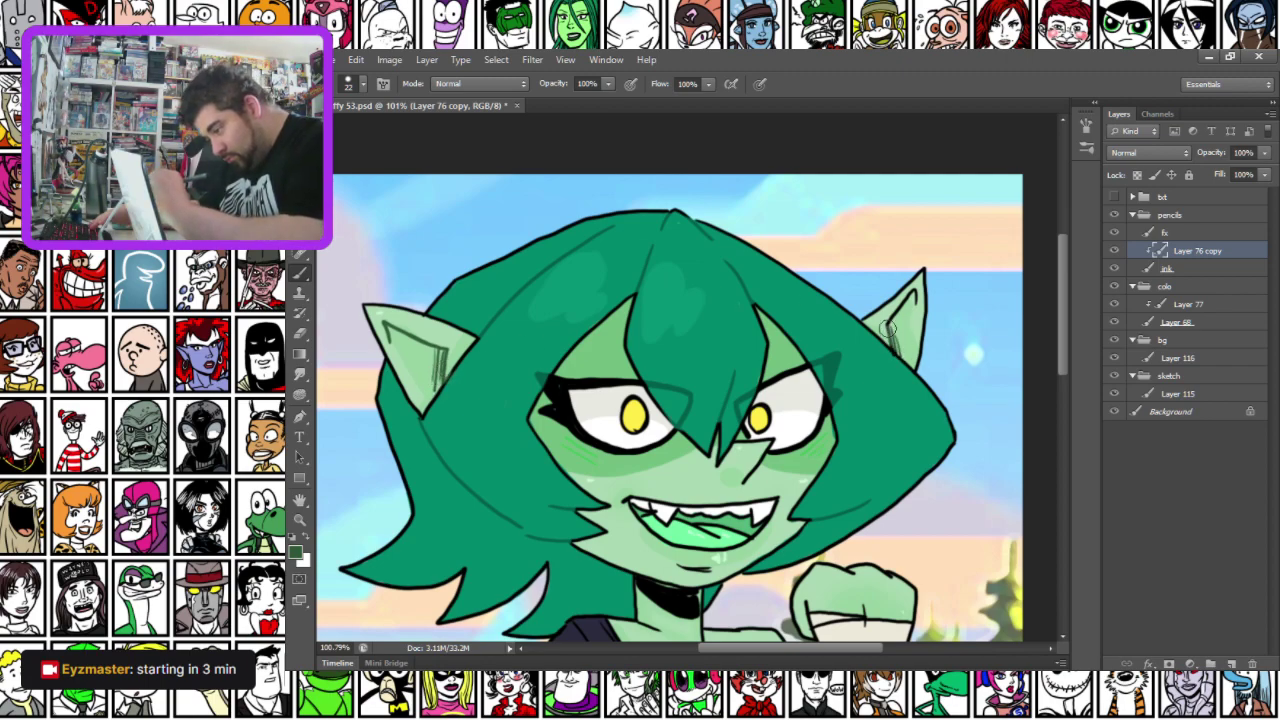
# Recolour the finger lines of the lowered fist and the hatching below the left sleeve with dark green
pyautogui.moveTo(608, 521); pyautogui.dragTo(636, 399)
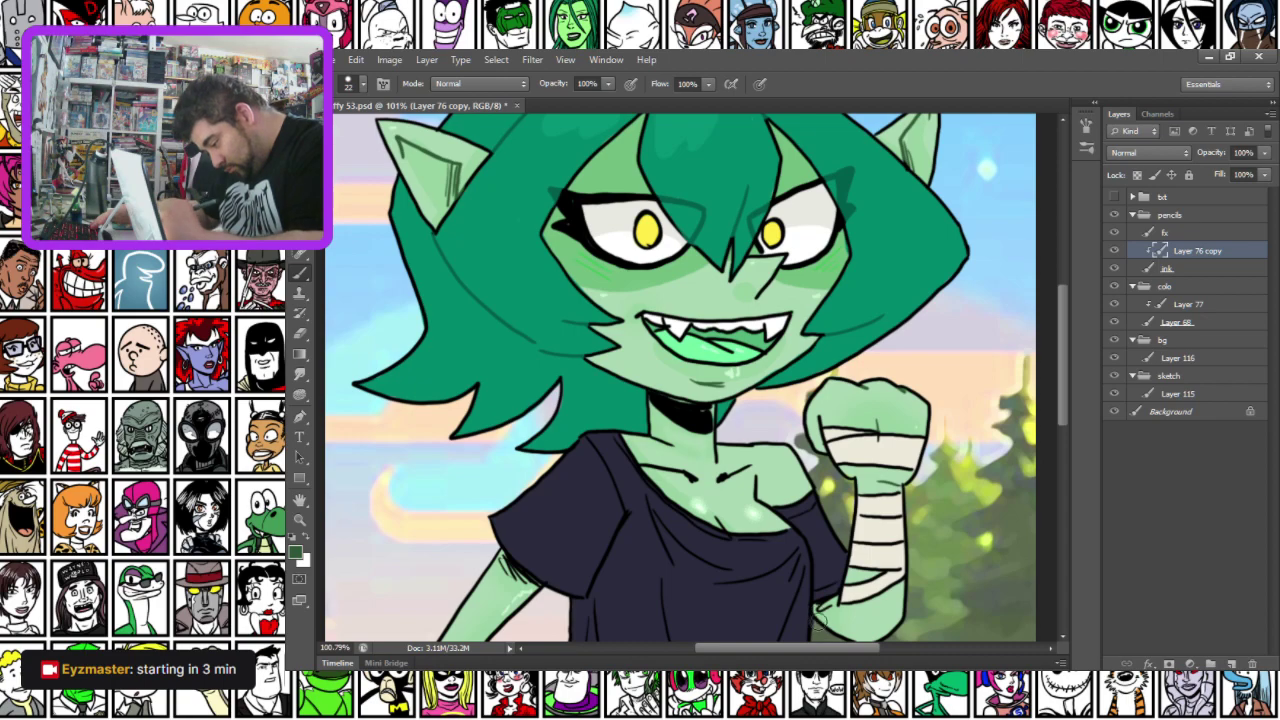
pyautogui.moveTo(481, 555); pyautogui.dragTo(531, 457)
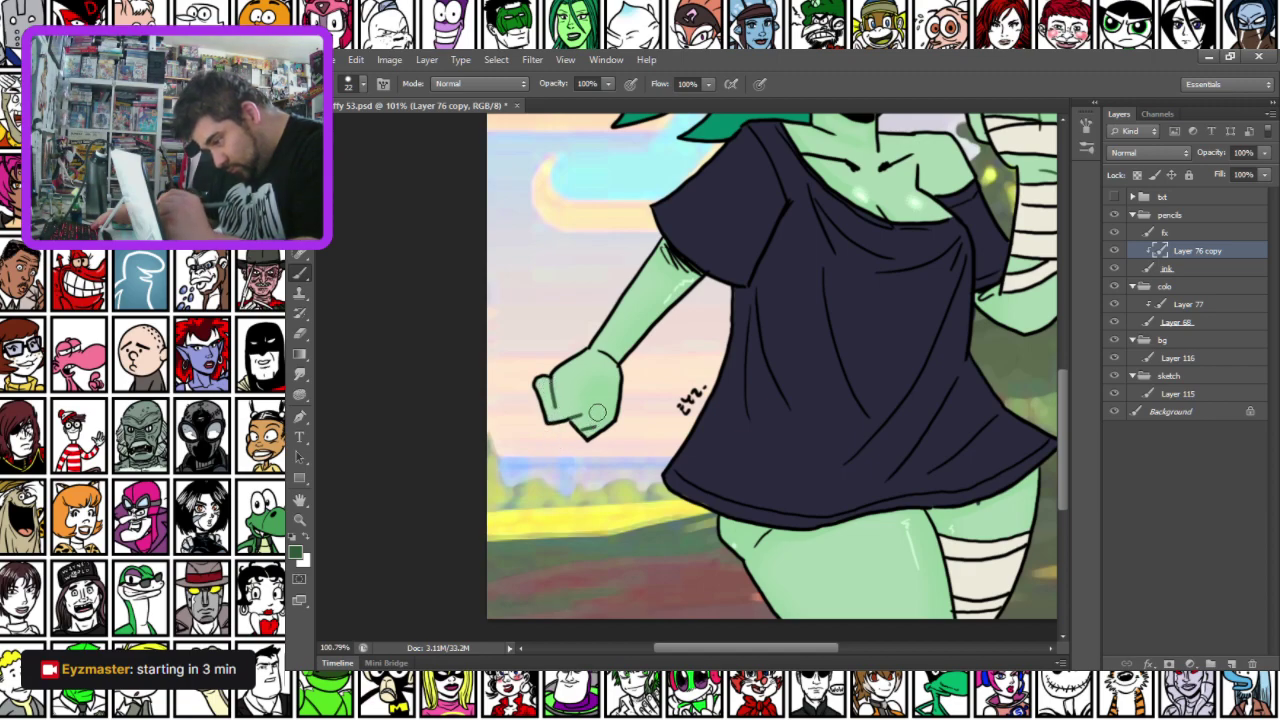
pyautogui.moveTo(667, 262)
pyautogui.mouseDown()
pyautogui.moveTo(690, 273)
pyautogui.moveTo(520, 498)
pyautogui.mouseUp()
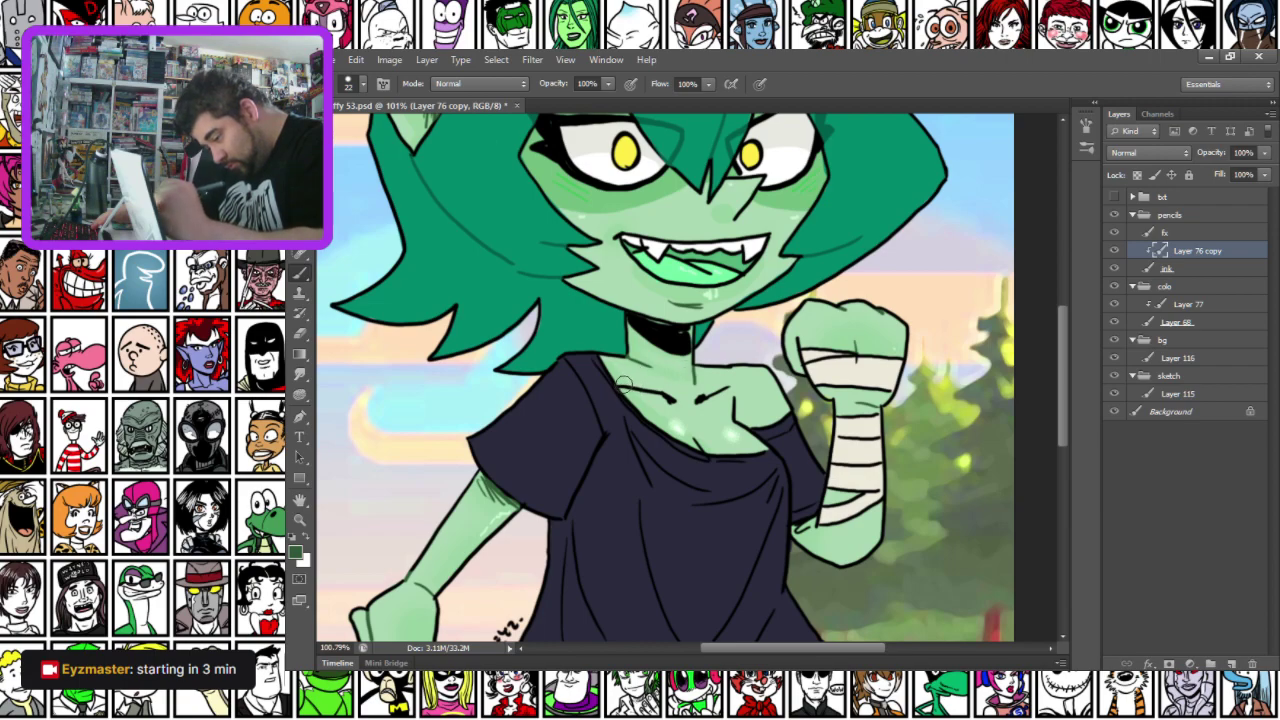
# Recolour the collarbone lines and the black shadow under the chin with dark green
pyautogui.moveTo(646, 396); pyautogui.dragTo(662, 466)
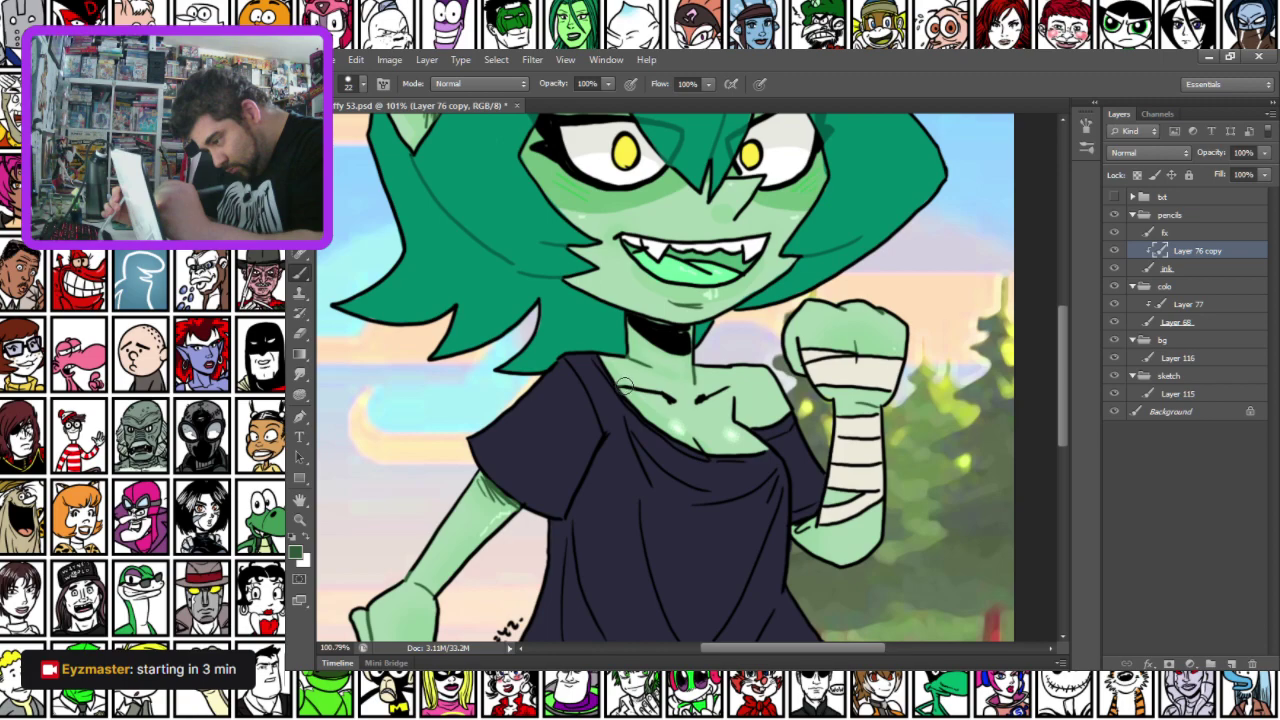
pyautogui.moveTo(717, 393); pyautogui.dragTo(735, 417)
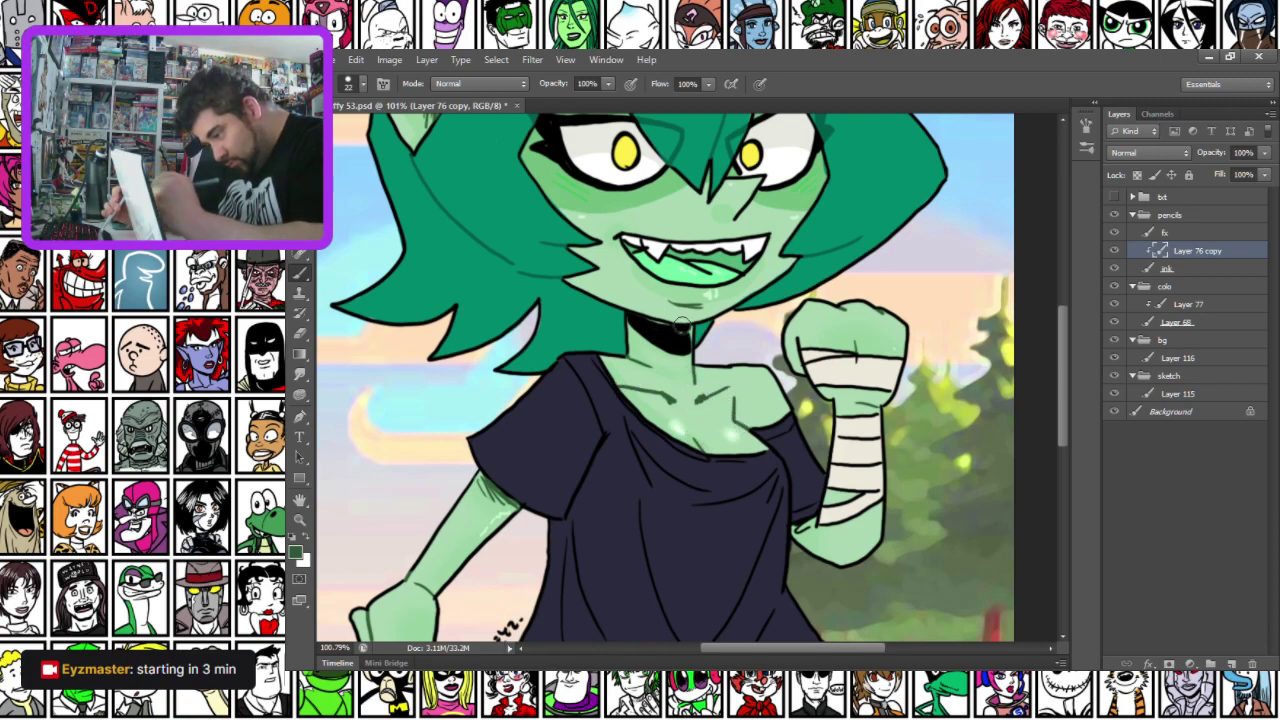
pyautogui.moveTo(686, 362); pyautogui.dragTo(664, 320)
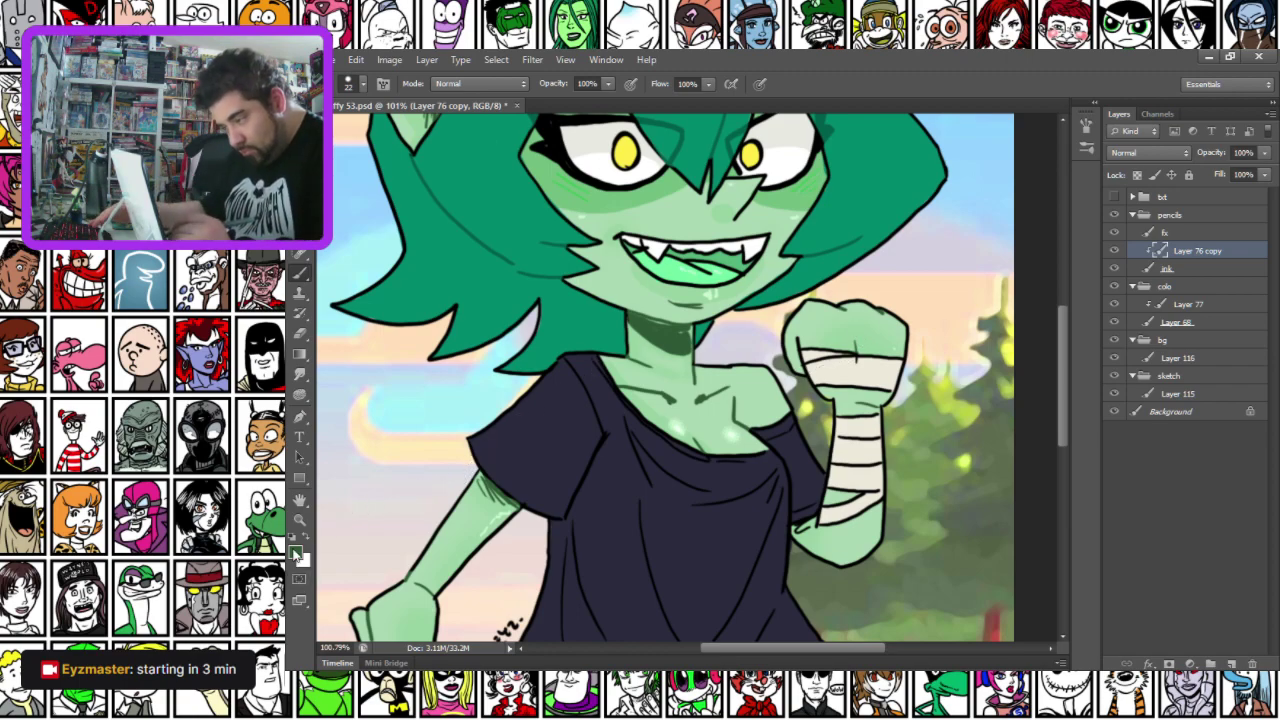
pyautogui.click(296, 552)
pyautogui.moveTo(630, 466); pyautogui.dragTo(607, 502)
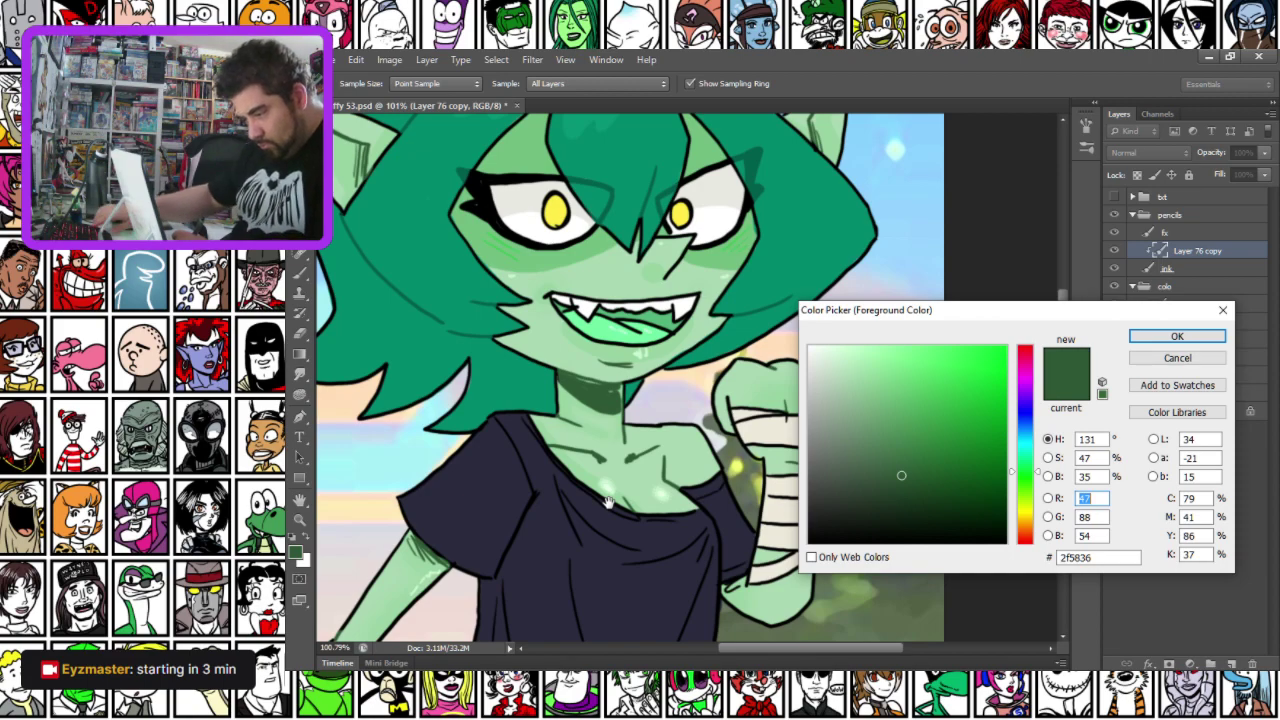
pyautogui.press('Return')
# Set the foreground colour to grey-brown 837c62 and recolour the inner bandage lines on the raised fist and forearm
pyautogui.scroll(3, 515, 448)
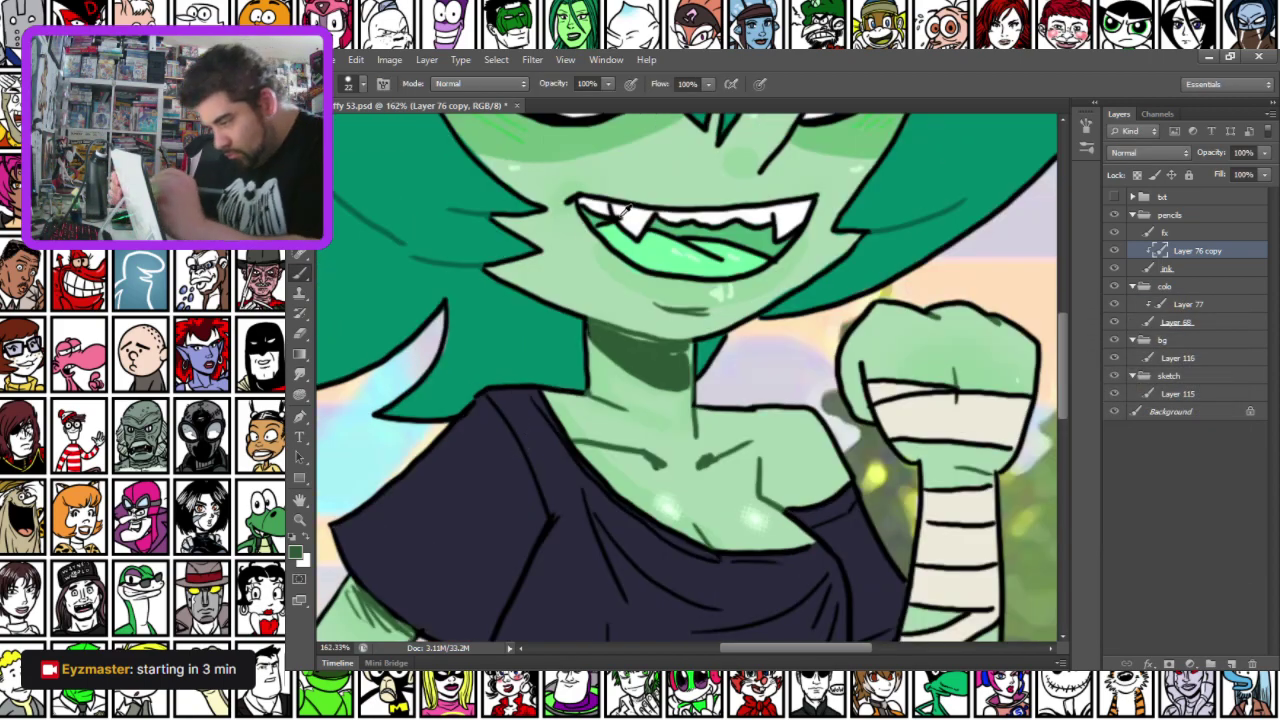
pyautogui.keyDown('alt'); pyautogui.click(622, 216); pyautogui.keyUp('alt')
pyautogui.moveTo(574, 535)
pyautogui.mouseDown()
pyautogui.moveTo(509, 377)
pyautogui.moveTo(437, 349)
pyautogui.moveTo(486, 420)
pyautogui.moveTo(455, 417)
pyautogui.moveTo(460, 472)
pyautogui.mouseUp()
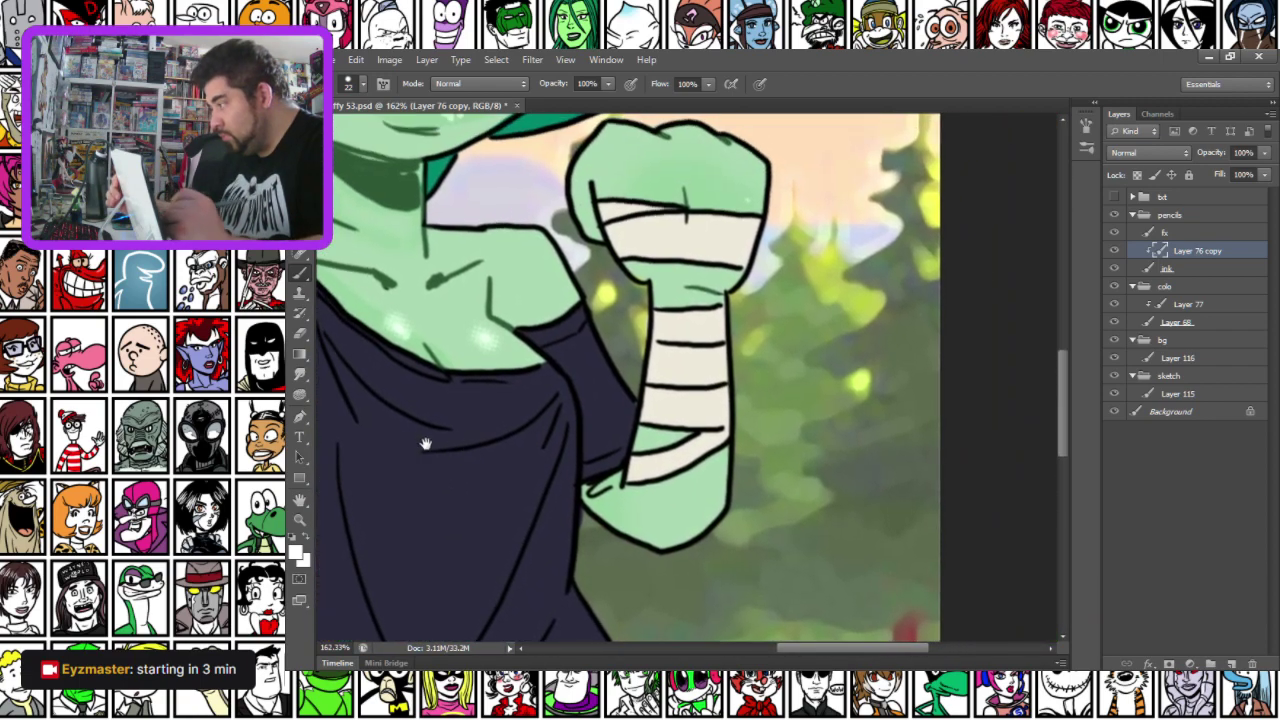
pyautogui.click(297, 551)
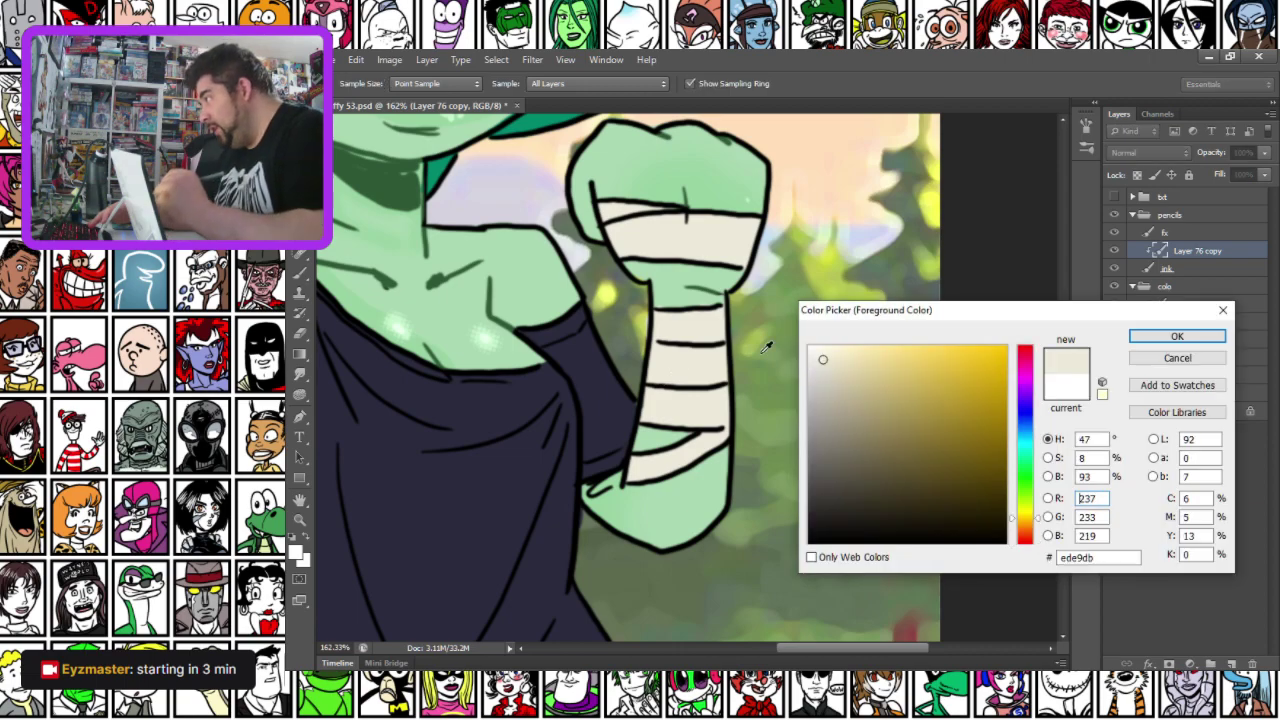
pyautogui.click(847, 422)
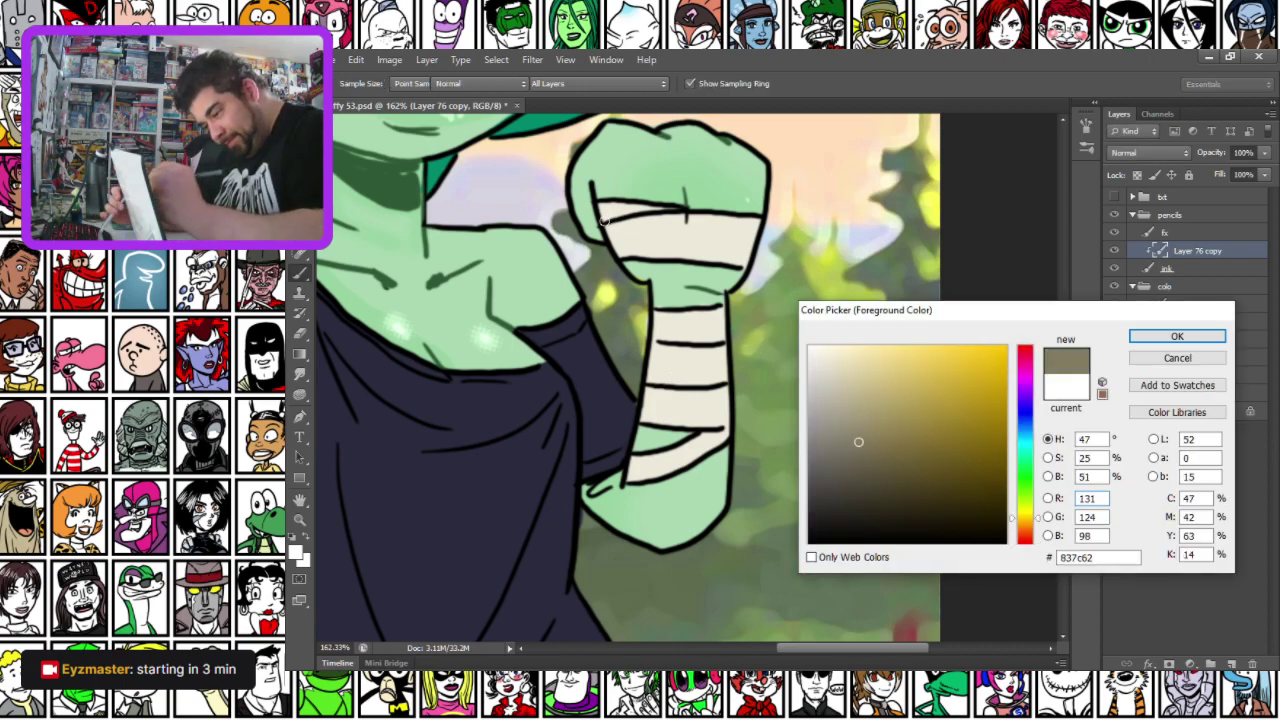
pyautogui.press('Return')
pyautogui.moveTo(652, 220); pyautogui.dragTo(724, 214)
pyautogui.moveTo(656, 342); pyautogui.dragTo(716, 343)
pyautogui.moveTo(645, 385); pyautogui.dragTo(709, 384)
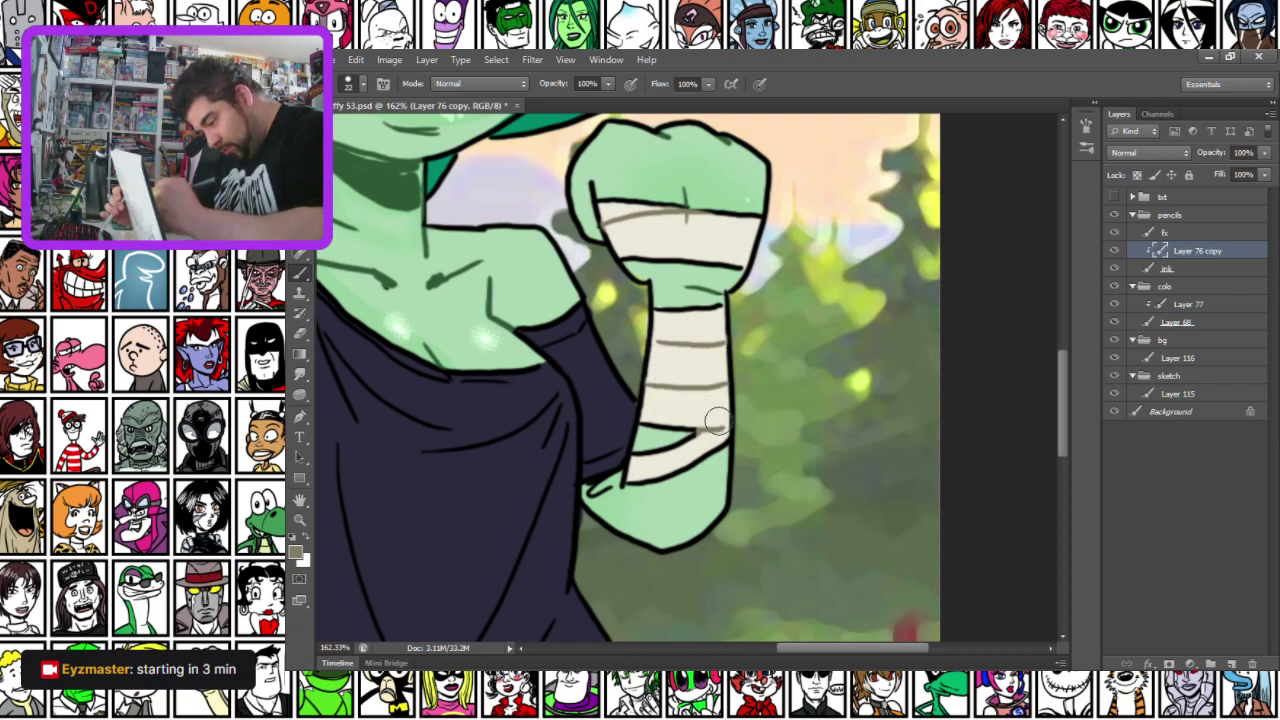
# Recolour the inner bandage lines on the wrapped thigh with the same grey-brown
pyautogui.moveTo(491, 549); pyautogui.dragTo(589, 369)
pyautogui.scroll(-5, 589, 369)
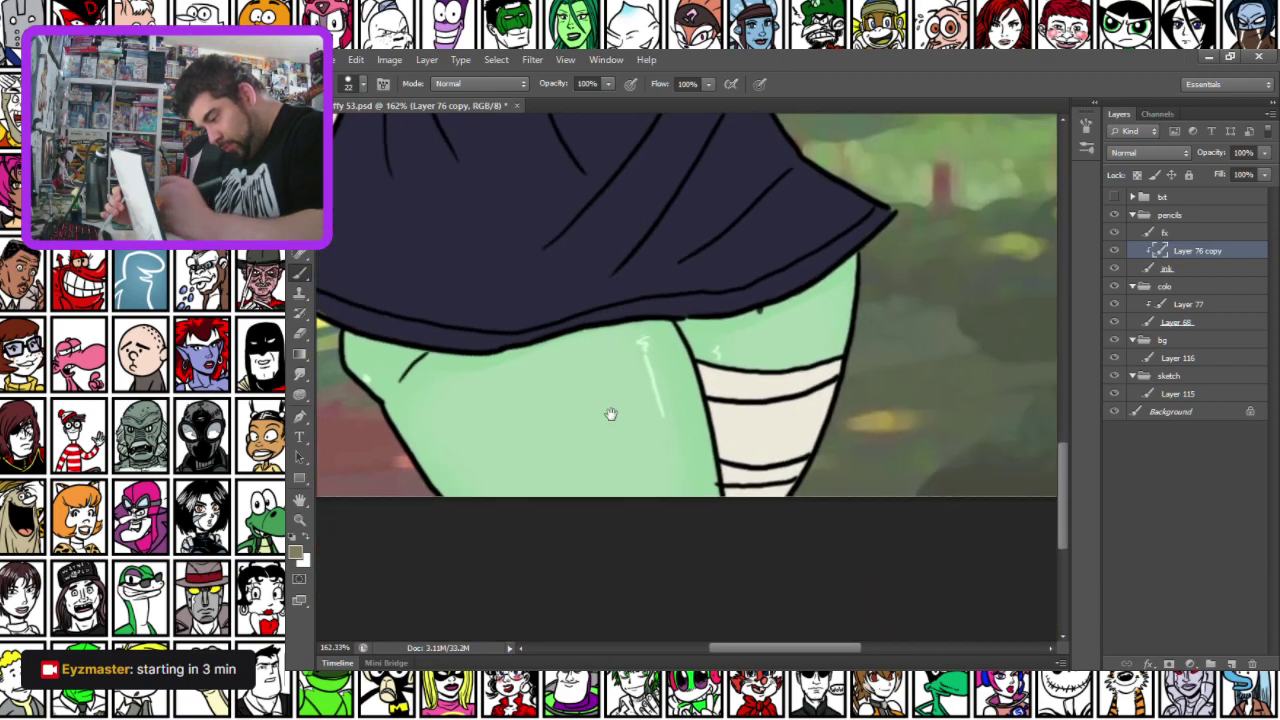
pyautogui.moveTo(730, 455); pyautogui.dragTo(735, 490)
pyautogui.moveTo(728, 400)
pyautogui.mouseDown()
pyautogui.moveTo(795, 394)
pyautogui.moveTo(831, 372)
pyautogui.mouseUp()
pyautogui.moveTo(790, 452)
pyautogui.mouseDown()
pyautogui.moveTo(775, 470)
pyautogui.moveTo(746, 463)
pyautogui.moveTo(777, 451)
pyautogui.moveTo(785, 413)
pyautogui.mouseUp()
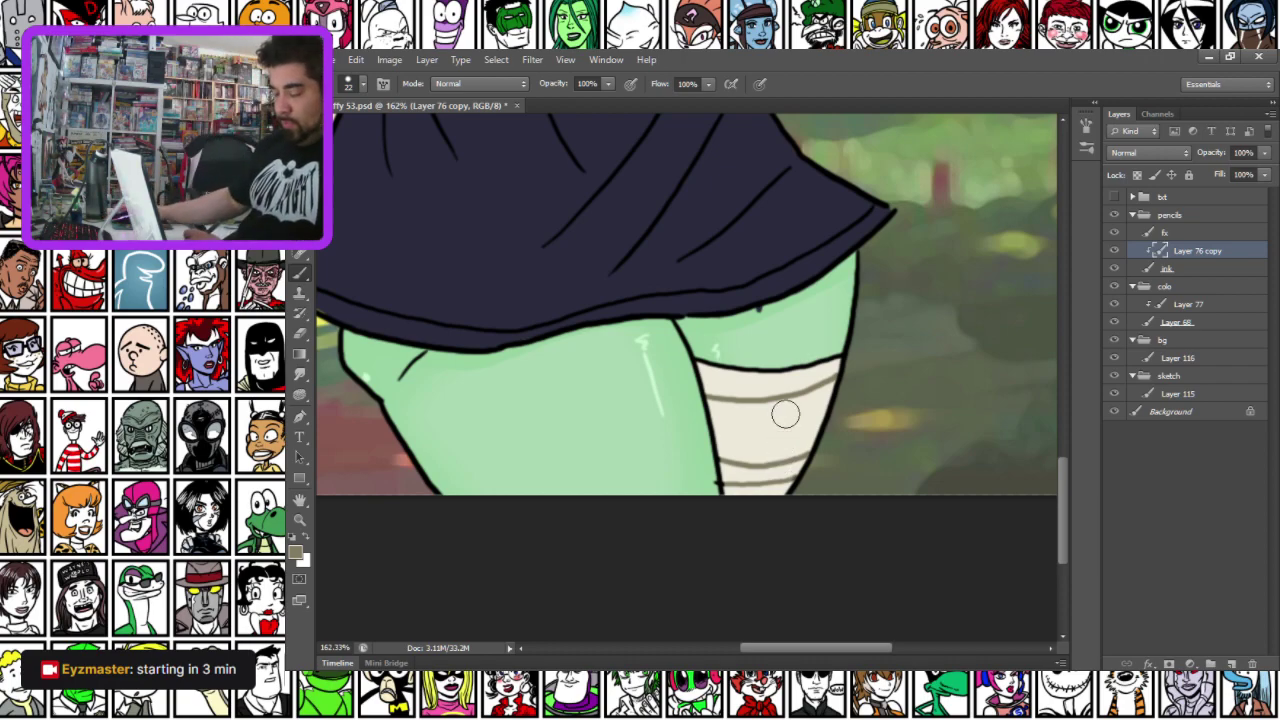
# Sample the dark green of the skin lines and recolour the short crease on the thigh below the shirt hem
pyautogui.scroll(7, 480, 409)
pyautogui.keyDown('alt'); pyautogui.click(505, 260); pyautogui.keyUp('alt')
pyautogui.scroll(-7, 510, 300)
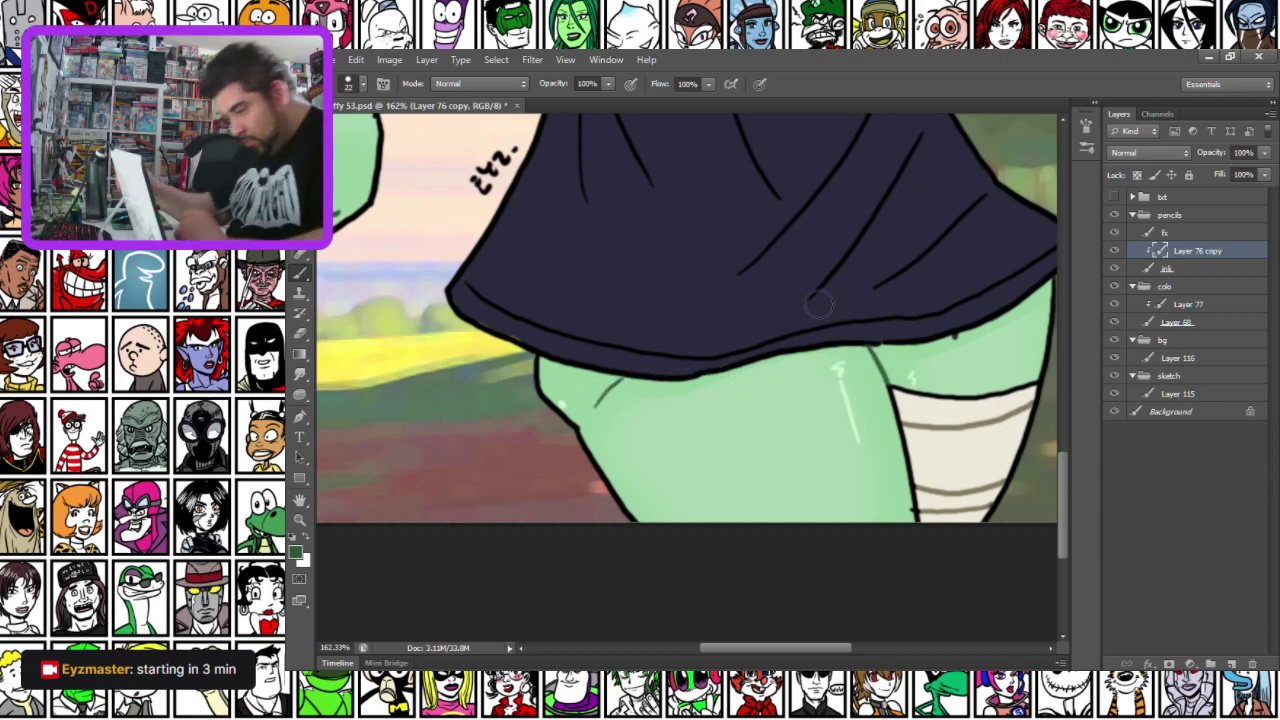
pyautogui.scroll(-6, 818, 305)
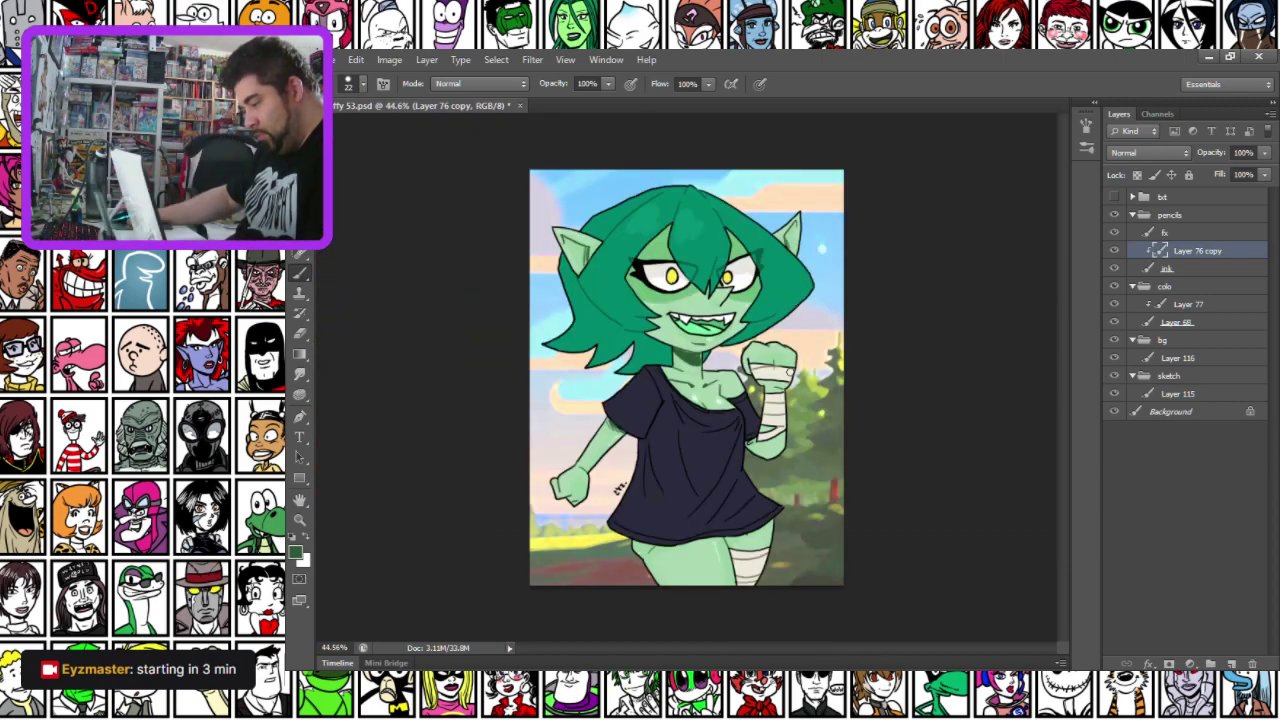
# Select Layer 77 and set up a 15 px hard round brush with a pale bluish-white foreground colour
pyautogui.click(1186, 305)
pyautogui.scroll(5, 618, 485)
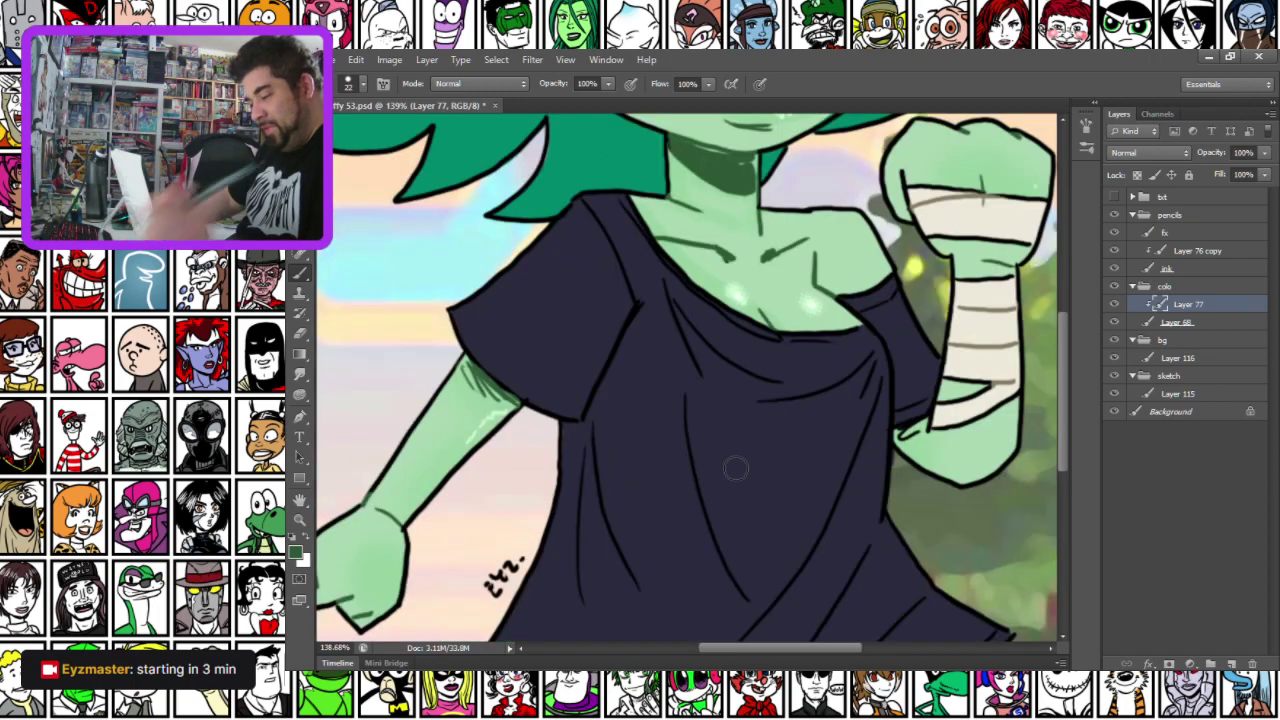
pyautogui.click(296, 551)
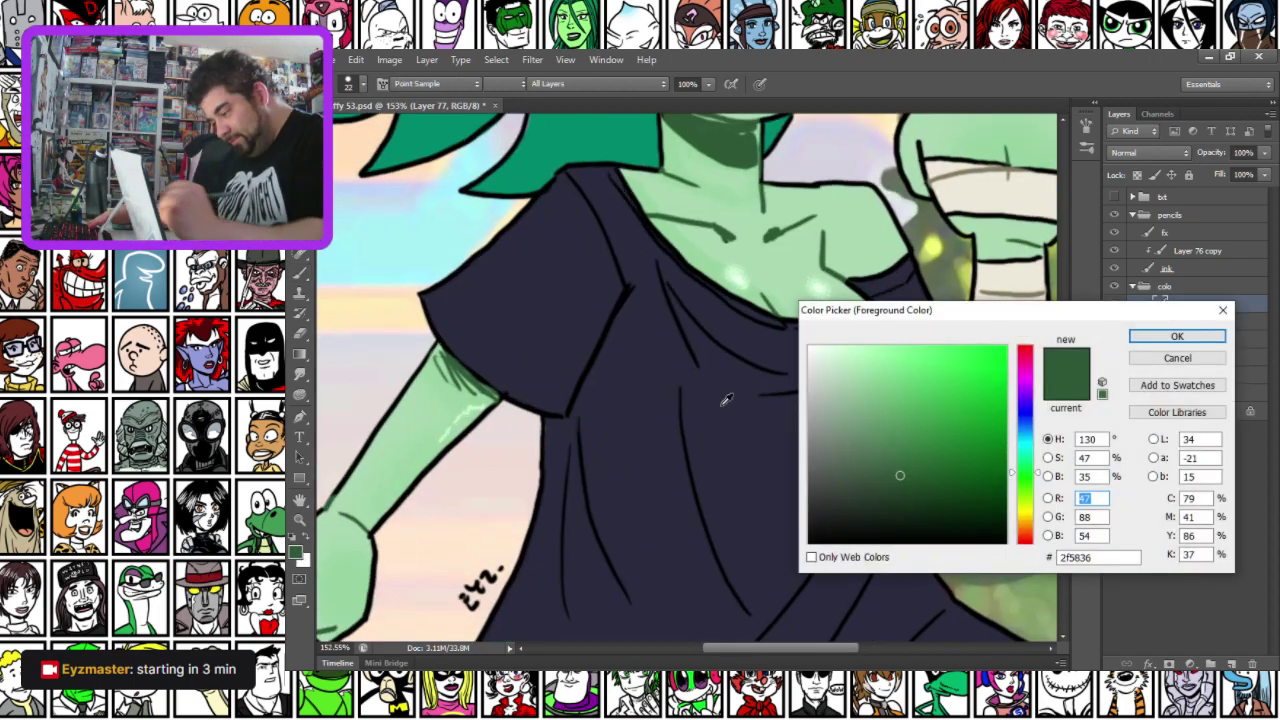
pyautogui.click(1025, 444)
pyautogui.moveTo(828, 371); pyautogui.dragTo(818, 356)
pyautogui.press('Return')
pyautogui.press('Return')
pyautogui.rightClick(750, 342)
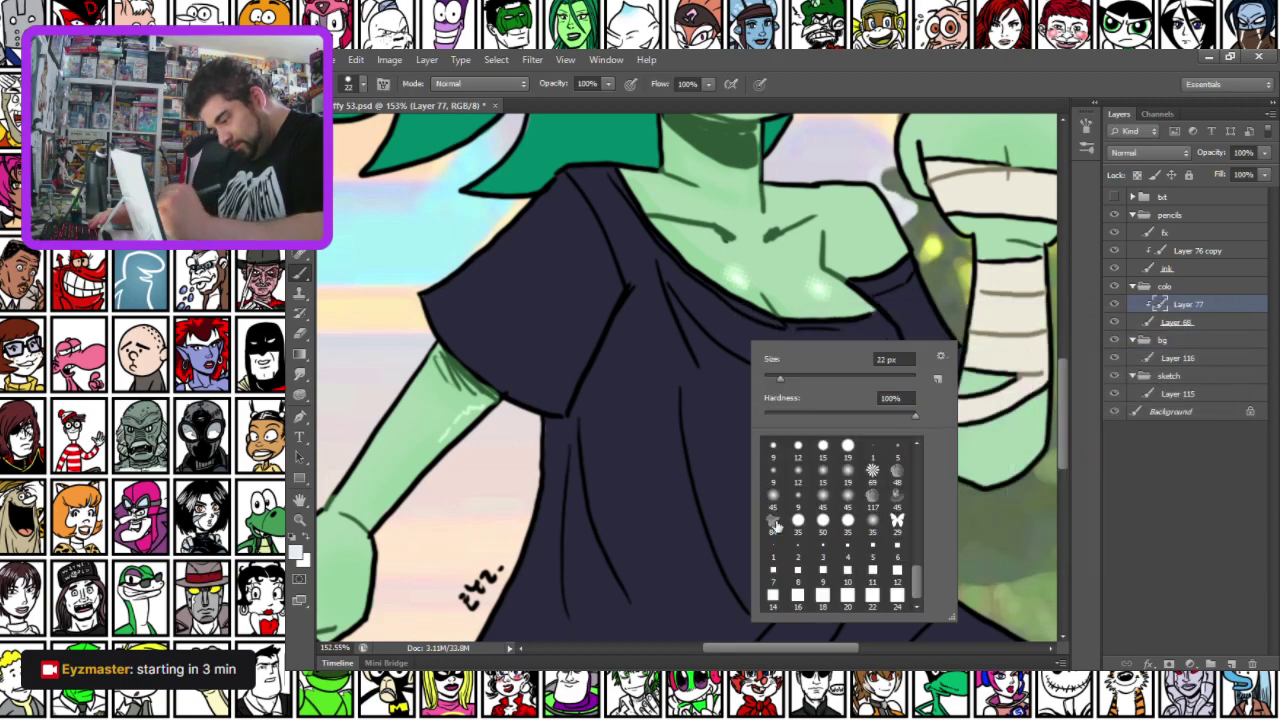
pyautogui.click(823, 452)
# Hand-letter the word SHORT in pale white across the chest of the shirt, slanting with the fabric
pyautogui.moveTo(624, 417); pyautogui.dragTo(658, 334)
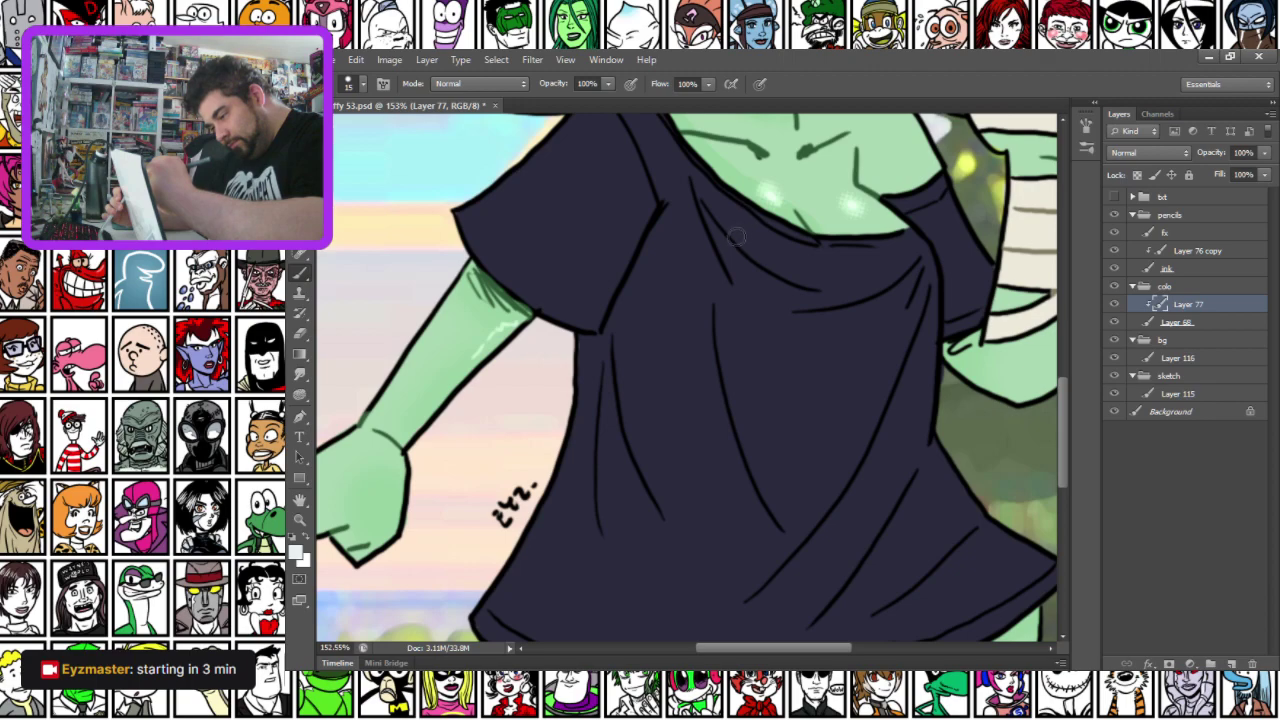
pyautogui.moveTo(748, 230)
pyautogui.mouseDown()
pyautogui.moveTo(724, 272)
pyautogui.moveTo(686, 289)
pyautogui.moveTo(752, 322)
pyautogui.moveTo(782, 275)
pyautogui.moveTo(768, 324)
pyautogui.mouseUp()
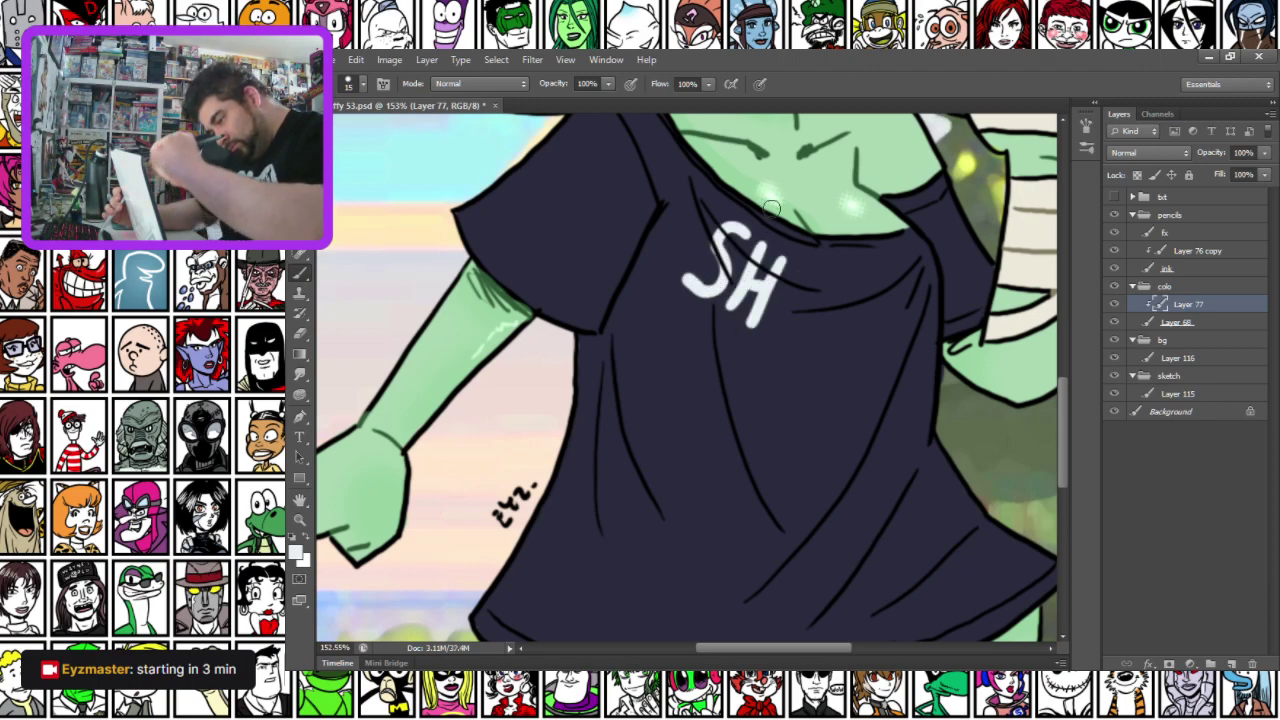
pyautogui.moveTo(815, 266)
pyautogui.mouseDown()
pyautogui.moveTo(788, 308)
pyautogui.moveTo(805, 325)
pyautogui.moveTo(816, 270)
pyautogui.moveTo(844, 269)
pyautogui.moveTo(849, 344)
pyautogui.mouseUp()
pyautogui.hotkey('ctrl', 'alt', 'z')
pyautogui.hotkey('ctrl', 'alt', 'z')
pyautogui.moveTo(839, 282)
pyautogui.mouseDown()
pyautogui.moveTo(824, 340)
pyautogui.moveTo(843, 302)
pyautogui.moveTo(860, 342)
pyautogui.mouseUp()
pyautogui.moveTo(860, 270)
pyautogui.mouseDown()
pyautogui.moveTo(891, 264)
pyautogui.moveTo(878, 342)
pyautogui.mouseUp()
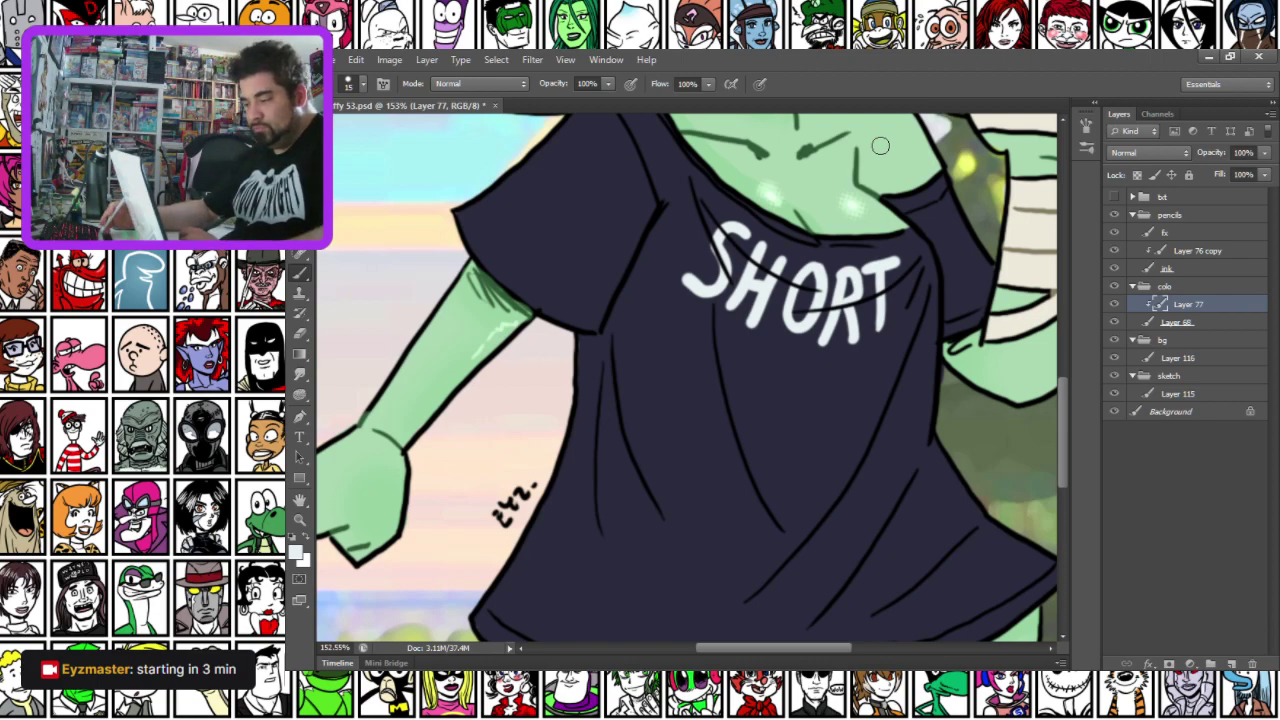
# Hand-letter the word STACK in pale white directly below SHORT on the shirt
pyautogui.moveTo(718, 327)
pyautogui.mouseDown()
pyautogui.moveTo(693, 322)
pyautogui.moveTo(688, 370)
pyautogui.moveTo(658, 372)
pyautogui.mouseUp()
pyautogui.moveTo(738, 346)
pyautogui.mouseDown()
pyautogui.moveTo(727, 392)
pyautogui.moveTo(756, 347)
pyautogui.moveTo(758, 412)
pyautogui.mouseUp()
pyautogui.moveTo(784, 345)
pyautogui.mouseDown()
pyautogui.moveTo(796, 414)
pyautogui.moveTo(794, 391)
pyautogui.moveTo(836, 421)
pyautogui.mouseUp()
pyautogui.moveTo(861, 358); pyautogui.dragTo(860, 424)
pyautogui.moveTo(888, 358)
pyautogui.mouseDown()
pyautogui.moveTo(862, 396)
pyautogui.moveTo(886, 414)
pyautogui.mouseUp()
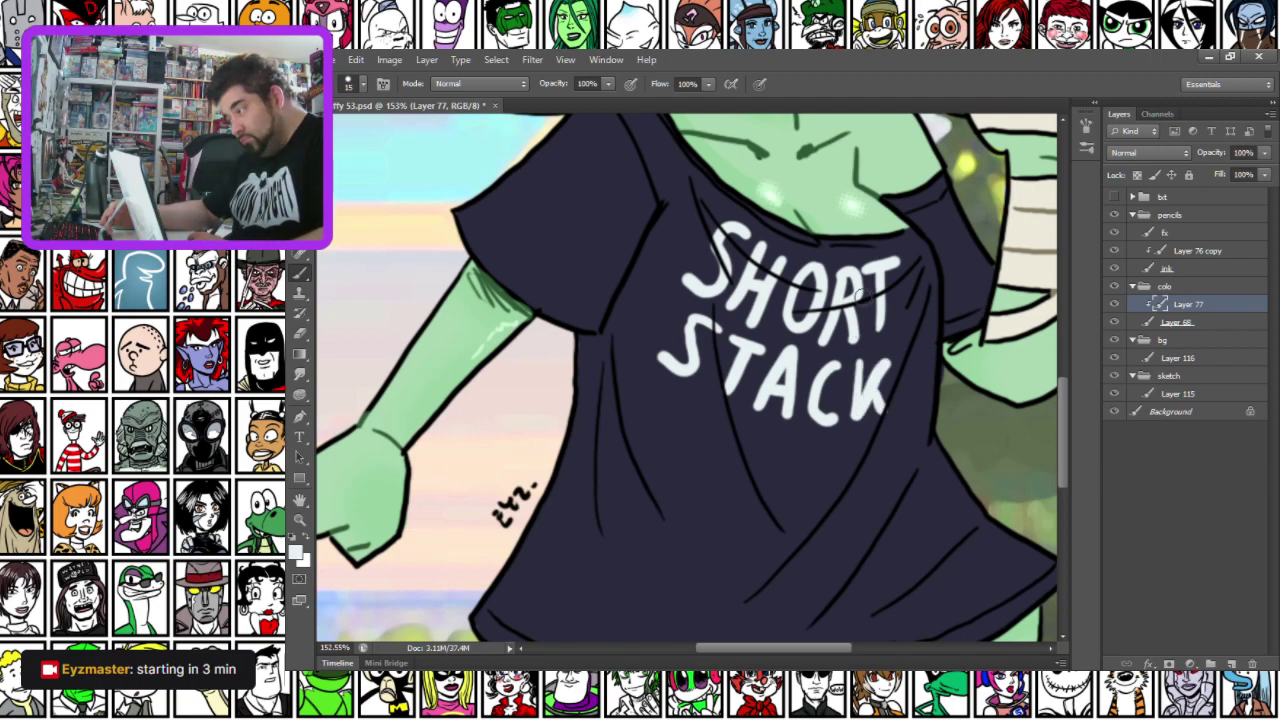
# Hand-letter the word QUEEN in pale white below STACK, redoing the first letter strokes
pyautogui.scroll(-3, 613, 345)
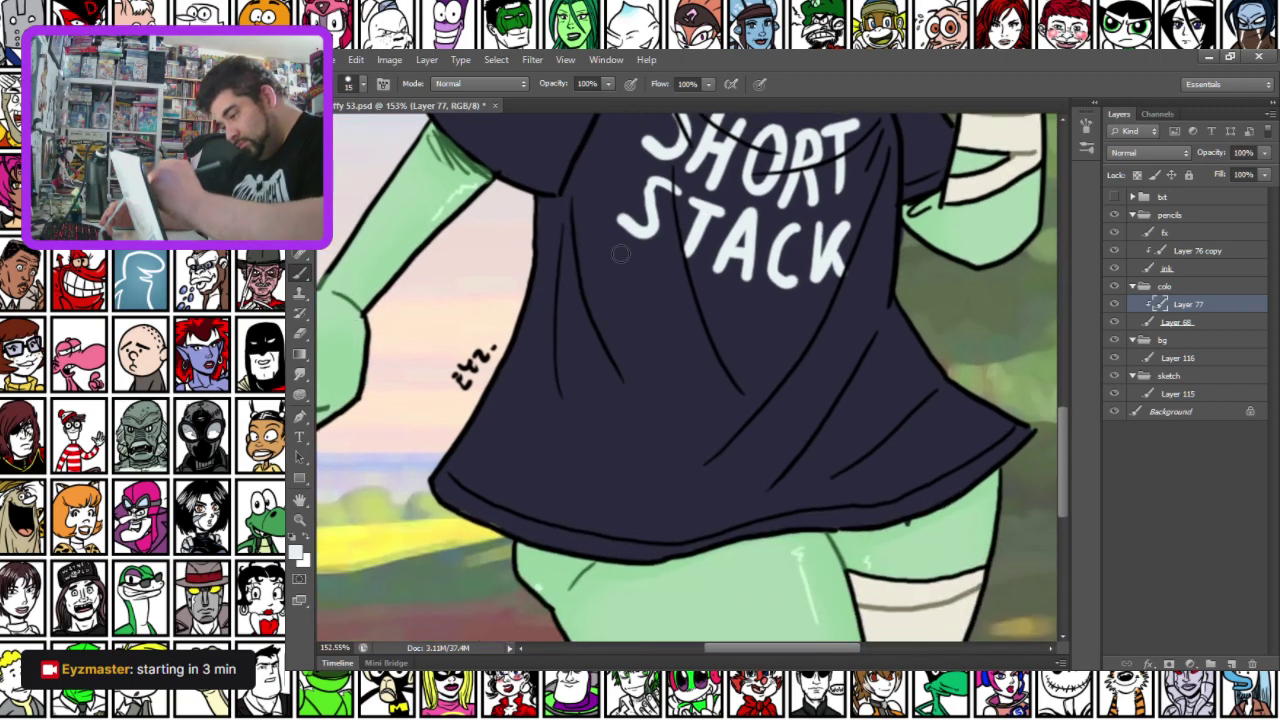
pyautogui.moveTo(629, 253)
pyautogui.mouseDown()
pyautogui.moveTo(602, 310)
pyautogui.moveTo(627, 263)
pyautogui.moveTo(615, 295)
pyautogui.moveTo(585, 308)
pyautogui.moveTo(623, 272)
pyautogui.moveTo(607, 270)
pyautogui.moveTo(588, 321)
pyautogui.moveTo(627, 277)
pyautogui.moveTo(618, 332)
pyautogui.mouseUp()
pyautogui.hotkey('ctrl', 'alt', 'z')
pyautogui.hotkey('ctrl', 'alt', 'z')
pyautogui.moveTo(634, 284)
pyautogui.mouseDown()
pyautogui.moveTo(638, 336)
pyautogui.moveTo(669, 293)
pyautogui.moveTo(658, 340)
pyautogui.mouseUp()
pyautogui.moveTo(686, 290)
pyautogui.mouseDown()
pyautogui.moveTo(686, 351)
pyautogui.moveTo(684, 325)
pyautogui.moveTo(713, 305)
pyautogui.moveTo(716, 365)
pyautogui.moveTo(736, 362)
pyautogui.moveTo(723, 334)
pyautogui.moveTo(766, 378)
pyautogui.mouseUp()
pyautogui.moveTo(778, 304)
pyautogui.mouseDown()
pyautogui.moveTo(789, 366)
pyautogui.moveTo(814, 304)
pyautogui.mouseUp()
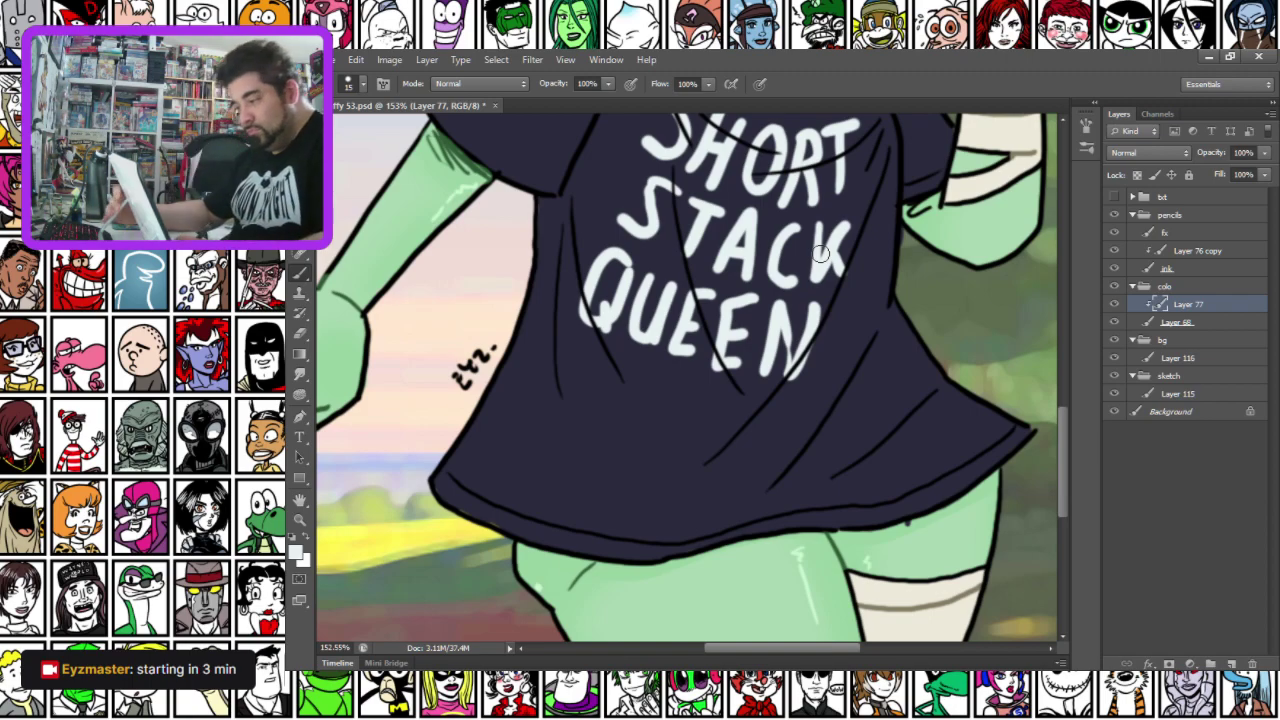
# Save the drawing and export a PNG copy as Taffy 53.png with Smallest / Slow compression and no interlacing
pyautogui.scroll(-5, 866, 240)
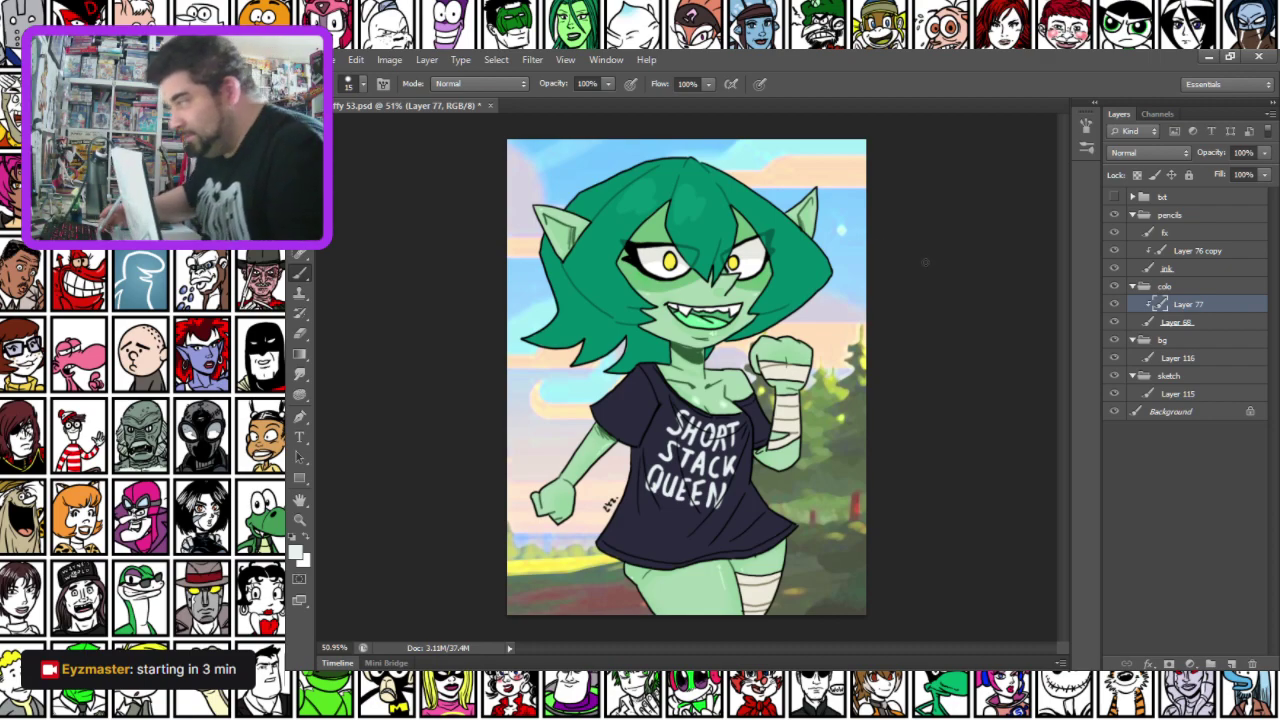
pyautogui.hotkey('ctrl', 's')
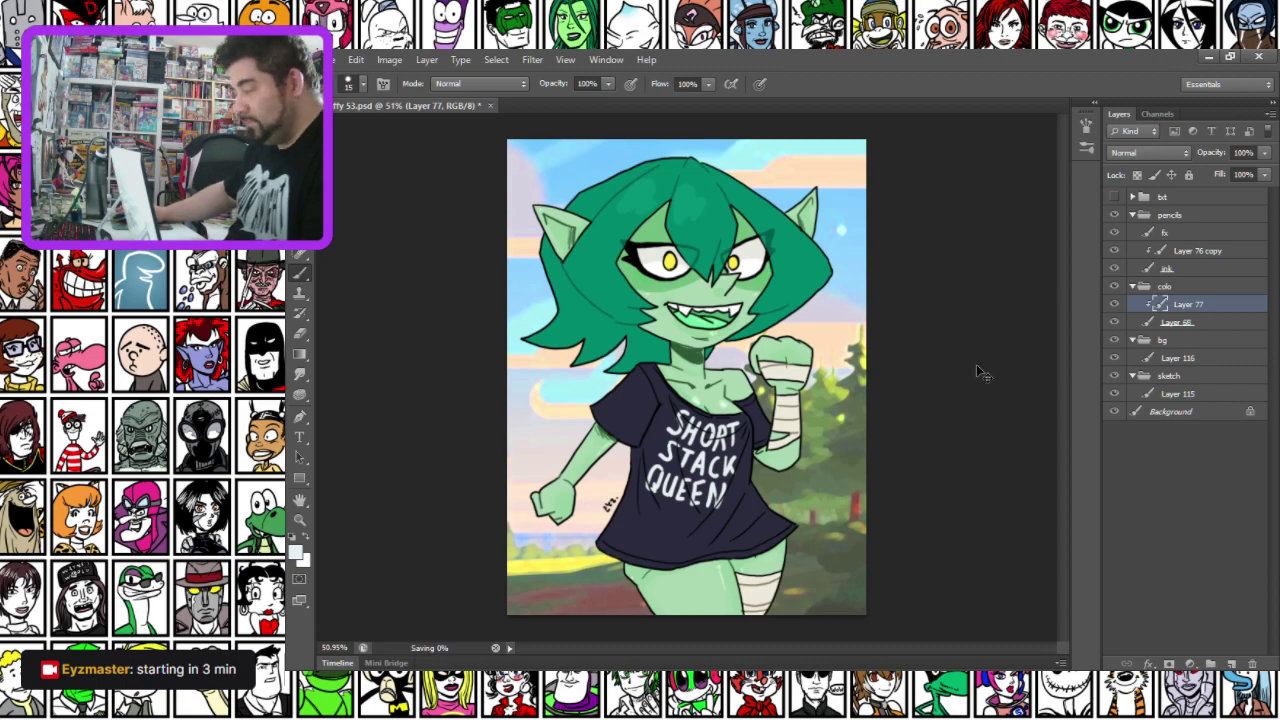
pyautogui.click(331, 59)
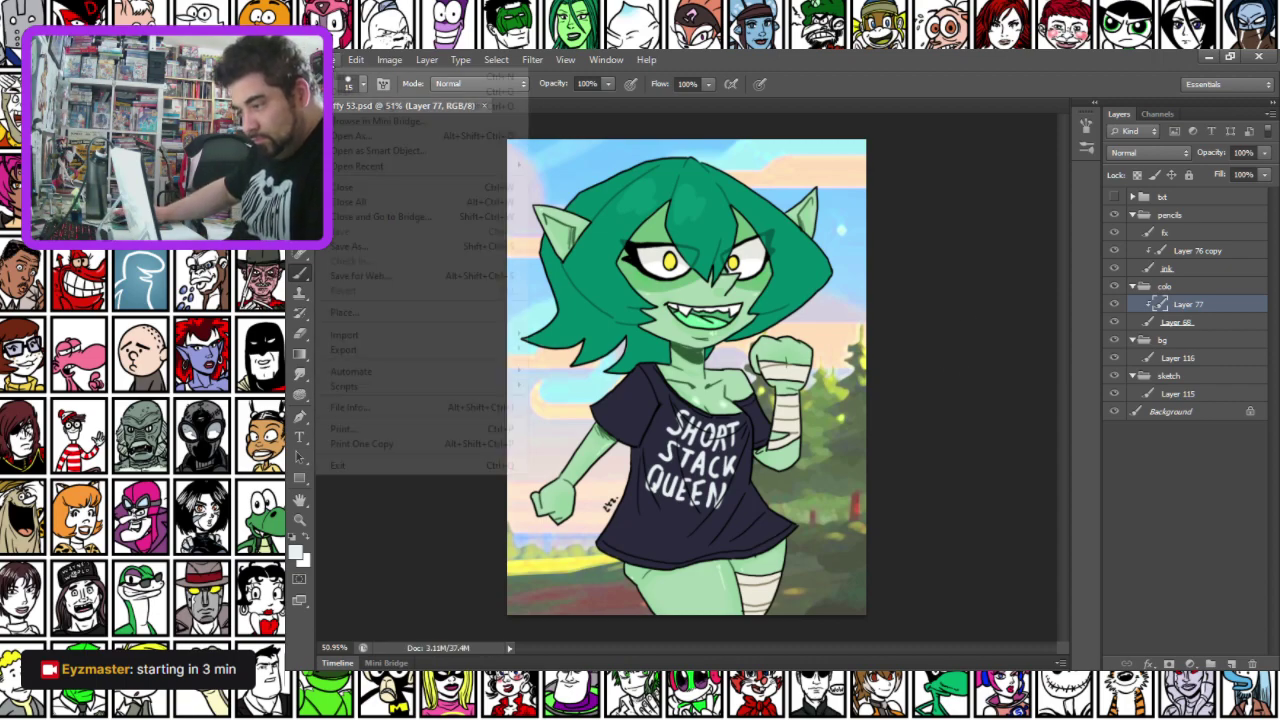
pyautogui.click(390, 247)
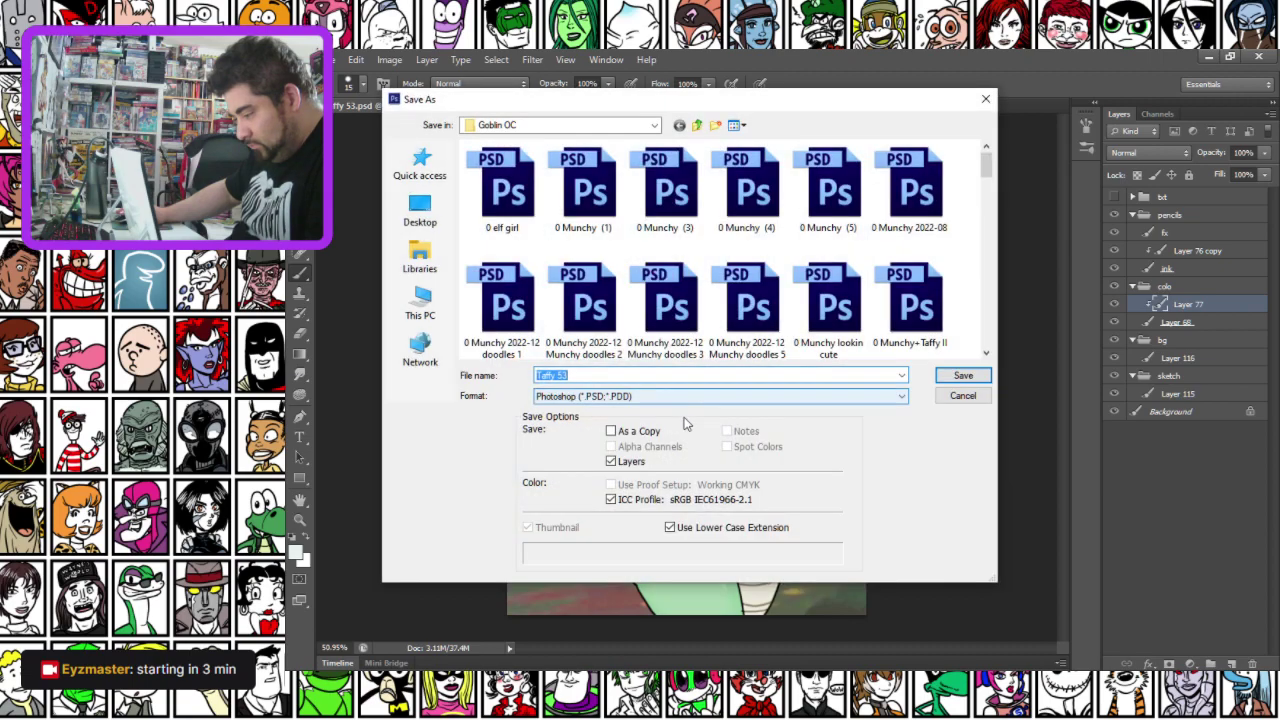
pyautogui.click(727, 396)
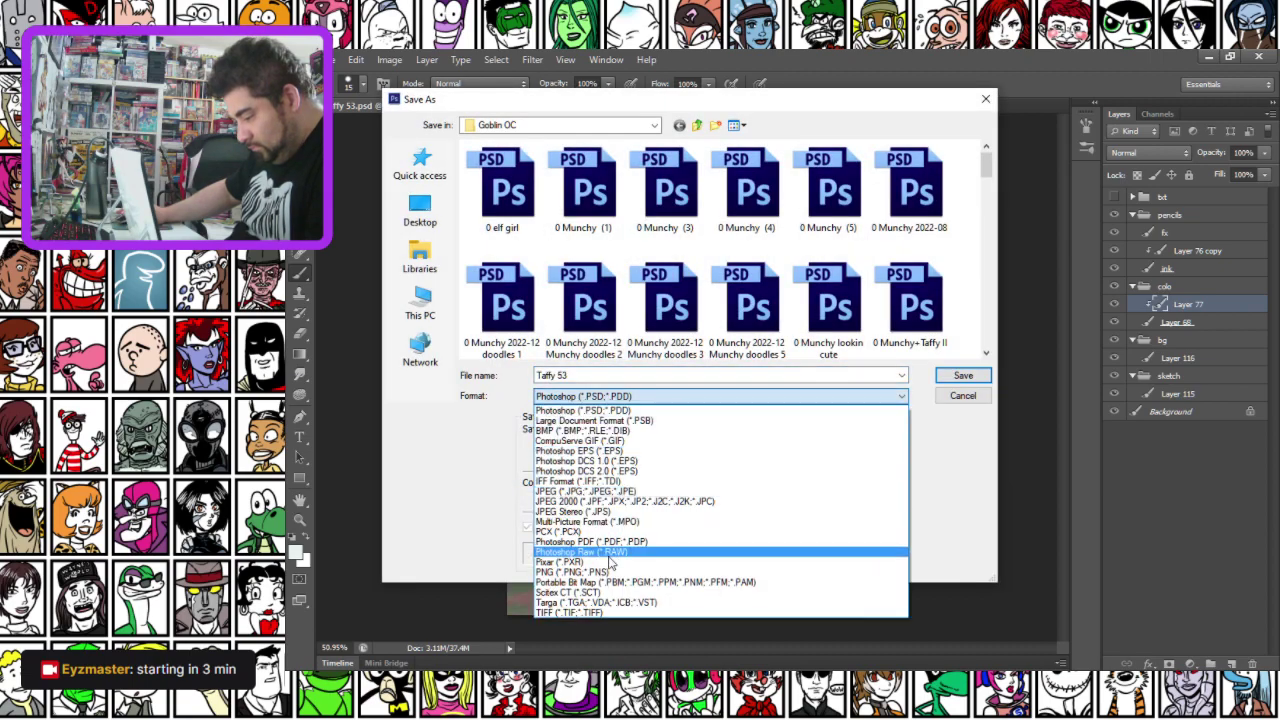
pyautogui.click(594, 572)
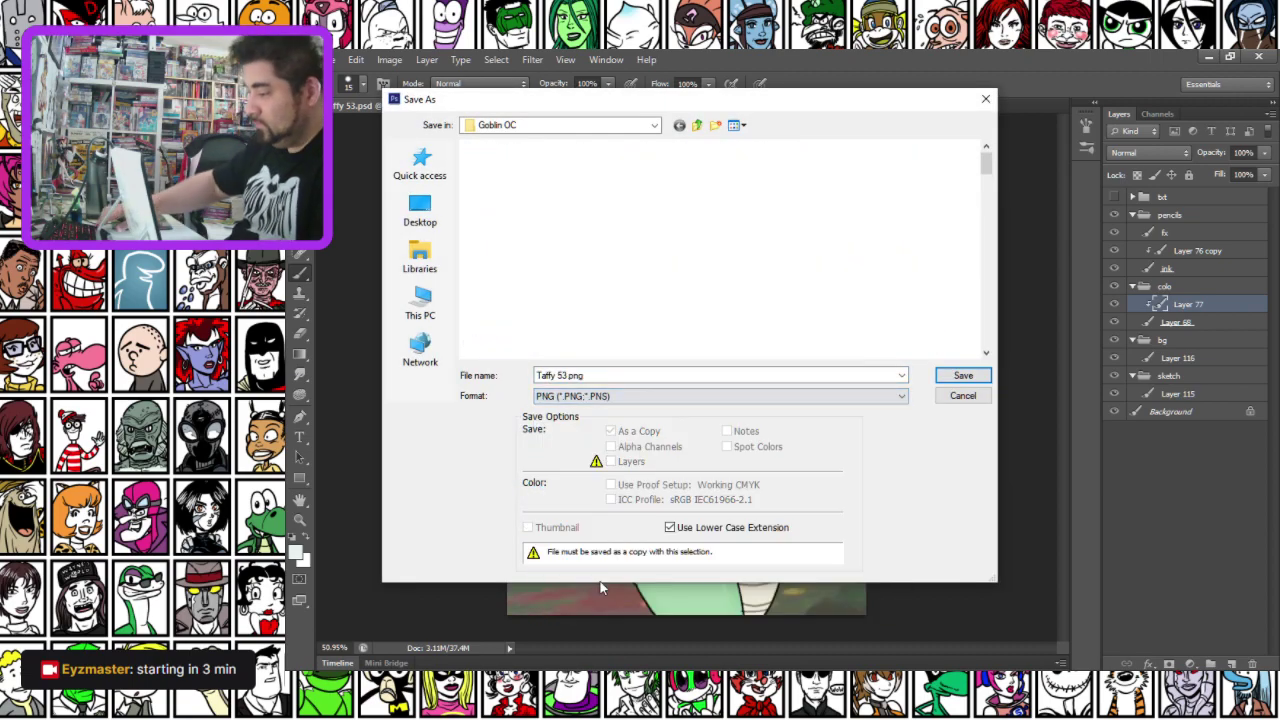
pyautogui.press('Return')
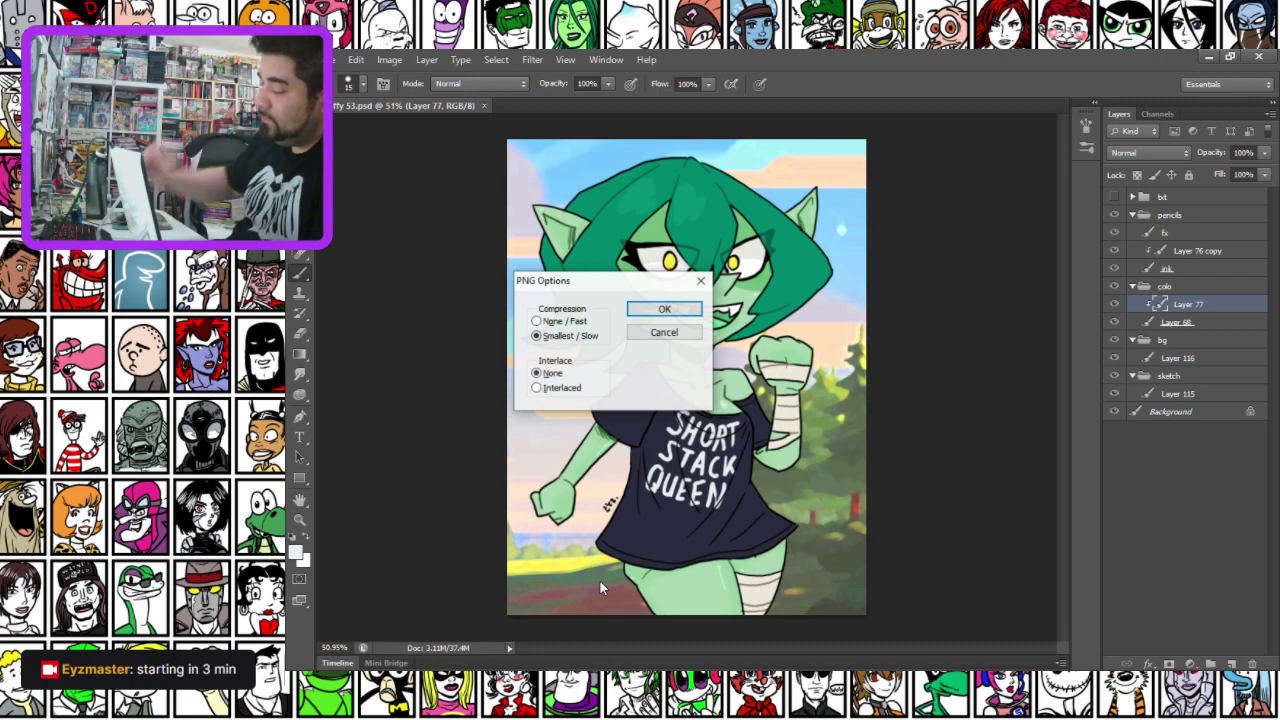
pyautogui.press('Return')
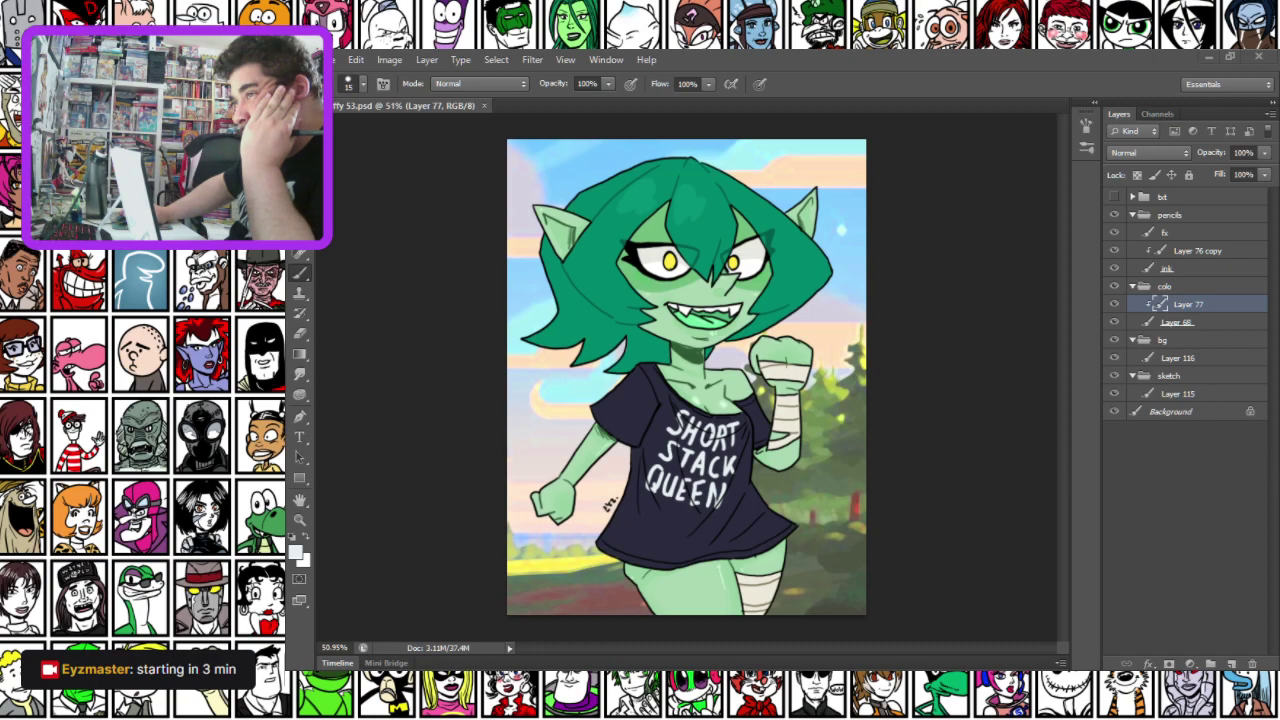
# Look at the Munchy 11.psd sketch and return to the Taffy 53.psd drawing
pyautogui.hotkey('alt', 'Tab')
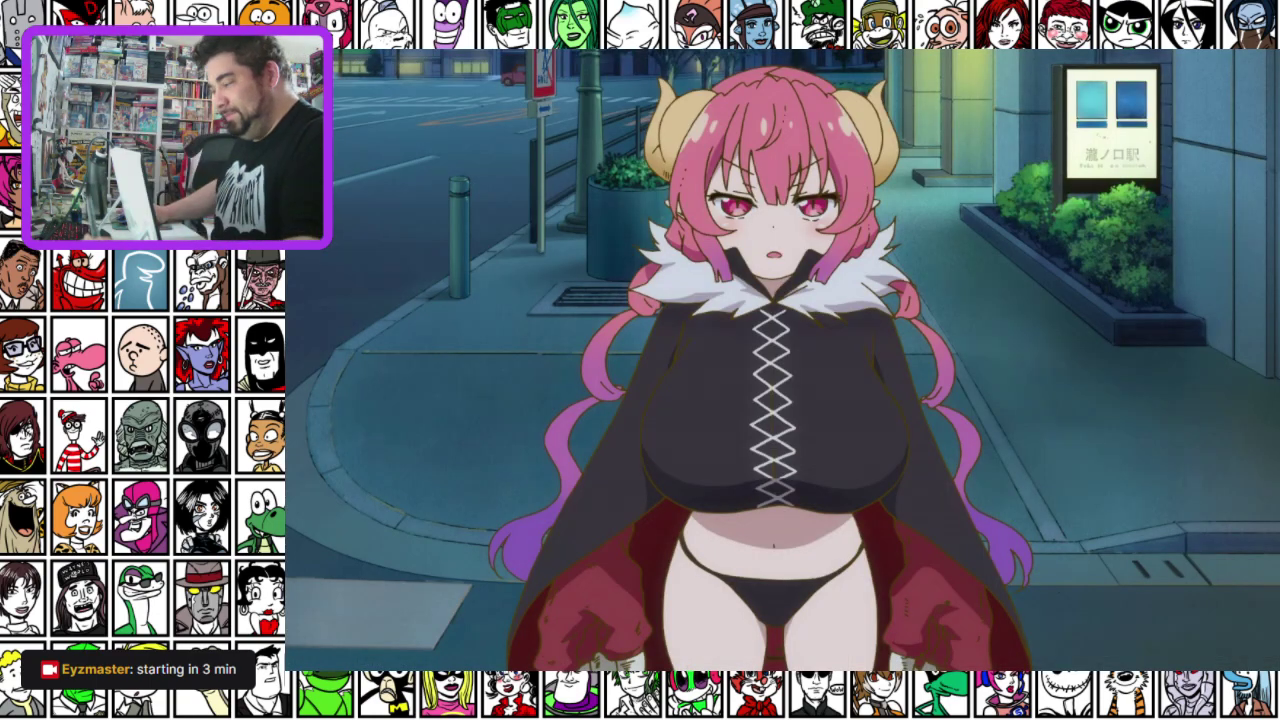
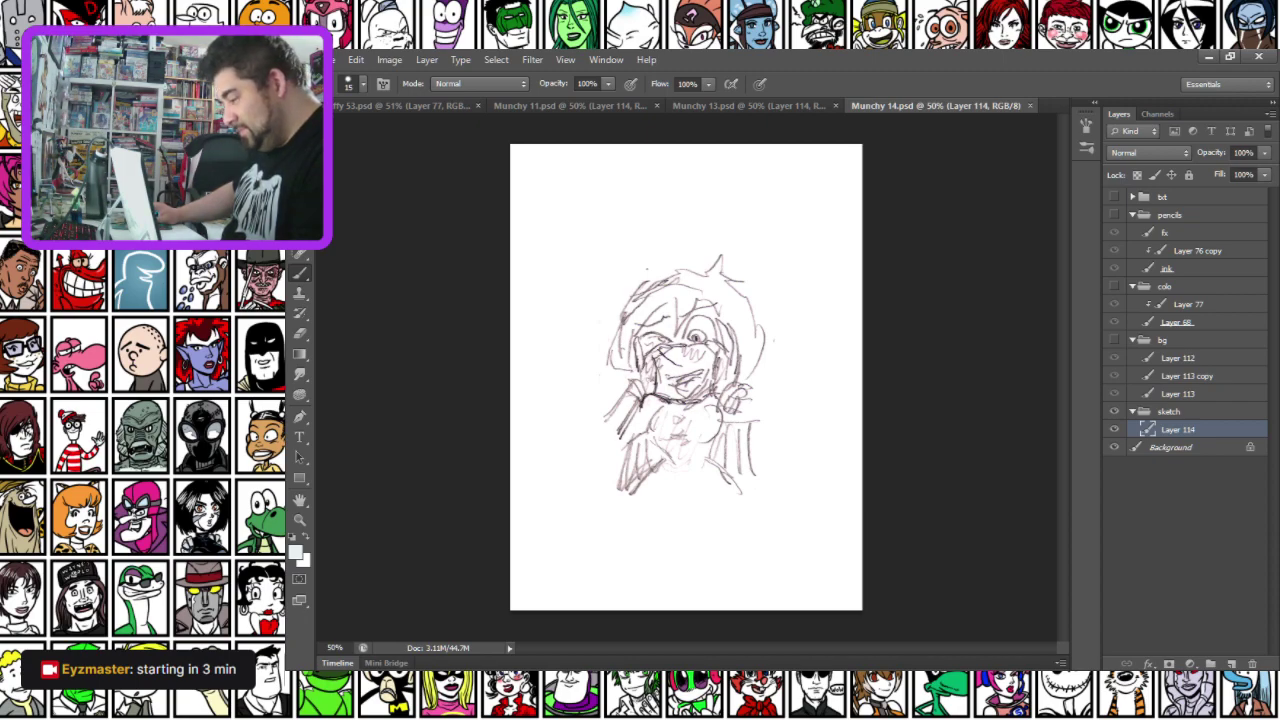
pyautogui.click(565, 105)
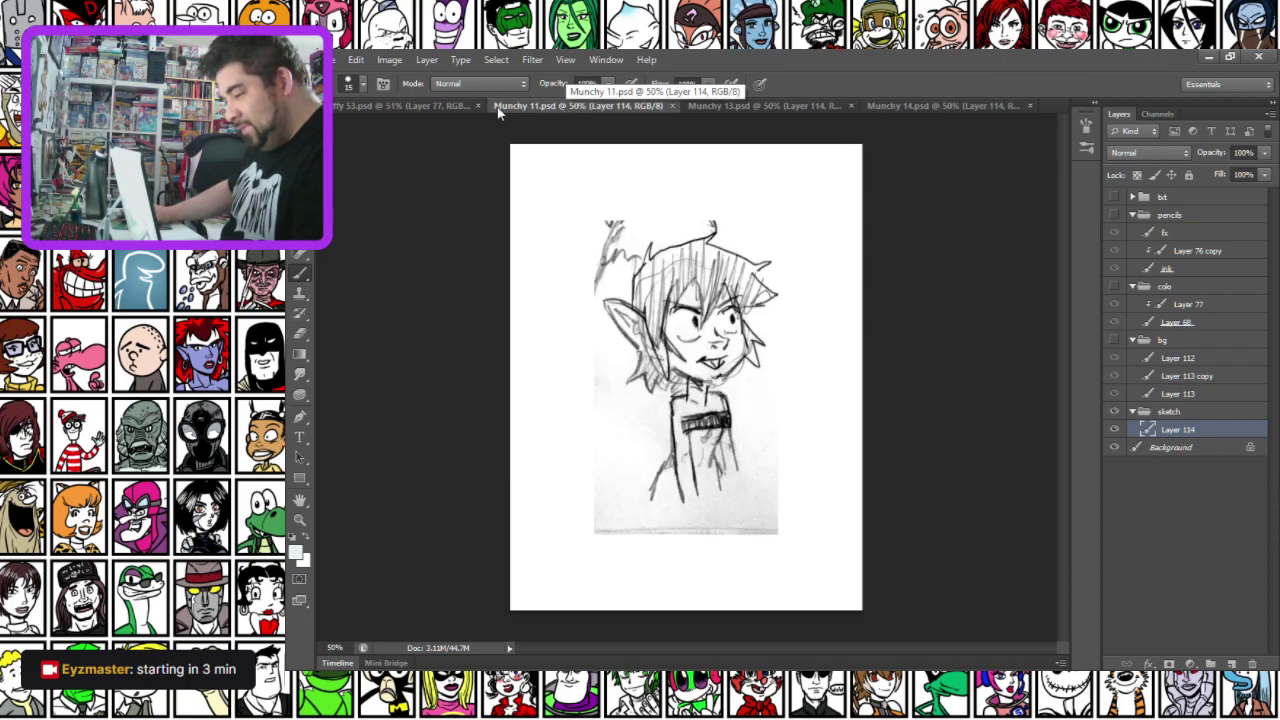
pyautogui.click(466, 105)
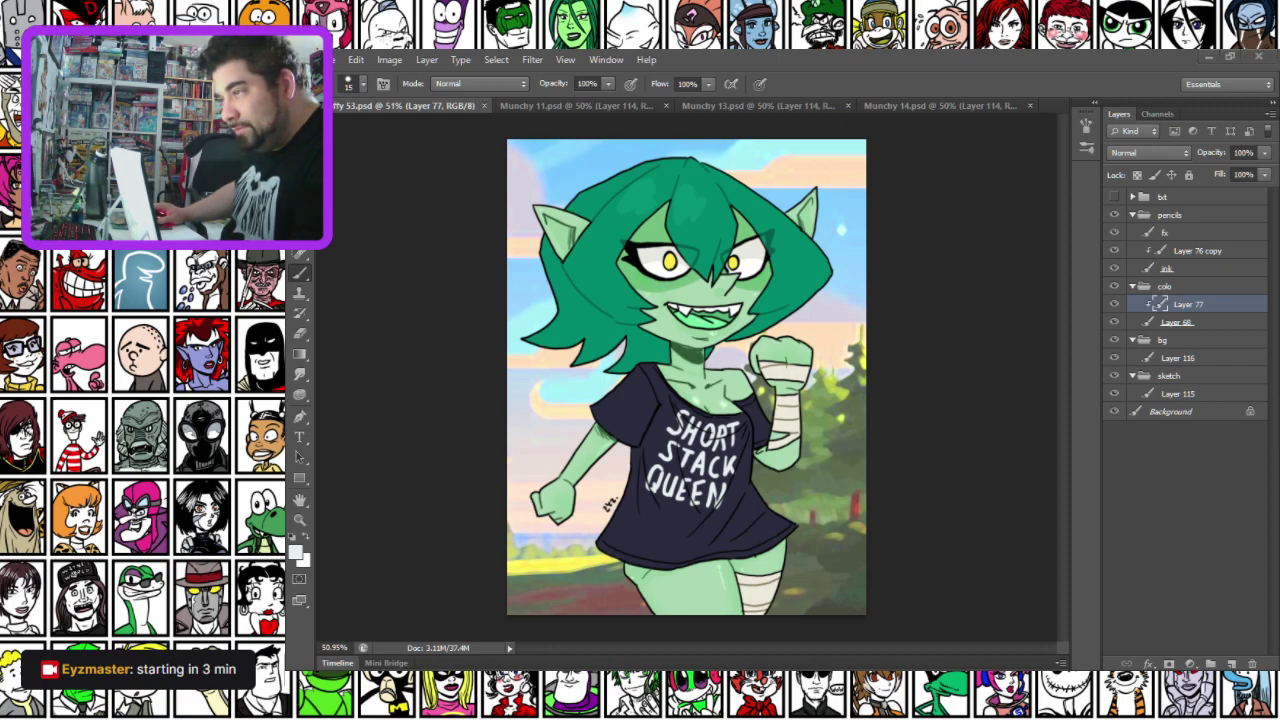
# Close the Munchy 11.psd and Munchy 13.psd sketch documents
pyautogui.click(607, 102)
pyautogui.hotkey('ctrl', 'w')
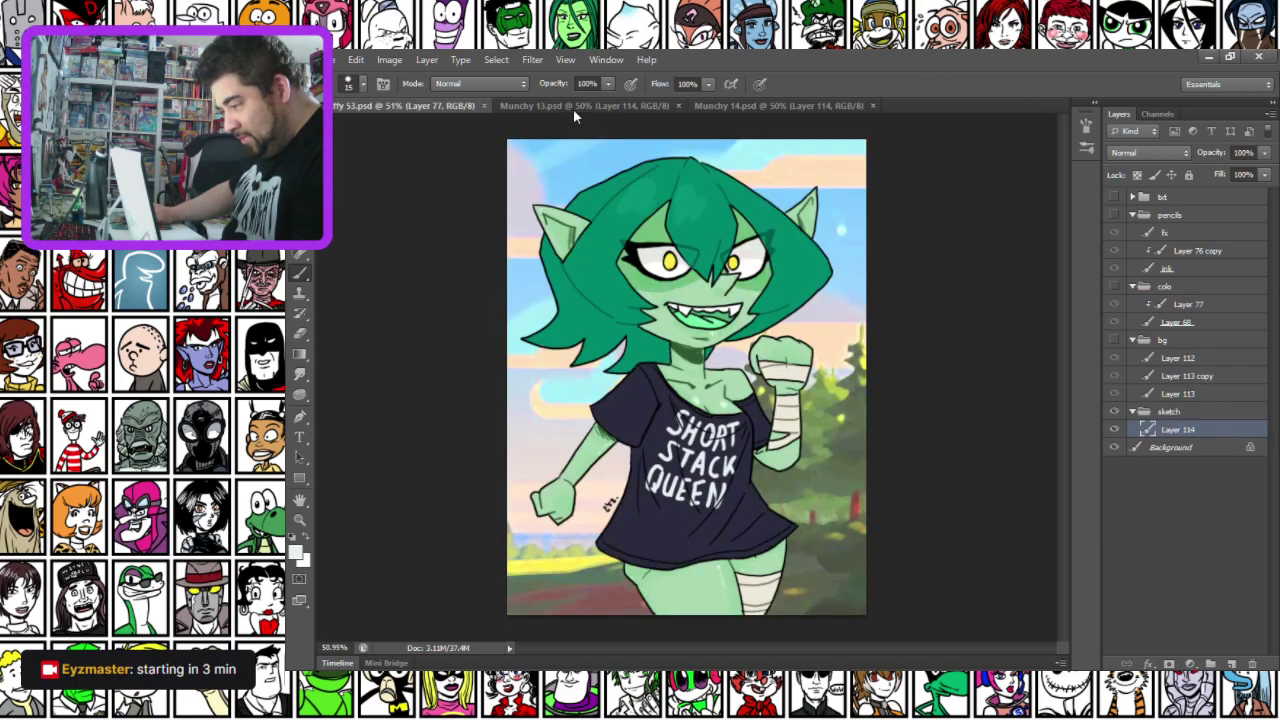
pyautogui.click(560, 105)
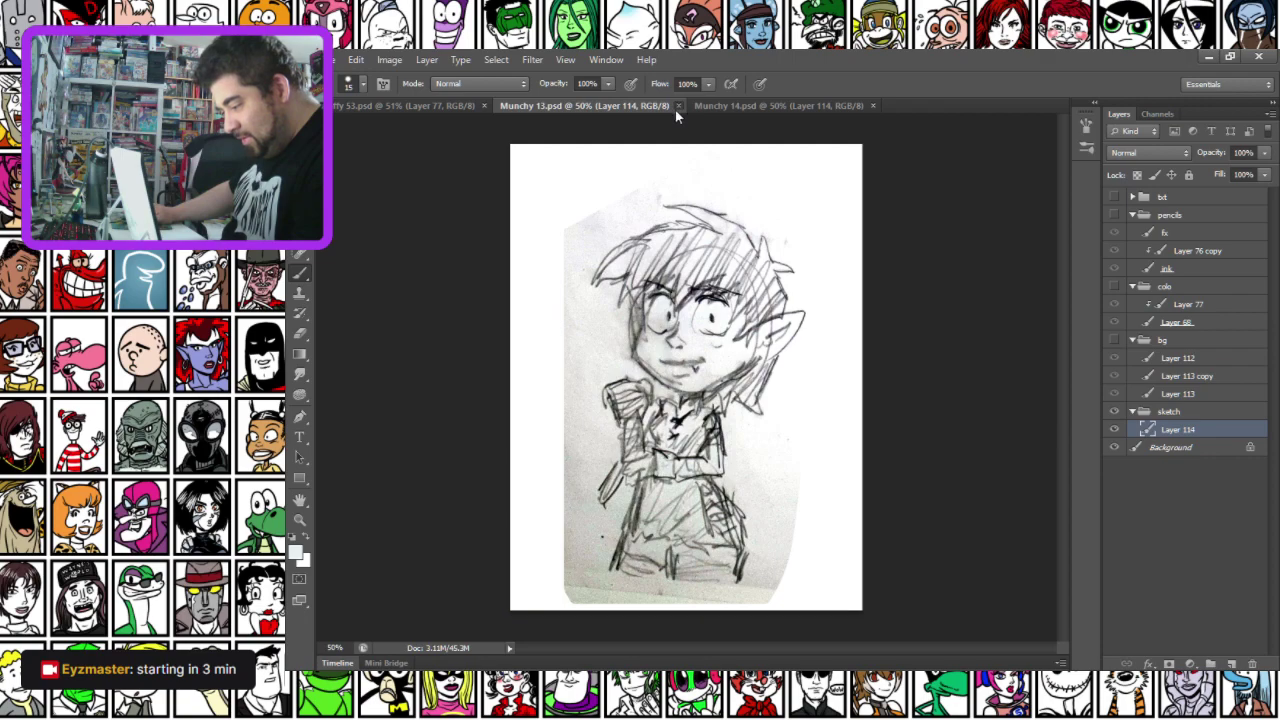
pyautogui.click(677, 106)
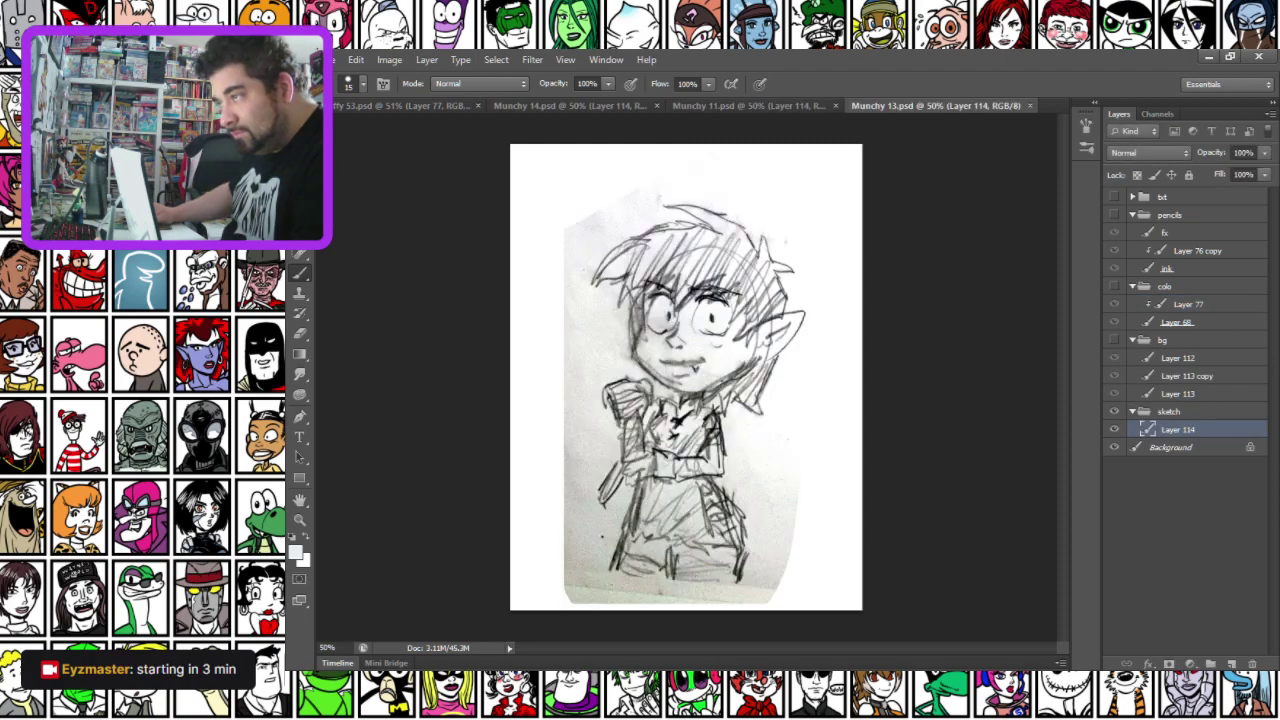
# Bring up the finished Munchy 10.png picture and view it whole beside the open sketch documents
pyautogui.hotkey('ctrl', 'shift', 'Tab')
pyautogui.hotkey('ctrl', 'Tab')
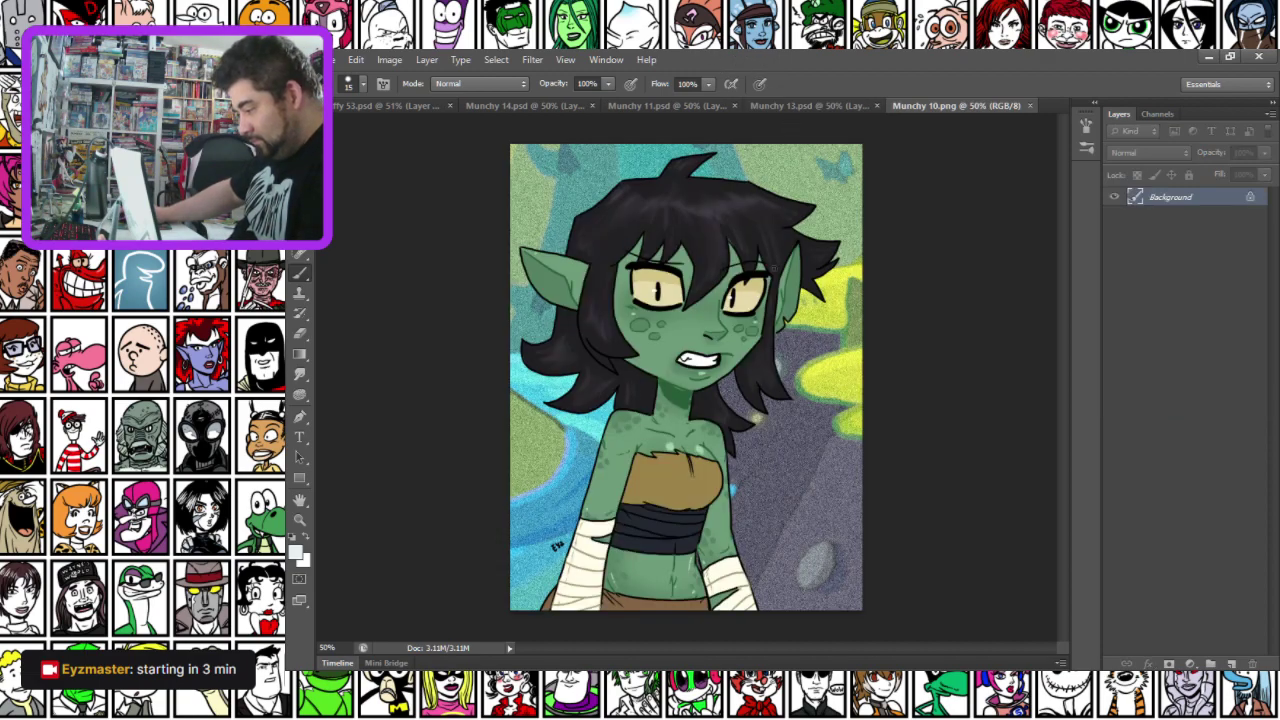
pyautogui.scroll(-4, 800, 182)
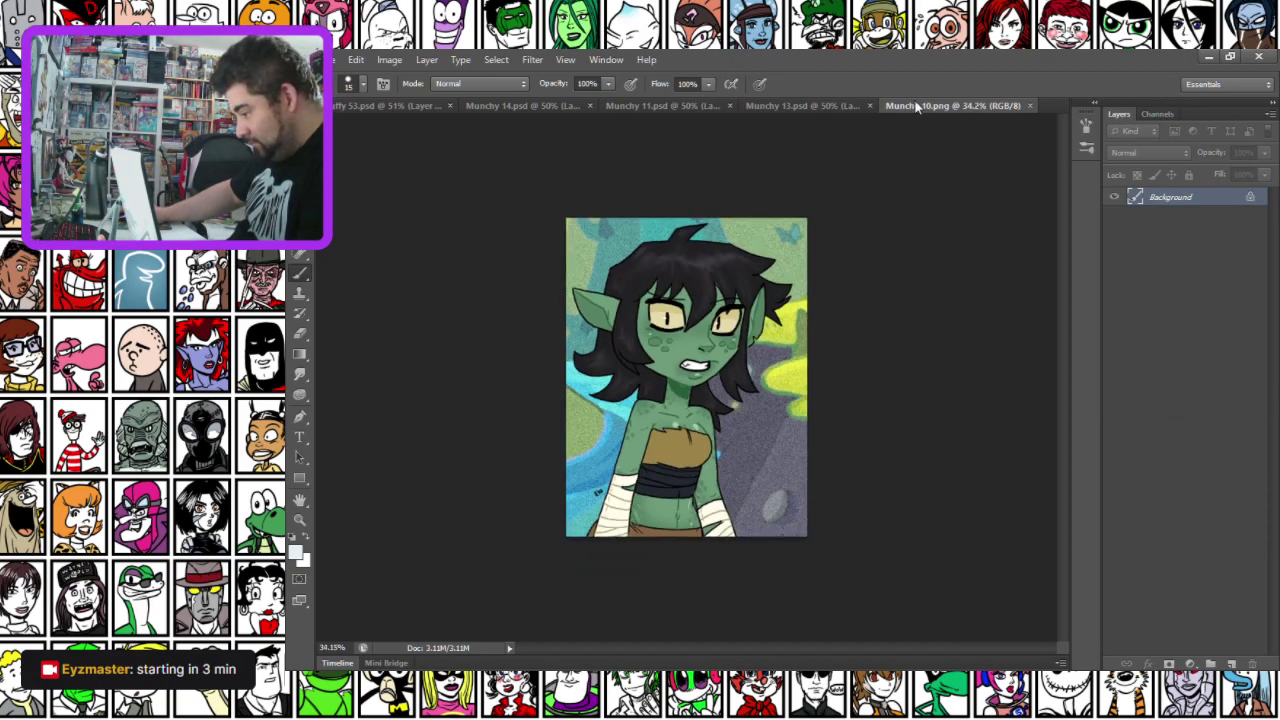
# Detach the Munchy 10.png picture from the document window and bring up the Munchy 11.psd sketch
pyautogui.moveTo(914, 109); pyautogui.dragTo(950, 719)
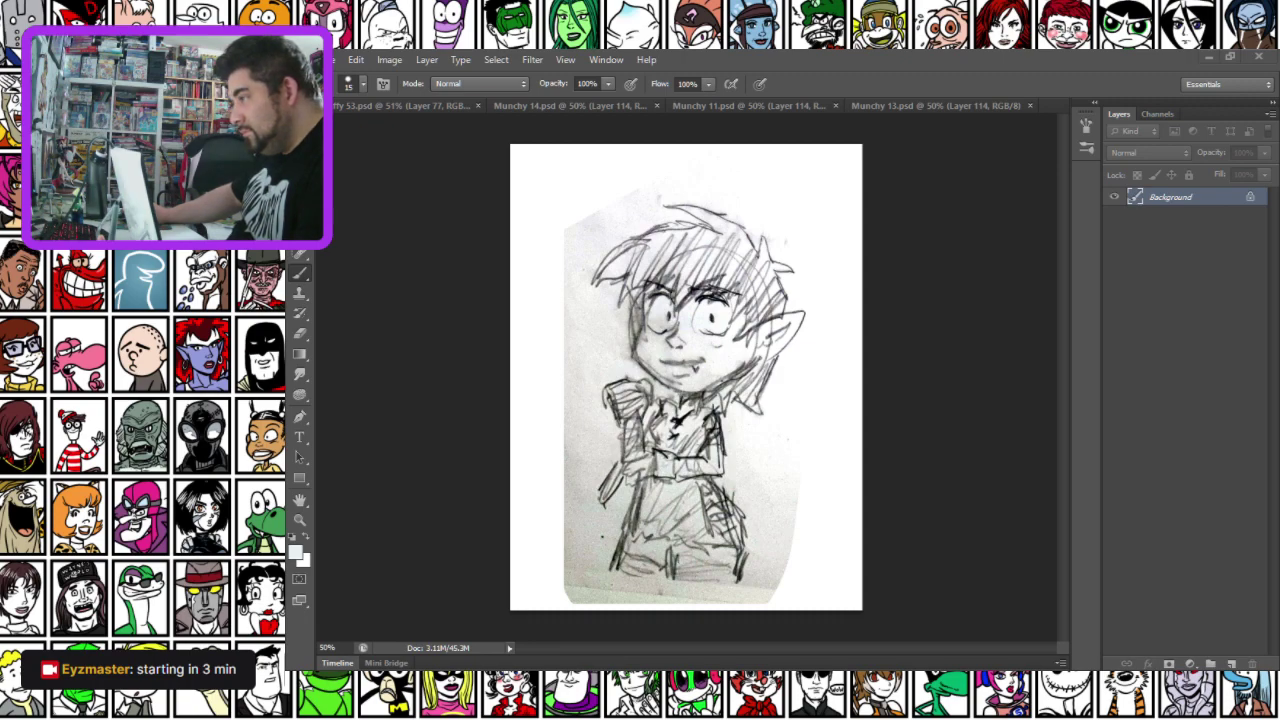
pyautogui.click(699, 106)
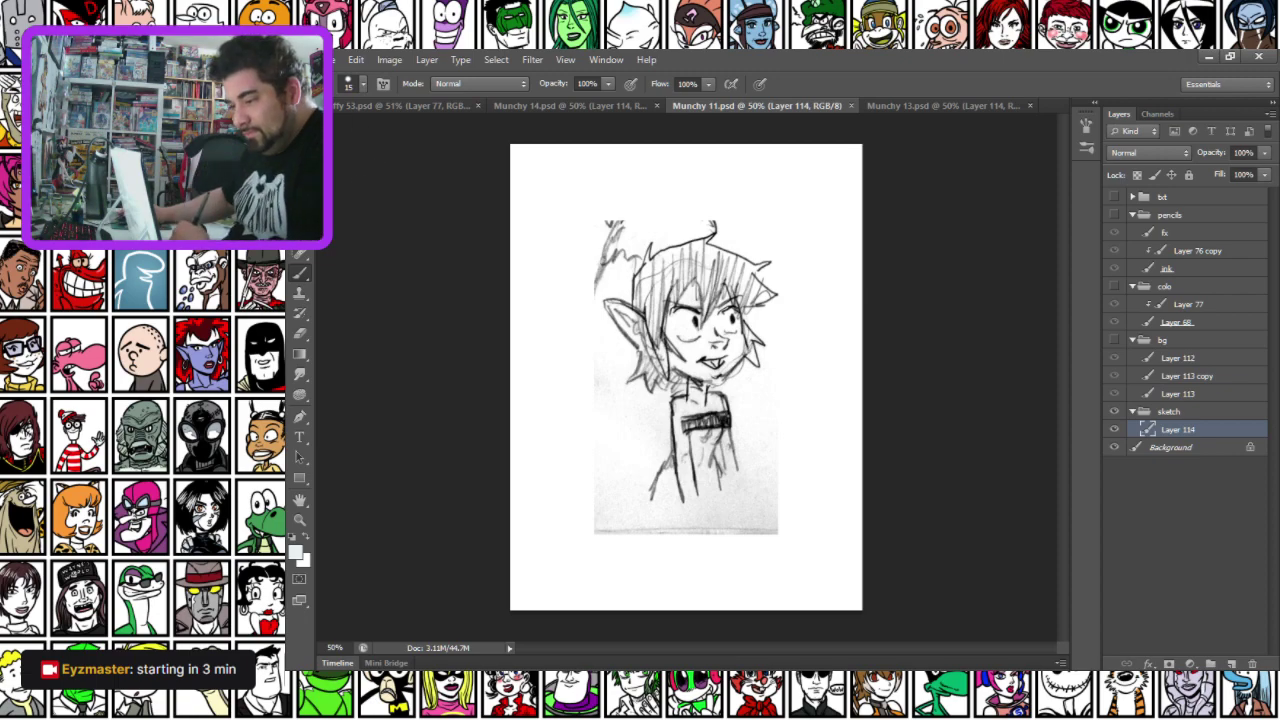
# Enlarge the pencil sketch on Layer 114 with Free Transform to about 180% width and 172% height, positioned to nearly fill the page
pyautogui.press('m')
pyautogui.rightClick(737, 275)
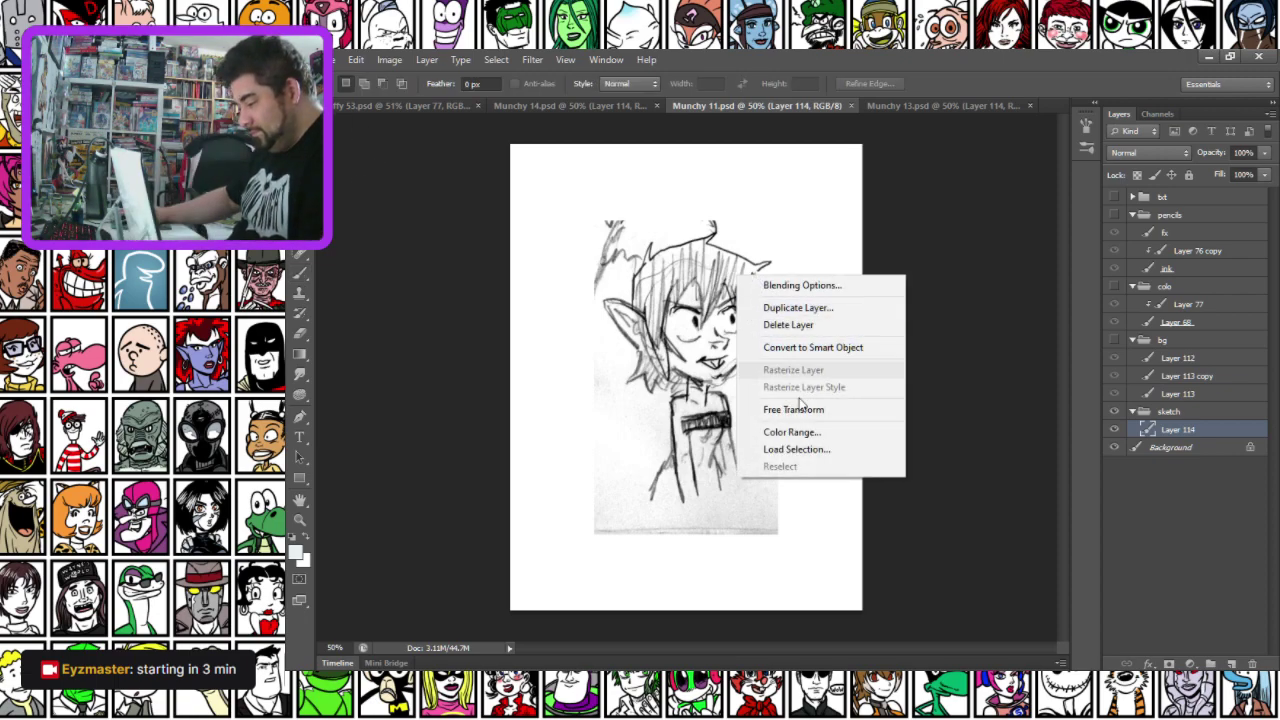
pyautogui.click(803, 410)
pyautogui.moveTo(728, 260); pyautogui.dragTo(659, 362)
pyautogui.moveTo(717, 319); pyautogui.dragTo(843, 178)
pyautogui.moveTo(672, 164)
pyautogui.mouseDown()
pyautogui.moveTo(673, 187)
pyautogui.moveTo(673, 174)
pyautogui.mouseUp()
pyautogui.moveTo(808, 182)
pyautogui.mouseDown()
pyautogui.moveTo(851, 175)
pyautogui.moveTo(885, 138)
pyautogui.mouseUp()
pyautogui.moveTo(810, 228)
pyautogui.mouseDown()
pyautogui.moveTo(788, 275)
pyautogui.moveTo(774, 266)
pyautogui.mouseUp()
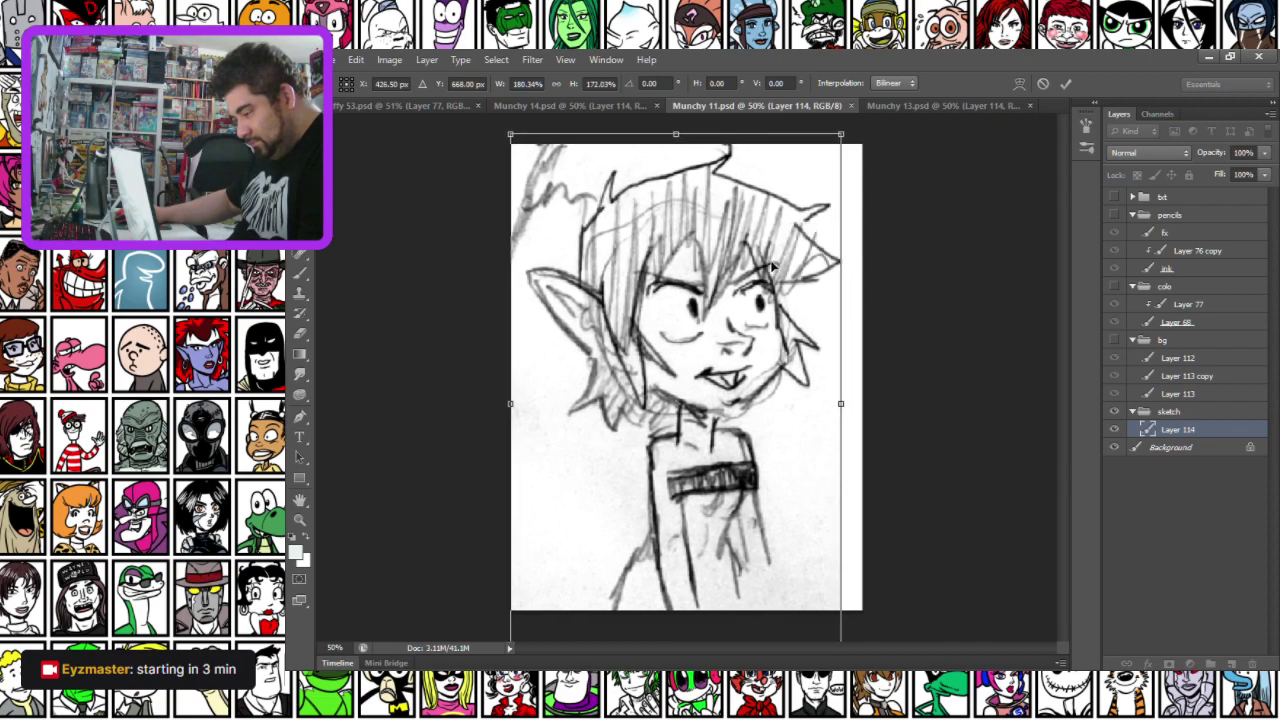
pyautogui.press('Return')
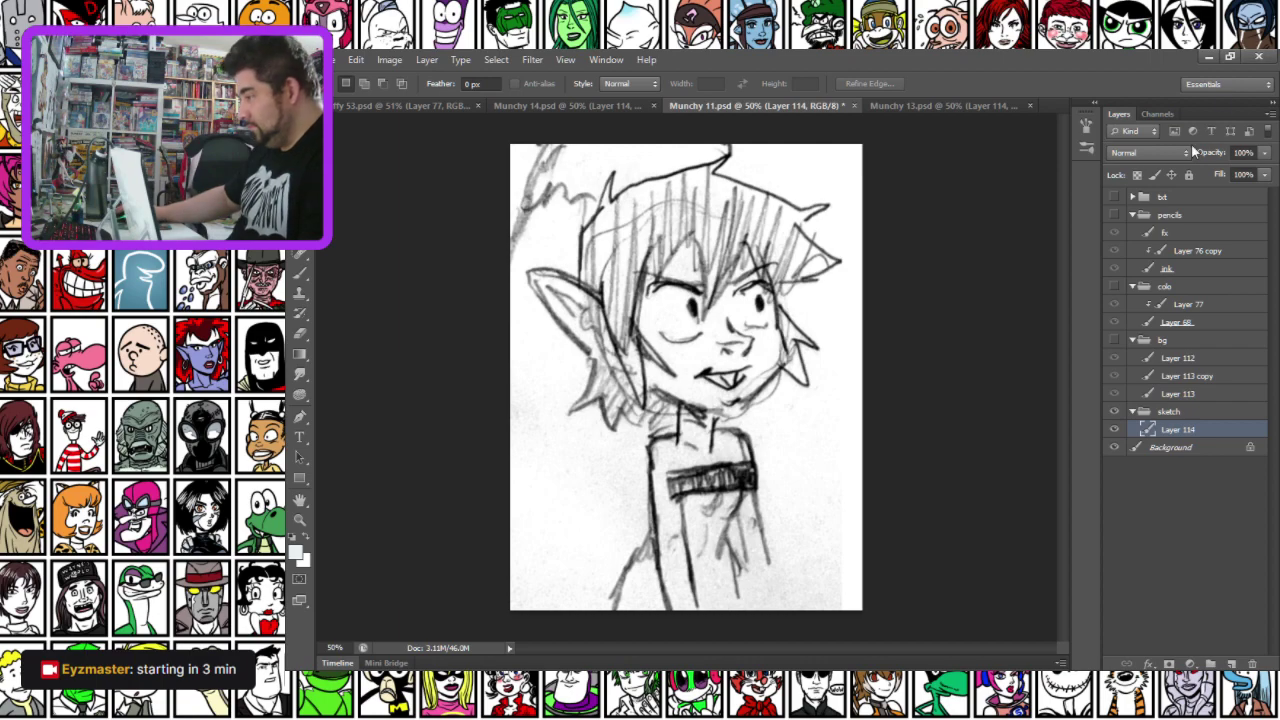
# Fade the pencil sketch on Layer 114 to 38% opacity and add a new layer above it
pyautogui.click(1265, 152)
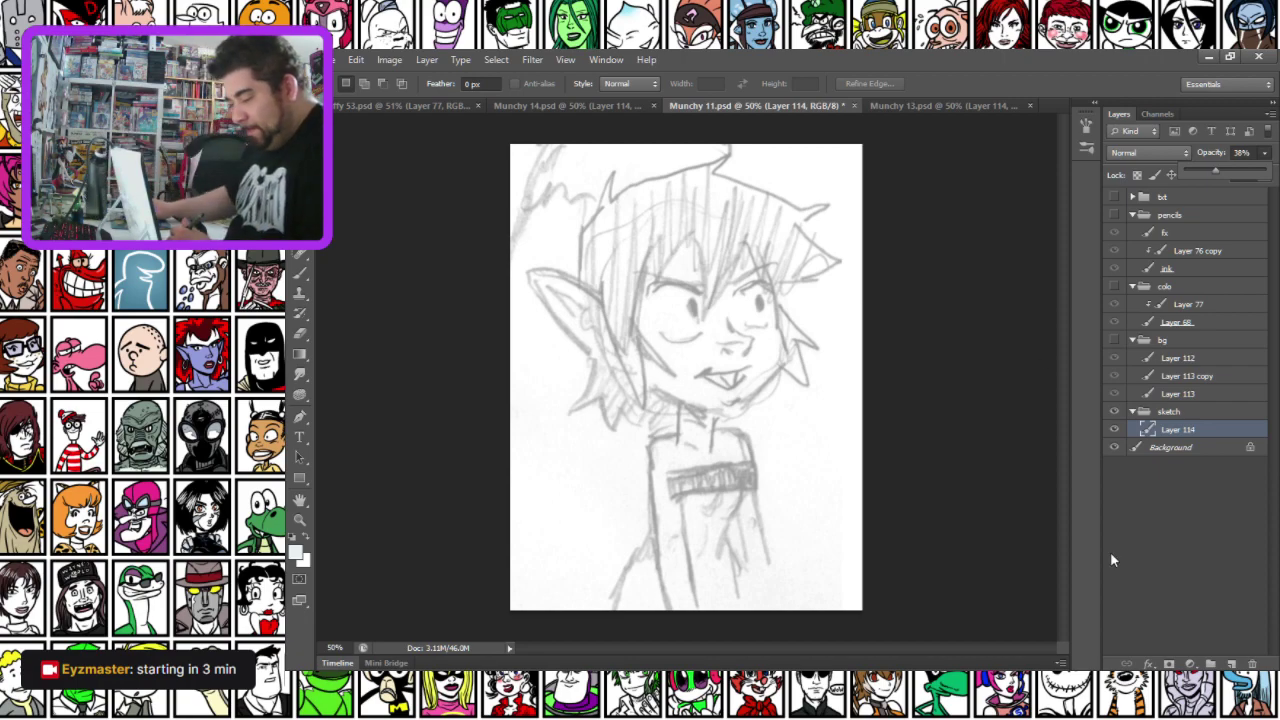
pyautogui.click(1231, 663)
# Choose the Brush tool with a medium blue foreground color for the rough redraw
pyautogui.click(300, 273)
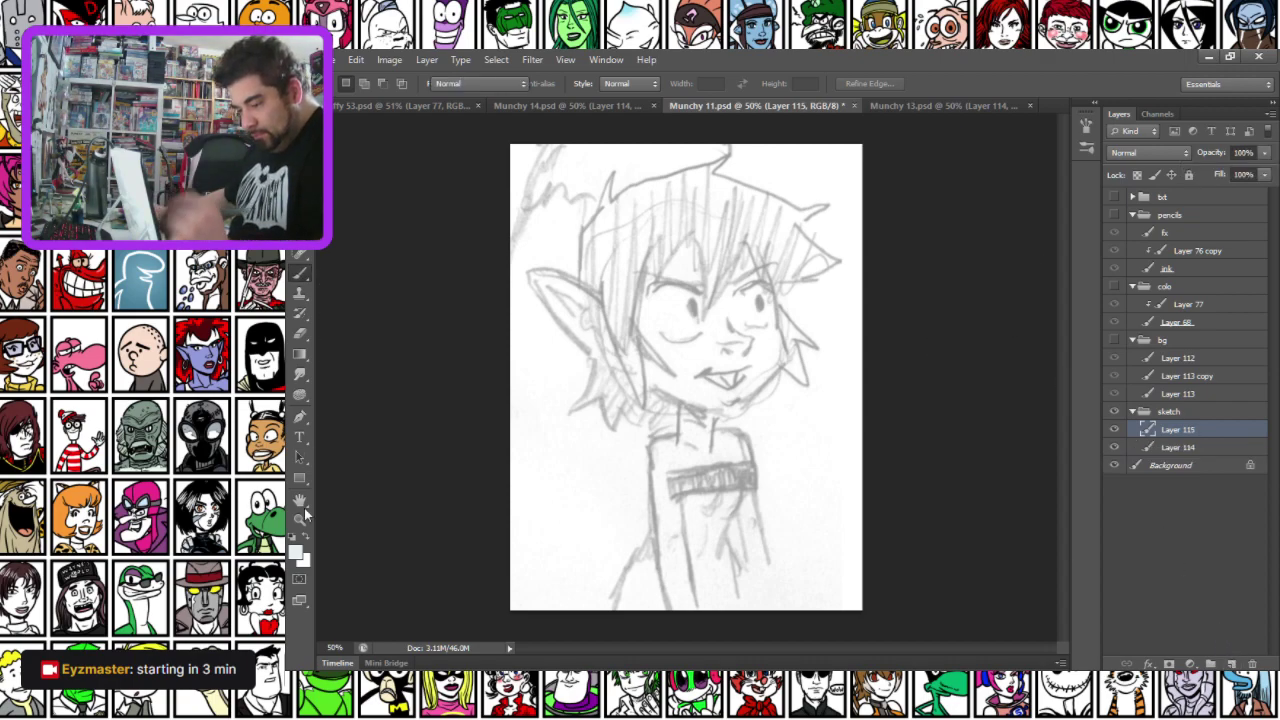
pyautogui.click(296, 552)
pyautogui.click(1024, 421)
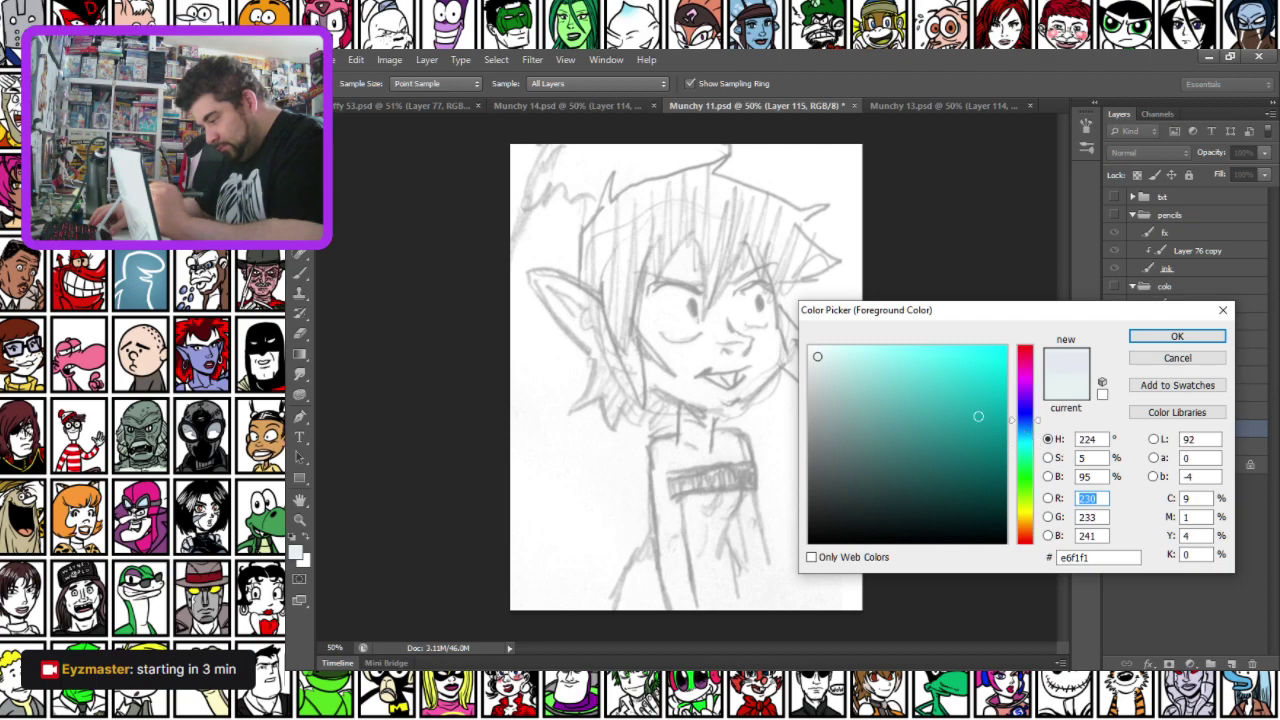
pyautogui.click(902, 381)
pyautogui.press('Return')
# Sketch the crown of the hair, its spiky tips and the jagged fringe in blue over the faded pencils
pyautogui.moveTo(577, 279)
pyautogui.mouseDown()
pyautogui.moveTo(582, 233)
pyautogui.moveTo(627, 188)
pyautogui.mouseUp()
pyautogui.moveTo(583, 237)
pyautogui.mouseDown()
pyautogui.moveTo(624, 192)
pyautogui.moveTo(768, 173)
pyautogui.moveTo(838, 197)
pyautogui.moveTo(797, 224)
pyautogui.moveTo(846, 256)
pyautogui.moveTo(780, 283)
pyautogui.mouseUp()
pyautogui.moveTo(651, 186); pyautogui.dragTo(703, 152)
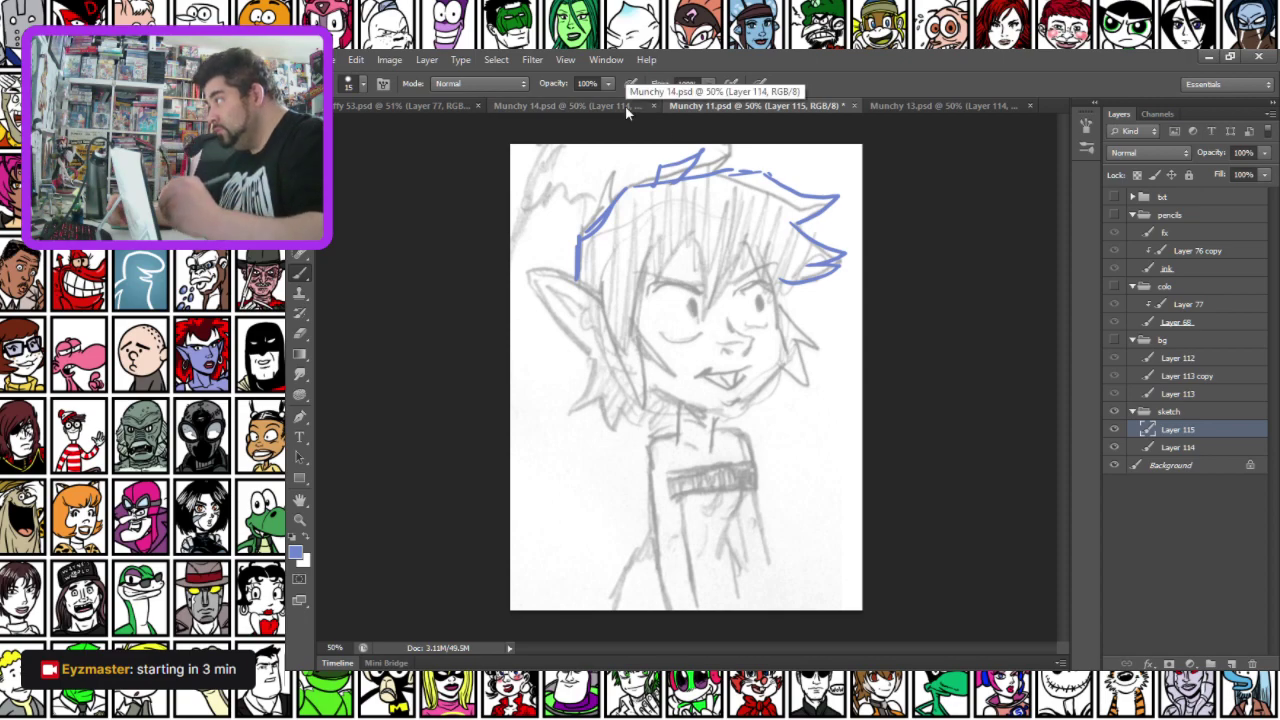
pyautogui.moveTo(637, 279)
pyautogui.mouseDown()
pyautogui.moveTo(666, 245)
pyautogui.moveTo(687, 244)
pyautogui.moveTo(703, 264)
pyautogui.moveTo(768, 249)
pyautogui.moveTo(782, 296)
pyautogui.mouseUp()
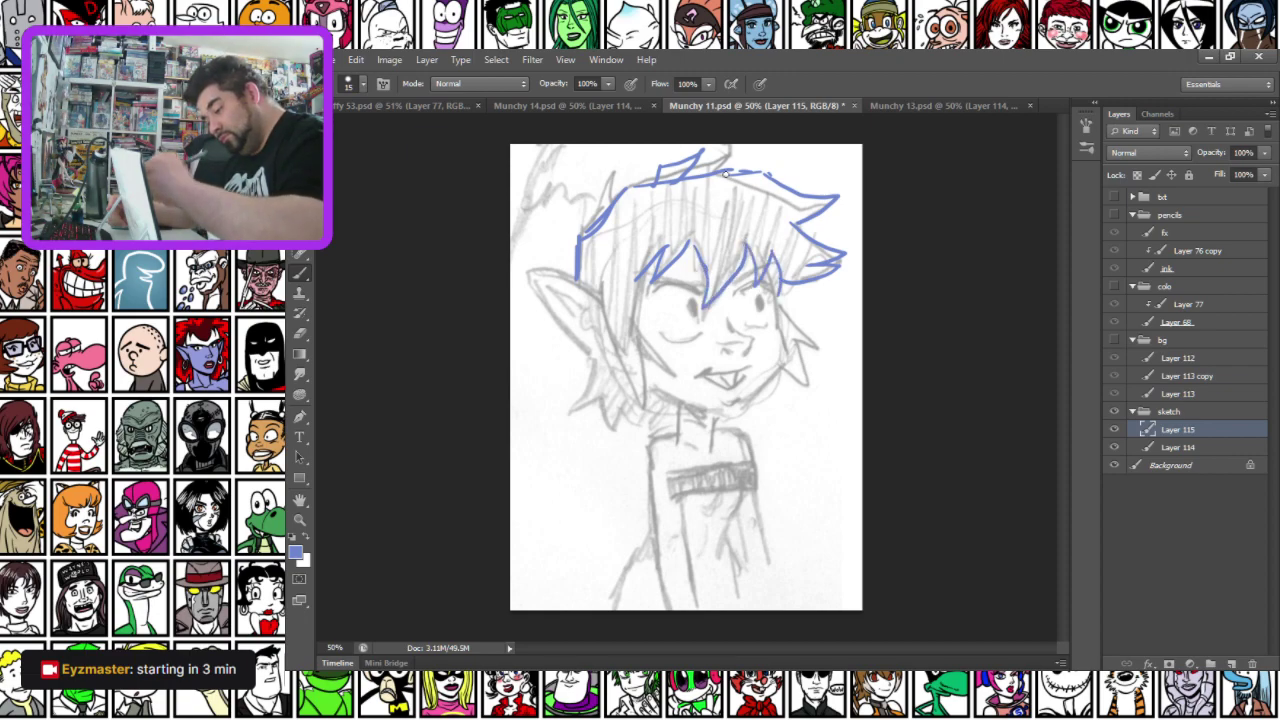
# Sketch the long side lock of hair framing the face between the ear and the cheek
pyautogui.moveTo(641, 291)
pyautogui.mouseDown()
pyautogui.moveTo(638, 333)
pyautogui.moveTo(672, 390)
pyautogui.moveTo(682, 385)
pyautogui.mouseUp()
pyautogui.moveTo(682, 385)
pyautogui.mouseDown()
pyautogui.moveTo(655, 379)
pyautogui.moveTo(673, 401)
pyautogui.mouseUp()
pyautogui.moveTo(673, 401); pyautogui.dragTo(646, 397)
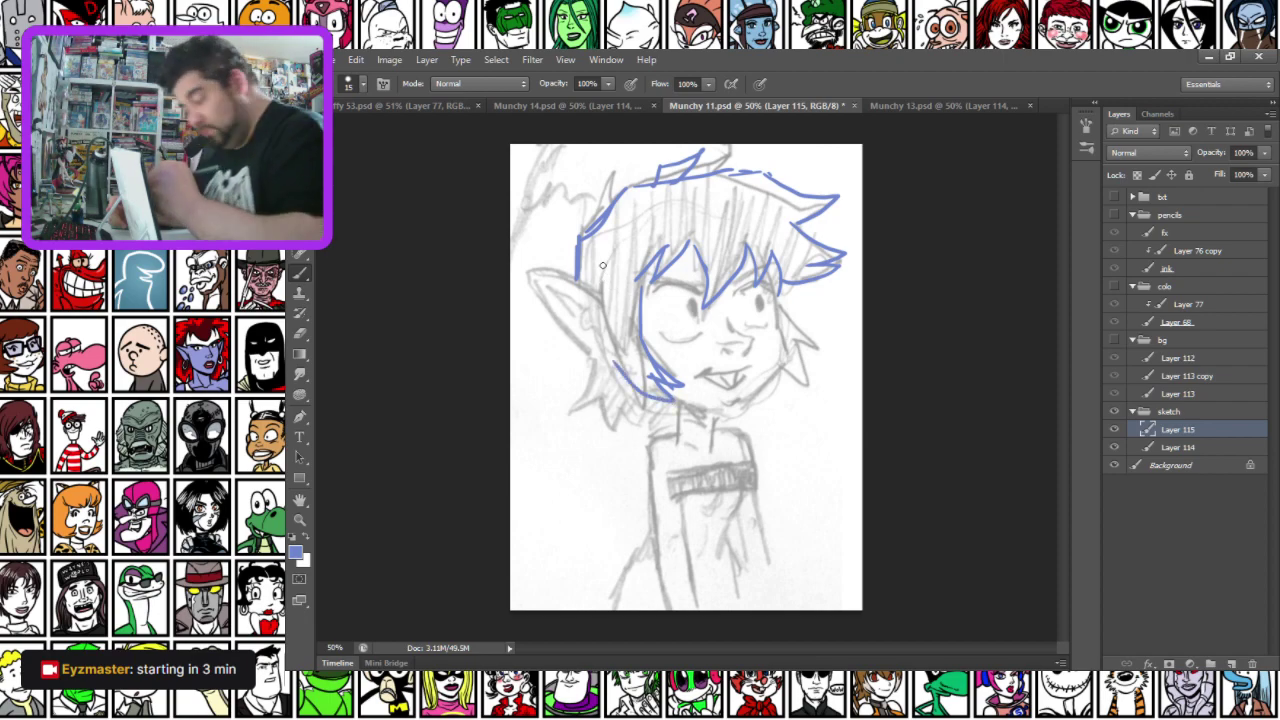
pyautogui.moveTo(607, 275)
pyautogui.mouseDown()
pyautogui.moveTo(601, 340)
pyautogui.moveTo(634, 398)
pyautogui.mouseUp()
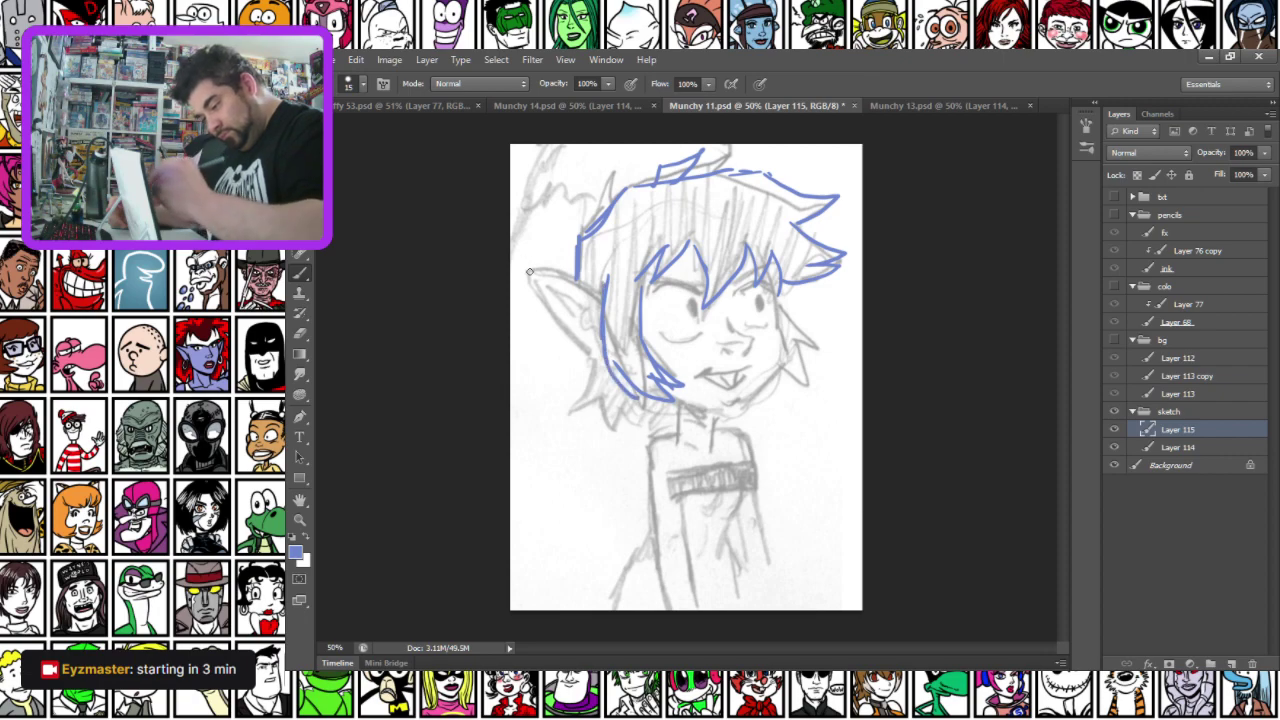
# Sketch the pointed ear, the flicked hair tips below it and the jawline in blue
pyautogui.moveTo(590, 295)
pyautogui.mouseDown()
pyautogui.moveTo(535, 281)
pyautogui.moveTo(602, 298)
pyautogui.moveTo(542, 292)
pyautogui.moveTo(566, 332)
pyautogui.mouseUp()
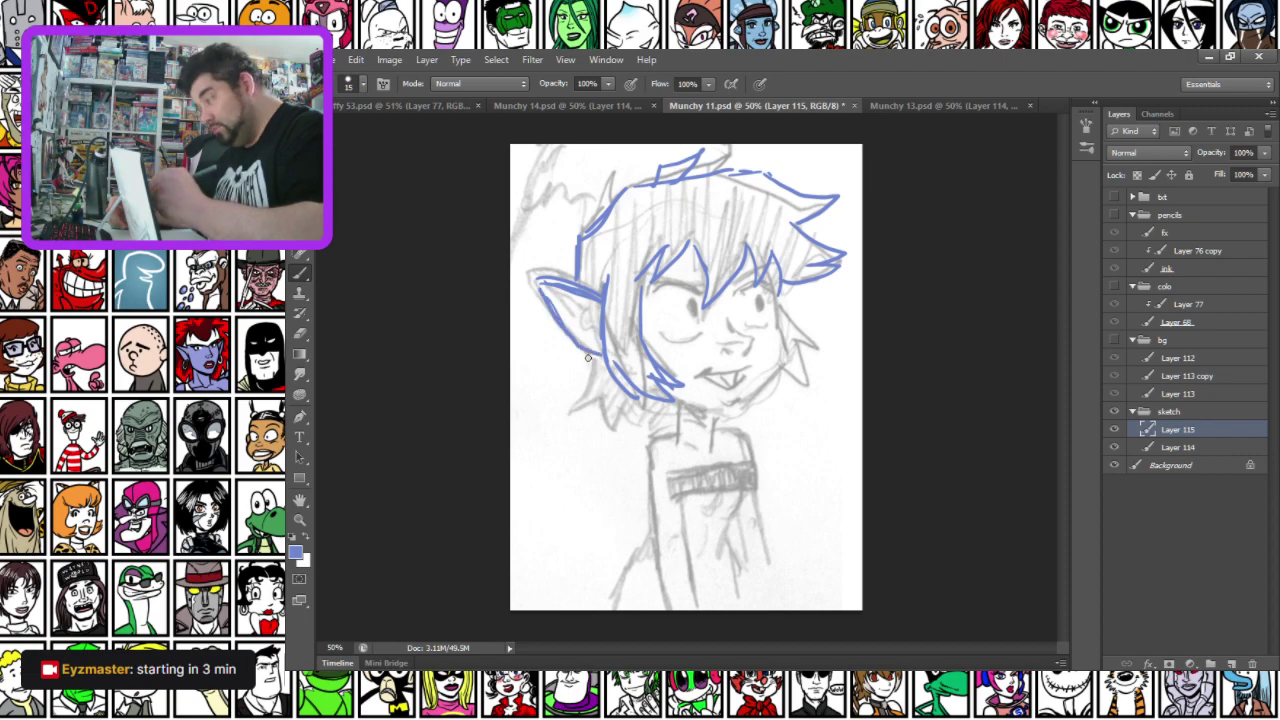
pyautogui.moveTo(581, 379)
pyautogui.mouseDown()
pyautogui.moveTo(545, 394)
pyautogui.moveTo(572, 407)
pyautogui.moveTo(610, 396)
pyautogui.moveTo(584, 426)
pyautogui.moveTo(648, 430)
pyautogui.mouseUp()
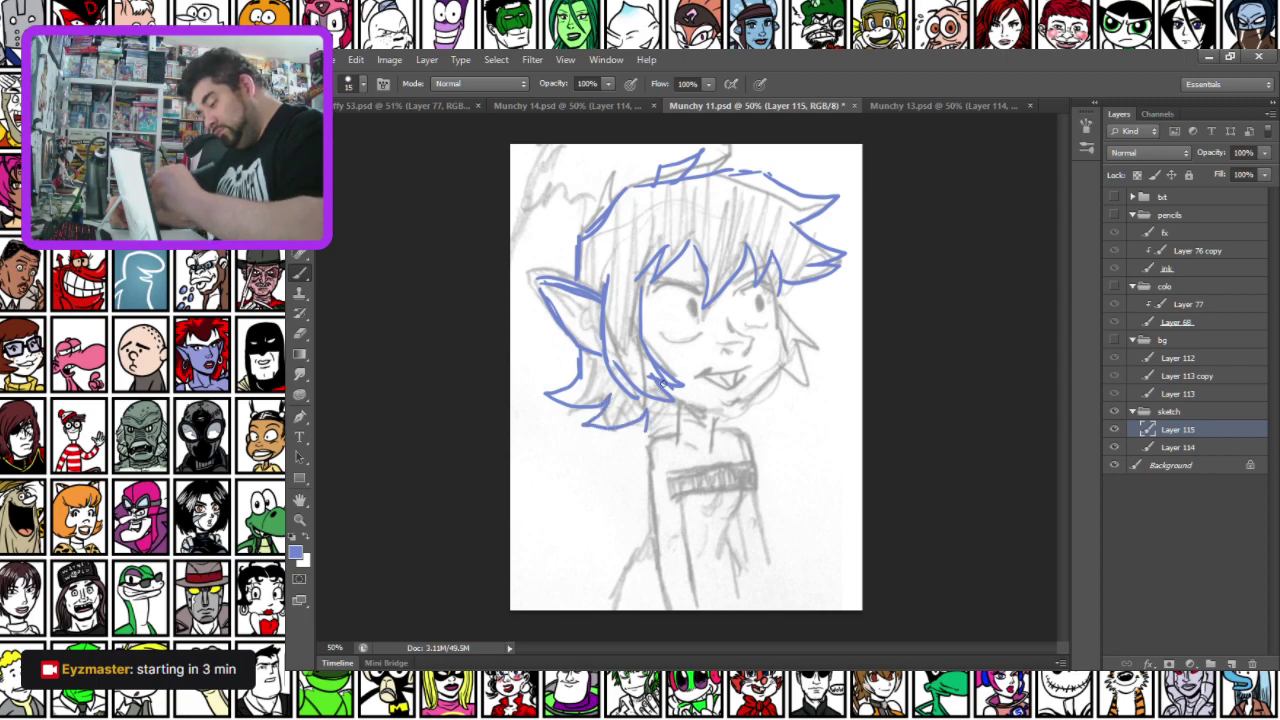
pyautogui.moveTo(724, 411); pyautogui.dragTo(778, 368)
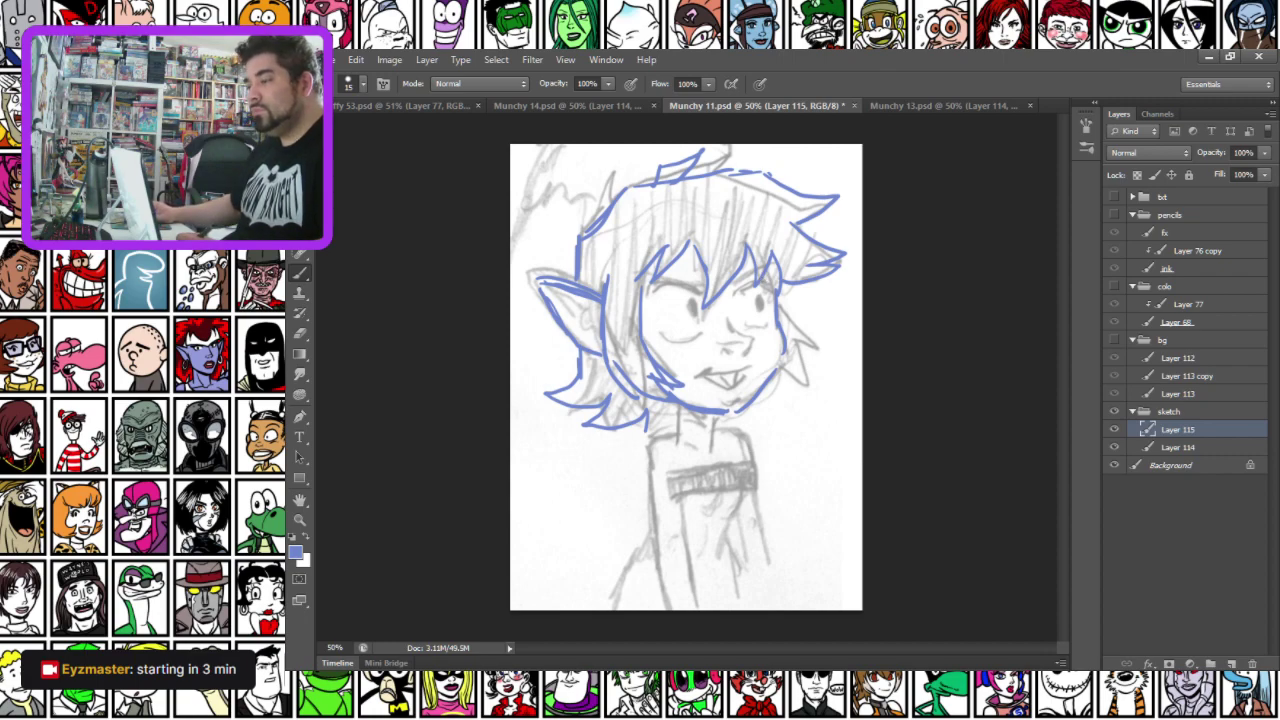
# Sketch the neck, shoulders, near arm, torso side and hips in blue over the pencil body
pyautogui.scroll(6, 786, 381)
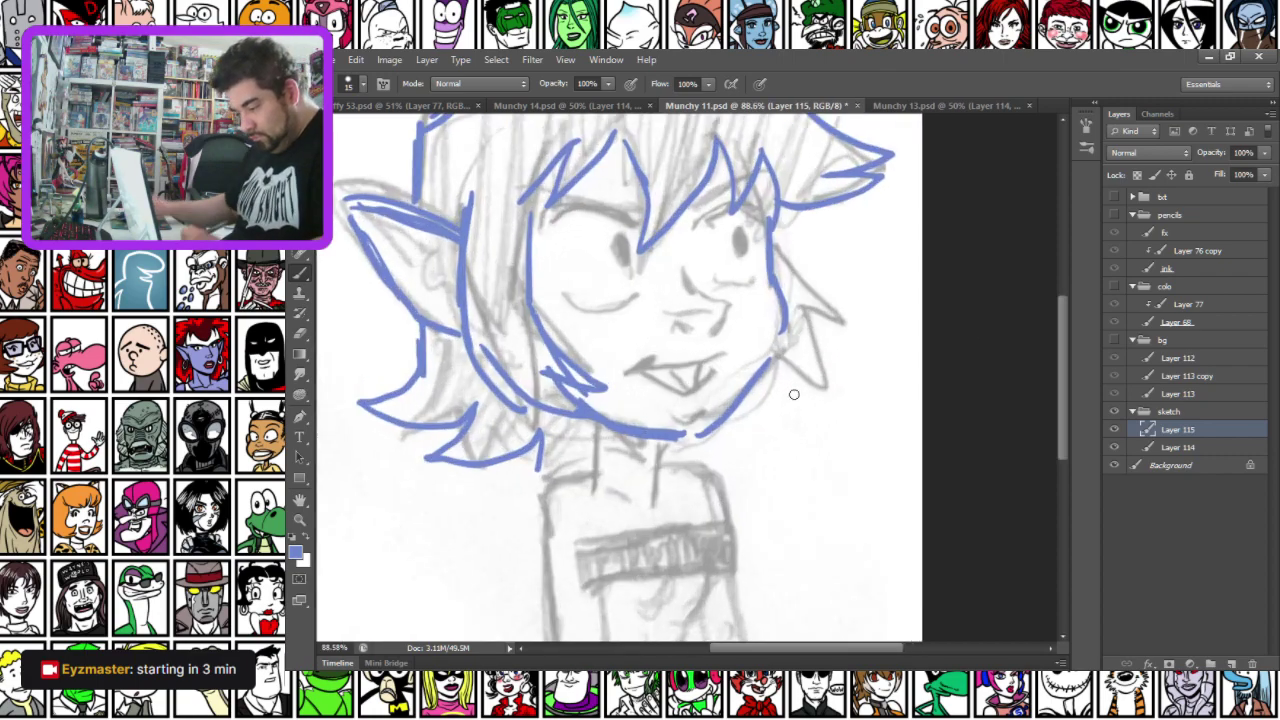
pyautogui.moveTo(600, 432); pyautogui.dragTo(600, 480)
pyautogui.moveTo(651, 446); pyautogui.dragTo(651, 504)
pyautogui.moveTo(606, 434); pyautogui.dragTo(656, 452)
pyautogui.moveTo(530, 502); pyautogui.dragTo(565, 303)
pyautogui.moveTo(634, 266)
pyautogui.mouseDown()
pyautogui.moveTo(562, 312)
pyautogui.moveTo(556, 398)
pyautogui.mouseUp()
pyautogui.moveTo(552, 313); pyautogui.dragTo(603, 588)
pyautogui.moveTo(606, 337); pyautogui.dragTo(665, 556)
pyautogui.moveTo(688, 268)
pyautogui.mouseDown()
pyautogui.moveTo(751, 282)
pyautogui.moveTo(770, 328)
pyautogui.mouseUp()
pyautogui.moveTo(571, 478); pyautogui.dragTo(508, 588)
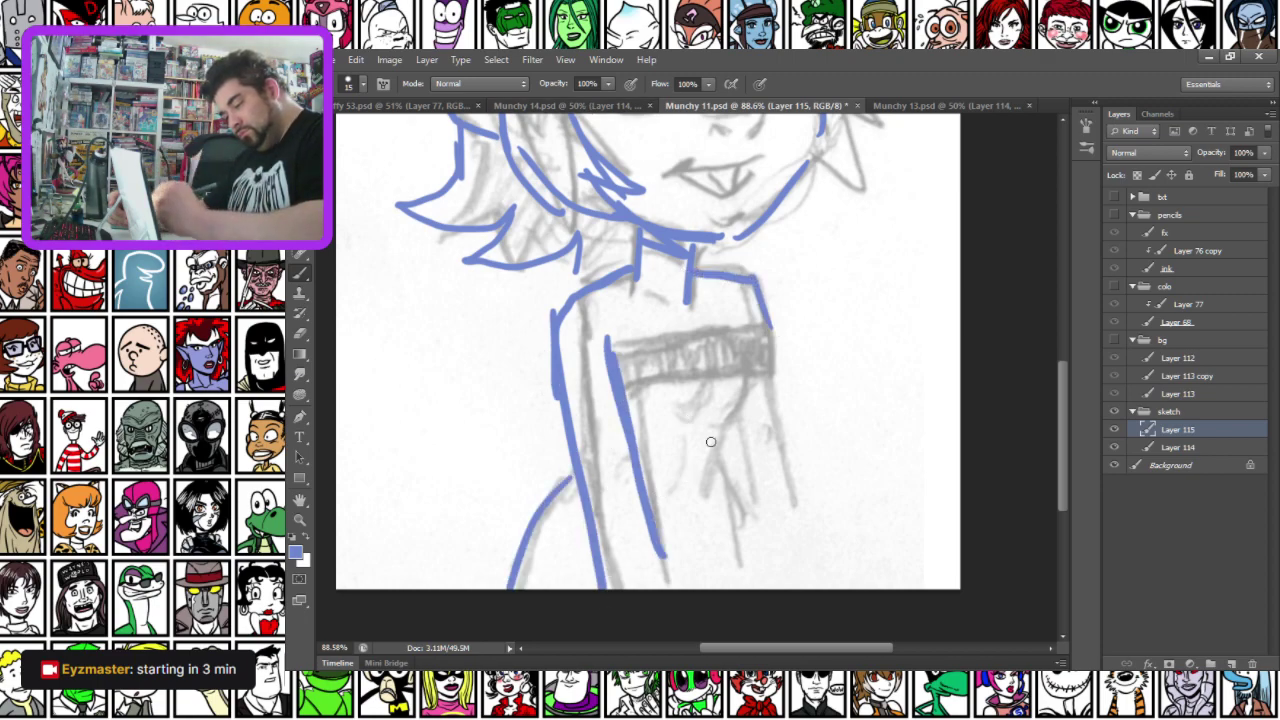
pyautogui.moveTo(727, 437)
pyautogui.mouseDown()
pyautogui.moveTo(702, 504)
pyautogui.moveTo(758, 590)
pyautogui.mouseUp()
# Sketch both eyes with slit pupils and a heavy brow over the near eye
pyautogui.moveTo(478, 391); pyautogui.dragTo(480, 687)
pyautogui.moveTo(633, 346); pyautogui.dragTo(632, 378)
pyautogui.moveTo(748, 340); pyautogui.dragTo(749, 370)
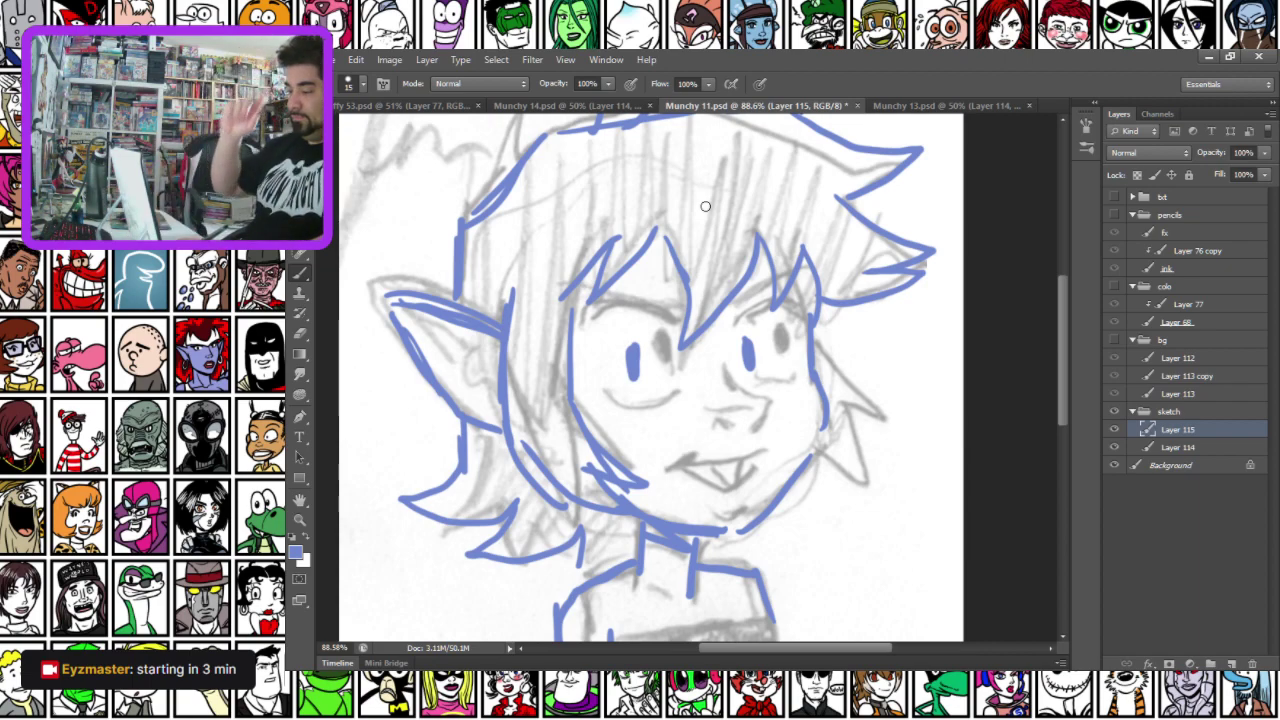
pyautogui.moveTo(587, 325)
pyautogui.mouseDown()
pyautogui.moveTo(678, 334)
pyautogui.moveTo(590, 325)
pyautogui.mouseUp()
pyautogui.moveTo(670, 327)
pyautogui.mouseDown()
pyautogui.moveTo(598, 329)
pyautogui.moveTo(690, 395)
pyautogui.moveTo(694, 345)
pyautogui.moveTo(764, 310)
pyautogui.moveTo(806, 382)
pyautogui.moveTo(792, 380)
pyautogui.mouseUp()
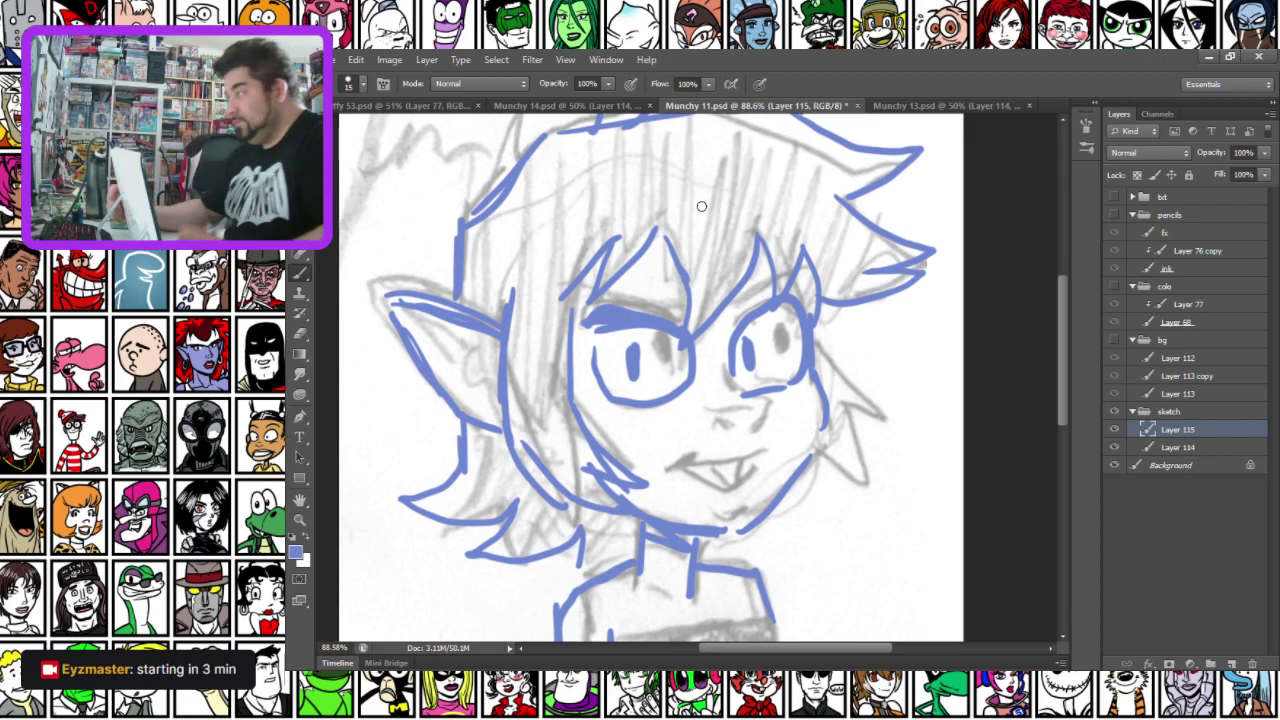
# Sketch the nose and a wide open grin with dividing lines for the teeth
pyautogui.moveTo(722, 353)
pyautogui.mouseDown()
pyautogui.moveTo(736, 391)
pyautogui.moveTo(764, 412)
pyautogui.moveTo(740, 436)
pyautogui.moveTo(706, 434)
pyautogui.moveTo(745, 428)
pyautogui.mouseUp()
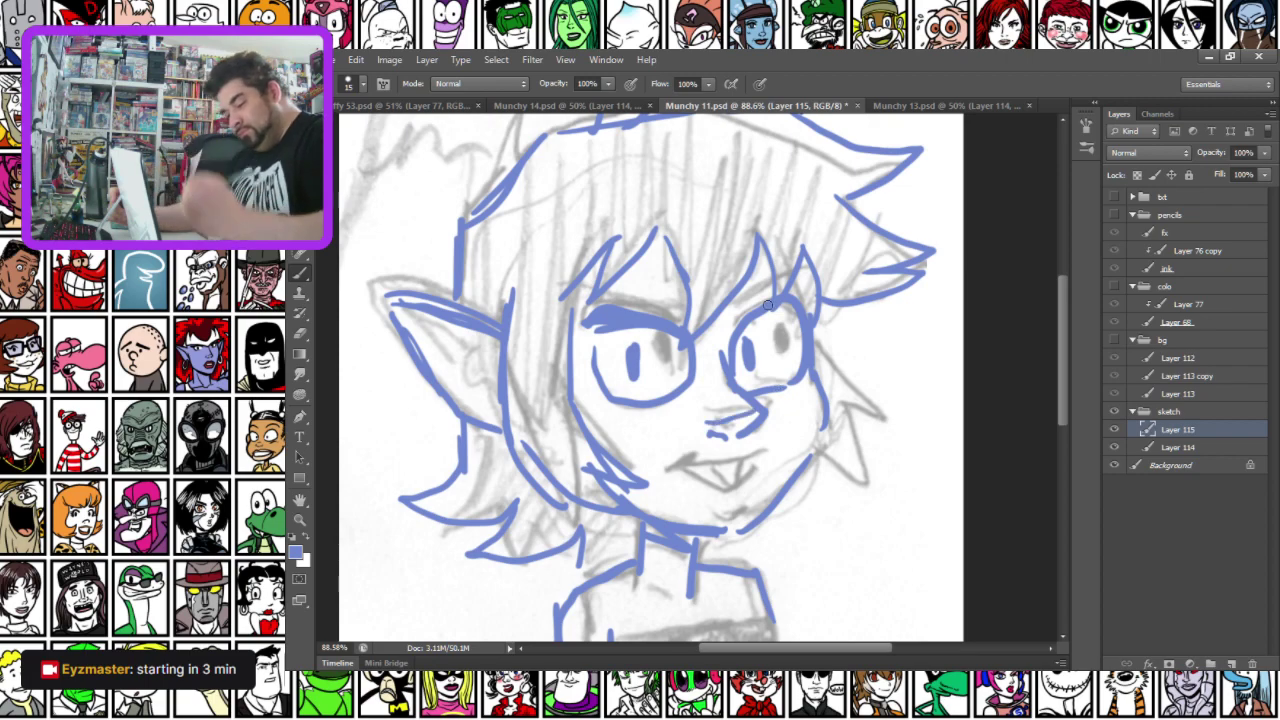
pyautogui.moveTo(666, 468); pyautogui.dragTo(763, 459)
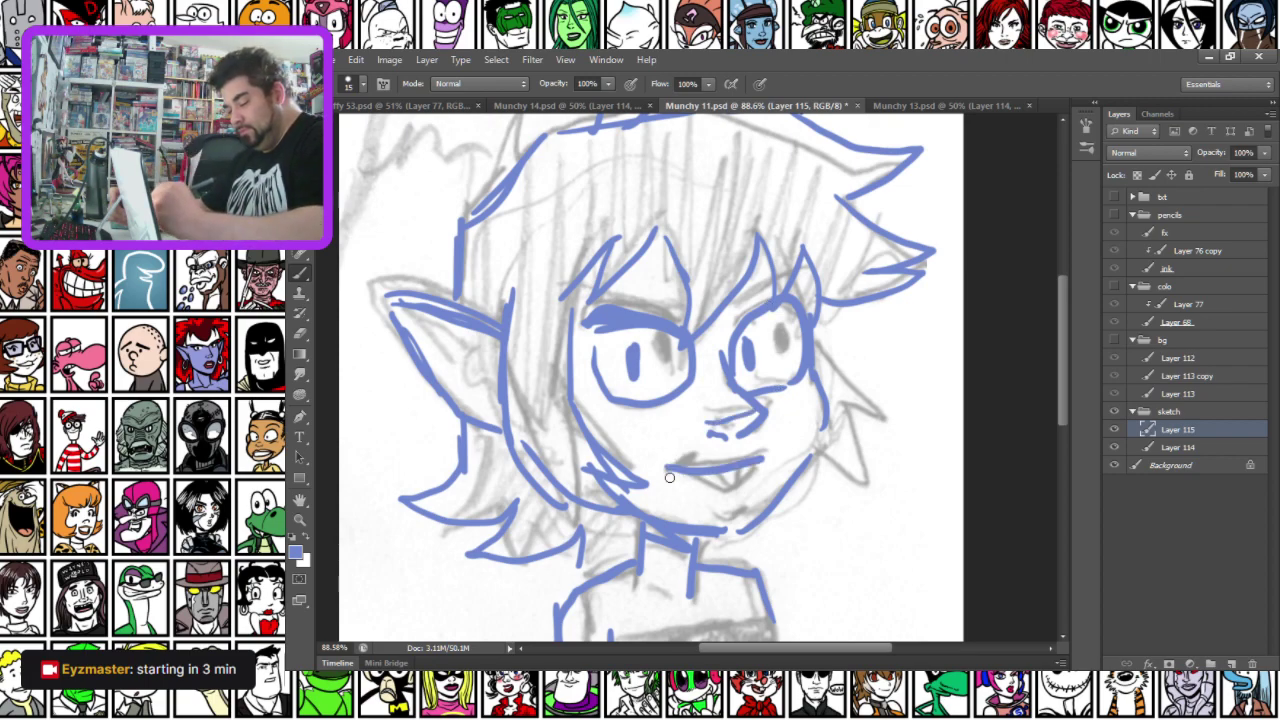
pyautogui.moveTo(676, 483)
pyautogui.mouseDown()
pyautogui.moveTo(717, 501)
pyautogui.moveTo(766, 455)
pyautogui.mouseUp()
pyautogui.moveTo(668, 462)
pyautogui.mouseDown()
pyautogui.moveTo(646, 467)
pyautogui.moveTo(718, 496)
pyautogui.mouseUp()
pyautogui.moveTo(698, 467); pyautogui.dragTo(733, 487)
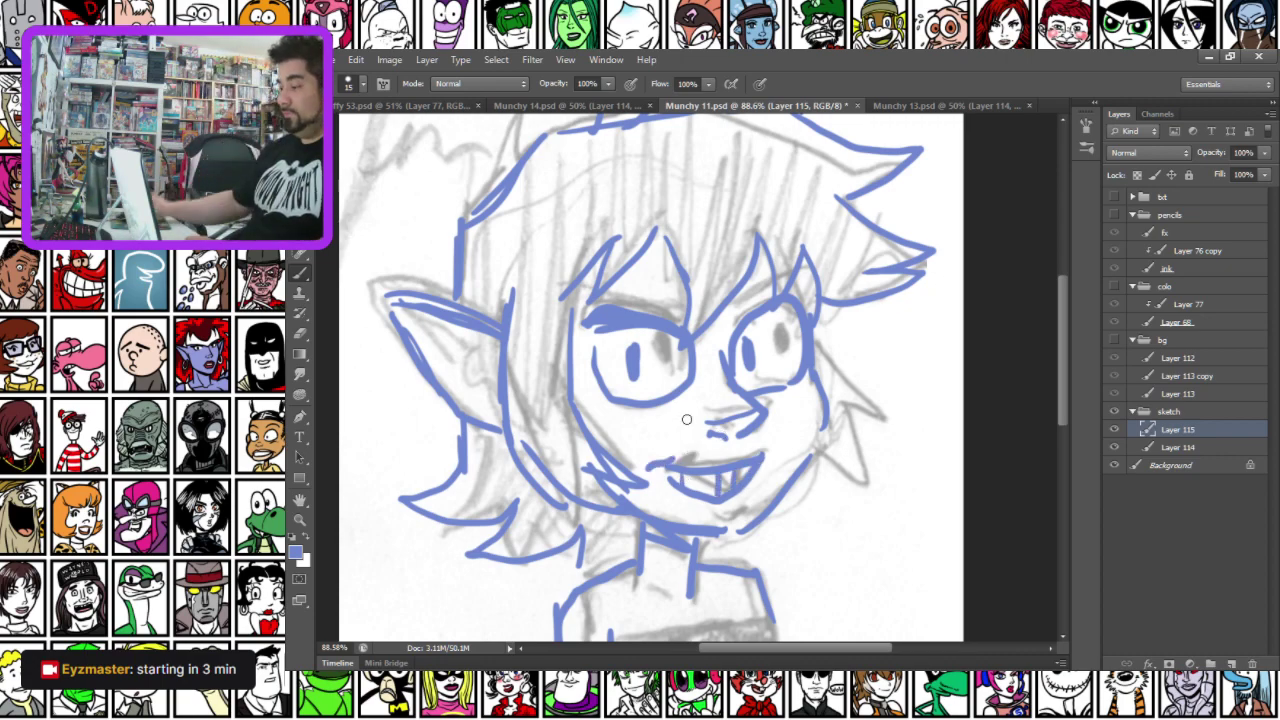
# Switch to a black 5 px brush for inking and save the drawing
pyautogui.scroll(-3, 703, 371)
pyautogui.scroll(-2, 703, 371)
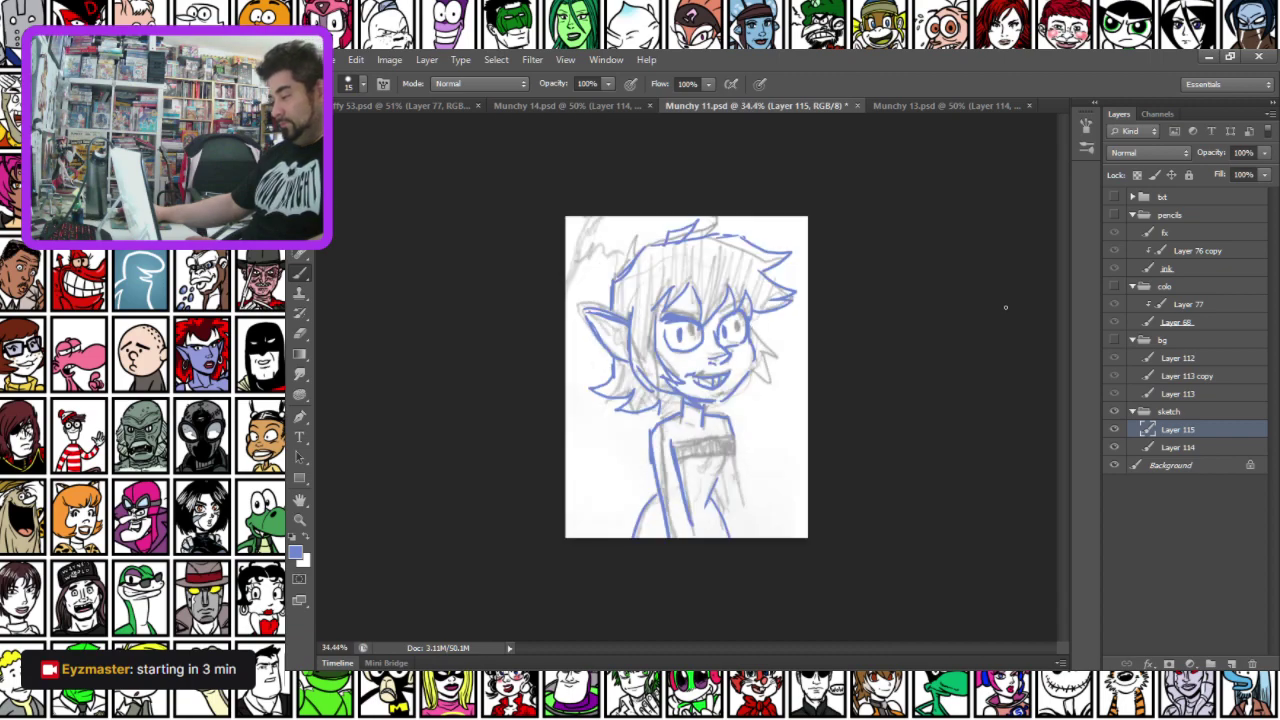
pyautogui.scroll(2, 1000, 267)
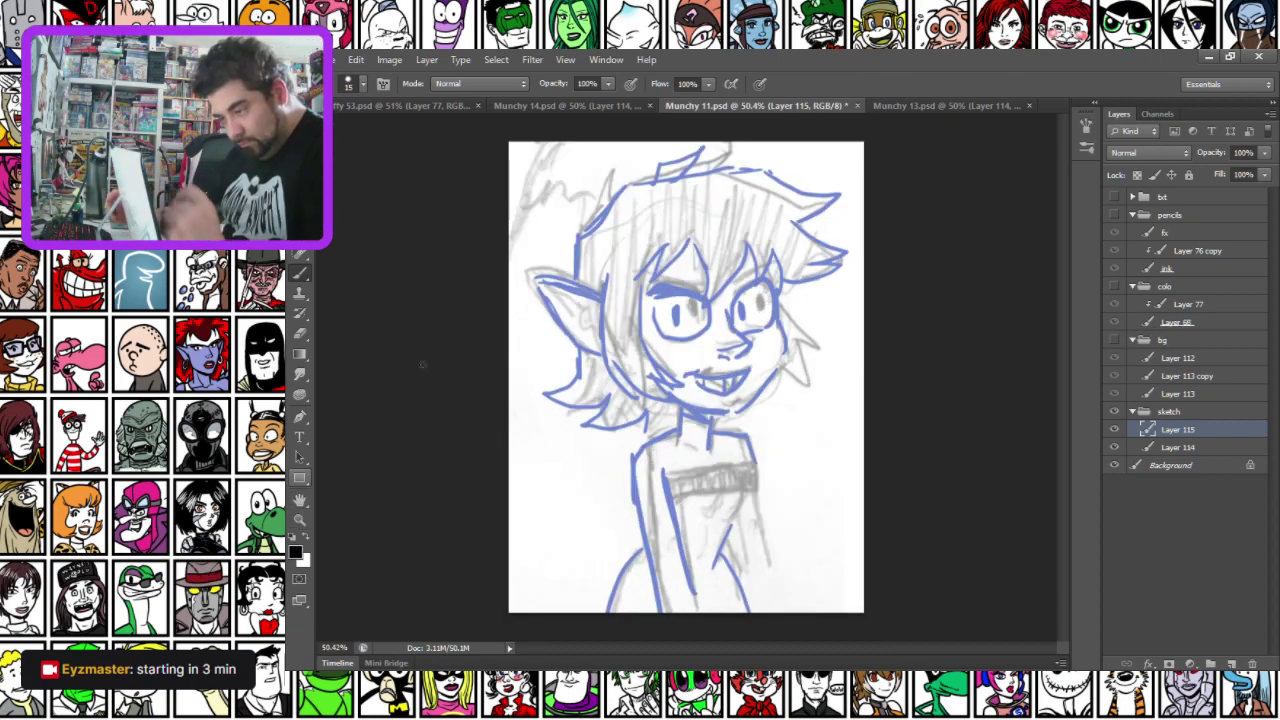
pyautogui.rightClick(607, 289)
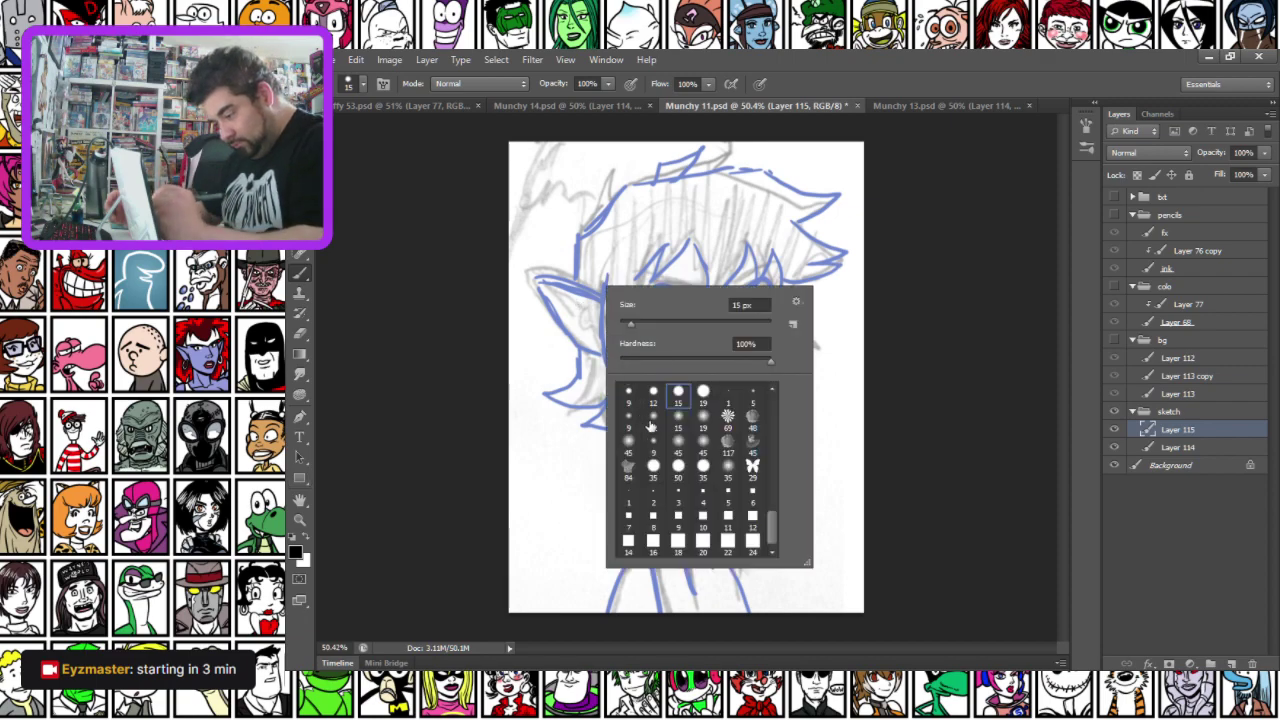
pyautogui.doubleClick(753, 393)
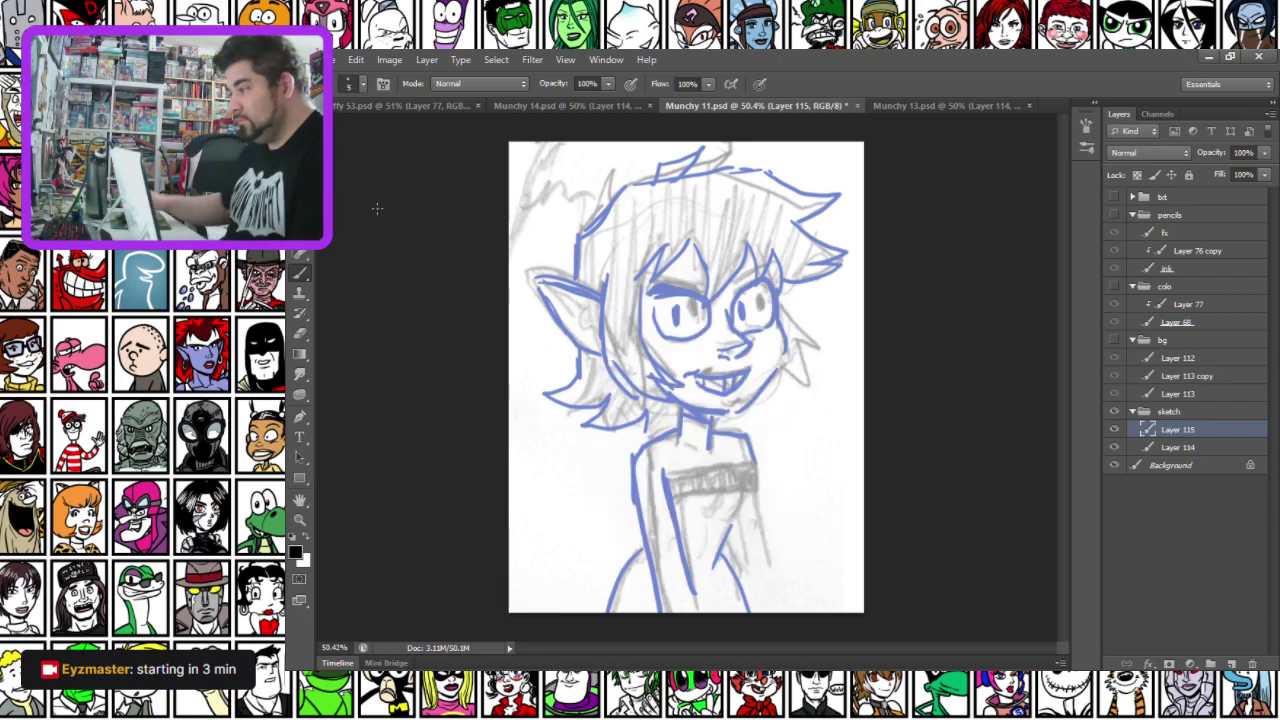
pyautogui.hotkey('ctrl', 's')
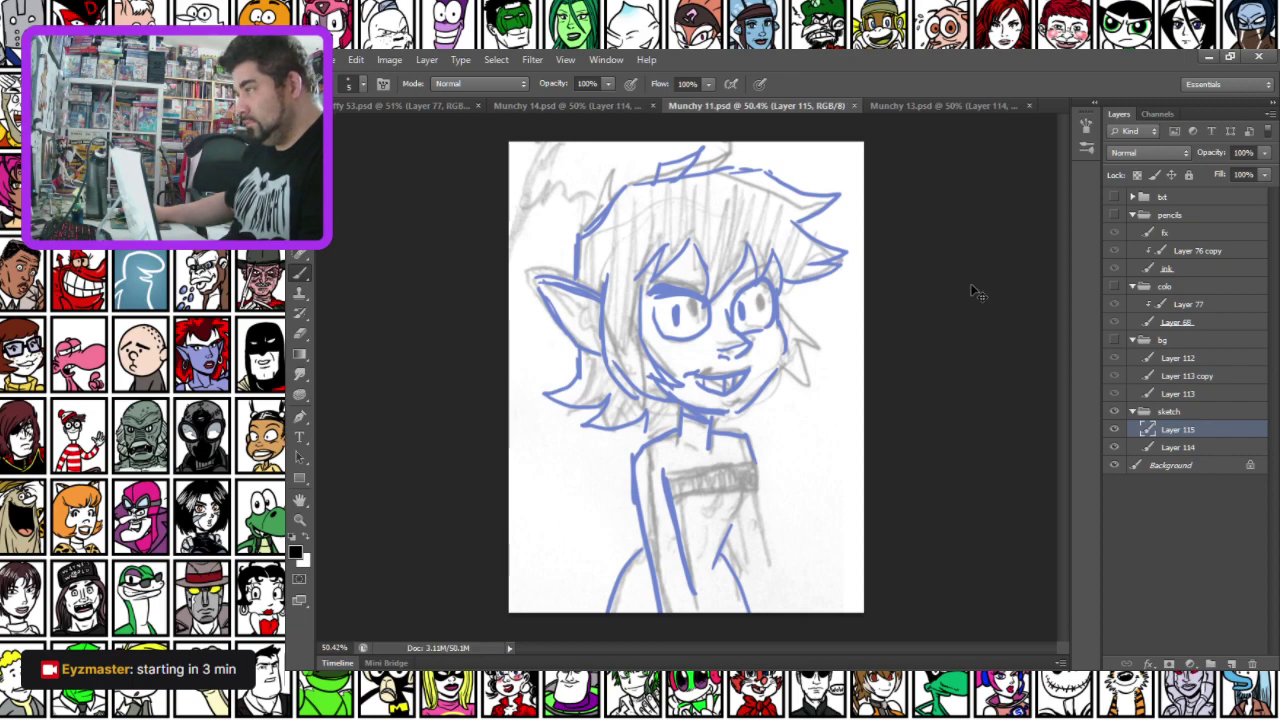
# Show the colo and pencils groups and clear the previous artwork from Layer 77, Layer 68, fx, Layer 76 copy and ink
pyautogui.hotkey('ctrl', 'a')
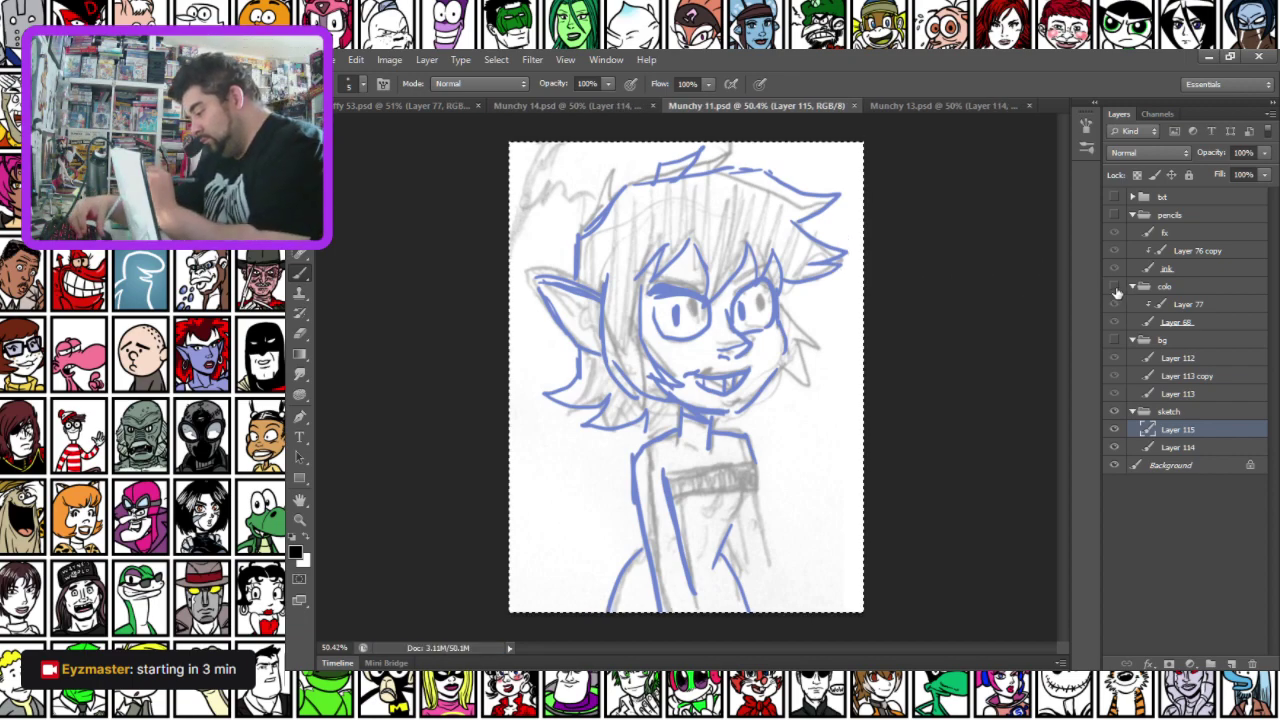
pyautogui.click(1172, 303)
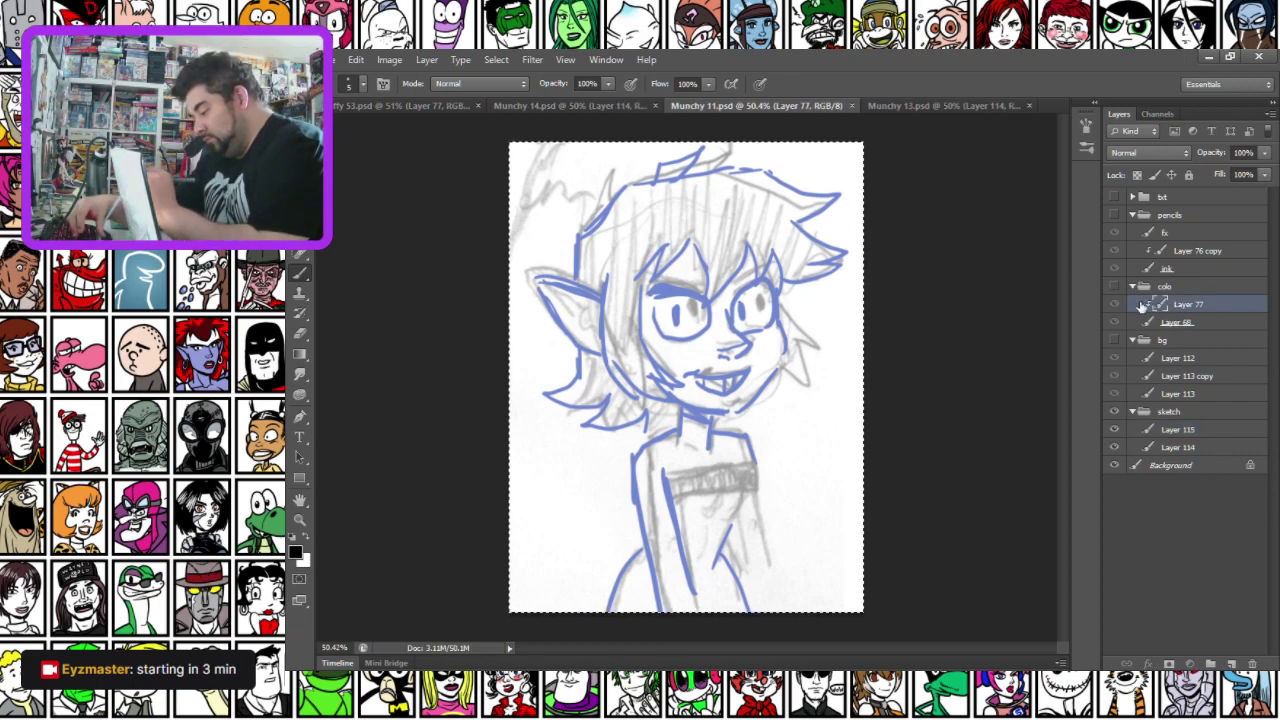
pyautogui.click(1178, 326)
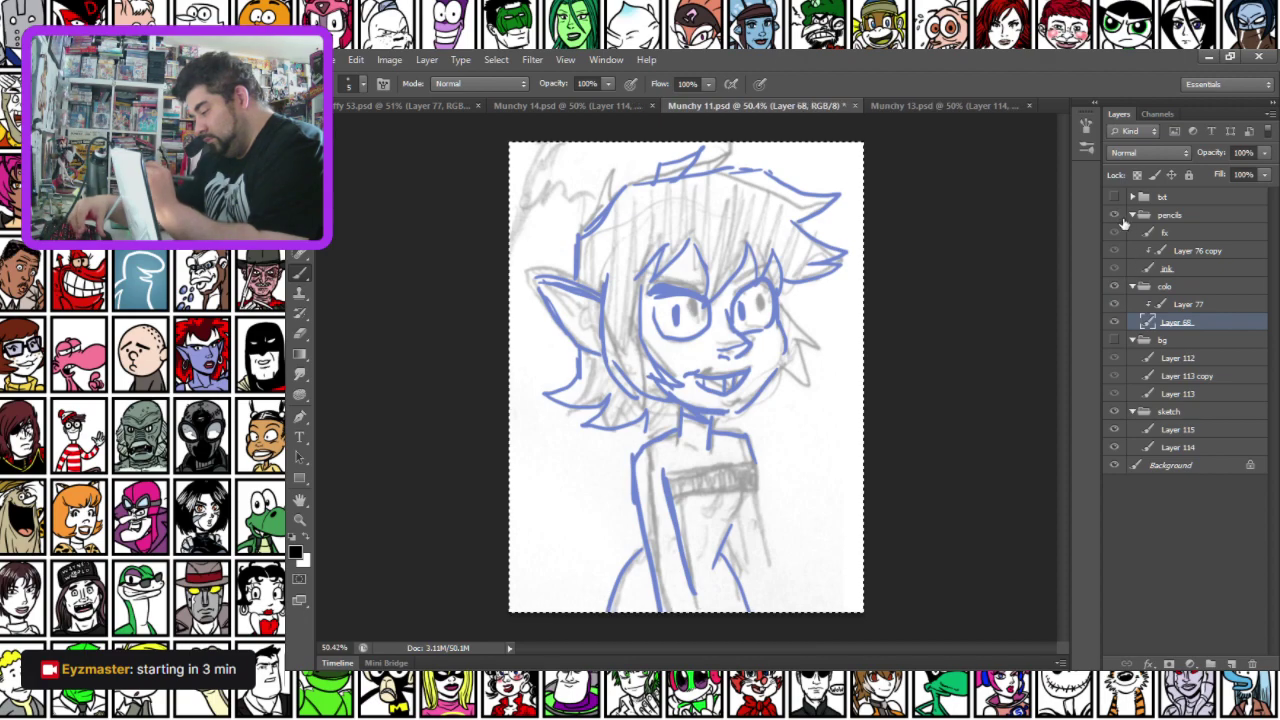
pyautogui.click(1115, 215)
pyautogui.click(1168, 236)
pyautogui.click(1174, 257)
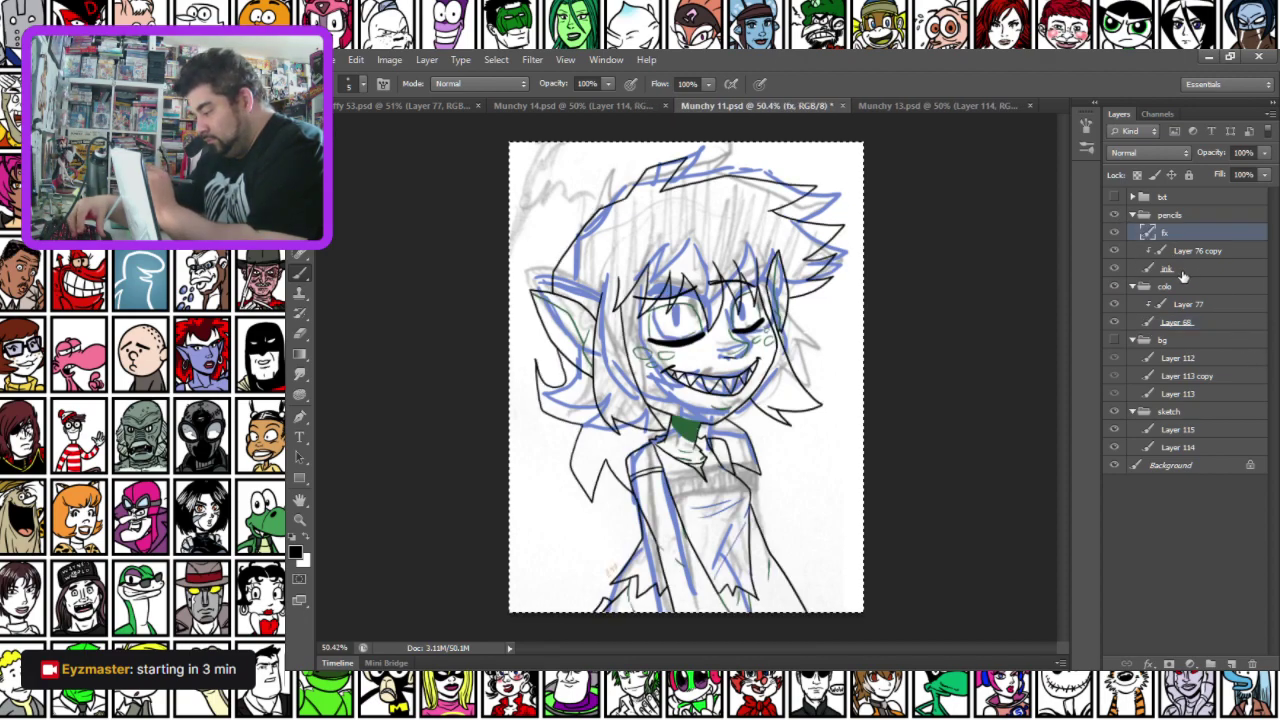
pyautogui.press('Delete')
pyautogui.click(1183, 270)
pyautogui.press('Delete')
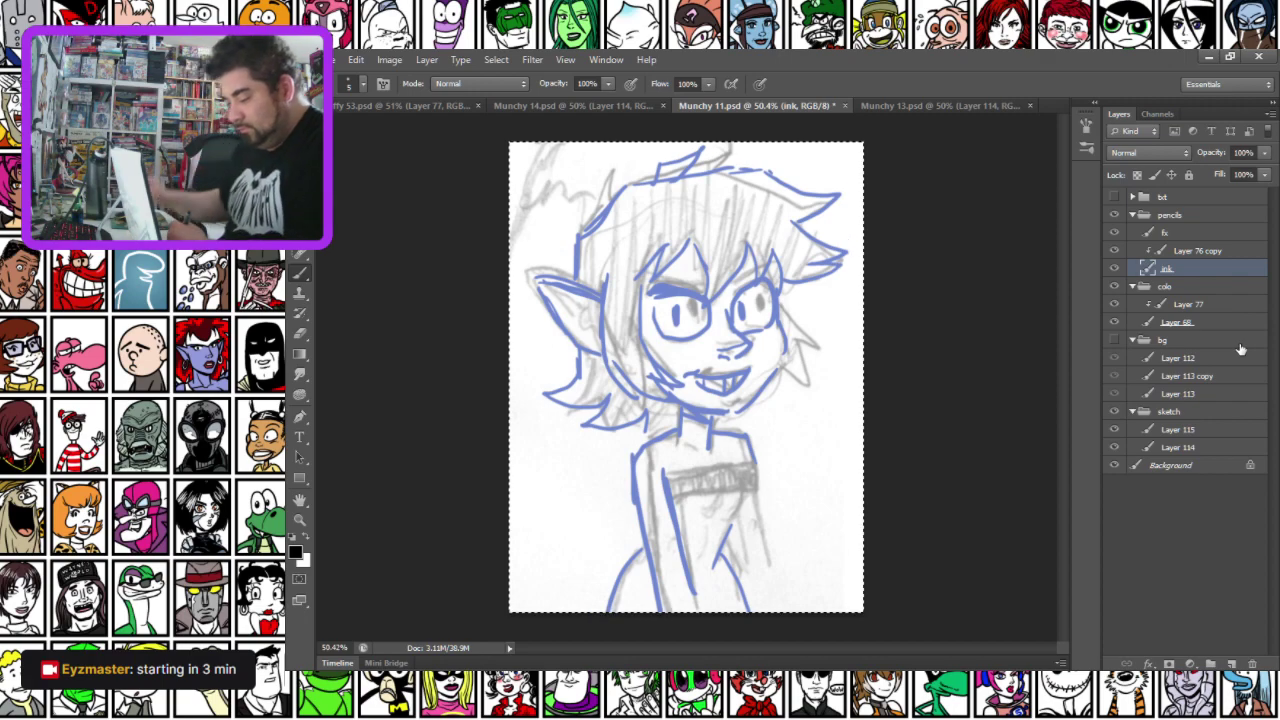
# Ink the long lock of hair framing the near side of the face, down to its pointed tips at the jaw
pyautogui.scroll(5, 724, 280)
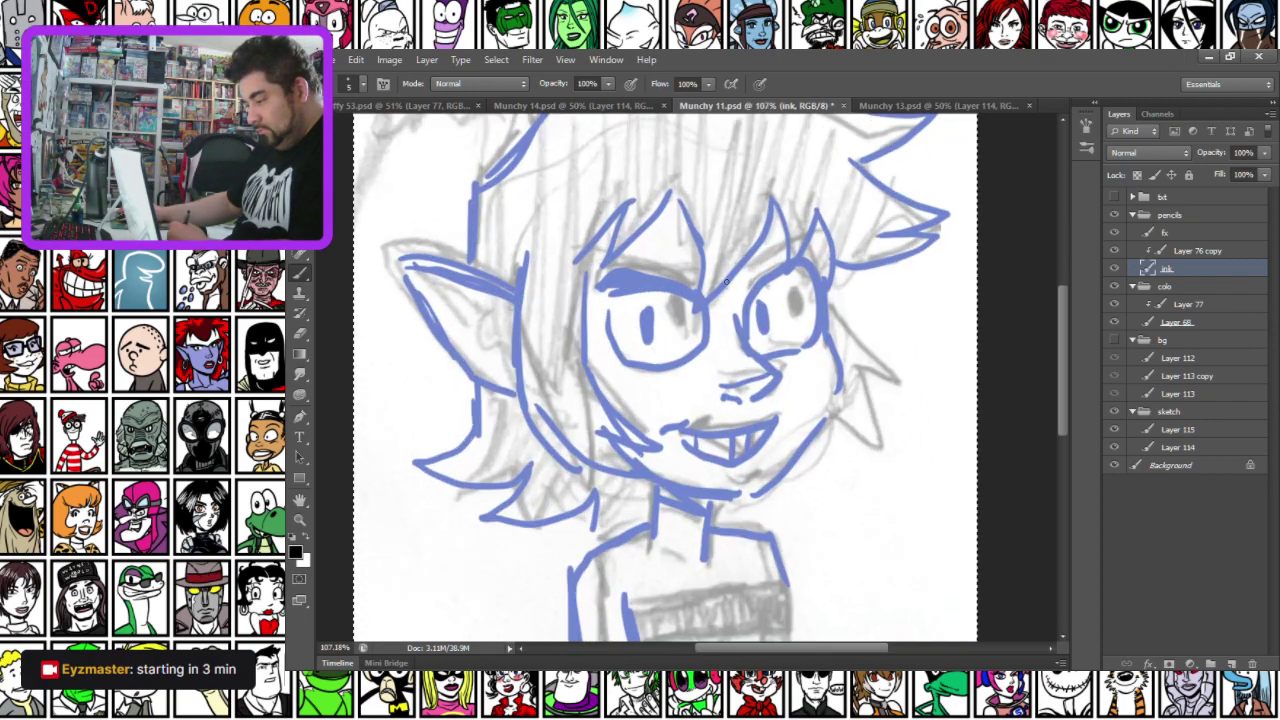
pyautogui.moveTo(433, 489); pyautogui.dragTo(567, 398)
pyautogui.moveTo(589, 165)
pyautogui.mouseDown()
pyautogui.moveTo(588, 346)
pyautogui.moveTo(608, 391)
pyautogui.moveTo(679, 434)
pyautogui.mouseUp()
pyautogui.moveTo(612, 362)
pyautogui.mouseDown()
pyautogui.moveTo(679, 428)
pyautogui.moveTo(737, 443)
pyautogui.moveTo(749, 444)
pyautogui.moveTo(712, 398)
pyautogui.moveTo(766, 410)
pyautogui.mouseUp()
pyautogui.moveTo(670, 152)
pyautogui.mouseDown()
pyautogui.moveTo(649, 266)
pyautogui.moveTo(670, 275)
pyautogui.moveTo(670, 399)
pyautogui.moveTo(762, 496)
pyautogui.mouseUp()
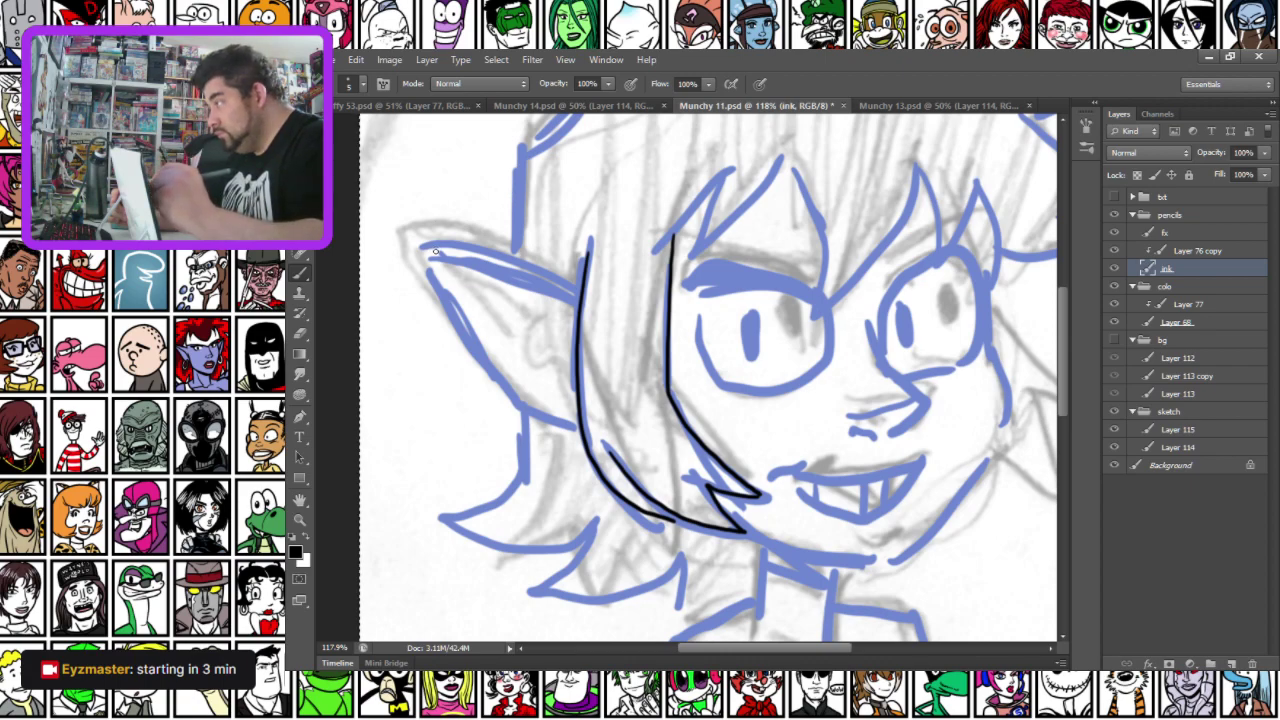
# Ink the outer outline of the pointed ear and its inner fold lines
pyautogui.moveTo(433, 243); pyautogui.dragTo(582, 287)
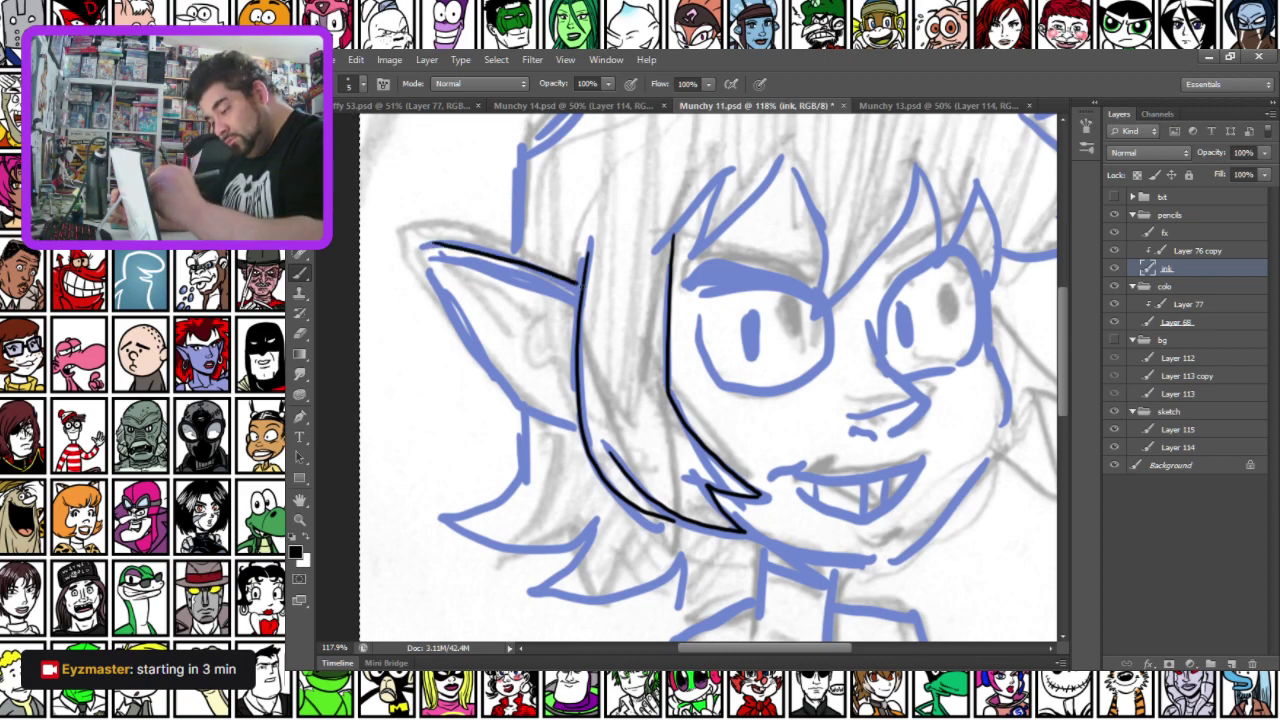
pyautogui.moveTo(432, 246)
pyautogui.mouseDown()
pyautogui.moveTo(481, 368)
pyautogui.moveTo(544, 414)
pyautogui.mouseUp()
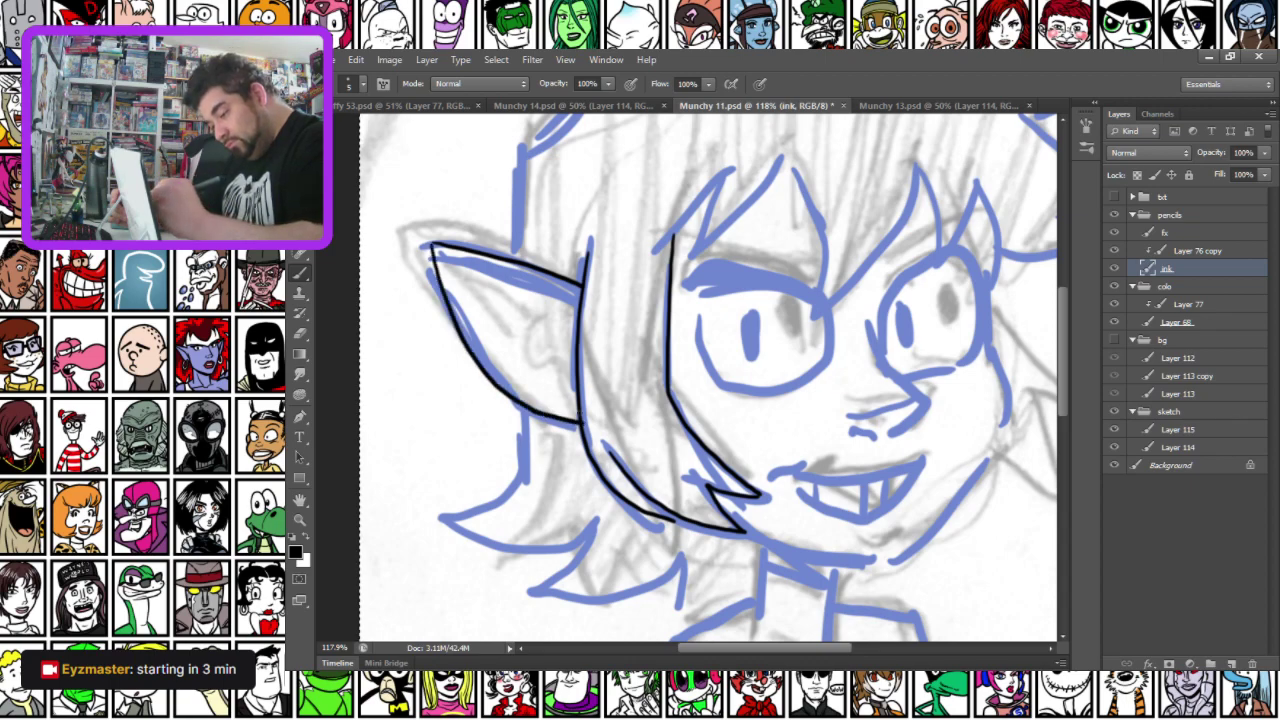
pyautogui.moveTo(442, 241)
pyautogui.mouseDown()
pyautogui.moveTo(562, 322)
pyautogui.moveTo(559, 339)
pyautogui.moveTo(568, 328)
pyautogui.moveTo(561, 384)
pyautogui.mouseUp()
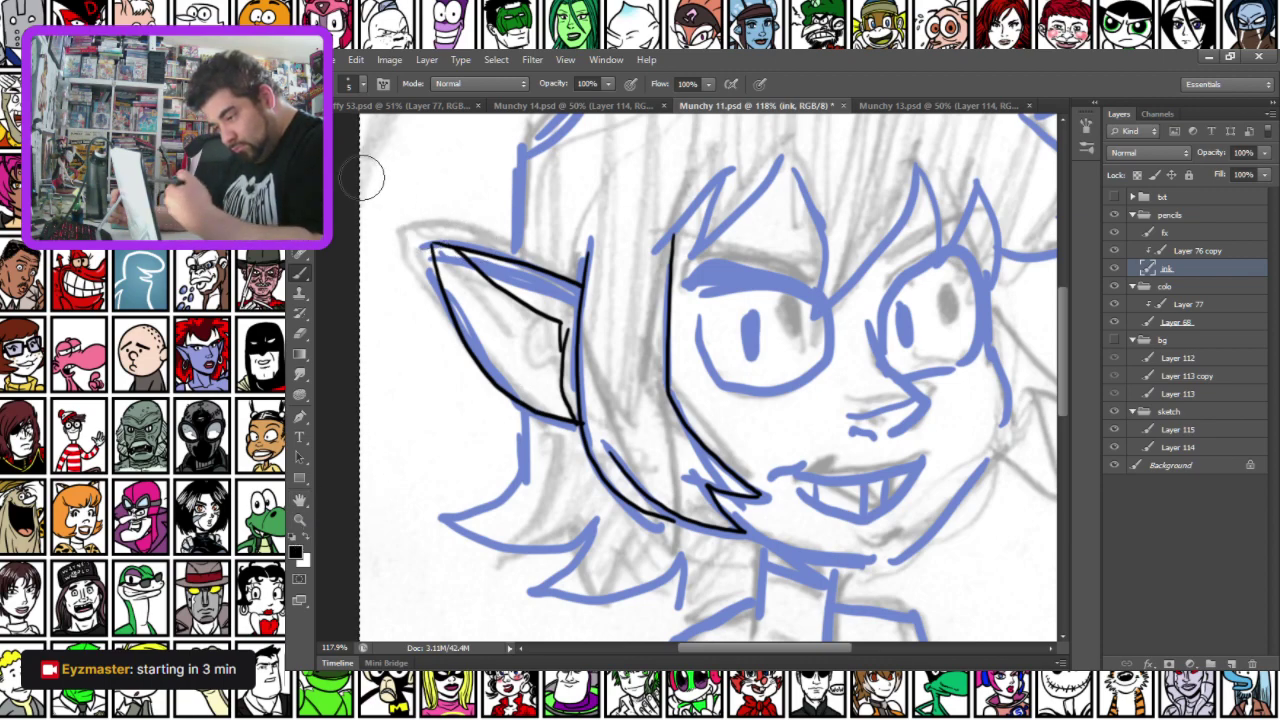
# Ink the far side of the face from the temple around the cheek, and complete the jawline under the chin
pyautogui.scroll(2, 362, 178)
pyautogui.moveTo(765, 548)
pyautogui.mouseDown()
pyautogui.moveTo(615, 494)
pyautogui.moveTo(487, 481)
pyautogui.mouseUp()
pyautogui.moveTo(846, 231)
pyautogui.mouseDown()
pyautogui.moveTo(862, 411)
pyautogui.moveTo(805, 495)
pyautogui.moveTo(709, 576)
pyautogui.mouseUp()
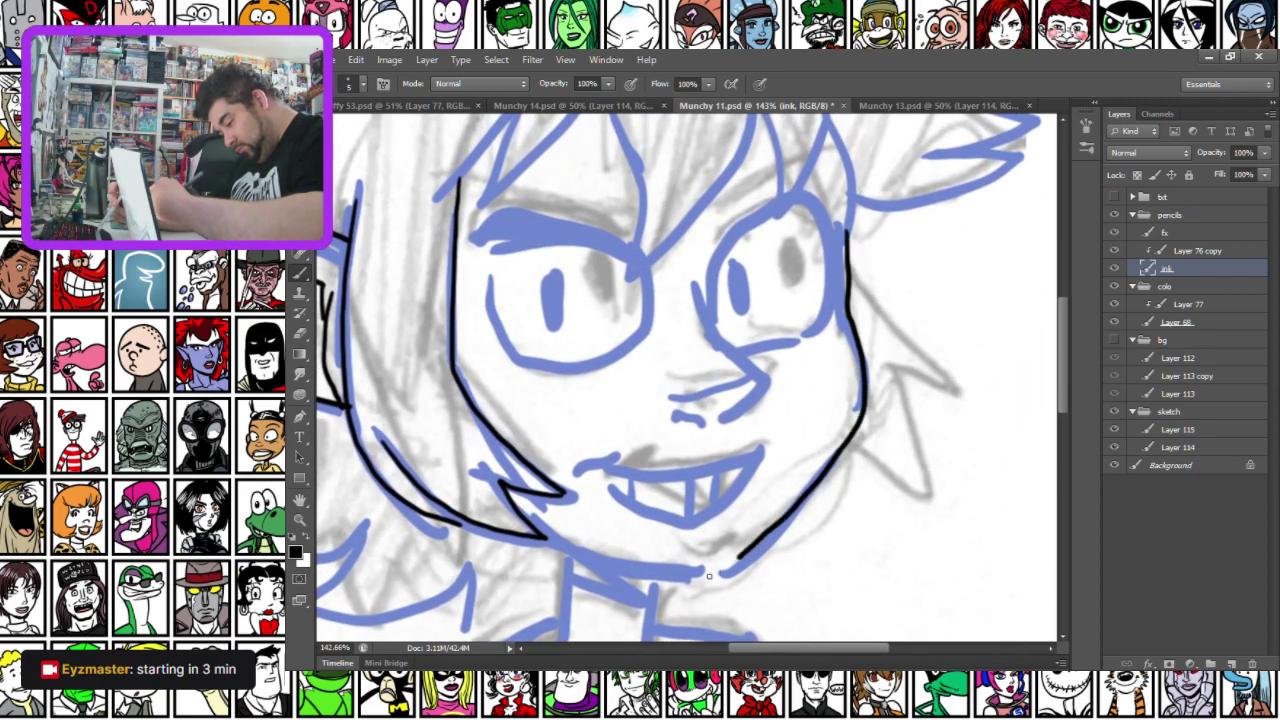
pyautogui.moveTo(547, 543)
pyautogui.mouseDown()
pyautogui.moveTo(620, 572)
pyautogui.moveTo(709, 576)
pyautogui.mouseUp()
pyautogui.hotkey('ctrl', 'z')
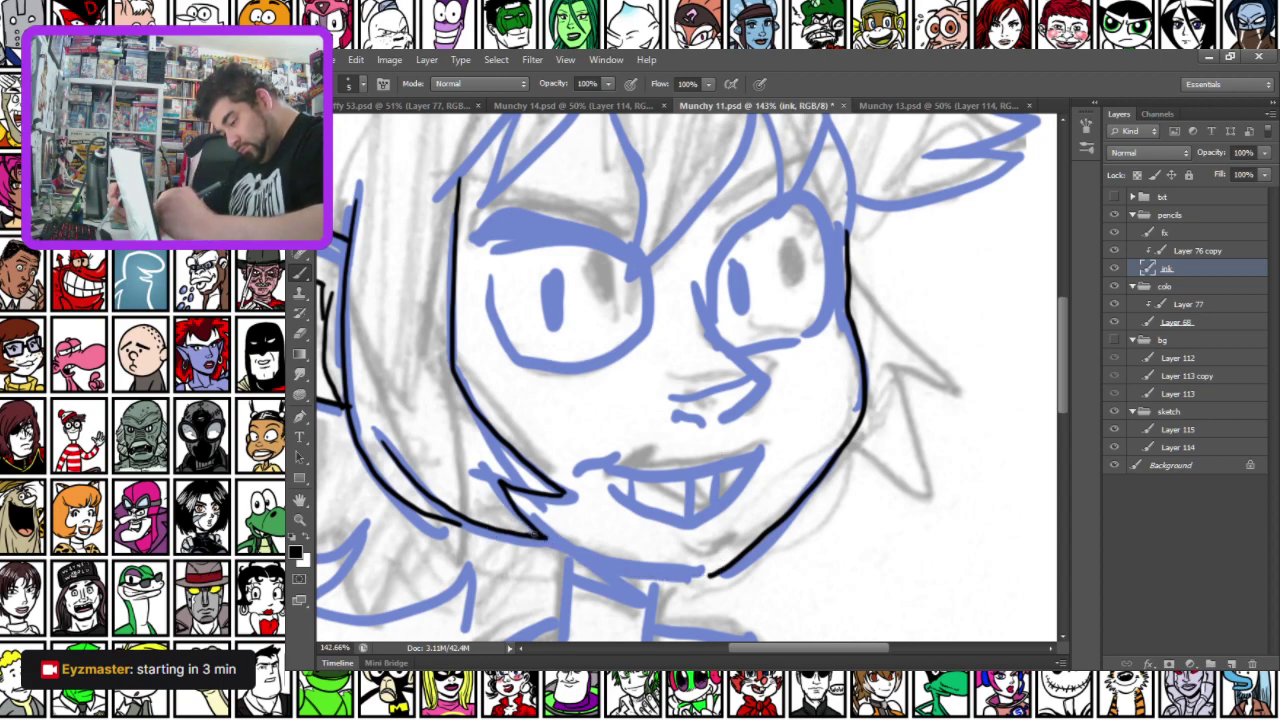
pyautogui.moveTo(550, 540); pyautogui.dragTo(710, 577)
# Ink both sides of the neck and fill the shadow under the chin in solid black with a 15 px brush
pyautogui.moveTo(538, 578); pyautogui.dragTo(611, 357)
pyautogui.moveTo(736, 356); pyautogui.dragTo(718, 458)
pyautogui.moveTo(641, 330); pyautogui.dragTo(634, 412)
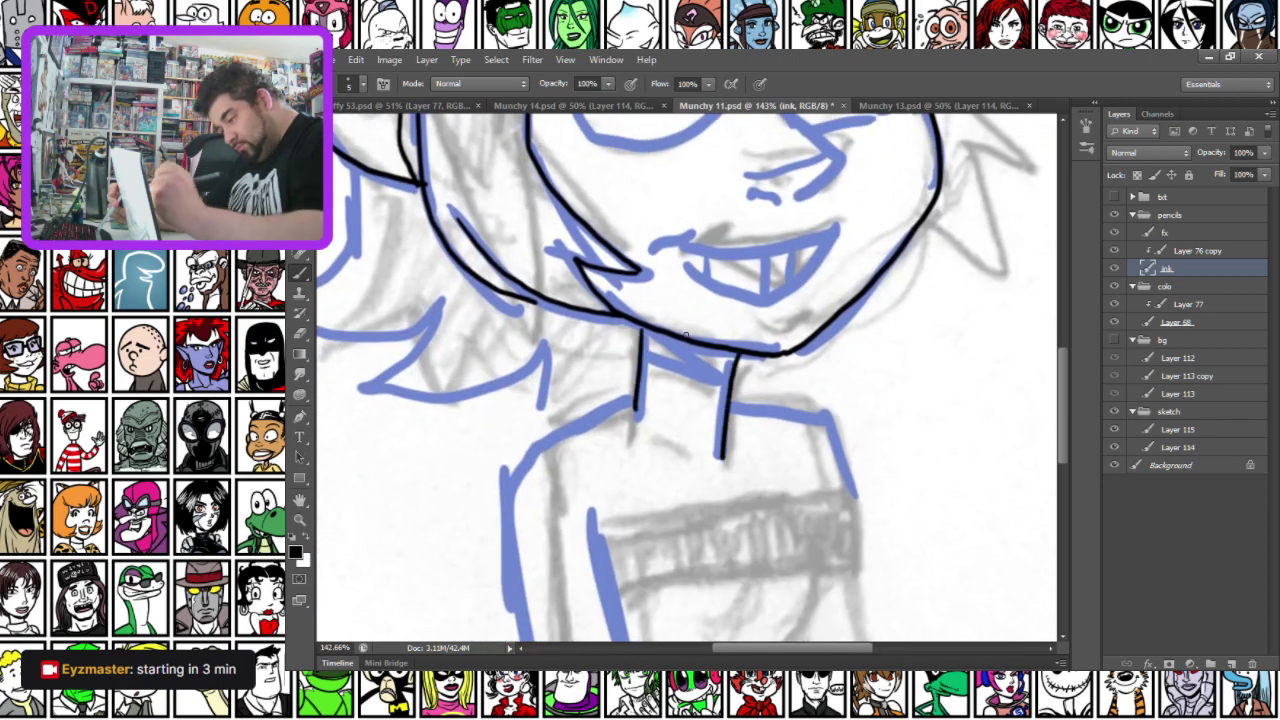
pyautogui.rightClick(757, 292)
pyautogui.click(834, 437)
pyautogui.press('Return')
pyautogui.moveTo(645, 332)
pyautogui.mouseDown()
pyautogui.moveTo(726, 357)
pyautogui.moveTo(645, 342)
pyautogui.moveTo(726, 366)
pyautogui.moveTo(650, 340)
pyautogui.moveTo(724, 376)
pyautogui.mouseUp()
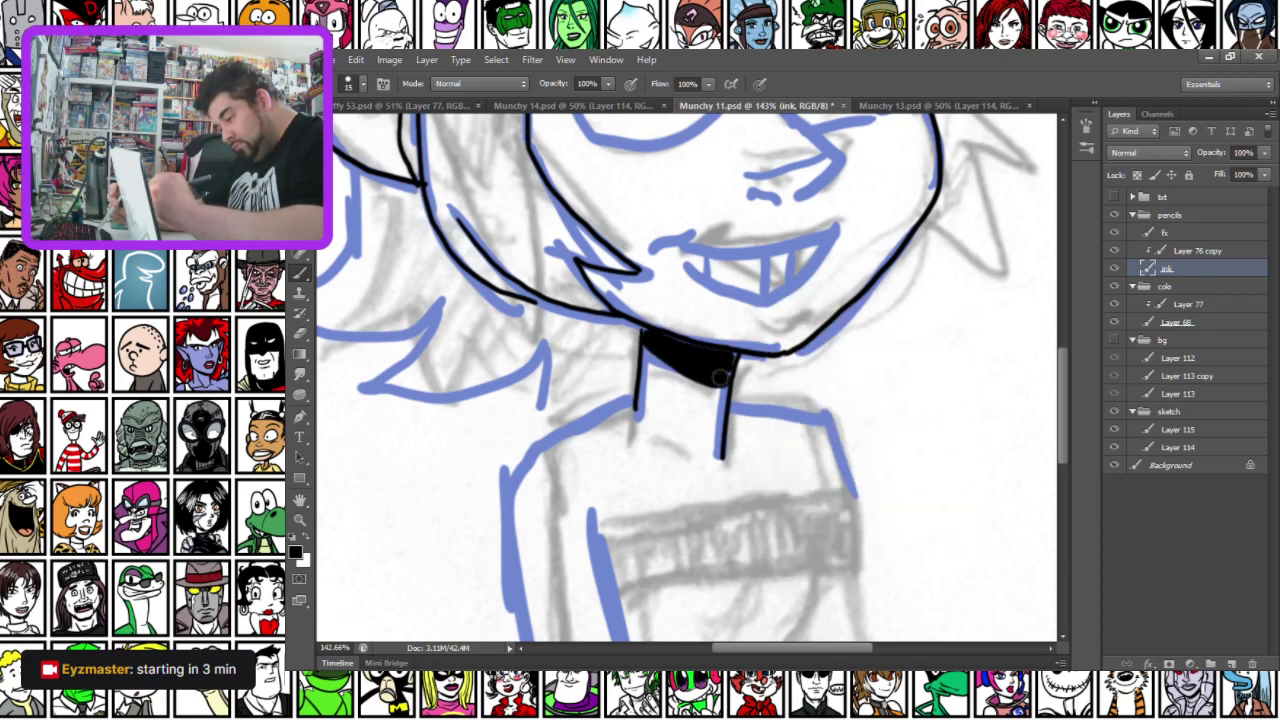
# Return to the 5 px brush and ink the nose with its nostril mark
pyautogui.rightClick(668, 344)
pyautogui.click(820, 463)
pyautogui.moveTo(583, 305); pyautogui.dragTo(674, 449)
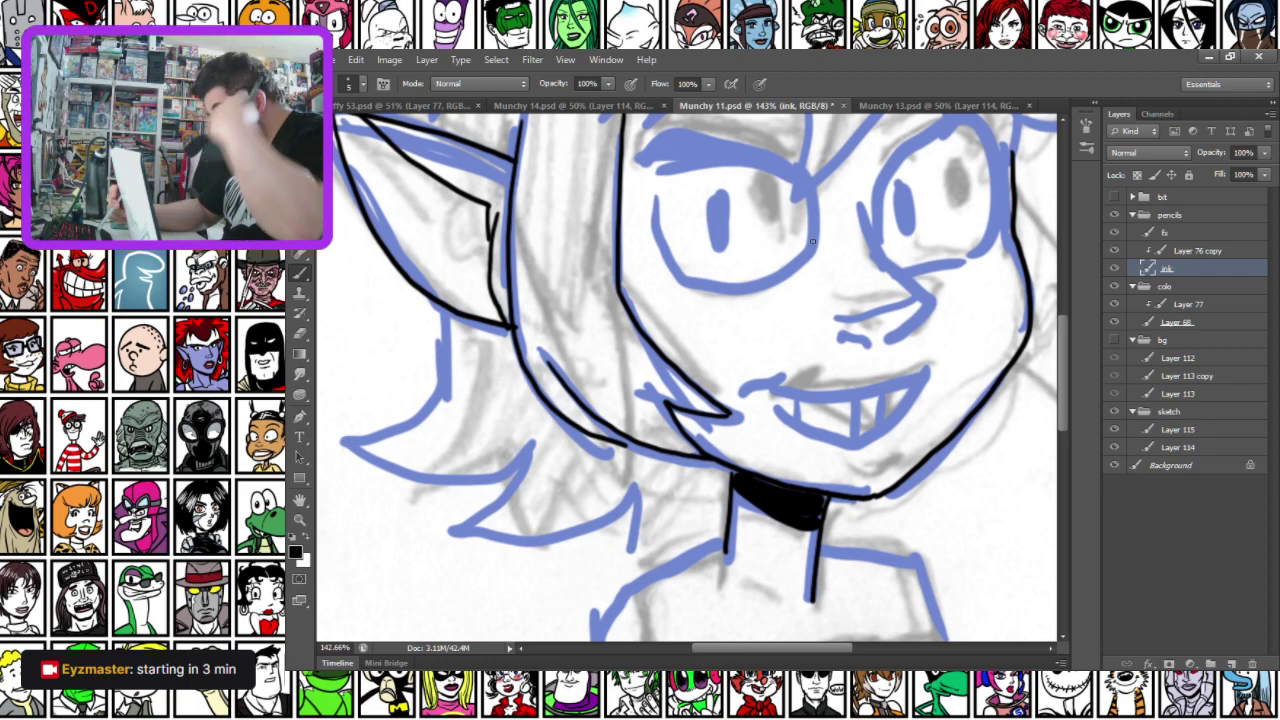
pyautogui.moveTo(861, 206)
pyautogui.mouseDown()
pyautogui.moveTo(886, 278)
pyautogui.moveTo(921, 314)
pyautogui.moveTo(888, 348)
pyautogui.moveTo(841, 333)
pyautogui.moveTo(918, 303)
pyautogui.mouseUp()
pyautogui.hotkey('ctrl', 'z')
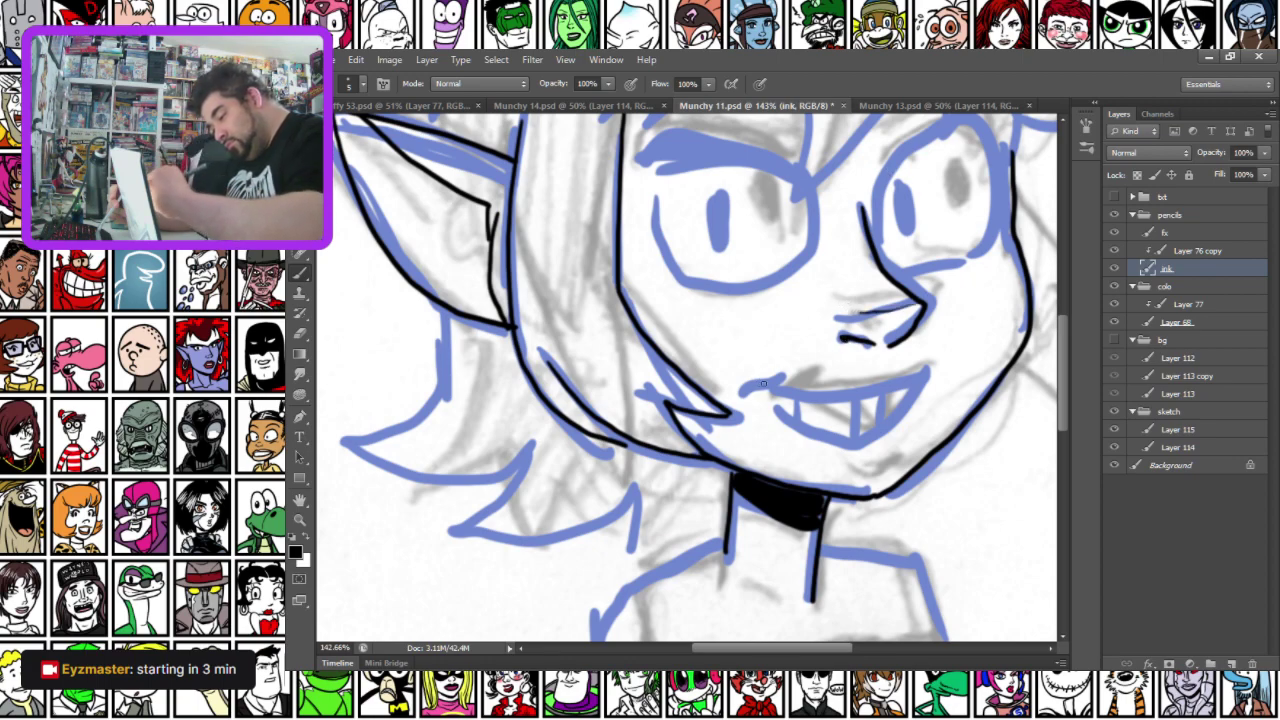
# Ink the open grin with pointed, zigzag teeth and a short crease below the lower lip
pyautogui.moveTo(752, 386)
pyautogui.mouseDown()
pyautogui.moveTo(866, 394)
pyautogui.moveTo(928, 372)
pyautogui.mouseUp()
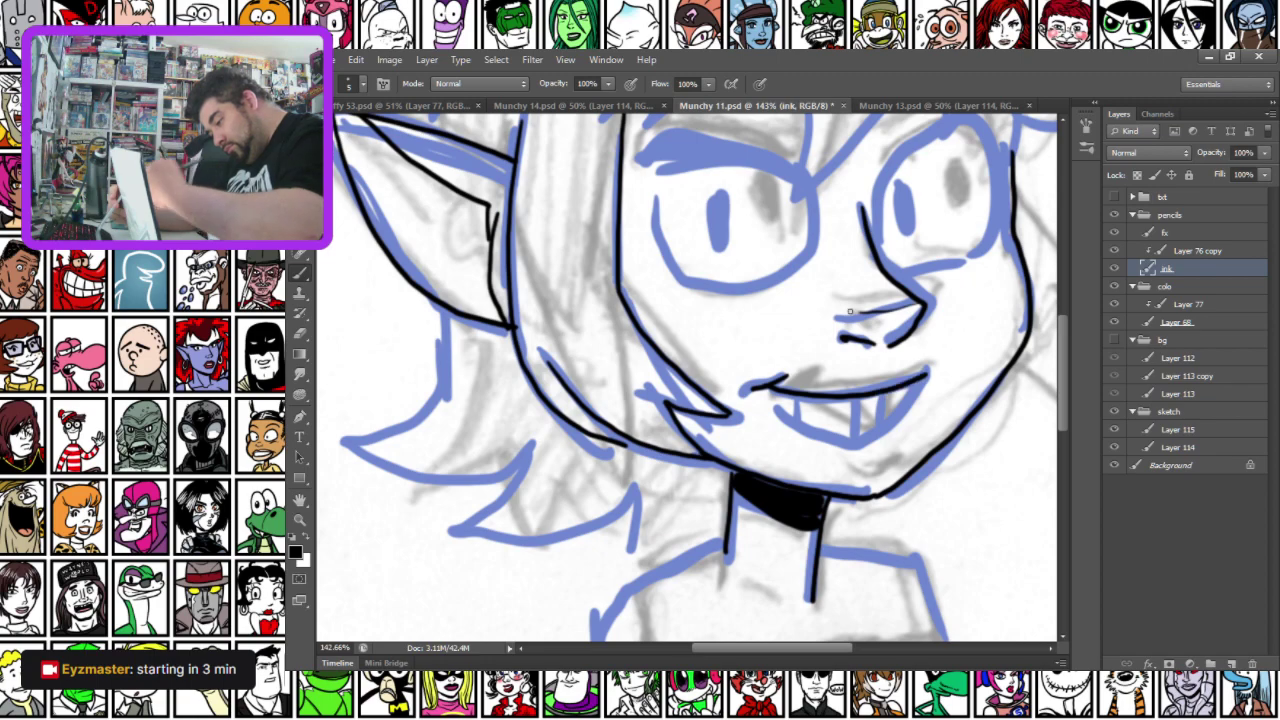
pyautogui.moveTo(765, 390)
pyautogui.mouseDown()
pyautogui.moveTo(790, 416)
pyautogui.moveTo(868, 440)
pyautogui.moveTo(925, 378)
pyautogui.mouseUp()
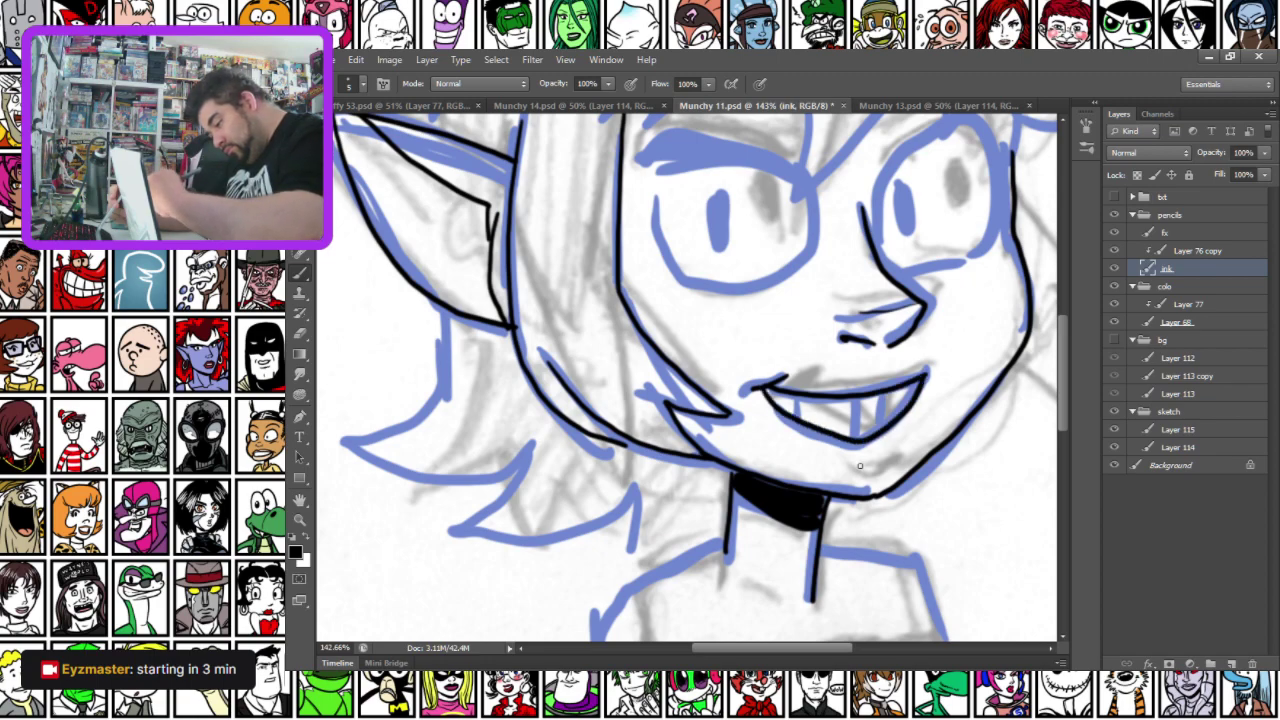
pyautogui.moveTo(828, 455); pyautogui.dragTo(868, 462)
pyautogui.moveTo(793, 398)
pyautogui.mouseDown()
pyautogui.moveTo(823, 426)
pyautogui.moveTo(840, 401)
pyautogui.moveTo(870, 430)
pyautogui.moveTo(916, 400)
pyautogui.mouseUp()
# Ink the spiky fringe across the forehead and the outer hair outline with its pointed tufts
pyautogui.moveTo(643, 255)
pyautogui.mouseDown()
pyautogui.moveTo(598, 426)
pyautogui.moveTo(562, 435)
pyautogui.mouseUp()
pyautogui.moveTo(515, 296)
pyautogui.mouseDown()
pyautogui.moveTo(617, 213)
pyautogui.moveTo(576, 300)
pyautogui.moveTo(690, 200)
pyautogui.moveTo(707, 370)
pyautogui.moveTo(824, 274)
pyautogui.moveTo(850, 232)
pyautogui.moveTo(910, 218)
pyautogui.moveTo(894, 272)
pyautogui.moveTo(928, 318)
pyautogui.moveTo(952, 282)
pyautogui.moveTo(942, 220)
pyautogui.mouseUp()
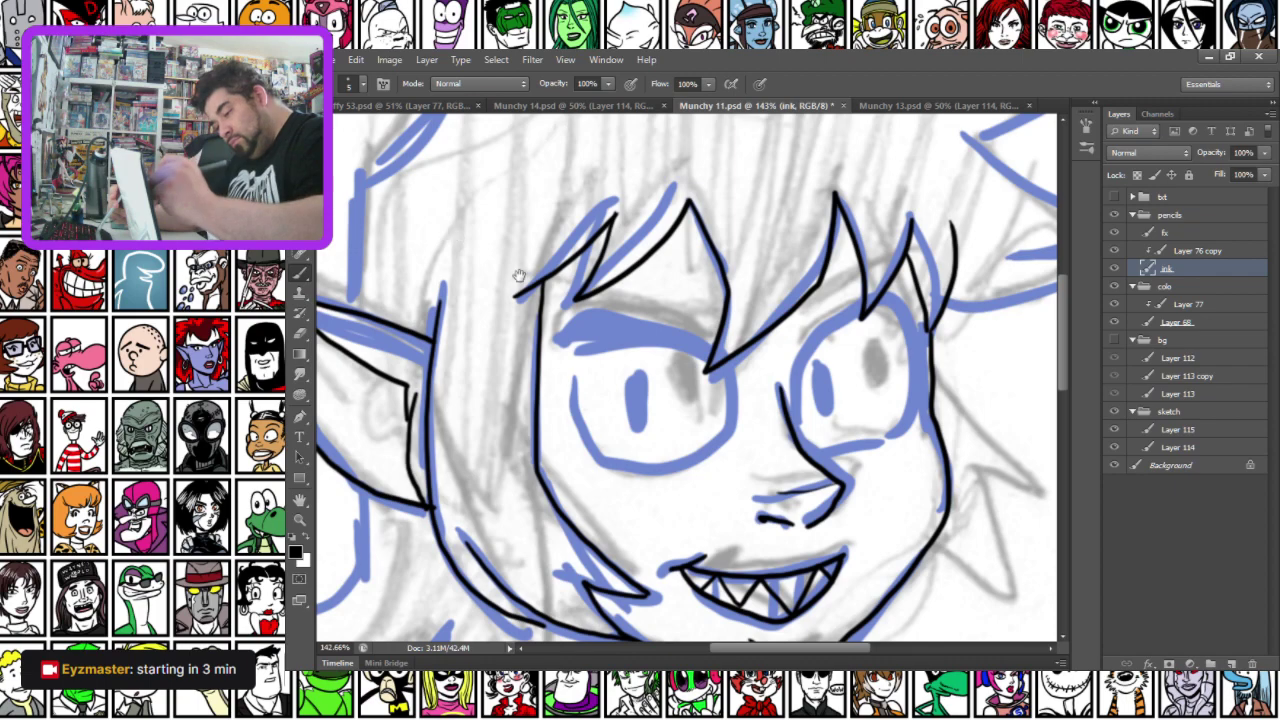
pyautogui.moveTo(458, 240); pyautogui.dragTo(665, 338)
pyautogui.moveTo(537, 287); pyautogui.dragTo(462, 398)
pyautogui.moveTo(478, 520)
pyautogui.mouseDown()
pyautogui.moveTo(490, 430)
pyautogui.moveTo(630, 247)
pyautogui.moveTo(709, 222)
pyautogui.moveTo(780, 168)
pyautogui.moveTo(786, 211)
pyautogui.moveTo(600, 235)
pyautogui.moveTo(592, 211)
pyautogui.moveTo(850, 171)
pyautogui.moveTo(1040, 275)
pyautogui.moveTo(944, 338)
pyautogui.moveTo(787, 178)
pyautogui.moveTo(972, 258)
pyautogui.moveTo(910, 285)
pyautogui.moveTo(970, 283)
pyautogui.moveTo(795, 342)
pyautogui.mouseUp()
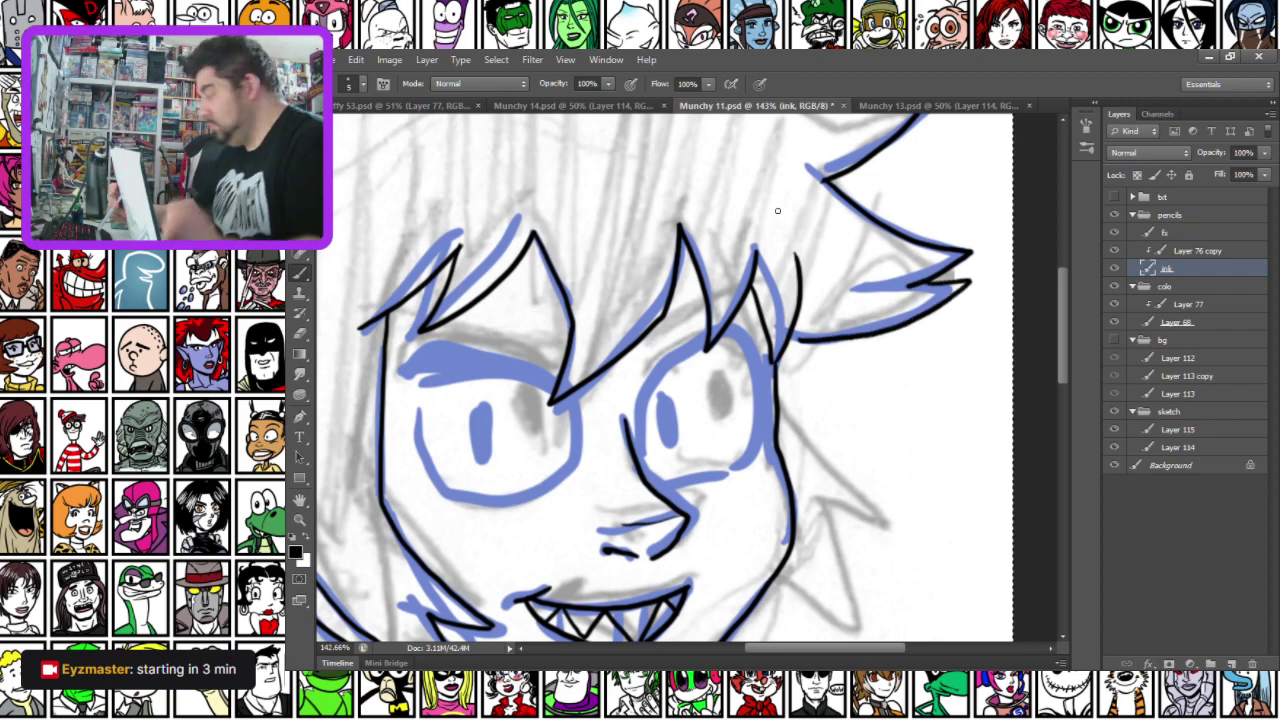
# Ink the pointed hair spikes flaring out behind the far cheek, redoing the strokes for a cleaner shape
pyautogui.scroll(-5, 777, 210)
pyautogui.moveTo(799, 175)
pyautogui.mouseDown()
pyautogui.moveTo(825, 287)
pyautogui.moveTo(916, 394)
pyautogui.moveTo(842, 373)
pyautogui.mouseUp()
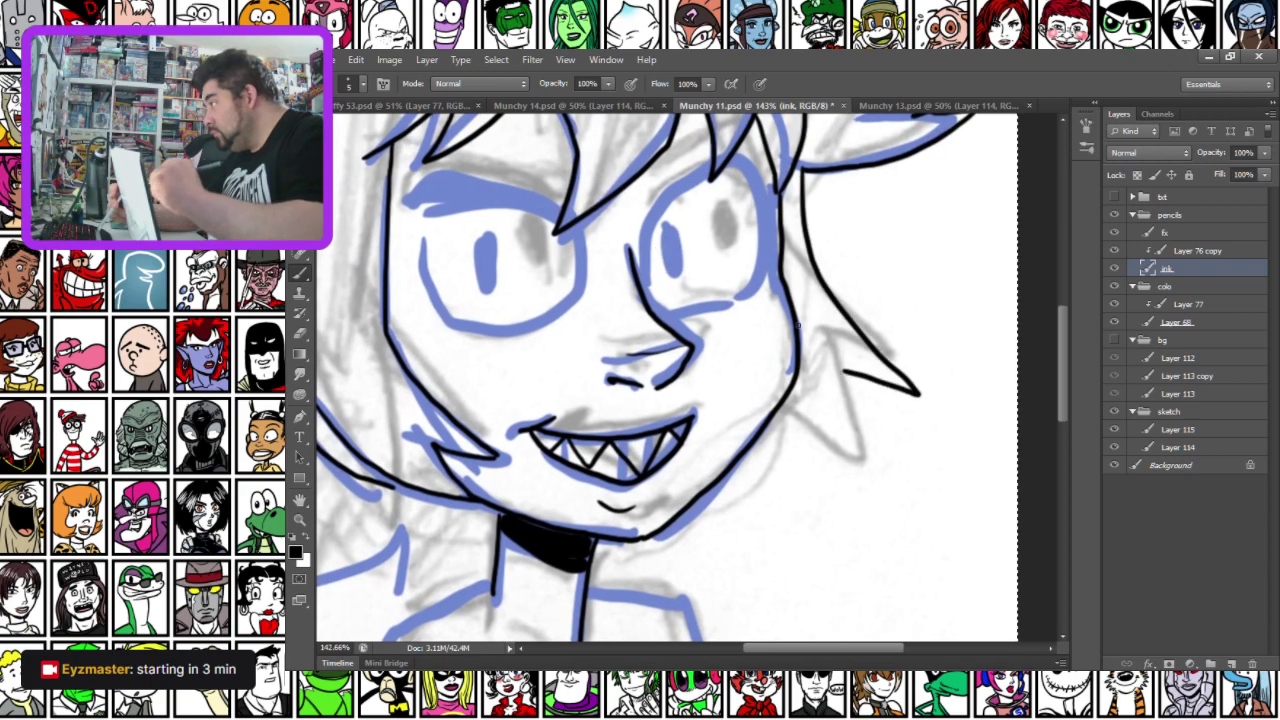
pyautogui.hotkey('ctrl', 'z')
pyautogui.moveTo(801, 168)
pyautogui.mouseDown()
pyautogui.moveTo(831, 332)
pyautogui.moveTo(911, 417)
pyautogui.moveTo(874, 426)
pyautogui.moveTo(833, 409)
pyautogui.moveTo(807, 352)
pyautogui.moveTo(882, 480)
pyautogui.moveTo(812, 473)
pyautogui.moveTo(880, 492)
pyautogui.moveTo(856, 455)
pyautogui.mouseUp()
pyautogui.hotkey('ctrl', 'z')
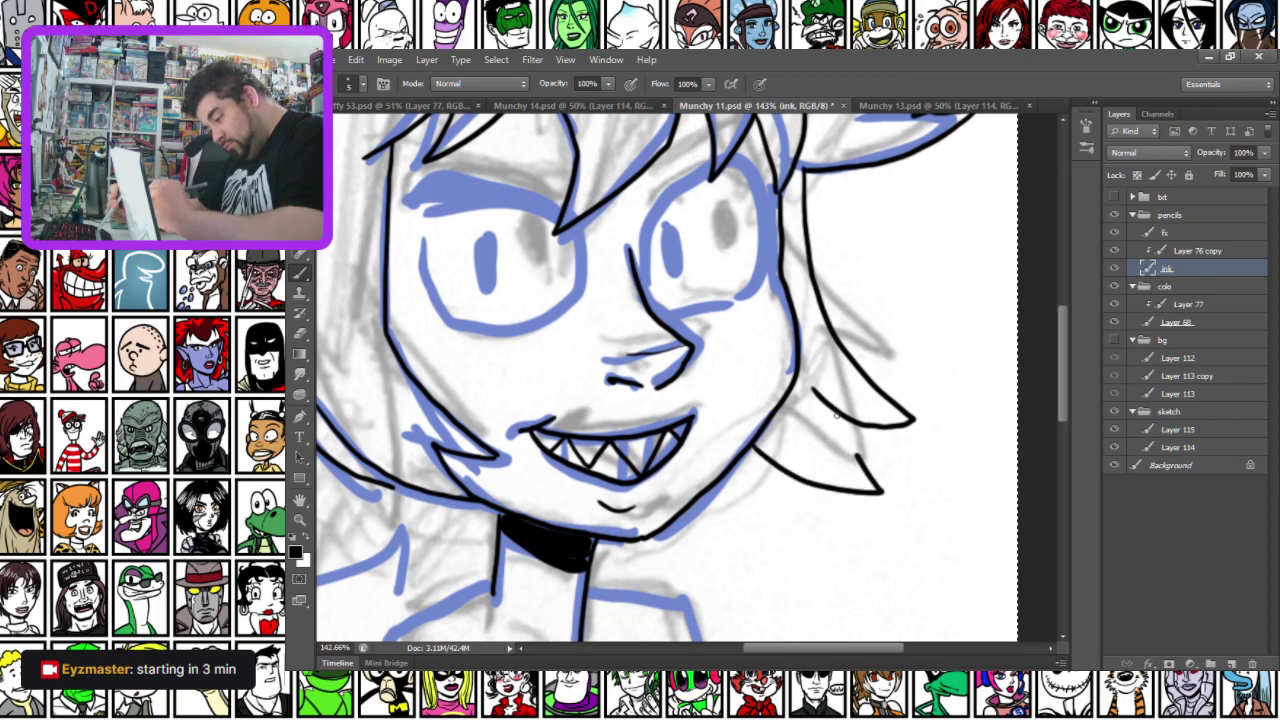
# Ink the outline of the far eye with a 9 px brush, redrawing it as a closed angular shape
pyautogui.moveTo(452, 428); pyautogui.dragTo(596, 541)
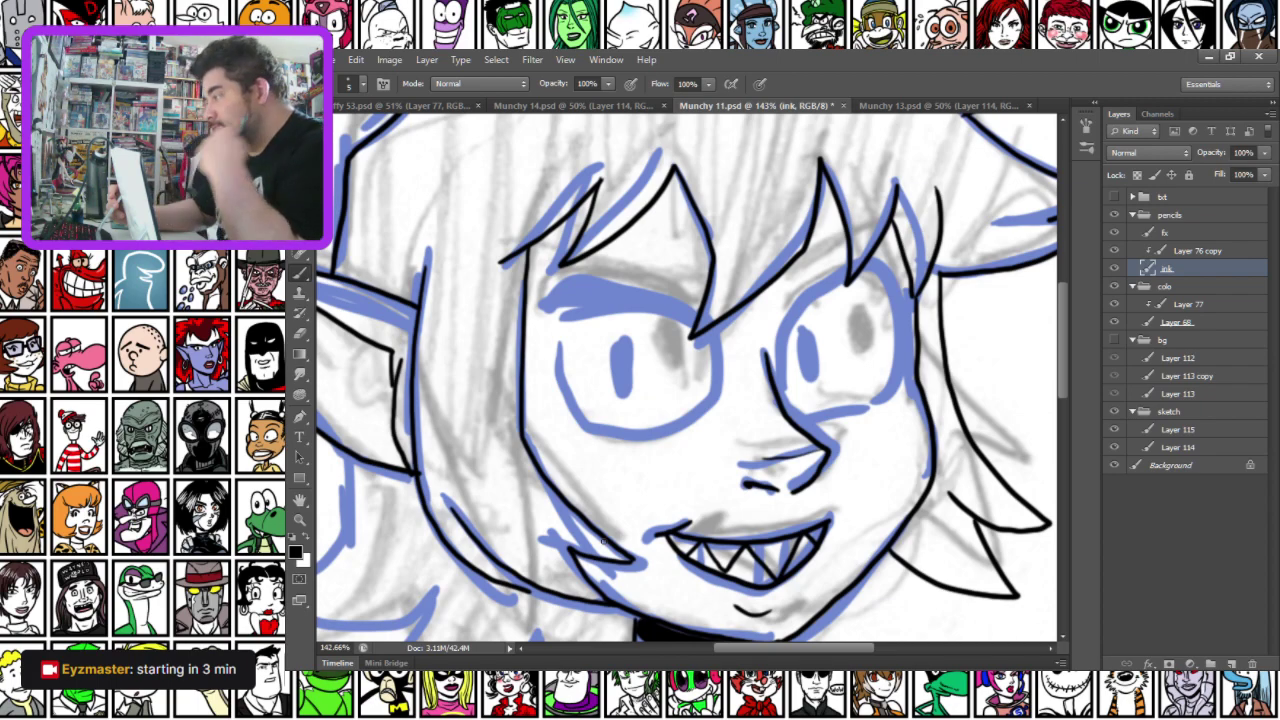
pyautogui.rightClick(785, 283)
pyautogui.click(815, 410)
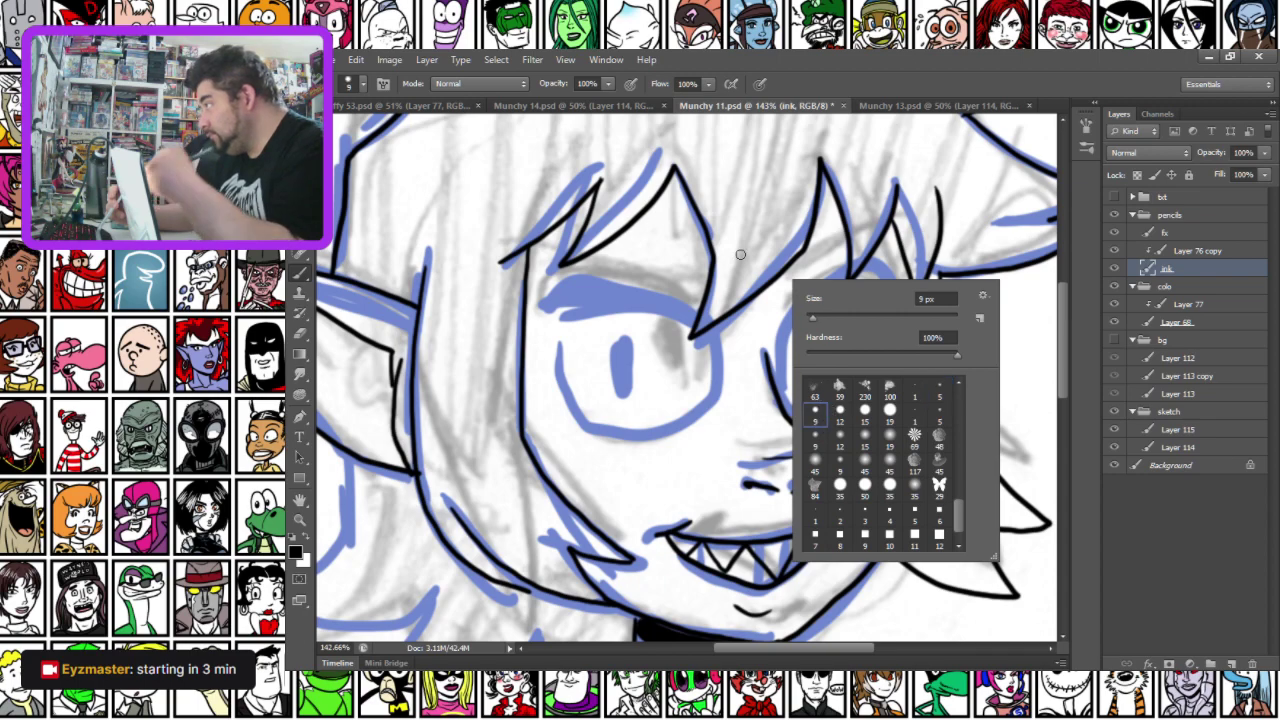
pyautogui.moveTo(535, 343); pyautogui.dragTo(535, 320)
pyautogui.moveTo(778, 369)
pyautogui.mouseDown()
pyautogui.moveTo(791, 300)
pyautogui.moveTo(890, 244)
pyautogui.mouseUp()
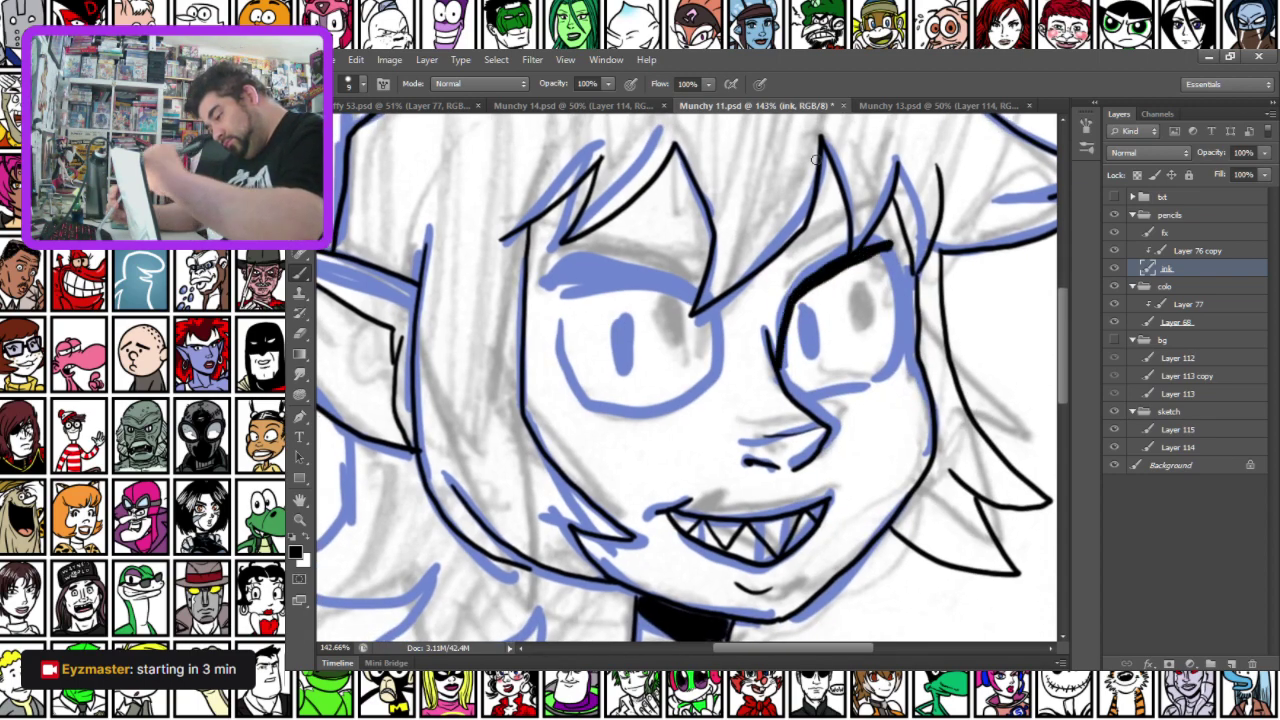
pyautogui.moveTo(800, 398)
pyautogui.mouseDown()
pyautogui.moveTo(876, 371)
pyautogui.moveTo(890, 250)
pyautogui.mouseUp()
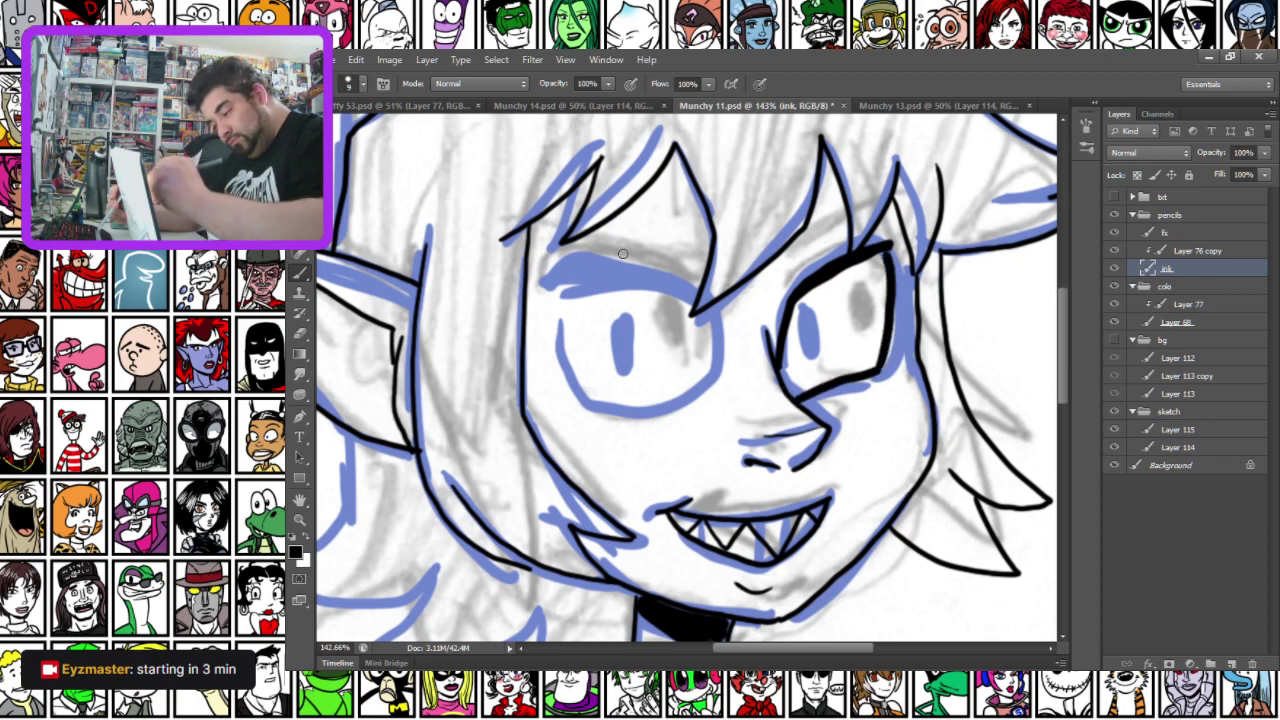
pyautogui.hotkey('ctrl', 'alt', 'z')
pyautogui.hotkey('ctrl', 'alt', 'z')
pyautogui.moveTo(785, 392)
pyautogui.mouseDown()
pyautogui.moveTo(887, 373)
pyautogui.moveTo(888, 252)
pyautogui.mouseUp()
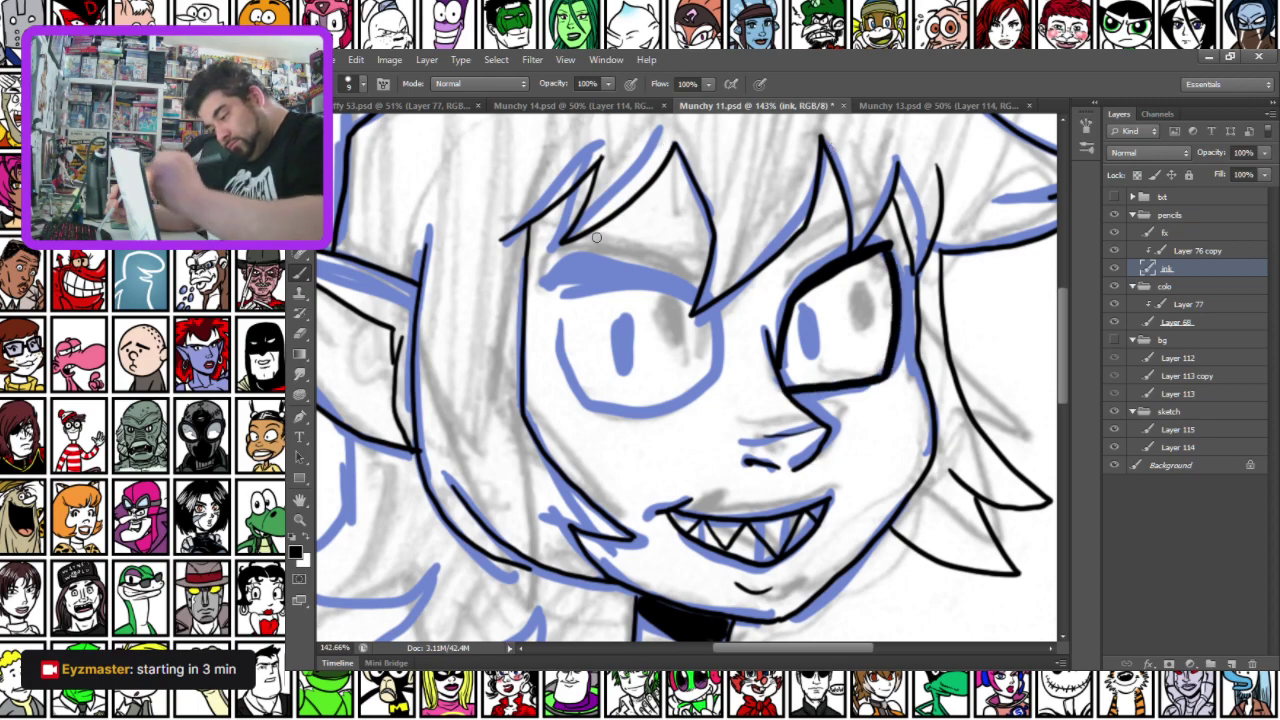
# Ink the near eye's outline with a flat upper lid and a closed lower curve
pyautogui.moveTo(720, 380); pyautogui.dragTo(697, 298)
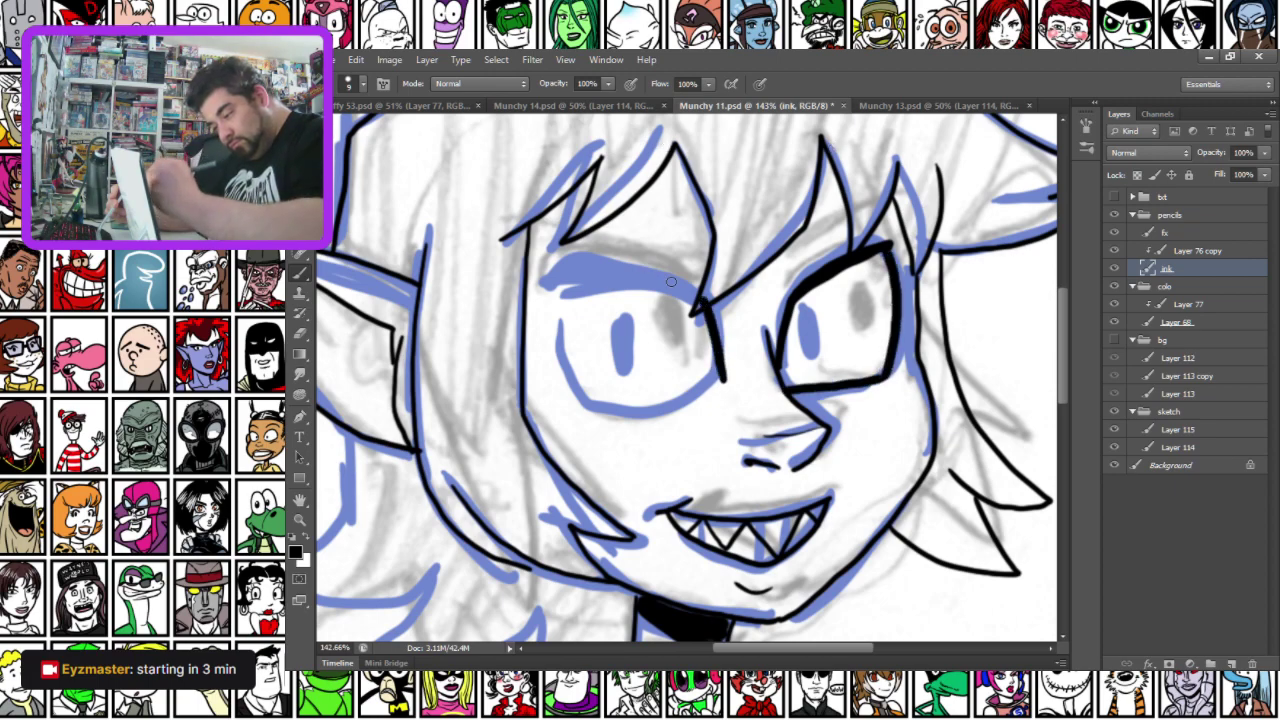
pyautogui.hotkey('ctrl', 'z')
pyautogui.moveTo(724, 379); pyautogui.dragTo(697, 286)
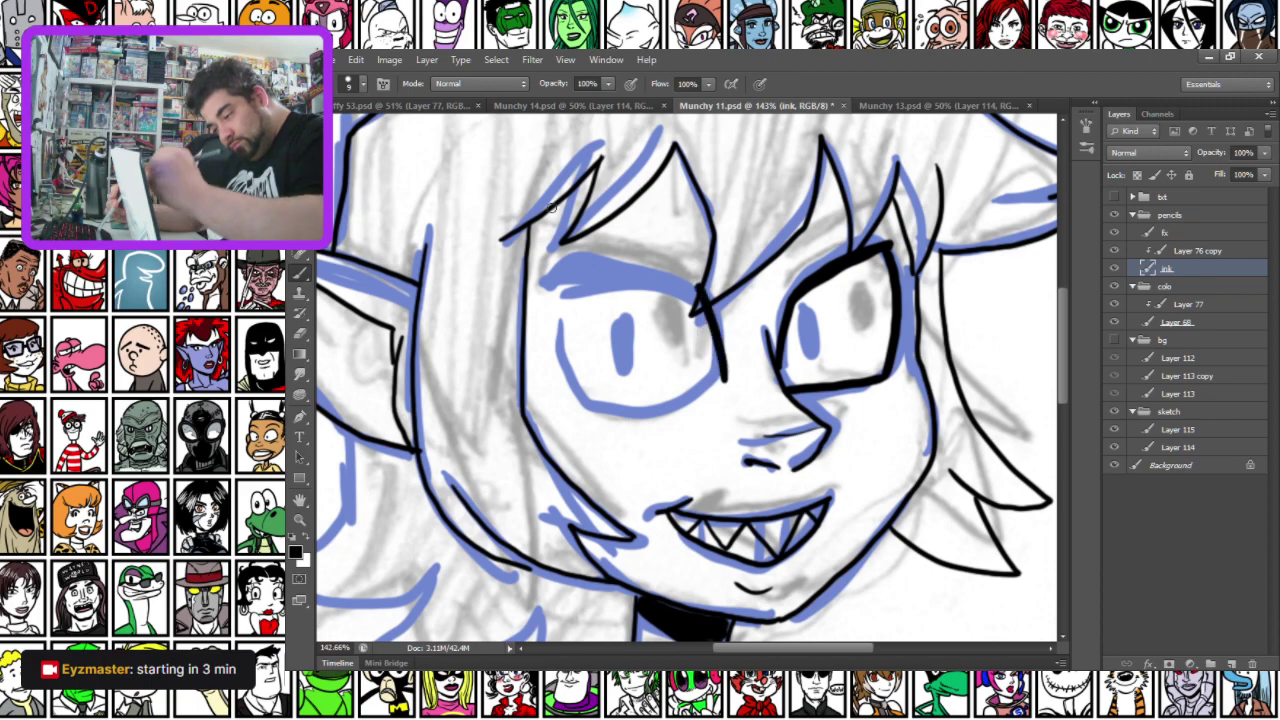
pyautogui.moveTo(553, 281); pyautogui.dragTo(698, 290)
pyautogui.moveTo(561, 290)
pyautogui.mouseDown()
pyautogui.moveTo(563, 344)
pyautogui.moveTo(591, 398)
pyautogui.moveTo(661, 405)
pyautogui.moveTo(722, 378)
pyautogui.mouseUp()
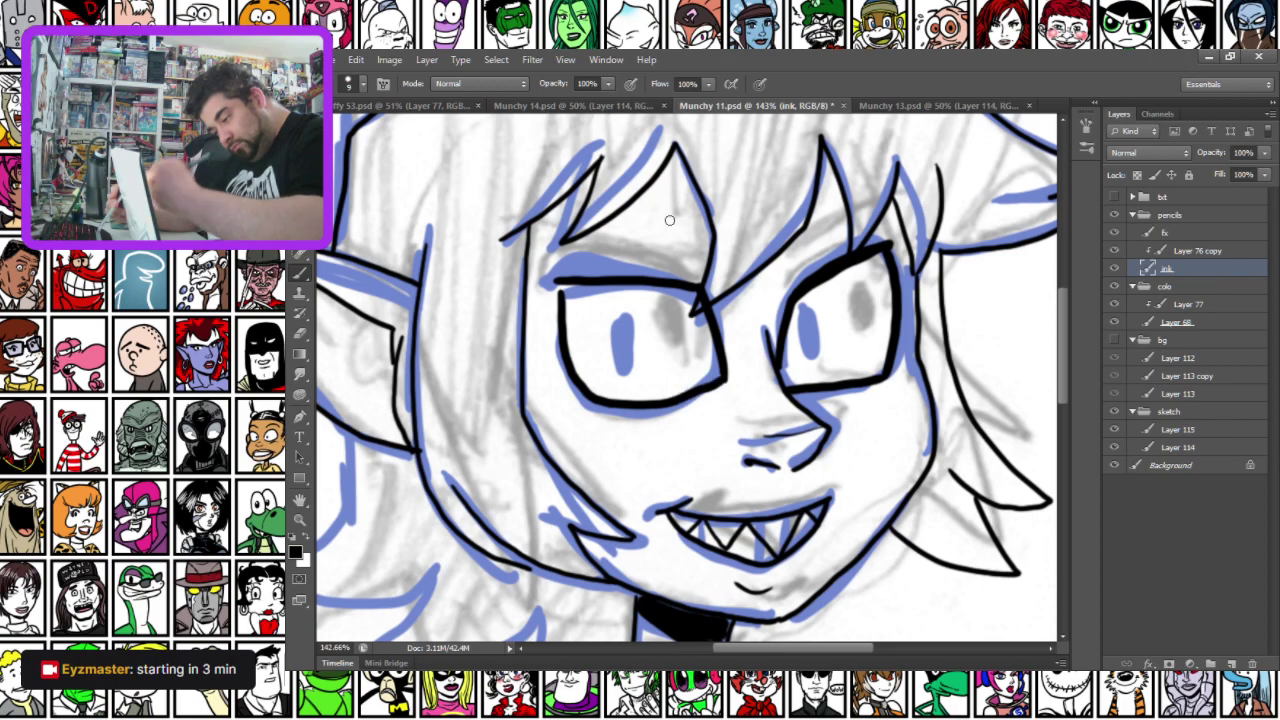
# Thicken the upper and lower lids of both eyes and ink their slit pupils with a 19 px brush
pyautogui.rightClick(694, 245)
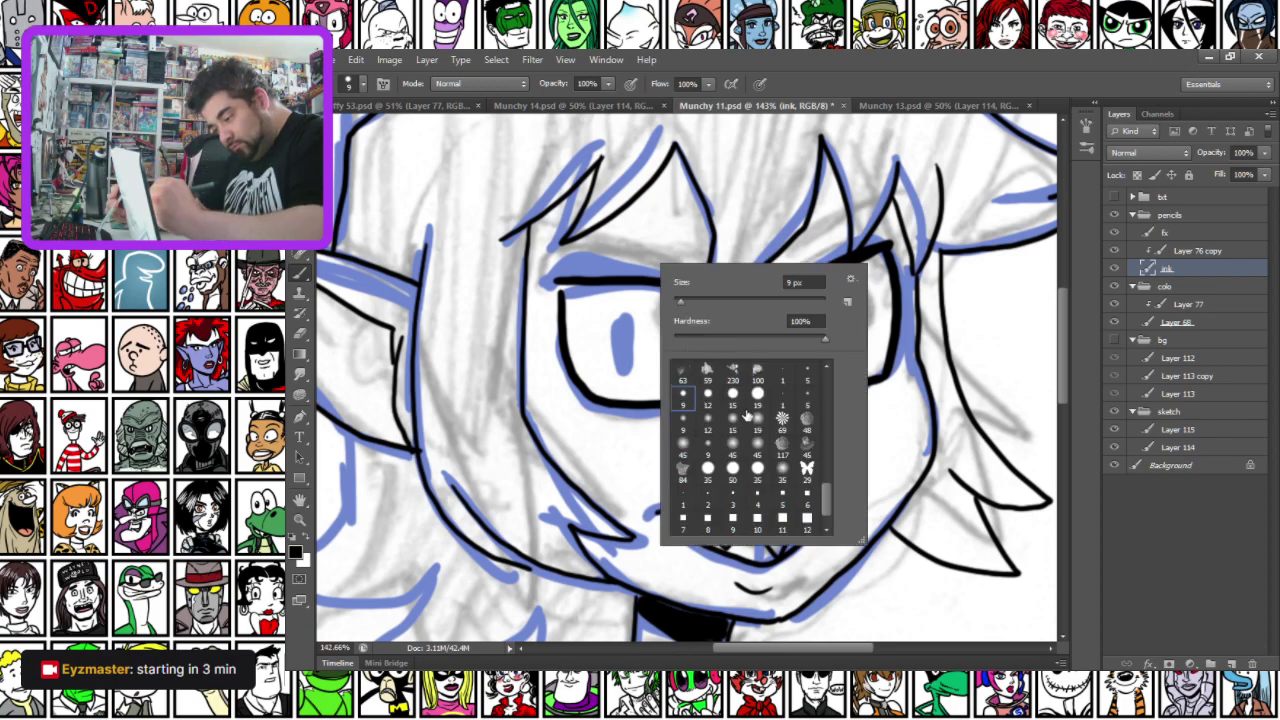
pyautogui.moveTo(604, 299); pyautogui.dragTo(614, 293)
pyautogui.moveTo(805, 290); pyautogui.dragTo(899, 241)
pyautogui.moveTo(710, 286)
pyautogui.mouseDown()
pyautogui.moveTo(565, 280)
pyautogui.moveTo(696, 286)
pyautogui.mouseUp()
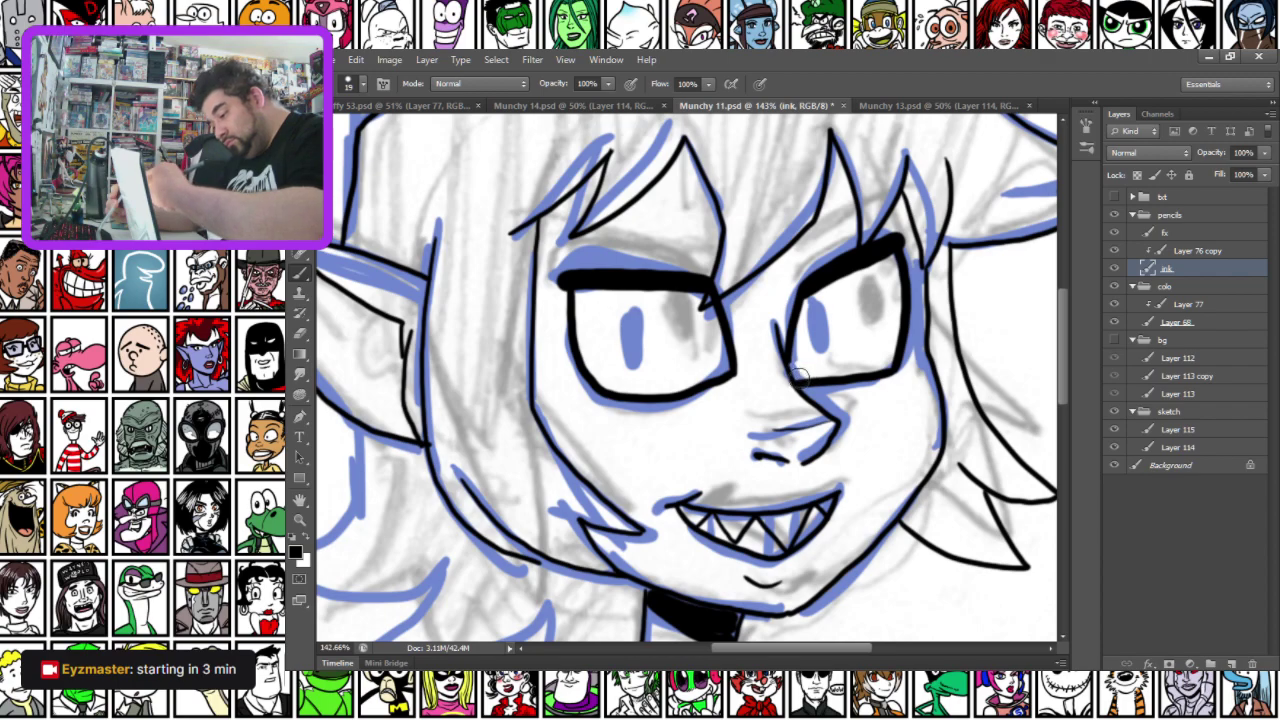
pyautogui.moveTo(792, 382); pyautogui.dragTo(908, 362)
pyautogui.moveTo(582, 392)
pyautogui.mouseDown()
pyautogui.moveTo(711, 386)
pyautogui.moveTo(736, 370)
pyautogui.mouseUp()
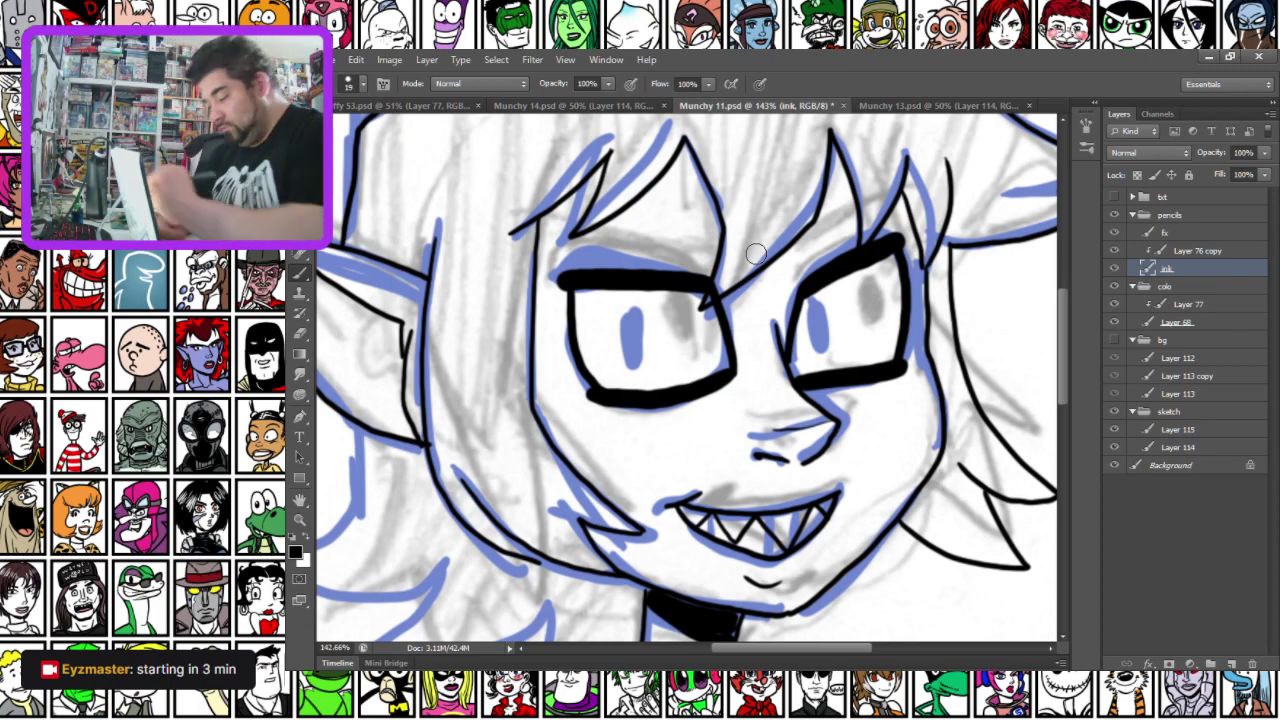
pyautogui.moveTo(814, 306); pyautogui.dragTo(818, 348)
pyautogui.moveTo(630, 314); pyautogui.dragTo(634, 368)
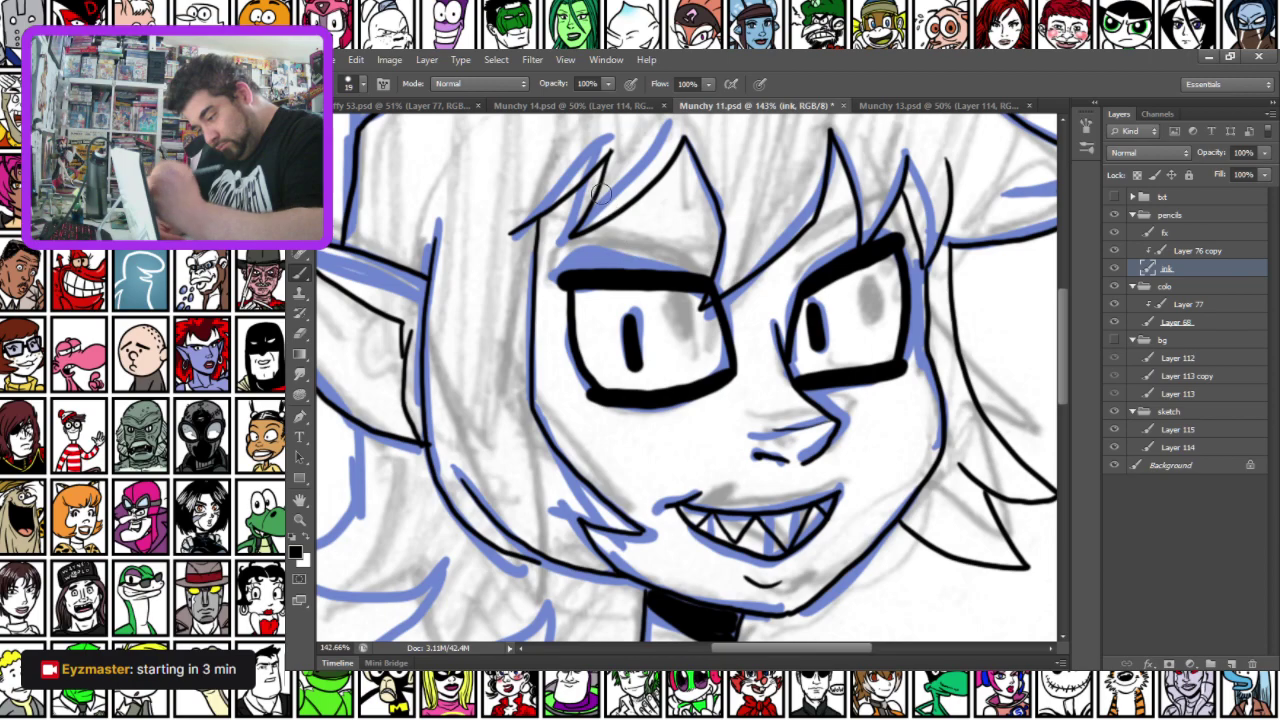
# Add a small white highlight to each pupil on the fx layer with a 9 px brush
pyautogui.rightClick(656, 262)
pyautogui.moveTo(592, 284); pyautogui.dragTo(626, 324)
pyautogui.click(1154, 230)
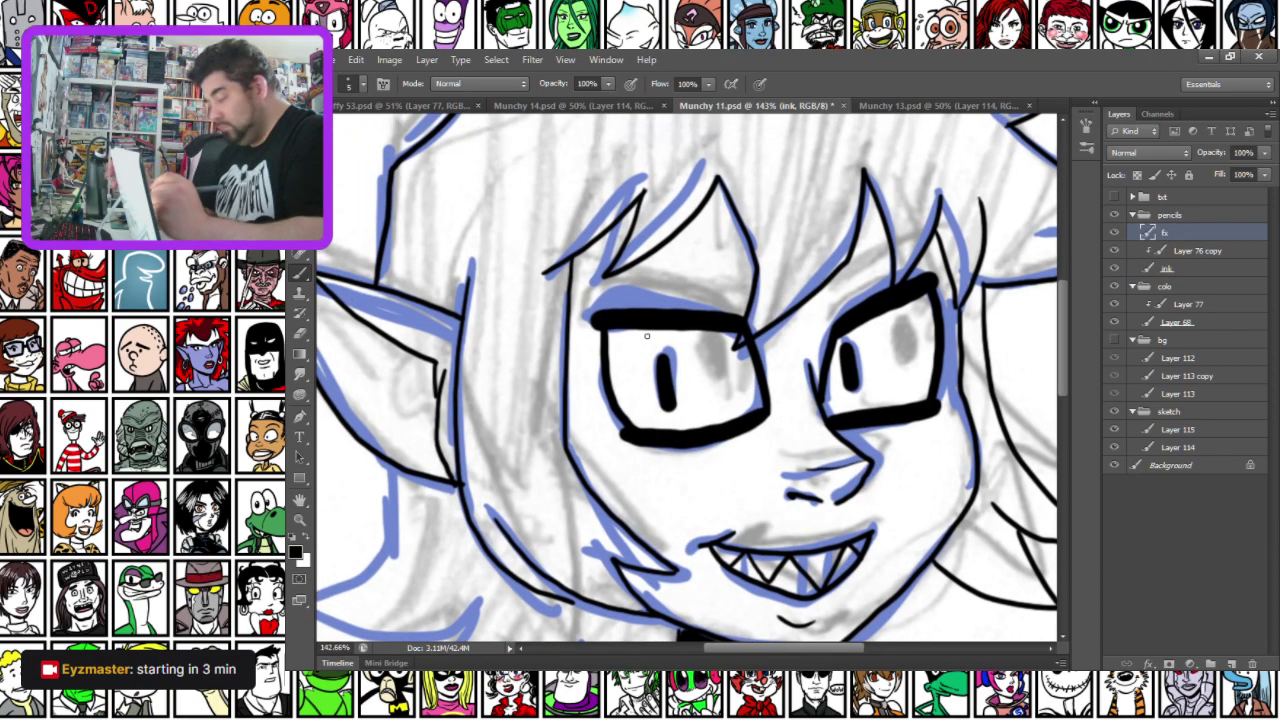
pyautogui.rightClick(735, 318)
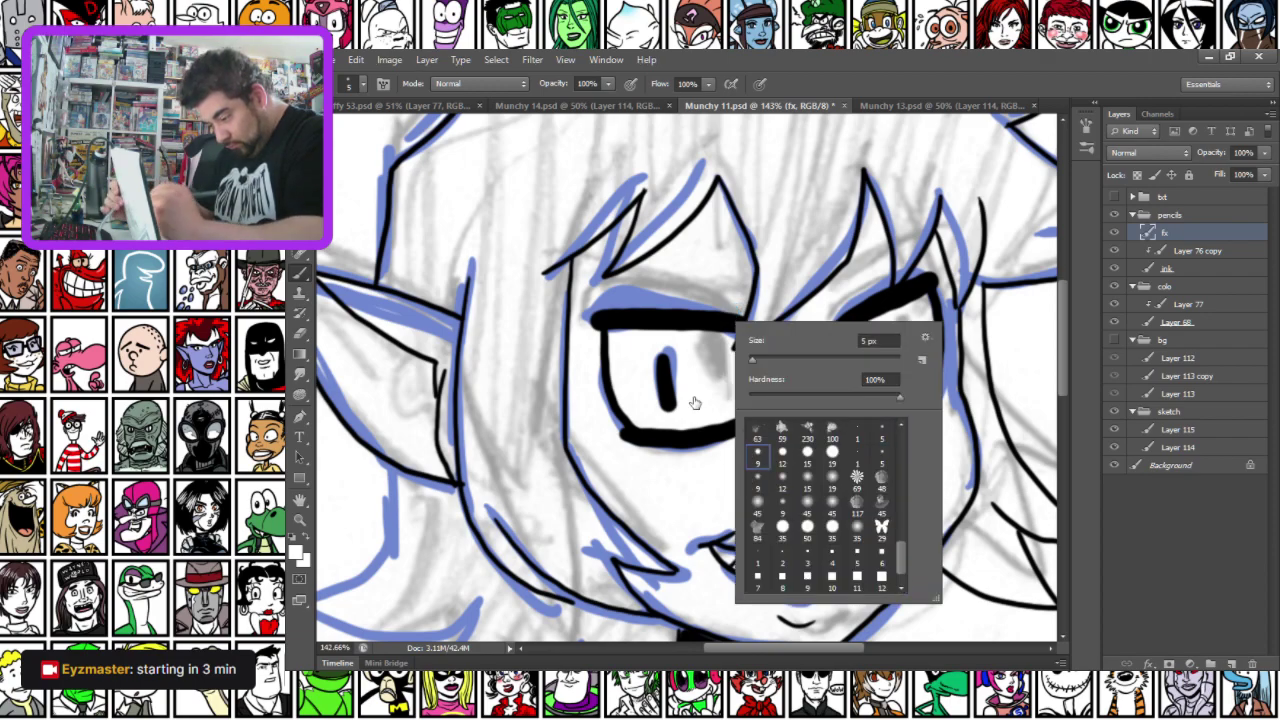
pyautogui.press('Escape')
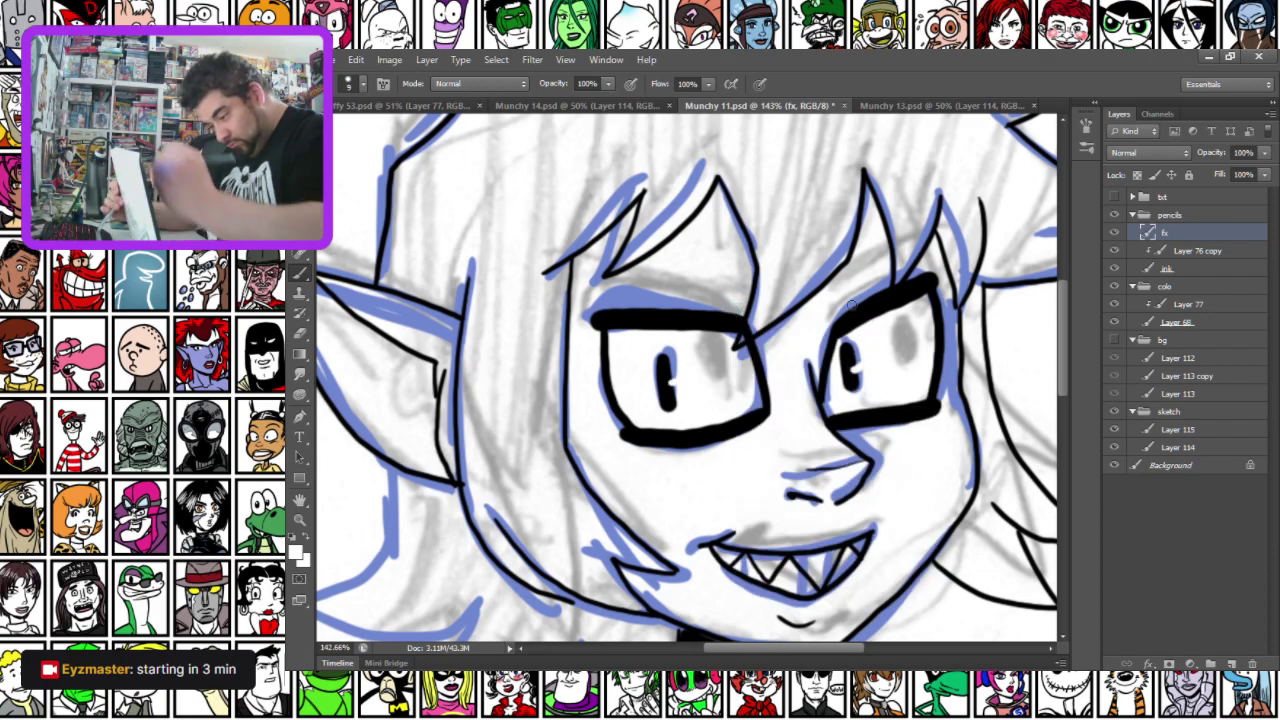
# Return to the ink layer with black and the 5 px brush
pyautogui.press('x')
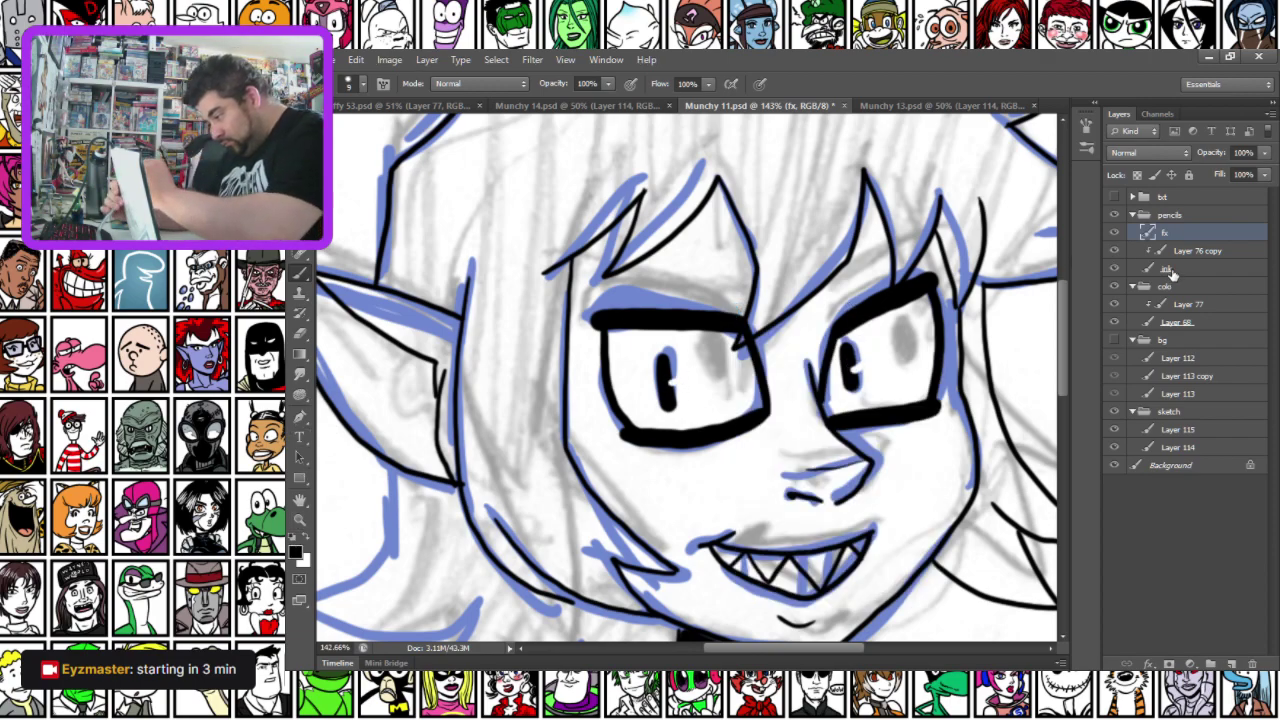
pyautogui.click(1168, 270)
pyautogui.rightClick(722, 314)
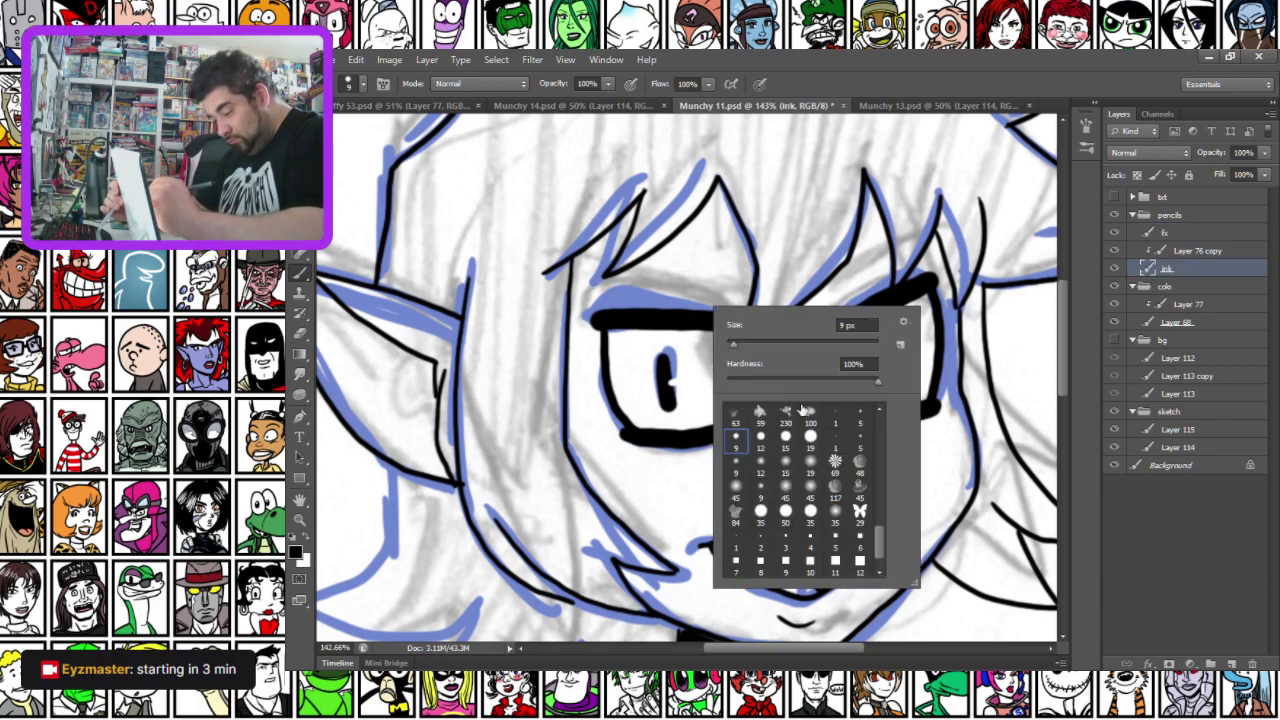
pyautogui.click(854, 418)
pyautogui.click(632, 322)
pyautogui.moveTo(636, 327); pyautogui.dragTo(648, 343)
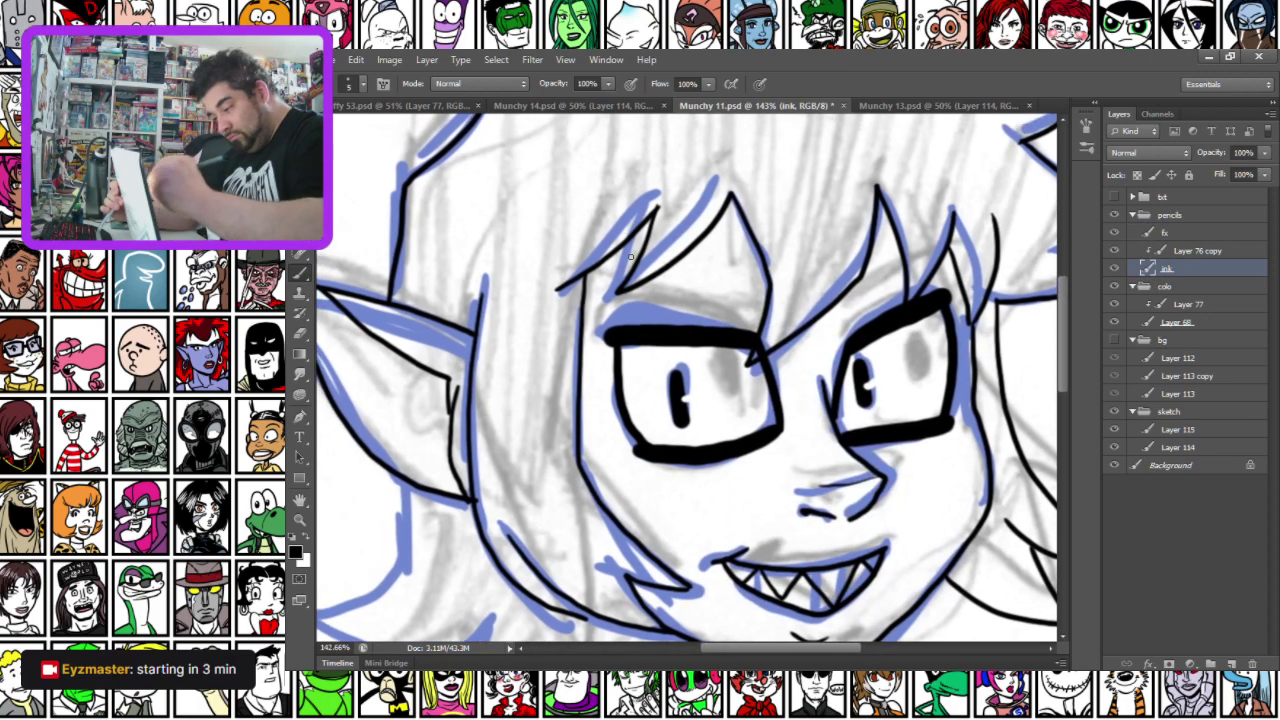
# Ink both eyebrows on the ink layer, redoing the far brow's stroke, and add a short crease line above each eye
pyautogui.moveTo(828, 316); pyautogui.dragTo(965, 250)
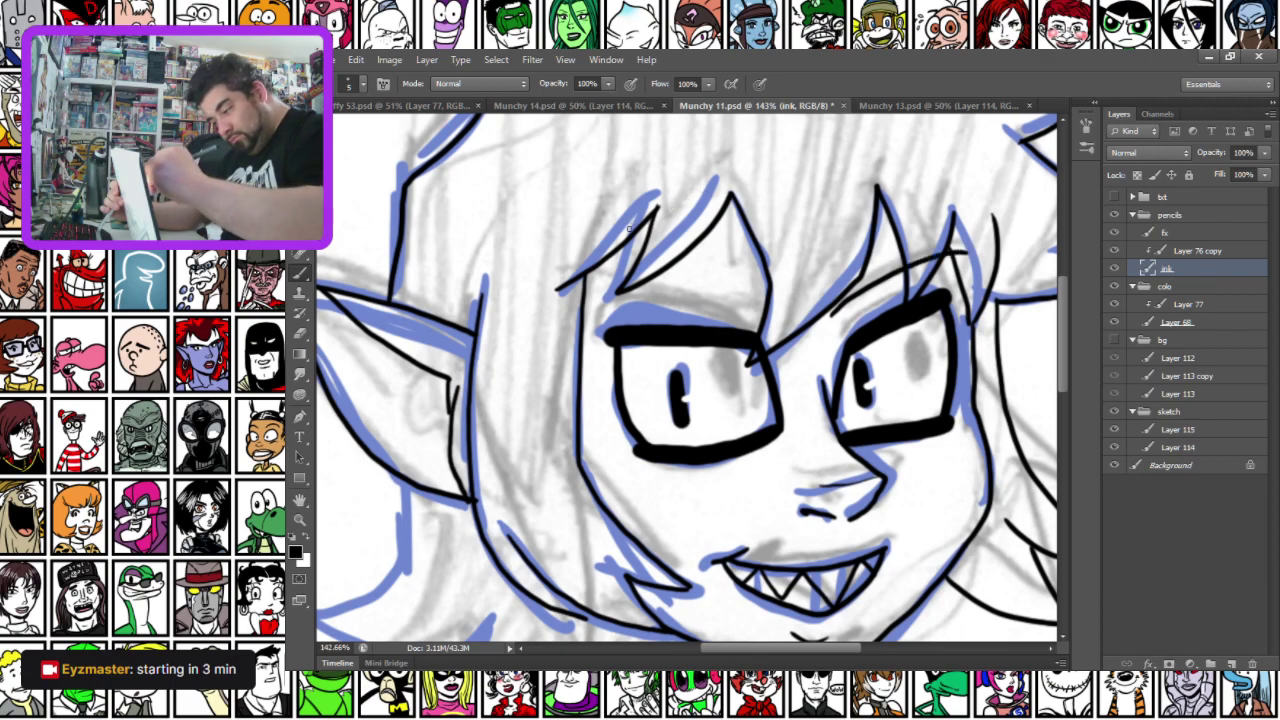
pyautogui.click(1160, 232)
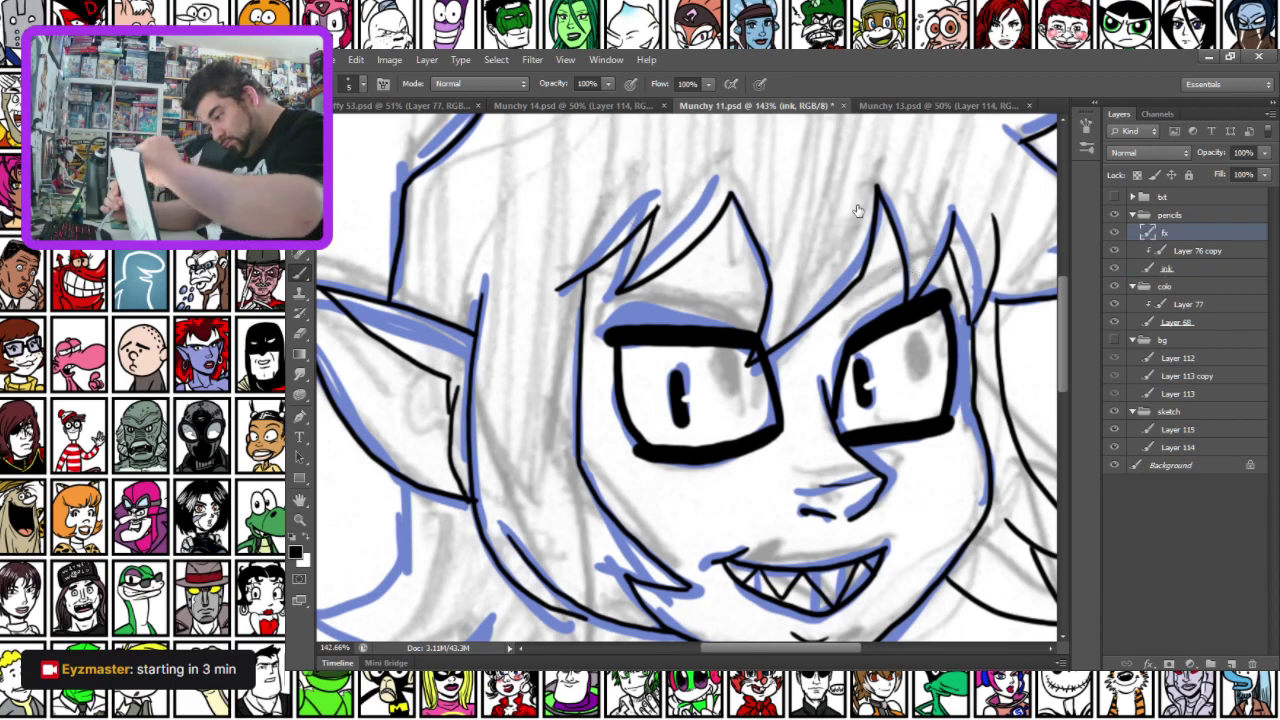
pyautogui.hotkey('alt', '[')
pyautogui.hotkey('alt', '[')
pyautogui.moveTo(842, 306)
pyautogui.mouseDown()
pyautogui.moveTo(893, 267)
pyautogui.moveTo(970, 250)
pyautogui.mouseUp()
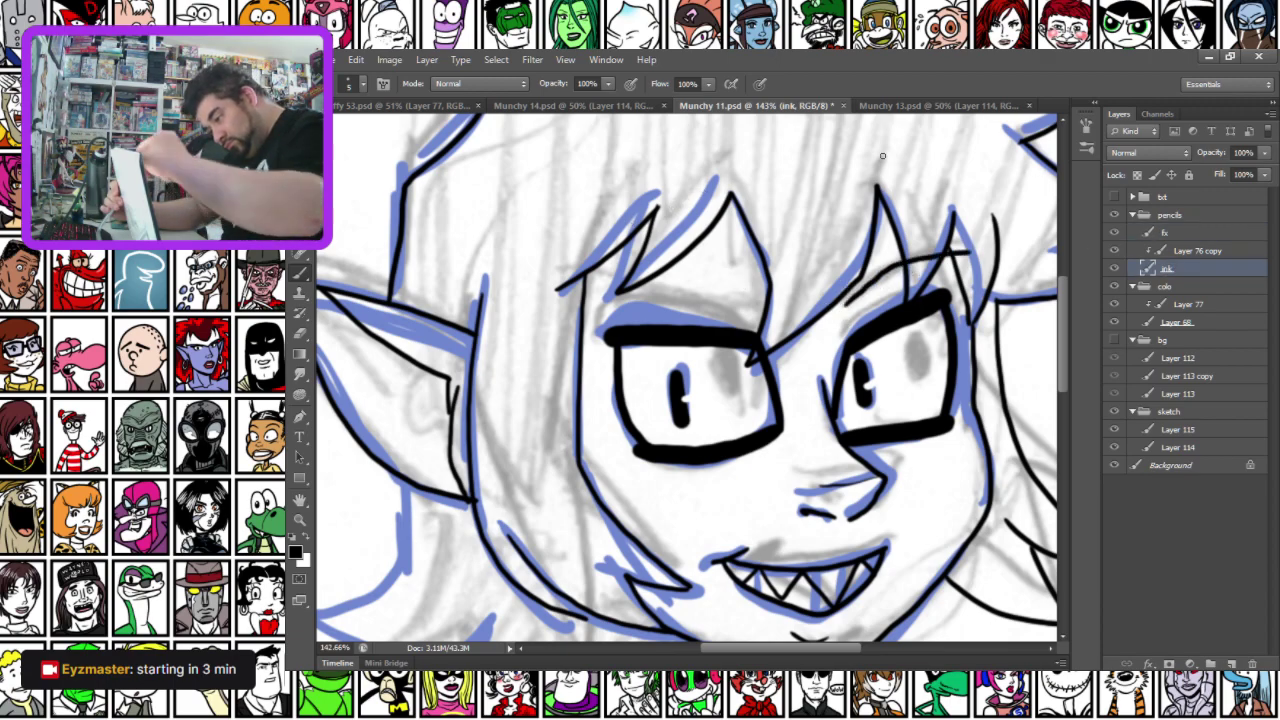
pyautogui.moveTo(572, 270)
pyautogui.mouseDown()
pyautogui.moveTo(674, 298)
pyautogui.moveTo(789, 297)
pyautogui.mouseUp()
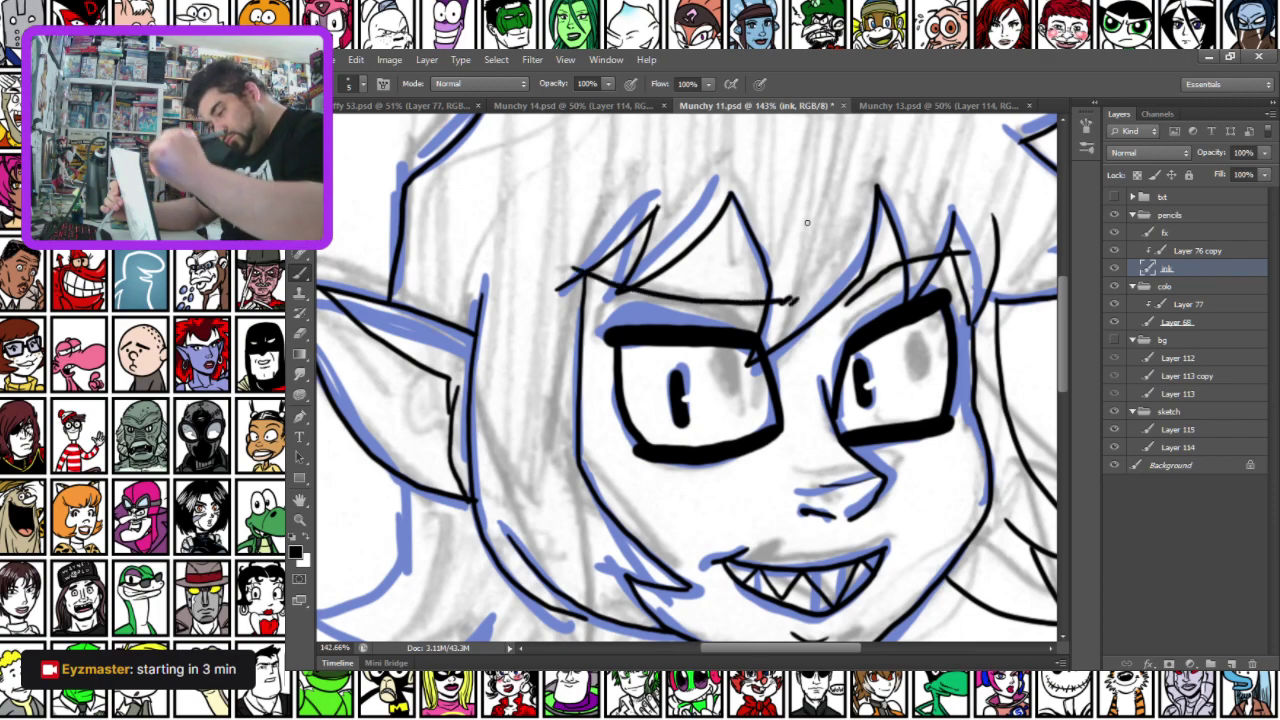
pyautogui.moveTo(645, 319); pyautogui.dragTo(732, 313)
pyautogui.moveTo(861, 316); pyautogui.dragTo(890, 299)
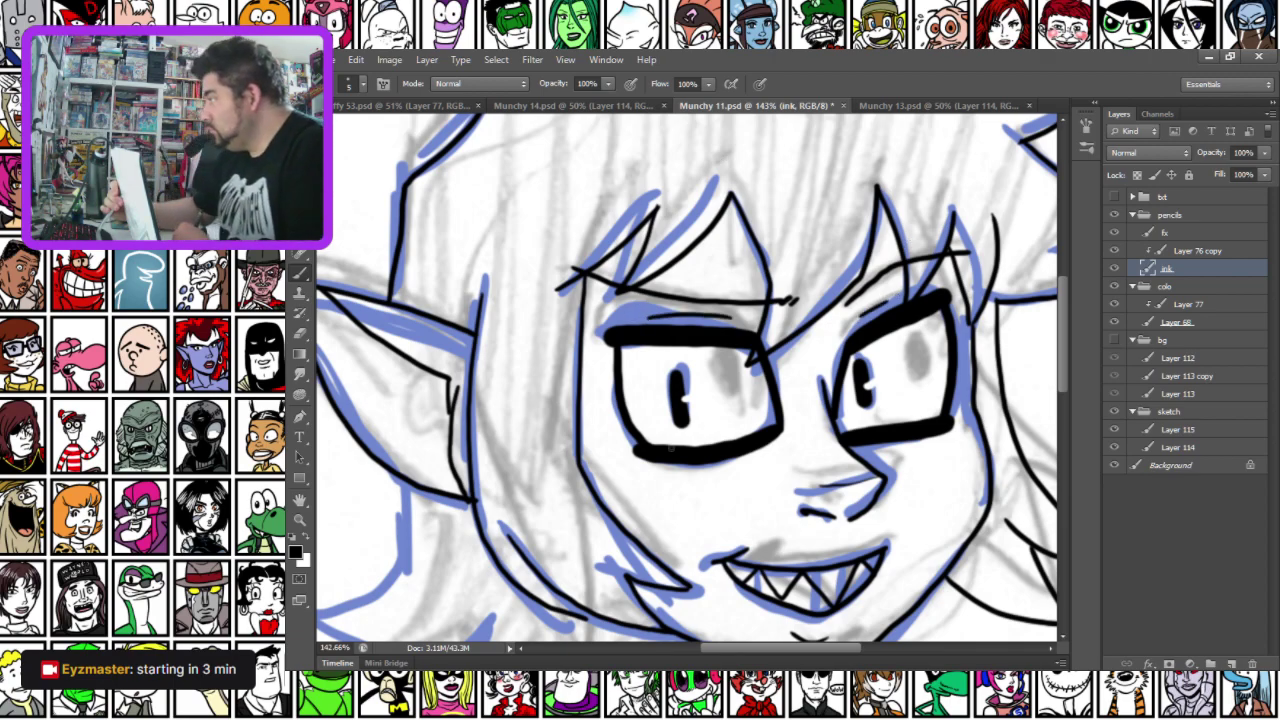
# Ink small crease marks below both eyes and a cluster of three rounded freckles on each cheek
pyautogui.moveTo(612, 454); pyautogui.dragTo(632, 471)
pyautogui.moveTo(958, 432); pyautogui.dragTo(968, 437)
pyautogui.moveTo(637, 500)
pyautogui.mouseDown()
pyautogui.moveTo(630, 298)
pyautogui.moveTo(615, 334)
pyautogui.moveTo(659, 328)
pyautogui.moveTo(662, 300)
pyautogui.moveTo(678, 304)
pyautogui.moveTo(662, 344)
pyautogui.mouseUp()
pyautogui.moveTo(915, 275)
pyautogui.mouseDown()
pyautogui.moveTo(896, 296)
pyautogui.moveTo(918, 280)
pyautogui.moveTo(930, 300)
pyautogui.moveTo(955, 273)
pyautogui.moveTo(930, 278)
pyautogui.moveTo(912, 318)
pyautogui.moveTo(934, 312)
pyautogui.mouseUp()
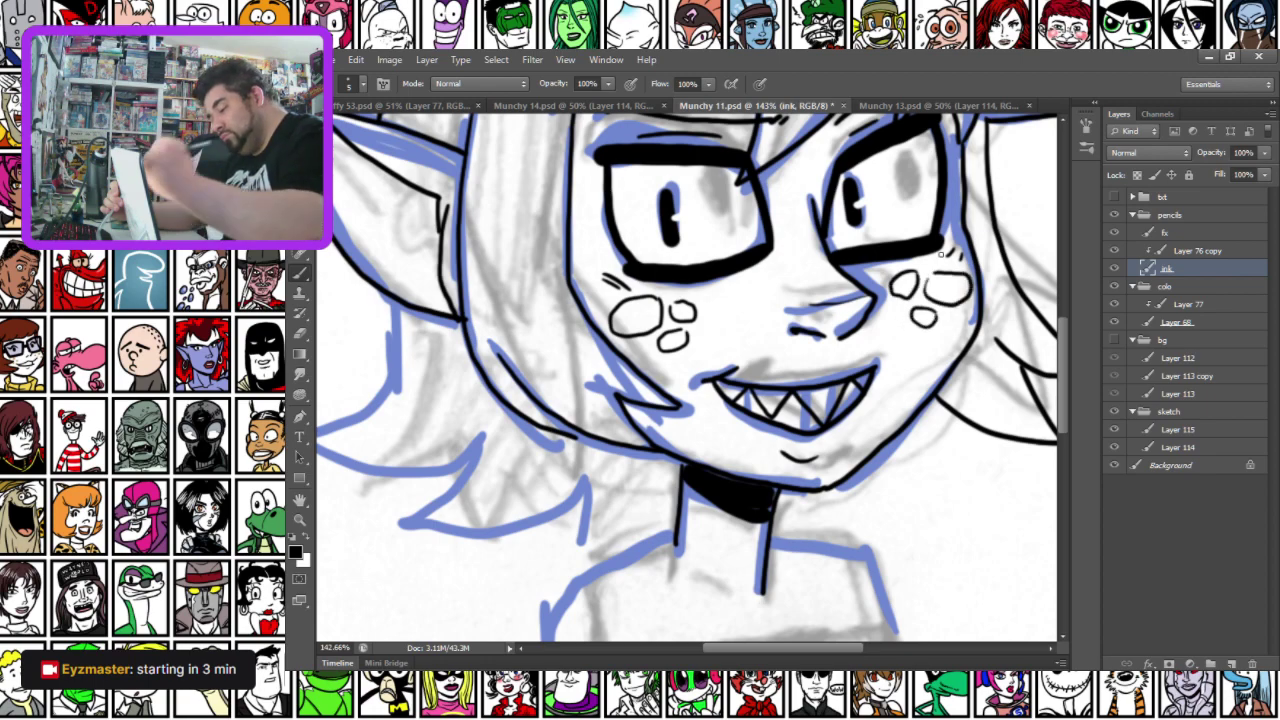
# Ink both shoulders, the near upper arm's two edges and the collarbone lines below the neck
pyautogui.moveTo(530, 597); pyautogui.dragTo(570, 335)
pyautogui.moveTo(548, 560); pyautogui.dragTo(575, 457)
pyautogui.moveTo(712, 284); pyautogui.dragTo(762, 518)
pyautogui.moveTo(663, 527)
pyautogui.mouseDown()
pyautogui.moveTo(617, 262)
pyautogui.moveTo(635, 228)
pyautogui.moveTo(746, 170)
pyautogui.mouseUp()
pyautogui.moveTo(832, 174)
pyautogui.mouseDown()
pyautogui.moveTo(932, 180)
pyautogui.moveTo(965, 262)
pyautogui.mouseUp()
pyautogui.moveTo(749, 209); pyautogui.dragTo(800, 237)
pyautogui.moveTo(693, 240)
pyautogui.mouseDown()
pyautogui.moveTo(790, 243)
pyautogui.moveTo(879, 210)
pyautogui.mouseUp()
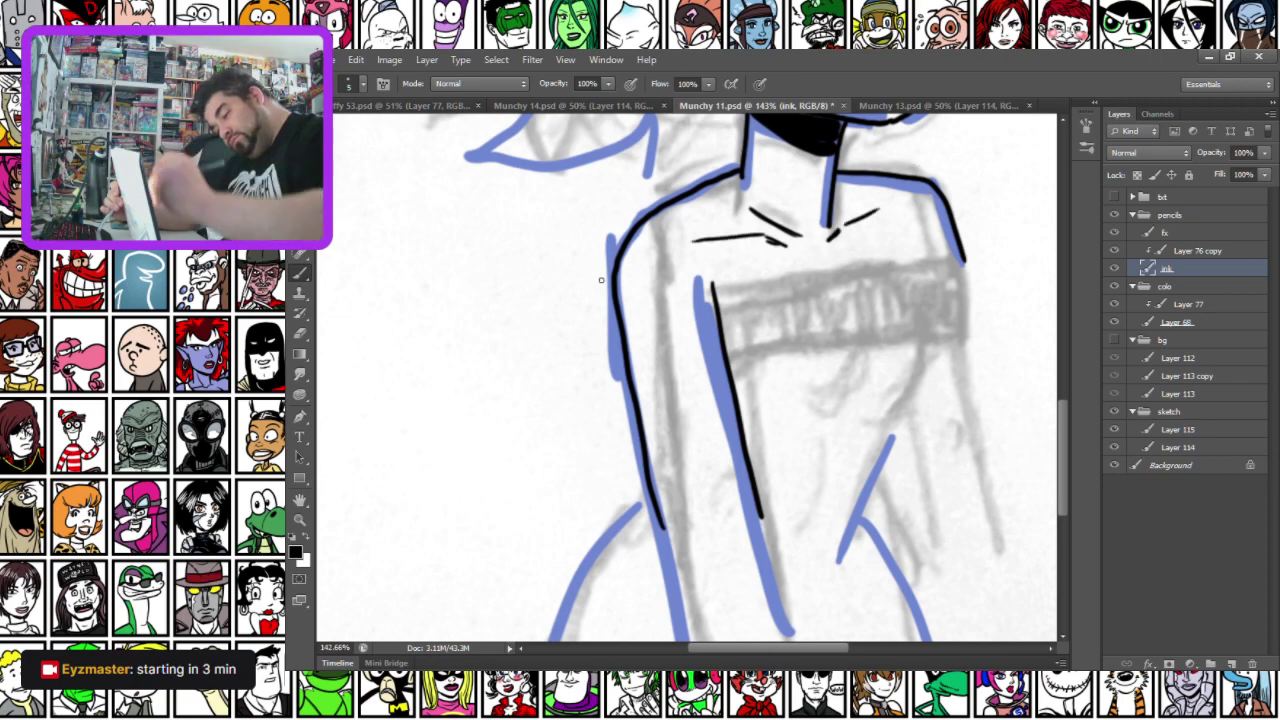
# Extend the near arm's two edges down to the canvas edge and ink the near hip curve beside it
pyautogui.scroll(-5, 645, 540)
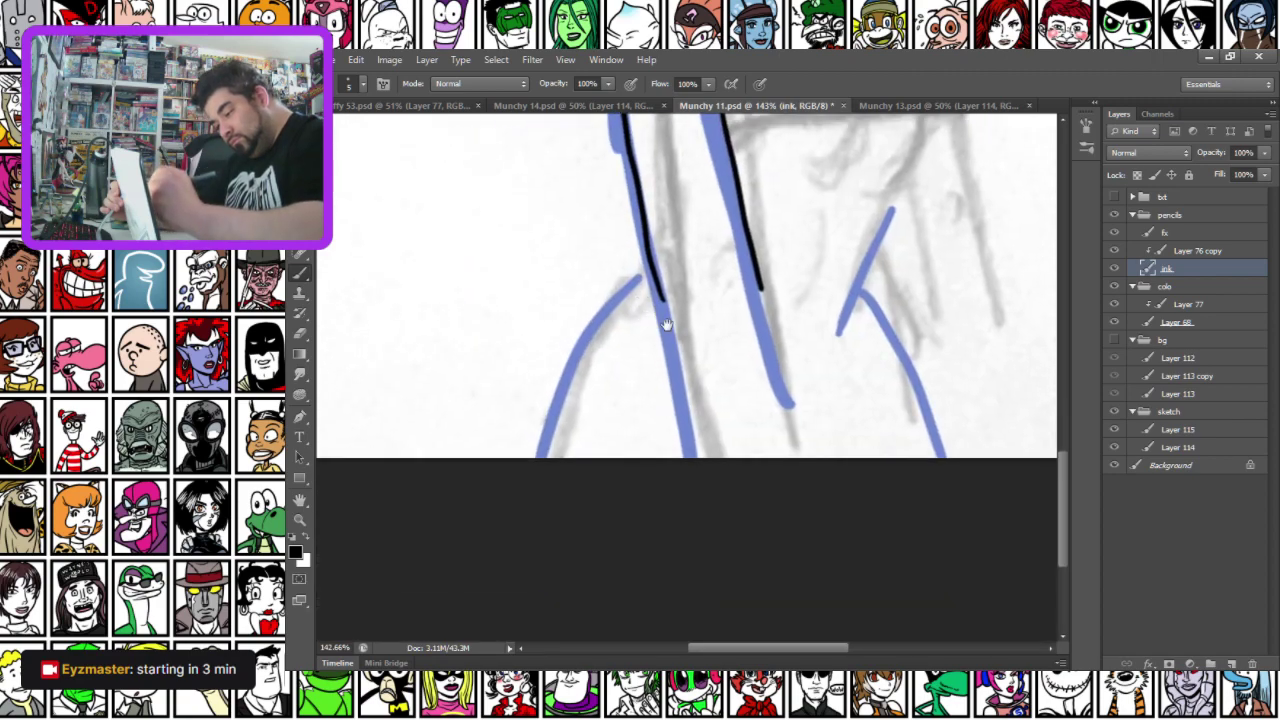
pyautogui.moveTo(760, 262); pyautogui.dragTo(814, 458)
pyautogui.moveTo(658, 288); pyautogui.dragTo(710, 442)
pyautogui.moveTo(758, 305); pyautogui.dragTo(757, 318)
pyautogui.moveTo(709, 438); pyautogui.dragTo(718, 458)
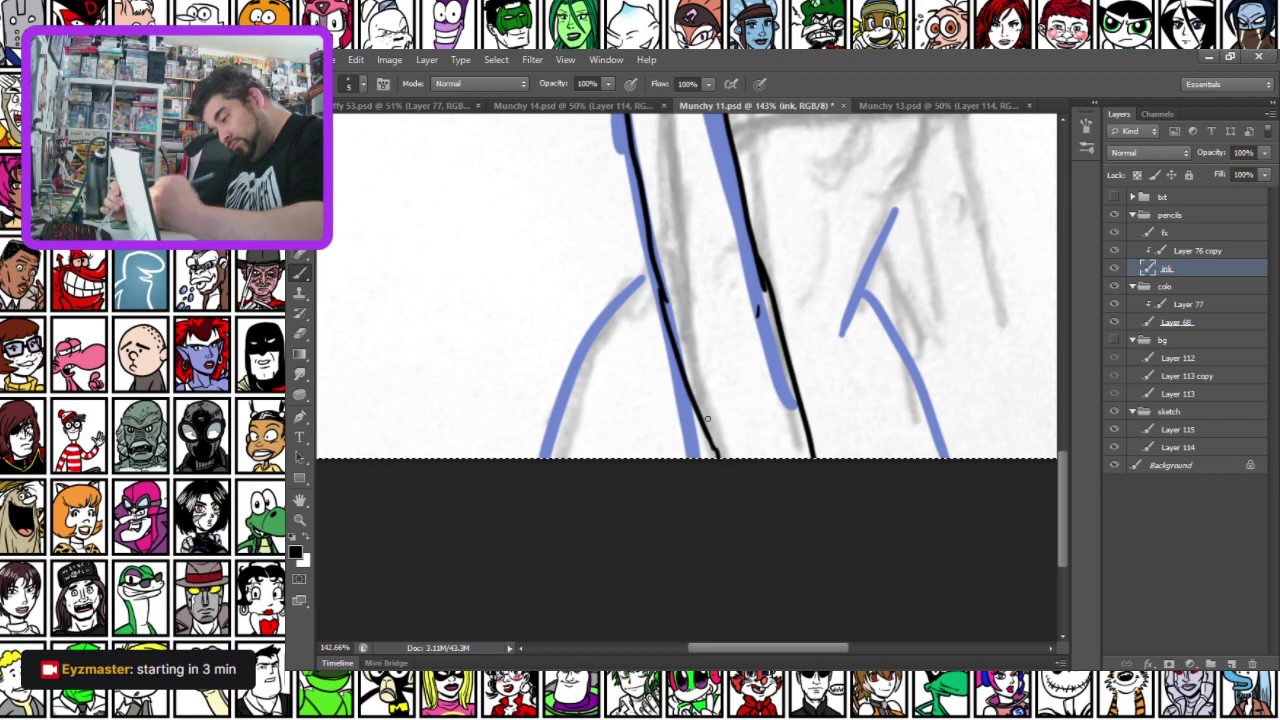
pyautogui.moveTo(648, 272); pyautogui.dragTo(548, 458)
pyautogui.moveTo(686, 200)
pyautogui.mouseDown()
pyautogui.moveTo(613, 512)
pyautogui.moveTo(626, 480)
pyautogui.mouseUp()
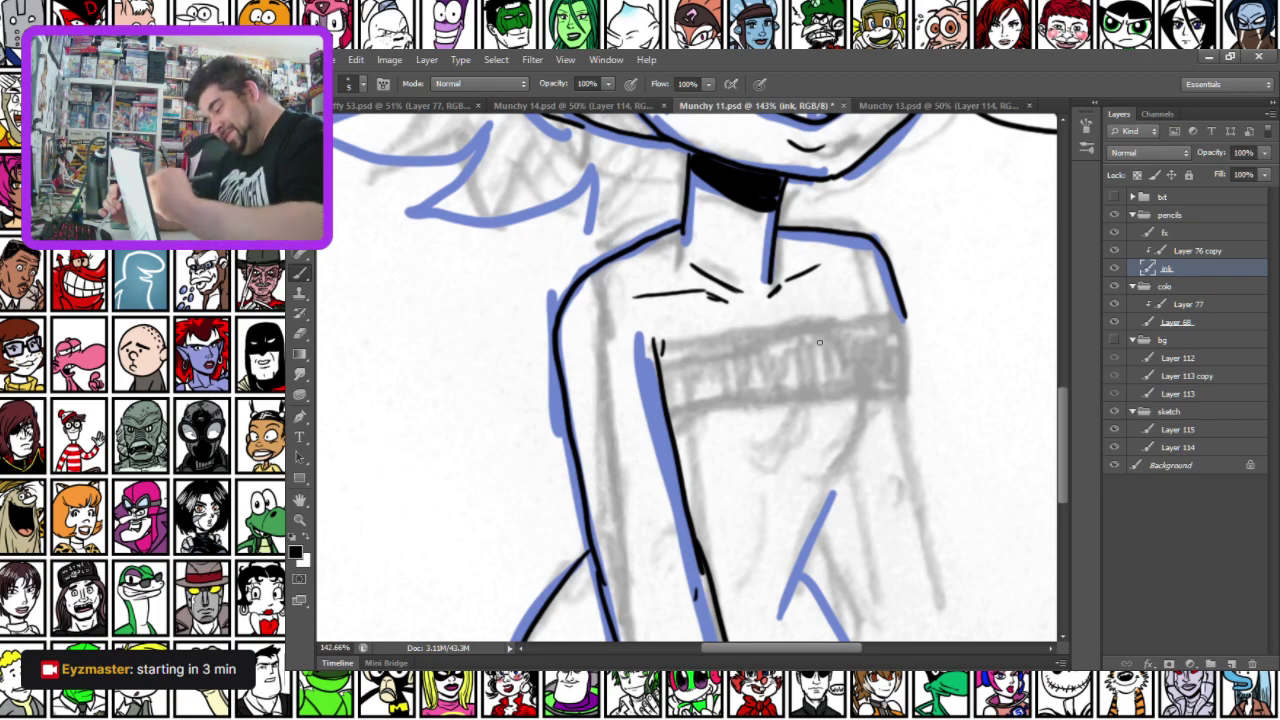
# Ink the two chest curves, the stomach contour line, and the far side of the waist and hip
pyautogui.moveTo(868, 366)
pyautogui.mouseDown()
pyautogui.moveTo(867, 441)
pyautogui.moveTo(852, 469)
pyautogui.moveTo(805, 483)
pyautogui.mouseUp()
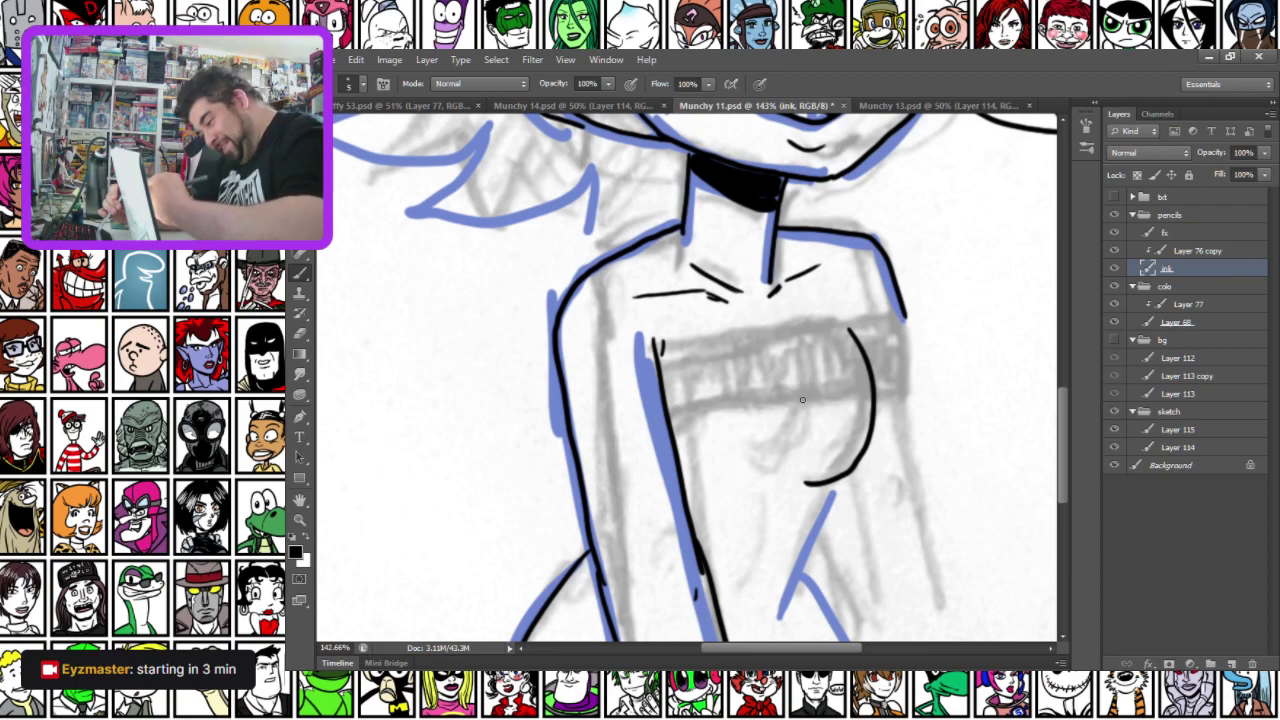
pyautogui.moveTo(802, 395); pyautogui.dragTo(735, 470)
pyautogui.hotkey('ctrl', 'z')
pyautogui.moveTo(798, 388)
pyautogui.mouseDown()
pyautogui.moveTo(778, 458)
pyautogui.moveTo(720, 471)
pyautogui.mouseUp()
pyautogui.hotkey('ctrl', 'z')
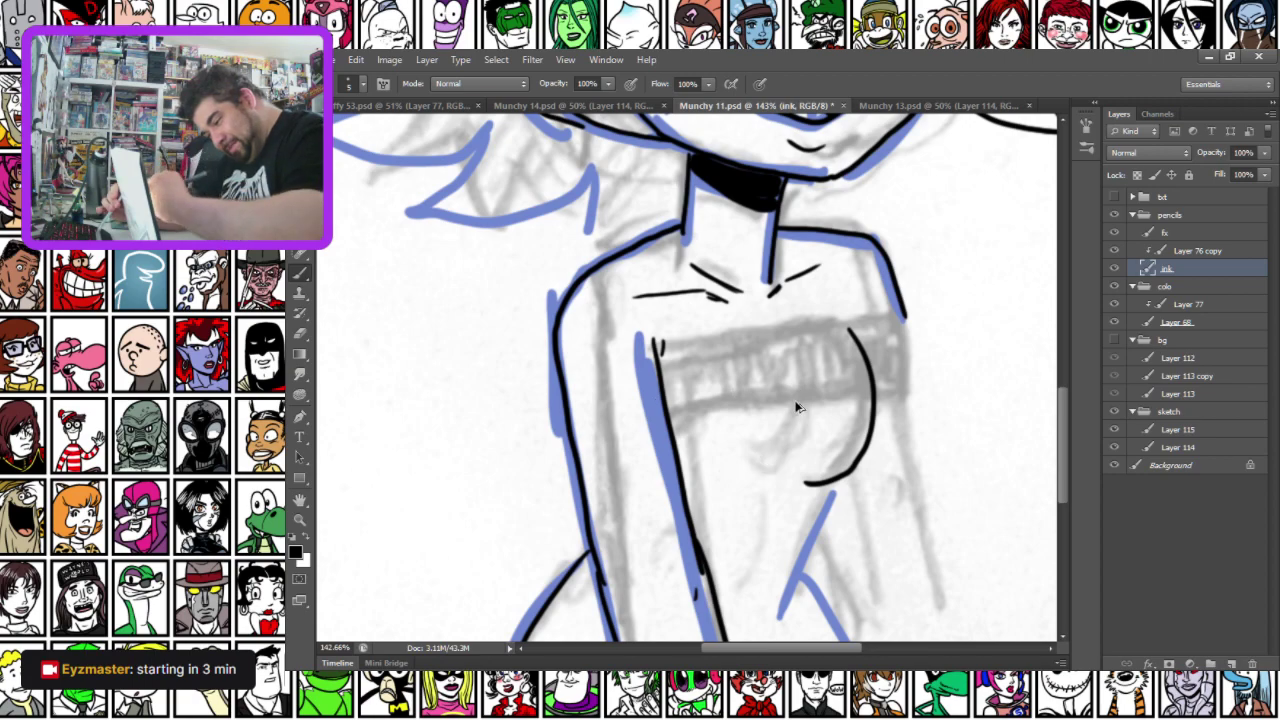
pyautogui.moveTo(796, 388)
pyautogui.mouseDown()
pyautogui.moveTo(724, 480)
pyautogui.moveTo(726, 227)
pyautogui.mouseUp()
pyautogui.moveTo(786, 283)
pyautogui.mouseDown()
pyautogui.moveTo(765, 383)
pyautogui.moveTo(774, 423)
pyautogui.mouseUp()
pyautogui.moveTo(857, 270)
pyautogui.mouseDown()
pyautogui.moveTo(820, 373)
pyautogui.moveTo(873, 425)
pyautogui.moveTo(905, 530)
pyautogui.mouseUp()
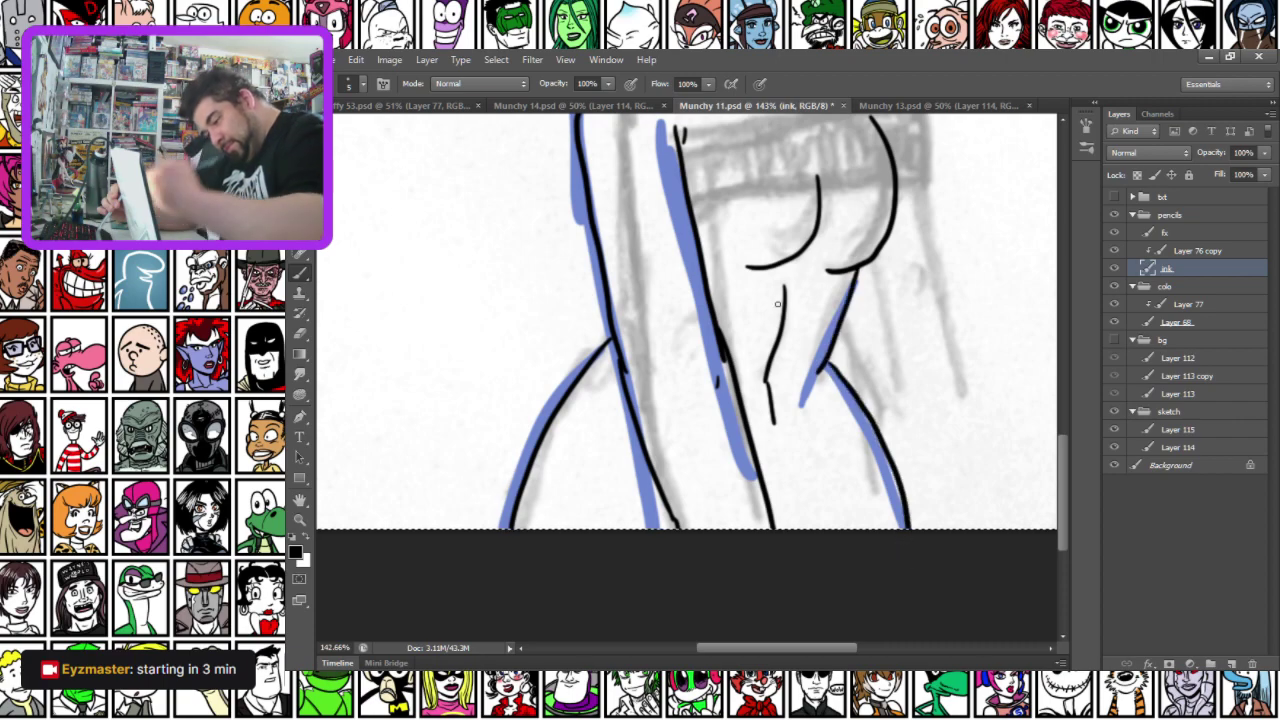
# Ink the far arm from shoulder to canvas edge, redoing its outer line, and add small elbow crease marks
pyautogui.moveTo(615, 252); pyautogui.dragTo(529, 439)
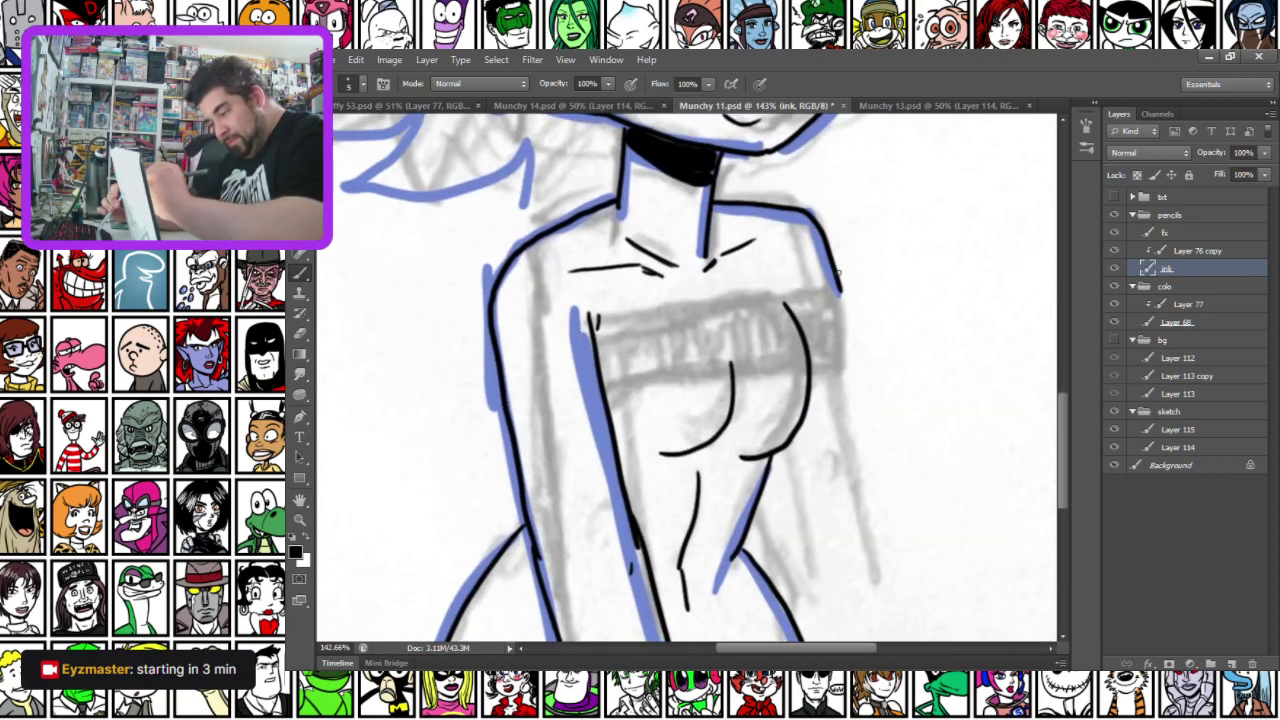
pyautogui.moveTo(840, 290); pyautogui.dragTo(858, 455)
pyautogui.hotkey('ctrl', 'z')
pyautogui.moveTo(836, 282); pyautogui.dragTo(870, 520)
pyautogui.moveTo(775, 454)
pyautogui.mouseDown()
pyautogui.moveTo(743, 509)
pyautogui.moveTo(702, 278)
pyautogui.mouseUp()
pyautogui.moveTo(818, 266); pyautogui.dragTo(876, 513)
pyautogui.hotkey('ctrl', 'z')
pyautogui.moveTo(820, 272)
pyautogui.mouseDown()
pyautogui.moveTo(867, 454)
pyautogui.moveTo(904, 488)
pyautogui.mouseUp()
pyautogui.moveTo(738, 280)
pyautogui.mouseDown()
pyautogui.moveTo(774, 489)
pyautogui.moveTo(779, 468)
pyautogui.moveTo(832, 472)
pyautogui.mouseUp()
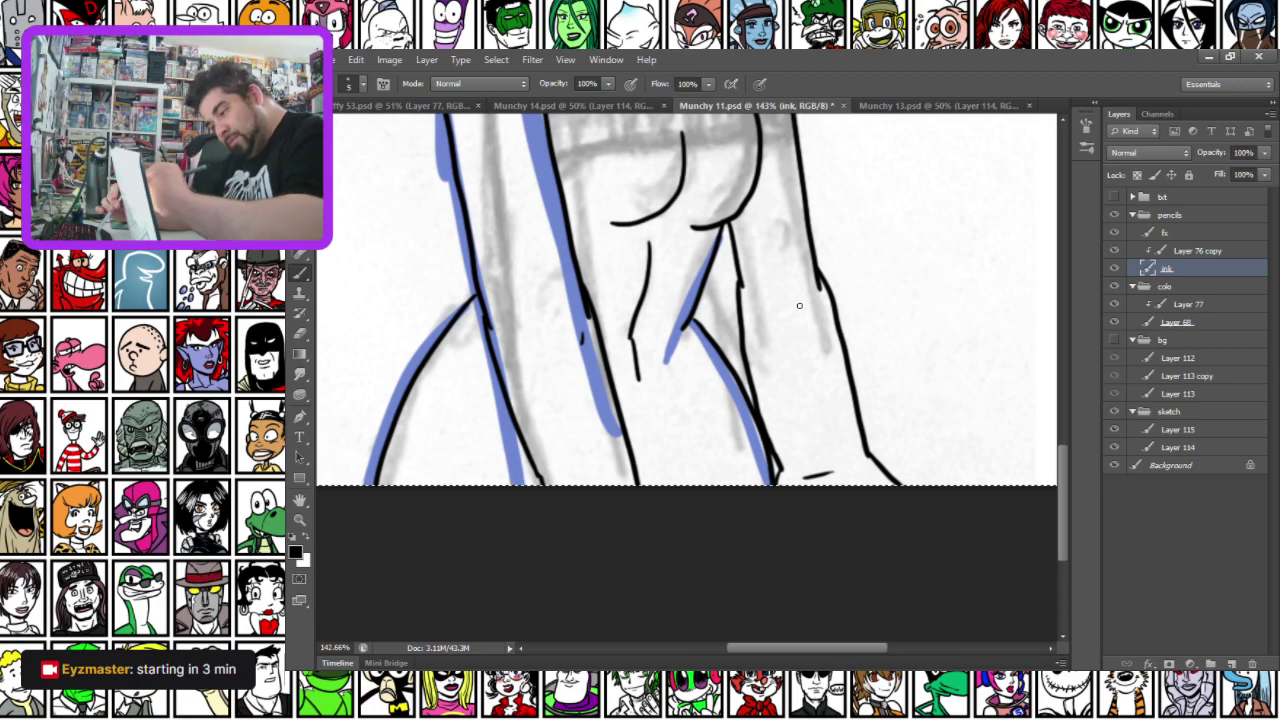
pyautogui.moveTo(787, 295); pyautogui.dragTo(779, 298)
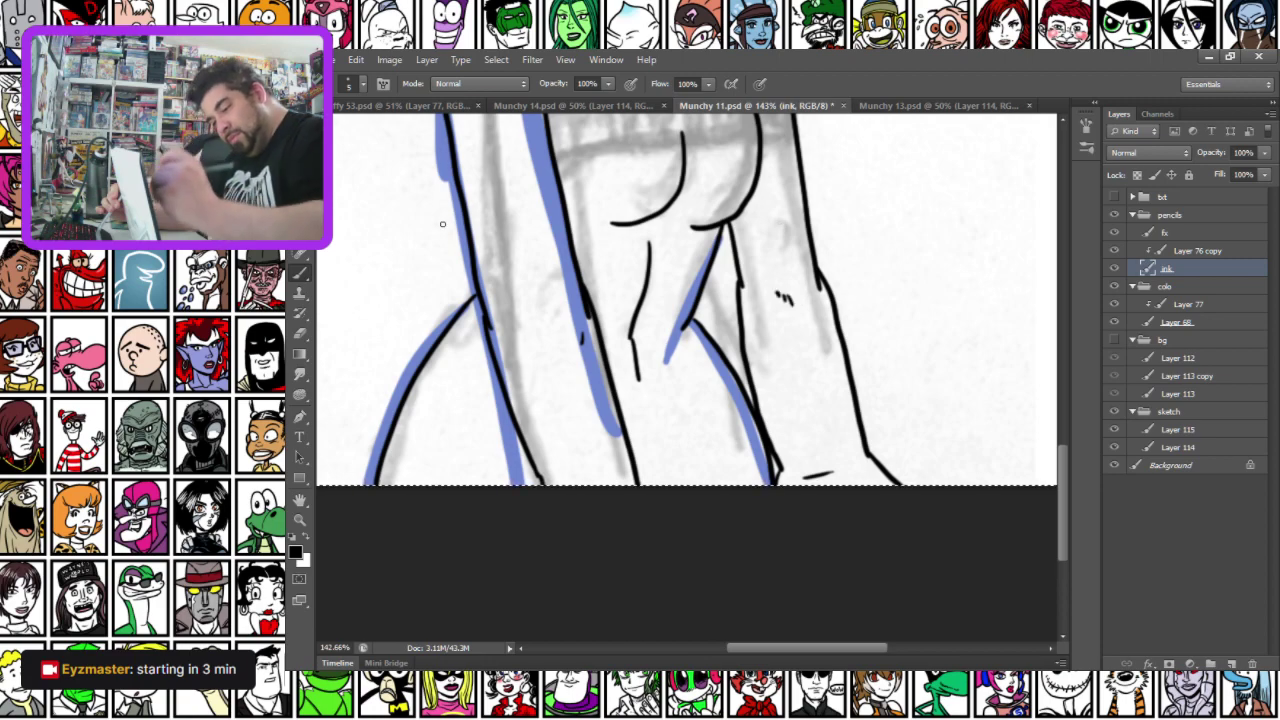
pyautogui.moveTo(420, 217); pyautogui.dragTo(494, 354)
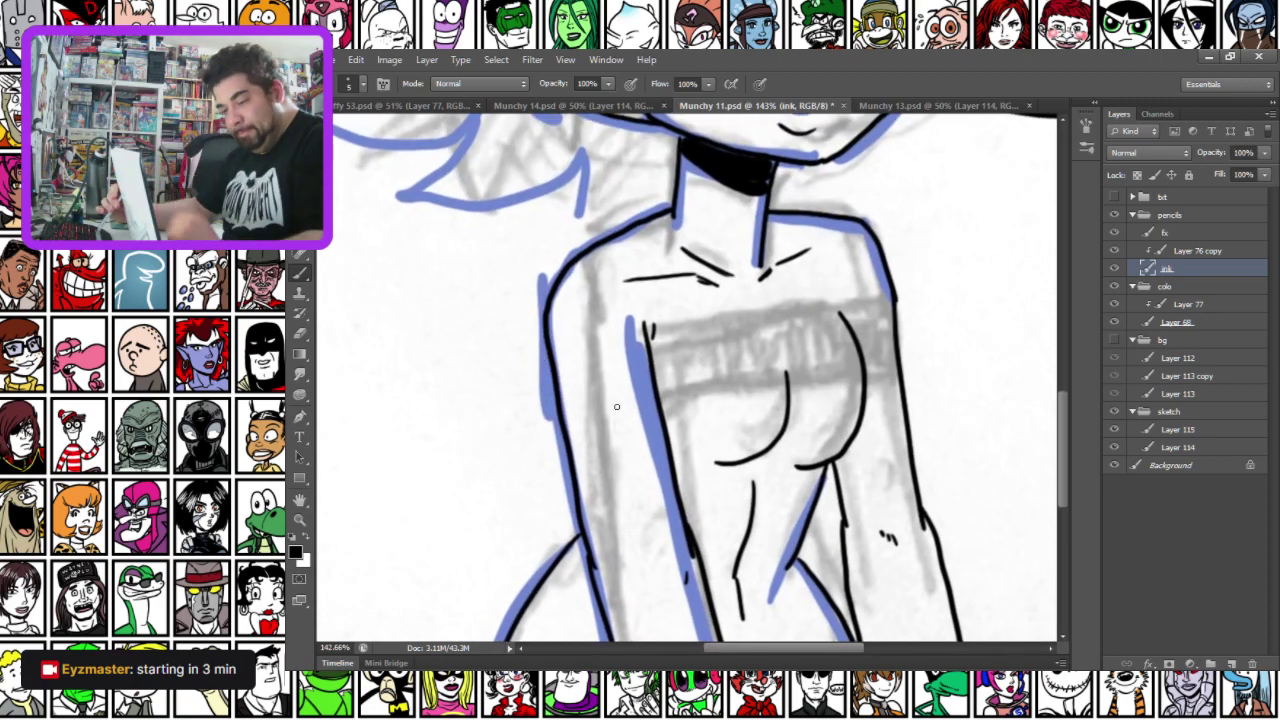
# Add a wide black censor bar across the chest on the fx layer by filling a rectangular selection, and deselect it
pyautogui.press('m')
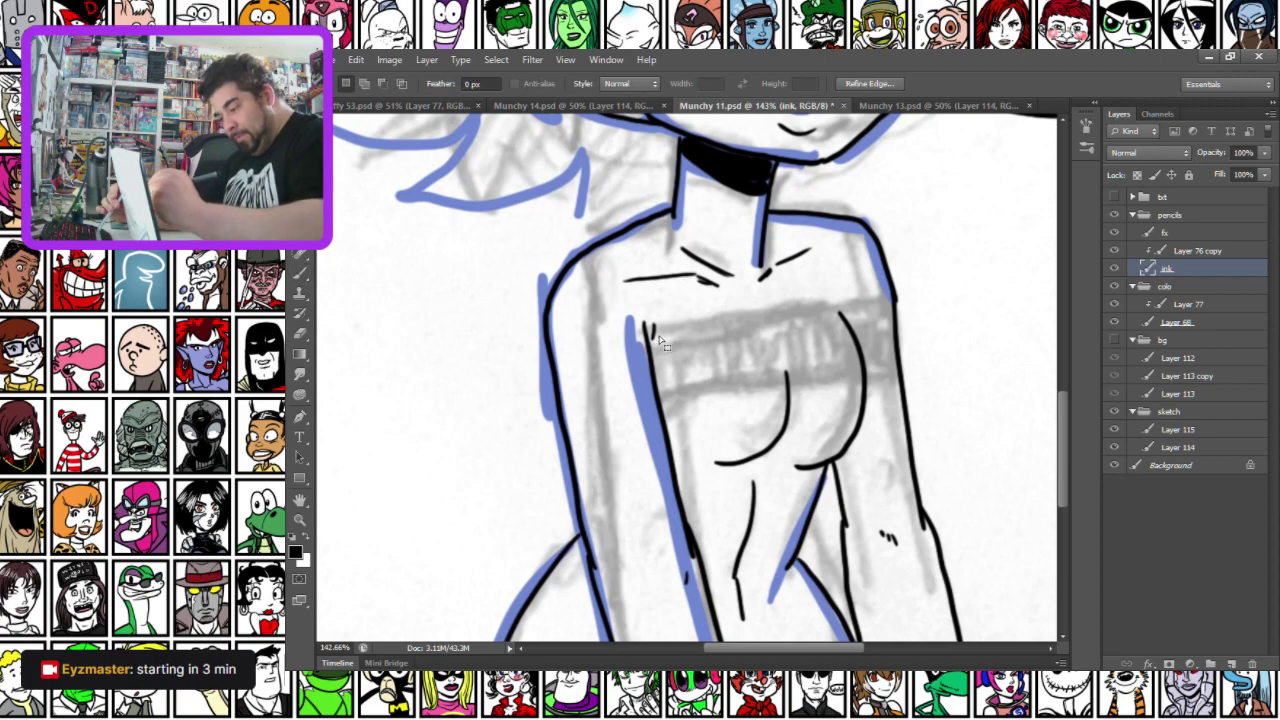
pyautogui.moveTo(594, 337); pyautogui.dragTo(495, 152)
pyautogui.moveTo(637, 408); pyautogui.dragTo(539, 264)
pyautogui.moveTo(593, 413); pyautogui.dragTo(480, 183)
pyautogui.click(631, 349)
pyautogui.moveTo(633, 349); pyautogui.dragTo(943, 428)
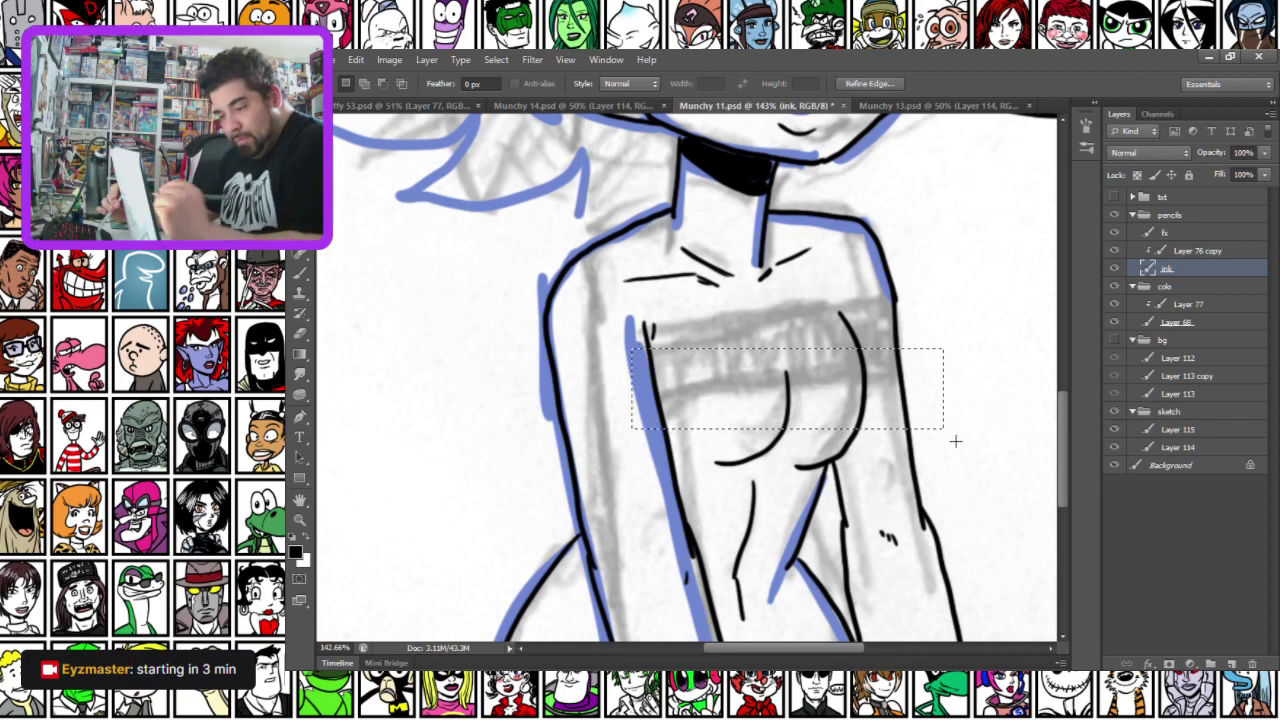
pyautogui.click(1175, 233)
pyautogui.click(297, 359)
pyautogui.moveTo(296, 357); pyautogui.dragTo(350, 372)
pyautogui.click(690, 394)
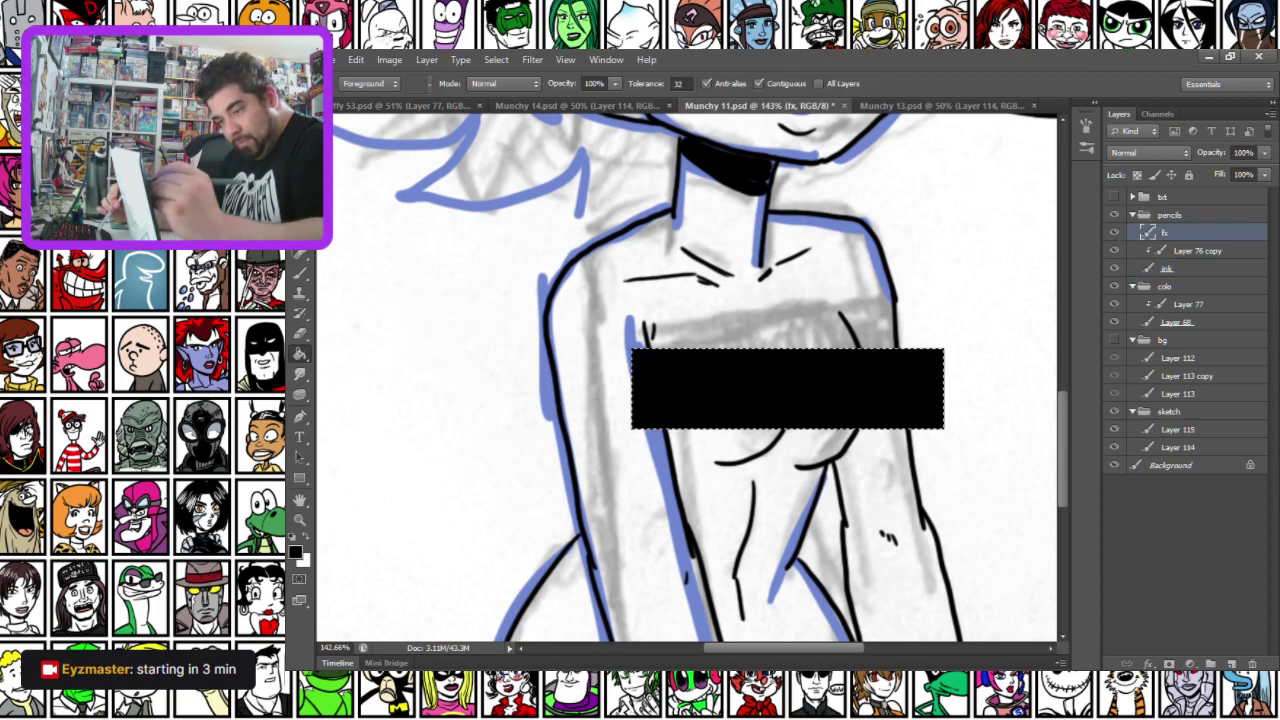
pyautogui.click(300, 151)
pyautogui.click(354, 204)
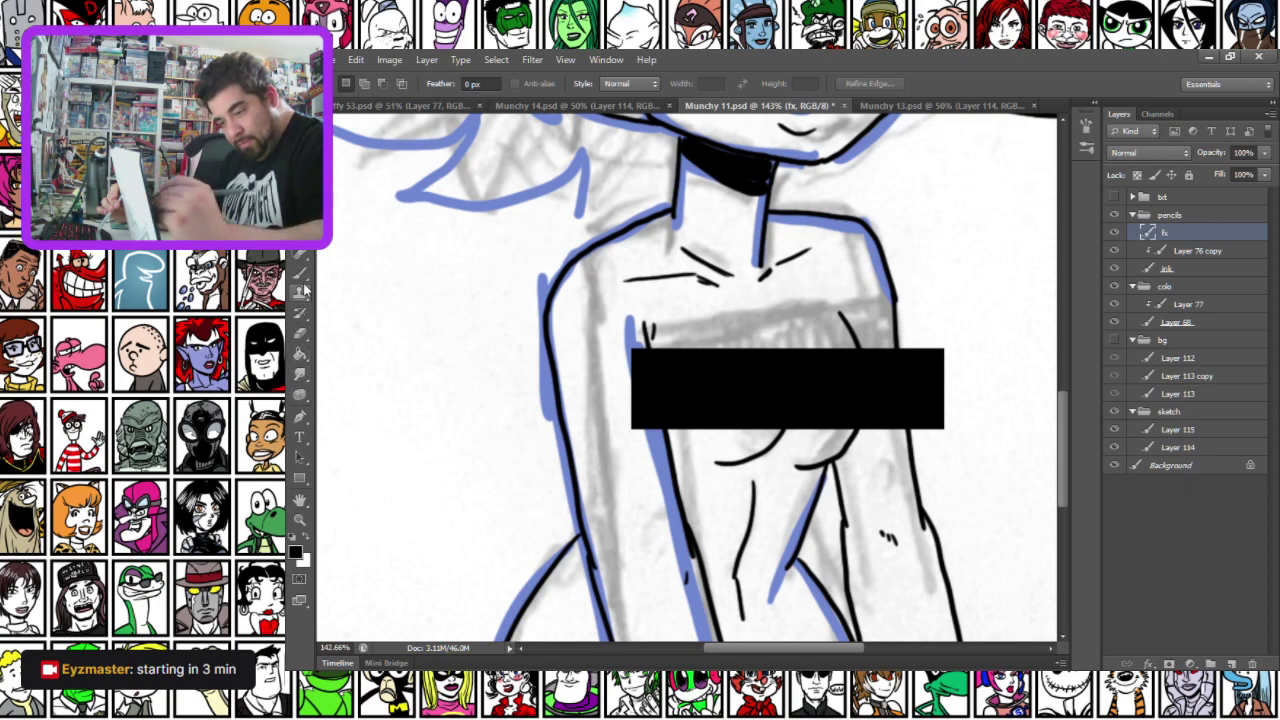
# Return to the ink layer and ink the crease mark above the censor bar and the lower hair strands around the neck
pyautogui.press('b')
pyautogui.click(1174, 269)
pyautogui.moveTo(754, 321); pyautogui.dragTo(772, 342)
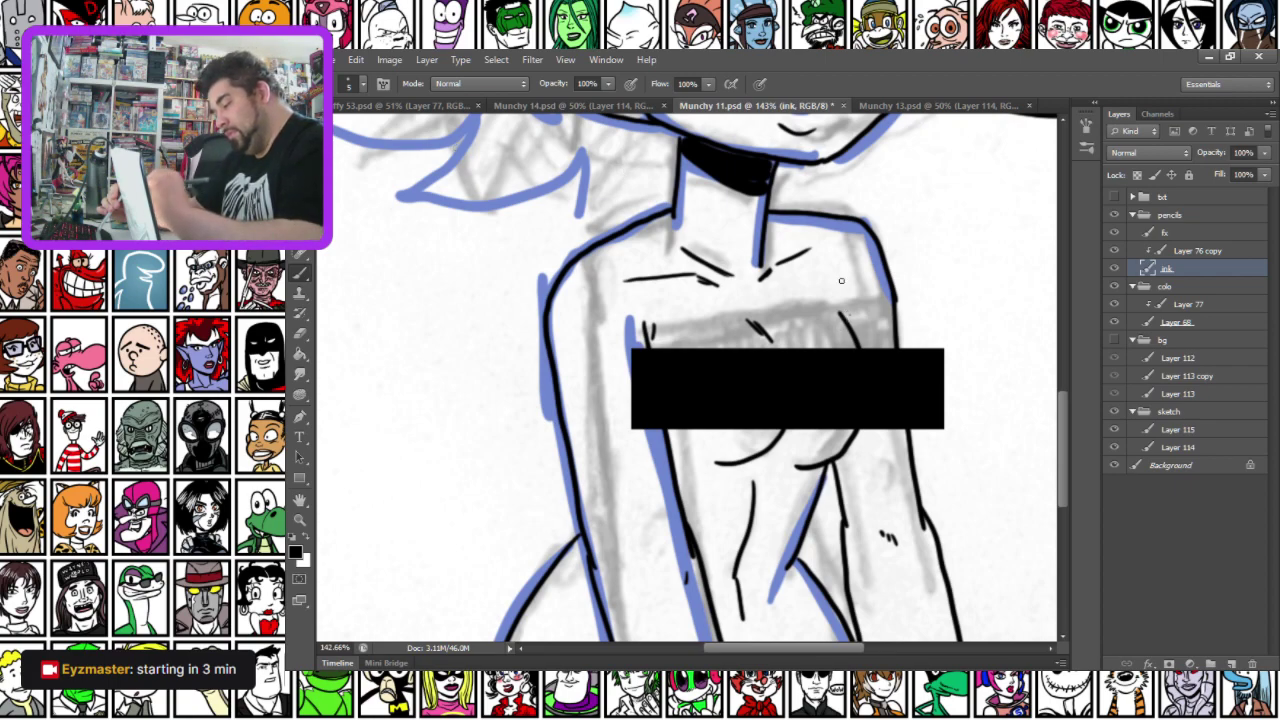
pyautogui.moveTo(474, 186); pyautogui.dragTo(626, 470)
pyautogui.moveTo(510, 293)
pyautogui.mouseDown()
pyautogui.moveTo(538, 332)
pyautogui.moveTo(511, 263)
pyautogui.moveTo(538, 312)
pyautogui.moveTo(450, 366)
pyautogui.moveTo(572, 396)
pyautogui.moveTo(626, 375)
pyautogui.moveTo(538, 448)
pyautogui.moveTo(733, 432)
pyautogui.moveTo(735, 505)
pyautogui.mouseUp()
pyautogui.moveTo(942, 417)
pyautogui.mouseDown()
pyautogui.moveTo(696, 369)
pyautogui.moveTo(676, 393)
pyautogui.moveTo(703, 450)
pyautogui.mouseUp()
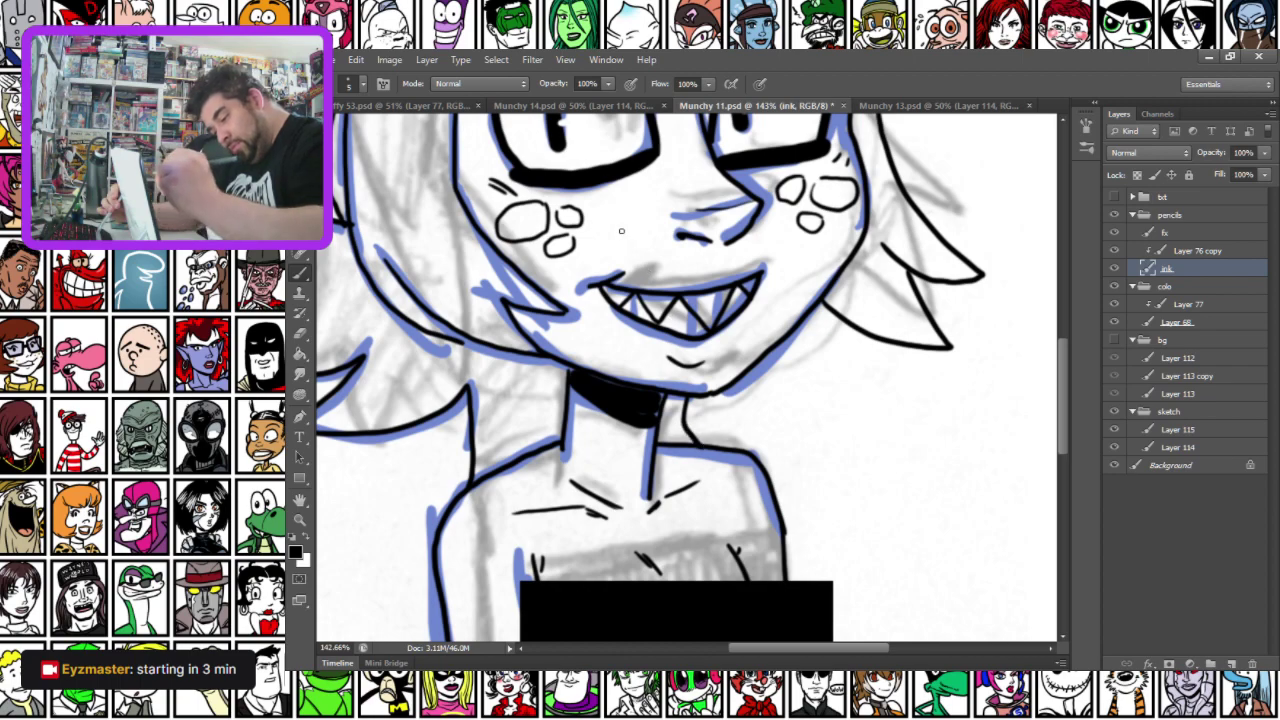
pyautogui.moveTo(485, 334); pyautogui.dragTo(575, 579)
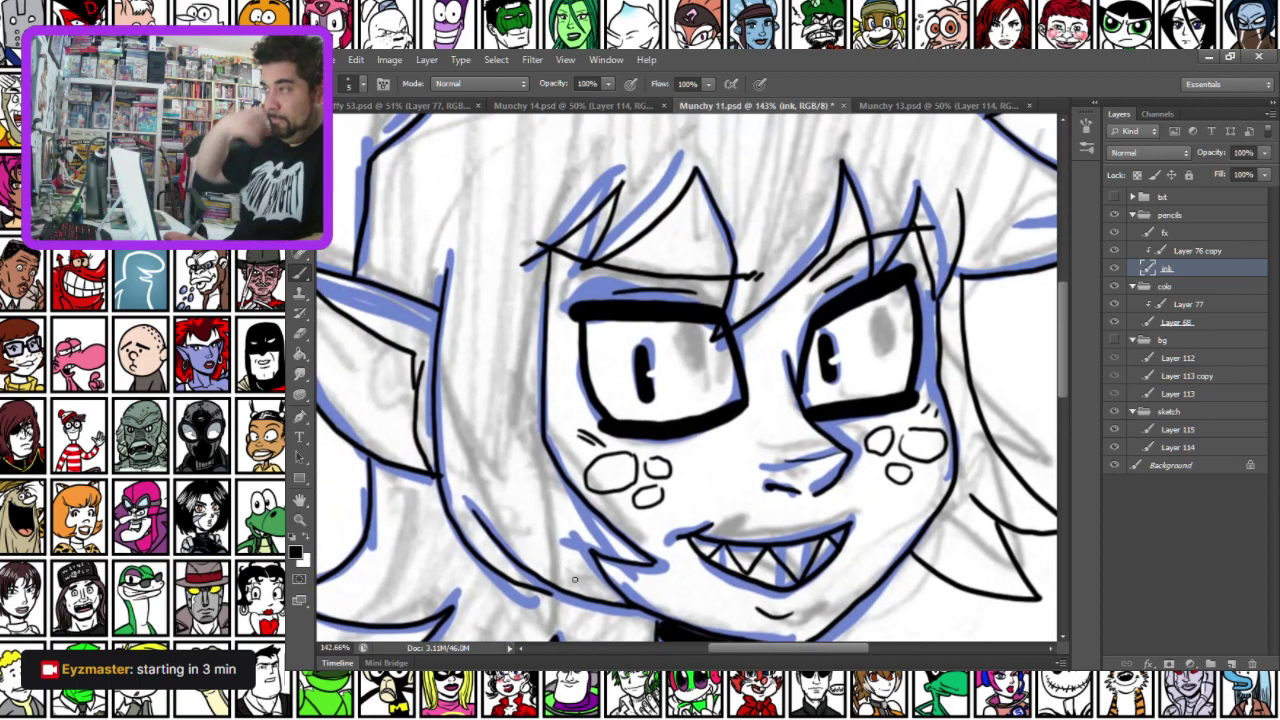
# Hand-letter "WHAT...?" beside the face with a small speech tail beneath it
pyautogui.scroll(-13, 580, 531)
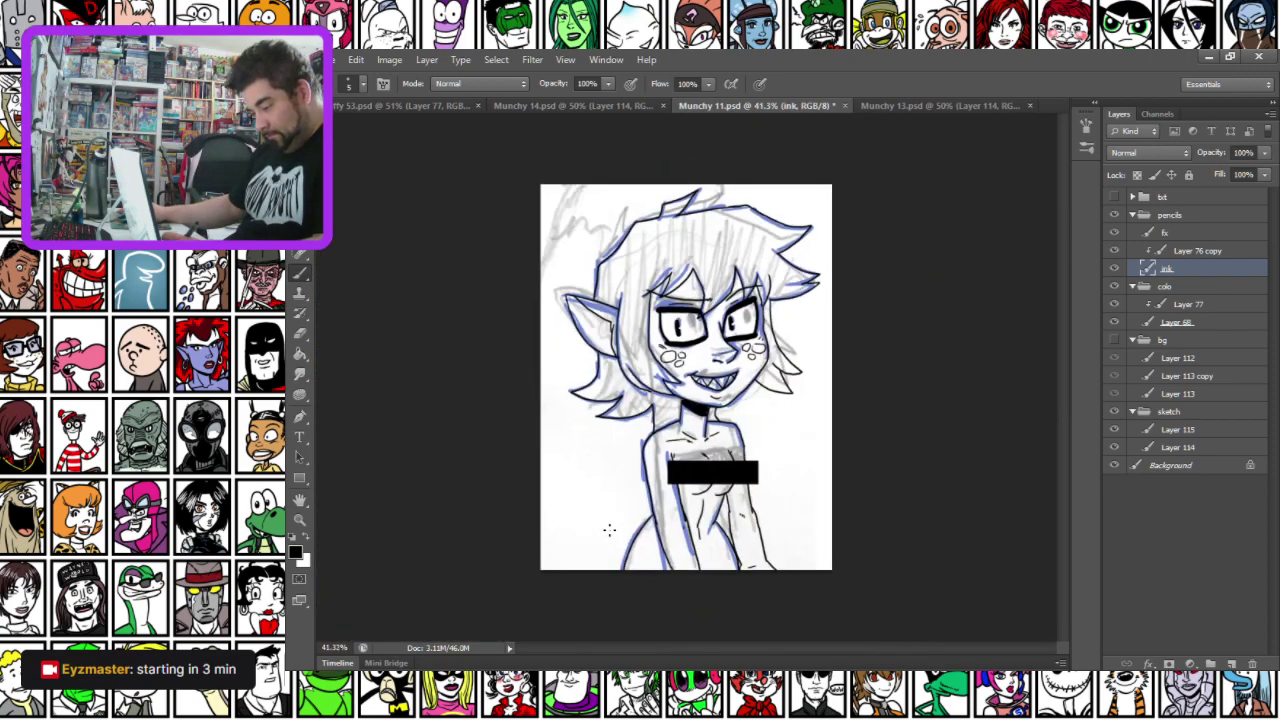
pyautogui.scroll(5, 694, 333)
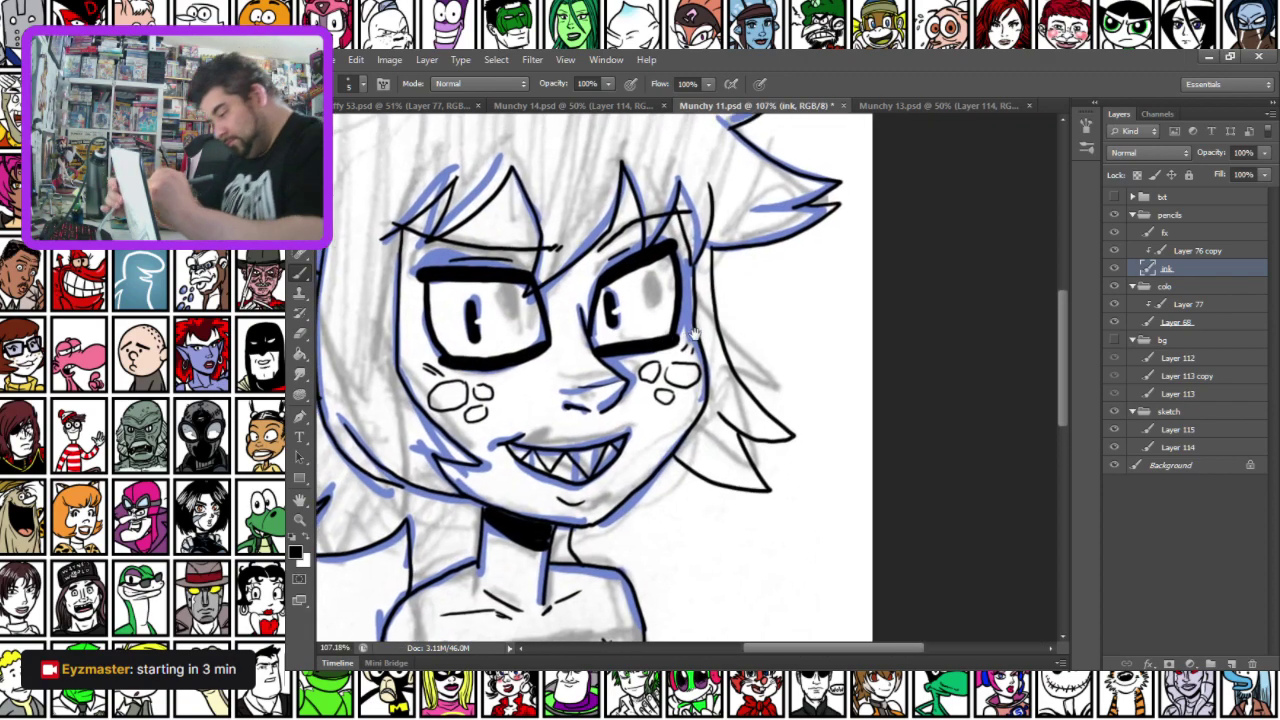
pyautogui.moveTo(694, 333)
pyautogui.mouseDown()
pyautogui.moveTo(779, 321)
pyautogui.moveTo(791, 343)
pyautogui.moveTo(812, 318)
pyautogui.moveTo(806, 342)
pyautogui.moveTo(843, 327)
pyautogui.mouseUp()
pyautogui.click(786, 320)
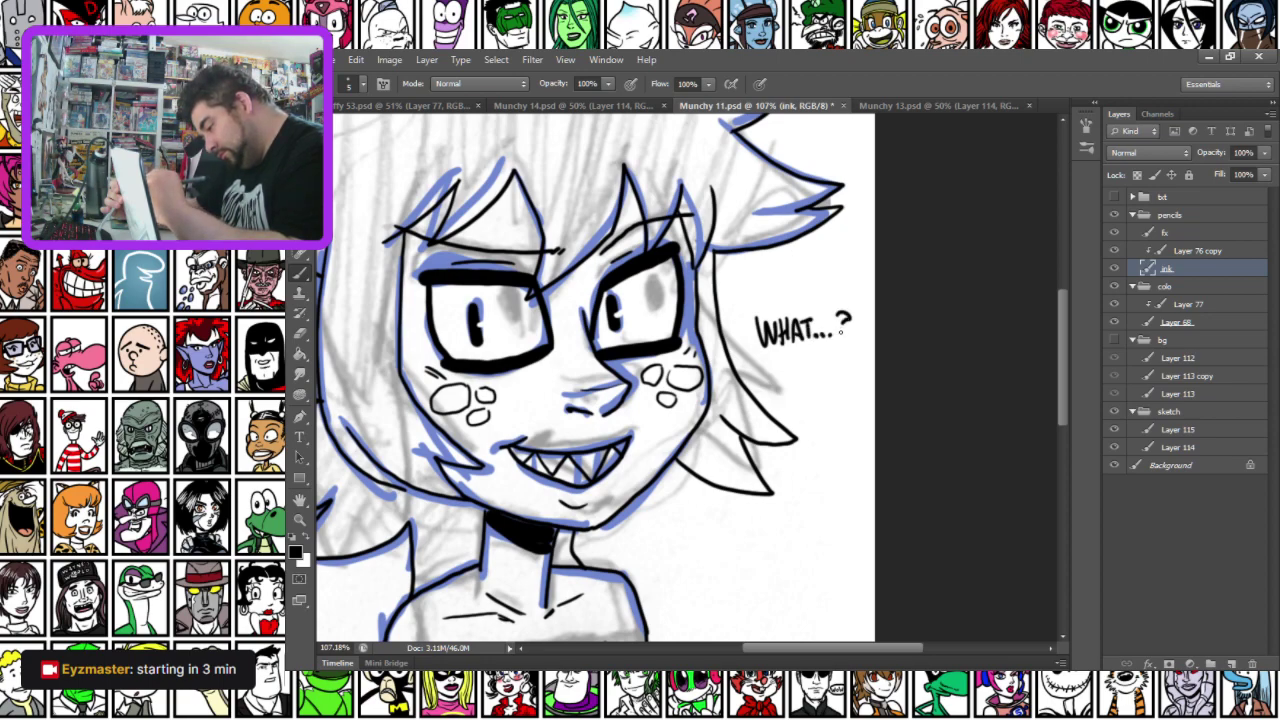
pyautogui.click(843, 338)
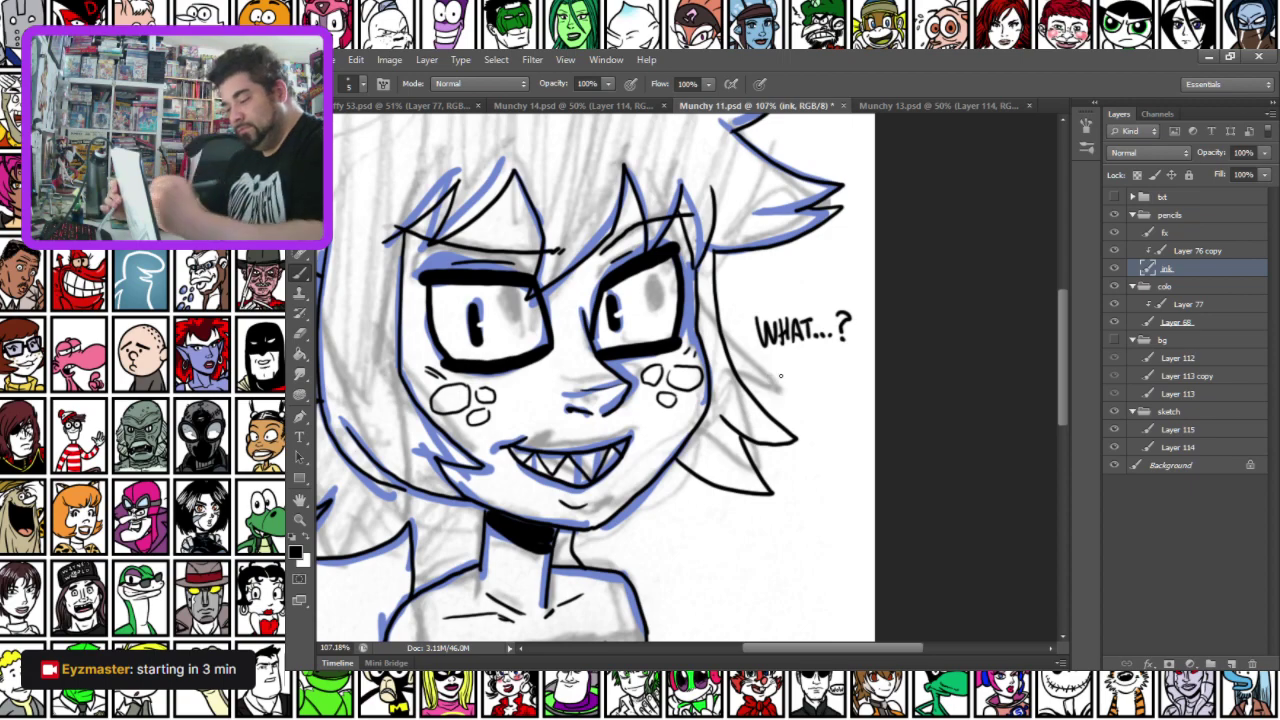
pyautogui.moveTo(770, 380); pyautogui.dragTo(793, 350)
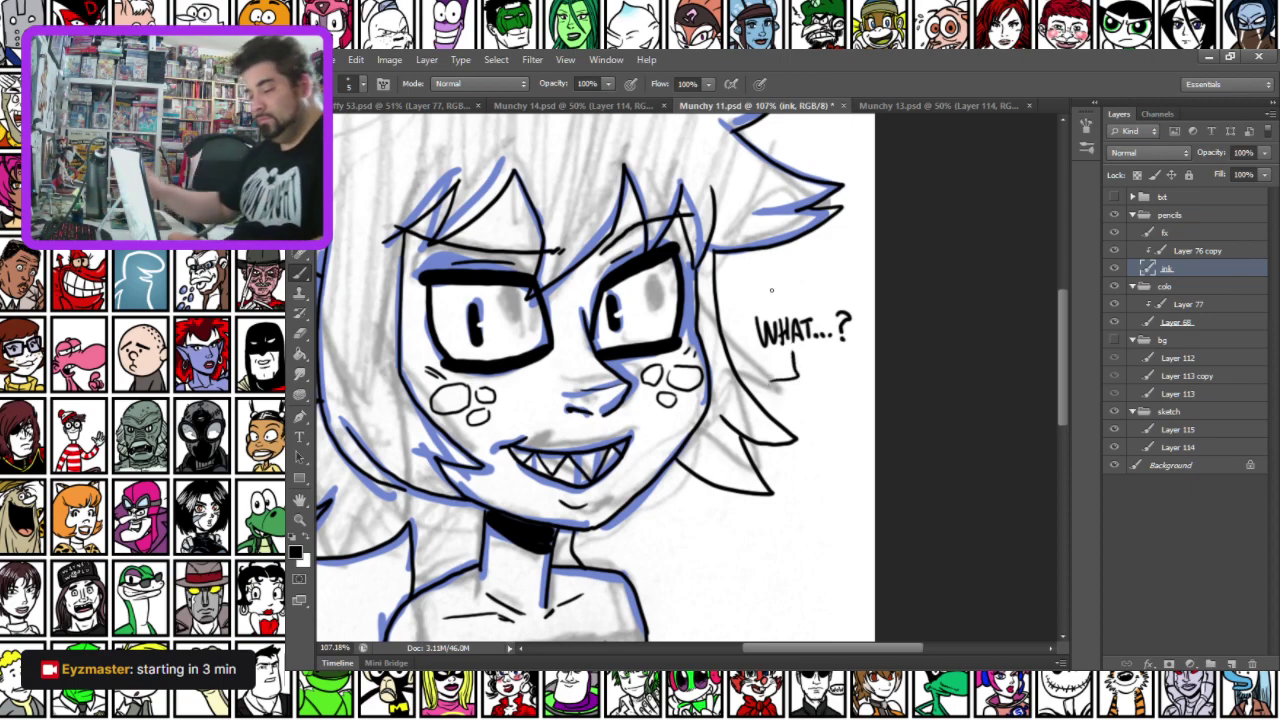
# Show the bg group and merge Layer 112, Layer 113 copy and Layer 113 into one layer
pyautogui.scroll(-5, 770, 290)
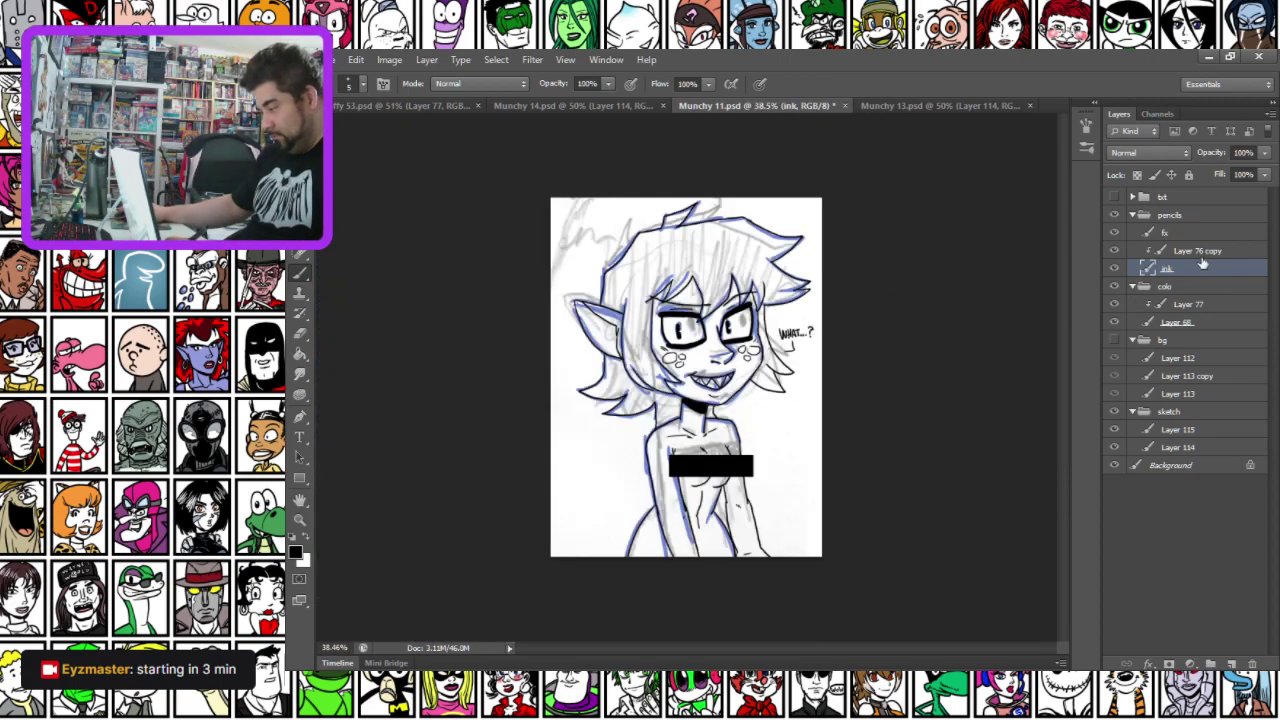
pyautogui.click(1115, 340)
pyautogui.click(1178, 358)
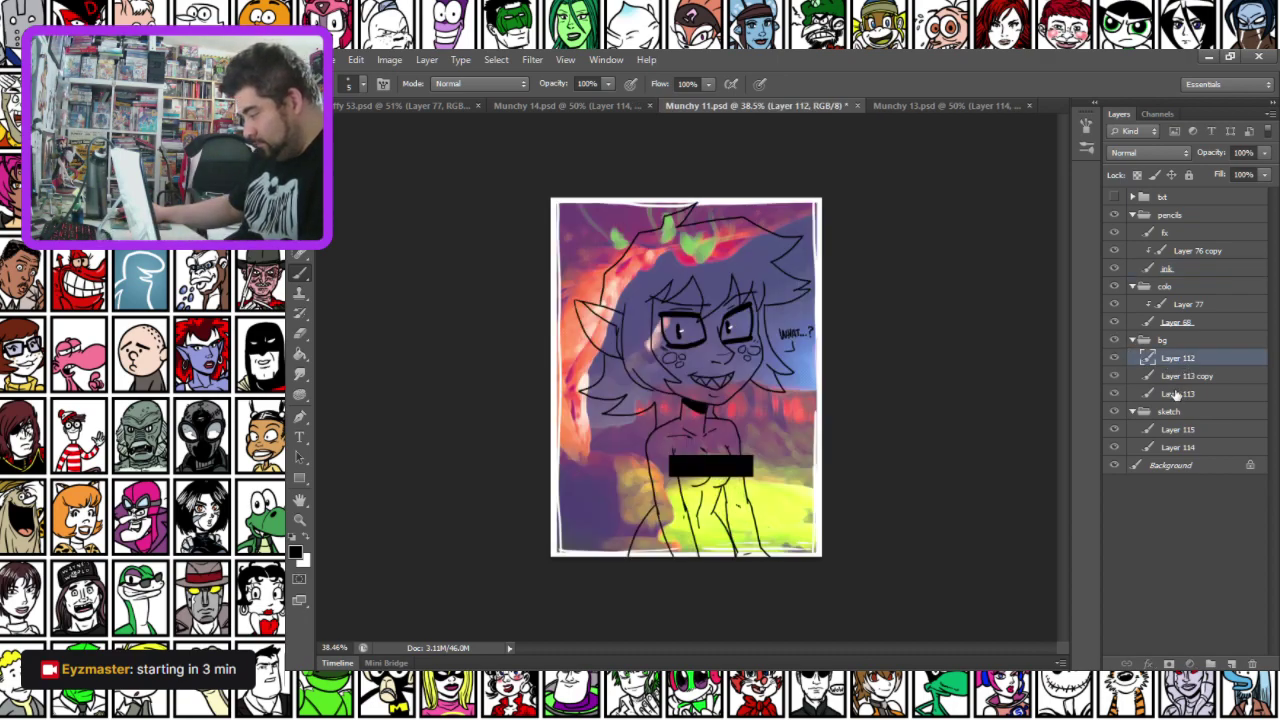
pyautogui.keyDown('shift'); pyautogui.click(1175, 391); pyautogui.keyUp('shift')
pyautogui.hotkey('ctrl', 'e')
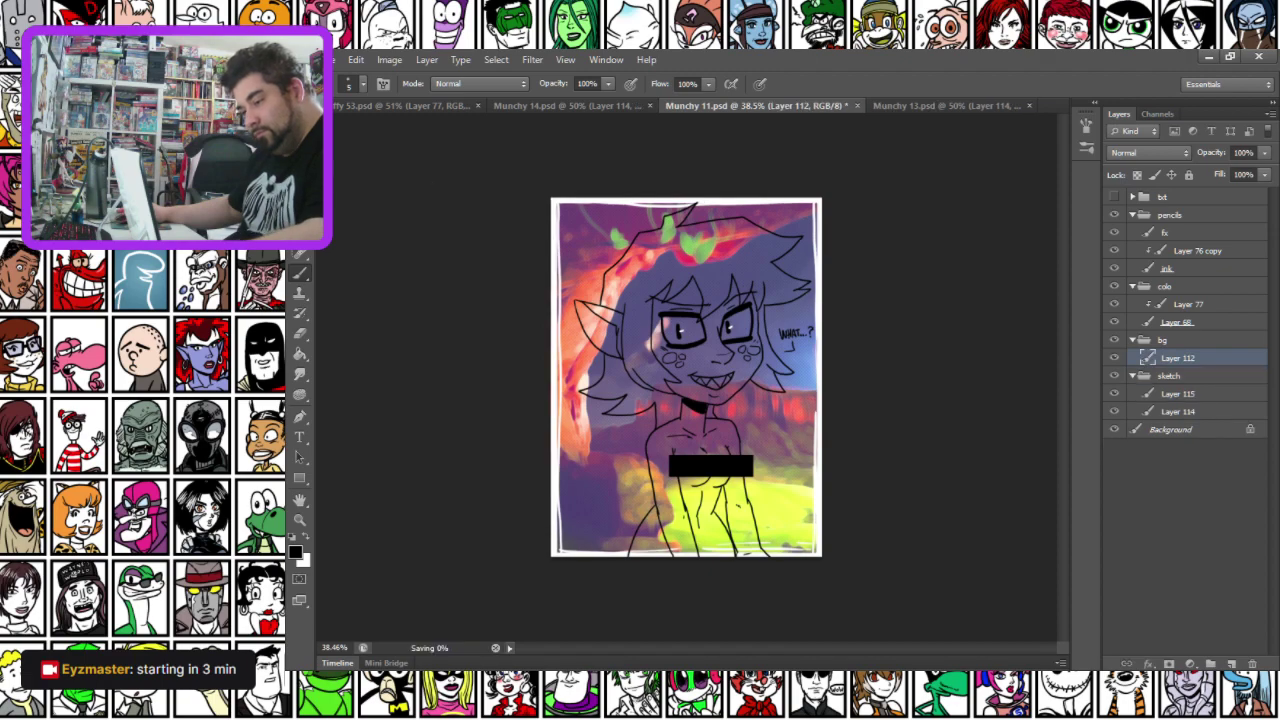
# Paste the forest picture as a new layer above Layer 112 in the bg group
pyautogui.press('m')
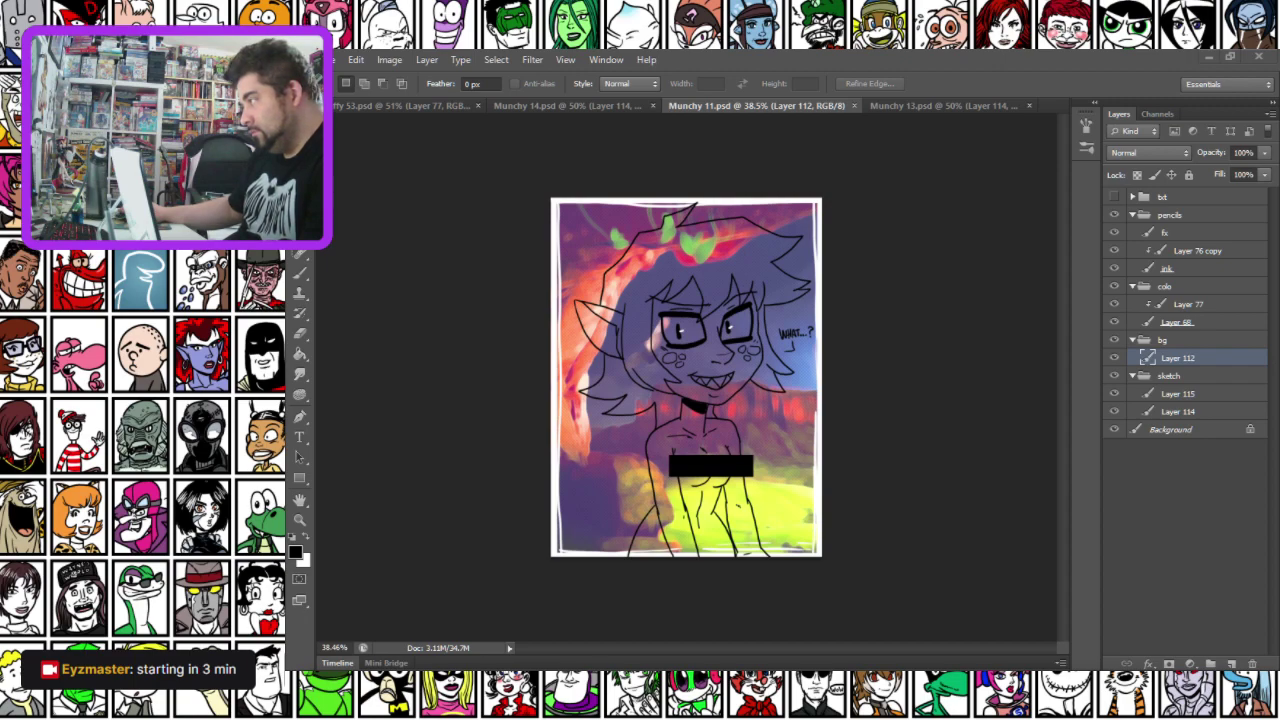
pyautogui.moveTo(977, 493); pyautogui.dragTo(720, 346)
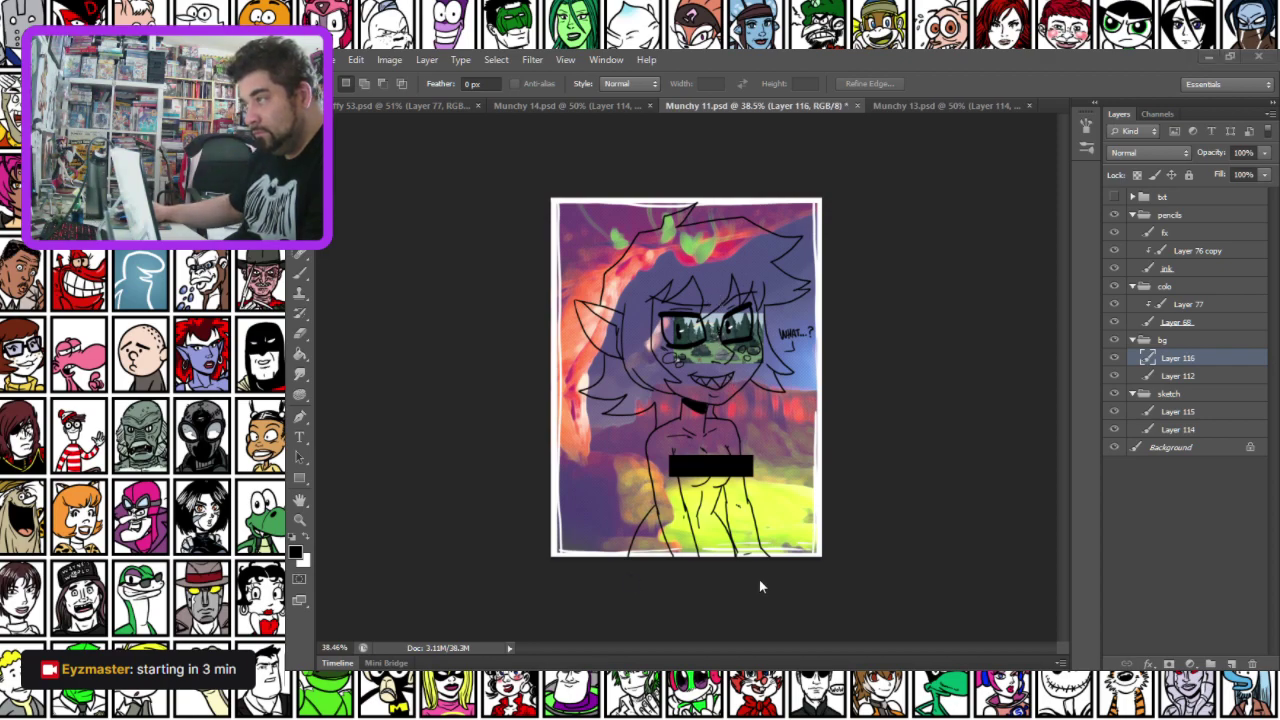
# Enlarge the pasted forest picture to about 867% and position it to cover the canvas behind the character
pyautogui.moveTo(759, 348); pyautogui.dragTo(1047, 571)
pyautogui.rightClick(710, 331)
pyautogui.click(766, 510)
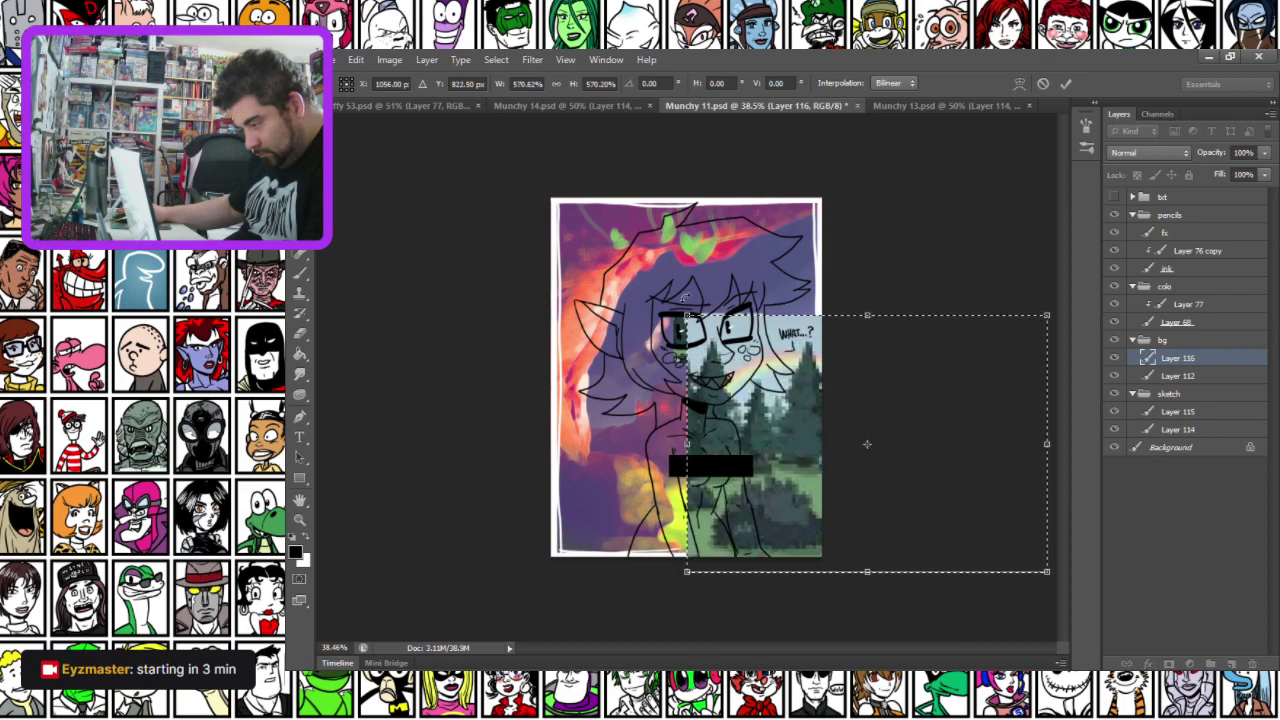
pyautogui.moveTo(686, 315); pyautogui.dragTo(513, 191)
pyautogui.moveTo(676, 228); pyautogui.dragTo(524, 235)
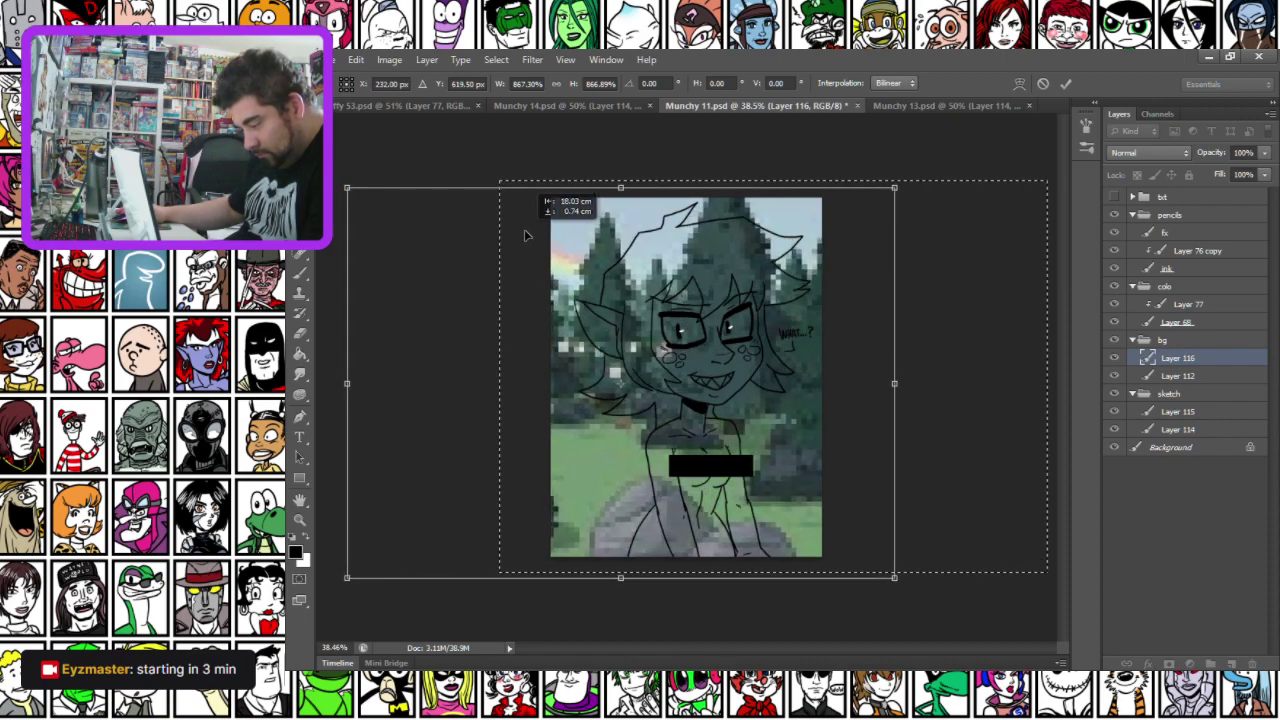
pyautogui.moveTo(524, 235); pyautogui.dragTo(532, 224)
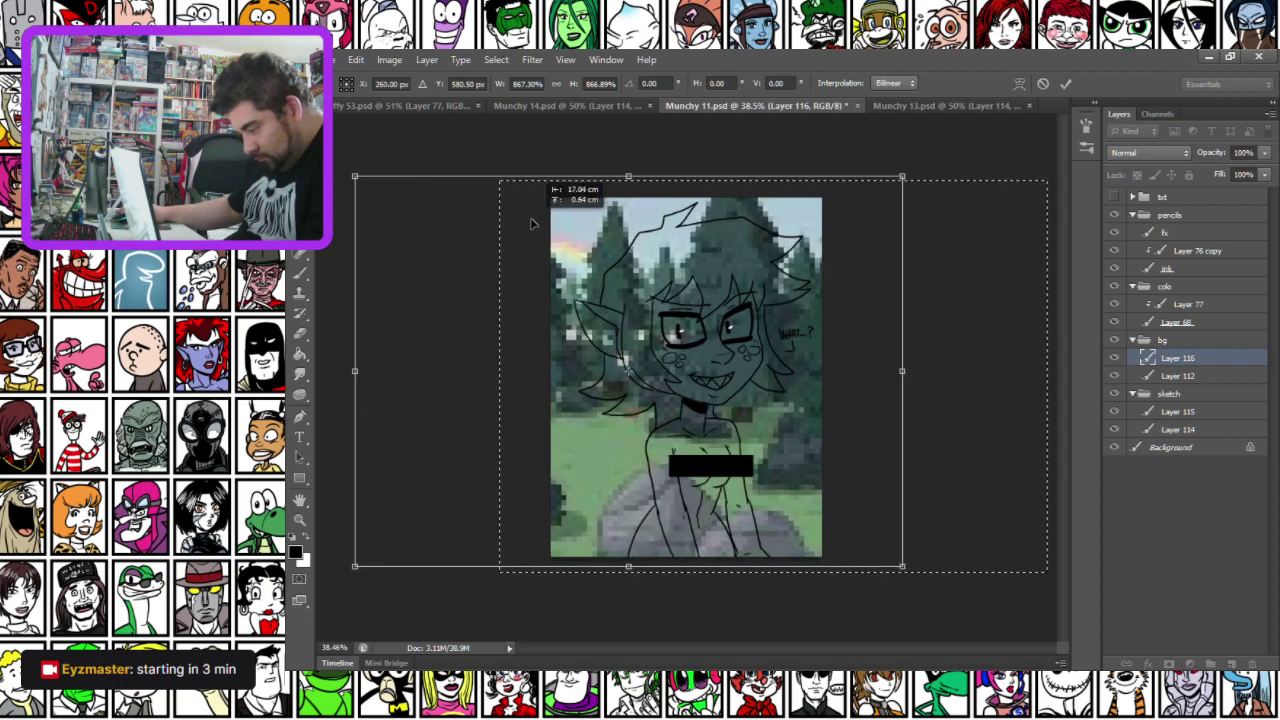
pyautogui.press('Return')
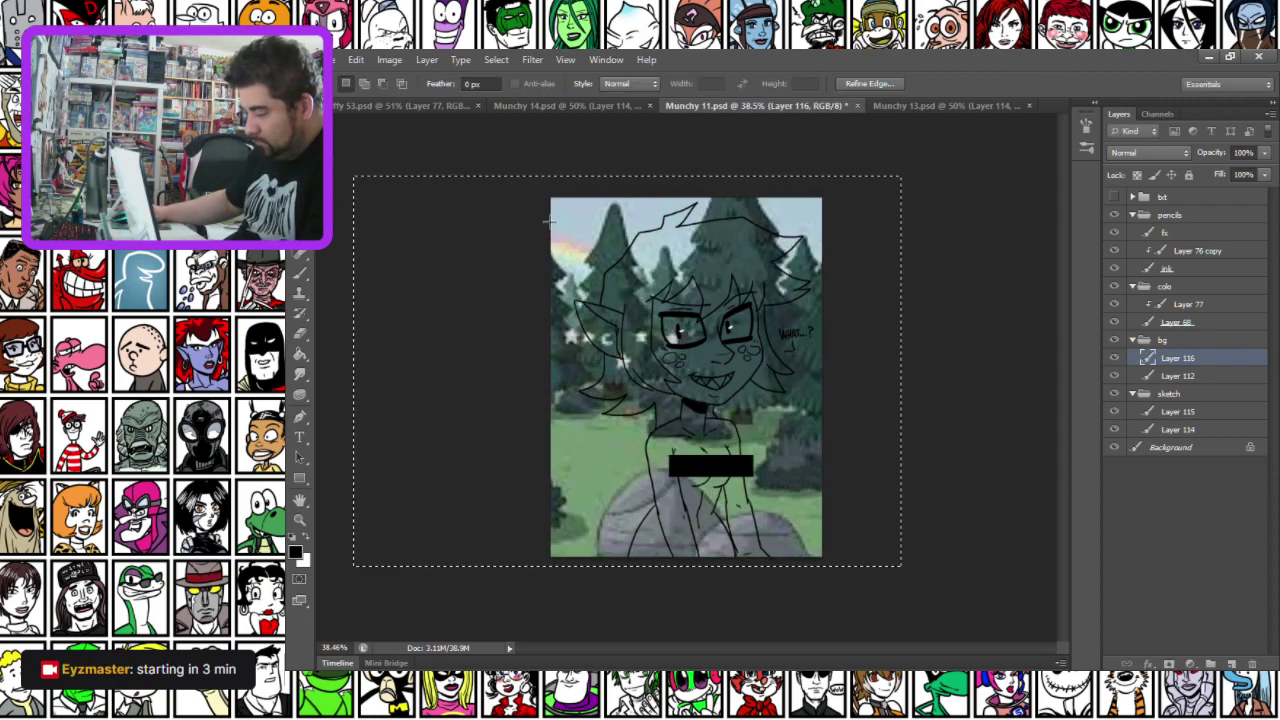
# Adjust the forest picture with Hue/Saturation: hue -33, saturation +54 and lightness +11
pyautogui.click(389, 59)
pyautogui.moveTo(488, 104)
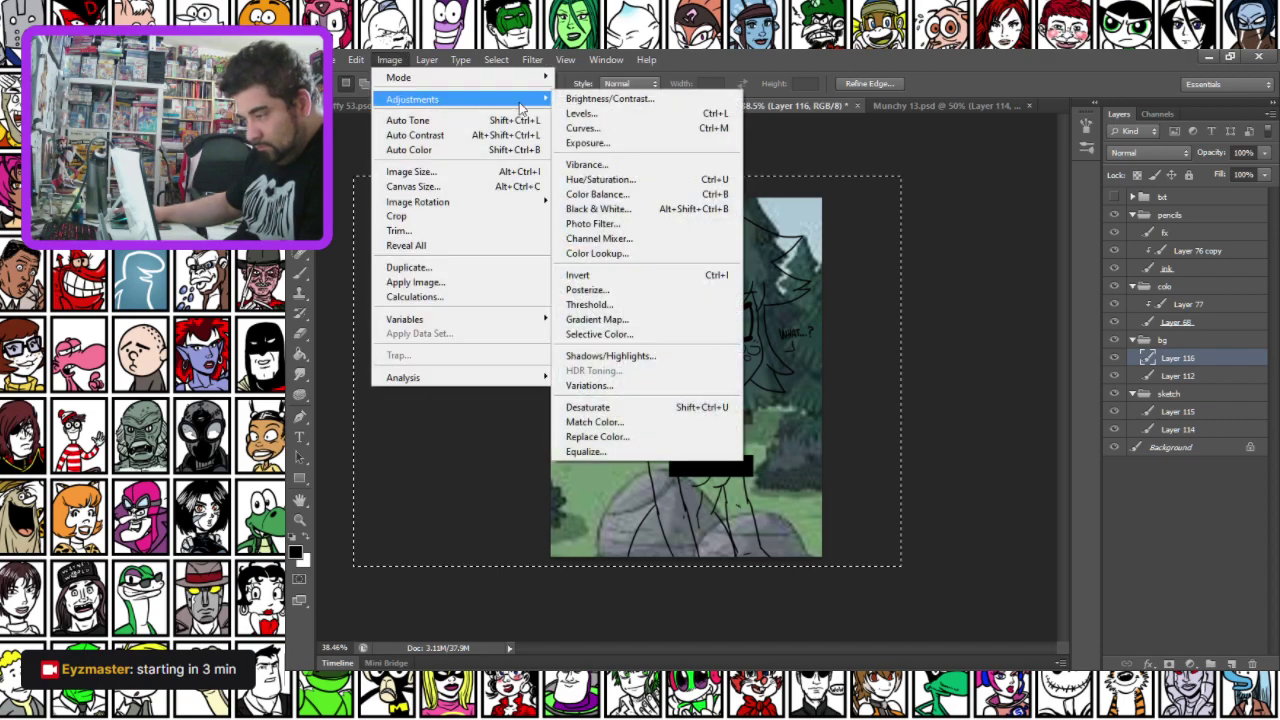
pyautogui.click(600, 179)
pyautogui.click(951, 234)
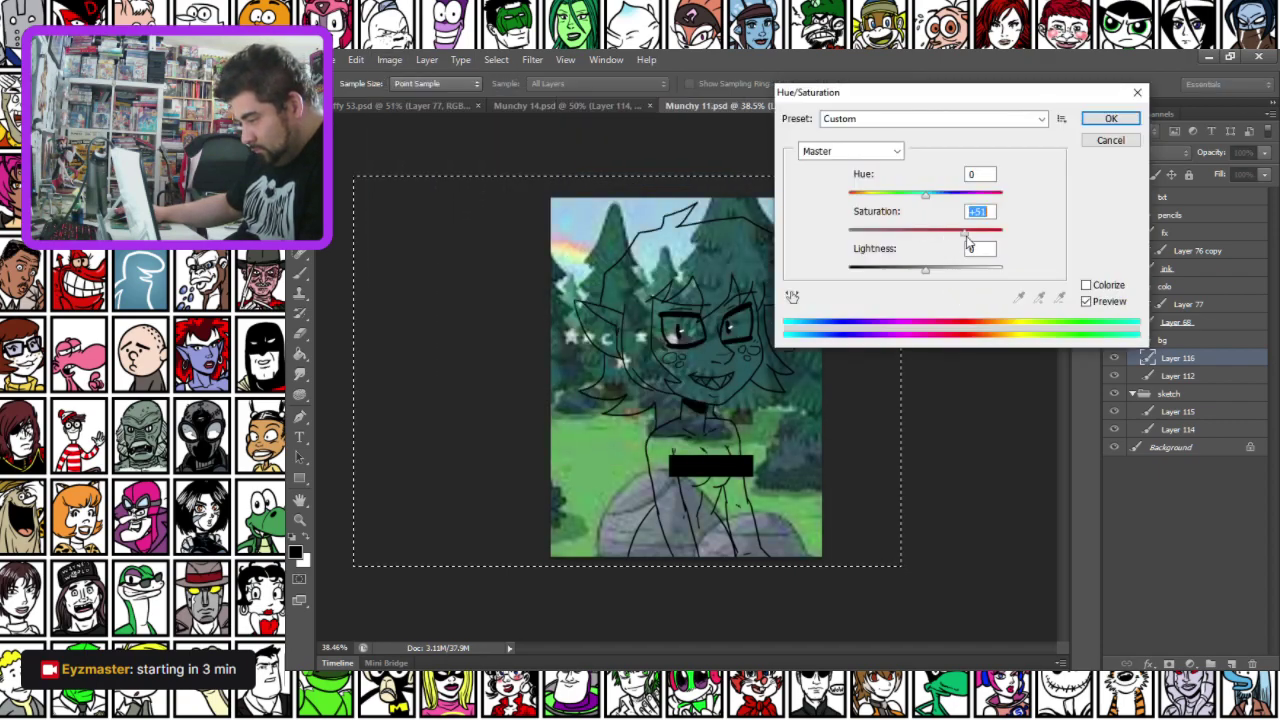
pyautogui.moveTo(929, 278); pyautogui.dragTo(933, 274)
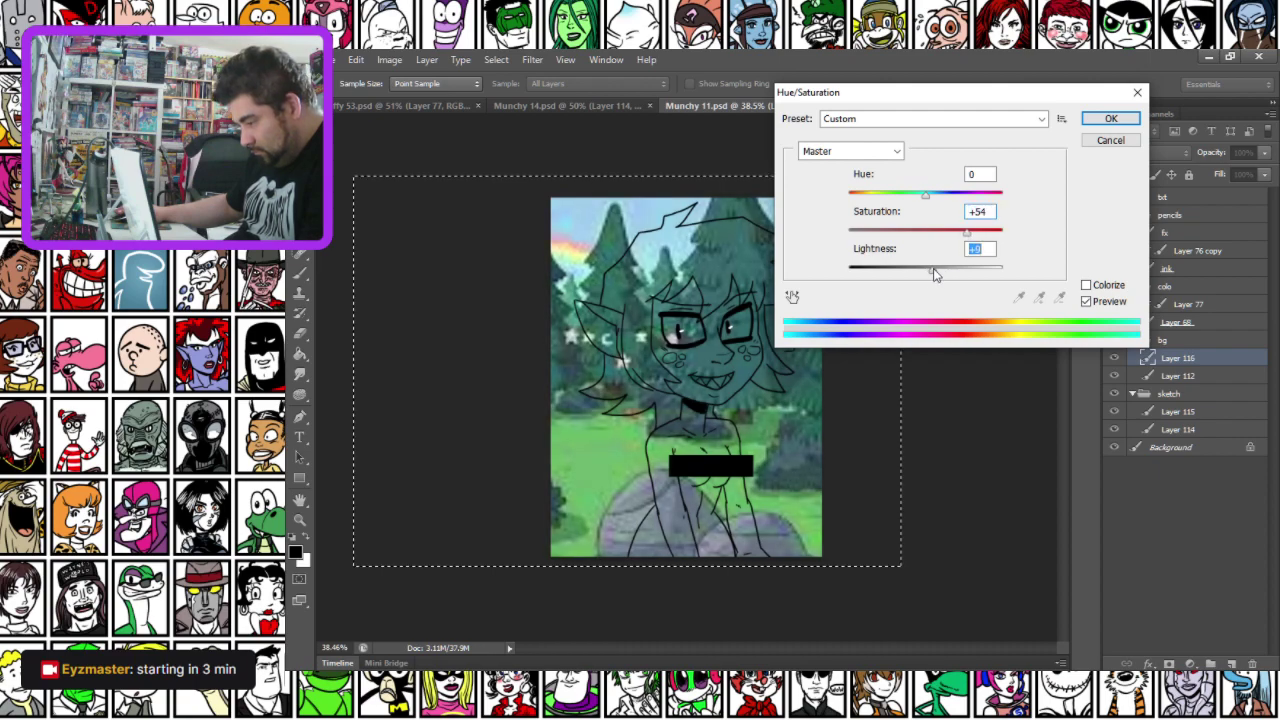
pyautogui.moveTo(921, 200)
pyautogui.mouseDown()
pyautogui.moveTo(948, 202)
pyautogui.moveTo(902, 210)
pyautogui.mouseUp()
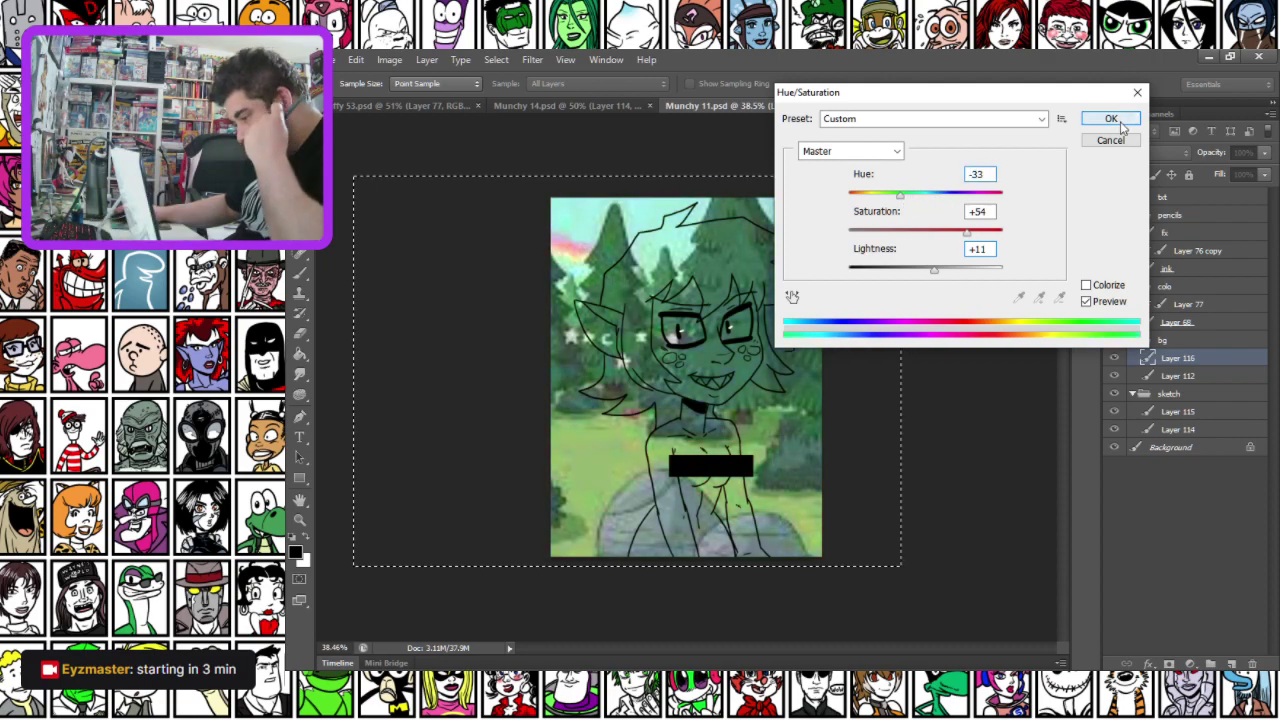
pyautogui.click(1110, 118)
# Try shifting the recoloured forest picture slightly sideways, and drop the selection
pyautogui.rightClick(736, 254)
pyautogui.click(568, 250)
pyautogui.moveTo(634, 257); pyautogui.dragTo(668, 254)
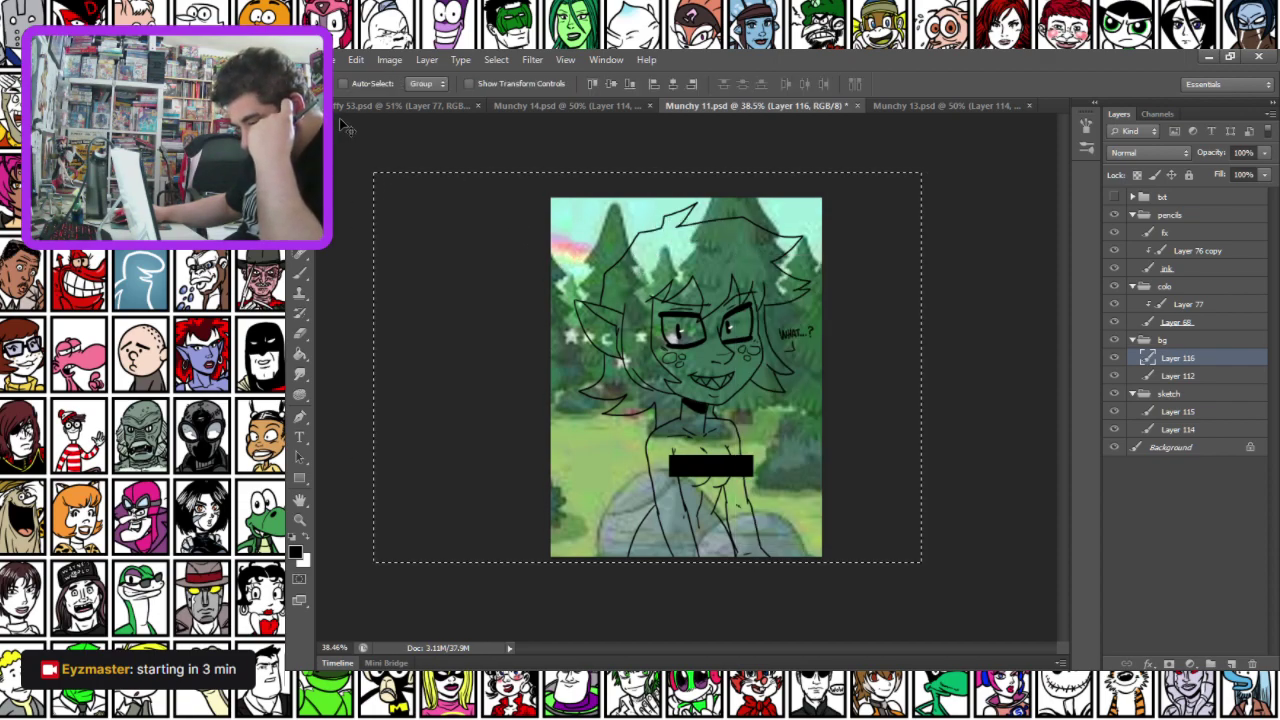
pyautogui.hotkey('ctrl', 'd')
# Try to reposition the forest layer with Free Transform and squeeze its width to about half
pyautogui.rightClick(612, 252)
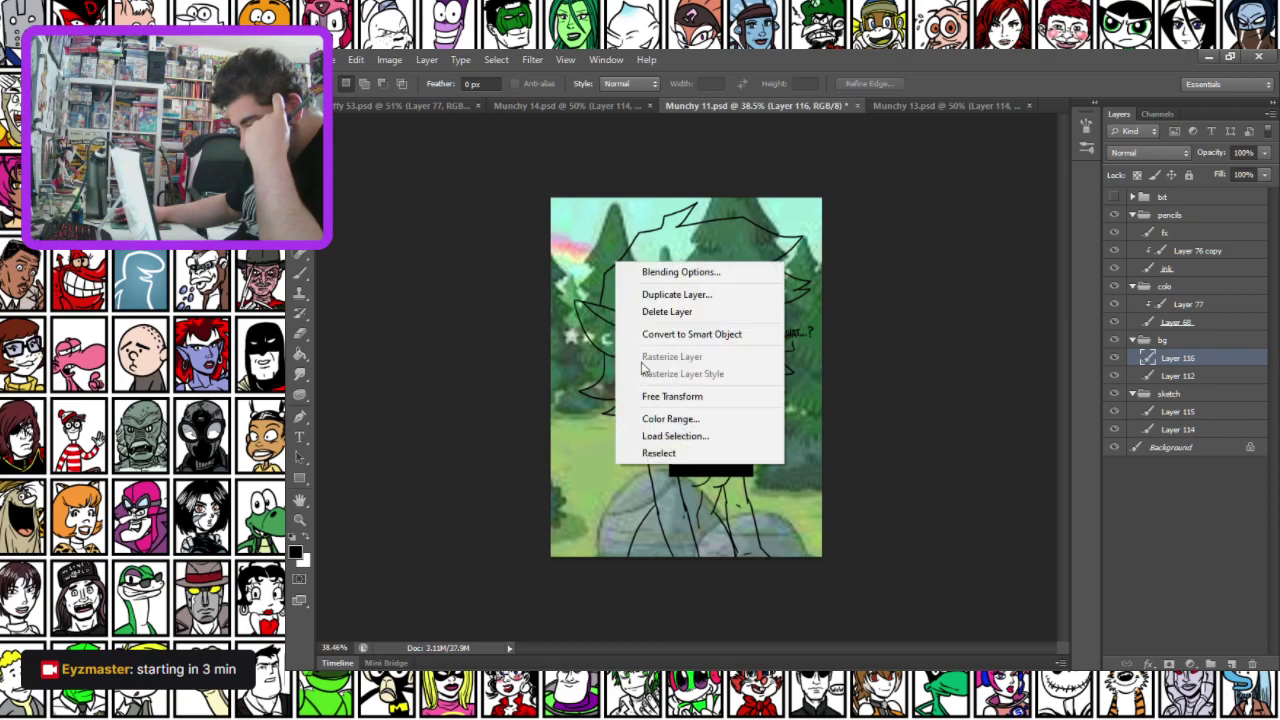
pyautogui.click(662, 392)
pyautogui.moveTo(656, 377)
pyautogui.mouseDown()
pyautogui.moveTo(600, 380)
pyautogui.moveTo(645, 378)
pyautogui.moveTo(654, 364)
pyautogui.mouseUp()
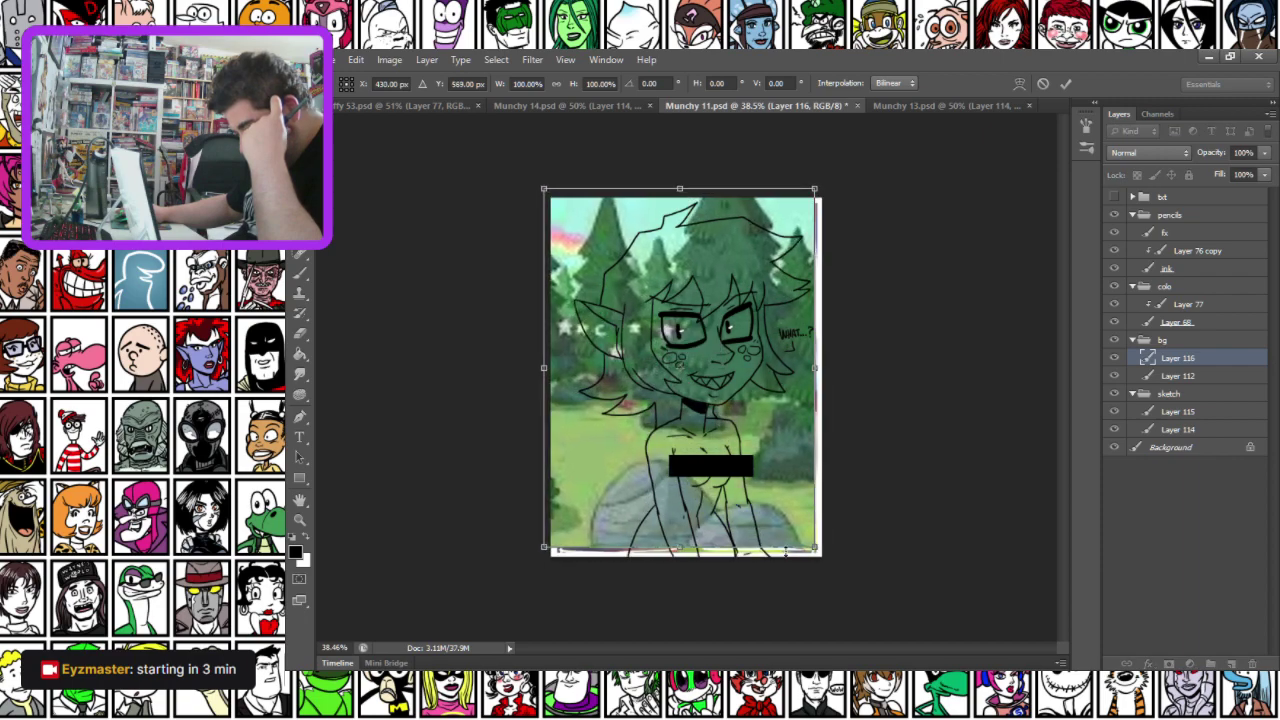
pyautogui.moveTo(817, 549); pyautogui.dragTo(832, 561)
pyautogui.moveTo(834, 375); pyautogui.dragTo(678, 378)
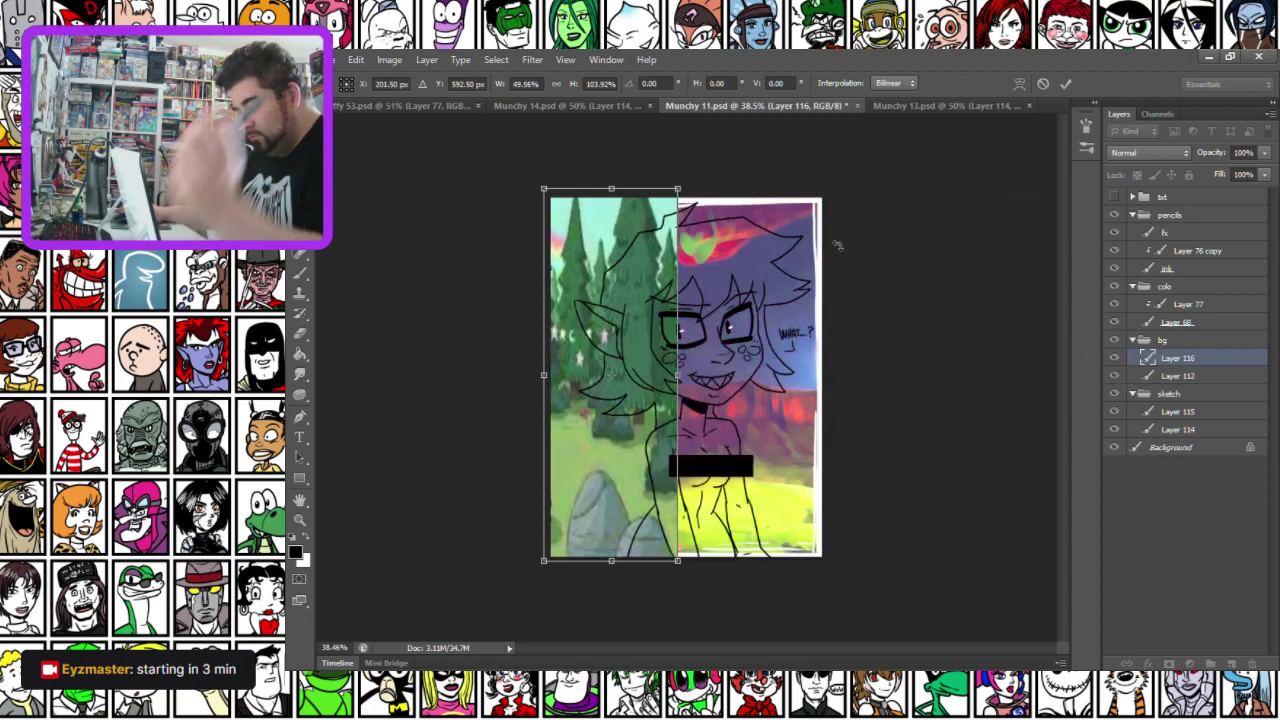
pyautogui.click(1066, 84)
# Undo the forest picture's moves, recolouring and scaling, back to its original pasted size
pyautogui.hotkey('ctrl', 'z')
pyautogui.press('v')
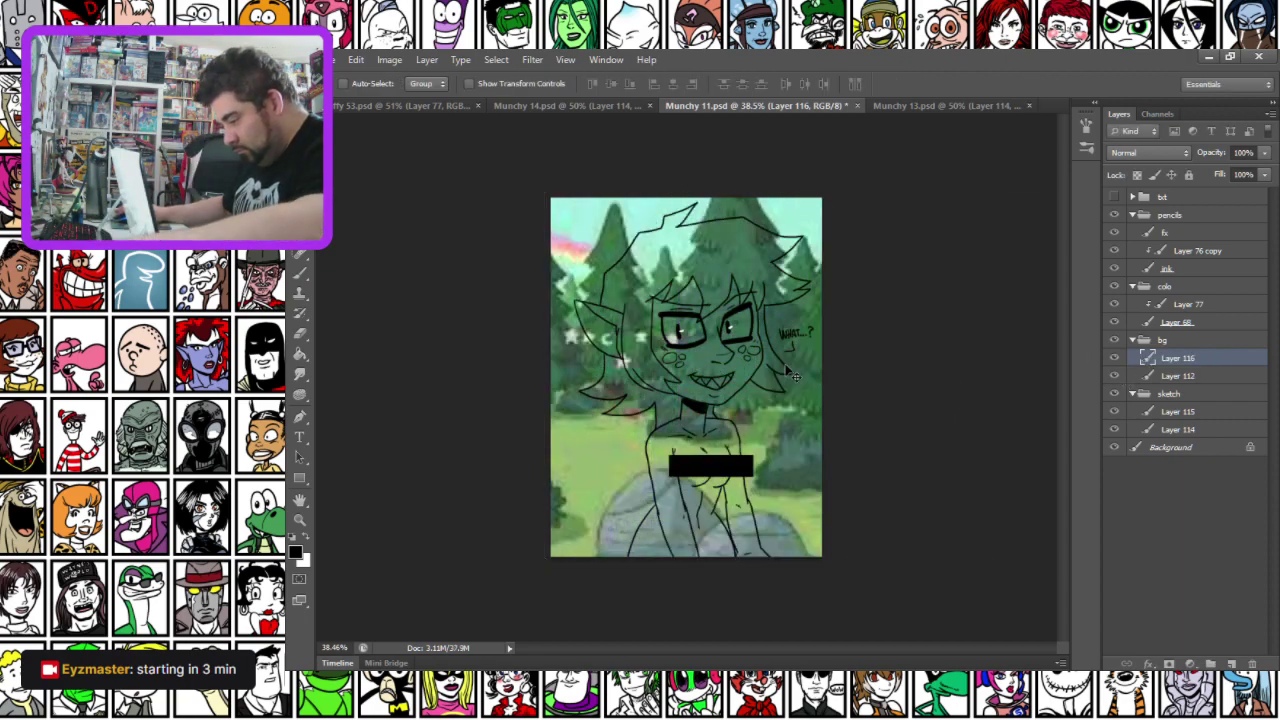
pyautogui.hotkey('ctrl', 'z')
pyautogui.press('m')
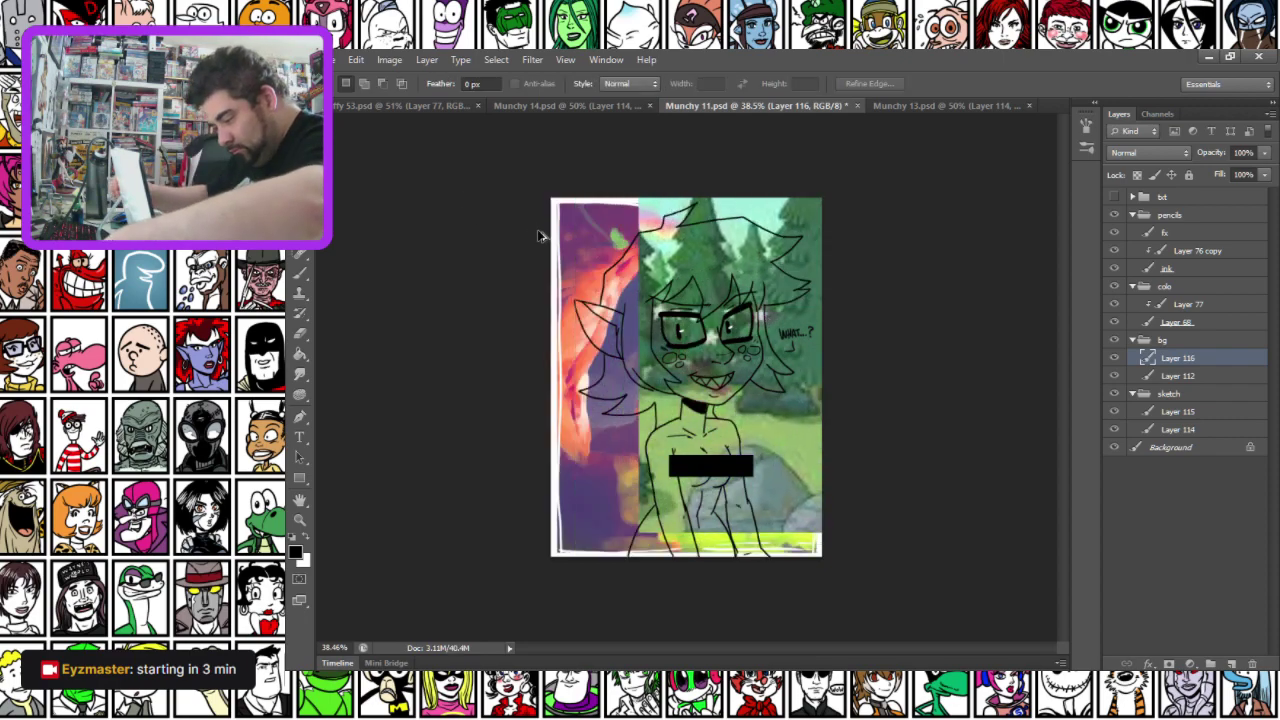
pyautogui.hotkey('ctrl', 'z')
pyautogui.hotkey('ctrl', 'alt', 'z')
pyautogui.hotkey('ctrl', 'alt', 'z')
pyautogui.hotkey('ctrl', 'alt', 'z')
pyautogui.hotkey('ctrl', 'alt', 'z')
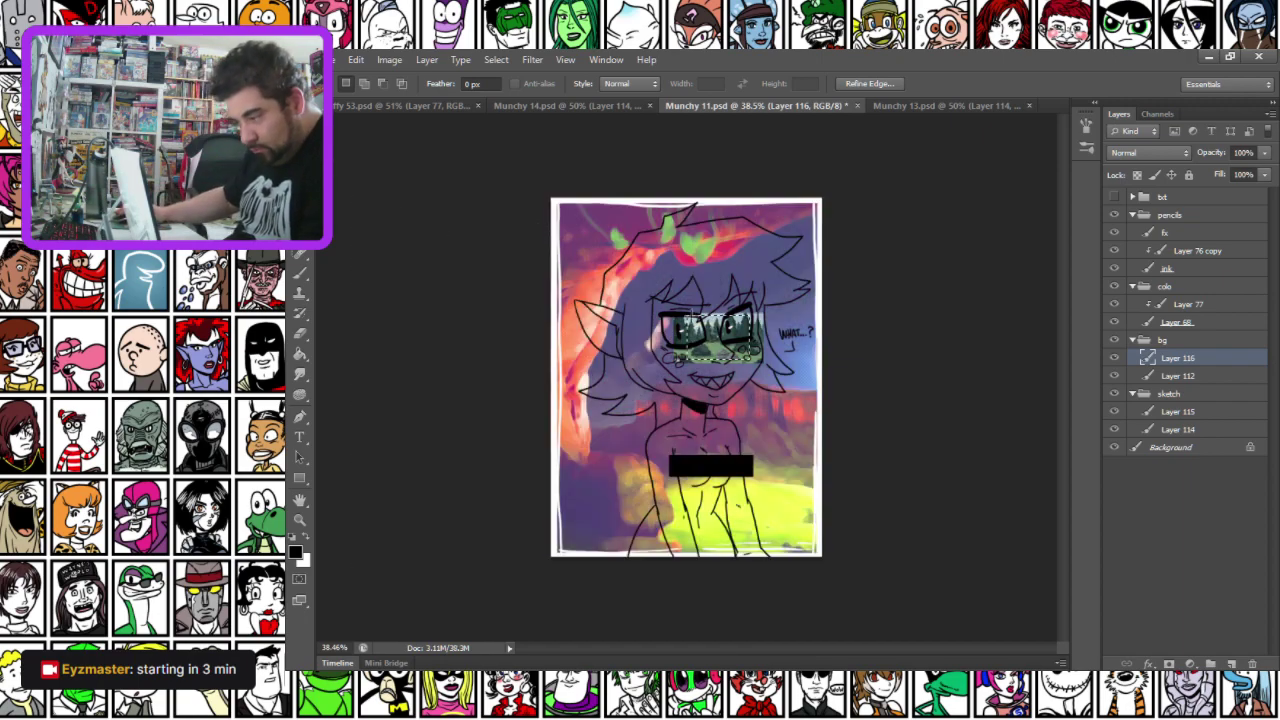
# Enlarge the small forest picture to about 937% with Free Transform so it covers the whole canvas
pyautogui.rightClick(722, 337)
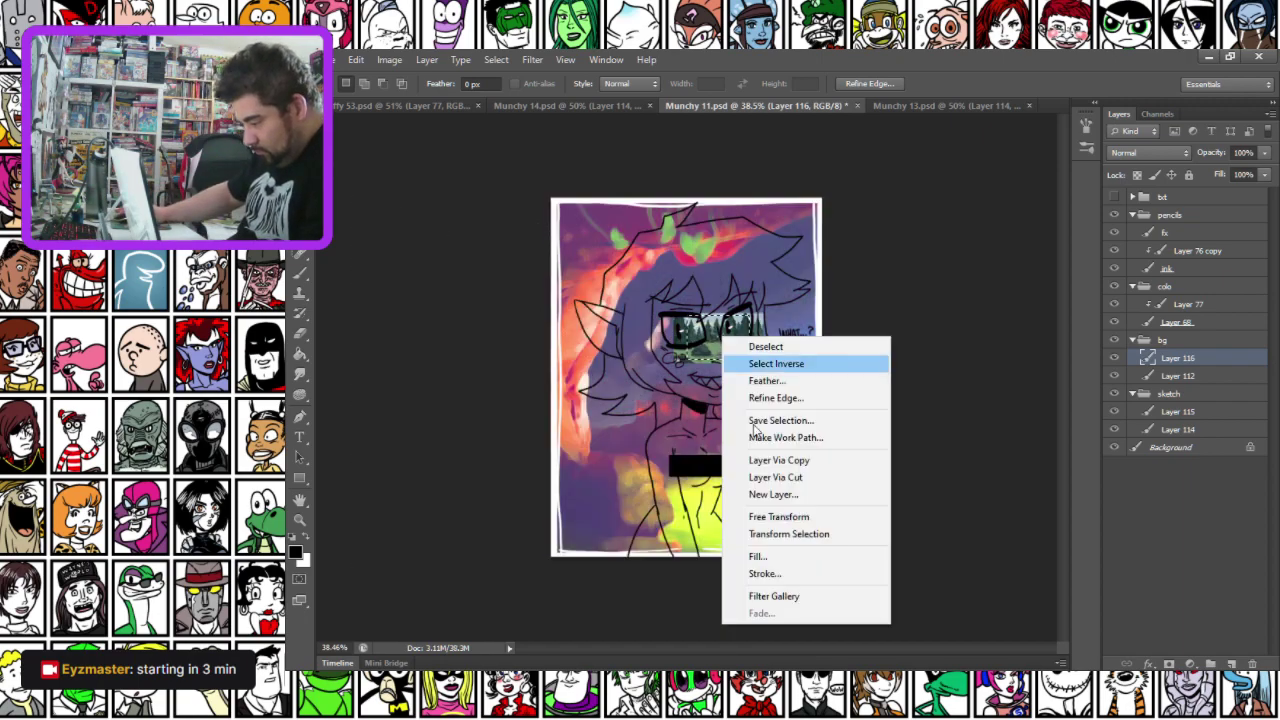
pyautogui.click(766, 517)
pyautogui.moveTo(686, 314); pyautogui.dragTo(306, 44)
pyautogui.moveTo(660, 297); pyautogui.dragTo(757, 472)
pyautogui.moveTo(705, 330); pyautogui.dragTo(852, 408)
pyautogui.moveTo(505, 215); pyautogui.dragTo(368, 139)
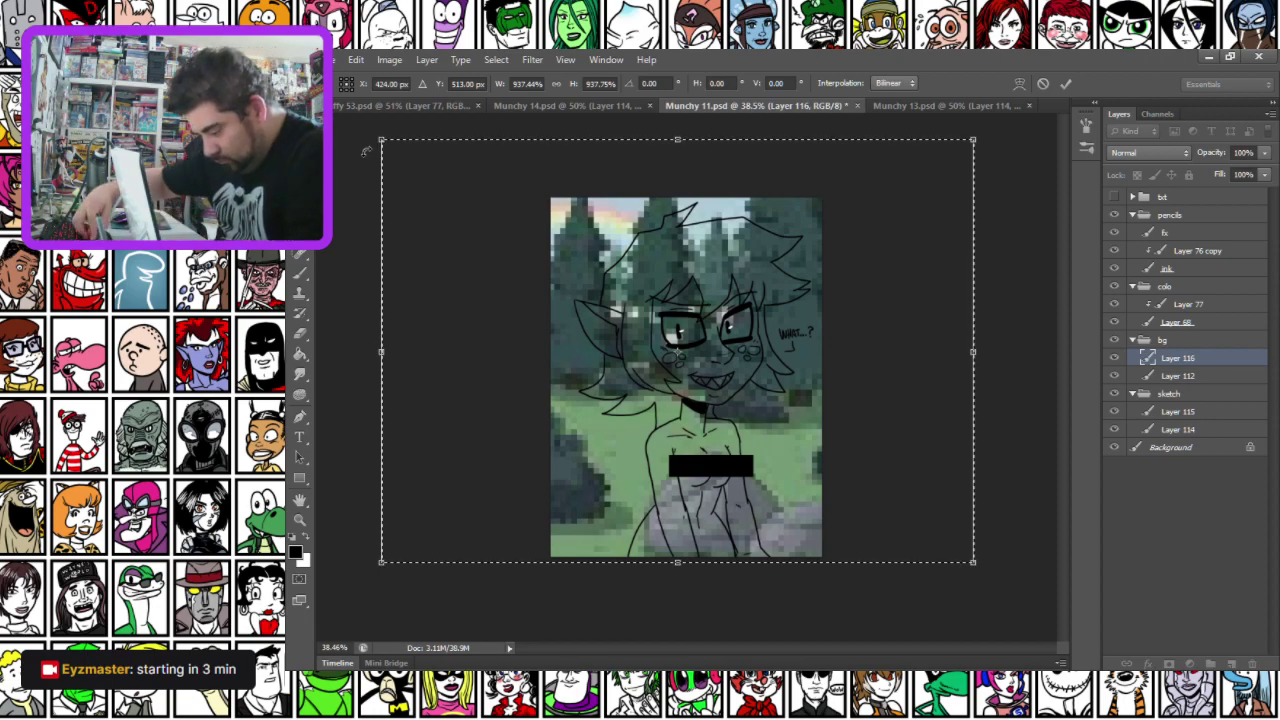
# Nudge the enlarged forest picture left and down to X 341 px, Y 533 px, and apply the transform
pyautogui.press('Left')
pyautogui.press('Left')
pyautogui.press('Left')
pyautogui.press('Left')
pyautogui.press('Left')
pyautogui.press('Left')
pyautogui.press('Left')
pyautogui.press('Left')
pyautogui.press('Left')
pyautogui.press('Left')
pyautogui.press('Left')
pyautogui.press('Left')
pyautogui.press('Left')
pyautogui.press('Left')
pyautogui.press('Left')
pyautogui.press('Left')
pyautogui.press('Left')
pyautogui.press('Left')
pyautogui.press('Left')
pyautogui.press('Left')
pyautogui.hotkey('shift', 'Left')
pyautogui.hotkey('shift', 'Left')
pyautogui.hotkey('shift', 'Left')
pyautogui.hotkey('shift', 'Left')
pyautogui.hotkey('shift', 'Left')
pyautogui.hotkey('shift', 'Left')
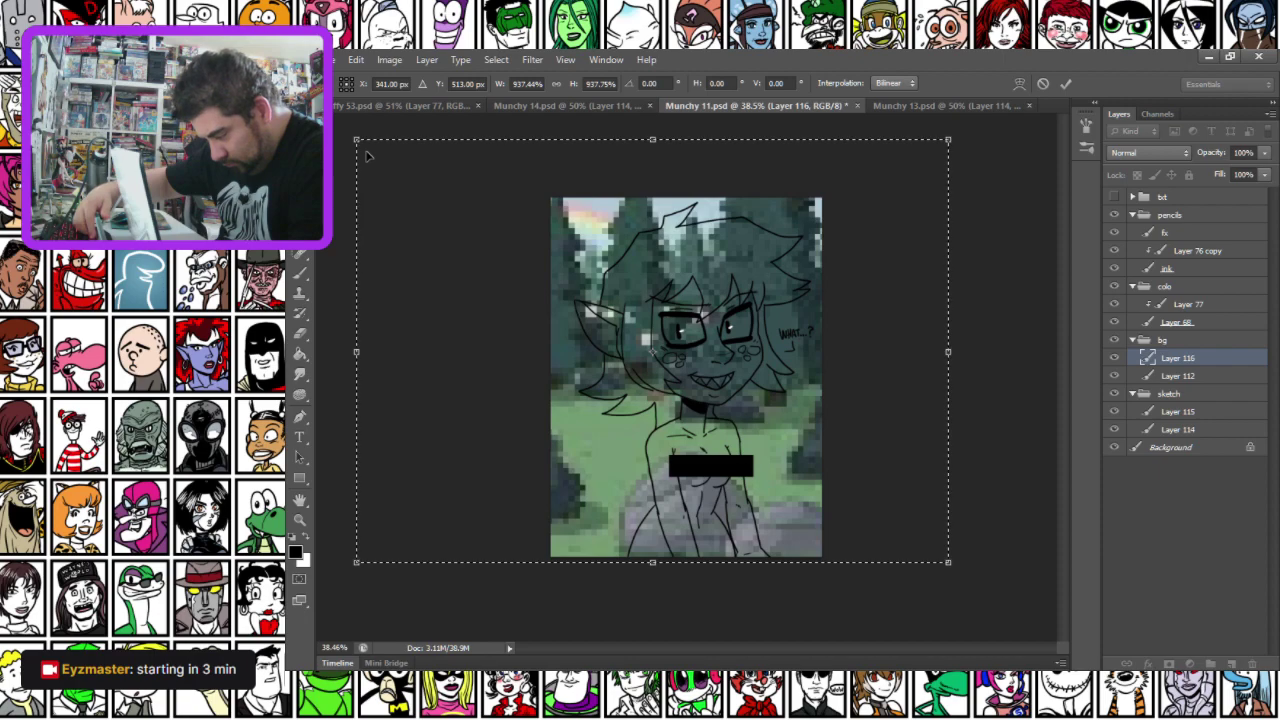
pyautogui.hotkey('shift', 'Down')
pyautogui.hotkey('shift', 'Down')
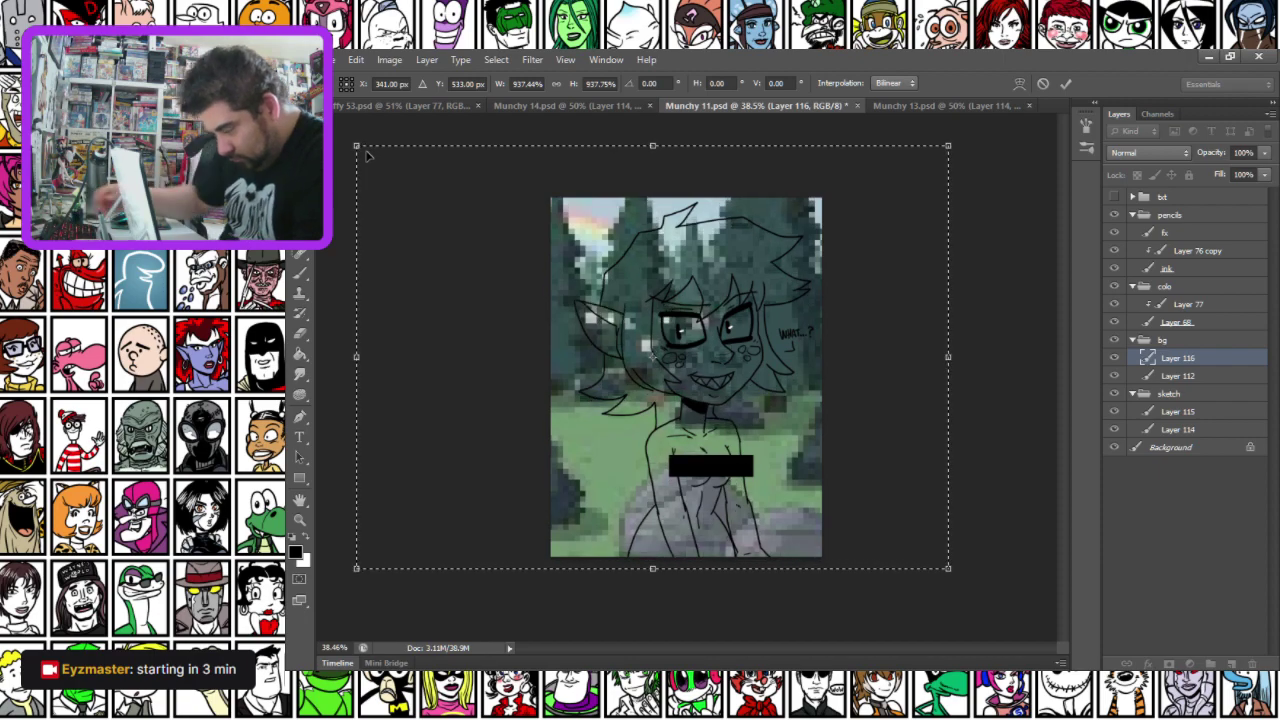
pyautogui.press('Return')
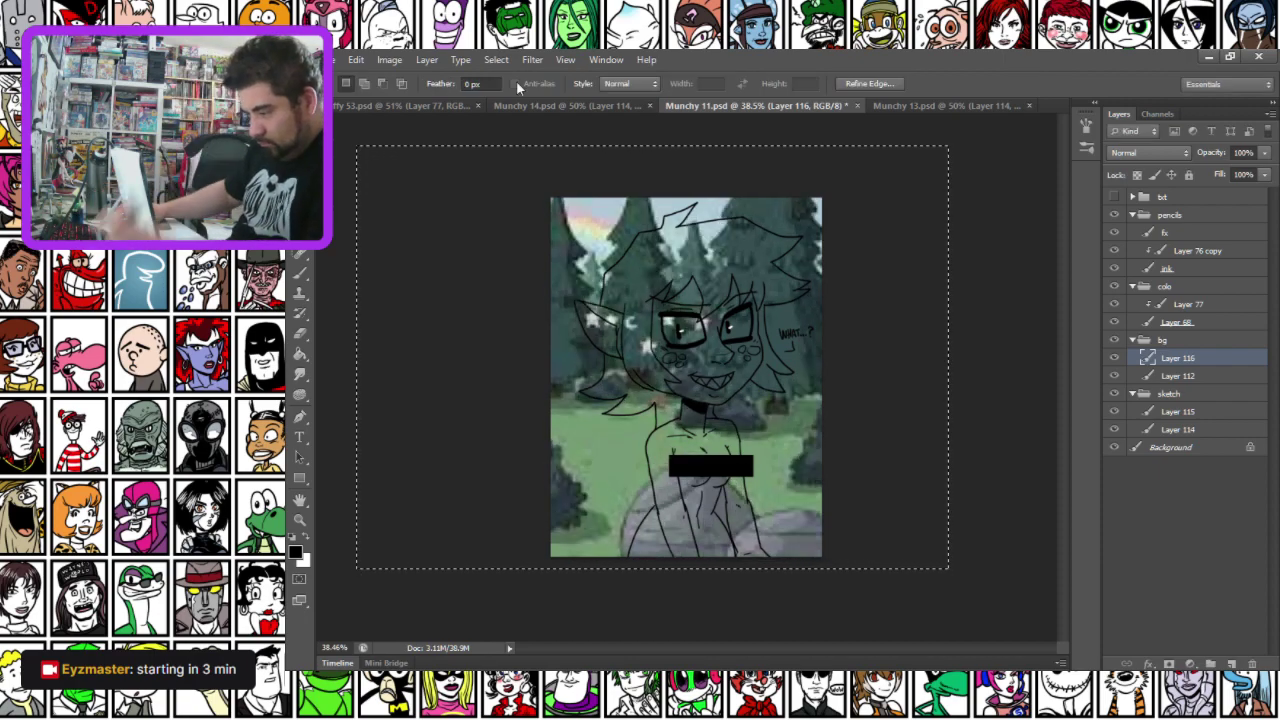
# Recolour the forest picture with Hue/Saturation: hue -24, saturation +48 and lightness +14
pyautogui.click(389, 59)
pyautogui.moveTo(433, 101)
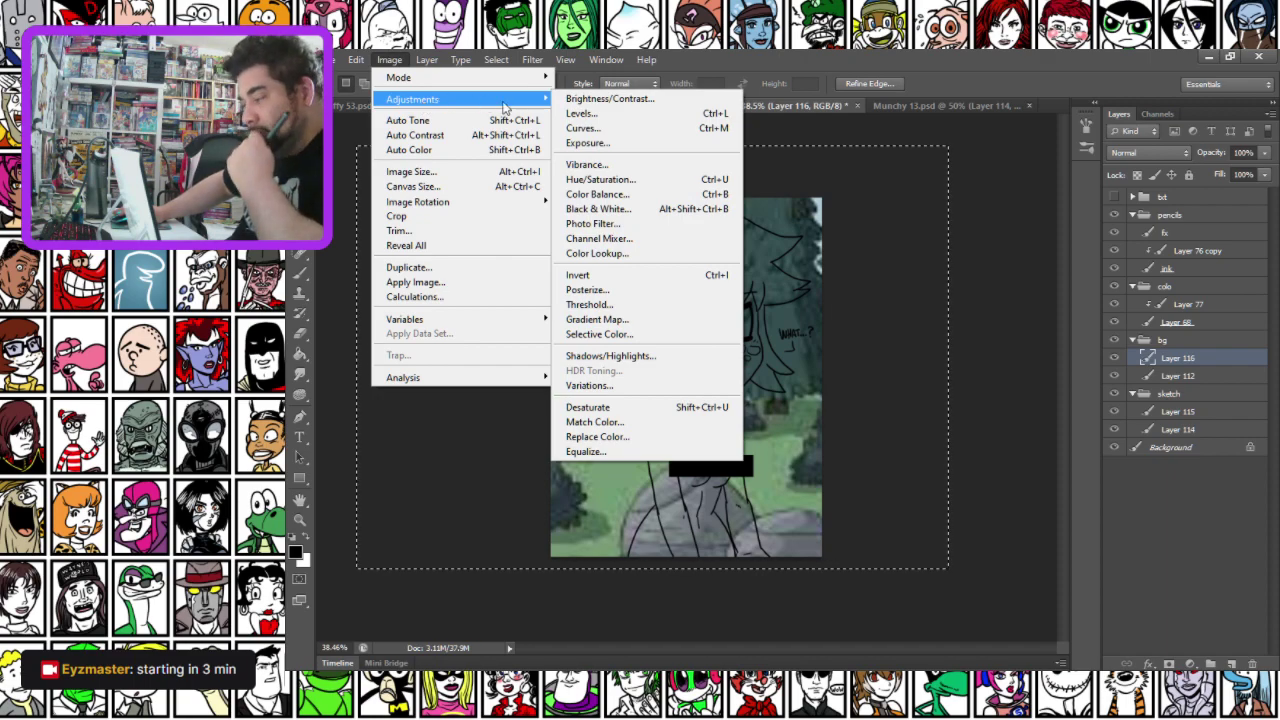
pyautogui.click(600, 179)
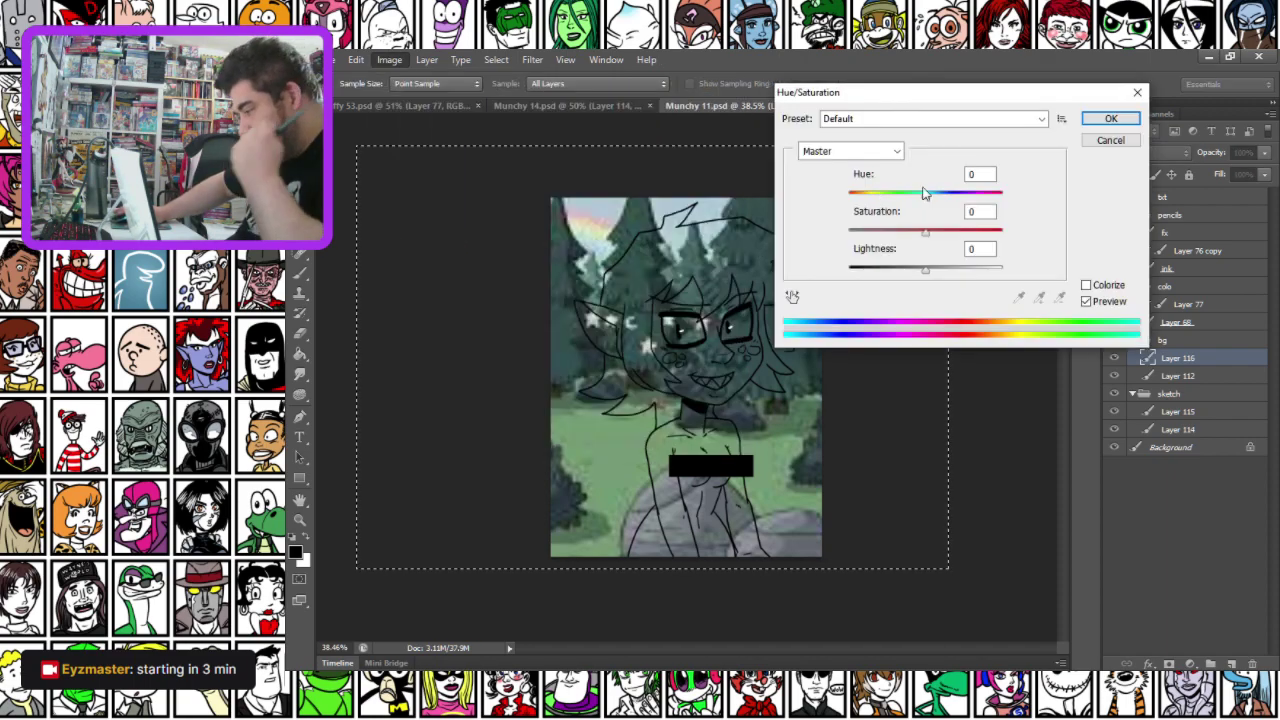
pyautogui.moveTo(926, 193); pyautogui.dragTo(936, 271)
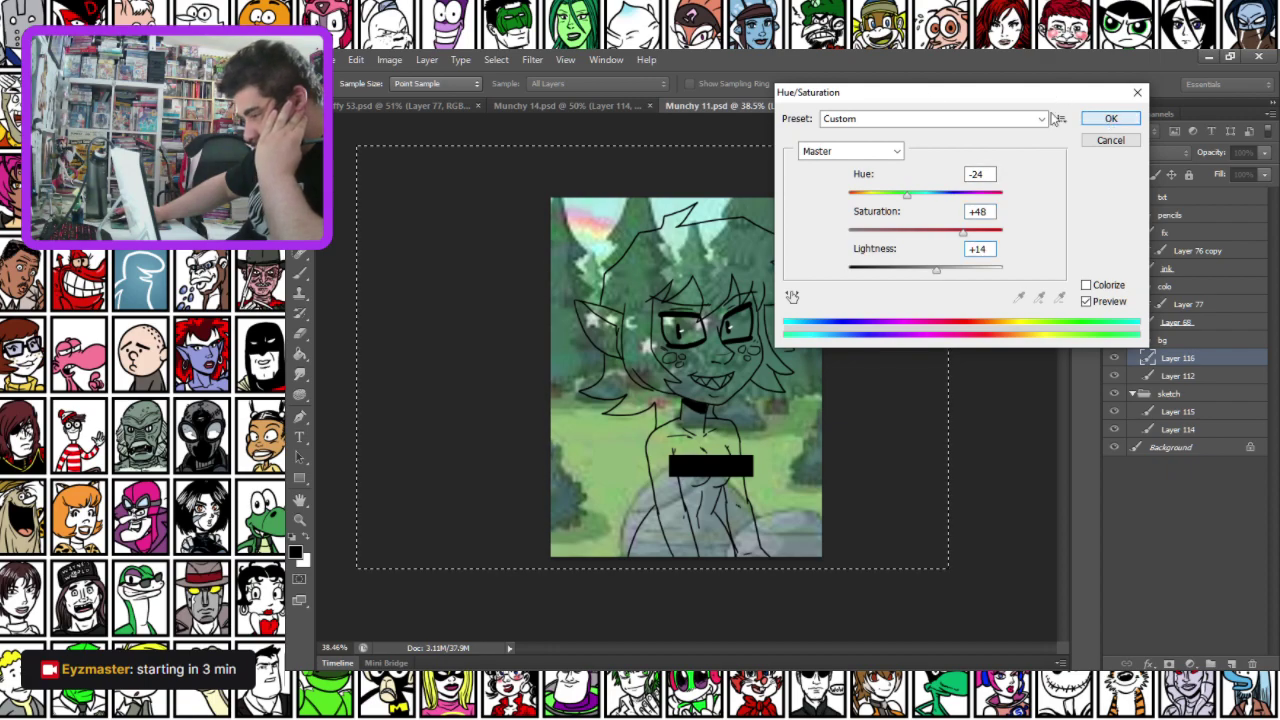
pyautogui.click(1110, 118)
# Apply the last-used Filter Gallery effect twice to the forest picture
pyautogui.click(532, 59)
pyautogui.click(548, 77)
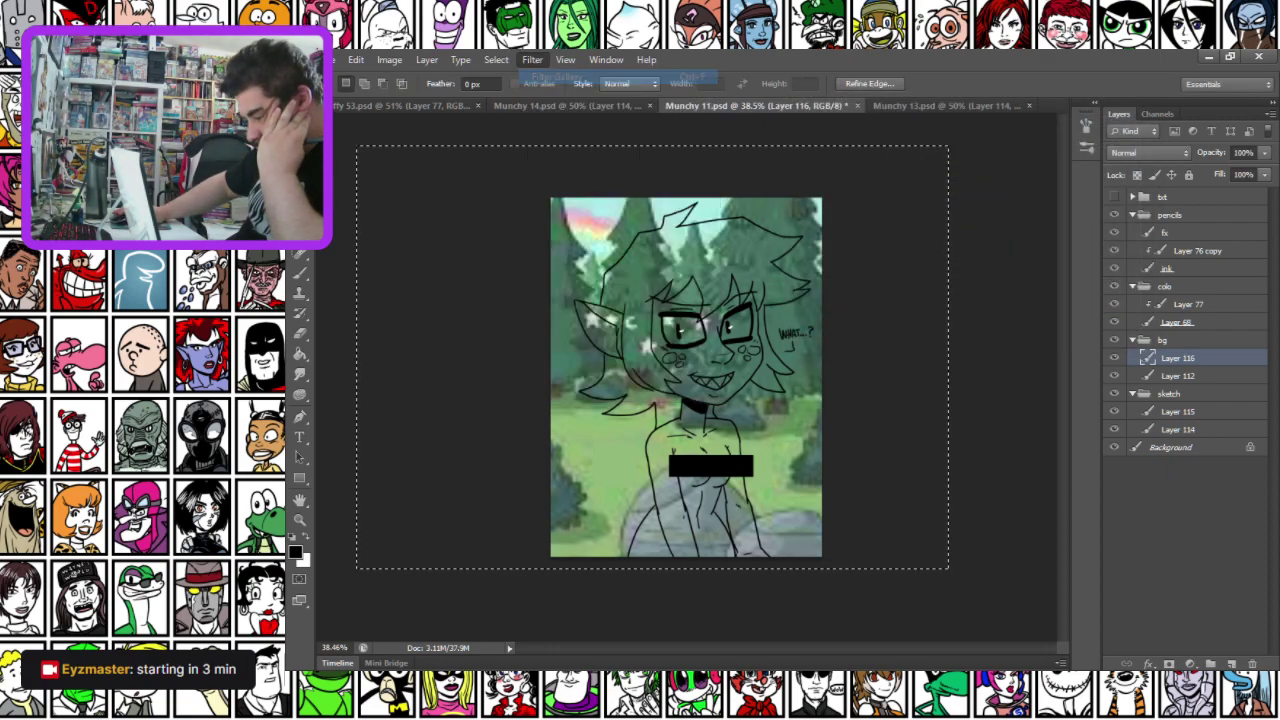
pyautogui.click(532, 59)
pyautogui.click(545, 76)
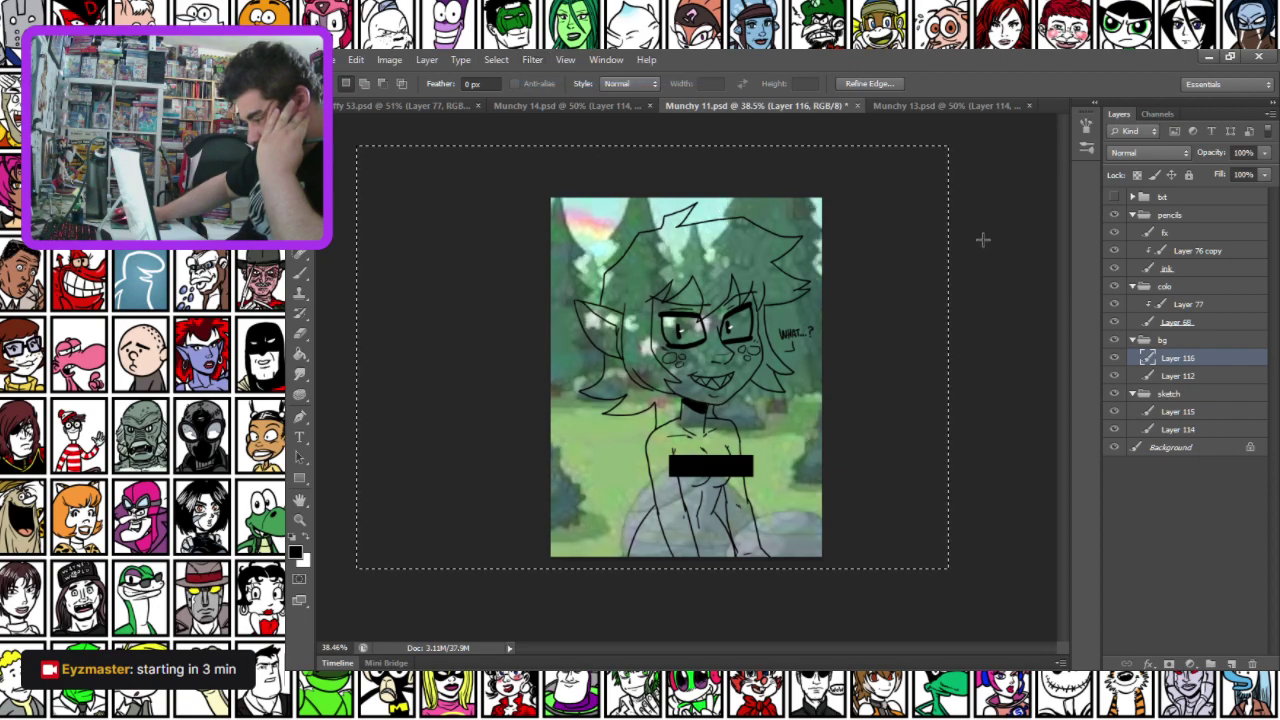
# Deselect and merge the forest layer down into Layer 112, and make Layer 68 in the colo group active
pyautogui.moveTo(980, 240); pyautogui.dragTo(980, 246)
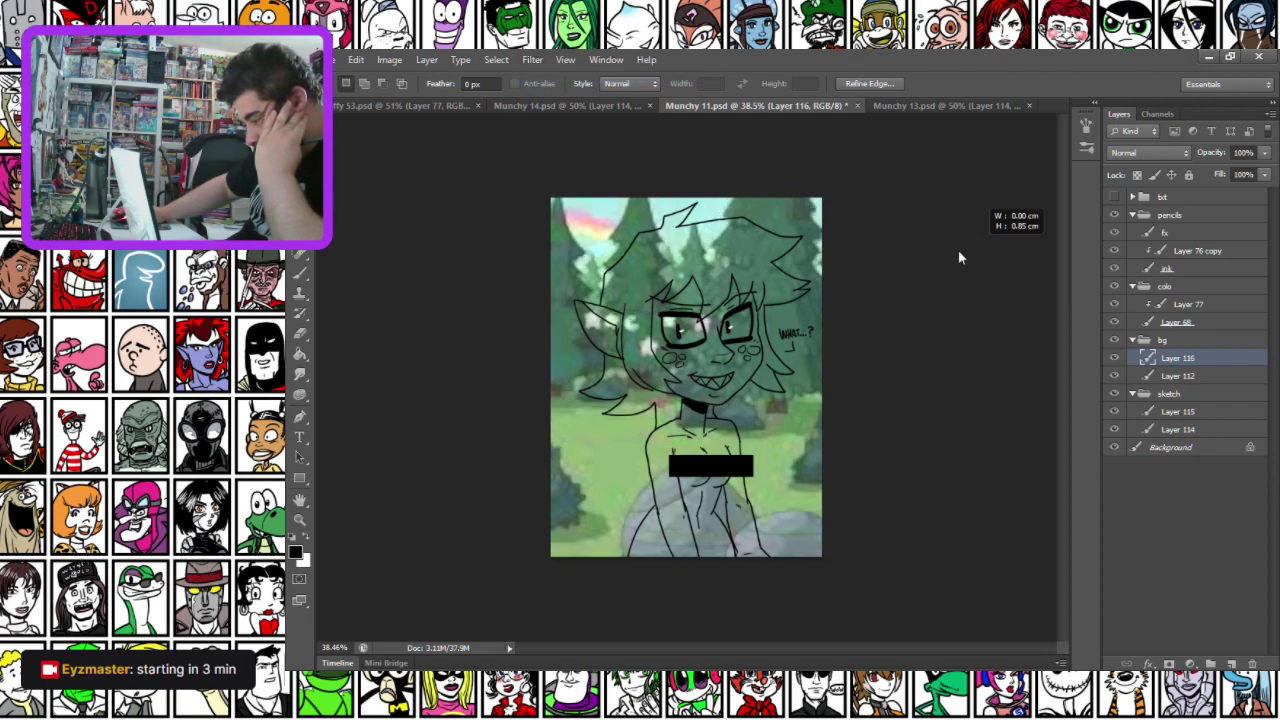
pyautogui.click(752, 295)
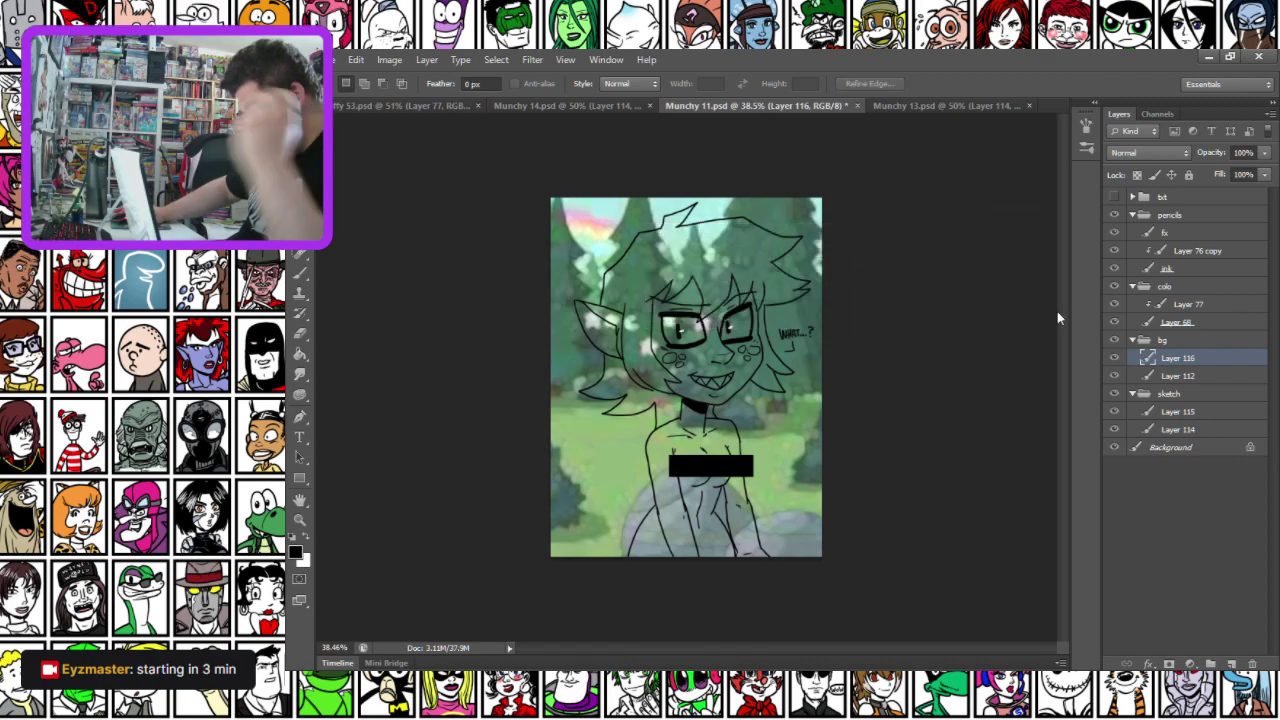
pyautogui.press('Delete')
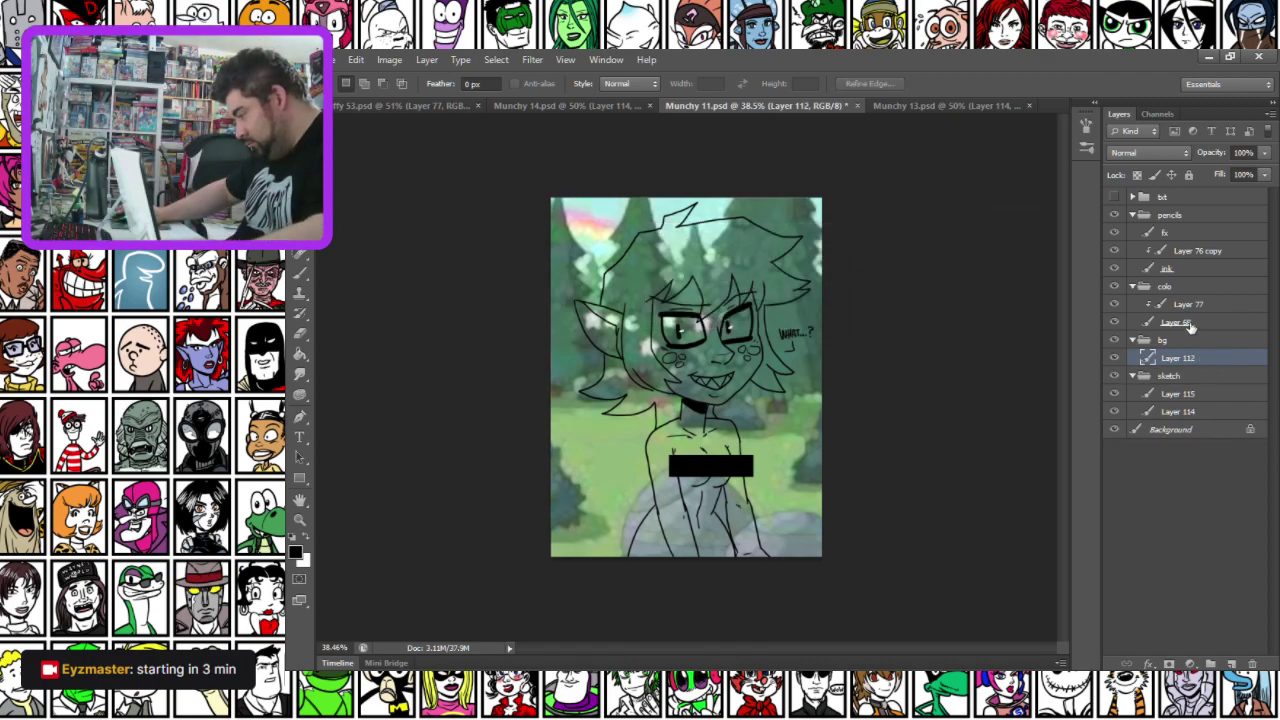
pyautogui.click(1188, 324)
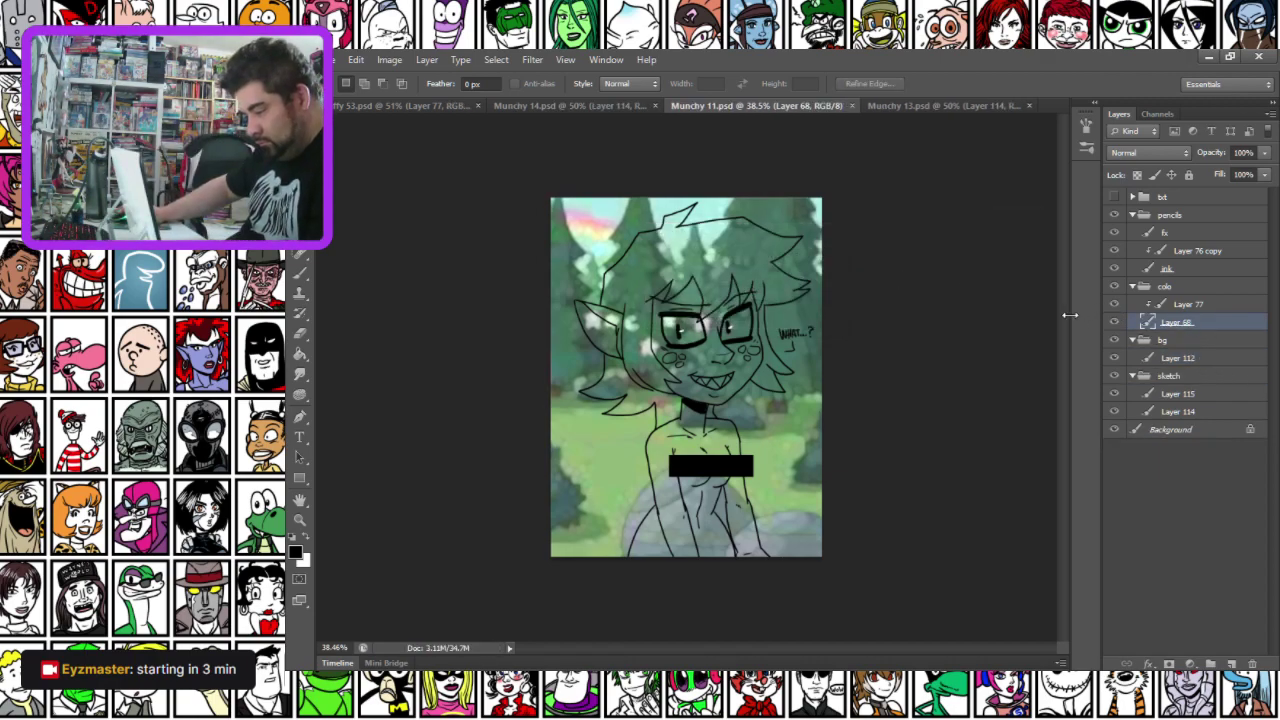
pyautogui.scroll(3, 886, 325)
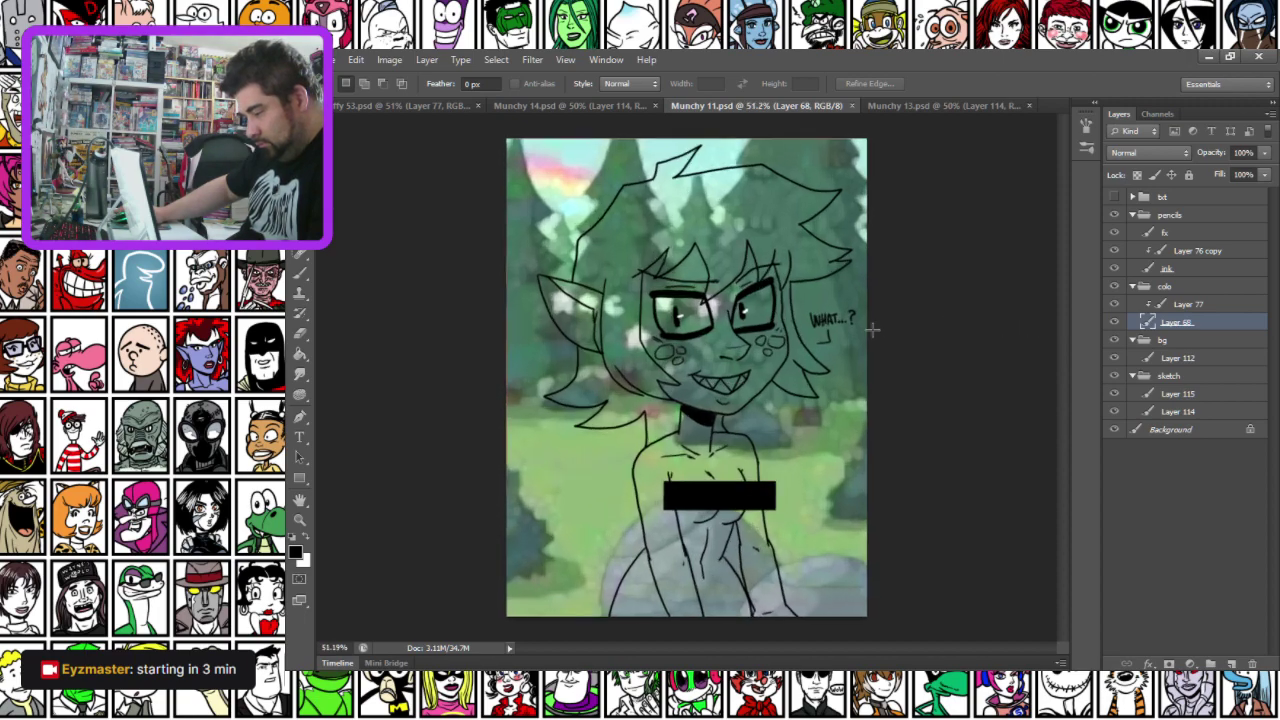
# Switch to Munchy 13, enlarge the pencil sketch on Layer 114 to about 133.5 %, centre it at X 410 px, Y 559.5 px, and apply the transform
pyautogui.click(918, 106)
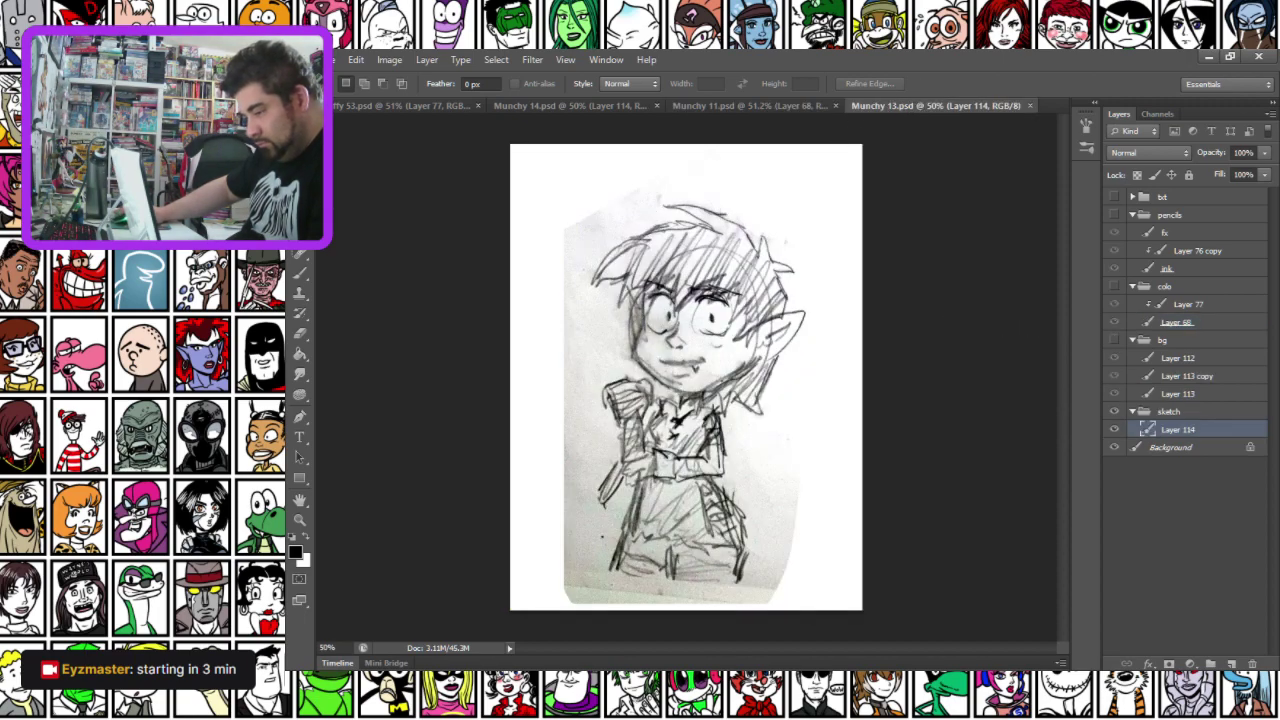
pyautogui.rightClick(680, 268)
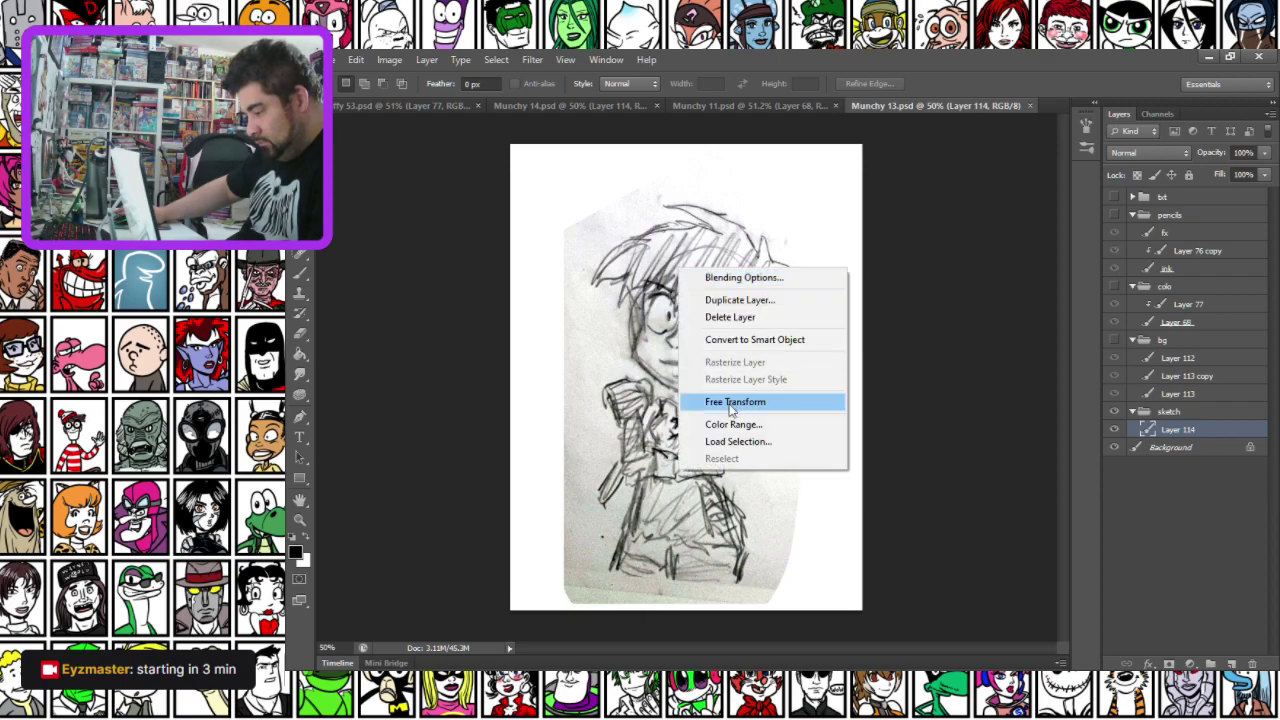
pyautogui.click(771, 403)
pyautogui.moveTo(774, 292); pyautogui.dragTo(762, 325)
pyautogui.moveTo(801, 183); pyautogui.dragTo(873, 113)
pyautogui.moveTo(797, 232); pyautogui.dragTo(765, 247)
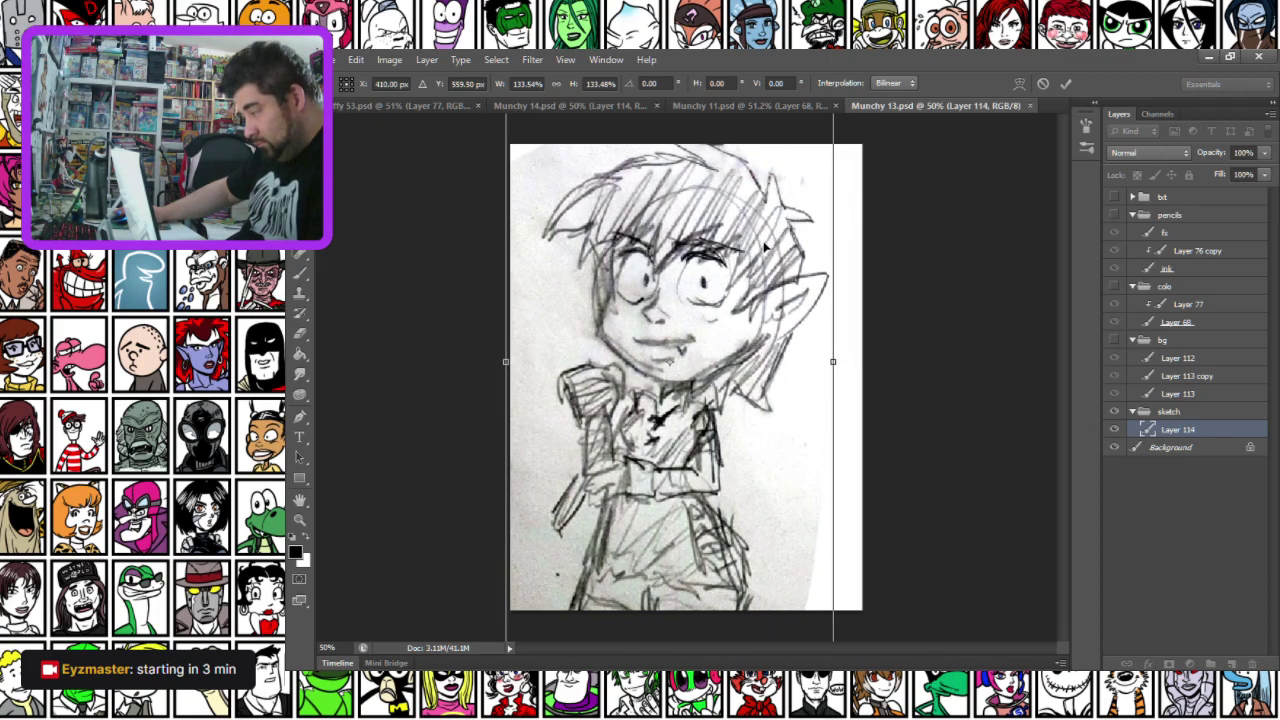
pyautogui.click(1064, 83)
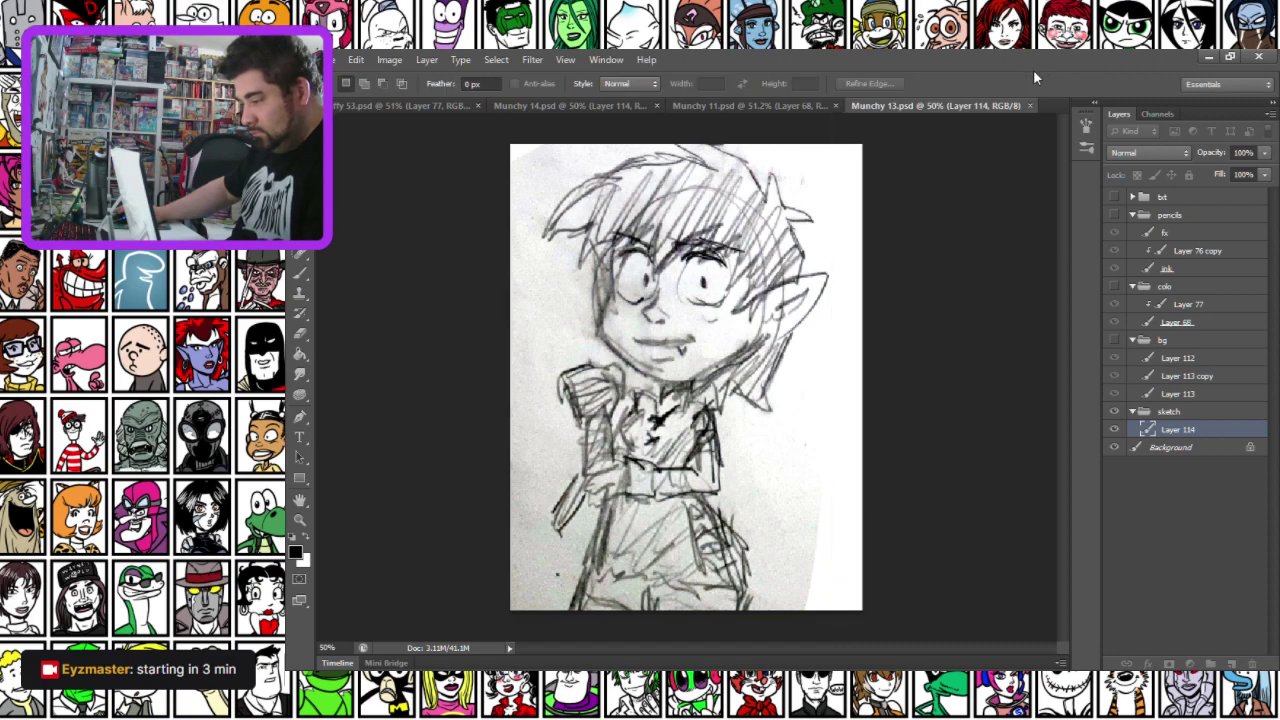
# Close Munchy 14 and reduce the height of Munchy 13's sketch to 97.62 % by lowering its upper edge
pyautogui.click(557, 108)
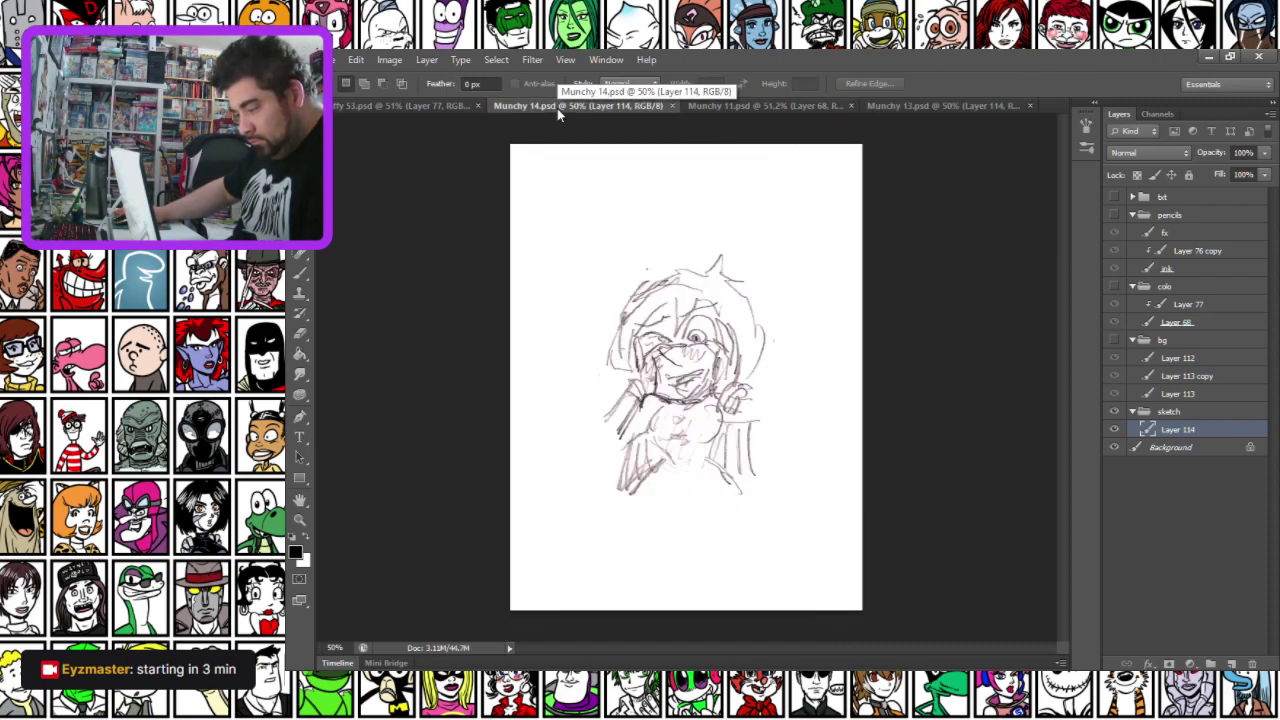
pyautogui.click(674, 105)
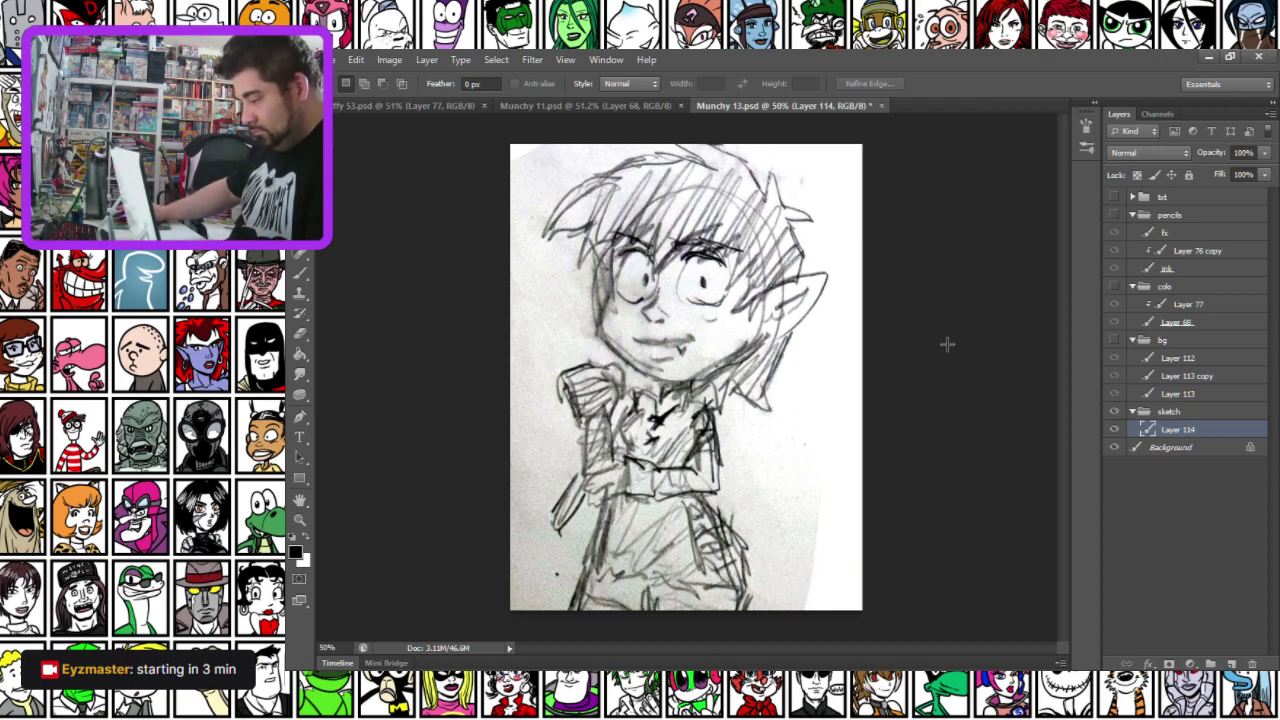
pyautogui.rightClick(748, 160)
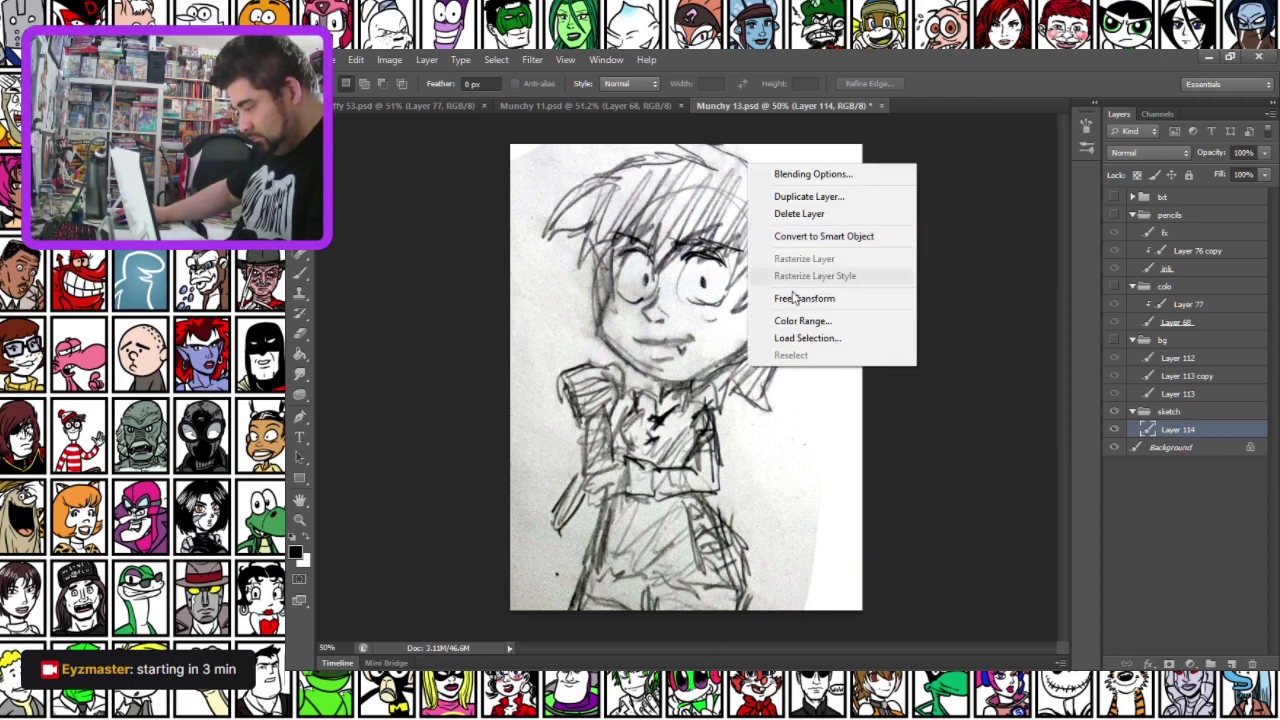
pyautogui.click(800, 297)
pyautogui.hotkey('ctrl', '0')
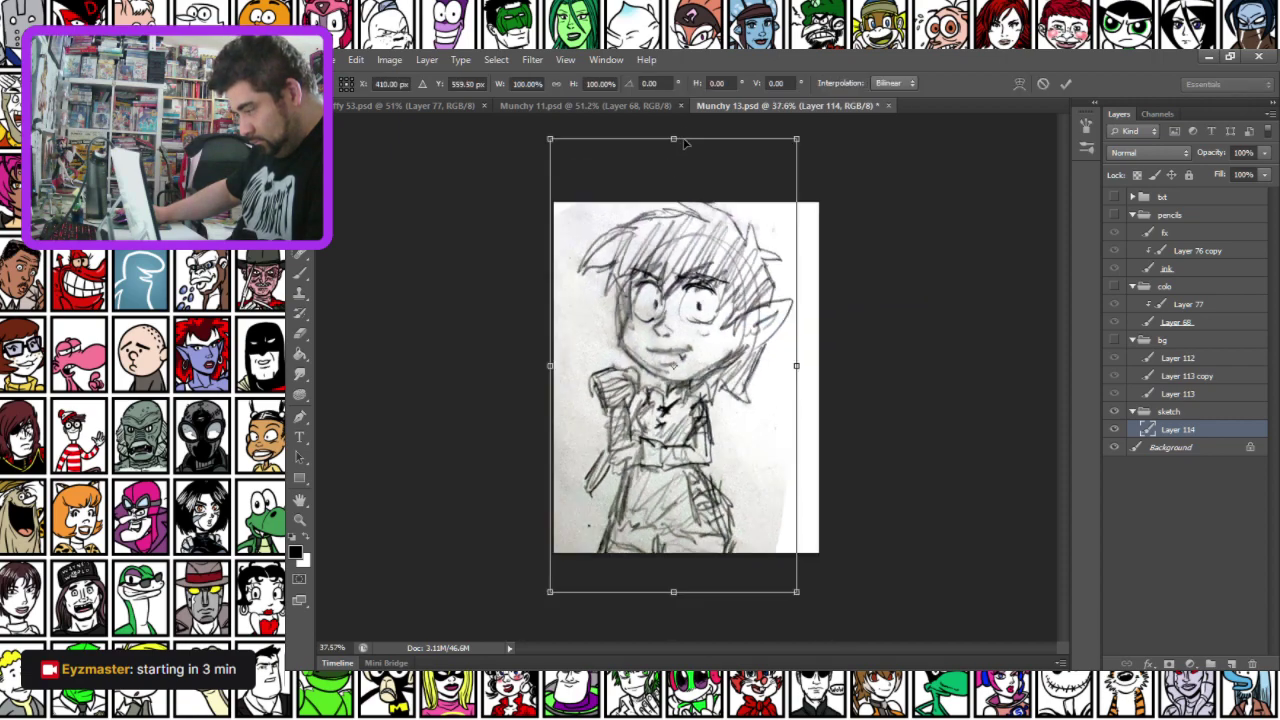
pyautogui.moveTo(681, 131); pyautogui.dragTo(681, 143)
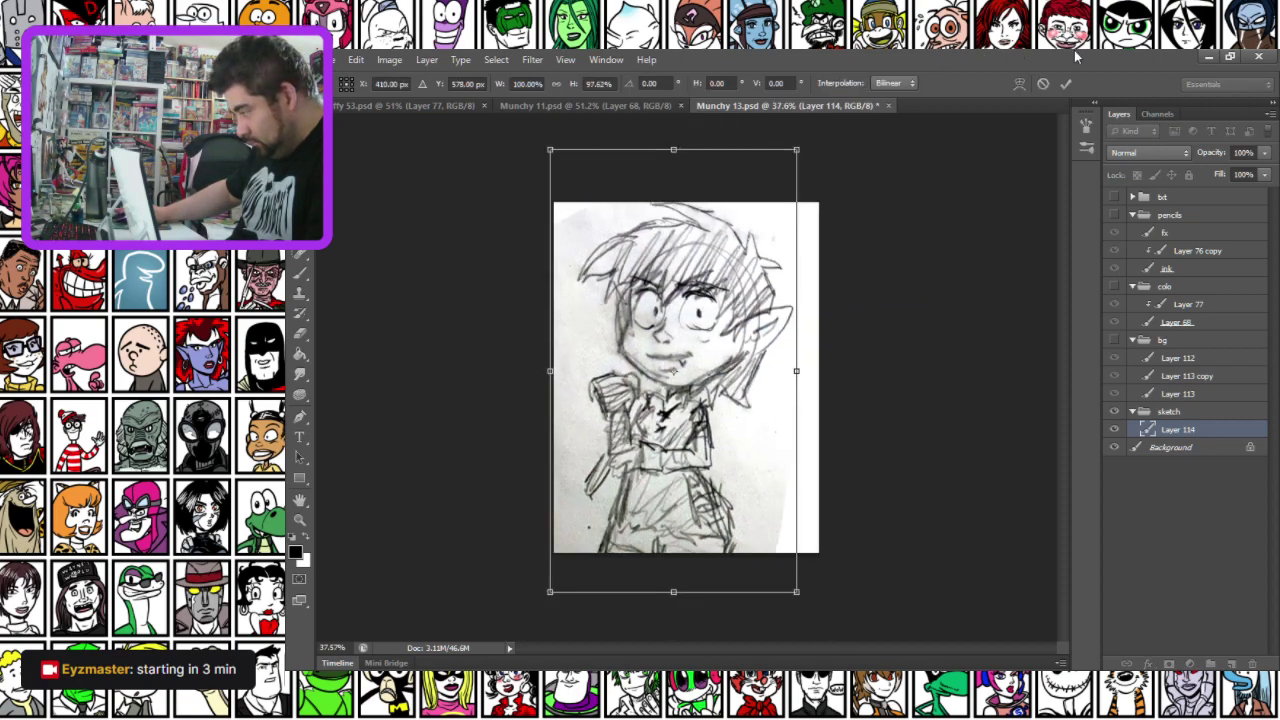
pyautogui.click(1066, 84)
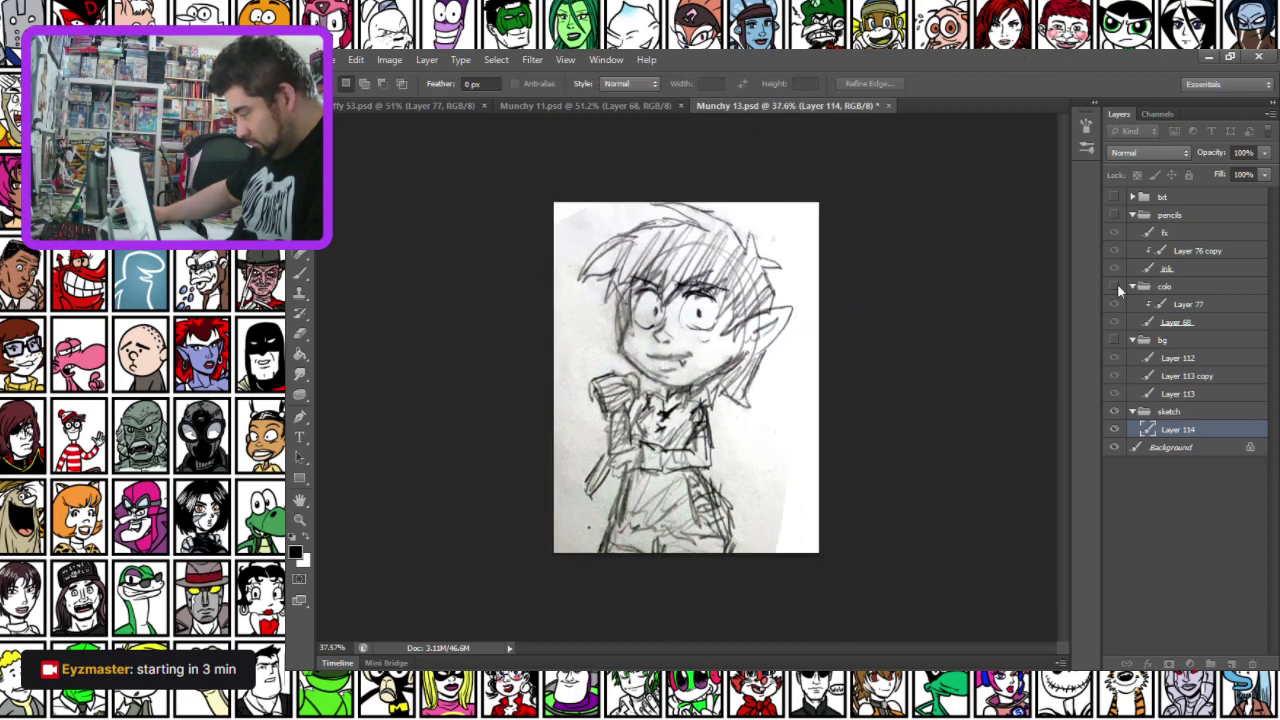
# Fade the sketch layer to 37 % opacity and add a new empty layer above it in the sketch group
pyautogui.click(1264, 152)
pyautogui.click(1215, 170)
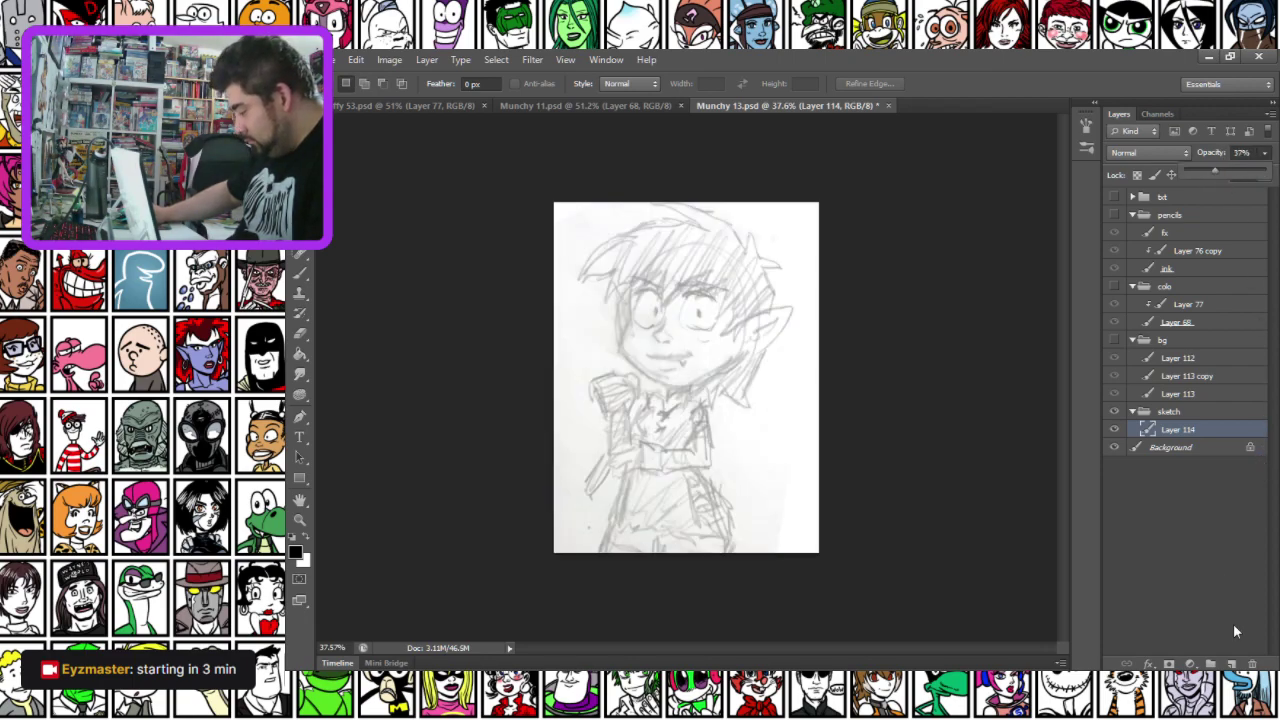
pyautogui.click(1233, 664)
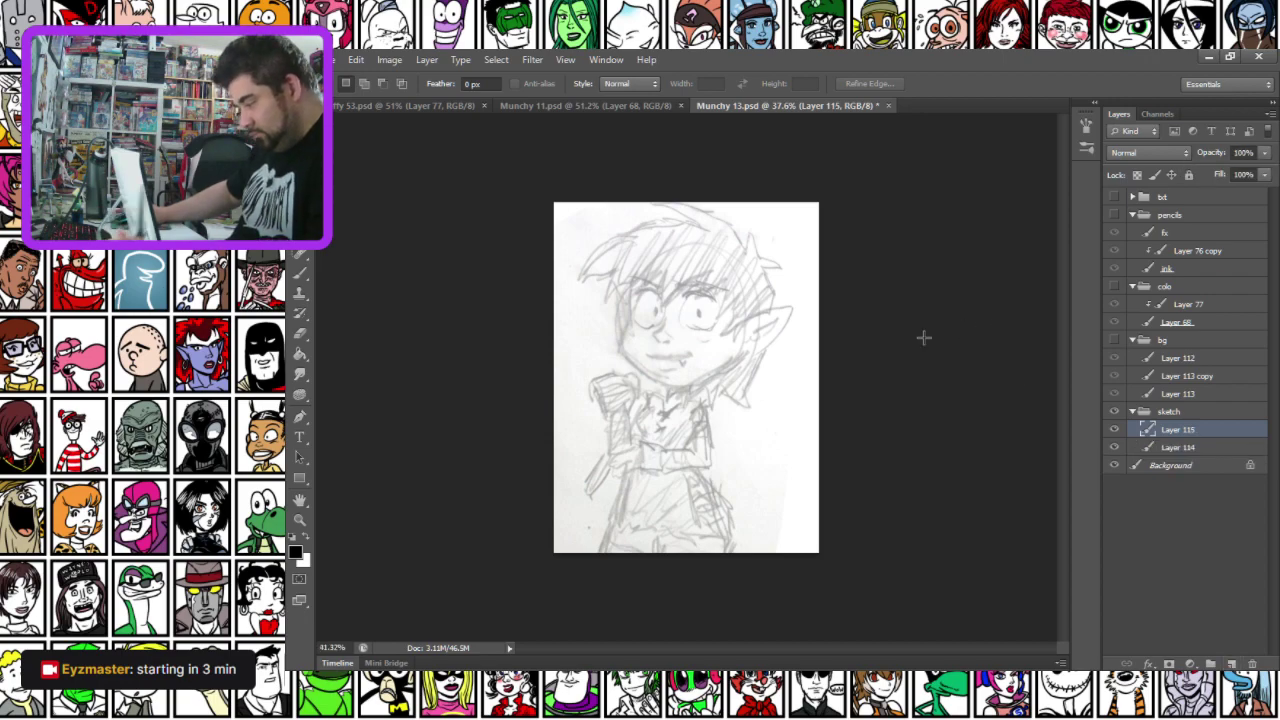
# Set the foreground colour to a light blue with hue 210 and ready the Brush tool over the character's face
pyautogui.scroll(4, 921, 328)
pyautogui.scroll(1, 921, 328)
pyautogui.click(299, 519)
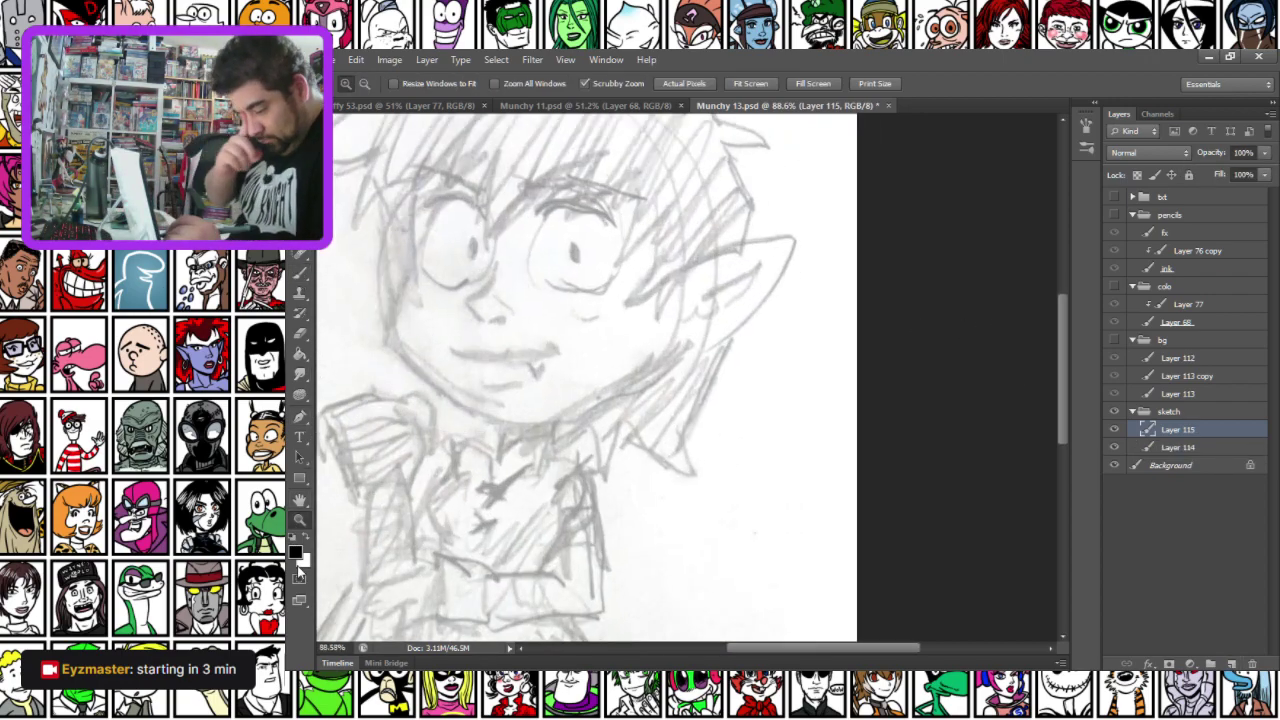
pyautogui.click(299, 292)
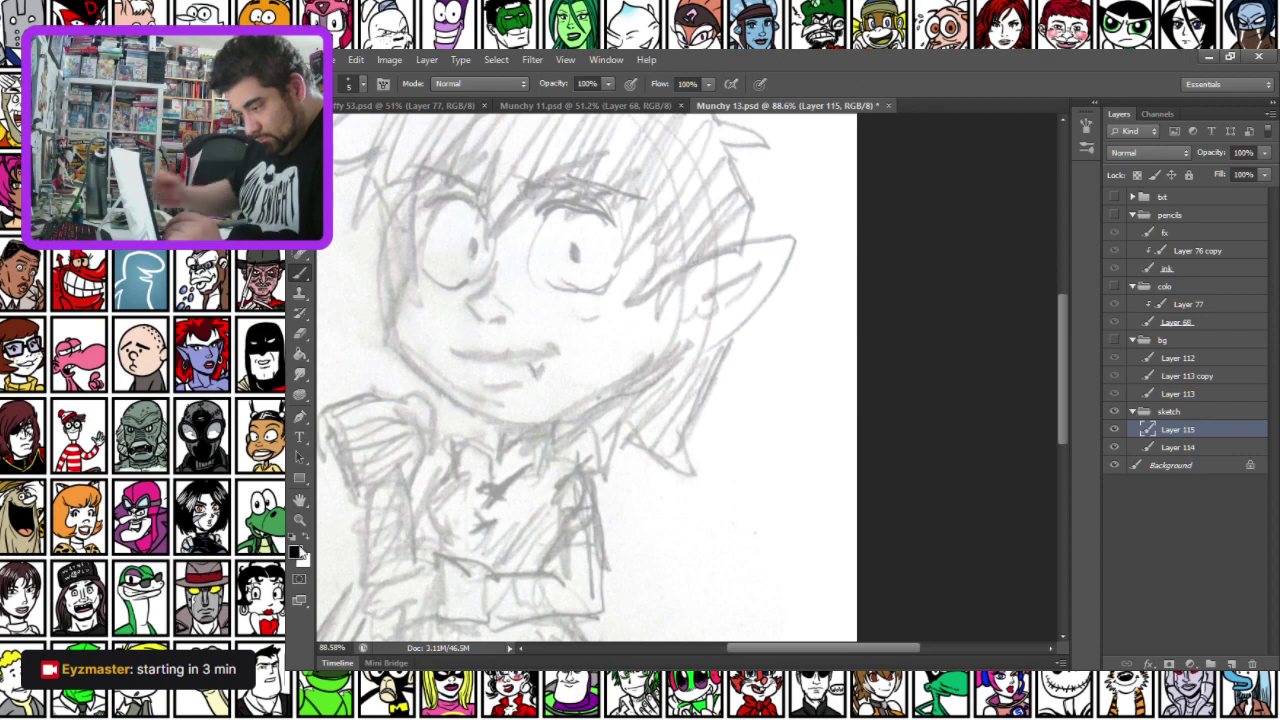
pyautogui.click(295, 551)
pyautogui.moveTo(1022, 437); pyautogui.dragTo(1022, 428)
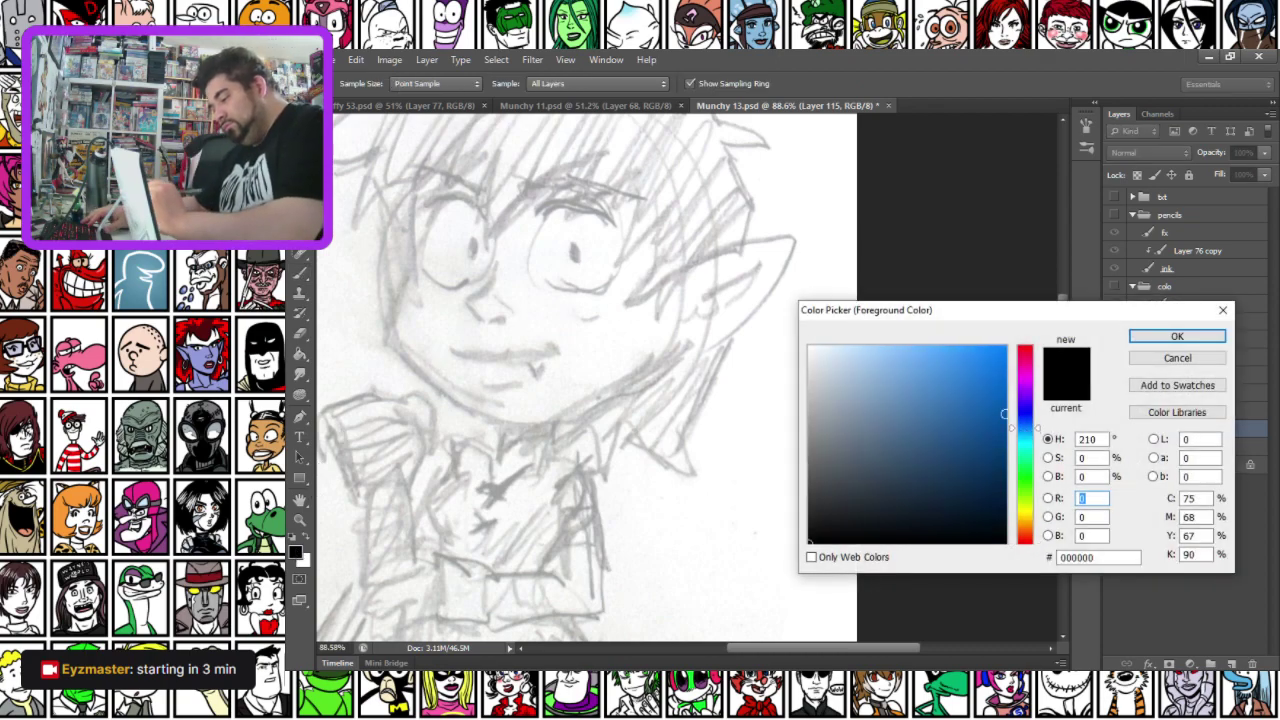
pyautogui.click(899, 353)
pyautogui.press('Return')
pyautogui.press('b')
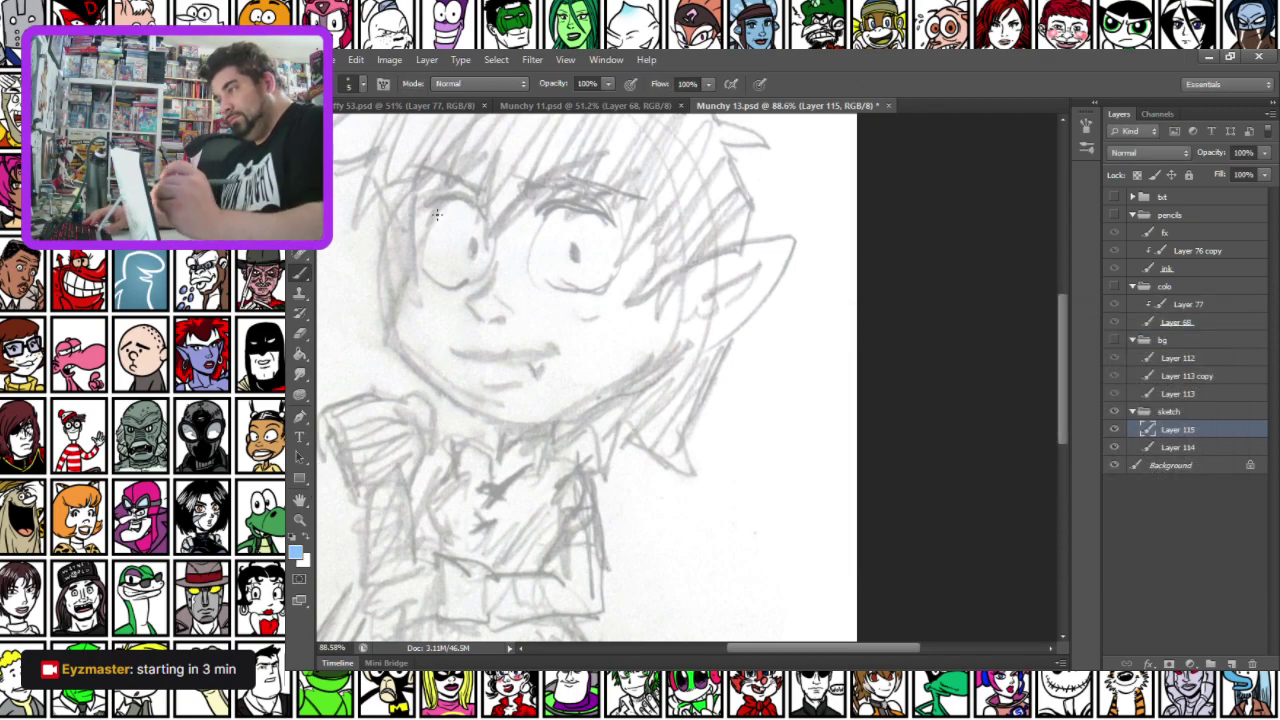
# Choose the hard round 15 px brush tip and draw the jagged fringe locks across the forehead on Layer 115
pyautogui.moveTo(424, 281)
pyautogui.mouseDown()
pyautogui.moveTo(581, 449)
pyautogui.moveTo(580, 402)
pyautogui.mouseUp()
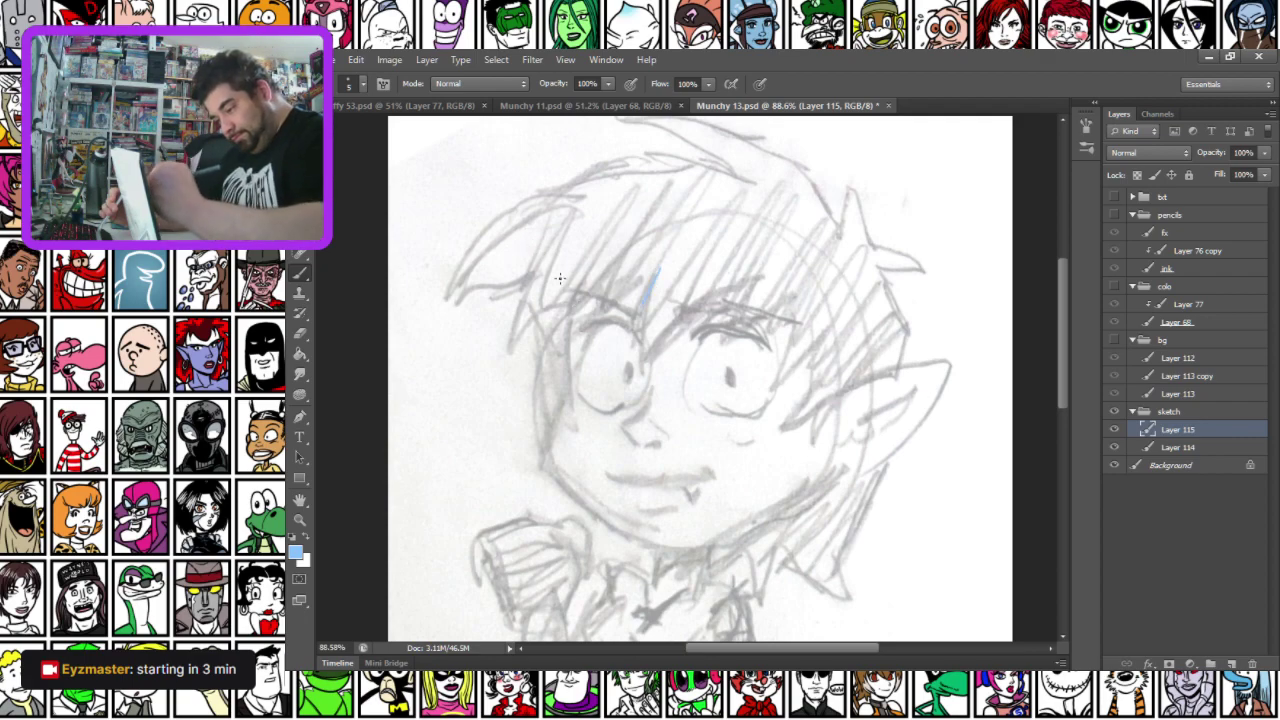
pyautogui.rightClick(488, 226)
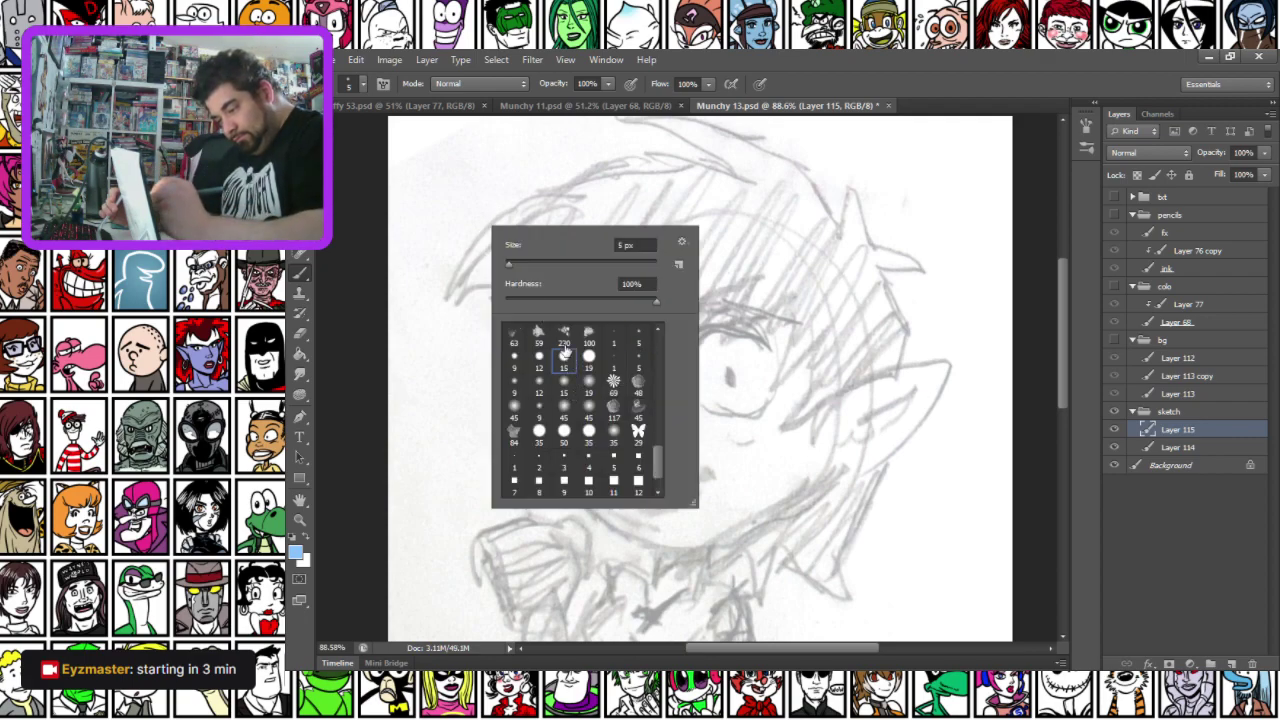
pyautogui.doubleClick(566, 358)
pyautogui.moveTo(632, 306)
pyautogui.mouseDown()
pyautogui.moveTo(644, 286)
pyautogui.moveTo(646, 386)
pyautogui.moveTo(674, 334)
pyautogui.moveTo(745, 279)
pyautogui.mouseUp()
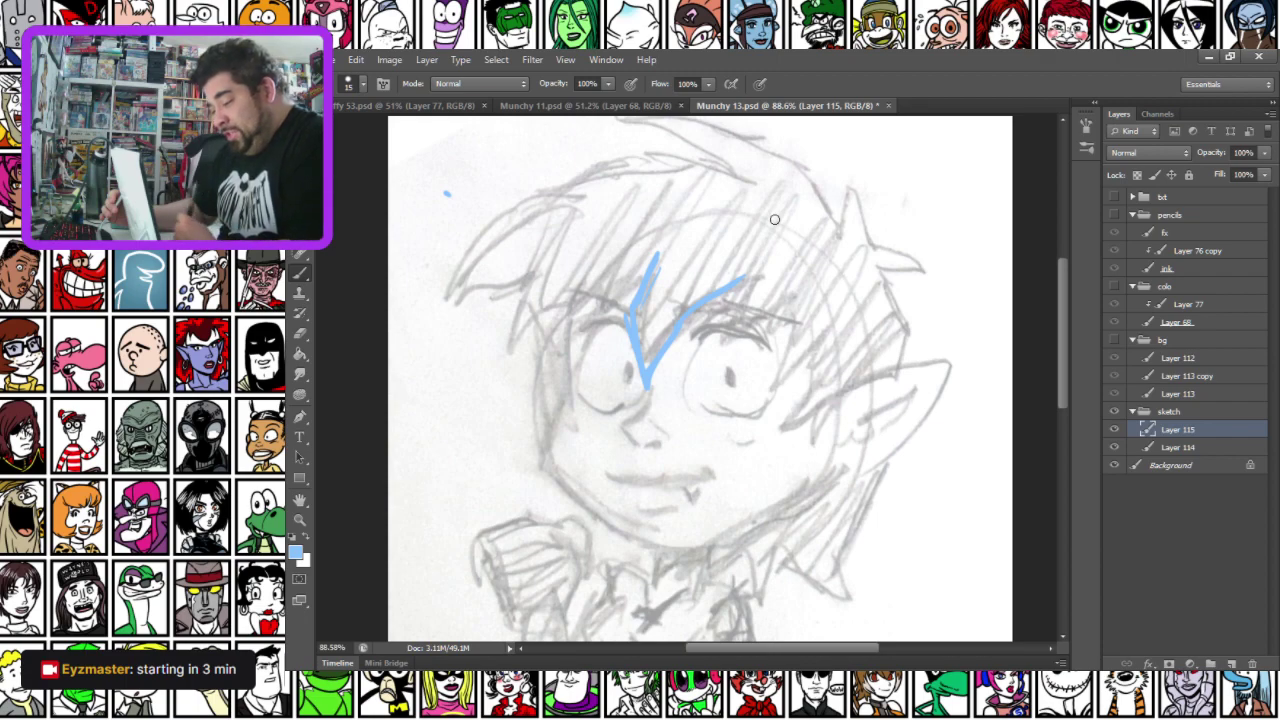
pyautogui.moveTo(600, 320); pyautogui.dragTo(657, 258)
pyautogui.moveTo(745, 282)
pyautogui.mouseDown()
pyautogui.moveTo(760, 335)
pyautogui.moveTo(790, 288)
pyautogui.moveTo(815, 302)
pyautogui.mouseUp()
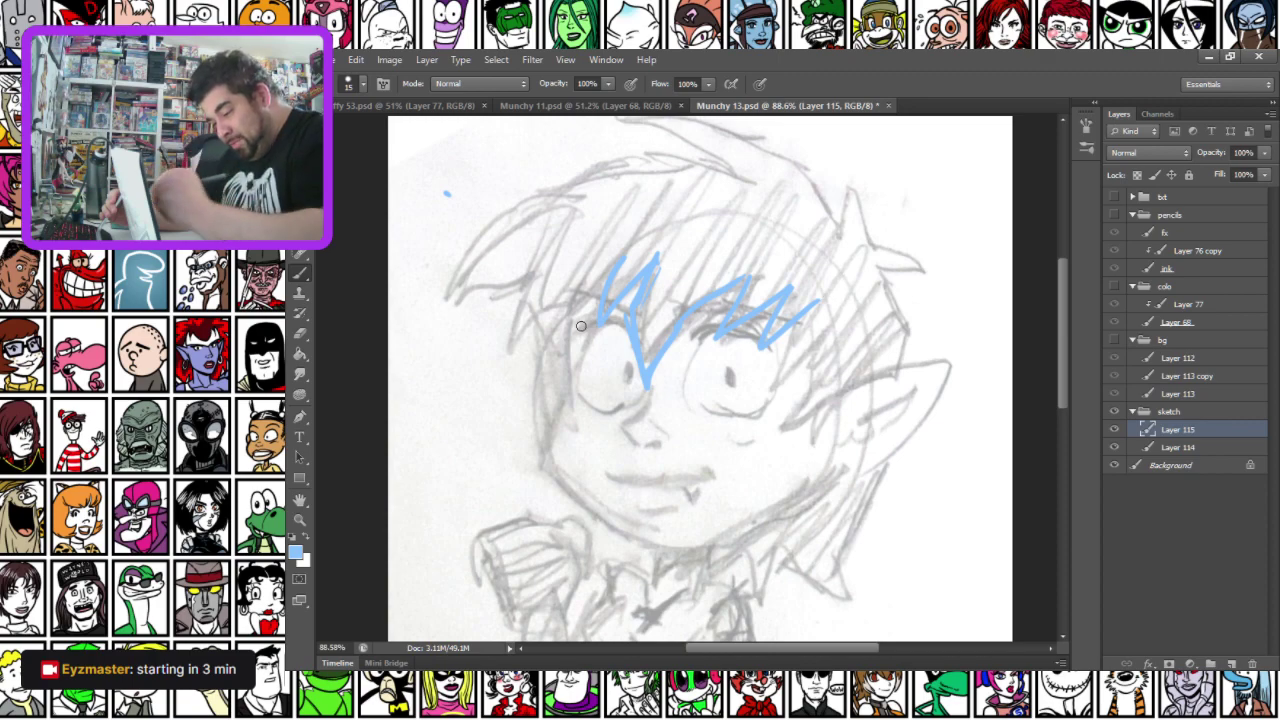
# Trace the cheek, jaw and chin outline and the long pointed ear in light blue
pyautogui.moveTo(573, 325)
pyautogui.mouseDown()
pyautogui.moveTo(552, 470)
pyautogui.moveTo(618, 526)
pyautogui.moveTo(664, 552)
pyautogui.moveTo(825, 483)
pyautogui.mouseUp()
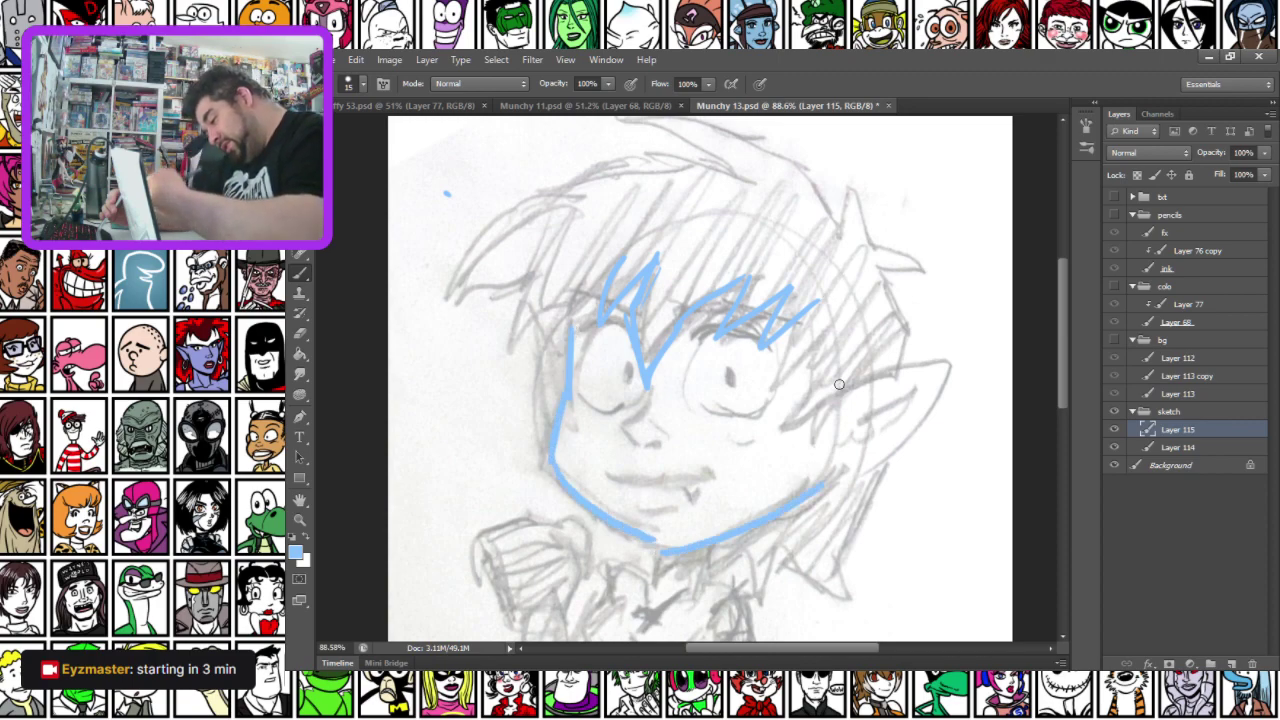
pyautogui.moveTo(864, 376)
pyautogui.mouseDown()
pyautogui.moveTo(904, 362)
pyautogui.moveTo(946, 394)
pyautogui.moveTo(858, 470)
pyautogui.mouseUp()
pyautogui.moveTo(867, 378)
pyautogui.mouseDown()
pyautogui.moveTo(970, 355)
pyautogui.moveTo(878, 455)
pyautogui.mouseUp()
pyautogui.moveTo(955, 352)
pyautogui.mouseDown()
pyautogui.moveTo(900, 390)
pyautogui.moveTo(866, 442)
pyautogui.mouseUp()
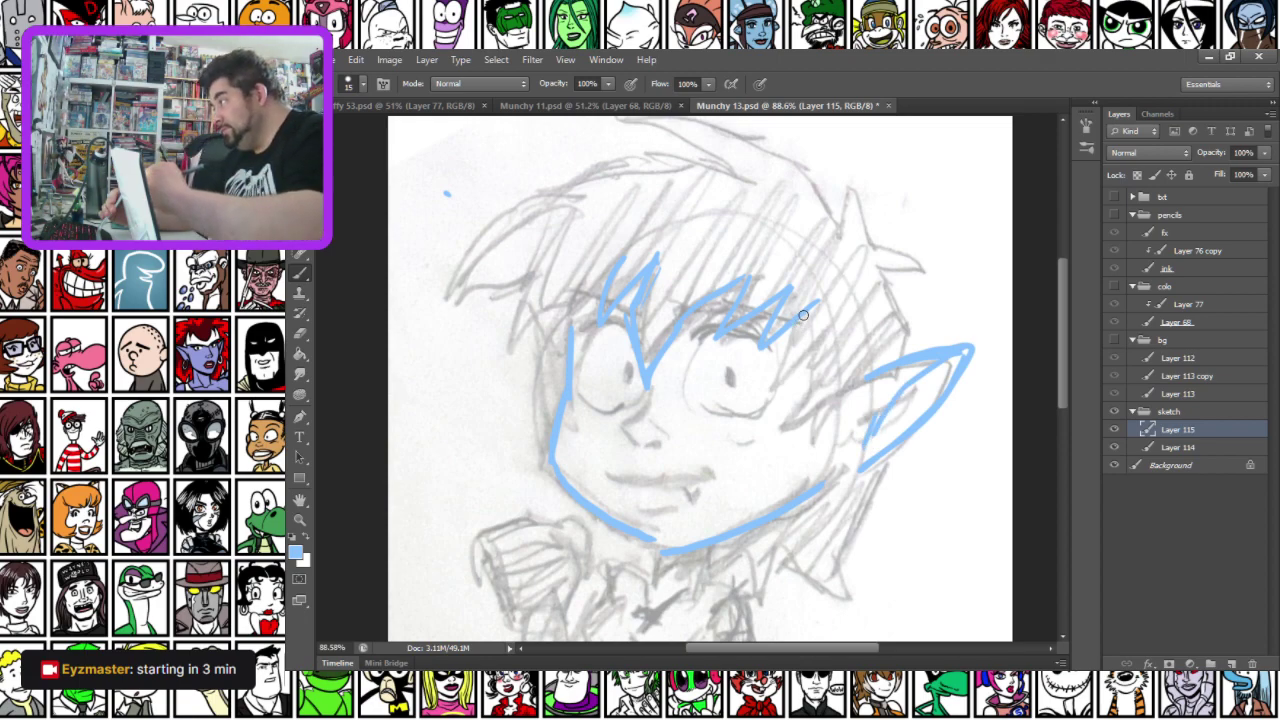
# Draw the long locks of hair framing both sides of the face and a thick curved smile
pyautogui.moveTo(795, 325)
pyautogui.mouseDown()
pyautogui.moveTo(757, 443)
pyautogui.moveTo(712, 507)
pyautogui.mouseUp()
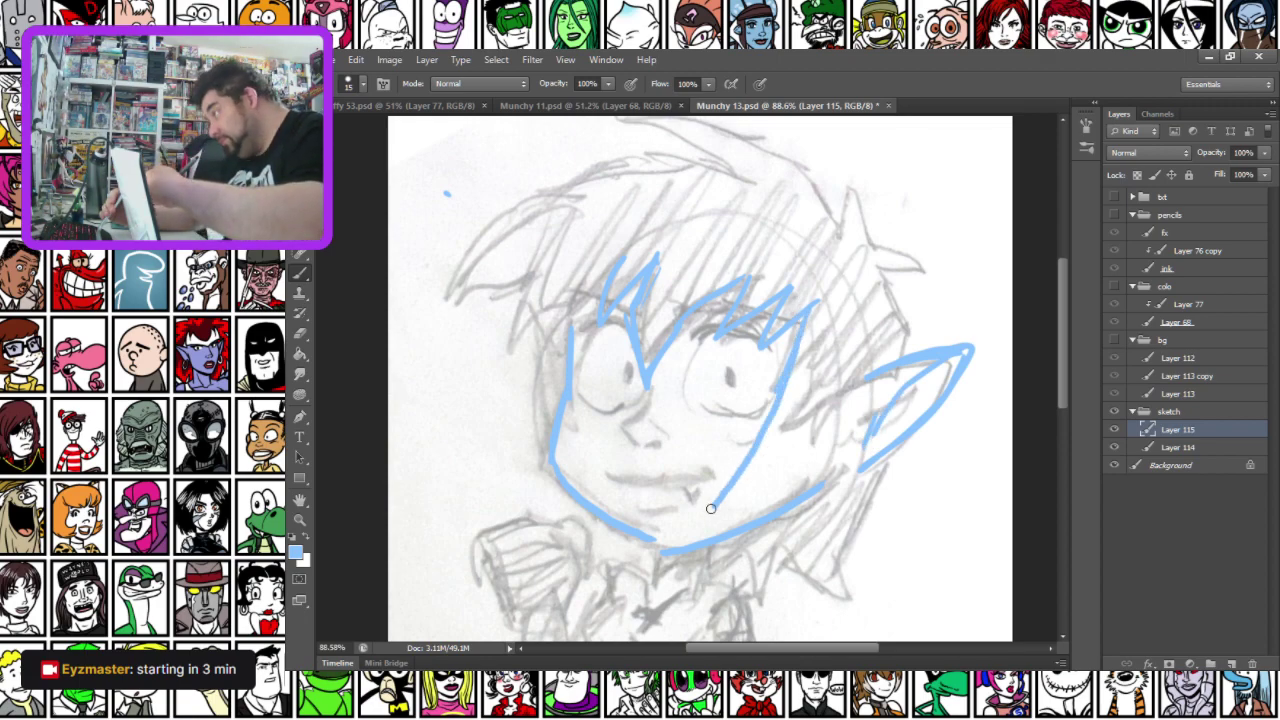
pyautogui.moveTo(752, 463)
pyautogui.mouseDown()
pyautogui.moveTo(697, 514)
pyautogui.moveTo(766, 482)
pyautogui.moveTo(706, 556)
pyautogui.moveTo(817, 471)
pyautogui.mouseUp()
pyautogui.moveTo(850, 328)
pyautogui.mouseDown()
pyautogui.moveTo(782, 528)
pyautogui.moveTo(848, 339)
pyautogui.mouseUp()
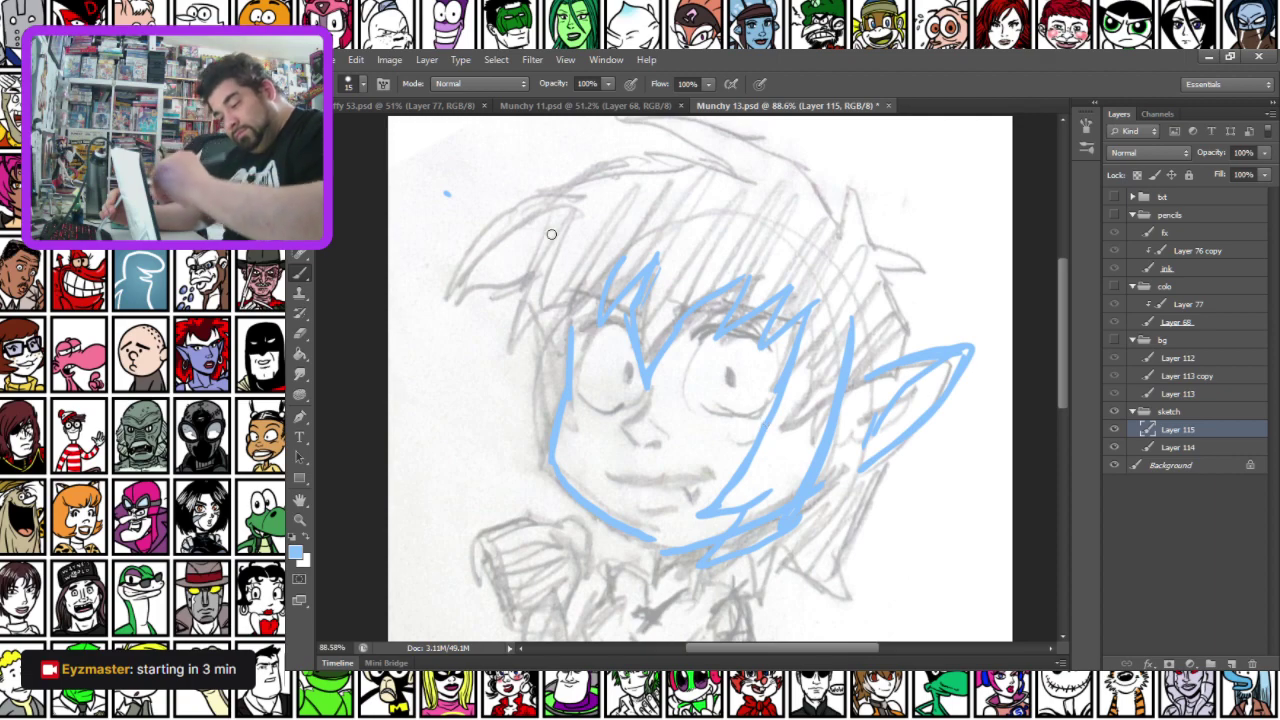
pyautogui.moveTo(556, 322)
pyautogui.mouseDown()
pyautogui.moveTo(505, 499)
pyautogui.moveTo(482, 528)
pyautogui.mouseUp()
pyautogui.moveTo(605, 473)
pyautogui.mouseDown()
pyautogui.moveTo(659, 488)
pyautogui.moveTo(718, 465)
pyautogui.mouseUp()
pyautogui.moveTo(610, 474)
pyautogui.mouseDown()
pyautogui.moveTo(641, 492)
pyautogui.moveTo(717, 471)
pyautogui.mouseUp()
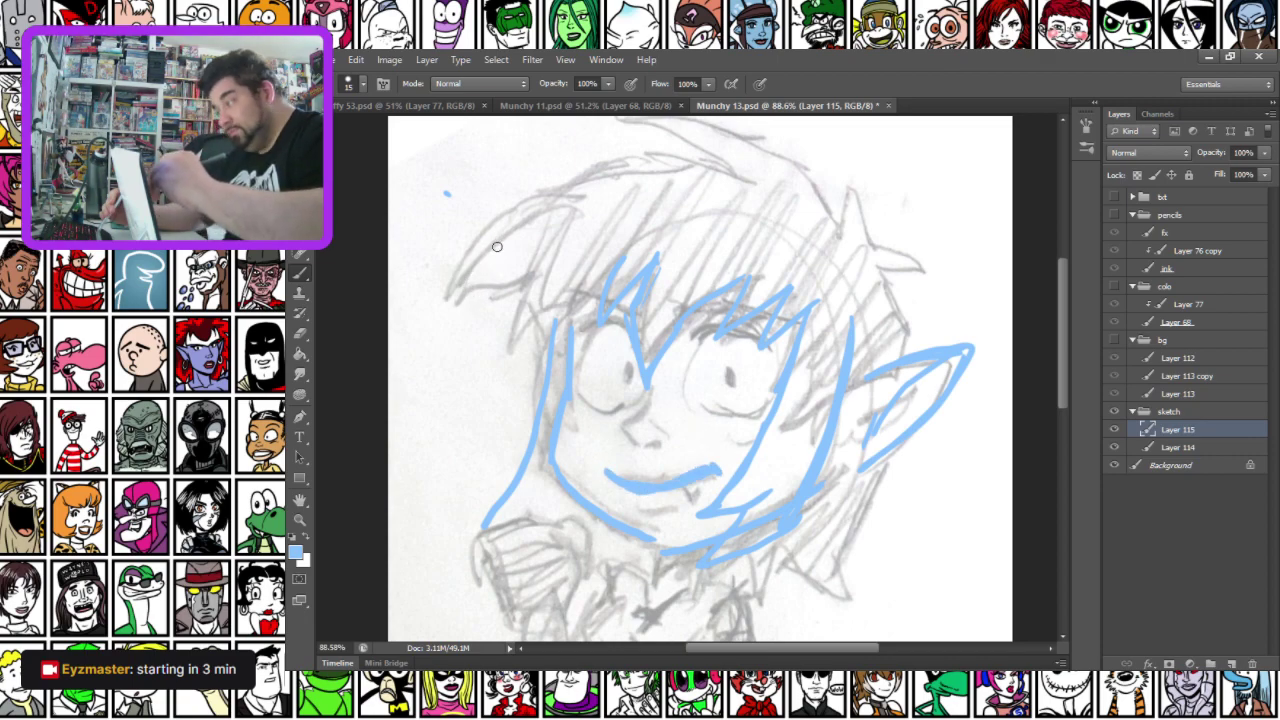
pyautogui.moveTo(504, 292)
pyautogui.mouseDown()
pyautogui.moveTo(526, 294)
pyautogui.moveTo(540, 372)
pyautogui.mouseUp()
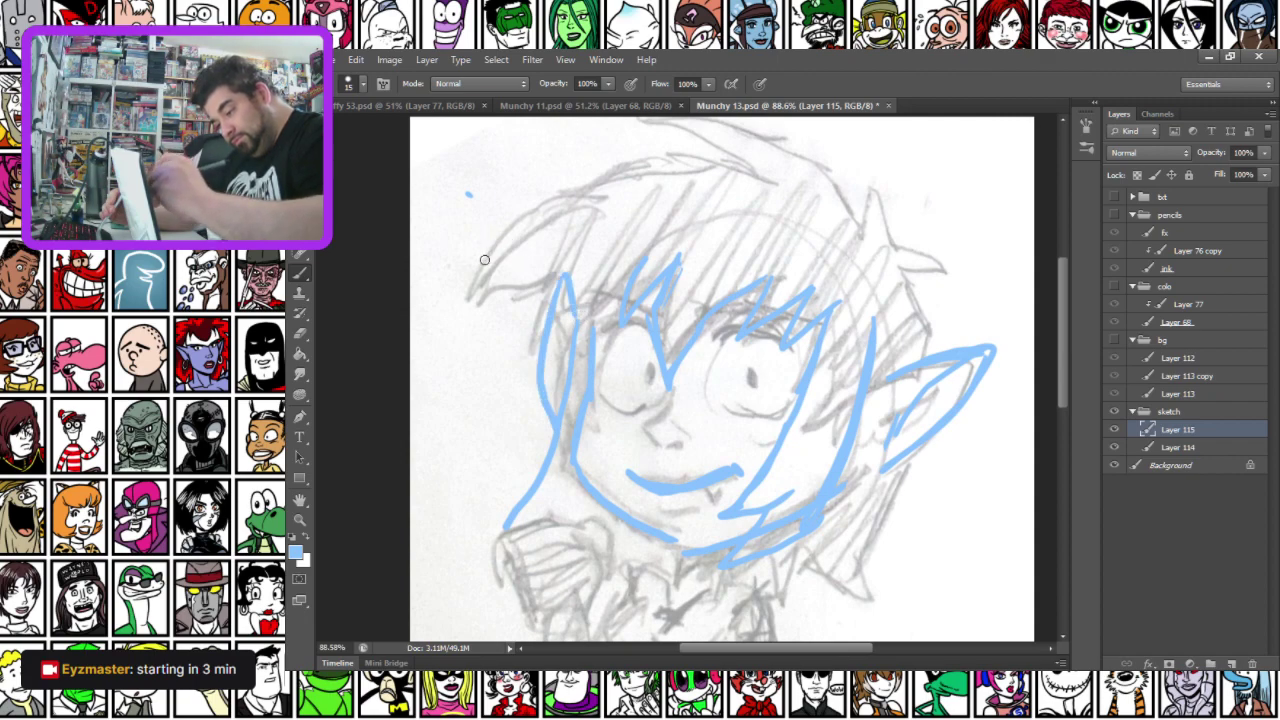
# Draw the spiky outer hair outline from the left tufts over the crown and down to the pointed ear
pyautogui.moveTo(480, 280)
pyautogui.mouseDown()
pyautogui.moveTo(516, 358)
pyautogui.moveTo(578, 405)
pyautogui.mouseUp()
pyautogui.moveTo(529, 359)
pyautogui.mouseDown()
pyautogui.moveTo(503, 326)
pyautogui.moveTo(573, 305)
pyautogui.moveTo(612, 288)
pyautogui.mouseUp()
pyautogui.moveTo(553, 257)
pyautogui.mouseDown()
pyautogui.moveTo(601, 286)
pyautogui.moveTo(677, 227)
pyautogui.moveTo(846, 245)
pyautogui.mouseUp()
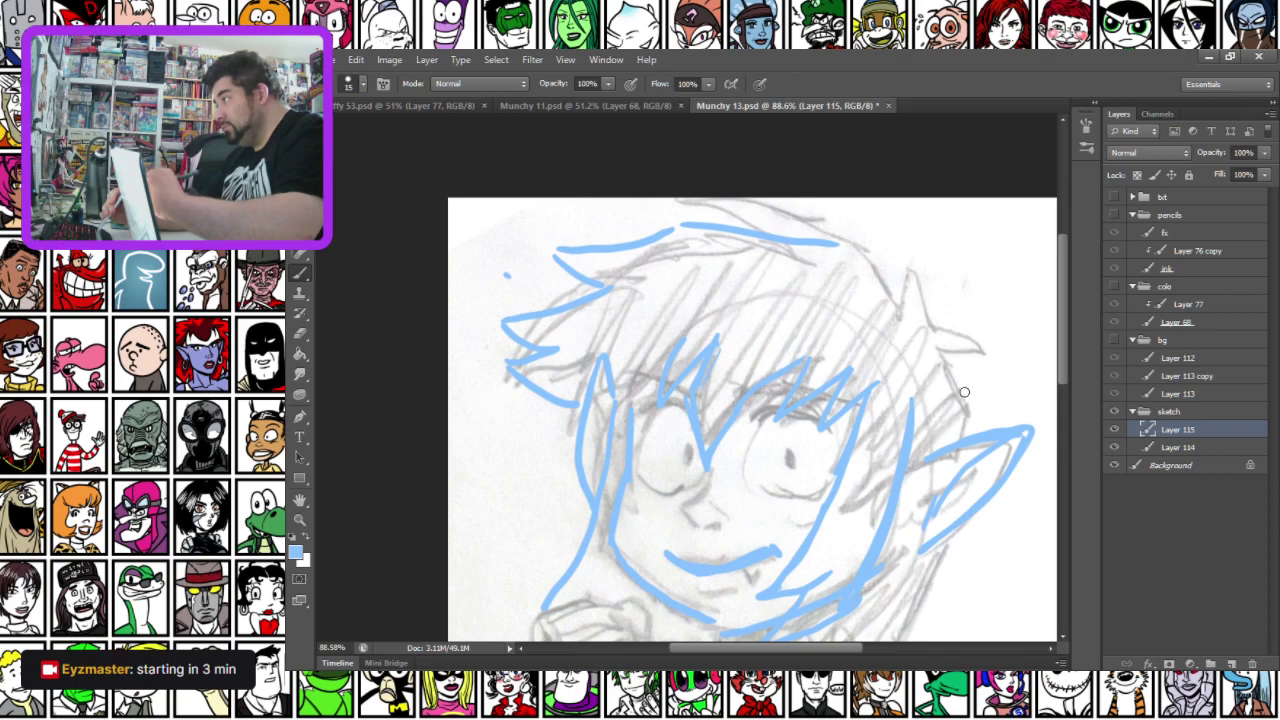
pyautogui.moveTo(966, 440); pyautogui.dragTo(979, 358)
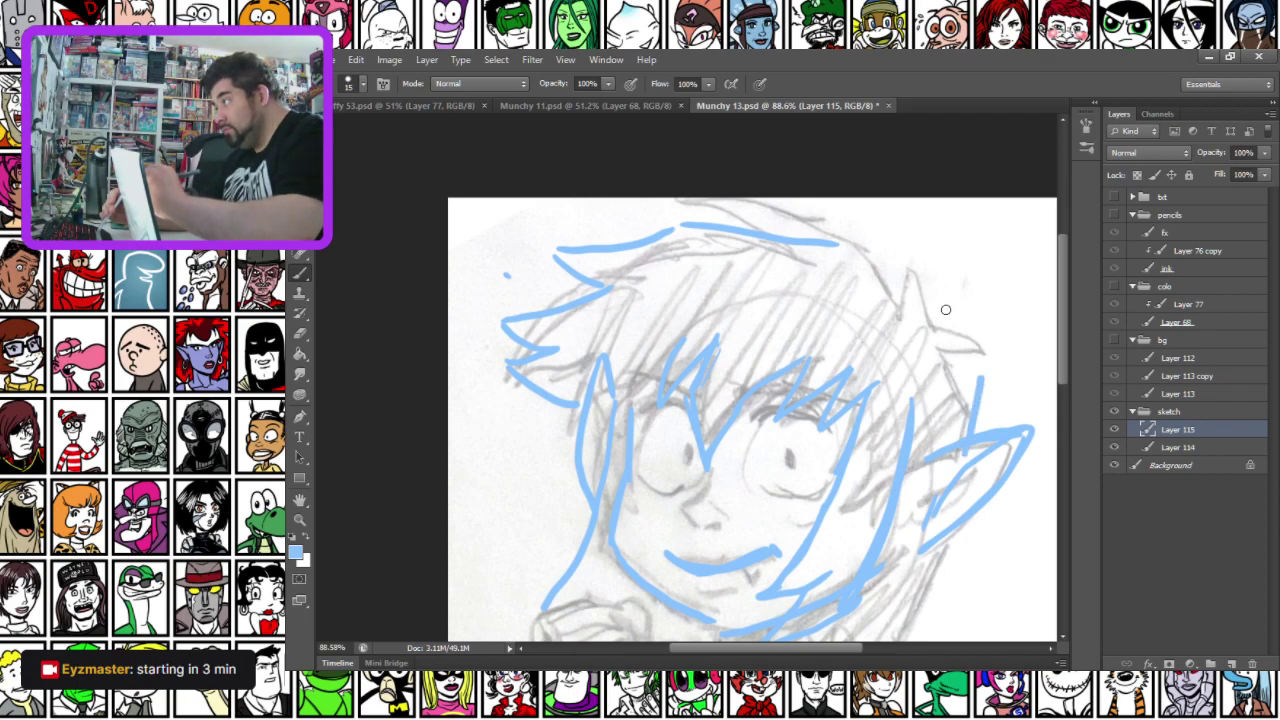
pyautogui.moveTo(925, 276); pyautogui.dragTo(988, 385)
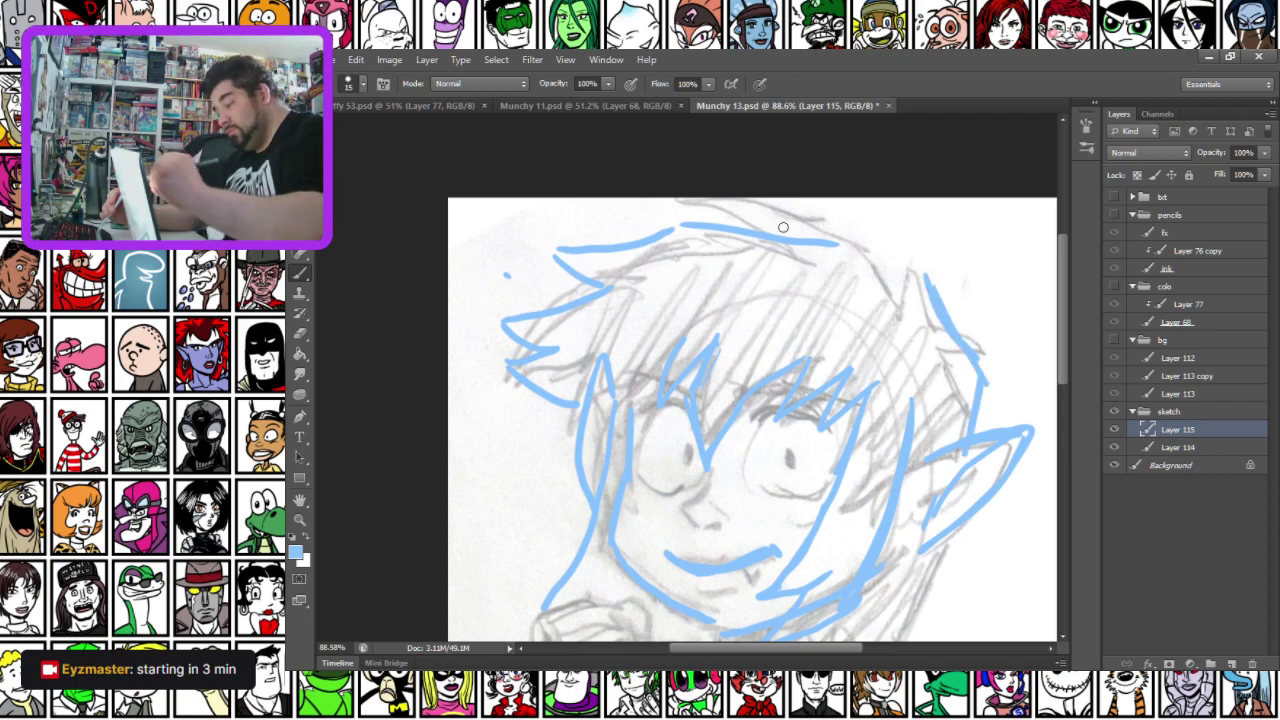
pyautogui.moveTo(838, 245); pyautogui.dragTo(898, 264)
pyautogui.moveTo(818, 242)
pyautogui.mouseDown()
pyautogui.moveTo(918, 285)
pyautogui.moveTo(862, 266)
pyautogui.moveTo(870, 256)
pyautogui.moveTo(898, 274)
pyautogui.moveTo(904, 242)
pyautogui.mouseUp()
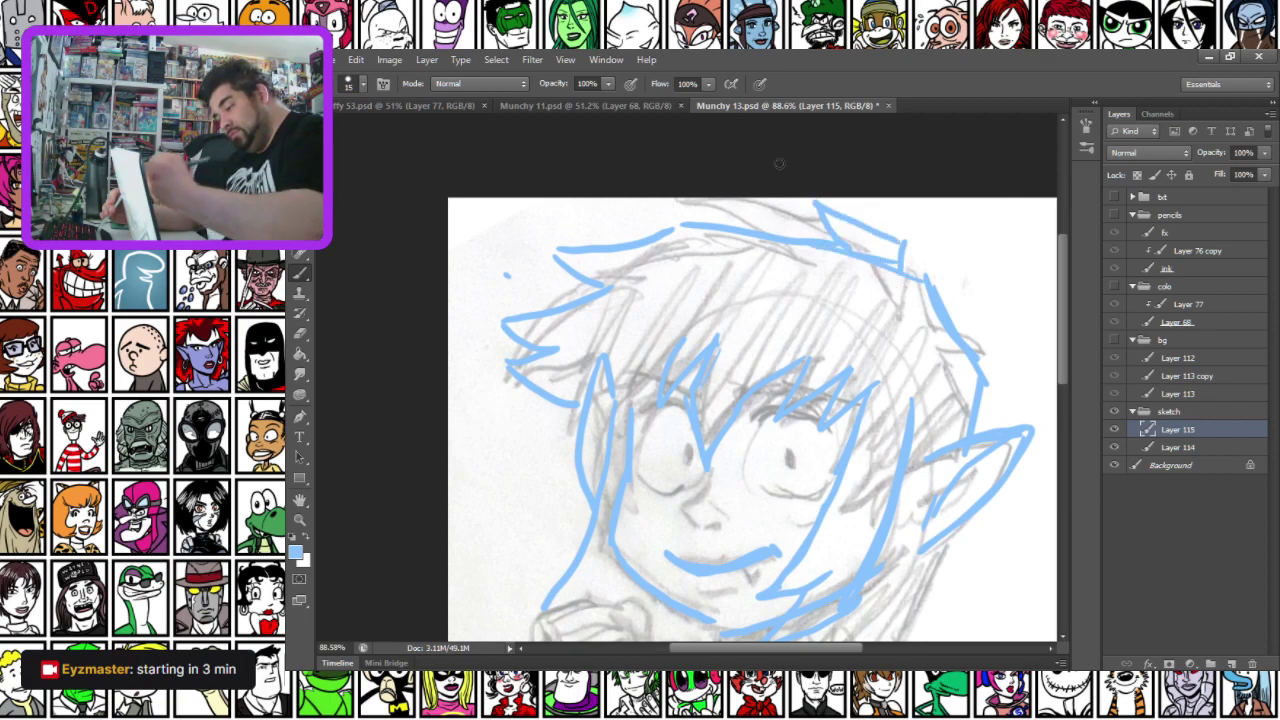
# Draw two short neck lines beneath the chin
pyautogui.moveTo(590, 446)
pyautogui.mouseDown()
pyautogui.moveTo(620, 291)
pyautogui.moveTo(640, 268)
pyautogui.mouseUp()
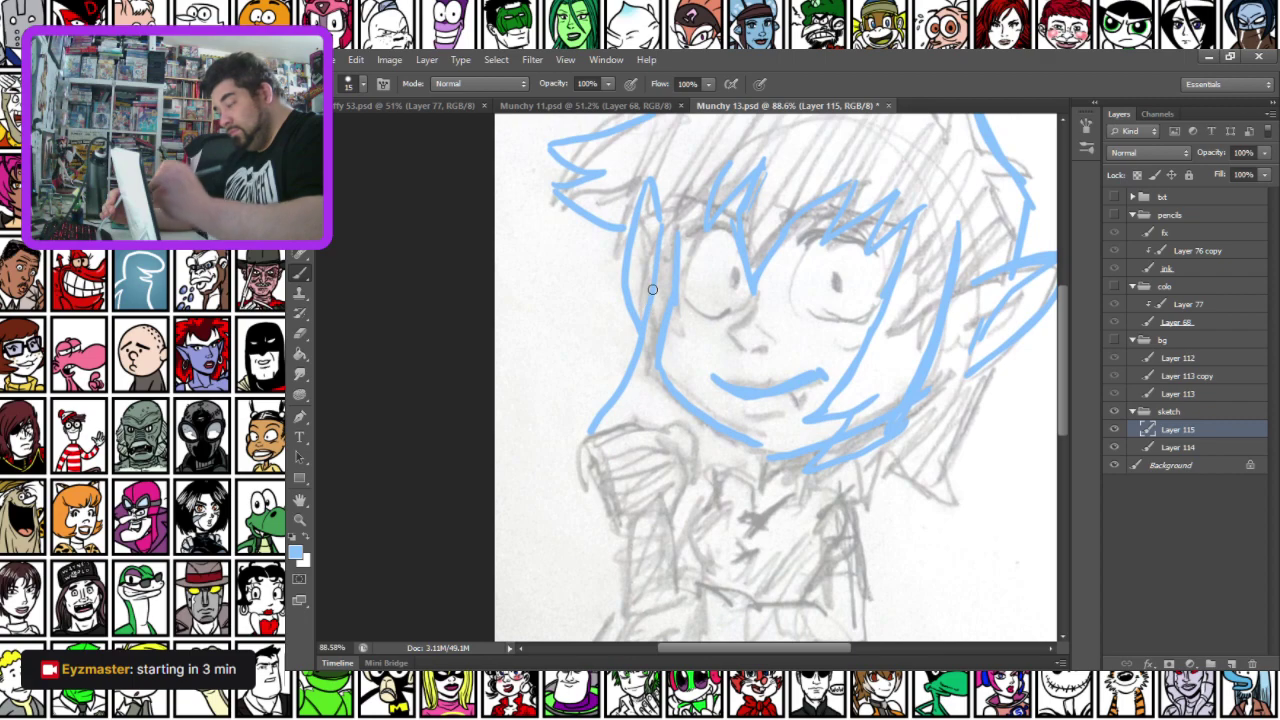
pyautogui.moveTo(800, 456); pyautogui.dragTo(808, 498)
pyautogui.moveTo(760, 460); pyautogui.dragTo(762, 494)
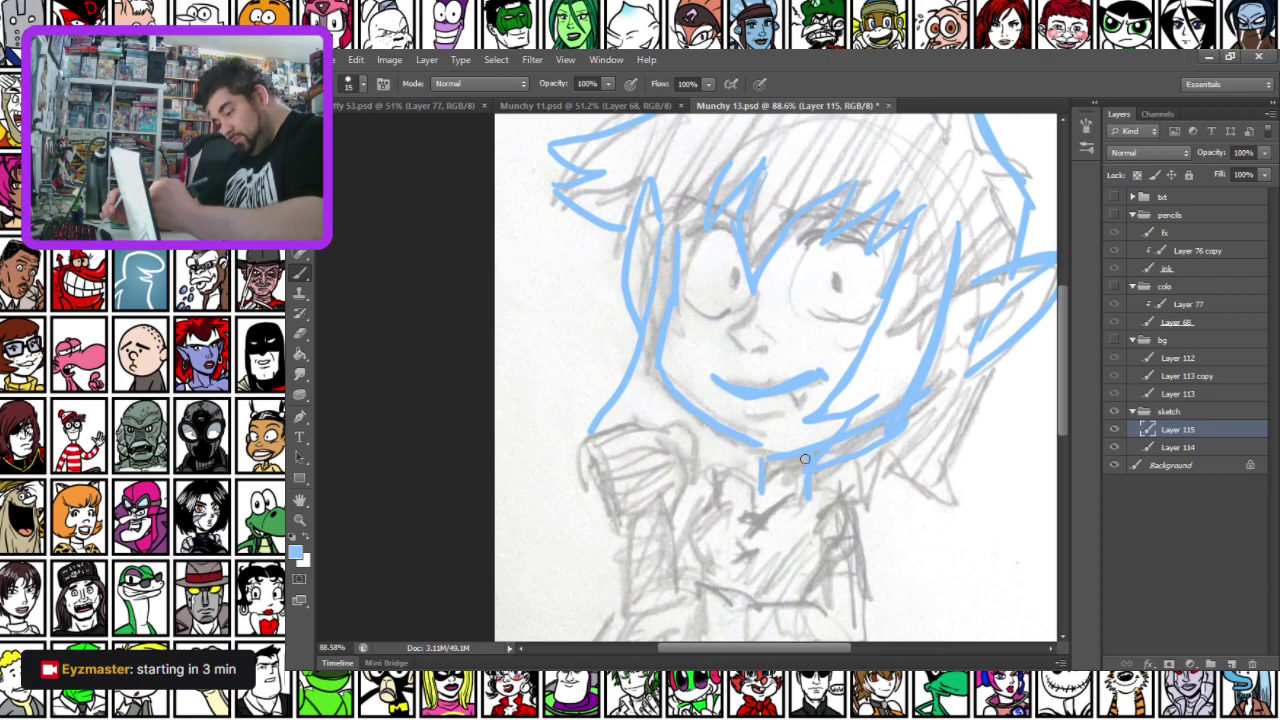
pyautogui.moveTo(559, 499); pyautogui.dragTo(605, 215)
pyautogui.moveTo(626, 469); pyautogui.dragTo(648, 436)
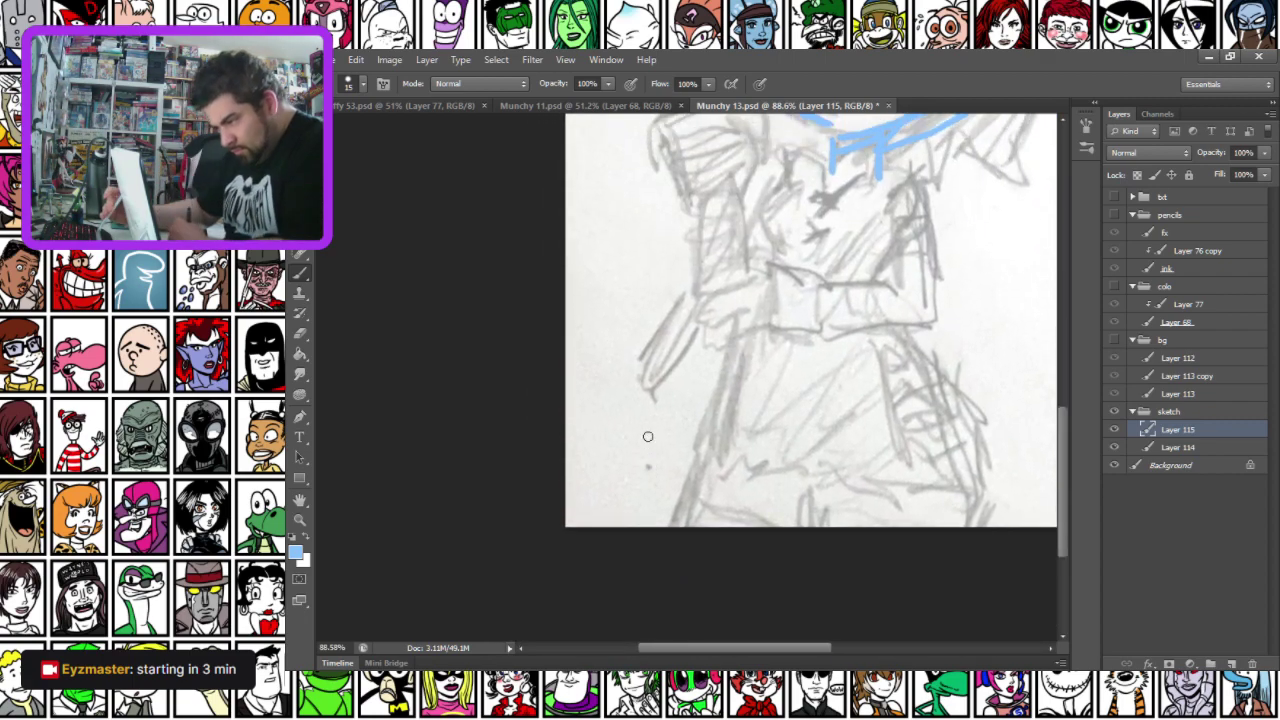
pyautogui.moveTo(586, 409)
pyautogui.mouseDown()
pyautogui.moveTo(611, 451)
pyautogui.moveTo(546, 455)
pyautogui.moveTo(537, 420)
pyautogui.moveTo(571, 420)
pyautogui.mouseUp()
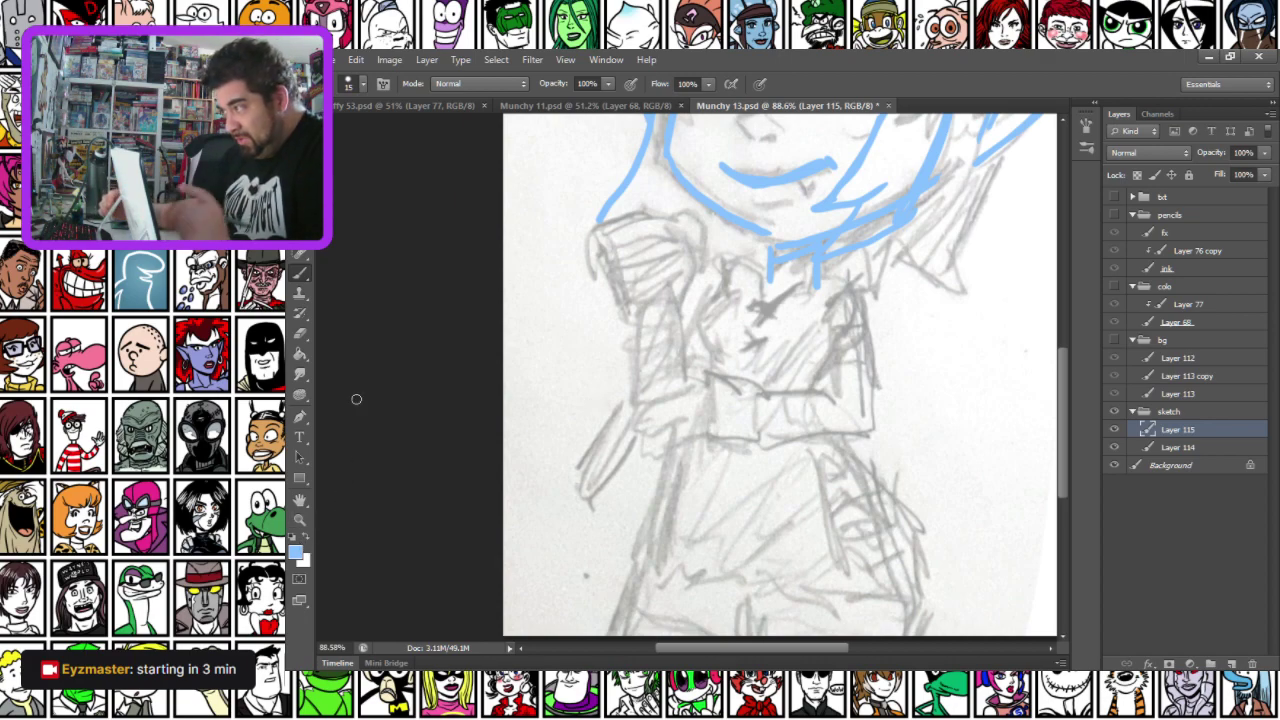
pyautogui.scroll(-2, 380, 394)
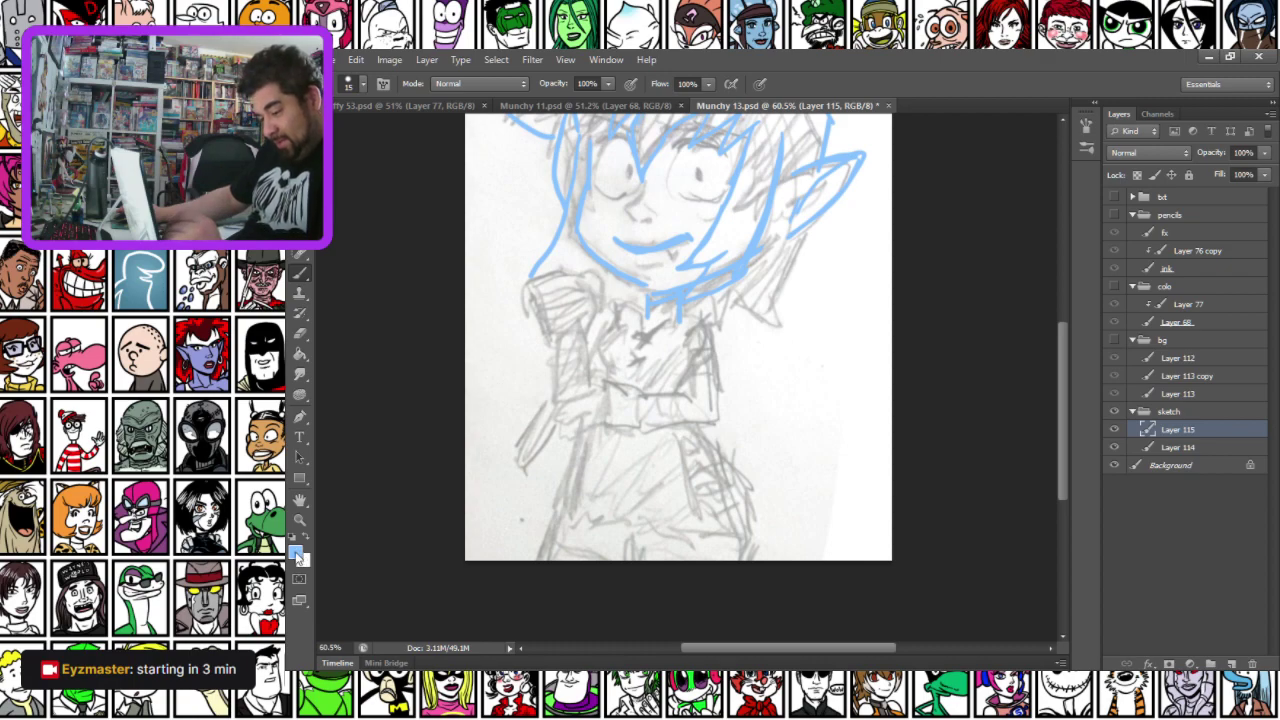
# Set the foreground colour to the darker blue 4c99e8 and choose the 12 px hard round brush
pyautogui.click(296, 551)
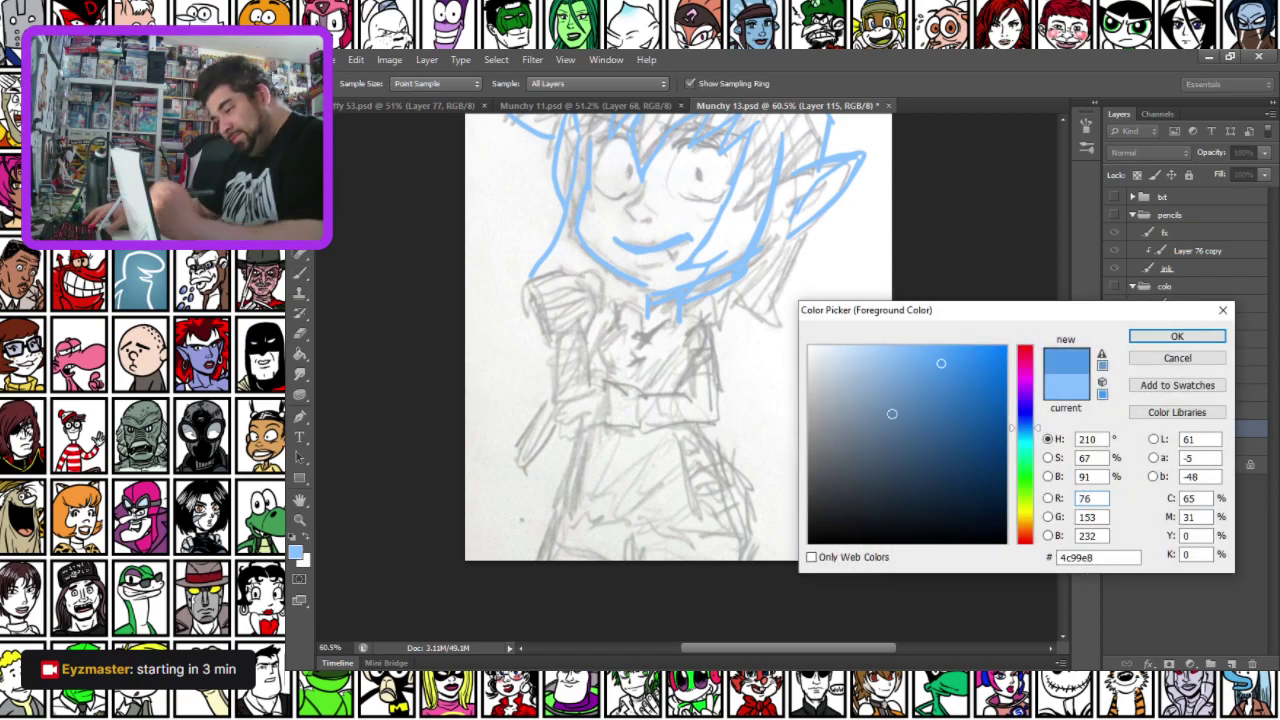
pyautogui.press('Return')
pyautogui.rightClick(646, 446)
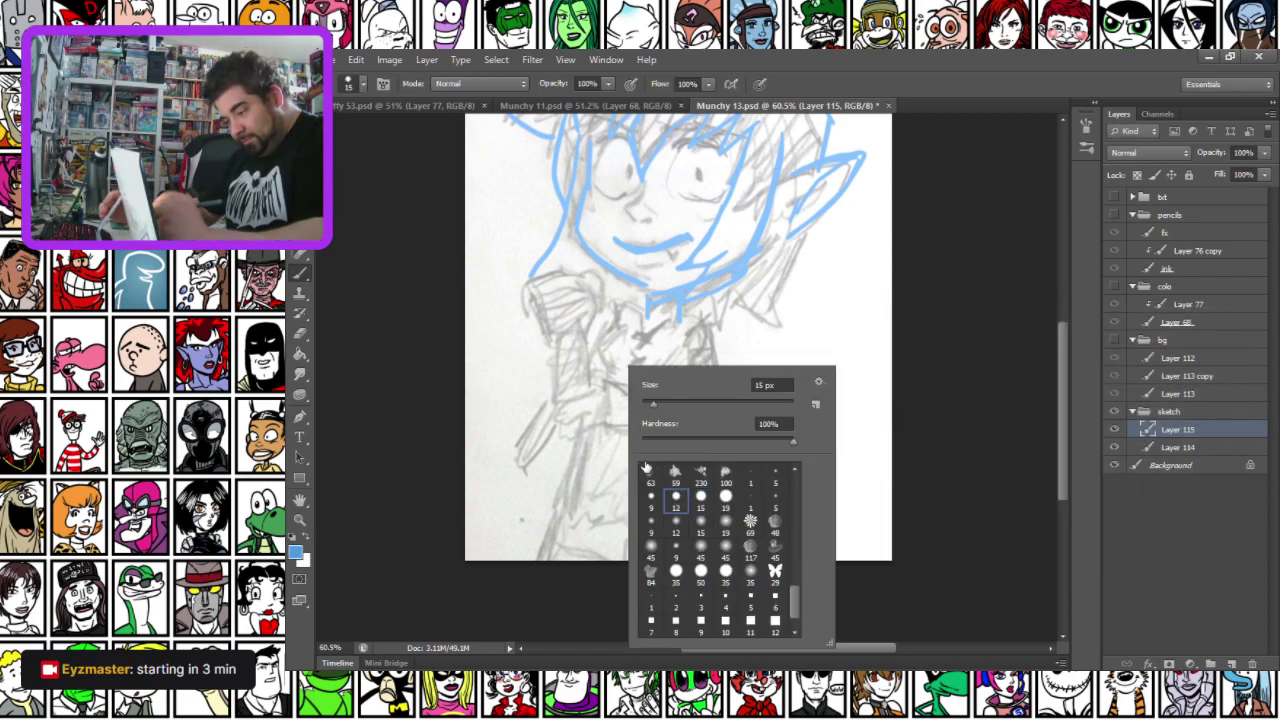
pyautogui.doubleClick(676, 497)
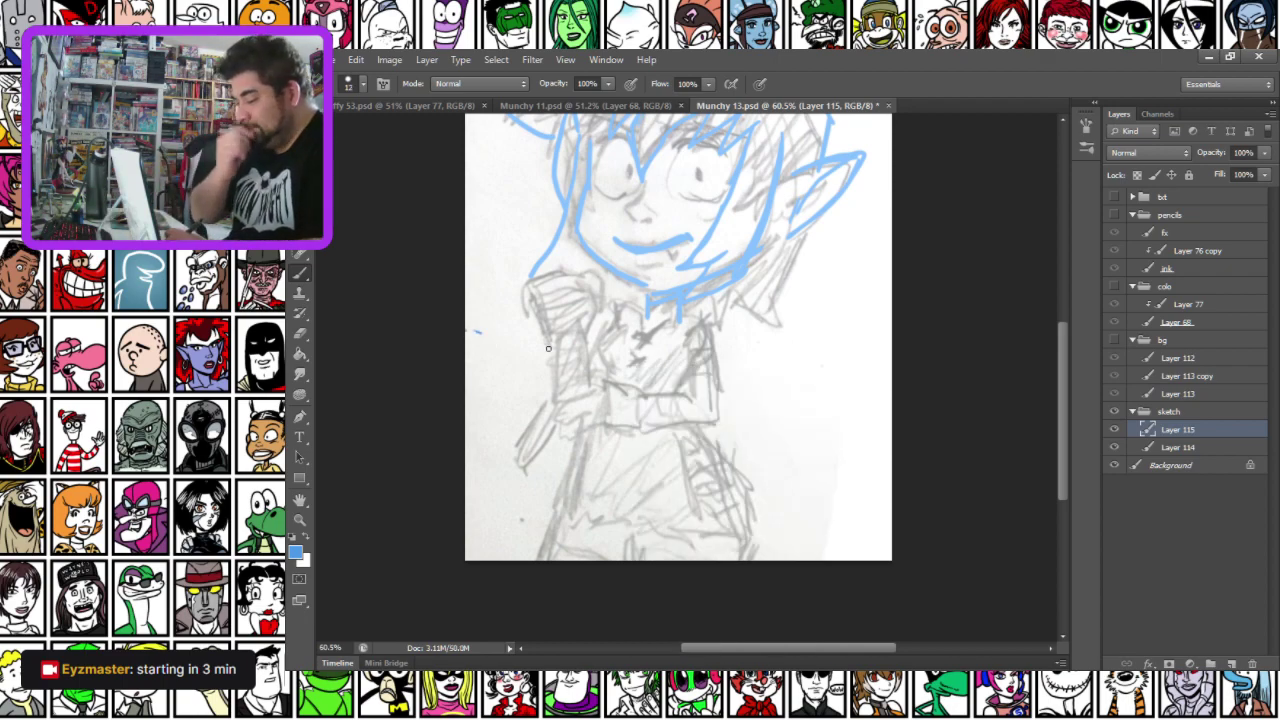
# Sketch the torso sides, the flared hips and the skirt hem with a V-shaped curve above it in the darker blue
pyautogui.moveTo(615, 325)
pyautogui.mouseDown()
pyautogui.moveTo(594, 353)
pyautogui.moveTo(609, 374)
pyautogui.moveTo(599, 397)
pyautogui.mouseUp()
pyautogui.moveTo(688, 369); pyautogui.dragTo(676, 398)
pyautogui.moveTo(747, 490)
pyautogui.mouseDown()
pyautogui.moveTo(690, 430)
pyautogui.moveTo(751, 558)
pyautogui.mouseUp()
pyautogui.moveTo(573, 455)
pyautogui.mouseDown()
pyautogui.moveTo(557, 506)
pyautogui.moveTo(625, 531)
pyautogui.moveTo(751, 539)
pyautogui.mouseUp()
pyautogui.moveTo(627, 514); pyautogui.dragTo(668, 481)
pyautogui.moveTo(590, 478); pyautogui.dragTo(626, 512)
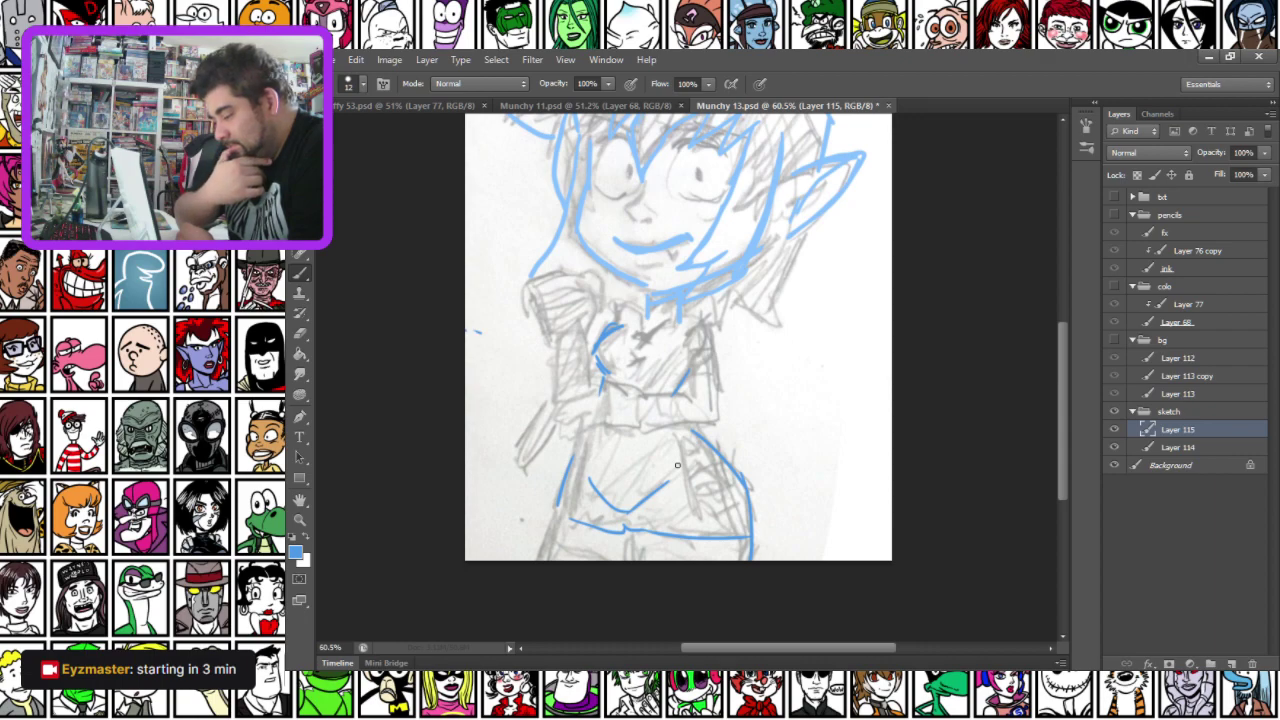
# Draw both bent arms with the hands at the waist, and the collar's V-neckline with crossed laces
pyautogui.moveTo(708, 322)
pyautogui.mouseDown()
pyautogui.moveTo(746, 377)
pyautogui.moveTo(718, 390)
pyautogui.moveTo(706, 432)
pyautogui.moveTo(719, 445)
pyautogui.moveTo(752, 402)
pyautogui.moveTo(752, 372)
pyautogui.moveTo(750, 386)
pyautogui.mouseUp()
pyautogui.moveTo(628, 313)
pyautogui.mouseDown()
pyautogui.moveTo(638, 304)
pyautogui.moveTo(570, 410)
pyautogui.moveTo(564, 454)
pyautogui.mouseUp()
pyautogui.moveTo(600, 402)
pyautogui.mouseDown()
pyautogui.moveTo(592, 432)
pyautogui.moveTo(612, 450)
pyautogui.moveTo(678, 430)
pyautogui.mouseUp()
pyautogui.moveTo(692, 362)
pyautogui.mouseDown()
pyautogui.moveTo(677, 406)
pyautogui.moveTo(692, 437)
pyautogui.moveTo(677, 409)
pyautogui.moveTo(702, 446)
pyautogui.mouseUp()
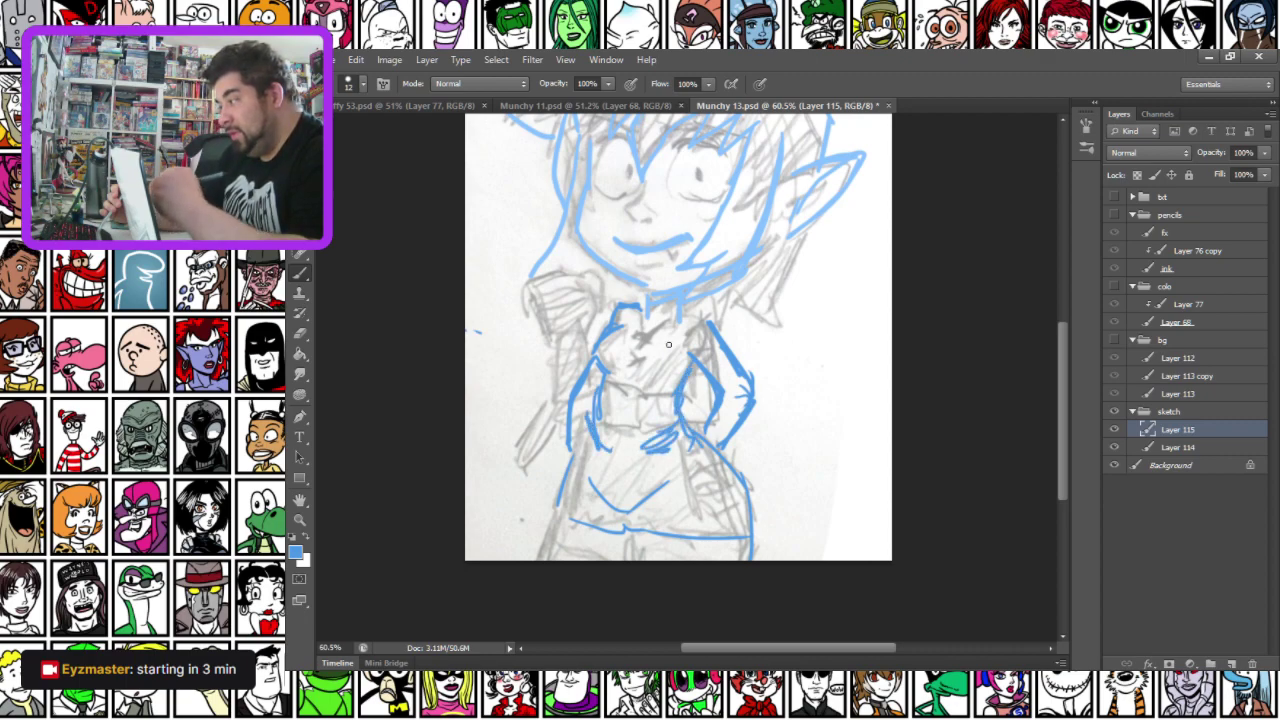
pyautogui.moveTo(598, 450); pyautogui.dragTo(592, 418)
pyautogui.moveTo(639, 313)
pyautogui.mouseDown()
pyautogui.moveTo(646, 338)
pyautogui.moveTo(670, 318)
pyautogui.mouseUp()
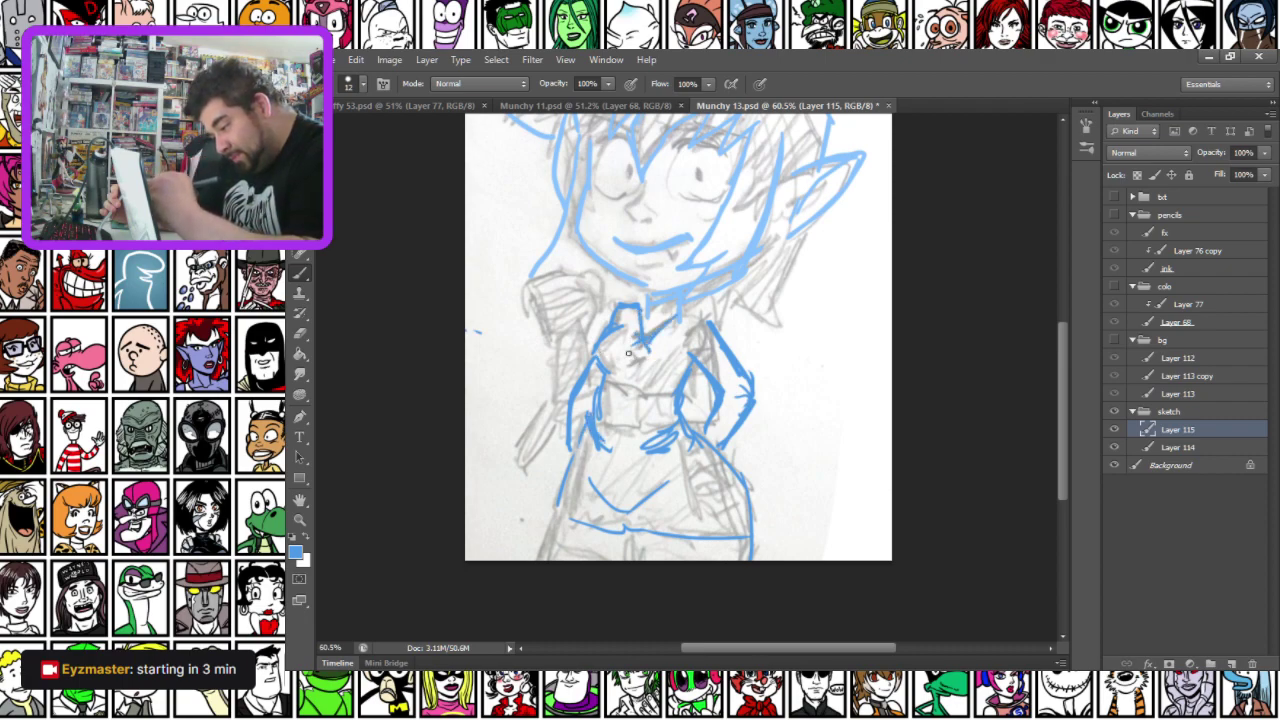
pyautogui.moveTo(622, 356); pyautogui.dragTo(652, 354)
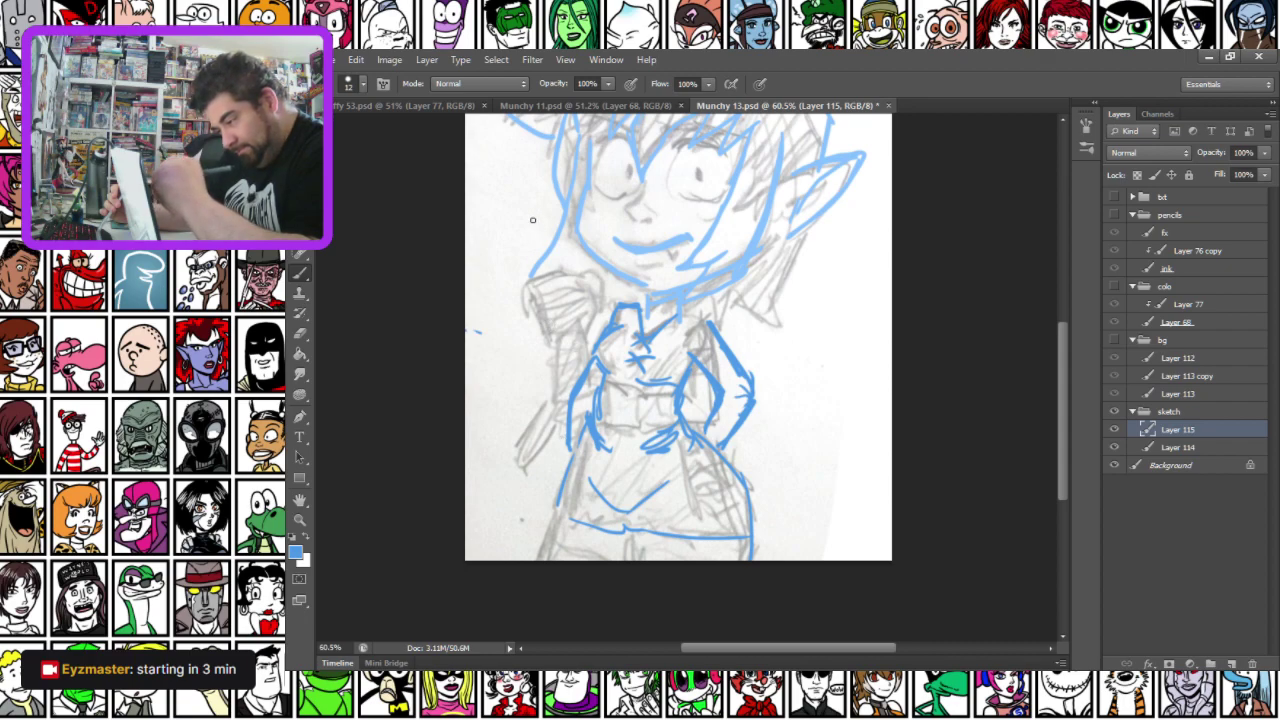
# Draw the pointed hair tips flicking outward below the cheek opposite the pointed ear
pyautogui.moveTo(567, 219); pyautogui.dragTo(516, 286)
pyautogui.moveTo(560, 241); pyautogui.dragTo(516, 286)
pyautogui.moveTo(517, 286); pyautogui.dragTo(588, 262)
pyautogui.moveTo(588, 263); pyautogui.dragTo(565, 296)
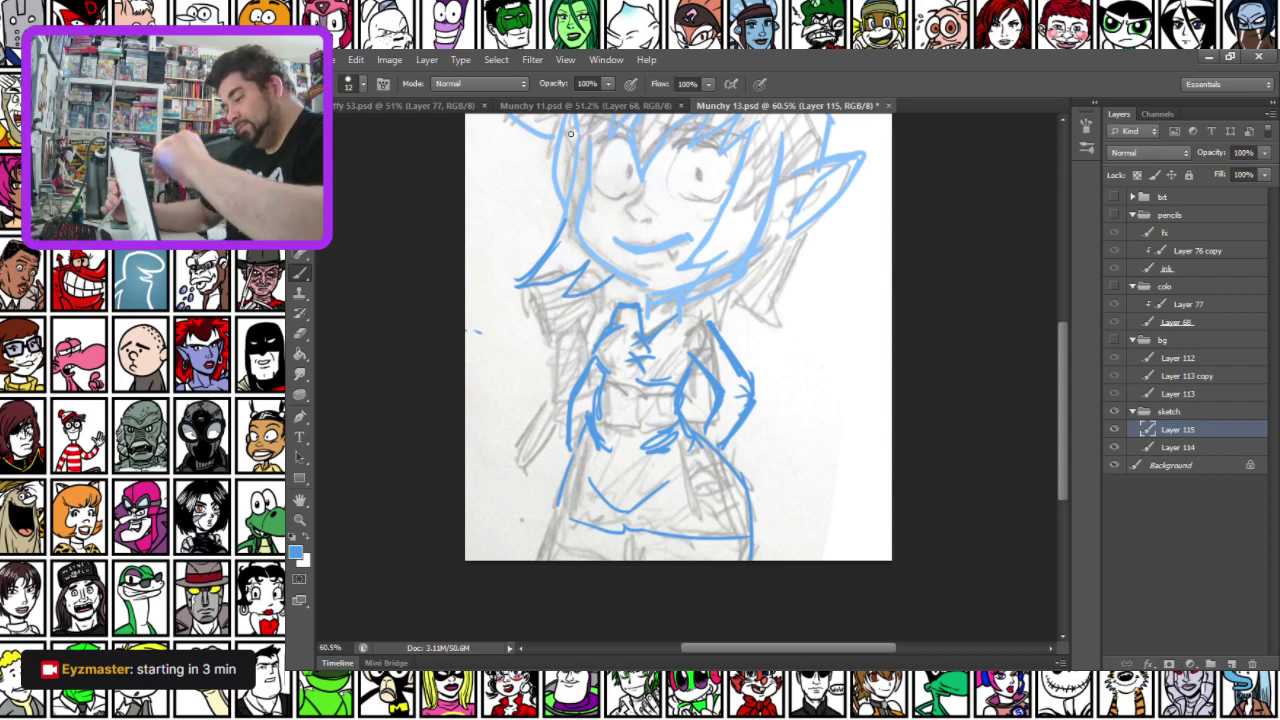
# Add a tongue sticking out of the smile and draw the flicked hair tips below the pointed ear
pyautogui.moveTo(629, 252)
pyautogui.mouseDown()
pyautogui.moveTo(662, 260)
pyautogui.moveTo(626, 263)
pyautogui.moveTo(661, 246)
pyautogui.moveTo(641, 265)
pyautogui.moveTo(694, 287)
pyautogui.moveTo(648, 299)
pyautogui.moveTo(660, 315)
pyautogui.mouseUp()
pyautogui.hotkey('ctrl', 'alt', 'z')
pyautogui.hotkey('ctrl', 'alt', 'z')
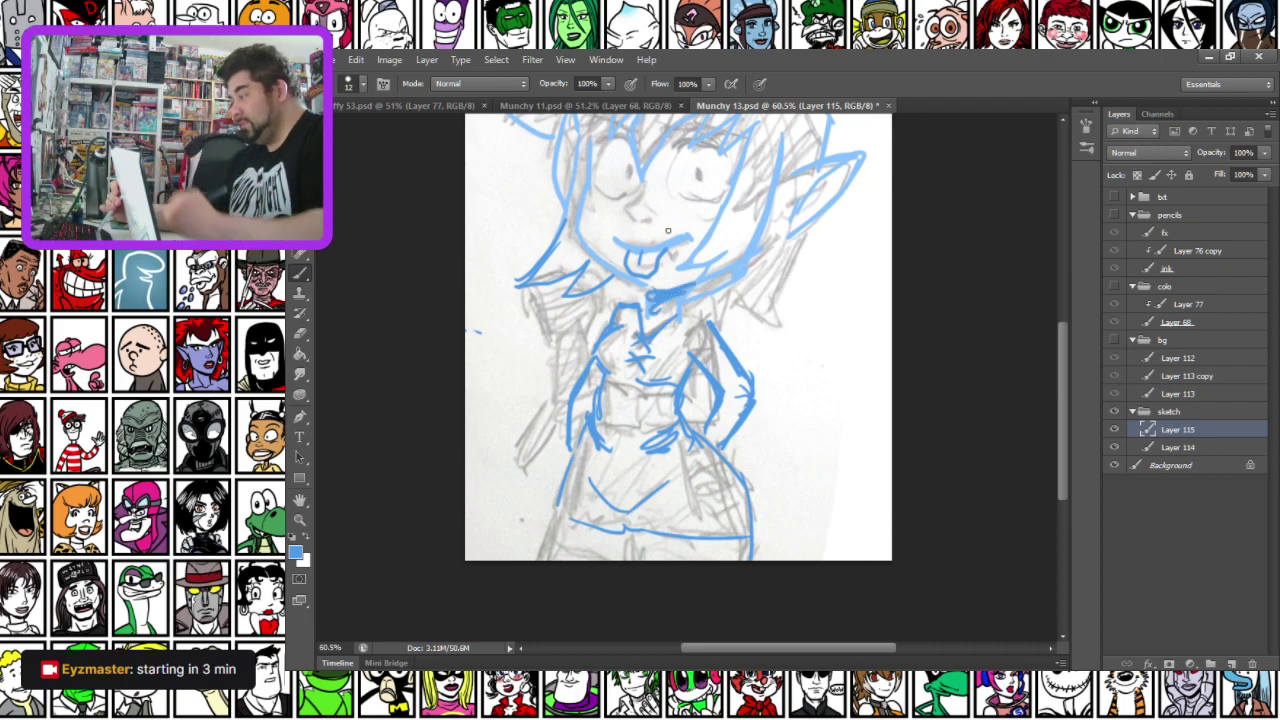
pyautogui.moveTo(807, 224)
pyautogui.mouseDown()
pyautogui.moveTo(784, 283)
pyautogui.moveTo(832, 290)
pyautogui.moveTo(762, 319)
pyautogui.moveTo(727, 315)
pyautogui.moveTo(768, 346)
pyautogui.moveTo(730, 350)
pyautogui.mouseUp()
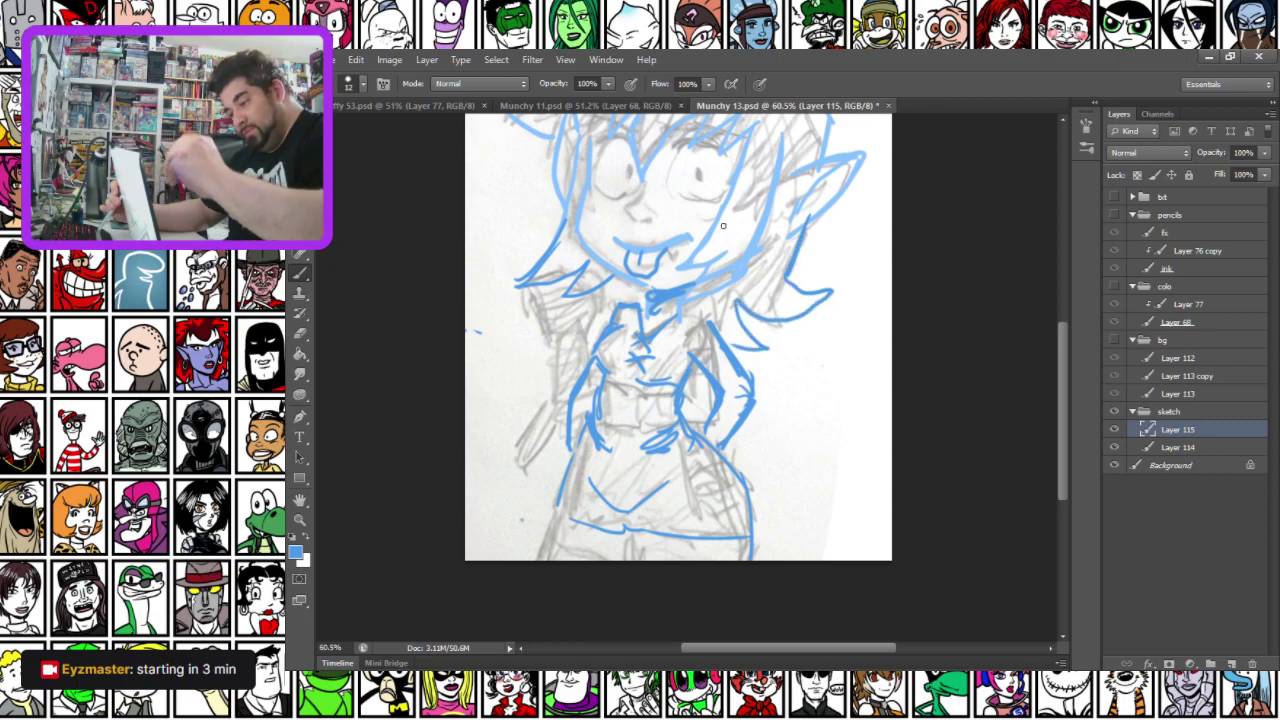
pyautogui.moveTo(576, 233)
pyautogui.mouseDown()
pyautogui.moveTo(647, 290)
pyautogui.moveTo(714, 267)
pyautogui.mouseUp()
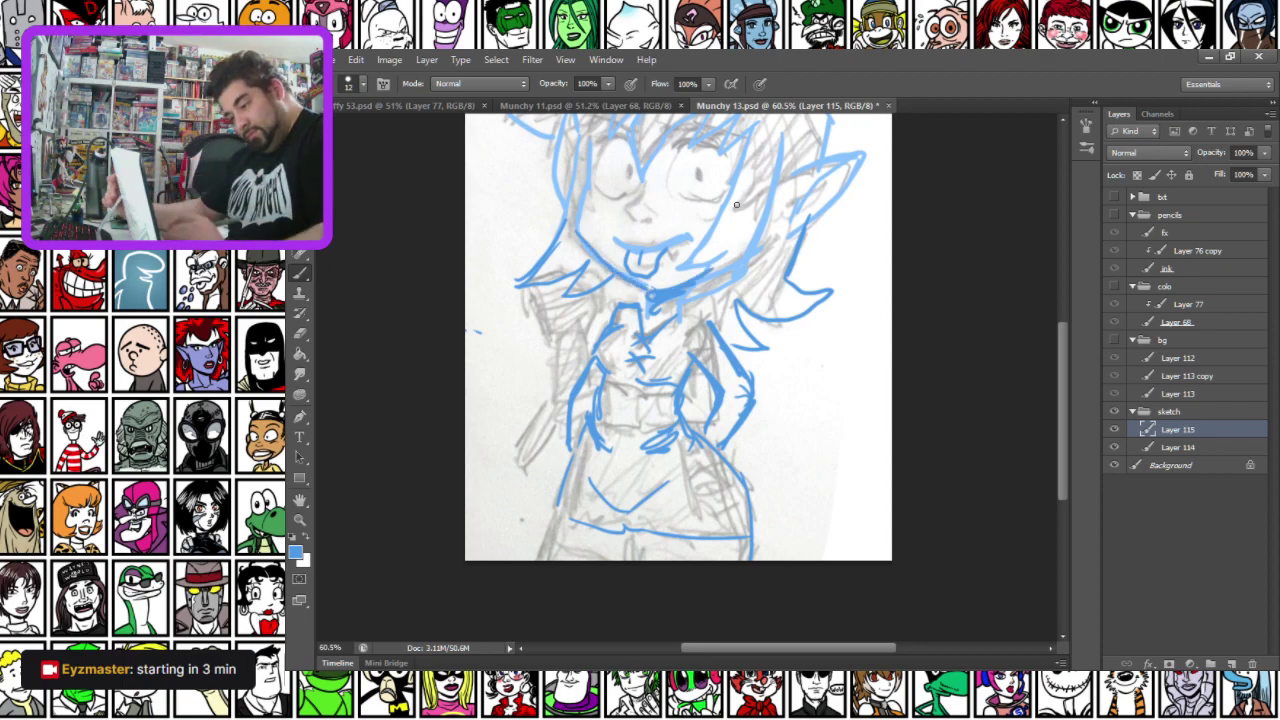
# Paint over the stray pencil lines around the old raised arm and the waist with an 81 px white brush
pyautogui.rightClick(535, 316)
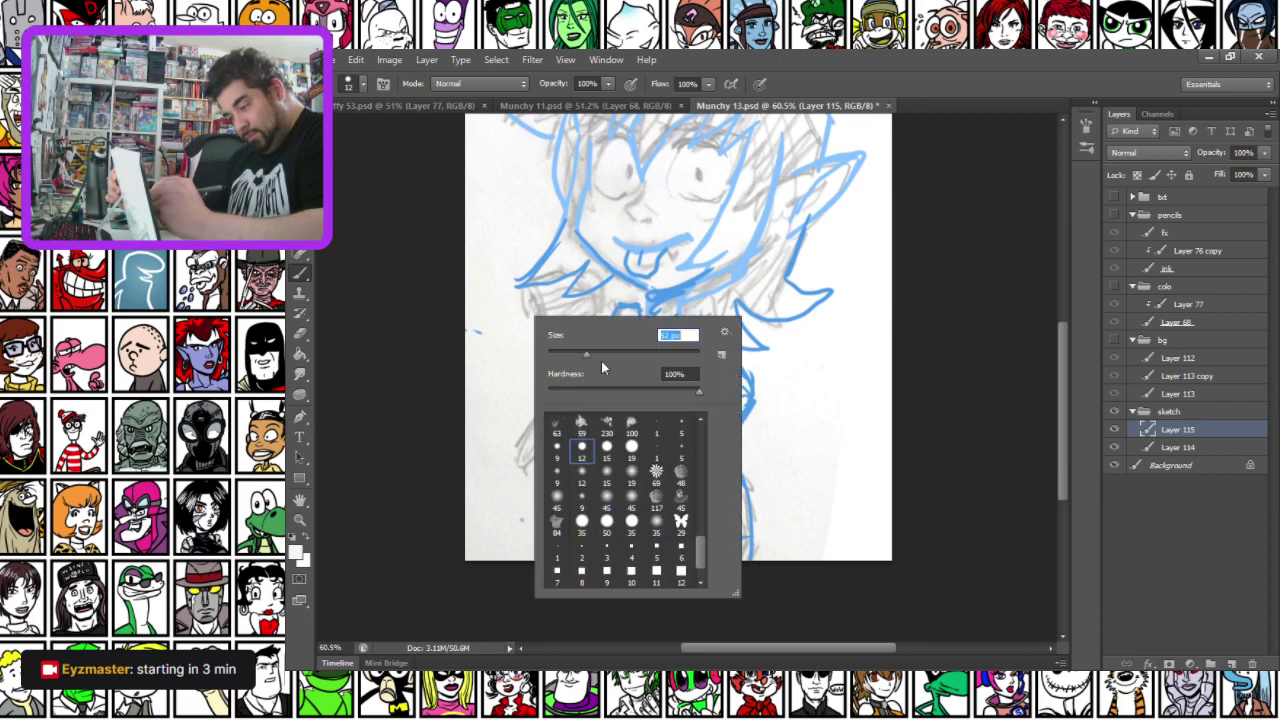
pyautogui.click(545, 301)
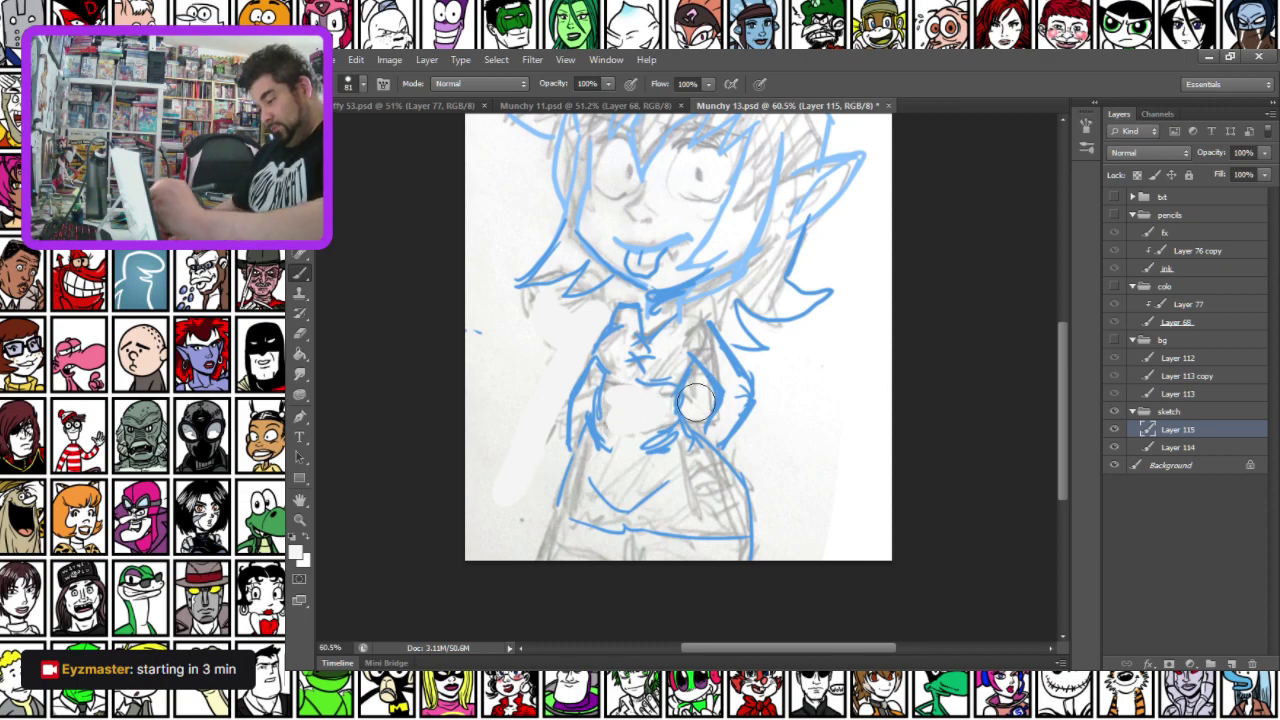
pyautogui.scroll(-5, 718, 236)
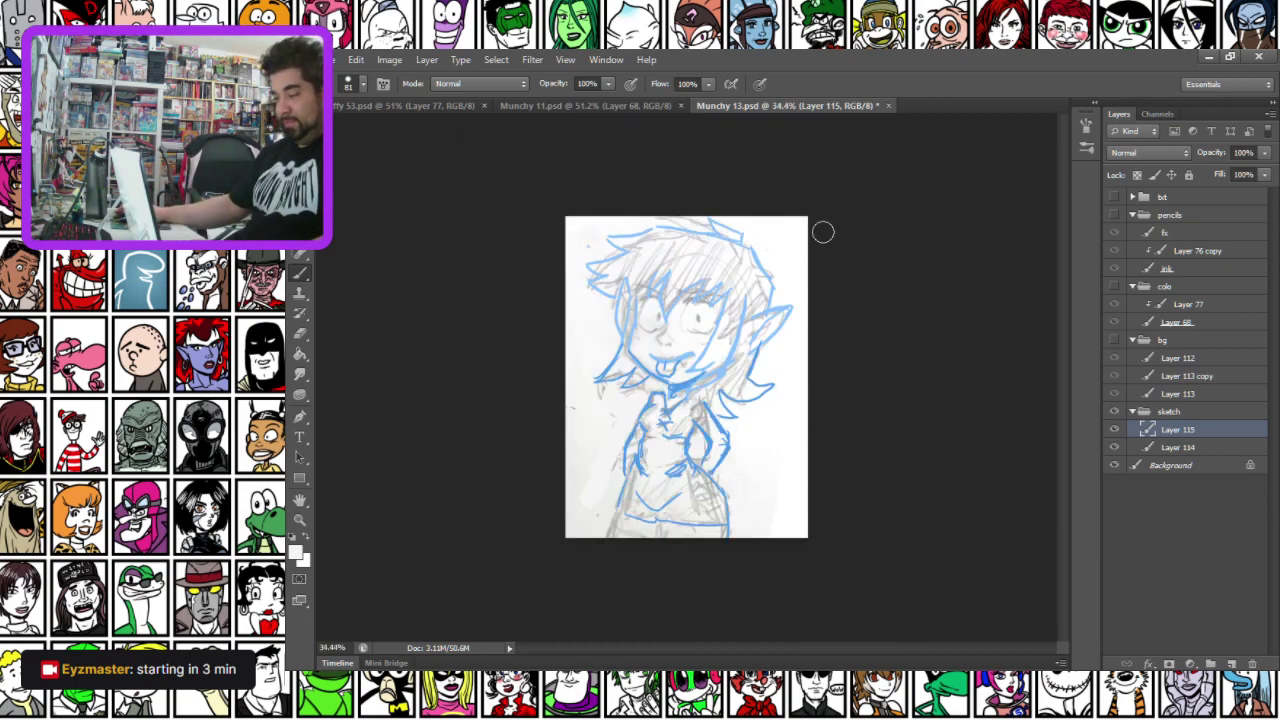
pyautogui.scroll(1, 822, 232)
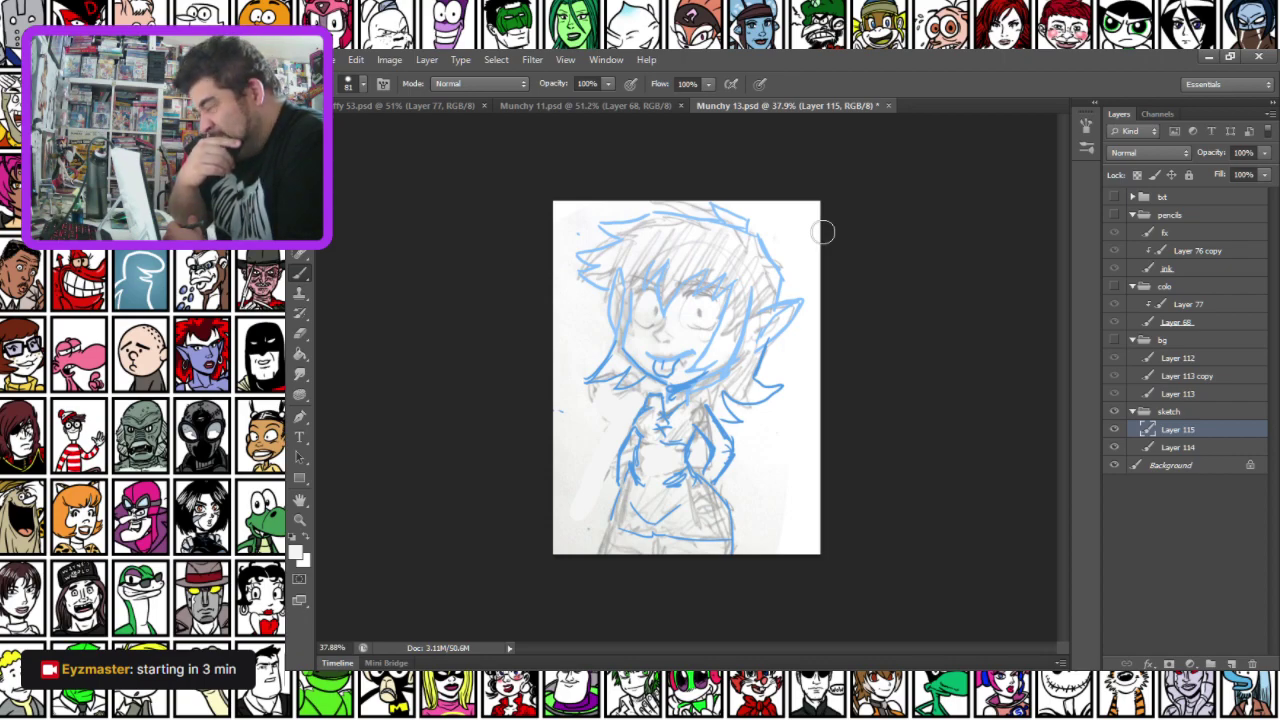
# Duplicate Layer 115 and Layer 114, merge the copies into one layer and hide the two originals
pyautogui.keyDown('shift'); pyautogui.click(1188, 447); pyautogui.keyUp('shift')
pyautogui.rightClick(1188, 447)
pyautogui.click(1094, 189)
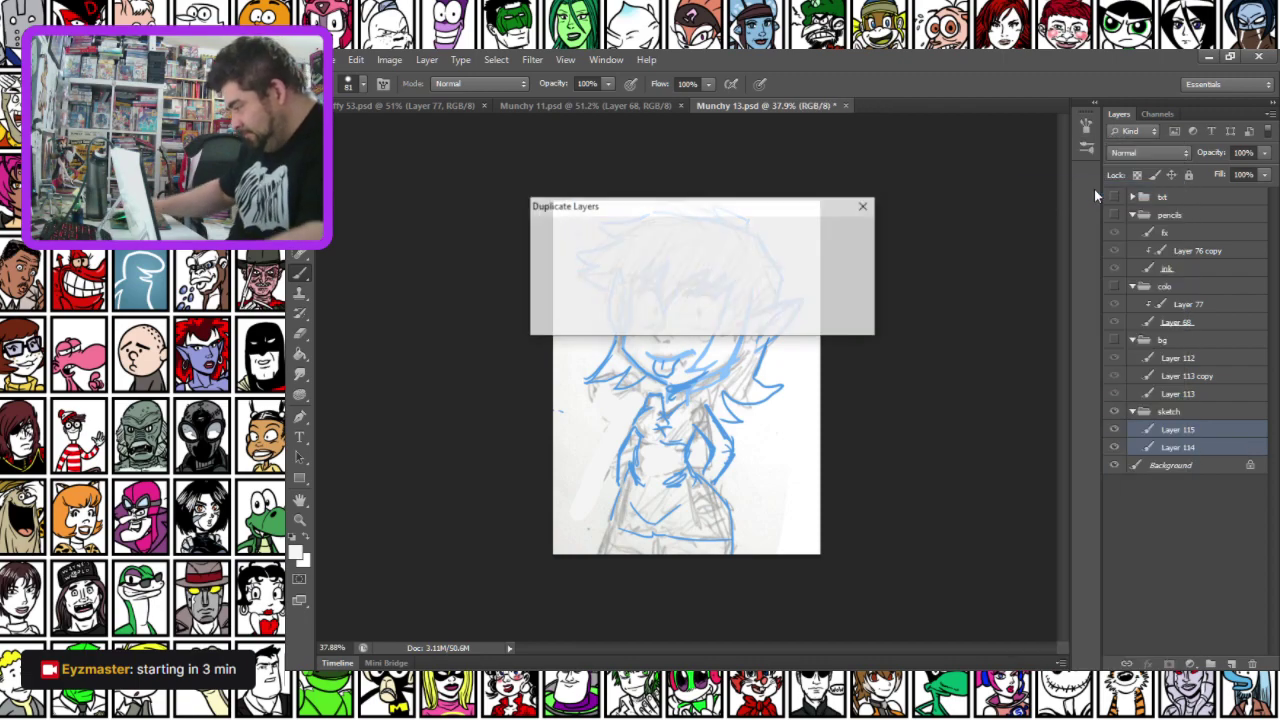
pyautogui.press('Return')
pyautogui.hotkey('ctrl', 'e')
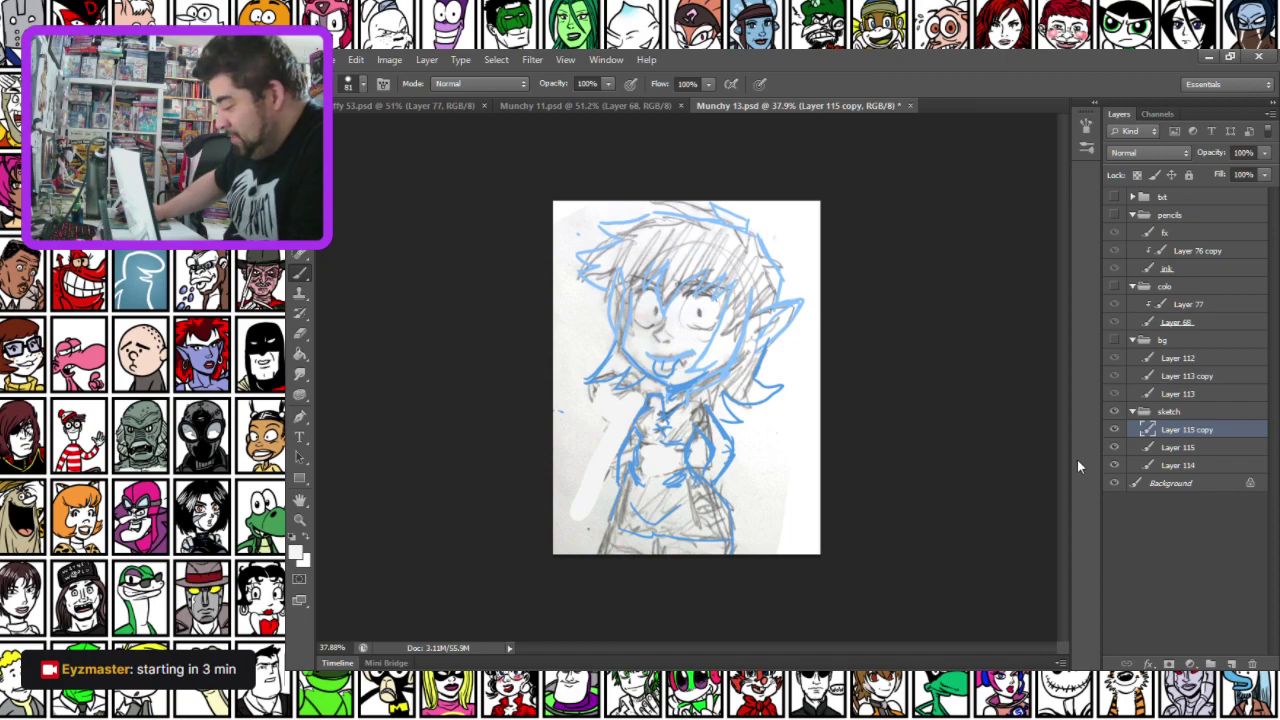
pyautogui.click(1115, 449)
pyautogui.click(1116, 464)
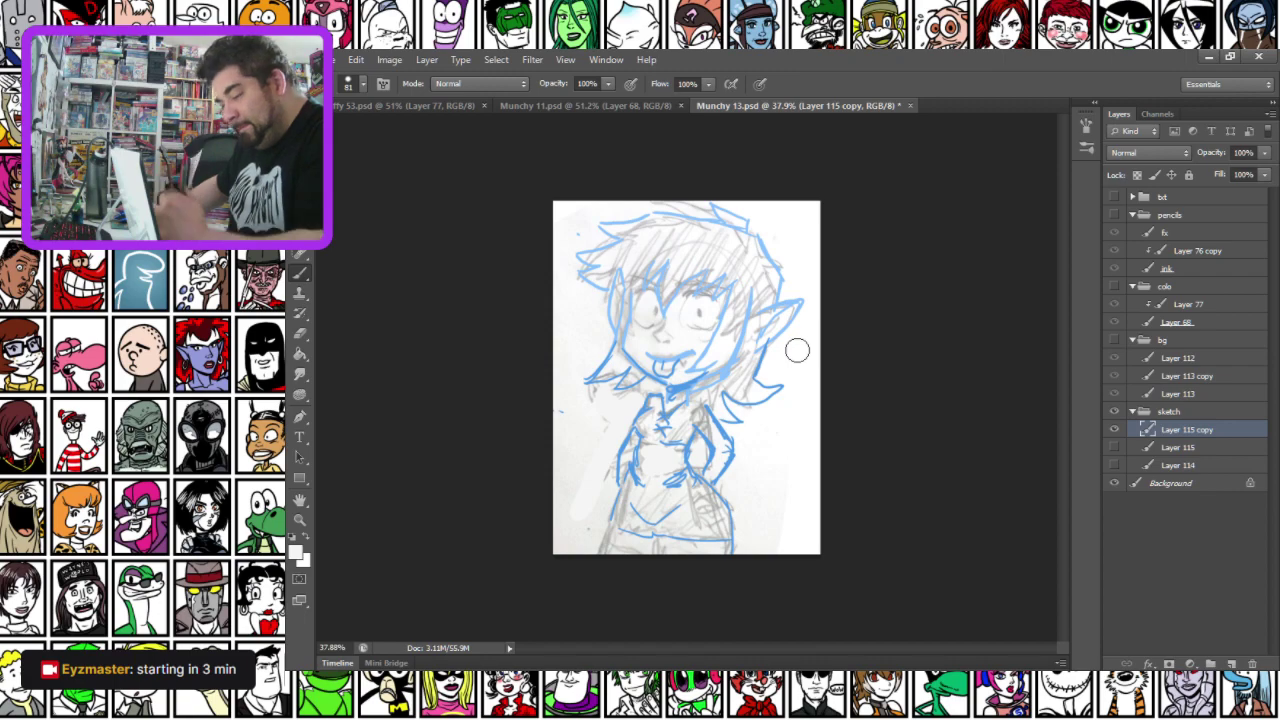
# Lasso the head and scale it to about 85% over the neck, and draw a freehand selection around the whole figure
pyautogui.press('l')
pyautogui.moveTo(571, 212)
pyautogui.mouseDown()
pyautogui.moveTo(555, 258)
pyautogui.moveTo(582, 428)
pyautogui.moveTo(652, 398)
pyautogui.moveTo(729, 431)
pyautogui.moveTo(737, 186)
pyautogui.moveTo(531, 257)
pyautogui.mouseUp()
pyautogui.rightClick(637, 263)
pyautogui.click(660, 443)
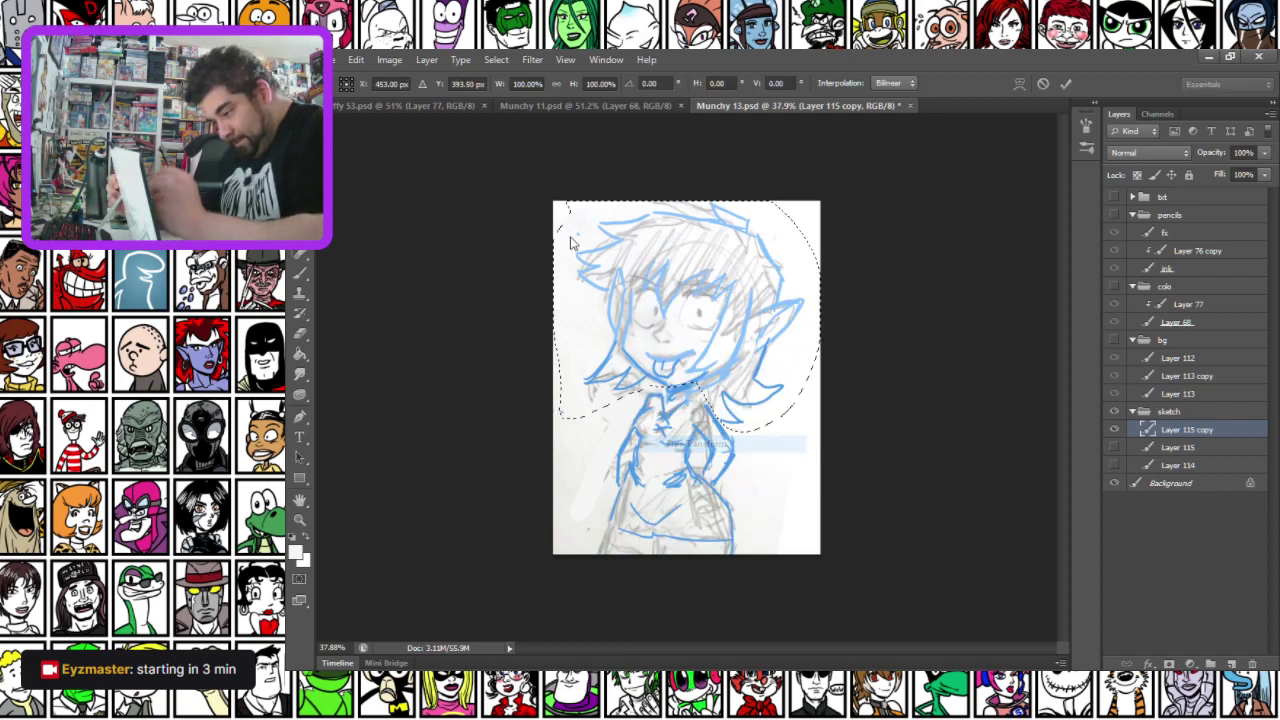
pyautogui.moveTo(553, 201); pyautogui.dragTo(588, 236)
pyautogui.moveTo(640, 280); pyautogui.dragTo(615, 294)
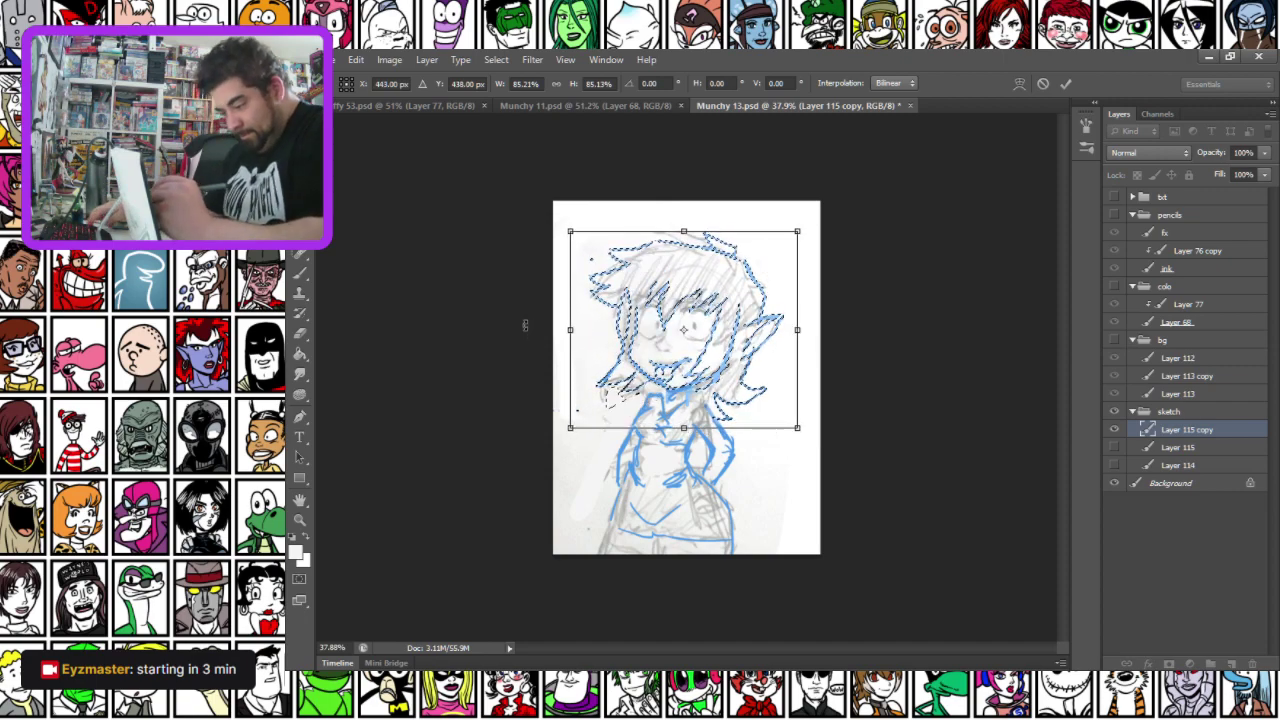
pyautogui.press('Return')
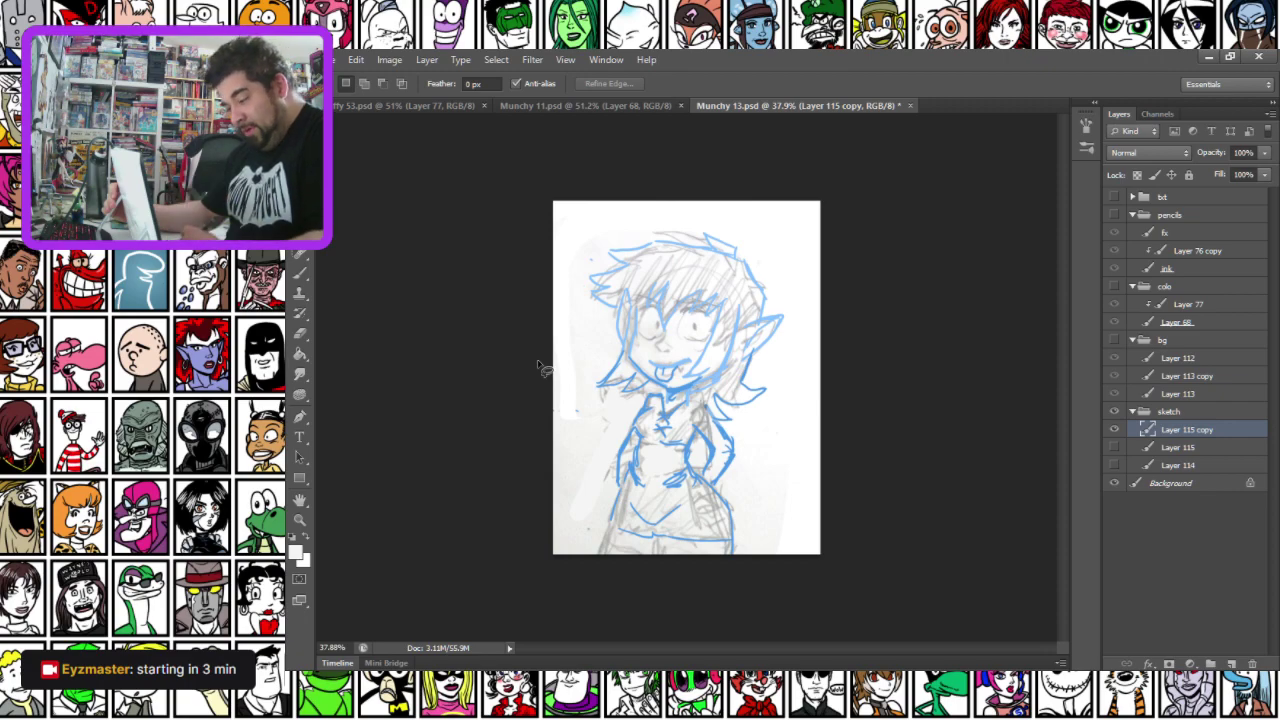
pyautogui.moveTo(560, 248)
pyautogui.mouseDown()
pyautogui.moveTo(760, 240)
pyautogui.moveTo(794, 523)
pyautogui.moveTo(510, 258)
pyautogui.mouseUp()
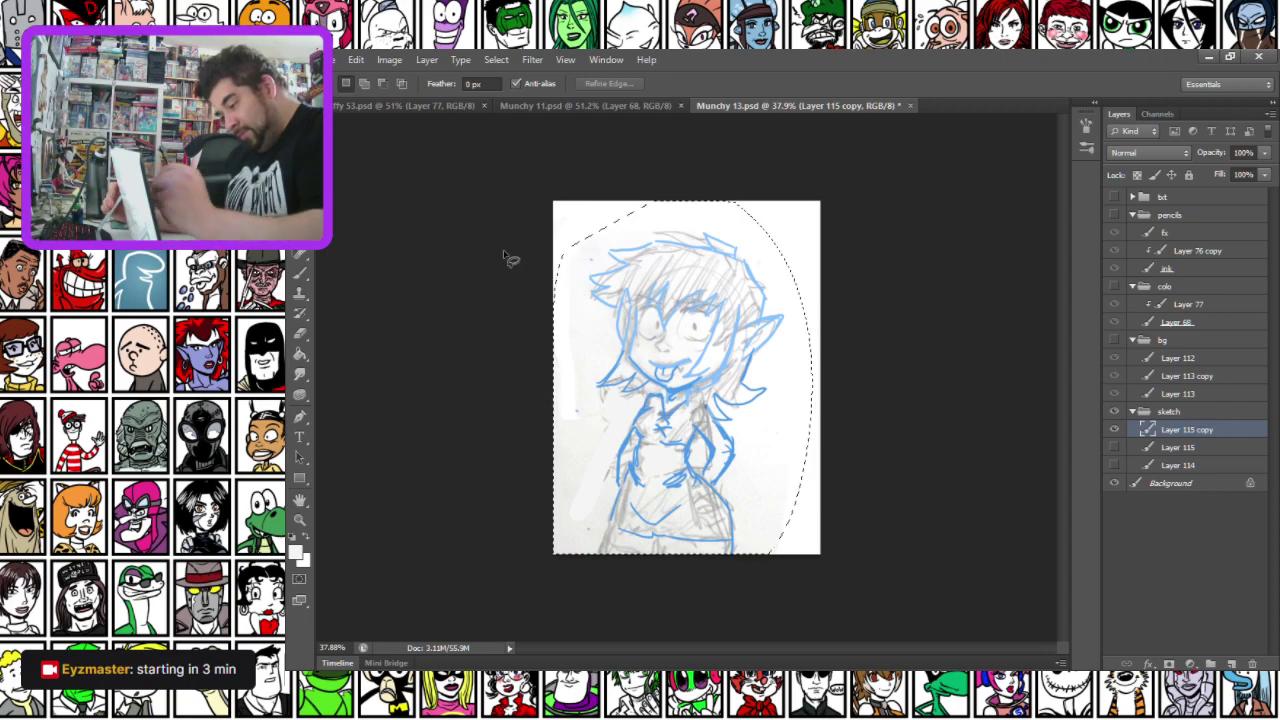
pyautogui.rightClick(650, 348)
pyautogui.click(680, 499)
pyautogui.moveTo(618, 393); pyautogui.dragTo(619, 384)
pyautogui.moveTo(568, 188); pyautogui.dragTo(534, 173)
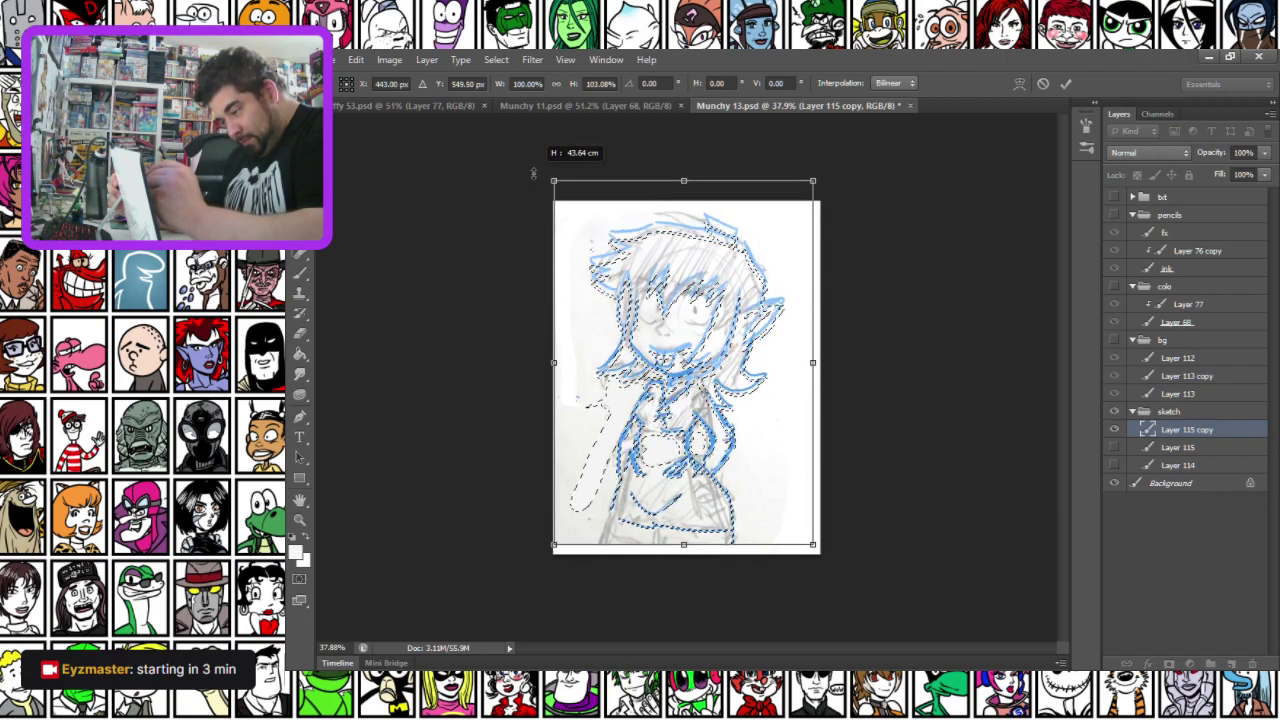
pyautogui.click(1043, 85)
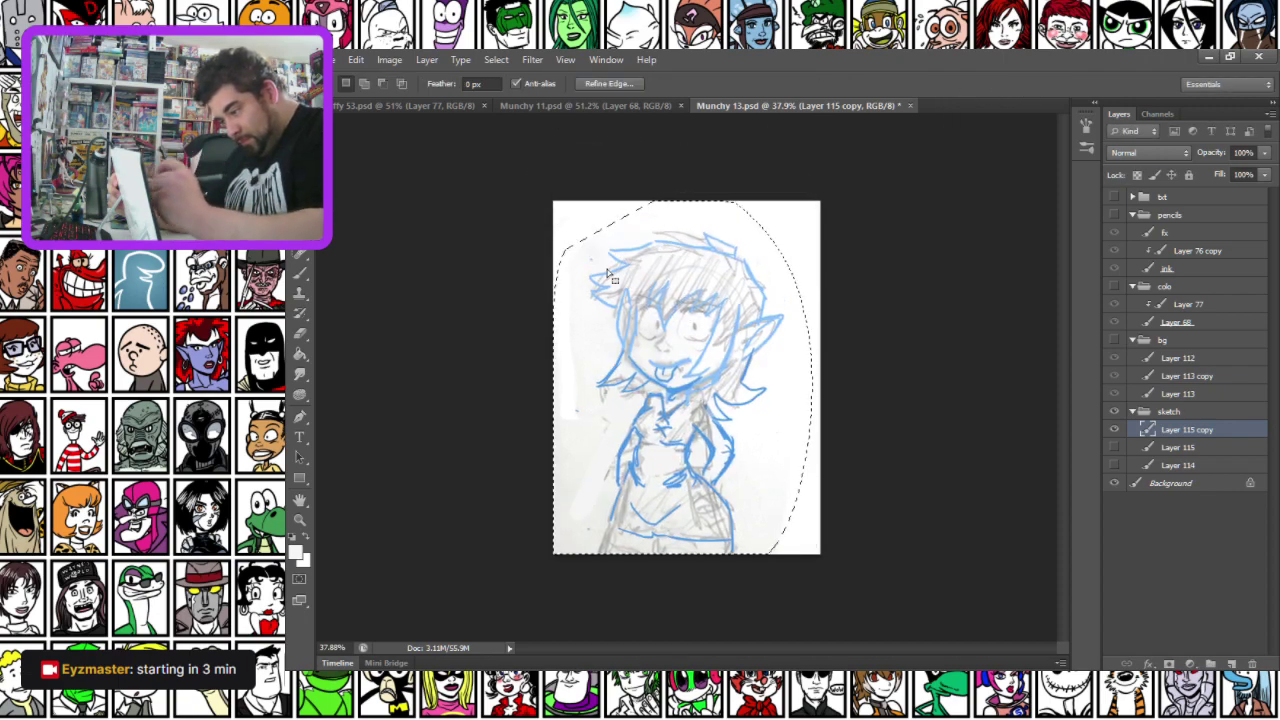
# Enlarge the selected figure to about 104%, shift it slightly upward on the canvas and clear the selection
pyautogui.rightClick(641, 312)
pyautogui.click(680, 497)
pyautogui.moveTo(639, 443); pyautogui.dragTo(638, 431)
pyautogui.moveTo(552, 188); pyautogui.dragTo(535, 172)
pyautogui.press('Return')
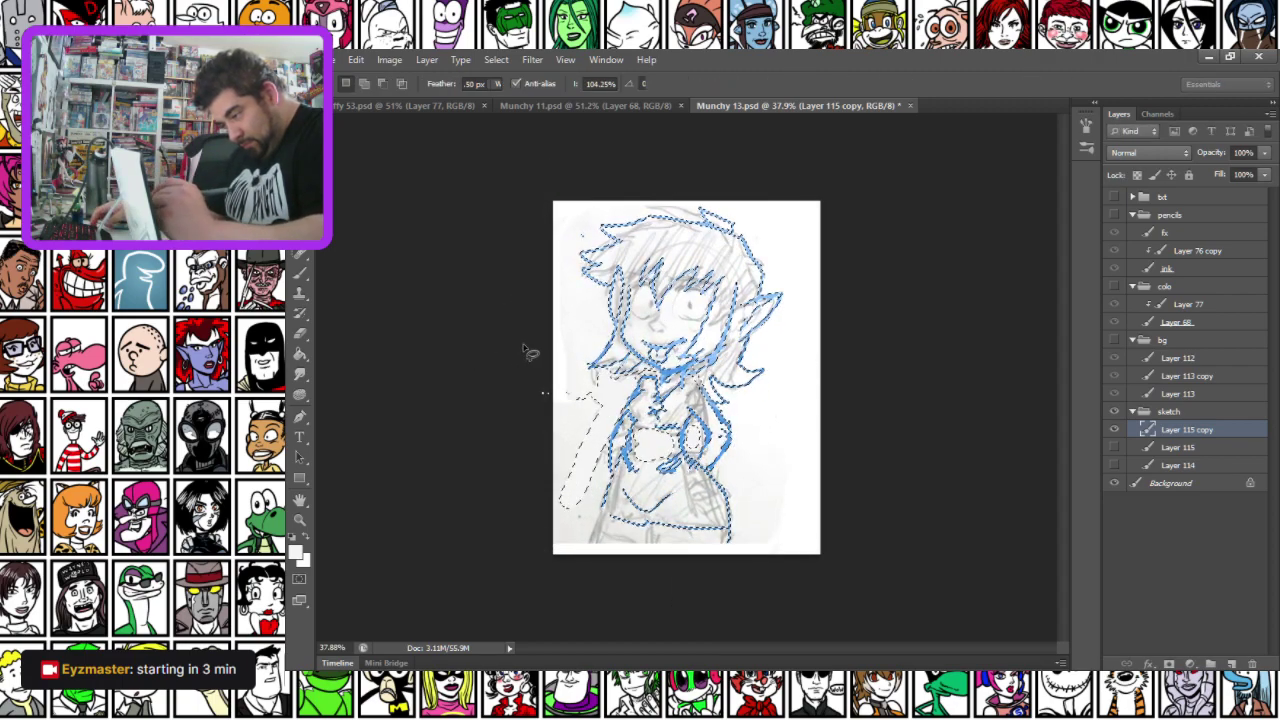
pyautogui.hotkey('ctrl', 'd')
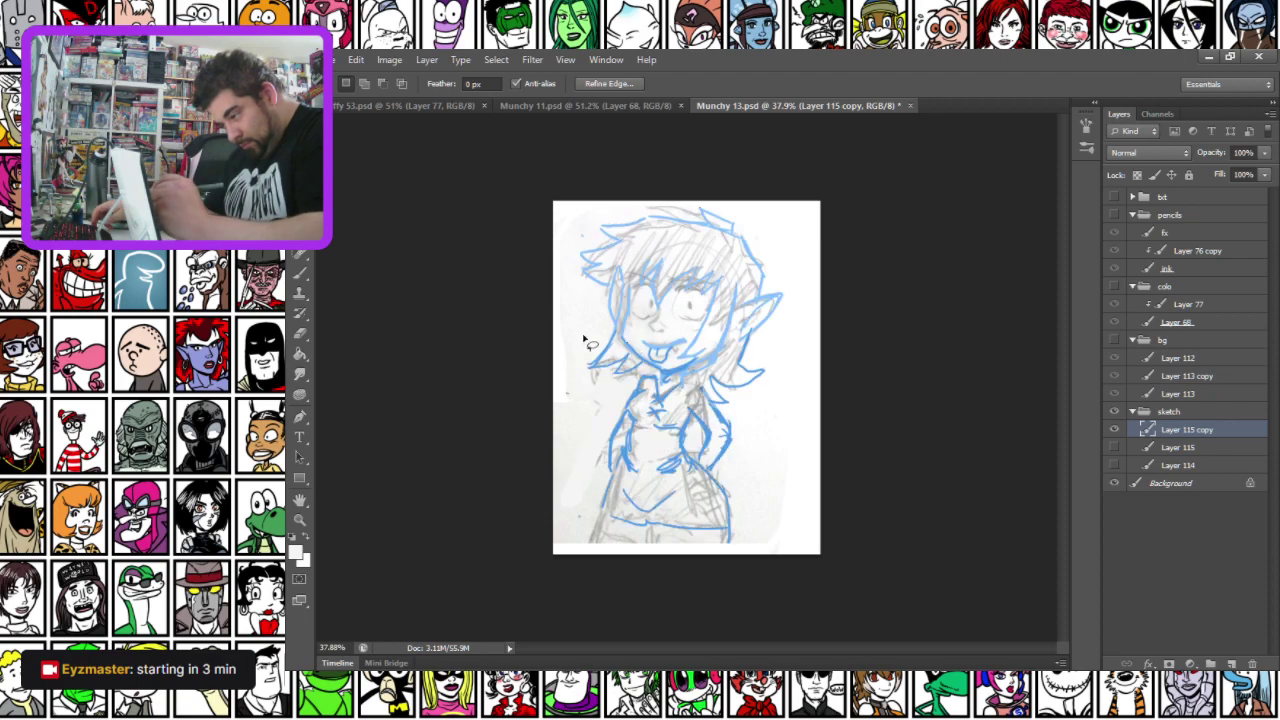
# Sample light blue from the sketch and extend the leg and side lines below the hem to the canvas edge
pyautogui.click(300, 272)
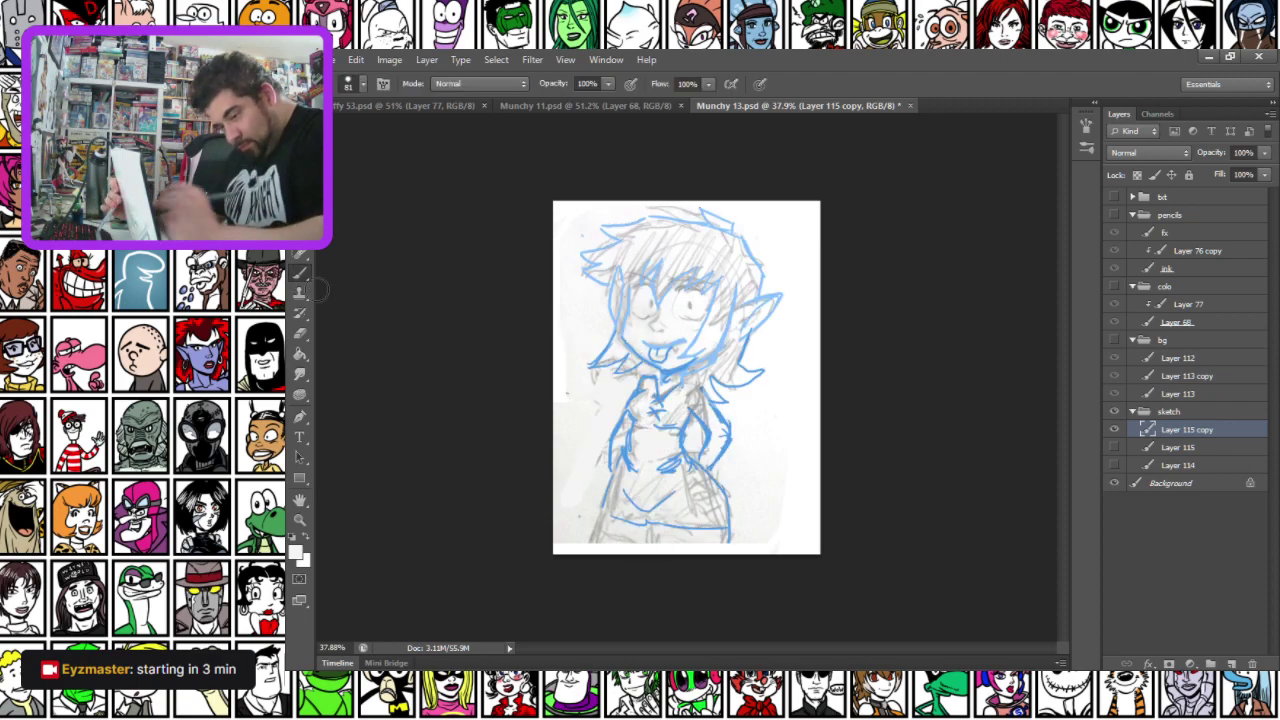
pyautogui.click(300, 153)
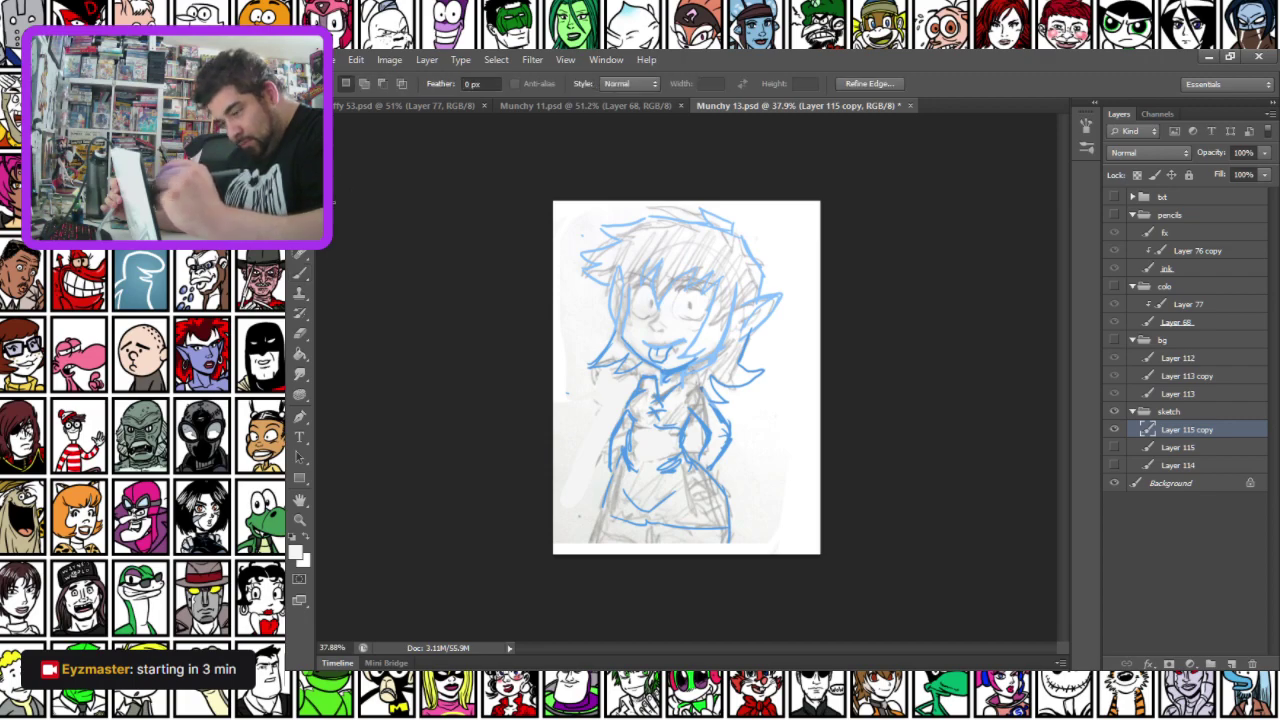
pyautogui.click(300, 272)
pyautogui.keyDown('alt'); pyautogui.click(669, 374); pyautogui.keyUp('alt')
pyautogui.keyDown('alt'); pyautogui.click(659, 507); pyautogui.keyUp('alt')
pyautogui.moveTo(650, 530); pyautogui.dragTo(659, 568)
pyautogui.moveTo(728, 531); pyautogui.dragTo(724, 577)
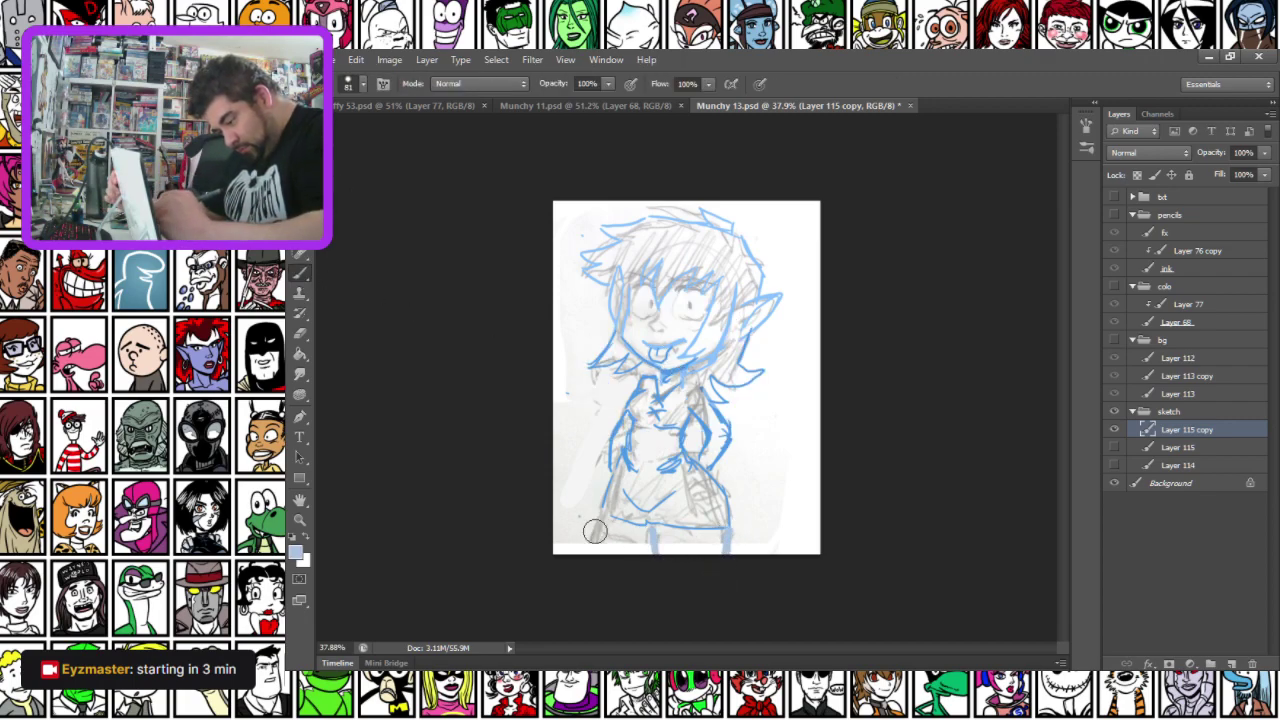
pyautogui.moveTo(601, 520); pyautogui.dragTo(597, 566)
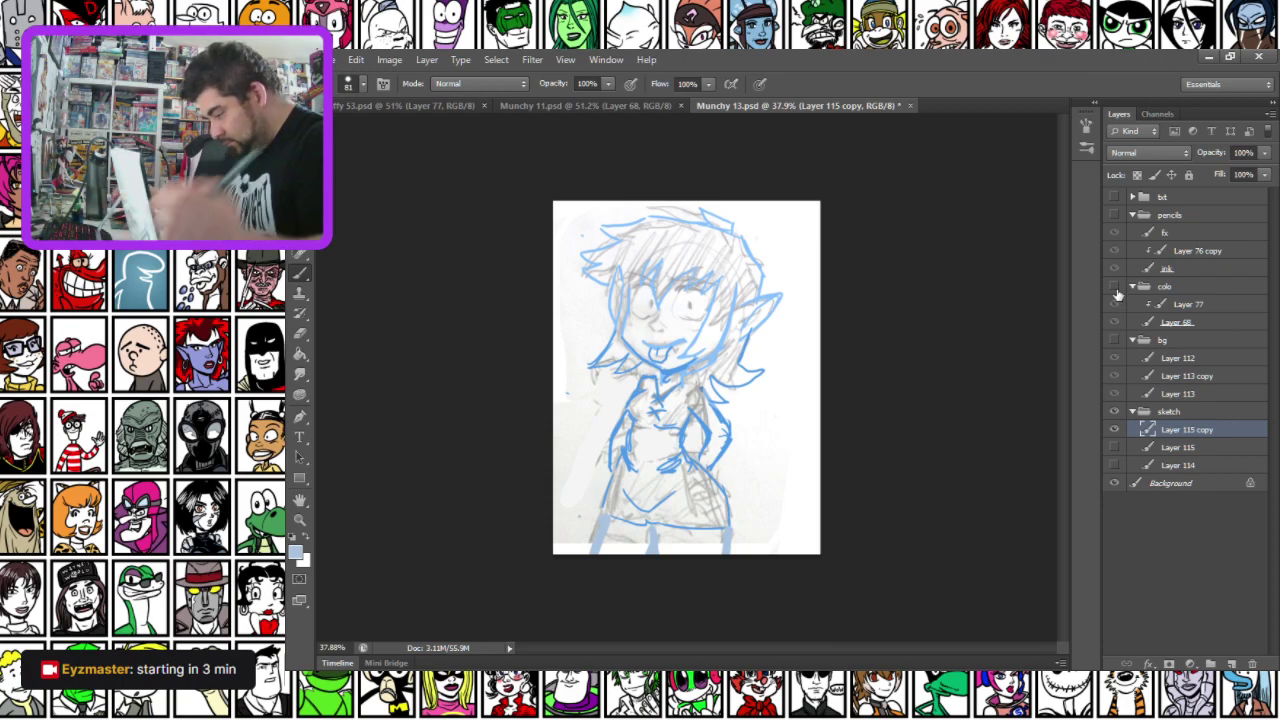
# Select the whole canvas, clear the old artwork from Layer 68 and the pencils layers, and show the colo and pencils groups
pyautogui.hotkey('ctrl', 'a')
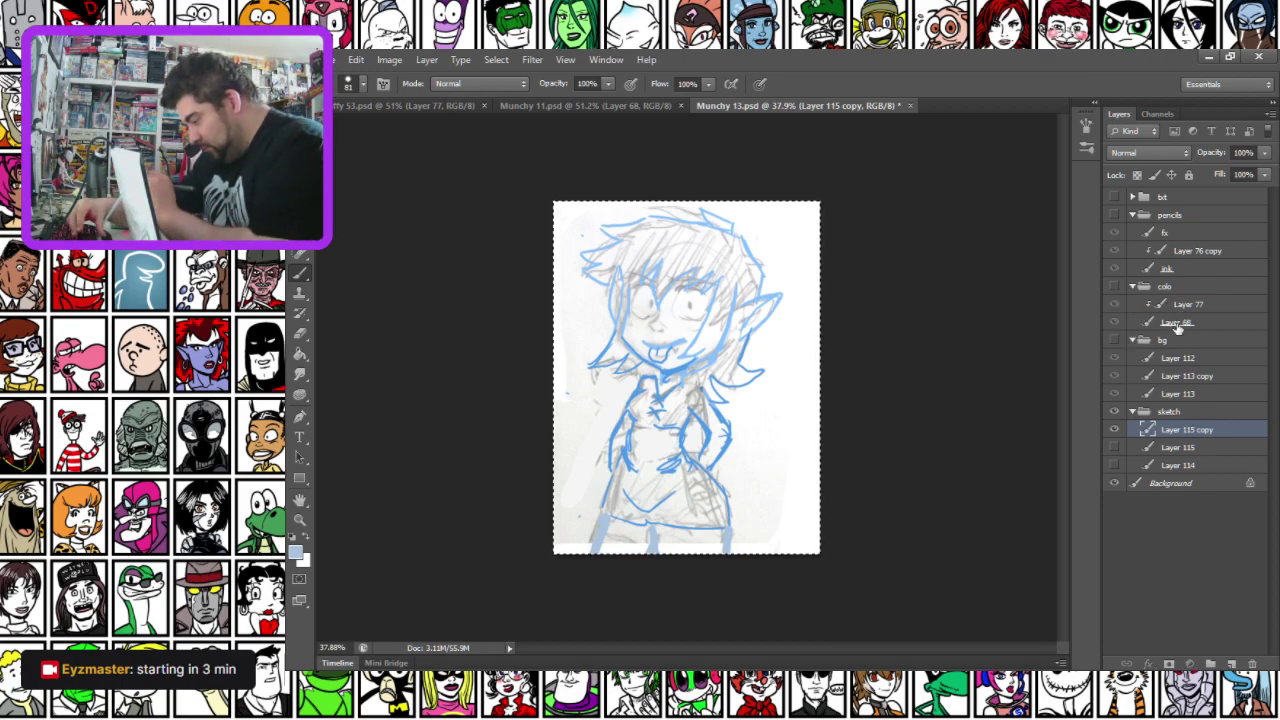
pyautogui.click(1177, 324)
pyautogui.click(1114, 287)
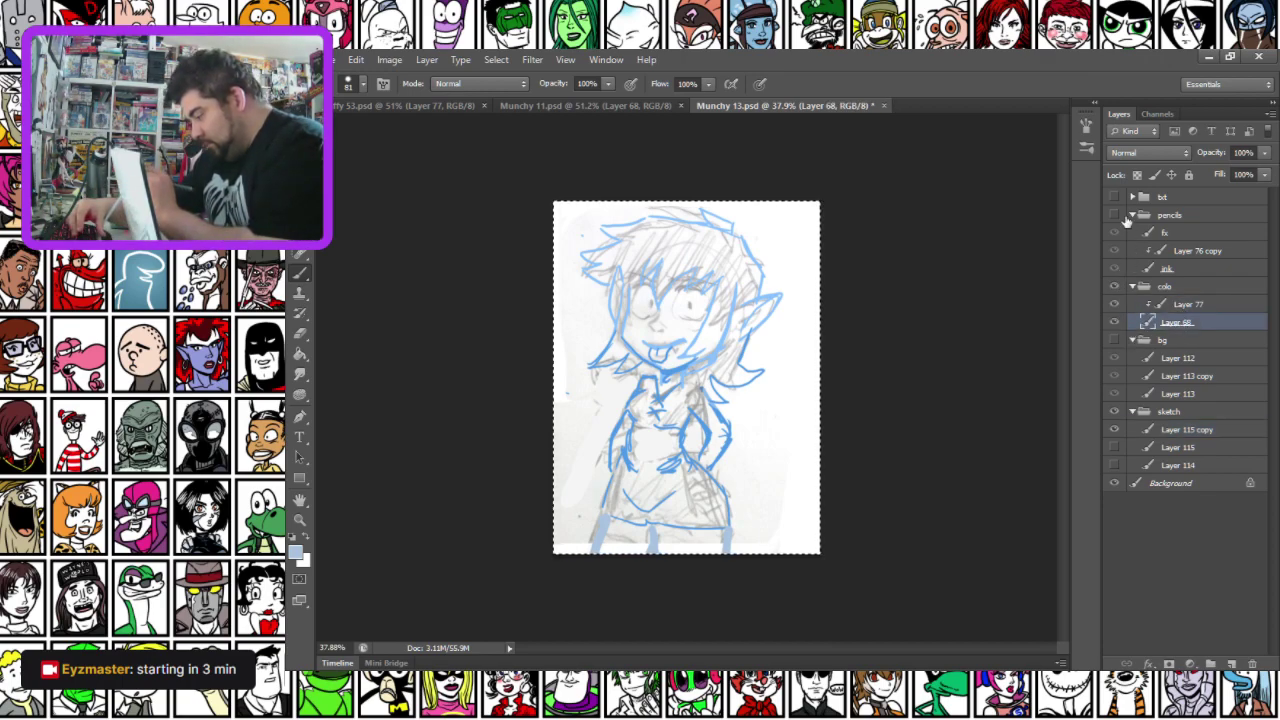
pyautogui.click(1150, 233)
pyautogui.click(1181, 251)
pyautogui.click(1170, 271)
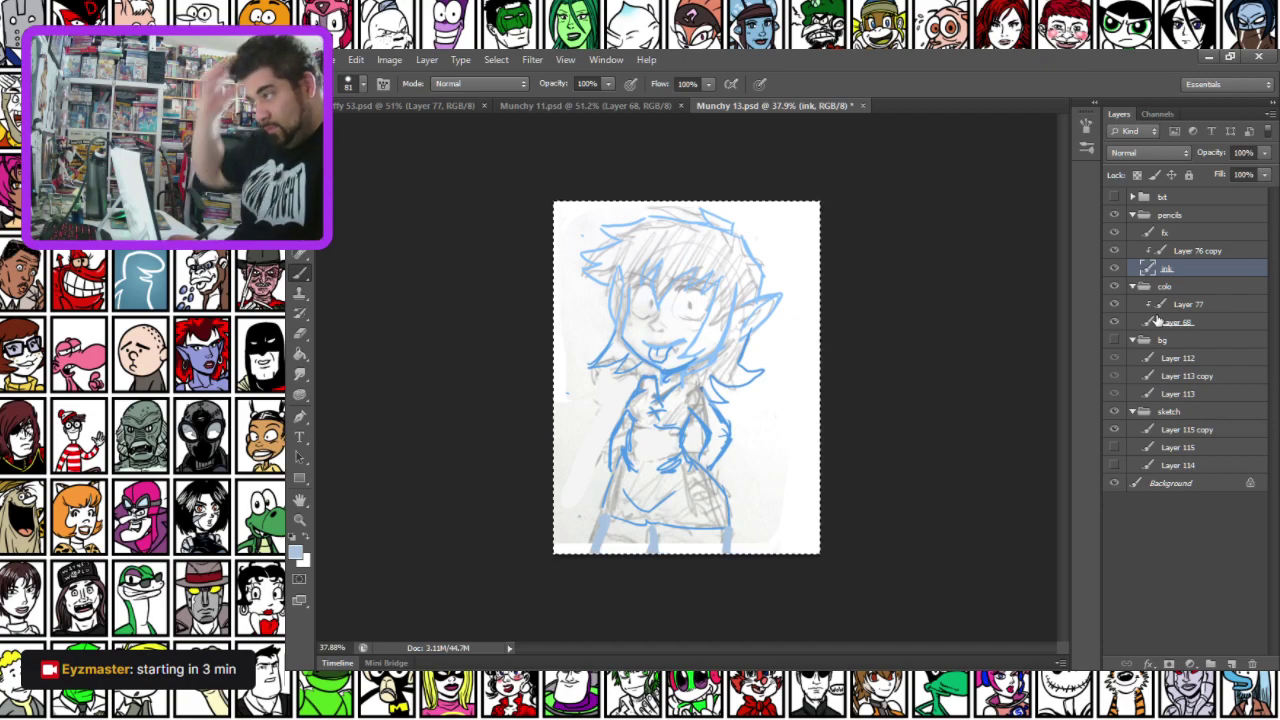
# Reset the foreground to black, choose the 5 px hard round brush and ink the jagged fringe across the forehead
pyautogui.press('d')
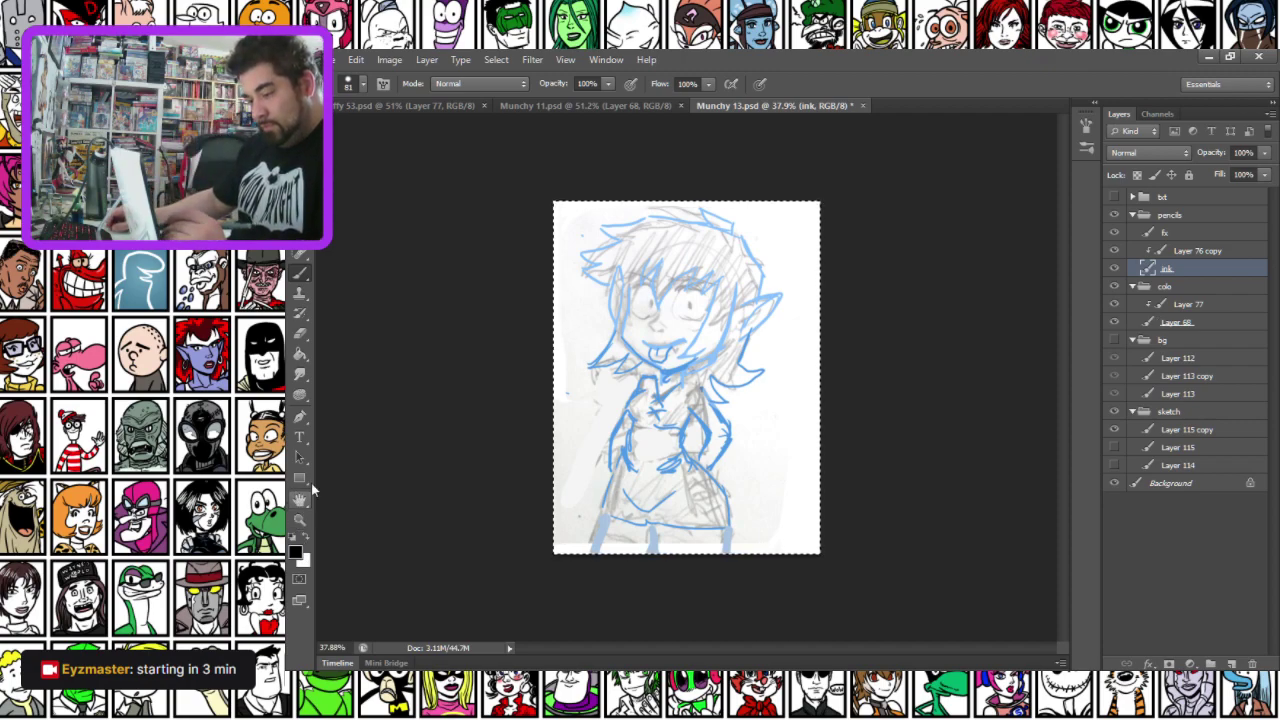
pyautogui.rightClick(614, 347)
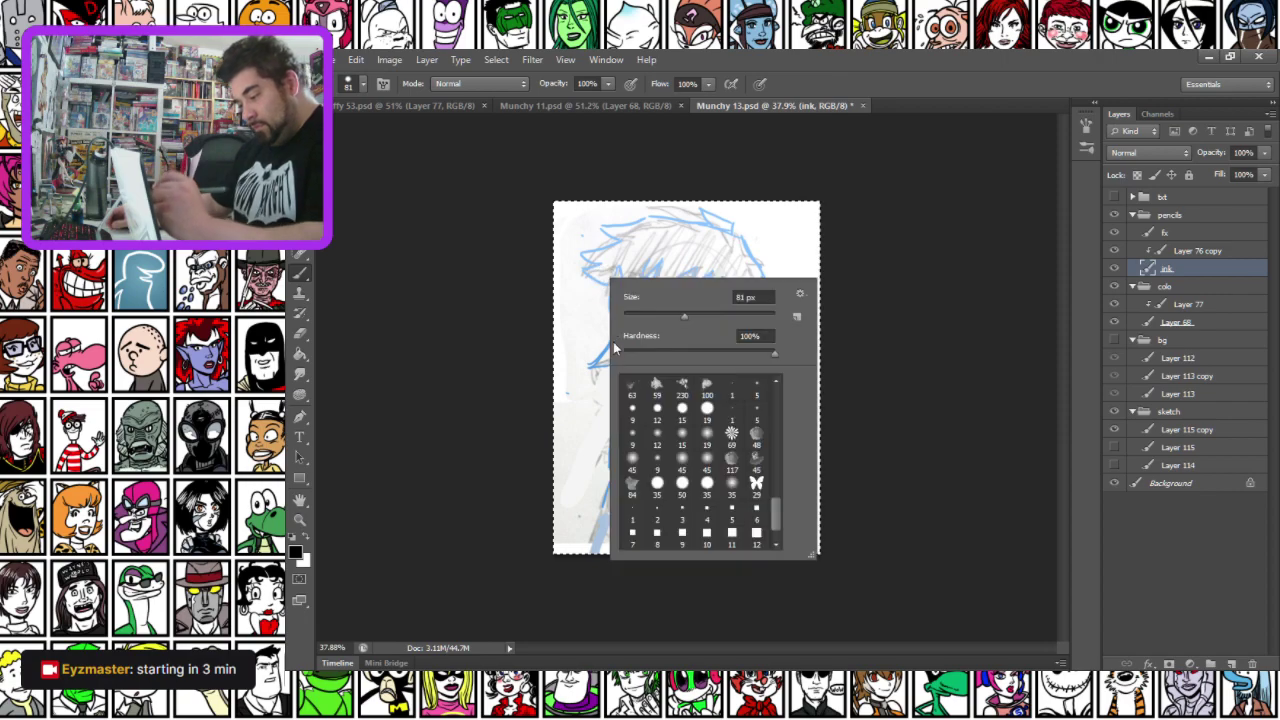
pyautogui.click(756, 388)
pyautogui.click(511, 304)
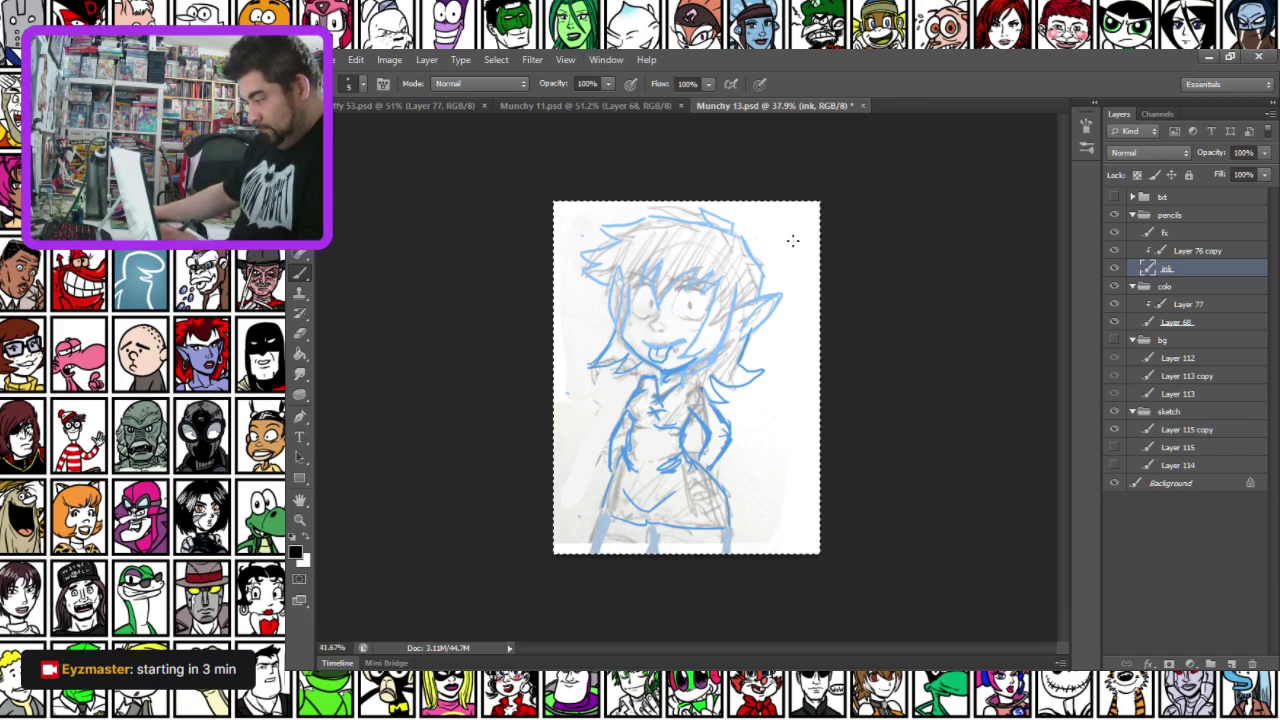
pyautogui.scroll(12, 689, 223)
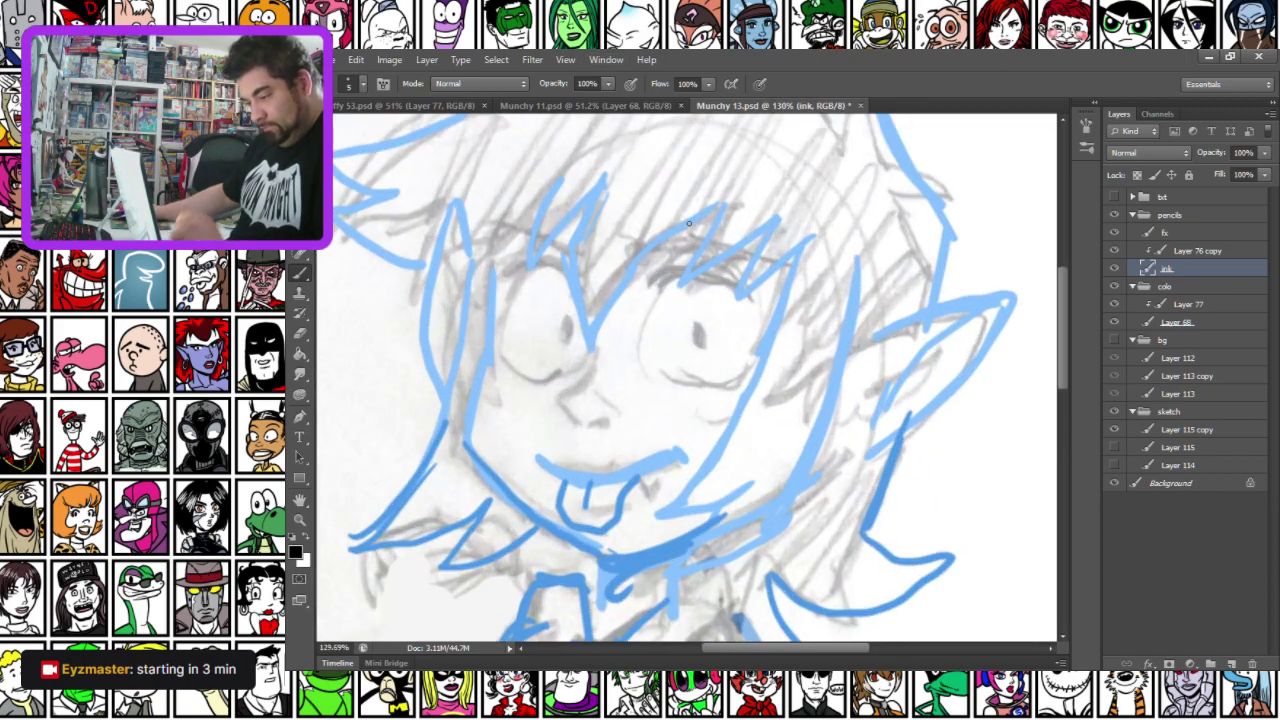
pyautogui.scroll(2, 688, 223)
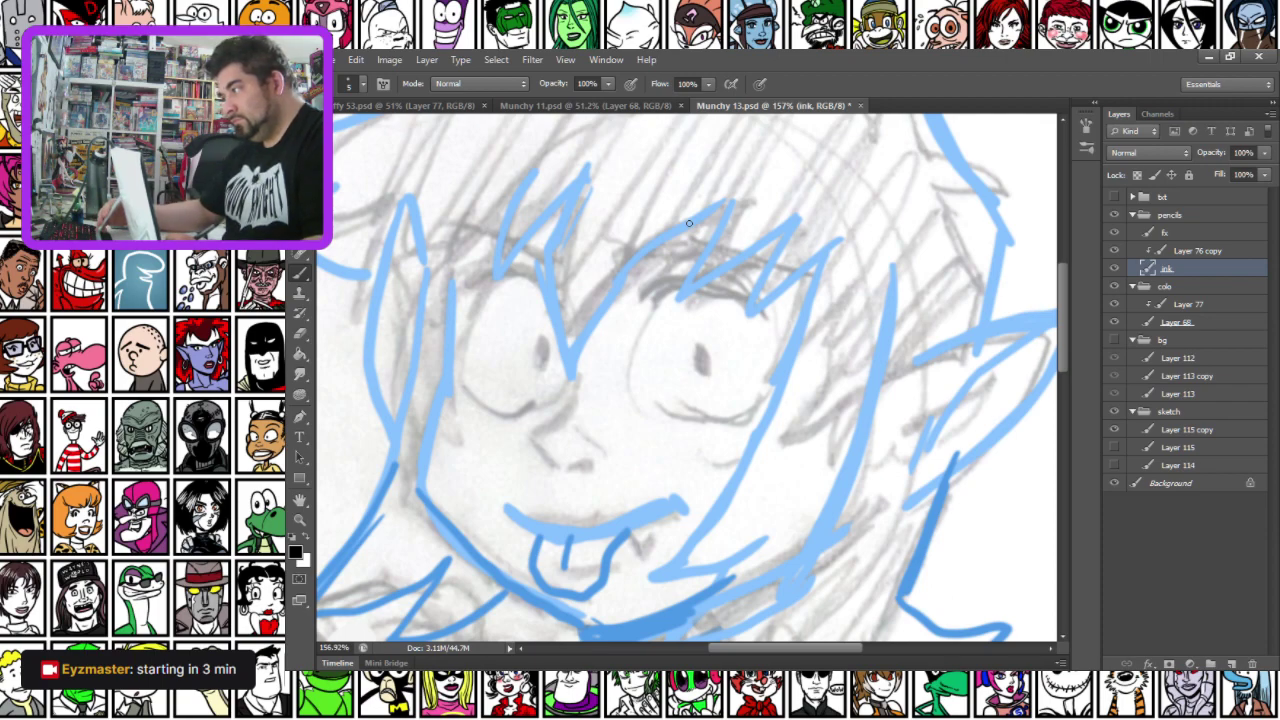
pyautogui.moveTo(440, 292)
pyautogui.mouseDown()
pyautogui.moveTo(498, 376)
pyautogui.moveTo(596, 256)
pyautogui.moveTo(559, 362)
pyautogui.moveTo(646, 276)
pyautogui.moveTo(608, 354)
pyautogui.moveTo(637, 452)
pyautogui.moveTo(729, 334)
pyautogui.moveTo(800, 283)
pyautogui.mouseUp()
pyautogui.moveTo(744, 376)
pyautogui.mouseDown()
pyautogui.moveTo(854, 308)
pyautogui.moveTo(805, 386)
pyautogui.moveTo(915, 315)
pyautogui.mouseUp()
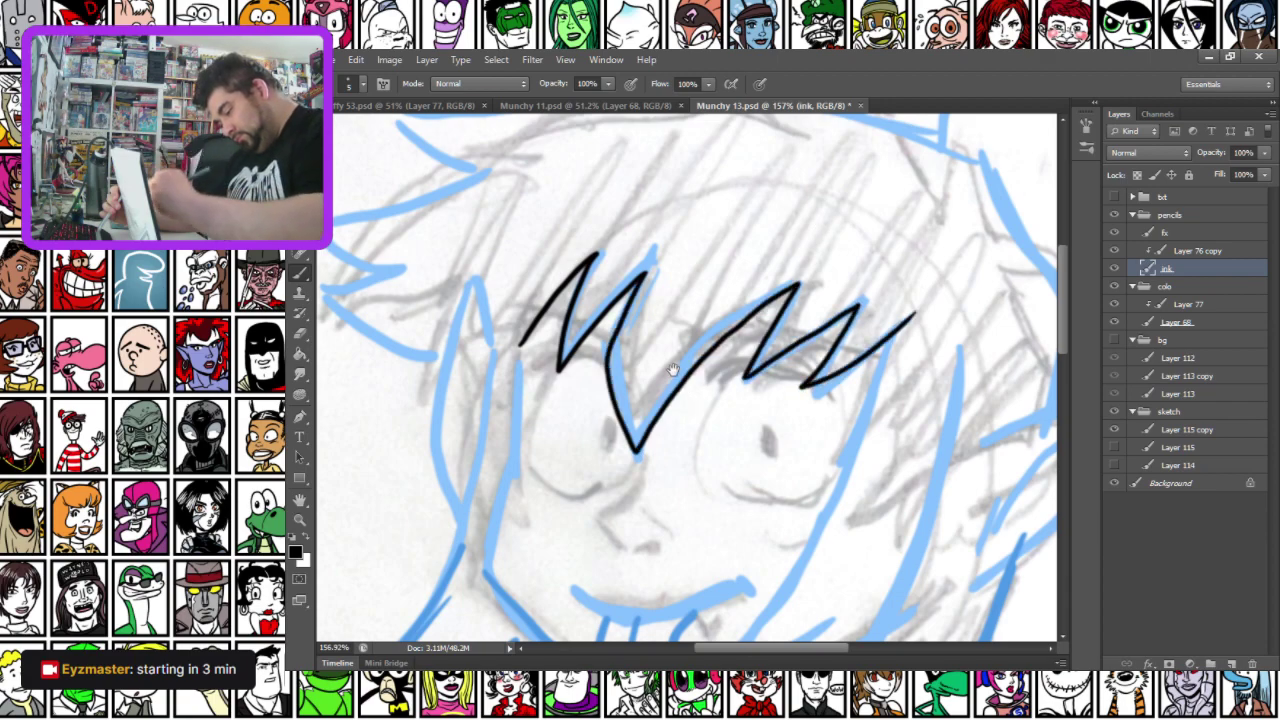
# Ink the pointed hair lock over the cheek, the outer face-framing strand and the face outline down to the chin
pyautogui.moveTo(673, 370); pyautogui.dragTo(601, 218)
pyautogui.moveTo(816, 186)
pyautogui.mouseDown()
pyautogui.moveTo(757, 345)
pyautogui.moveTo(648, 504)
pyautogui.moveTo(812, 440)
pyautogui.mouseUp()
pyautogui.moveTo(722, 490)
pyautogui.mouseDown()
pyautogui.moveTo(688, 572)
pyautogui.moveTo(810, 503)
pyautogui.moveTo(852, 413)
pyautogui.moveTo(895, 195)
pyautogui.mouseUp()
pyautogui.moveTo(450, 196)
pyautogui.mouseDown()
pyautogui.moveTo(416, 428)
pyautogui.moveTo(522, 526)
pyautogui.moveTo(598, 562)
pyautogui.moveTo(722, 496)
pyautogui.mouseUp()
pyautogui.moveTo(507, 347); pyautogui.dragTo(597, 279)
# Ink the smiling mouth with its stuck-out tongue, and the nose above it
pyautogui.moveTo(590, 369)
pyautogui.mouseDown()
pyautogui.moveTo(656, 397)
pyautogui.moveTo(762, 368)
pyautogui.mouseUp()
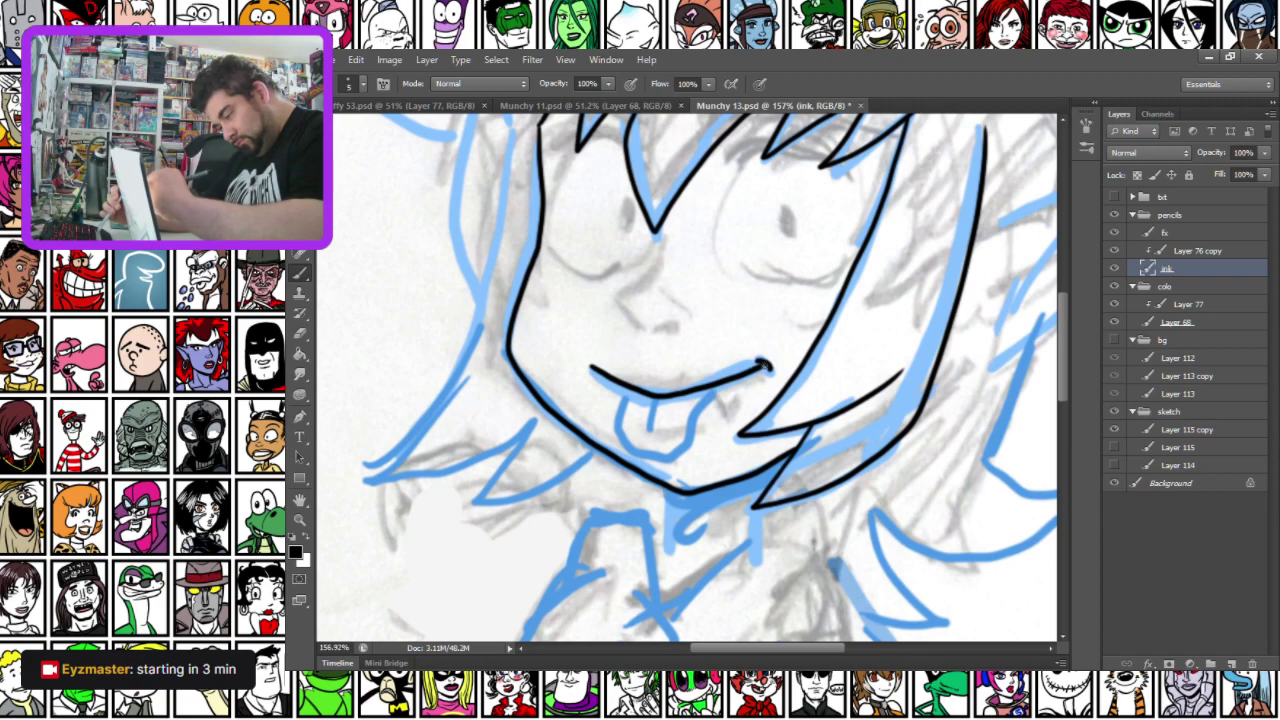
pyautogui.moveTo(618, 392)
pyautogui.mouseDown()
pyautogui.moveTo(631, 445)
pyautogui.moveTo(660, 451)
pyautogui.moveTo(706, 397)
pyautogui.moveTo(645, 446)
pyautogui.mouseUp()
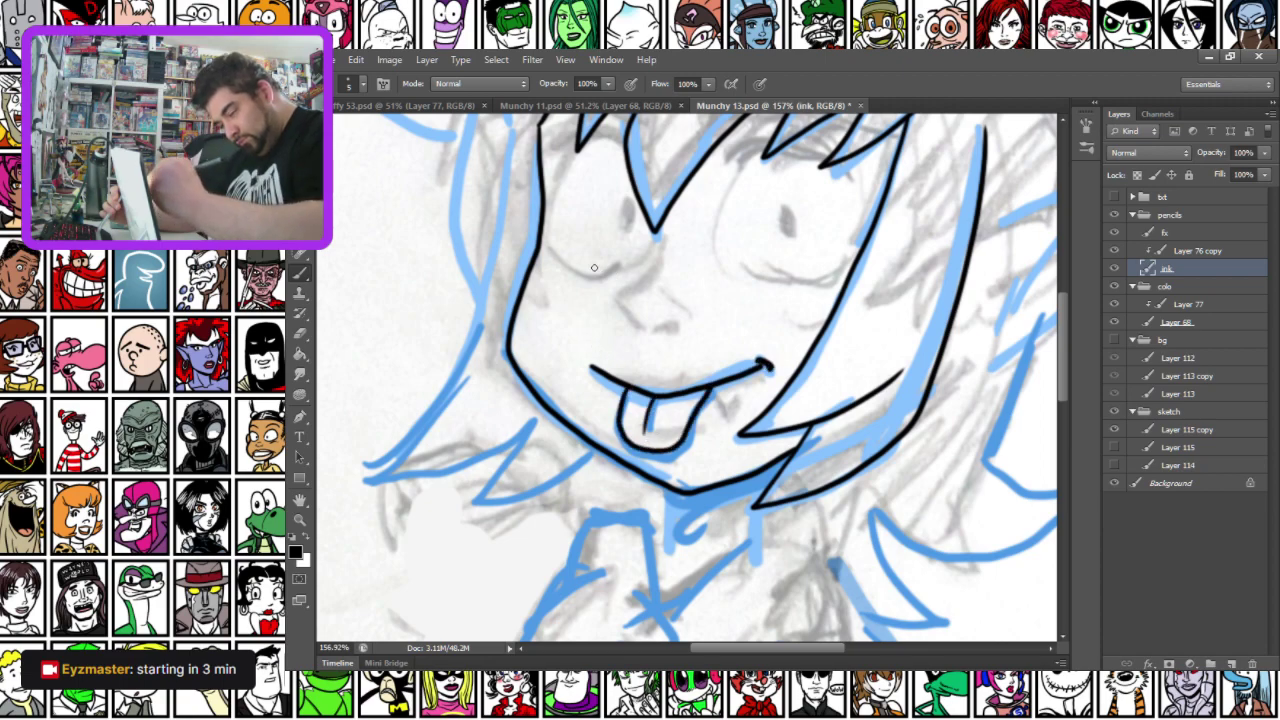
pyautogui.moveTo(658, 247)
pyautogui.mouseDown()
pyautogui.moveTo(614, 300)
pyautogui.moveTo(630, 331)
pyautogui.moveTo(678, 330)
pyautogui.mouseUp()
pyautogui.moveTo(621, 297); pyautogui.dragTo(682, 311)
# Switch to the 9 px hard brush and ink the outlines and slit pupils of both eyes
pyautogui.moveTo(505, 219); pyautogui.dragTo(514, 349)
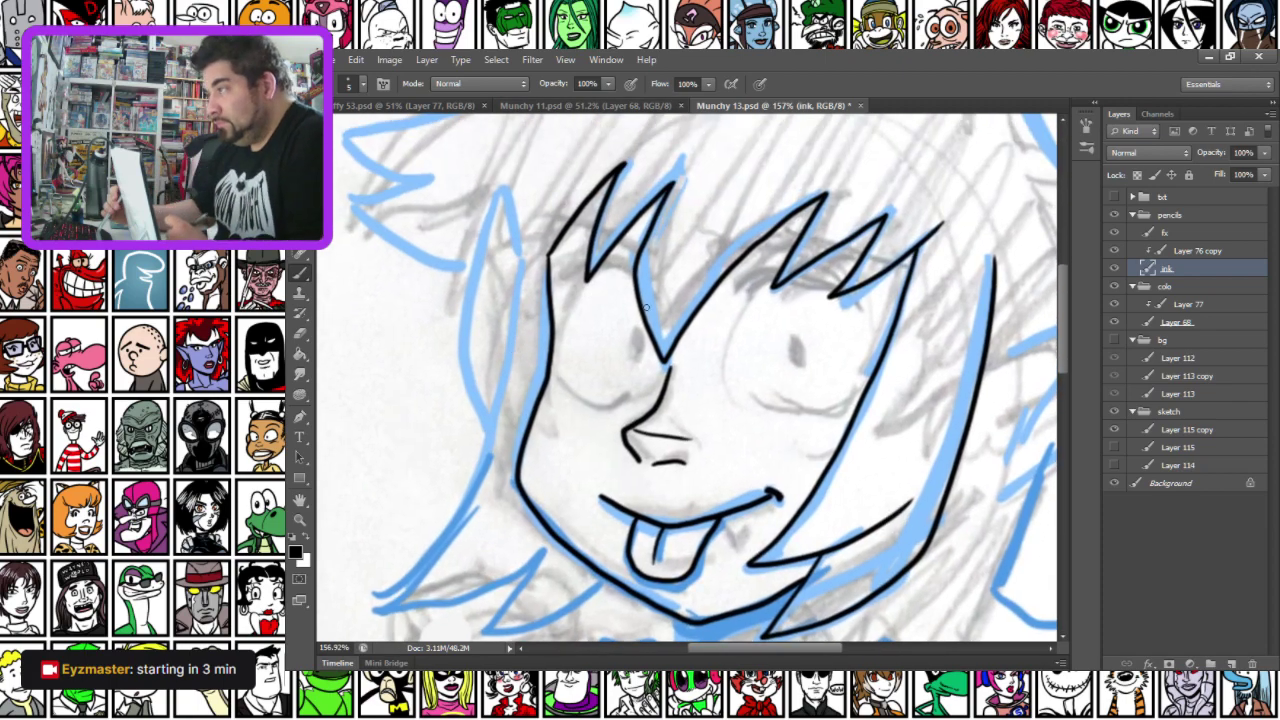
pyautogui.rightClick(644, 262)
pyautogui.click(691, 423)
pyautogui.moveTo(545, 257); pyautogui.dragTo(529, 228)
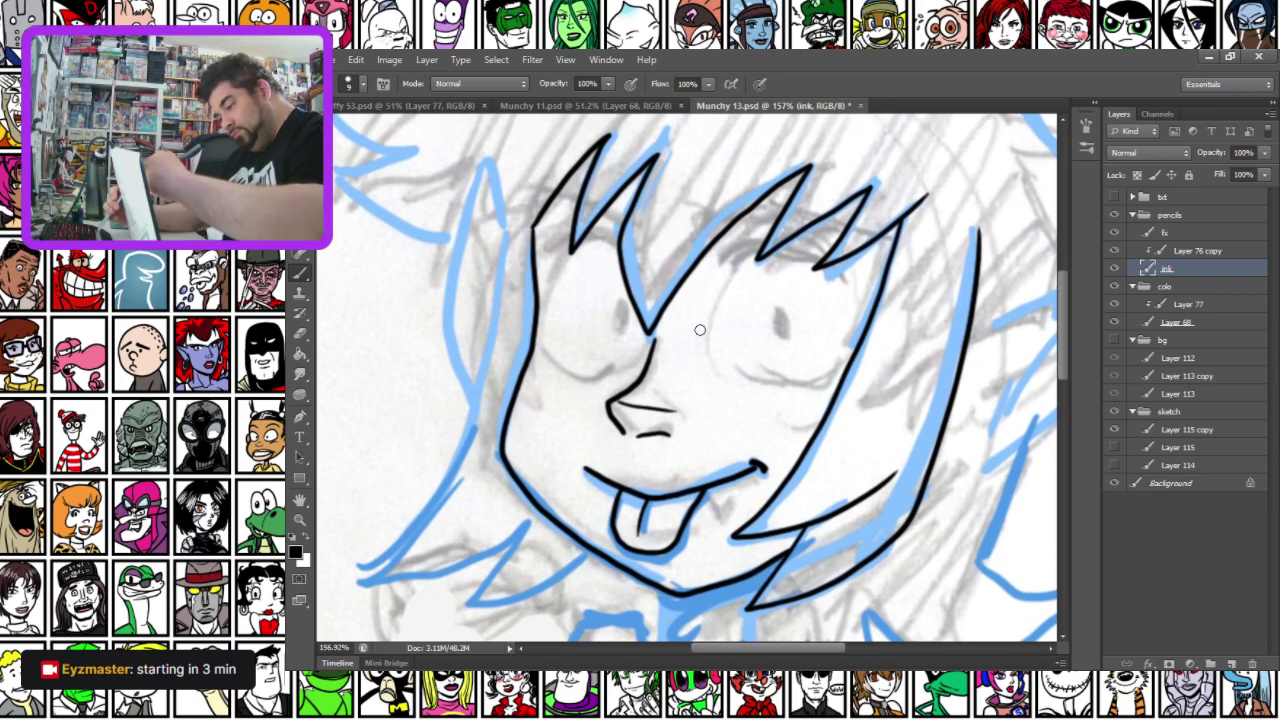
pyautogui.moveTo(700, 341)
pyautogui.mouseDown()
pyautogui.moveTo(736, 262)
pyautogui.moveTo(865, 272)
pyautogui.mouseUp()
pyautogui.moveTo(694, 356)
pyautogui.mouseDown()
pyautogui.moveTo(766, 376)
pyautogui.moveTo(824, 366)
pyautogui.moveTo(858, 272)
pyautogui.mouseUp()
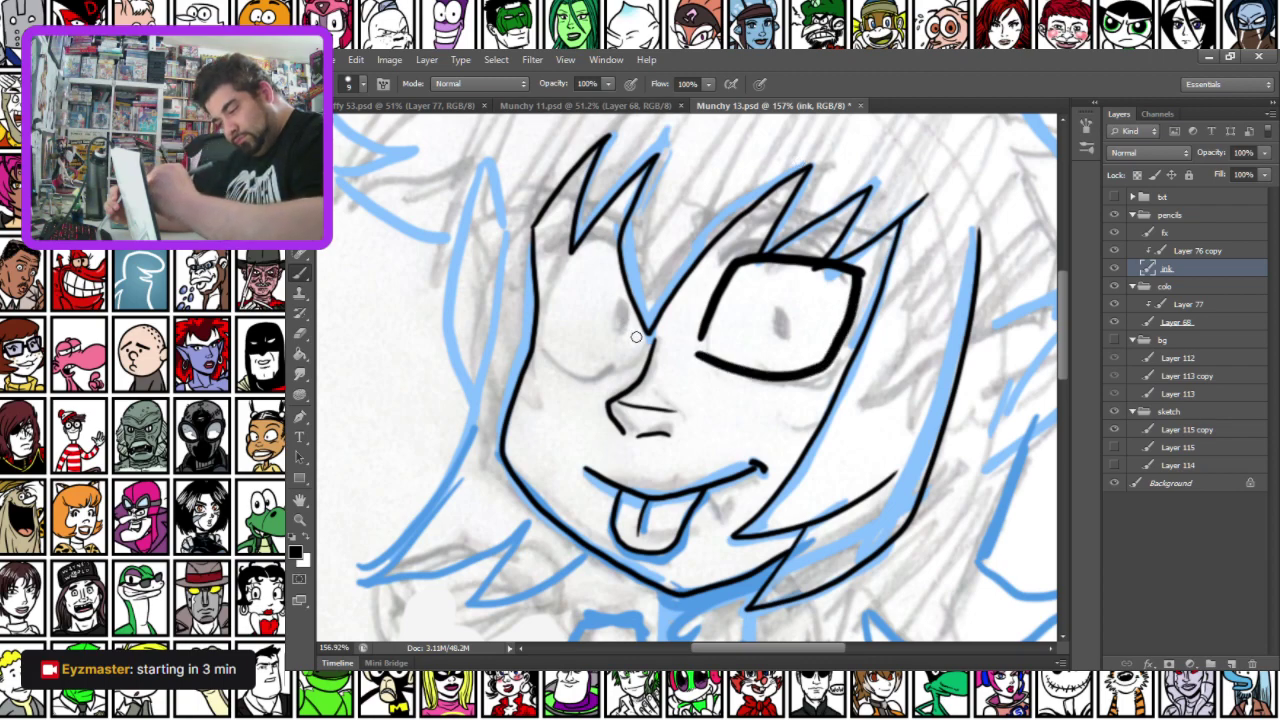
pyautogui.moveTo(642, 337)
pyautogui.mouseDown()
pyautogui.moveTo(633, 261)
pyautogui.moveTo(559, 229)
pyautogui.moveTo(554, 350)
pyautogui.moveTo(623, 363)
pyautogui.moveTo(641, 338)
pyautogui.mouseUp()
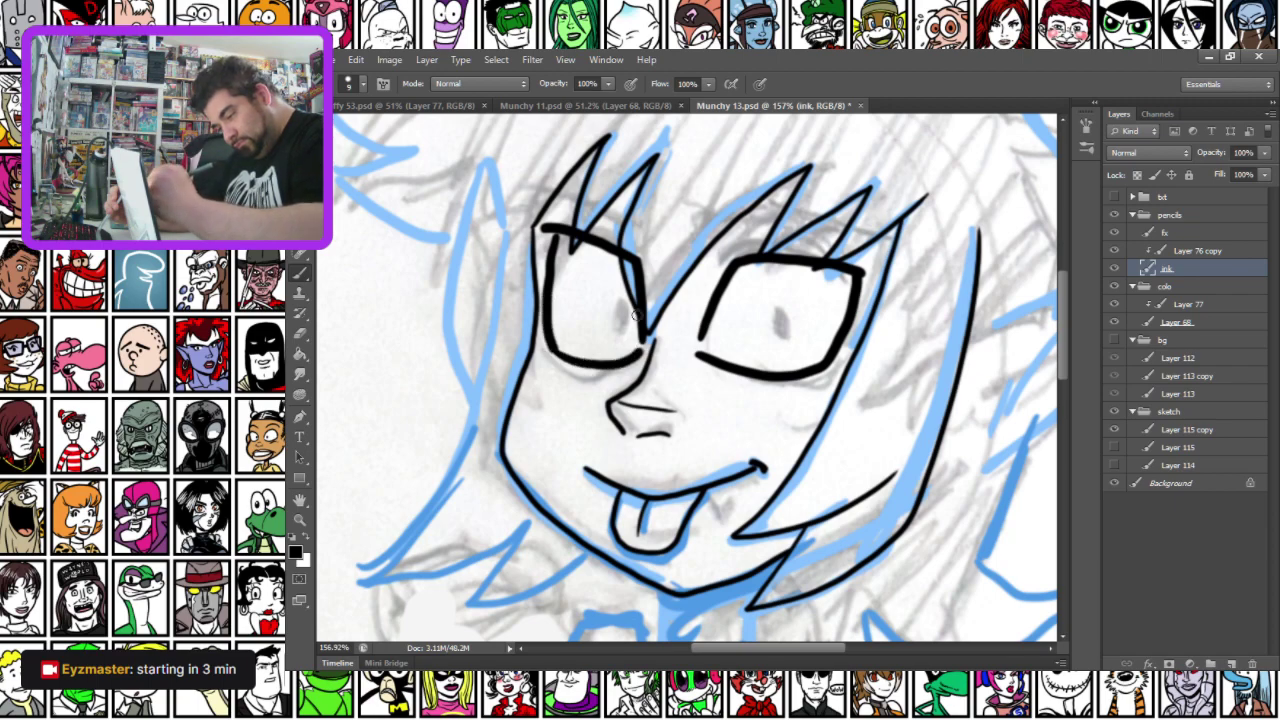
pyautogui.moveTo(779, 311); pyautogui.dragTo(784, 354)
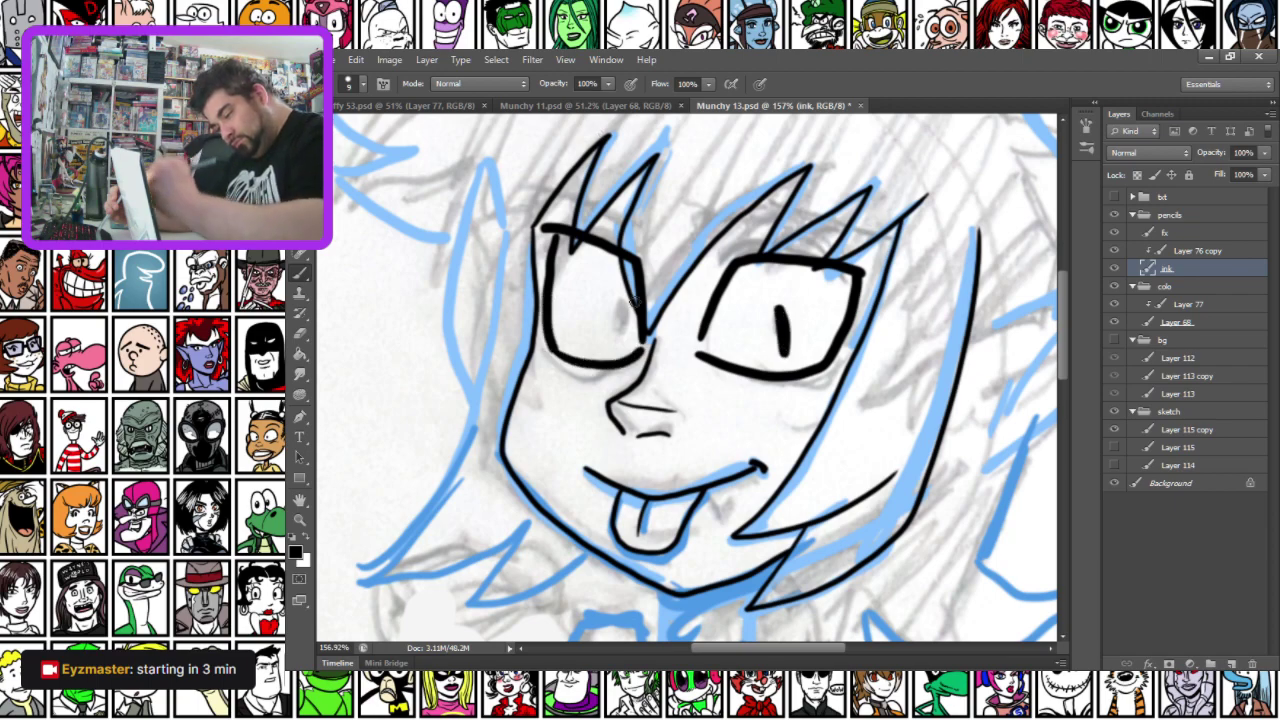
pyautogui.moveTo(622, 296); pyautogui.dragTo(626, 338)
# Switch to the 19 px hard brush and thicken the upper and lower lids and outer edges of both eyes
pyautogui.rightClick(636, 206)
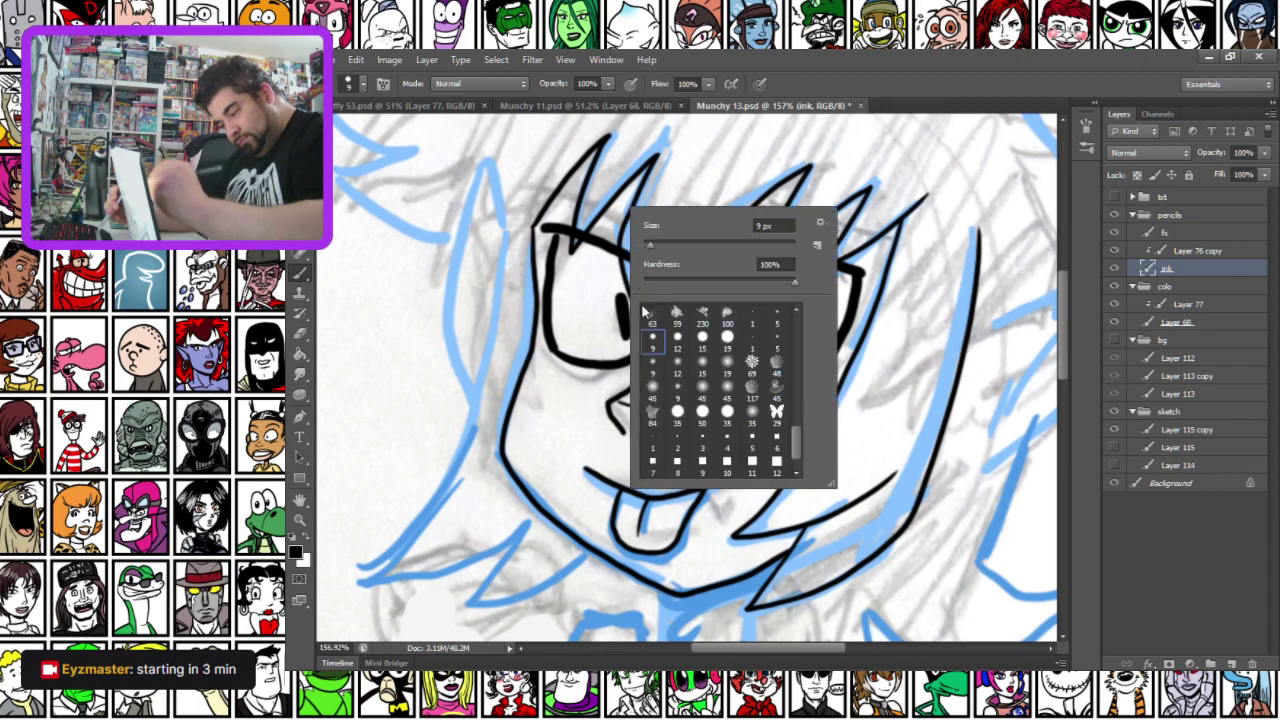
pyautogui.click(723, 346)
pyautogui.moveTo(601, 279); pyautogui.dragTo(606, 279)
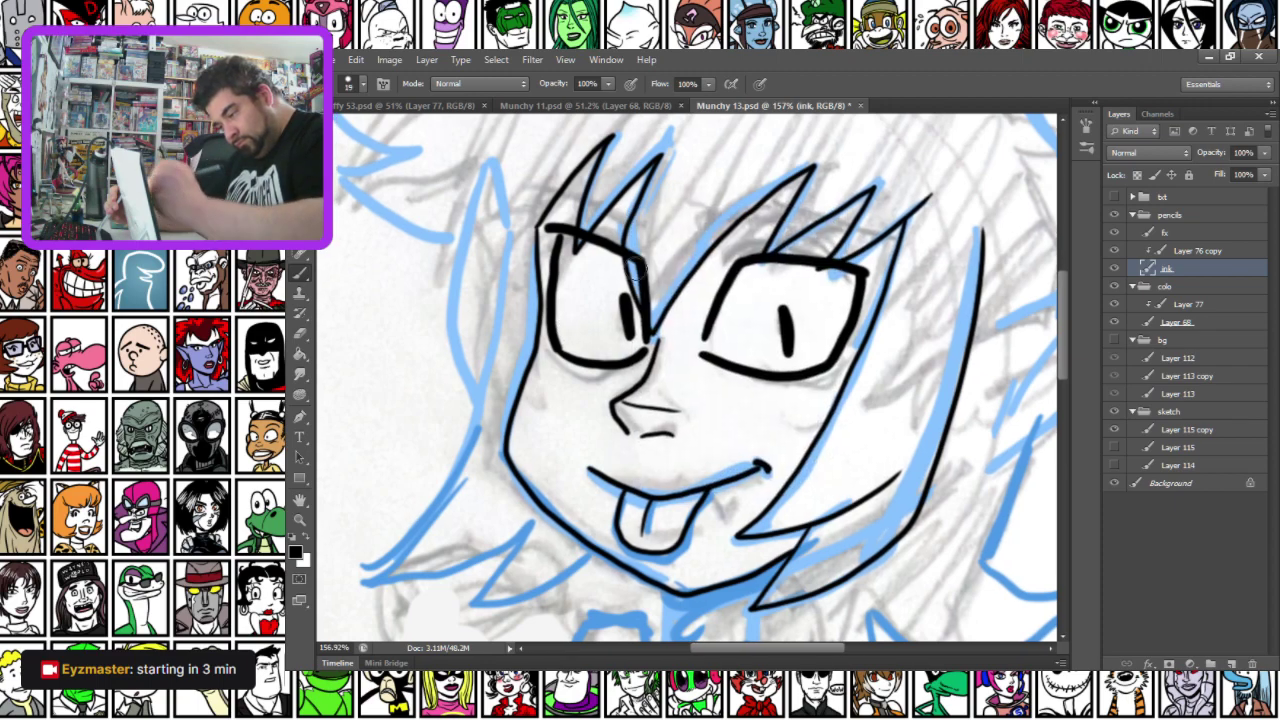
pyautogui.moveTo(741, 264); pyautogui.dragTo(880, 266)
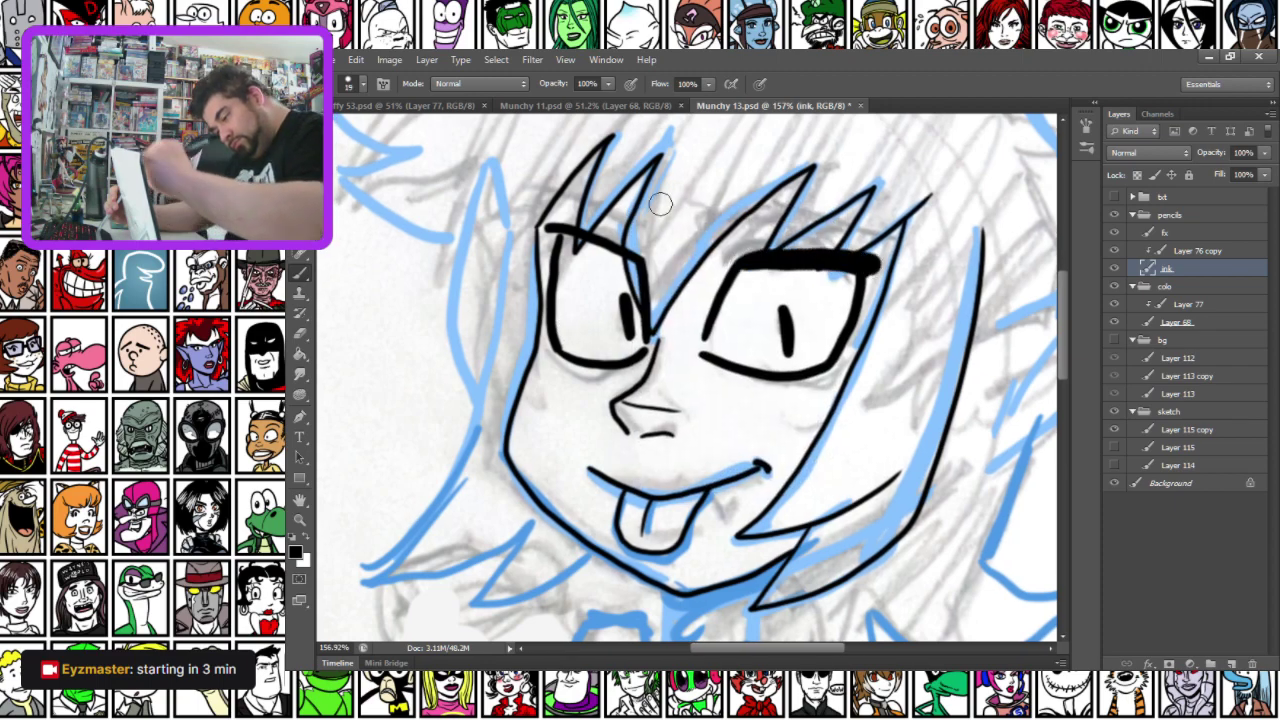
pyautogui.moveTo(645, 263)
pyautogui.mouseDown()
pyautogui.moveTo(542, 230)
pyautogui.moveTo(562, 238)
pyautogui.mouseUp()
pyautogui.moveTo(702, 355)
pyautogui.mouseDown()
pyautogui.moveTo(814, 375)
pyautogui.moveTo(853, 352)
pyautogui.mouseUp()
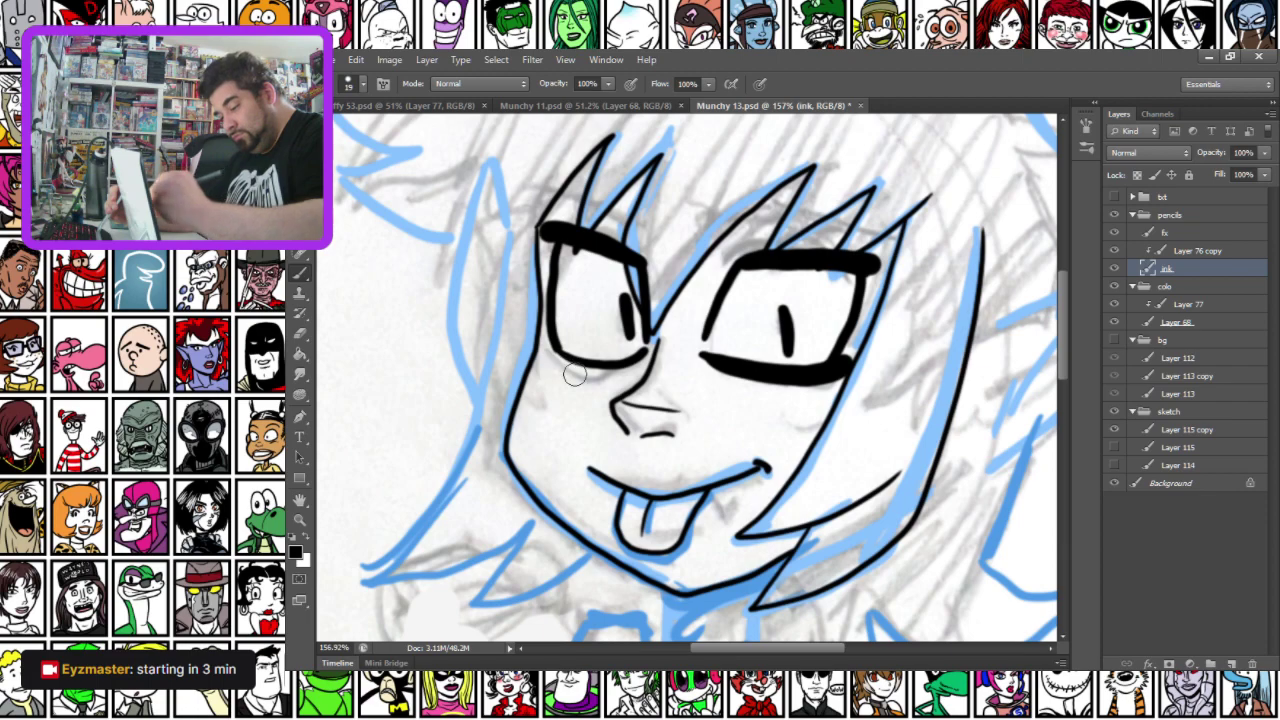
pyautogui.moveTo(640, 352)
pyautogui.mouseDown()
pyautogui.moveTo(598, 366)
pyautogui.moveTo(546, 347)
pyautogui.mouseUp()
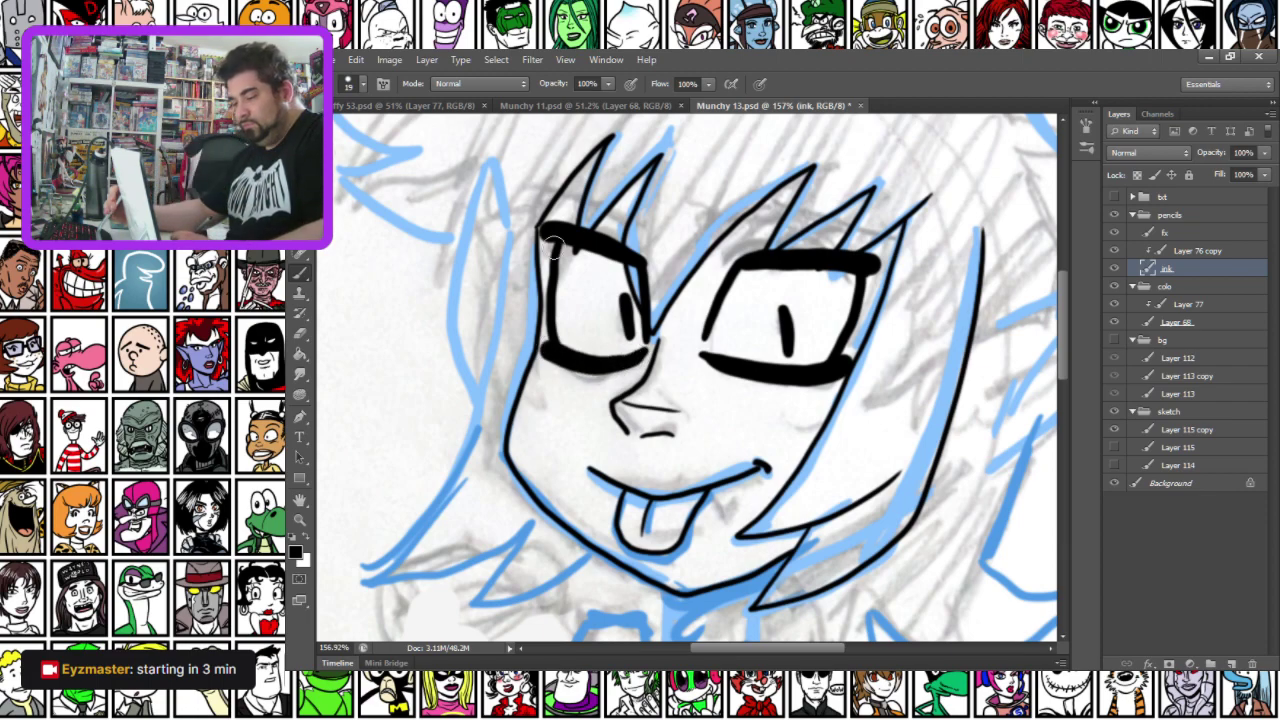
pyautogui.moveTo(842, 342); pyautogui.dragTo(861, 262)
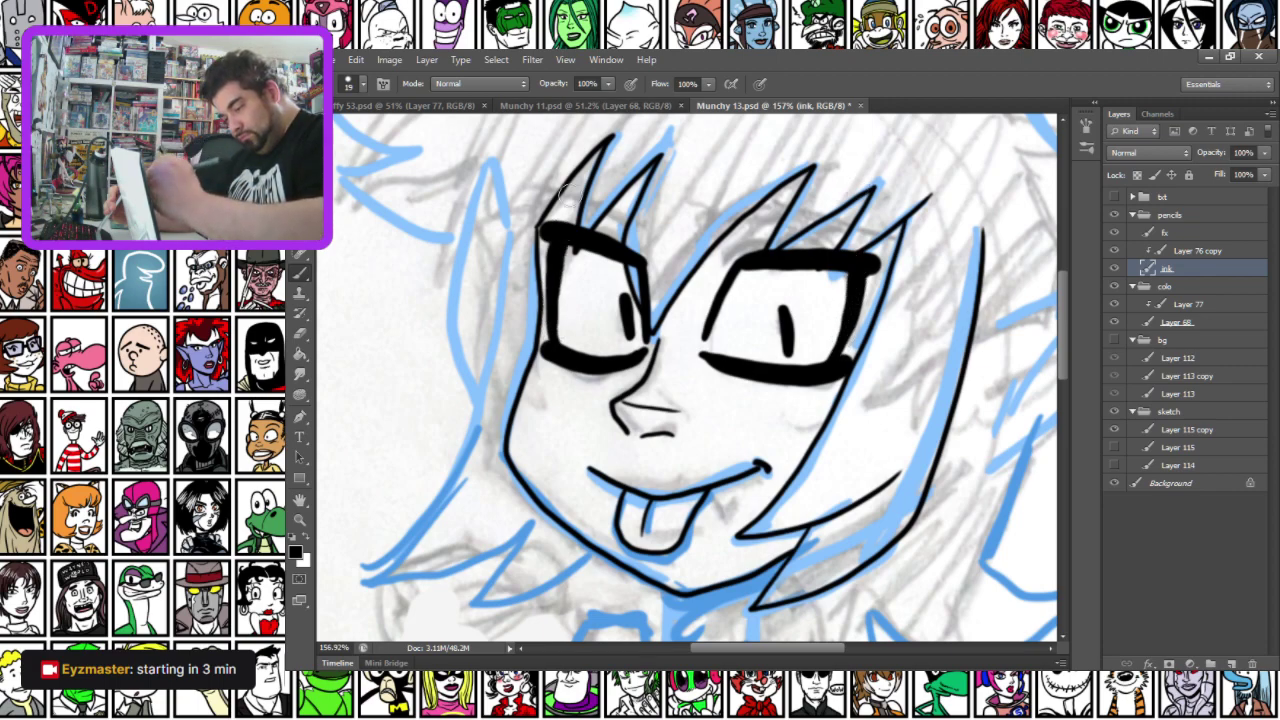
# Return to the 5 px brush and ink both eyebrows across the fringe above the eyes
pyautogui.rightClick(621, 174)
pyautogui.doubleClick(763, 287)
pyautogui.moveTo(618, 201)
pyautogui.mouseDown()
pyautogui.moveTo(620, 297)
pyautogui.moveTo(920, 334)
pyautogui.mouseUp()
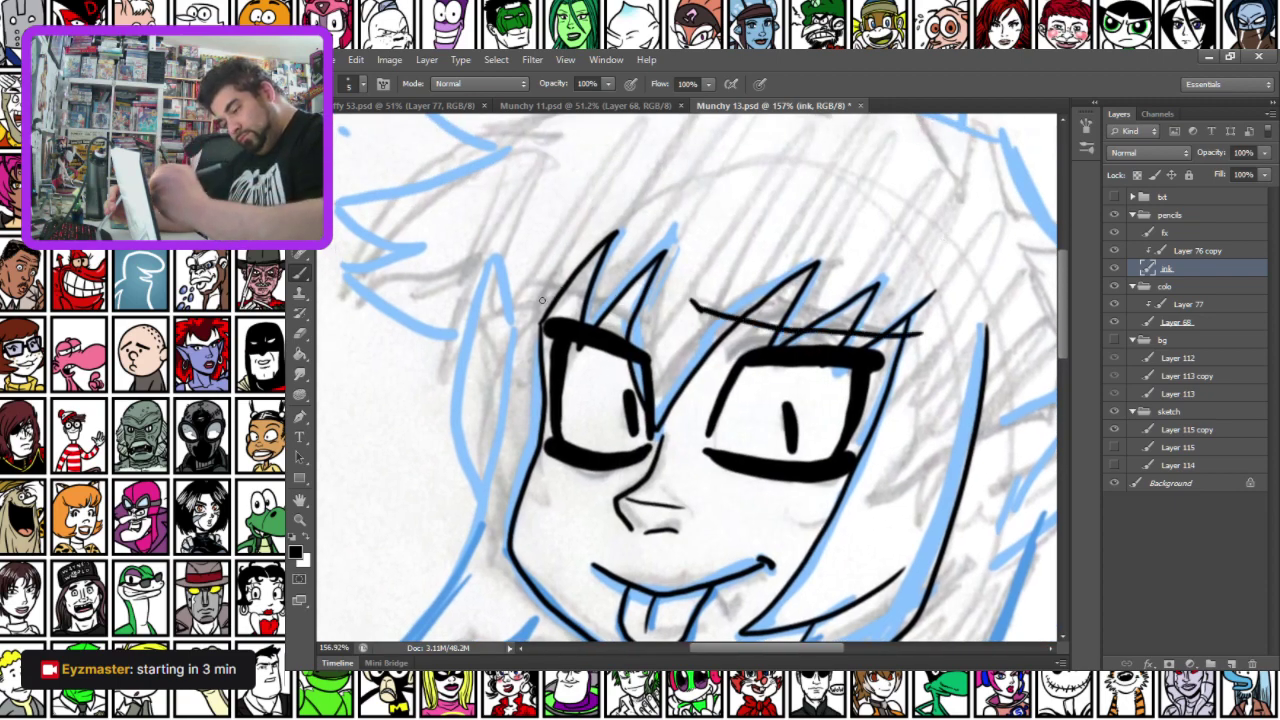
pyautogui.moveTo(601, 300); pyautogui.dragTo(654, 328)
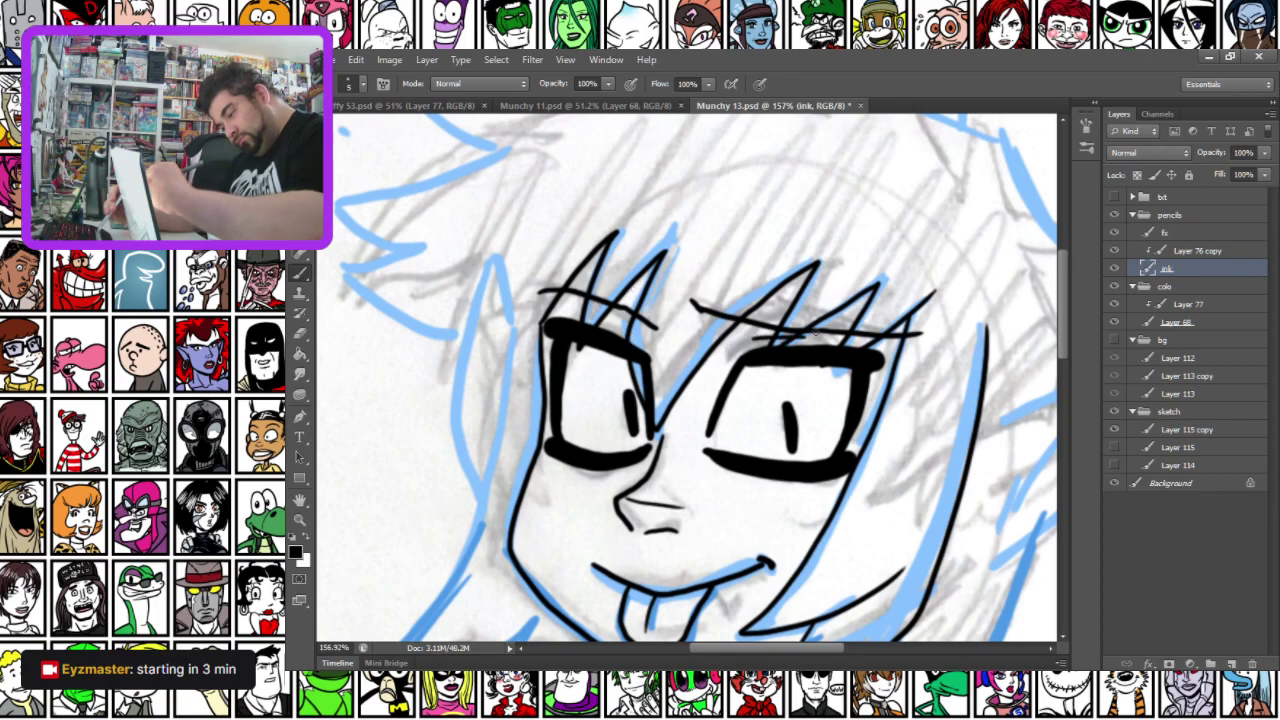
# Ink the long hair lock left of the face, its pointed tips beside the chin and the spiky tufts above it
pyautogui.moveTo(464, 440); pyautogui.dragTo(577, 449)
pyautogui.moveTo(627, 340)
pyautogui.mouseDown()
pyautogui.moveTo(630, 211)
pyautogui.moveTo(601, 383)
pyautogui.moveTo(521, 500)
pyautogui.moveTo(676, 441)
pyautogui.moveTo(609, 526)
pyautogui.mouseUp()
pyautogui.moveTo(609, 526)
pyautogui.mouseDown()
pyautogui.moveTo(665, 516)
pyautogui.moveTo(725, 481)
pyautogui.mouseUp()
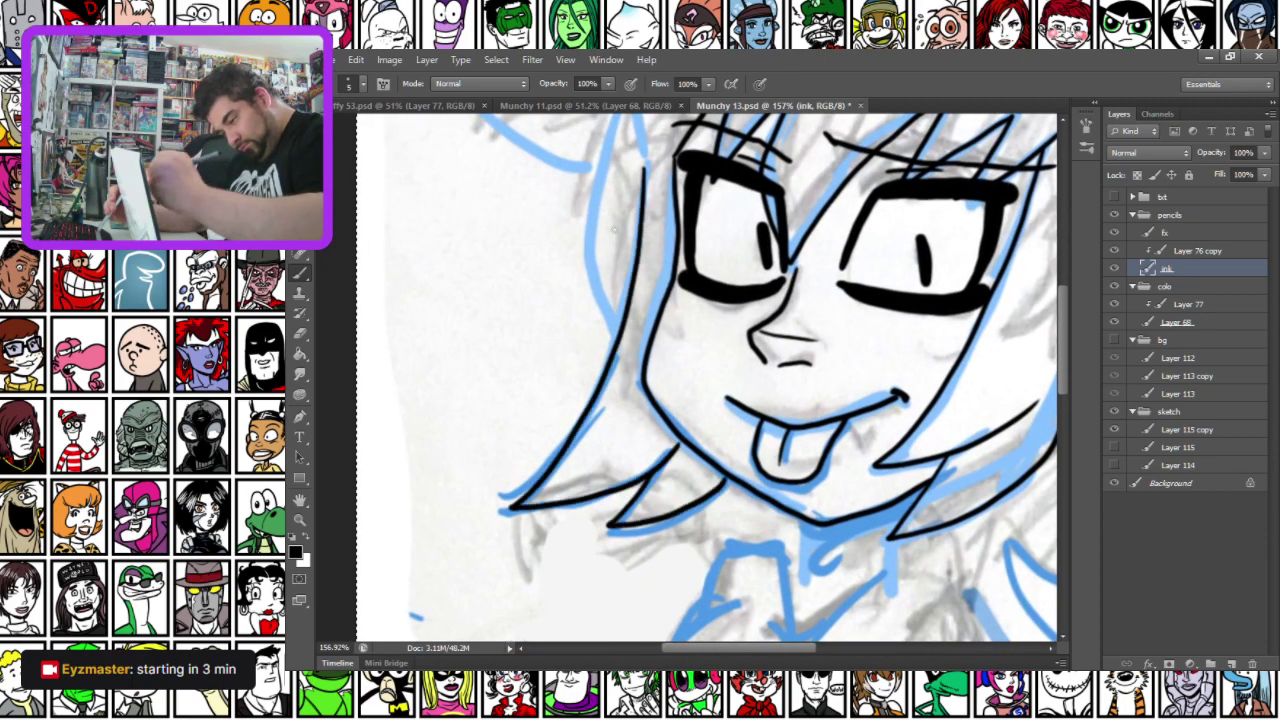
pyautogui.moveTo(567, 211); pyautogui.dragTo(587, 400)
pyautogui.moveTo(664, 352)
pyautogui.mouseDown()
pyautogui.moveTo(642, 274)
pyautogui.moveTo(612, 388)
pyautogui.moveTo(638, 508)
pyautogui.mouseUp()
pyautogui.moveTo(488, 286)
pyautogui.mouseDown()
pyautogui.moveTo(618, 354)
pyautogui.moveTo(596, 252)
pyautogui.mouseUp()
pyautogui.moveTo(491, 215); pyautogui.dragTo(567, 267)
pyautogui.moveTo(491, 217); pyautogui.dragTo(664, 167)
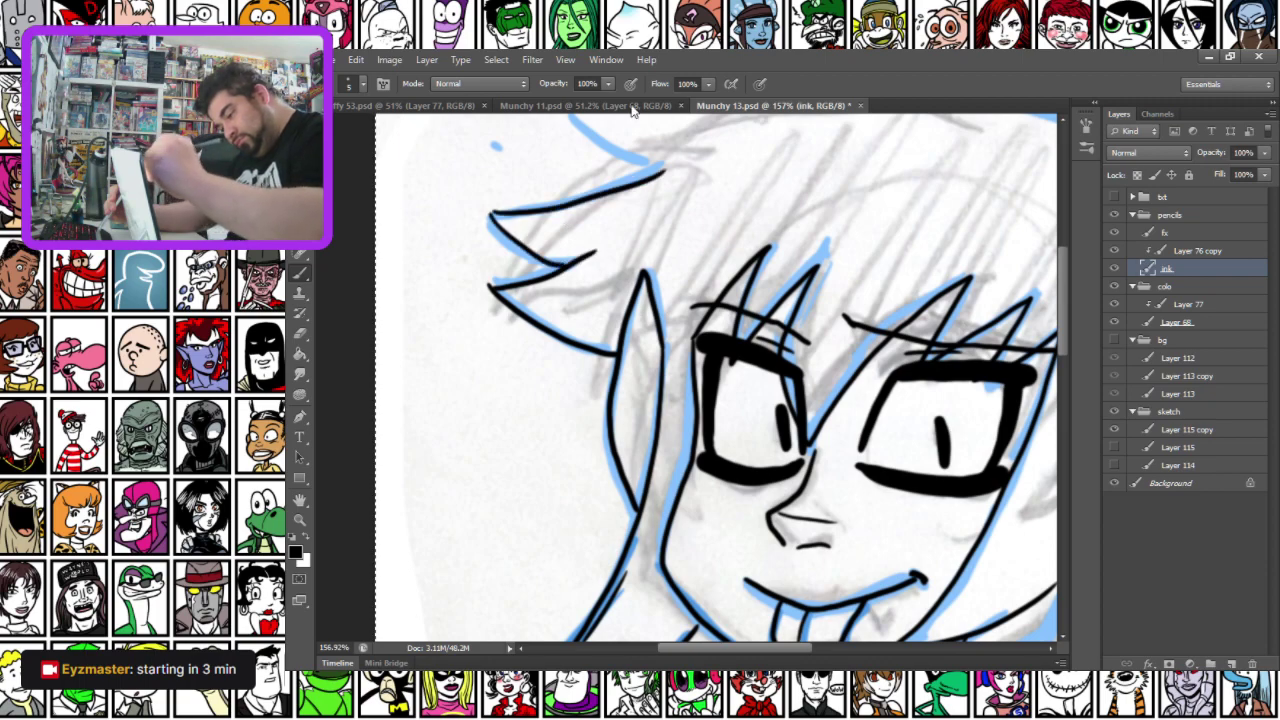
# Ink short lash lines at the outer eye corners and freckle shapes on both cheeks, undoing the last stray stroke
pyautogui.moveTo(768, 483); pyautogui.dragTo(529, 290)
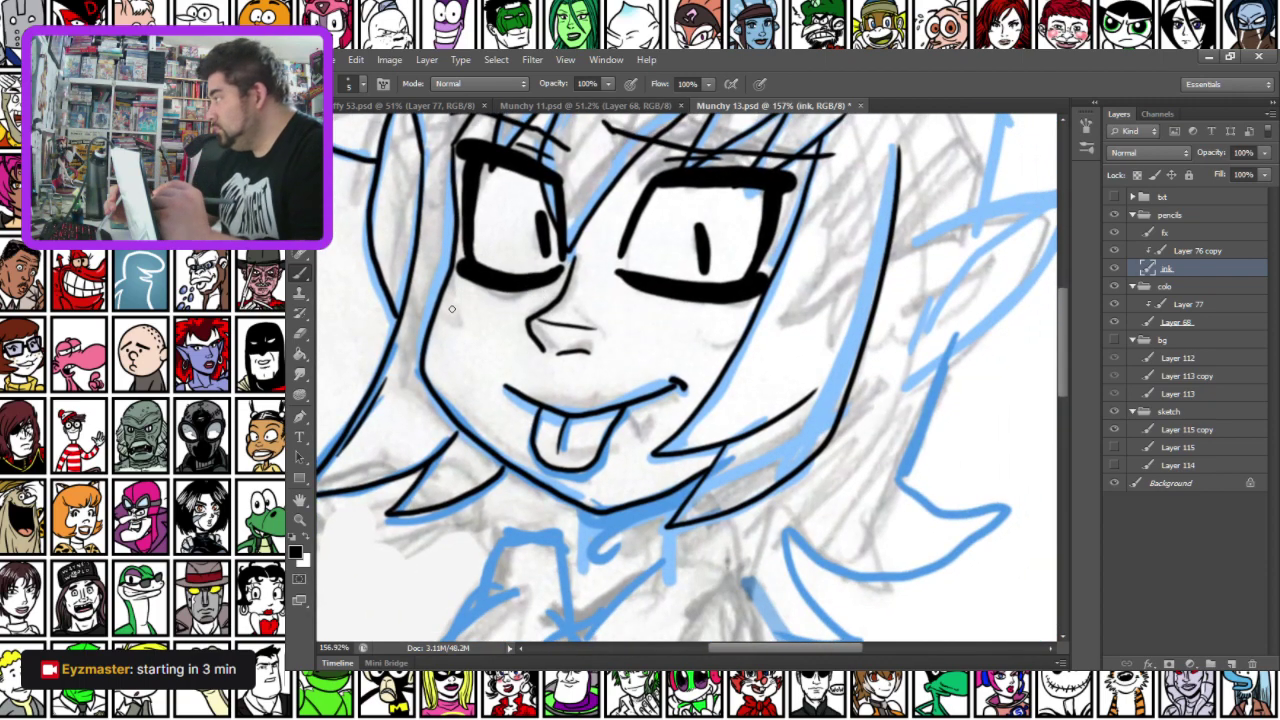
pyautogui.moveTo(746, 316)
pyautogui.mouseDown()
pyautogui.moveTo(772, 302)
pyautogui.moveTo(750, 306)
pyautogui.mouseUp()
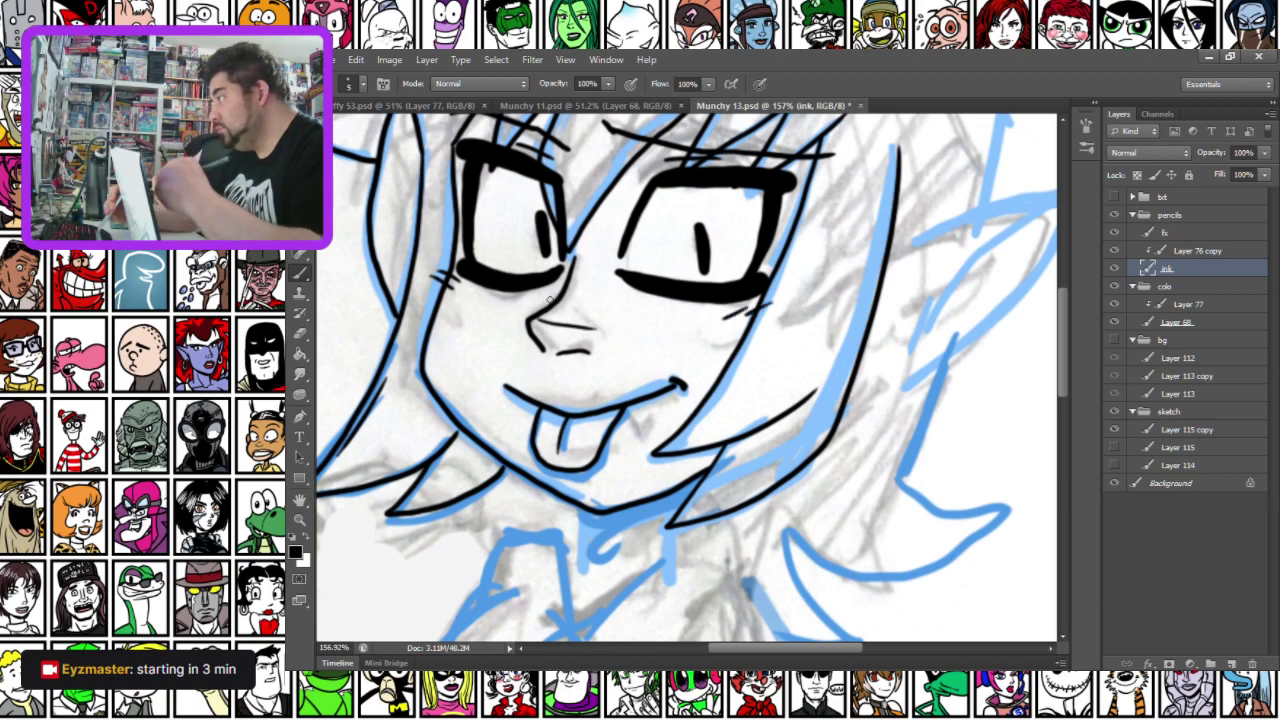
pyautogui.moveTo(470, 302)
pyautogui.mouseDown()
pyautogui.moveTo(441, 318)
pyautogui.moveTo(509, 309)
pyautogui.moveTo(490, 346)
pyautogui.mouseUp()
pyautogui.moveTo(692, 314)
pyautogui.mouseDown()
pyautogui.moveTo(672, 340)
pyautogui.moveTo(708, 324)
pyautogui.moveTo(732, 337)
pyautogui.moveTo(695, 320)
pyautogui.moveTo(671, 326)
pyautogui.moveTo(692, 325)
pyautogui.moveTo(670, 348)
pyautogui.mouseUp()
pyautogui.hotkey('ctrl', 'z')
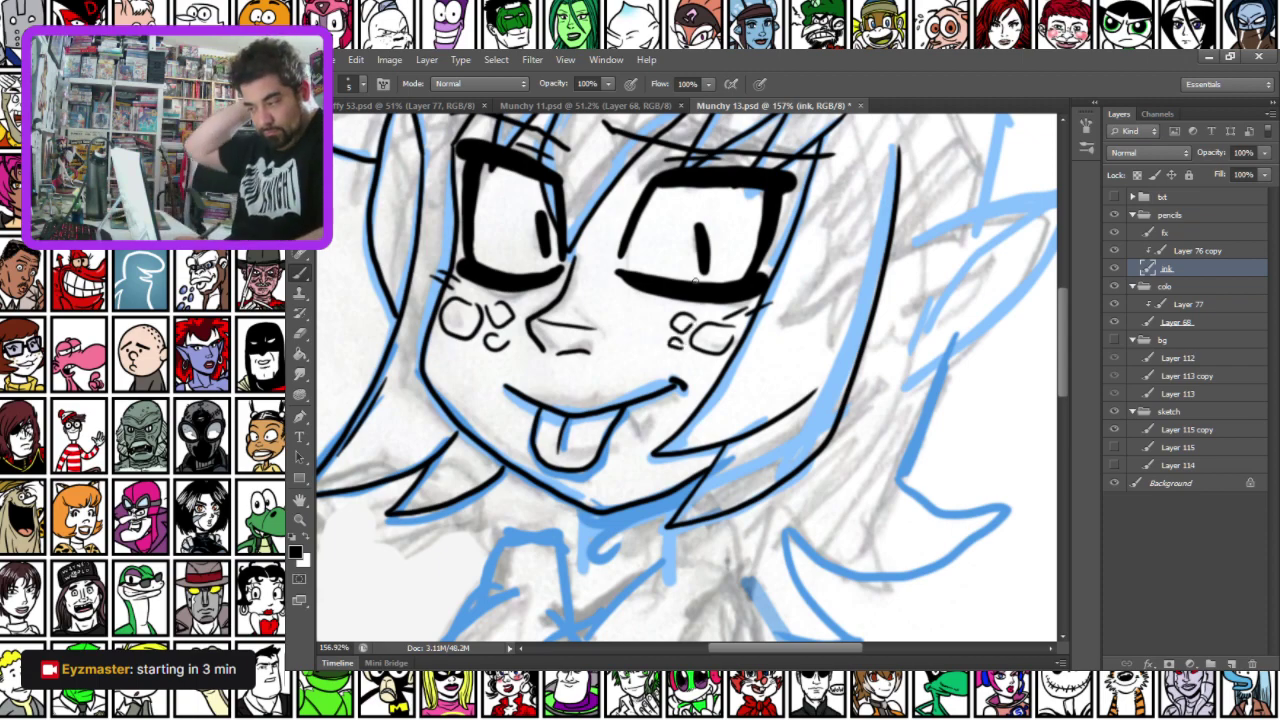
# Ink the pointed ear with its inner lines and the spiky hair outline over the top of the head
pyautogui.moveTo(884, 252)
pyautogui.mouseDown()
pyautogui.moveTo(776, 291)
pyautogui.moveTo(890, 237)
pyautogui.moveTo(967, 232)
pyautogui.moveTo(879, 366)
pyautogui.moveTo(750, 434)
pyautogui.mouseUp()
pyautogui.moveTo(888, 258)
pyautogui.mouseDown()
pyautogui.moveTo(839, 298)
pyautogui.moveTo(800, 360)
pyautogui.mouseUp()
pyautogui.moveTo(823, 301); pyautogui.dragTo(783, 420)
pyautogui.moveTo(340, 127); pyautogui.dragTo(545, 335)
pyautogui.moveTo(425, 235); pyautogui.dragTo(418, 371)
pyautogui.moveTo(423, 297)
pyautogui.mouseDown()
pyautogui.moveTo(471, 353)
pyautogui.moveTo(478, 333)
pyautogui.moveTo(619, 255)
pyautogui.moveTo(866, 287)
pyautogui.mouseUp()
pyautogui.moveTo(828, 225)
pyautogui.mouseDown()
pyautogui.moveTo(967, 296)
pyautogui.moveTo(1009, 370)
pyautogui.moveTo(762, 278)
pyautogui.moveTo(762, 258)
pyautogui.moveTo(788, 269)
pyautogui.moveTo(851, 400)
pyautogui.moveTo(856, 492)
pyautogui.mouseUp()
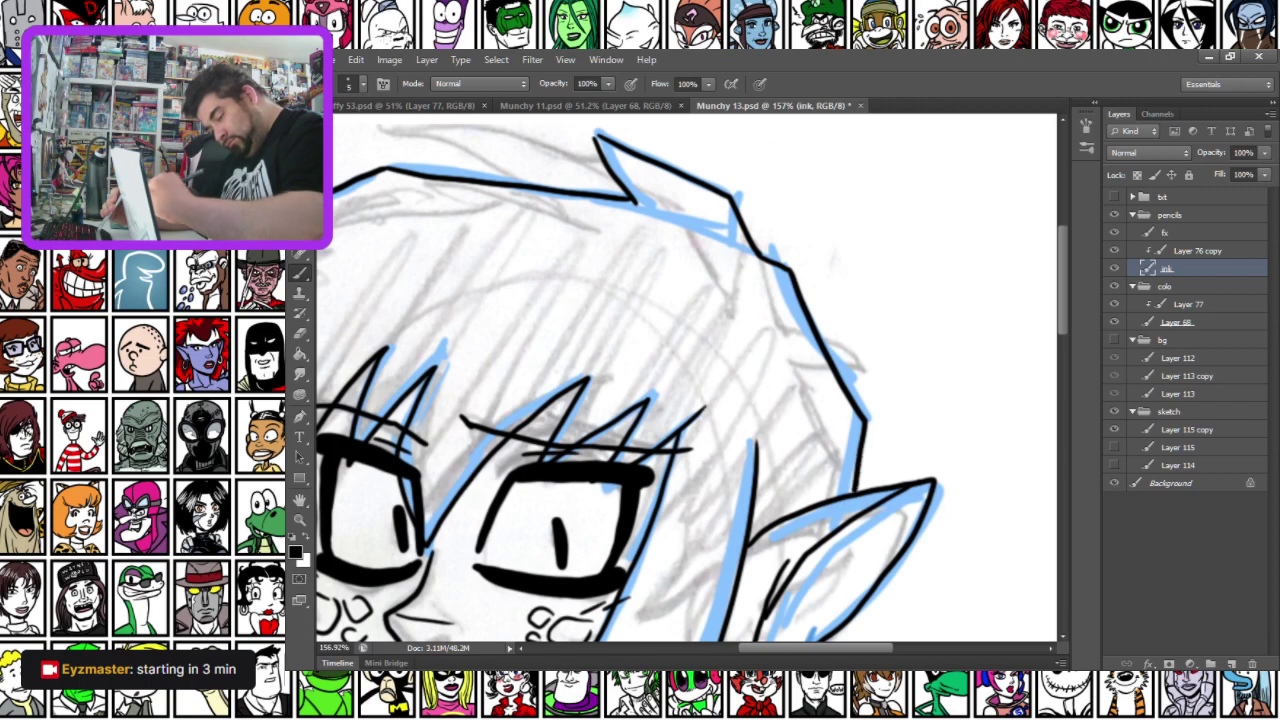
# Ink both sides of the neck and fill the shadow under the chin with black
pyautogui.moveTo(587, 432); pyautogui.dragTo(790, 118)
pyautogui.moveTo(546, 403); pyautogui.dragTo(602, 209)
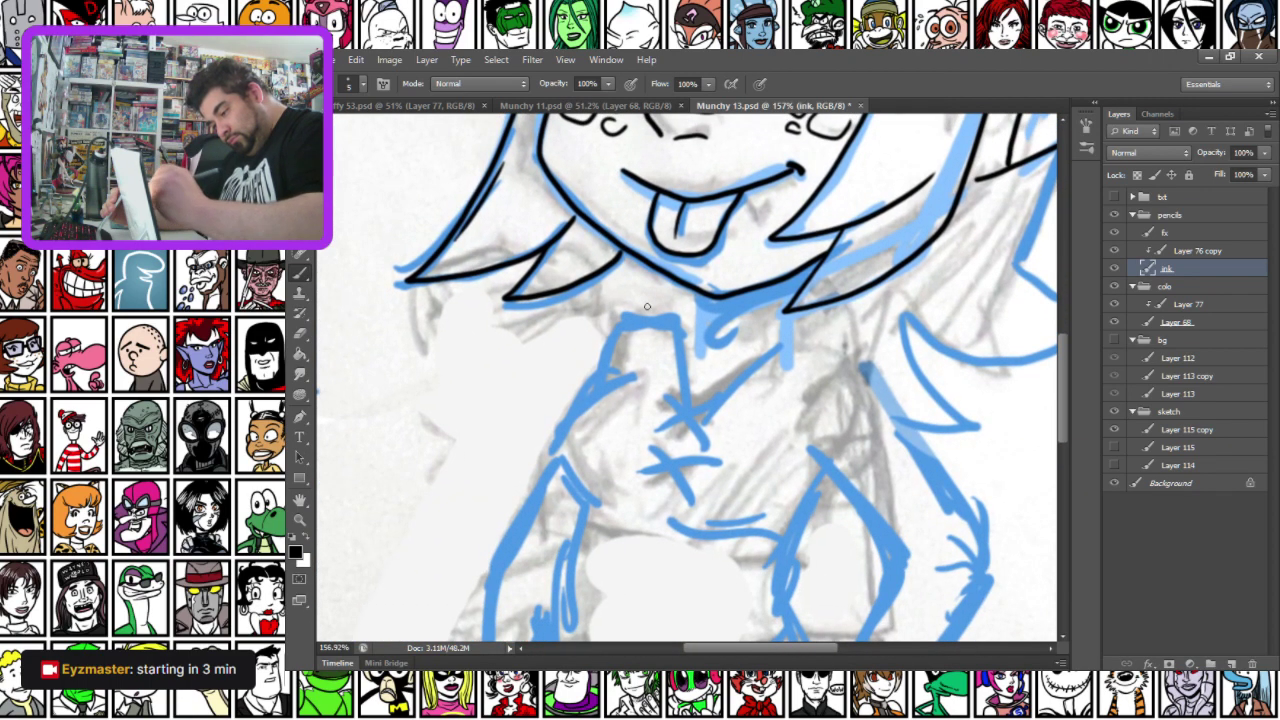
pyautogui.moveTo(702, 296); pyautogui.dragTo(698, 348)
pyautogui.moveTo(790, 274); pyautogui.dragTo(782, 340)
pyautogui.moveTo(706, 330)
pyautogui.mouseDown()
pyautogui.moveTo(784, 286)
pyautogui.moveTo(708, 306)
pyautogui.moveTo(762, 326)
pyautogui.moveTo(769, 308)
pyautogui.moveTo(754, 320)
pyautogui.mouseUp()
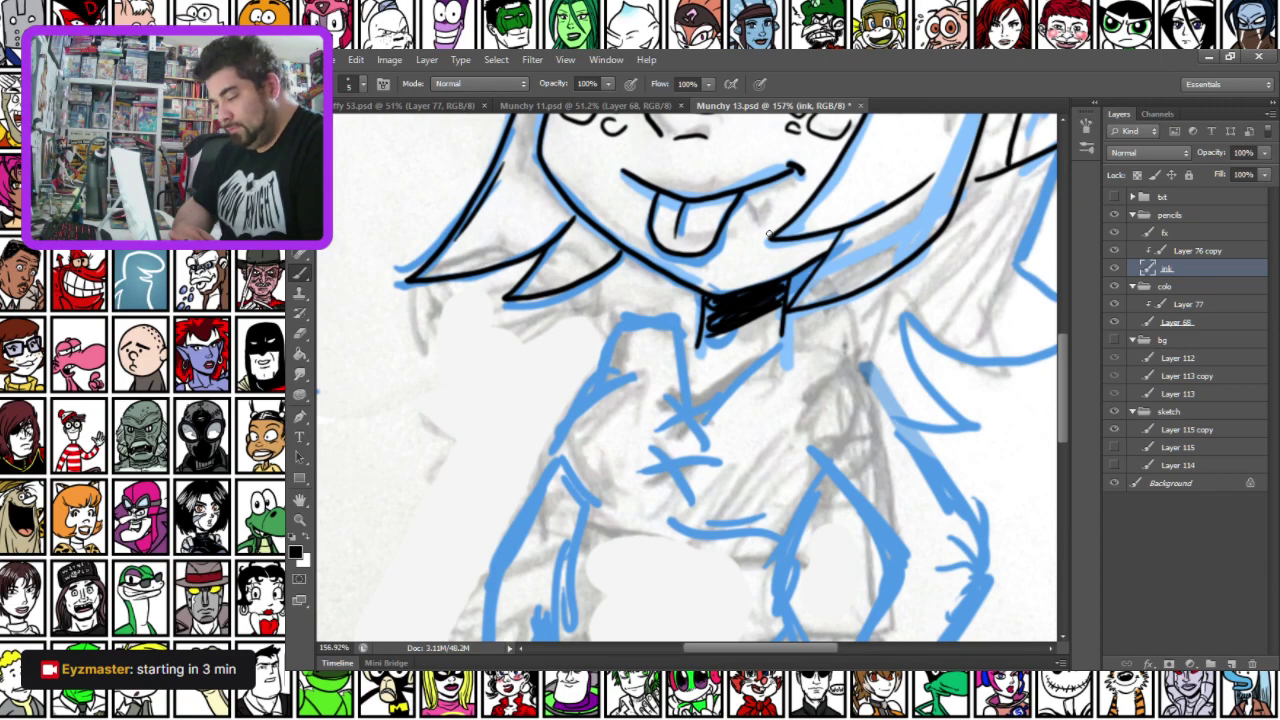
# Ink the curved left side of the chest, and draw two lacing crosses on the top with the 9 px brush
pyautogui.moveTo(521, 411)
pyautogui.mouseDown()
pyautogui.moveTo(525, 210)
pyautogui.moveTo(513, 219)
pyautogui.mouseUp()
pyautogui.moveTo(628, 184)
pyautogui.mouseDown()
pyautogui.moveTo(552, 258)
pyautogui.moveTo(590, 312)
pyautogui.mouseUp()
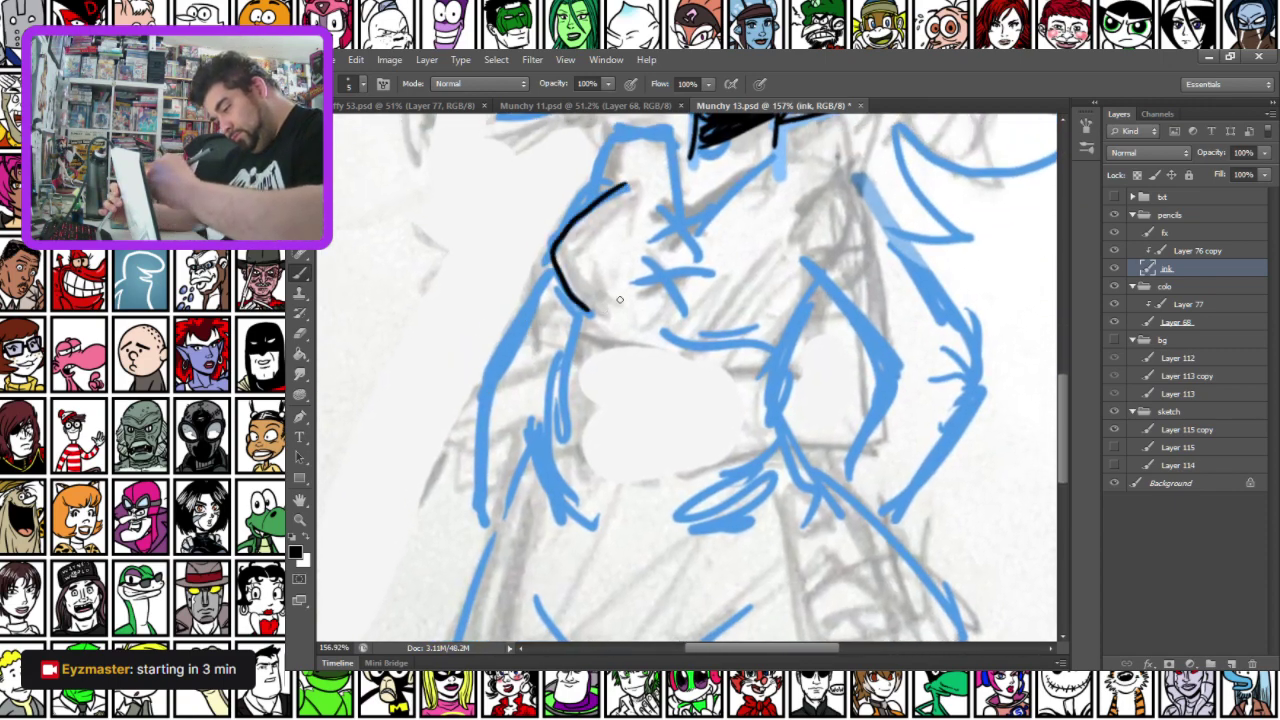
pyautogui.rightClick(693, 214)
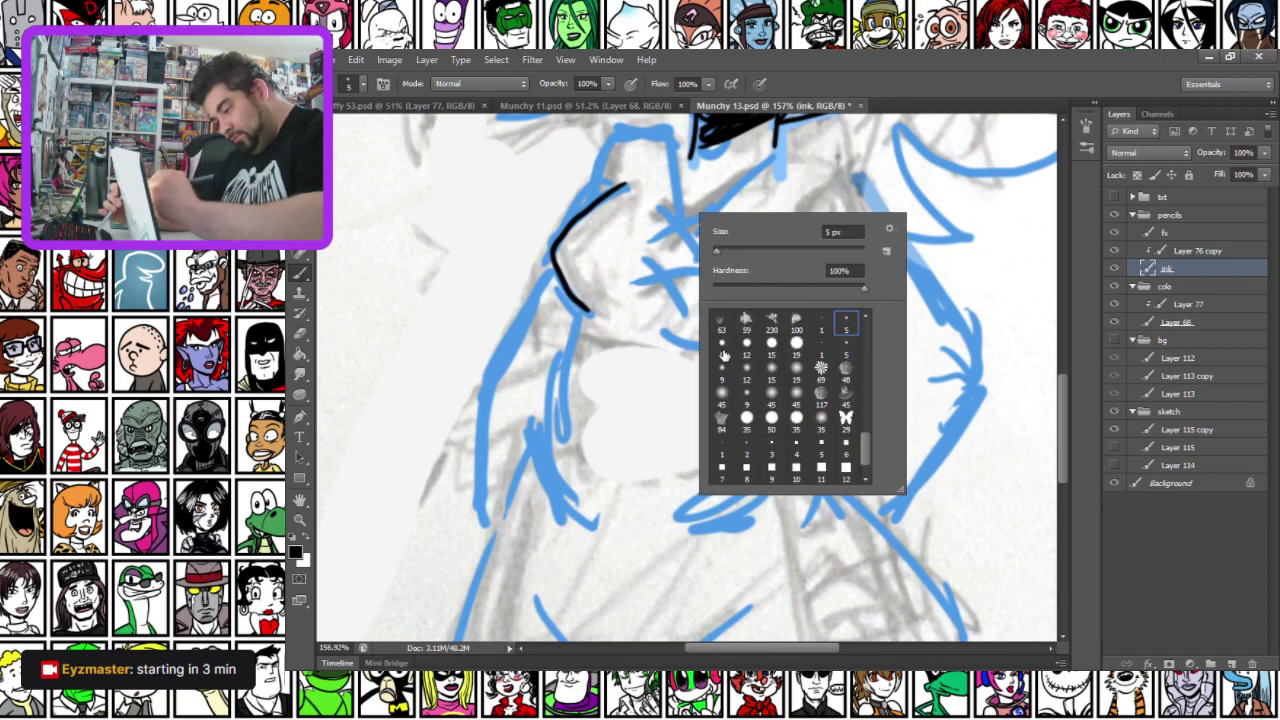
pyautogui.doubleClick(723, 349)
pyautogui.moveTo(679, 285); pyautogui.dragTo(681, 286)
pyautogui.moveTo(655, 200); pyautogui.dragTo(712, 252)
pyautogui.moveTo(636, 230); pyautogui.dragTo(737, 211)
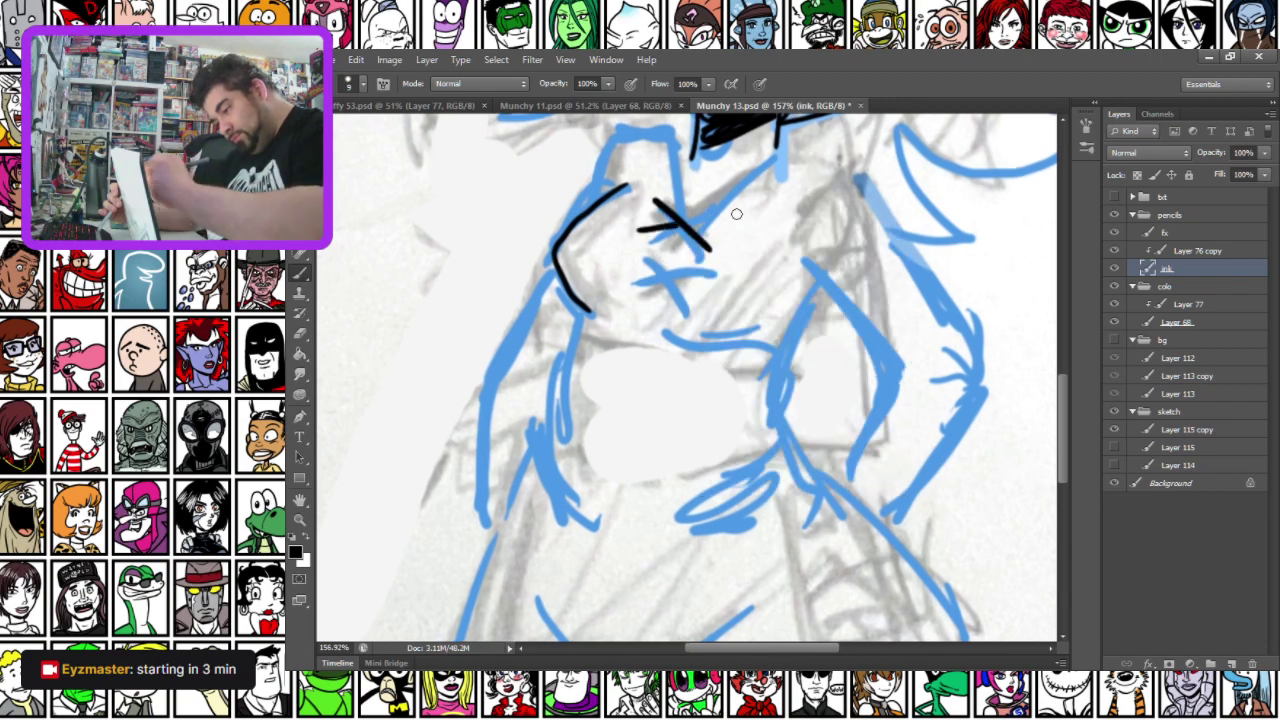
pyautogui.moveTo(634, 250)
pyautogui.mouseDown()
pyautogui.moveTo(689, 307)
pyautogui.moveTo(720, 276)
pyautogui.mouseUp()
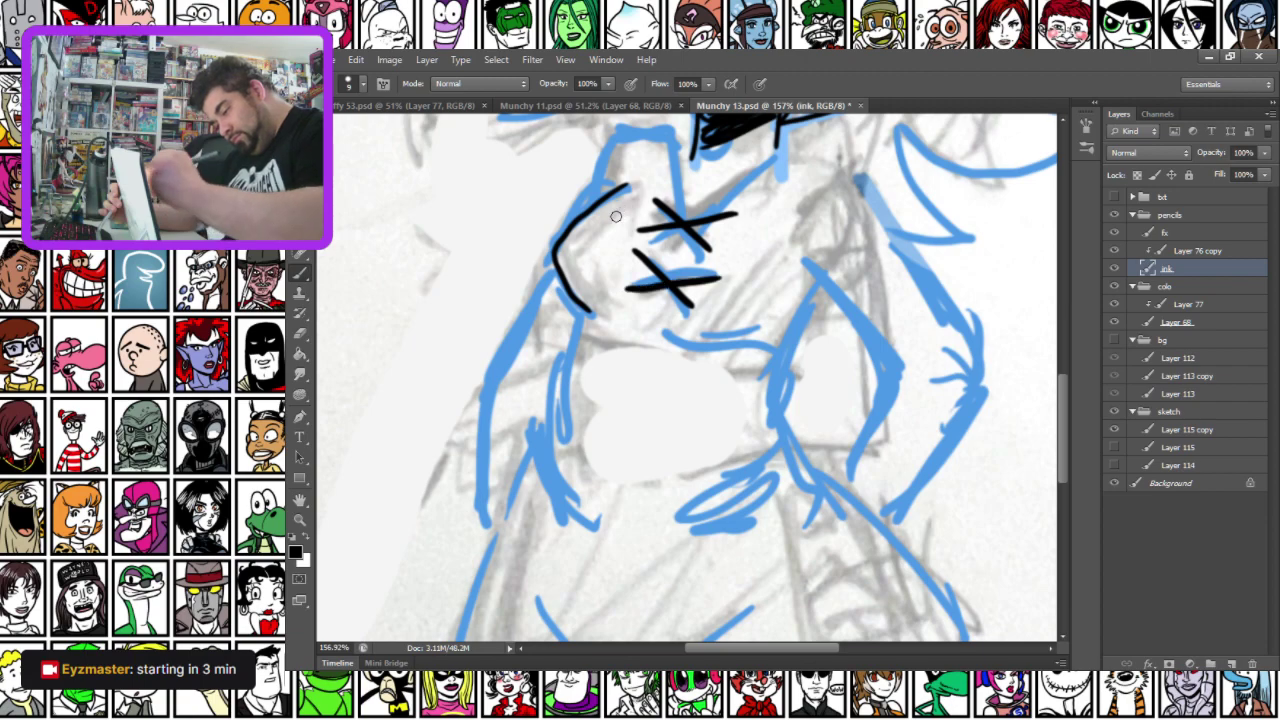
# Switch back to the 5 px brush and ink the centre seam through the two lacing crosses
pyautogui.rightClick(666, 252)
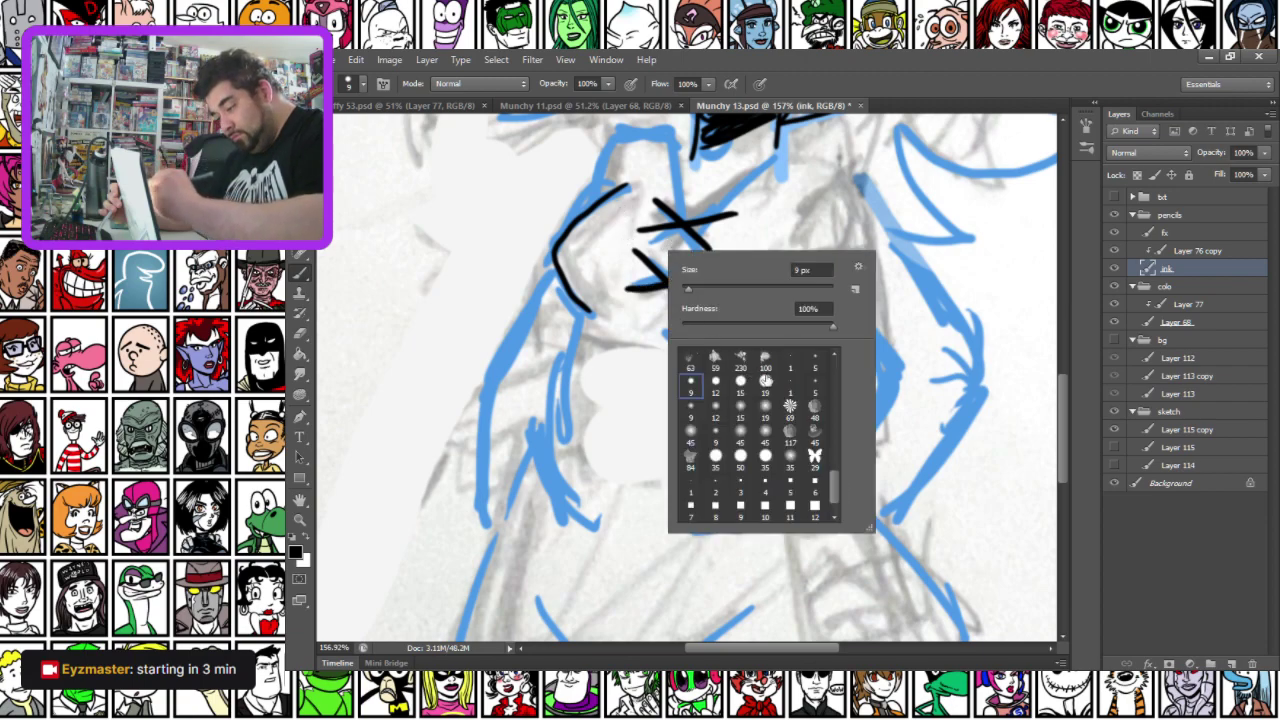
pyautogui.doubleClick(768, 329)
pyautogui.moveTo(659, 324); pyautogui.dragTo(688, 216)
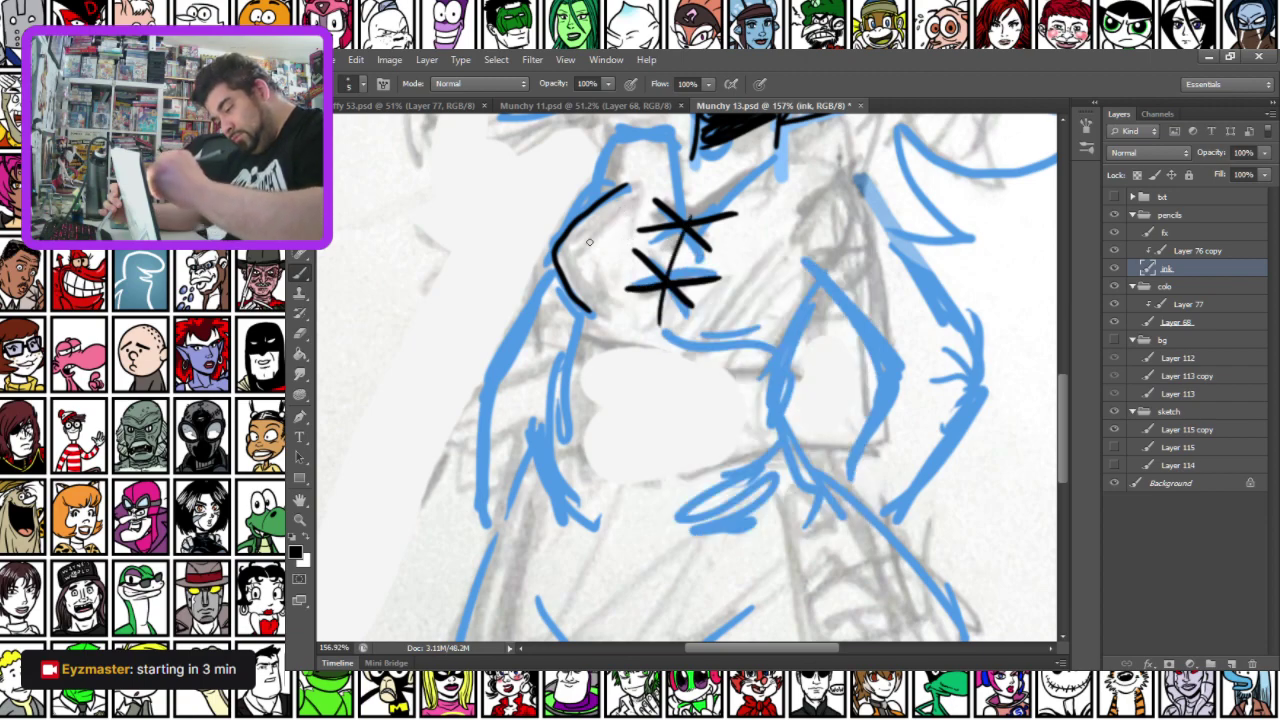
# Ink the underside of the chest, both sides of the waist and the curved left shoulder
pyautogui.moveTo(688, 340); pyautogui.dragTo(768, 336)
pyautogui.moveTo(818, 285)
pyautogui.mouseDown()
pyautogui.moveTo(778, 360)
pyautogui.moveTo(790, 435)
pyautogui.mouseUp()
pyautogui.moveTo(575, 312); pyautogui.dragTo(547, 448)
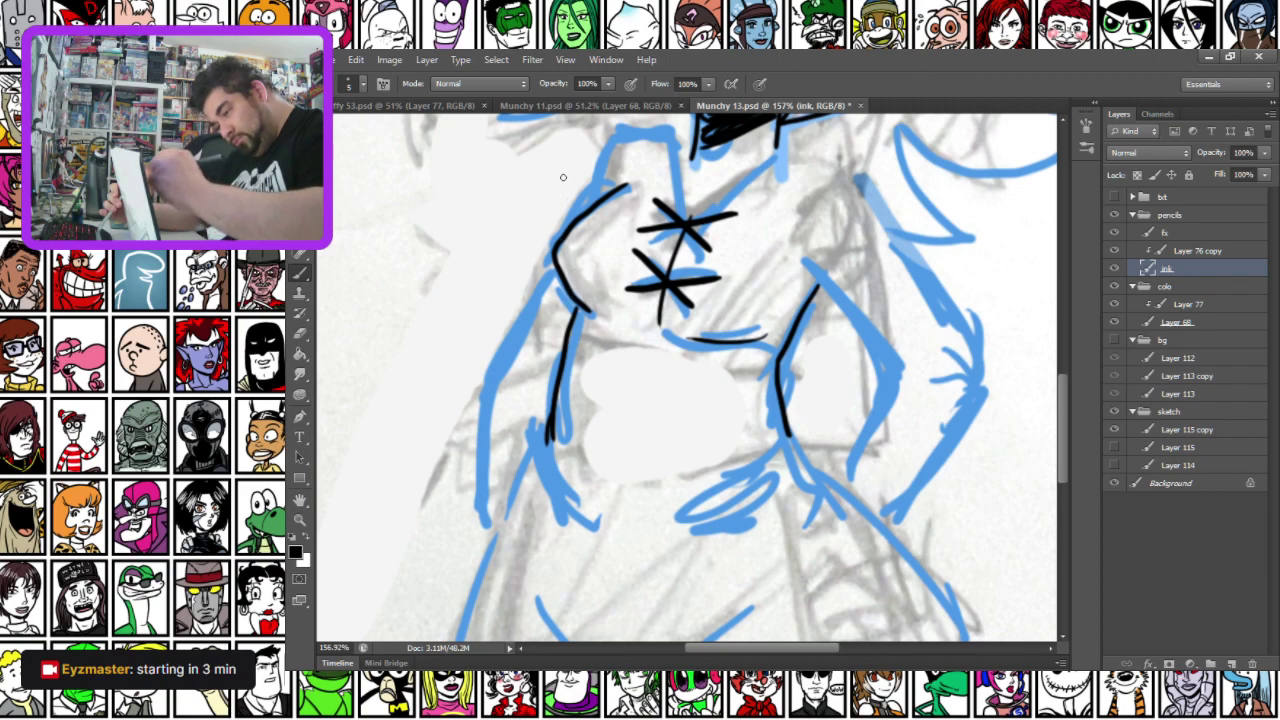
pyautogui.moveTo(580, 214)
pyautogui.mouseDown()
pyautogui.moveTo(613, 144)
pyautogui.moveTo(666, 132)
pyautogui.mouseUp()
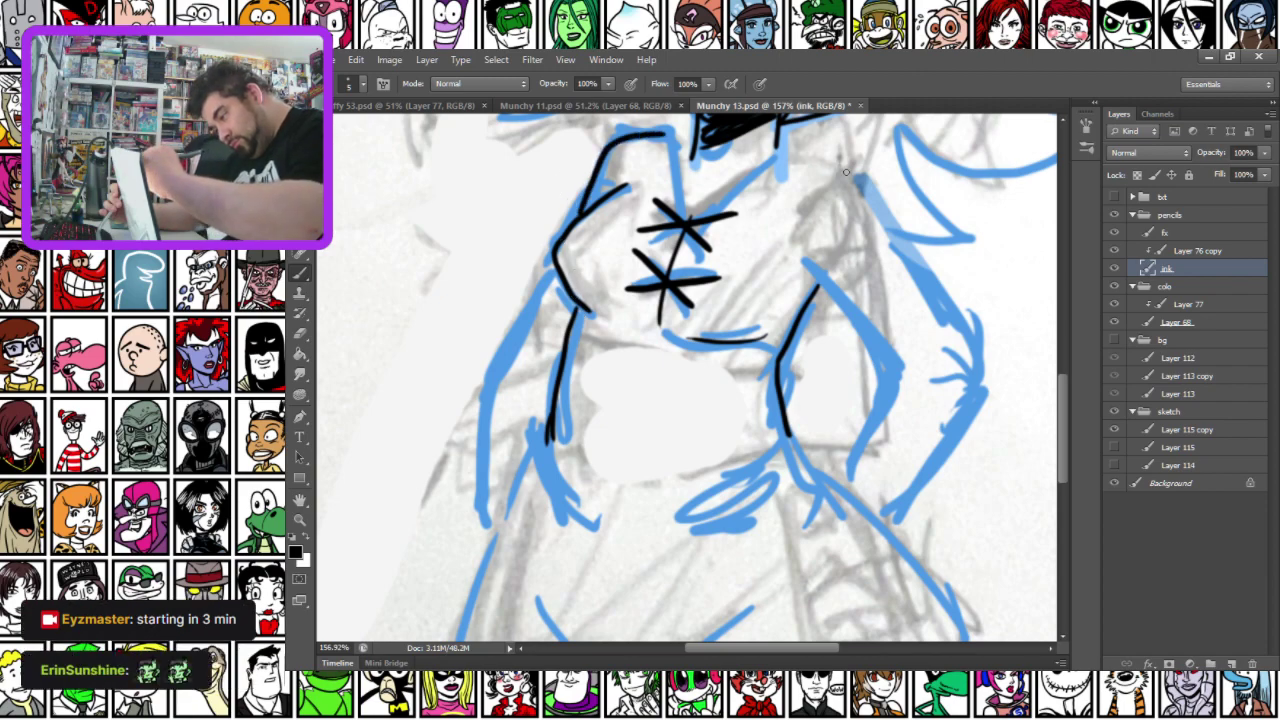
# Ink the bent right arm down to the wrist, with sleeve folds and a scalloped cuff at the elbow
pyautogui.moveTo(840, 166); pyautogui.dragTo(977, 338)
pyautogui.moveTo(812, 278)
pyautogui.mouseDown()
pyautogui.moveTo(898, 373)
pyautogui.moveTo(845, 478)
pyautogui.mouseUp()
pyautogui.moveTo(878, 518)
pyautogui.mouseDown()
pyautogui.moveTo(963, 422)
pyautogui.moveTo(978, 382)
pyautogui.mouseUp()
pyautogui.moveTo(897, 374); pyautogui.dragTo(975, 386)
pyautogui.moveTo(886, 393)
pyautogui.mouseDown()
pyautogui.moveTo(915, 380)
pyautogui.moveTo(971, 410)
pyautogui.moveTo(948, 342)
pyautogui.moveTo(966, 376)
pyautogui.moveTo(930, 330)
pyautogui.moveTo(914, 357)
pyautogui.moveTo(948, 334)
pyautogui.moveTo(906, 362)
pyautogui.mouseUp()
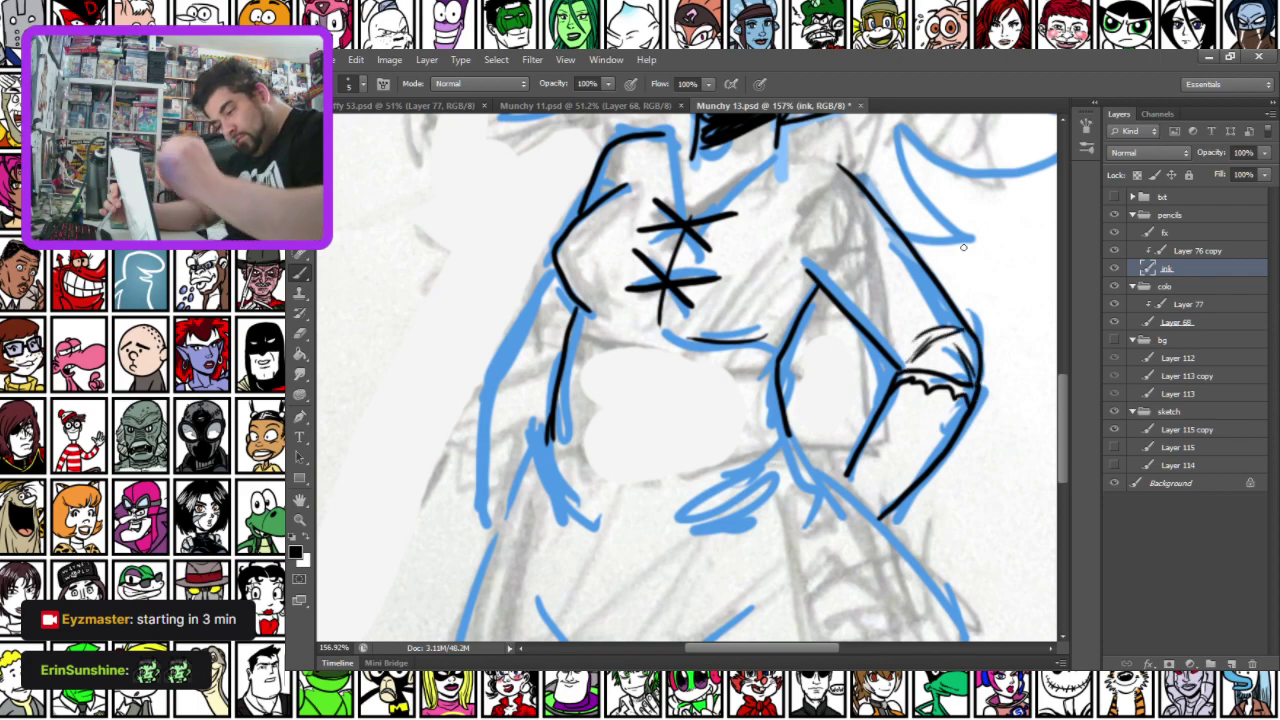
# Ink the V-shaped neckline and the shoulder lines below the neck, adding short fold strokes at both armpits
pyautogui.moveTo(580, 176); pyautogui.dragTo(534, 411)
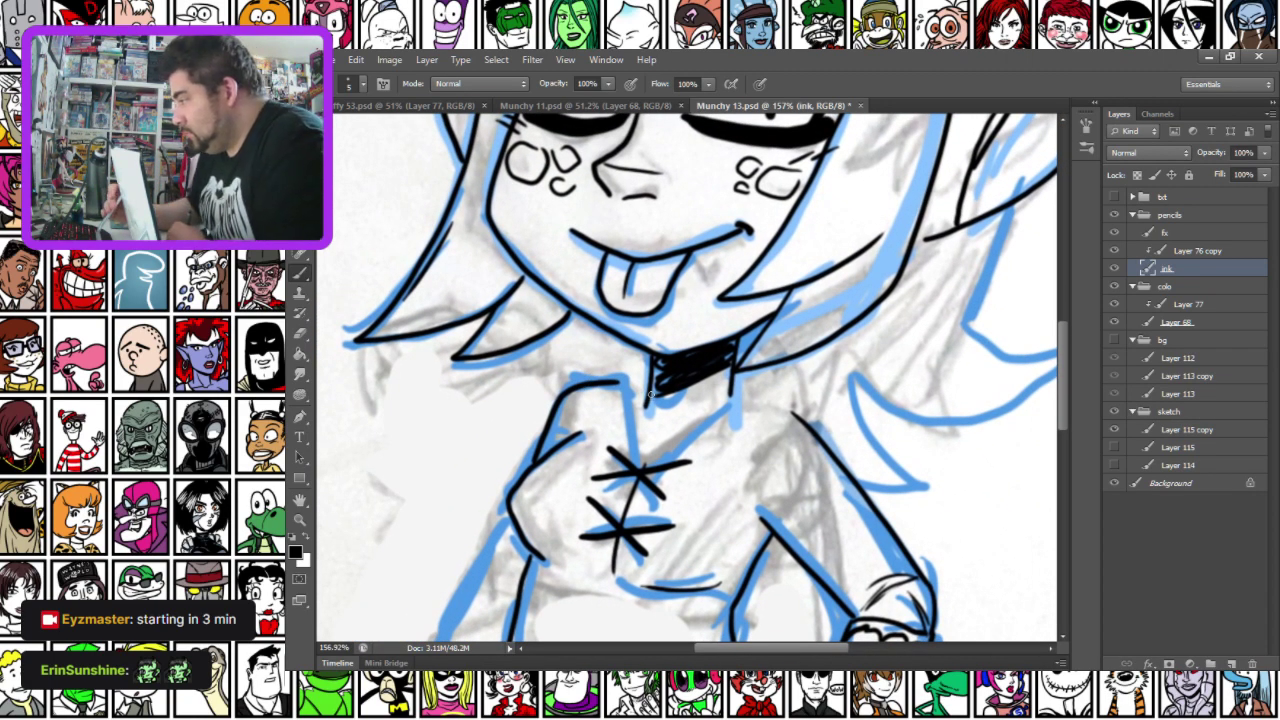
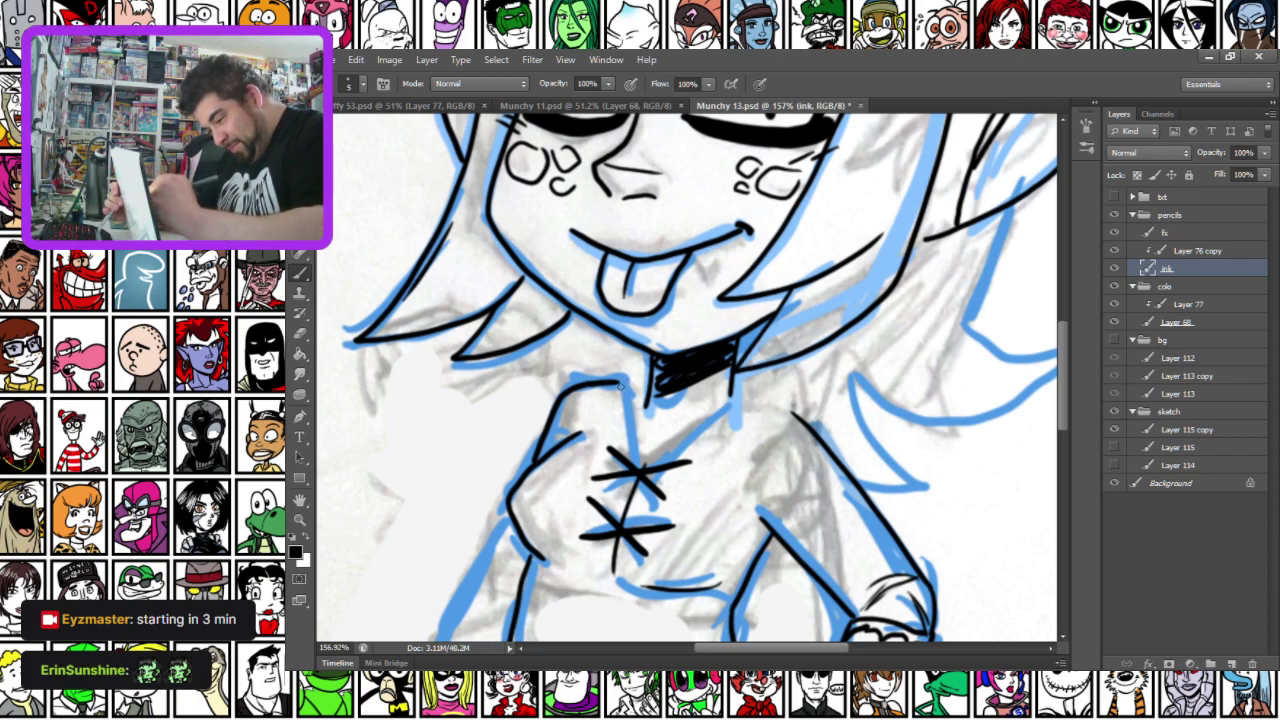
pyautogui.moveTo(620, 386); pyautogui.dragTo(636, 462)
pyautogui.moveTo(624, 380)
pyautogui.mouseDown()
pyautogui.moveTo(640, 465)
pyautogui.moveTo(750, 390)
pyautogui.mouseUp()
pyautogui.moveTo(654, 466)
pyautogui.mouseDown()
pyautogui.moveTo(756, 394)
pyautogui.moveTo(797, 412)
pyautogui.mouseUp()
pyautogui.moveTo(792, 416)
pyautogui.mouseDown()
pyautogui.moveTo(753, 487)
pyautogui.moveTo(760, 452)
pyautogui.mouseUp()
pyautogui.moveTo(756, 428); pyautogui.dragTo(738, 484)
pyautogui.moveTo(570, 407); pyautogui.dragTo(566, 432)
# Ink the slanted hip lines and crease strokes spreading from both sides of the waist
pyautogui.scroll(-5, 548, 518)
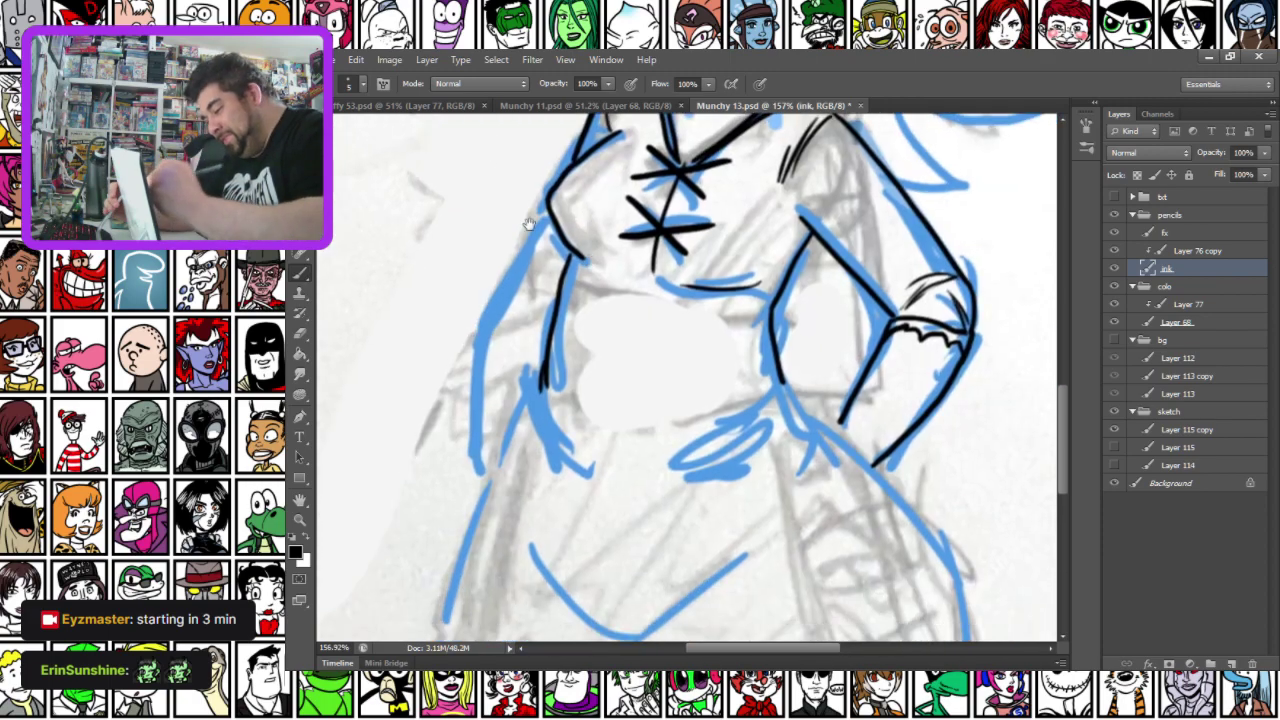
pyautogui.moveTo(534, 384); pyautogui.dragTo(574, 466)
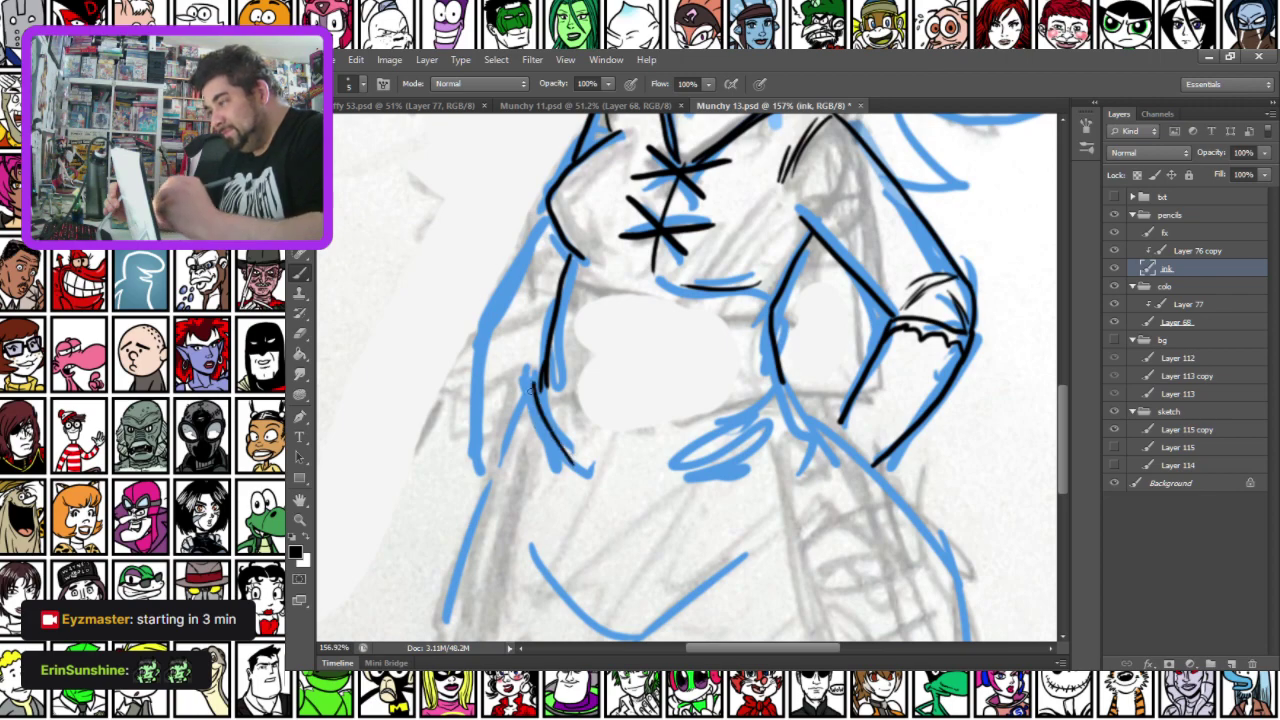
pyautogui.moveTo(779, 386)
pyautogui.mouseDown()
pyautogui.moveTo(690, 455)
pyautogui.moveTo(700, 476)
pyautogui.moveTo(822, 424)
pyautogui.moveTo(806, 472)
pyautogui.mouseUp()
pyautogui.moveTo(535, 392); pyautogui.dragTo(499, 471)
# Ink the skirt's outline along both outer sides, with a jagged torn hem across the bottom
pyautogui.moveTo(451, 618)
pyautogui.mouseDown()
pyautogui.moveTo(450, 353)
pyautogui.moveTo(442, 430)
pyautogui.mouseUp()
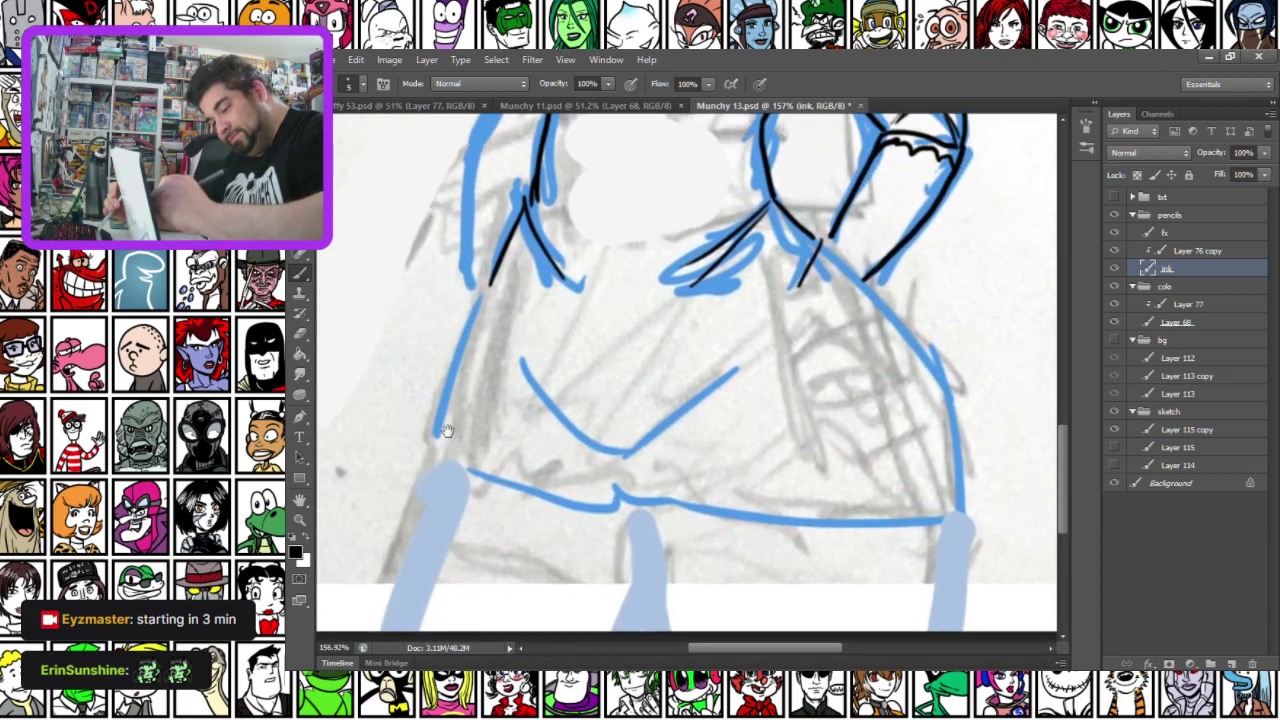
pyautogui.moveTo(492, 281)
pyautogui.mouseDown()
pyautogui.moveTo(442, 428)
pyautogui.moveTo(441, 473)
pyautogui.moveTo(726, 516)
pyautogui.moveTo(964, 516)
pyautogui.moveTo(966, 500)
pyautogui.mouseUp()
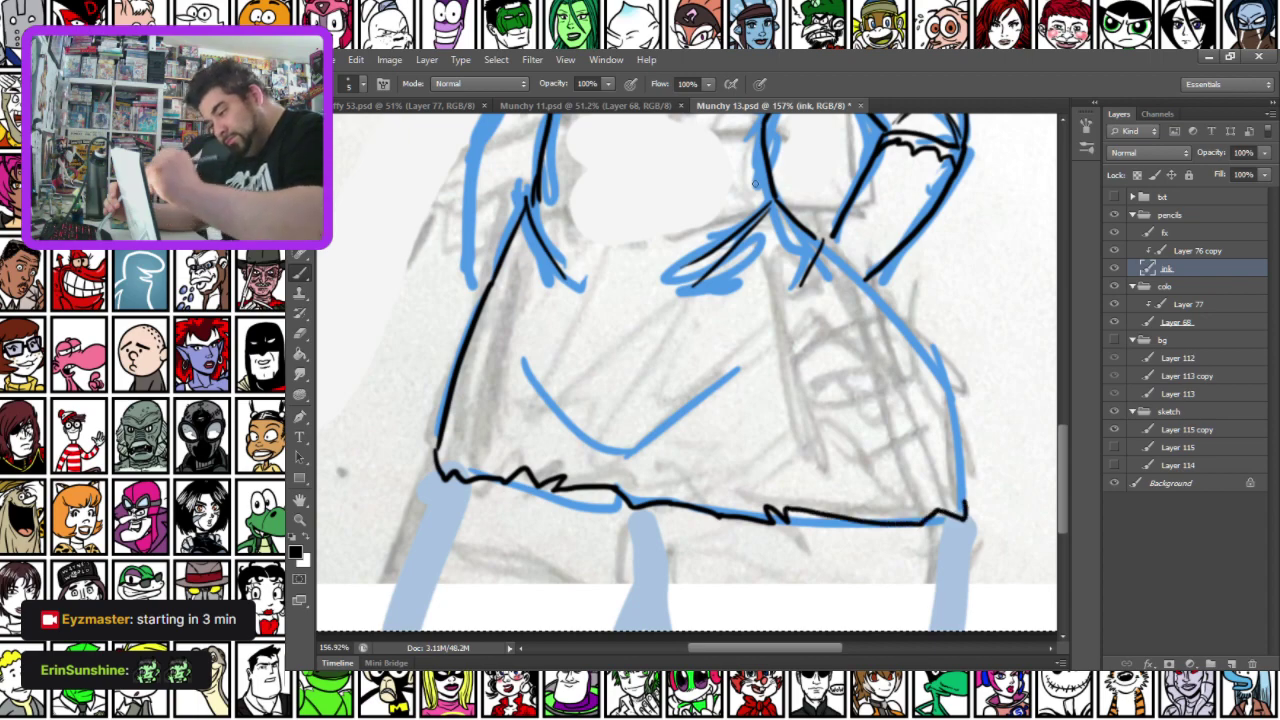
pyautogui.moveTo(822, 242)
pyautogui.mouseDown()
pyautogui.moveTo(898, 310)
pyautogui.moveTo(958, 392)
pyautogui.moveTo(966, 512)
pyautogui.mouseUp()
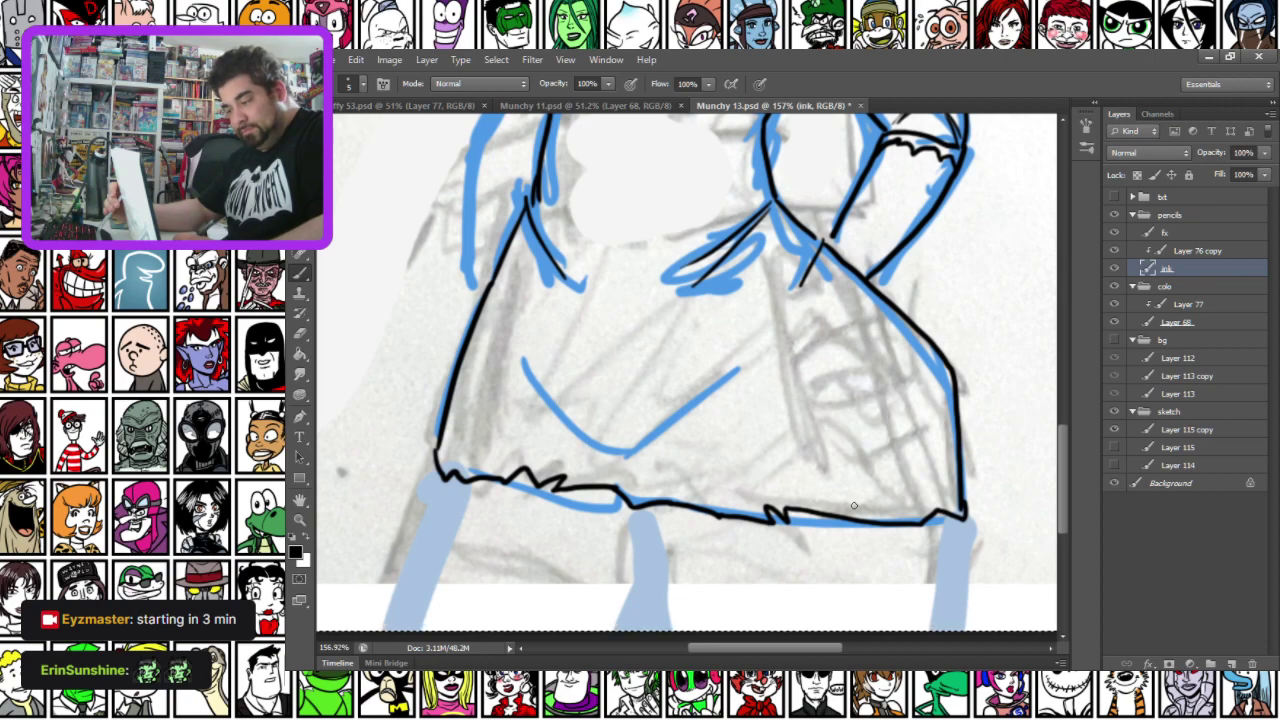
# Ink double seam lines down the skirt to bound a side panel on the right and another on the left
pyautogui.moveTo(784, 264)
pyautogui.mouseDown()
pyautogui.moveTo(831, 382)
pyautogui.moveTo(840, 518)
pyautogui.mouseUp()
pyautogui.moveTo(850, 272)
pyautogui.mouseDown()
pyautogui.moveTo(910, 398)
pyautogui.moveTo(922, 520)
pyautogui.mouseUp()
pyautogui.moveTo(872, 293)
pyautogui.mouseDown()
pyautogui.moveTo(914, 368)
pyautogui.moveTo(930, 512)
pyautogui.mouseUp()
pyautogui.moveTo(780, 262)
pyautogui.mouseDown()
pyautogui.moveTo(822, 356)
pyautogui.moveTo(830, 518)
pyautogui.mouseUp()
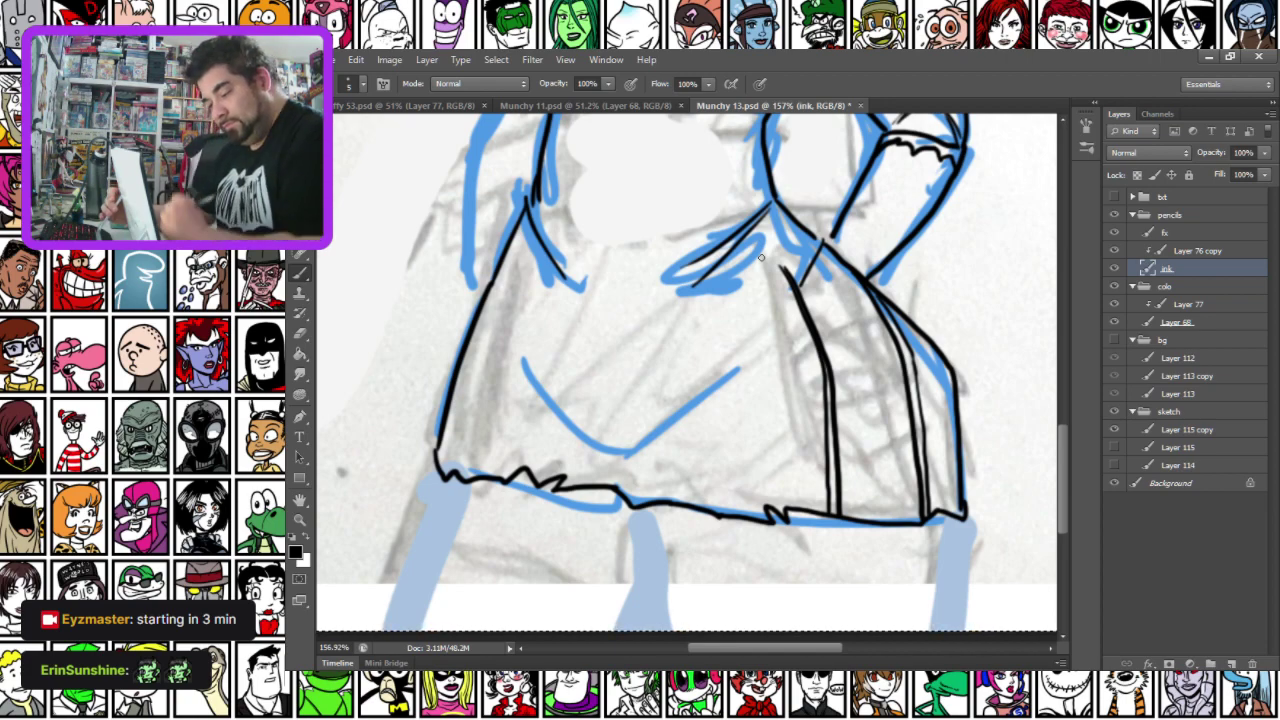
pyautogui.moveTo(521, 221); pyautogui.dragTo(481, 479)
pyautogui.moveTo(524, 240); pyautogui.dragTo(489, 476)
# Ink the left upper arm with a scalloped sleeve cuff and small fold lines
pyautogui.moveTo(489, 223)
pyautogui.mouseDown()
pyautogui.moveTo(499, 423)
pyautogui.moveTo(519, 438)
pyautogui.mouseUp()
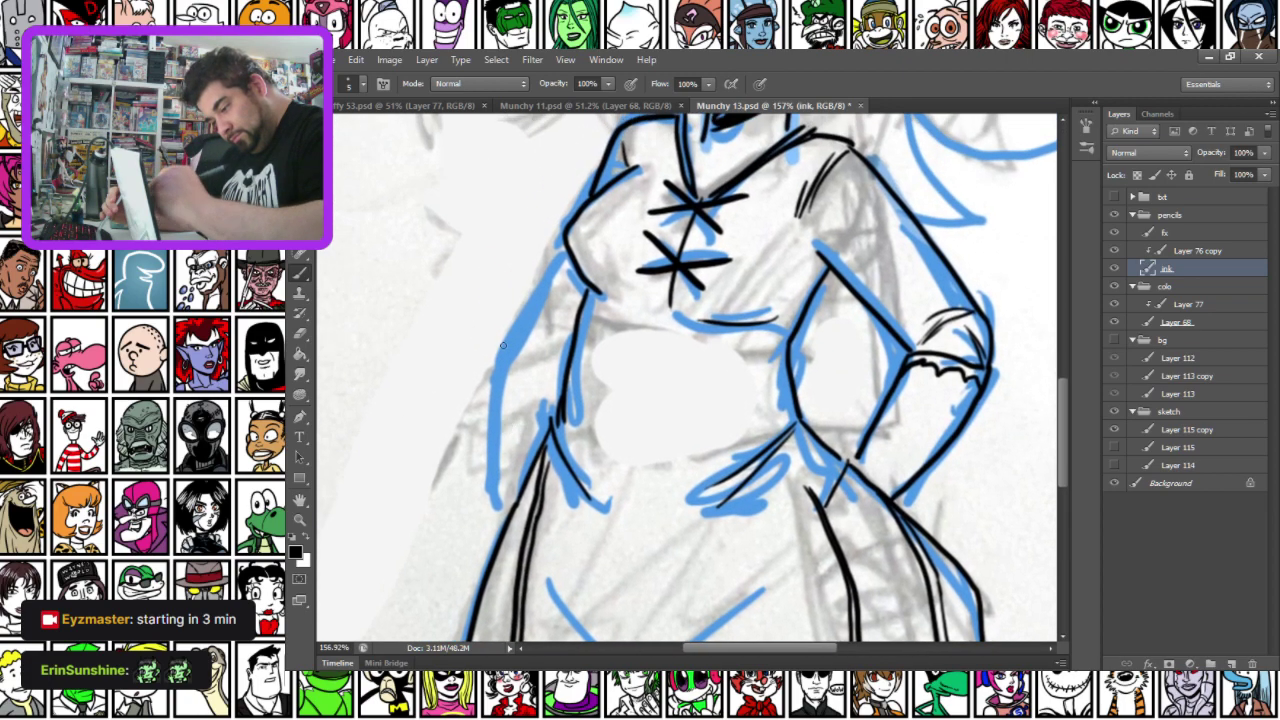
pyautogui.moveTo(499, 371); pyautogui.dragTo(565, 360)
pyautogui.moveTo(498, 395)
pyautogui.mouseDown()
pyautogui.moveTo(526, 370)
pyautogui.moveTo(570, 384)
pyautogui.mouseUp()
pyautogui.moveTo(508, 356)
pyautogui.mouseDown()
pyautogui.moveTo(568, 264)
pyautogui.moveTo(575, 330)
pyautogui.mouseUp()
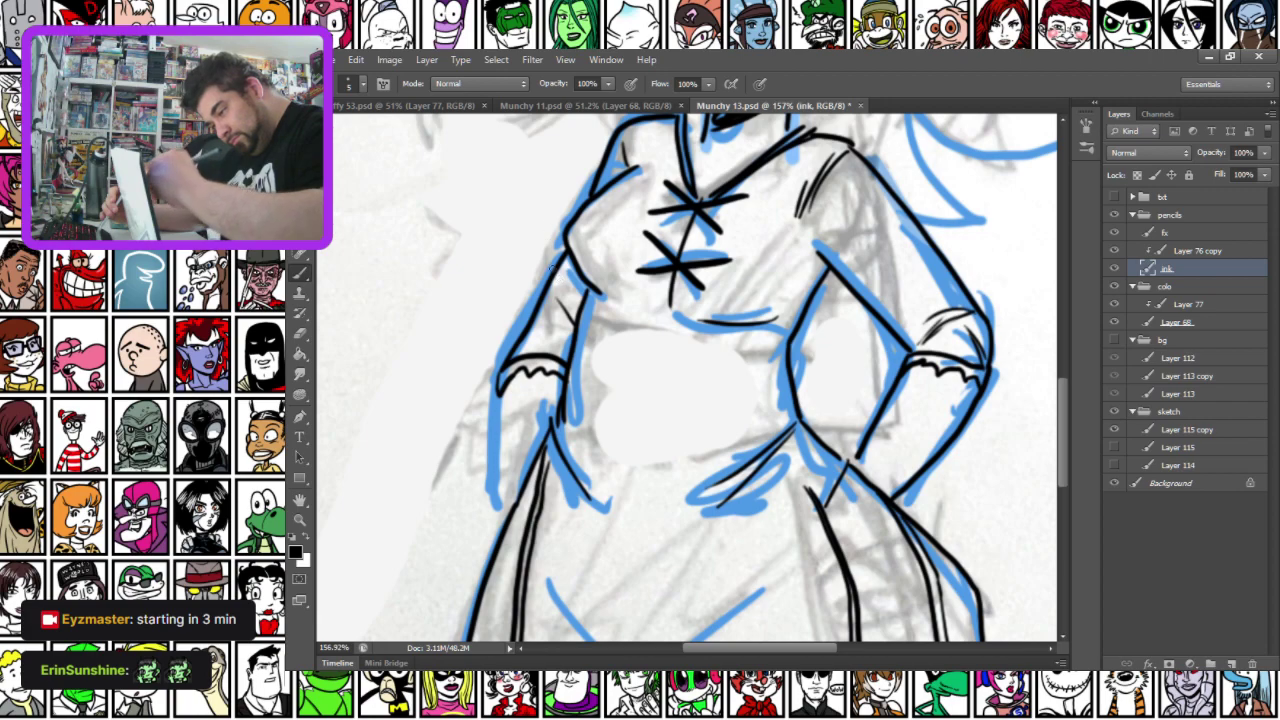
pyautogui.moveTo(557, 275)
pyautogui.mouseDown()
pyautogui.moveTo(525, 338)
pyautogui.moveTo(568, 354)
pyautogui.mouseUp()
# Add crease strokes at both hips and fold lines on the right side of the waist
pyautogui.moveTo(562, 418); pyautogui.dragTo(583, 467)
pyautogui.moveTo(560, 418); pyautogui.dragTo(587, 474)
pyautogui.moveTo(762, 456); pyautogui.dragTo(700, 510)
pyautogui.moveTo(785, 335); pyautogui.dragTo(737, 408)
pyautogui.moveTo(818, 260); pyautogui.dragTo(786, 310)
# Ink the leg lines from the torn hem down to the canvas edge
pyautogui.scroll(-5, 813, 243)
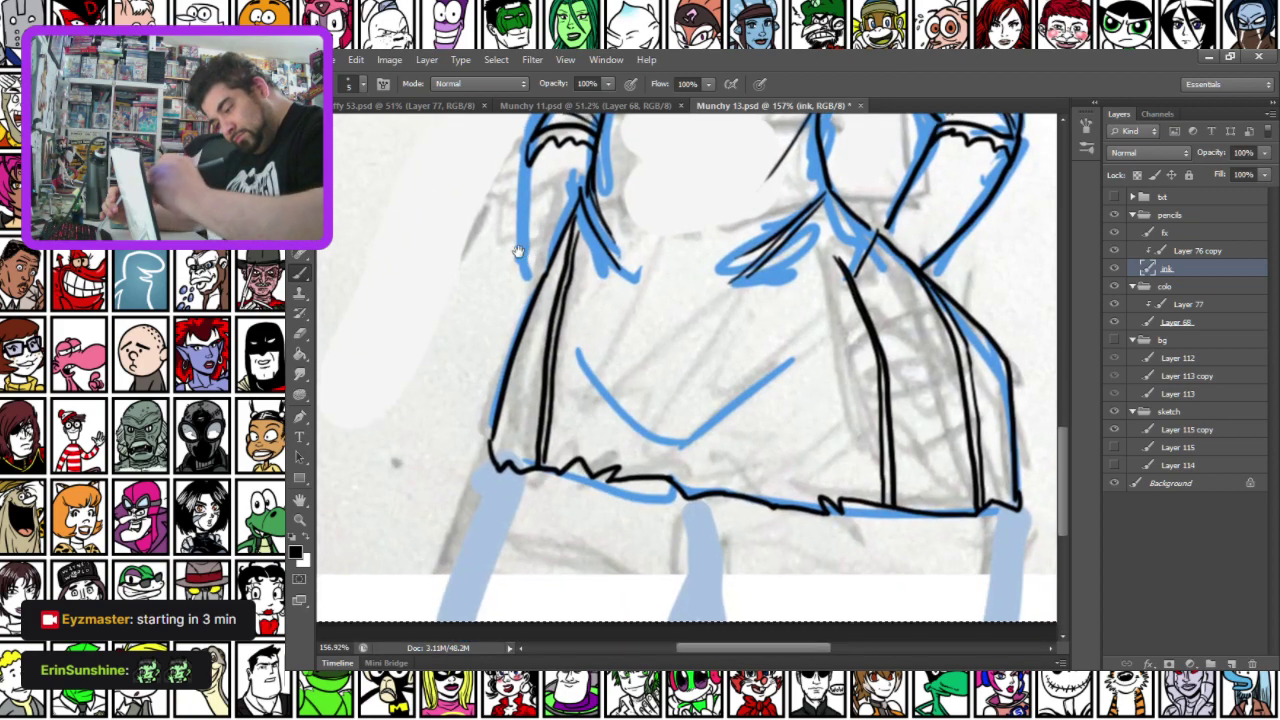
pyautogui.moveTo(671, 457); pyautogui.dragTo(629, 377)
pyautogui.moveTo(655, 419); pyautogui.dragTo(684, 545)
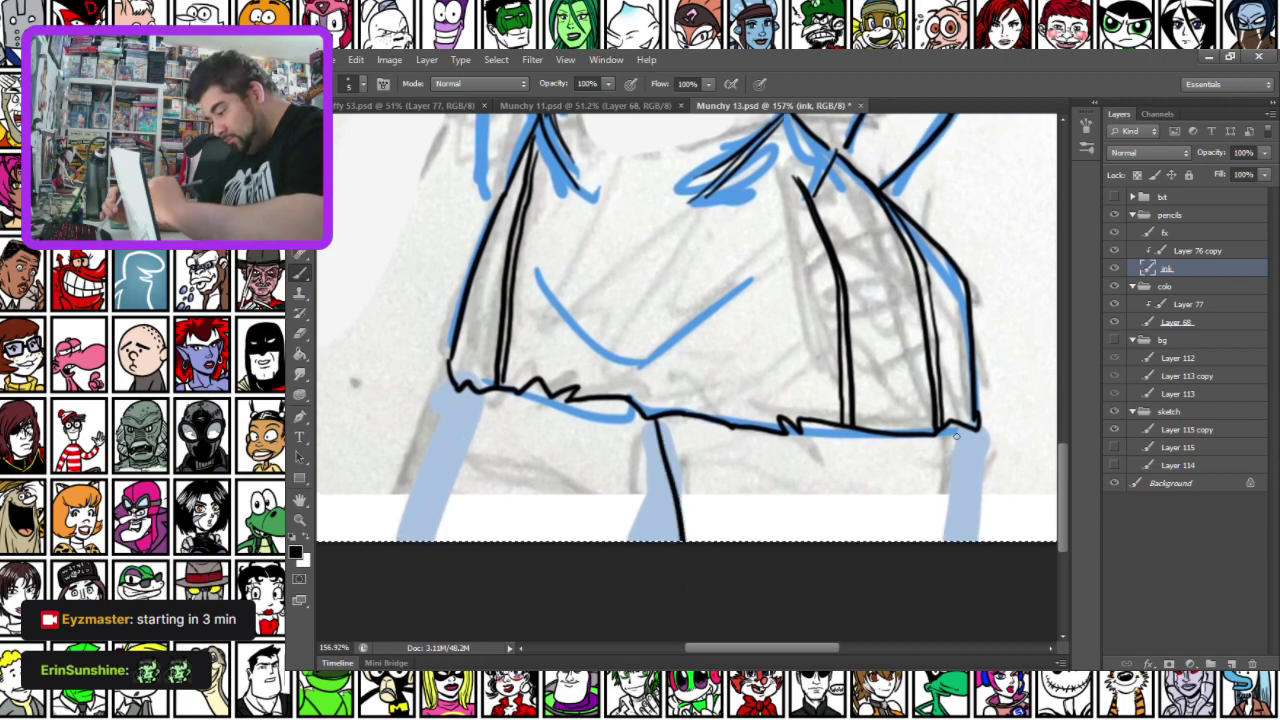
pyautogui.moveTo(975, 428); pyautogui.dragTo(960, 540)
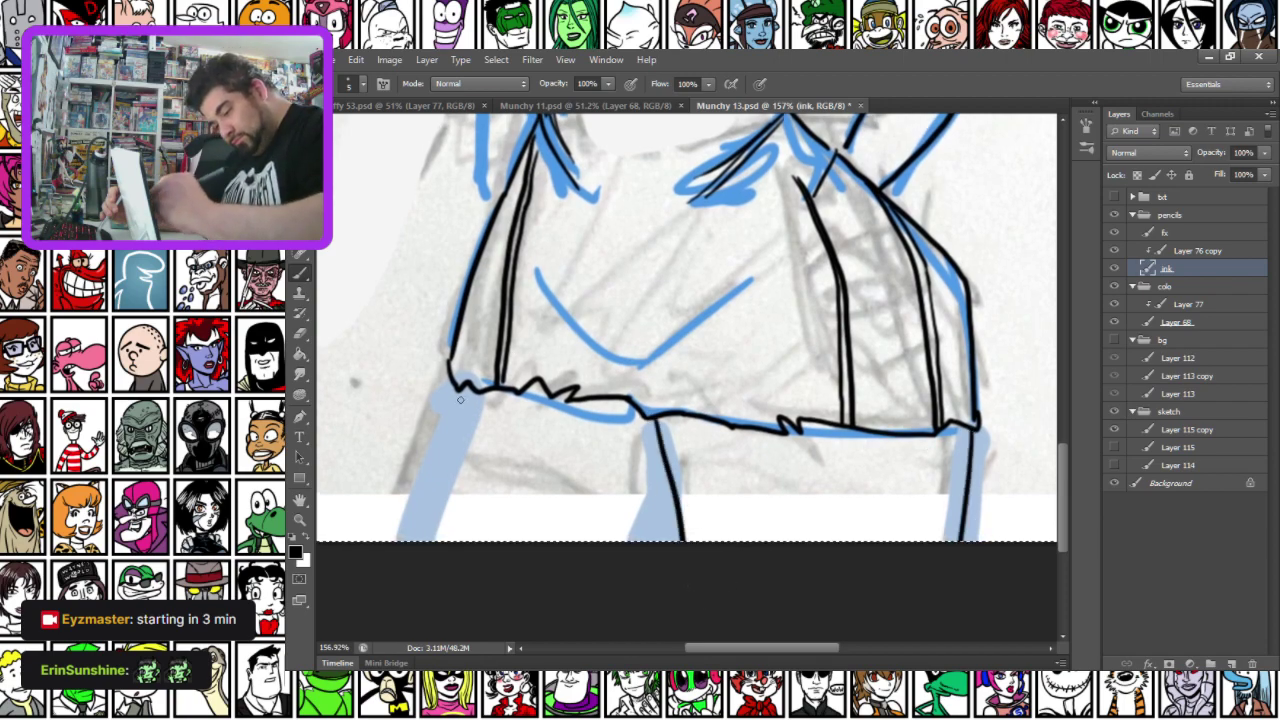
# Letter the artist's signature beside the right side of the skirt
pyautogui.moveTo(822, 323); pyautogui.dragTo(733, 489)
pyautogui.moveTo(849, 374)
pyautogui.mouseDown()
pyautogui.moveTo(843, 387)
pyautogui.moveTo(852, 377)
pyautogui.moveTo(880, 402)
pyautogui.mouseUp()
pyautogui.click(884, 404)
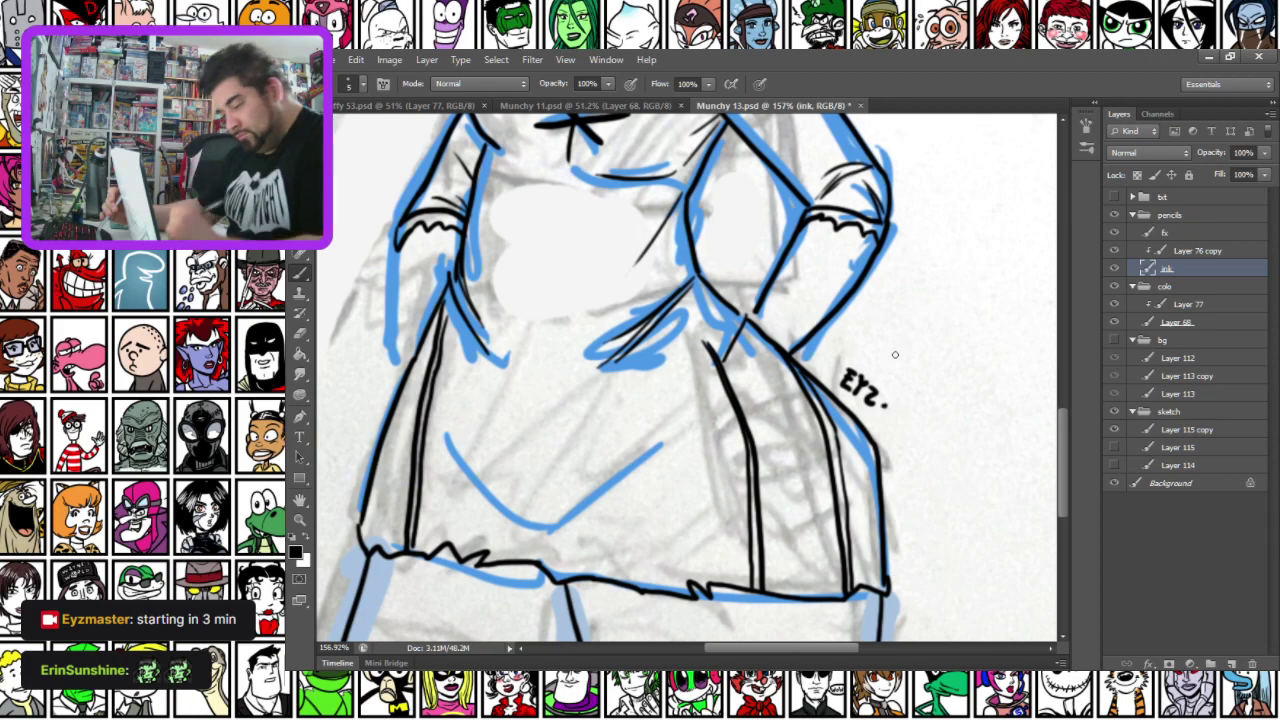
# Ink the left forearm and the long fold lines that converge near the hem on the skirt's front
pyautogui.moveTo(424, 296); pyautogui.dragTo(486, 299)
pyautogui.moveTo(460, 251); pyautogui.dragTo(458, 386)
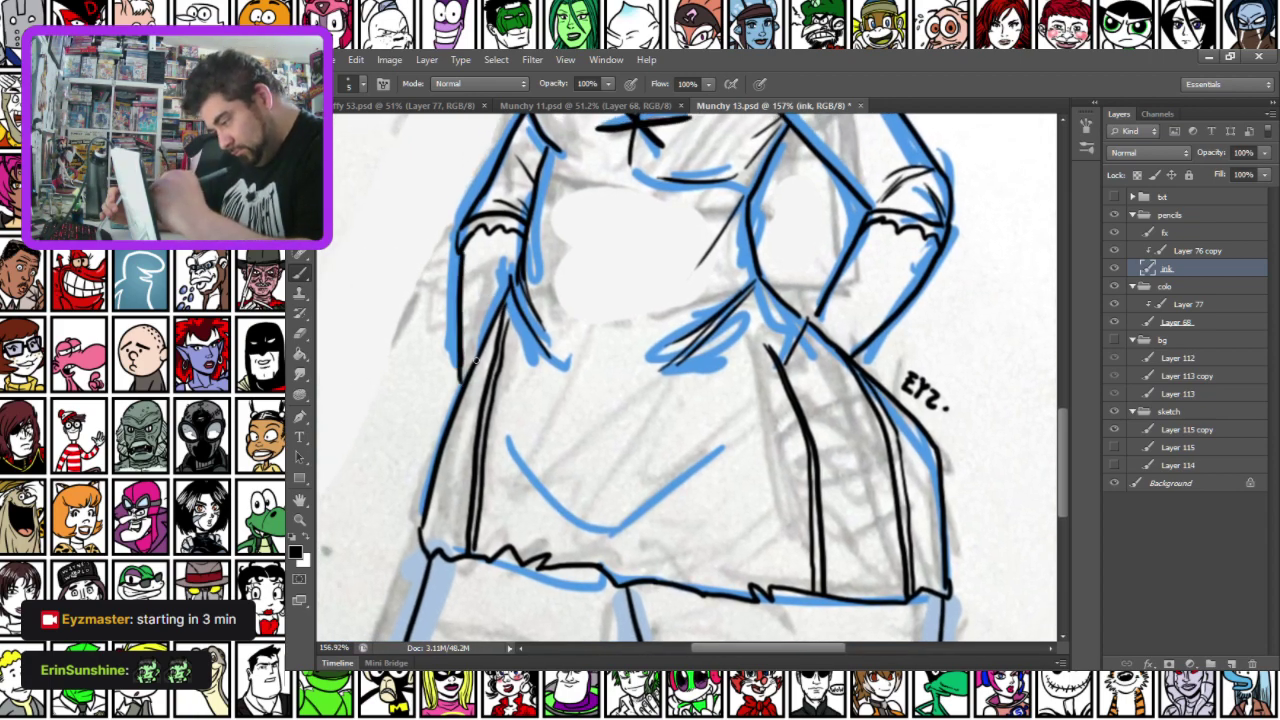
pyautogui.moveTo(606, 557)
pyautogui.mouseDown()
pyautogui.moveTo(732, 440)
pyautogui.moveTo(716, 440)
pyautogui.moveTo(770, 384)
pyautogui.mouseUp()
pyautogui.moveTo(500, 360); pyautogui.dragTo(536, 484)
pyautogui.moveTo(500, 440); pyautogui.dragTo(570, 562)
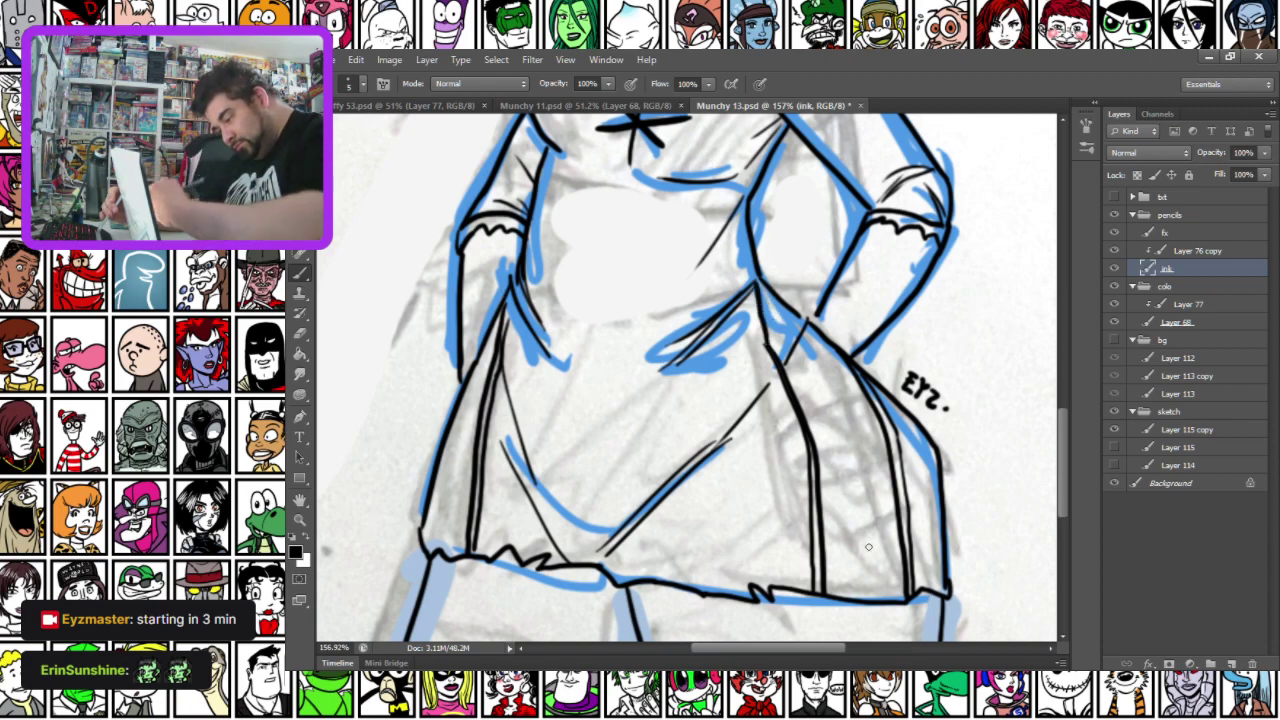
# Hatch the skirt's right side panel with slanted parallel lines from the hem up to the hip
pyautogui.moveTo(893, 578)
pyautogui.mouseDown()
pyautogui.moveTo(849, 565)
pyautogui.moveTo(826, 584)
pyautogui.mouseUp()
pyautogui.moveTo(896, 515)
pyautogui.mouseDown()
pyautogui.moveTo(824, 550)
pyautogui.moveTo(822, 530)
pyautogui.mouseUp()
pyautogui.moveTo(890, 462)
pyautogui.mouseDown()
pyautogui.moveTo(820, 500)
pyautogui.moveTo(820, 480)
pyautogui.mouseUp()
pyautogui.moveTo(878, 428)
pyautogui.mouseDown()
pyautogui.moveTo(810, 462)
pyautogui.moveTo(814, 446)
pyautogui.mouseUp()
pyautogui.moveTo(866, 400); pyautogui.dragTo(822, 426)
pyautogui.moveTo(852, 382); pyautogui.dragTo(800, 412)
pyautogui.moveTo(836, 354); pyautogui.dragTo(790, 380)
pyautogui.moveTo(830, 347); pyautogui.dragTo(785, 371)
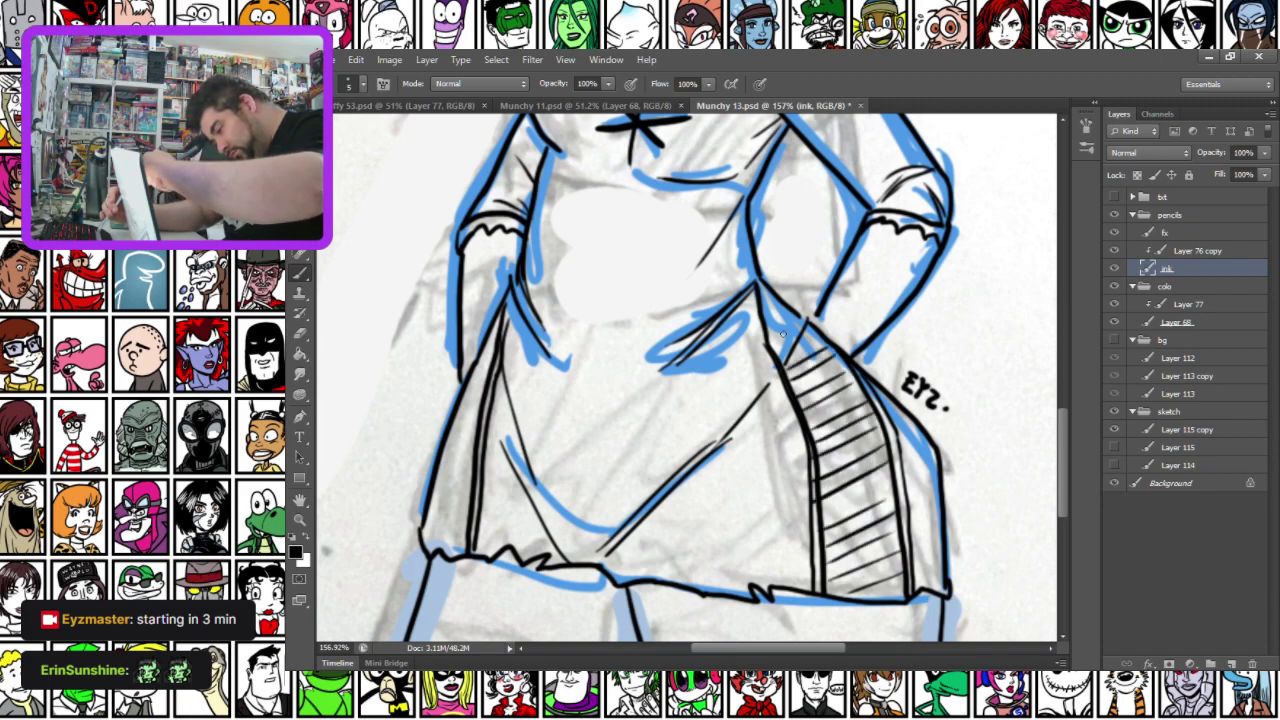
# Hatch the skirt's left side panel with slanted parallel lines from the hem upward
pyautogui.moveTo(462, 524); pyautogui.dragTo(432, 548)
pyautogui.moveTo(466, 502); pyautogui.dragTo(432, 528)
pyautogui.moveTo(476, 476); pyautogui.dragTo(430, 510)
pyautogui.moveTo(474, 462)
pyautogui.mouseDown()
pyautogui.moveTo(432, 494)
pyautogui.moveTo(438, 470)
pyautogui.mouseUp()
pyautogui.moveTo(478, 430); pyautogui.dragTo(446, 454)
pyautogui.moveTo(480, 408)
pyautogui.mouseDown()
pyautogui.moveTo(448, 438)
pyautogui.moveTo(458, 412)
pyautogui.mouseUp()
pyautogui.moveTo(490, 362)
pyautogui.mouseDown()
pyautogui.moveTo(466, 386)
pyautogui.moveTo(478, 364)
pyautogui.mouseUp()
# Cross the right panel's hatching with opposite diagonals to form a fishnet pattern, extending it up to the hip
pyautogui.moveTo(810, 298)
pyautogui.mouseDown()
pyautogui.moveTo(764, 334)
pyautogui.moveTo(852, 402)
pyautogui.moveTo(868, 440)
pyautogui.mouseUp()
pyautogui.moveTo(788, 382); pyautogui.dragTo(878, 454)
pyautogui.moveTo(810, 414); pyautogui.dragTo(884, 474)
pyautogui.moveTo(822, 444)
pyautogui.mouseDown()
pyautogui.moveTo(840, 474)
pyautogui.moveTo(821, 486)
pyautogui.moveTo(894, 548)
pyautogui.mouseUp()
pyautogui.moveTo(832, 518)
pyautogui.mouseDown()
pyautogui.moveTo(896, 576)
pyautogui.moveTo(890, 594)
pyautogui.mouseUp()
pyautogui.moveTo(826, 556)
pyautogui.mouseDown()
pyautogui.moveTo(876, 600)
pyautogui.moveTo(844, 590)
pyautogui.mouseUp()
# Cross the left panel's hatching with opposite diagonals to complete its fishnet pattern
pyautogui.moveTo(424, 530); pyautogui.dragTo(468, 552)
pyautogui.moveTo(430, 502); pyautogui.dragTo(466, 518)
pyautogui.moveTo(448, 476)
pyautogui.mouseDown()
pyautogui.moveTo(472, 498)
pyautogui.moveTo(468, 486)
pyautogui.mouseUp()
pyautogui.moveTo(444, 444); pyautogui.dragTo(470, 464)
pyautogui.moveTo(448, 426)
pyautogui.mouseDown()
pyautogui.moveTo(474, 452)
pyautogui.moveTo(480, 412)
pyautogui.mouseUp()
pyautogui.moveTo(474, 382); pyautogui.dragTo(484, 396)
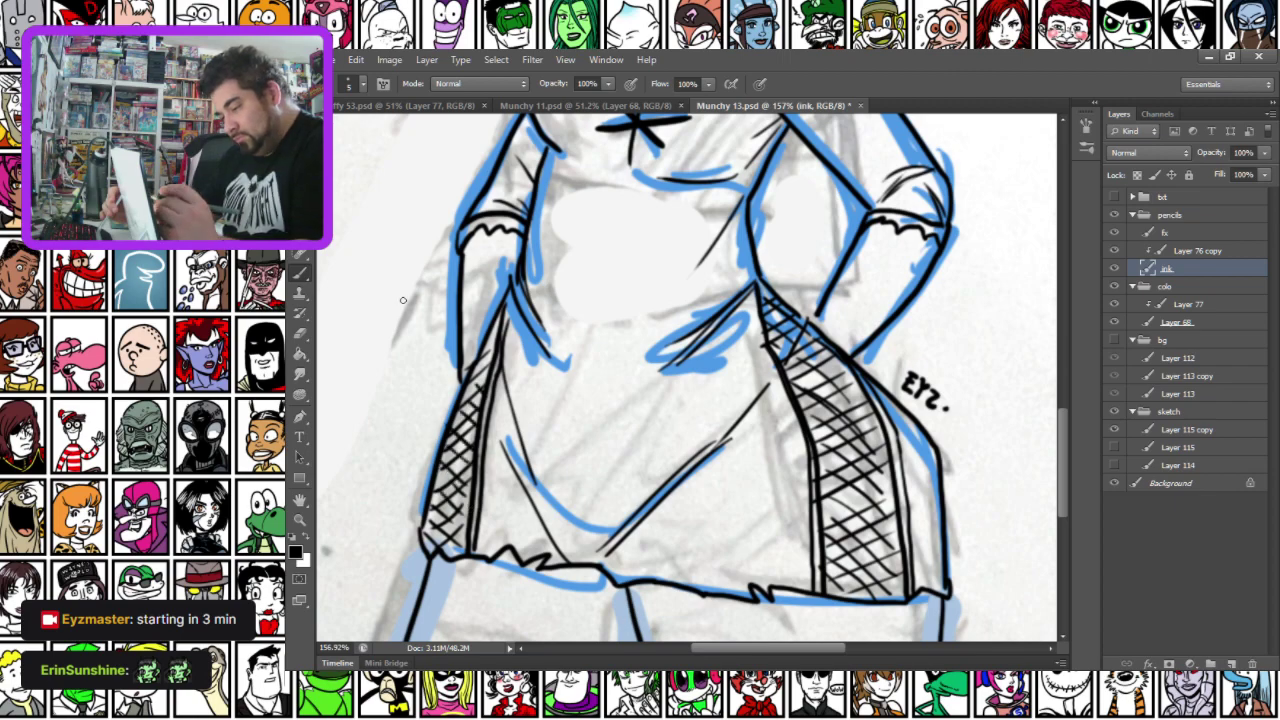
# Ink the collar detail of the dress and the small hair tuft beside the neck on the ink layer, following the blue sketch
pyautogui.moveTo(530, 466); pyautogui.dragTo(578, 300)
pyautogui.moveTo(560, 130); pyautogui.dragTo(566, 450)
pyautogui.scroll(-3, 560, 440)
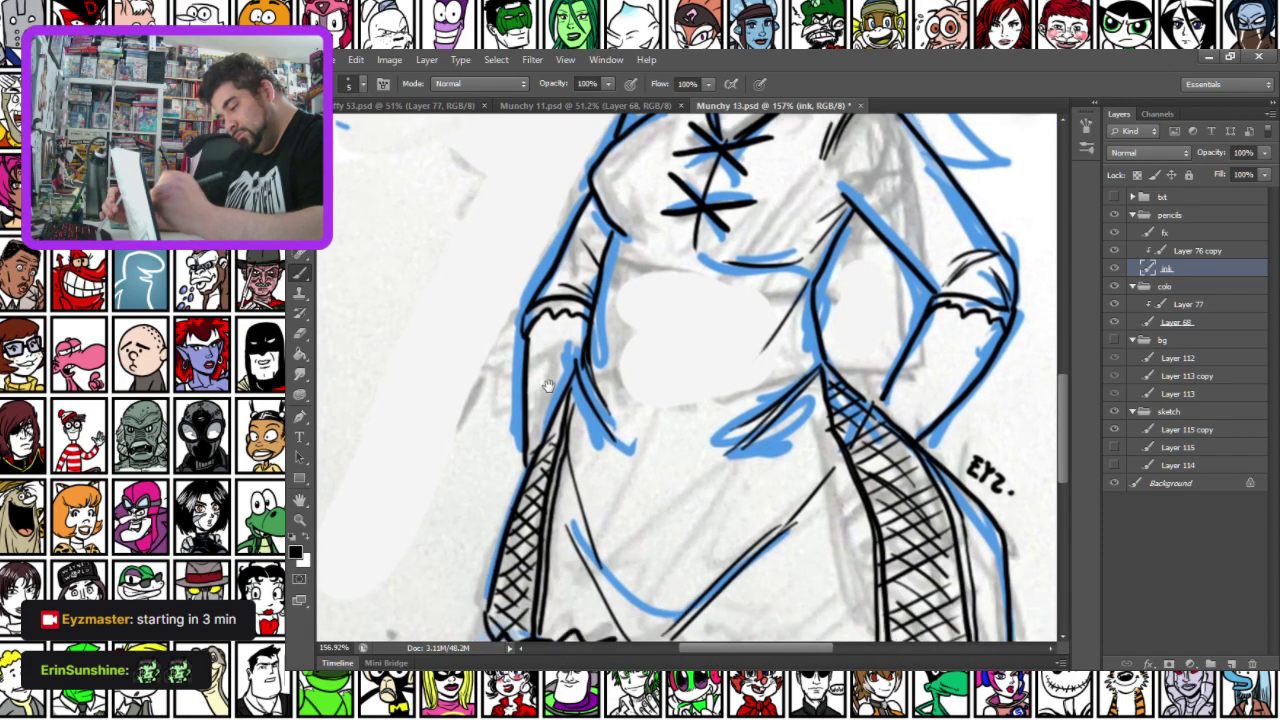
pyautogui.moveTo(538, 388); pyautogui.dragTo(530, 425)
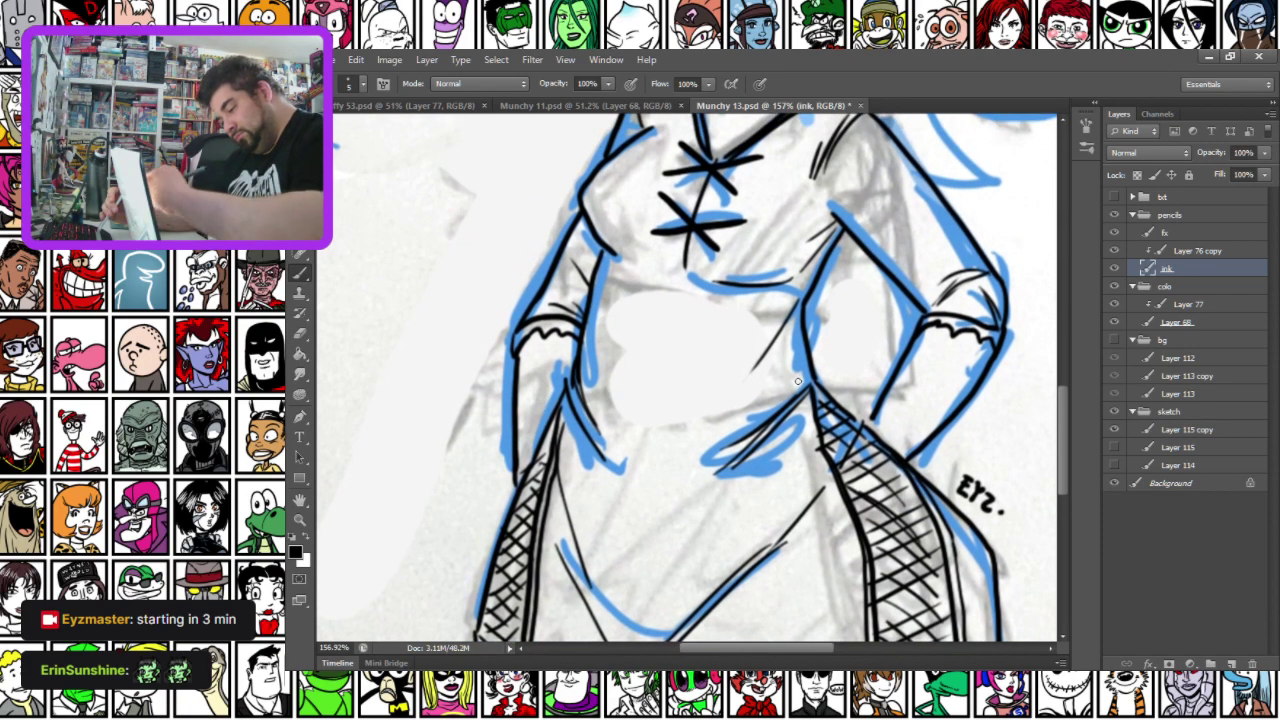
pyautogui.moveTo(800, 376); pyautogui.dragTo(650, 430)
pyautogui.moveTo(480, 223)
pyautogui.mouseDown()
pyautogui.moveTo(486, 403)
pyautogui.moveTo(457, 480)
pyautogui.mouseUp()
pyautogui.moveTo(560, 365)
pyautogui.mouseDown()
pyautogui.moveTo(491, 466)
pyautogui.moveTo(490, 341)
pyautogui.mouseUp()
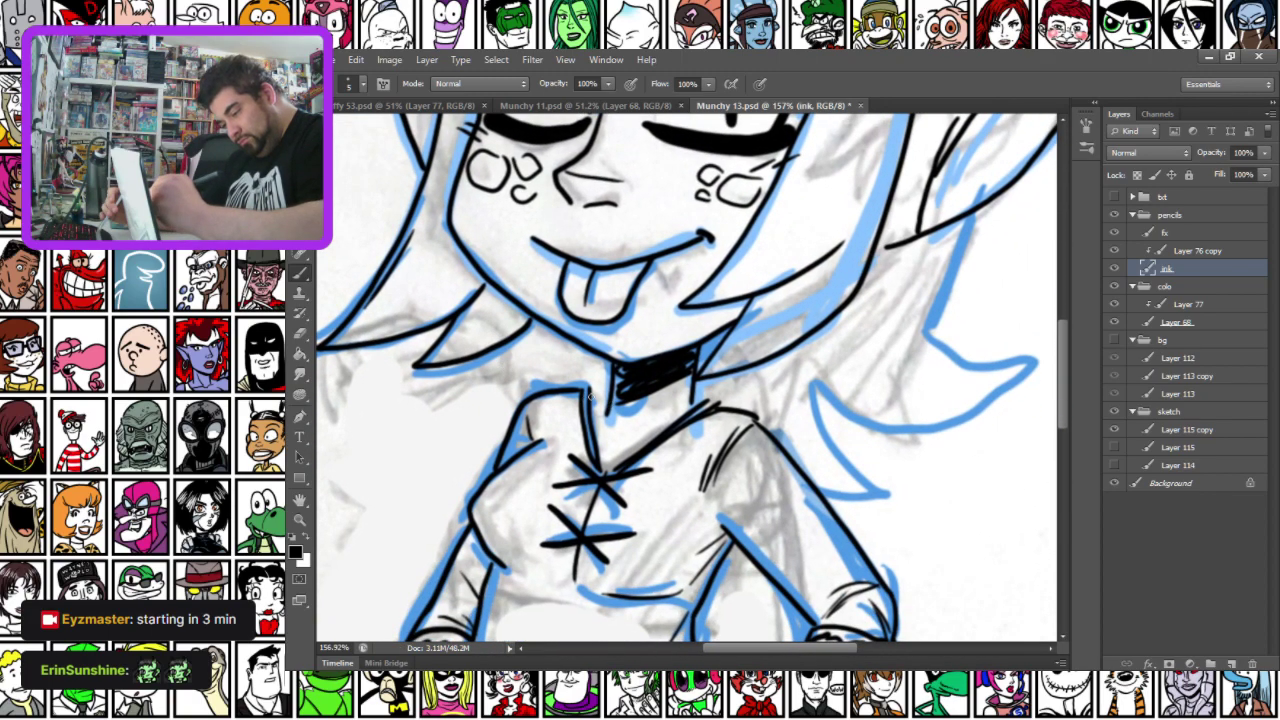
pyautogui.moveTo(656, 424); pyautogui.dragTo(621, 438)
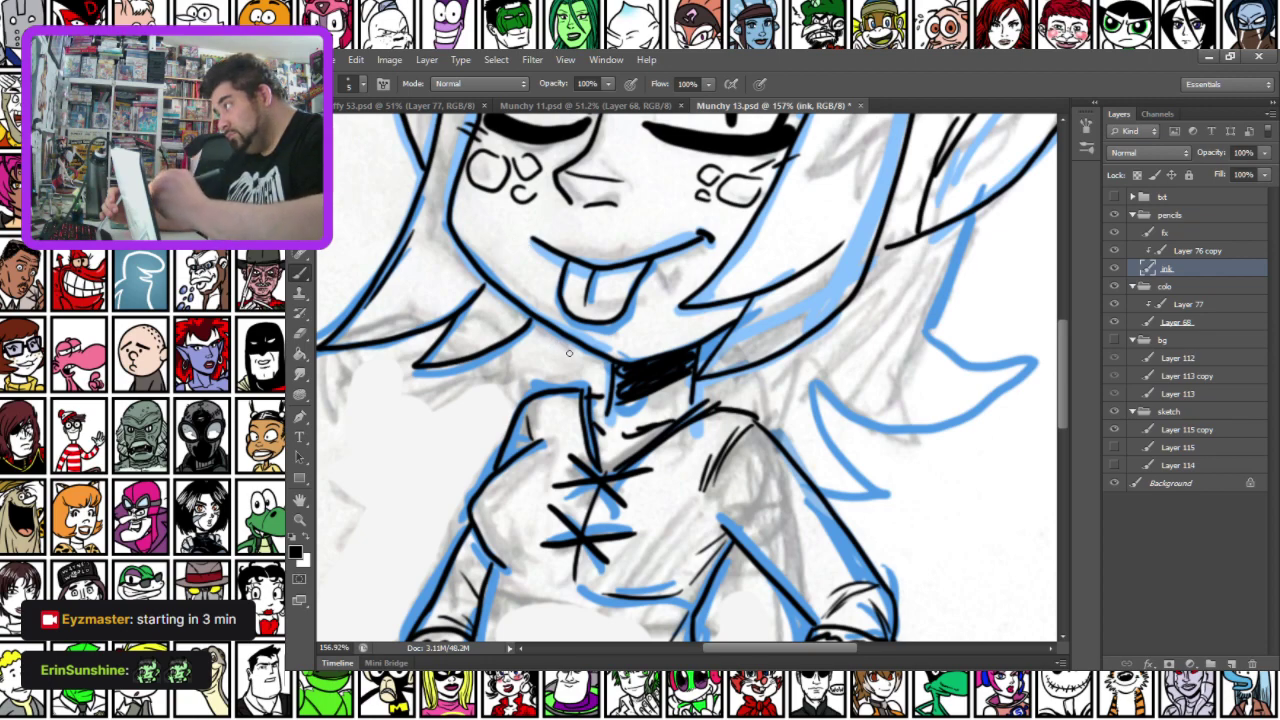
pyautogui.moveTo(574, 349); pyautogui.dragTo(522, 372)
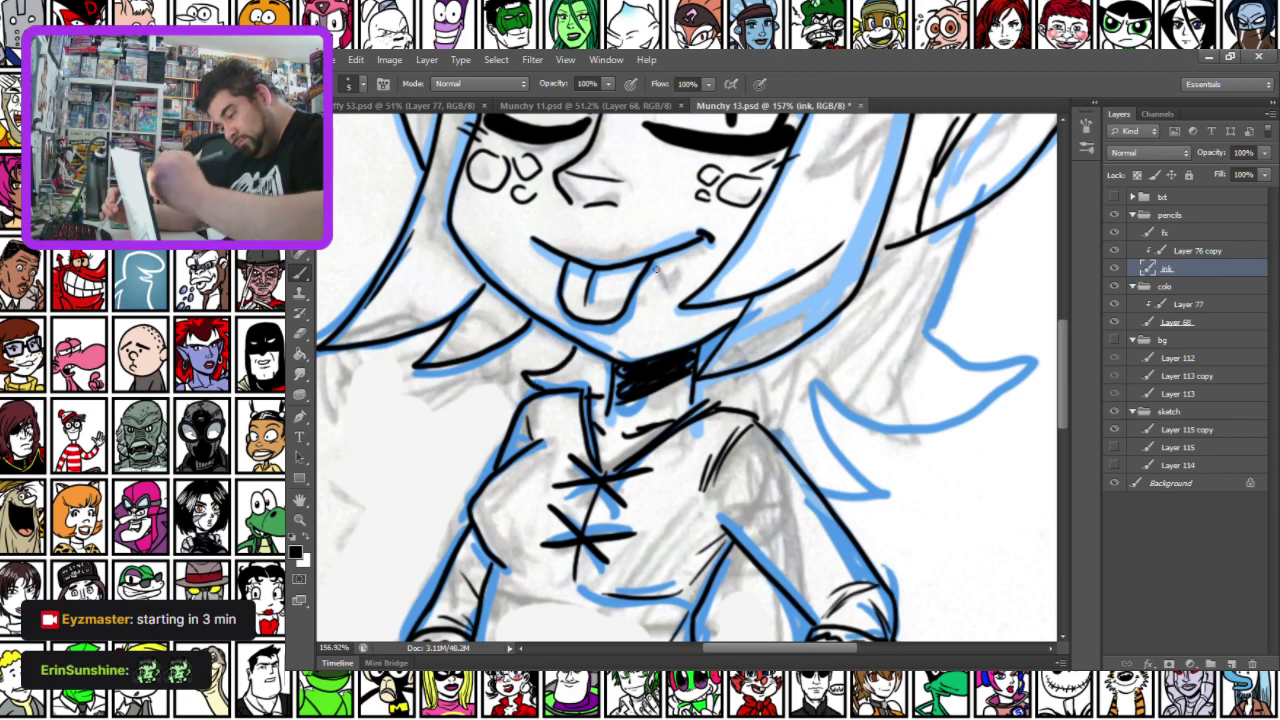
# Ink the pointed hair locks flicking outward below the large pointed ear, following the blue sketch
pyautogui.moveTo(814, 384); pyautogui.dragTo(884, 486)
pyautogui.moveTo(883, 487); pyautogui.dragTo(817, 489)
pyautogui.moveTo(761, 360); pyautogui.dragTo(619, 447)
pyautogui.moveTo(830, 300)
pyautogui.mouseDown()
pyautogui.moveTo(795, 410)
pyautogui.moveTo(802, 428)
pyautogui.moveTo(844, 449)
pyautogui.moveTo(905, 436)
pyautogui.mouseUp()
pyautogui.moveTo(672, 478)
pyautogui.mouseDown()
pyautogui.moveTo(776, 516)
pyautogui.moveTo(903, 437)
pyautogui.mouseUp()
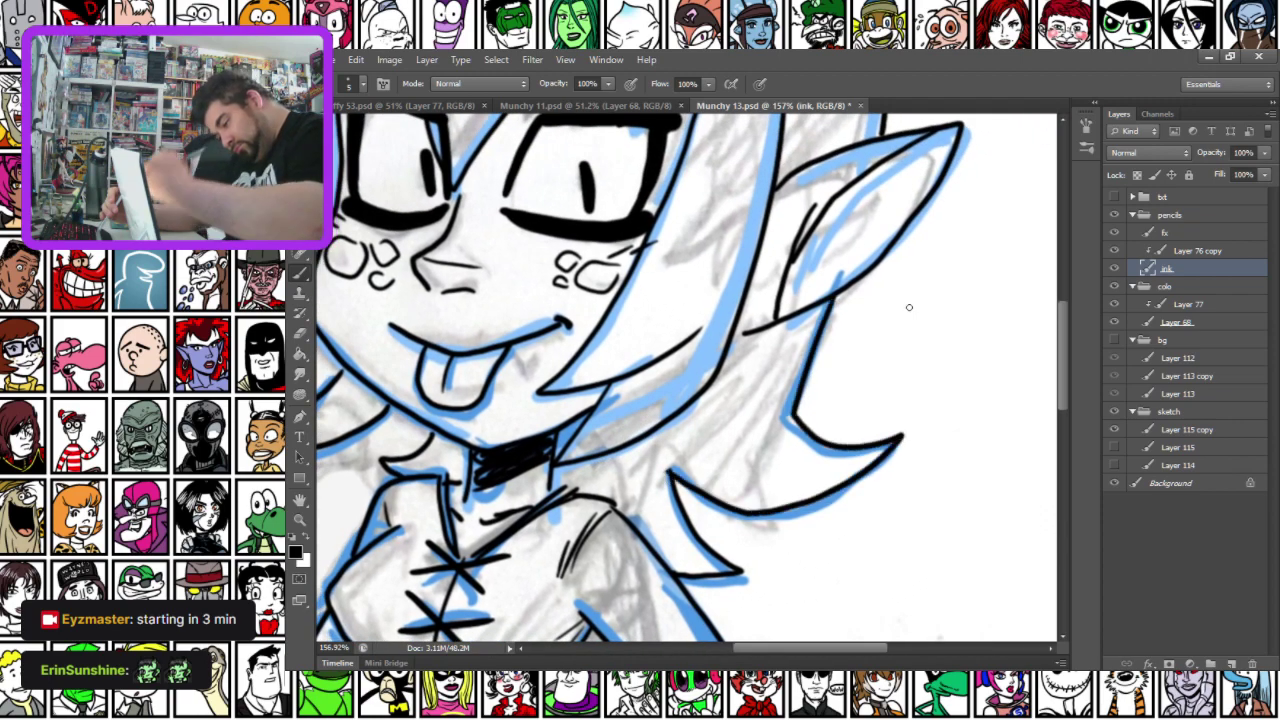
pyautogui.scroll(-5, 864, 297)
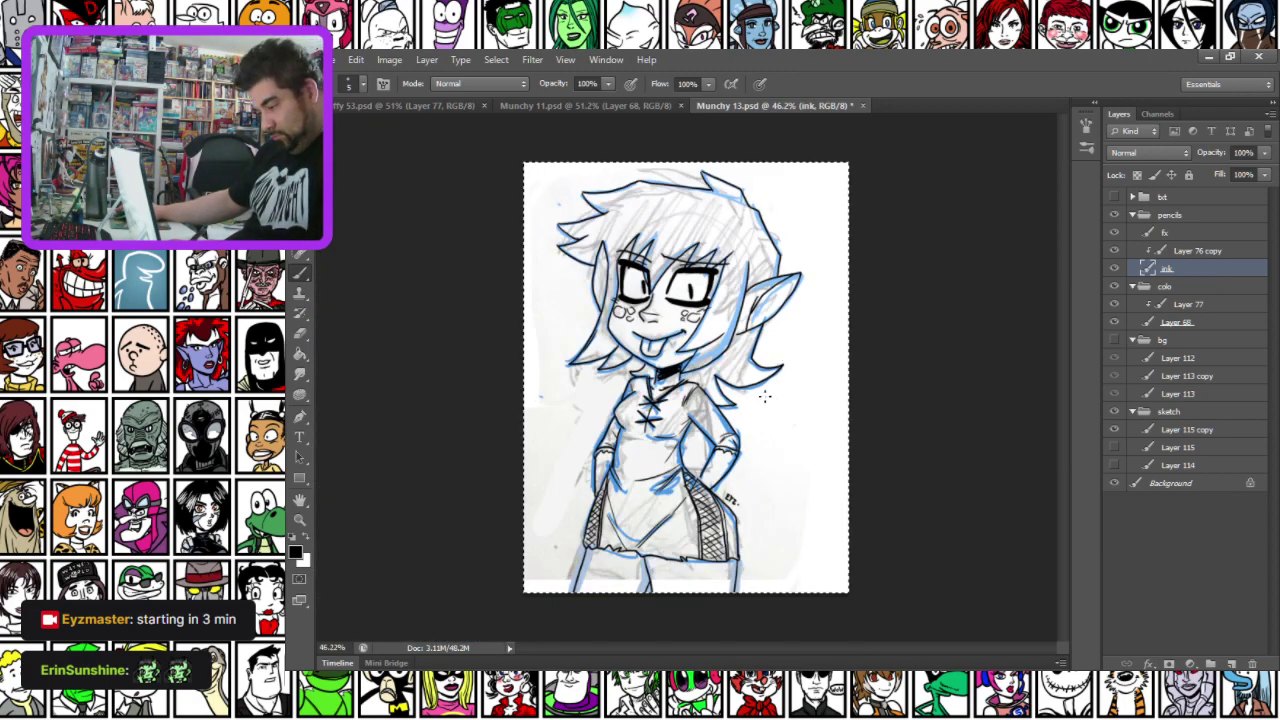
# Merge Layer 112, Layer 113 copy and Layer 113 into one layer, make the bg group visible and clear the selection
pyautogui.click(1176, 358)
pyautogui.keyDown('shift'); pyautogui.click(1175, 393); pyautogui.keyUp('shift')
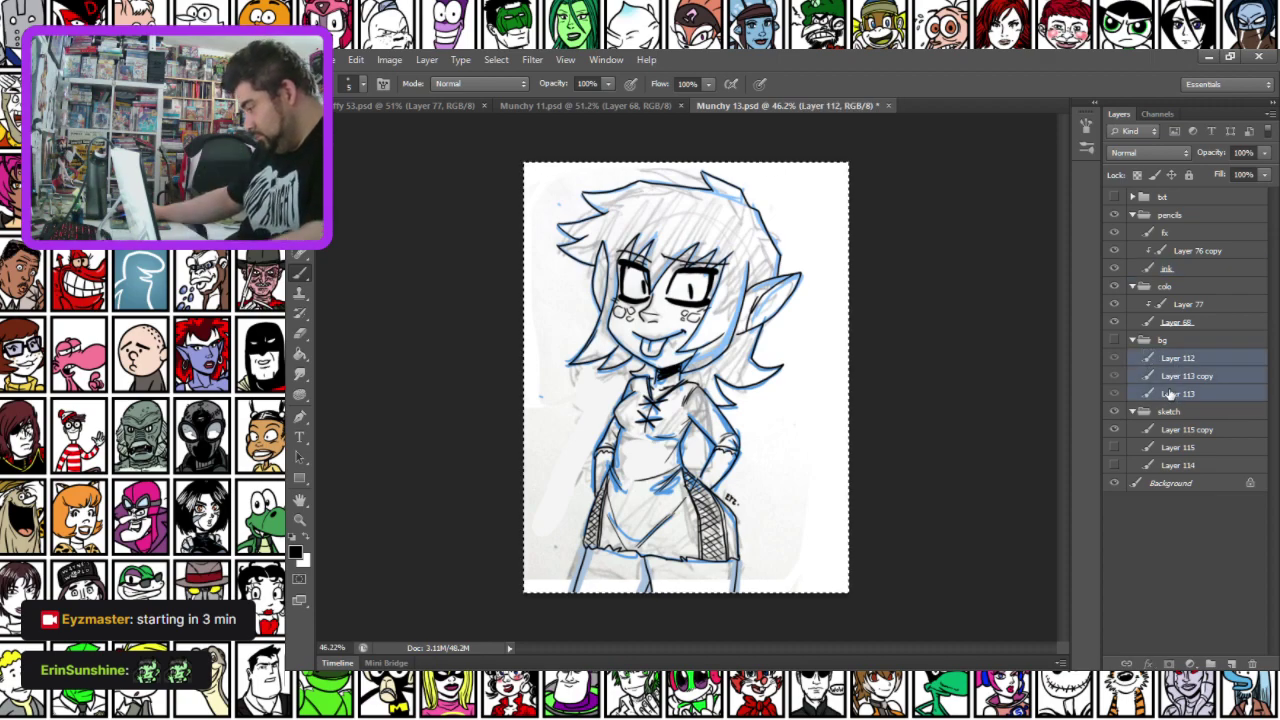
pyautogui.hotkey('ctrl', 'e')
pyautogui.click(1115, 341)
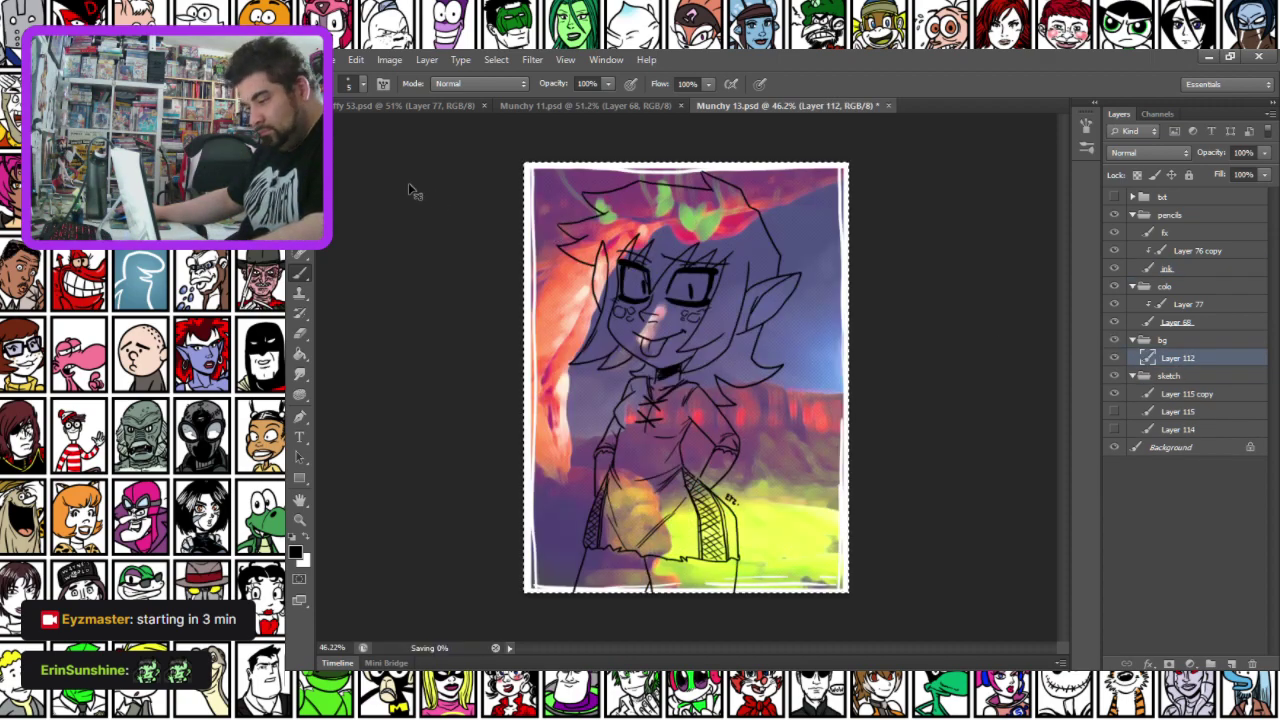
pyautogui.press('m')
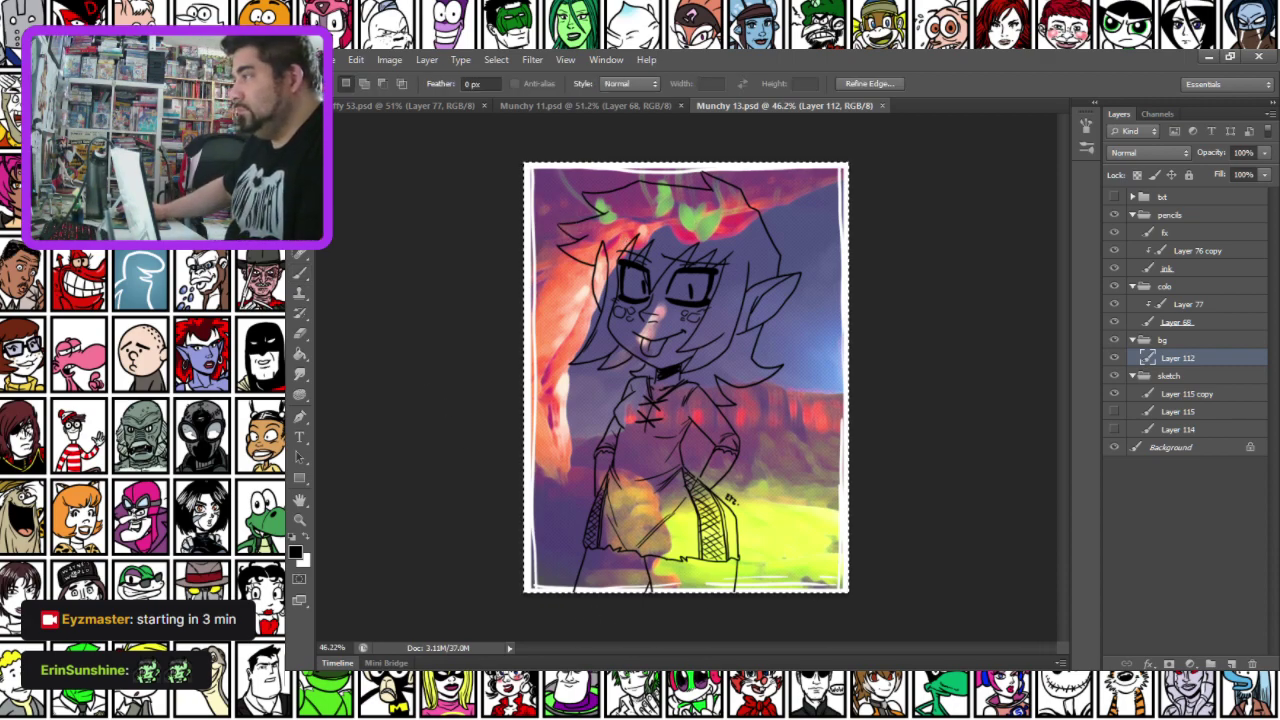
pyautogui.hotkey('ctrl', 'd')
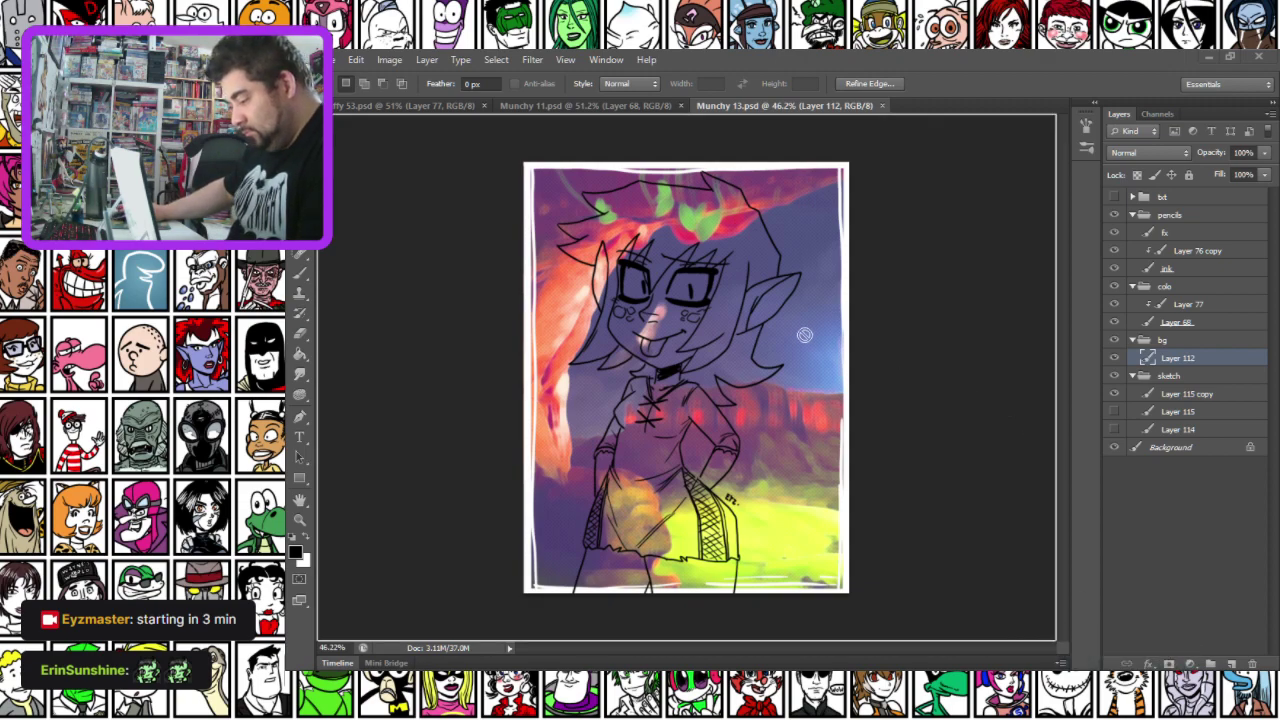
# Paste the forest picture into the bg group and Free Transform its tree area to about 283% width and 278% height, covering the canvas
pyautogui.hotkey('ctrl', 'v')
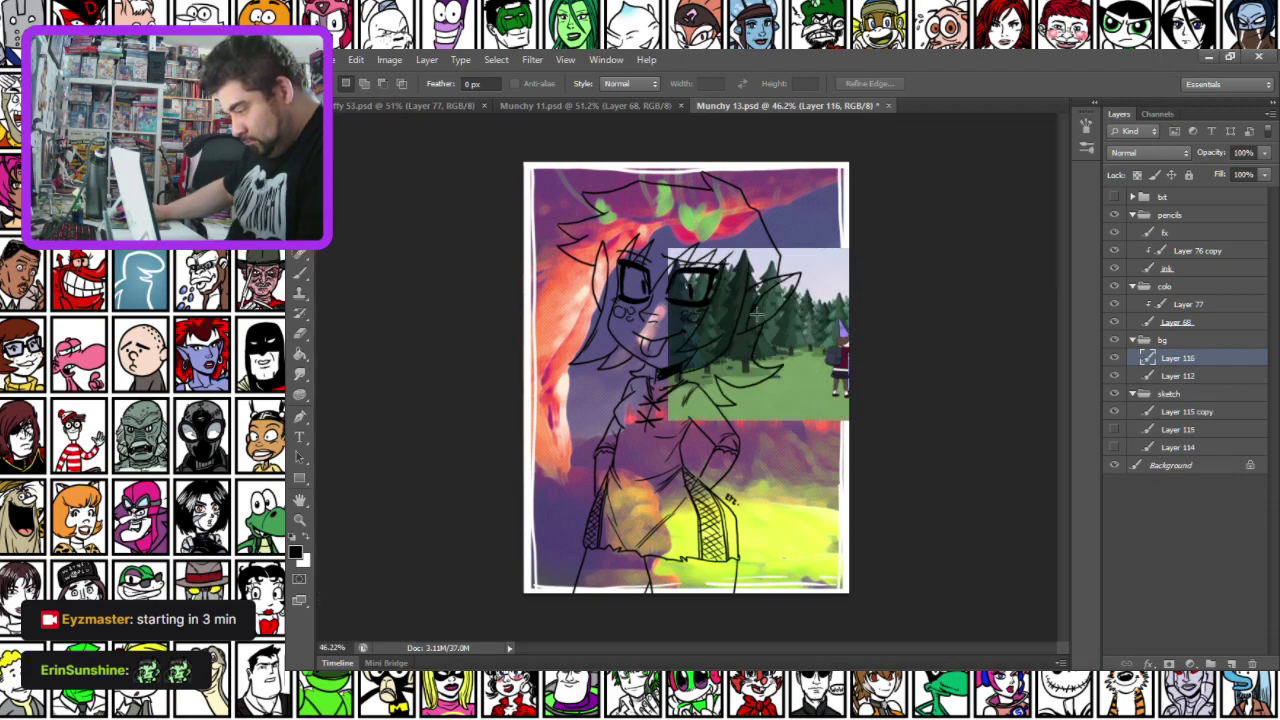
pyautogui.moveTo(668, 249); pyautogui.dragTo(824, 408)
pyautogui.rightClick(773, 338)
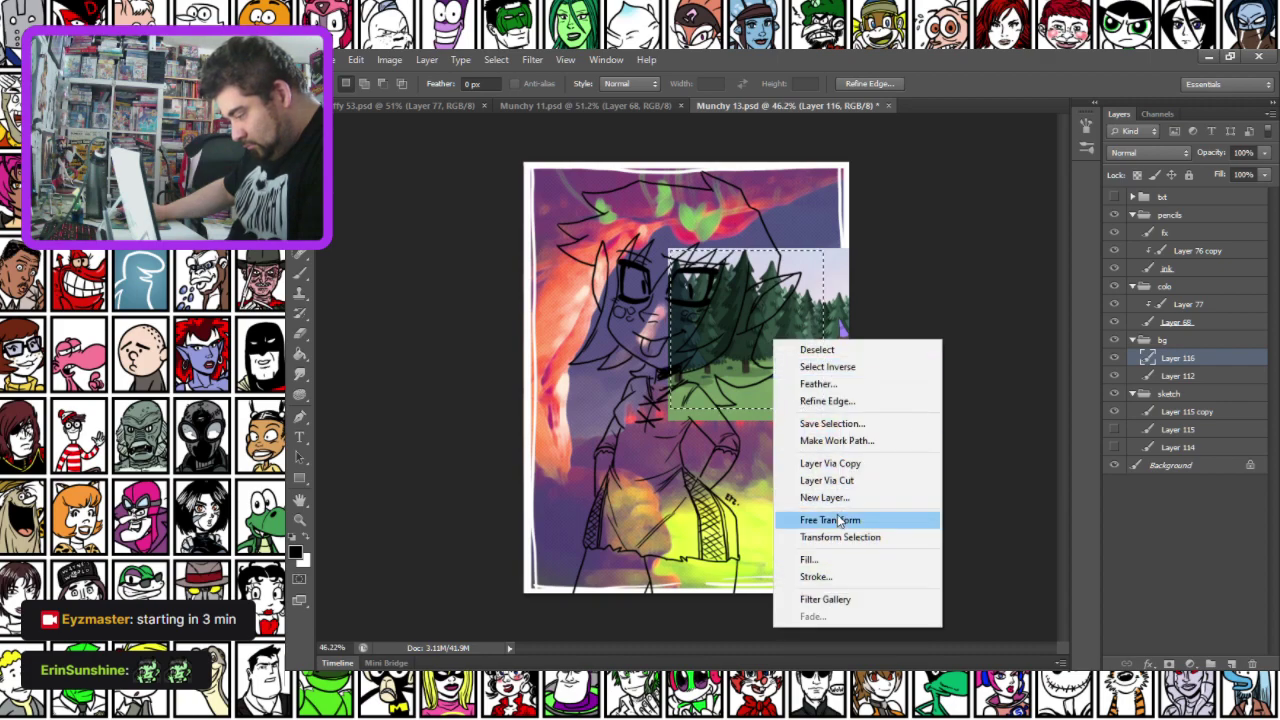
pyautogui.click(837, 515)
pyautogui.moveTo(833, 413); pyautogui.dragTo(926, 597)
pyautogui.press('Return')
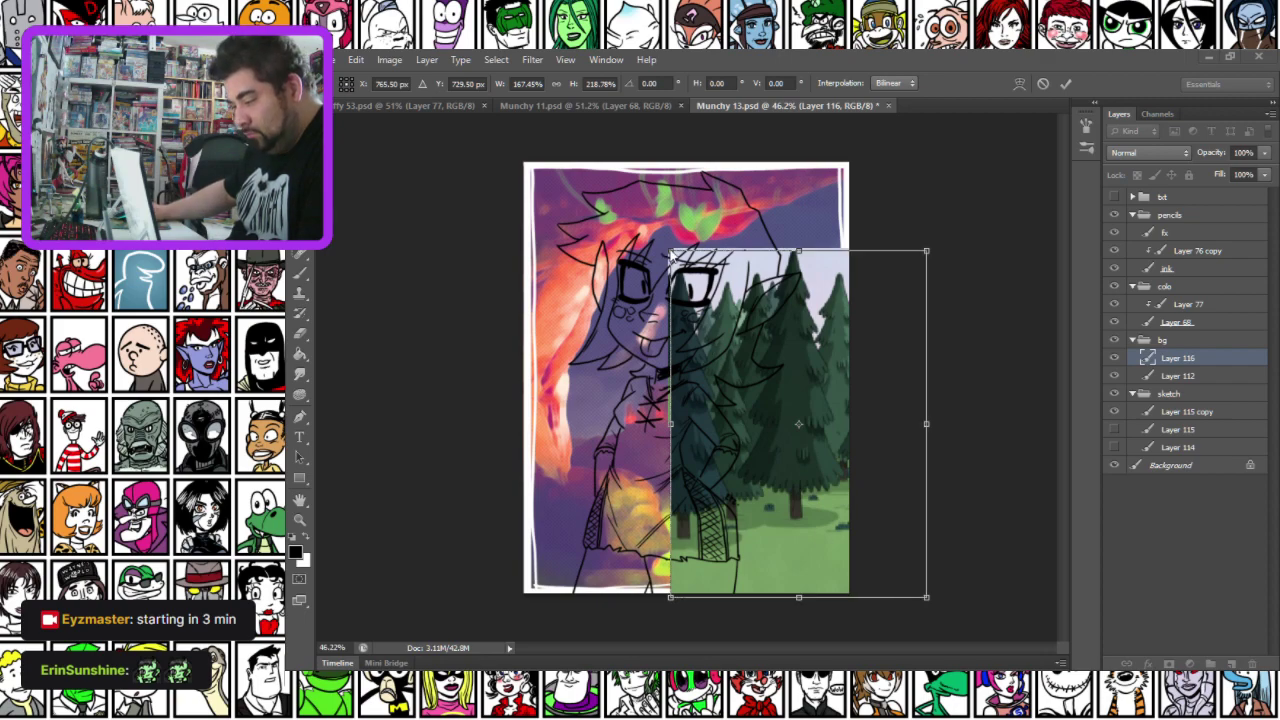
pyautogui.moveTo(670, 253); pyautogui.dragTo(513, 155)
pyautogui.moveTo(928, 377)
pyautogui.mouseDown()
pyautogui.moveTo(964, 375)
pyautogui.moveTo(948, 376)
pyautogui.mouseUp()
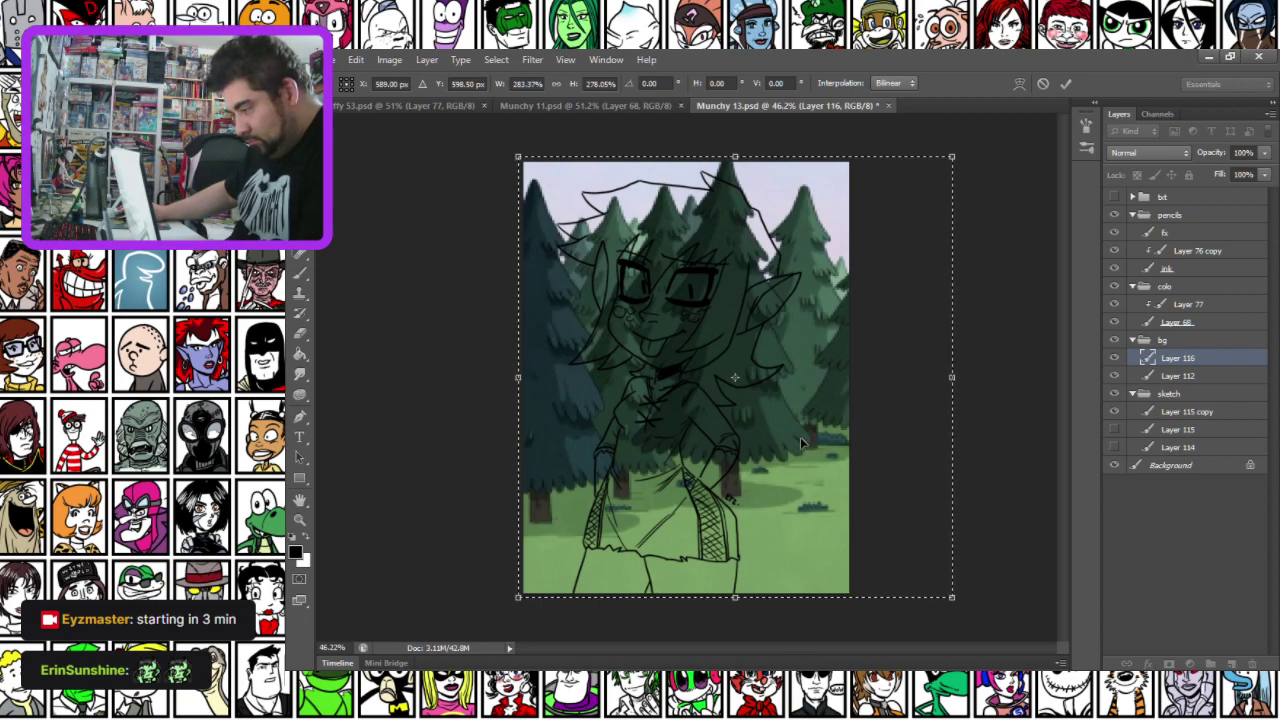
pyautogui.press('Return')
# Adjust the forest layer with Hue/Saturation: hue -18, saturation +64 and lightness +19
pyautogui.click(389, 59)
pyautogui.moveTo(412, 99)
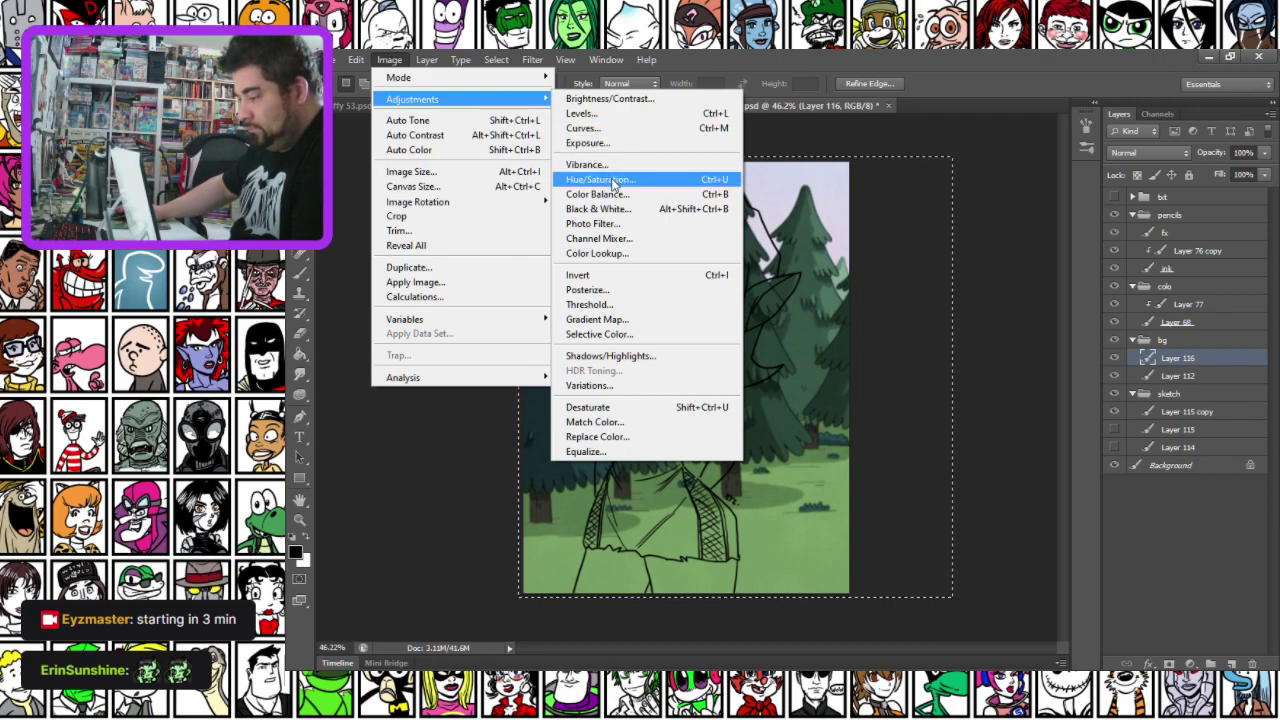
pyautogui.click(613, 180)
pyautogui.moveTo(957, 234); pyautogui.dragTo(960, 234)
pyautogui.moveTo(933, 277); pyautogui.dragTo(933, 277)
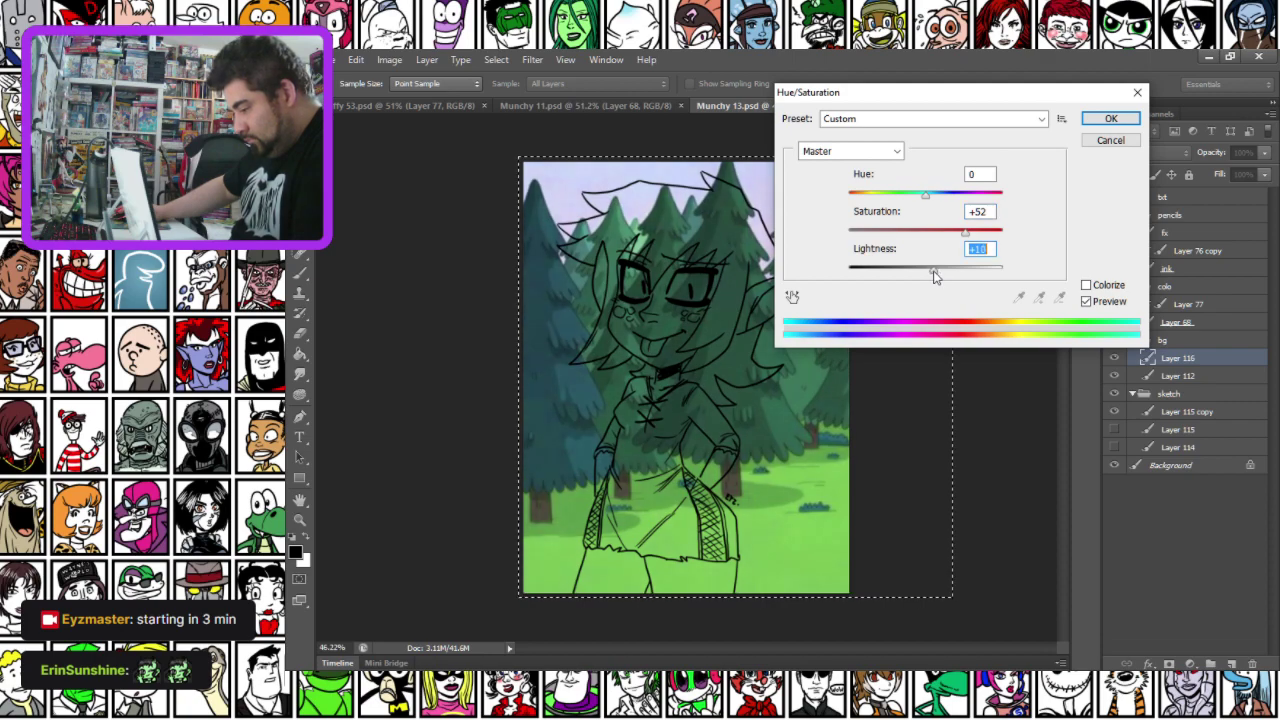
pyautogui.click(927, 198)
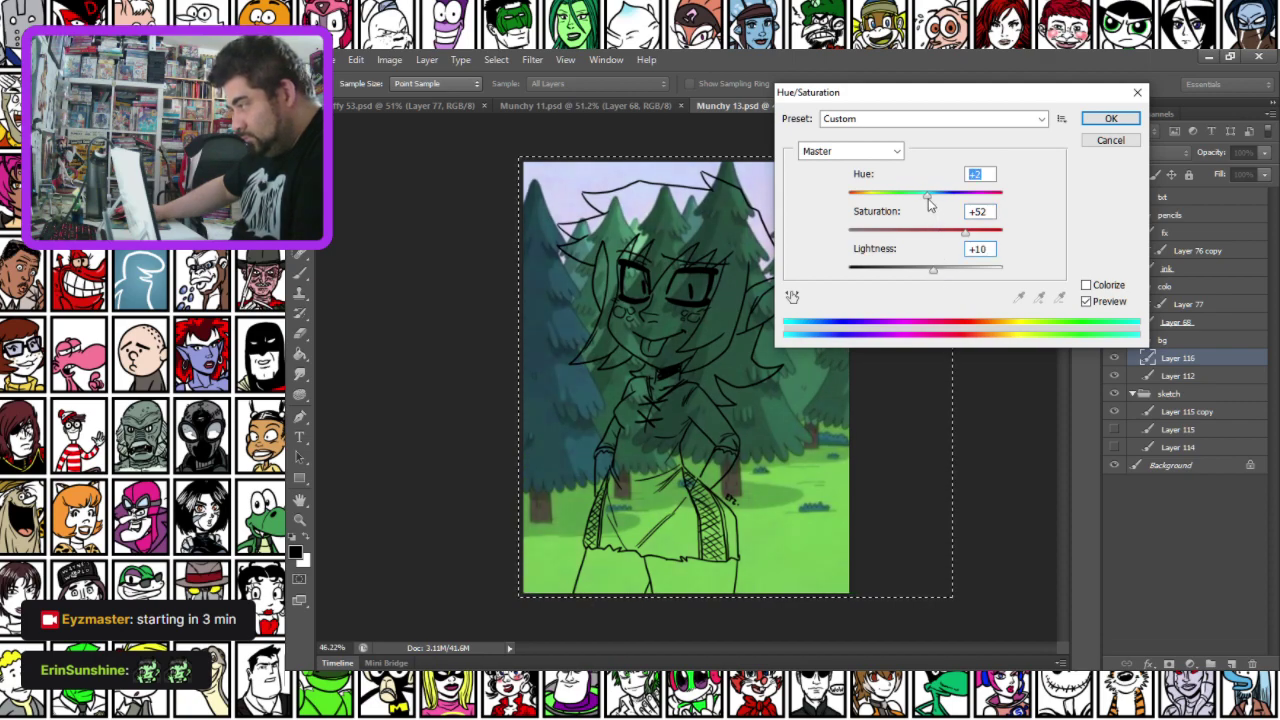
pyautogui.moveTo(928, 203); pyautogui.dragTo(975, 240)
pyautogui.click(940, 272)
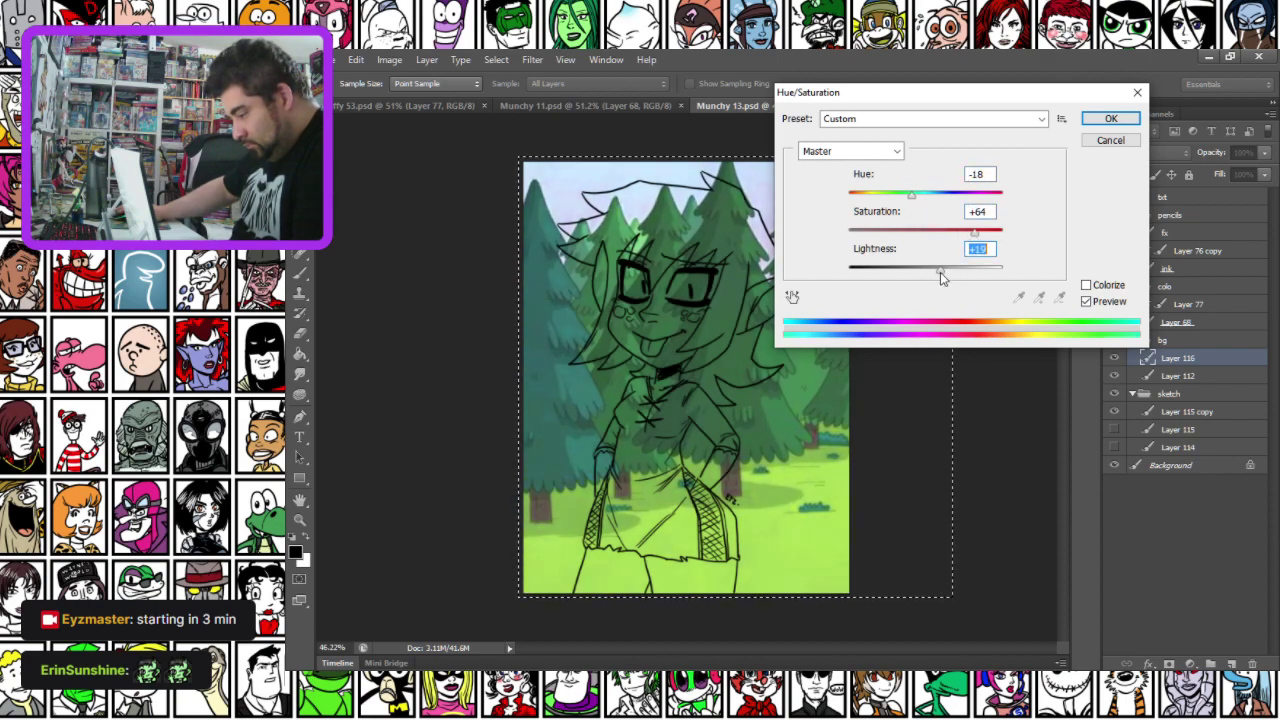
pyautogui.click(1103, 124)
# Reapply the last-used filter to the forest layer and close the other open document numbered 53
pyautogui.click(532, 60)
pyautogui.click(563, 78)
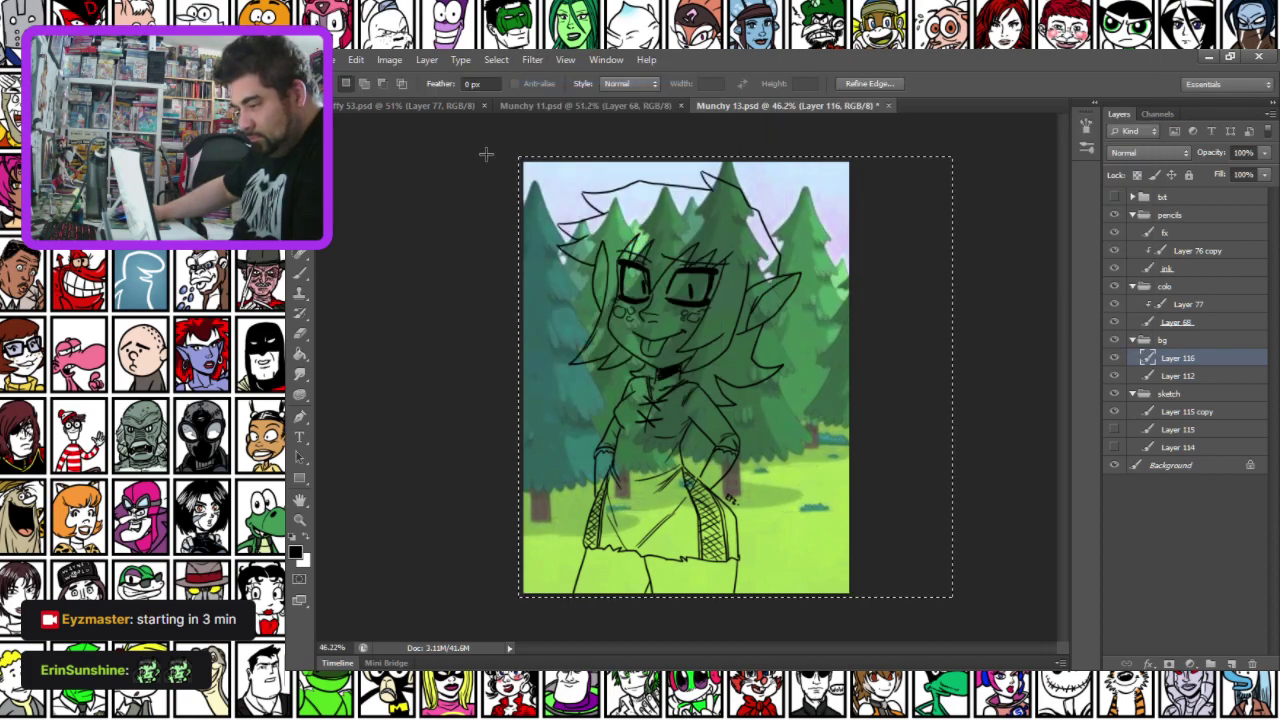
pyautogui.click(484, 105)
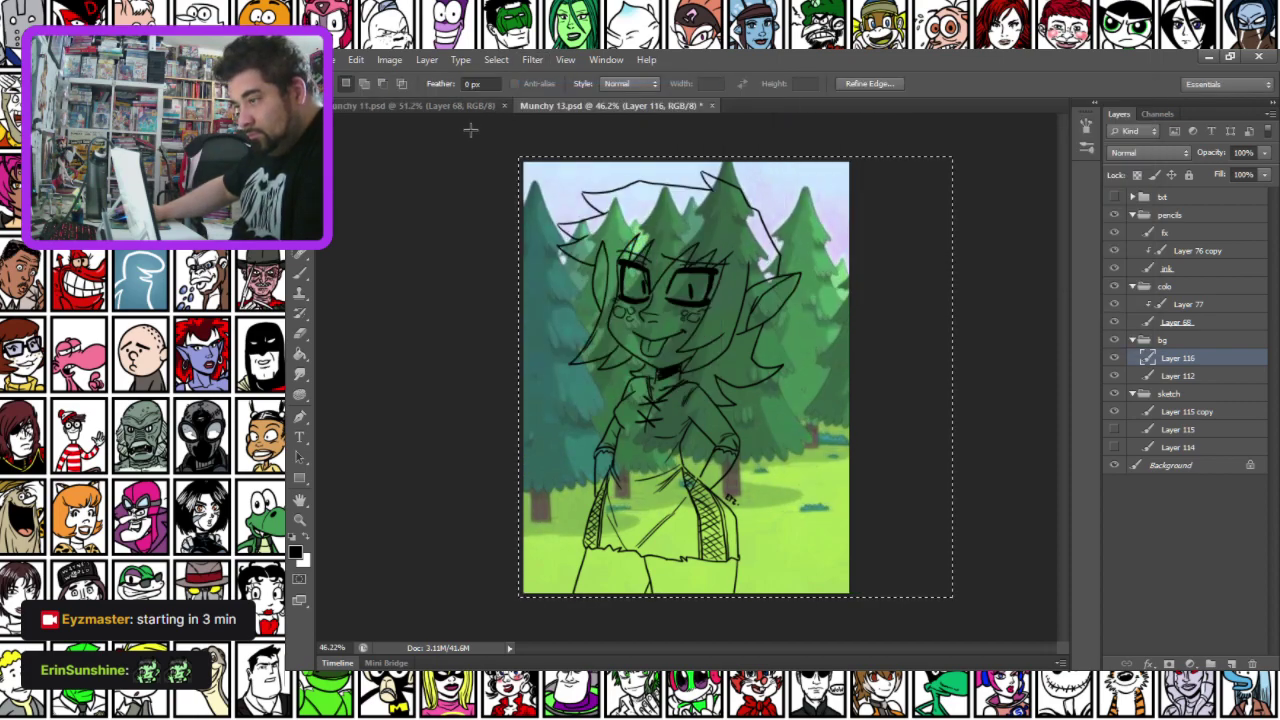
# Clear the selection, merge the forest layer down into Layer 112 and make Layer 68 in the colo group active
pyautogui.click(489, 263)
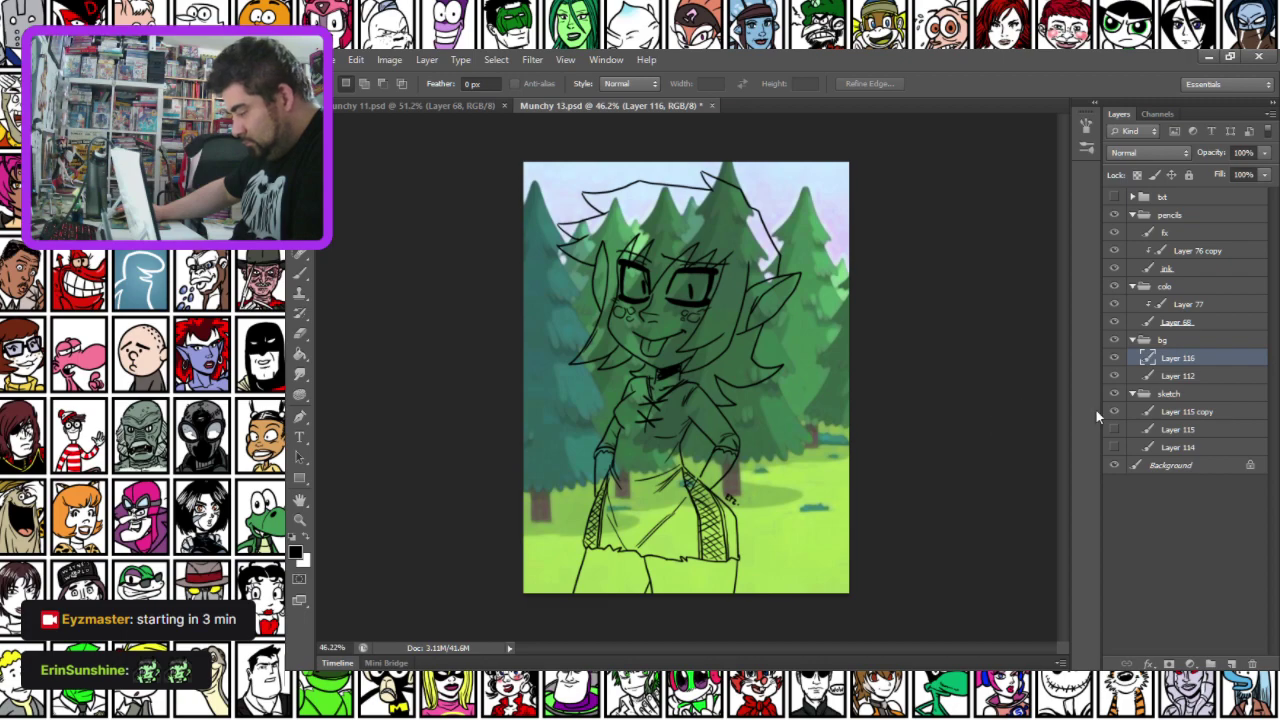
pyautogui.press('Delete')
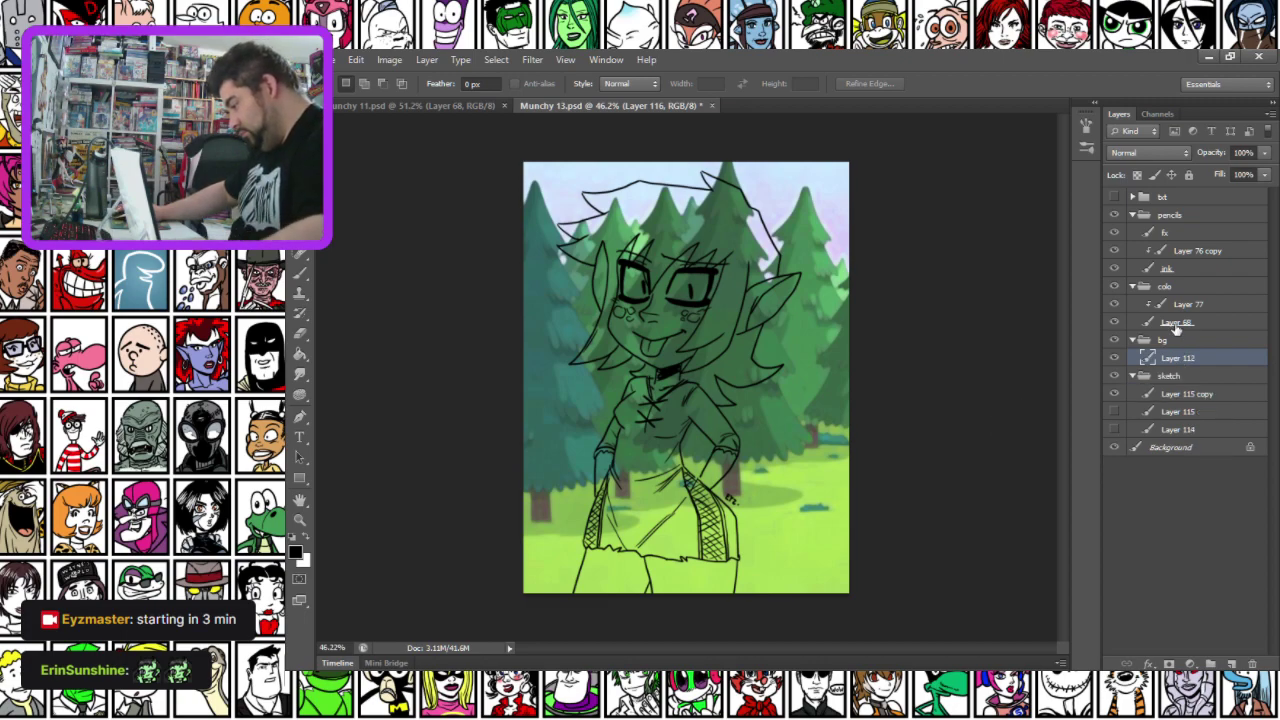
pyautogui.click(1176, 328)
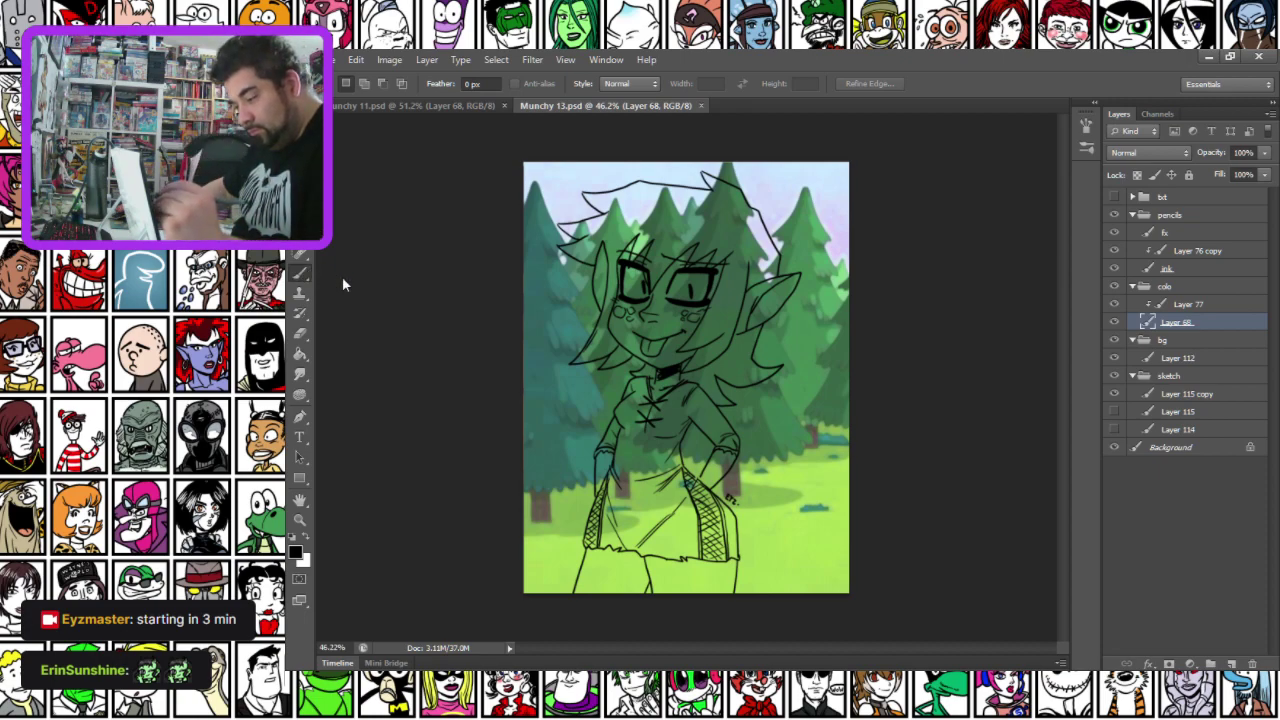
# In Munchy 11.psd, set the brush size to 95 px and dab the dark hair colour onto the hair on Layer 68
pyautogui.press('b')
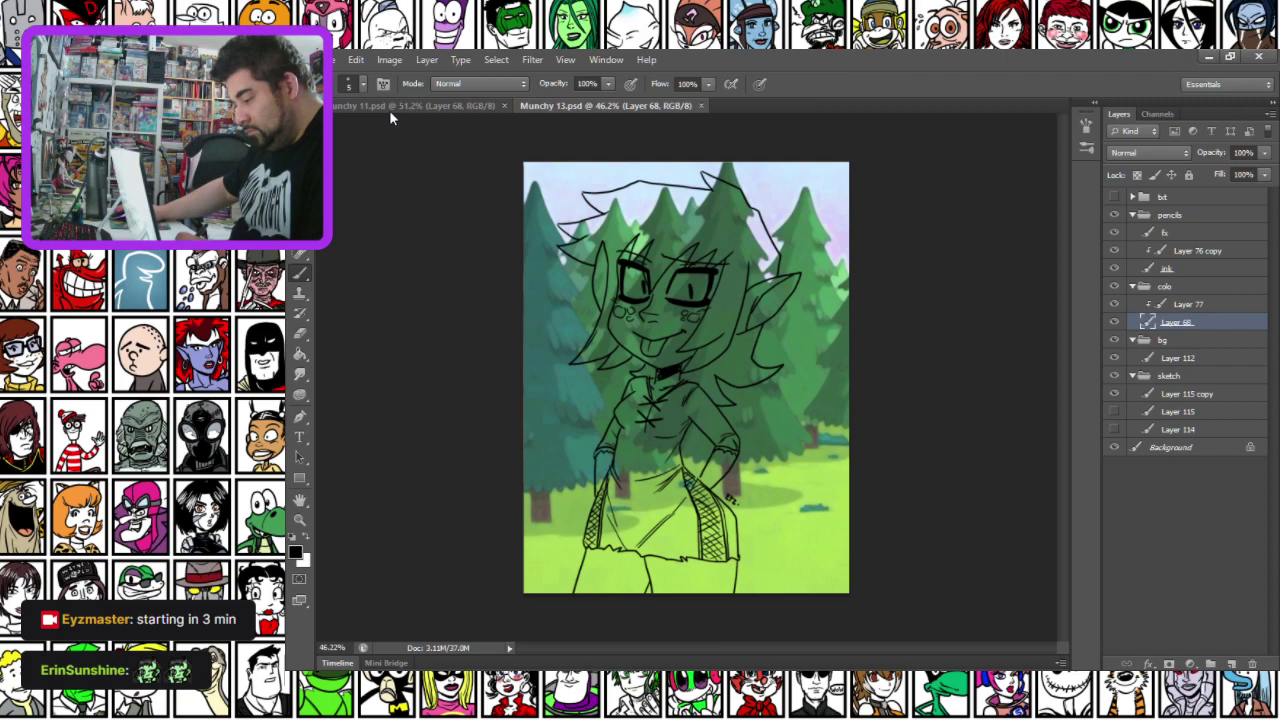
pyautogui.click(410, 105)
pyautogui.hotkey('ctrl', '-')
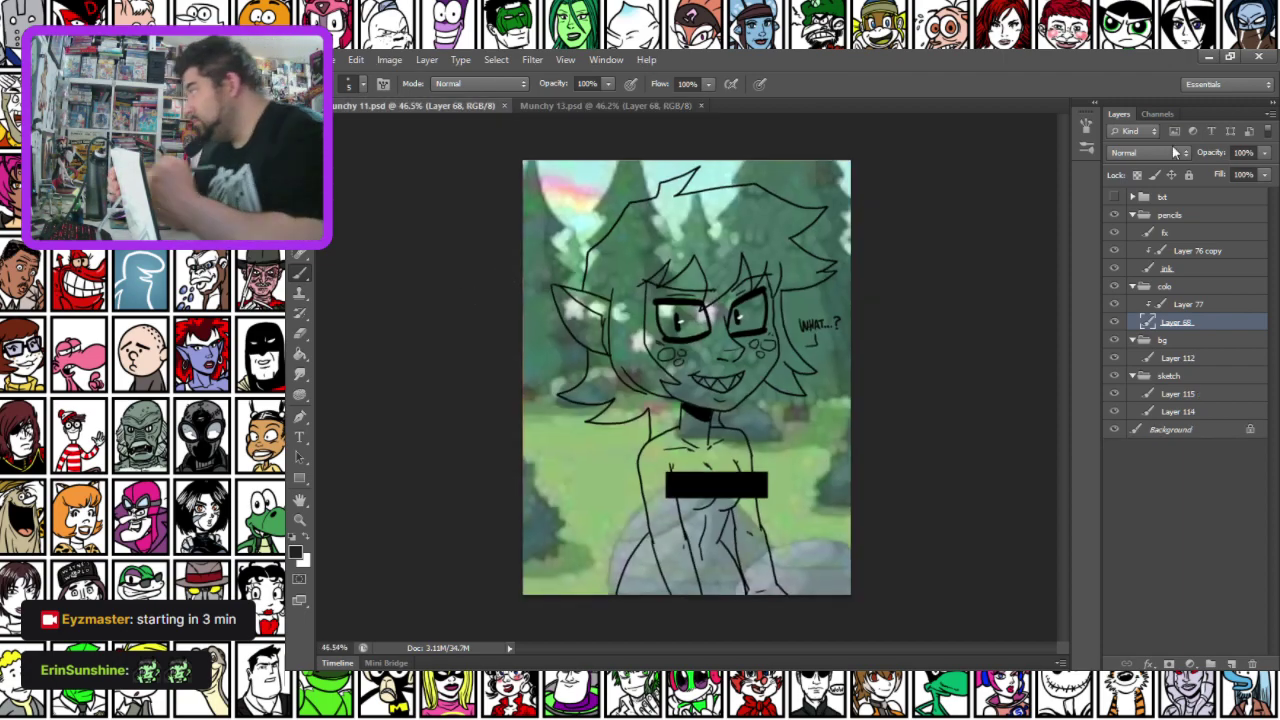
pyautogui.rightClick(605, 275)
pyautogui.write('95')
pyautogui.press('Return')
pyautogui.click(666, 245)
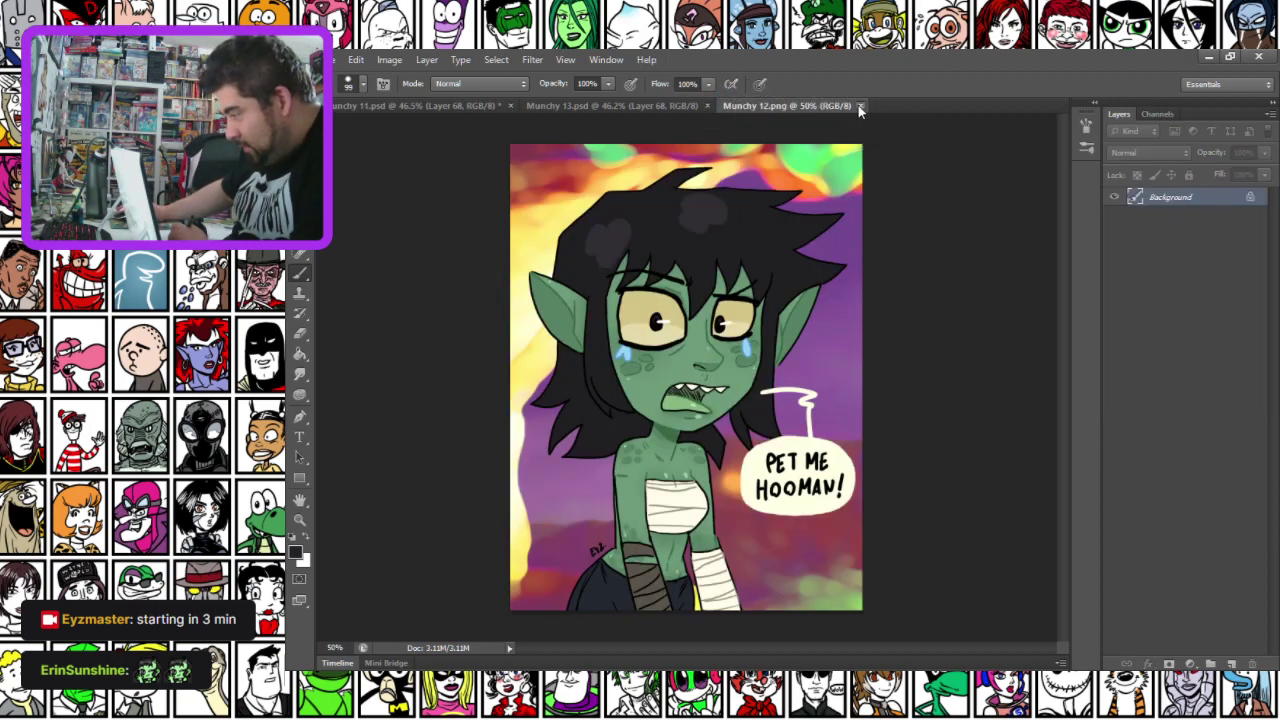
# Close the Munchy 12.png reference and block in the character's hair with the dark colour in Munchy 11.psd
pyautogui.click(860, 106)
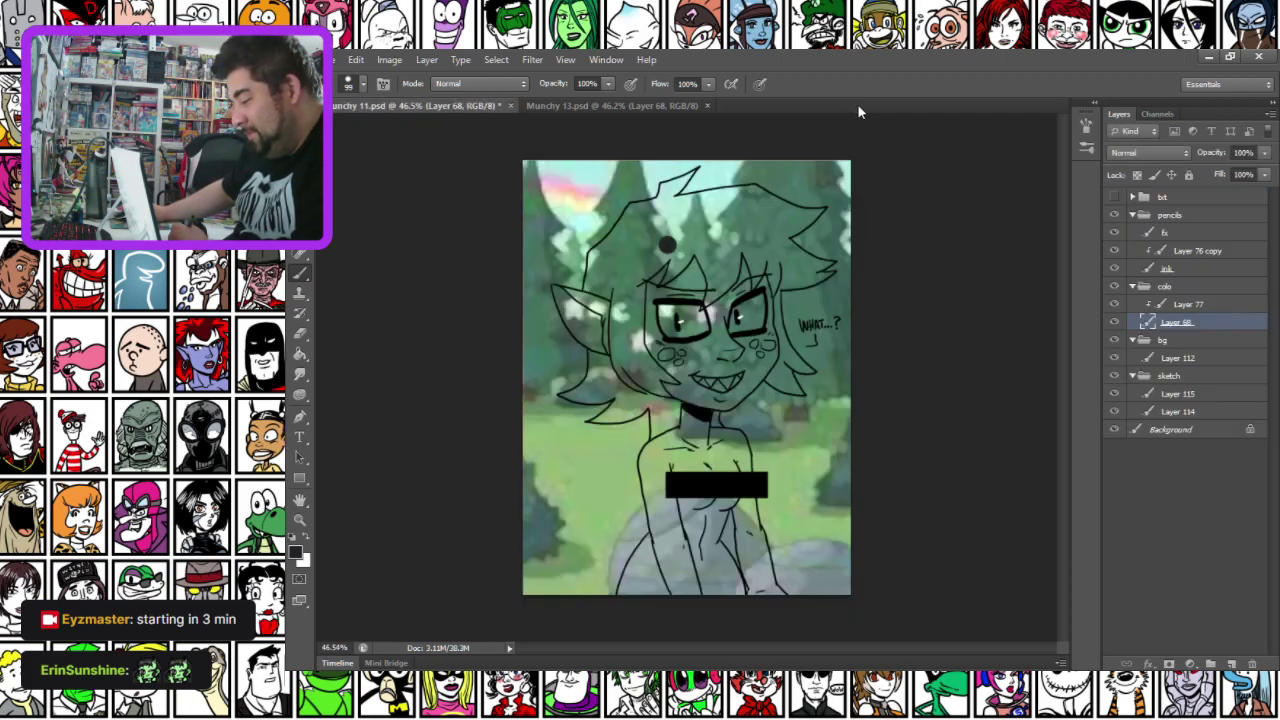
pyautogui.moveTo(605, 265)
pyautogui.mouseDown()
pyautogui.moveTo(598, 280)
pyautogui.moveTo(628, 300)
pyautogui.moveTo(626, 332)
pyautogui.moveTo(596, 380)
pyautogui.moveTo(622, 375)
pyautogui.moveTo(665, 416)
pyautogui.mouseUp()
pyautogui.moveTo(620, 360)
pyautogui.mouseDown()
pyautogui.moveTo(605, 275)
pyautogui.moveTo(655, 238)
pyautogui.moveTo(728, 238)
pyautogui.moveTo(665, 222)
pyautogui.moveTo(763, 218)
pyautogui.moveTo(740, 232)
pyautogui.moveTo(795, 270)
pyautogui.moveTo(785, 255)
pyautogui.mouseUp()
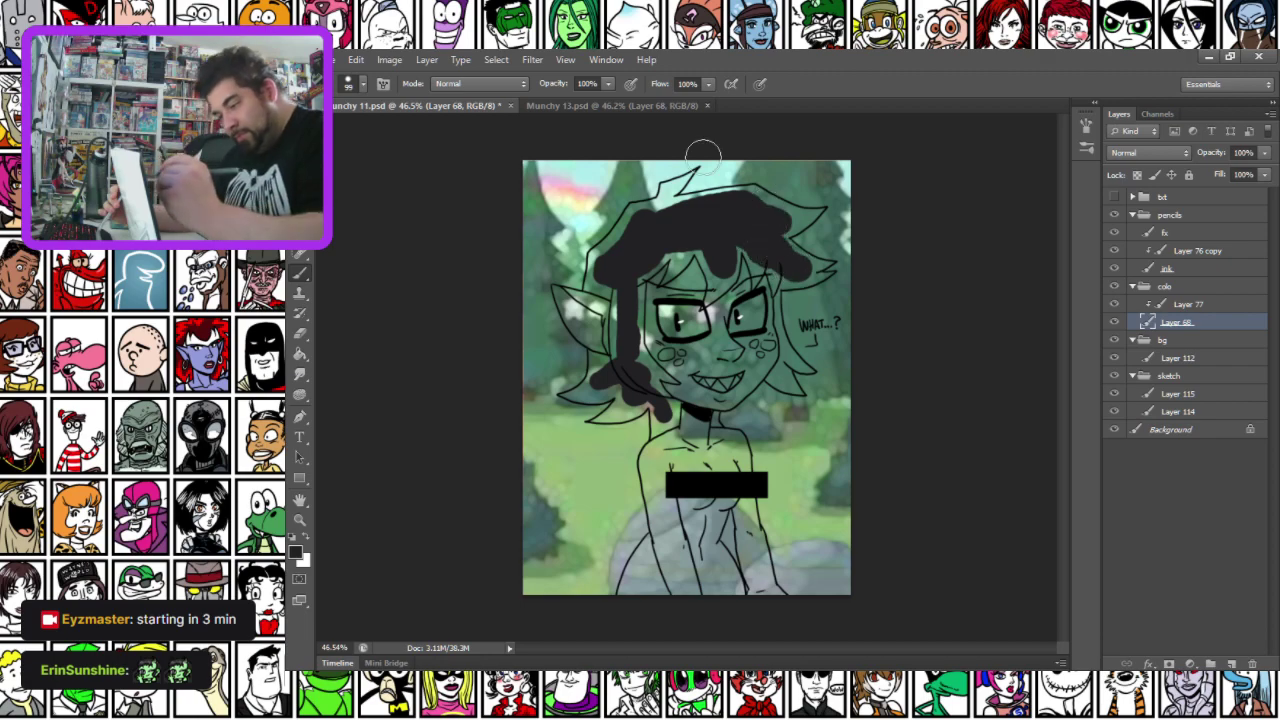
# In Munchy 13.psd, block in the character's hair with the same dark colour on Layer 68, including a dab on the lower side lock
pyautogui.click(546, 106)
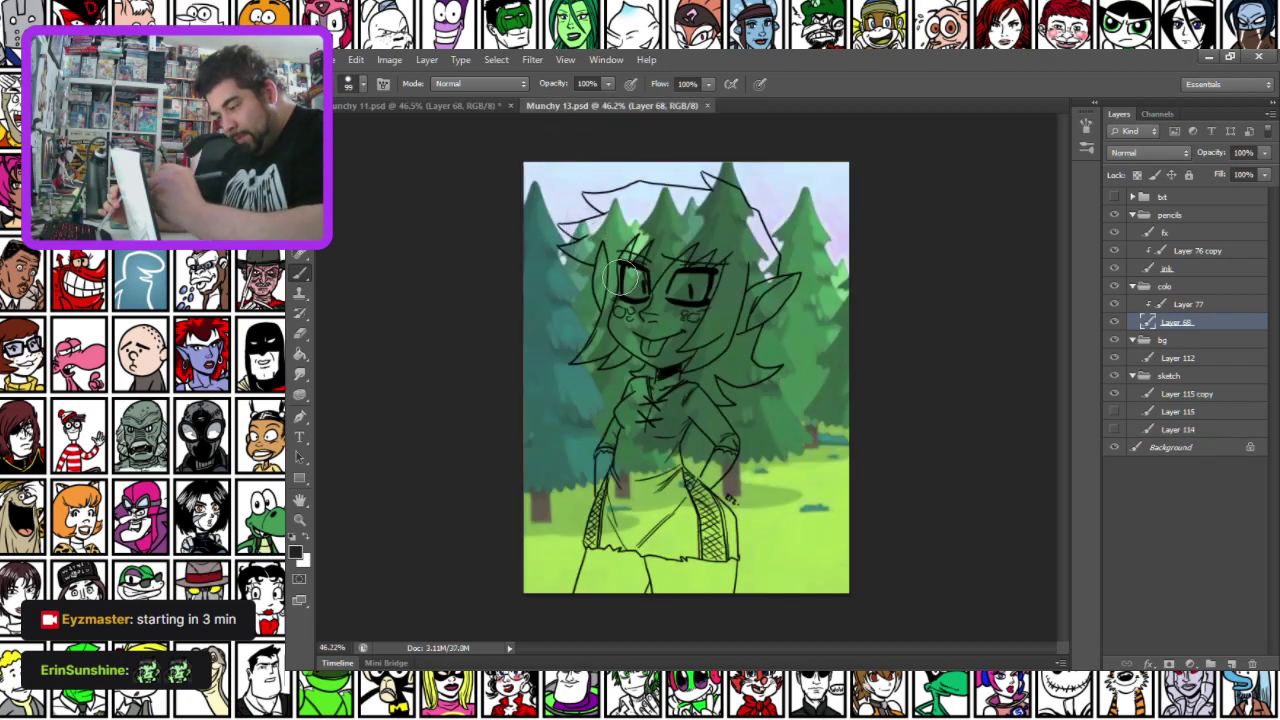
pyautogui.moveTo(703, 374)
pyautogui.mouseDown()
pyautogui.moveTo(720, 352)
pyautogui.moveTo(728, 362)
pyautogui.moveTo(748, 265)
pyautogui.moveTo(740, 215)
pyautogui.mouseUp()
pyautogui.moveTo(587, 228)
pyautogui.mouseDown()
pyautogui.moveTo(640, 214)
pyautogui.moveTo(695, 234)
pyautogui.moveTo(735, 222)
pyautogui.moveTo(605, 200)
pyautogui.moveTo(722, 203)
pyautogui.mouseUp()
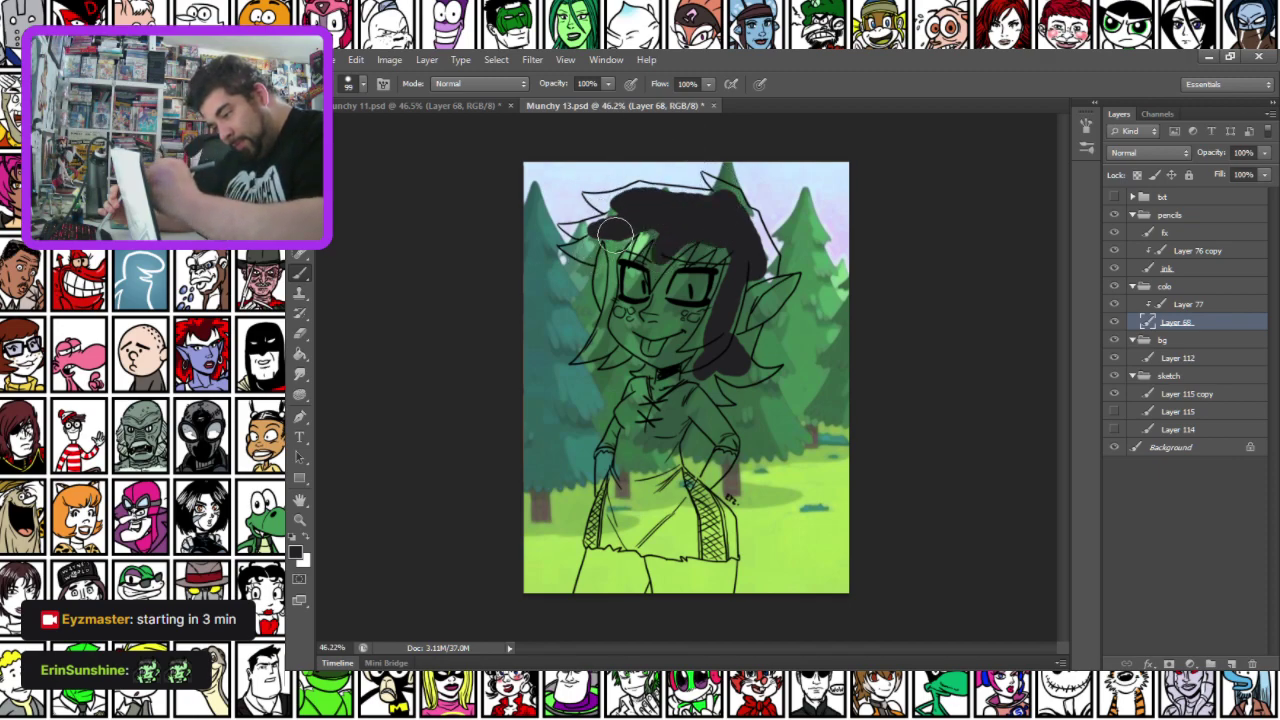
pyautogui.click(601, 345)
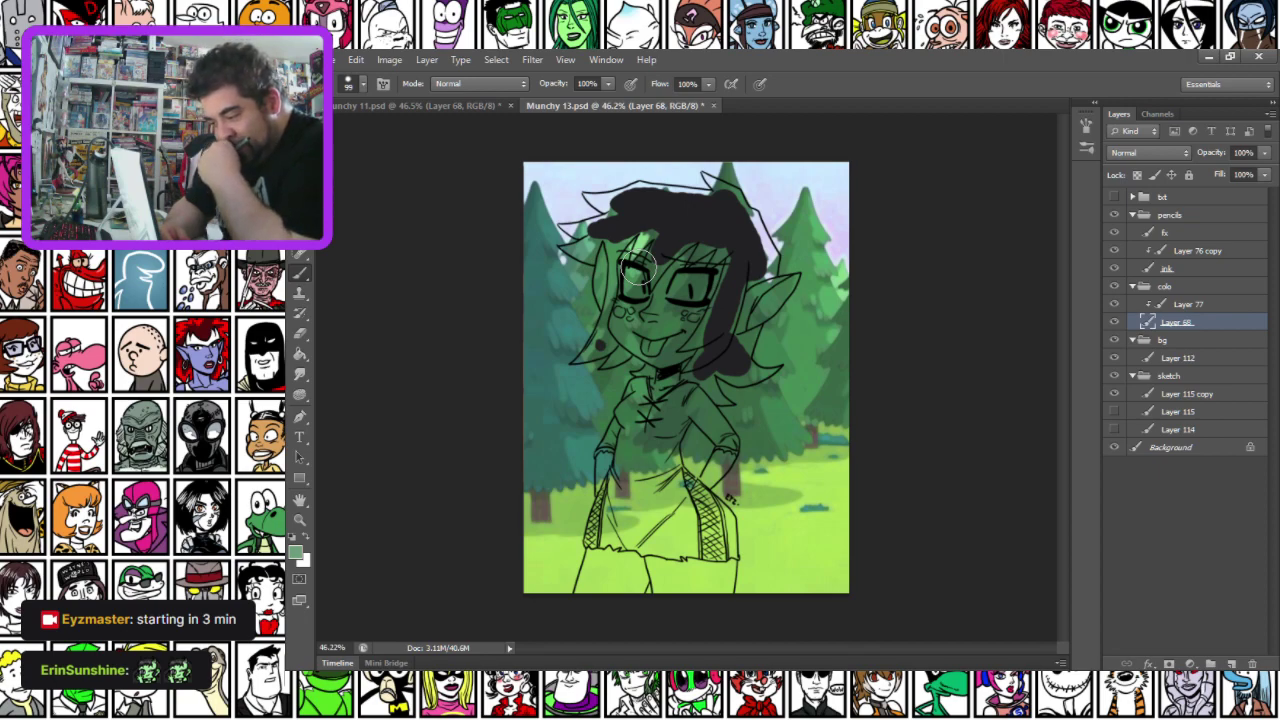
# Paint the character's face, ear, arms and legs with the green skin colour on Layer 68, and return to Munchy 11.psd
pyautogui.moveTo(636, 268)
pyautogui.mouseDown()
pyautogui.moveTo(608, 272)
pyautogui.moveTo(616, 330)
pyautogui.moveTo(676, 355)
pyautogui.moveTo(655, 386)
pyautogui.moveTo(697, 313)
pyautogui.moveTo(700, 258)
pyautogui.moveTo(645, 245)
pyautogui.moveTo(620, 290)
pyautogui.mouseUp()
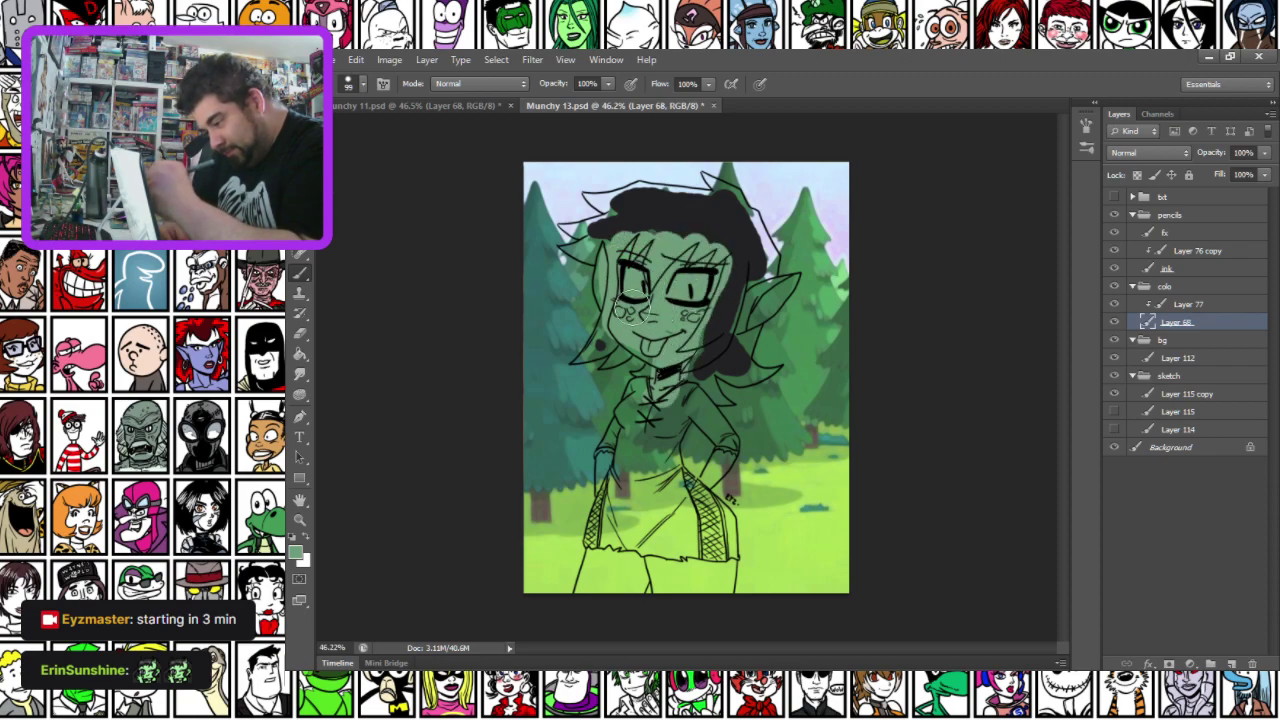
pyautogui.moveTo(757, 294); pyautogui.dragTo(764, 312)
pyautogui.moveTo(724, 457); pyautogui.dragTo(717, 448)
pyautogui.moveTo(612, 566)
pyautogui.mouseDown()
pyautogui.moveTo(595, 595)
pyautogui.moveTo(637, 553)
pyautogui.moveTo(653, 557)
pyautogui.moveTo(670, 598)
pyautogui.moveTo(682, 553)
pyautogui.mouseUp()
pyautogui.moveTo(609, 448)
pyautogui.mouseDown()
pyautogui.moveTo(611, 496)
pyautogui.moveTo(630, 502)
pyautogui.mouseUp()
pyautogui.moveTo(645, 567)
pyautogui.mouseDown()
pyautogui.moveTo(663, 565)
pyautogui.moveTo(677, 587)
pyautogui.mouseUp()
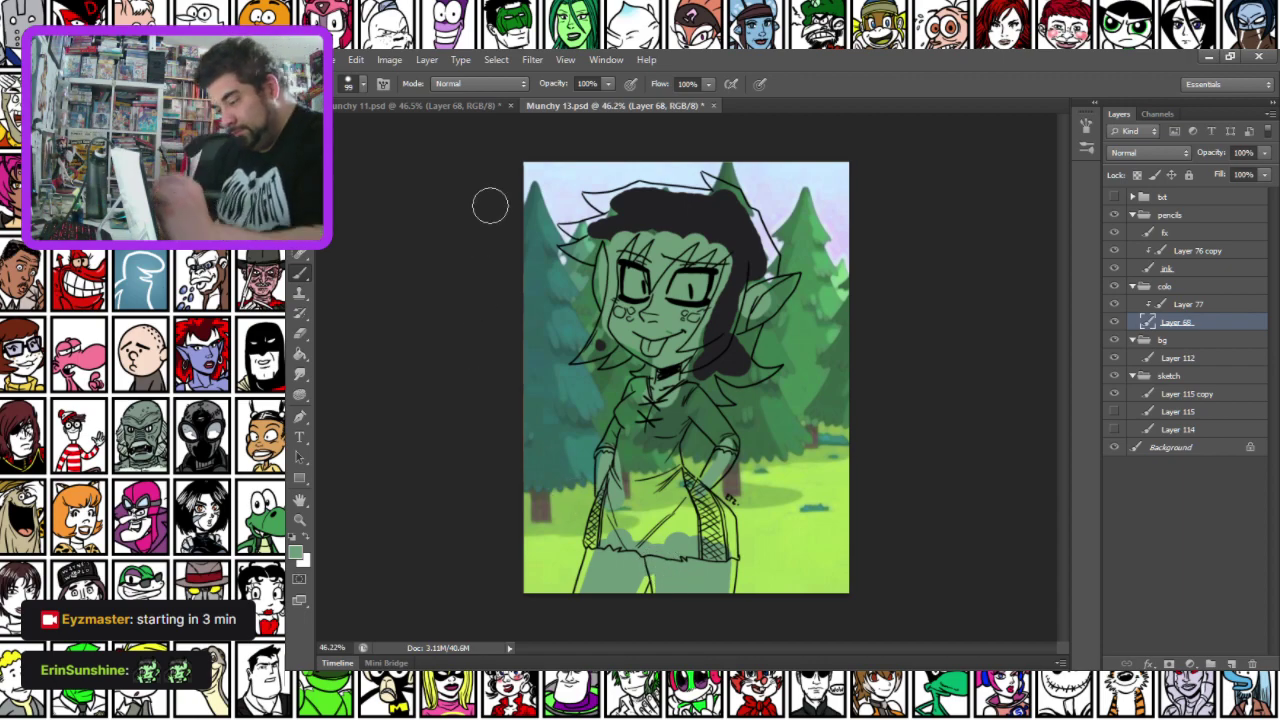
pyautogui.click(460, 105)
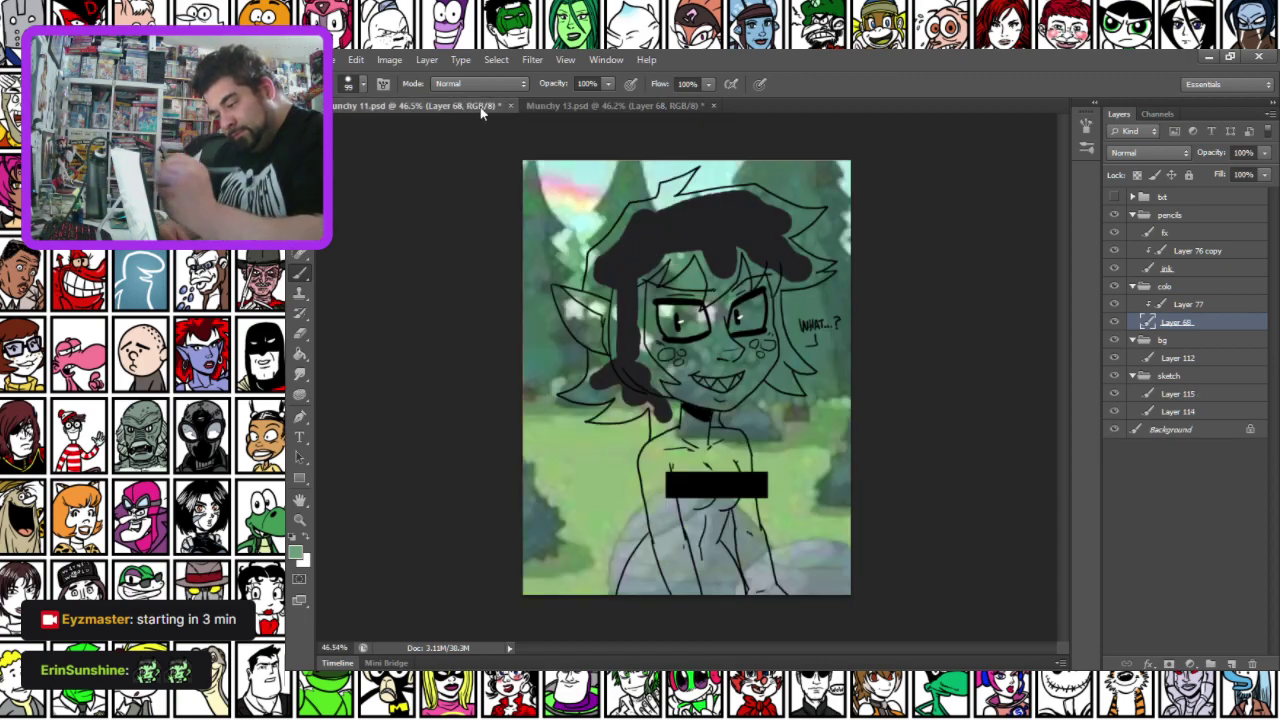
# Fill the character's torso, arms, ear and face with the green skin colour on Layer 68 in Munchy 11.psd
pyautogui.moveTo(661, 556)
pyautogui.mouseDown()
pyautogui.moveTo(660, 466)
pyautogui.moveTo(682, 449)
pyautogui.moveTo(662, 444)
pyautogui.moveTo(682, 418)
pyautogui.moveTo(693, 437)
pyautogui.moveTo(700, 412)
pyautogui.moveTo(702, 440)
pyautogui.moveTo(730, 457)
pyautogui.moveTo(741, 490)
pyautogui.moveTo(761, 608)
pyautogui.moveTo(760, 590)
pyautogui.moveTo(724, 594)
pyautogui.moveTo(699, 548)
pyautogui.moveTo(713, 493)
pyautogui.moveTo(684, 463)
pyautogui.moveTo(677, 610)
pyautogui.moveTo(662, 596)
pyautogui.moveTo(706, 582)
pyautogui.mouseUp()
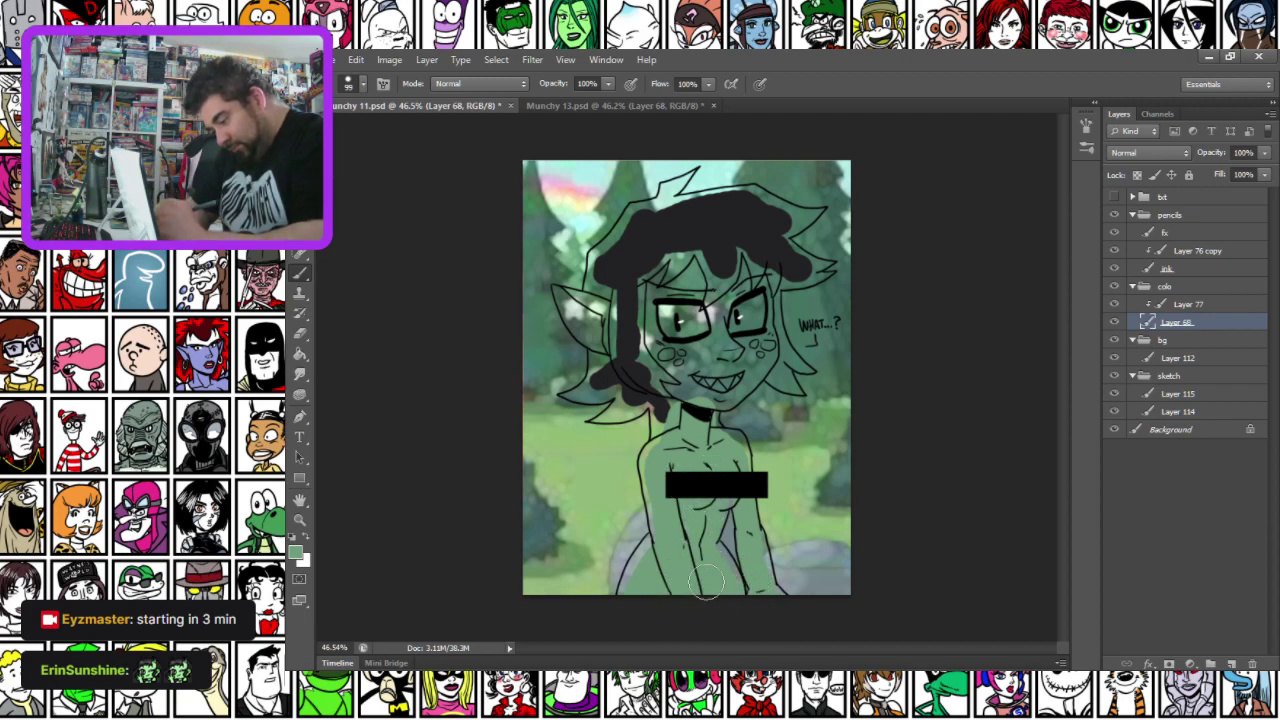
pyautogui.moveTo(575, 305)
pyautogui.mouseDown()
pyautogui.moveTo(607, 340)
pyautogui.moveTo(675, 385)
pyautogui.moveTo(723, 391)
pyautogui.moveTo(782, 353)
pyautogui.moveTo(765, 270)
pyautogui.moveTo(721, 351)
pyautogui.moveTo(725, 276)
pyautogui.mouseUp()
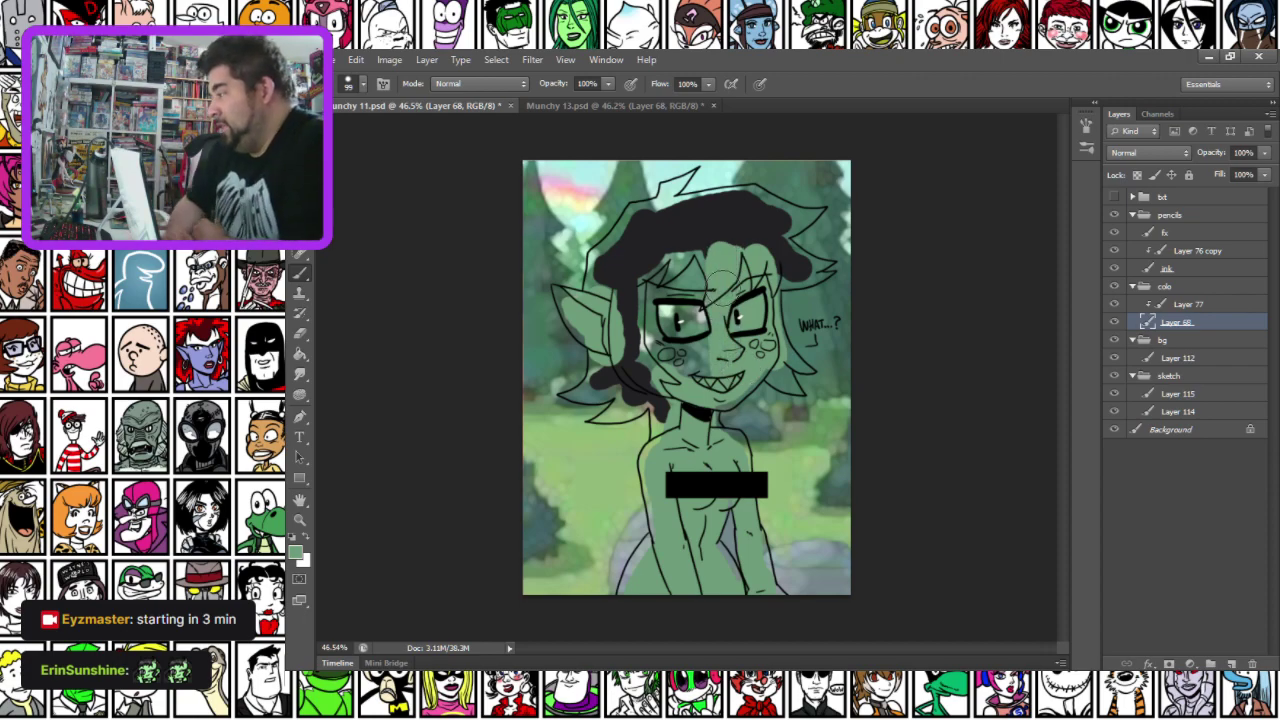
pyautogui.moveTo(638, 264)
pyautogui.mouseDown()
pyautogui.moveTo(661, 351)
pyautogui.moveTo(705, 301)
pyautogui.moveTo(716, 376)
pyautogui.moveTo(646, 327)
pyautogui.moveTo(671, 371)
pyautogui.moveTo(586, 278)
pyautogui.mouseUp()
pyautogui.moveTo(588, 330)
pyautogui.mouseDown()
pyautogui.moveTo(627, 312)
pyautogui.moveTo(692, 398)
pyautogui.mouseUp()
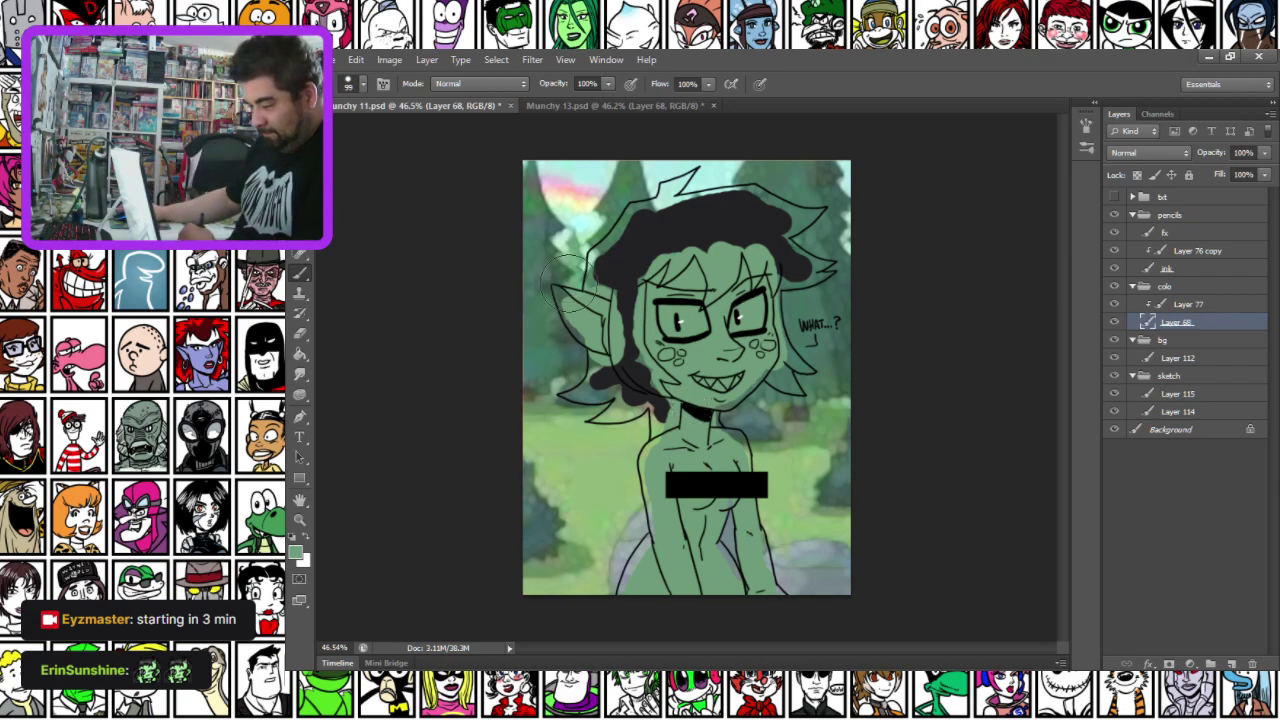
# Set the brush size to 32 px and fill the uncoloured strip along the pointed ear's outer edge with skin green
pyautogui.scroll(3, 569, 282)
pyautogui.scroll(3, 569, 283)
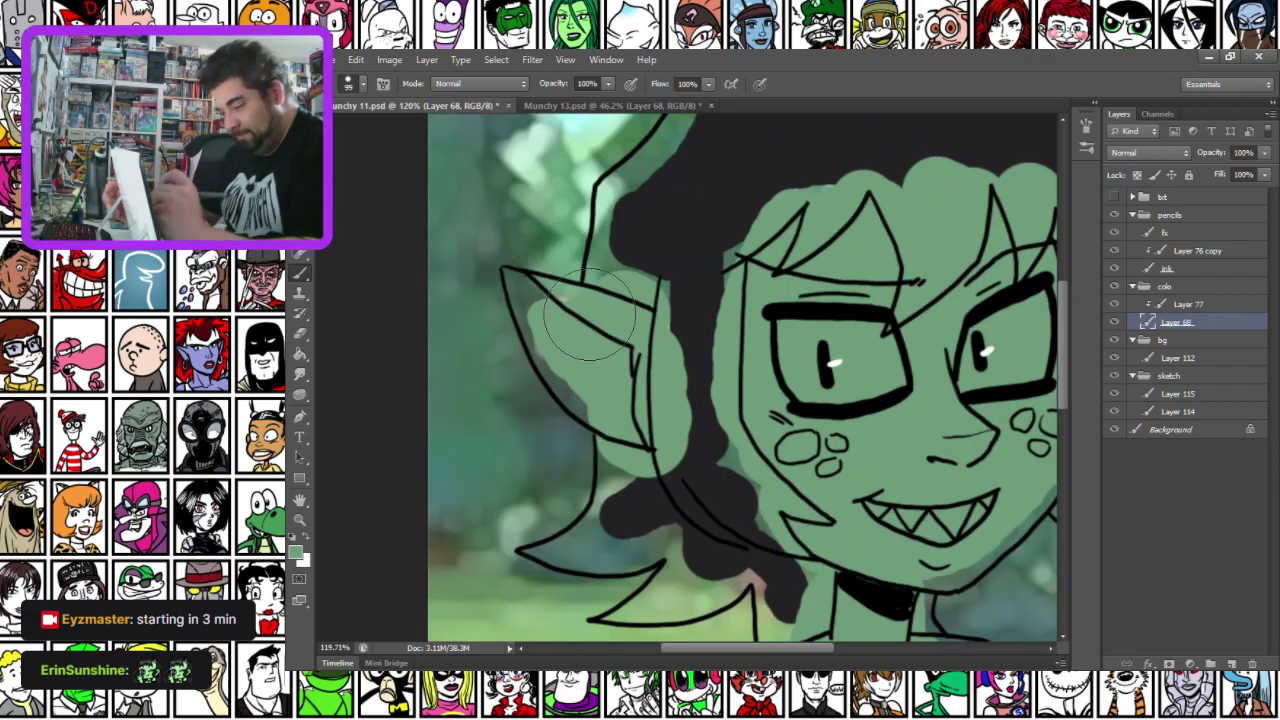
pyautogui.rightClick(596, 296)
pyautogui.press('Return')
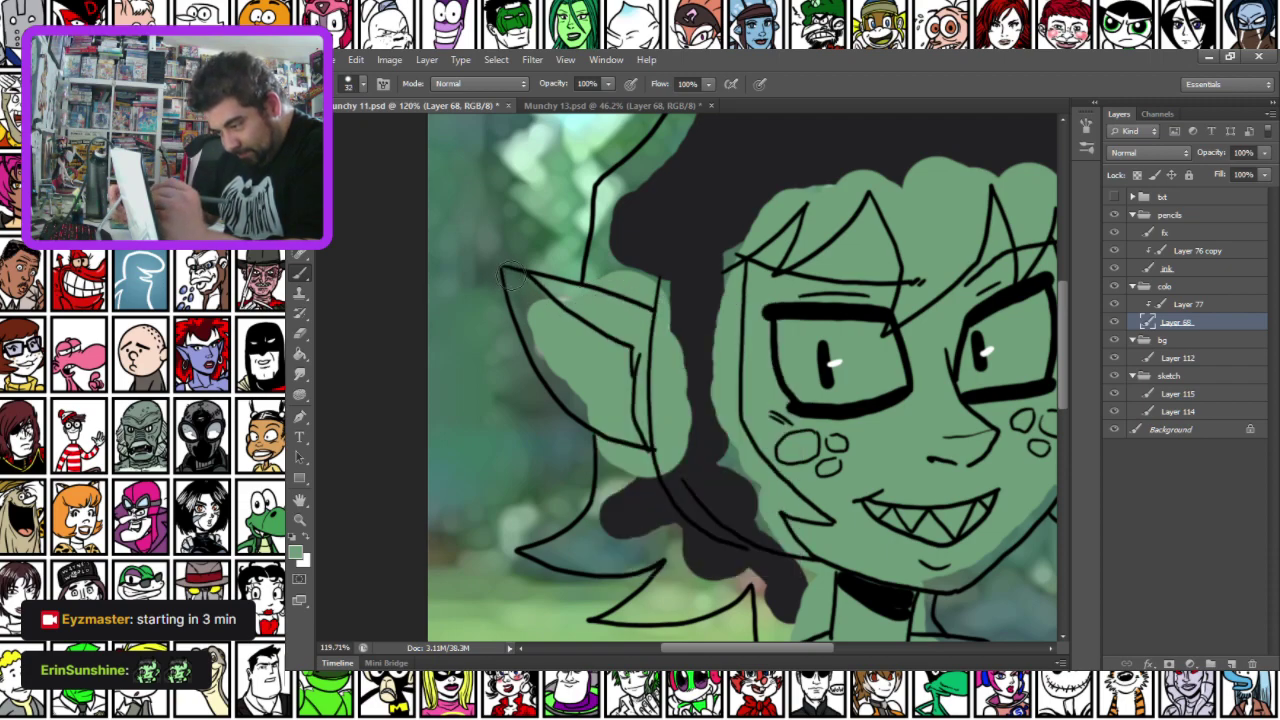
pyautogui.moveTo(518, 283)
pyautogui.mouseDown()
pyautogui.moveTo(536, 350)
pyautogui.moveTo(598, 420)
pyautogui.mouseUp()
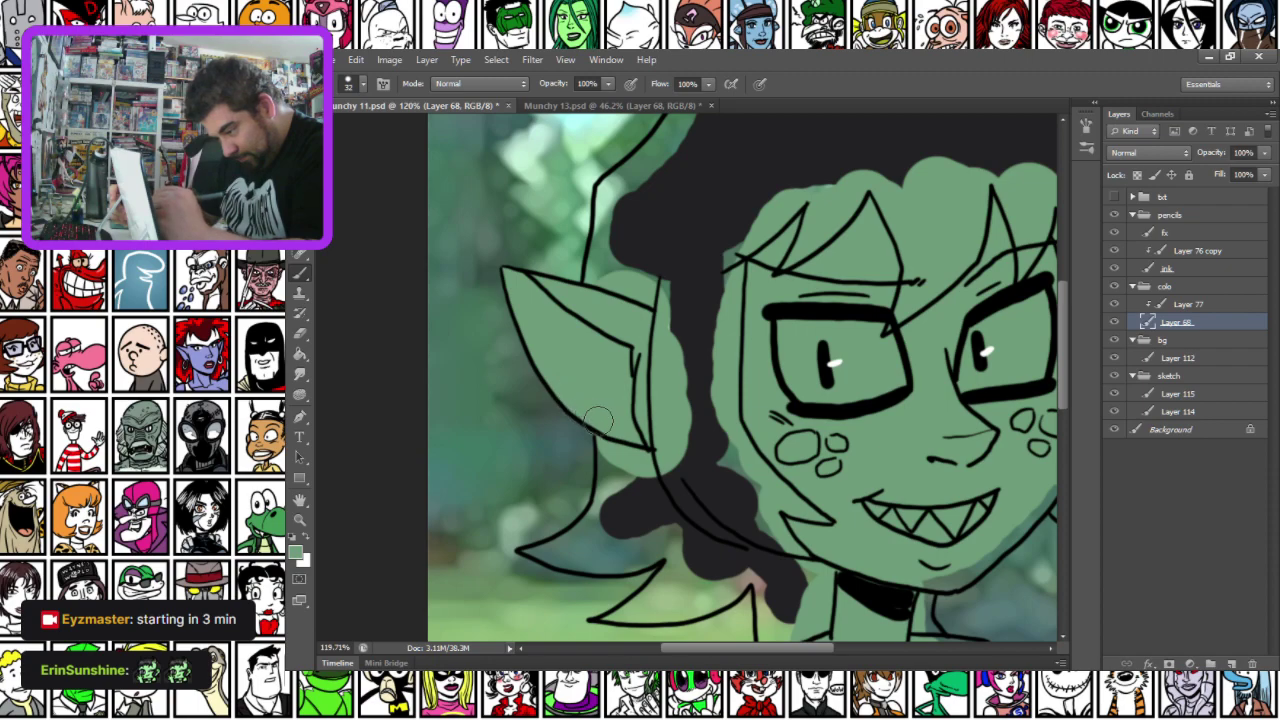
# Fill the remaining skin gaps along the shoulder, arms, hand and legs, keeping the green inside the ink lines
pyautogui.moveTo(614, 636); pyautogui.dragTo(530, 352)
pyautogui.moveTo(594, 543)
pyautogui.mouseDown()
pyautogui.moveTo(557, 417)
pyautogui.moveTo(545, 290)
pyautogui.mouseUp()
pyautogui.moveTo(485, 527)
pyautogui.mouseDown()
pyautogui.moveTo(538, 516)
pyautogui.moveTo(535, 539)
pyautogui.mouseUp()
pyautogui.moveTo(603, 517); pyautogui.dragTo(657, 400)
pyautogui.moveTo(589, 526); pyautogui.dragTo(608, 461)
pyautogui.moveTo(627, 250); pyautogui.dragTo(622, 368)
pyautogui.moveTo(643, 317)
pyautogui.mouseDown()
pyautogui.moveTo(683, 533)
pyautogui.moveTo(634, 297)
pyautogui.moveTo(644, 311)
pyautogui.moveTo(689, 253)
pyautogui.moveTo(750, 235)
pyautogui.mouseUp()
pyautogui.moveTo(695, 436); pyautogui.dragTo(557, 274)
pyautogui.moveTo(677, 300)
pyautogui.mouseDown()
pyautogui.moveTo(730, 388)
pyautogui.moveTo(733, 420)
pyautogui.mouseUp()
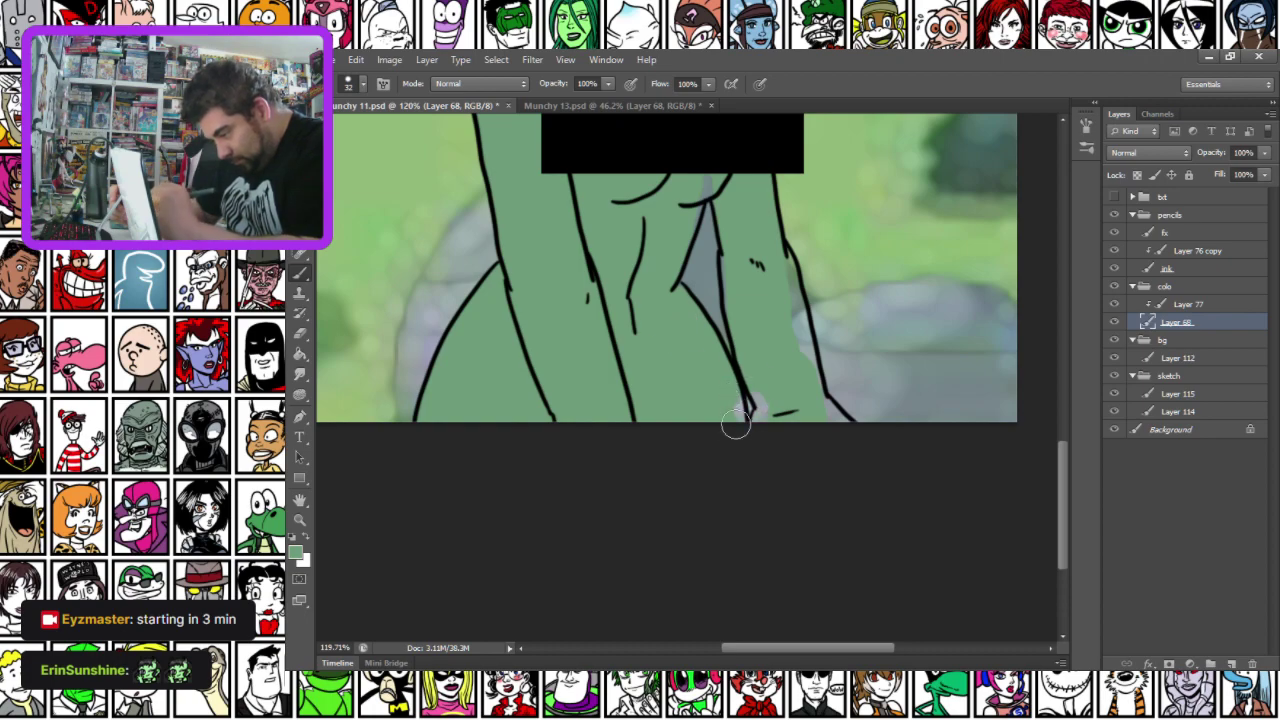
pyautogui.moveTo(677, 404); pyautogui.dragTo(686, 617)
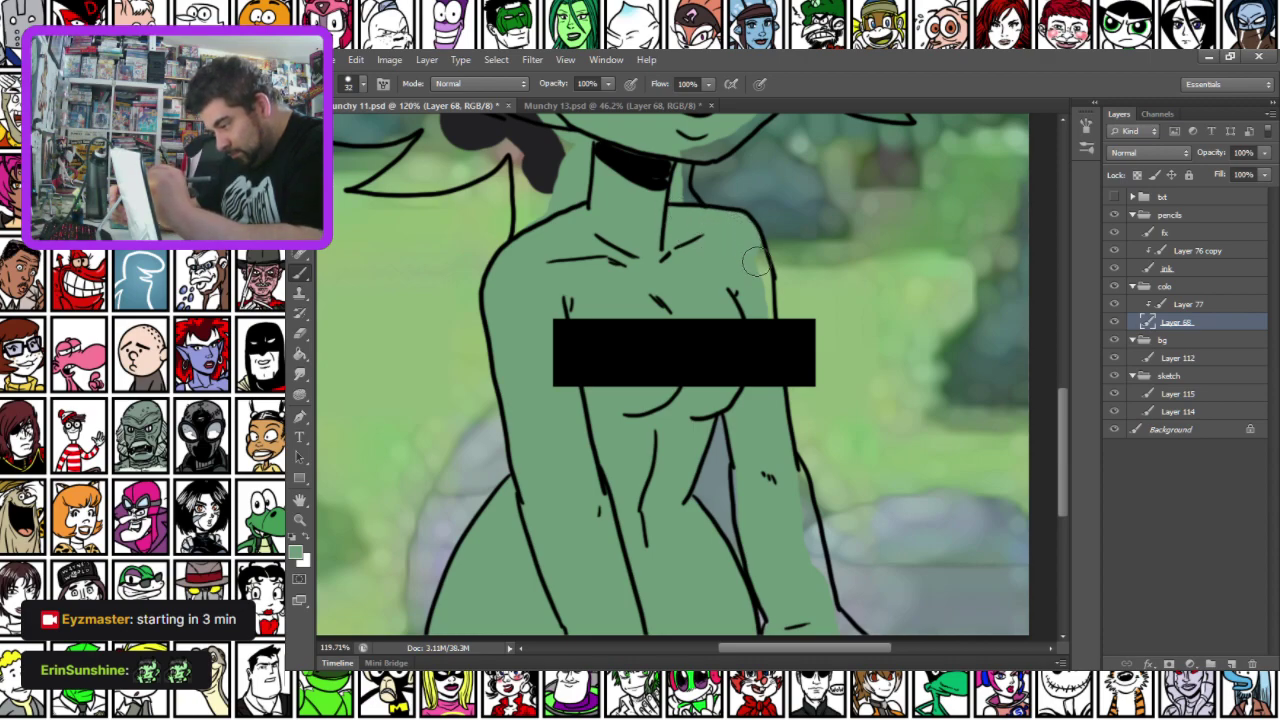
pyautogui.moveTo(740, 500)
pyautogui.mouseDown()
pyautogui.moveTo(684, 490)
pyautogui.moveTo(677, 263)
pyautogui.moveTo(751, 313)
pyautogui.moveTo(779, 423)
pyautogui.moveTo(736, 443)
pyautogui.moveTo(719, 430)
pyautogui.mouseUp()
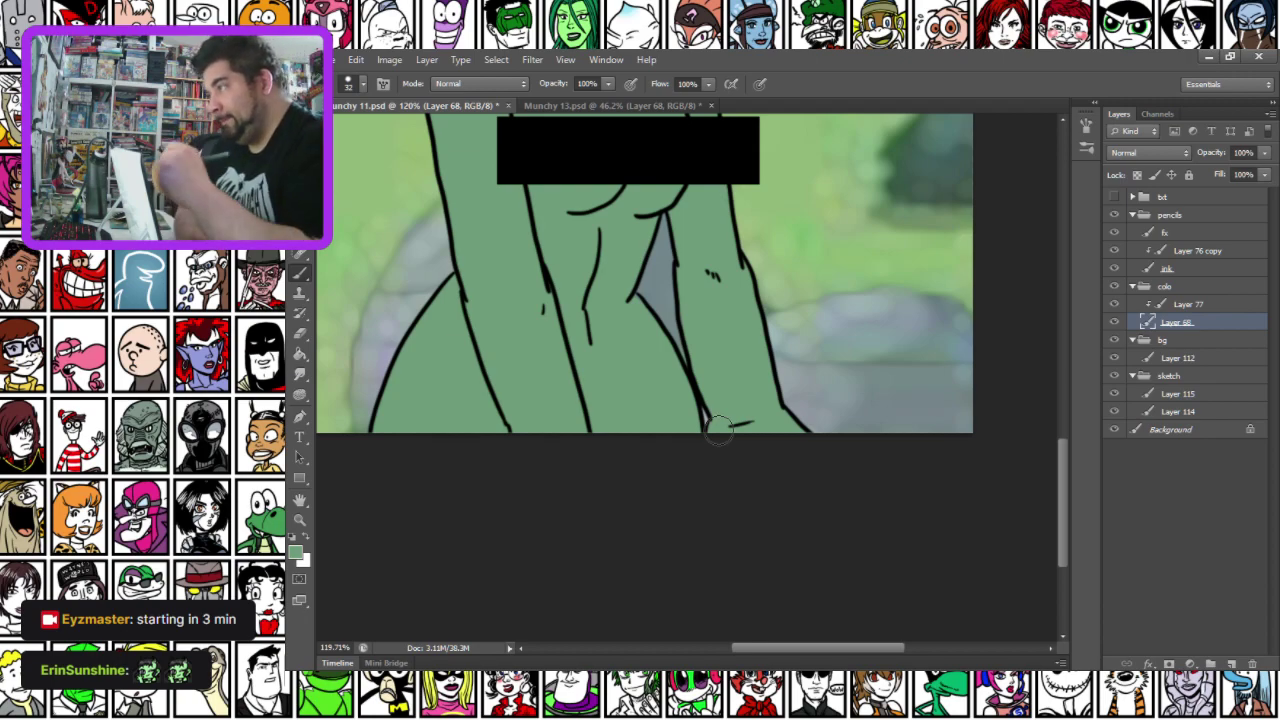
# Fill the uncoloured strip along the jaw and chin with the same skin green on Layer 68
pyautogui.moveTo(550, 300); pyautogui.dragTo(660, 590)
pyautogui.moveTo(610, 185); pyautogui.dragTo(563, 431)
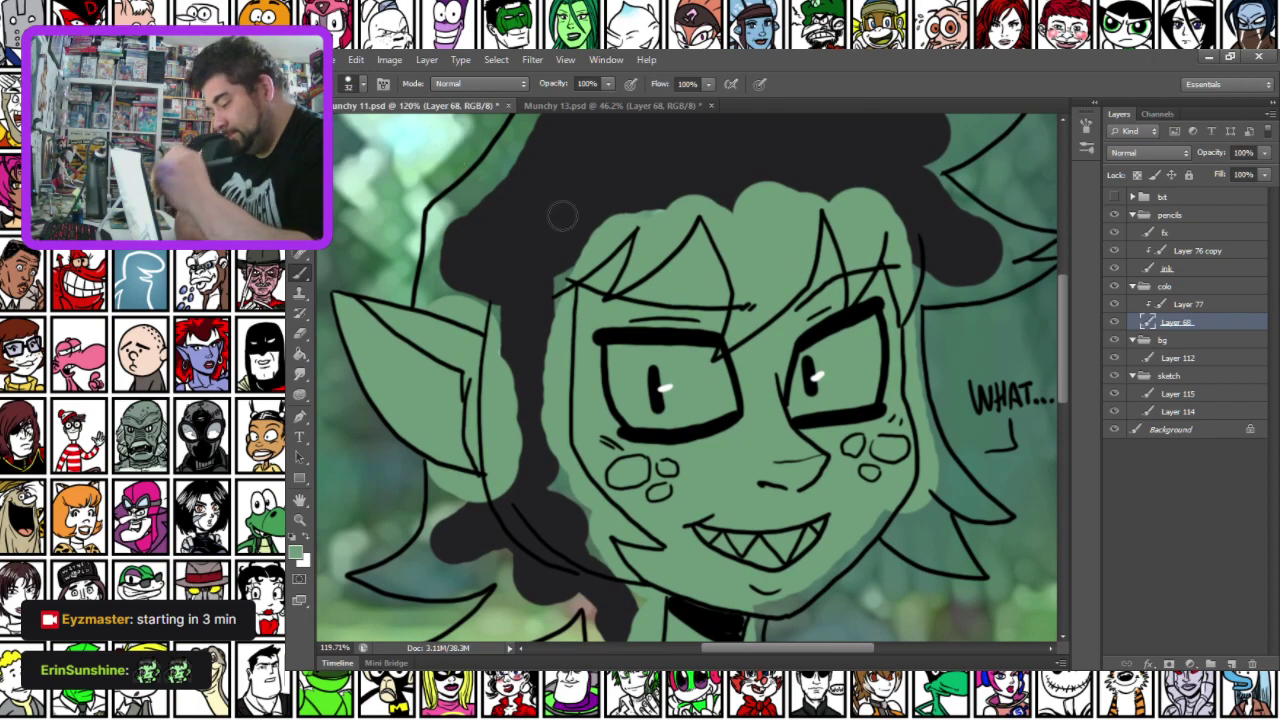
pyautogui.moveTo(655, 528); pyautogui.dragTo(559, 284)
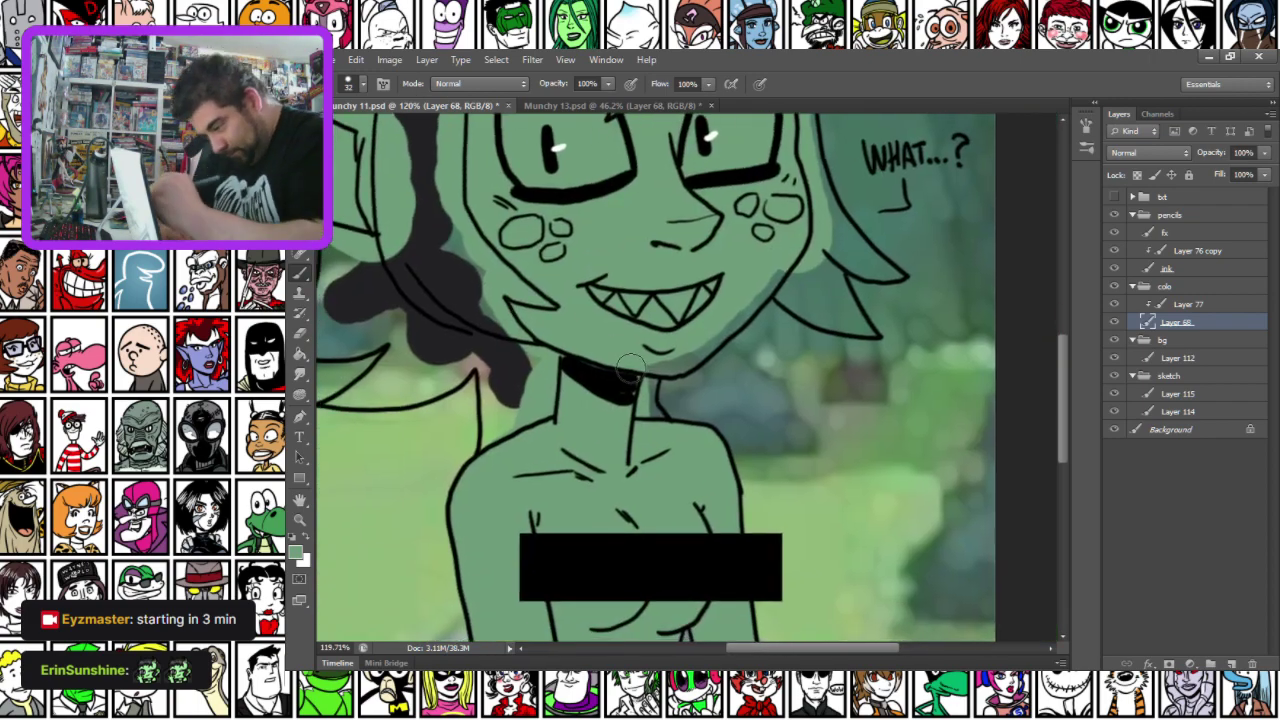
pyautogui.moveTo(636, 194); pyautogui.dragTo(687, 384)
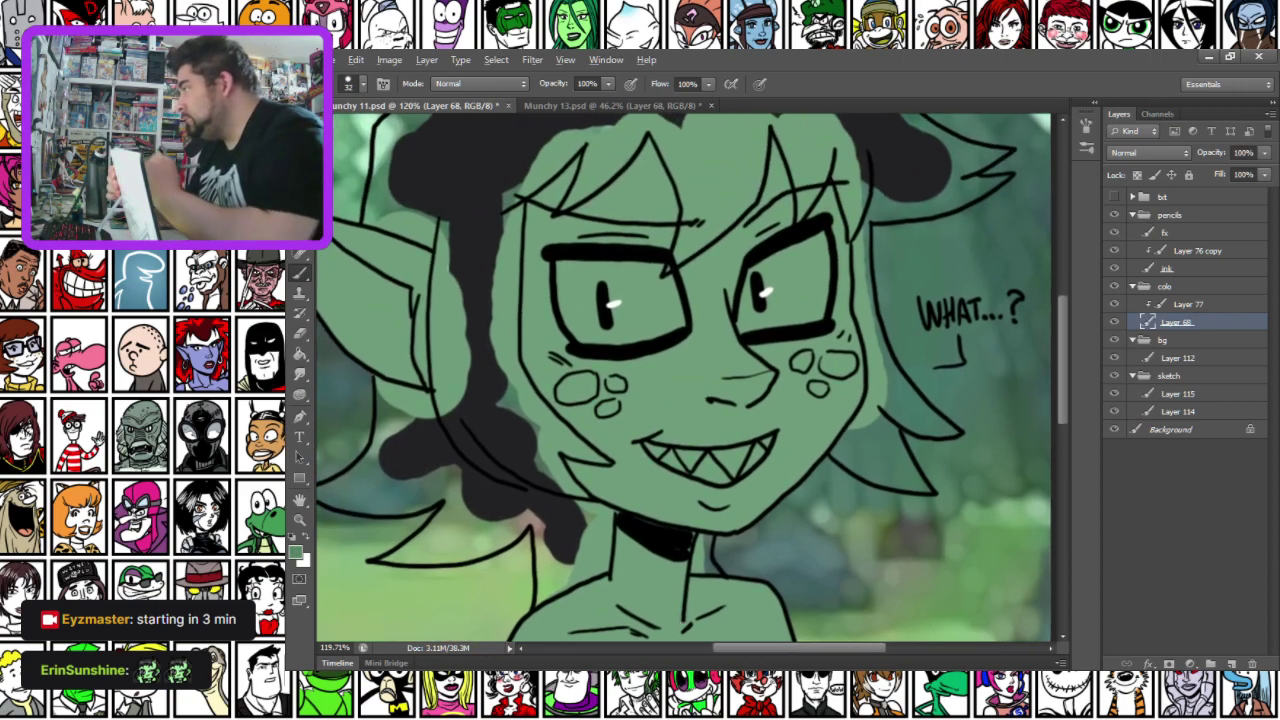
# Create a new layer clipped to Layer 68 and paint the inside of the ear with a darker green
pyautogui.click(1230, 663)
pyautogui.moveTo(441, 303); pyautogui.dragTo(637, 303)
pyautogui.moveTo(497, 258)
pyautogui.mouseDown()
pyautogui.moveTo(595, 315)
pyautogui.moveTo(605, 335)
pyautogui.moveTo(585, 400)
pyautogui.moveTo(543, 362)
pyautogui.mouseUp()
pyautogui.moveTo(536, 273); pyautogui.dragTo(346, 138)
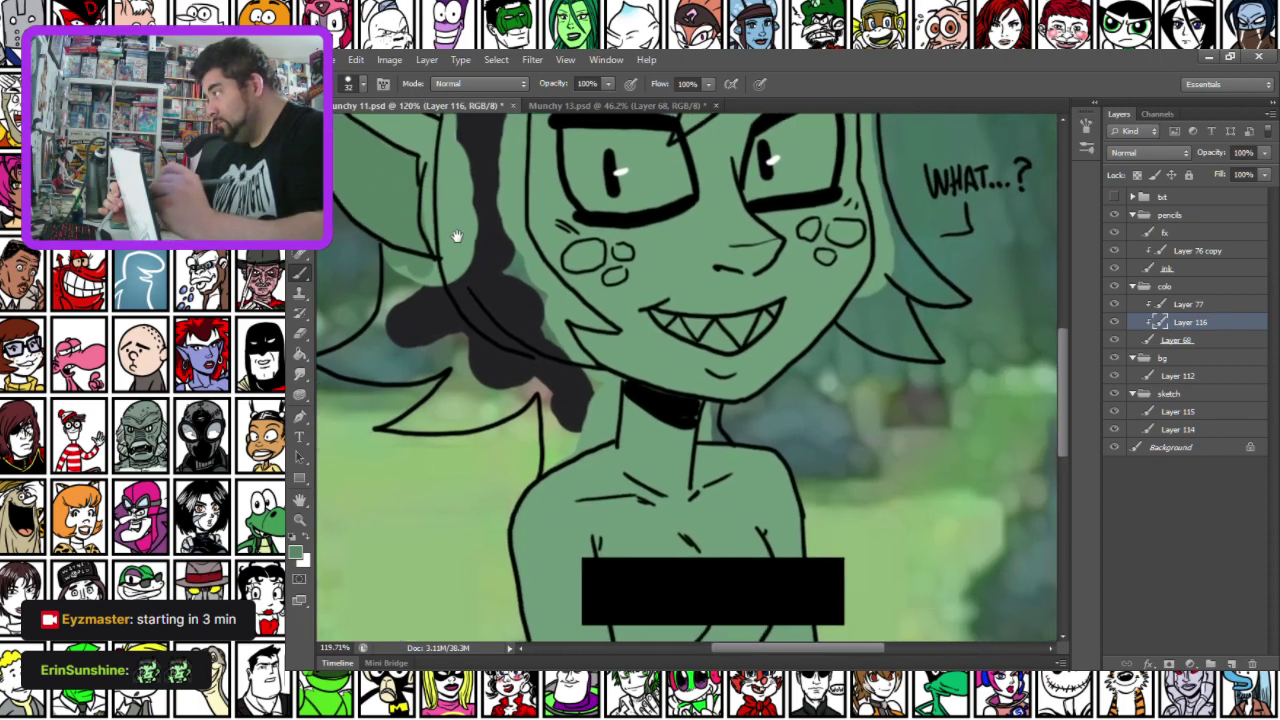
# Colour the freckle shapes on both cheeks darker green and add matching spots to both shoulders on Layer 116
pyautogui.moveTo(581, 257); pyautogui.dragTo(593, 255)
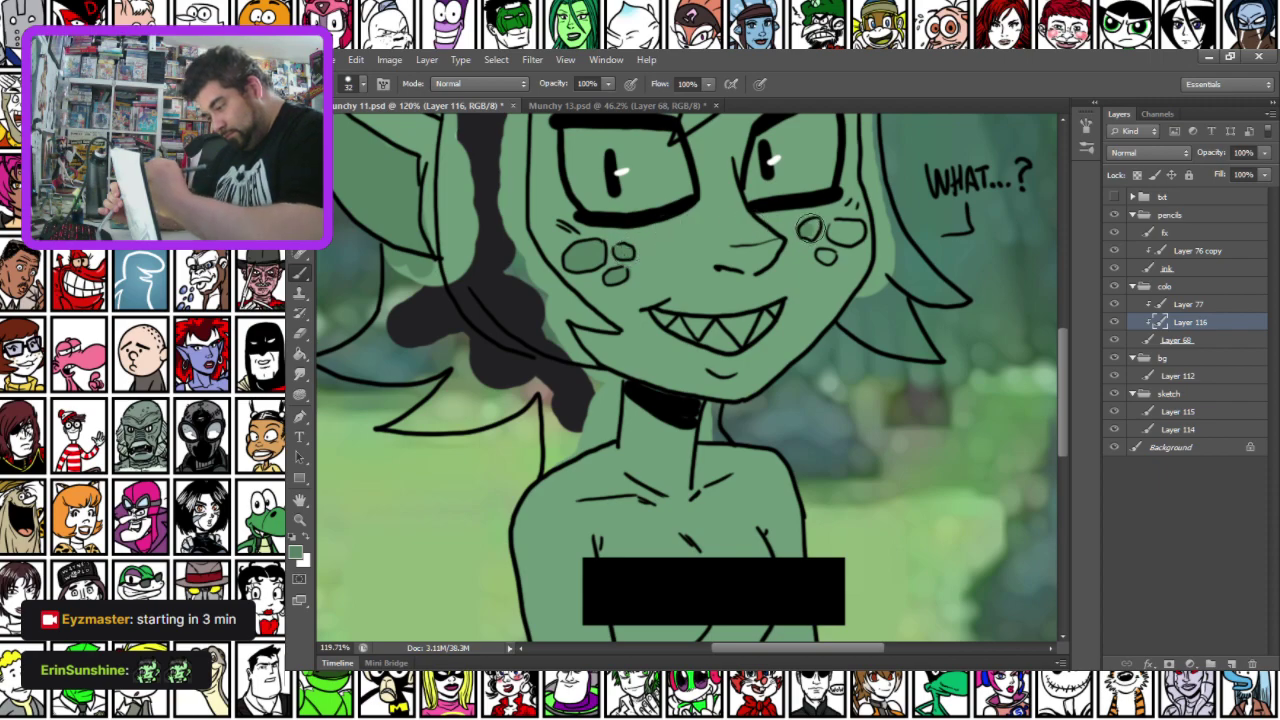
pyautogui.moveTo(835, 231)
pyautogui.mouseDown()
pyautogui.moveTo(855, 231)
pyautogui.moveTo(843, 228)
pyautogui.moveTo(831, 259)
pyautogui.mouseUp()
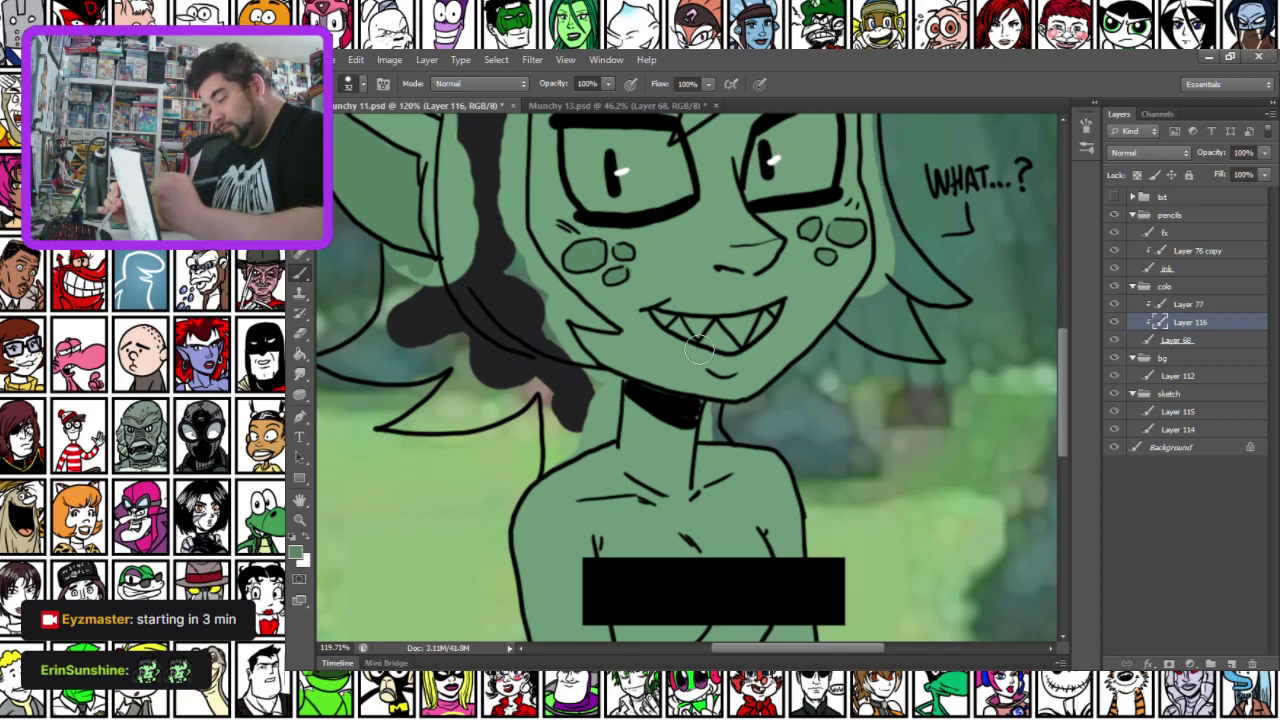
pyautogui.moveTo(551, 503); pyautogui.dragTo(569, 387)
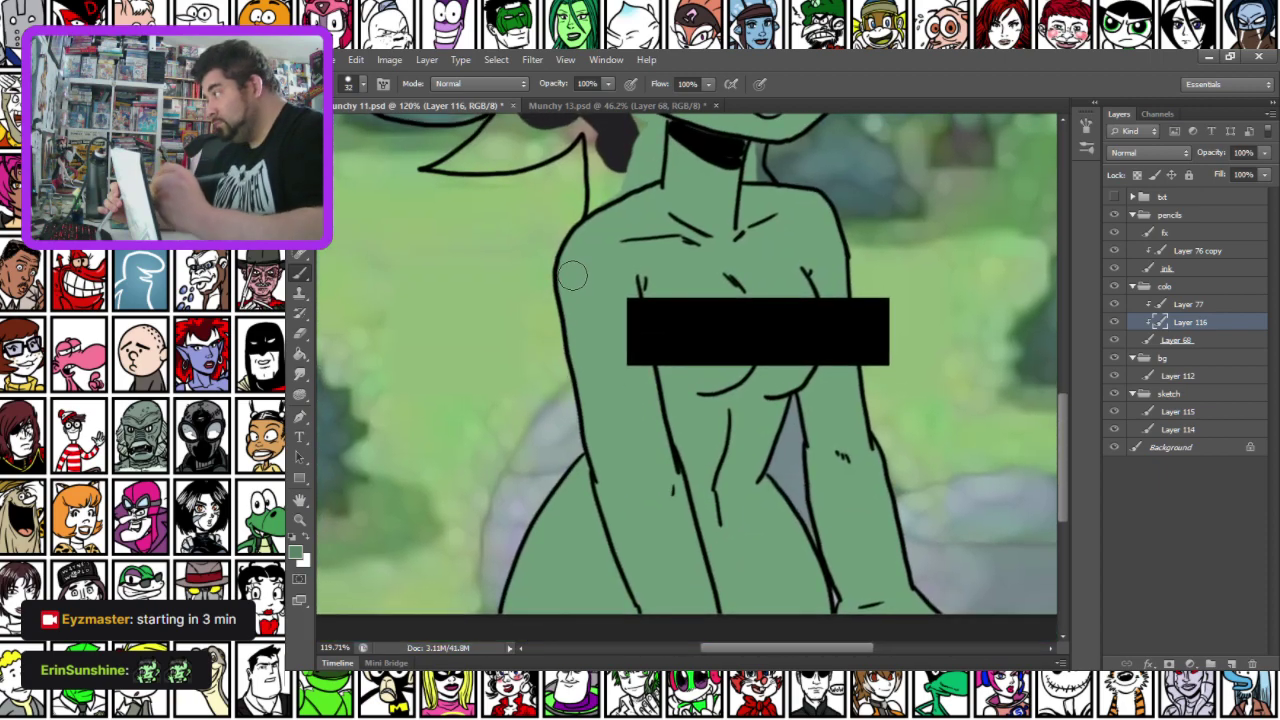
pyautogui.moveTo(566, 259)
pyautogui.mouseDown()
pyautogui.moveTo(604, 222)
pyautogui.moveTo(596, 262)
pyautogui.moveTo(590, 250)
pyautogui.mouseUp()
pyautogui.moveTo(792, 205)
pyautogui.mouseDown()
pyautogui.moveTo(812, 205)
pyautogui.moveTo(815, 238)
pyautogui.mouseUp()
# Dab darker green spots down the arm on the ear side, from the upper arm to the forearm
pyautogui.moveTo(614, 449); pyautogui.dragTo(631, 286)
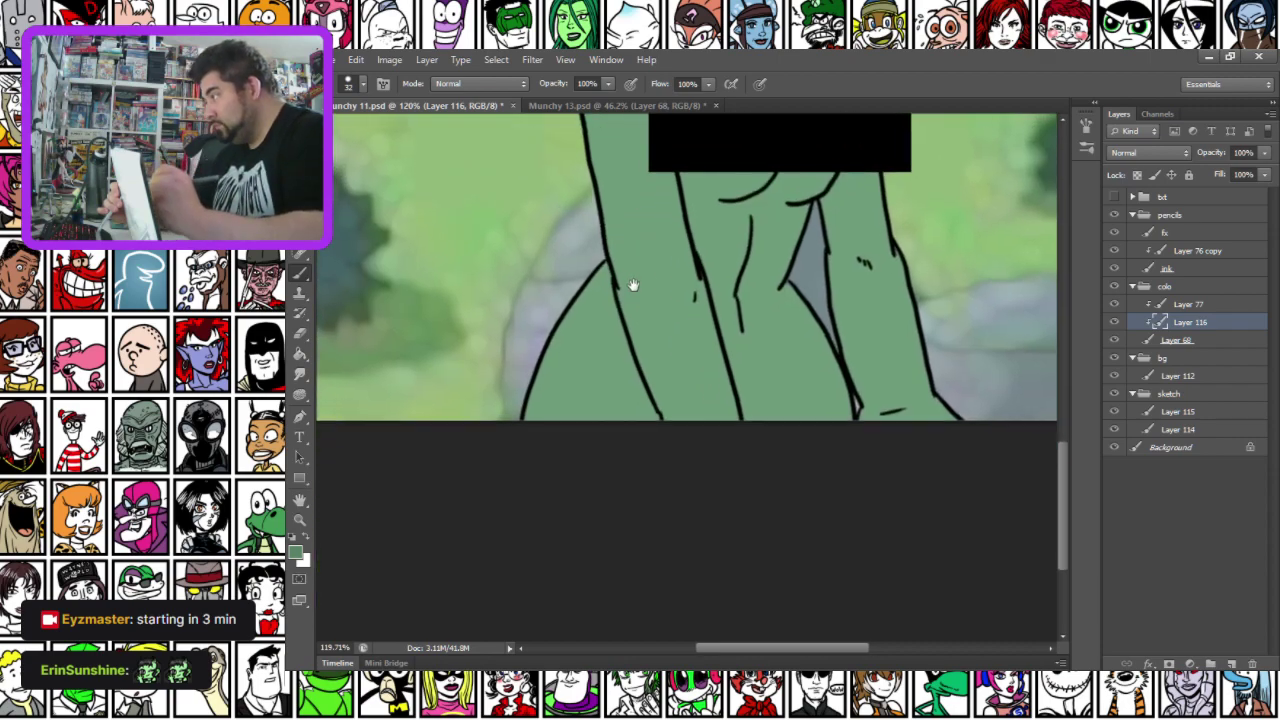
pyautogui.moveTo(612, 162); pyautogui.dragTo(626, 170)
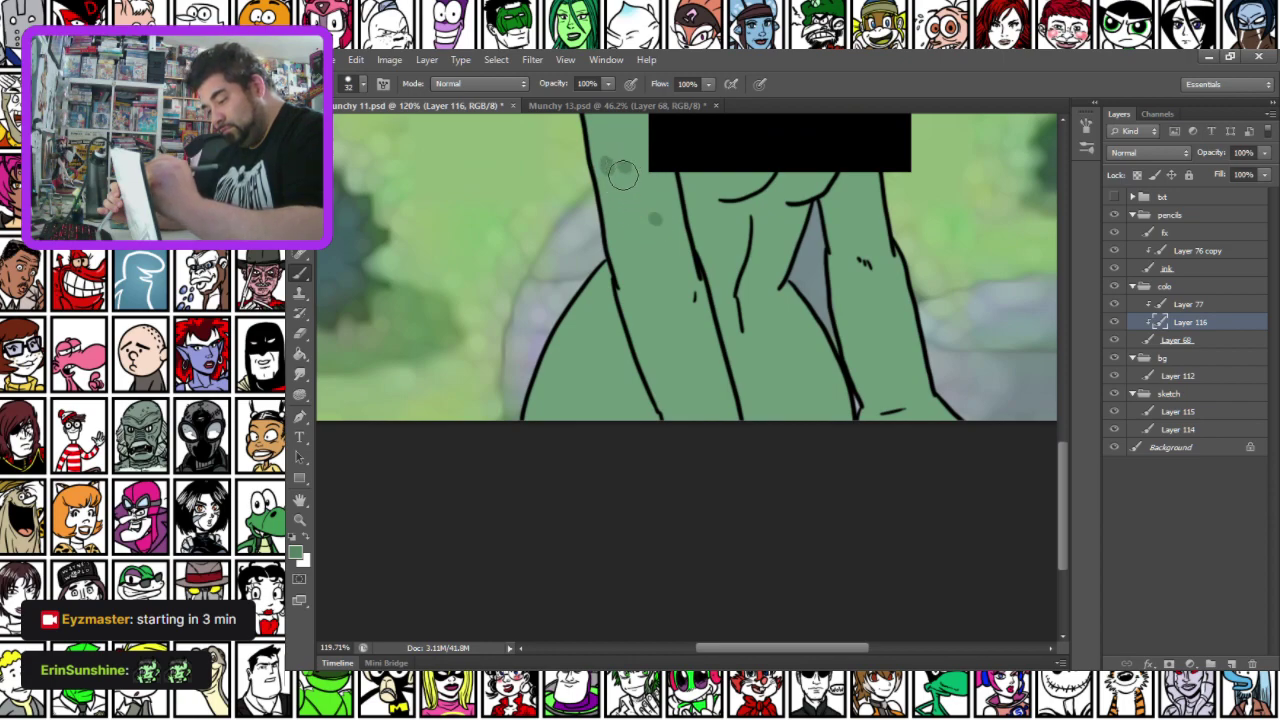
pyautogui.moveTo(636, 263)
pyautogui.mouseDown()
pyautogui.moveTo(636, 300)
pyautogui.moveTo(659, 336)
pyautogui.mouseUp()
pyautogui.click(650, 330)
pyautogui.click(672, 380)
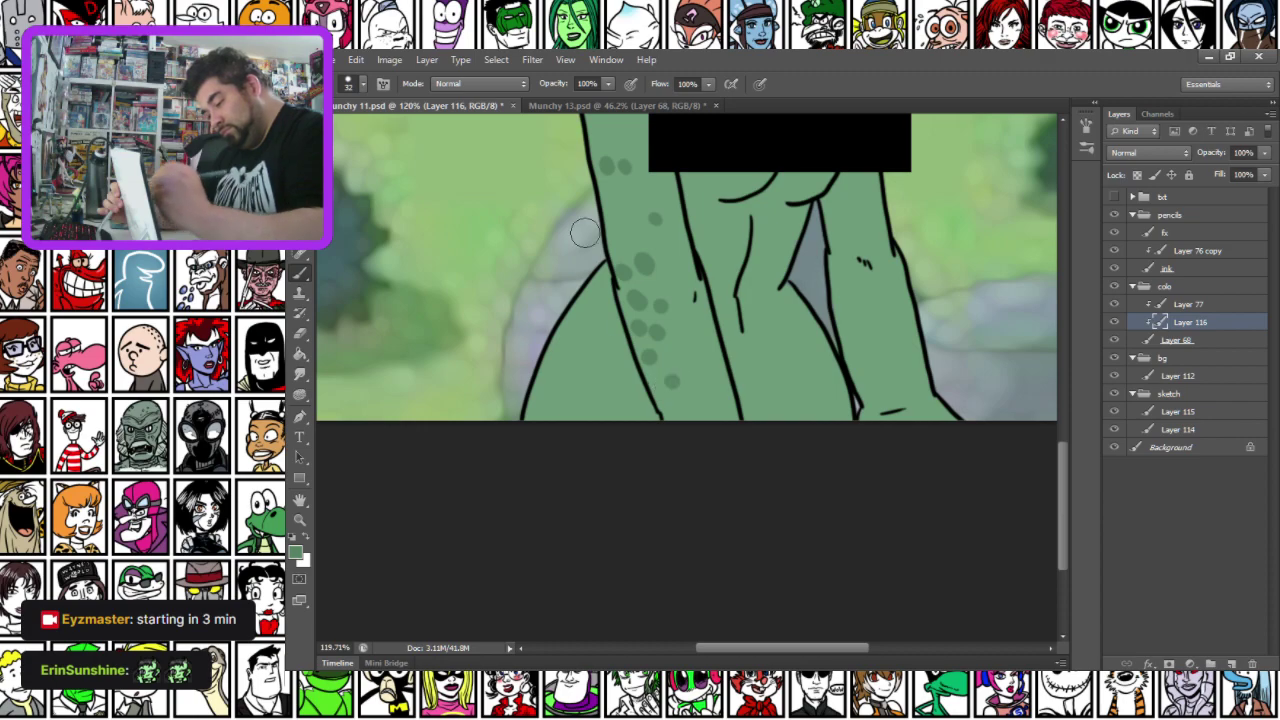
# Dab matching darker green spots on the opposite forearm and upper arm
pyautogui.click(876, 291)
pyautogui.click(897, 280)
pyautogui.click(895, 307)
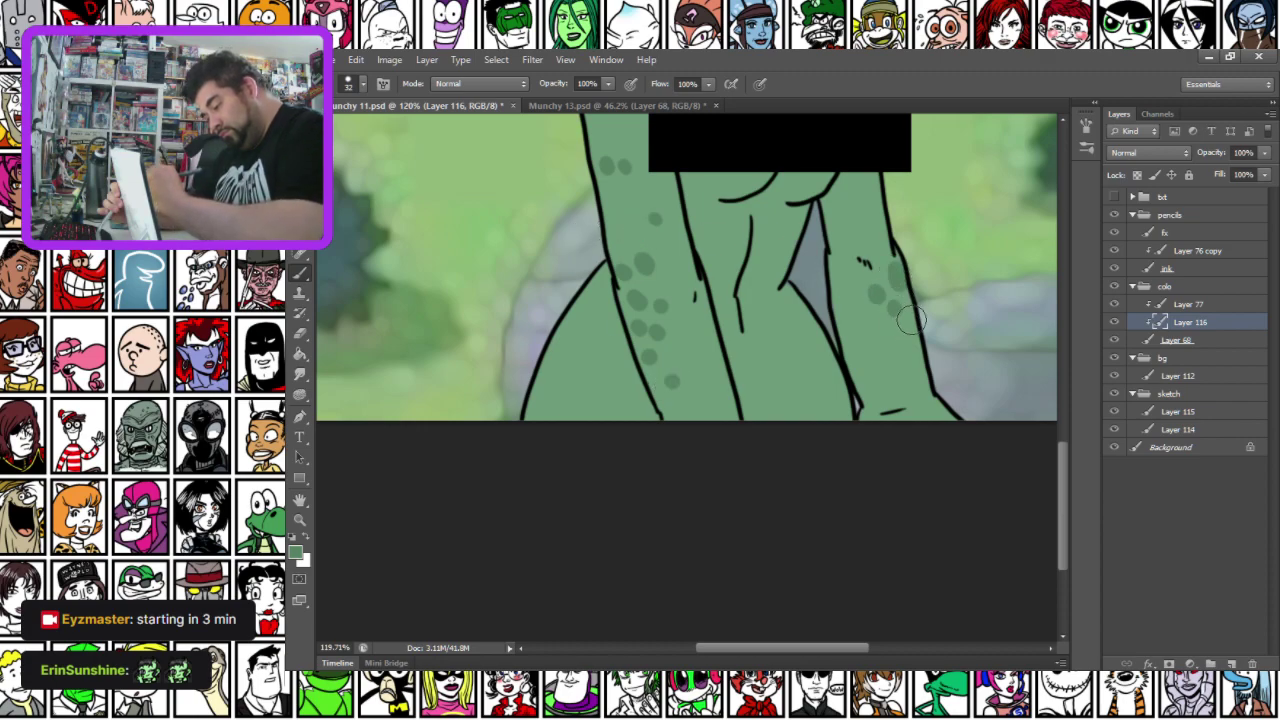
pyautogui.click(879, 324)
pyautogui.click(904, 335)
pyautogui.click(916, 368)
pyautogui.click(838, 216)
pyautogui.click(845, 198)
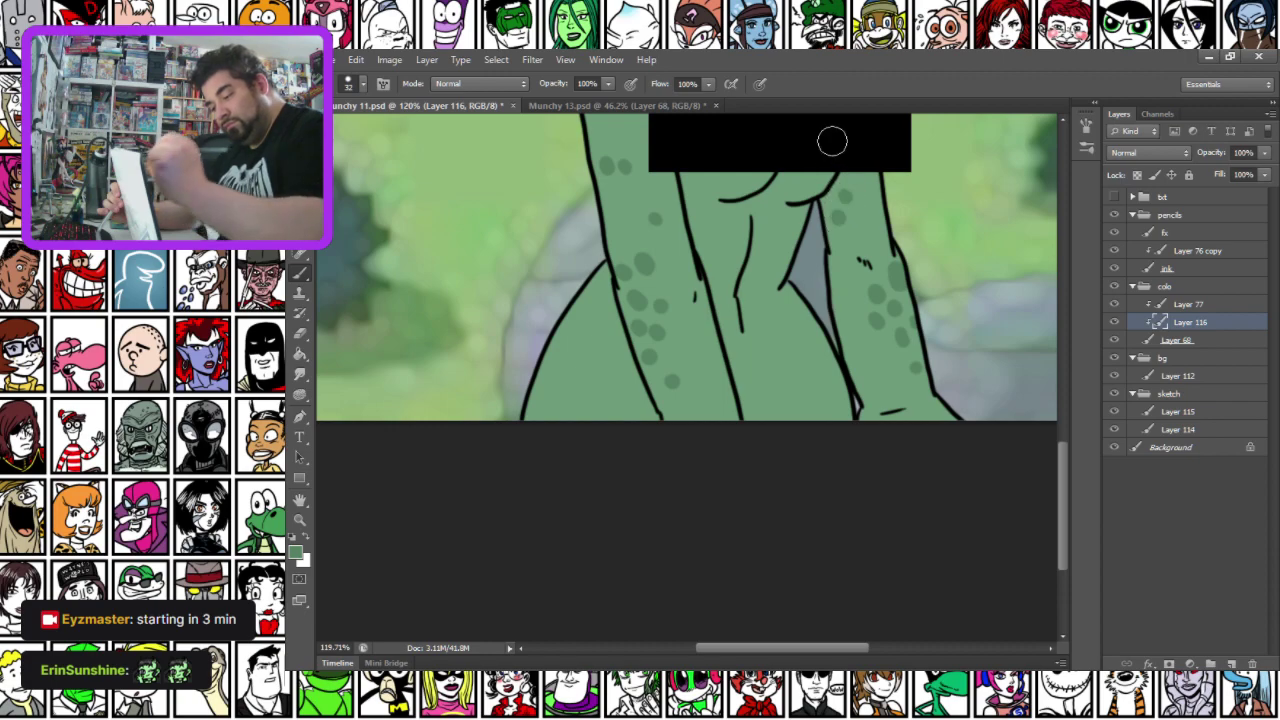
# Dab a cluster of darker green spots along the outer hip beside the first spotted arm
pyautogui.click(562, 371)
pyautogui.click(570, 348)
pyautogui.click(580, 315)
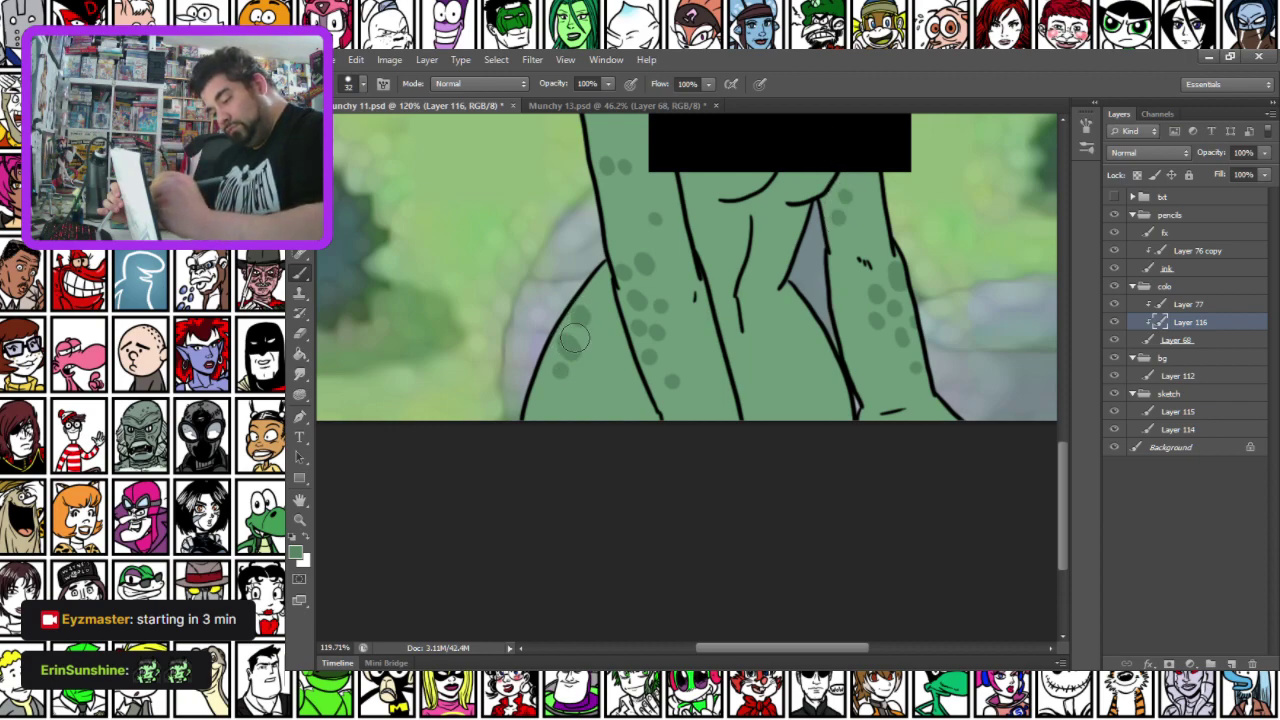
pyautogui.click(538, 388)
pyautogui.click(562, 396)
pyautogui.click(544, 414)
pyautogui.click(578, 383)
pyautogui.click(590, 358)
# Dab a matching cluster of darker green spots on the opposite thigh
pyautogui.click(815, 332)
pyautogui.click(818, 369)
pyautogui.click(835, 368)
pyautogui.click(801, 348)
pyautogui.click(789, 378)
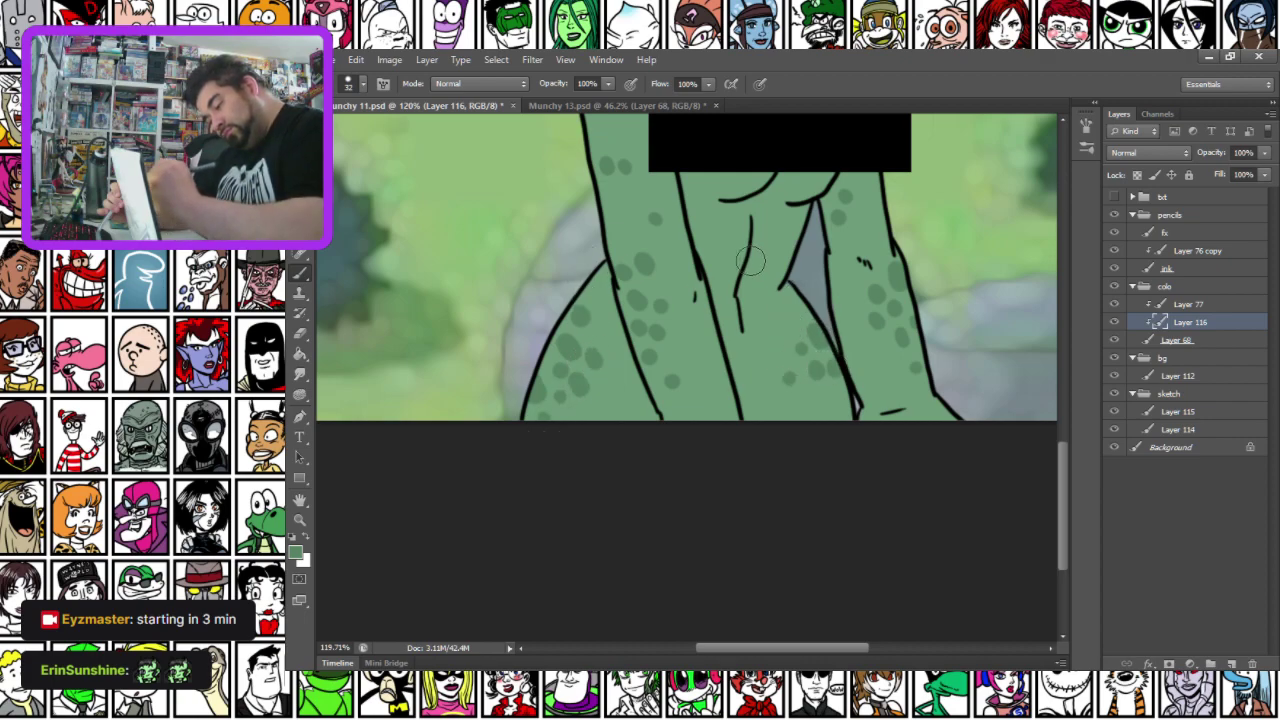
pyautogui.click(821, 407)
# Switch to a soft round brush with 0% hardness, enlarge it and softly shade the face around the eye and cheek
pyautogui.moveTo(499, 208); pyautogui.dragTo(590, 420)
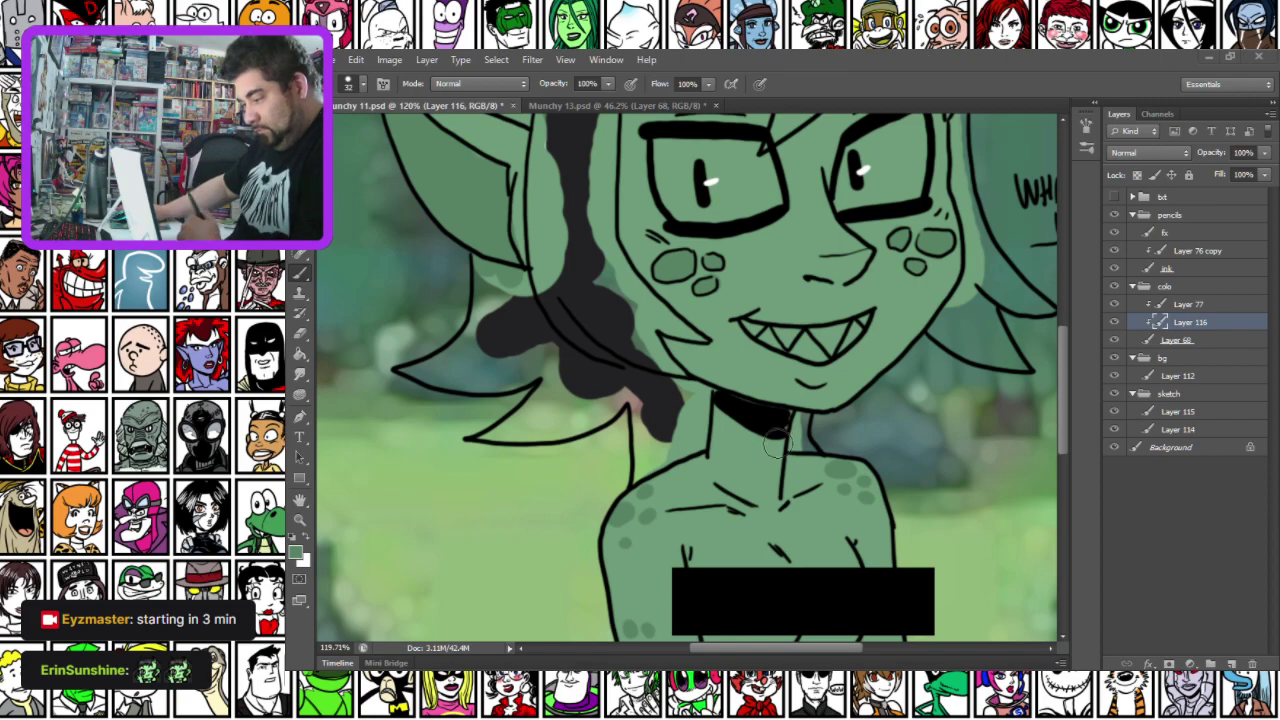
pyautogui.click(787, 435)
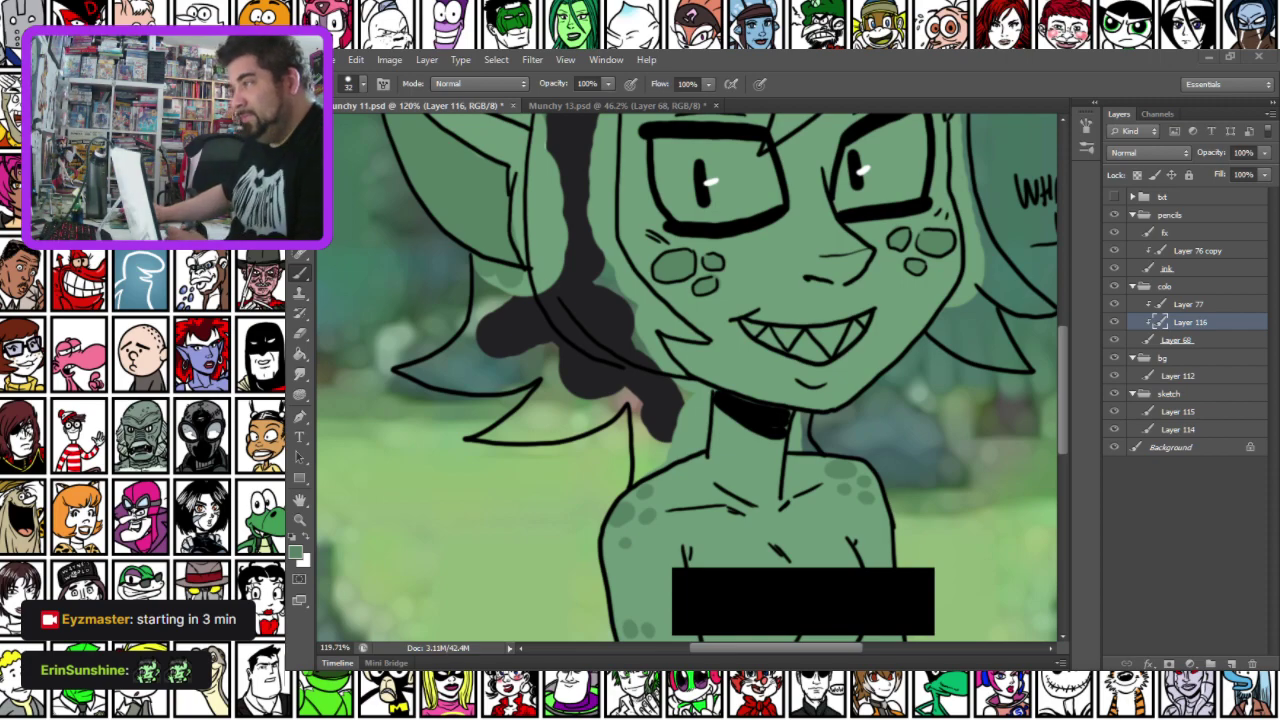
pyautogui.moveTo(523, 228); pyautogui.dragTo(571, 367)
pyautogui.rightClick(627, 206)
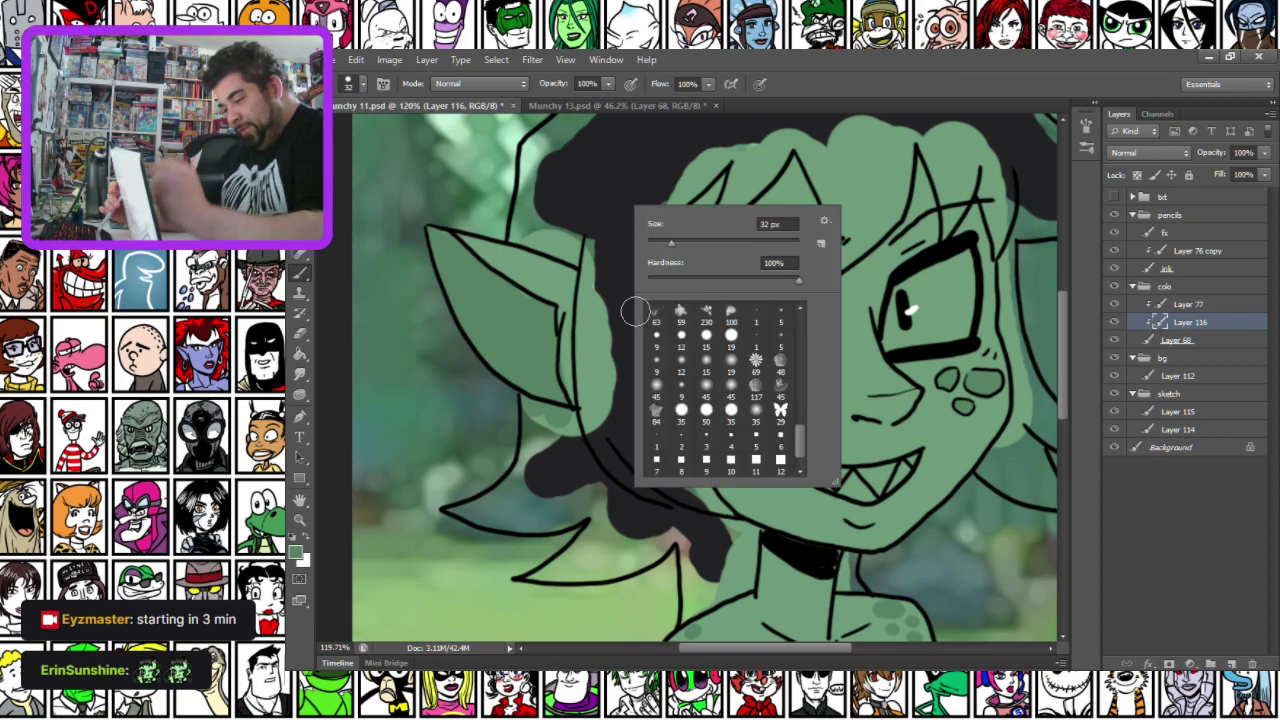
pyautogui.click(731, 366)
pyautogui.moveTo(677, 243); pyautogui.dragTo(691, 243)
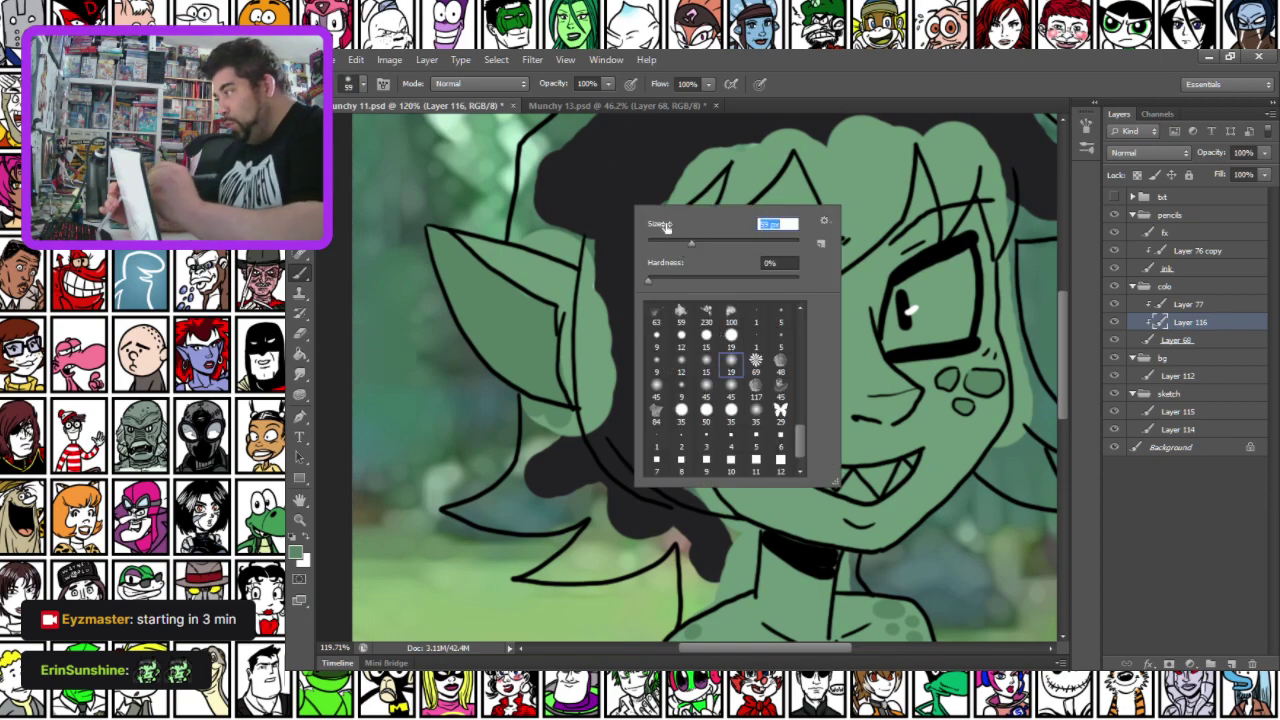
pyautogui.moveTo(596, 339)
pyautogui.mouseDown()
pyautogui.moveTo(626, 250)
pyautogui.moveTo(664, 251)
pyautogui.moveTo(591, 256)
pyautogui.mouseUp()
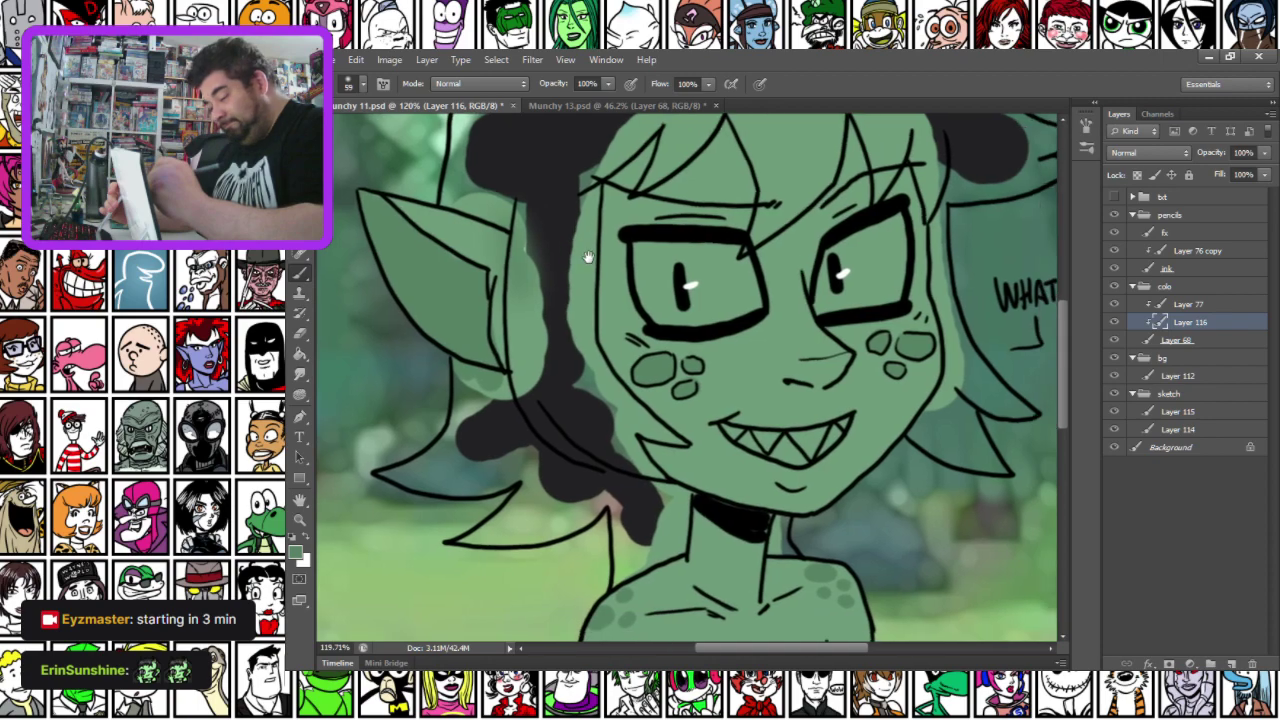
pyautogui.rightClick(666, 270)
pyautogui.moveTo(729, 307); pyautogui.dragTo(760, 307)
pyautogui.moveTo(643, 344); pyautogui.dragTo(670, 348)
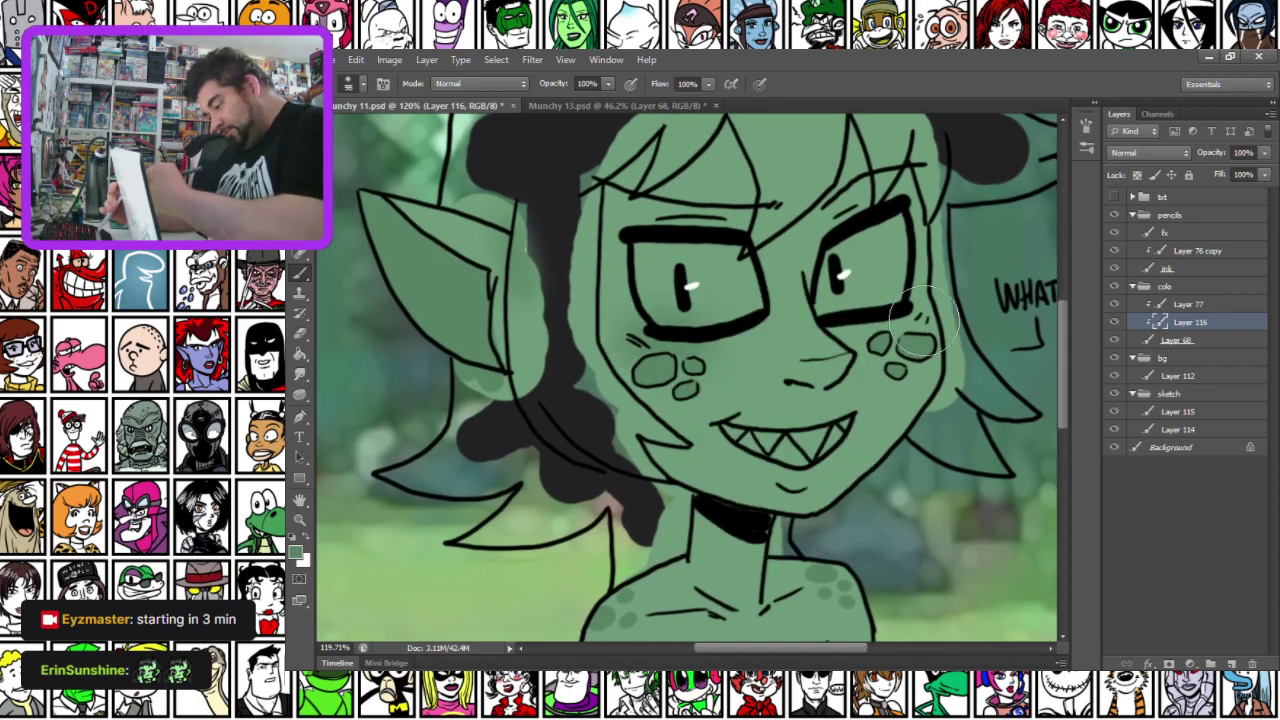
# Reduce the soft brush to 57 px and add darker green shading to the face around the eyes and nose
pyautogui.rightClick(746, 282)
pyautogui.moveTo(838, 322); pyautogui.dragTo(811, 323)
pyautogui.click(701, 289)
pyautogui.moveTo(836, 373); pyautogui.dragTo(787, 379)
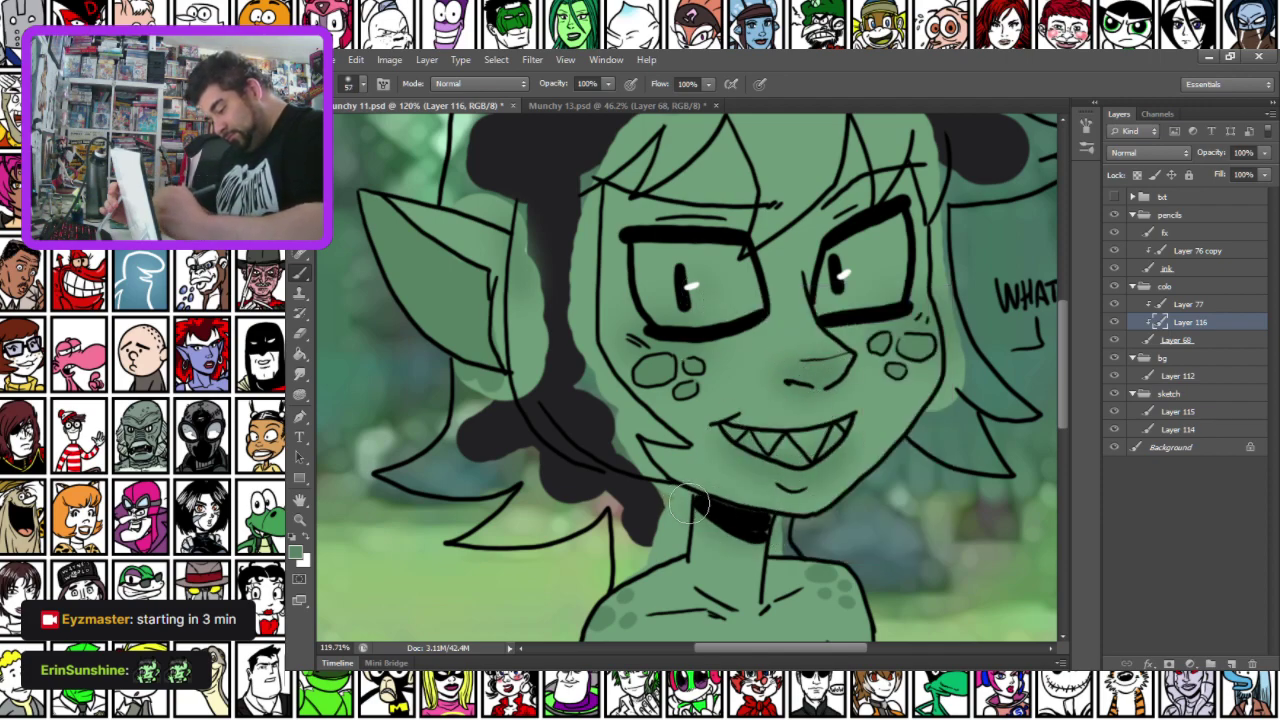
# Softly shade the neck, torso, arms and legs with the darker green on Layer 116
pyautogui.moveTo(652, 551); pyautogui.dragTo(650, 266)
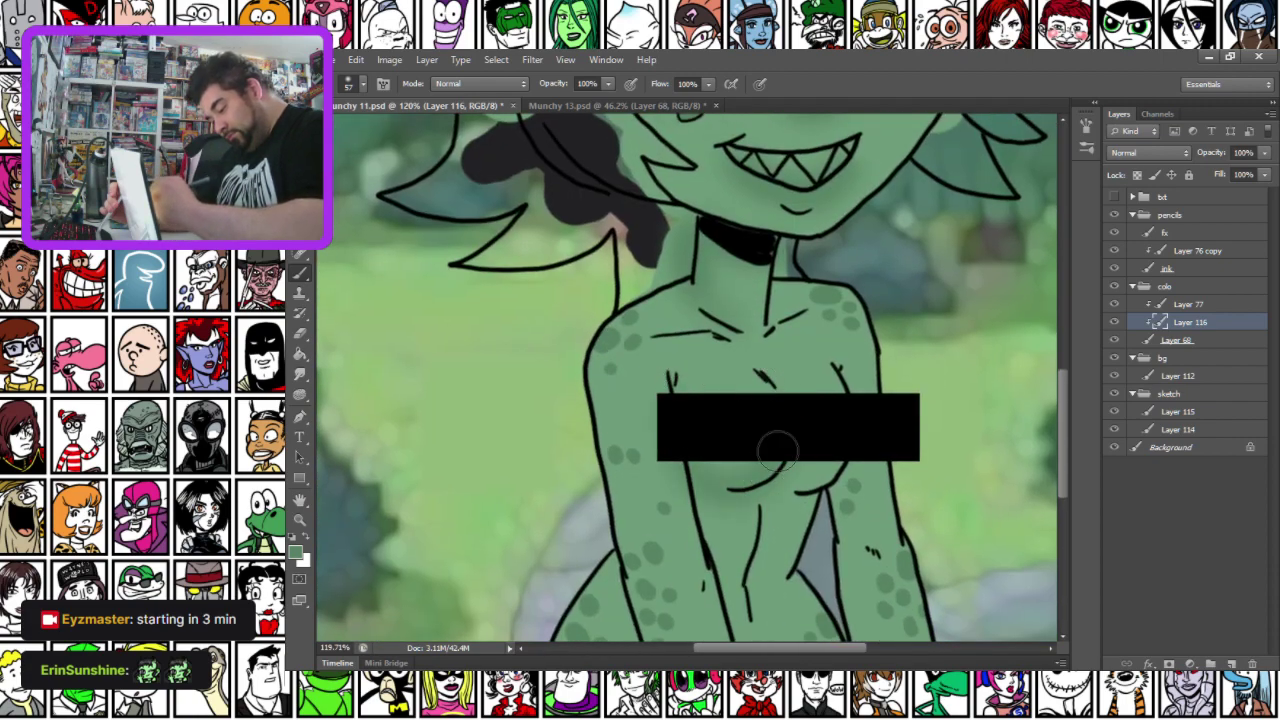
pyautogui.moveTo(704, 503); pyautogui.dragTo(710, 255)
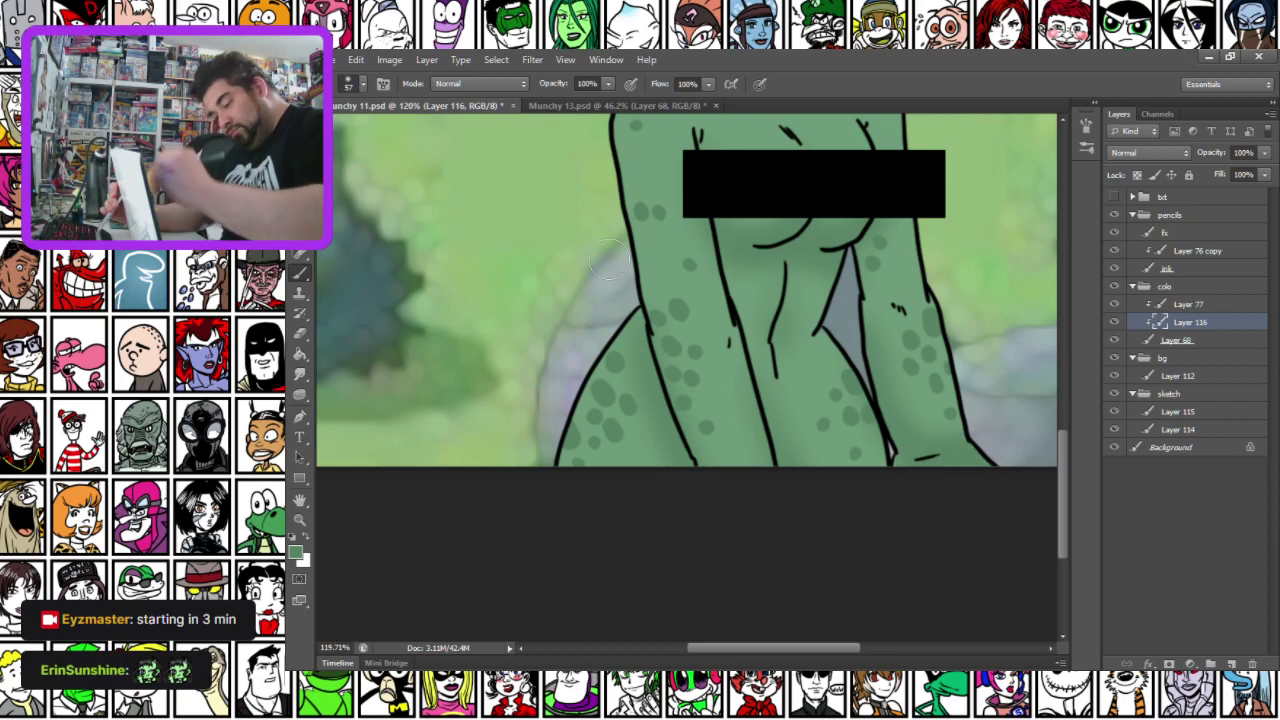
# Set the foreground colour to light green a5d4b1 and choose a hard round 5 px brush
pyautogui.moveTo(593, 207); pyautogui.dragTo(553, 588)
pyautogui.moveTo(537, 281)
pyautogui.mouseDown()
pyautogui.moveTo(552, 485)
pyautogui.moveTo(521, 531)
pyautogui.mouseUp()
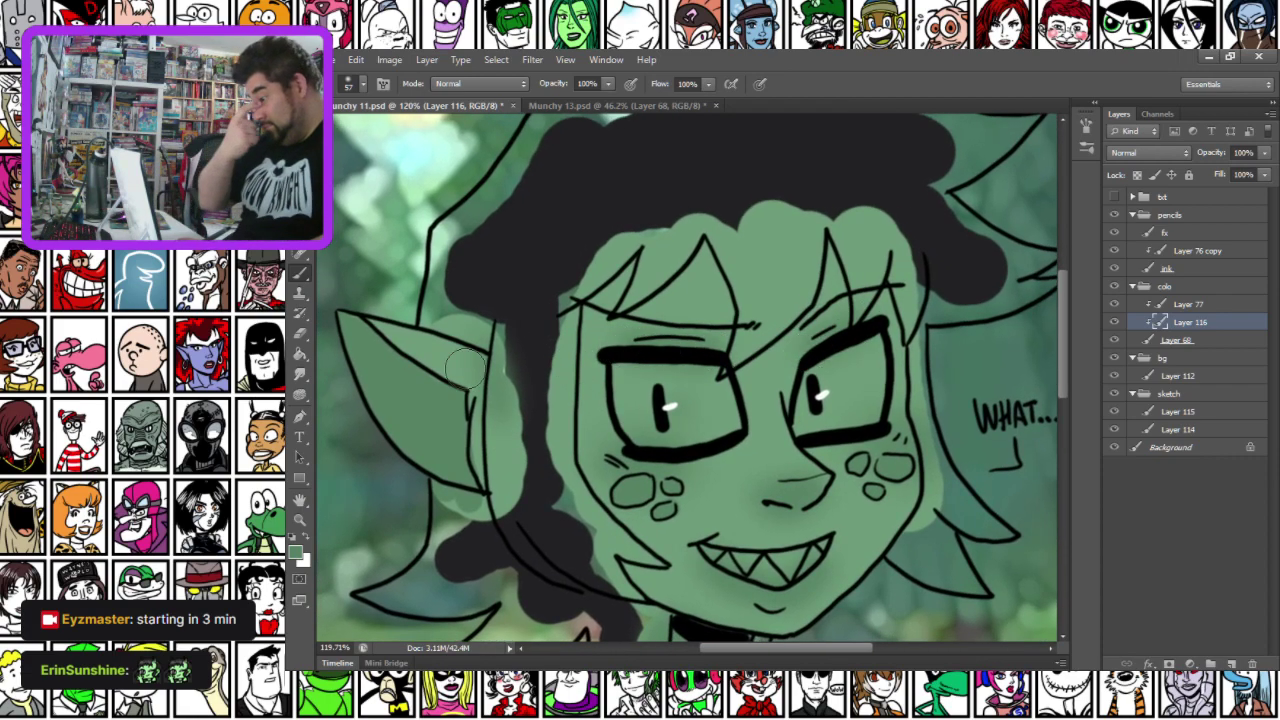
pyautogui.press('i')
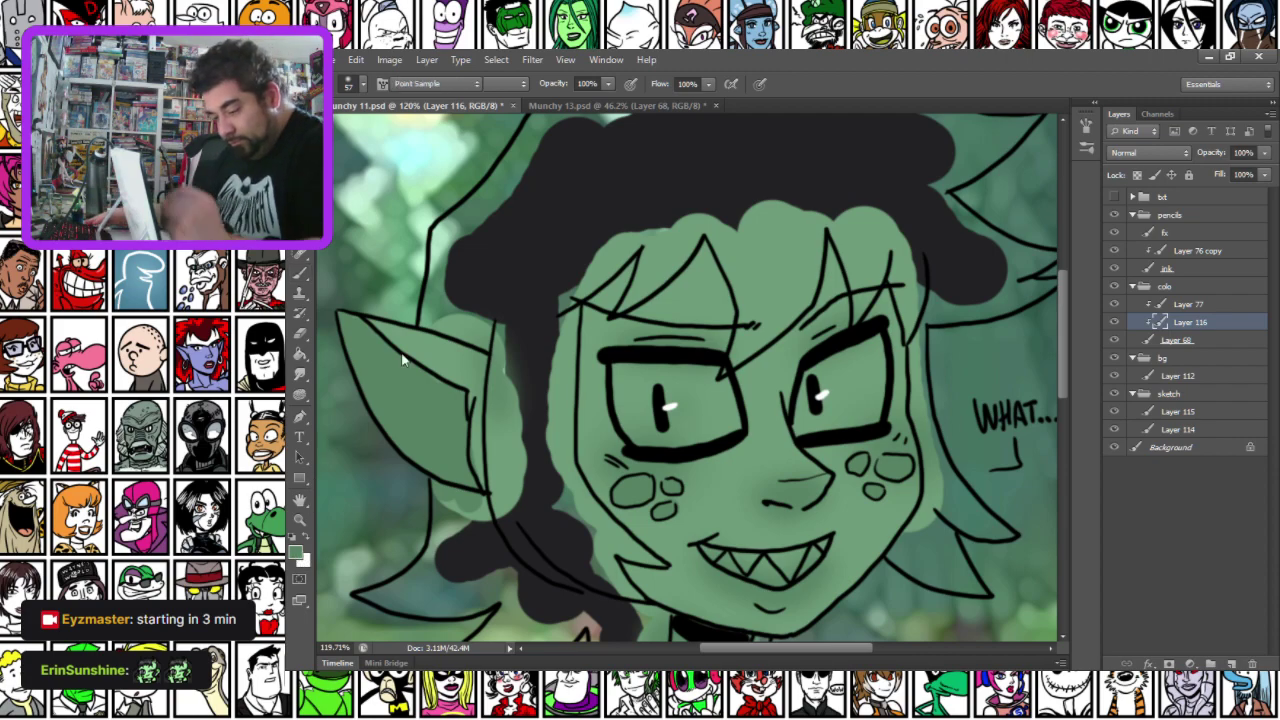
pyautogui.click(298, 553)
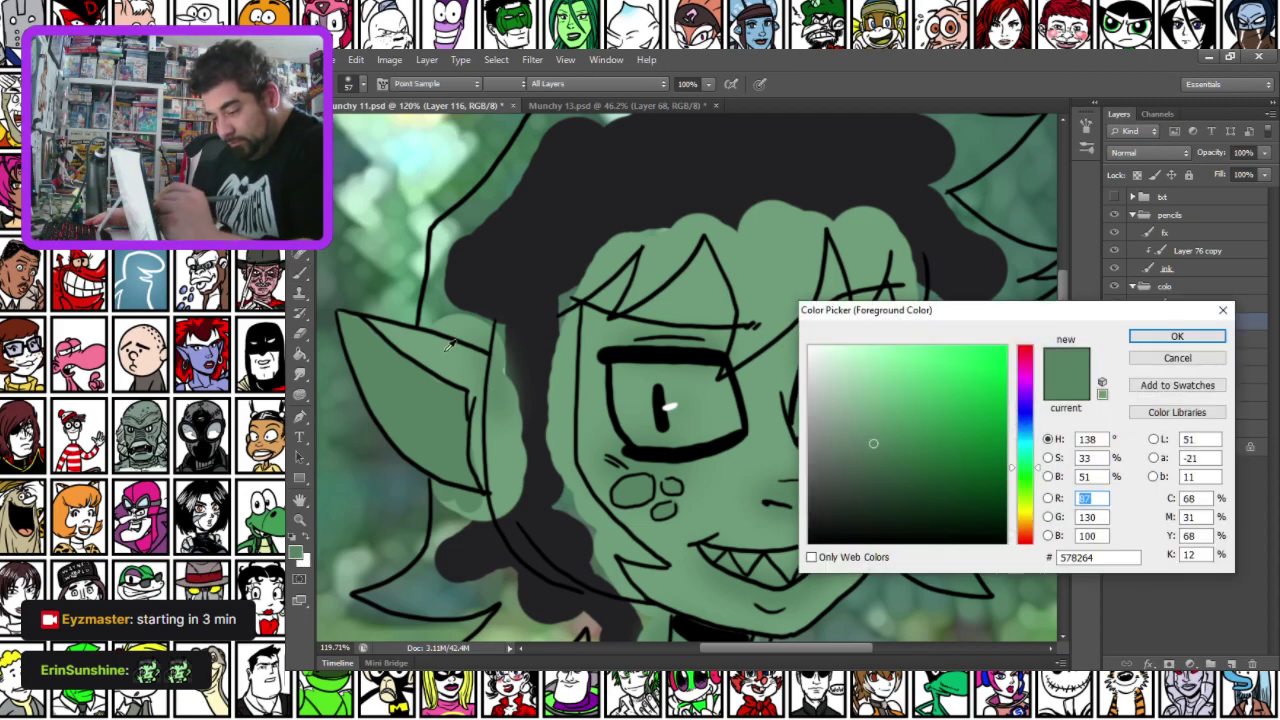
pyautogui.click(711, 273)
pyautogui.click(850, 370)
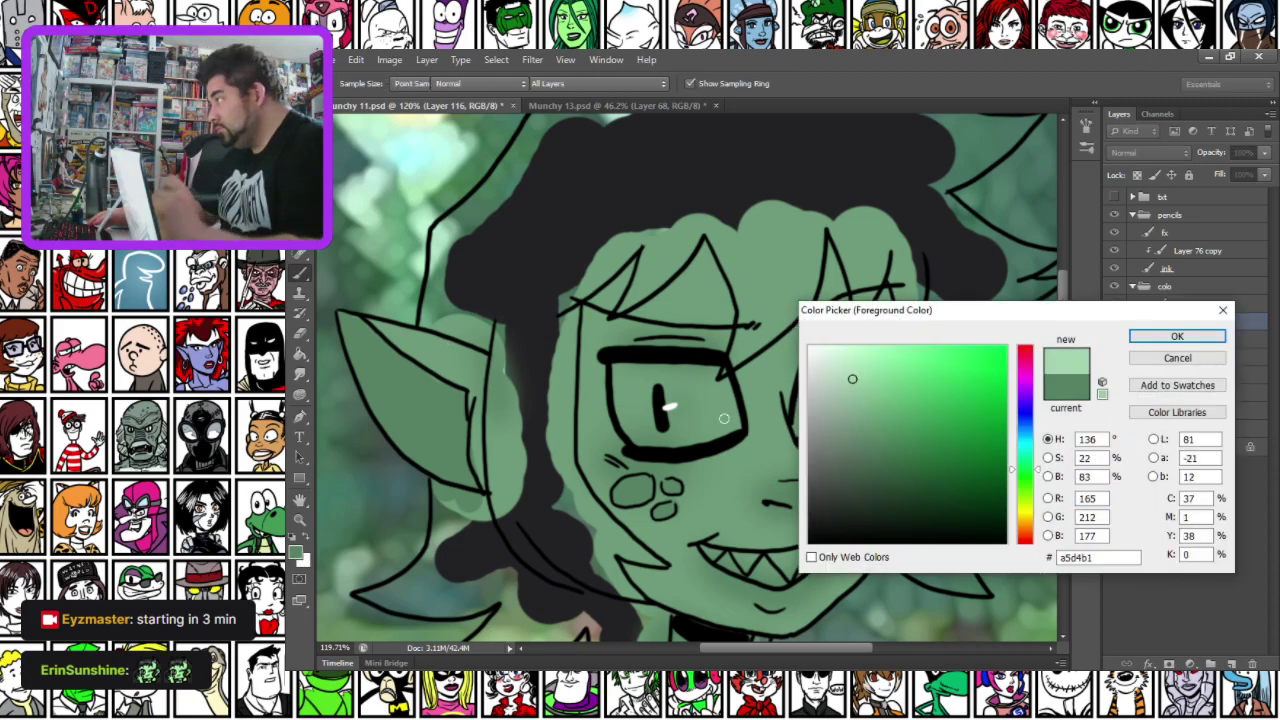
pyautogui.press('Return')
pyautogui.press('b')
pyautogui.rightClick(693, 390)
pyautogui.click(839, 496)
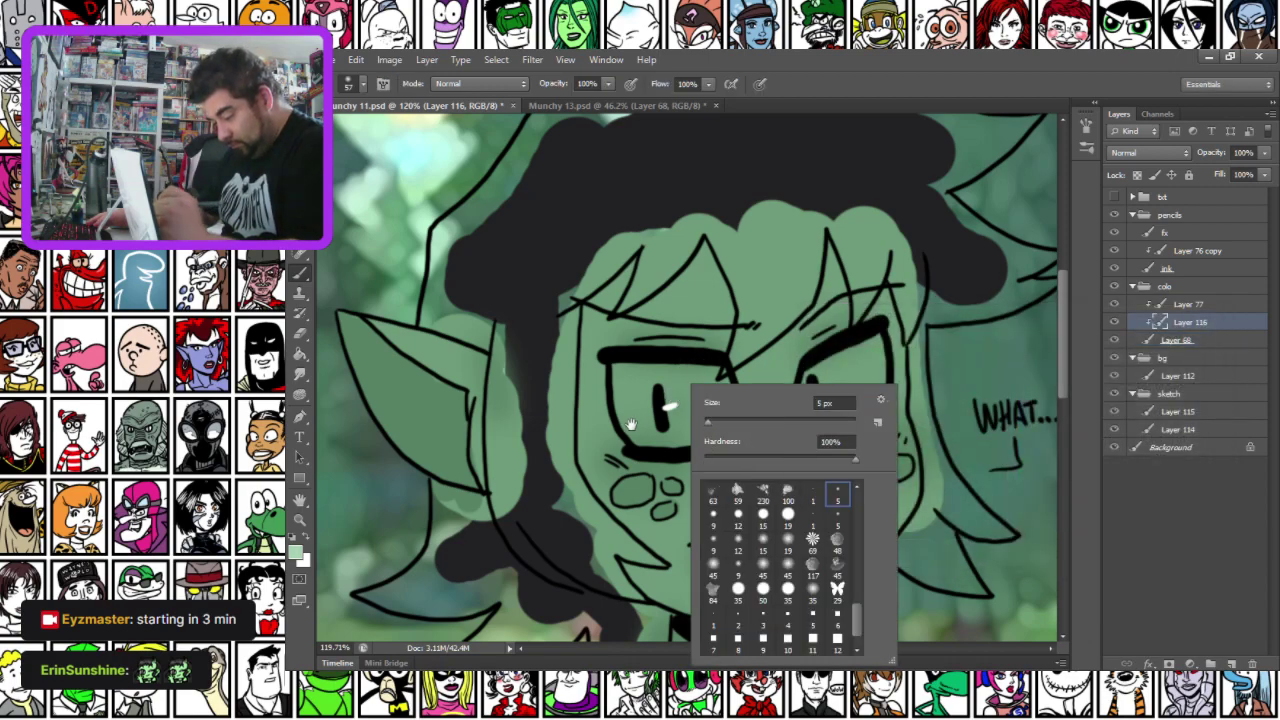
# Add small light green highlight strokes to the chin, cheeks, ear, shoulder and upper chest
pyautogui.moveTo(634, 428); pyautogui.dragTo(636, 395)
pyautogui.moveTo(811, 550); pyautogui.dragTo(802, 565)
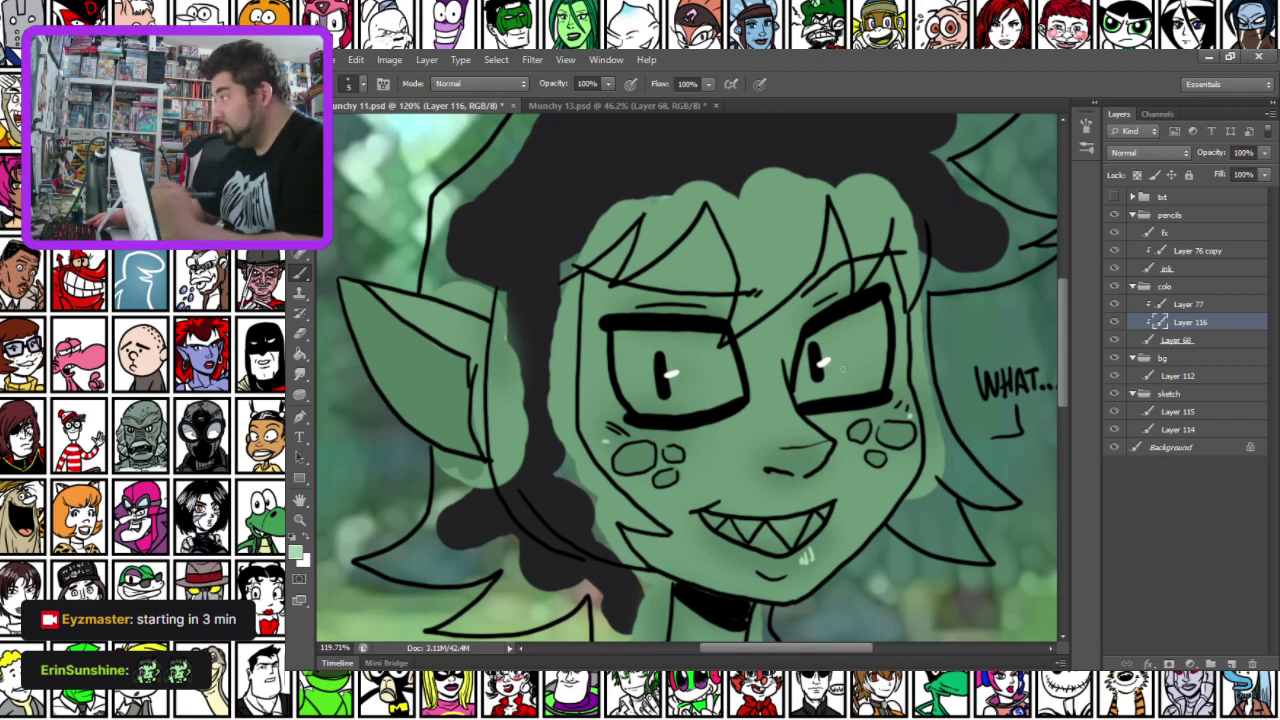
pyautogui.scroll(-5, 531, 366)
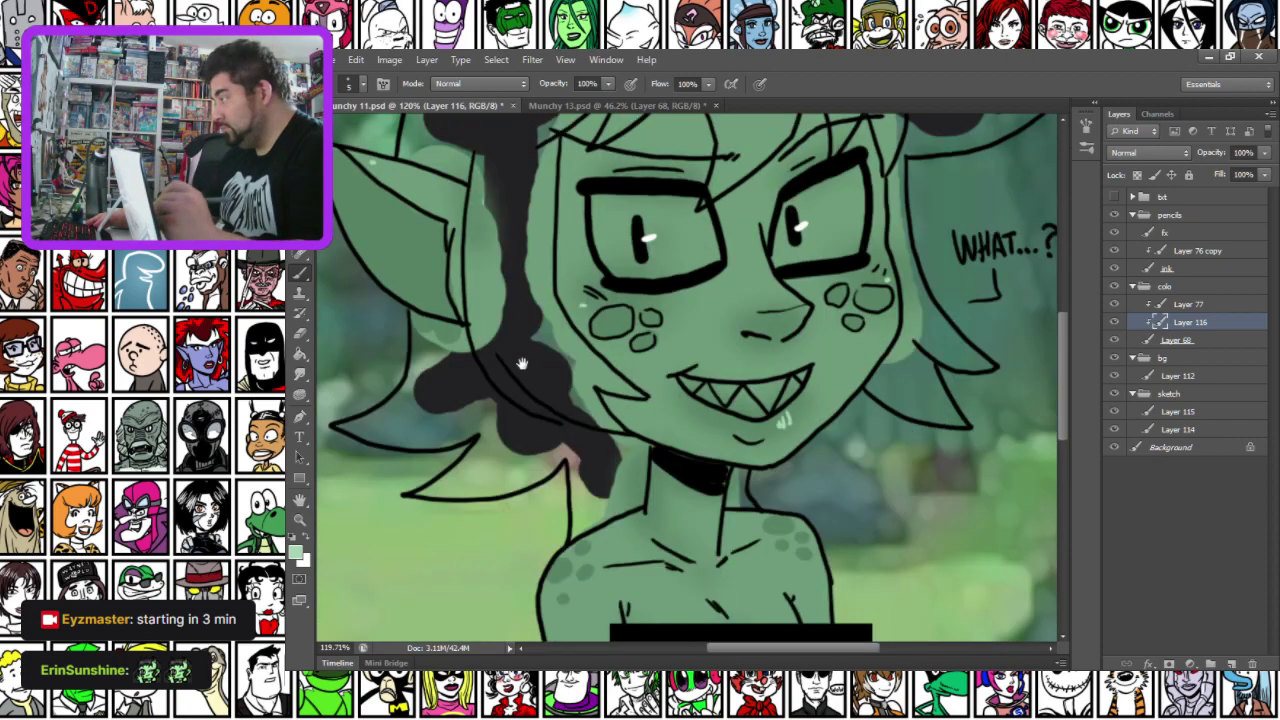
pyautogui.moveTo(717, 354); pyautogui.dragTo(722, 350)
pyautogui.moveTo(642, 357); pyautogui.dragTo(646, 353)
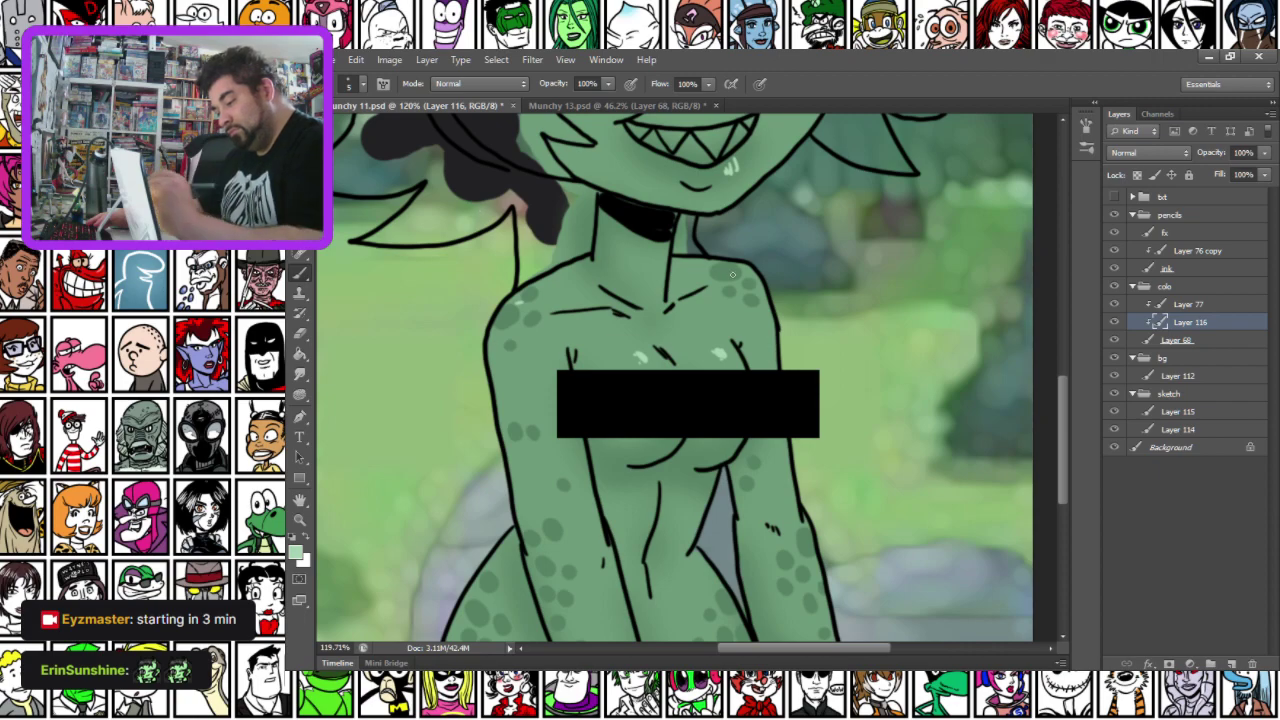
# Add small light green highlight marks to the forearms, hips and thighs
pyautogui.scroll(-5, 728, 229)
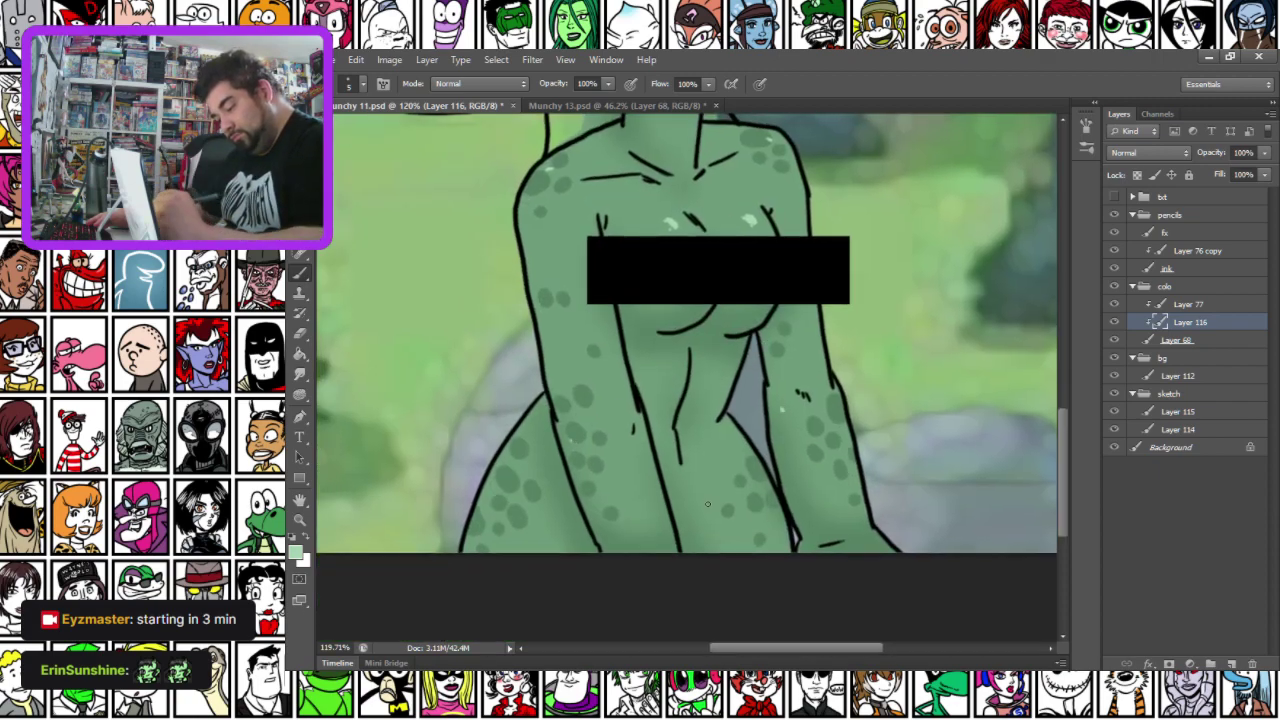
pyautogui.moveTo(725, 430); pyautogui.dragTo(733, 438)
pyautogui.moveTo(534, 425); pyautogui.dragTo(526, 438)
pyautogui.click(481, 529)
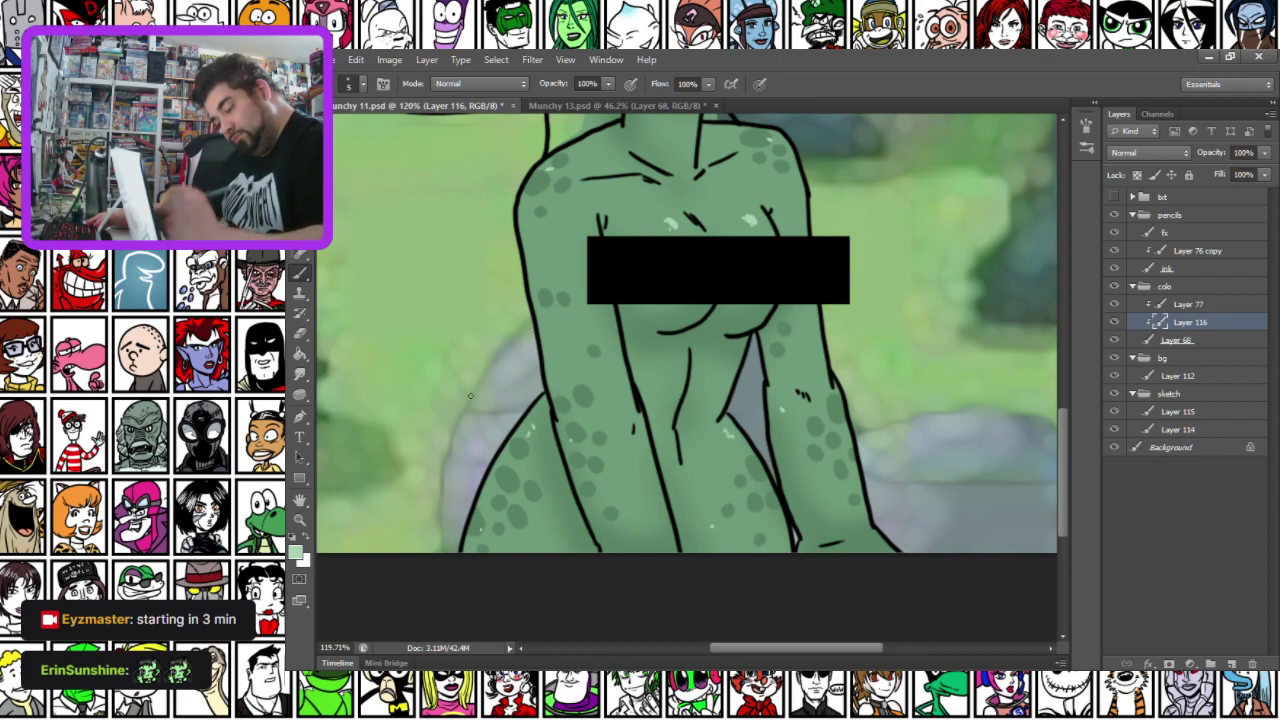
# Paint both eyes yellow-beige with a larger brush, using a paler cream tone across their lower halves
pyautogui.moveTo(516, 288); pyautogui.dragTo(603, 478)
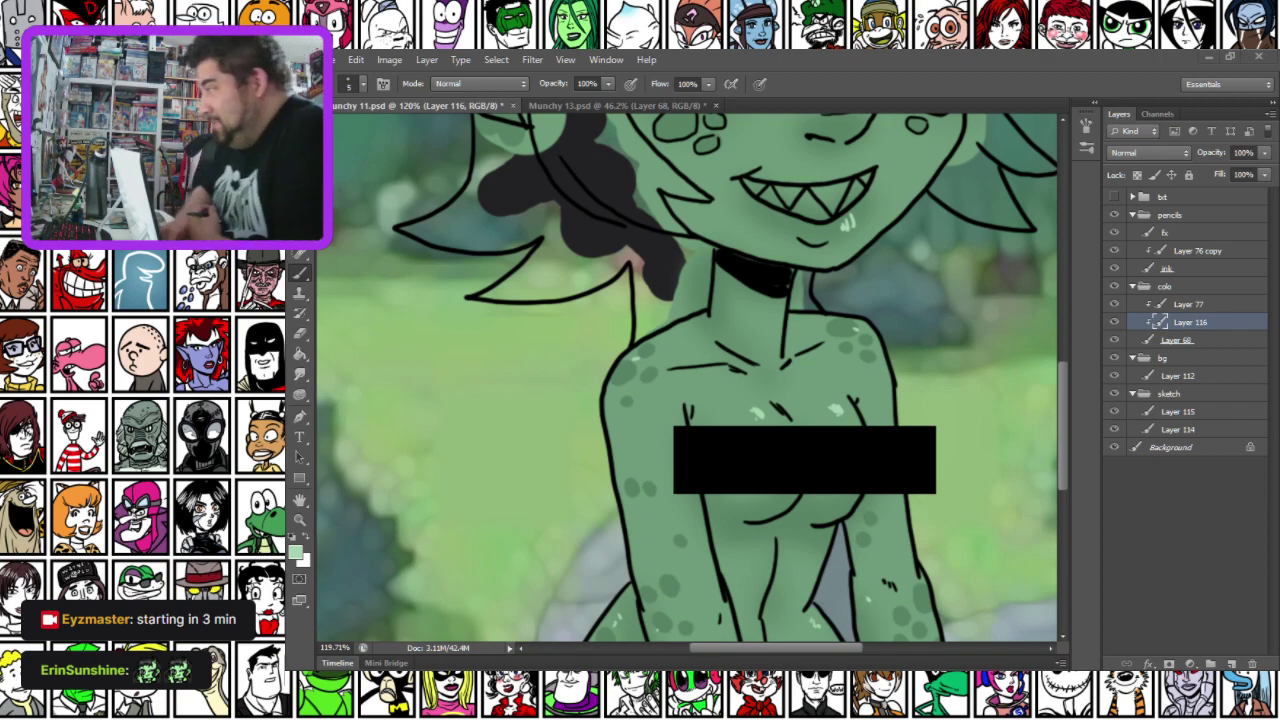
pyautogui.click(653, 277)
pyautogui.moveTo(550, 271); pyautogui.dragTo(482, 529)
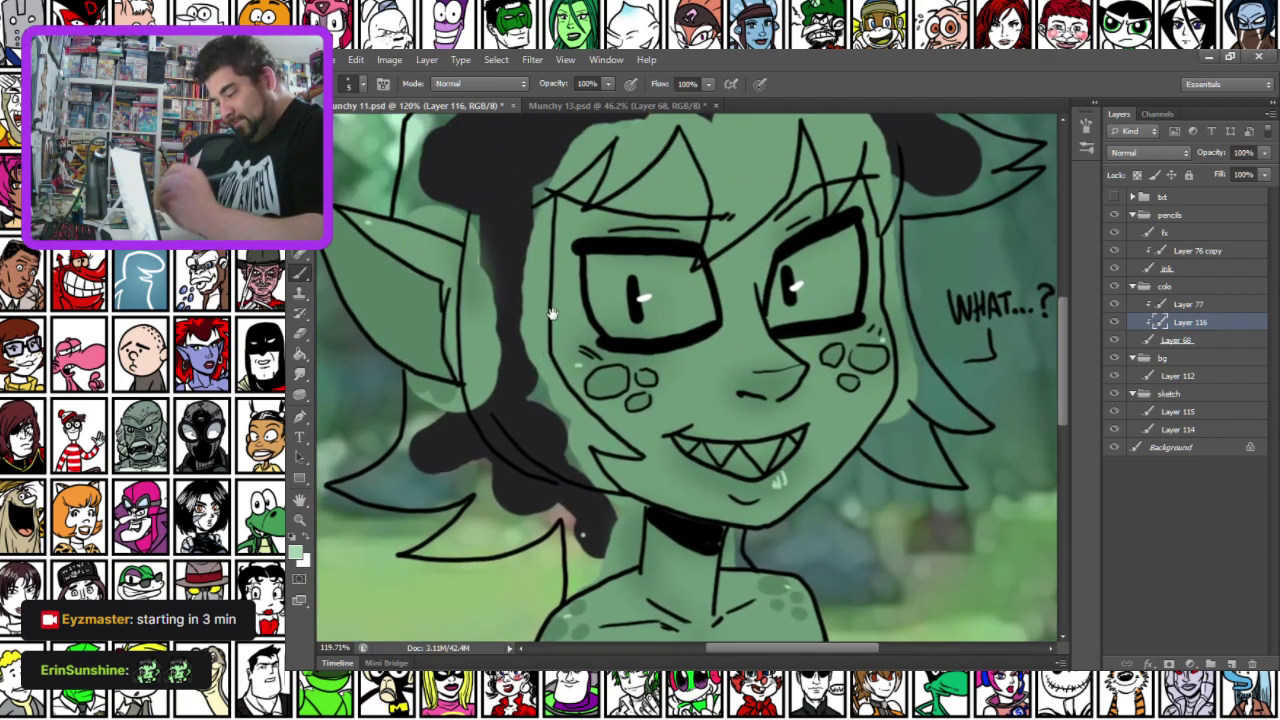
pyautogui.scroll(4, 744, 272)
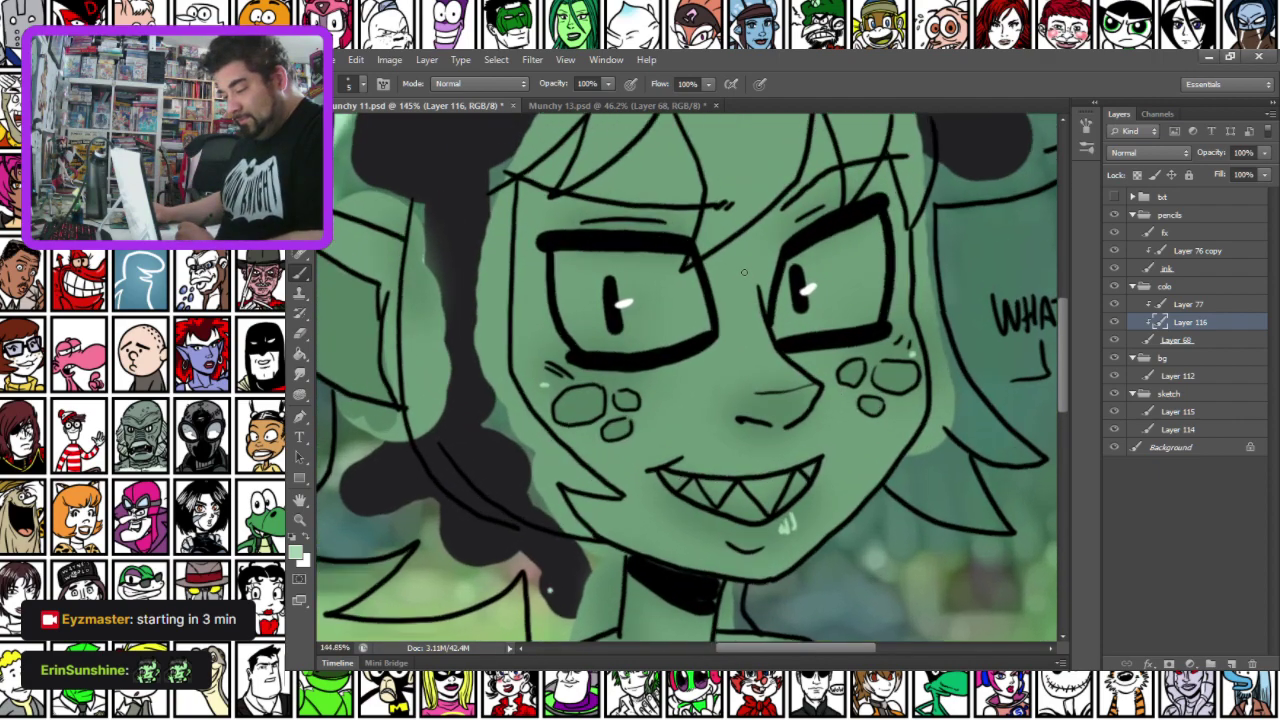
pyautogui.rightClick(640, 310)
pyautogui.click(624, 303)
pyautogui.moveTo(541, 252)
pyautogui.mouseDown()
pyautogui.moveTo(551, 297)
pyautogui.moveTo(600, 315)
pyautogui.moveTo(690, 300)
pyautogui.moveTo(650, 262)
pyautogui.moveTo(557, 262)
pyautogui.moveTo(646, 282)
pyautogui.moveTo(786, 285)
pyautogui.moveTo(880, 222)
pyautogui.moveTo(875, 270)
pyautogui.moveTo(805, 295)
pyautogui.moveTo(890, 245)
pyautogui.moveTo(910, 250)
pyautogui.mouseUp()
pyautogui.moveTo(550, 322)
pyautogui.mouseDown()
pyautogui.moveTo(682, 315)
pyautogui.moveTo(729, 292)
pyautogui.moveTo(785, 312)
pyautogui.moveTo(898, 295)
pyautogui.mouseUp()
pyautogui.moveTo(779, 320)
pyautogui.mouseDown()
pyautogui.moveTo(785, 334)
pyautogui.moveTo(869, 318)
pyautogui.moveTo(881, 303)
pyautogui.mouseUp()
pyautogui.moveTo(541, 315)
pyautogui.mouseDown()
pyautogui.moveTo(588, 349)
pyautogui.moveTo(692, 328)
pyautogui.mouseUp()
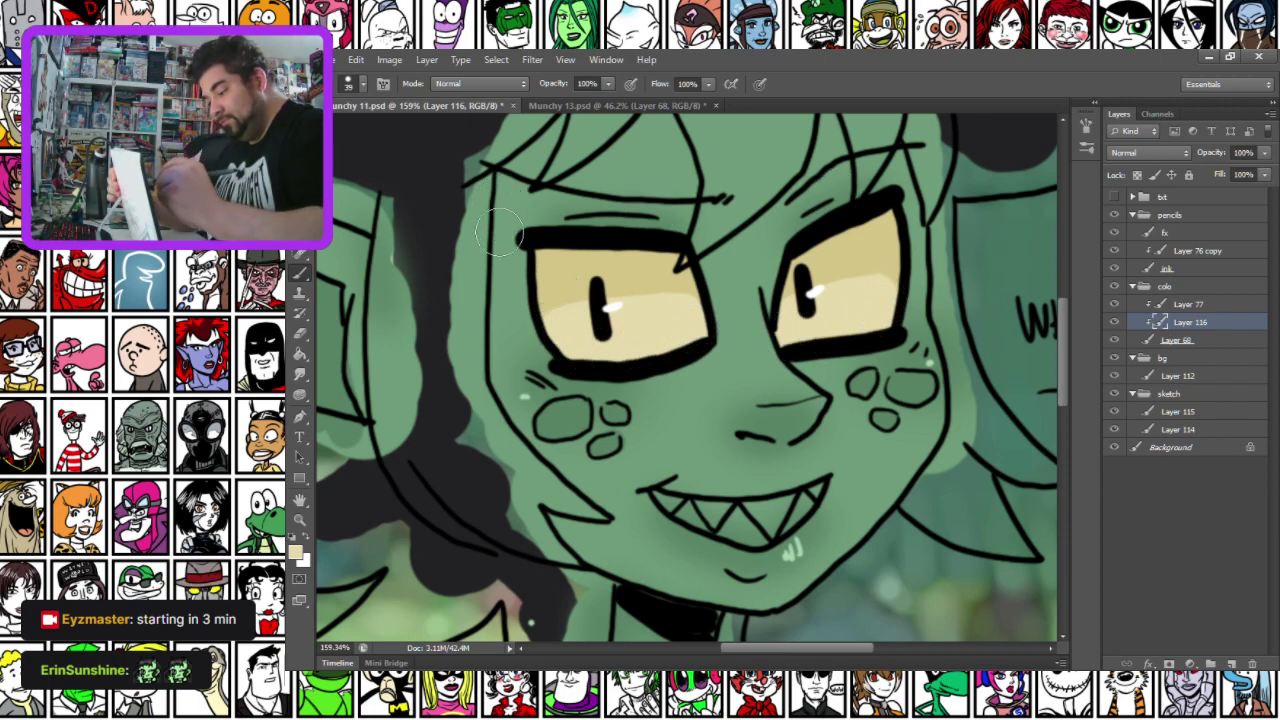
# Sample white from the eye highlight and fill the teeth with it using a 19 px brush
pyautogui.moveTo(575, 455); pyautogui.dragTo(593, 328)
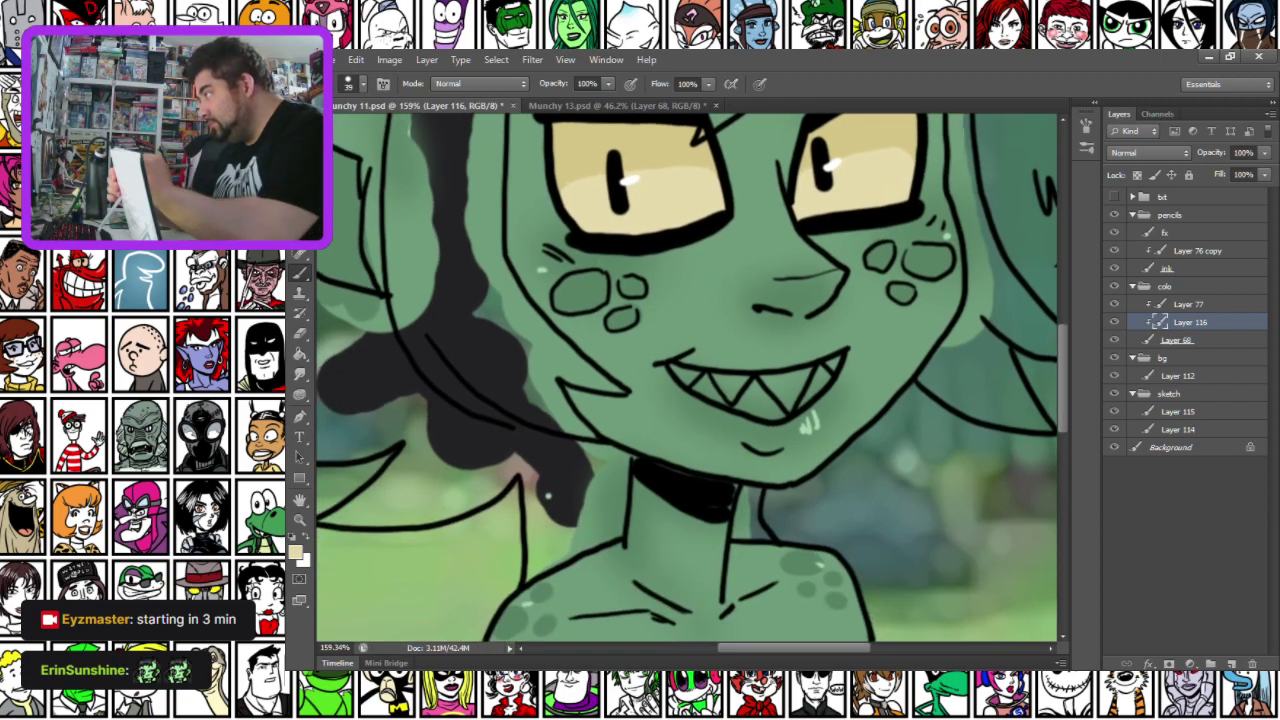
pyautogui.keyDown('alt'); pyautogui.click(629, 180); pyautogui.keyUp('alt')
pyautogui.moveTo(672, 372)
pyautogui.mouseDown()
pyautogui.moveTo(712, 392)
pyautogui.moveTo(820, 380)
pyautogui.mouseUp()
pyautogui.rightClick(795, 298)
pyautogui.click(888, 446)
pyautogui.click(678, 371)
pyautogui.moveTo(677, 370)
pyautogui.mouseDown()
pyautogui.moveTo(768, 414)
pyautogui.moveTo(822, 383)
pyautogui.moveTo(836, 357)
pyautogui.moveTo(803, 378)
pyautogui.moveTo(713, 383)
pyautogui.mouseUp()
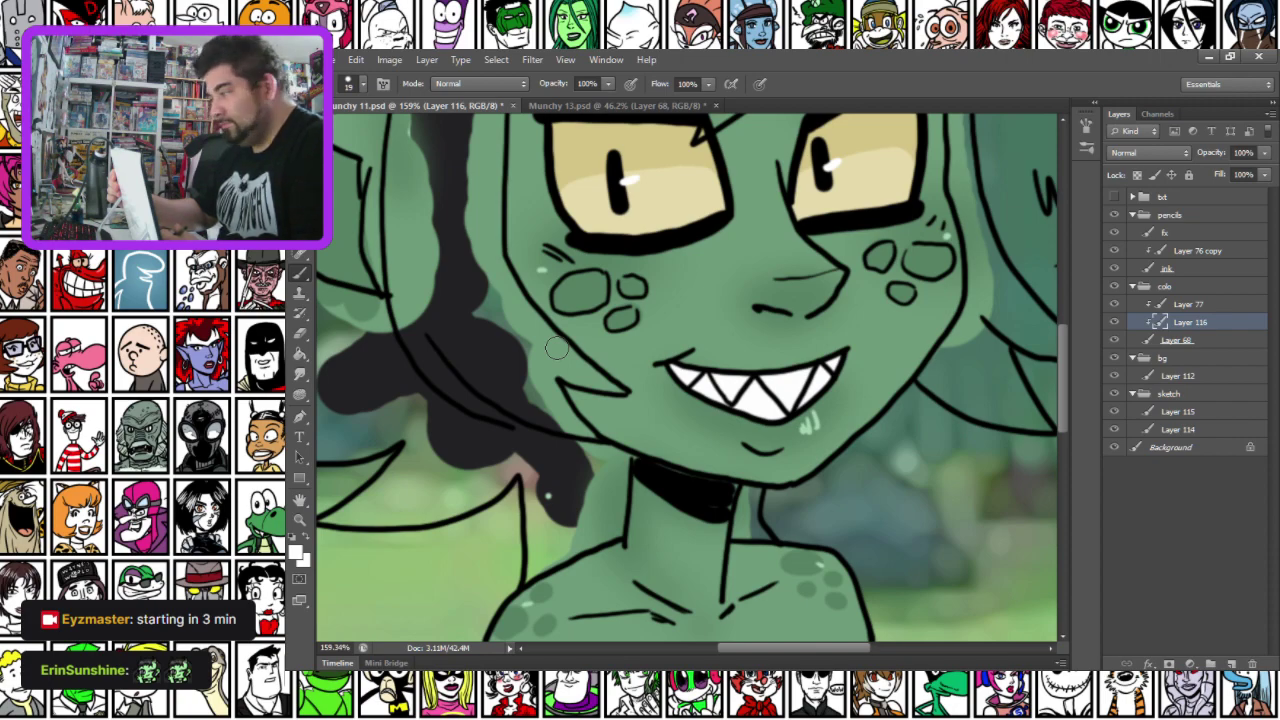
# Examine the colouring across the hair, ear, face, torso and arms
pyautogui.moveTo(435, 266); pyautogui.dragTo(518, 474)
pyautogui.moveTo(527, 475); pyautogui.dragTo(540, 514)
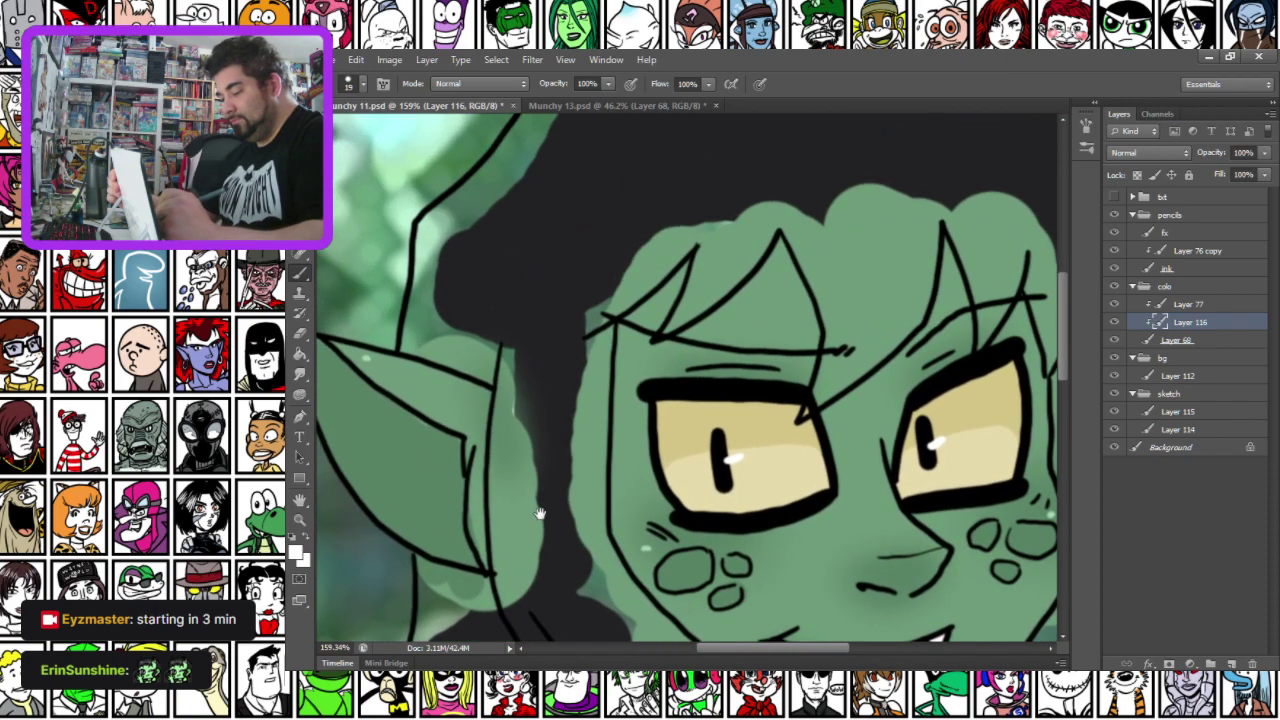
pyautogui.moveTo(525, 415); pyautogui.dragTo(554, 497)
pyautogui.moveTo(538, 385); pyautogui.dragTo(552, 431)
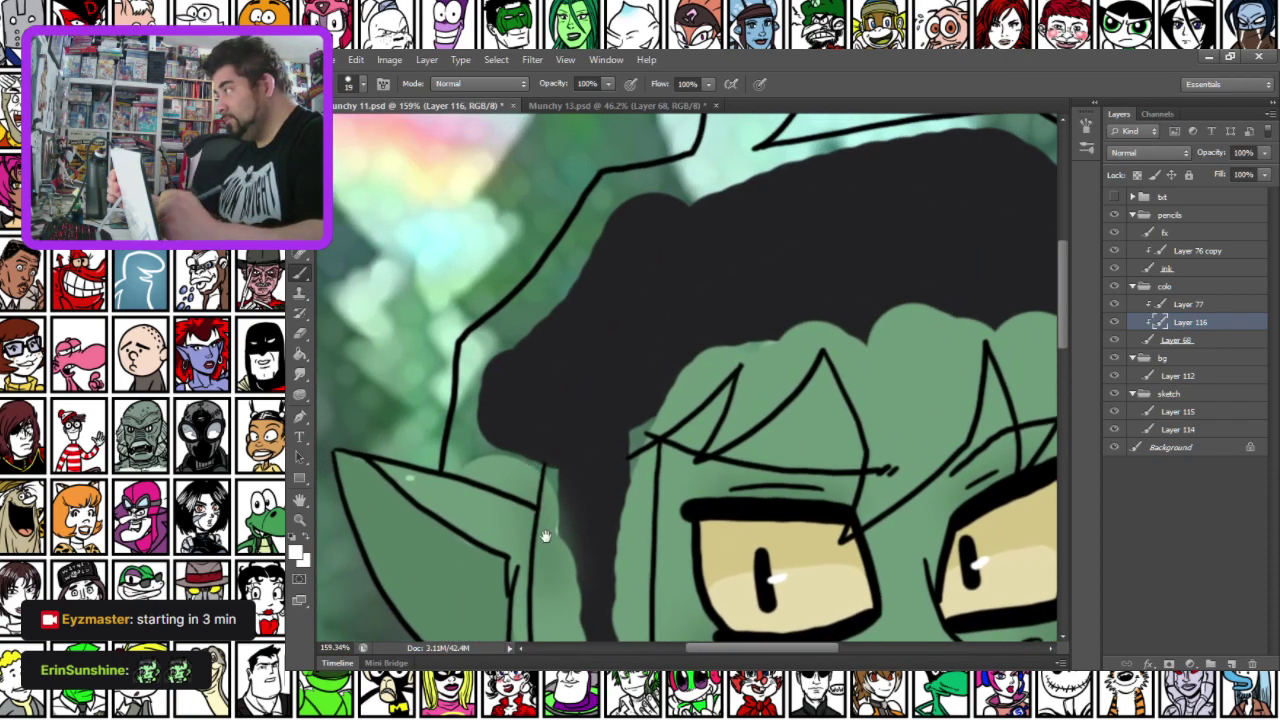
pyautogui.moveTo(541, 549); pyautogui.dragTo(511, 283)
pyautogui.moveTo(543, 600); pyautogui.dragTo(517, 366)
pyautogui.moveTo(534, 498); pyautogui.dragTo(523, 409)
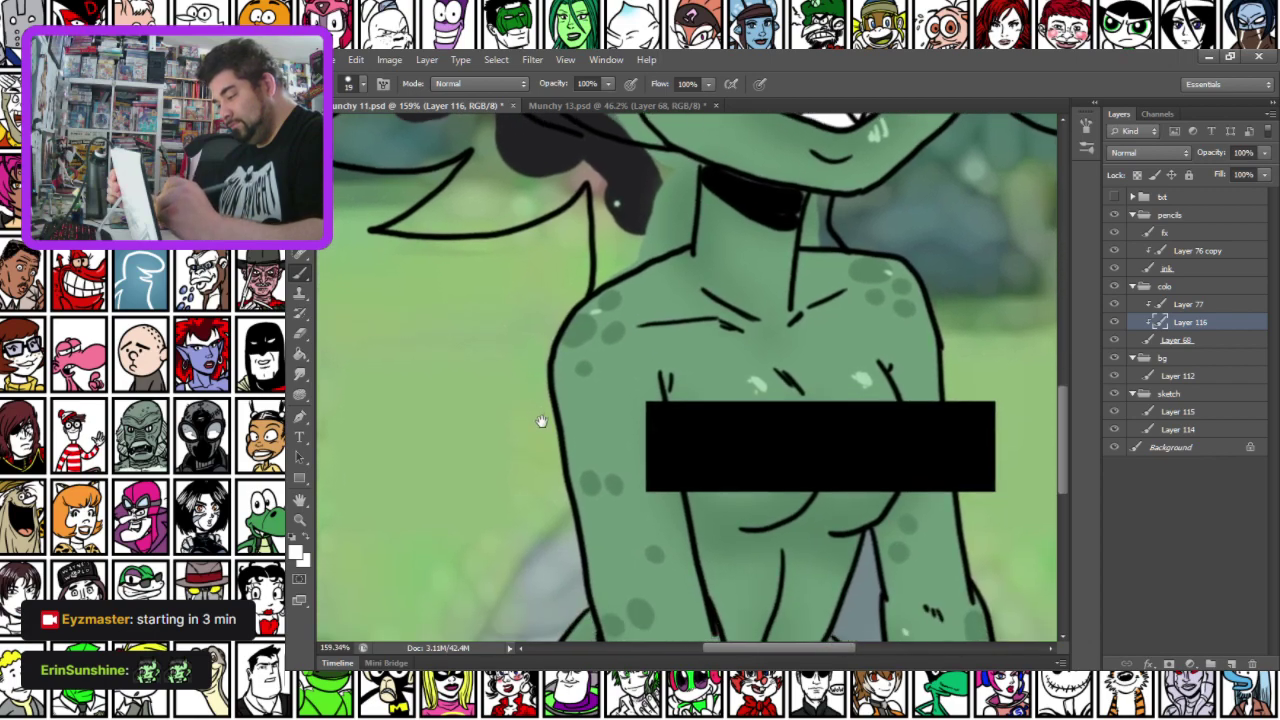
pyautogui.moveTo(536, 488); pyautogui.dragTo(551, 457)
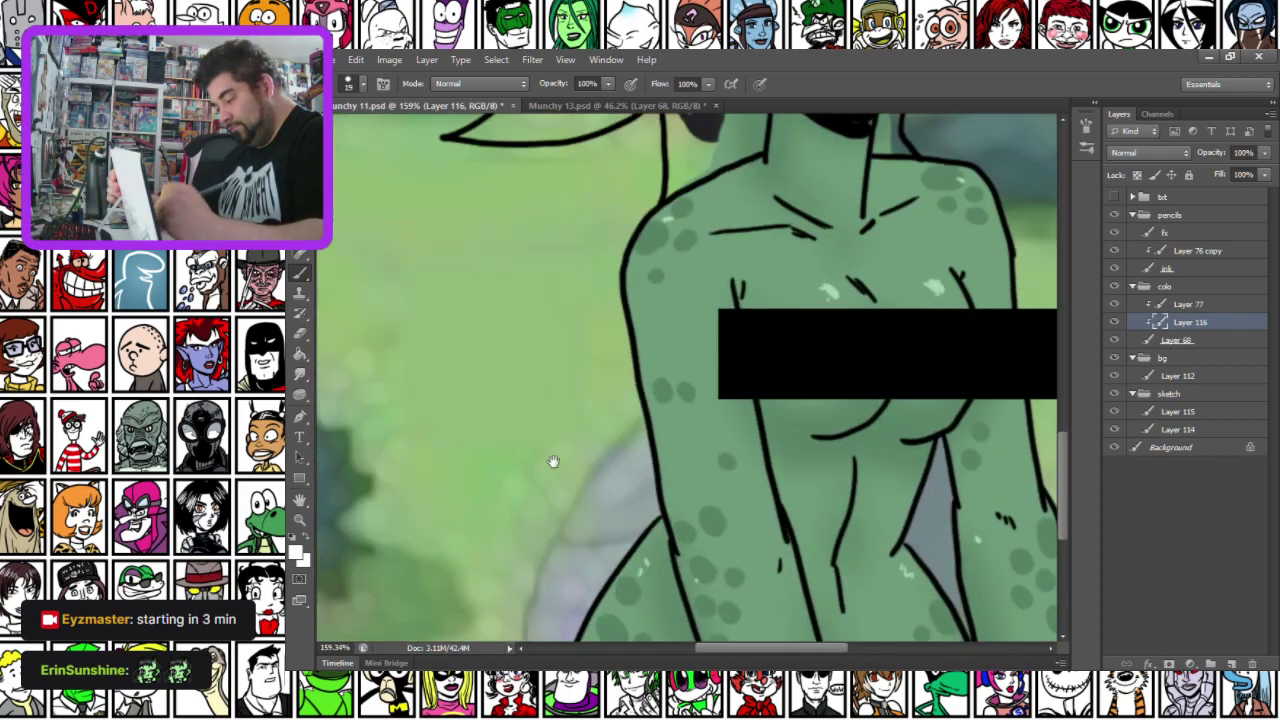
pyautogui.moveTo(555, 381); pyautogui.dragTo(571, 403)
pyautogui.moveTo(526, 298); pyautogui.dragTo(530, 540)
pyautogui.moveTo(580, 290); pyautogui.dragTo(523, 491)
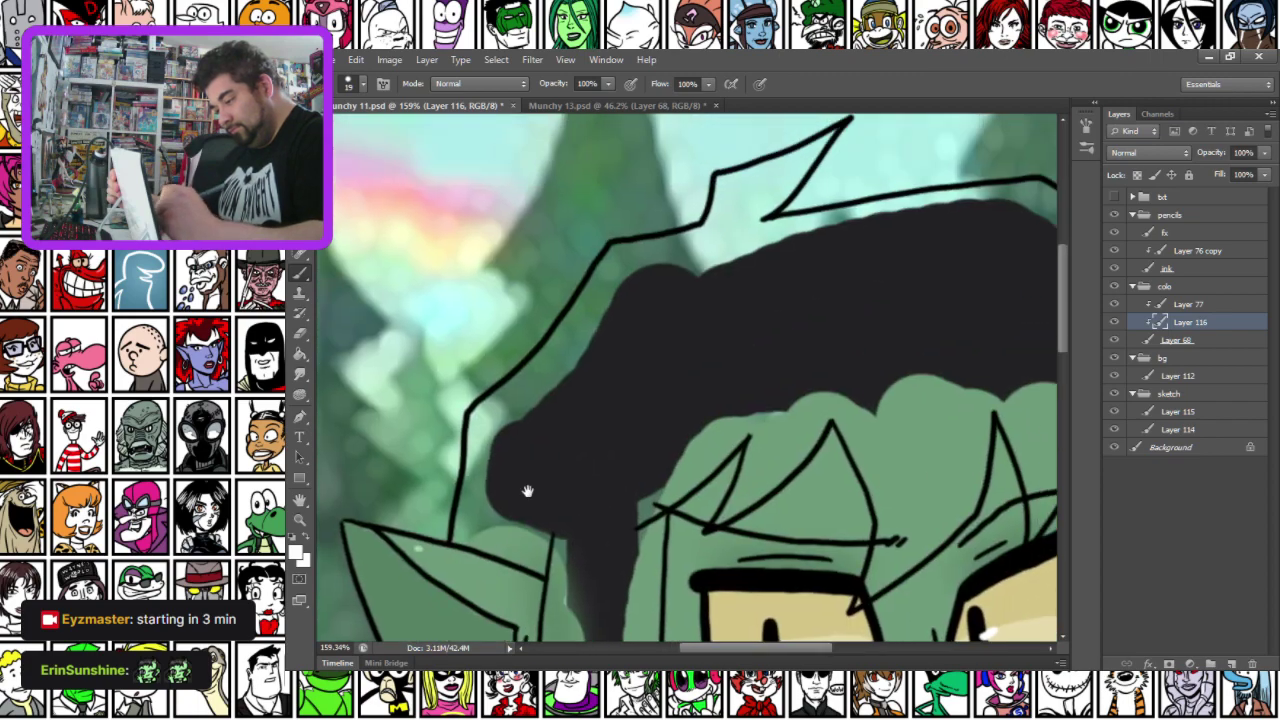
# Set up a 28 px brush in the dark hair colour and merge Layer 116 into Layer 68
pyautogui.moveTo(524, 628); pyautogui.dragTo(555, 220)
pyautogui.moveTo(510, 600); pyautogui.dragTo(540, 438)
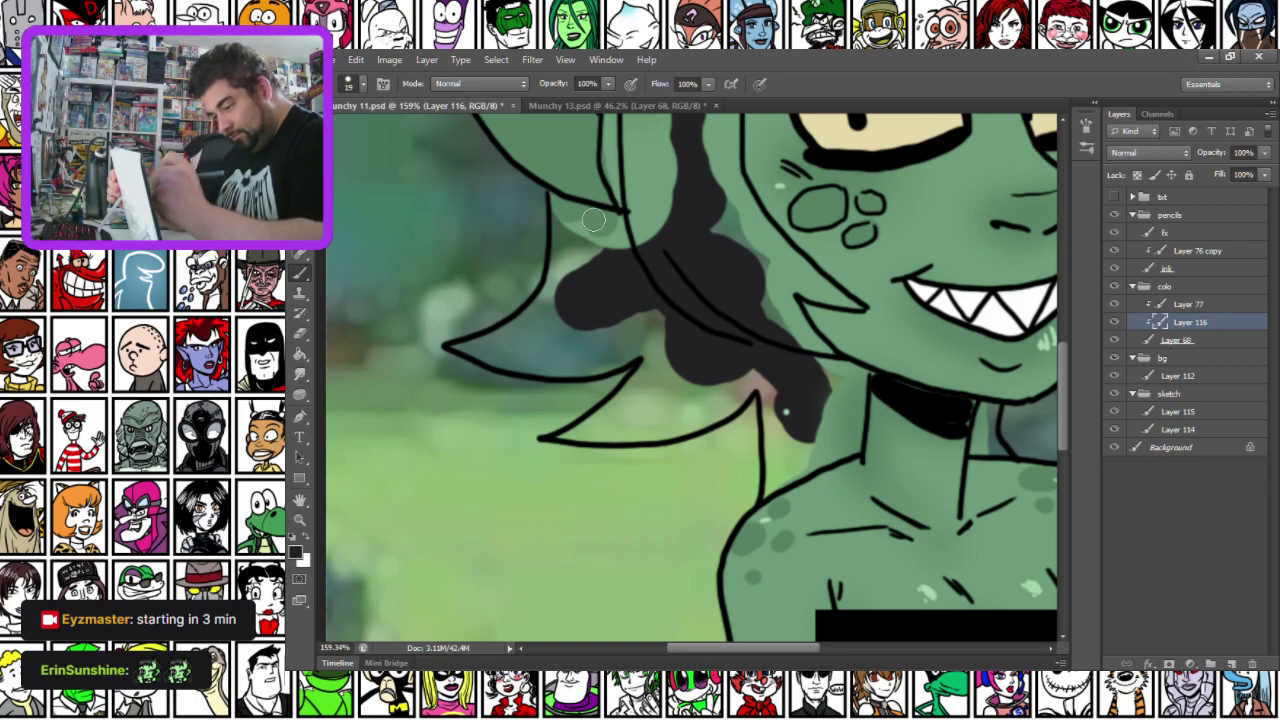
pyautogui.rightClick(615, 262)
pyautogui.moveTo(626, 256); pyautogui.dragTo(632, 256)
pyautogui.click(464, 346)
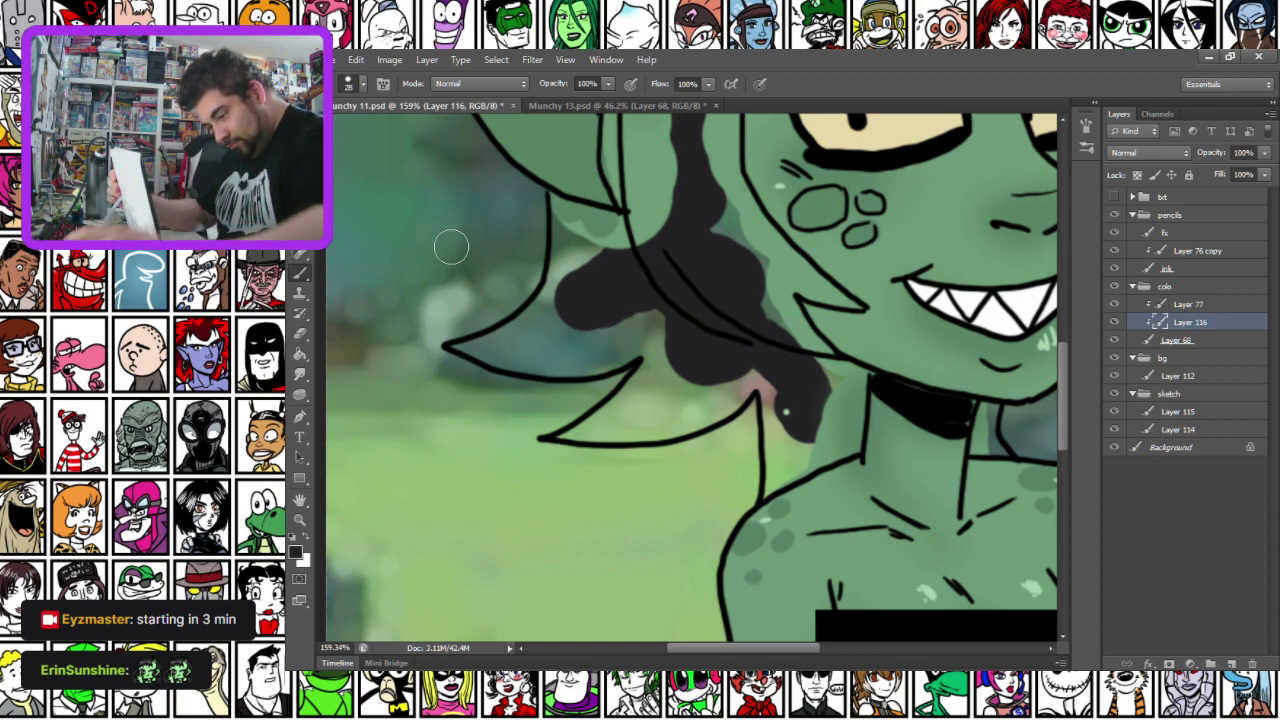
pyautogui.hotkey('ctrl', 'e')
# Paint the pointed lower hair locks and the hair beside the neck dark, down to the shoulder
pyautogui.moveTo(475, 350)
pyautogui.mouseDown()
pyautogui.moveTo(559, 369)
pyautogui.moveTo(665, 338)
pyautogui.mouseUp()
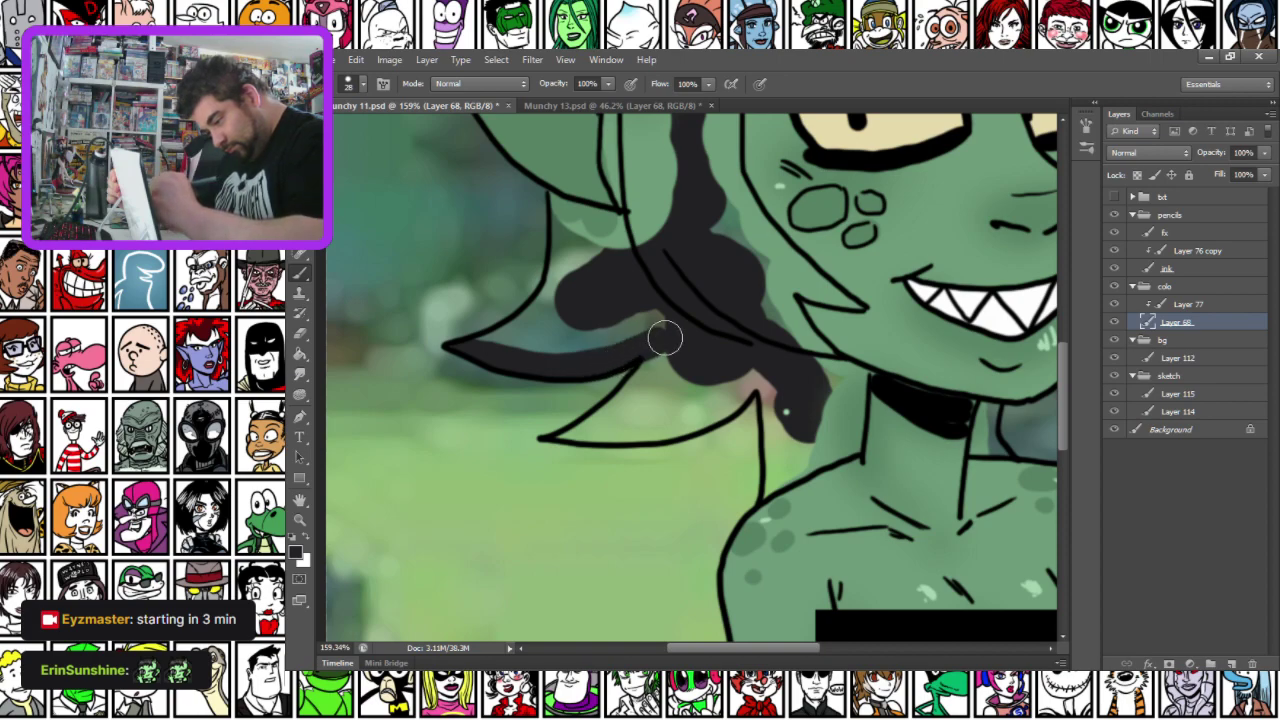
pyautogui.moveTo(587, 425); pyautogui.dragTo(671, 341)
pyautogui.moveTo(578, 432)
pyautogui.mouseDown()
pyautogui.moveTo(680, 426)
pyautogui.moveTo(773, 365)
pyautogui.moveTo(763, 380)
pyautogui.moveTo(775, 478)
pyautogui.mouseUp()
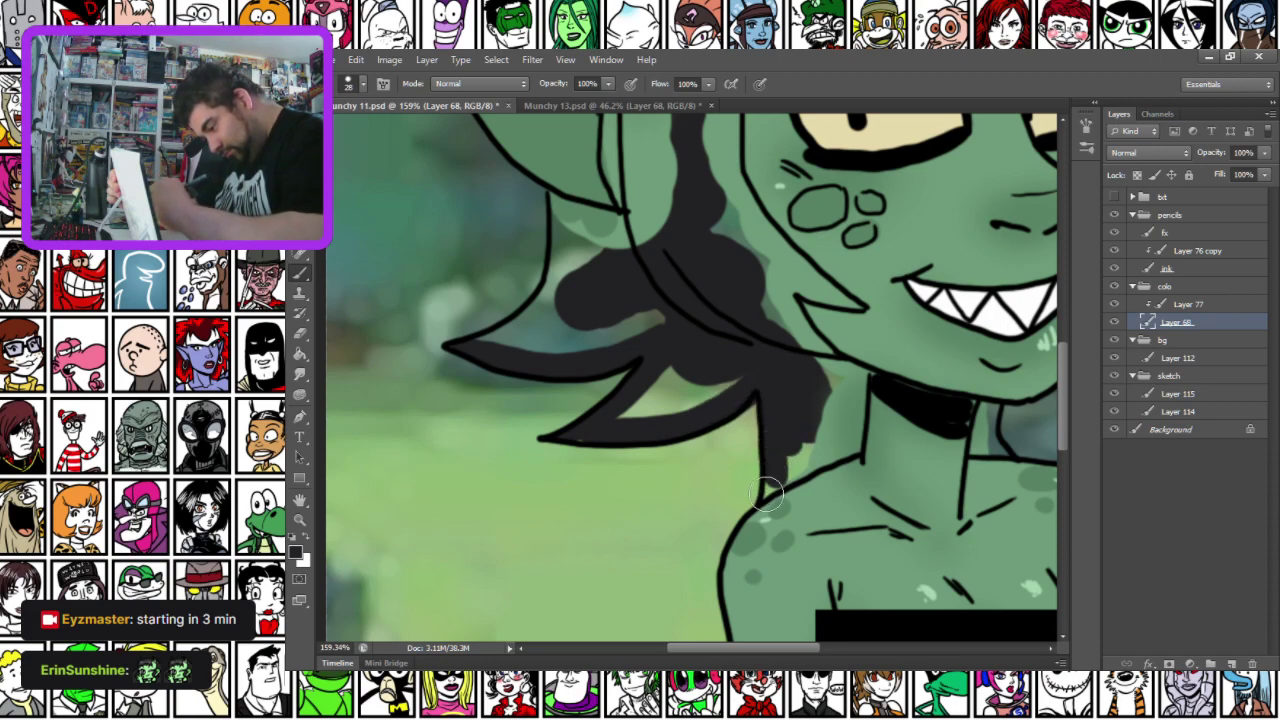
pyautogui.moveTo(802, 468)
pyautogui.mouseDown()
pyautogui.moveTo(851, 448)
pyautogui.moveTo(856, 376)
pyautogui.moveTo(814, 359)
pyautogui.moveTo(810, 425)
pyautogui.mouseUp()
# Paint dark hair colour below and beside the long ear, and along the neighbouring edge of the face
pyautogui.moveTo(513, 279); pyautogui.dragTo(523, 397)
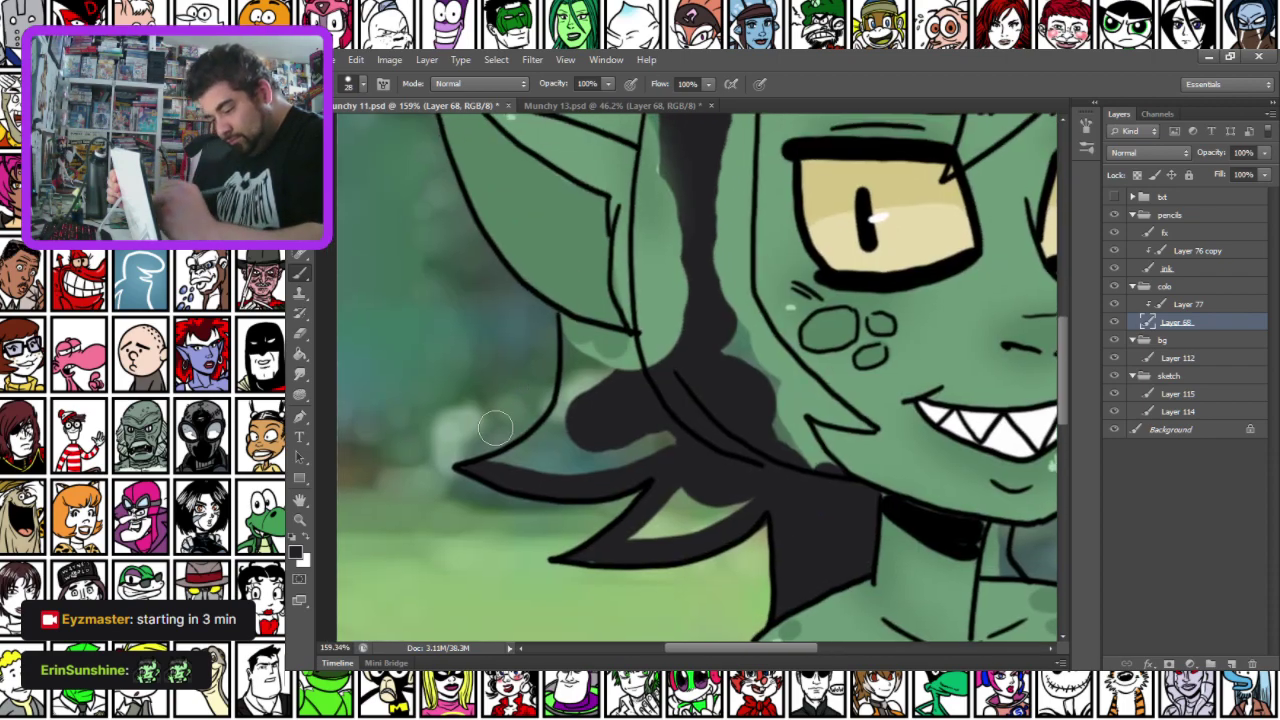
pyautogui.moveTo(491, 468)
pyautogui.mouseDown()
pyautogui.moveTo(559, 427)
pyautogui.moveTo(568, 401)
pyautogui.moveTo(563, 313)
pyautogui.moveTo(609, 341)
pyautogui.moveTo(659, 342)
pyautogui.moveTo(642, 328)
pyautogui.moveTo(650, 140)
pyautogui.mouseUp()
pyautogui.moveTo(745, 176); pyautogui.dragTo(743, 300)
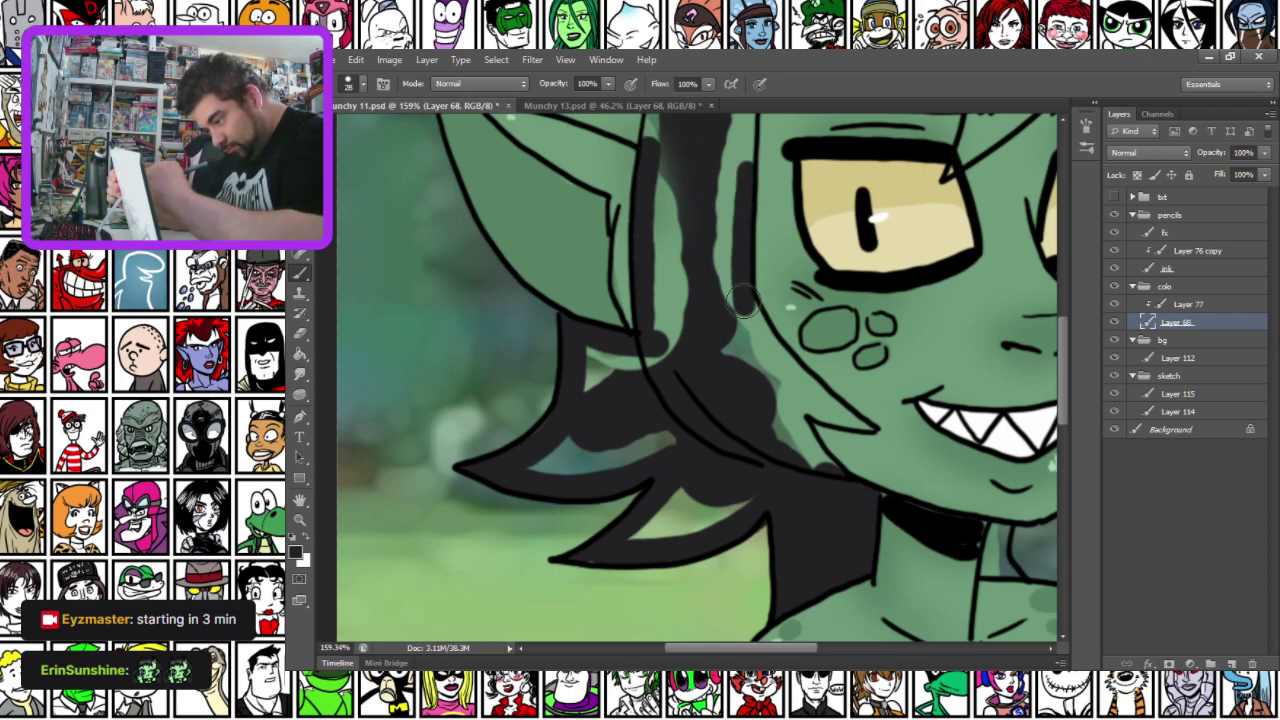
pyautogui.moveTo(795, 424); pyautogui.dragTo(838, 490)
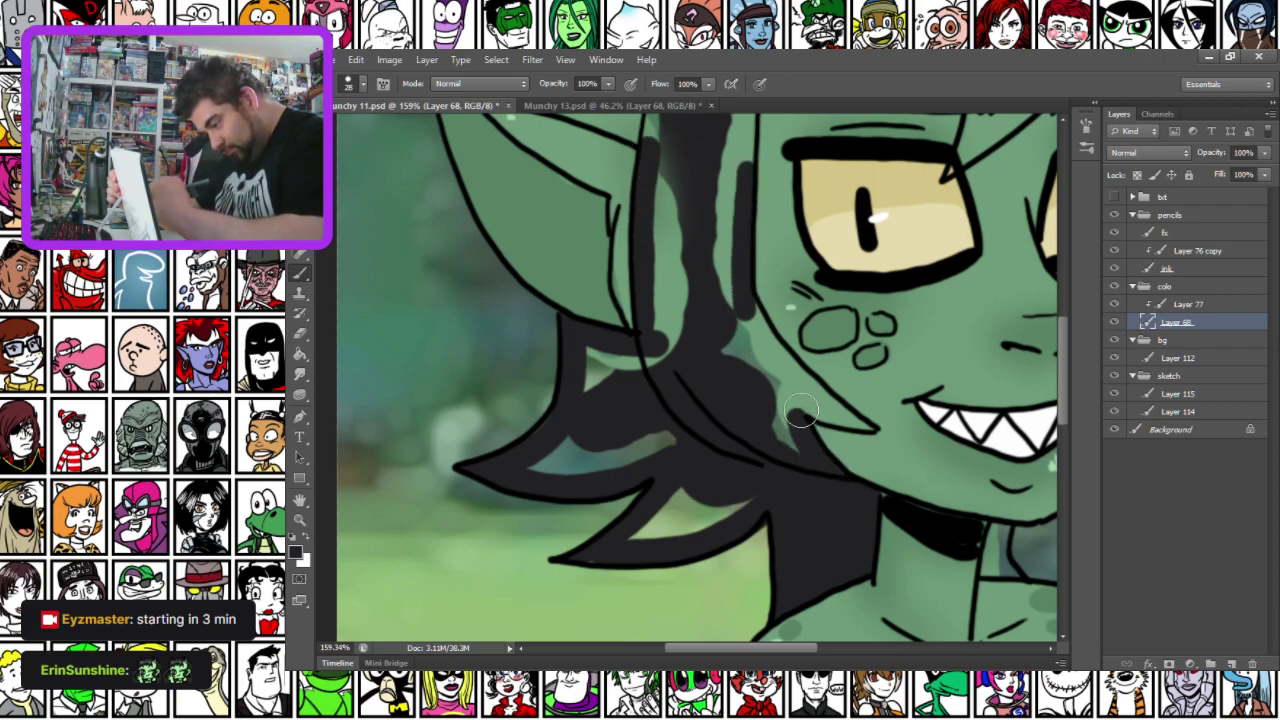
pyautogui.moveTo(835, 413); pyautogui.dragTo(743, 310)
# Paint dark colour inside the hair outline from above the ear across the crown, and fill the small tuft on top
pyautogui.moveTo(581, 120)
pyautogui.mouseDown()
pyautogui.moveTo(543, 400)
pyautogui.moveTo(535, 355)
pyautogui.moveTo(725, 405)
pyautogui.moveTo(728, 345)
pyautogui.moveTo(656, 182)
pyautogui.mouseUp()
pyautogui.moveTo(535, 282); pyautogui.dragTo(533, 372)
pyautogui.moveTo(537, 435)
pyautogui.mouseDown()
pyautogui.moveTo(554, 328)
pyautogui.moveTo(639, 246)
pyautogui.moveTo(693, 166)
pyautogui.moveTo(646, 288)
pyautogui.moveTo(647, 303)
pyautogui.moveTo(688, 309)
pyautogui.mouseUp()
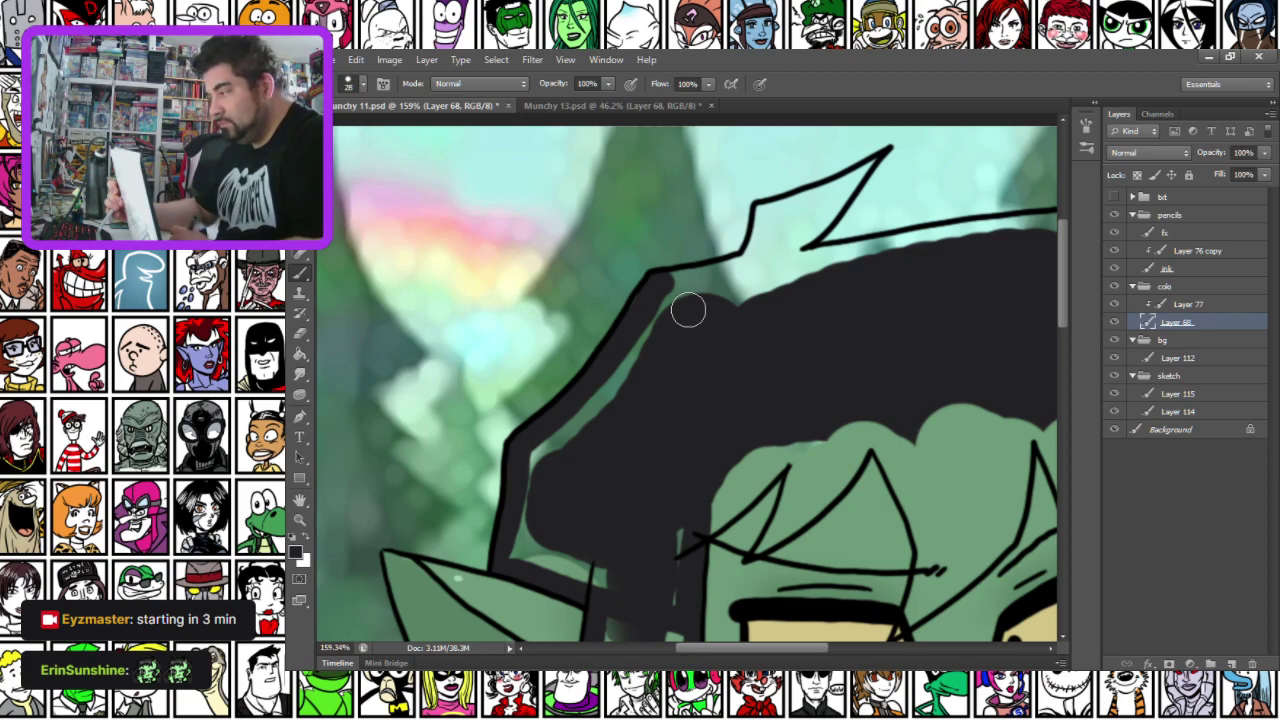
pyautogui.moveTo(663, 277)
pyautogui.mouseDown()
pyautogui.moveTo(558, 265)
pyautogui.moveTo(604, 292)
pyautogui.moveTo(997, 237)
pyautogui.mouseUp()
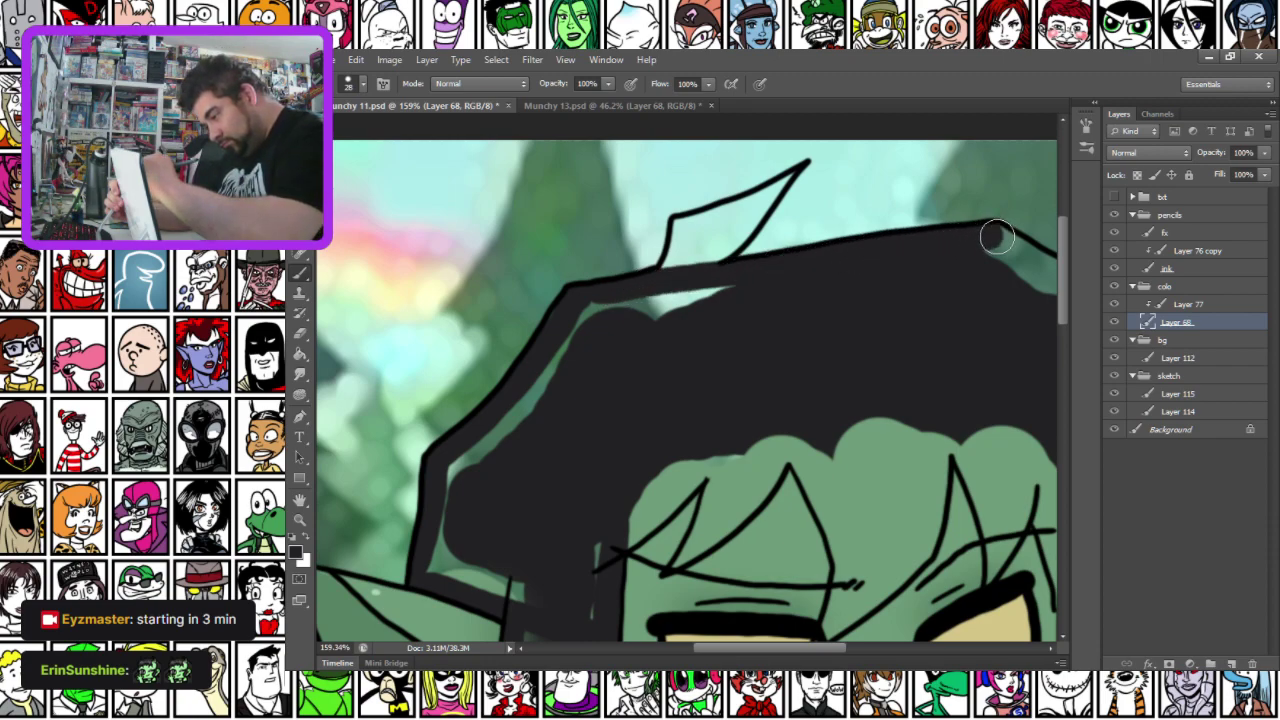
pyautogui.moveTo(663, 271)
pyautogui.mouseDown()
pyautogui.moveTo(682, 227)
pyautogui.moveTo(784, 178)
pyautogui.mouseUp()
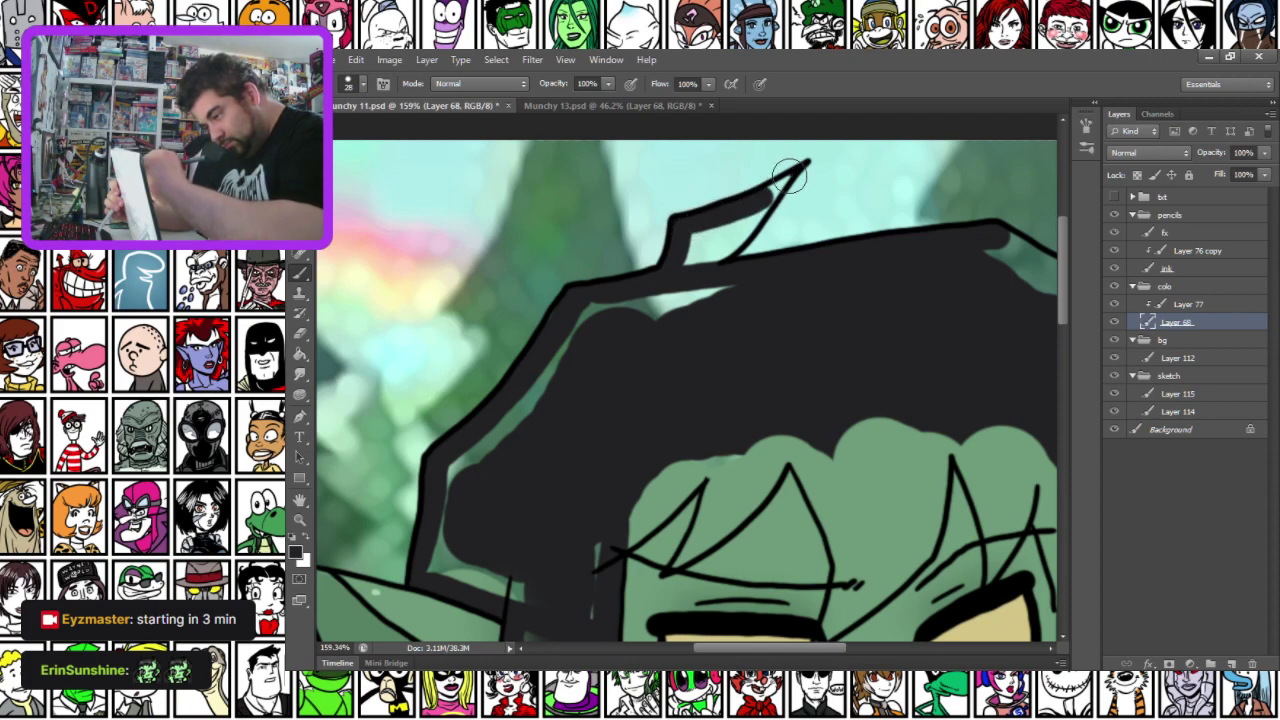
pyautogui.moveTo(745, 227)
pyautogui.mouseDown()
pyautogui.moveTo(711, 261)
pyautogui.moveTo(731, 220)
pyautogui.moveTo(686, 244)
pyautogui.mouseUp()
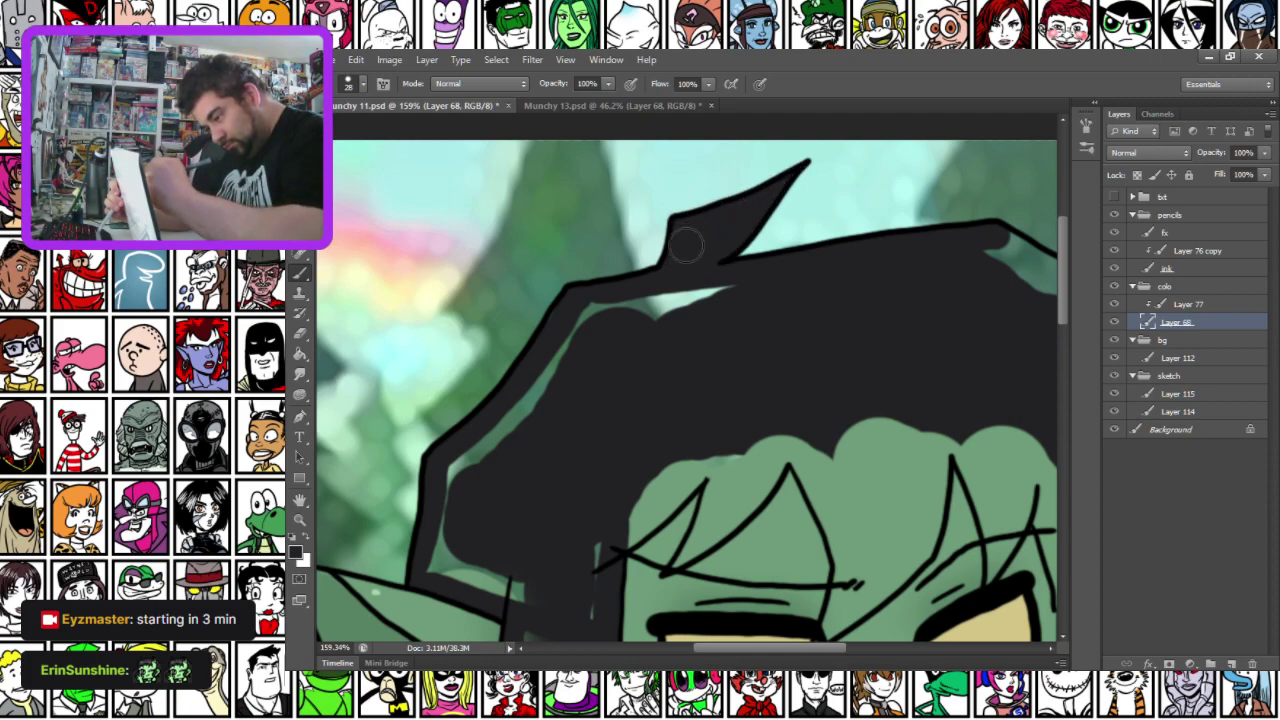
# Paint the fringe locks and the large hair spikes above the "WHAT...?" text with the dark hair colour
pyautogui.moveTo(607, 478); pyautogui.dragTo(509, 283)
pyautogui.moveTo(523, 341)
pyautogui.mouseDown()
pyautogui.moveTo(619, 252)
pyautogui.moveTo(608, 318)
pyautogui.moveTo(574, 376)
pyautogui.moveTo(649, 313)
pyautogui.moveTo(701, 219)
pyautogui.moveTo(694, 265)
pyautogui.moveTo(746, 381)
pyautogui.moveTo(718, 458)
pyautogui.moveTo(832, 339)
pyautogui.moveTo(837, 301)
pyautogui.moveTo(808, 195)
pyautogui.mouseUp()
pyautogui.moveTo(842, 357)
pyautogui.mouseDown()
pyautogui.moveTo(637, 363)
pyautogui.moveTo(628, 456)
pyautogui.mouseUp()
pyautogui.moveTo(640, 345)
pyautogui.mouseDown()
pyautogui.moveTo(679, 432)
pyautogui.moveTo(677, 487)
pyautogui.moveTo(718, 378)
pyautogui.moveTo(714, 411)
pyautogui.moveTo(748, 483)
pyautogui.moveTo(878, 461)
pyautogui.moveTo(953, 430)
pyautogui.moveTo(890, 438)
pyautogui.moveTo(848, 420)
pyautogui.mouseUp()
pyautogui.moveTo(629, 233); pyautogui.dragTo(529, 246)
pyautogui.moveTo(583, 157)
pyautogui.mouseDown()
pyautogui.moveTo(729, 231)
pyautogui.moveTo(821, 221)
pyautogui.moveTo(690, 316)
pyautogui.mouseUp()
pyautogui.moveTo(771, 243)
pyautogui.mouseDown()
pyautogui.moveTo(658, 326)
pyautogui.moveTo(690, 327)
pyautogui.moveTo(775, 398)
pyautogui.moveTo(852, 409)
pyautogui.moveTo(769, 437)
pyautogui.mouseUp()
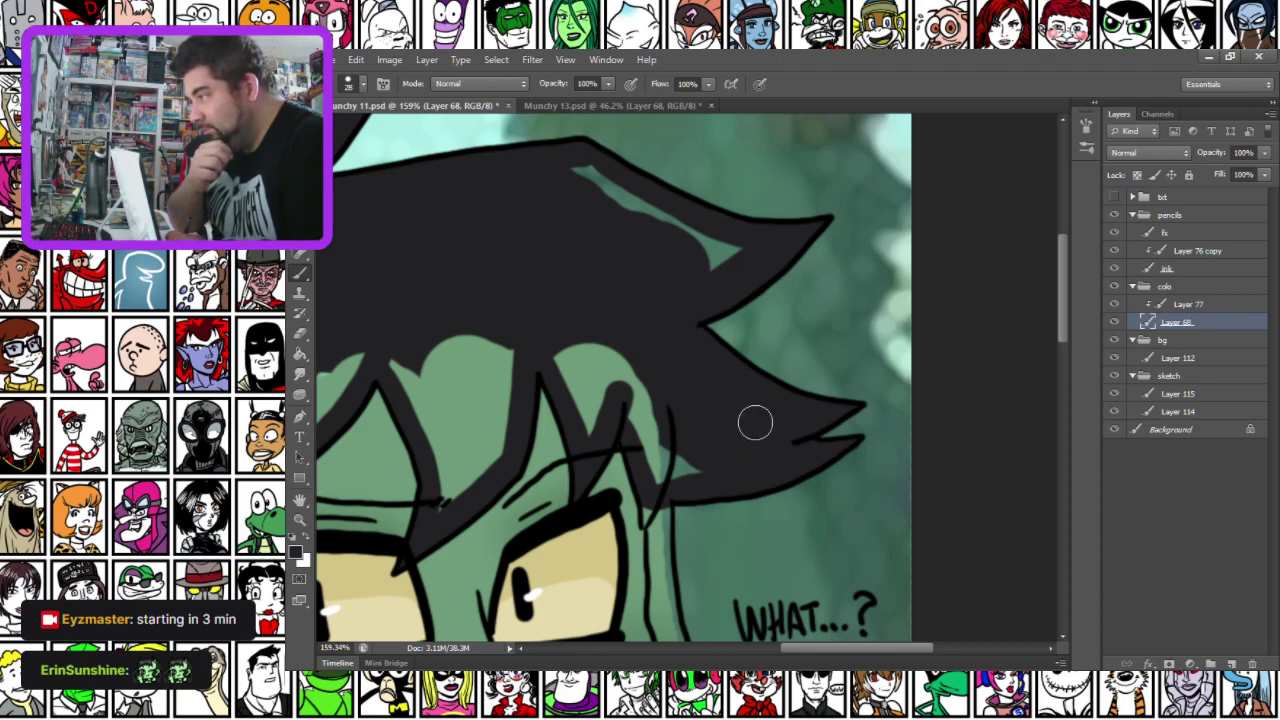
# Fill the remaining gaps in the fringe and the large hair spikes with the dark hair colour
pyautogui.moveTo(423, 533); pyautogui.dragTo(585, 250)
pyautogui.moveTo(375, 525); pyautogui.dragTo(437, 303)
pyautogui.moveTo(700, 198)
pyautogui.mouseDown()
pyautogui.moveTo(491, 248)
pyautogui.moveTo(493, 158)
pyautogui.mouseUp()
pyautogui.moveTo(600, 337)
pyautogui.mouseDown()
pyautogui.moveTo(593, 366)
pyautogui.moveTo(607, 328)
pyautogui.mouseUp()
pyautogui.moveTo(793, 174); pyautogui.dragTo(558, 317)
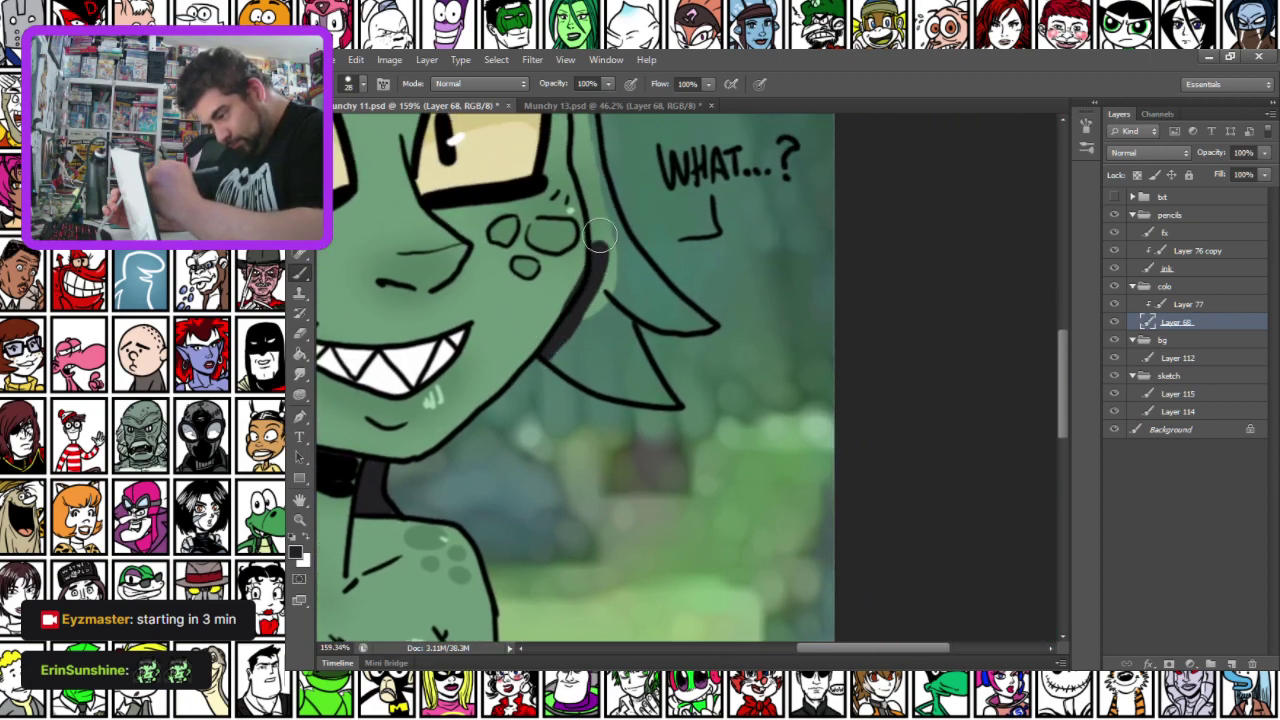
# Paint the long lock beside the cheek and its pointed ends below the "WHAT...?" text with the dark hair colour
pyautogui.scroll(3, 528, 197)
pyautogui.hscroll(2, 528, 197)
pyautogui.moveTo(520, 155)
pyautogui.mouseDown()
pyautogui.moveTo(547, 378)
pyautogui.moveTo(497, 466)
pyautogui.moveTo(618, 514)
pyautogui.moveTo(568, 450)
pyautogui.moveTo(560, 405)
pyautogui.moveTo(652, 433)
pyautogui.mouseUp()
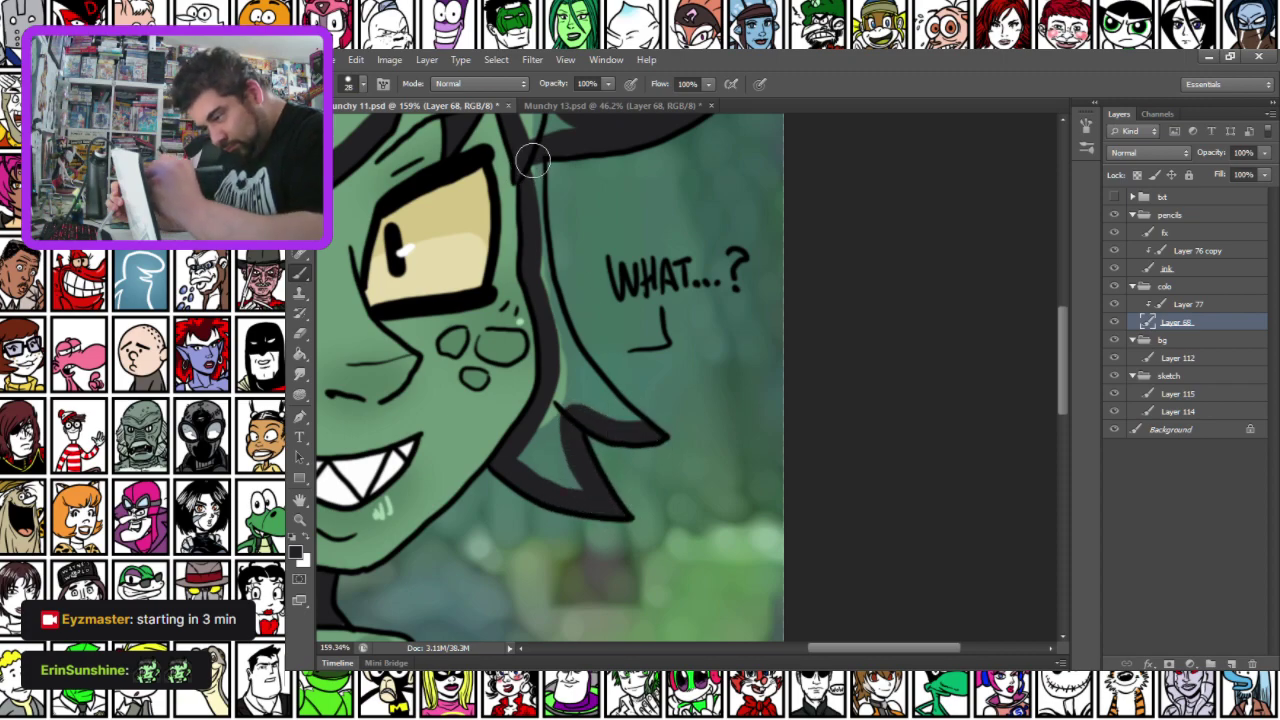
pyautogui.moveTo(535, 203)
pyautogui.mouseDown()
pyautogui.moveTo(562, 351)
pyautogui.moveTo(640, 426)
pyautogui.mouseUp()
pyautogui.moveTo(437, 235); pyautogui.dragTo(645, 552)
pyautogui.moveTo(340, 411)
pyautogui.mouseDown()
pyautogui.moveTo(484, 403)
pyautogui.moveTo(610, 509)
pyautogui.mouseUp()
pyautogui.moveTo(368, 462)
pyautogui.mouseDown()
pyautogui.moveTo(520, 294)
pyautogui.moveTo(545, 185)
pyautogui.mouseUp()
pyautogui.moveTo(550, 550)
pyautogui.mouseDown()
pyautogui.moveTo(571, 451)
pyautogui.moveTo(471, 283)
pyautogui.moveTo(488, 302)
pyautogui.mouseUp()
# Enlarge the brush to 41 px and fill the open areas of the crown and the hair above the long ear dark
pyautogui.rightClick(568, 268)
pyautogui.moveTo(603, 305); pyautogui.dragTo(614, 305)
pyautogui.moveTo(452, 350)
pyautogui.mouseDown()
pyautogui.moveTo(499, 347)
pyautogui.moveTo(512, 259)
pyautogui.moveTo(603, 267)
pyautogui.moveTo(550, 420)
pyautogui.moveTo(672, 360)
pyautogui.mouseUp()
pyautogui.moveTo(636, 286); pyautogui.dragTo(424, 504)
pyautogui.moveTo(903, 512)
pyautogui.mouseDown()
pyautogui.moveTo(646, 527)
pyautogui.moveTo(570, 419)
pyautogui.moveTo(628, 444)
pyautogui.moveTo(606, 353)
pyautogui.moveTo(648, 365)
pyautogui.mouseUp()
pyautogui.moveTo(559, 365); pyautogui.dragTo(720, 665)
pyautogui.moveTo(513, 374)
pyautogui.mouseDown()
pyautogui.moveTo(566, 514)
pyautogui.moveTo(549, 329)
pyautogui.mouseUp()
pyautogui.moveTo(674, 200)
pyautogui.mouseDown()
pyautogui.moveTo(786, 251)
pyautogui.moveTo(763, 259)
pyautogui.mouseUp()
pyautogui.moveTo(700, 452)
pyautogui.mouseDown()
pyautogui.moveTo(720, 389)
pyautogui.moveTo(797, 491)
pyautogui.moveTo(815, 445)
pyautogui.mouseUp()
pyautogui.moveTo(473, 421); pyautogui.dragTo(745, 431)
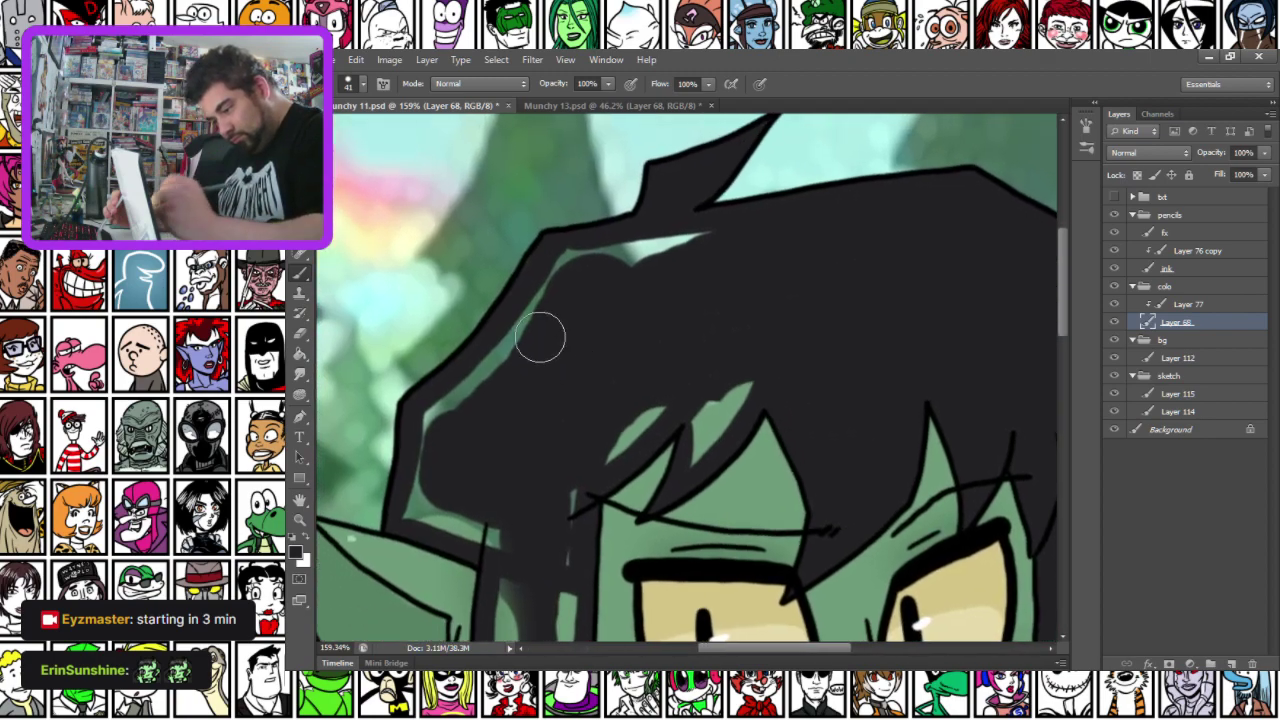
pyautogui.moveTo(428, 416)
pyautogui.mouseDown()
pyautogui.moveTo(534, 304)
pyautogui.moveTo(708, 240)
pyautogui.mouseUp()
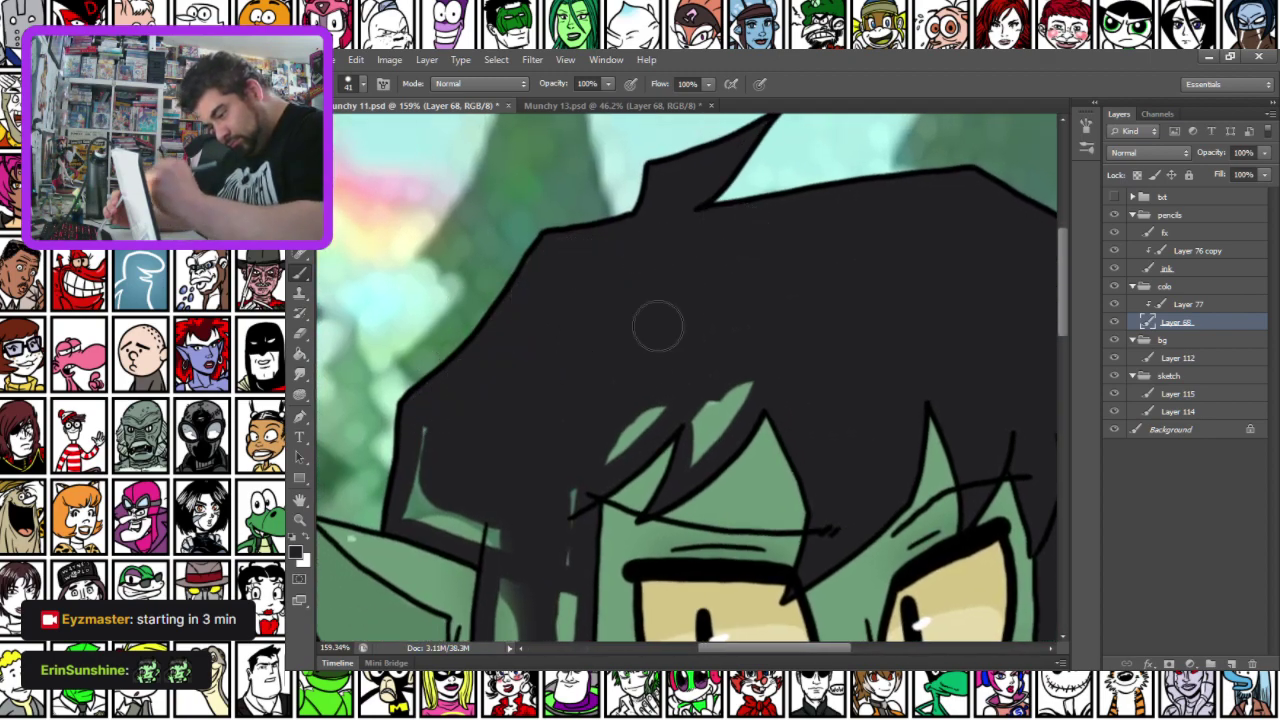
# Fill the leftover green gaps in the fringe, above the long ear and in the side lock with the dark hair colour
pyautogui.moveTo(663, 391)
pyautogui.mouseDown()
pyautogui.moveTo(700, 445)
pyautogui.moveTo(724, 416)
pyautogui.mouseUp()
pyautogui.moveTo(463, 493); pyautogui.dragTo(593, 390)
pyautogui.moveTo(555, 334)
pyautogui.mouseDown()
pyautogui.moveTo(553, 402)
pyautogui.moveTo(640, 437)
pyautogui.mouseUp()
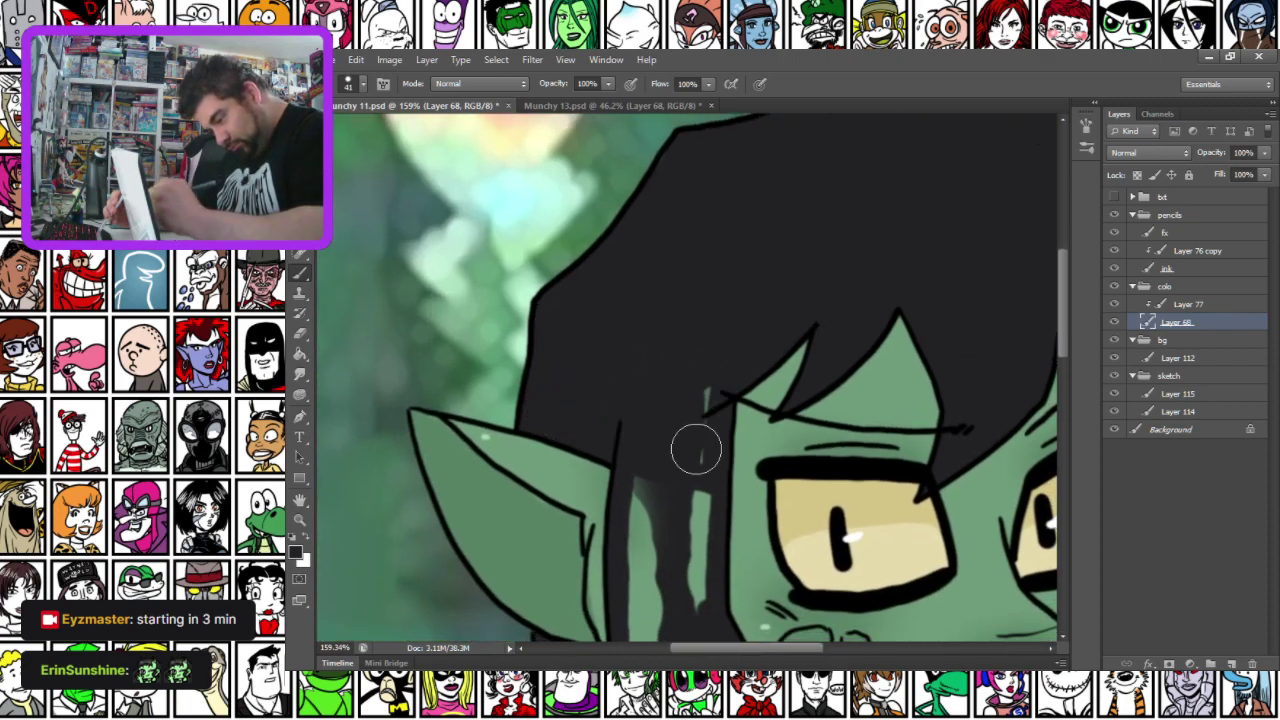
pyautogui.moveTo(623, 512); pyautogui.dragTo(634, 357)
pyautogui.moveTo(660, 335)
pyautogui.mouseDown()
pyautogui.moveTo(651, 507)
pyautogui.moveTo(680, 386)
pyautogui.mouseUp()
pyautogui.moveTo(720, 519)
pyautogui.mouseDown()
pyautogui.moveTo(725, 497)
pyautogui.moveTo(765, 606)
pyautogui.moveTo(782, 610)
pyautogui.mouseUp()
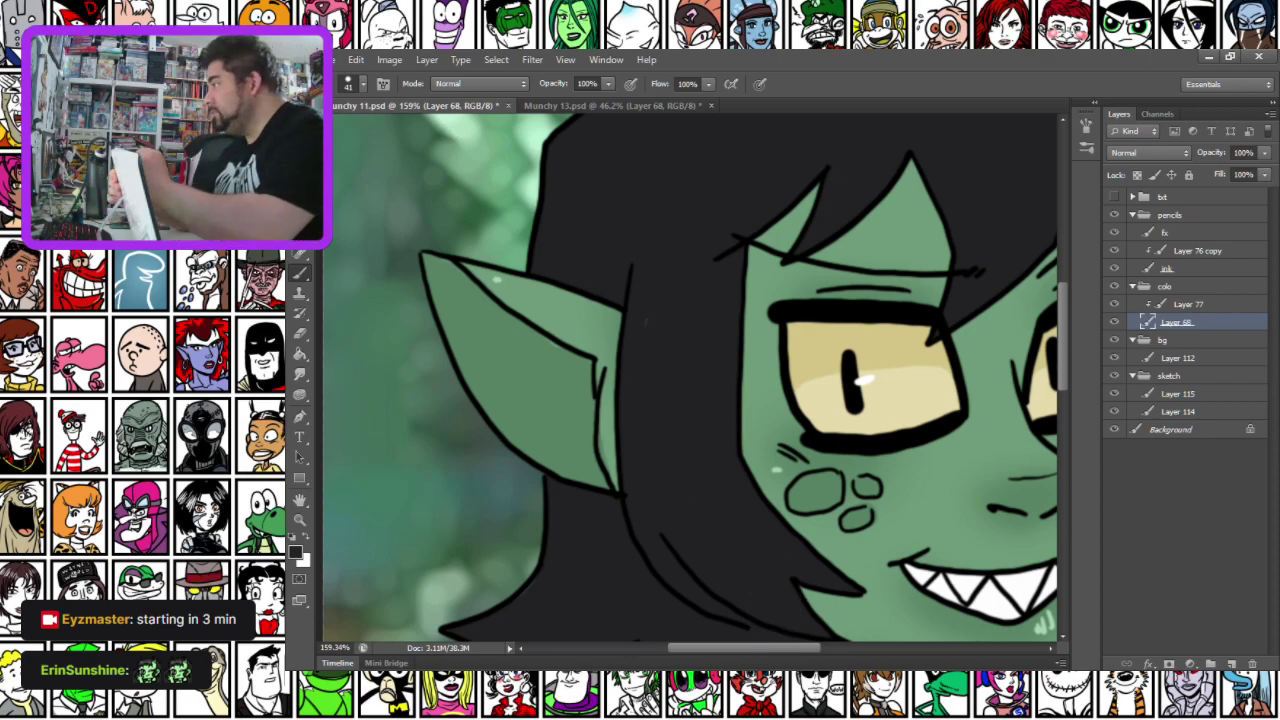
# Paint slightly lighter sheen patches on the crown above the ear and over the middle of the fringe
pyautogui.moveTo(593, 203); pyautogui.dragTo(597, 398)
pyautogui.moveTo(629, 329)
pyautogui.mouseDown()
pyautogui.moveTo(611, 346)
pyautogui.moveTo(694, 323)
pyautogui.moveTo(715, 345)
pyautogui.mouseUp()
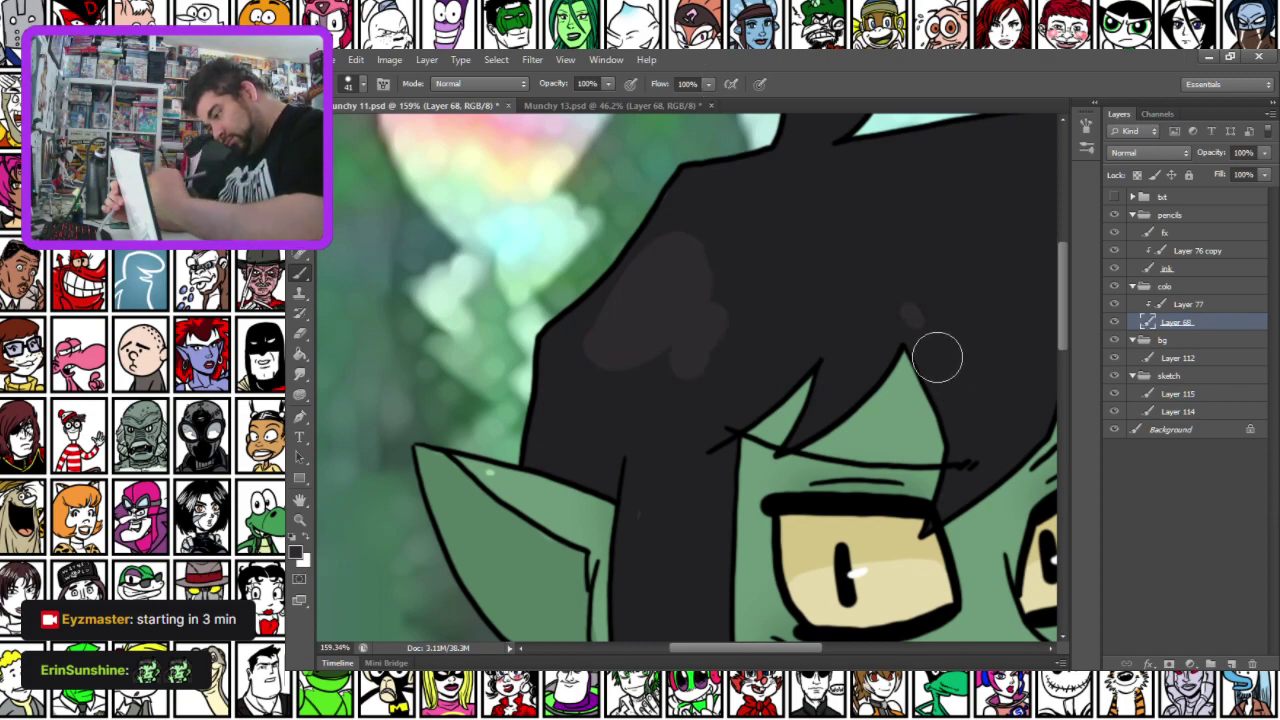
pyautogui.moveTo(966, 394)
pyautogui.mouseDown()
pyautogui.moveTo(960, 369)
pyautogui.moveTo(1000, 326)
pyautogui.moveTo(998, 293)
pyautogui.mouseUp()
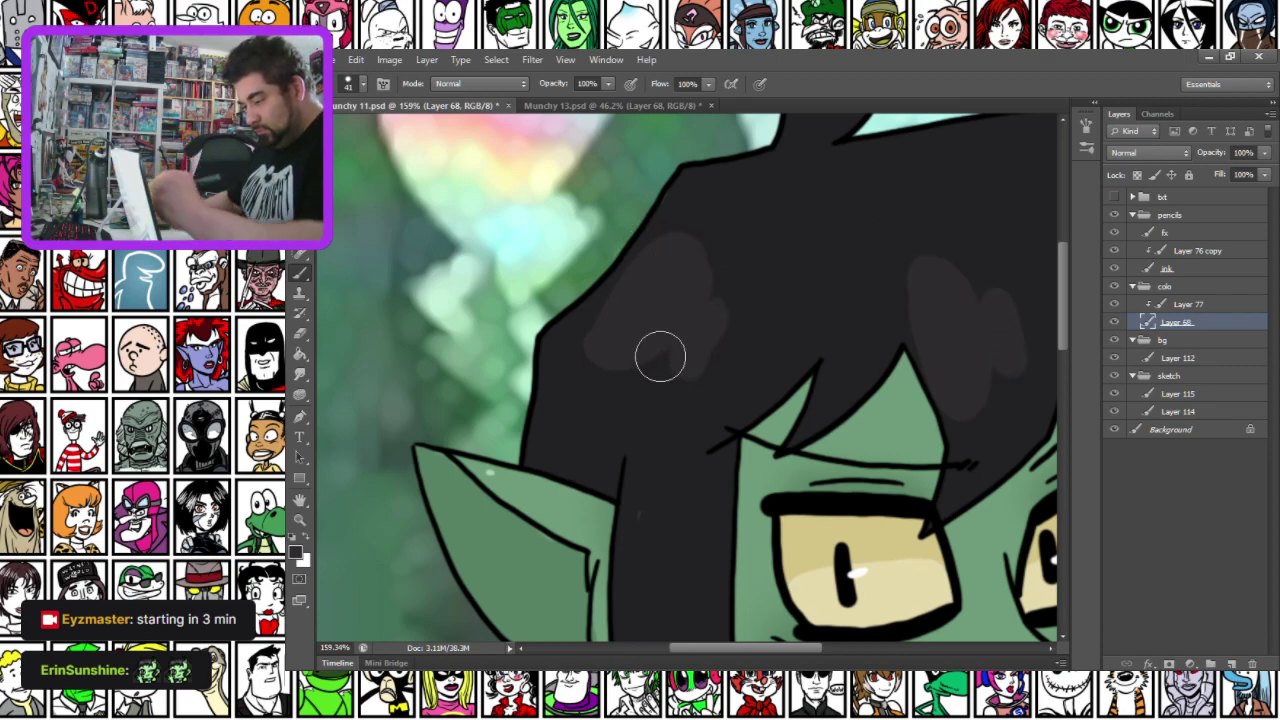
pyautogui.moveTo(691, 281); pyautogui.dragTo(653, 303)
pyautogui.hotkey('ctrl', '0')
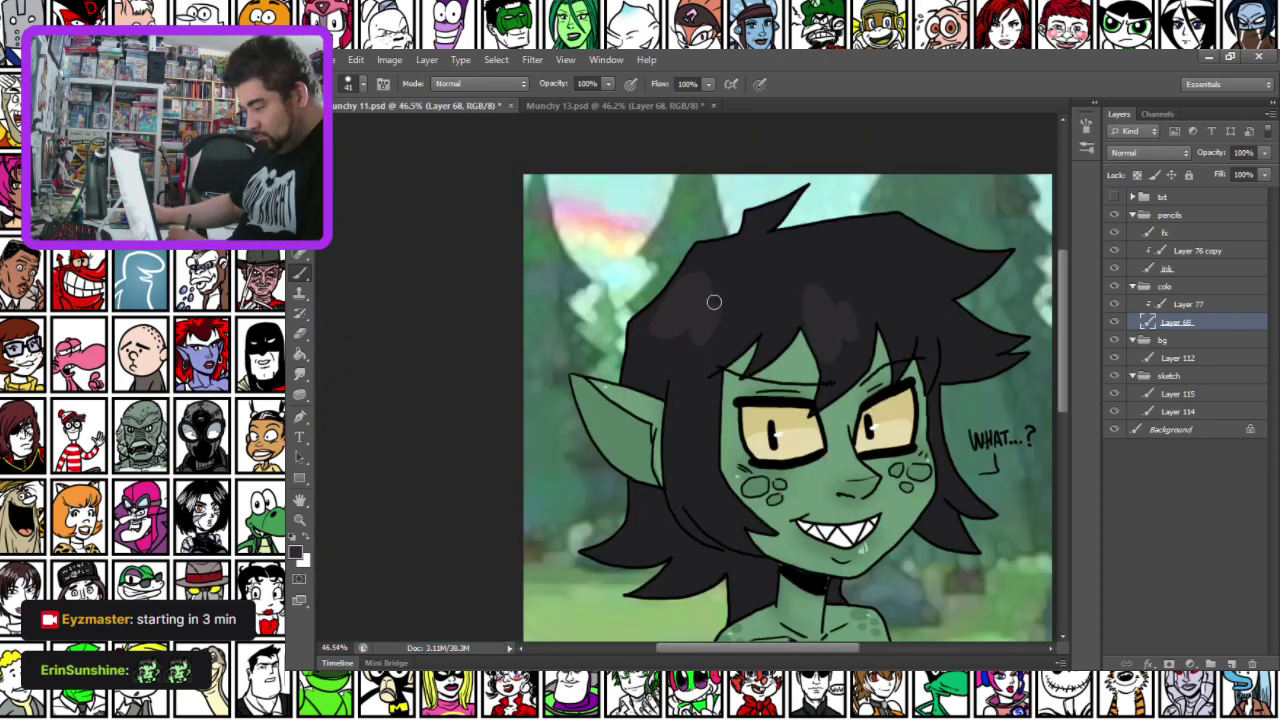
pyautogui.scroll(2, 881, 320)
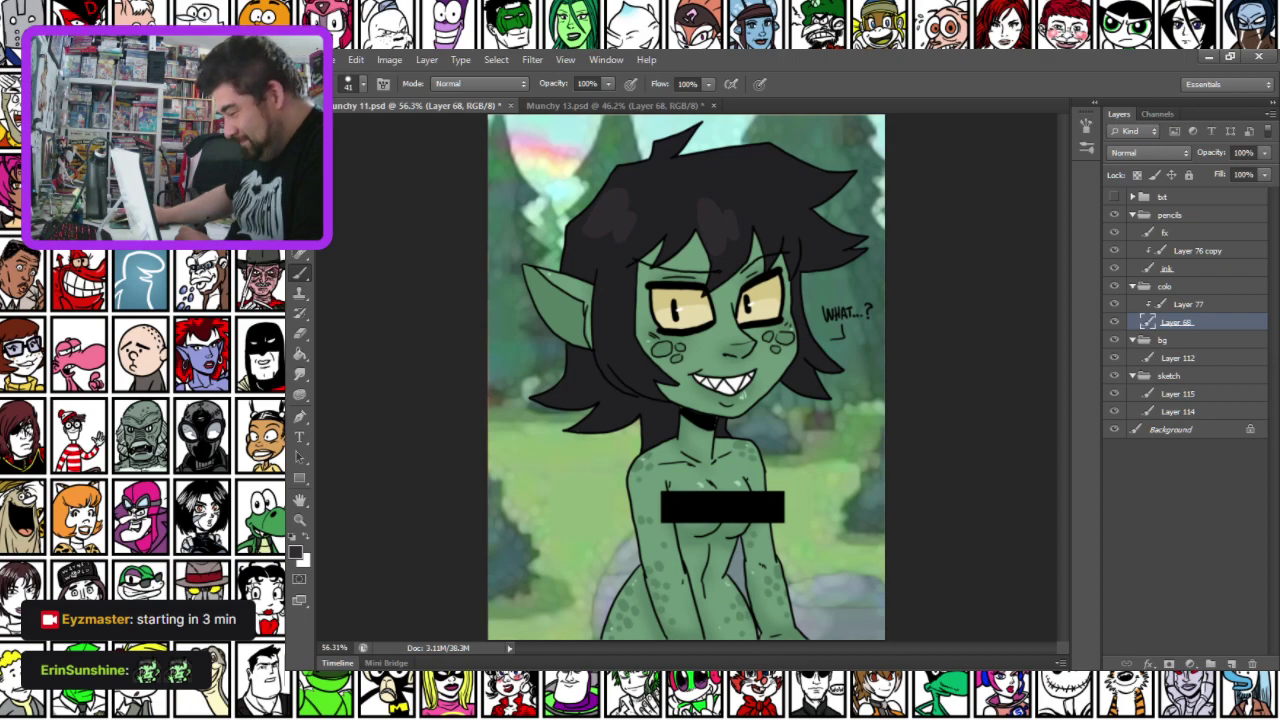
# On Layer 76 copy, choose a dark green based on the ear's skin colour and recolour the ear's inner ink lines
pyautogui.click(1216, 265)
pyautogui.click(1201, 252)
pyautogui.scroll(3, 710, 280)
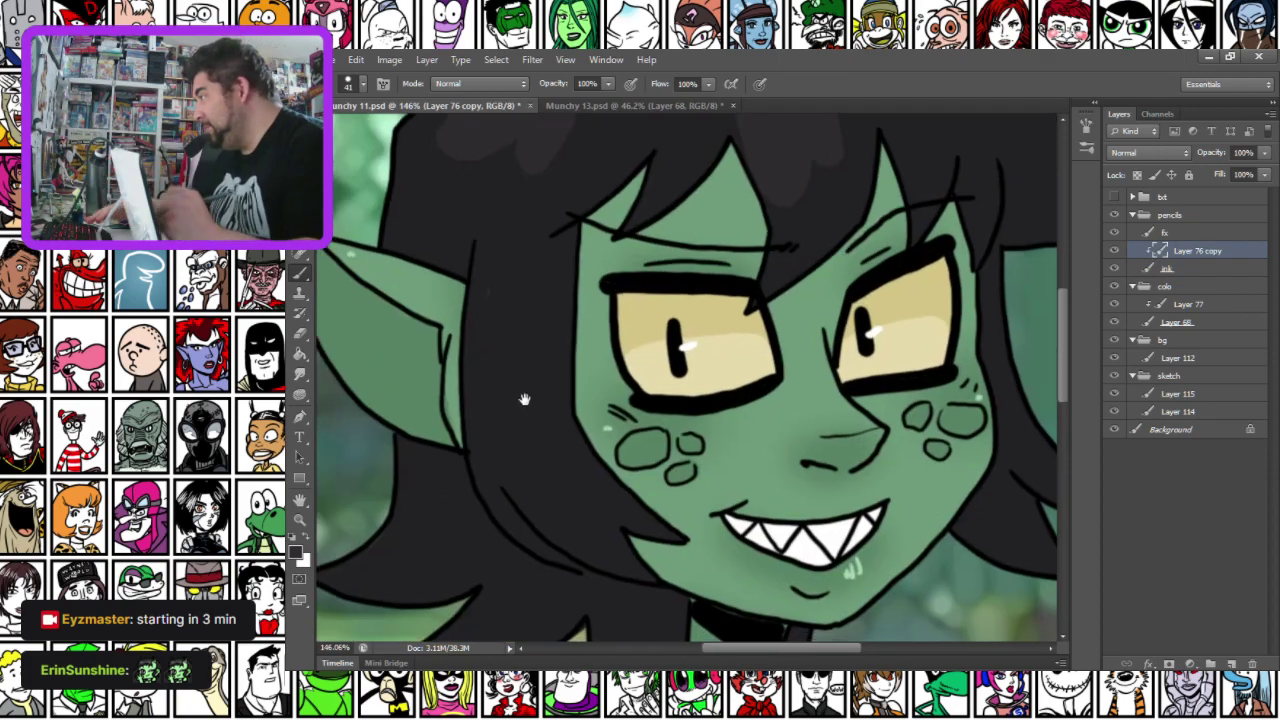
pyautogui.moveTo(524, 400); pyautogui.dragTo(642, 160)
pyautogui.moveTo(506, 184); pyautogui.dragTo(558, 459)
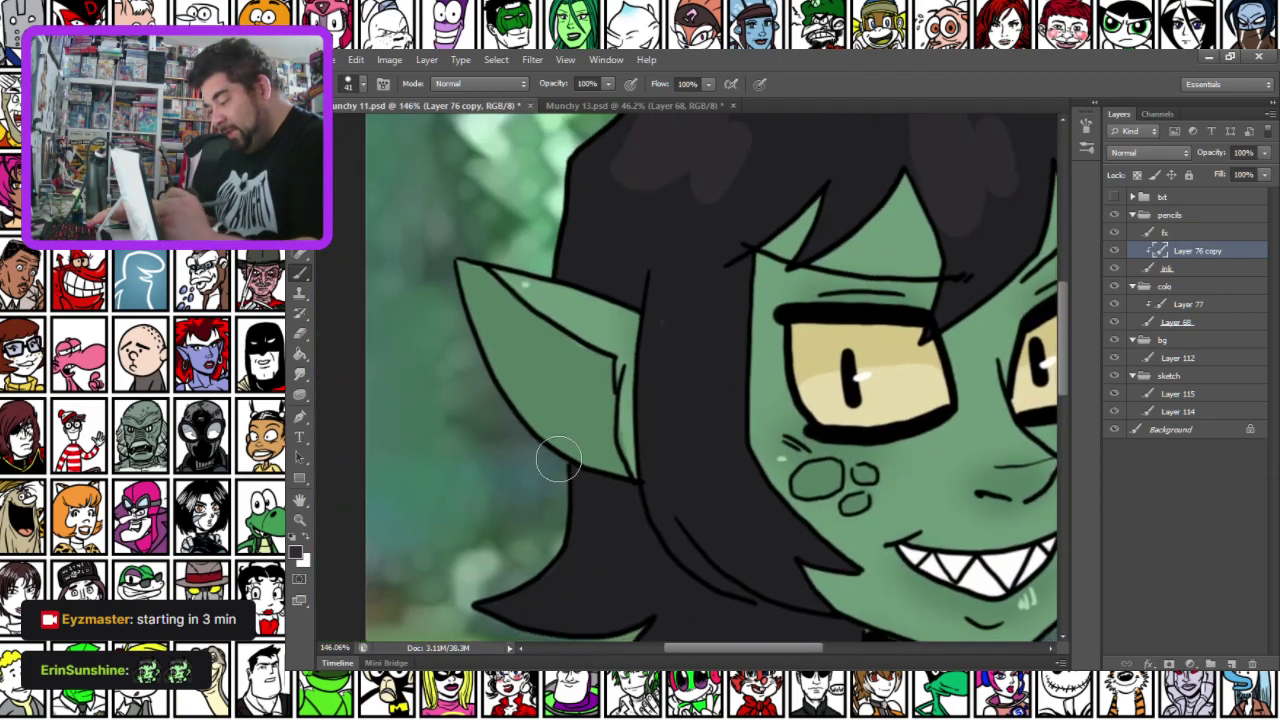
pyautogui.click(297, 552)
pyautogui.click(556, 370)
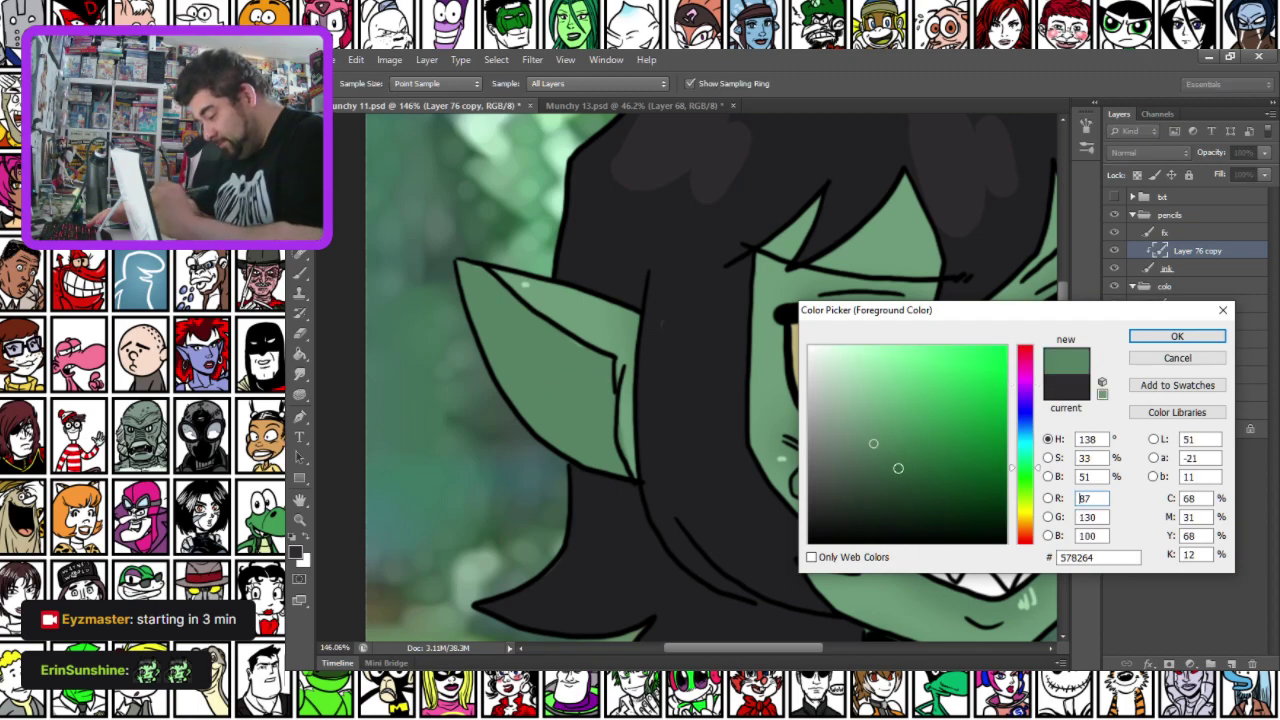
pyautogui.press('Return')
pyautogui.press('b')
pyautogui.moveTo(475, 282)
pyautogui.mouseDown()
pyautogui.moveTo(612, 364)
pyautogui.moveTo(611, 444)
pyautogui.moveTo(619, 373)
pyautogui.moveTo(634, 363)
pyautogui.moveTo(711, 469)
pyautogui.moveTo(420, 390)
pyautogui.mouseUp()
# With a 19 px brush, recolour the cheek spots, nose, chin and eyelid crease lines dark green
pyautogui.rightClick(632, 362)
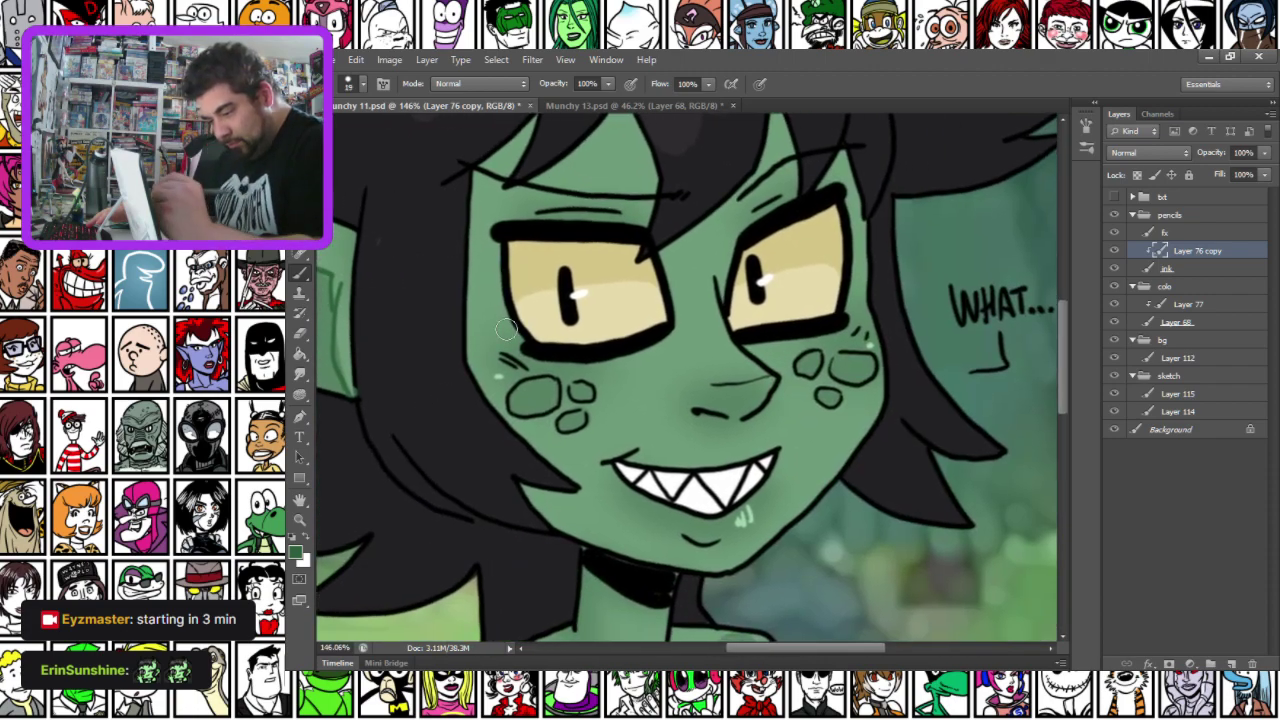
pyautogui.moveTo(520, 372)
pyautogui.mouseDown()
pyautogui.moveTo(503, 394)
pyautogui.moveTo(583, 417)
pyautogui.mouseUp()
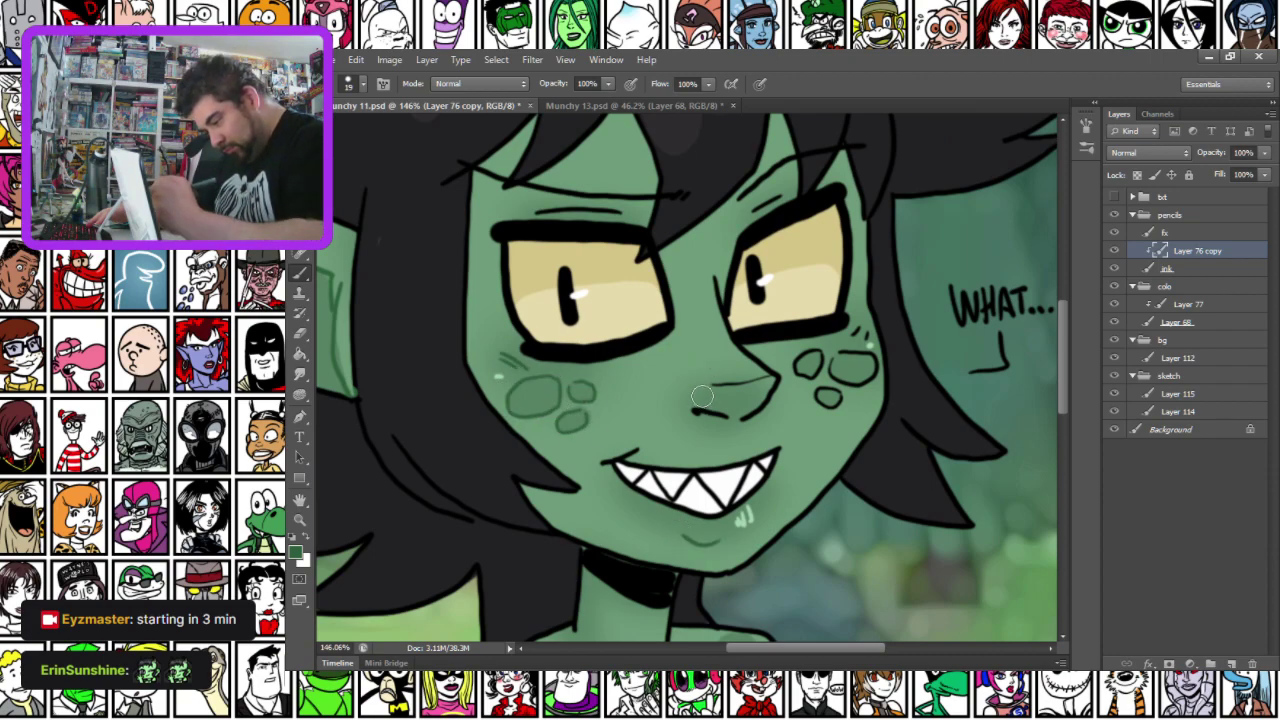
pyautogui.moveTo(708, 274)
pyautogui.mouseDown()
pyautogui.moveTo(726, 336)
pyautogui.moveTo(777, 383)
pyautogui.moveTo(750, 417)
pyautogui.moveTo(703, 386)
pyautogui.mouseUp()
pyautogui.moveTo(805, 350)
pyautogui.mouseDown()
pyautogui.moveTo(864, 331)
pyautogui.moveTo(870, 385)
pyautogui.moveTo(845, 360)
pyautogui.moveTo(821, 382)
pyautogui.mouseUp()
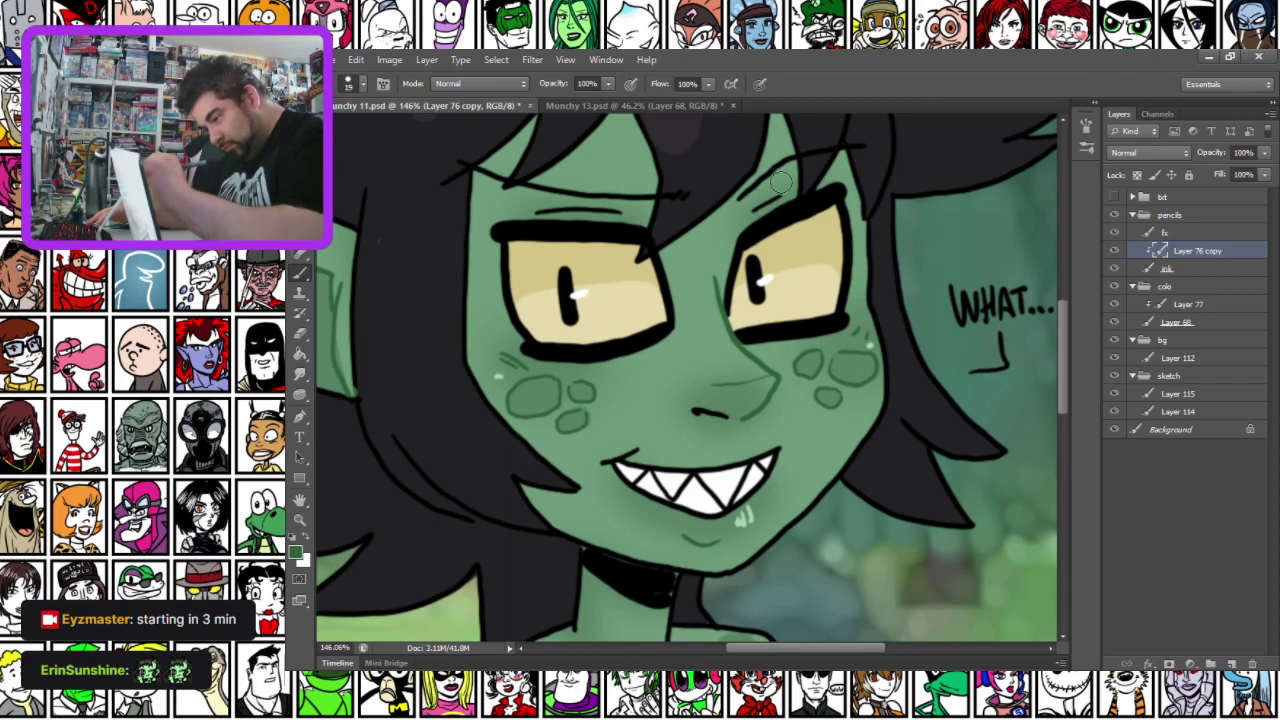
pyautogui.moveTo(528, 210); pyautogui.dragTo(628, 210)
# Recolour the black shadow under the chin, the neck and collarbone lines and the crease beside the upper arm dark green
pyautogui.moveTo(513, 539)
pyautogui.mouseDown()
pyautogui.moveTo(544, 276)
pyautogui.moveTo(712, 322)
pyautogui.mouseUp()
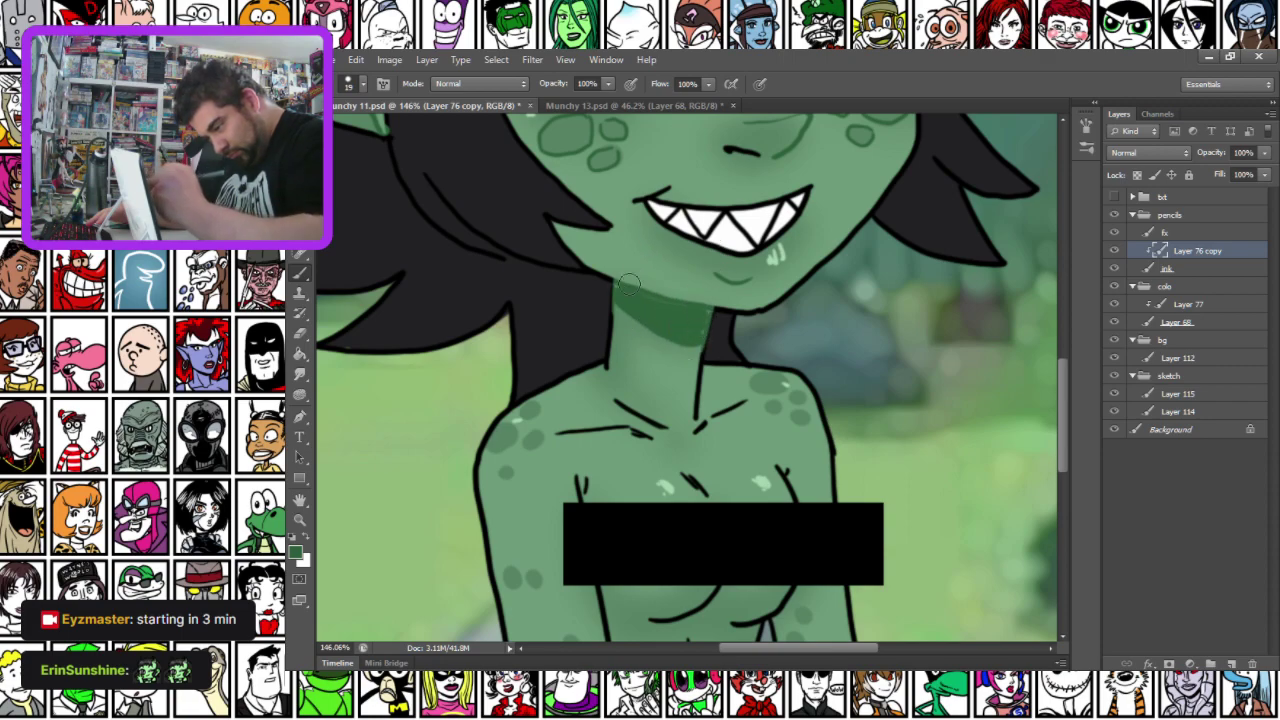
pyautogui.moveTo(702, 373)
pyautogui.mouseDown()
pyautogui.moveTo(693, 434)
pyautogui.moveTo(730, 410)
pyautogui.mouseUp()
pyautogui.moveTo(604, 400); pyautogui.dragTo(600, 372)
pyautogui.moveTo(555, 429); pyautogui.dragTo(660, 440)
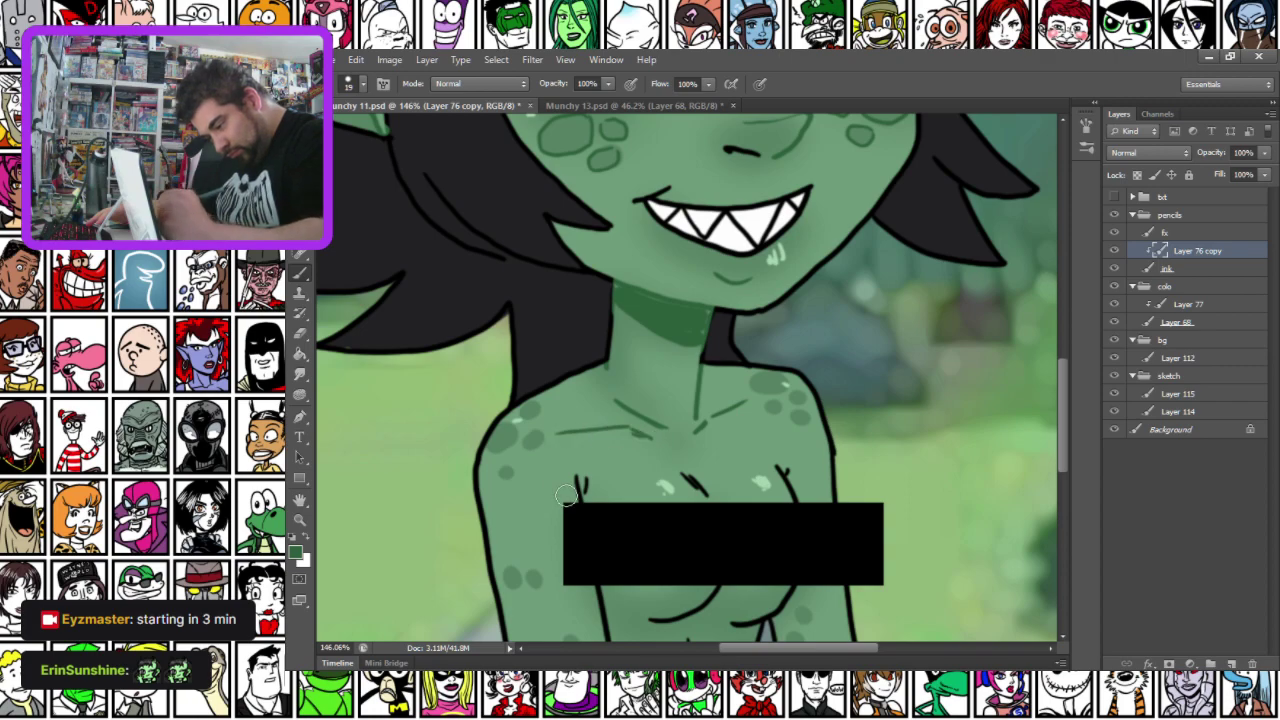
pyautogui.moveTo(581, 492); pyautogui.dragTo(572, 483)
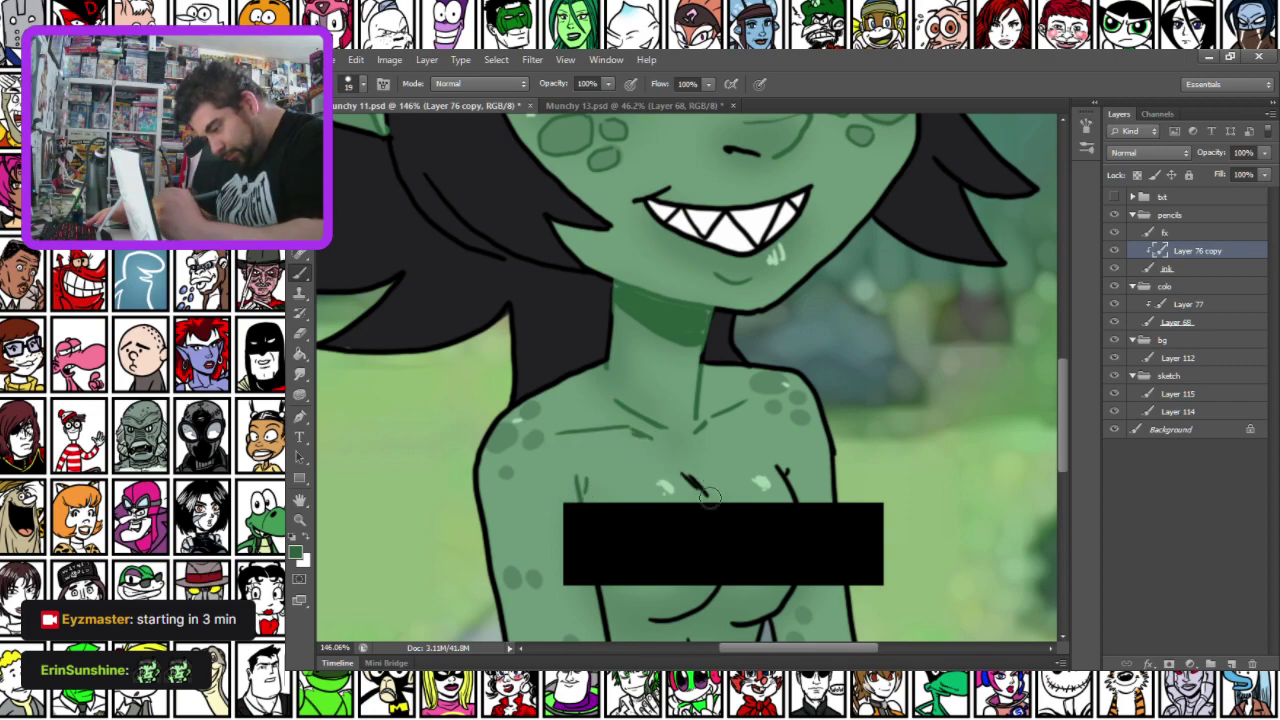
# Recolour the inner ink lines of the chest, stomach, waist and the arm in front of the body dark green
pyautogui.moveTo(543, 606)
pyautogui.mouseDown()
pyautogui.moveTo(598, 349)
pyautogui.moveTo(675, 555)
pyautogui.mouseUp()
pyautogui.moveTo(699, 356)
pyautogui.mouseDown()
pyautogui.moveTo(679, 198)
pyautogui.moveTo(766, 556)
pyautogui.mouseUp()
pyautogui.moveTo(771, 267); pyautogui.dragTo(758, 400)
pyautogui.moveTo(736, 243); pyautogui.dragTo(807, 203)
pyautogui.moveTo(828, 251); pyautogui.dragTo(801, 357)
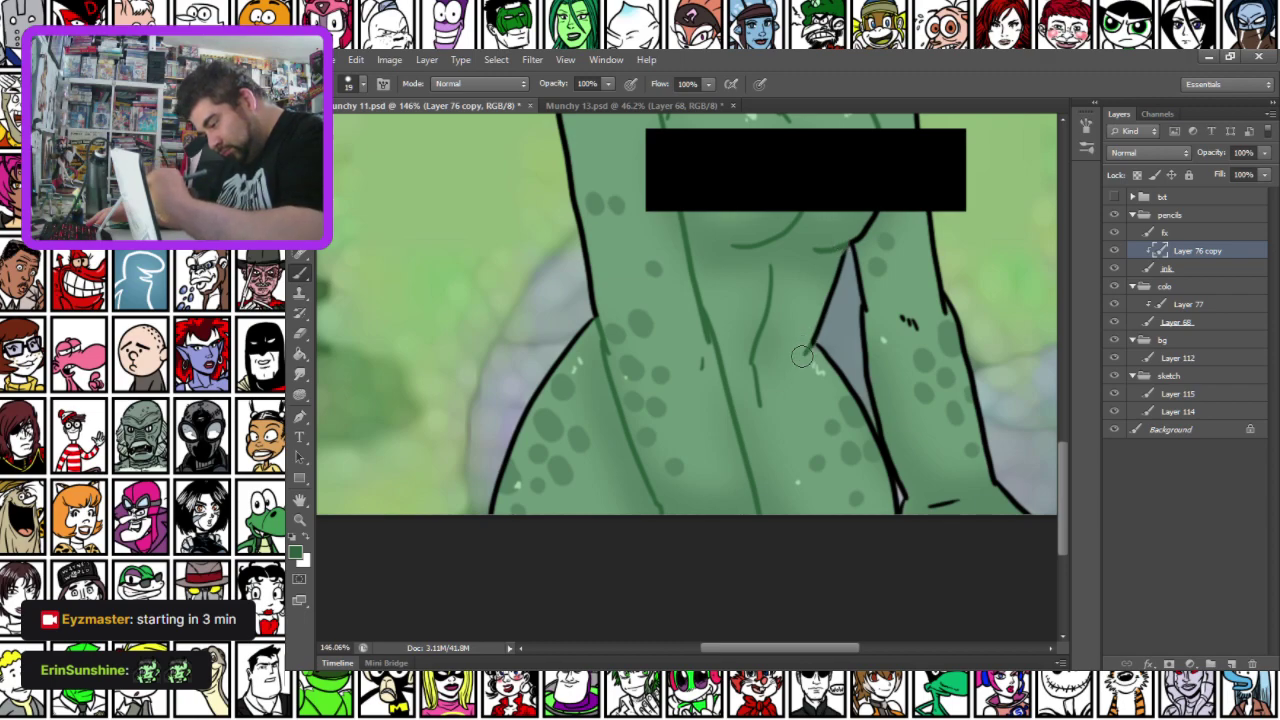
# Recolour the small line below the armpit, the elbow marks and the hand line dark green
pyautogui.moveTo(857, 230); pyautogui.dragTo(883, 186)
pyautogui.moveTo(851, 255); pyautogui.dragTo(856, 246)
pyautogui.press('[')
pyautogui.press('[')
pyautogui.press('[')
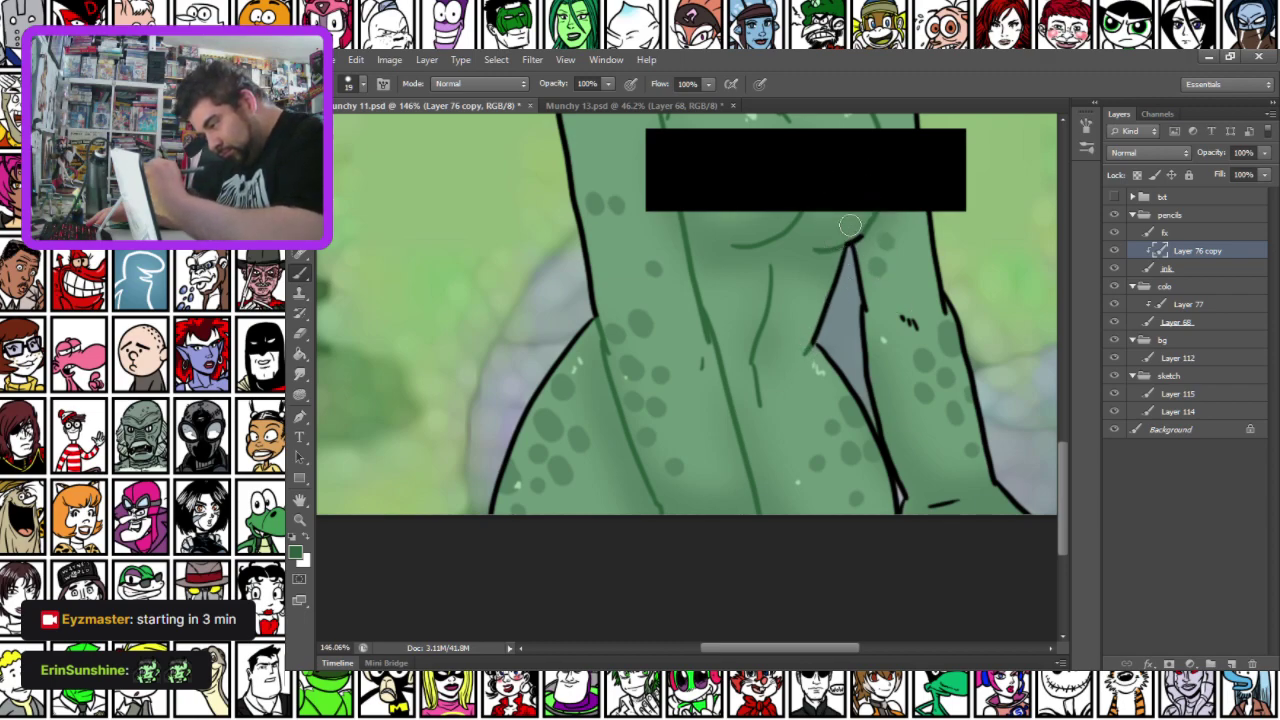
pyautogui.moveTo(918, 497); pyautogui.dragTo(956, 502)
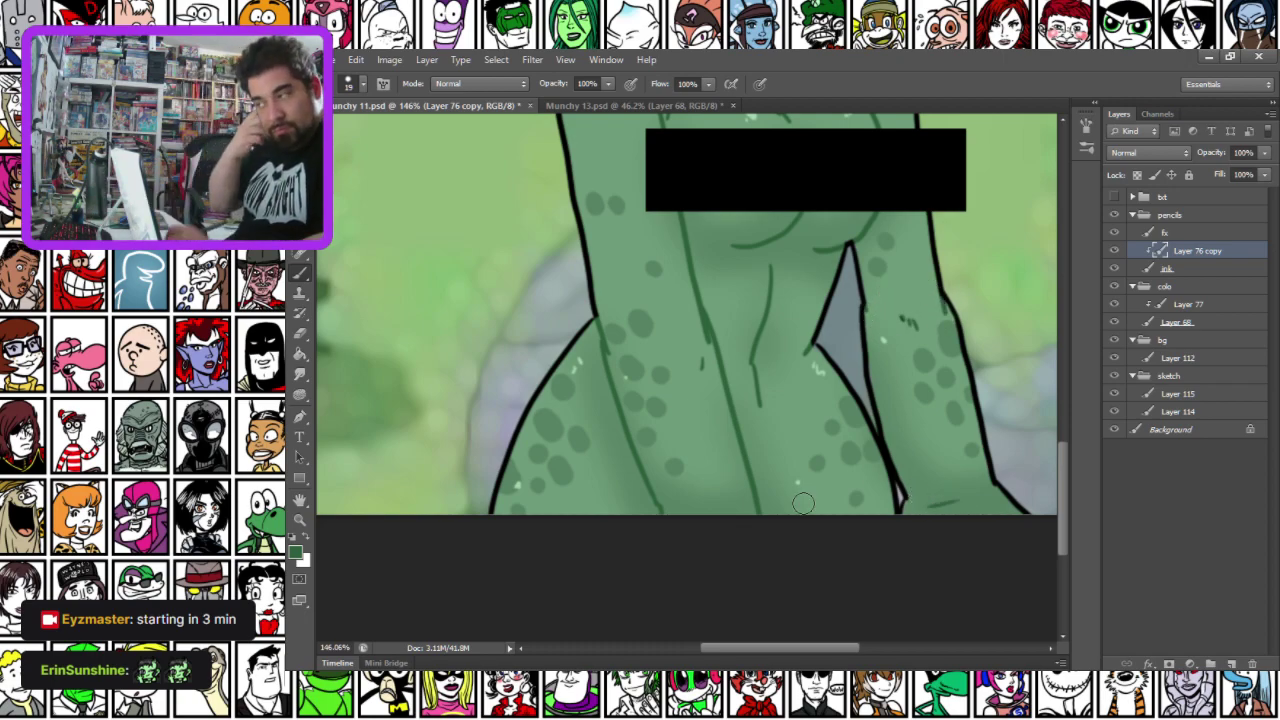
pyautogui.moveTo(546, 347); pyautogui.dragTo(625, 457)
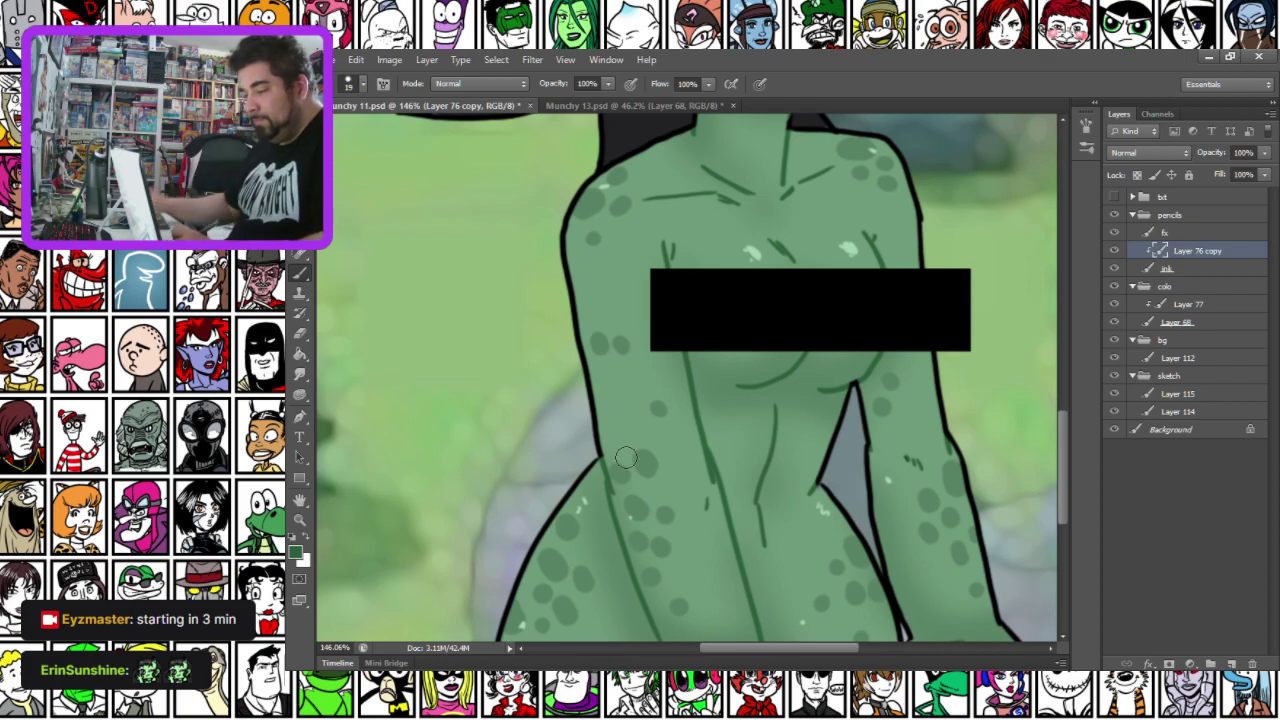
pyautogui.scroll(-5, 618, 449)
pyautogui.scroll(-4, 734, 124)
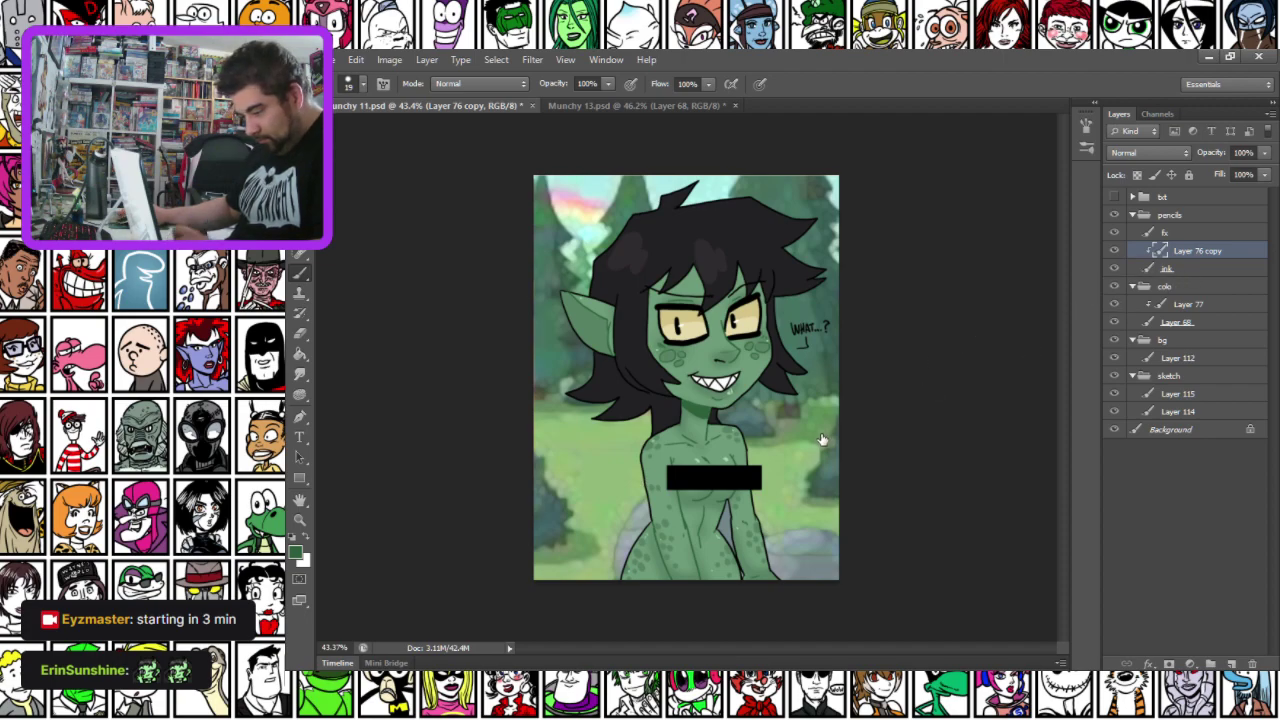
# On the ink layer, hand-letter the artist's signature in black with a small brush beside the character's hip
pyautogui.click(1185, 271)
pyautogui.scroll(5, 659, 466)
pyautogui.click(293, 538)
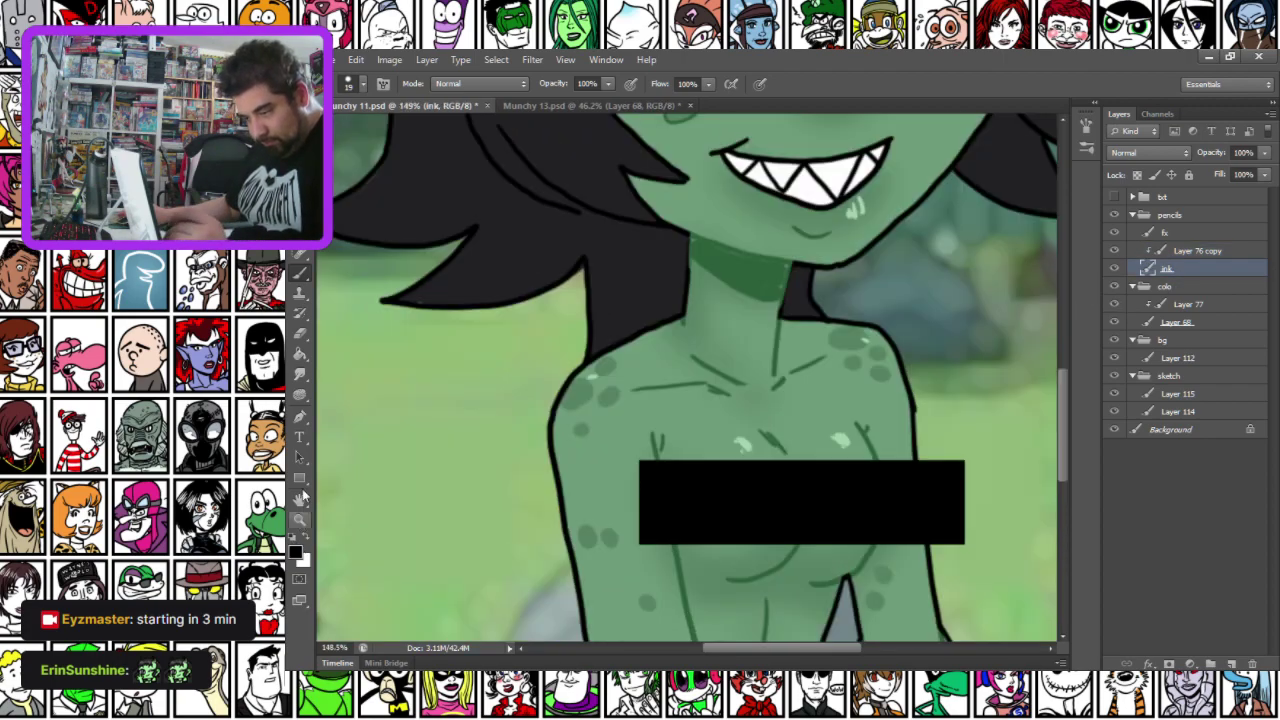
pyautogui.moveTo(461, 514)
pyautogui.mouseDown()
pyautogui.moveTo(492, 340)
pyautogui.moveTo(496, 354)
pyautogui.moveTo(524, 350)
pyautogui.moveTo(514, 345)
pyautogui.moveTo(551, 334)
pyautogui.mouseUp()
pyautogui.rightClick(573, 302)
pyautogui.click(700, 387)
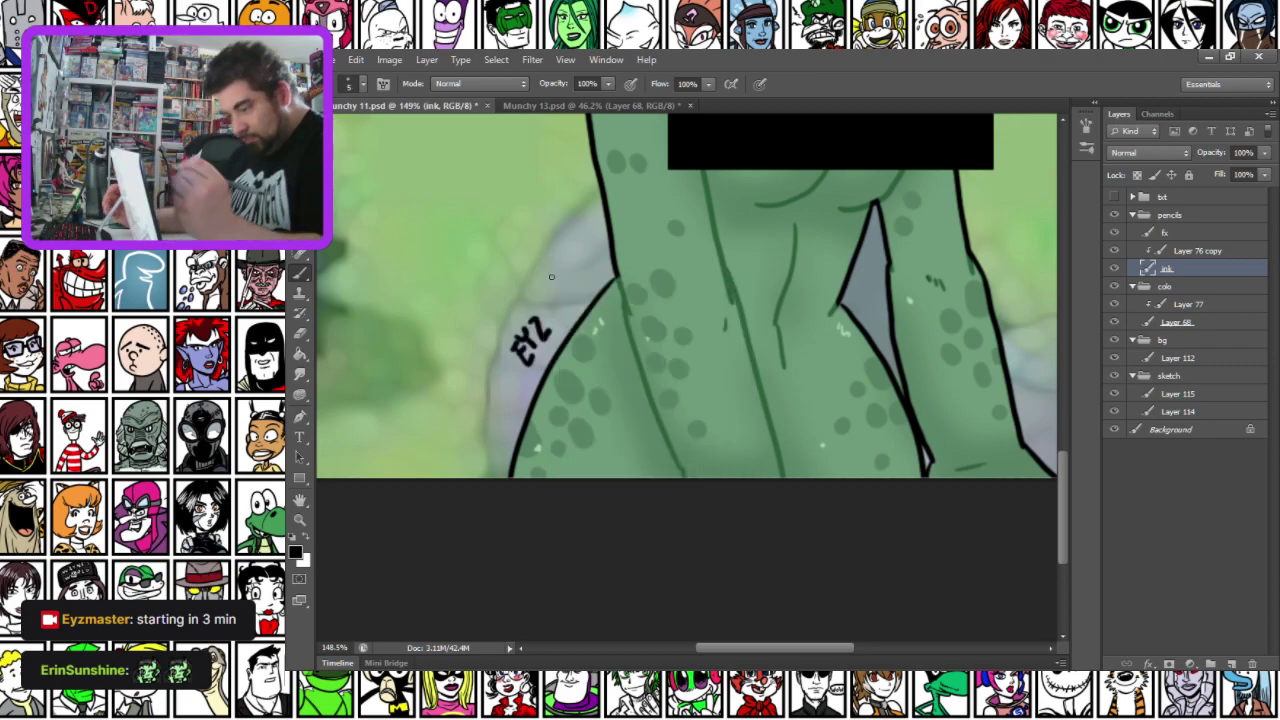
pyautogui.click(558, 320)
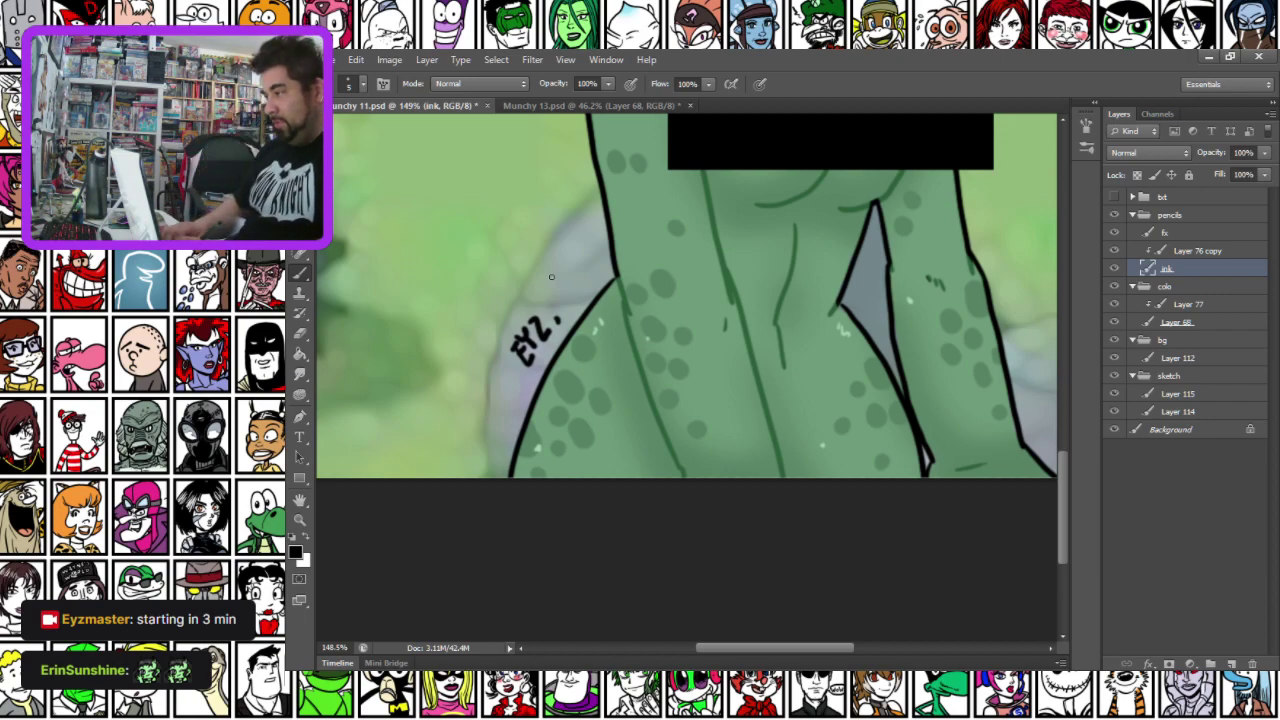
# Save the Munchy 11 document and export a PNG copy of it to the Goblin OC folder
pyautogui.scroll(-5, 635, 205)
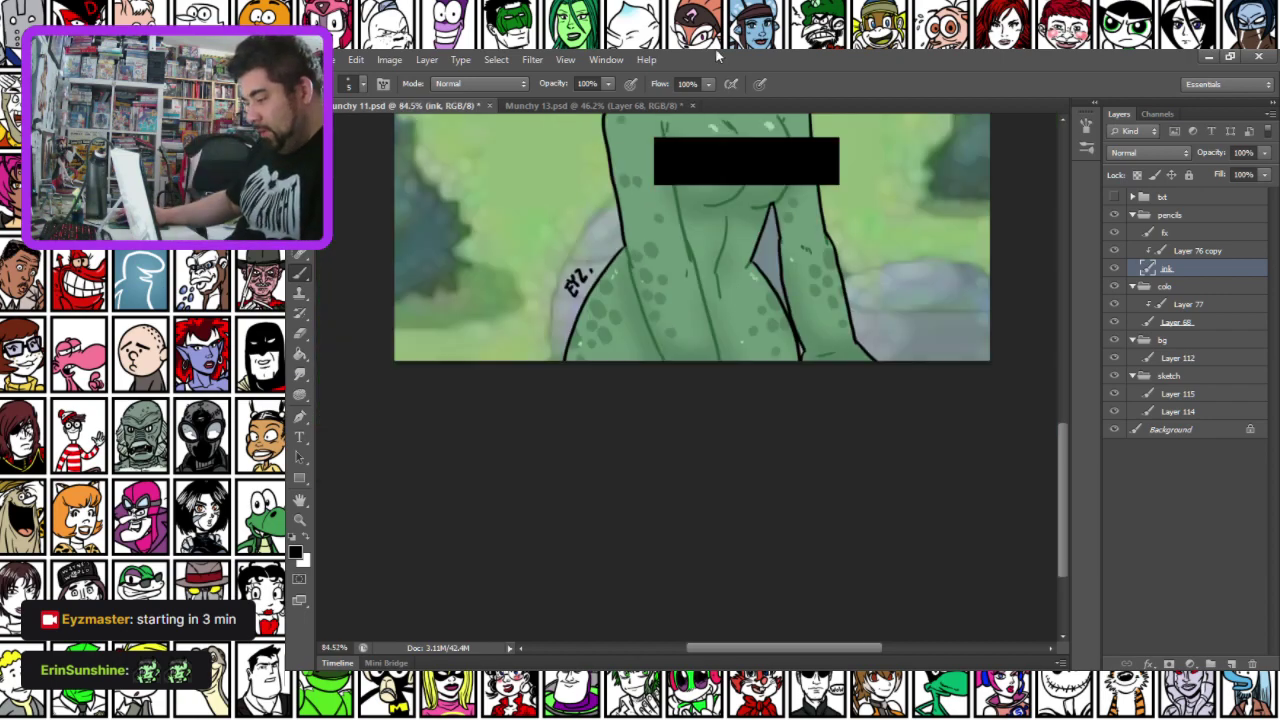
pyautogui.scroll(-5, 714, 229)
pyautogui.hotkey('ctrl', 's')
pyautogui.click(325, 60)
pyautogui.click(374, 246)
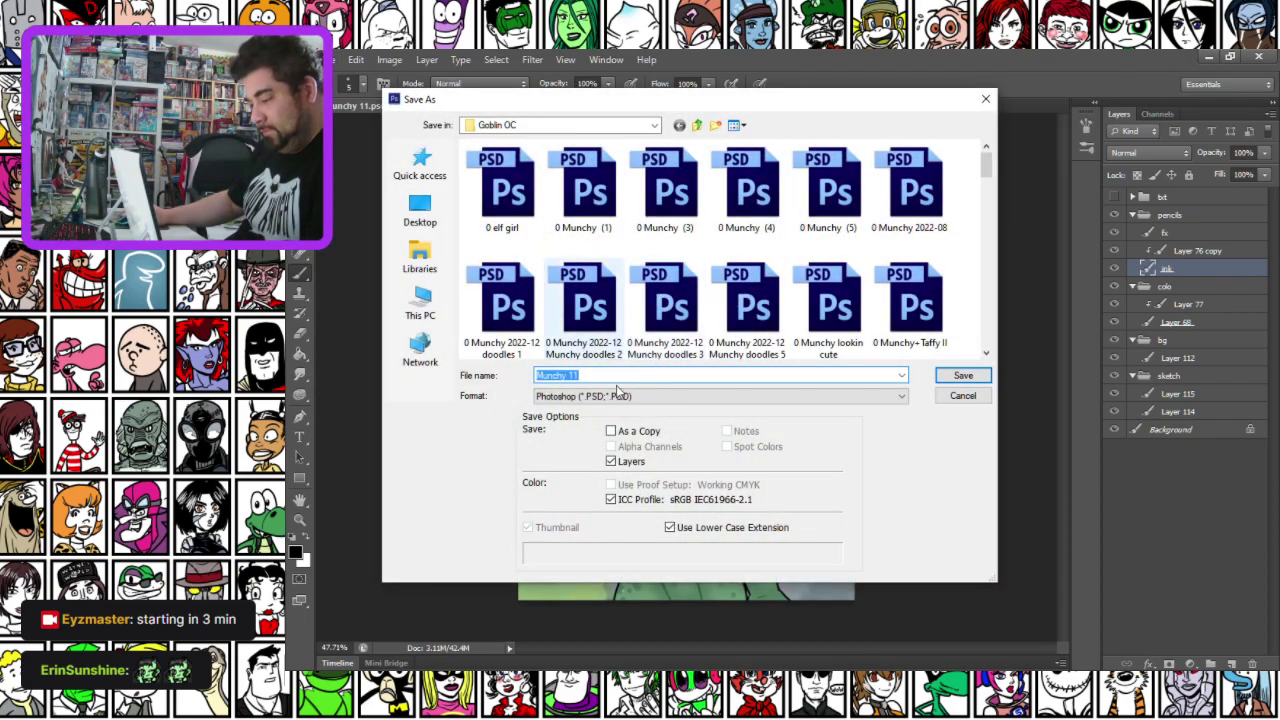
pyautogui.click(617, 395)
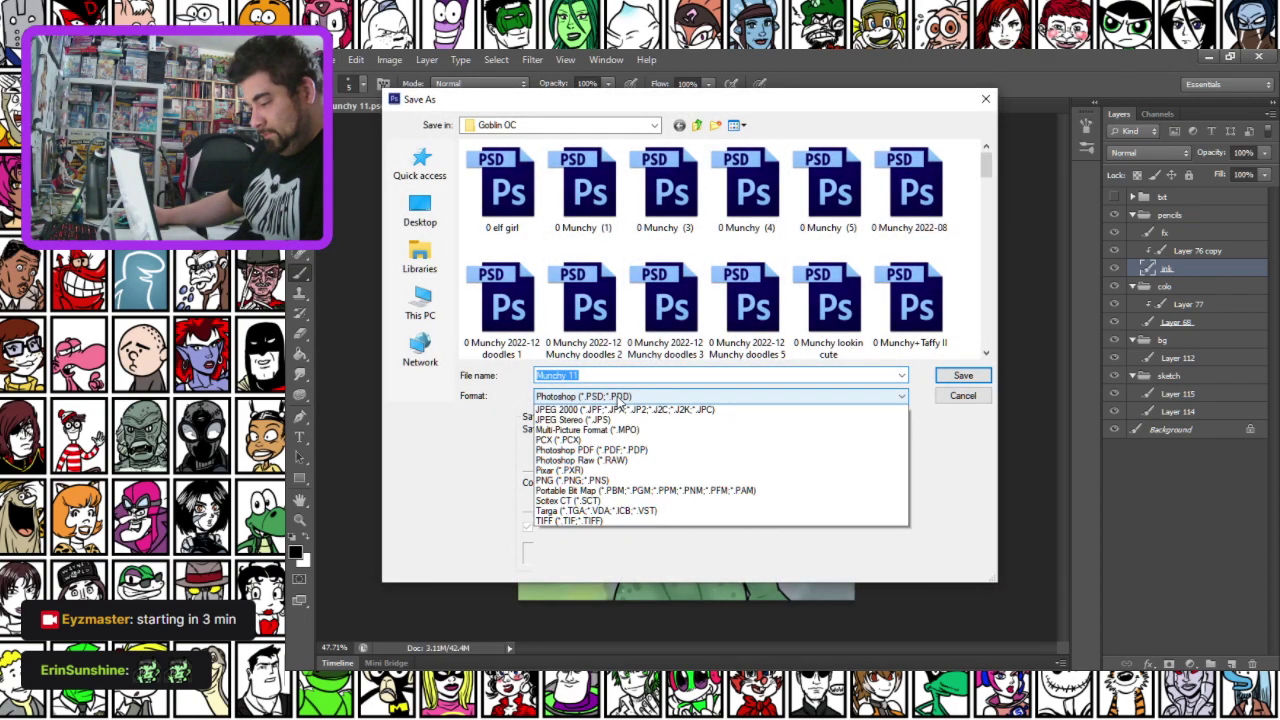
pyautogui.click(574, 570)
pyautogui.press('Return')
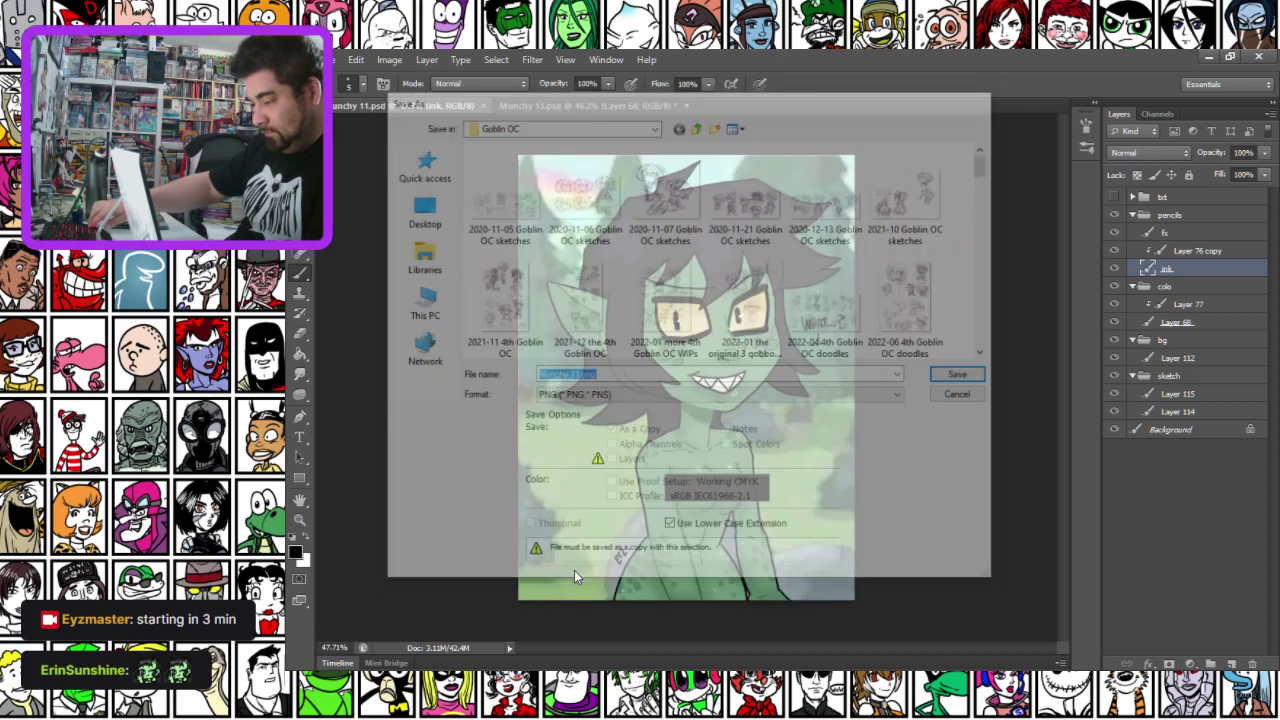
pyautogui.press('Return')
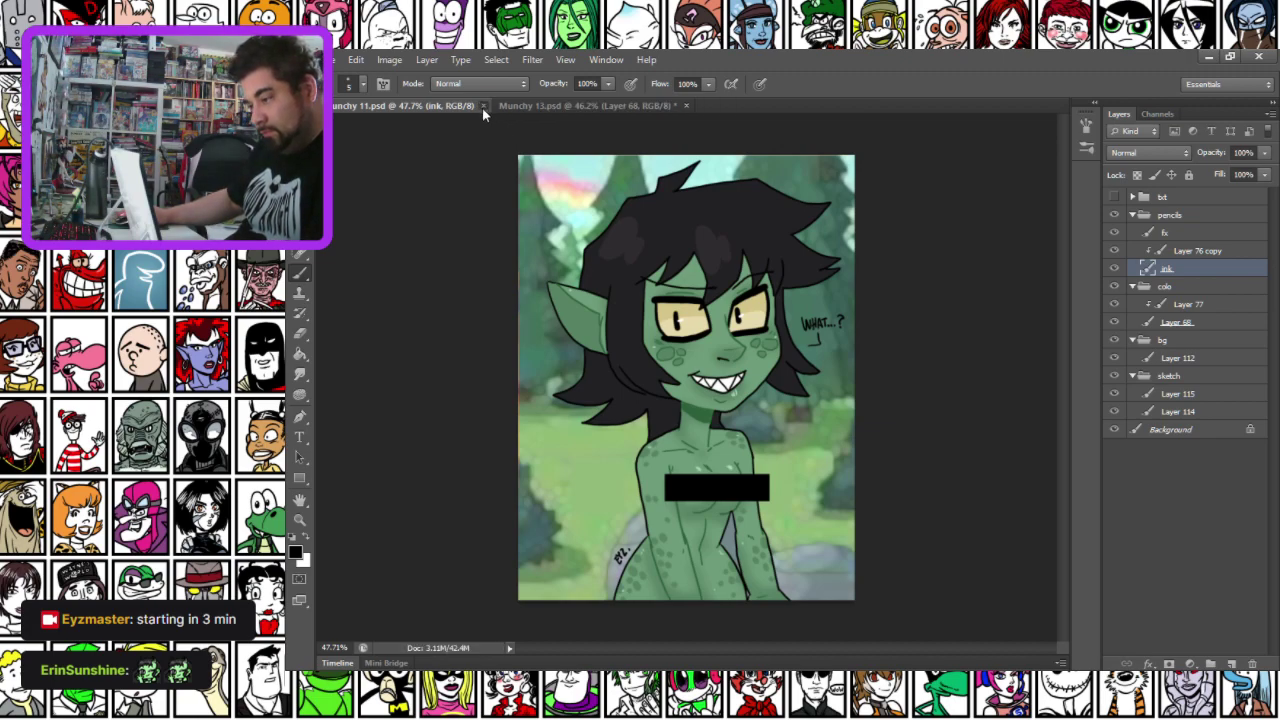
# Close Munchy 11 and flip the whole forest background on Layer 112 of Munchy 13 horizontally with Free Transform
pyautogui.click(482, 106)
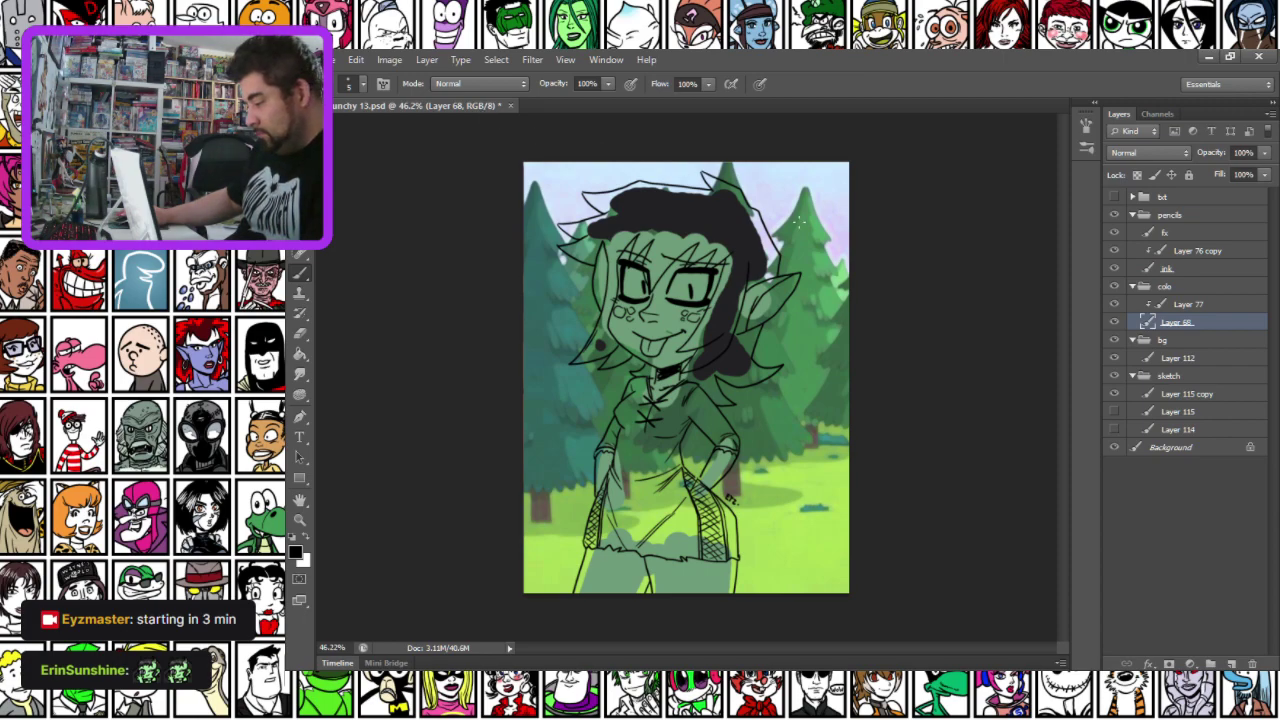
pyautogui.press('m')
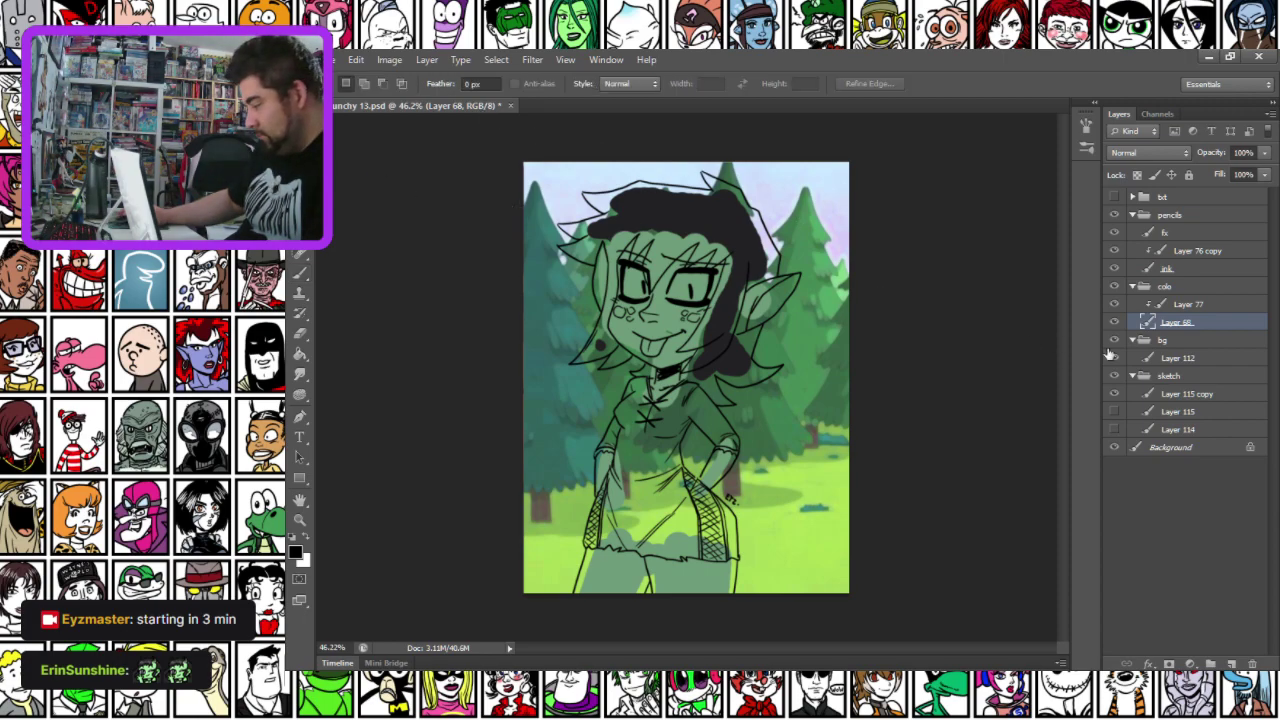
pyautogui.click(1178, 357)
pyautogui.hotkey('ctrl', 'a')
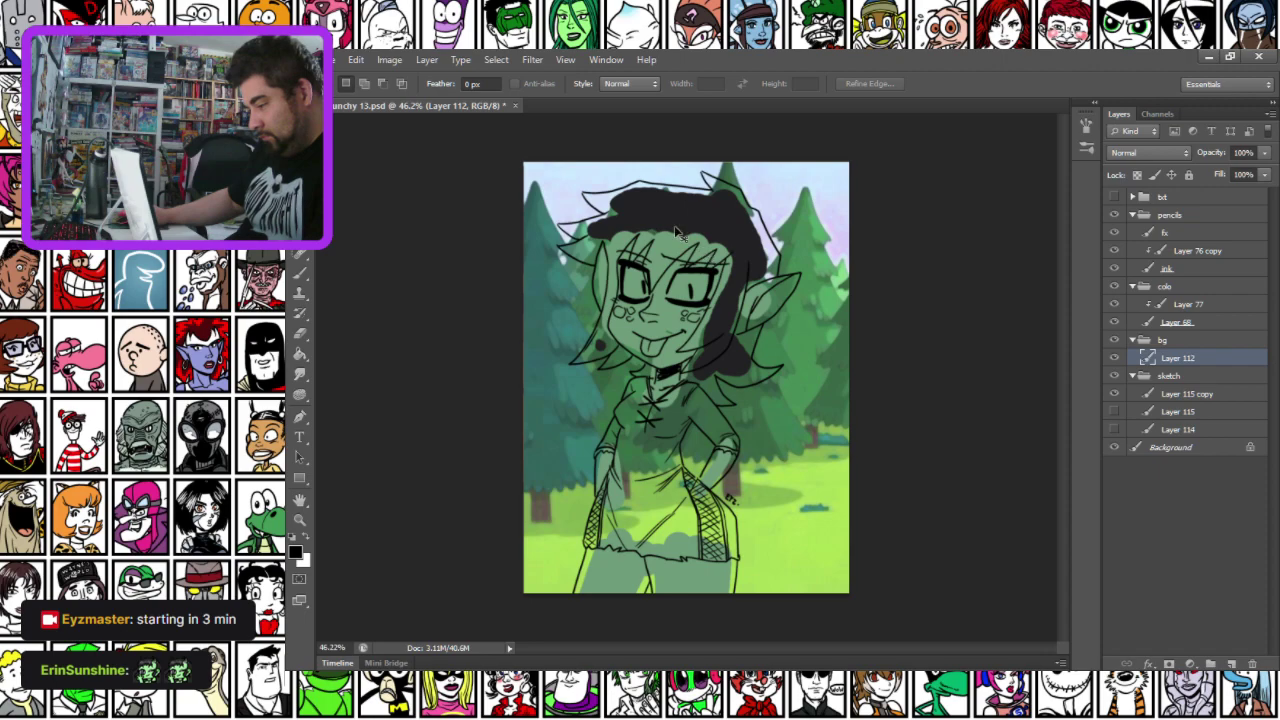
pyautogui.rightClick(673, 227)
pyautogui.click(735, 408)
pyautogui.rightClick(714, 300)
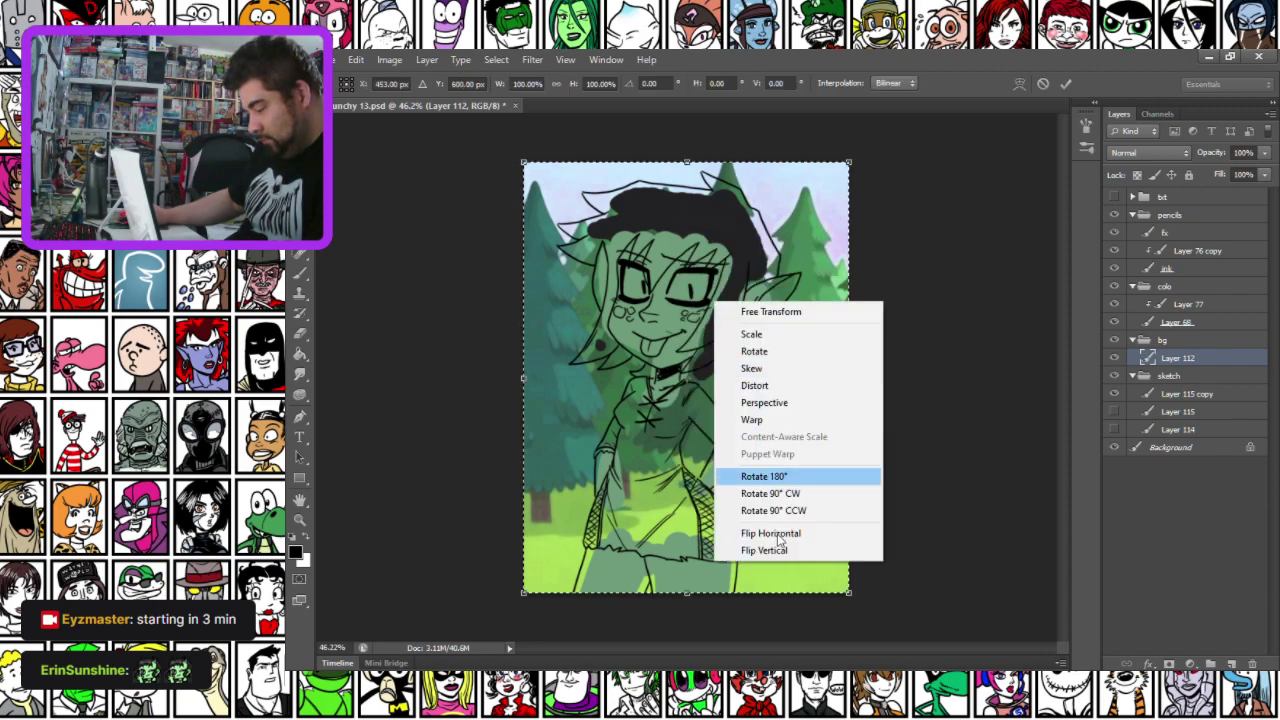
pyautogui.click(786, 553)
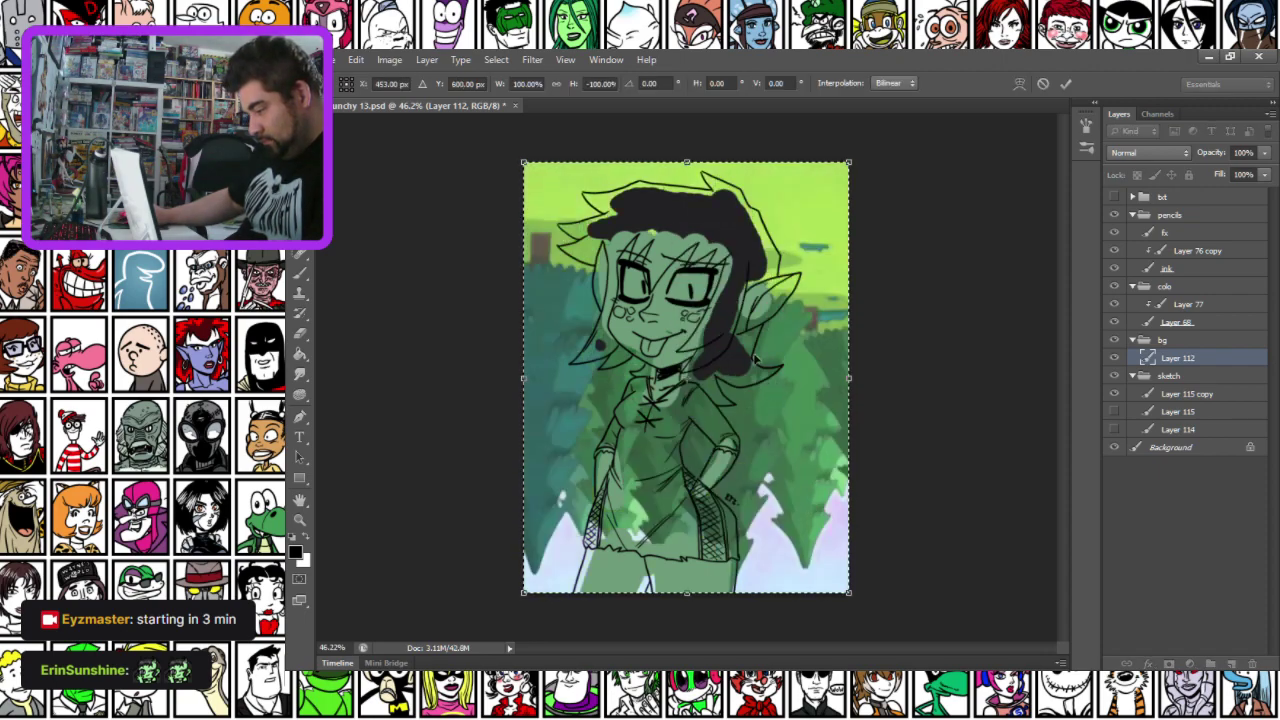
pyautogui.rightClick(746, 275)
pyautogui.click(795, 509)
pyautogui.rightClick(757, 316)
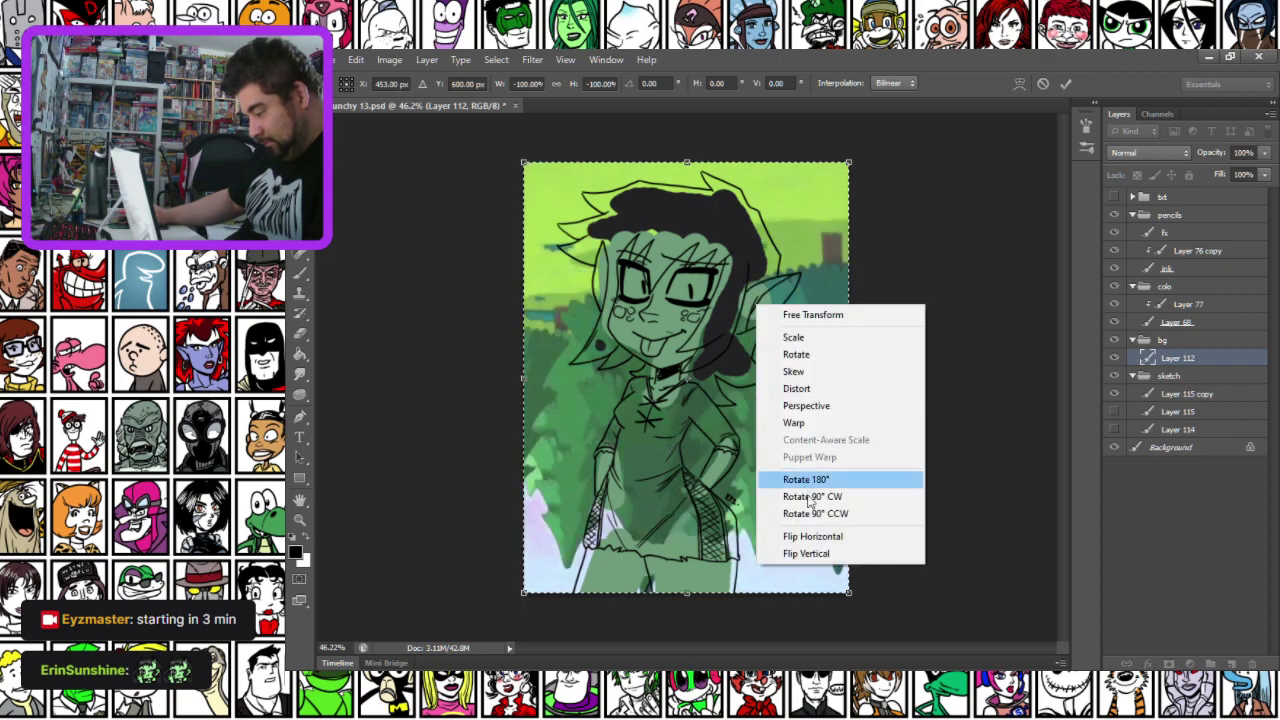
pyautogui.click(802, 562)
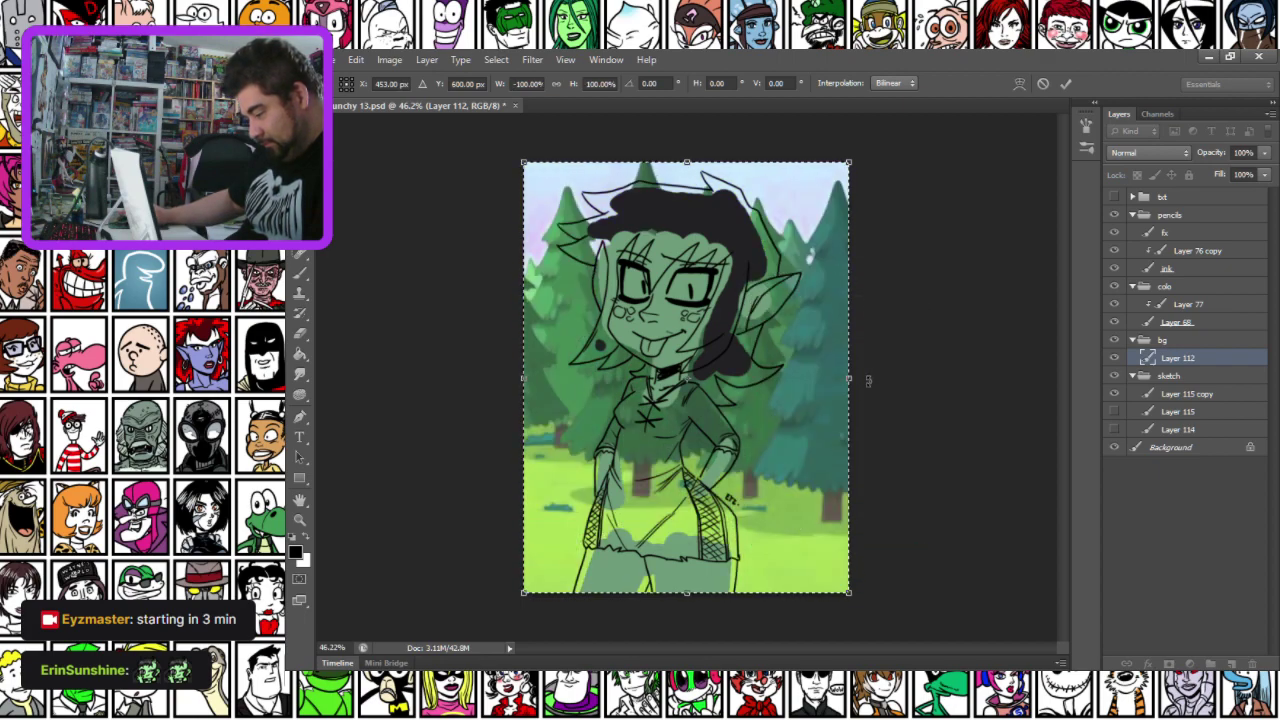
# Stretch the forest background horizontally to about 105% width past the canvas edge, apply the transform and deselect
pyautogui.moveTo(849, 378); pyautogui.dragTo(866, 378)
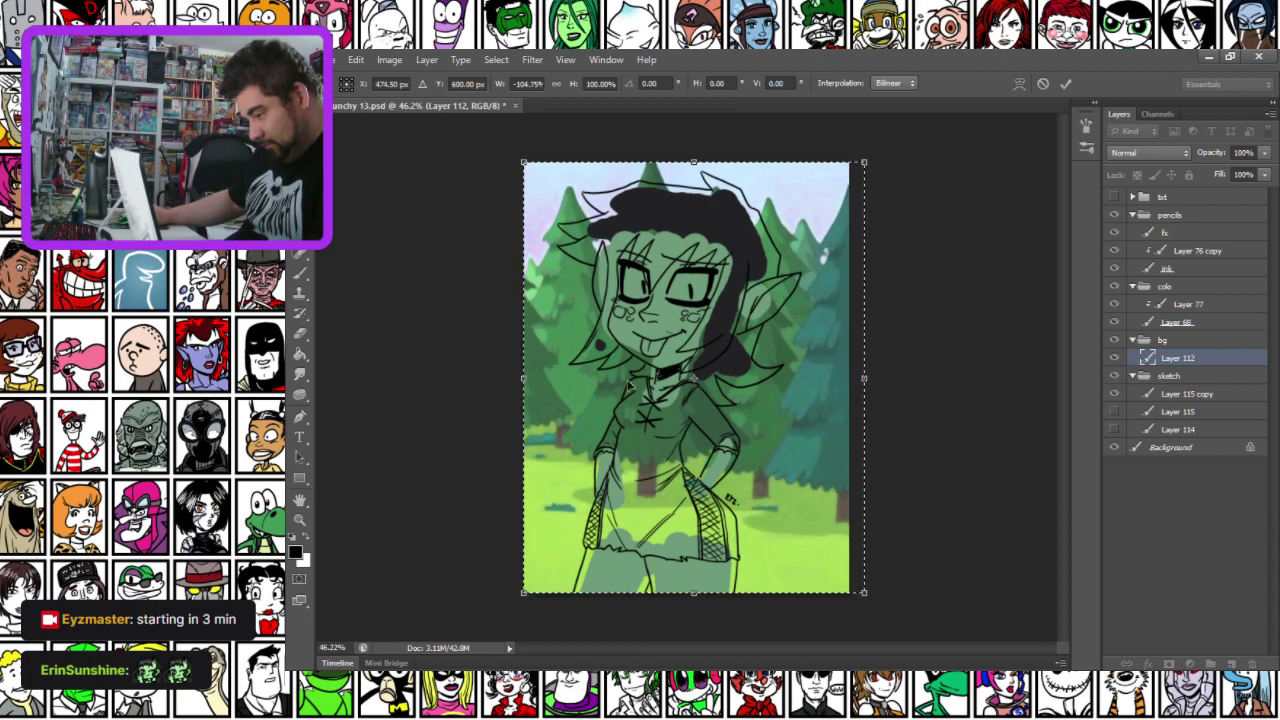
pyautogui.press('Return')
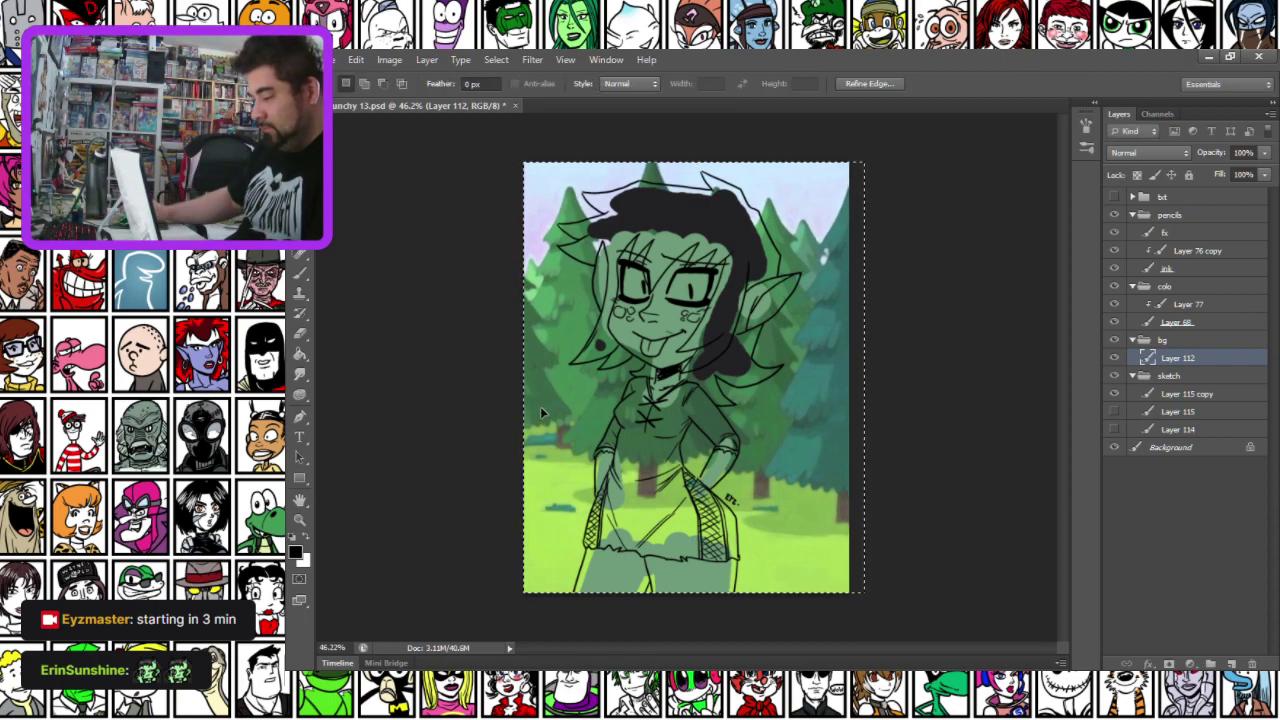
pyautogui.hotkey('ctrl', 'd')
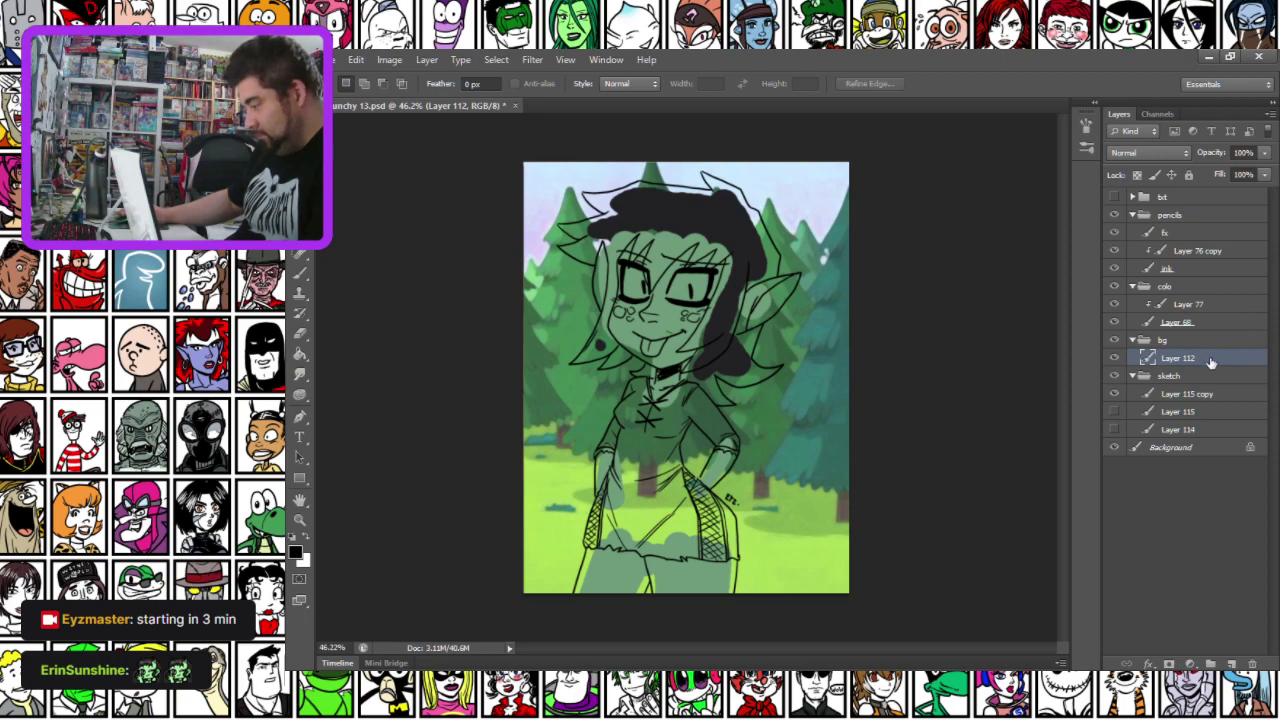
# On the ink layer, brush in the inner fold line of the narrow ear beside the tree background in black
pyautogui.click(1167, 323)
pyautogui.scroll(6, 741, 352)
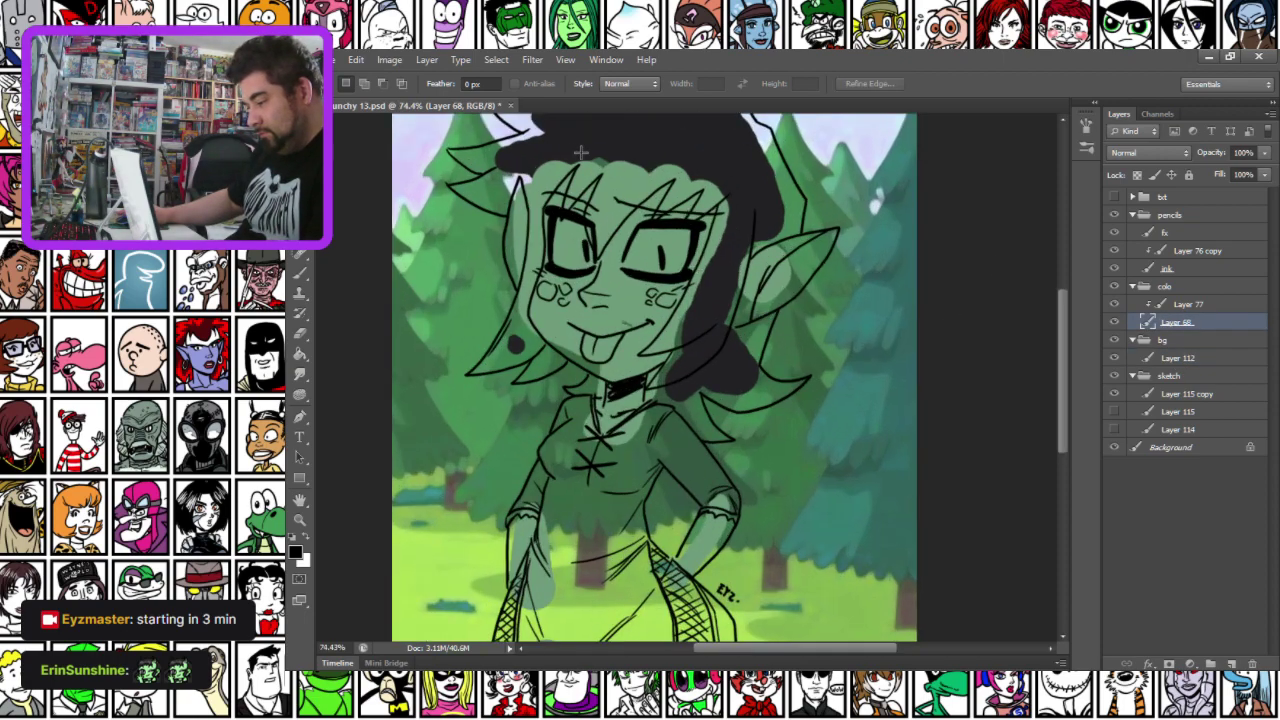
pyautogui.scroll(3, 537, 153)
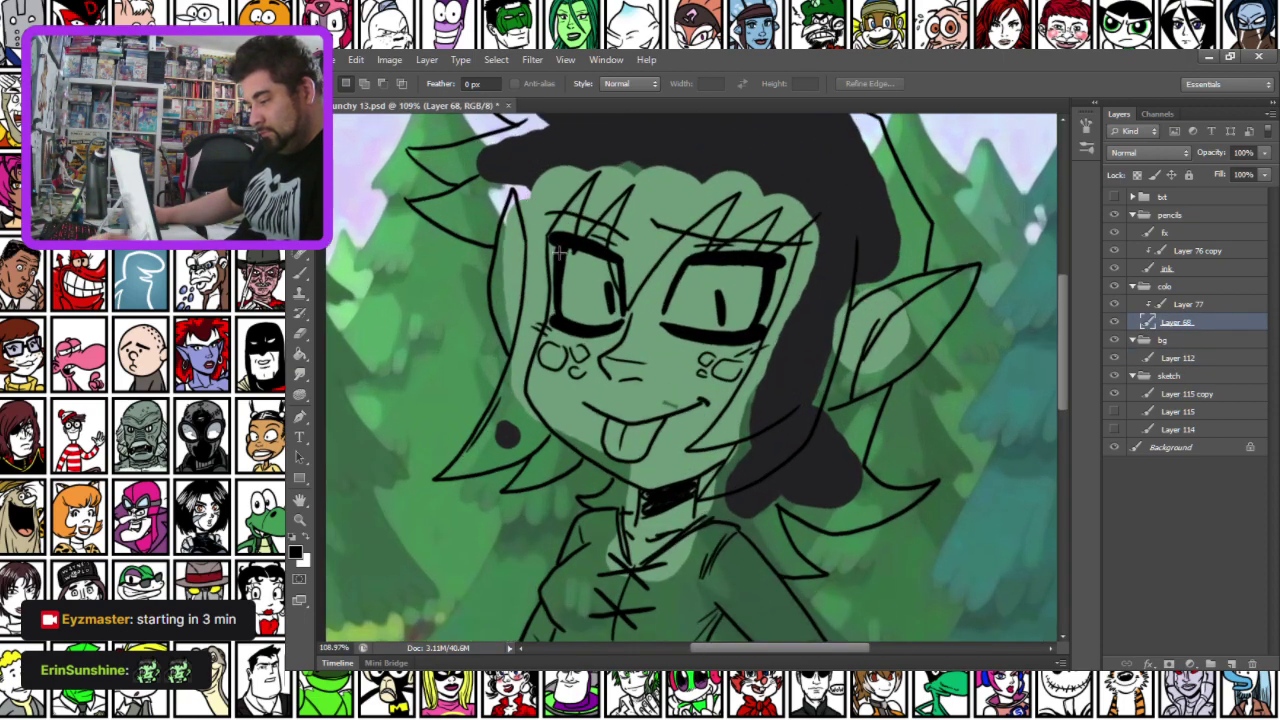
pyautogui.click(1178, 268)
pyautogui.scroll(1, 722, 284)
pyautogui.press('b')
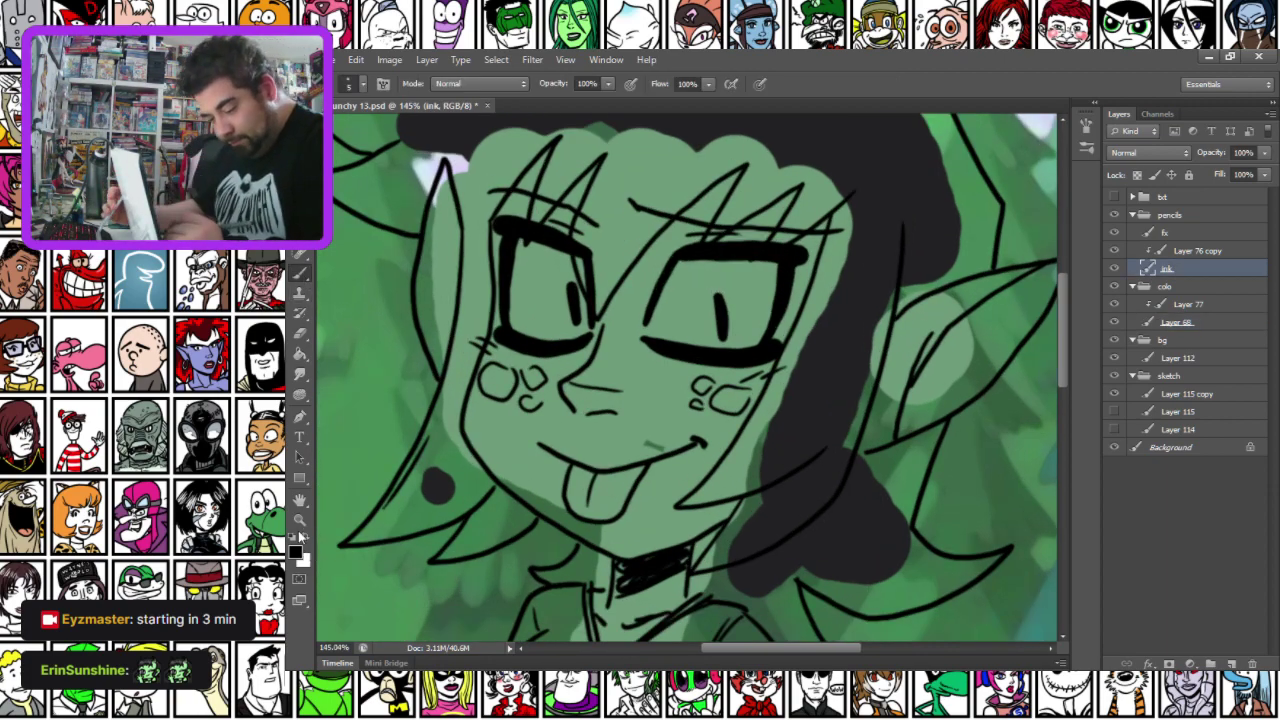
pyautogui.moveTo(502, 298); pyautogui.dragTo(597, 310)
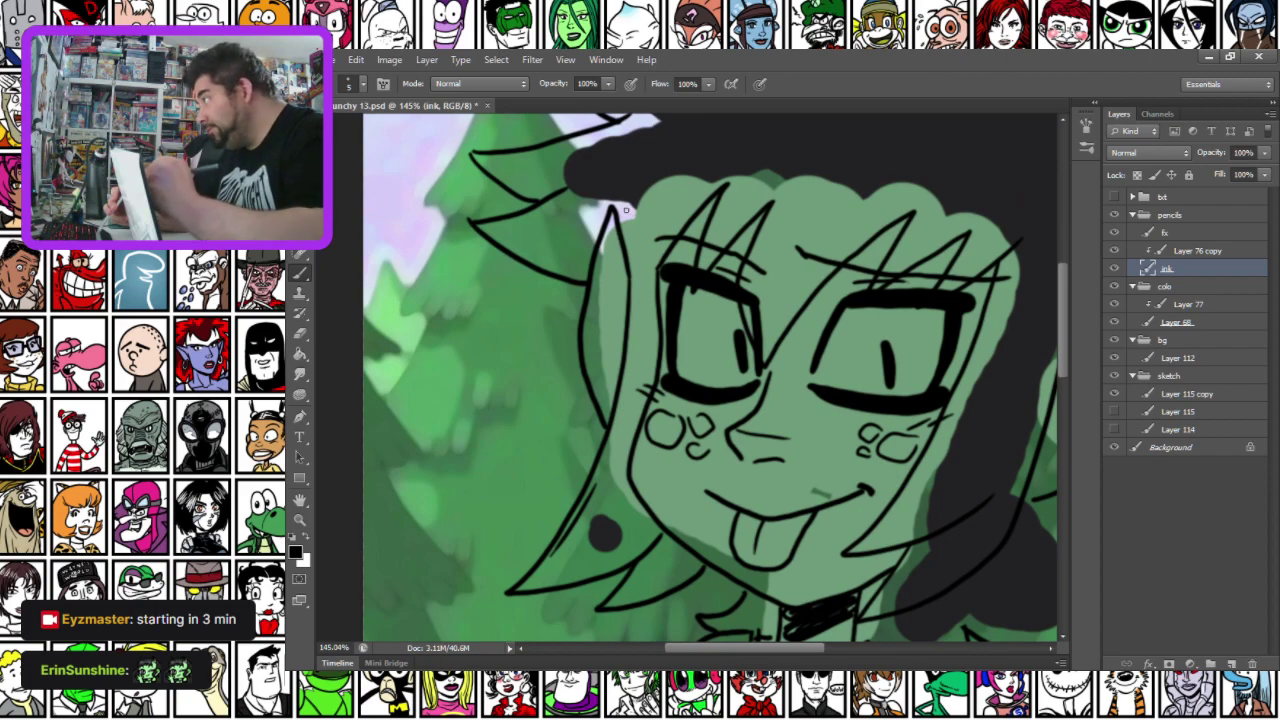
pyautogui.moveTo(609, 212); pyautogui.dragTo(606, 358)
pyautogui.hotkey('ctrl', 'z')
pyautogui.moveTo(606, 322); pyautogui.dragTo(612, 418)
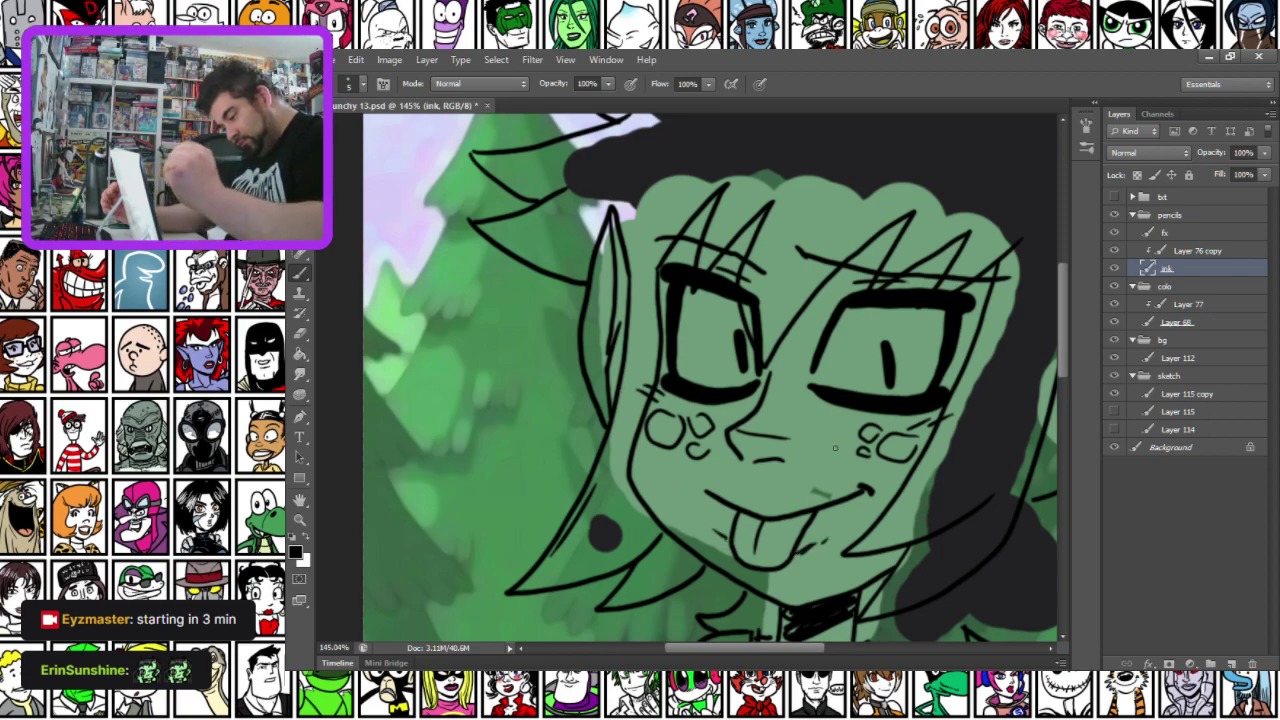
# Ink the tunic's curved sleeve seam from the shoulder down to the armpit of the bent arm, redoing the first stroke
pyautogui.moveTo(573, 456); pyautogui.dragTo(591, 425)
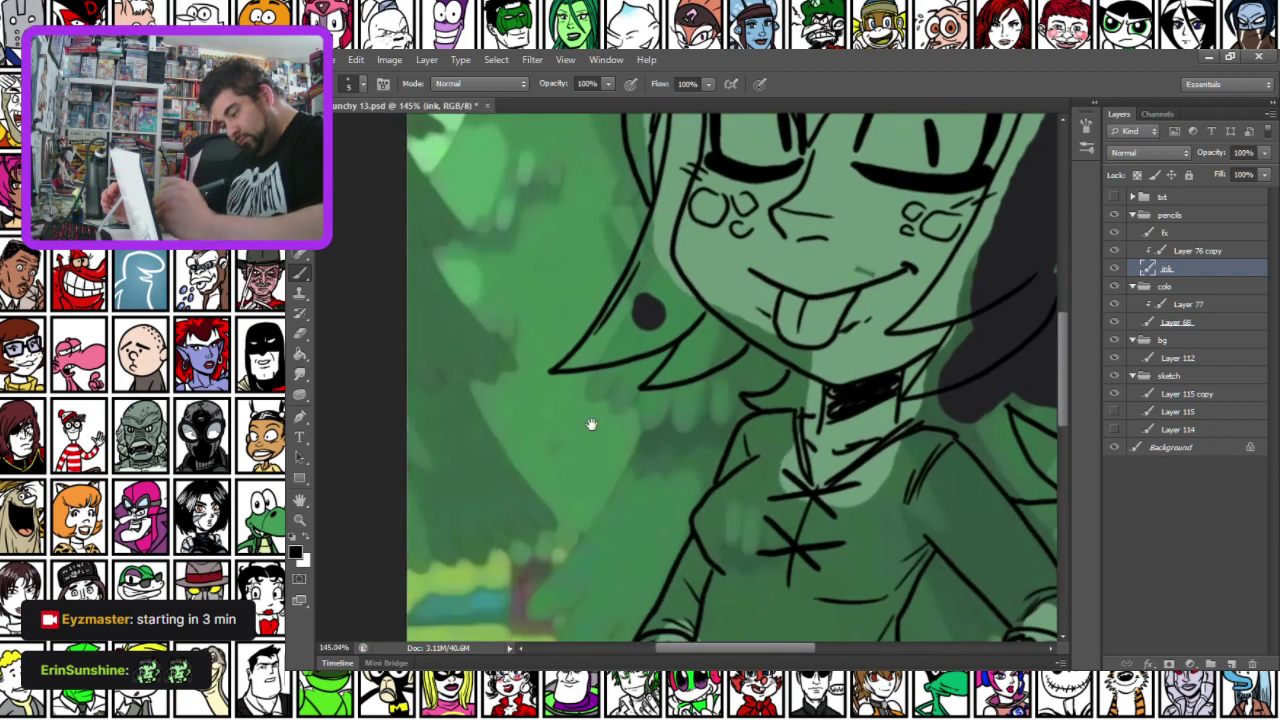
pyautogui.moveTo(748, 630); pyautogui.dragTo(720, 478)
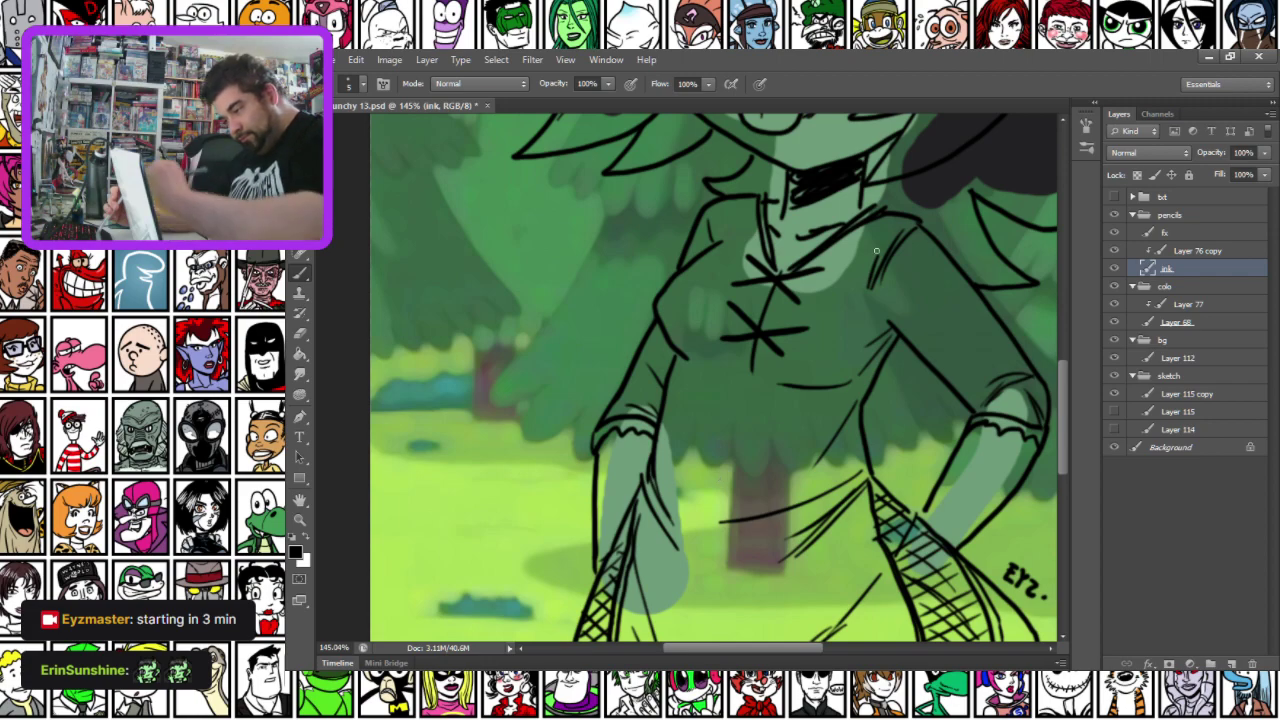
pyautogui.moveTo(890, 220)
pyautogui.mouseDown()
pyautogui.moveTo(855, 324)
pyautogui.moveTo(876, 354)
pyautogui.mouseUp()
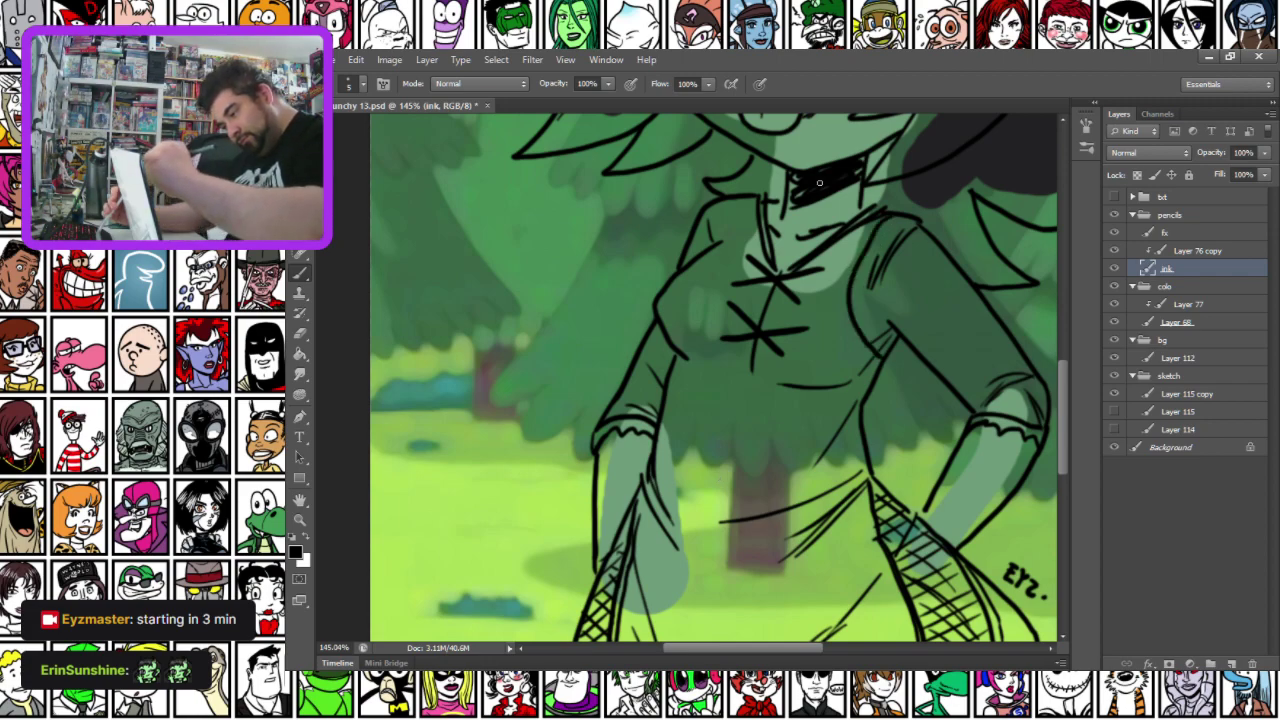
pyautogui.hotkey('ctrl', 'z')
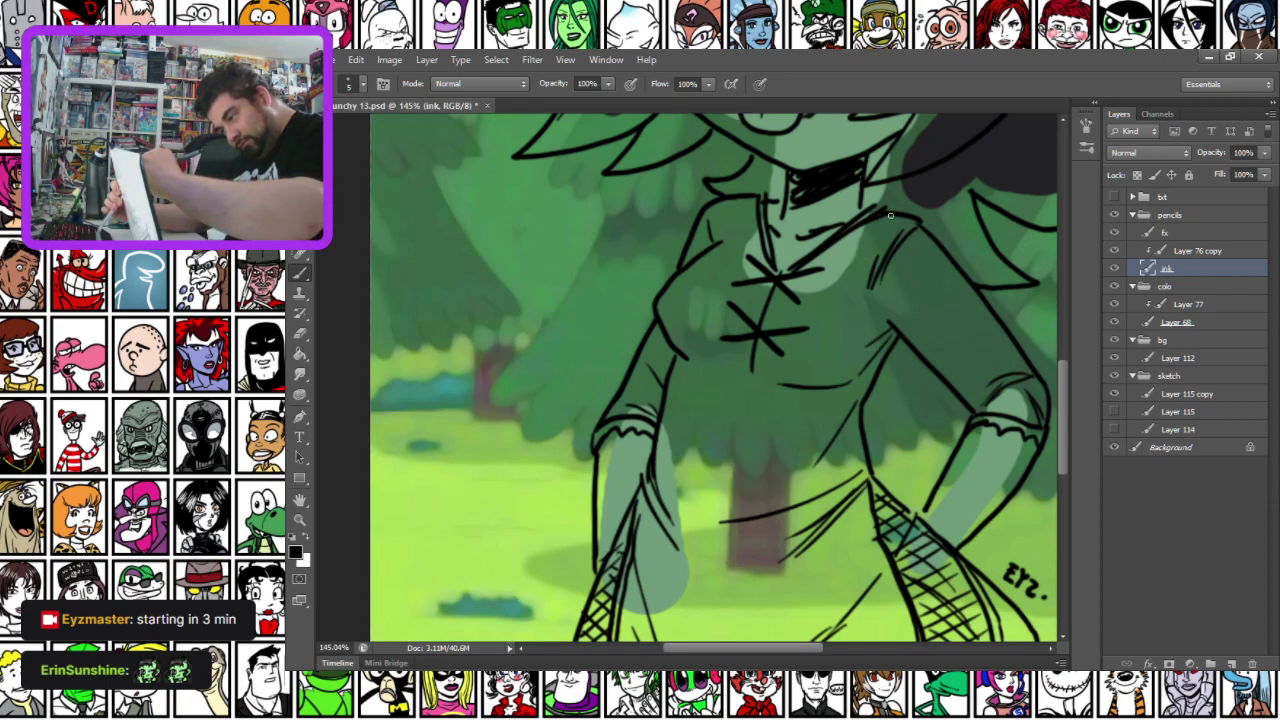
pyautogui.moveTo(866, 242); pyautogui.dragTo(852, 346)
pyautogui.moveTo(861, 242); pyautogui.dragTo(845, 344)
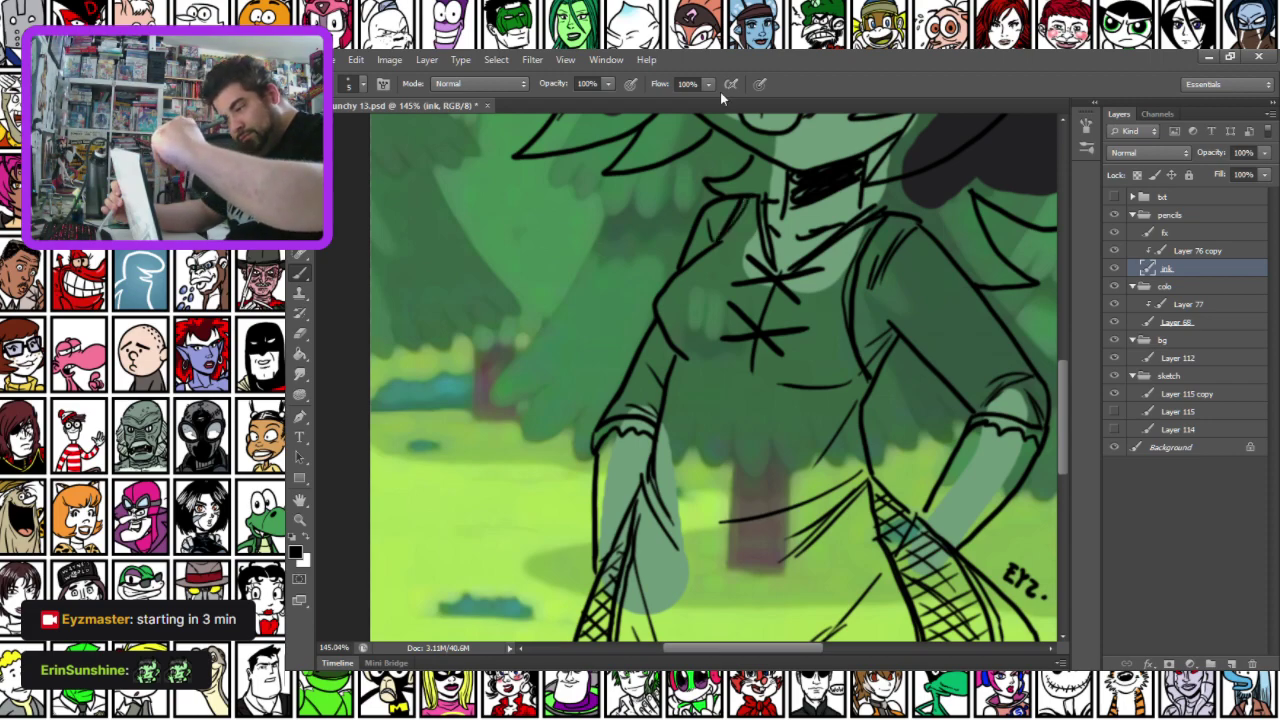
# Ink a band wrapped around the thigh below the ragged hem, with a loose knotted end on the outer side
pyautogui.moveTo(570, 529)
pyautogui.mouseDown()
pyautogui.moveTo(604, 351)
pyautogui.moveTo(566, 391)
pyautogui.moveTo(590, 393)
pyautogui.moveTo(515, 128)
pyautogui.moveTo(605, 285)
pyautogui.moveTo(546, 374)
pyautogui.mouseUp()
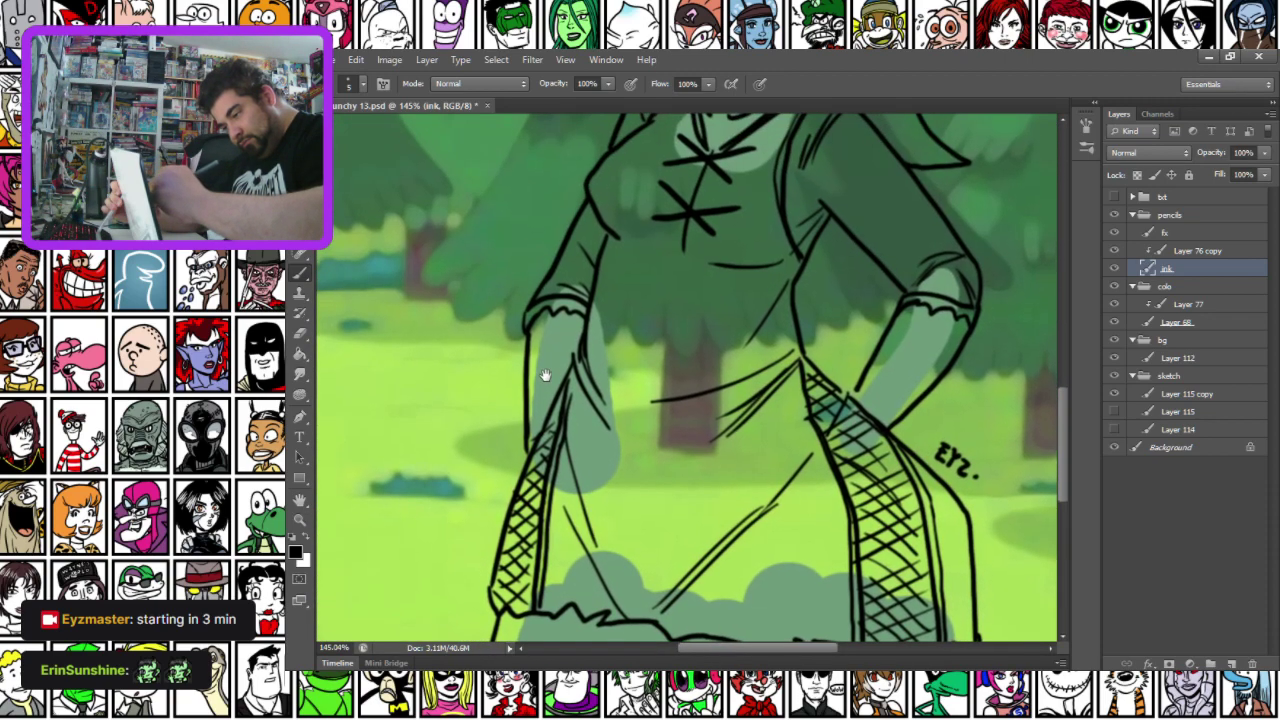
pyautogui.moveTo(483, 622); pyautogui.dragTo(541, 358)
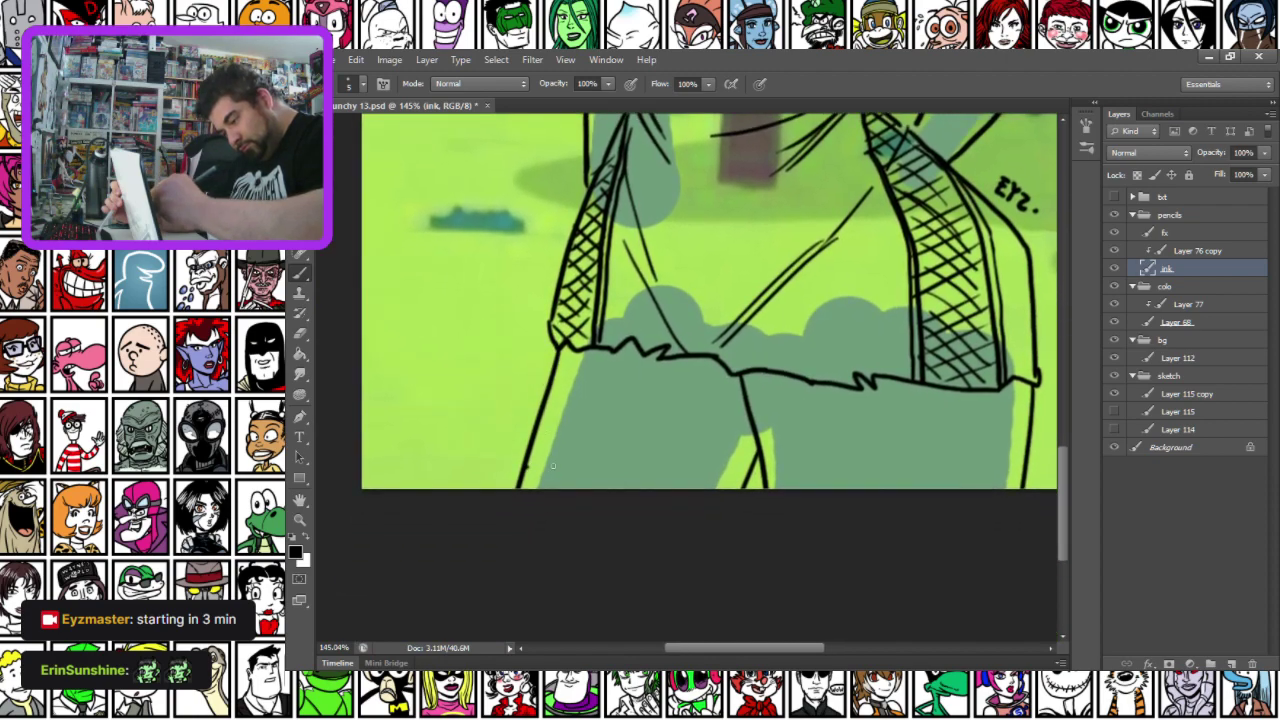
pyautogui.moveTo(526, 465)
pyautogui.mouseDown()
pyautogui.moveTo(632, 469)
pyautogui.moveTo(718, 499)
pyautogui.mouseUp()
pyautogui.moveTo(540, 420); pyautogui.dragTo(696, 438)
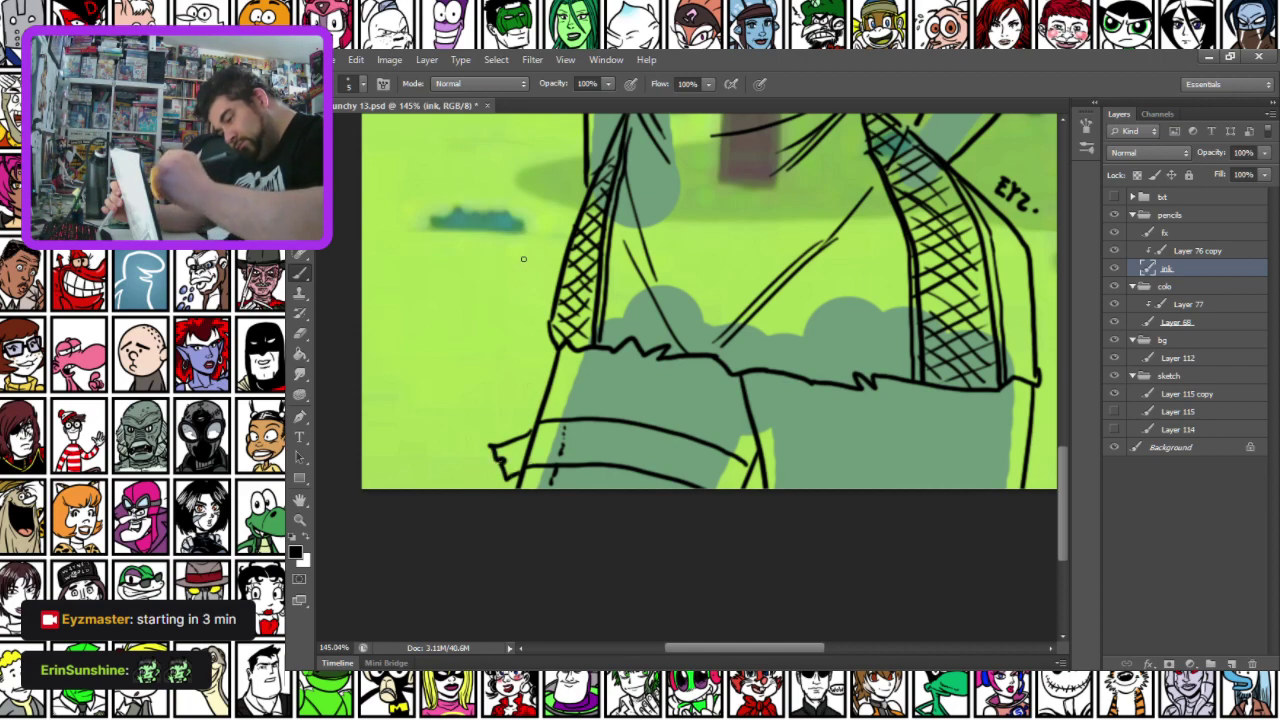
pyautogui.moveTo(691, 424); pyautogui.dragTo(757, 449)
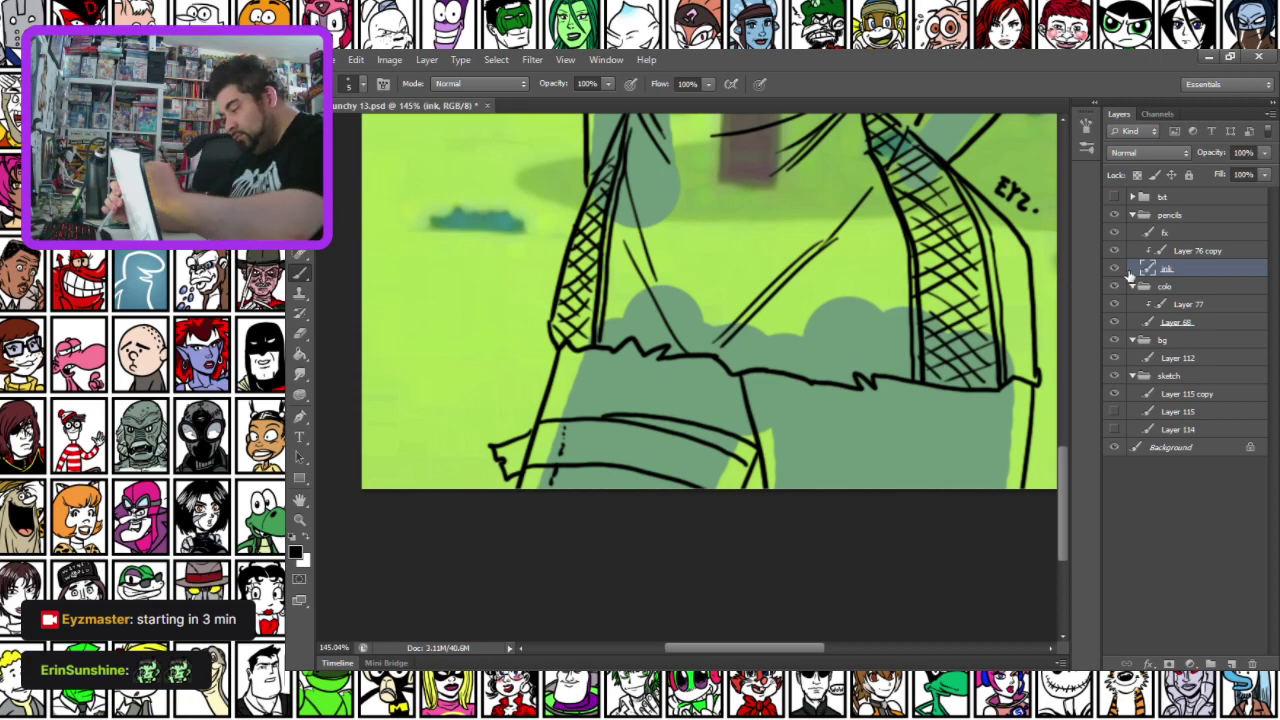
pyautogui.moveTo(1183, 322); pyautogui.dragTo(1170, 307)
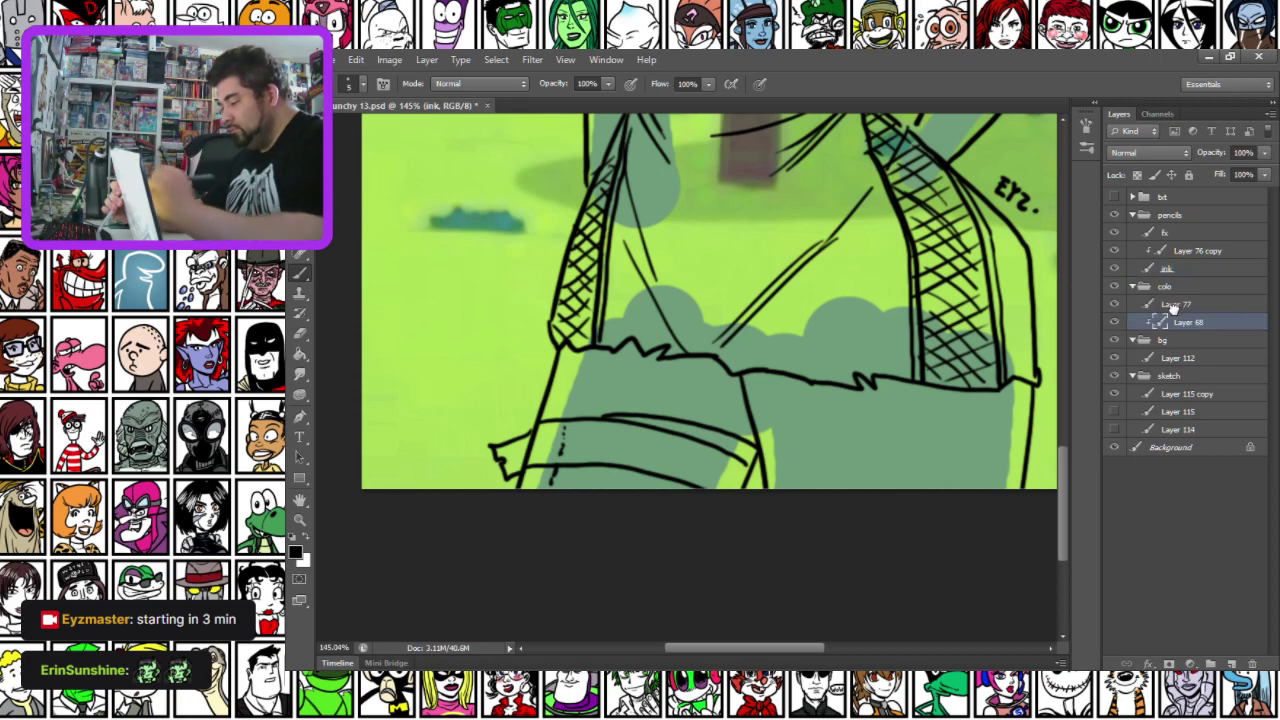
pyautogui.hotkey('ctrl', 'alt', 'z')
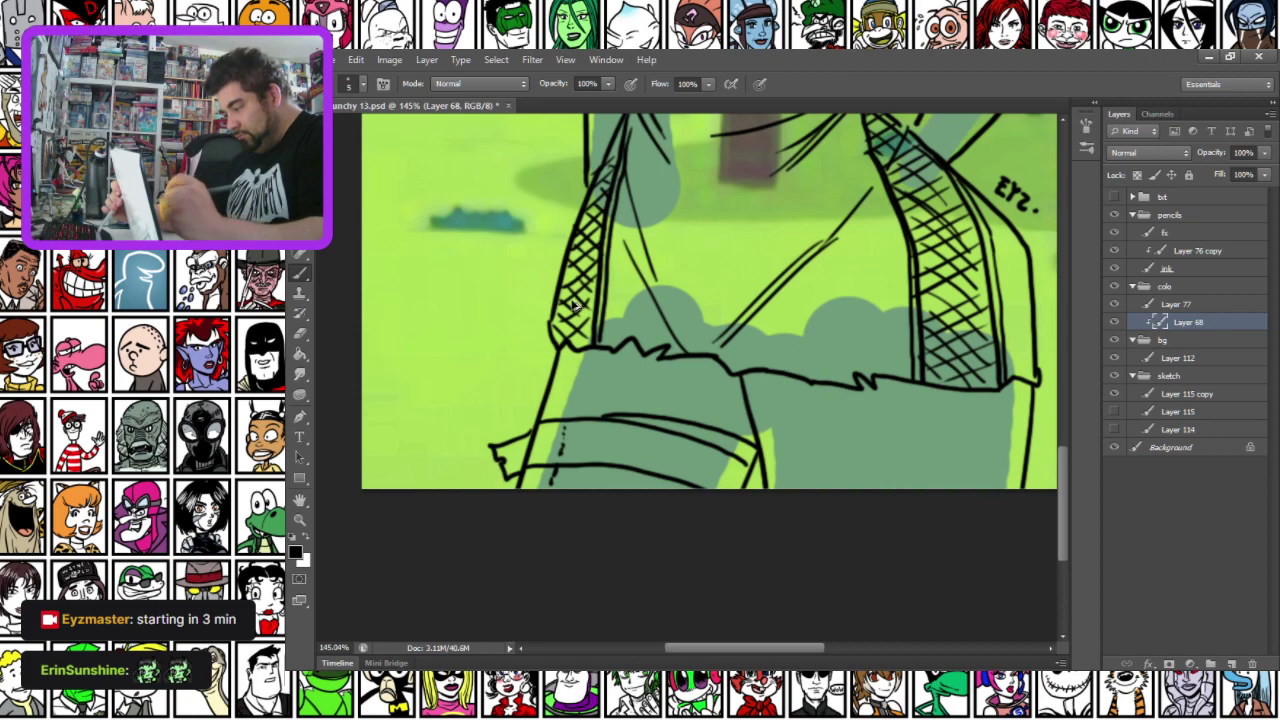
pyautogui.hotkey('ctrl', 'alt', 'z')
# On Layer 68, set the brush size to 30 and fill the narrow ear with the face's skin green
pyautogui.click(1162, 324)
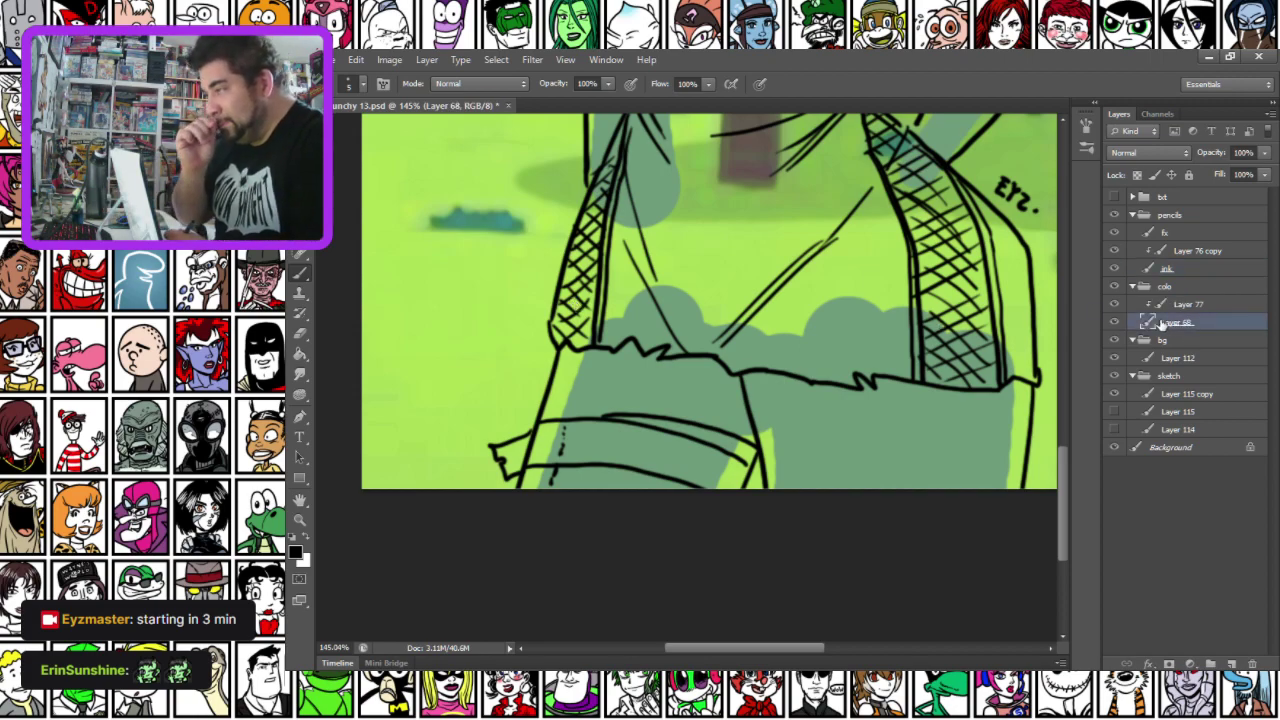
pyautogui.moveTo(563, 300); pyautogui.dragTo(556, 590)
pyautogui.moveTo(601, 270); pyautogui.dragTo(560, 550)
pyautogui.moveTo(584, 390); pyautogui.dragTo(604, 558)
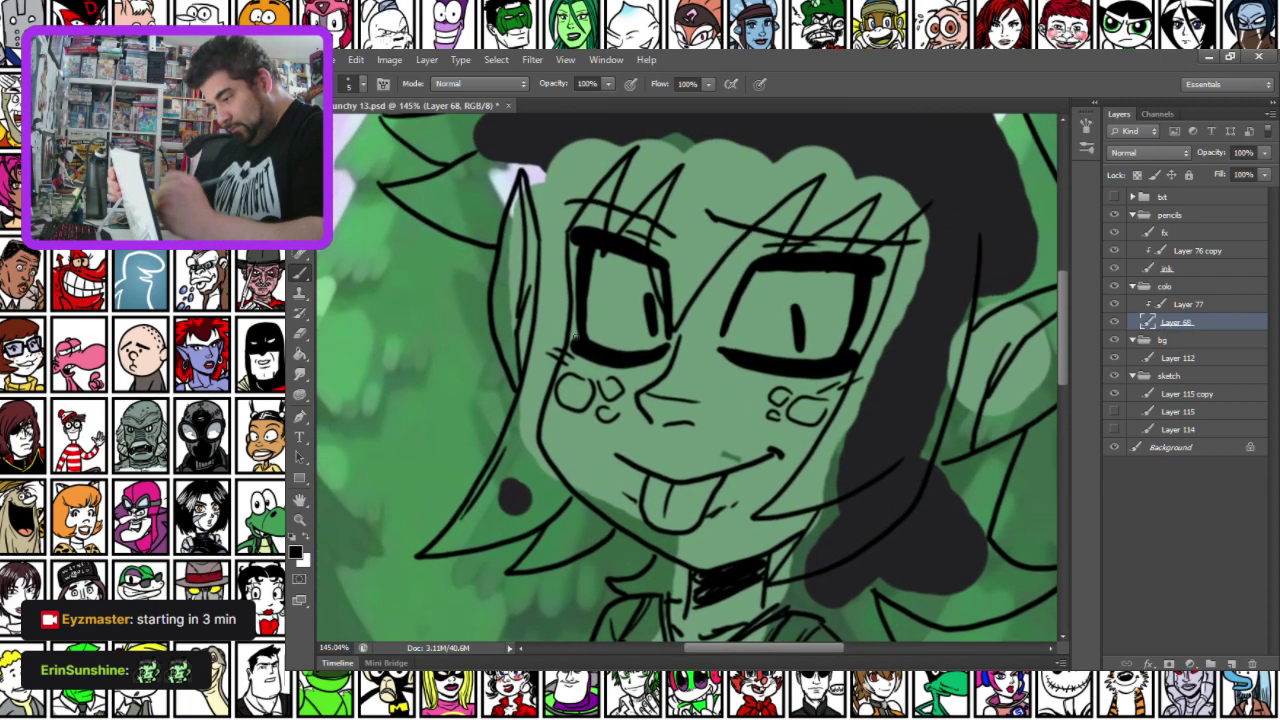
pyautogui.rightClick(517, 207)
pyautogui.write('30')
pyautogui.press('Return')
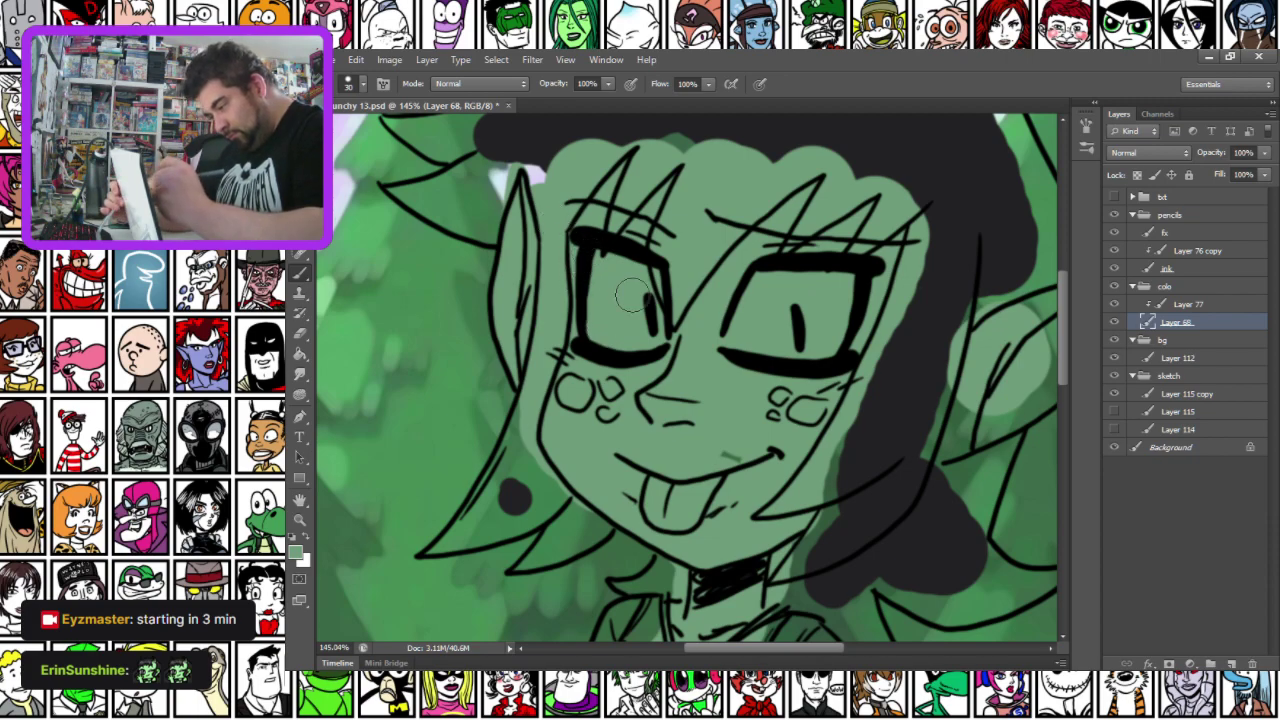
# Fill the large pointed ear with skin green out to its tip and lower edge
pyautogui.moveTo(794, 430)
pyautogui.mouseDown()
pyautogui.moveTo(508, 437)
pyautogui.moveTo(456, 475)
pyautogui.mouseUp()
pyautogui.click(580, 392)
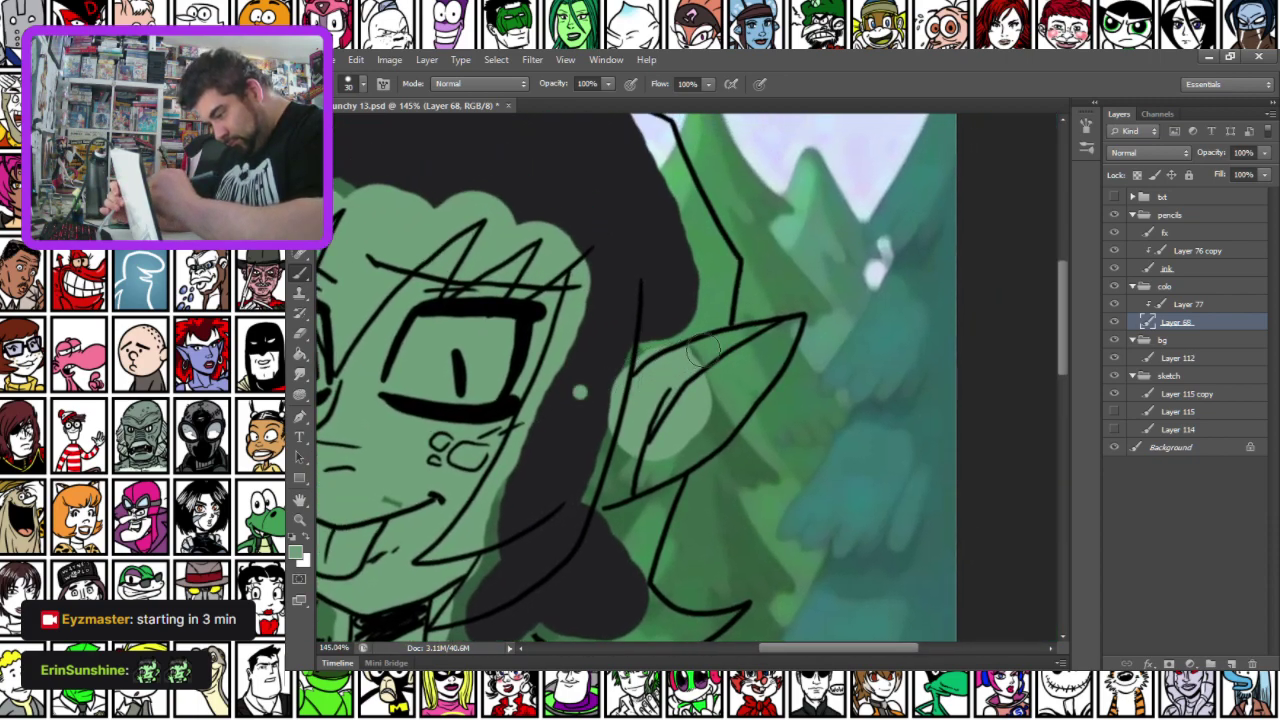
pyautogui.moveTo(787, 337); pyautogui.dragTo(704, 440)
pyautogui.moveTo(709, 438)
pyautogui.mouseDown()
pyautogui.moveTo(750, 366)
pyautogui.moveTo(685, 420)
pyautogui.moveTo(645, 485)
pyautogui.moveTo(613, 480)
pyautogui.moveTo(570, 507)
pyautogui.mouseUp()
# Paint skin green on the straight forearm out to its outline and behind the narrow fishnet strip below it
pyautogui.moveTo(446, 430)
pyautogui.mouseDown()
pyautogui.moveTo(438, 457)
pyautogui.moveTo(451, 478)
pyautogui.moveTo(482, 310)
pyautogui.mouseUp()
pyautogui.moveTo(469, 468); pyautogui.dragTo(510, 200)
pyautogui.moveTo(482, 456)
pyautogui.mouseDown()
pyautogui.moveTo(497, 391)
pyautogui.moveTo(502, 142)
pyautogui.mouseUp()
pyautogui.moveTo(524, 228); pyautogui.dragTo(514, 420)
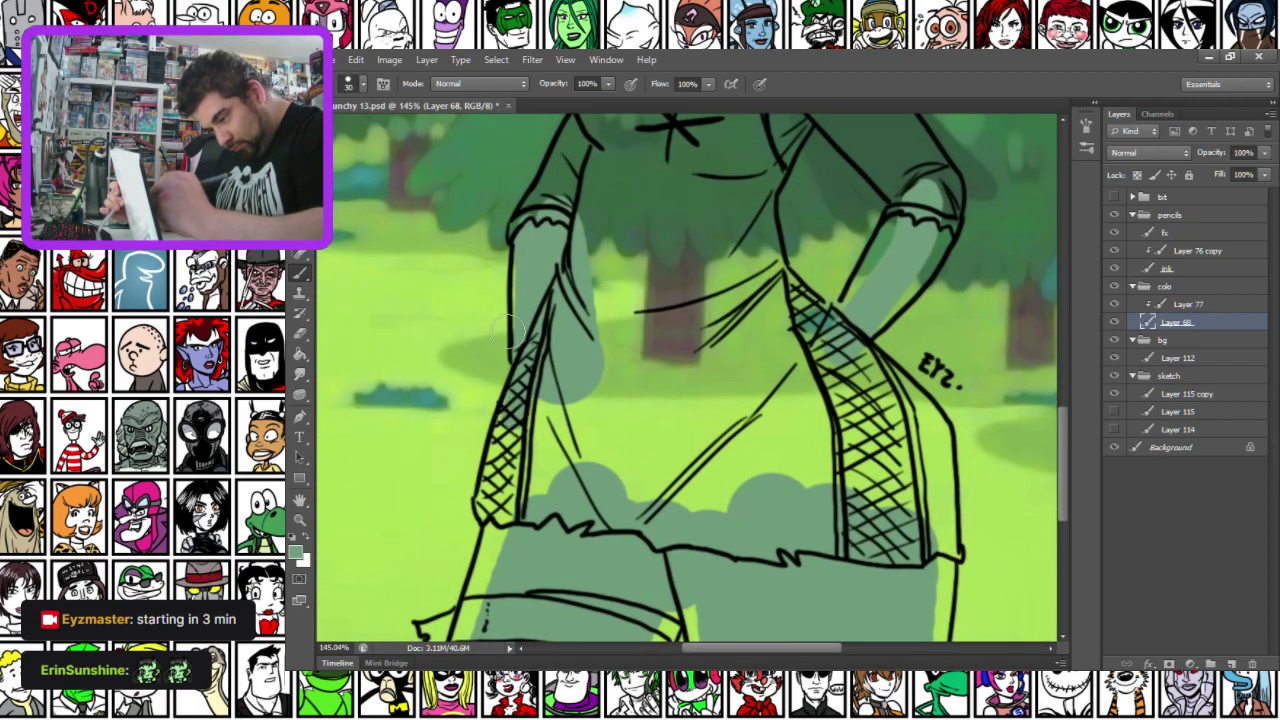
pyautogui.moveTo(509, 434)
pyautogui.mouseDown()
pyautogui.moveTo(489, 512)
pyautogui.moveTo(517, 506)
pyautogui.mouseUp()
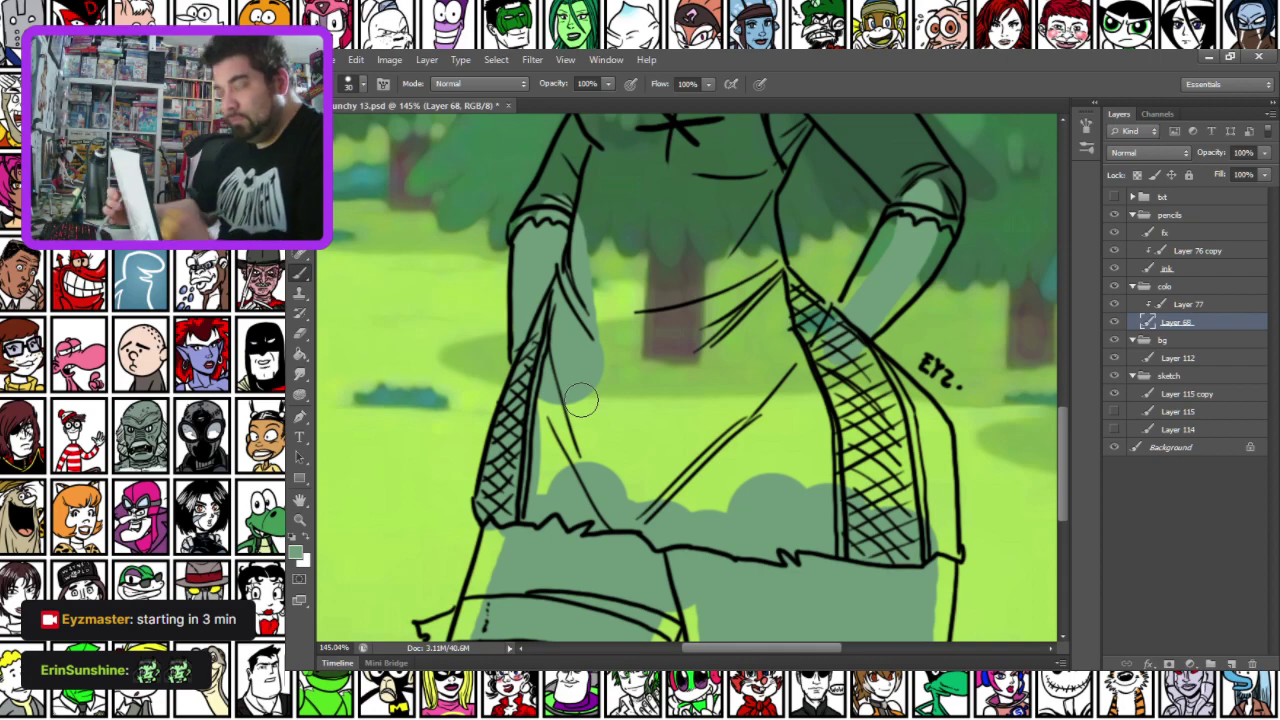
# Extend the skin green to the leg outlines below the ragged hem, including the outer edge of the unbanded leg
pyautogui.scroll(-5, 583, 400)
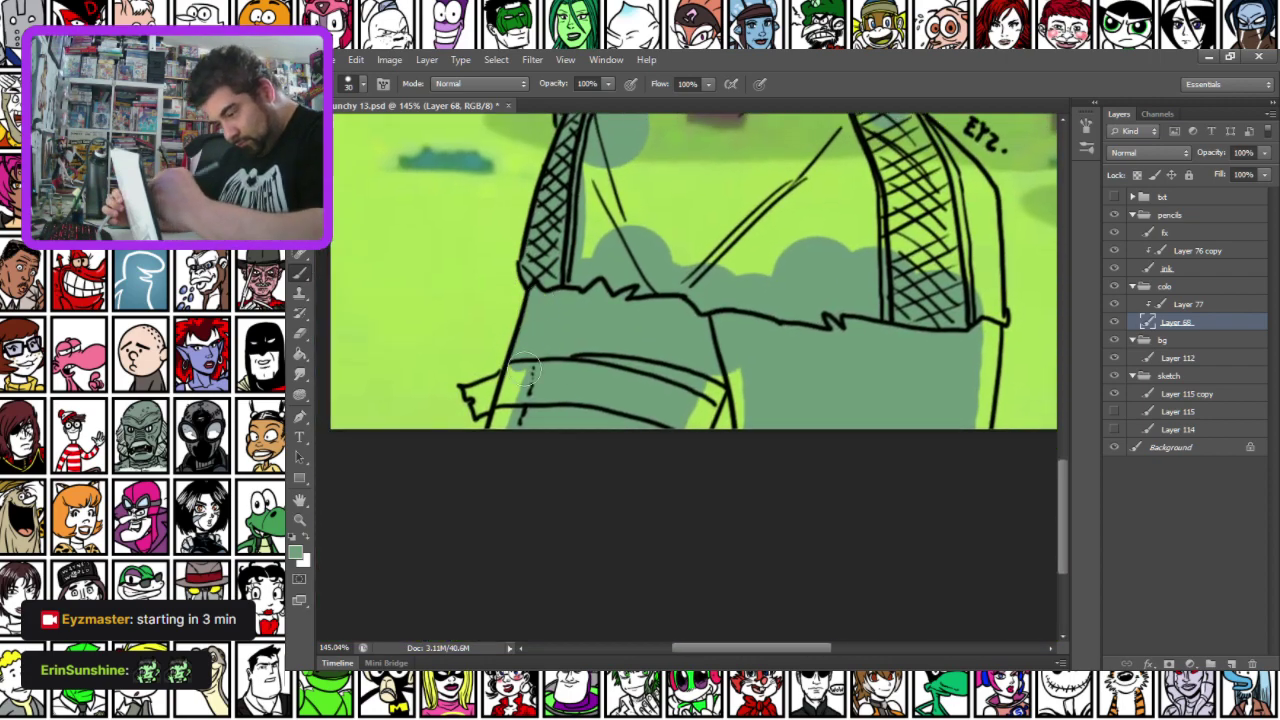
pyautogui.moveTo(710, 383)
pyautogui.mouseDown()
pyautogui.moveTo(742, 378)
pyautogui.moveTo(749, 431)
pyautogui.moveTo(742, 400)
pyautogui.mouseUp()
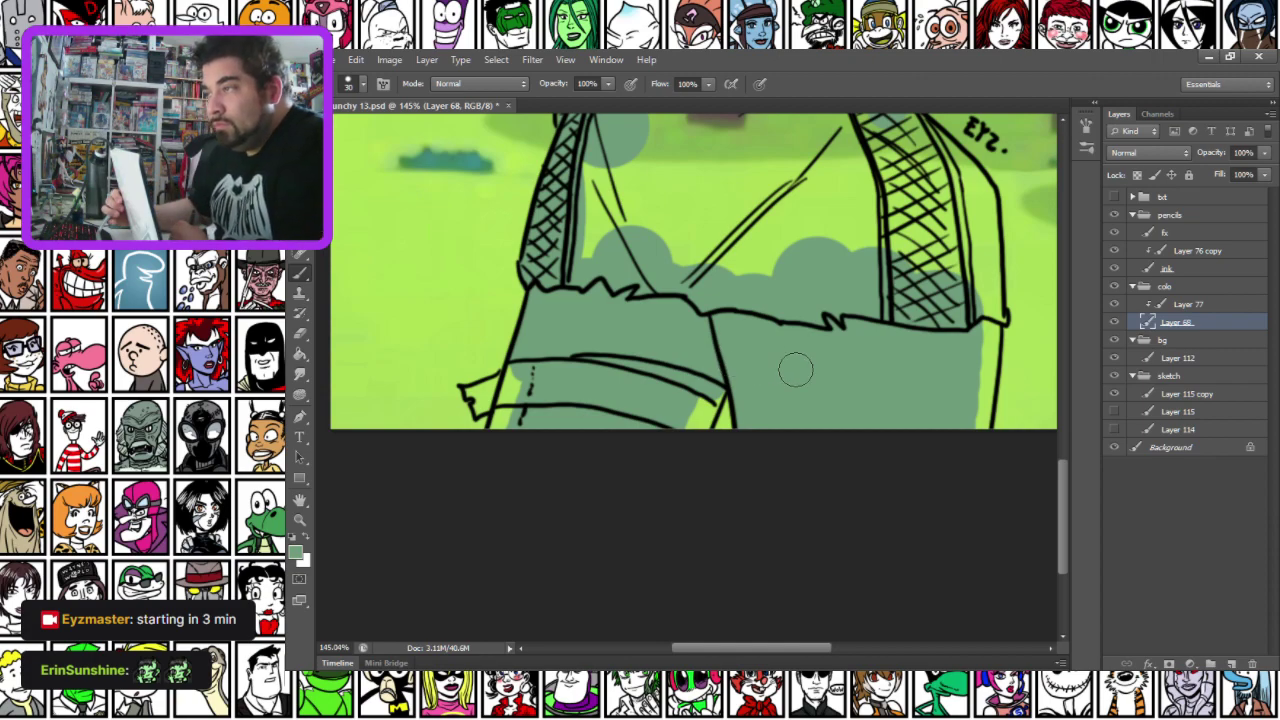
pyautogui.moveTo(985, 330)
pyautogui.mouseDown()
pyautogui.moveTo(976, 414)
pyautogui.moveTo(985, 377)
pyautogui.mouseUp()
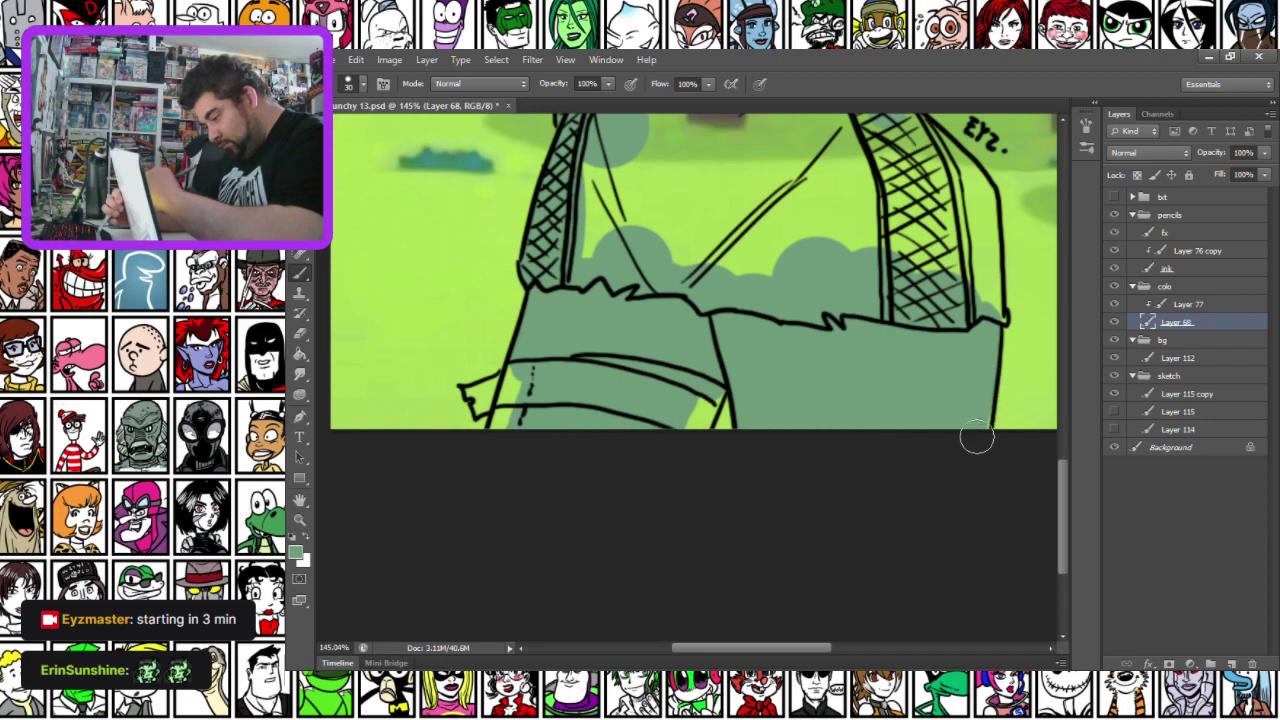
# Paint skin green behind the wide fishnet strip, from the waist down to the ragged hem
pyautogui.moveTo(871, 218); pyautogui.dragTo(804, 386)
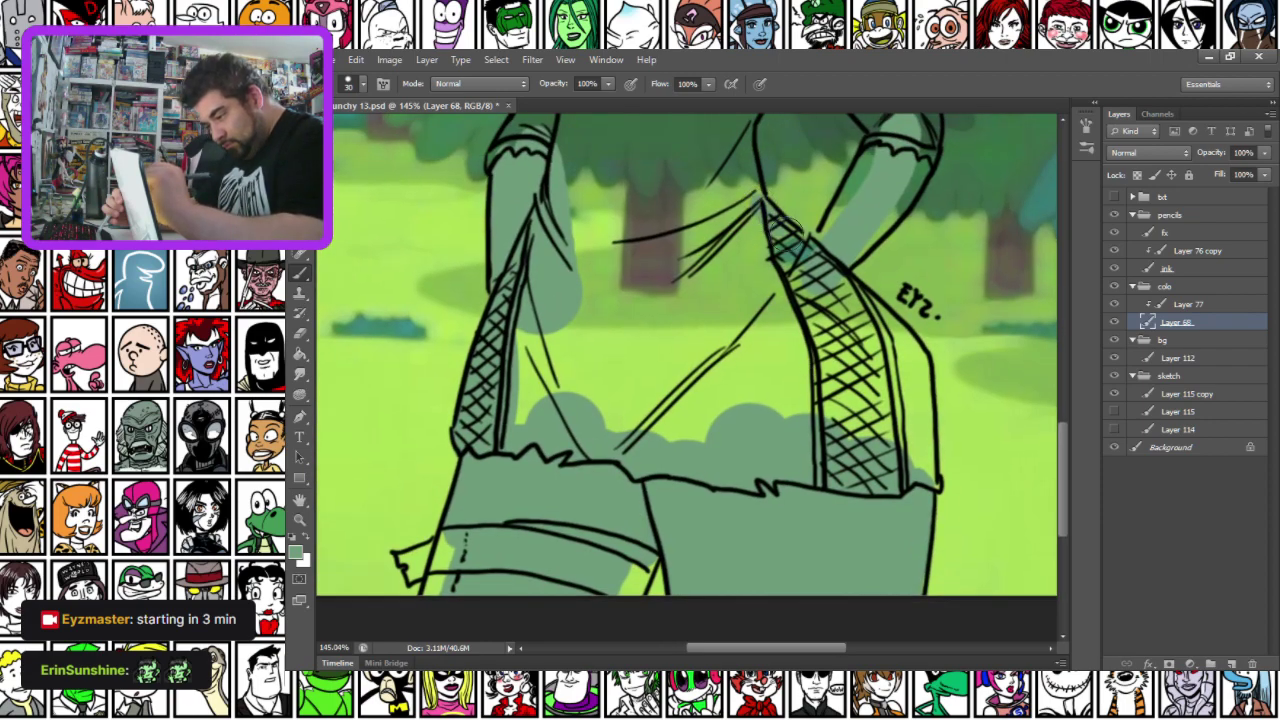
pyautogui.moveTo(805, 255)
pyautogui.mouseDown()
pyautogui.moveTo(886, 382)
pyautogui.moveTo(882, 452)
pyautogui.moveTo(822, 313)
pyautogui.moveTo(802, 322)
pyautogui.moveTo(756, 257)
pyautogui.moveTo(767, 218)
pyautogui.moveTo(798, 191)
pyautogui.moveTo(798, 355)
pyautogui.mouseUp()
pyautogui.moveTo(858, 400); pyautogui.dragTo(922, 315)
# Create a new layer clipped to Layer 68 and fill the small circles on both cheeks with a darker green
pyautogui.moveTo(558, 223); pyautogui.dragTo(592, 440)
pyautogui.moveTo(560, 266); pyautogui.dragTo(565, 480)
pyautogui.moveTo(612, 298)
pyautogui.mouseDown()
pyautogui.moveTo(557, 449)
pyautogui.moveTo(562, 478)
pyautogui.moveTo(582, 478)
pyautogui.mouseUp()
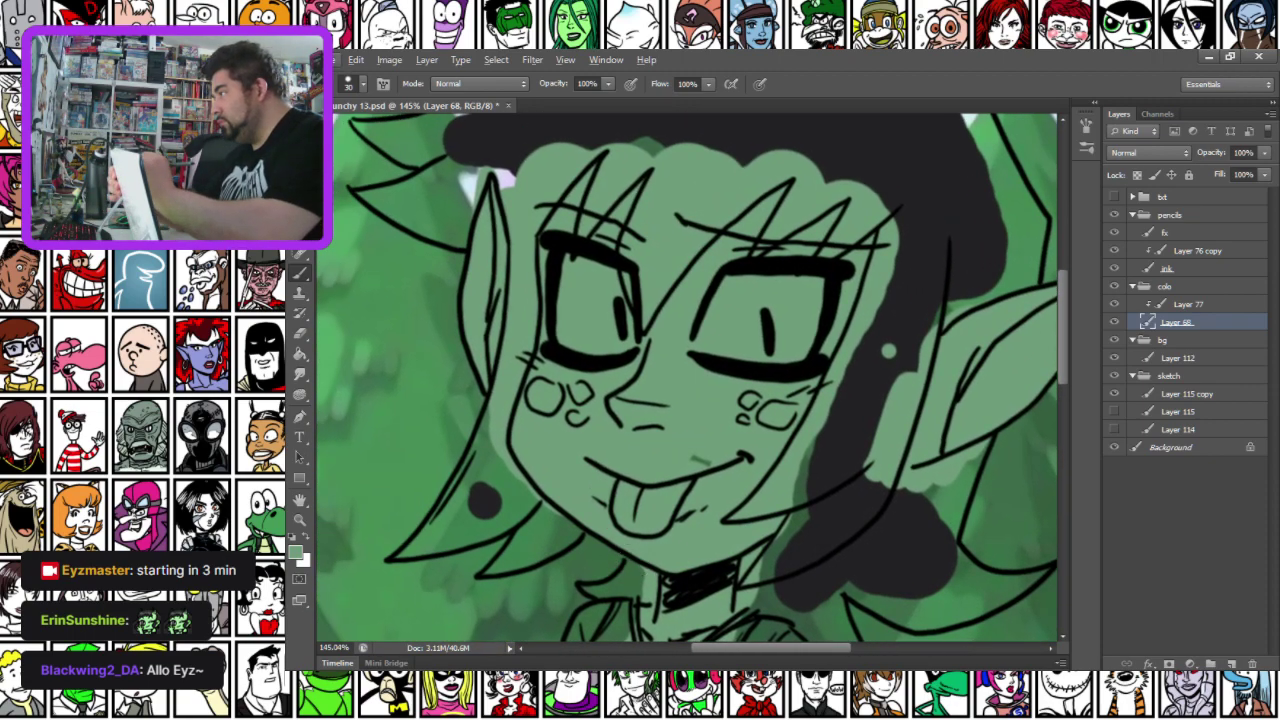
pyautogui.click(1230, 664)
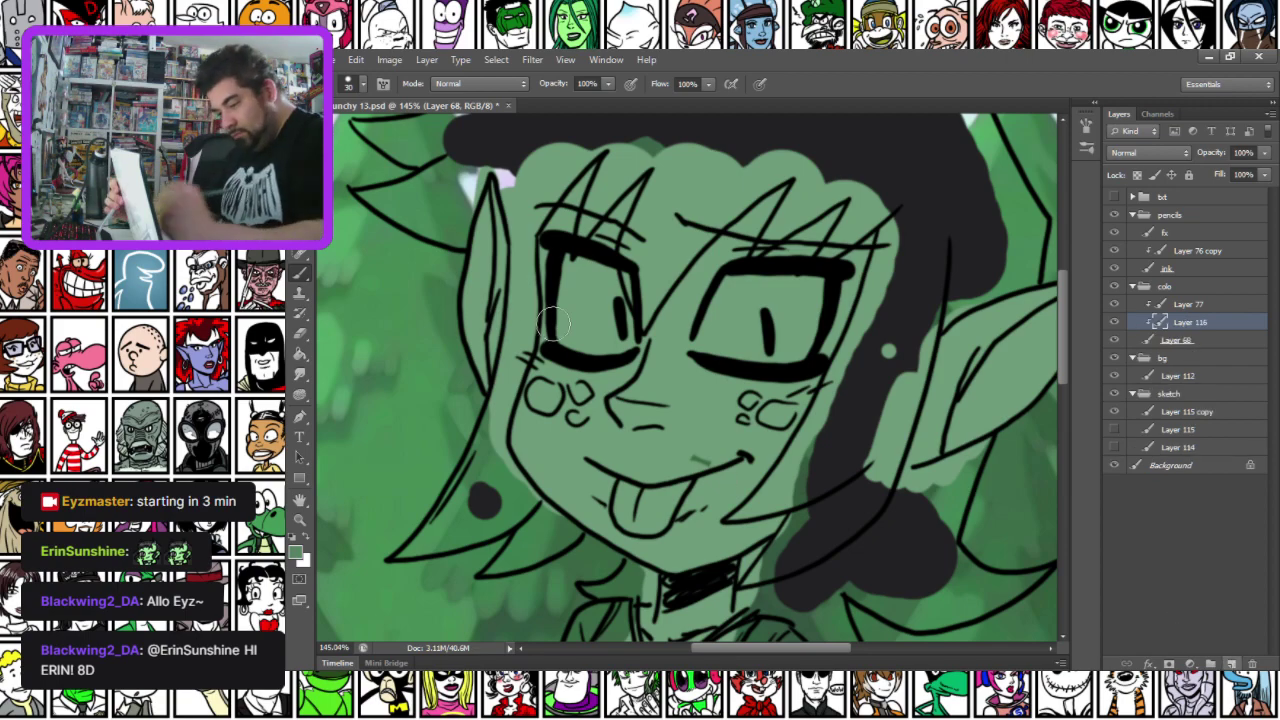
pyautogui.moveTo(479, 243); pyautogui.dragTo(481, 403)
pyautogui.moveTo(949, 412)
pyautogui.mouseDown()
pyautogui.moveTo(684, 463)
pyautogui.moveTo(840, 336)
pyautogui.mouseUp()
pyautogui.moveTo(759, 461)
pyautogui.mouseDown()
pyautogui.moveTo(733, 449)
pyautogui.moveTo(716, 482)
pyautogui.mouseUp()
pyautogui.moveTo(412, 521); pyautogui.dragTo(706, 435)
pyautogui.moveTo(569, 358); pyautogui.dragTo(613, 360)
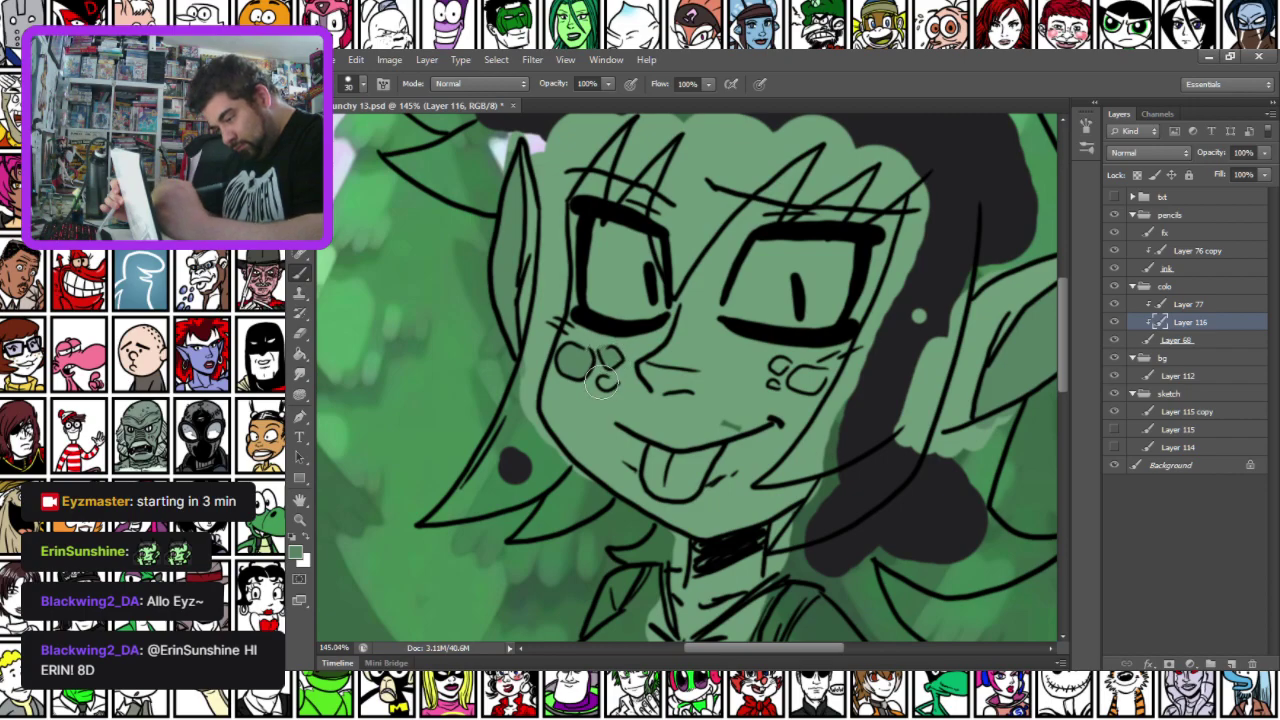
pyautogui.moveTo(776, 366)
pyautogui.mouseDown()
pyautogui.moveTo(780, 382)
pyautogui.moveTo(820, 373)
pyautogui.mouseUp()
# Dab darker green skin spots on the bent forearm and the straight forearm, undoing a misplaced spot
pyautogui.moveTo(569, 567); pyautogui.dragTo(555, 167)
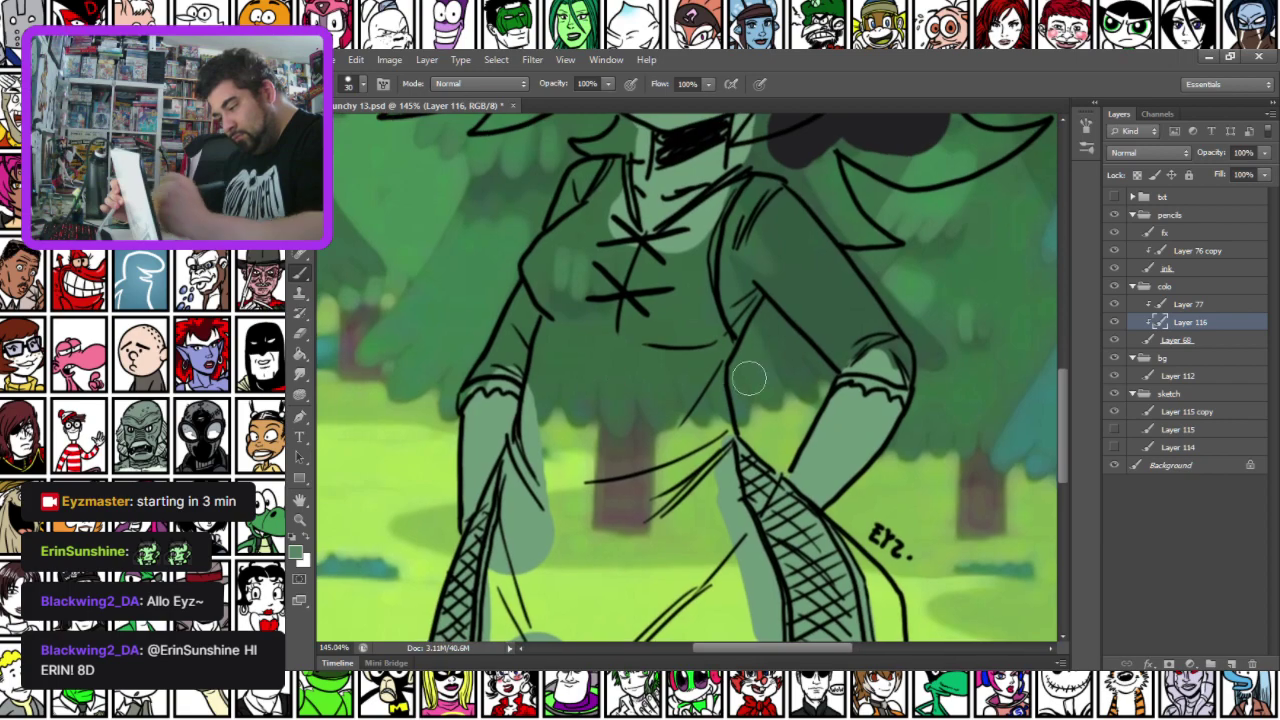
pyautogui.moveTo(857, 425)
pyautogui.mouseDown()
pyautogui.moveTo(866, 440)
pyautogui.moveTo(865, 400)
pyautogui.mouseUp()
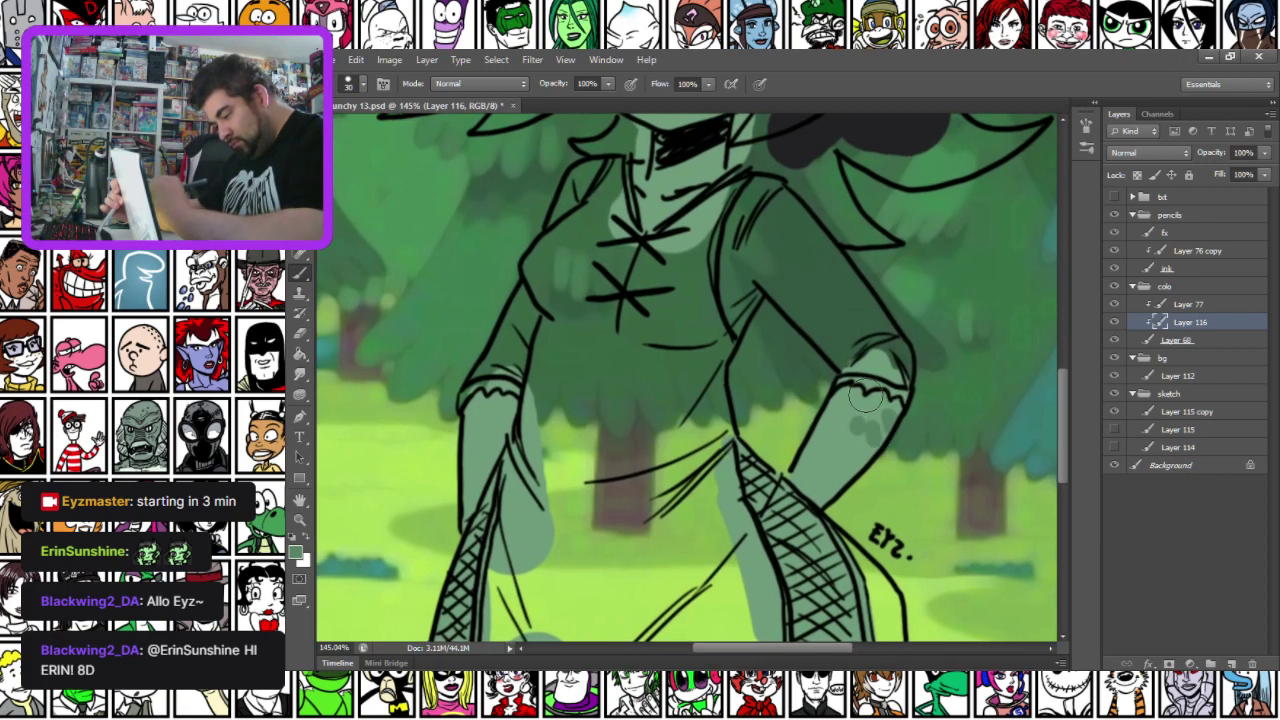
pyautogui.hotkey('ctrl', 'alt', 'z')
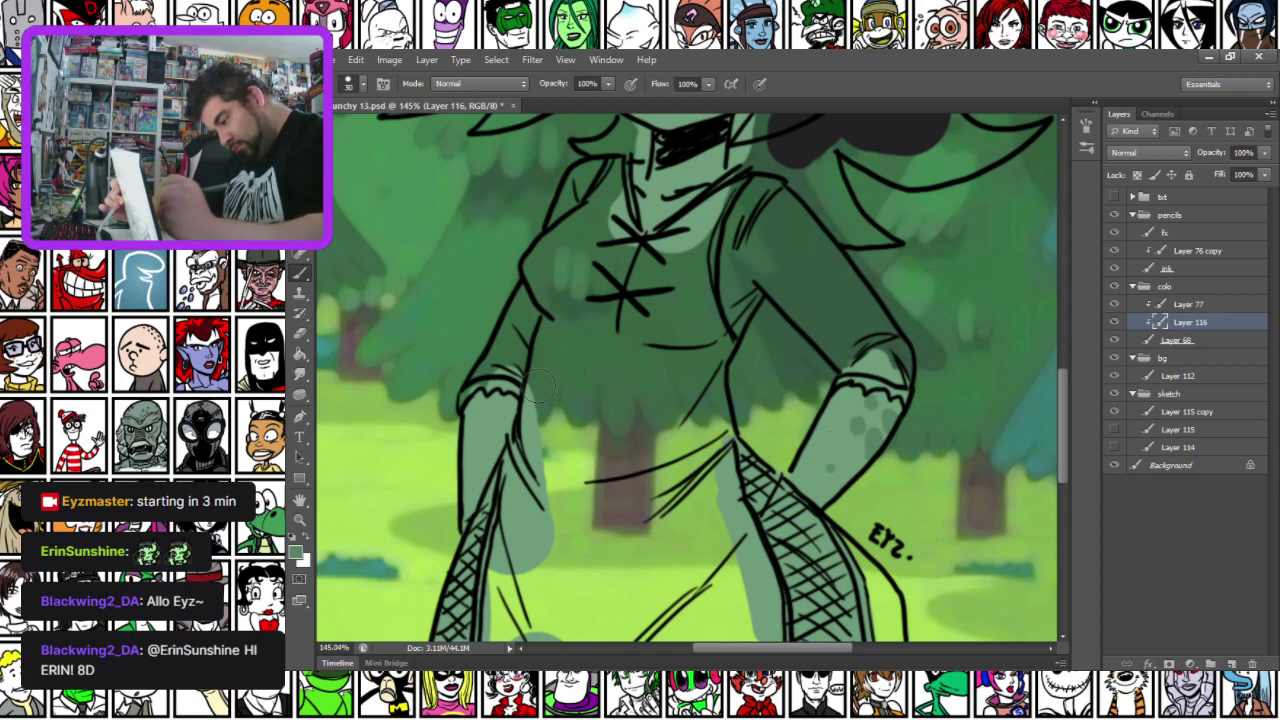
pyautogui.click(821, 481)
pyautogui.moveTo(440, 544); pyautogui.dragTo(505, 429)
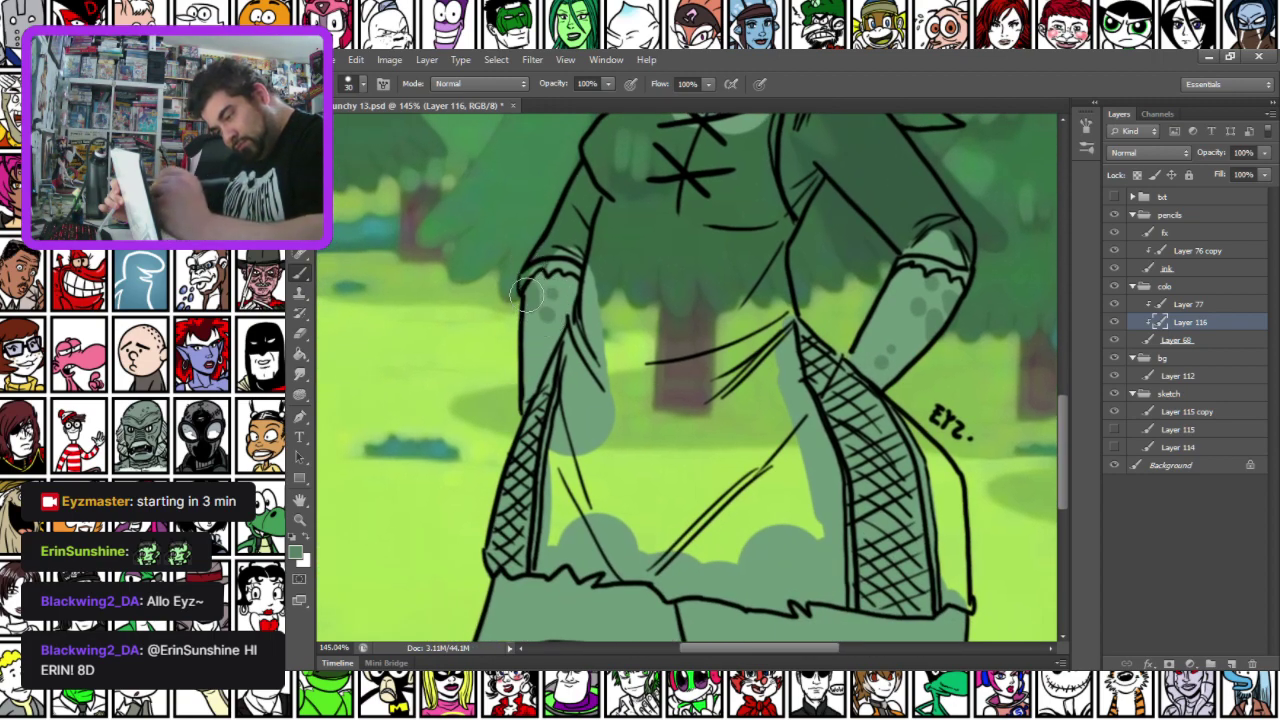
# Dab clusters of darker green spots on both legs below the ragged hem
pyautogui.moveTo(518, 447); pyautogui.dragTo(430, 122)
pyautogui.moveTo(577, 298)
pyautogui.mouseDown()
pyautogui.moveTo(590, 320)
pyautogui.moveTo(555, 308)
pyautogui.moveTo(568, 300)
pyautogui.mouseUp()
pyautogui.moveTo(814, 330)
pyautogui.mouseDown()
pyautogui.moveTo(851, 324)
pyautogui.moveTo(831, 336)
pyautogui.moveTo(864, 341)
pyautogui.moveTo(866, 302)
pyautogui.moveTo(840, 342)
pyautogui.moveTo(845, 359)
pyautogui.moveTo(866, 291)
pyautogui.moveTo(857, 364)
pyautogui.moveTo(838, 364)
pyautogui.moveTo(851, 390)
pyautogui.moveTo(814, 362)
pyautogui.mouseUp()
pyautogui.click(816, 365)
pyautogui.click(648, 373)
pyautogui.moveTo(652, 341); pyautogui.dragTo(657, 346)
# Set a soft brush to 58 px and shade around the mouth and the base of the large pointed ear in darker green
pyautogui.moveTo(471, 299); pyautogui.dragTo(546, 477)
pyautogui.moveTo(570, 361); pyautogui.dragTo(590, 575)
pyautogui.moveTo(615, 190)
pyautogui.mouseDown()
pyautogui.moveTo(633, 441)
pyautogui.moveTo(485, 559)
pyautogui.mouseUp()
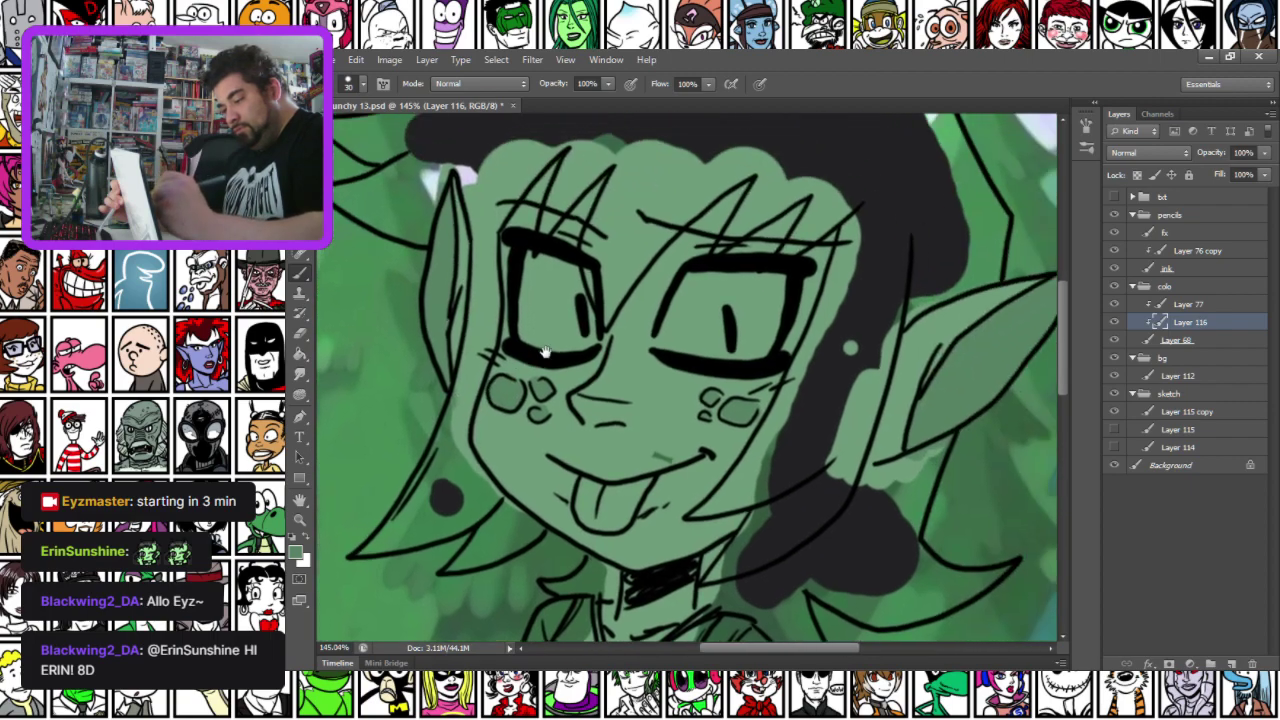
pyautogui.rightClick(690, 300)
pyautogui.moveTo(718, 335)
pyautogui.mouseDown()
pyautogui.moveTo(698, 329)
pyautogui.moveTo(746, 335)
pyautogui.mouseUp()
pyautogui.moveTo(551, 470)
pyautogui.mouseDown()
pyautogui.moveTo(665, 495)
pyautogui.moveTo(698, 472)
pyautogui.mouseUp()
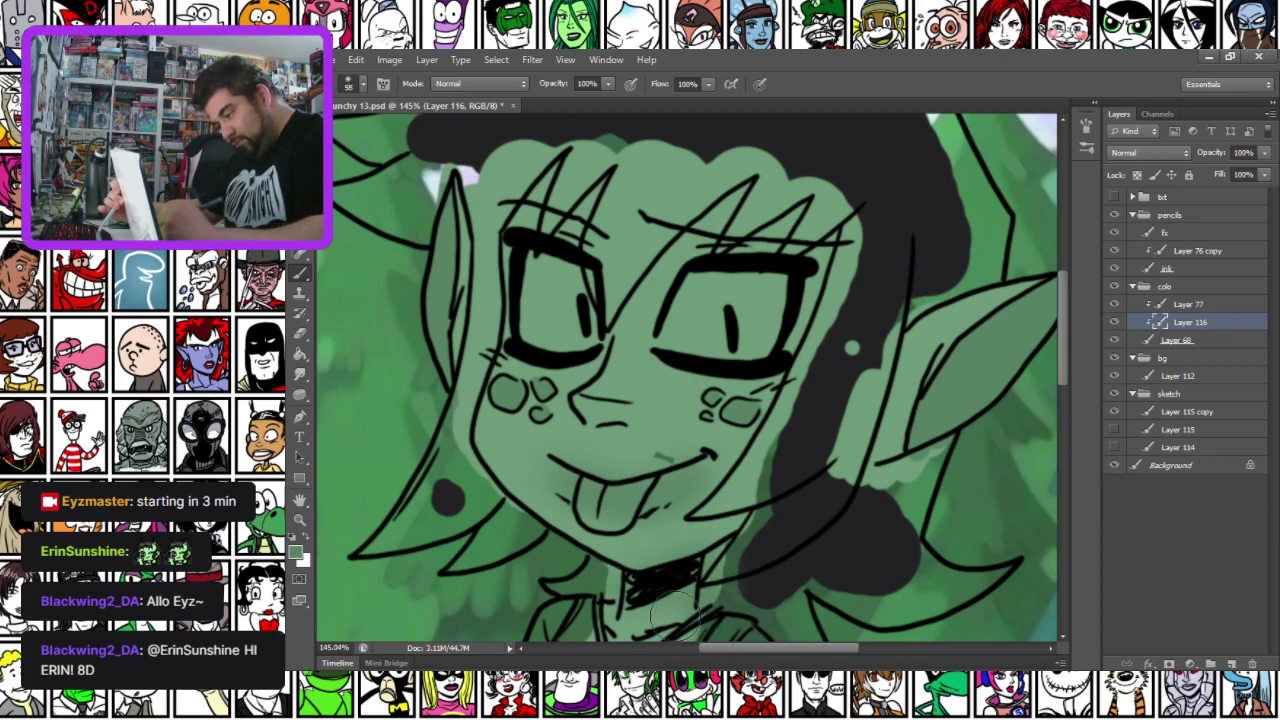
pyautogui.moveTo(898, 316); pyautogui.dragTo(878, 482)
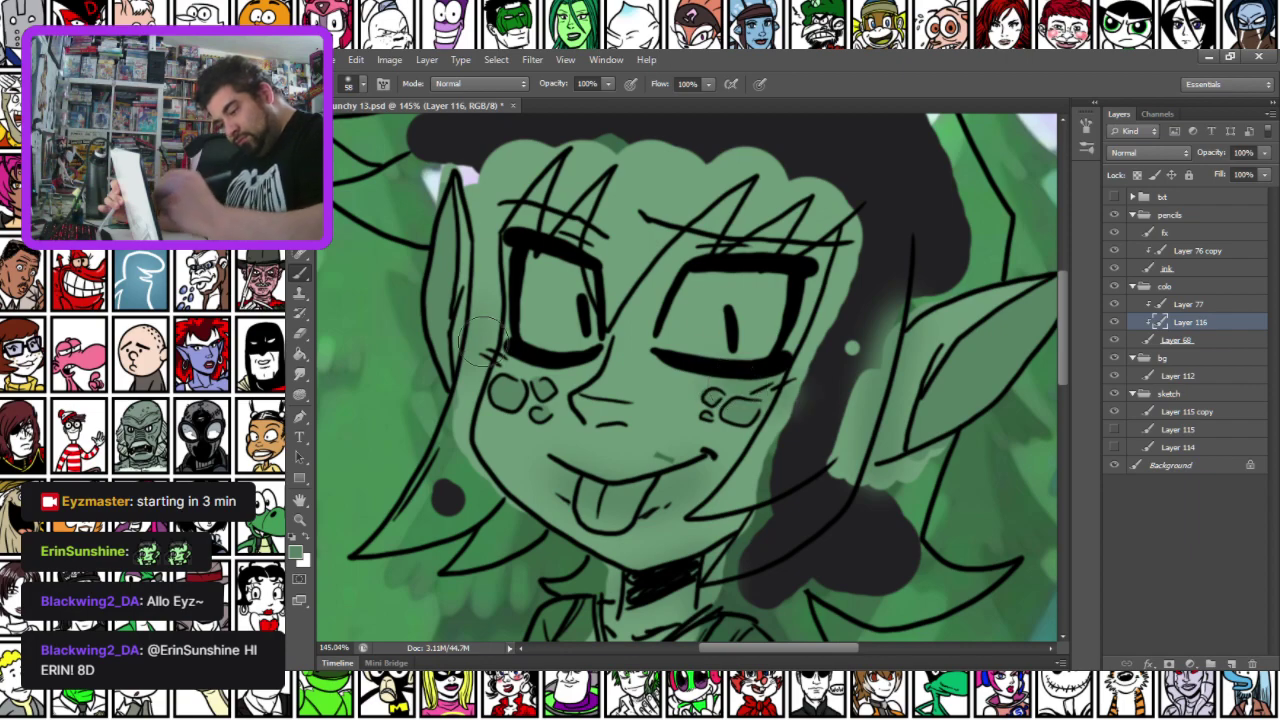
# Enlarge the soft brush to 87 px and shade around the eyes in darker green
pyautogui.rightClick(538, 332)
pyautogui.click(612, 370)
pyautogui.moveTo(505, 352); pyautogui.dragTo(551, 366)
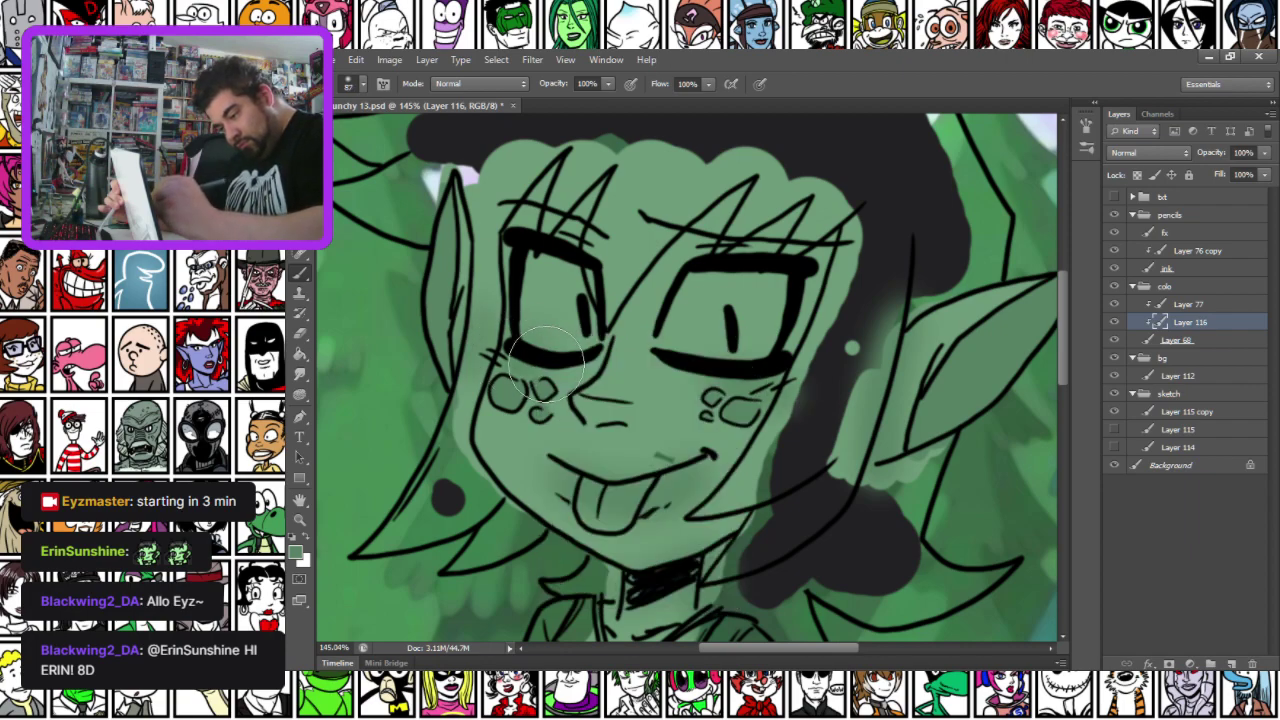
pyautogui.moveTo(491, 582); pyautogui.dragTo(599, 460)
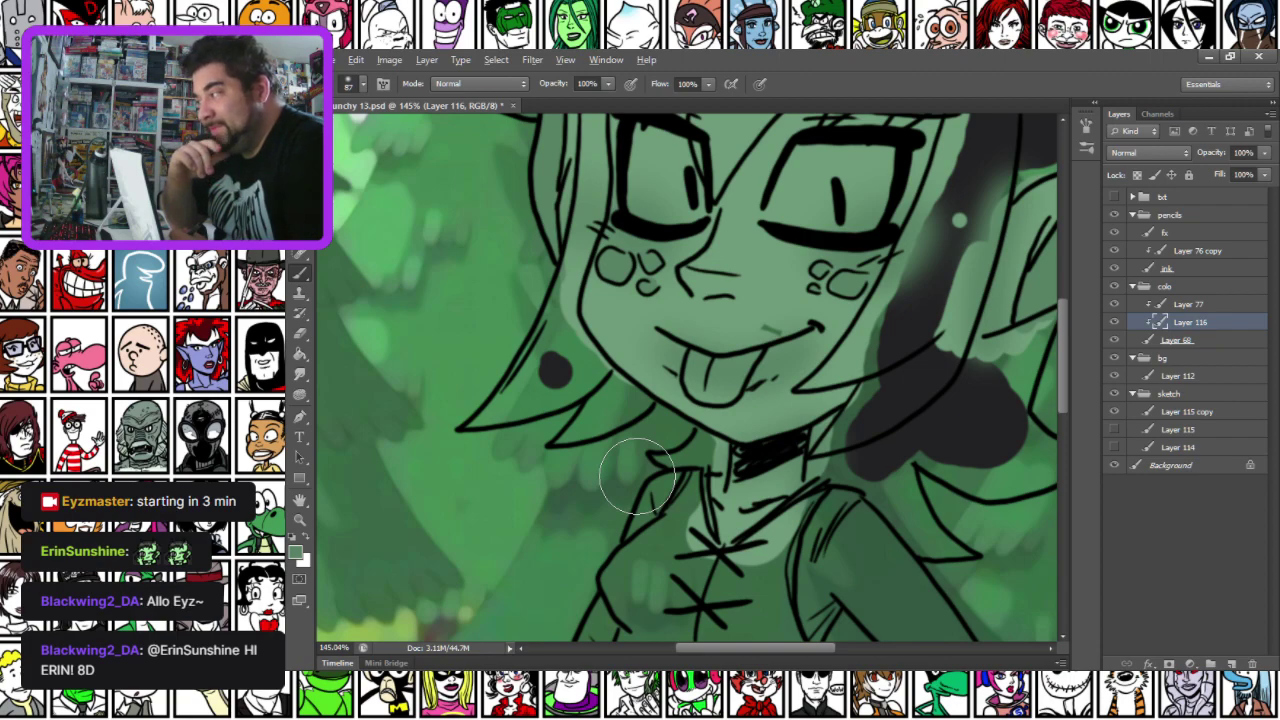
pyautogui.moveTo(594, 491)
pyautogui.mouseDown()
pyautogui.moveTo(543, 434)
pyautogui.moveTo(550, 505)
pyautogui.mouseUp()
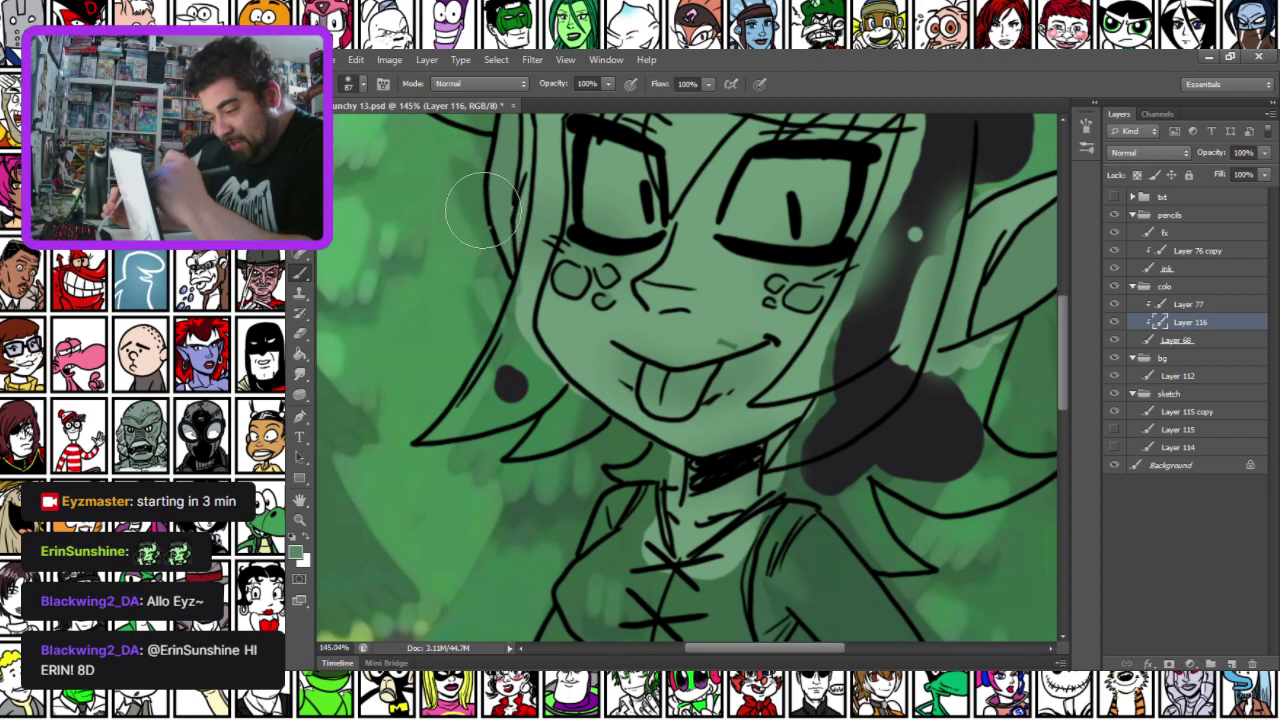
# Set the soft brush to 76 px and shade the tops of both legs along the ragged hem
pyautogui.rightClick(518, 270)
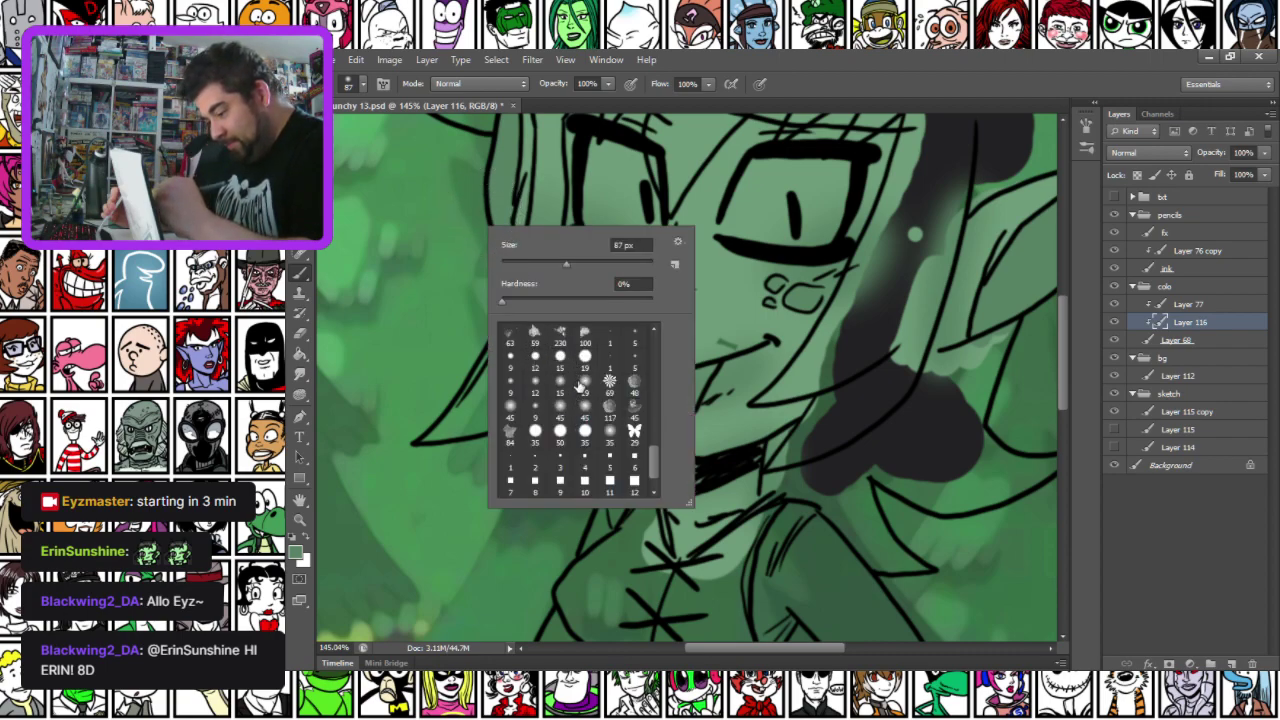
pyautogui.moveTo(426, 580); pyautogui.dragTo(438, 185)
pyautogui.moveTo(436, 478)
pyautogui.mouseDown()
pyautogui.moveTo(437, 274)
pyautogui.moveTo(418, 186)
pyautogui.mouseUp()
pyautogui.rightClick(515, 325)
pyautogui.moveTo(555, 361); pyautogui.dragTo(586, 362)
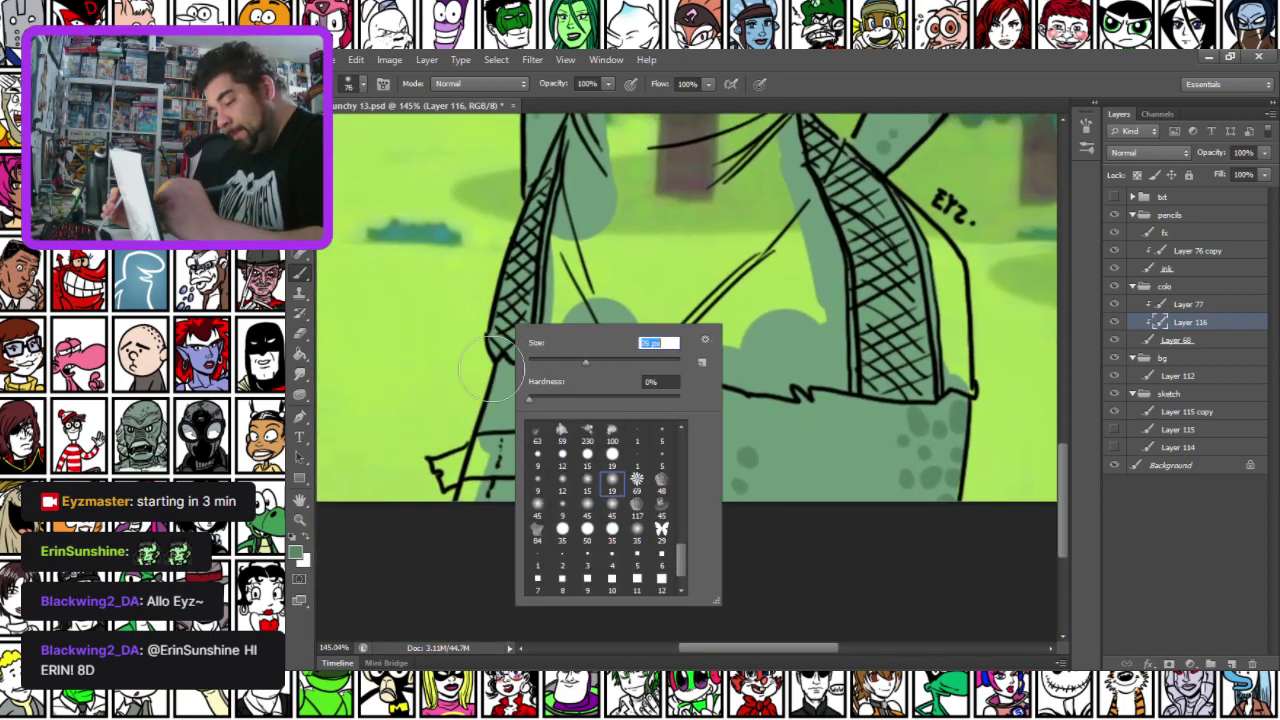
pyautogui.moveTo(481, 365)
pyautogui.mouseDown()
pyautogui.moveTo(671, 371)
pyautogui.moveTo(695, 402)
pyautogui.moveTo(696, 450)
pyautogui.moveTo(696, 405)
pyautogui.moveTo(758, 387)
pyautogui.moveTo(895, 378)
pyautogui.moveTo(950, 422)
pyautogui.mouseUp()
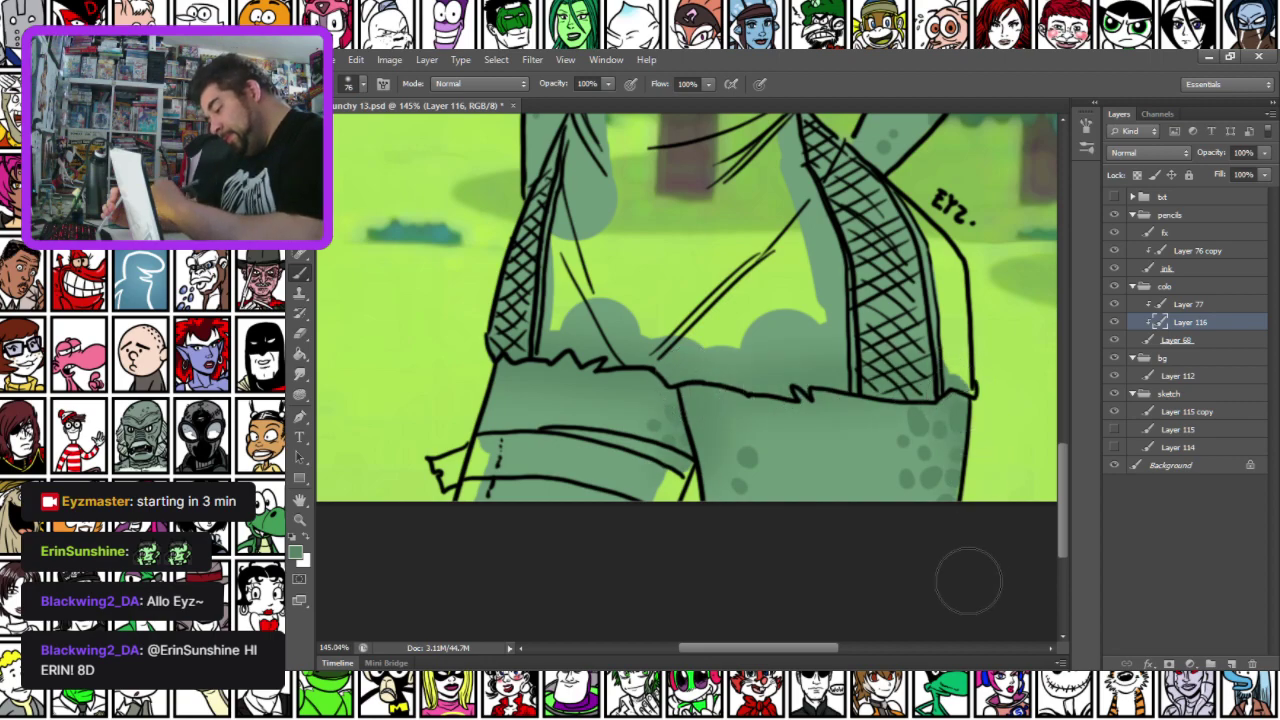
pyautogui.moveTo(748, 388); pyautogui.dragTo(885, 387)
# Pick a more saturated green as the foreground colour and softly shade the skin behind both fishnet strips
pyautogui.moveTo(731, 279); pyautogui.dragTo(743, 436)
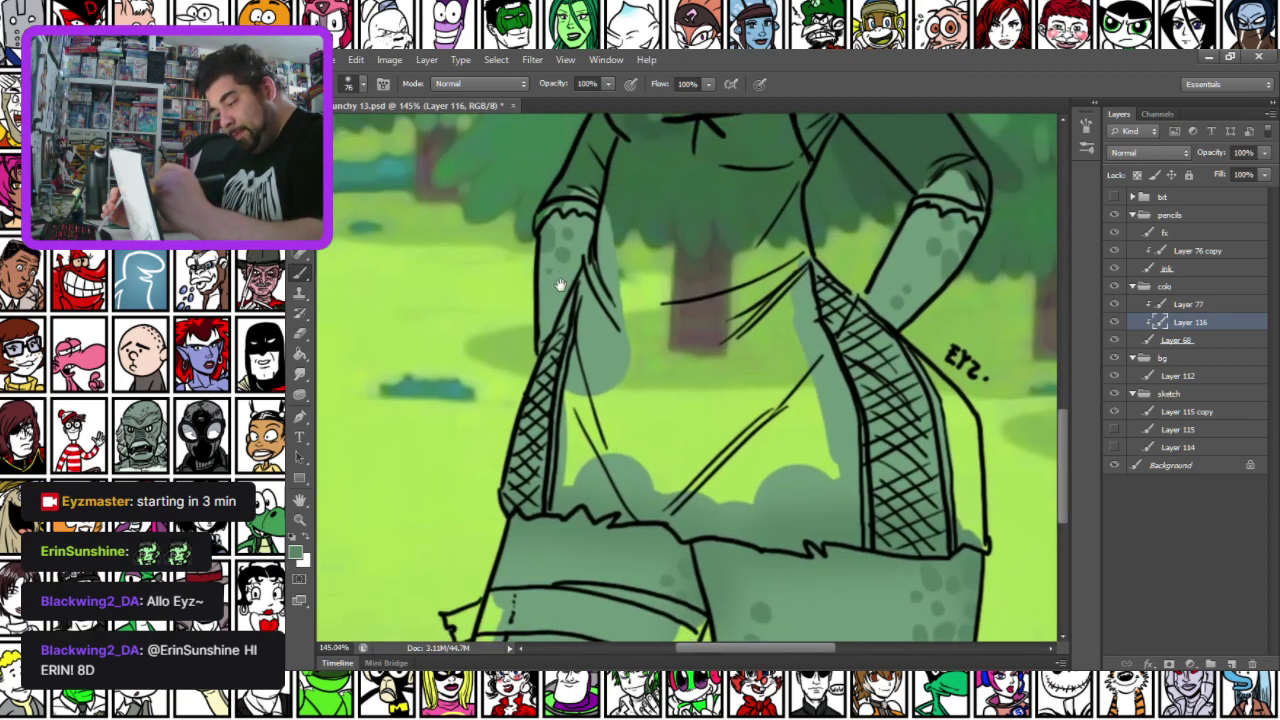
pyautogui.click(298, 557)
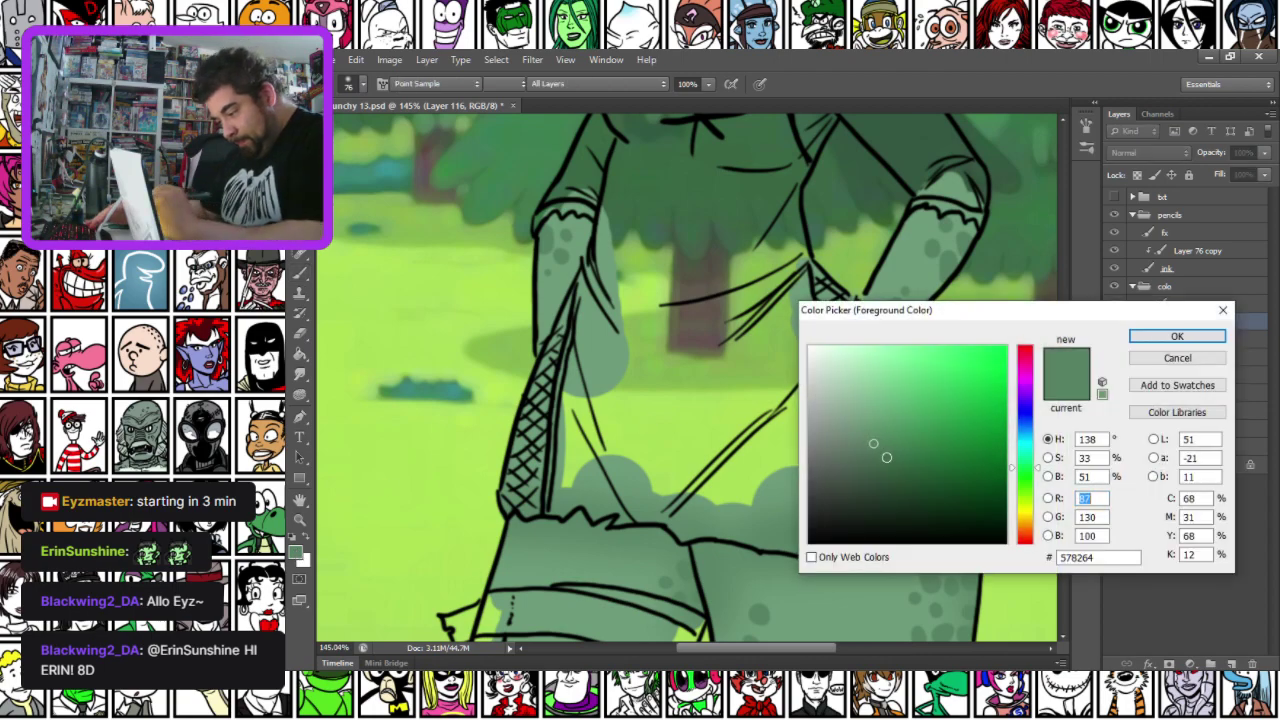
pyautogui.click(925, 453)
pyautogui.press('Return')
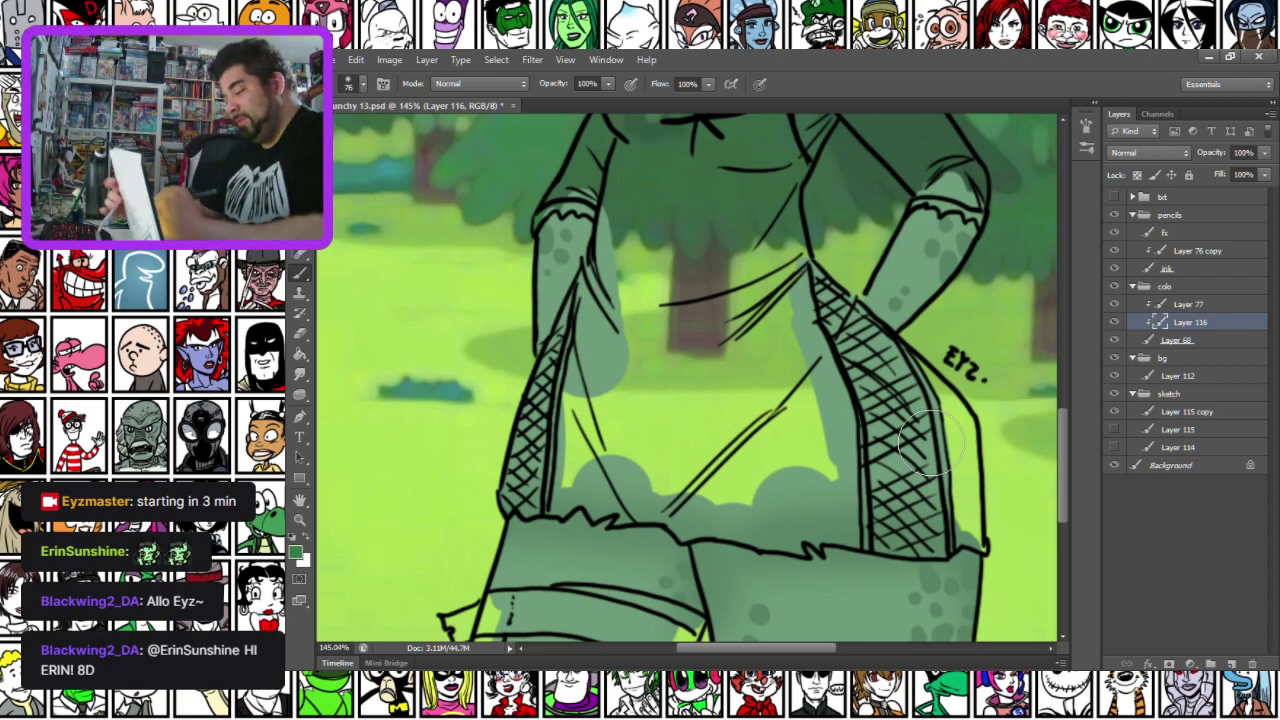
pyautogui.moveTo(908, 518); pyautogui.dragTo(904, 521)
pyautogui.moveTo(885, 437)
pyautogui.mouseDown()
pyautogui.moveTo(817, 281)
pyautogui.moveTo(908, 412)
pyautogui.mouseUp()
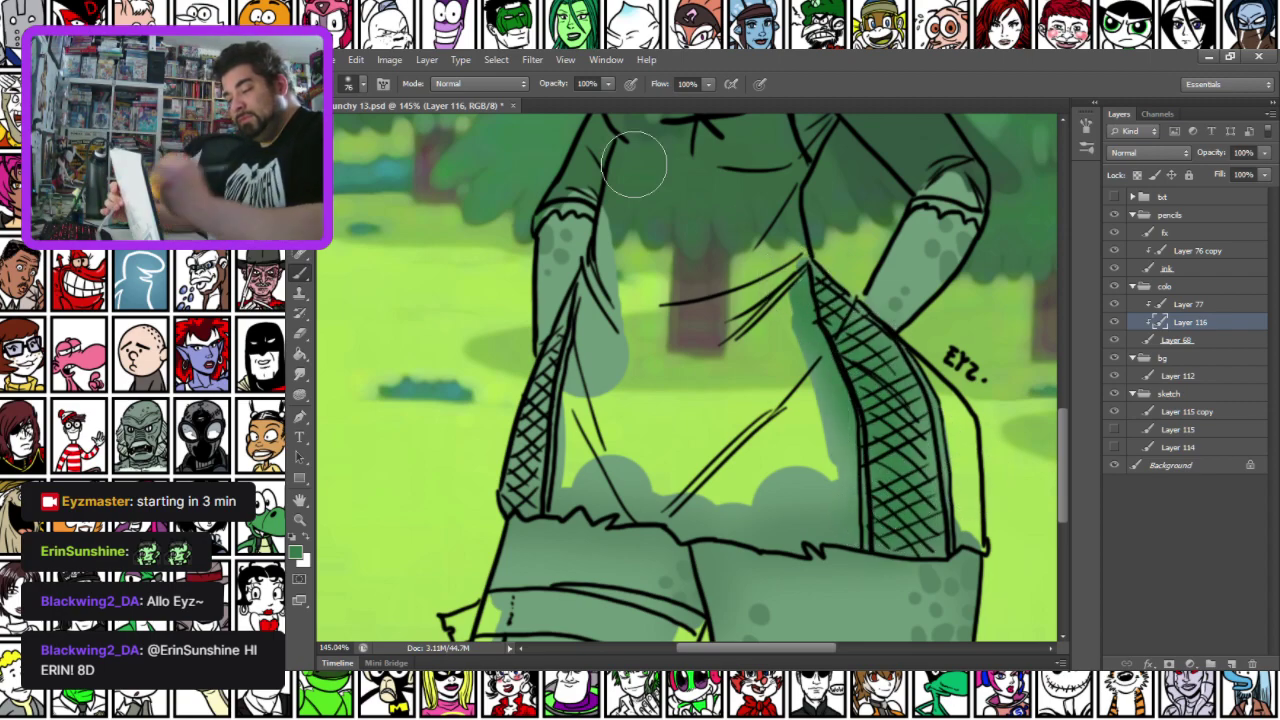
pyautogui.moveTo(535, 480)
pyautogui.mouseDown()
pyautogui.moveTo(595, 301)
pyautogui.moveTo(547, 448)
pyautogui.moveTo(549, 413)
pyautogui.moveTo(547, 479)
pyautogui.moveTo(555, 430)
pyautogui.mouseUp()
# Sample the darker skin green from the face, set the soft brush to 31 px and shade around the nose
pyautogui.press('space')
pyautogui.moveTo(474, 294)
pyautogui.mouseDown()
pyautogui.moveTo(497, 434)
pyautogui.moveTo(478, 500)
pyautogui.mouseUp()
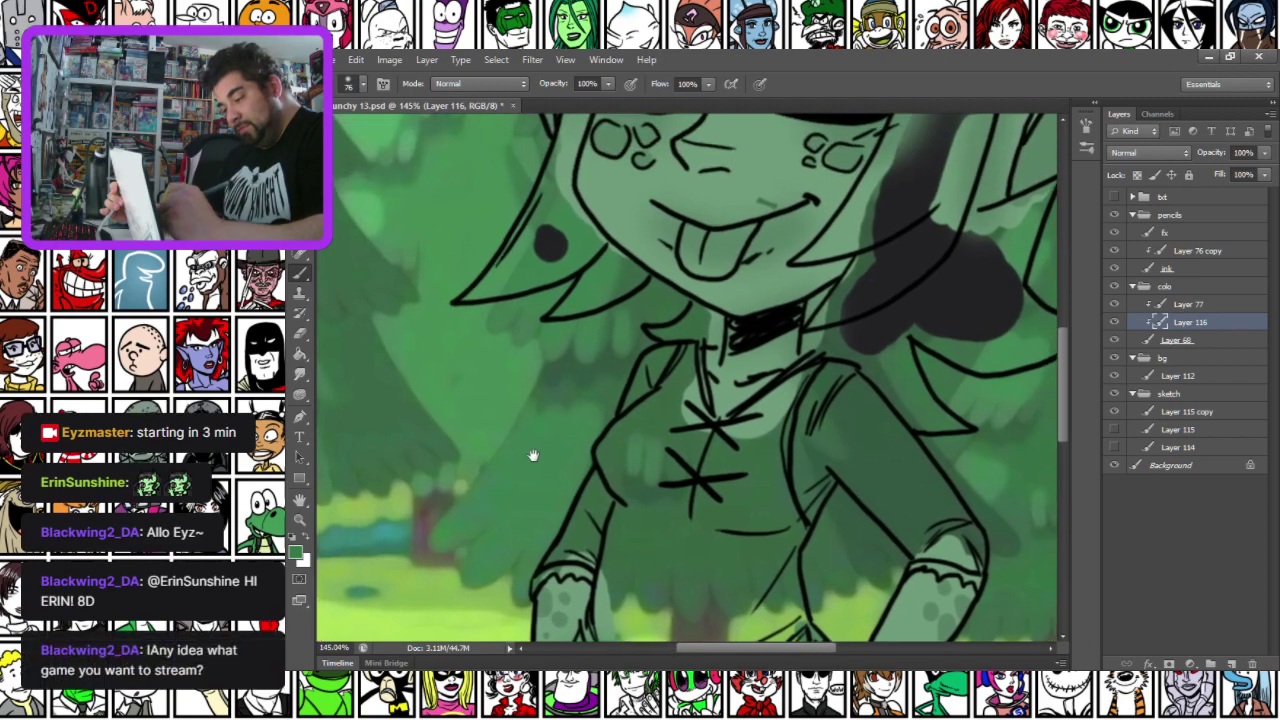
pyautogui.press('space')
pyautogui.moveTo(595, 291); pyautogui.dragTo(586, 487)
pyautogui.keyDown('alt'); pyautogui.click(601, 335); pyautogui.keyUp('alt')
pyautogui.rightClick(672, 331)
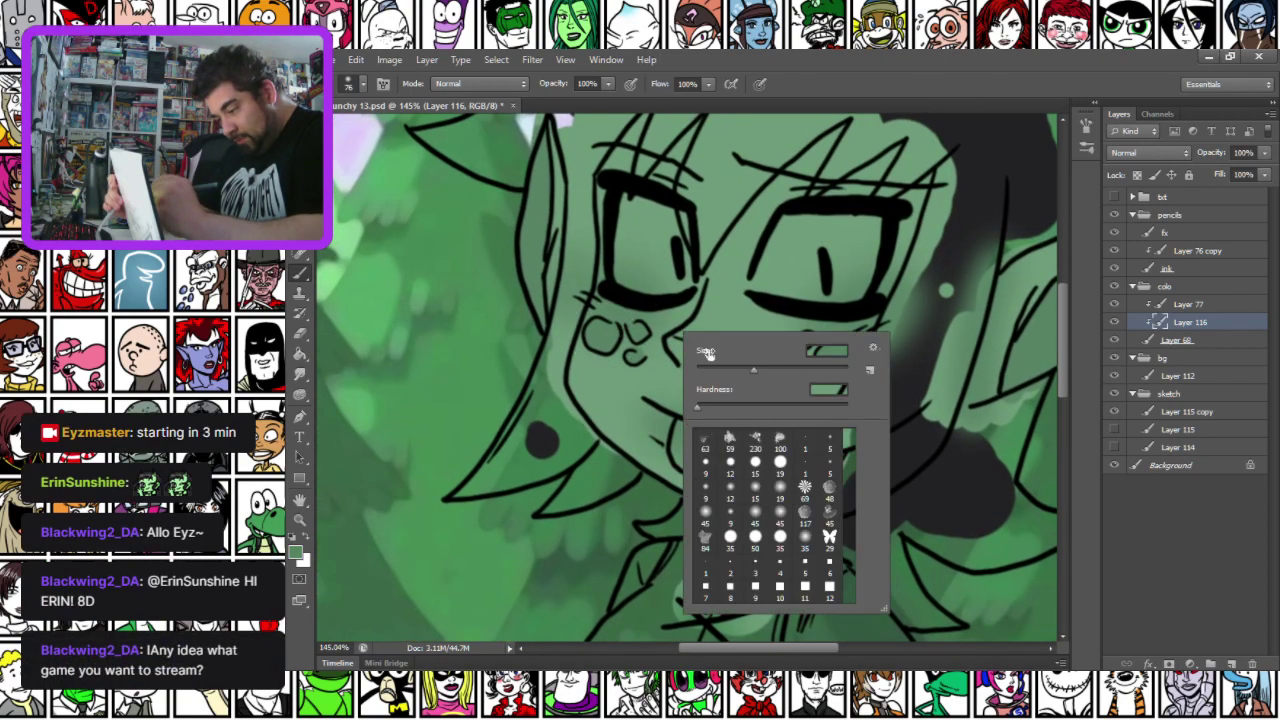
pyautogui.click(480, 431)
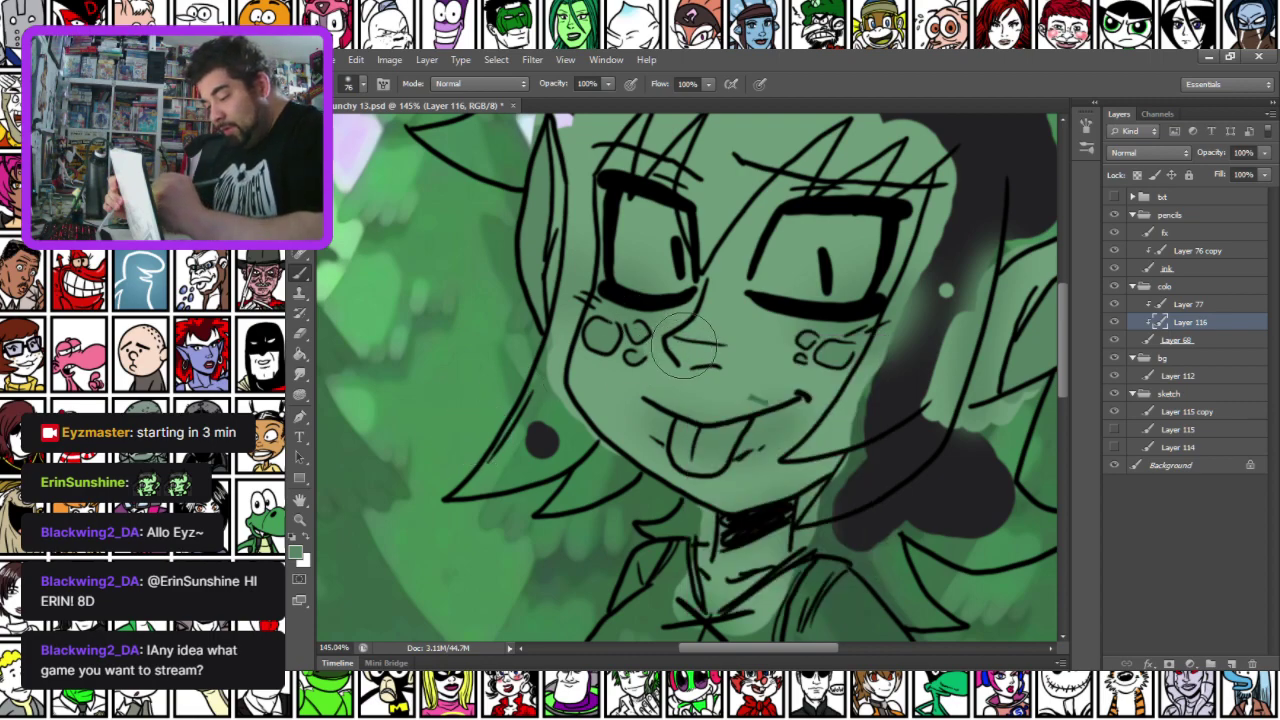
pyautogui.rightClick(702, 321)
pyautogui.click(738, 360)
pyautogui.click(672, 345)
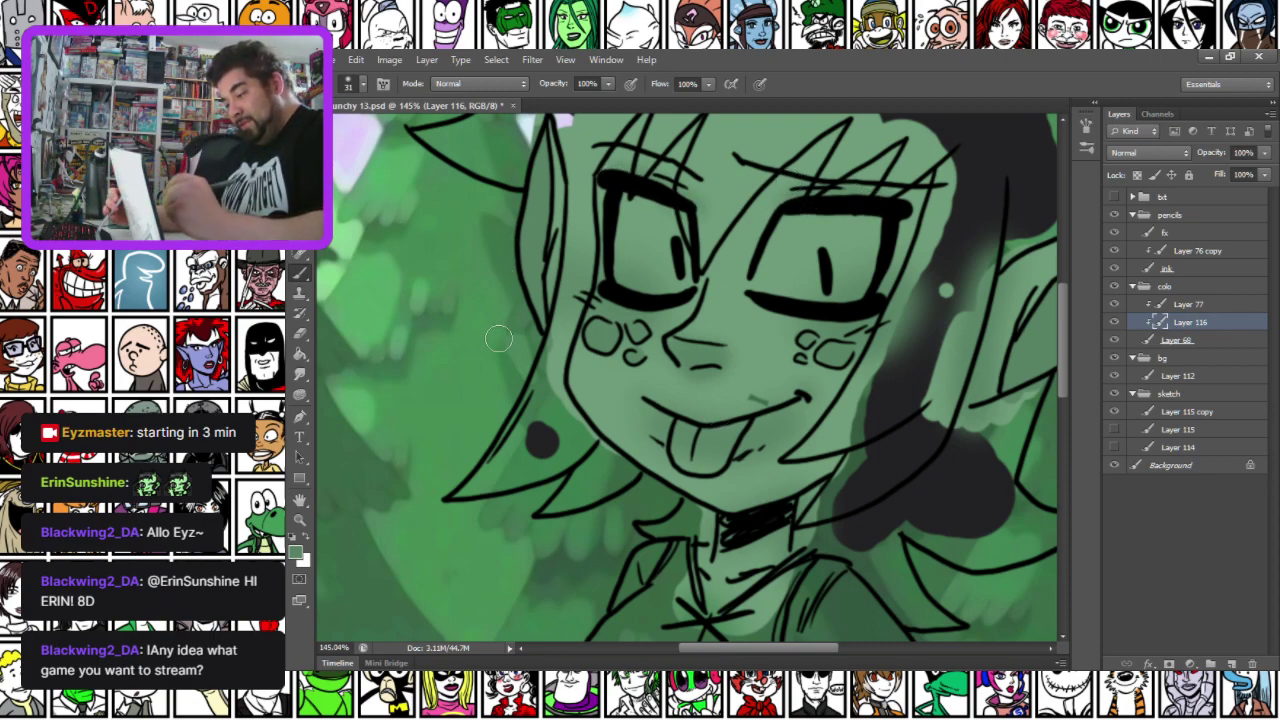
# Set the soft brush to 59 px and touch up the shading of the banded leg just below the ragged hem
pyautogui.moveTo(504, 539)
pyautogui.mouseDown()
pyautogui.moveTo(546, 446)
pyautogui.moveTo(506, 377)
pyautogui.mouseUp()
pyautogui.moveTo(503, 436); pyautogui.dragTo(514, 404)
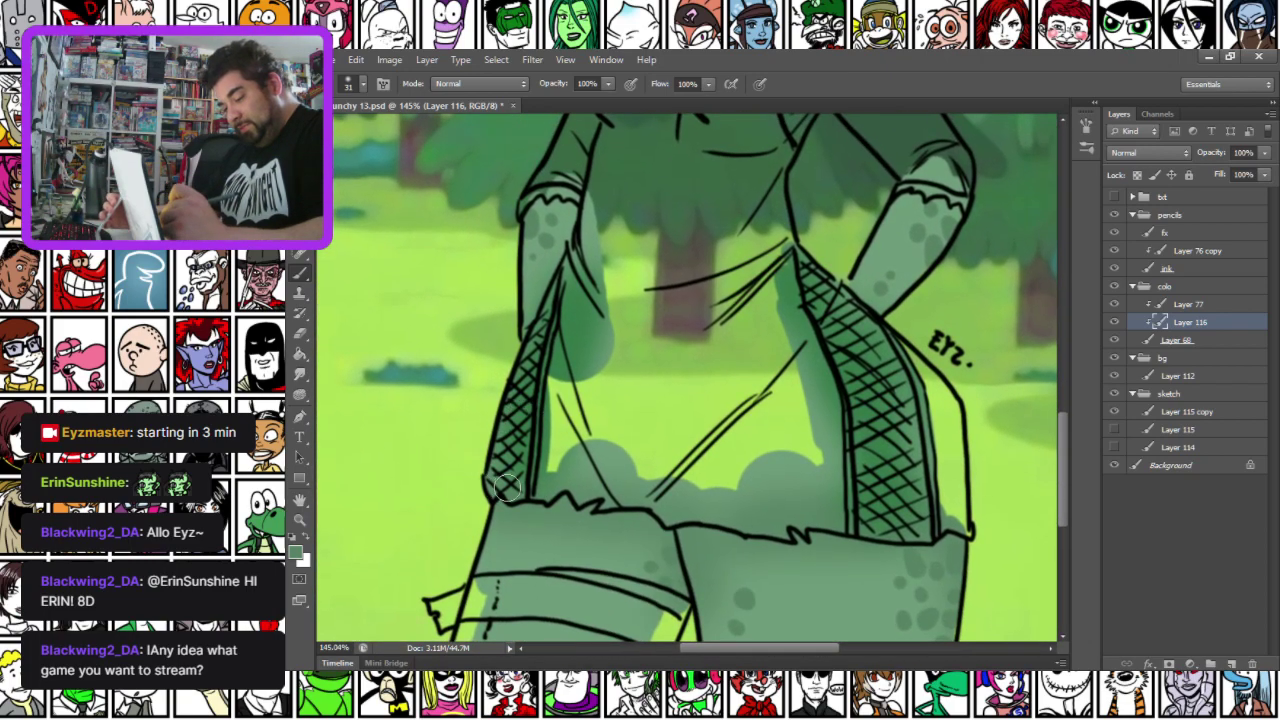
pyautogui.rightClick(525, 455)
pyautogui.click(574, 428)
pyautogui.click(504, 500)
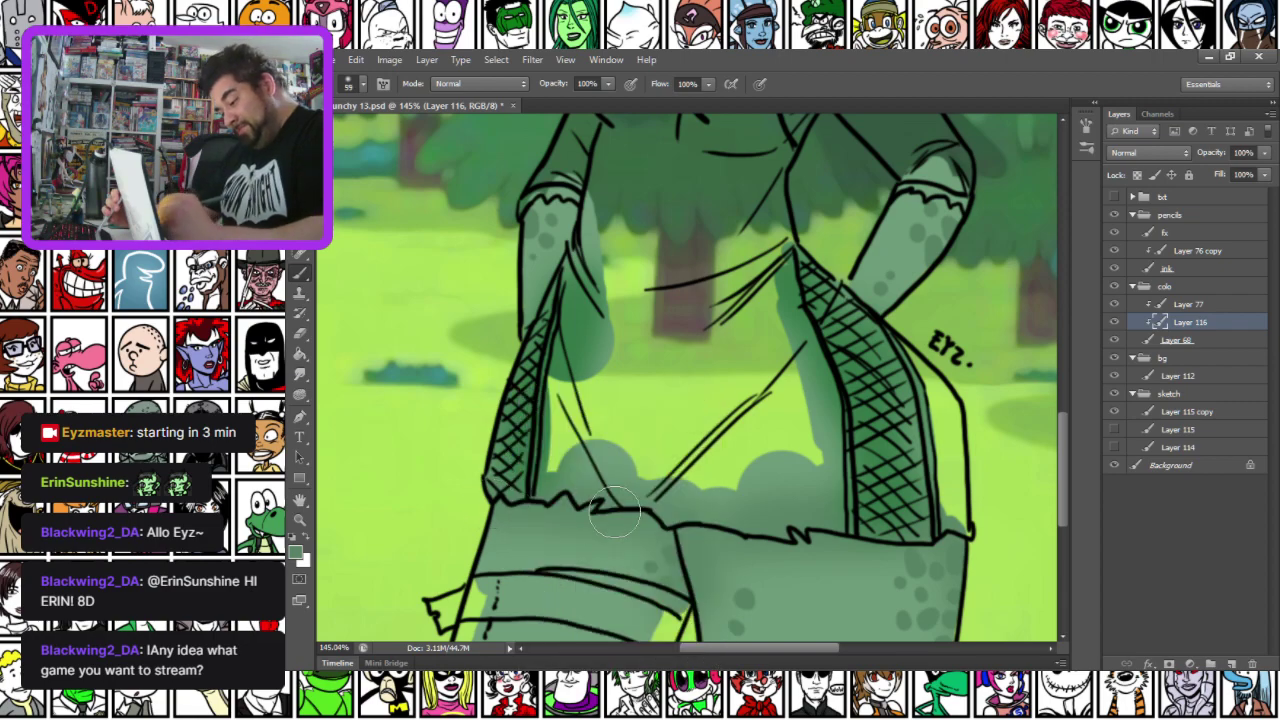
# Switch to a 19 px brush and set the foreground colour to pale green 9ccfa9, keeping Layer 116 as the active layer
pyautogui.moveTo(502, 368); pyautogui.dragTo(532, 582)
pyautogui.moveTo(532, 432); pyautogui.dragTo(522, 486)
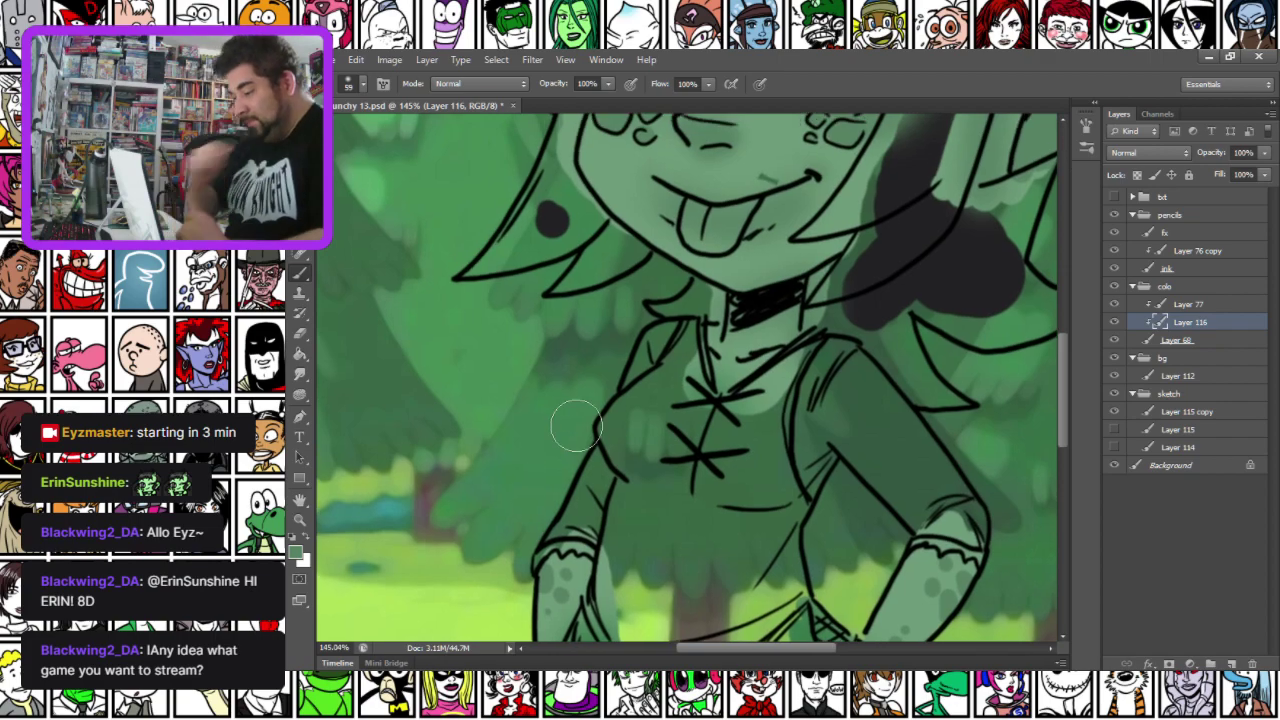
pyautogui.moveTo(552, 378)
pyautogui.mouseDown()
pyautogui.moveTo(529, 480)
pyautogui.moveTo(495, 543)
pyautogui.mouseUp()
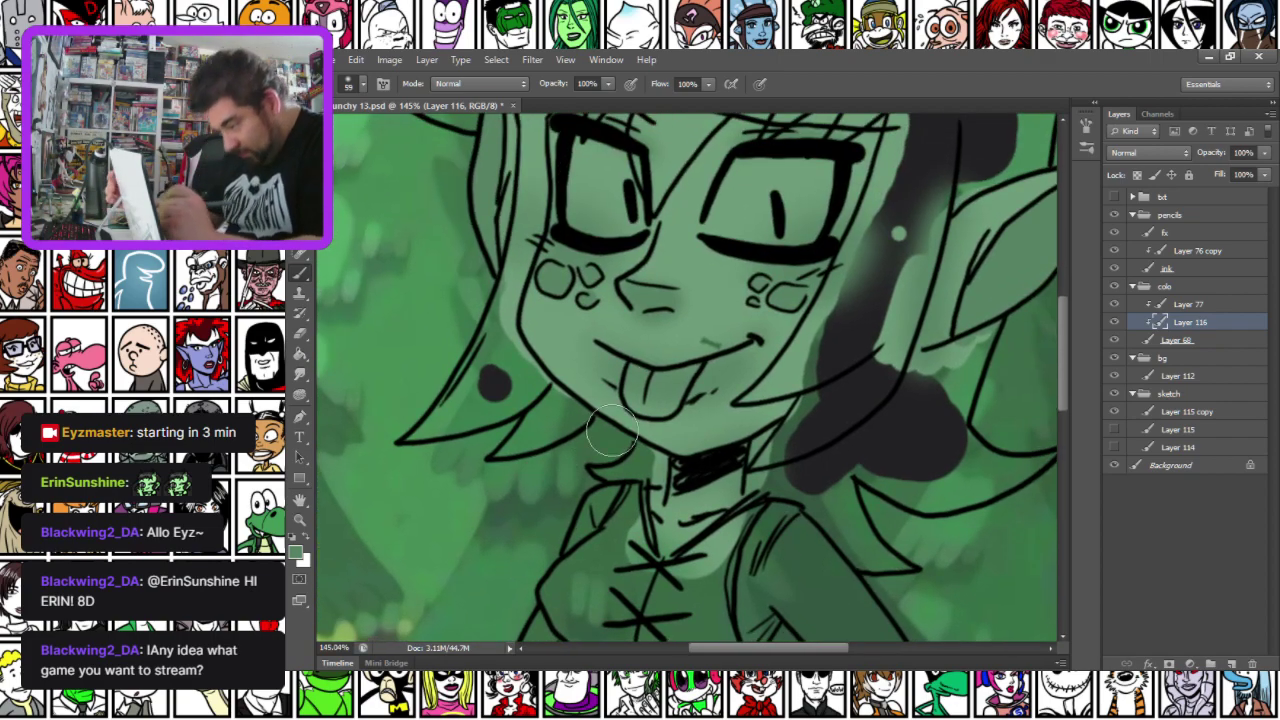
pyautogui.rightClick(666, 358)
pyautogui.click(762, 504)
pyautogui.moveTo(620, 404); pyautogui.dragTo(627, 412)
pyautogui.click(1177, 343)
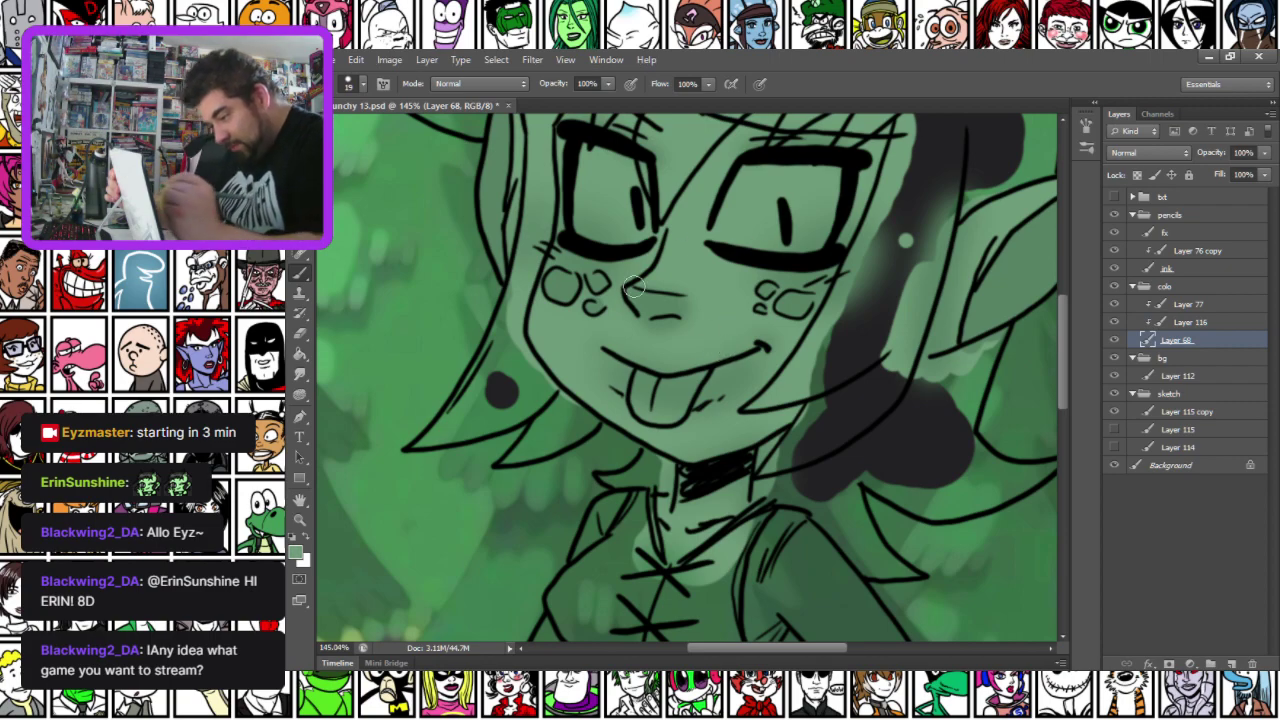
pyautogui.click(1172, 324)
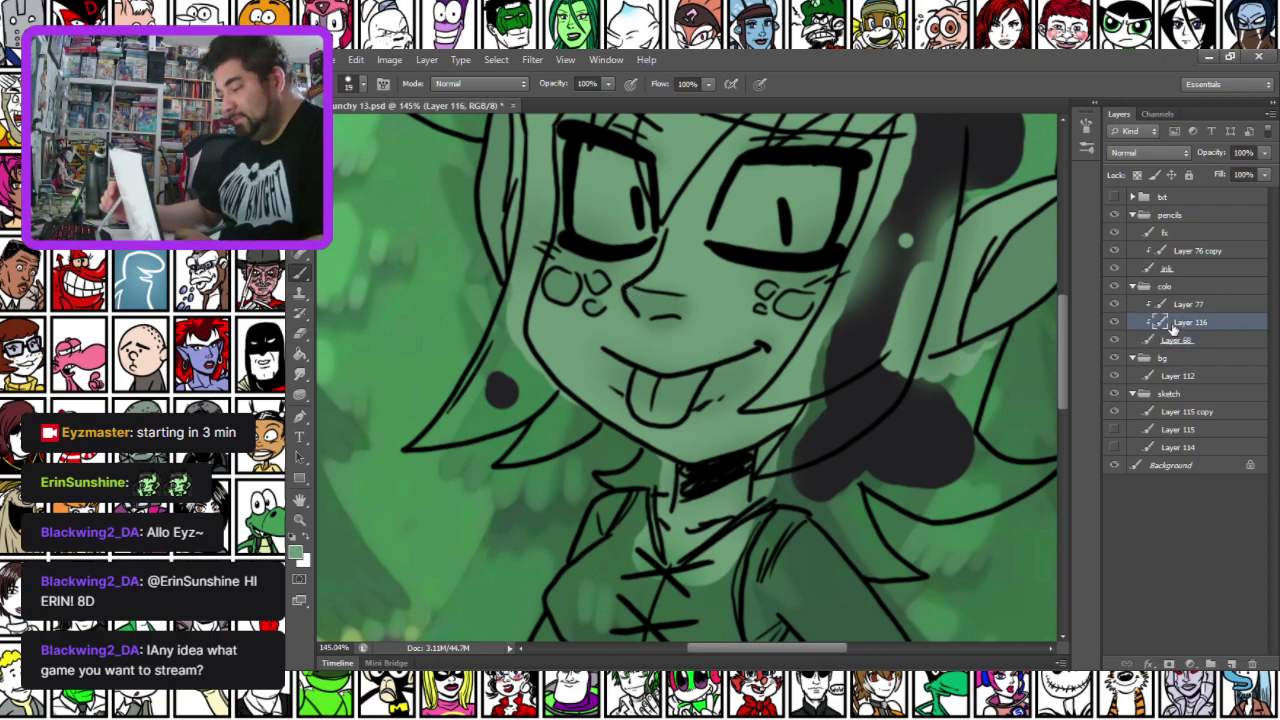
pyautogui.click(297, 553)
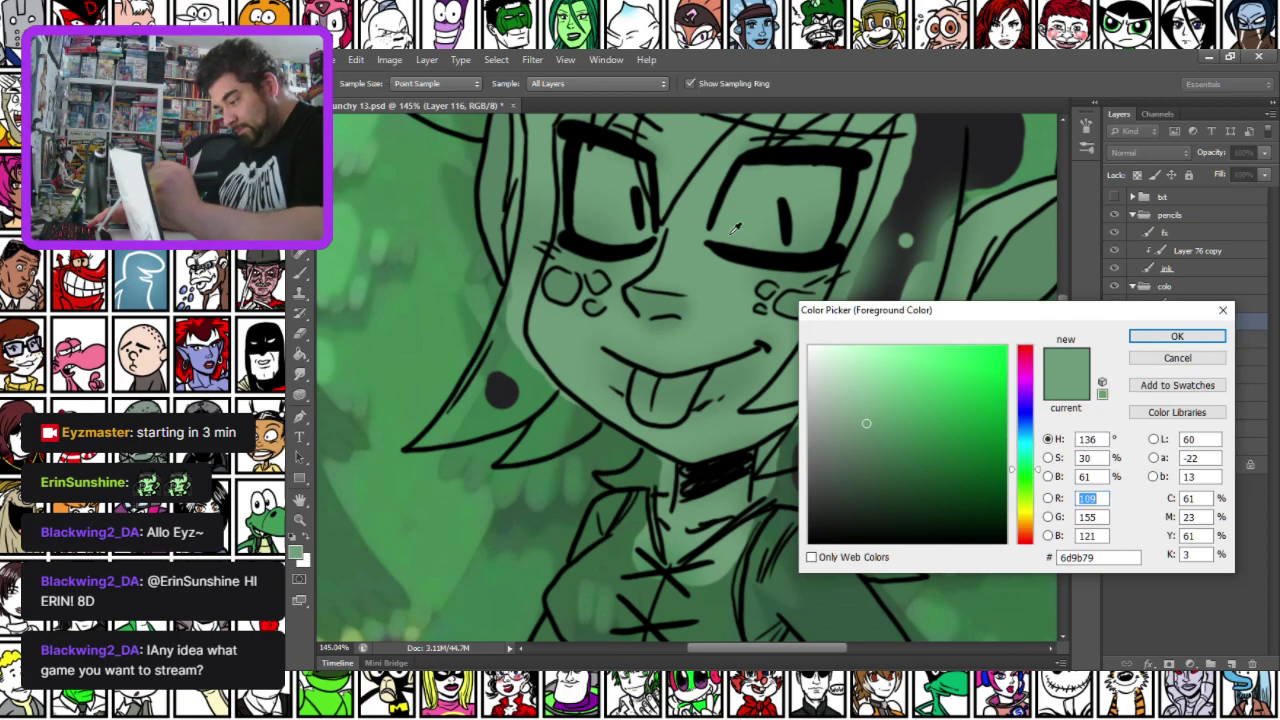
pyautogui.click(857, 382)
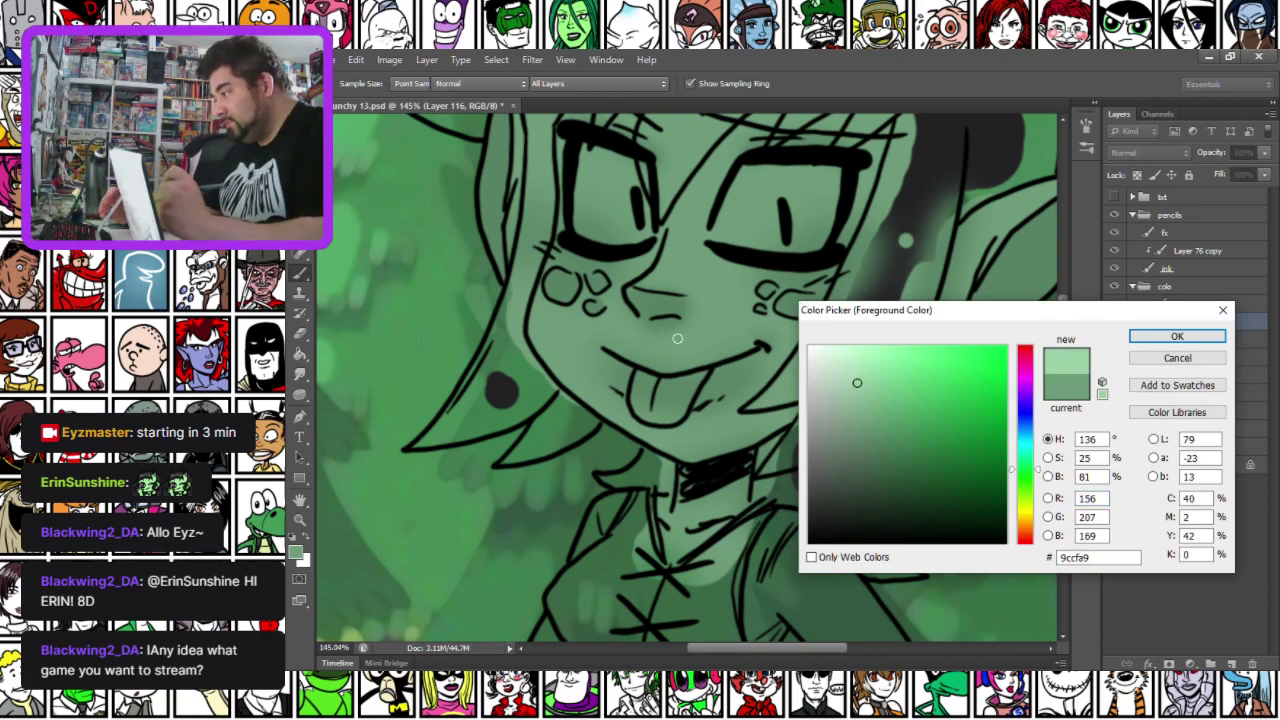
pyautogui.press('Return')
# Choose a much finer brush and add small pale green highlights to the cheeks and both forearms
pyautogui.rightClick(724, 280)
pyautogui.click(860, 395)
pyautogui.moveTo(561, 280); pyautogui.dragTo(559, 330)
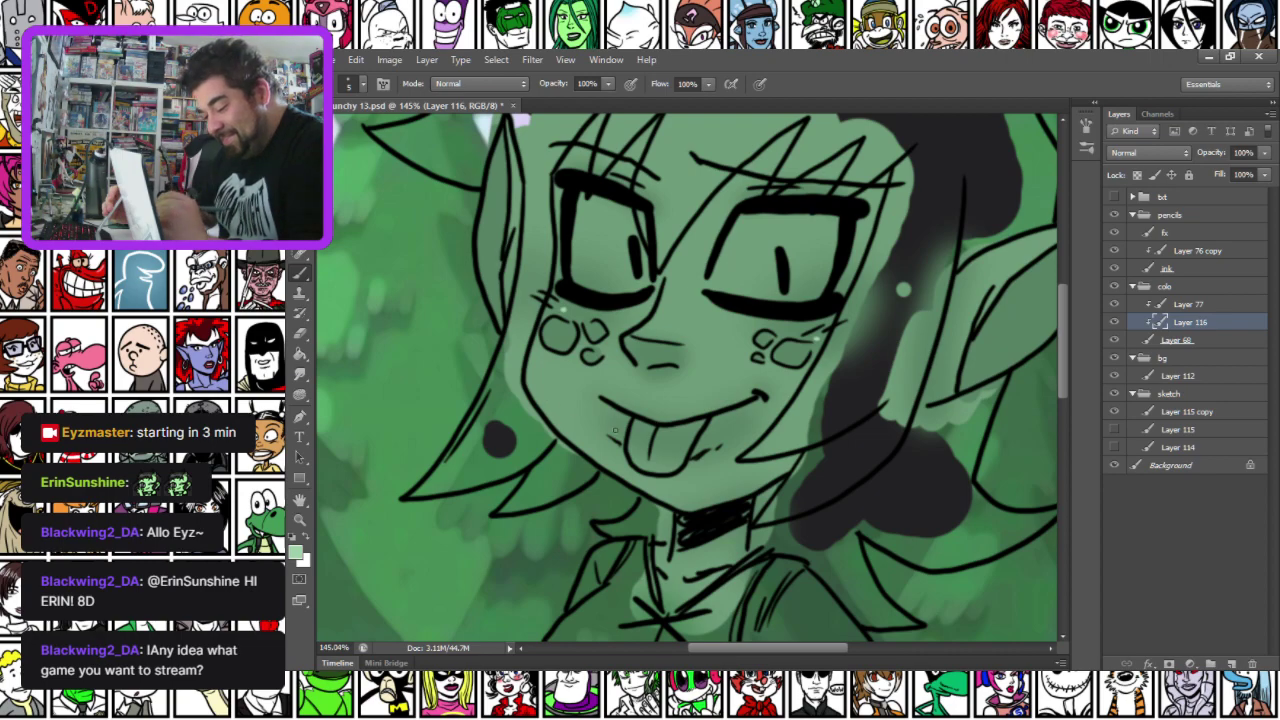
pyautogui.moveTo(480, 264); pyautogui.dragTo(491, 409)
pyautogui.moveTo(669, 482)
pyautogui.mouseDown()
pyautogui.moveTo(463, 391)
pyautogui.moveTo(484, 346)
pyautogui.mouseUp()
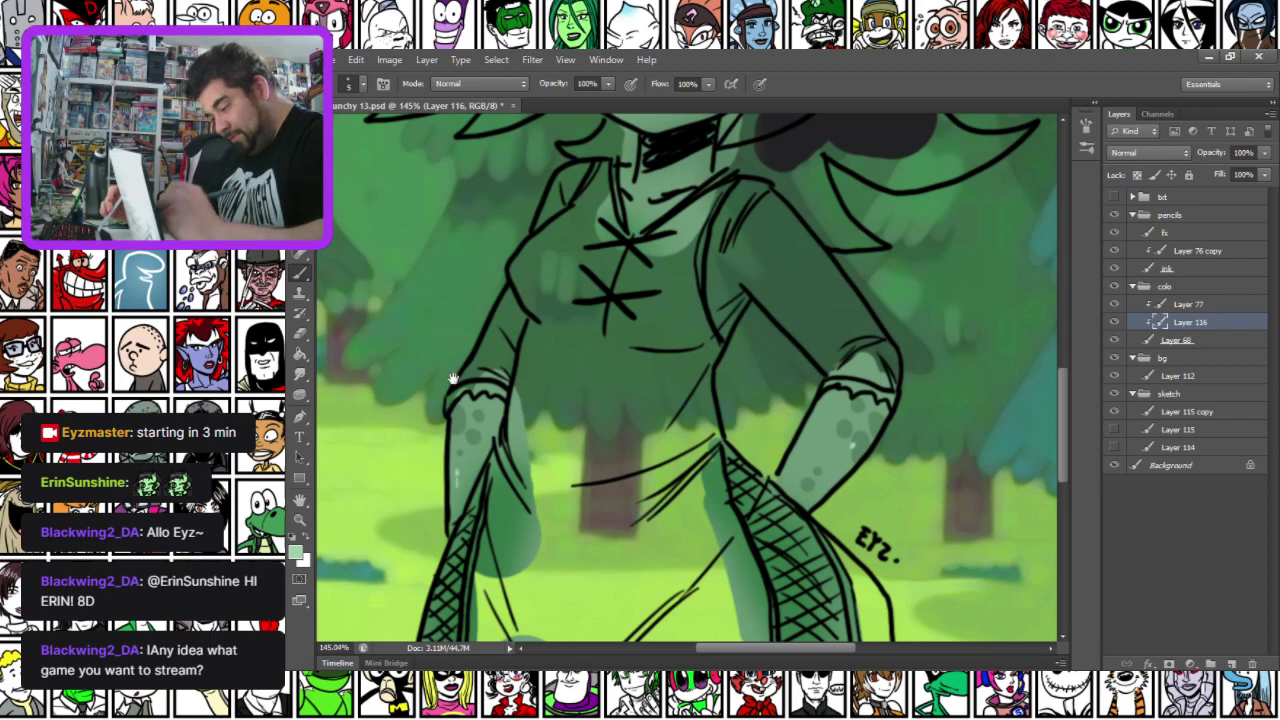
# Set the foreground colour to teal 30b8aa for painting the face's tongue
pyautogui.scroll(-5, 456, 384)
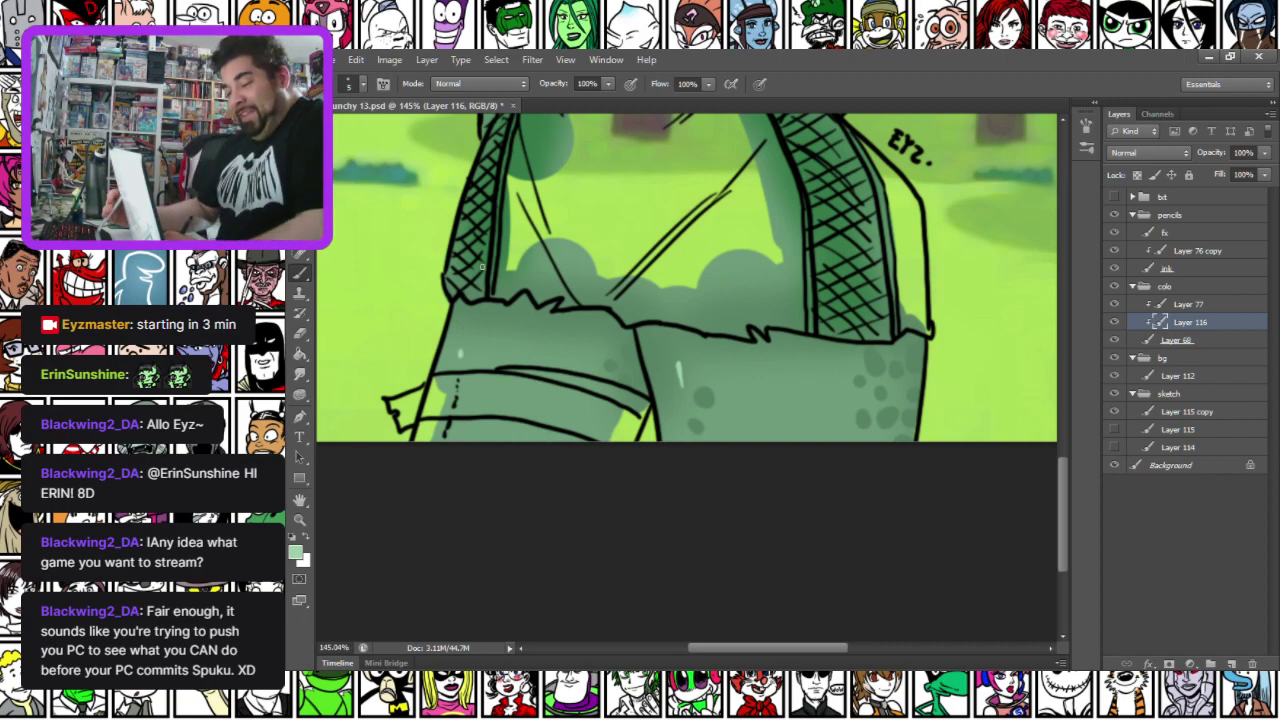
pyautogui.moveTo(428, 210); pyautogui.dragTo(453, 450)
pyautogui.moveTo(454, 224); pyautogui.dragTo(475, 450)
pyautogui.moveTo(514, 334); pyautogui.dragTo(512, 585)
pyautogui.moveTo(560, 338); pyautogui.dragTo(508, 403)
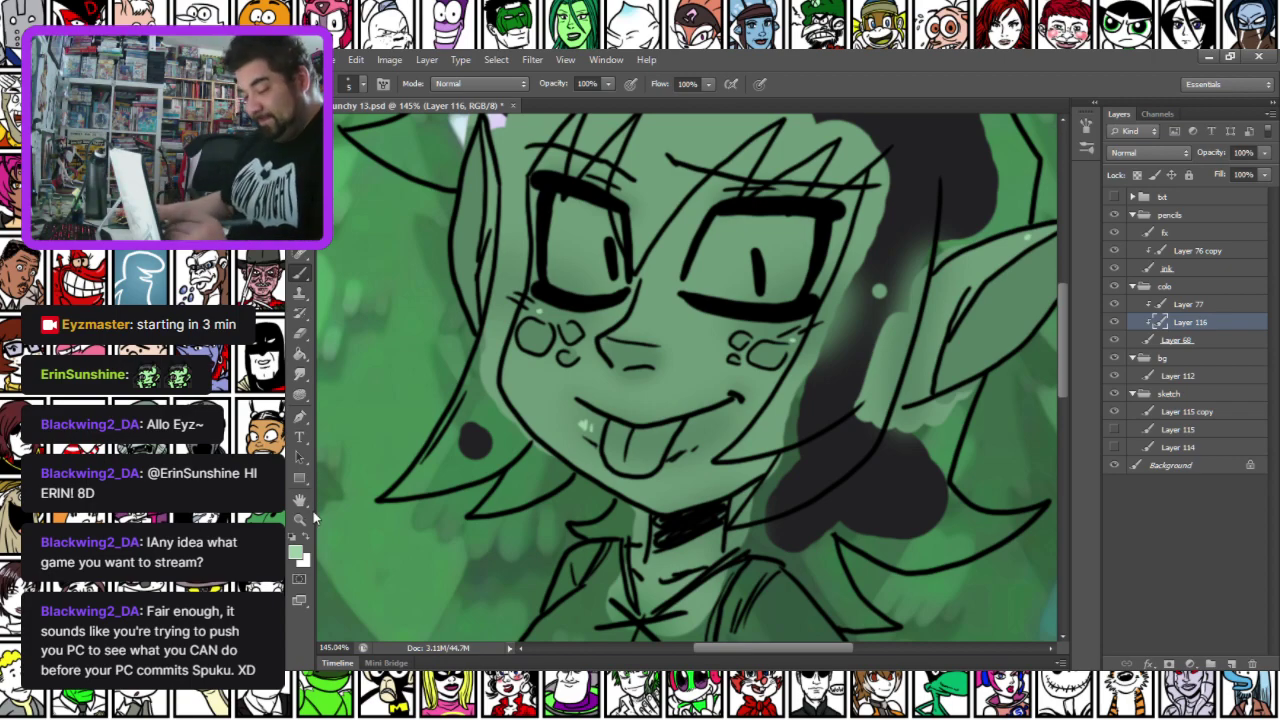
pyautogui.scroll(1, 313, 517)
pyautogui.click(296, 551)
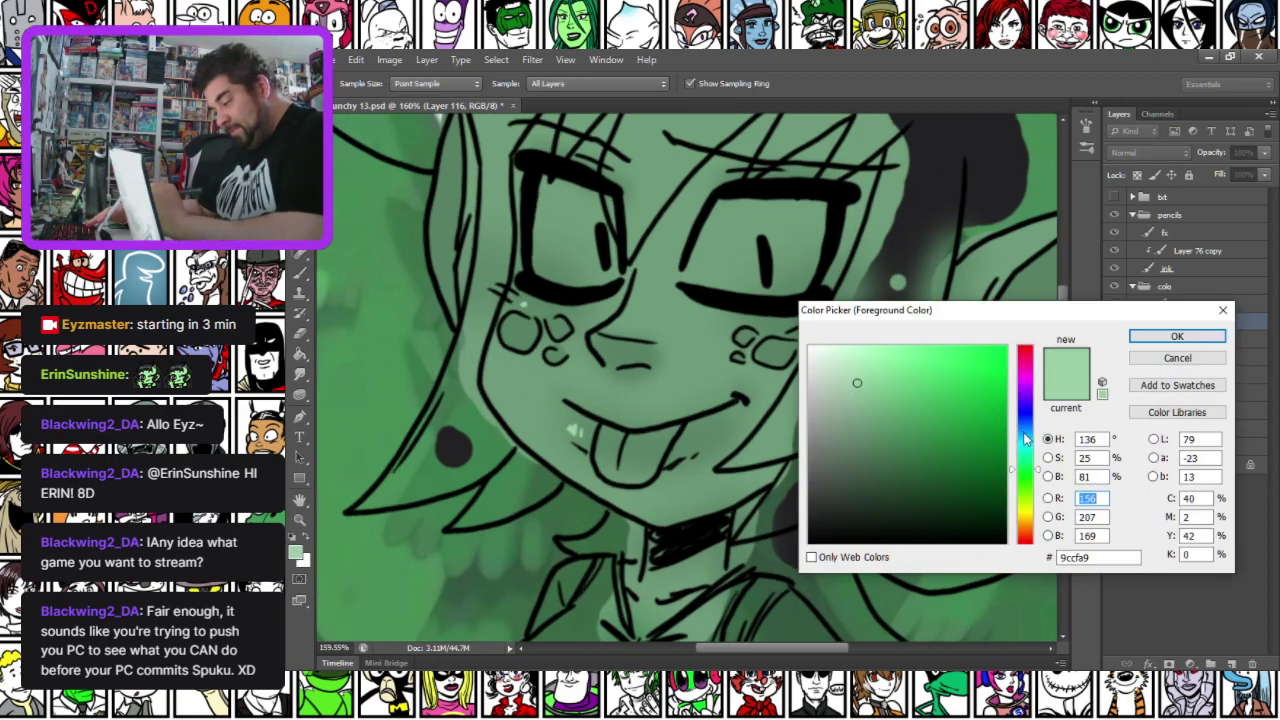
pyautogui.click(1023, 430)
pyautogui.click(877, 375)
pyautogui.click(1023, 445)
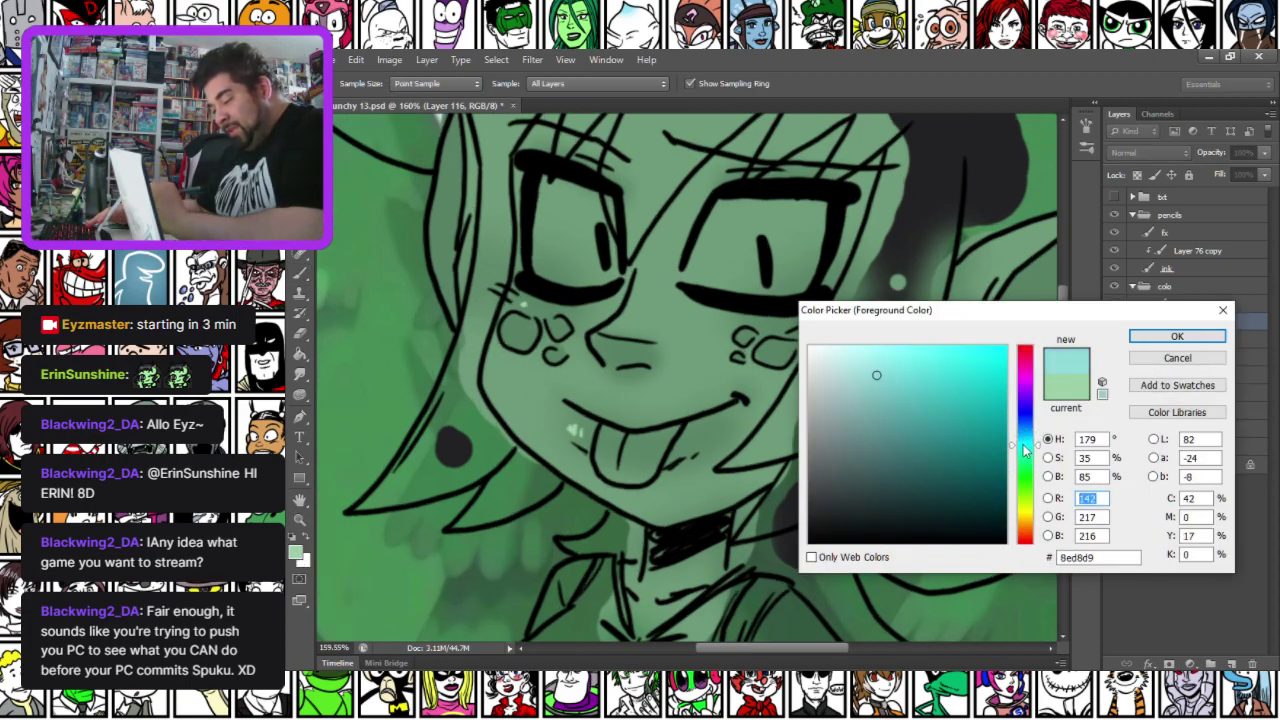
pyautogui.moveTo(1026, 452); pyautogui.dragTo(1026, 455)
pyautogui.click(955, 401)
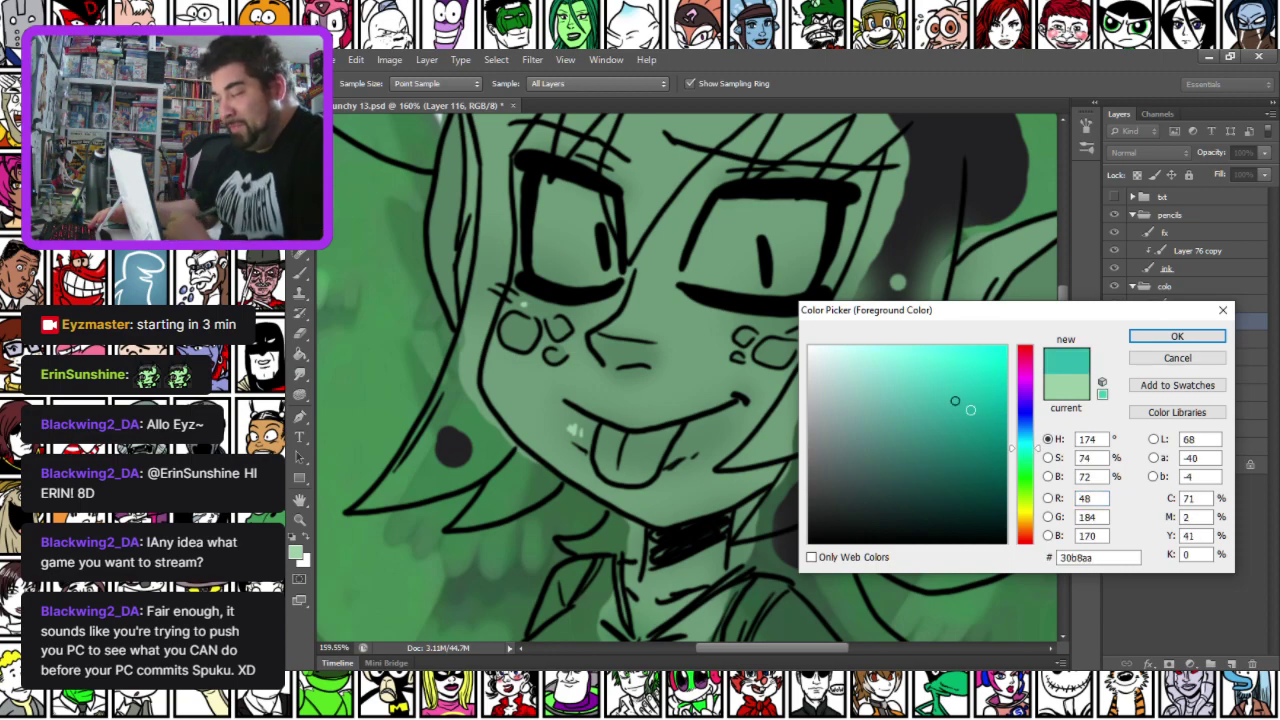
pyautogui.press('Return')
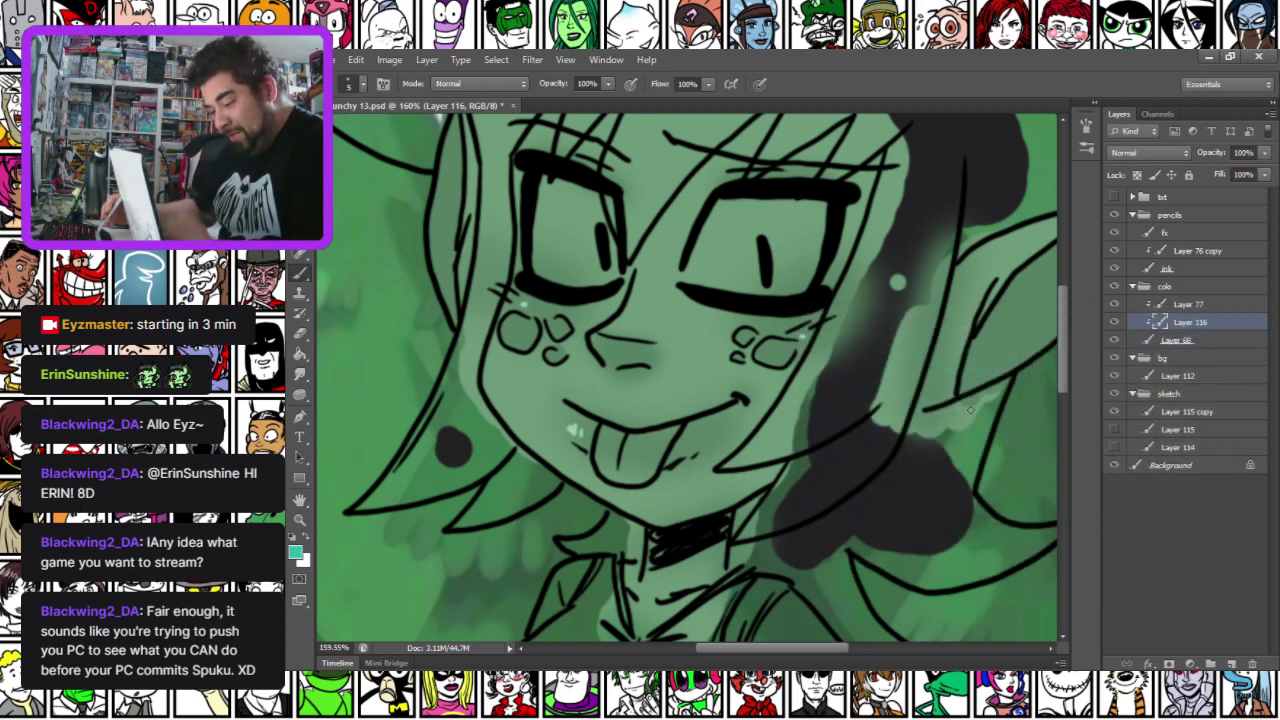
# Choose the hard 15 px brush and fill the tongue with flat teal on Layer 116
pyautogui.rightClick(625, 402)
pyautogui.click(706, 526)
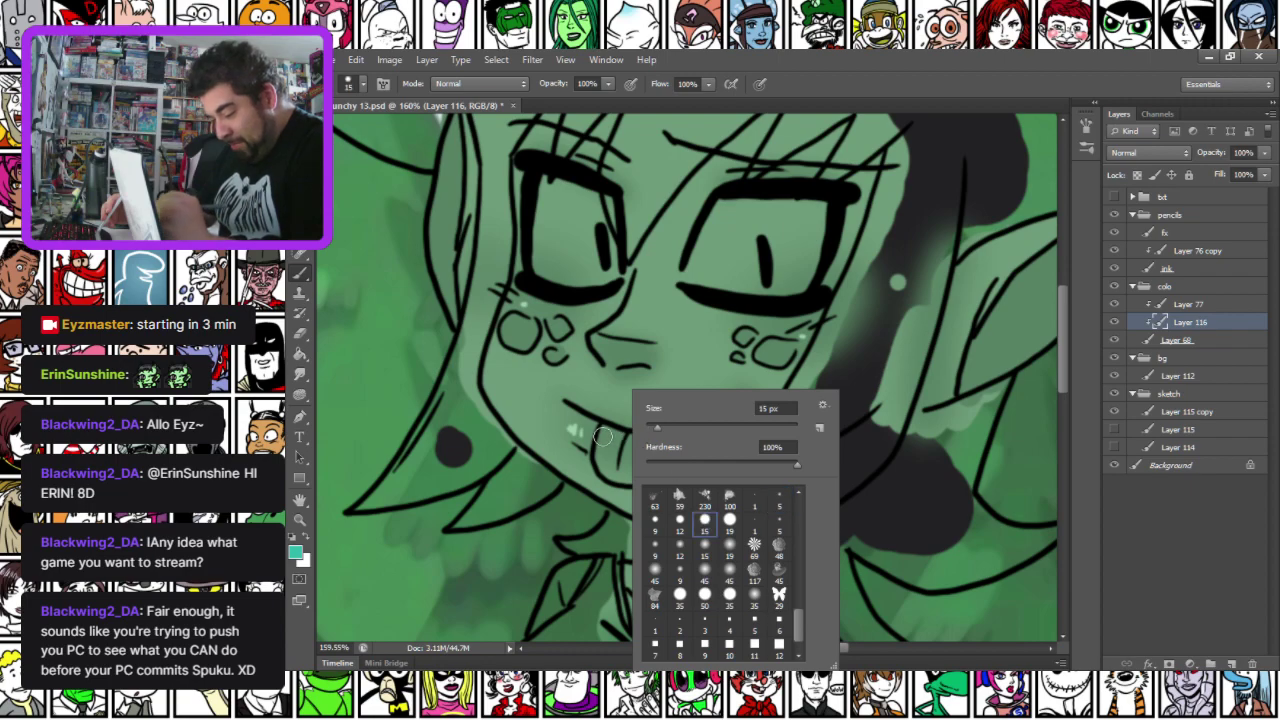
pyautogui.click(604, 433)
pyautogui.moveTo(605, 431)
pyautogui.mouseDown()
pyautogui.moveTo(600, 462)
pyautogui.moveTo(632, 484)
pyautogui.moveTo(676, 431)
pyautogui.moveTo(614, 439)
pyautogui.moveTo(634, 461)
pyautogui.moveTo(631, 449)
pyautogui.mouseUp()
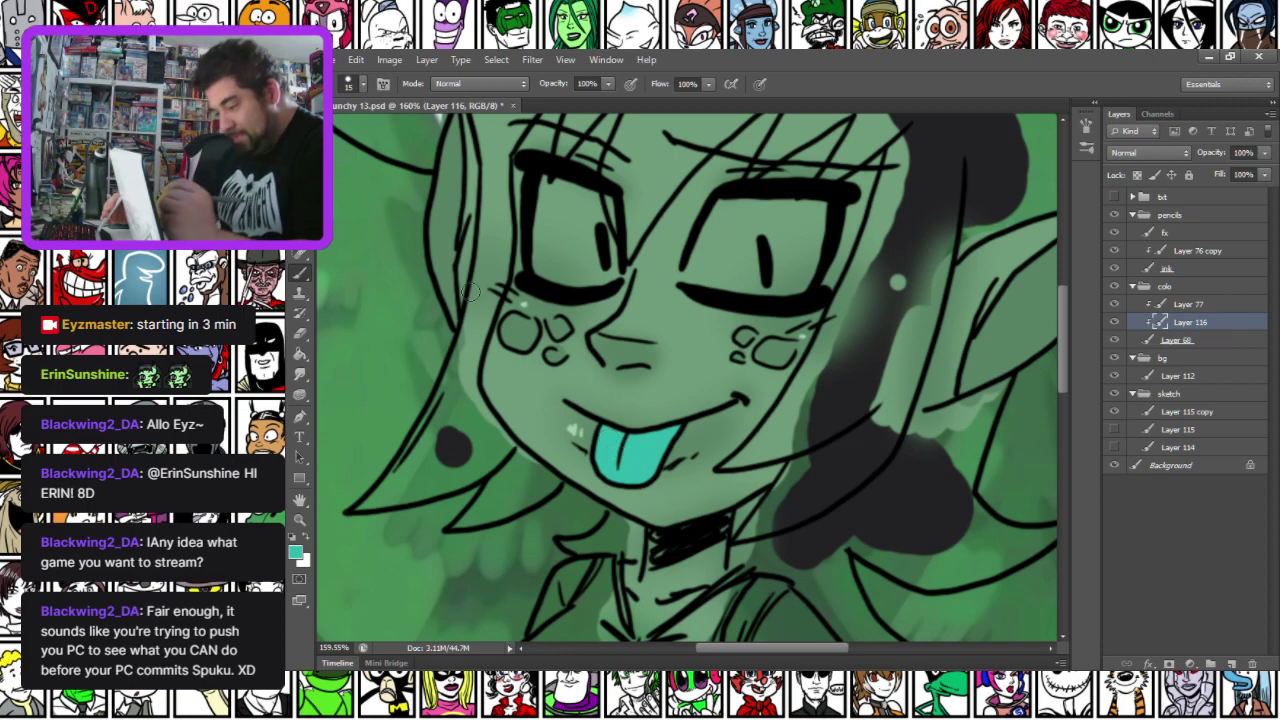
# Pick a lighter turquoise and a much finer brush, and add a small highlight to the tongue
pyautogui.click(296, 551)
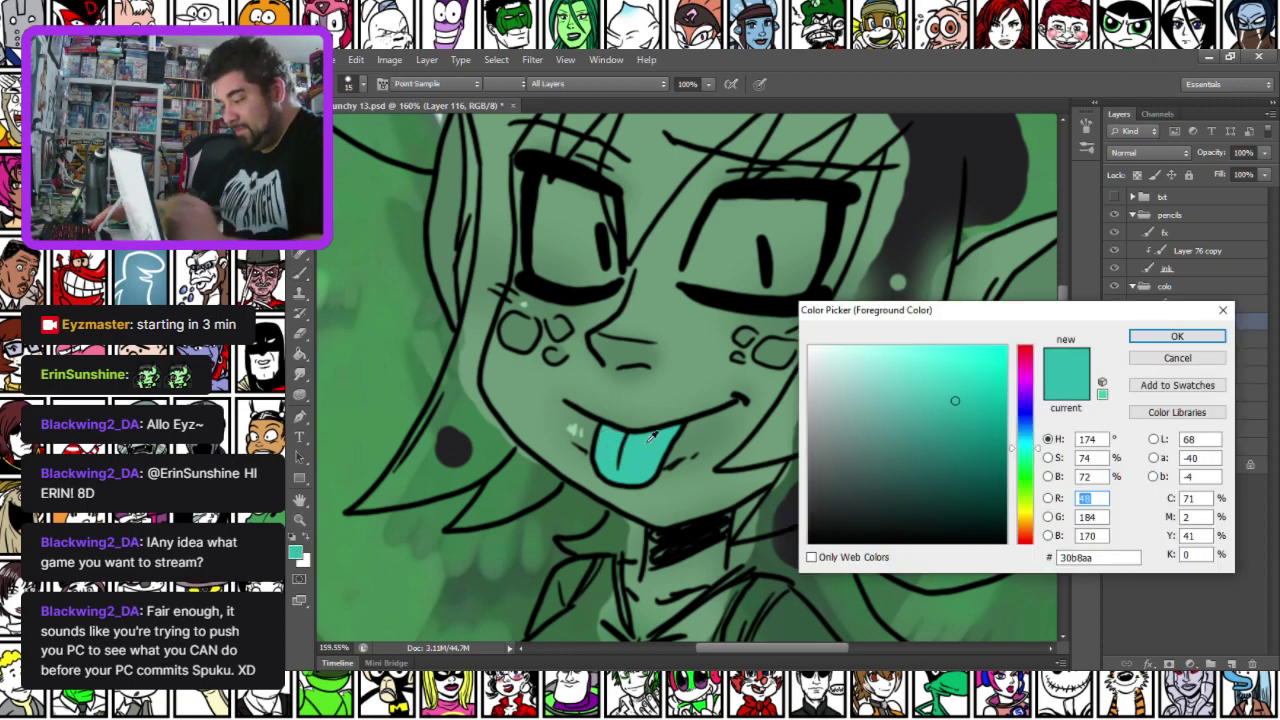
pyautogui.click(929, 371)
pyautogui.press('Return')
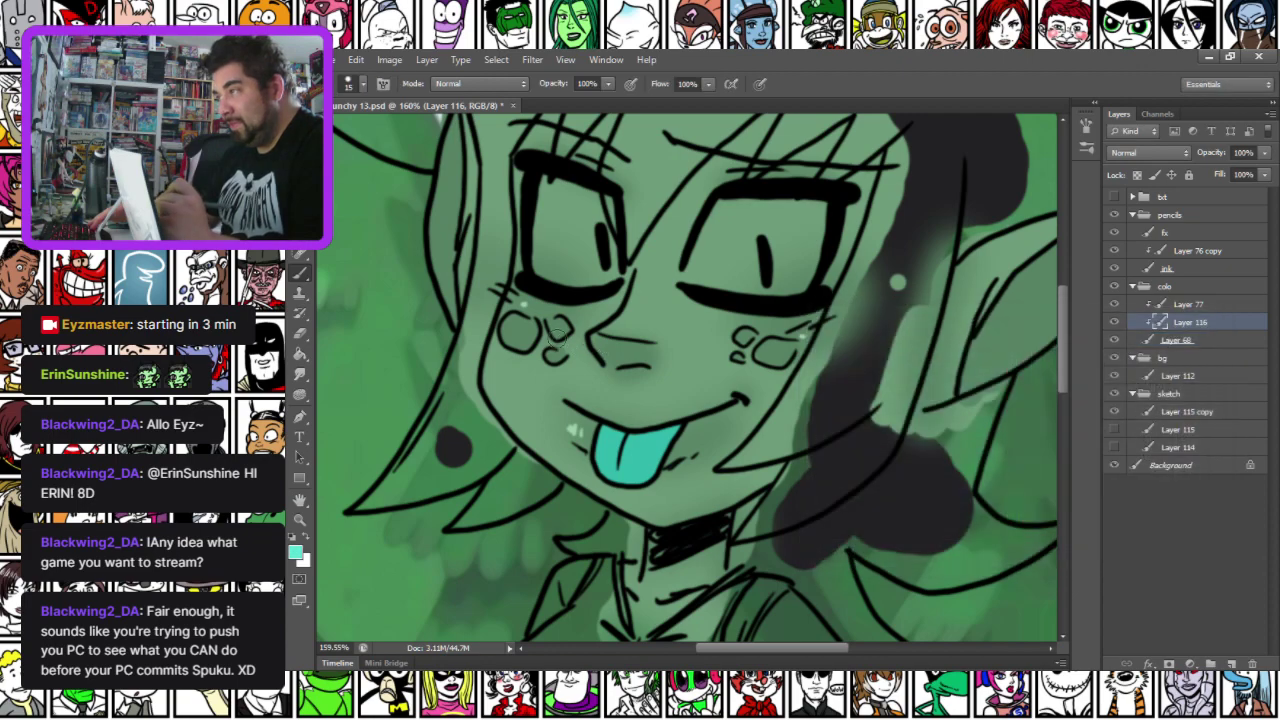
pyautogui.rightClick(555, 338)
pyautogui.click(696, 440)
pyautogui.moveTo(521, 404); pyautogui.dragTo(554, 441)
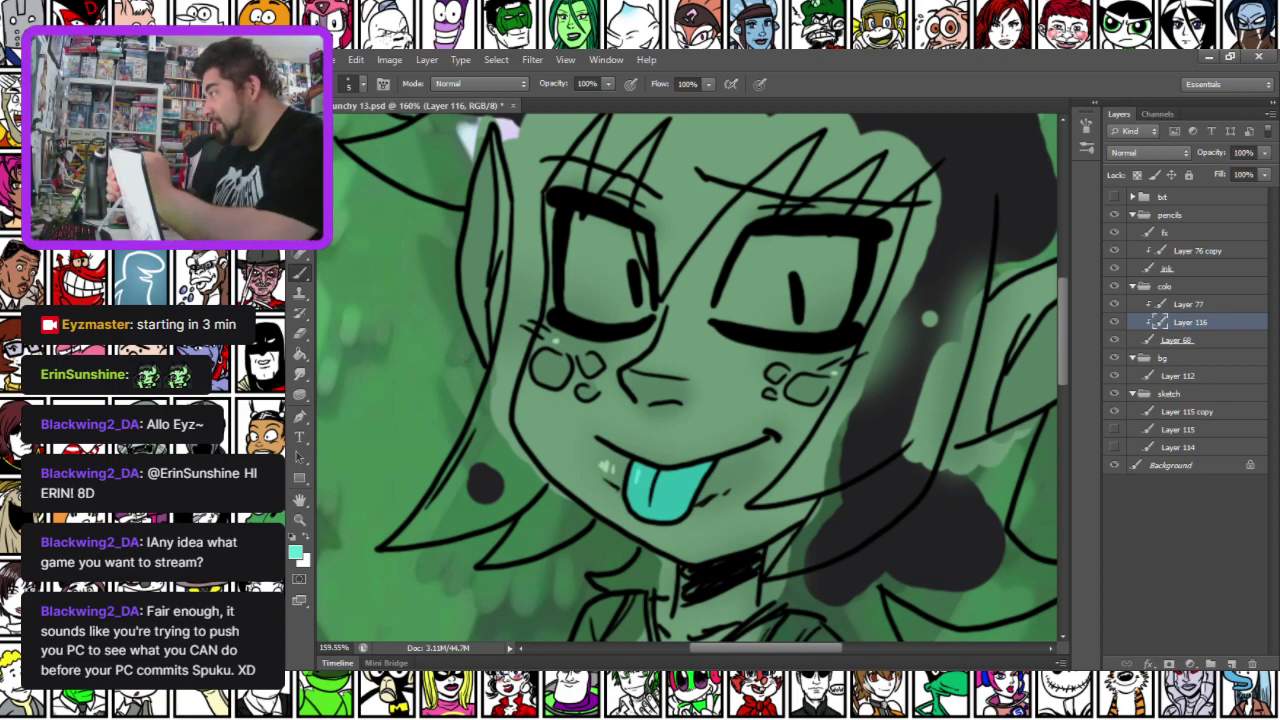
# Choose a 30 px brush and paint the upper part of both eyes in tan on Layer 116
pyautogui.rightClick(603, 259)
pyautogui.moveTo(627, 300); pyautogui.dragTo(642, 295)
pyautogui.click(578, 264)
pyautogui.moveTo(585, 218)
pyautogui.mouseDown()
pyautogui.moveTo(580, 280)
pyautogui.moveTo(650, 285)
pyautogui.moveTo(640, 225)
pyautogui.moveTo(602, 245)
pyautogui.moveTo(625, 265)
pyautogui.moveTo(640, 255)
pyautogui.mouseUp()
pyautogui.moveTo(745, 240)
pyautogui.mouseDown()
pyautogui.moveTo(739, 292)
pyautogui.moveTo(815, 299)
pyautogui.moveTo(839, 296)
pyautogui.moveTo(847, 249)
pyautogui.moveTo(767, 248)
pyautogui.moveTo(795, 286)
pyautogui.moveTo(825, 257)
pyautogui.moveTo(840, 292)
pyautogui.mouseUp()
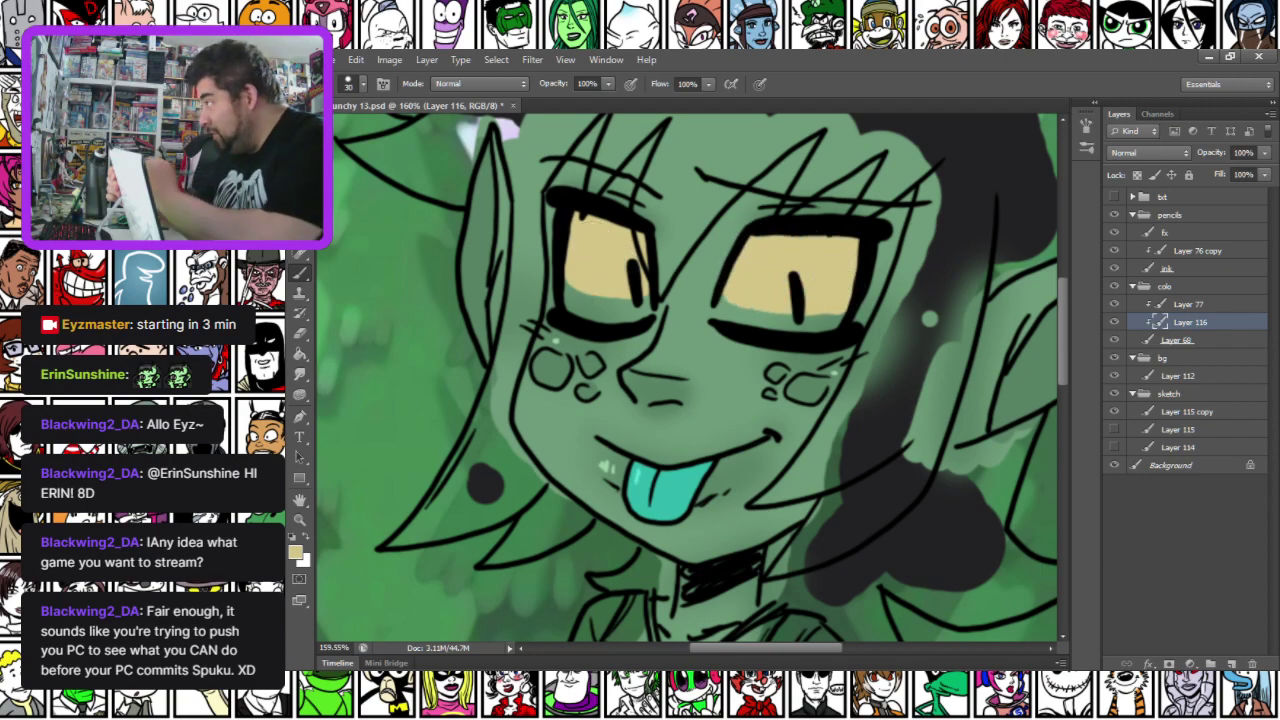
# Switch to a lighter cream and paint the lower part of both eyes
pyautogui.press('Return')
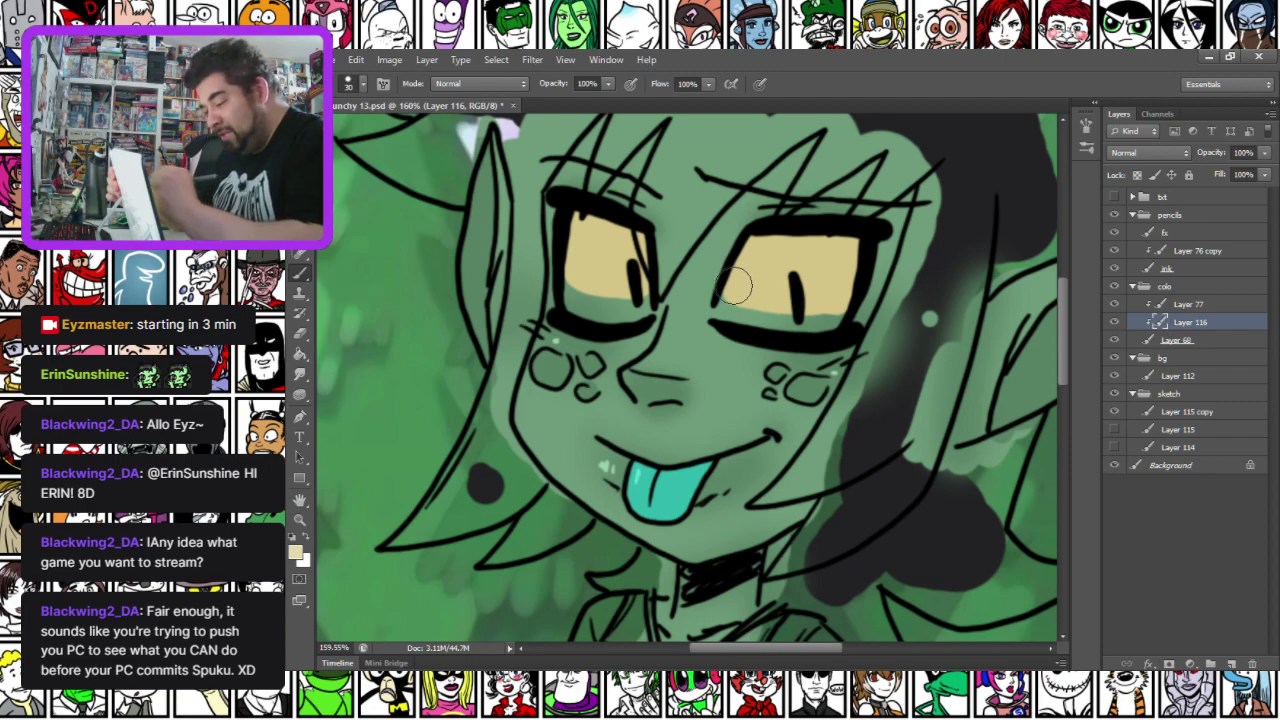
pyautogui.moveTo(743, 286); pyautogui.dragTo(848, 293)
pyautogui.moveTo(725, 308)
pyautogui.mouseDown()
pyautogui.moveTo(784, 318)
pyautogui.moveTo(848, 305)
pyautogui.mouseUp()
pyautogui.moveTo(574, 270)
pyautogui.mouseDown()
pyautogui.moveTo(636, 300)
pyautogui.moveTo(640, 325)
pyautogui.moveTo(586, 290)
pyautogui.moveTo(562, 300)
pyautogui.mouseUp()
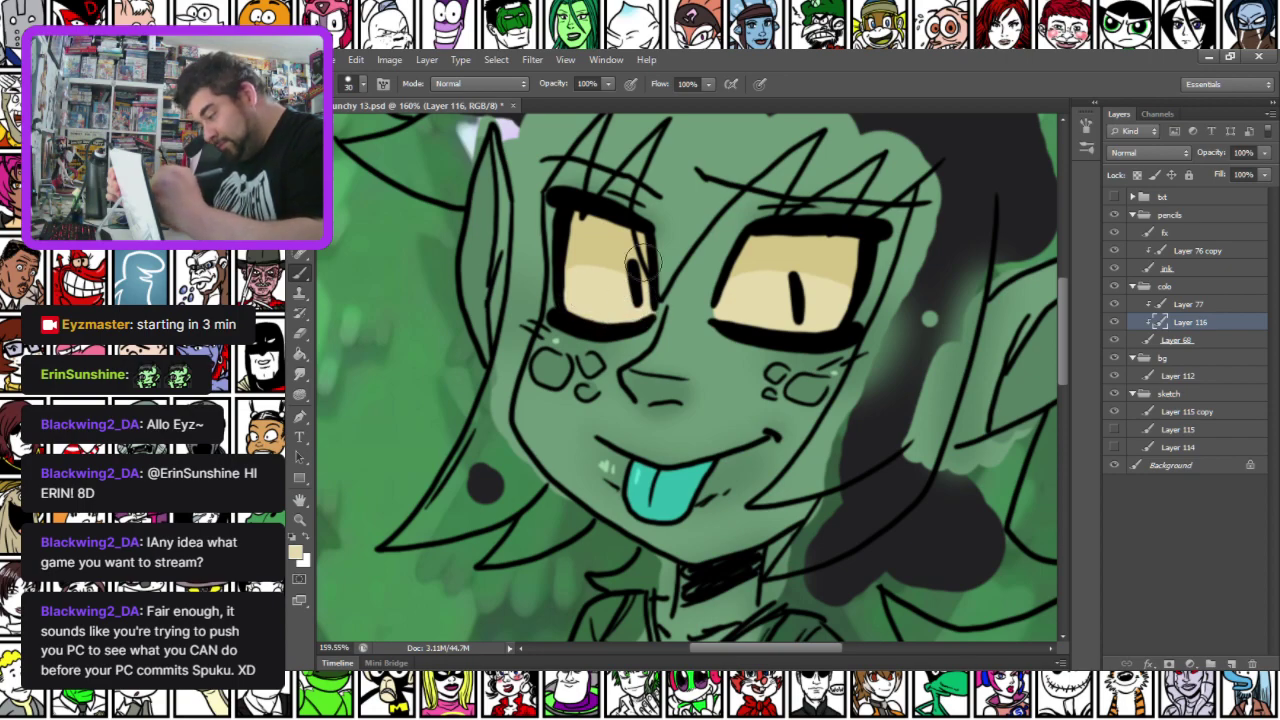
# On the fx layer, paint white ffffff glints beside the pupils of both eyes
pyautogui.click(1163, 233)
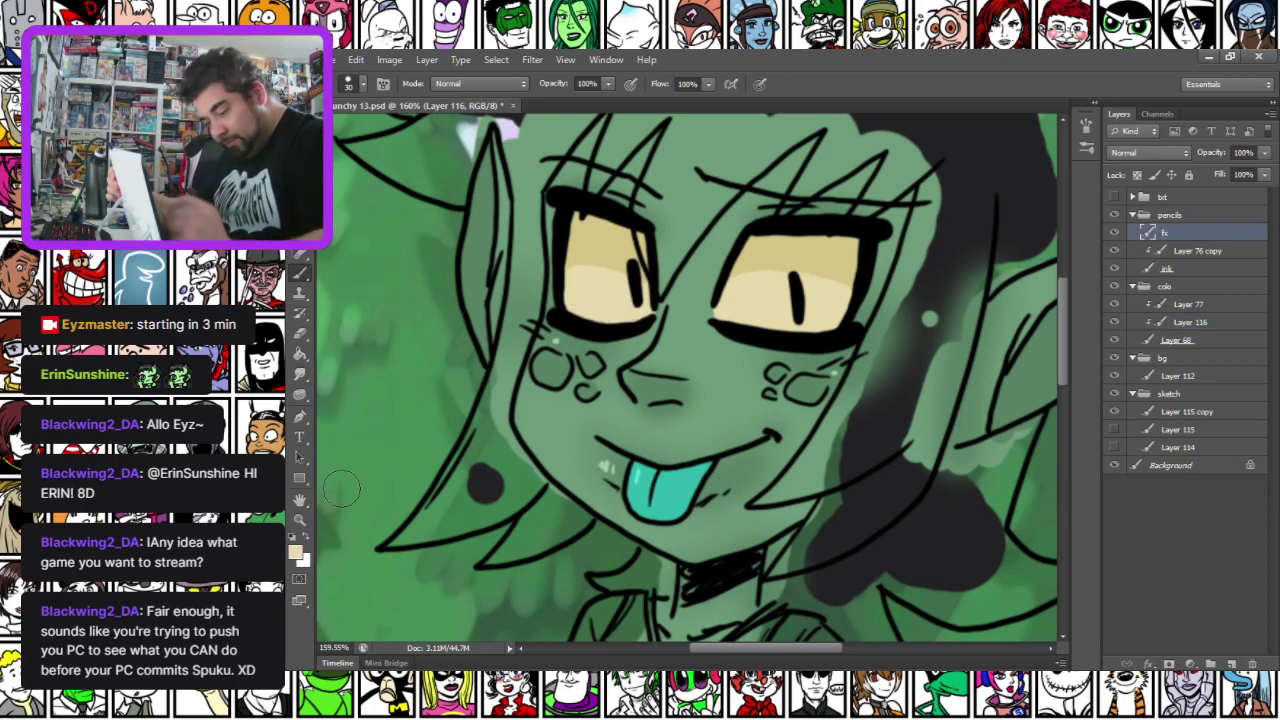
pyautogui.click(295, 551)
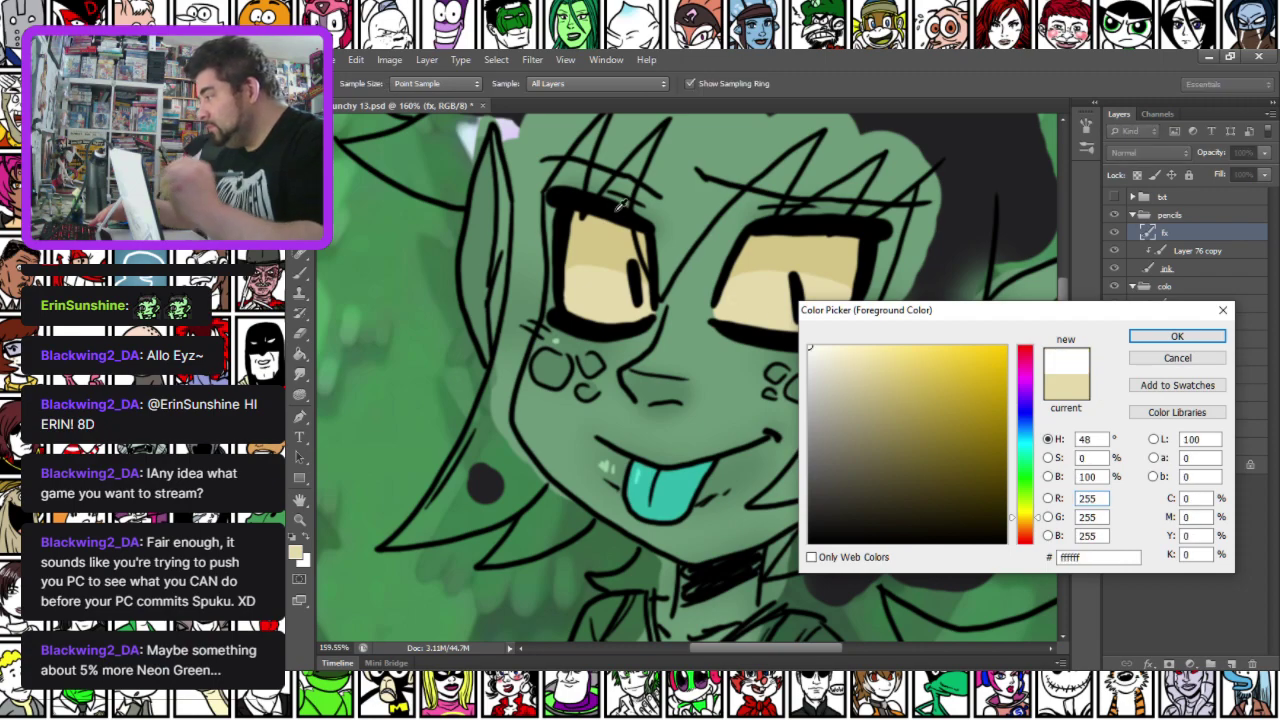
pyautogui.press('Return')
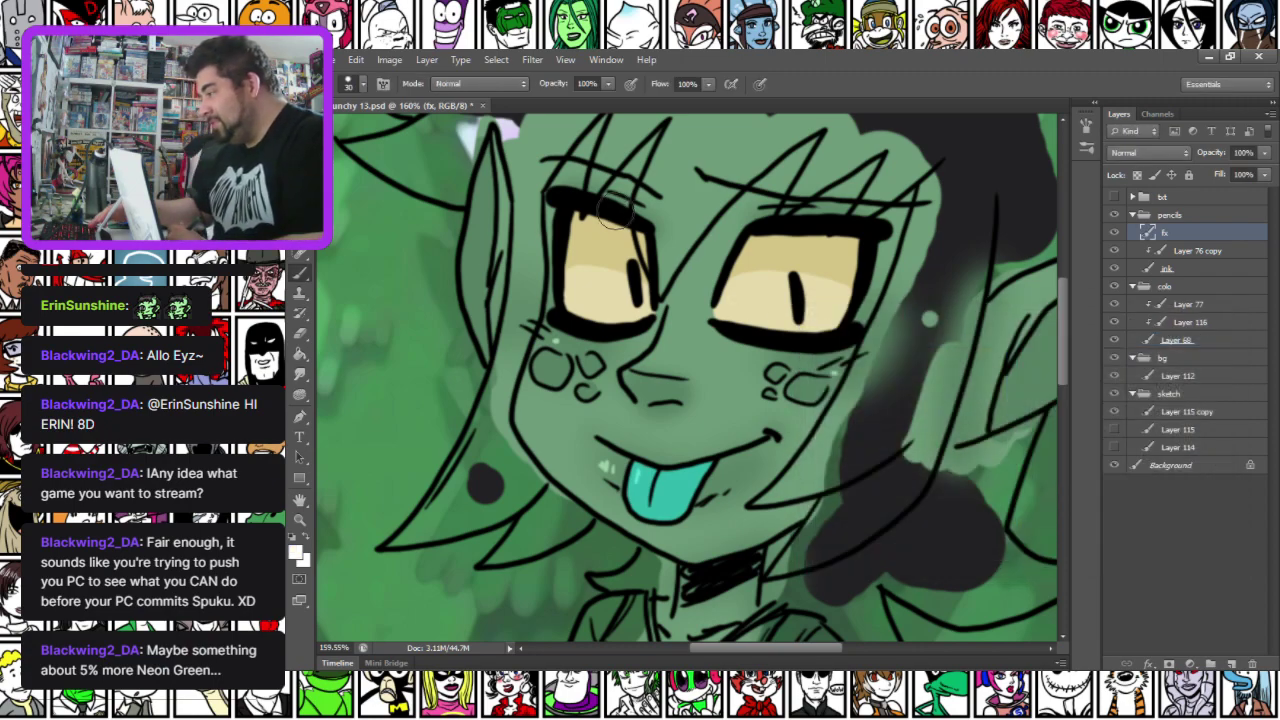
pyautogui.click(622, 275)
pyautogui.moveTo(770, 282); pyautogui.dragTo(788, 291)
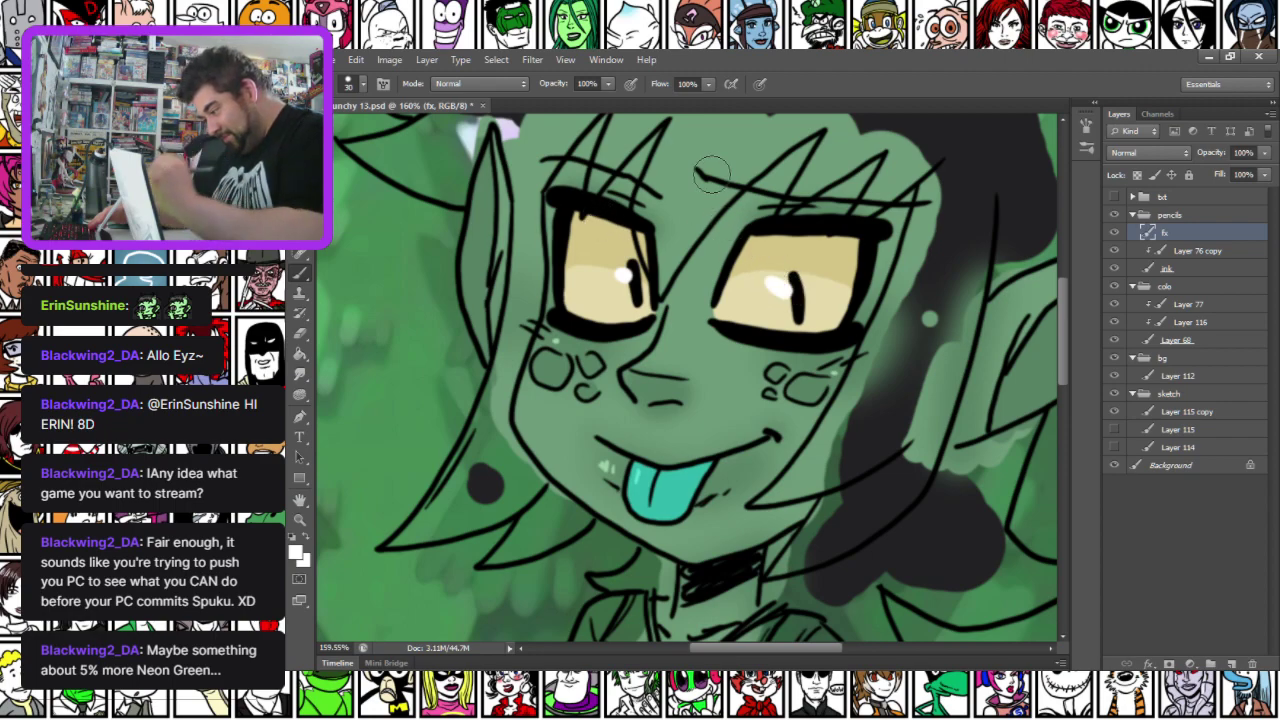
# Try recolouring the tongue bright mint 1dffbd on Layer 116
pyautogui.click(1180, 339)
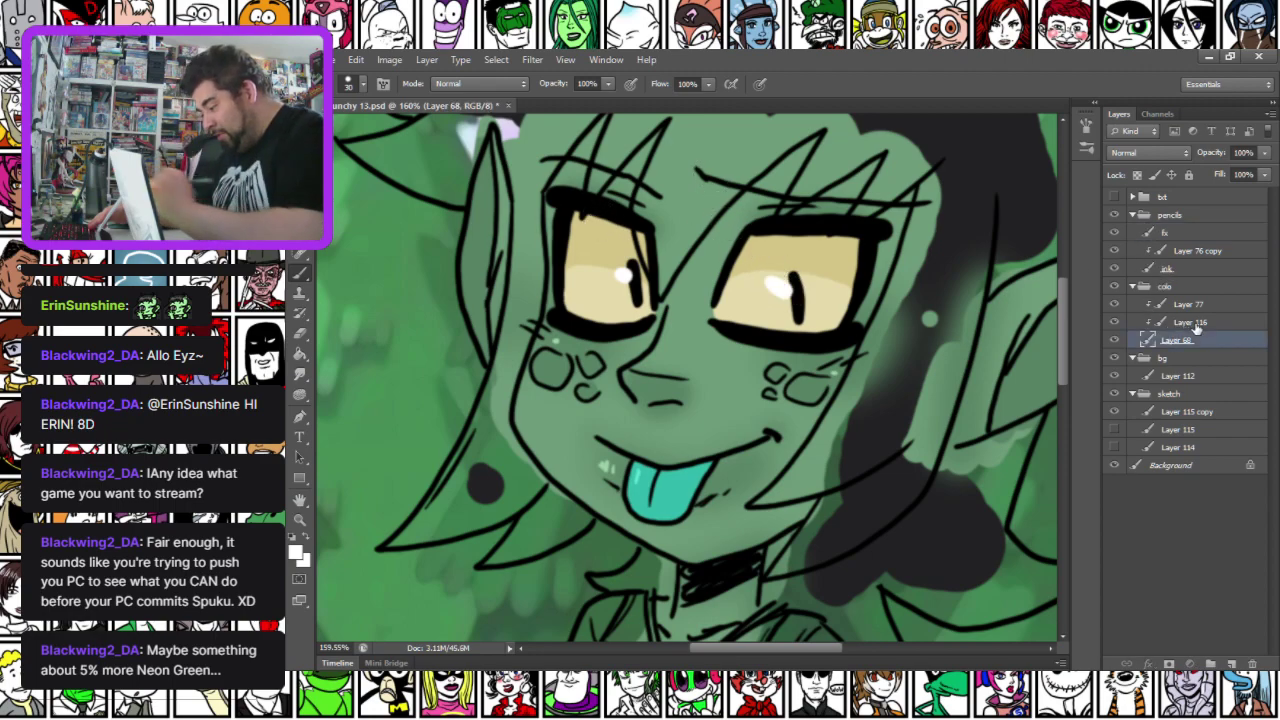
pyautogui.click(1195, 324)
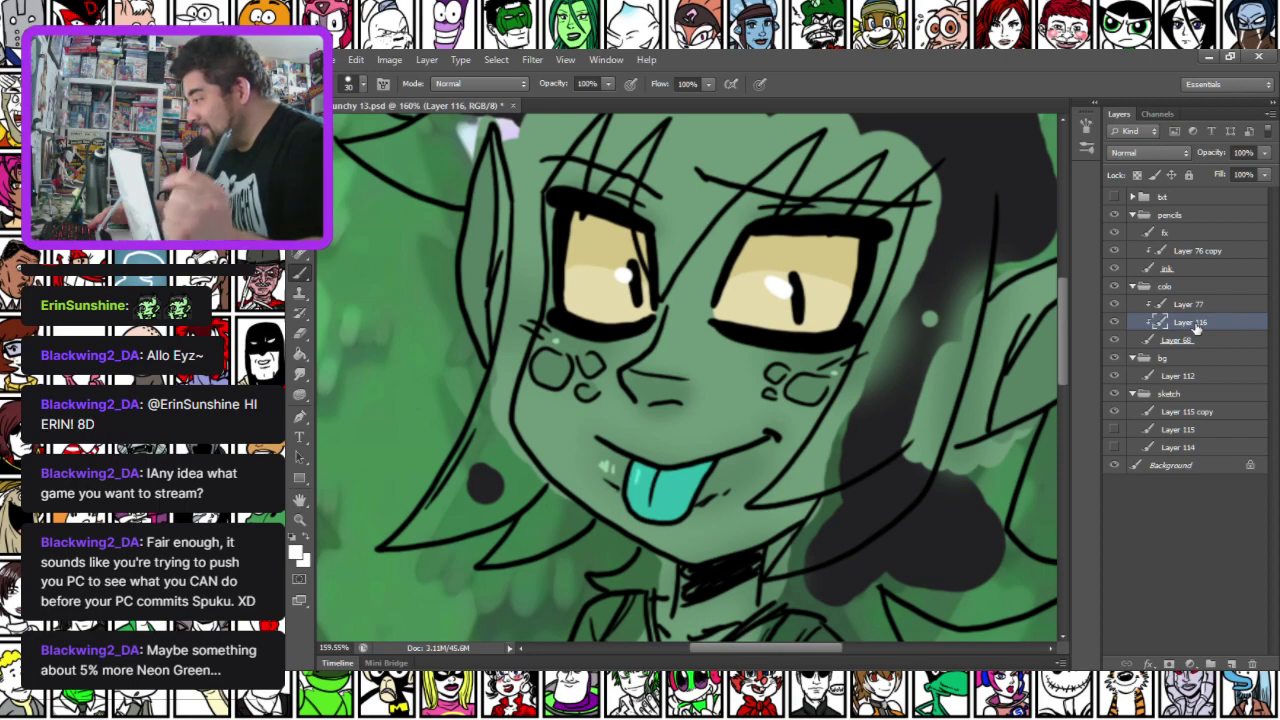
pyautogui.click(297, 551)
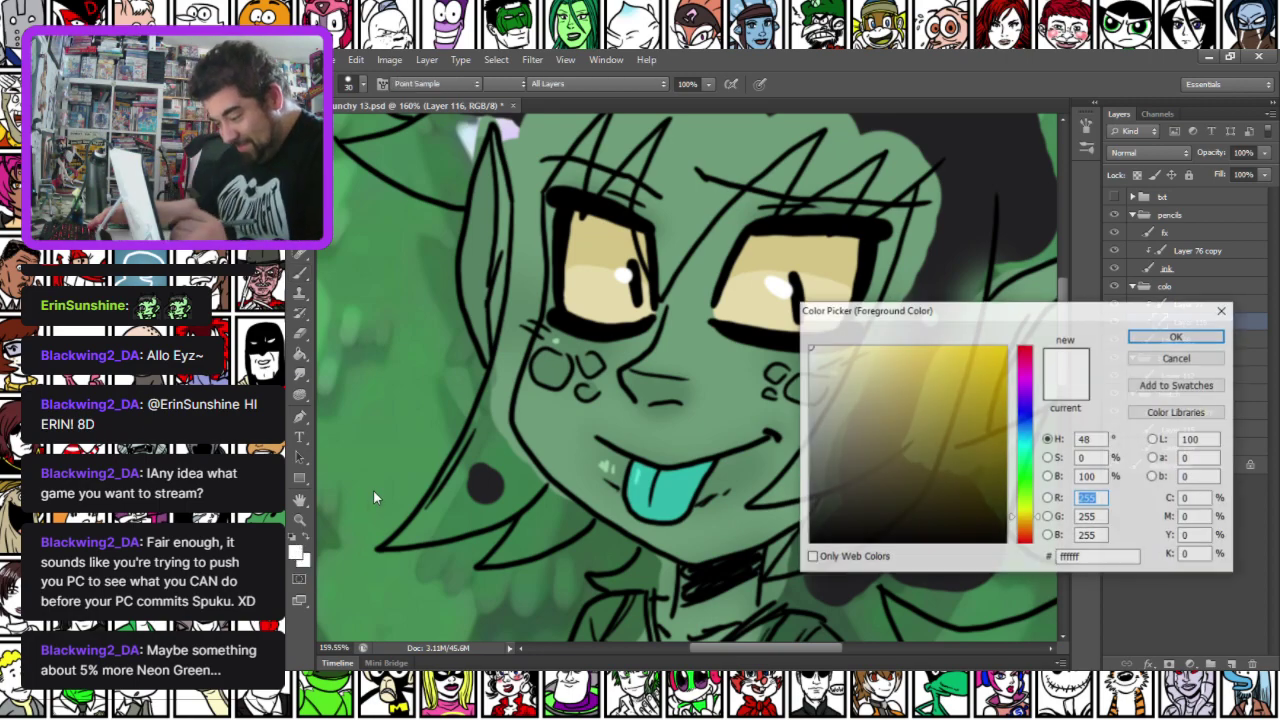
pyautogui.click(1027, 455)
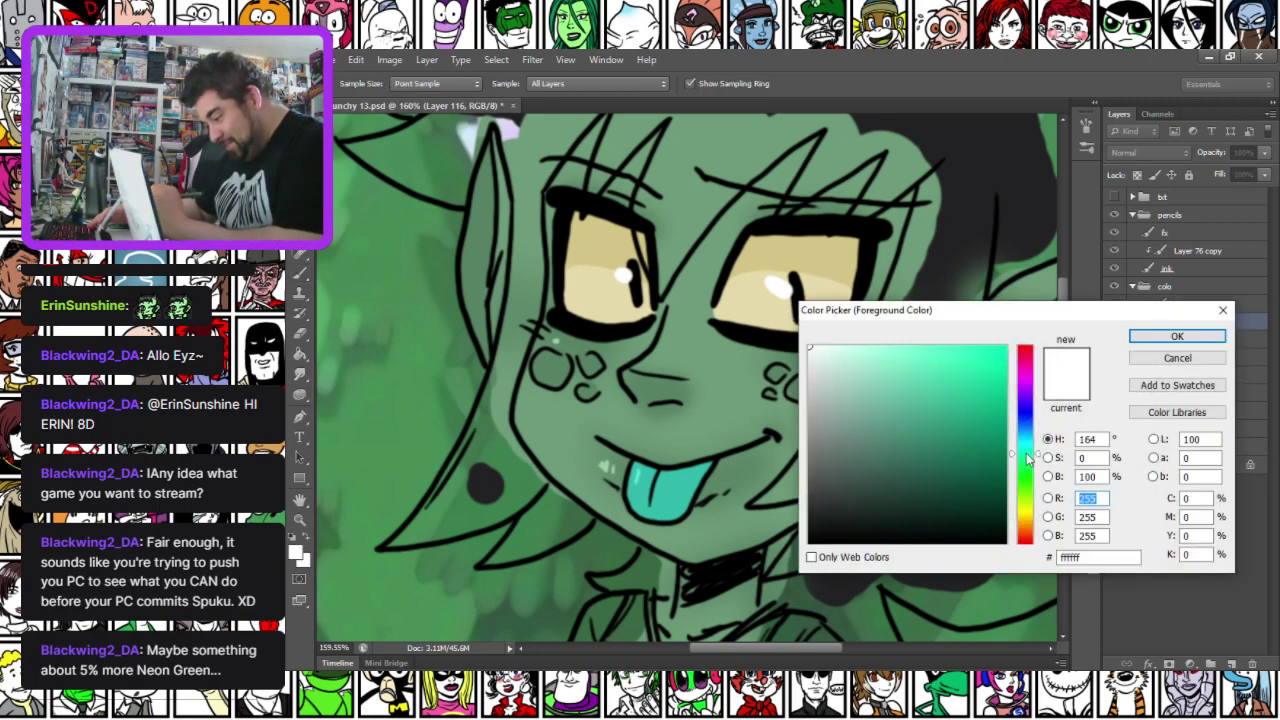
pyautogui.click(984, 348)
pyautogui.click(1177, 336)
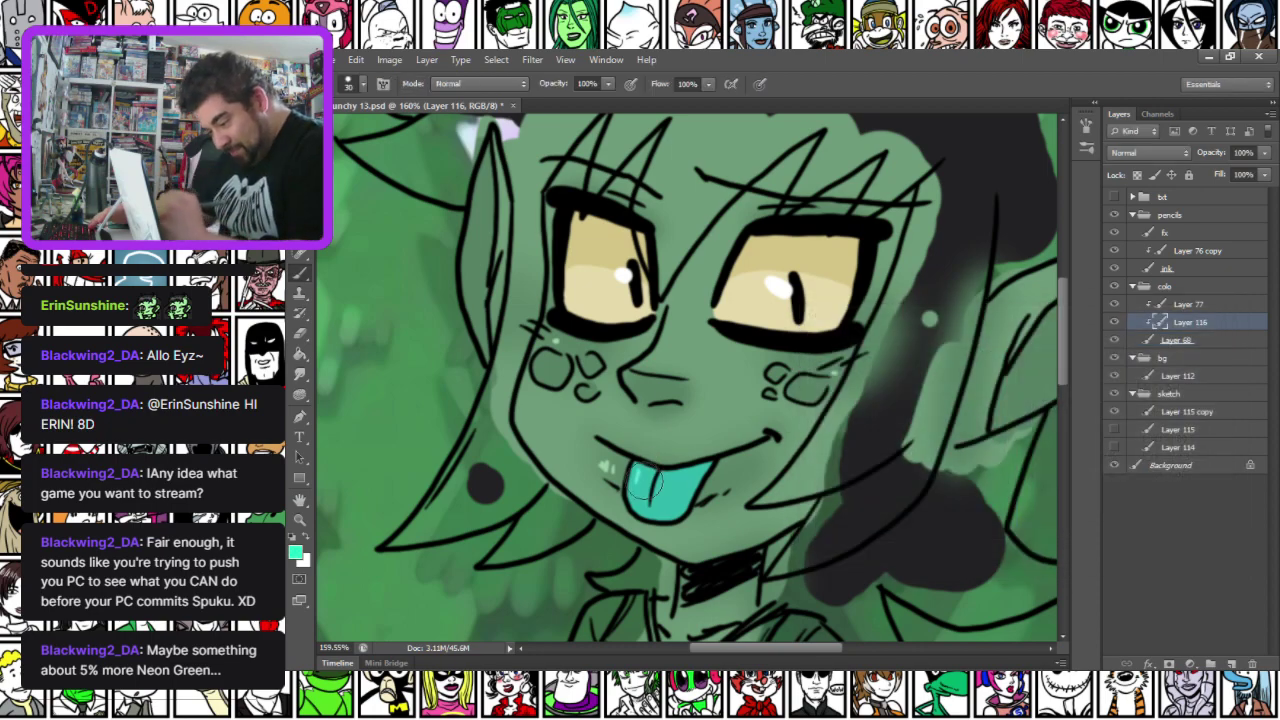
pyautogui.moveTo(637, 472)
pyautogui.mouseDown()
pyautogui.moveTo(645, 505)
pyautogui.moveTo(665, 510)
pyautogui.moveTo(704, 463)
pyautogui.moveTo(656, 484)
pyautogui.moveTo(680, 488)
pyautogui.mouseUp()
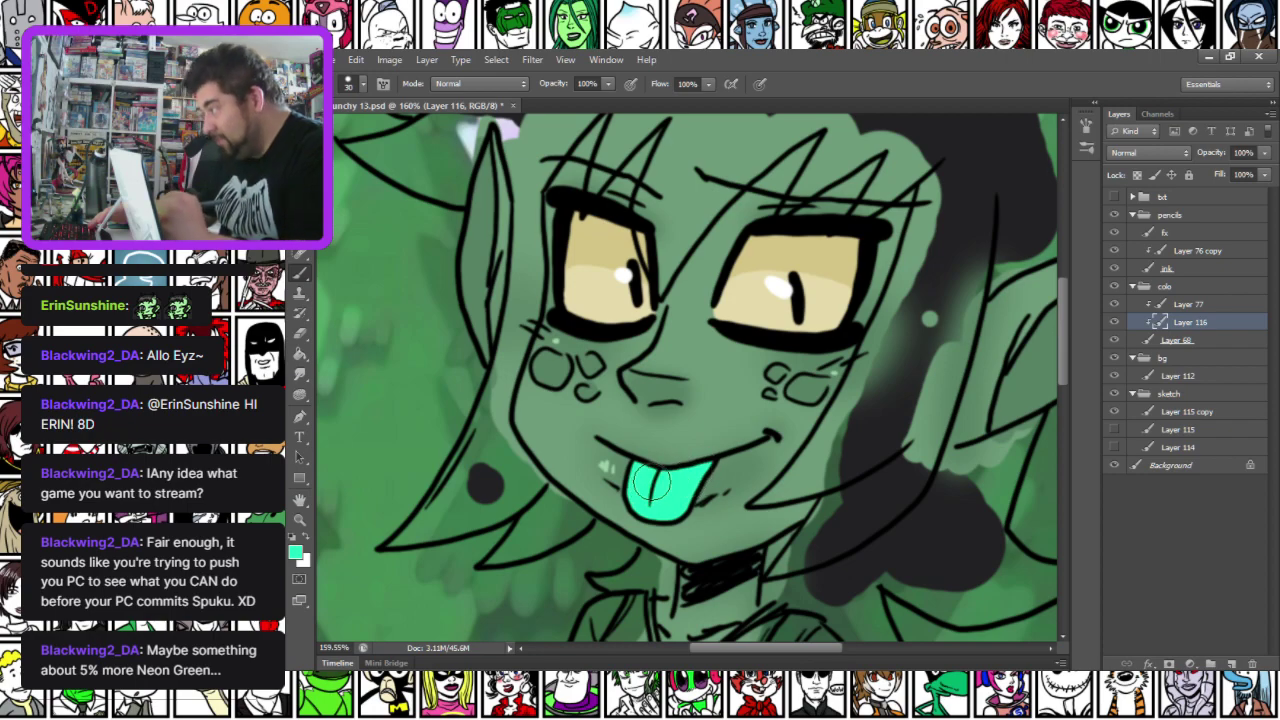
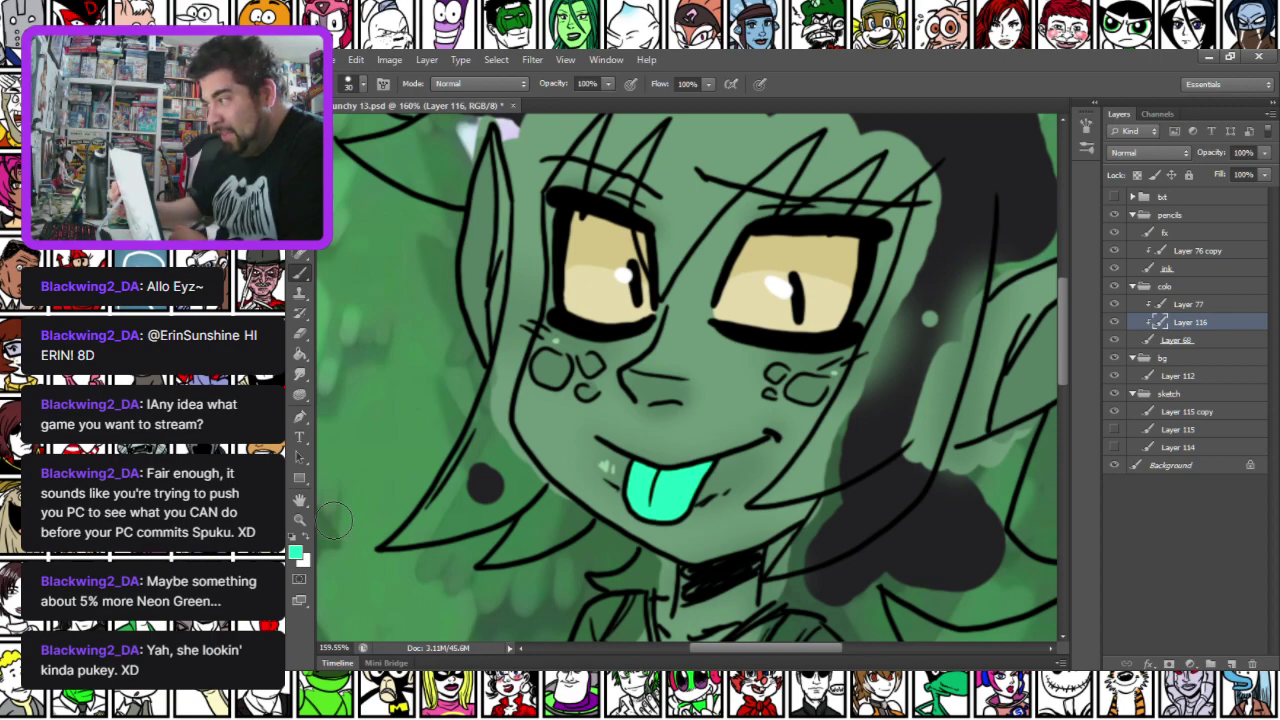
pyautogui.hotkey('ctrl', 'alt', 'z')
pyautogui.hotkey('ctrl', 'alt', 'z')
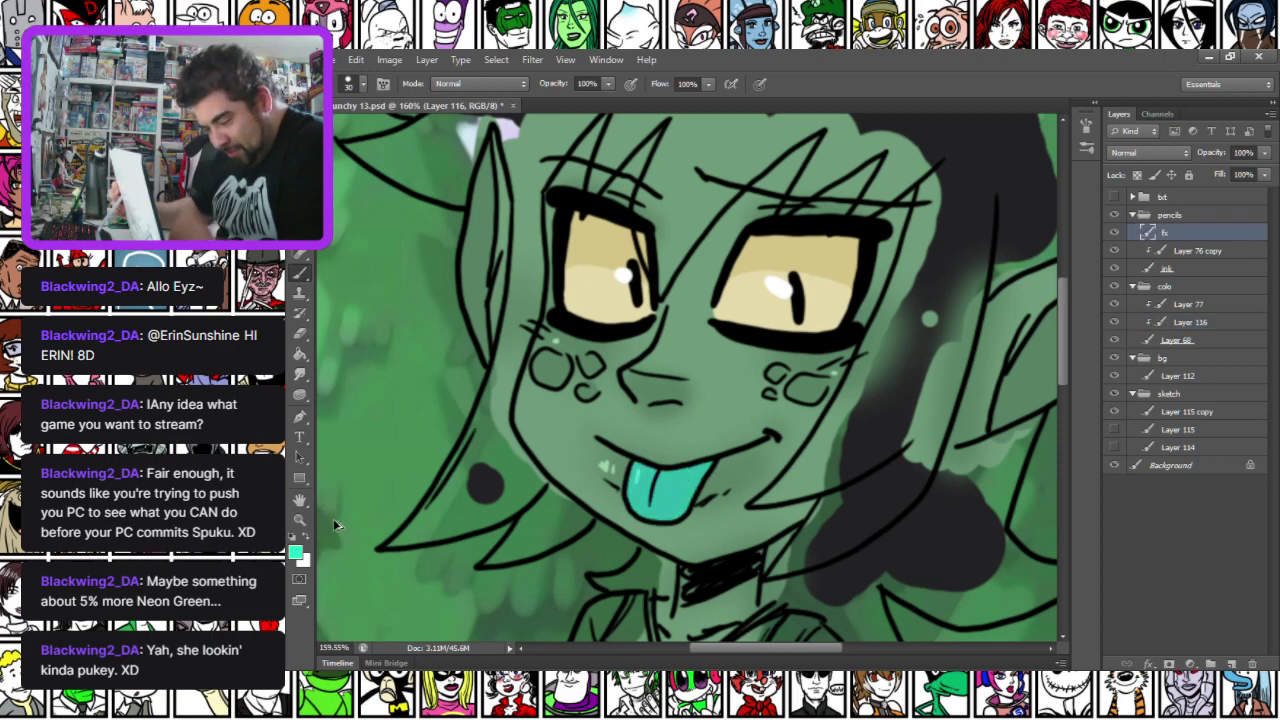
# Merge Layer 116 down into Layer 68 and save the document
pyautogui.click(1182, 322)
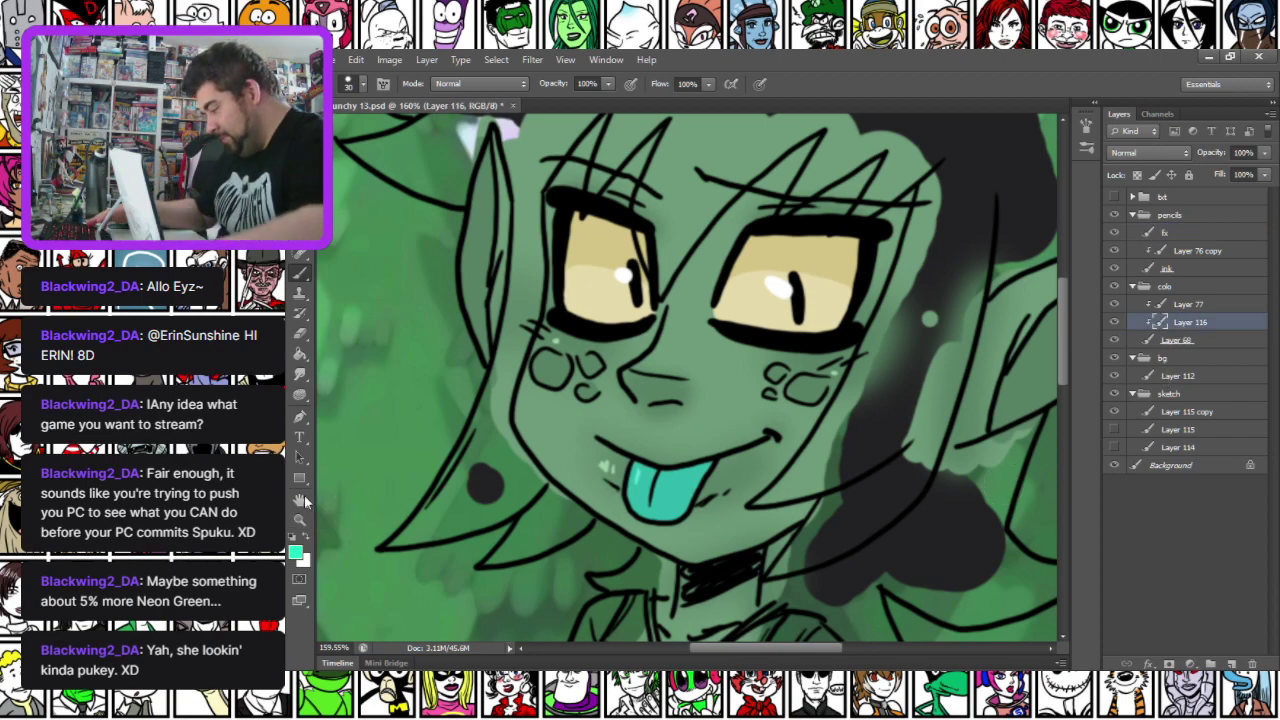
pyautogui.hotkey('ctrl', 'e')
pyautogui.hotkey('ctrl', 's')
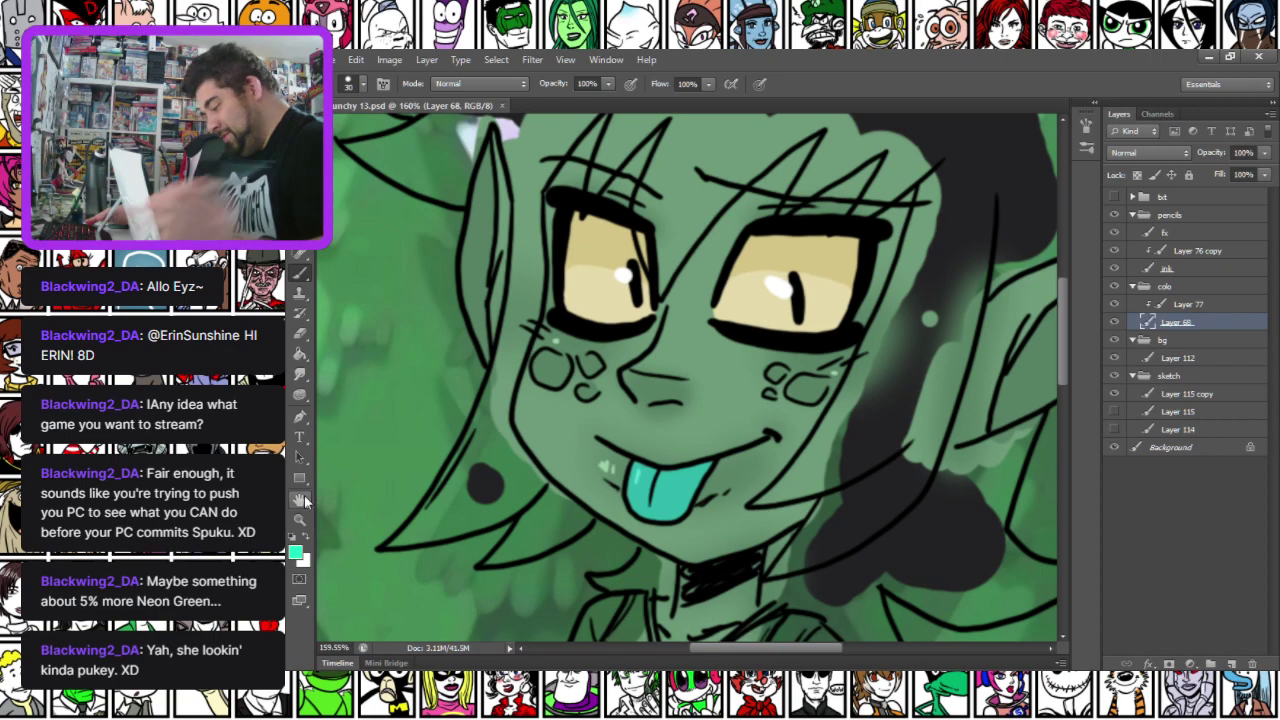
# Set the foreground colour to light green 77ce77 and repaint the tongue with it on Layer 68
pyautogui.click(296, 557)
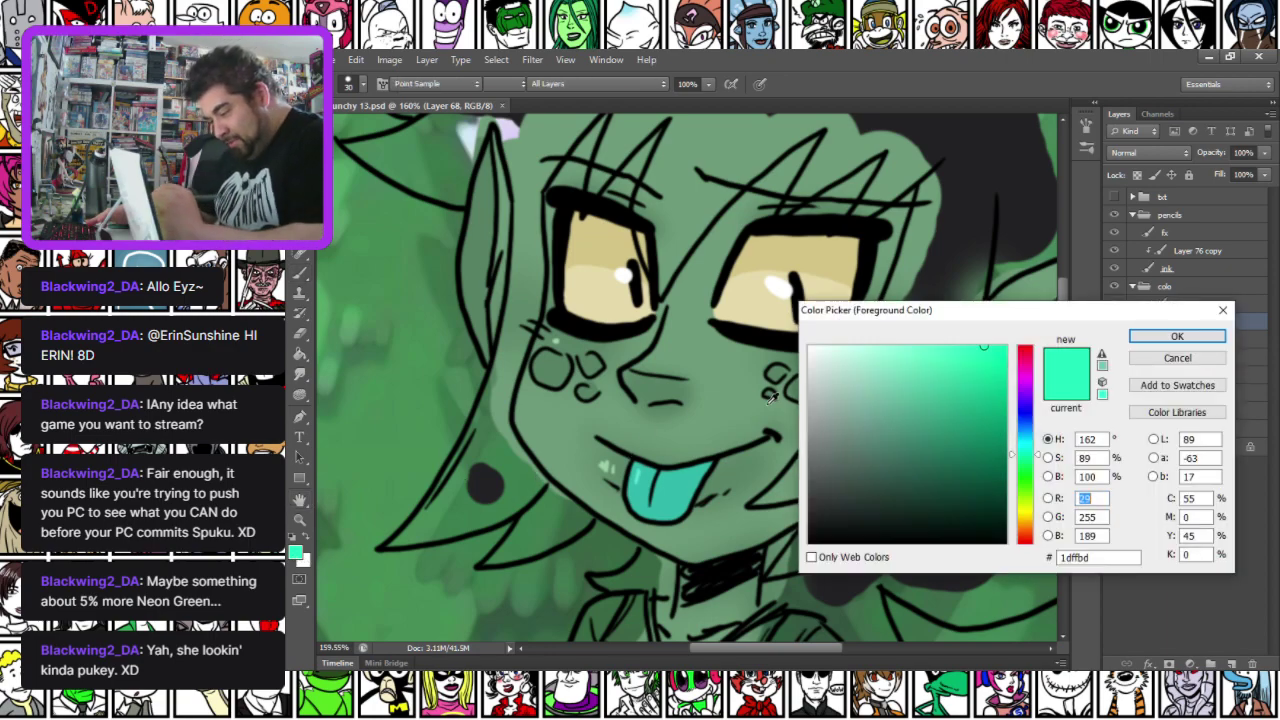
pyautogui.click(775, 396)
pyautogui.moveTo(1022, 488); pyautogui.dragTo(1024, 478)
pyautogui.click(892, 383)
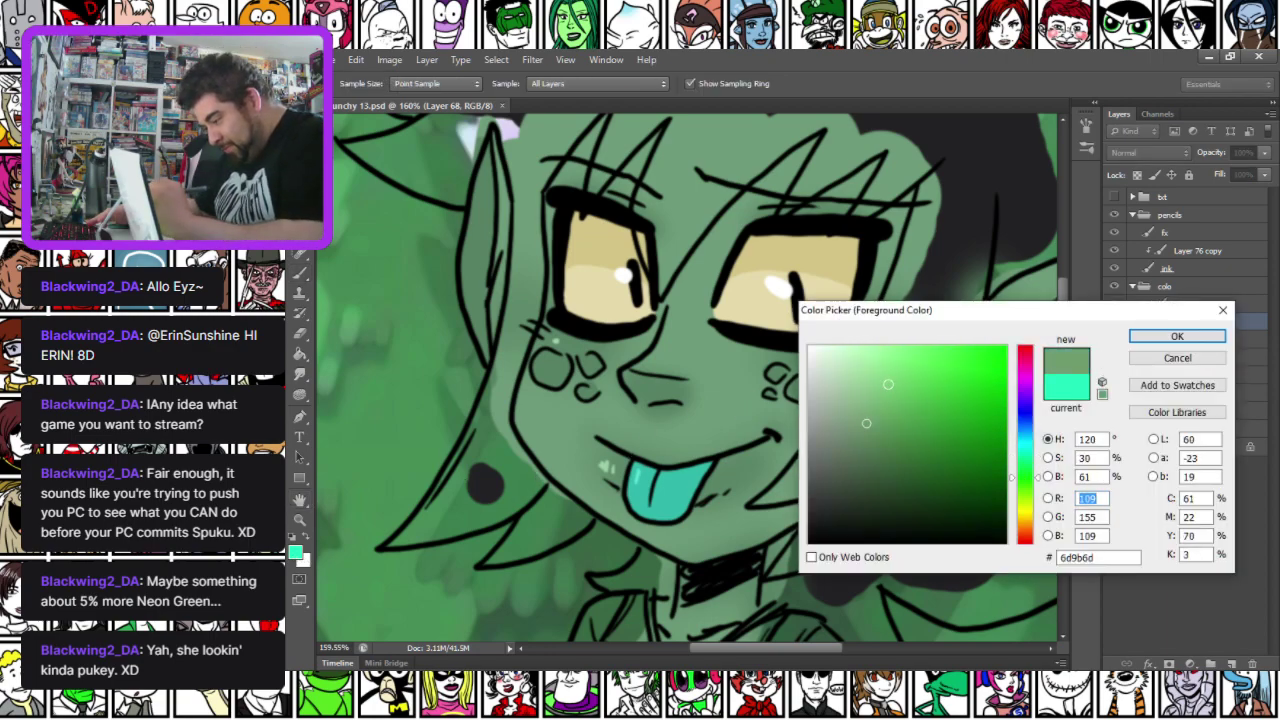
pyautogui.press('Return')
pyautogui.moveTo(643, 473)
pyautogui.mouseDown()
pyautogui.moveTo(670, 507)
pyautogui.moveTo(705, 461)
pyautogui.moveTo(643, 485)
pyautogui.moveTo(666, 494)
pyautogui.moveTo(706, 466)
pyautogui.mouseUp()
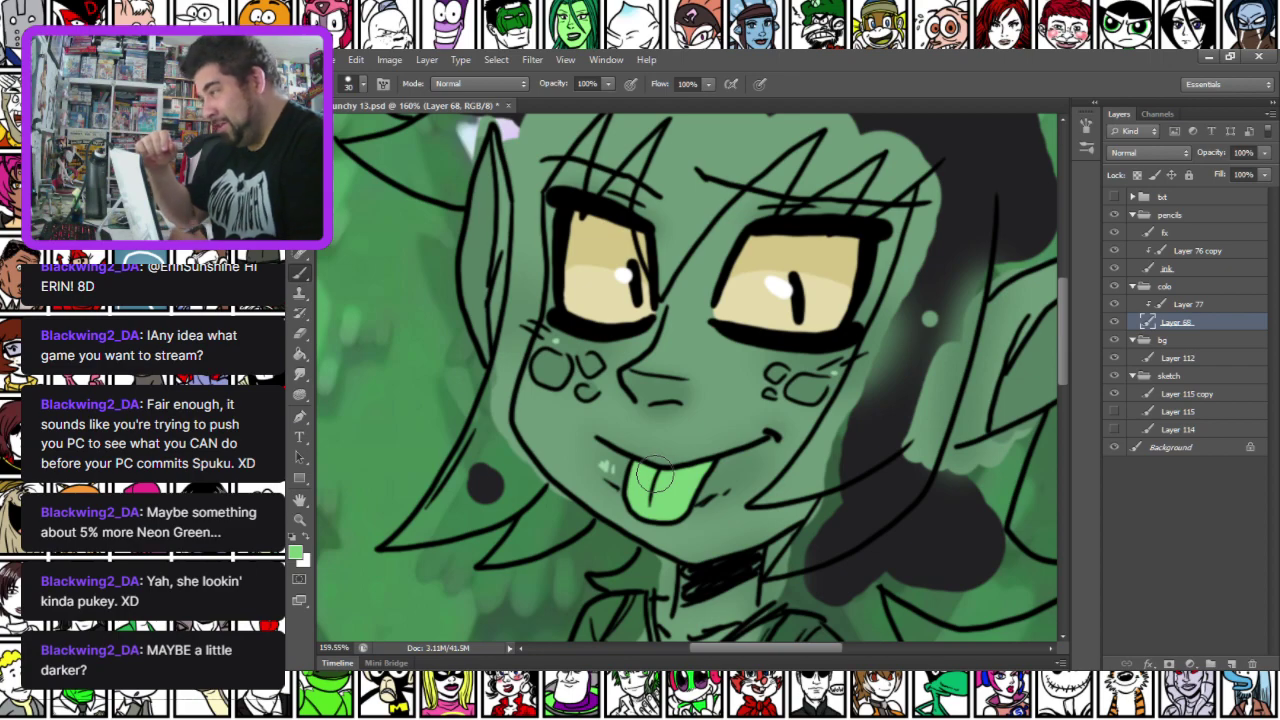
# Set the foreground colour to a darker green 35a235 and repaint the whole tongue with it
pyautogui.click(297, 551)
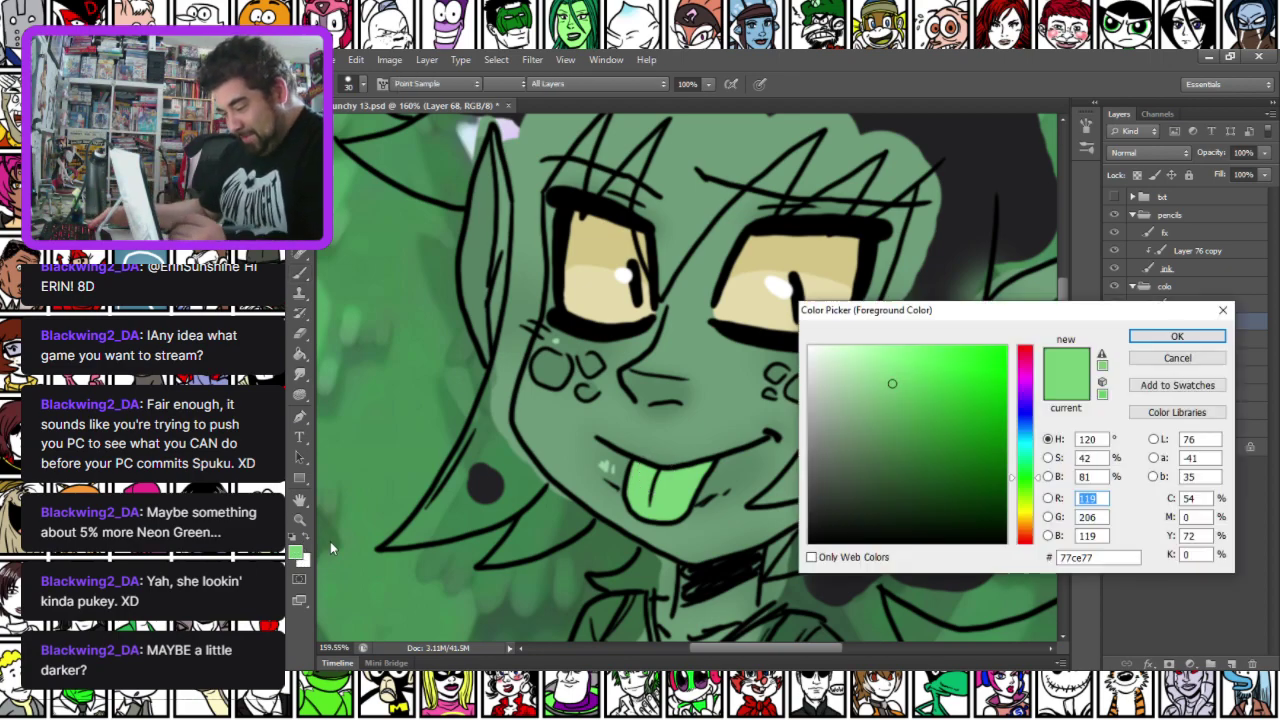
pyautogui.click(941, 417)
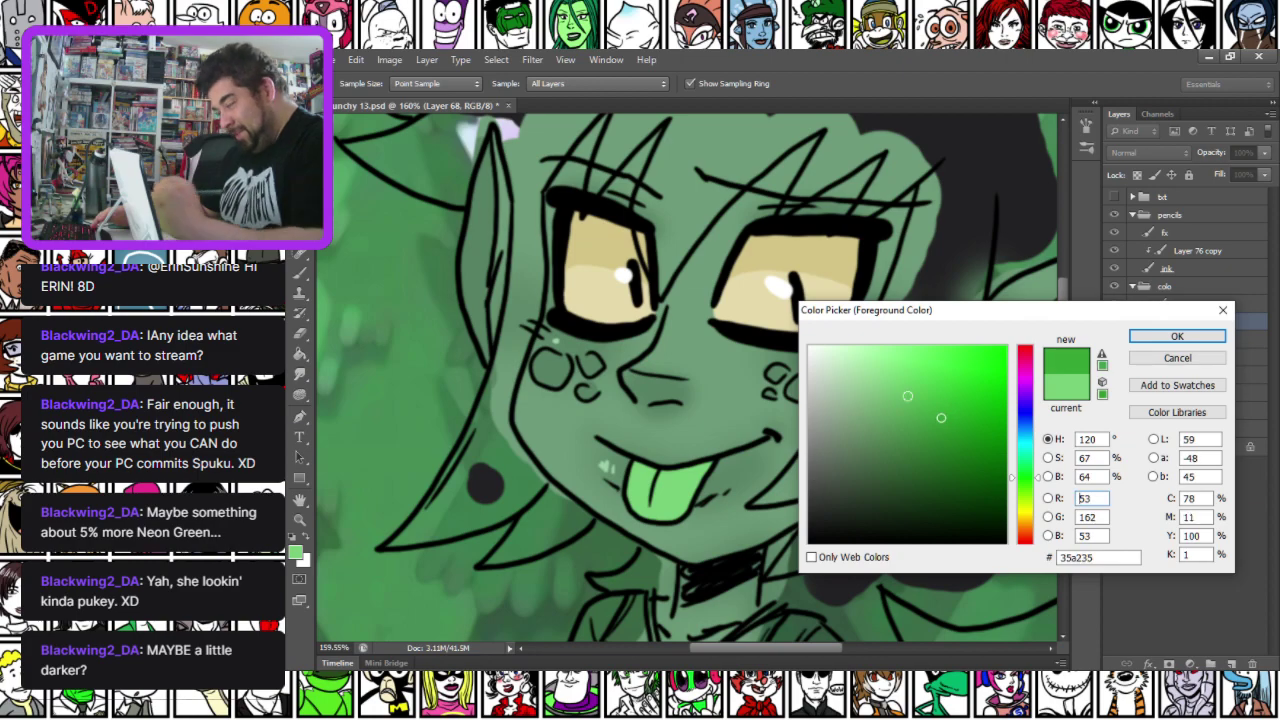
pyautogui.press('Return')
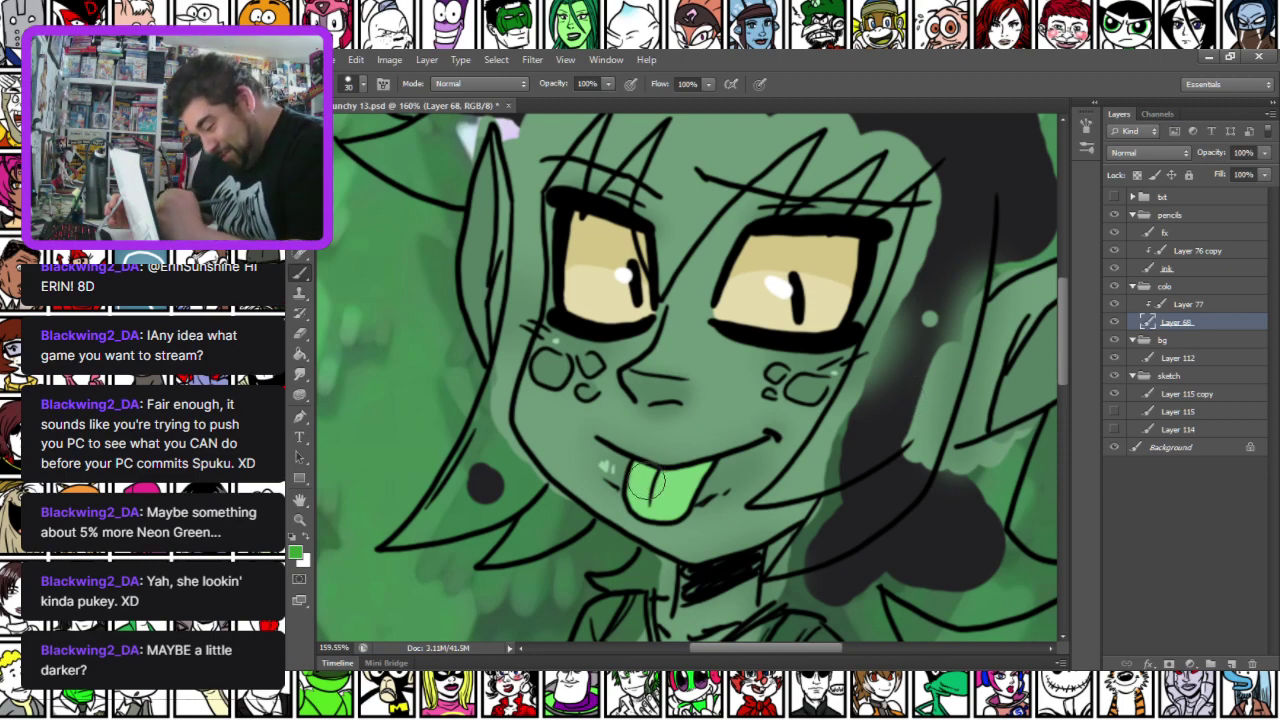
pyautogui.moveTo(636, 470)
pyautogui.mouseDown()
pyautogui.moveTo(639, 503)
pyautogui.moveTo(659, 511)
pyautogui.moveTo(679, 508)
pyautogui.moveTo(712, 462)
pyautogui.moveTo(665, 490)
pyautogui.mouseUp()
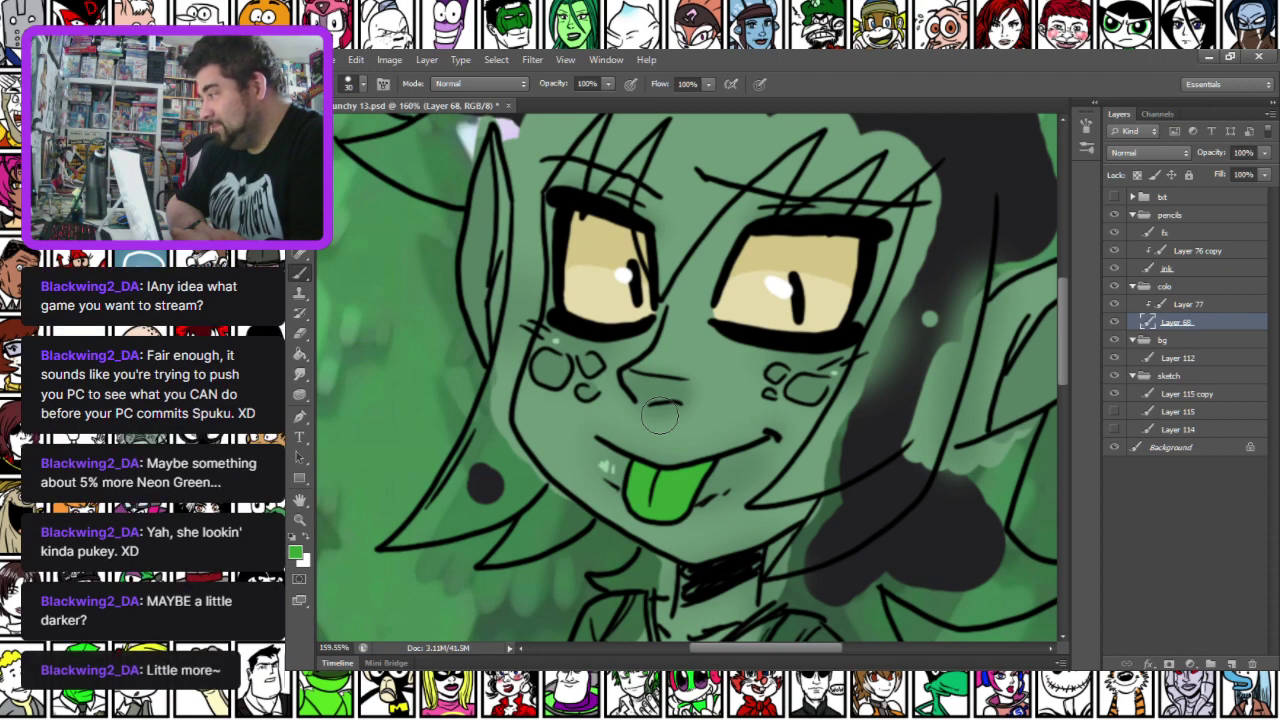
# Try repainting the tongue with a darker green on Layer 68, then undo the stroke
pyautogui.click(295, 551)
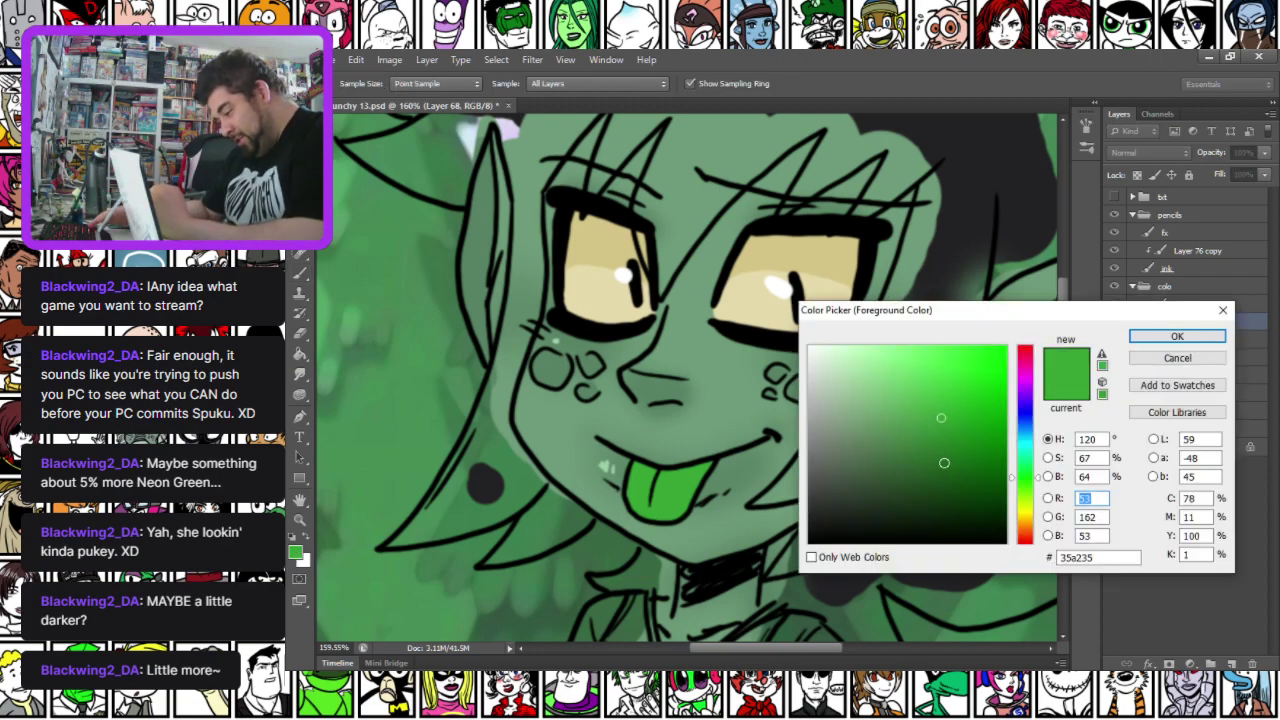
pyautogui.moveTo(942, 458); pyautogui.dragTo(946, 458)
pyautogui.press('Return')
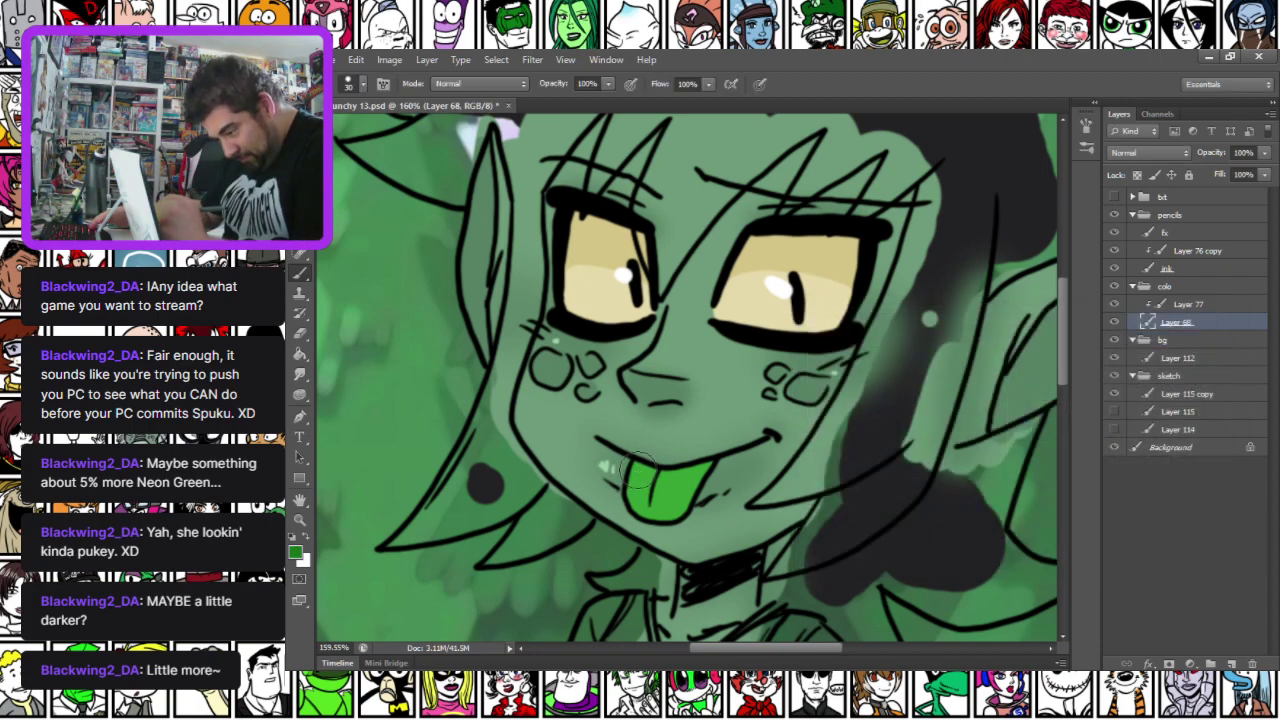
pyautogui.moveTo(638, 484)
pyautogui.mouseDown()
pyautogui.moveTo(636, 504)
pyautogui.moveTo(680, 512)
pyautogui.moveTo(714, 466)
pyautogui.moveTo(648, 482)
pyautogui.moveTo(664, 498)
pyautogui.mouseUp()
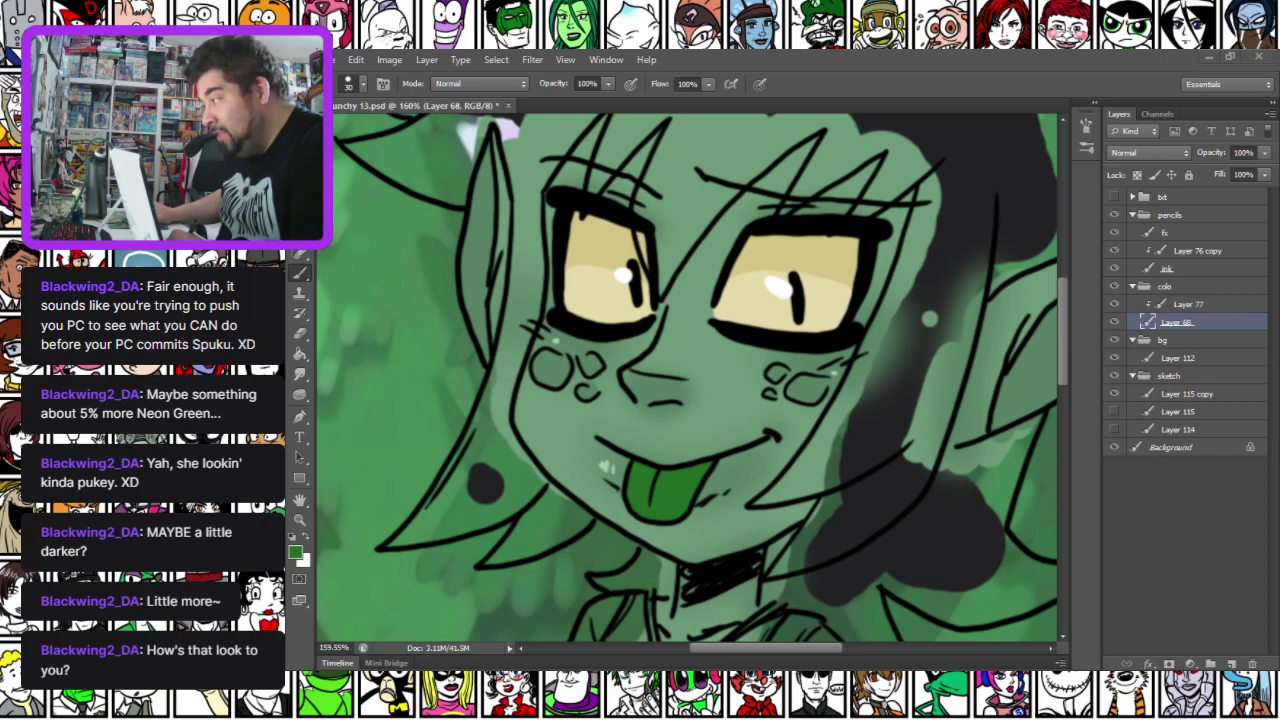
pyautogui.hotkey('ctrl', 'z')
pyautogui.hotkey('ctrl', 'z')
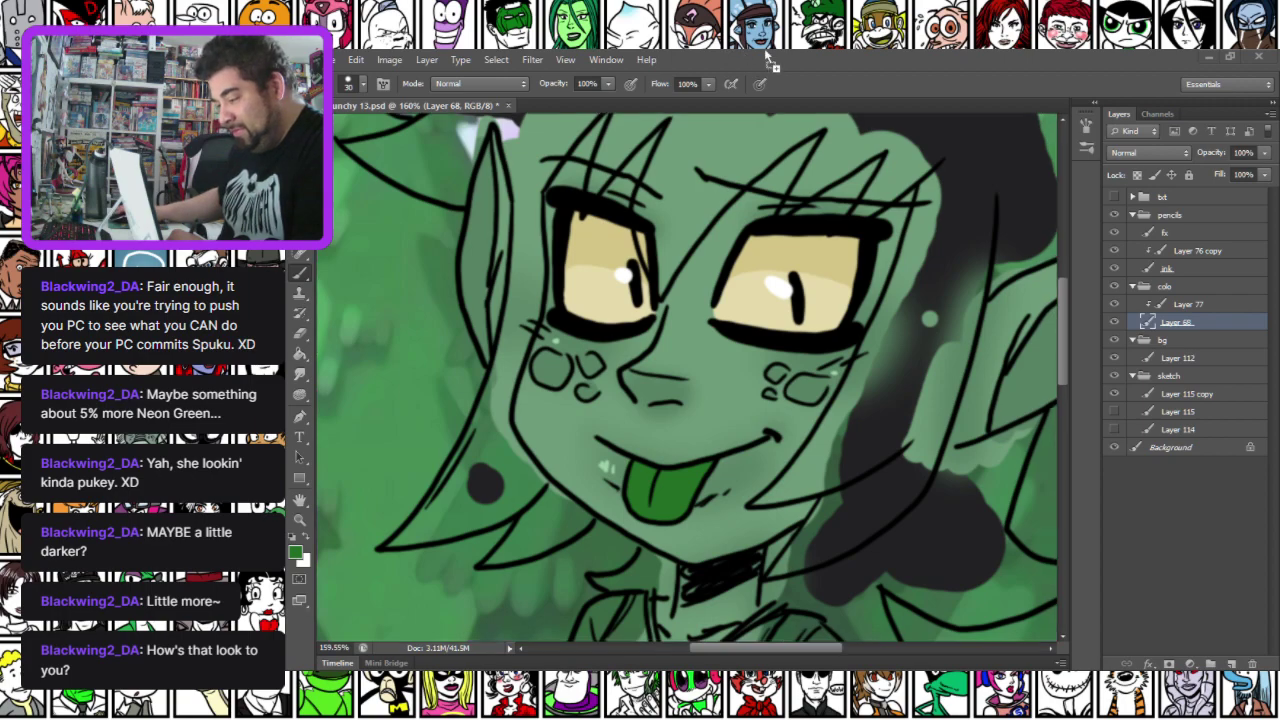
# Open Taffy 53.png as a reference, examine the character's mouth and tongue colours up close, and close the image
pyautogui.moveTo(774, 49); pyautogui.dragTo(778, 70)
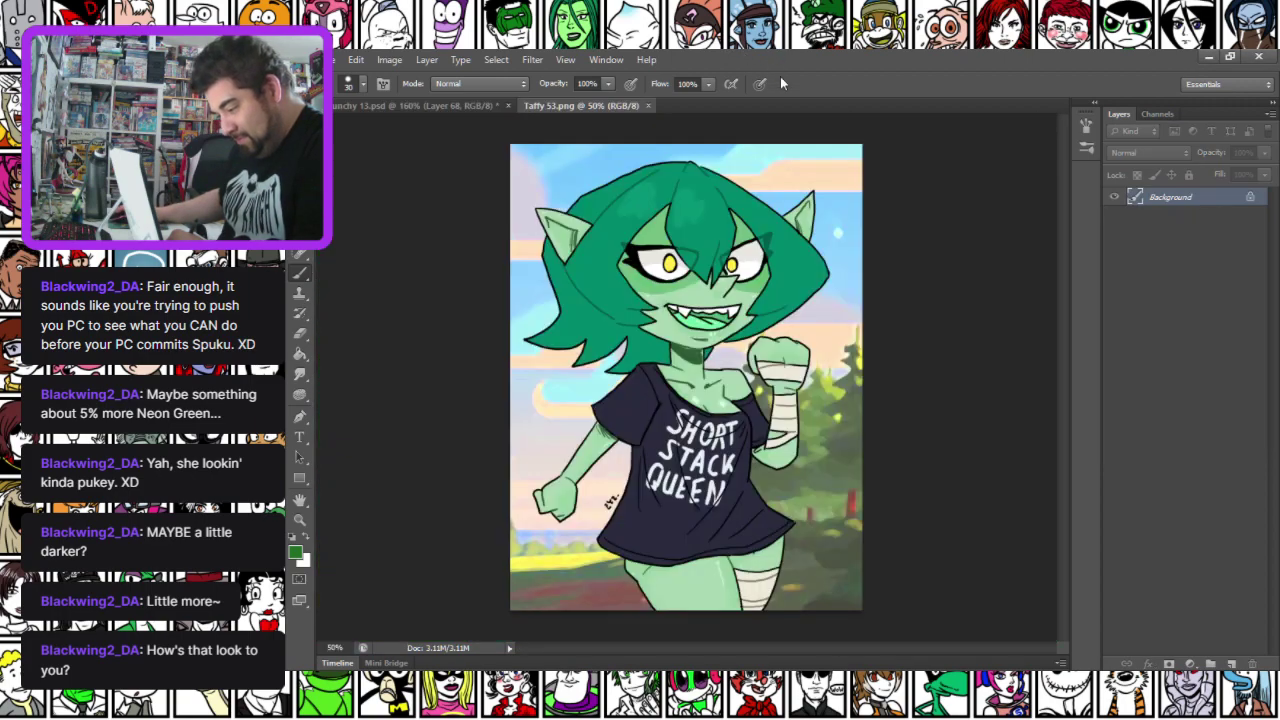
pyautogui.scroll(3, 755, 207)
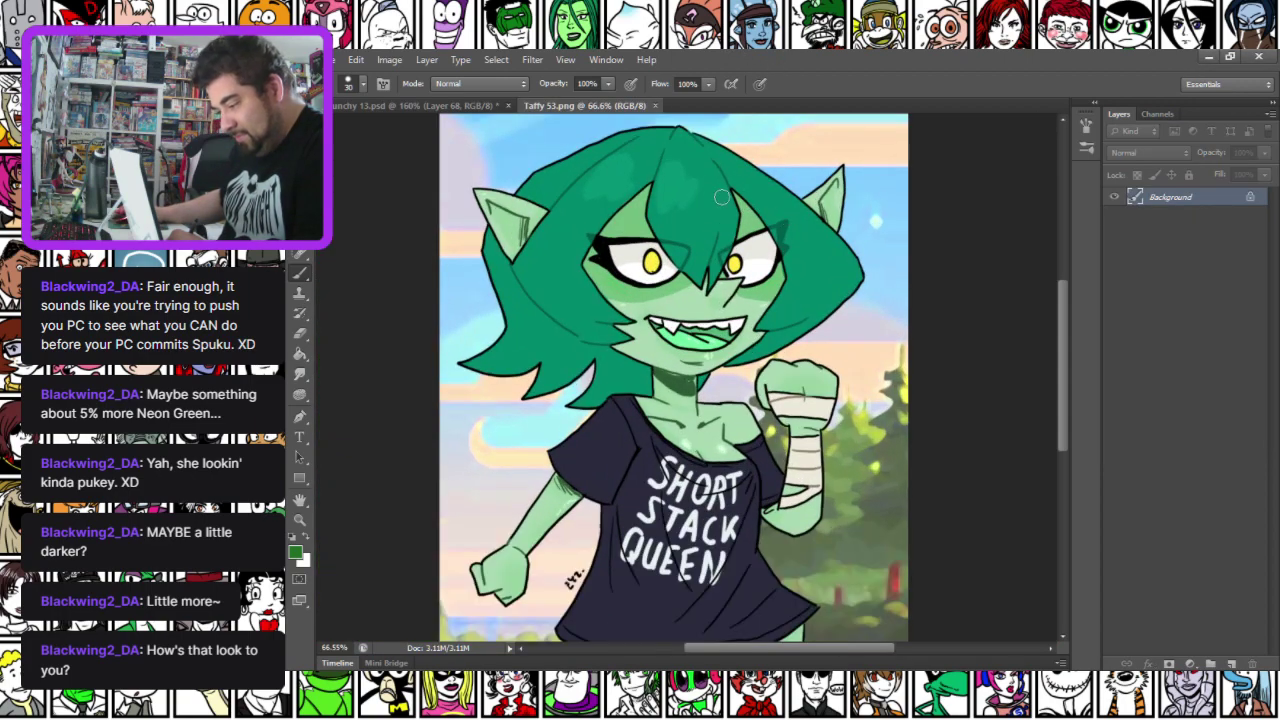
pyautogui.scroll(1, 684, 161)
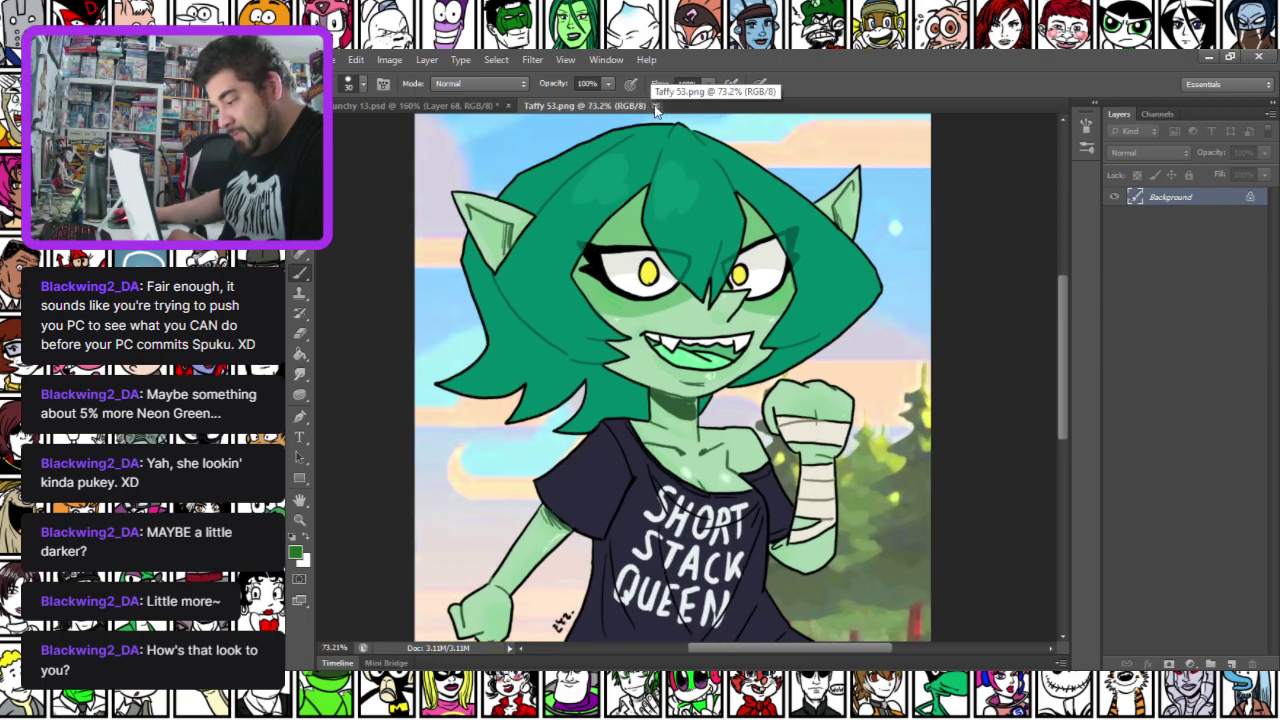
pyautogui.scroll(4, 674, 367)
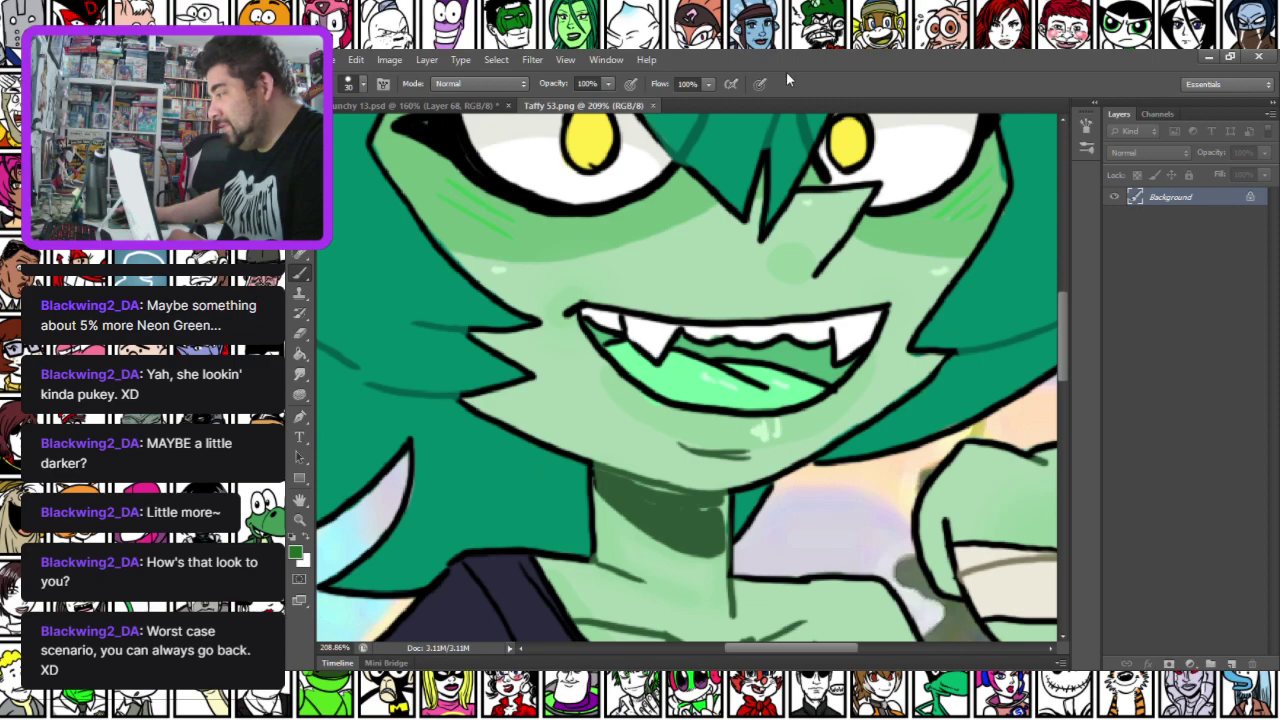
pyautogui.click(652, 105)
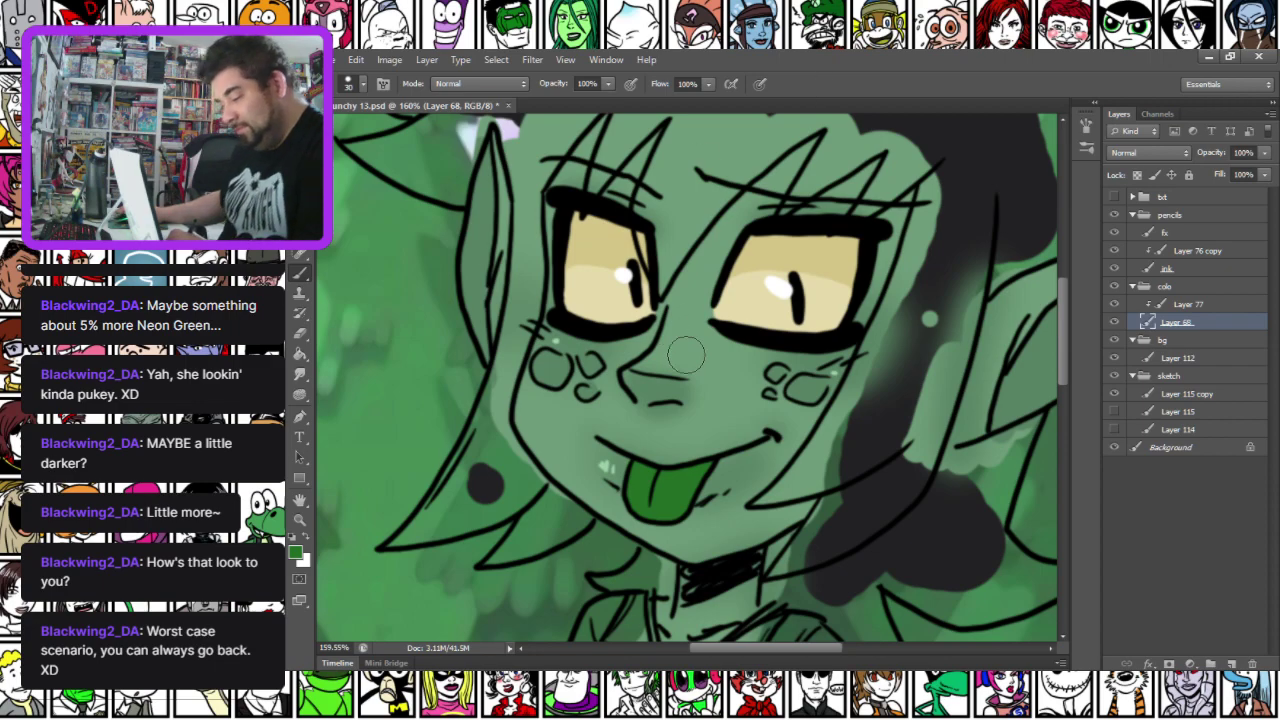
# Set the foreground colour to a brighter green and highlight the tongue with the 5 px hard round brush
pyautogui.scroll(-1, 655, 370)
pyautogui.moveTo(625, 462)
pyautogui.mouseDown()
pyautogui.moveTo(632, 490)
pyautogui.moveTo(686, 462)
pyautogui.moveTo(638, 486)
pyautogui.mouseUp()
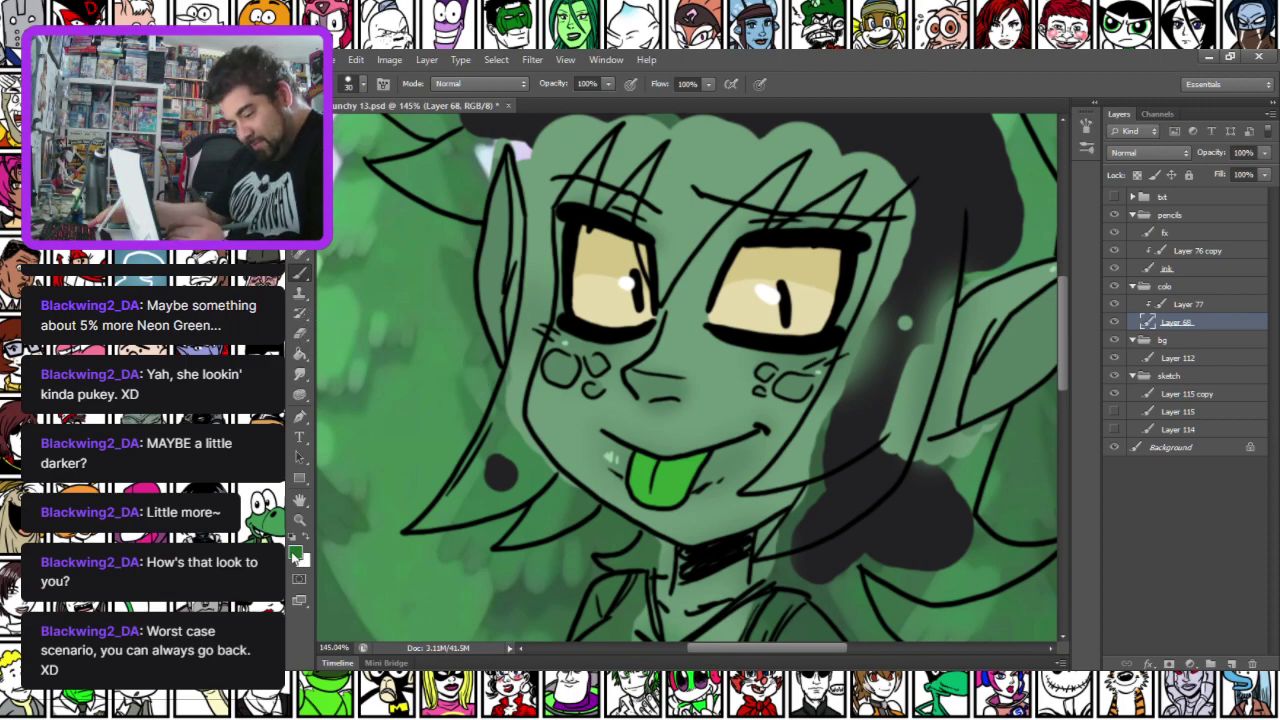
pyautogui.click(296, 556)
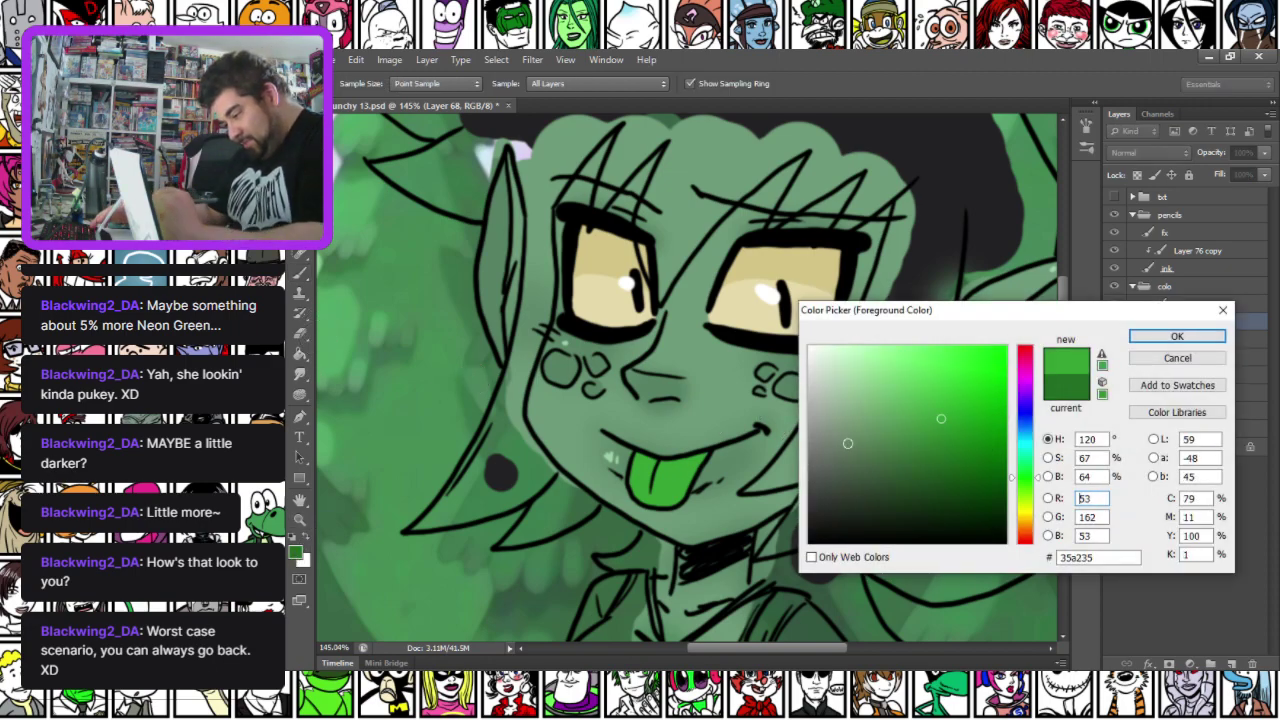
pyautogui.click(922, 386)
pyautogui.press('Return')
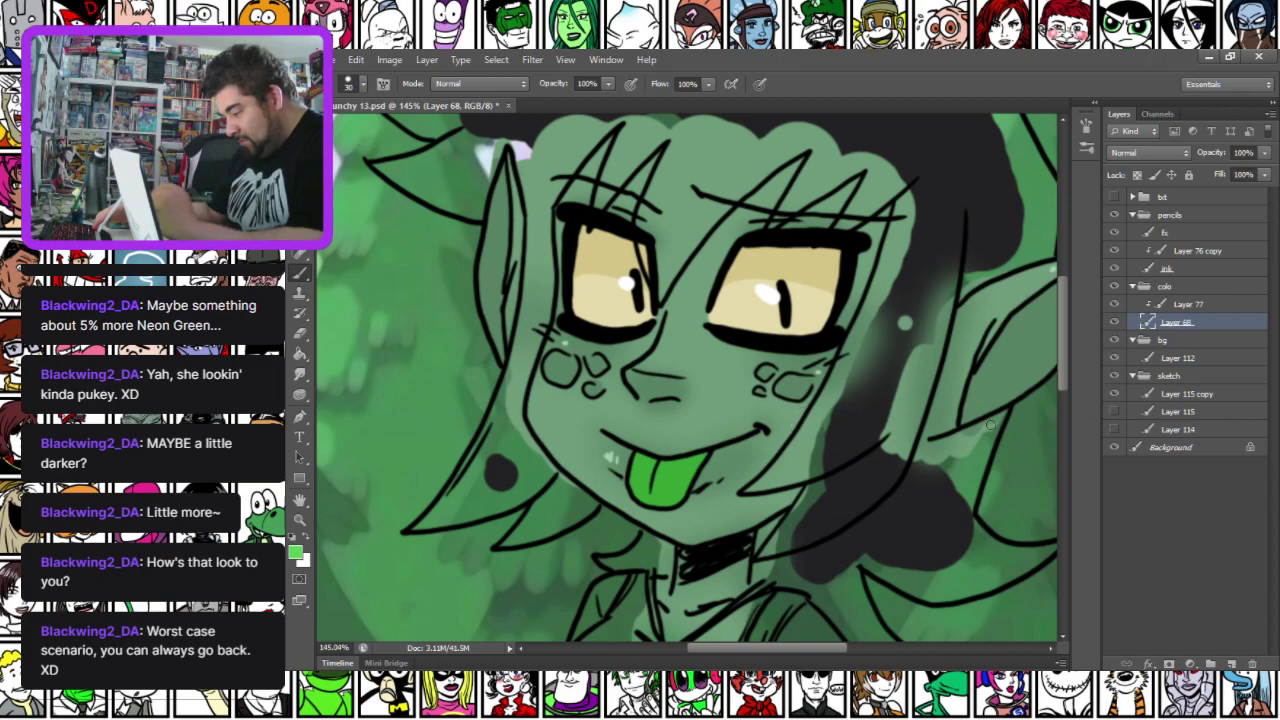
pyautogui.rightClick(620, 438)
pyautogui.click(774, 500)
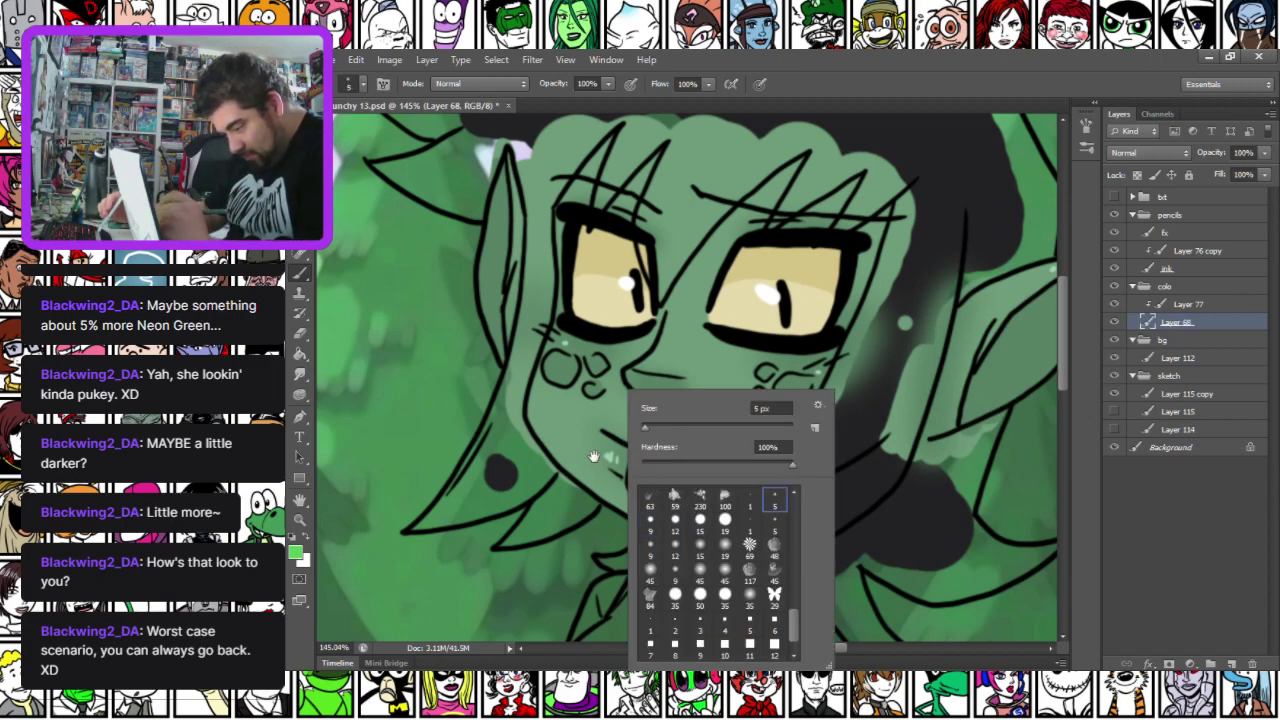
pyautogui.click(605, 458)
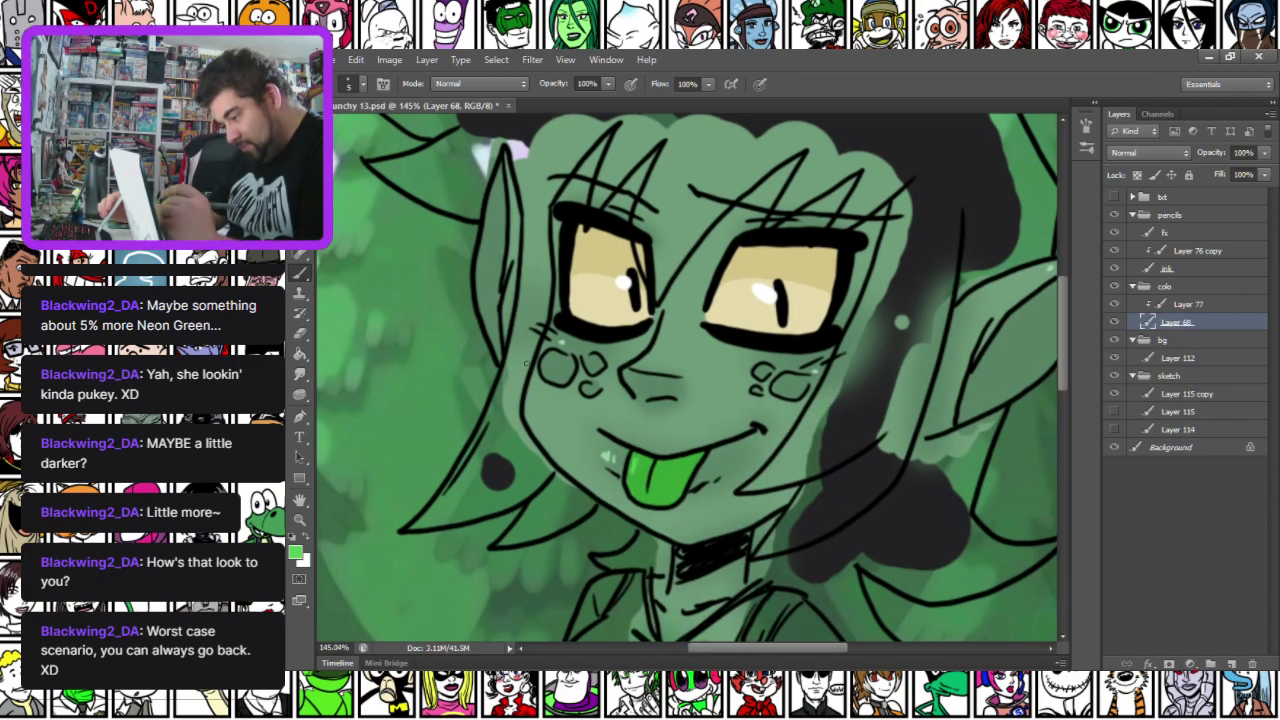
# Paint the edges of the bandage on the character's thigh cream white with a 19 px hard brush
pyautogui.moveTo(507, 325); pyautogui.dragTo(483, 191)
pyautogui.moveTo(460, 600); pyautogui.dragTo(450, 150)
pyautogui.moveTo(466, 395); pyautogui.dragTo(464, 259)
pyautogui.moveTo(437, 463); pyautogui.dragTo(604, 263)
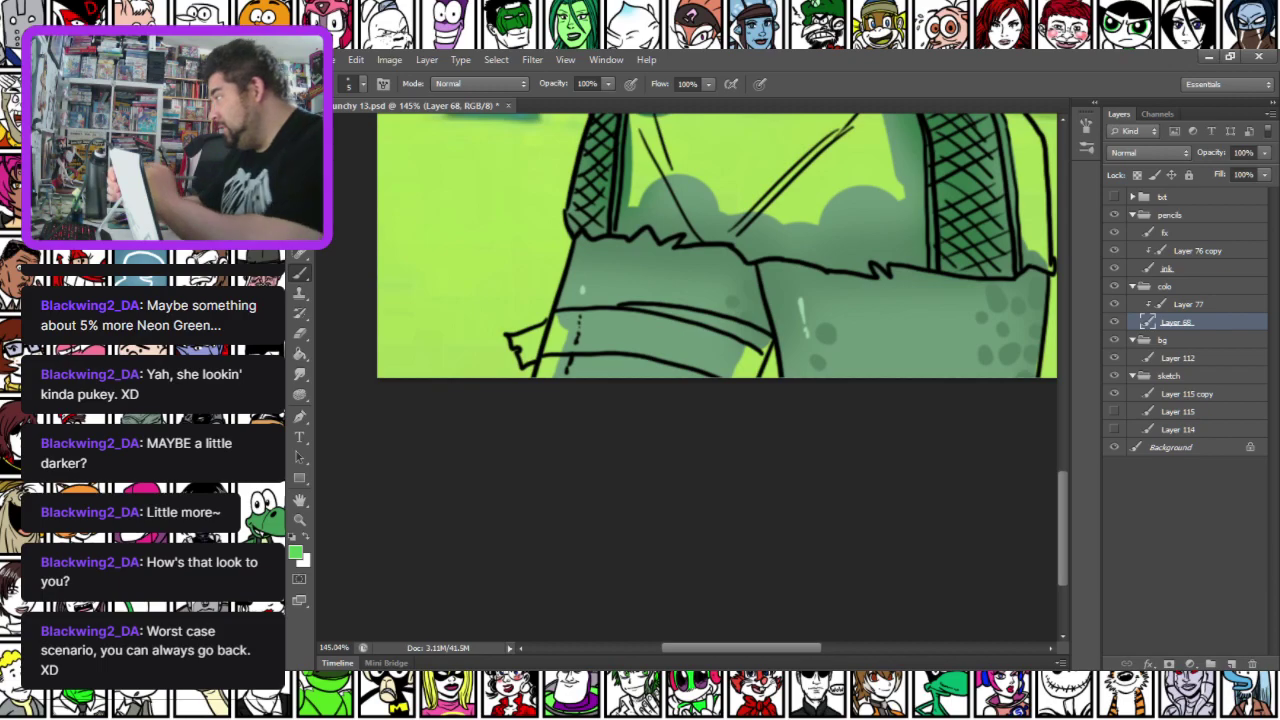
pyautogui.press('x')
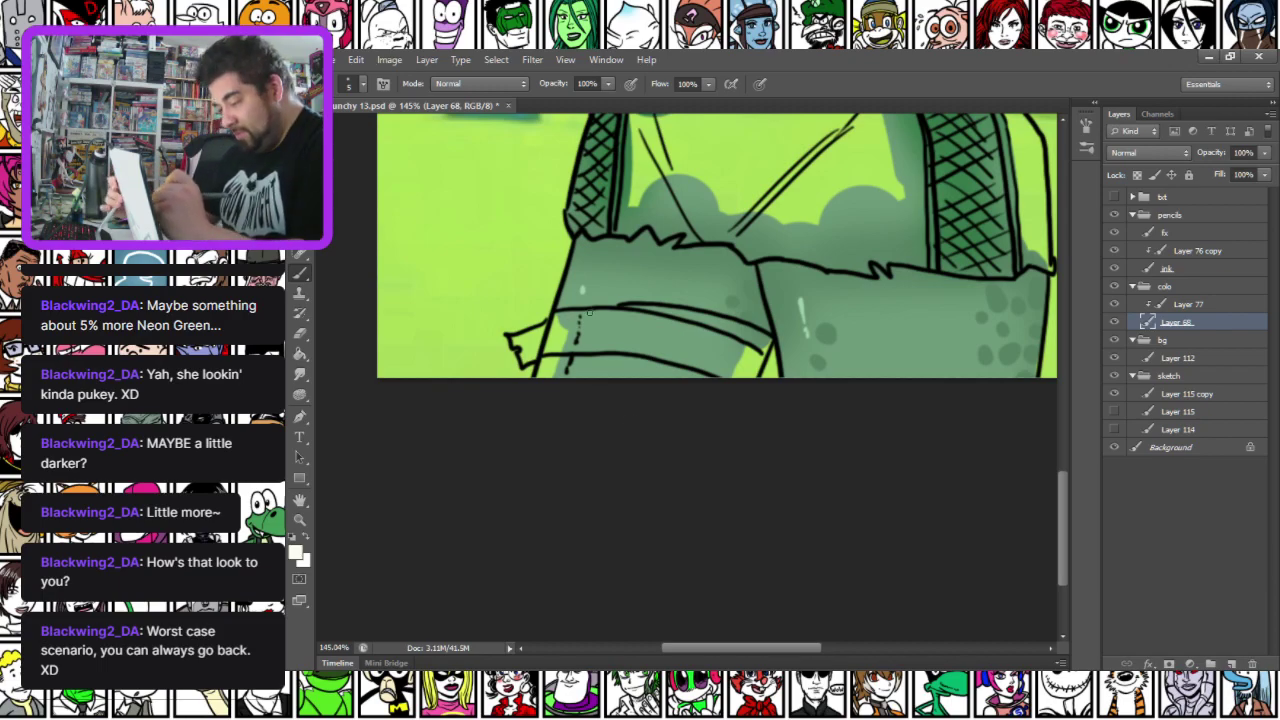
pyautogui.rightClick(590, 310)
pyautogui.click(686, 437)
pyautogui.click(514, 345)
pyautogui.moveTo(514, 345)
pyautogui.mouseDown()
pyautogui.moveTo(539, 371)
pyautogui.moveTo(533, 340)
pyautogui.moveTo(562, 321)
pyautogui.moveTo(713, 324)
pyautogui.moveTo(762, 342)
pyautogui.moveTo(740, 390)
pyautogui.mouseUp()
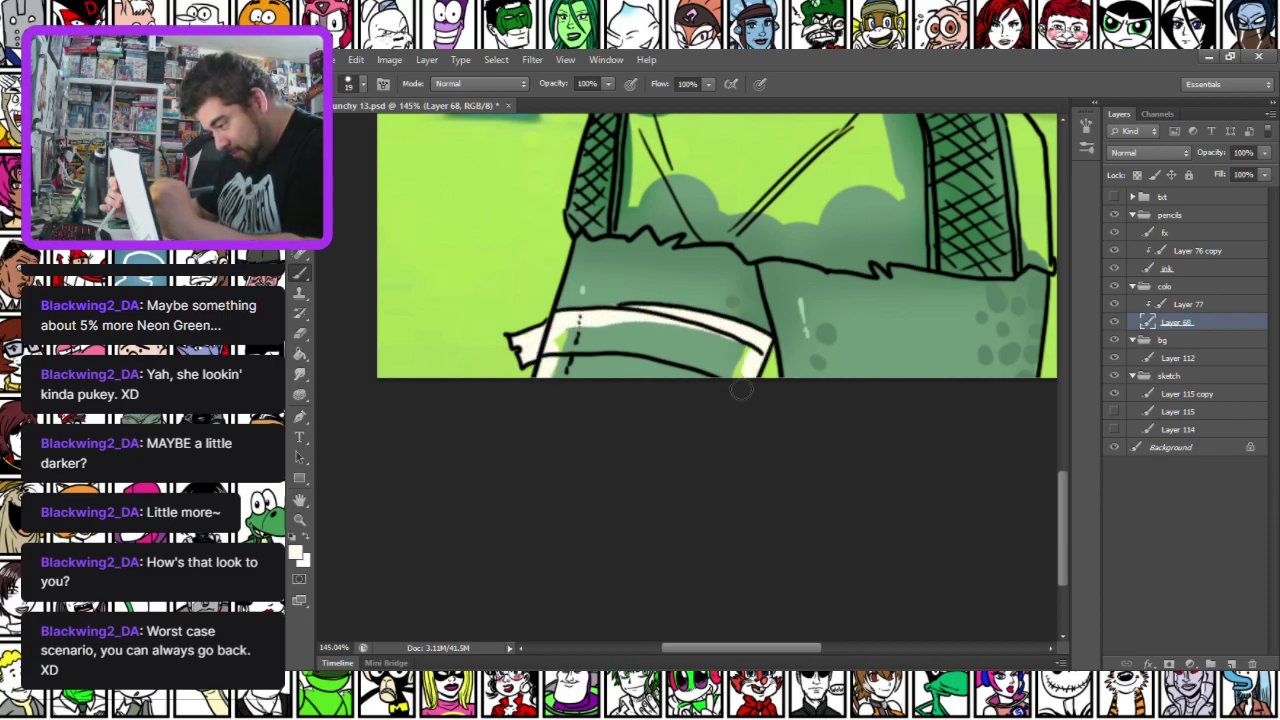
# Enlarge the brush to 32 px and fill the rest of the thigh bandage with cream white
pyautogui.rightClick(626, 322)
pyautogui.click(654, 351)
pyautogui.click(564, 380)
pyautogui.moveTo(564, 377)
pyautogui.mouseDown()
pyautogui.moveTo(580, 337)
pyautogui.moveTo(692, 333)
pyautogui.moveTo(742, 356)
pyautogui.moveTo(677, 391)
pyautogui.mouseUp()
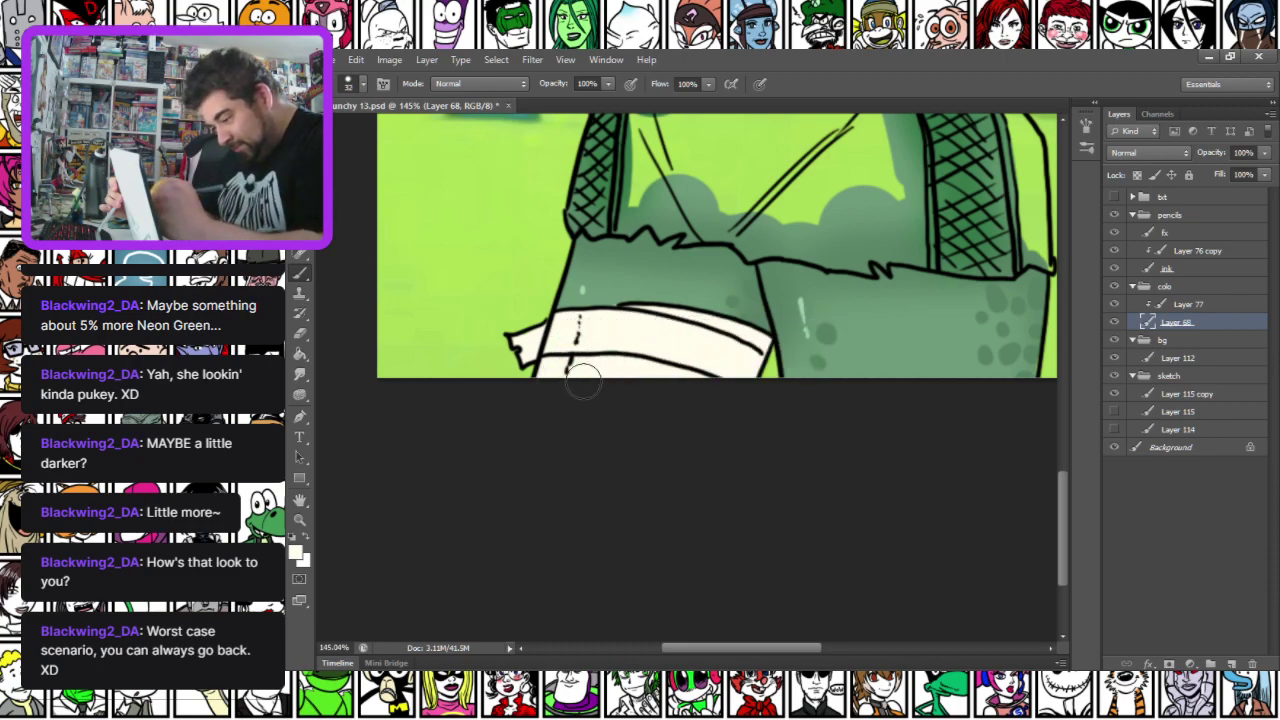
# Block in test strokes of ochre down the front of the tunic and brown 866646 on the image's right sleeve
pyautogui.keyDown('alt'); pyautogui.click(620, 297); pyautogui.keyUp('alt')
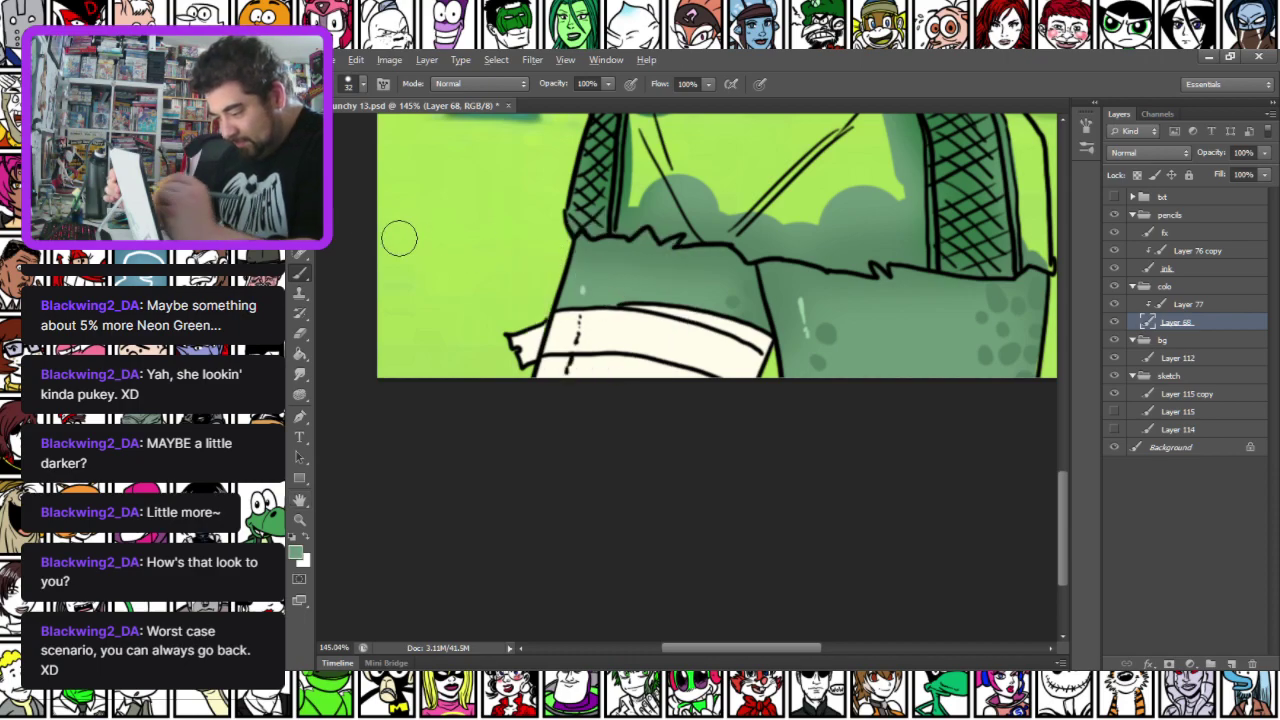
pyautogui.moveTo(485, 252); pyautogui.dragTo(432, 467)
pyautogui.moveTo(487, 333); pyautogui.dragTo(417, 520)
pyautogui.moveTo(465, 270); pyautogui.dragTo(482, 424)
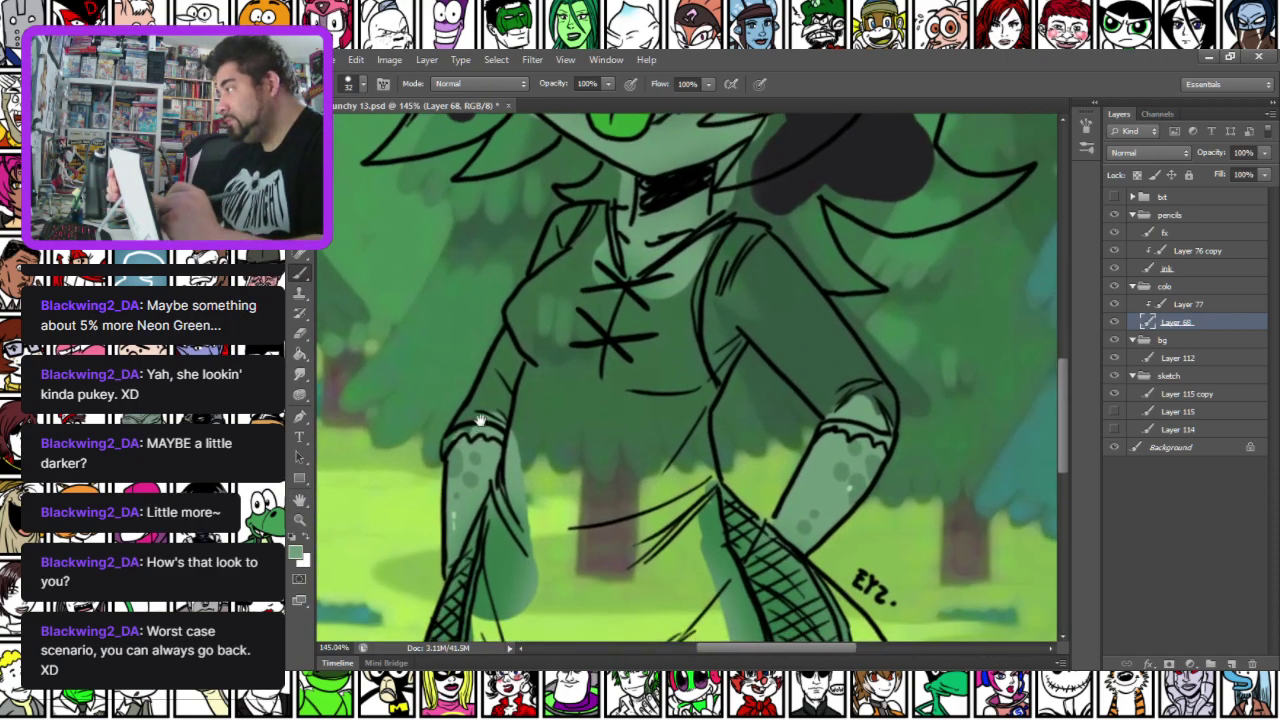
pyautogui.moveTo(573, 287); pyautogui.dragTo(618, 605)
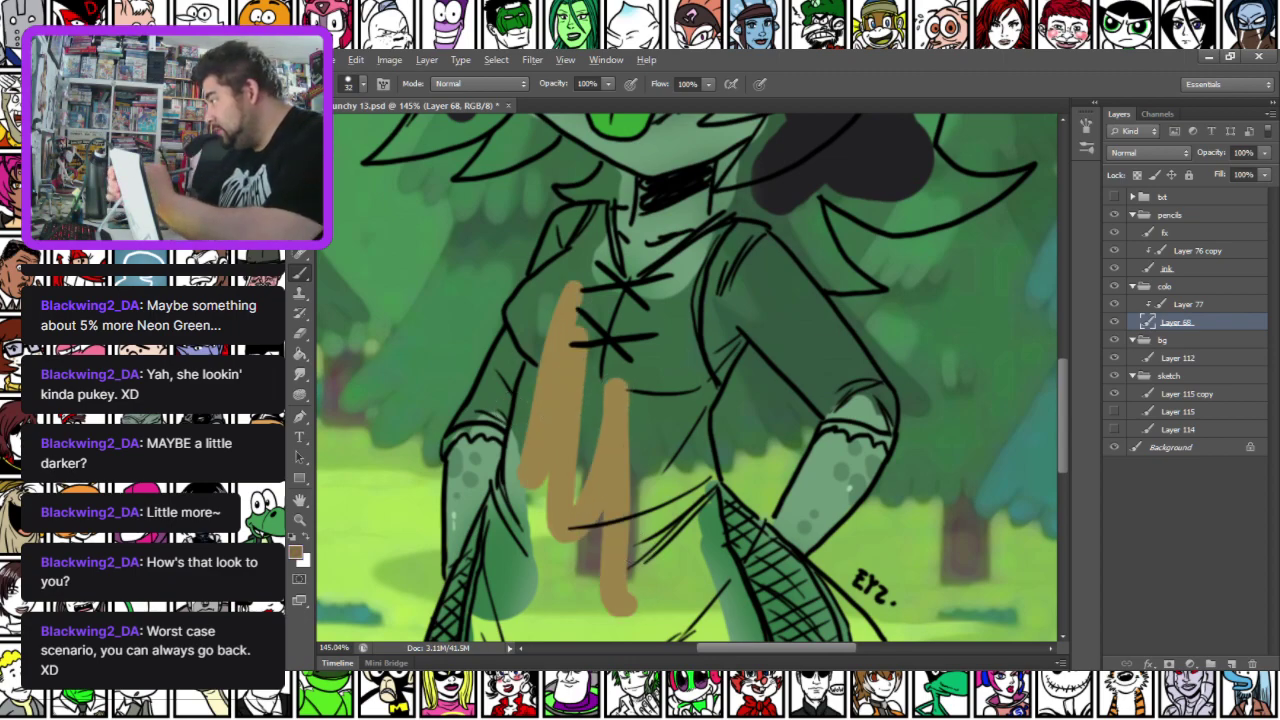
pyautogui.moveTo(730, 258); pyautogui.dragTo(838, 392)
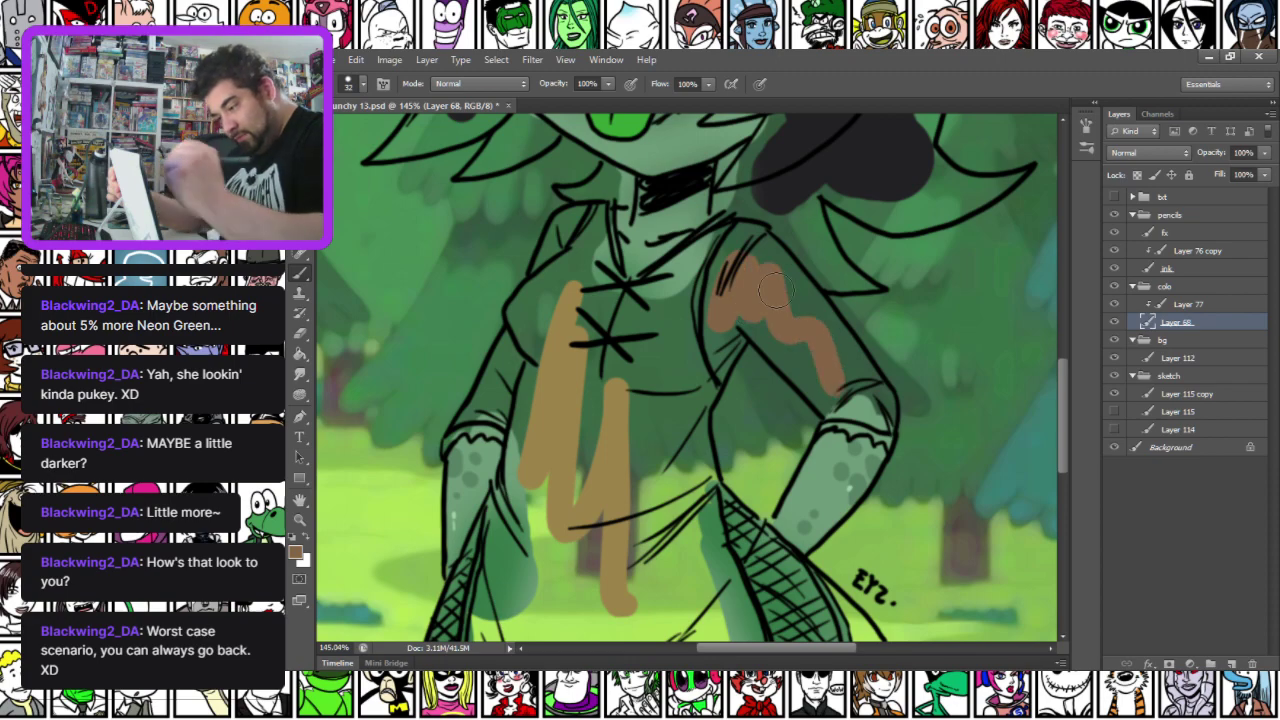
# Set the foreground colour to the greyer brown 6b5b4b and paint rough patches of it on both sleeves
pyautogui.click(296, 551)
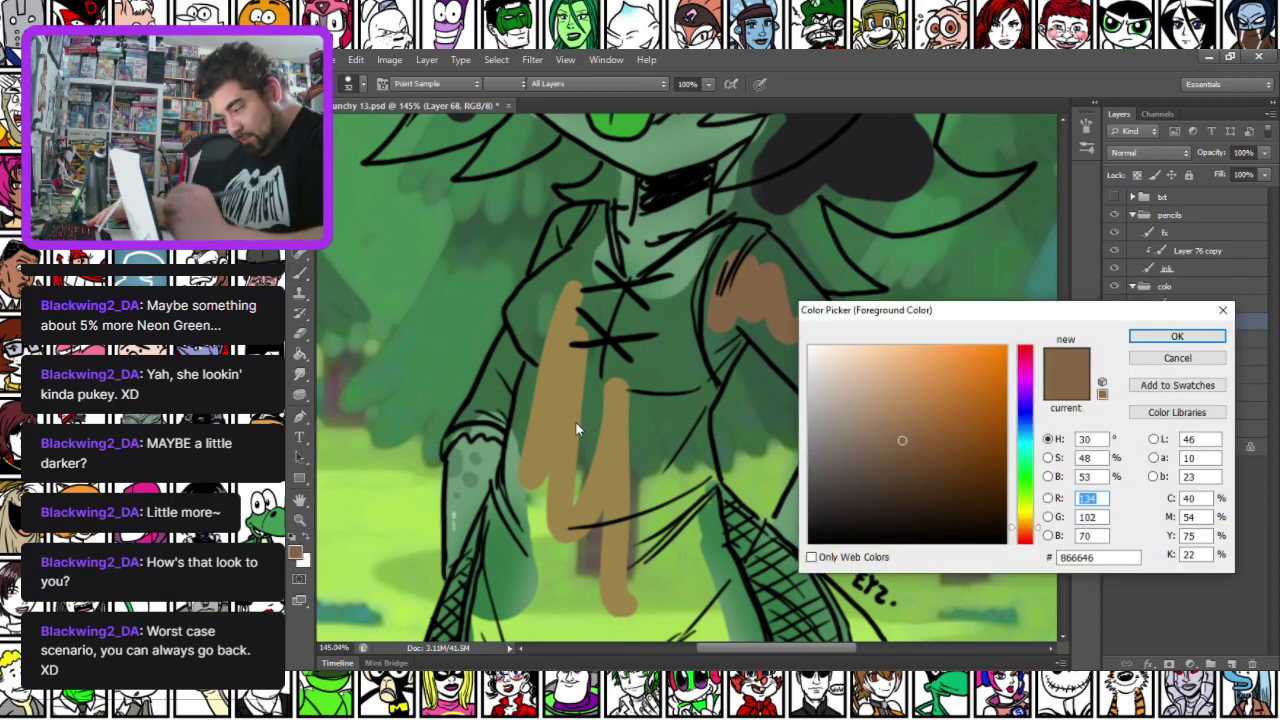
pyautogui.moveTo(866, 465); pyautogui.dragTo(867, 458)
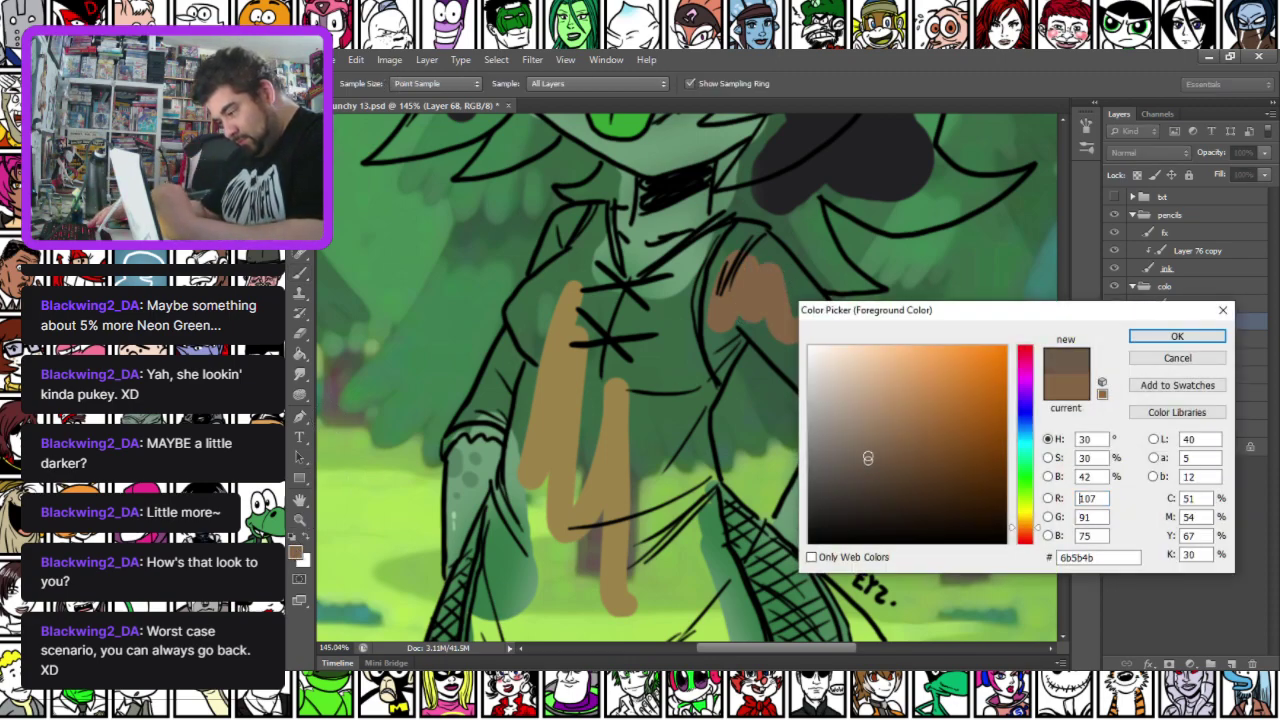
pyautogui.press('Return')
pyautogui.moveTo(734, 259)
pyautogui.mouseDown()
pyautogui.moveTo(771, 312)
pyautogui.moveTo(772, 282)
pyautogui.mouseUp()
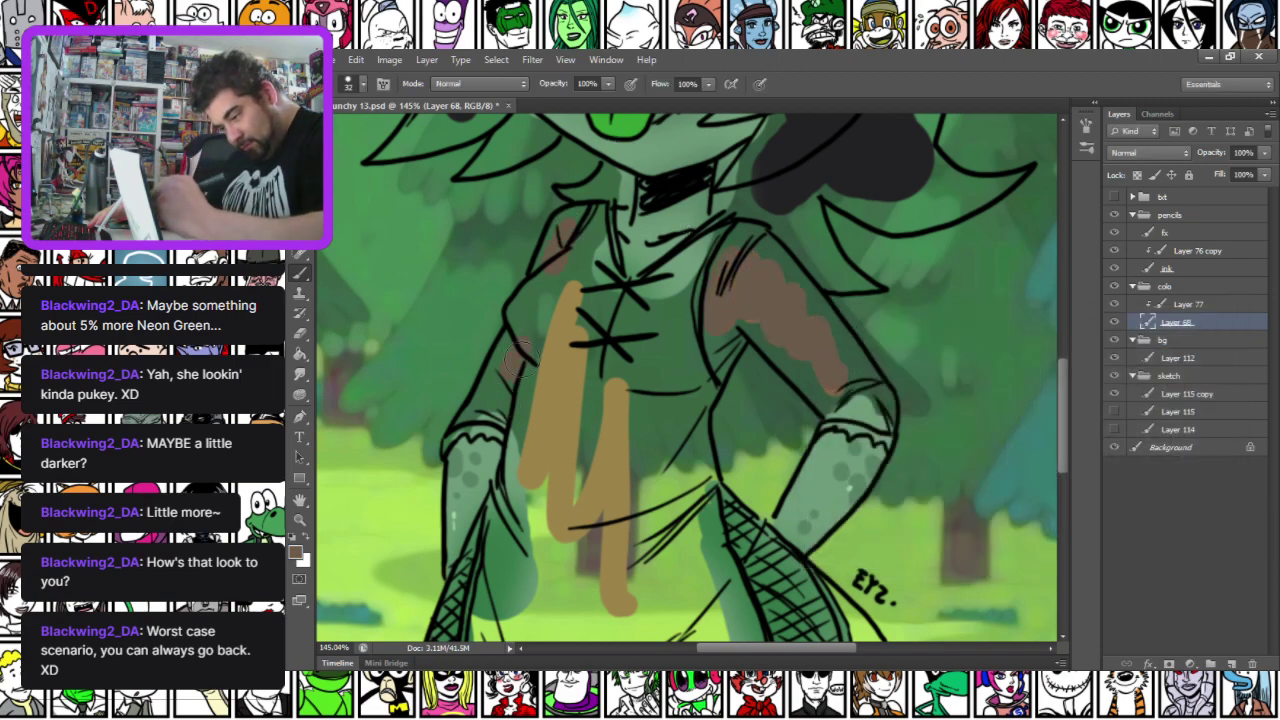
# Switch the foreground colour to cream white and paint the frilled cuffs of both sleeves with a 19 px hard brush
pyautogui.click(296, 551)
pyautogui.press('Return')
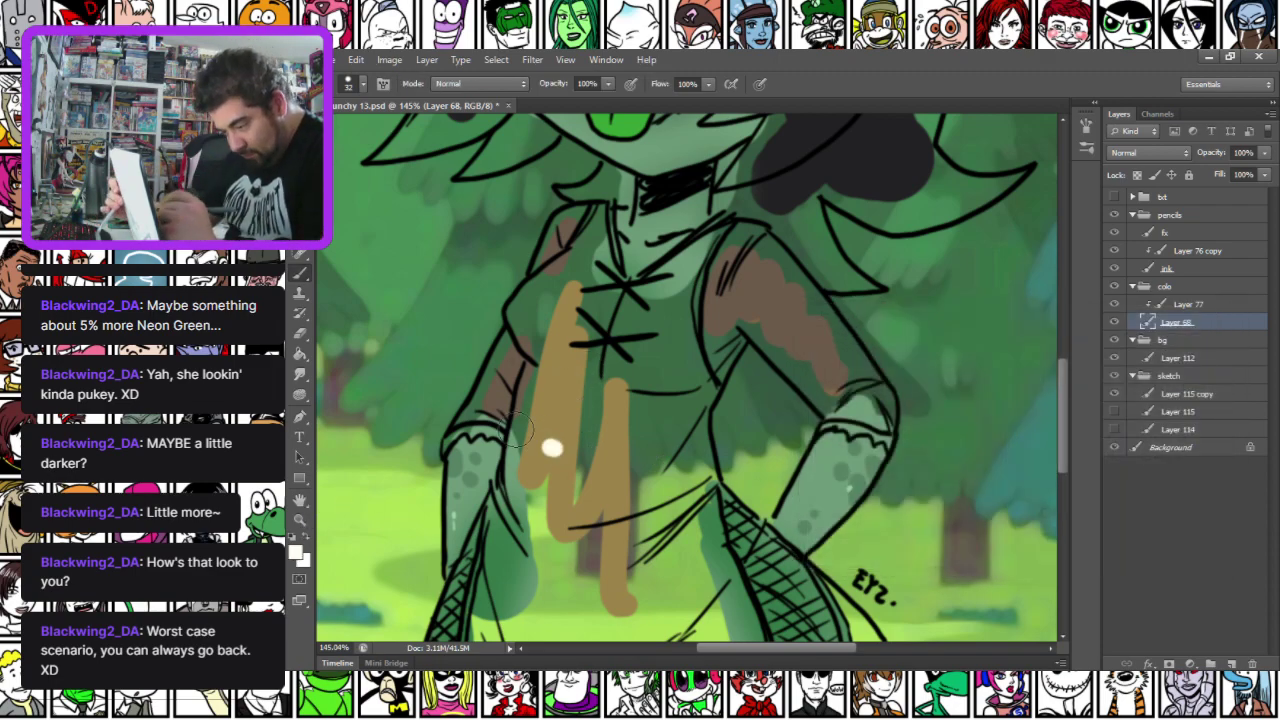
pyautogui.rightClick(512, 400)
pyautogui.click(610, 519)
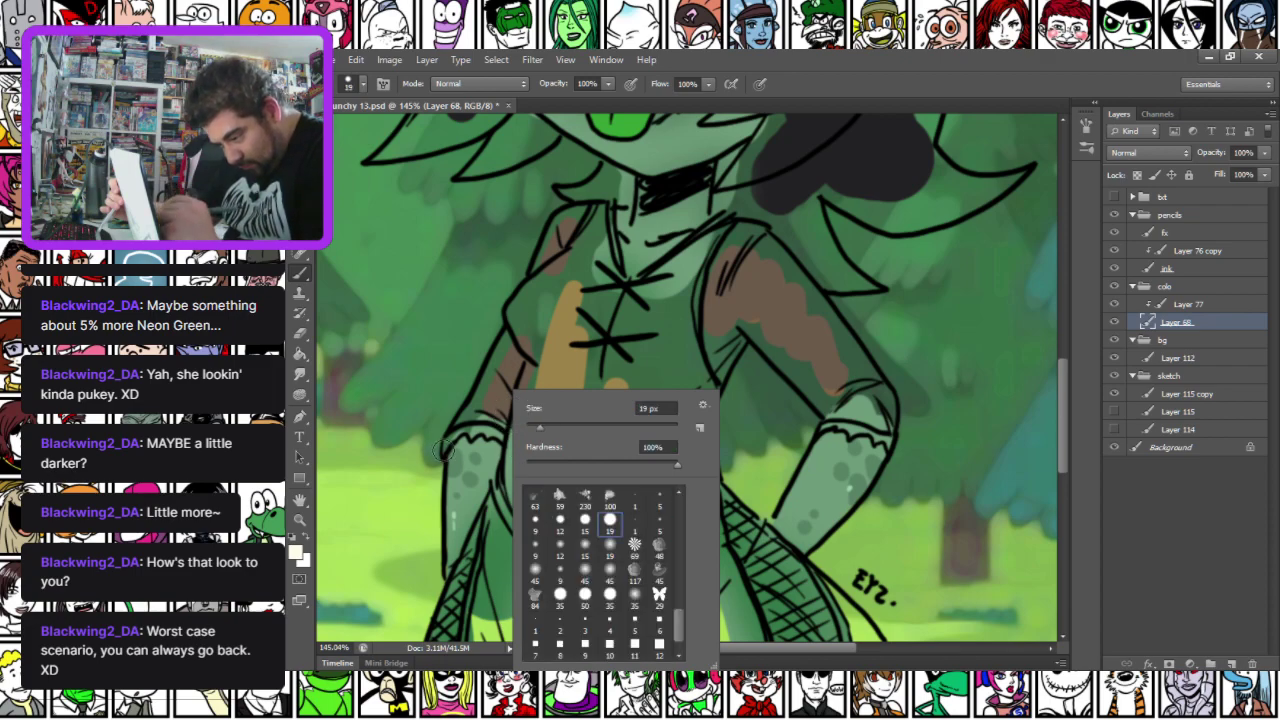
pyautogui.moveTo(443, 450); pyautogui.dragTo(448, 441)
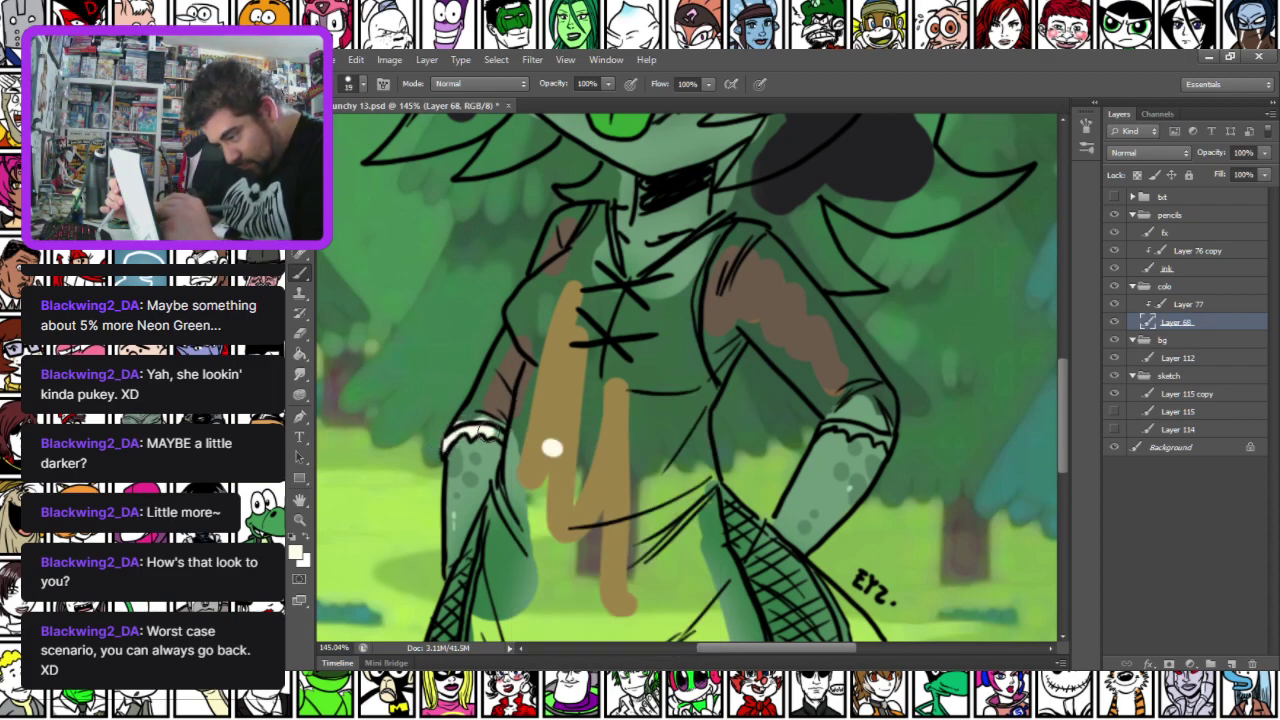
pyautogui.moveTo(826, 420); pyautogui.dragTo(880, 432)
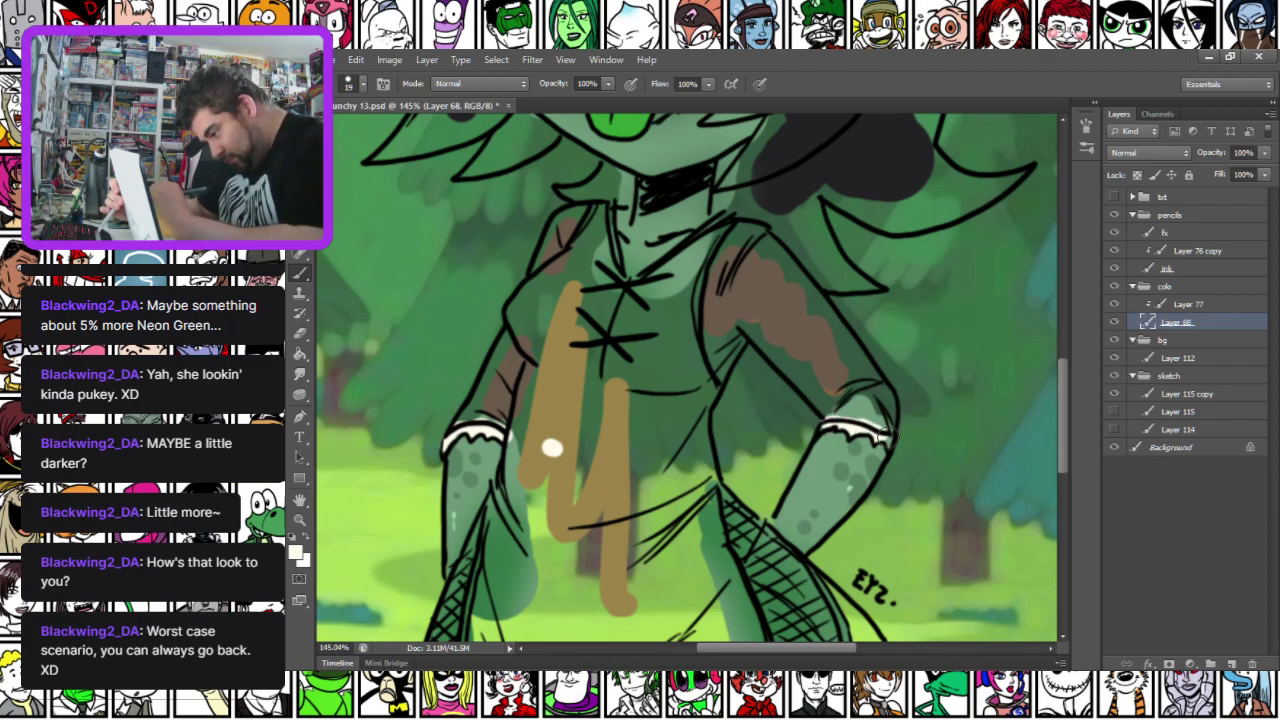
# Sample the sleeve brown and fill the lower part of the image's left sleeve with it using a 28 px brush
pyautogui.moveTo(485, 470); pyautogui.dragTo(490, 385)
pyautogui.moveTo(520, 140); pyautogui.dragTo(508, 423)
pyautogui.keyDown('alt'); pyautogui.click(531, 385); pyautogui.keyUp('alt')
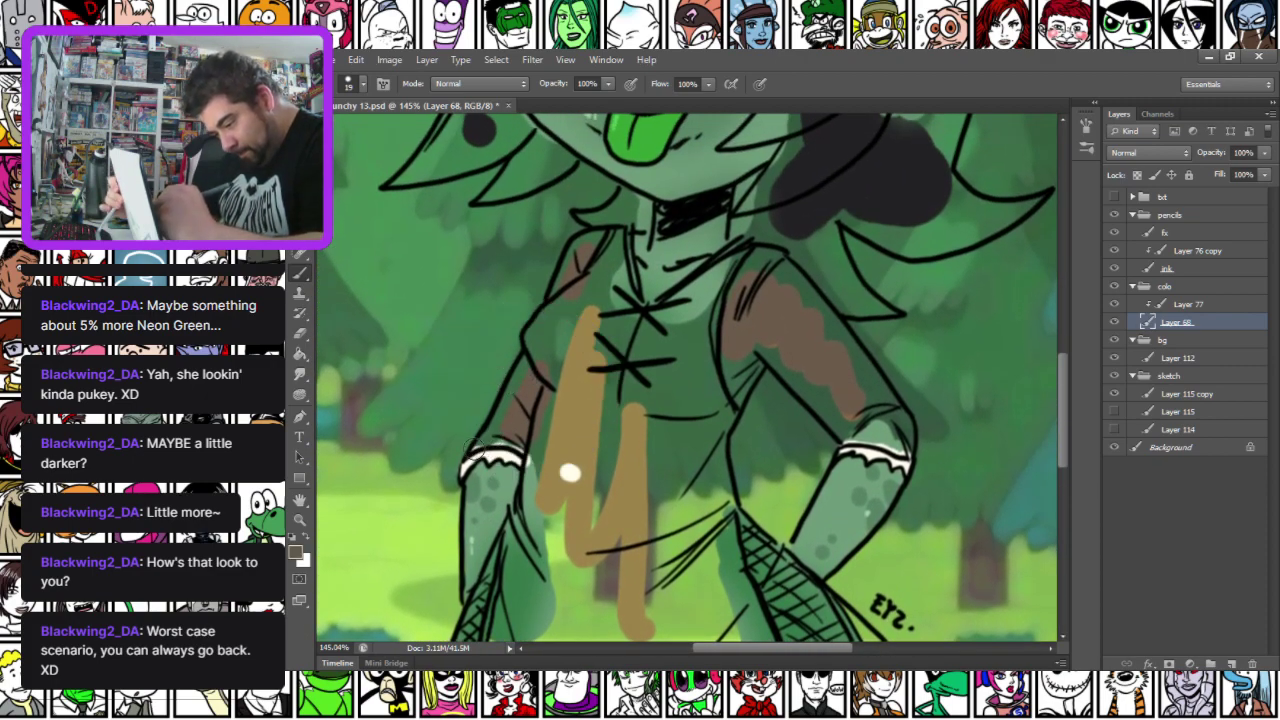
pyautogui.rightClick(517, 389)
pyautogui.click(553, 427)
pyautogui.click(488, 441)
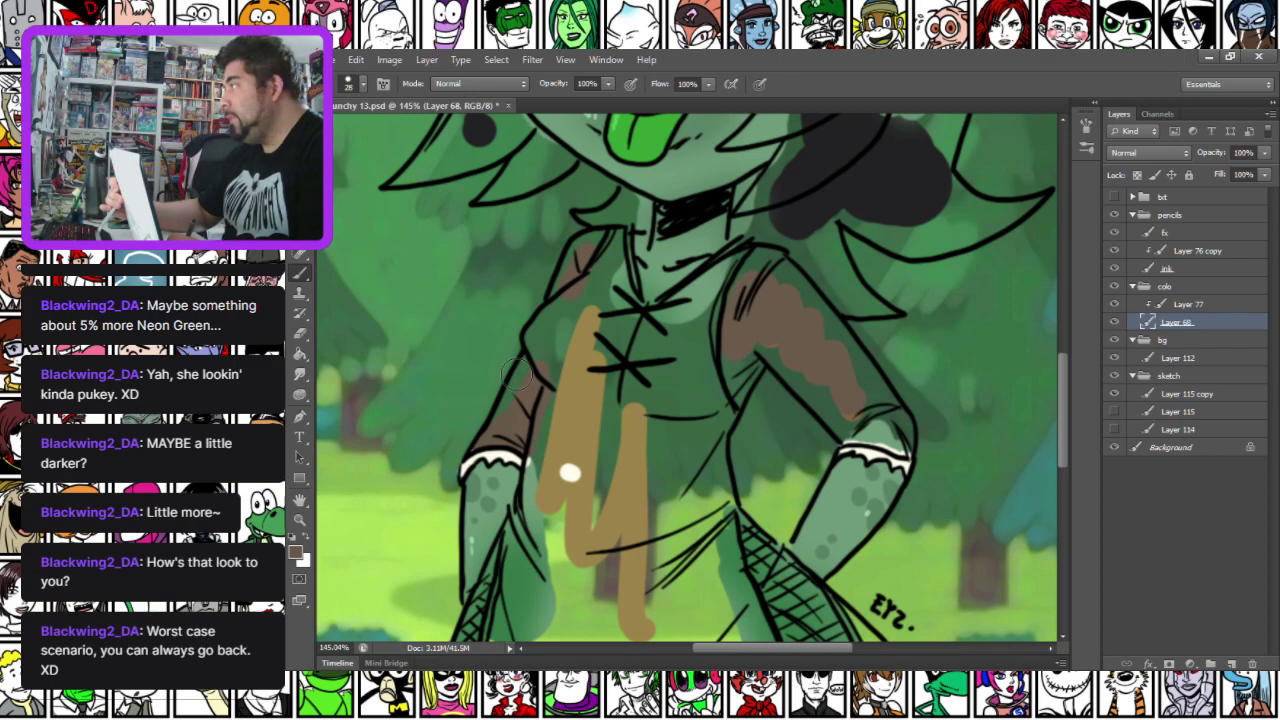
# Set the foreground colour to a vivid bluish green and paint both sleeves down to the cuffs with it
pyautogui.click(295, 551)
pyautogui.click(757, 425)
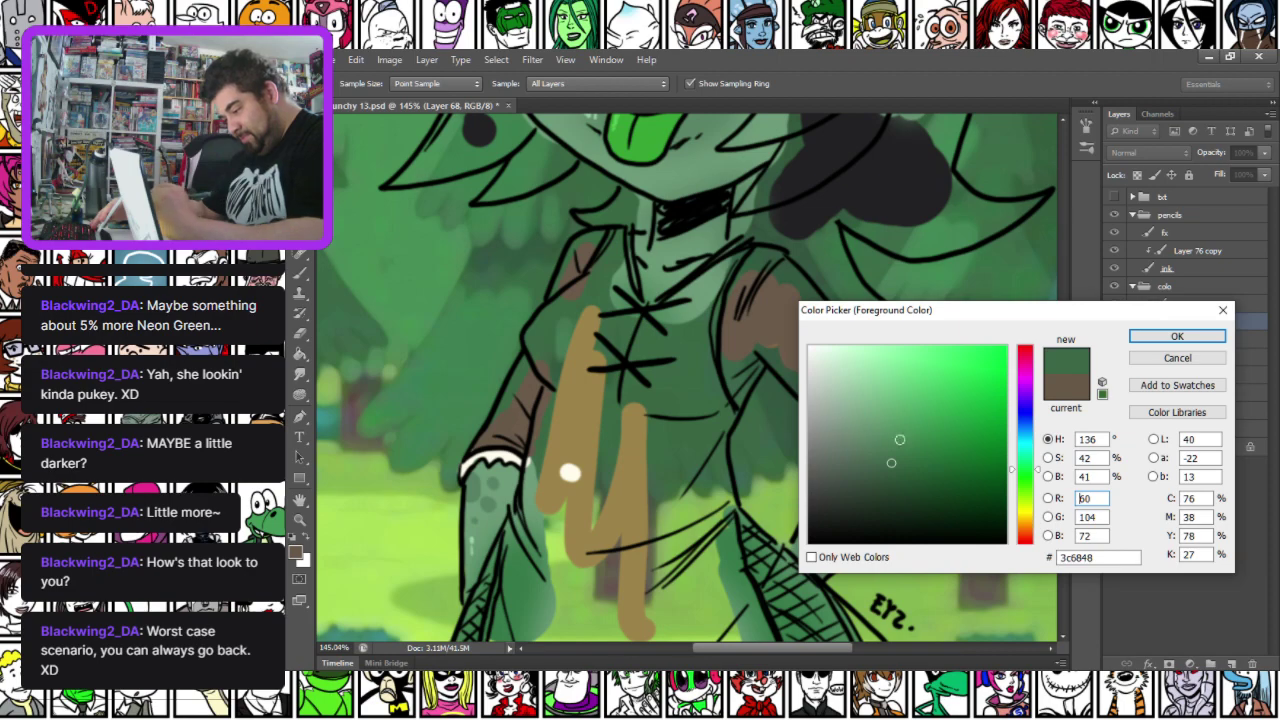
pyautogui.moveTo(1024, 470); pyautogui.dragTo(1024, 466)
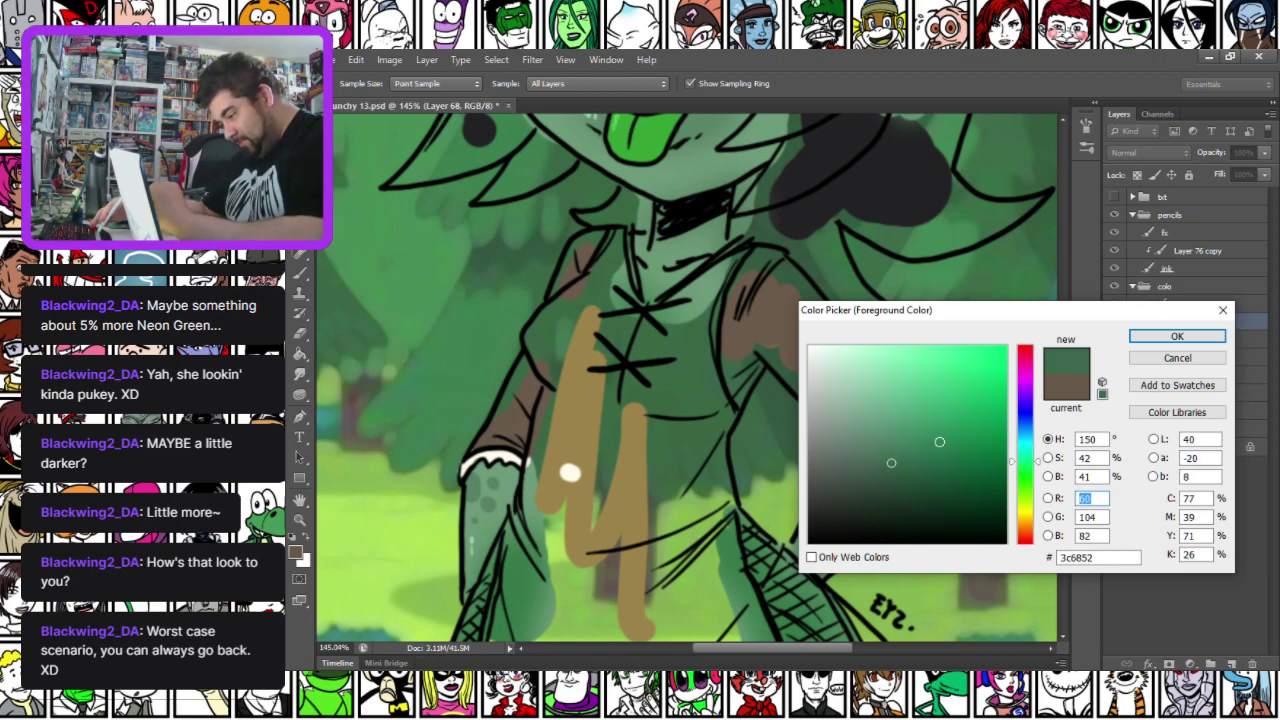
pyautogui.press('Return')
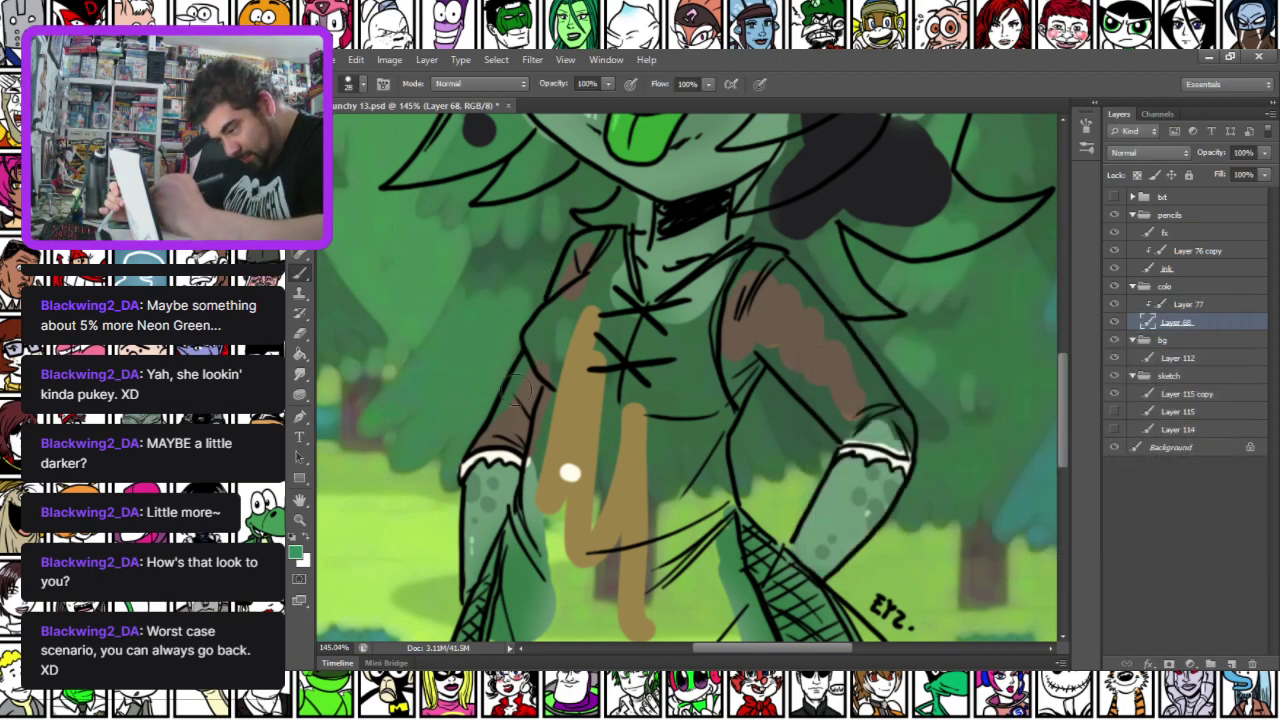
pyautogui.moveTo(522, 380); pyautogui.dragTo(500, 430)
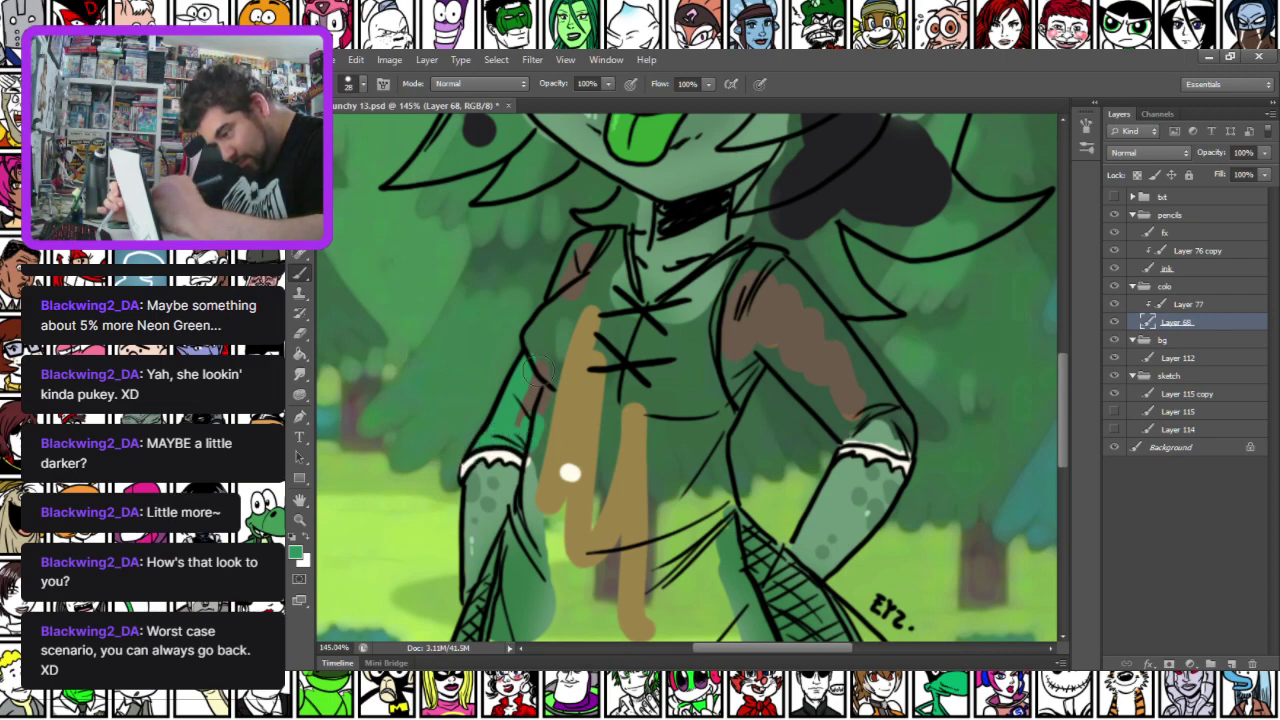
pyautogui.moveTo(560, 300)
pyautogui.mouseDown()
pyautogui.moveTo(587, 245)
pyautogui.moveTo(595, 283)
pyautogui.mouseUp()
pyautogui.moveTo(722, 275)
pyautogui.mouseDown()
pyautogui.moveTo(727, 400)
pyautogui.moveTo(759, 352)
pyautogui.moveTo(744, 350)
pyautogui.moveTo(757, 258)
pyautogui.moveTo(772, 265)
pyautogui.moveTo(766, 342)
pyautogui.mouseUp()
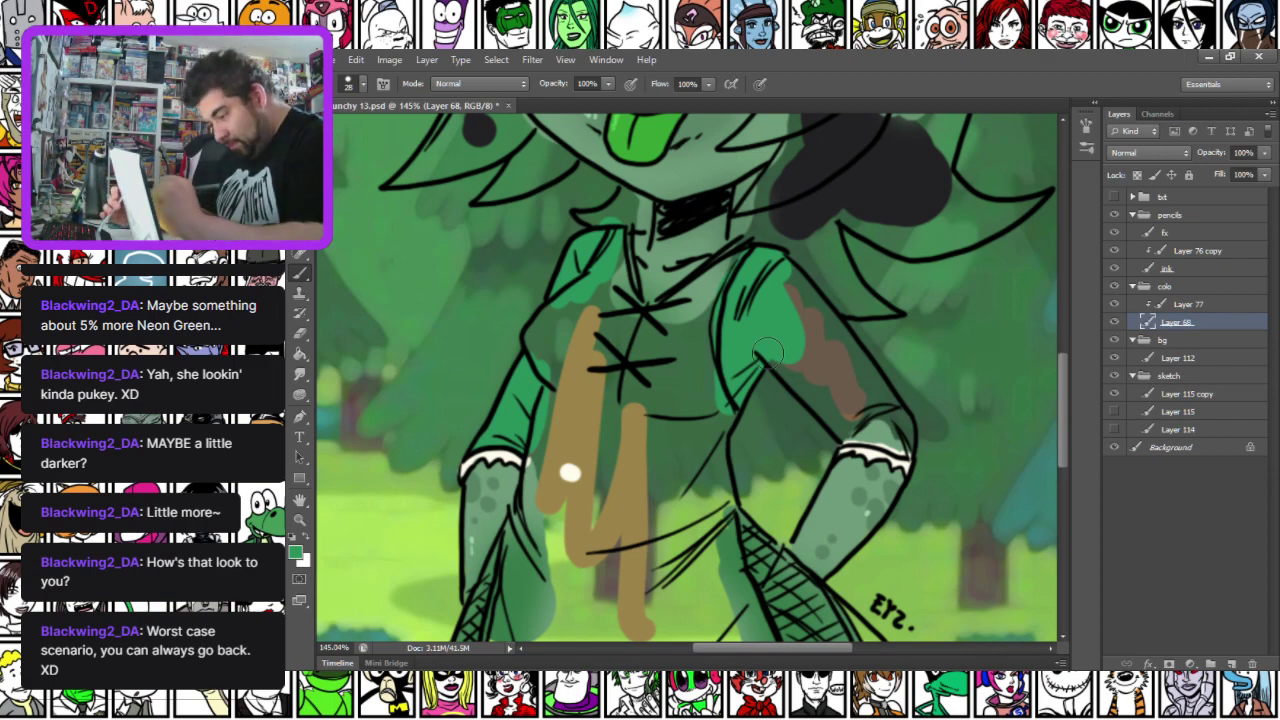
pyautogui.moveTo(770, 352)
pyautogui.mouseDown()
pyautogui.moveTo(845, 437)
pyautogui.moveTo(905, 446)
pyautogui.moveTo(773, 275)
pyautogui.moveTo(793, 291)
pyautogui.moveTo(785, 266)
pyautogui.moveTo(860, 364)
pyautogui.moveTo(816, 359)
pyautogui.moveTo(875, 425)
pyautogui.mouseUp()
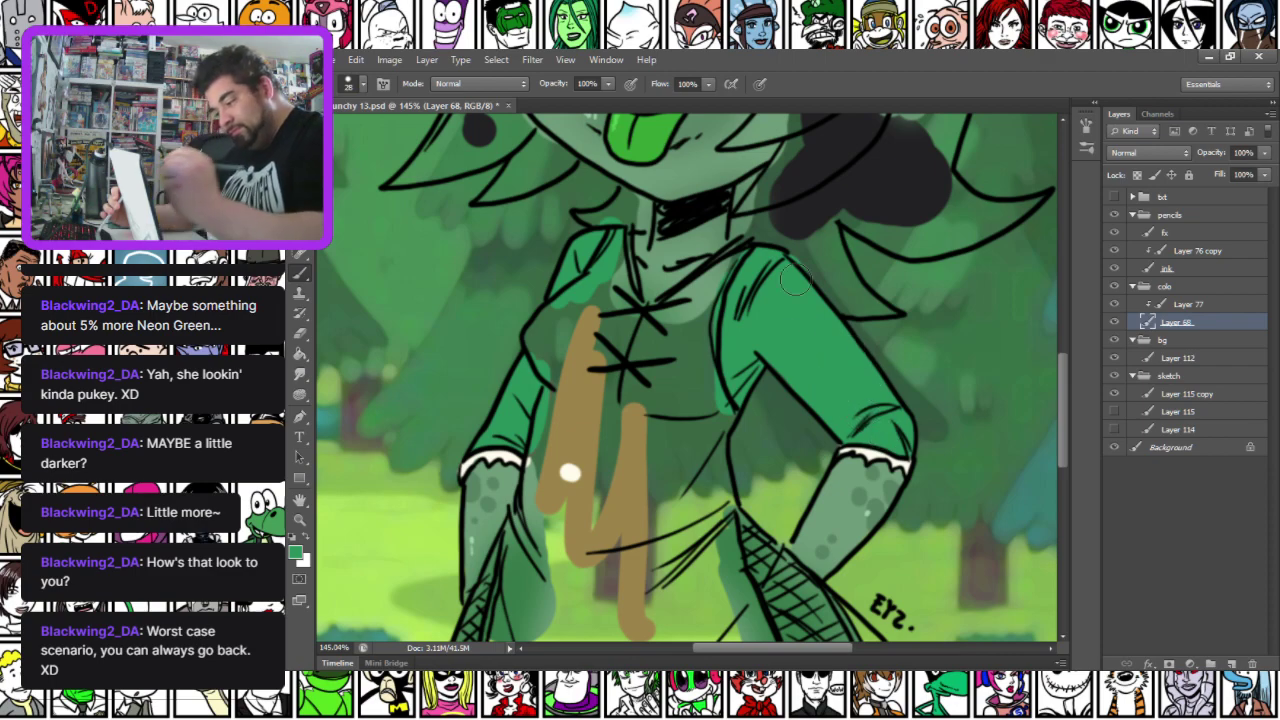
# Sample the ochre from the tunic and paint the image-left half of the bodice with it
pyautogui.moveTo(518, 432)
pyautogui.mouseDown()
pyautogui.moveTo(571, 230)
pyautogui.moveTo(599, 422)
pyautogui.moveTo(557, 539)
pyautogui.moveTo(567, 553)
pyautogui.moveTo(606, 325)
pyautogui.mouseUp()
pyautogui.moveTo(565, 557); pyautogui.dragTo(588, 422)
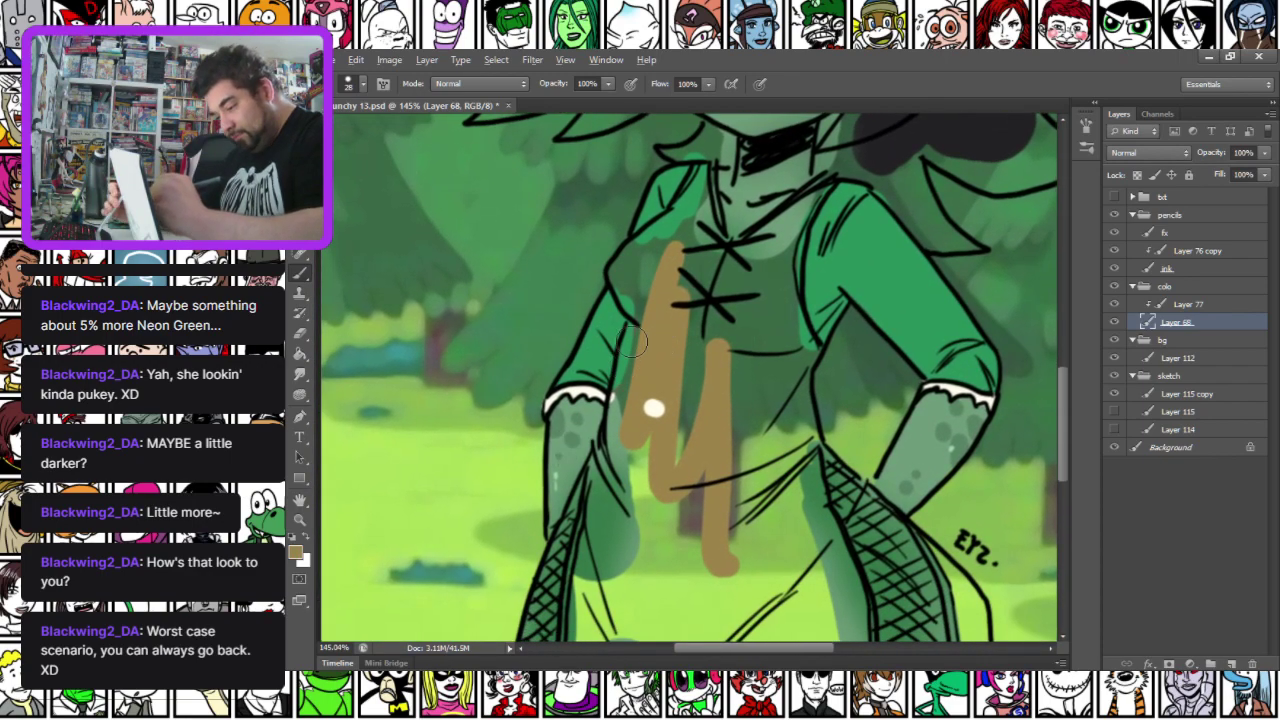
pyautogui.moveTo(640, 316)
pyautogui.mouseDown()
pyautogui.moveTo(620, 270)
pyautogui.moveTo(681, 213)
pyautogui.moveTo(706, 153)
pyautogui.mouseUp()
pyautogui.moveTo(706, 249)
pyautogui.mouseDown()
pyautogui.moveTo(639, 290)
pyautogui.moveTo(675, 341)
pyautogui.moveTo(700, 304)
pyautogui.moveTo(745, 300)
pyautogui.mouseUp()
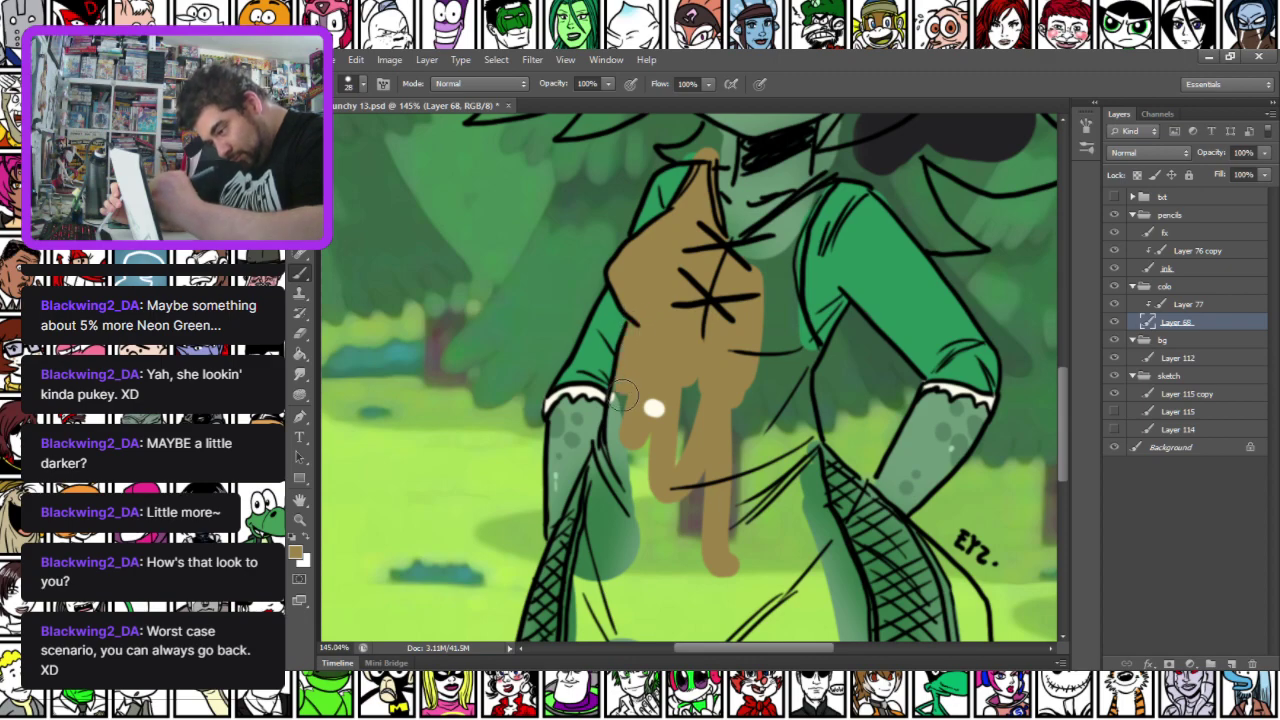
# Paint ochre along the skirt's sides and ragged hem and on the back flap beyond the image-right mesh panel
pyautogui.scroll(-5, 590, 466)
pyautogui.moveTo(594, 482)
pyautogui.mouseDown()
pyautogui.moveTo(644, 199)
pyautogui.moveTo(627, 343)
pyautogui.moveTo(668, 321)
pyautogui.moveTo(700, 178)
pyautogui.moveTo(734, 161)
pyautogui.moveTo(606, 473)
pyautogui.moveTo(627, 459)
pyautogui.moveTo(640, 481)
pyautogui.moveTo(675, 478)
pyautogui.moveTo(659, 492)
pyautogui.moveTo(702, 484)
pyautogui.moveTo(839, 521)
pyautogui.moveTo(841, 503)
pyautogui.moveTo(897, 484)
pyautogui.mouseUp()
pyautogui.moveTo(836, 238)
pyautogui.mouseDown()
pyautogui.moveTo(888, 393)
pyautogui.moveTo(900, 493)
pyautogui.mouseUp()
pyautogui.moveTo(941, 318)
pyautogui.mouseDown()
pyautogui.moveTo(982, 392)
pyautogui.moveTo(995, 470)
pyautogui.mouseUp()
pyautogui.hotkey('ctrl', 'z')
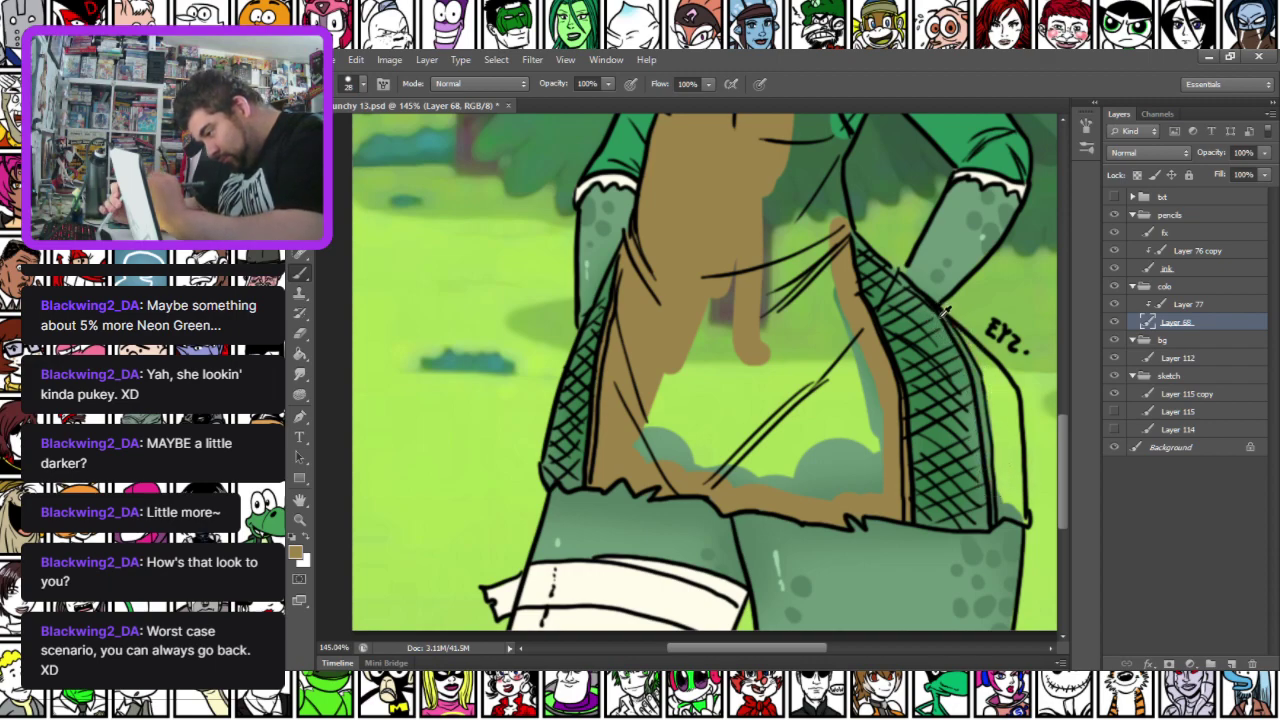
pyautogui.moveTo(958, 338)
pyautogui.mouseDown()
pyautogui.moveTo(988, 429)
pyautogui.moveTo(995, 523)
pyautogui.moveTo(1011, 509)
pyautogui.moveTo(1018, 518)
pyautogui.moveTo(994, 395)
pyautogui.moveTo(956, 341)
pyautogui.moveTo(1006, 403)
pyautogui.moveTo(1012, 520)
pyautogui.mouseUp()
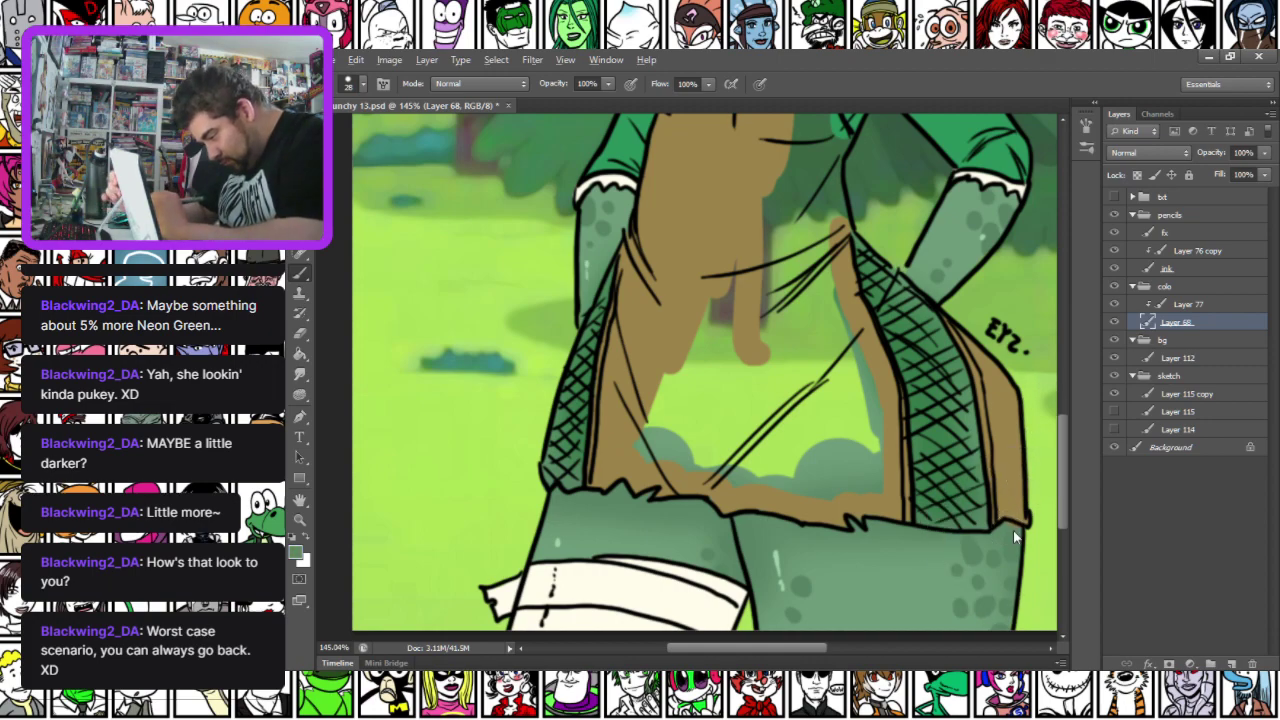
pyautogui.keyDown('alt'); pyautogui.click(1011, 460); pyautogui.keyUp('alt')
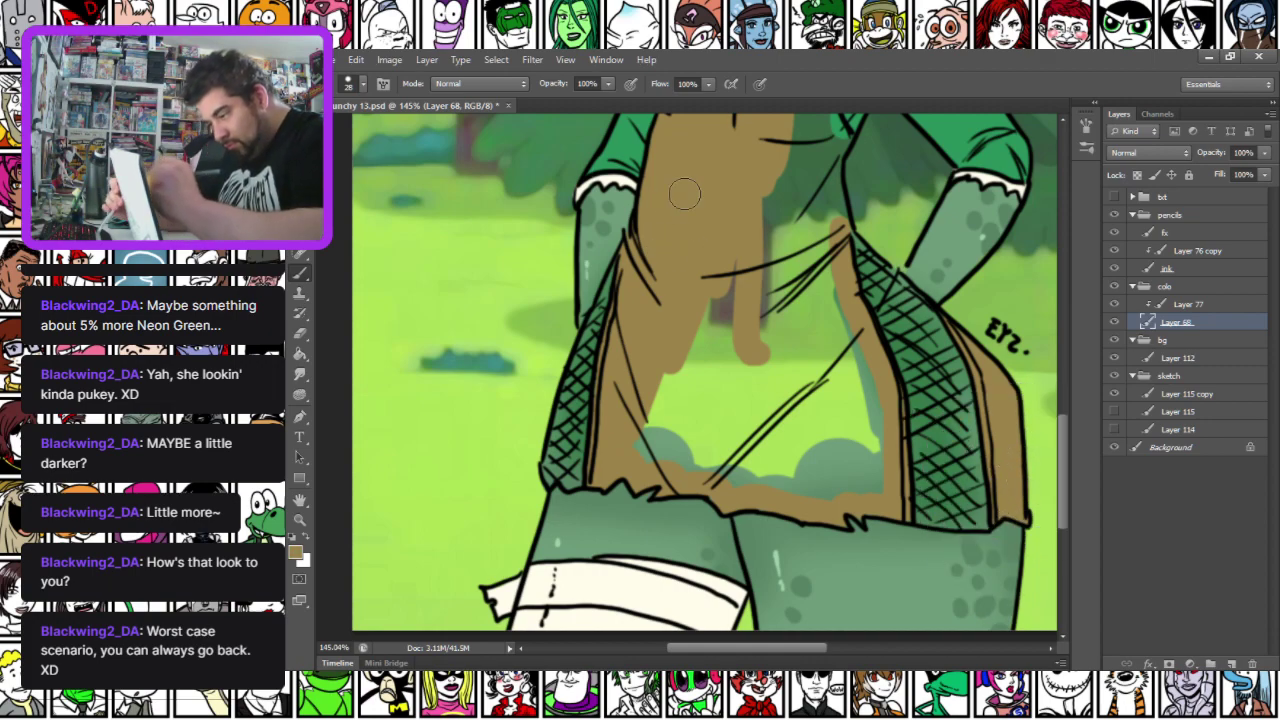
# Paint ochre along the image-right neckline and armhole of the bodice
pyautogui.scroll(5, 684, 193)
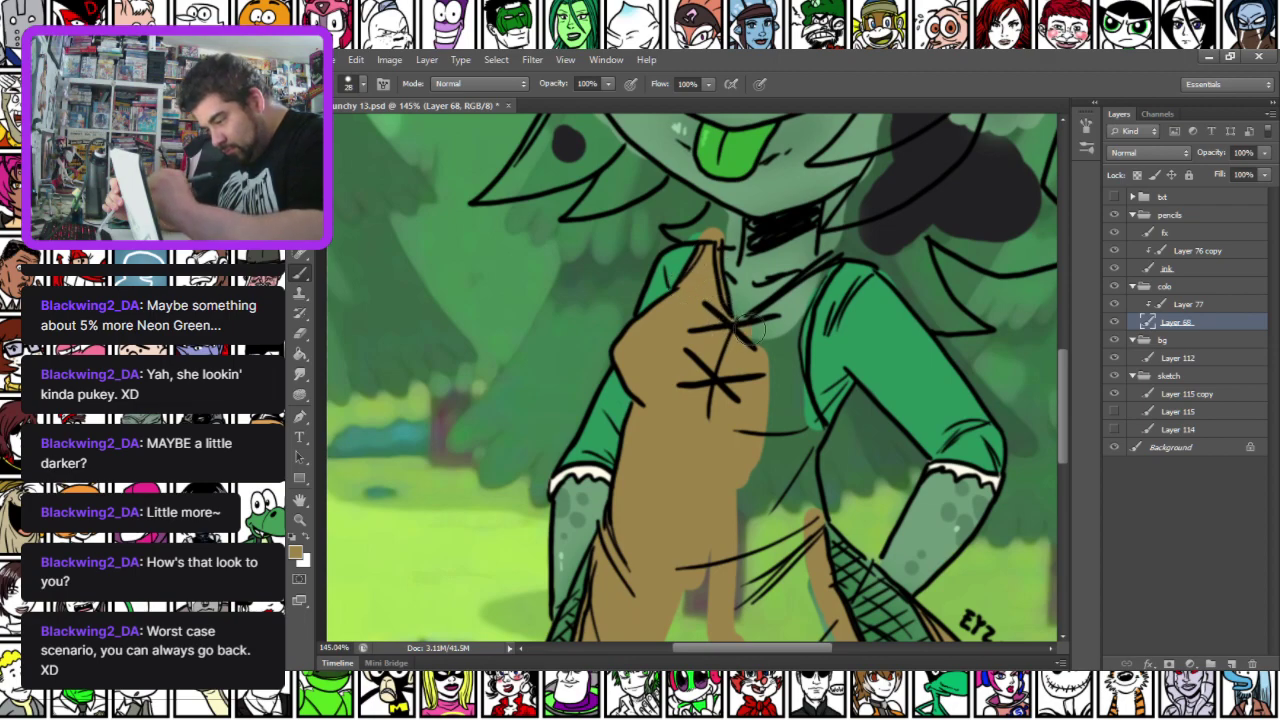
pyautogui.moveTo(785, 305); pyautogui.dragTo(840, 245)
pyautogui.moveTo(805, 300)
pyautogui.mouseDown()
pyautogui.moveTo(798, 355)
pyautogui.moveTo(815, 432)
pyautogui.mouseUp()
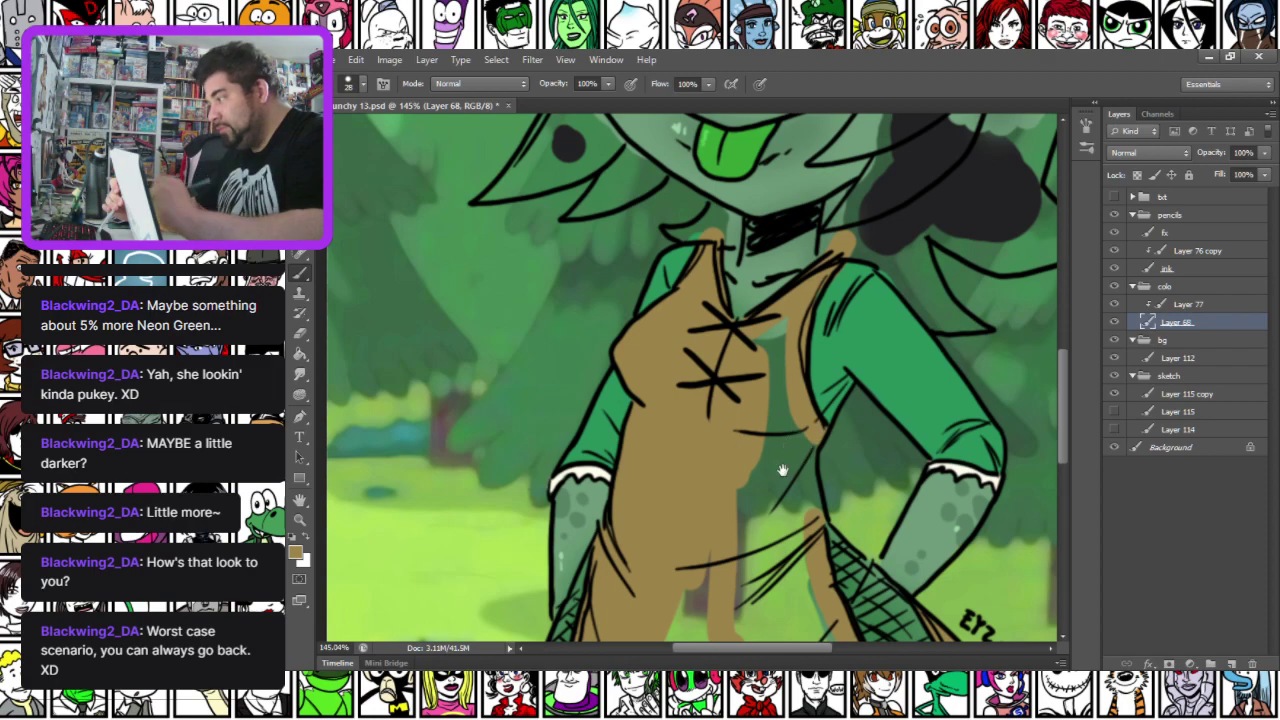
# Enlarge the brush to 56 px and fill the remaining interior of the bodice and skirt with ochre
pyautogui.scroll(-2, 785, 470)
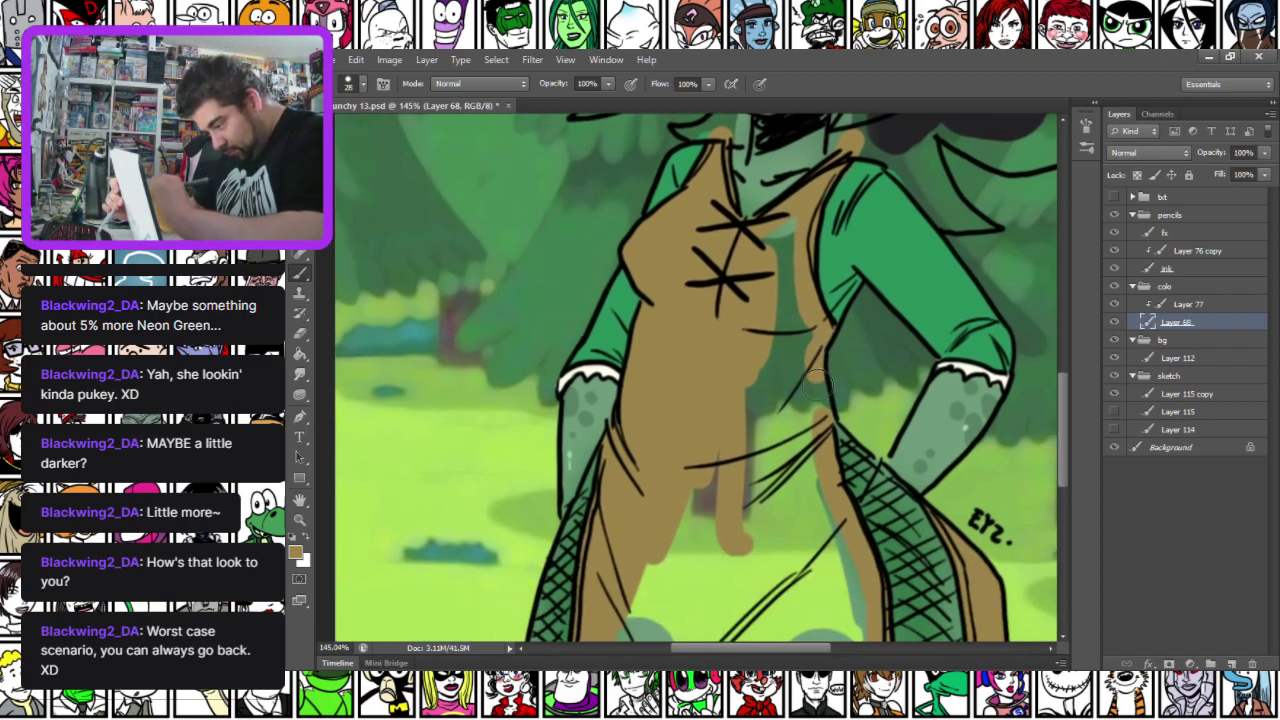
pyautogui.rightClick(724, 305)
pyautogui.click(764, 337)
pyautogui.moveTo(799, 222)
pyautogui.mouseDown()
pyautogui.moveTo(773, 322)
pyautogui.moveTo(789, 330)
pyautogui.moveTo(794, 366)
pyautogui.moveTo(752, 455)
pyautogui.moveTo(663, 484)
pyautogui.mouseUp()
pyautogui.scroll(-4, 662, 485)
pyautogui.moveTo(648, 350)
pyautogui.mouseDown()
pyautogui.moveTo(619, 441)
pyautogui.moveTo(726, 470)
pyautogui.moveTo(826, 476)
pyautogui.moveTo(830, 382)
pyautogui.moveTo(780, 263)
pyautogui.moveTo(785, 378)
pyautogui.moveTo(740, 329)
pyautogui.moveTo(653, 440)
pyautogui.moveTo(638, 326)
pyautogui.mouseUp()
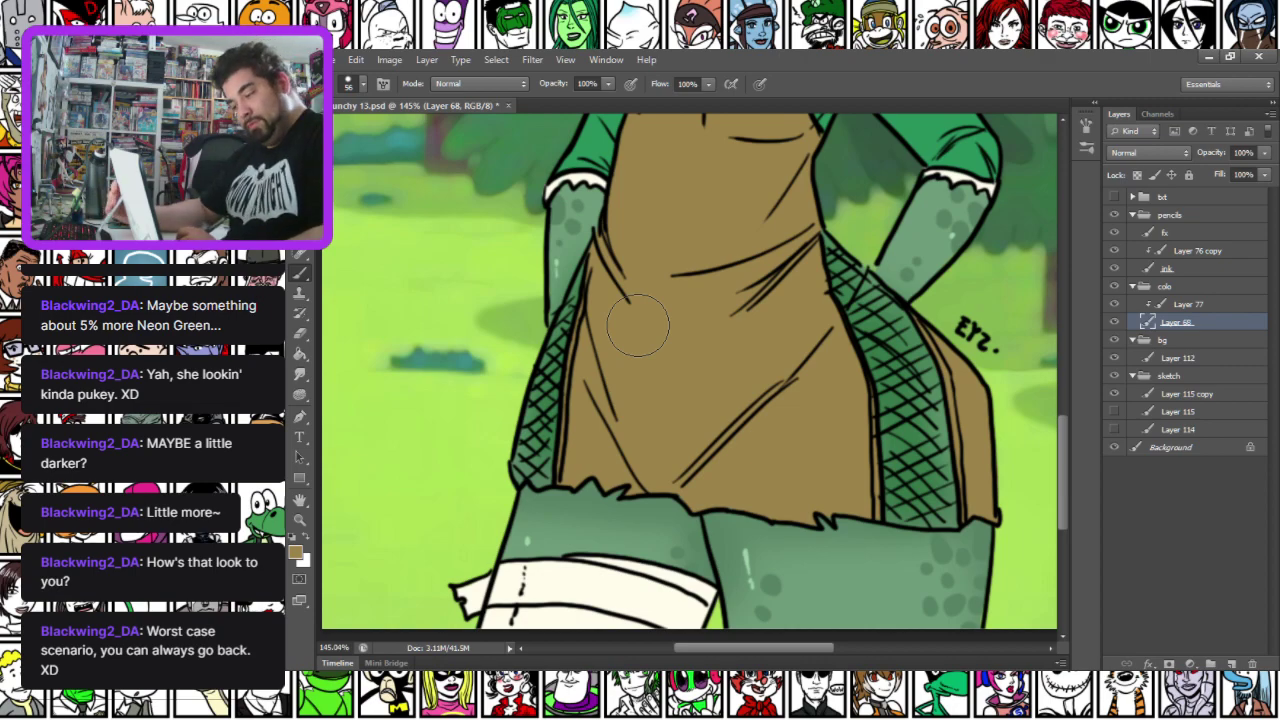
# Sample the hair's near-black and, with a 19 px brush, paint the outer edge and tips of the image-left side lock
pyautogui.moveTo(571, 306); pyautogui.dragTo(565, 506)
pyautogui.moveTo(602, 282); pyautogui.dragTo(636, 636)
pyautogui.moveTo(600, 165); pyautogui.dragTo(608, 460)
pyautogui.moveTo(686, 348); pyautogui.dragTo(678, 263)
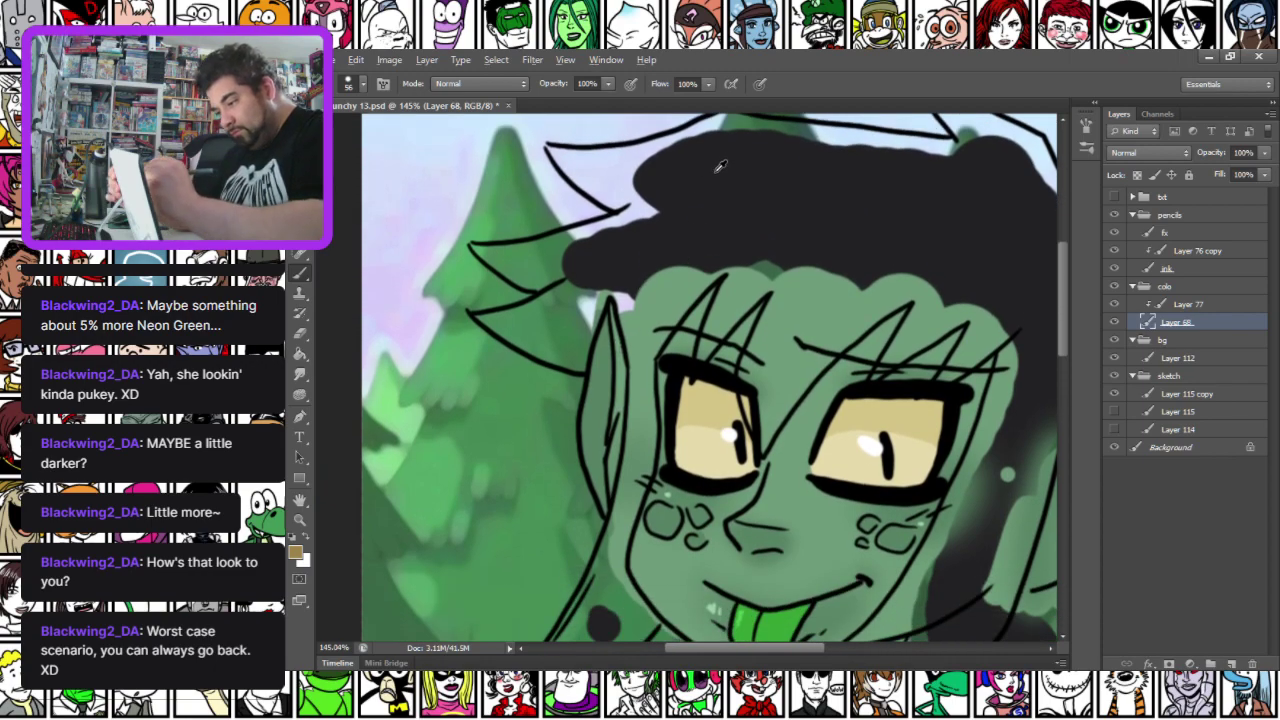
pyautogui.scroll(-5, 574, 479)
pyautogui.rightClick(666, 262)
pyautogui.click(760, 383)
pyautogui.click(532, 387)
pyautogui.moveTo(553, 380); pyautogui.dragTo(660, 345)
pyautogui.moveTo(628, 398)
pyautogui.mouseDown()
pyautogui.moveTo(657, 358)
pyautogui.moveTo(634, 396)
pyautogui.moveTo(708, 362)
pyautogui.moveTo(657, 322)
pyautogui.mouseUp()
pyautogui.moveTo(645, 130); pyautogui.dragTo(628, 212)
pyautogui.moveTo(550, 378)
pyautogui.mouseDown()
pyautogui.moveTo(595, 325)
pyautogui.moveTo(627, 235)
pyautogui.mouseUp()
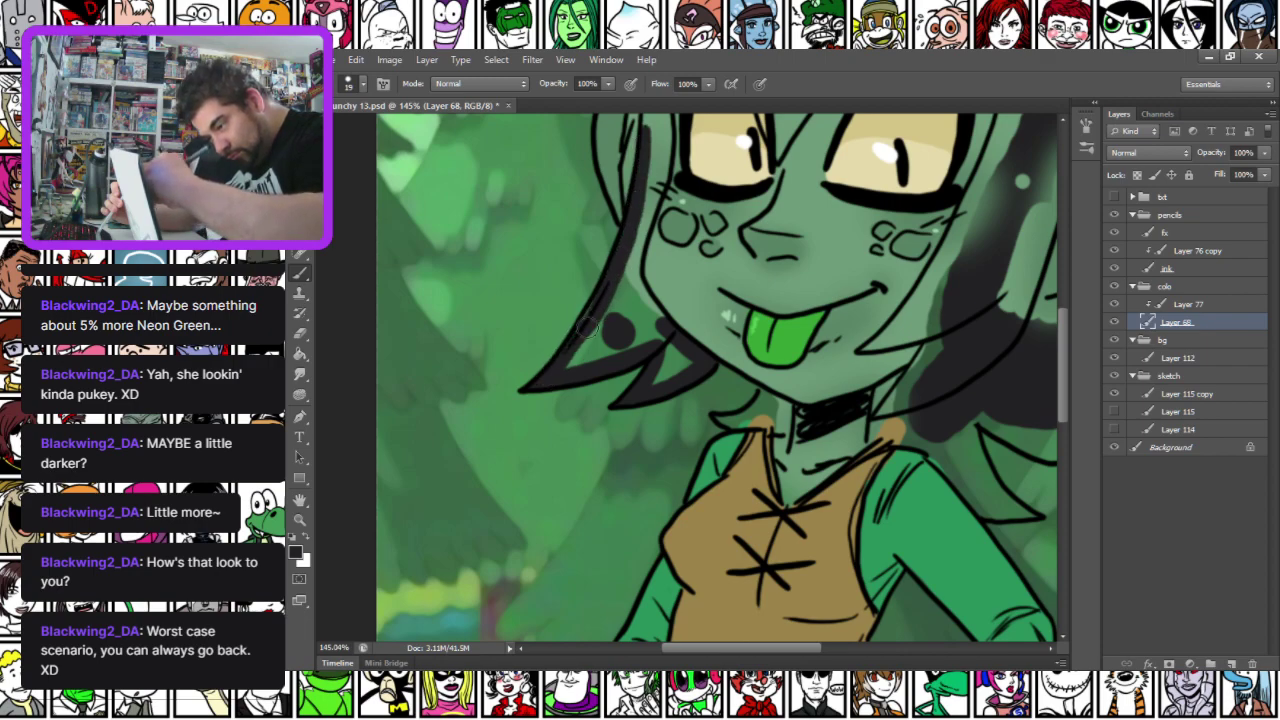
# Paint near-black along the cheek side of the image-left lock and fill the small tuft beside the neck
pyautogui.moveTo(658, 126)
pyautogui.mouseDown()
pyautogui.moveTo(647, 185)
pyautogui.moveTo(659, 124)
pyautogui.moveTo(667, 151)
pyautogui.moveTo(629, 265)
pyautogui.moveTo(680, 332)
pyautogui.mouseUp()
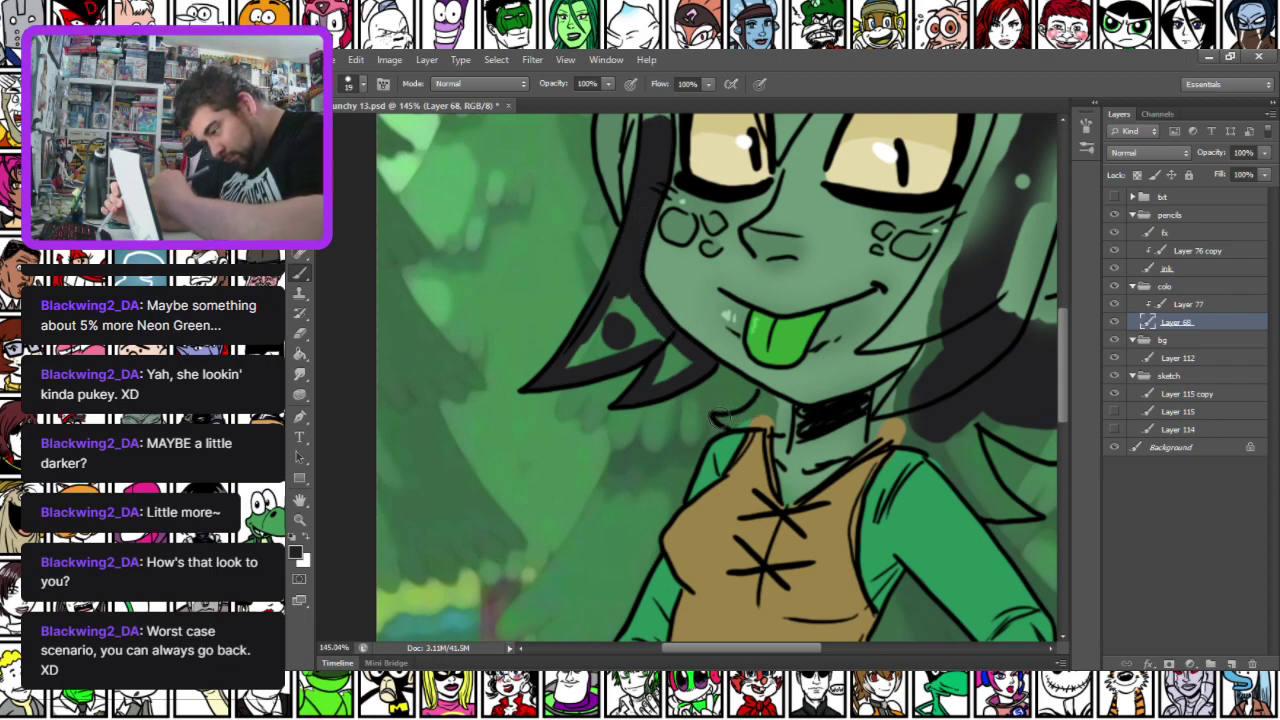
pyautogui.moveTo(746, 421)
pyautogui.mouseDown()
pyautogui.moveTo(778, 426)
pyautogui.moveTo(734, 420)
pyautogui.moveTo(764, 394)
pyautogui.mouseUp()
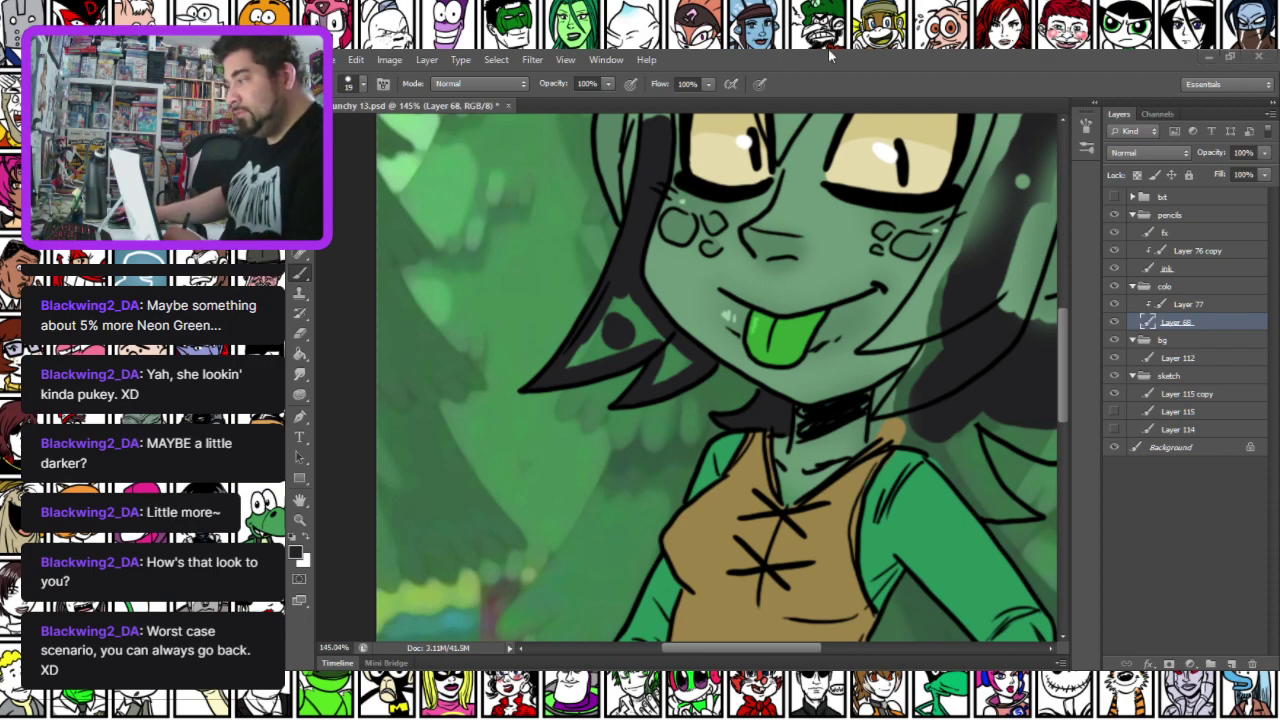
pyautogui.click(991, 52)
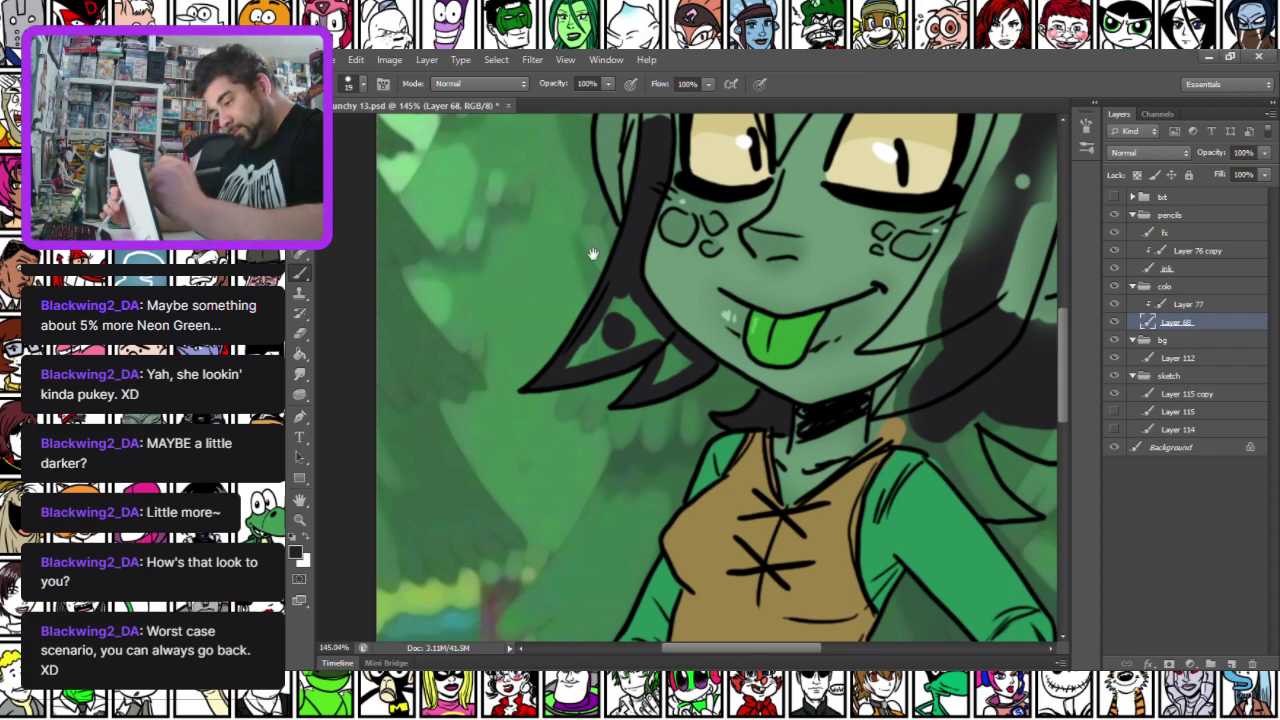
# Paint near-black into the image-left hair spikes and along the upper outline of the crown
pyautogui.moveTo(594, 255); pyautogui.dragTo(519, 593)
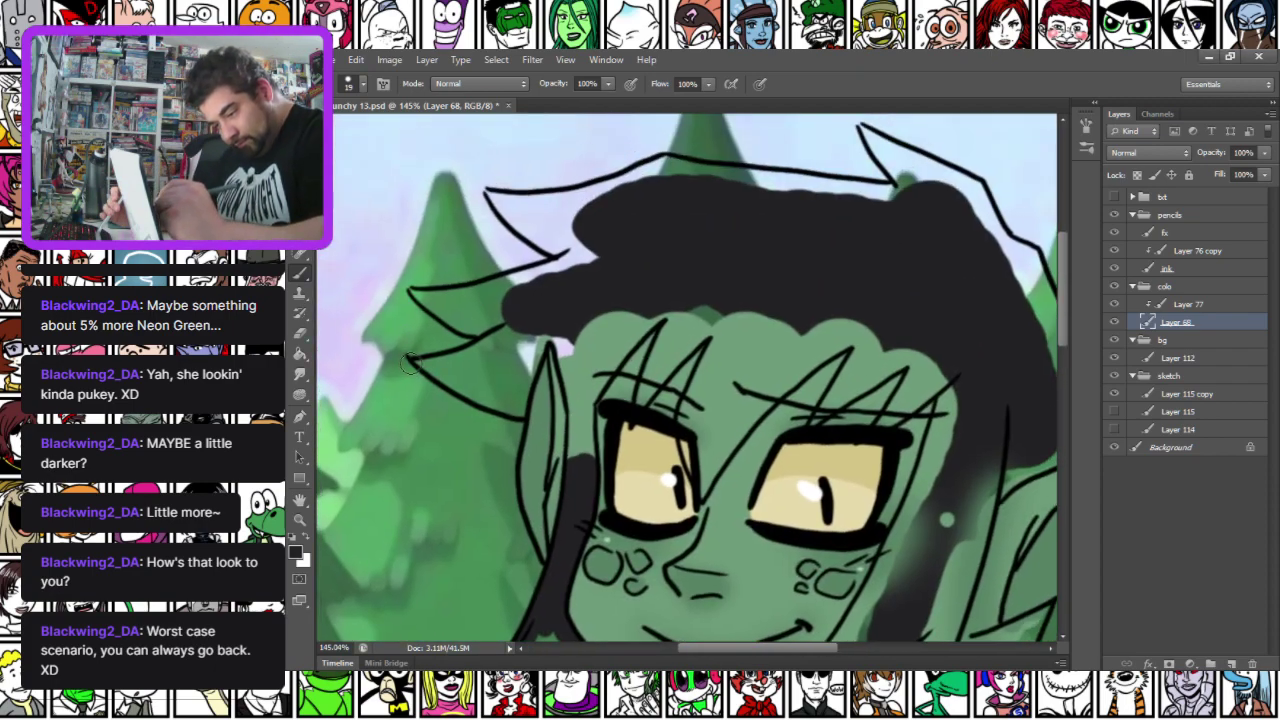
pyautogui.moveTo(420, 368)
pyautogui.mouseDown()
pyautogui.moveTo(526, 418)
pyautogui.moveTo(550, 332)
pyautogui.moveTo(580, 425)
pyautogui.moveTo(576, 466)
pyautogui.moveTo(584, 395)
pyautogui.moveTo(652, 320)
pyautogui.mouseUp()
pyautogui.moveTo(424, 364); pyautogui.dragTo(505, 327)
pyautogui.moveTo(432, 310); pyautogui.dragTo(496, 342)
pyautogui.moveTo(497, 287); pyautogui.dragTo(590, 244)
pyautogui.moveTo(492, 194)
pyautogui.mouseDown()
pyautogui.moveTo(557, 254)
pyautogui.moveTo(495, 198)
pyautogui.moveTo(580, 196)
pyautogui.moveTo(676, 163)
pyautogui.moveTo(953, 200)
pyautogui.moveTo(975, 190)
pyautogui.moveTo(1026, 254)
pyautogui.moveTo(1019, 218)
pyautogui.mouseUp()
# Paint the fringe strands above the image-right eye and the long strand between the eyes in near-black
pyautogui.moveTo(700, 374); pyautogui.dragTo(614, 303)
pyautogui.moveTo(714, 612)
pyautogui.mouseDown()
pyautogui.moveTo(815, 445)
pyautogui.moveTo(852, 296)
pyautogui.mouseUp()
pyautogui.moveTo(728, 354); pyautogui.dragTo(838, 262)
pyautogui.moveTo(808, 340)
pyautogui.mouseDown()
pyautogui.moveTo(835, 276)
pyautogui.moveTo(800, 350)
pyautogui.moveTo(850, 308)
pyautogui.mouseUp()
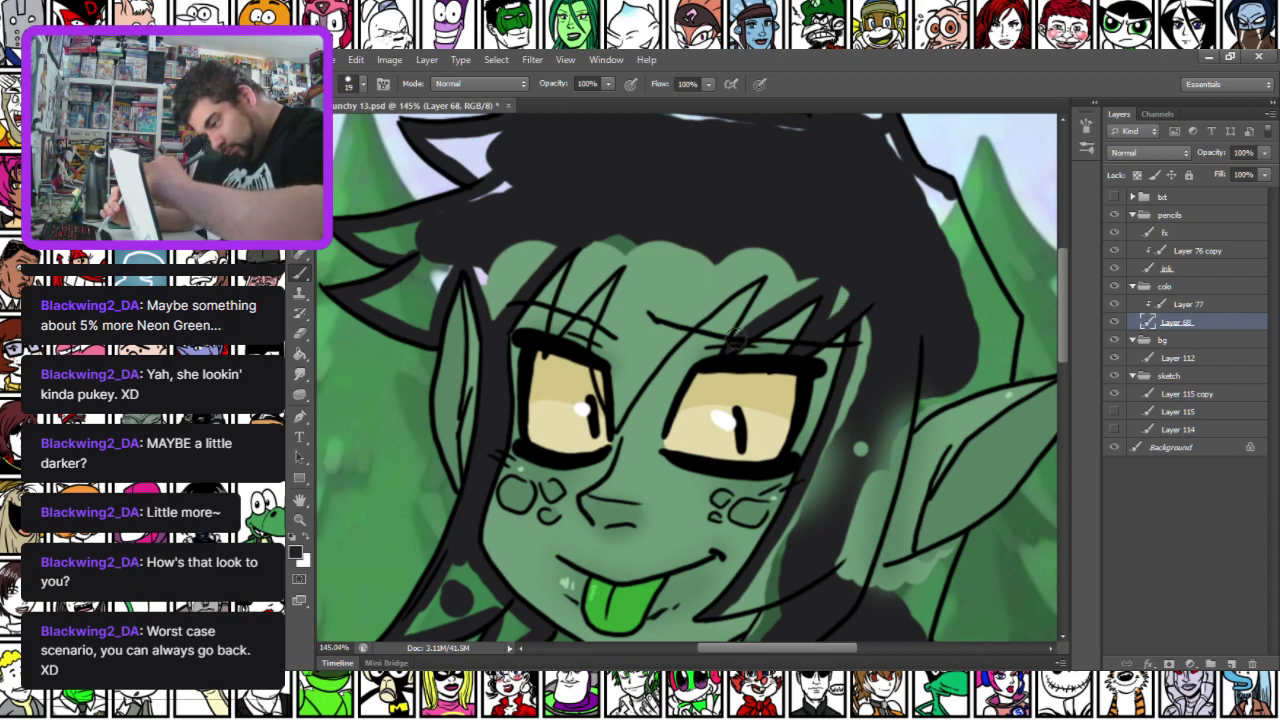
pyautogui.moveTo(736, 335); pyautogui.dragTo(795, 217)
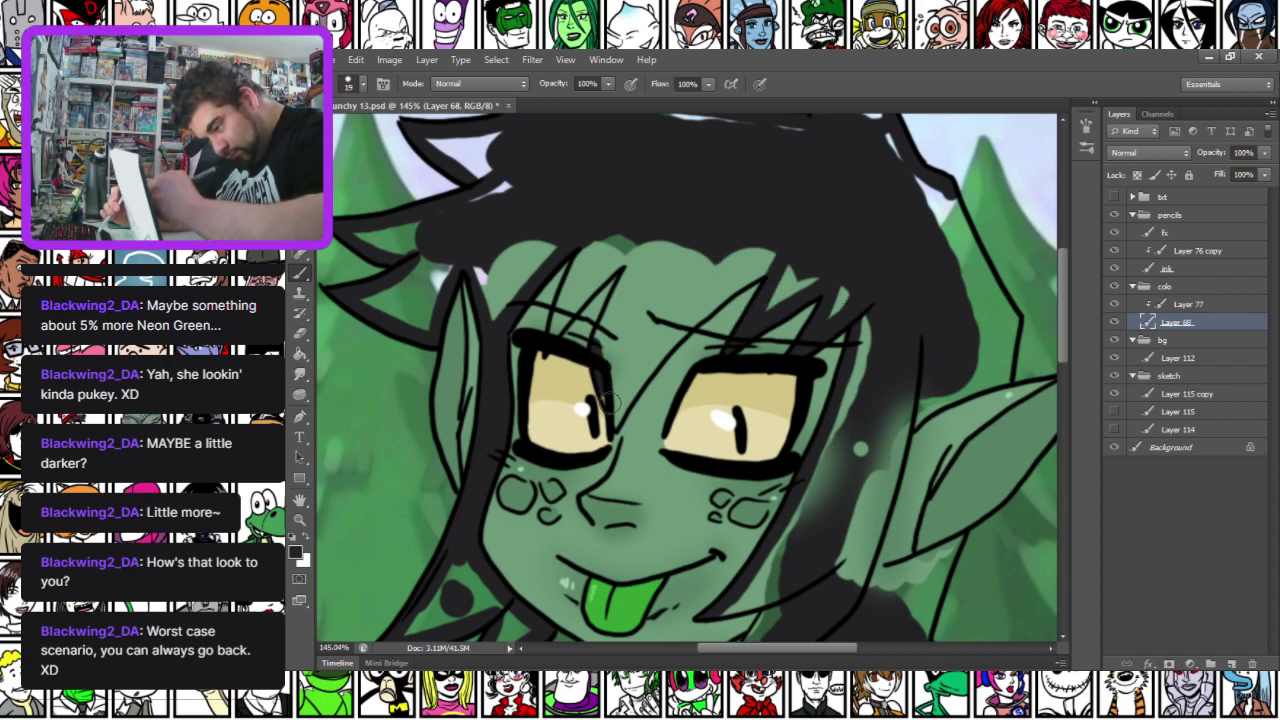
pyautogui.moveTo(628, 400); pyautogui.dragTo(782, 248)
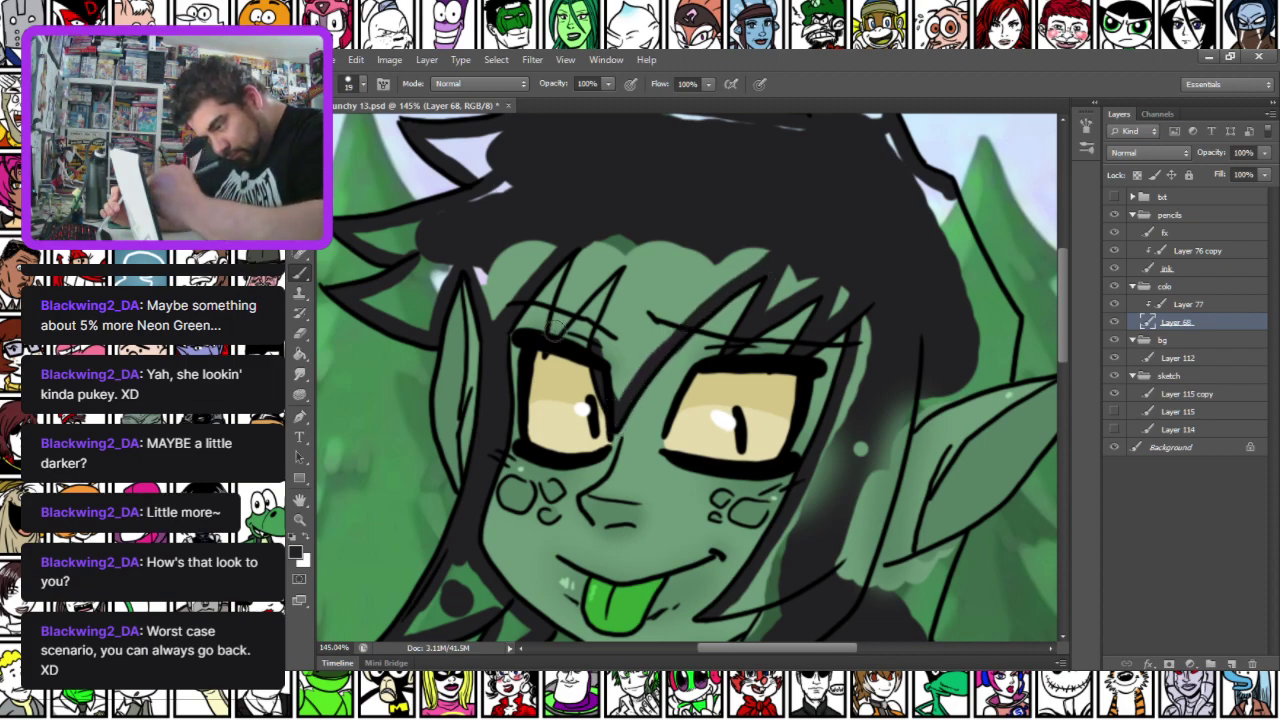
# Paint the short fringe strands above the image-left eye in near-black
pyautogui.moveTo(552, 336); pyautogui.dragTo(593, 222)
pyautogui.moveTo(559, 328); pyautogui.dragTo(629, 258)
pyautogui.moveTo(608, 320)
pyautogui.mouseDown()
pyautogui.moveTo(660, 258)
pyautogui.moveTo(690, 340)
pyautogui.moveTo(654, 300)
pyautogui.mouseUp()
# Paint near-black strokes across the mid-forehead fringe and down the hair's outer edge to the image-right ear
pyautogui.moveTo(650, 185)
pyautogui.mouseDown()
pyautogui.moveTo(525, 305)
pyautogui.moveTo(470, 295)
pyautogui.mouseUp()
pyautogui.moveTo(592, 172); pyautogui.dragTo(621, 217)
pyautogui.moveTo(590, 170)
pyautogui.mouseDown()
pyautogui.moveTo(692, 222)
pyautogui.moveTo(721, 288)
pyautogui.moveTo(774, 331)
pyautogui.mouseUp()
pyautogui.moveTo(743, 515)
pyautogui.mouseDown()
pyautogui.moveTo(814, 483)
pyautogui.moveTo(821, 430)
pyautogui.moveTo(772, 334)
pyautogui.mouseUp()
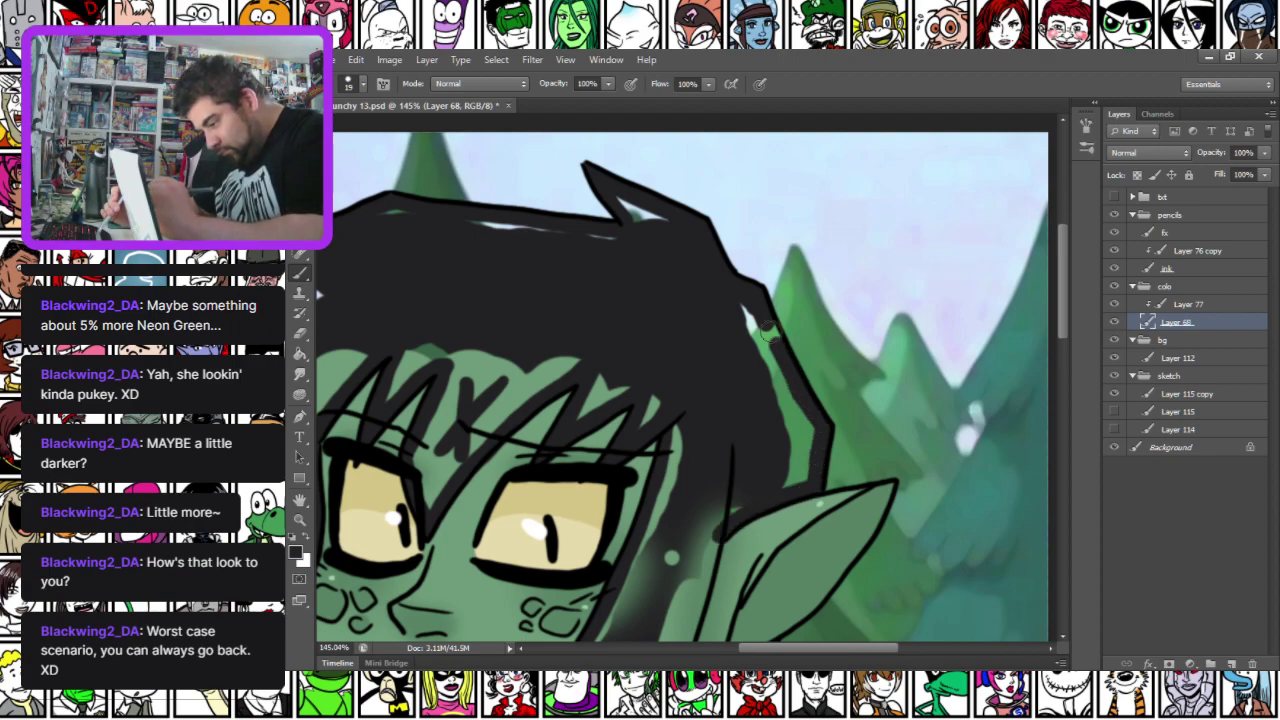
pyautogui.moveTo(585, 633); pyautogui.dragTo(646, 365)
pyautogui.moveTo(766, 312)
pyautogui.mouseDown()
pyautogui.moveTo(721, 444)
pyautogui.moveTo(741, 409)
pyautogui.moveTo(760, 417)
pyautogui.moveTo(832, 379)
pyautogui.moveTo(790, 485)
pyautogui.mouseUp()
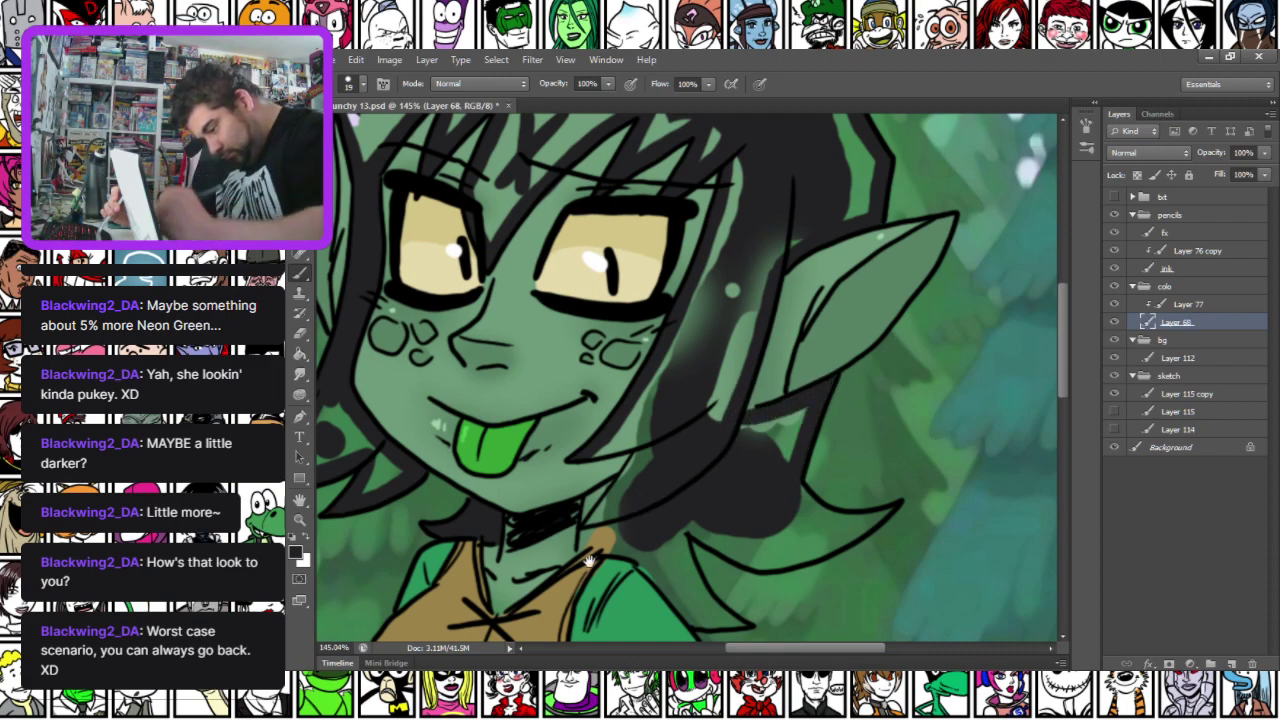
# Paint near-black along the edges of the image-right hair spikes behind the shoulder and the lock beside the mouth
pyautogui.scroll(-3, 700, 420)
pyautogui.moveTo(598, 322); pyautogui.dragTo(592, 368)
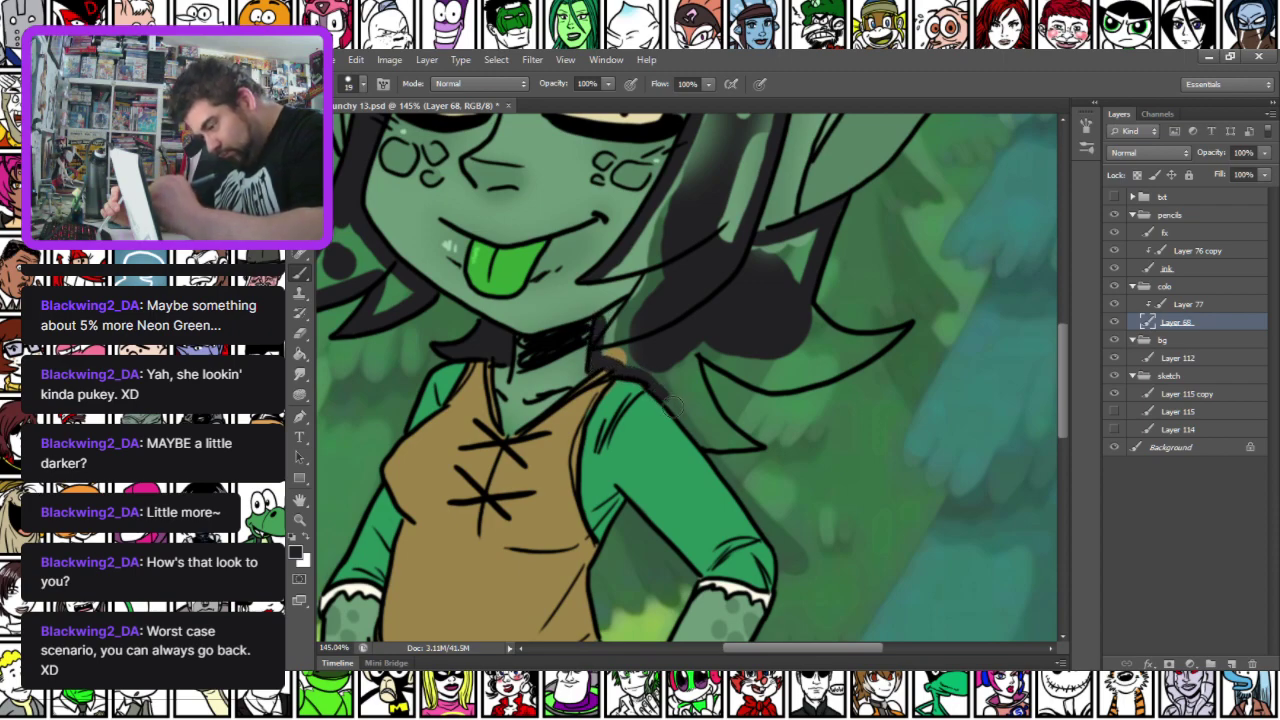
pyautogui.moveTo(673, 405); pyautogui.dragTo(707, 440)
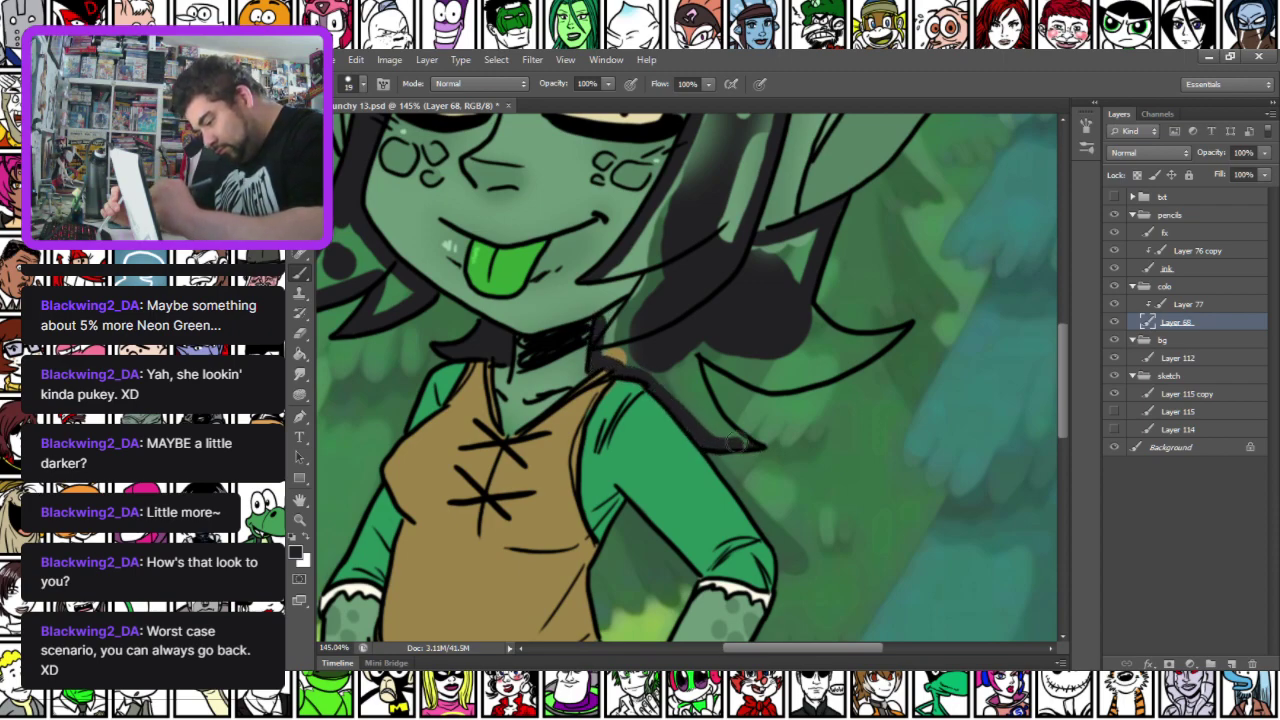
pyautogui.moveTo(709, 409); pyautogui.dragTo(696, 342)
pyautogui.moveTo(752, 378)
pyautogui.mouseDown()
pyautogui.moveTo(792, 386)
pyautogui.moveTo(856, 370)
pyautogui.moveTo(888, 338)
pyautogui.moveTo(845, 336)
pyautogui.moveTo(804, 310)
pyautogui.mouseUp()
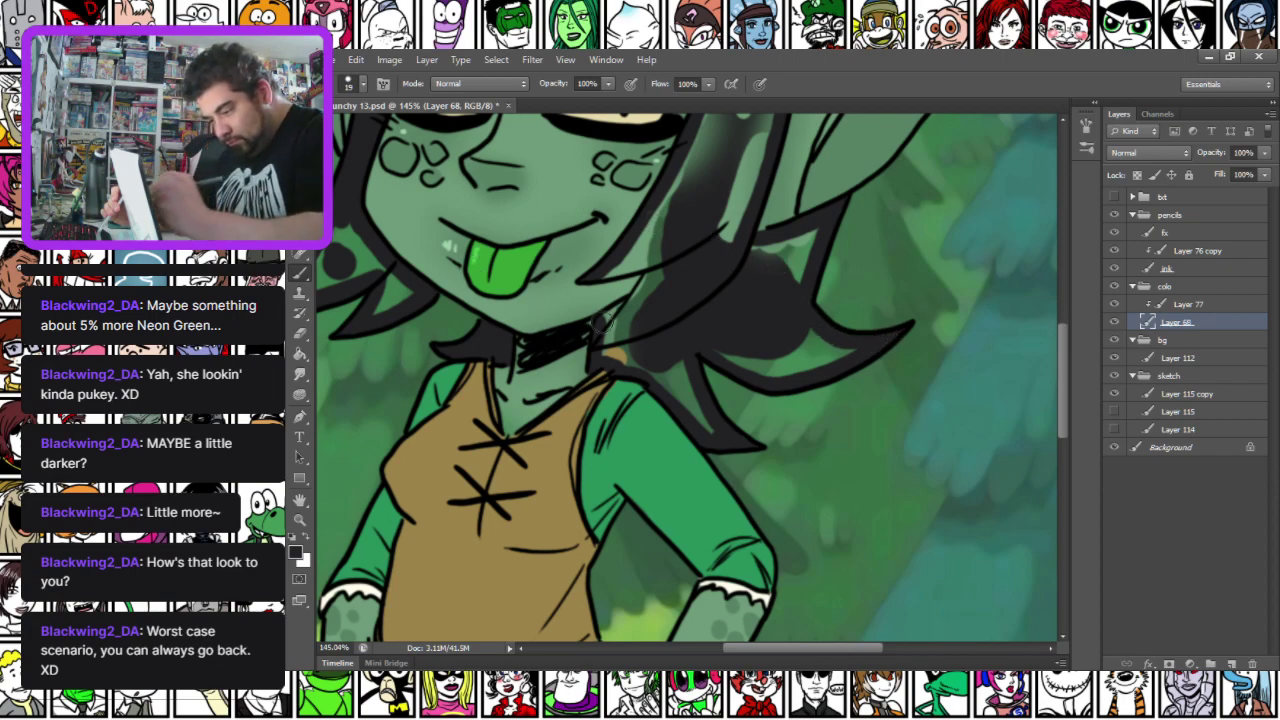
pyautogui.moveTo(622, 310)
pyautogui.mouseDown()
pyautogui.moveTo(649, 243)
pyautogui.moveTo(621, 262)
pyautogui.mouseUp()
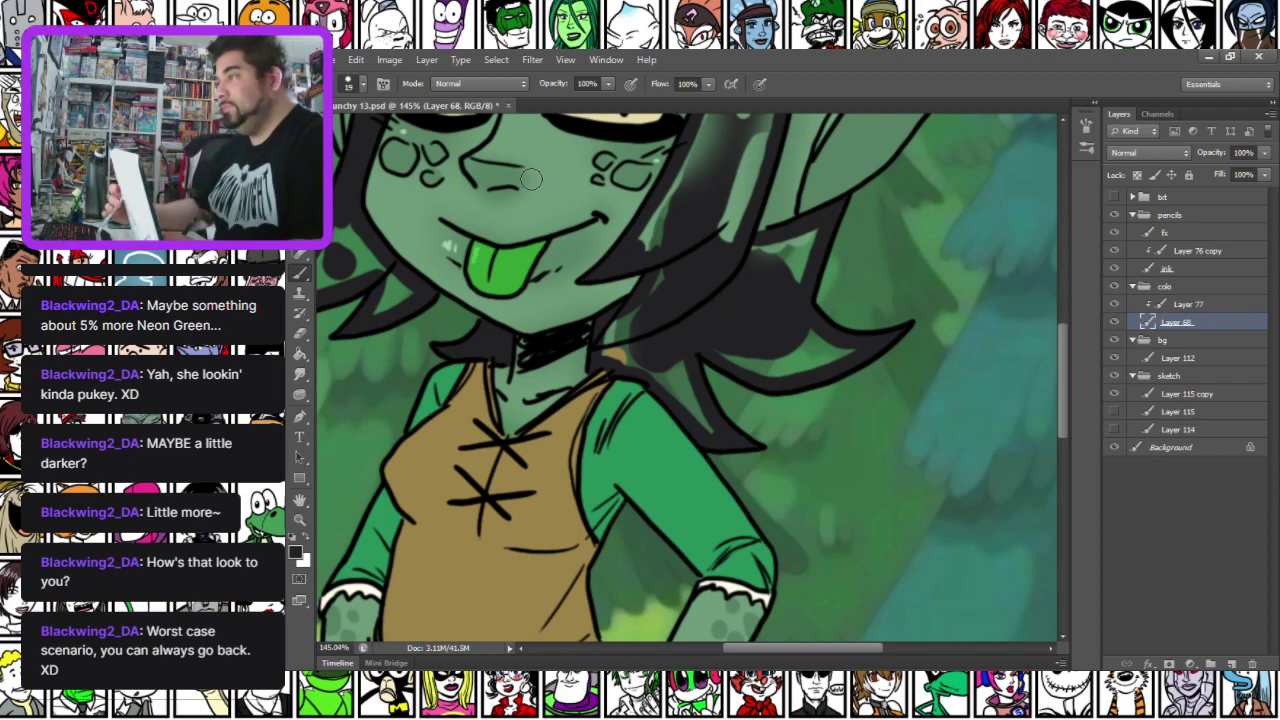
# Enlarge the brush to 55 px and fill the image-right hair mass behind the neck and beside the face
pyautogui.rightClick(716, 234)
pyautogui.click(761, 281)
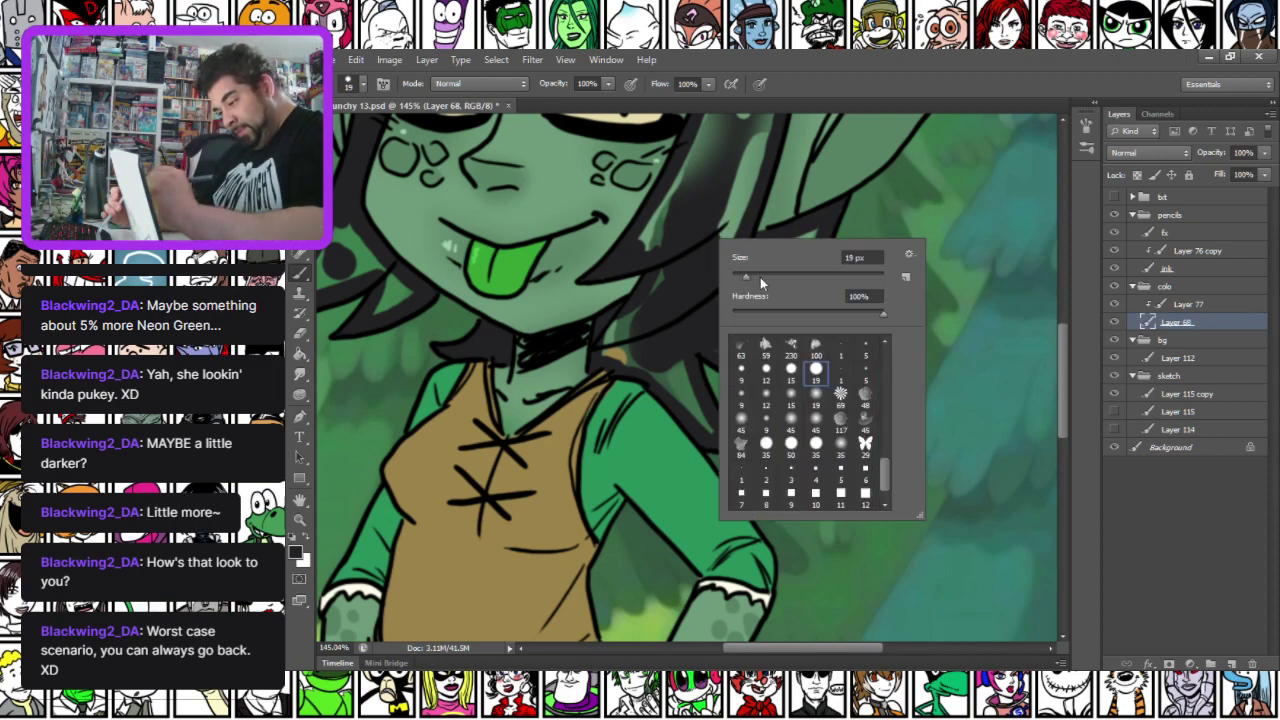
pyautogui.click(690, 228)
pyautogui.moveTo(608, 322)
pyautogui.mouseDown()
pyautogui.moveTo(675, 369)
pyautogui.moveTo(710, 426)
pyautogui.moveTo(664, 352)
pyautogui.moveTo(626, 331)
pyautogui.moveTo(673, 264)
pyautogui.moveTo(708, 344)
pyautogui.moveTo(832, 355)
pyautogui.mouseUp()
pyautogui.scroll(3, 780, 380)
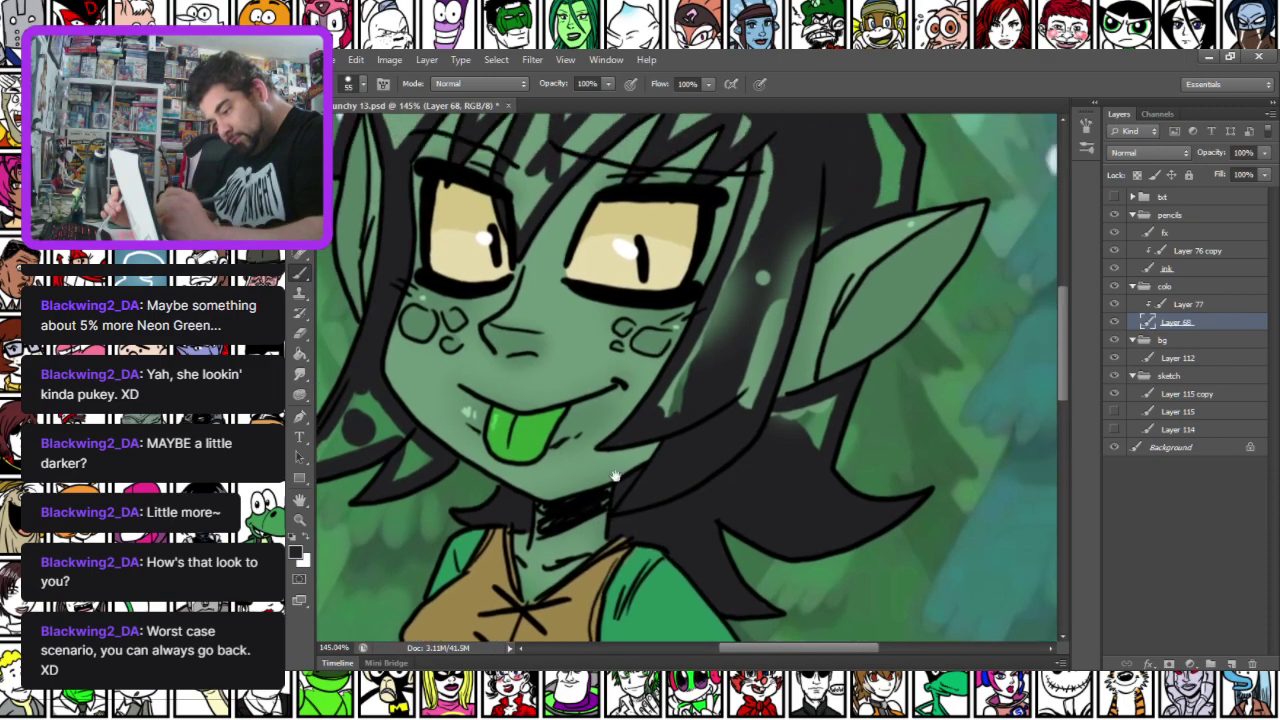
pyautogui.moveTo(735, 410)
pyautogui.mouseDown()
pyautogui.moveTo(781, 278)
pyautogui.moveTo(781, 230)
pyautogui.moveTo(722, 333)
pyautogui.moveTo(756, 241)
pyautogui.moveTo(775, 418)
pyautogui.moveTo(834, 394)
pyautogui.moveTo(809, 460)
pyautogui.moveTo(765, 307)
pyautogui.moveTo(635, 457)
pyautogui.moveTo(690, 428)
pyautogui.moveTo(766, 426)
pyautogui.moveTo(791, 286)
pyautogui.moveTo(797, 438)
pyautogui.moveTo(841, 395)
pyautogui.moveTo(899, 377)
pyautogui.moveTo(895, 342)
pyautogui.moveTo(823, 228)
pyautogui.moveTo(852, 262)
pyautogui.moveTo(837, 236)
pyautogui.mouseUp()
# Fill the remaining gaps in the crown, spikes, fringe roots and image-left lock with near-black
pyautogui.scroll(4, 780, 310)
pyautogui.moveTo(509, 317); pyautogui.dragTo(651, 380)
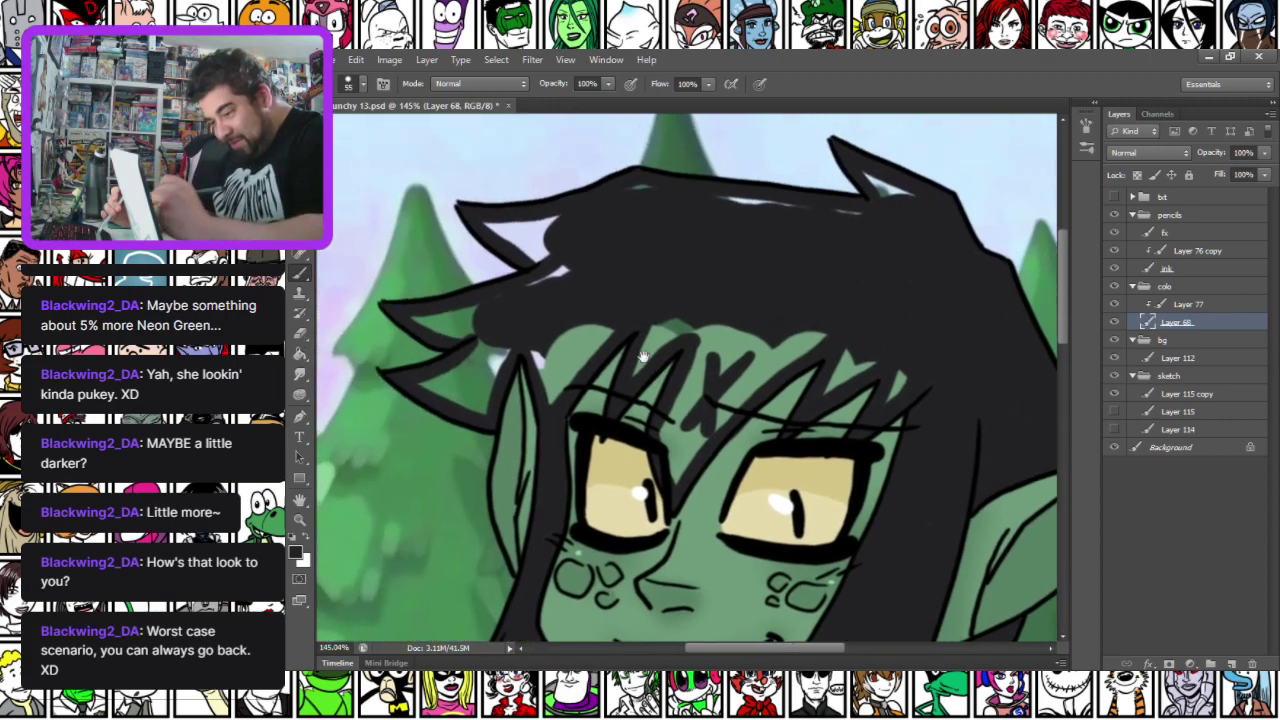
pyautogui.moveTo(488, 228)
pyautogui.mouseDown()
pyautogui.moveTo(524, 227)
pyautogui.moveTo(513, 232)
pyautogui.moveTo(569, 268)
pyautogui.moveTo(515, 289)
pyautogui.moveTo(524, 298)
pyautogui.moveTo(606, 220)
pyautogui.moveTo(654, 204)
pyautogui.moveTo(895, 220)
pyautogui.mouseUp()
pyautogui.moveTo(409, 316)
pyautogui.mouseDown()
pyautogui.moveTo(519, 264)
pyautogui.moveTo(575, 262)
pyautogui.moveTo(530, 320)
pyautogui.moveTo(584, 330)
pyautogui.moveTo(630, 300)
pyautogui.moveTo(570, 350)
pyautogui.moveTo(660, 320)
pyautogui.moveTo(703, 252)
pyautogui.moveTo(808, 257)
pyautogui.moveTo(790, 385)
pyautogui.moveTo(903, 226)
pyautogui.moveTo(961, 307)
pyautogui.moveTo(1018, 315)
pyautogui.moveTo(1005, 332)
pyautogui.mouseUp()
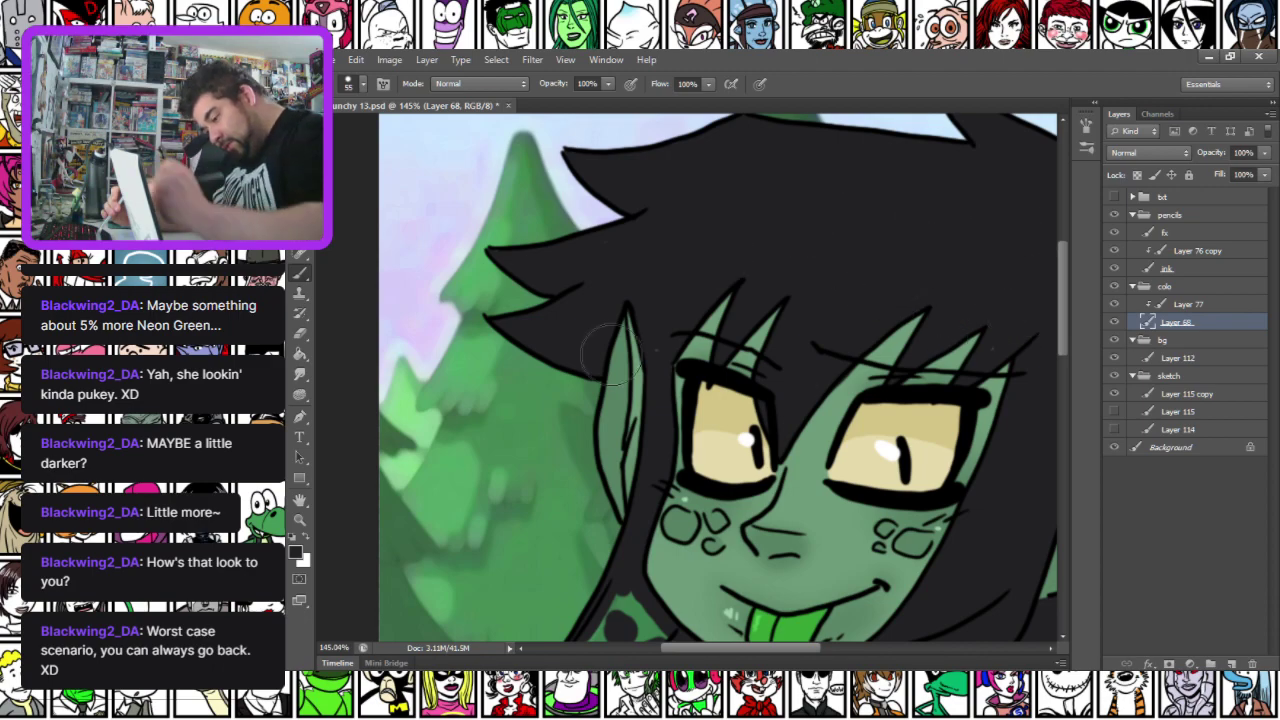
pyautogui.moveTo(565, 617)
pyautogui.mouseDown()
pyautogui.moveTo(619, 300)
pyautogui.moveTo(715, 320)
pyautogui.moveTo(700, 300)
pyautogui.moveTo(663, 363)
pyautogui.mouseUp()
pyautogui.moveTo(784, 440); pyautogui.dragTo(620, 683)
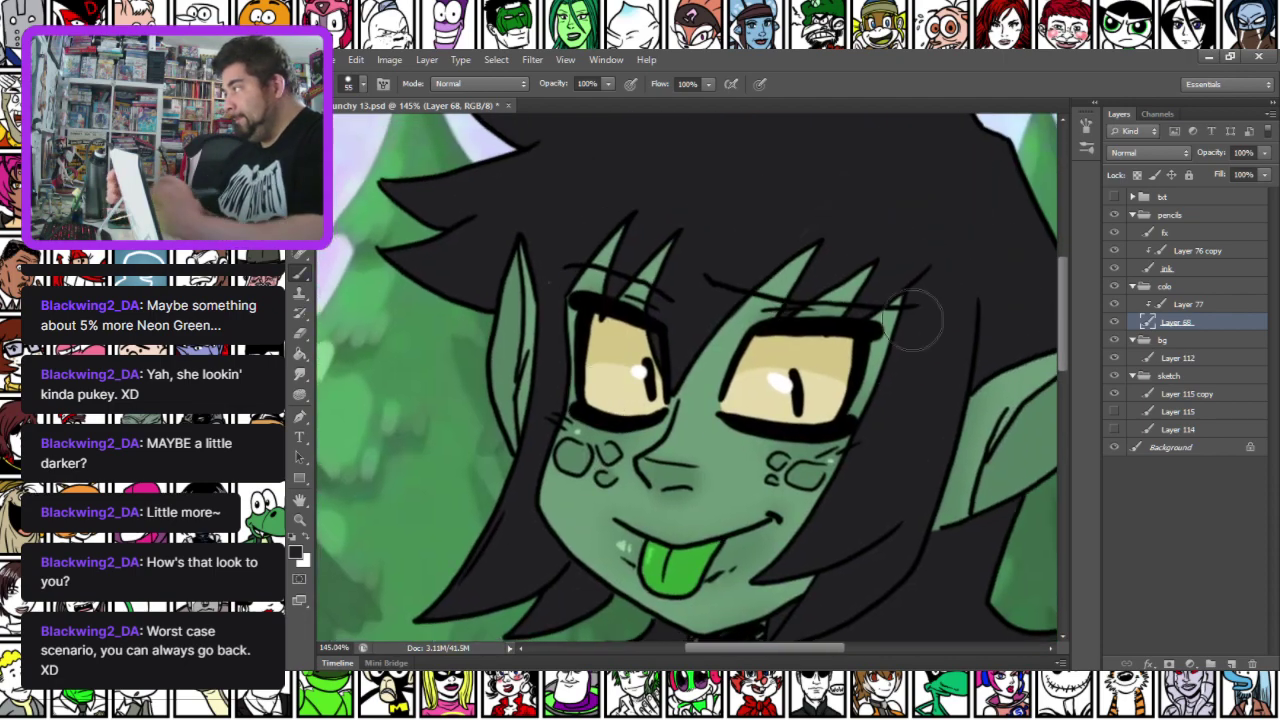
# Paint lighter charcoal (2d2b30) highlight patches across the crown of the near-black hair
pyautogui.moveTo(569, 229)
pyautogui.mouseDown()
pyautogui.moveTo(569, 251)
pyautogui.moveTo(411, 347)
pyautogui.mouseUp()
pyautogui.moveTo(859, 379)
pyautogui.mouseDown()
pyautogui.moveTo(833, 334)
pyautogui.moveTo(812, 377)
pyautogui.mouseUp()
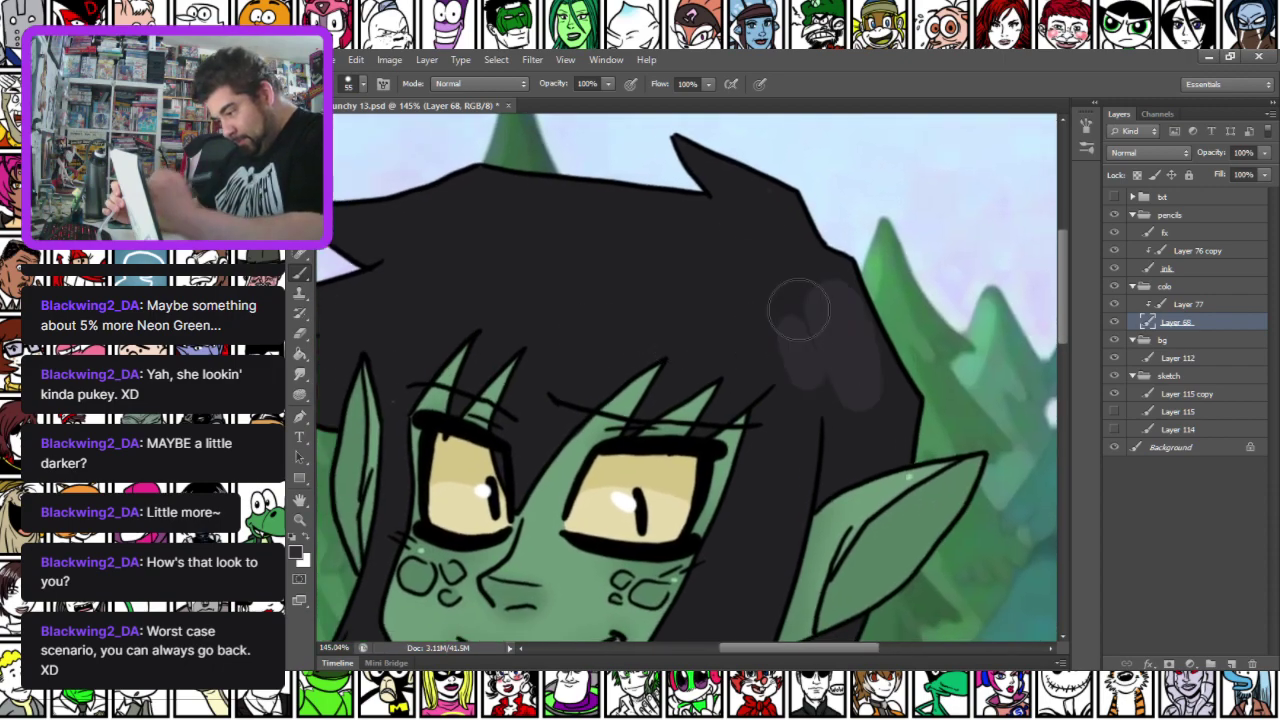
pyautogui.moveTo(672, 315)
pyautogui.mouseDown()
pyautogui.moveTo(610, 357)
pyautogui.moveTo(640, 295)
pyautogui.moveTo(590, 320)
pyautogui.mouseUp()
pyautogui.moveTo(453, 266); pyautogui.dragTo(647, 200)
pyautogui.moveTo(502, 604); pyautogui.dragTo(512, 423)
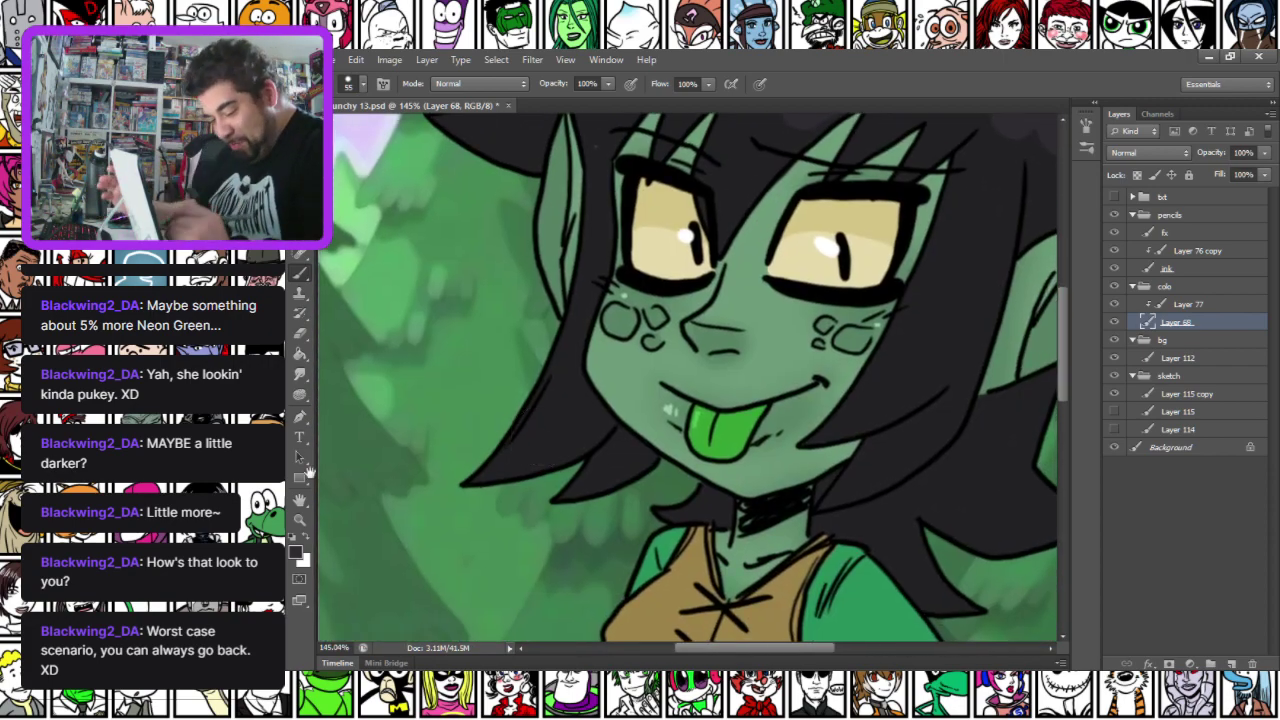
# Mix a muted green (447e44) from the tongue's colour and repaint the tongue with a 30 px brush
pyautogui.click(294, 556)
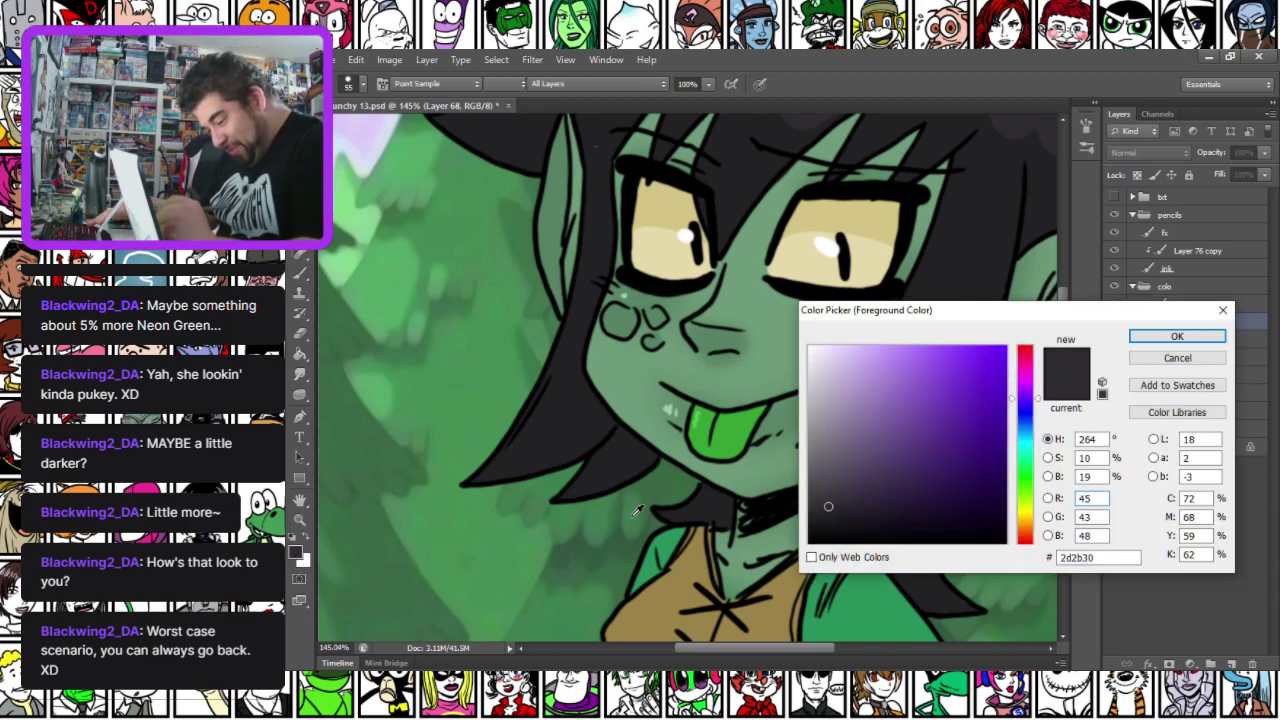
pyautogui.click(735, 428)
pyautogui.moveTo(917, 415); pyautogui.dragTo(899, 450)
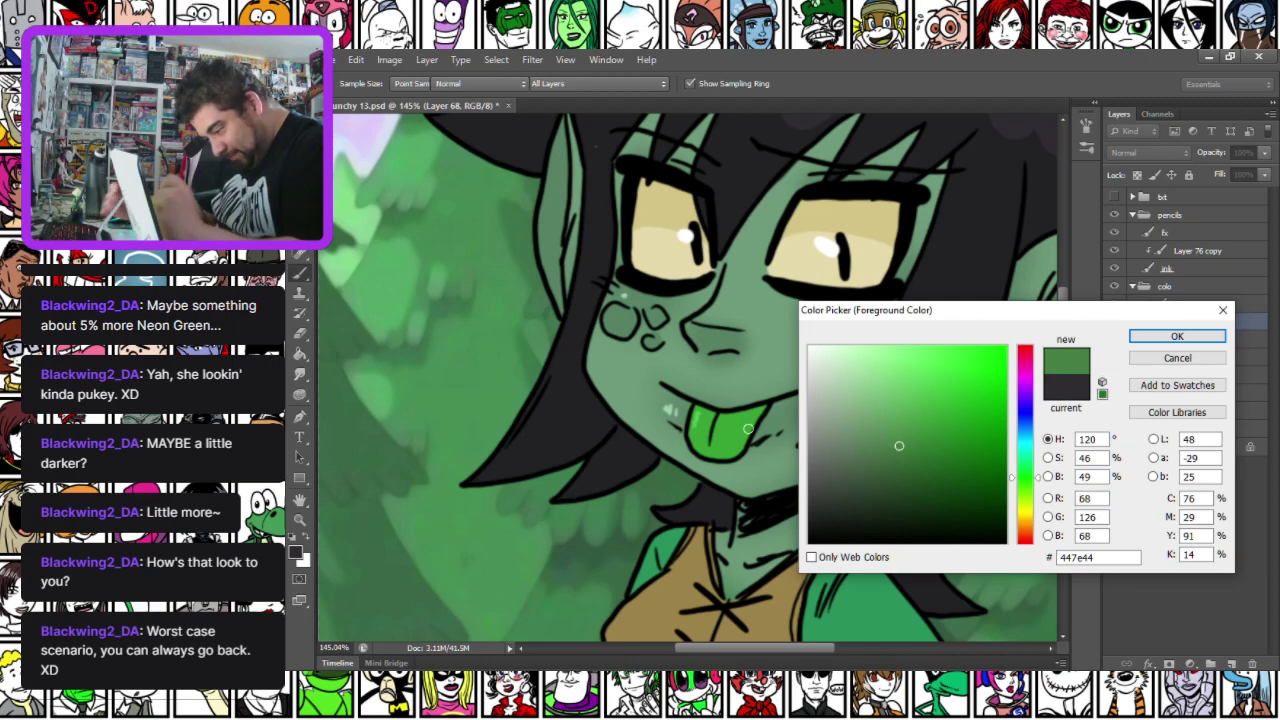
pyautogui.press('Return')
pyautogui.rightClick(760, 398)
pyautogui.click(797, 428)
pyautogui.moveTo(700, 412)
pyautogui.mouseDown()
pyautogui.moveTo(701, 444)
pyautogui.moveTo(715, 449)
pyautogui.moveTo(757, 407)
pyautogui.moveTo(703, 425)
pyautogui.mouseUp()
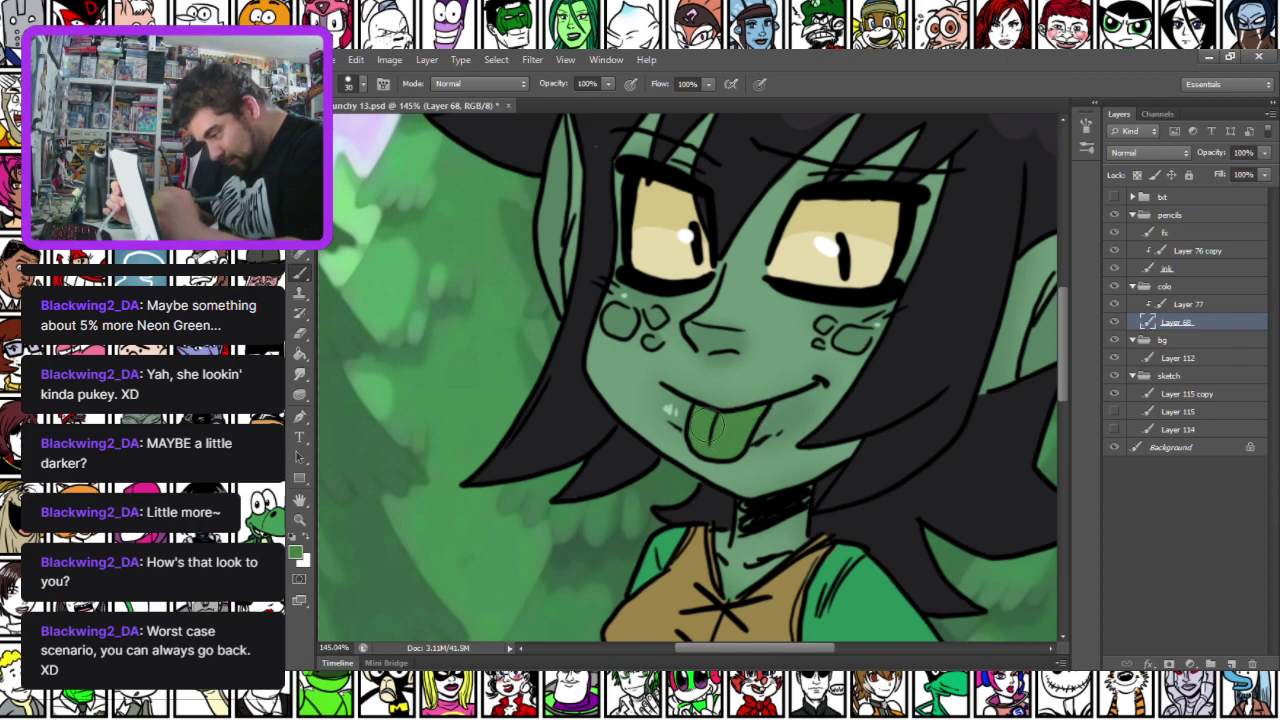
# Pick a lighter green and add a small highlight near the tip of the tongue
pyautogui.click(296, 553)
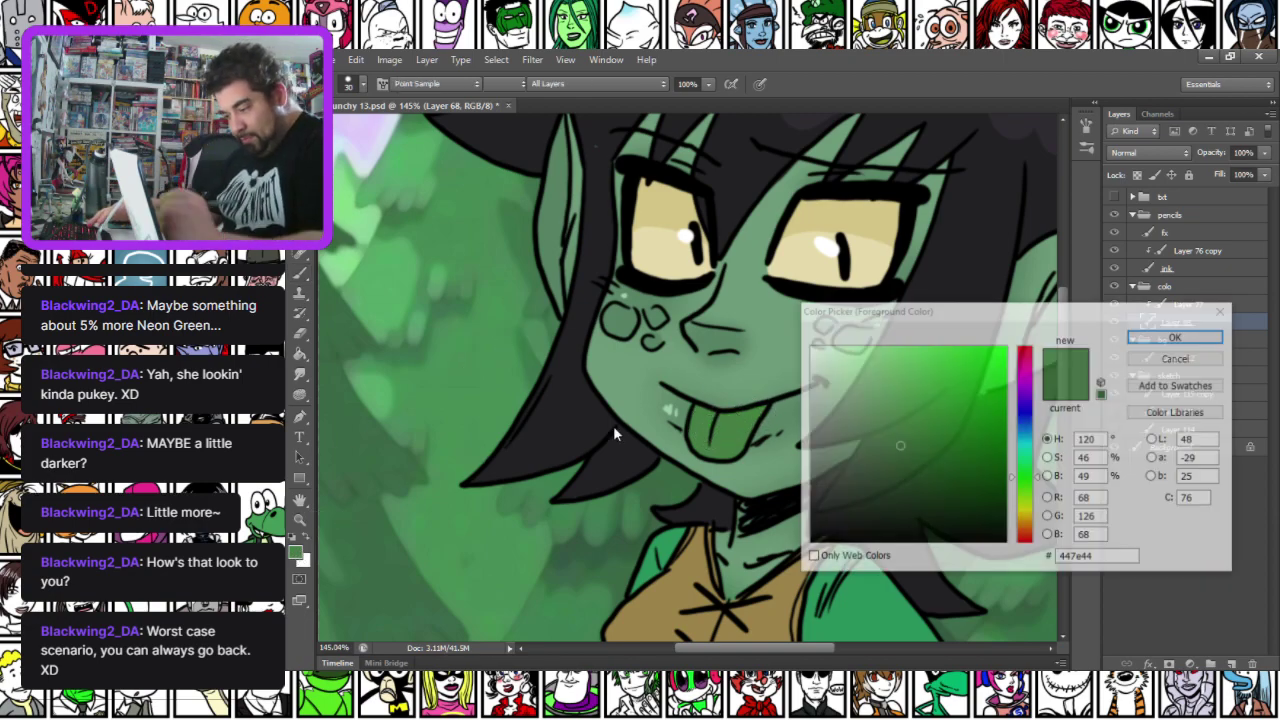
pyautogui.click(744, 426)
pyautogui.press('Return')
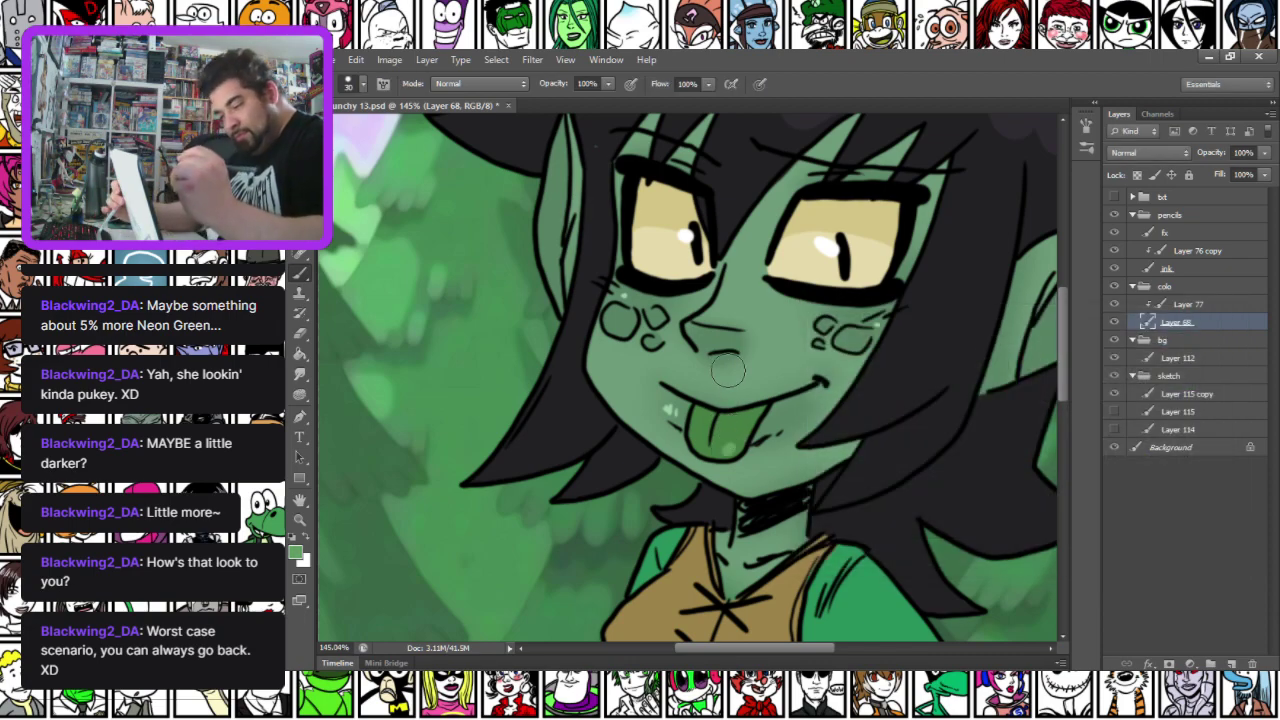
# Try a light reddish-brown stroke down the image-right sleeve
pyautogui.scroll(-10, 512, 560)
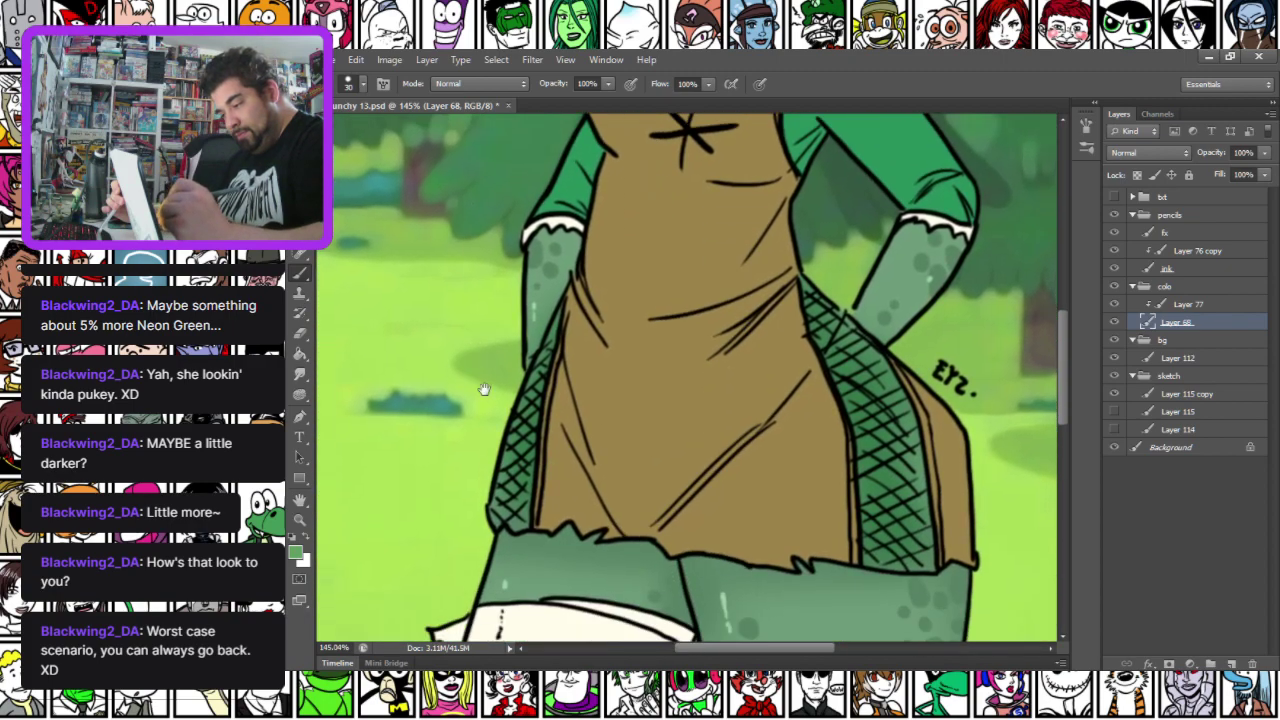
pyautogui.scroll(4, 535, 453)
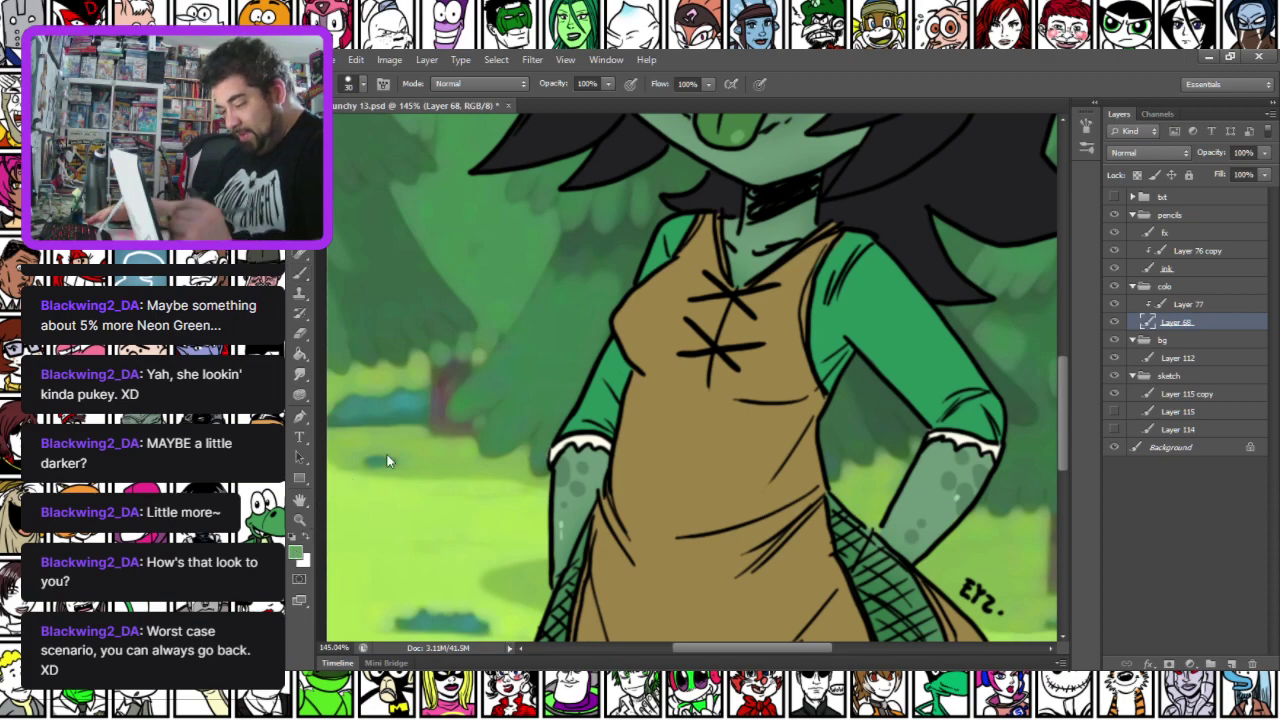
pyautogui.click(296, 551)
pyautogui.press('Return')
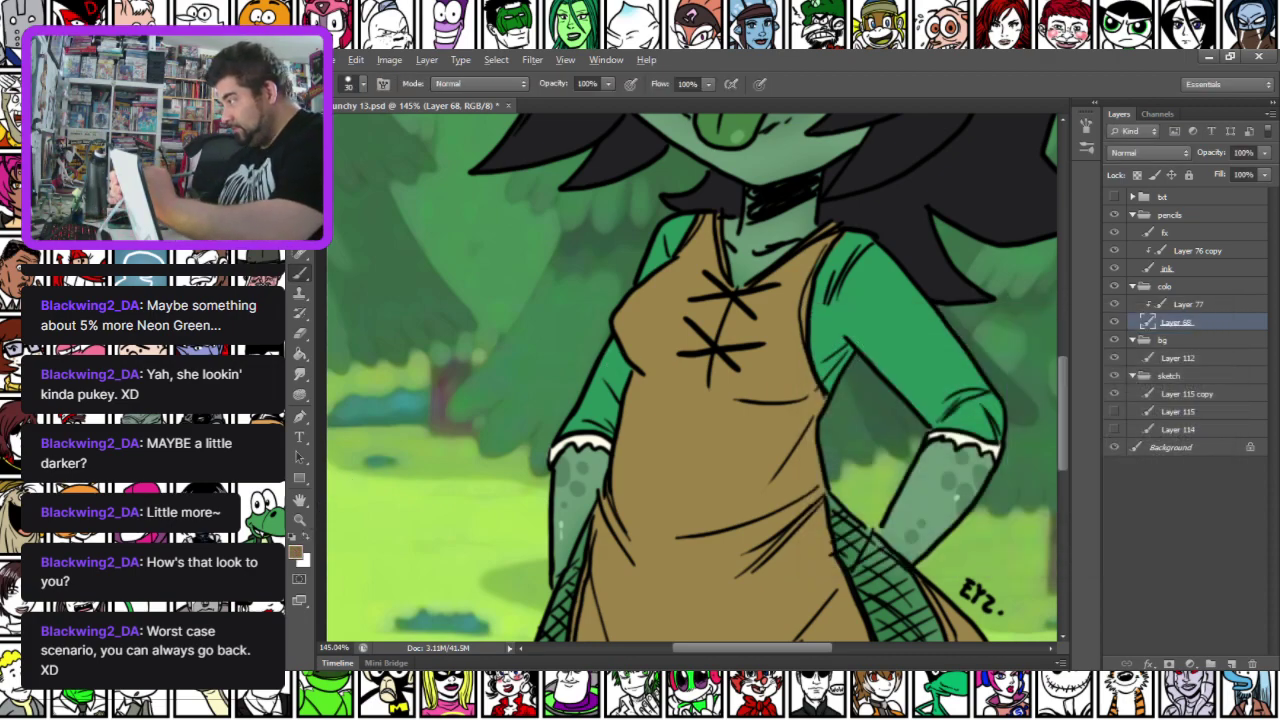
pyautogui.moveTo(866, 293); pyautogui.dragTo(960, 398)
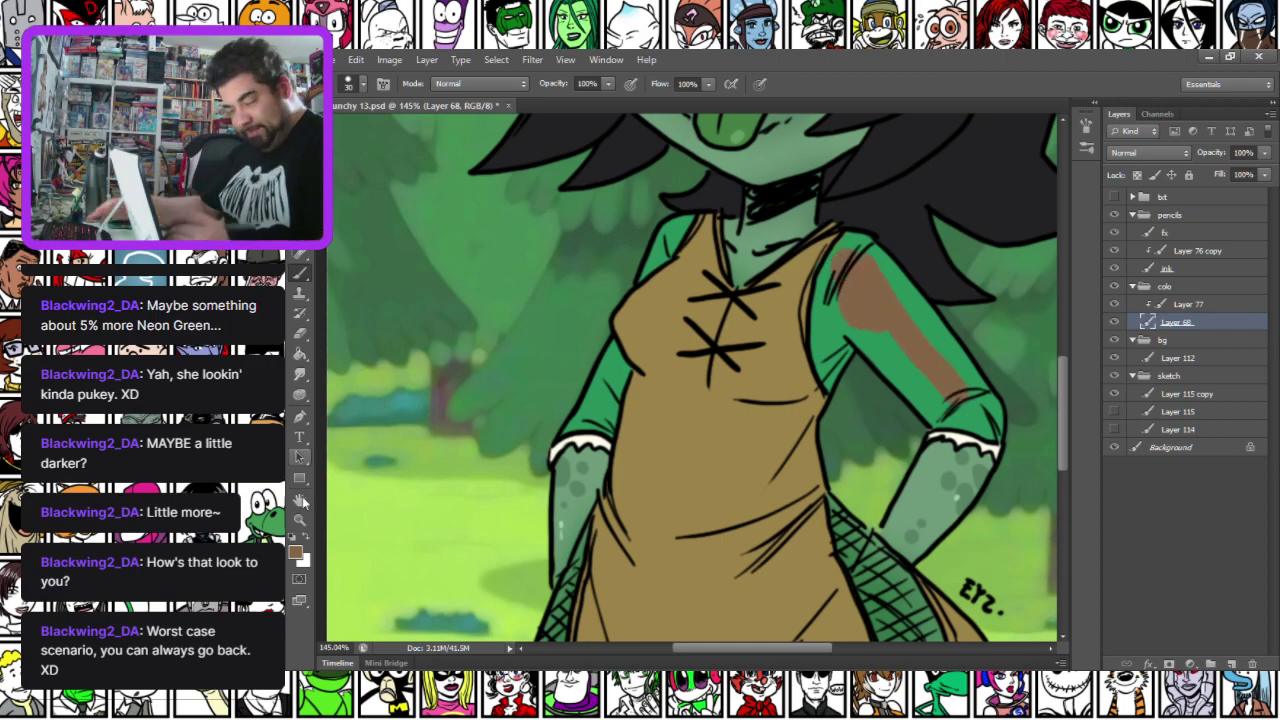
# Choose a darker brown and fill the whole image-right sleeve from shoulder to cuff
pyautogui.press('i')
pyautogui.click(296, 552)
pyautogui.moveTo(942, 446); pyautogui.dragTo(934, 453)
pyautogui.press('Return')
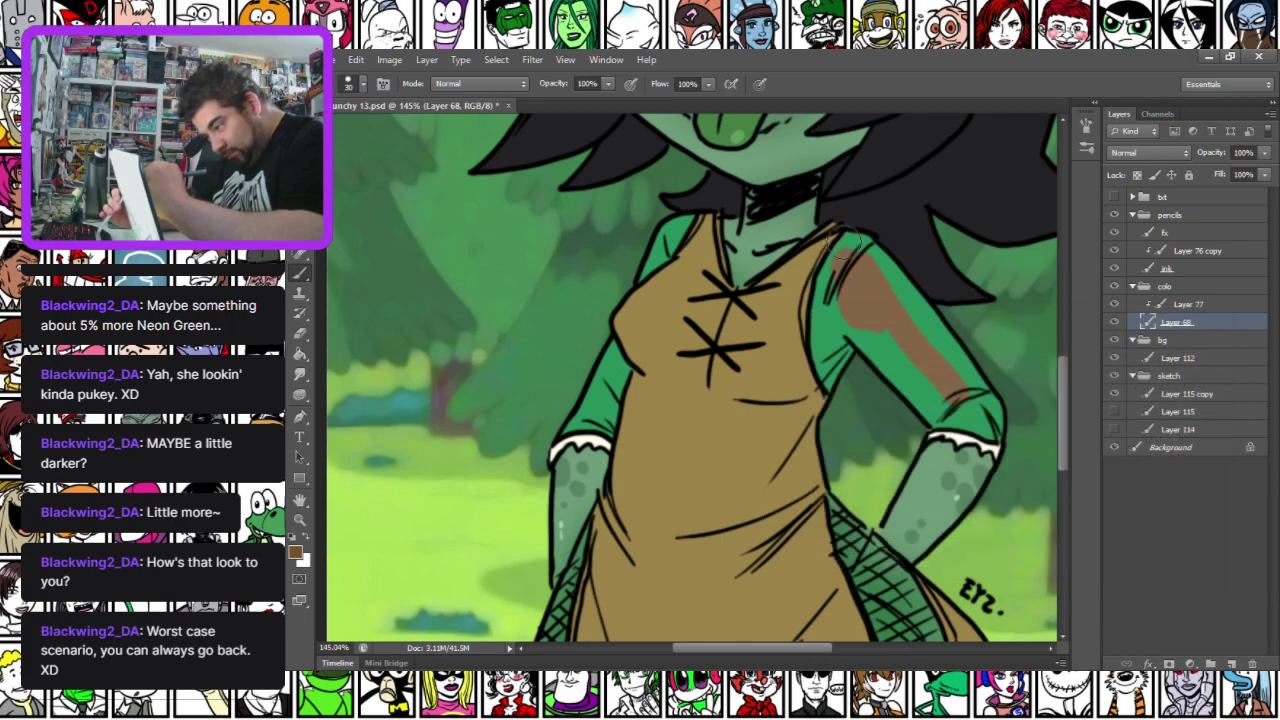
pyautogui.moveTo(822, 288); pyautogui.dragTo(815, 325)
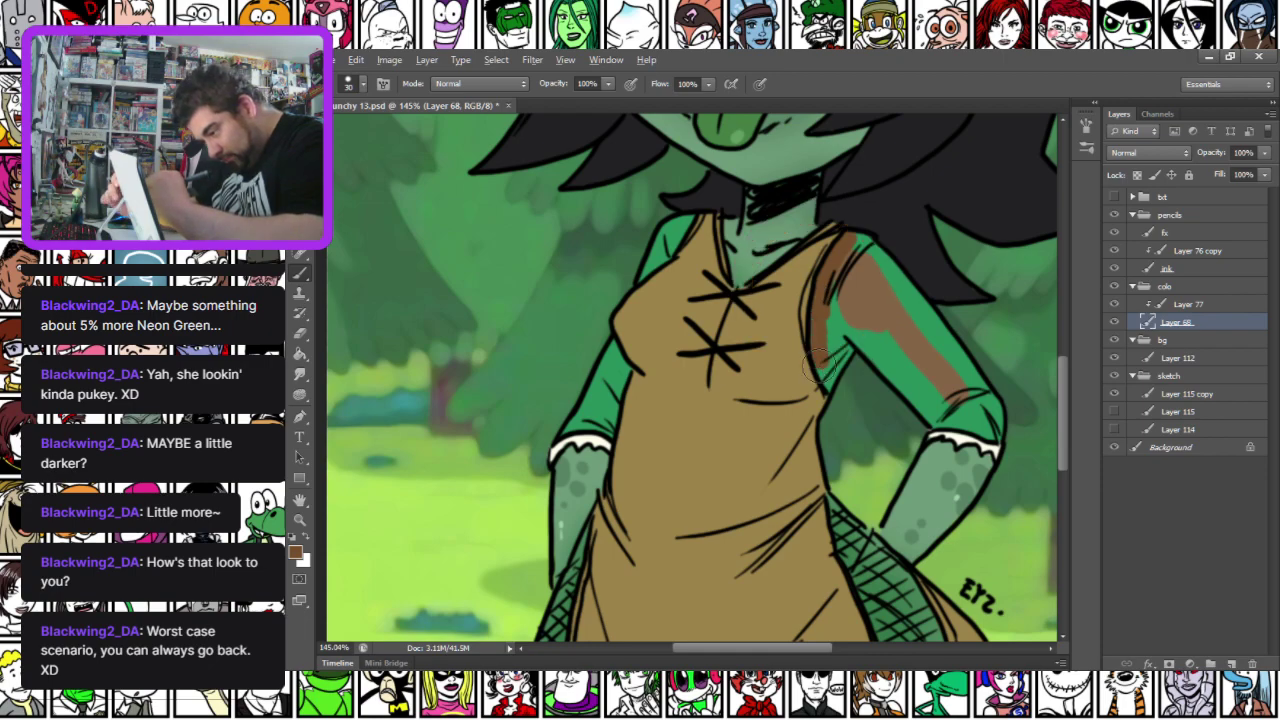
pyautogui.moveTo(834, 348)
pyautogui.mouseDown()
pyautogui.moveTo(872, 345)
pyautogui.moveTo(948, 428)
pyautogui.moveTo(987, 430)
pyautogui.mouseUp()
pyautogui.moveTo(848, 242)
pyautogui.mouseDown()
pyautogui.moveTo(890, 268)
pyautogui.moveTo(985, 410)
pyautogui.moveTo(848, 290)
pyautogui.moveTo(838, 305)
pyautogui.mouseUp()
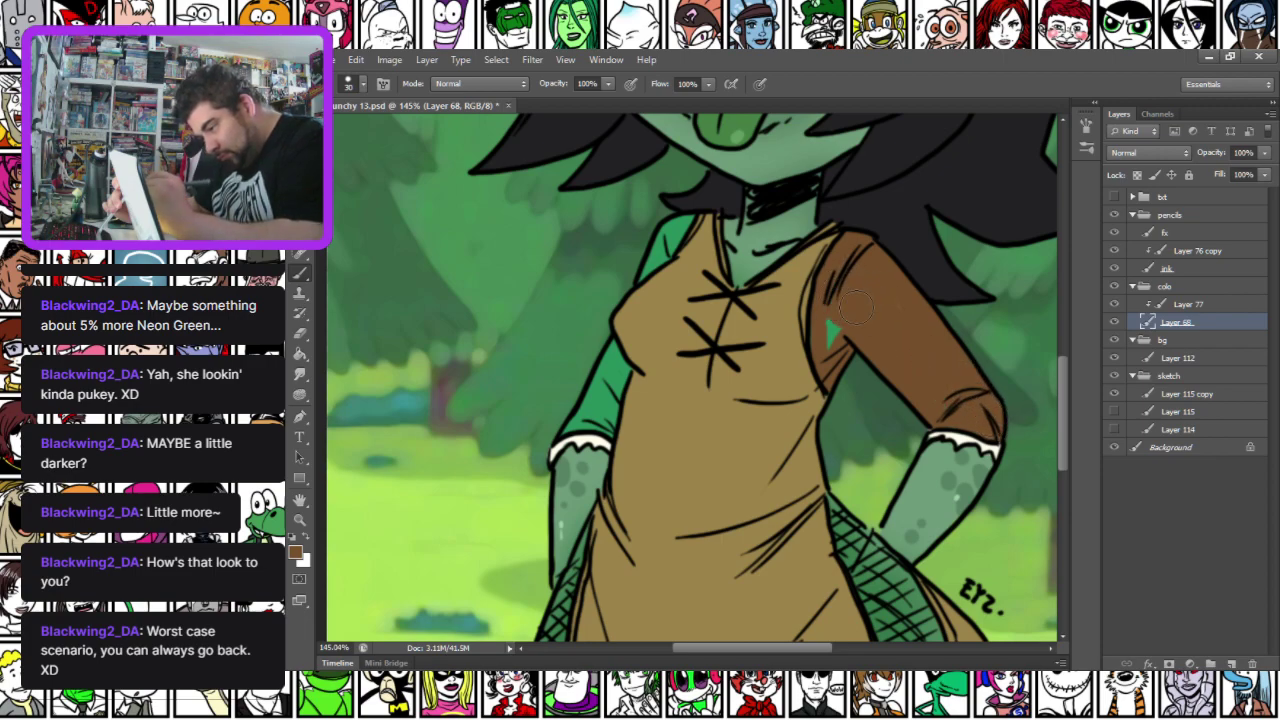
# Reduce the brush to 19 px and fill the image-left sleeve with the same dark brown
pyautogui.rightClick(652, 277)
pyautogui.moveTo(565, 432); pyautogui.dragTo(609, 345)
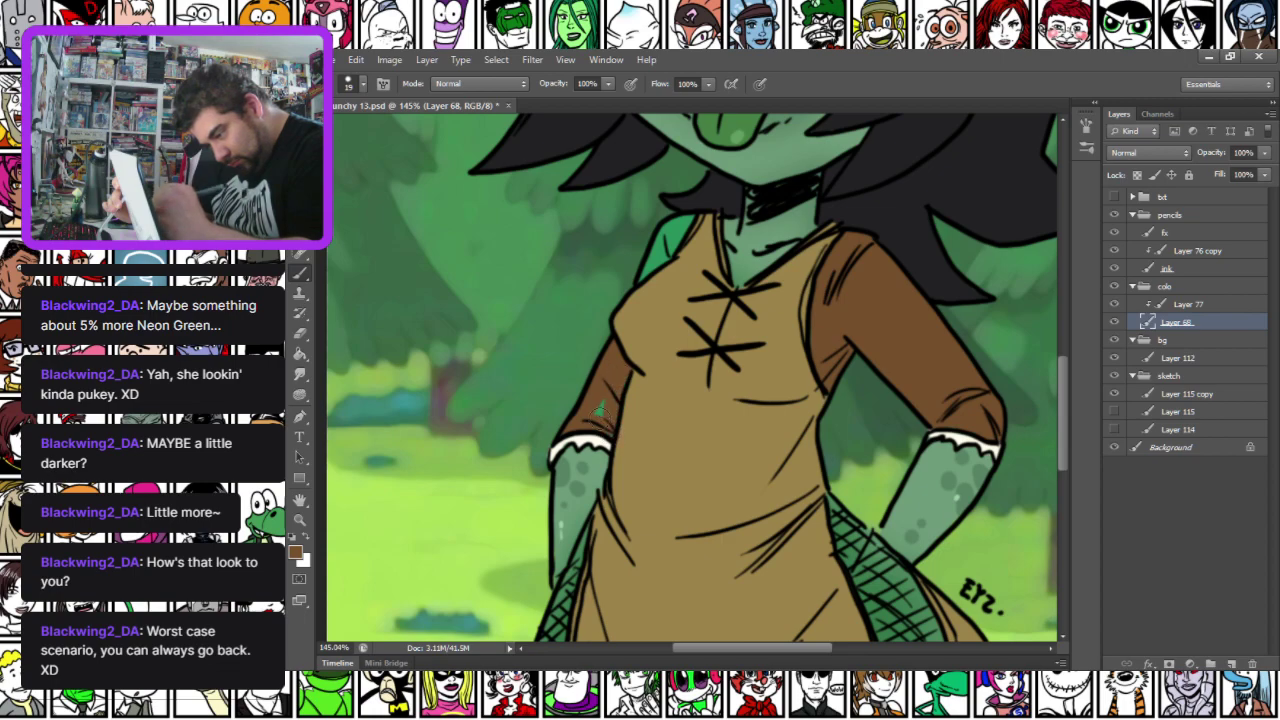
pyautogui.moveTo(648, 276); pyautogui.dragTo(671, 240)
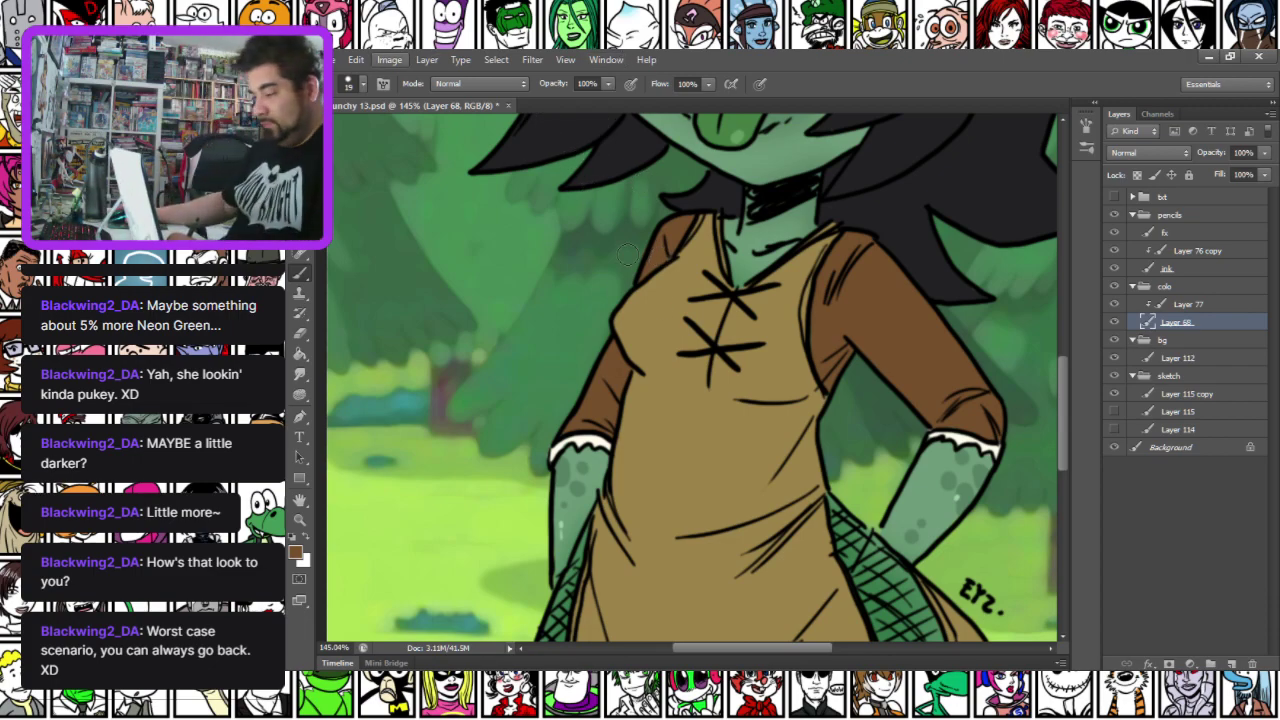
# Thicken the slit pupils of both eyes with black on the ink layer
pyautogui.scroll(-3, 685, 333)
pyautogui.scroll(-2, 685, 333)
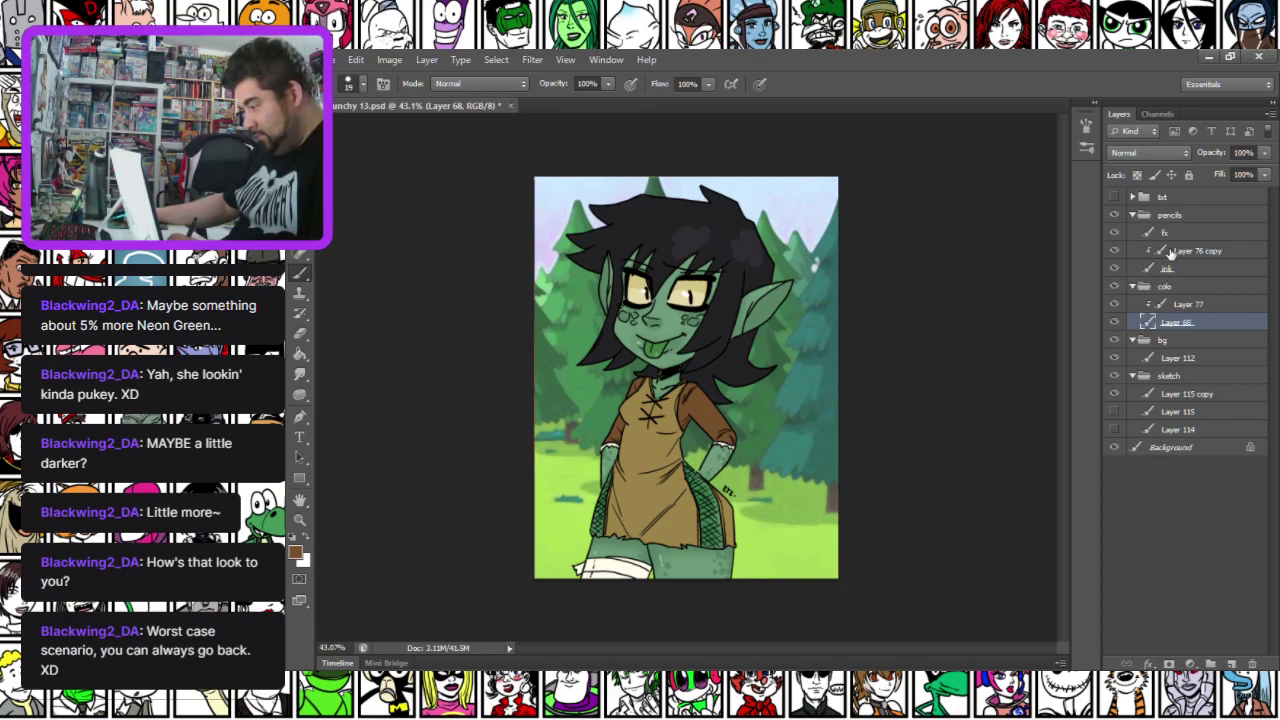
pyautogui.click(1210, 251)
pyautogui.scroll(1, 687, 383)
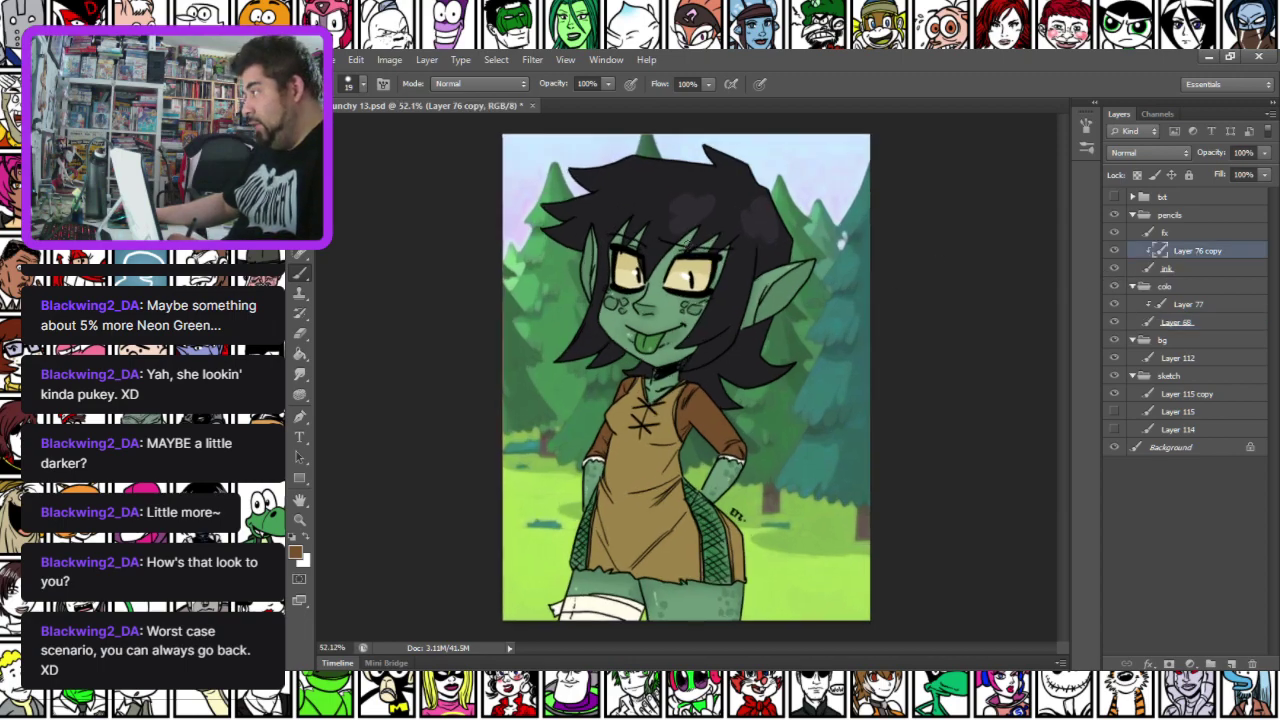
pyautogui.scroll(3, 865, 256)
pyautogui.click(1193, 270)
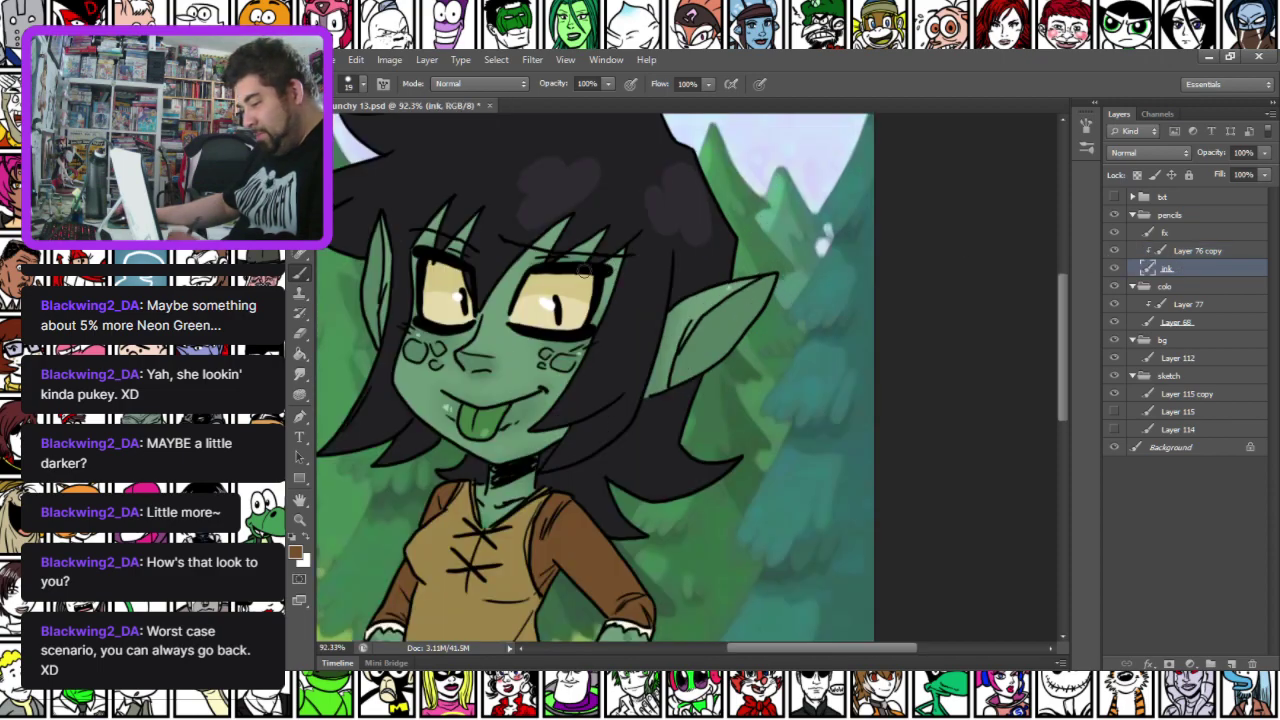
pyautogui.scroll(3, 538, 272)
pyautogui.moveTo(421, 427); pyautogui.dragTo(623, 451)
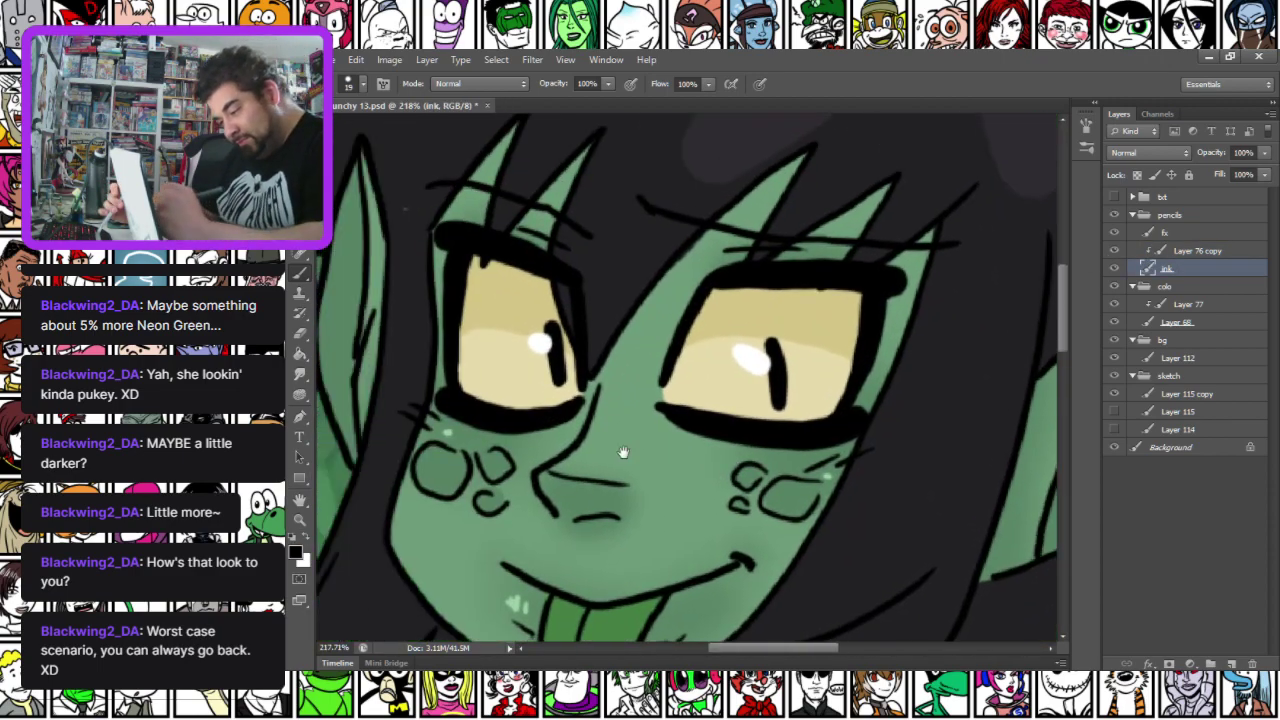
pyautogui.moveTo(774, 349); pyautogui.dragTo(778, 396)
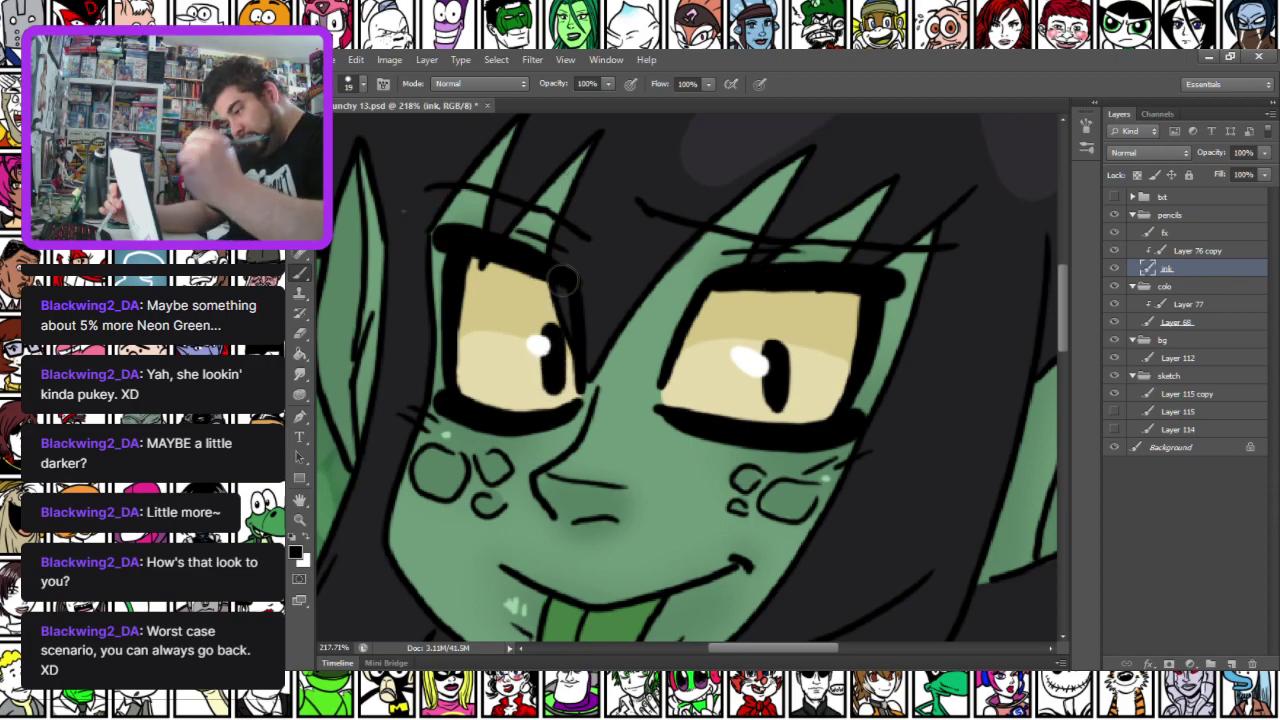
# On Layer 76 copy, recolour the inner lines of the image-left ear dark green (285c38) with the 19 px brush
pyautogui.hotkey('alt', ']')
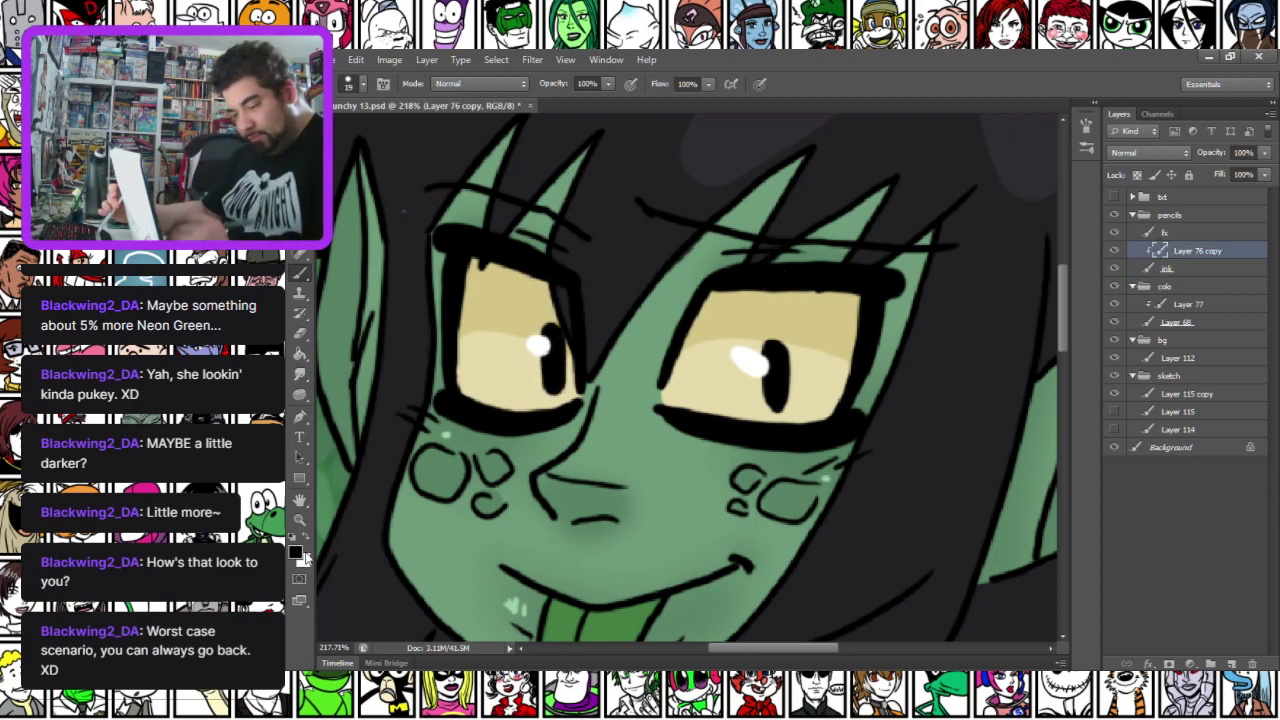
pyautogui.click(296, 552)
pyautogui.click(440, 475)
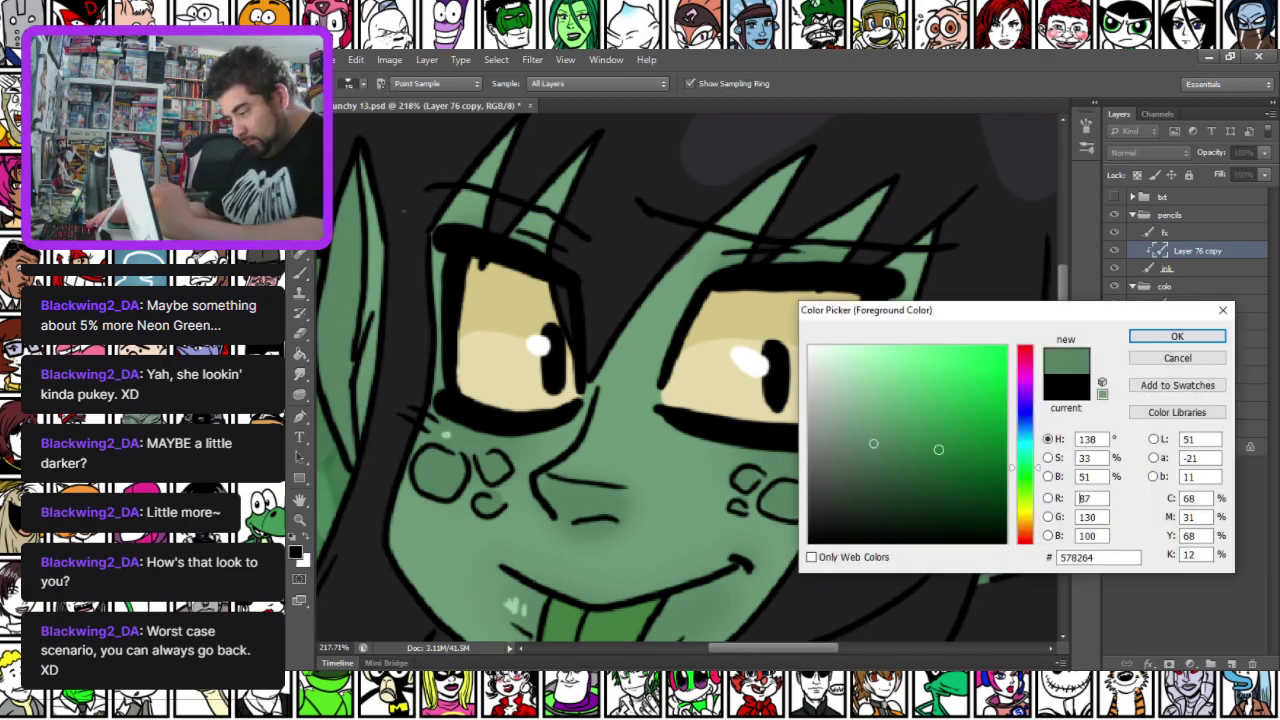
pyautogui.click(920, 472)
pyautogui.press('Return')
pyautogui.moveTo(374, 241); pyautogui.dragTo(561, 213)
pyautogui.rightClick(572, 245)
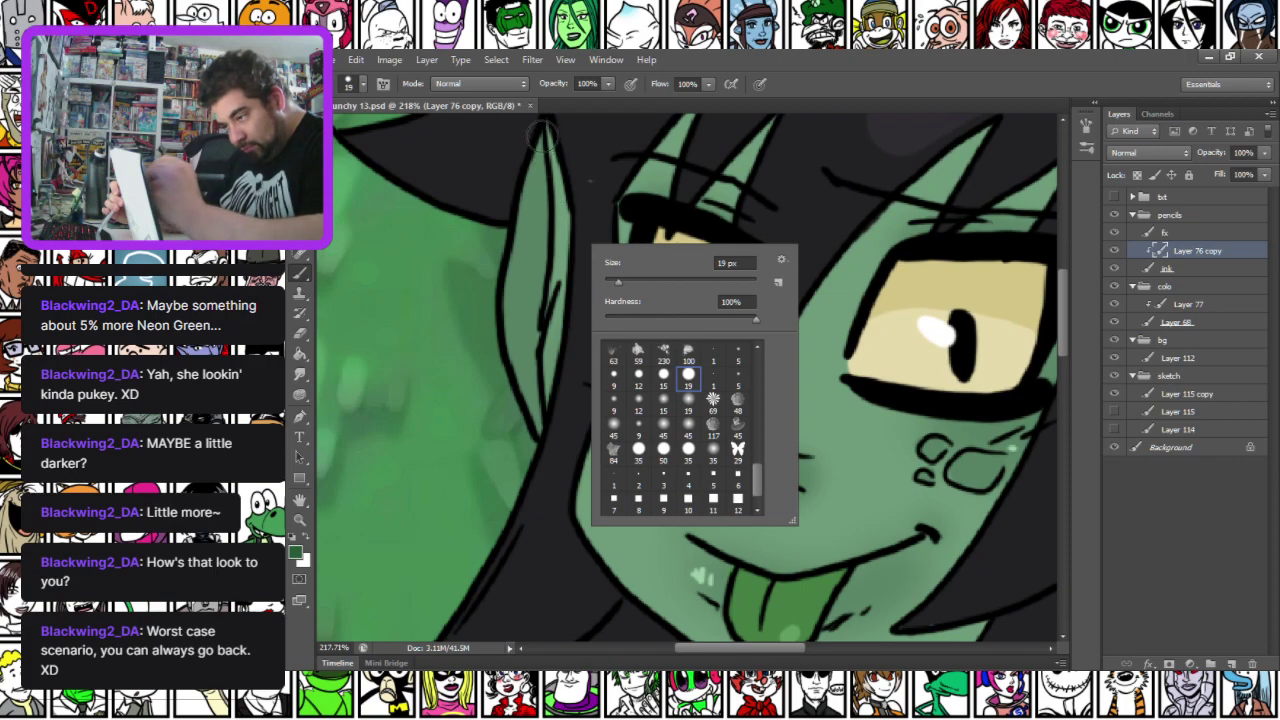
pyautogui.moveTo(544, 134); pyautogui.dragTo(535, 425)
# Recolour the ink lines of the cheek marks, nose and forehead gaps dark green
pyautogui.moveTo(621, 398)
pyautogui.mouseDown()
pyautogui.moveTo(636, 481)
pyautogui.moveTo(664, 472)
pyautogui.moveTo(686, 439)
pyautogui.moveTo(688, 475)
pyautogui.mouseUp()
pyautogui.moveTo(758, 378)
pyautogui.mouseDown()
pyautogui.moveTo(747, 422)
pyautogui.moveTo(716, 455)
pyautogui.moveTo(735, 474)
pyautogui.moveTo(800, 452)
pyautogui.mouseUp()
pyautogui.moveTo(704, 201); pyautogui.dragTo(734, 214)
pyautogui.moveTo(893, 219); pyautogui.dragTo(928, 218)
pyautogui.moveTo(935, 438)
pyautogui.mouseDown()
pyautogui.moveTo(945, 456)
pyautogui.moveTo(815, 350)
pyautogui.moveTo(846, 340)
pyautogui.moveTo(834, 384)
pyautogui.mouseUp()
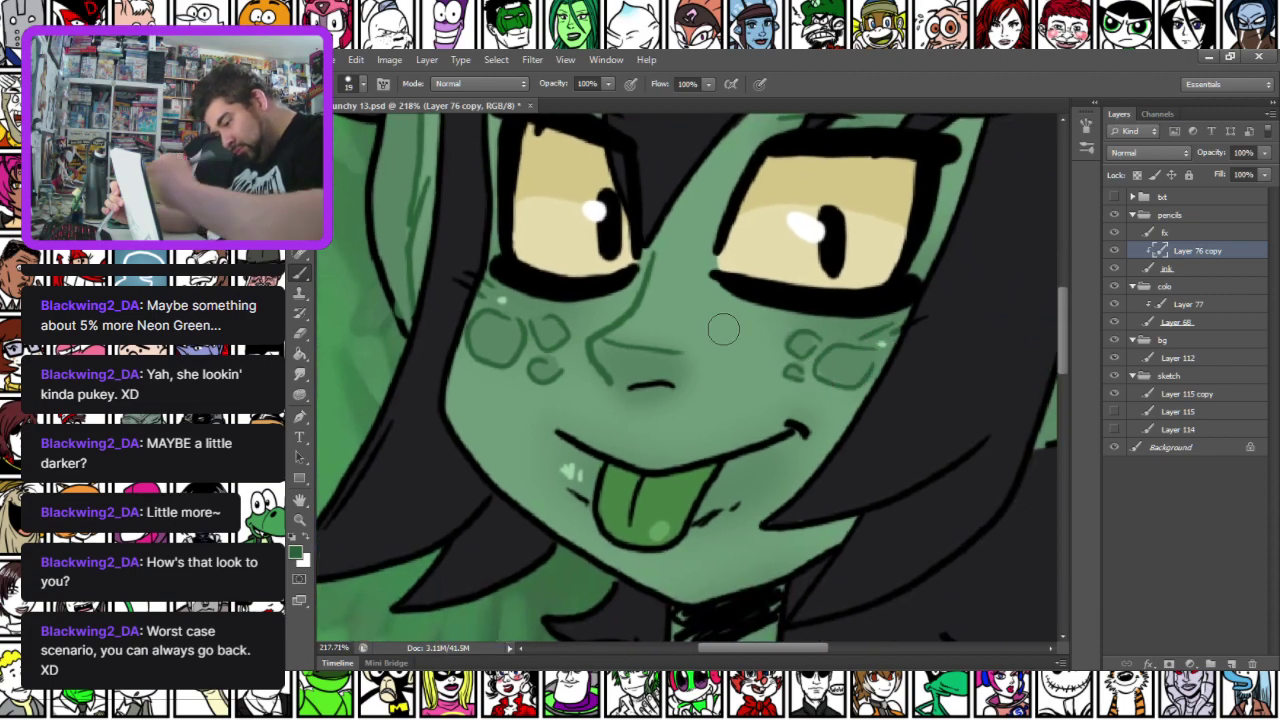
# Recolour the crease lines around the mouth, the neck shading and the image-right inner ear dark green
pyautogui.moveTo(735, 508); pyautogui.dragTo(699, 530)
pyautogui.moveTo(572, 495); pyautogui.dragTo(498, 307)
pyautogui.moveTo(605, 410)
pyautogui.mouseDown()
pyautogui.moveTo(606, 444)
pyautogui.moveTo(618, 400)
pyautogui.moveTo(646, 407)
pyautogui.moveTo(665, 446)
pyautogui.moveTo(702, 392)
pyautogui.mouseUp()
pyautogui.moveTo(589, 460)
pyautogui.mouseDown()
pyautogui.moveTo(572, 492)
pyautogui.moveTo(582, 506)
pyautogui.moveTo(670, 478)
pyautogui.mouseUp()
pyautogui.moveTo(956, 144); pyautogui.dragTo(569, 386)
pyautogui.moveTo(615, 460)
pyautogui.mouseDown()
pyautogui.moveTo(690, 310)
pyautogui.moveTo(835, 212)
pyautogui.mouseUp()
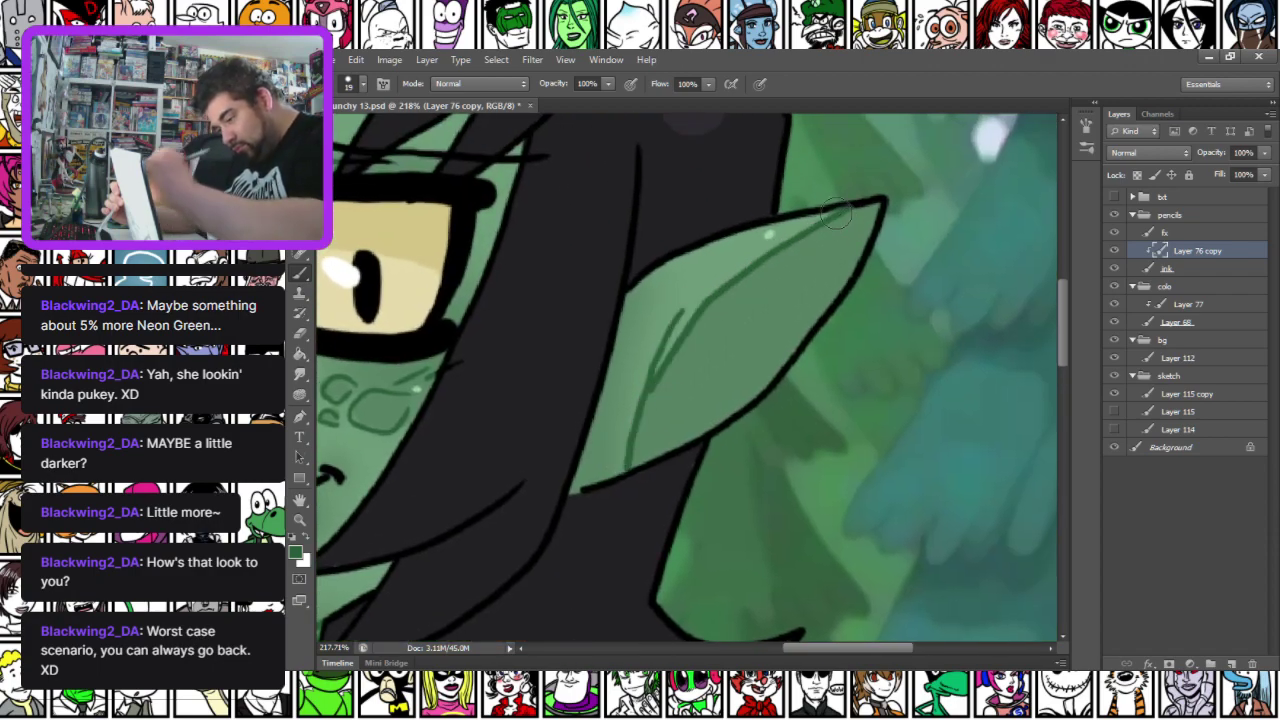
# Recolour the ink line between the two thighs dark green below the tunic hem
pyautogui.scroll(-3, 529, 491)
pyautogui.hscroll(-5, 529, 491)
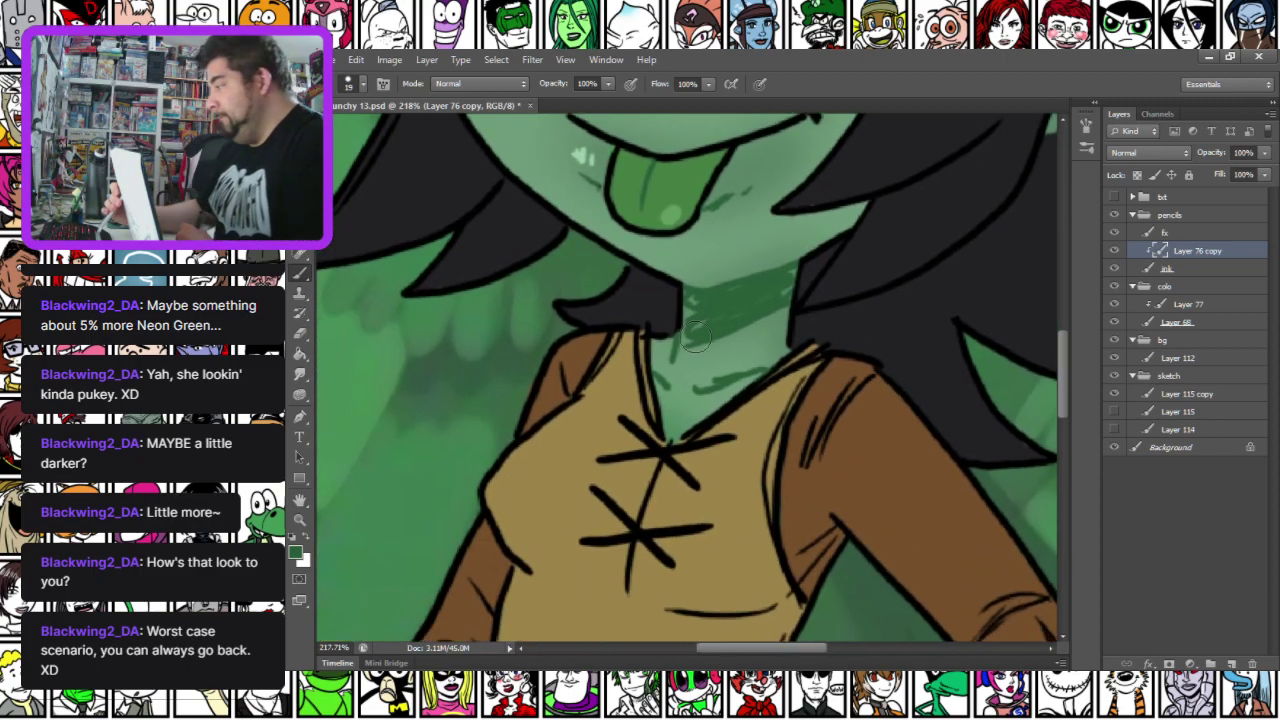
pyautogui.scroll(-10, 570, 400)
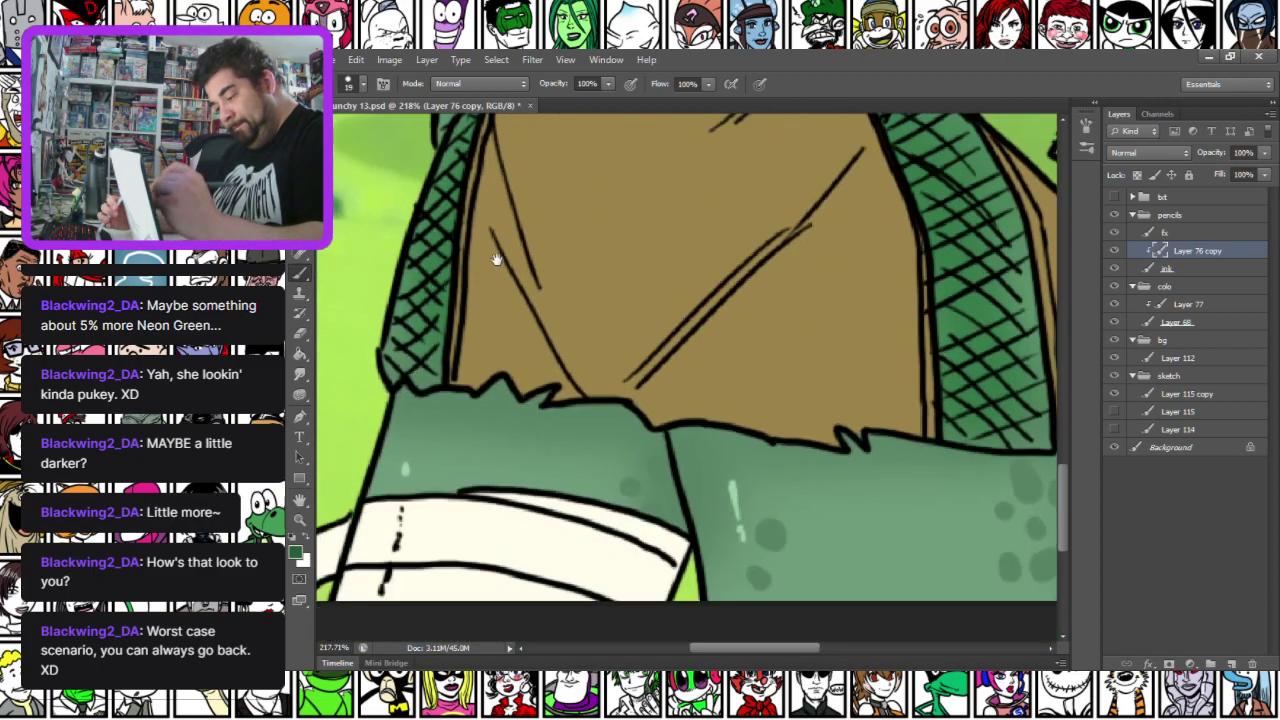
pyautogui.moveTo(691, 318); pyautogui.dragTo(718, 418)
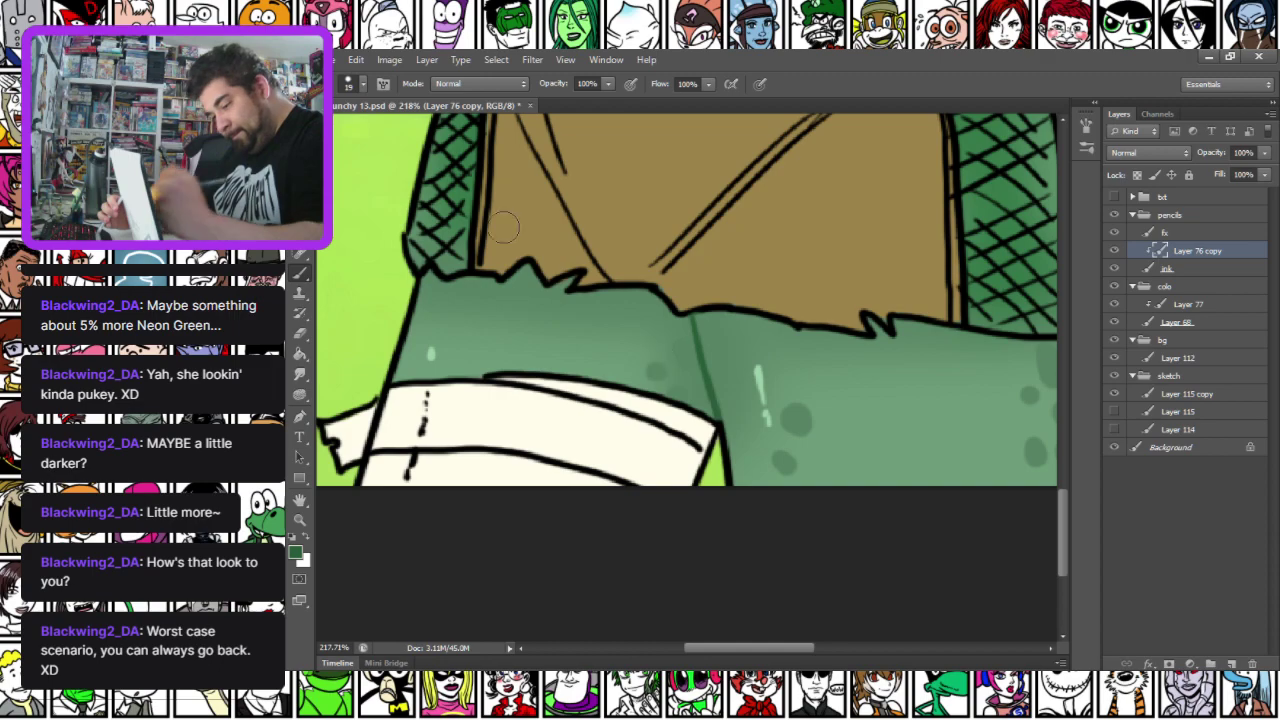
# Recolour the fishnet mesh in the image-right hip panel dark green and undo the last few strokes
pyautogui.moveTo(577, 274); pyautogui.dragTo(457, 308)
pyautogui.scroll(4, 455, 307)
pyautogui.hscroll(2, 455, 307)
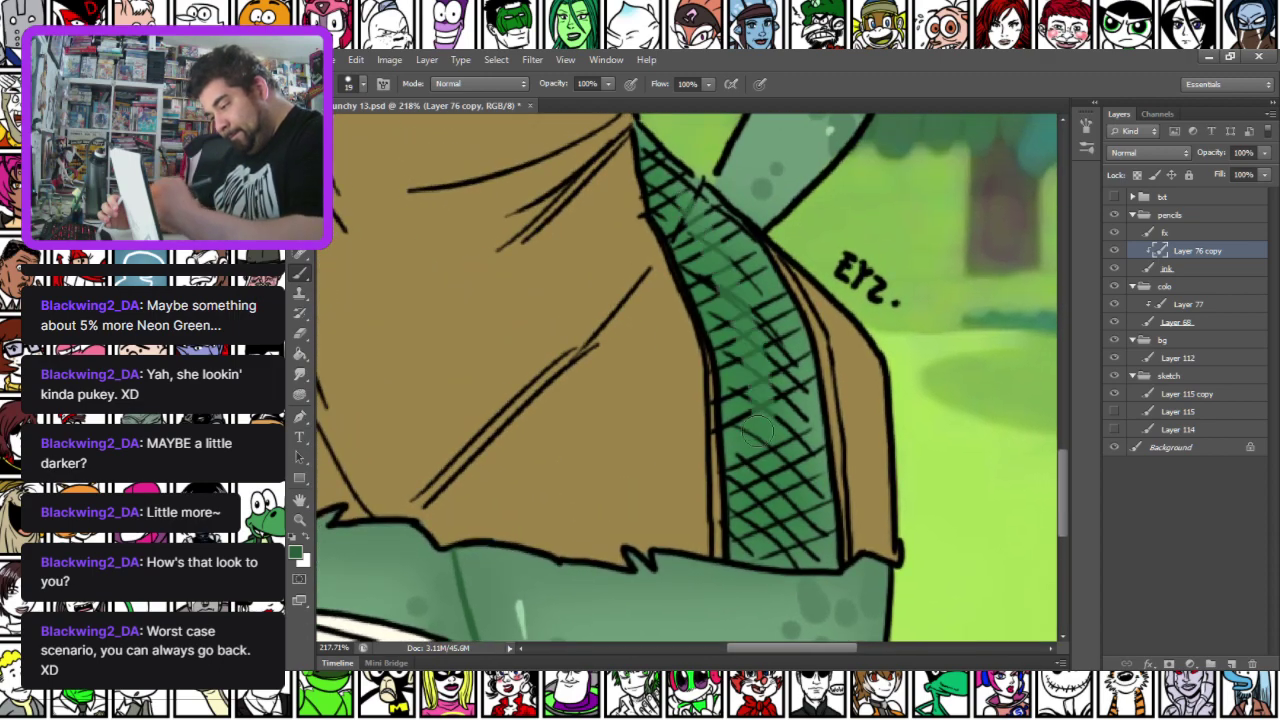
pyautogui.moveTo(640, 148)
pyautogui.mouseDown()
pyautogui.moveTo(726, 362)
pyautogui.moveTo(743, 537)
pyautogui.moveTo(807, 556)
pyautogui.moveTo(705, 232)
pyautogui.moveTo(643, 152)
pyautogui.moveTo(730, 232)
pyautogui.moveTo(775, 298)
pyautogui.moveTo(813, 456)
pyautogui.moveTo(818, 550)
pyautogui.mouseUp()
pyautogui.moveTo(800, 450)
pyautogui.mouseDown()
pyautogui.moveTo(757, 528)
pyautogui.moveTo(784, 412)
pyautogui.moveTo(690, 235)
pyautogui.moveTo(745, 292)
pyautogui.mouseUp()
pyautogui.hotkey('ctrl', 'alt', 'z')
pyautogui.hotkey('ctrl', 'alt', 'z')
pyautogui.hotkey('ctrl', 'alt', 'z')
pyautogui.hotkey('ctrl', 'alt', 'z')
pyautogui.hotkey('ctrl', 'alt', 'z')
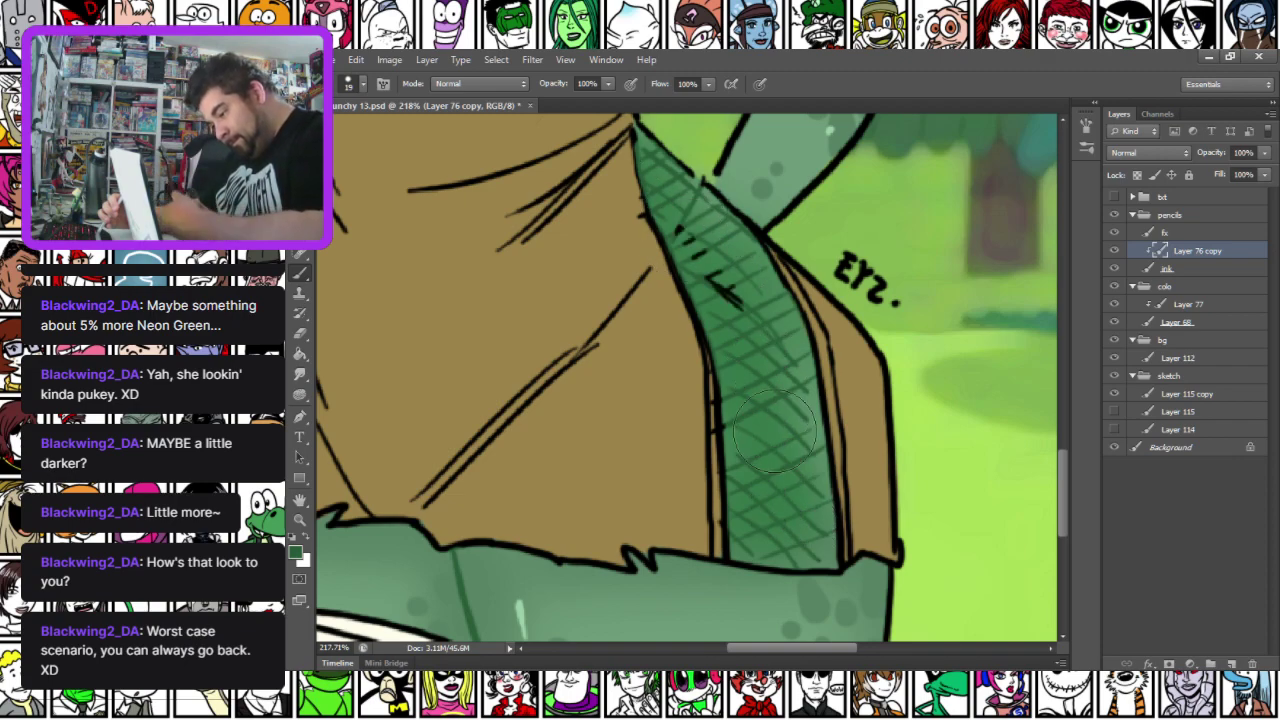
pyautogui.hotkey('ctrl', 'alt', 'z')
pyautogui.hotkey('ctrl', 'alt', 'z')
# Recolour the fishnet mesh and outer outline of the image-left hip panel dark green
pyautogui.moveTo(422, 499)
pyautogui.mouseDown()
pyautogui.moveTo(458, 494)
pyautogui.moveTo(502, 461)
pyautogui.mouseUp()
pyautogui.moveTo(809, 529); pyautogui.dragTo(912, 536)
pyautogui.moveTo(507, 440); pyautogui.dragTo(560, 412)
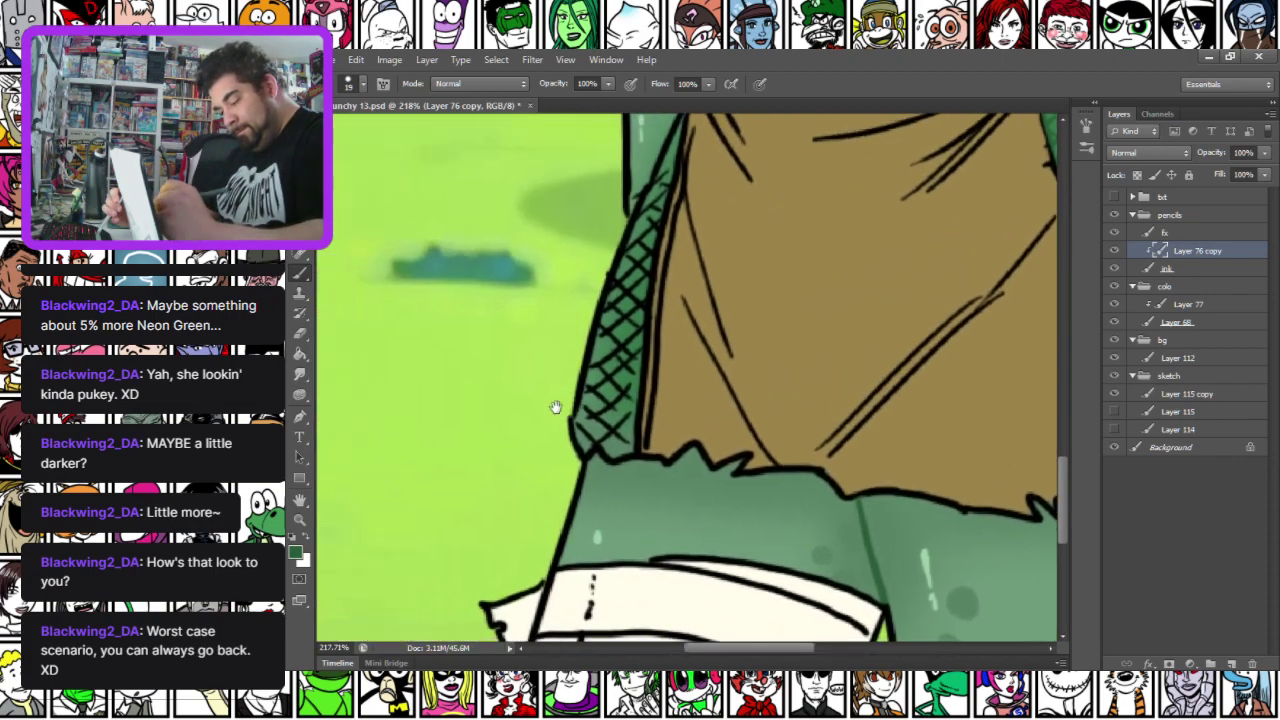
pyautogui.moveTo(605, 456); pyautogui.dragTo(651, 457)
pyautogui.moveTo(586, 373); pyautogui.dragTo(556, 462)
pyautogui.moveTo(665, 218)
pyautogui.mouseDown()
pyautogui.moveTo(616, 515)
pyautogui.moveTo(611, 440)
pyautogui.moveTo(578, 473)
pyautogui.moveTo(647, 267)
pyautogui.moveTo(628, 330)
pyautogui.mouseUp()
pyautogui.moveTo(593, 428); pyautogui.dragTo(659, 276)
# Mix a dark olive from the thigh bandage's cream and recolour the bandage's inner fold and stitch lines
pyautogui.click(296, 551)
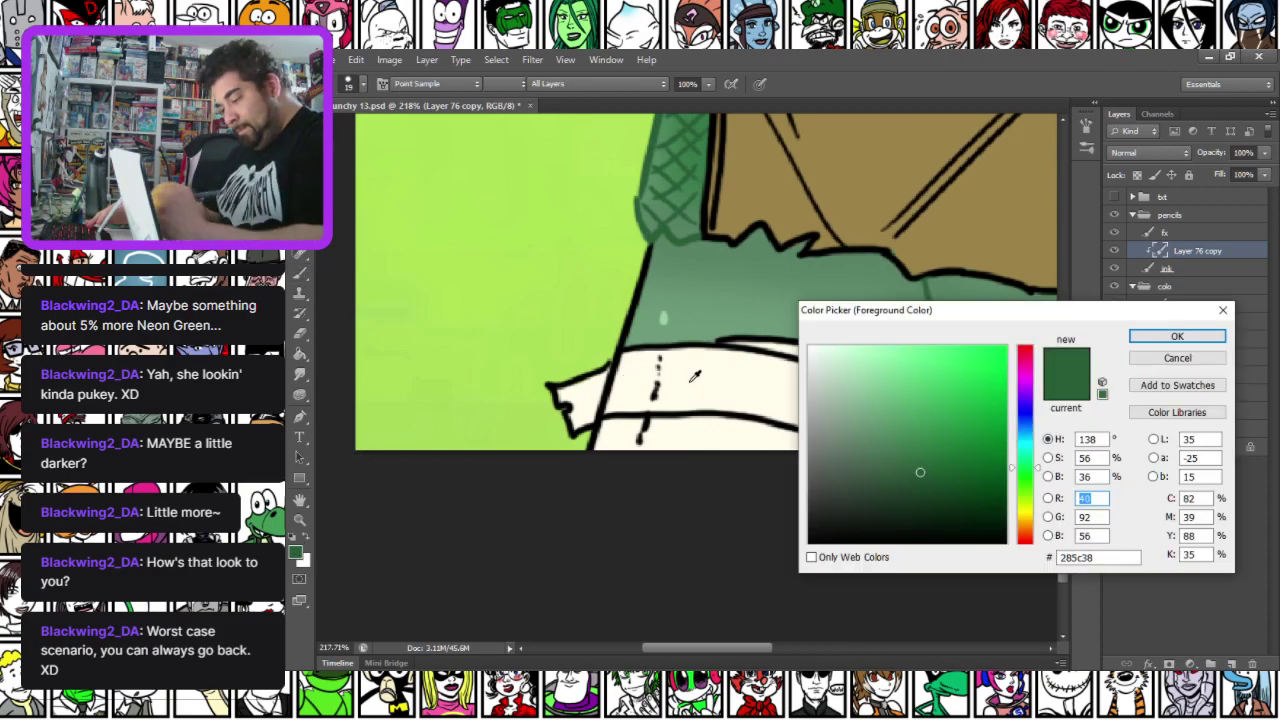
pyautogui.click(695, 376)
pyautogui.click(923, 436)
pyautogui.click(1173, 338)
pyautogui.moveTo(598, 414)
pyautogui.mouseDown()
pyautogui.moveTo(641, 368)
pyautogui.moveTo(651, 406)
pyautogui.moveTo(614, 433)
pyautogui.moveTo(610, 416)
pyautogui.moveTo(654, 389)
pyautogui.moveTo(687, 414)
pyautogui.moveTo(788, 421)
pyautogui.moveTo(876, 461)
pyautogui.mouseUp()
pyautogui.moveTo(747, 349)
pyautogui.mouseDown()
pyautogui.moveTo(734, 357)
pyautogui.moveTo(876, 388)
pyautogui.mouseUp()
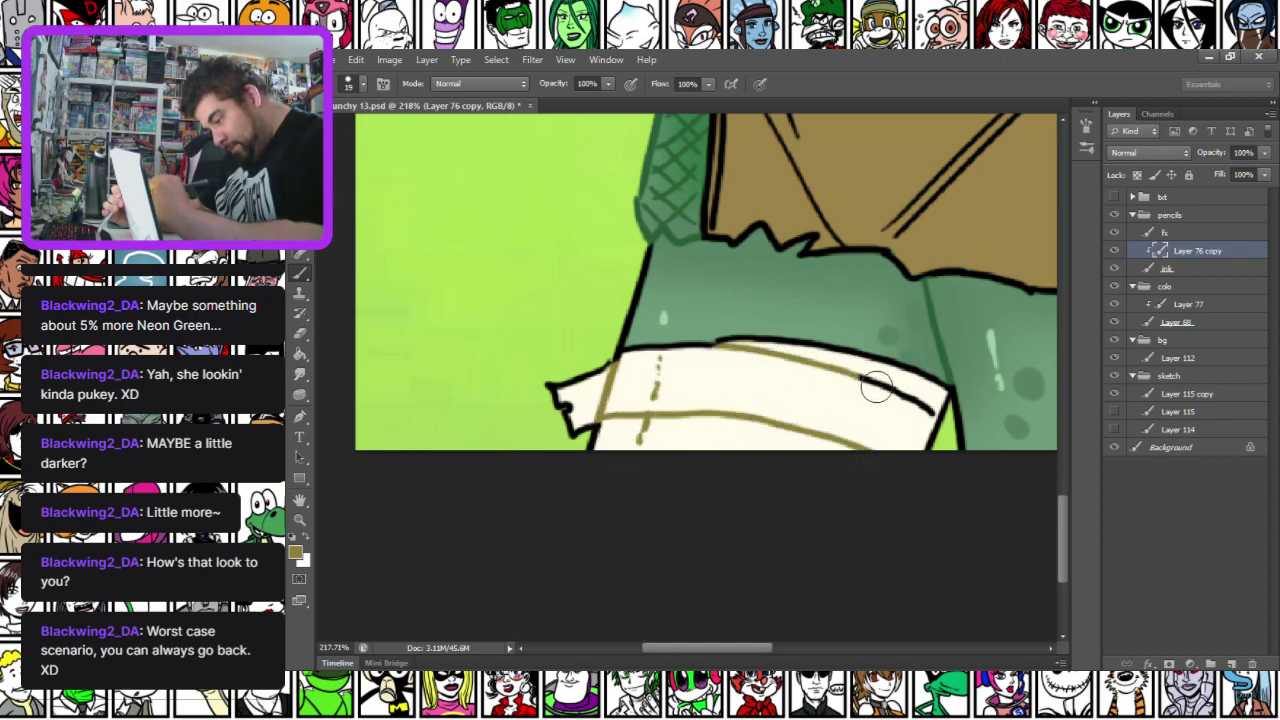
pyautogui.moveTo(711, 355); pyautogui.dragTo(524, 418)
pyautogui.moveTo(847, 432); pyautogui.dragTo(651, 489)
pyautogui.moveTo(350, 180); pyautogui.dragTo(466, 474)
pyautogui.moveTo(481, 343); pyautogui.dragTo(486, 580)
pyautogui.moveTo(569, 336)
pyautogui.mouseDown()
pyautogui.moveTo(499, 471)
pyautogui.moveTo(523, 534)
pyautogui.mouseUp()
pyautogui.moveTo(540, 175); pyautogui.dragTo(543, 505)
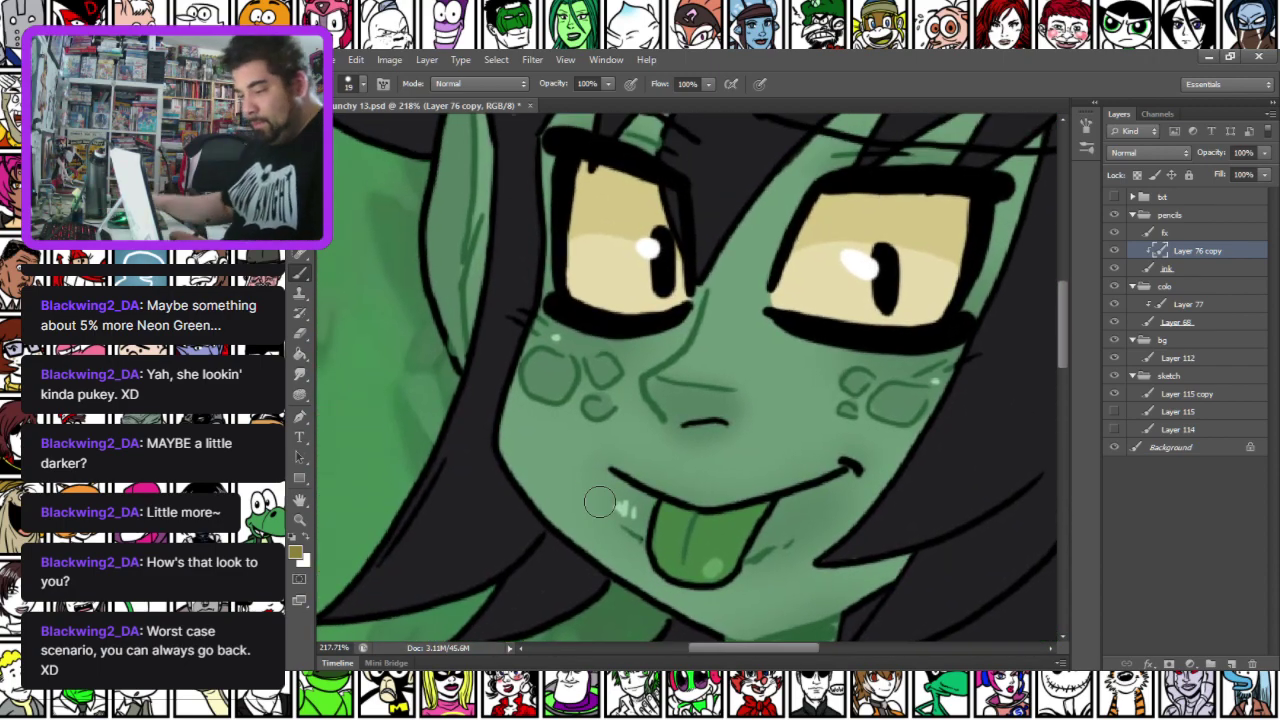
# Add a new layer above Layer 112 in the bg group, sample the shaded grass green and set the brush size to 47 px
pyautogui.scroll(-3, 600, 502)
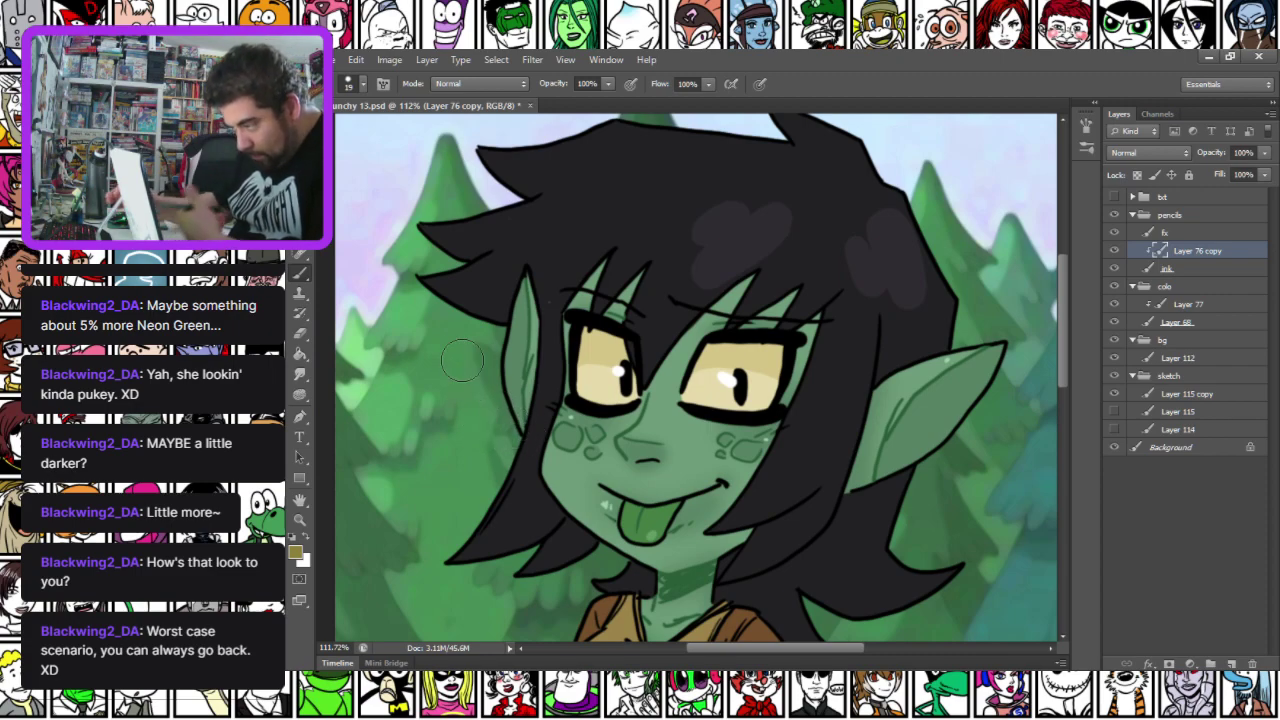
pyautogui.scroll(-4, 440, 362)
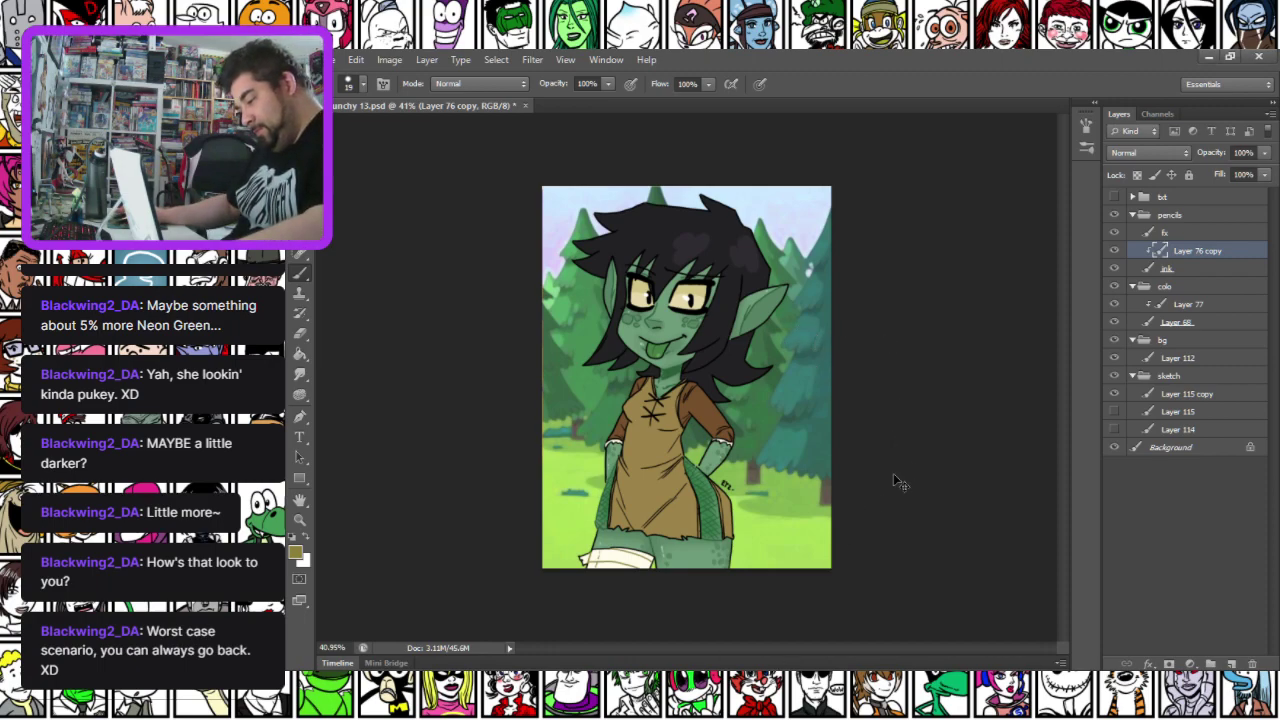
pyautogui.click(1178, 358)
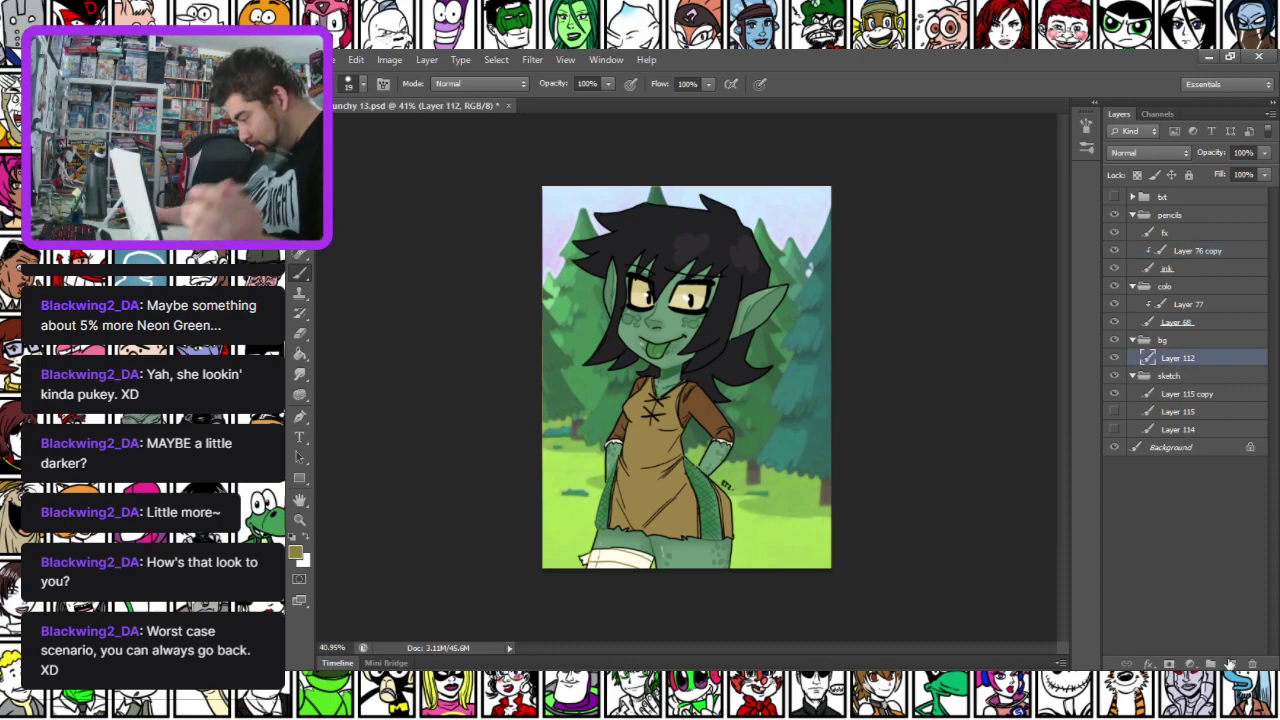
pyautogui.click(1230, 664)
pyautogui.keyDown('alt'); pyautogui.click(765, 505); pyautogui.keyUp('alt')
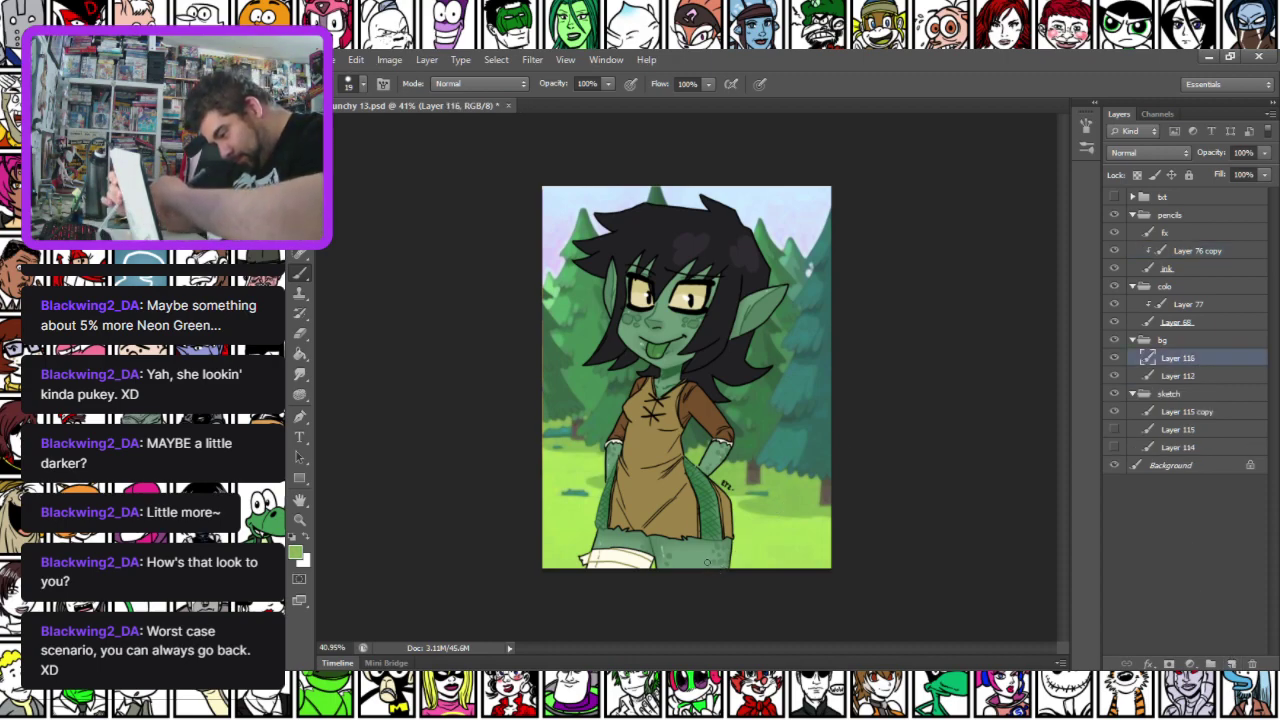
pyautogui.rightClick(755, 520)
pyautogui.moveTo(756, 430); pyautogui.dragTo(777, 430)
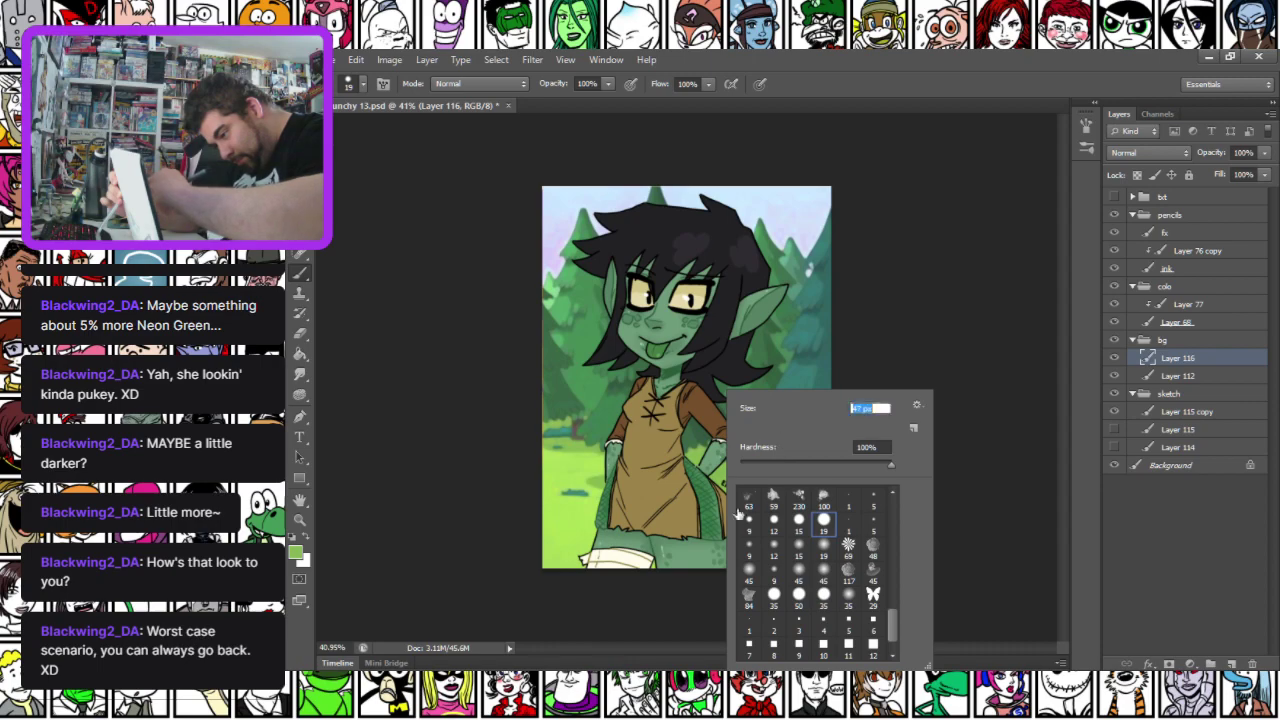
# Paint a darker green ground shadow on the grass beside the image-right thigh and undo the unwanted strokes
pyautogui.click(687, 577)
pyautogui.moveTo(714, 563)
pyautogui.mouseDown()
pyautogui.moveTo(761, 552)
pyautogui.moveTo(796, 558)
pyautogui.moveTo(751, 568)
pyautogui.moveTo(813, 571)
pyautogui.moveTo(709, 565)
pyautogui.moveTo(761, 549)
pyautogui.moveTo(751, 582)
pyautogui.moveTo(723, 575)
pyautogui.moveTo(789, 563)
pyautogui.moveTo(821, 573)
pyautogui.moveTo(850, 451)
pyautogui.moveTo(839, 389)
pyautogui.moveTo(802, 439)
pyautogui.moveTo(806, 583)
pyautogui.mouseUp()
pyautogui.hotkey('ctrl', 'z')
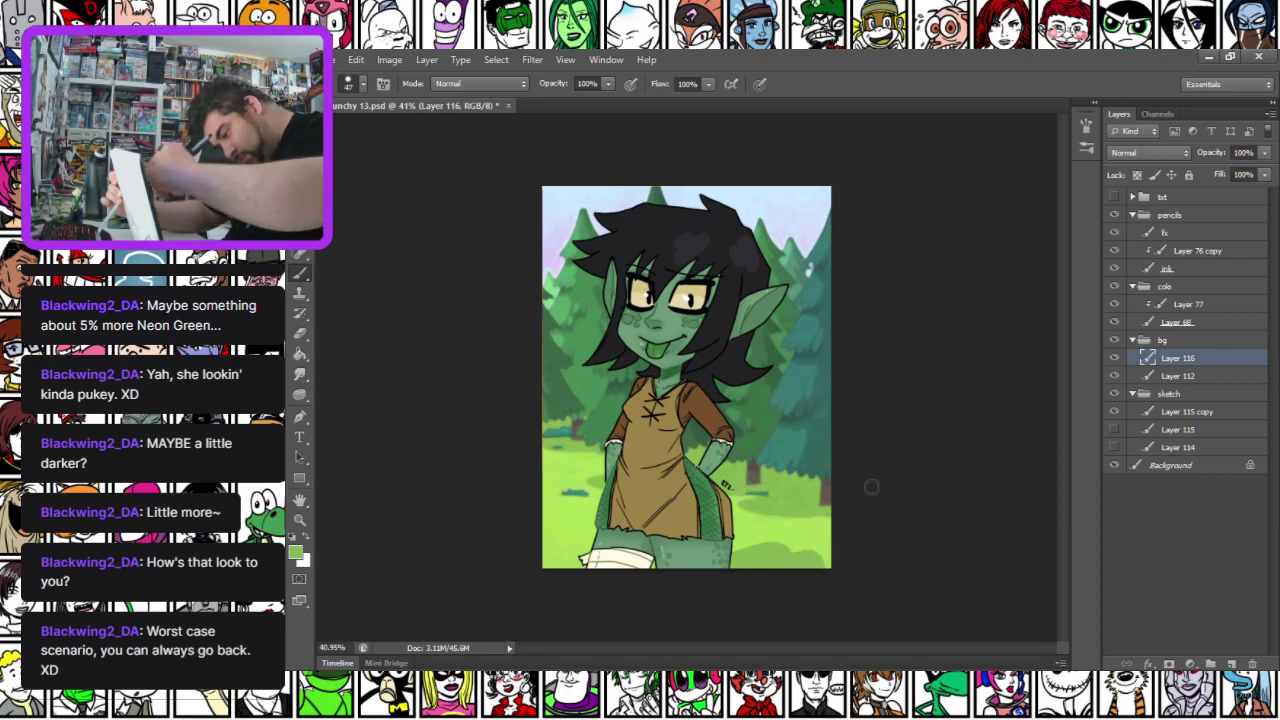
pyautogui.hotkey('ctrl', 'alt', 'z')
pyautogui.hotkey('ctrl', 'alt', 'z')
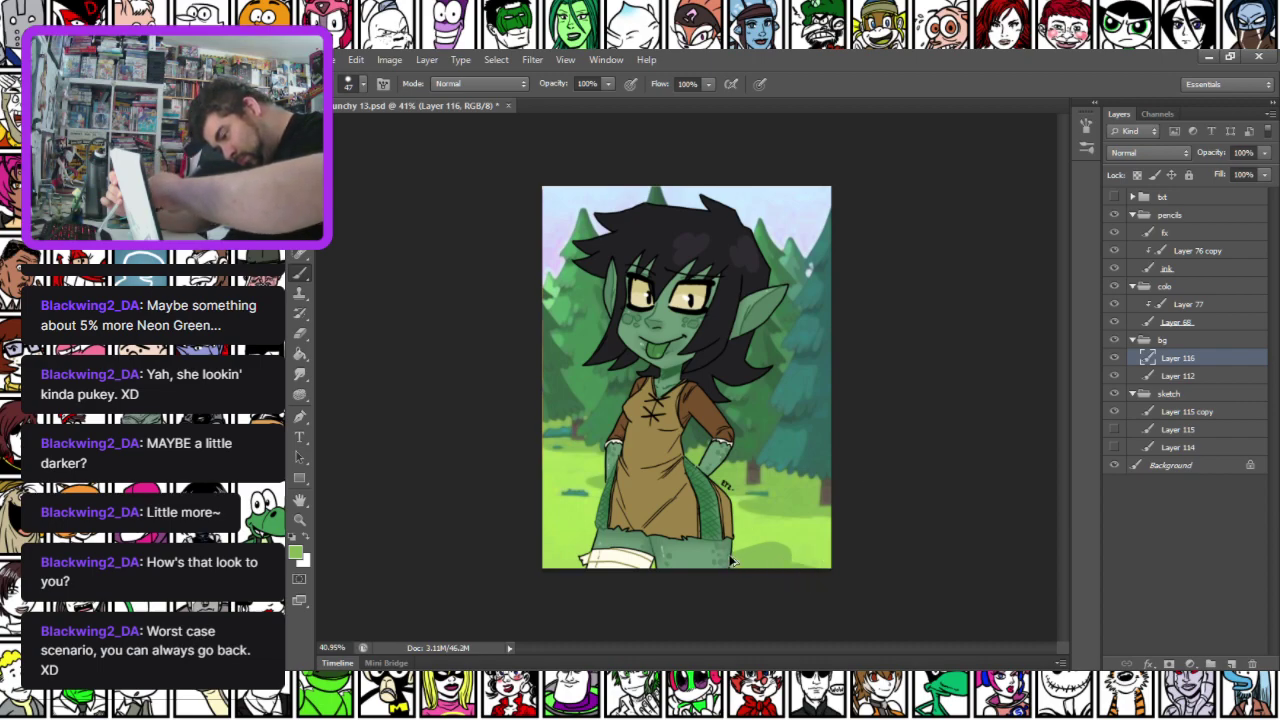
pyautogui.moveTo(768, 546)
pyautogui.mouseDown()
pyautogui.moveTo(801, 577)
pyautogui.moveTo(797, 547)
pyautogui.mouseUp()
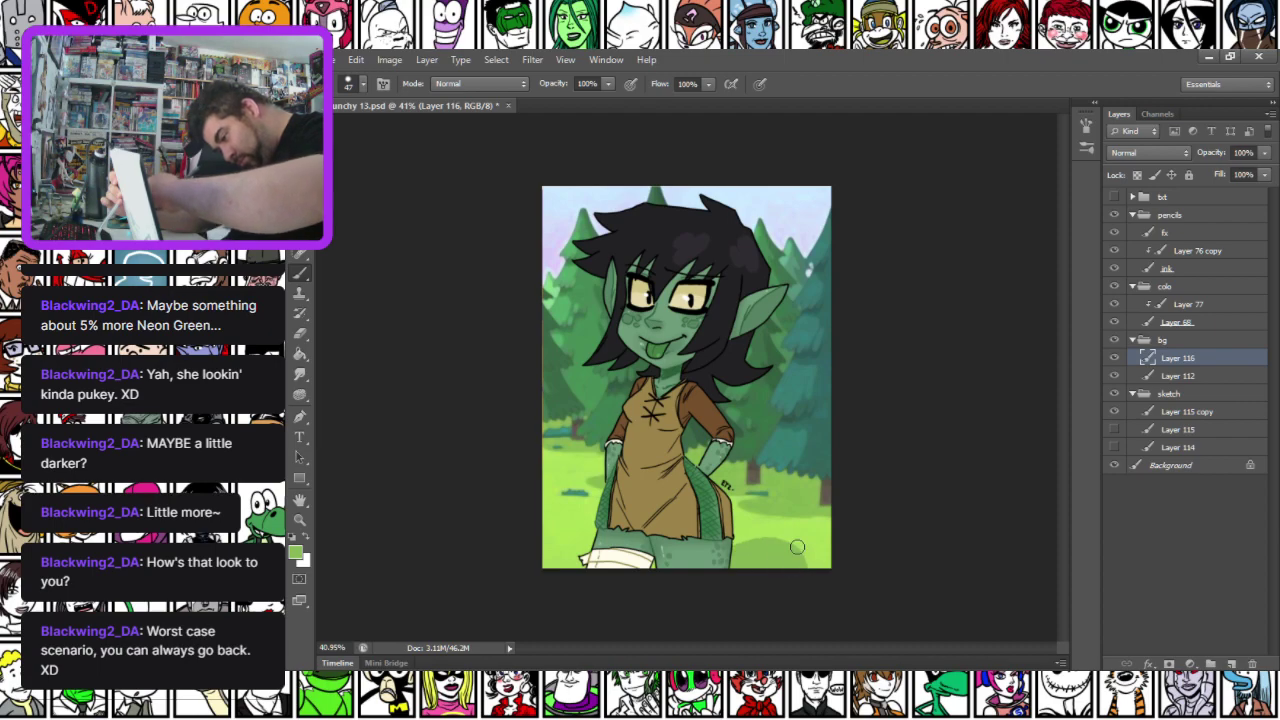
pyautogui.hotkey('ctrl', 'alt', 'z')
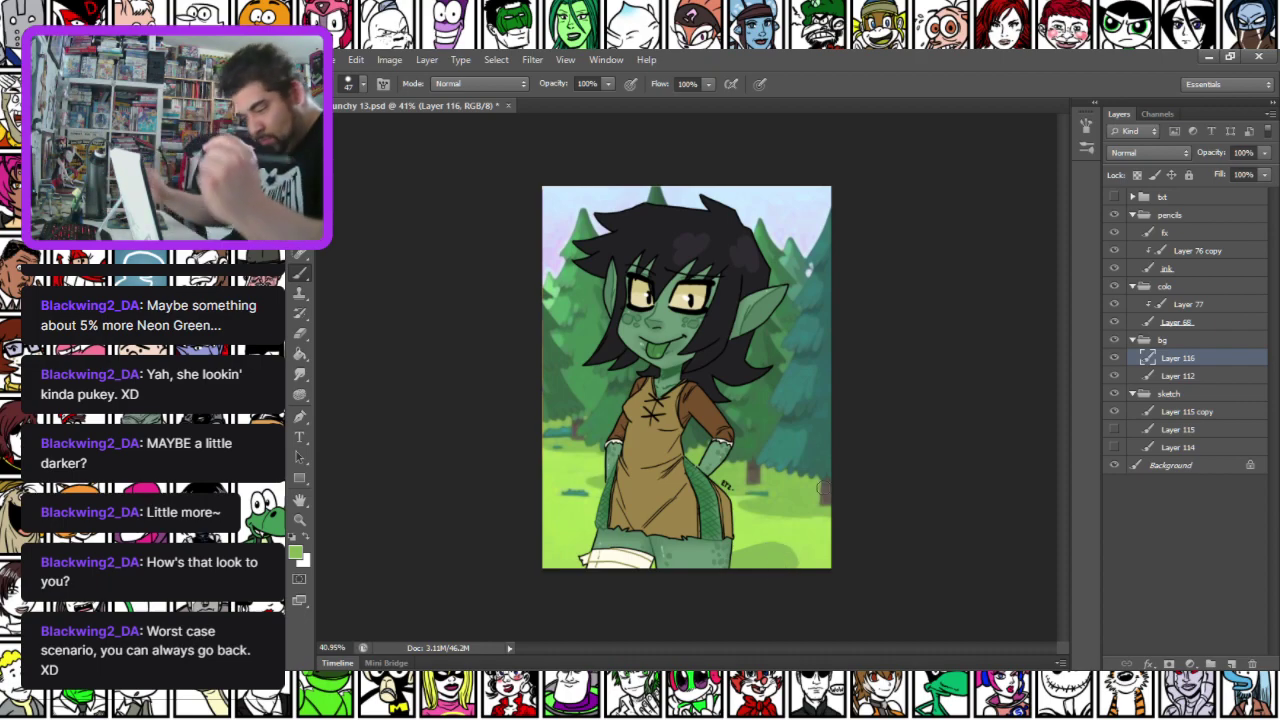
# Review the whole picture and save the Munchy 13 document
pyautogui.hotkey('ctrl', '-')
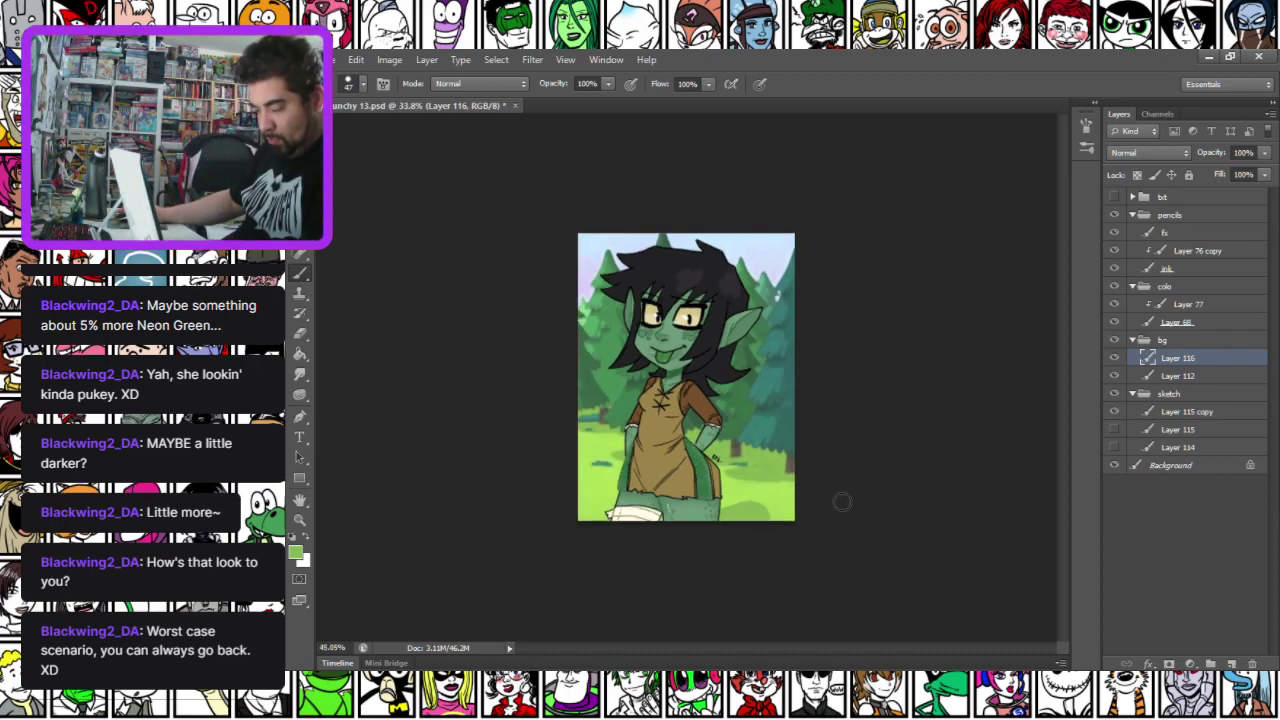
pyautogui.hotkey('ctrl', '+')
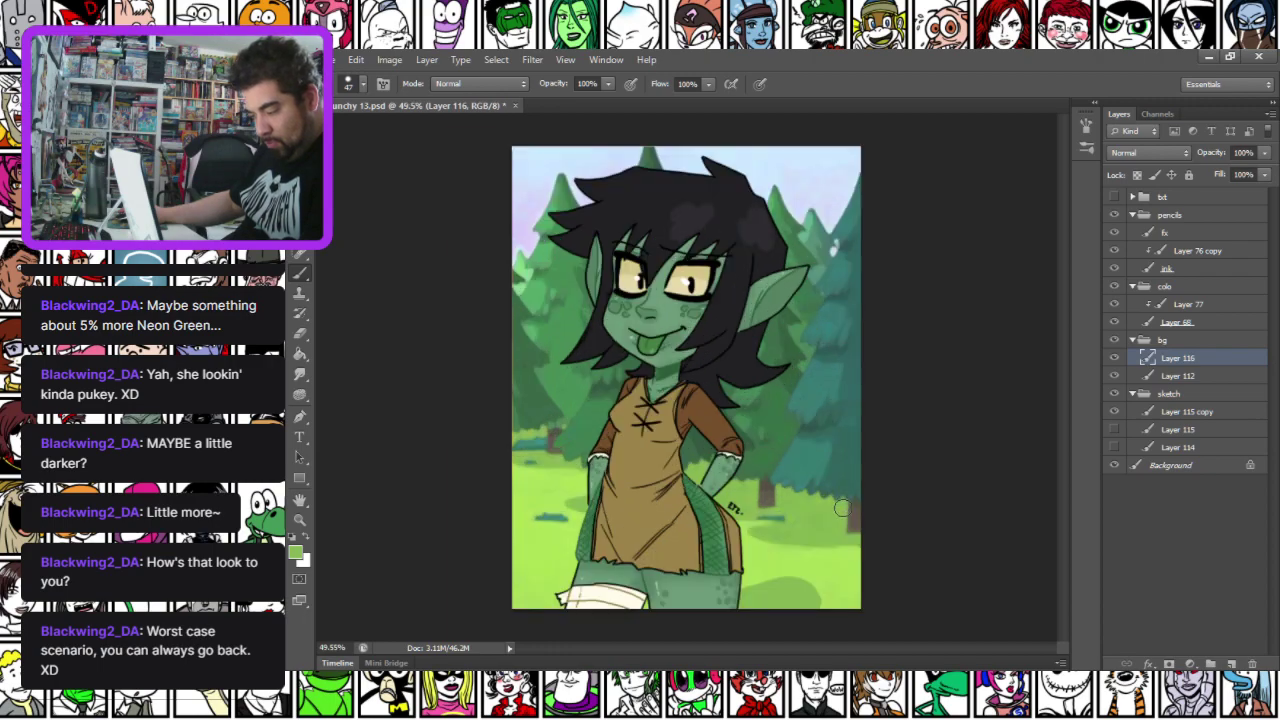
pyautogui.scroll(2, 842, 508)
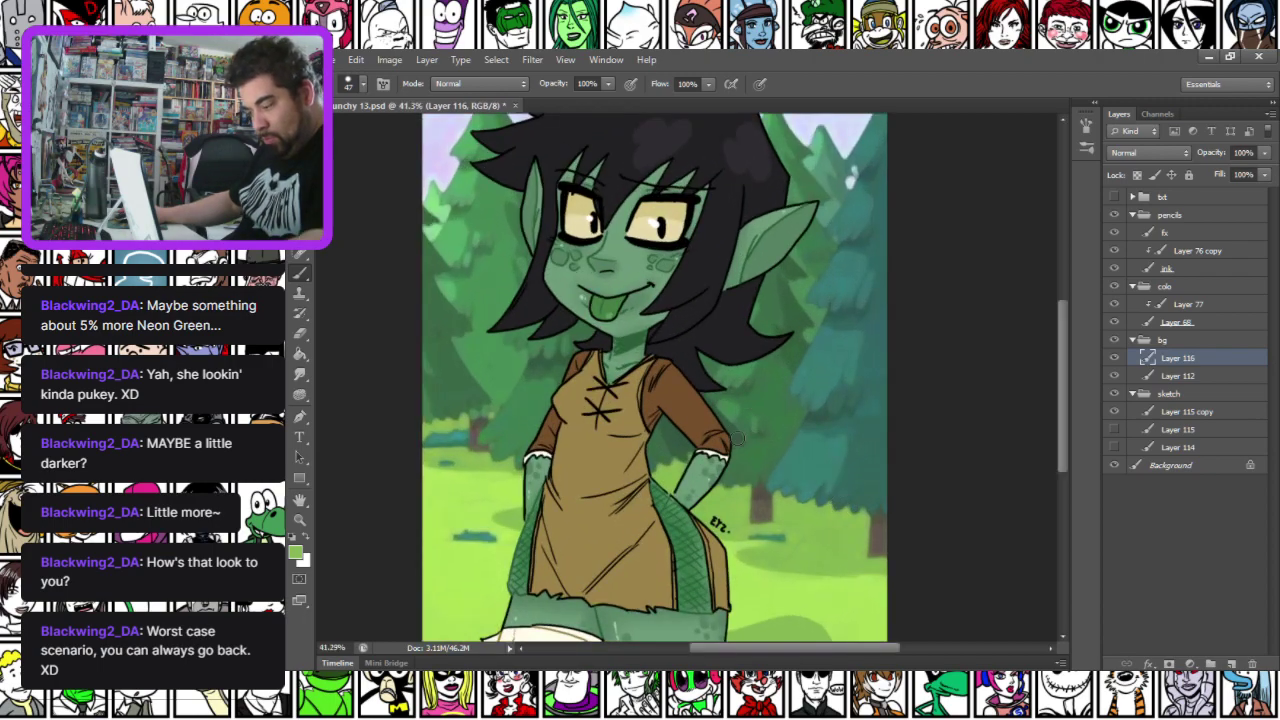
pyautogui.scroll(-3, 736, 436)
pyautogui.hotkey('ctrl', 's')
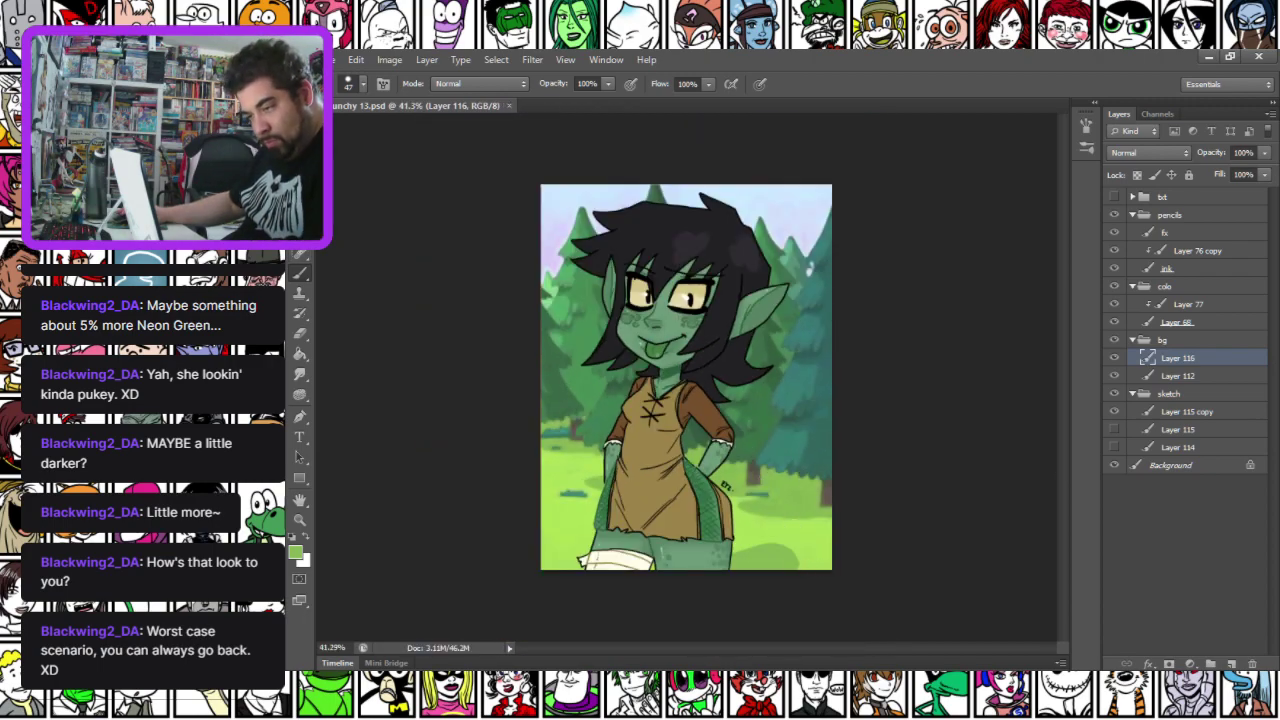
# Free-transform the ground shadow on the grass beside the thigh, widening and flattening it toward the lower edge of the picture
pyautogui.press('m')
pyautogui.rightClick(725, 460)
pyautogui.click(781, 593)
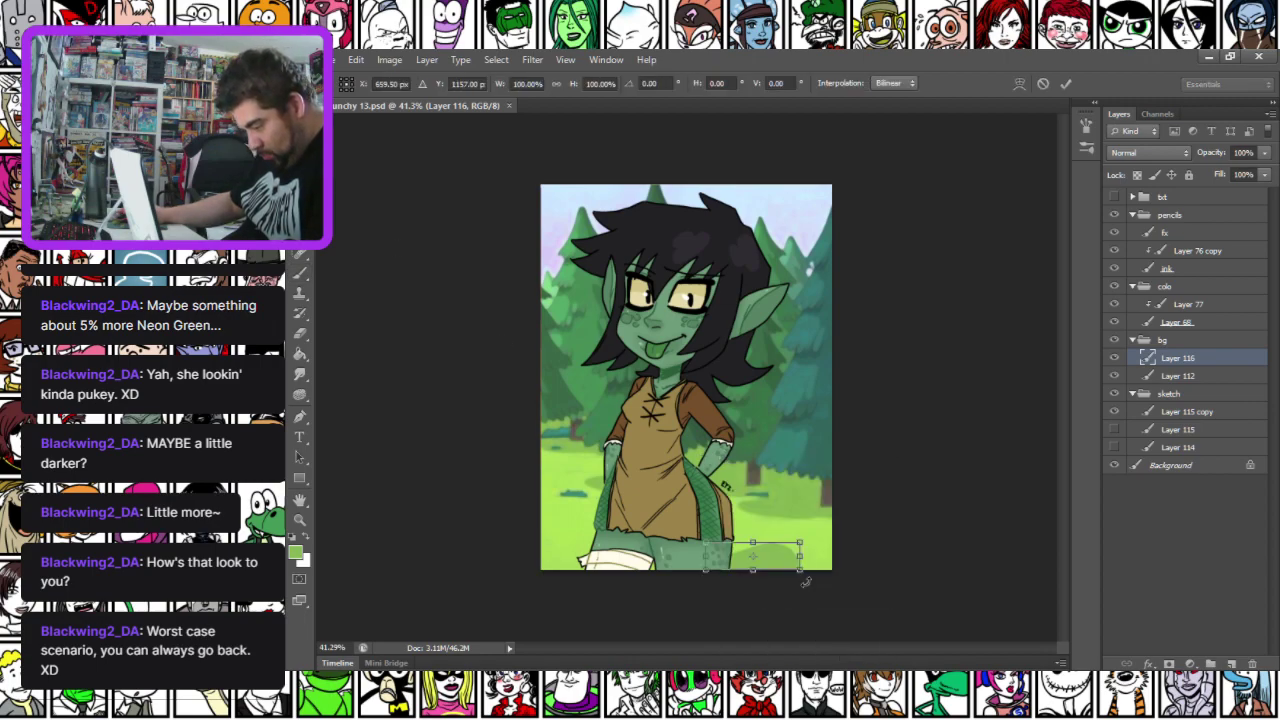
pyautogui.moveTo(799, 573); pyautogui.dragTo(812, 585)
pyautogui.moveTo(758, 543); pyautogui.dragTo(757, 581)
pyautogui.press('Return')
pyautogui.press('Return')
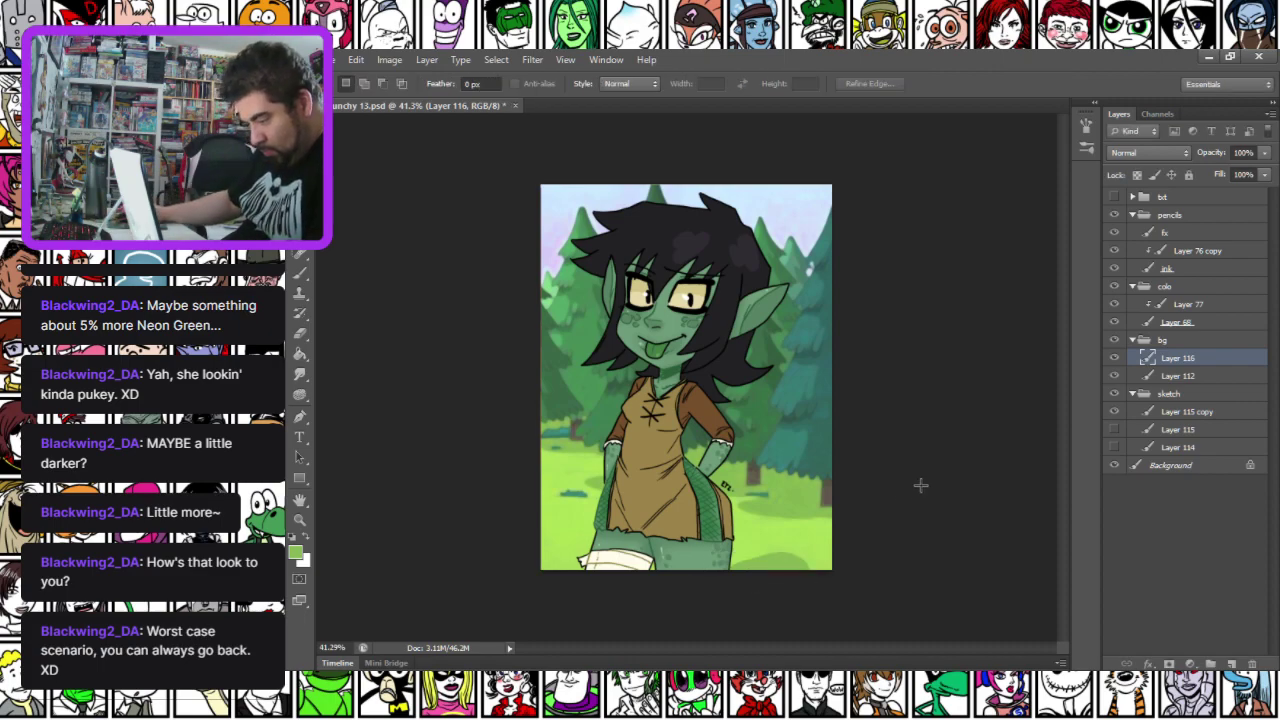
# Save the document and save a PNG version named Munchy 13 in the Goblin OC folder with smallest compression and no interlacing
pyautogui.hotkey('ctrl', 's')
pyautogui.click(327, 60)
pyautogui.click(352, 247)
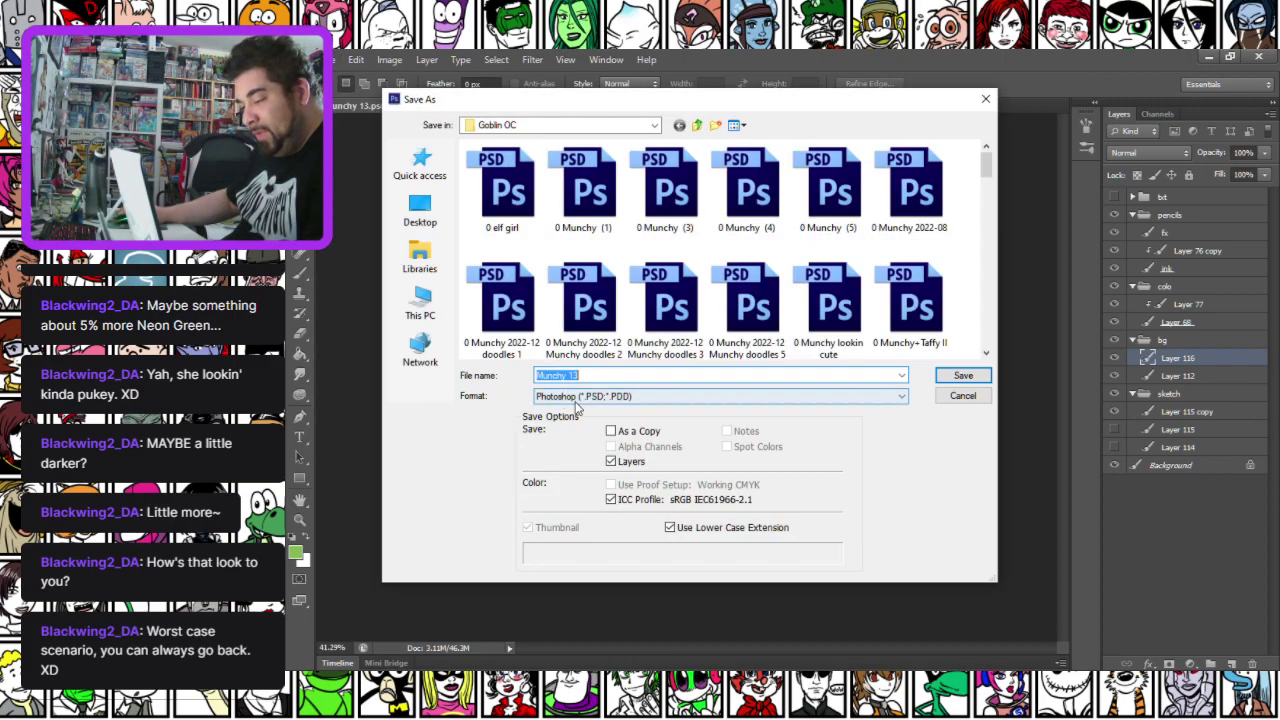
pyautogui.click(580, 396)
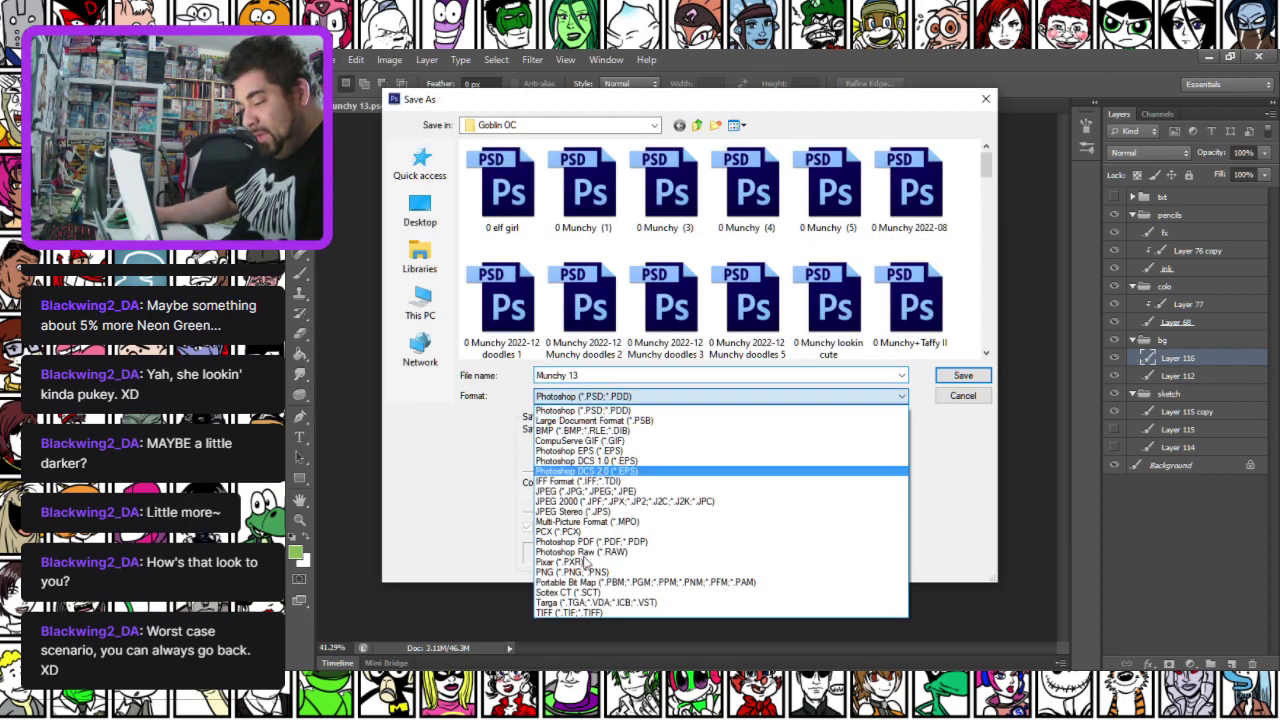
pyautogui.click(570, 572)
pyautogui.press('Return')
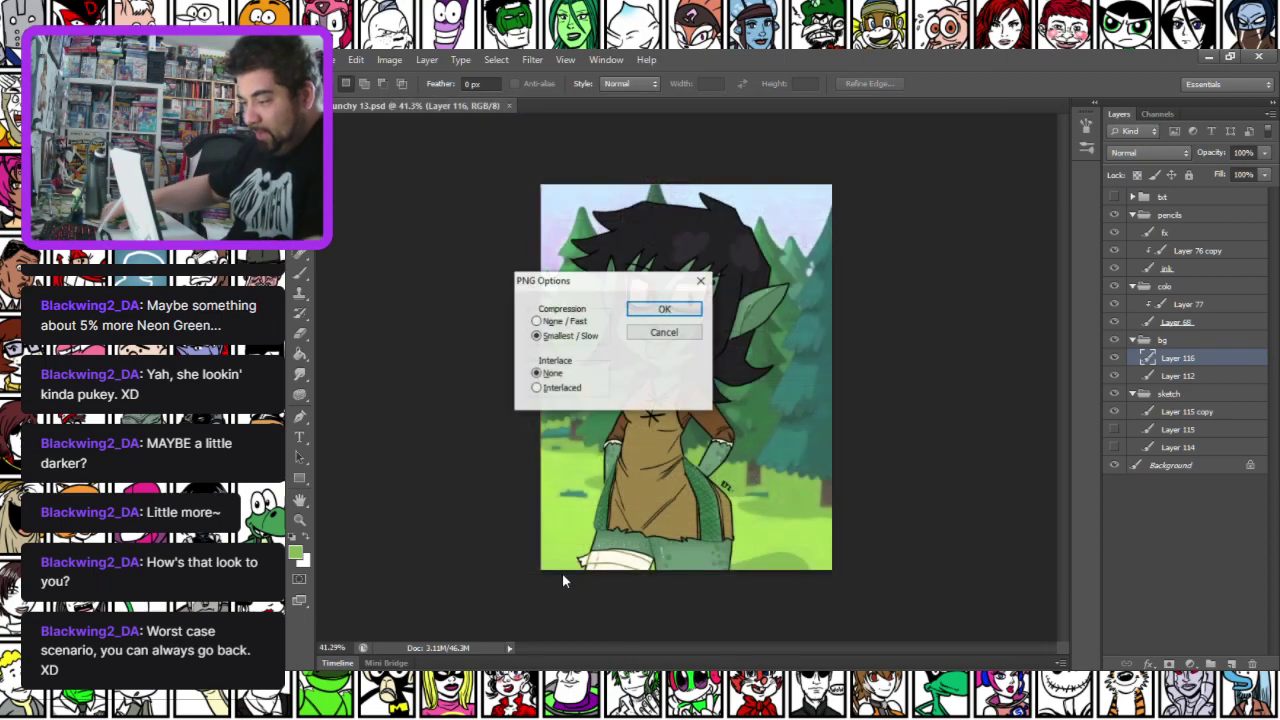
pyautogui.press('Return')
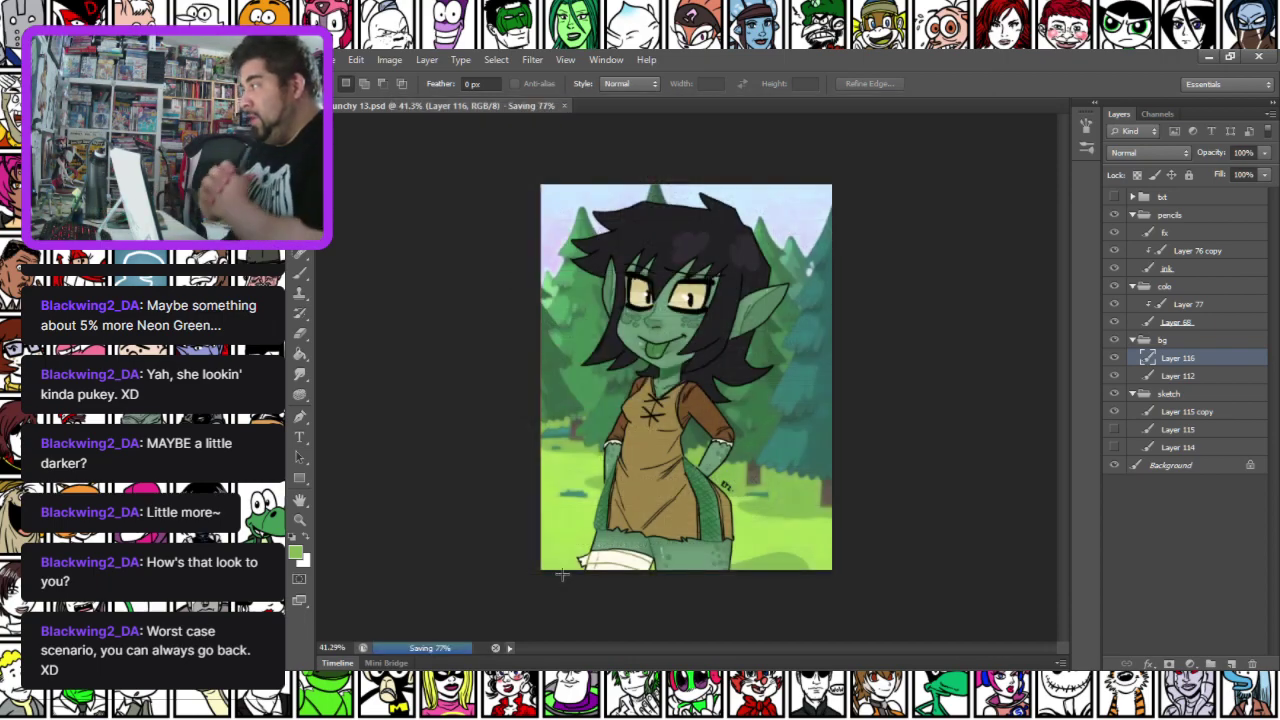